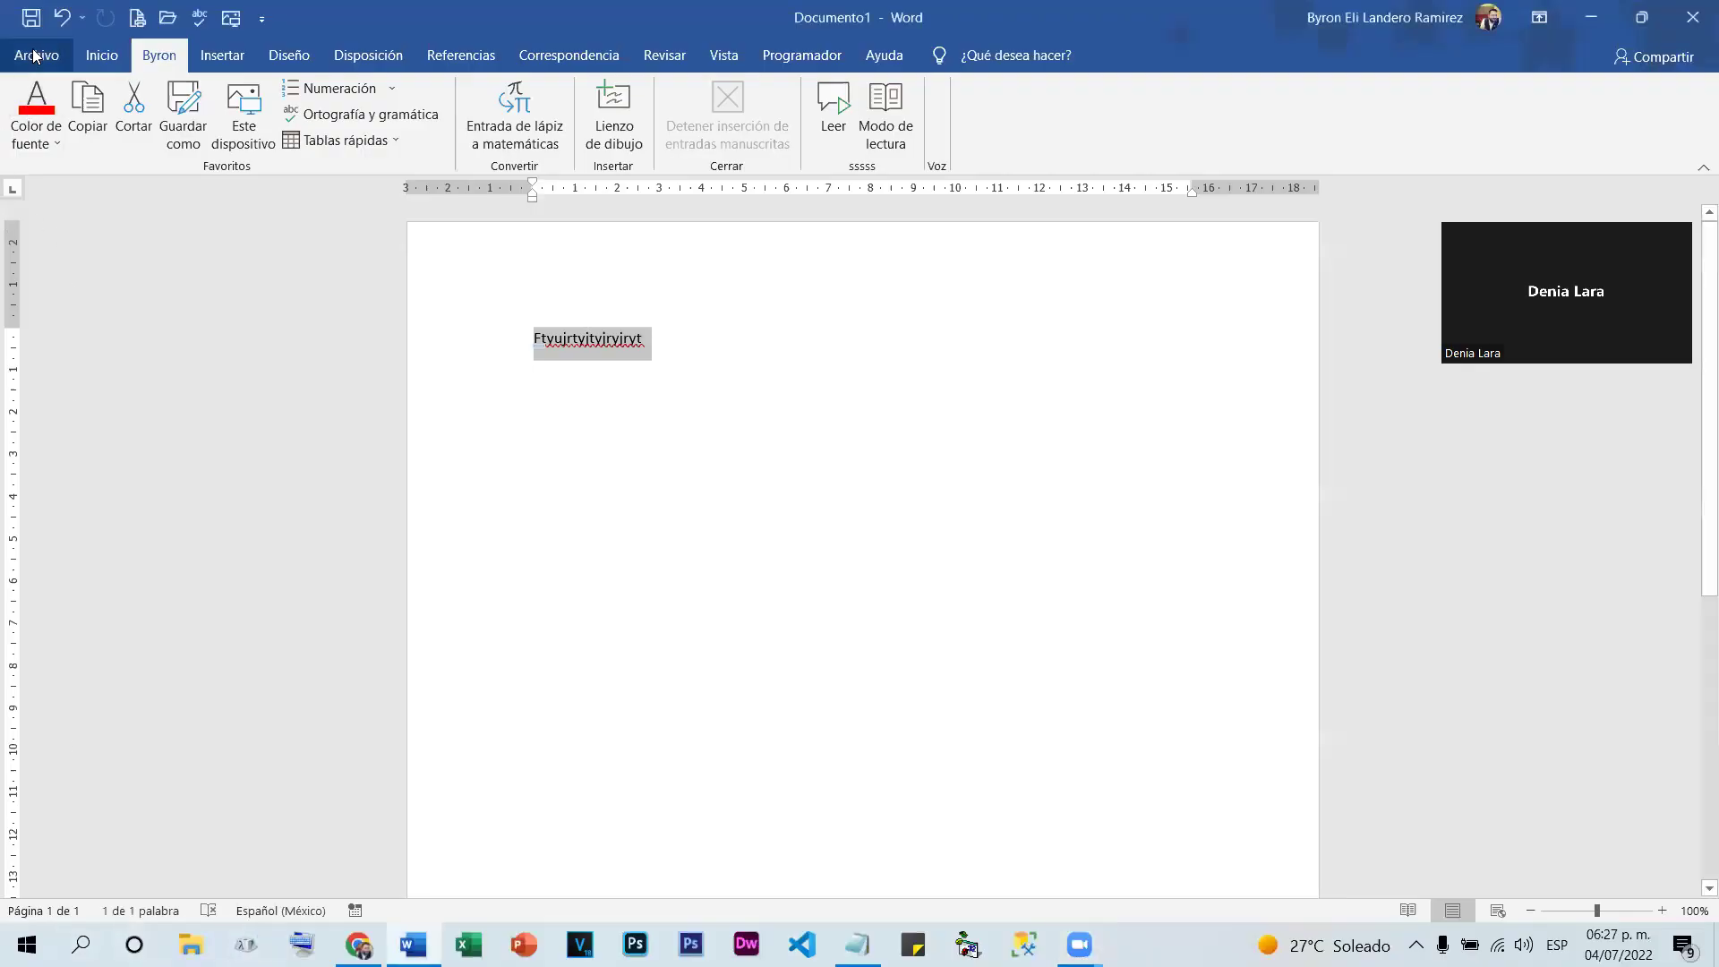
Display Word's Cuenta page with the signed-in user and Office product details
click(34, 55)
click(69, 792)
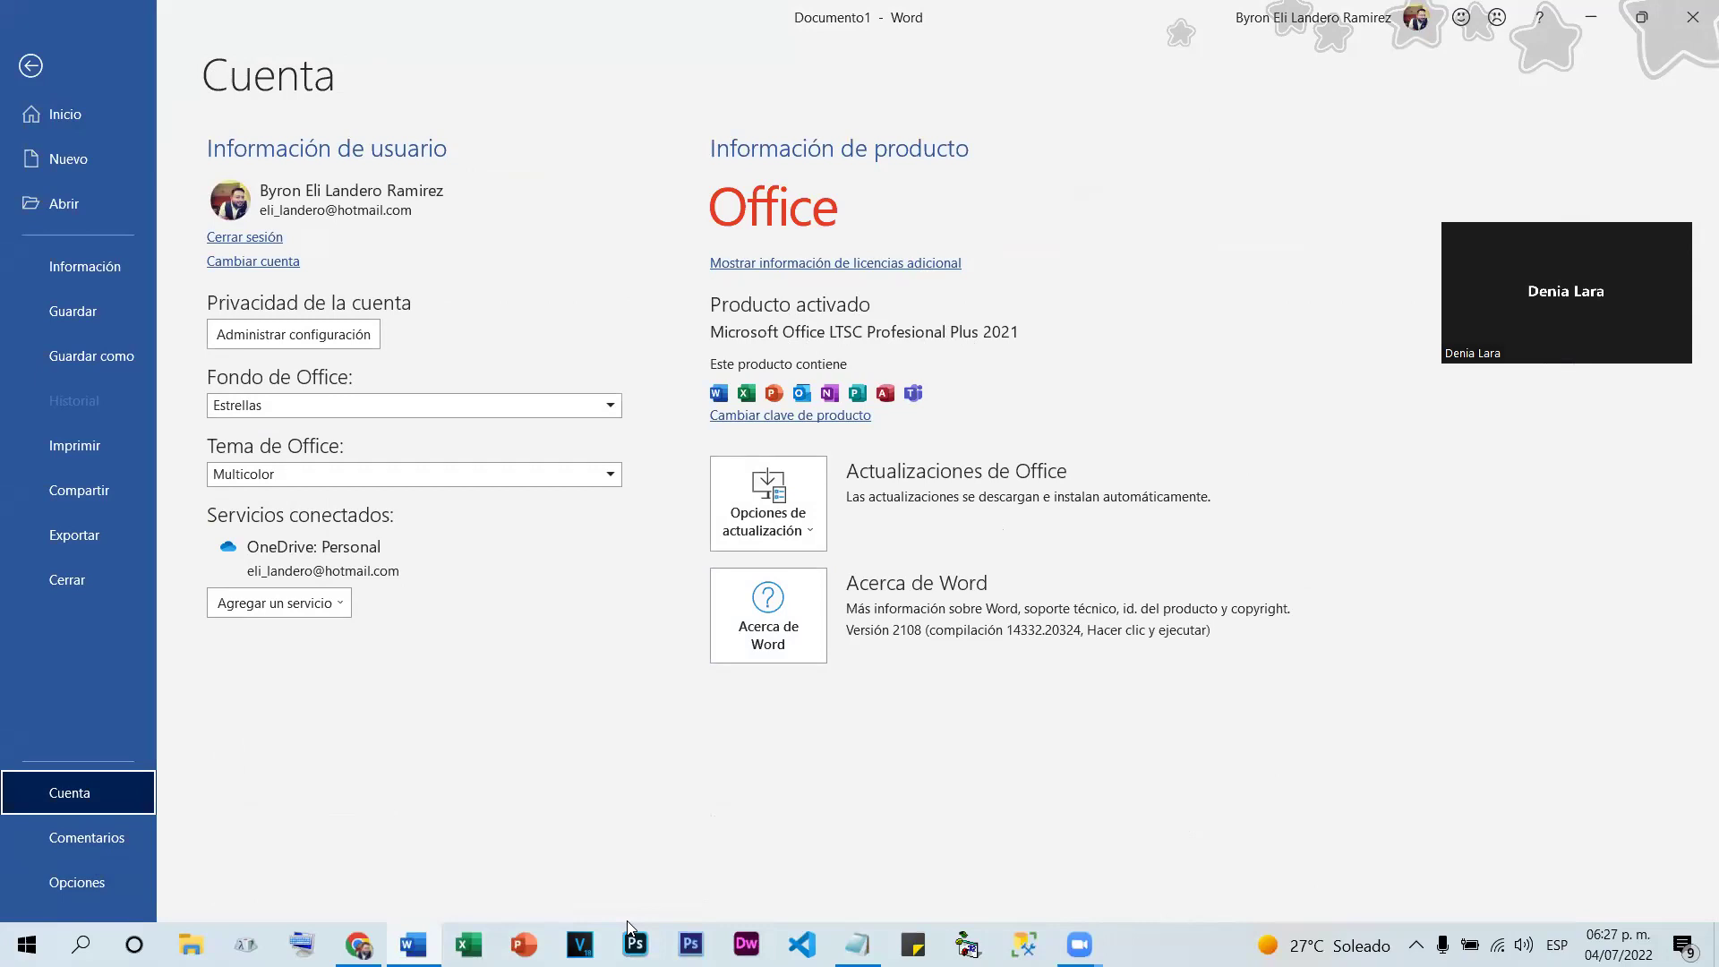
key(alt+s)
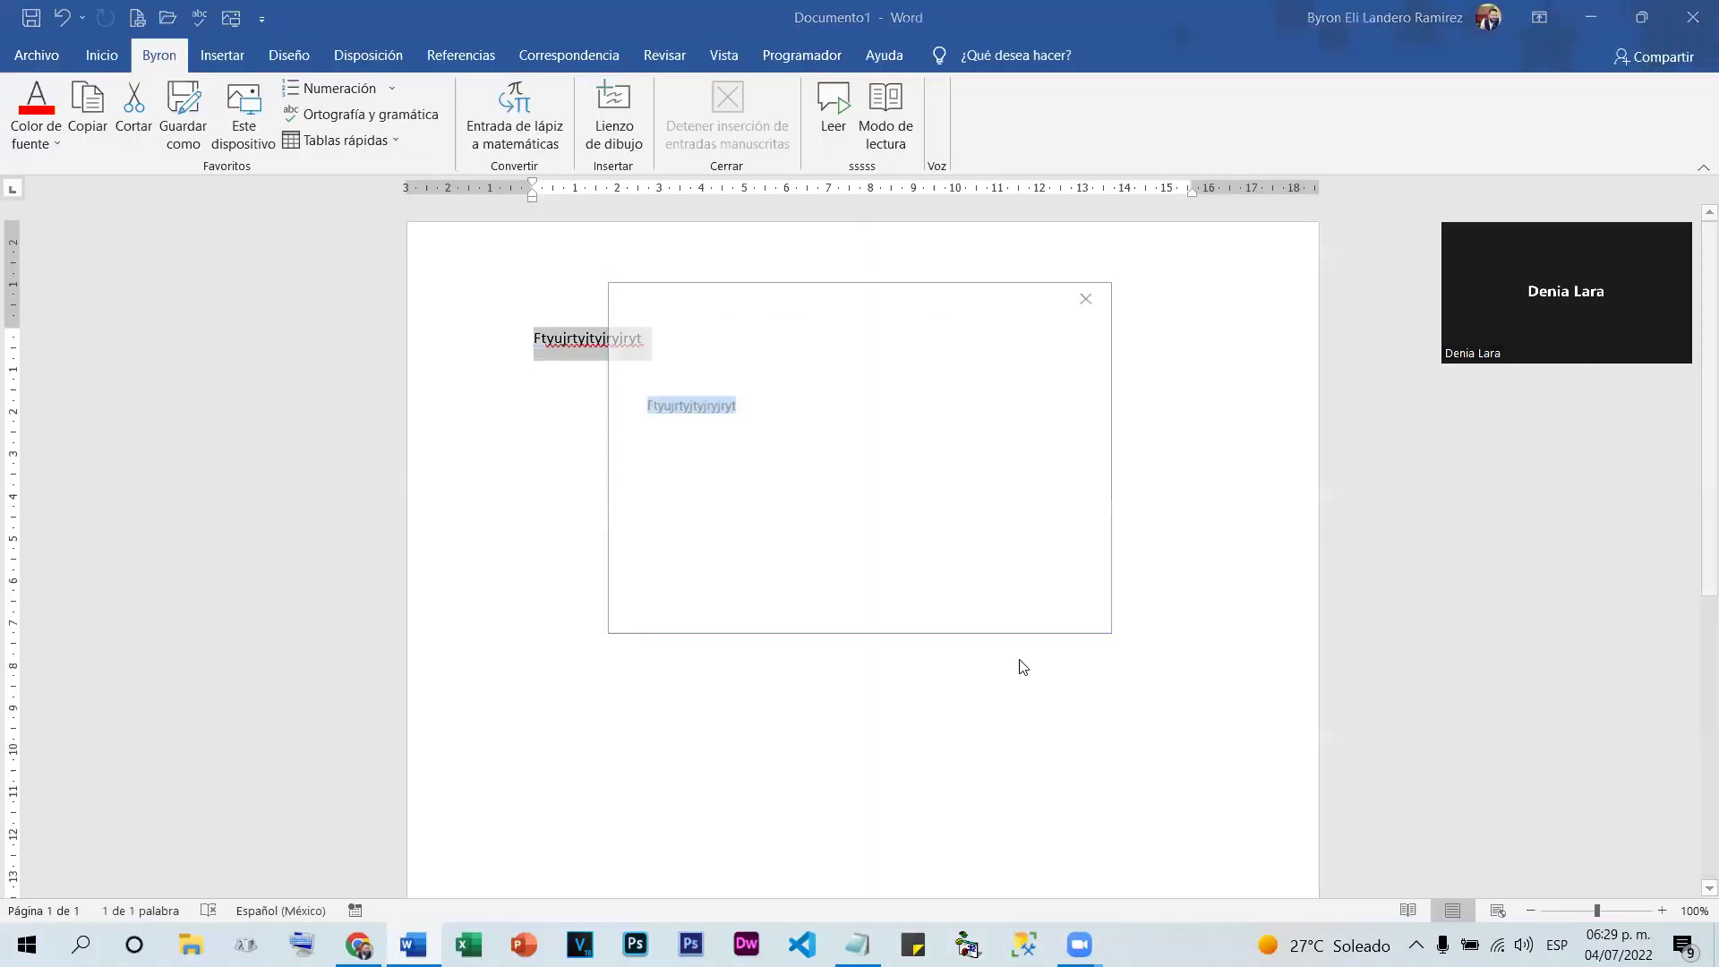
Close the untitled Word document and choose No guardar to discard its changes
click(1694, 17)
click(940, 595)
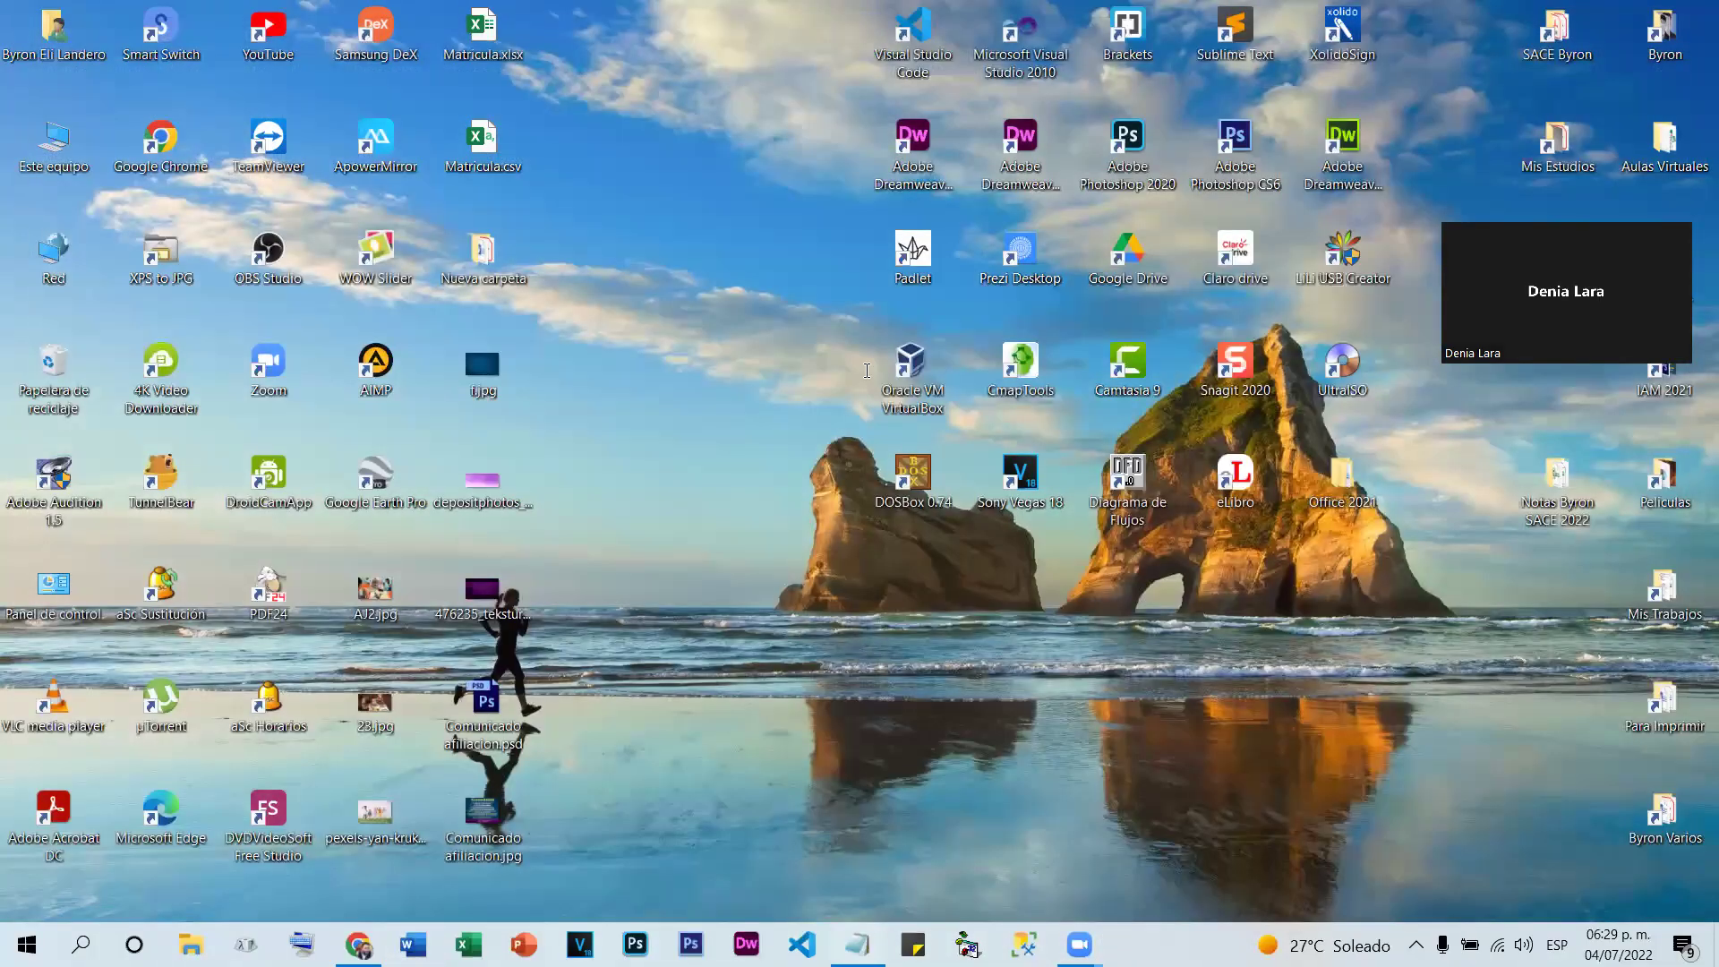
Return to the Notepad notes and add two blank lines below the last note
click(858, 944)
scroll(505, 533, down, 2)
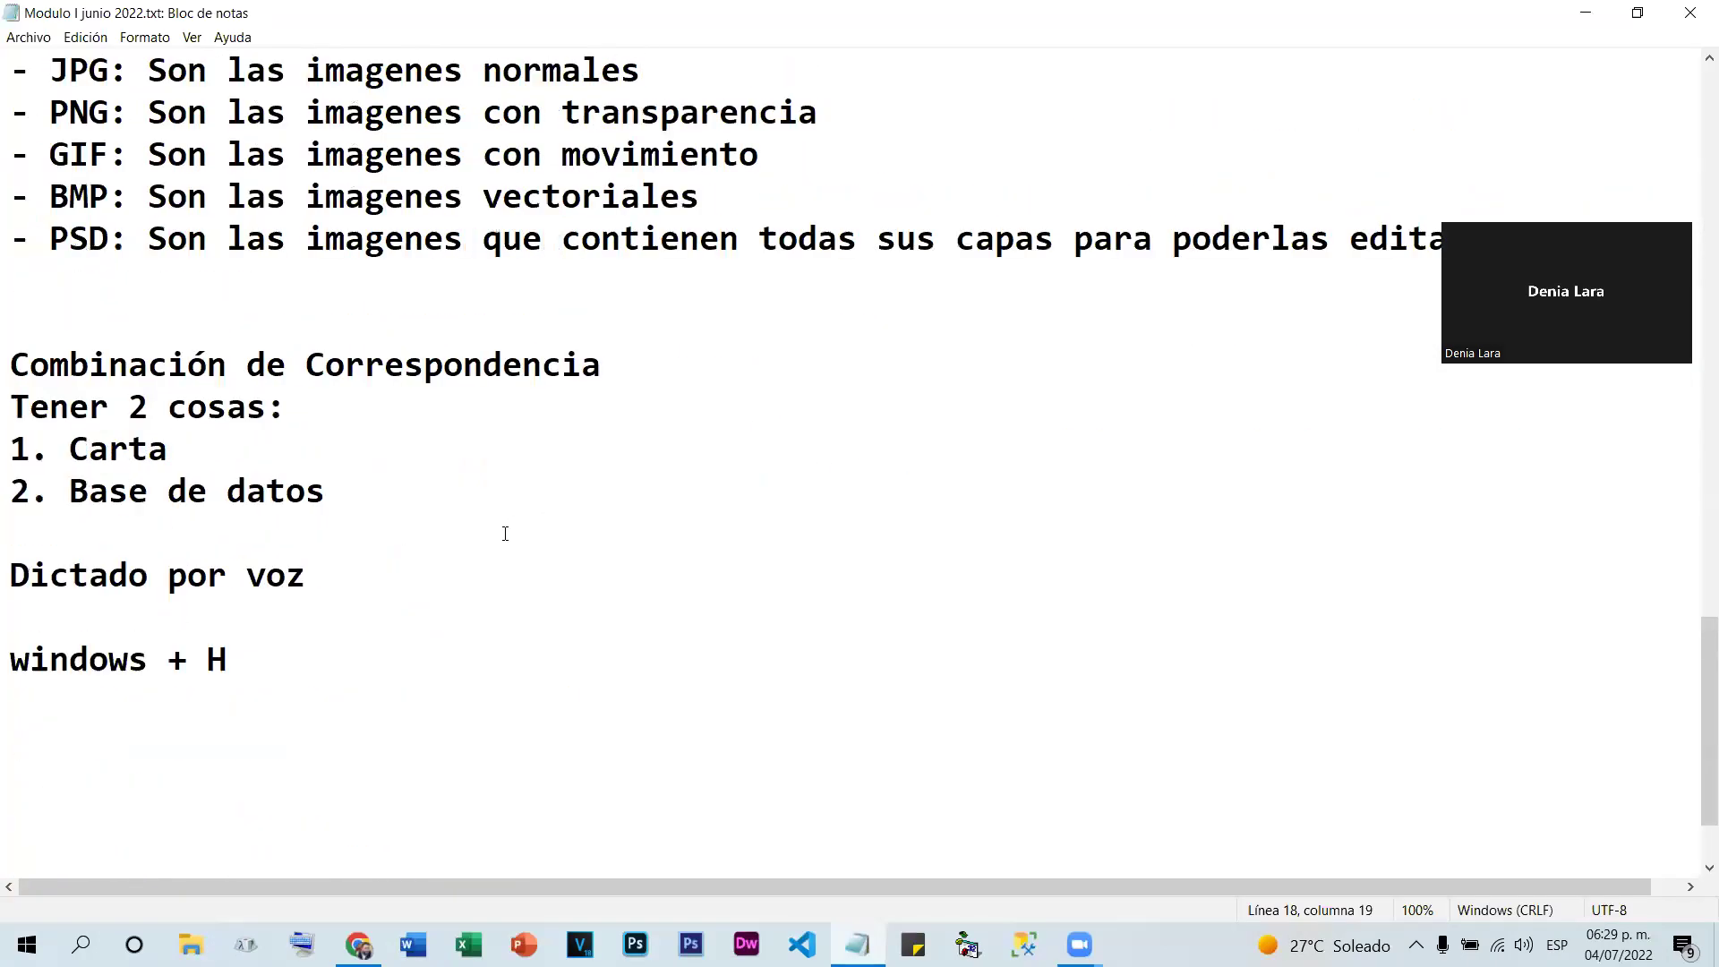
scroll(505, 533, down, 1)
click(97, 660)
key(Return)
key(Return)
key(Return)
key(Return)
key(Return)
key(Return)
key(Return)
key(Return)
key(Return)
key(Return)
key(Return)
key(Return)
key(Return)
key(Return)
key(Return)
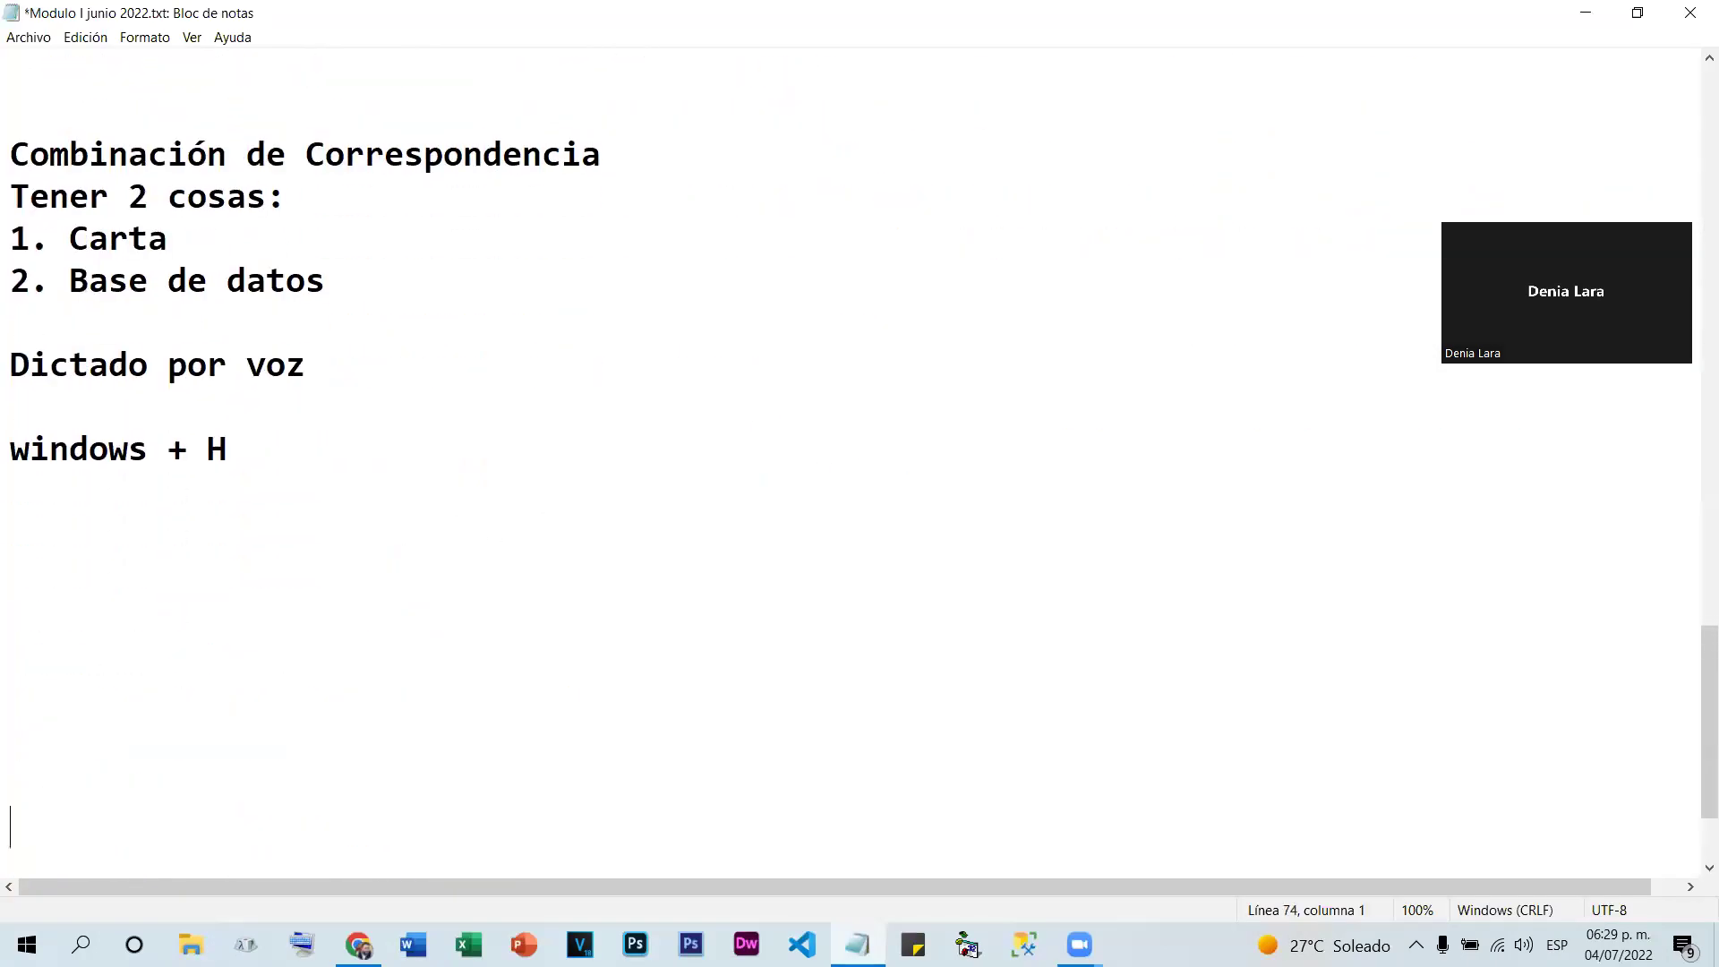
key(Return)
Type 'Excel' and, on the next line, 'Hoja de Cálculo'
click(89, 119)
text(Excel)
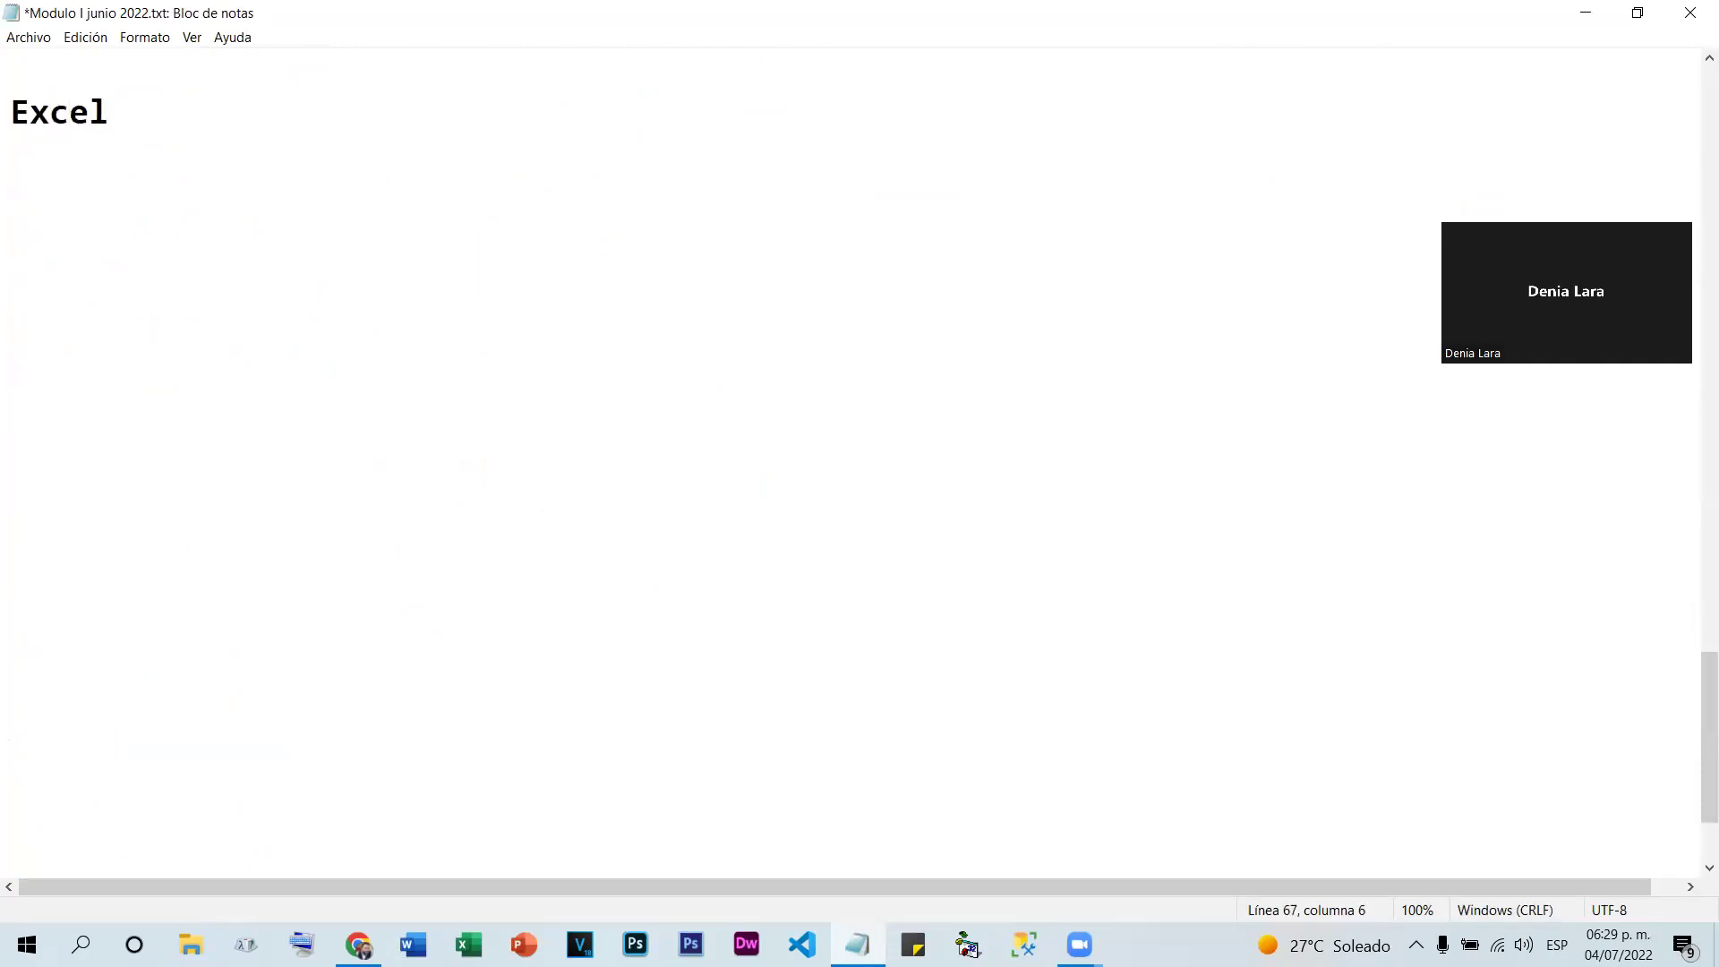
key(Return)
text(Hoja)
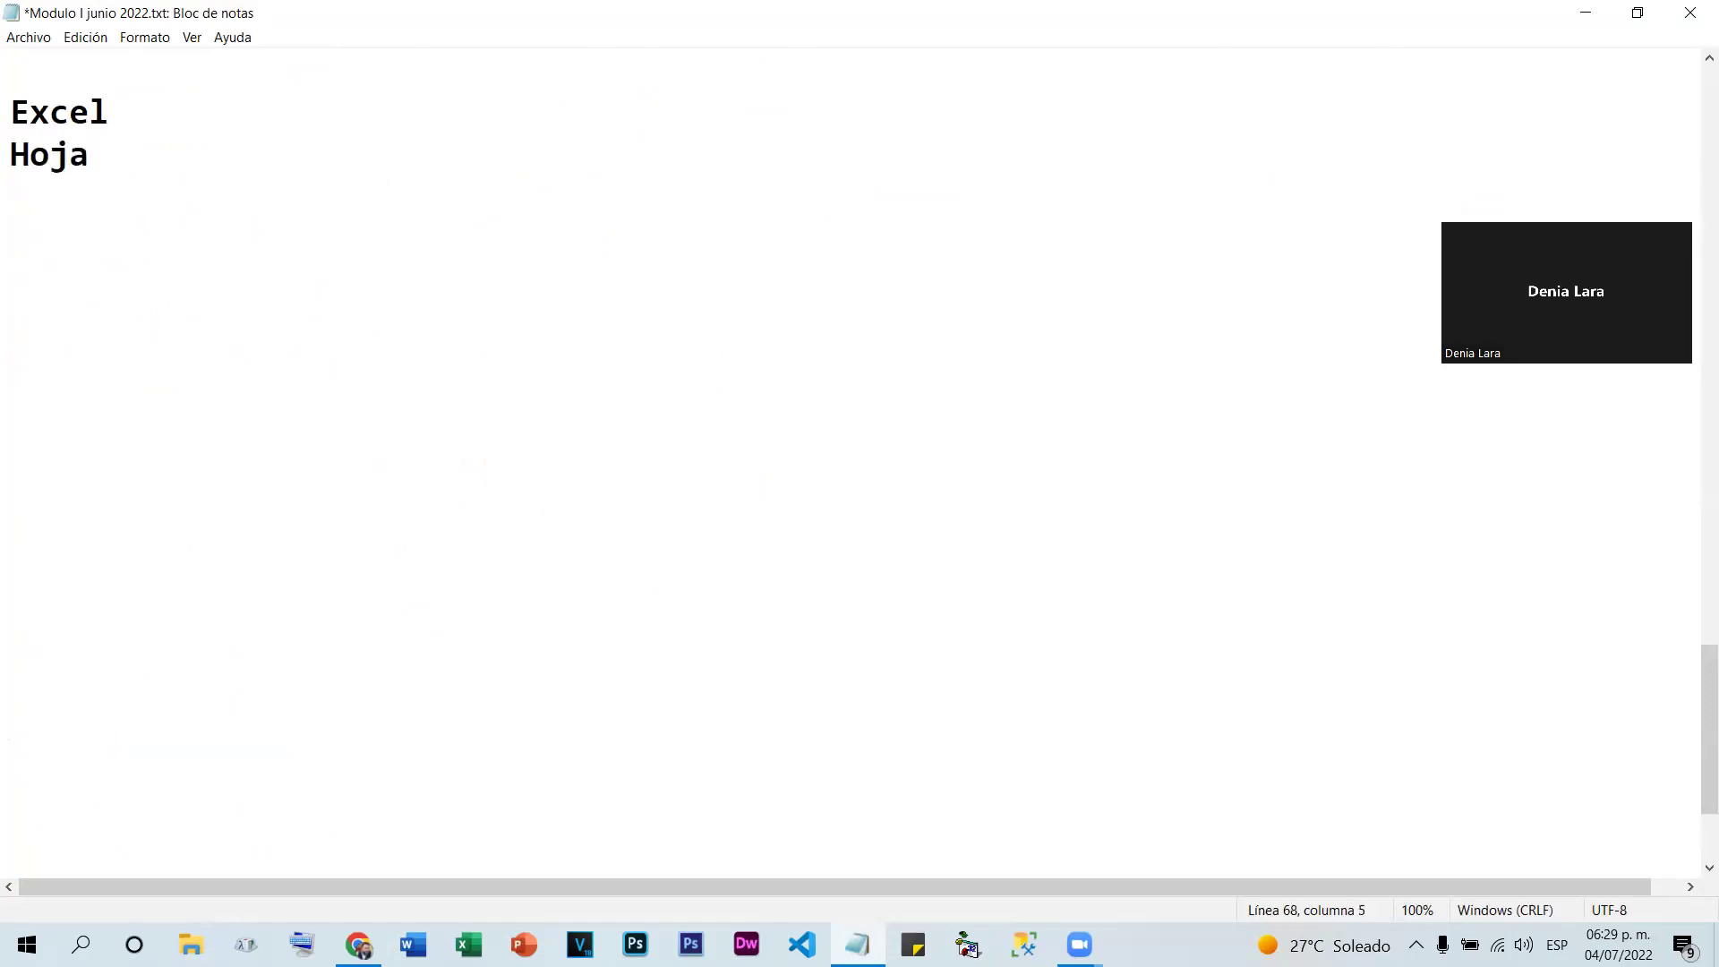
text( de Cálculo)
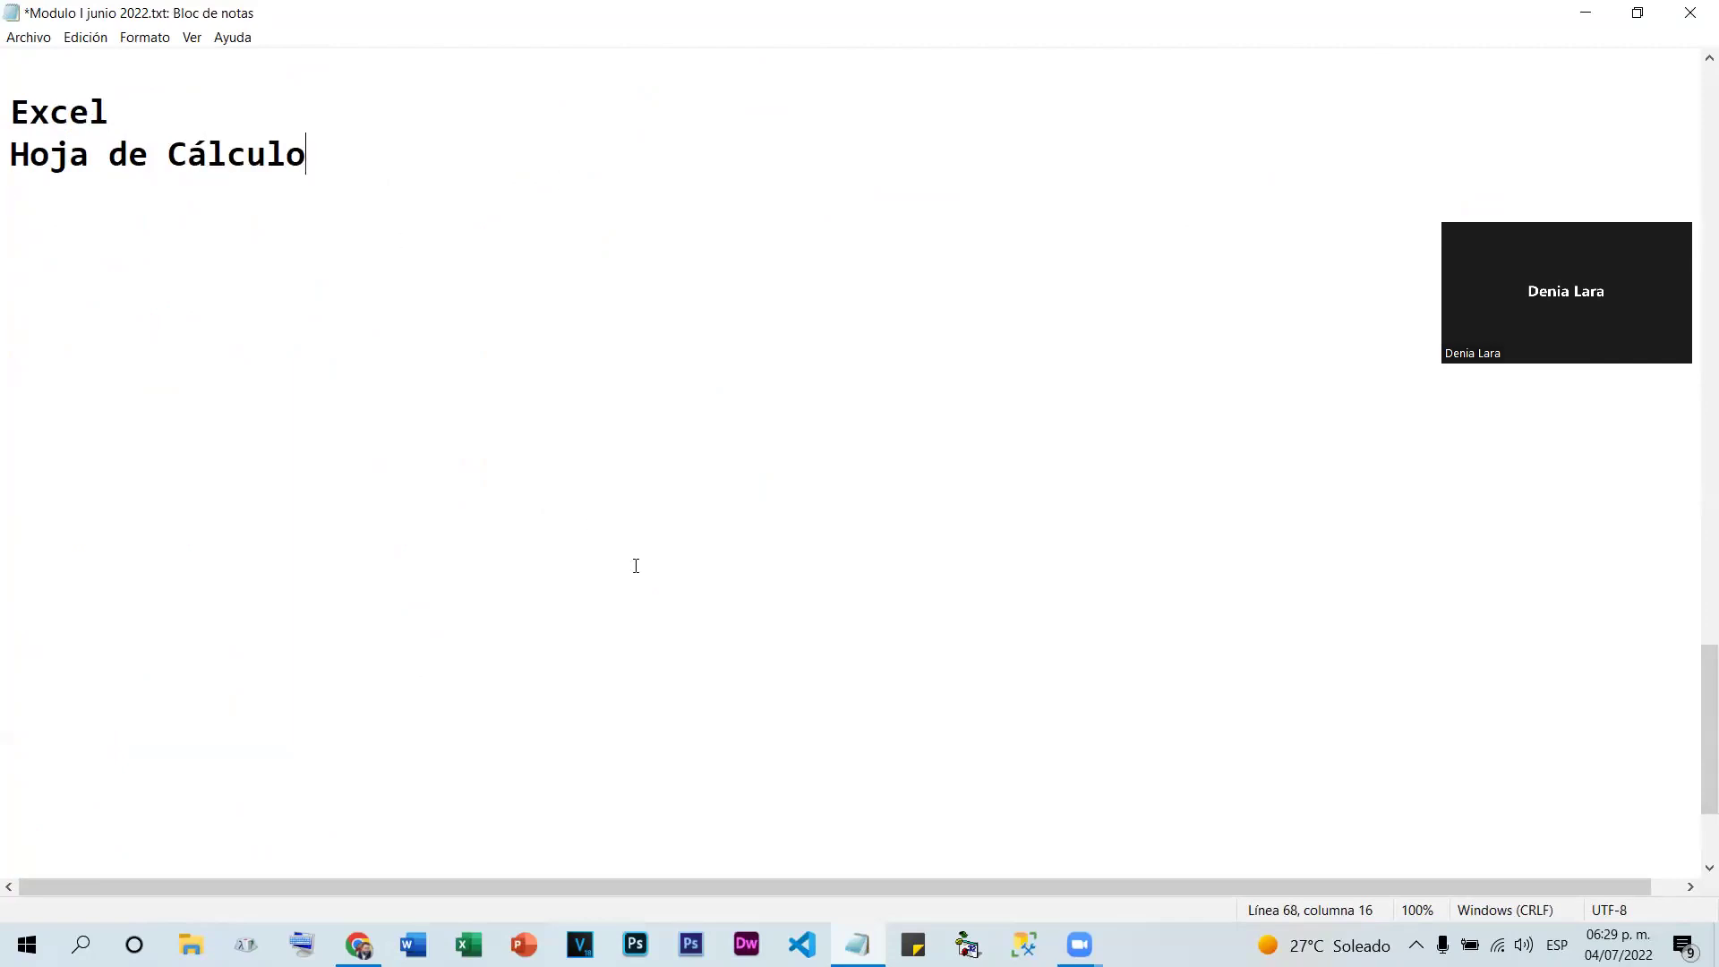
key(alt+s)
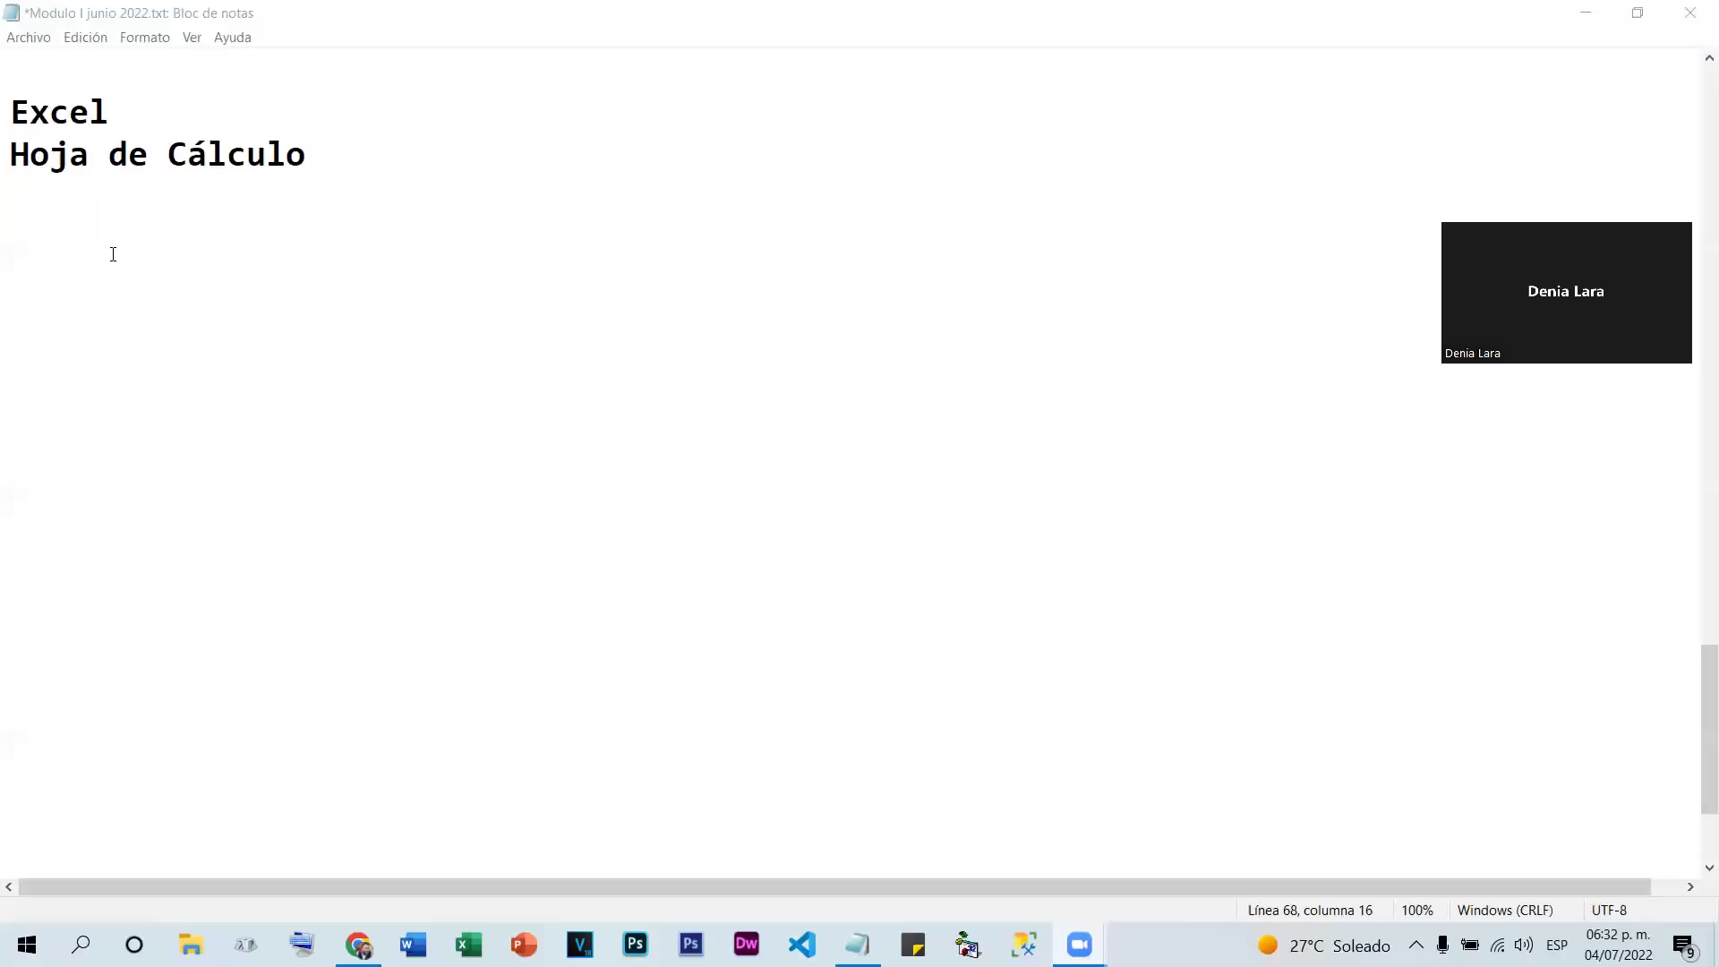
Return to the Notepad notes, then minimize Notepad to reveal the desktop
click(110, 225)
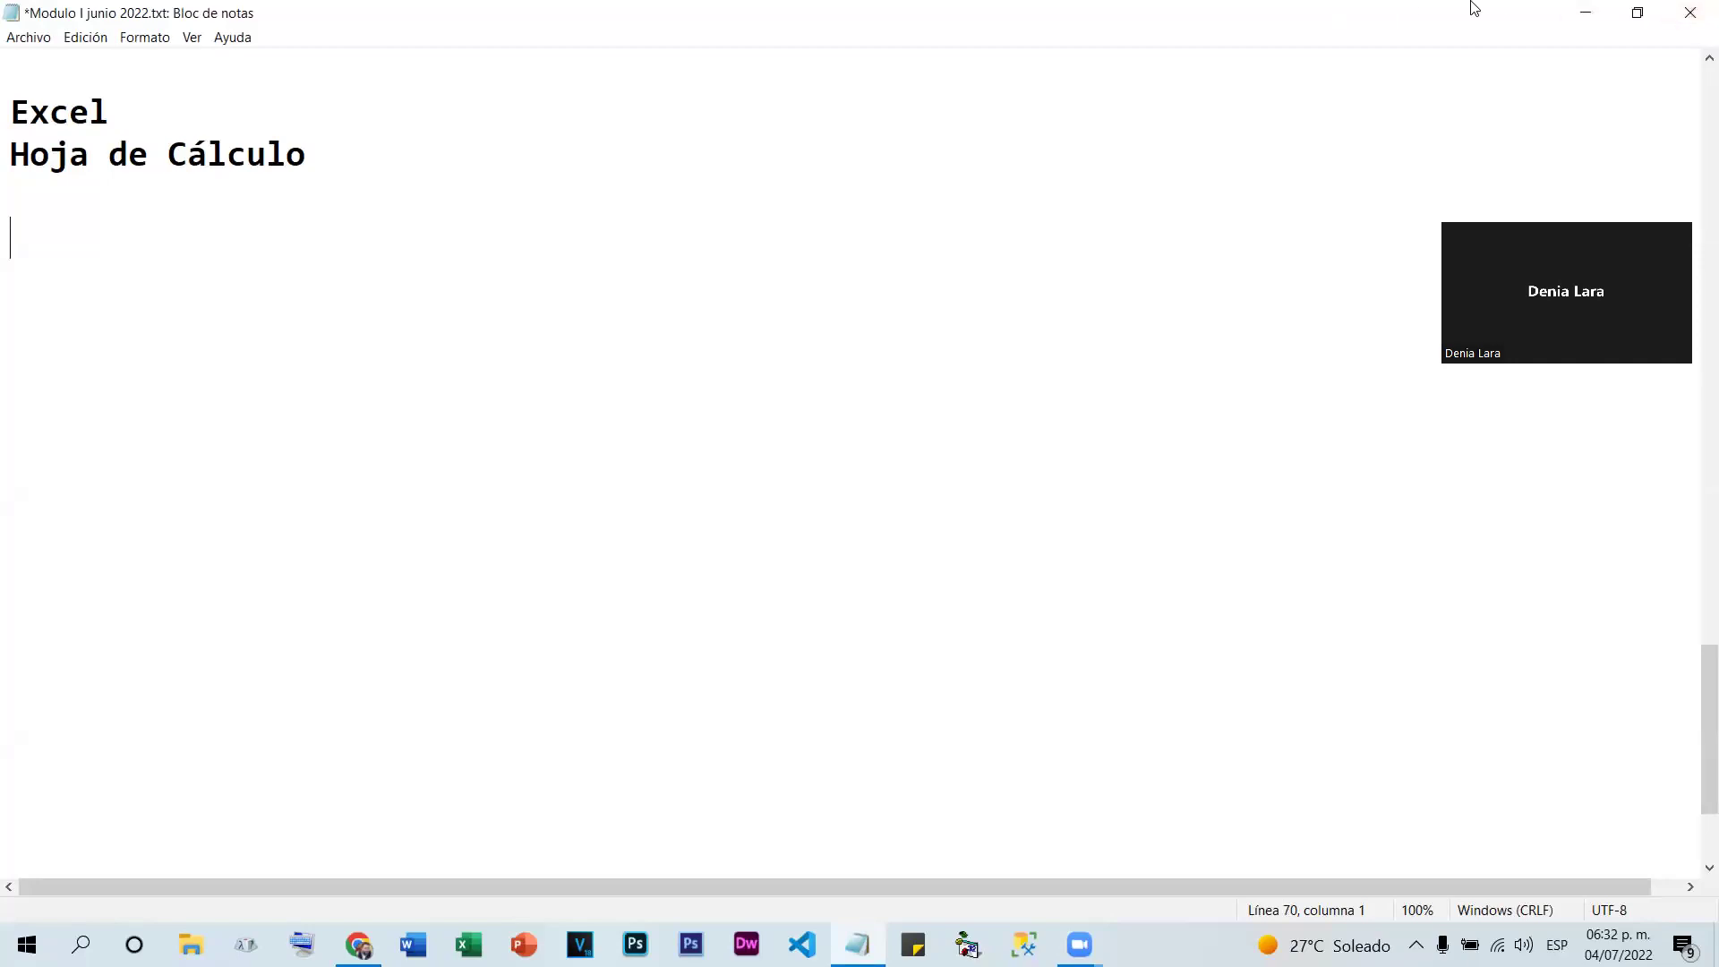
click(1586, 13)
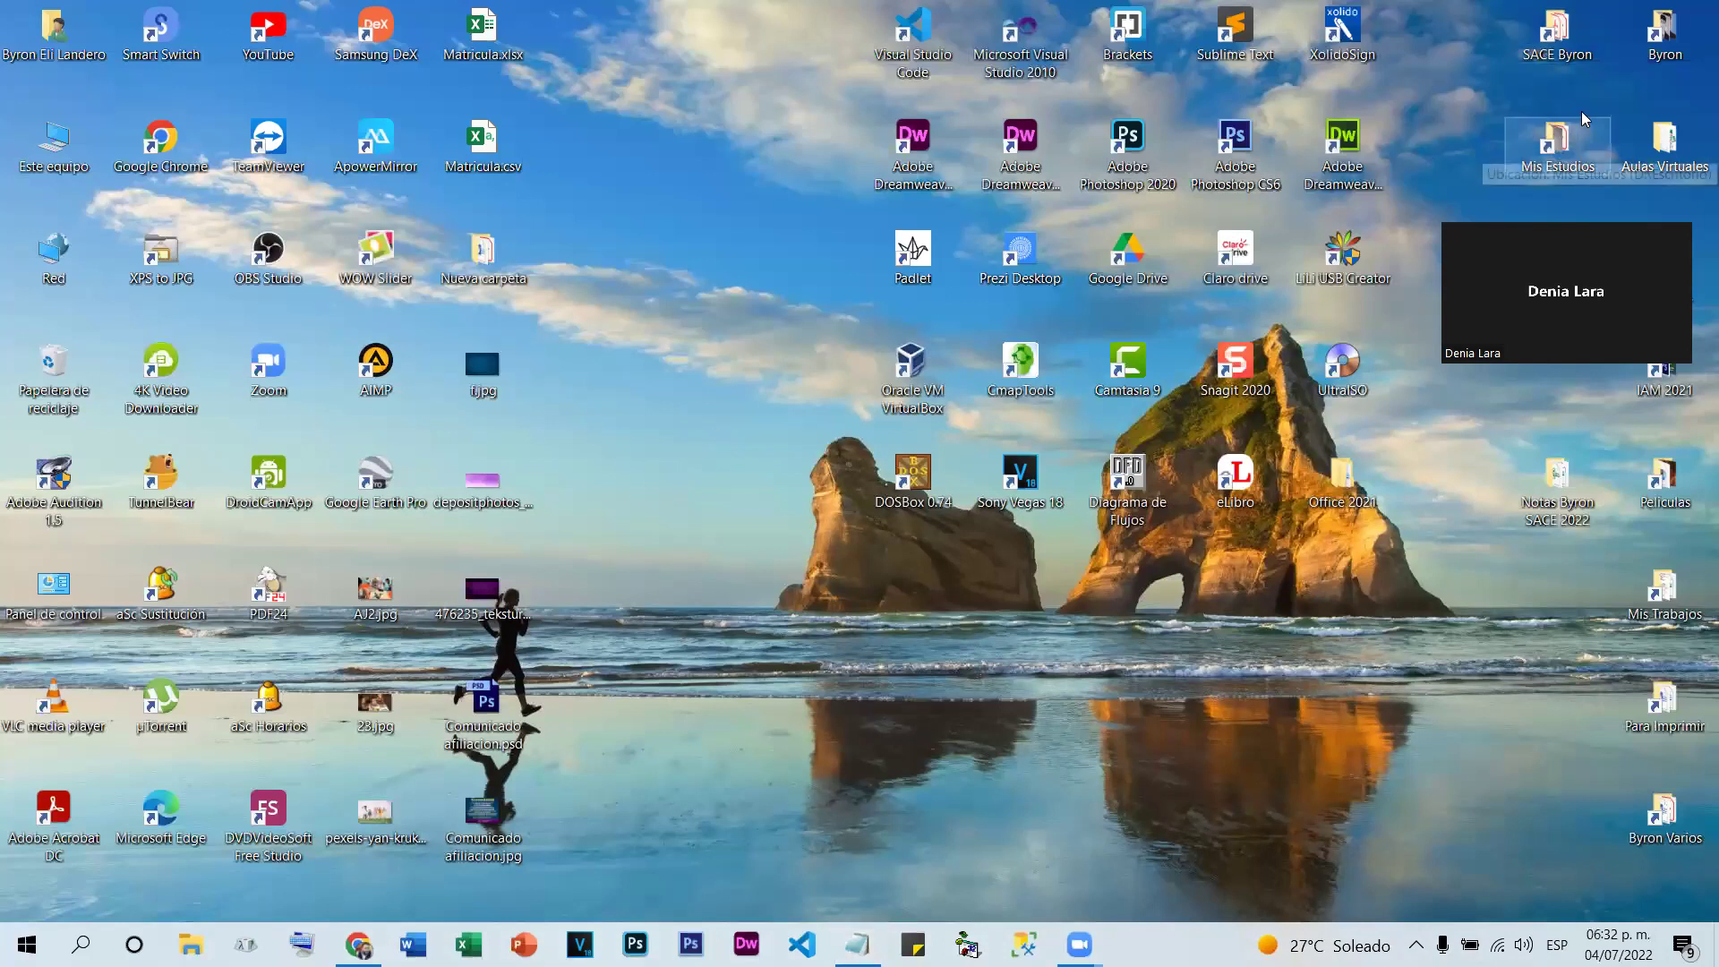
Open the Aulas Virtuales folder and select the Actividad 11 de Excel.xlsx workbook
double_click(1662, 146)
scroll(1082, 374, down, 5)
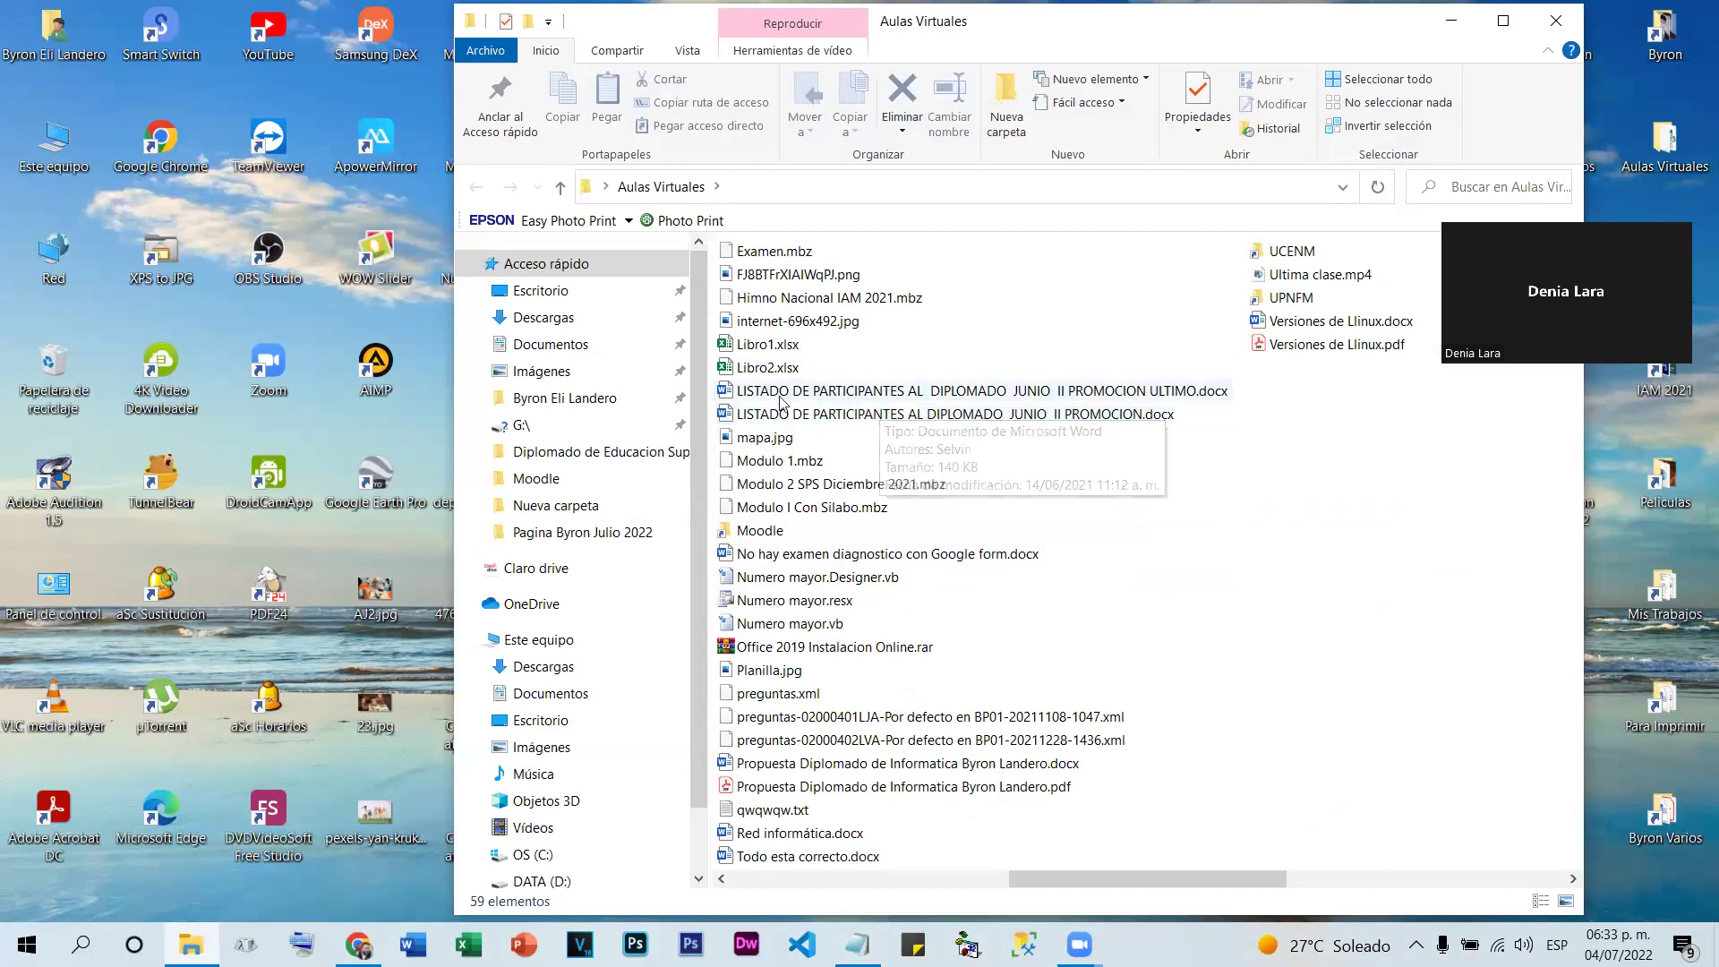
scroll(1132, 483, left, 5)
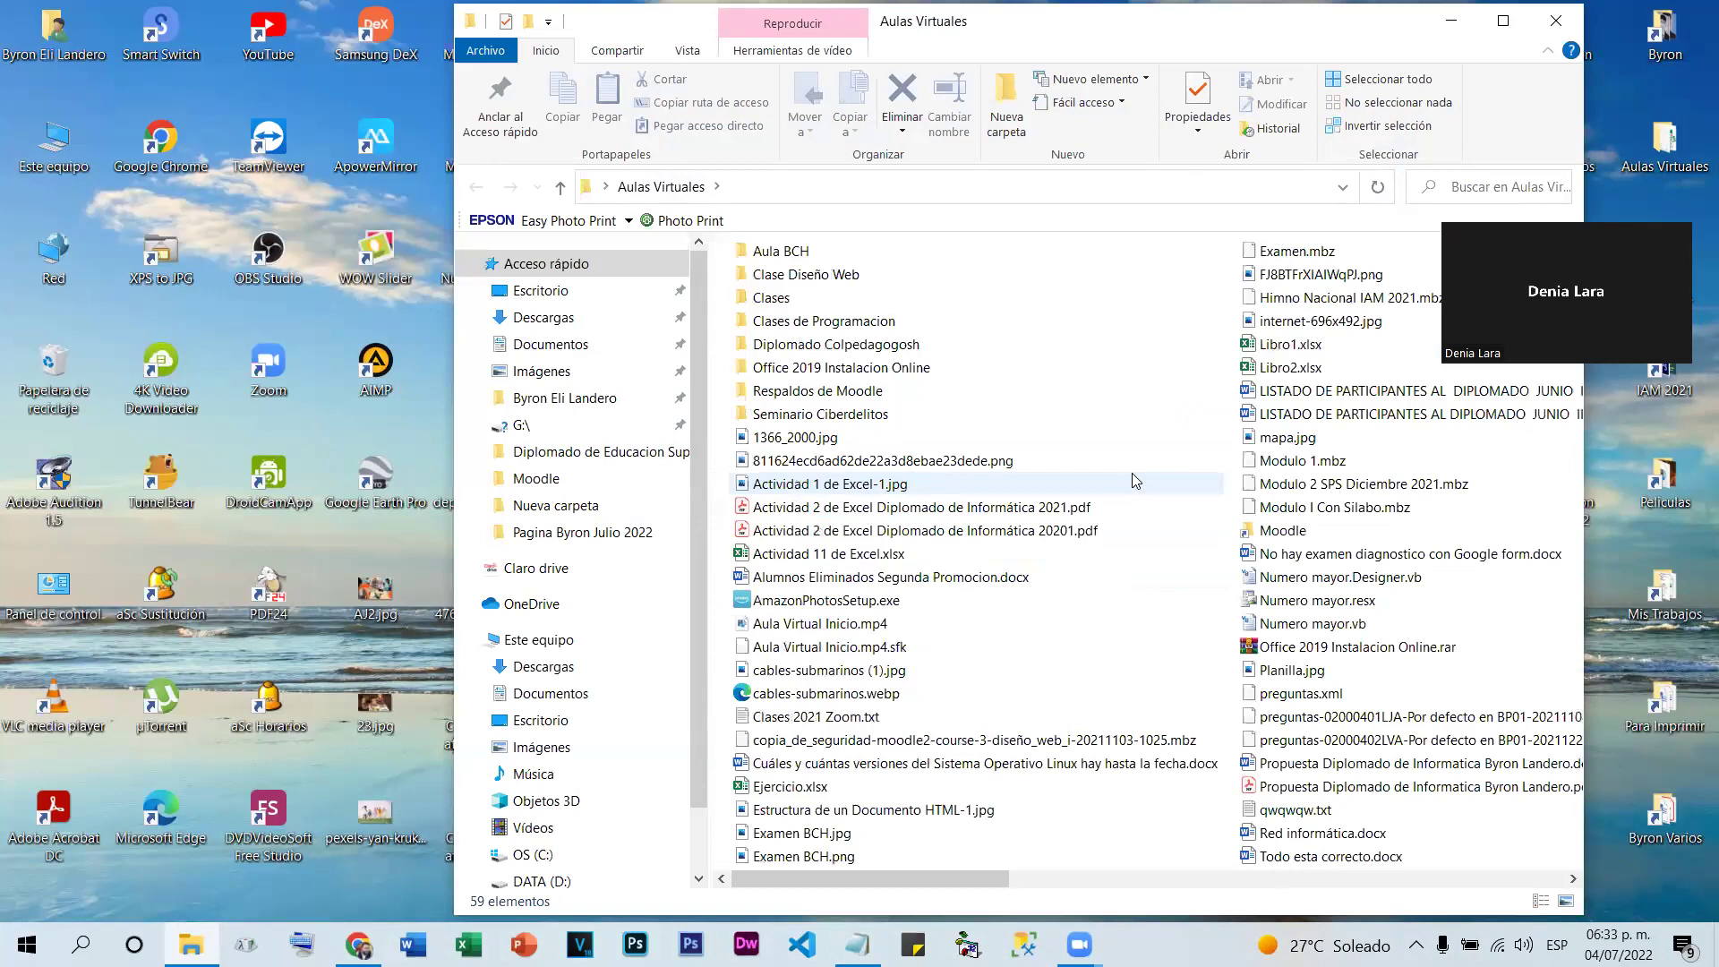
click(809, 556)
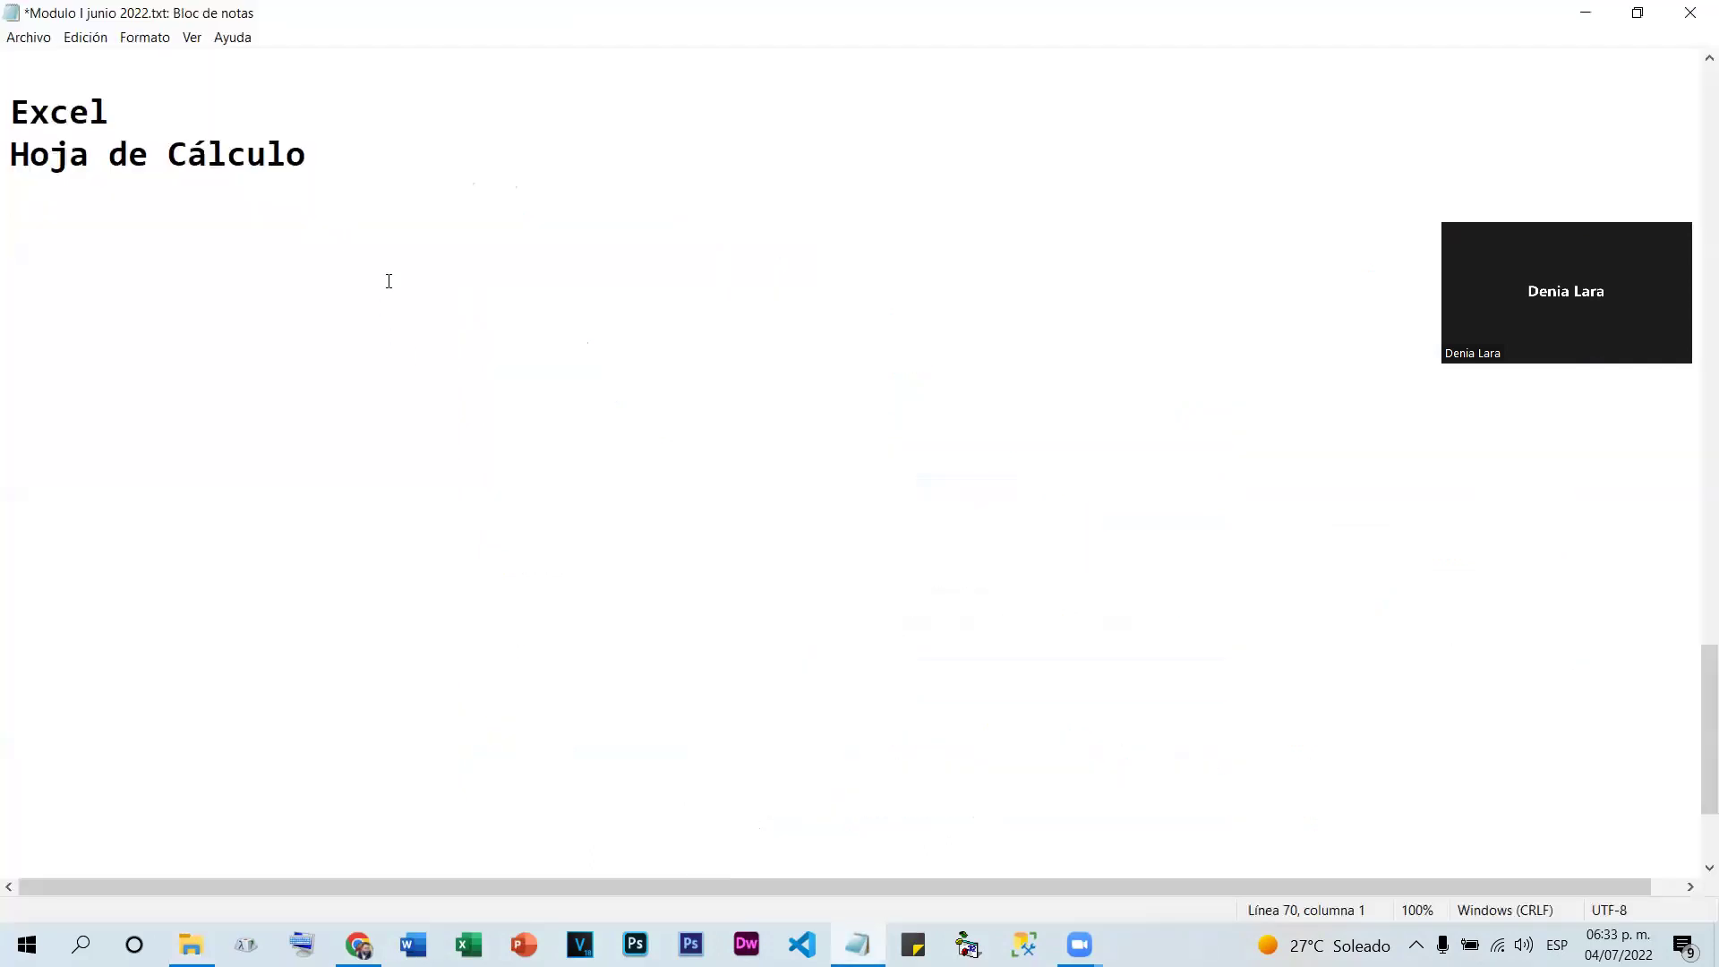
Type 'Libros' and 'Hojas' on separate lines, then move to an empty line further down
text(Libros)
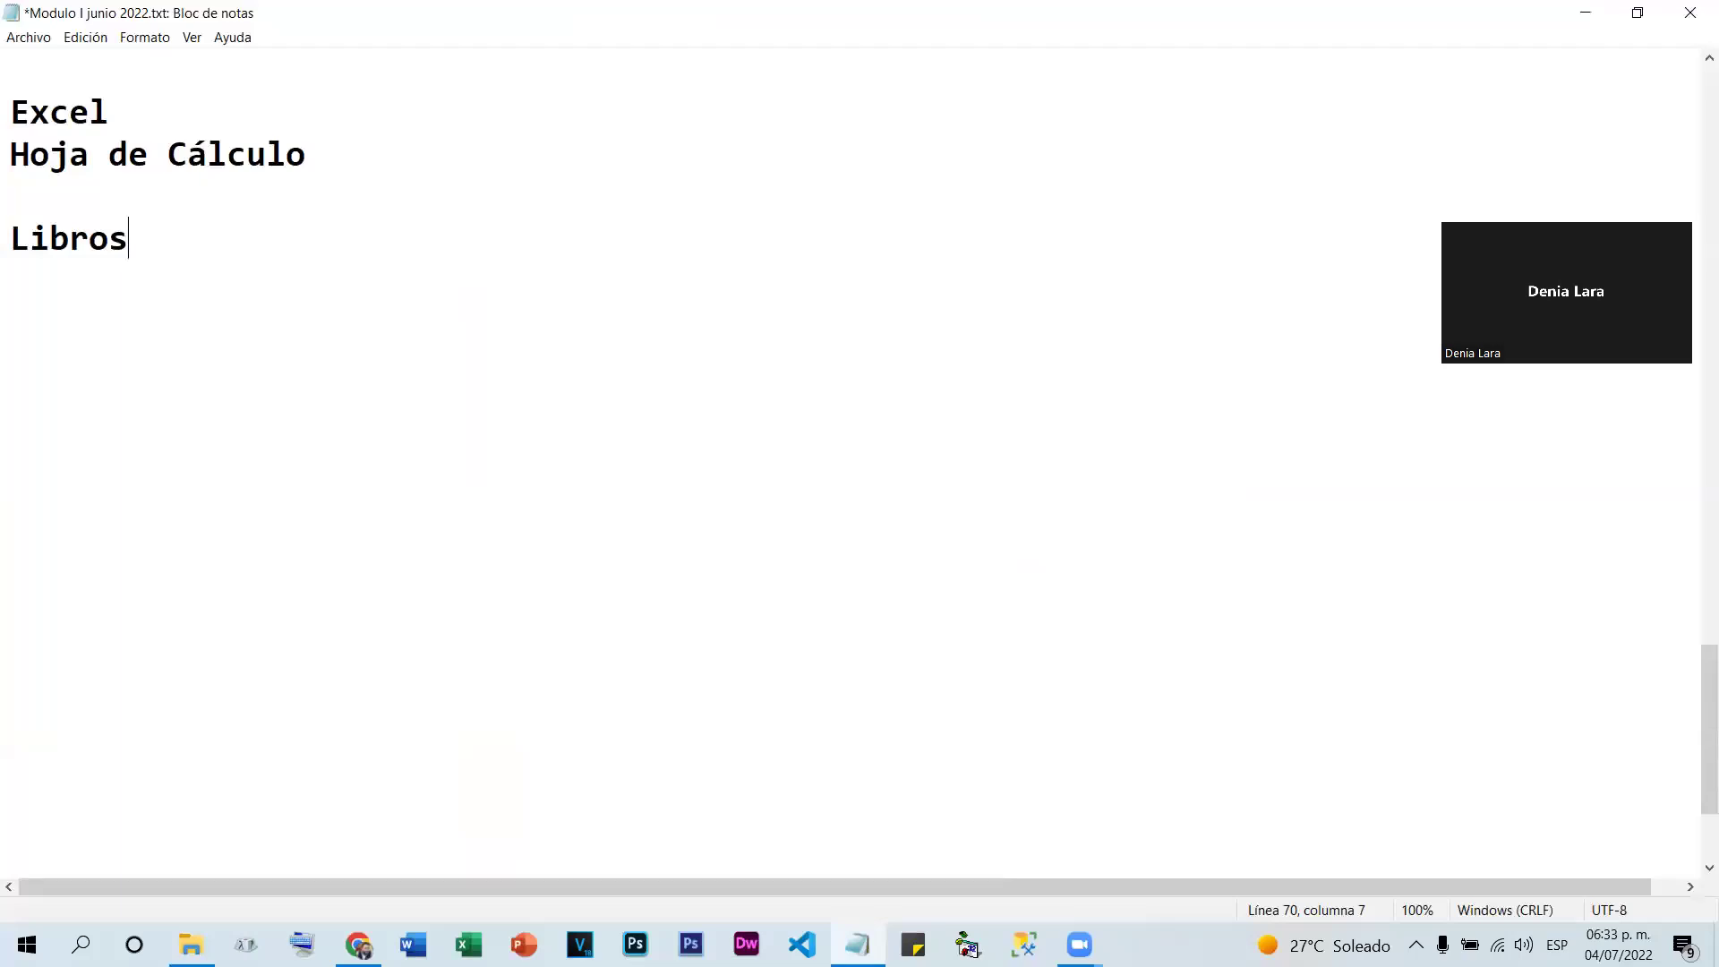
key(Return)
text(Hojas)
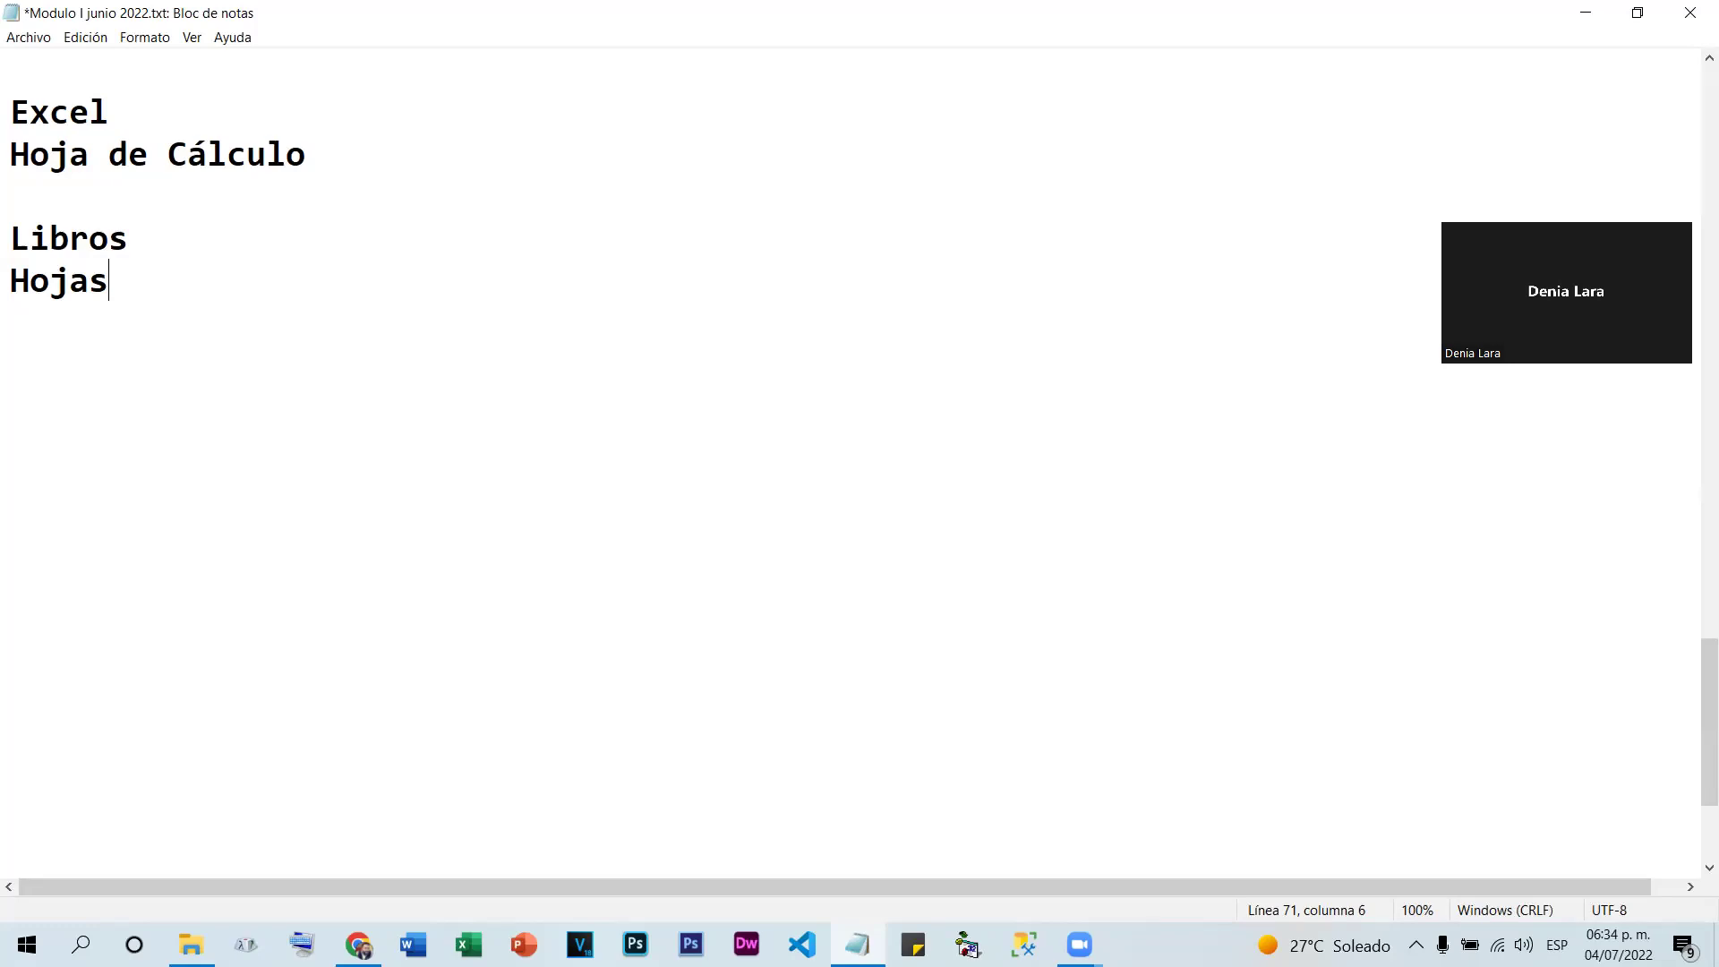
click(135, 231)
click(99, 483)
click(40, 397)
Type a first name as the workbook name, then Hoja1, Hoja2 and Hoja3 on separate lines
text(Byron)
key(Return)
text(Hoja1)
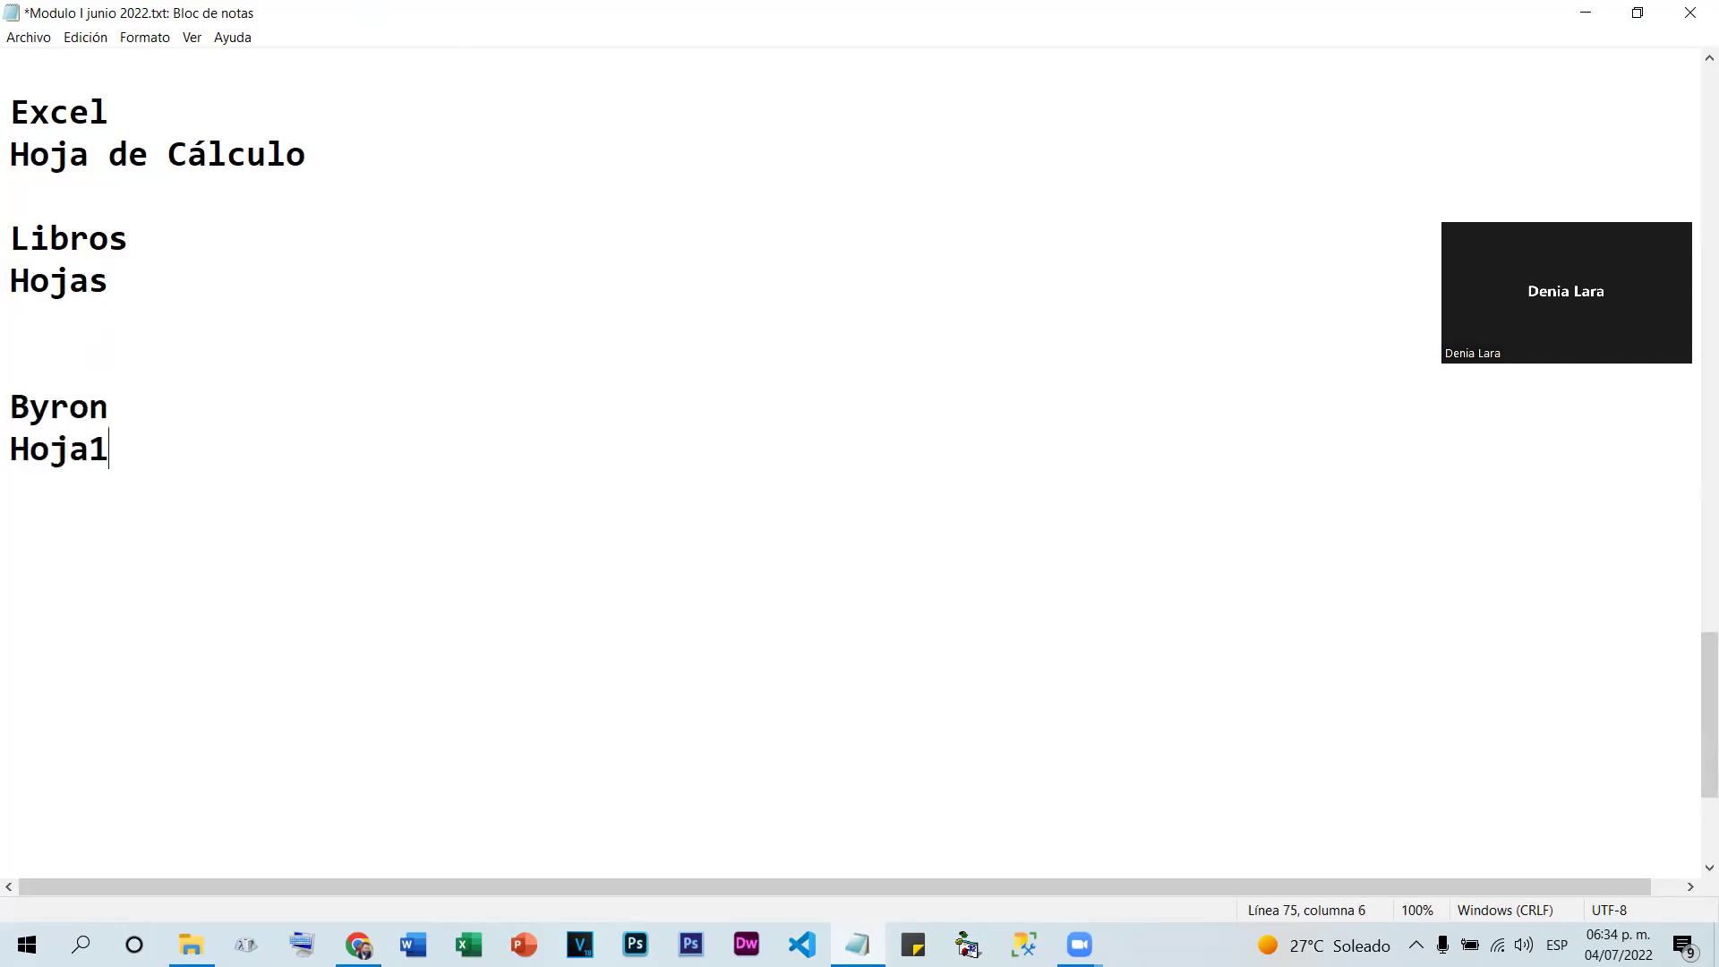
key(Return)
text(Hoja2)
key(Return)
text(Hoja3)
Insert blank lines after Hoja1 and Hoja2, then highlight Hoja1
click(10, 448)
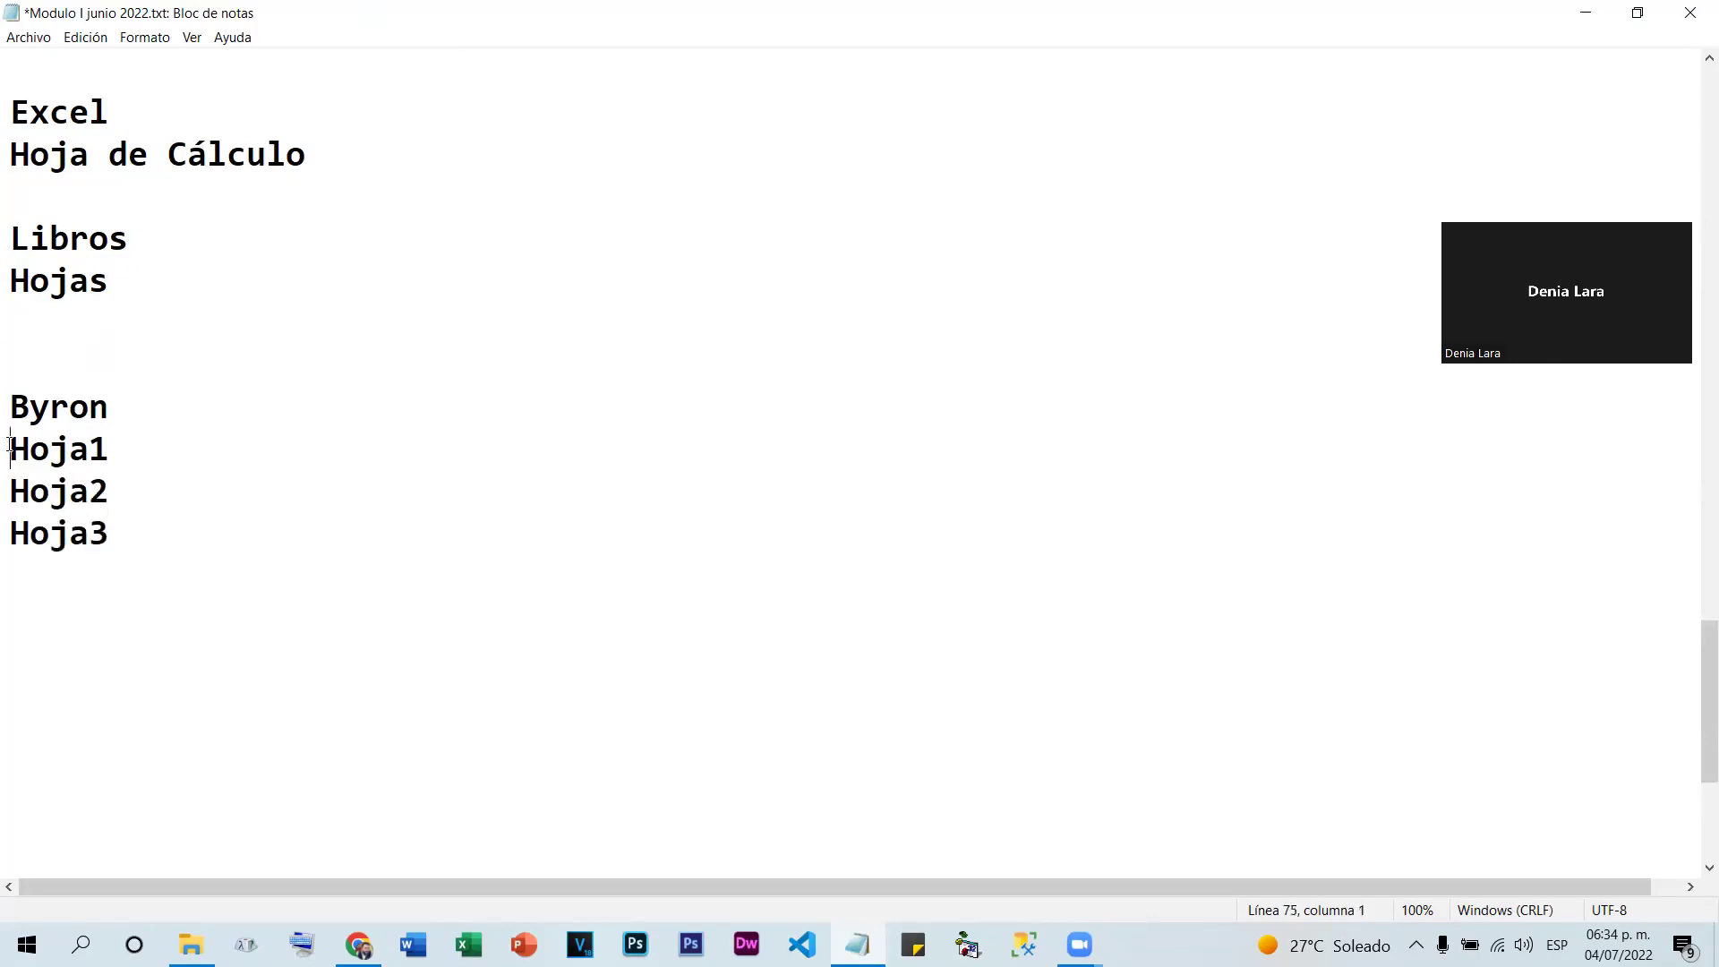
click(131, 450)
key(Return)
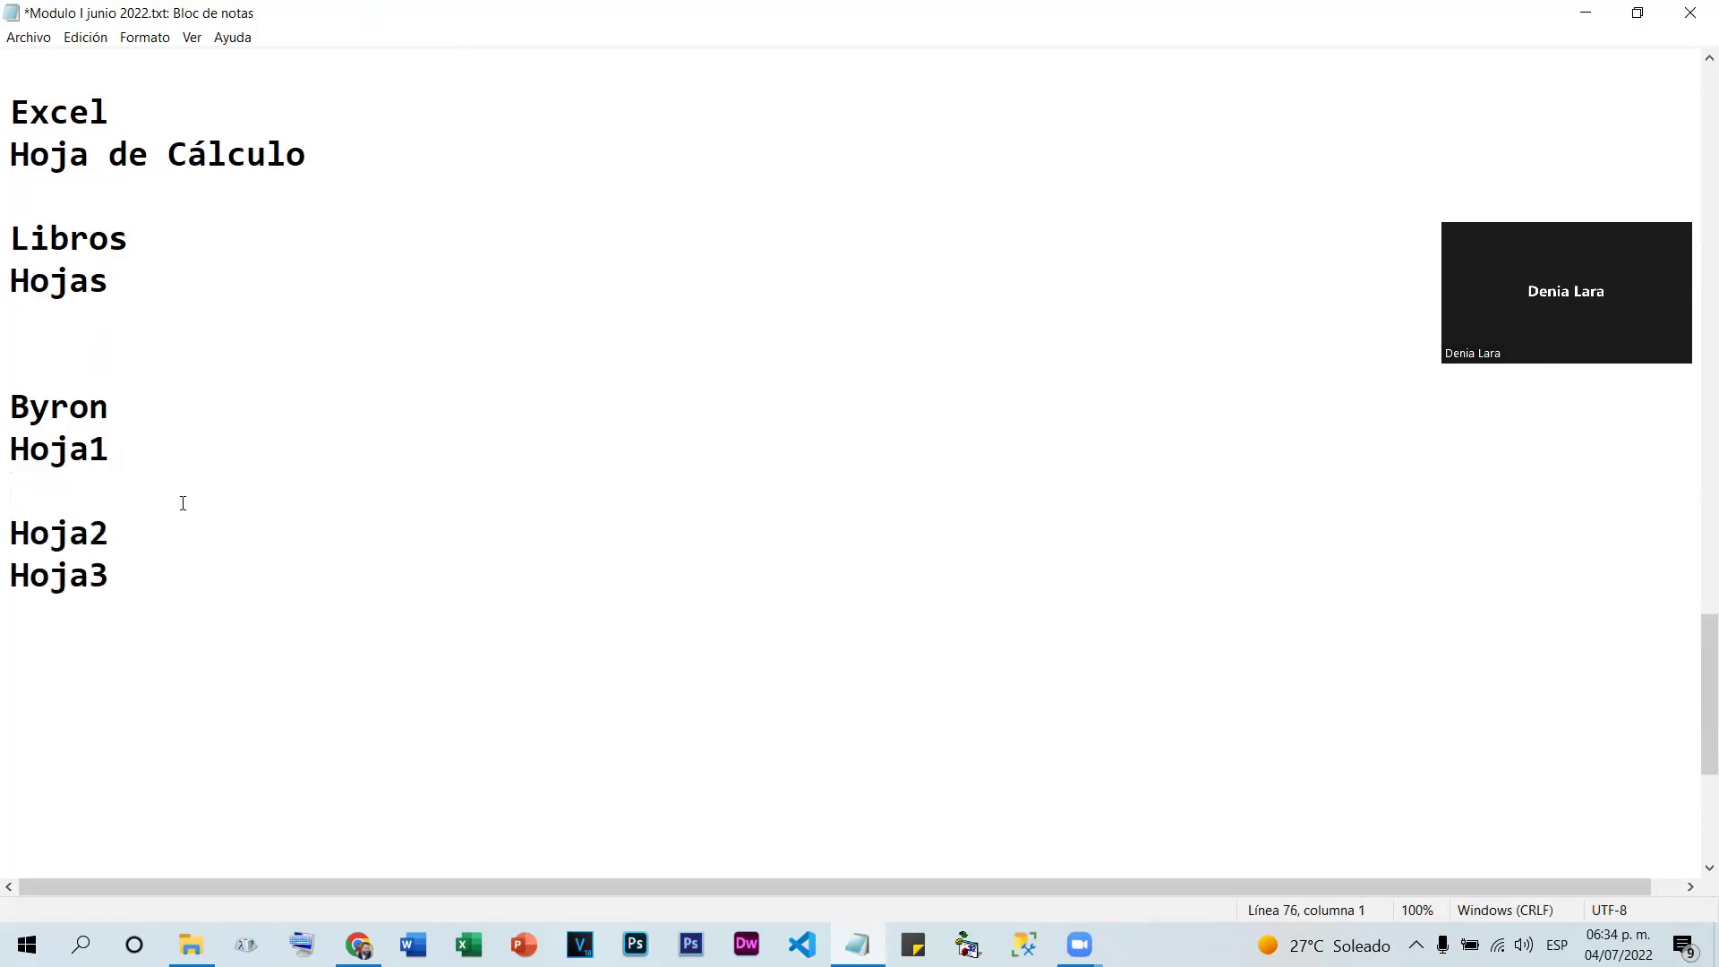
click(144, 534)
key(Return)
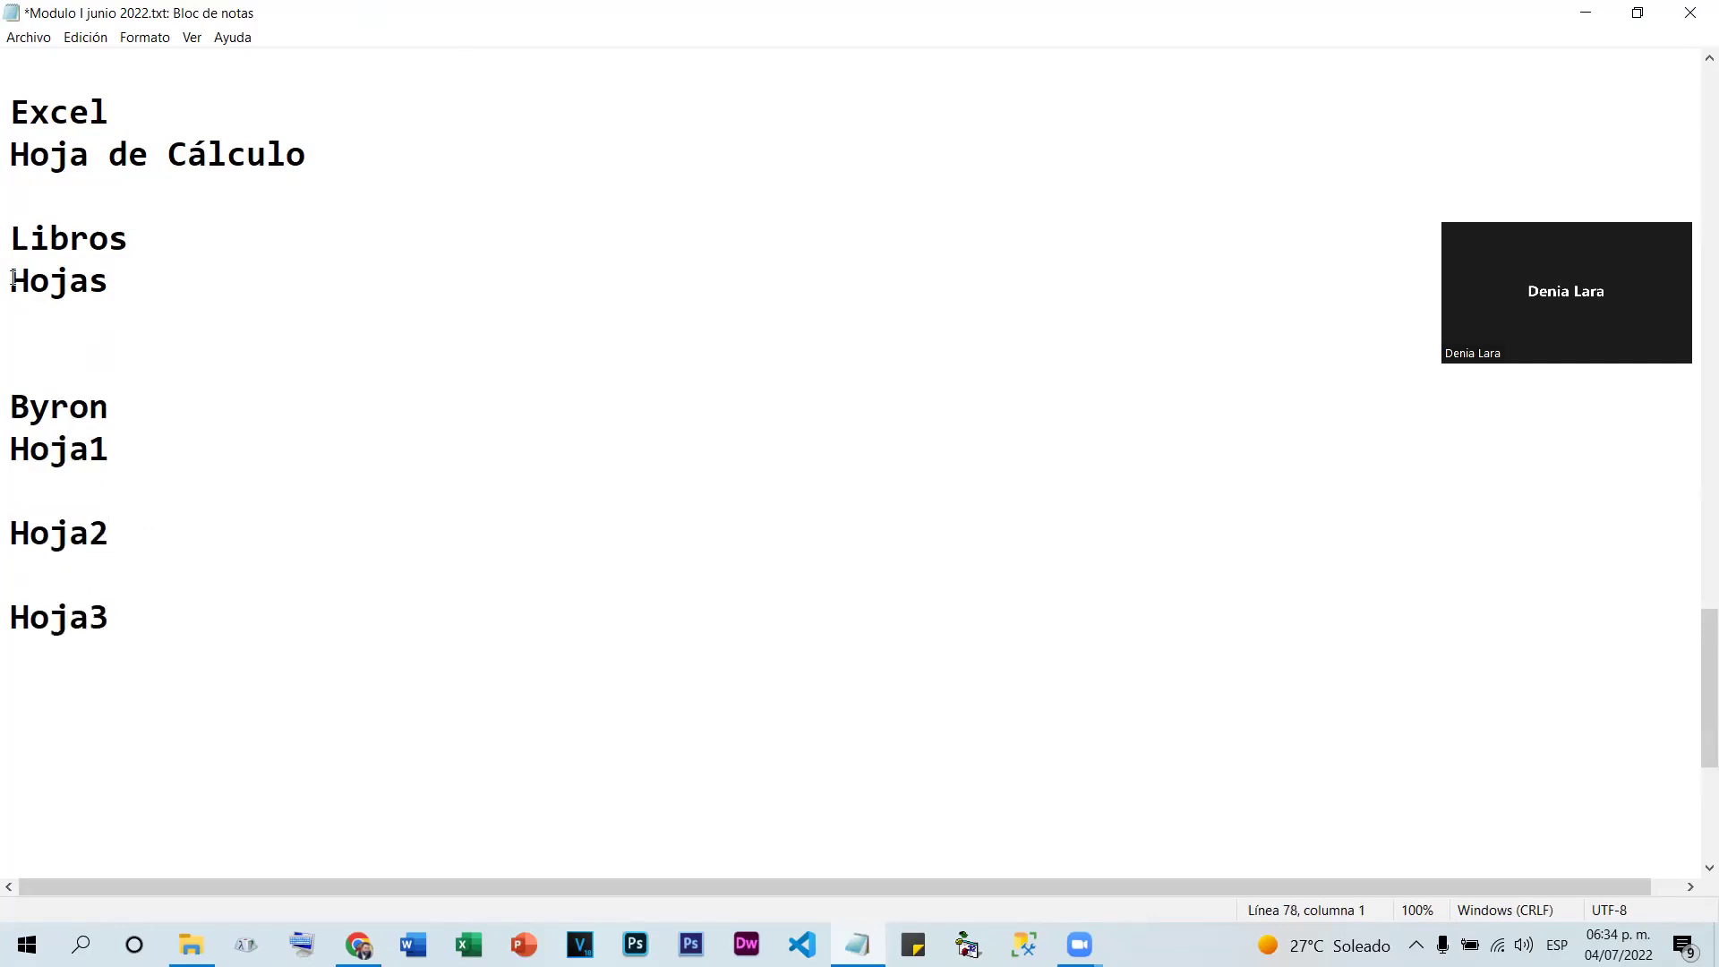
drag(10, 447, 226, 438)
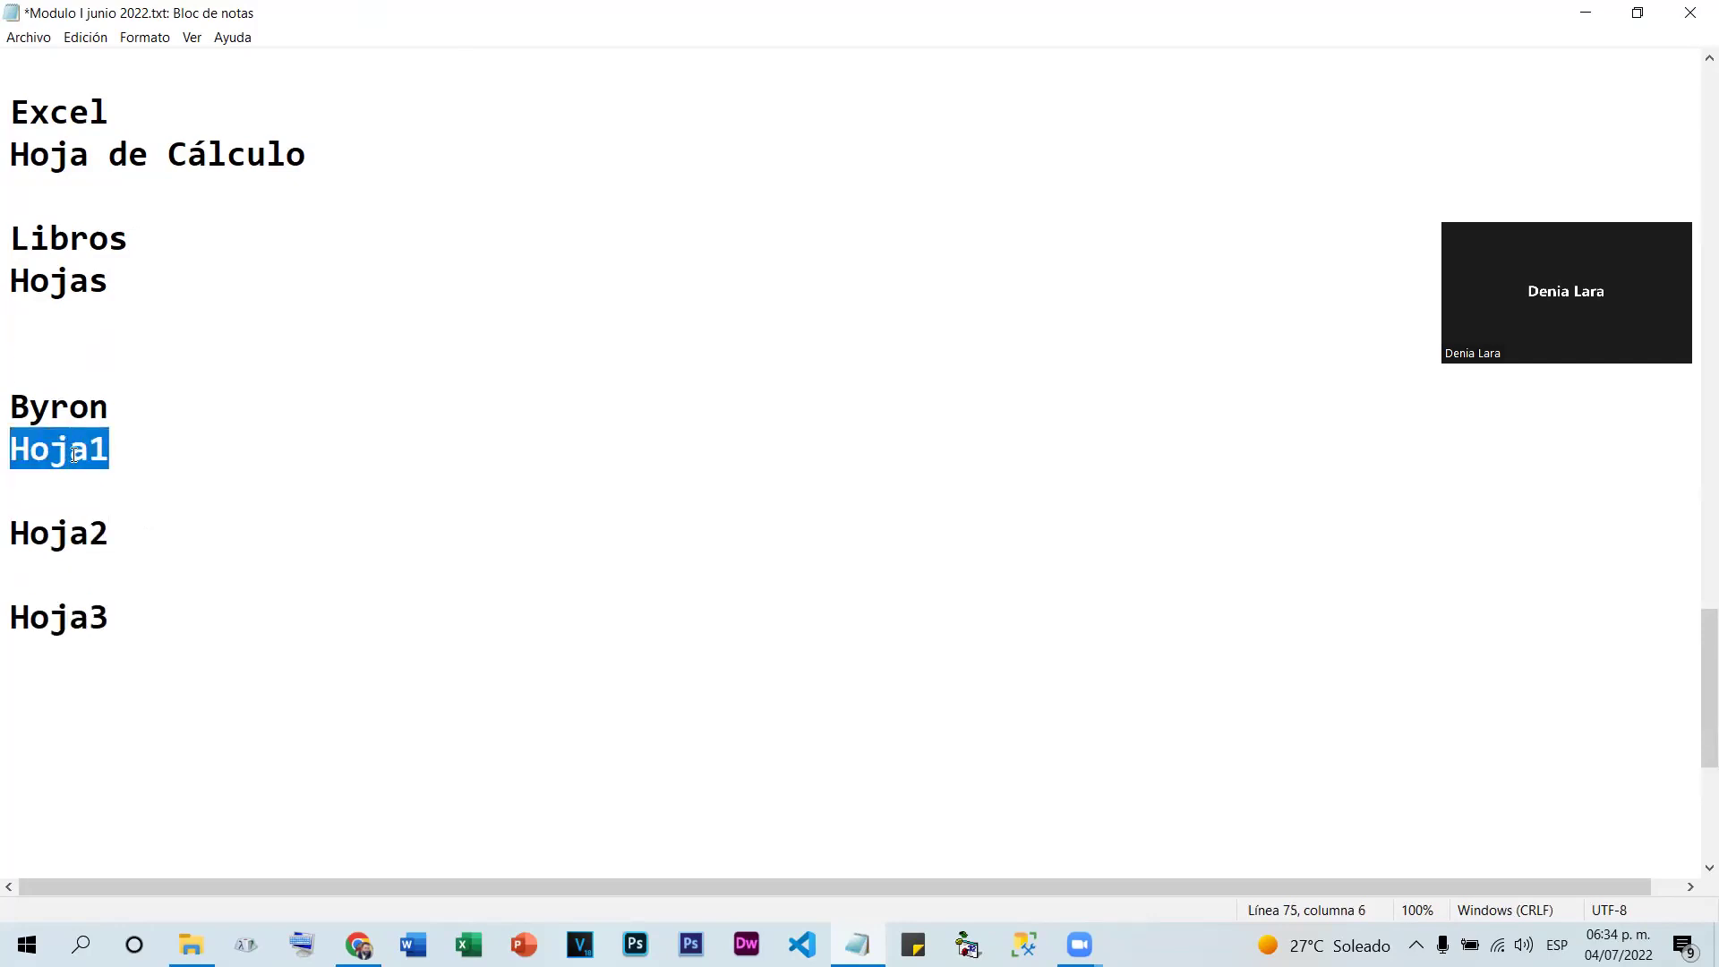
click(188, 511)
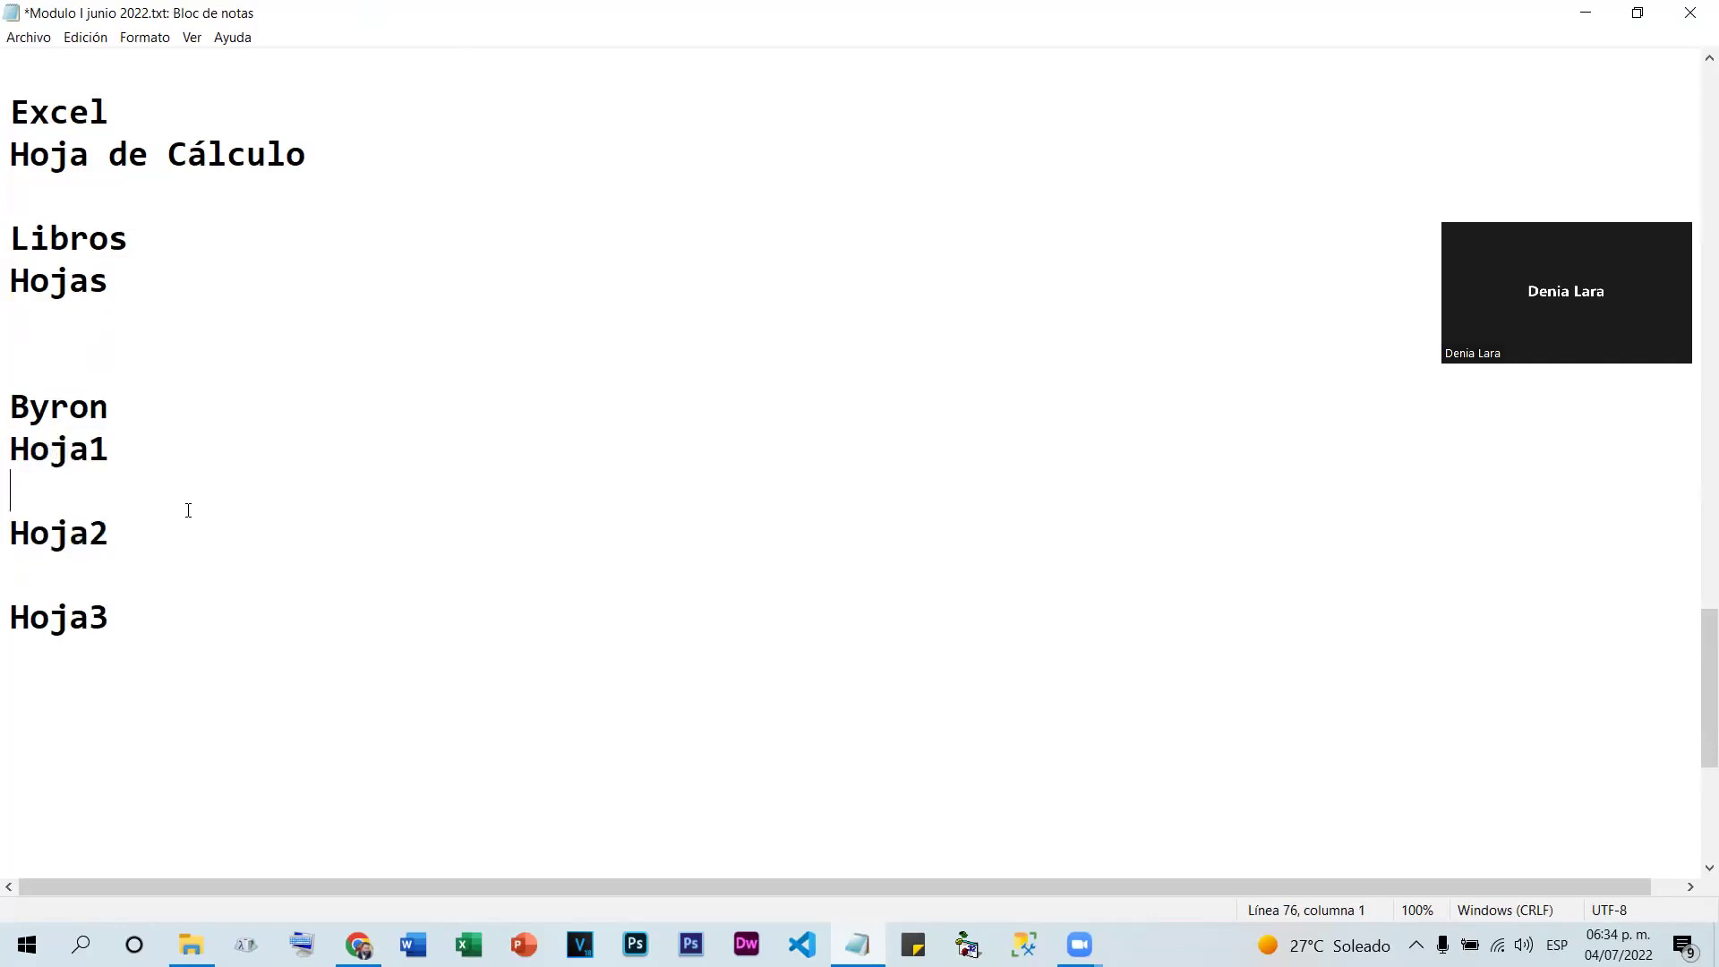
click(81, 540)
click(140, 650)
drag(13, 448, 130, 436)
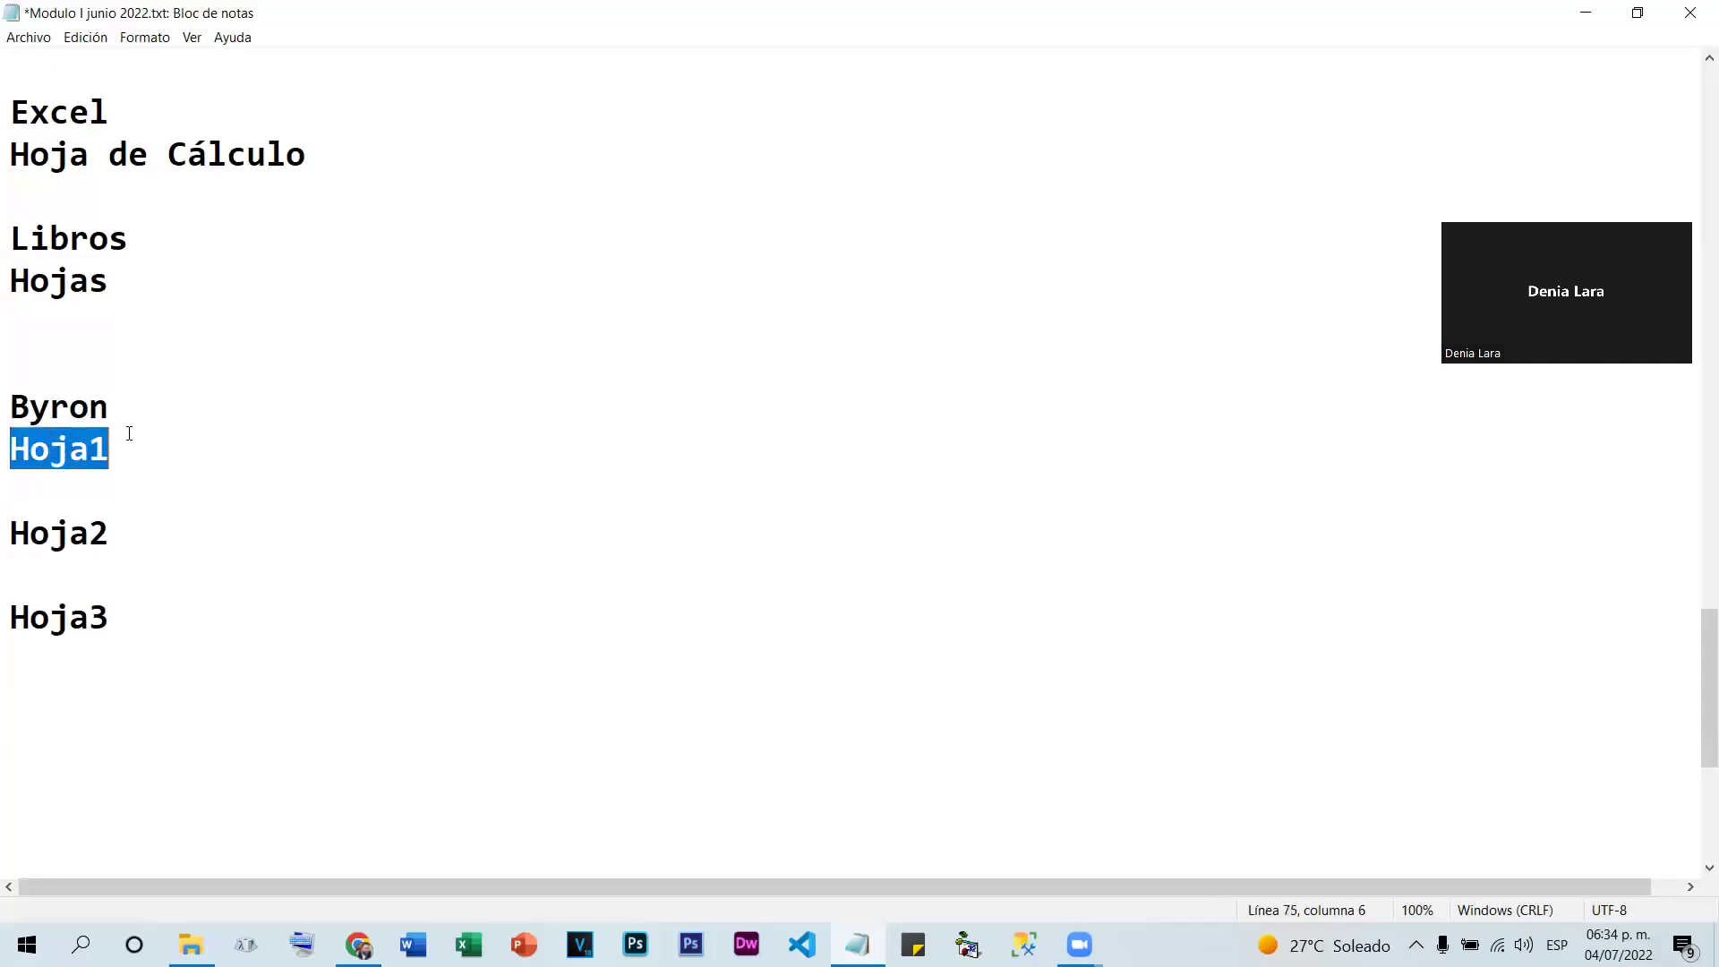
drag(10, 534, 147, 525)
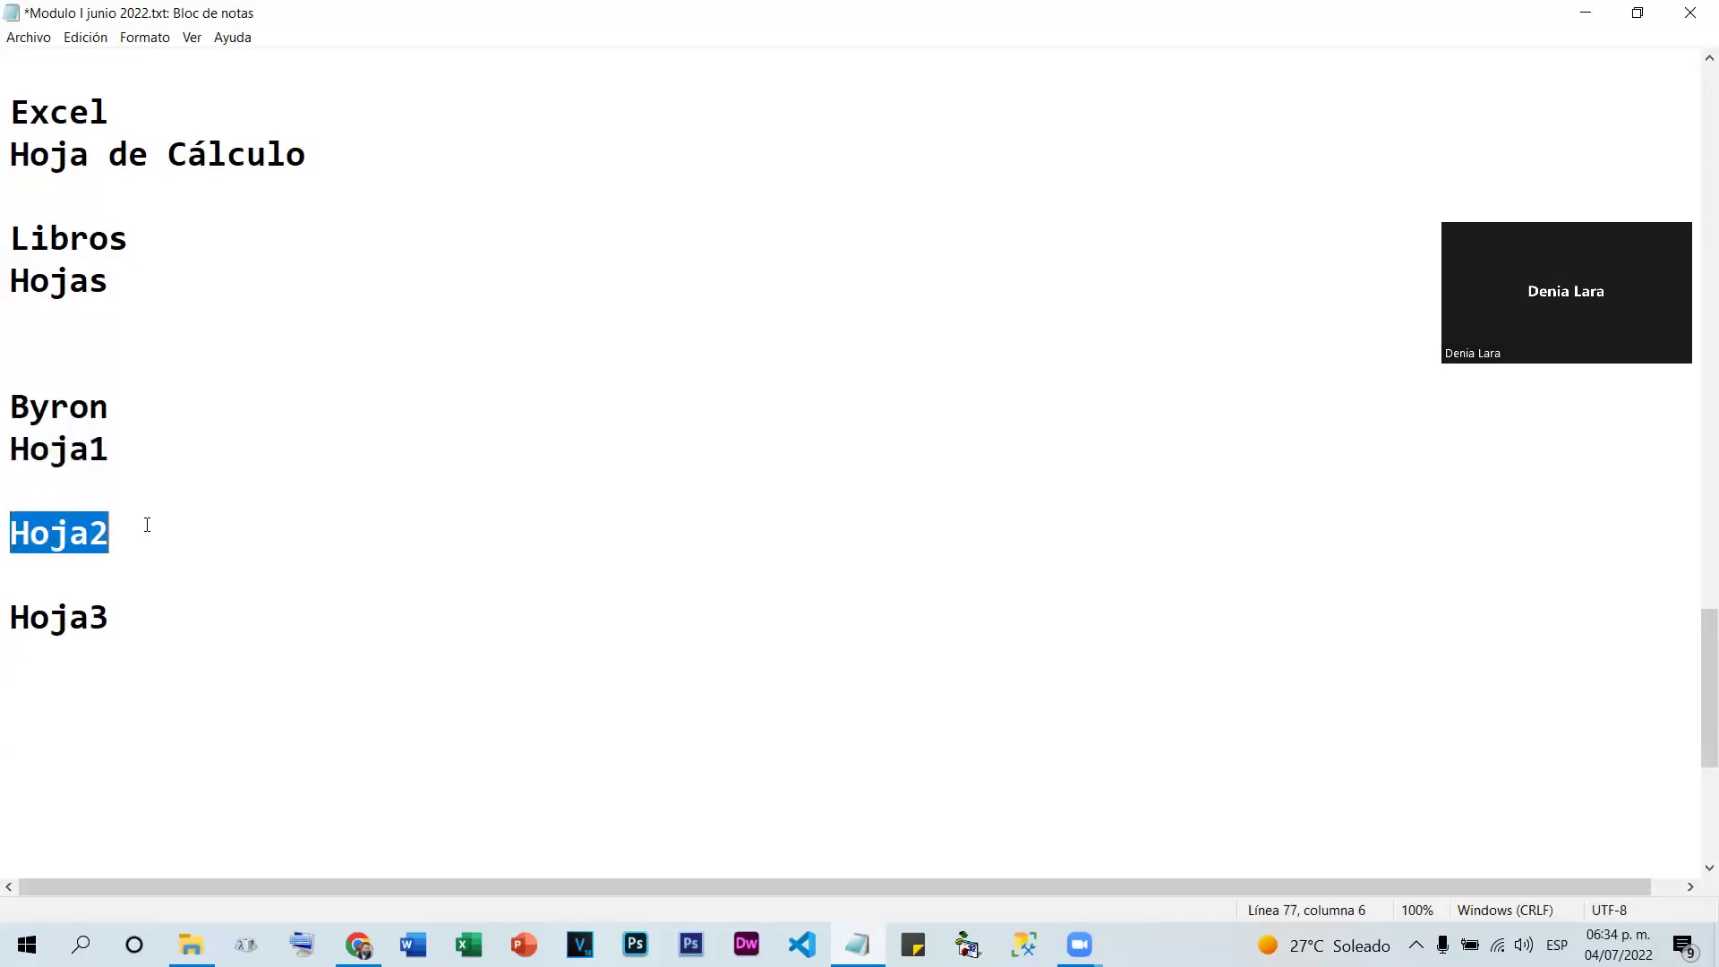
click(11, 534)
click(29, 617)
click(49, 408)
click(46, 616)
click(51, 537)
click(72, 448)
click(86, 533)
click(86, 557)
click(87, 534)
click(90, 448)
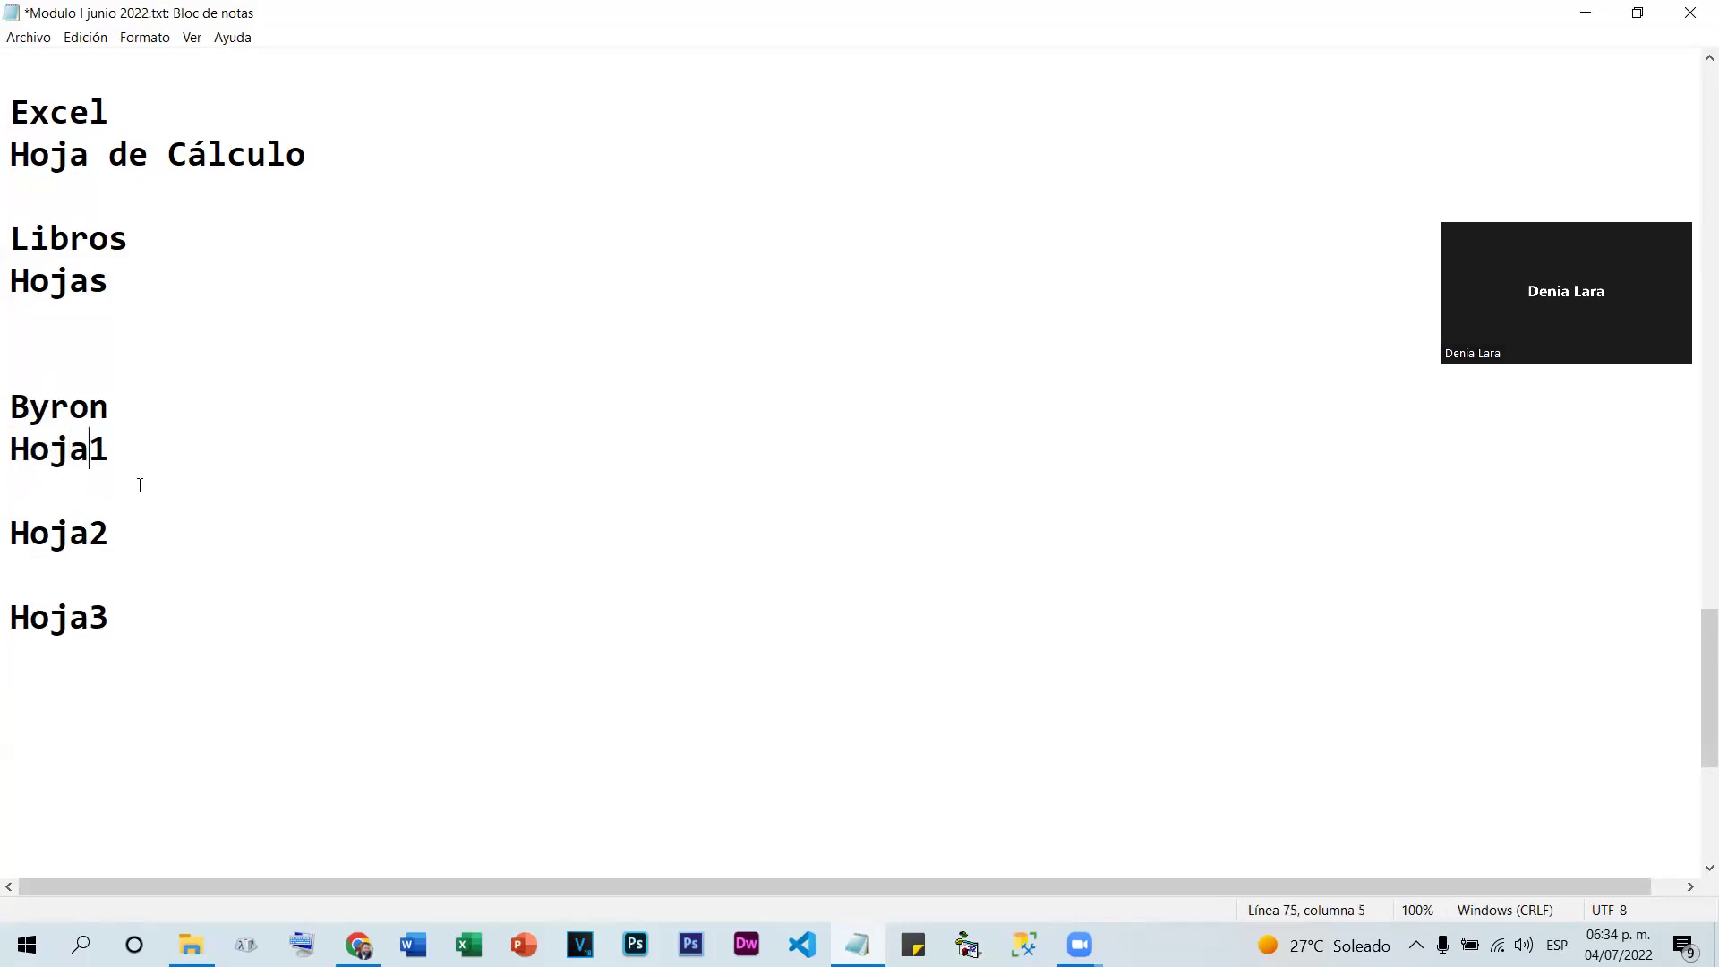
click(29, 403)
click(104, 406)
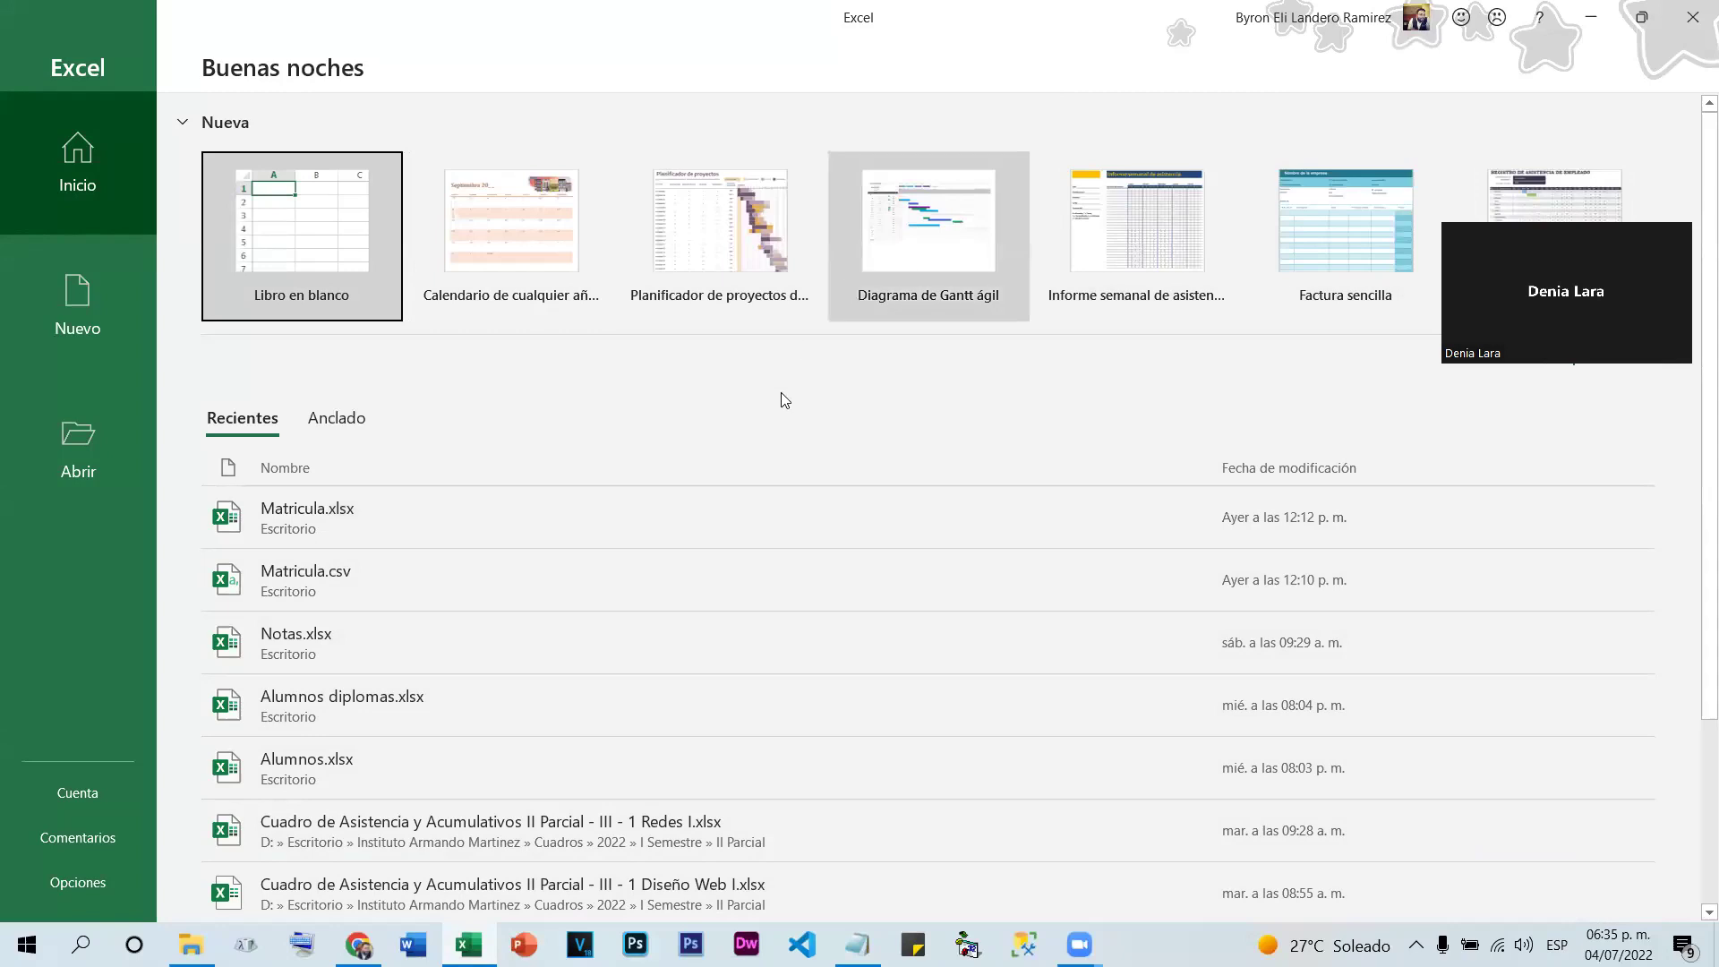
Choose 'Libro en blanco' on the Excel start screen to create Libro1
scroll(1255, 699, down, 3)
scroll(1254, 602, up, 3)
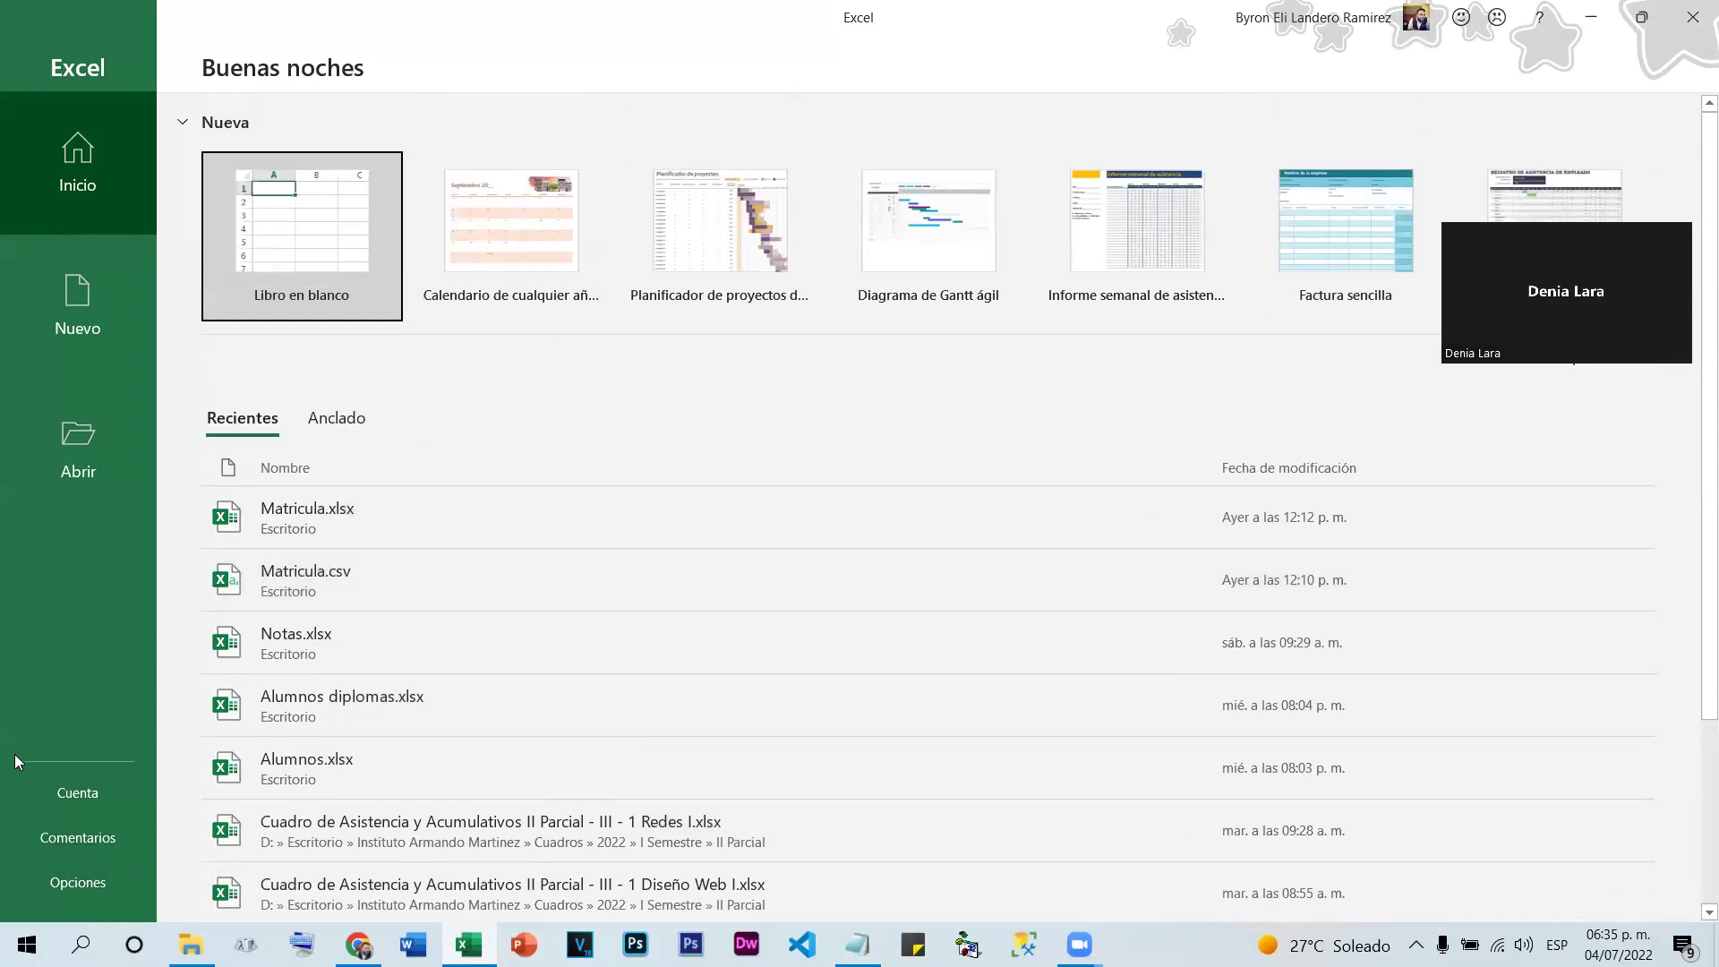
click(328, 236)
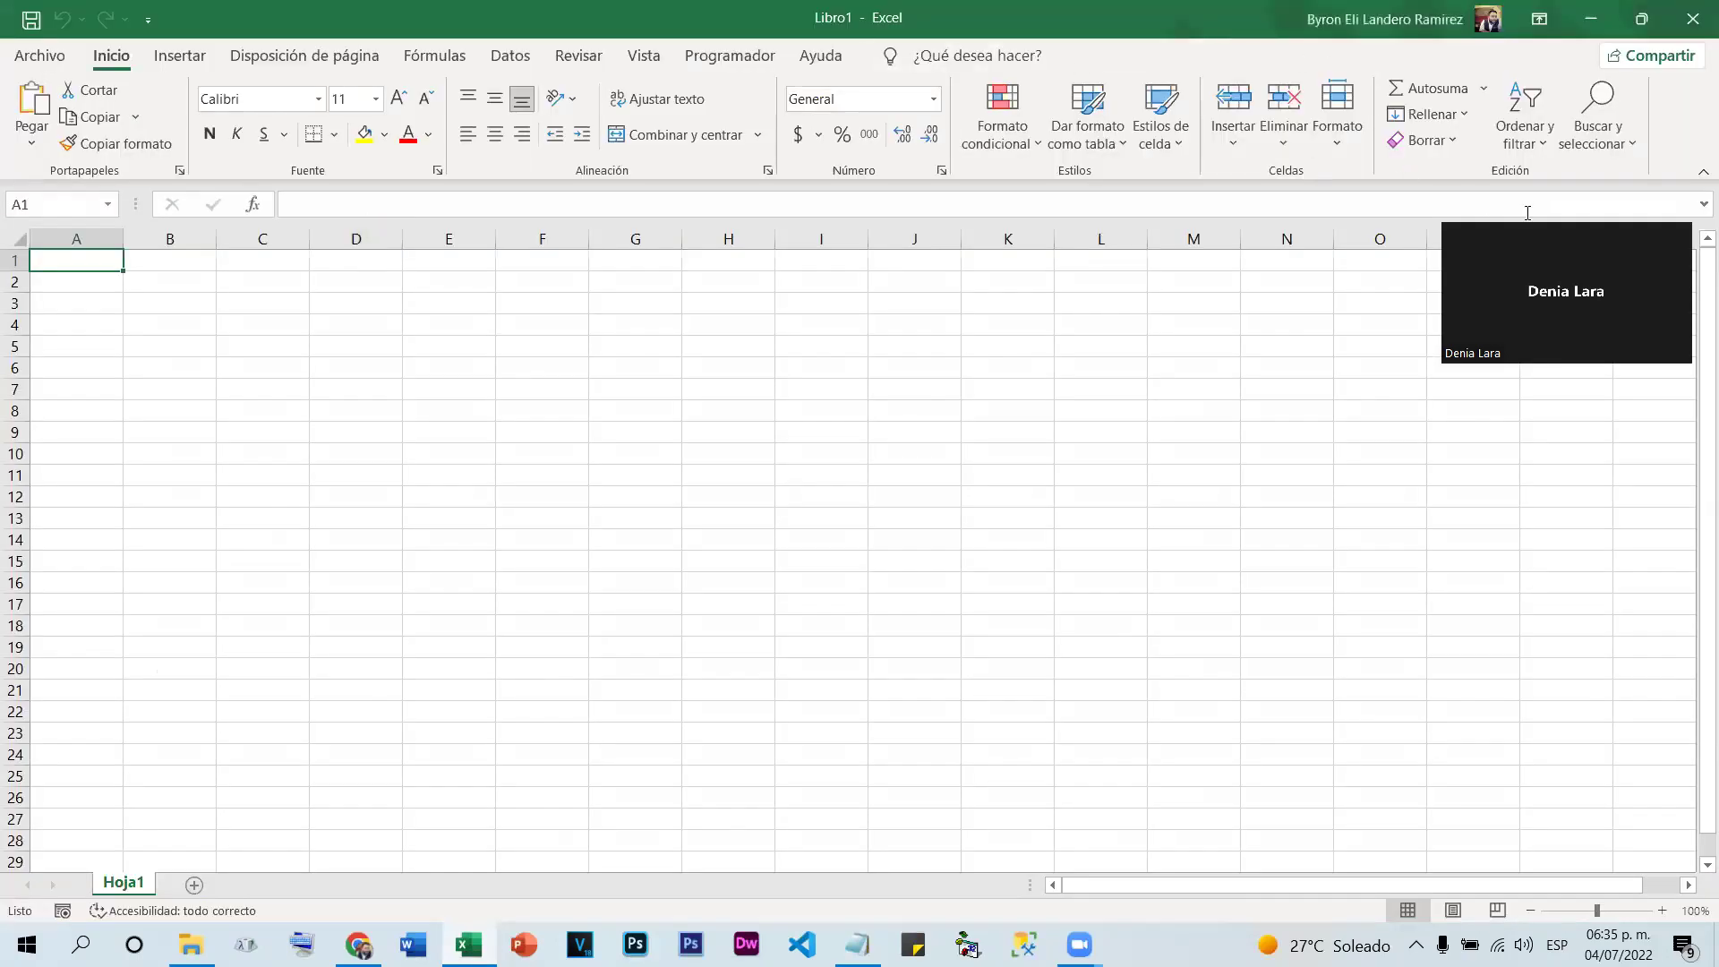
drag(1617, 226, 1624, 38)
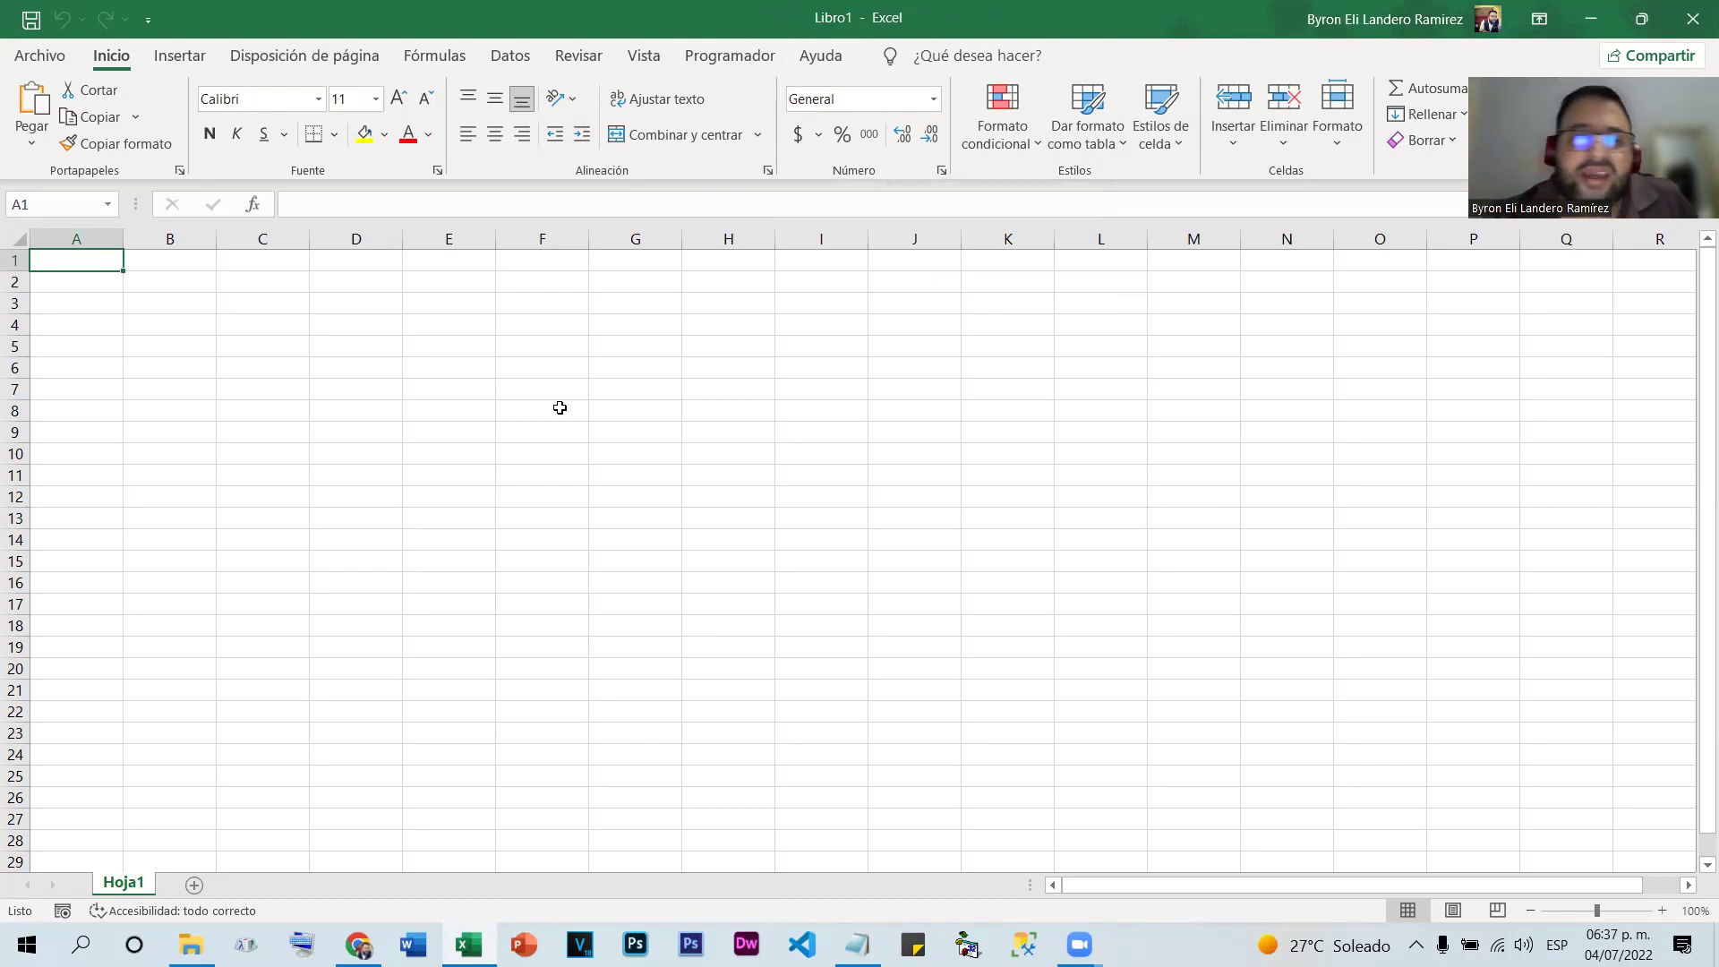
Select cell ranges in the grid, including cells H6 to H7
drag(624, 327, 1451, 326)
drag(1450, 454, 728, 368)
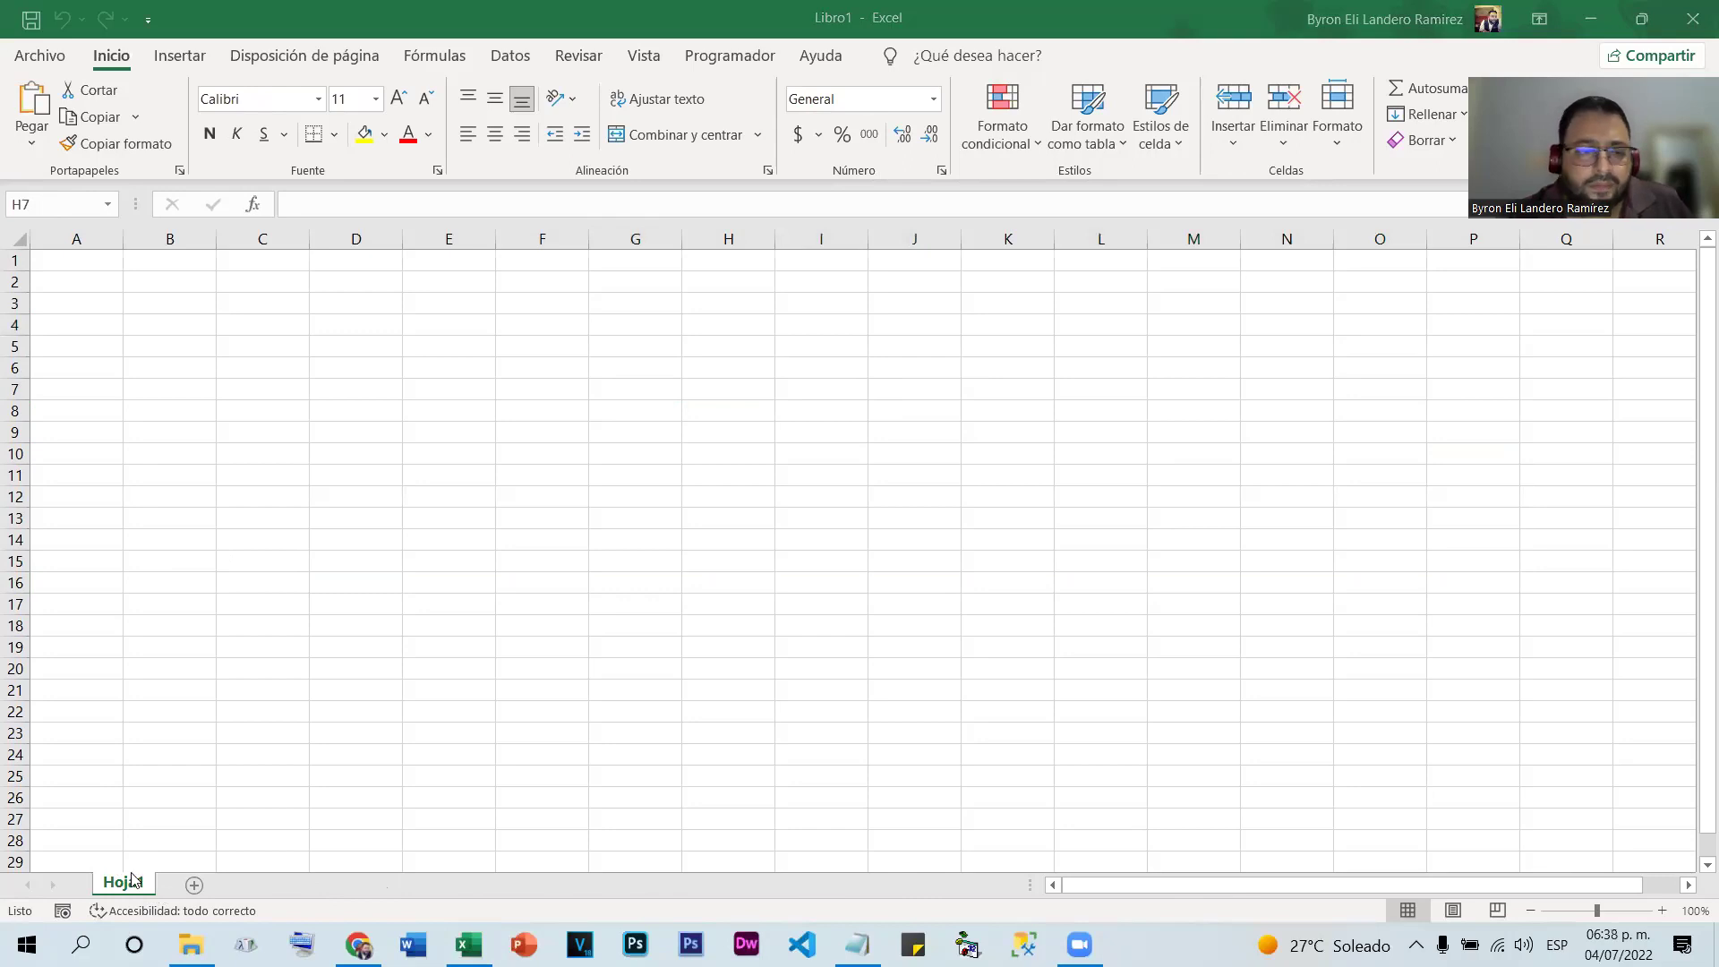
key(shift+Up)
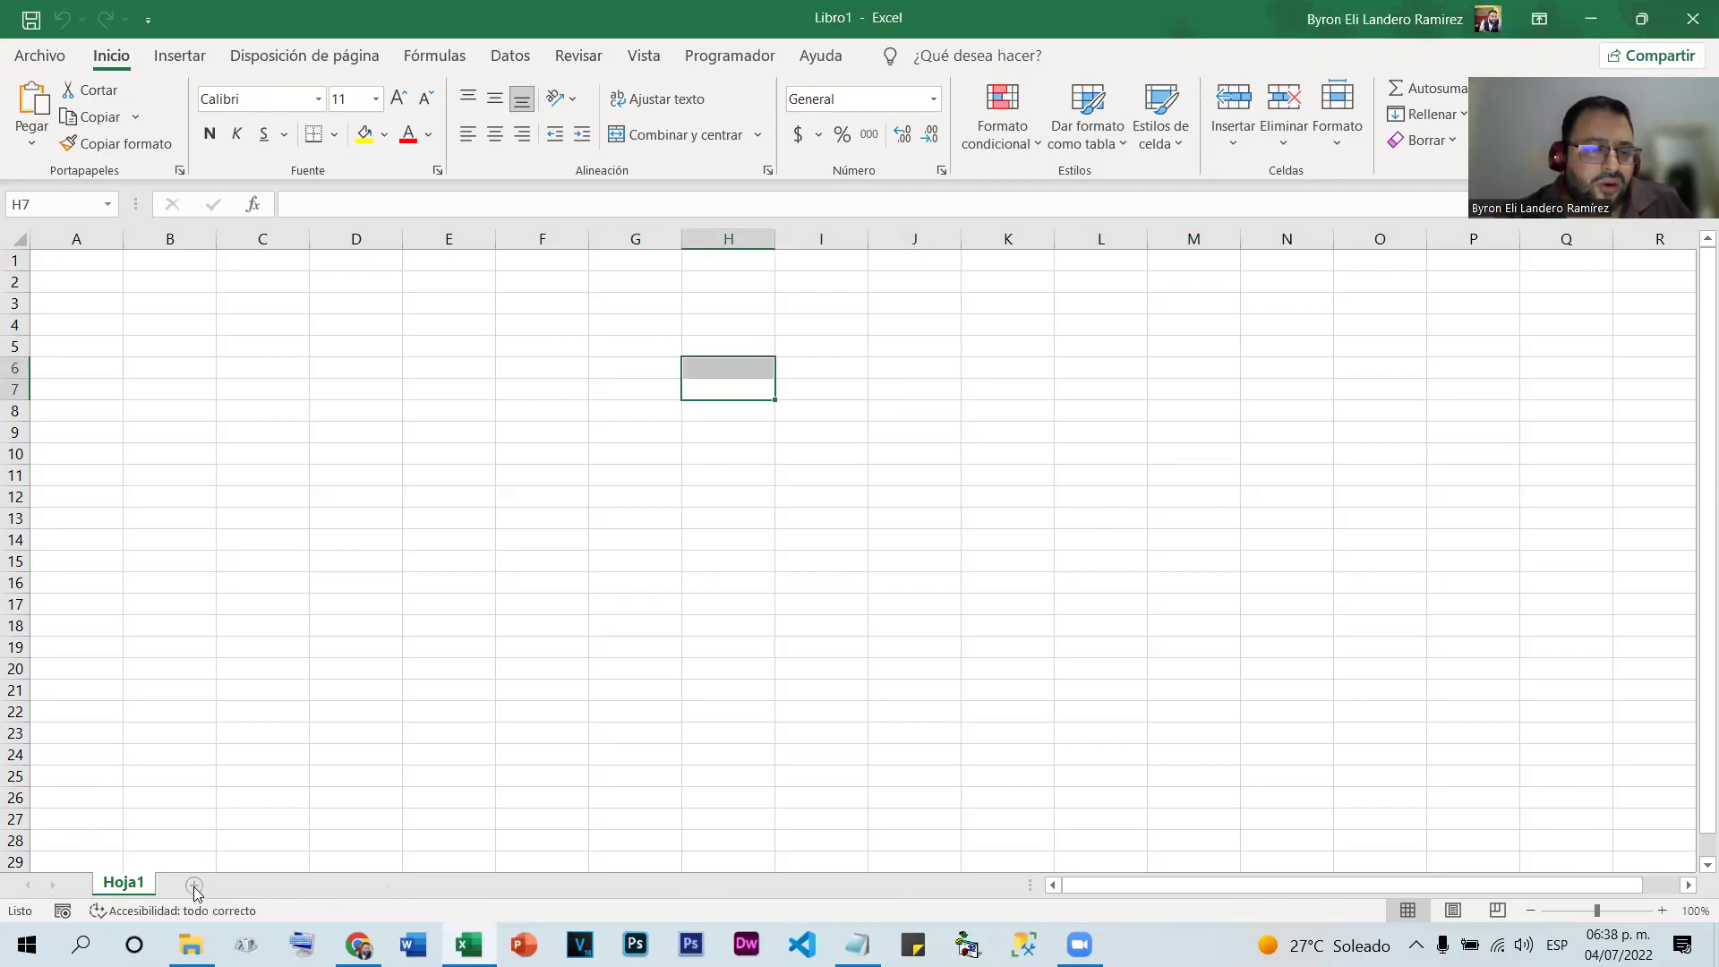
Add six new worksheets so the tabs run from Hoja1 to Hoja7
click(194, 887)
click(256, 885)
click(323, 884)
click(390, 884)
click(452, 887)
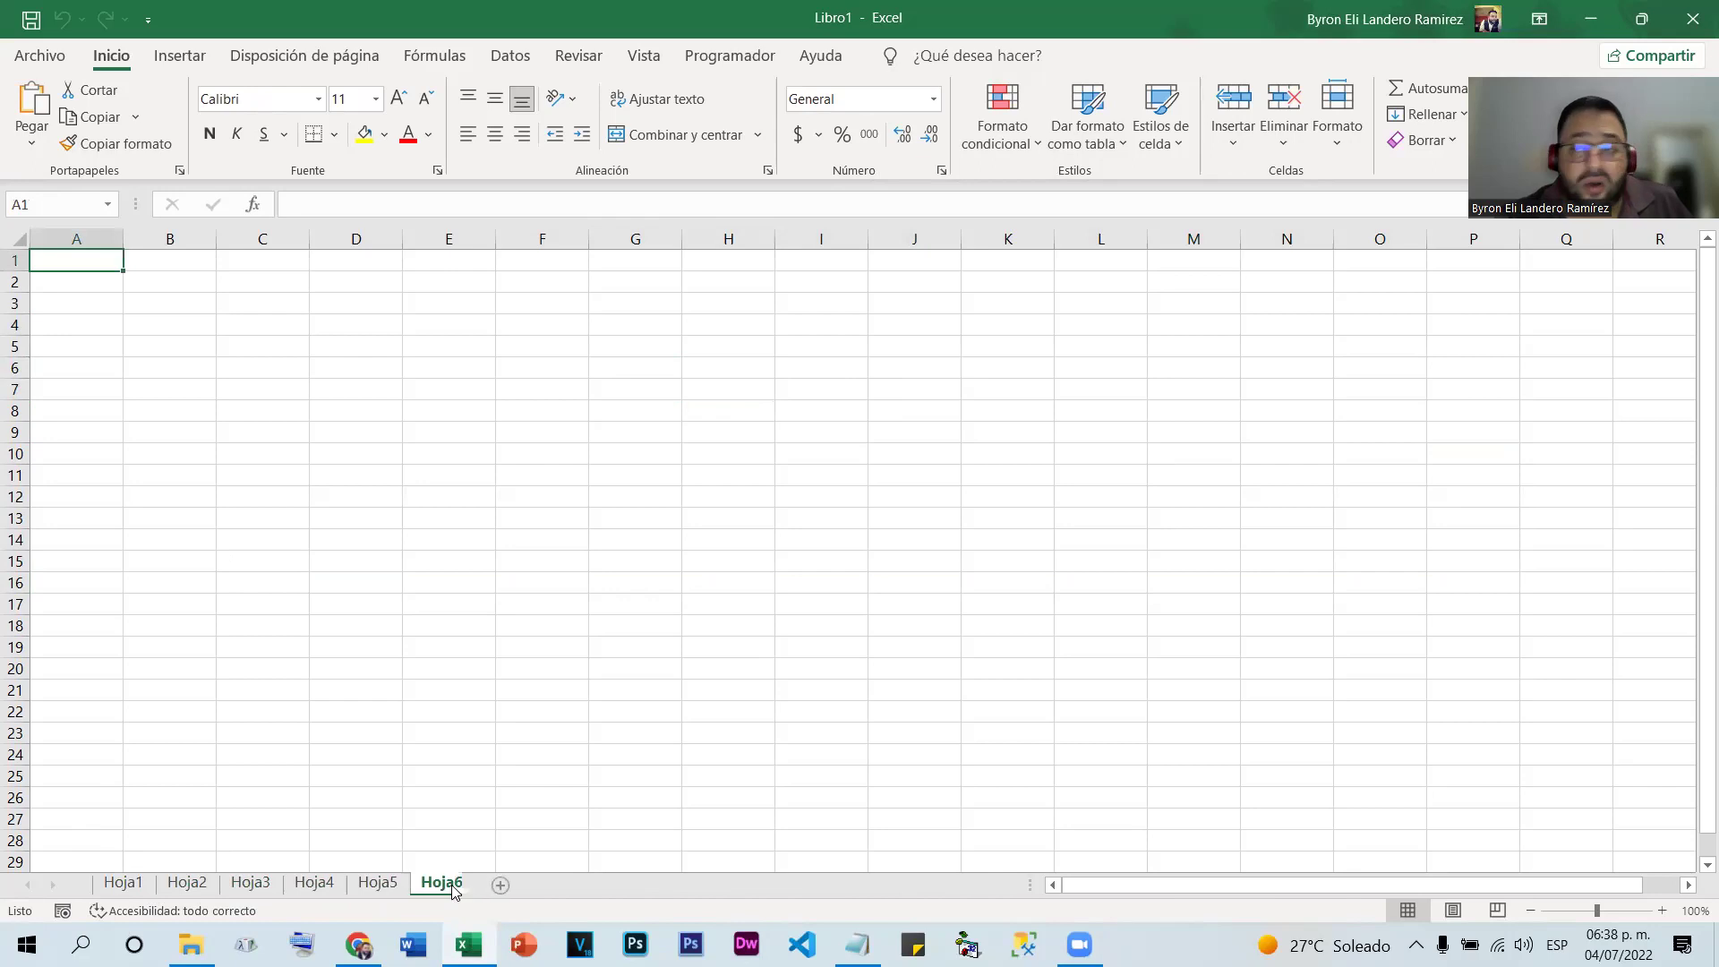
click(512, 884)
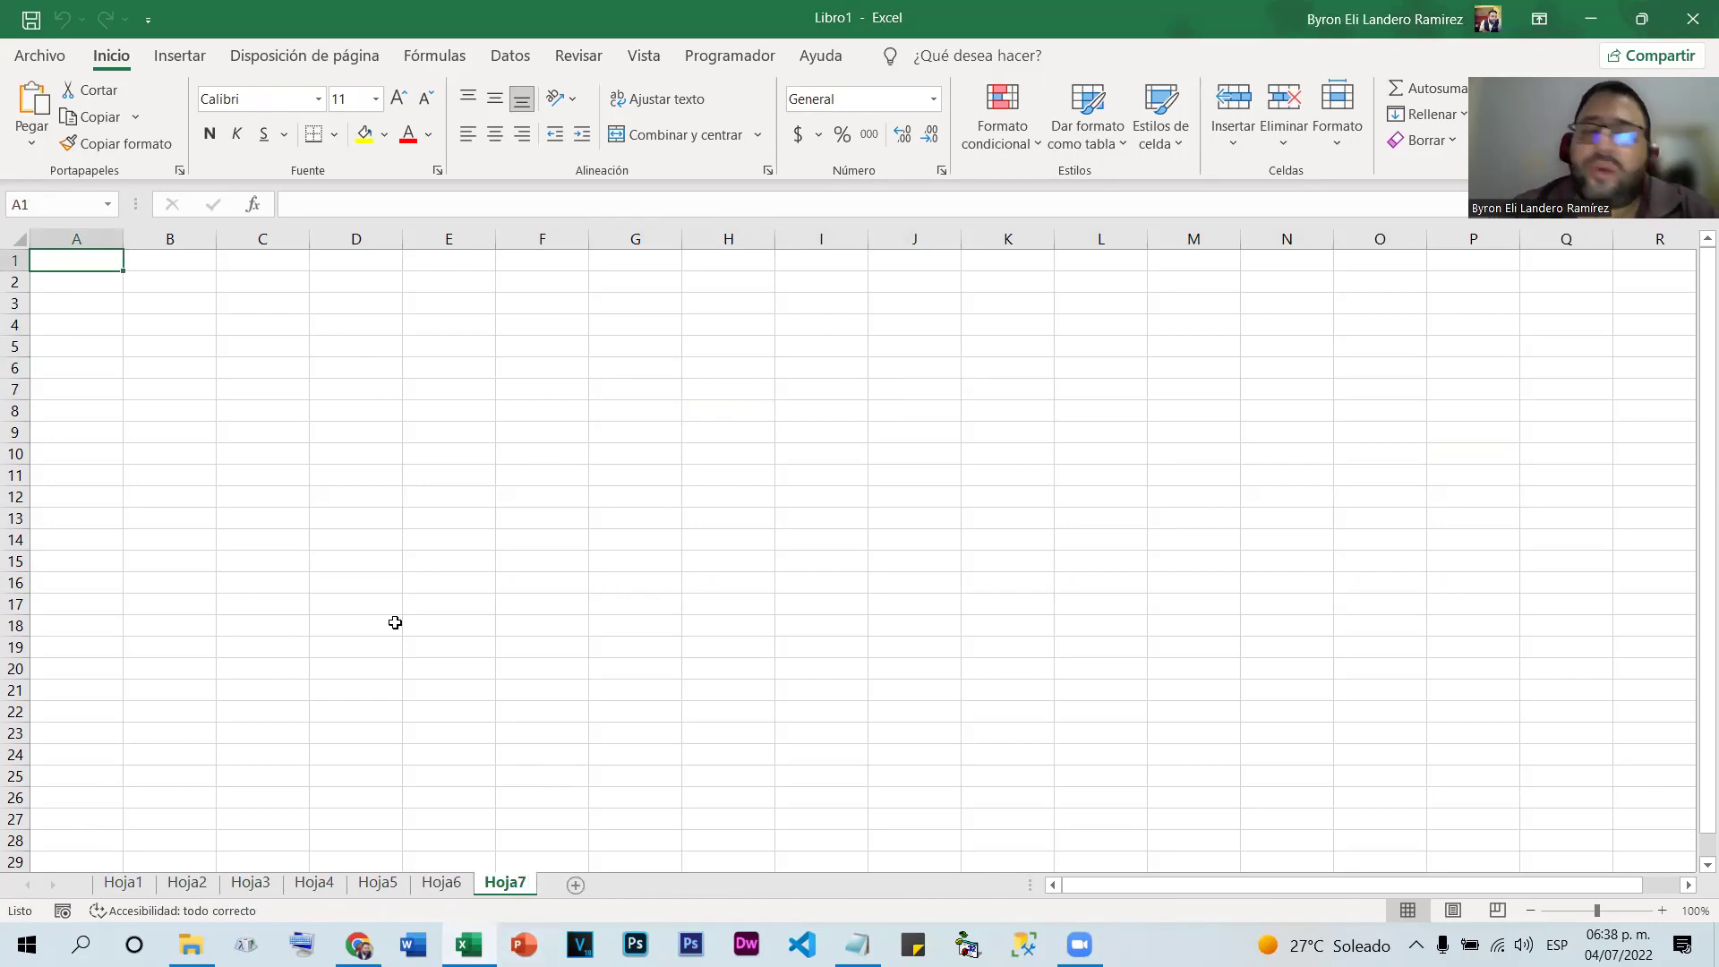
Step through sheets Hoja1 to Hoja7 in turn, ending back on Hoja1
click(123, 883)
click(190, 883)
click(250, 883)
click(314, 884)
click(377, 884)
click(441, 884)
click(506, 883)
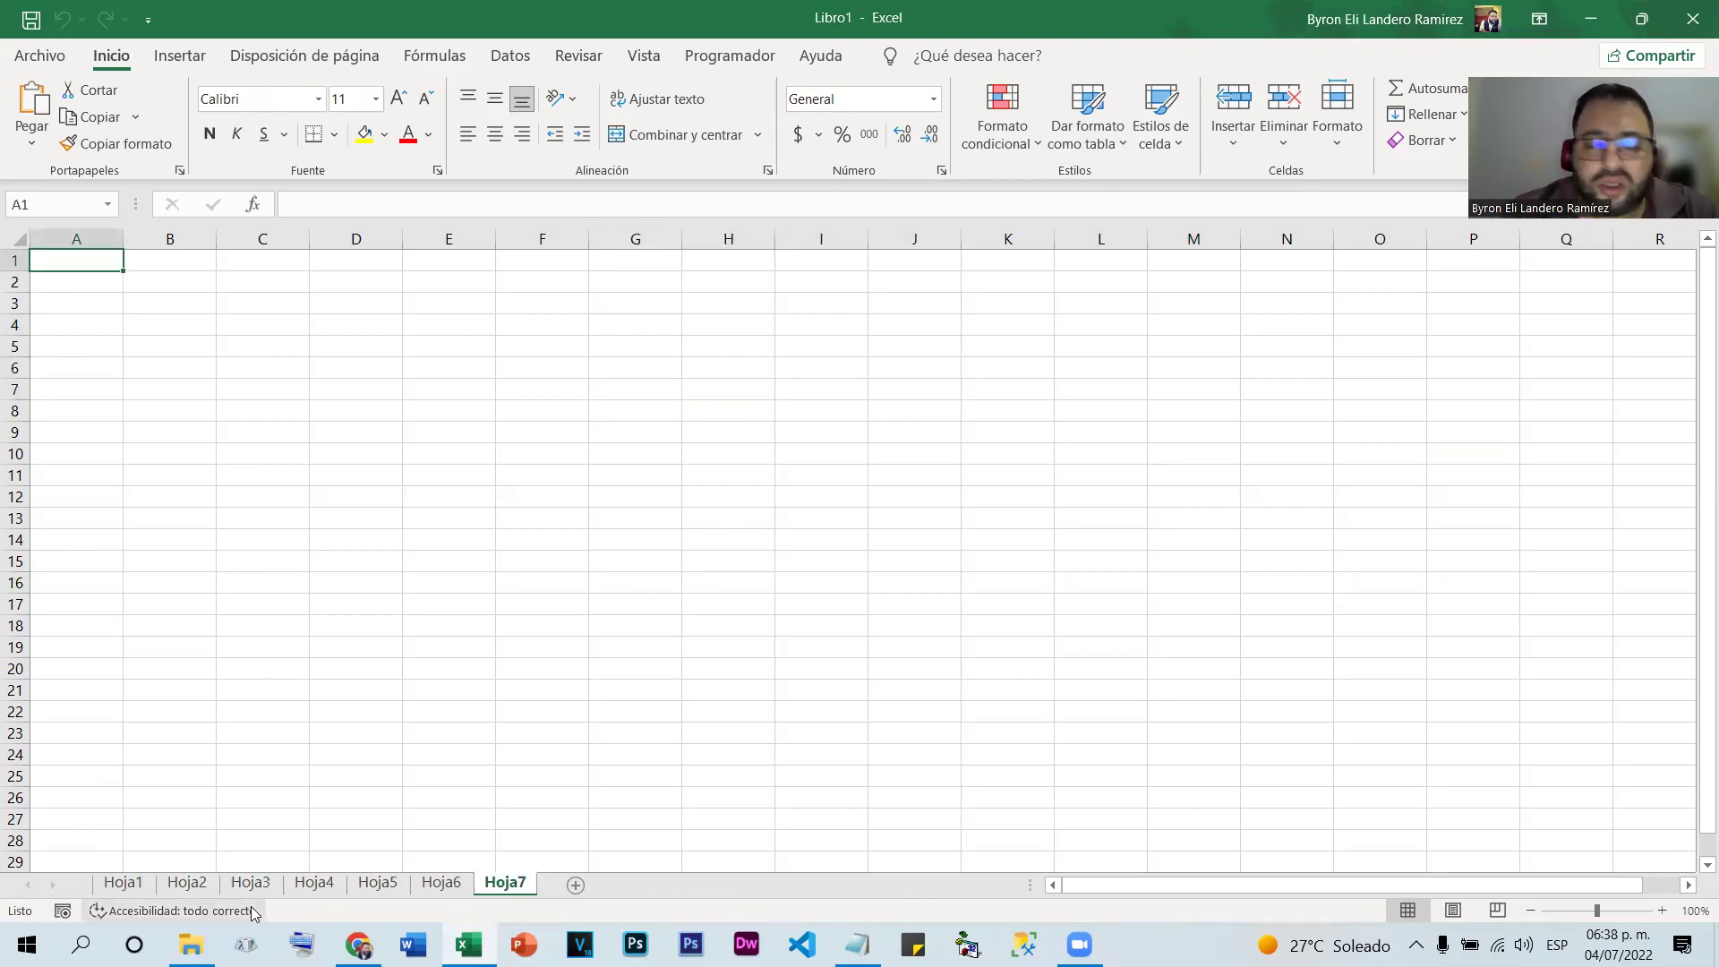
click(122, 884)
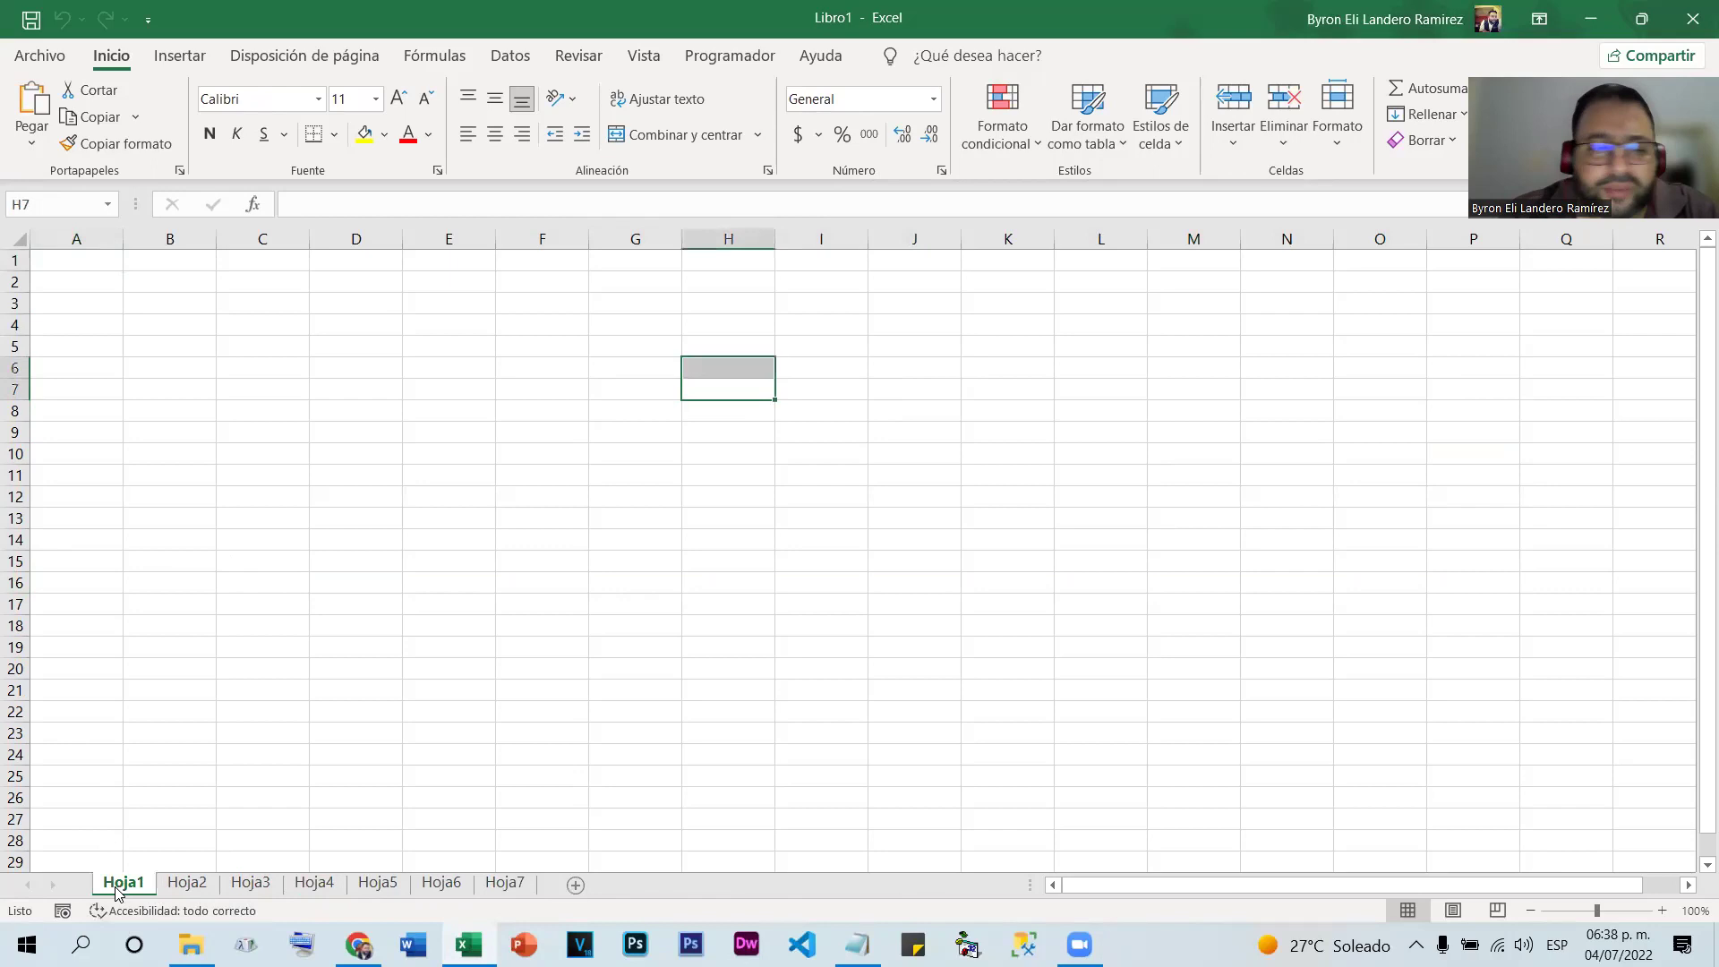
Rename Hoja1 to Informática and Hoja2 to Finanzas
right_click(115, 887)
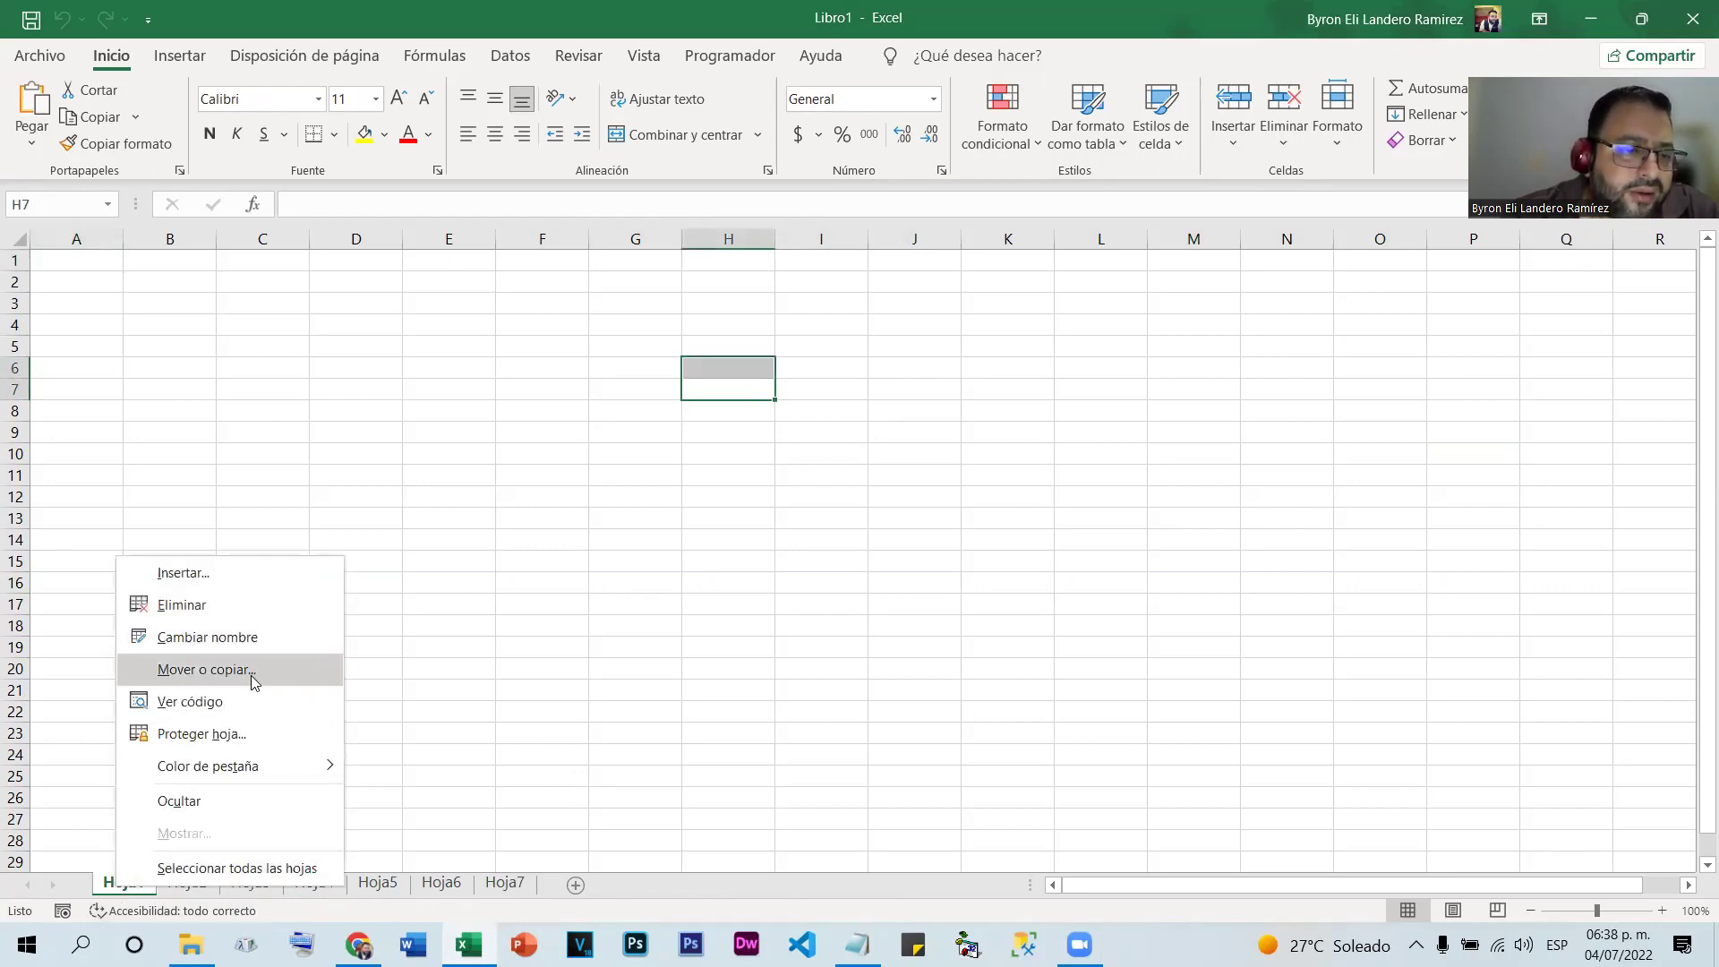
click(252, 637)
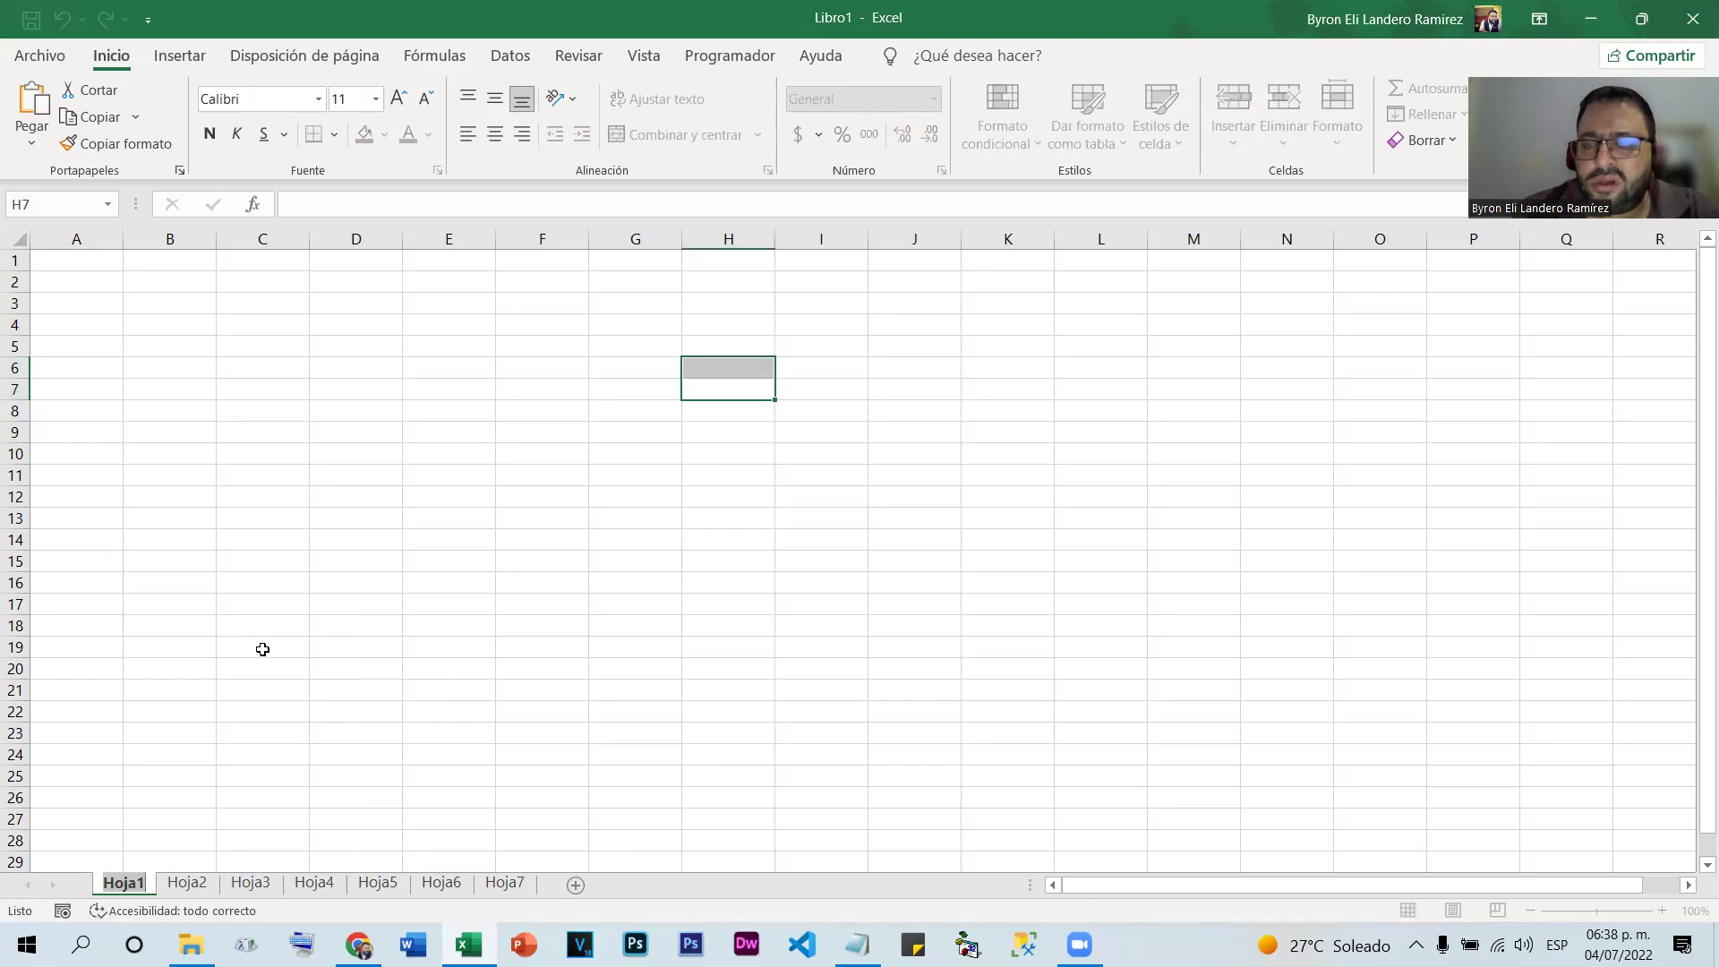
text(Informática)
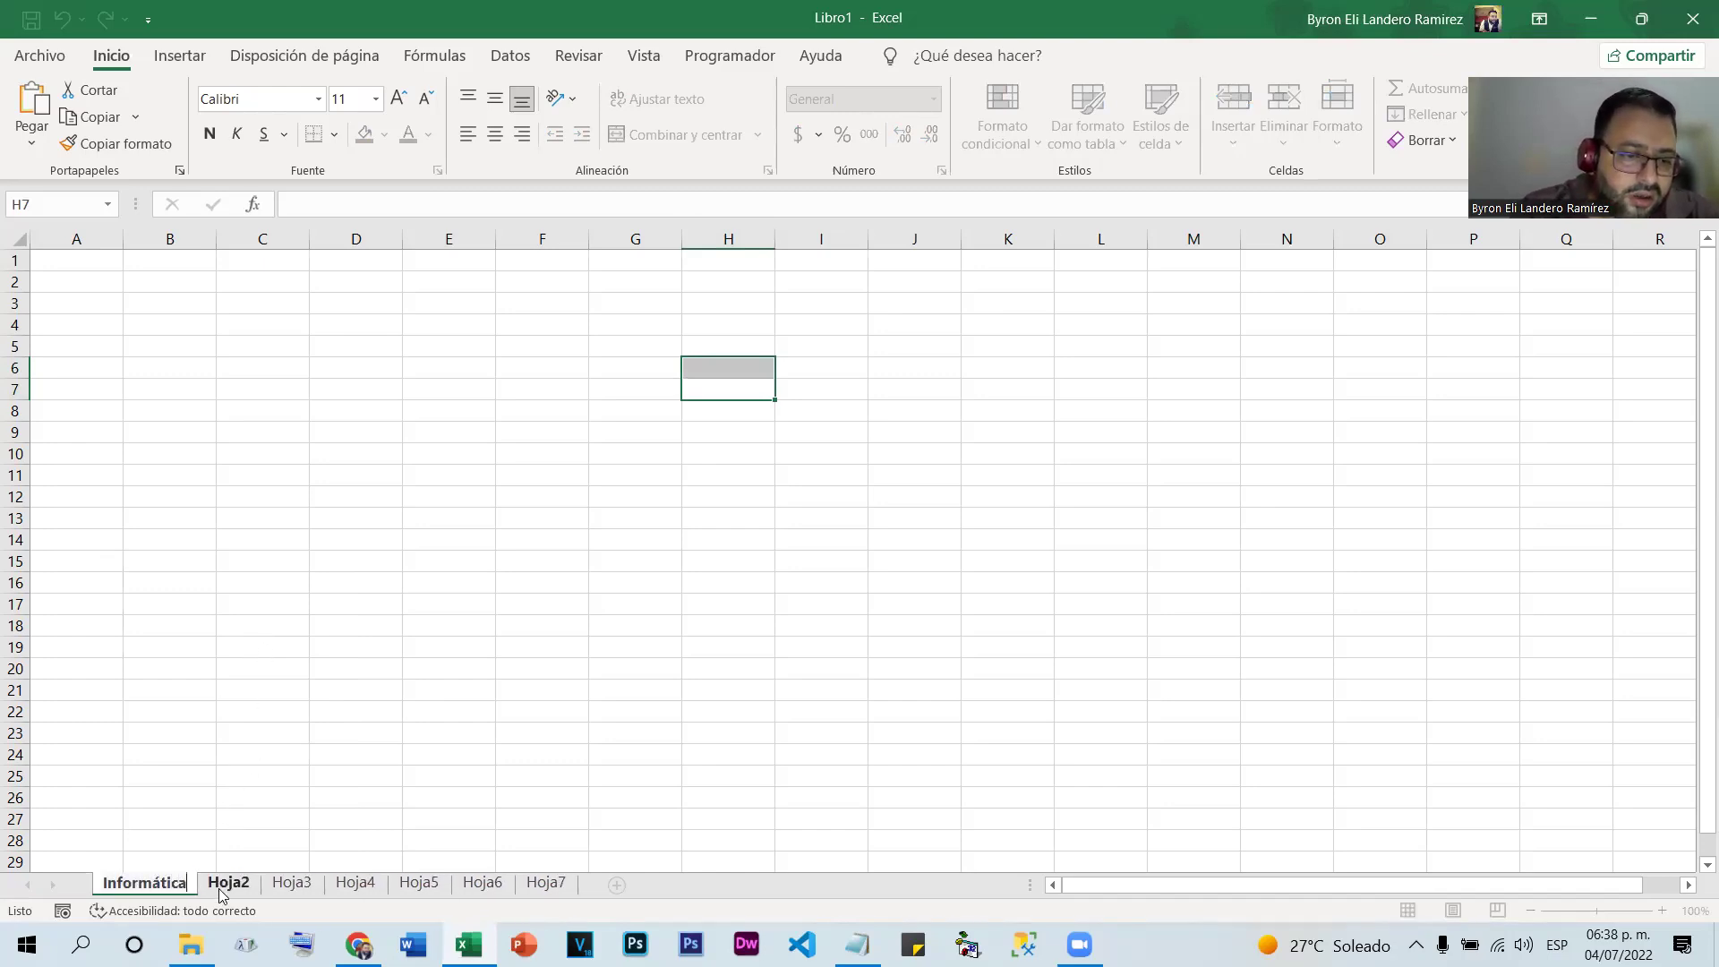
click(228, 883)
double_click(229, 883)
text(Finanzas)
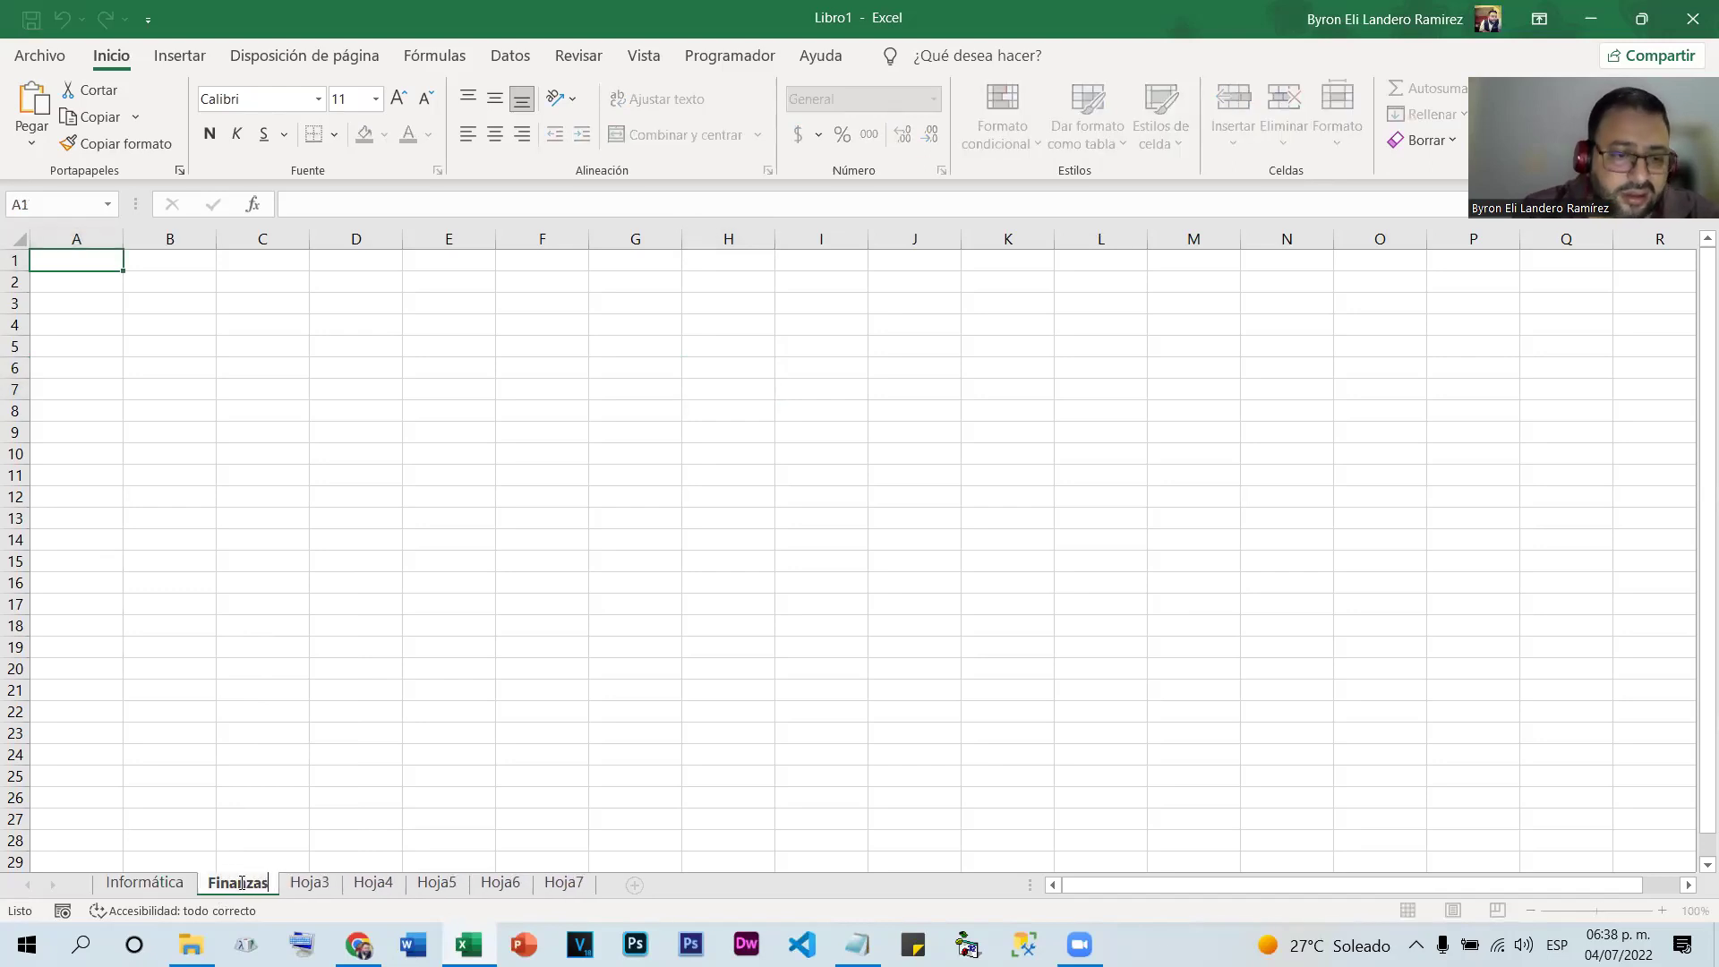
click(310, 883)
Rename Hoja3 to Humanidades and Hoja4 to Administración de Empresas
double_click(312, 883)
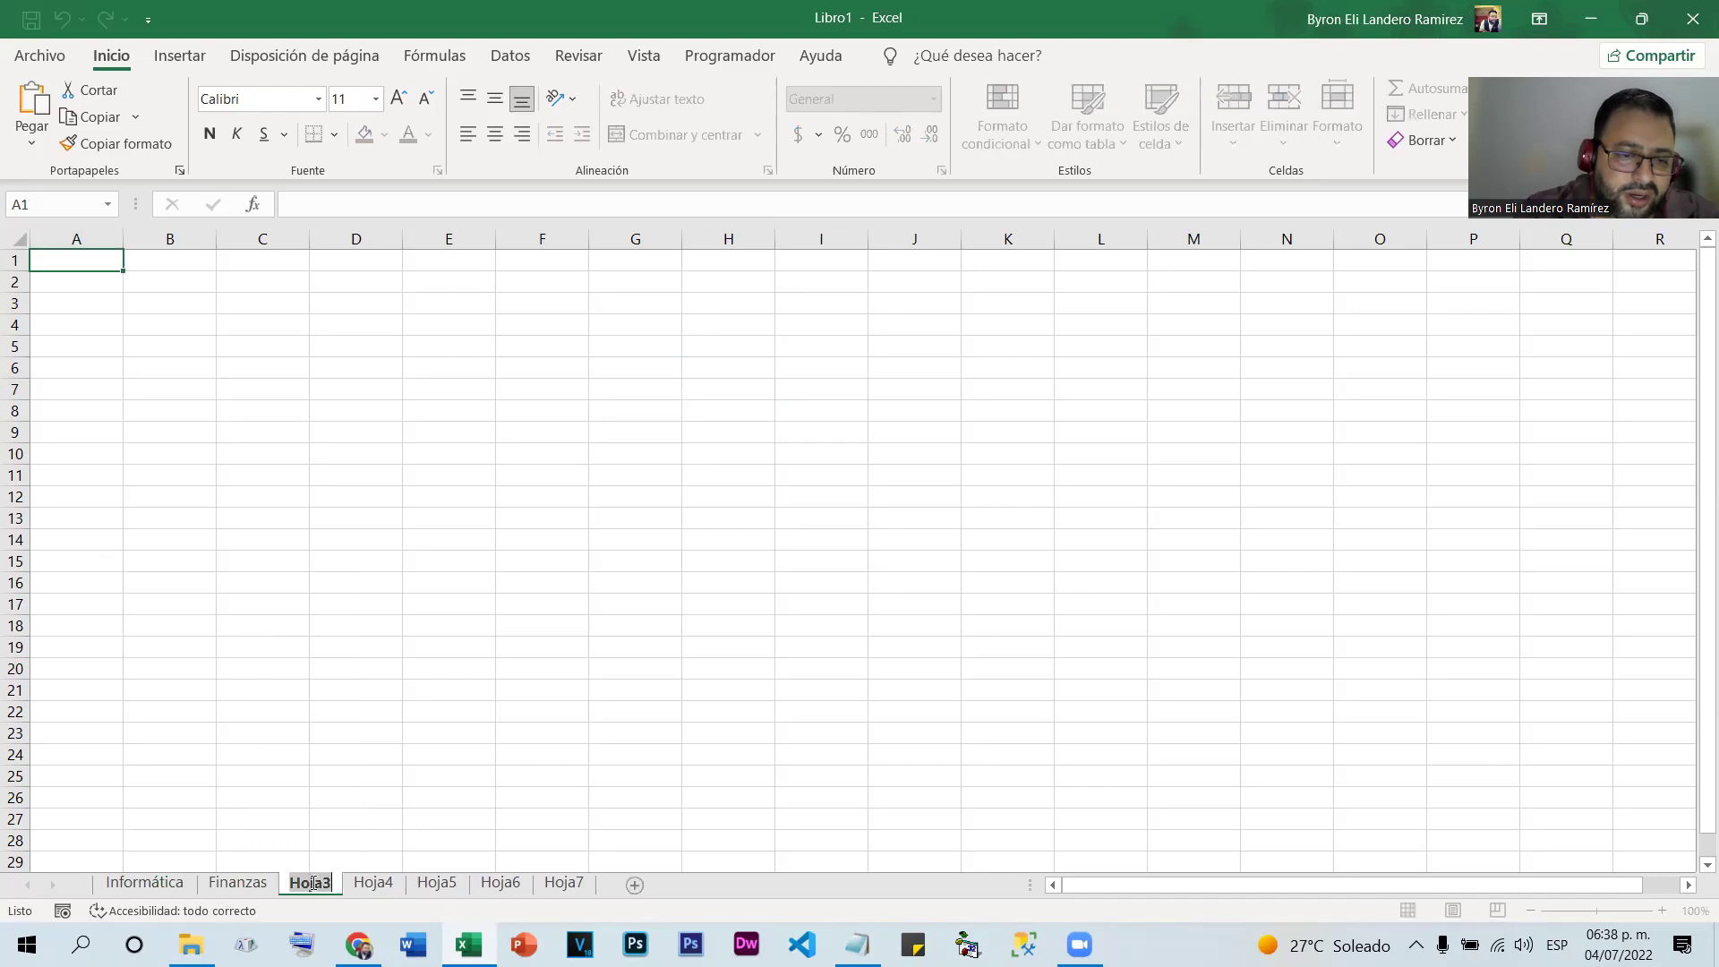
text(Humanidades)
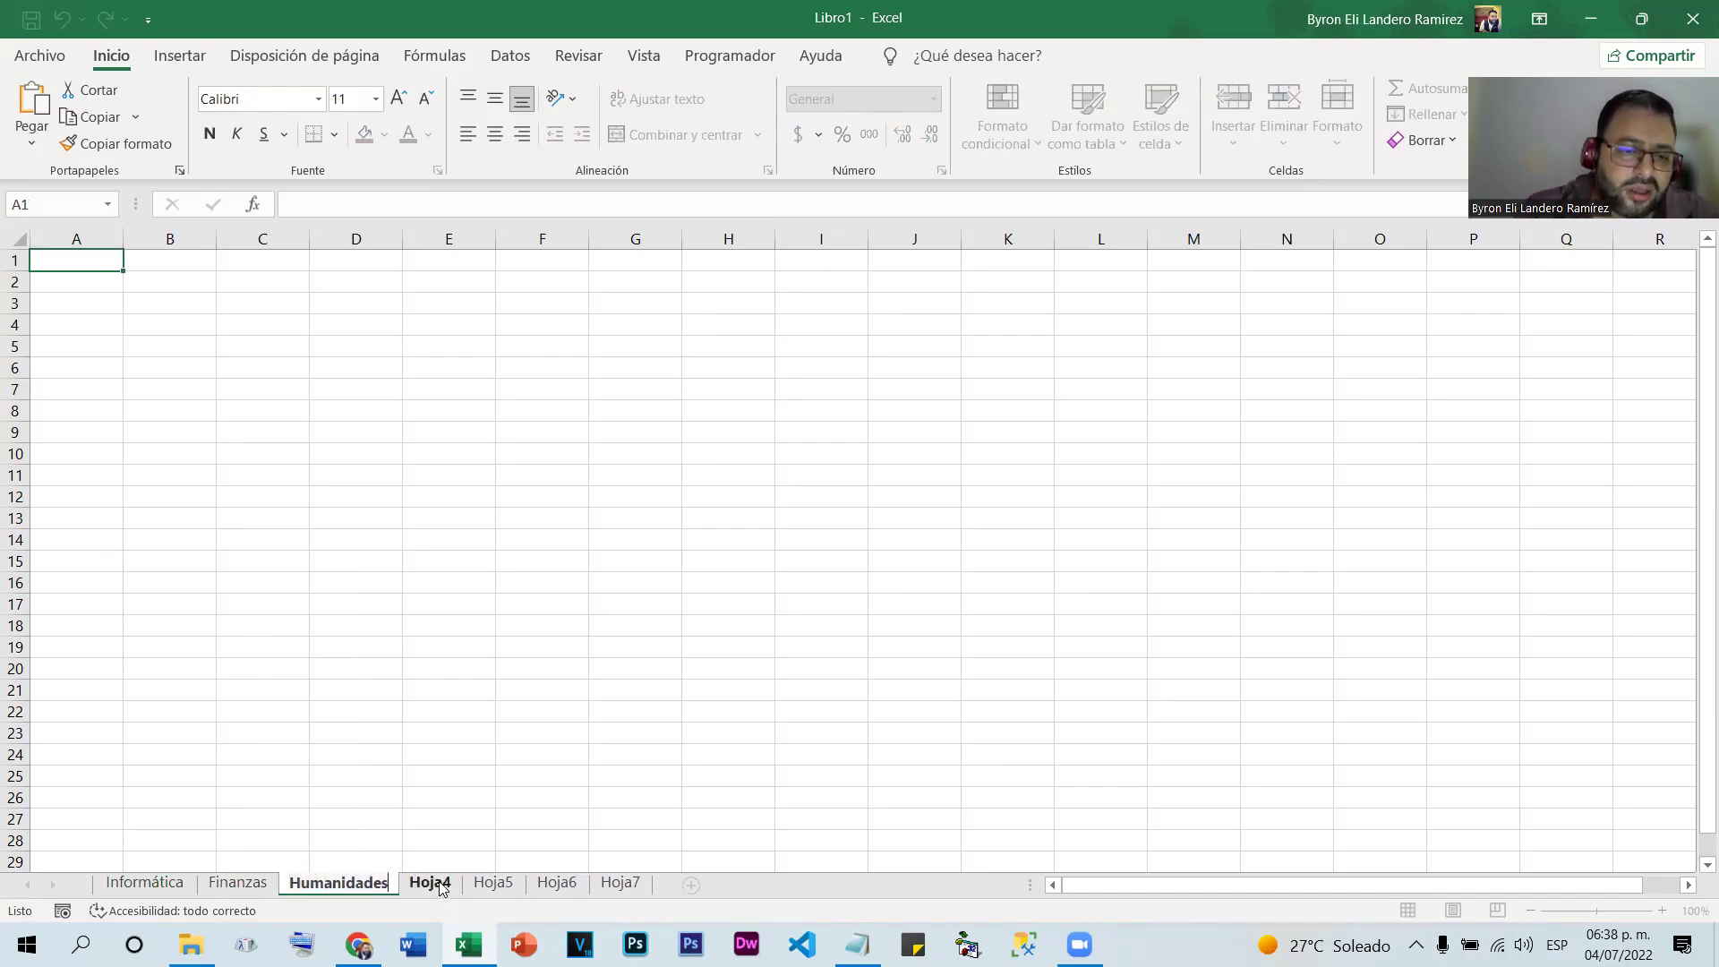
click(437, 882)
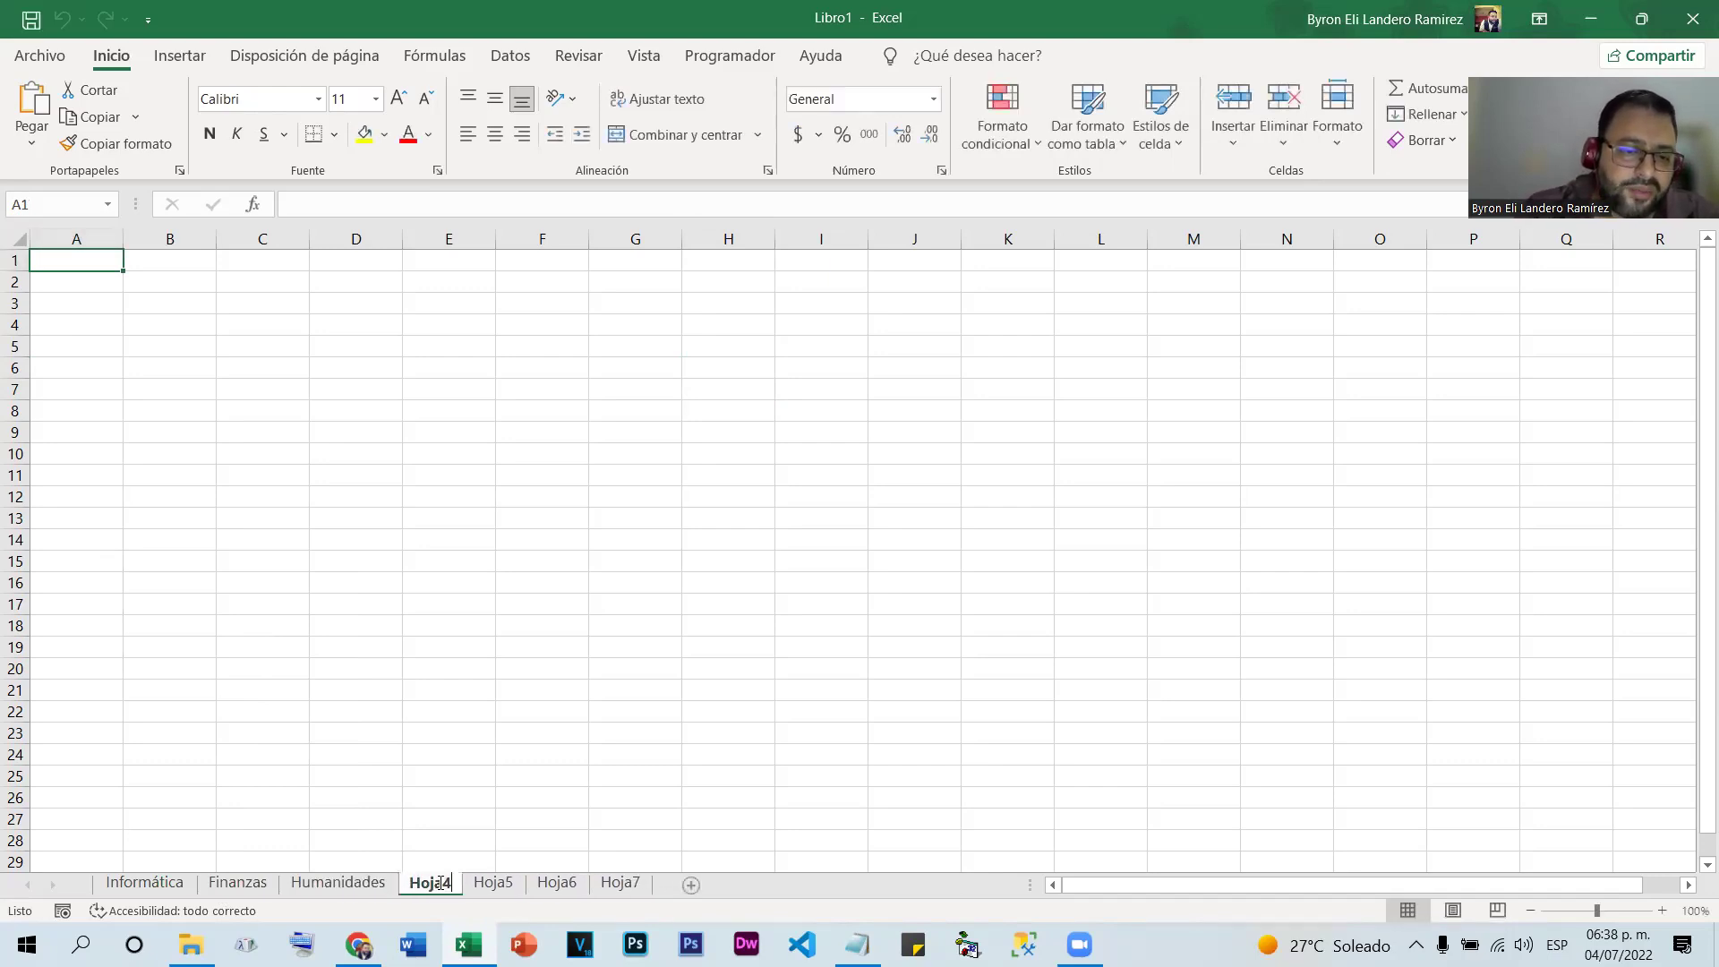
double_click(440, 883)
text(Admini)
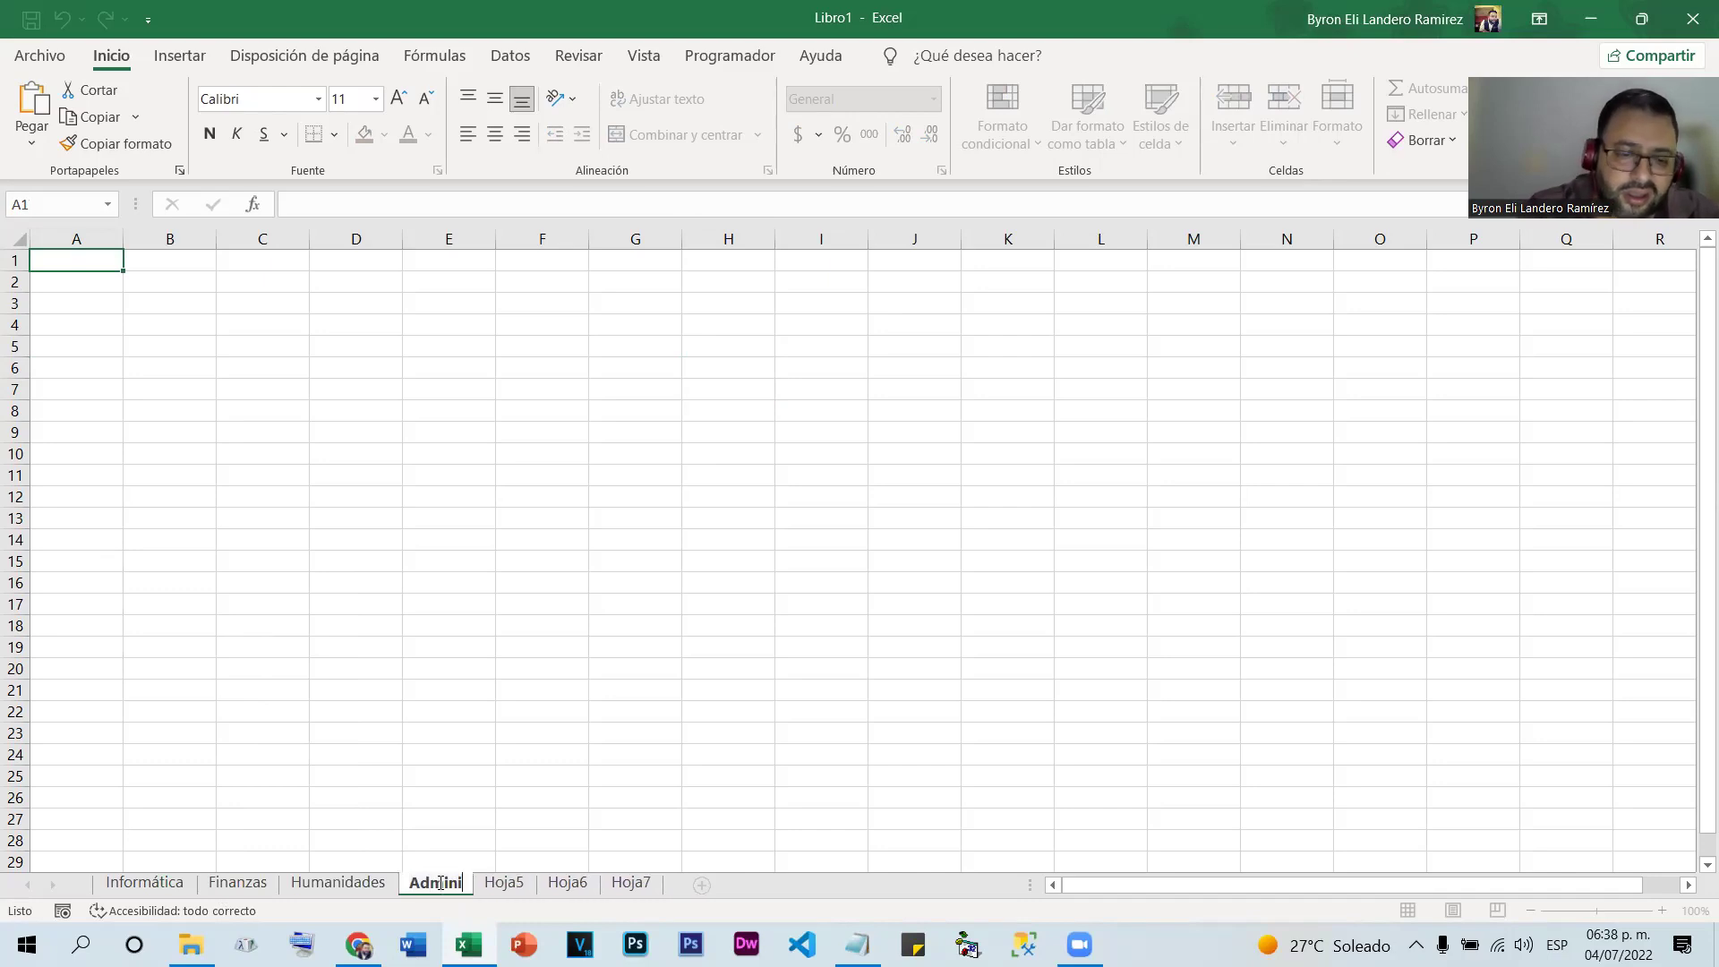
key(BackSpace)
text(istración de Empresas)
key(Return)
Rename Hoja5 to Robótica
click(655, 884)
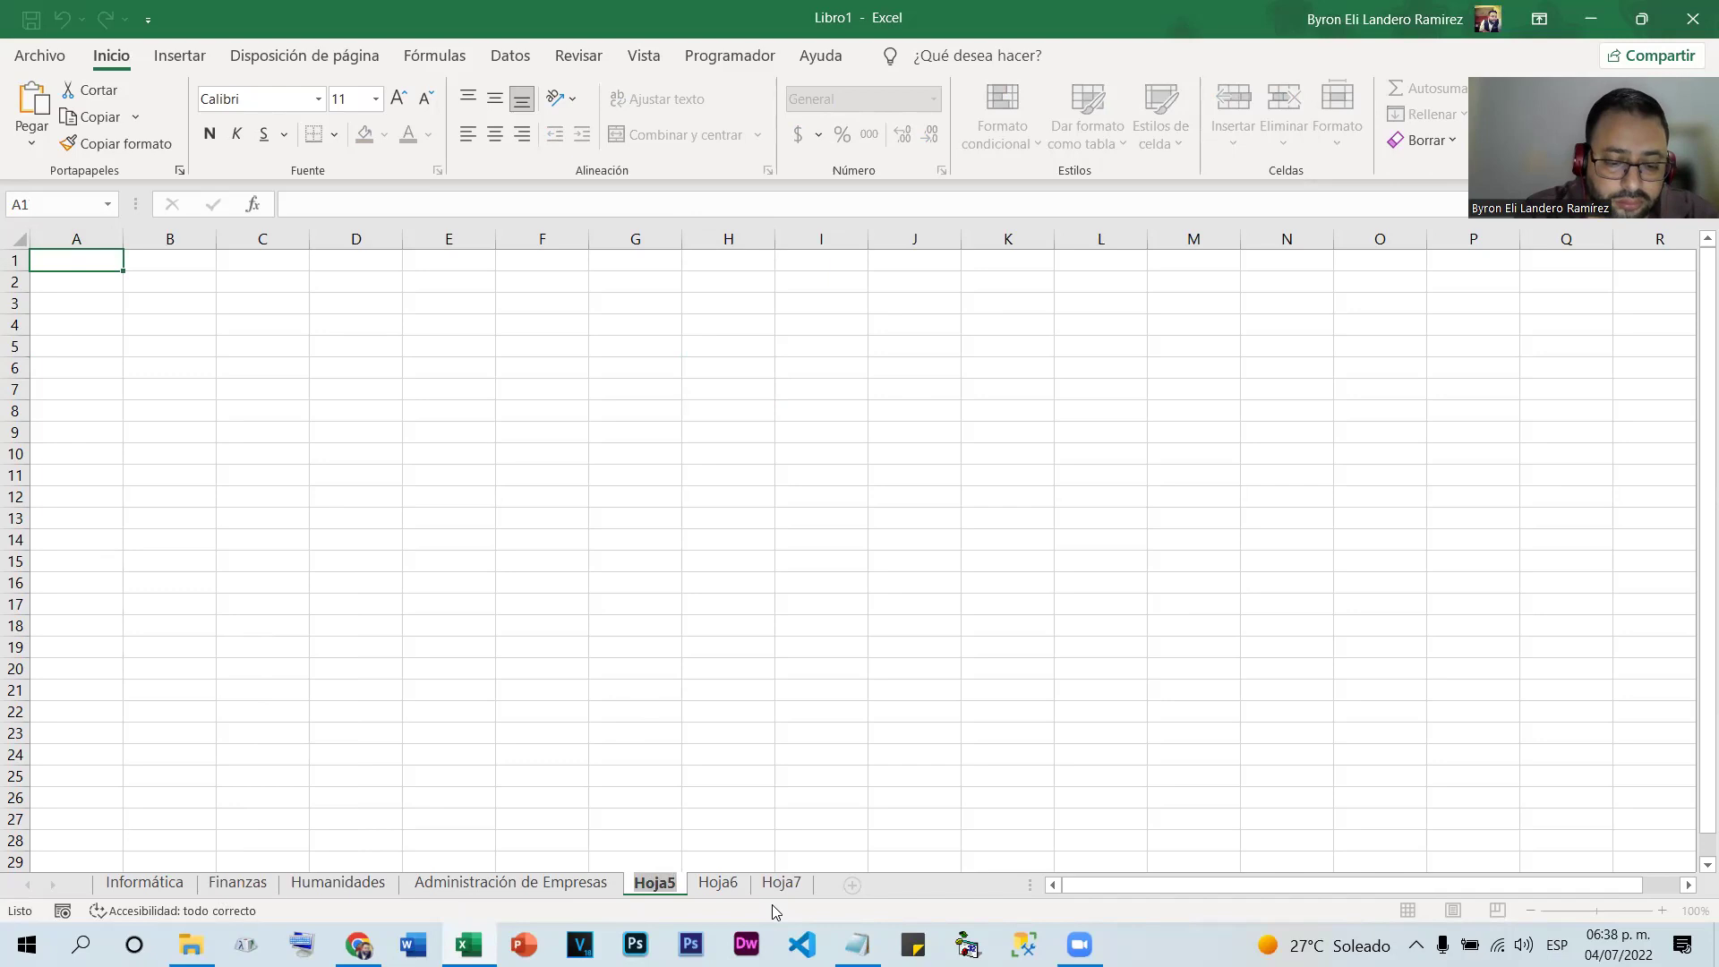
key(alt+h)
text(orRobo)
key(BackSpace)
text(ótica)
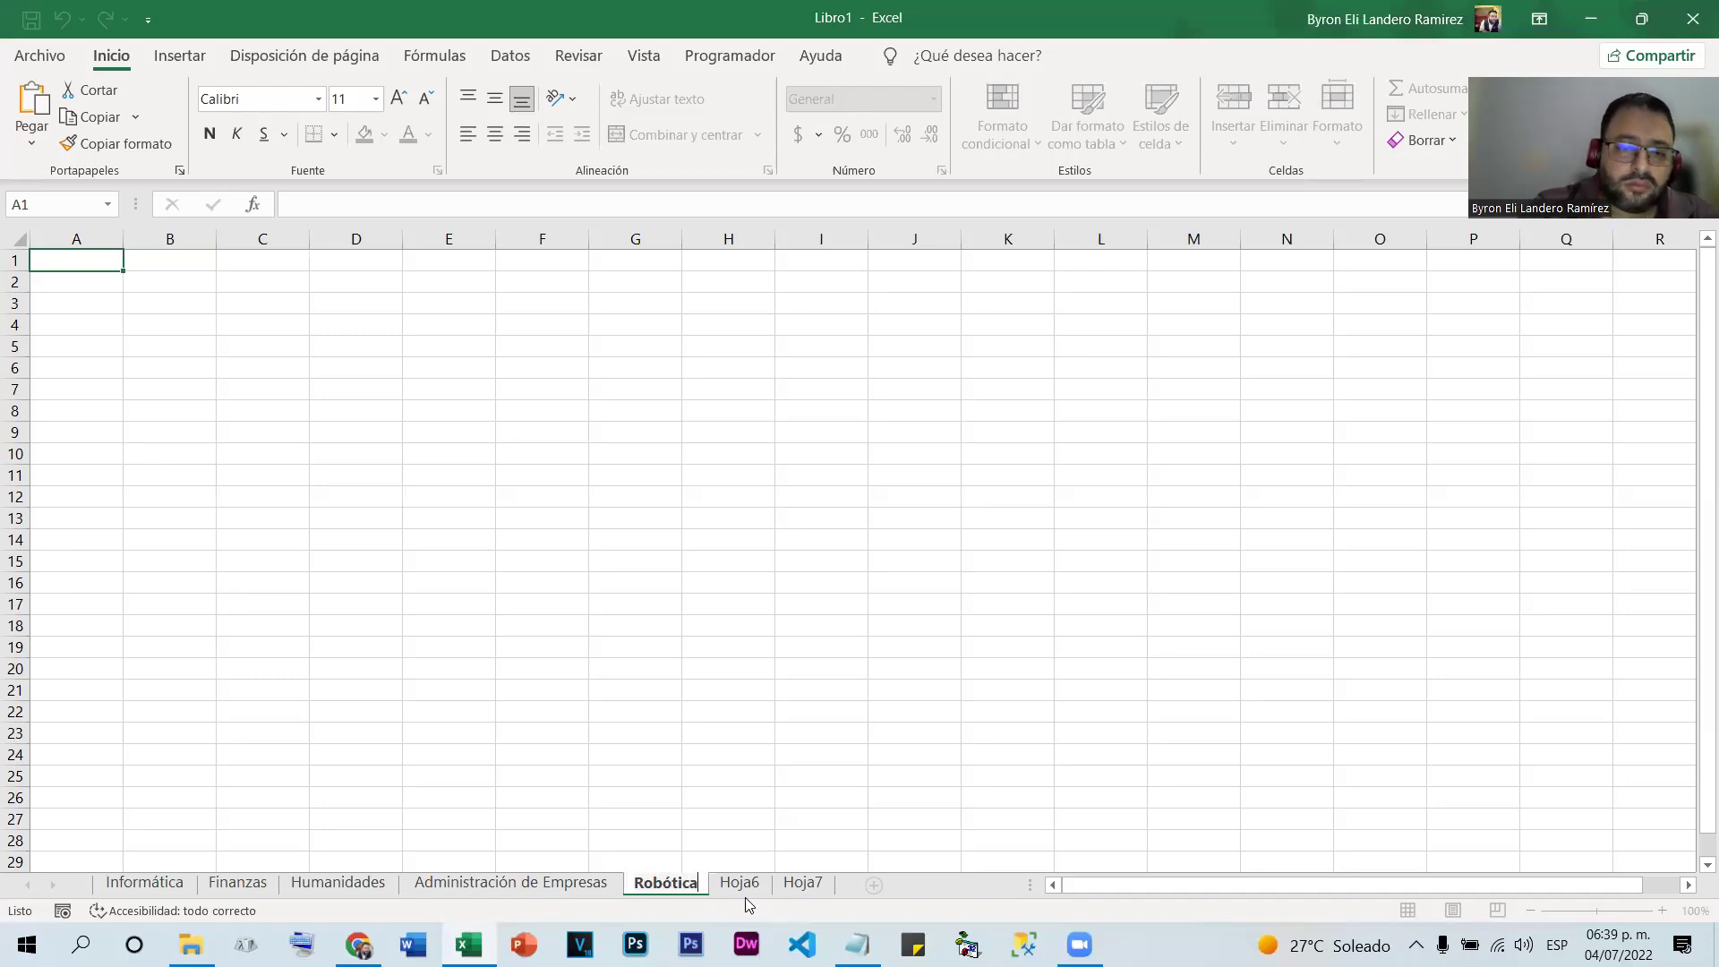
click(745, 891)
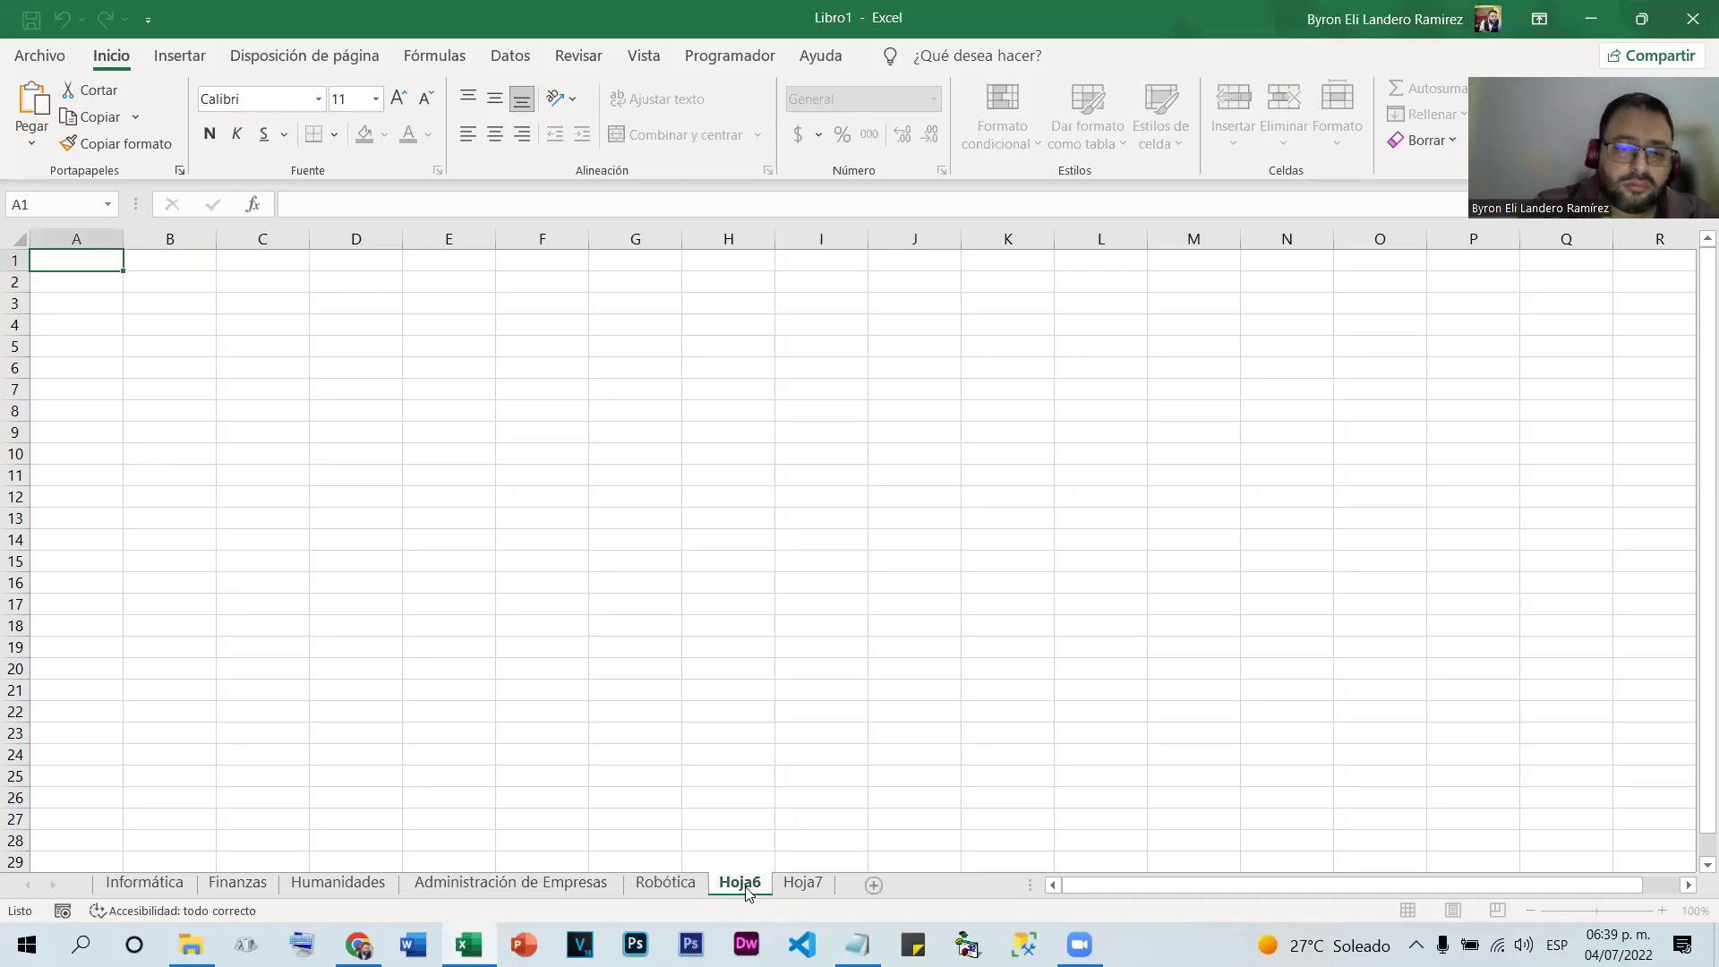
Enter 'Ciclo Comun' in A1 of Hoja6 and rename that sheet to Ciclo Común
text(Ciclo Comun)
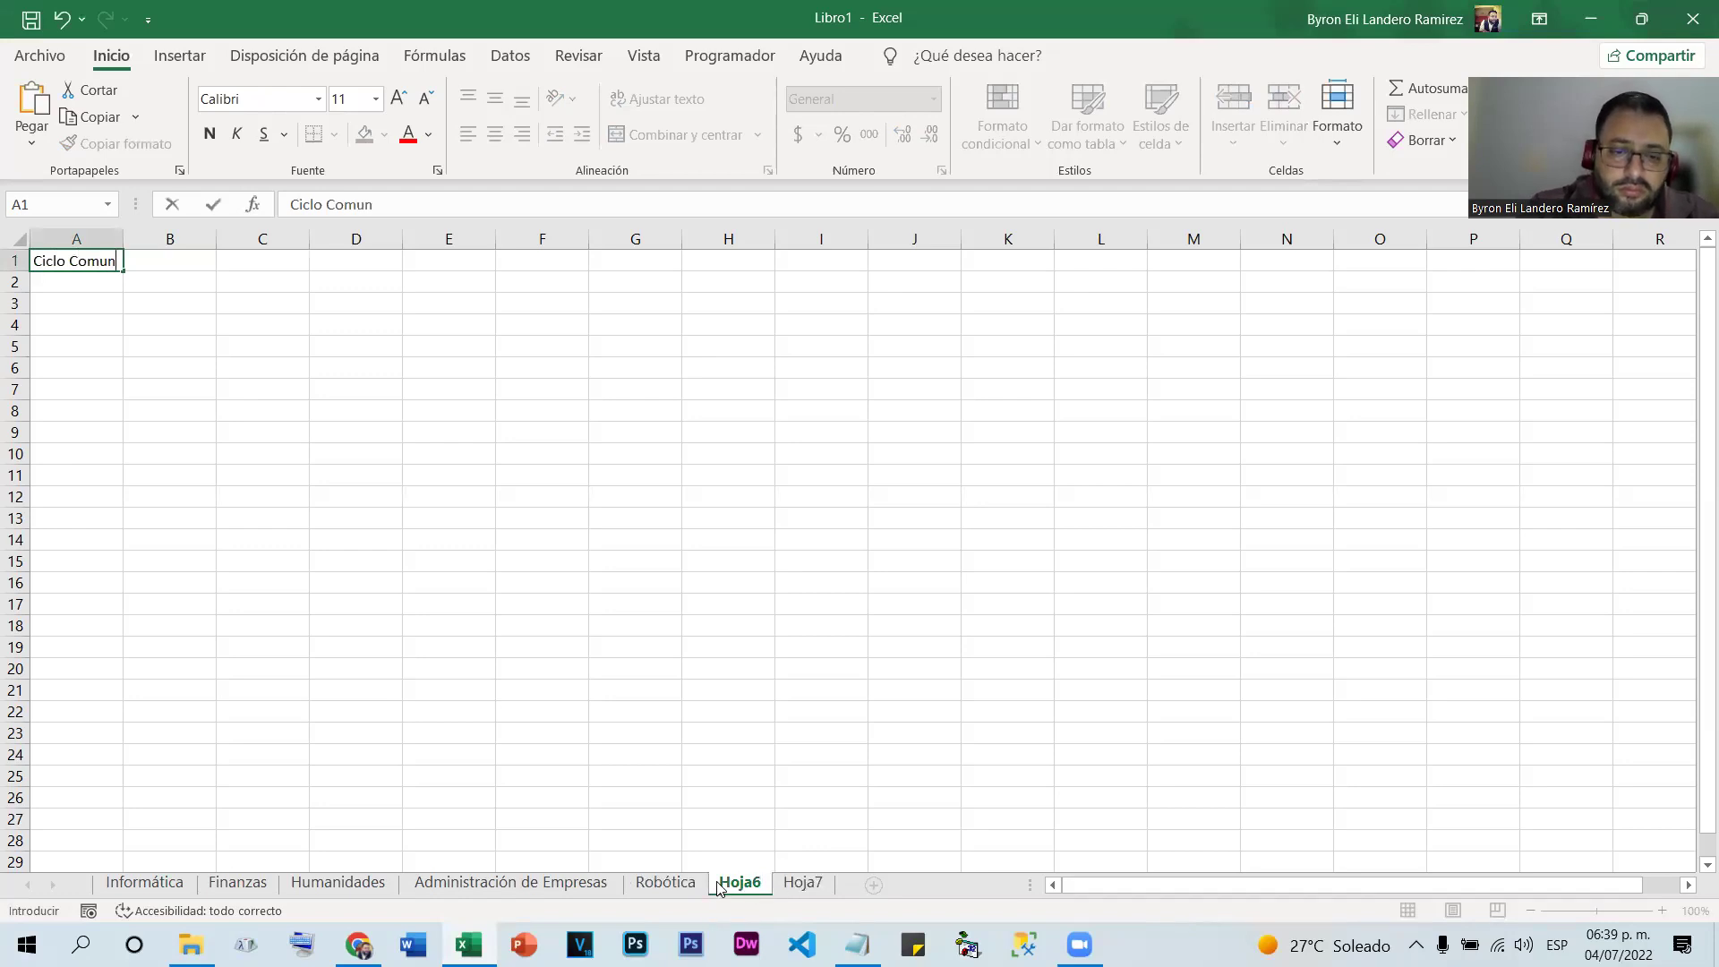
click(727, 879)
double_click(728, 880)
text(Cicl)
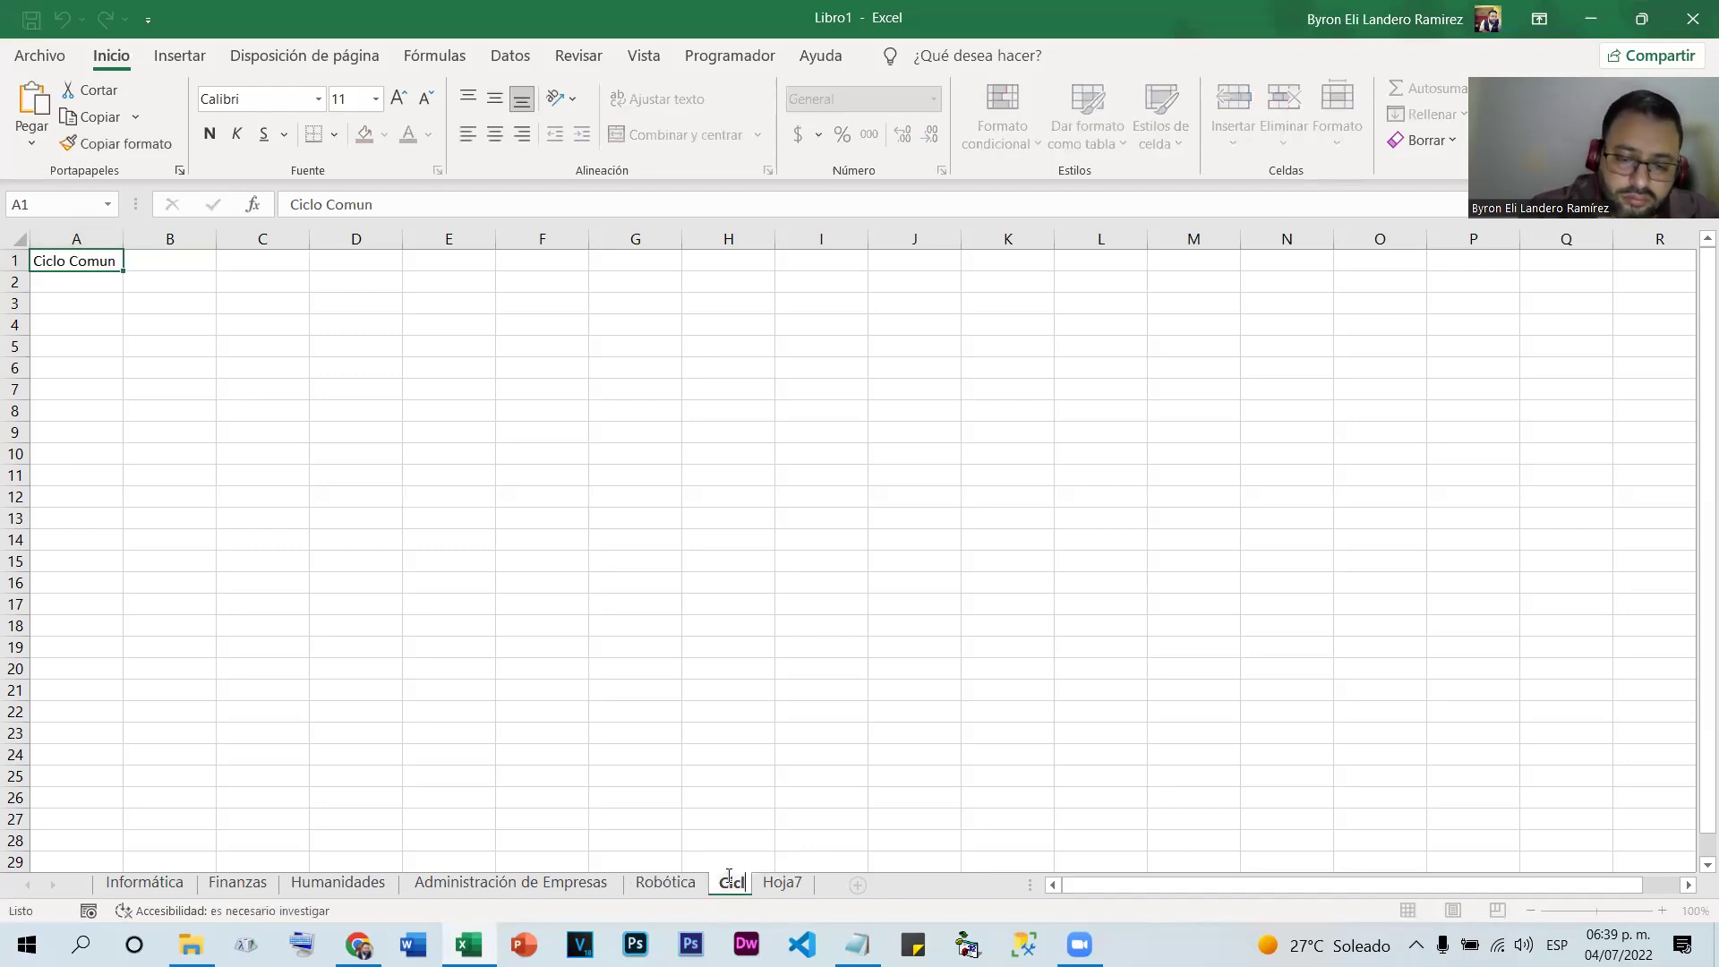
text(o Común)
click(932, 865)
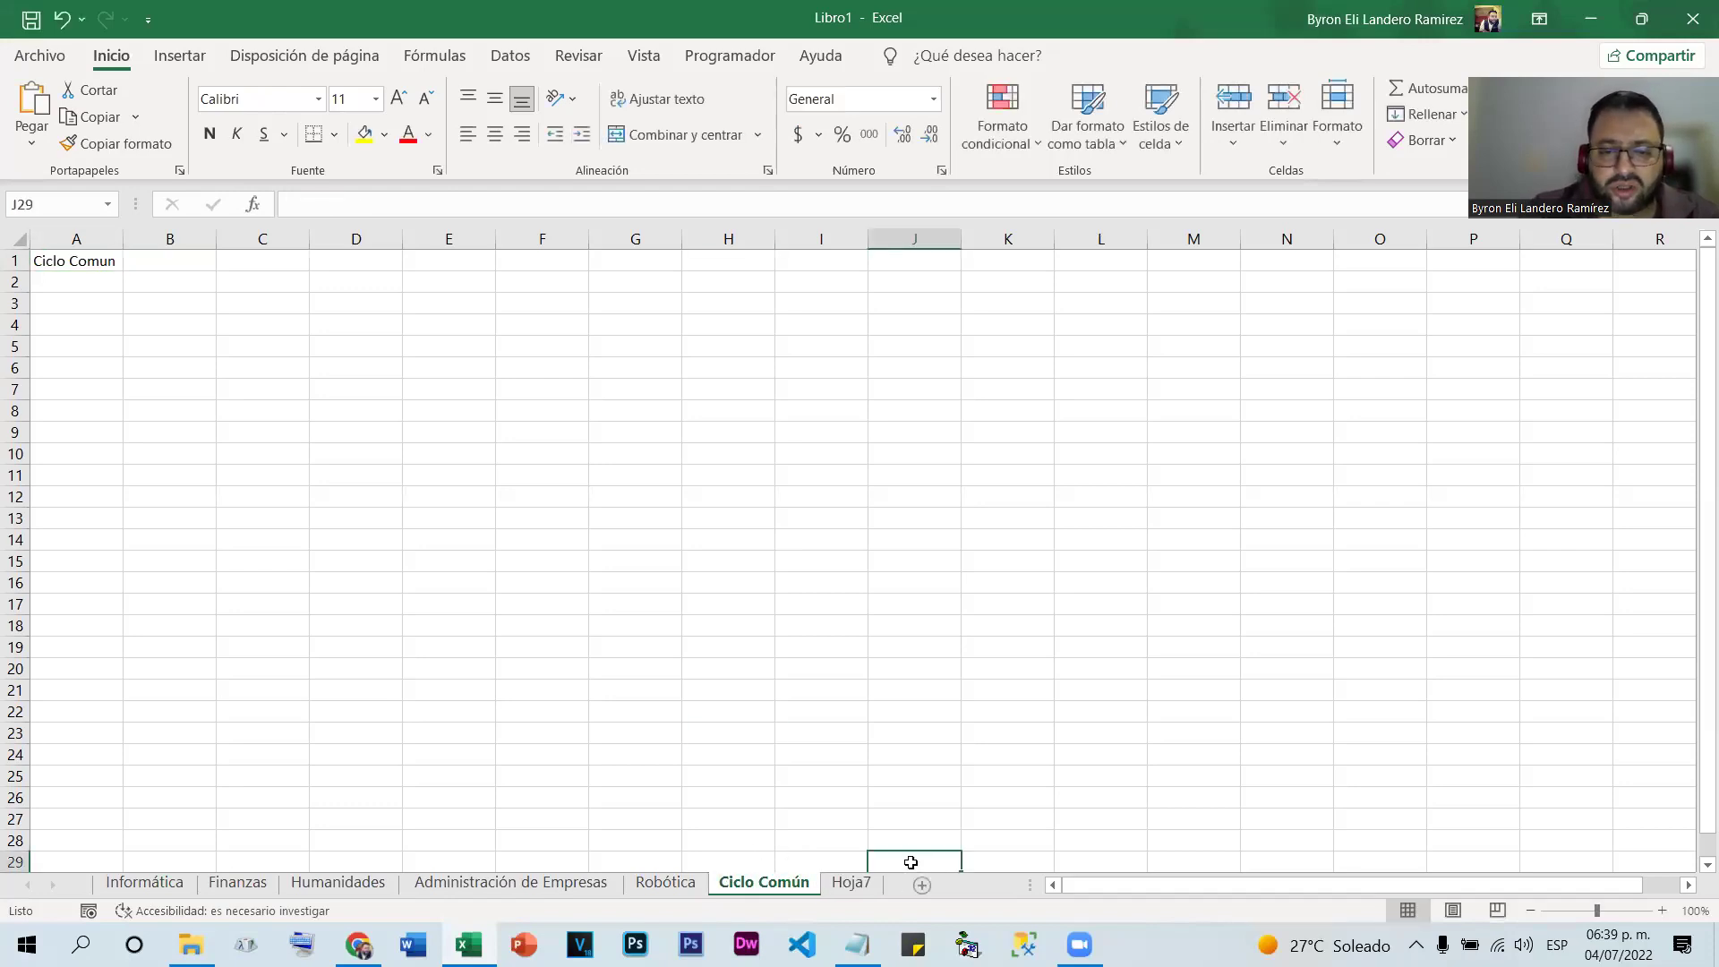
Delete the unused Hoja7 sheet, then view Informática, Finanzas, Humanidades and Administración de Empresas
right_click(857, 882)
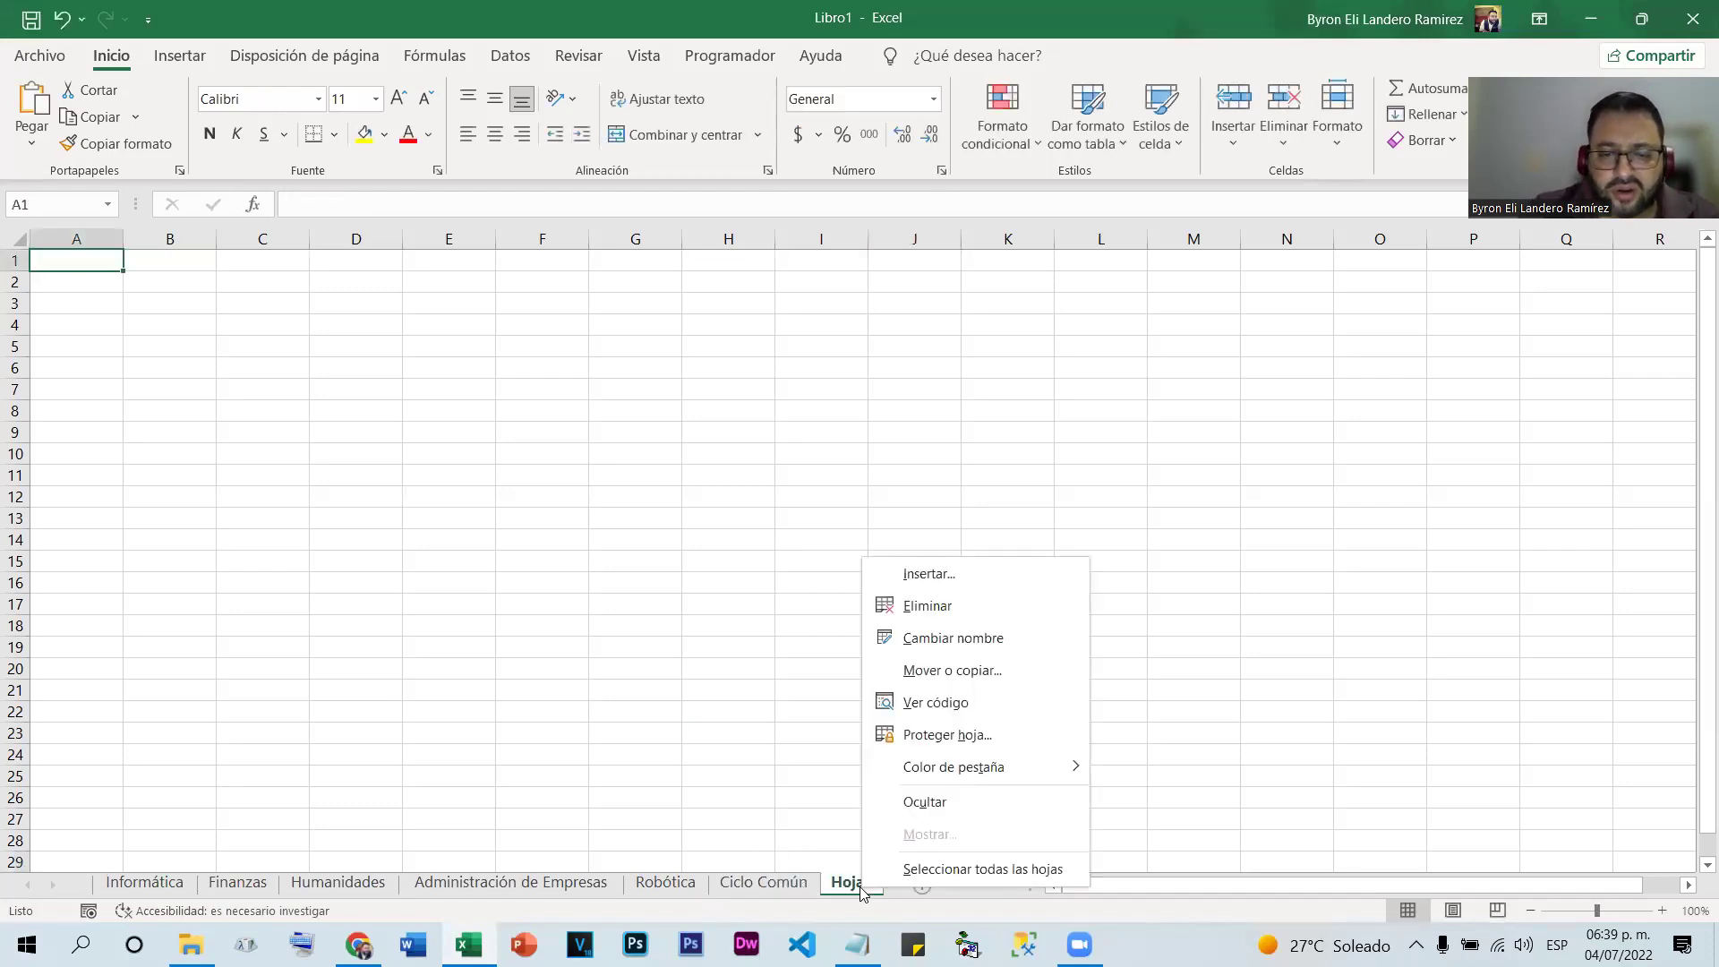
click(1014, 606)
click(131, 883)
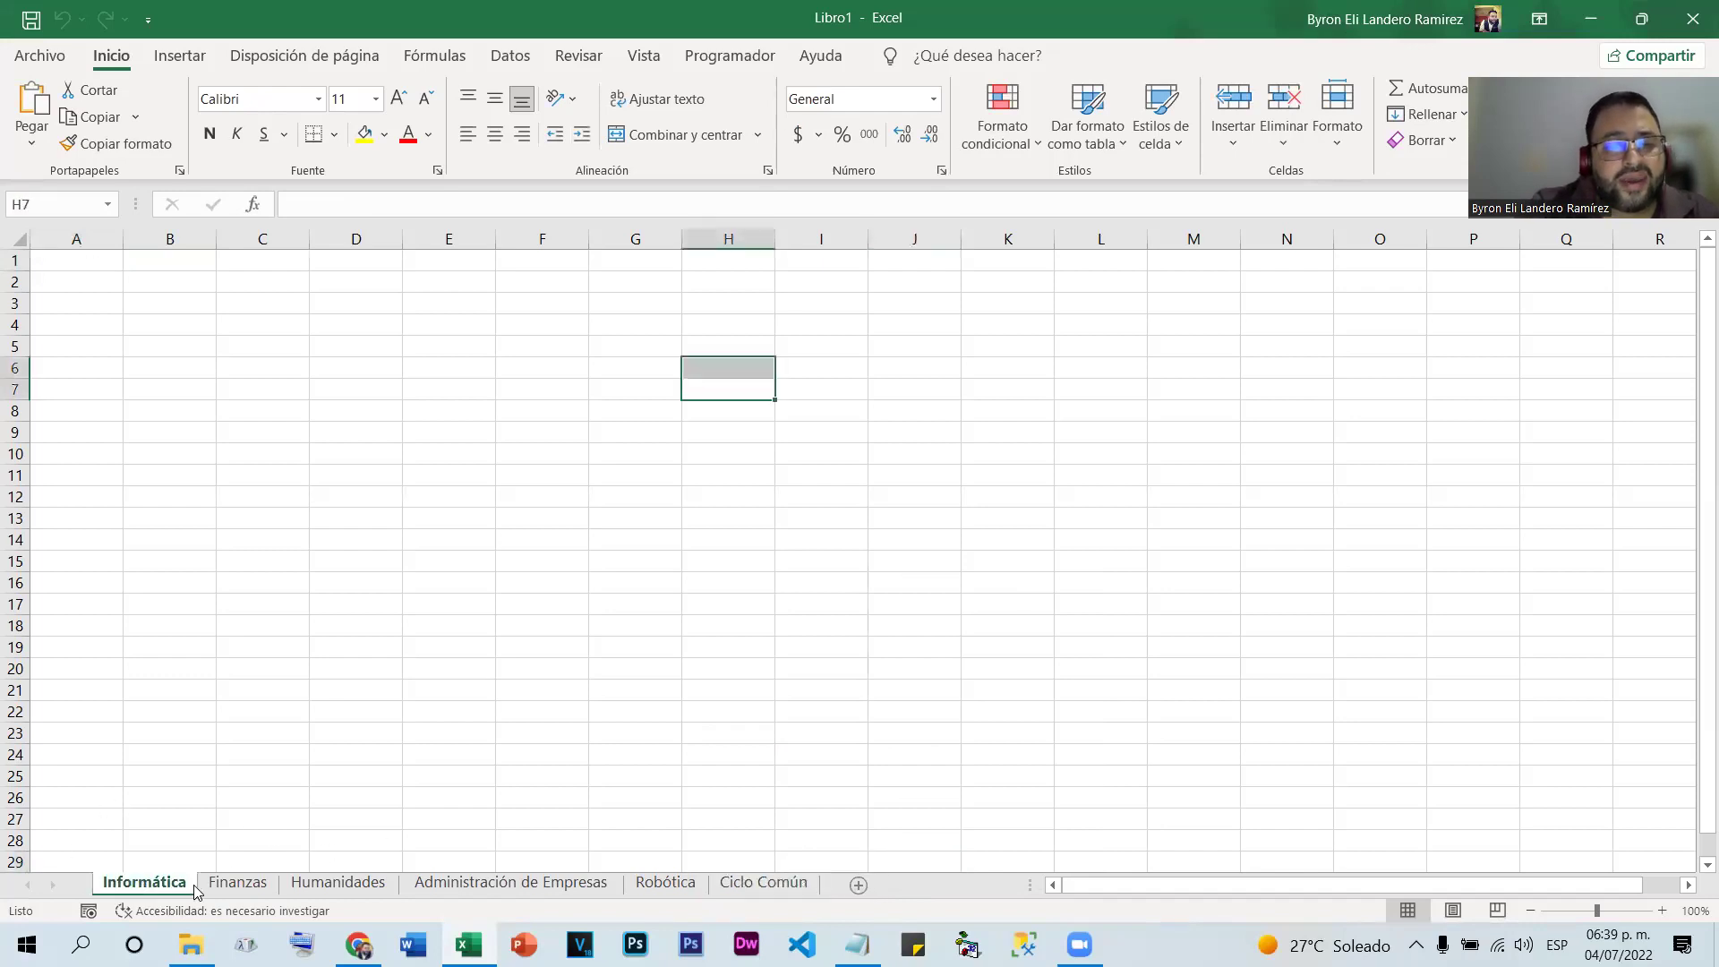
click(235, 883)
click(335, 883)
click(442, 882)
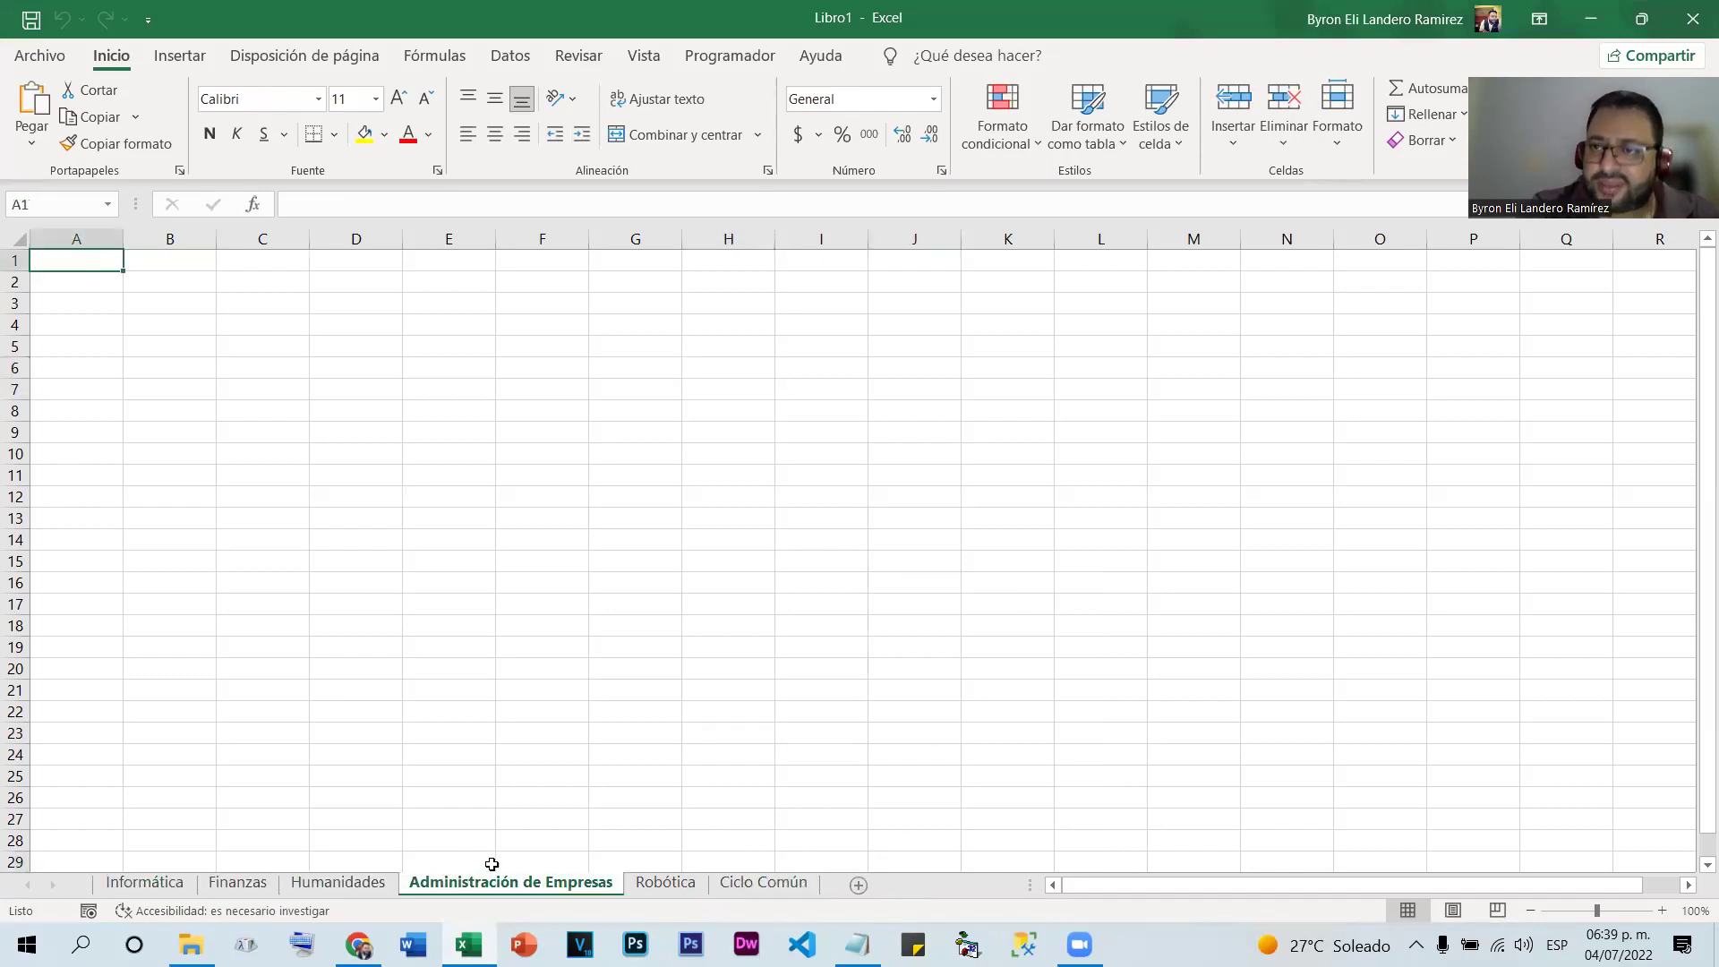
Select cell C15 and view the Robótica and Ciclo Común sheets
click(233, 562)
click(643, 882)
click(763, 882)
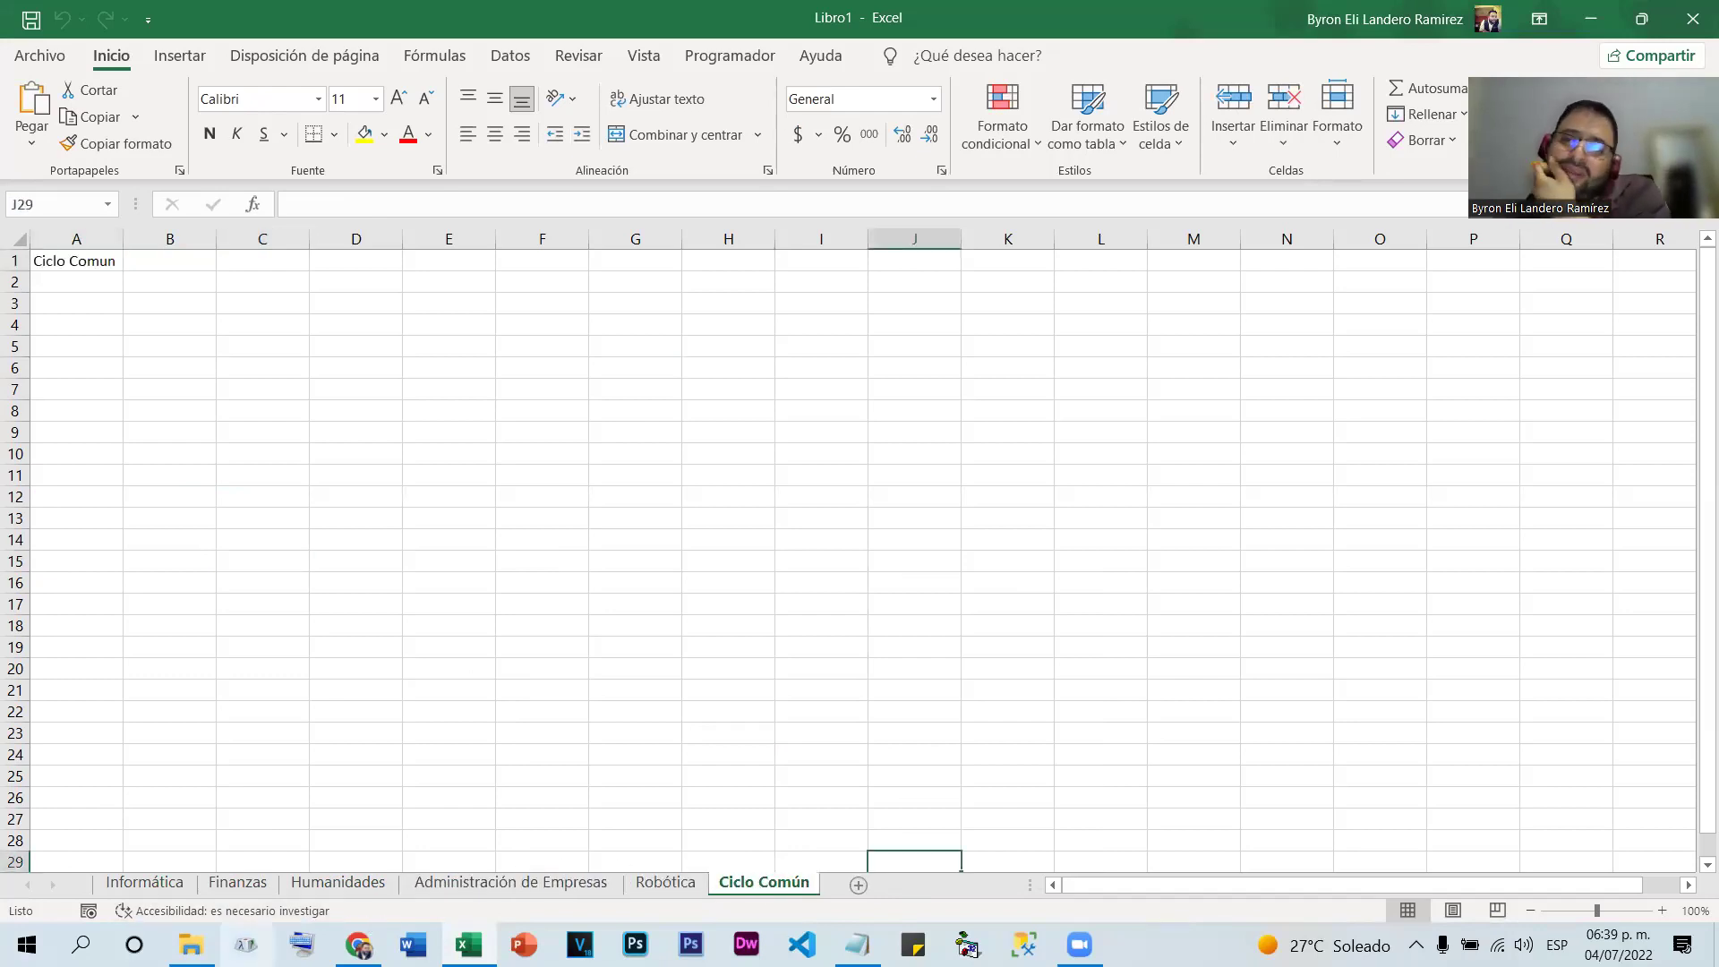
mouse_move(191, 944)
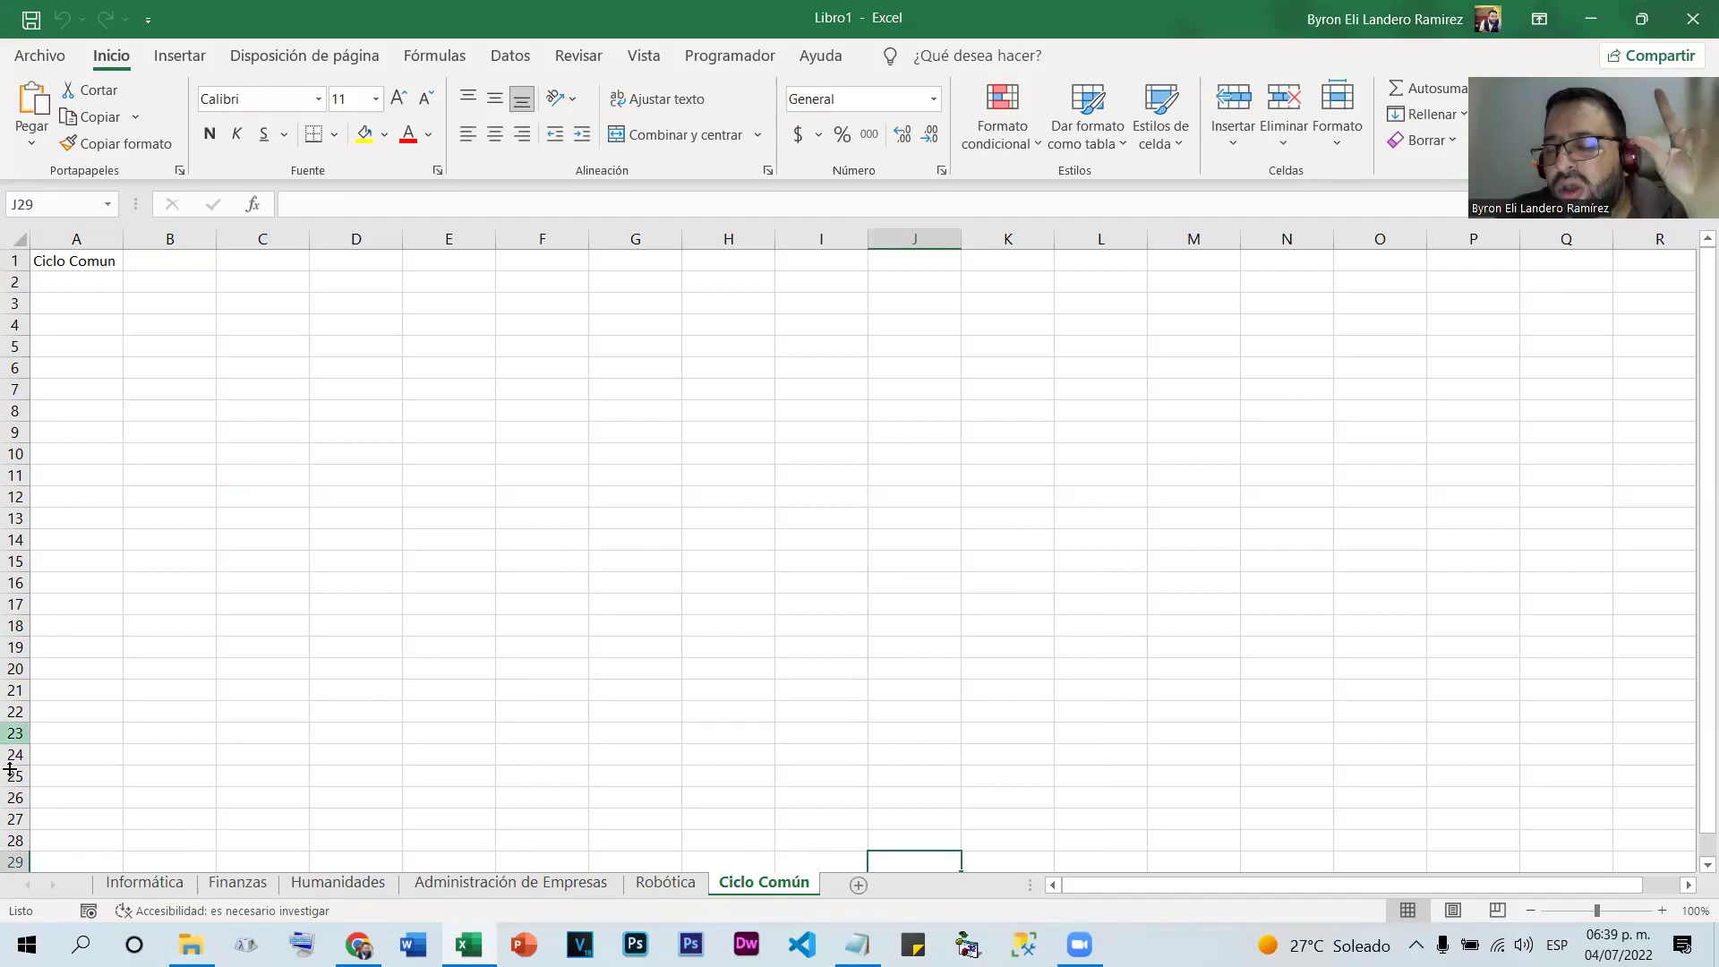
Cycle through Informática, Finanzas, Humanidades and Administración de Empresas, ending back on Informática
click(142, 884)
click(240, 884)
click(296, 883)
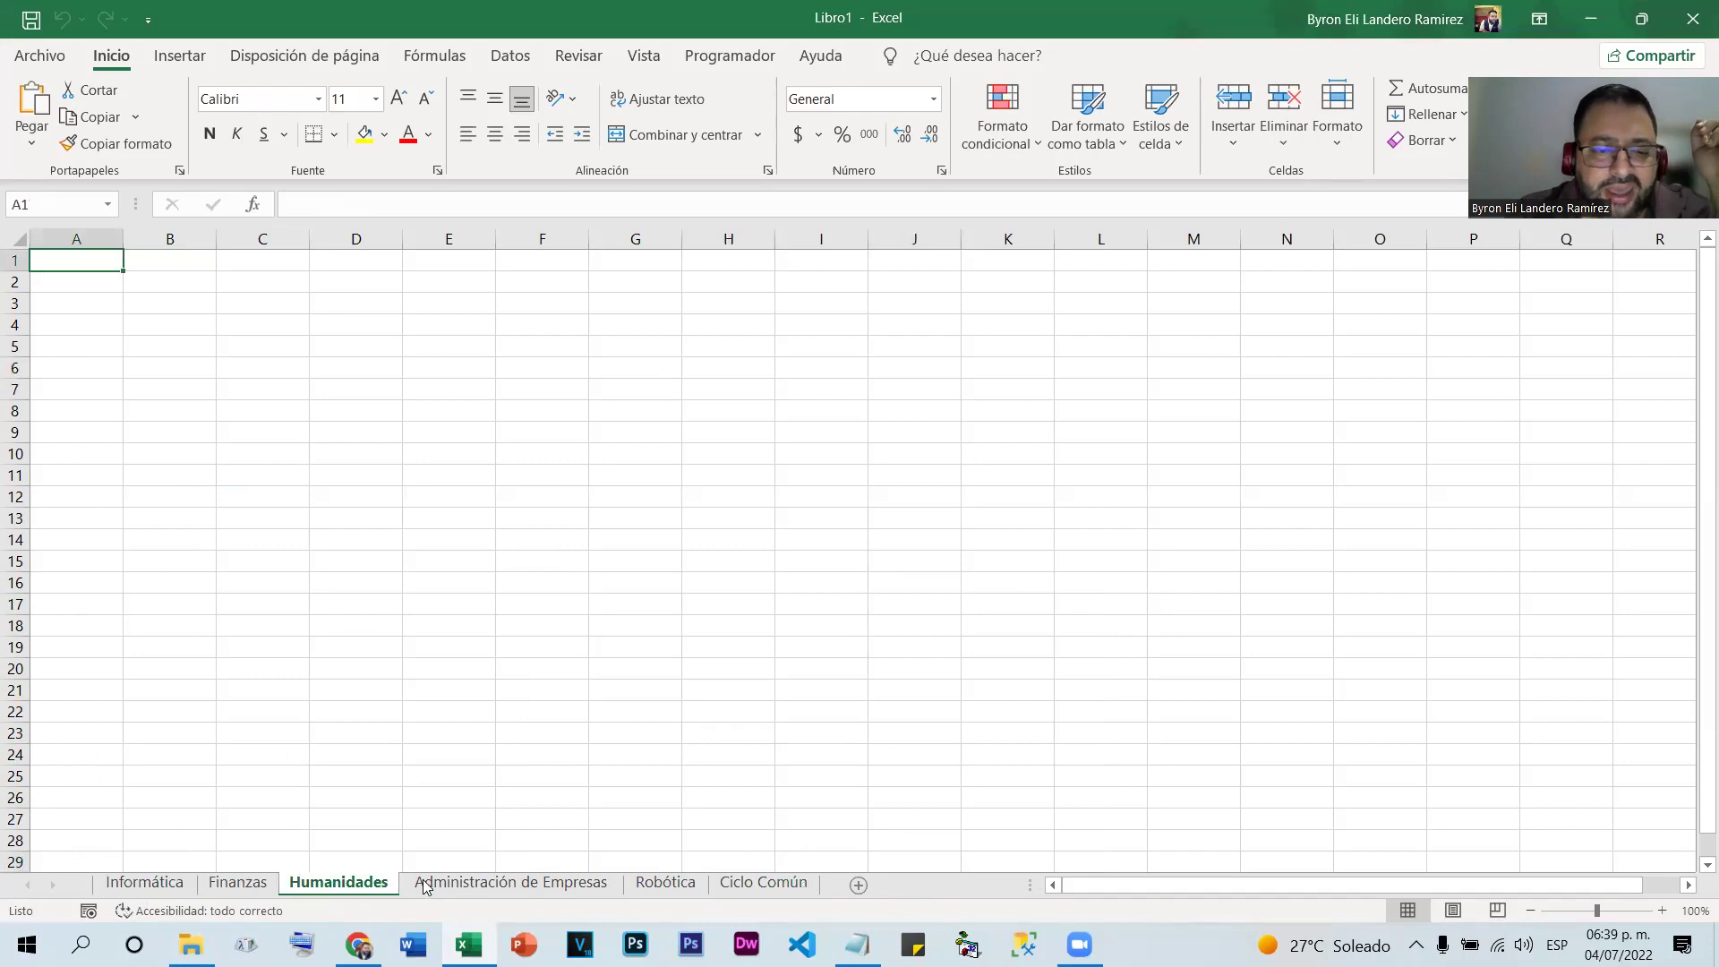
click(430, 883)
click(136, 886)
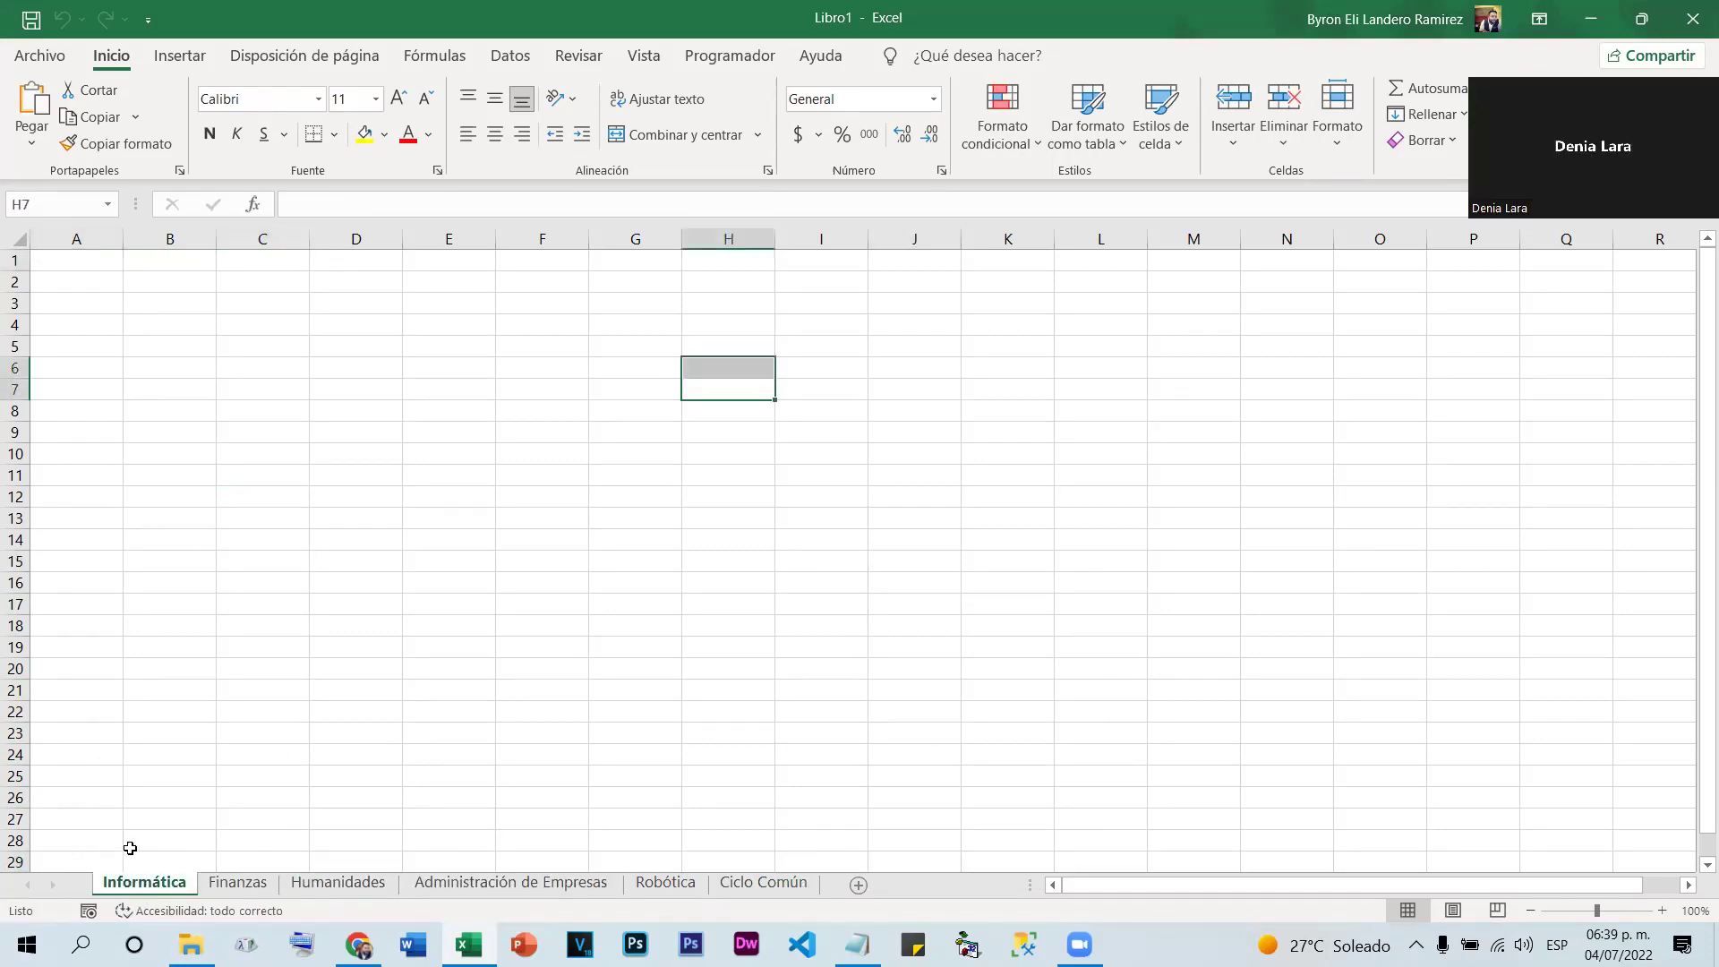
Colour the Informática tab red and the Finanzas tab yellow
right_click(147, 884)
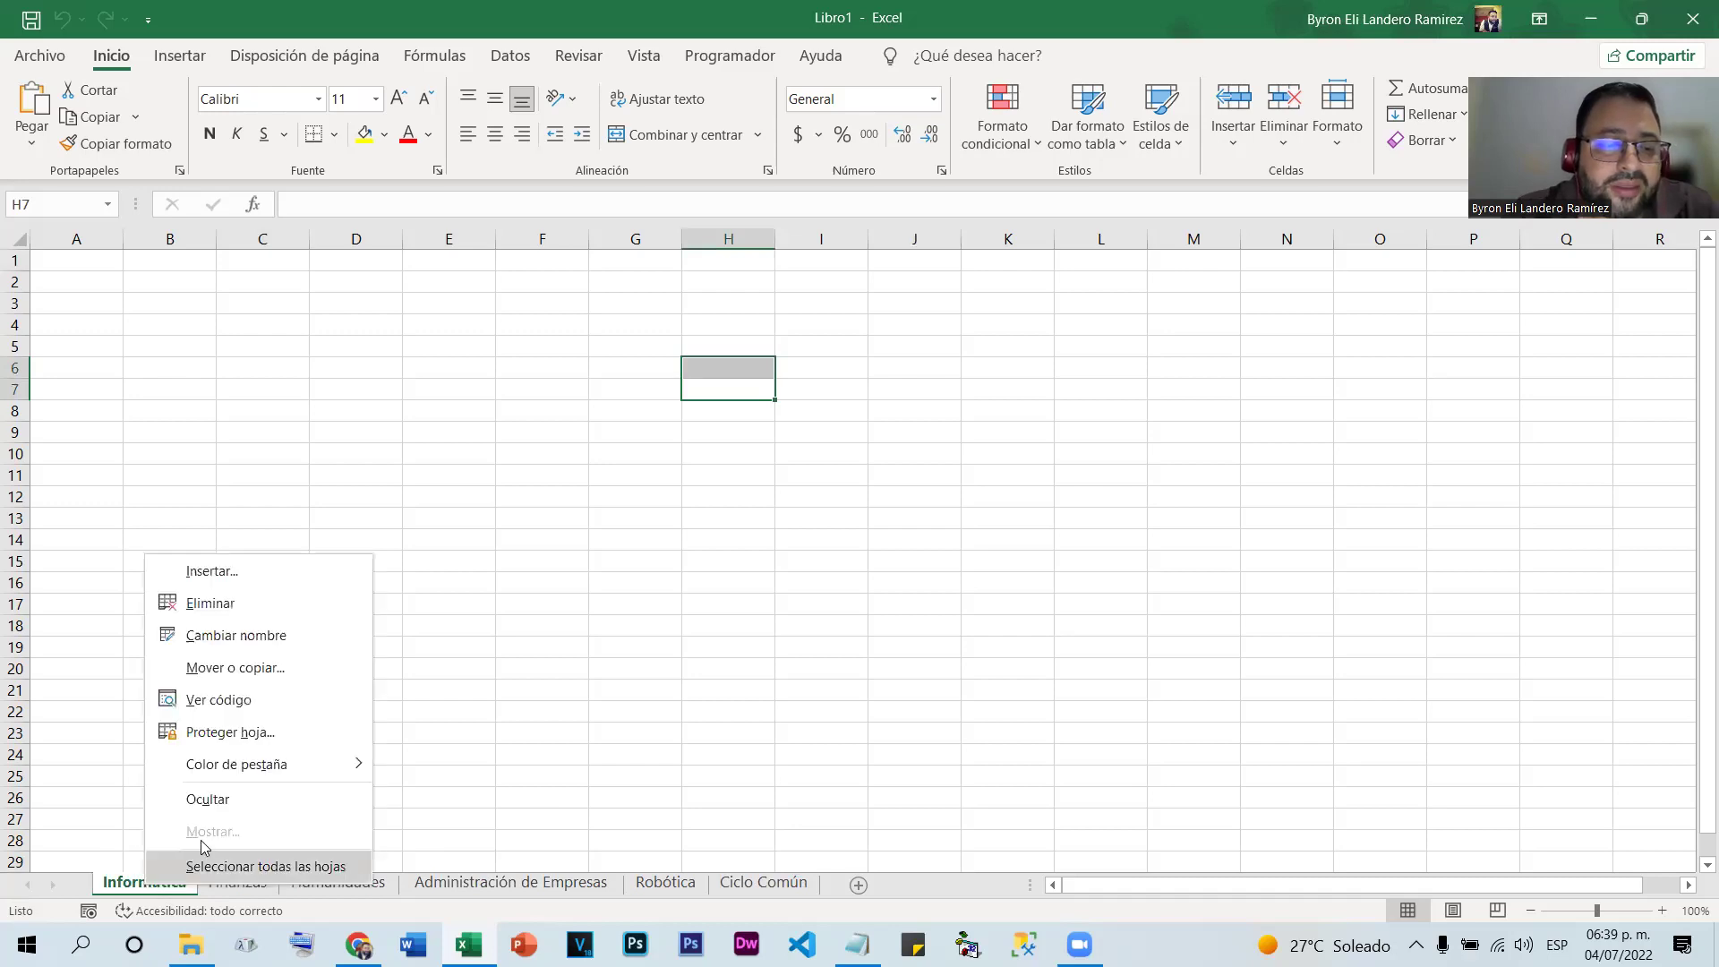
right_click(124, 890)
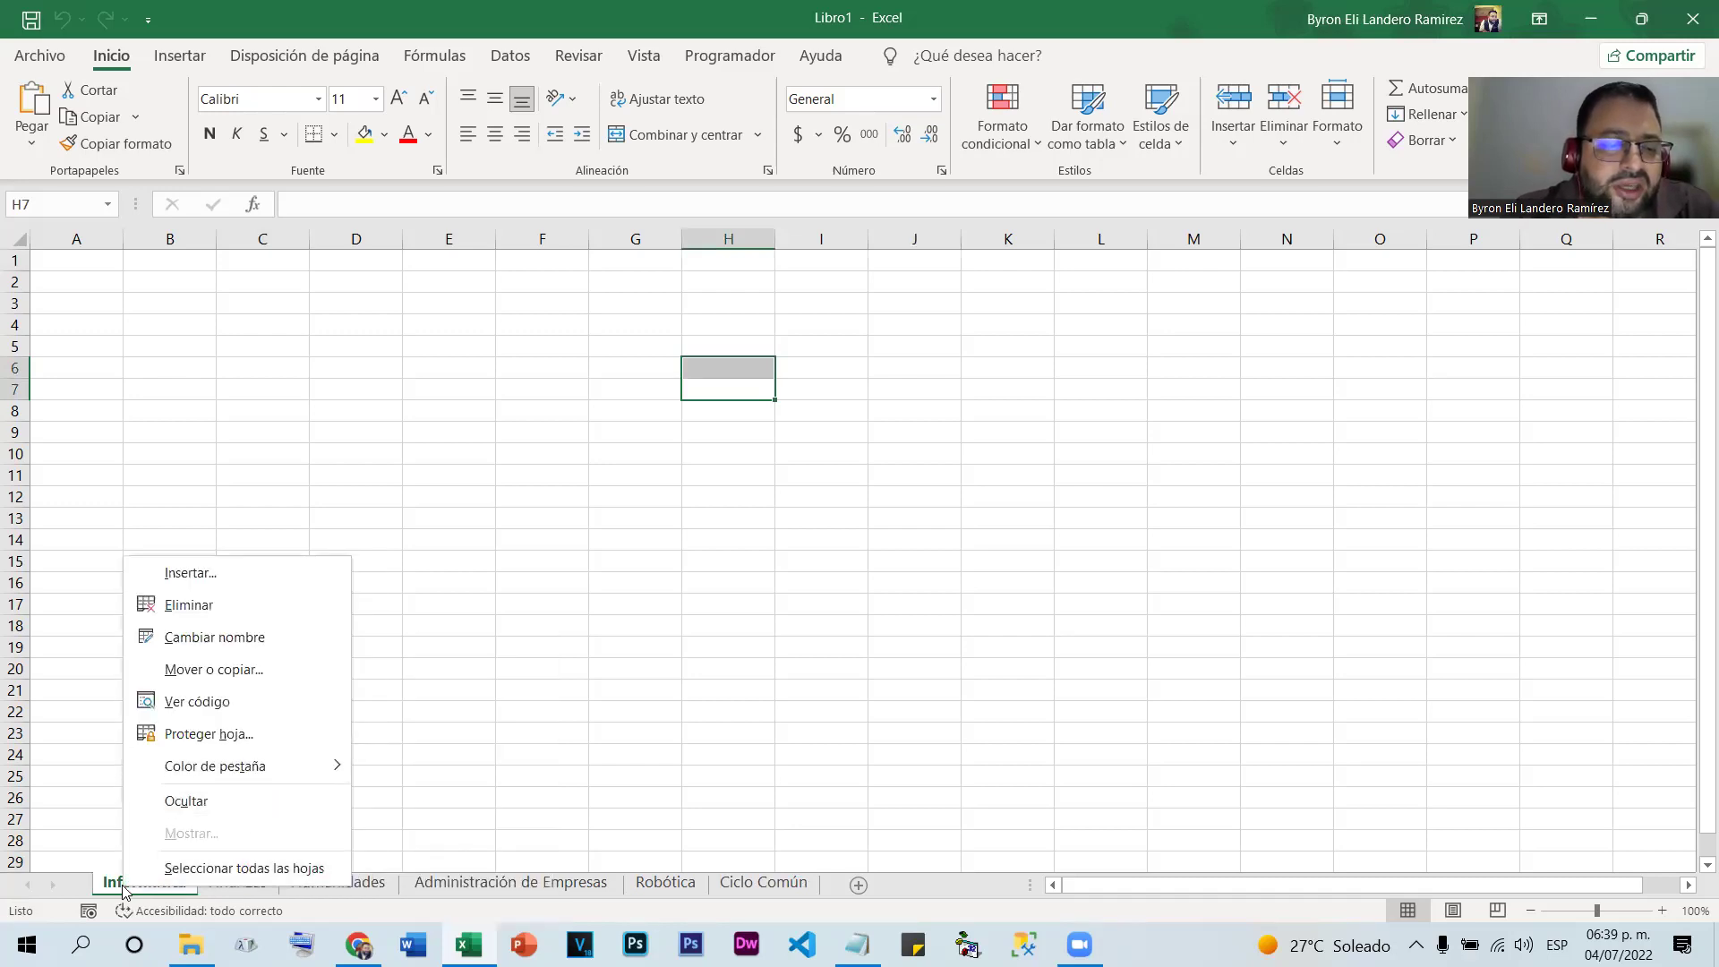
mouse_move(269, 779)
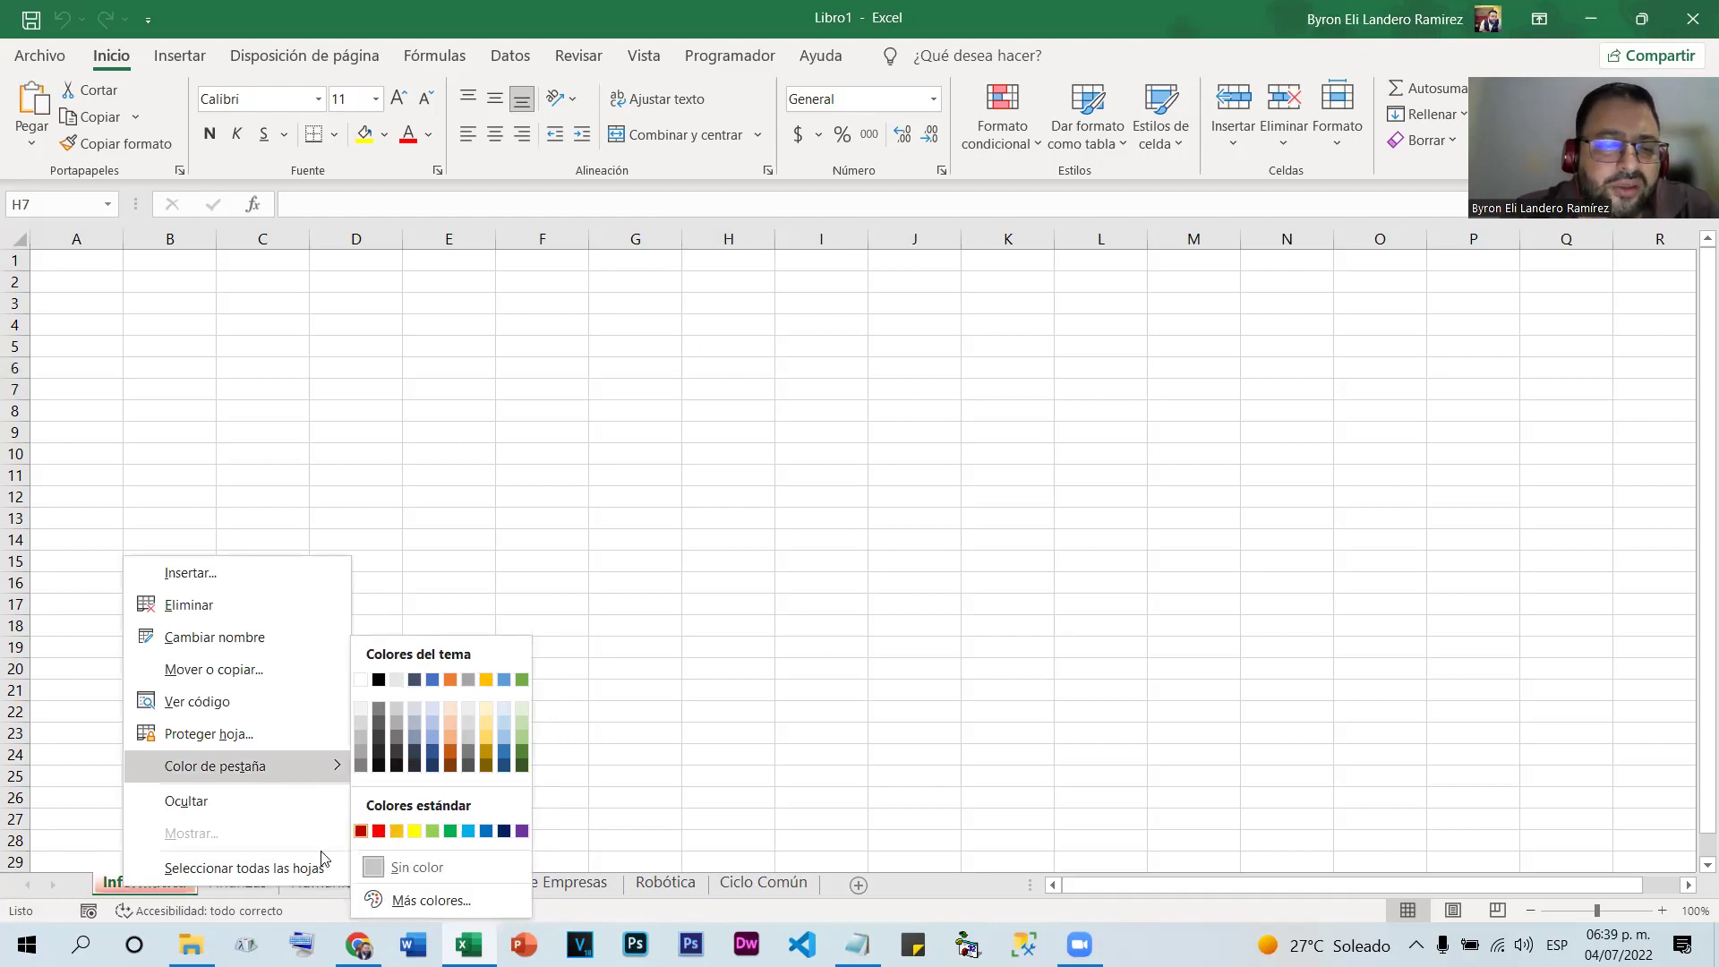
click(278, 885)
click(276, 885)
right_click(276, 885)
mouse_move(403, 773)
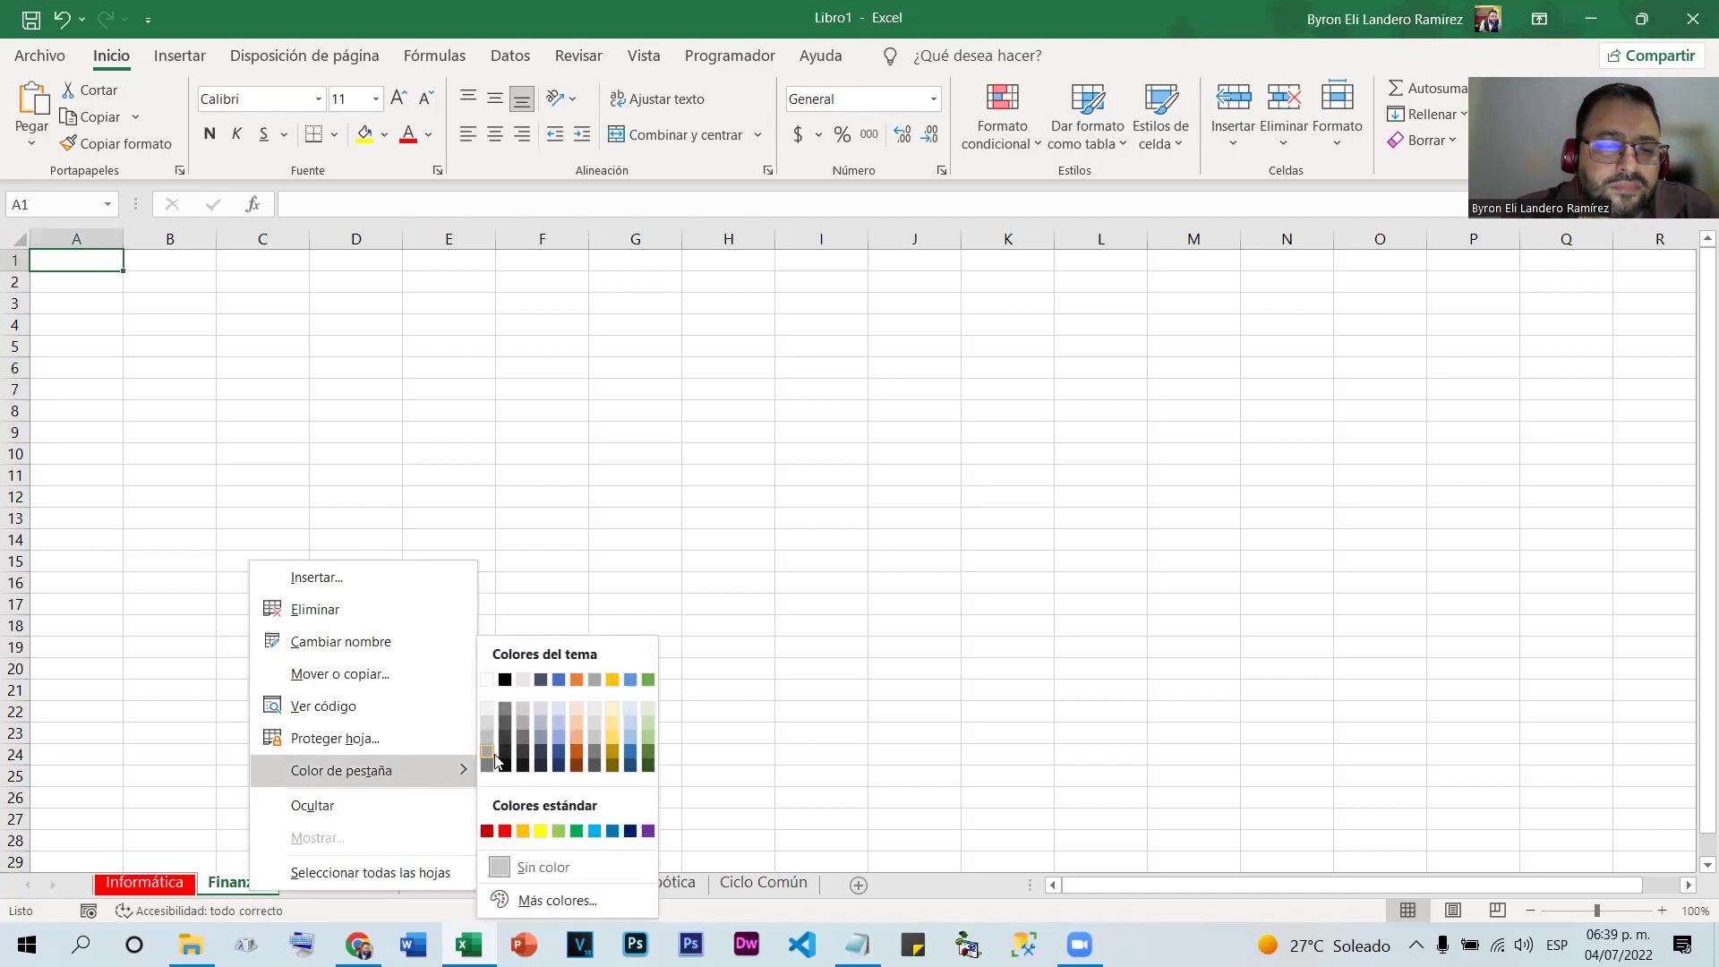
click(541, 831)
Colour the Humanidades tab green and the Administración de Empresas tab light blue
click(358, 885)
right_click(358, 884)
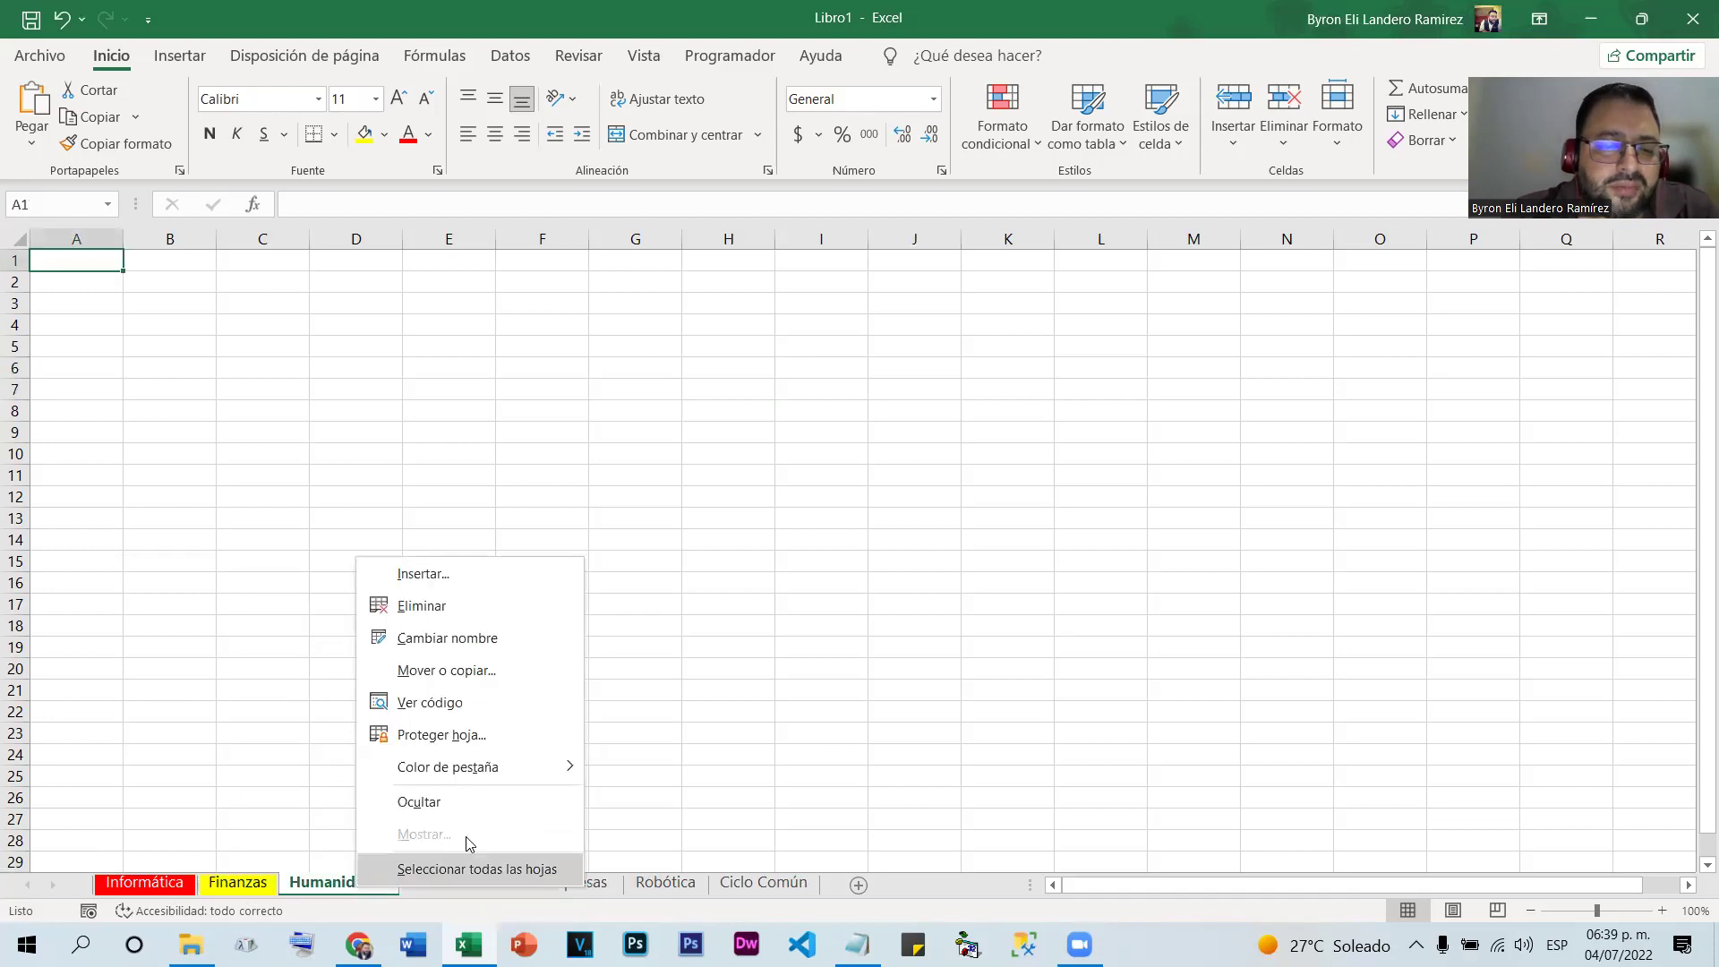
mouse_move(561, 774)
click(681, 826)
click(477, 885)
right_click(477, 884)
mouse_move(643, 768)
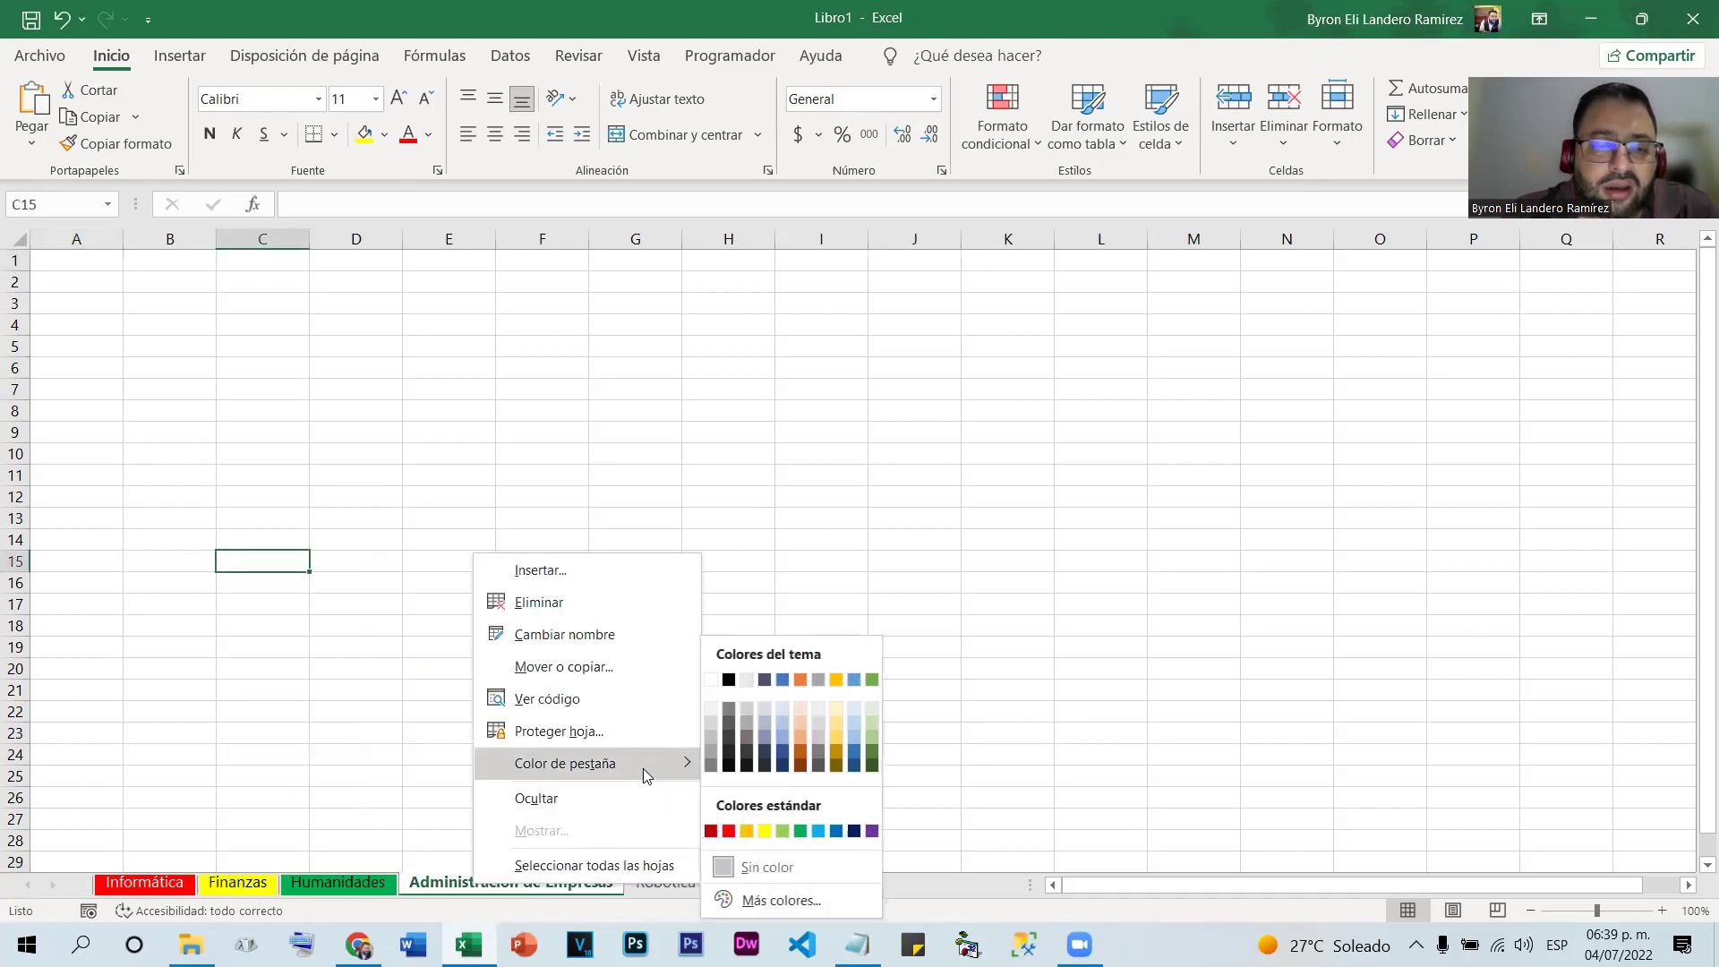
click(818, 831)
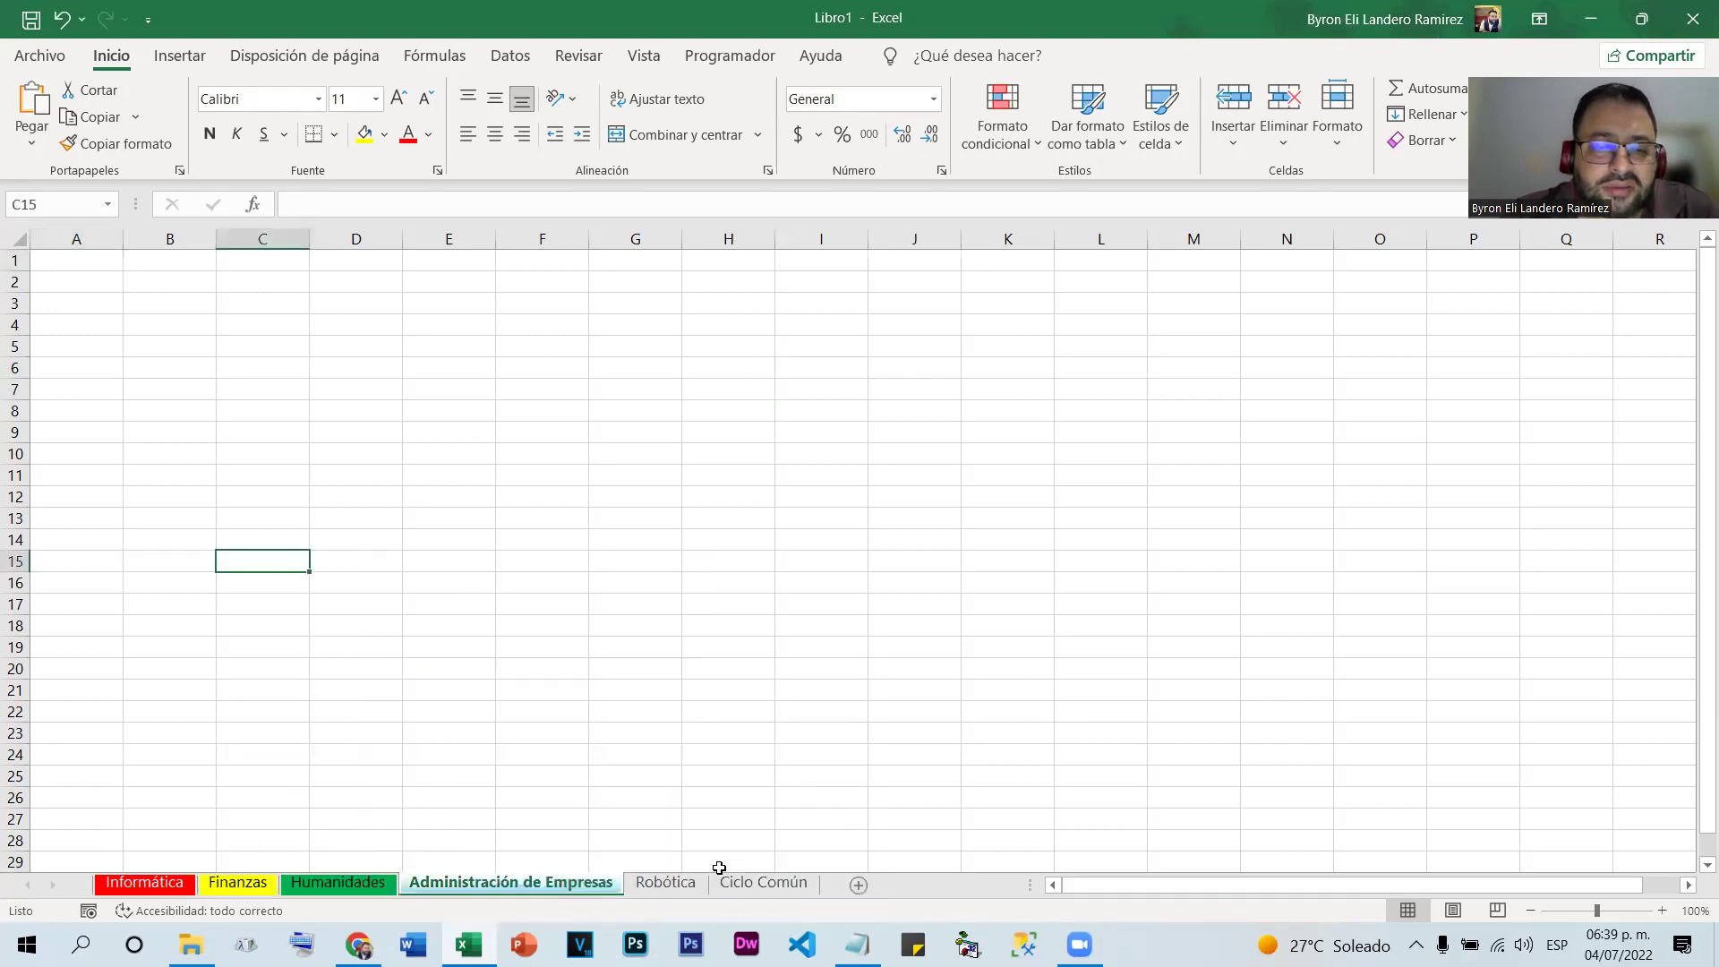
Colour the Robótica tab orange and the Ciclo Común tab black
right_click(676, 883)
mouse_move(805, 767)
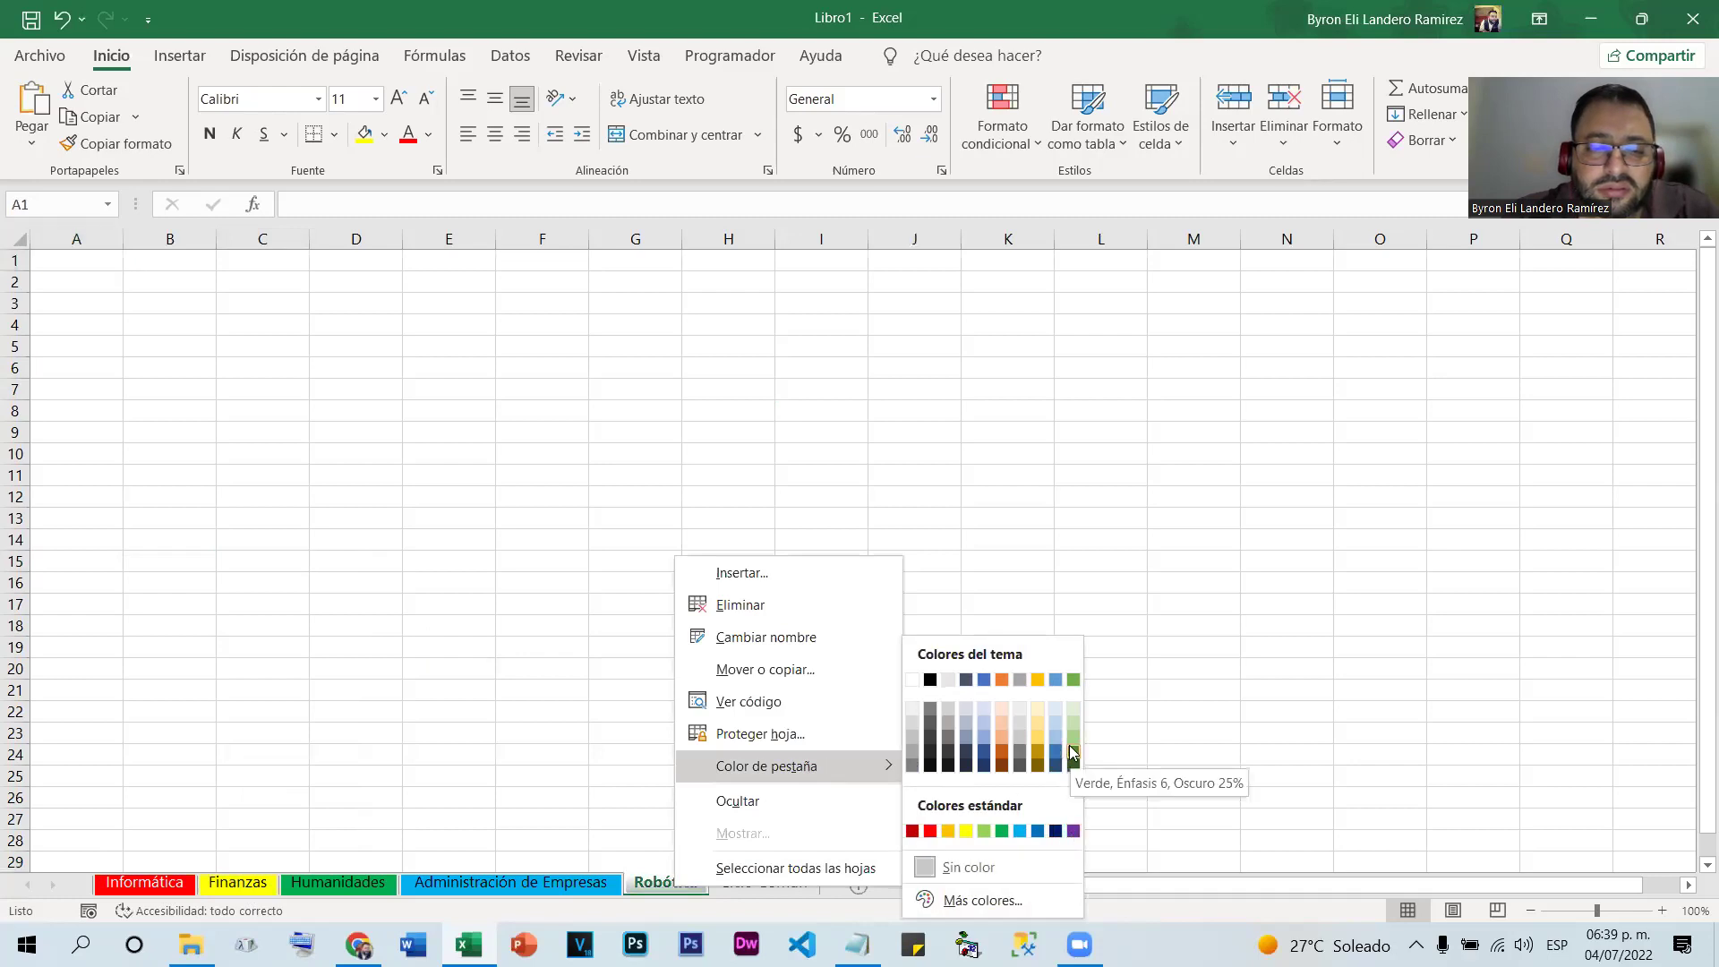
click(1003, 678)
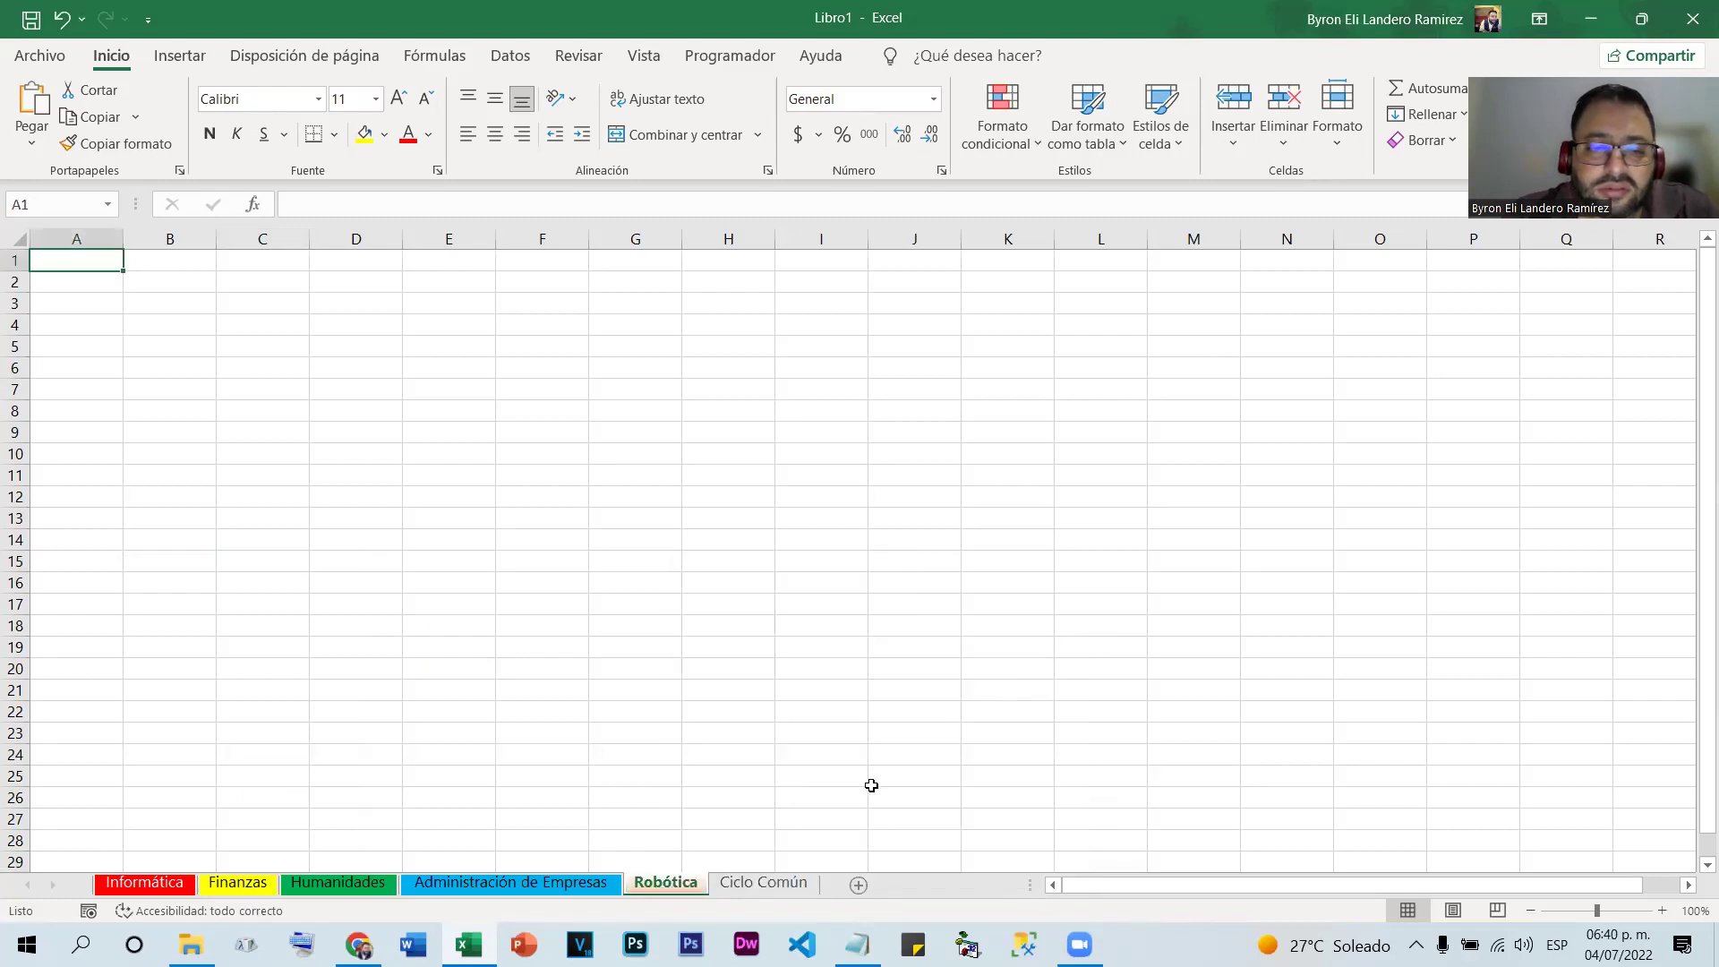
right_click(758, 883)
mouse_move(867, 770)
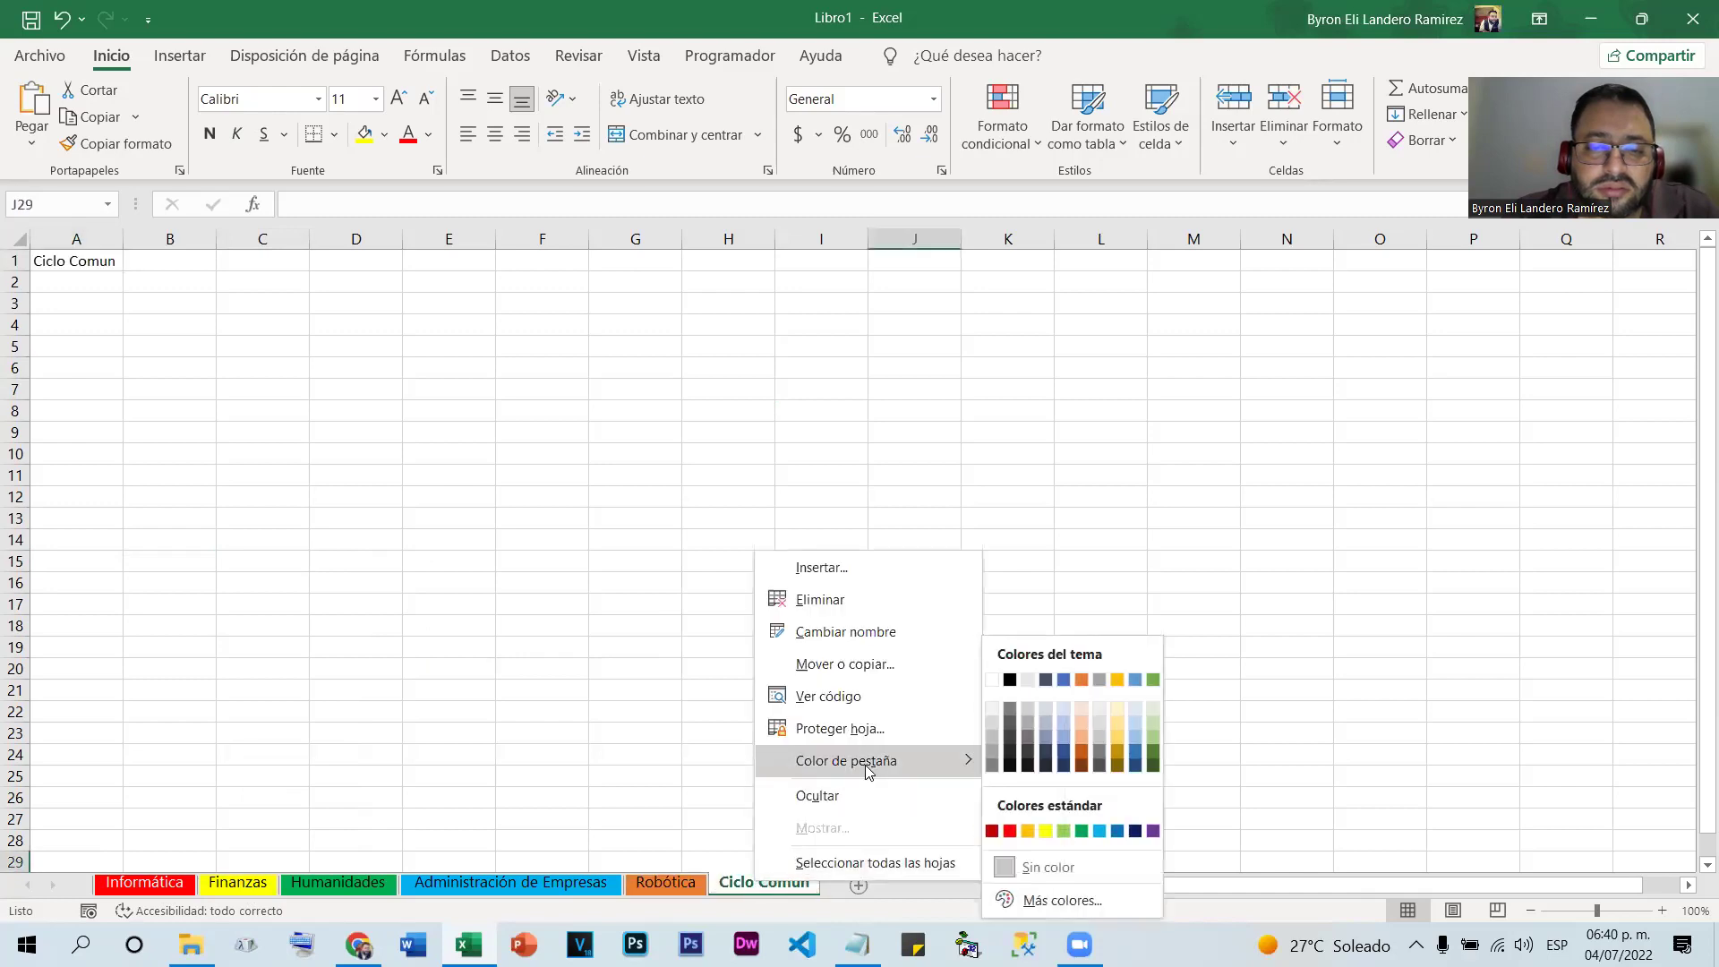
click(1007, 678)
Switch sheets to check Ciclo Común's black tab, then return to Informática
click(909, 770)
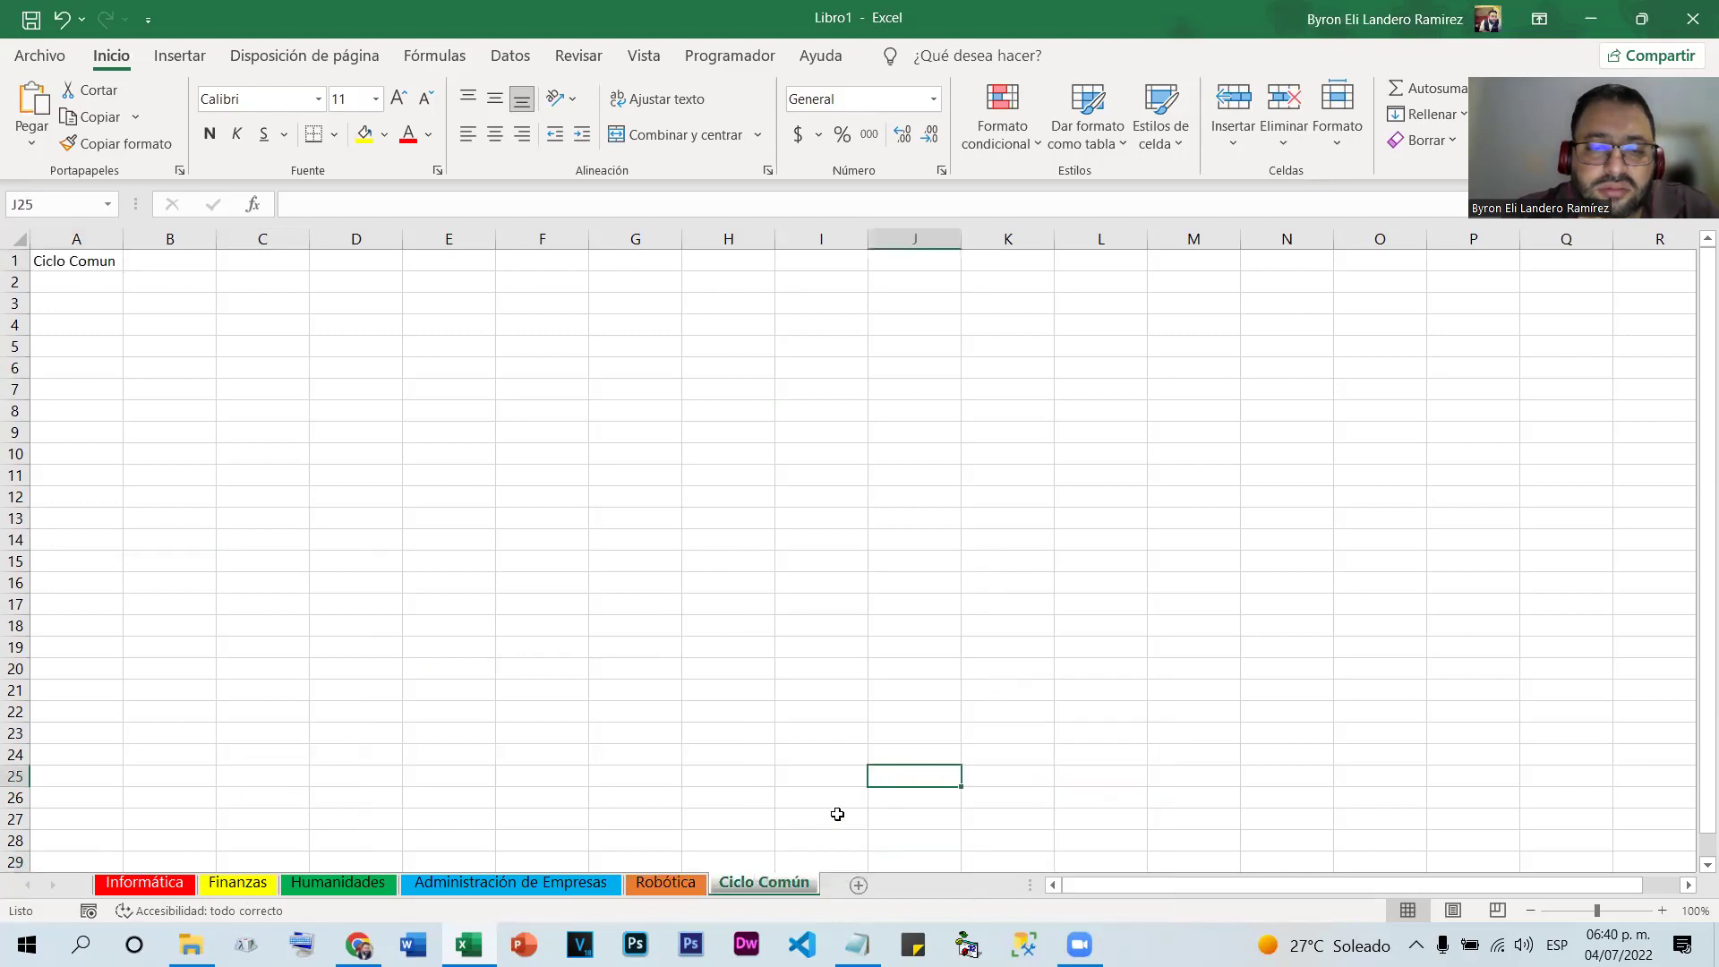
click(668, 886)
click(748, 883)
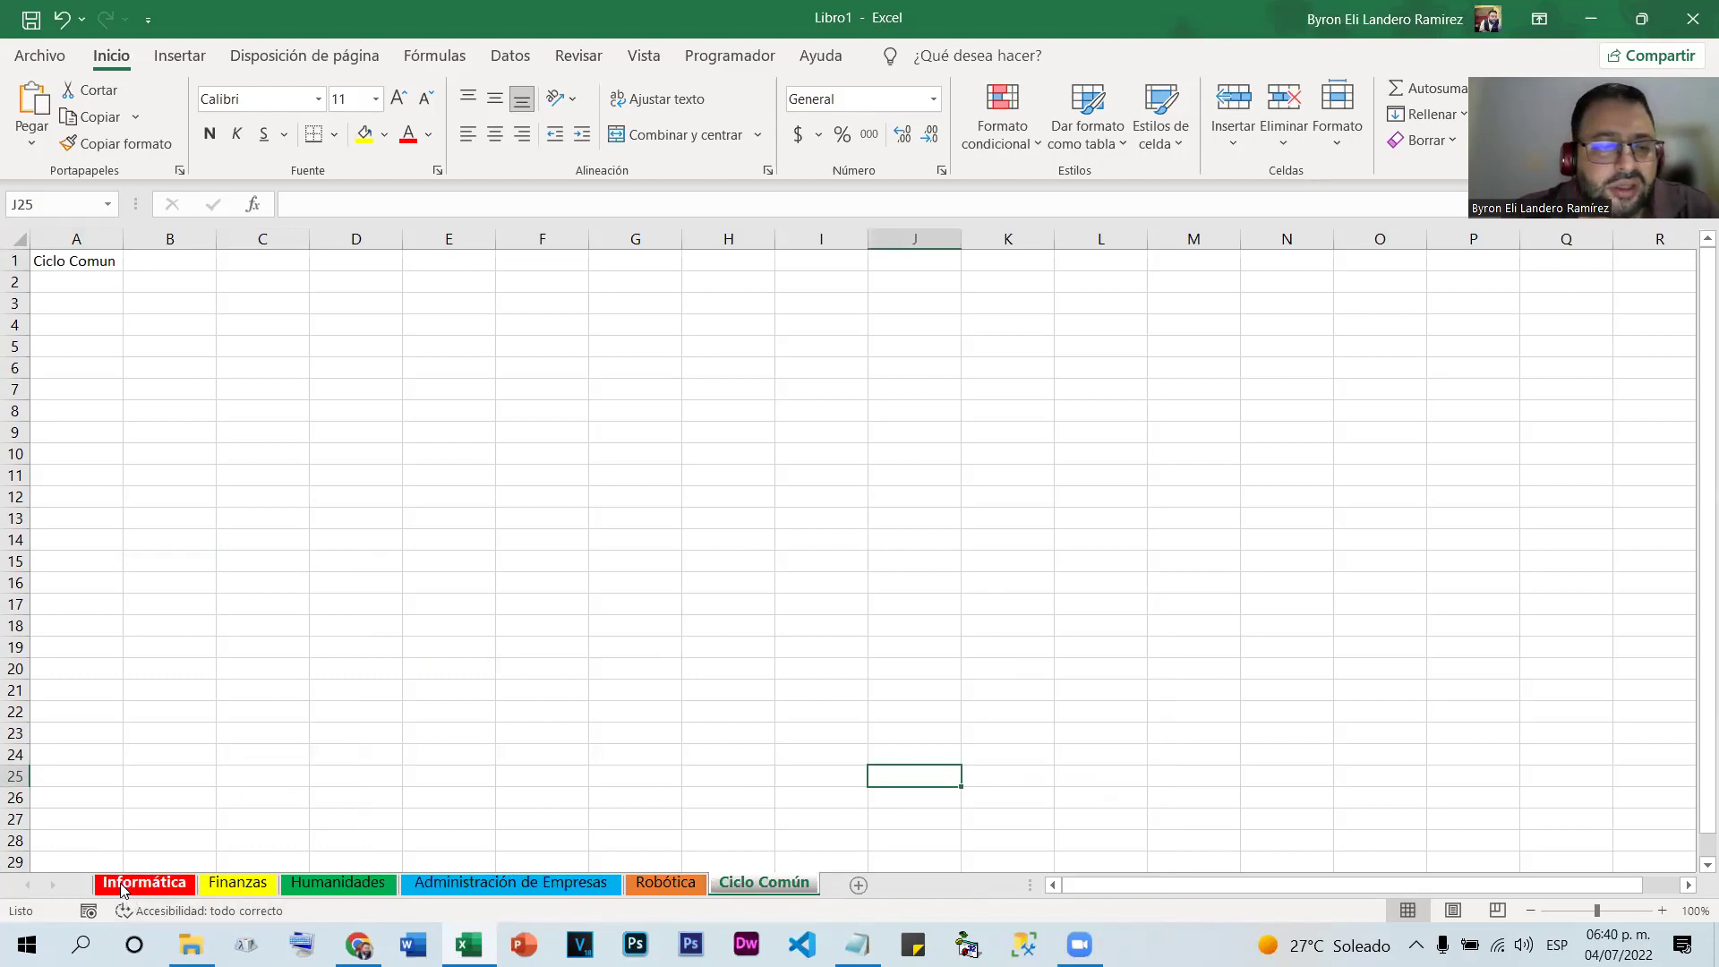
click(222, 557)
click(143, 883)
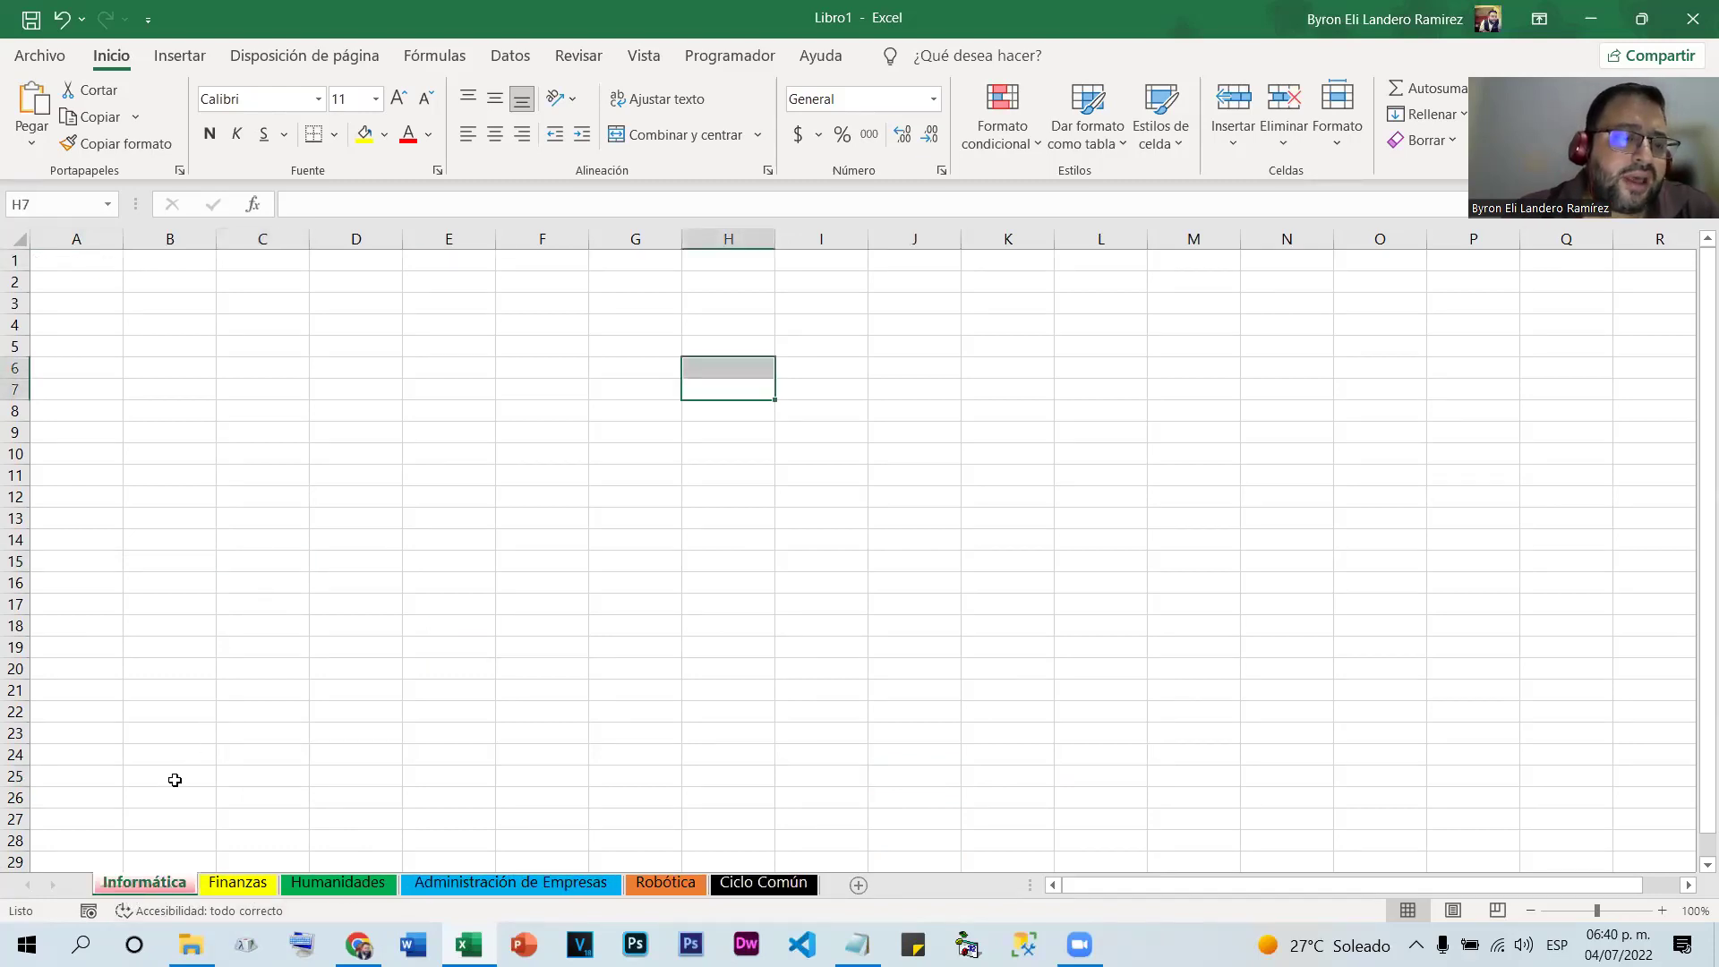
Fill the range D3:G16 on Informática with yellow
click(299, 340)
drag(376, 305, 634, 593)
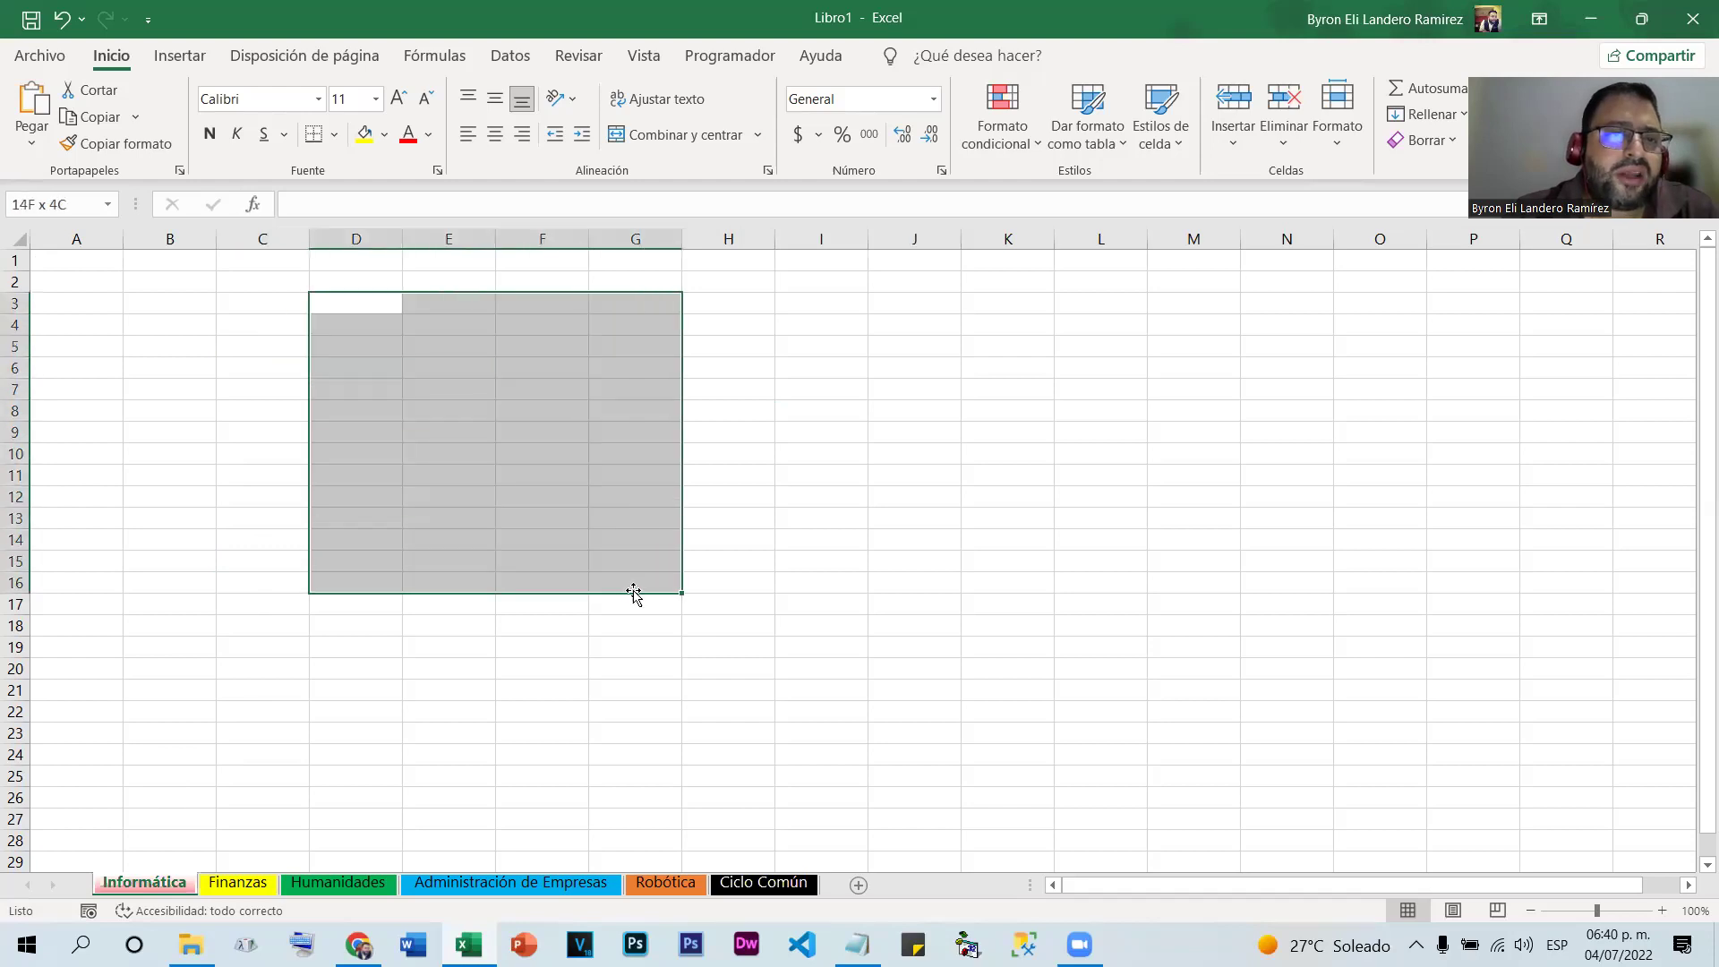
click(365, 133)
click(269, 365)
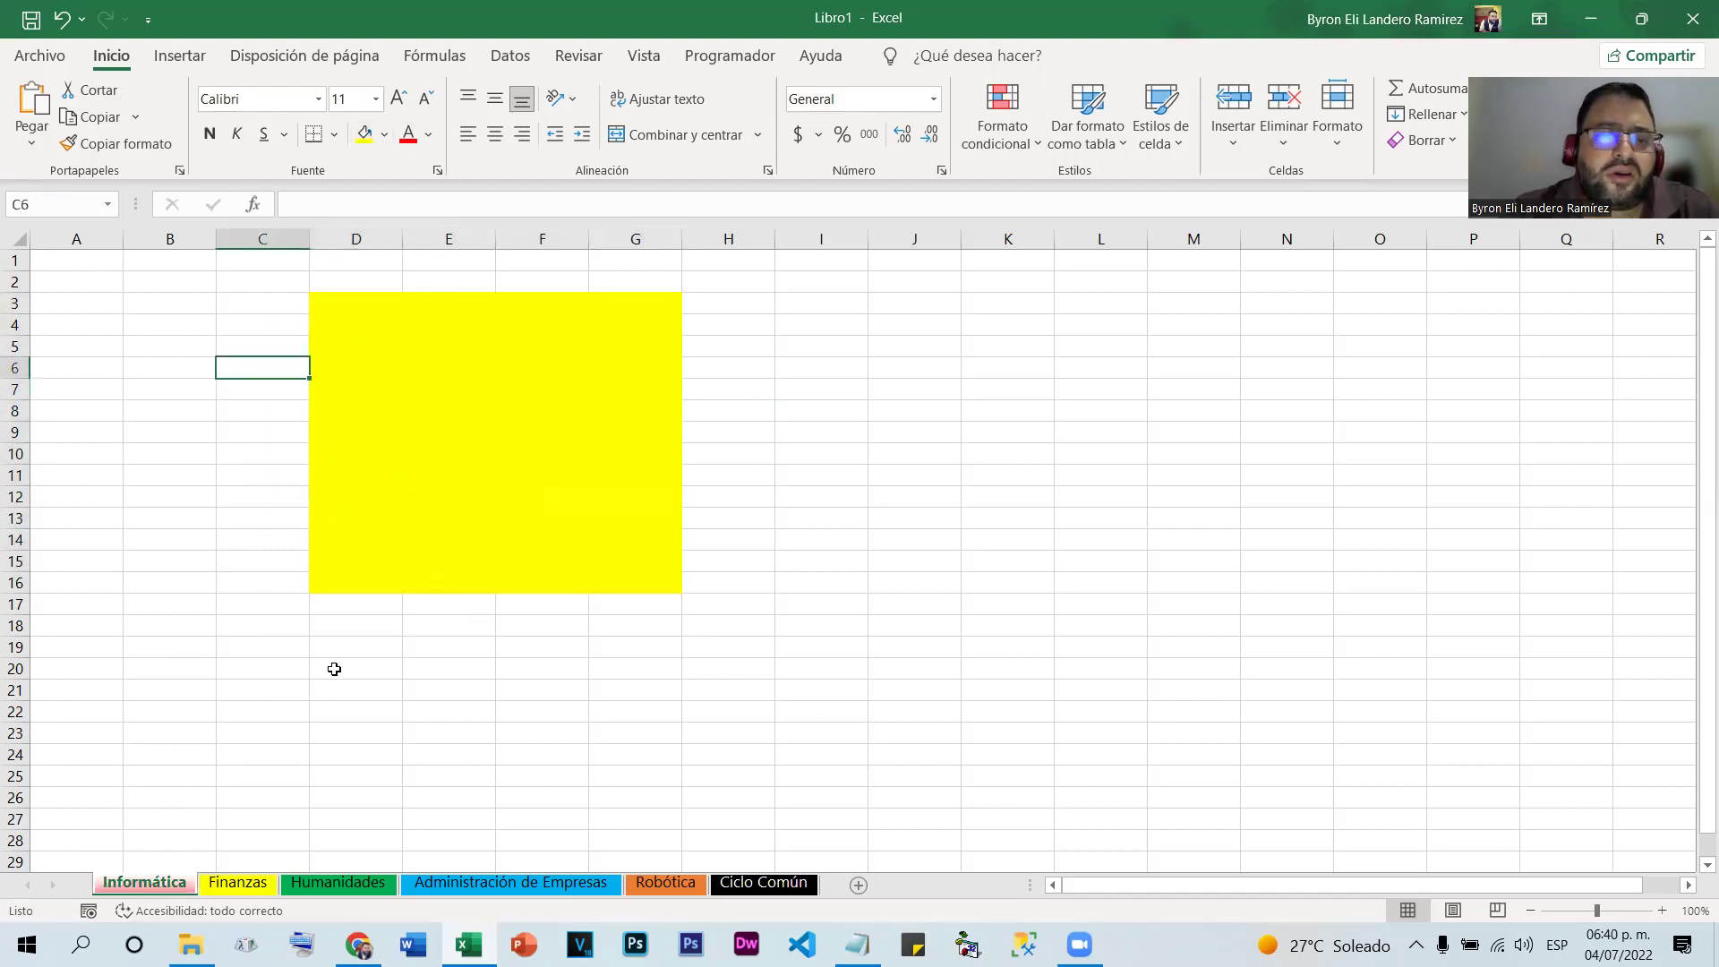
On Finanzas, apply all borders to the table range D8:I18
click(236, 884)
click(349, 380)
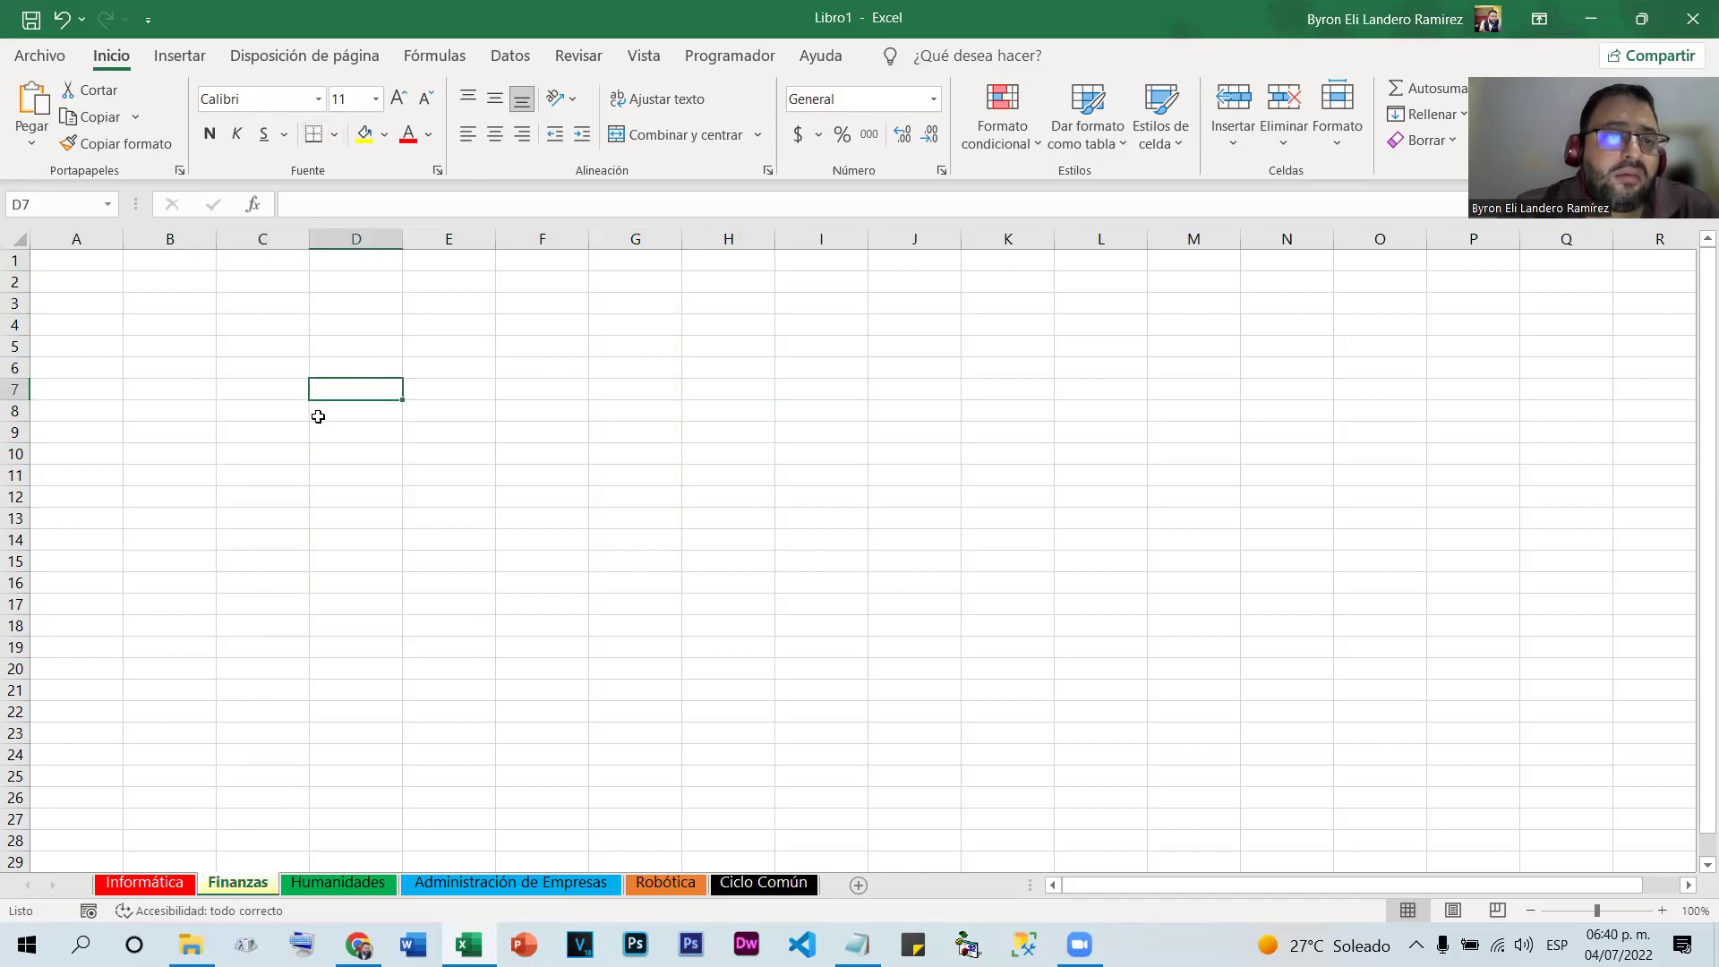
drag(315, 415, 811, 622)
click(337, 135)
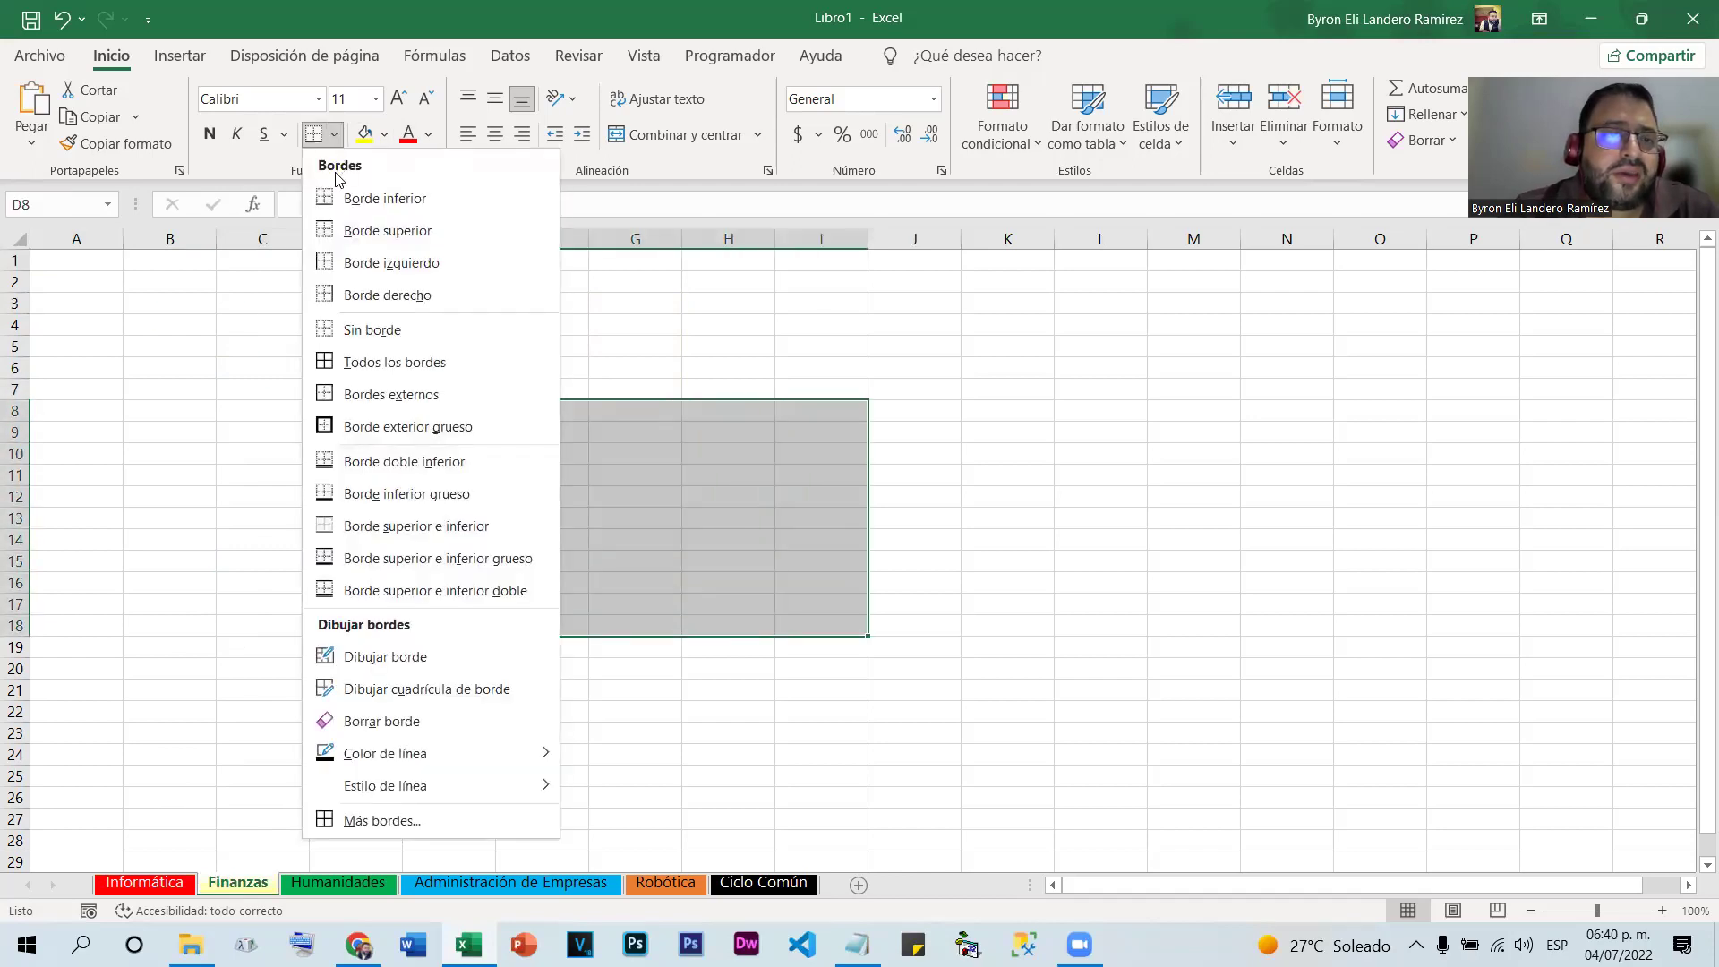
click(357, 353)
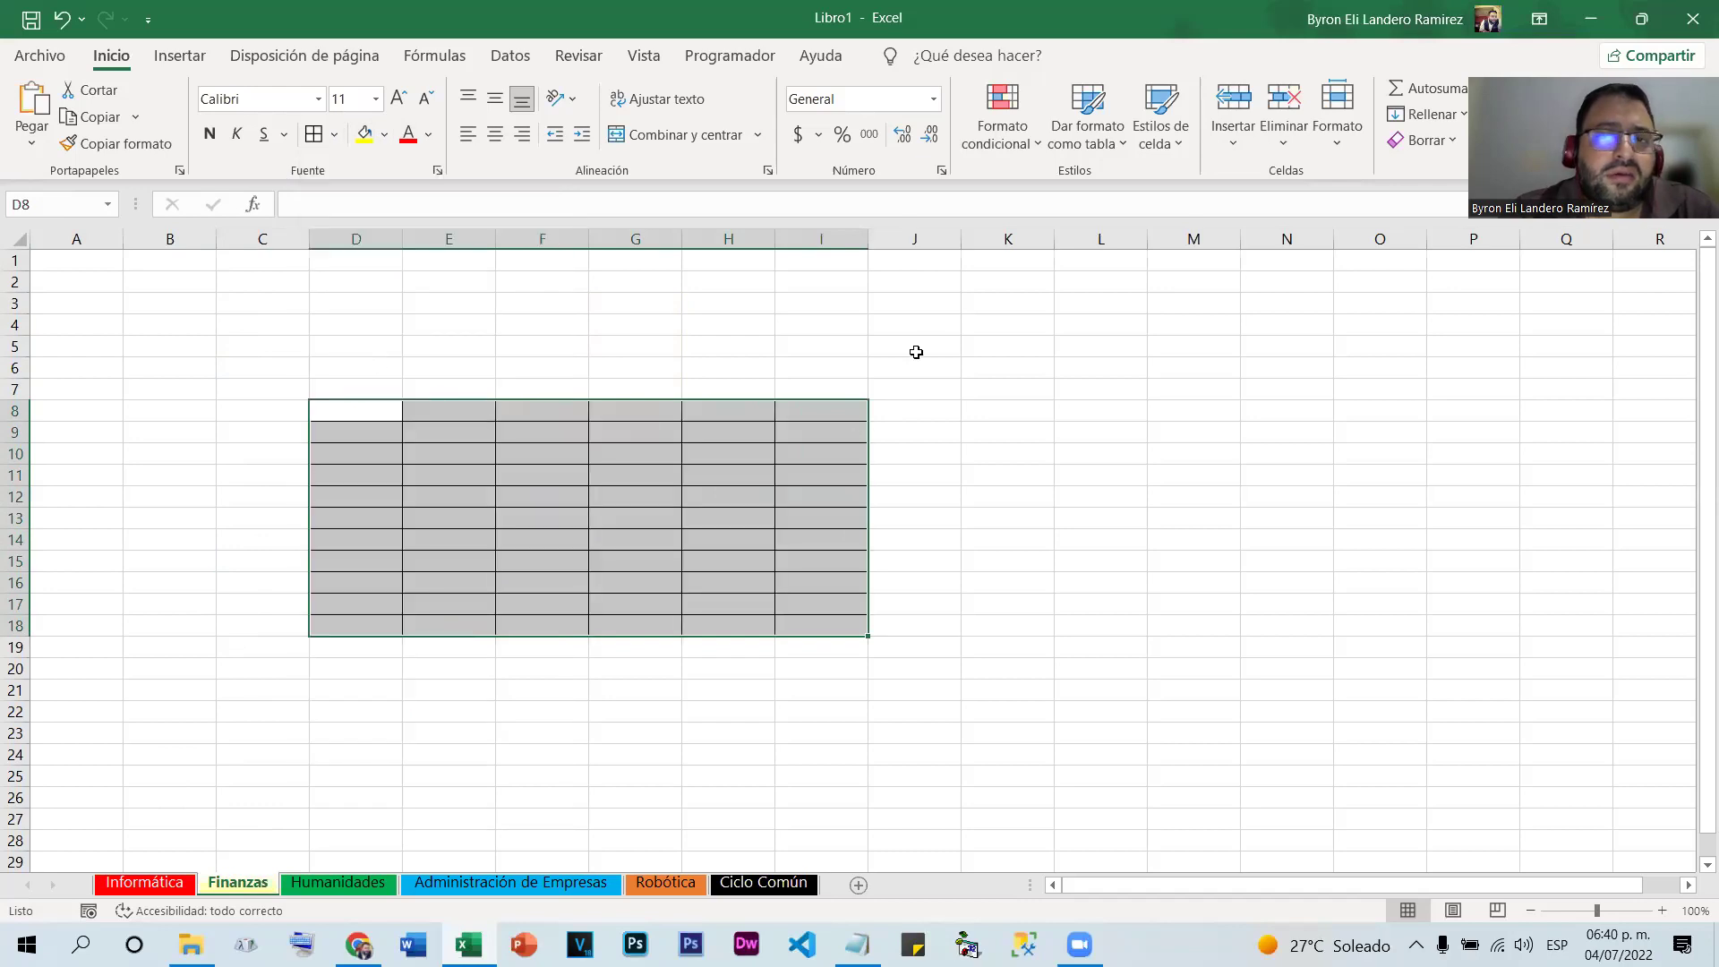
click(895, 410)
Fill header row D8:I8 and first column D9:D18 dark blue-grey
drag(314, 415, 837, 411)
click(384, 135)
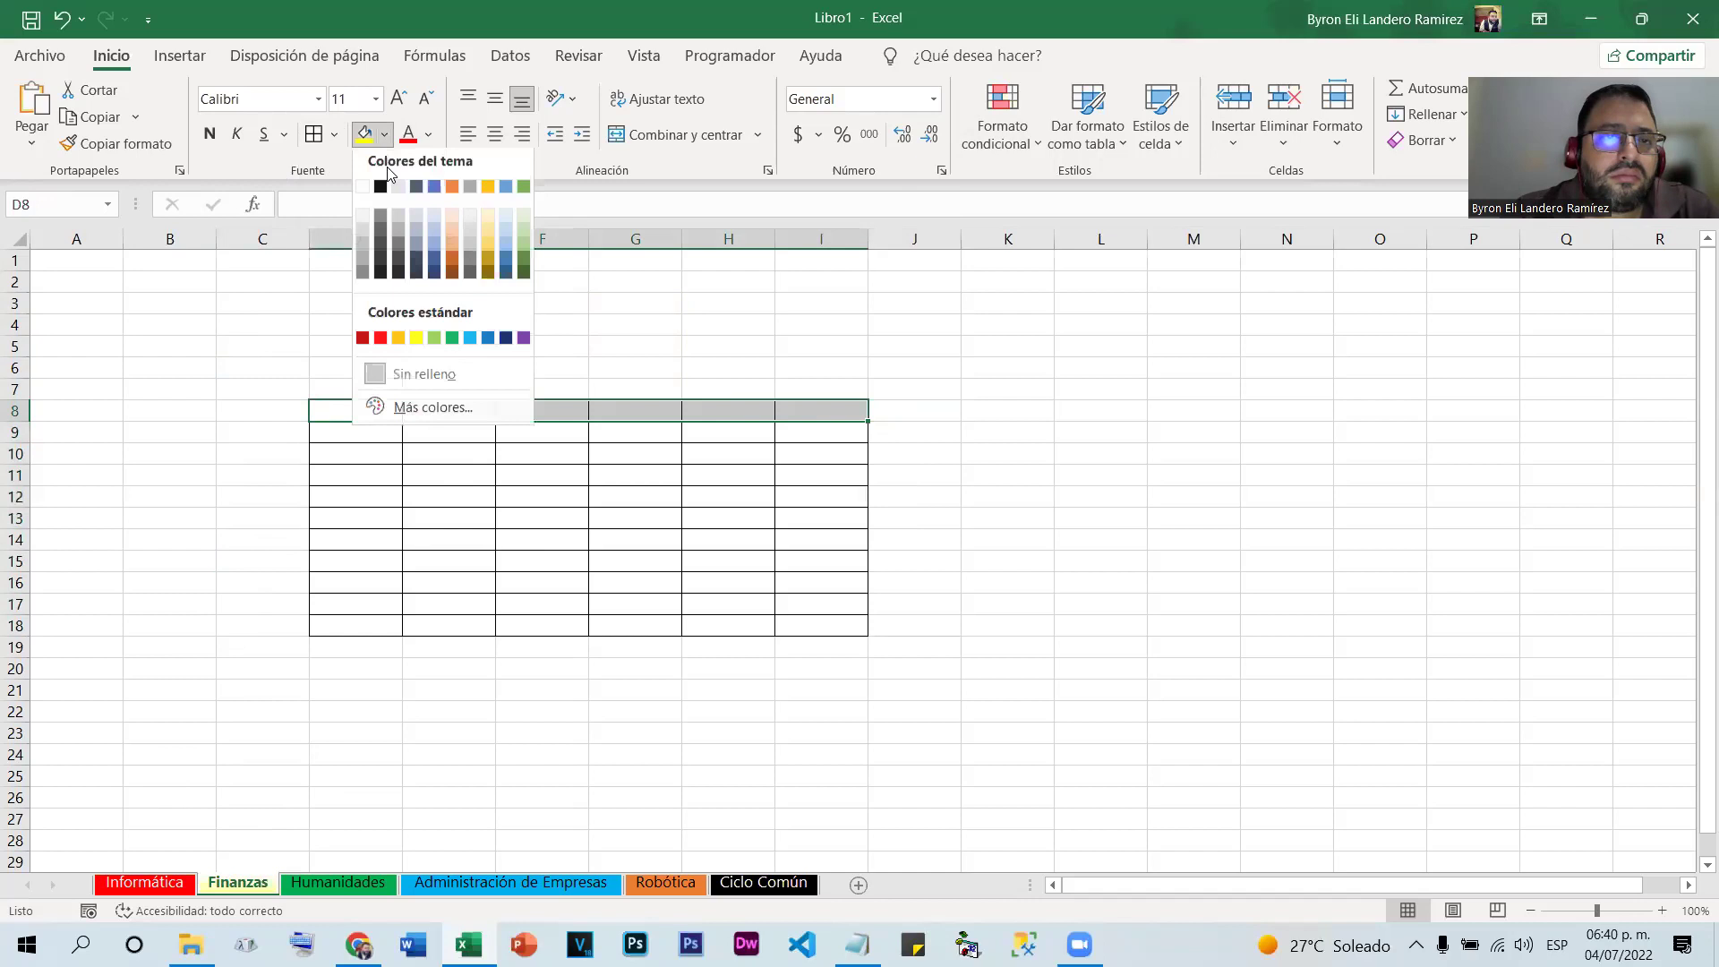
click(414, 259)
drag(350, 430, 365, 626)
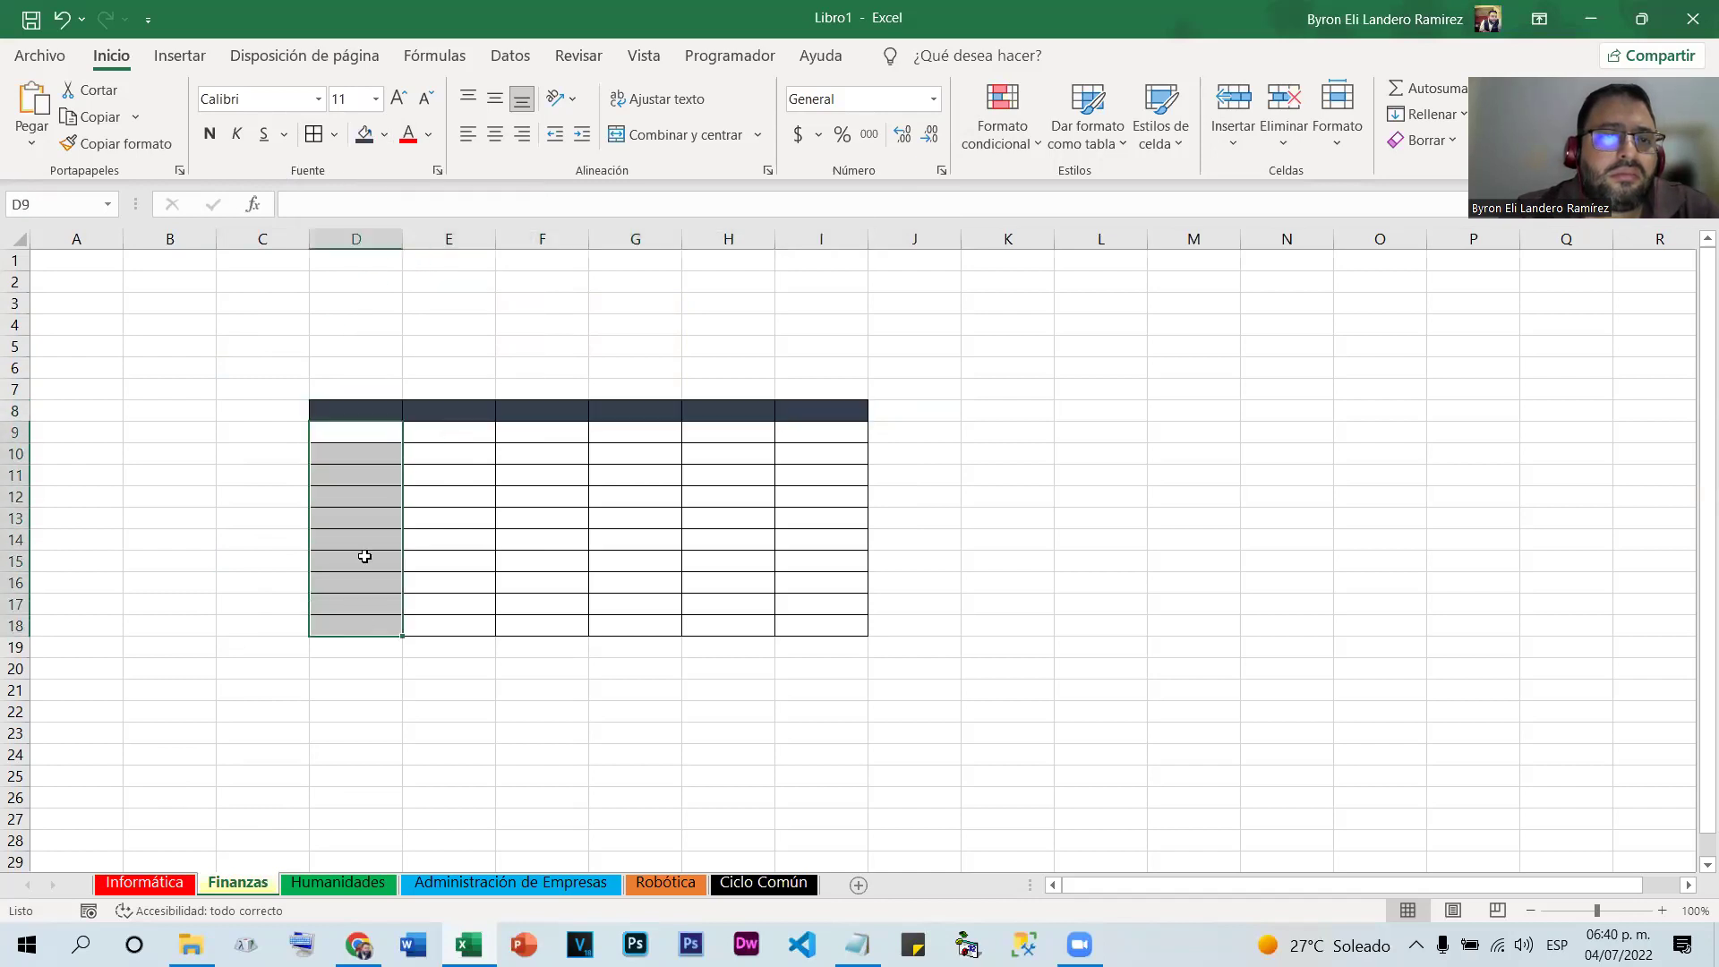
click(365, 136)
click(952, 460)
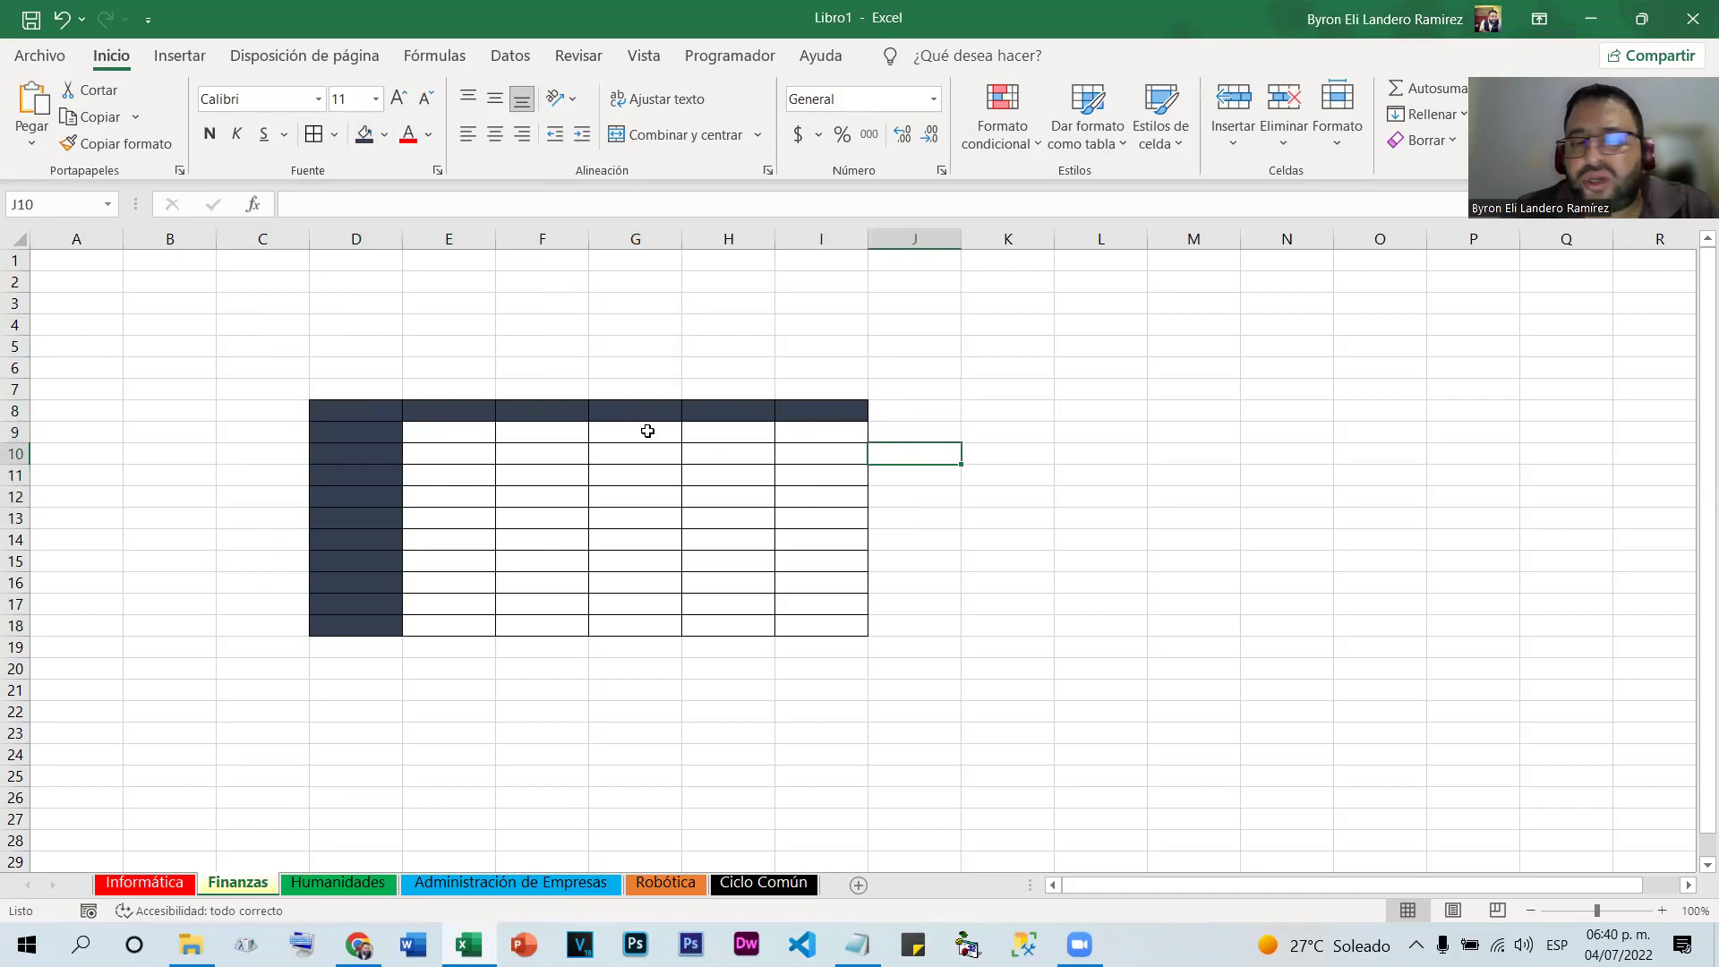
click(170, 883)
click(489, 383)
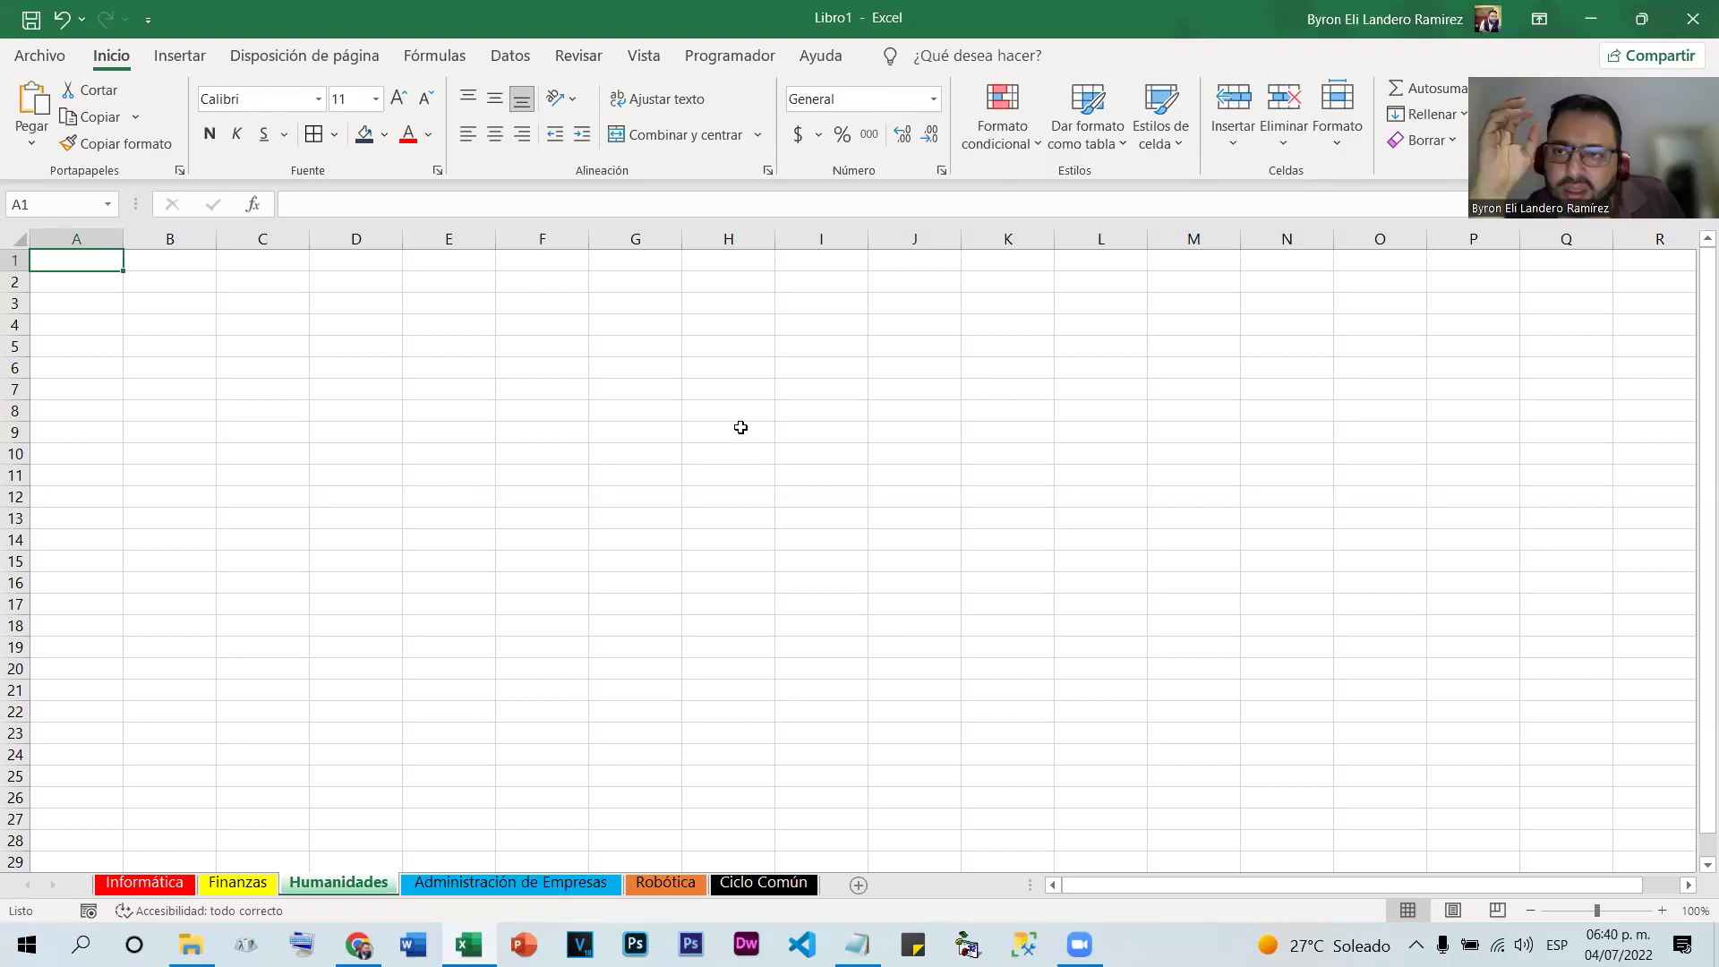
click(164, 874)
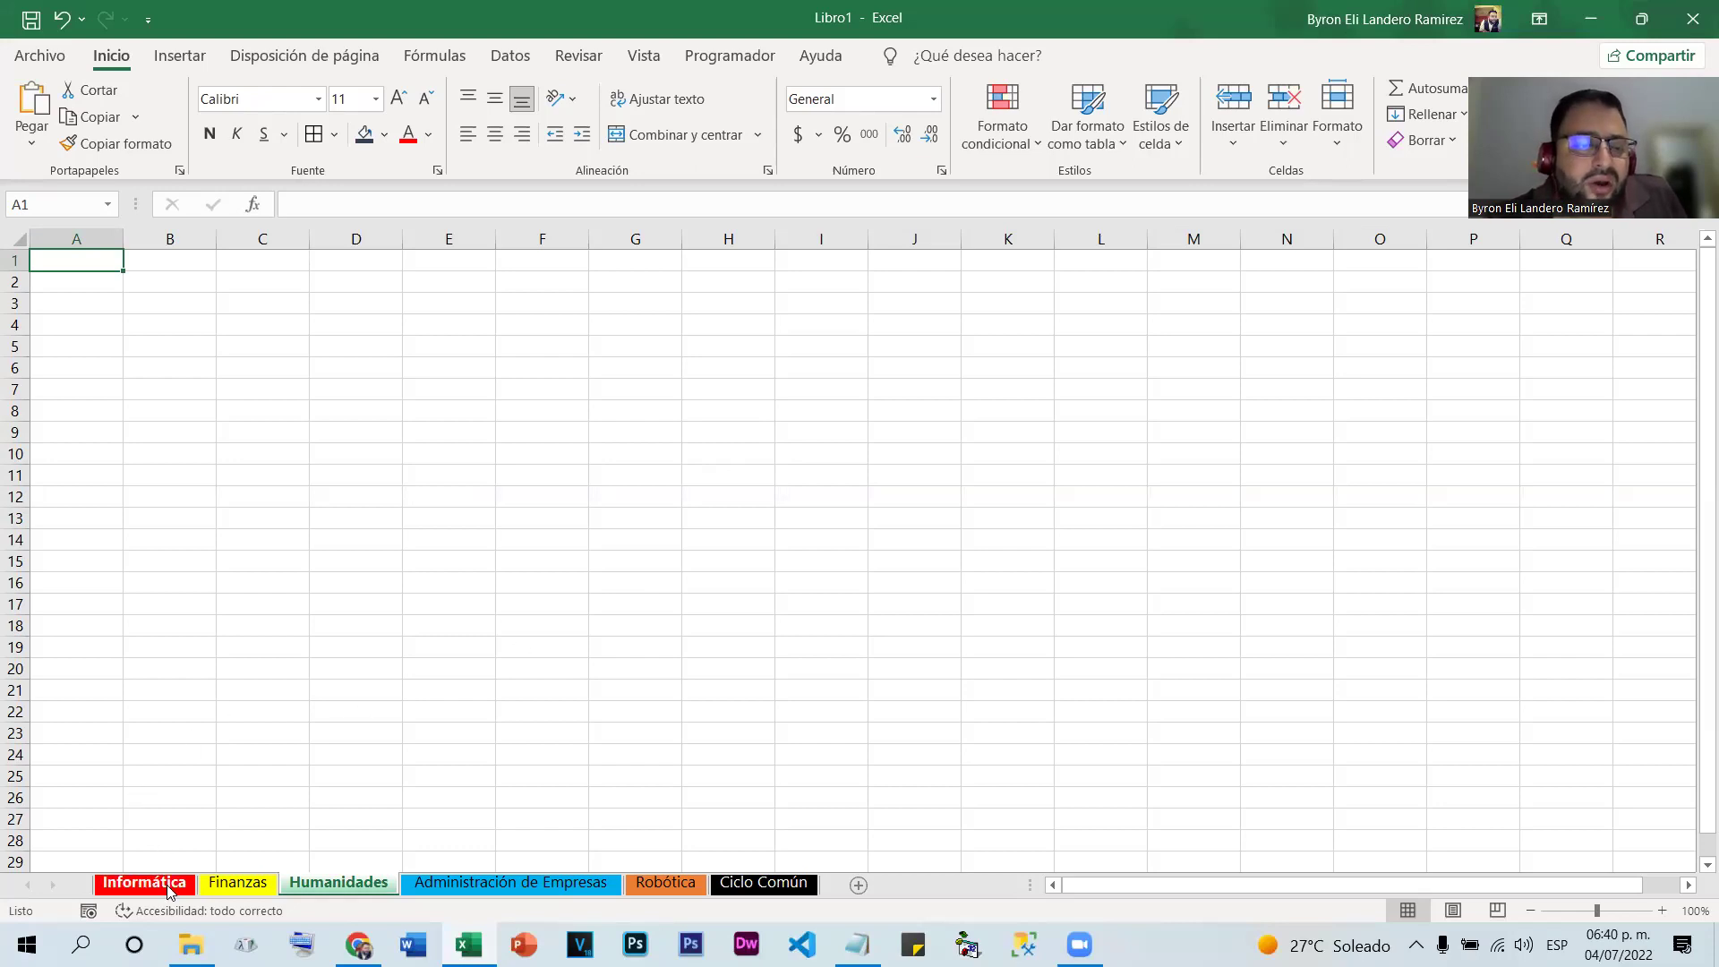
click(238, 883)
click(319, 879)
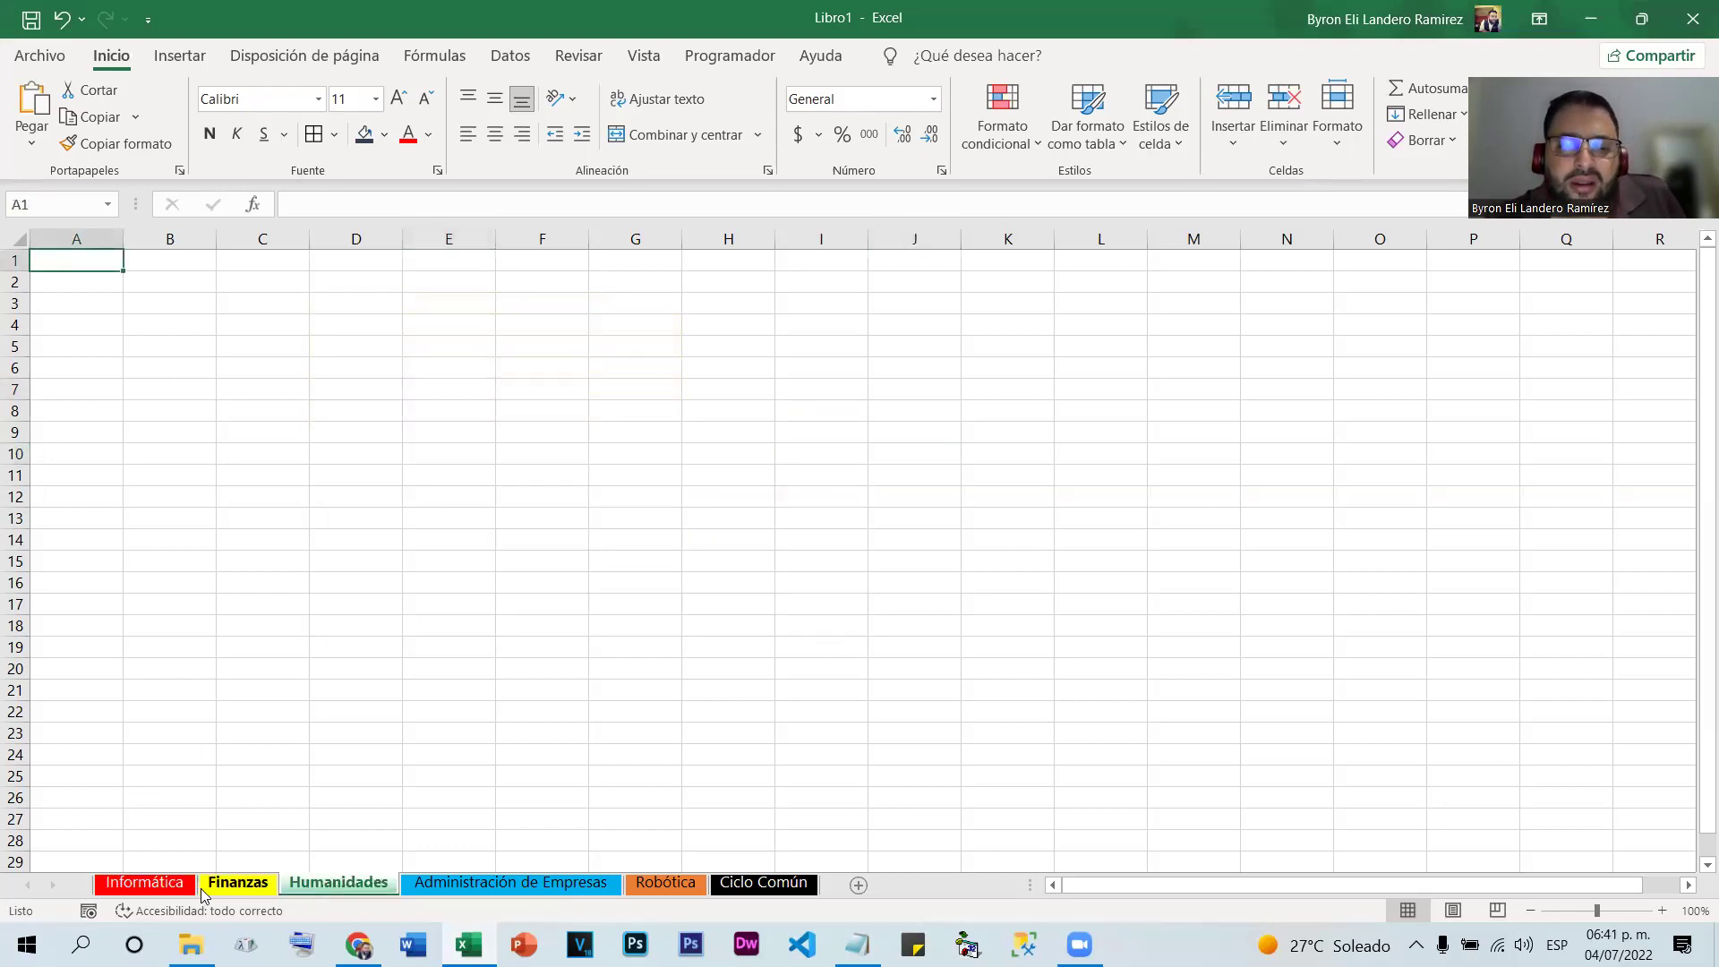
click(161, 887)
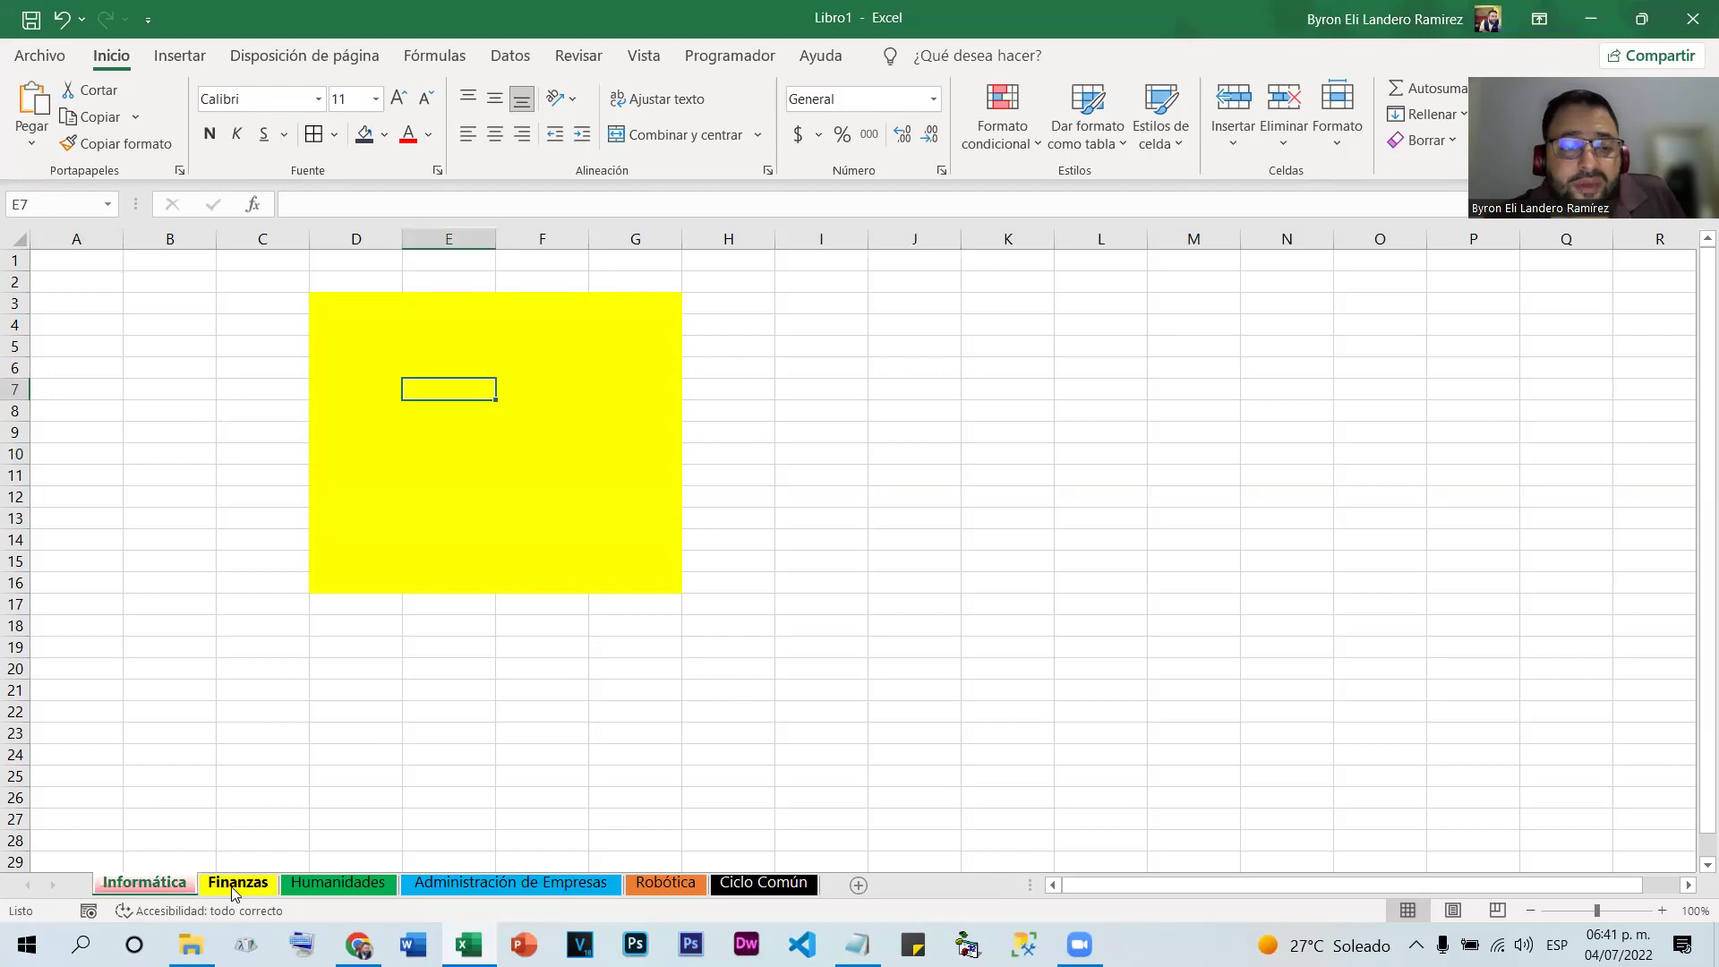
click(330, 885)
click(432, 884)
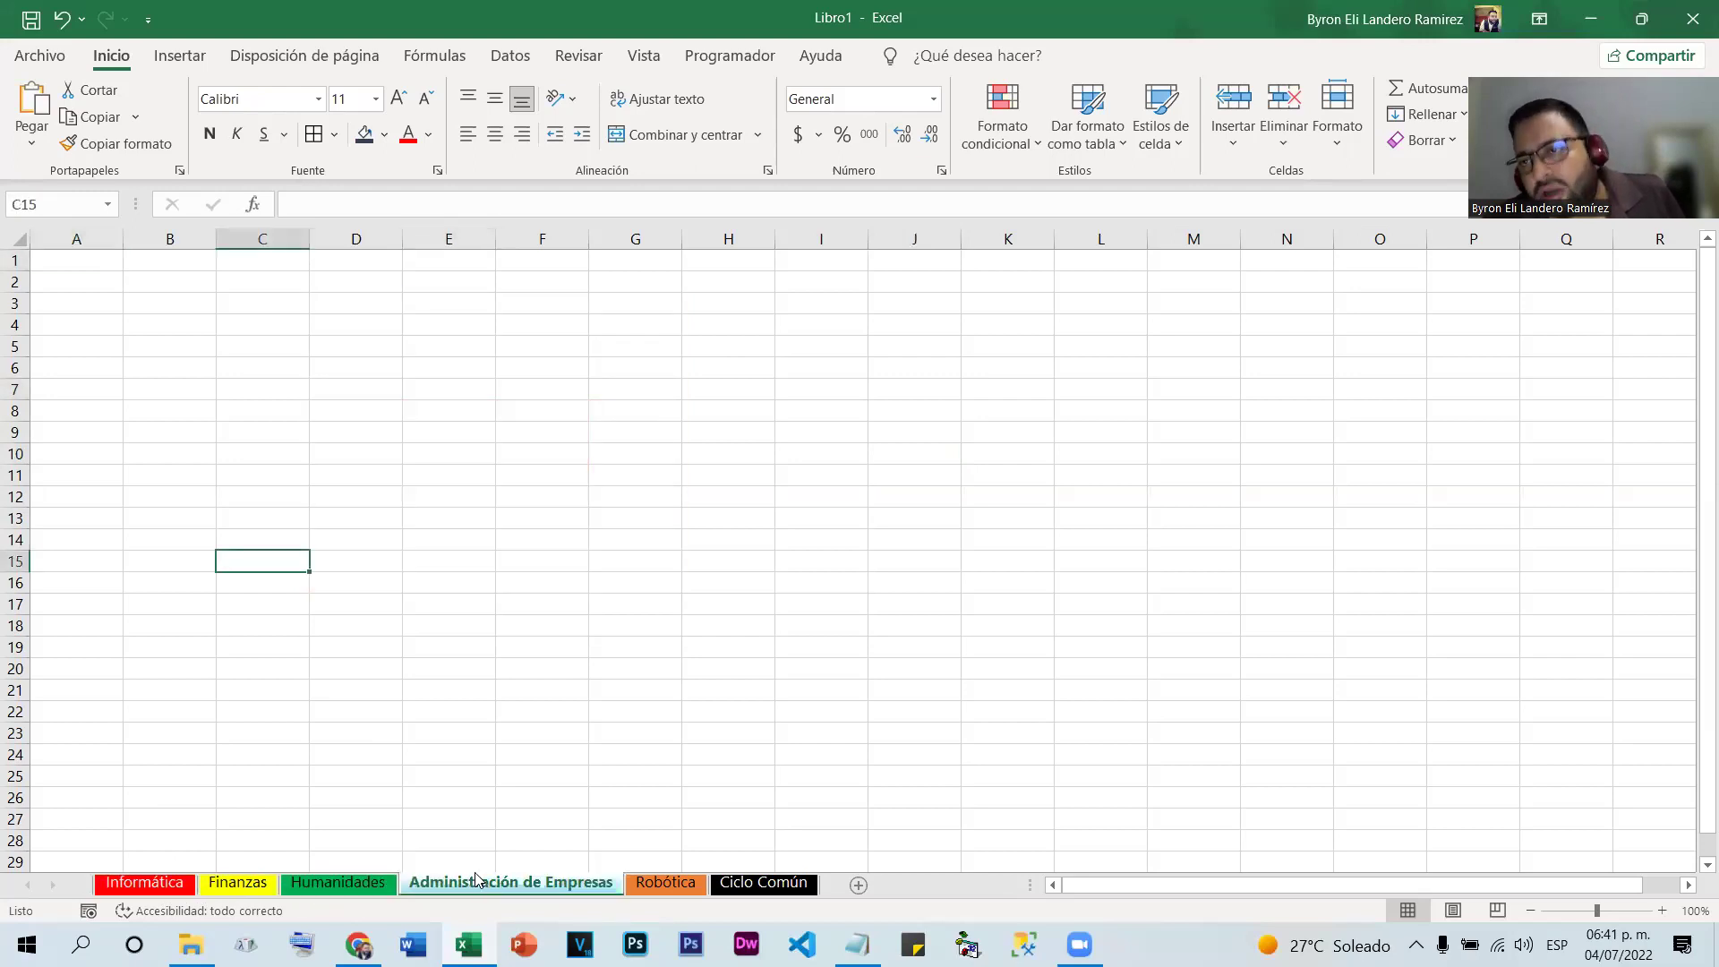
click(153, 891)
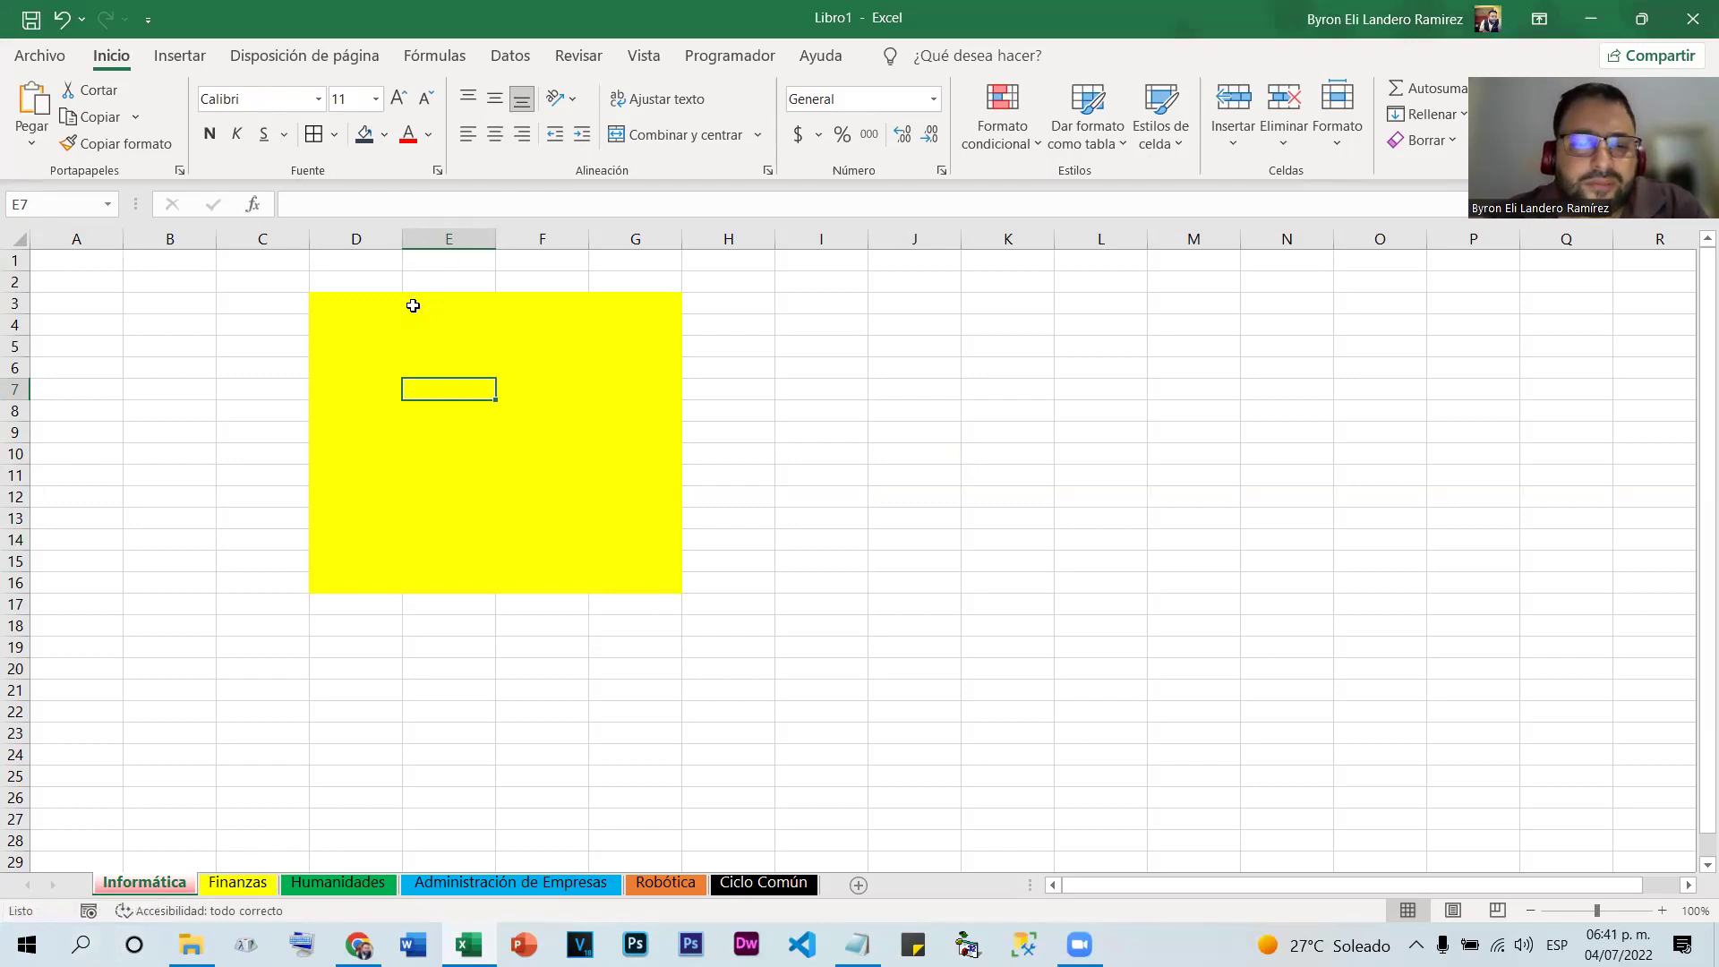
click(647, 667)
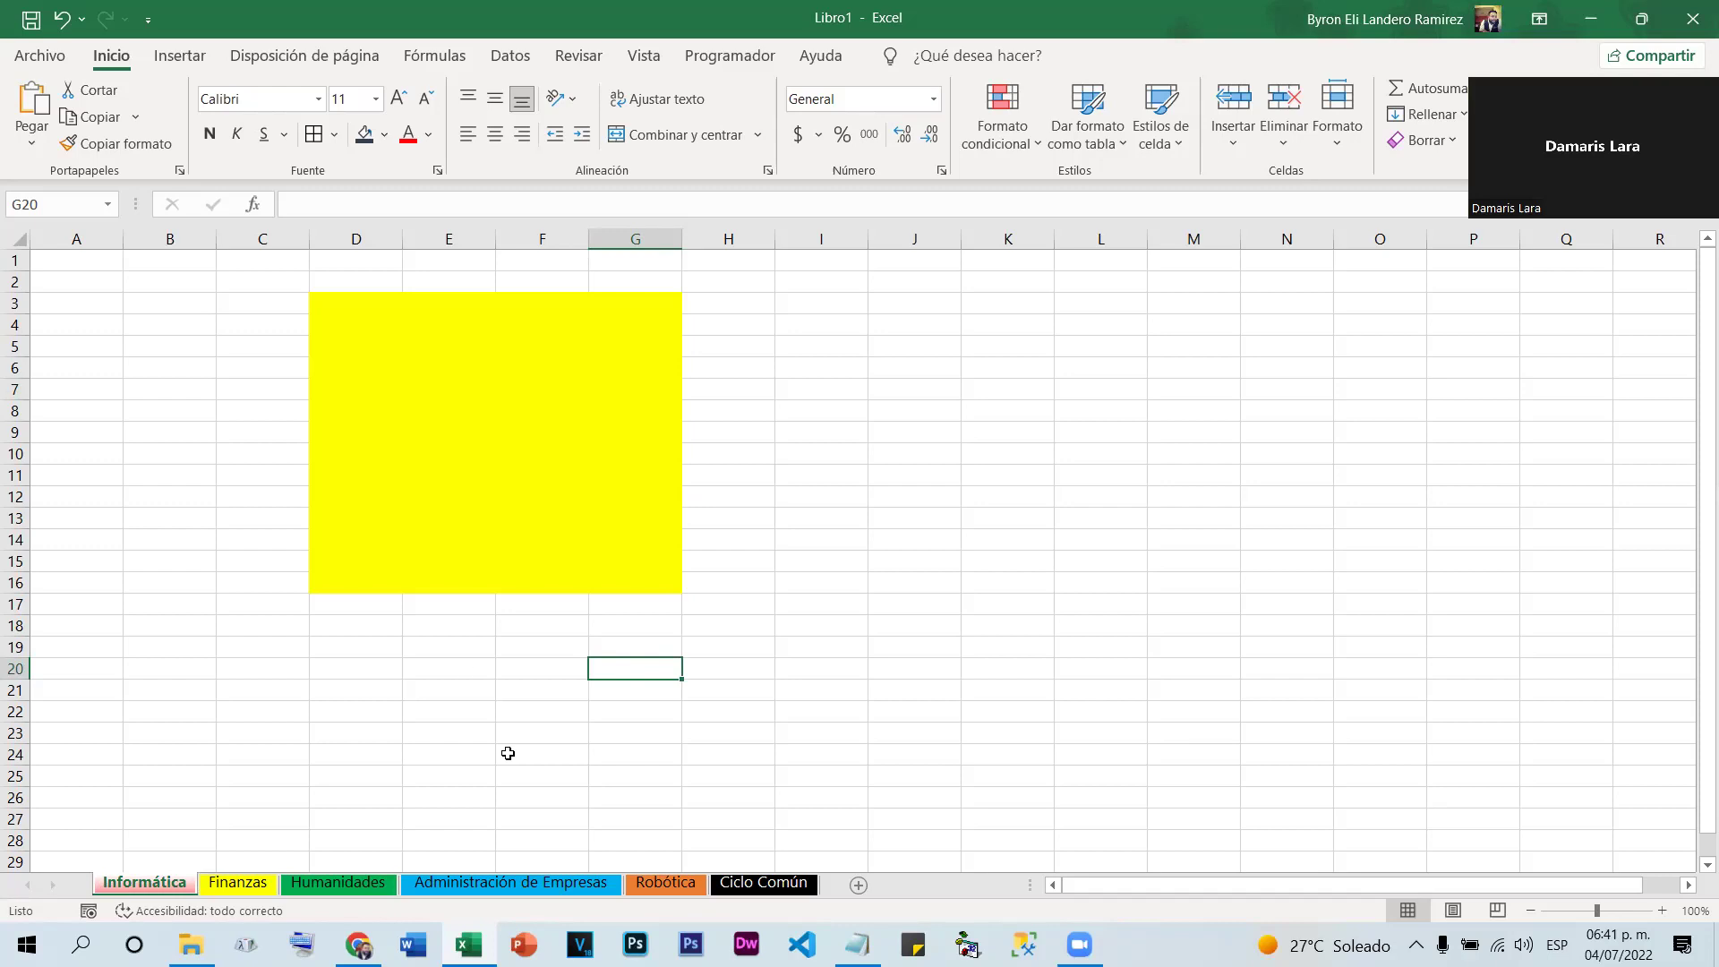
key(alt+F4)
Close the workbook without saving and start a new blank Excel workbook
click(917, 597)
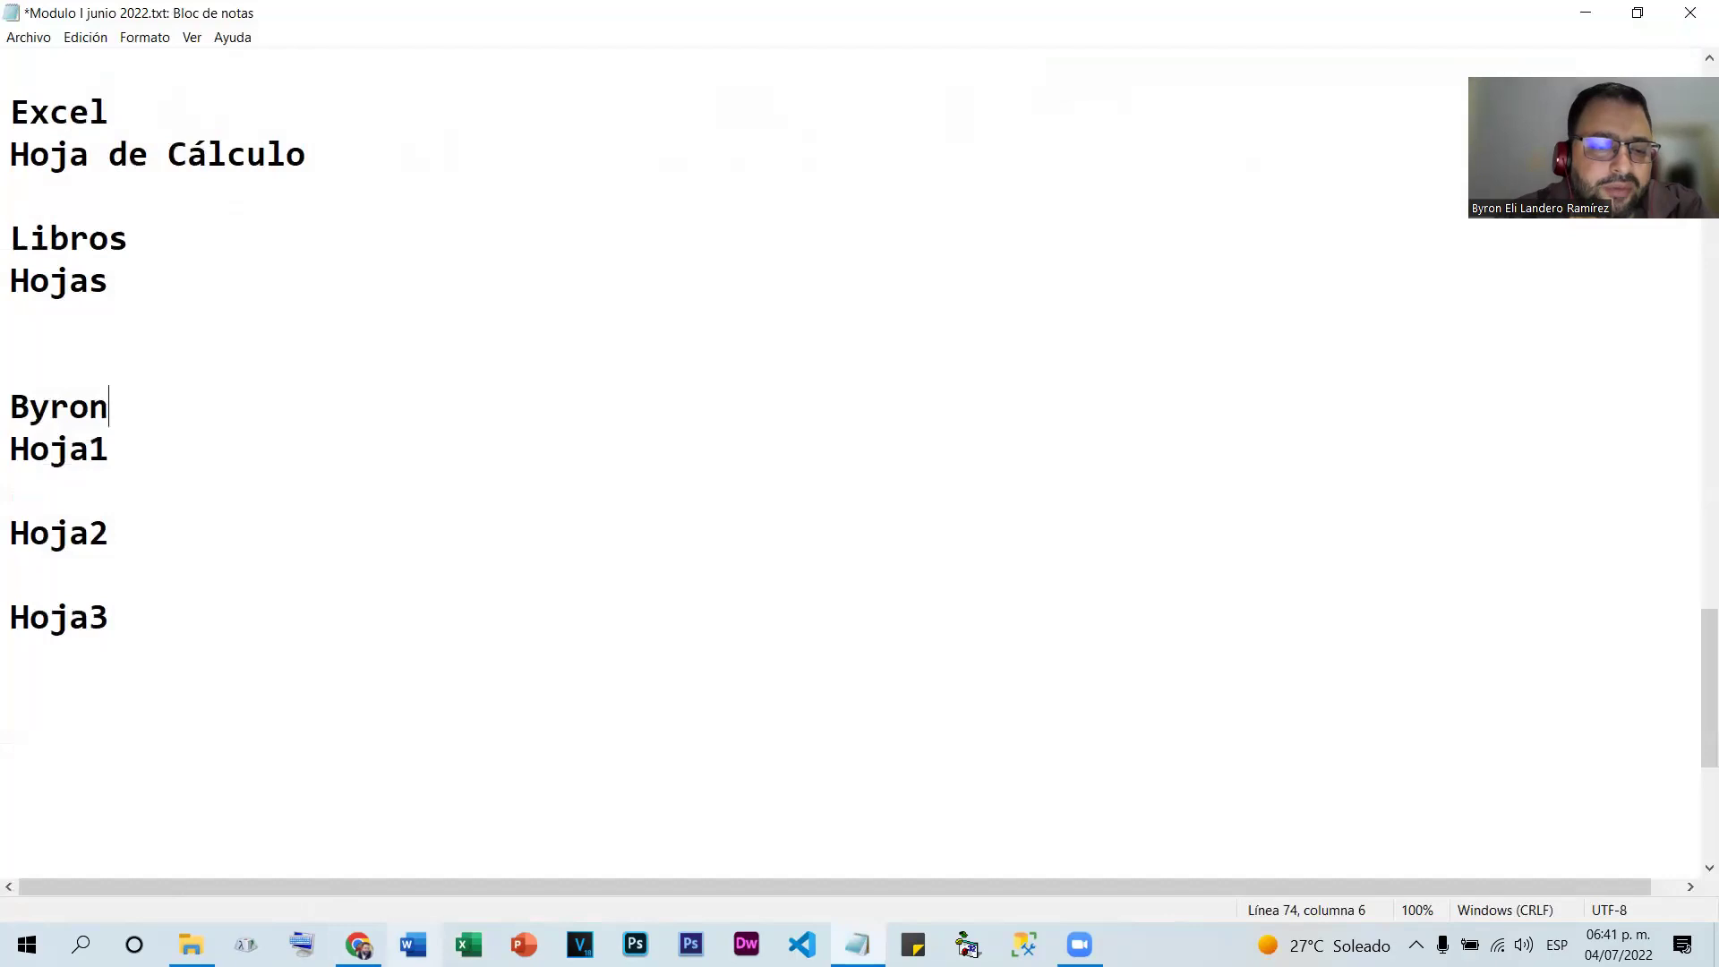
click(468, 944)
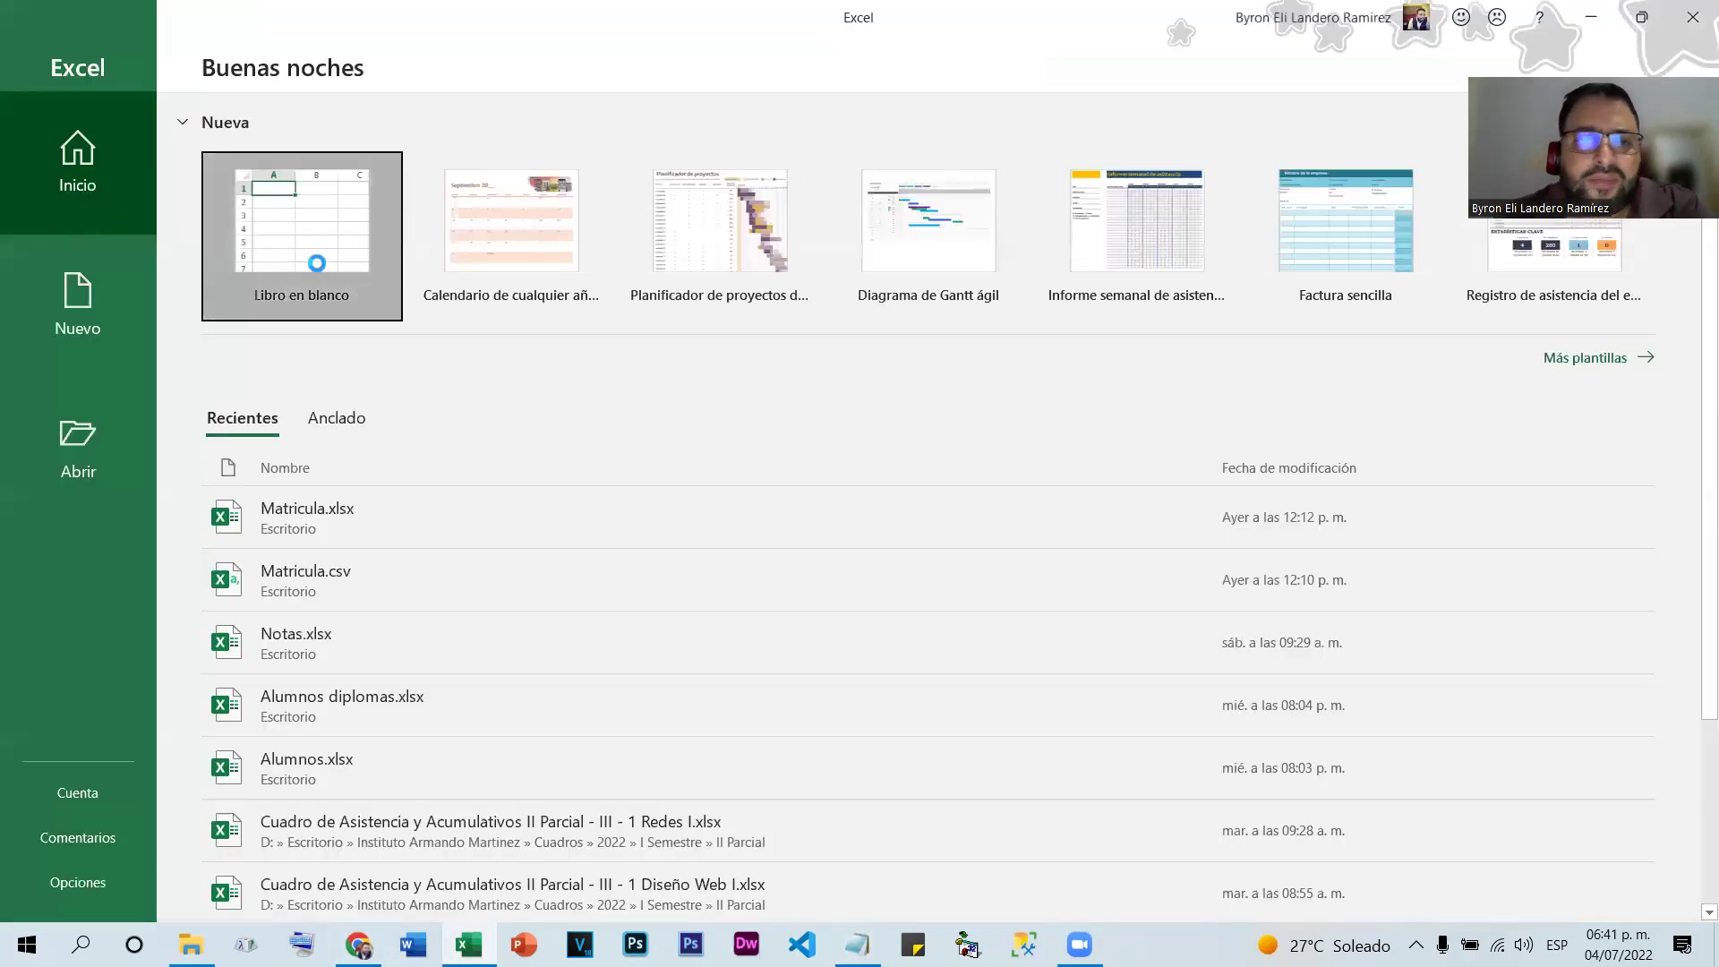
click(319, 242)
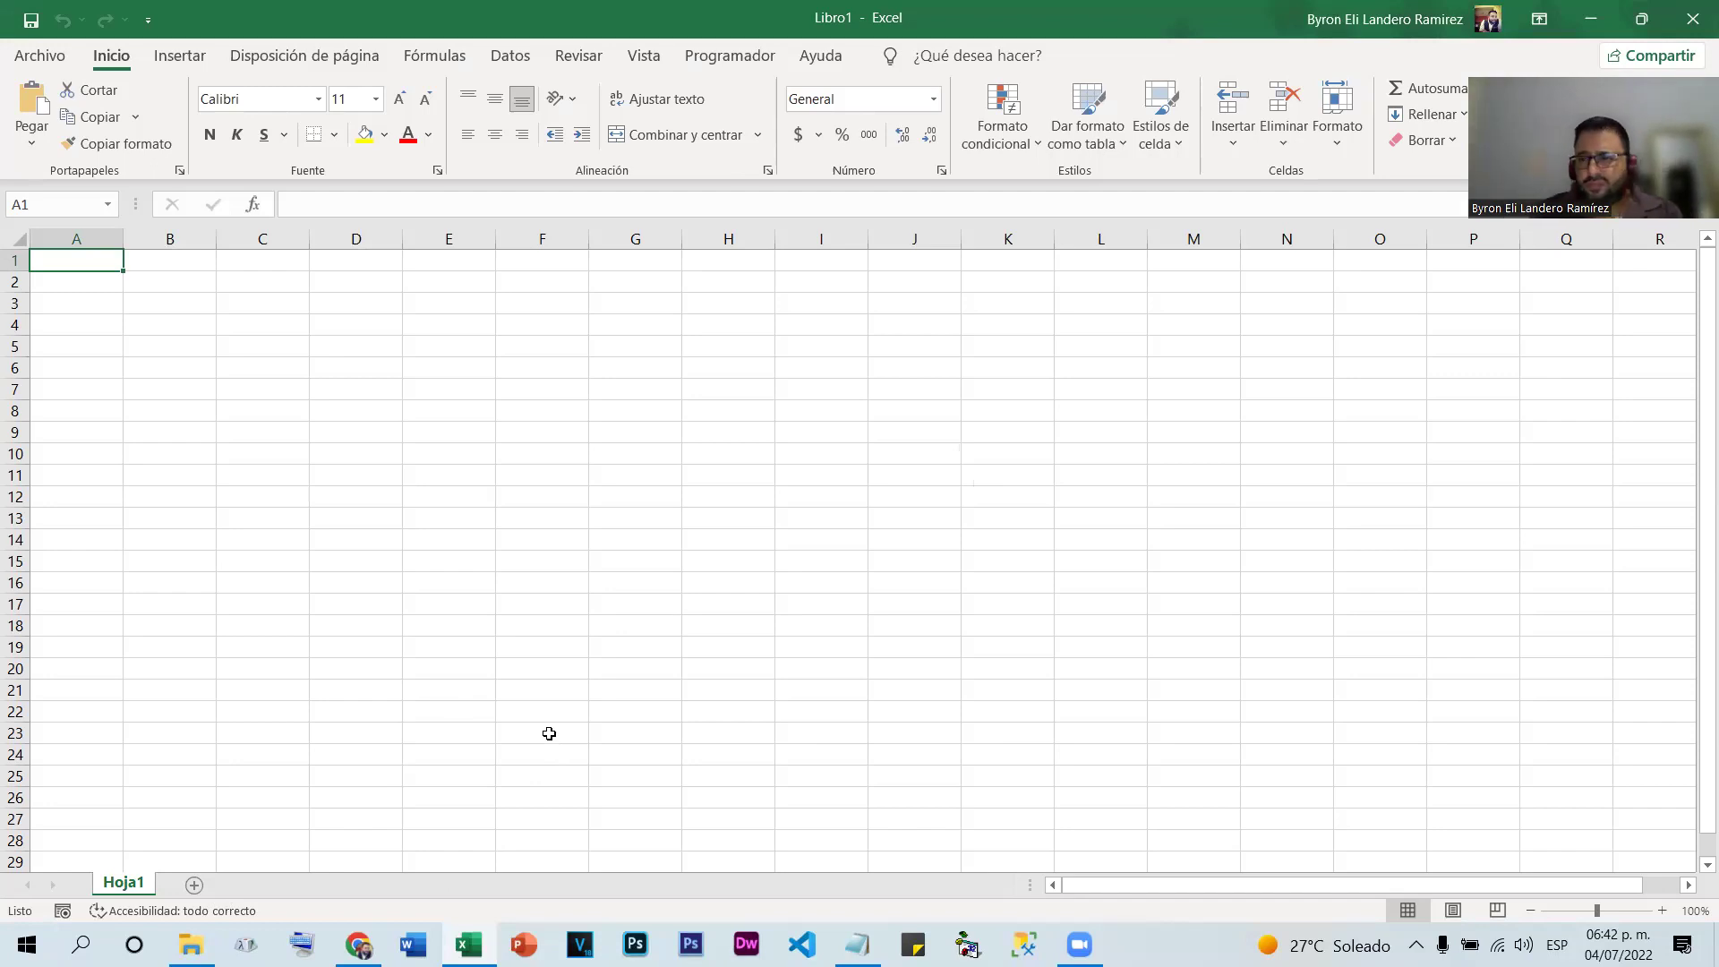
key(alt+Tab)
Create a blank Word document and insert a 9 by 8 table
click(413, 945)
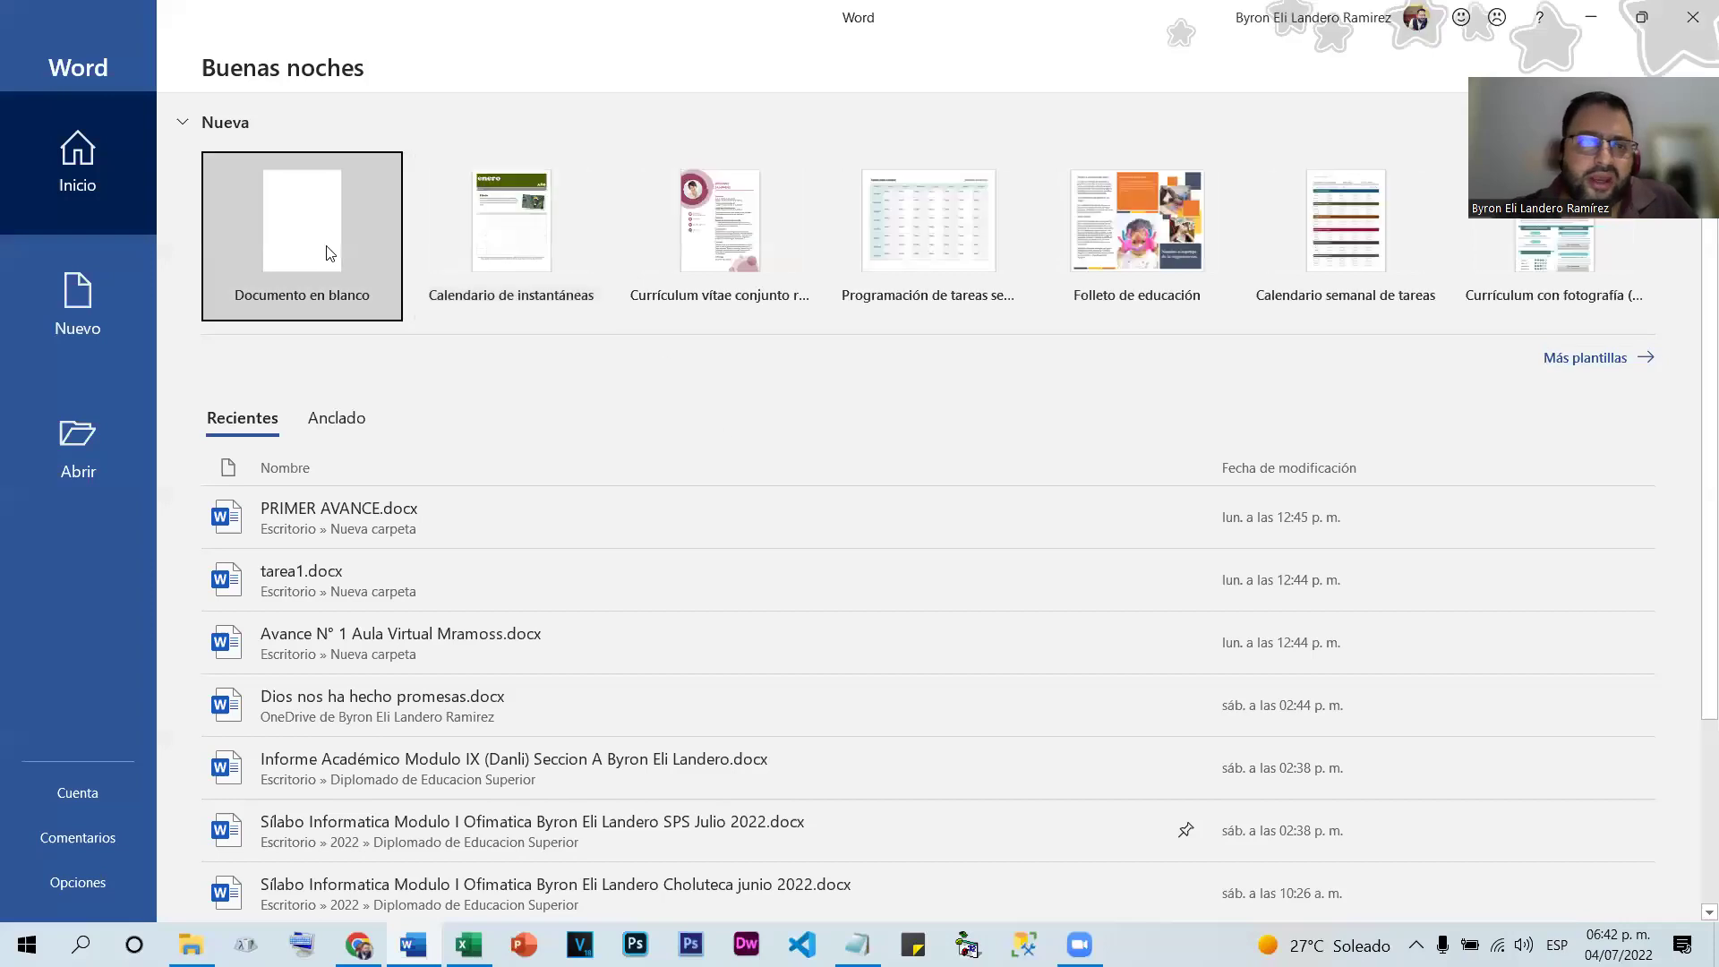
click(324, 249)
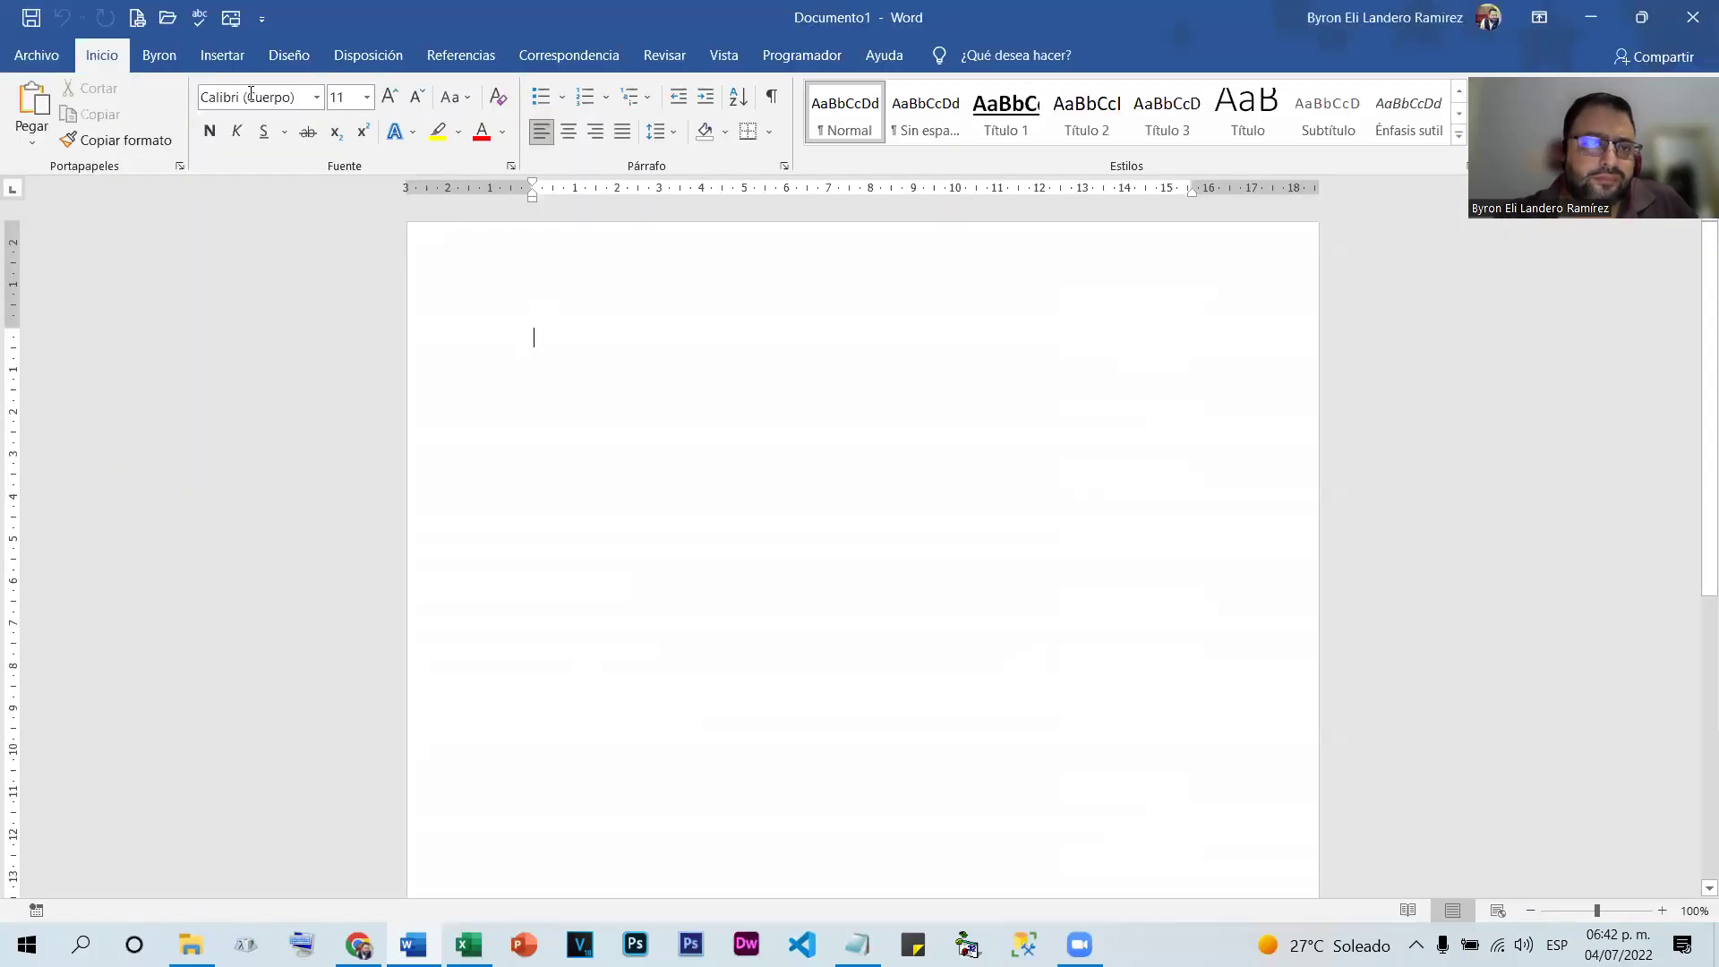
click(249, 55)
click(173, 141)
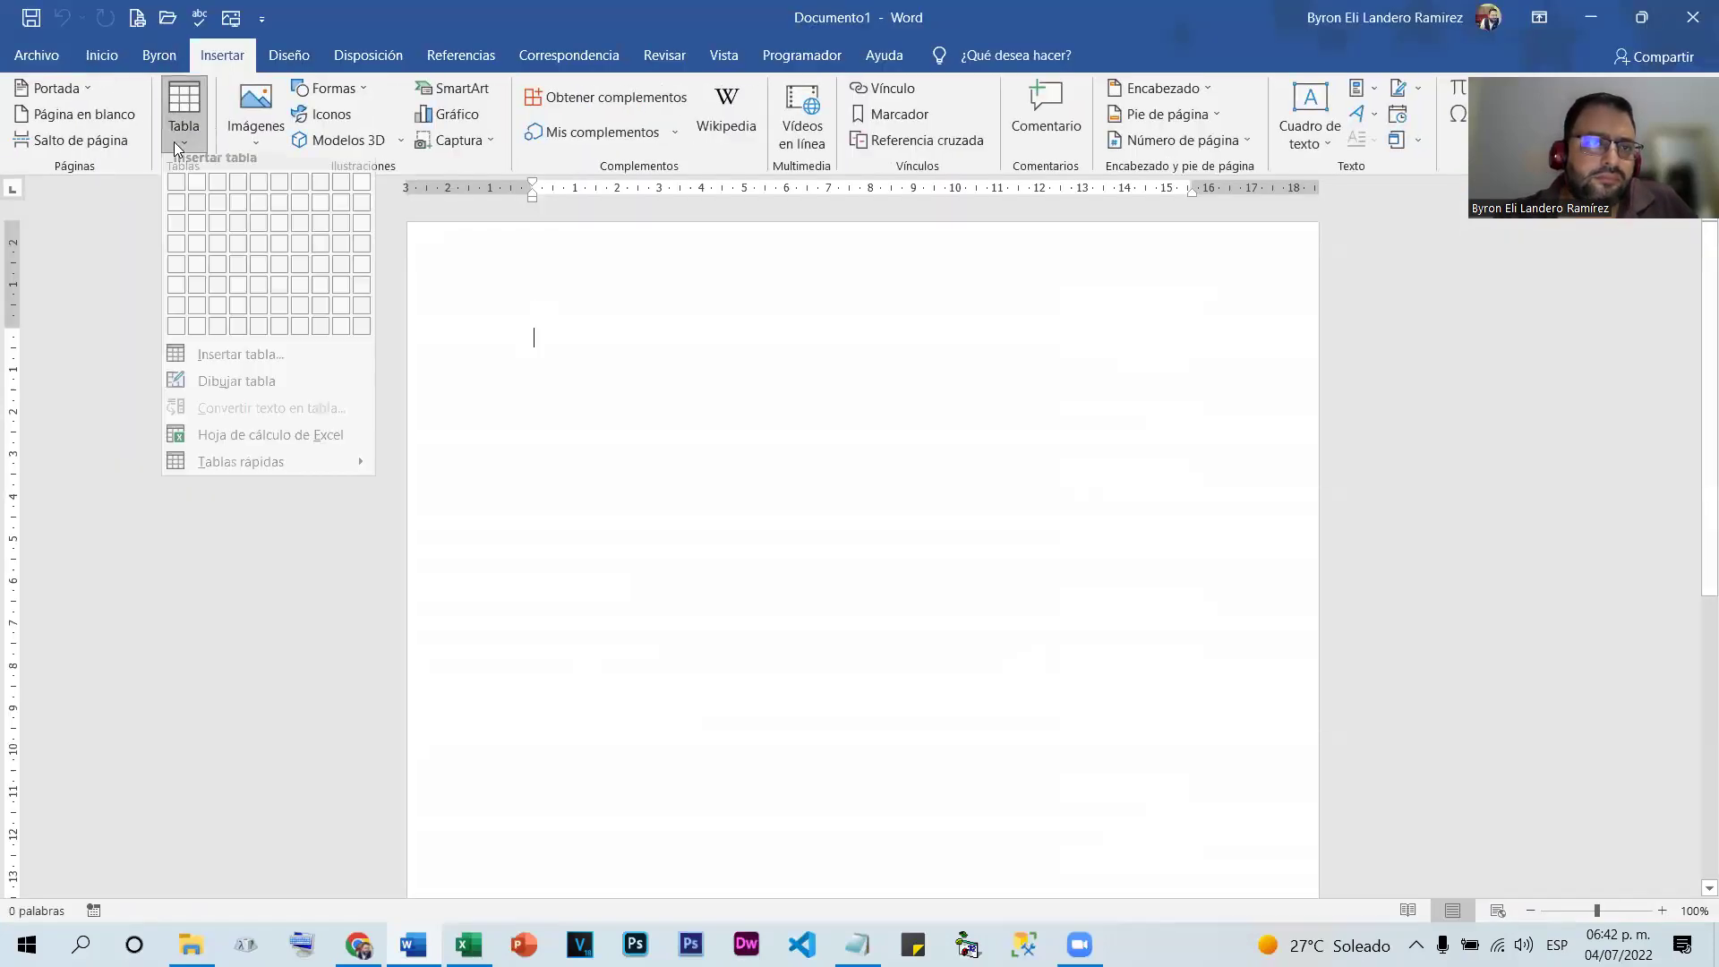
click(345, 342)
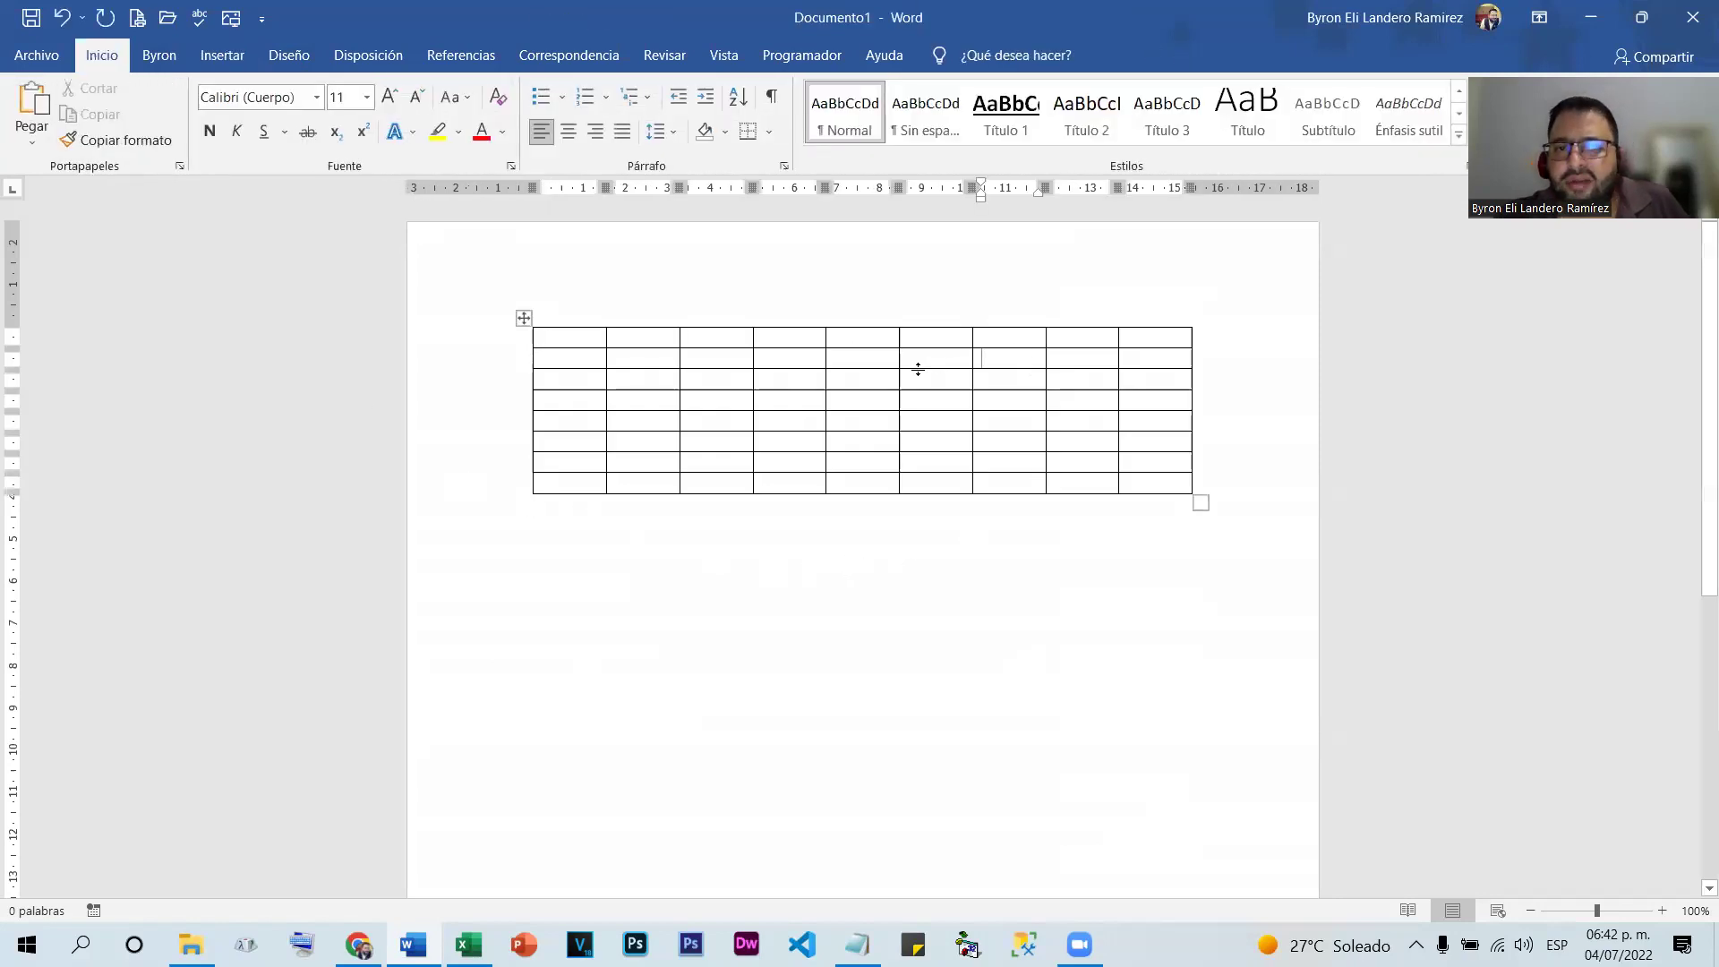
Select a table cell, then drag-select the whole table and clear the selection
click(822, 402)
click(758, 401)
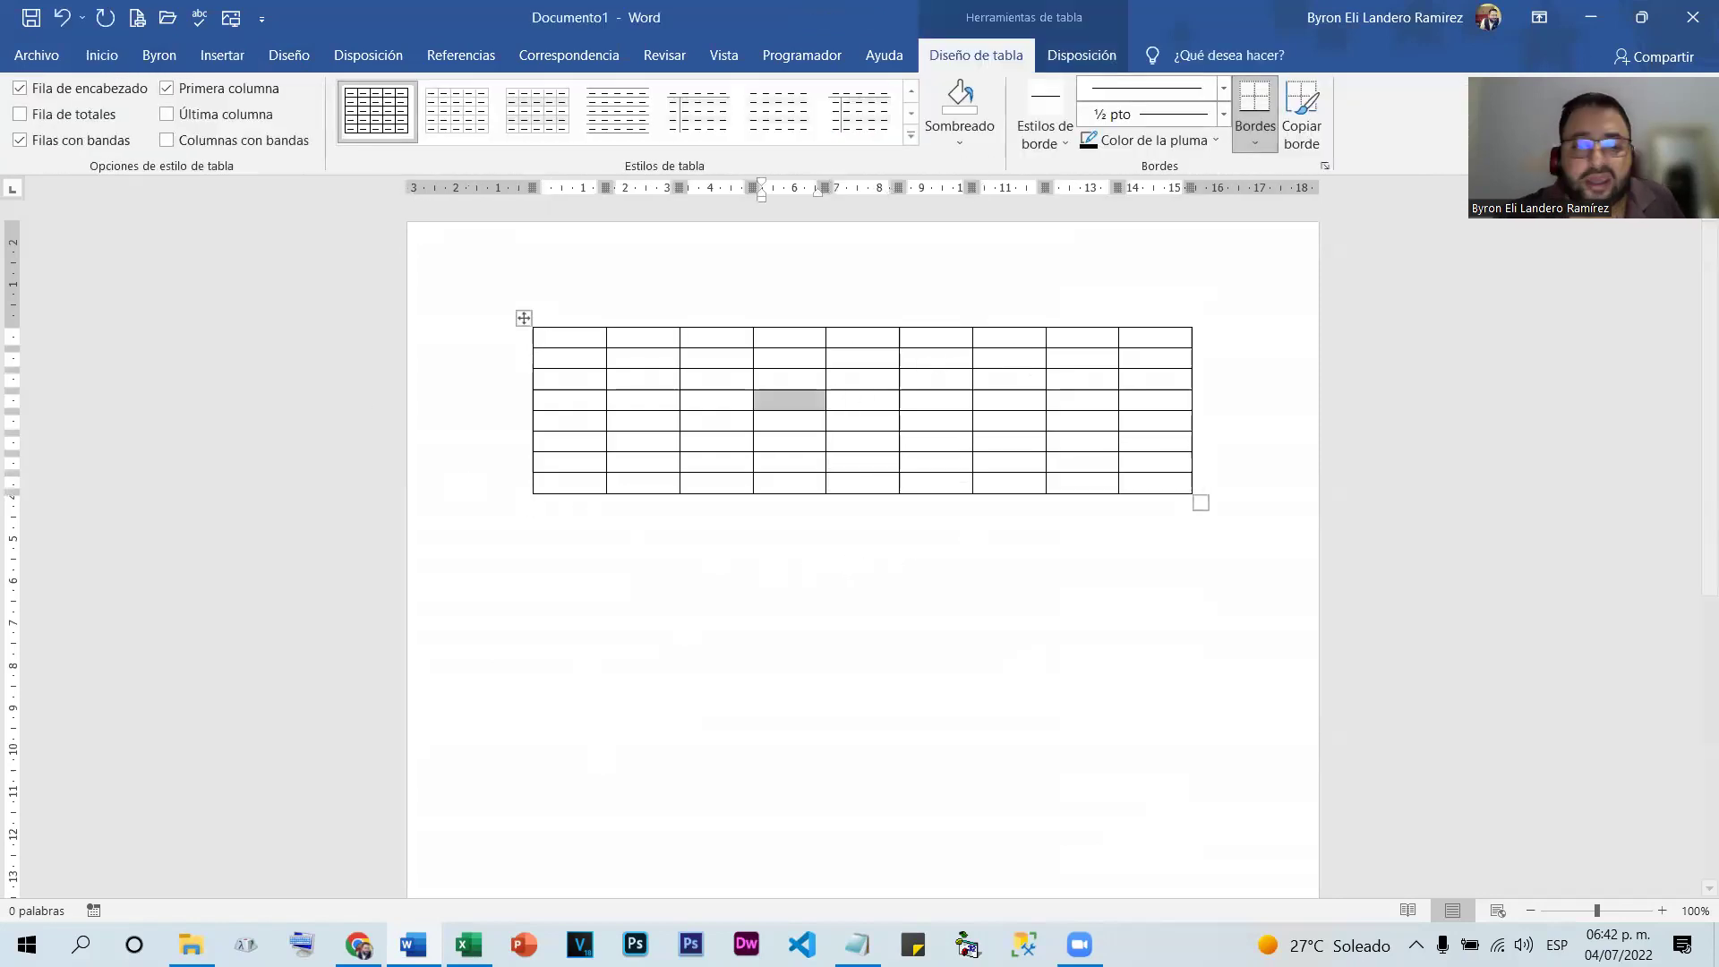
click(469, 945)
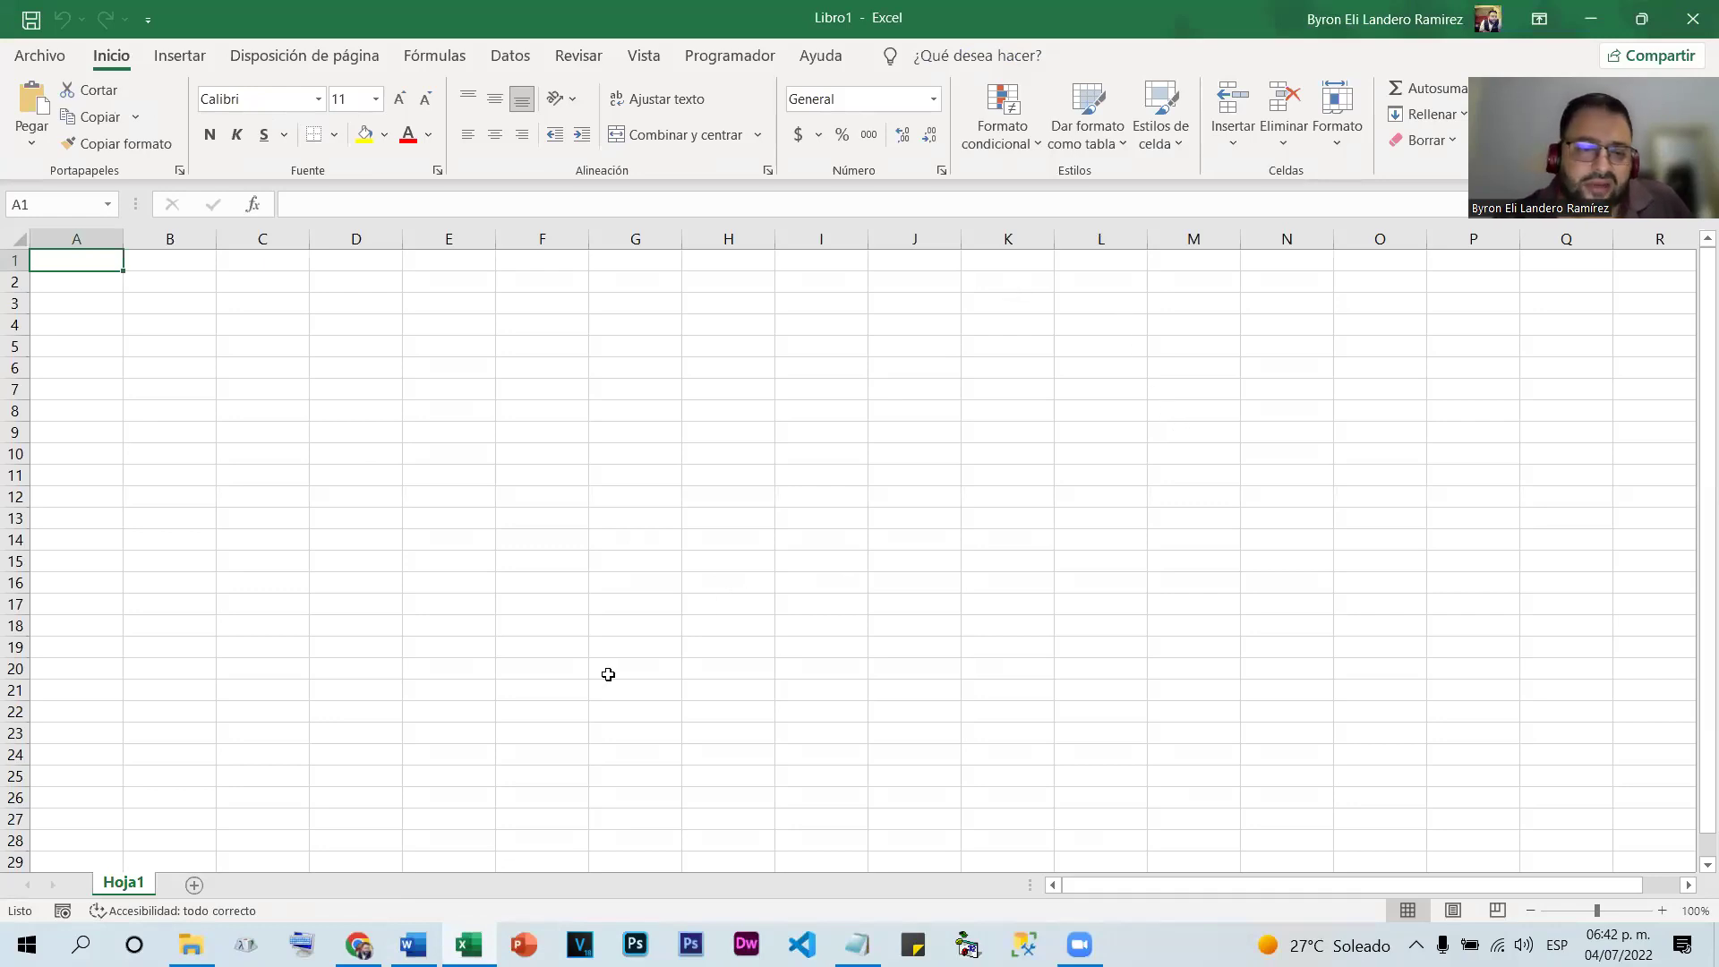
key(alt+Tab)
mouse_move(591, 341)
mouse_down()
mouse_move(1009, 353)
mouse_move(1182, 484)
mouse_up()
mouse_move(575, 338)
mouse_down()
mouse_move(1151, 357)
mouse_move(1200, 485)
mouse_up()
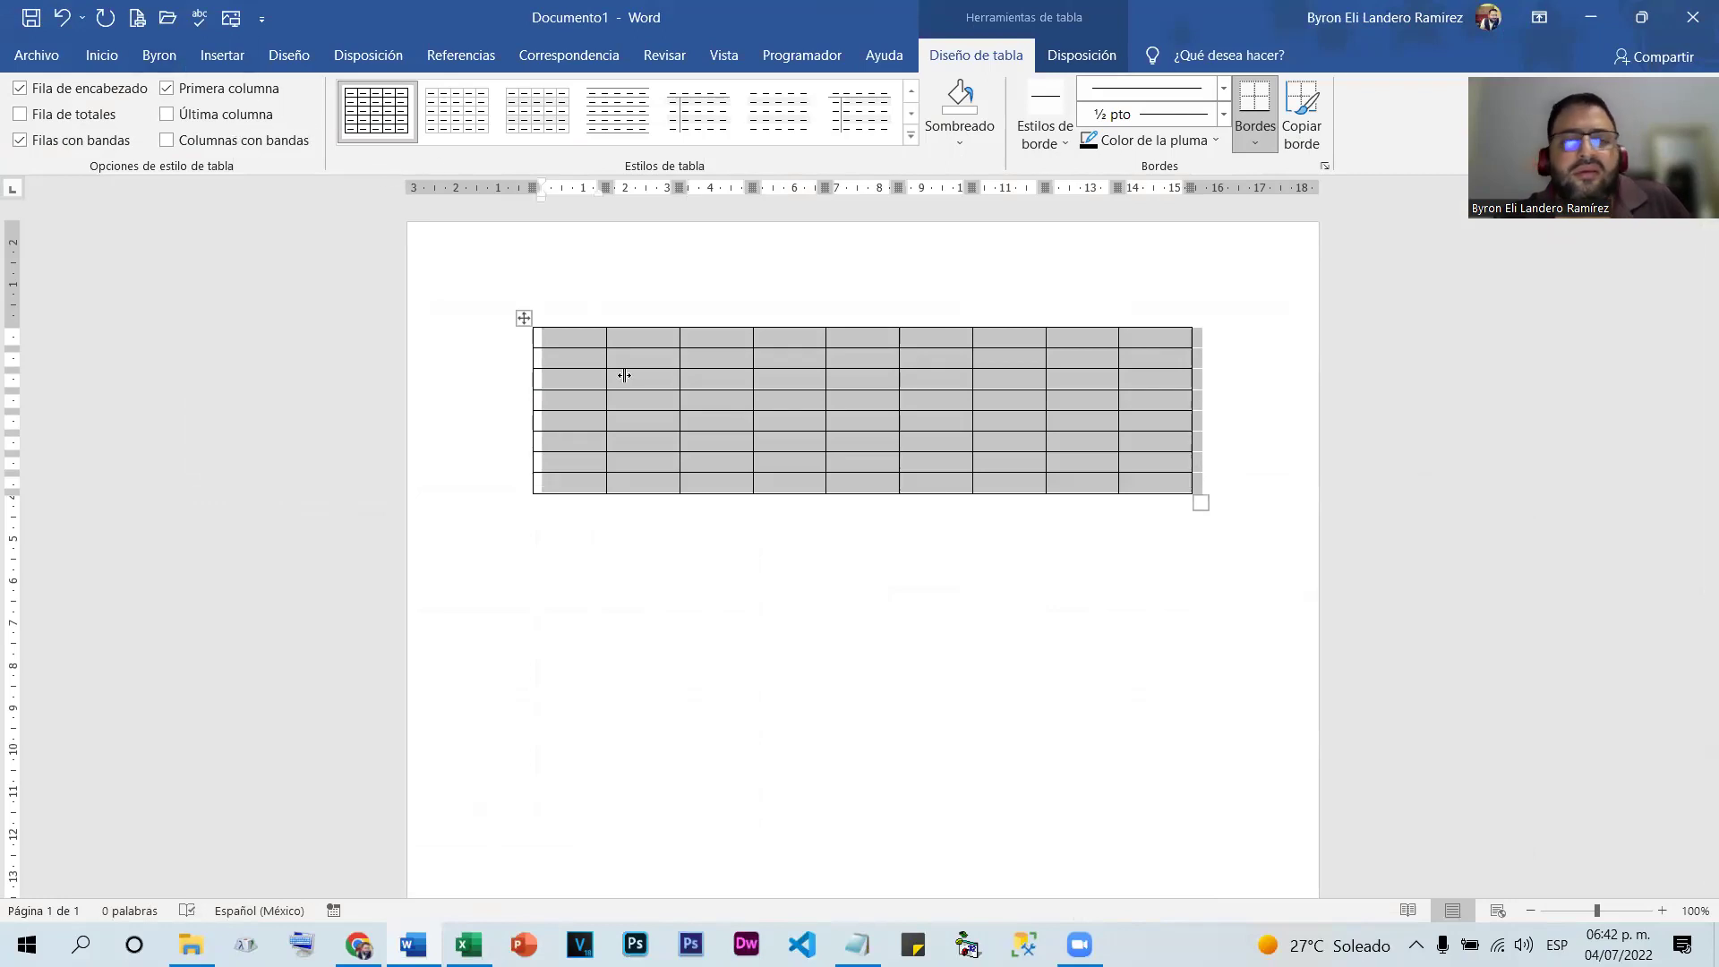
click(799, 578)
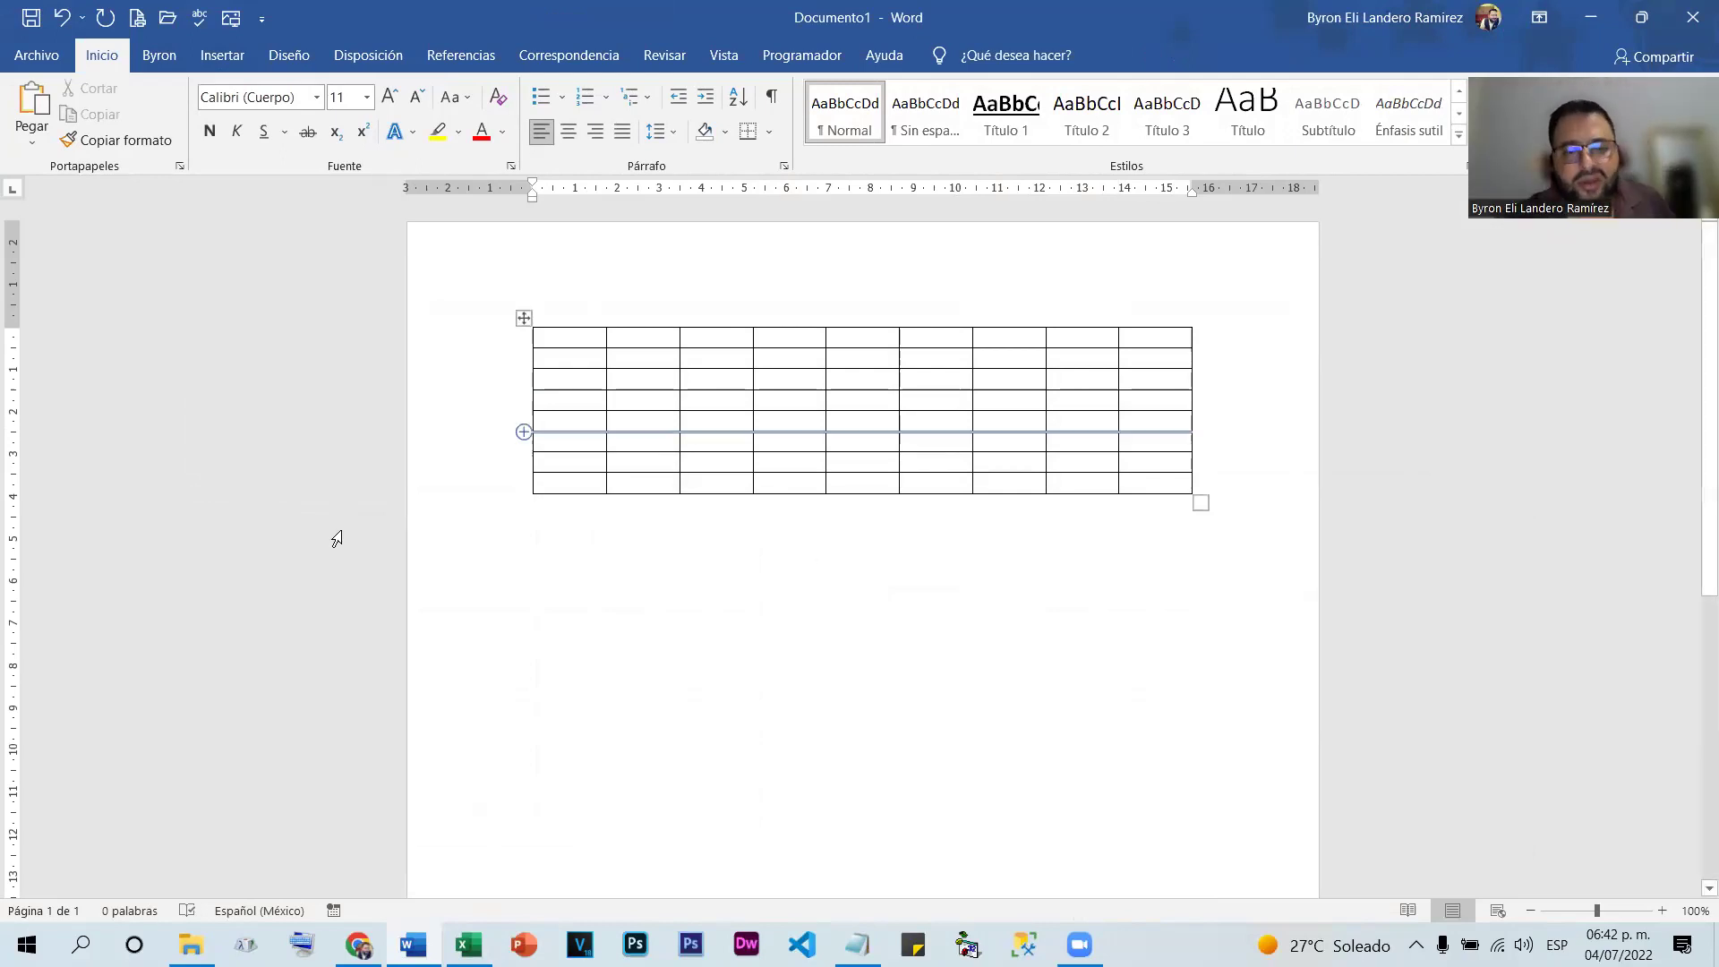
Back in Excel, select ranges down columns G, I, F5:E25 and D6:D26
click(468, 945)
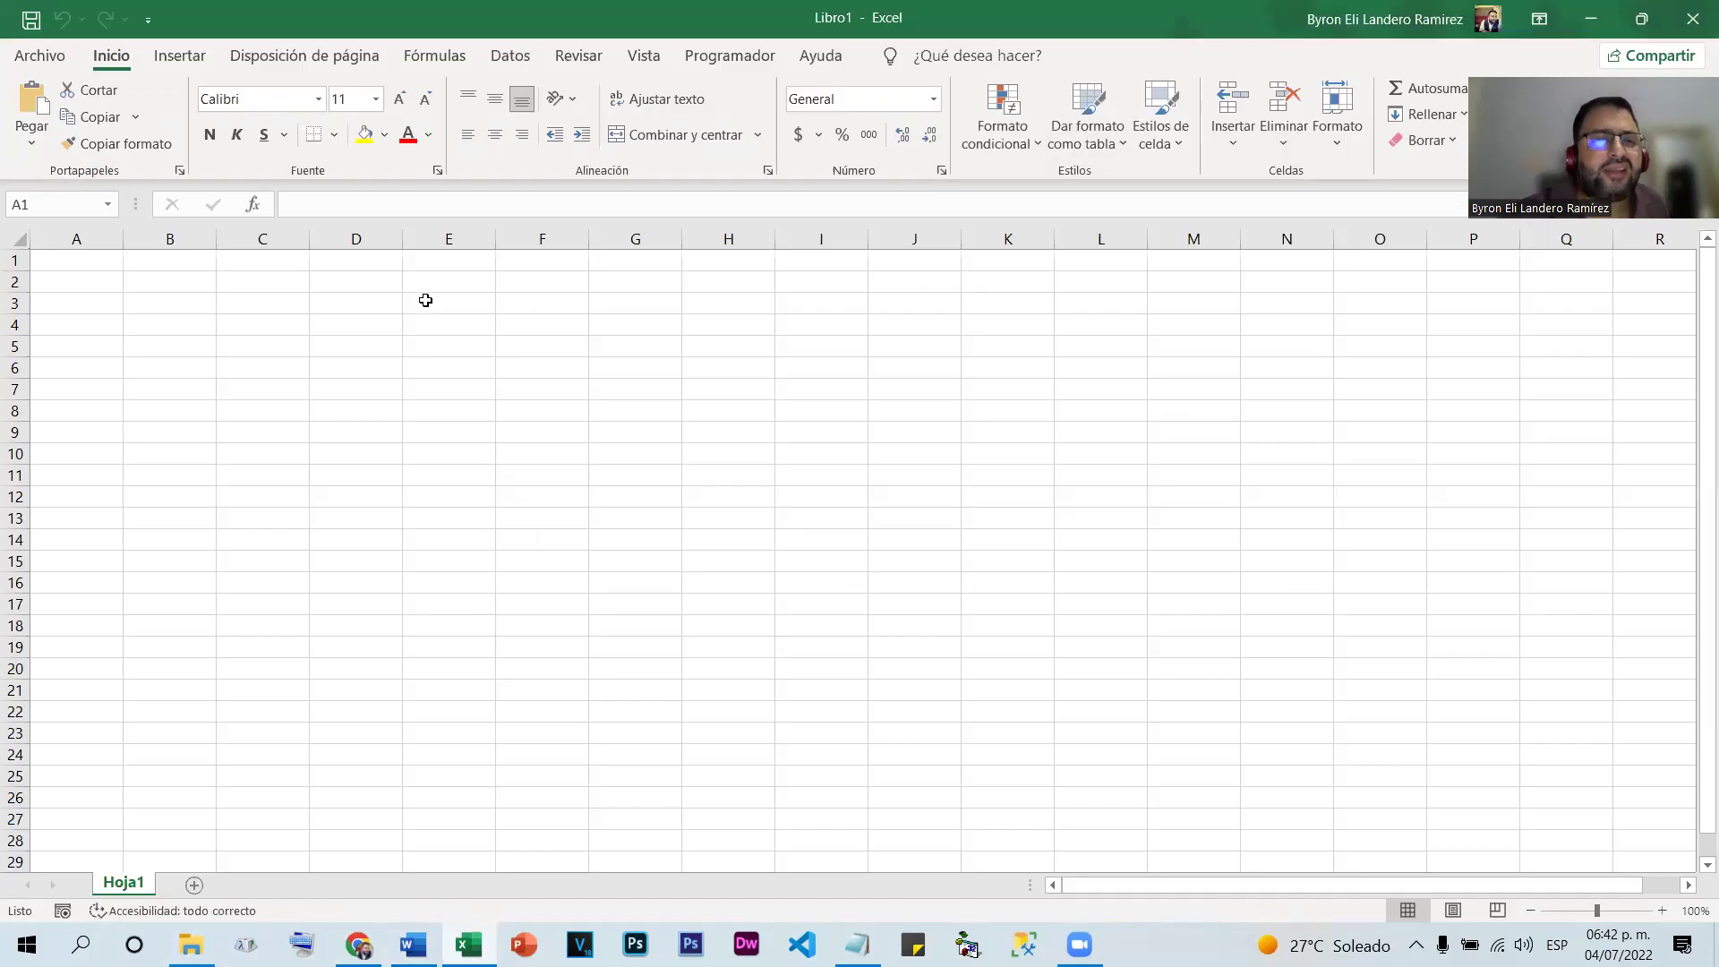
drag(641, 261, 627, 859)
drag(821, 325, 837, 717)
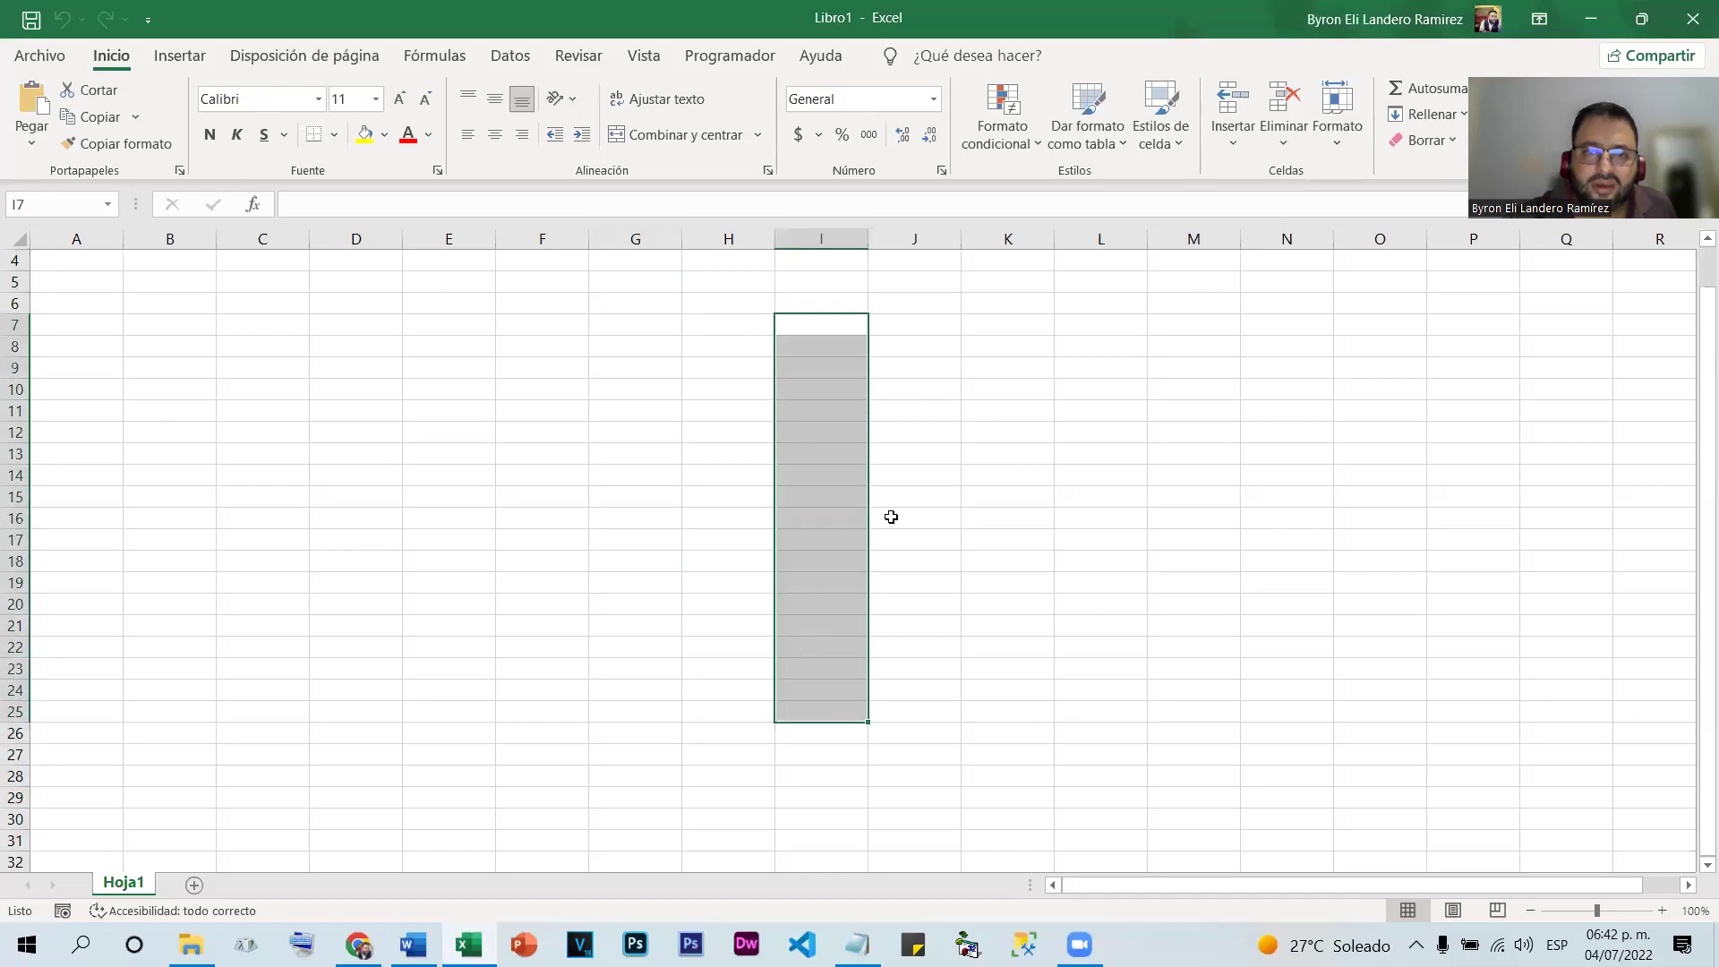
drag(918, 331, 879, 717)
click(541, 287)
drag(542, 288, 421, 699)
drag(358, 307, 368, 741)
drag(260, 330, 264, 672)
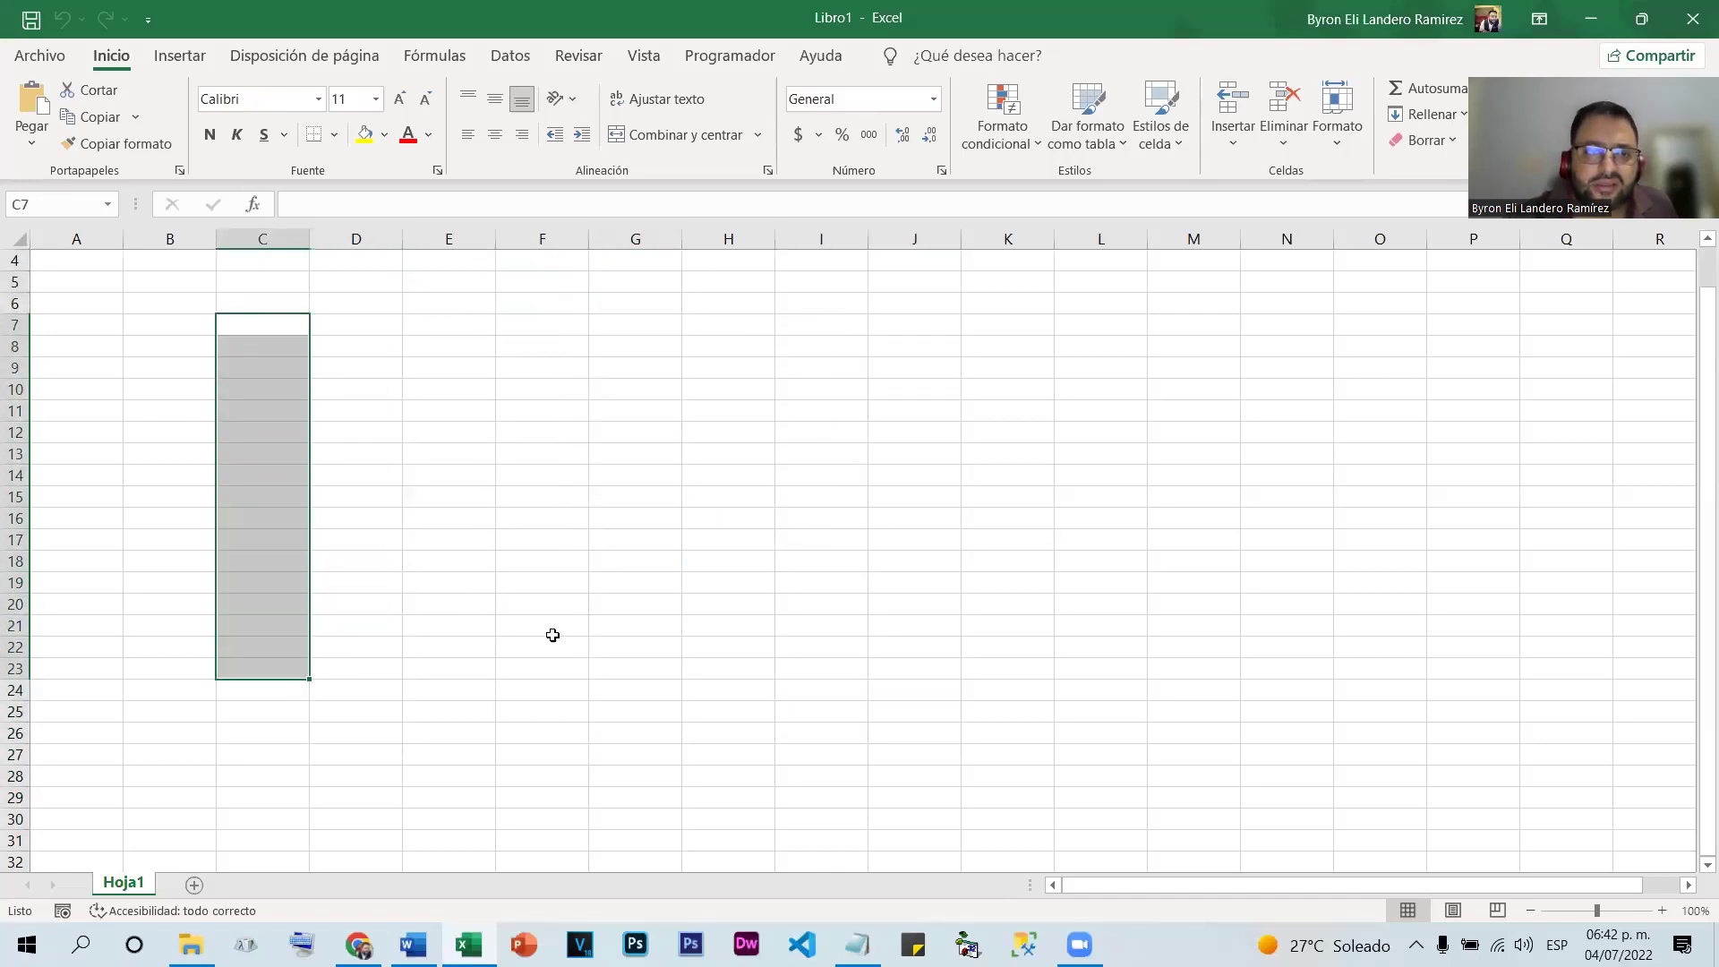
scroll(564, 627, up, 1)
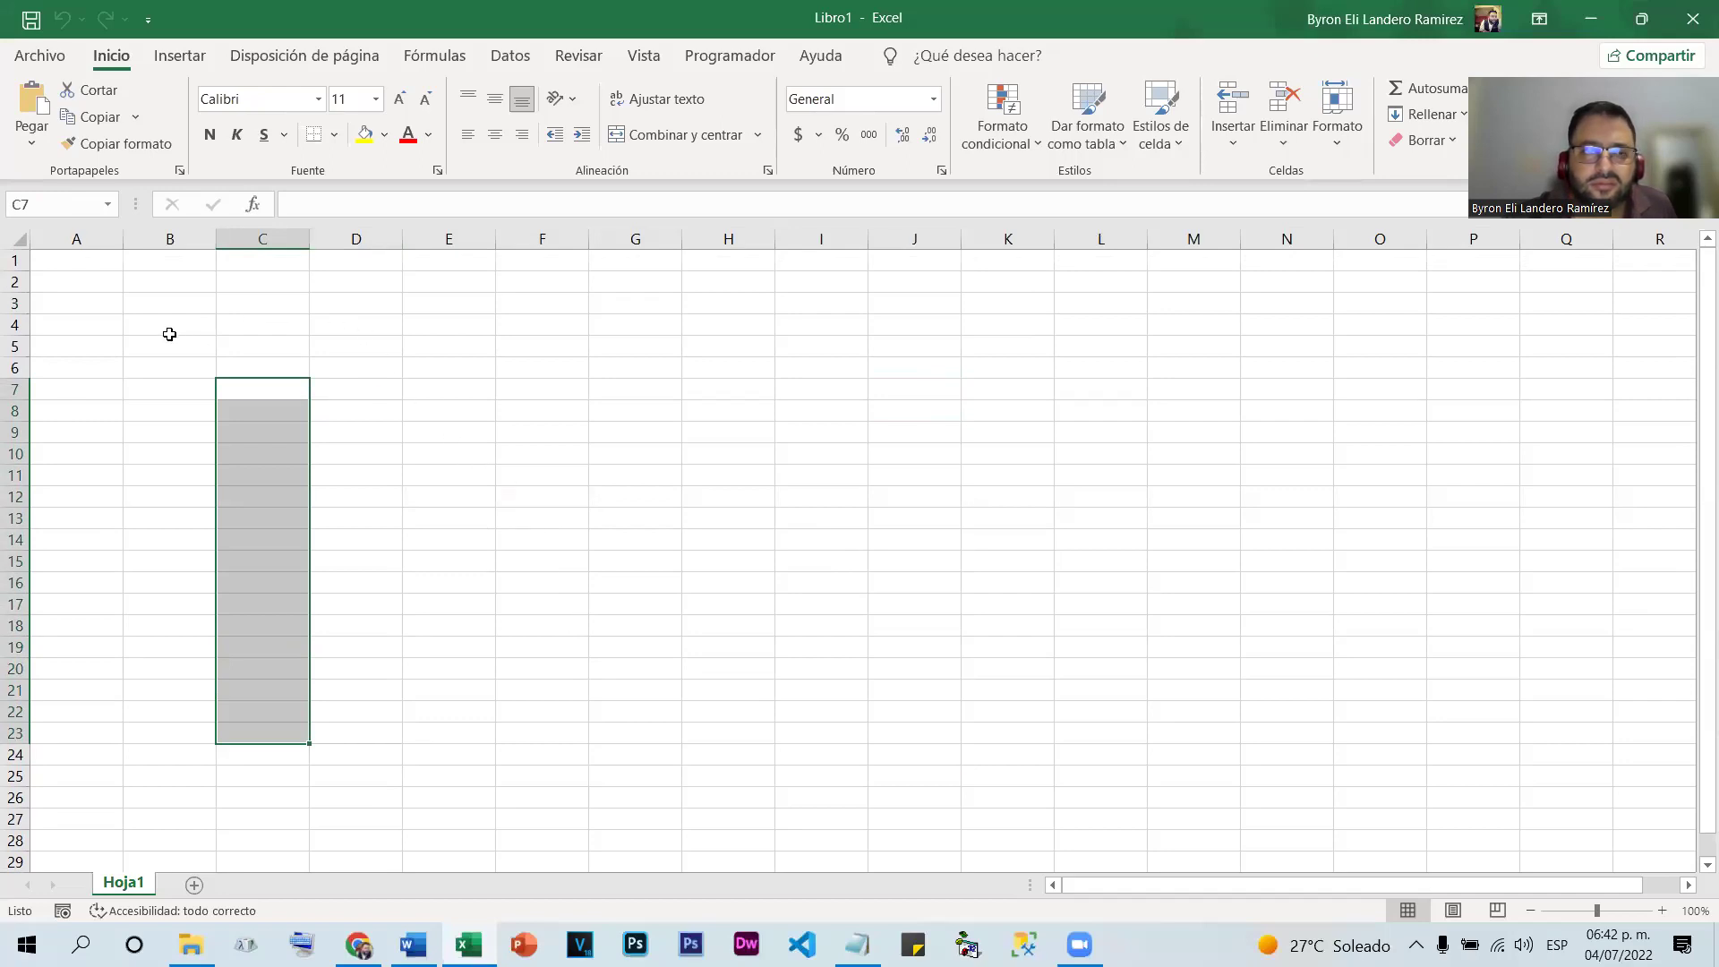
Select B4:P4, C1:C20 and F4:F22, then the entire row 5
drag(138, 324, 157, 324)
click(1507, 303)
drag(308, 261, 269, 669)
drag(554, 316, 567, 708)
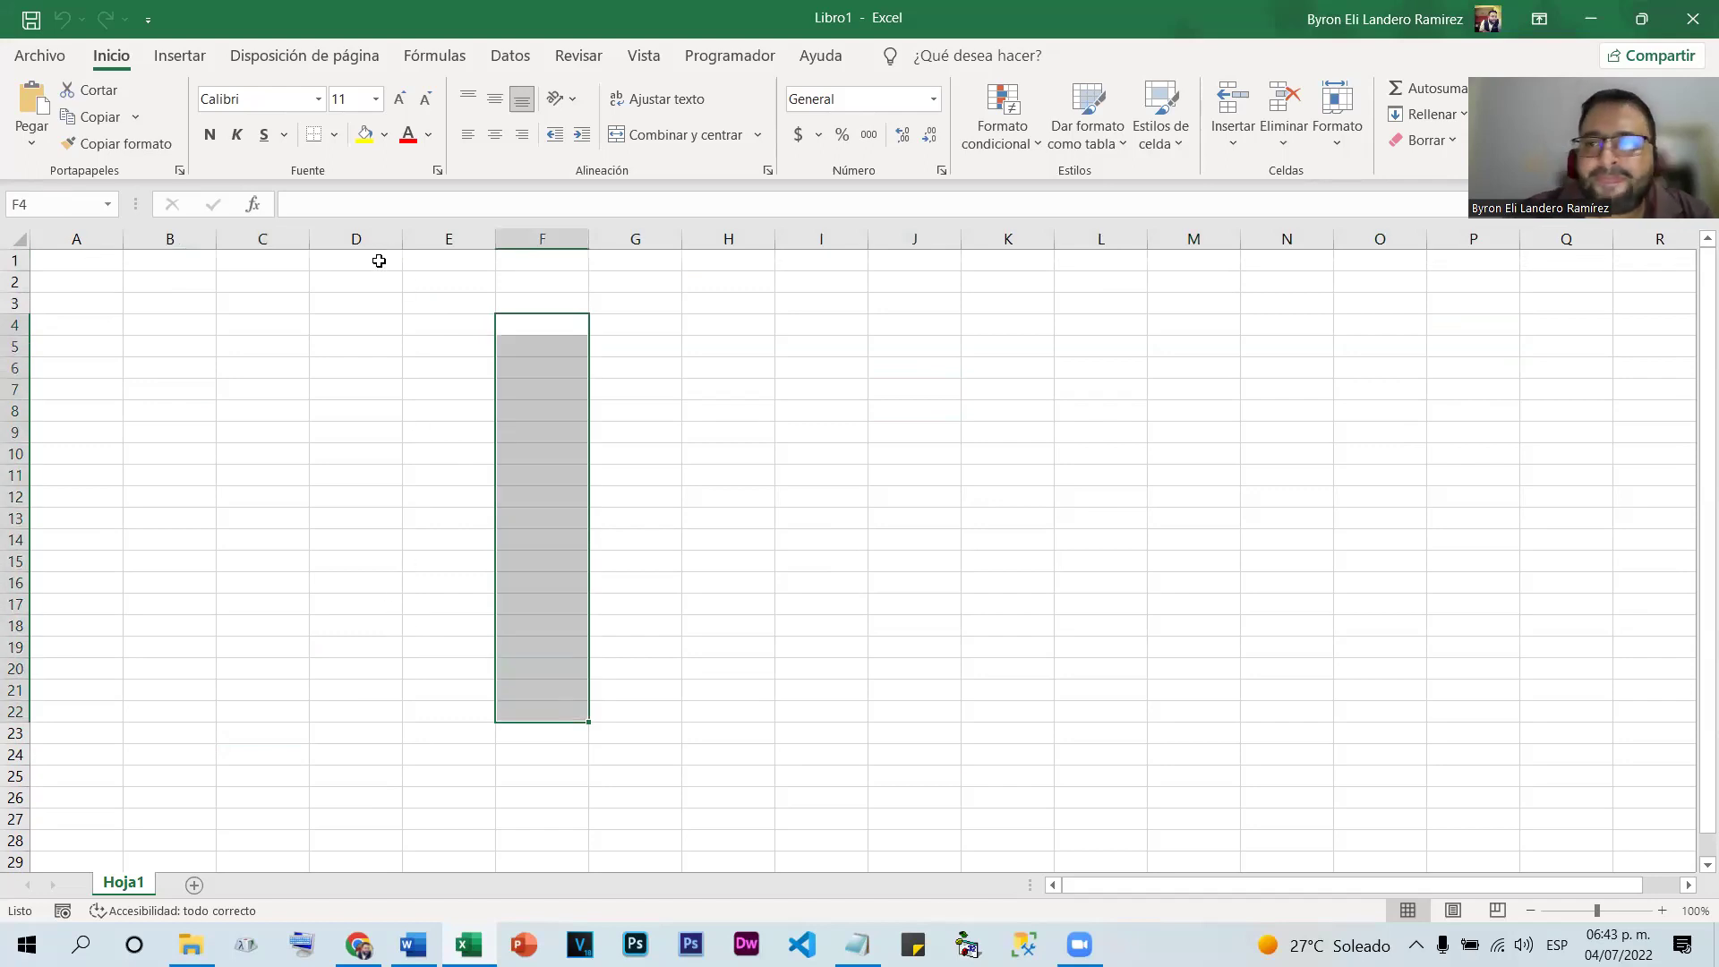
drag(15, 349, 15, 348)
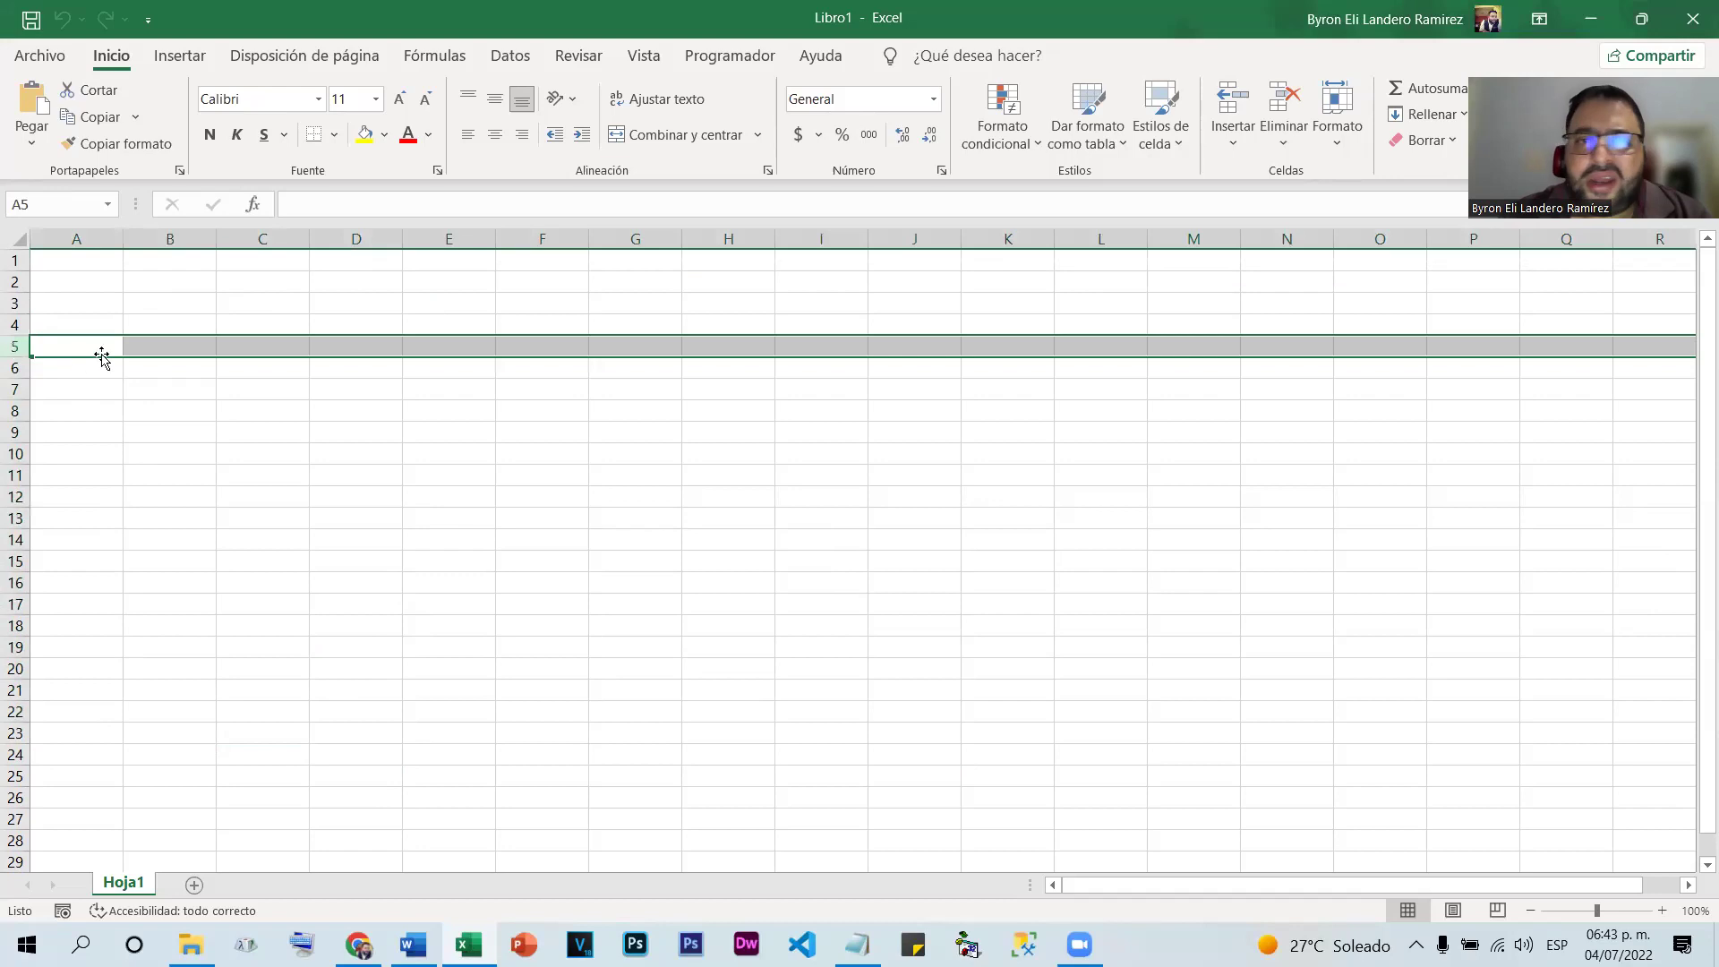
Add column G to the row 5 selection, then select G5 and cells H5 through K5
ctrl+click(626, 238)
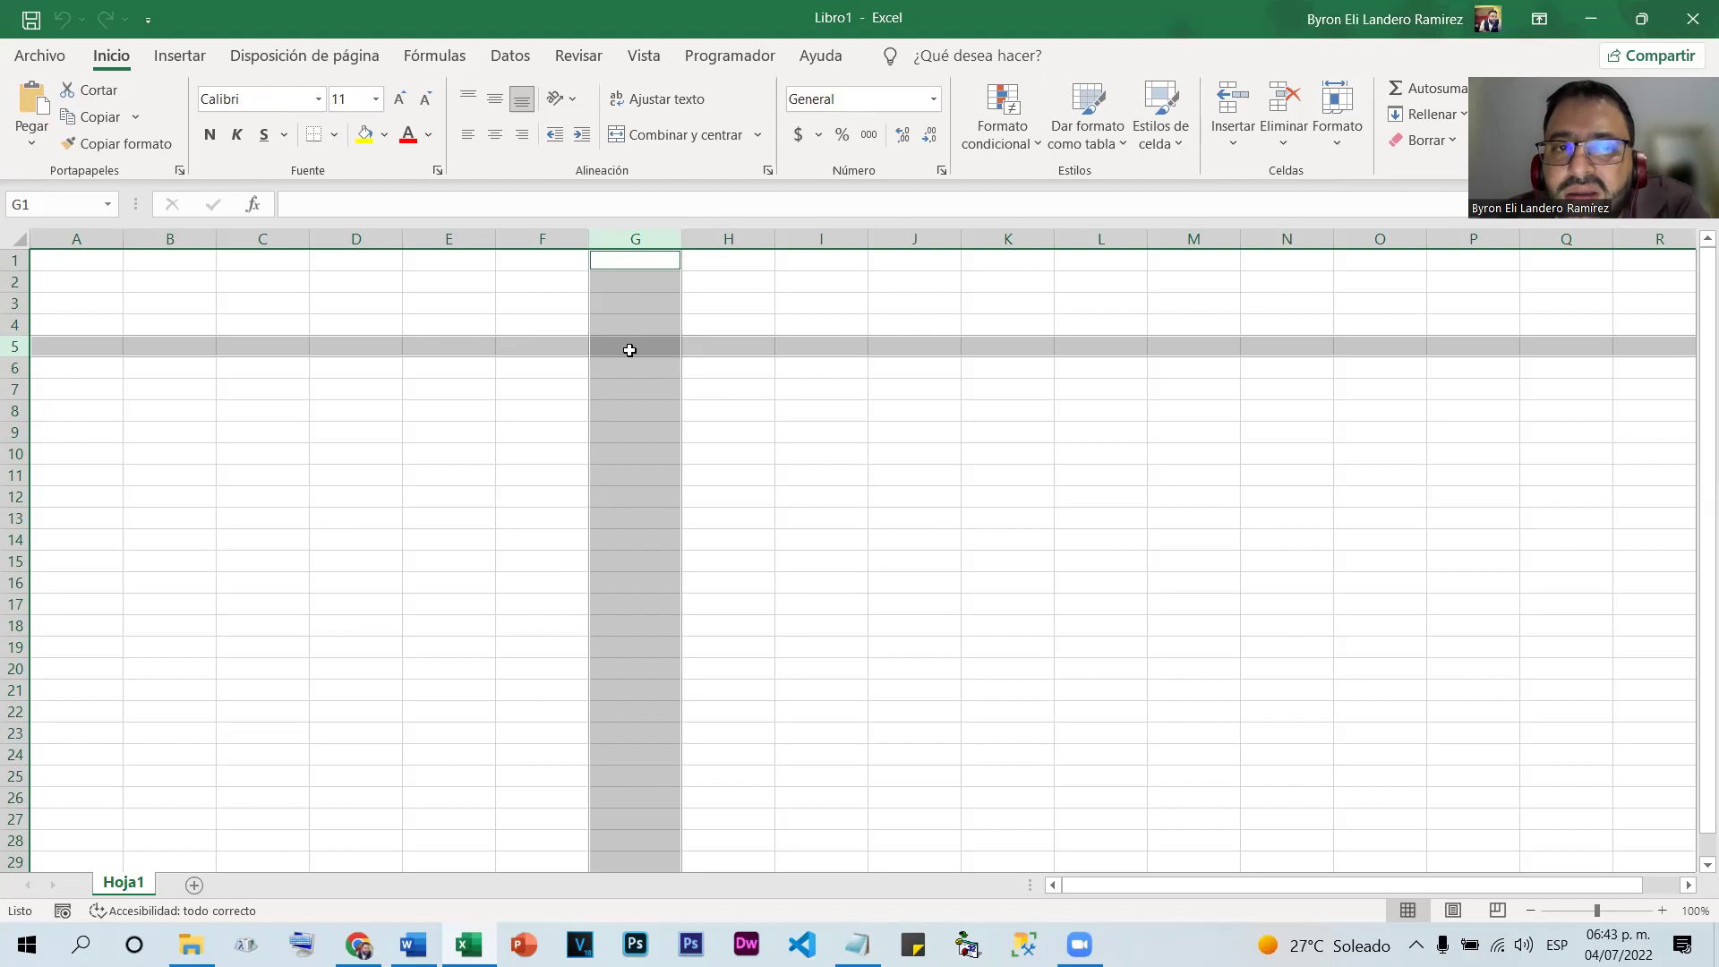
click(630, 350)
click(837, 336)
click(894, 341)
click(986, 345)
click(663, 345)
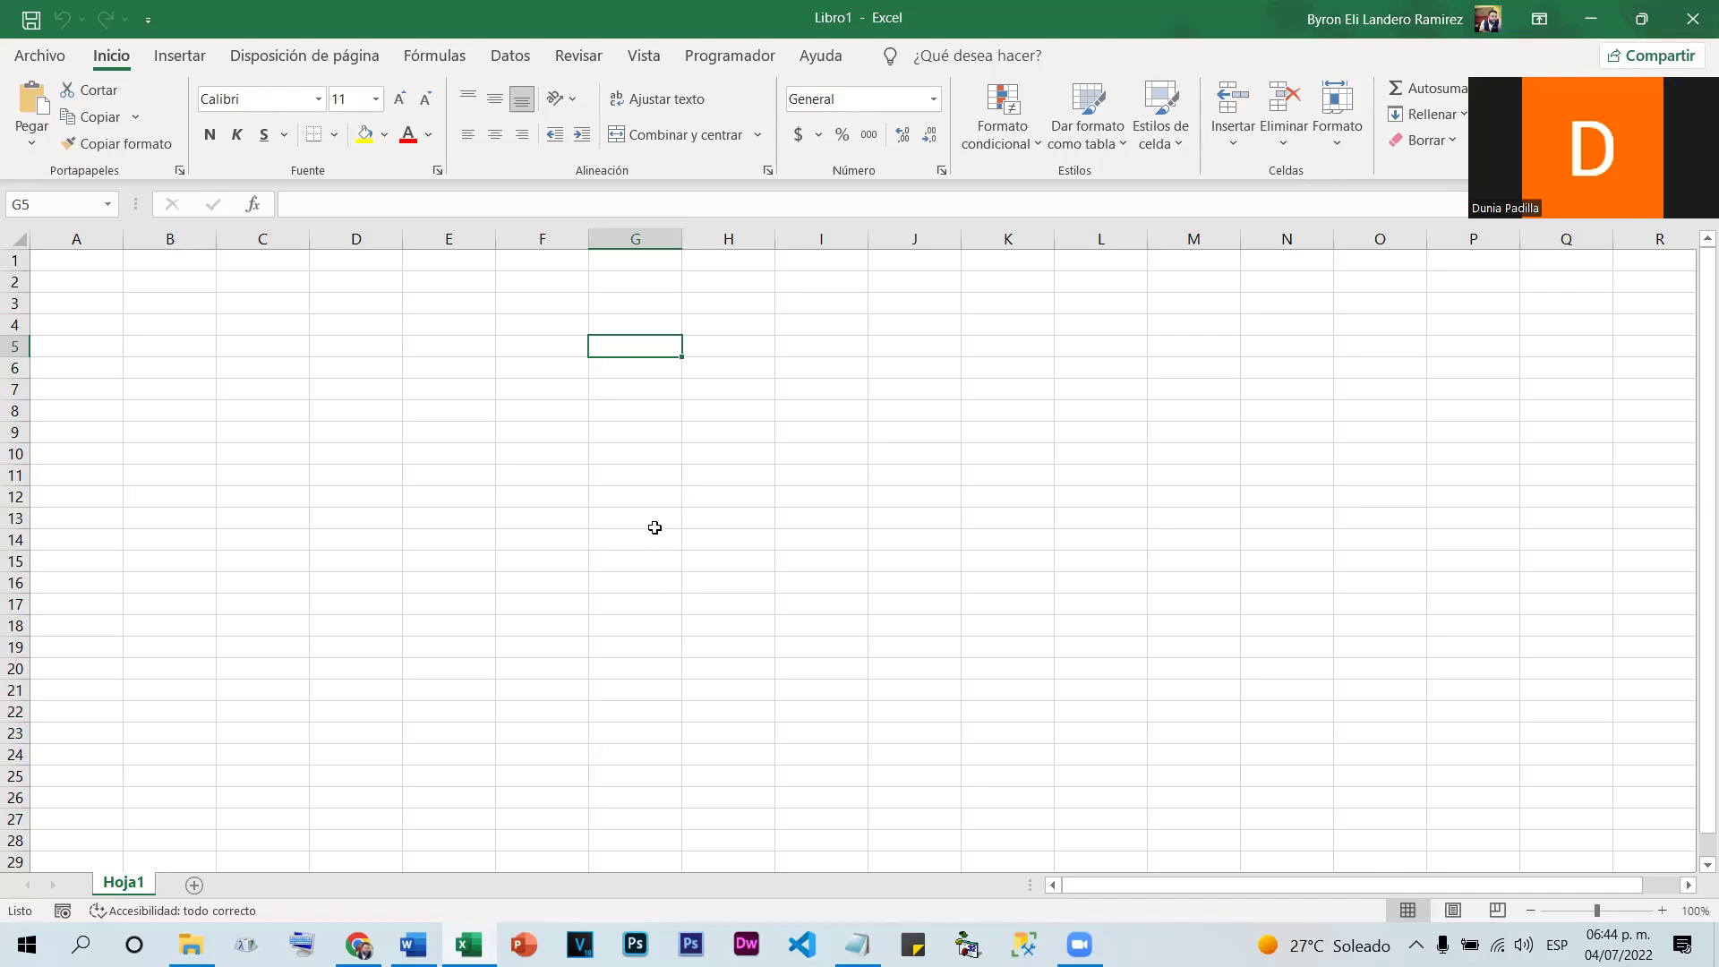
Select column G, then make I15, F7, K6, L12, F10, H9 and H11 active in turn
click(655, 234)
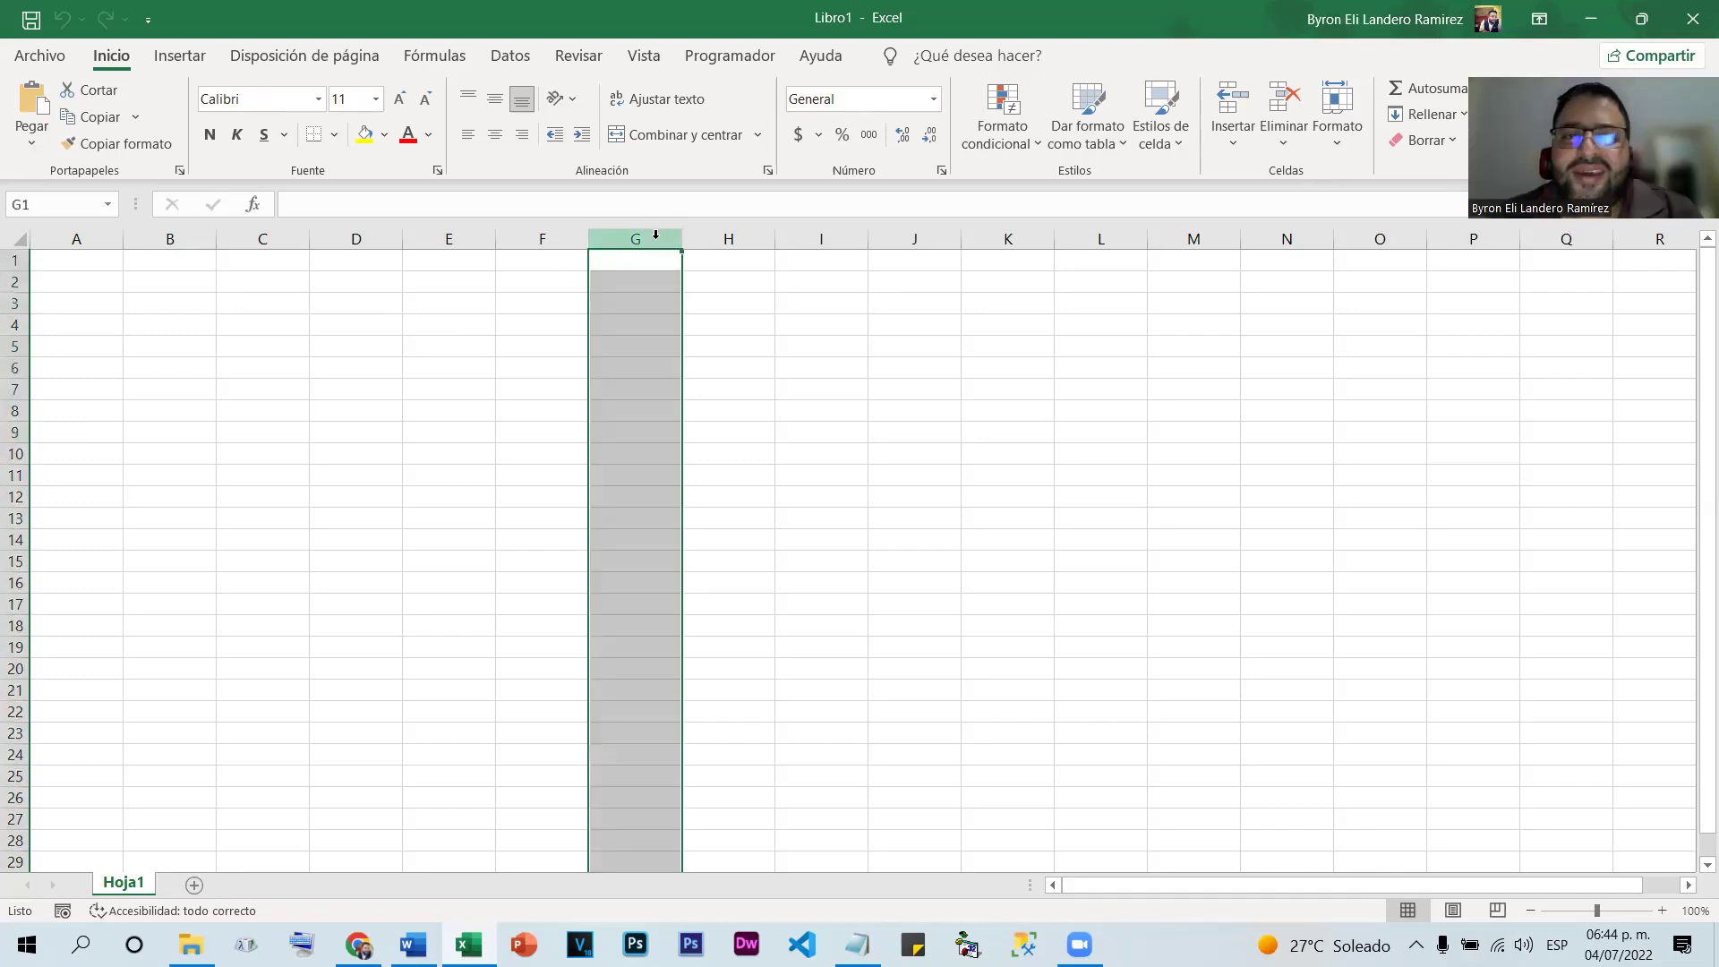
click(844, 564)
click(549, 395)
click(991, 359)
click(1100, 500)
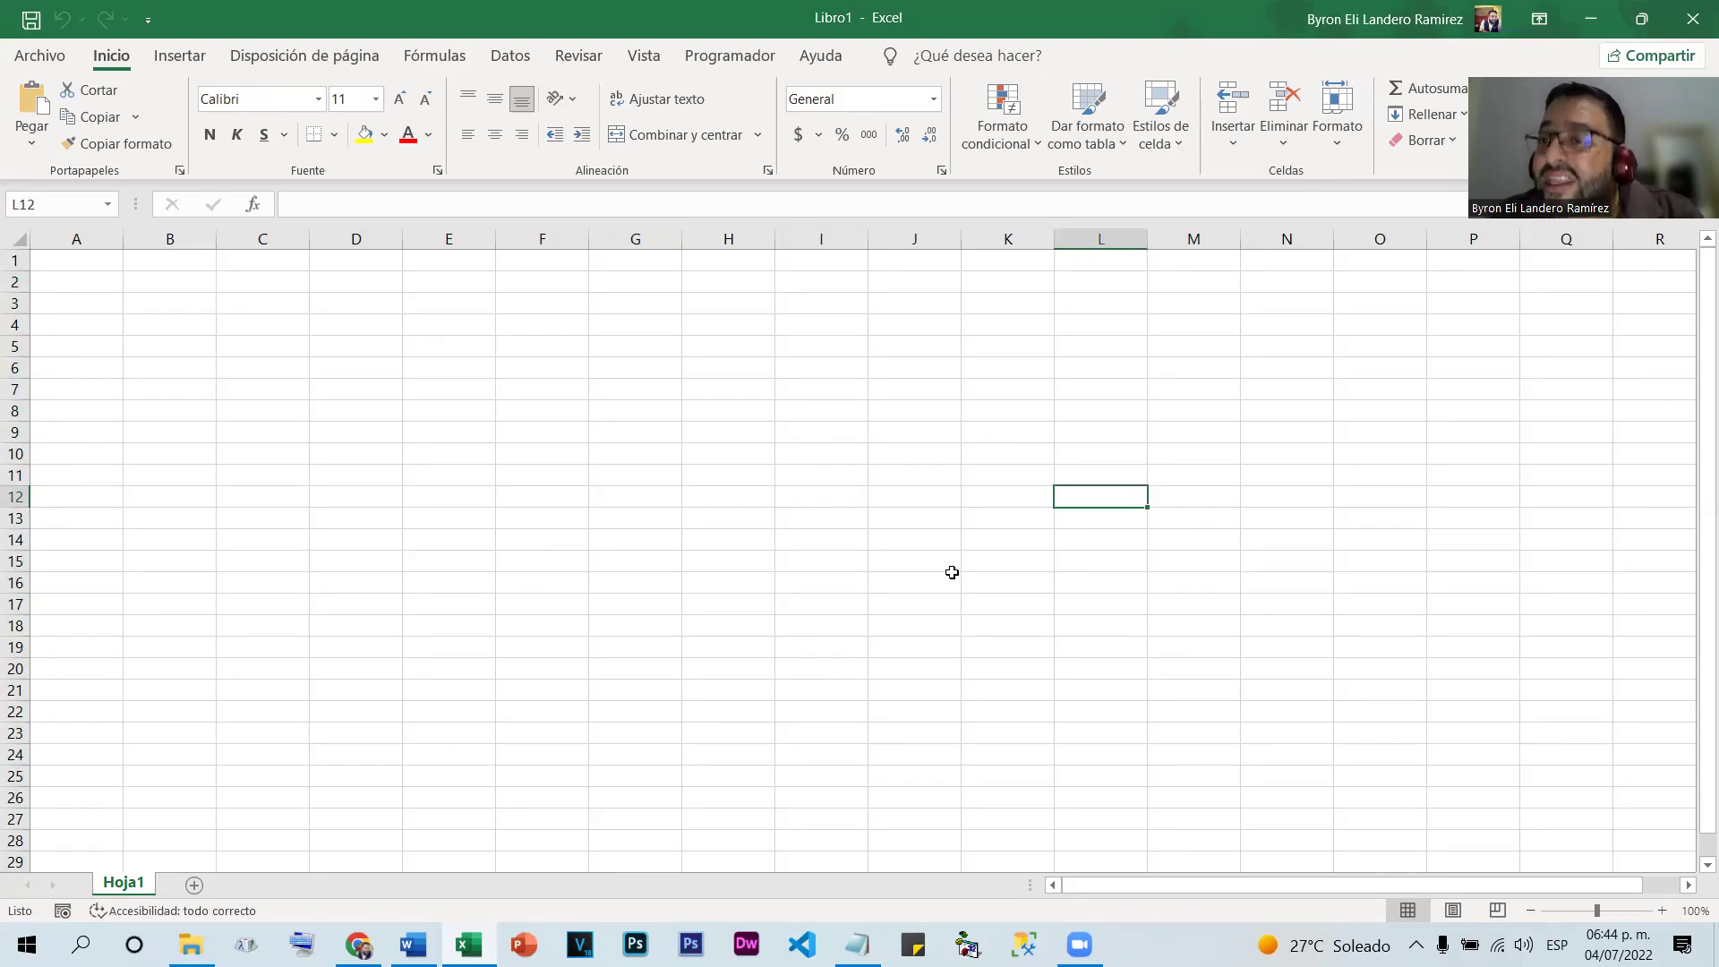
click(529, 448)
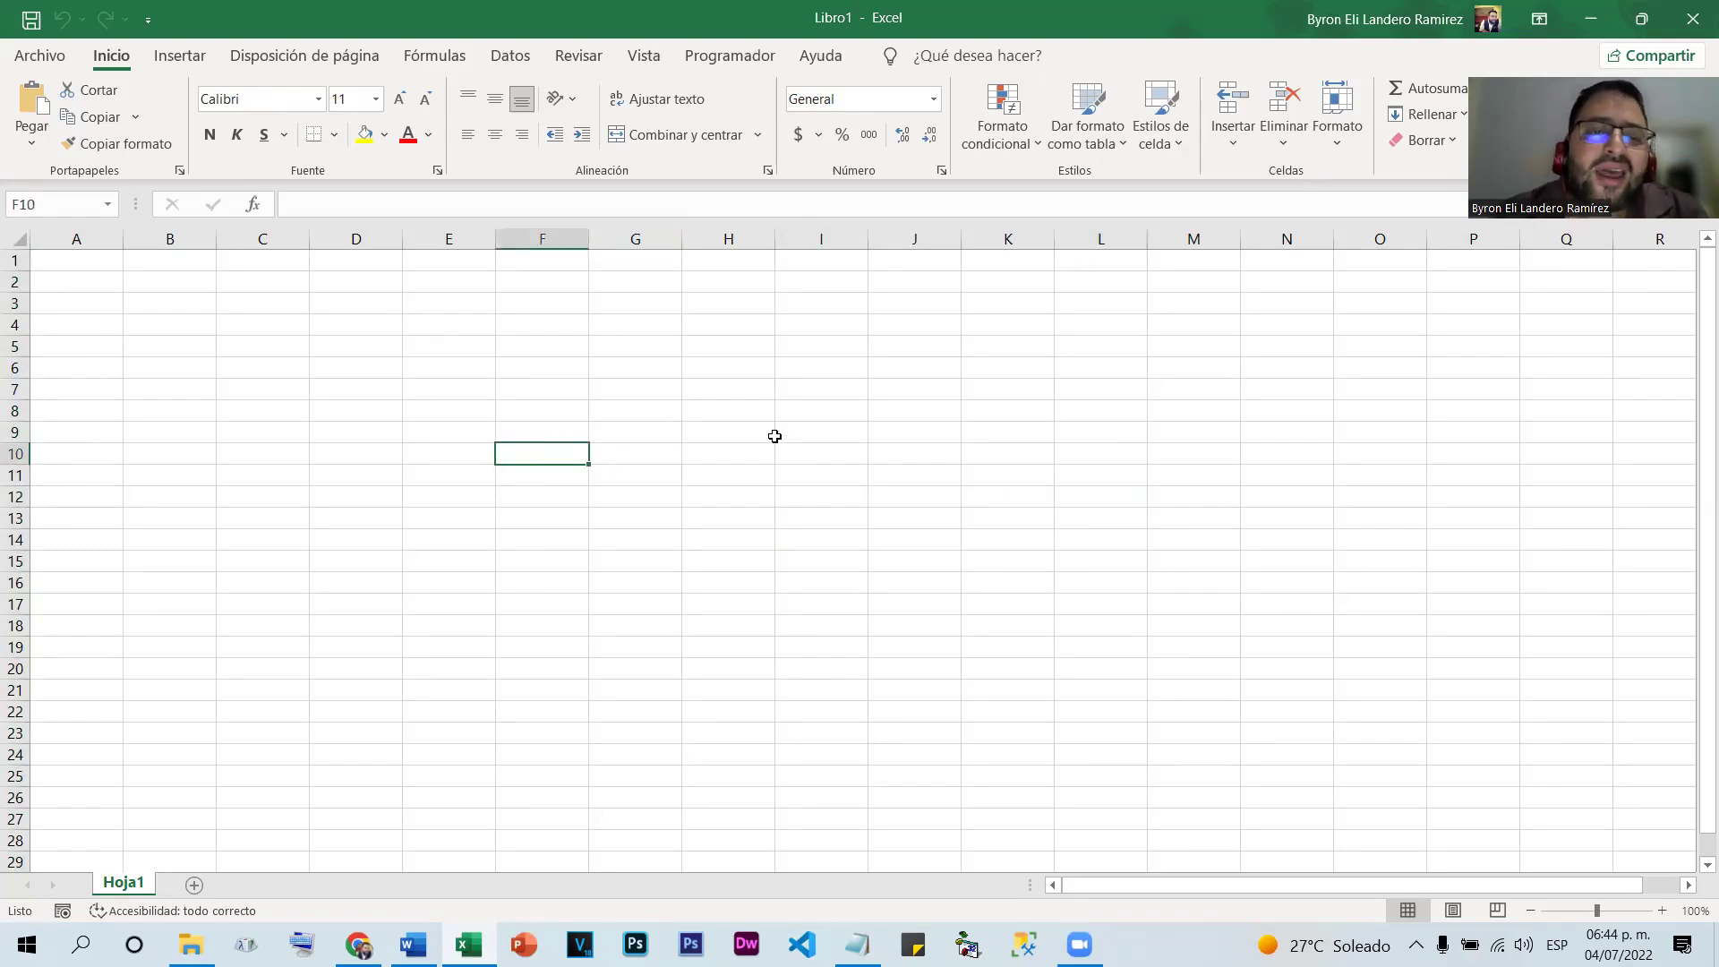
click(770, 436)
click(698, 477)
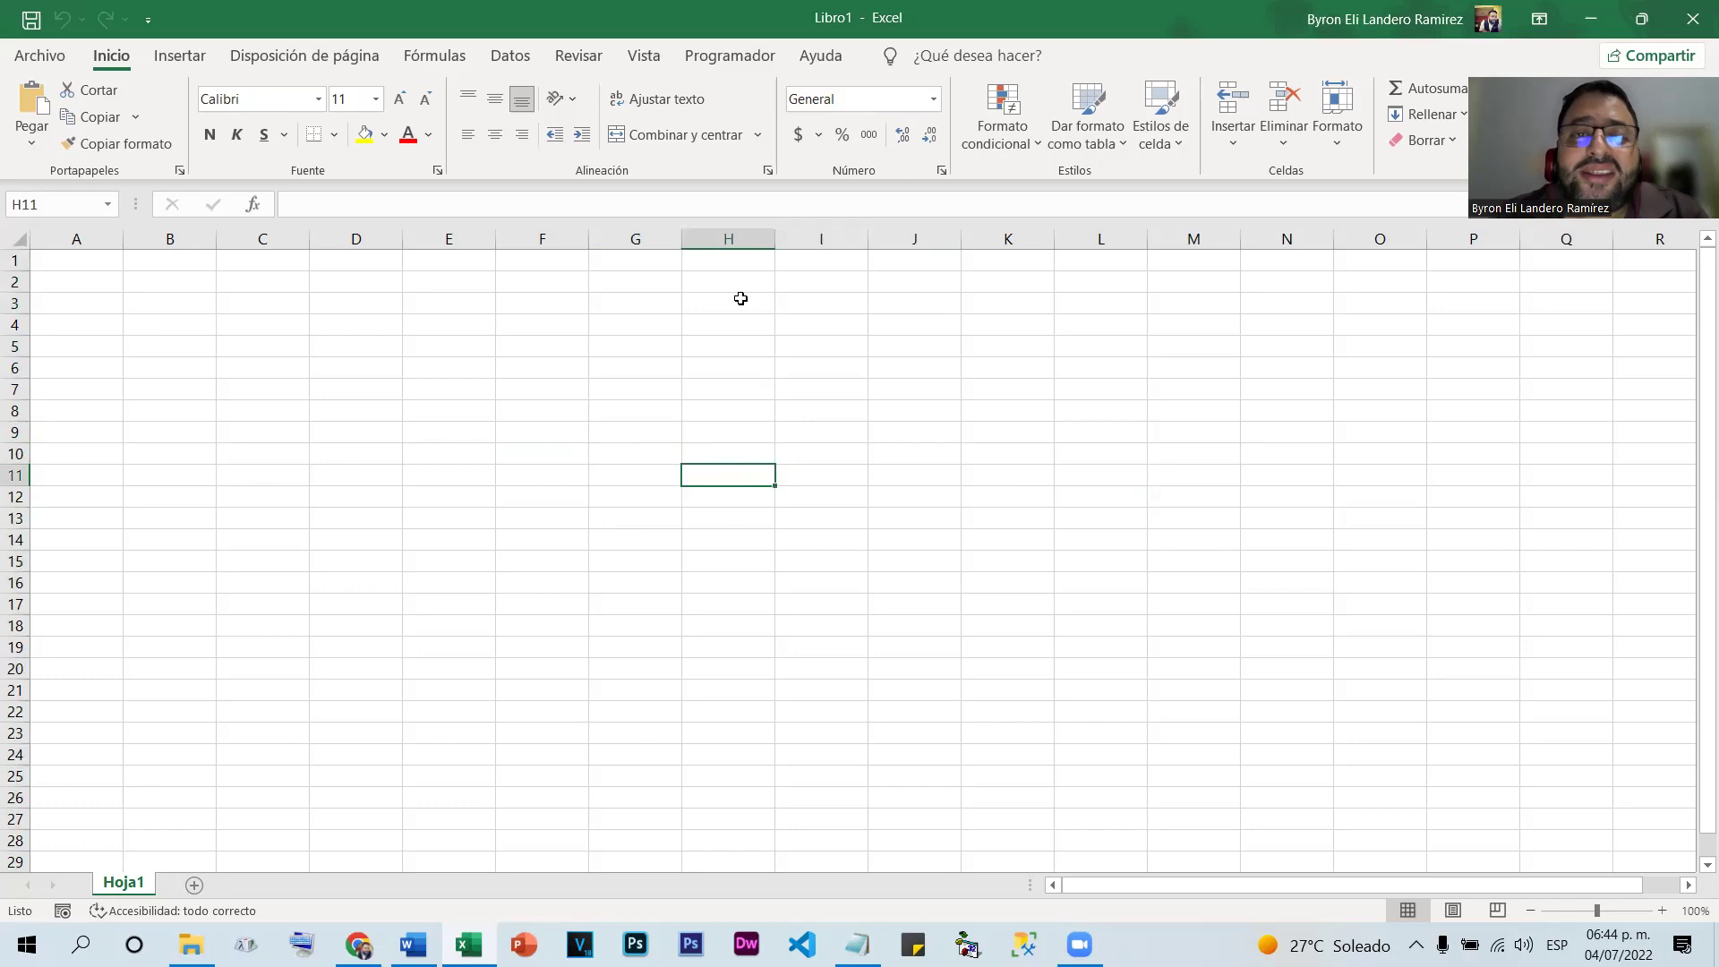
Select column H plus row 11, then pick C8, F8, I5, M12 and finally range I13:J13
click(731, 233)
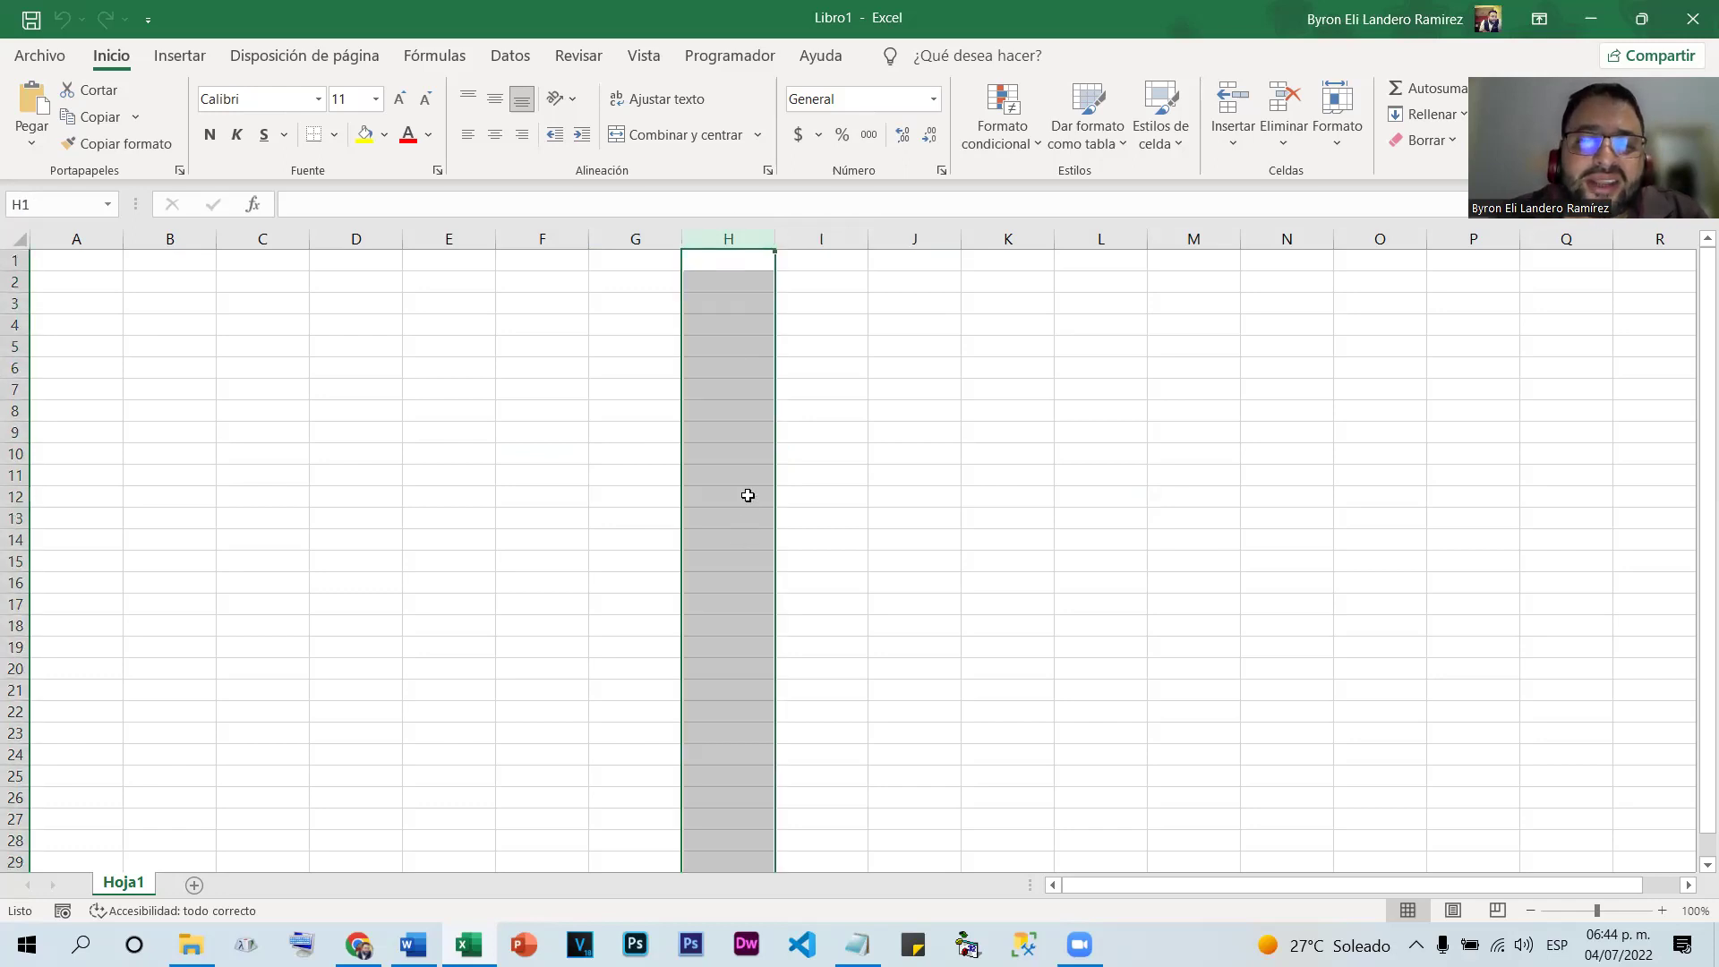
ctrl+click(15, 475)
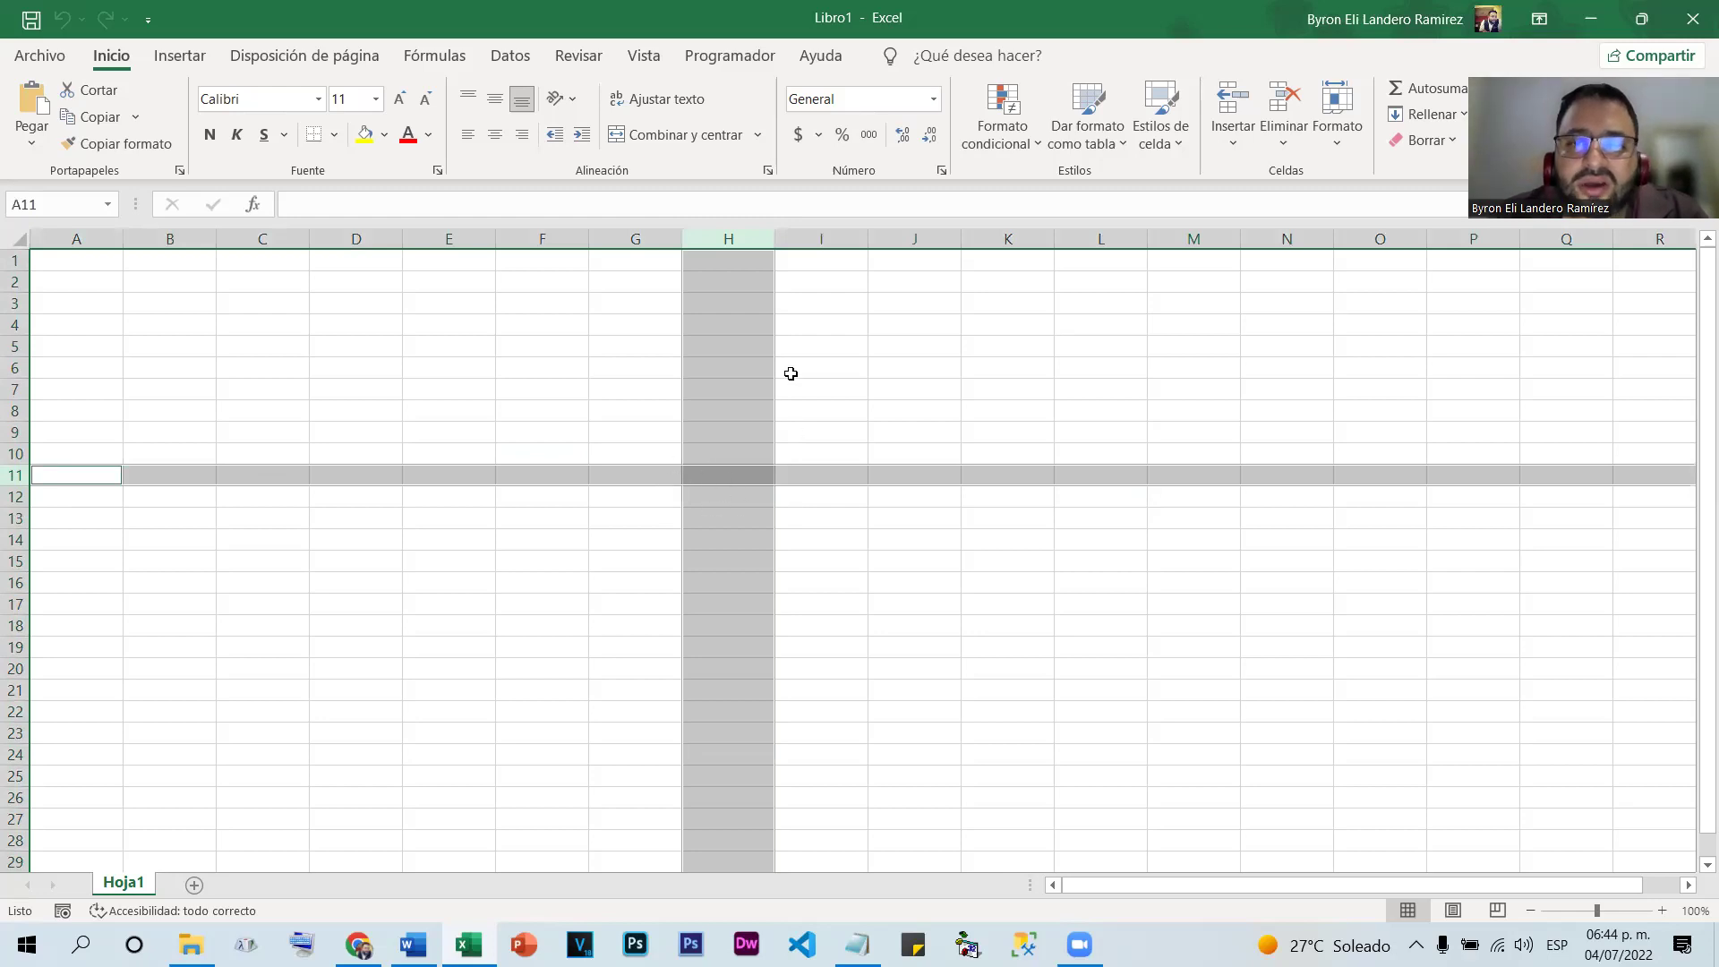
click(790, 372)
click(273, 406)
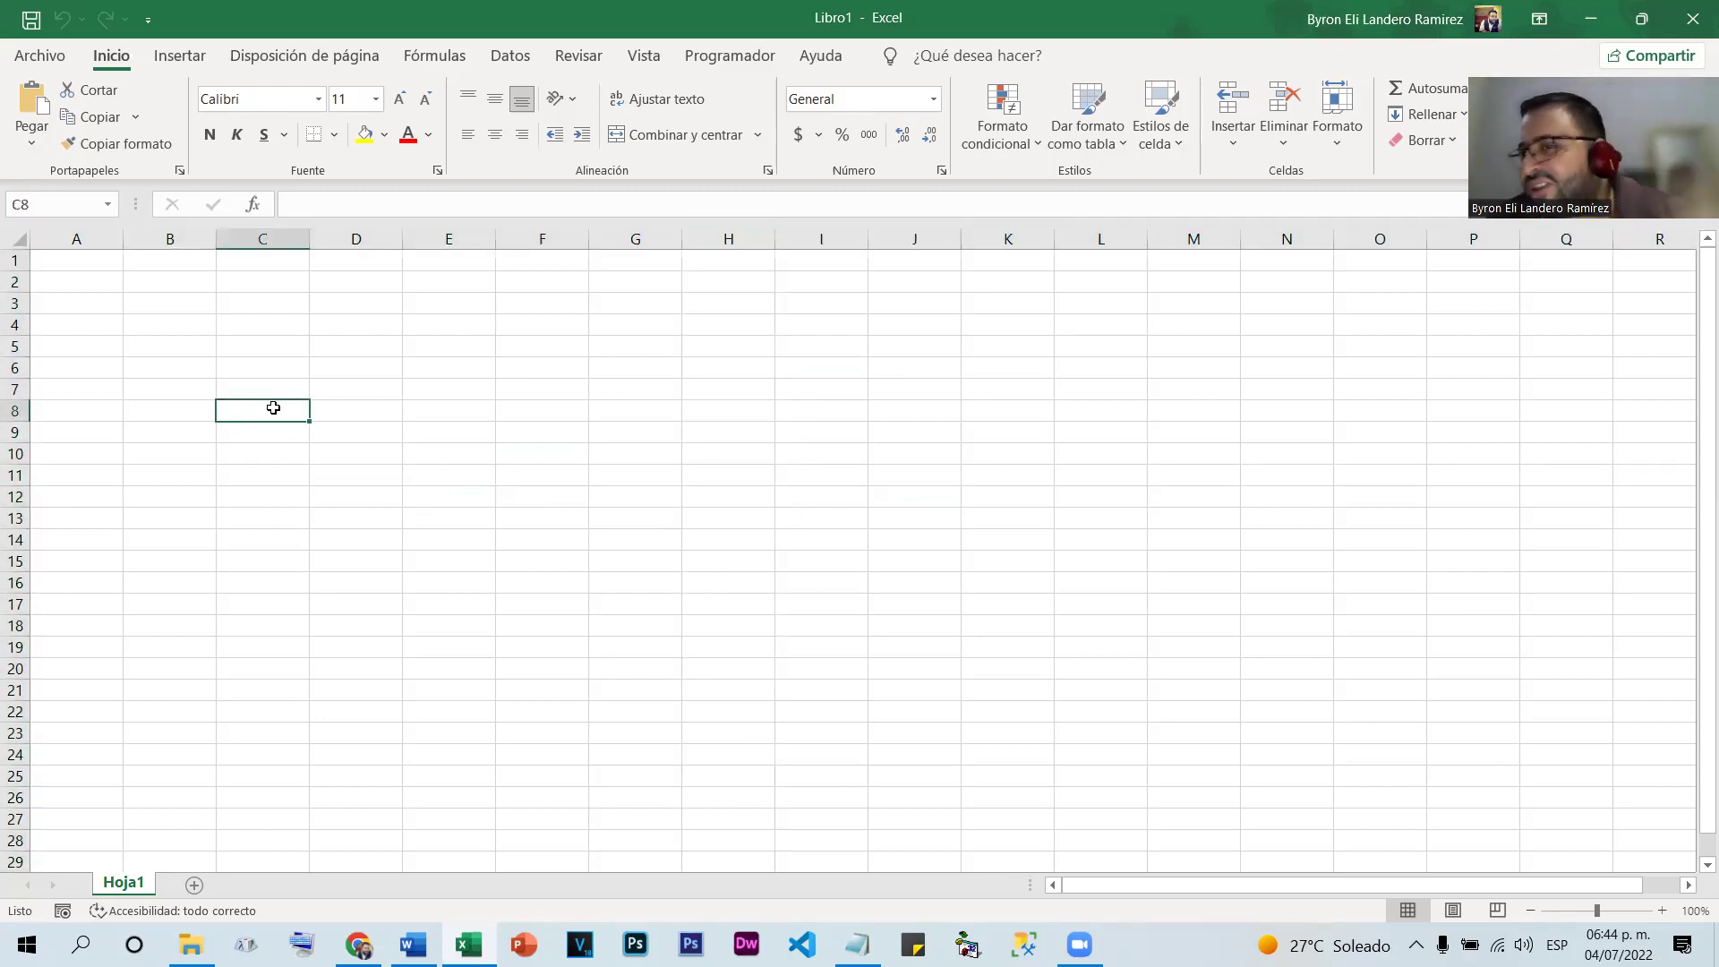
click(547, 410)
click(819, 347)
click(1182, 497)
drag(913, 517, 862, 515)
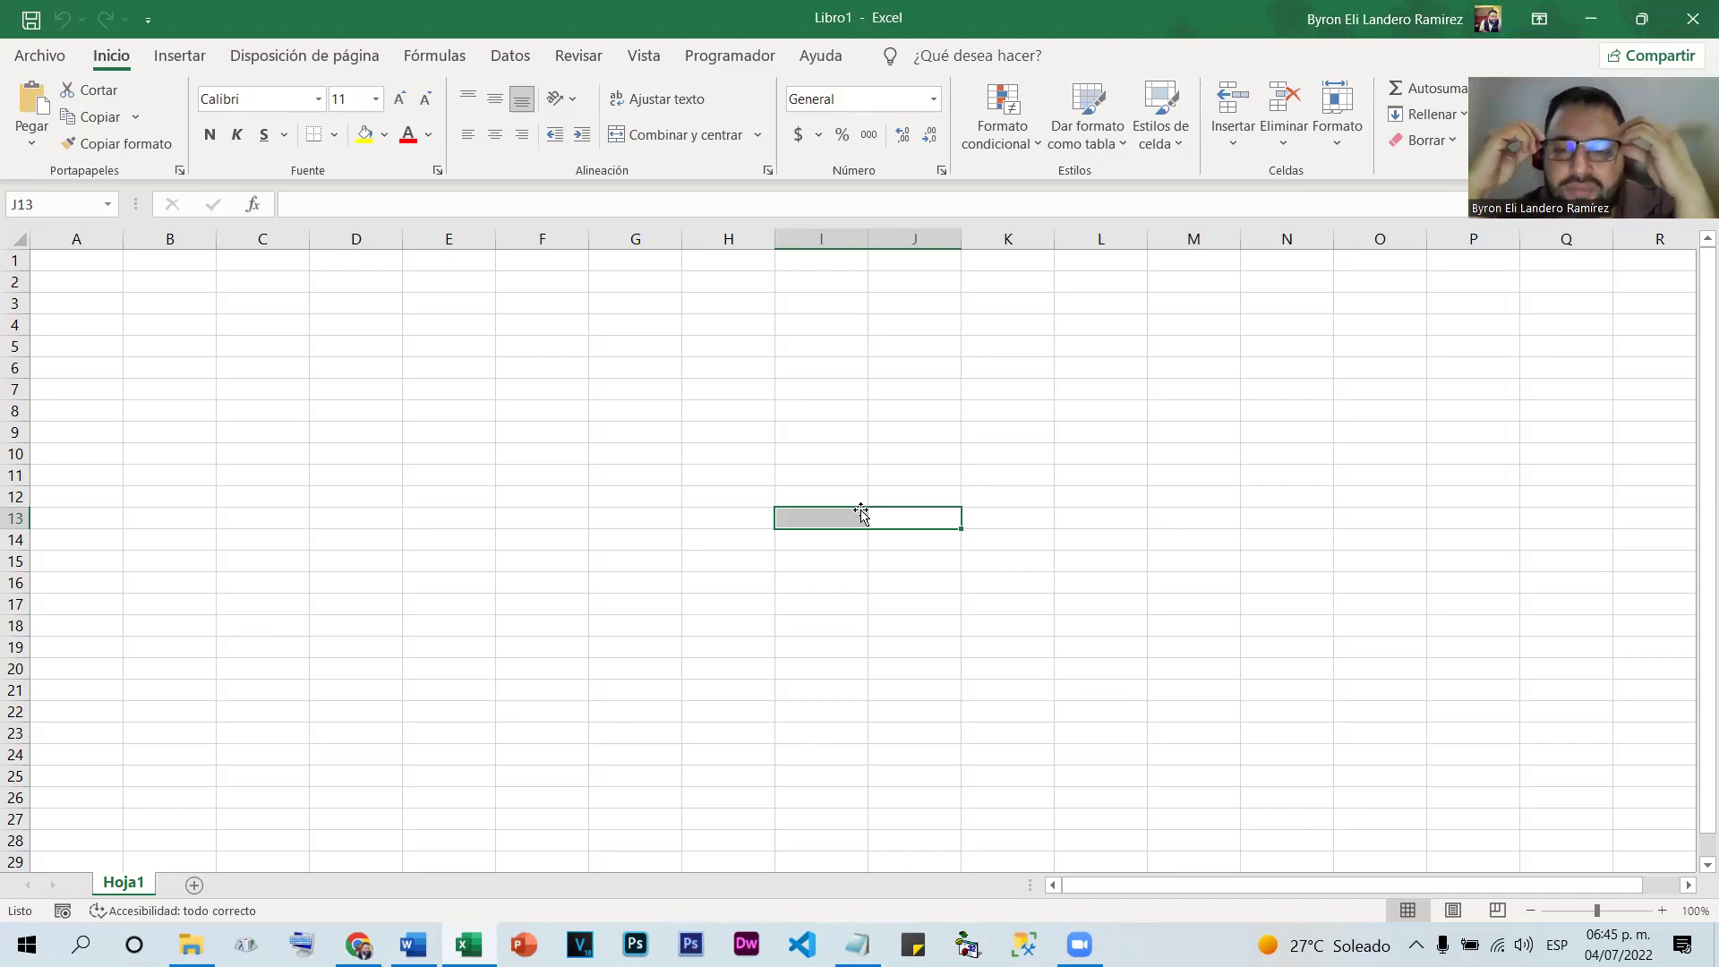
click(581, 565)
click(626, 458)
click(844, 414)
click(1195, 388)
click(1508, 450)
click(1344, 578)
click(721, 566)
click(376, 581)
click(334, 659)
click(857, 627)
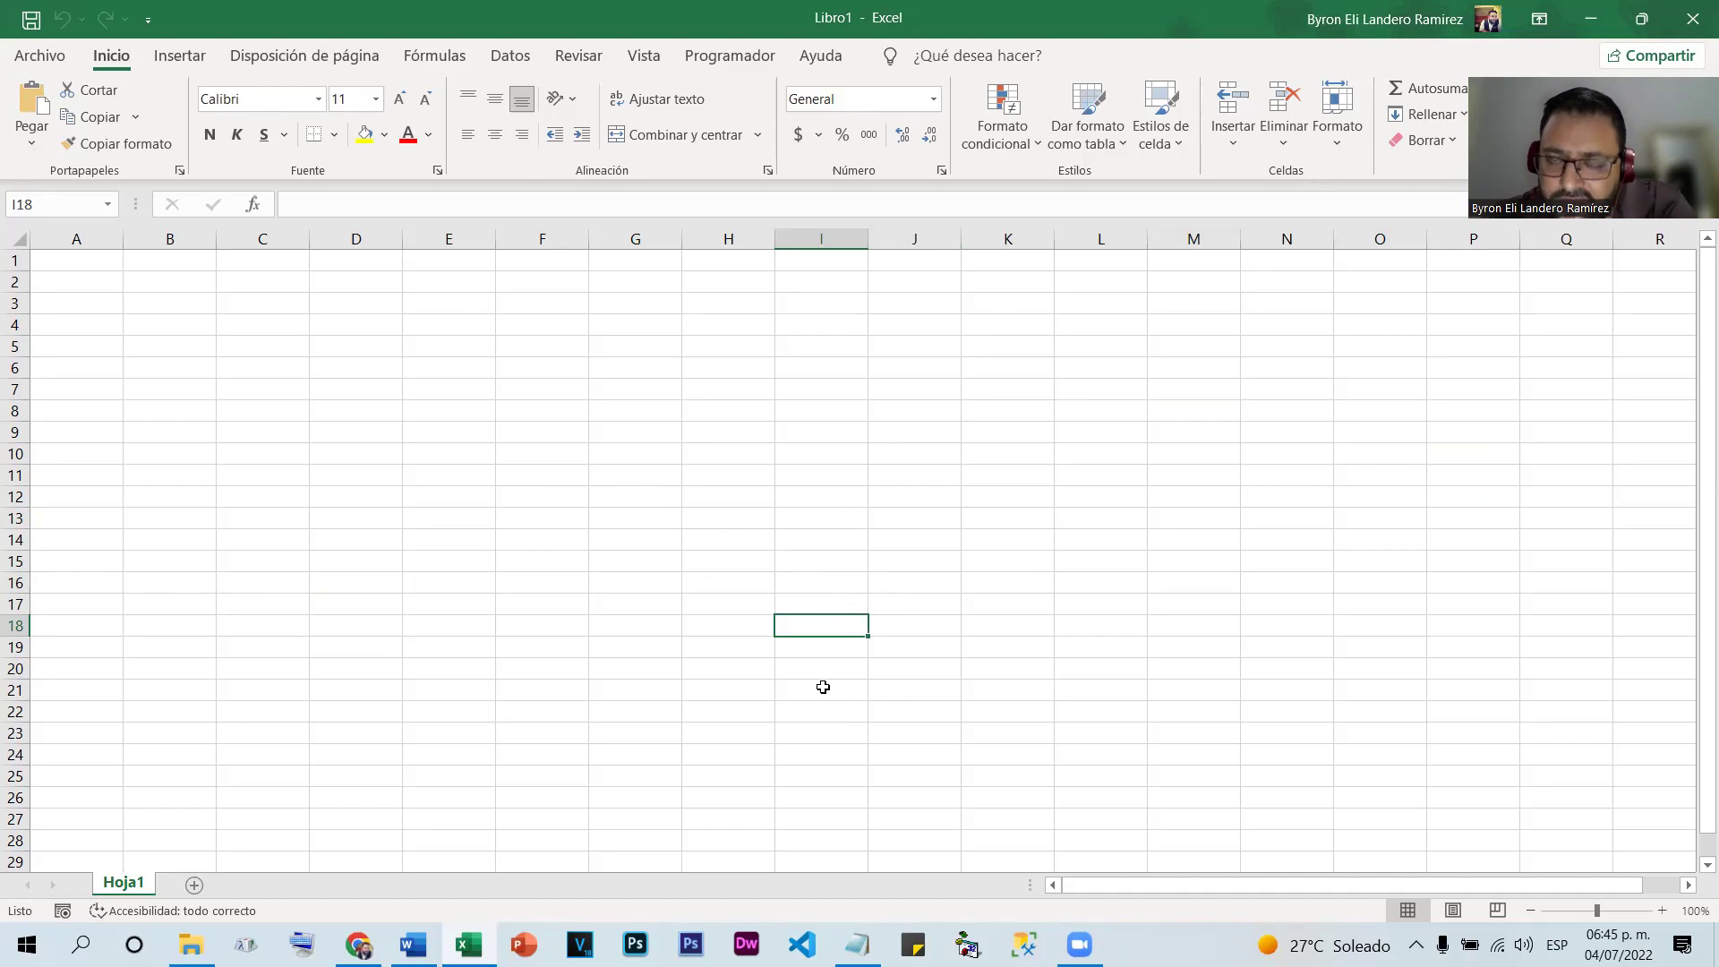
click(680, 507)
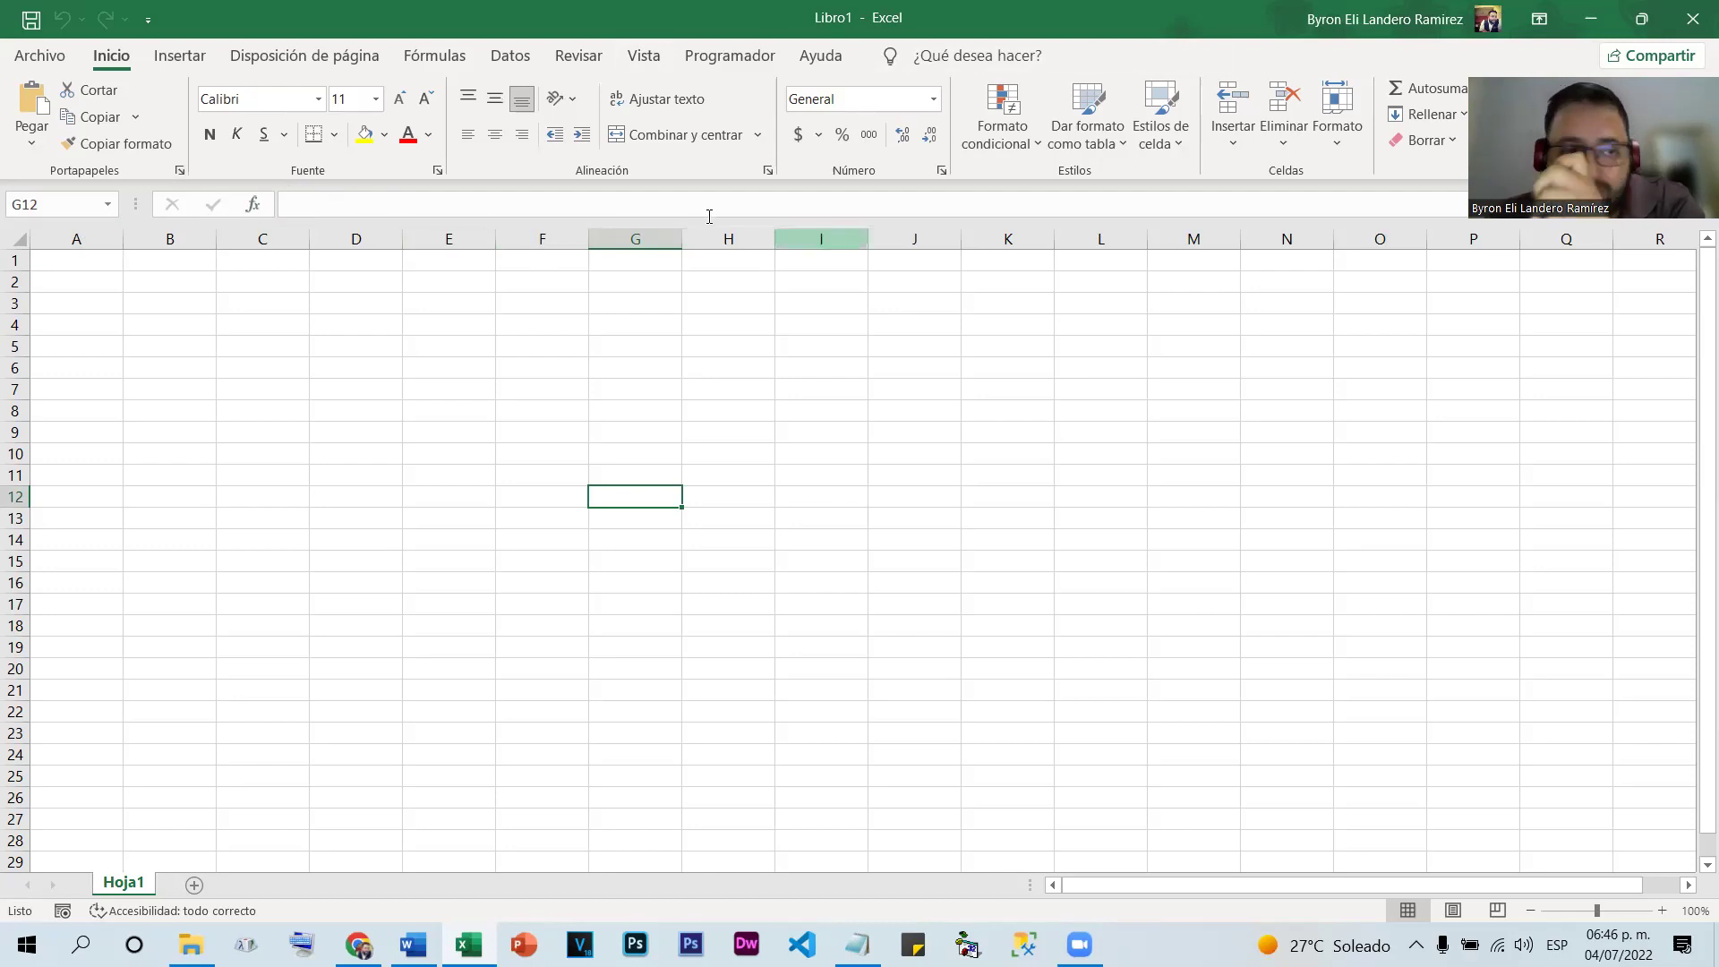
click(269, 231)
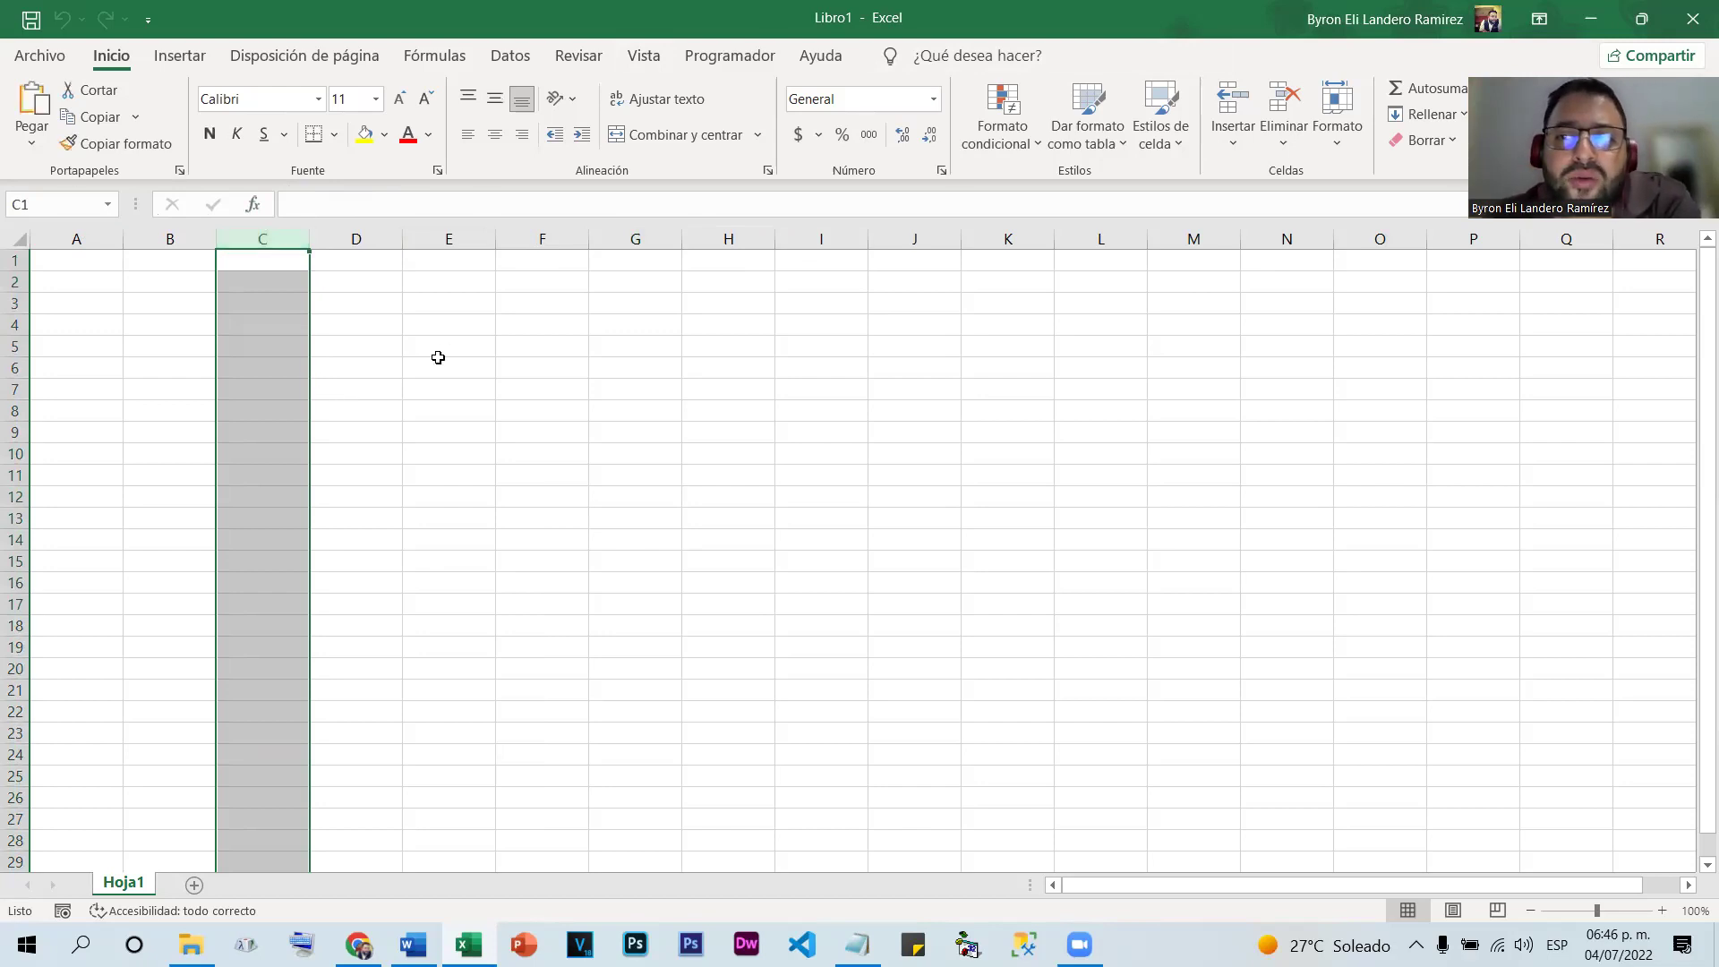
click(628, 368)
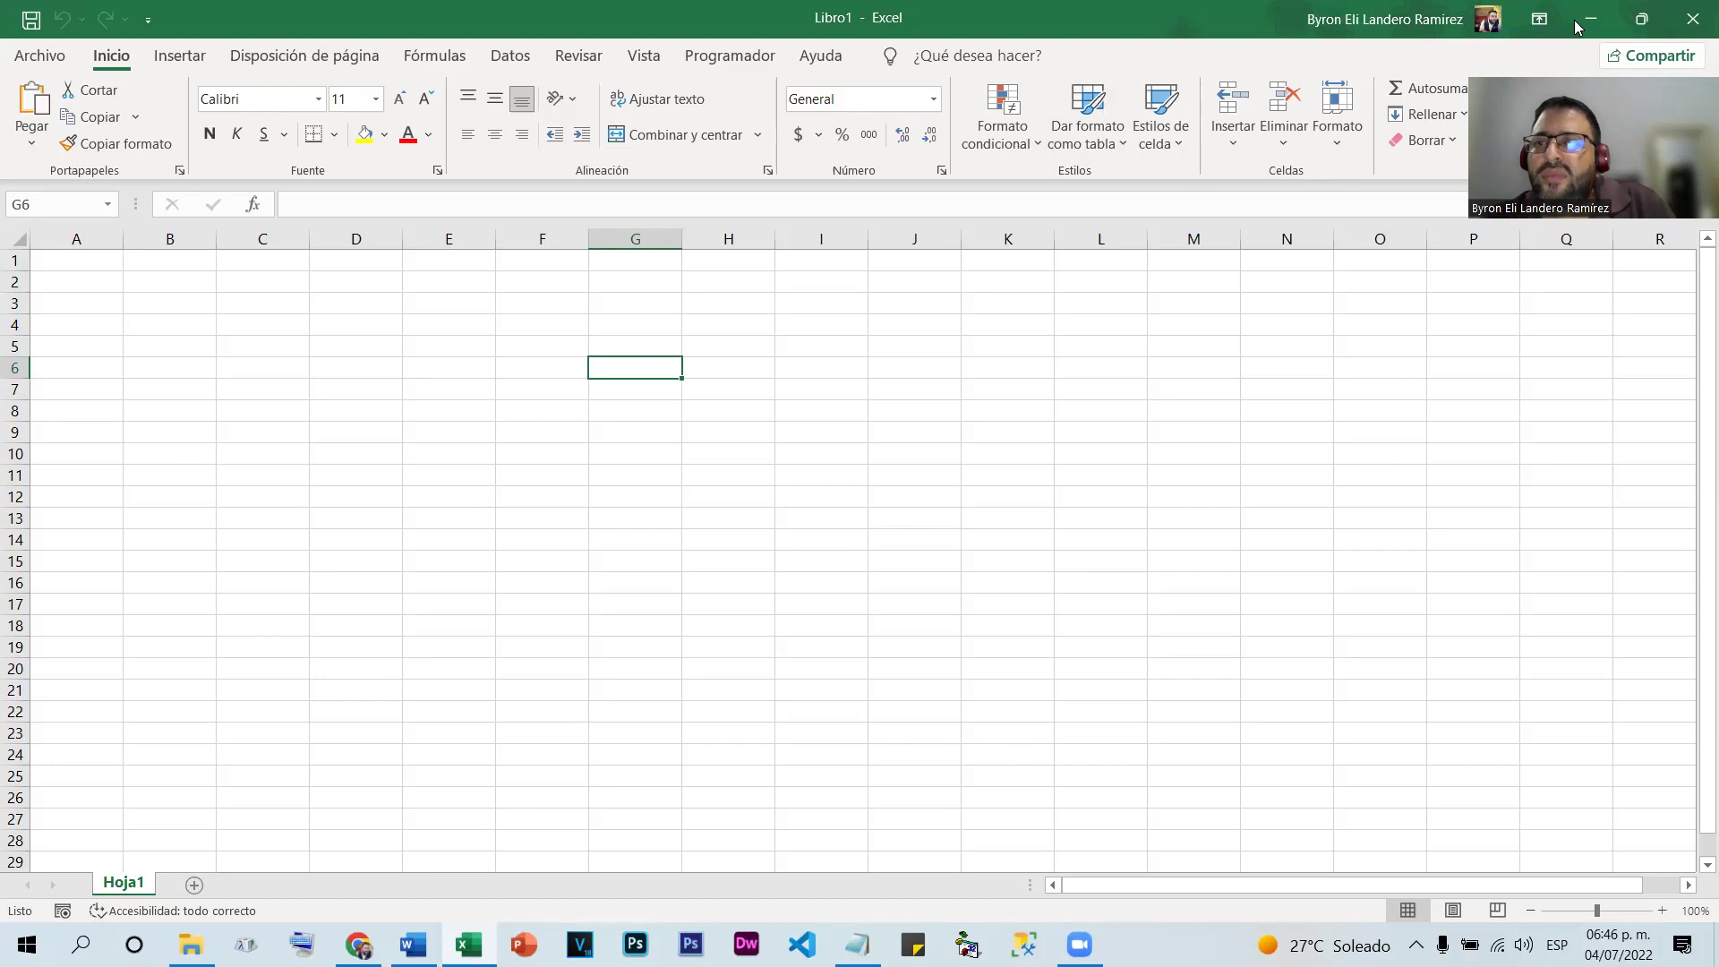
Scroll right to columns ABG–ABX with the horizontal scrollbar arrow and select cell ABU26
click(1688, 885)
drag(1688, 884, 1688, 885)
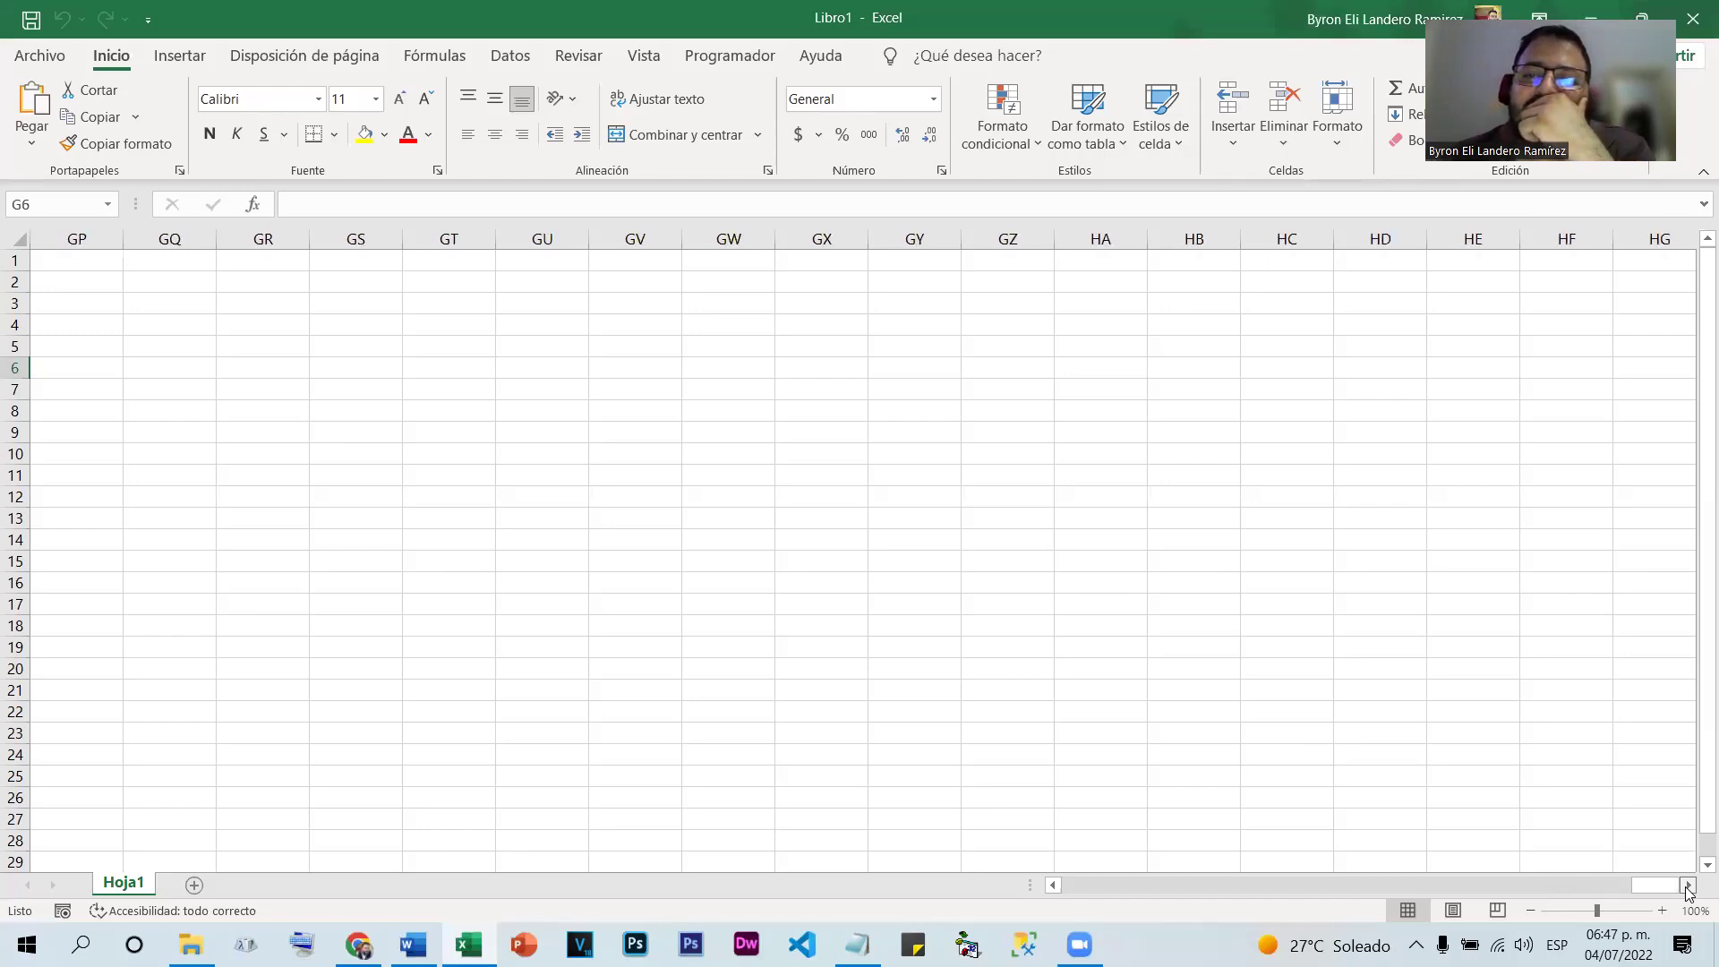
drag(1688, 884, 1688, 884)
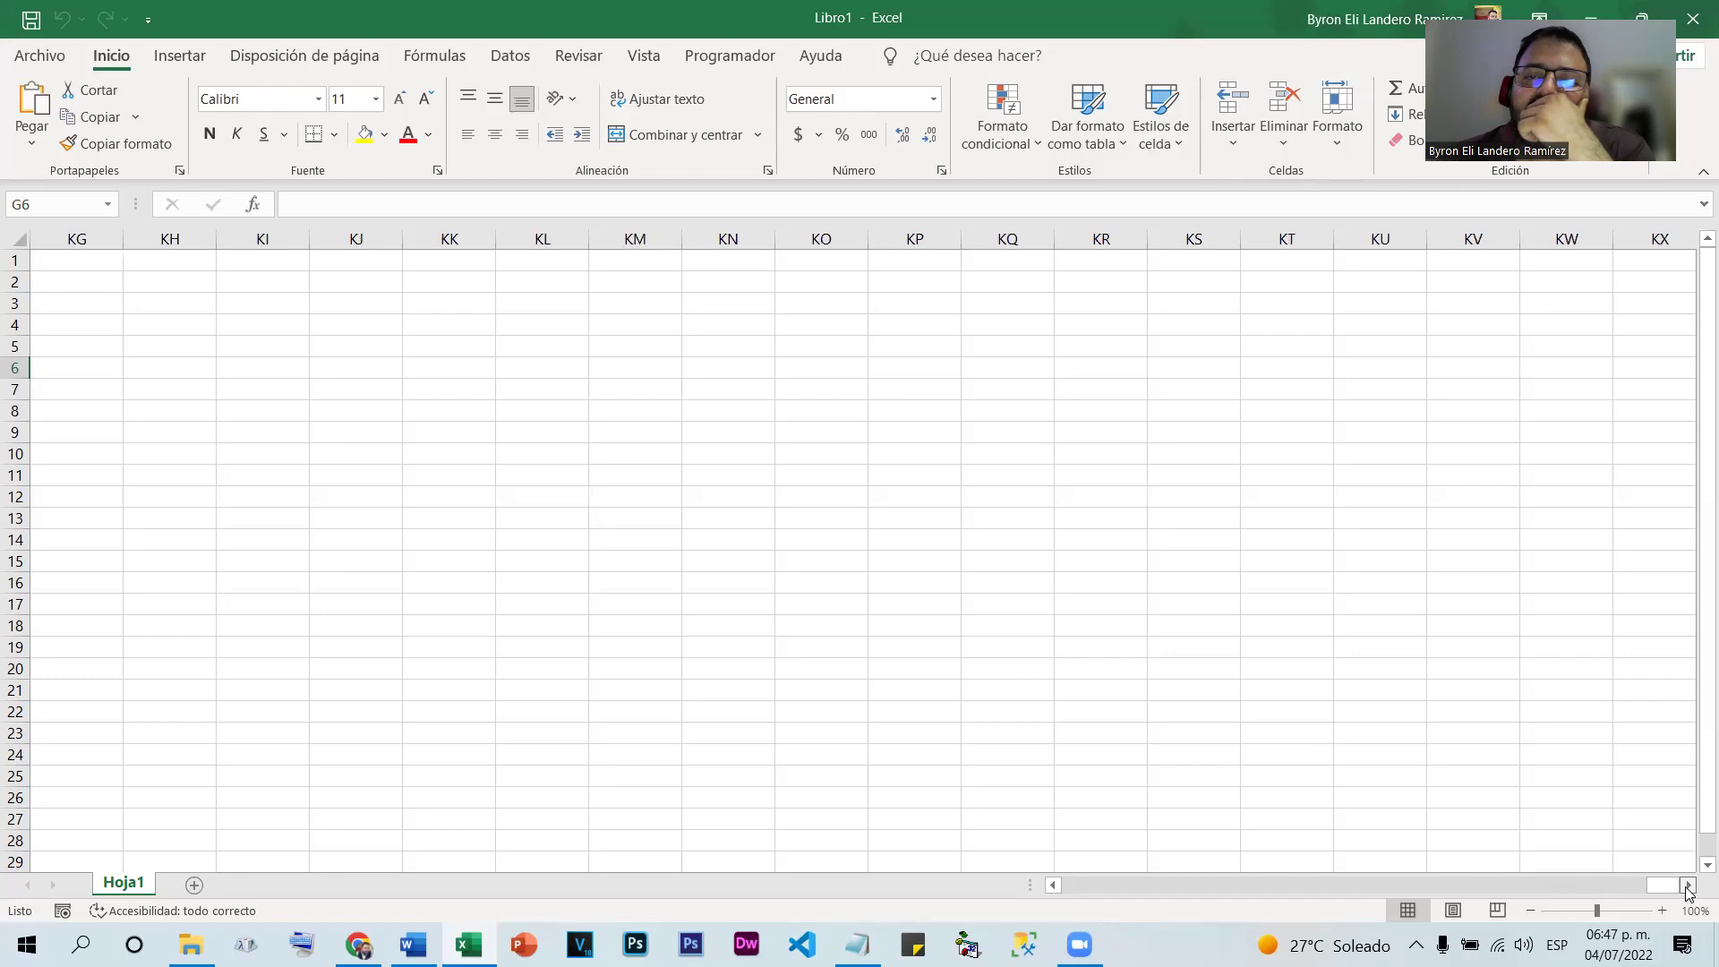
drag(1687, 889, 1687, 890)
drag(1687, 888, 1689, 889)
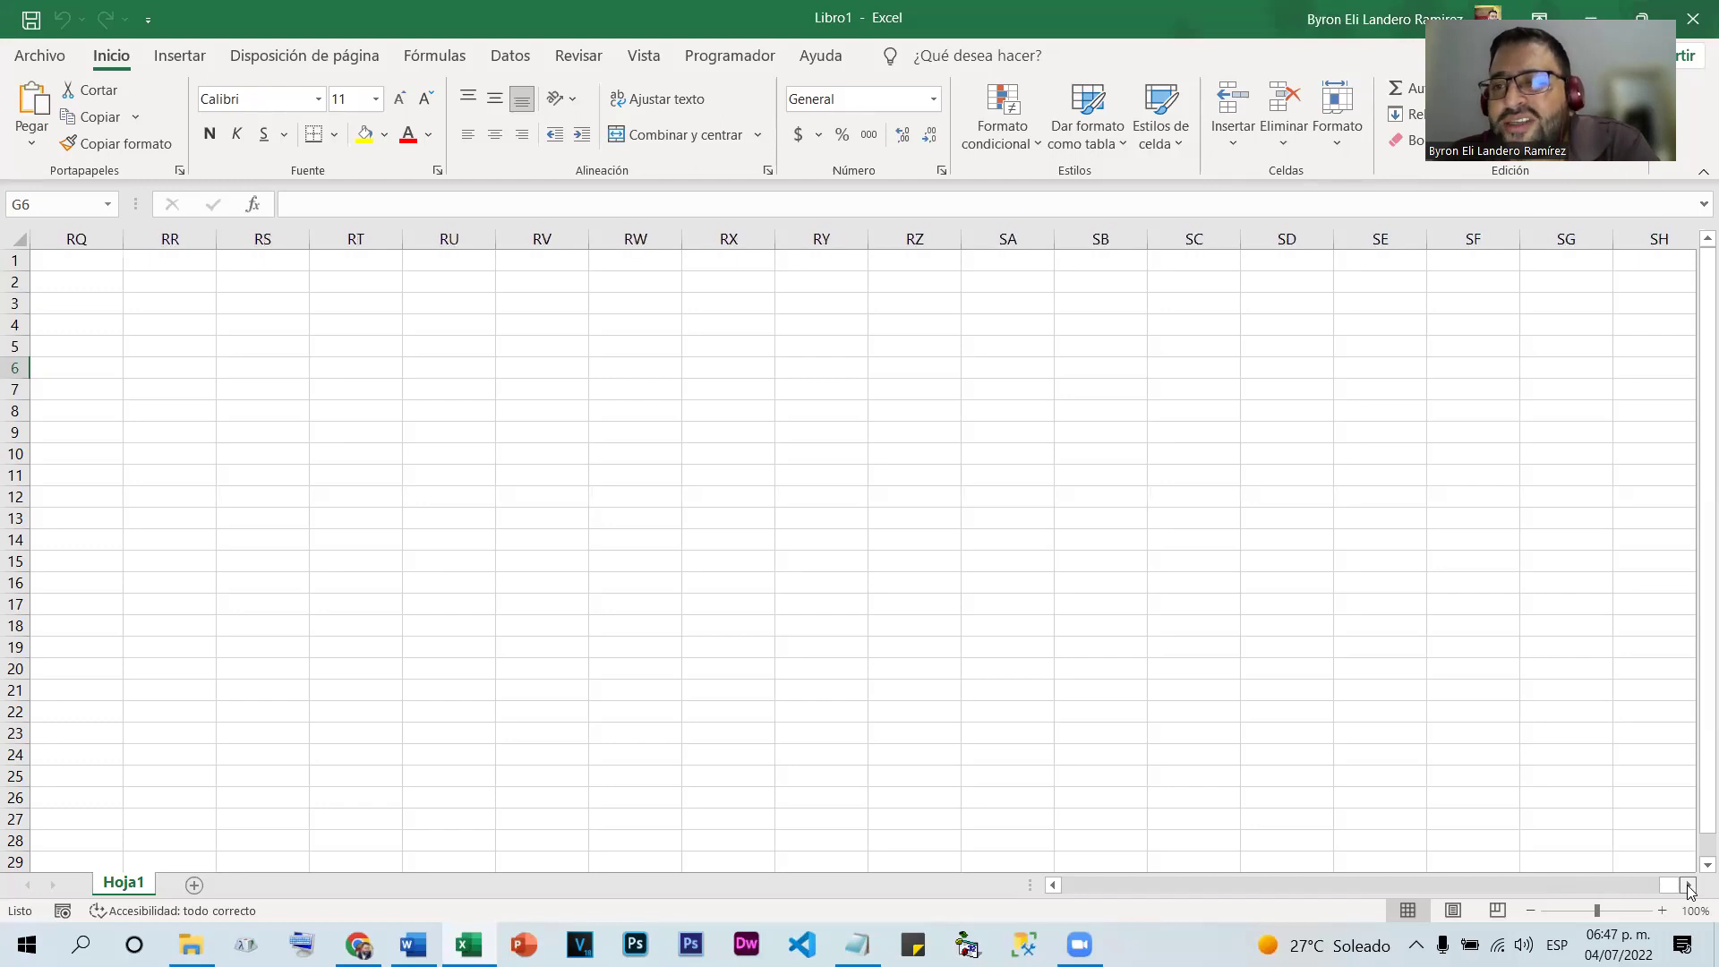
click(1687, 885)
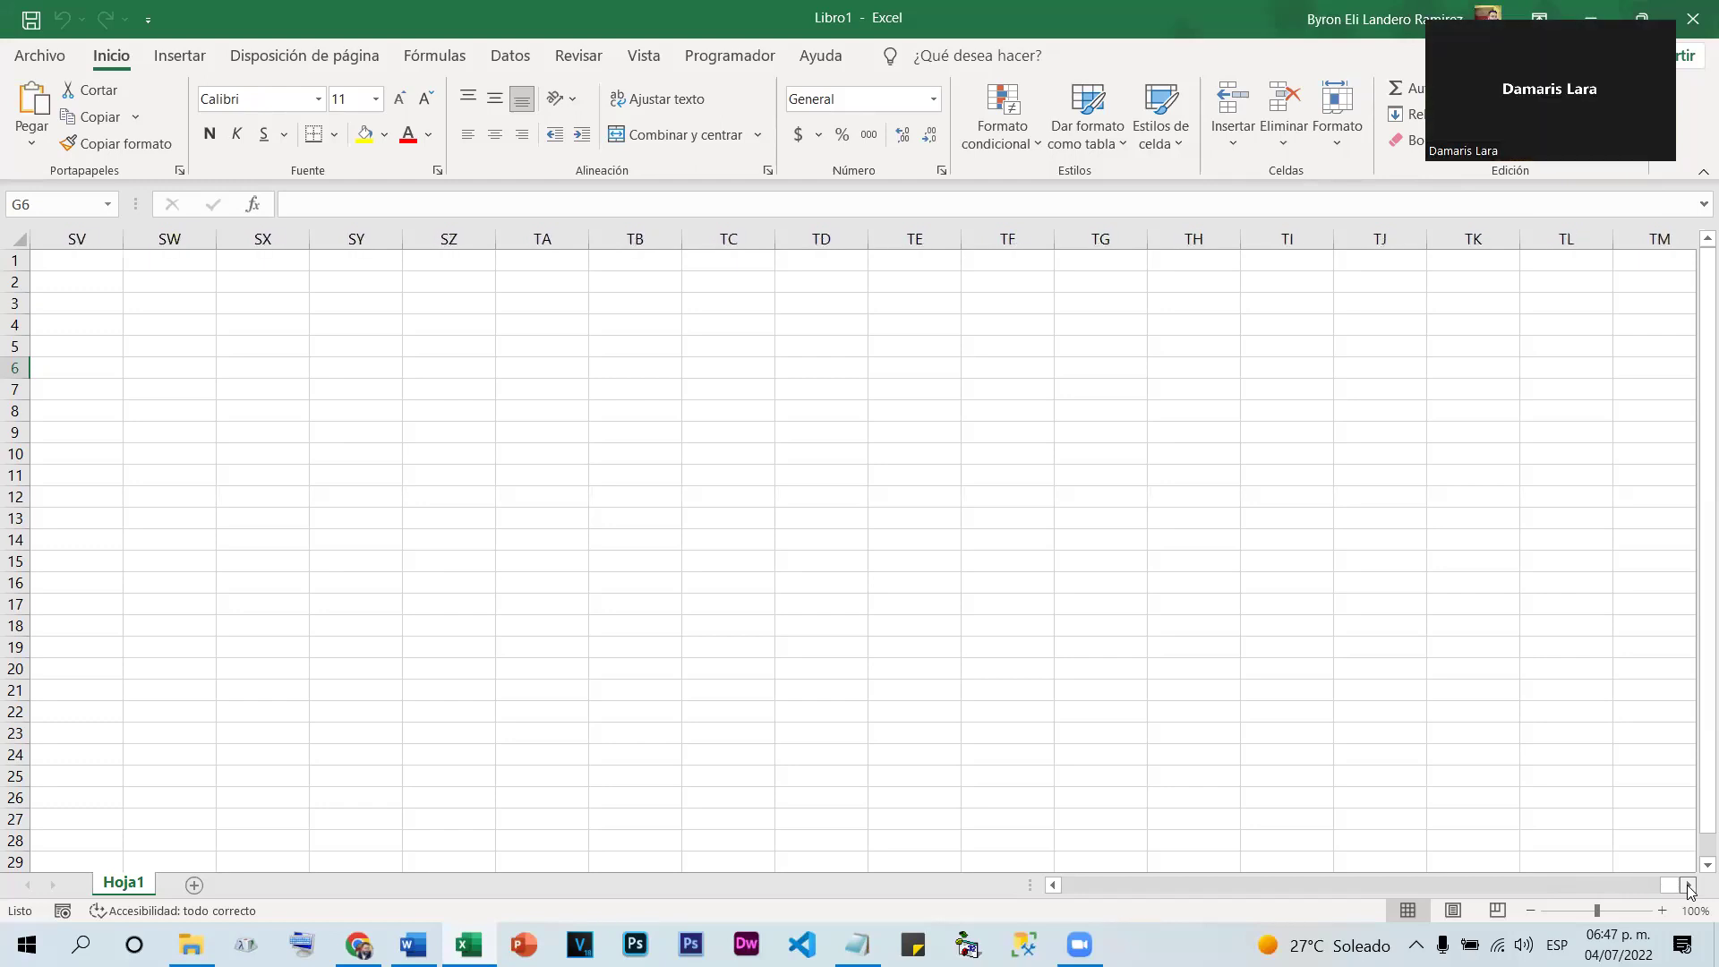
click(1687, 884)
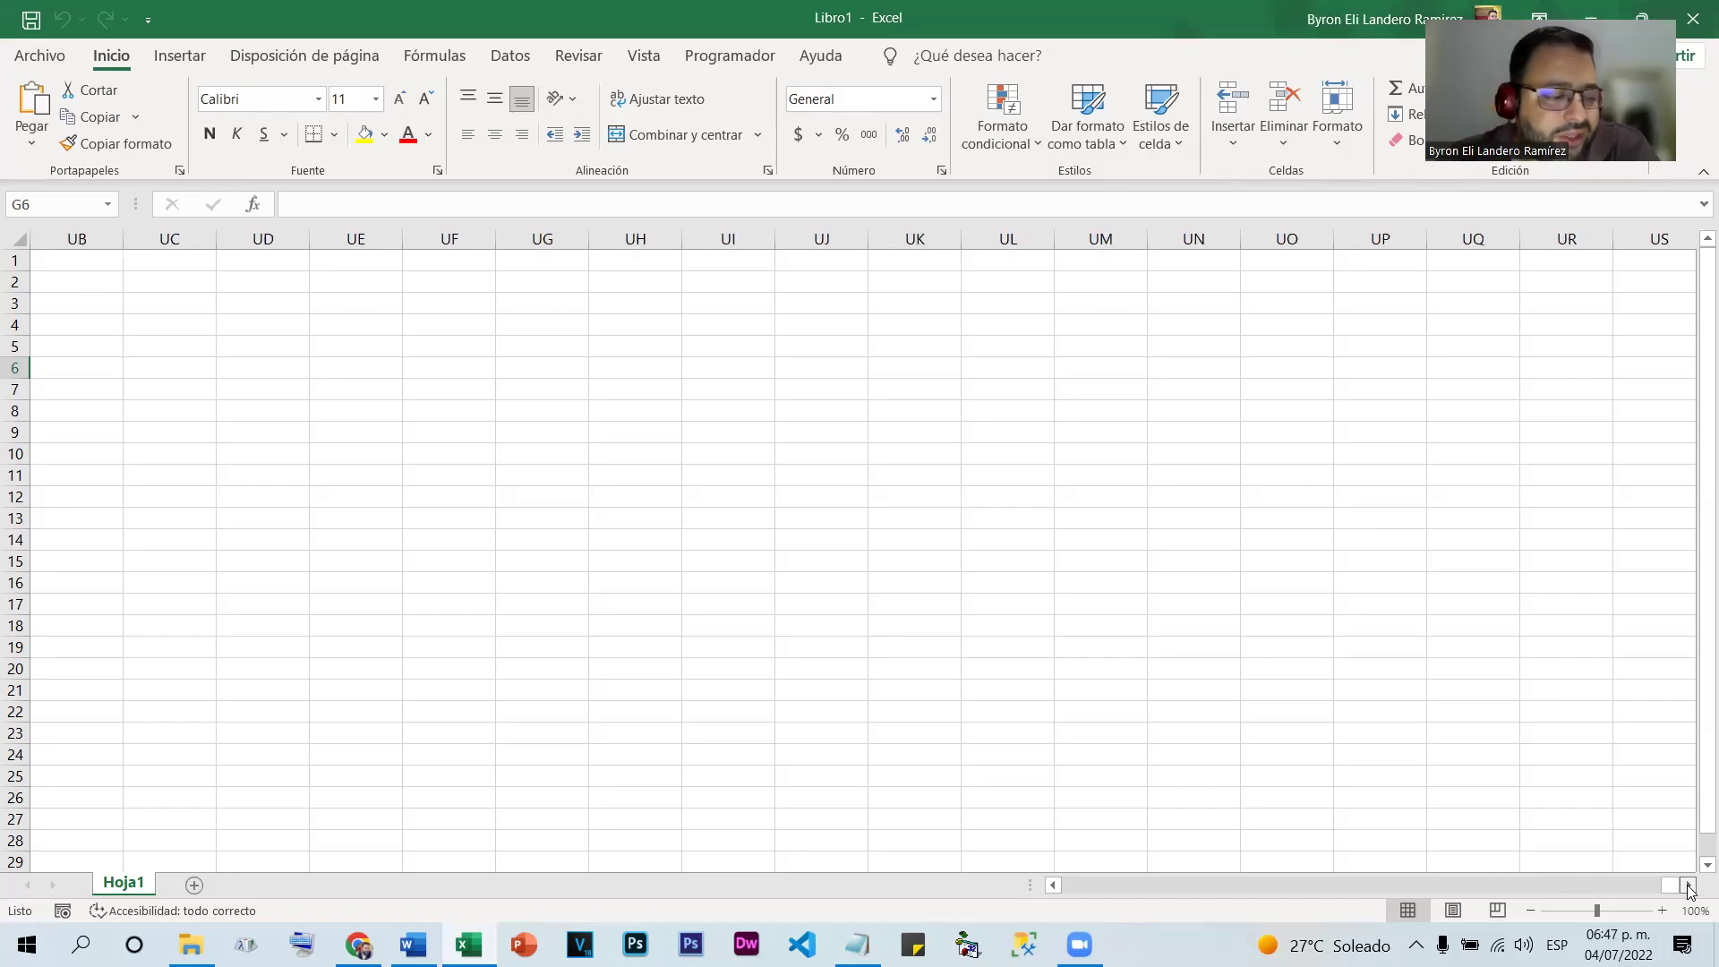
click(1687, 885)
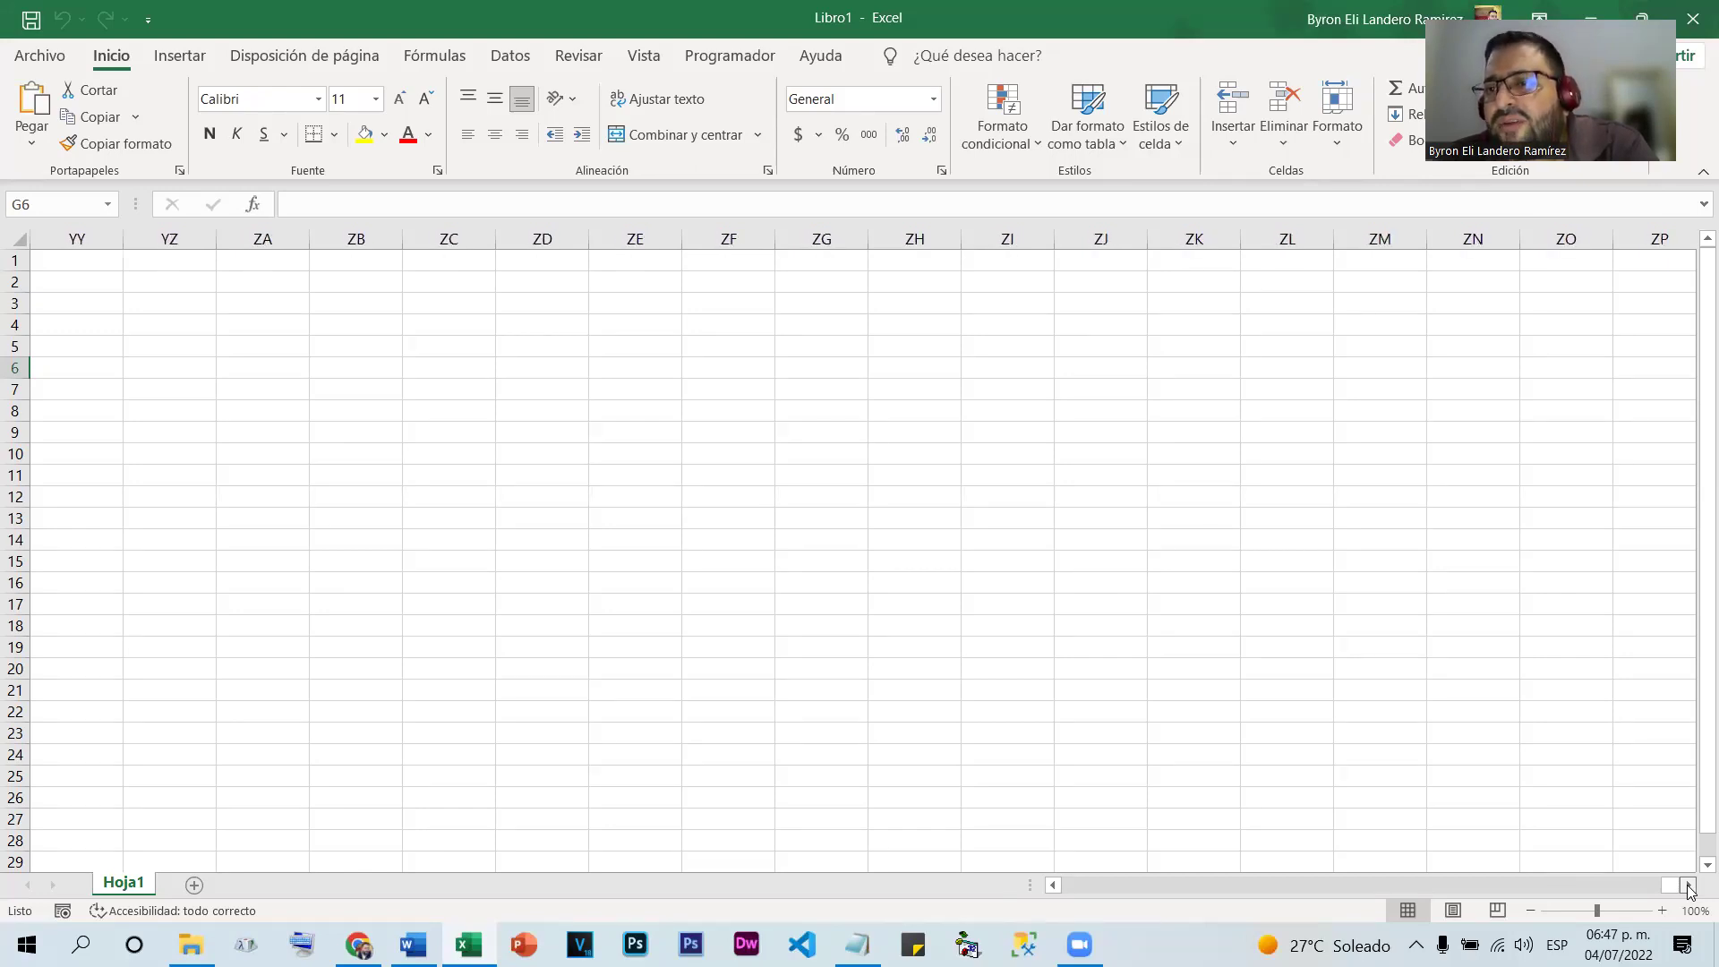
click(1689, 886)
click(1689, 885)
click(1689, 885)
click(1689, 885)
click(1689, 885)
click(1689, 885)
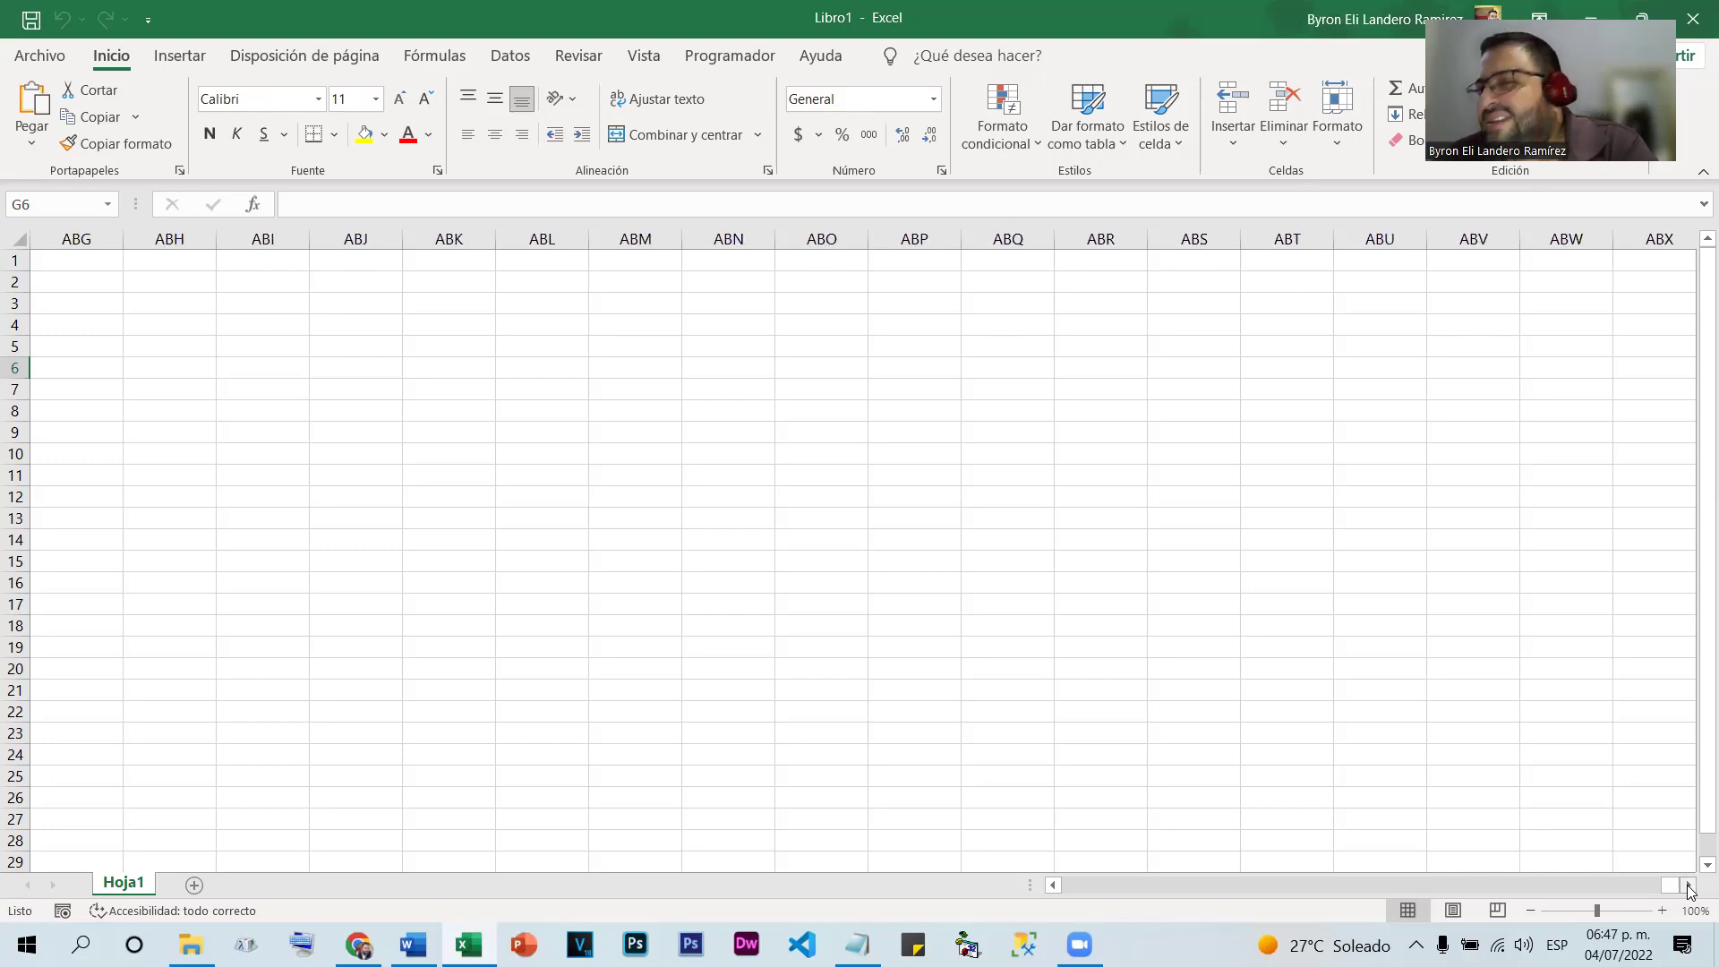
click(1410, 798)
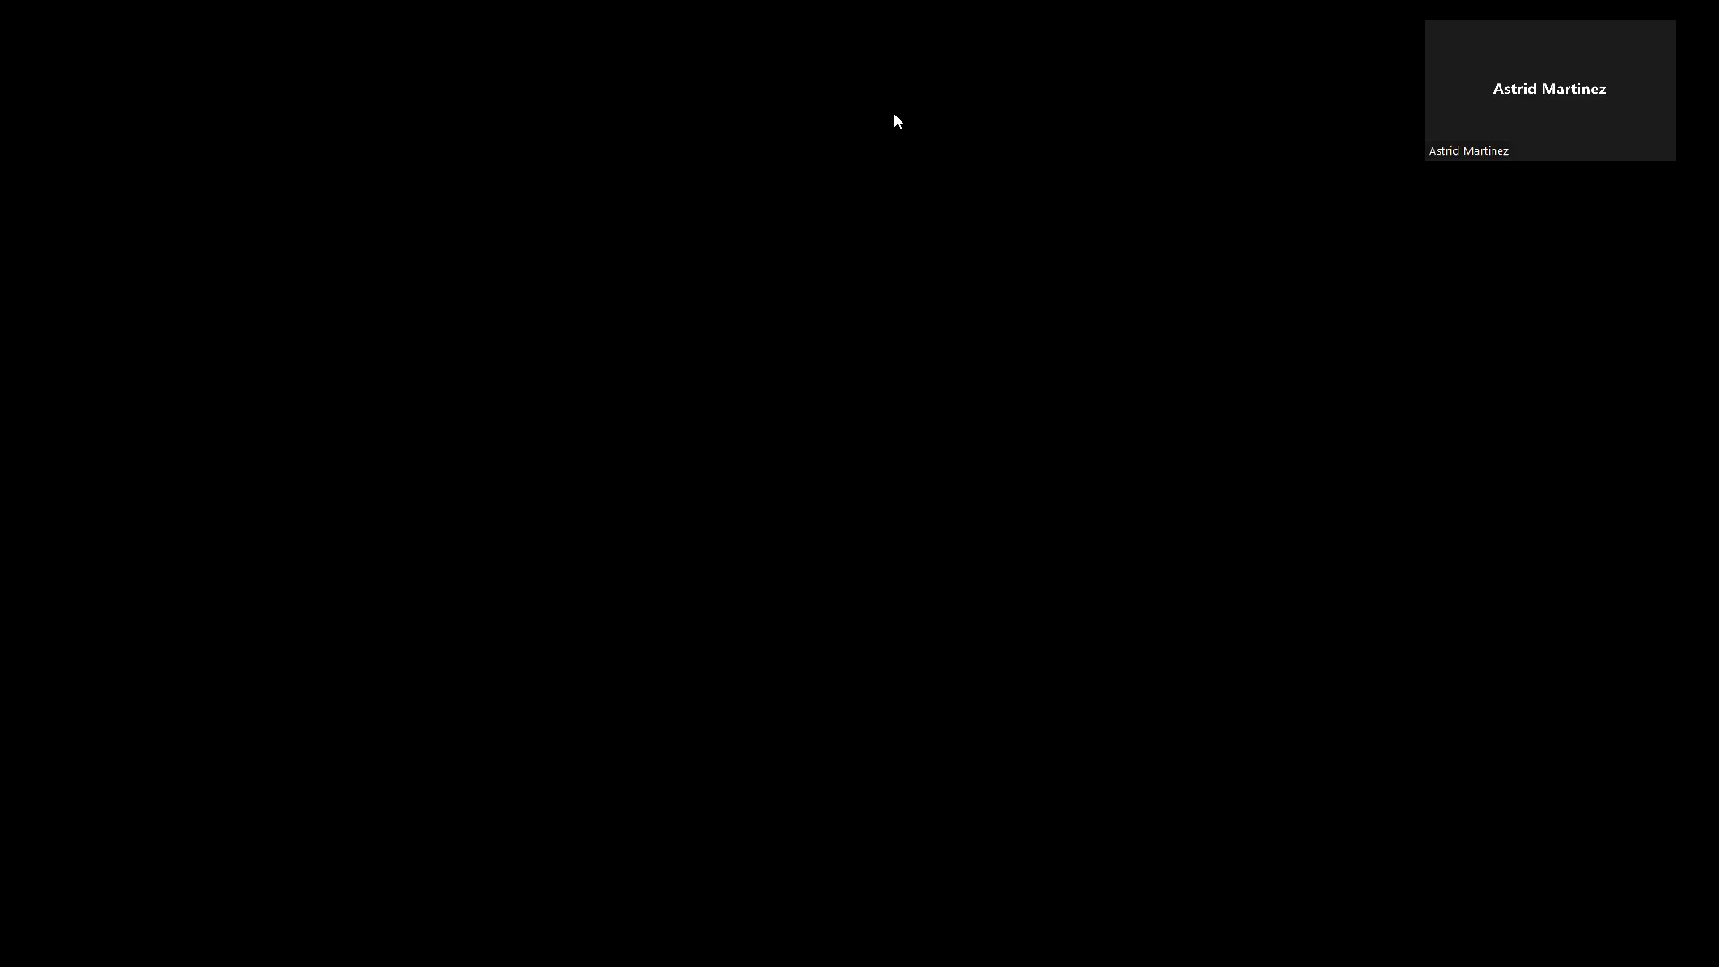
In Notepad, add the note 'Columnas 16,384' on the empty line below Hoja3
key(alt+Tab)
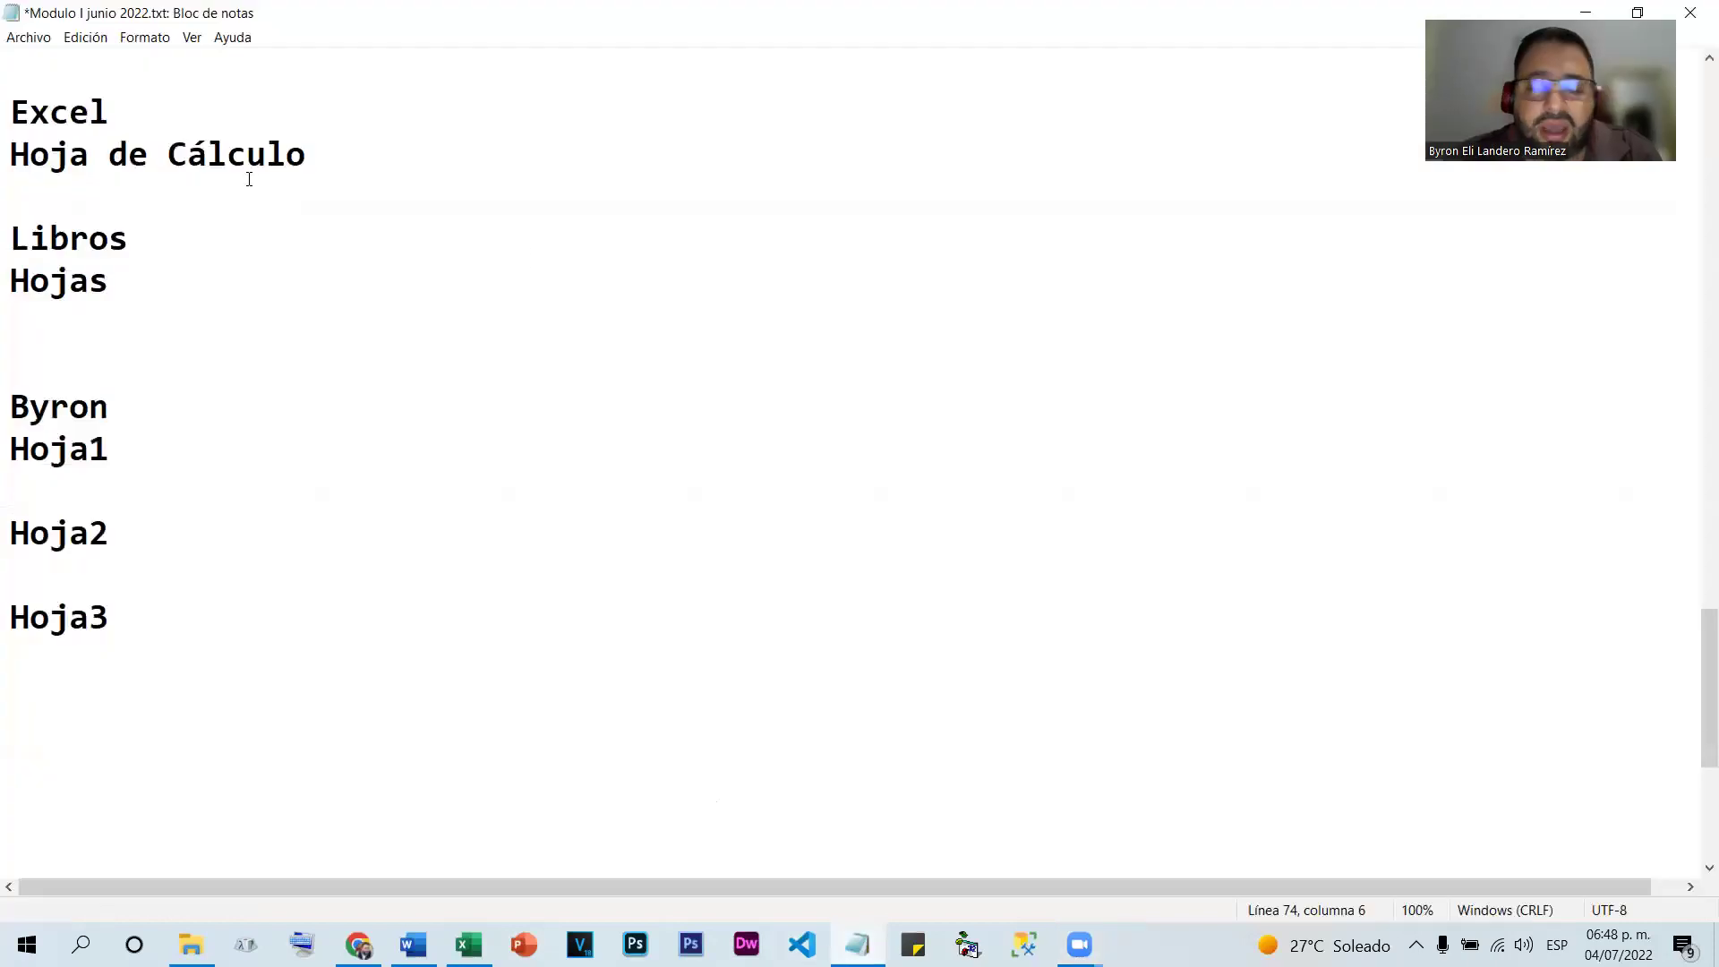
scroll(29, 509, down, 4)
click(46, 362)
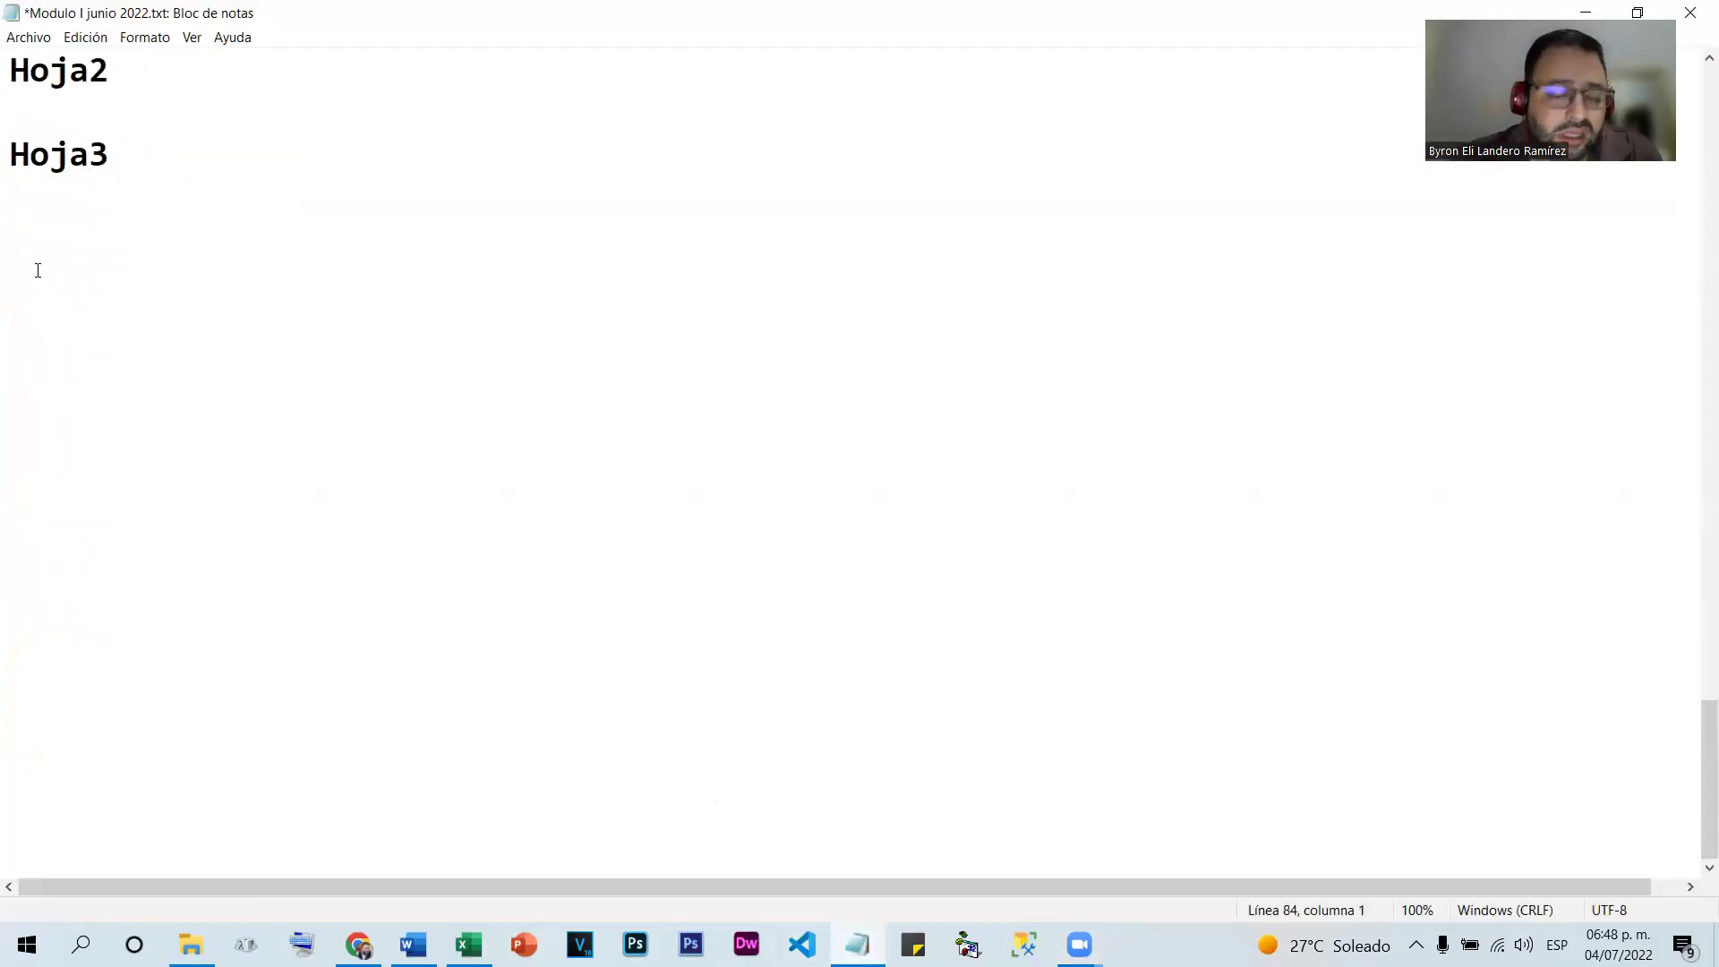
text(C)
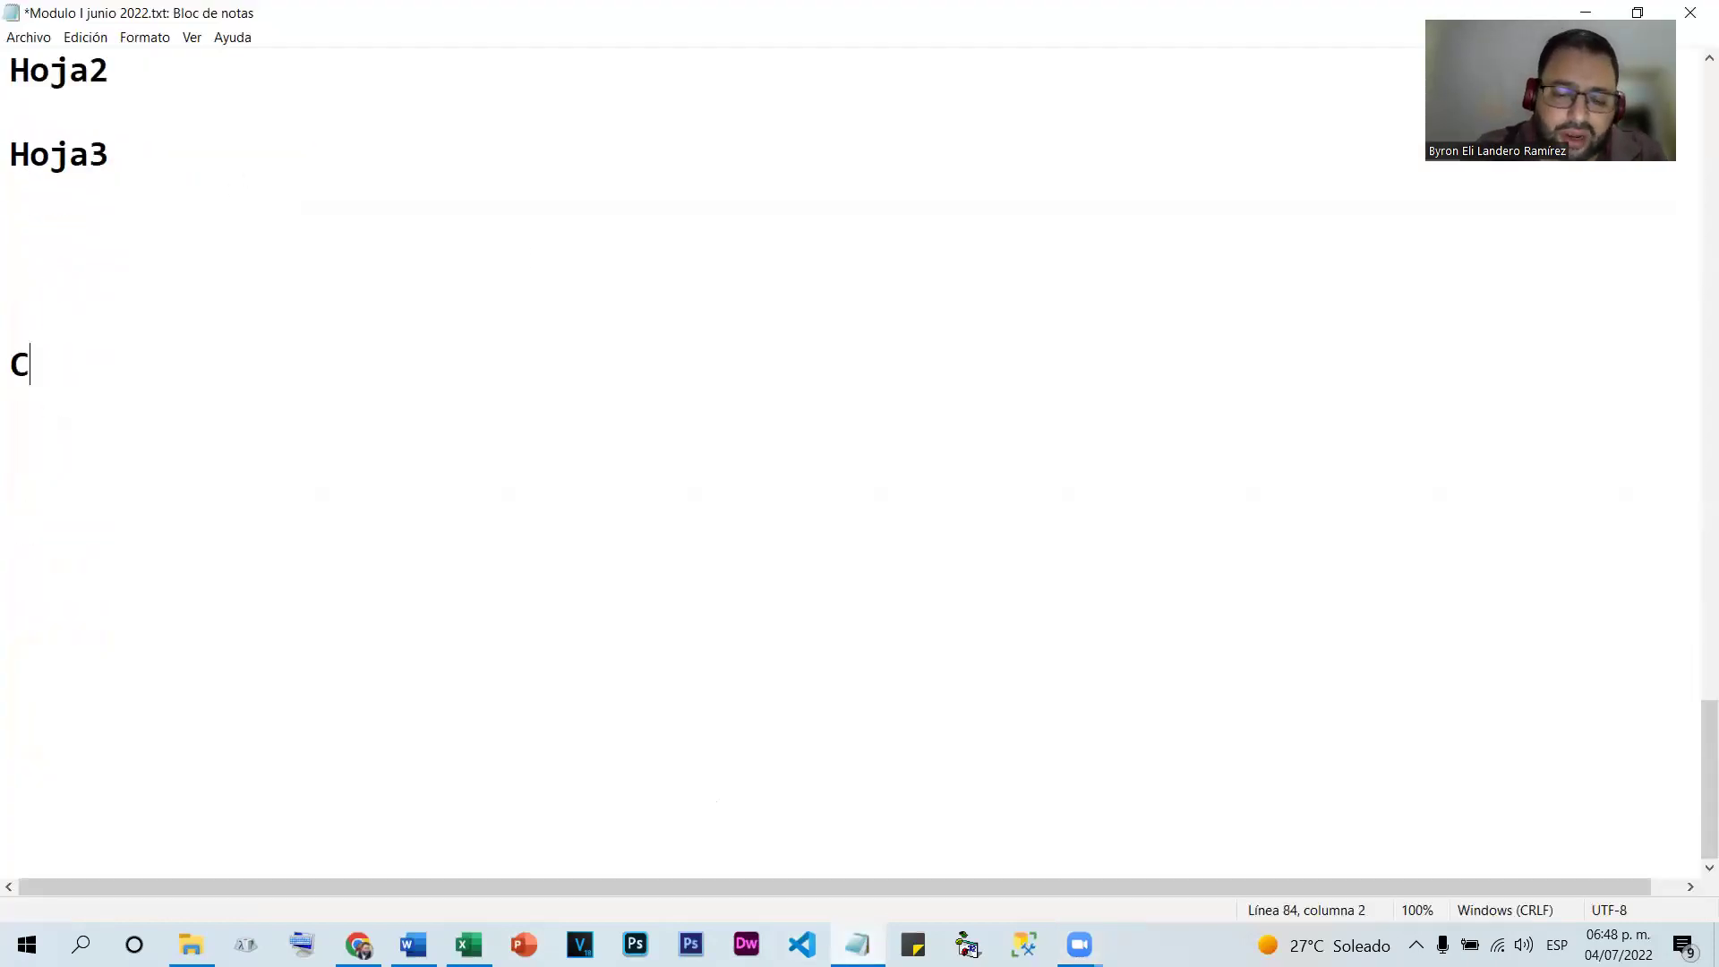
text(olumnas )
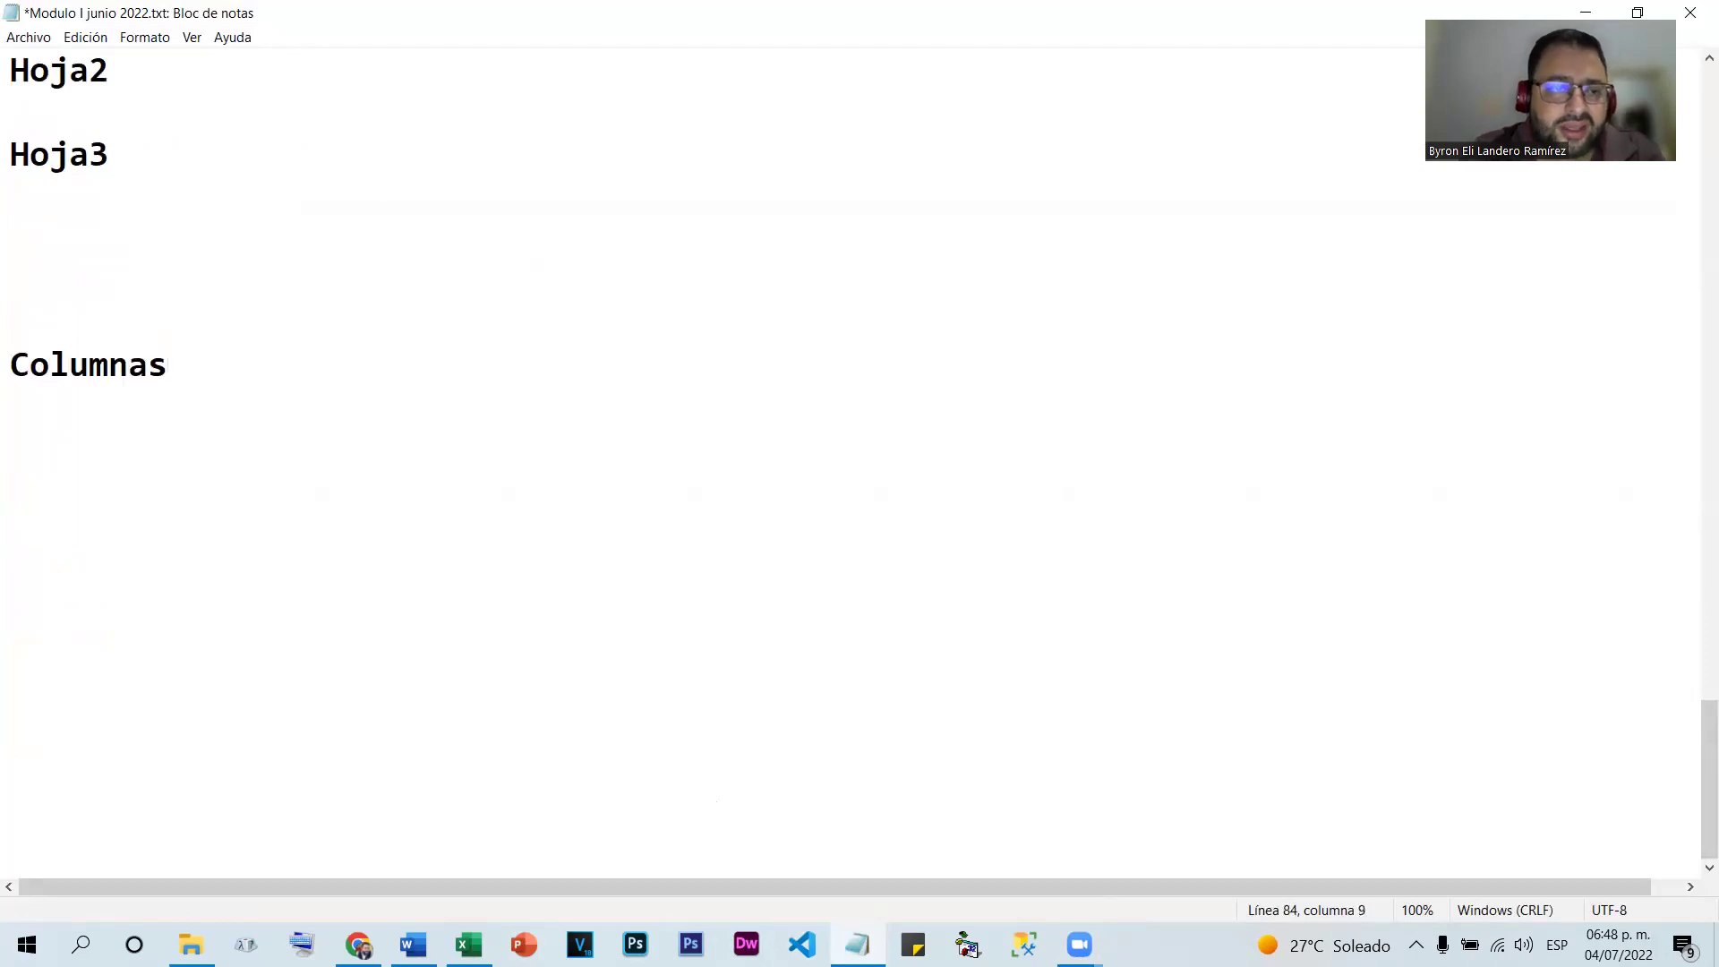
text(16.384)
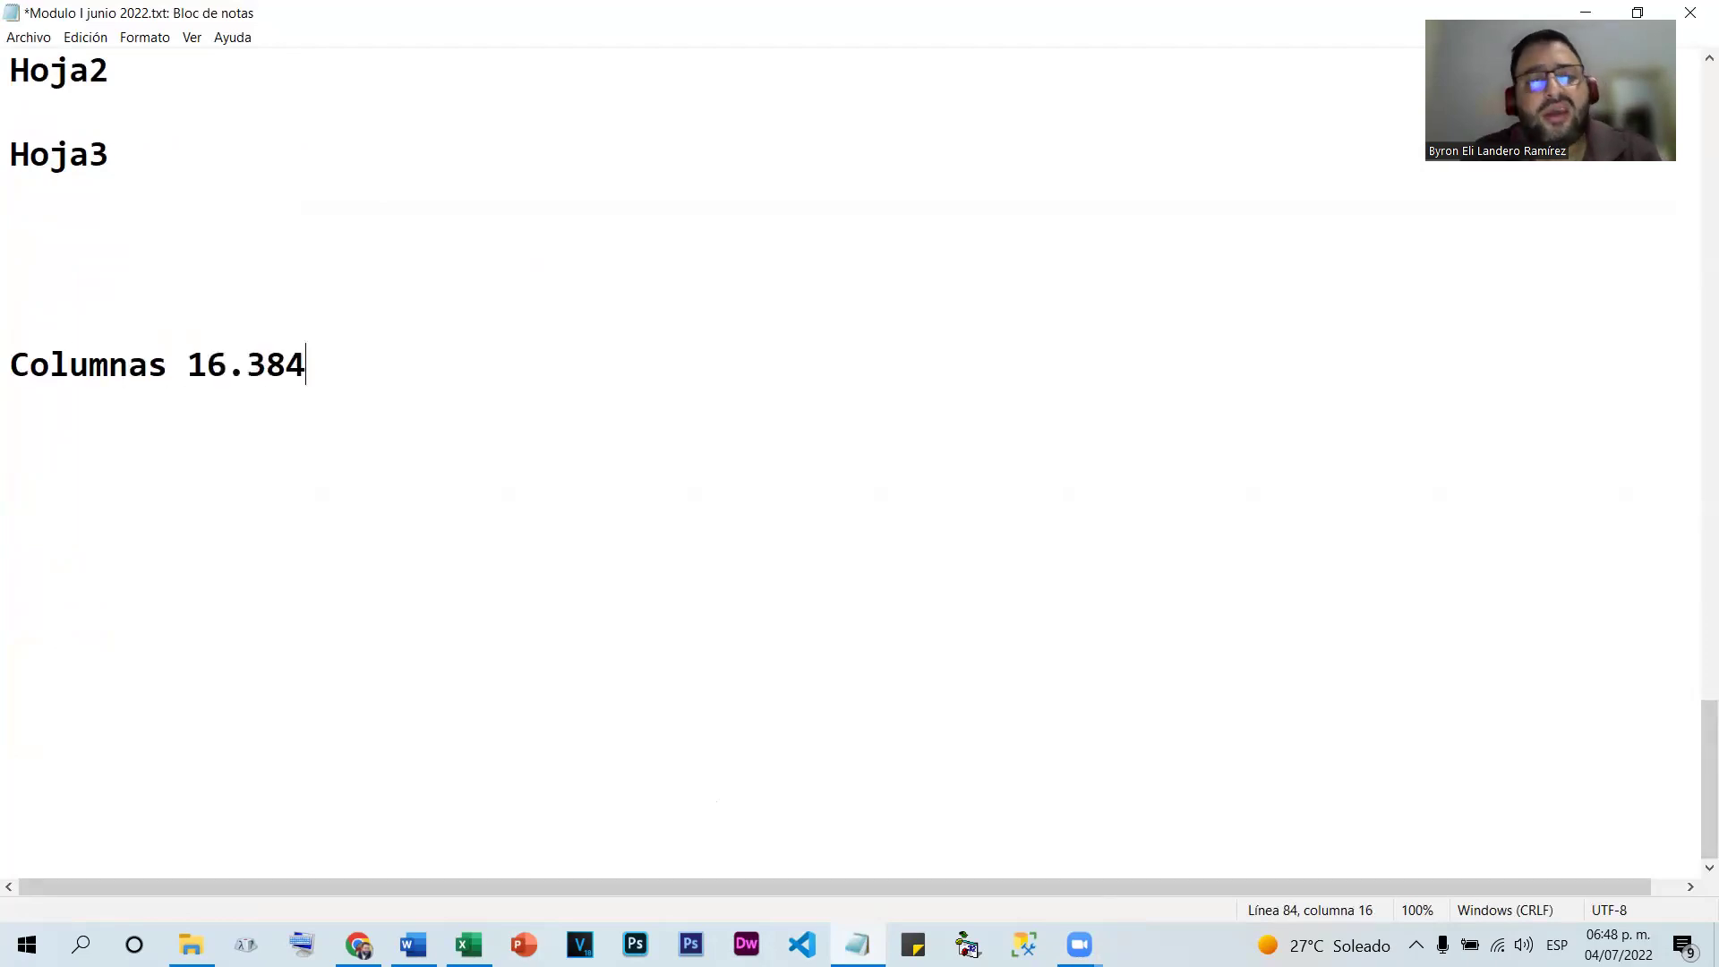
click(240, 367)
key(BackSpace)
text(,)
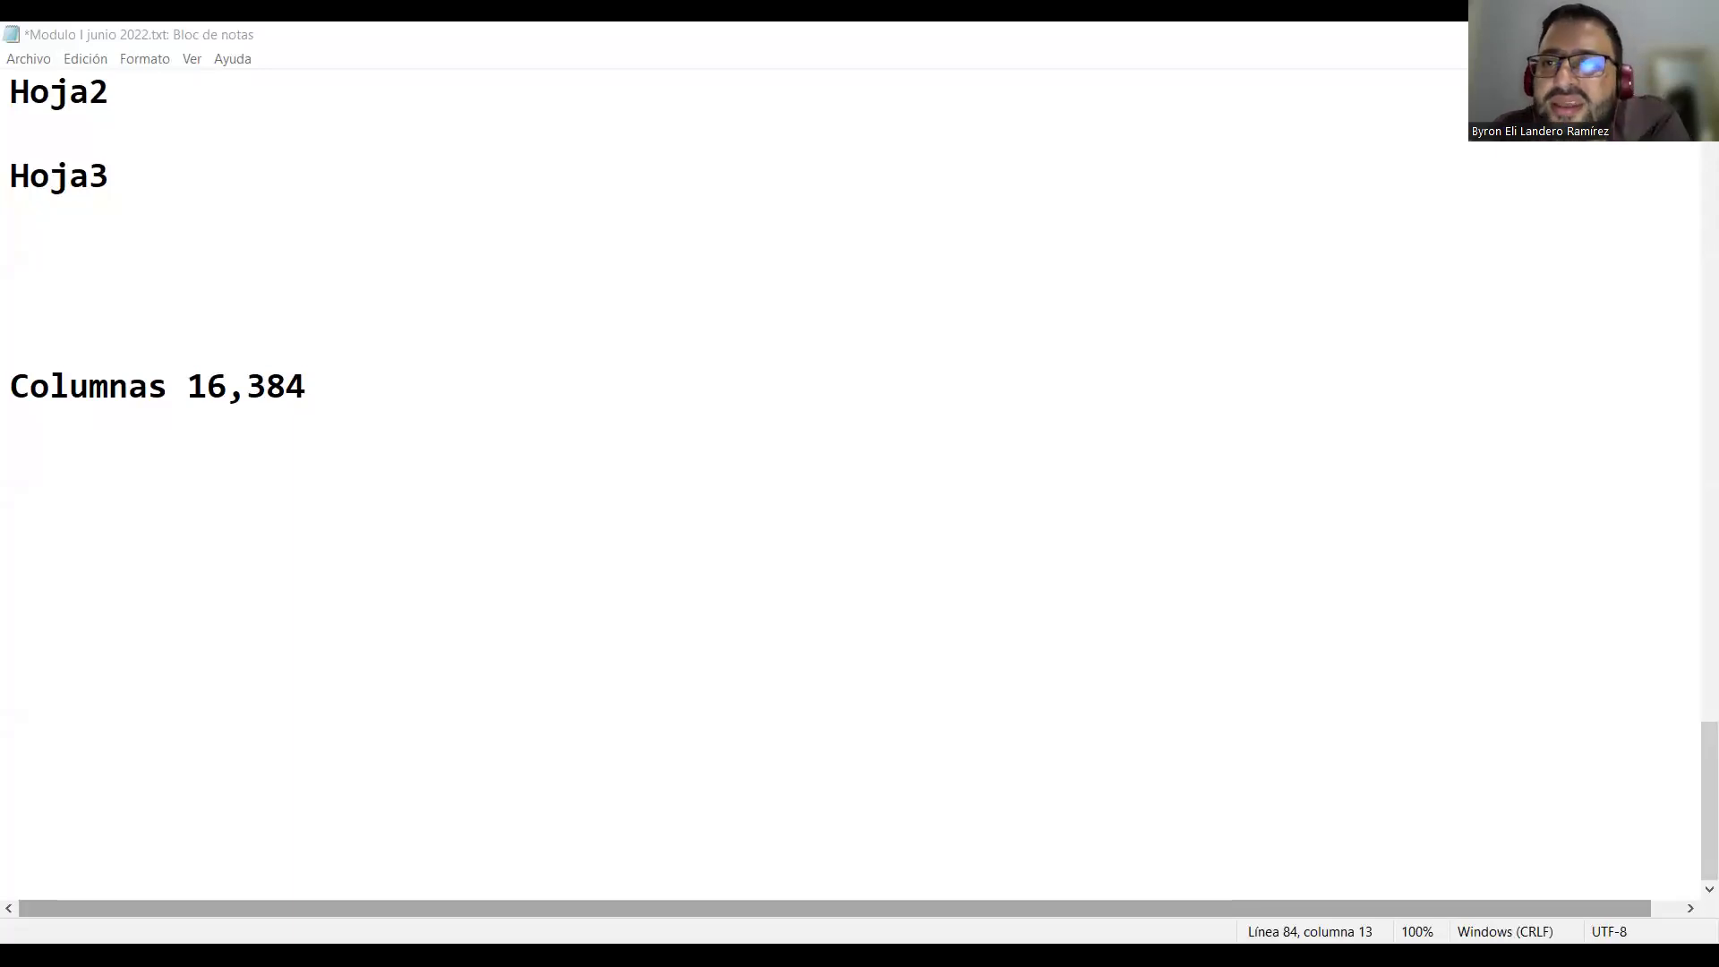
Add a 'Filas 1,048,576' line with the pasted row count, replacing its dots with commas
click(341, 384)
key(Return)
text(FilAS)
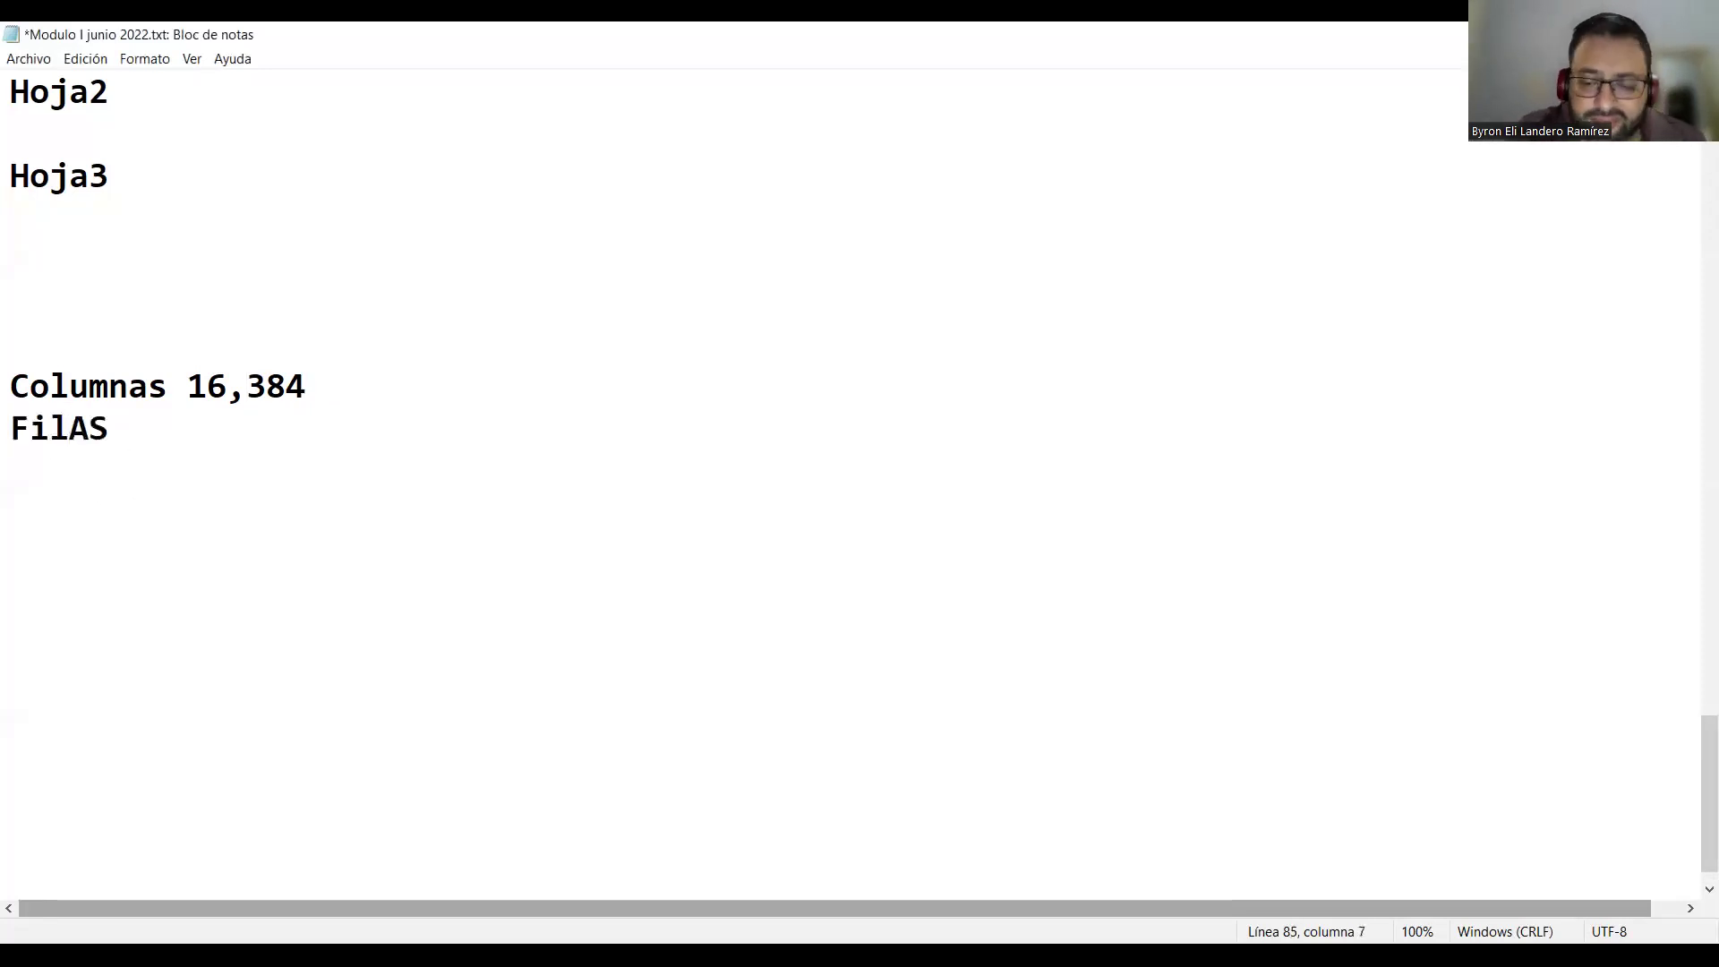
key(BackSpace)
key(BackSpace)
key(BackSpace)
key(BackSpace)
text(las)
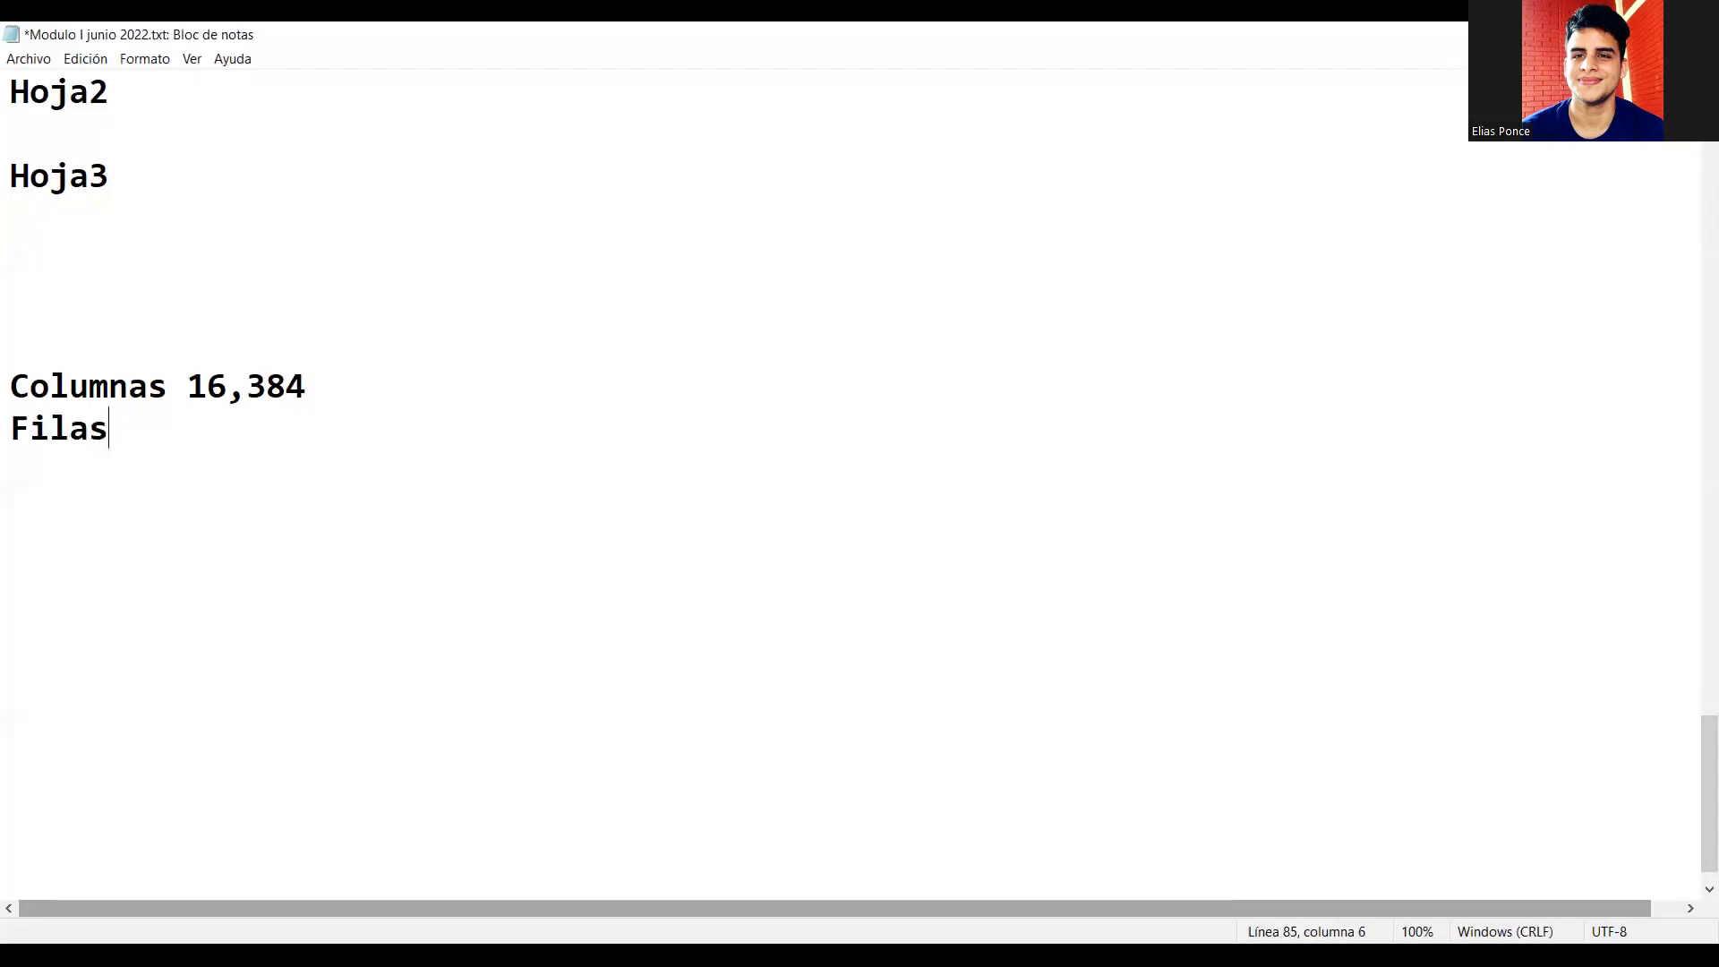
text(1.048.576)
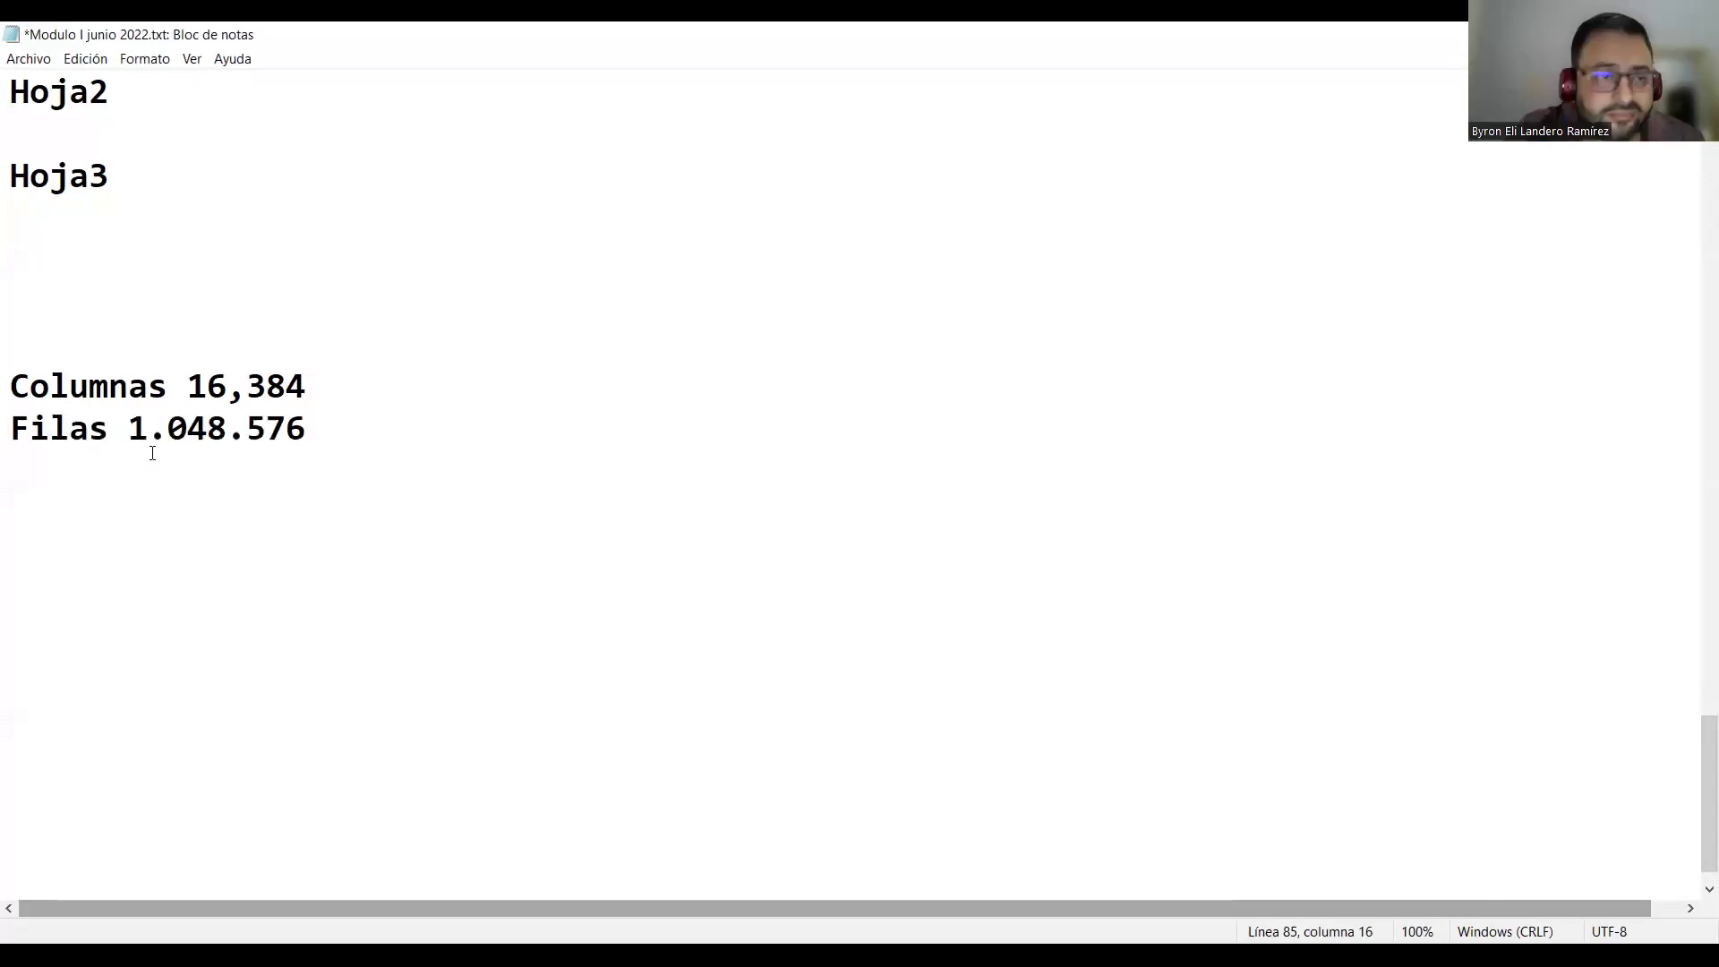
click(143, 428)
drag(143, 428, 161, 423)
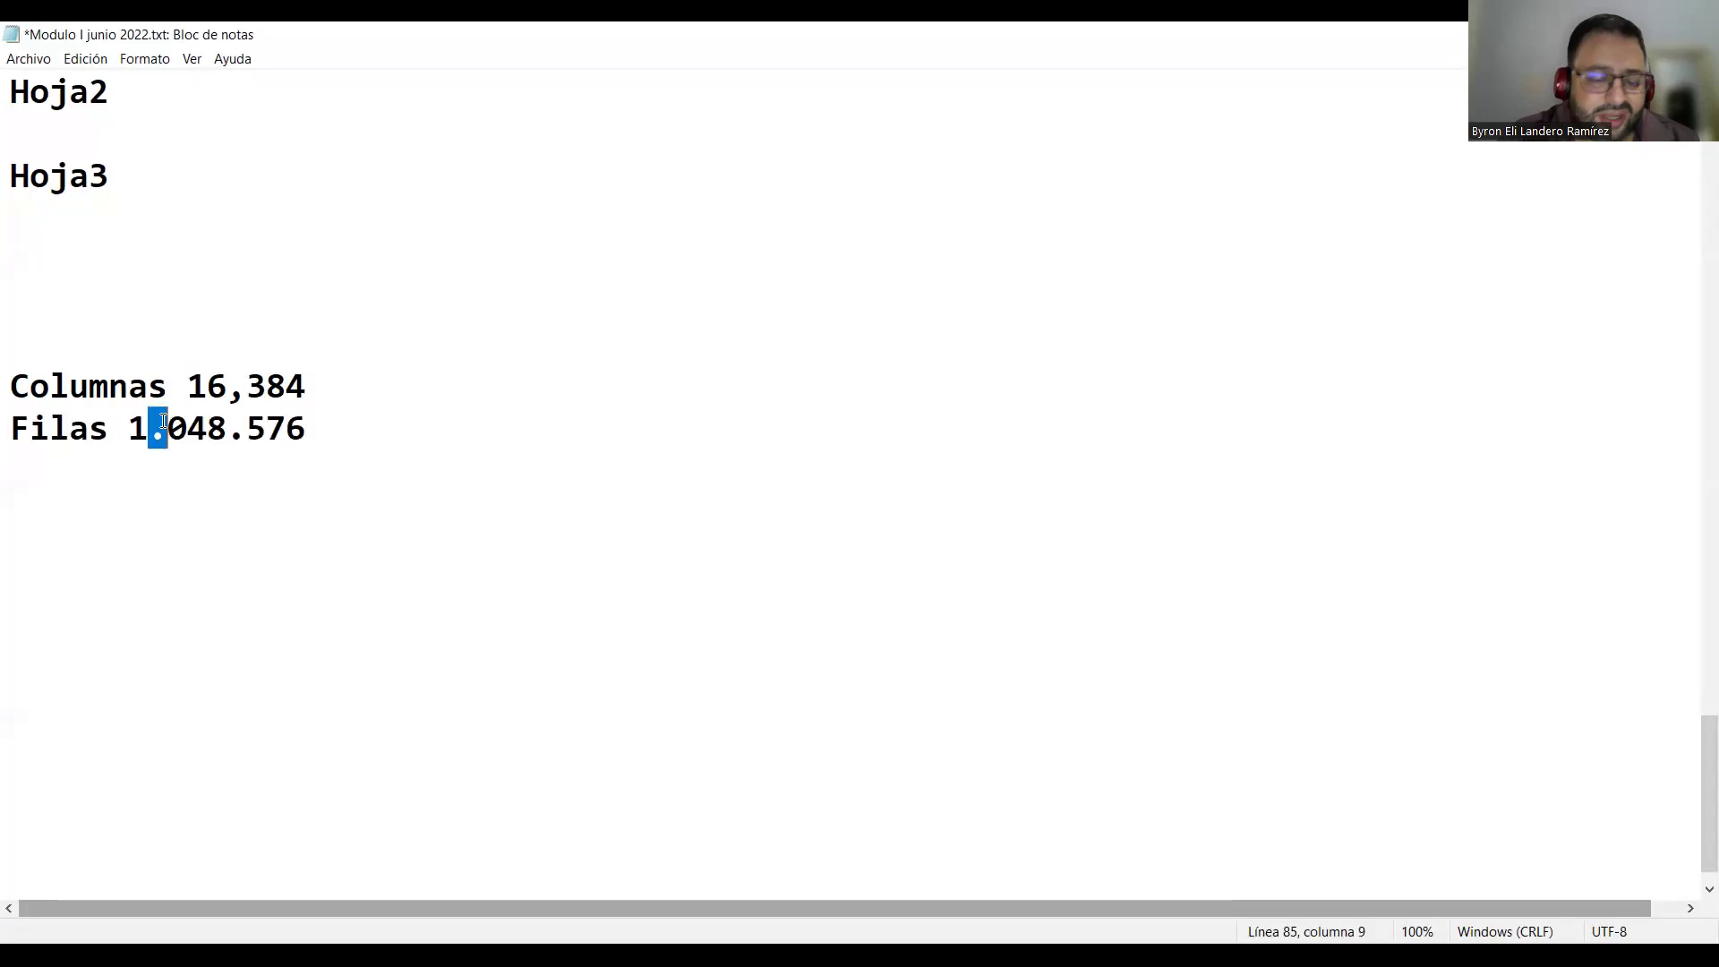
text(,)
drag(226, 428, 247, 428)
text(,)
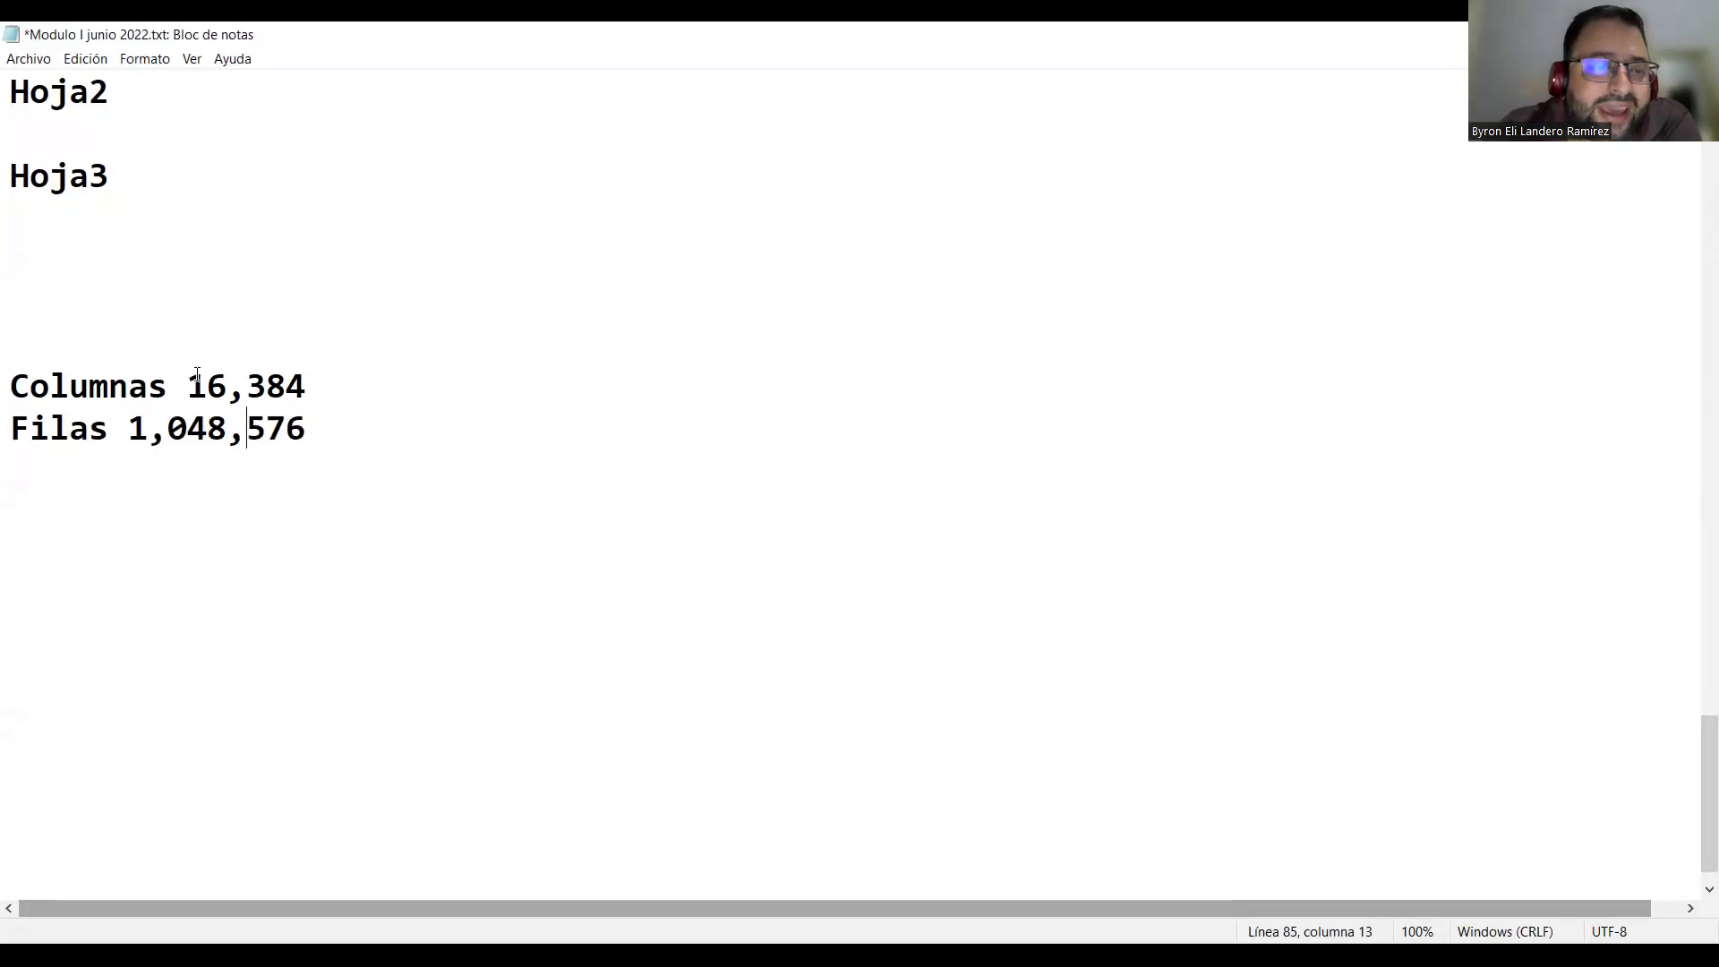
Highlight the counts 16,384 and 1,048,576, then return to the Excel workbook
drag(188, 385, 306, 386)
drag(129, 428, 308, 424)
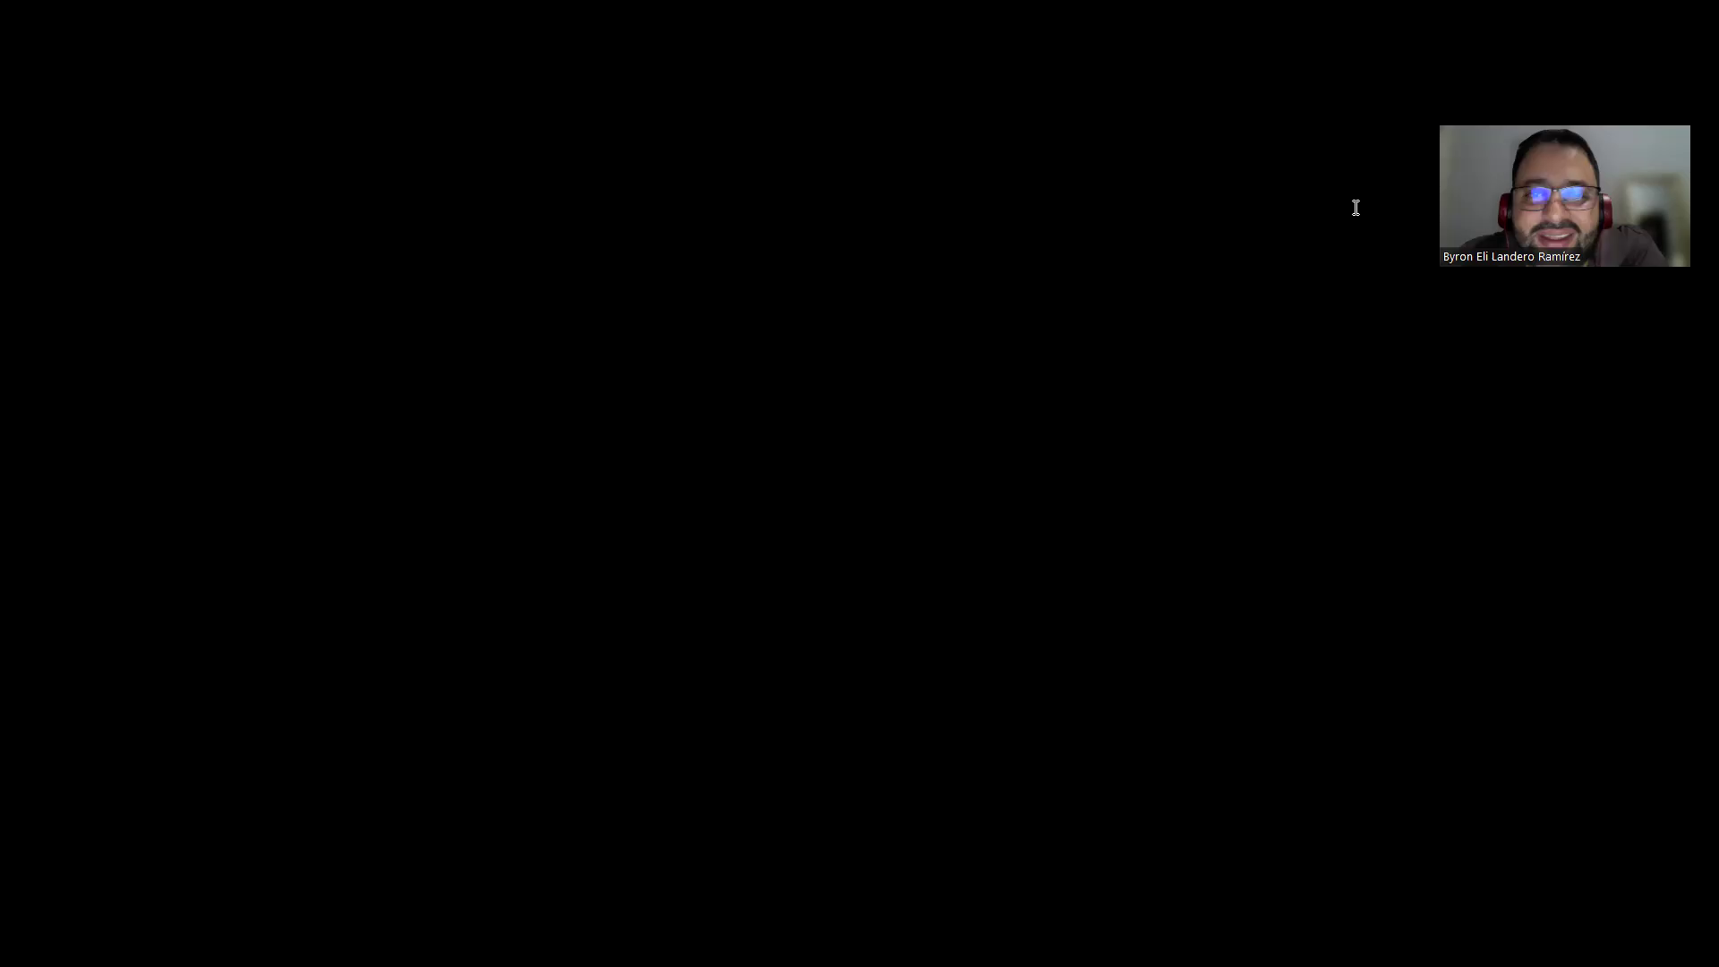
key(alt+Tab)
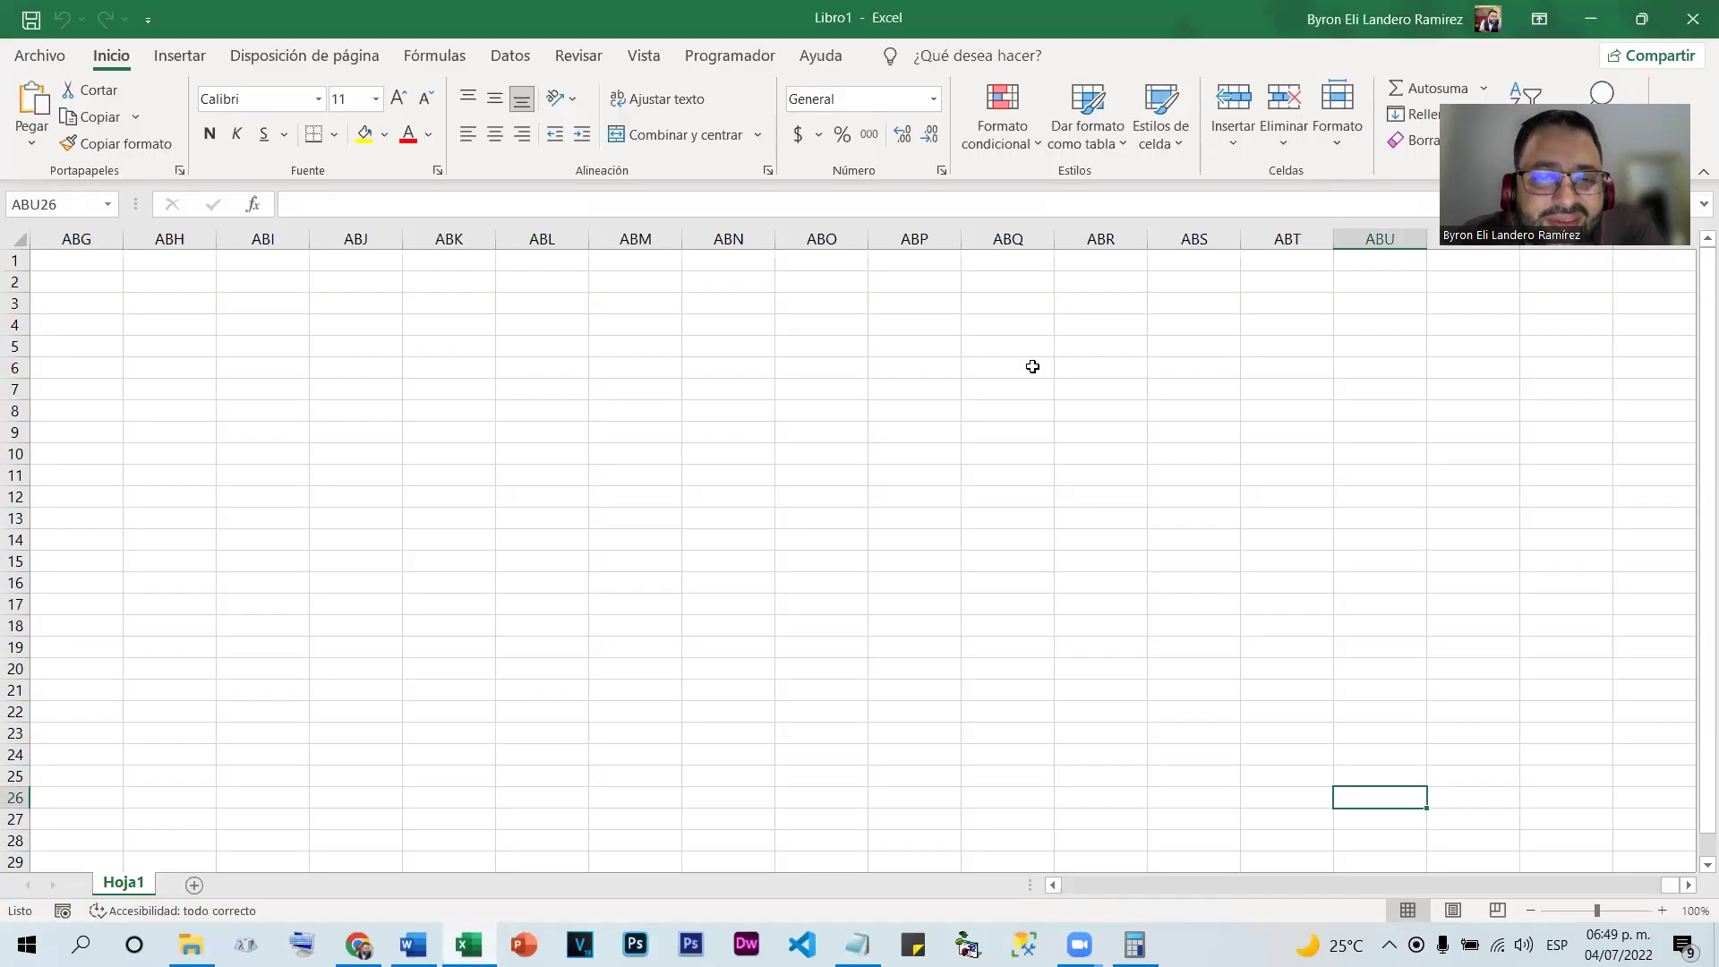
Scroll back to column A and select columns G, H and I in turn
drag(1671, 885, 1539, 890)
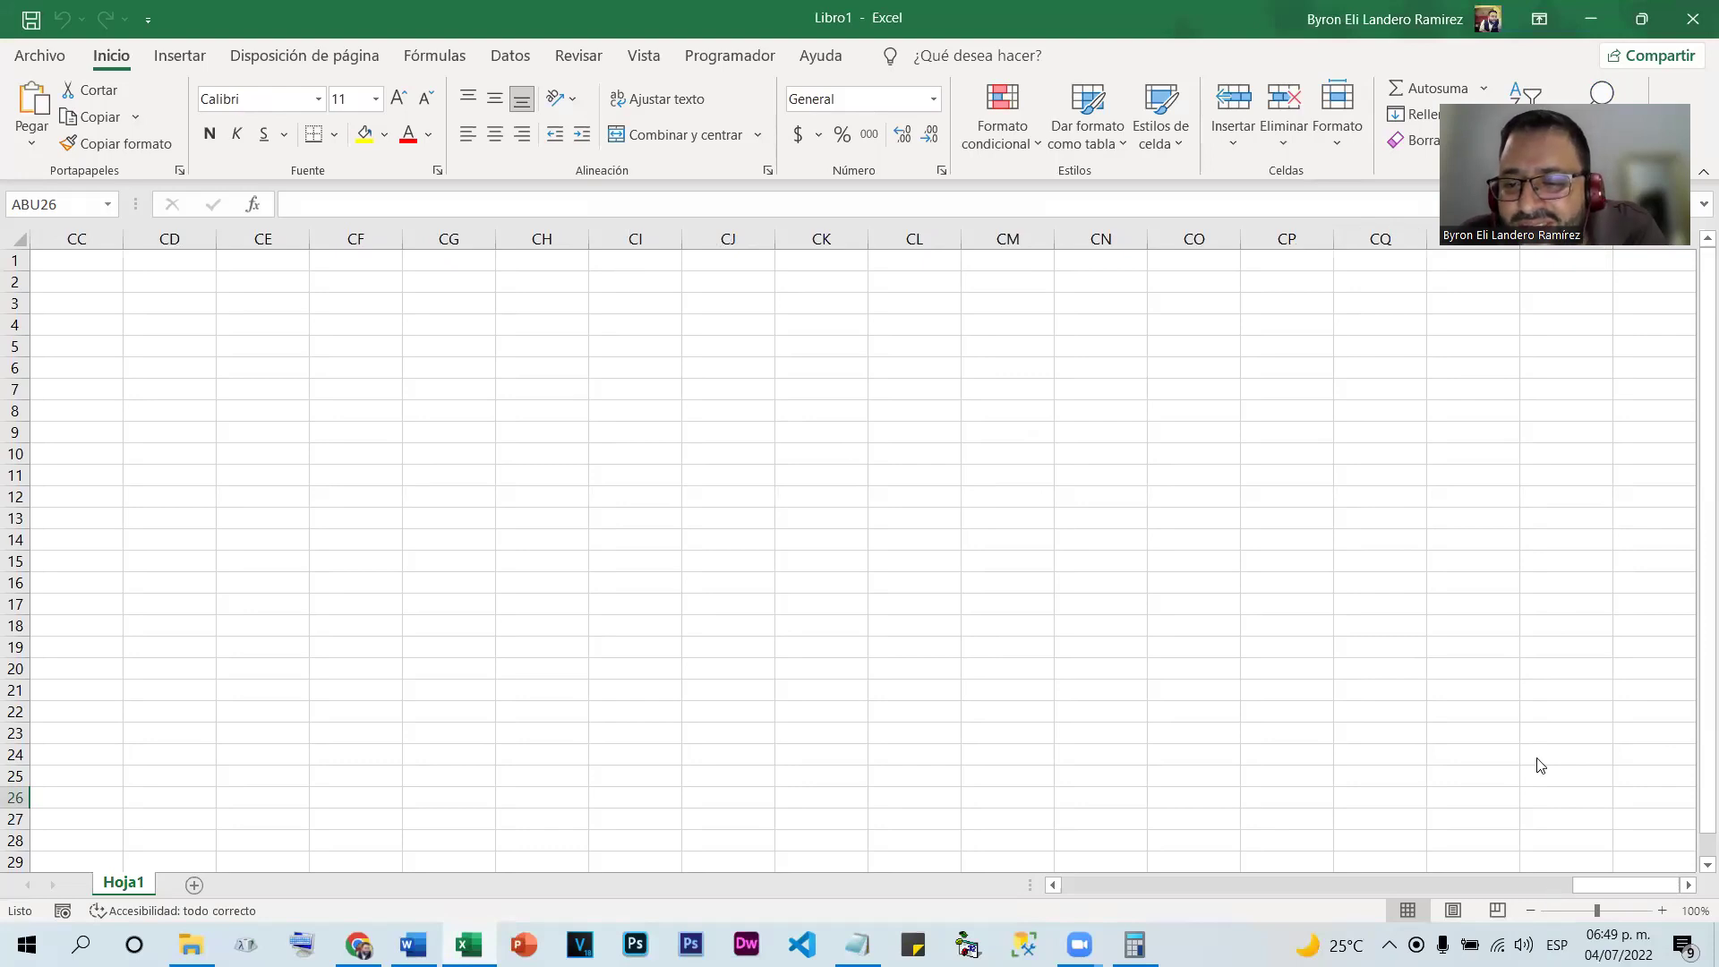
click(1135, 884)
click(1111, 884)
drag(1202, 886, 1062, 885)
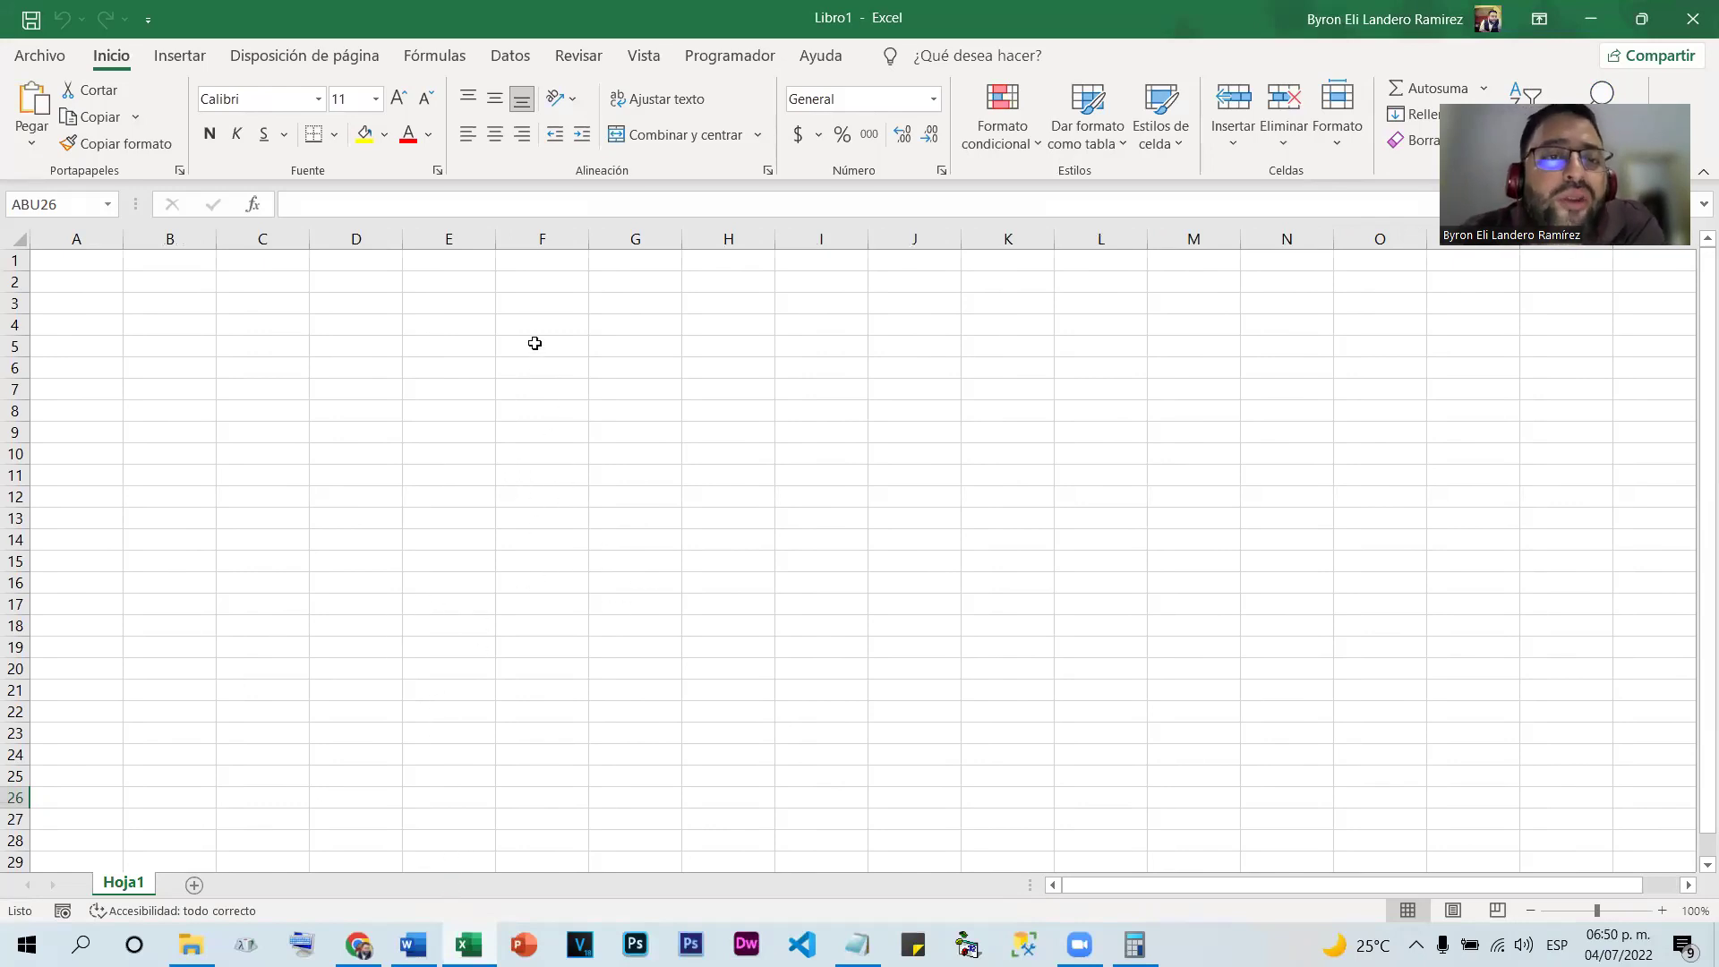
click(614, 237)
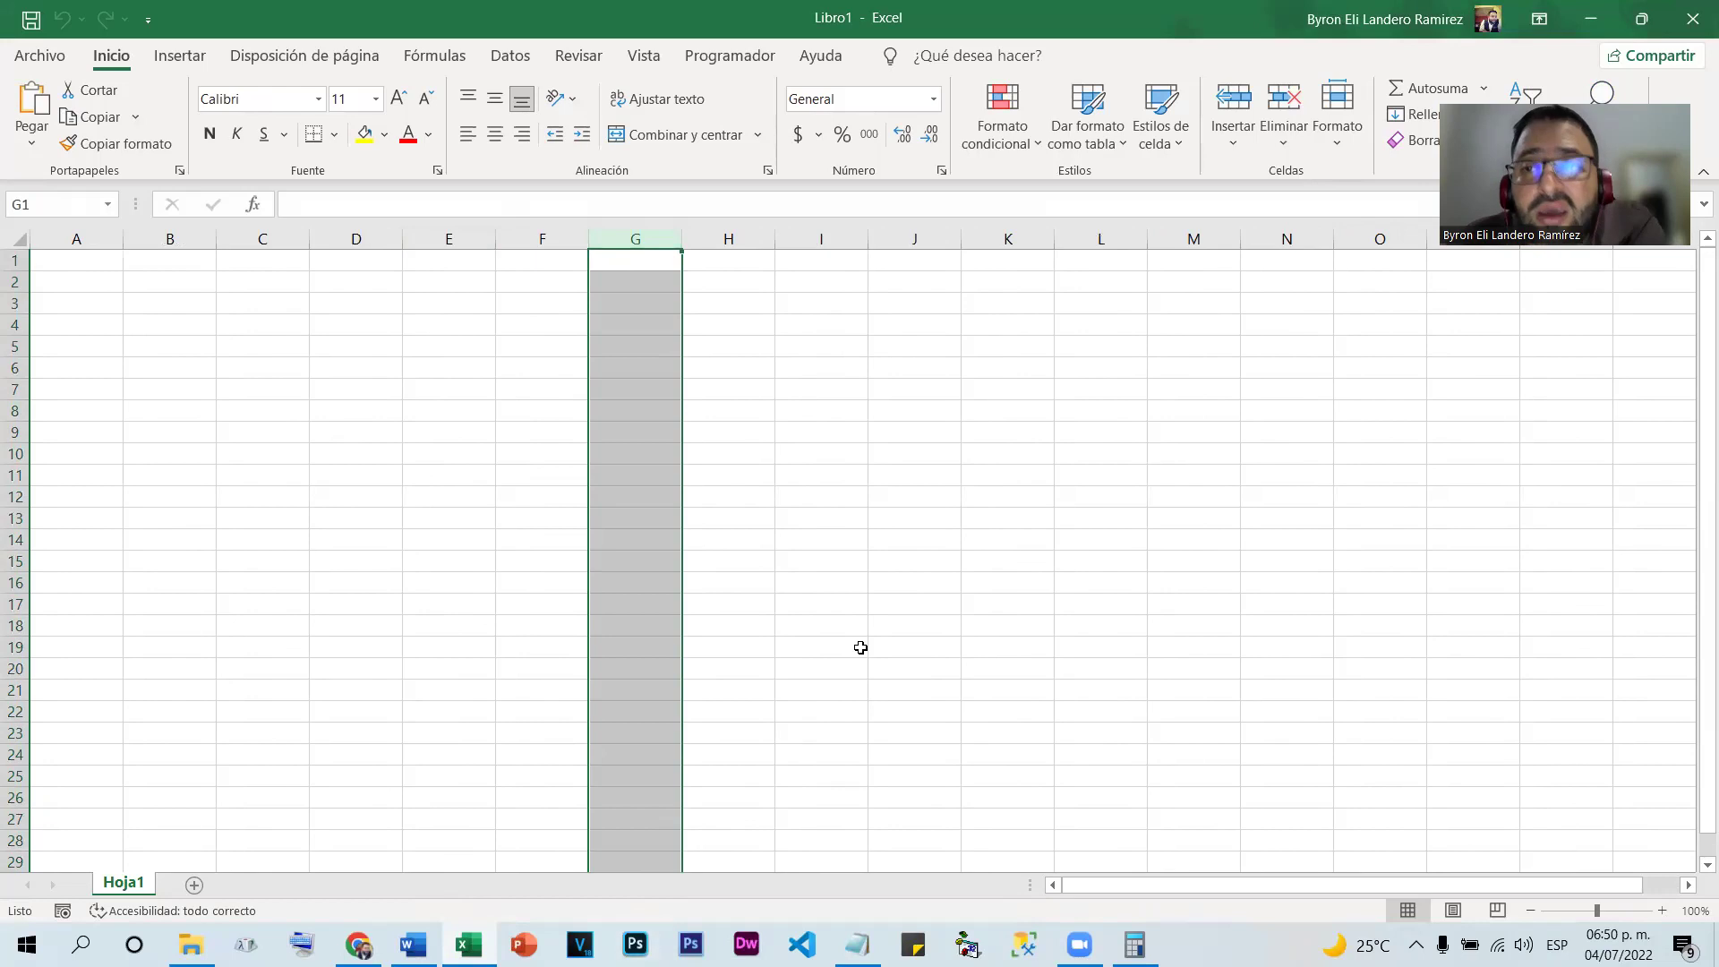
click(729, 238)
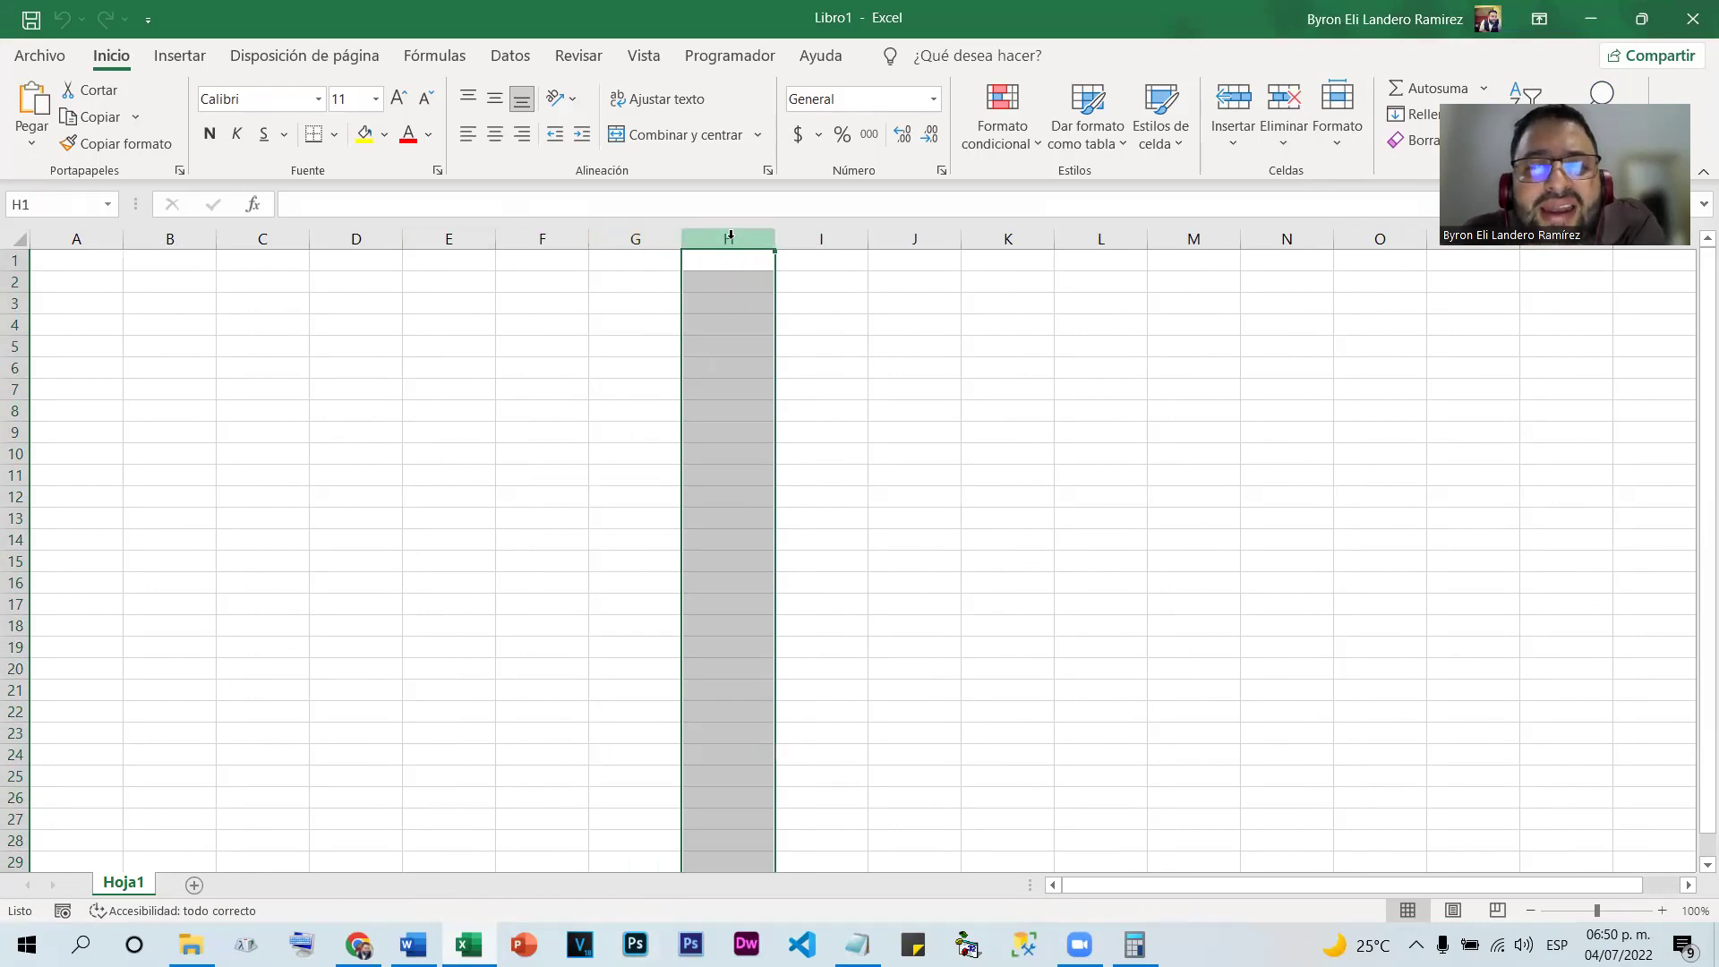
click(815, 239)
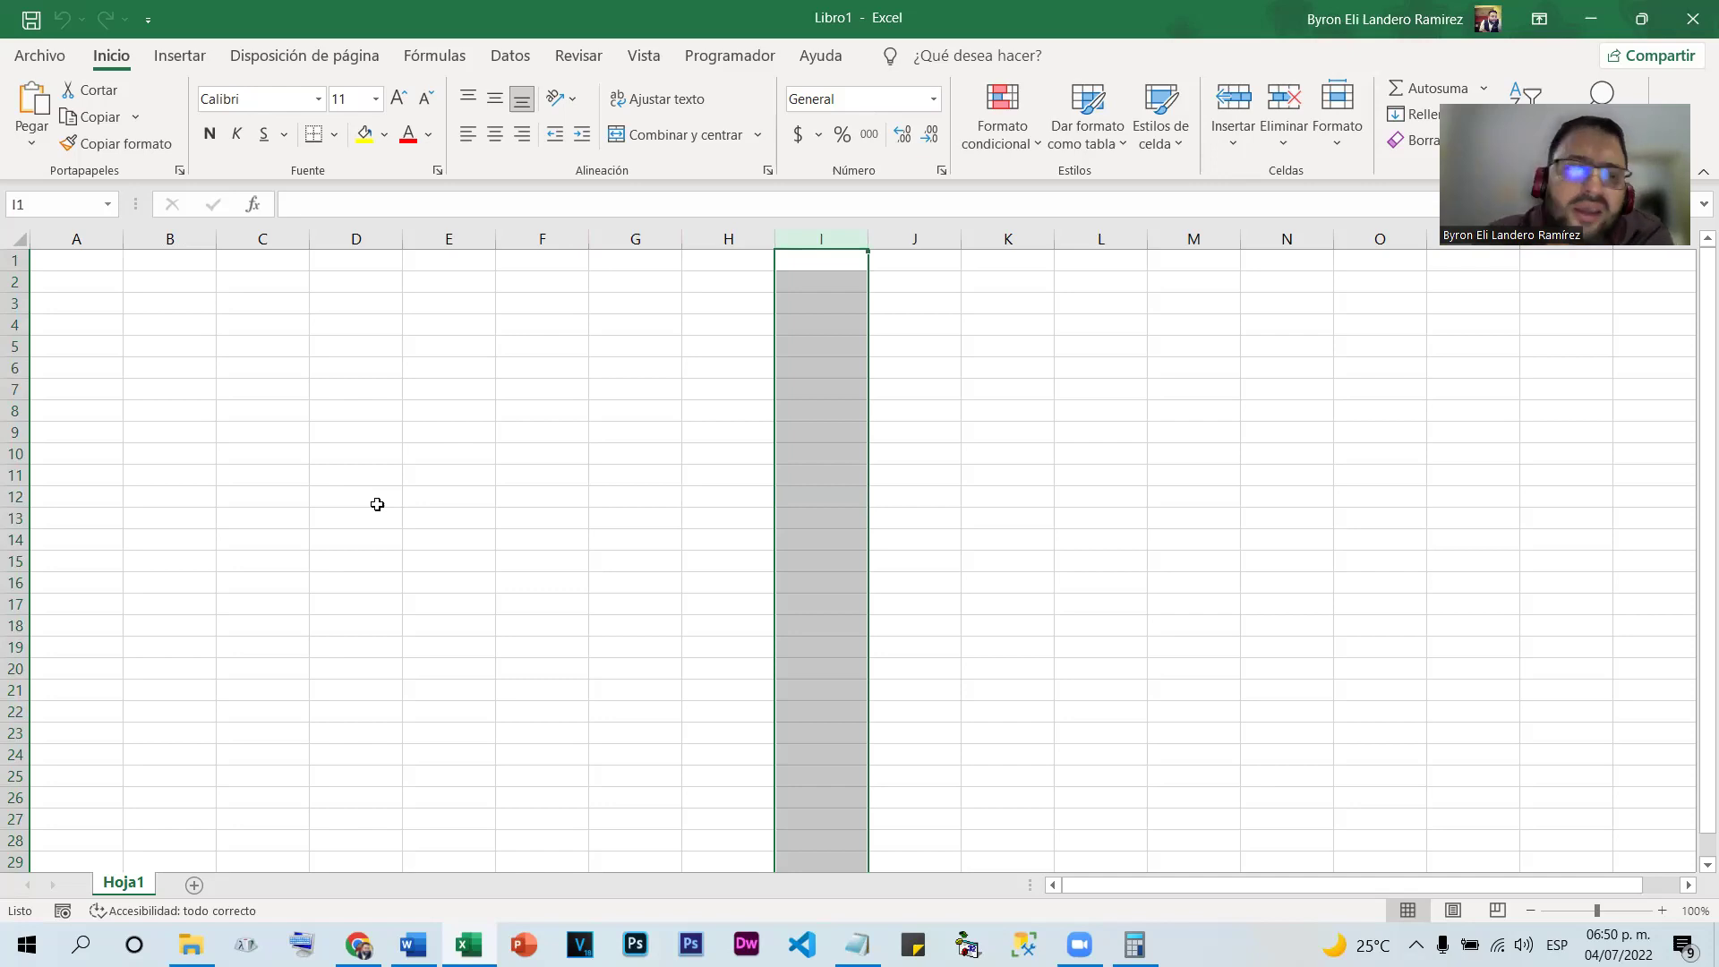
Select row 6, then cell H8, then the entire worksheet
click(14, 368)
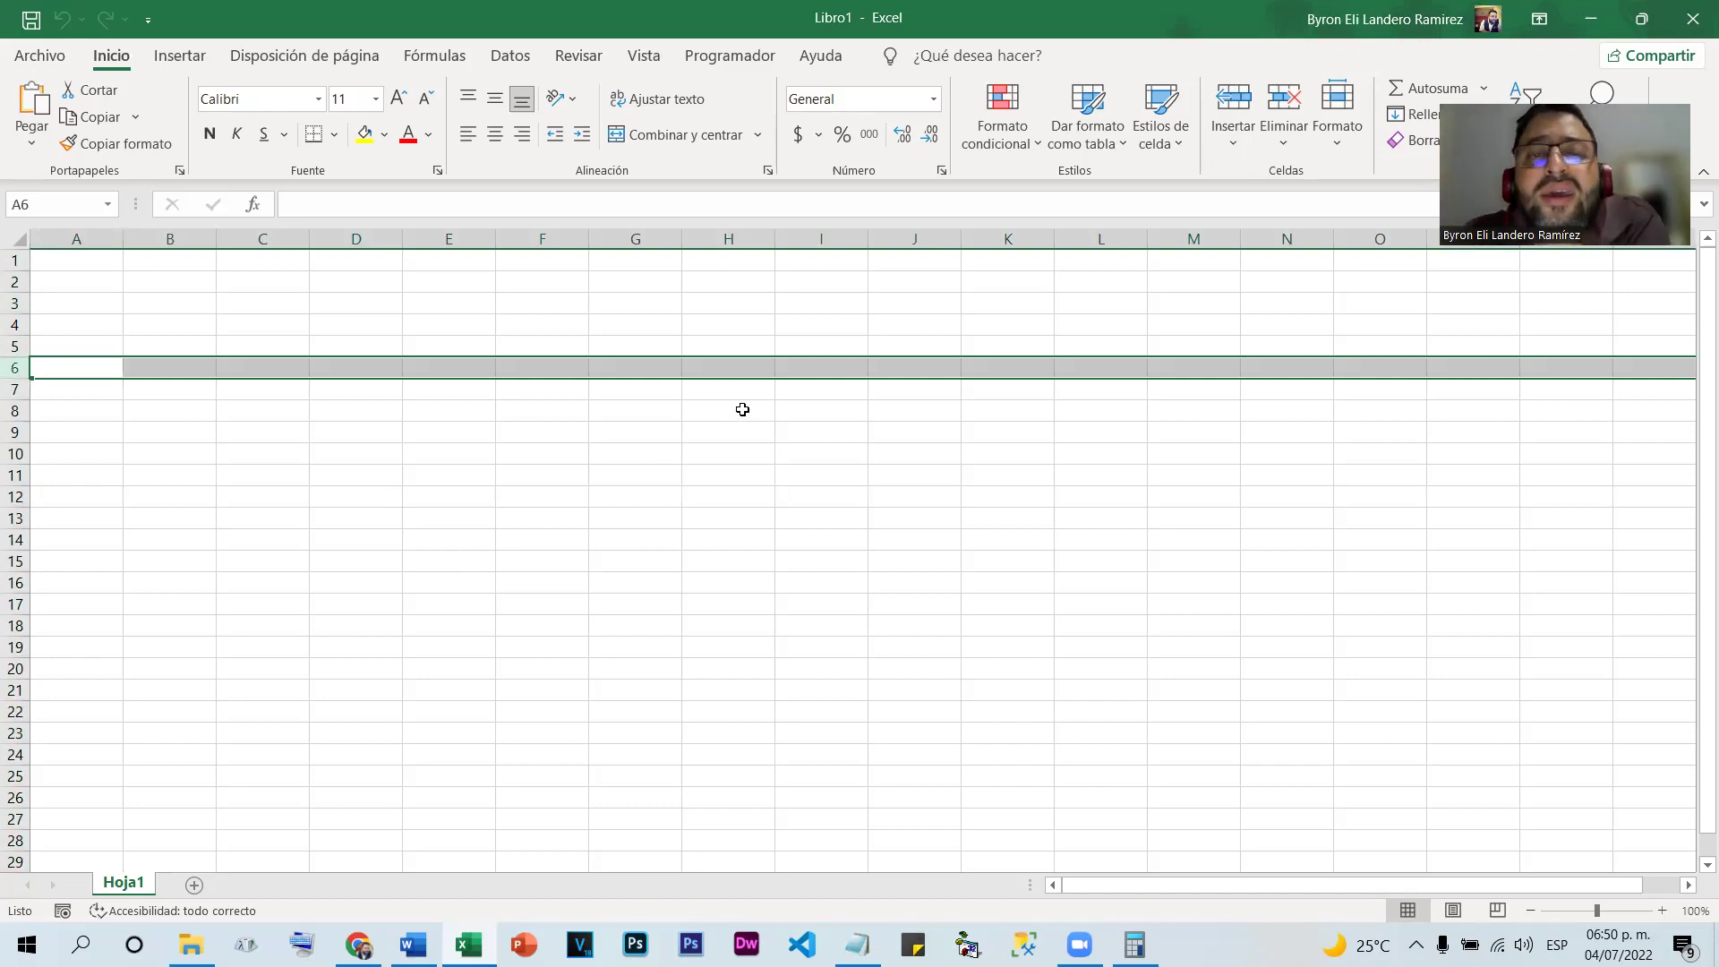
click(744, 408)
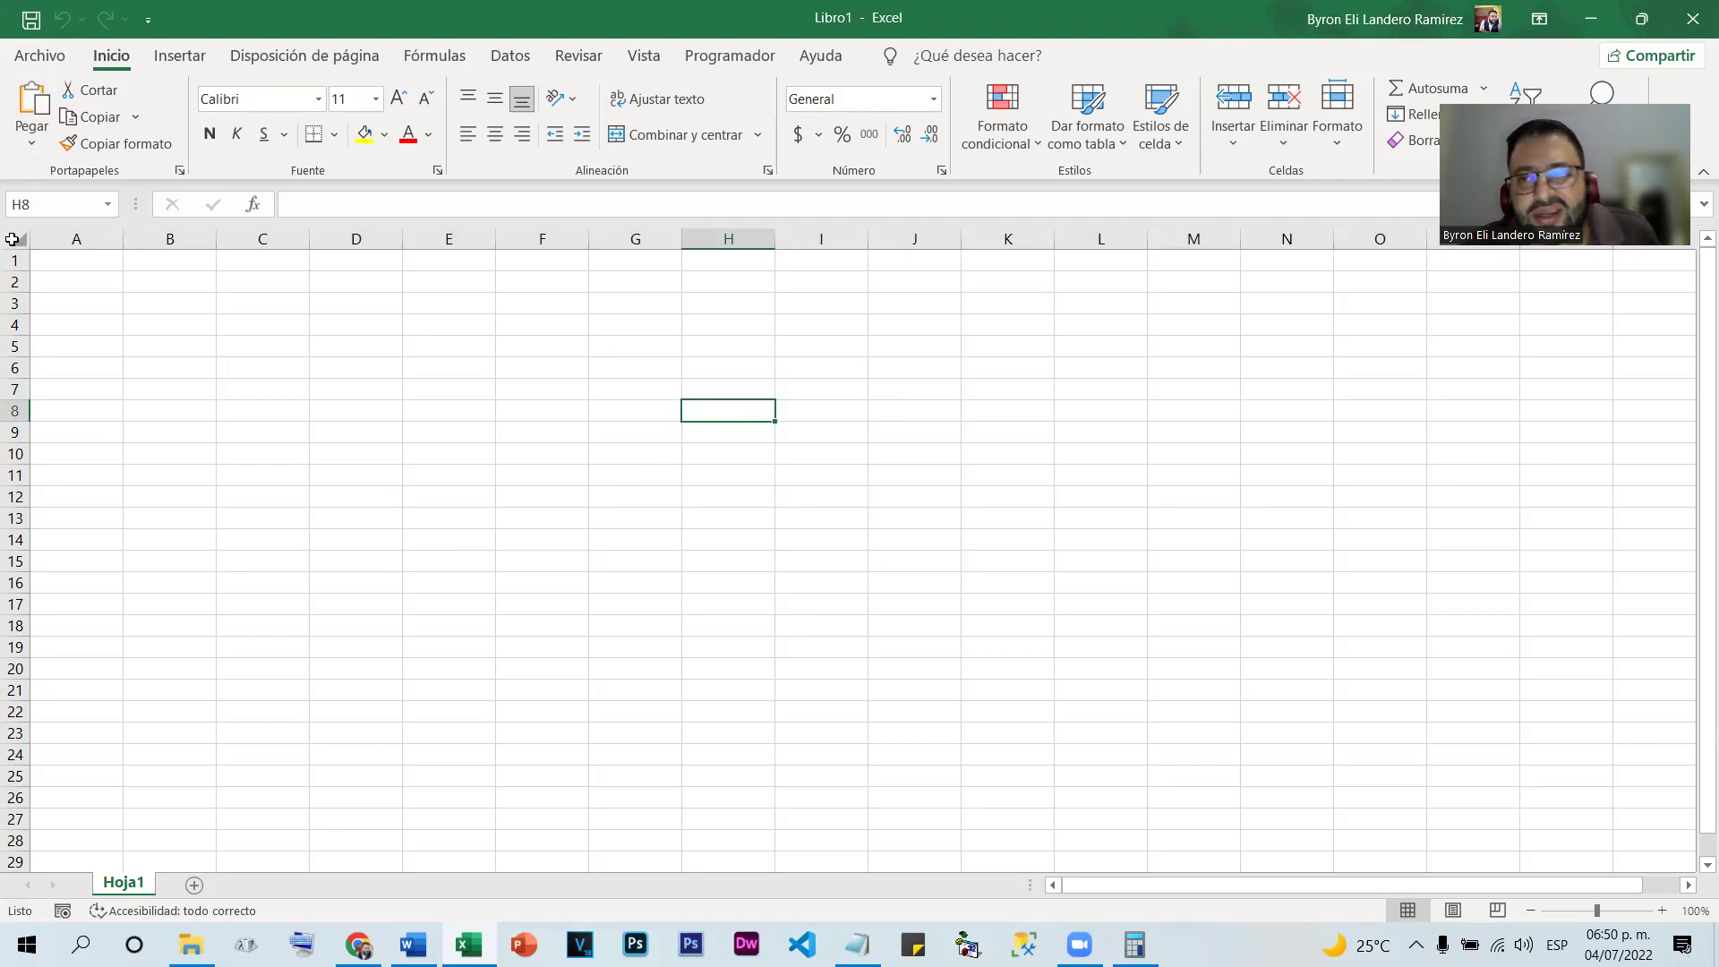
click(13, 239)
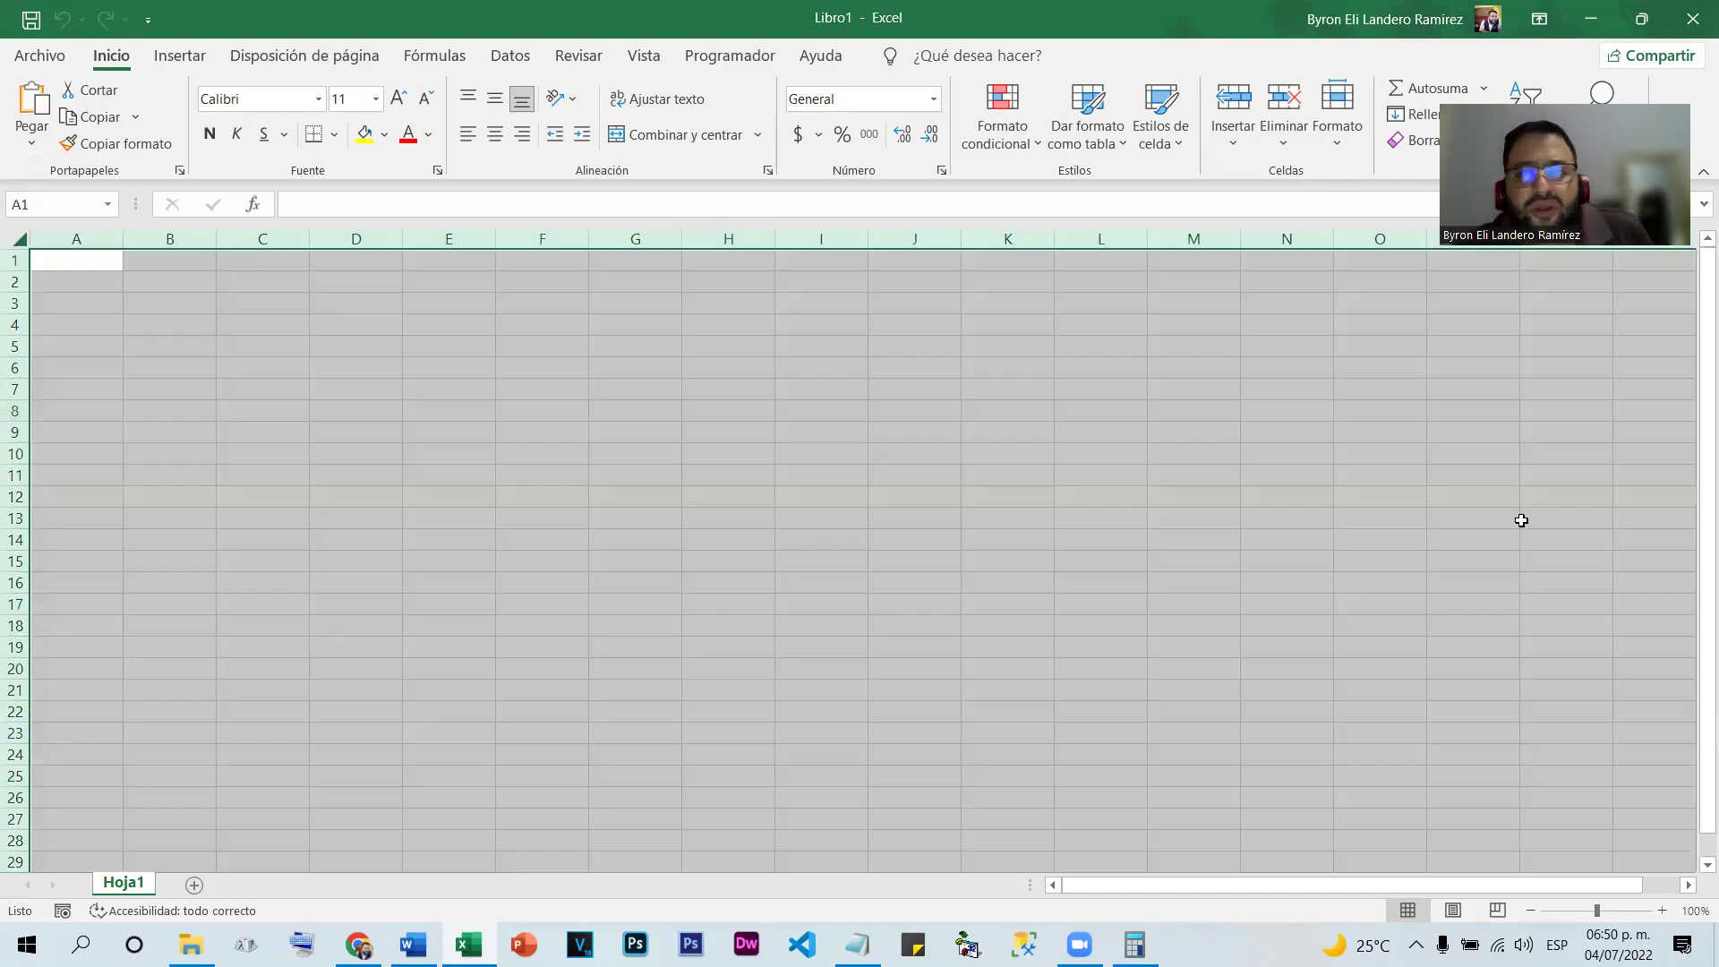
Cancel the whole-sheet selection by choosing cell I18
scroll(1432, 499, down, 7)
scroll(1390, 506, up, 7)
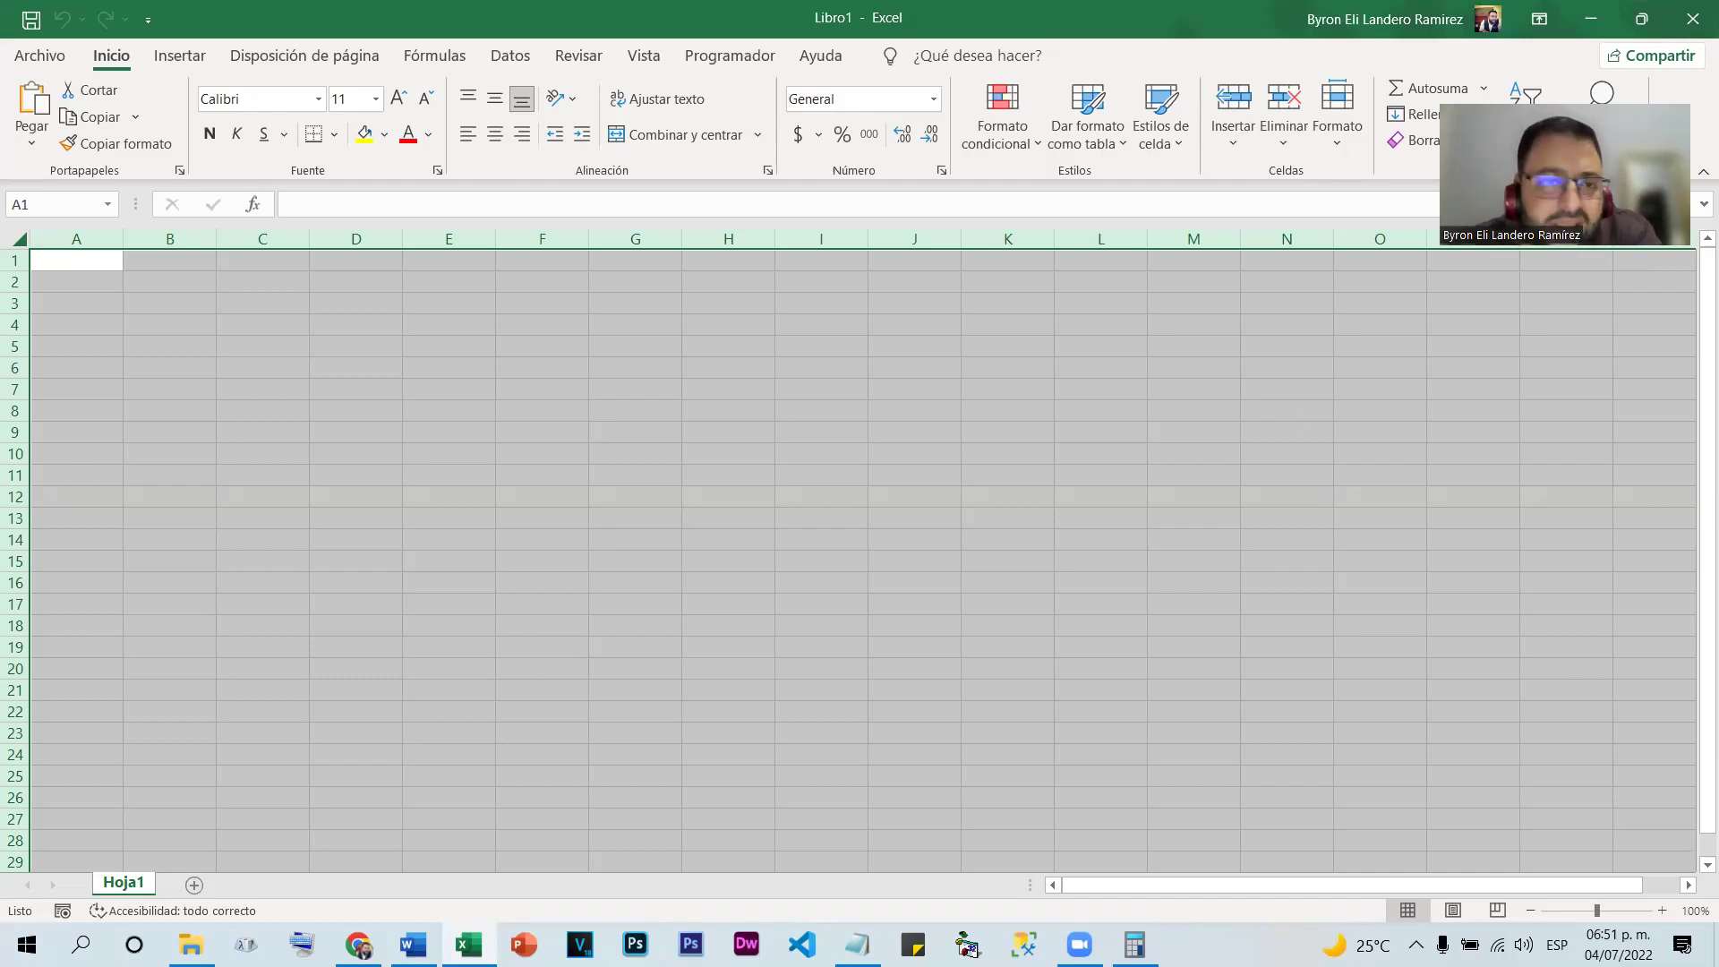
click(820, 627)
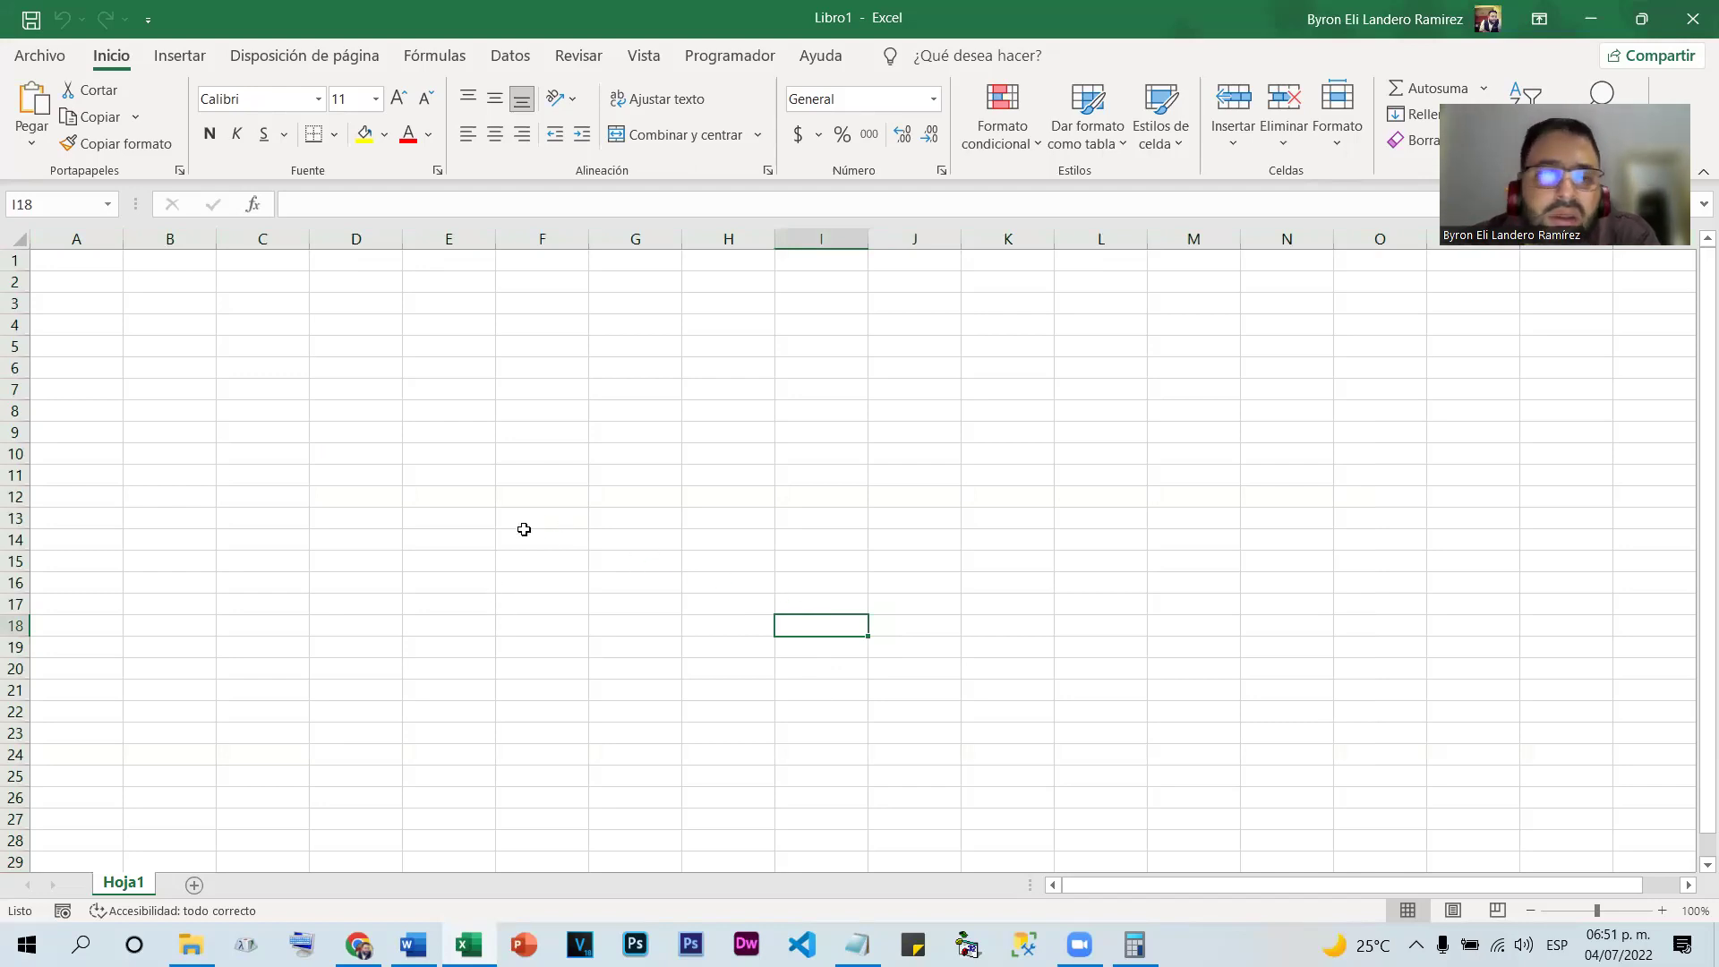
Select ranges G5:G24 and H4:H17, then centre-align all of column H
drag(635, 347, 658, 758)
drag(768, 328, 740, 609)
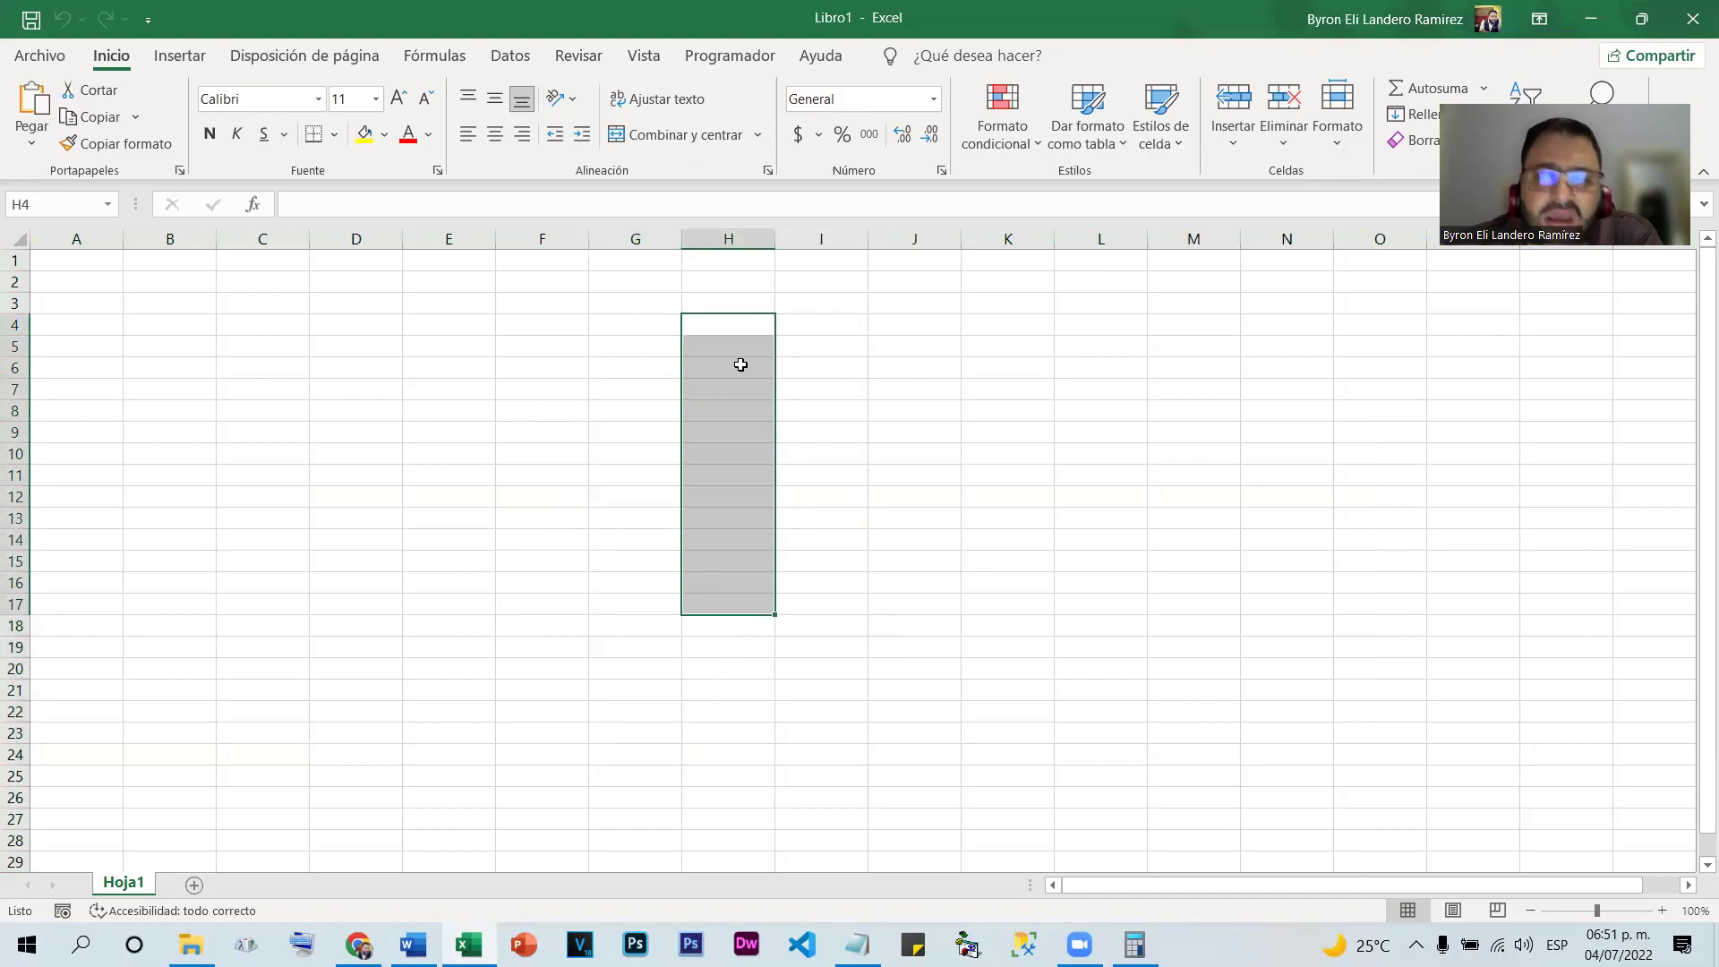
click(743, 239)
click(494, 134)
Type sample text into H5 and J5, then clear the range H5:K5
click(721, 353)
text(ghjfhjk)
click(744, 494)
click(887, 347)
text(dtyjghj)
click(998, 455)
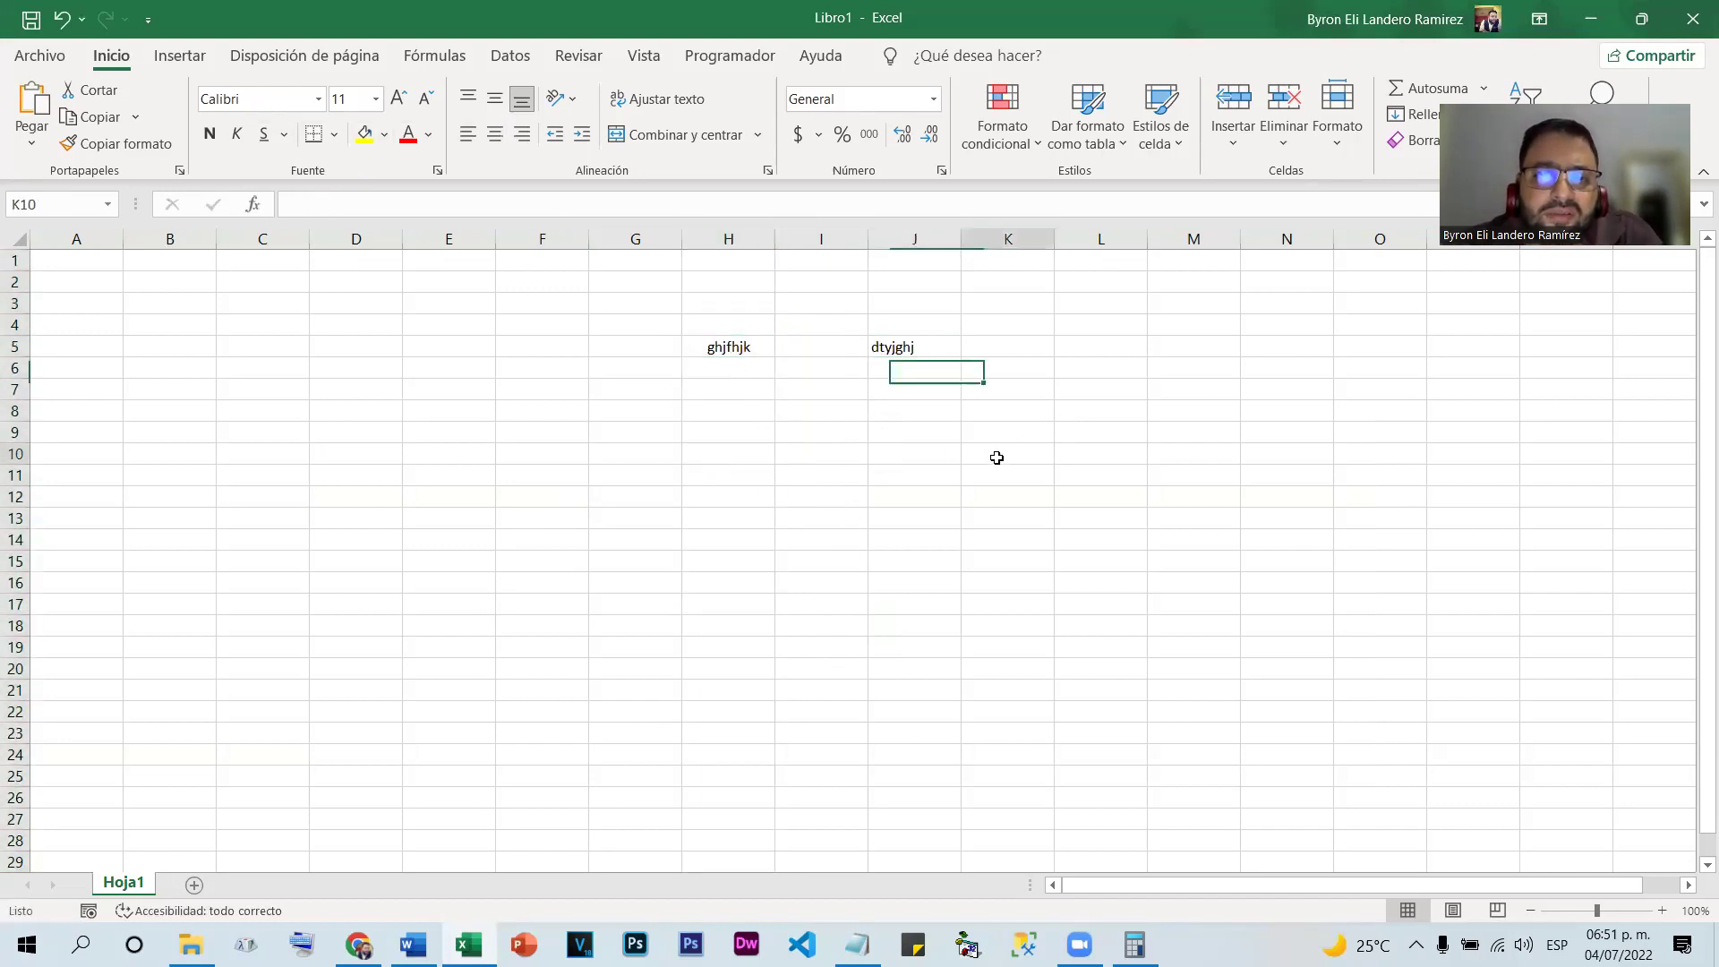
drag(690, 354, 969, 355)
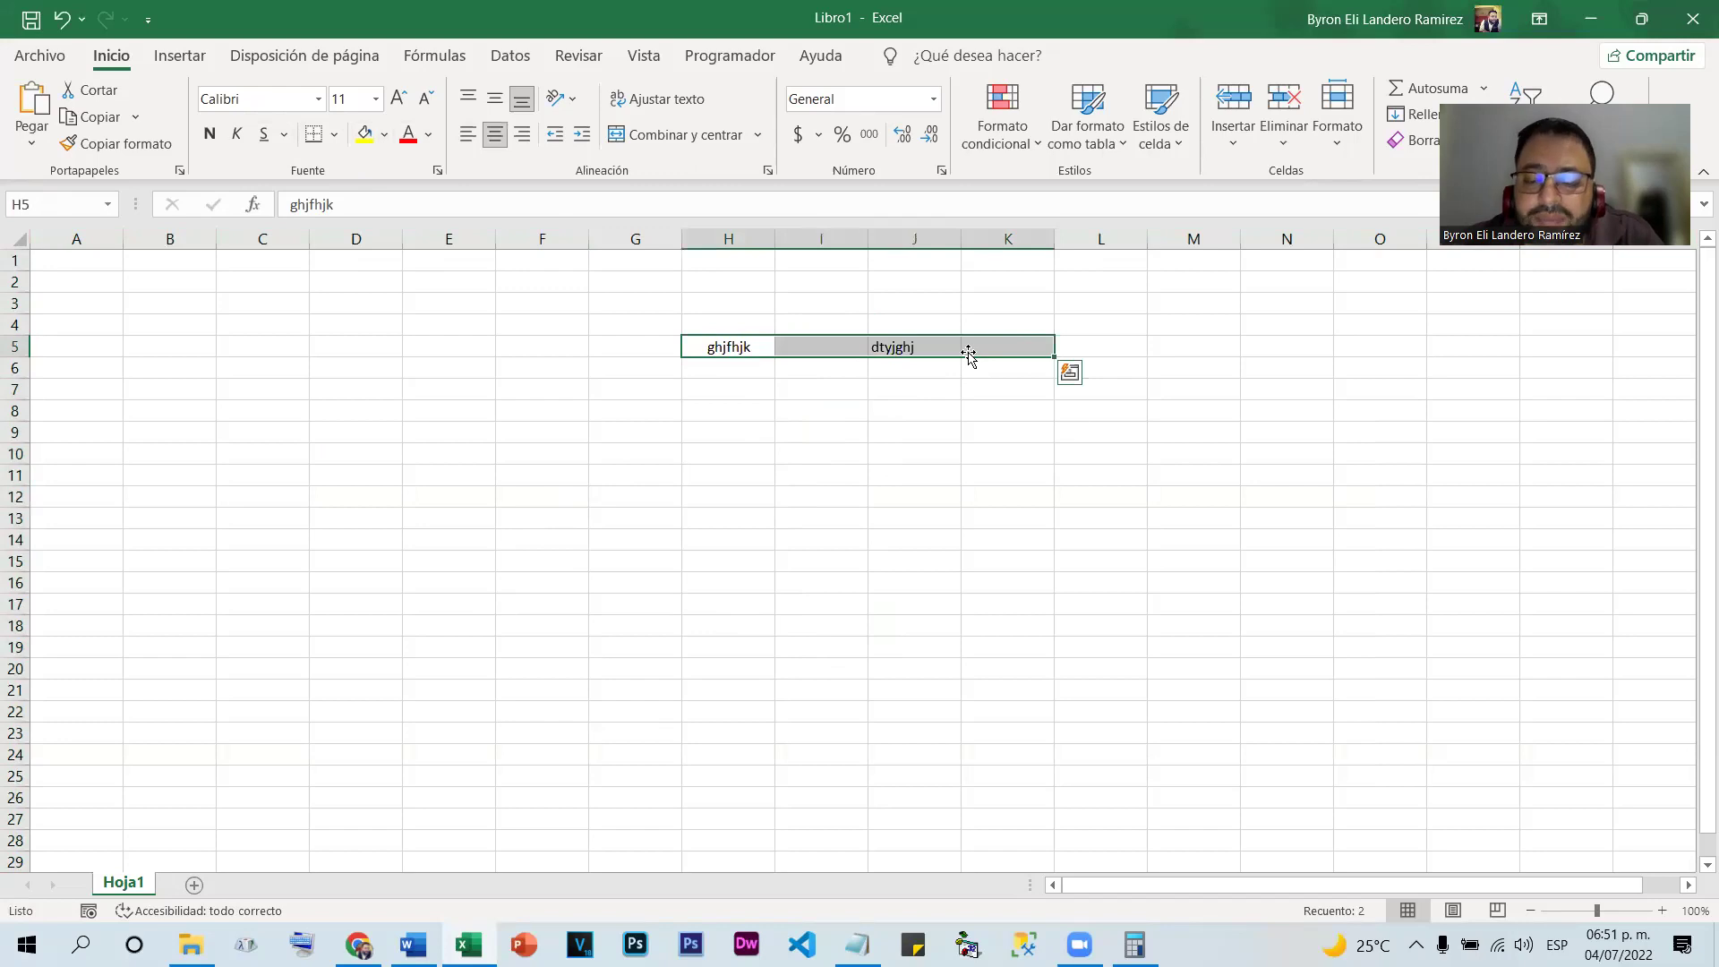
key(Delete)
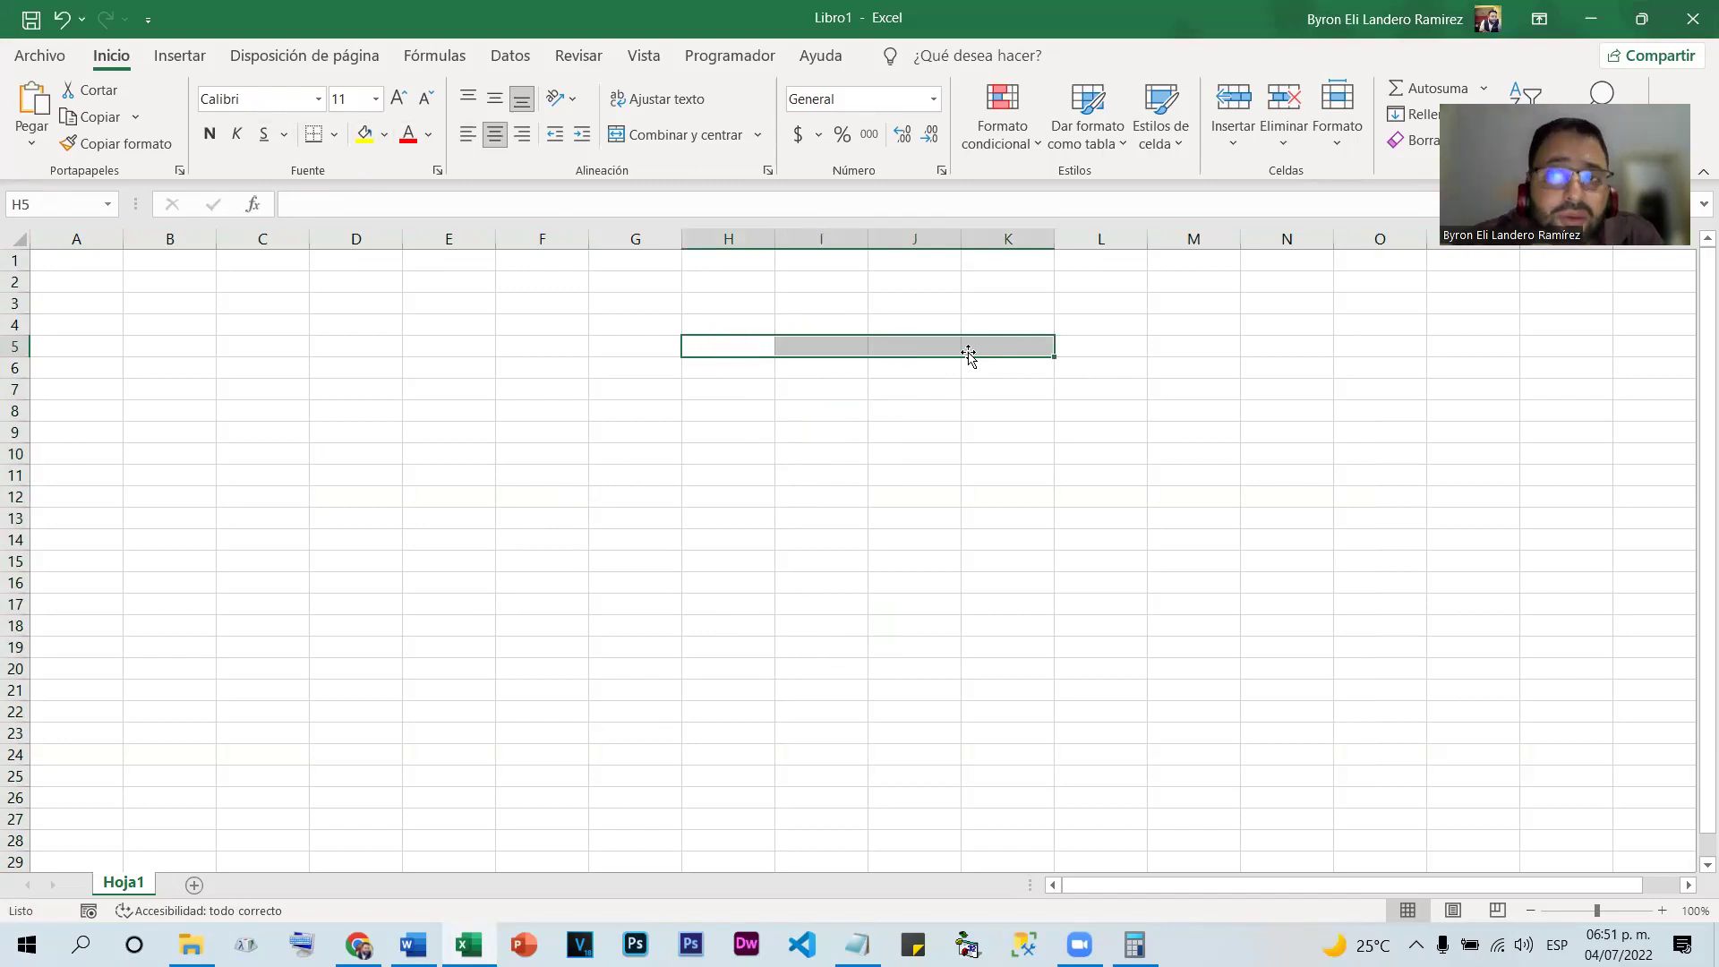
Enter sample text into cells D4, D5, F4, F10 and J8
click(348, 324)
text(ghkhjkghjkghkj)
key(Return)
text(ghjkghjkgewe)
click(569, 319)
text(eeeeeeeeeee)
click(519, 452)
text(eeeeee)
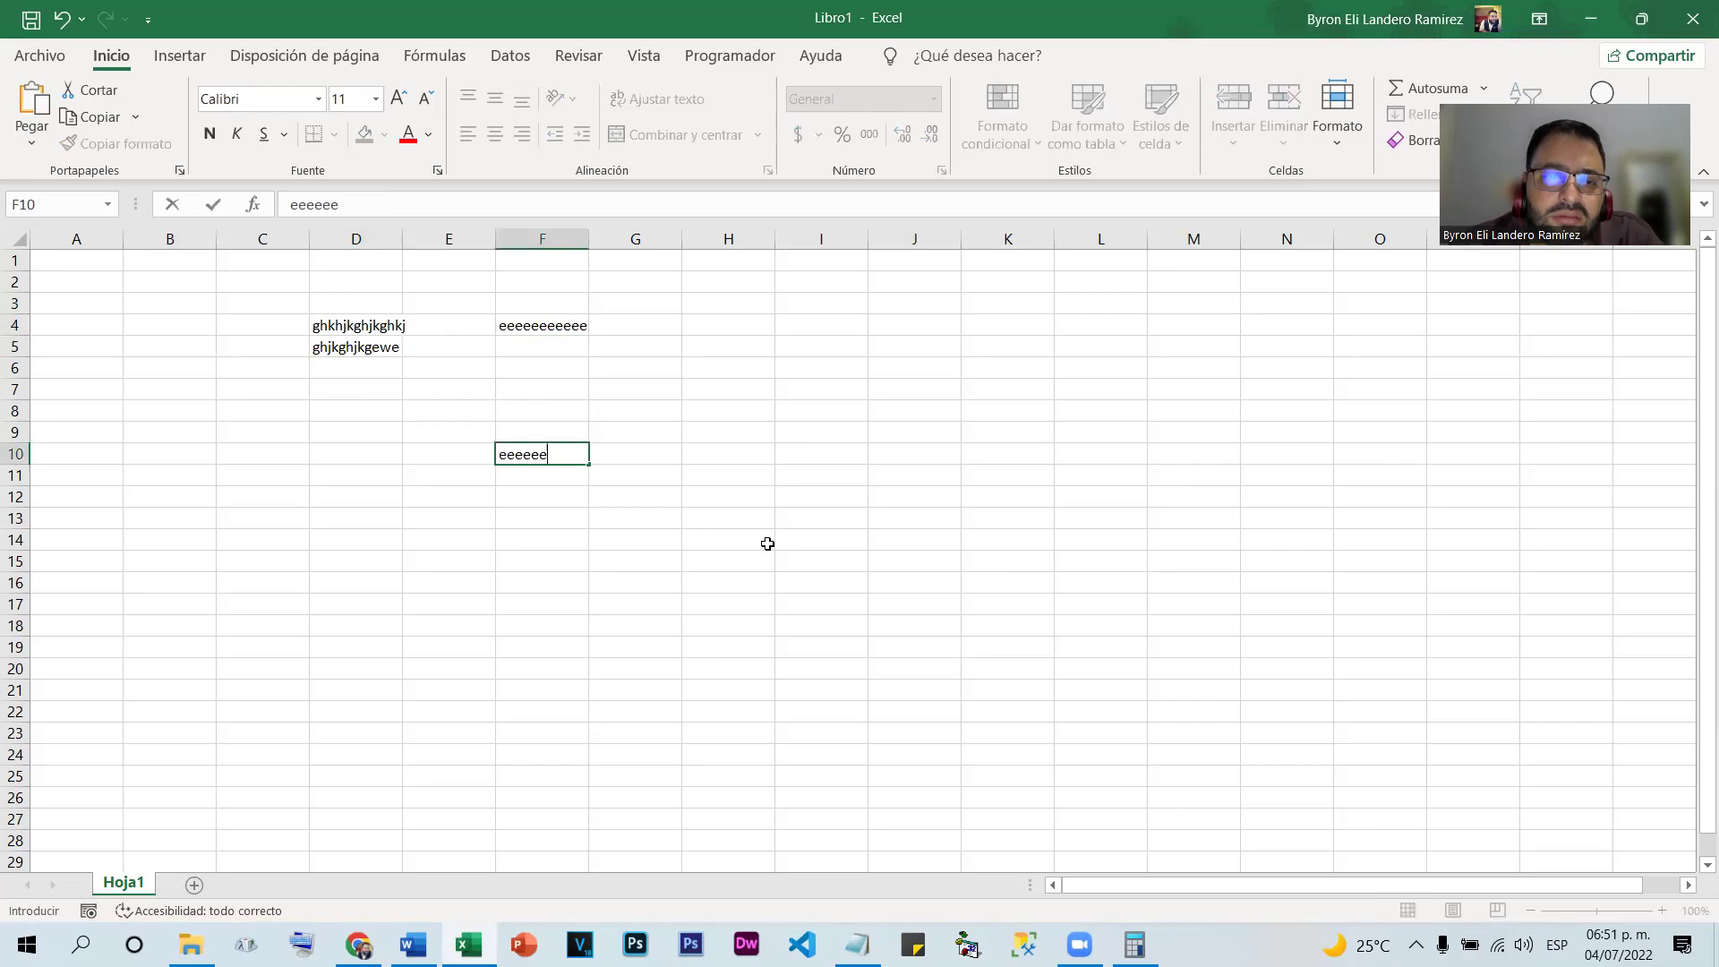
text(eeeee)
click(898, 412)
text(eeeeeeeeeee)
click(836, 478)
Fill J8 and the block C2:H22 yellow, then undo twice with Ctrl+Z
click(929, 412)
click(362, 135)
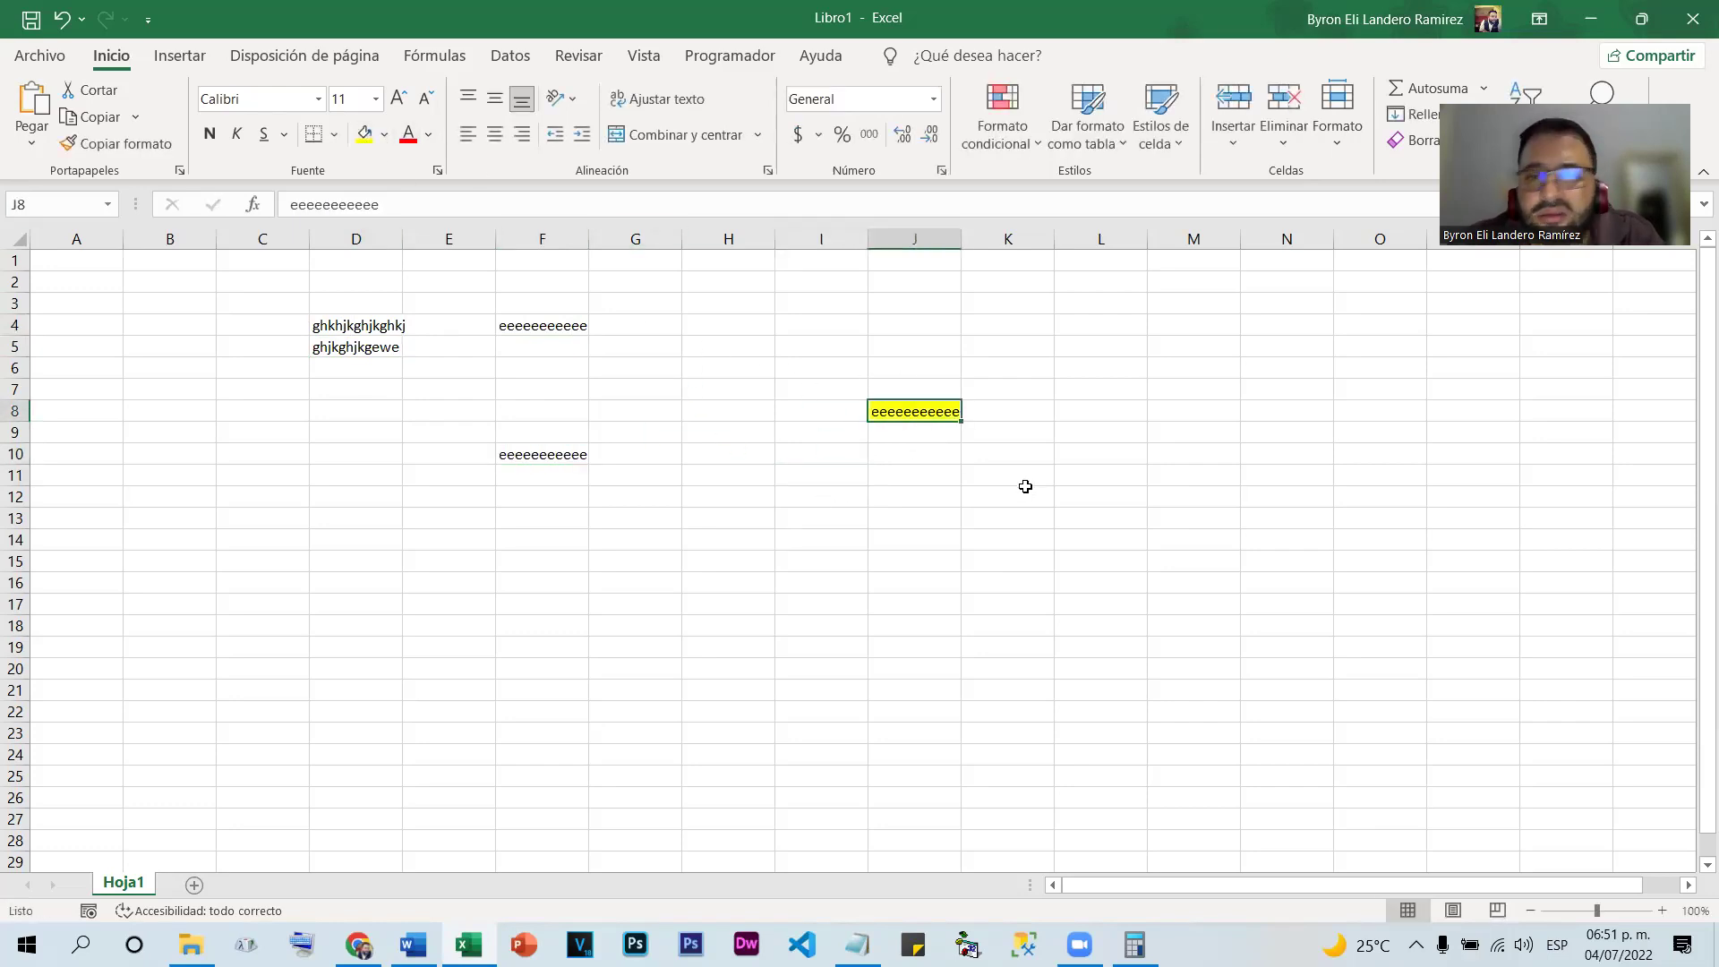
click(861, 539)
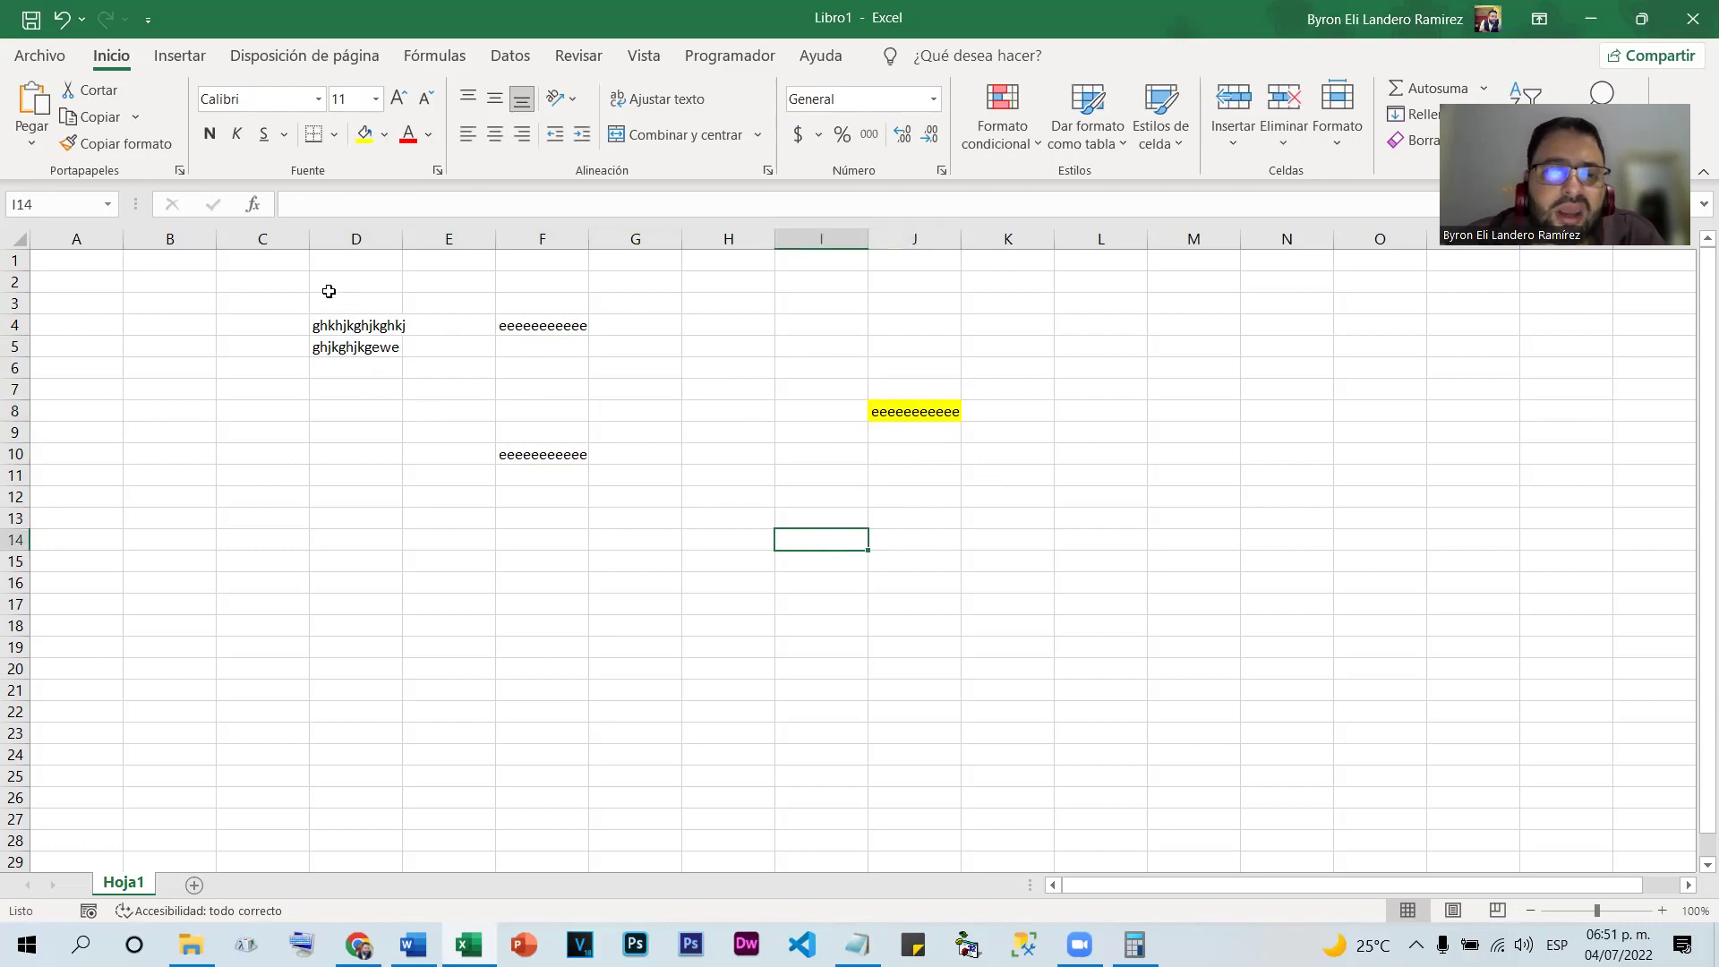
drag(286, 287, 725, 705)
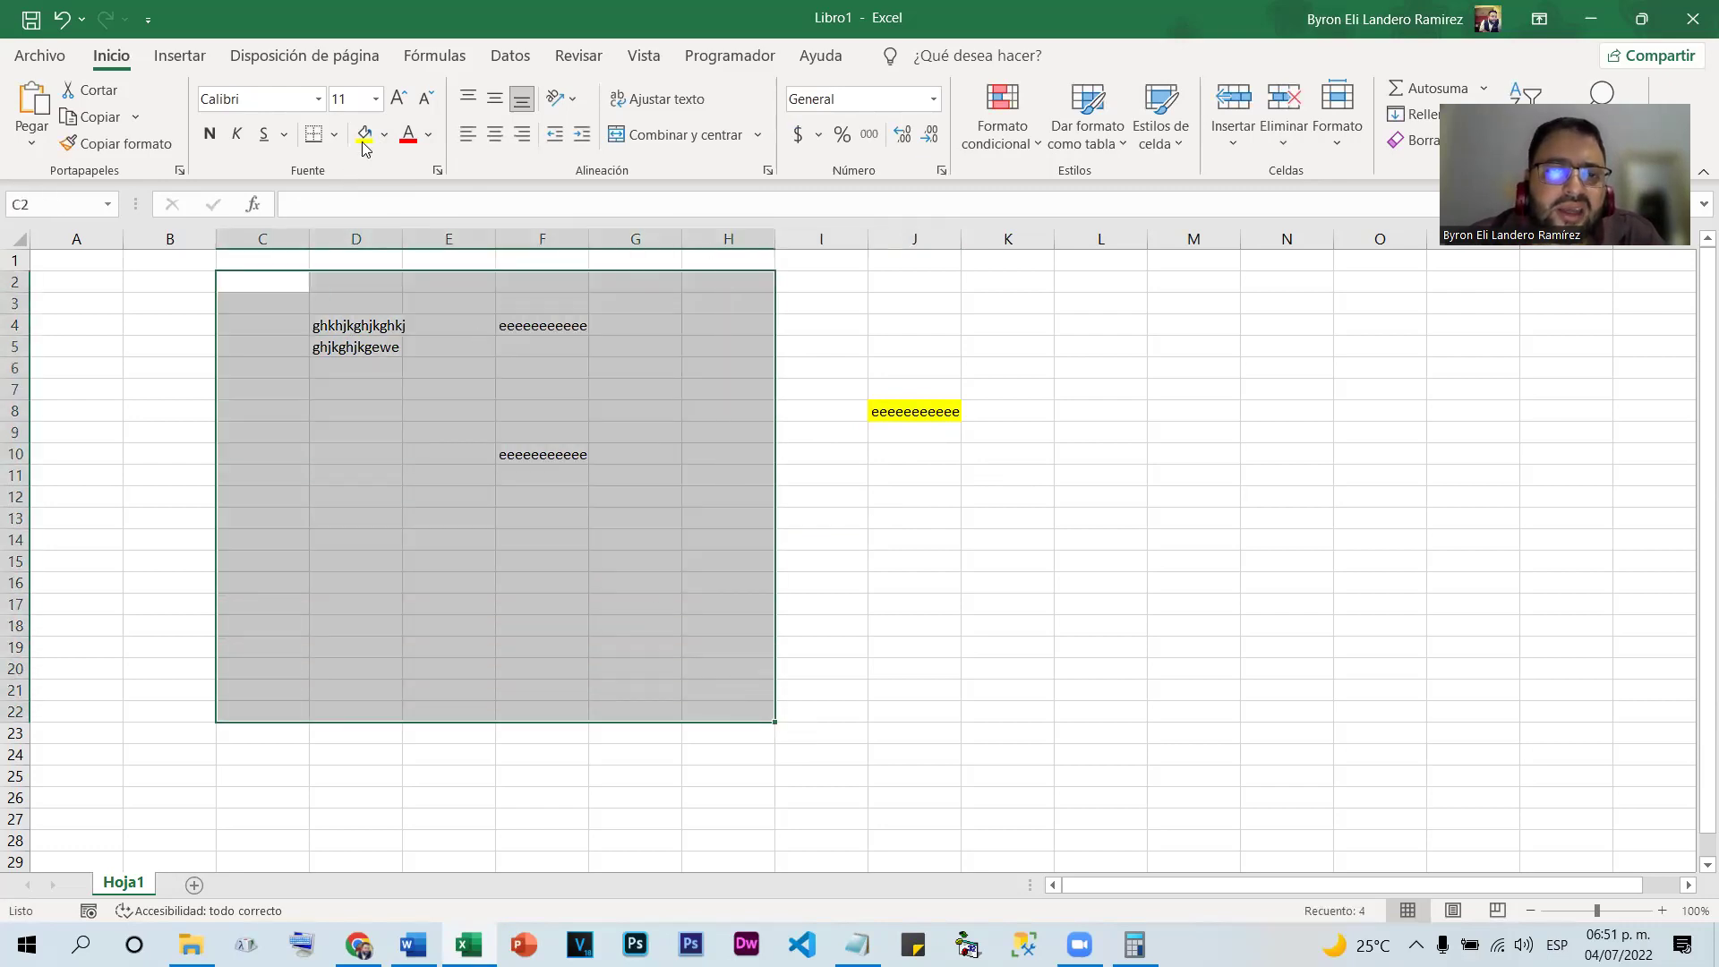
click(363, 143)
click(1123, 564)
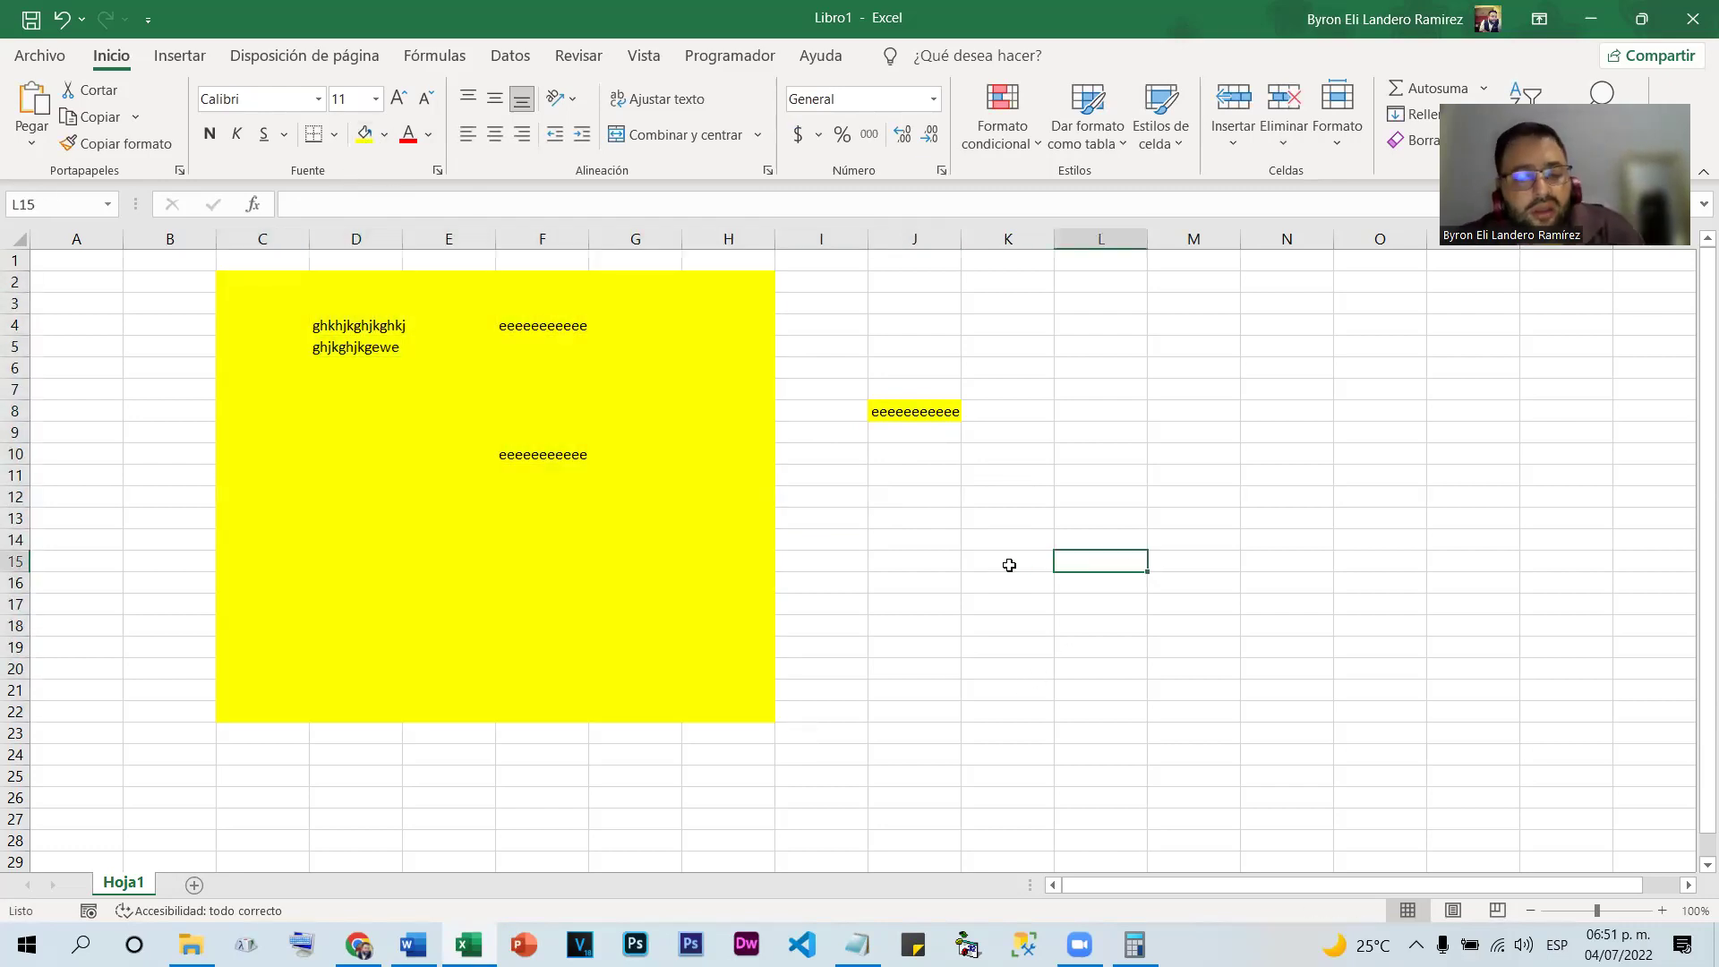
key(ctrl+z)
key(ctrl+z)
key(ctrl+z)
key(ctrl+z)
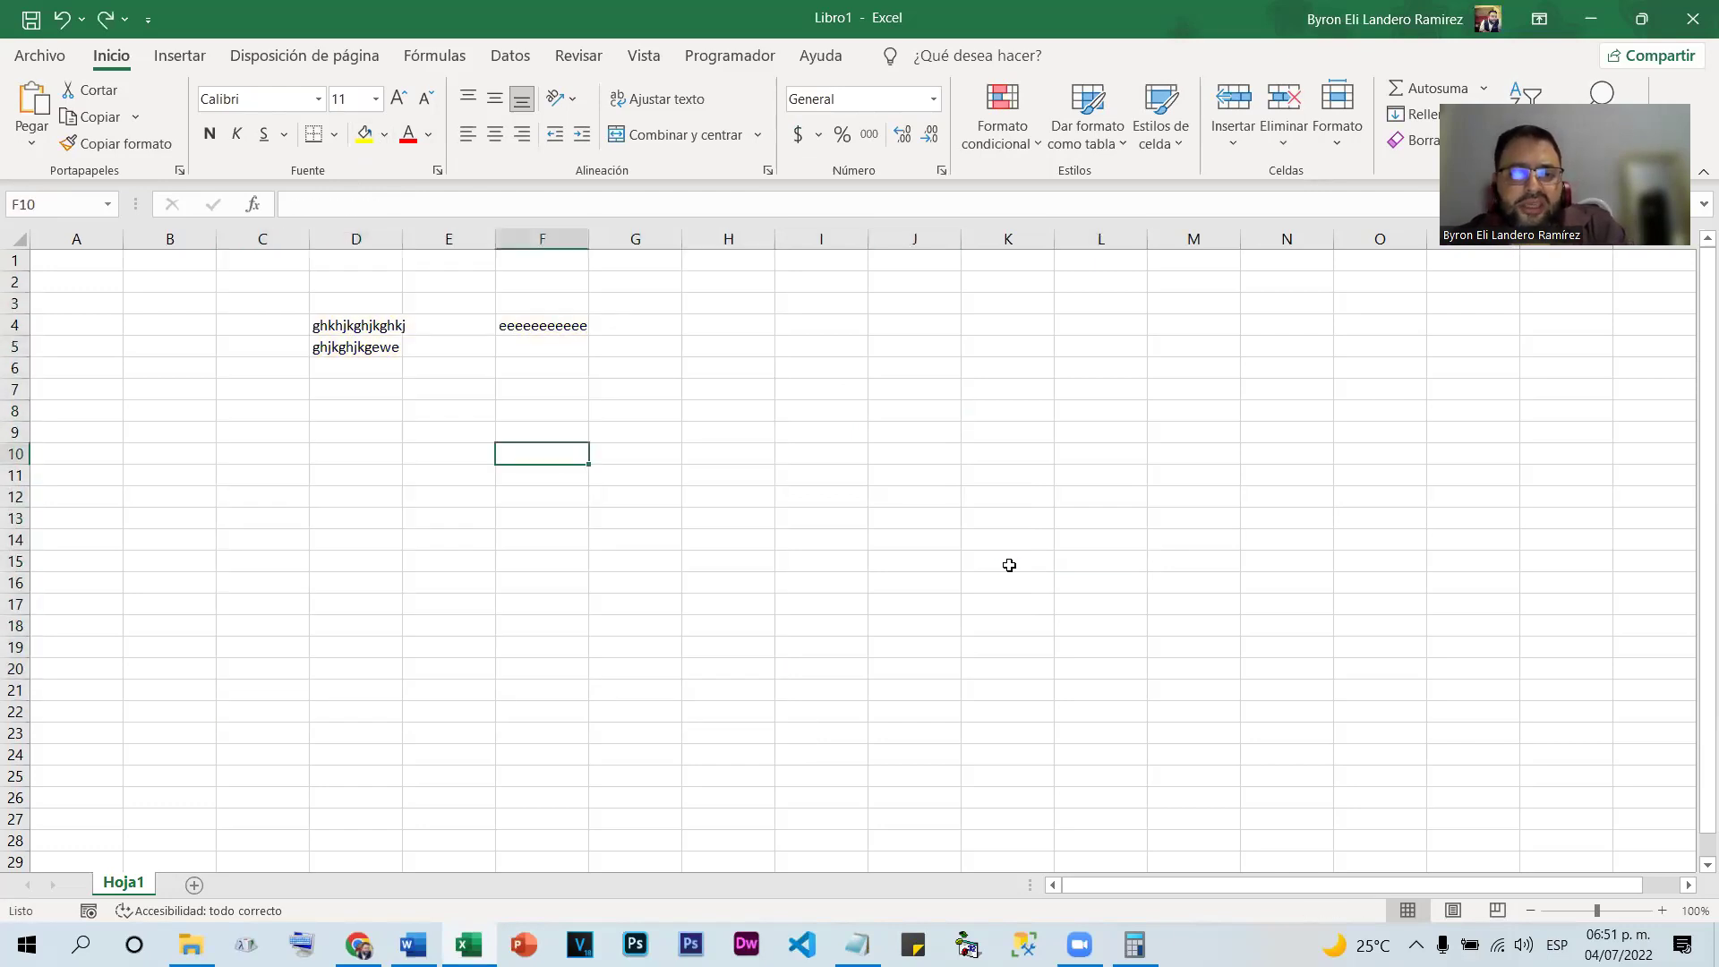
key(ctrl+z)
key(ctrl+z)
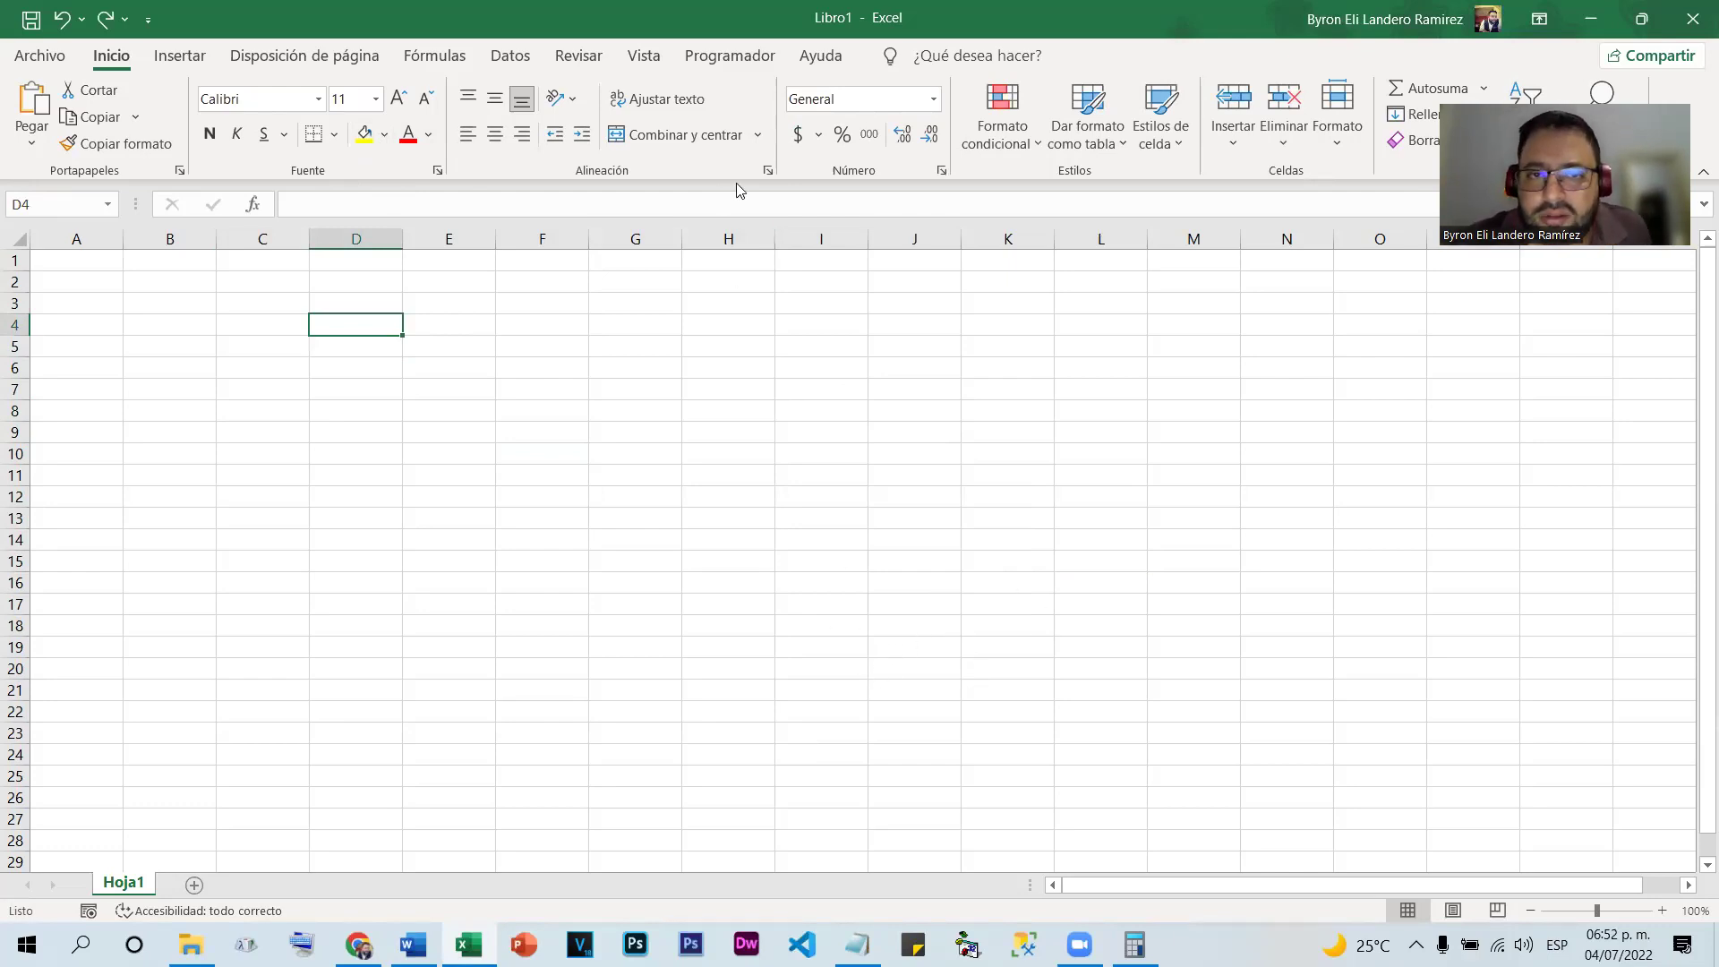
click(825, 231)
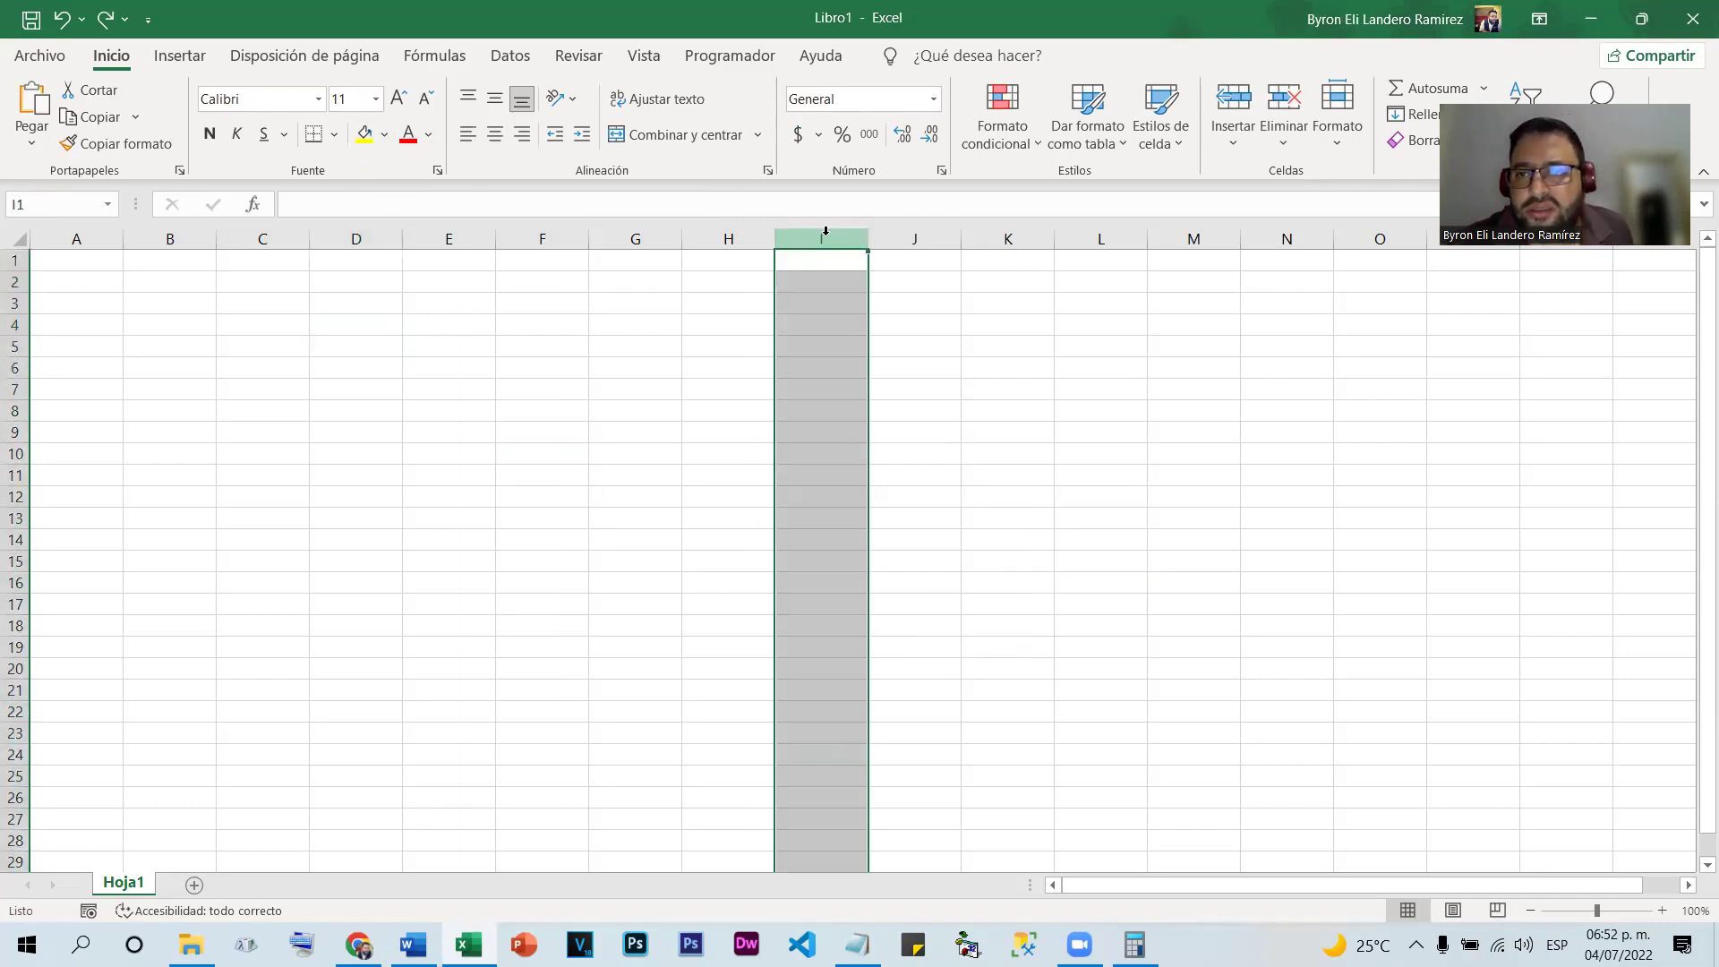
click(14, 432)
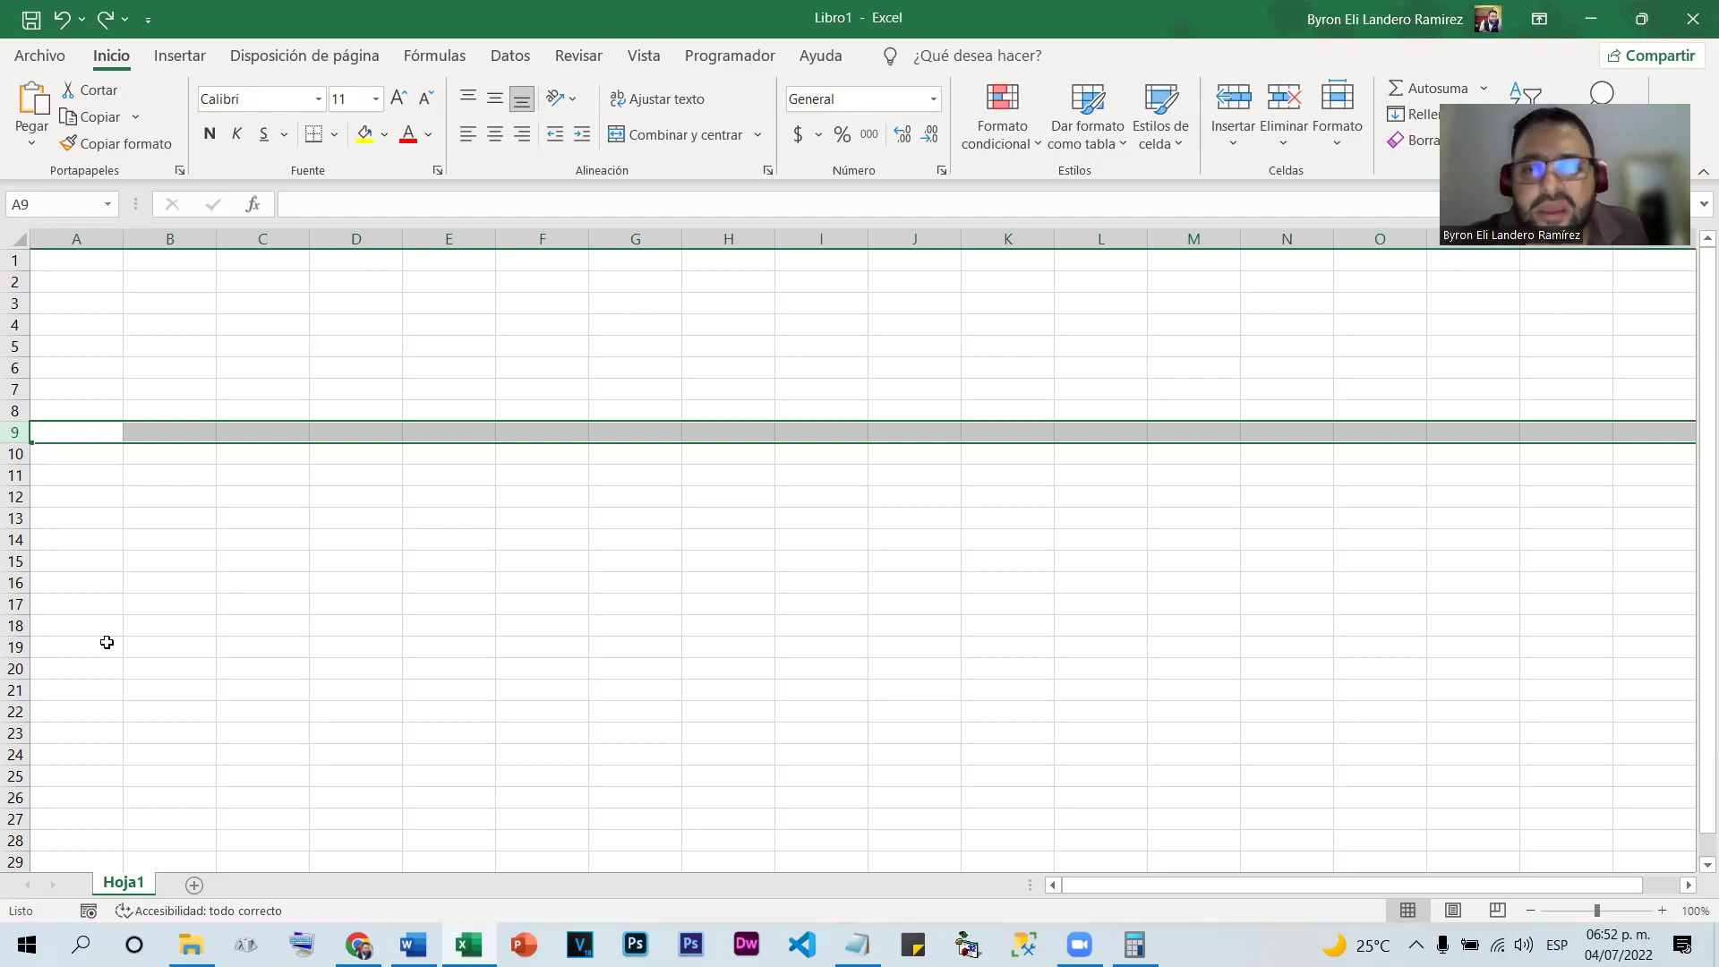
click(741, 623)
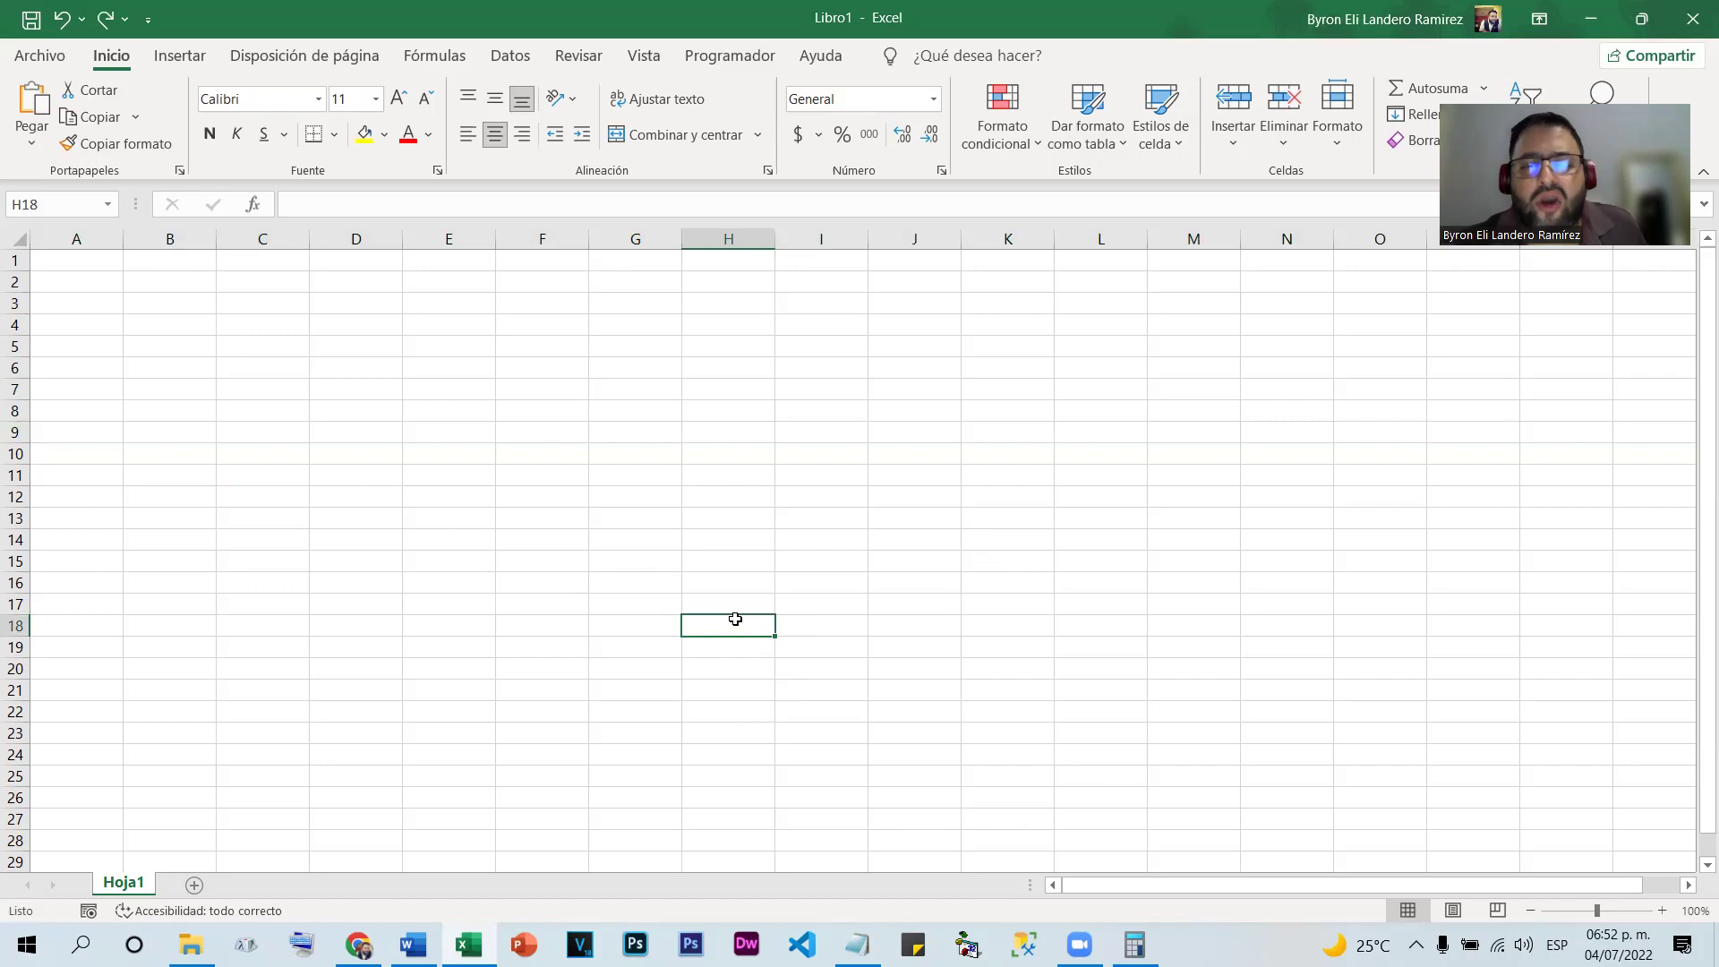
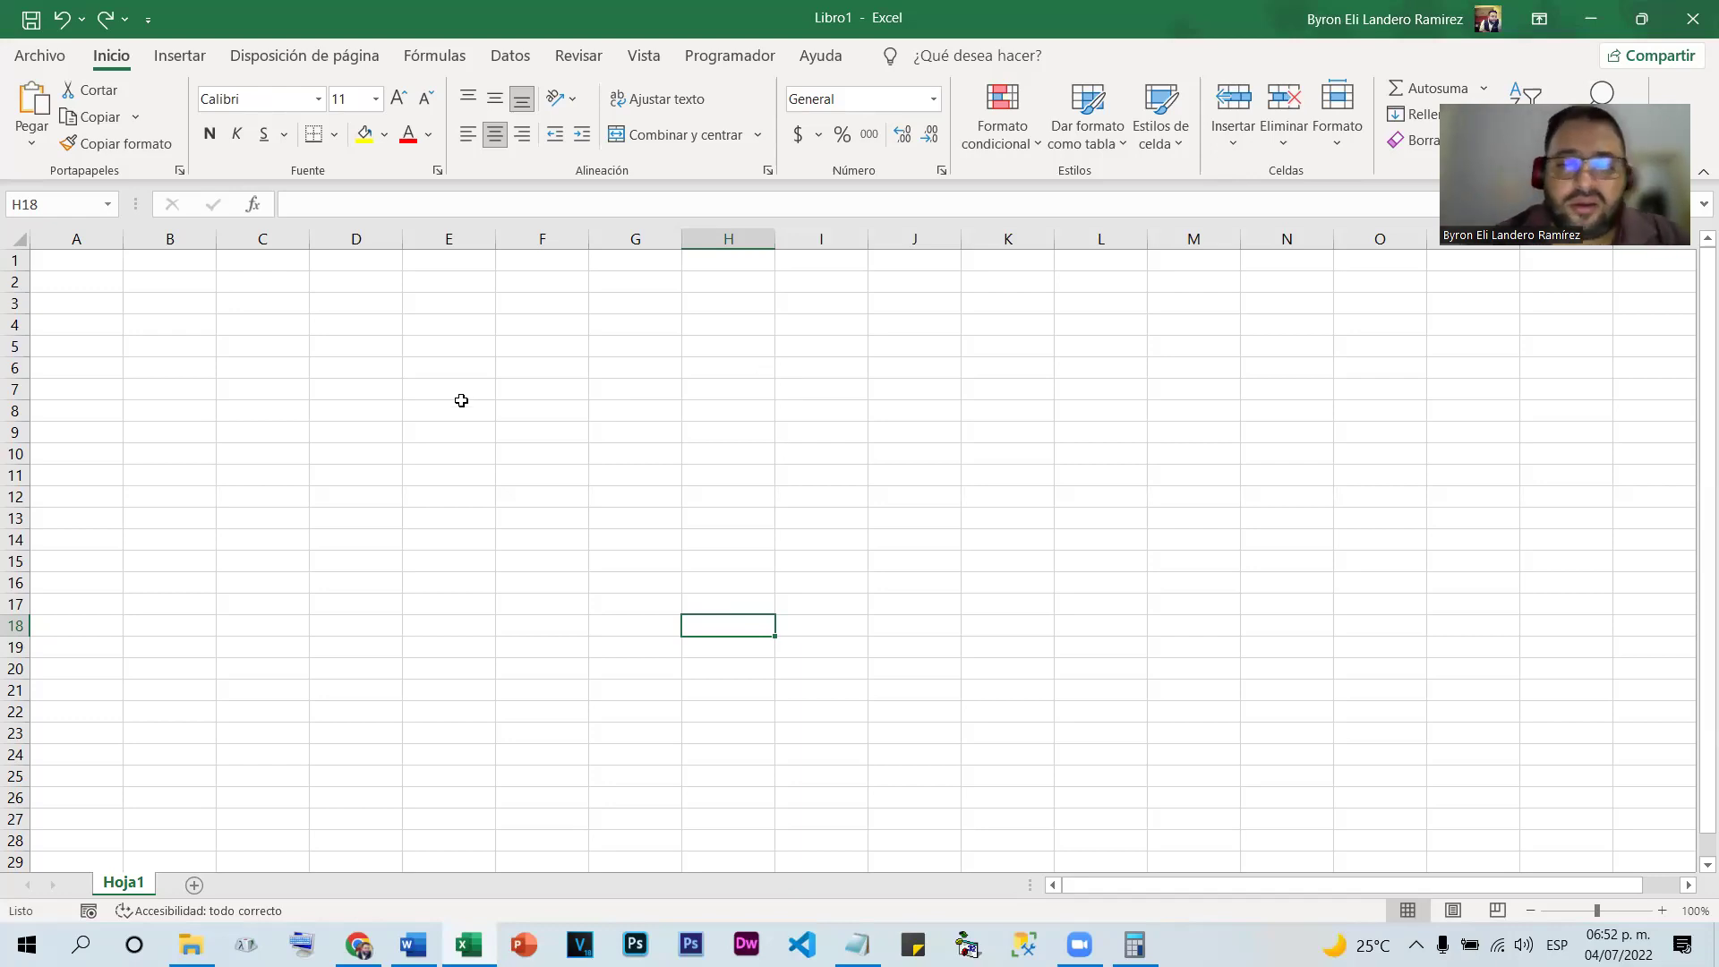
In Notepad, write 'Para nombrar una celda se escribe primero la letra de la columna seguido de el numero de la fila'
key(alt+Tab)
click(417, 429)
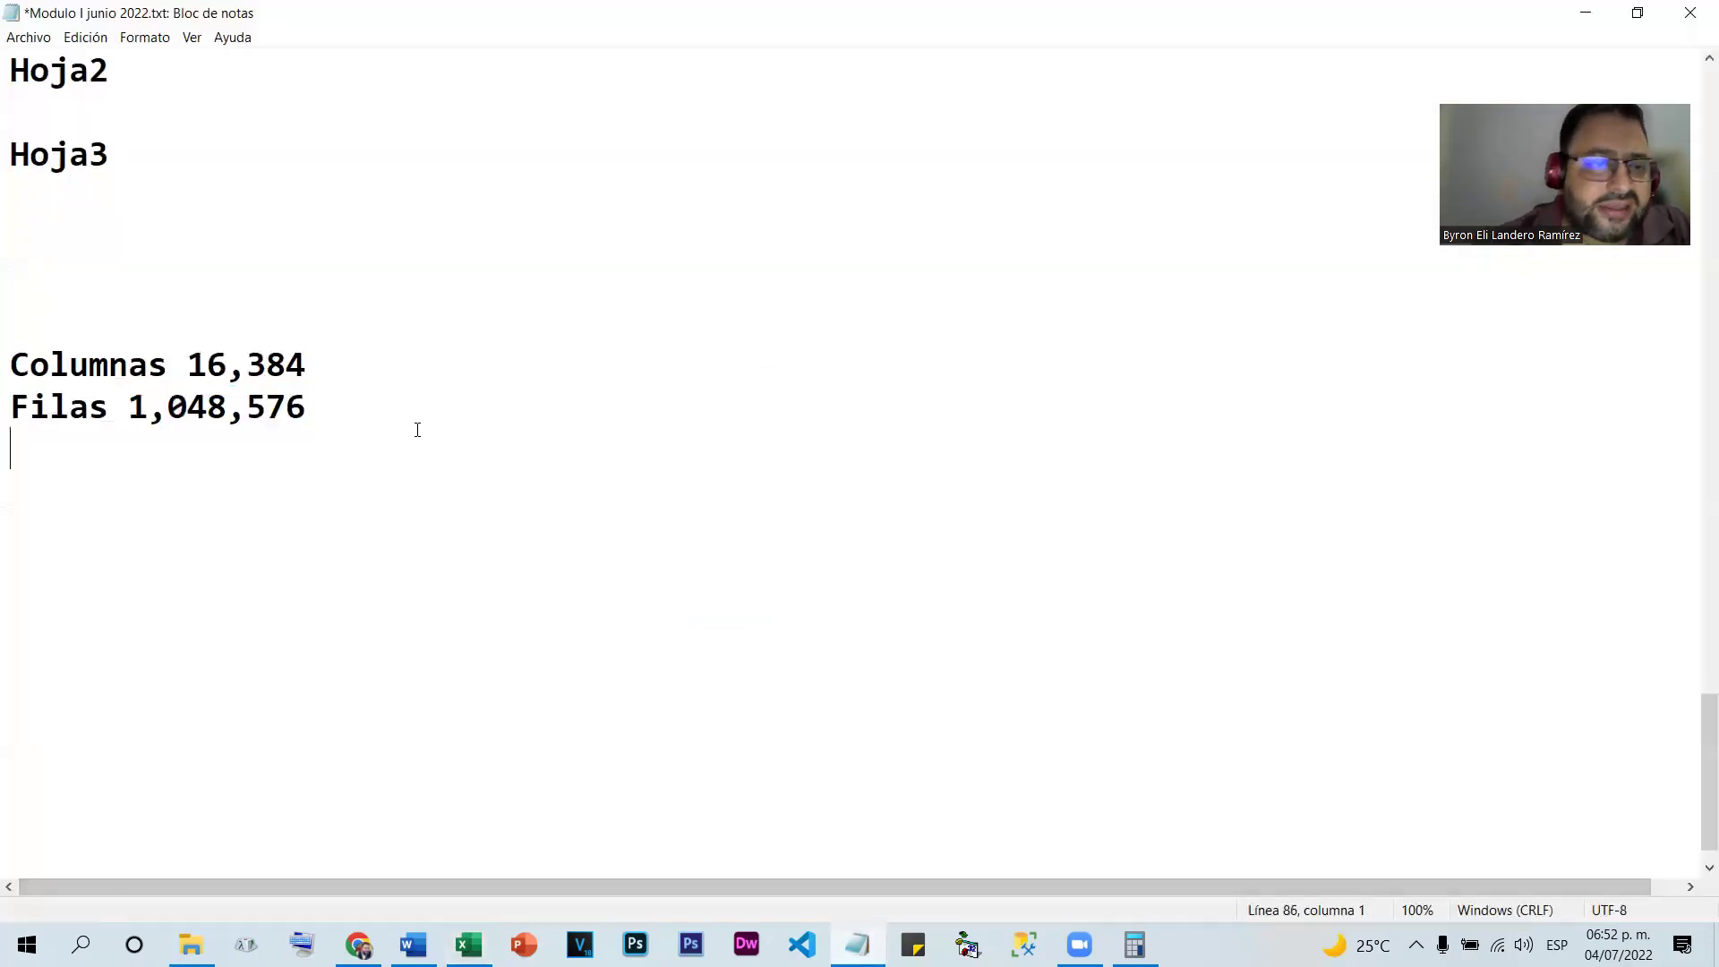
text(Pa)
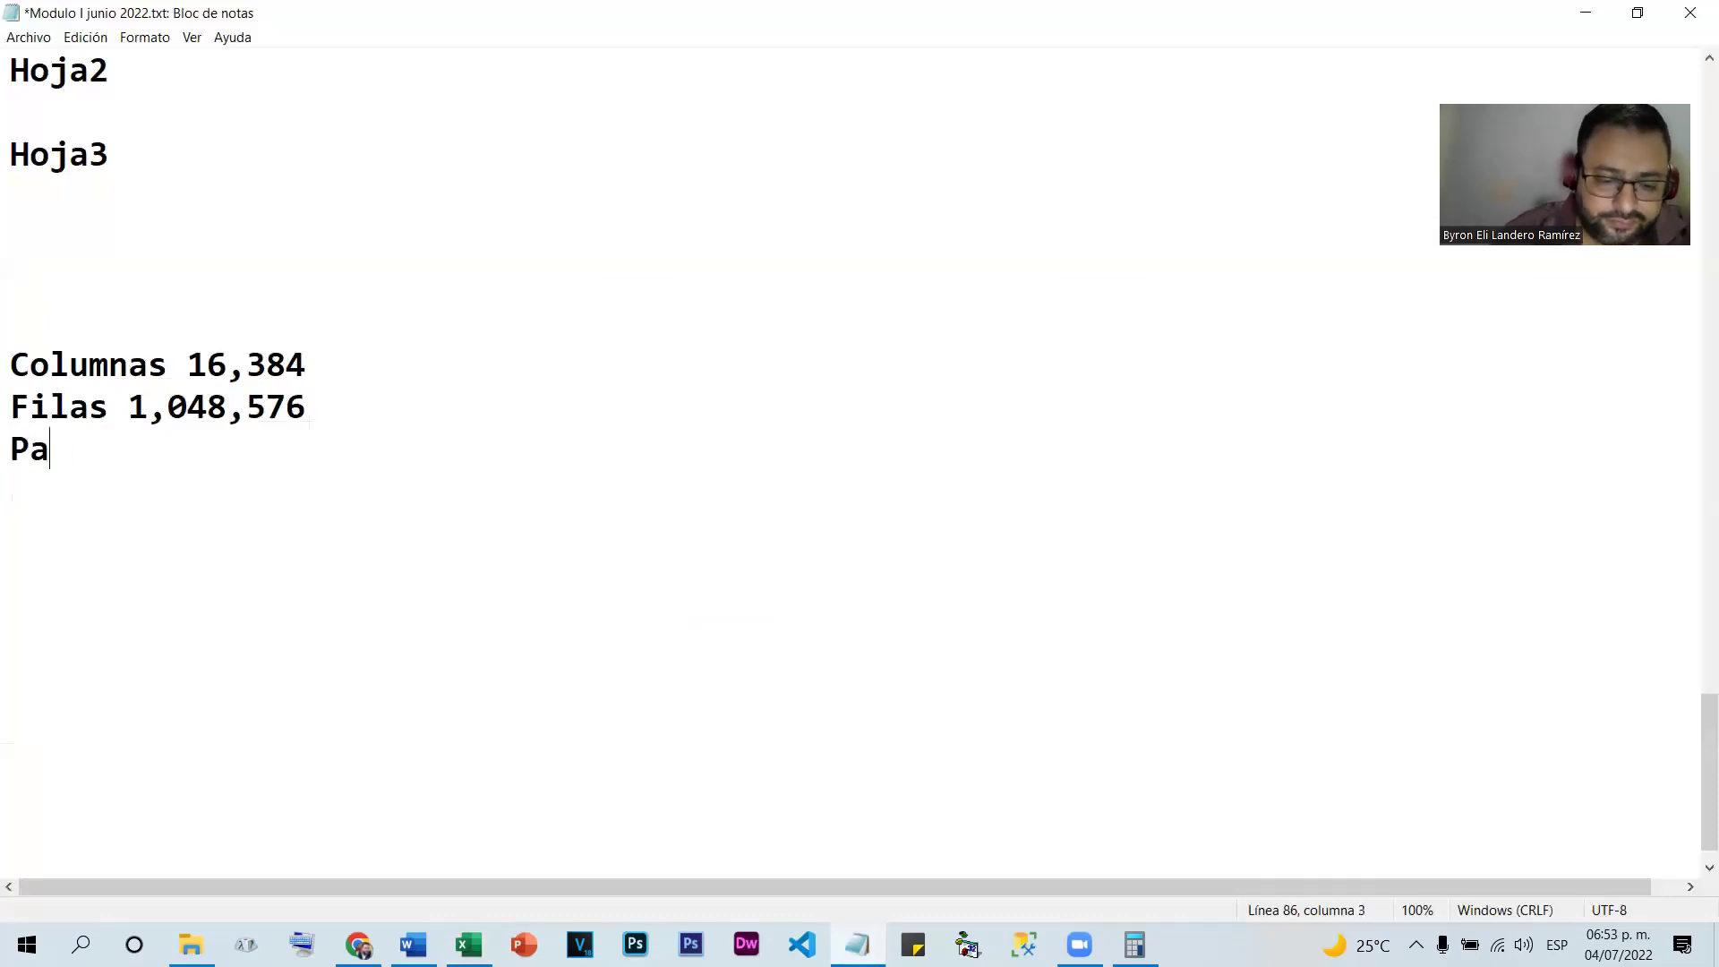
text(ra nombrar una )
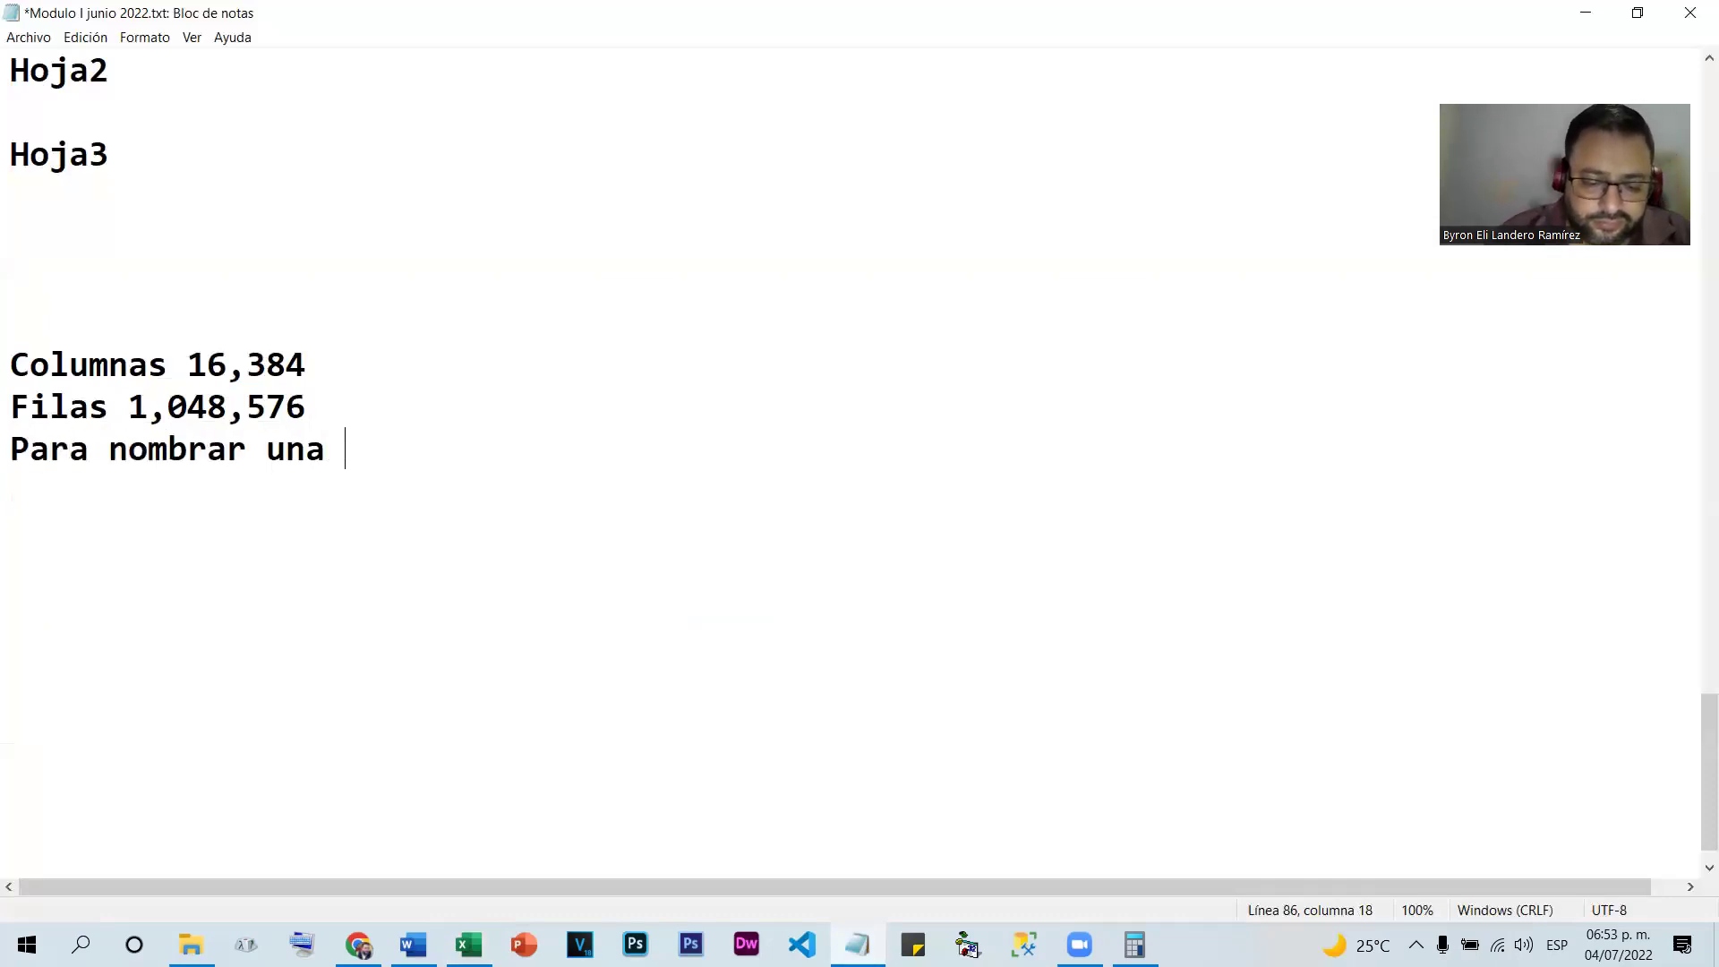
text(celda se es)
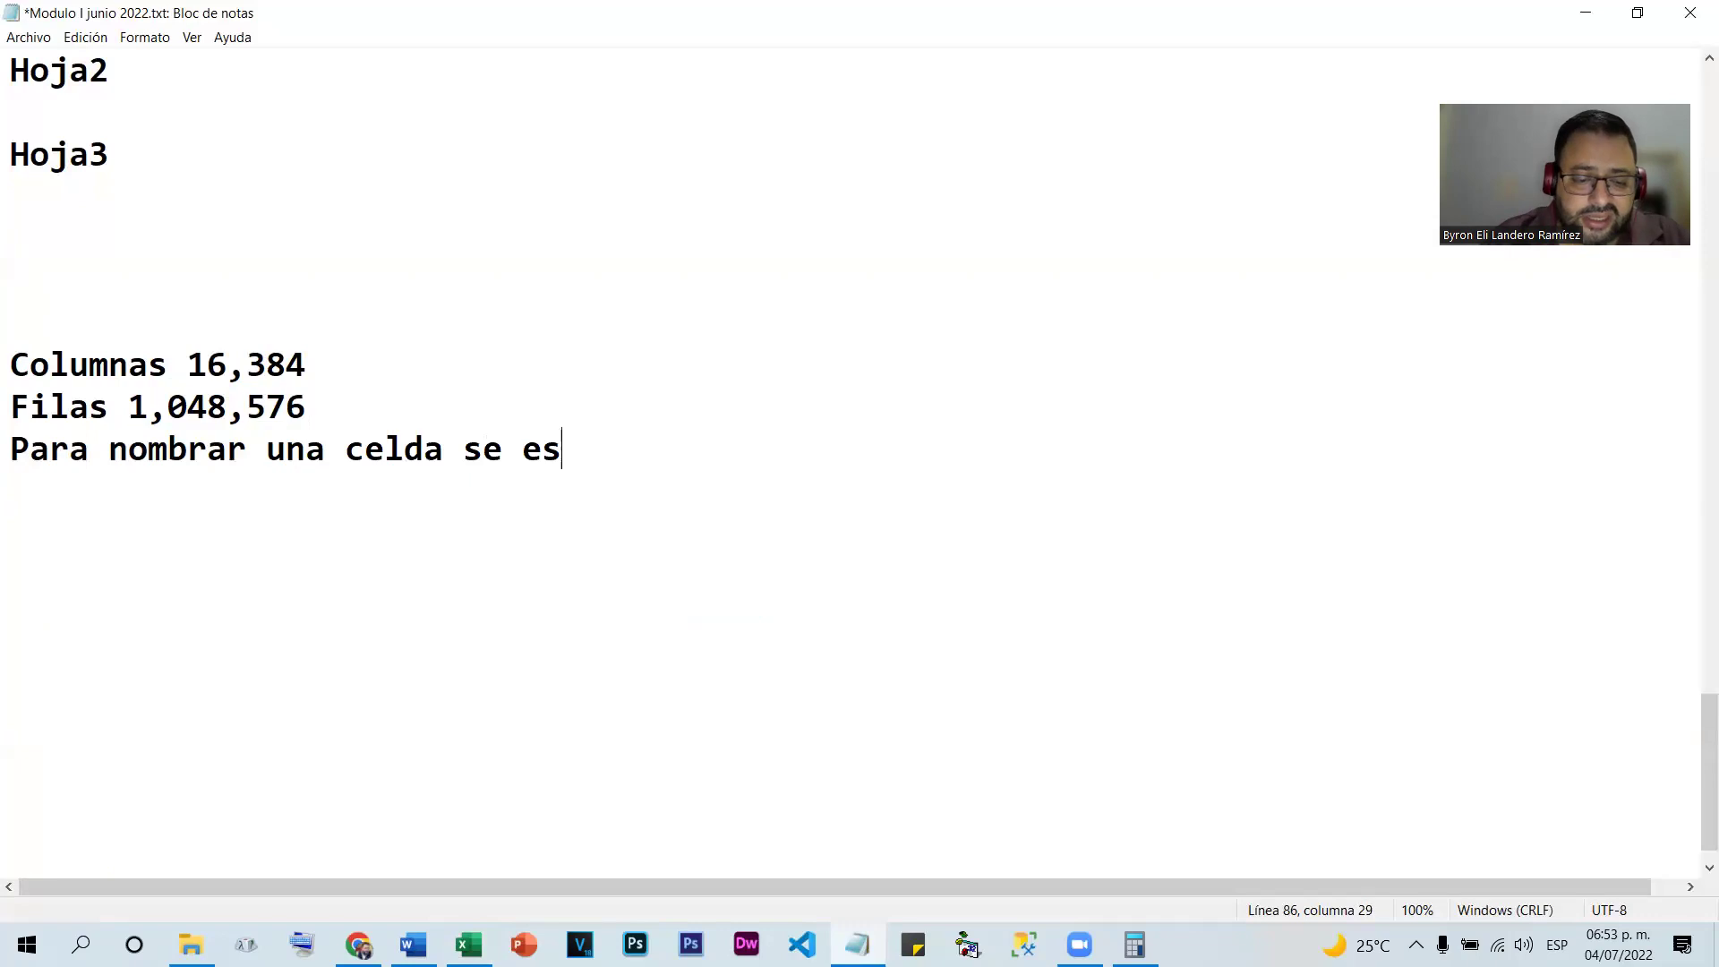
text(cribe primero)
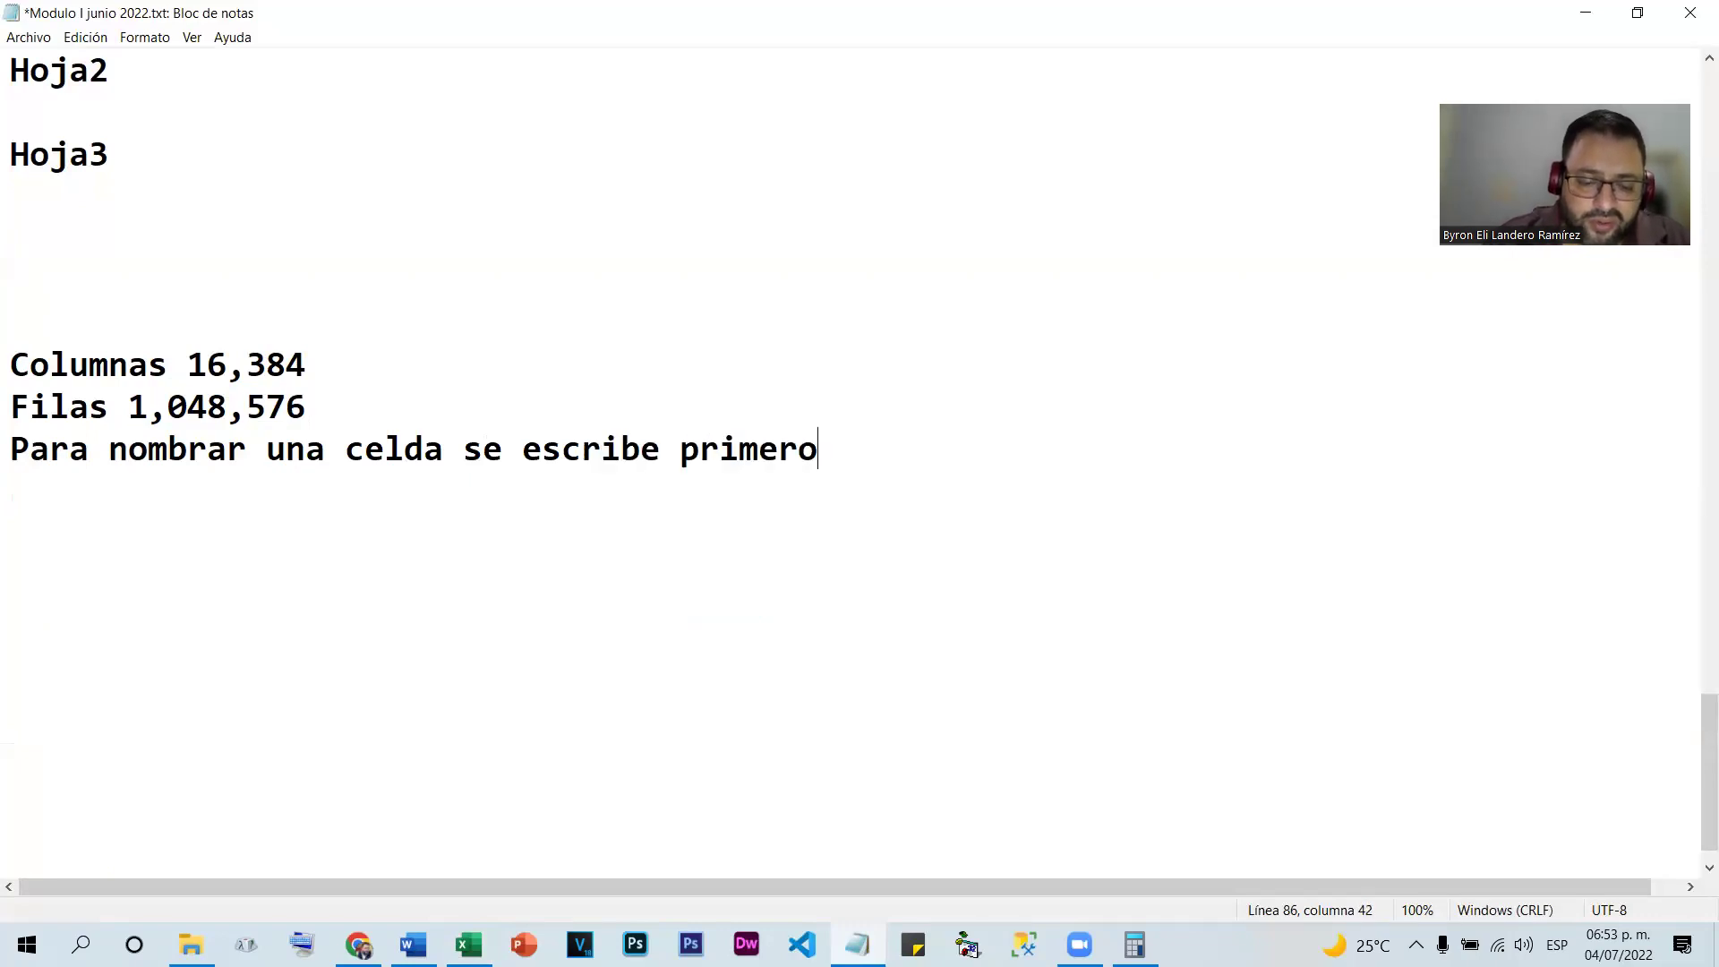
text( la letra de la colun)
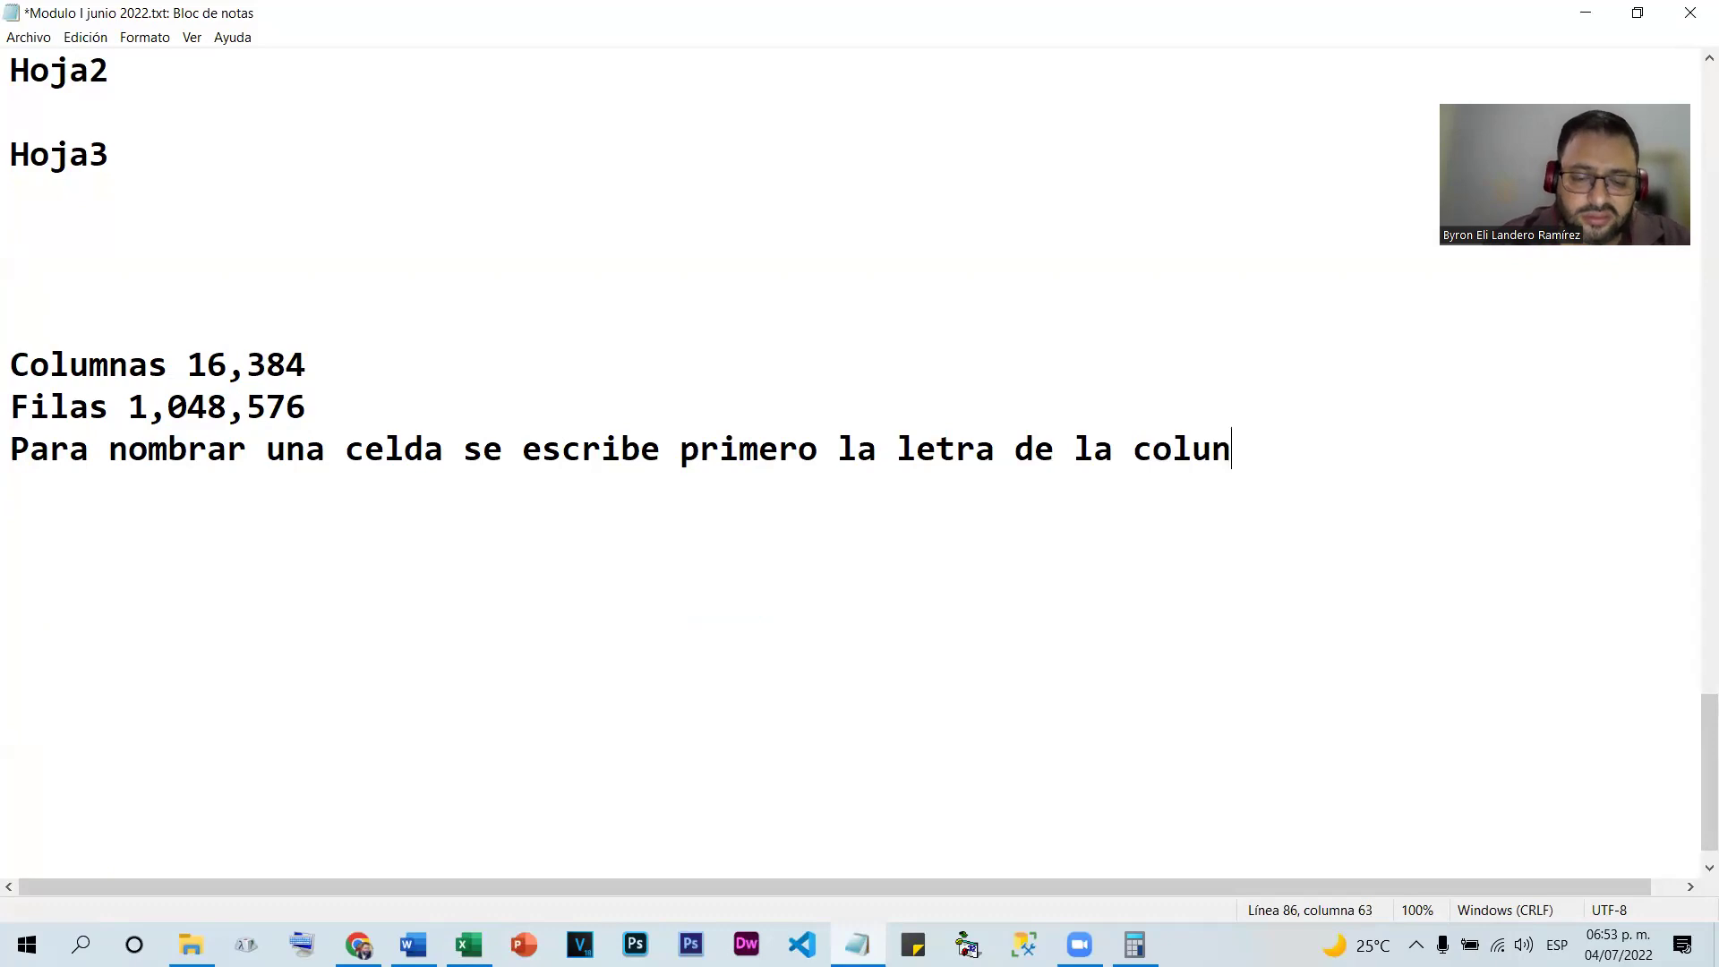
key(BackSpace)
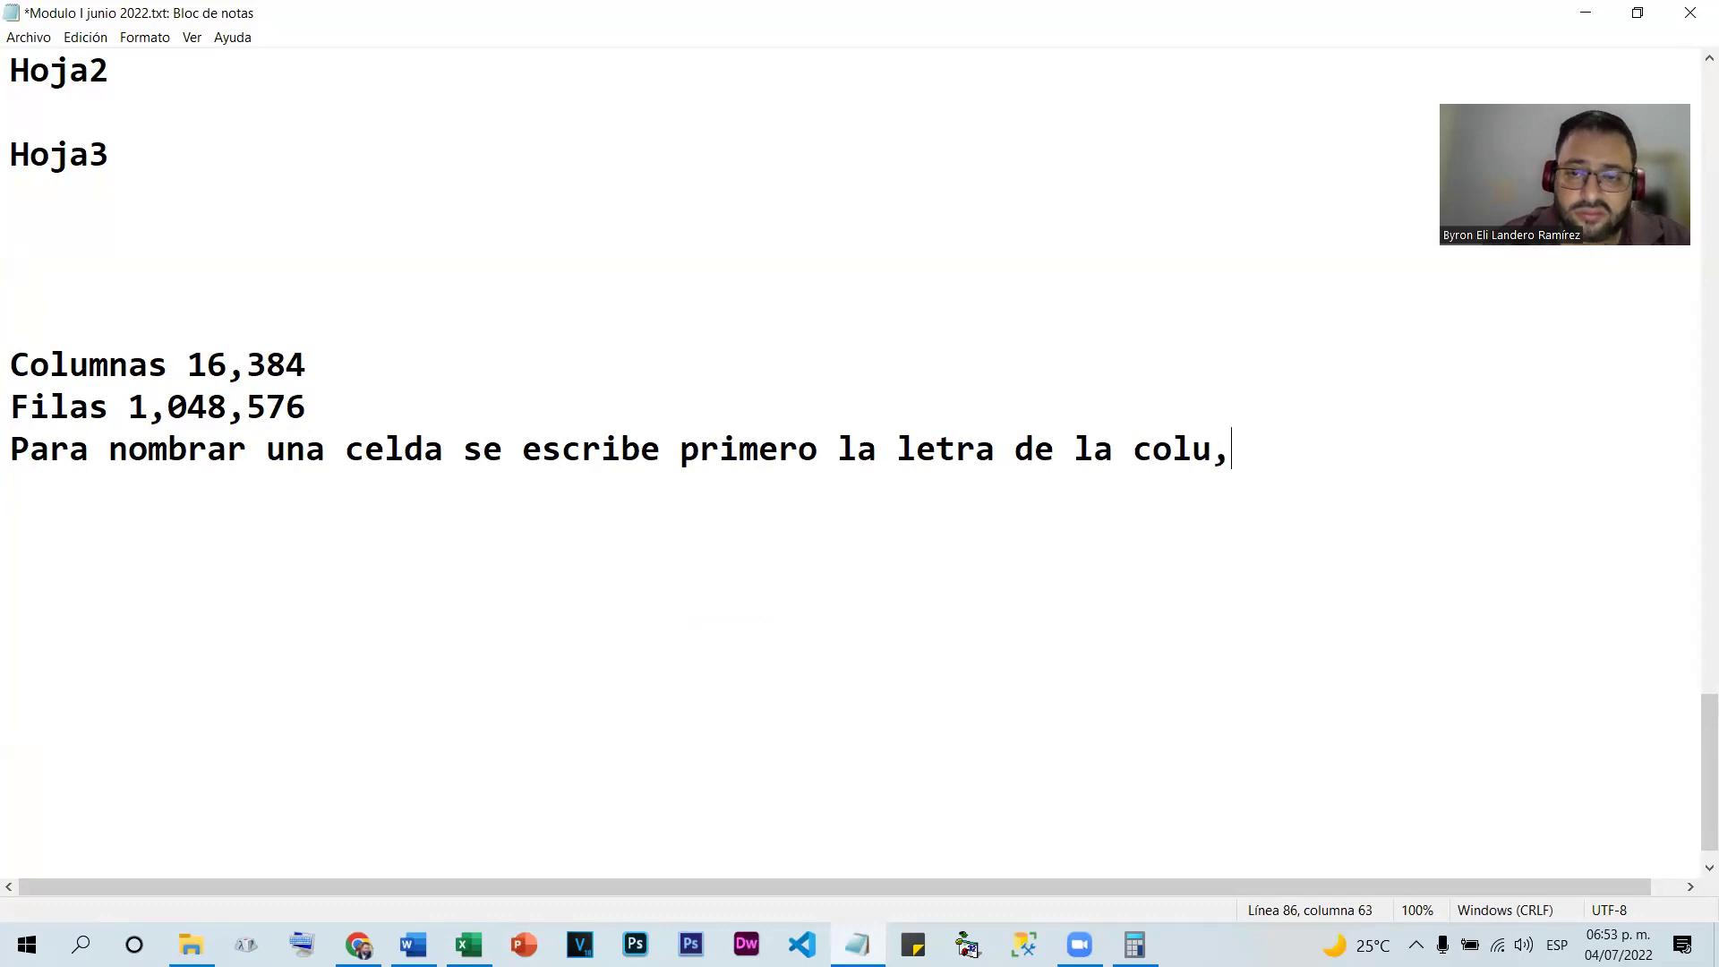
text(mna seguido de)
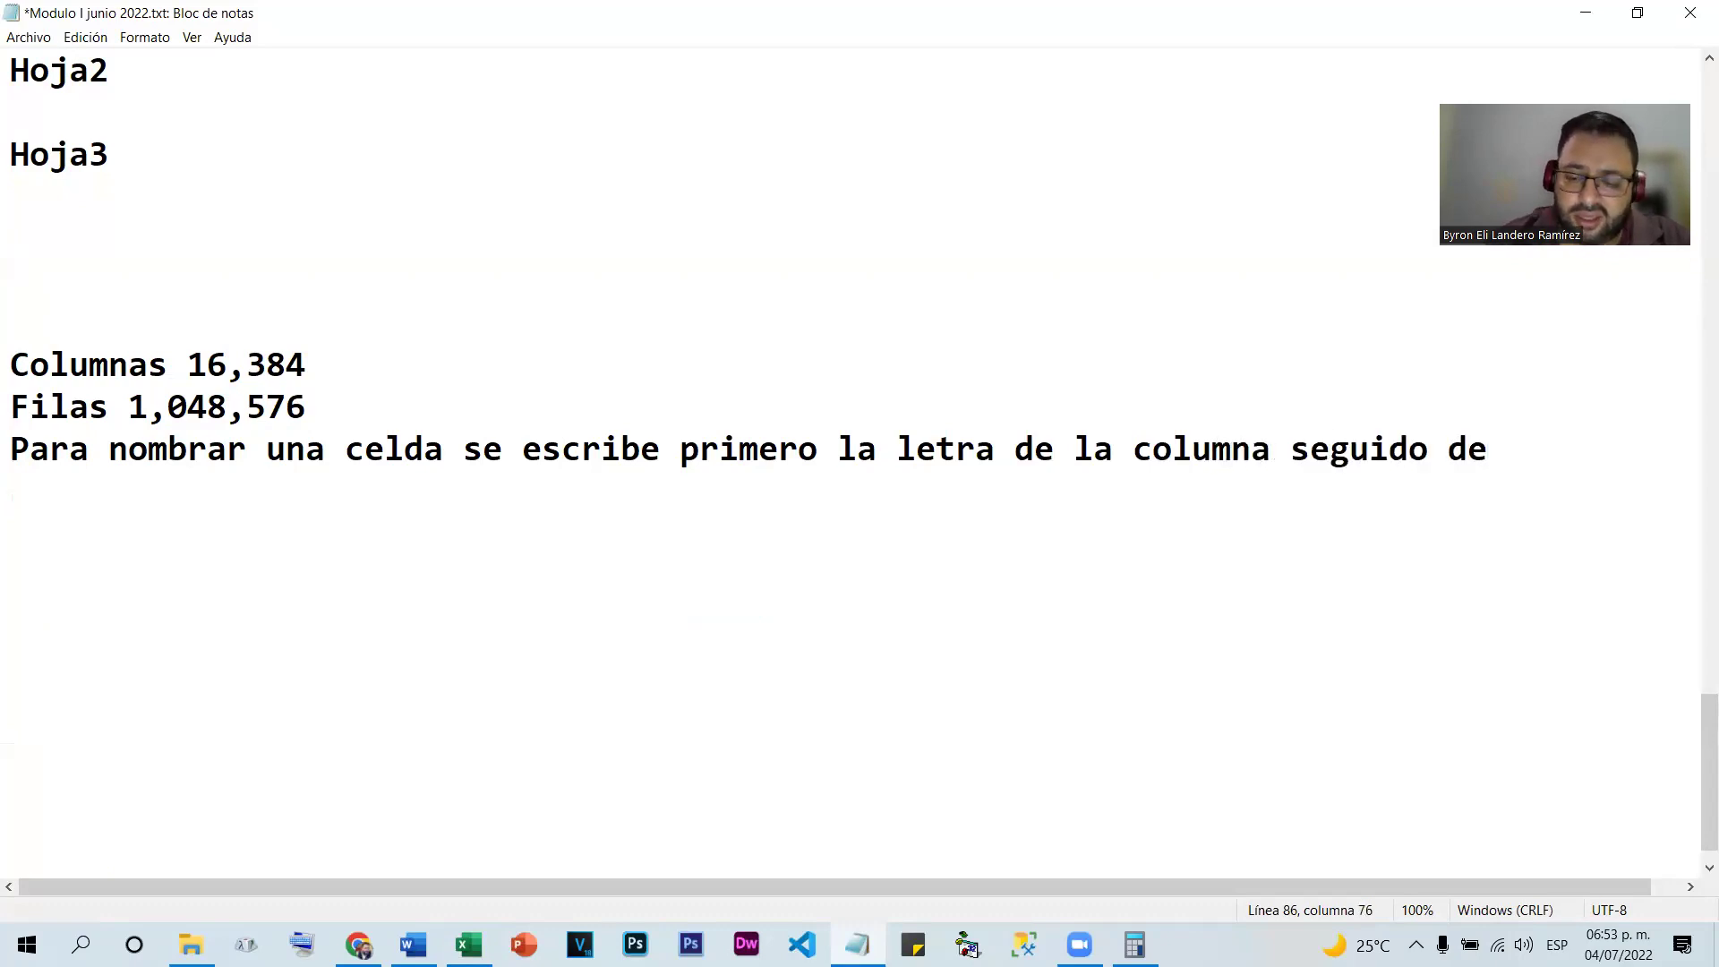
key(Return)
text(e)
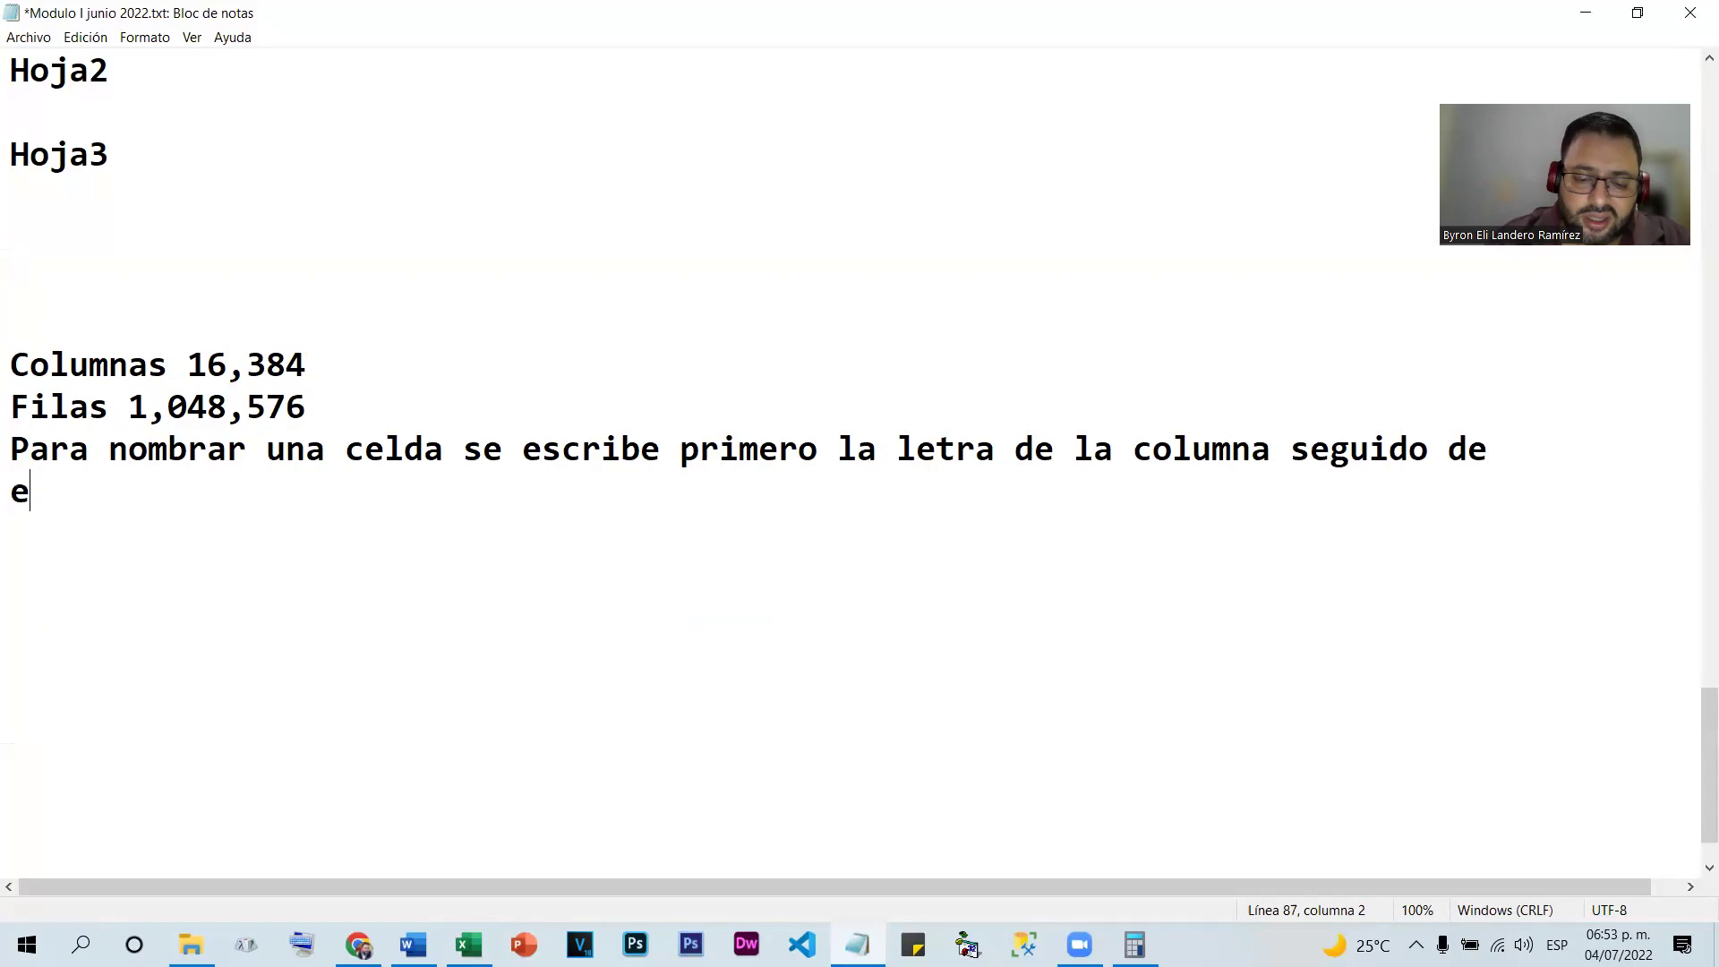
text(l numero de la fila)
key(Return)
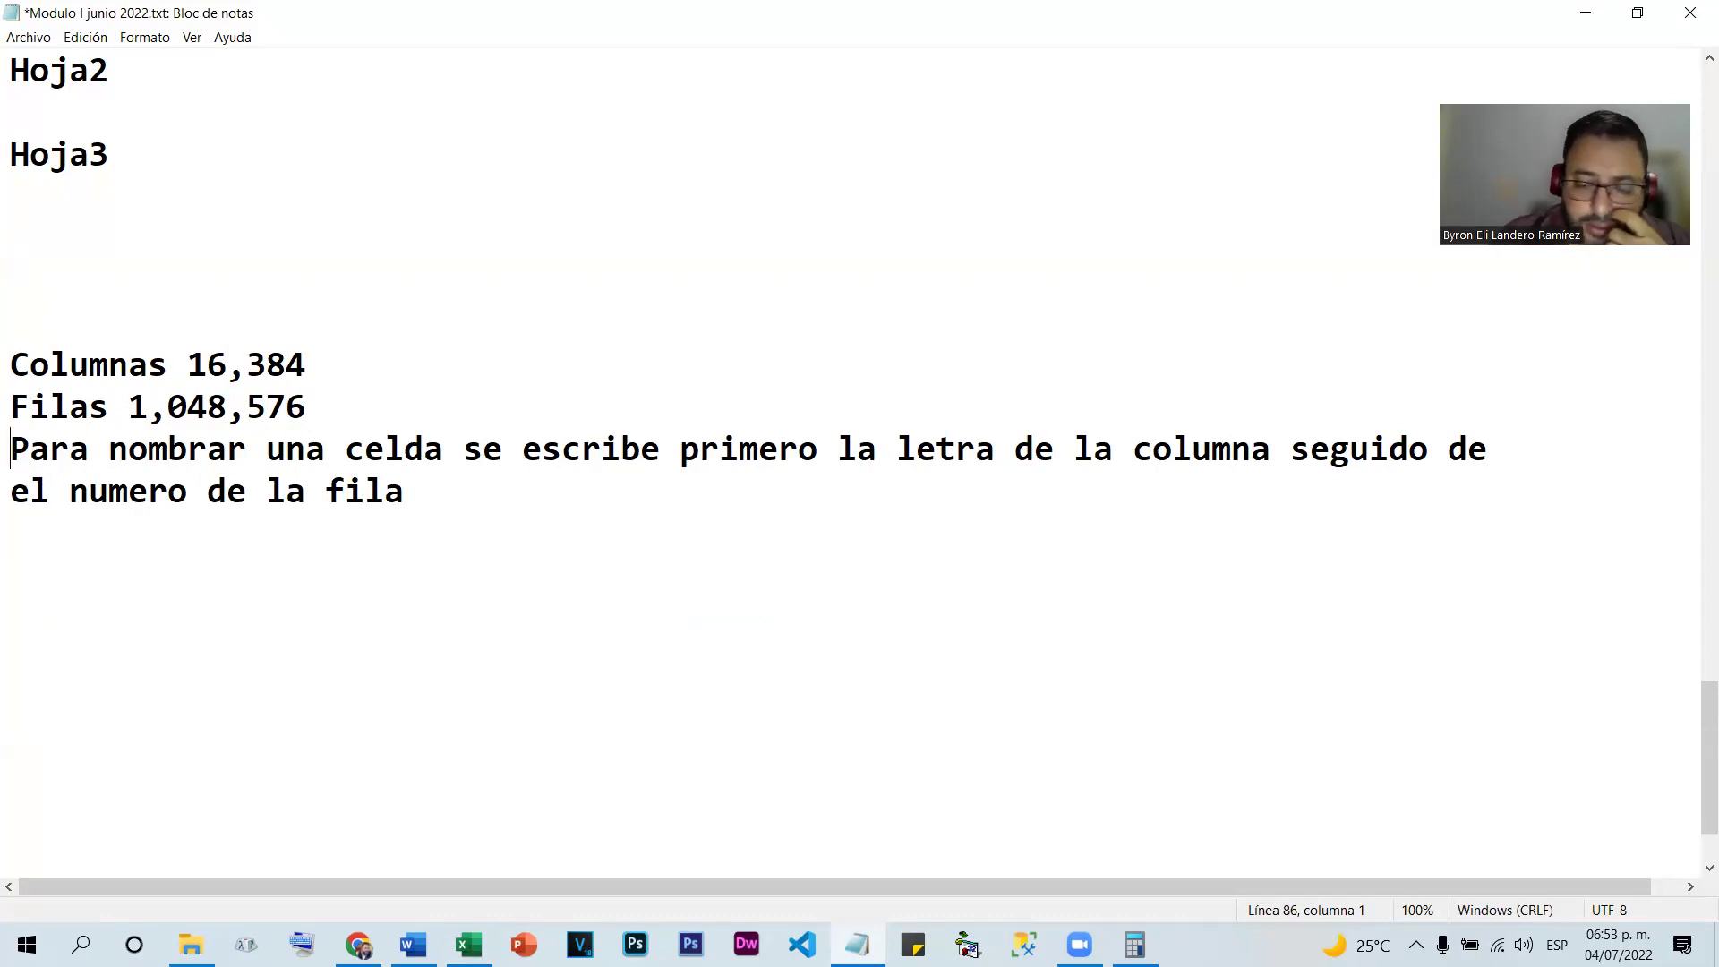
Insert a blank line above the sentence and type the example H15 below it
key(Return)
click(432, 629)
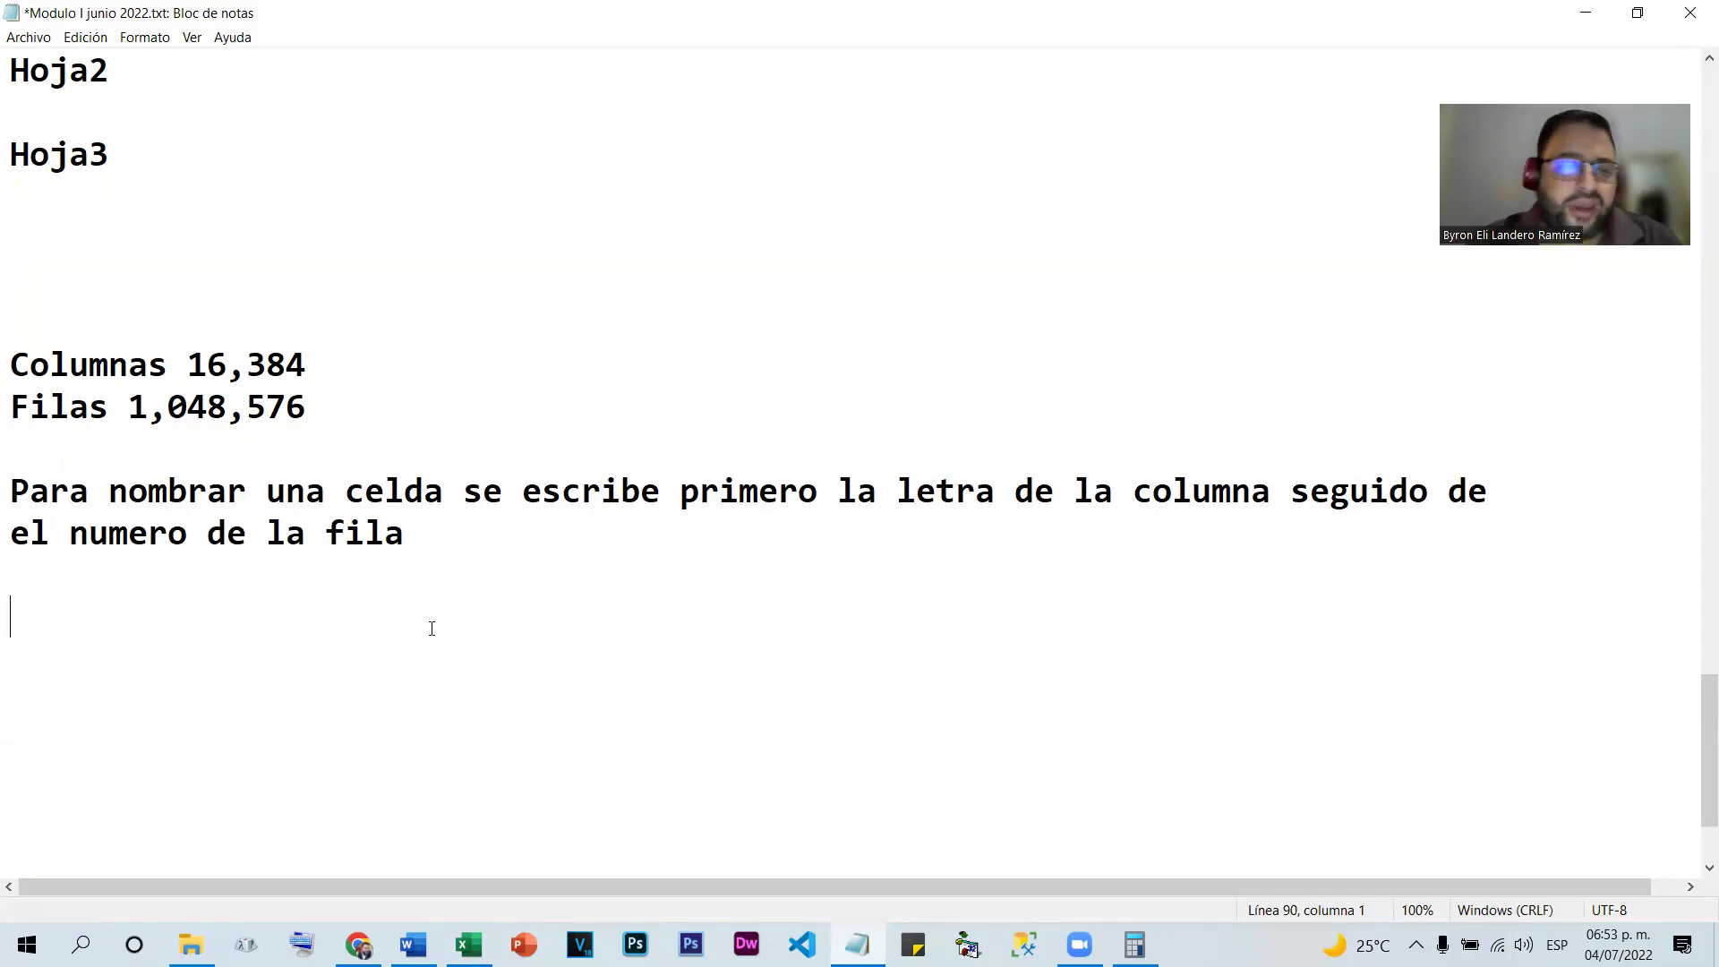
text(H)
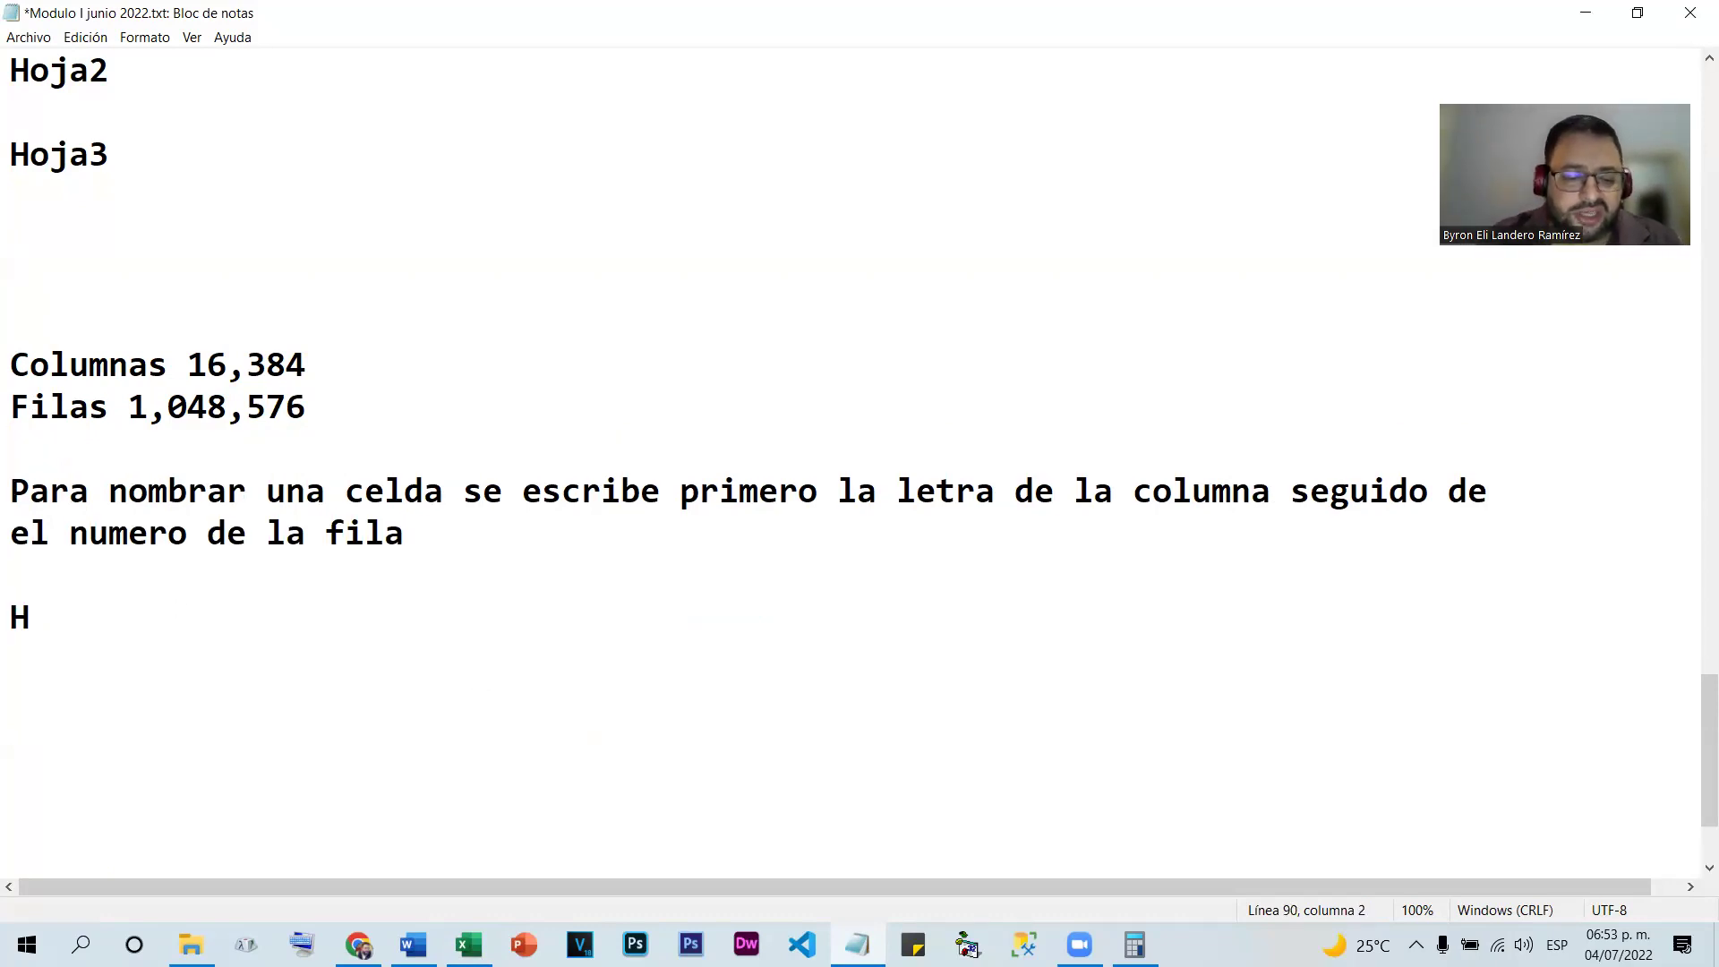
text(15)
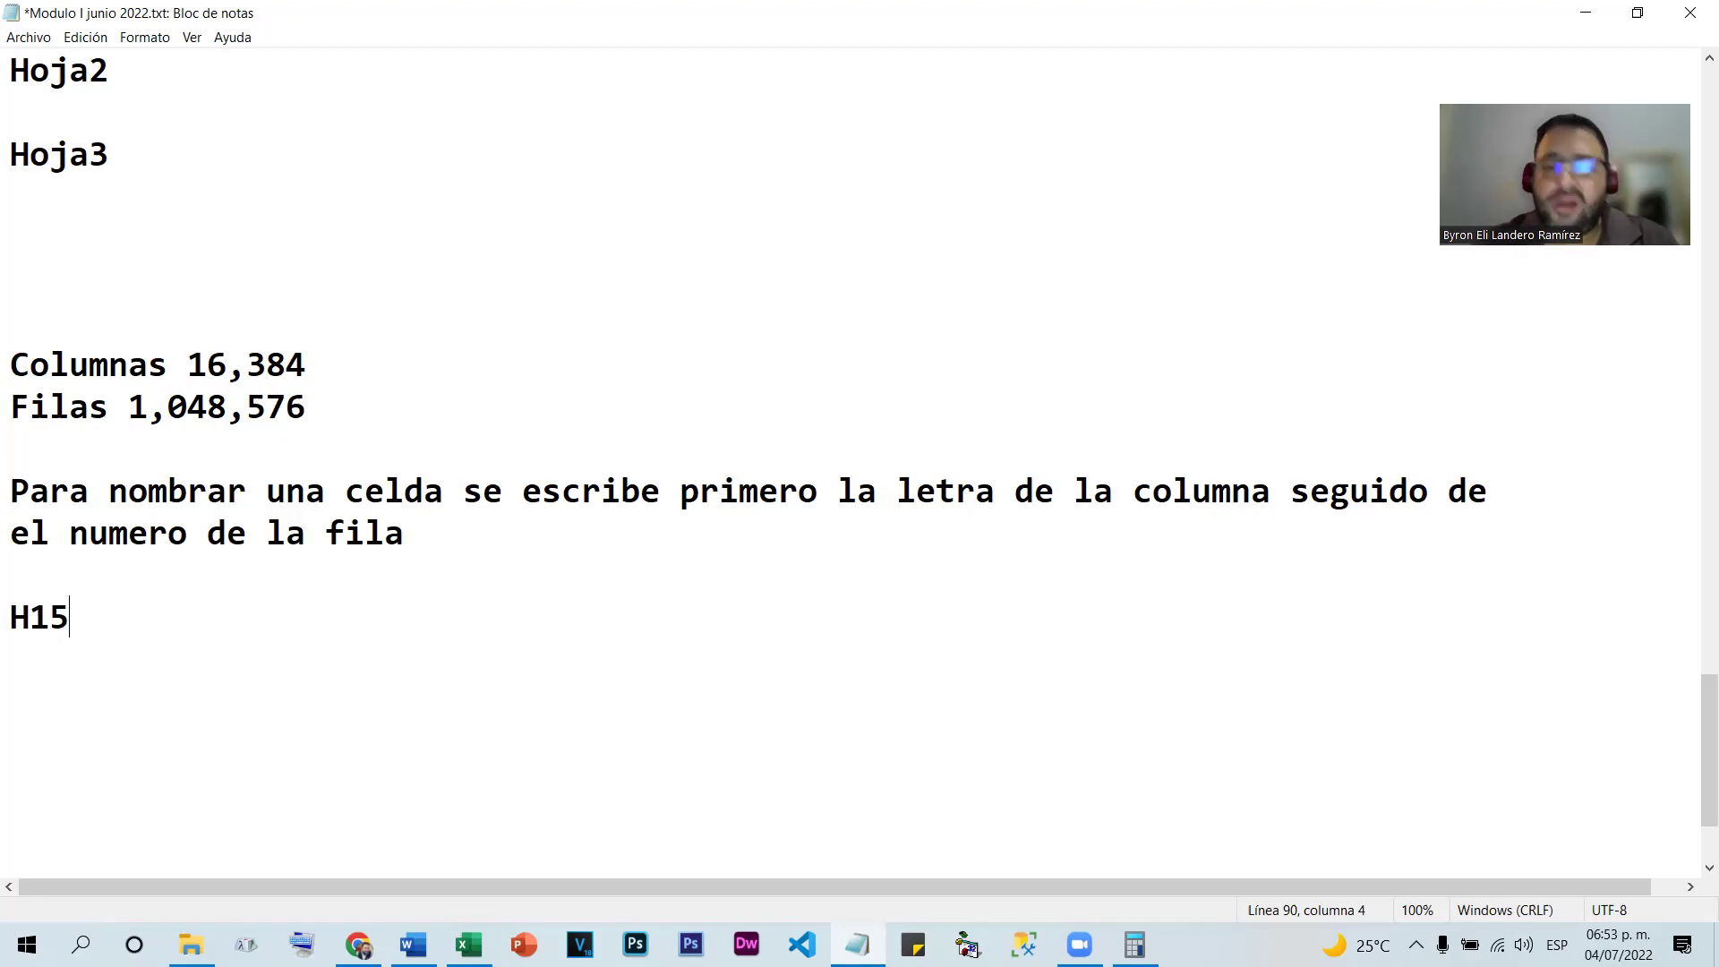
In the blank Libro1 workbook, select cells H15, L9, J11, K16 and L8 to show their references
click(468, 945)
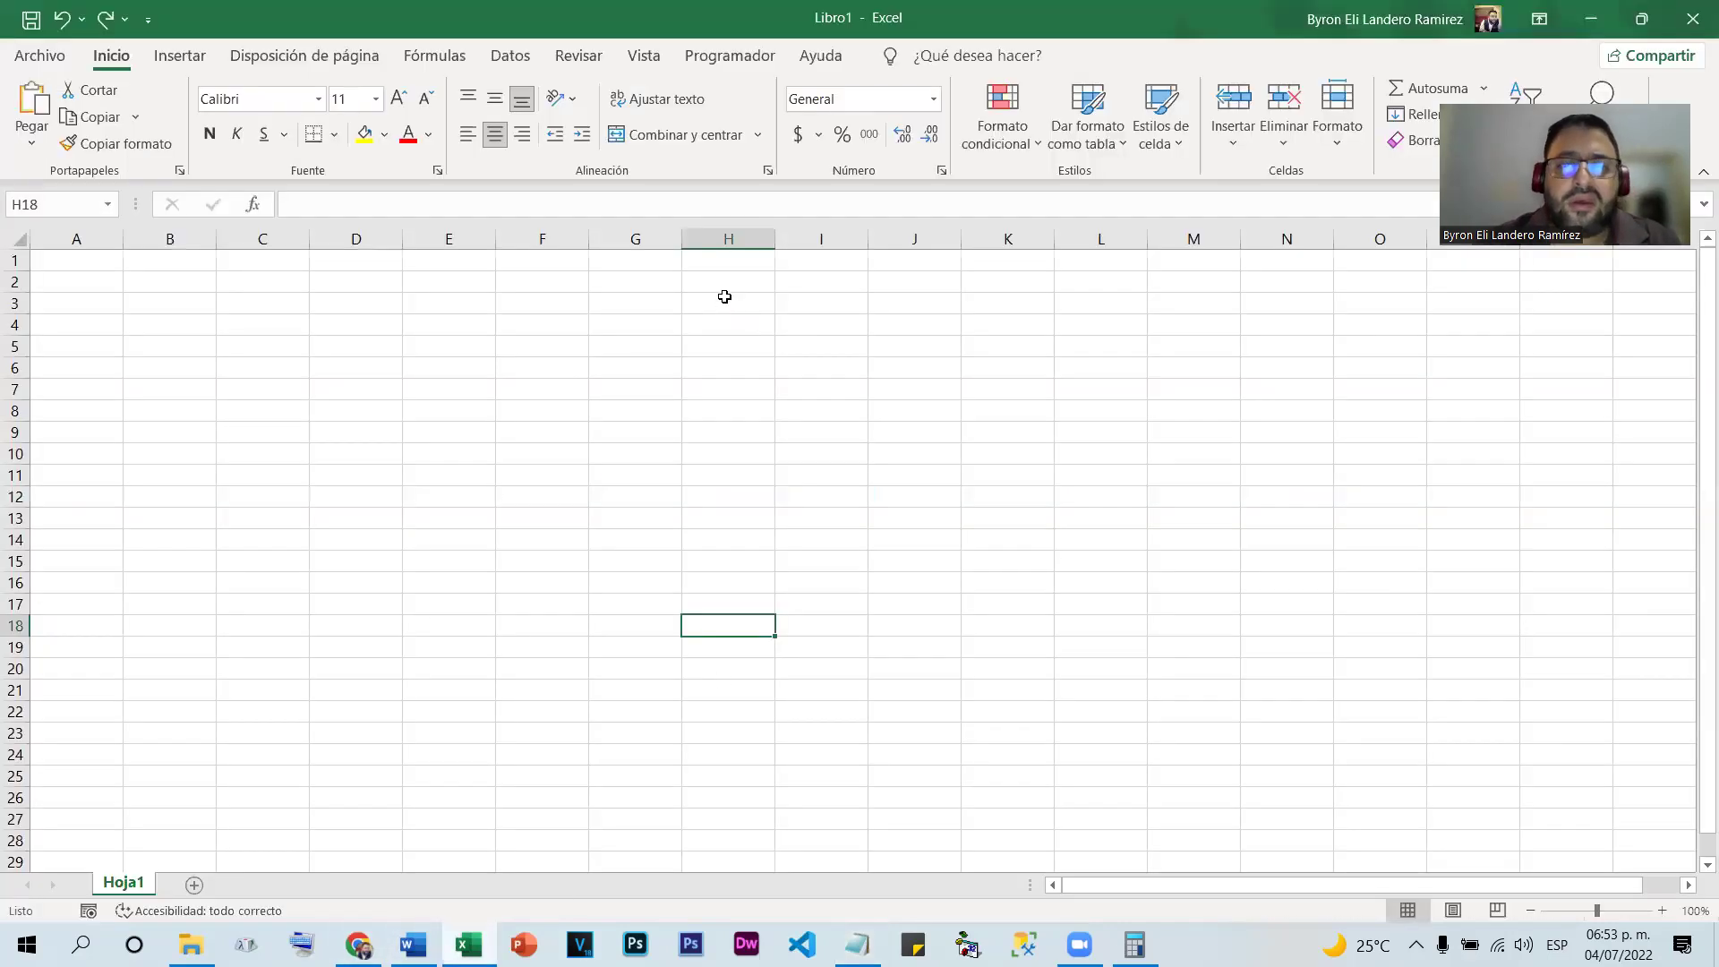
click(714, 557)
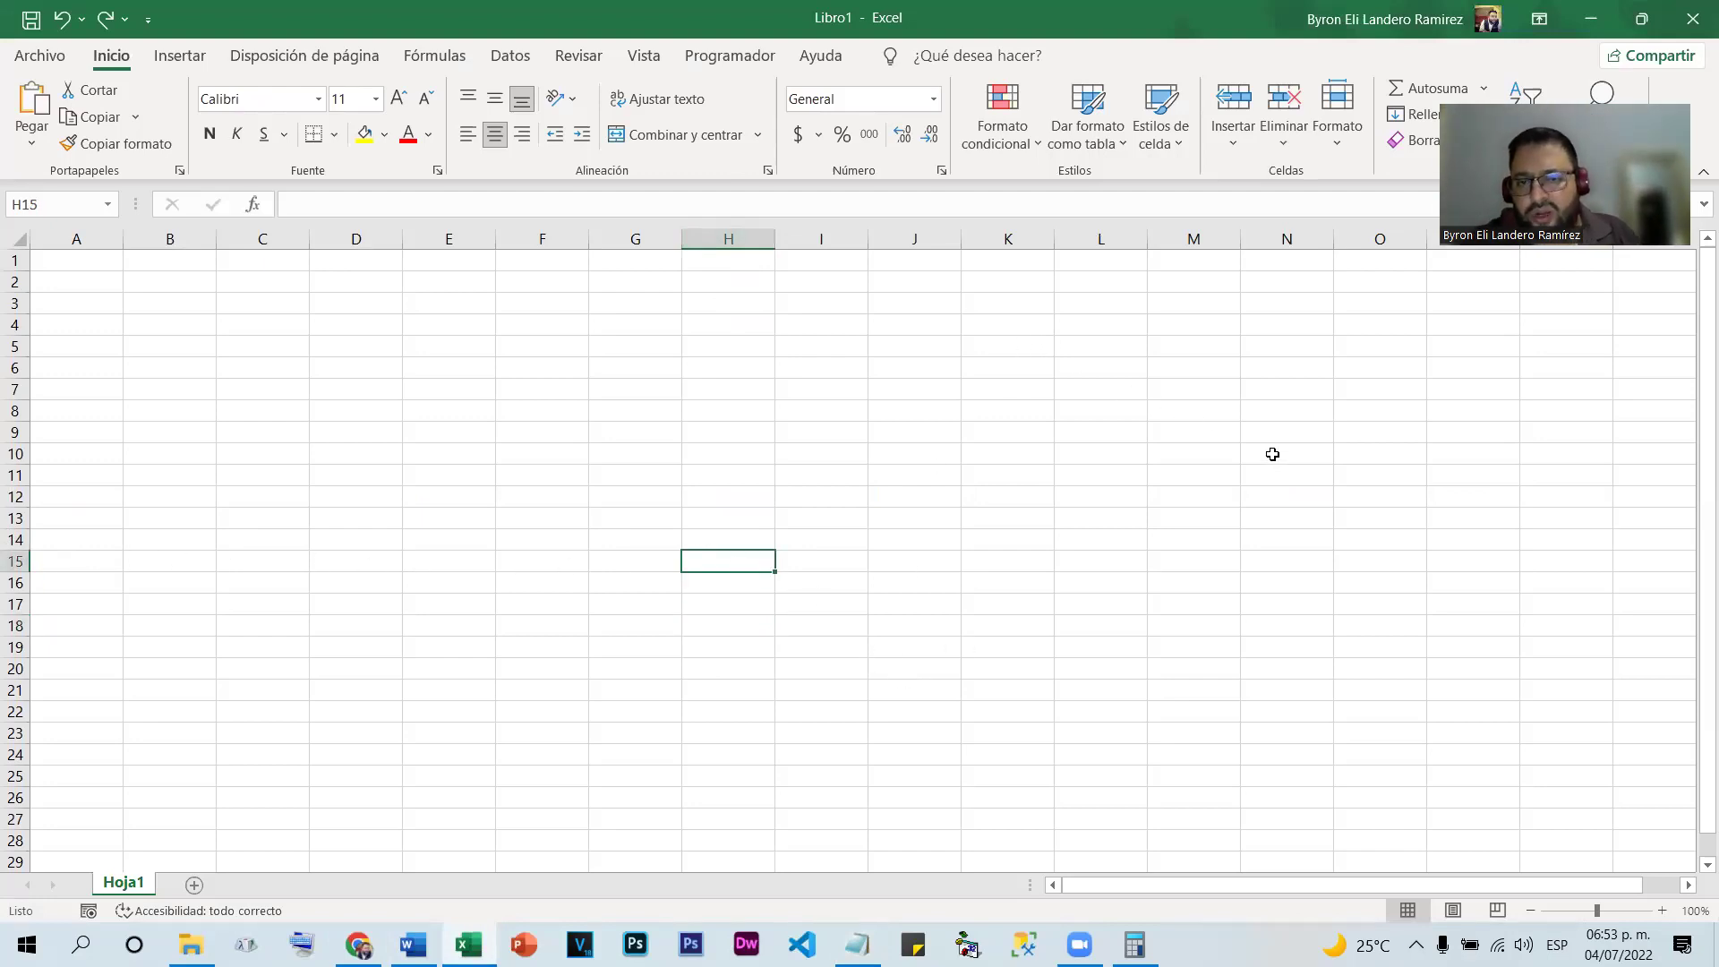
click(1108, 433)
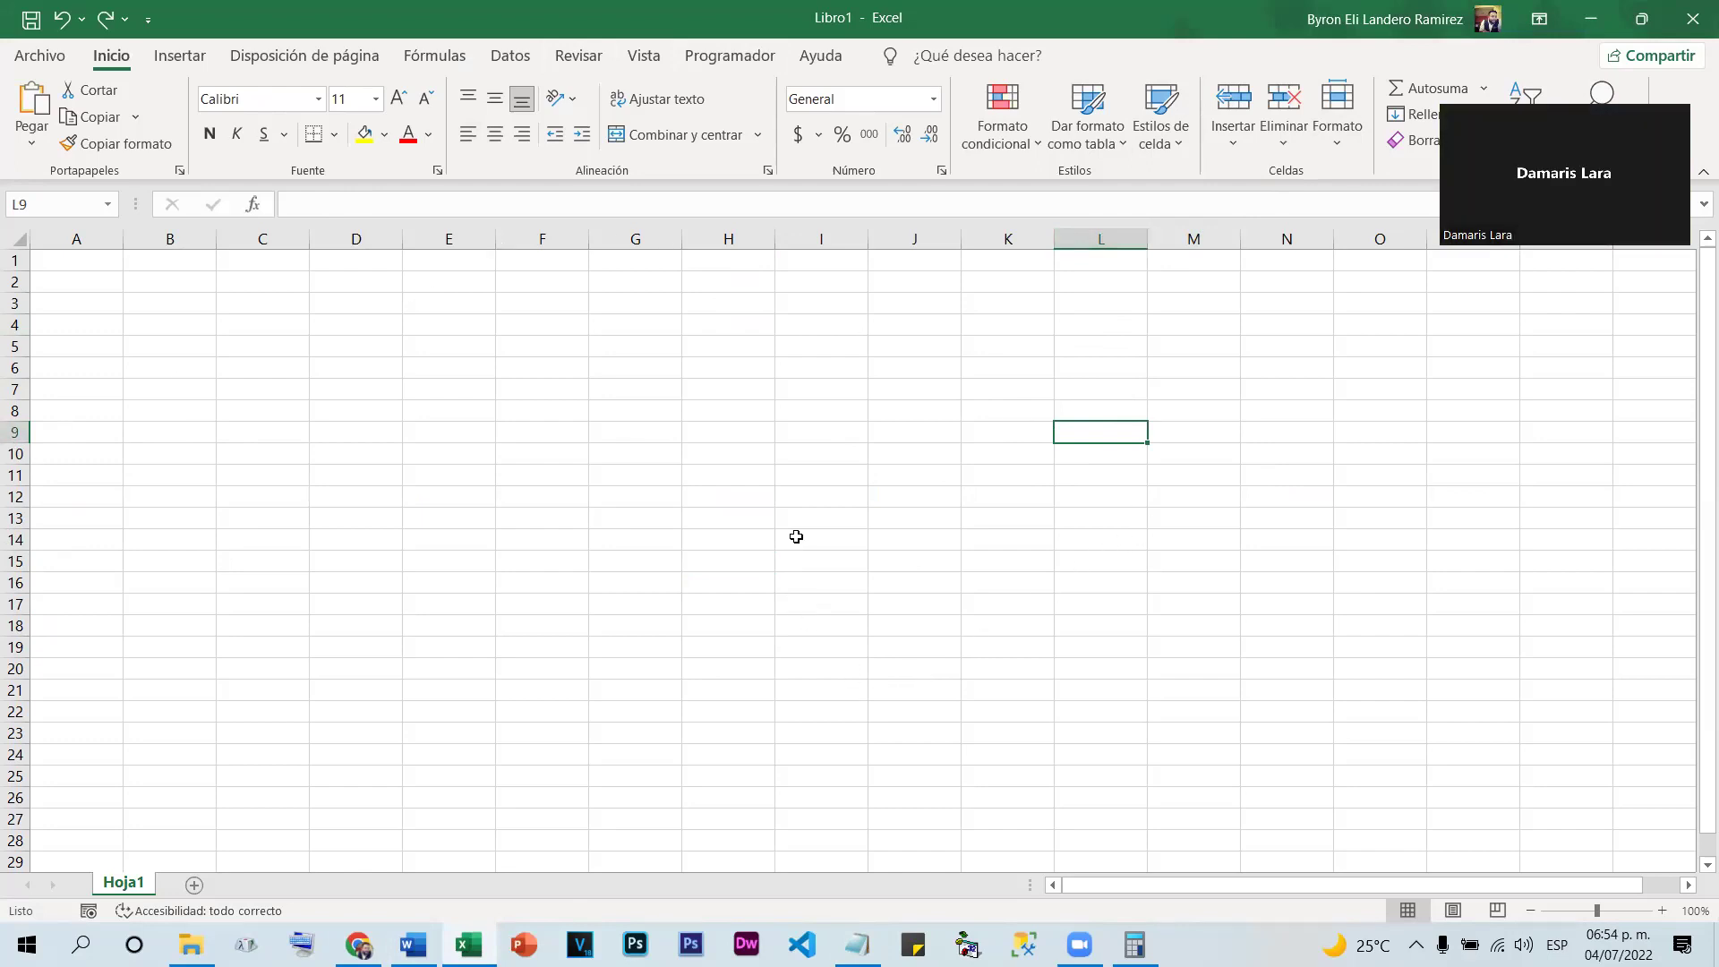
click(937, 474)
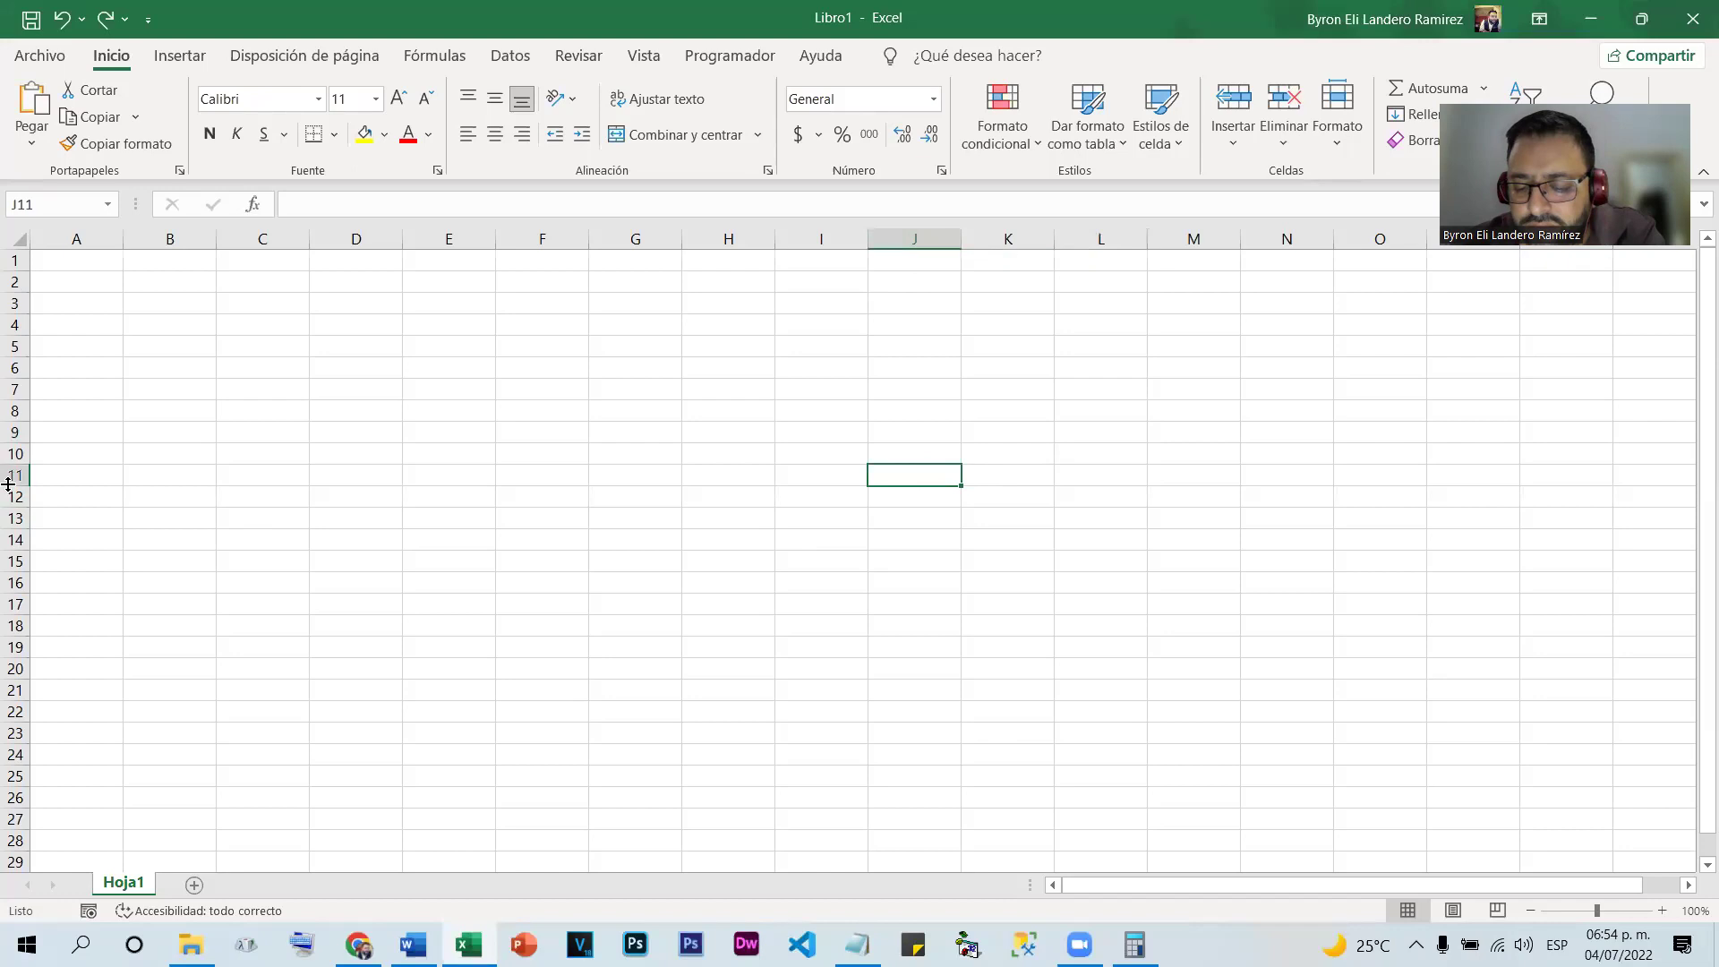
click(965, 580)
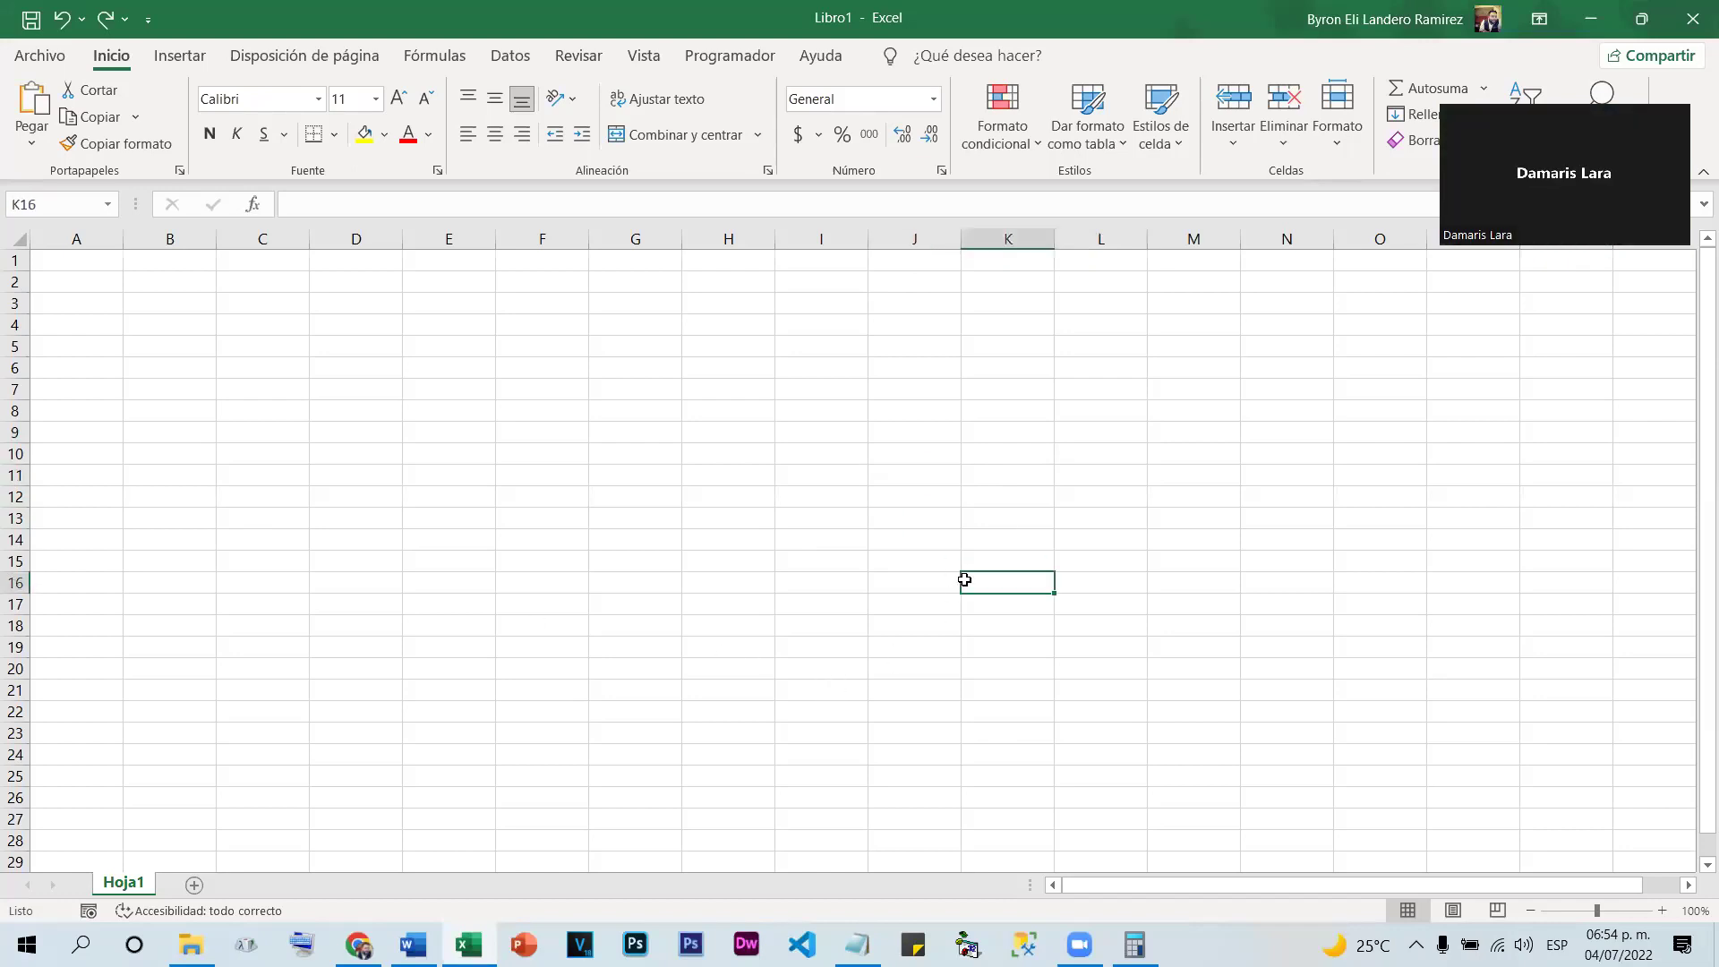
click(1120, 409)
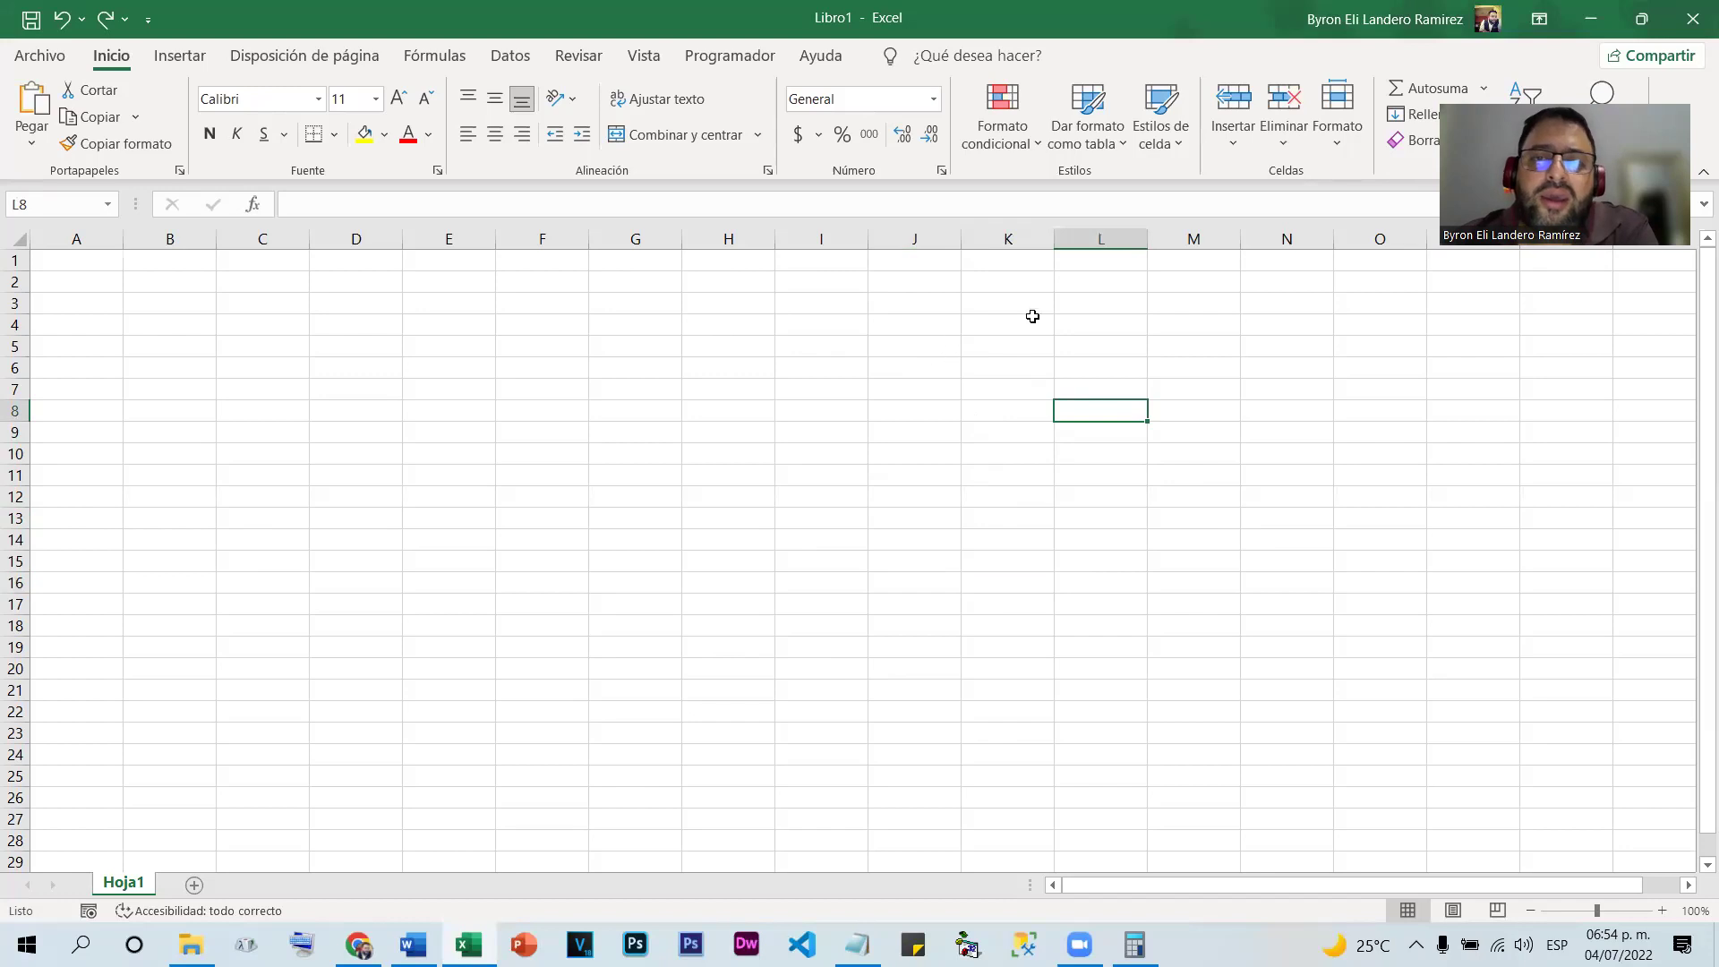
Select column L, row 11, then cells K14, I7, F10, J14 and L17 before returning to Notepad
click(1105, 234)
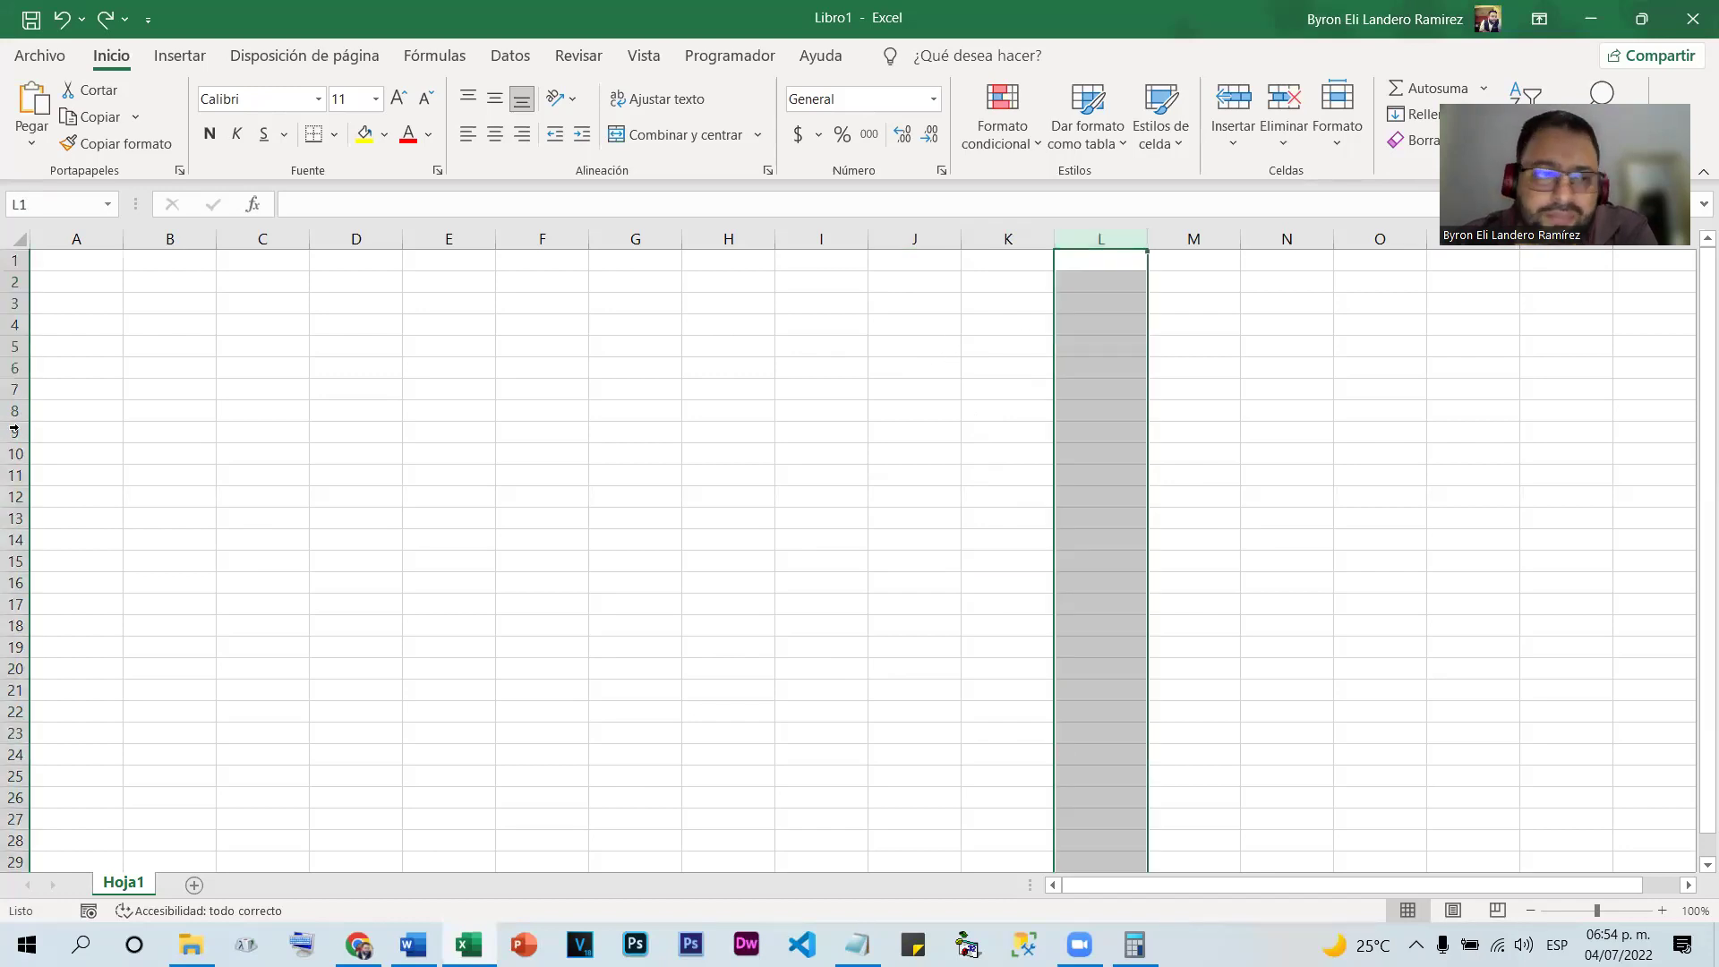
click(15, 475)
click(986, 542)
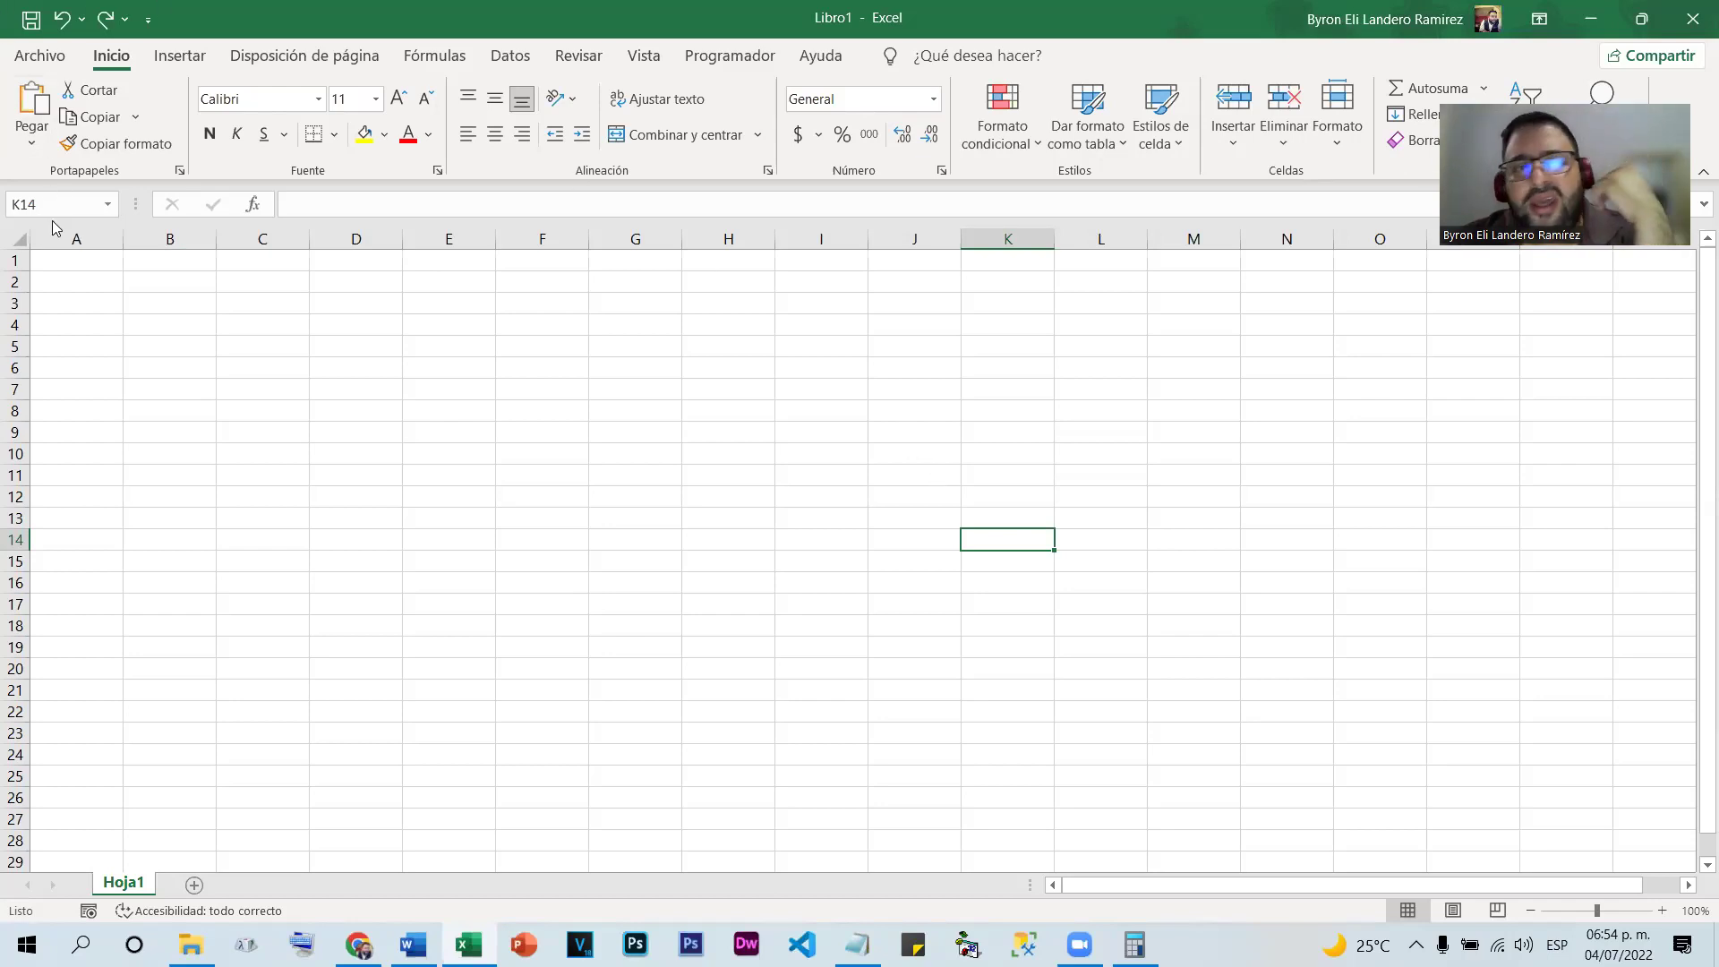
click(808, 381)
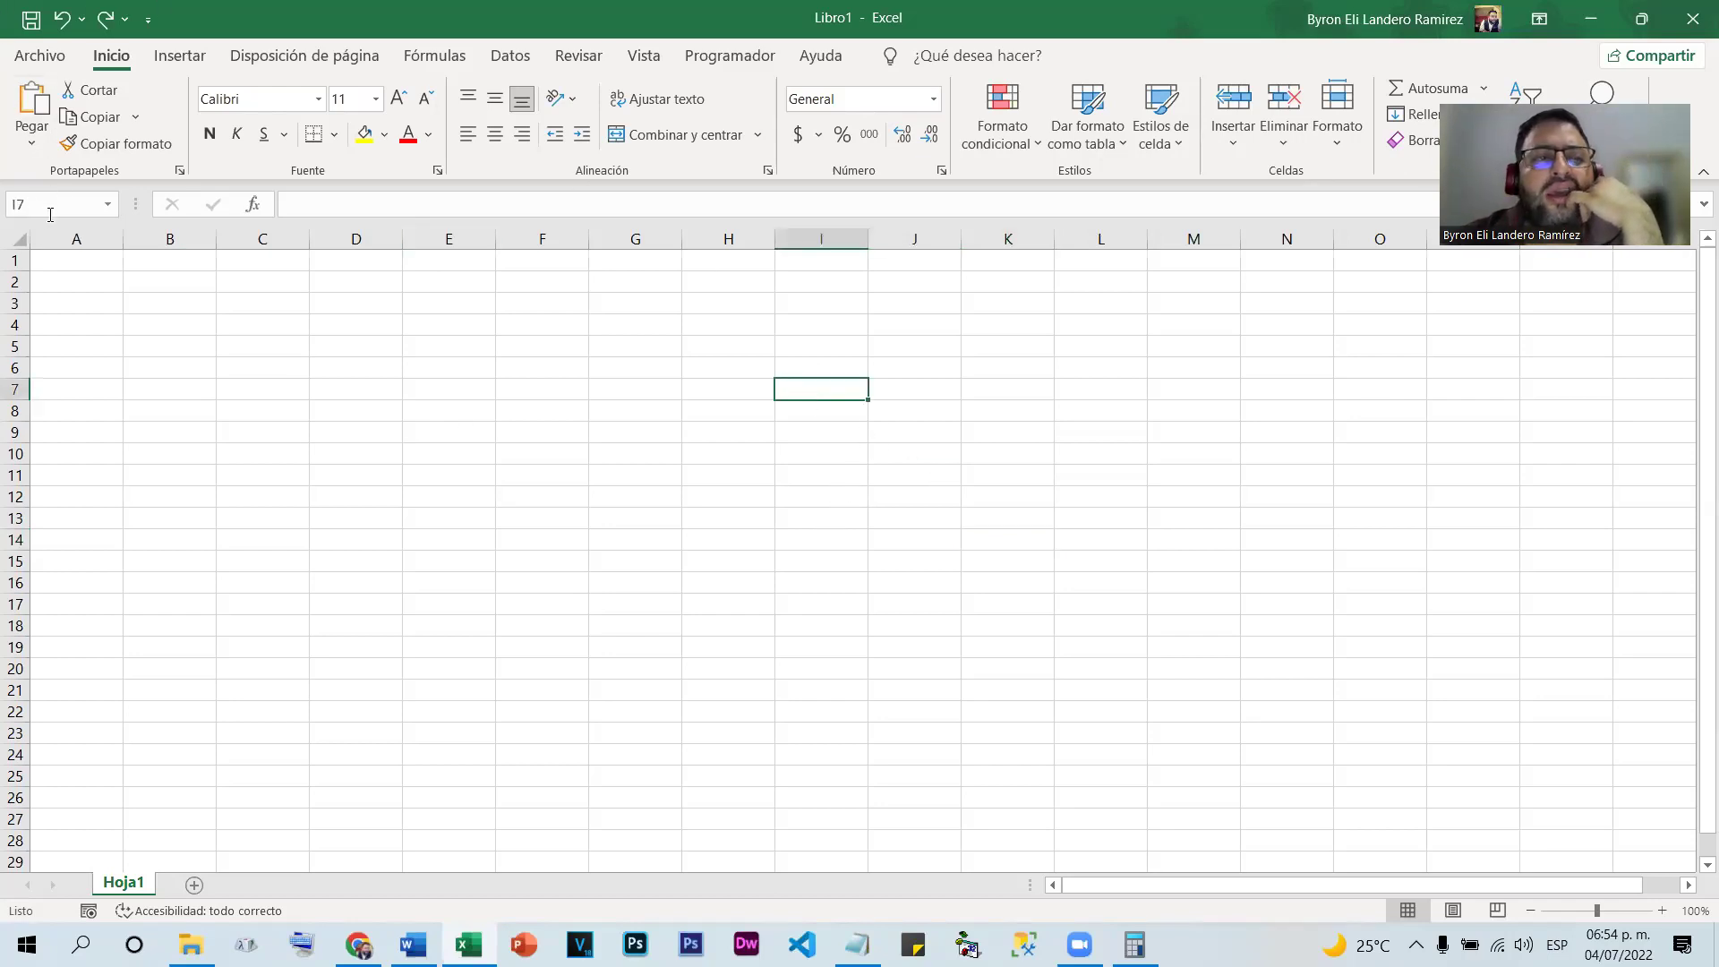
click(498, 457)
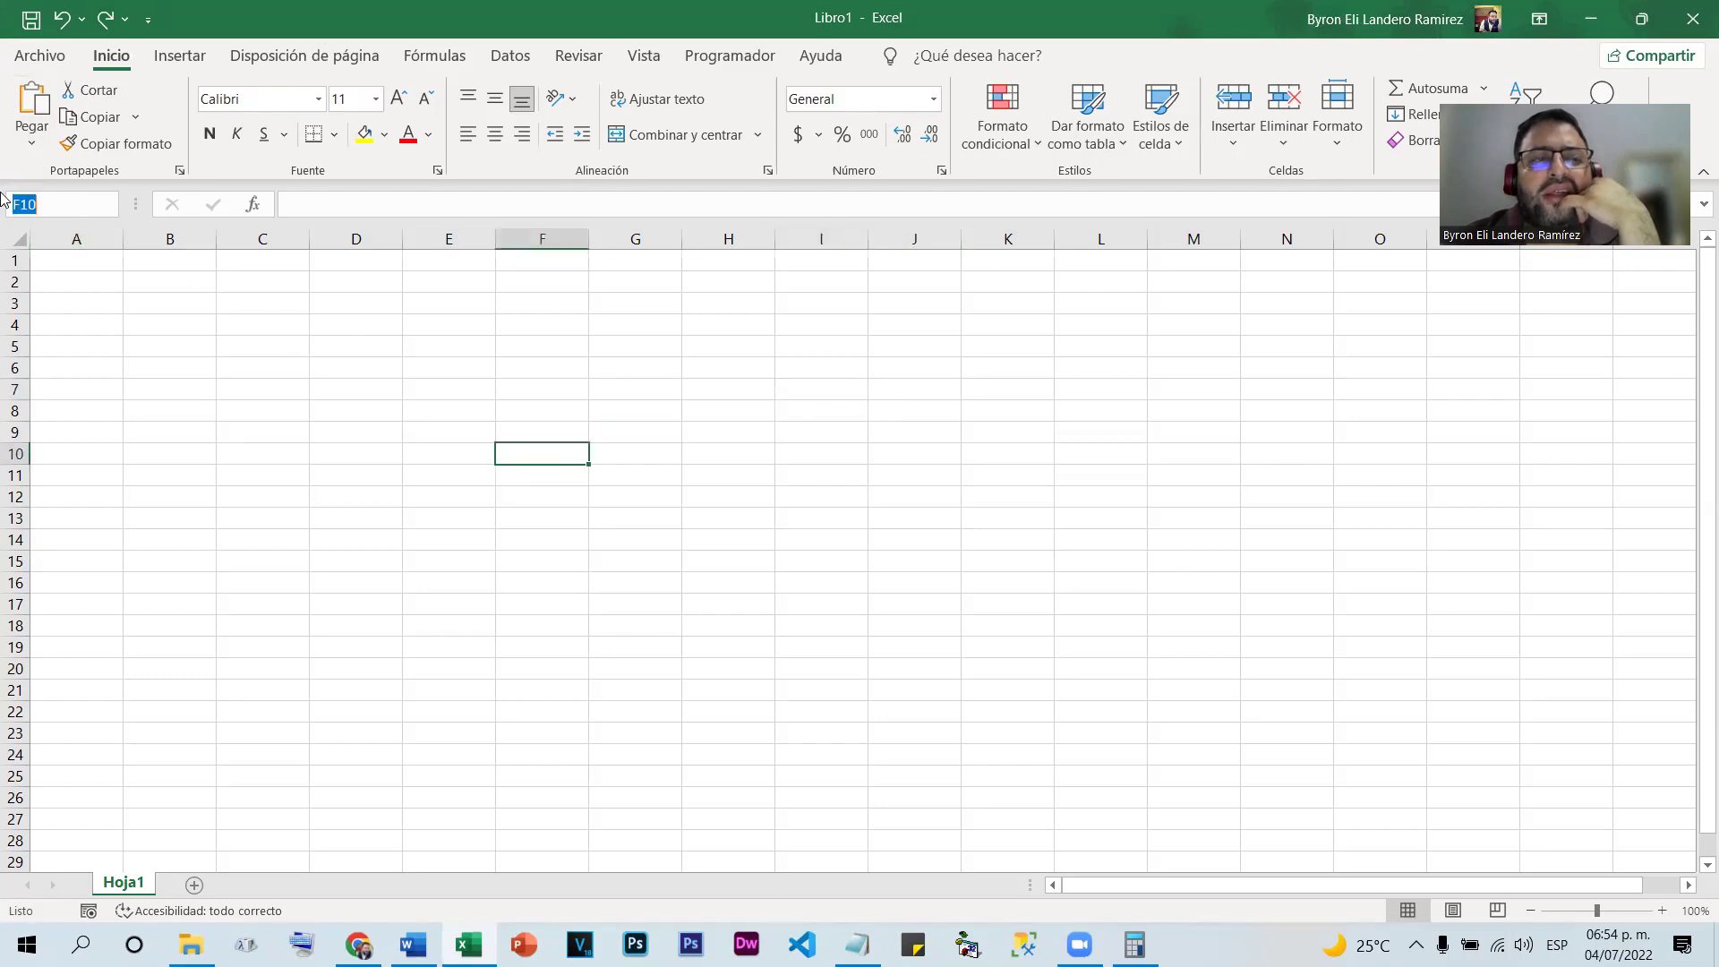
click(873, 533)
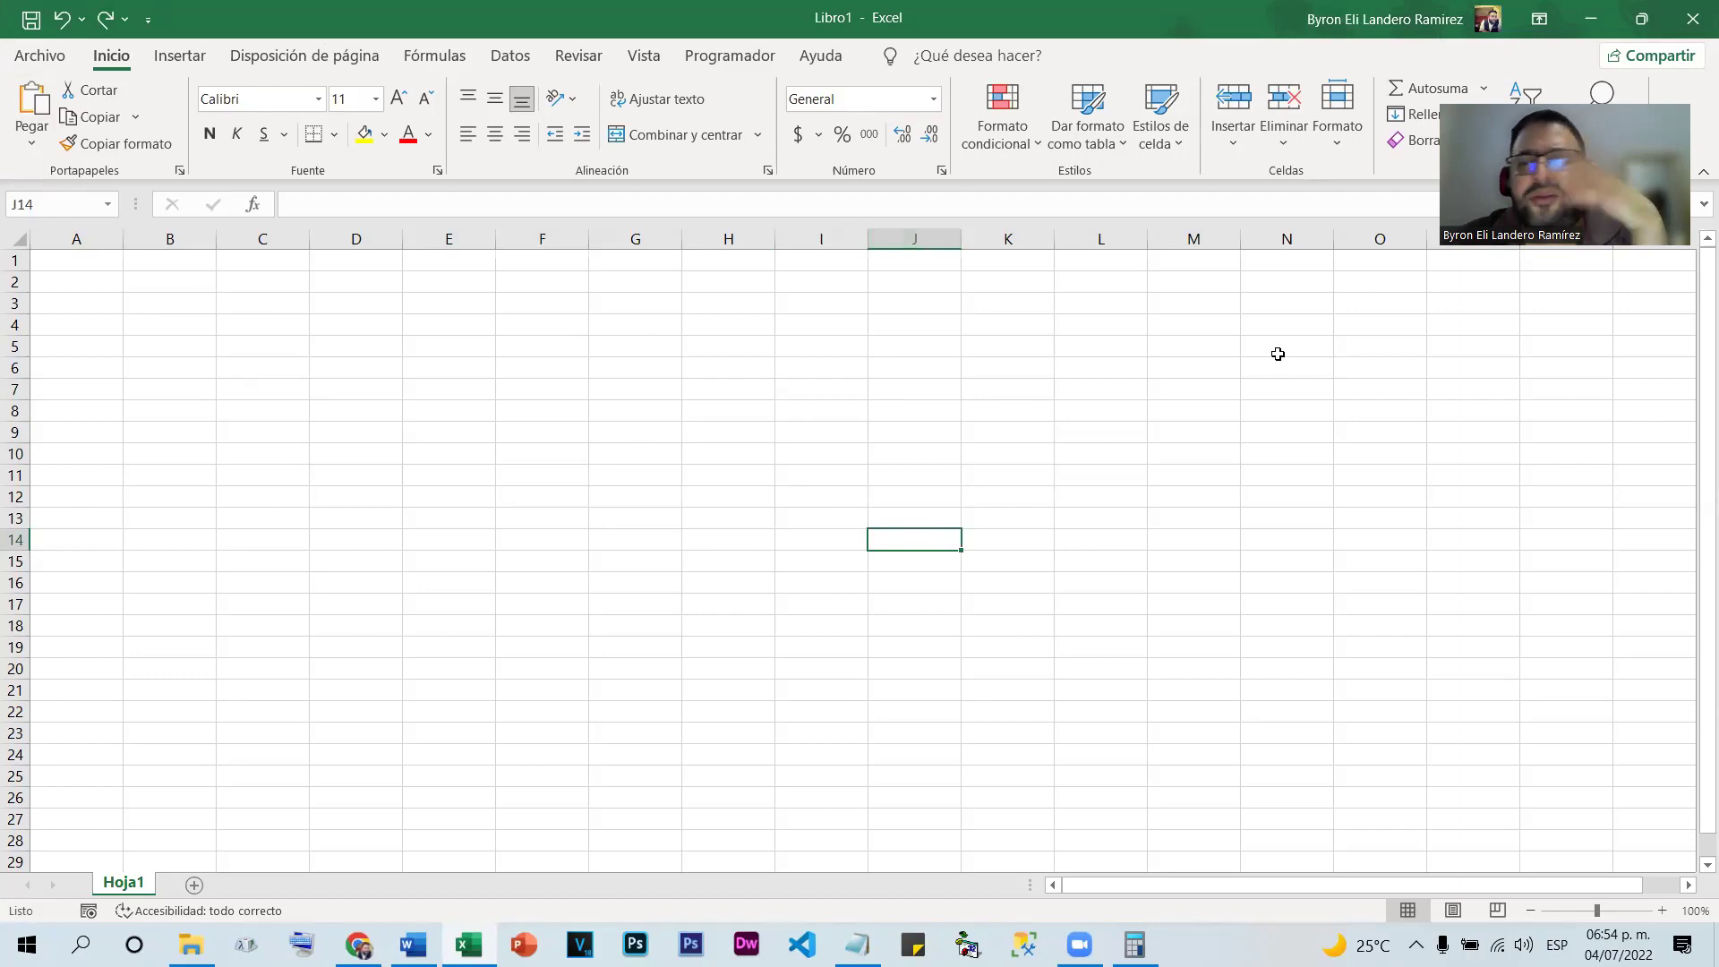
click(27, 204)
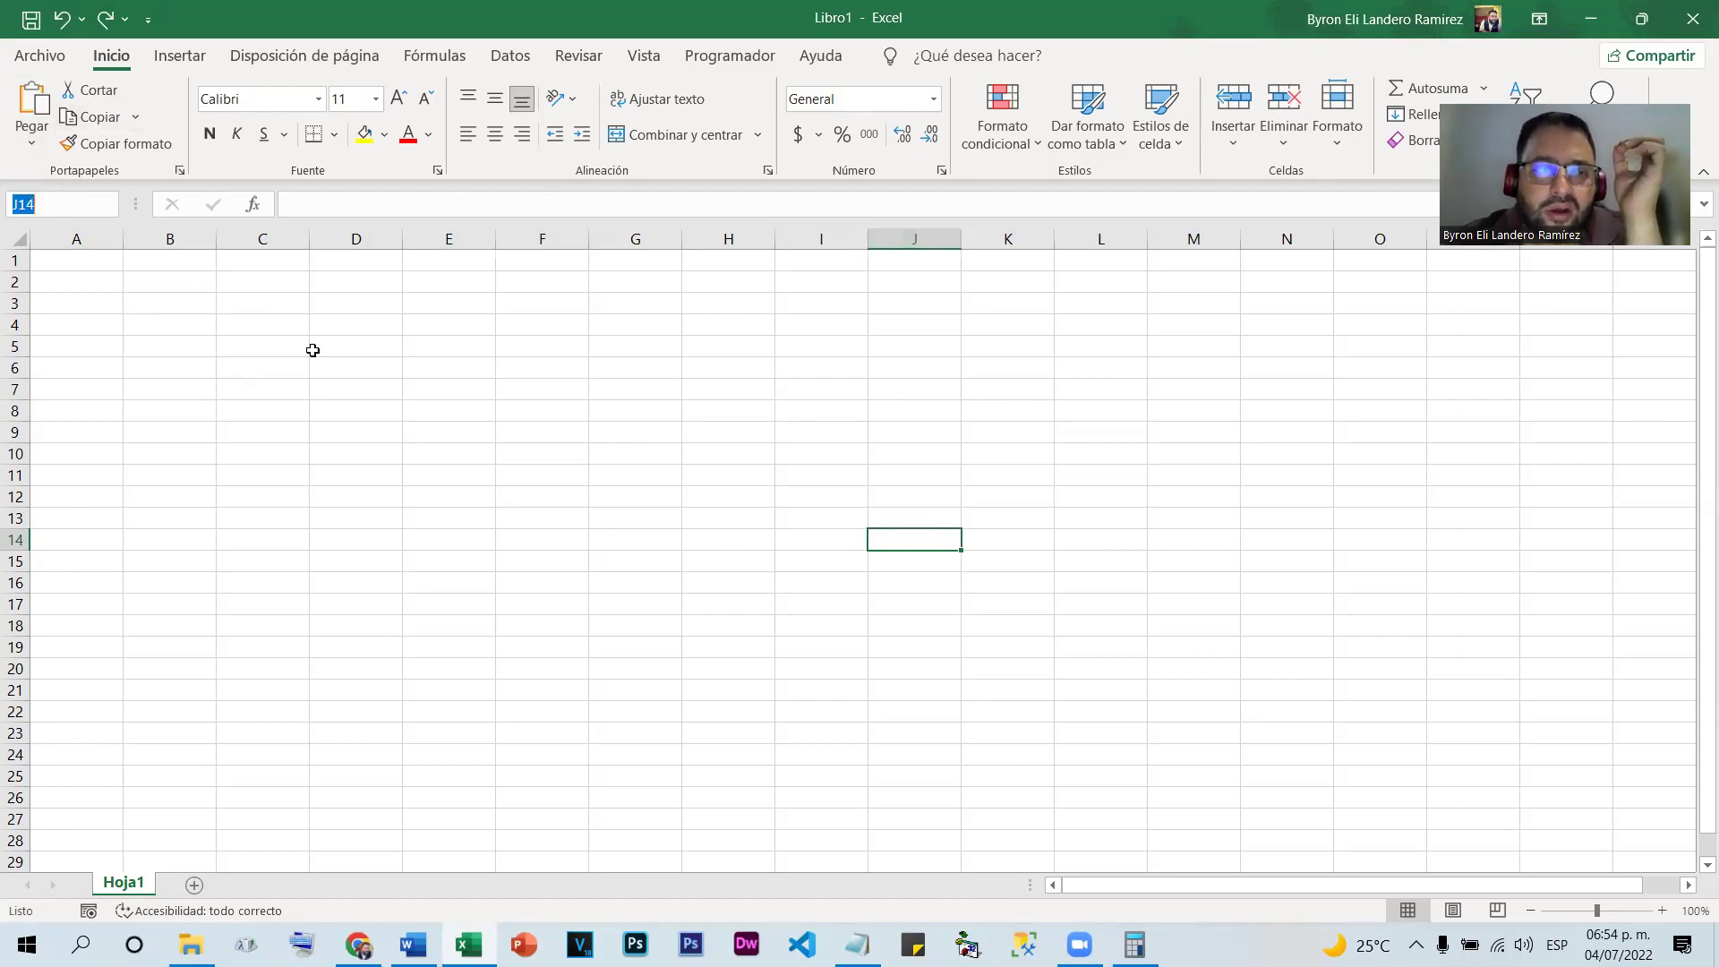
click(1138, 614)
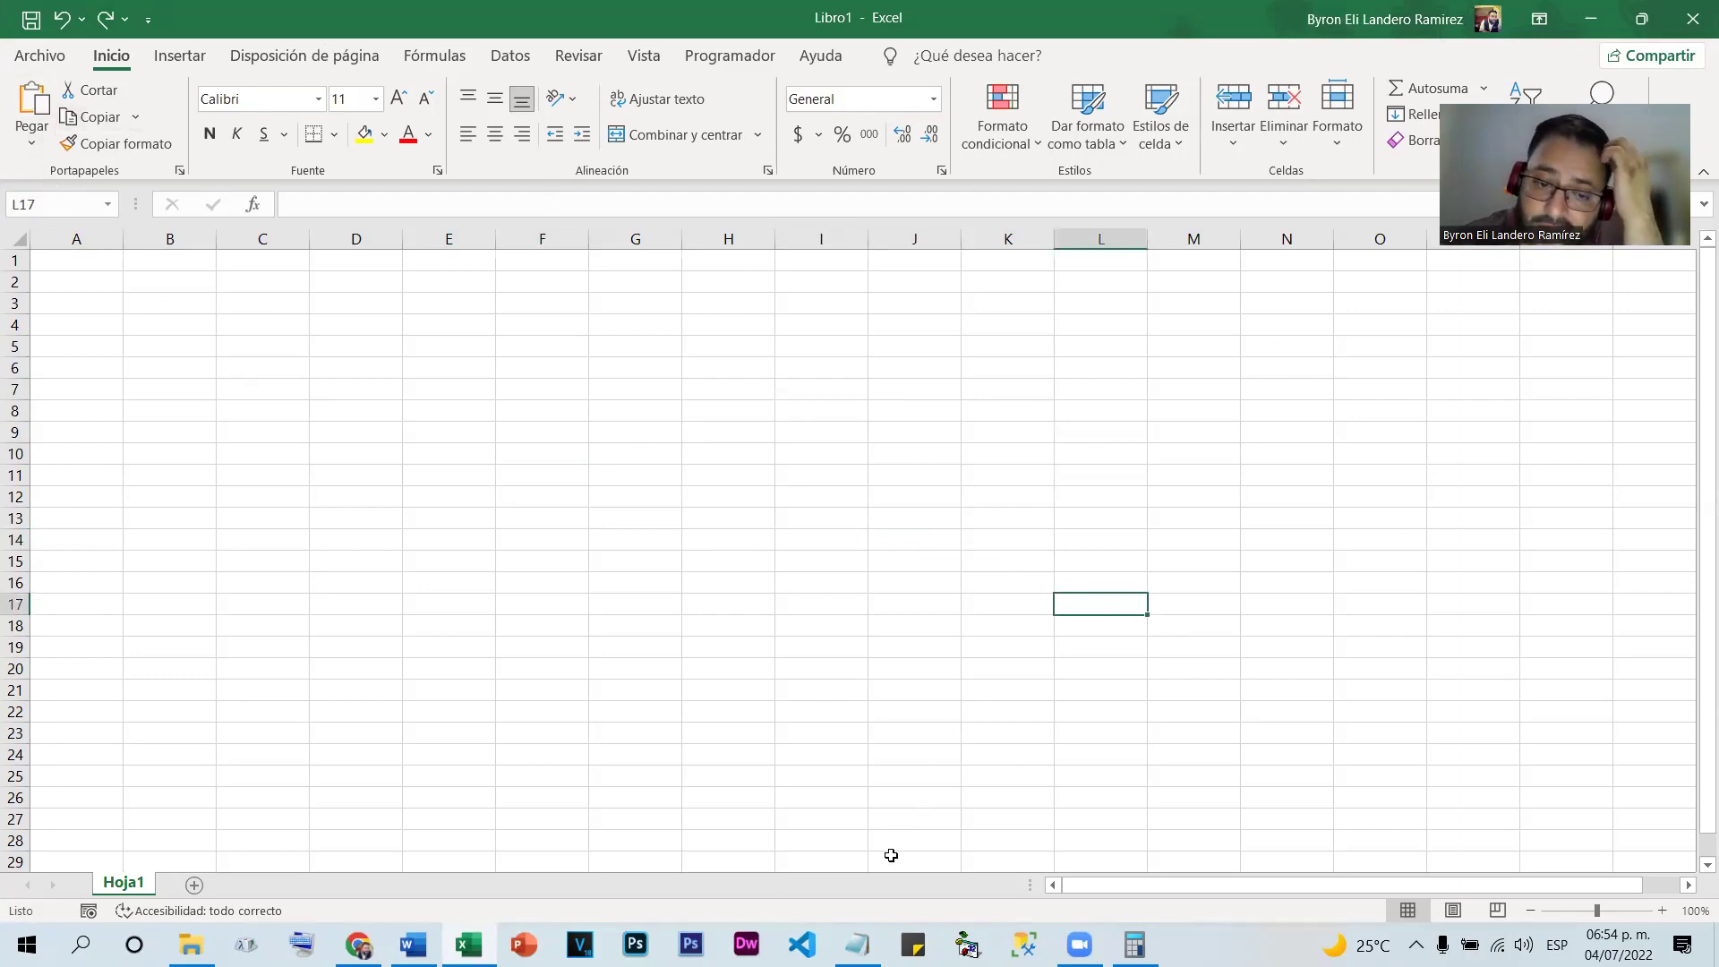
click(857, 945)
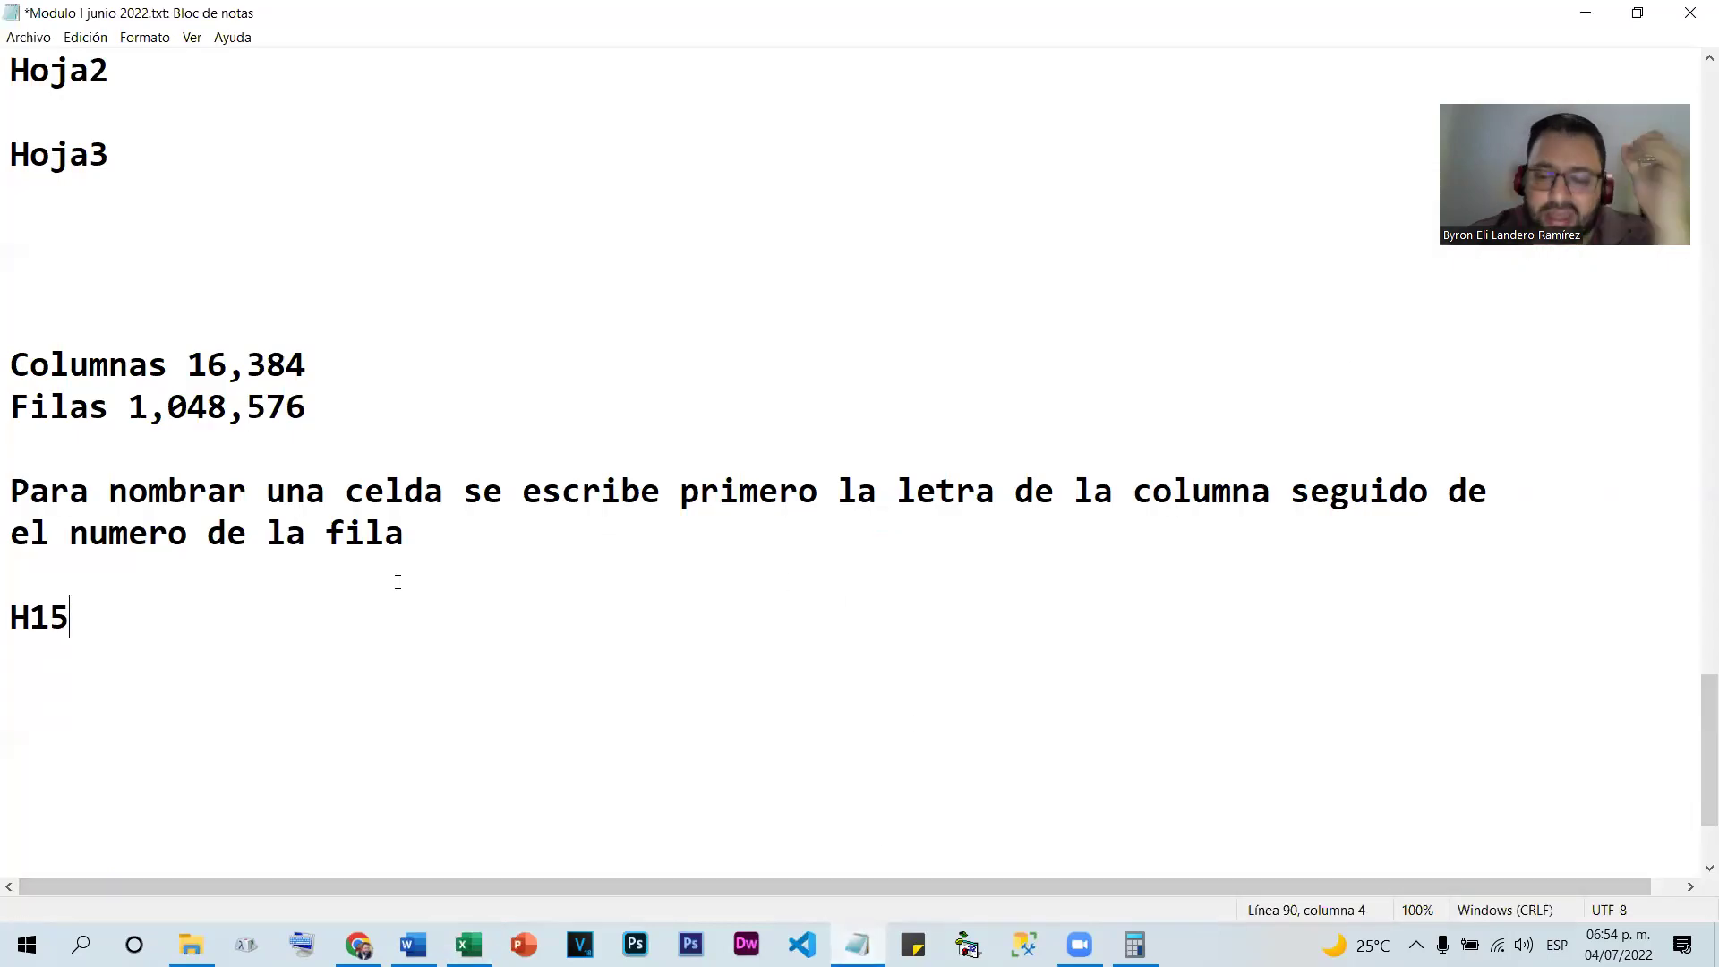
key(Return)
key(Return)
text(R)
text(ngo)
key(BackSpace)
key(BackSpace)
key(BackSpace)
text(an)
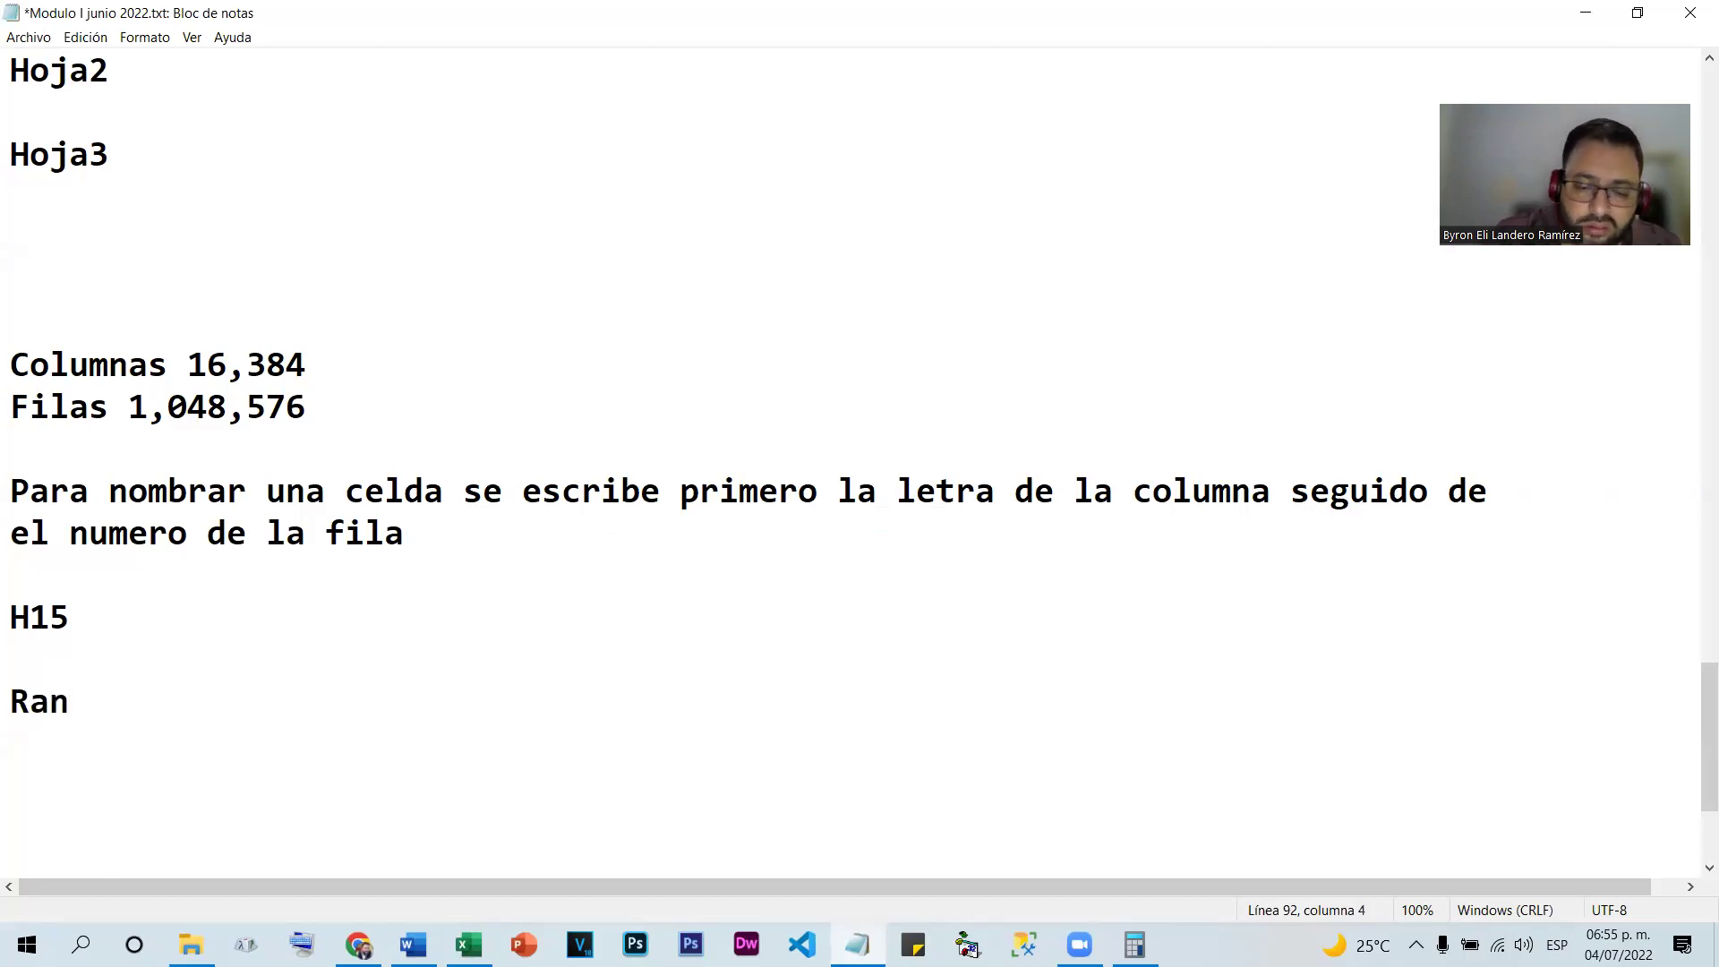
text(go)
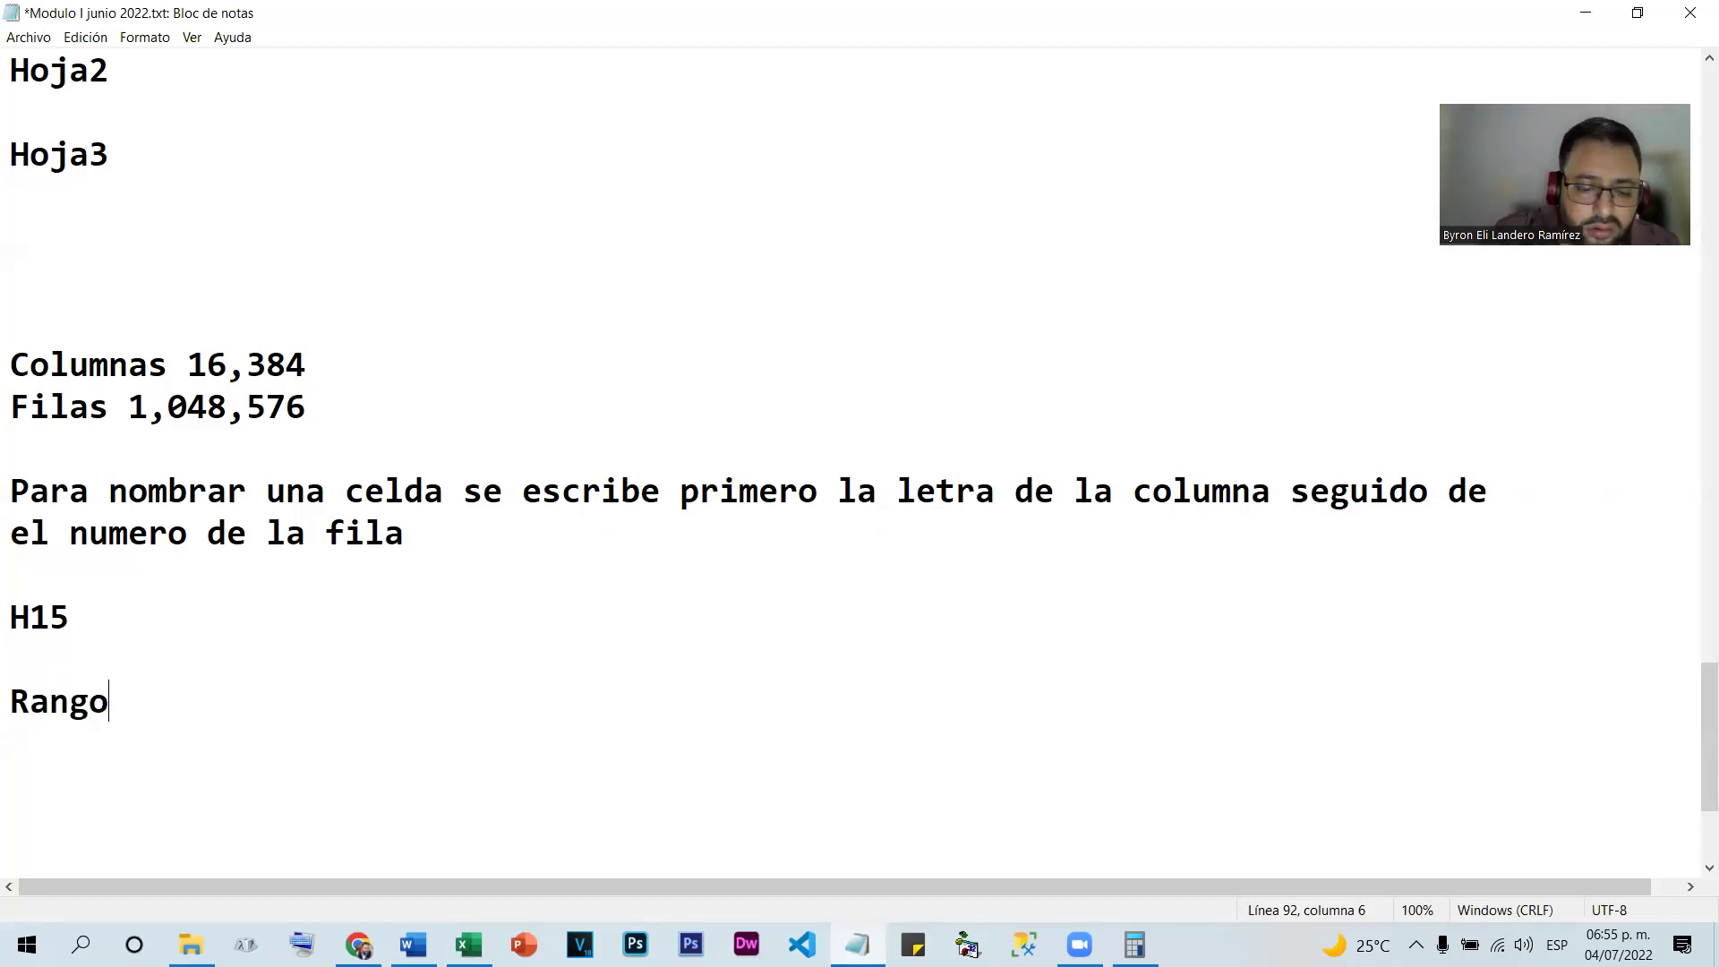
text( de celdas)
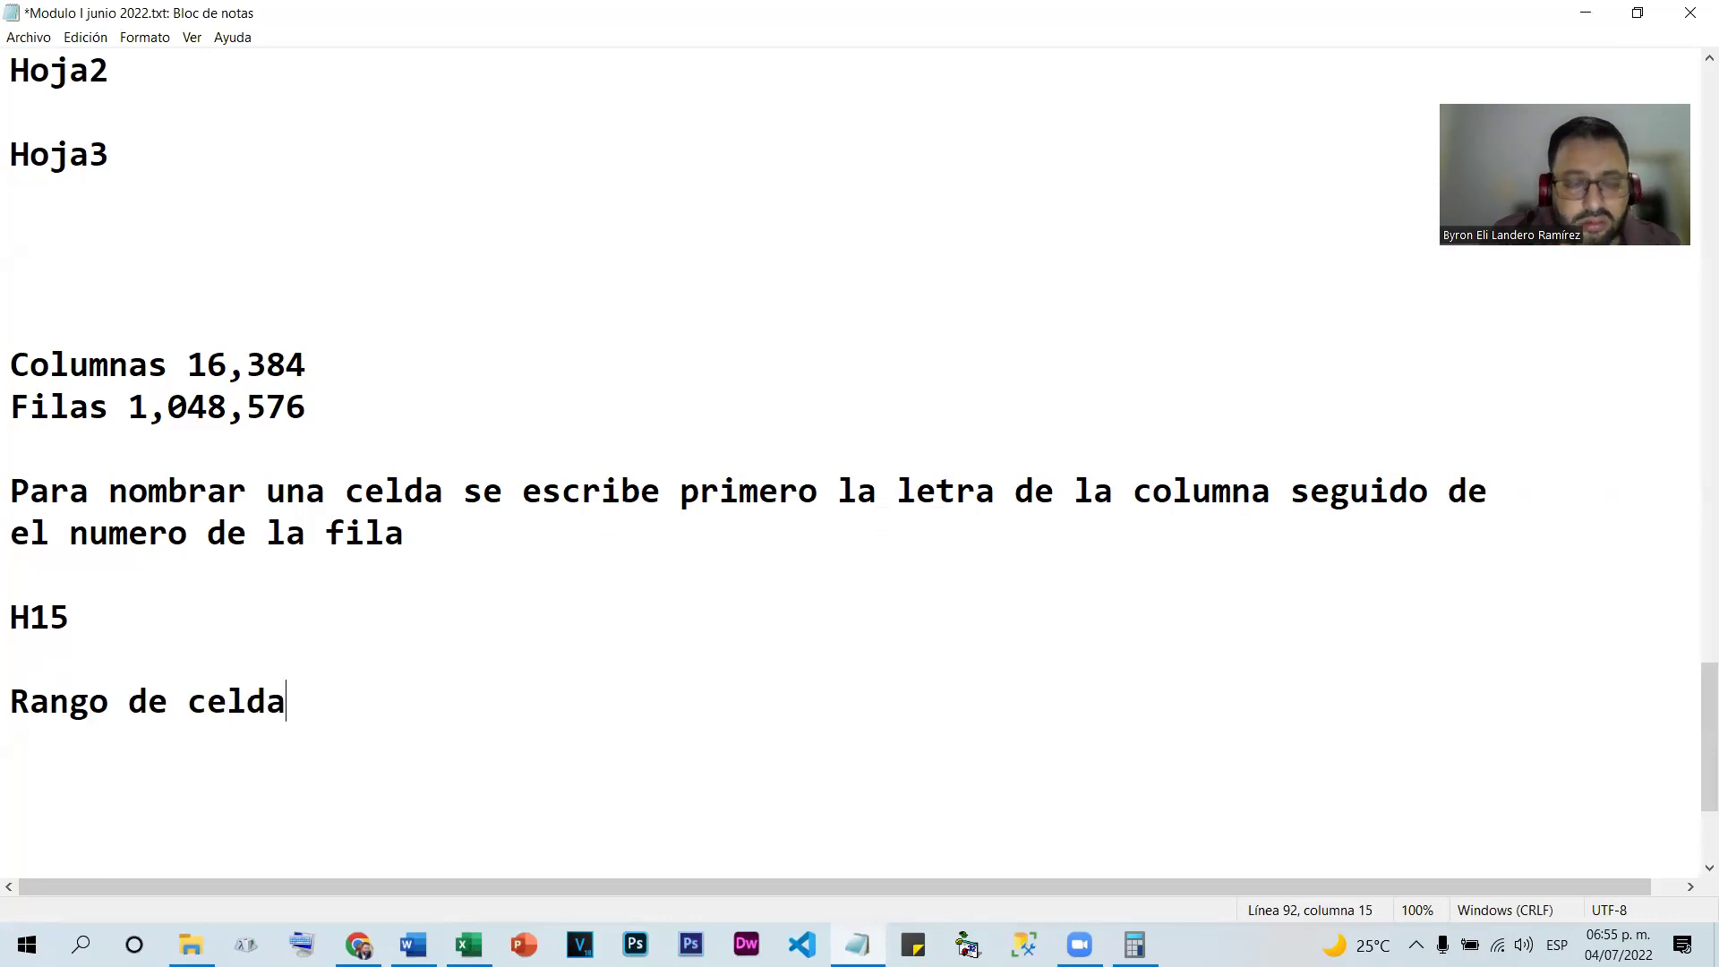
key(Return)
key(Return)
key(Return)
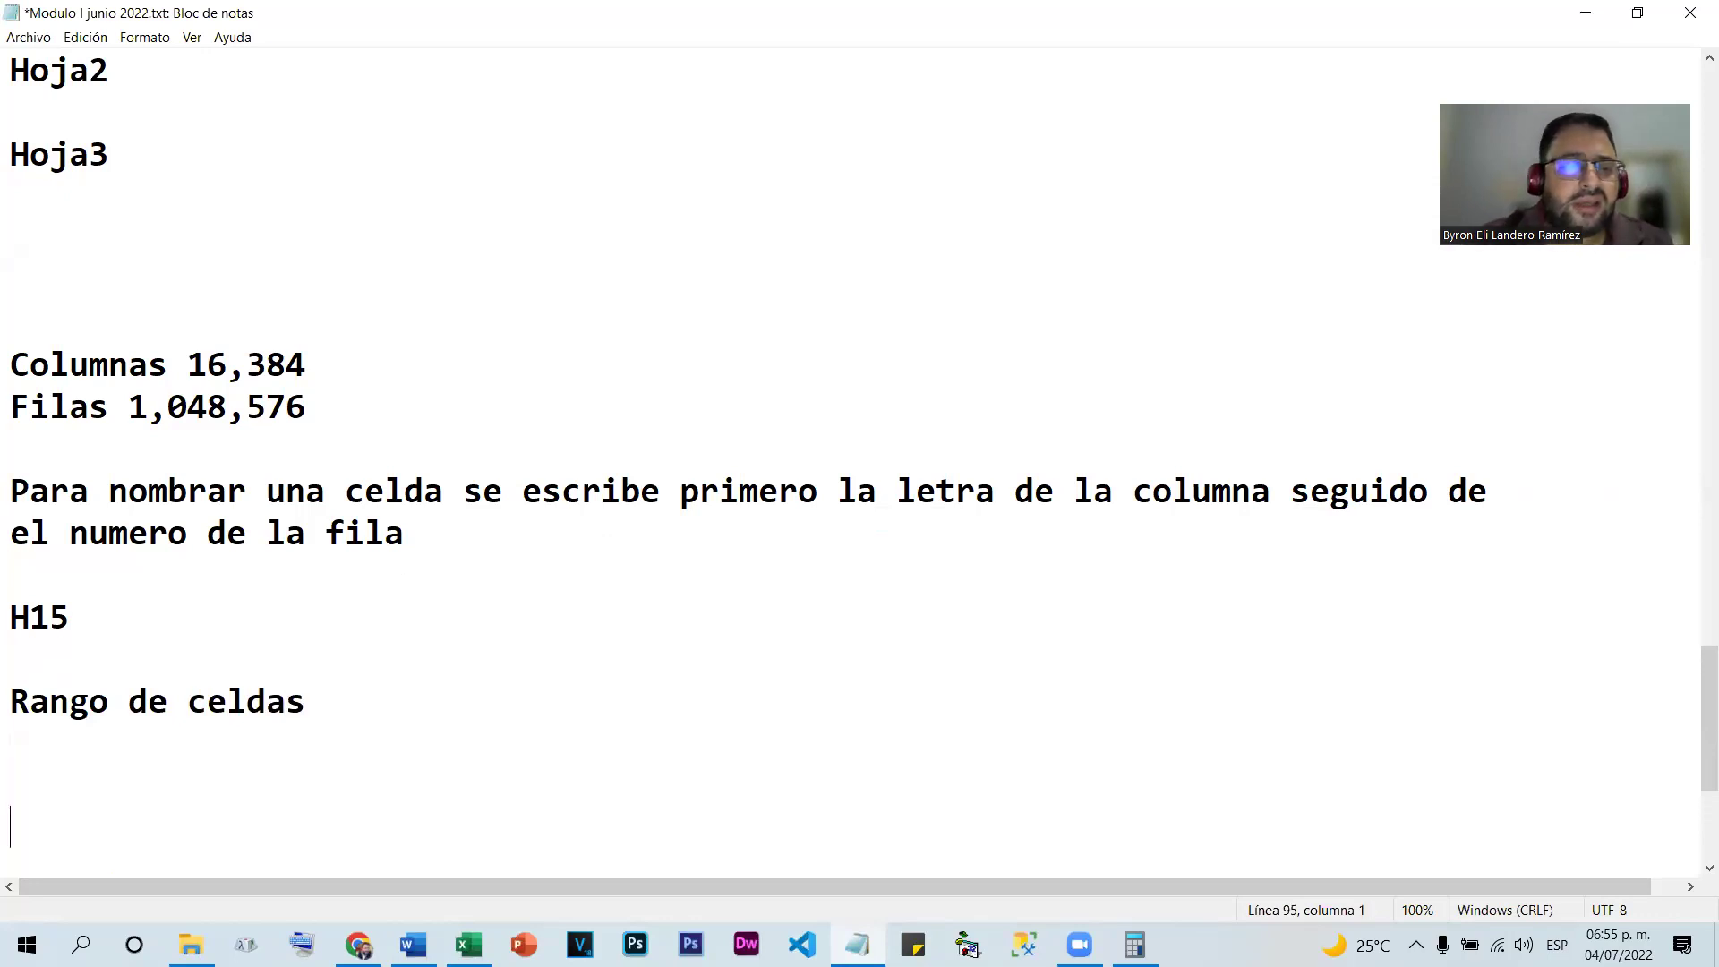
click(15, 564)
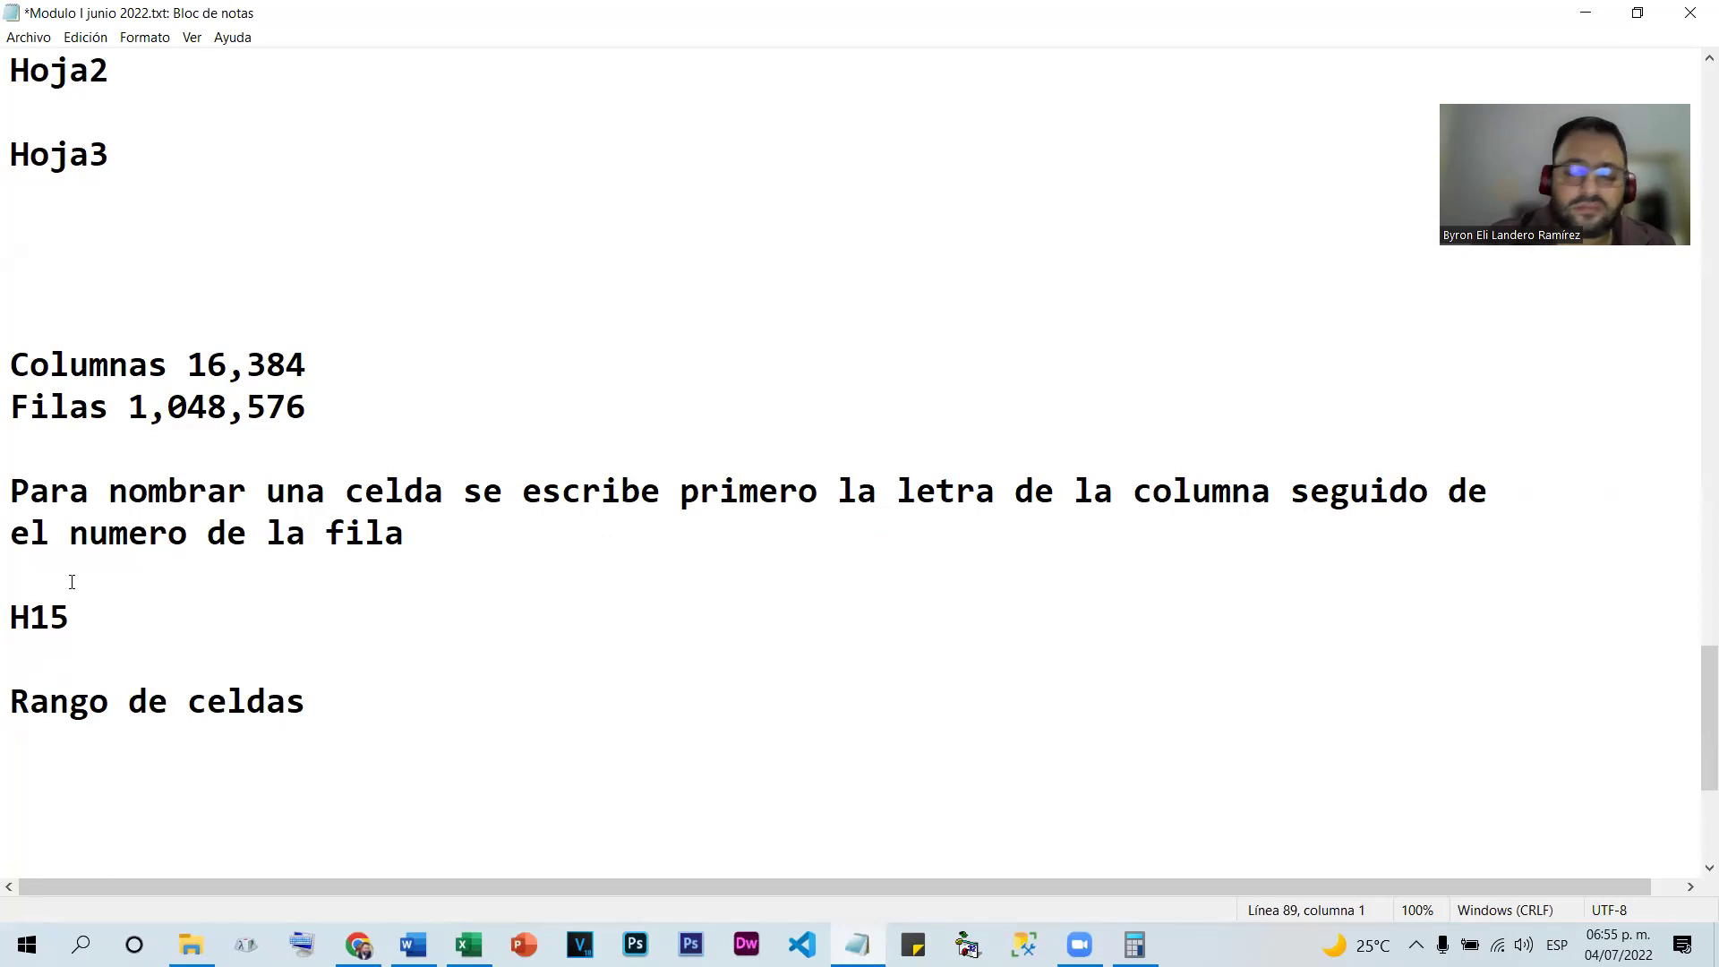
scroll(335, 578, down, 2)
scroll(335, 579, down, 1)
click(27, 359)
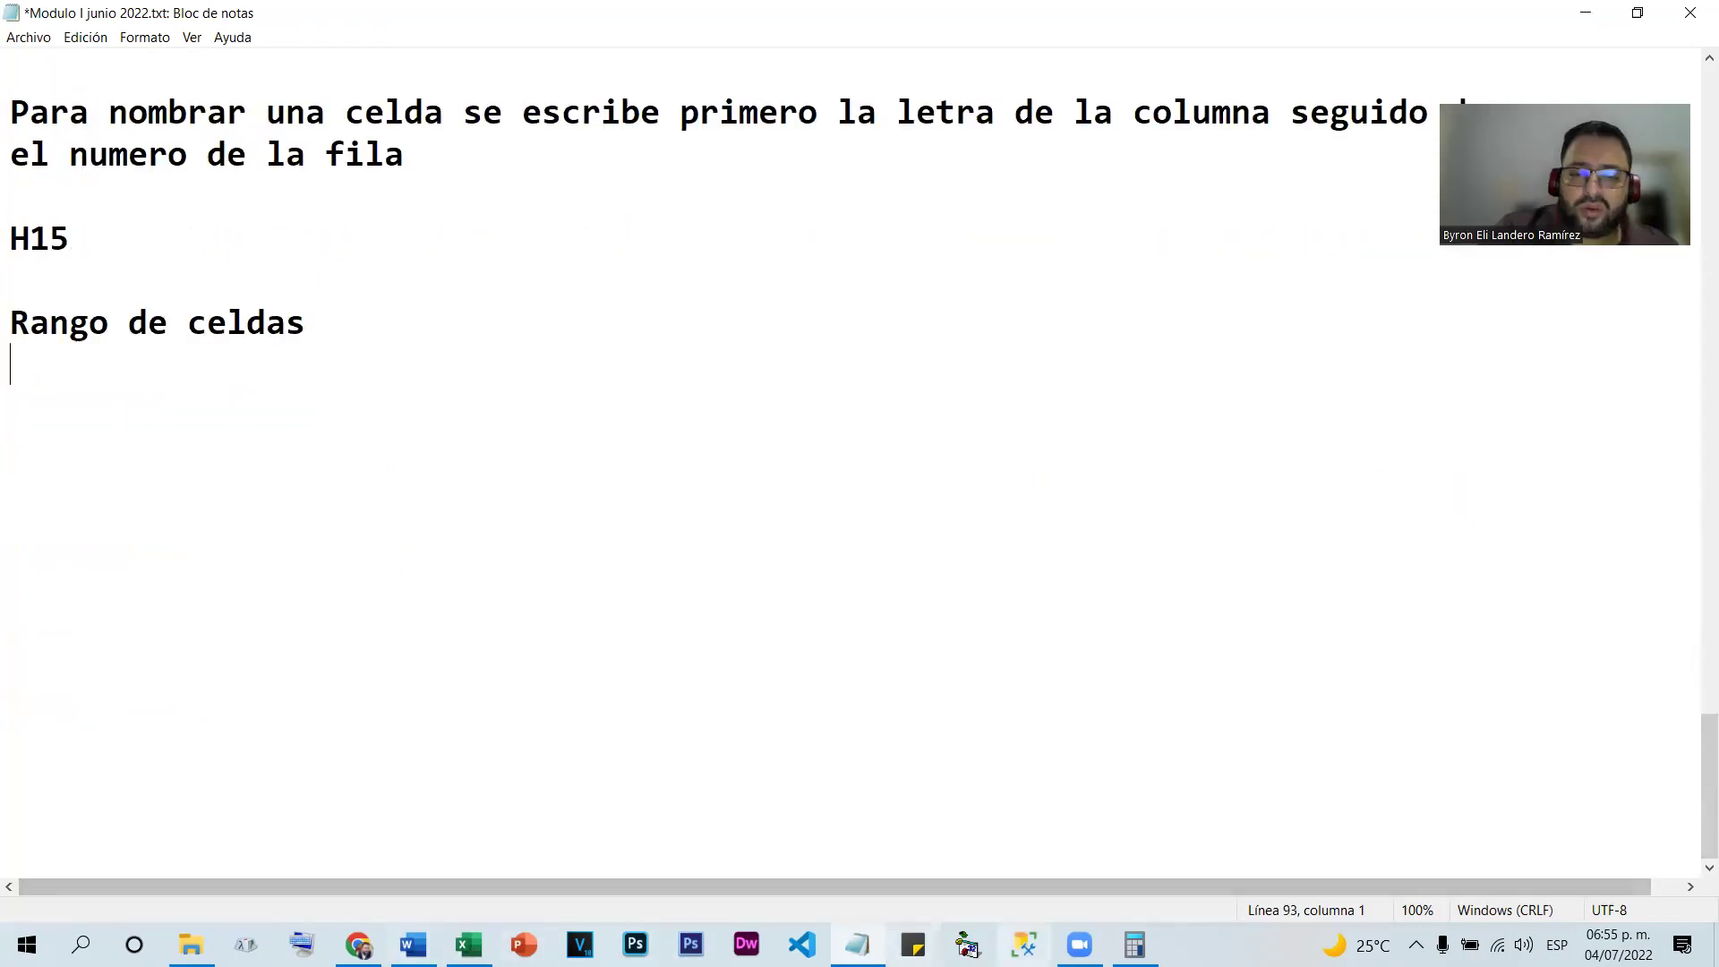
Select several example ranges, ending with F5:M21, and enter 0 in F5
click(468, 945)
drag(842, 448, 913, 468)
click(1048, 453)
click(1139, 453)
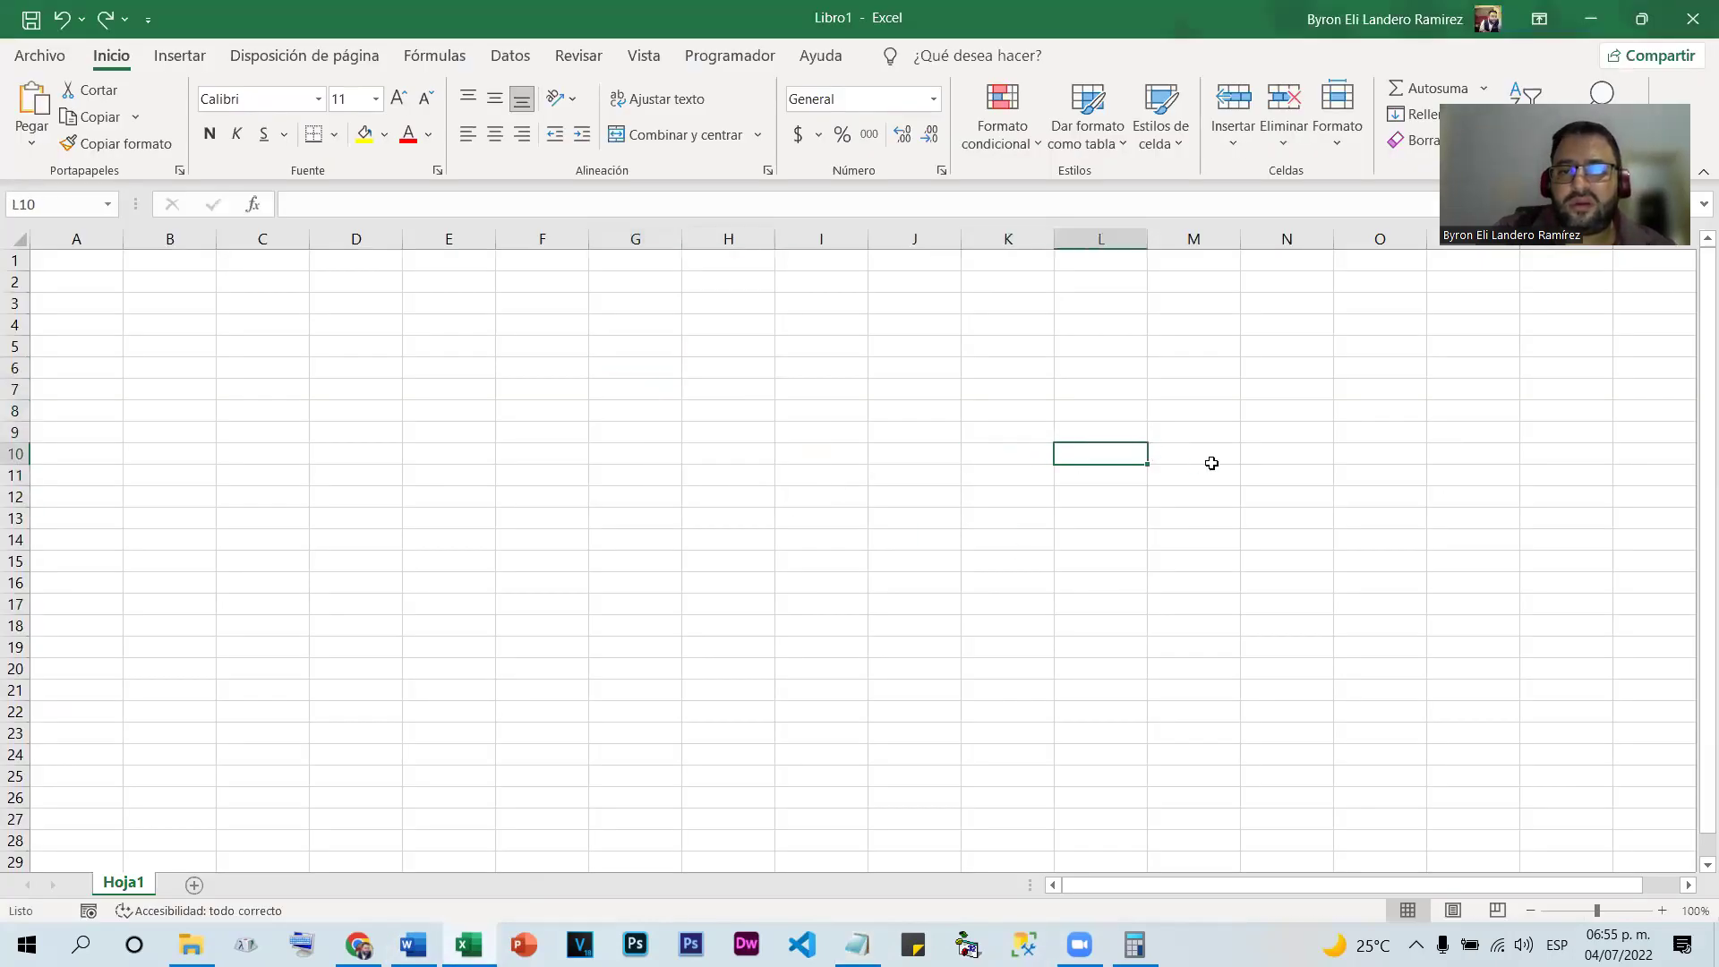
click(1181, 452)
drag(549, 346, 1228, 690)
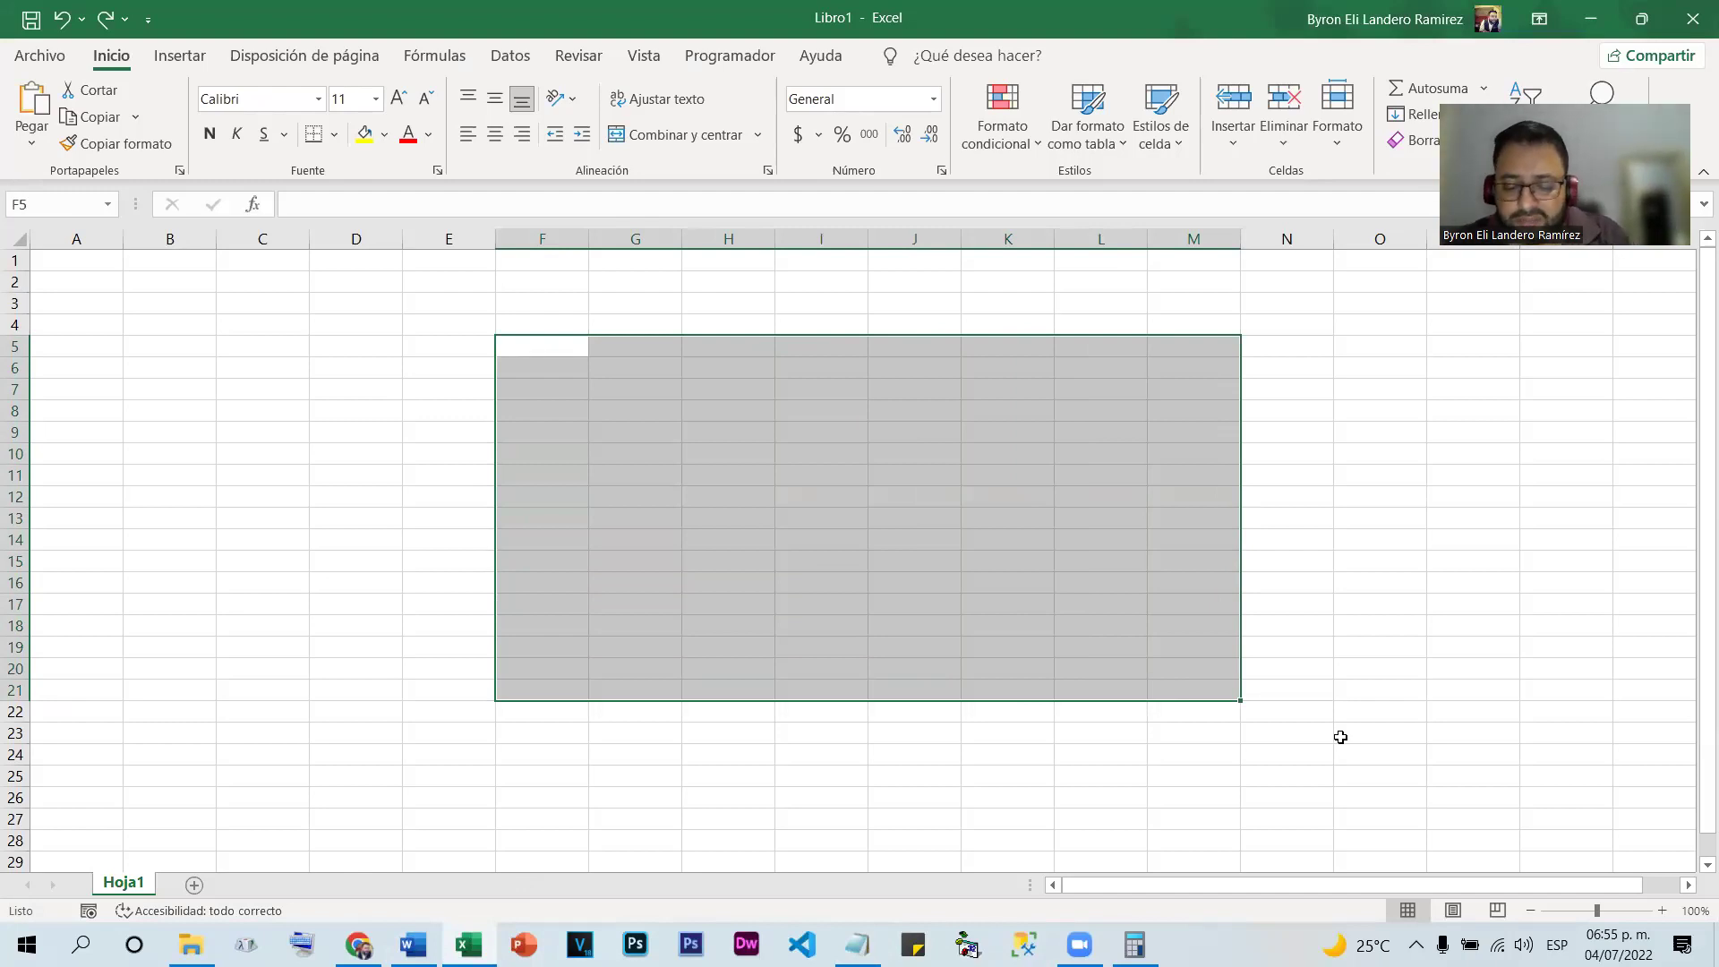
text(0)
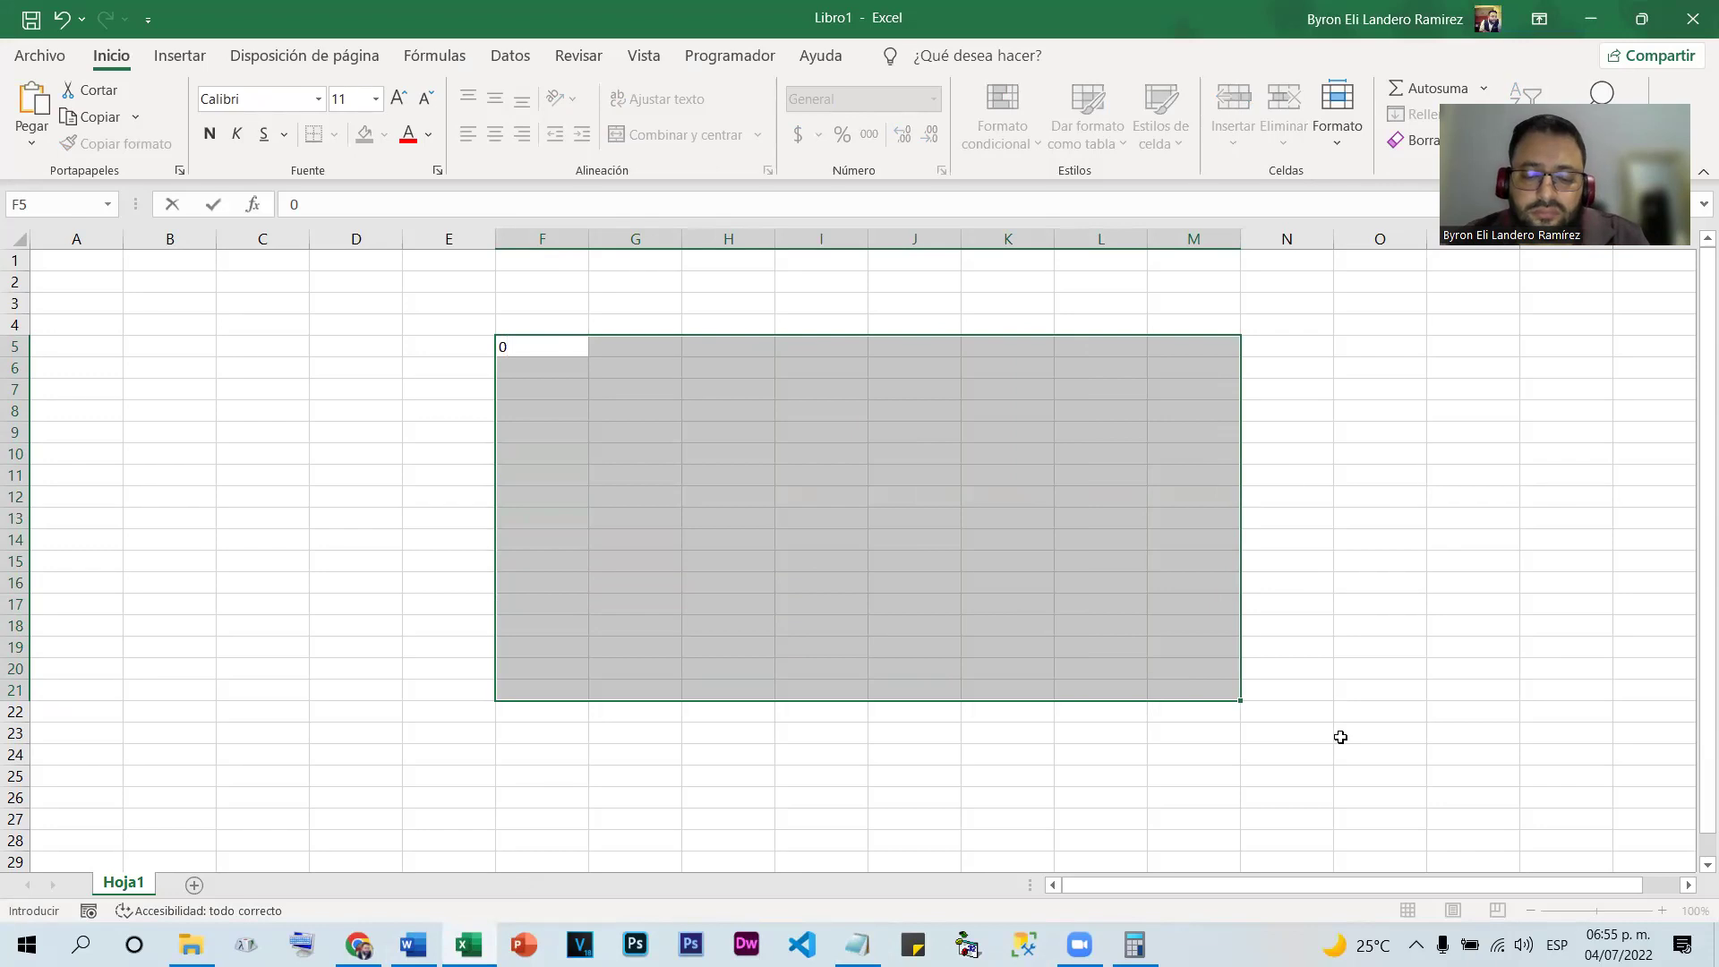
click(564, 365)
Enter the starting values 1, 2 and 3 in F5:F7
click(546, 342)
text(1)
key(Return)
text(2)
key(Return)
text(3)
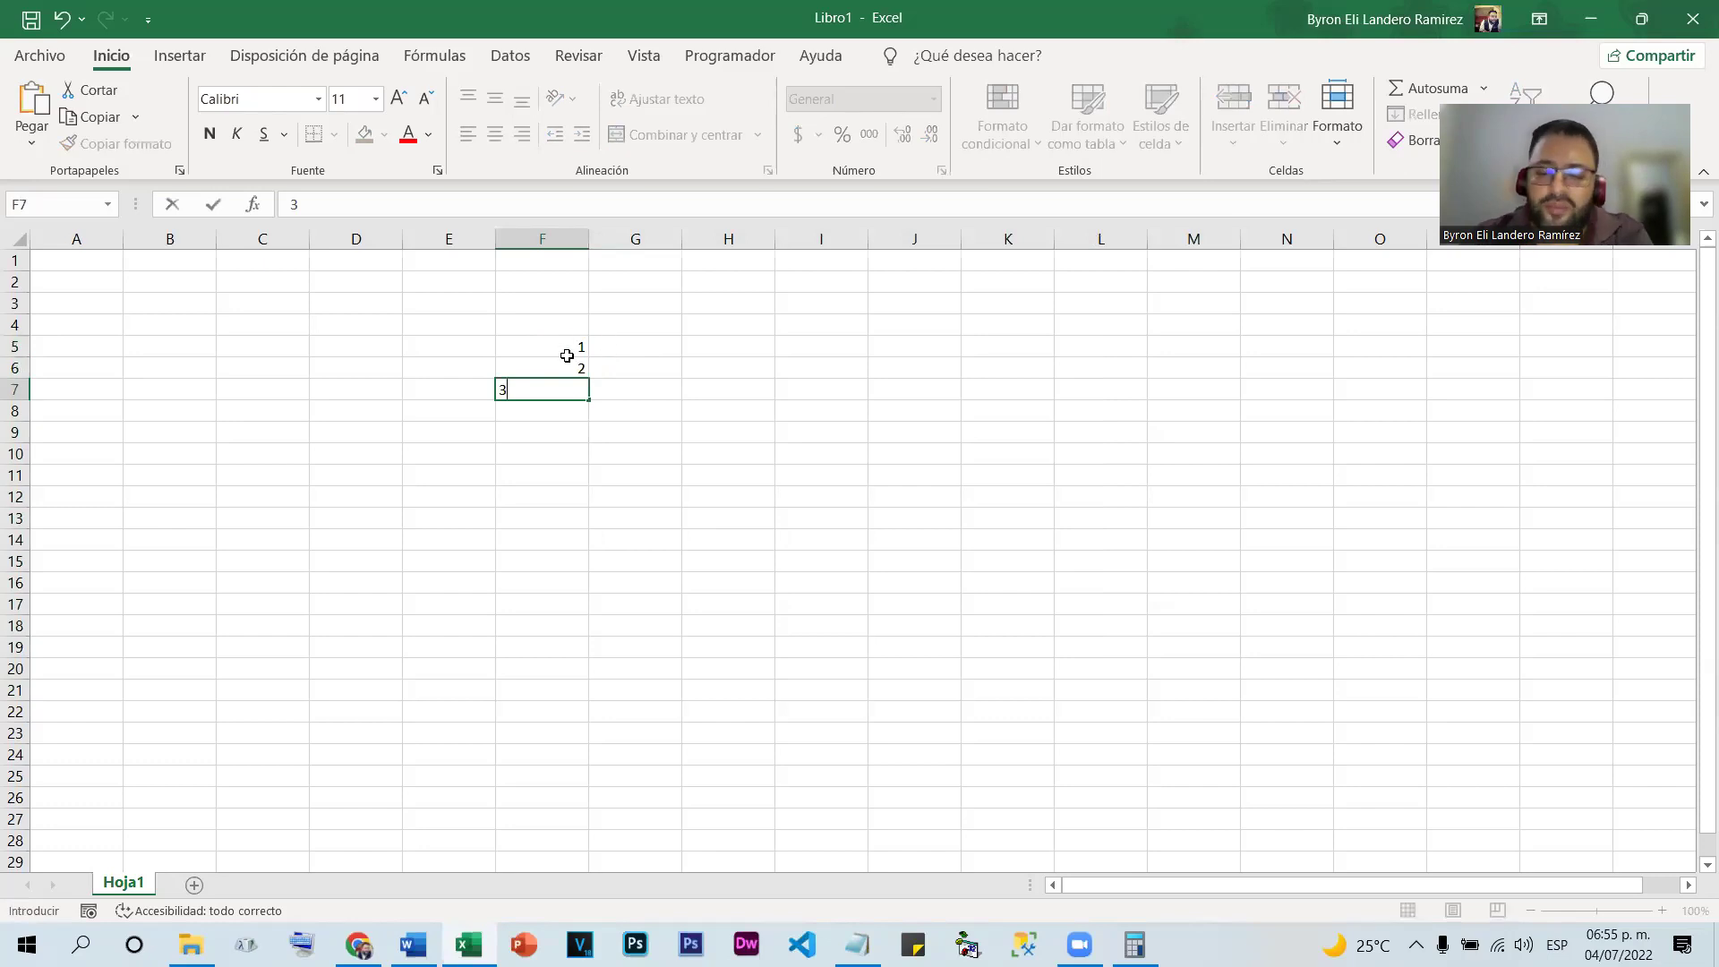
Extend the F5:F7 series down to row 26 and across to column O, then select F5:O26
drag(574, 345, 537, 807)
drag(930, 786, 1423, 752)
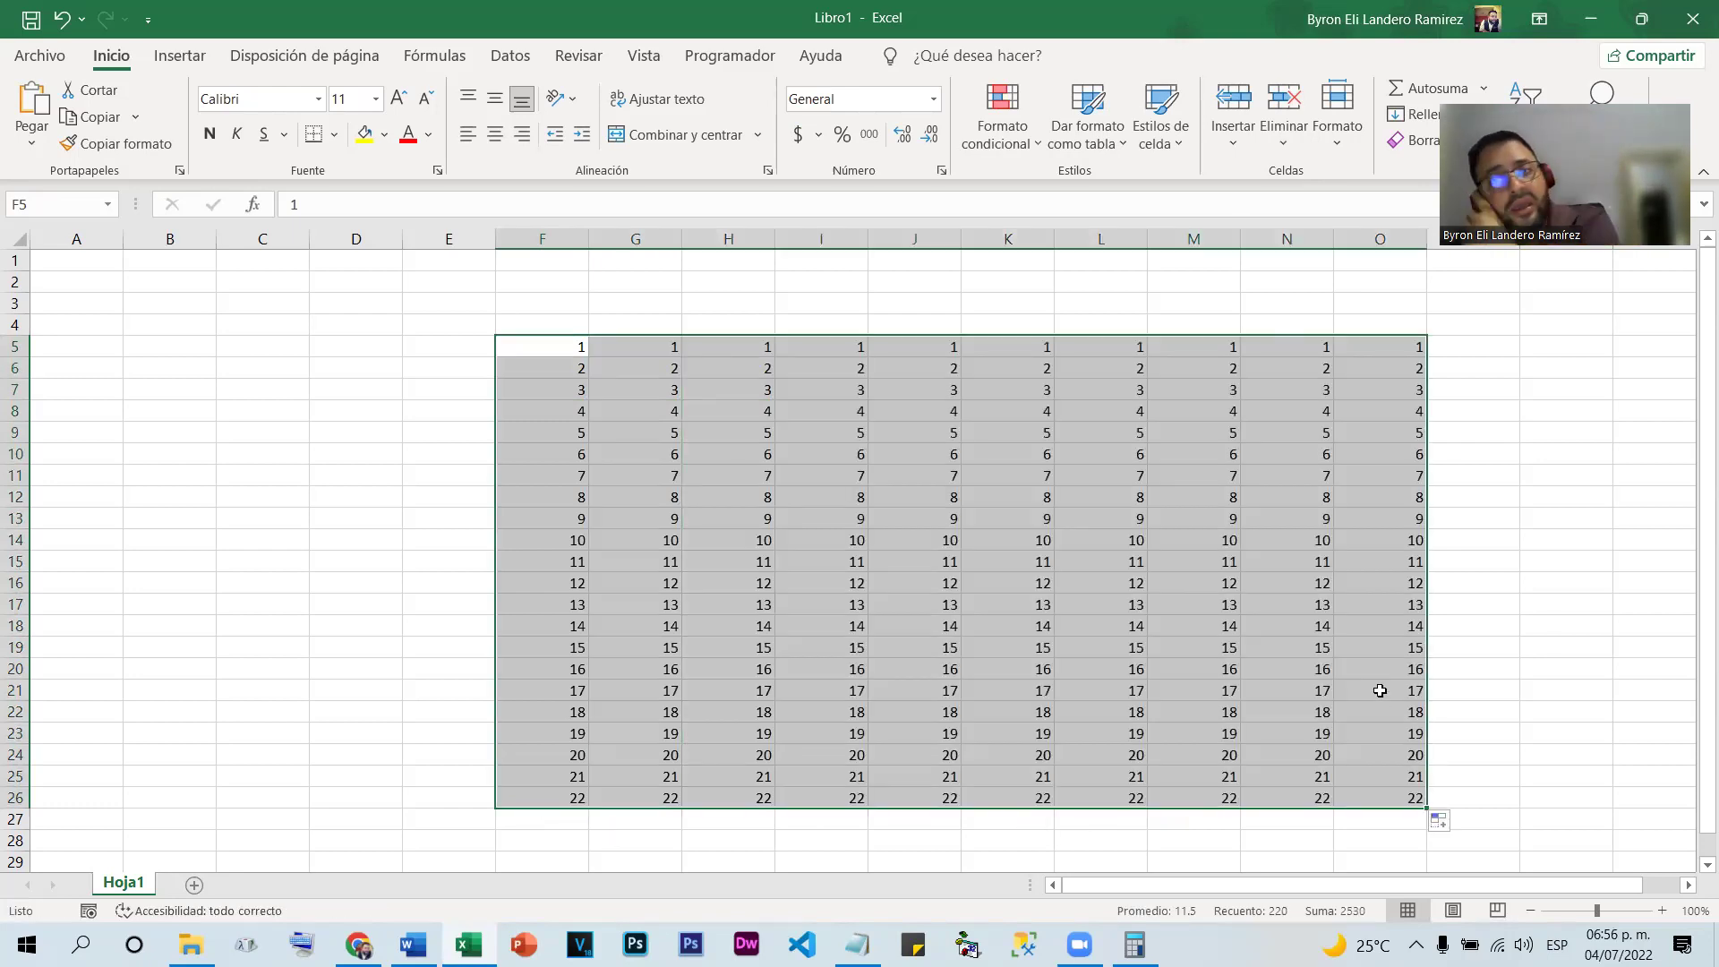
click(1091, 559)
drag(519, 354, 1378, 790)
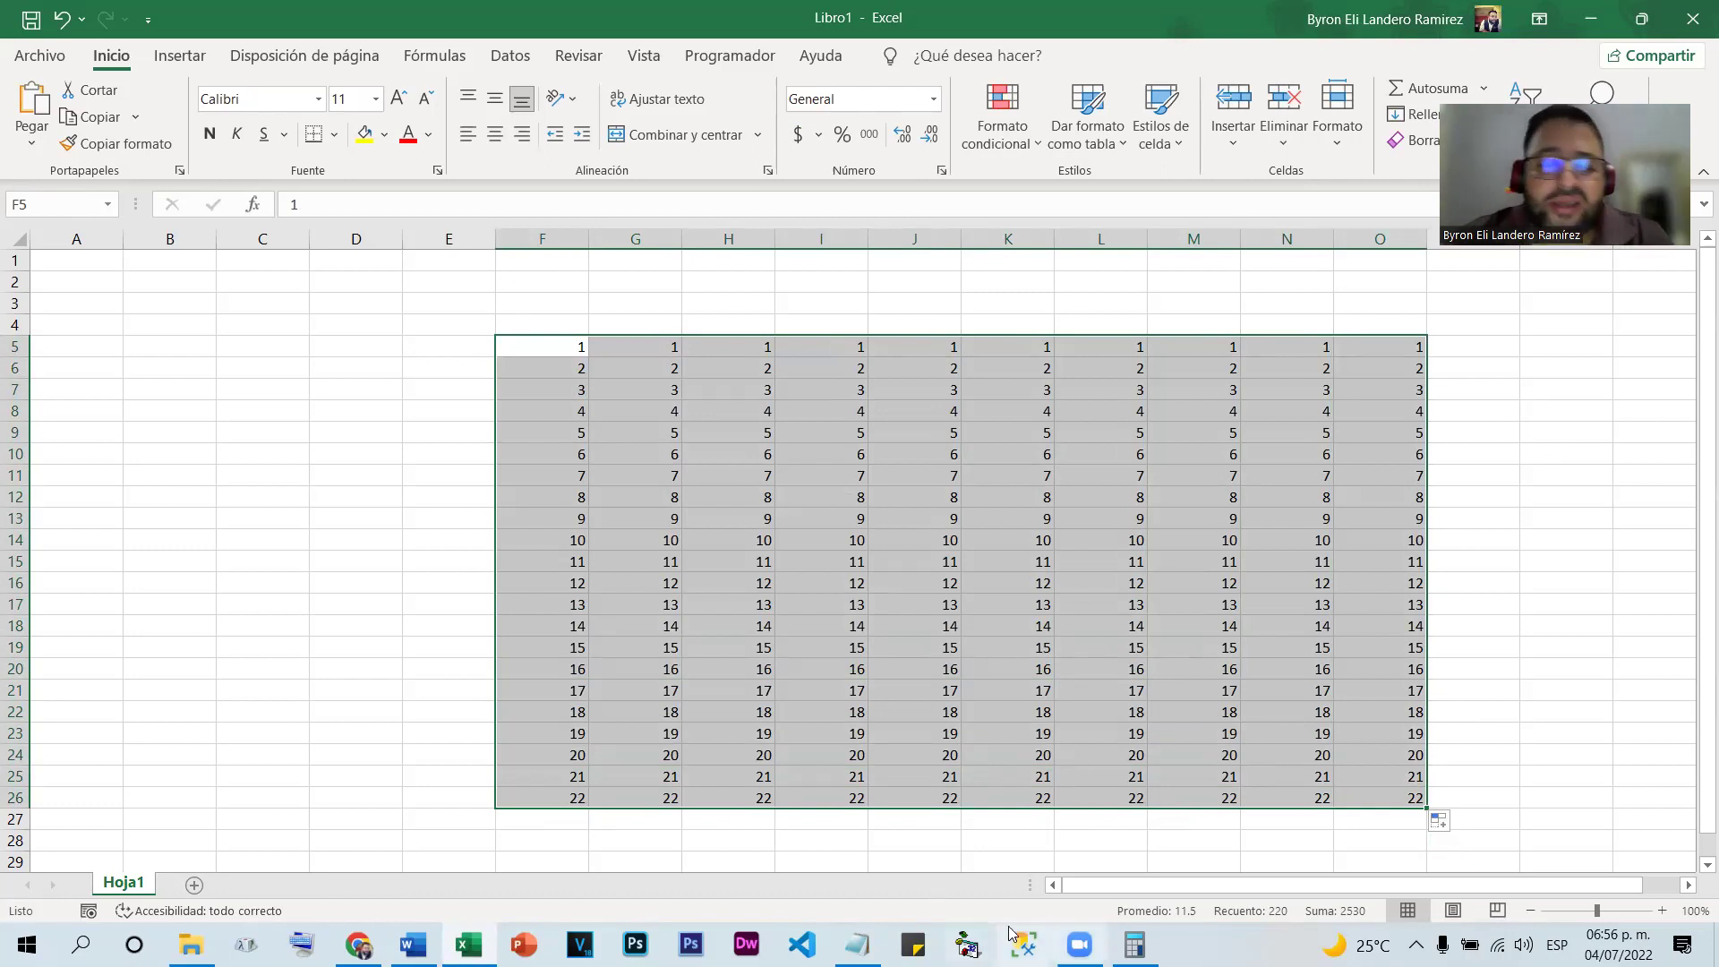
In Notepad, write 'Se nombran escribiendo el nombre de la primera celda y la ultima celda separados por dos puntos'
click(857, 944)
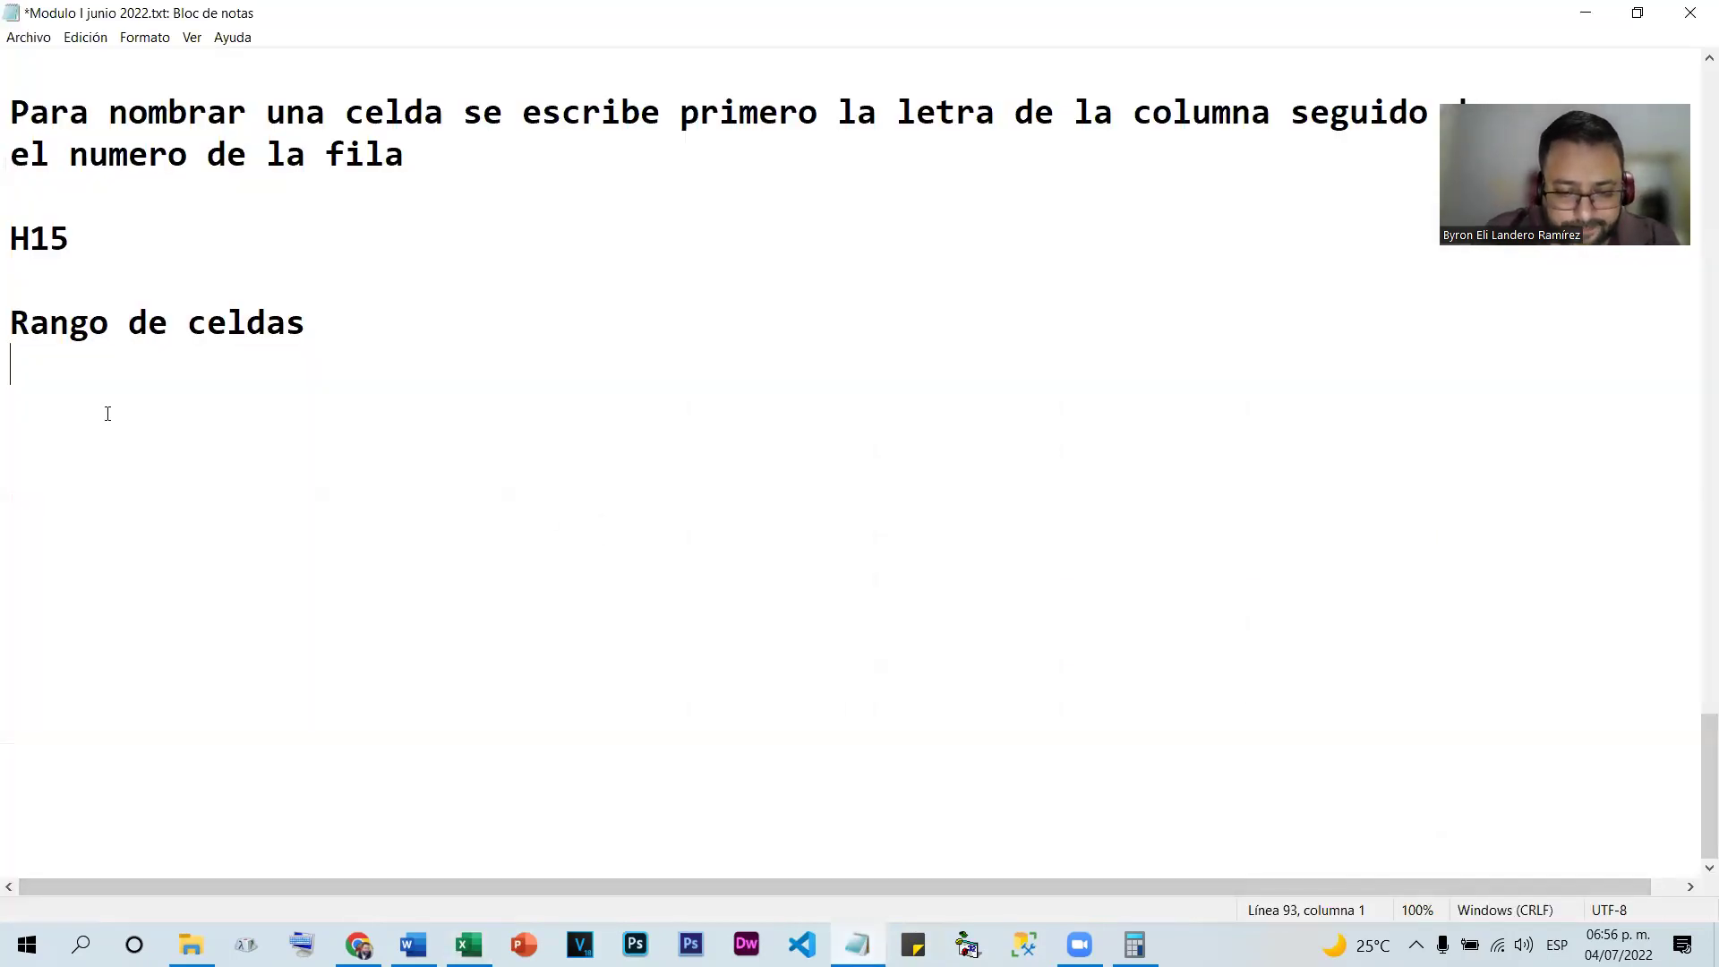
text(Senombra)
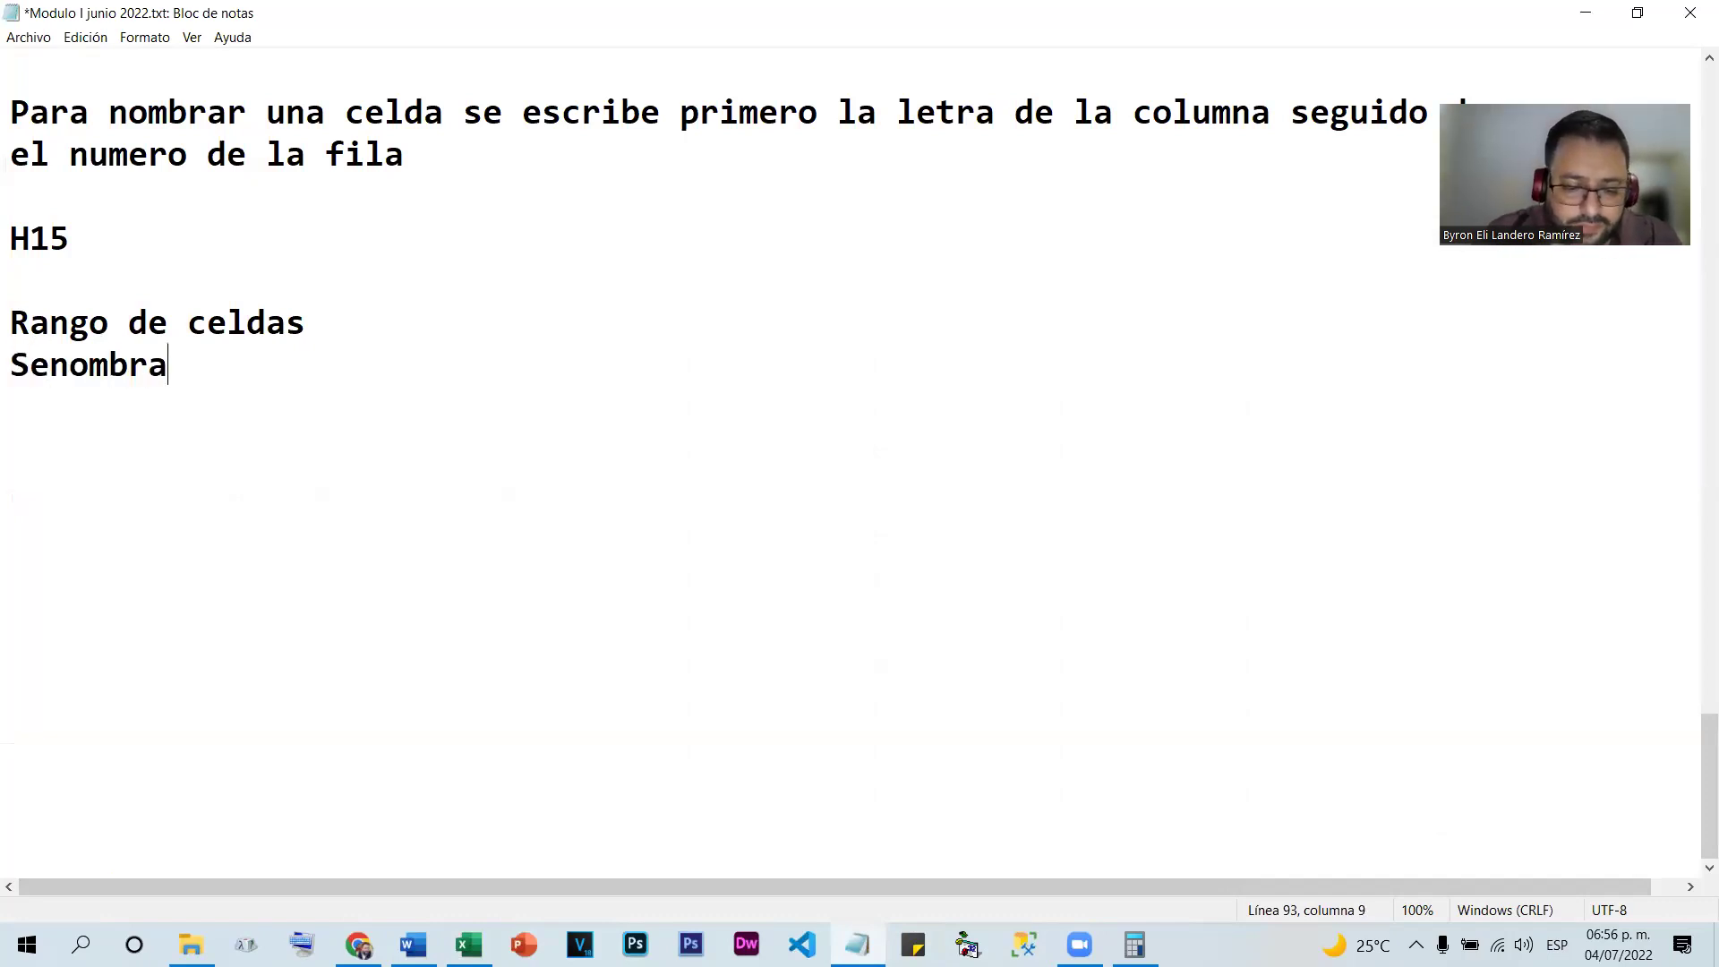
text(n escribiendo)
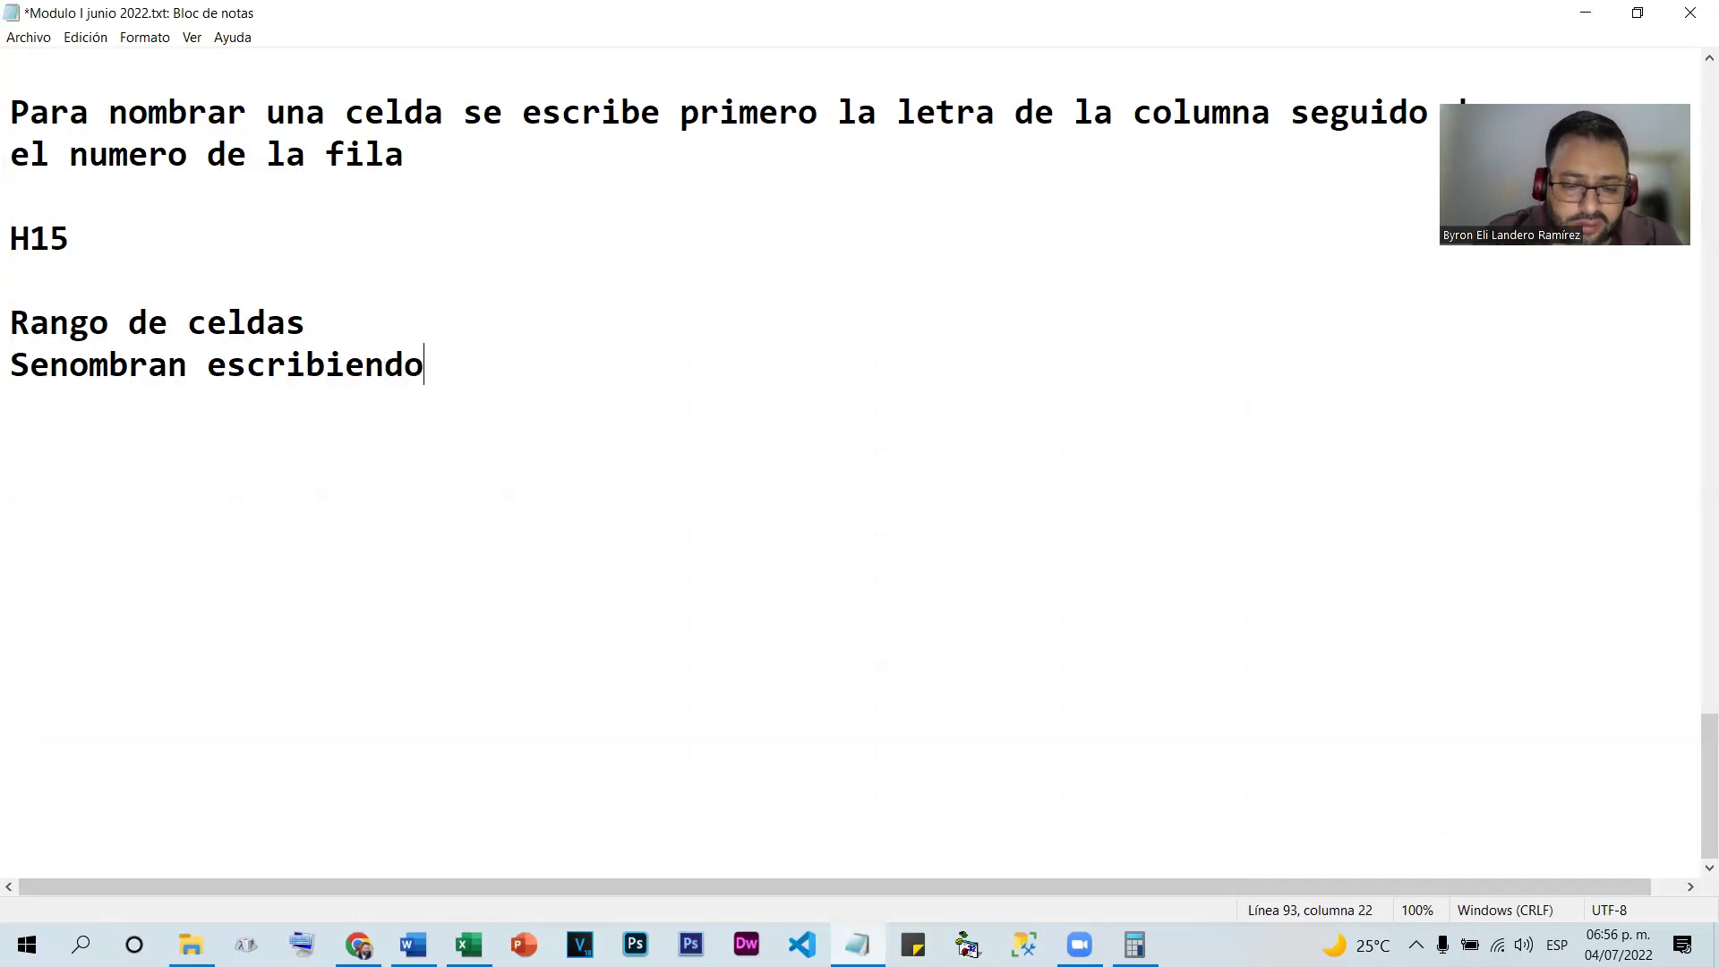
text( el nombre de la primera celda)
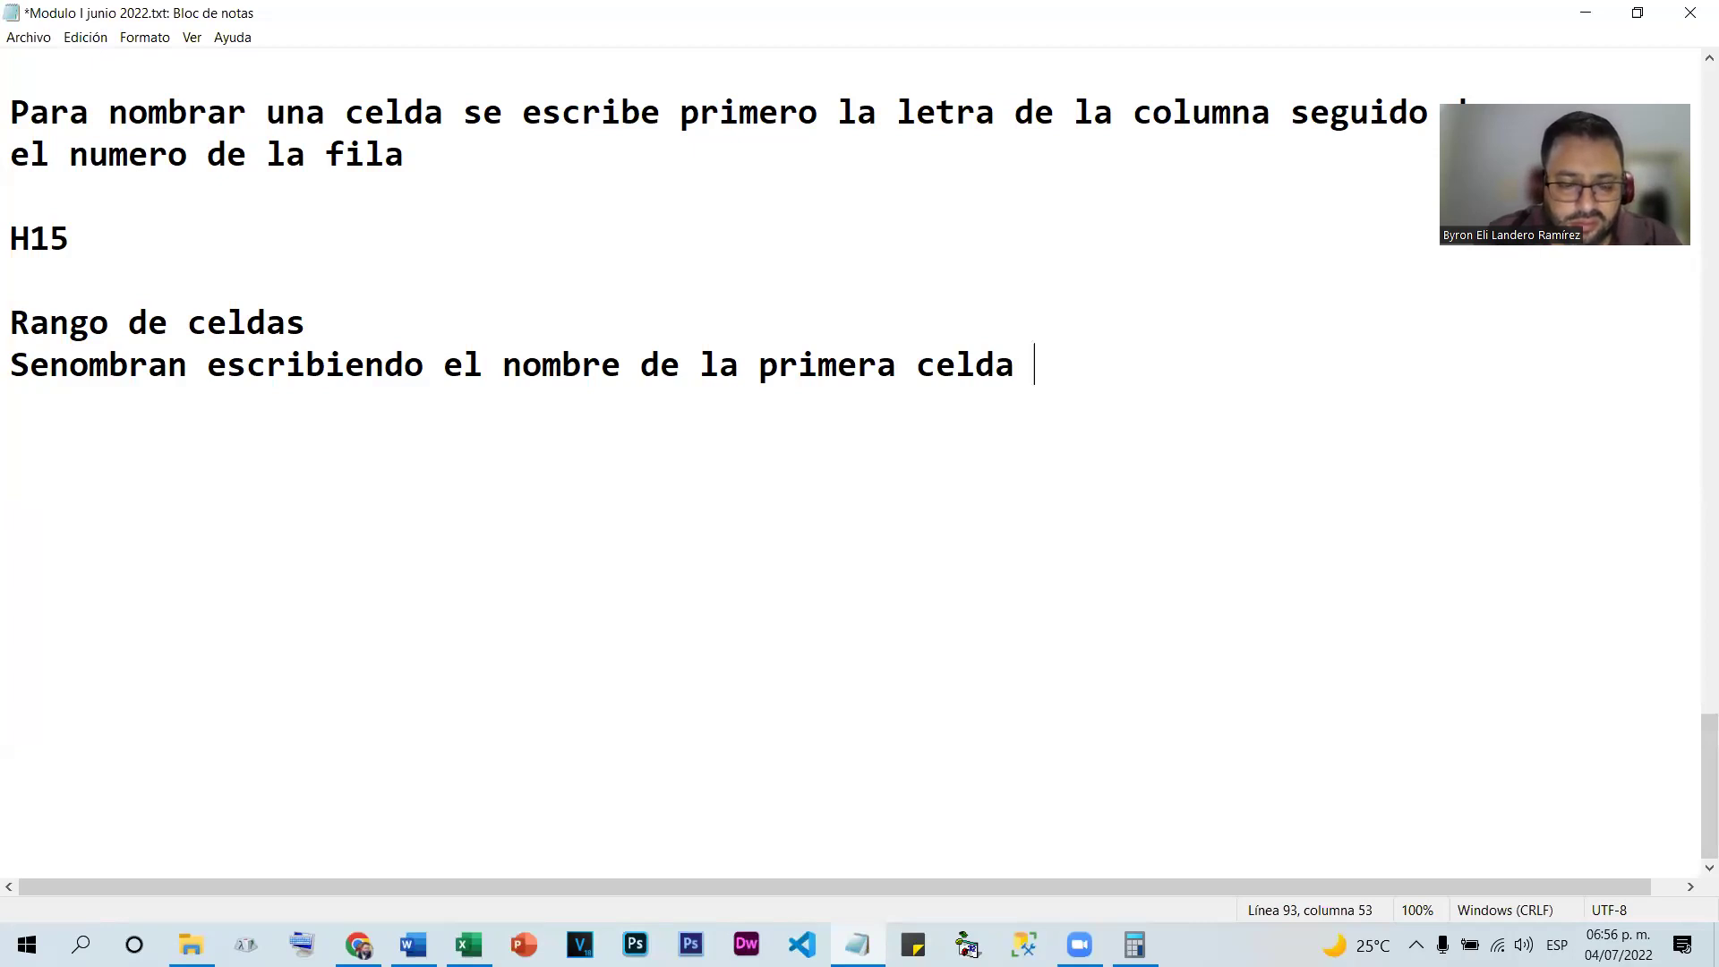
text( y la u)
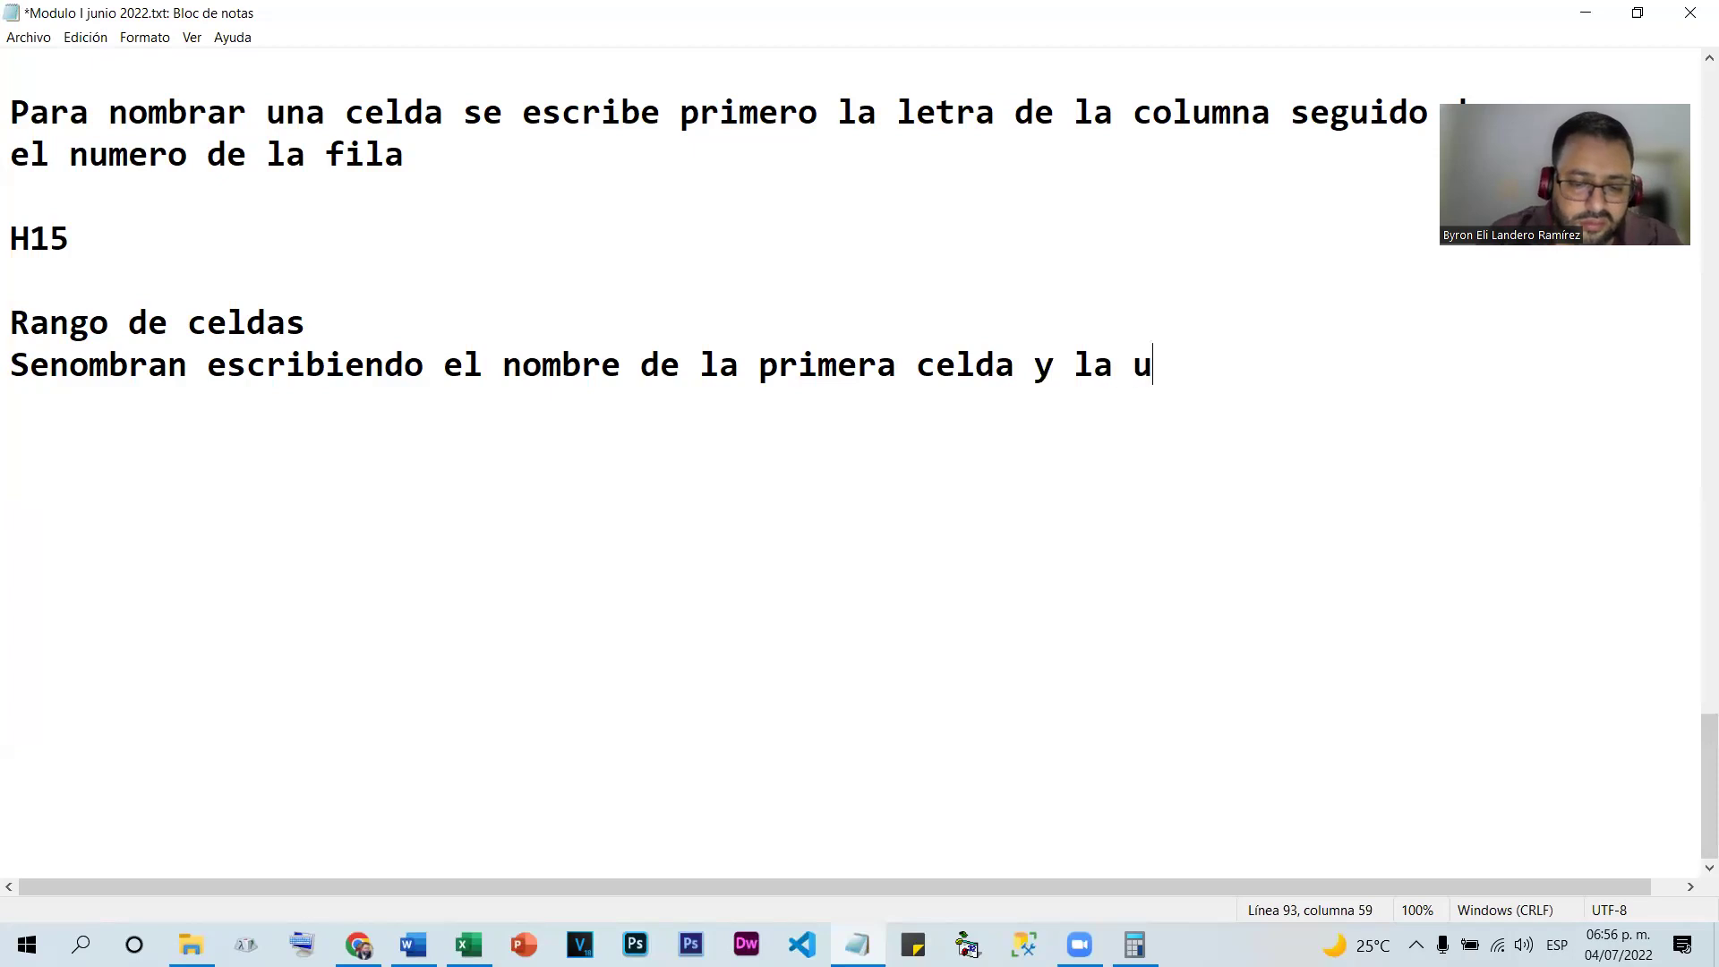
text(ltima celda separados)
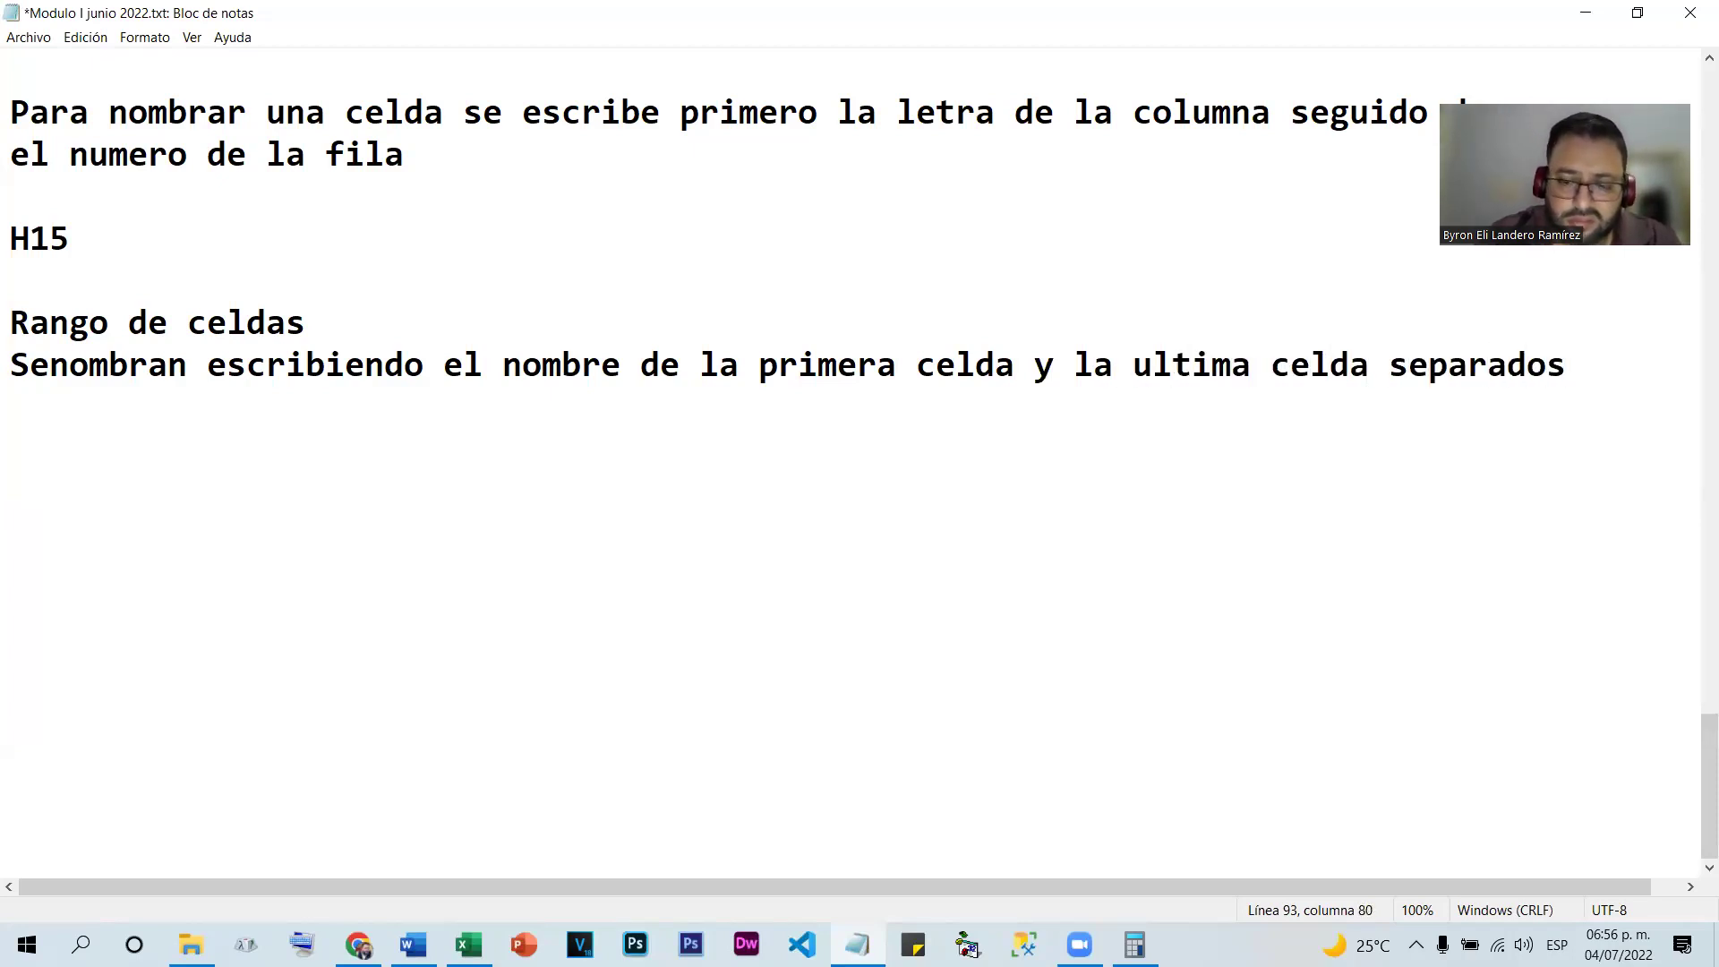
key(Return)
text(por dos puntos)
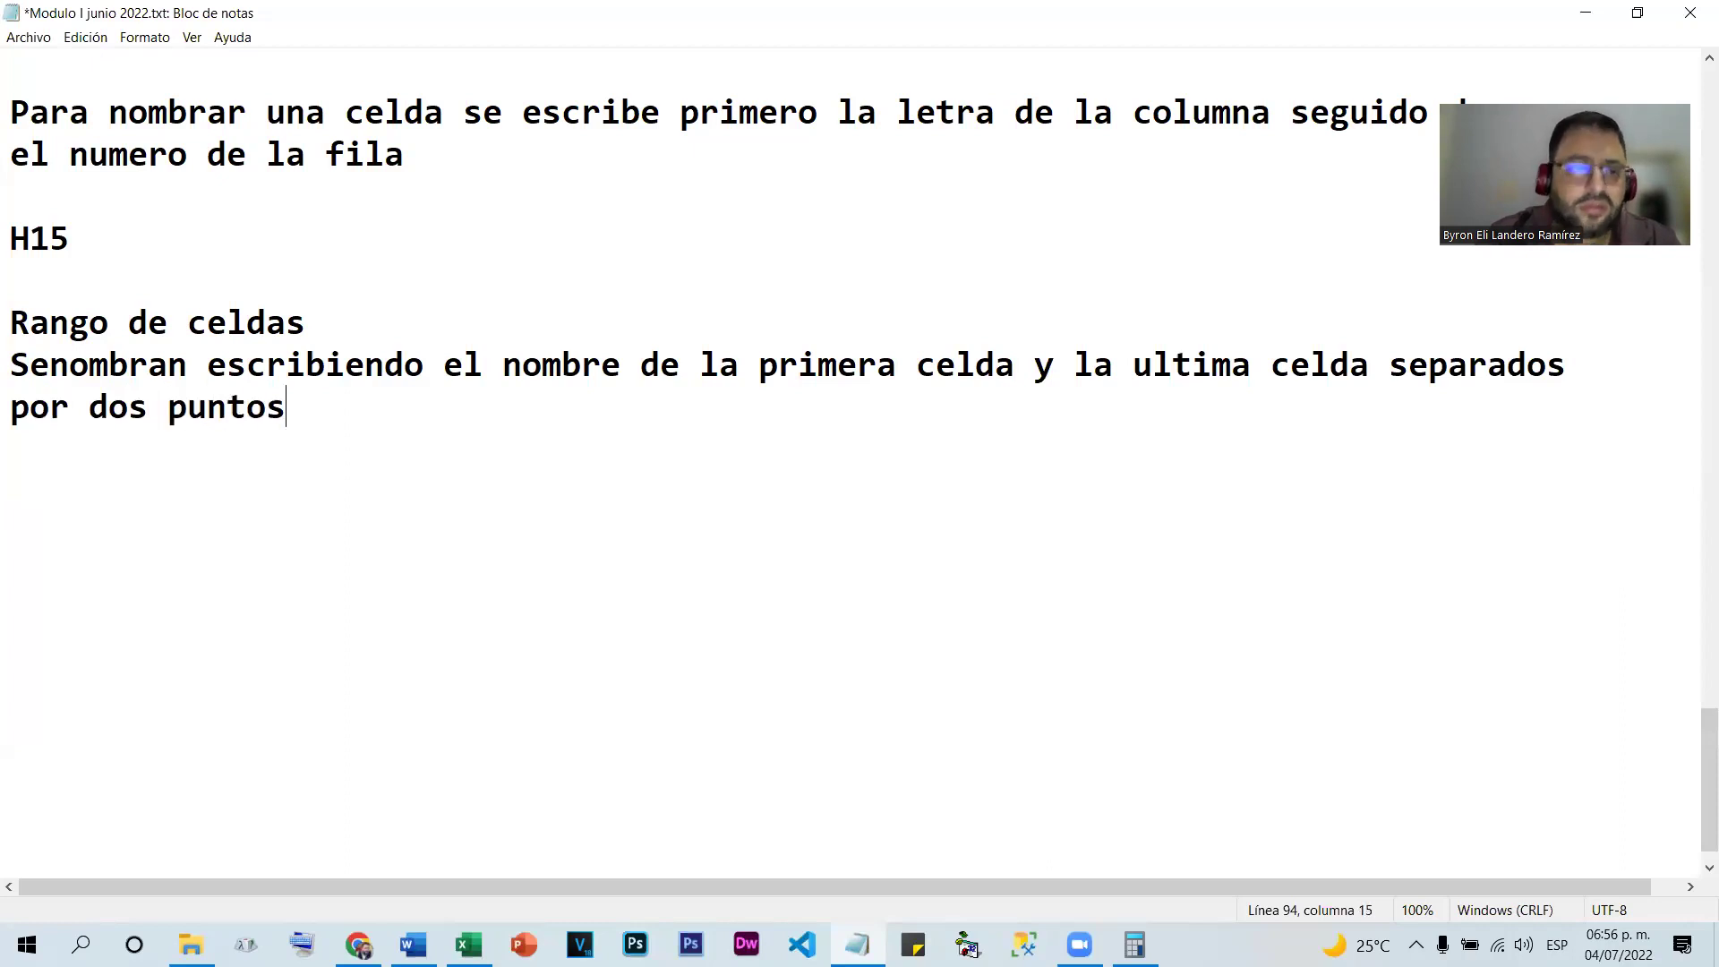
click(49, 365)
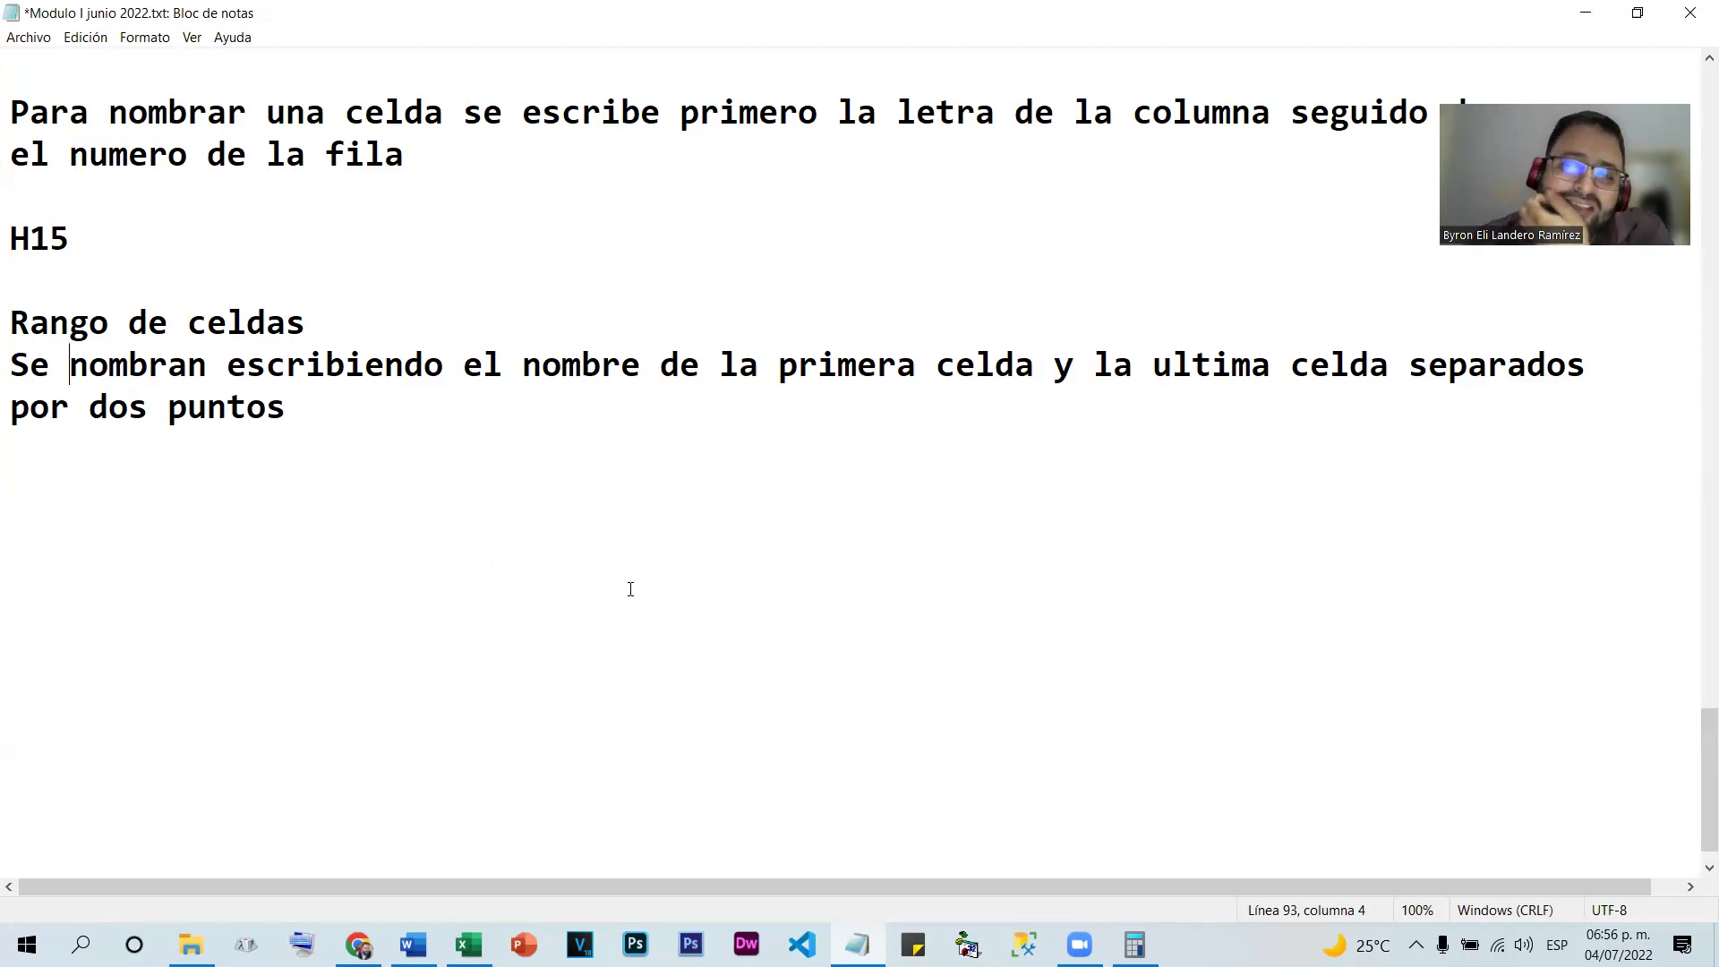
Add an 'Ejemplo:' line below the range-naming sentence
click(120, 484)
text(E)
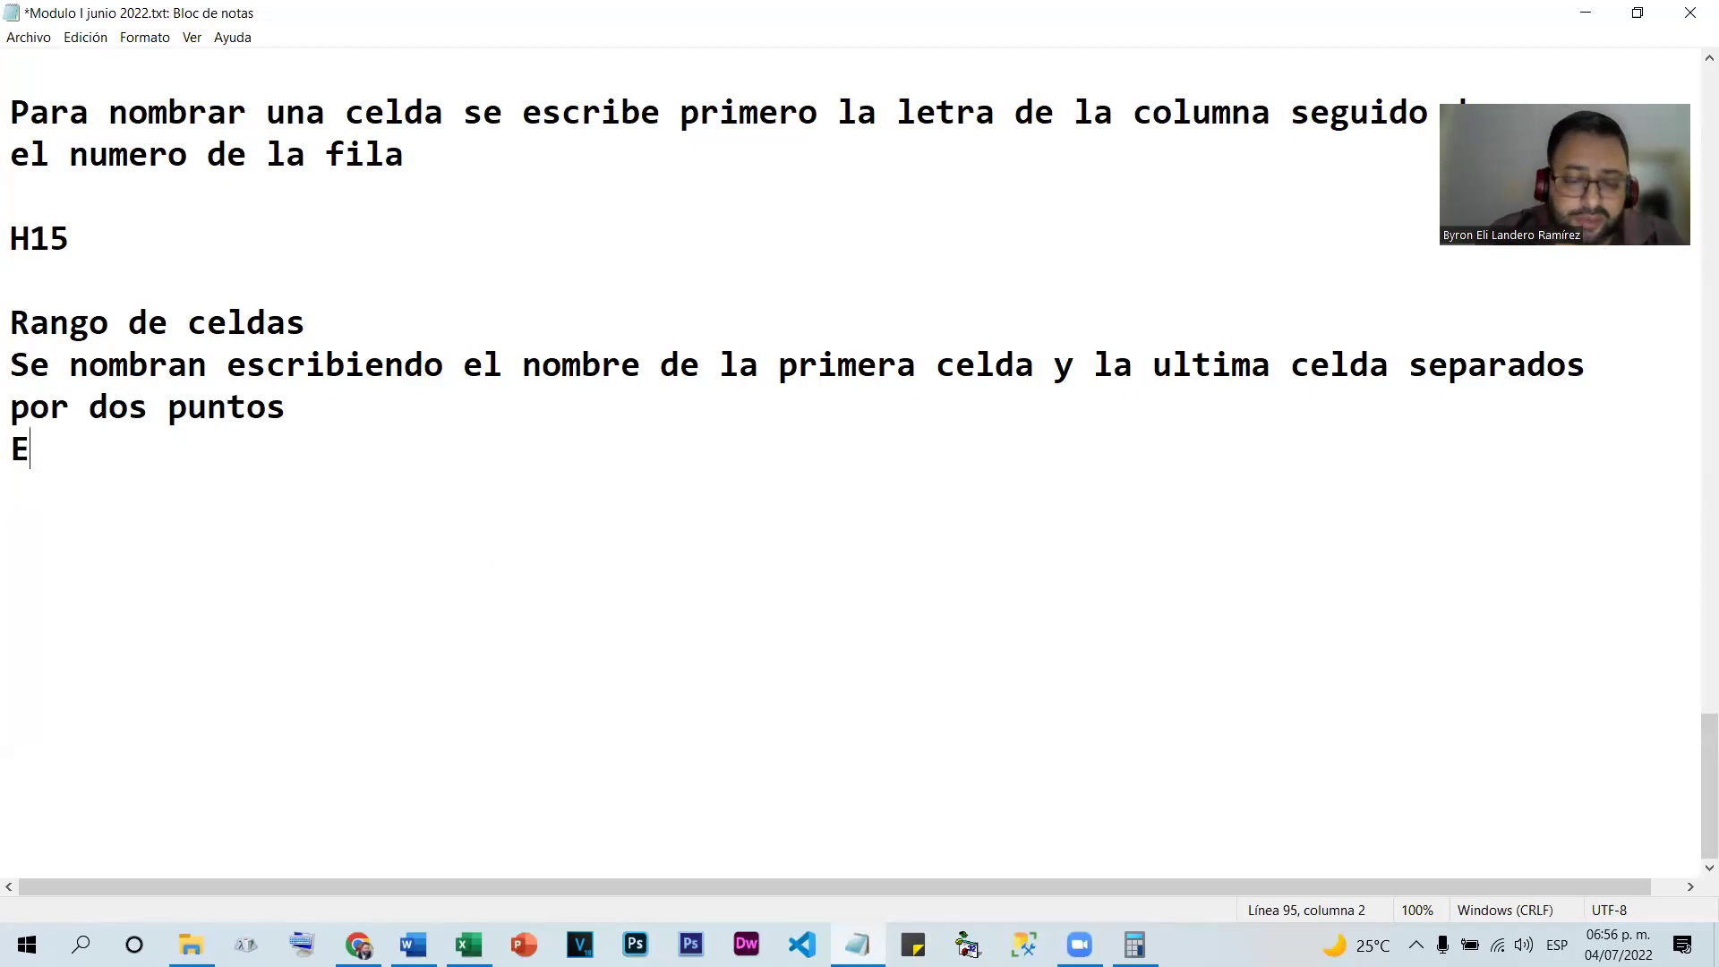
text(jemplo:)
key(Return)
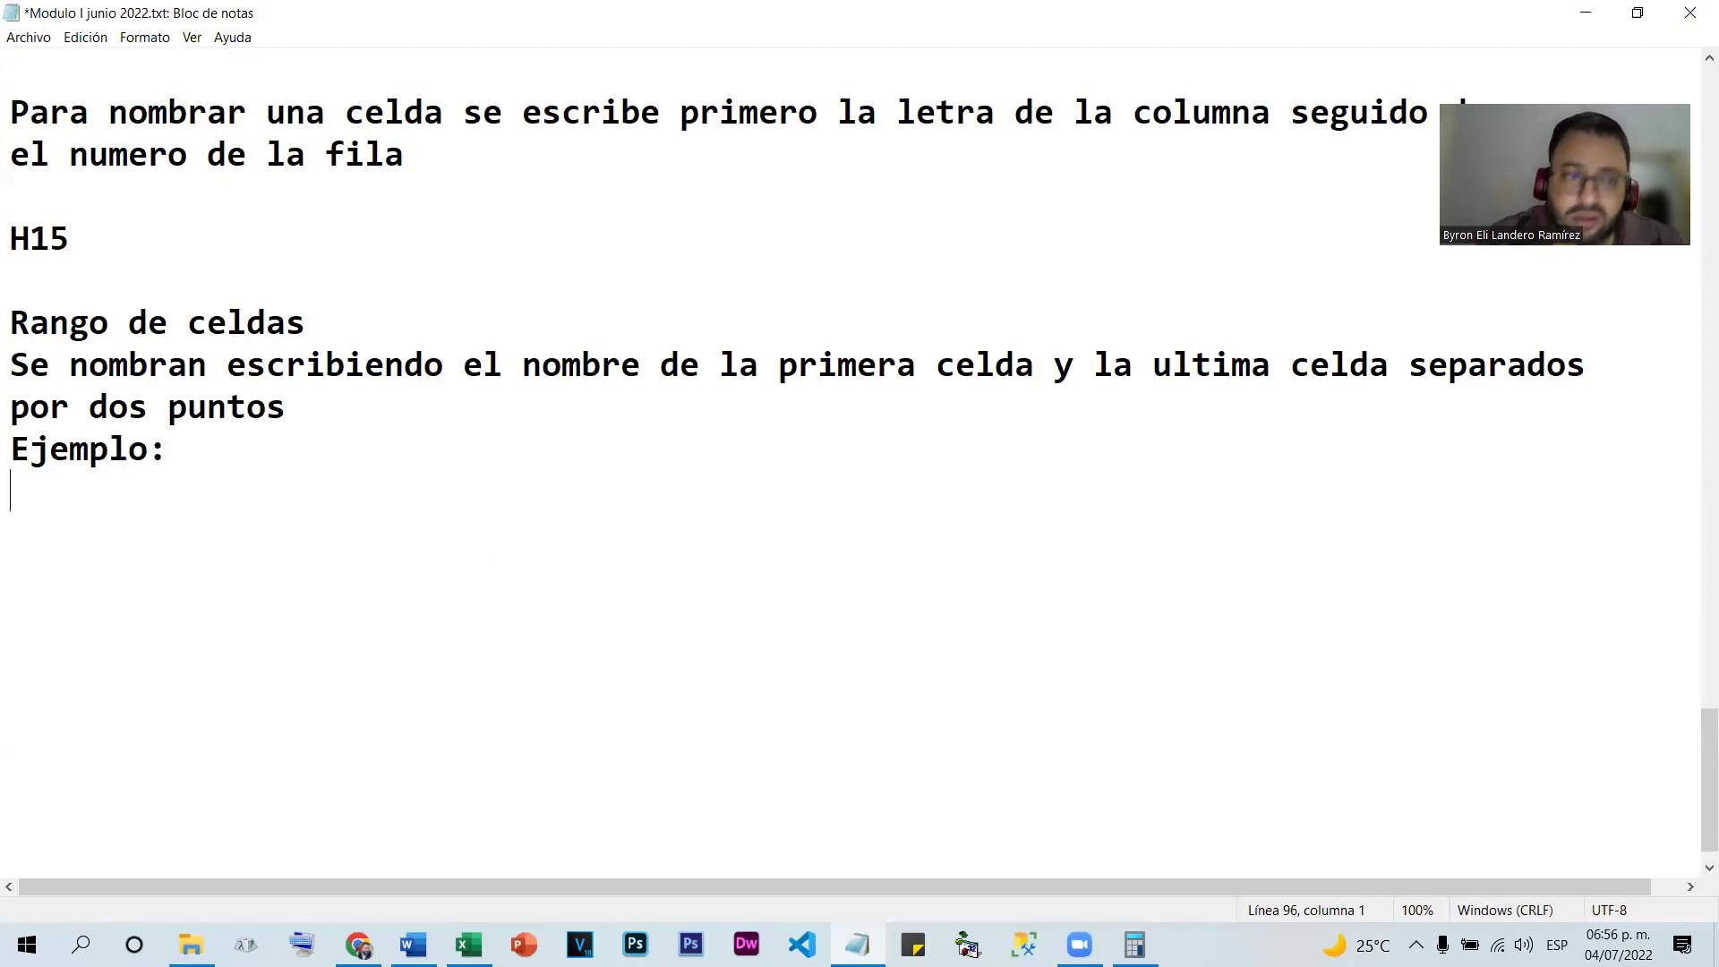
click(468, 945)
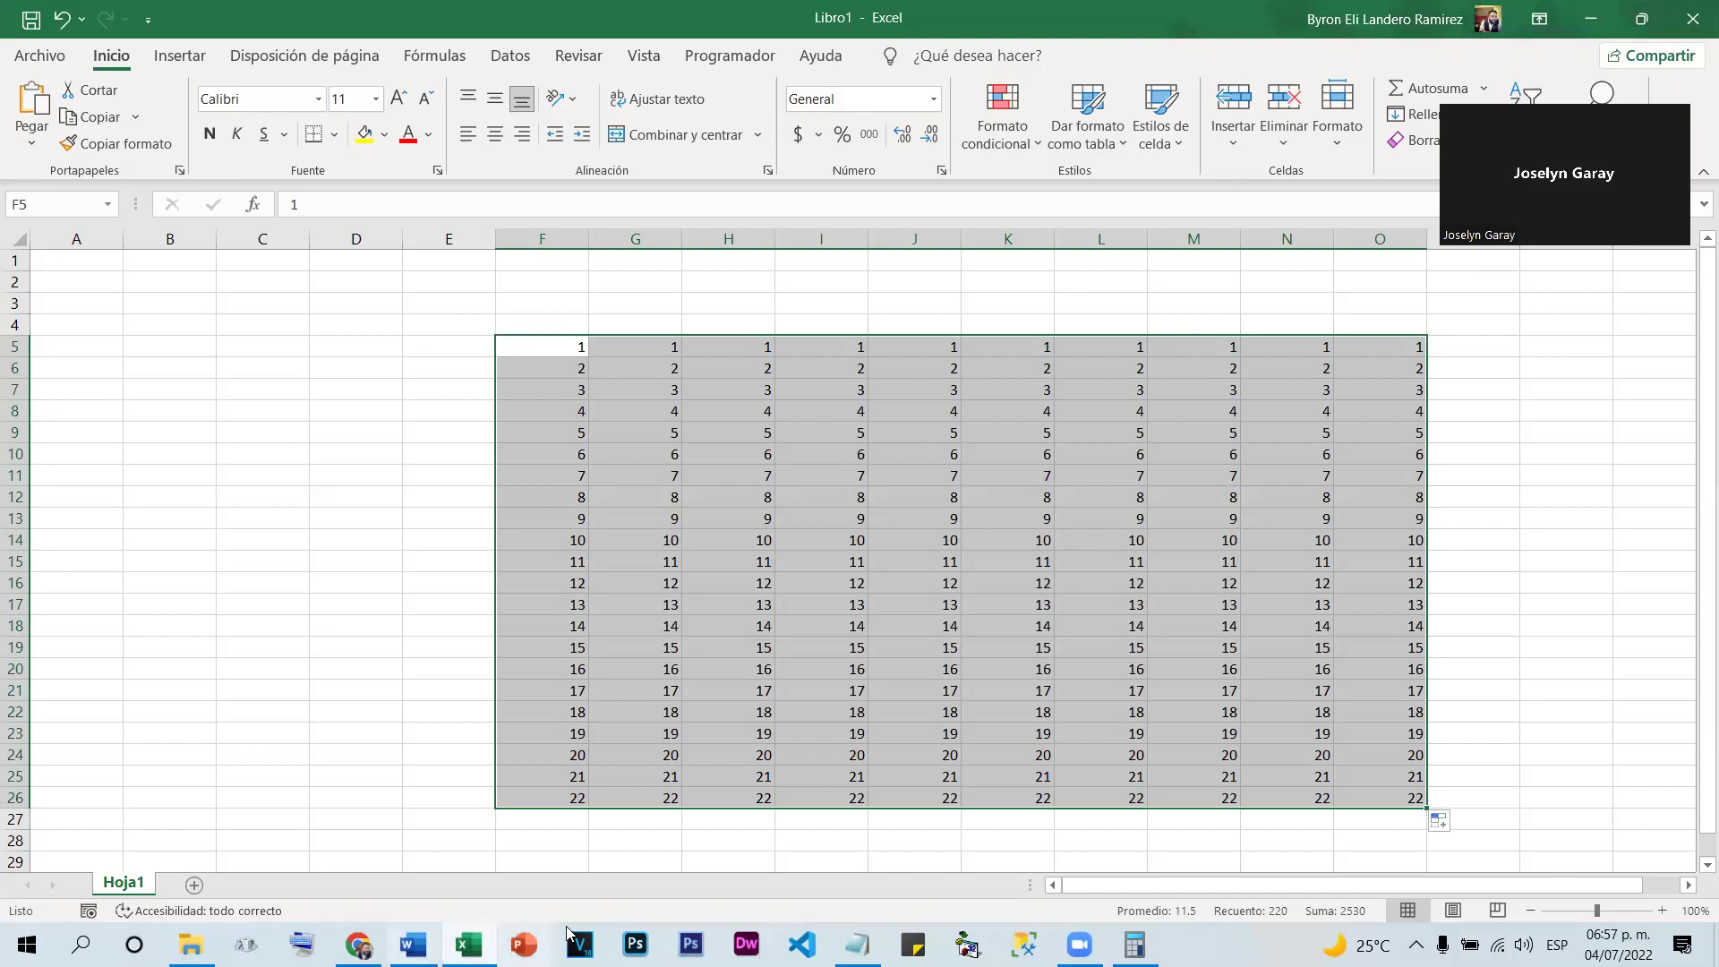
Type the range example (f5:o26) under Ejemplo: and highlight its colon
click(858, 945)
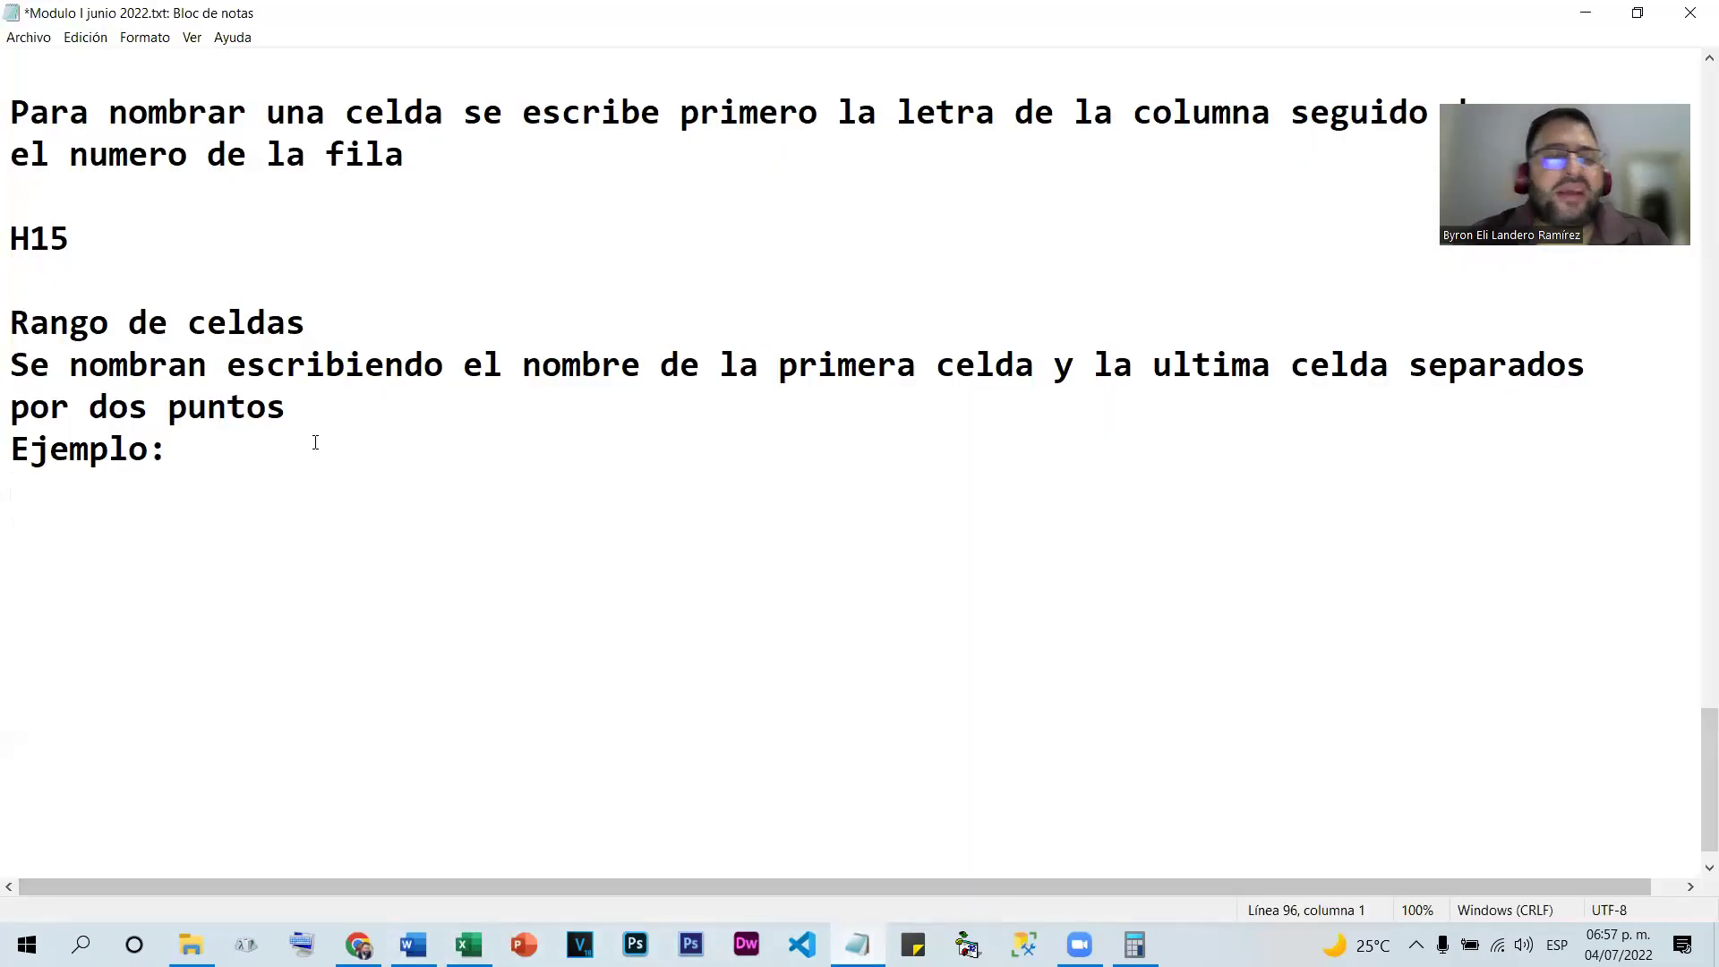
text(f5:o)
text(26)
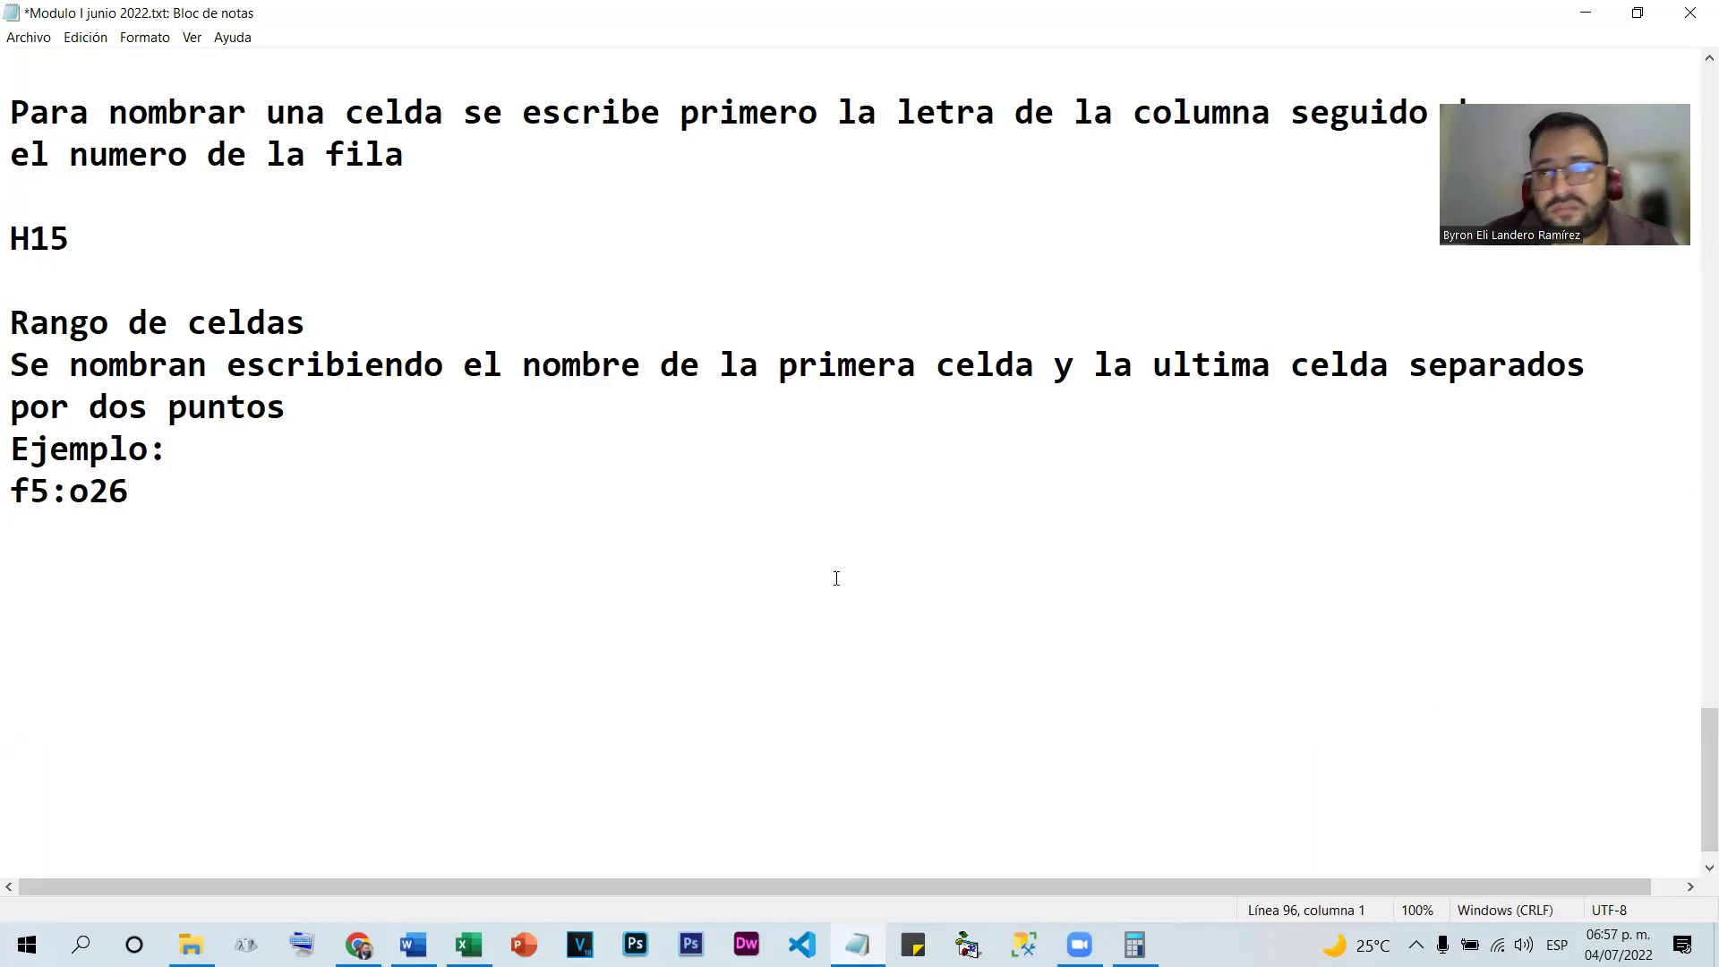
text(()
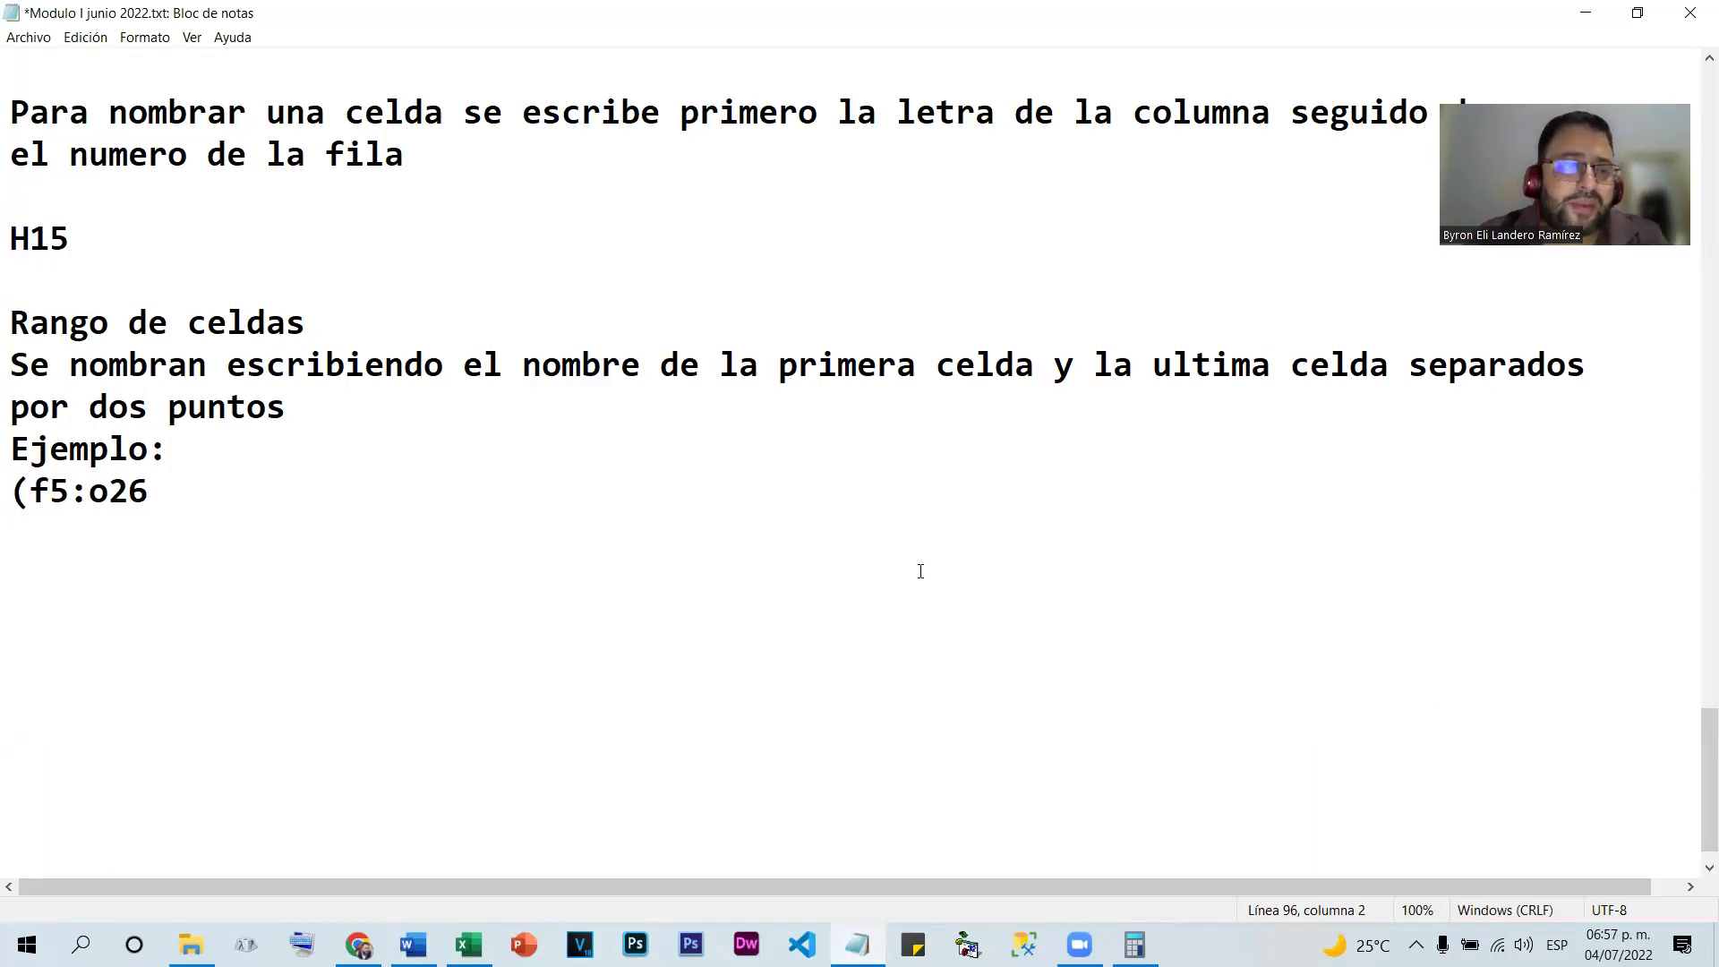
click(161, 481)
text())
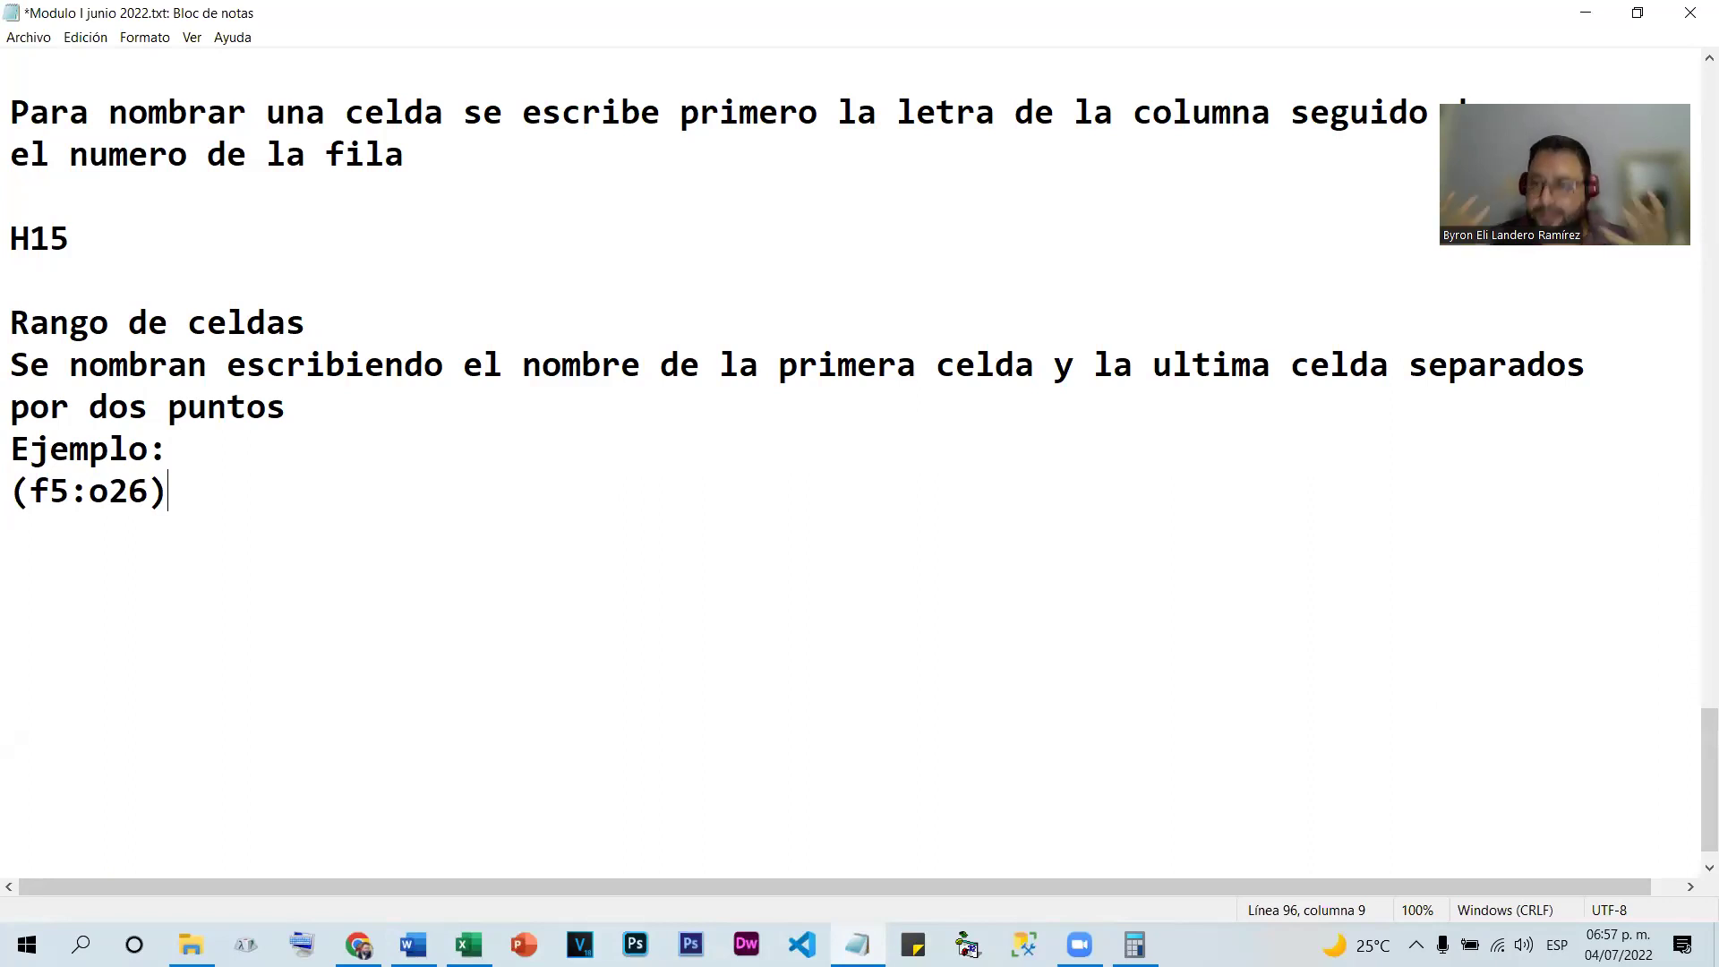
drag(71, 491, 89, 491)
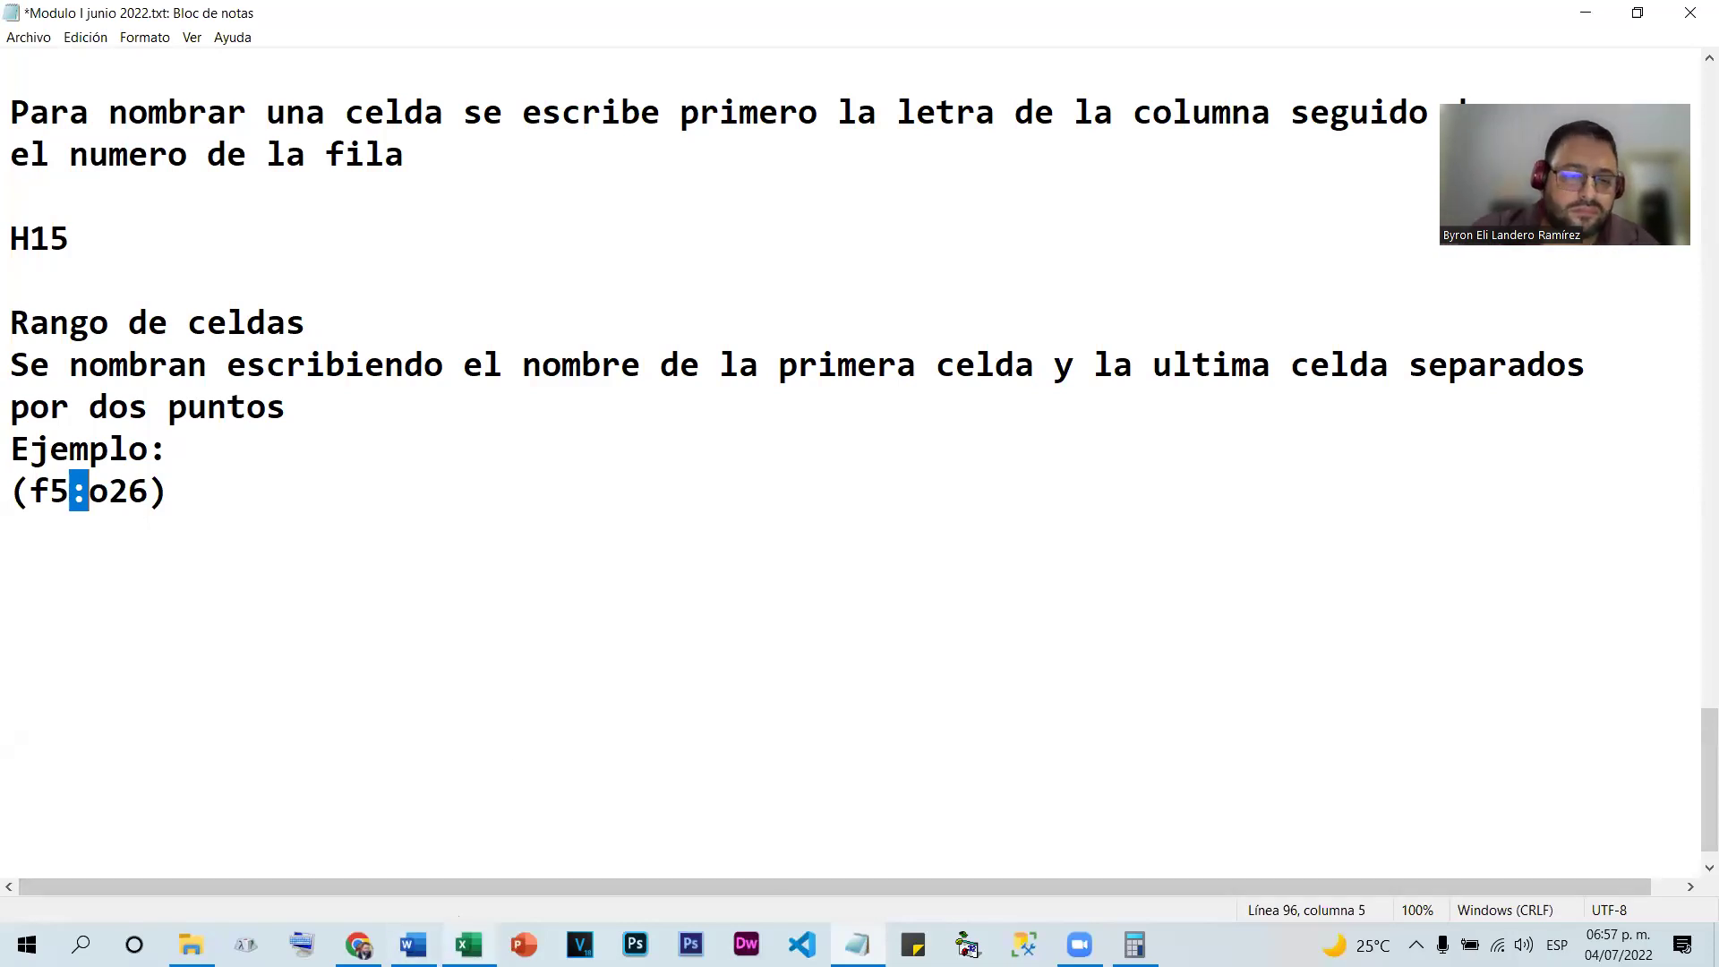
click(467, 945)
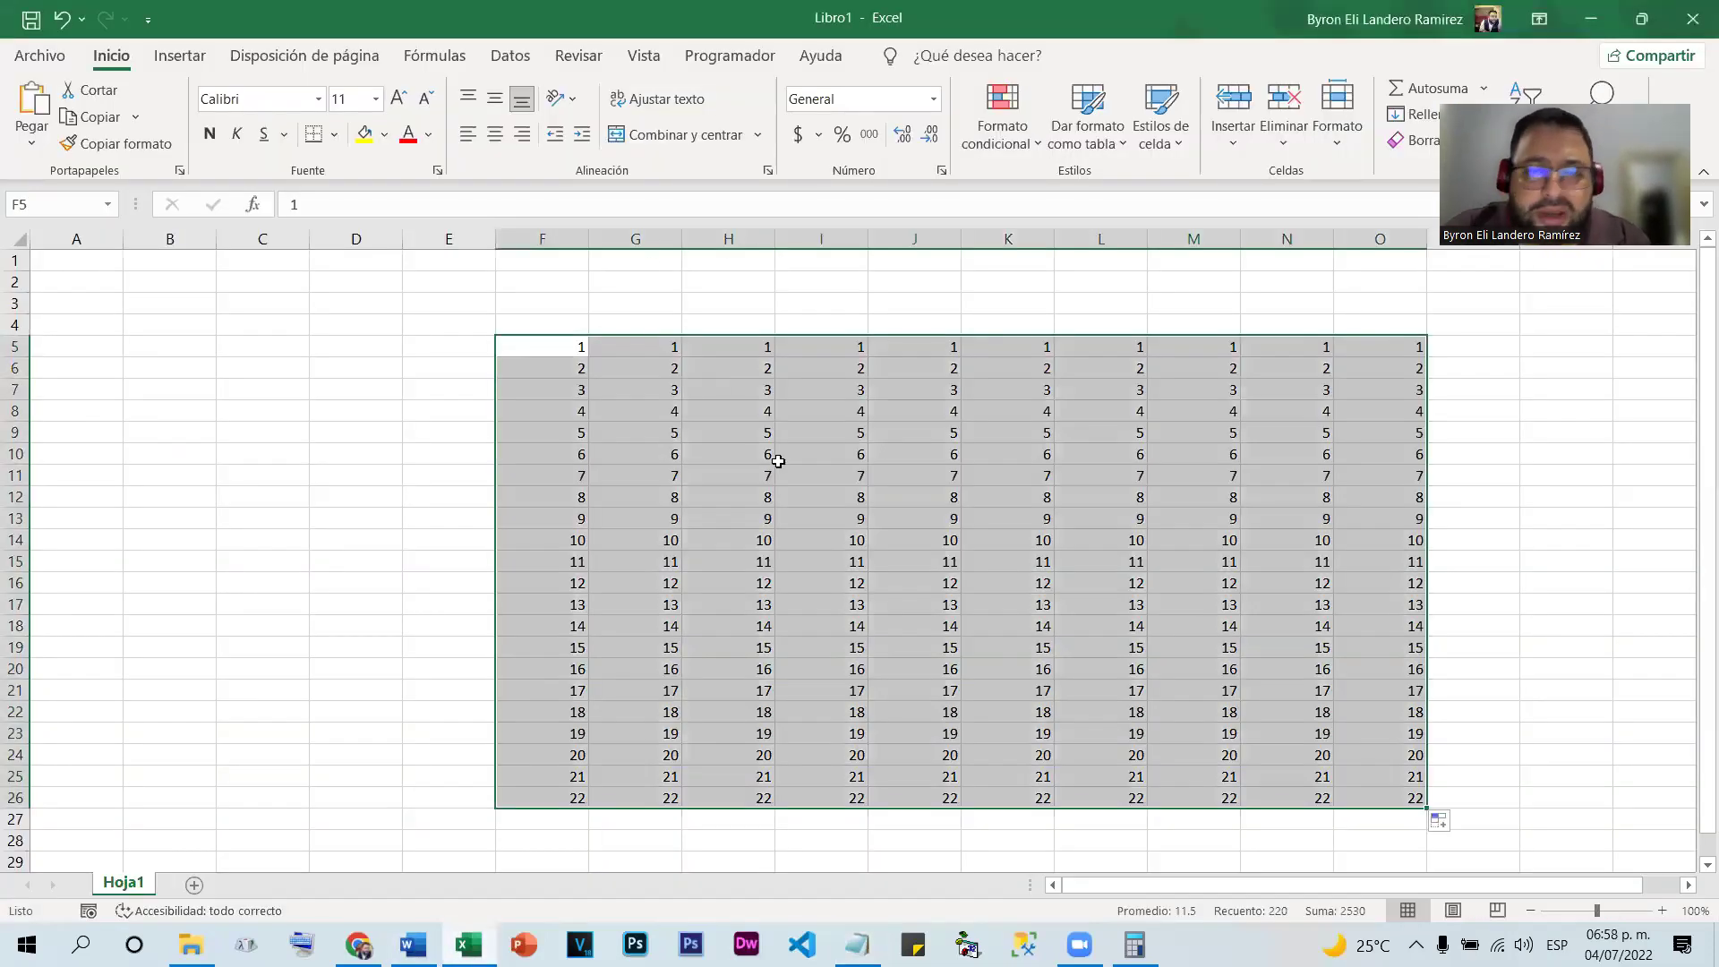
click(778, 460)
drag(559, 342, 1419, 800)
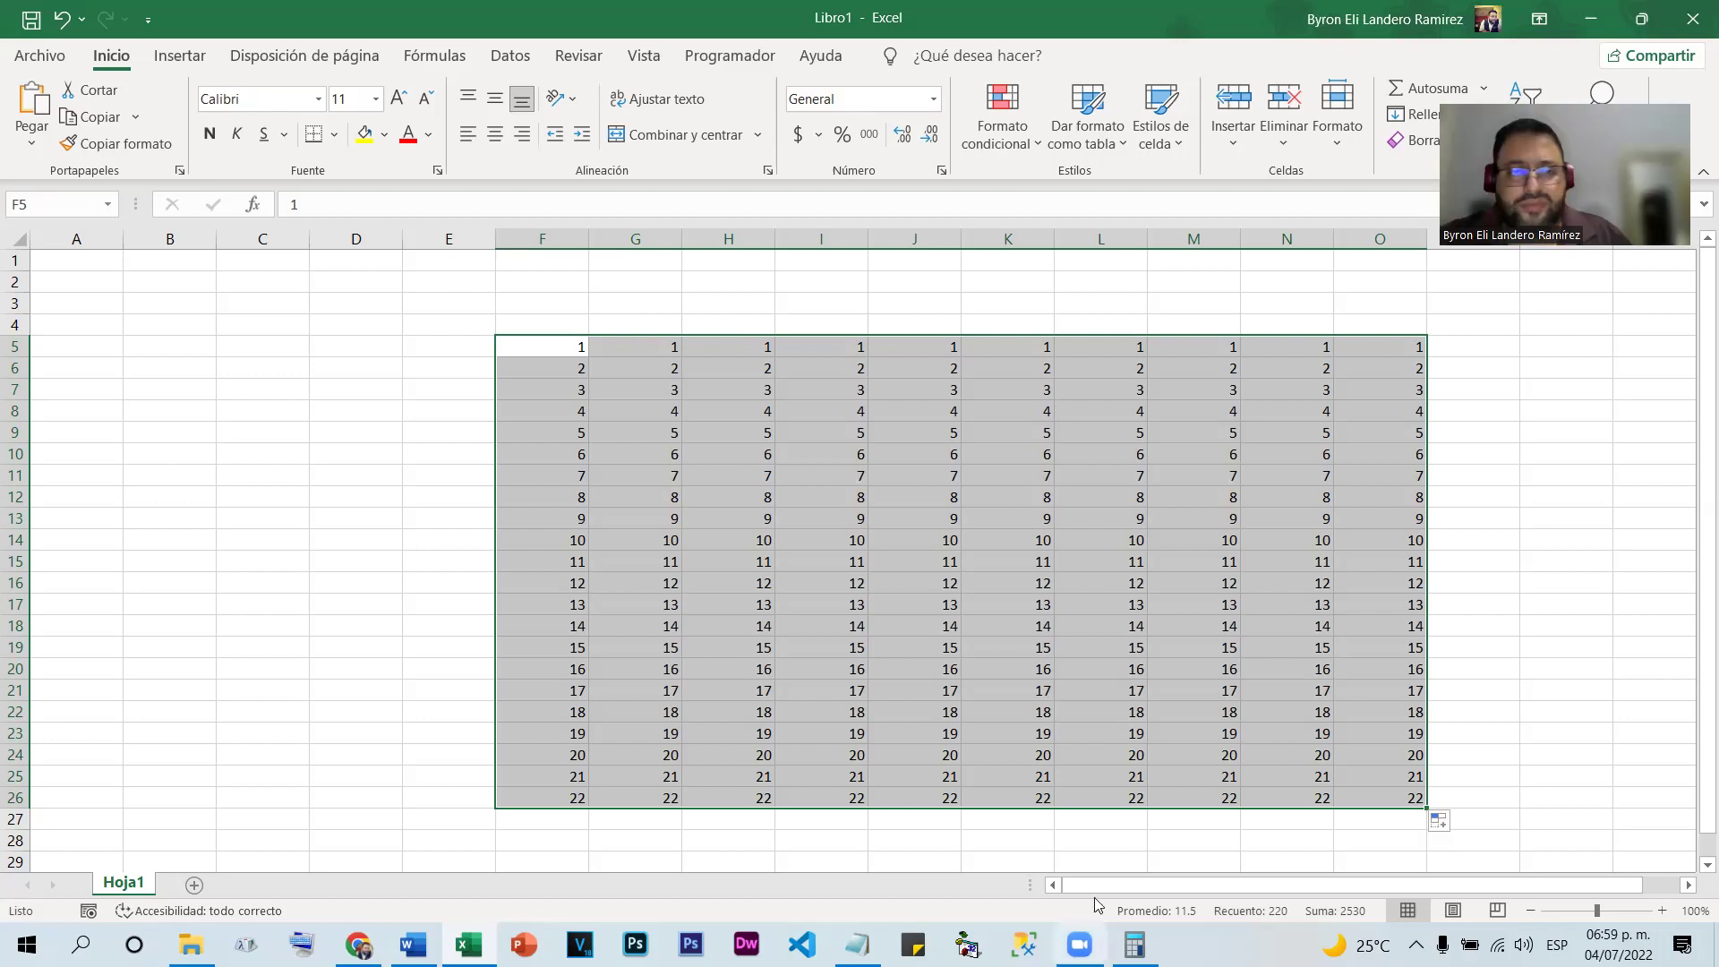
click(978, 297)
drag(548, 347, 1414, 800)
key(Delete)
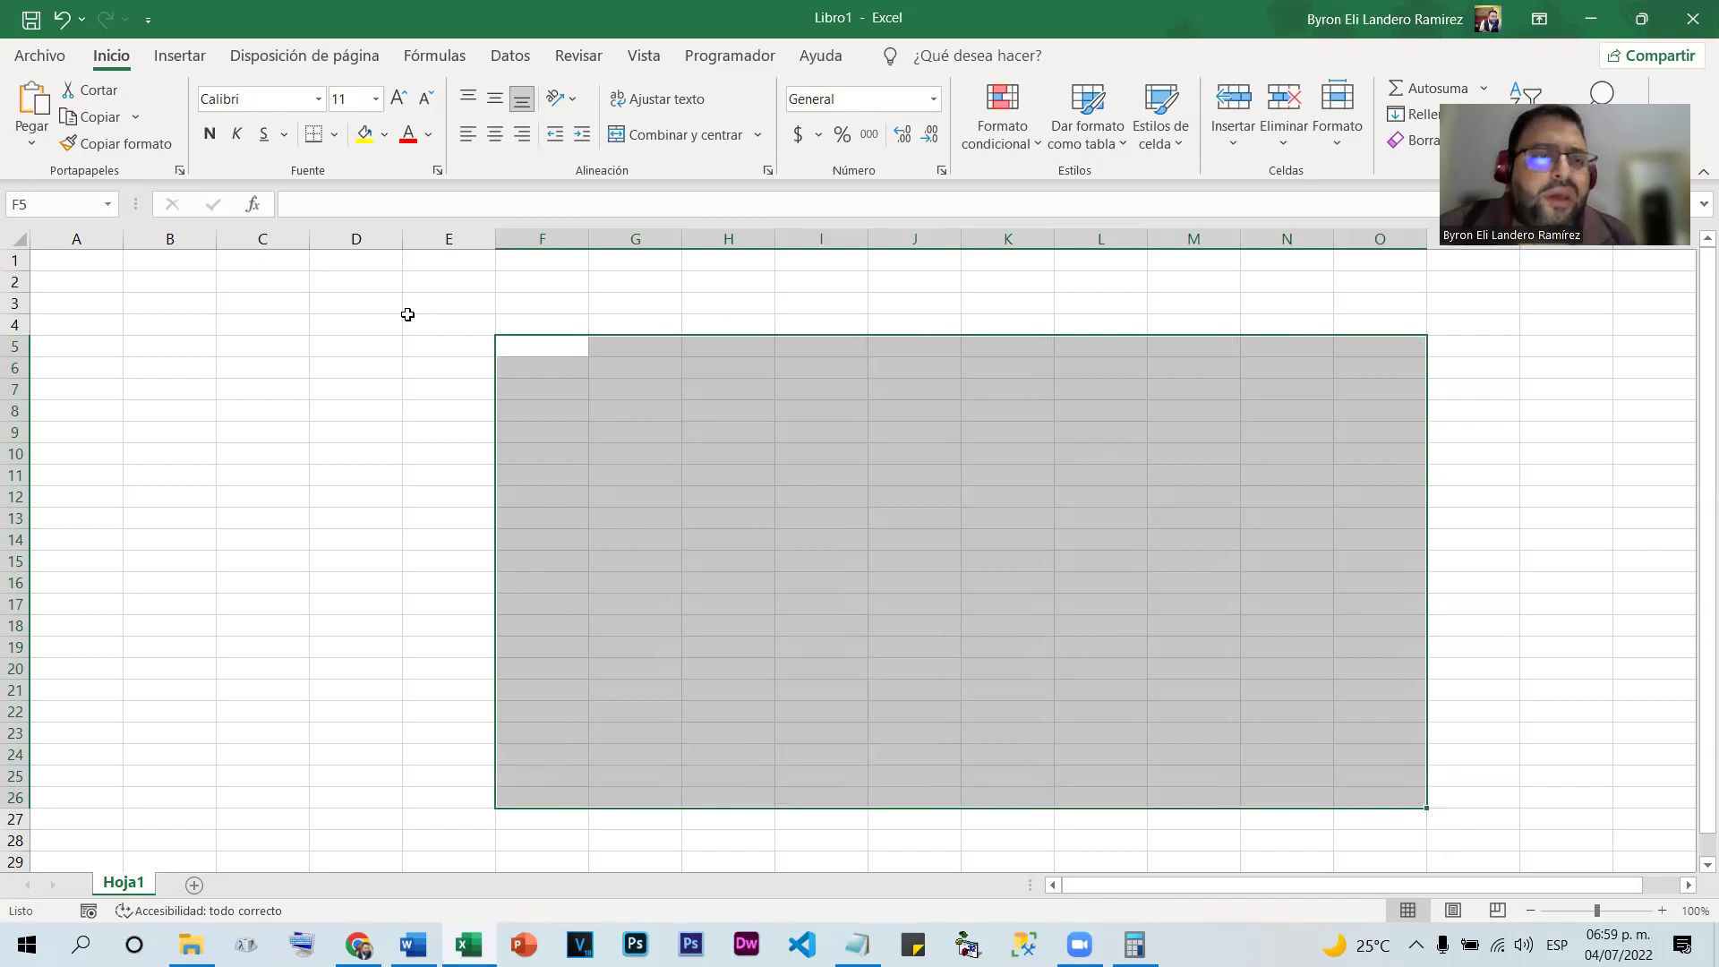
click(361, 329)
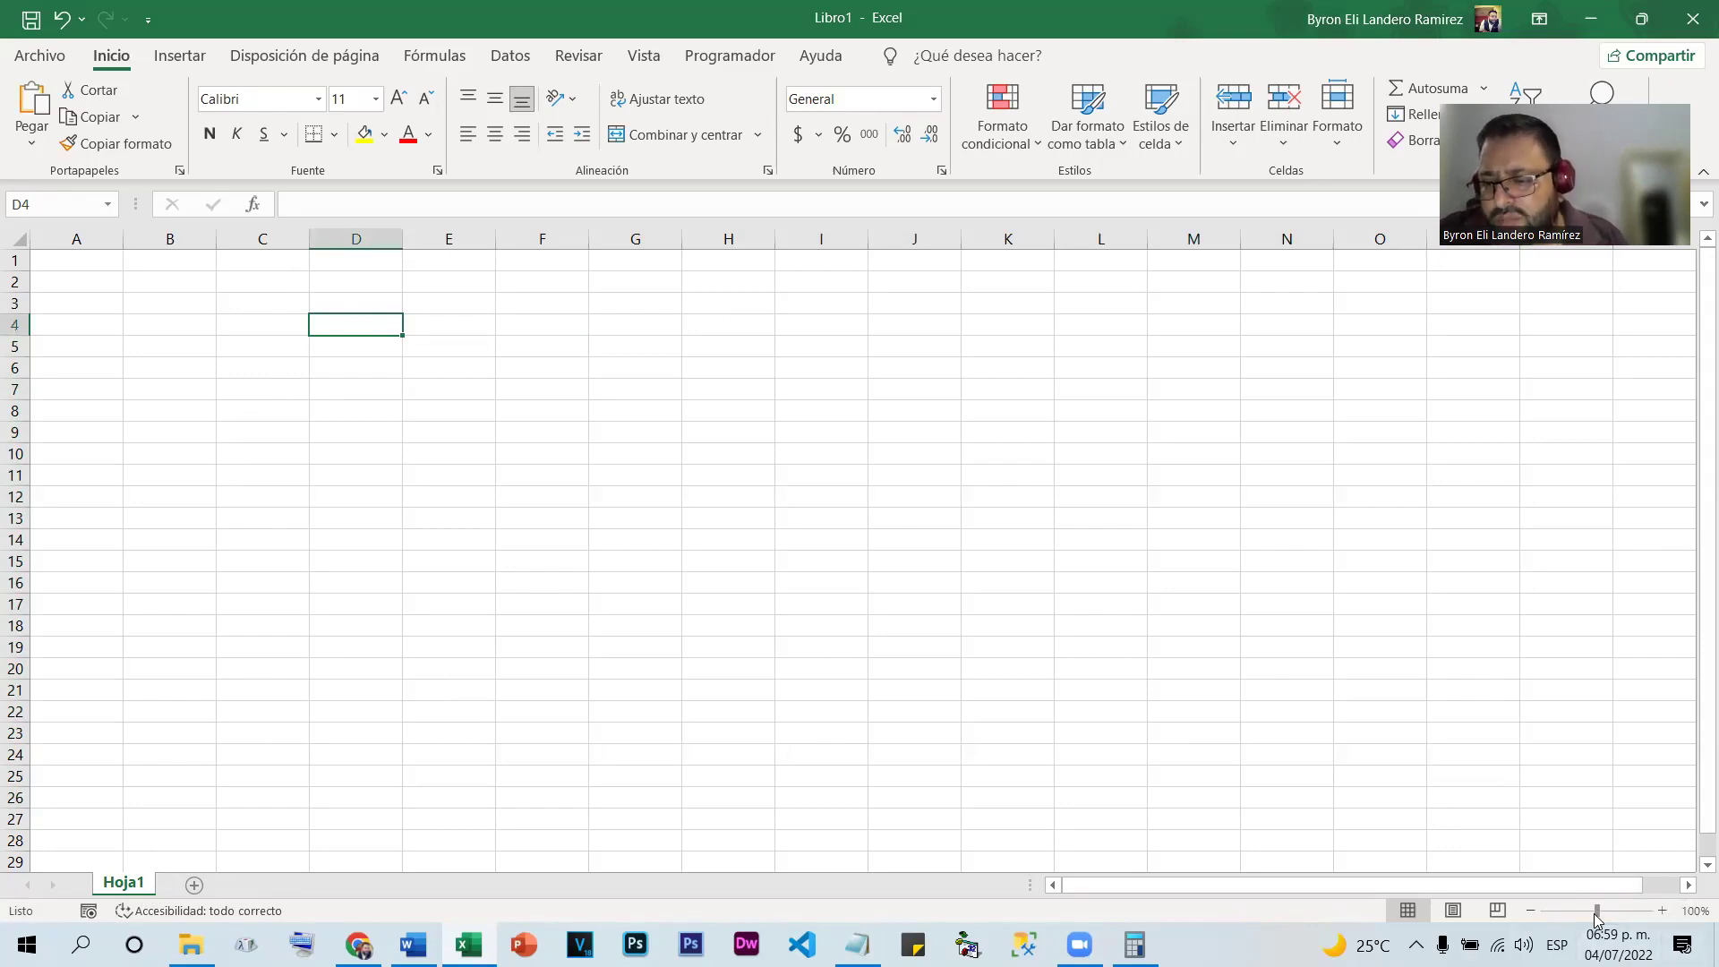
drag(1599, 917, 1602, 919)
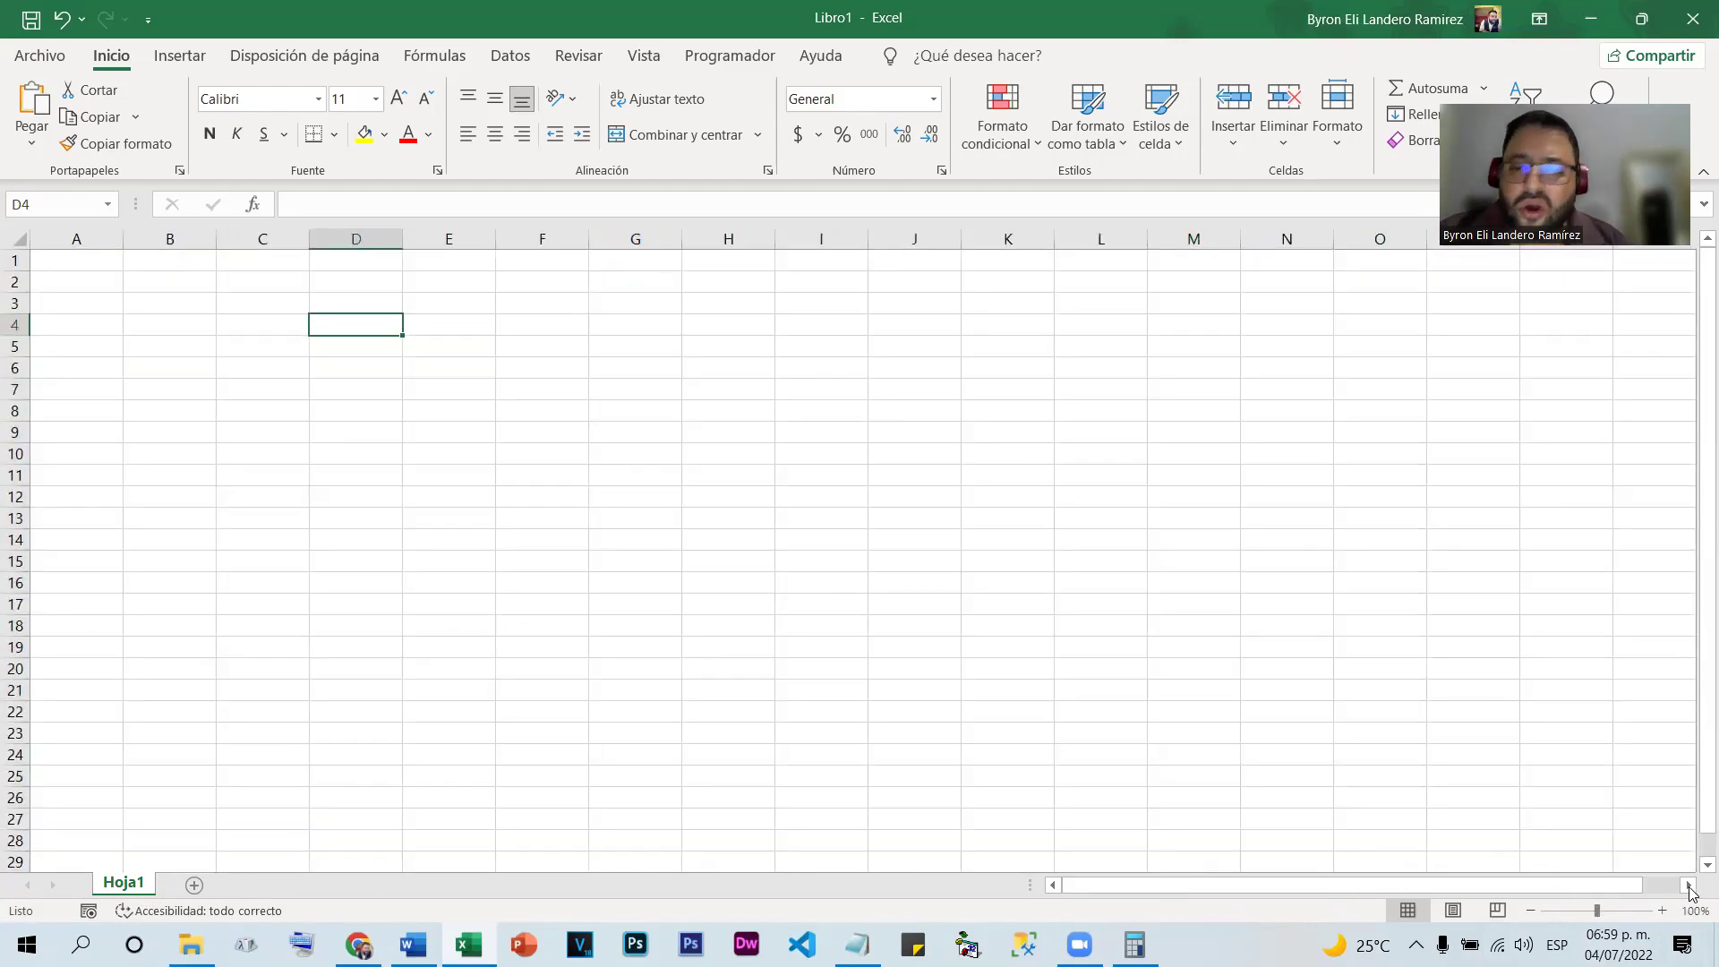
double_click(1663, 911)
double_click(1663, 912)
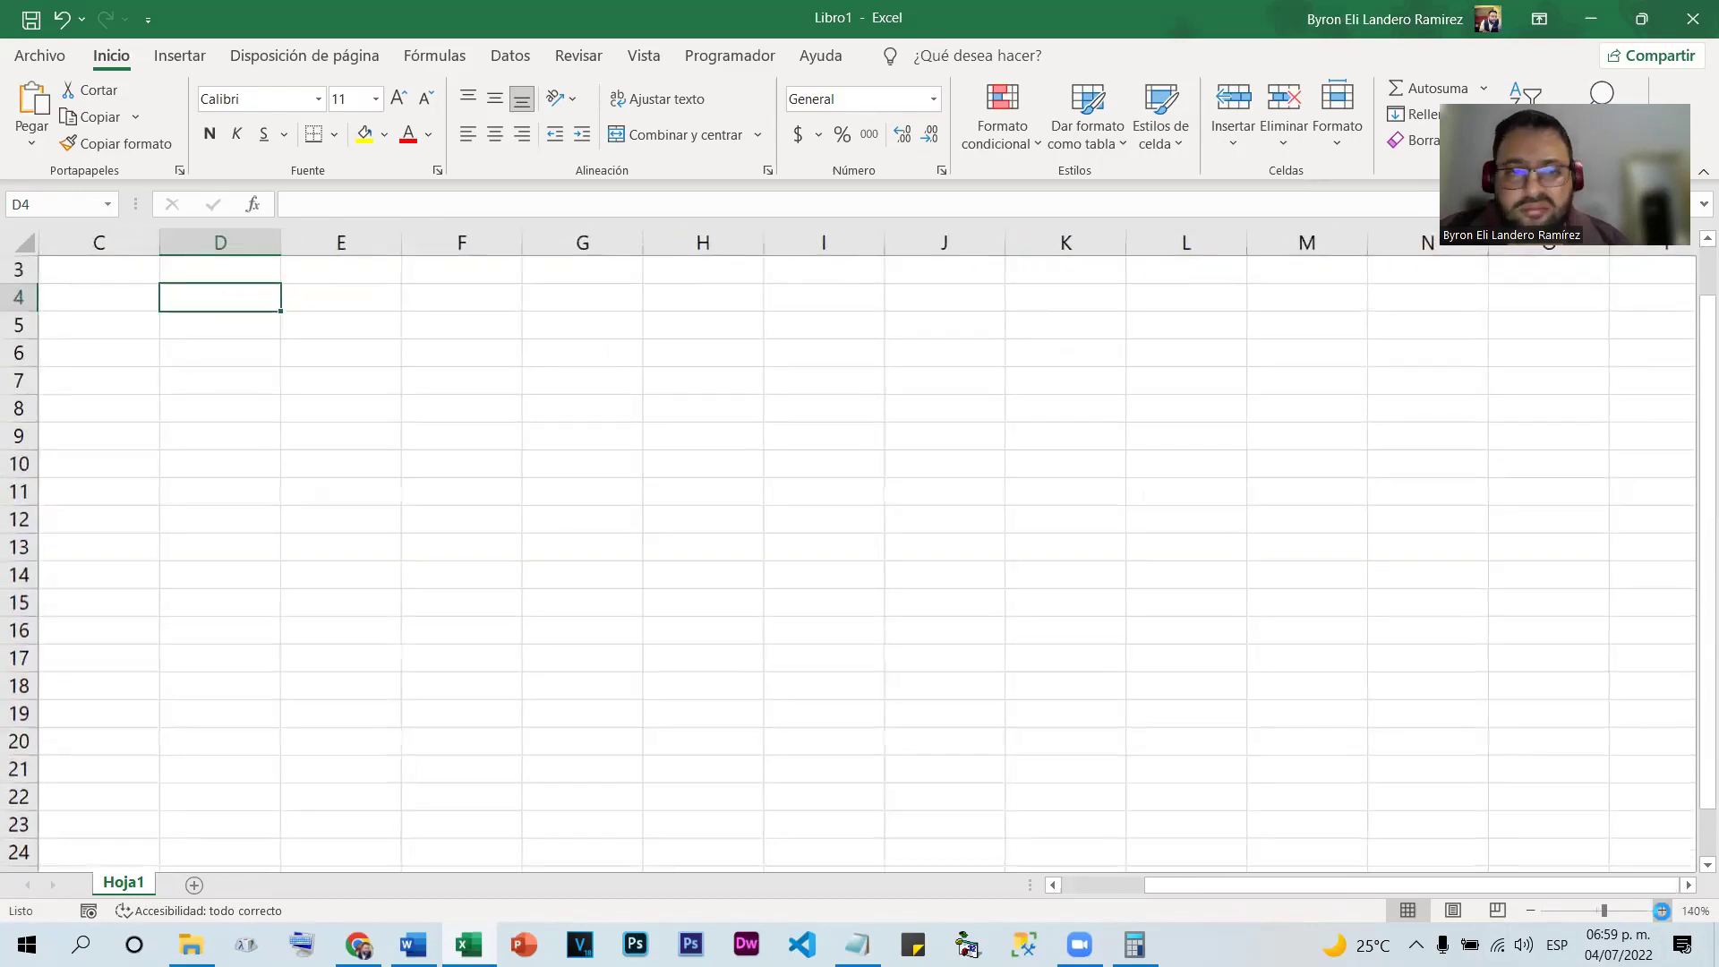
double_click(1663, 912)
click(1601, 910)
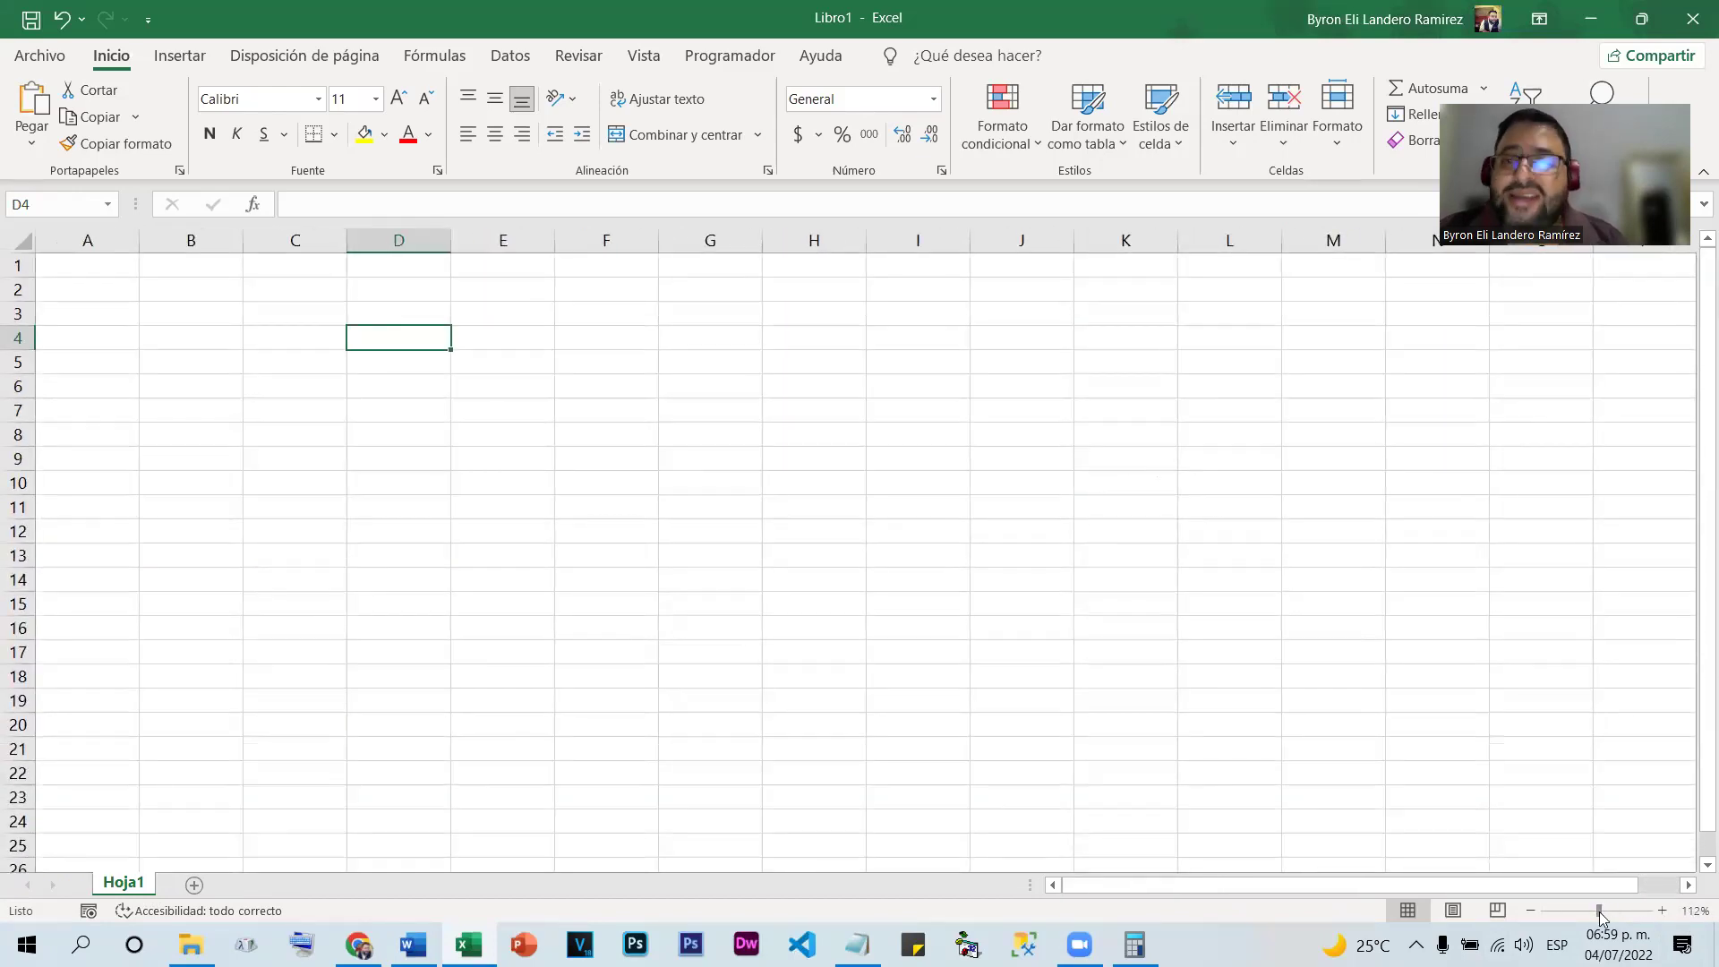
click(1532, 912)
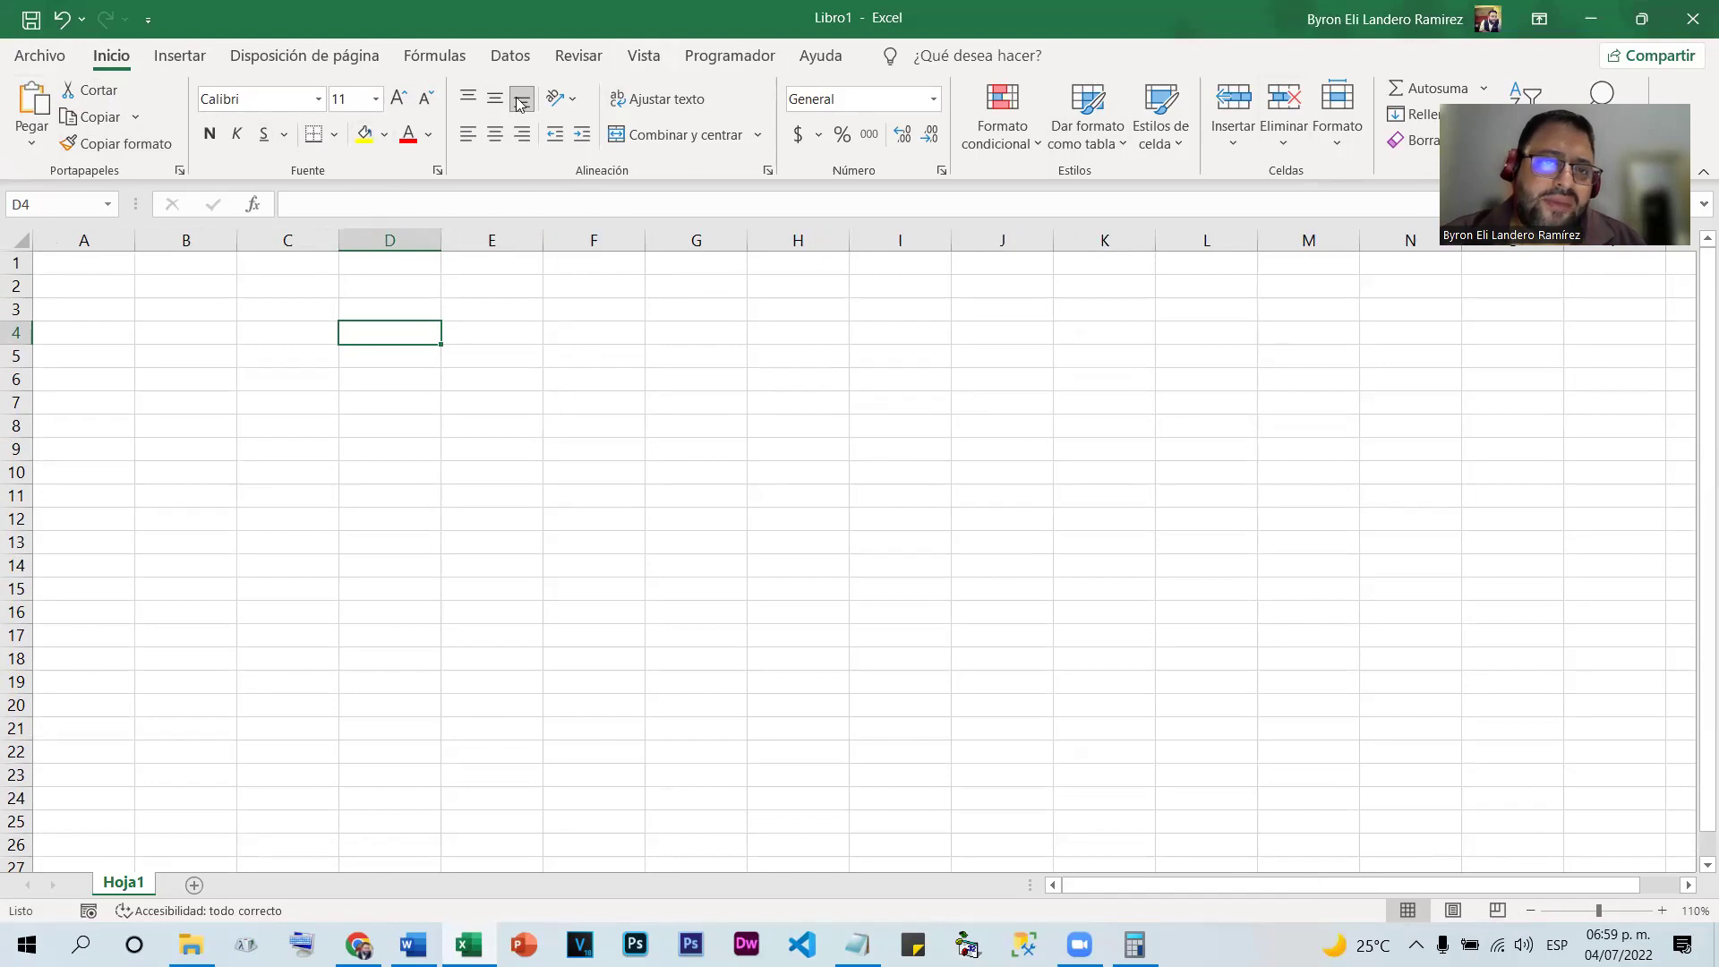
click(522, 134)
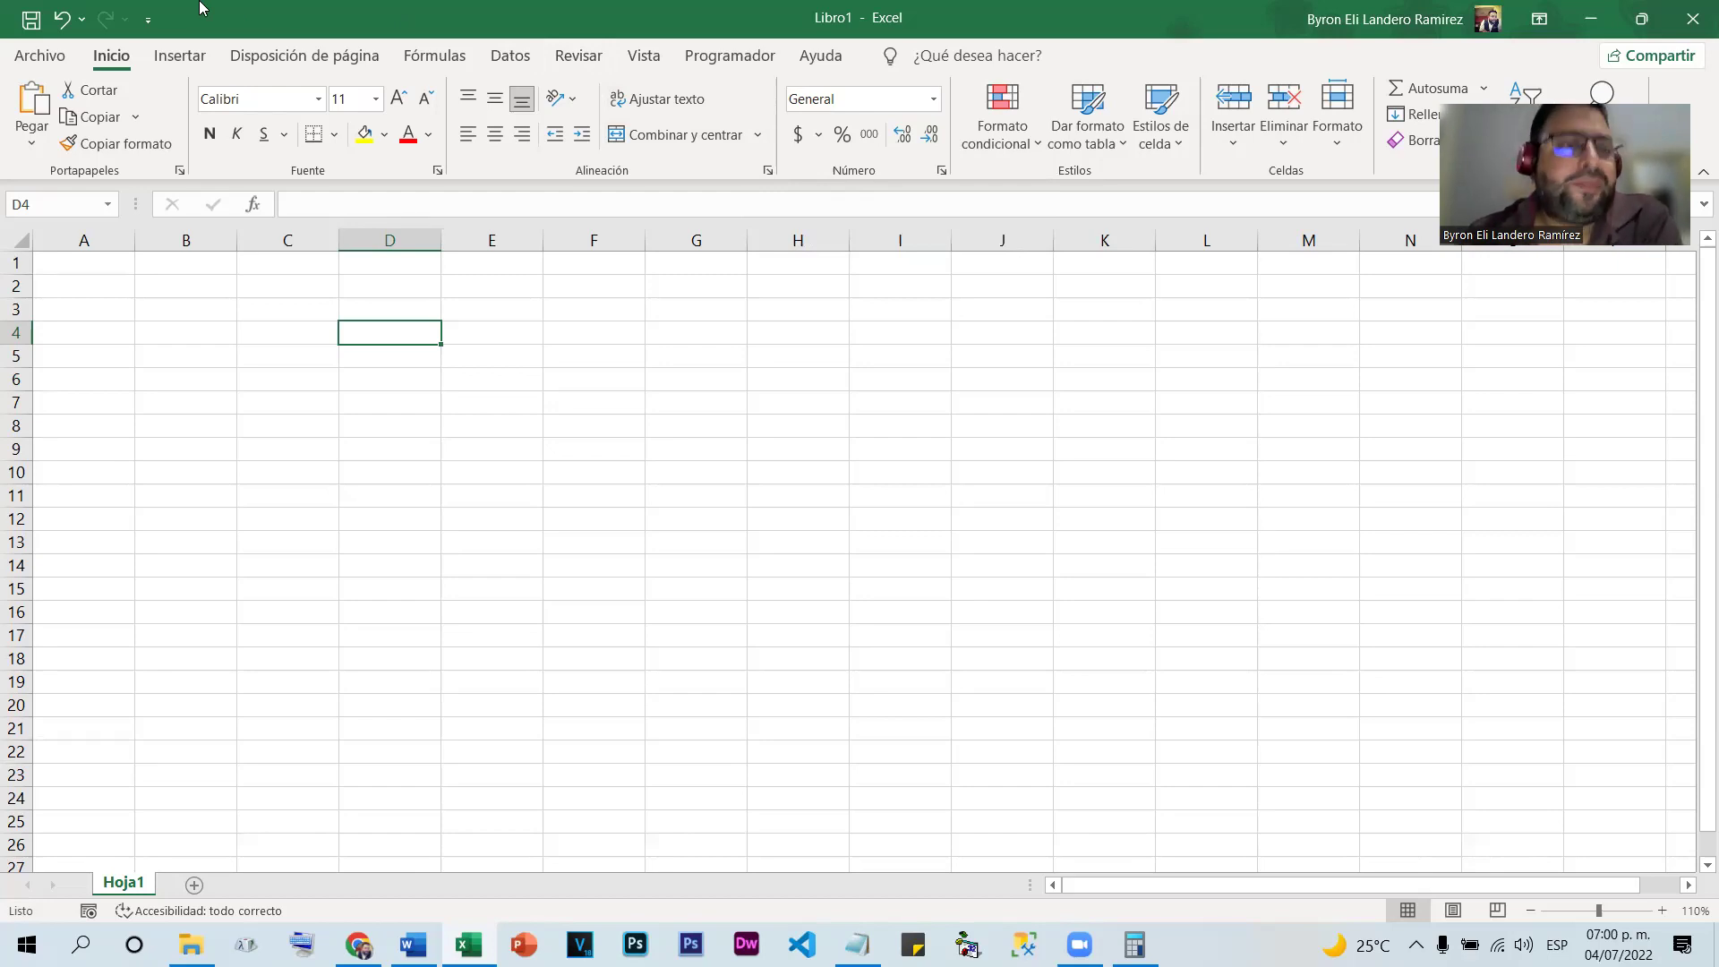
Enter the heading 'Nombre del alumno' in cell E4
click(515, 458)
click(456, 324)
click(725, 337)
click(801, 352)
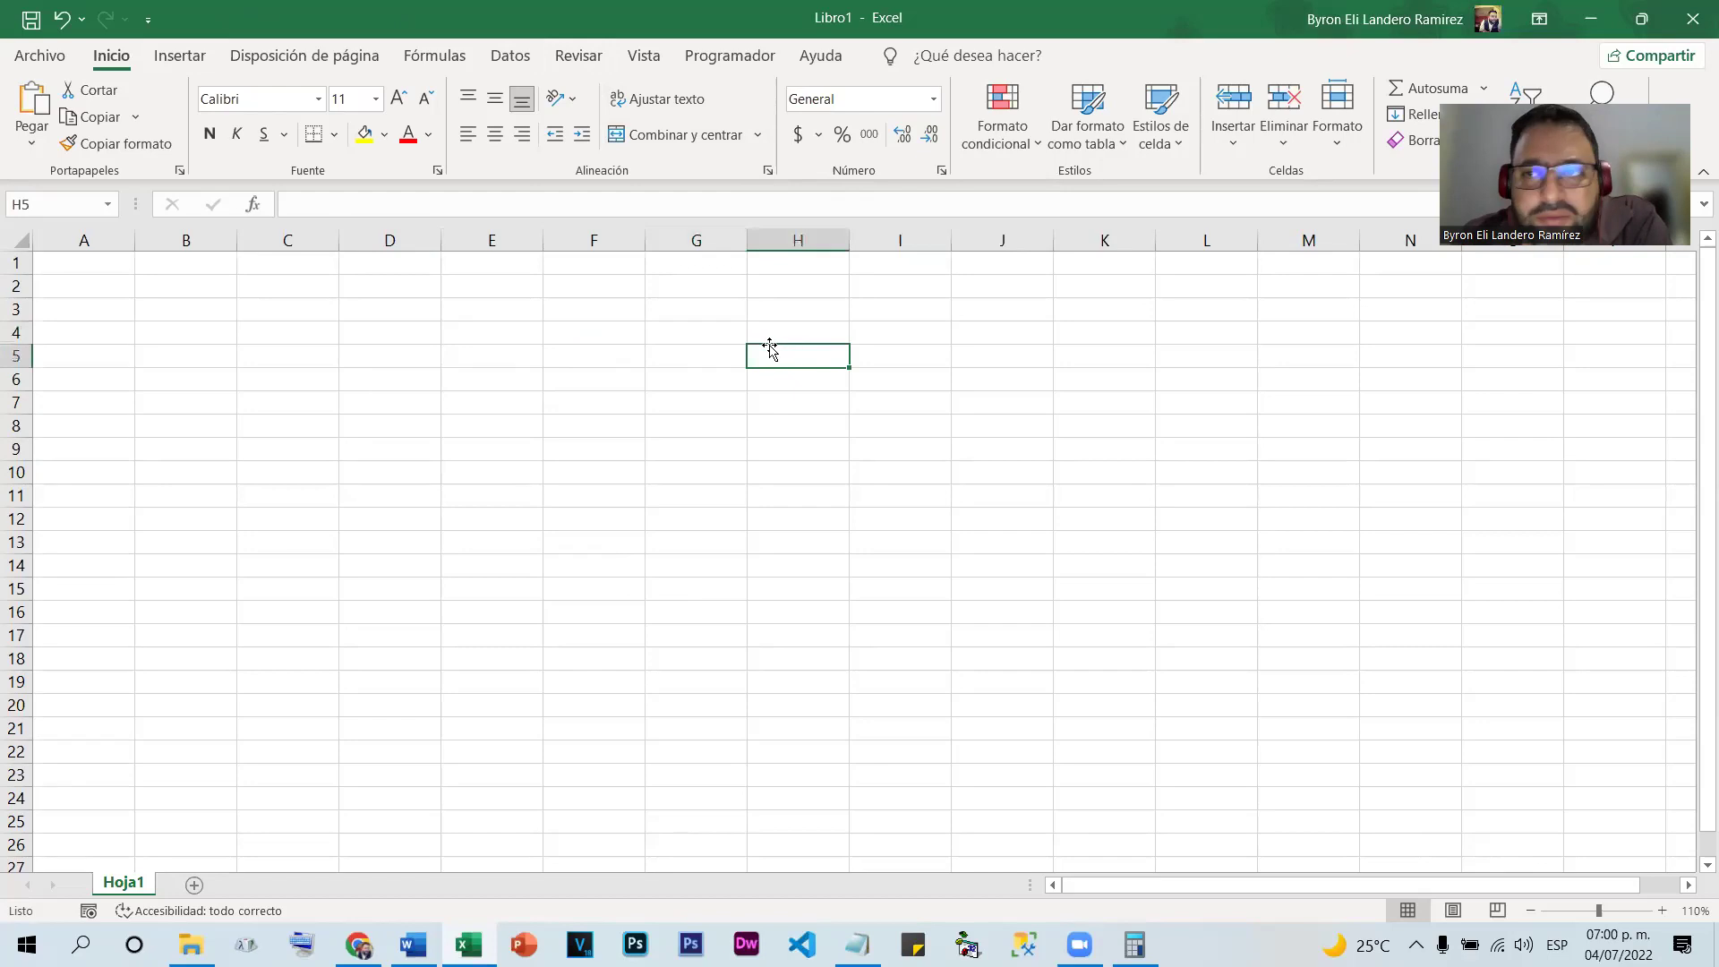
click(436, 333)
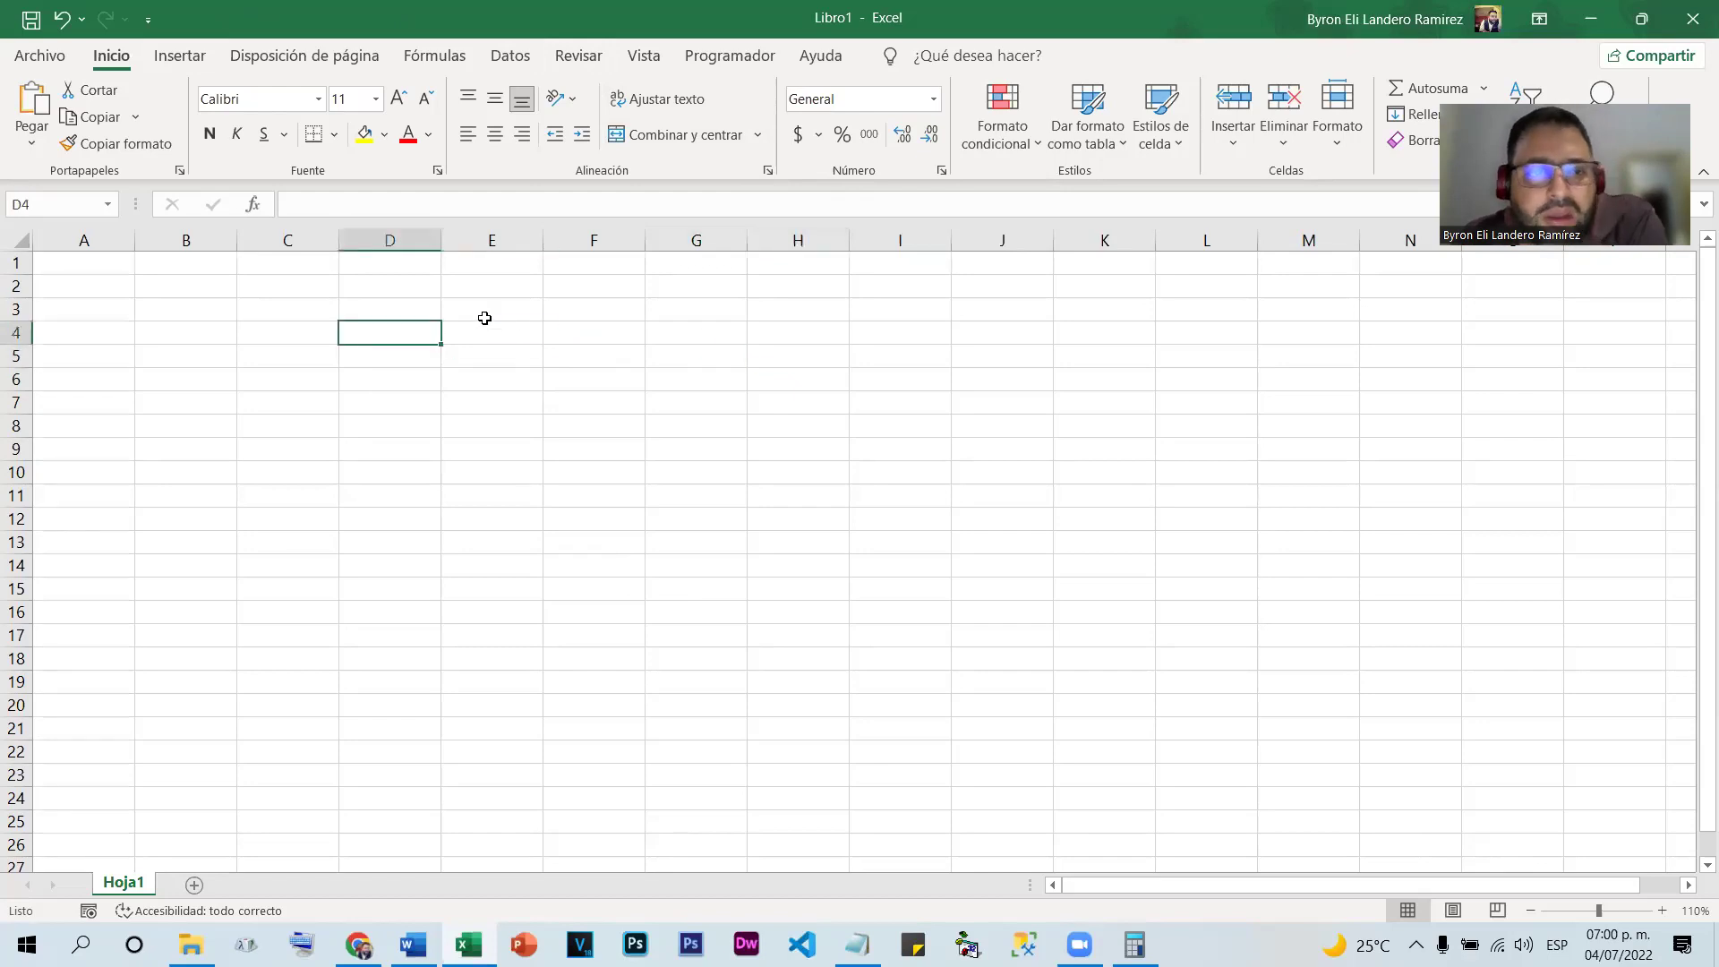
click(531, 338)
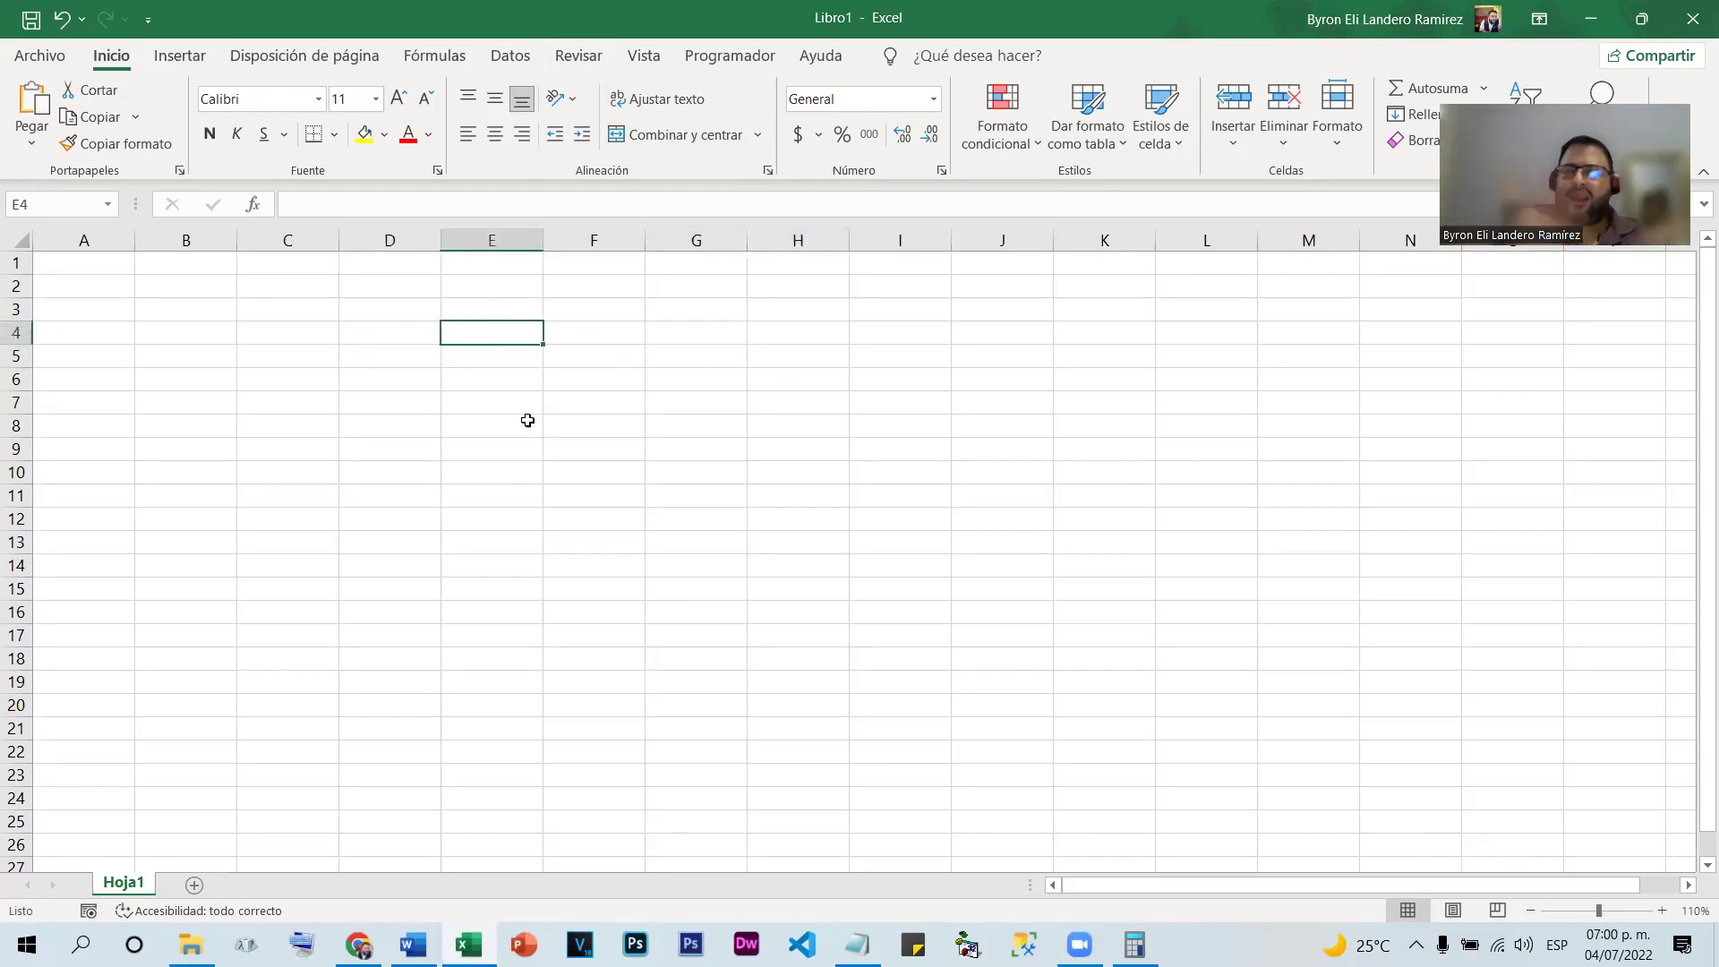
text(Nombr)
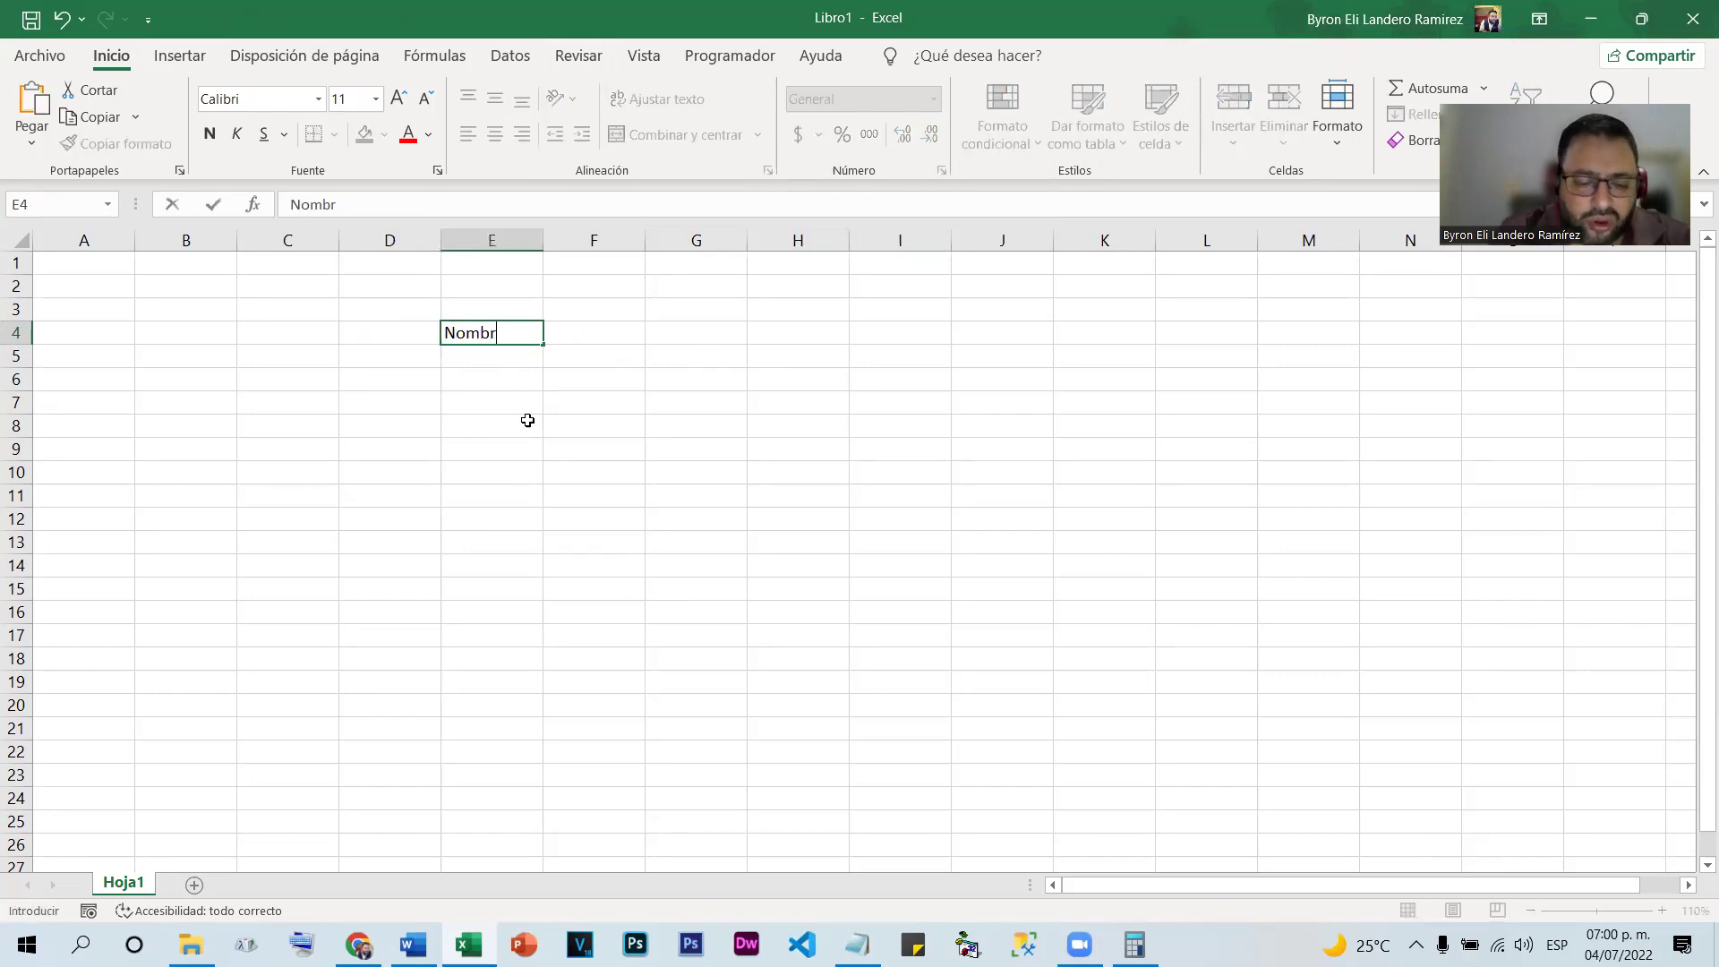
text(e del alumno)
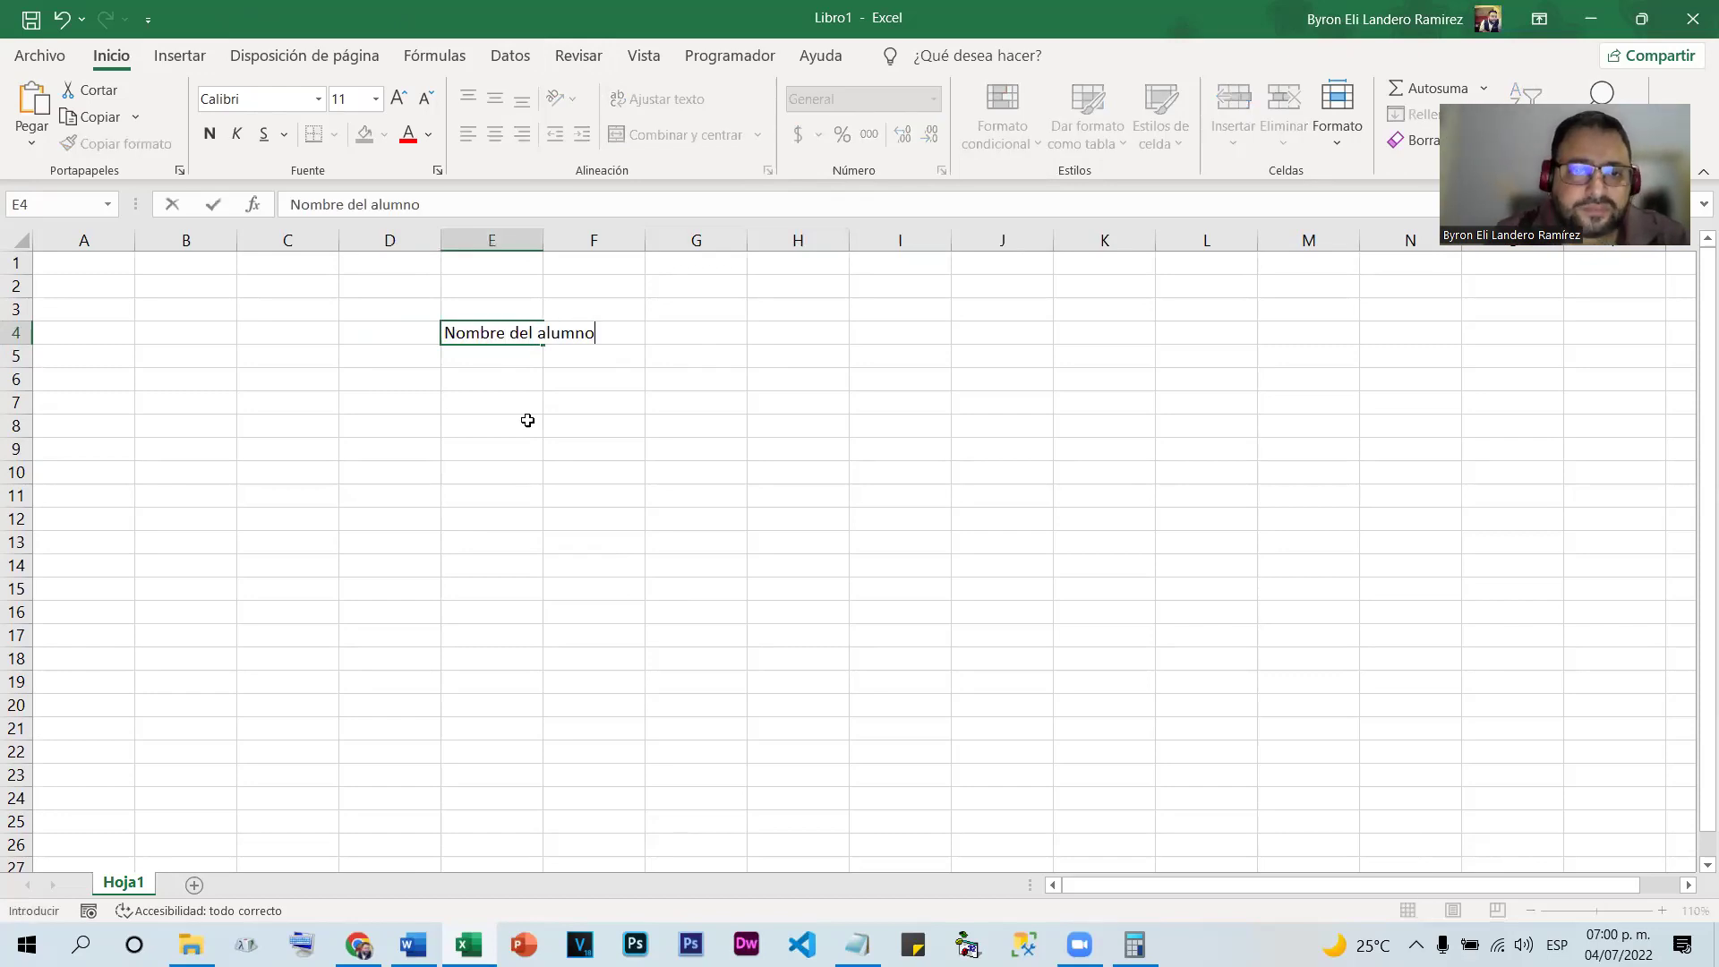
click(691, 476)
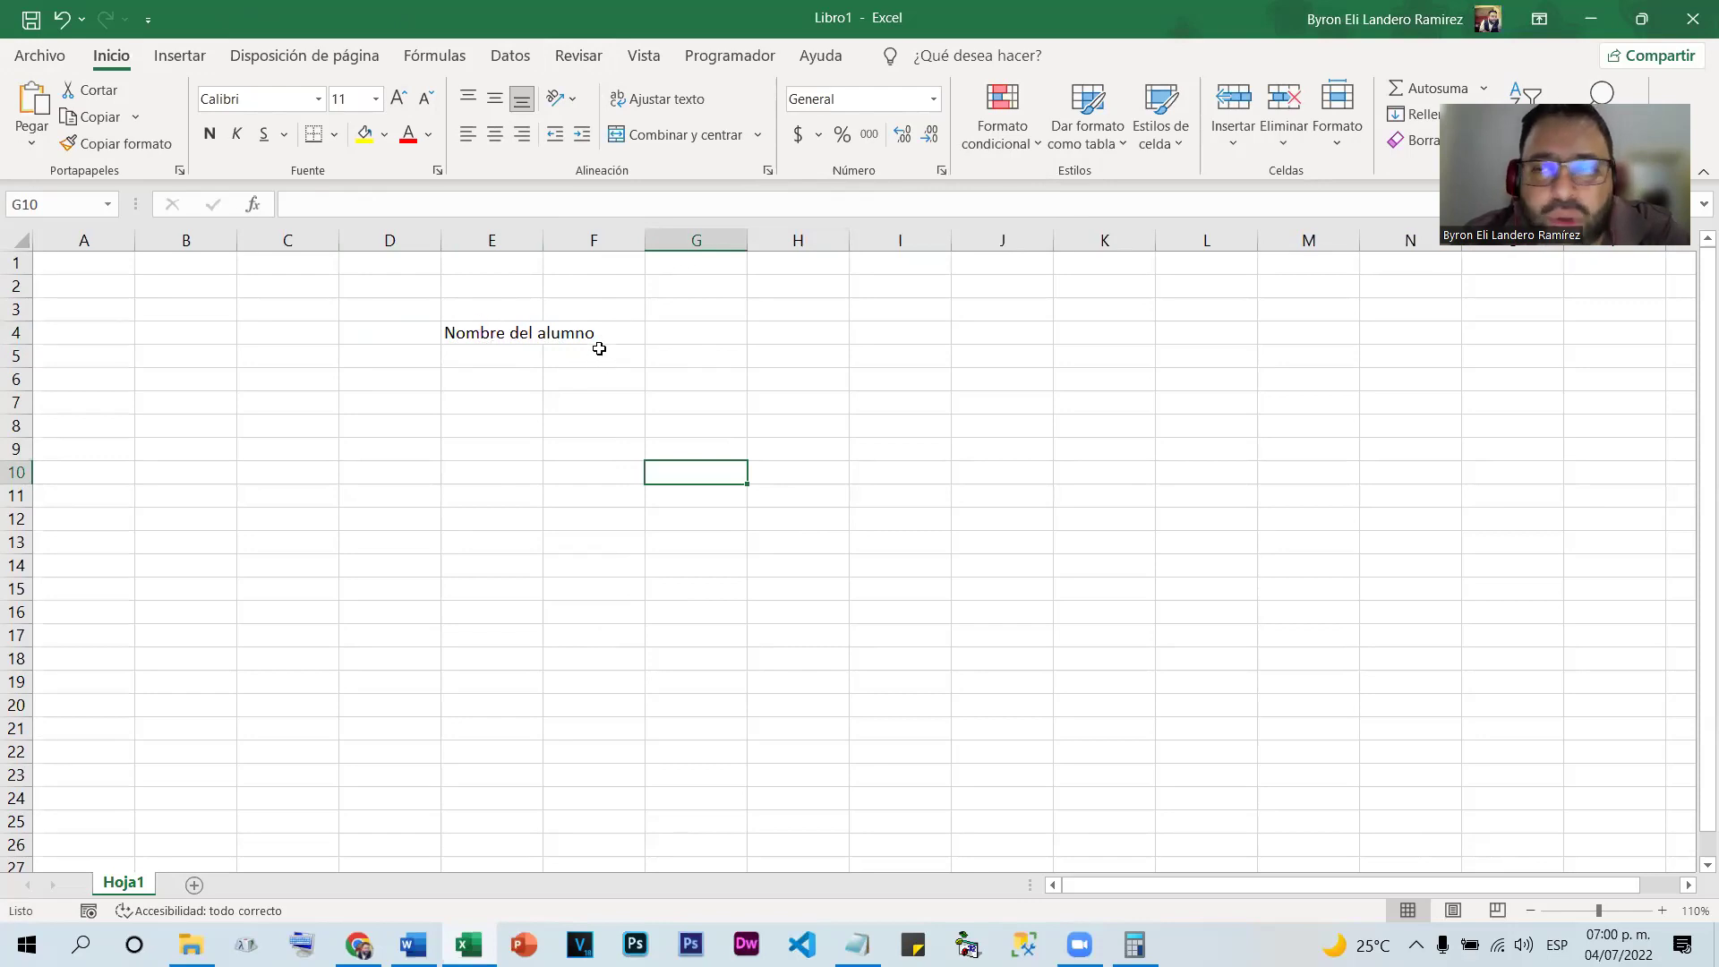
Re-confirm the E4 heading, then type test text in F4 and undo it
double_click(482, 333)
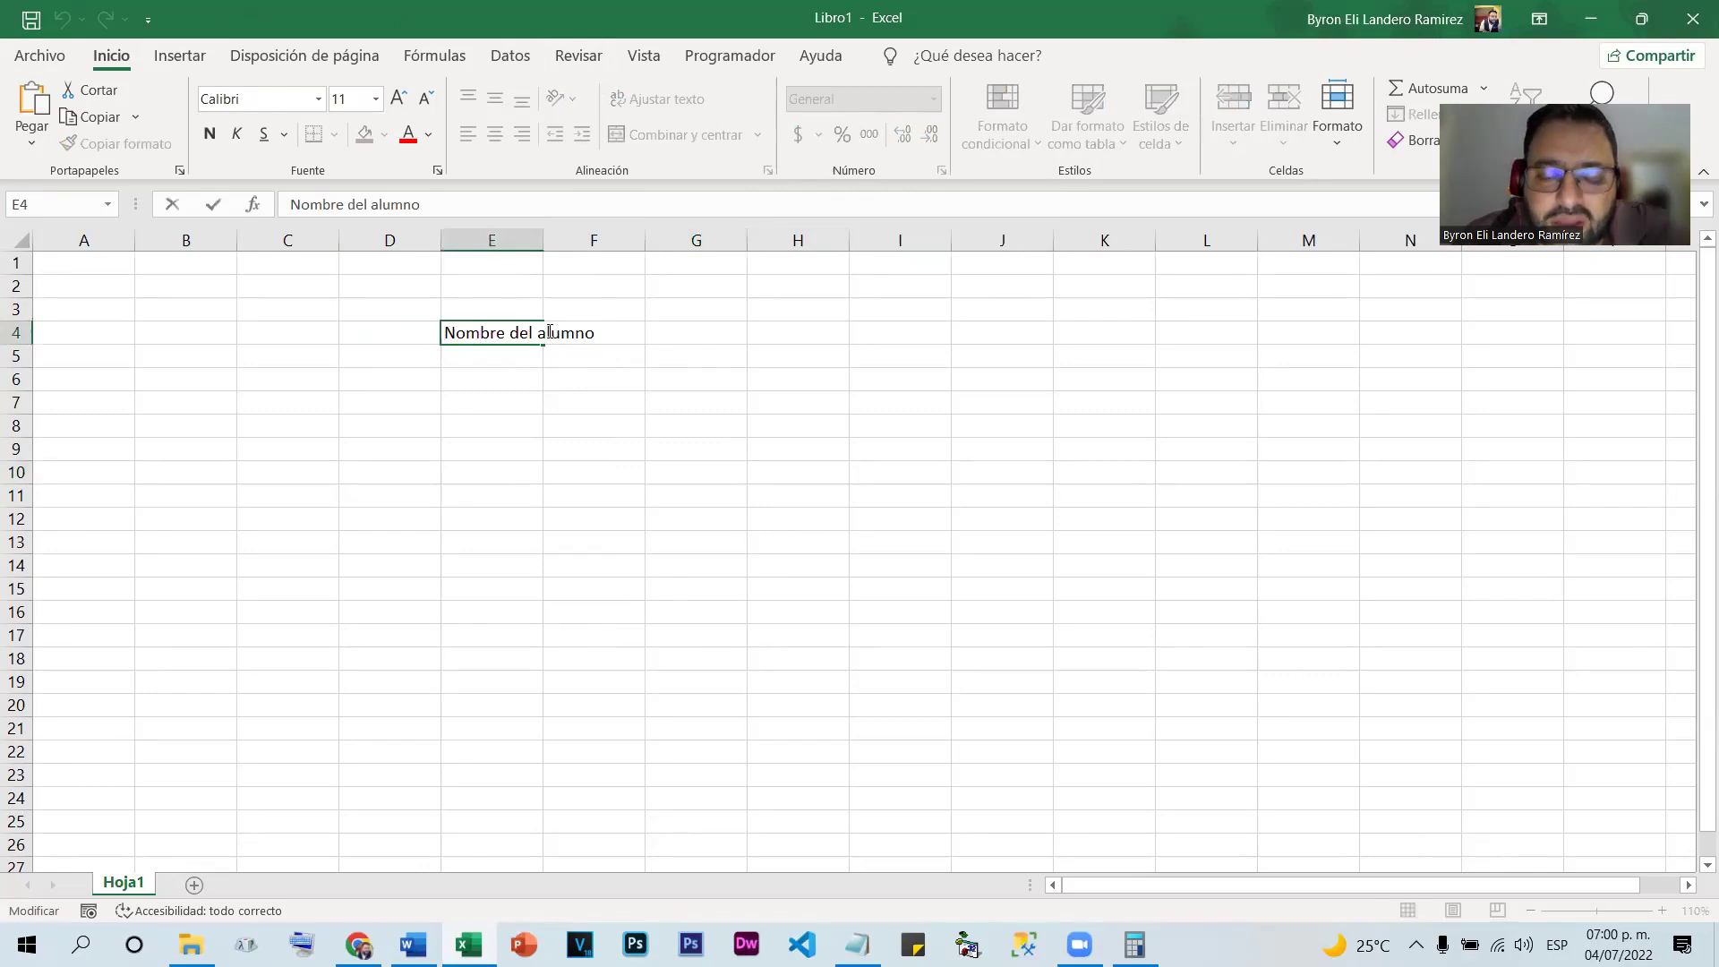
key(Return)
double_click(584, 327)
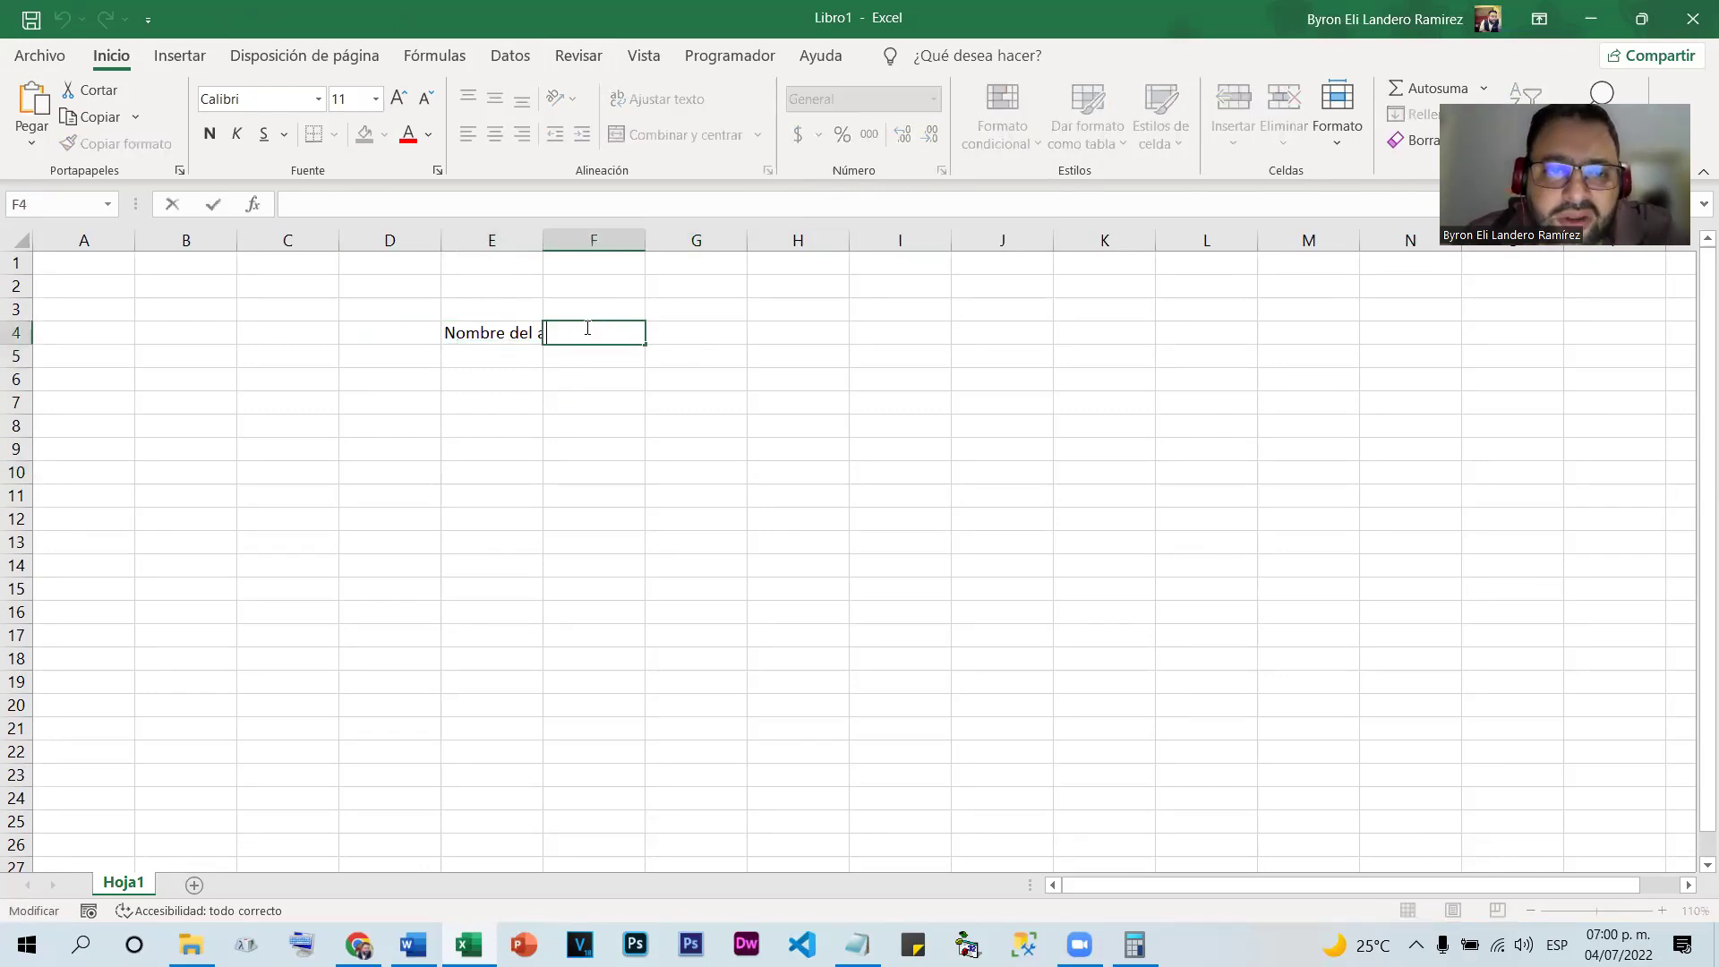
text(vbmvbmhjm)
click(596, 452)
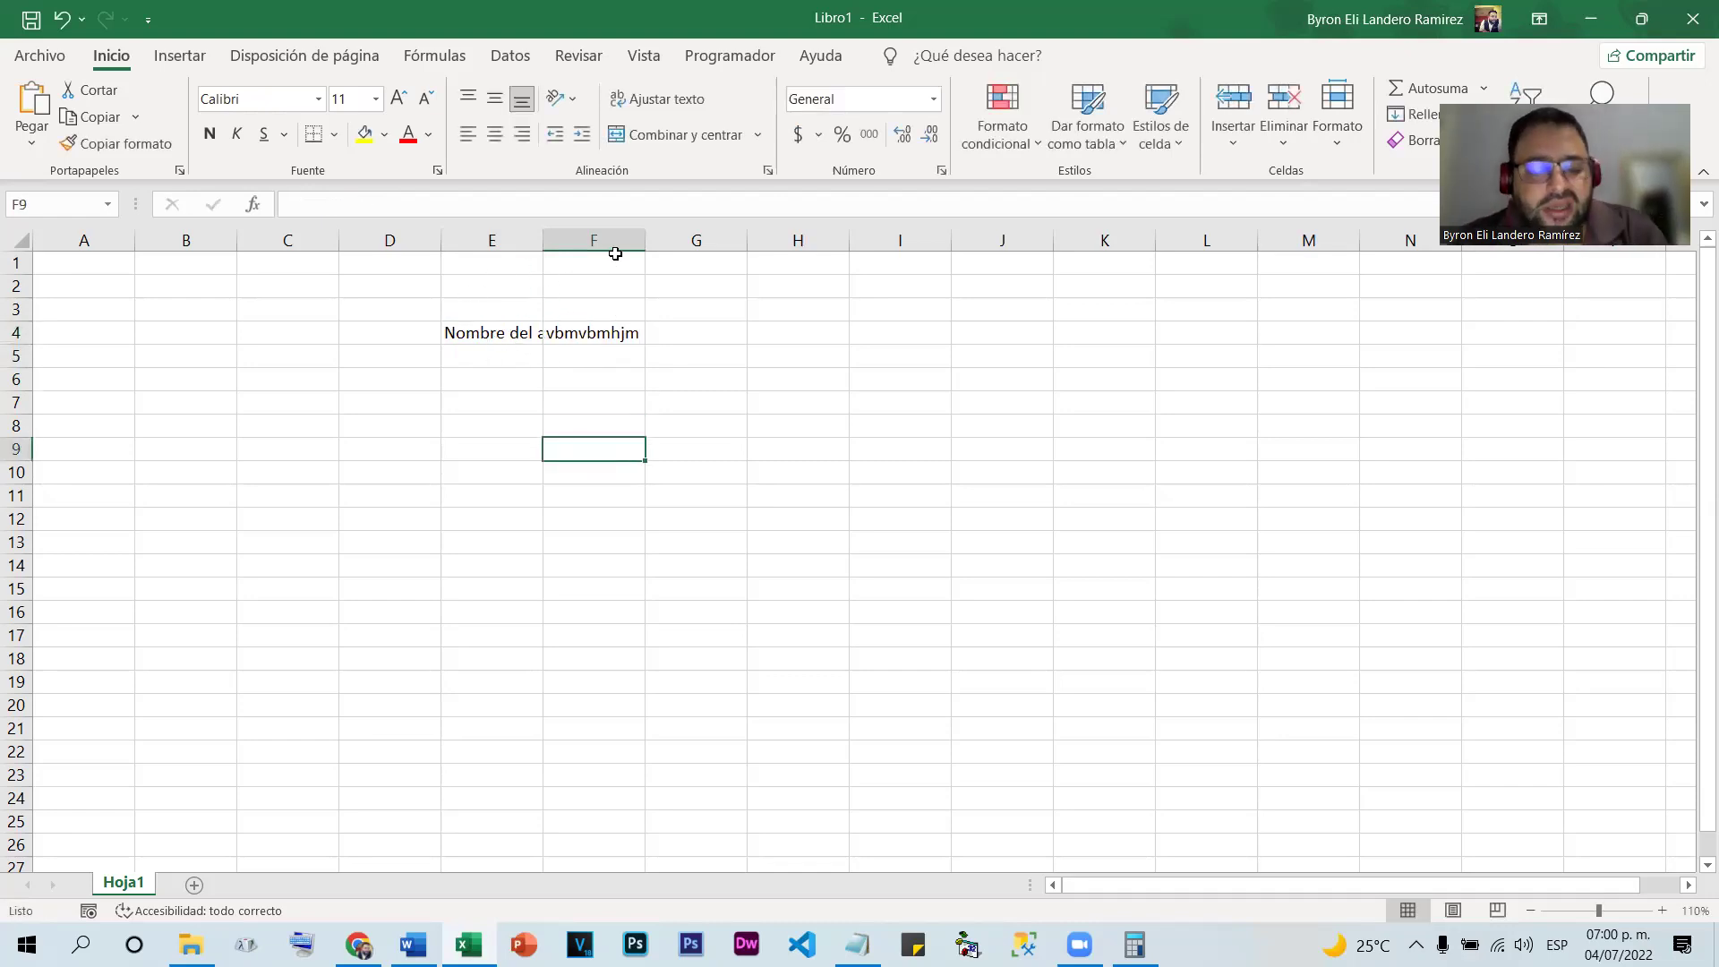
key(ctrl+z)
click(489, 394)
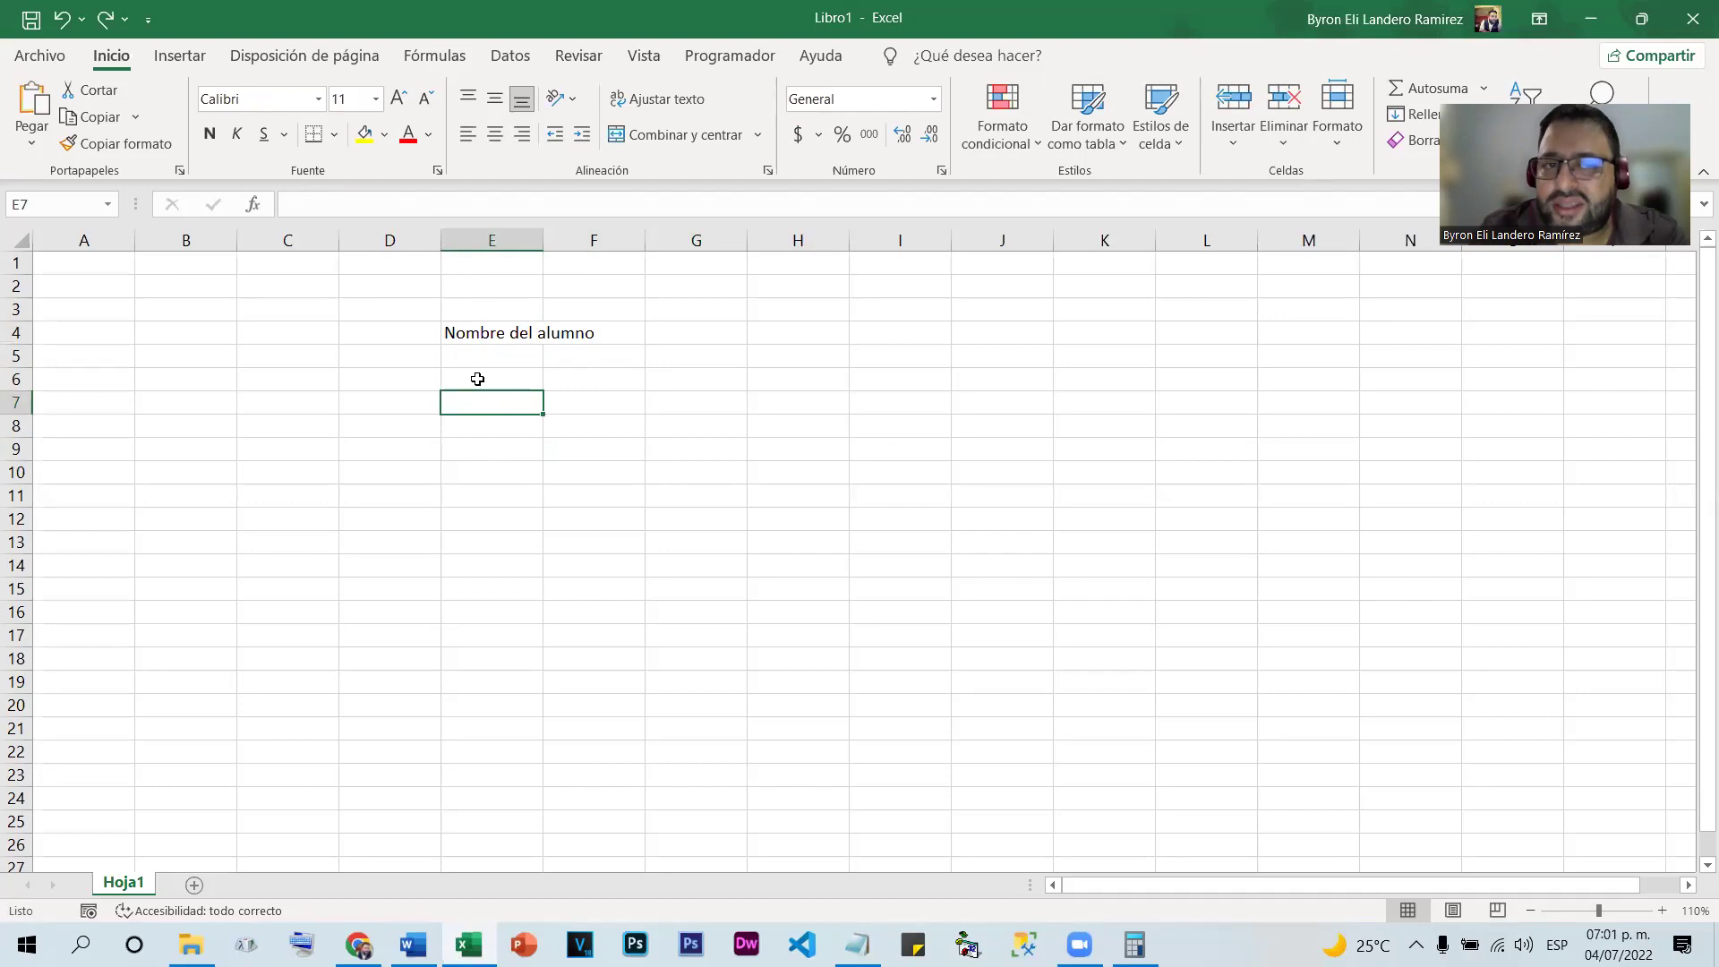
Enter the headings Numero de Identidad, Lugar de Residencia and Correo Electronico in F4:H4
click(595, 339)
text(Numero de )
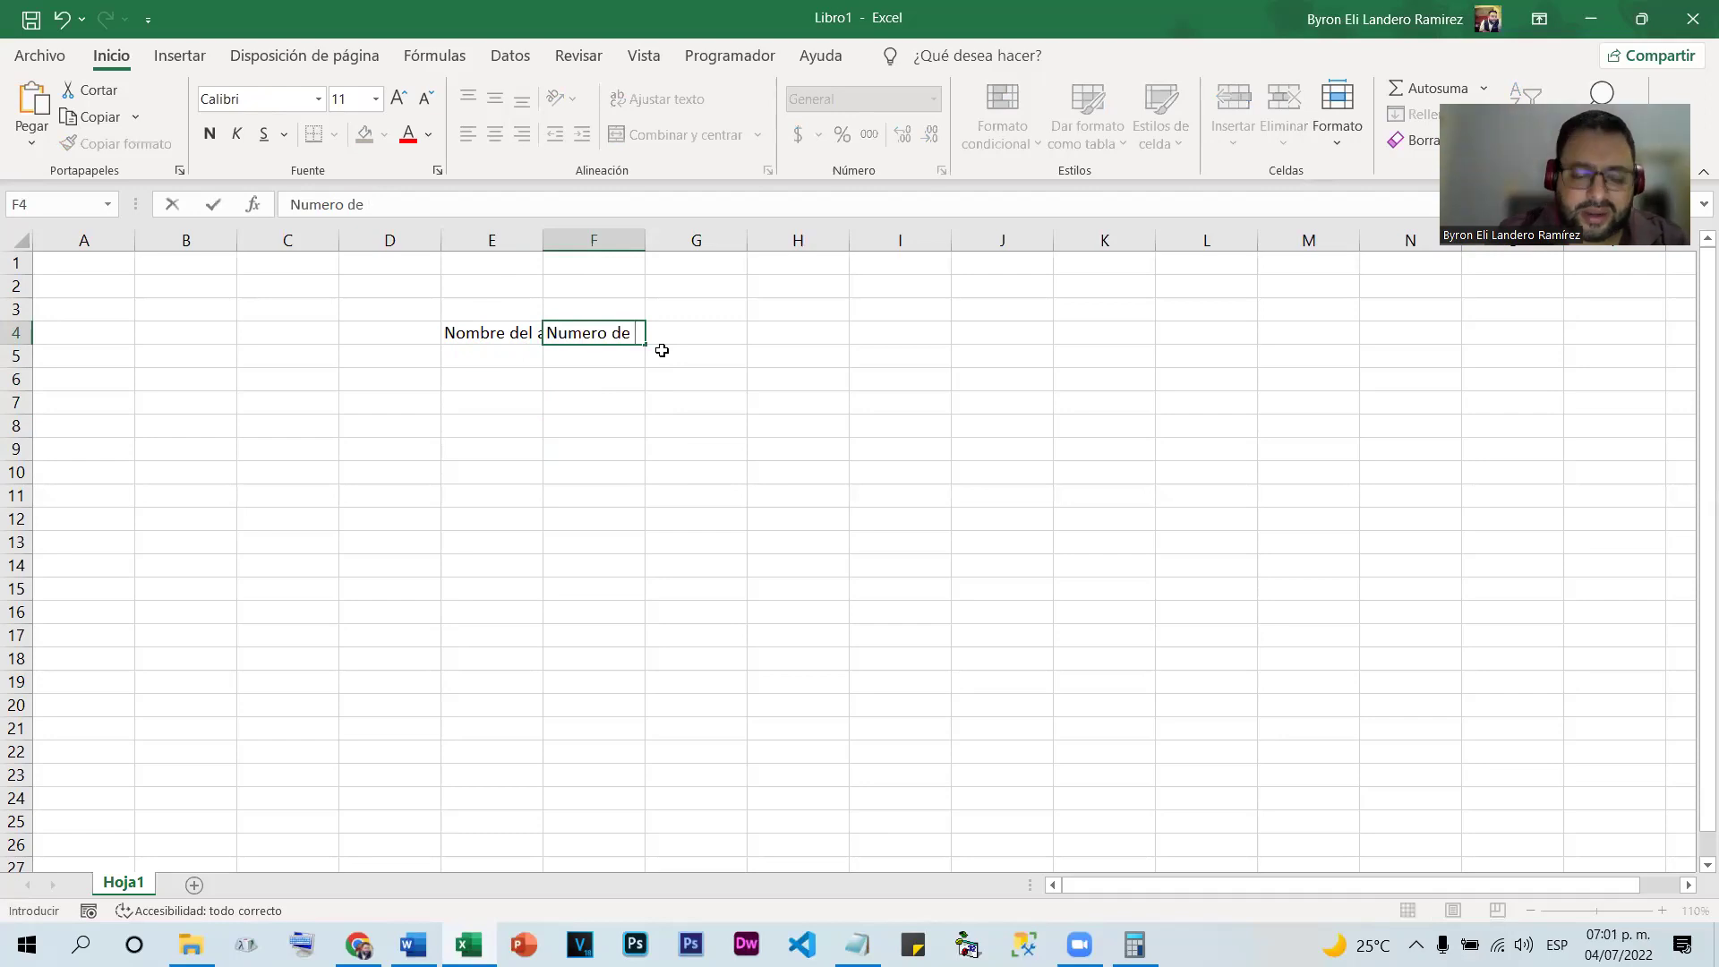
text(Identi)
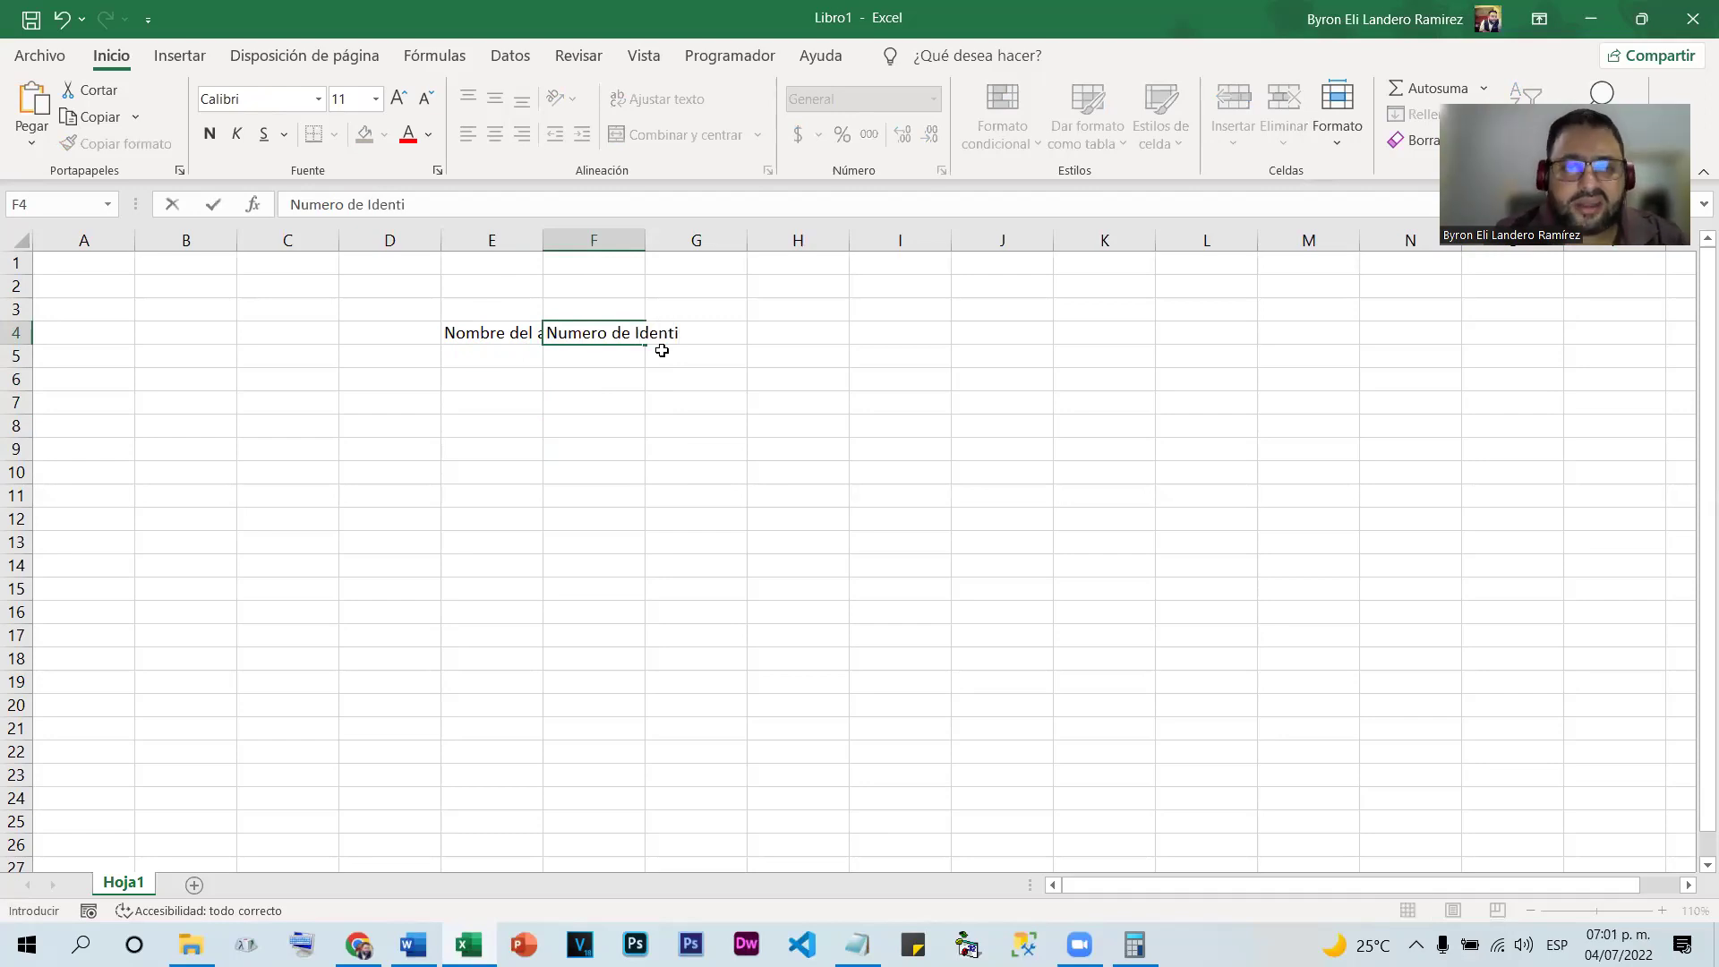
text(dad)
click(739, 405)
click(690, 336)
text(Luga)
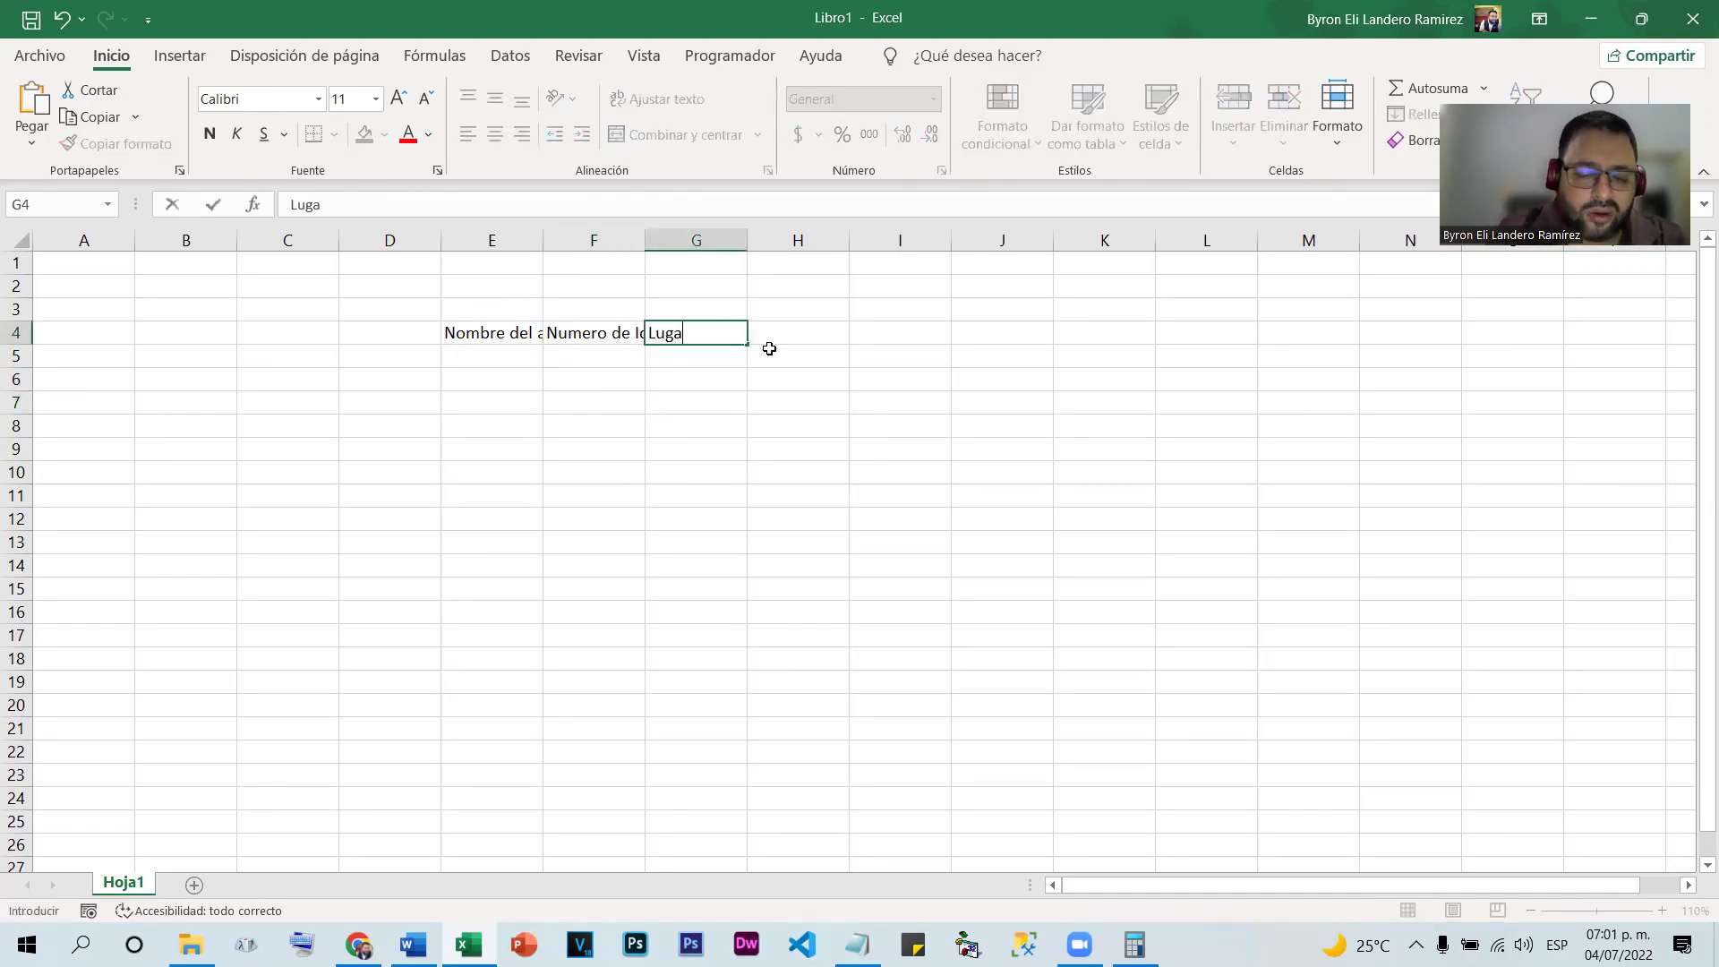
text(r de Residencia)
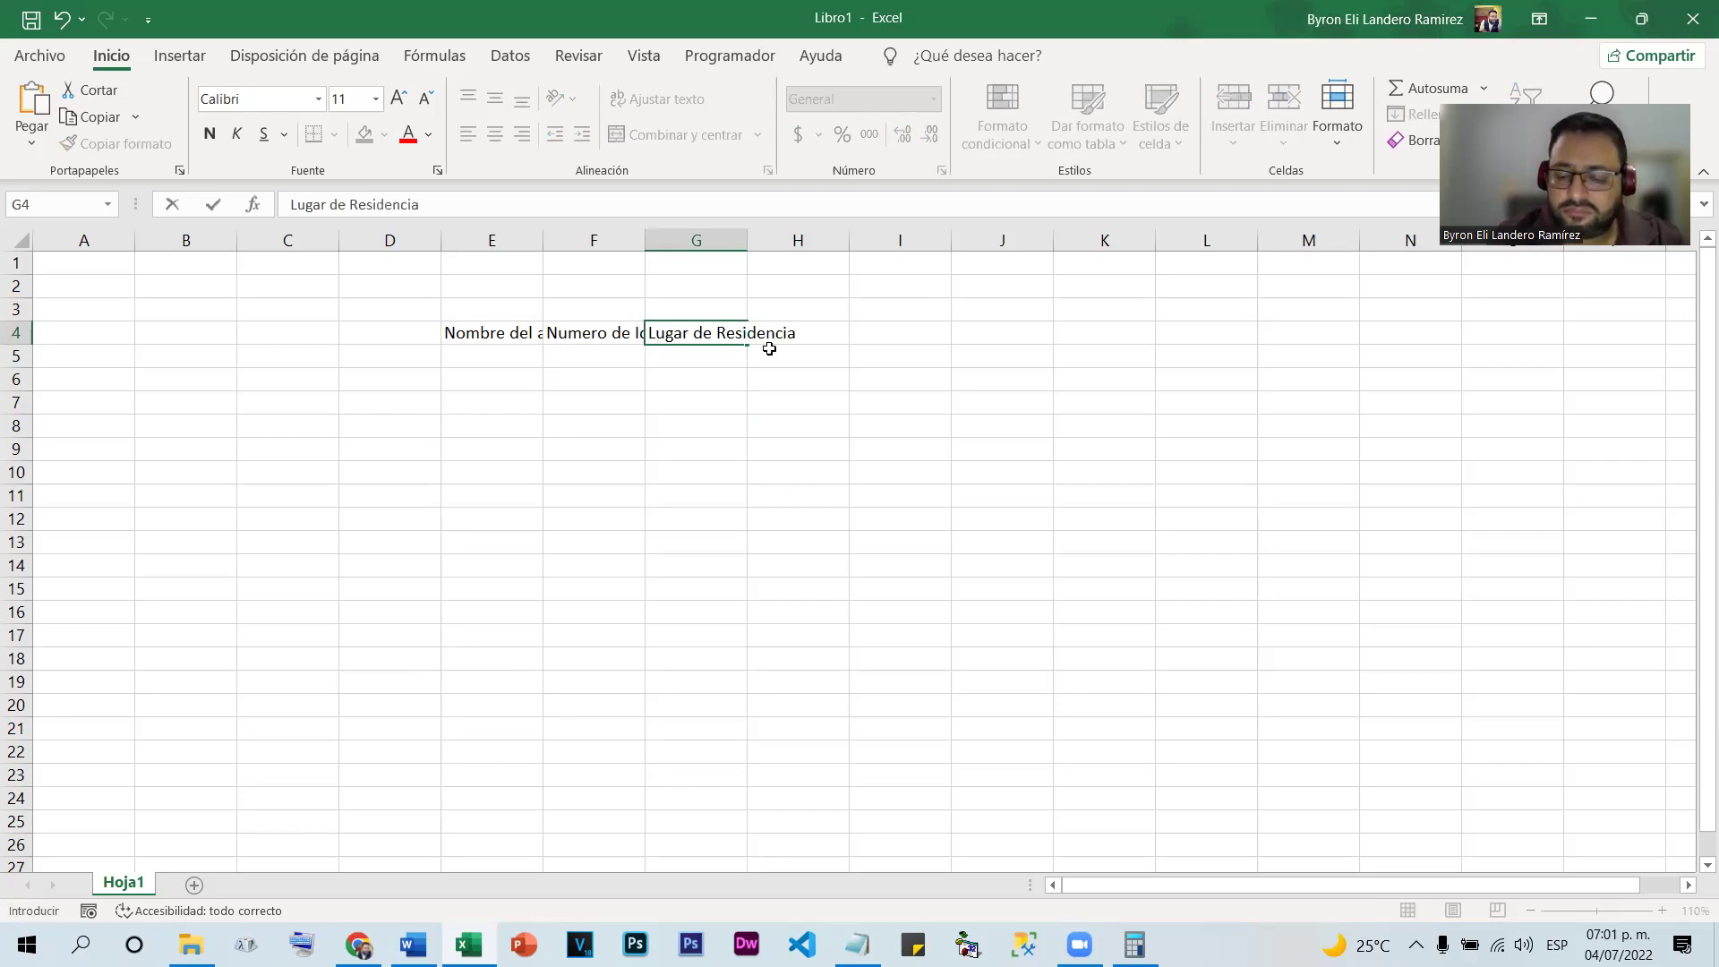
key(Tab)
text(C)
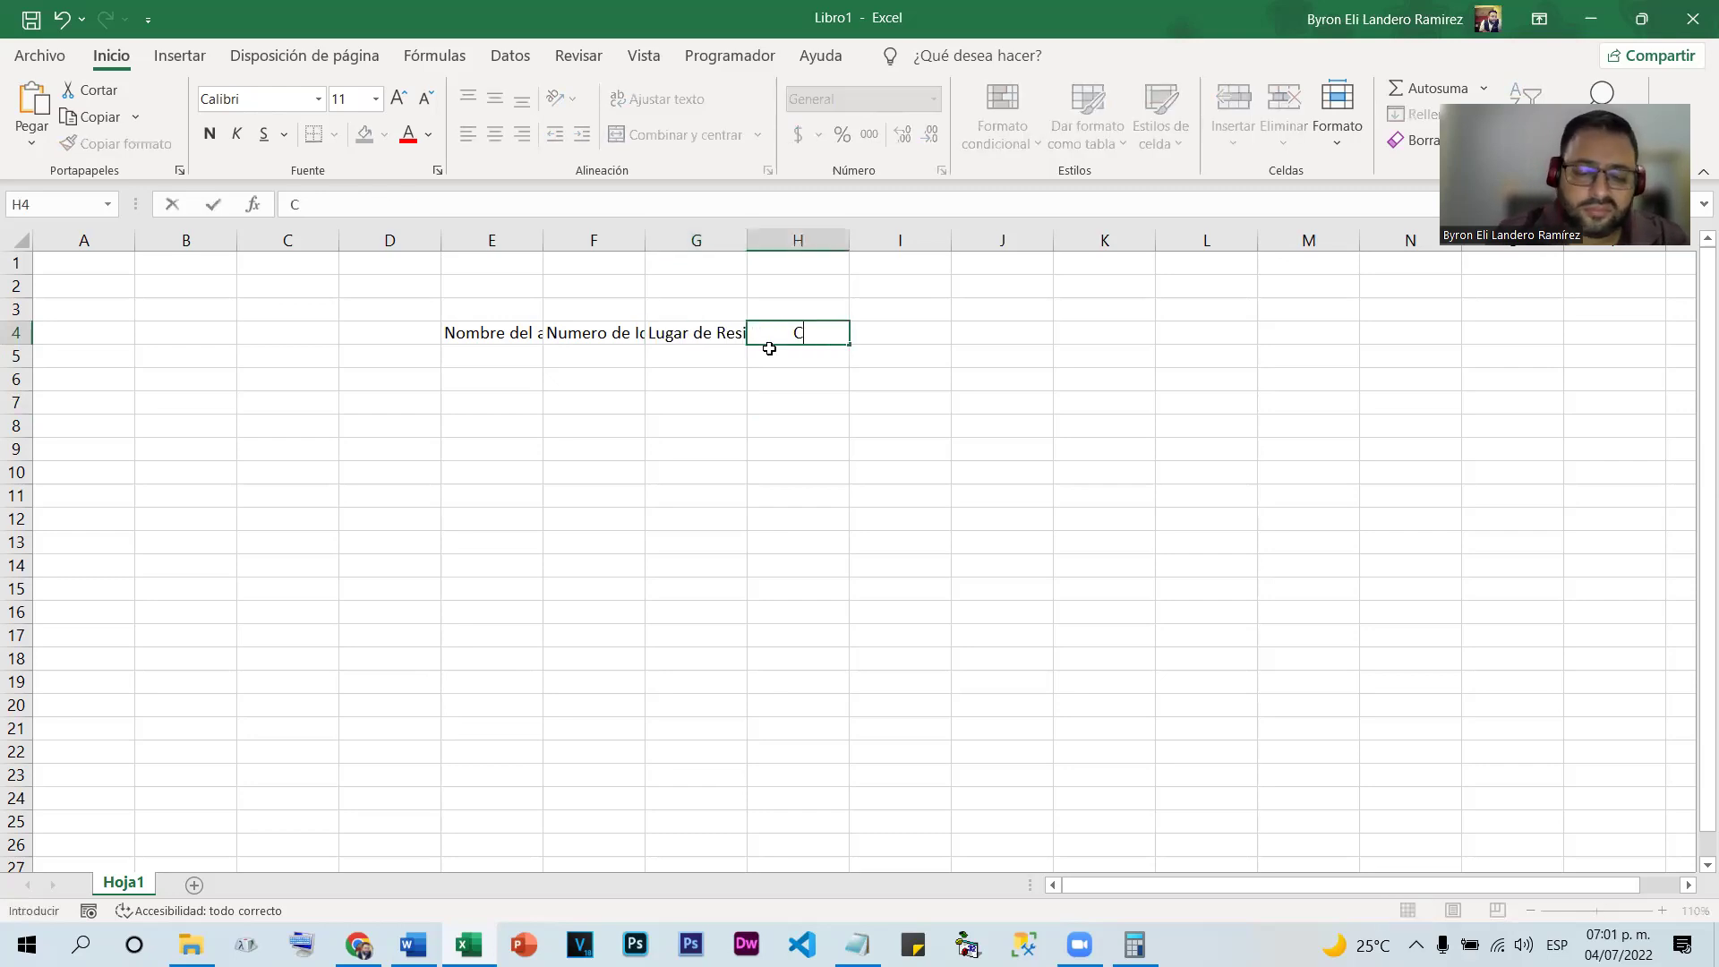
text(orreo Elec)
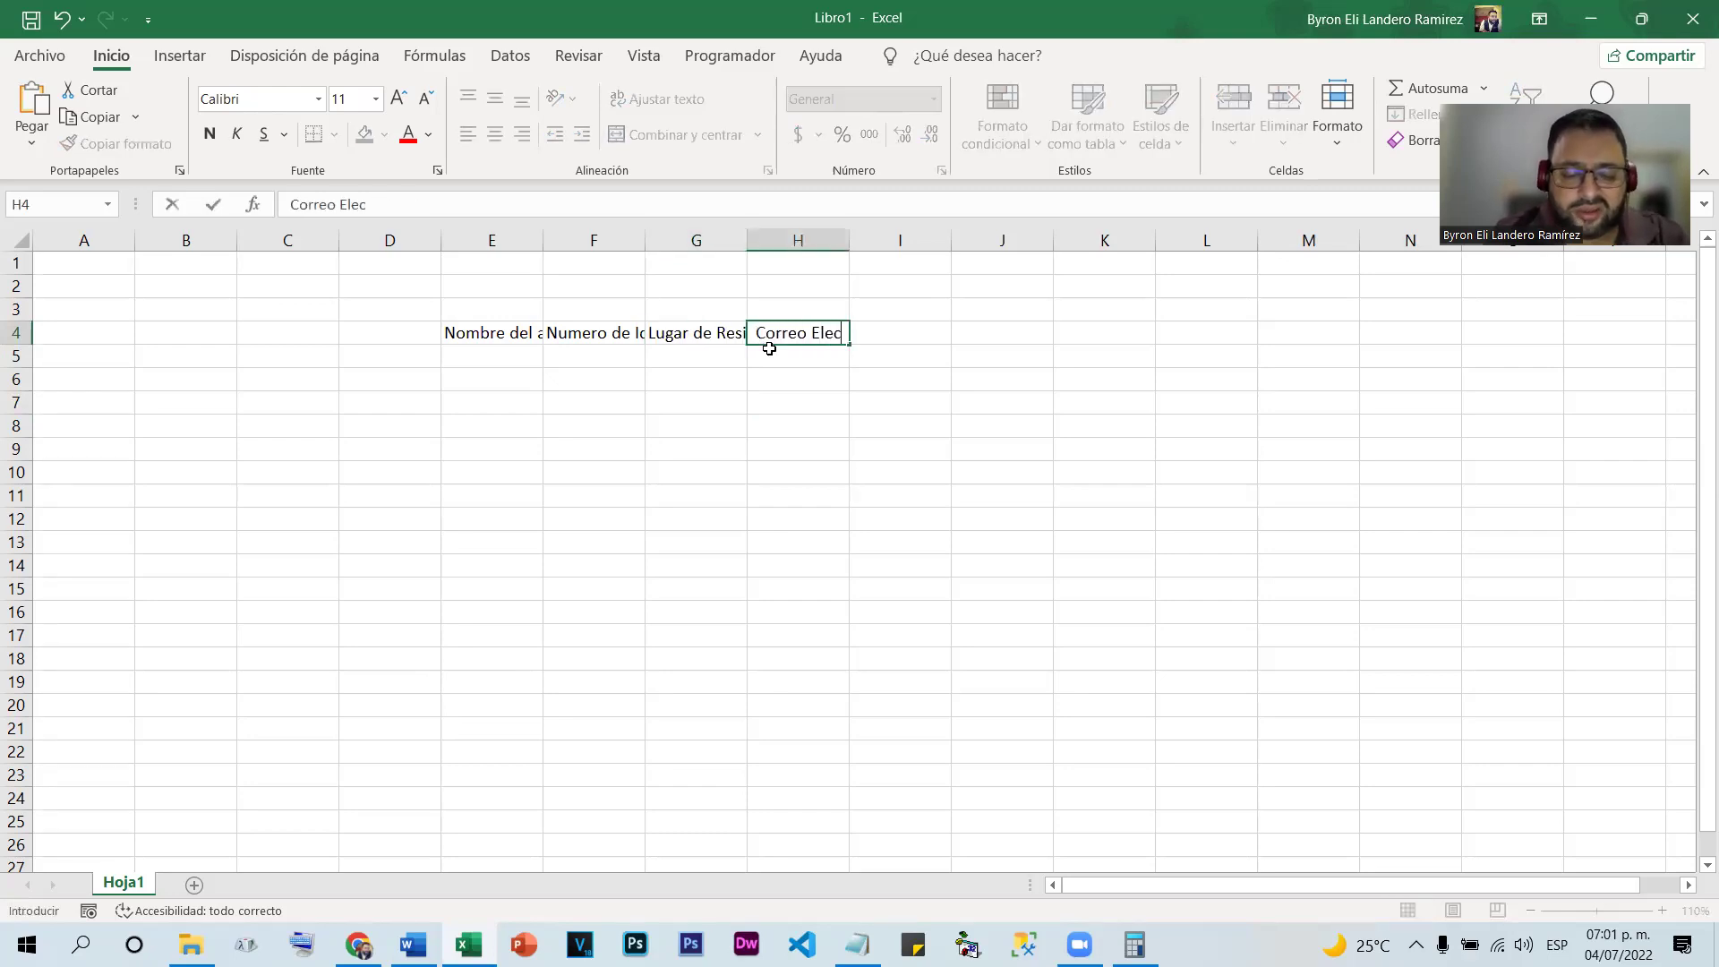
text(tronico{)
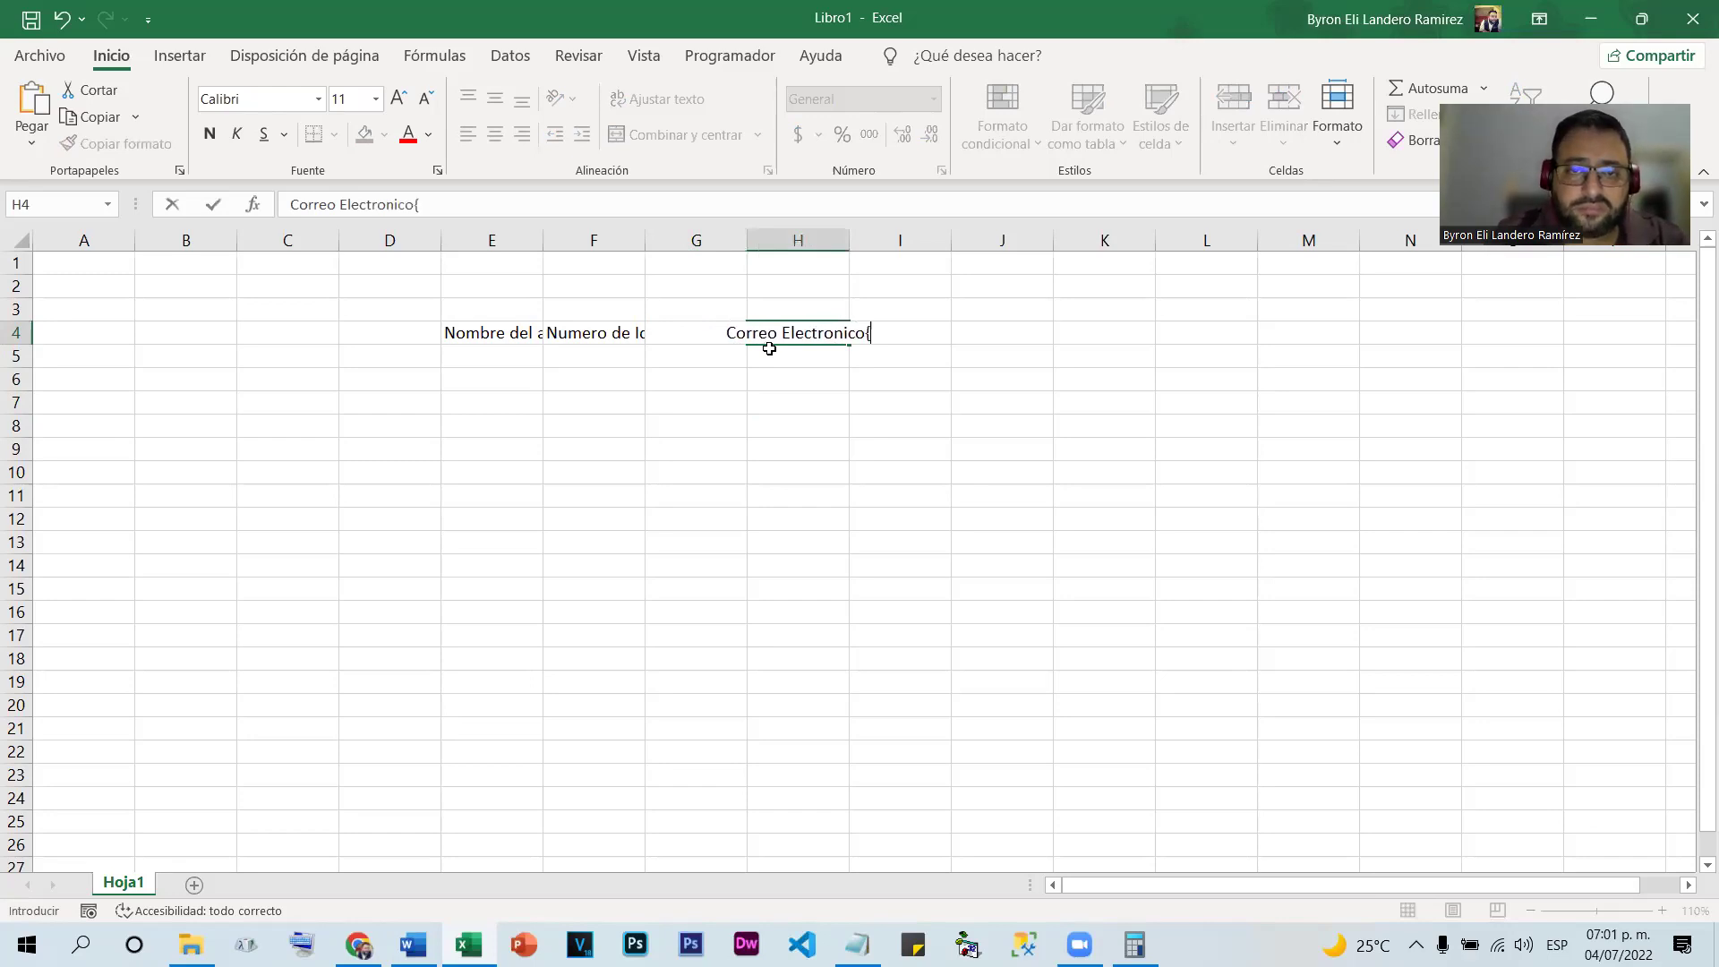
key(Return)
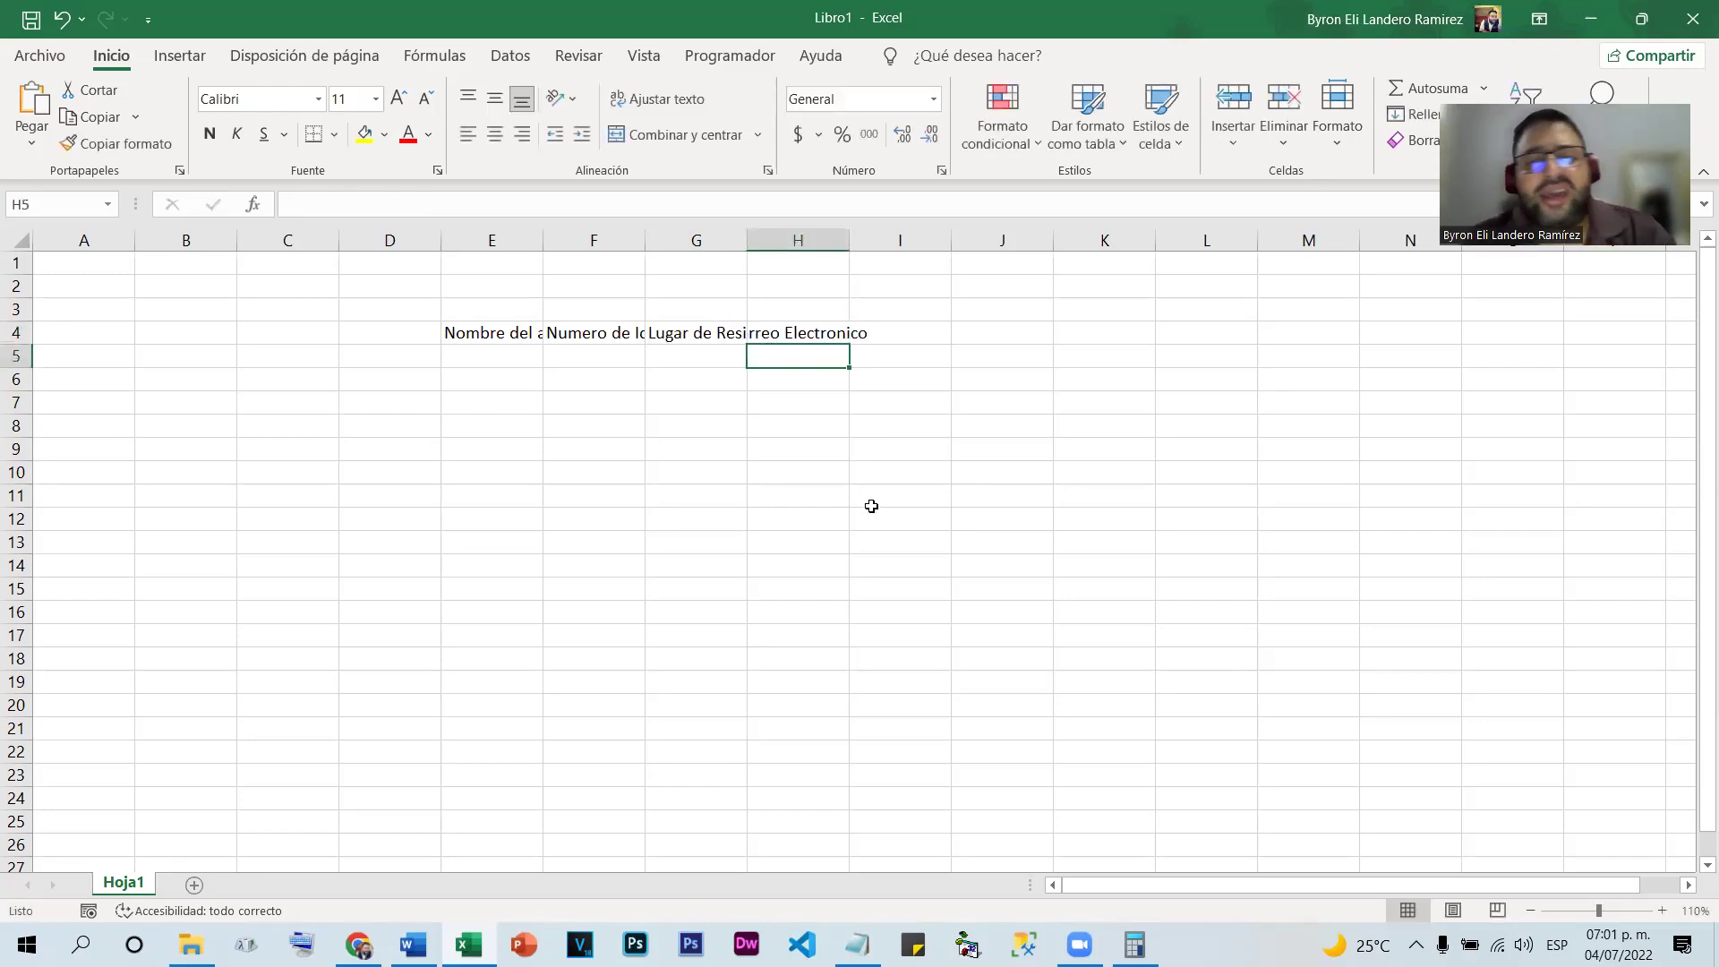
AutoFit columns E, F, G and H to their row-4 headings, then undo the change to column H
click(613, 493)
drag(491, 330, 806, 334)
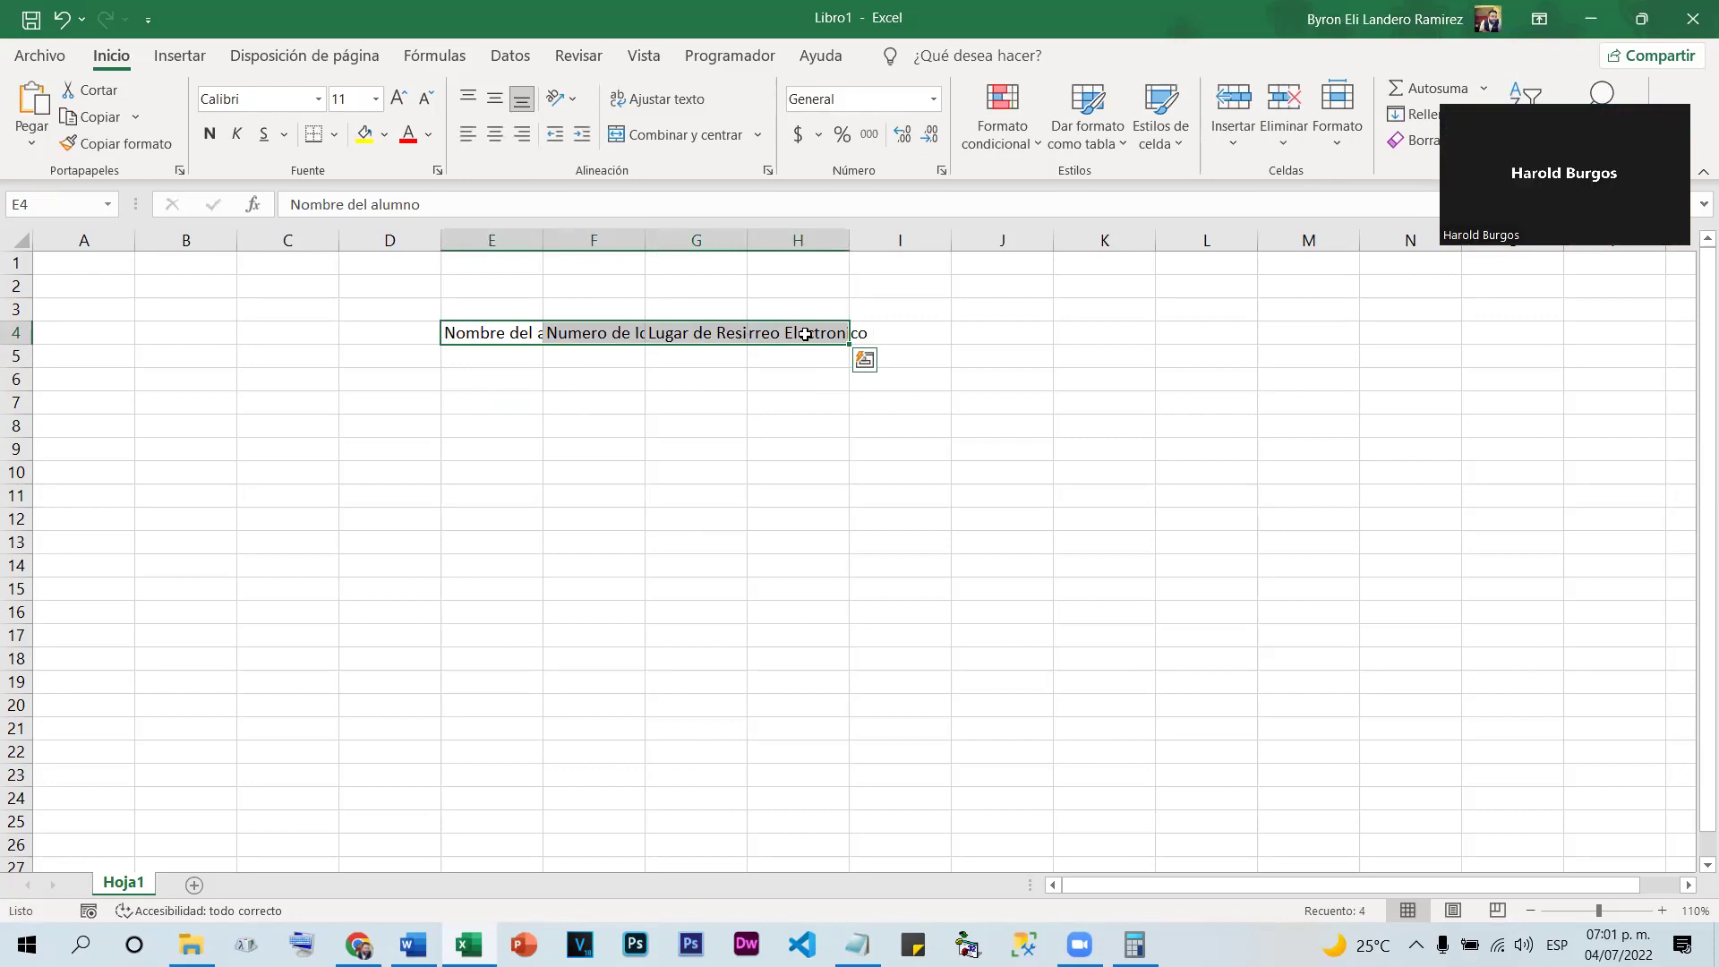
click(729, 522)
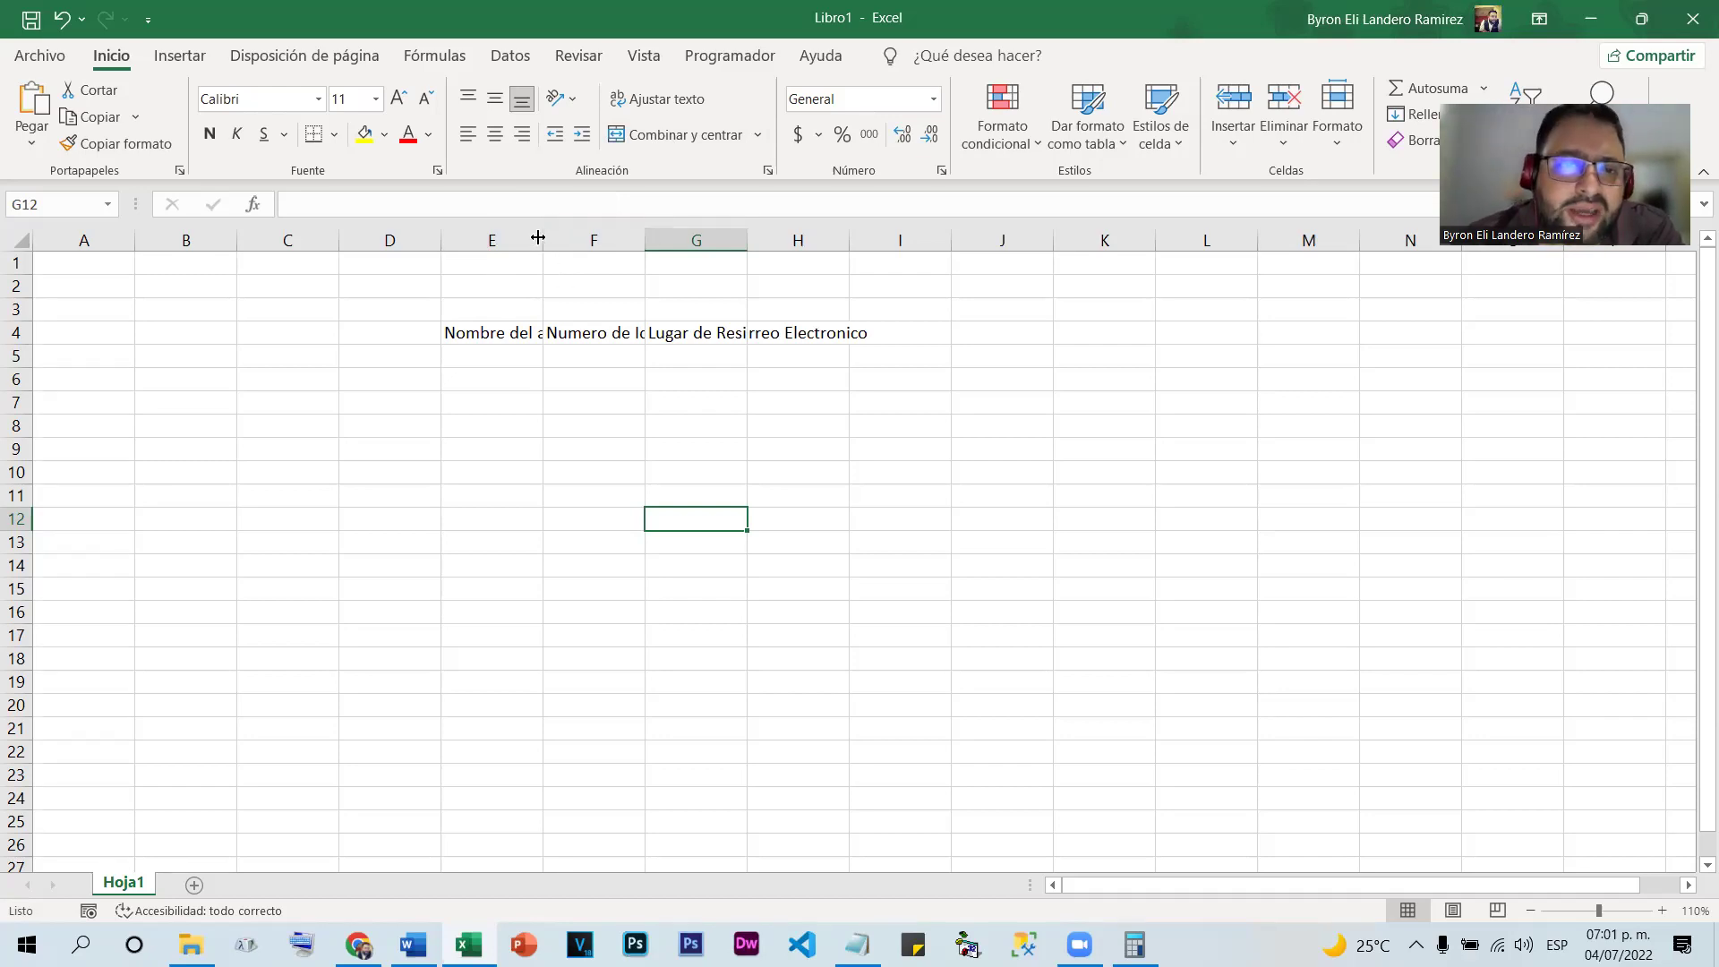
double_click(542, 238)
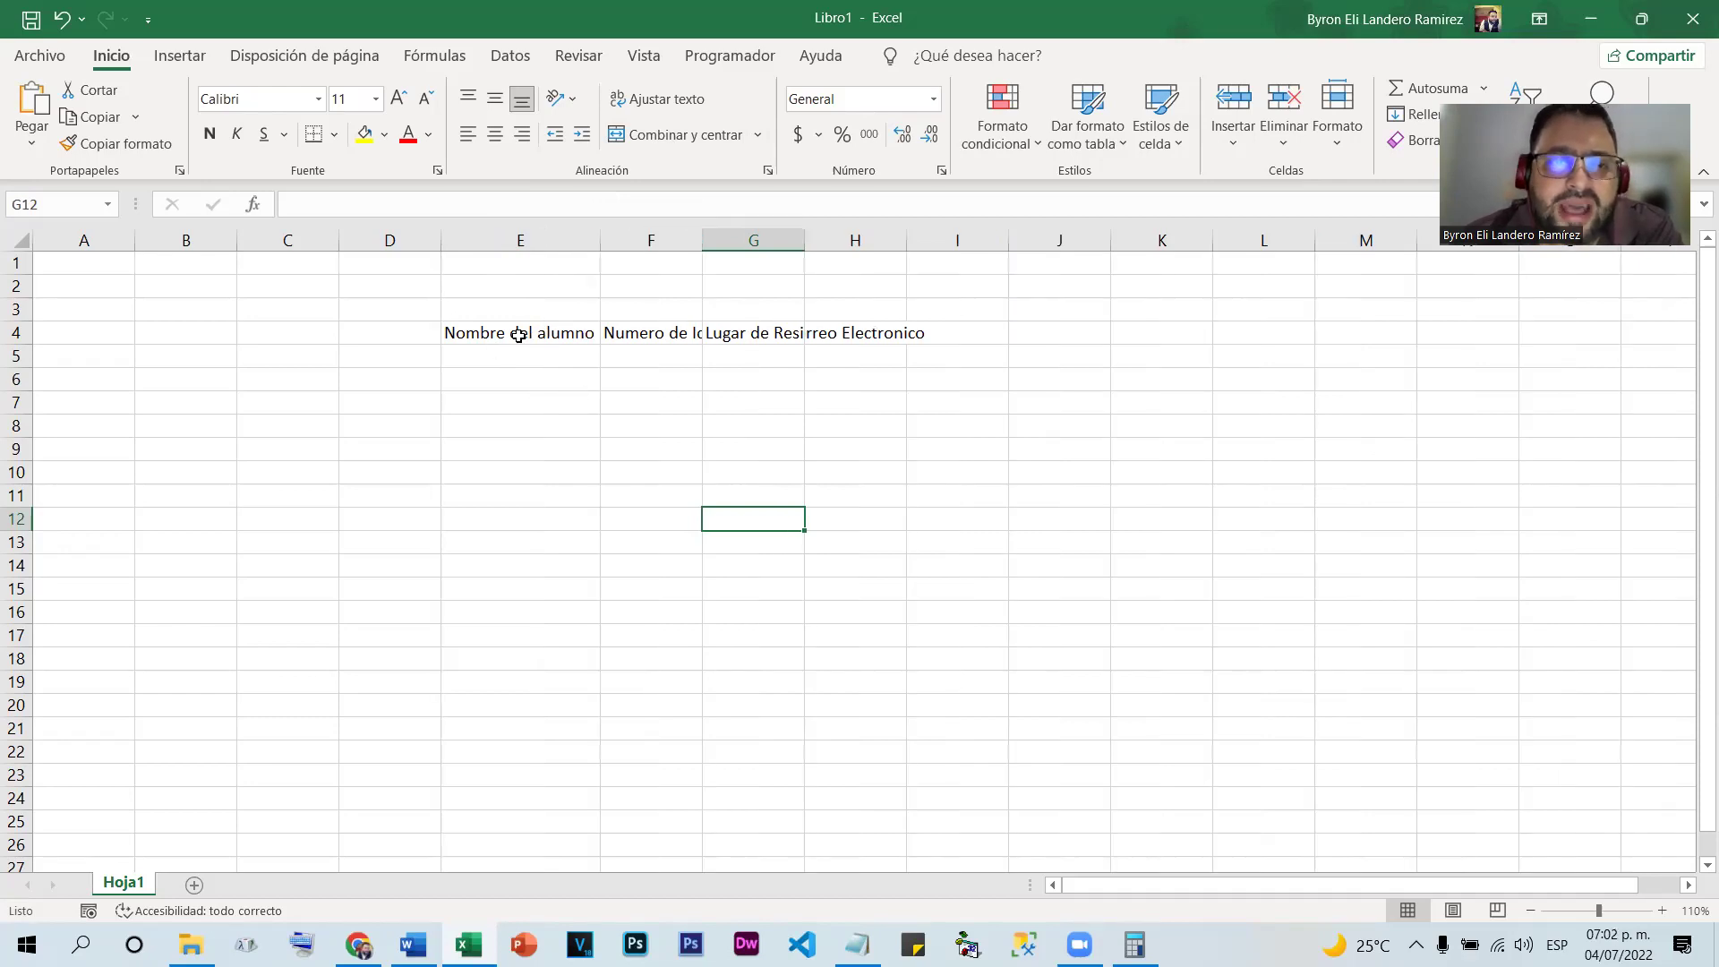
double_click(702, 234)
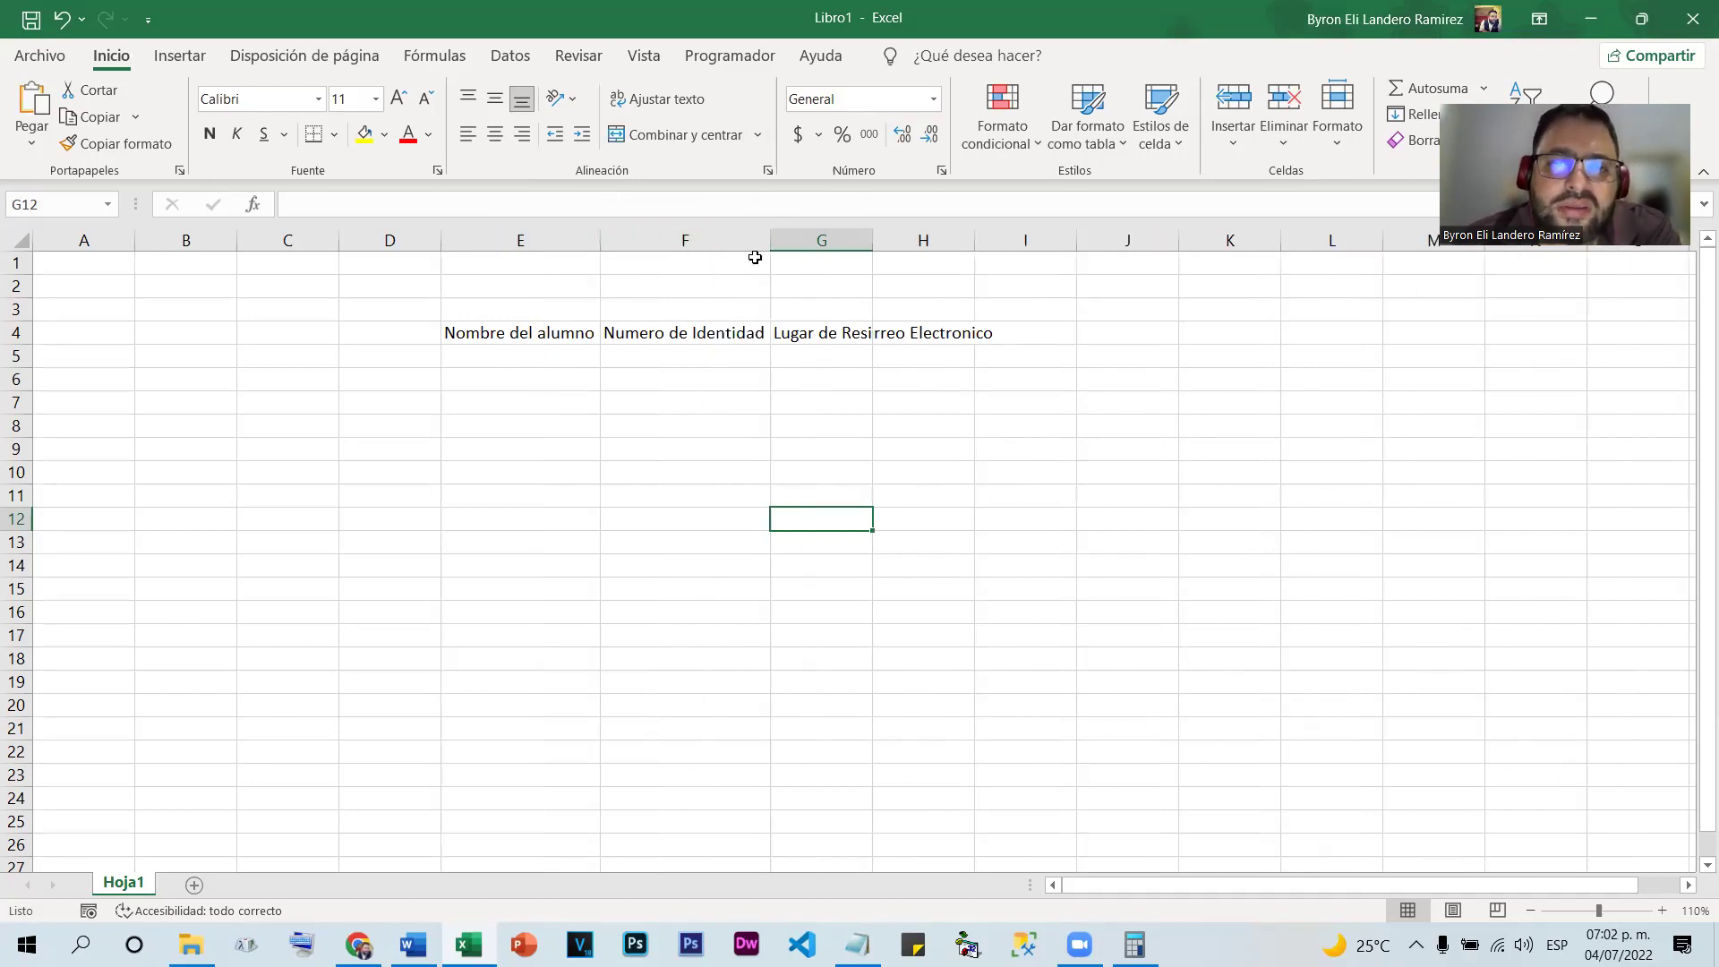
double_click(874, 237)
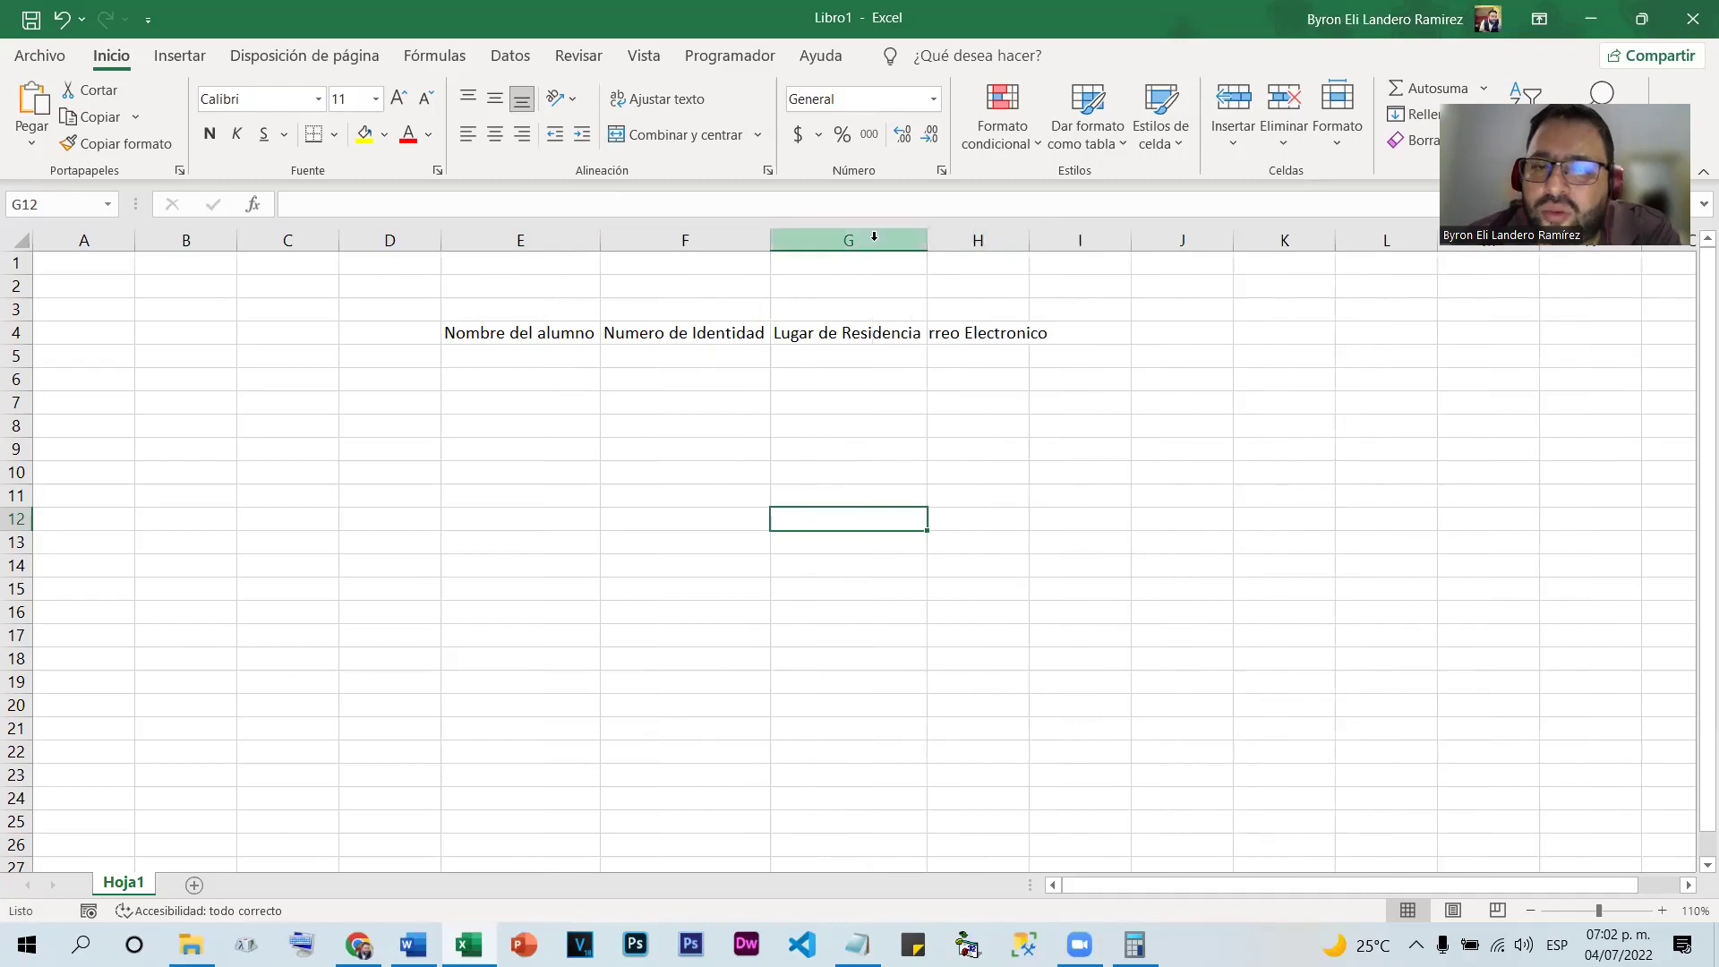
double_click(1030, 238)
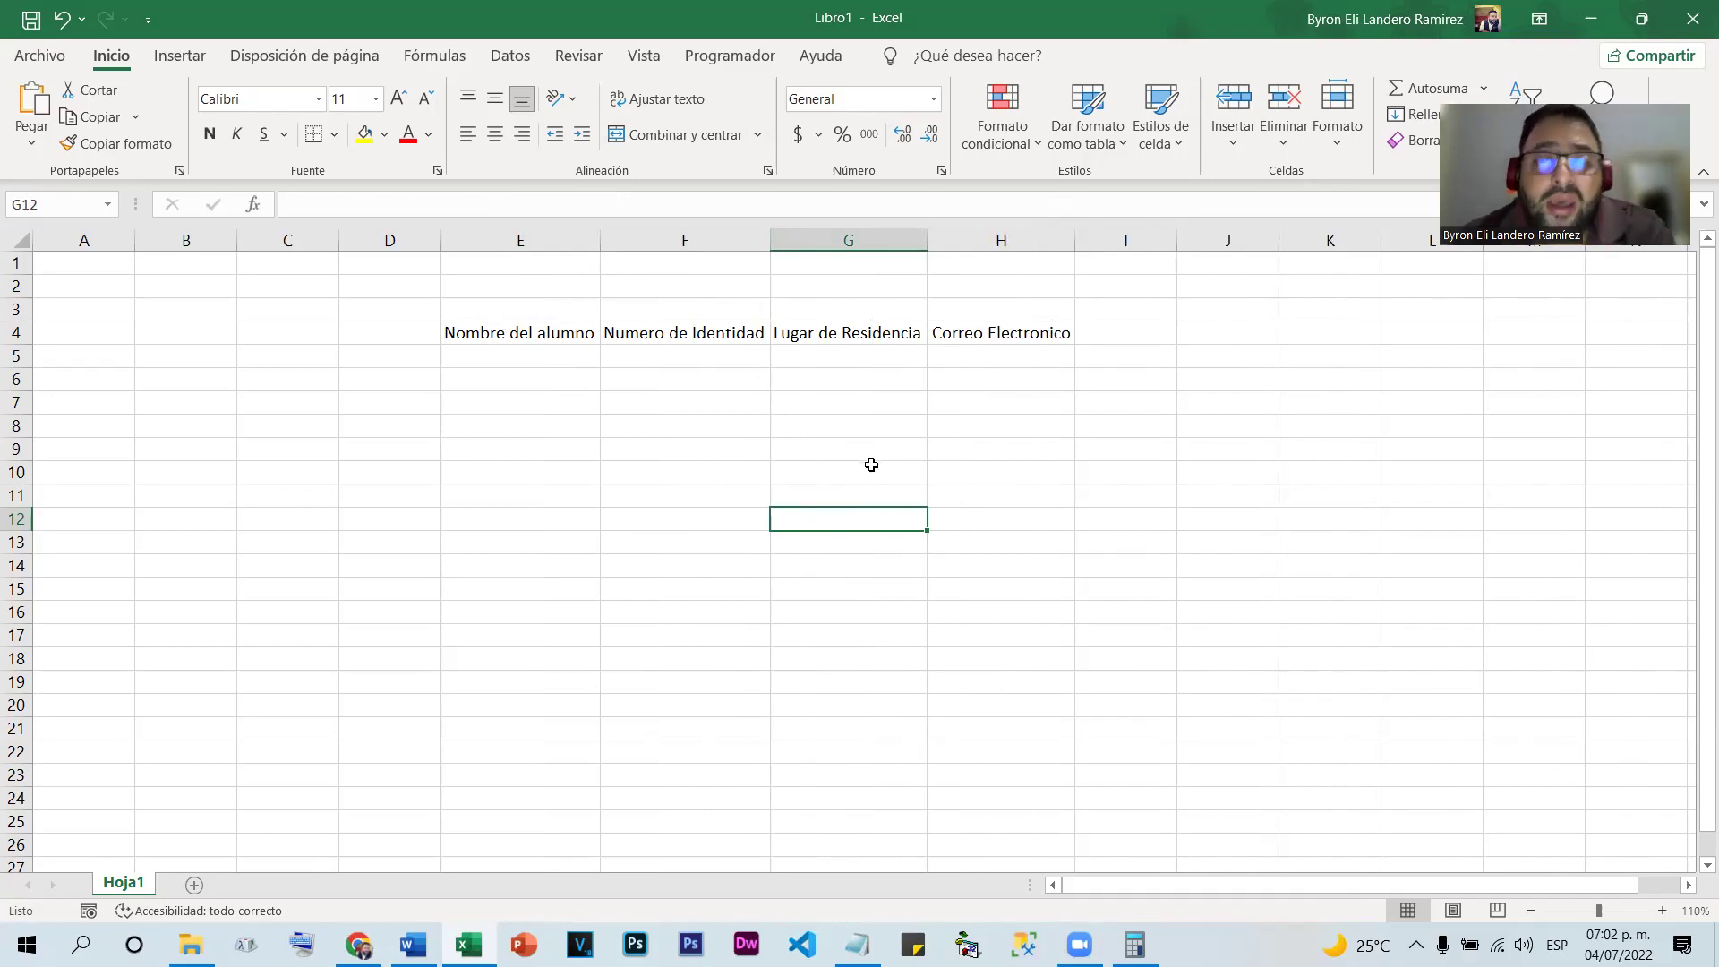
key(ctrl+z)
key(ctrl+z)
key(ctrl+z)
key(ctrl+z)
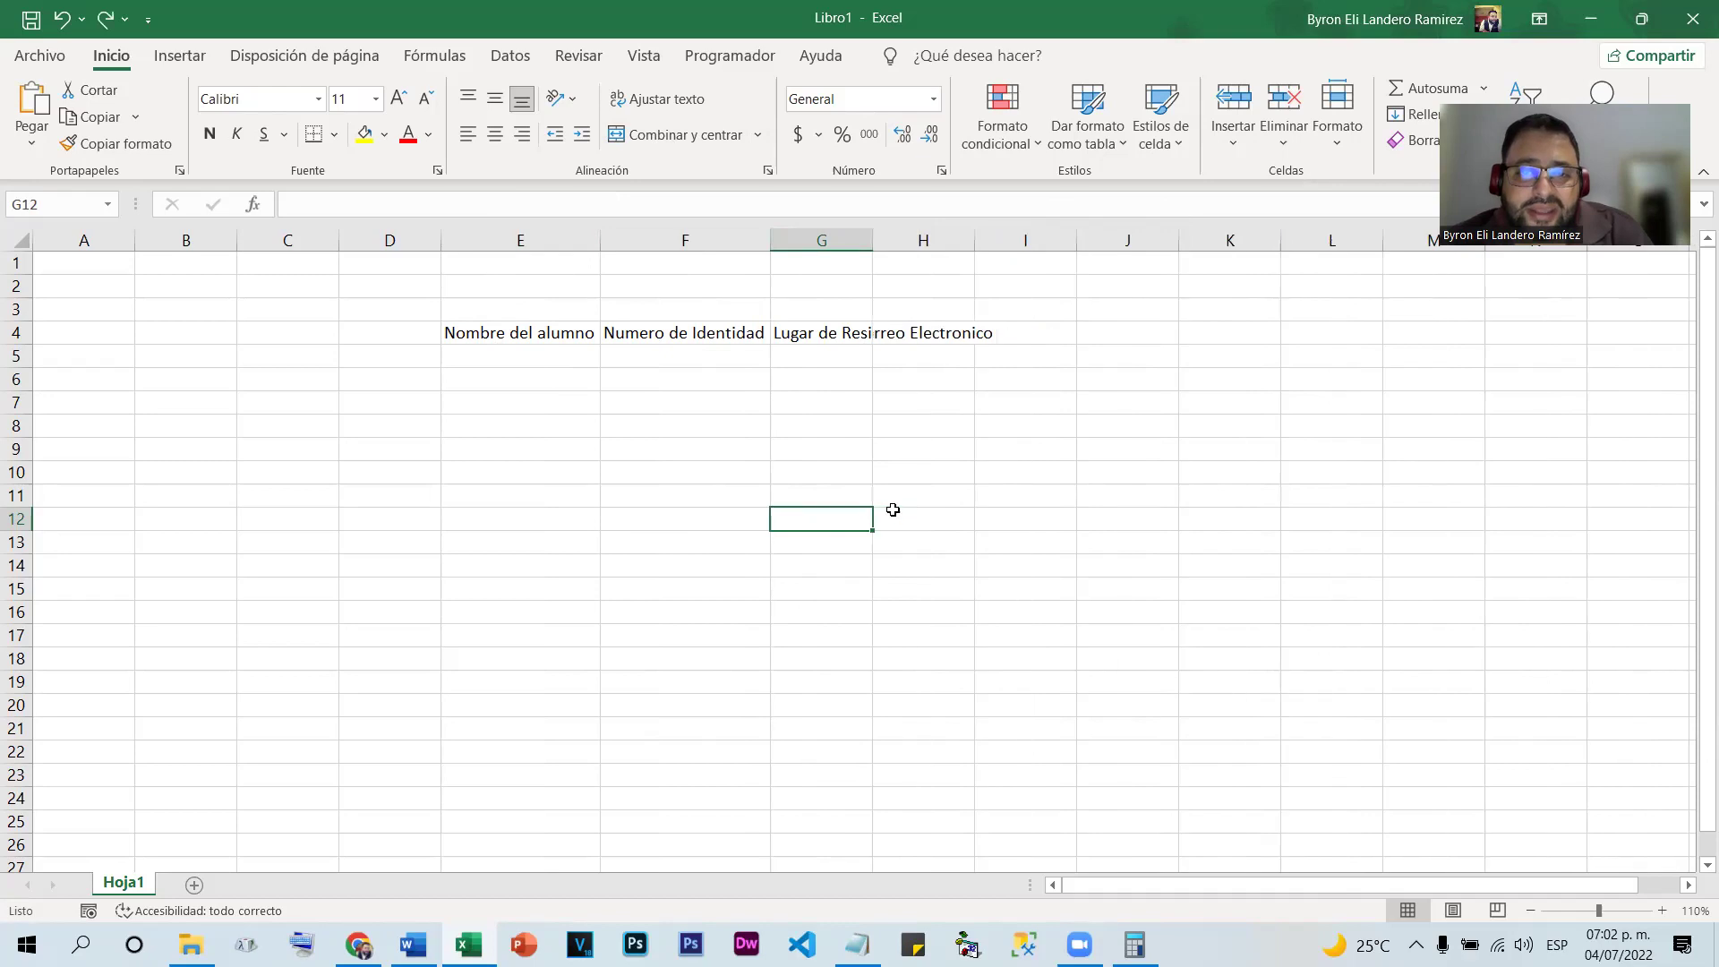
Select columns E through H and AutoFit them to their headings at once
drag(475, 334, 832, 336)
click(1033, 563)
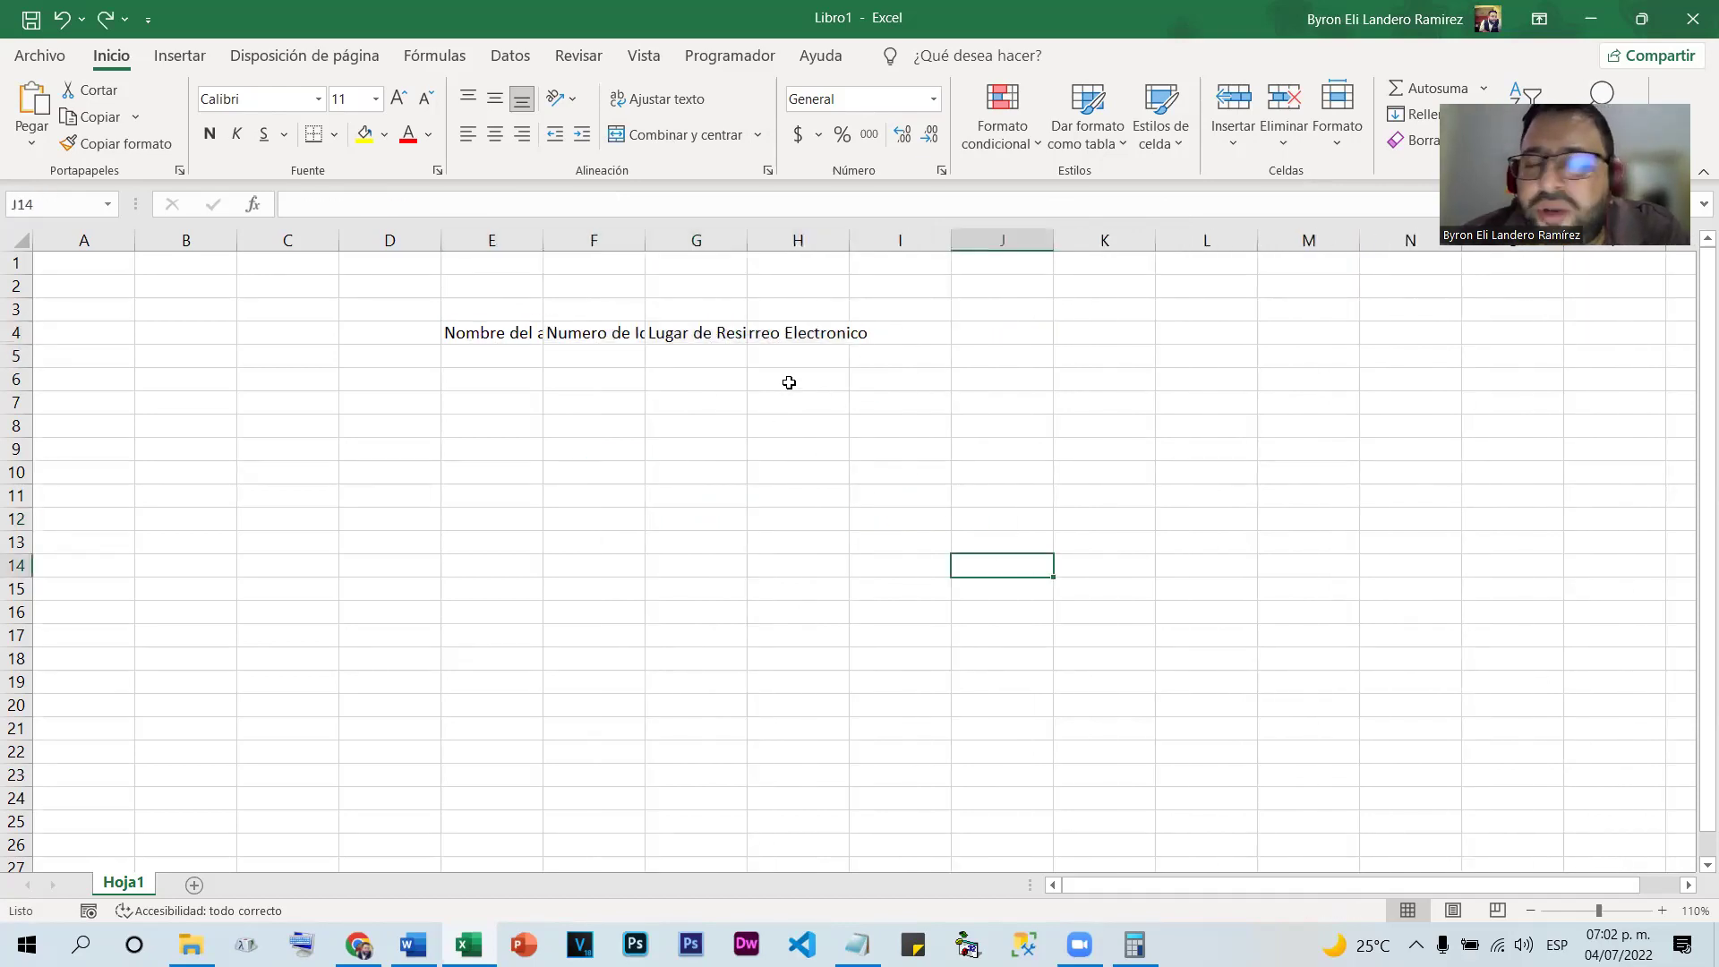
click(472, 238)
drag(472, 238, 801, 238)
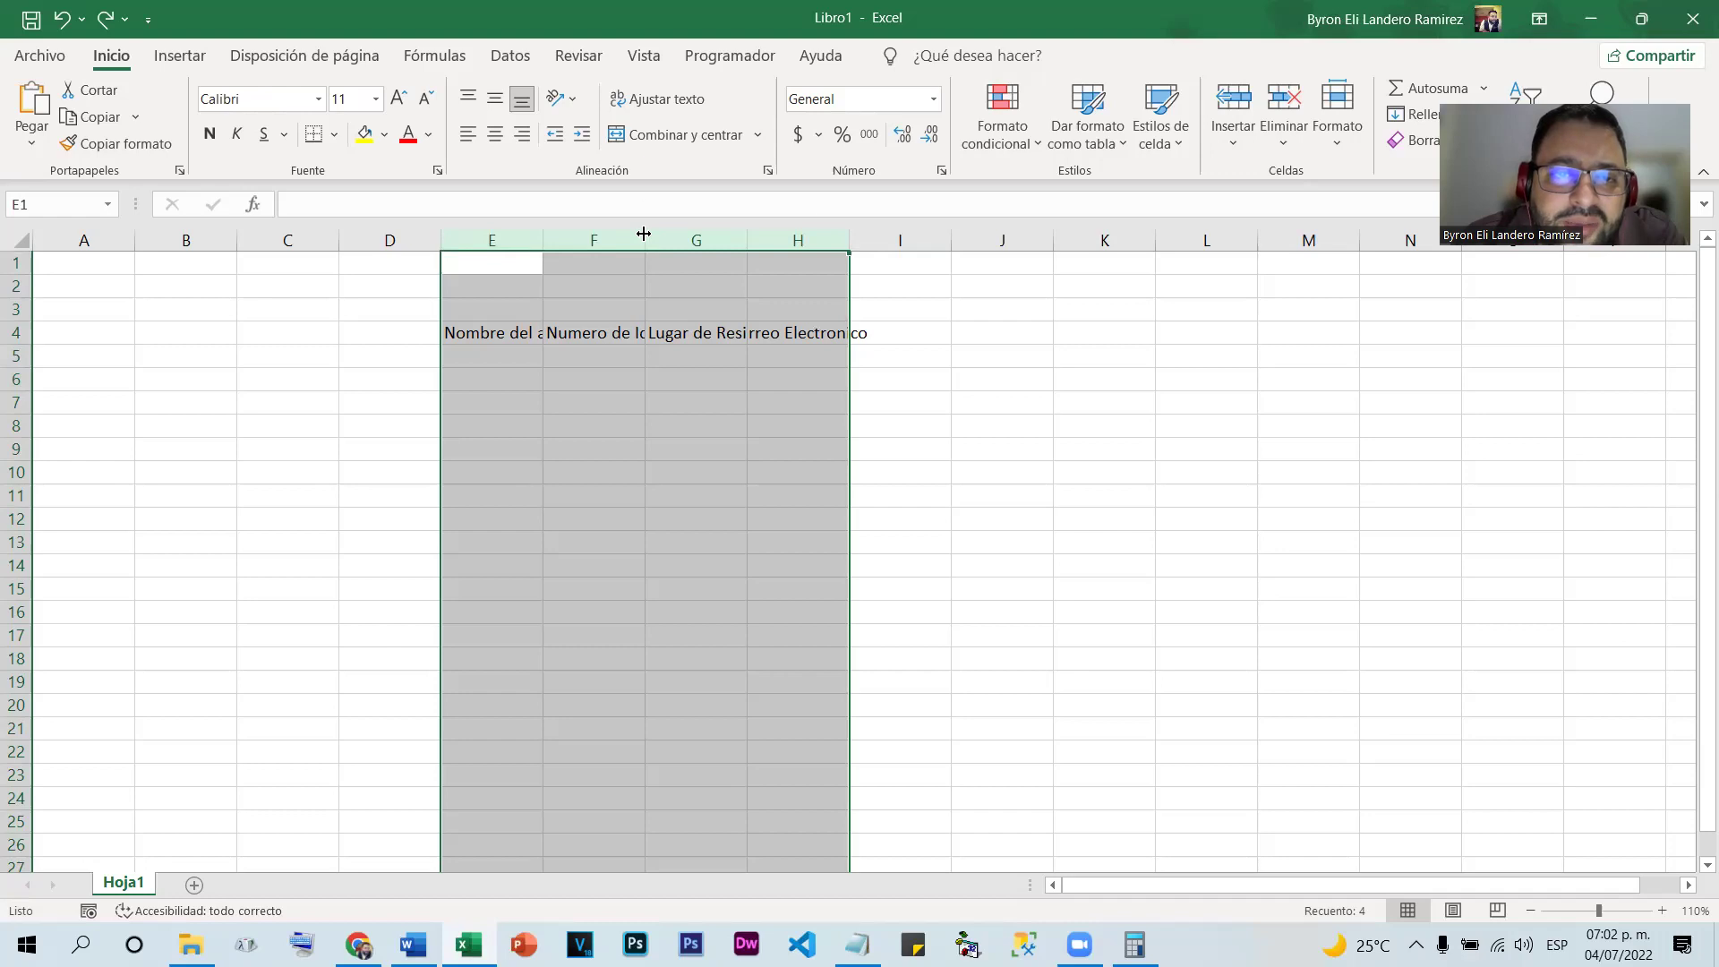
double_click(644, 234)
click(1003, 517)
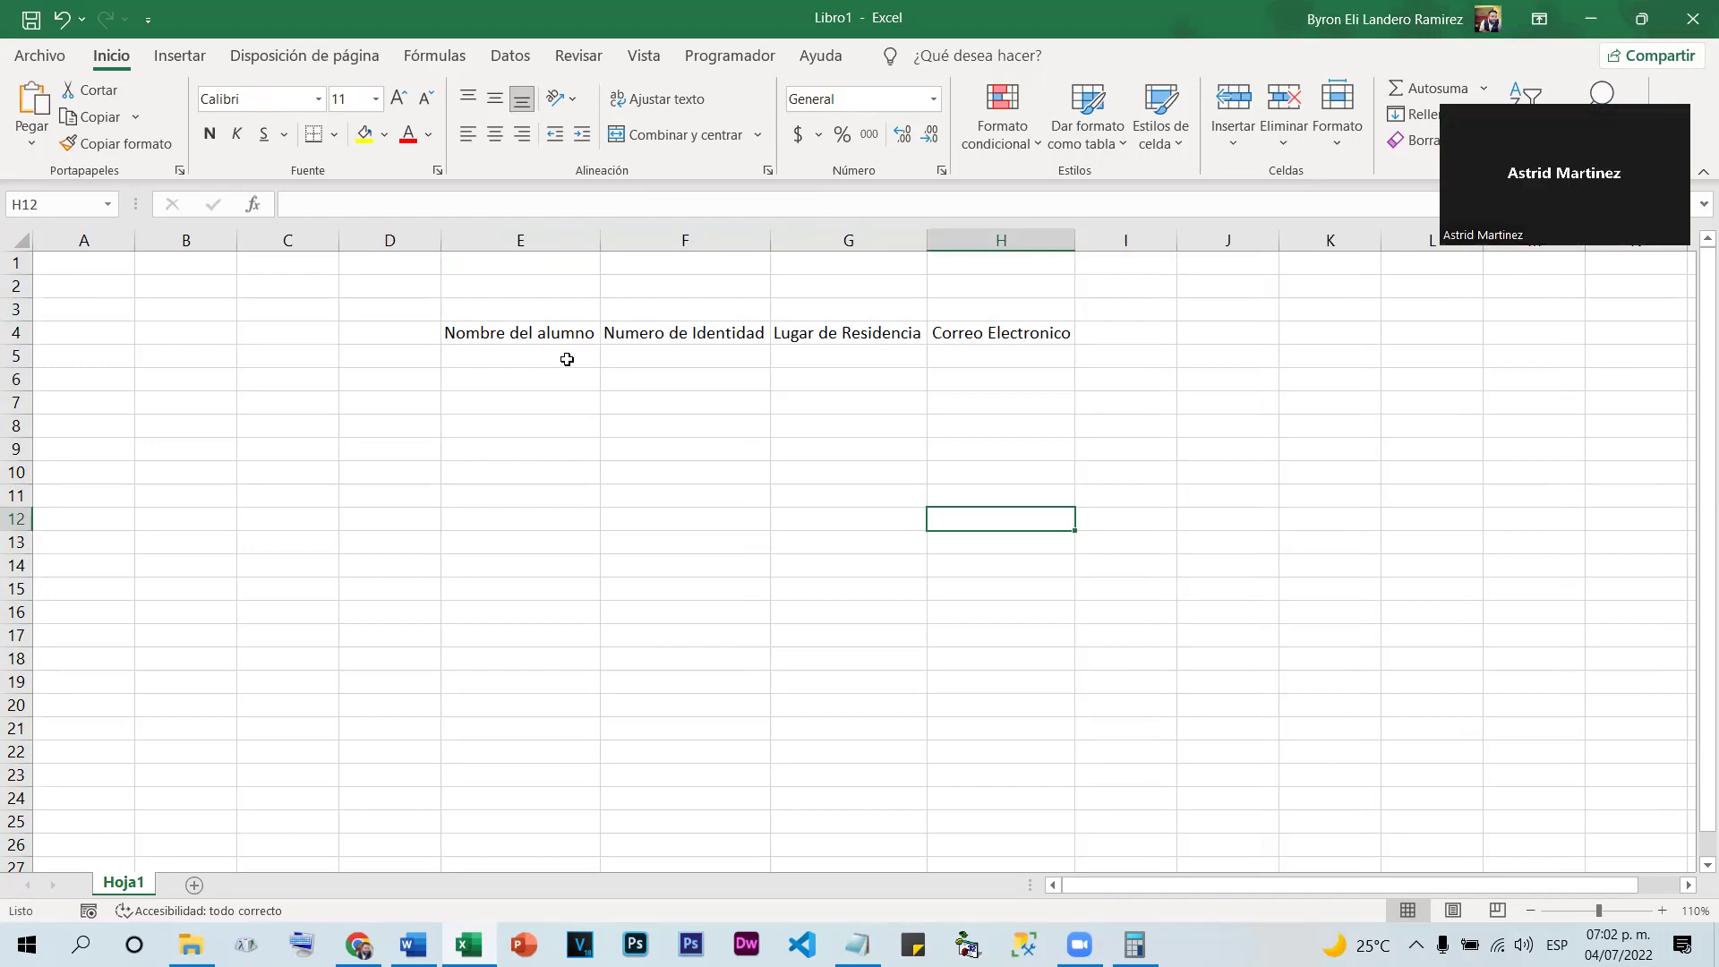
Undo and redo the widening, then reselect E:H and AutoFit them again
key(ctrl+z)
key(ctrl+z)
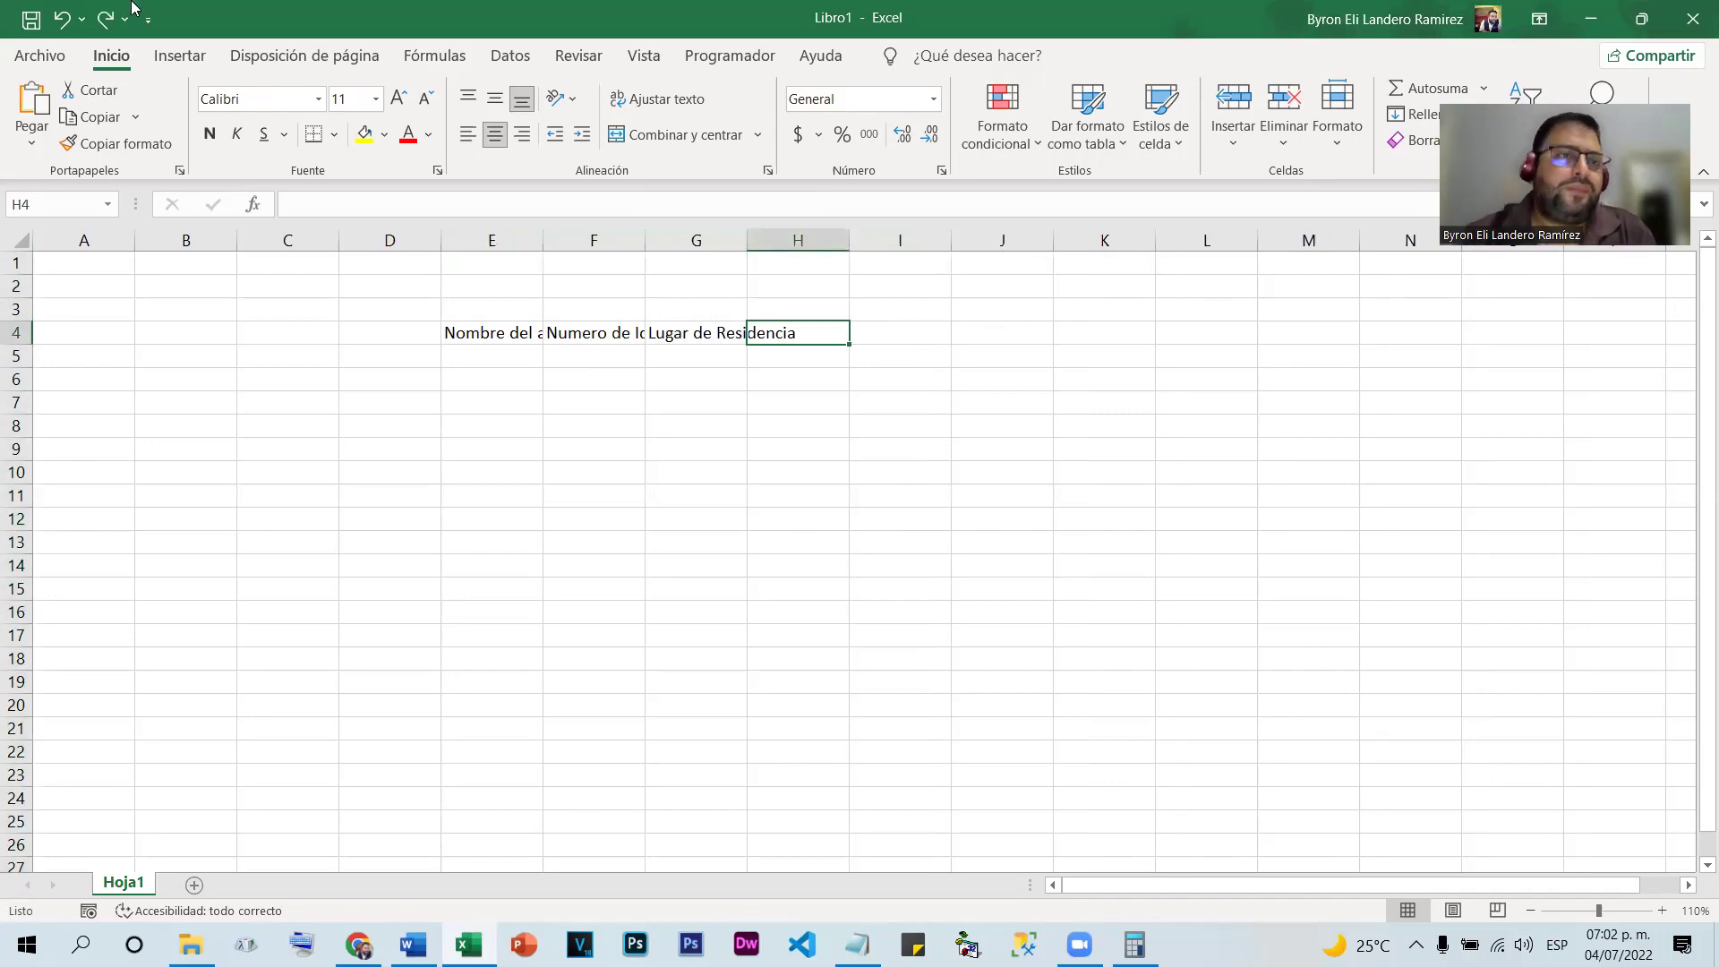
key(ctrl+y)
click(635, 425)
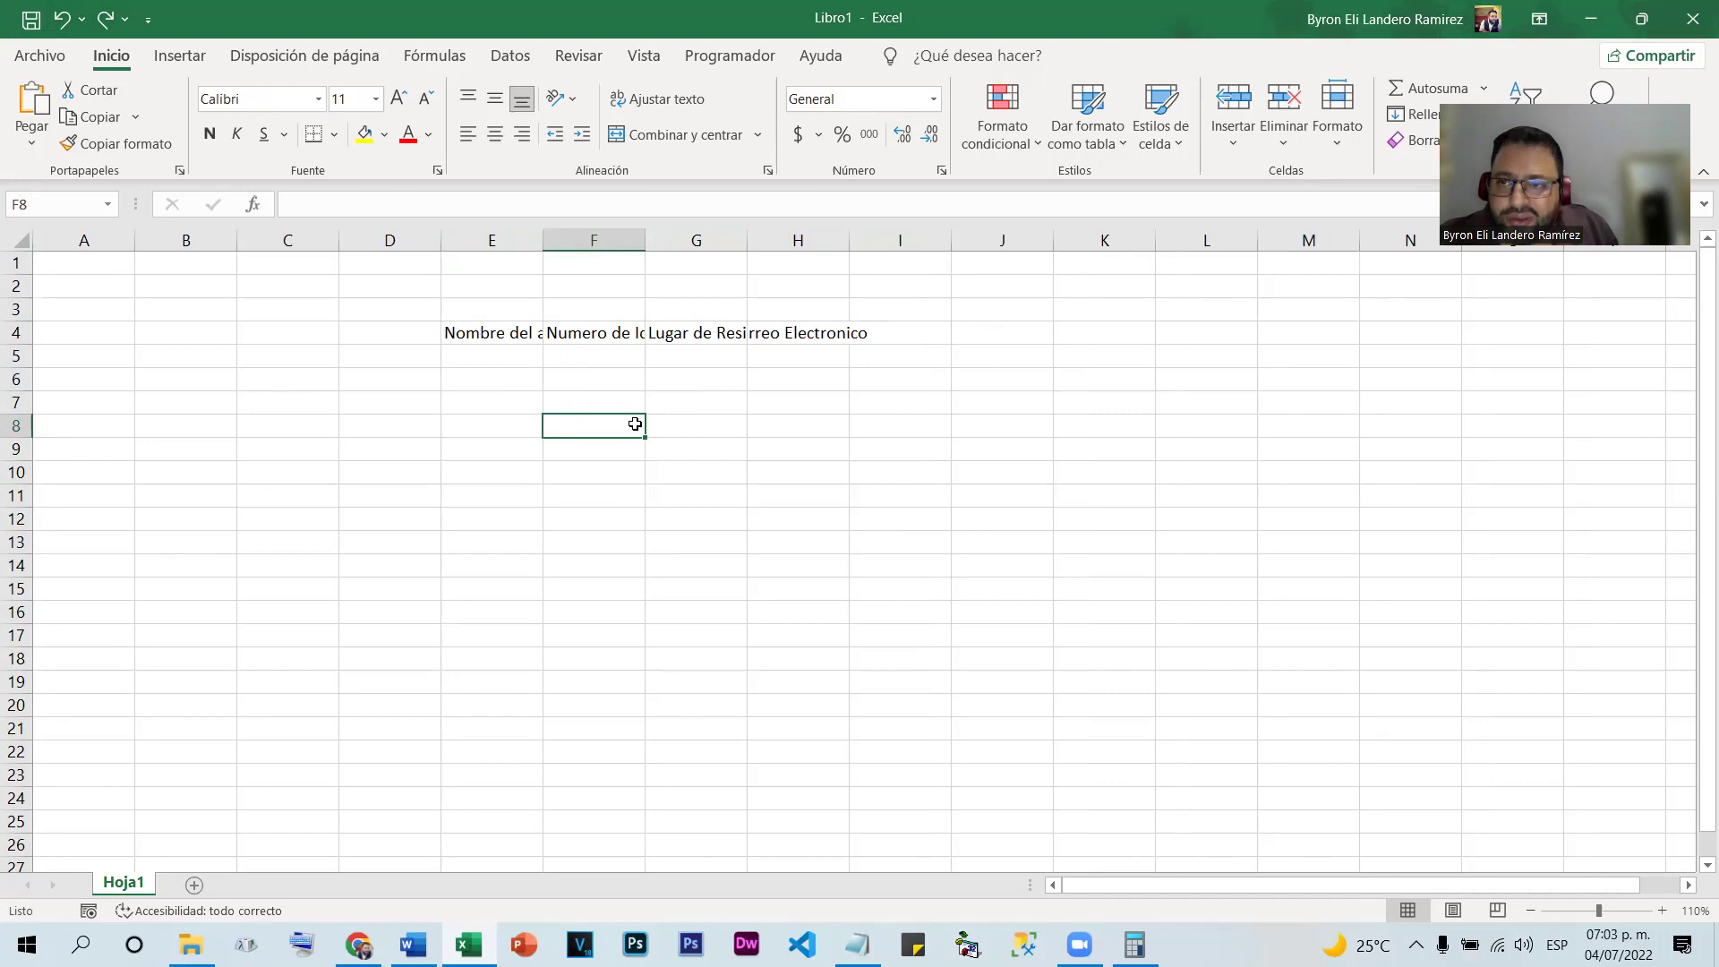
drag(489, 240, 810, 250)
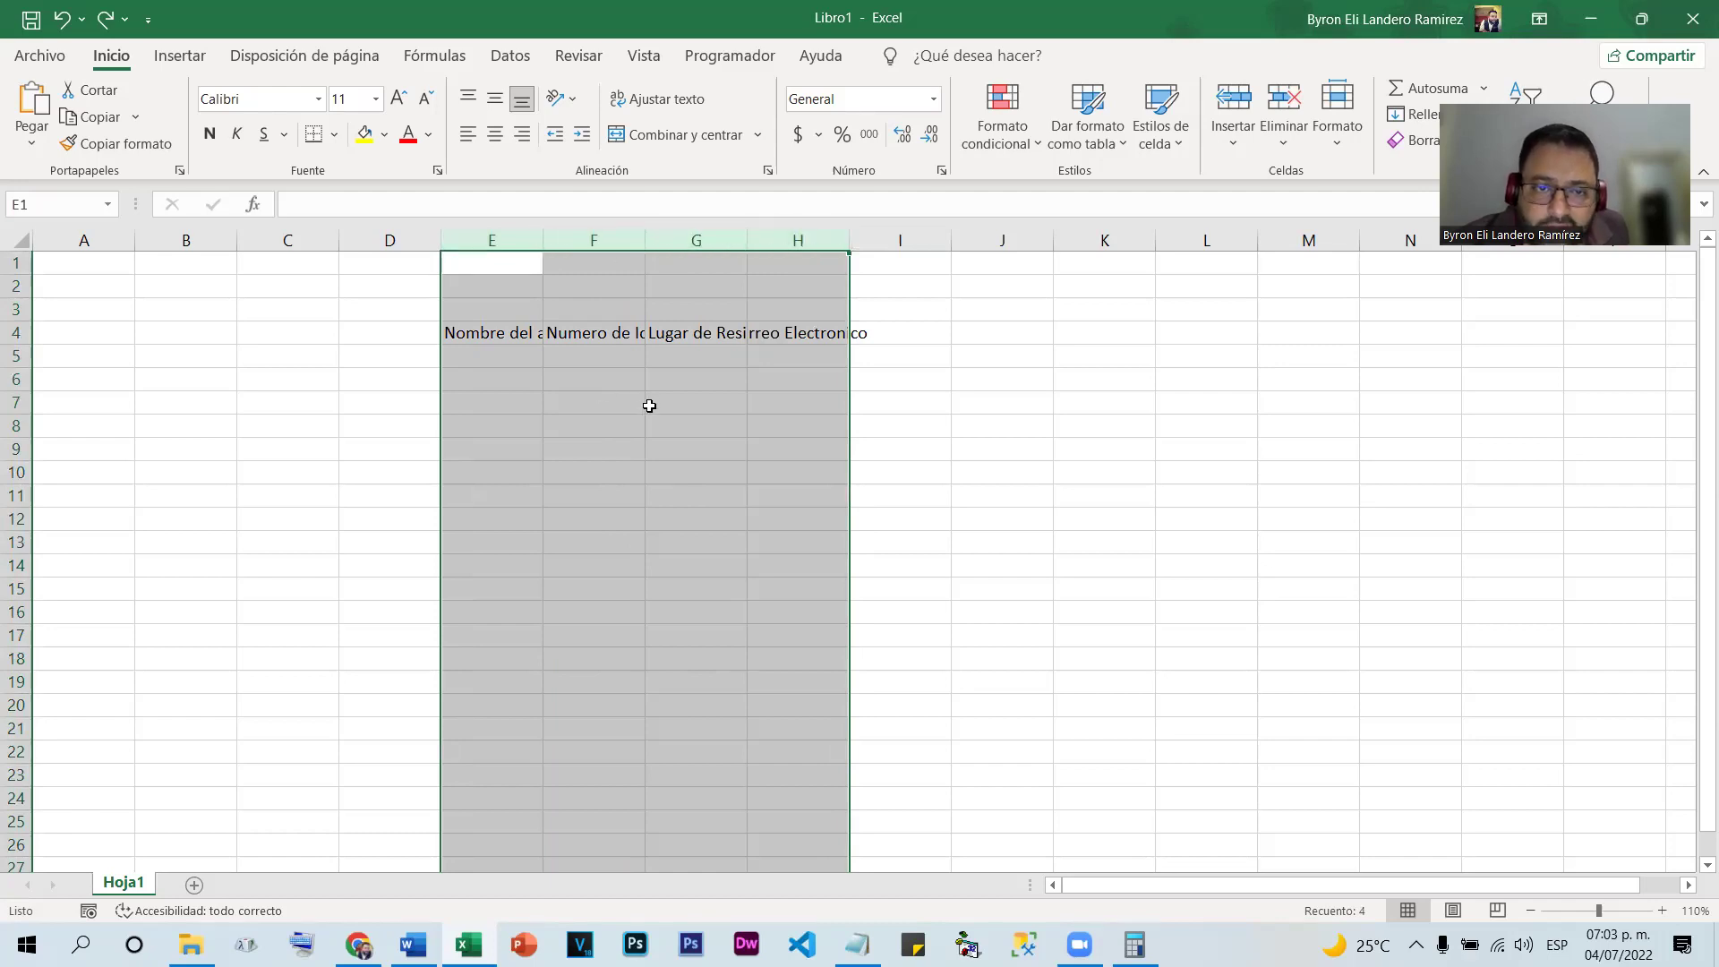
double_click(647, 231)
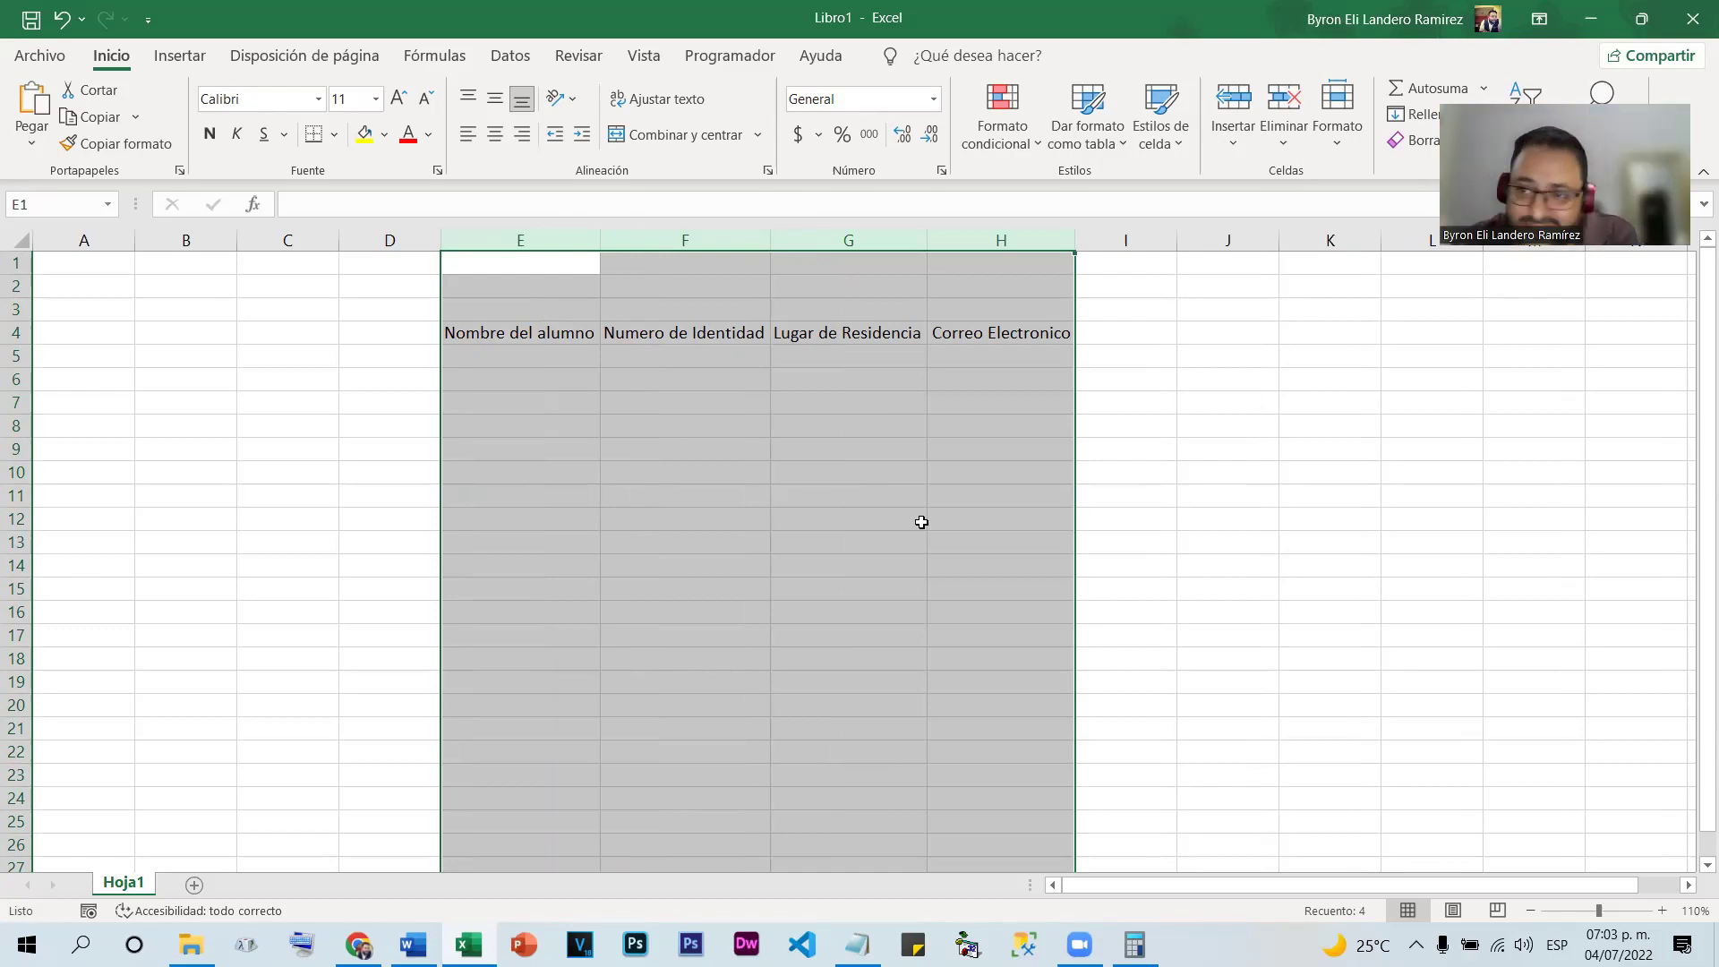
click(588, 637)
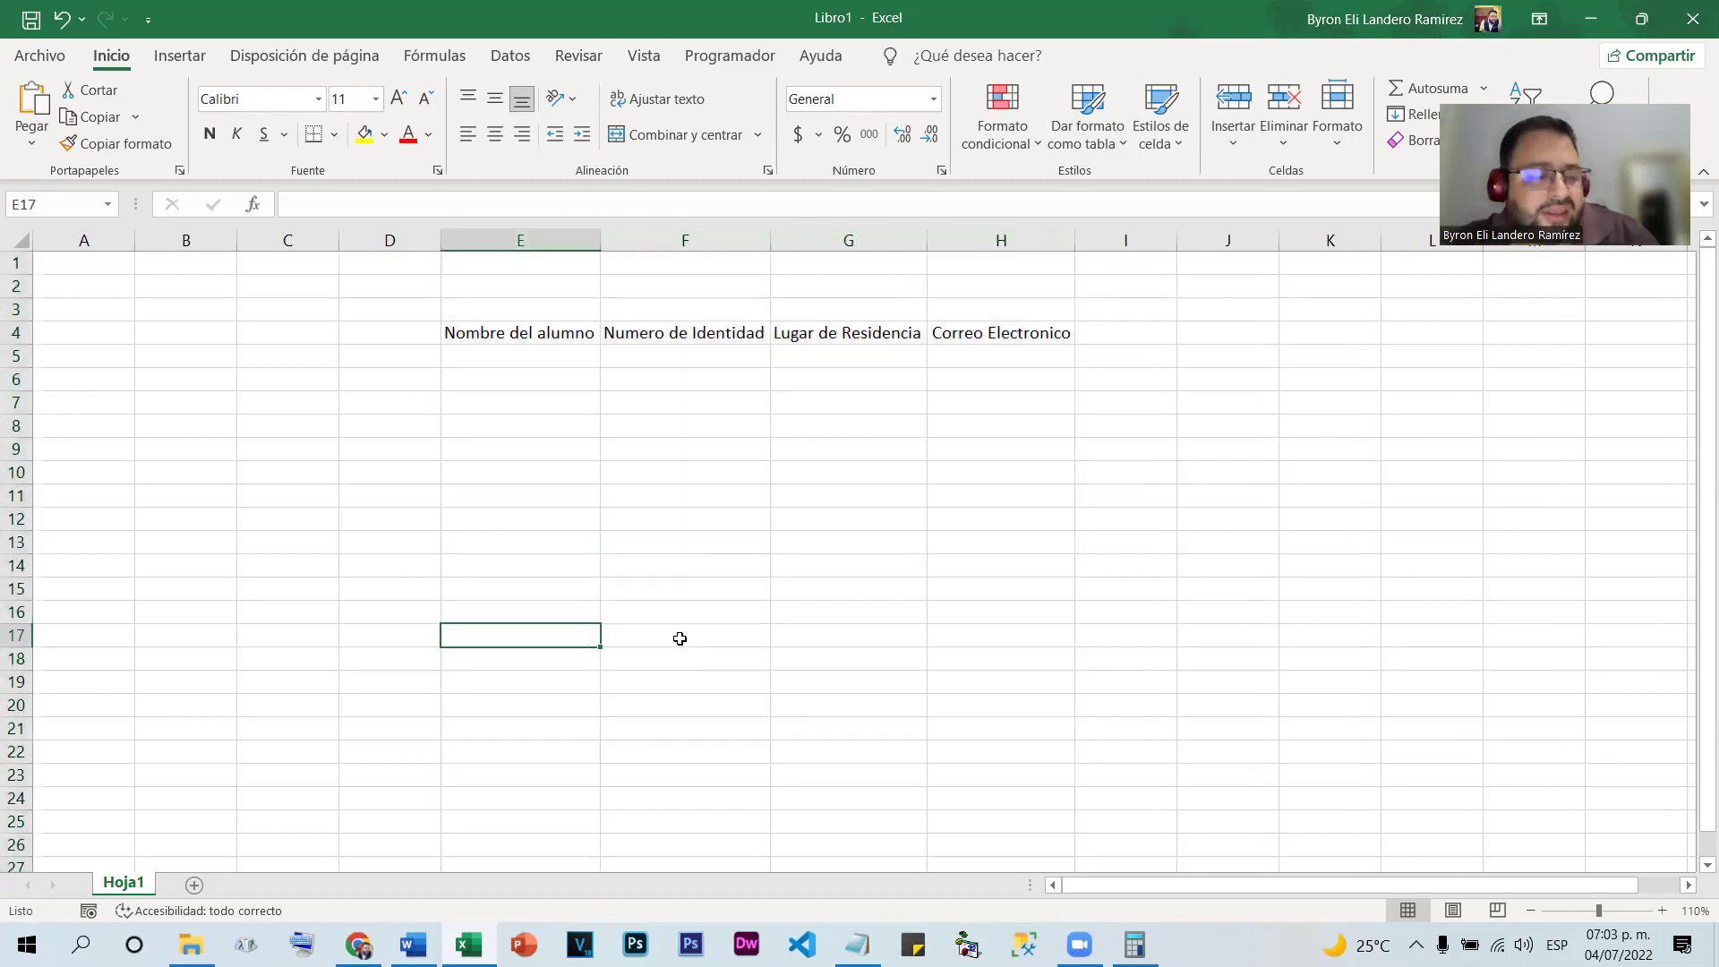
key(ctrl+z)
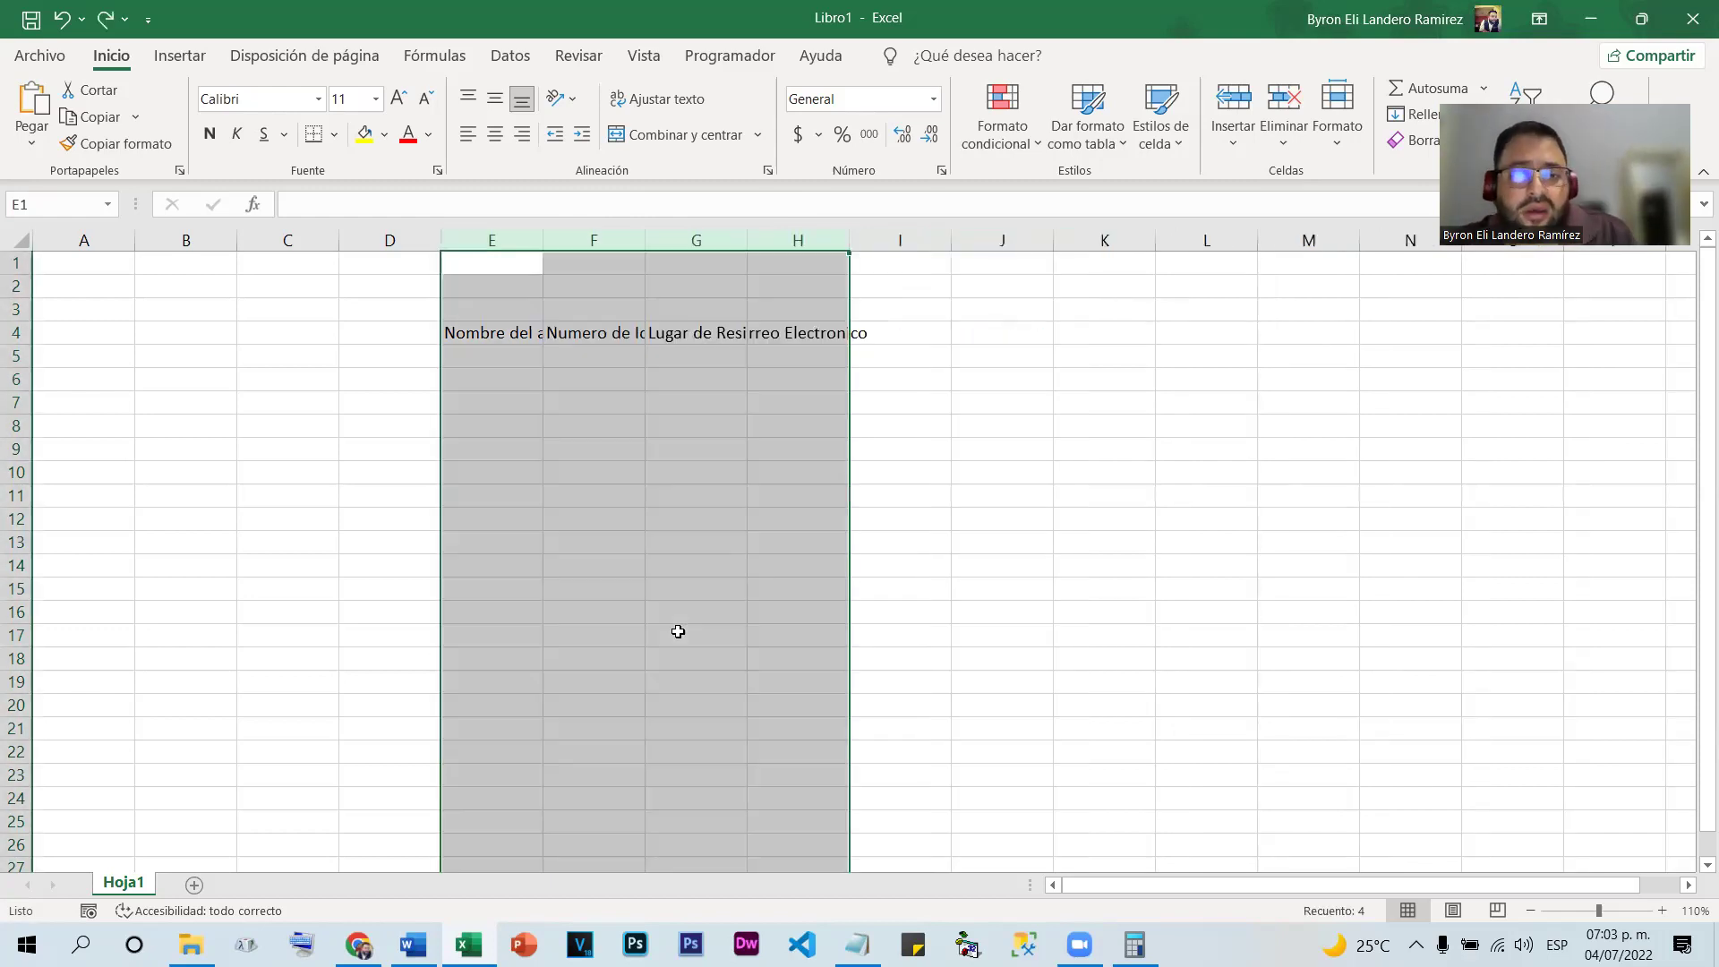
click(547, 433)
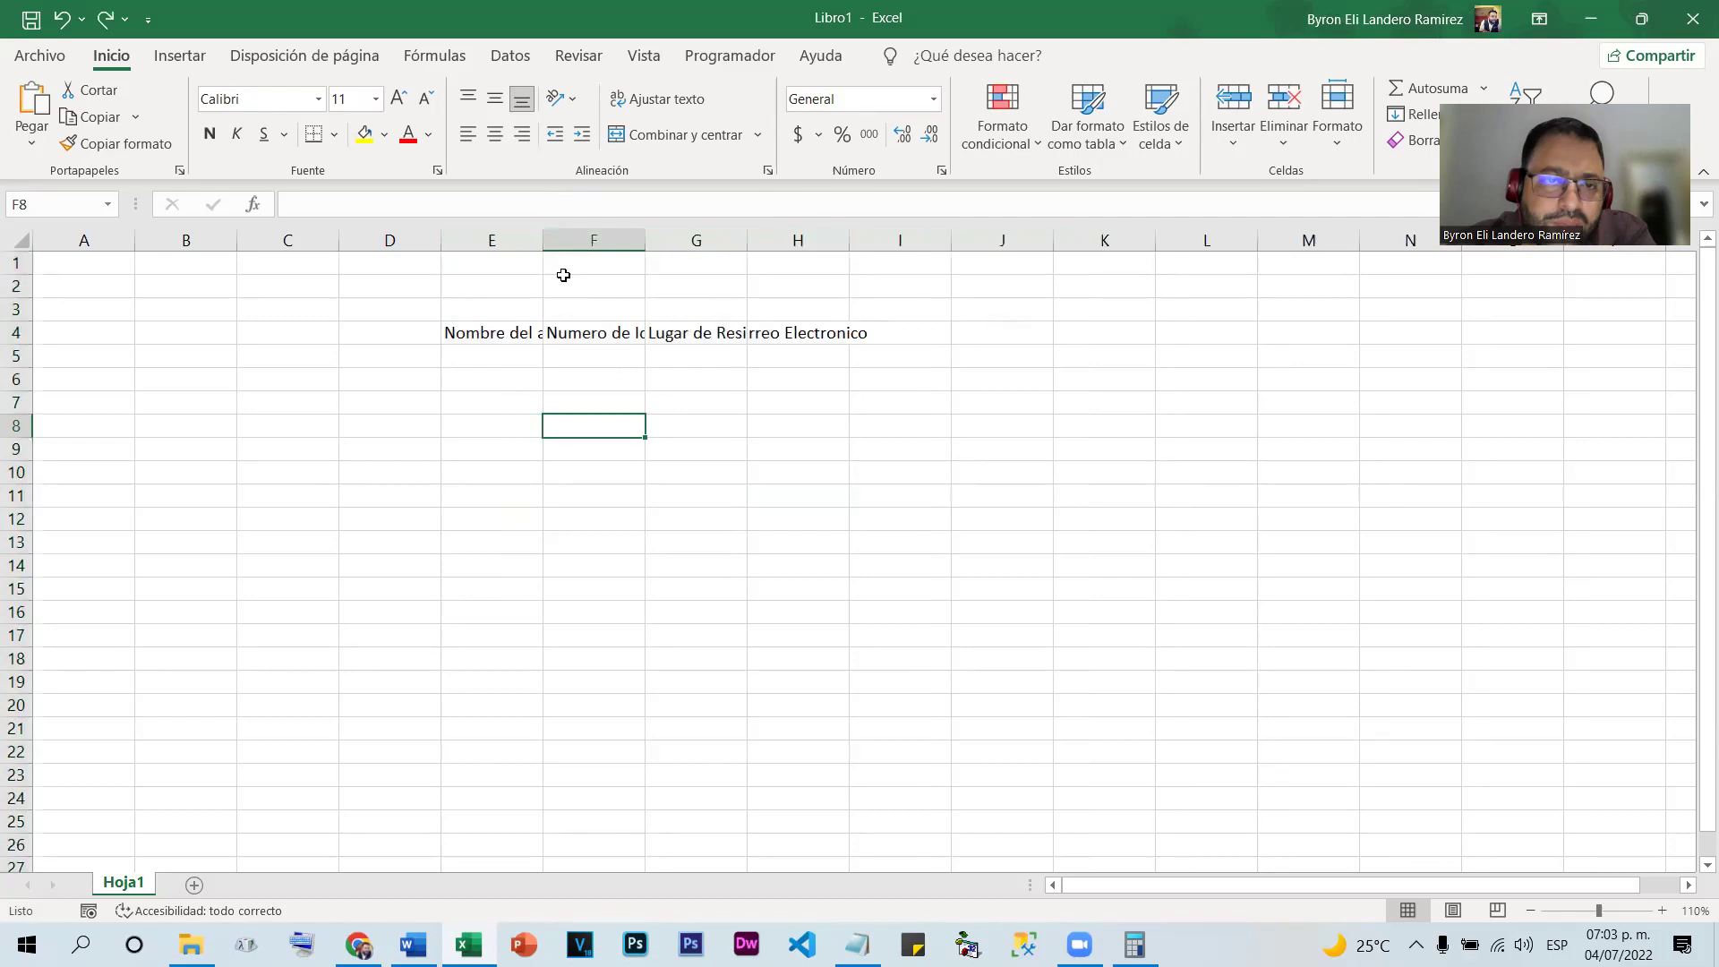
double_click(543, 235)
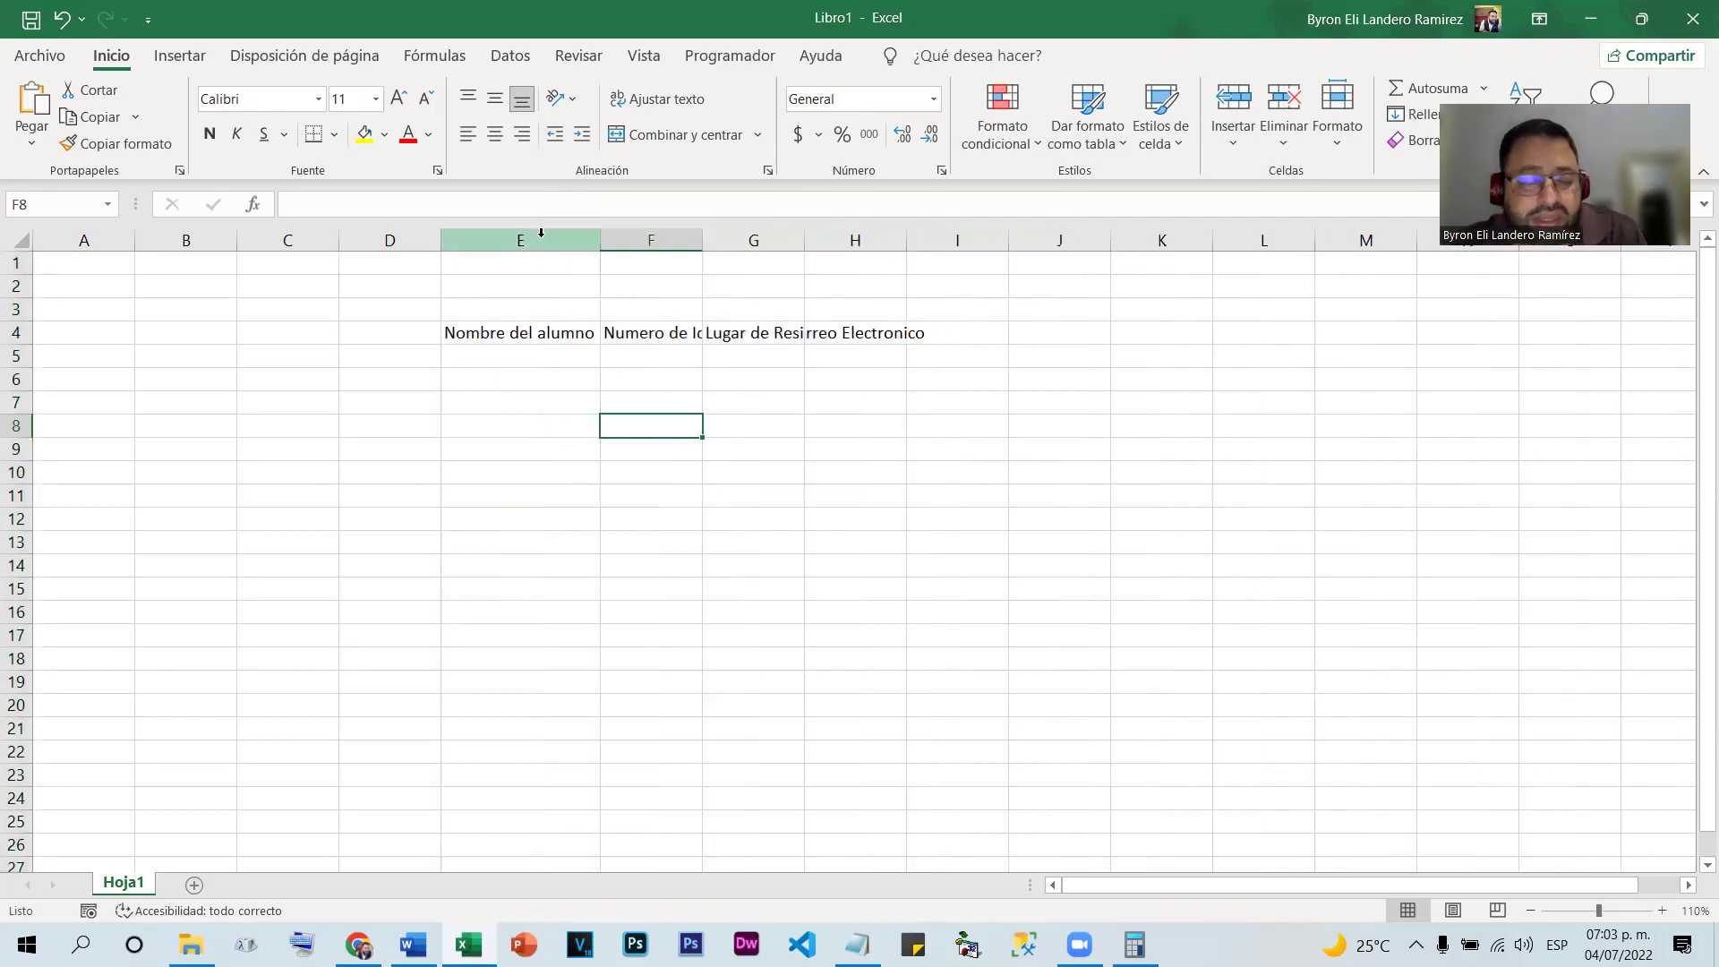
key(ctrl+z)
click(875, 537)
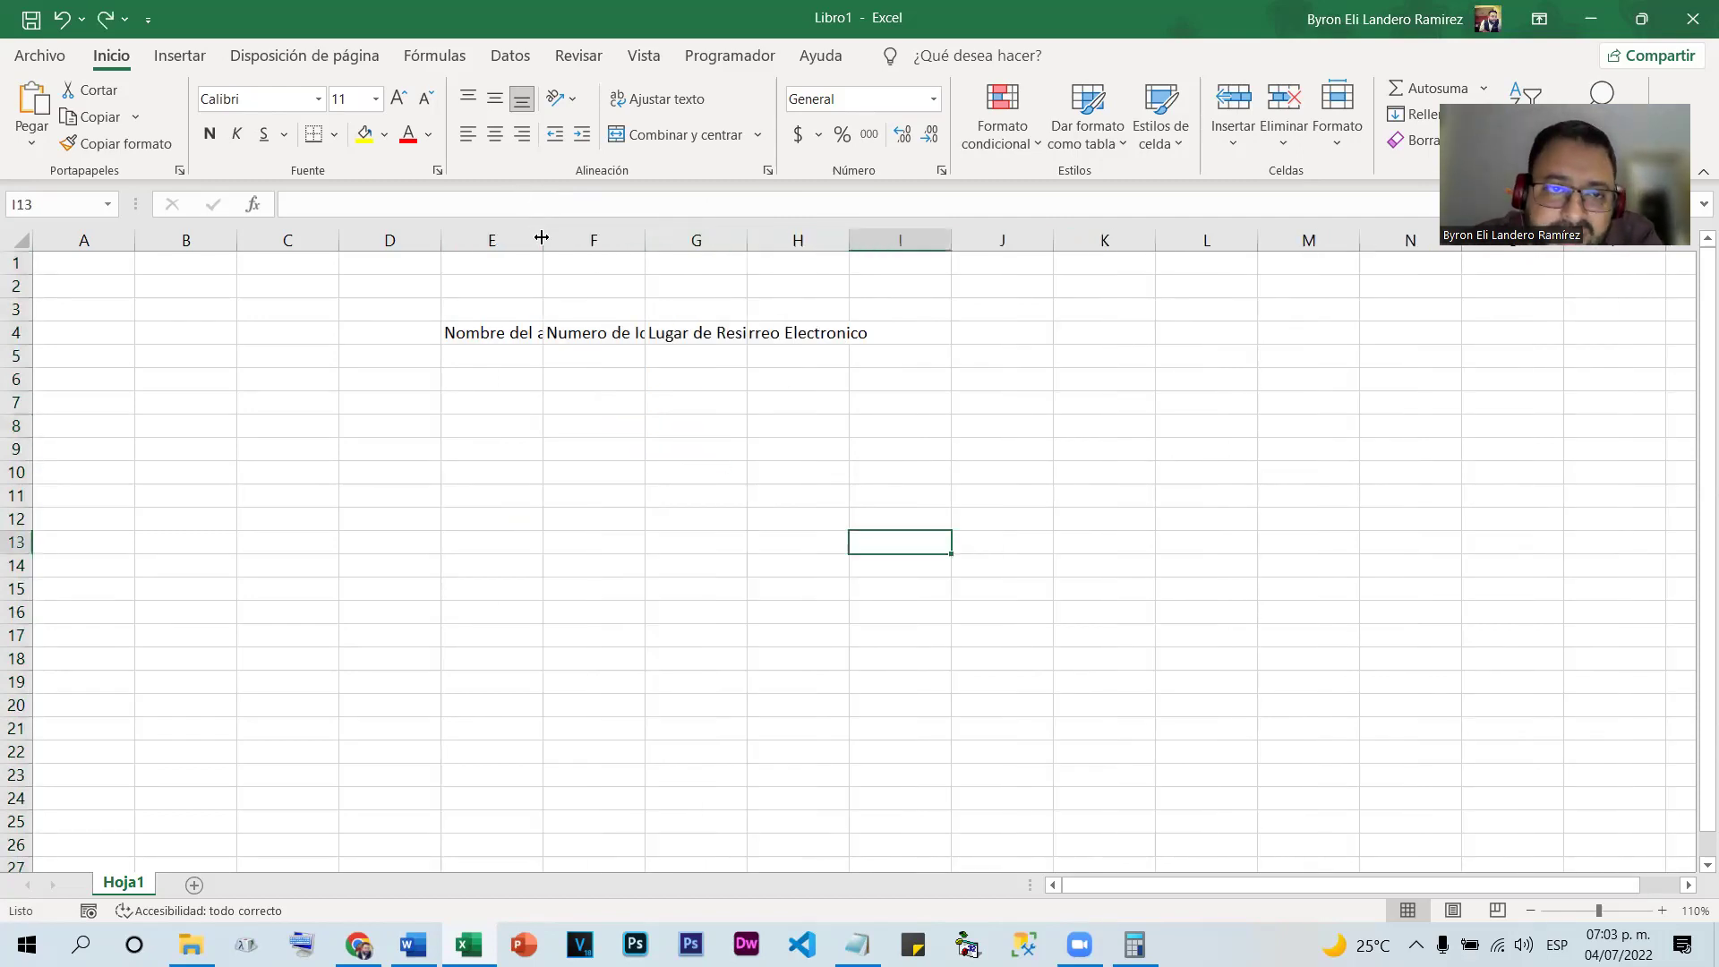
drag(542, 237, 843, 248)
drag(949, 240, 1020, 240)
drag(1123, 230, 1277, 237)
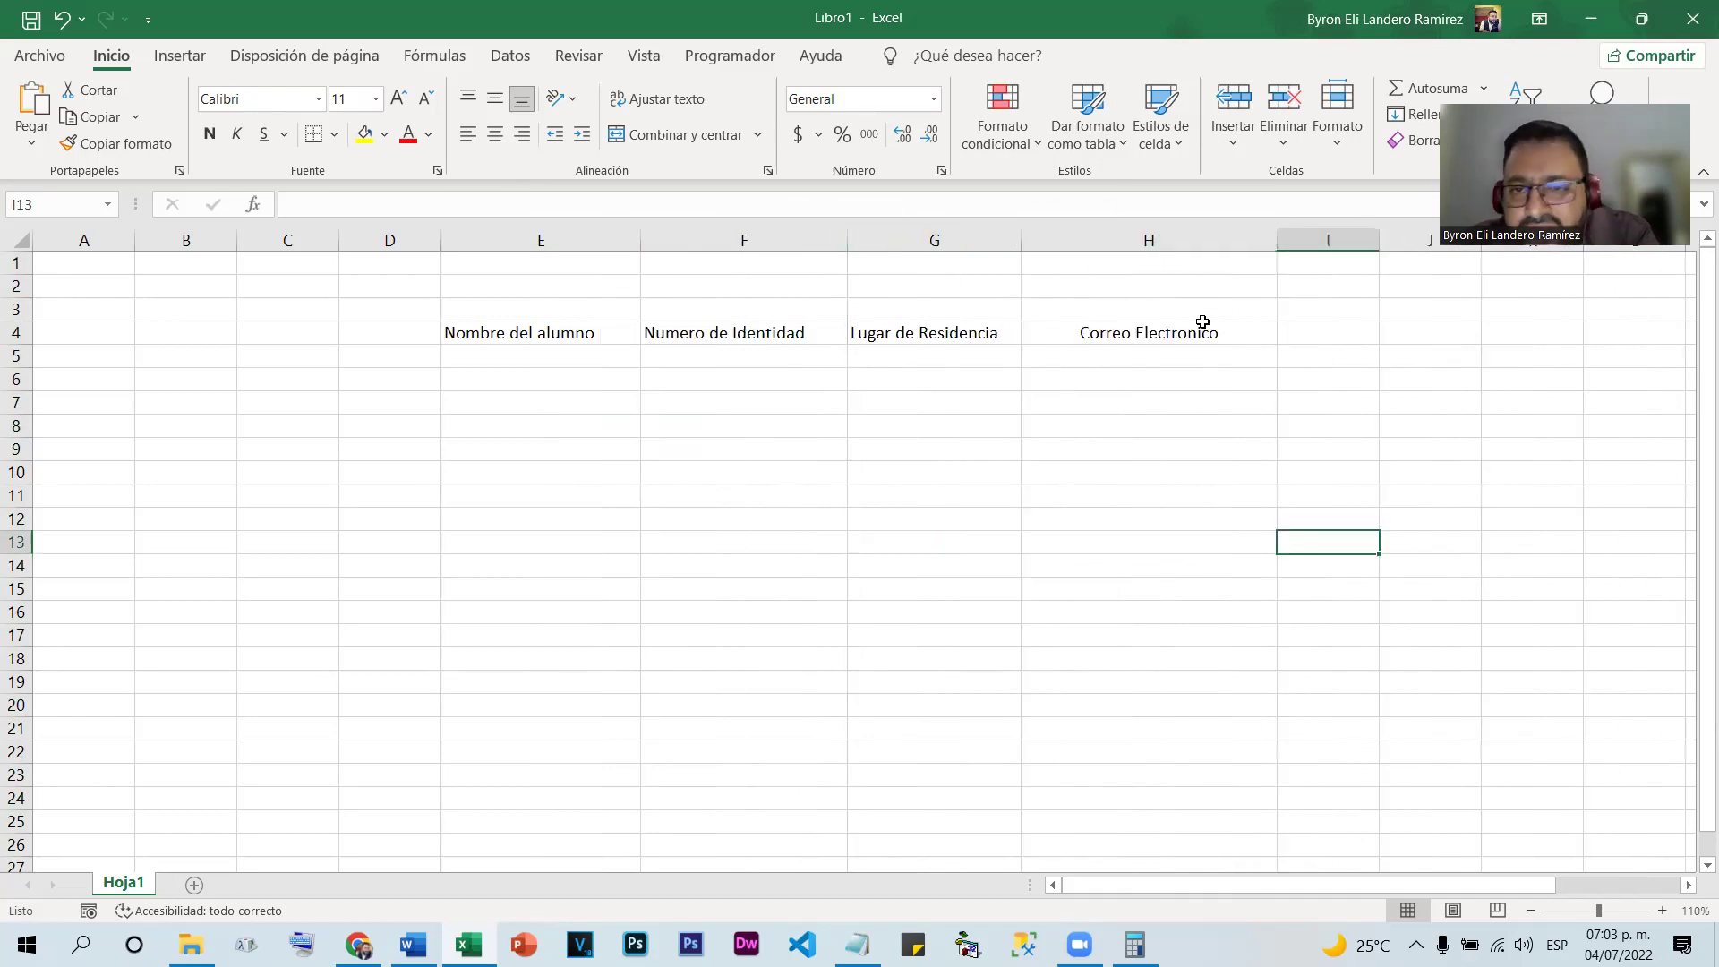
click(1211, 282)
click(1224, 333)
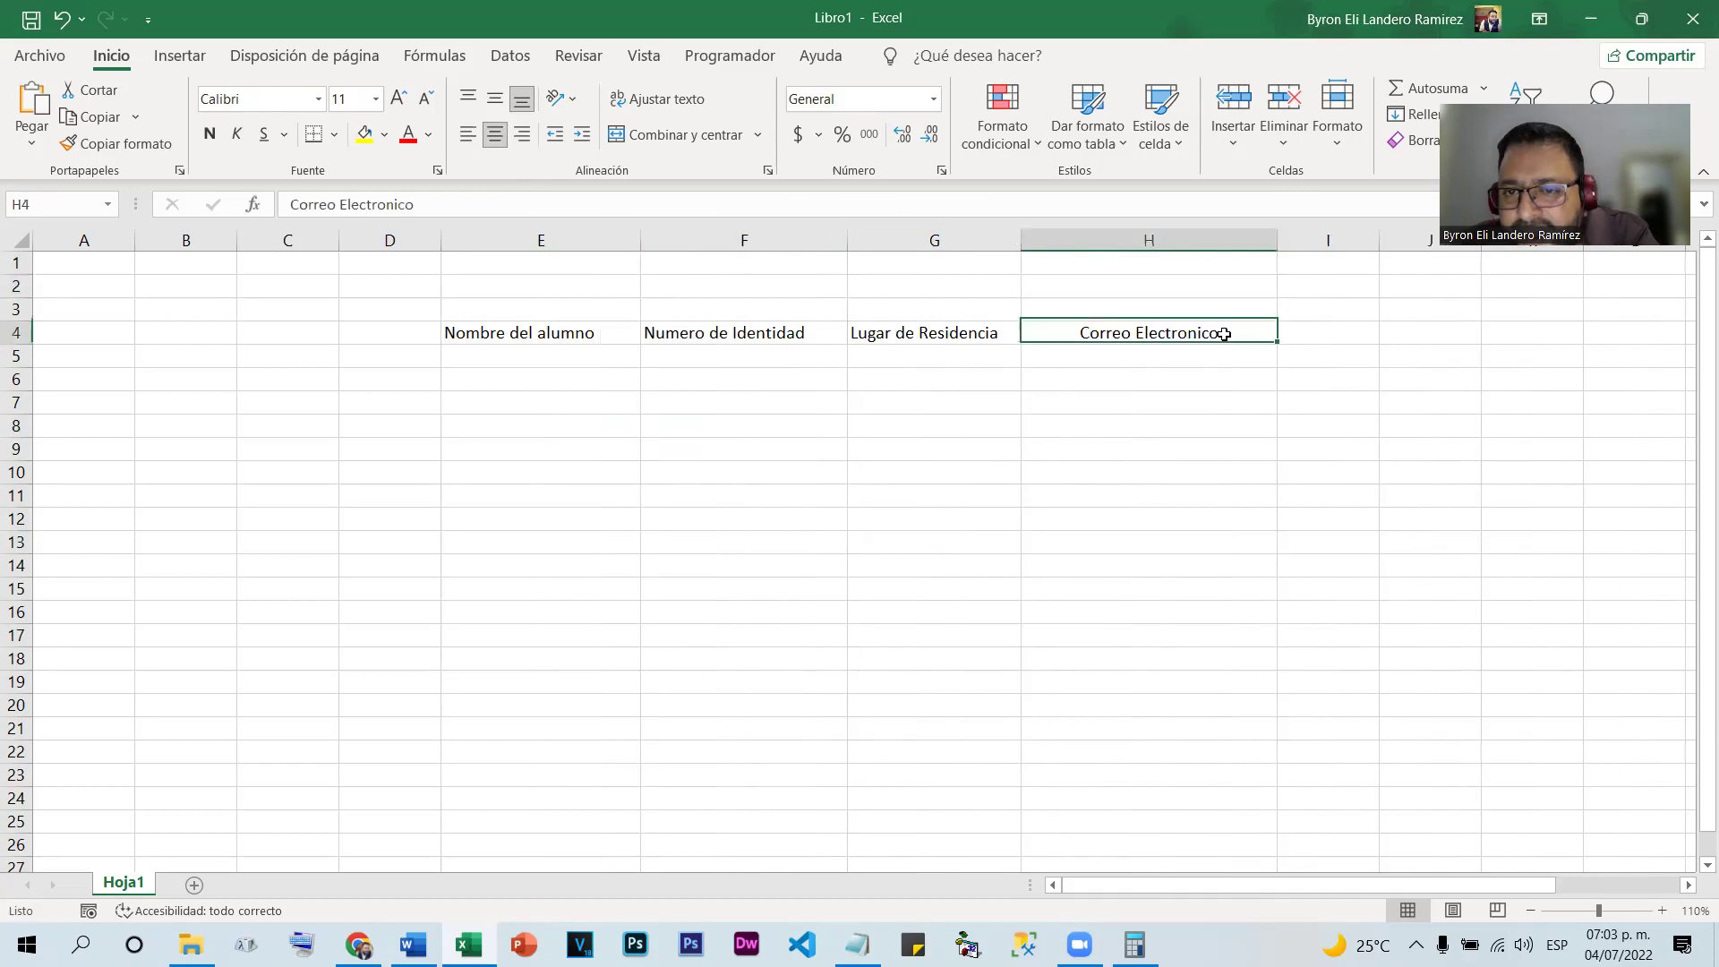
click(985, 332)
click(771, 333)
click(524, 336)
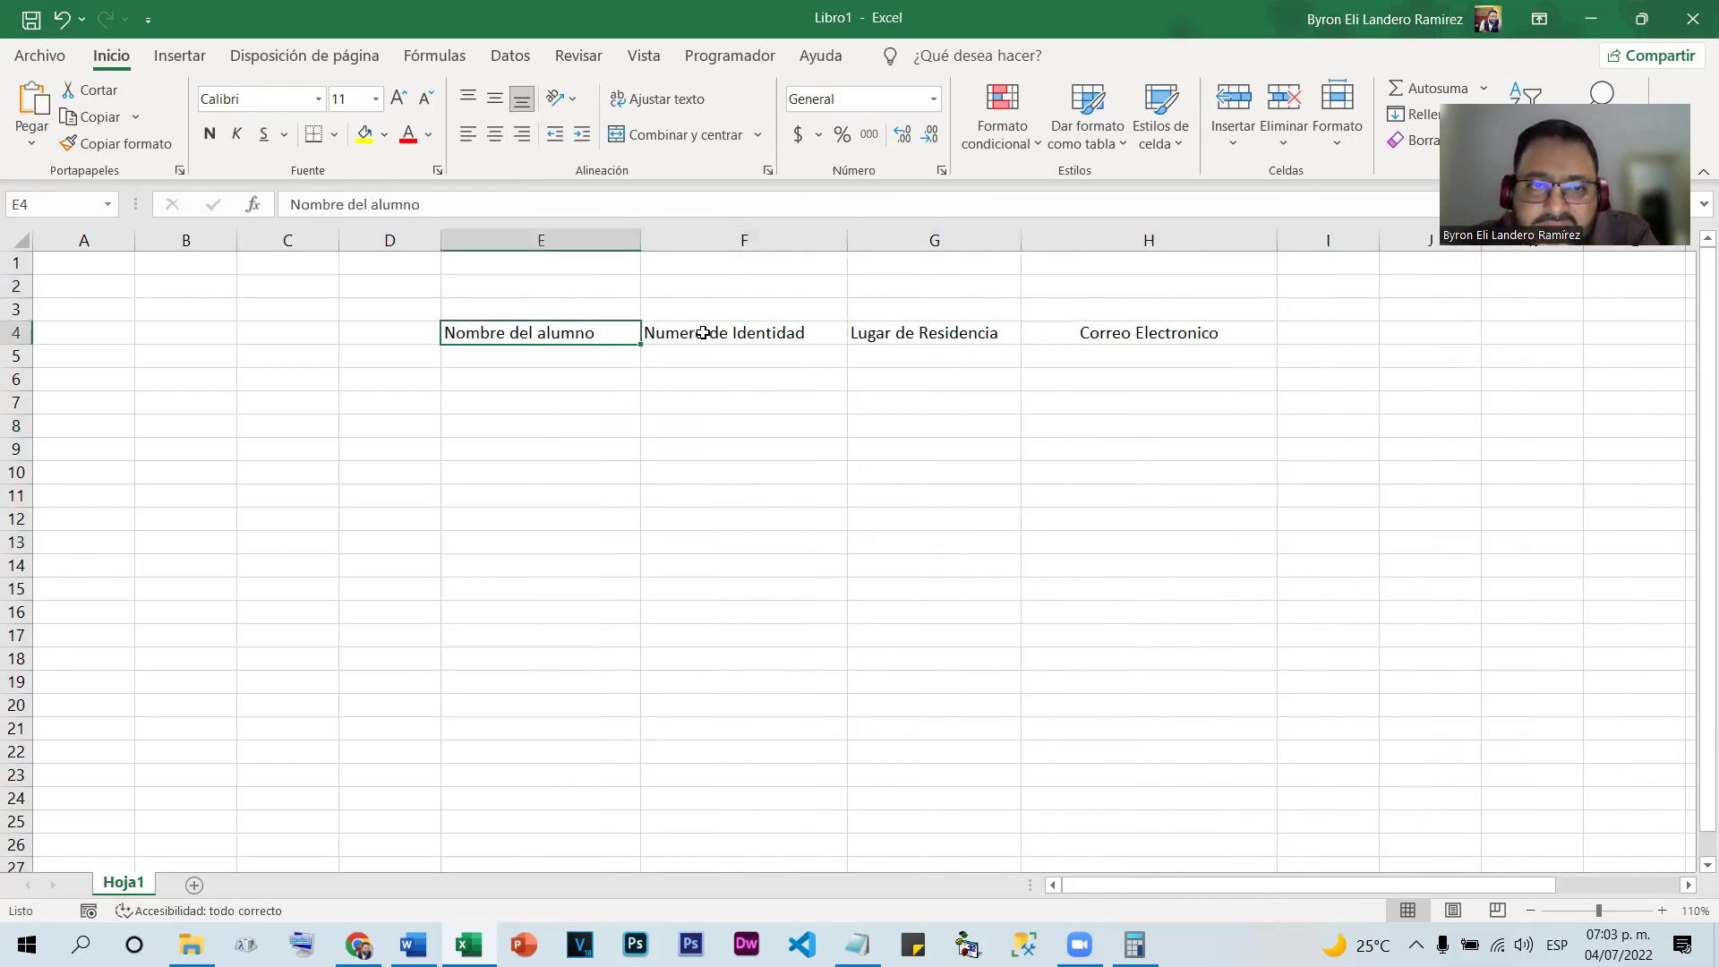
click(1240, 310)
drag(556, 235, 1267, 235)
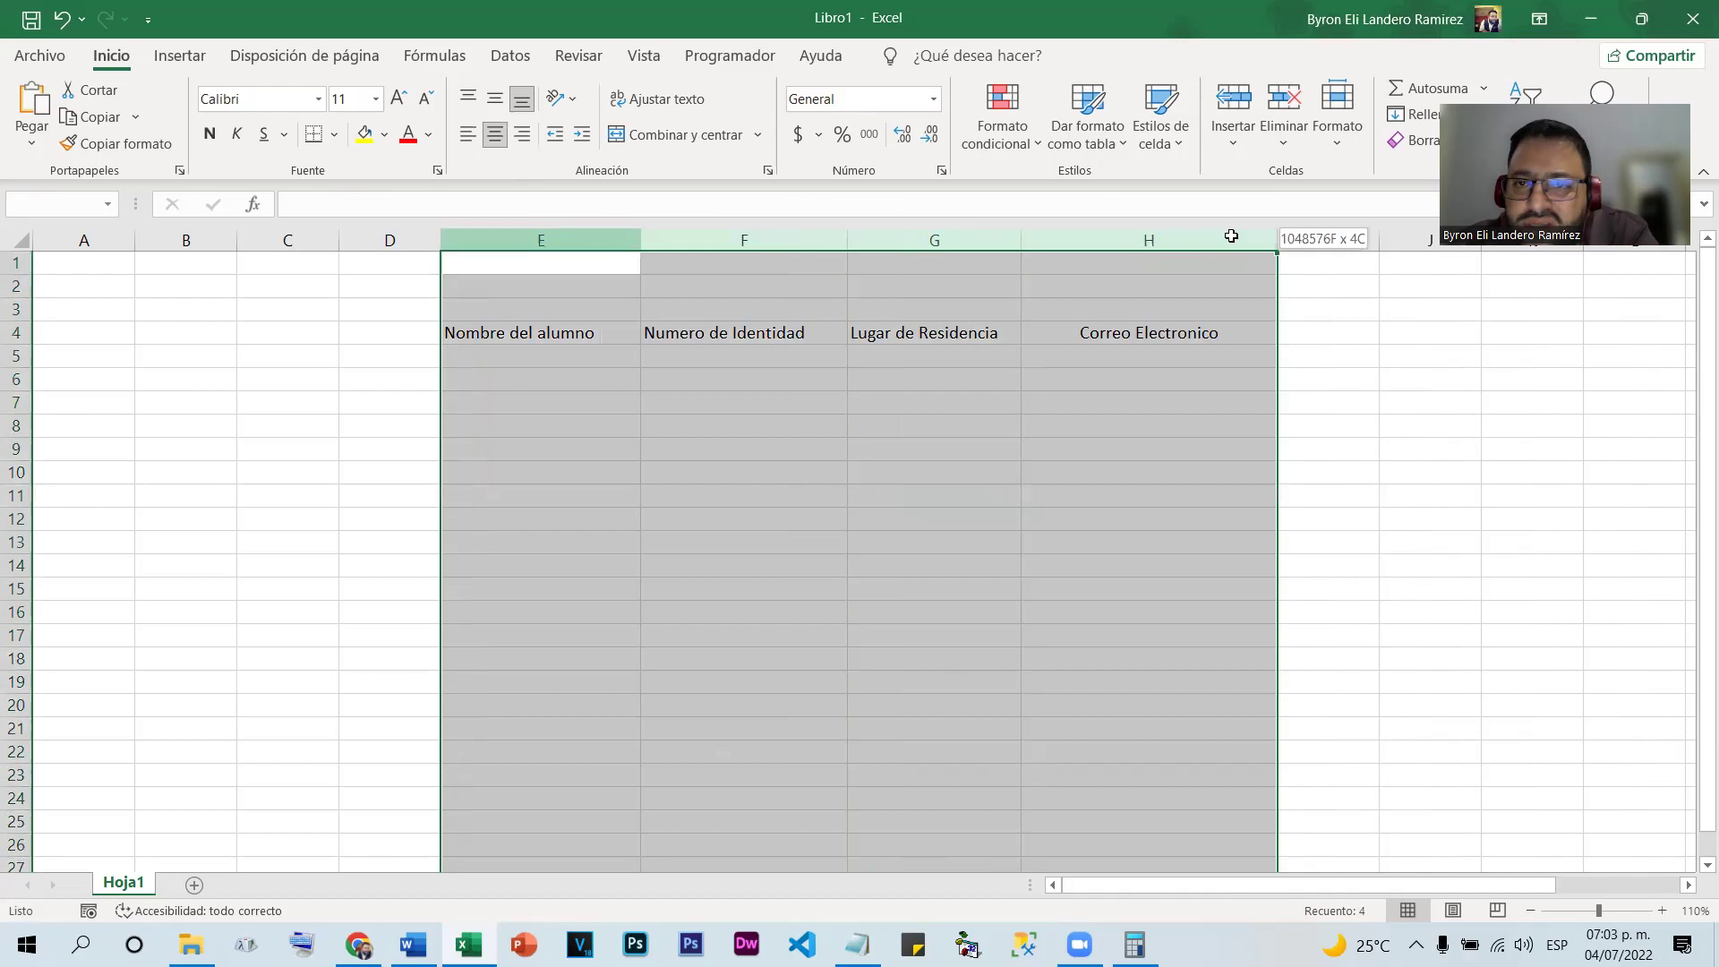
double_click(1023, 242)
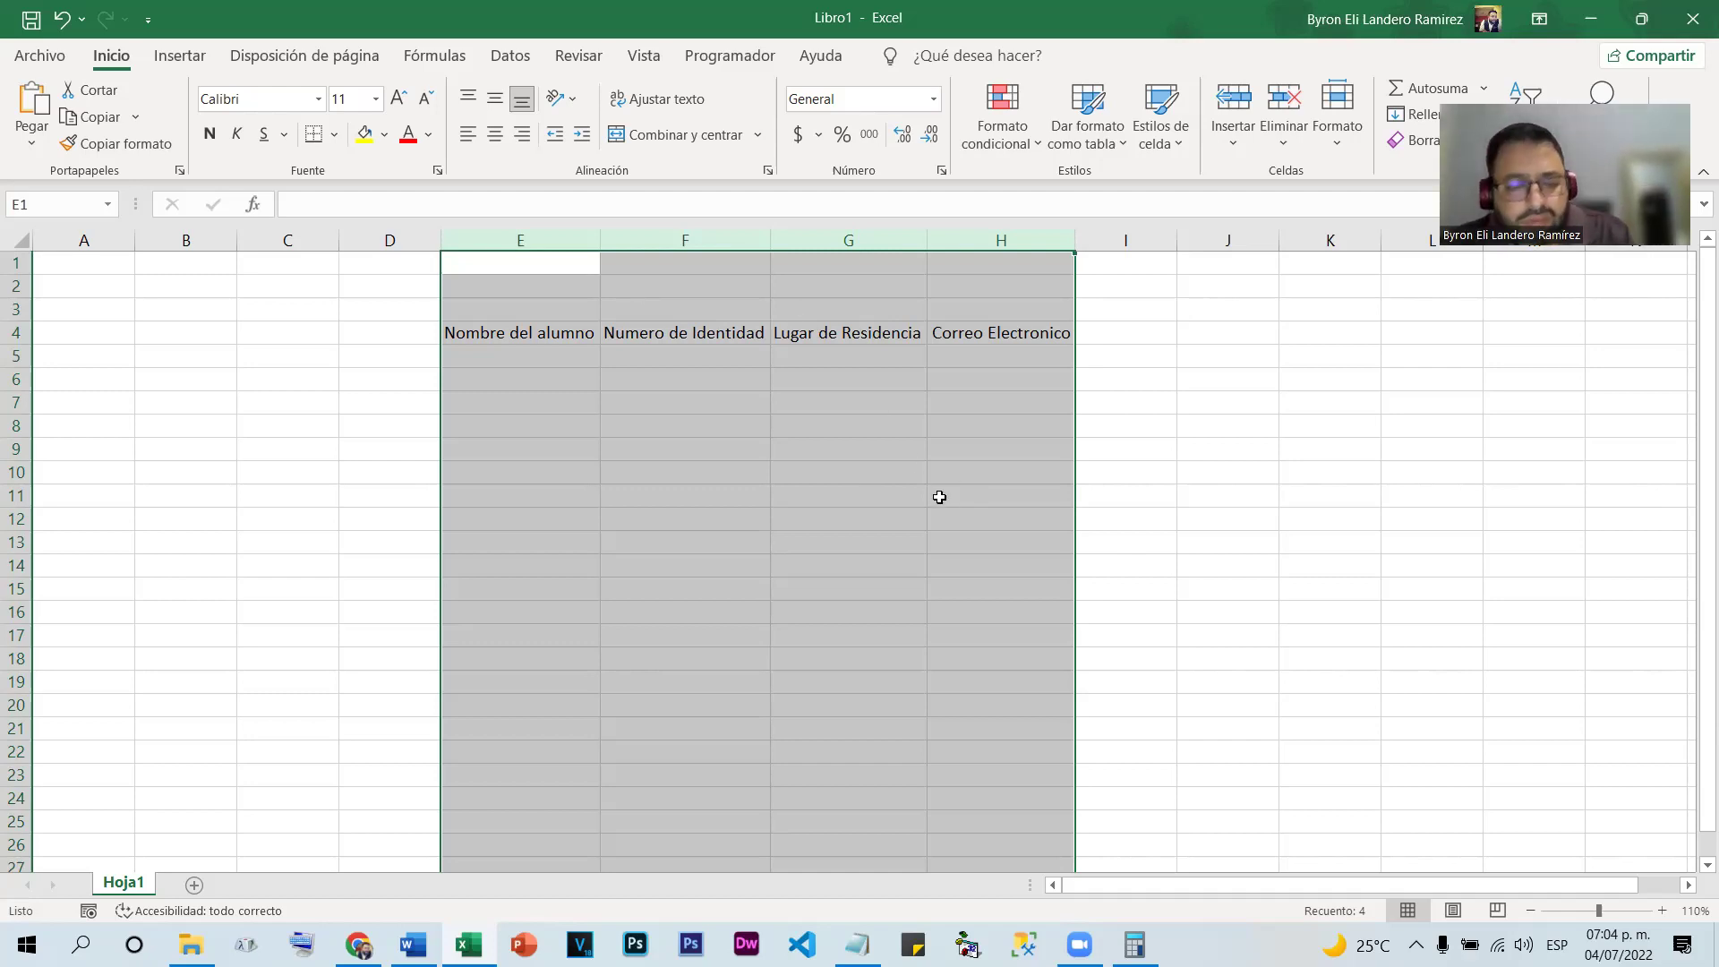
key(ctrl+z)
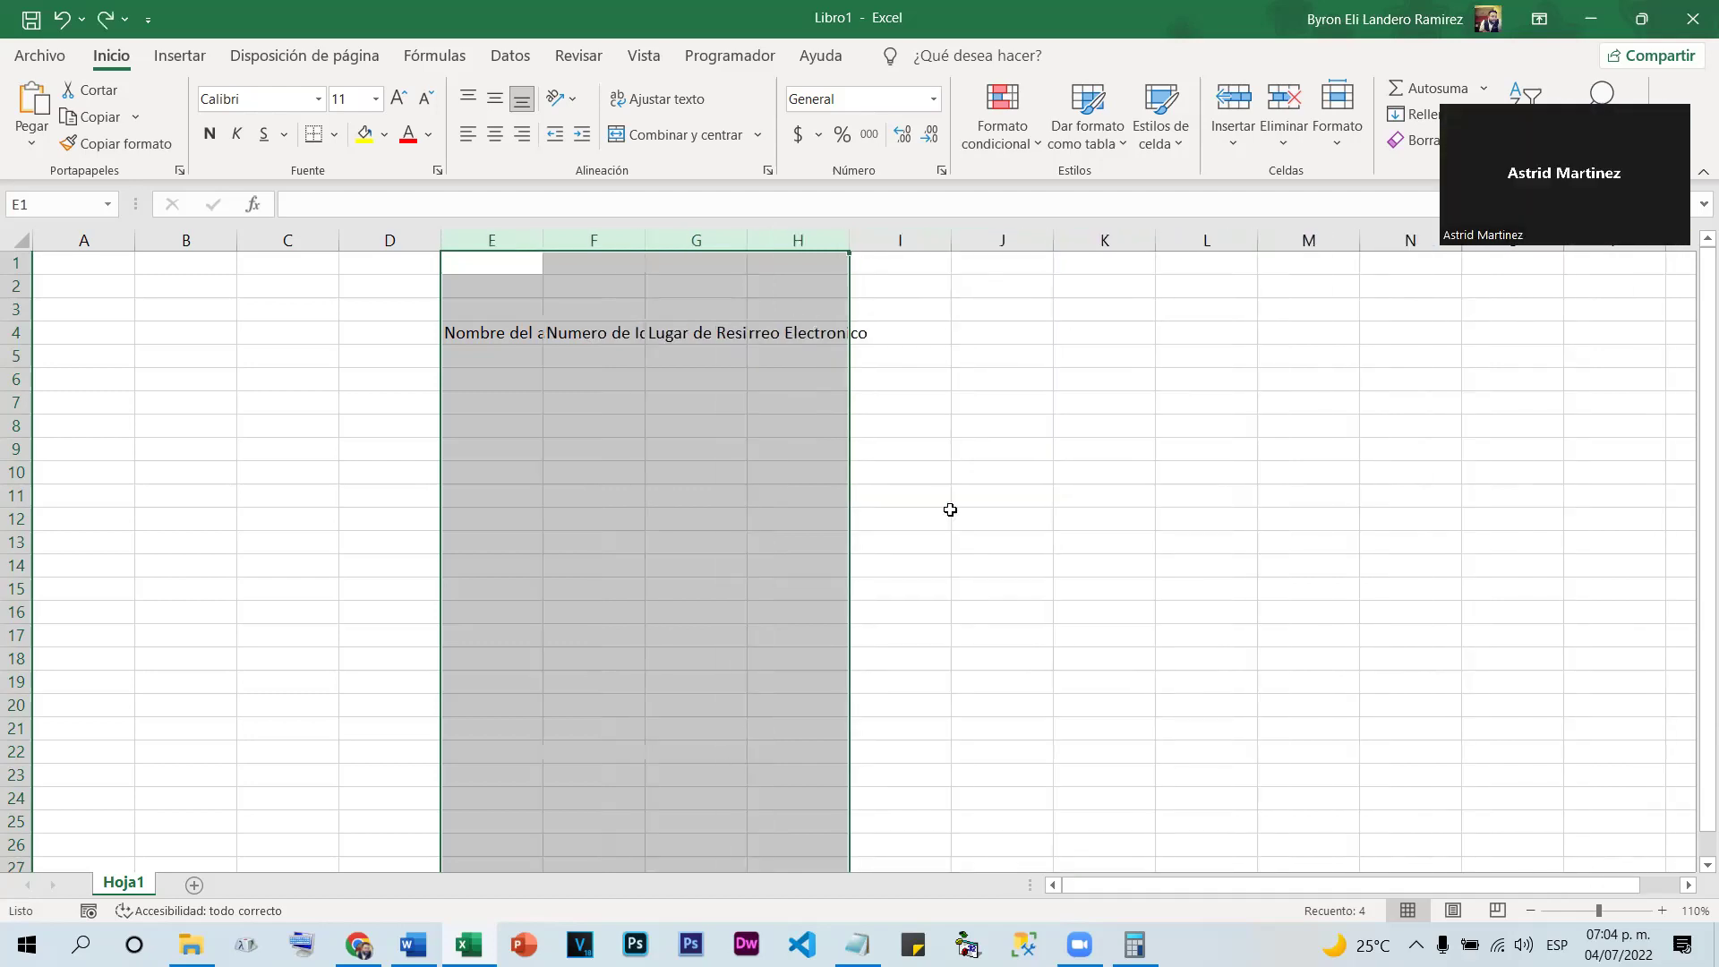
click(558, 333)
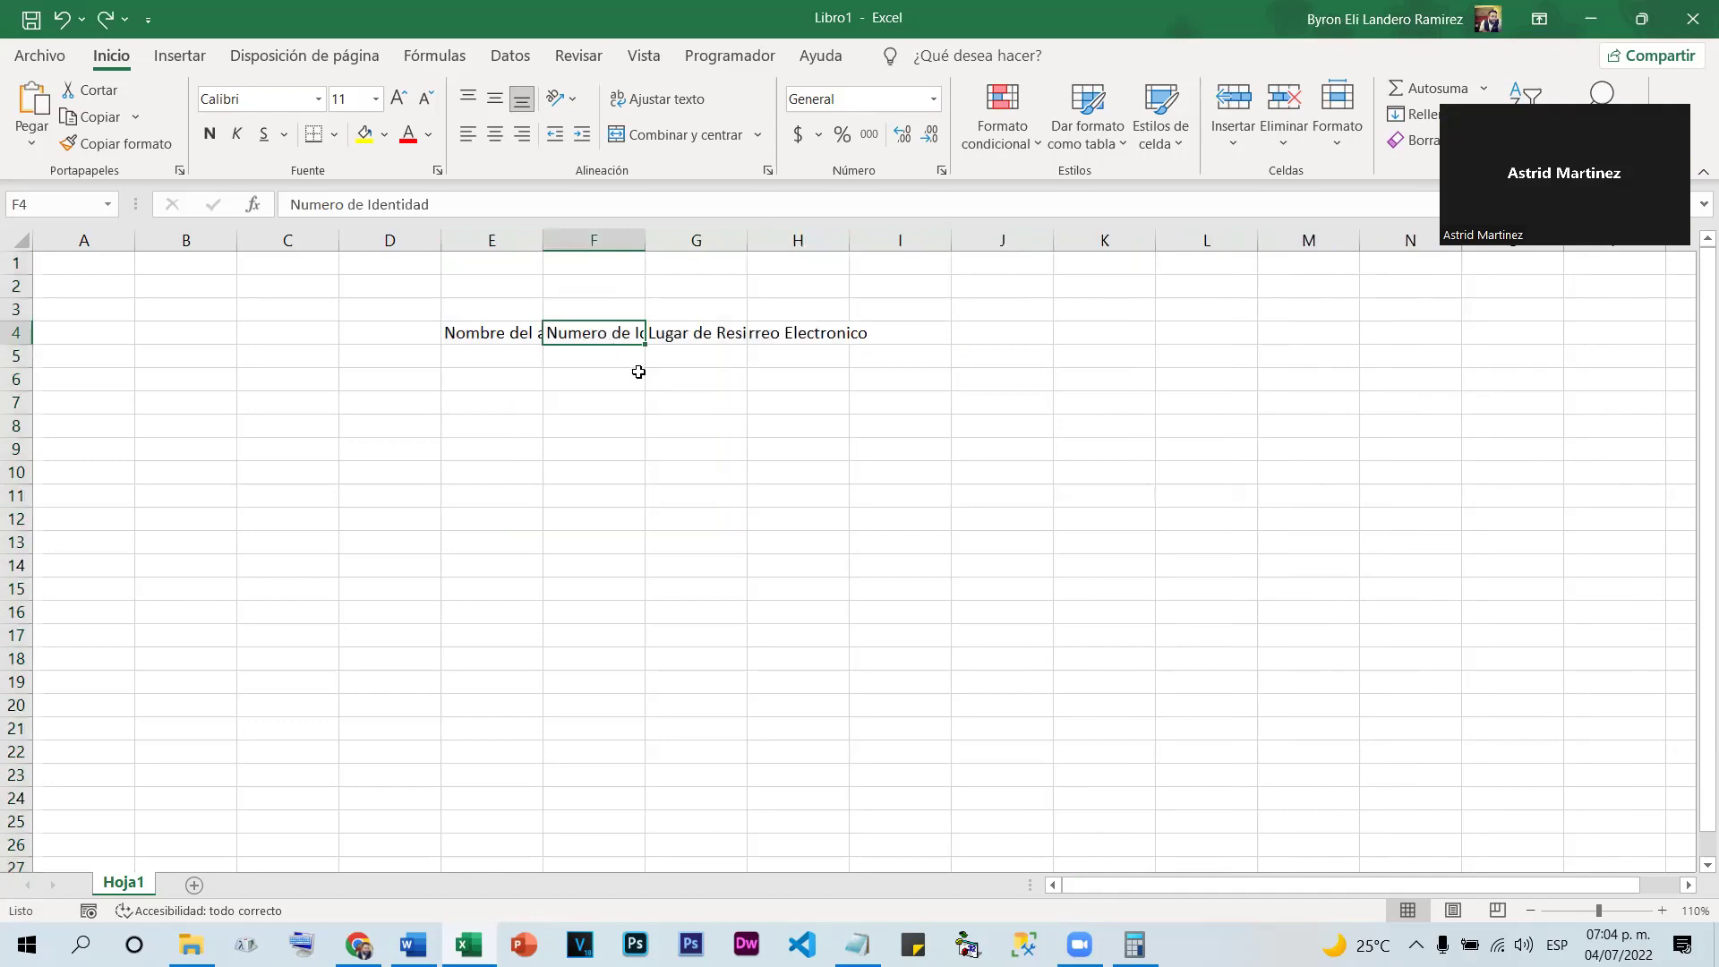
click(501, 326)
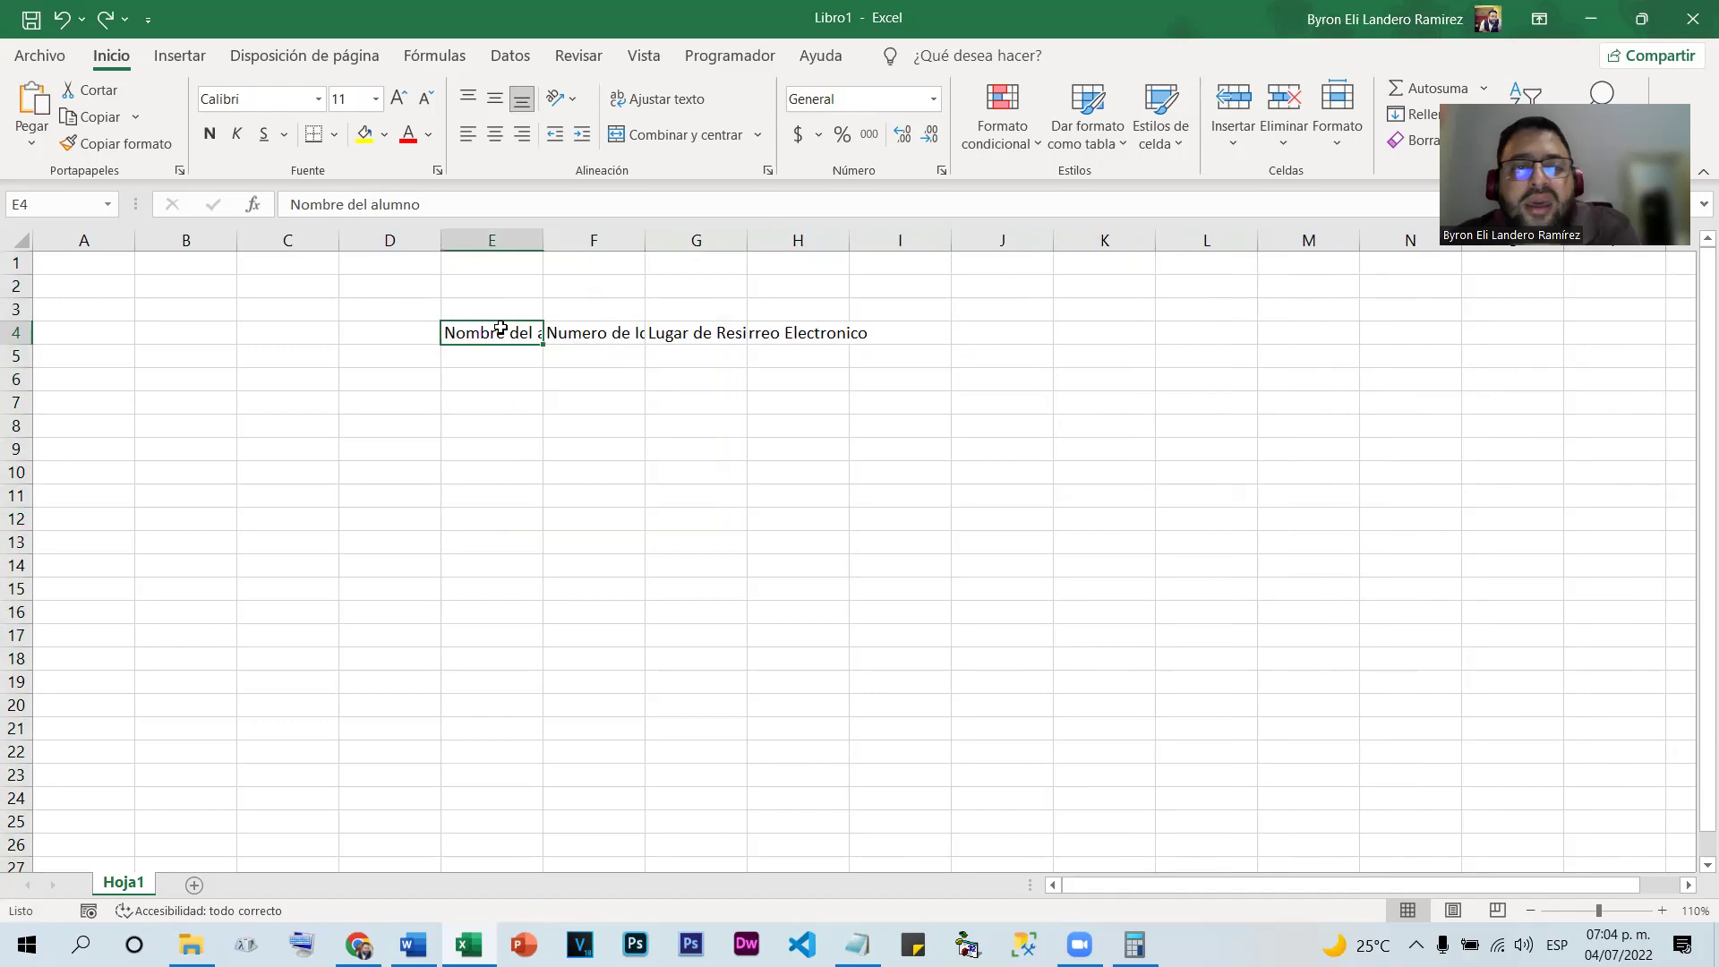
drag(503, 296, 1030, 333)
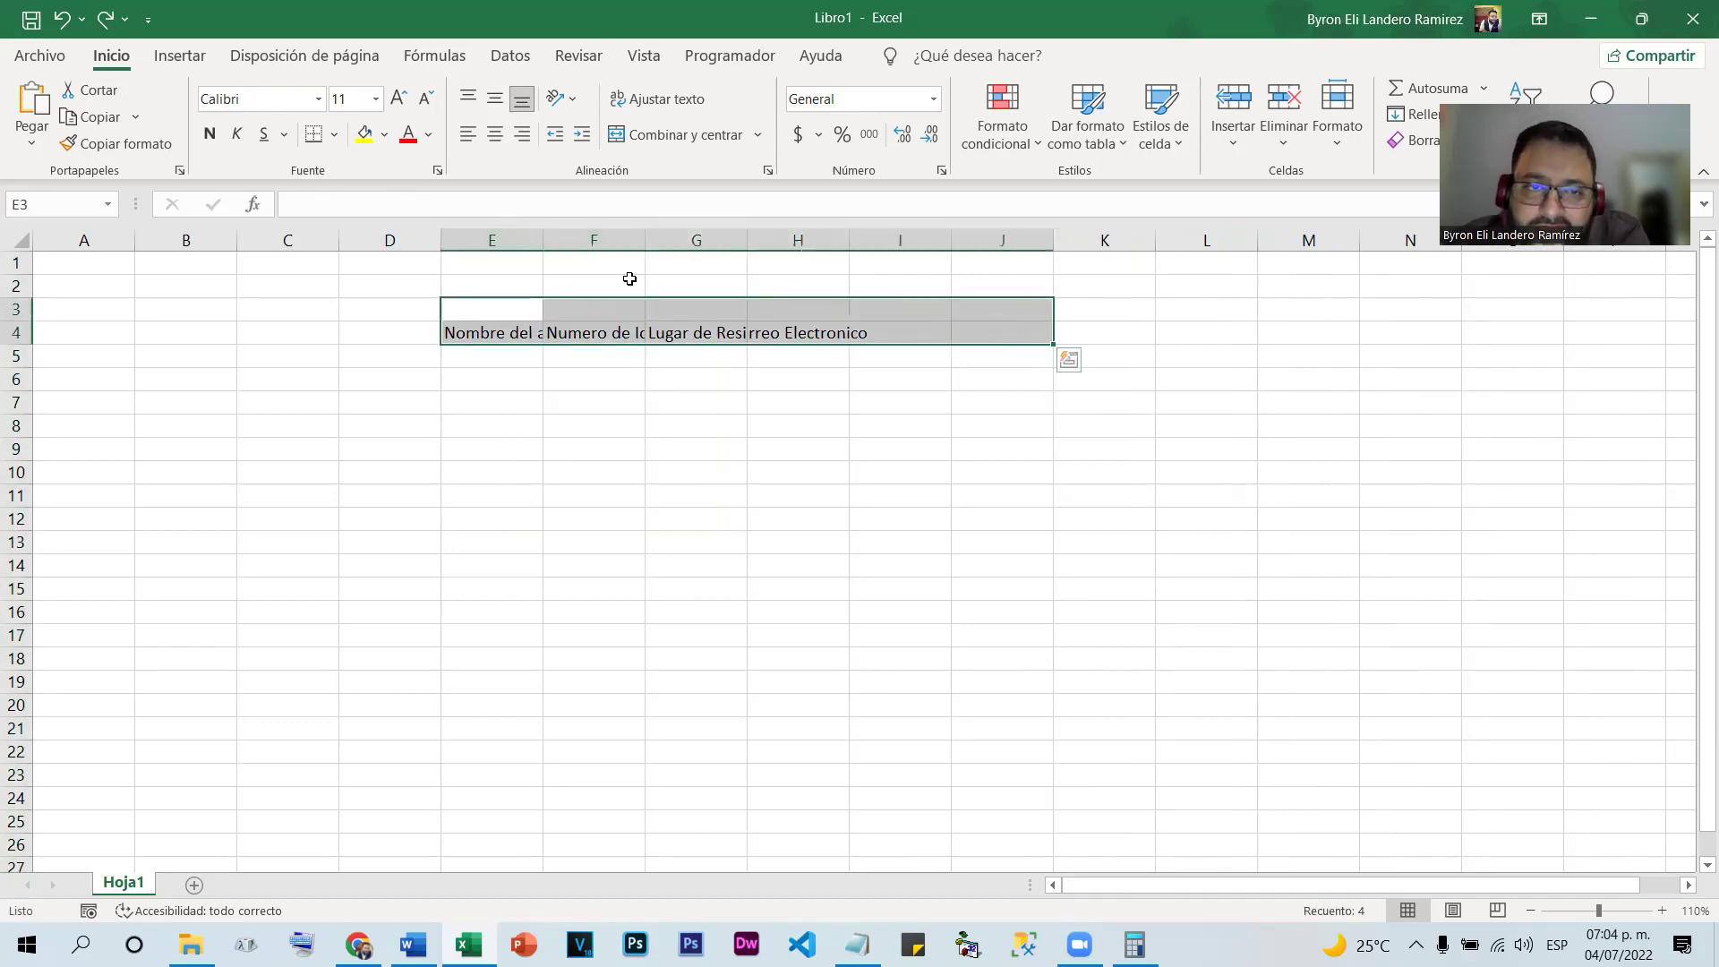
click(470, 234)
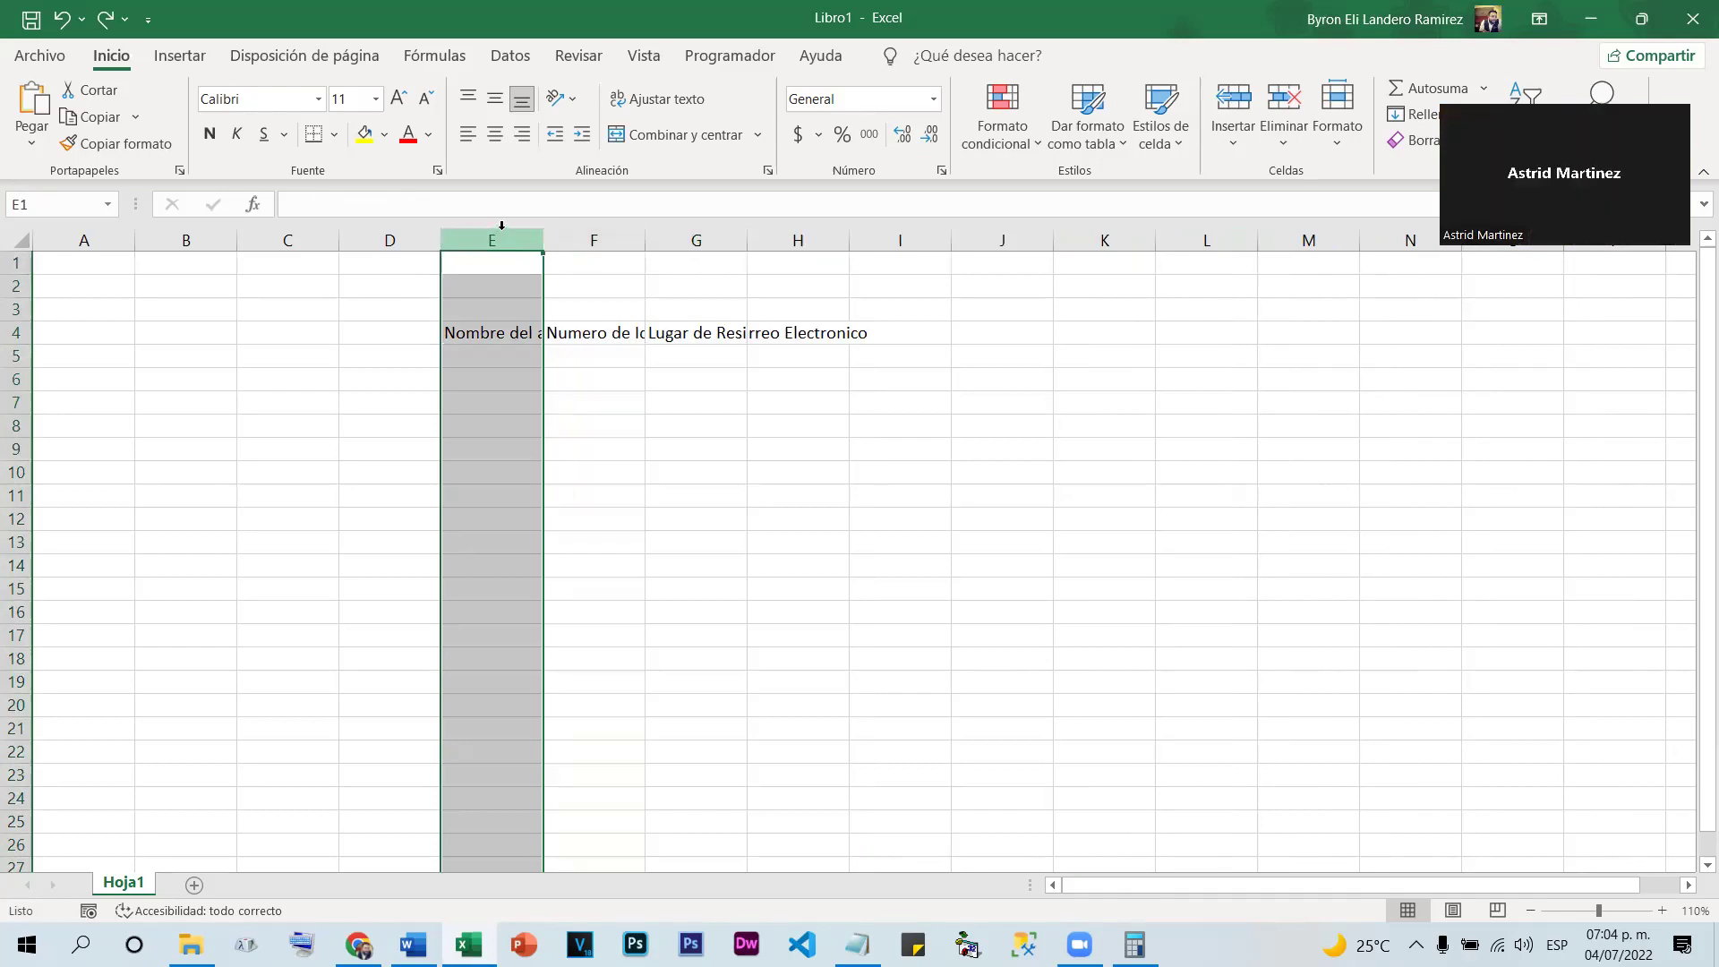
drag(502, 226, 575, 237)
click(559, 368)
drag(559, 368, 561, 378)
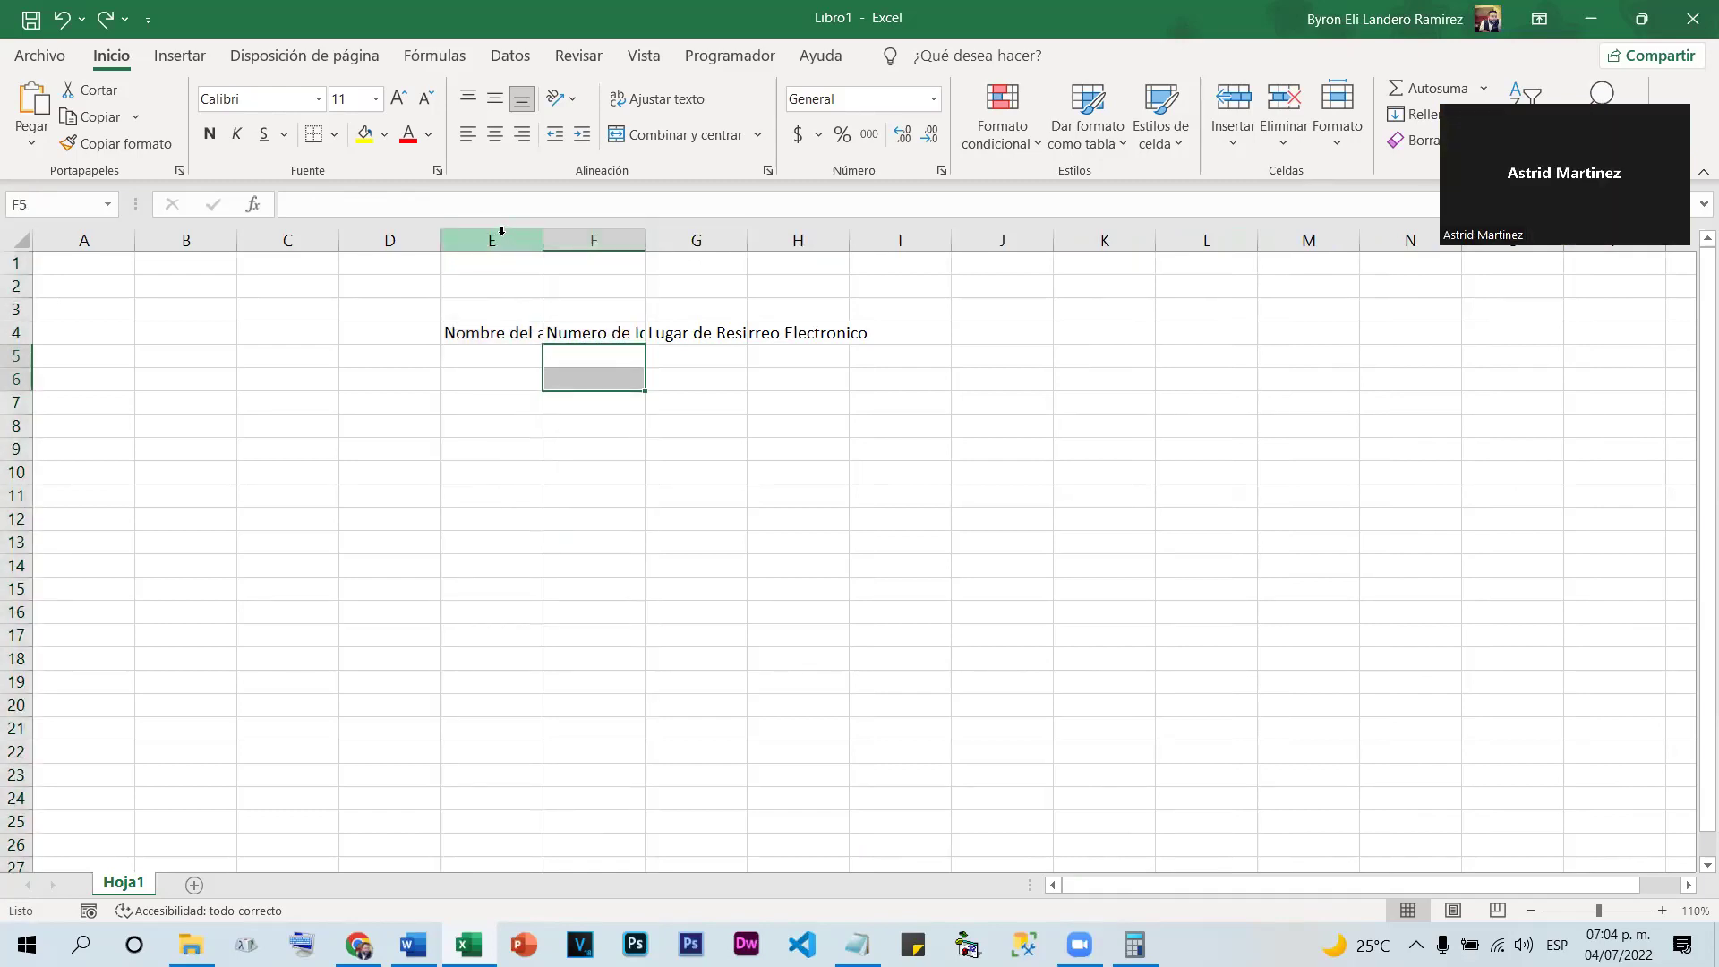
click(491, 425)
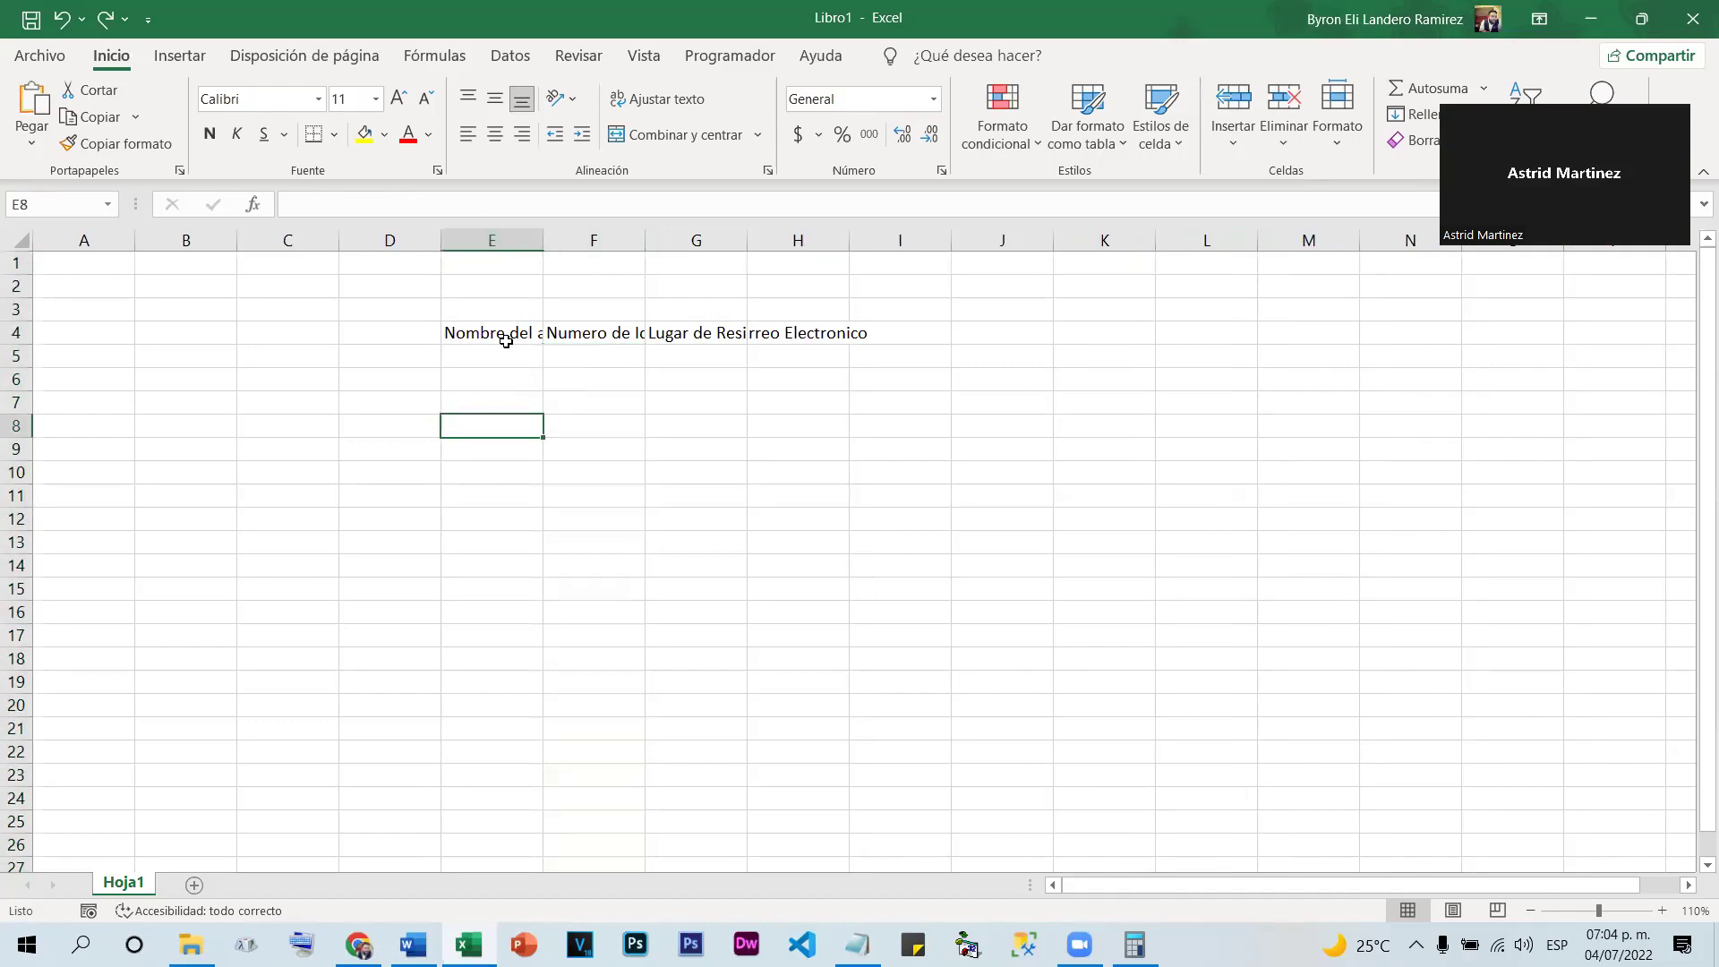
click(499, 237)
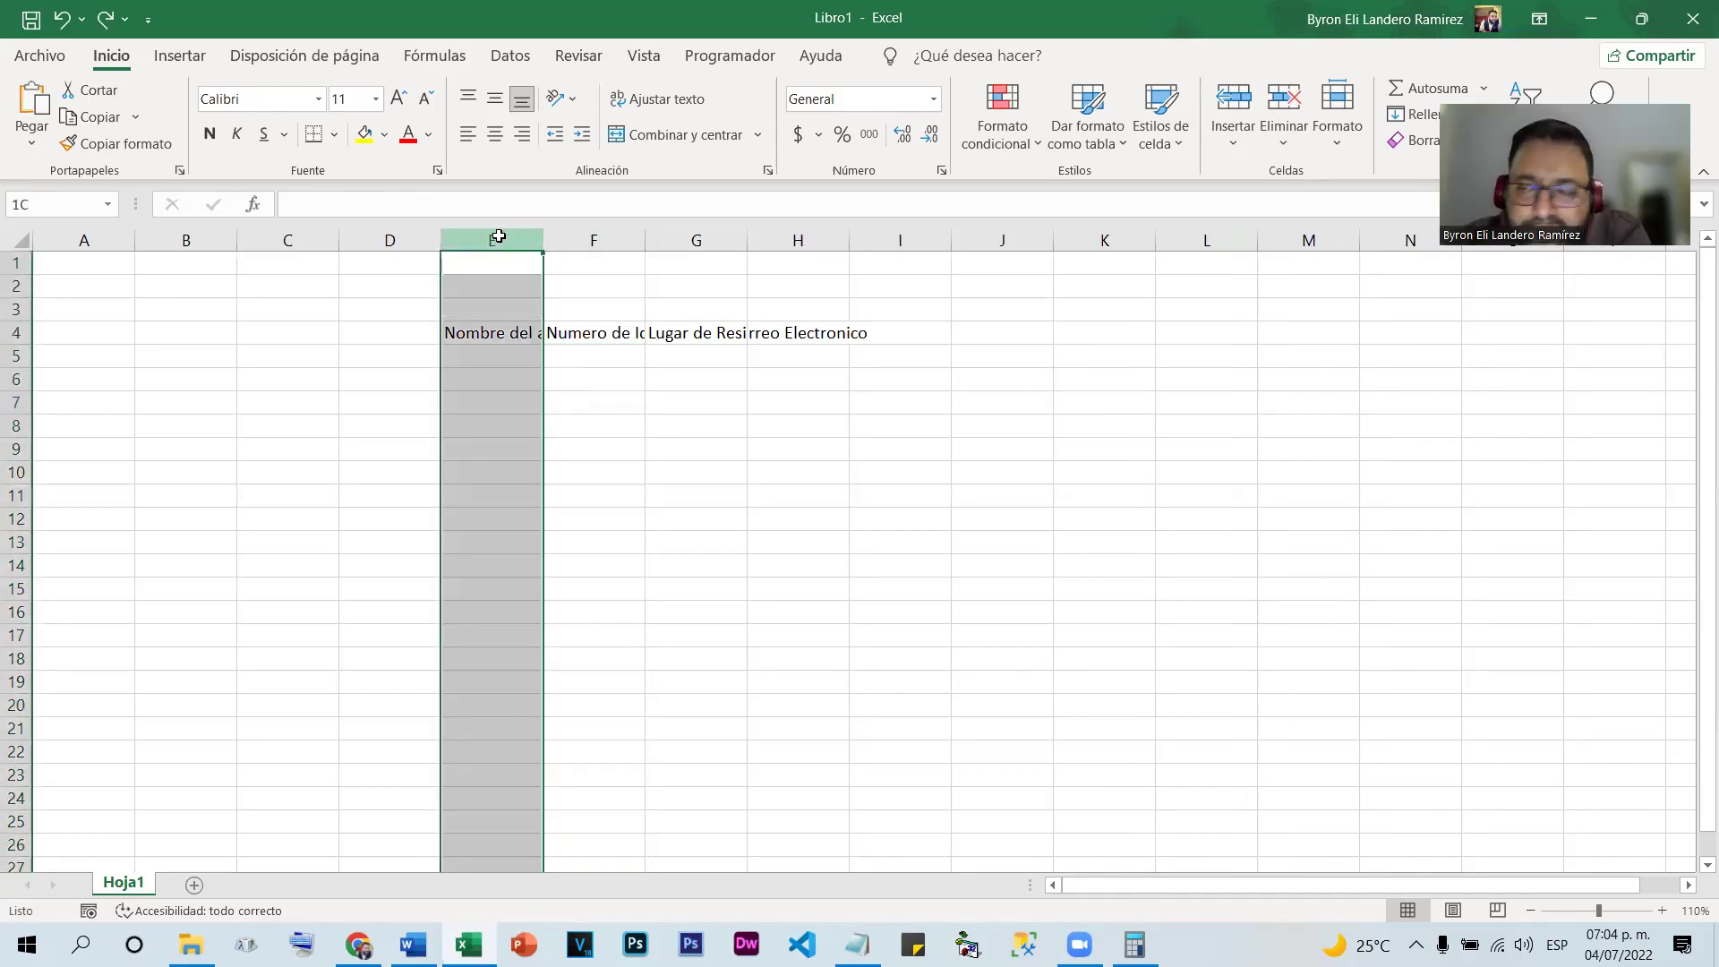
drag(498, 236, 829, 223)
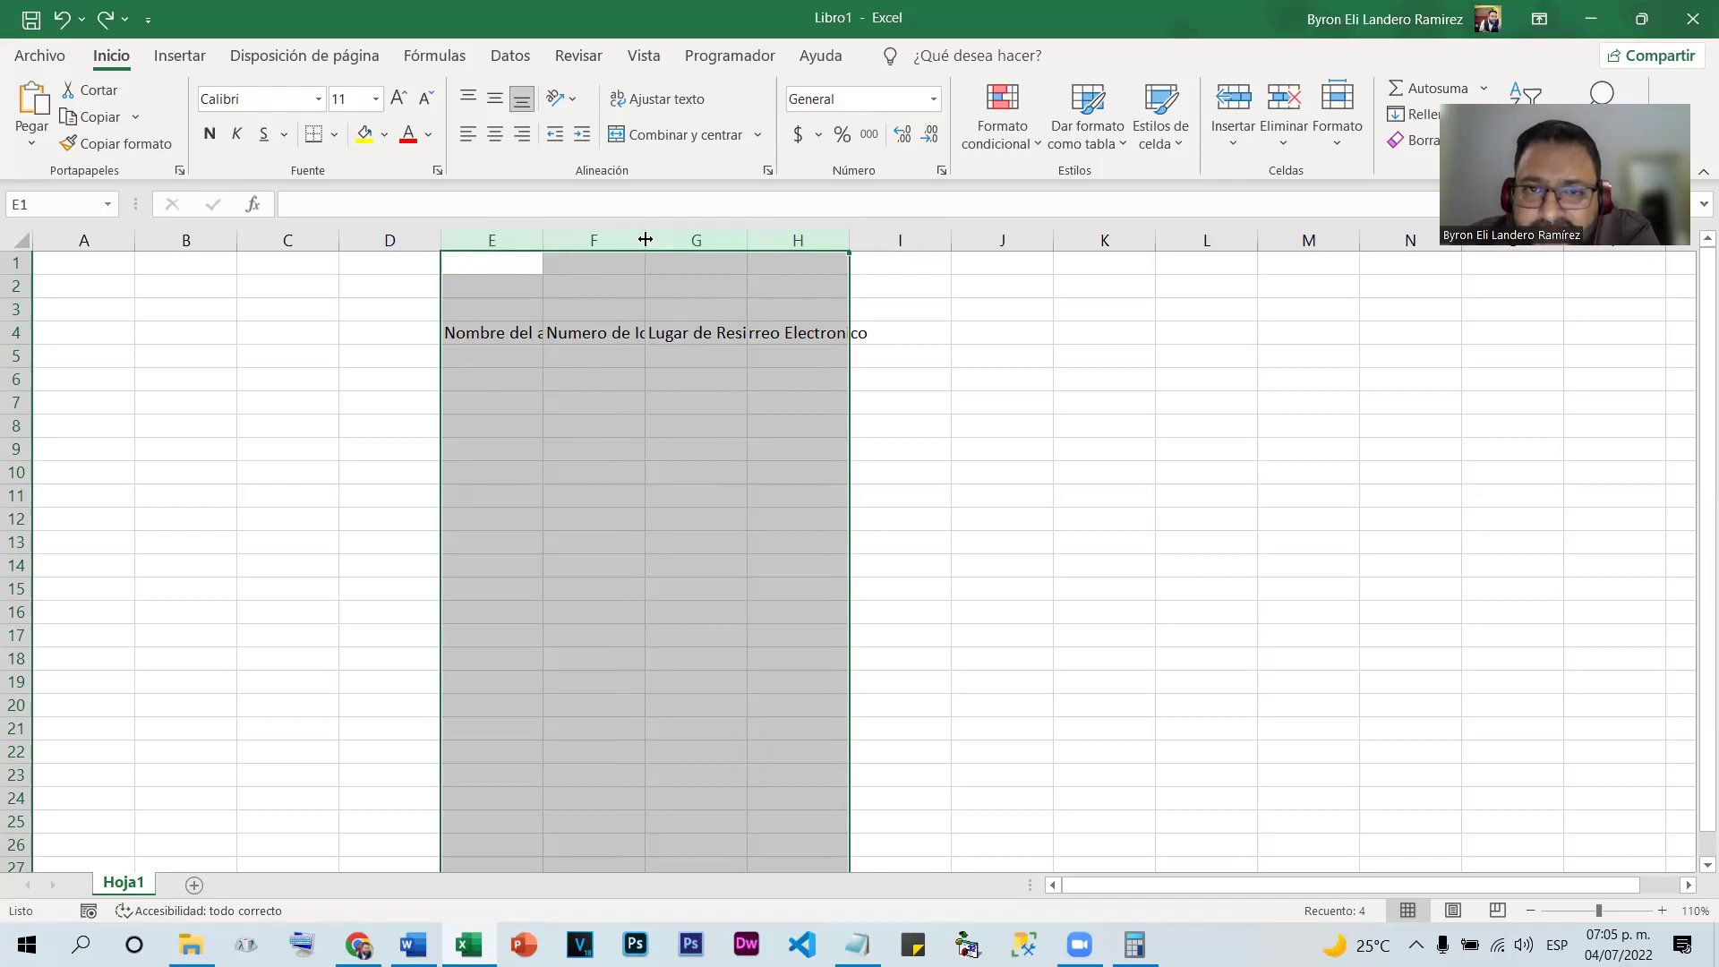
double_click(645, 239)
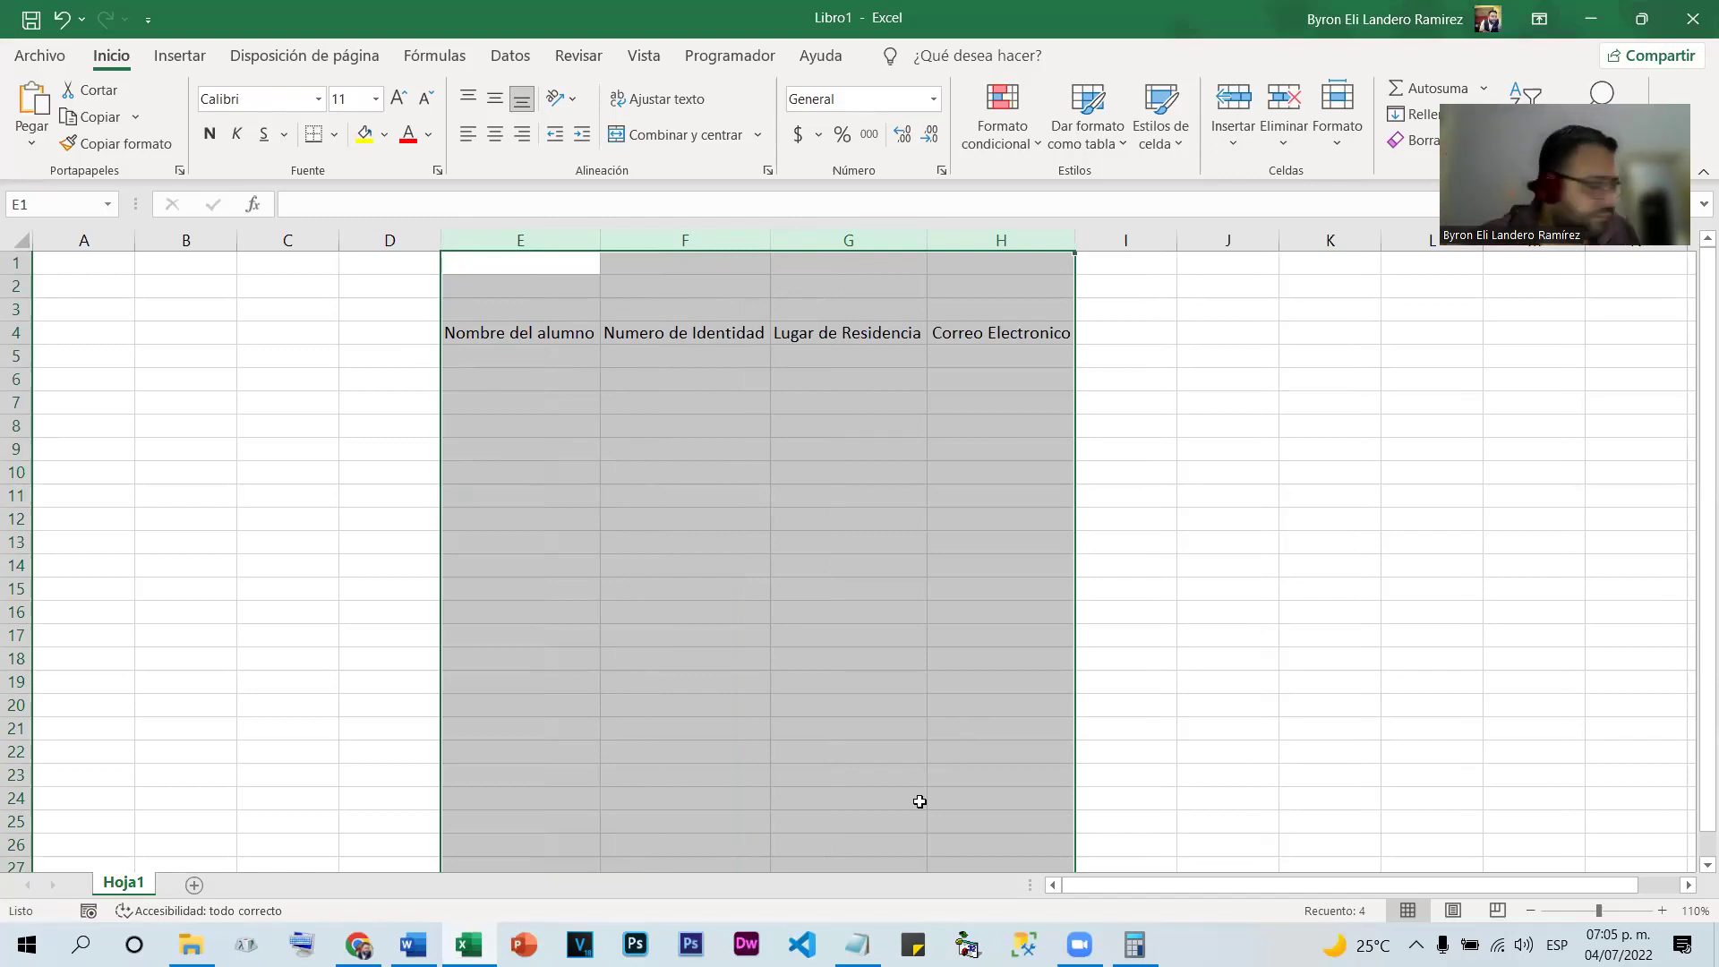
click(680, 376)
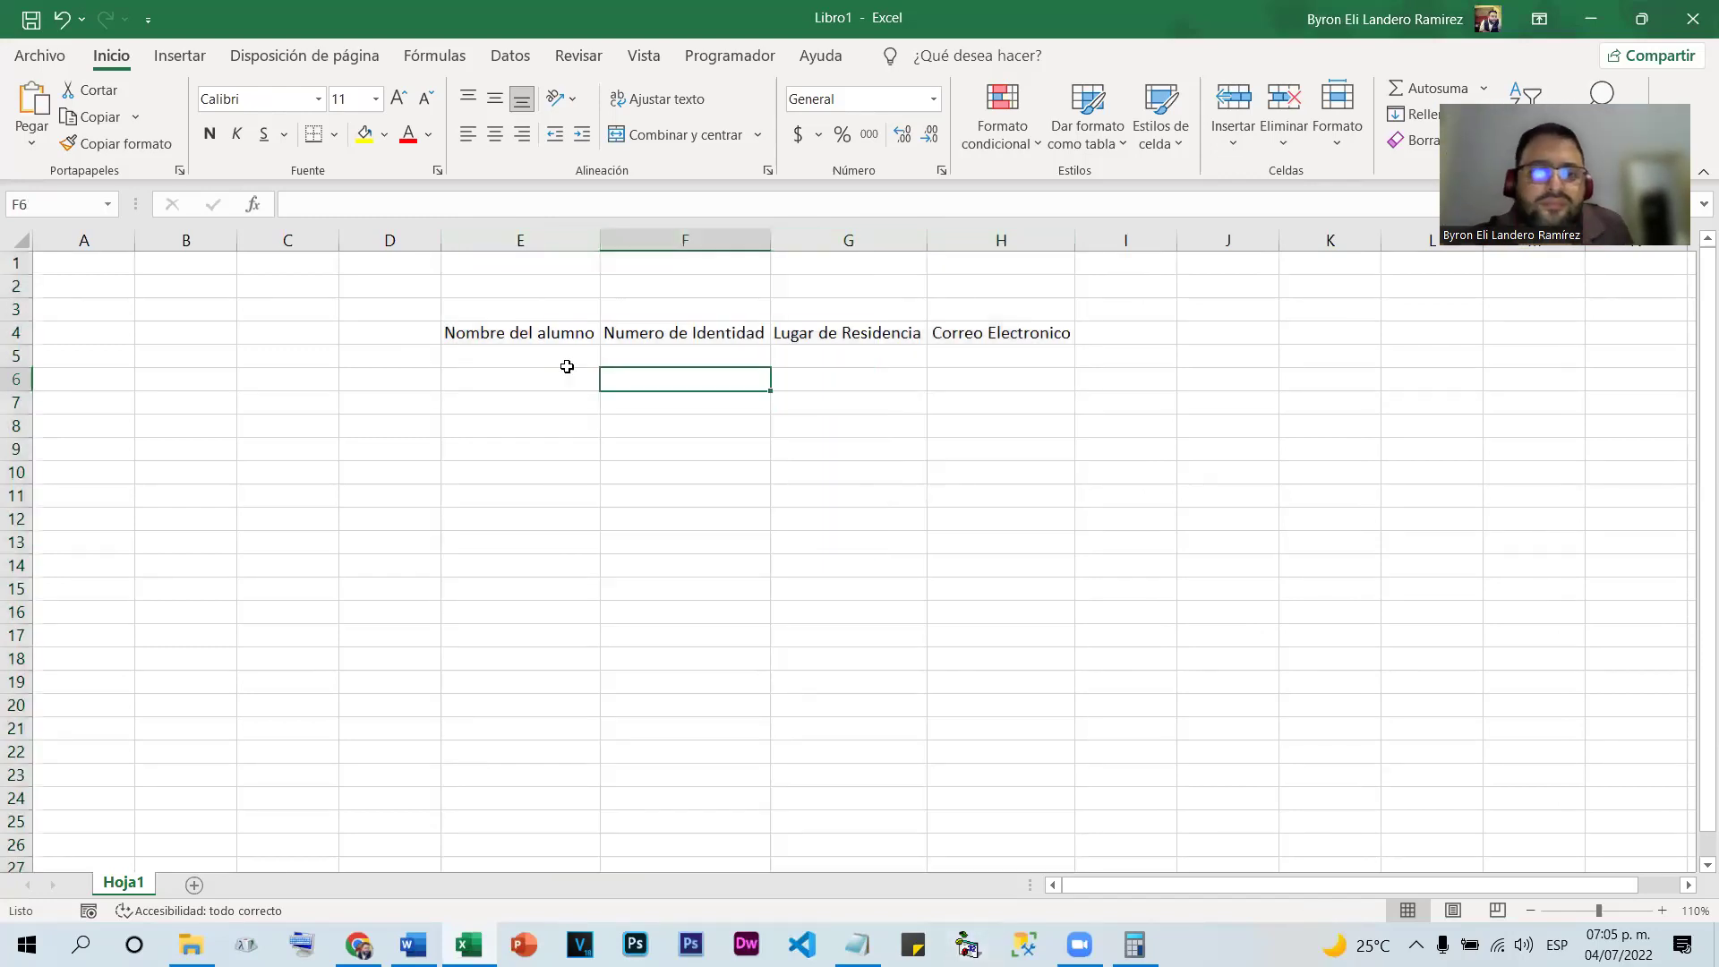
drag(447, 335, 932, 341)
Clear the old header texts from E4:H4
click(490, 351)
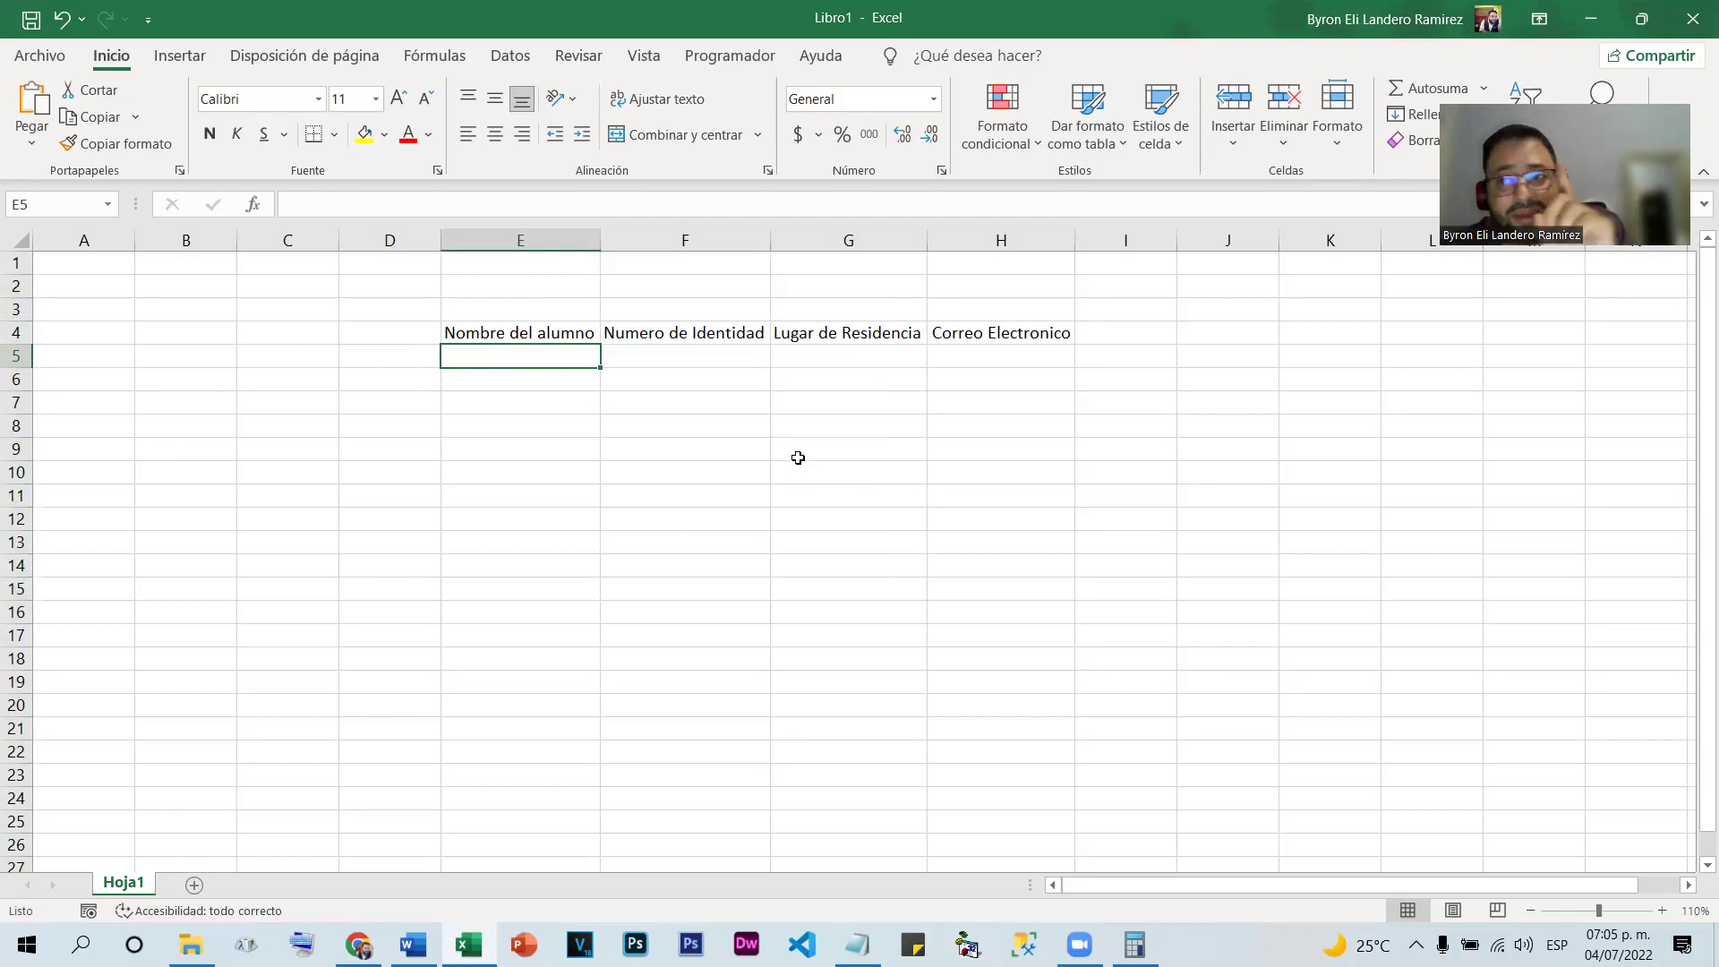
drag(502, 336, 1026, 332)
key(Delete)
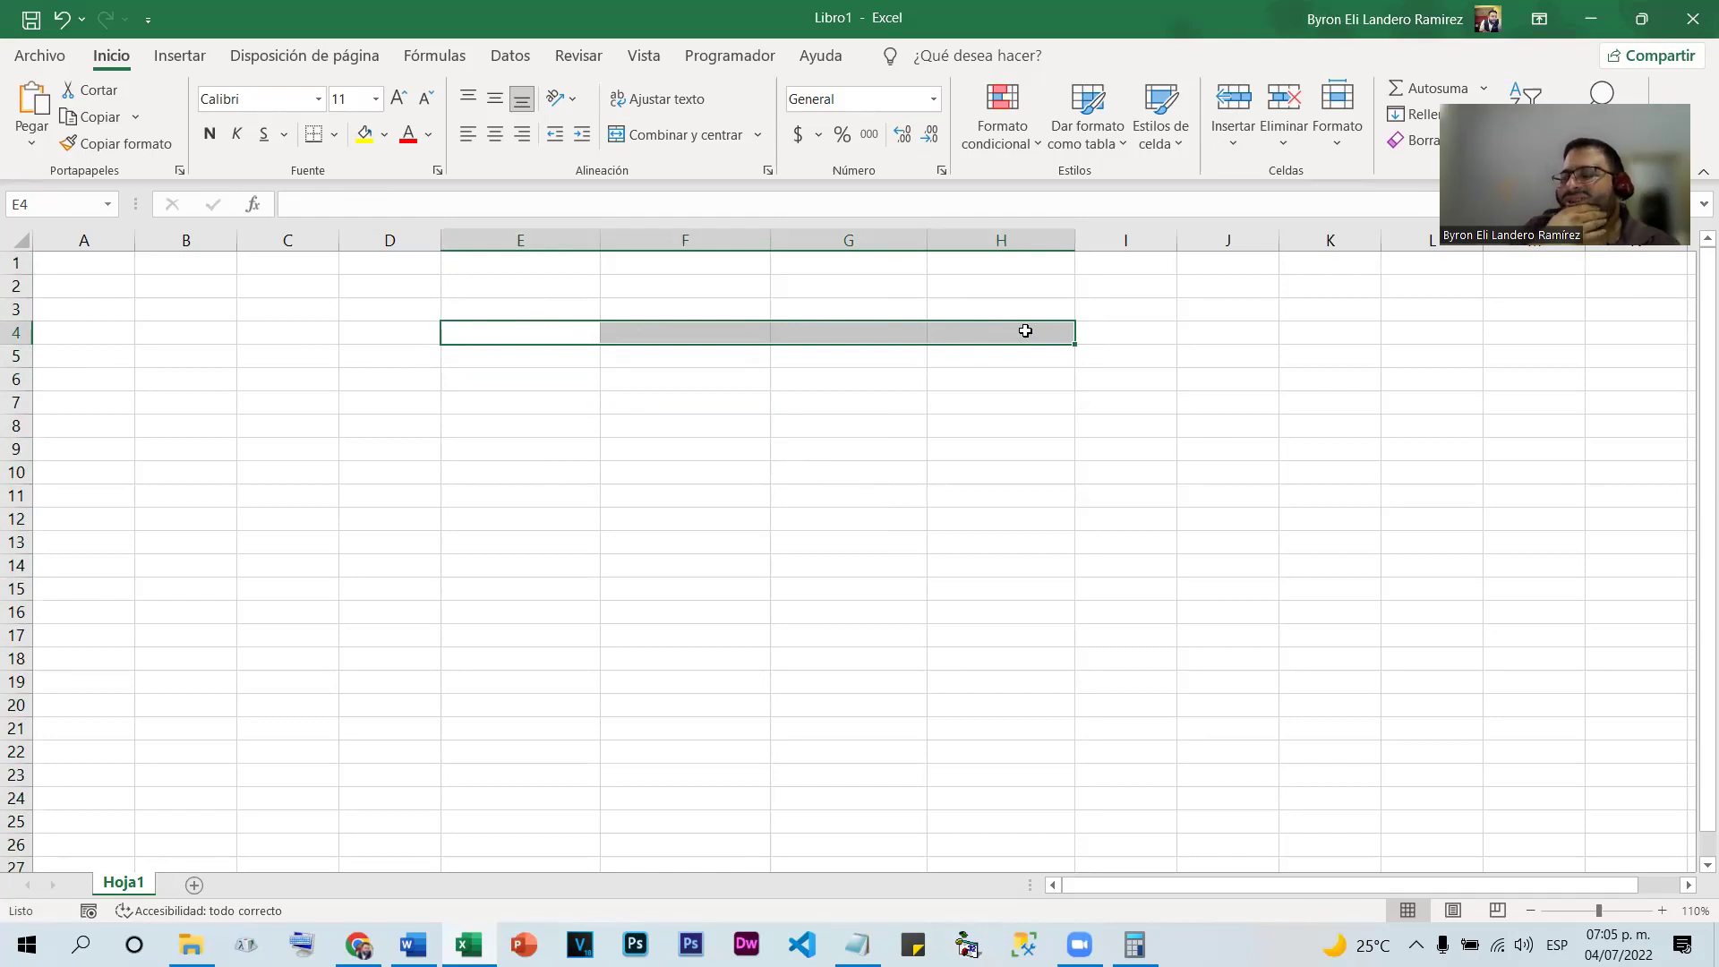
click(685, 513)
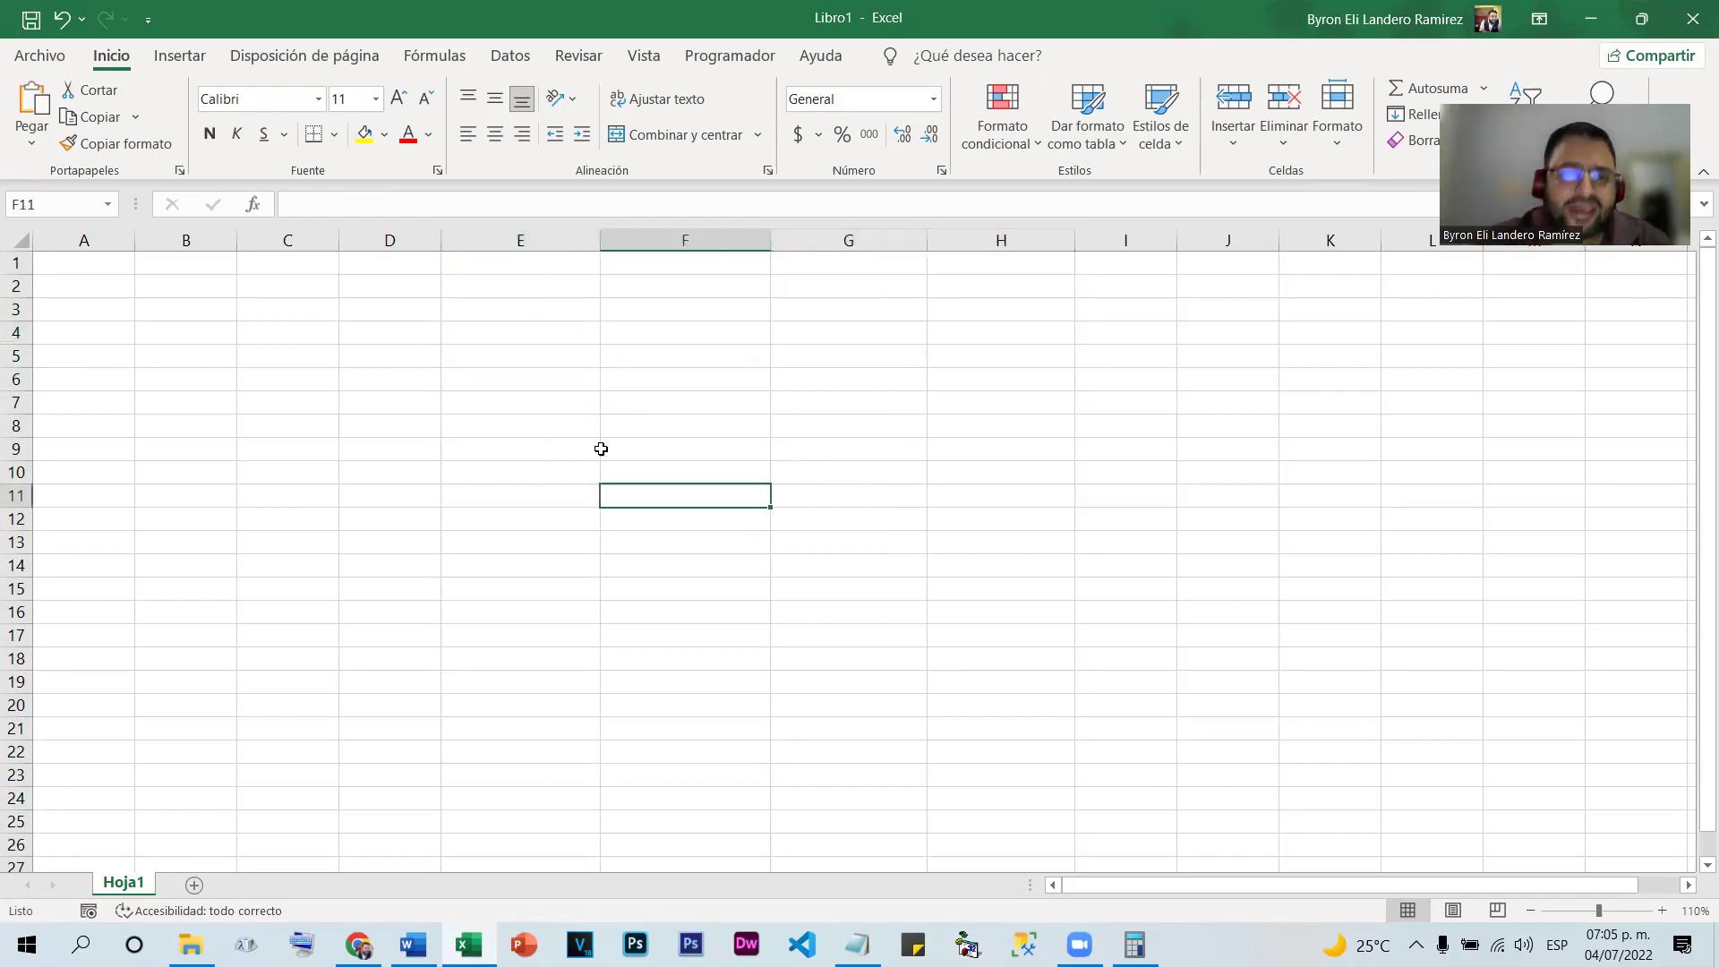
Enter the weekday initials L, M, M, J, V in E4 through I4
click(527, 333)
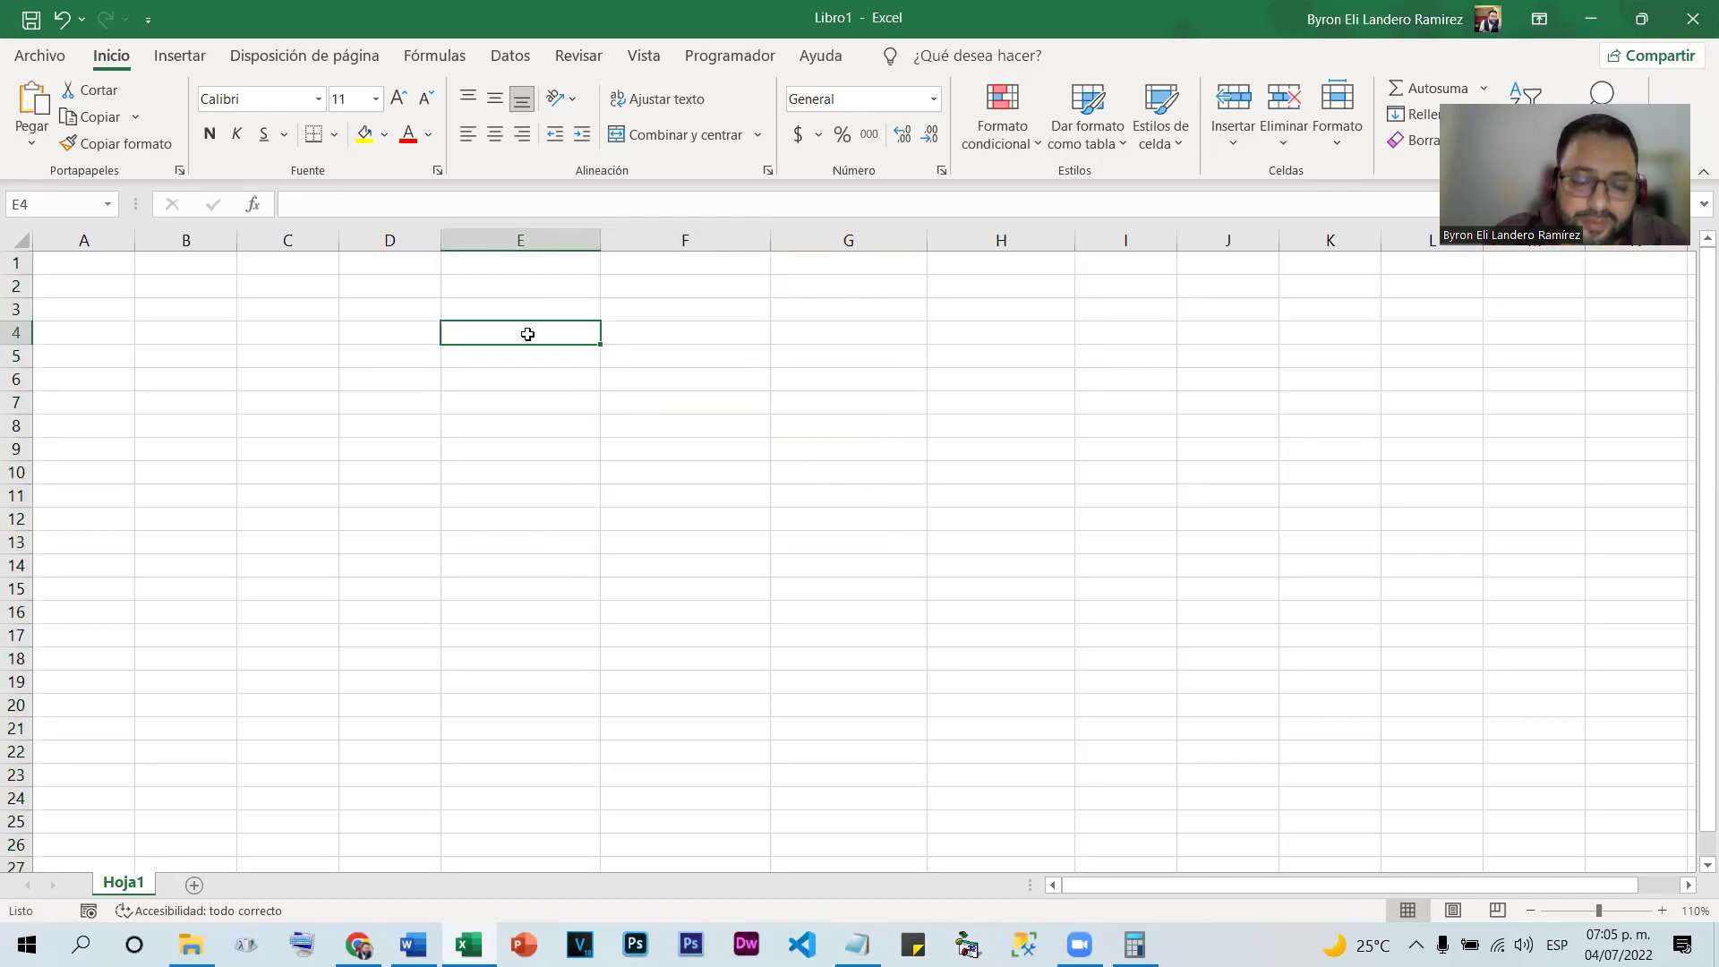
text(L)
key(Tab)
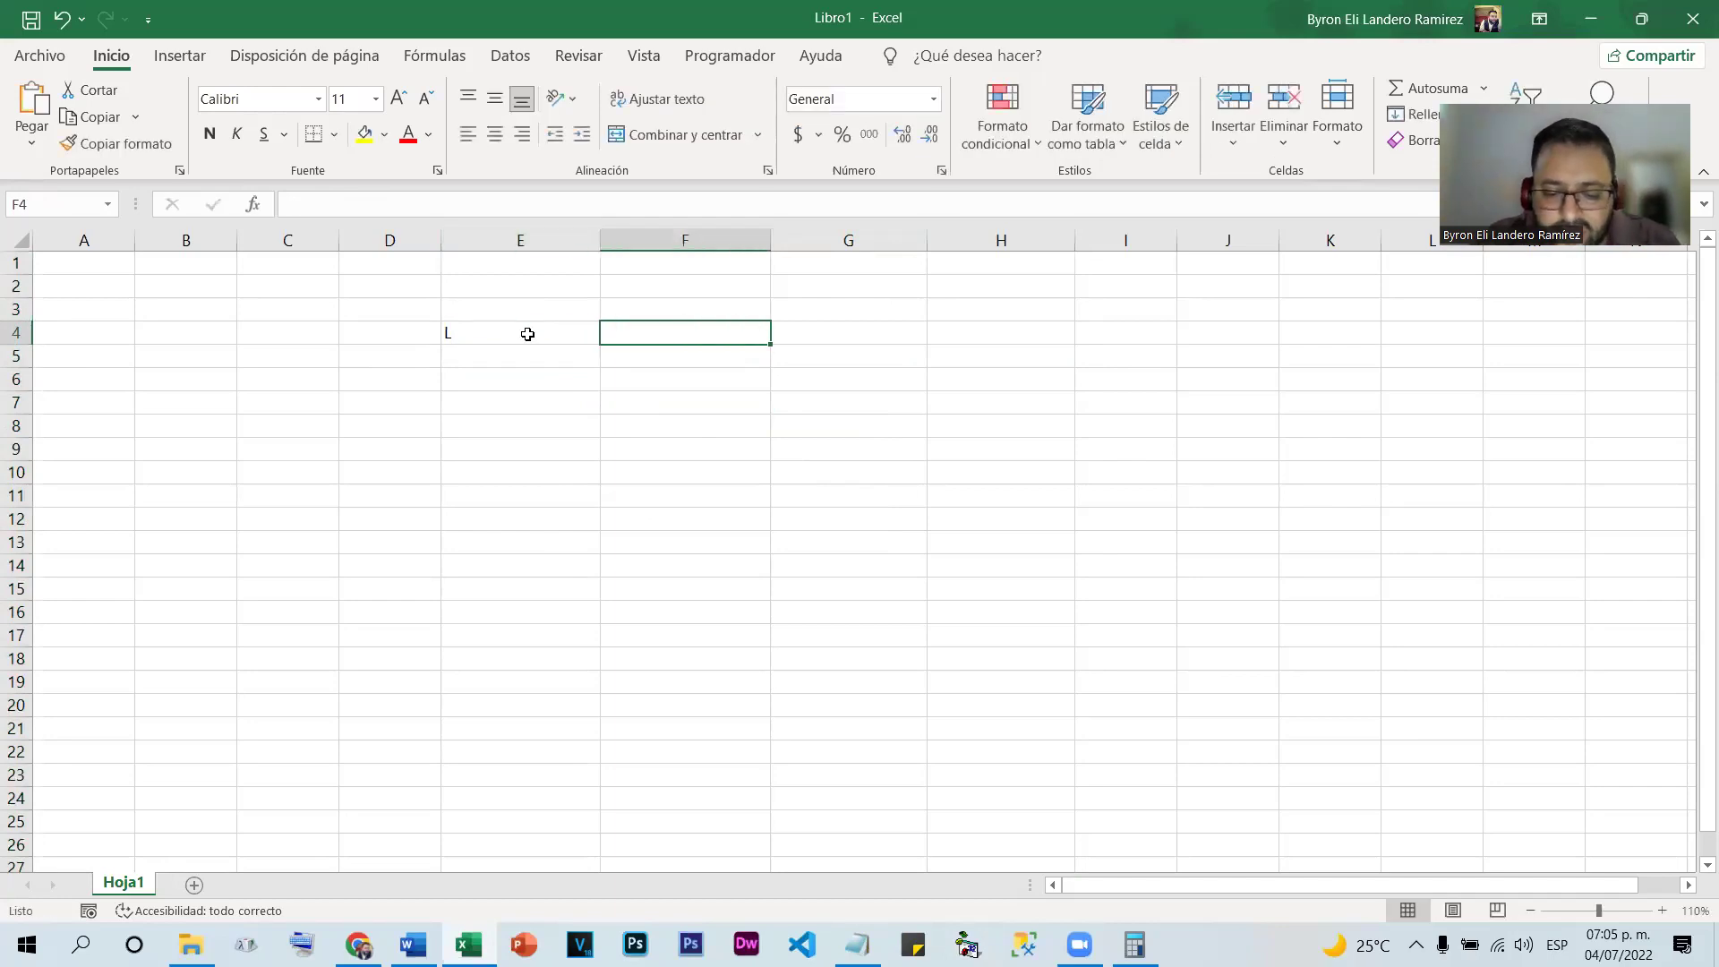
text(M)
key(Tab)
text(M)
key(Tab)
text(J)
key(Tab)
text(V)
key(Tab)
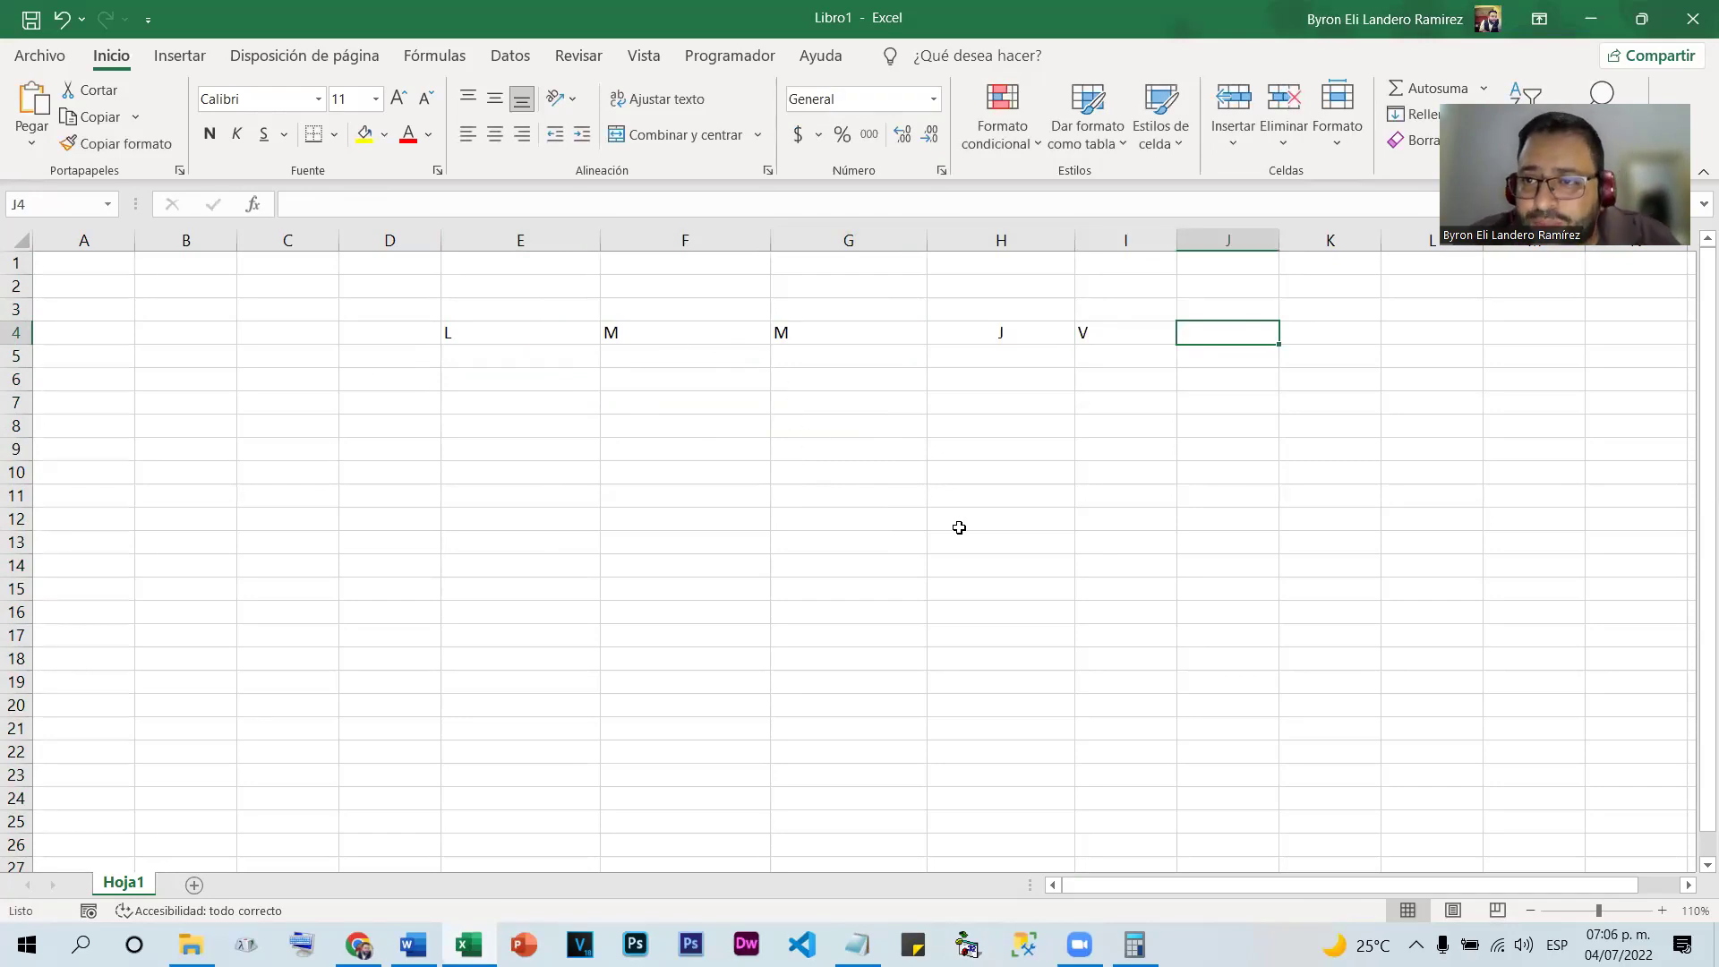
Narrow columns E through T to one uniform small width
drag(515, 240, 1161, 223)
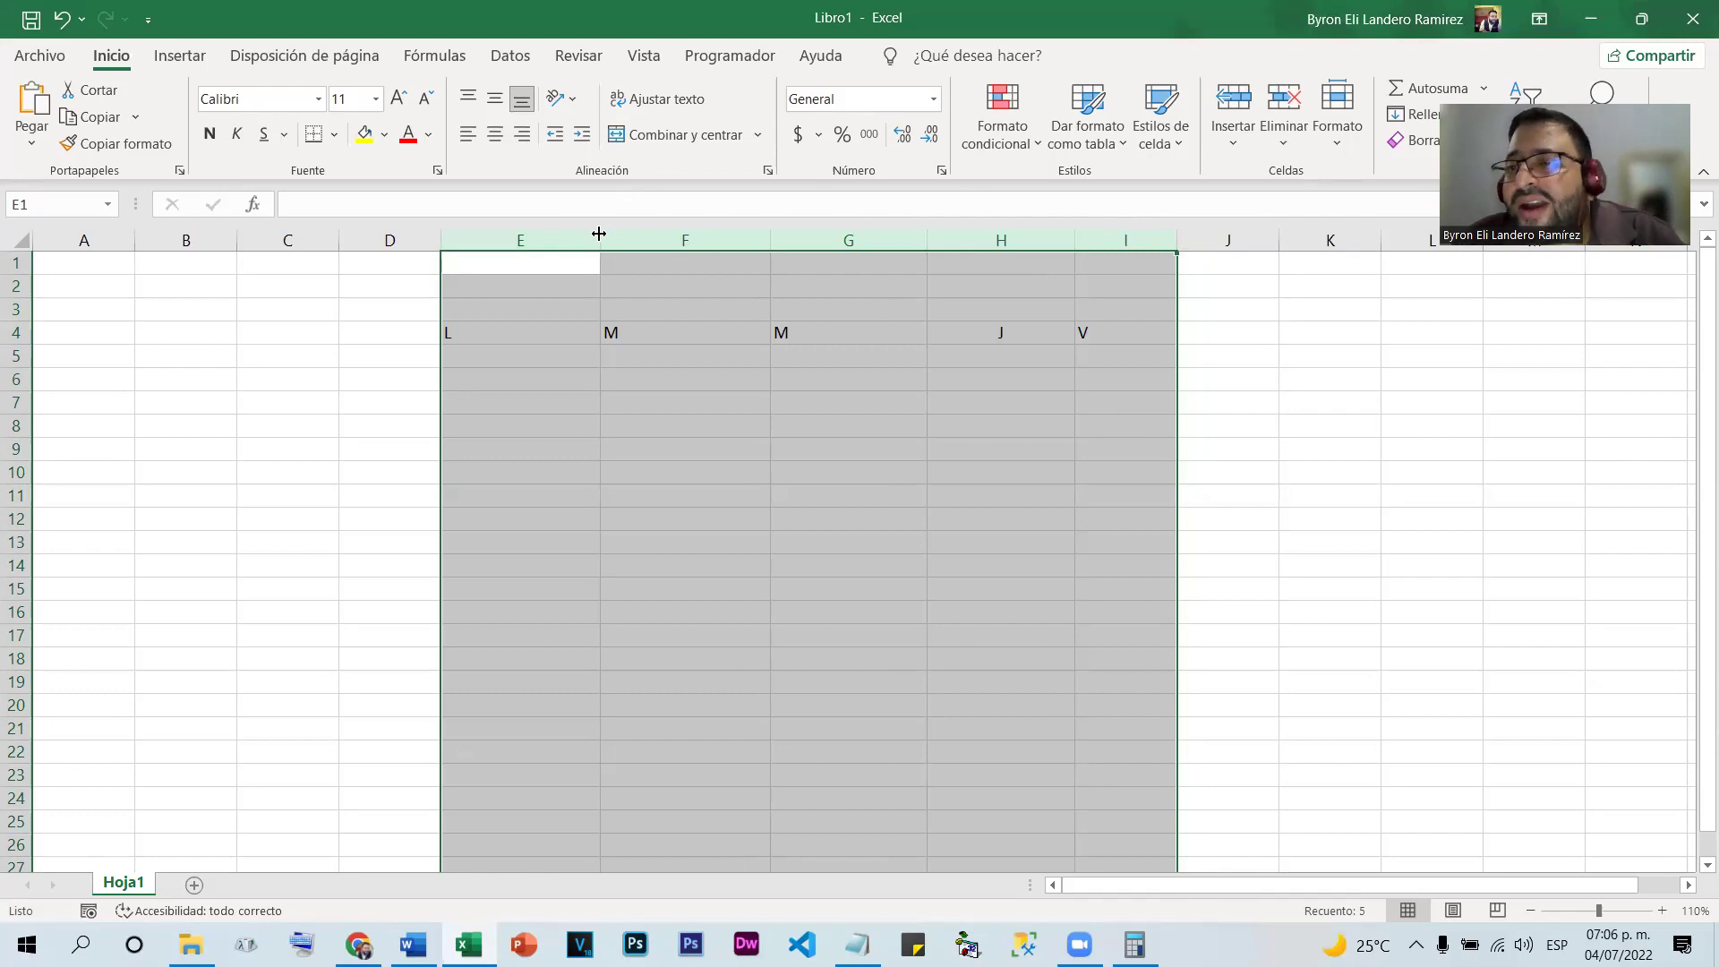
drag(599, 234, 478, 232)
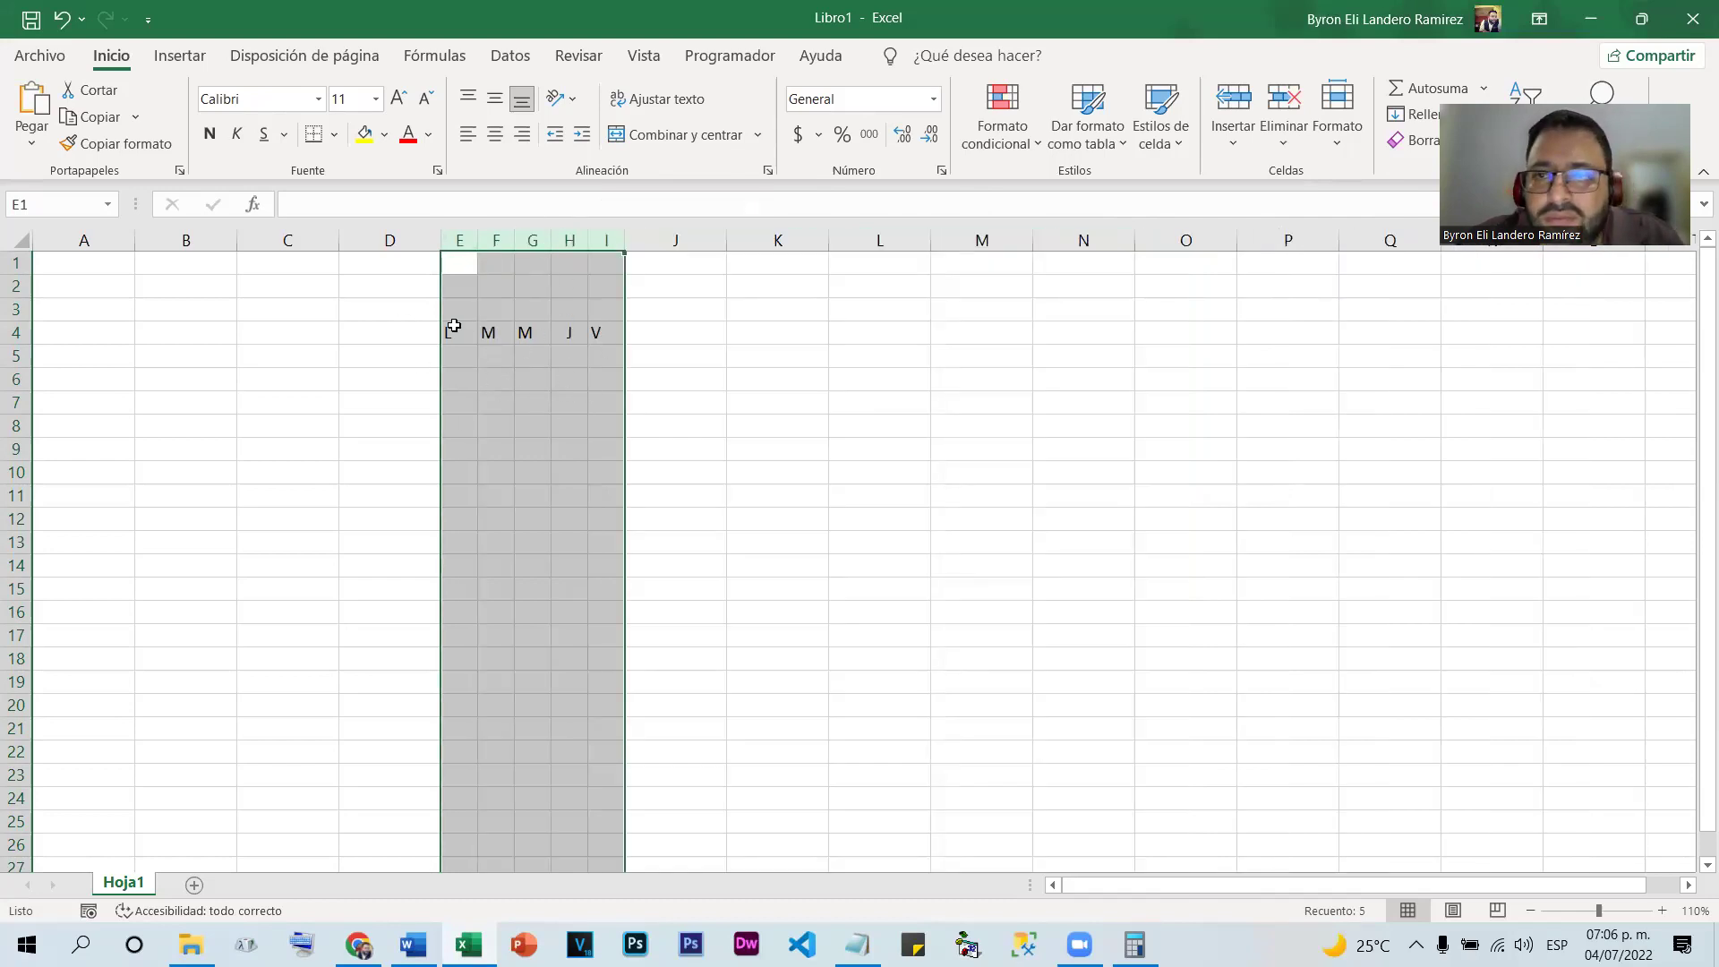
drag(625, 251, 668, 249)
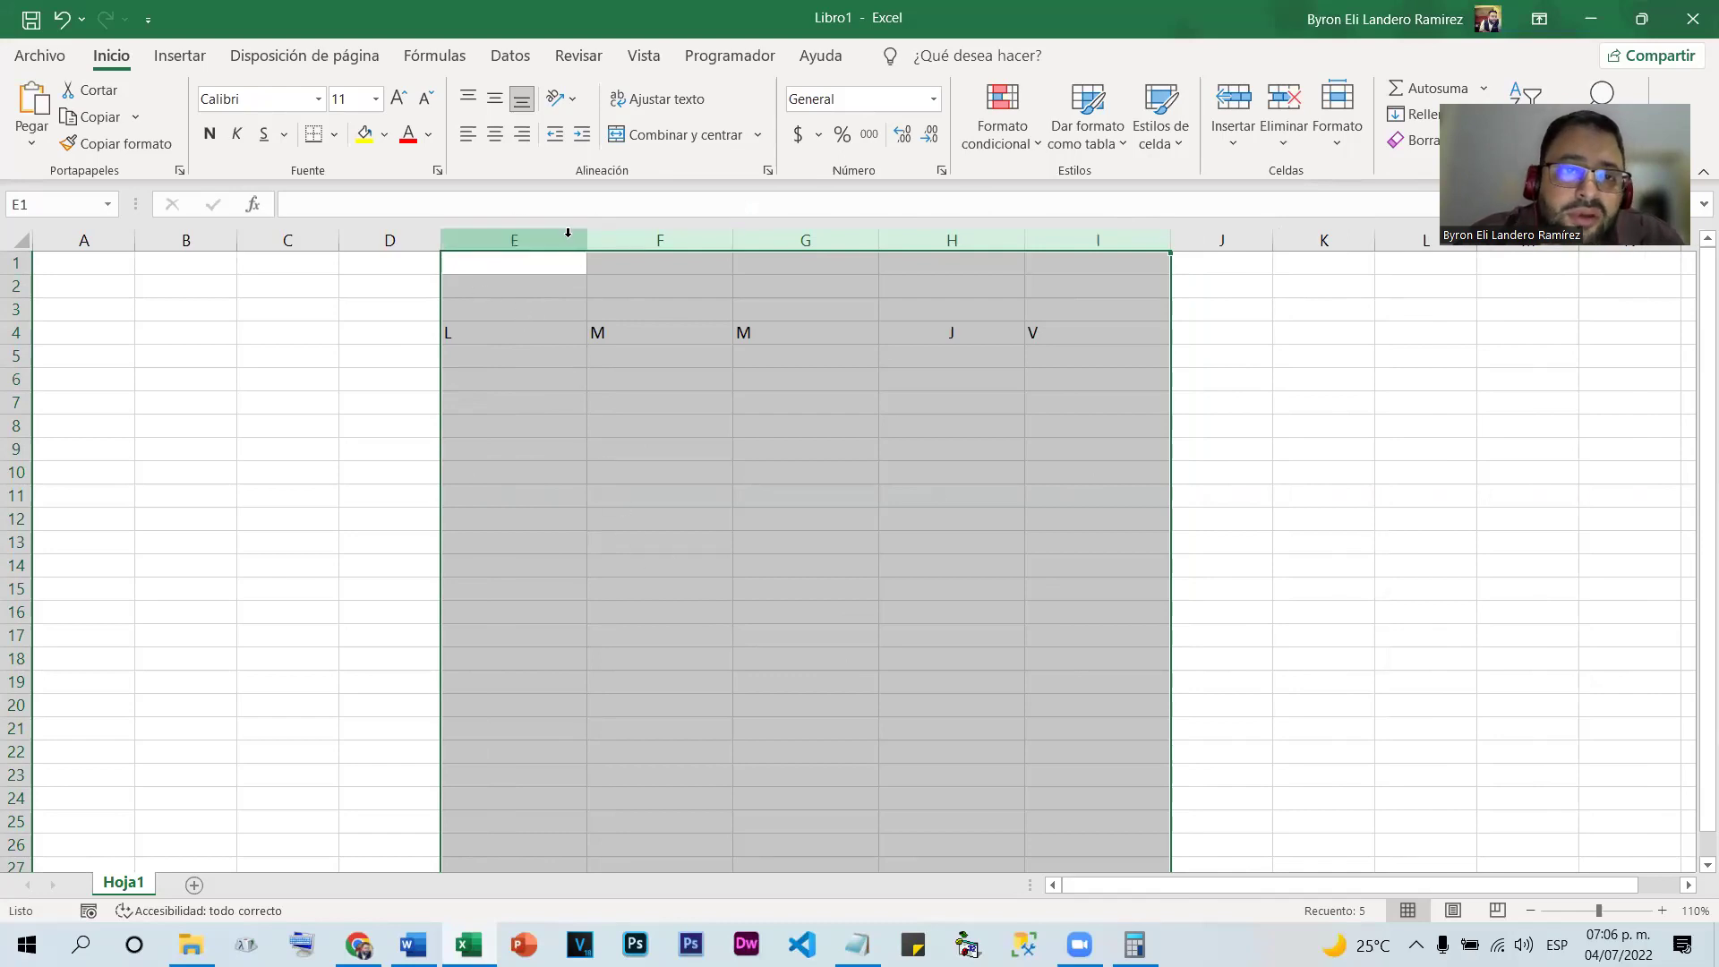
drag(588, 240, 1693, 226)
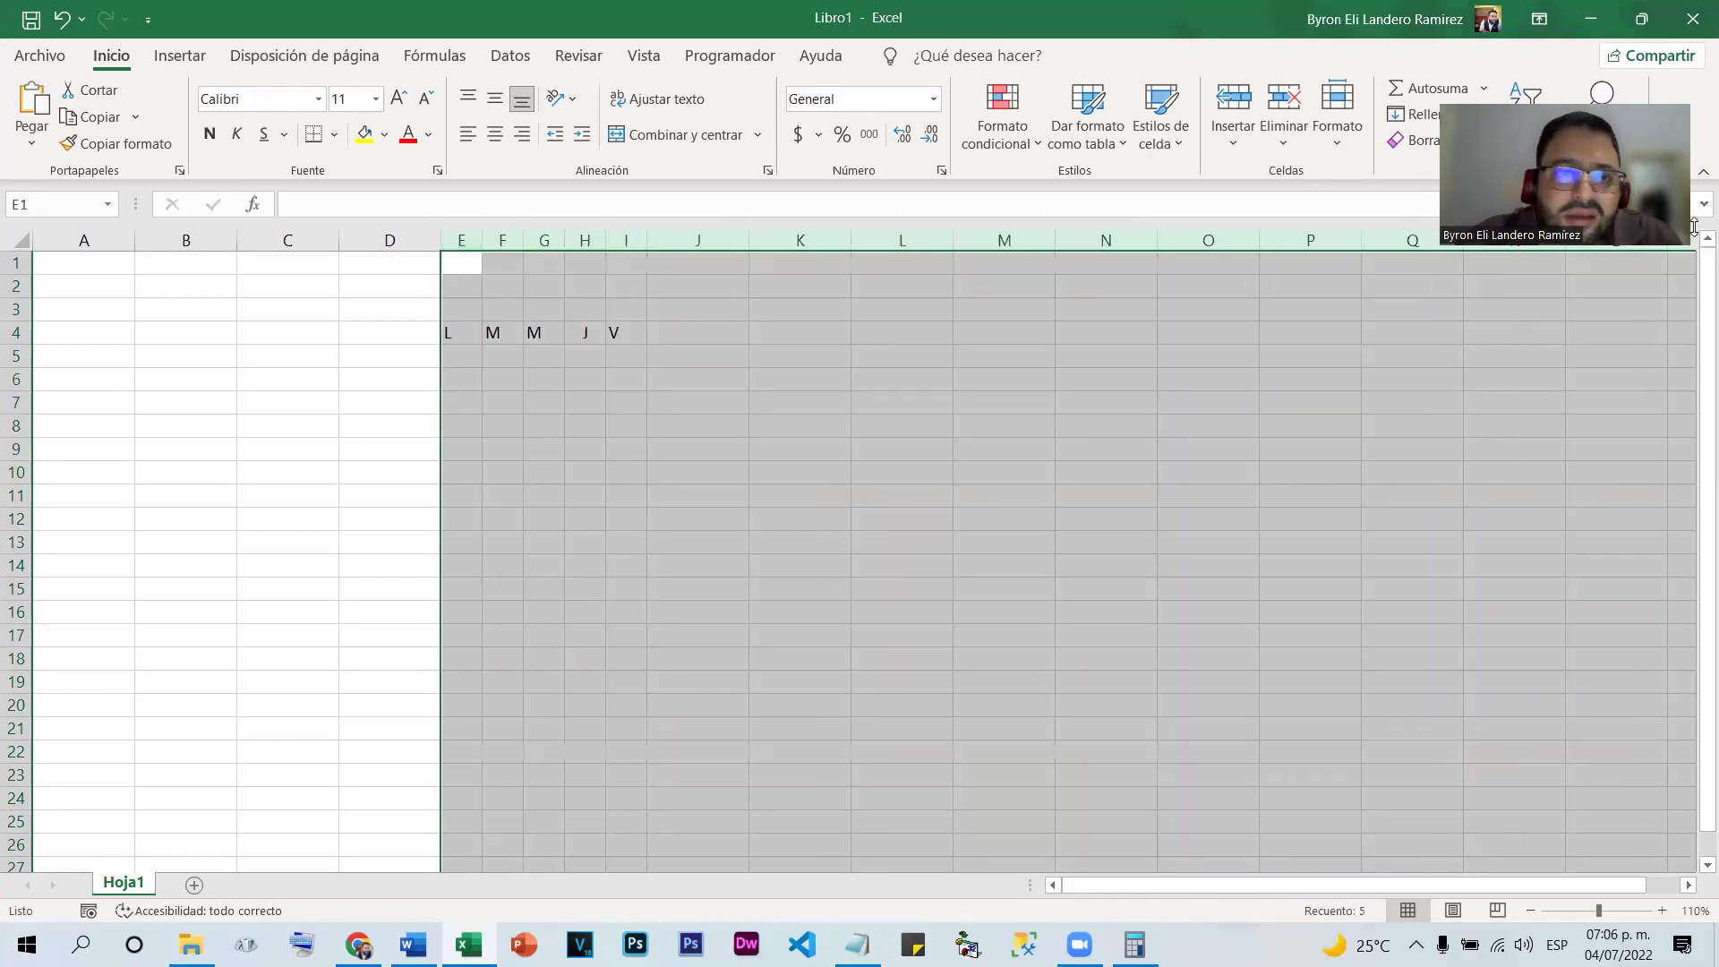
drag(565, 240, 559, 240)
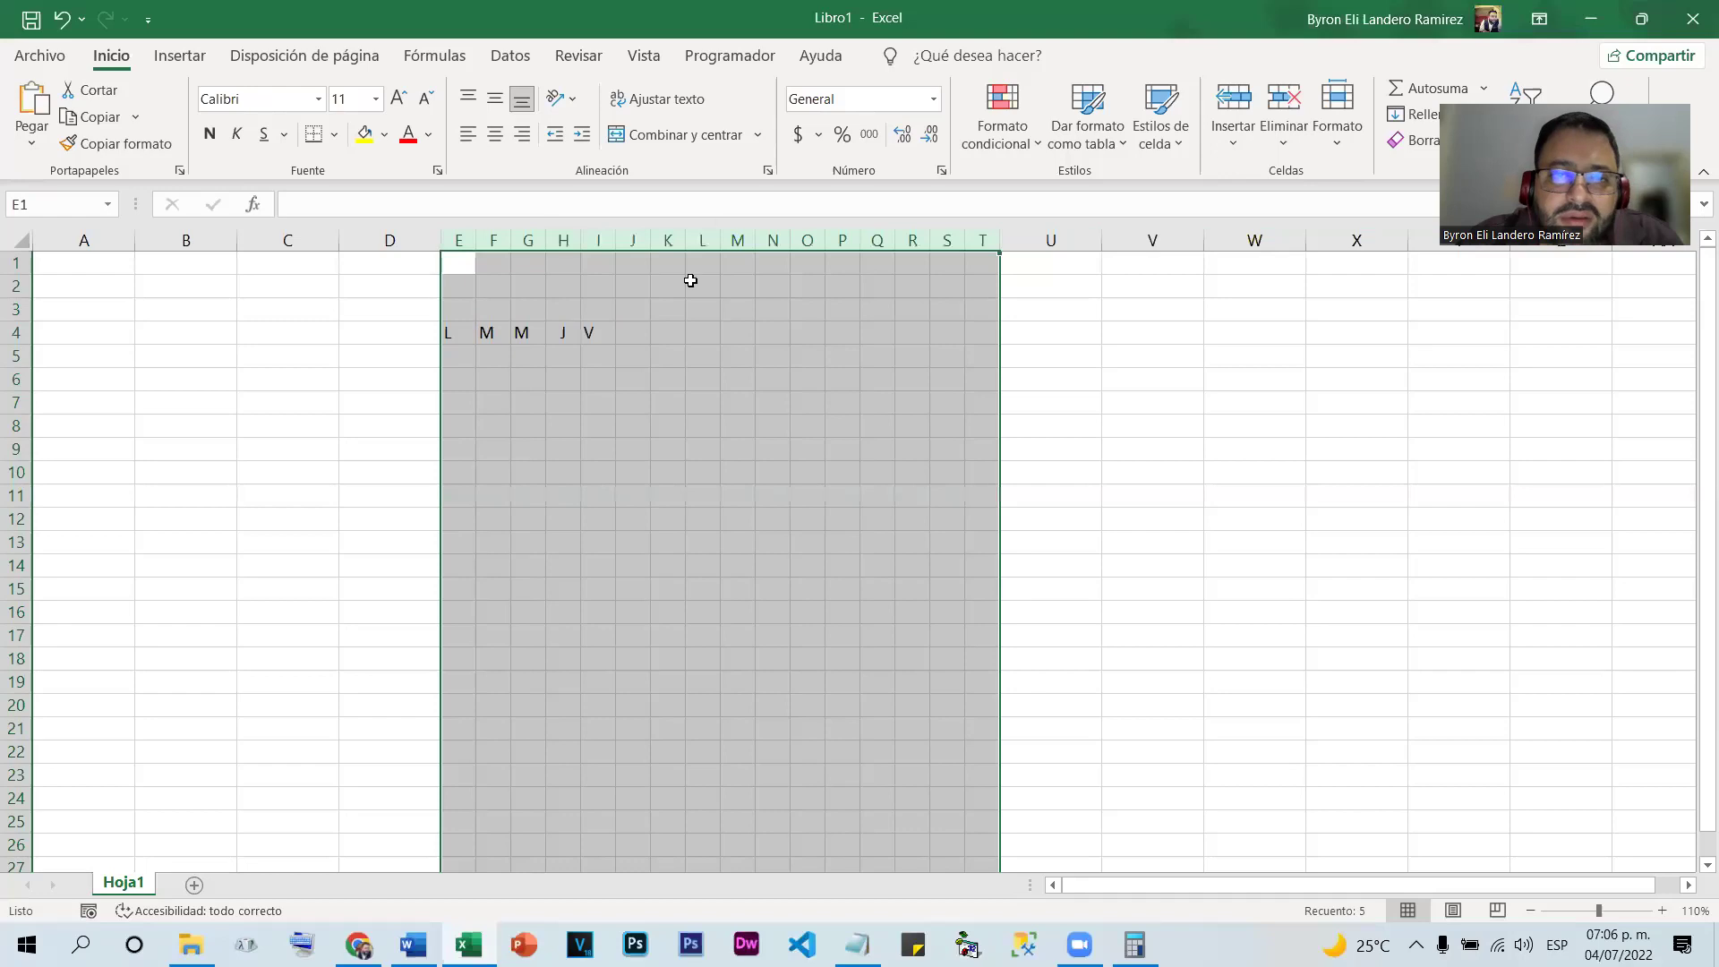
click(587, 311)
drag(447, 331, 1001, 338)
Make the row 4 weekday letters bold and centred
click(209, 133)
click(495, 134)
click(831, 494)
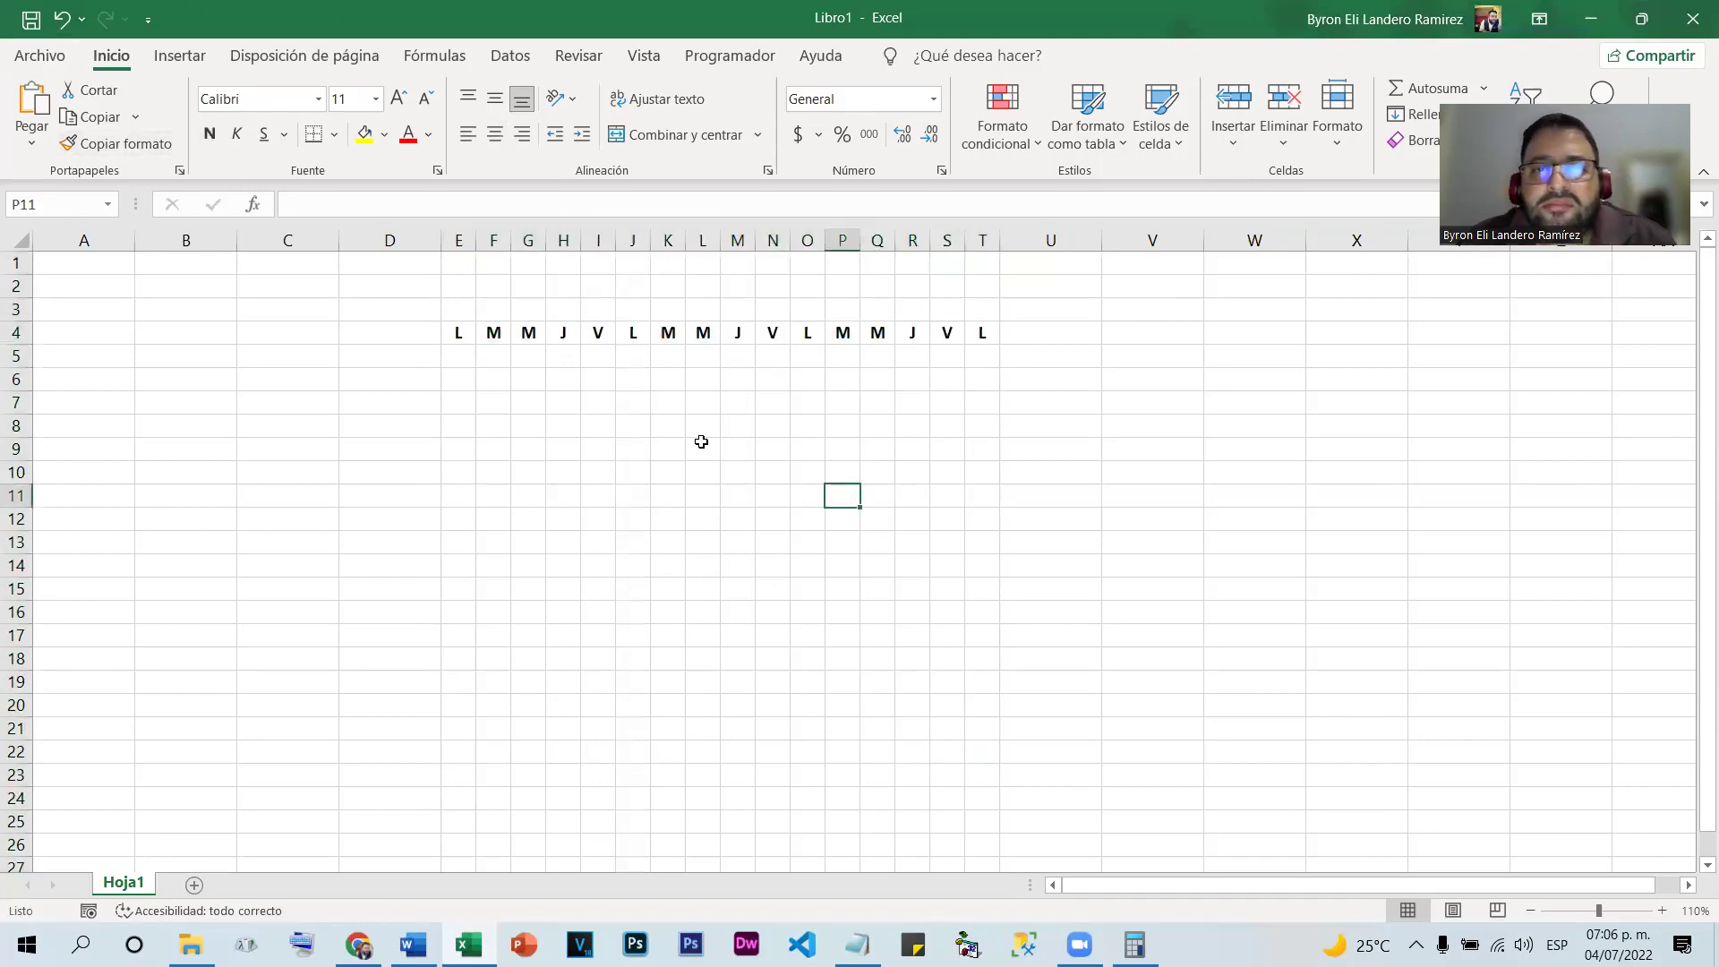
drag(460, 334, 985, 334)
drag(457, 237, 962, 237)
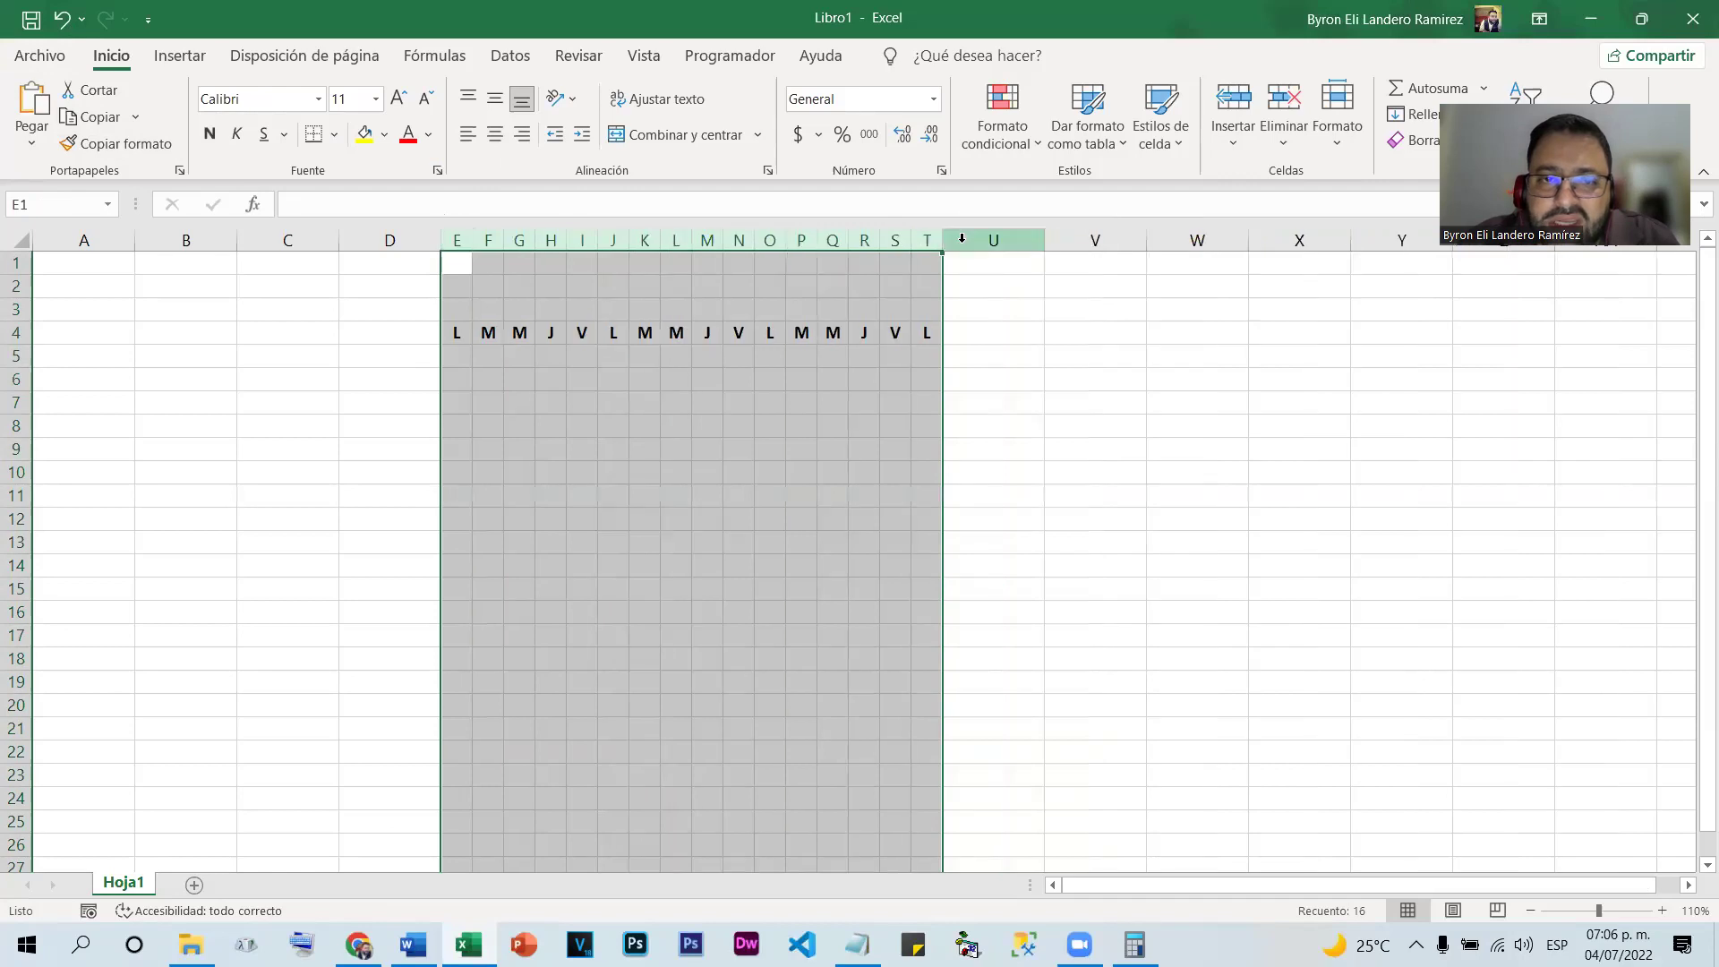
click(721, 486)
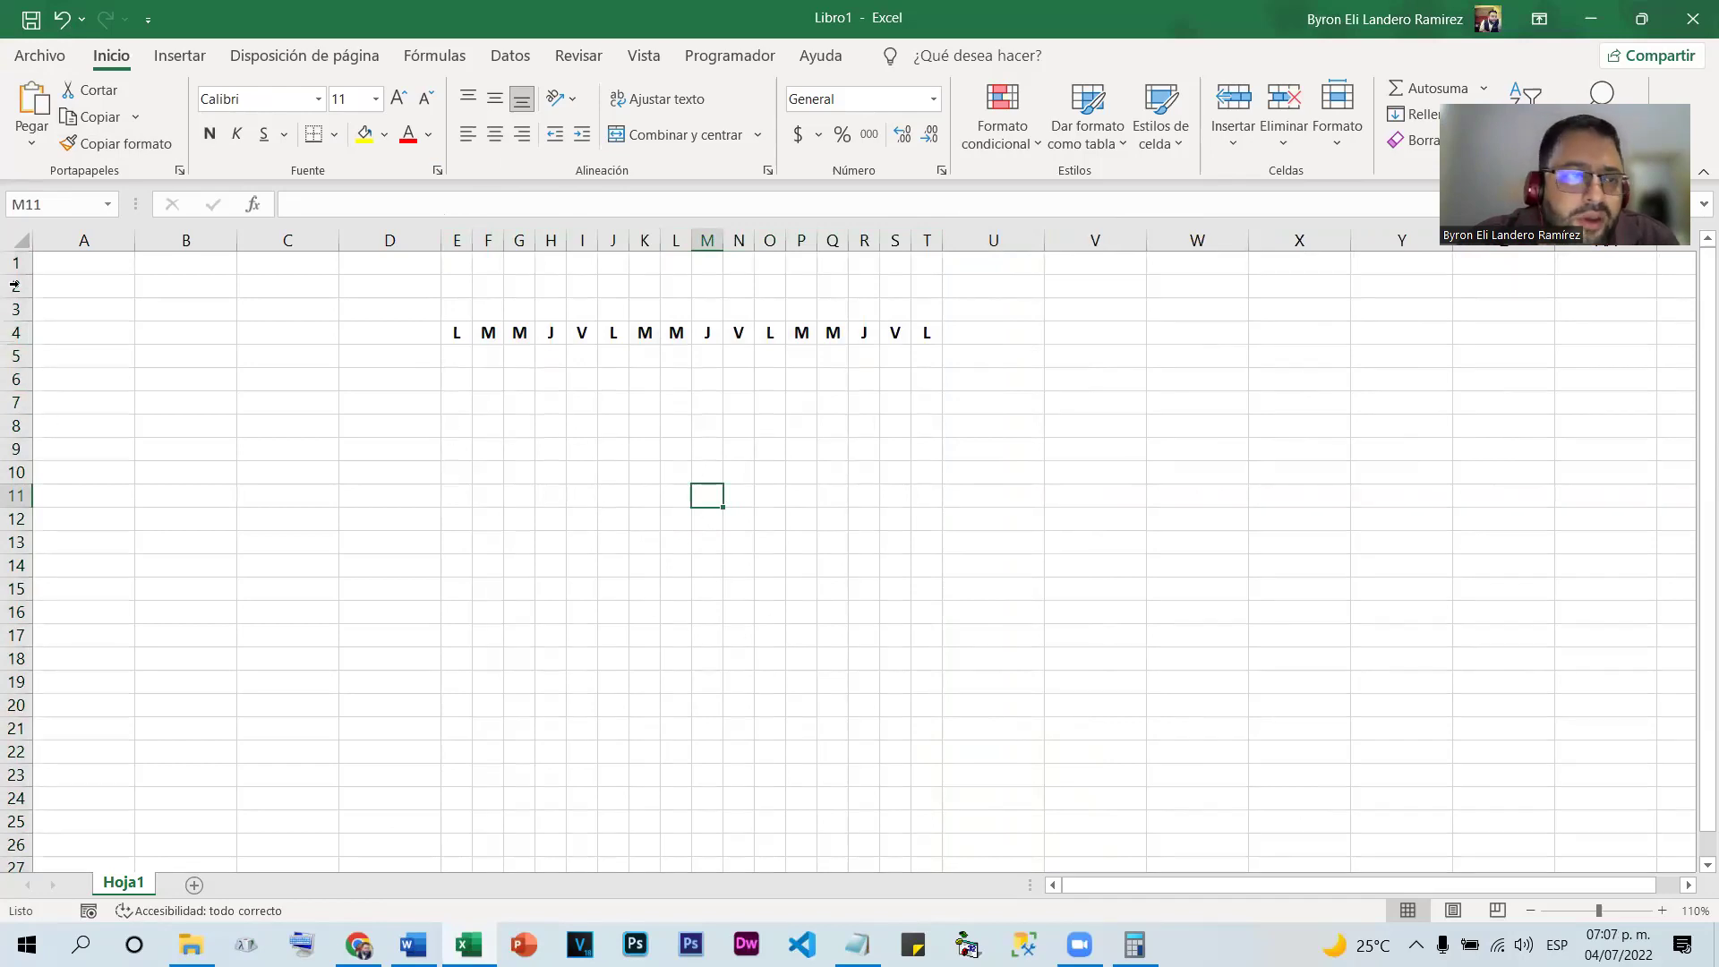
Make rows 6 to 17 taller, then undo the size changes
drag(18, 380, 18, 635)
drag(20, 486, 19, 530)
click(738, 604)
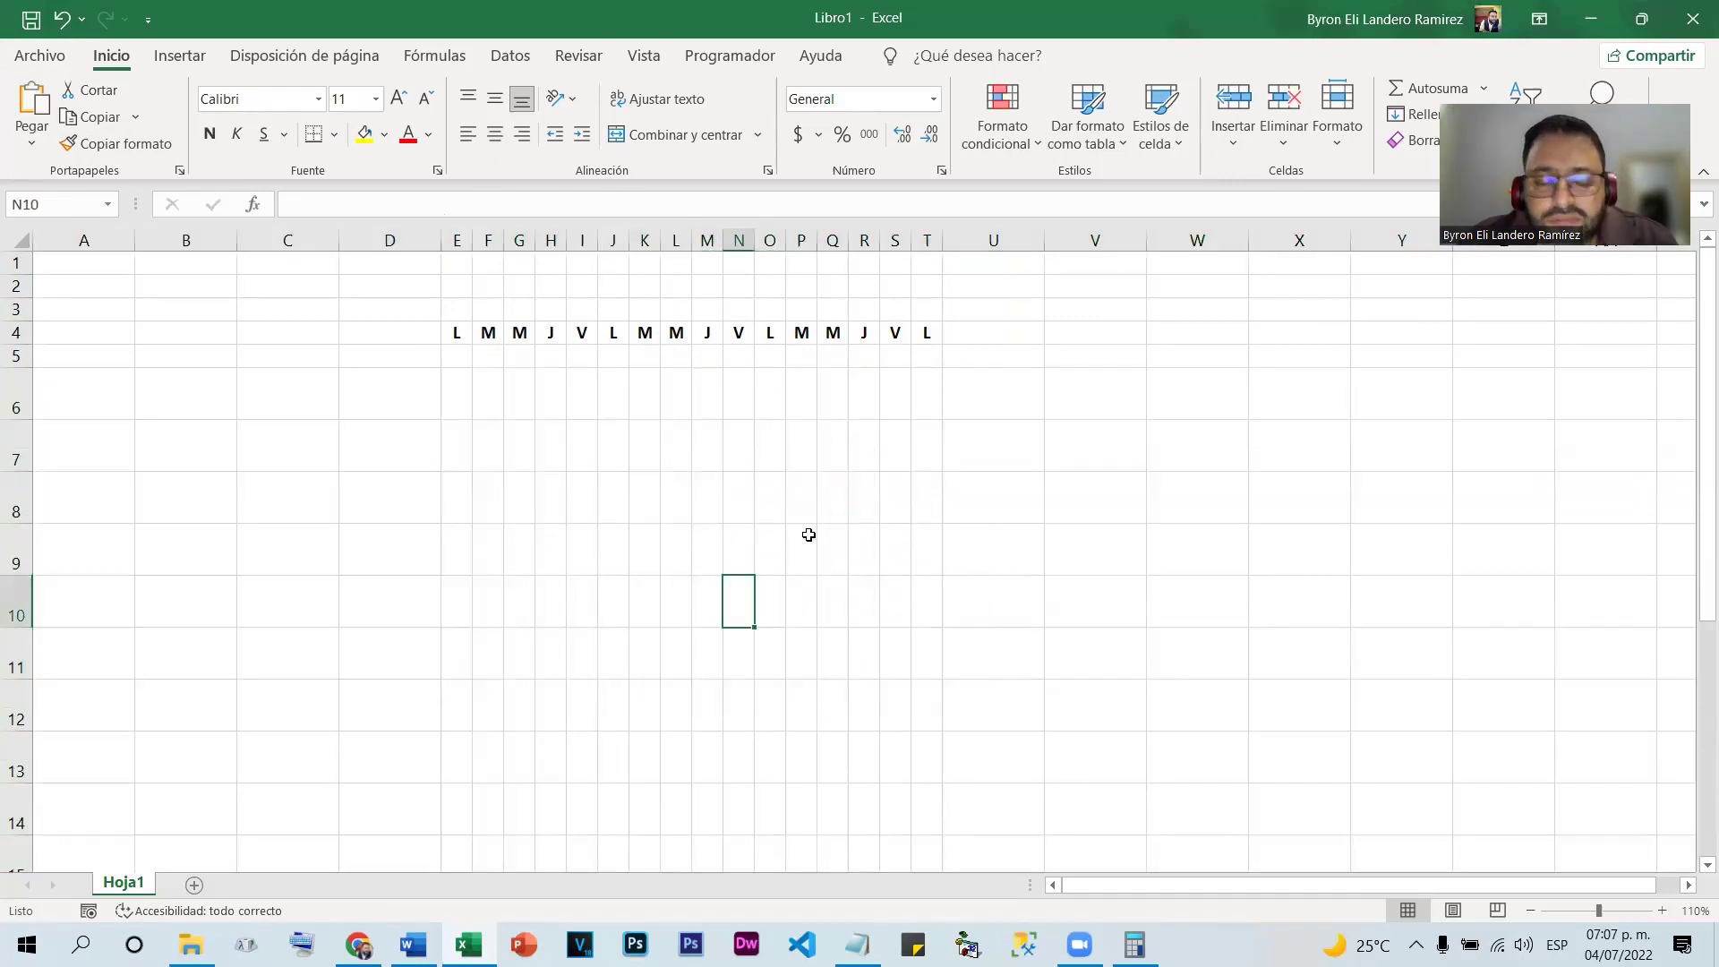
key(ctrl+z)
key(ctrl+z)
key(ctrl+z)
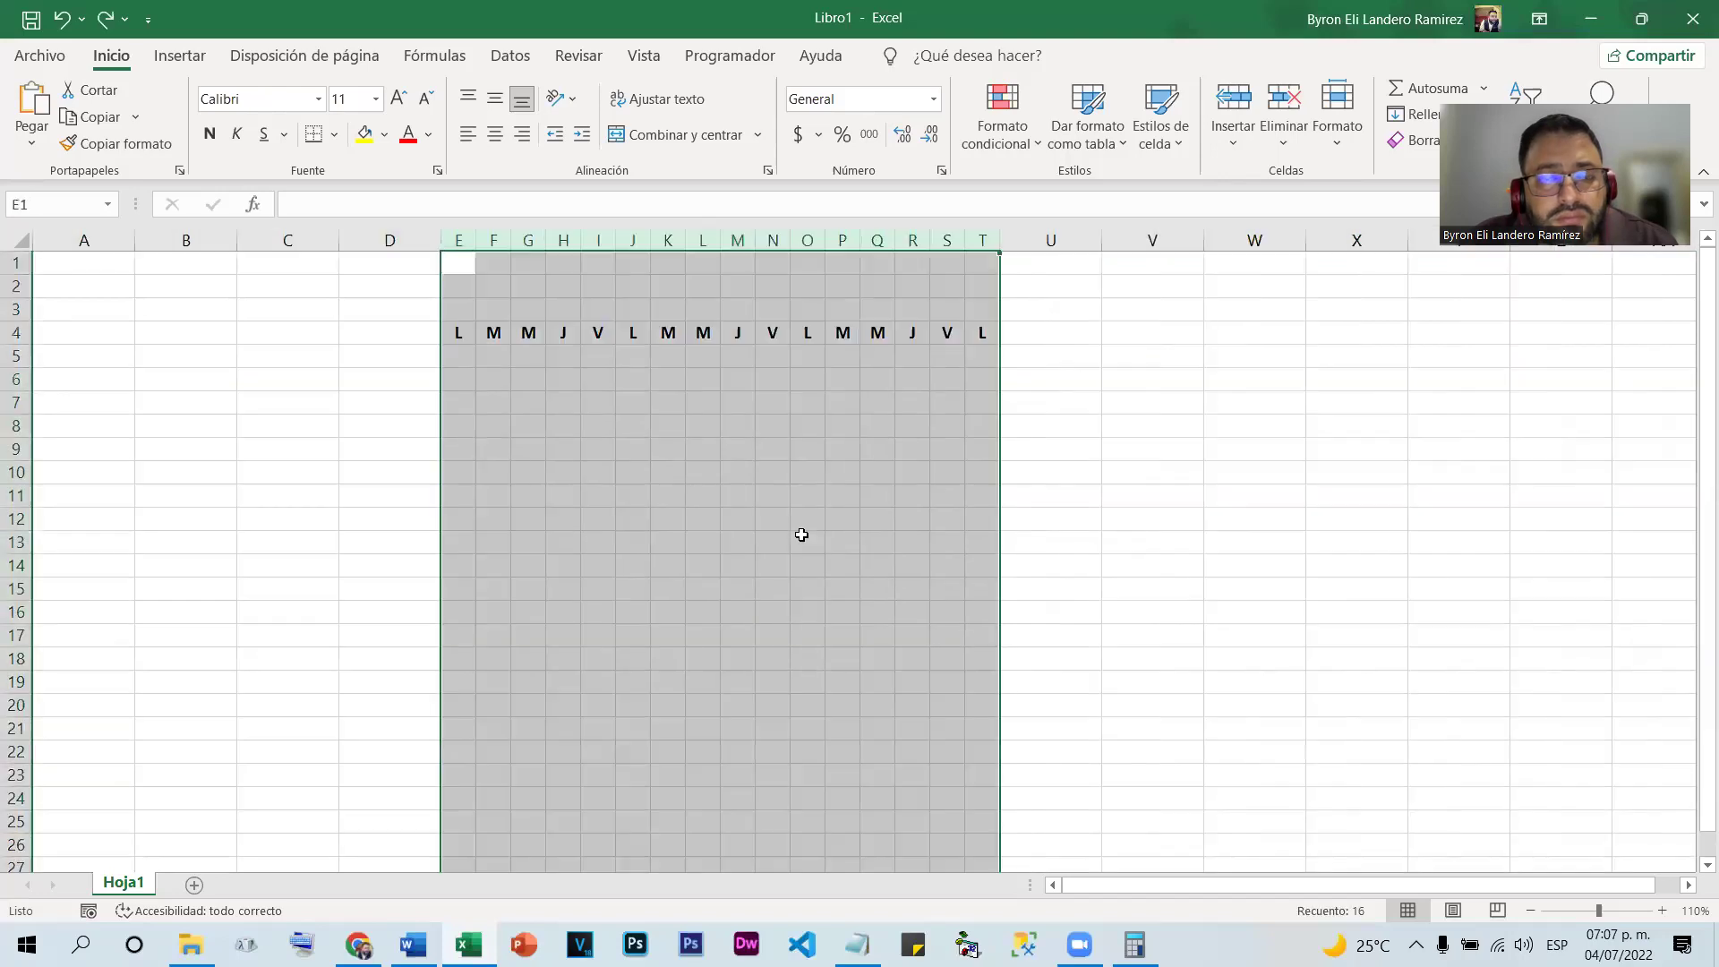
click(1126, 409)
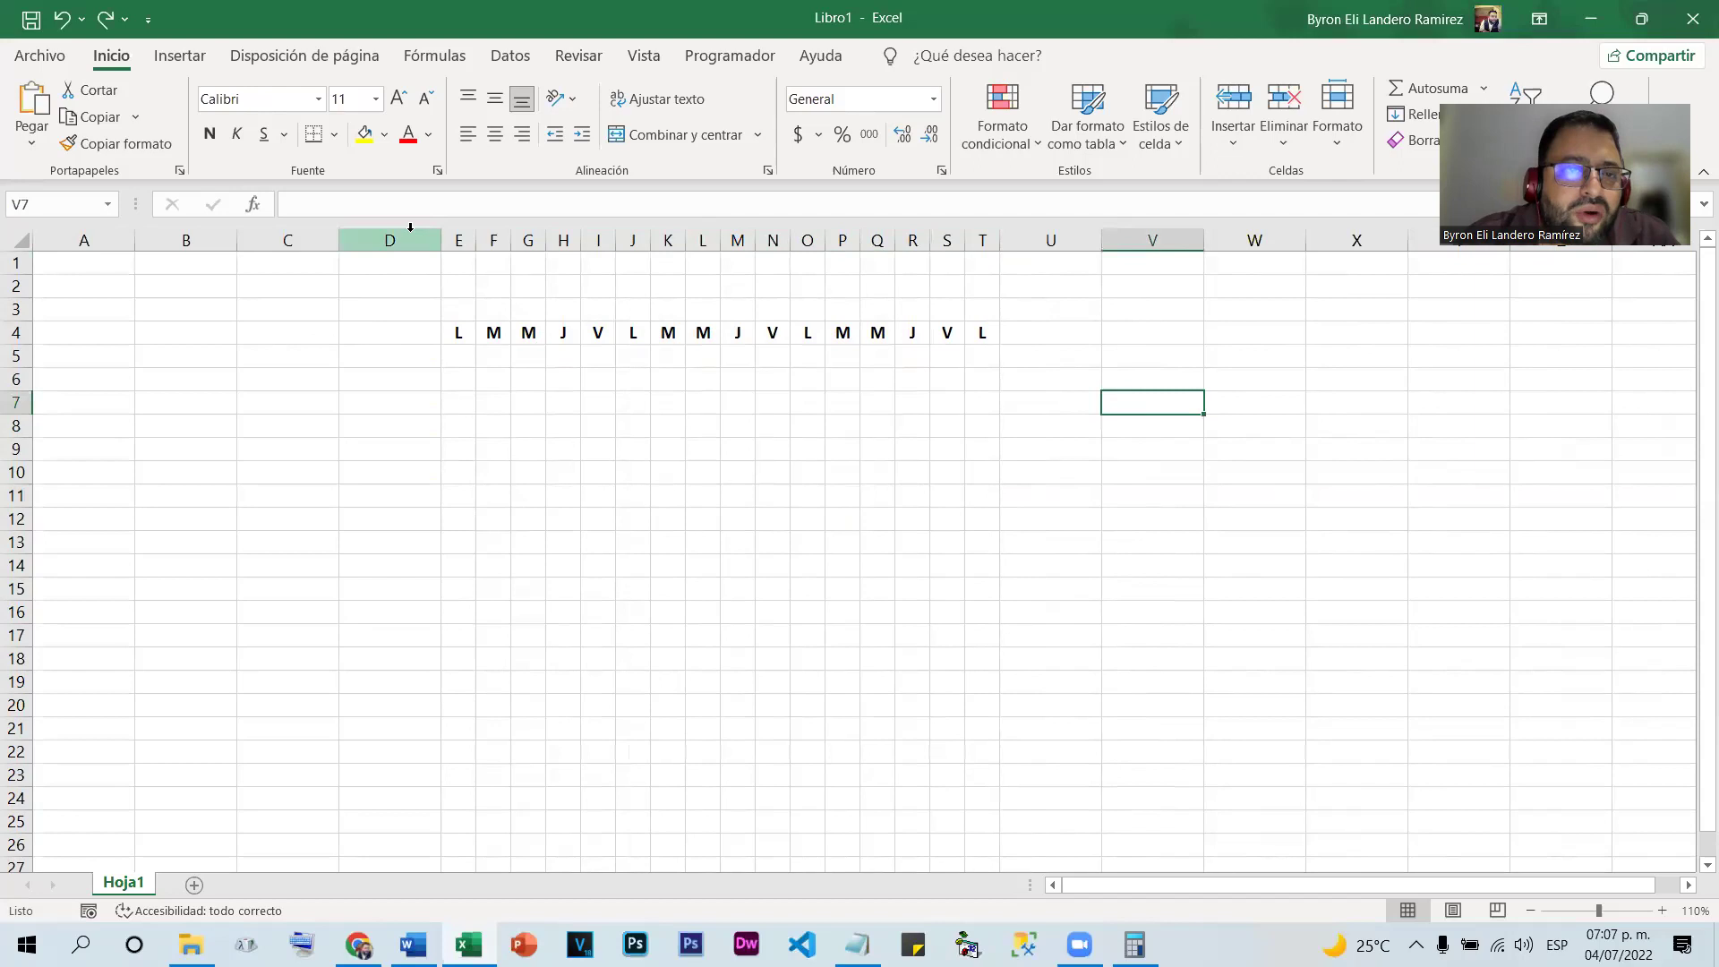
Remove columns D:X with Eliminar, wiping the weekday initials from row 4
drag(410, 228, 1356, 215)
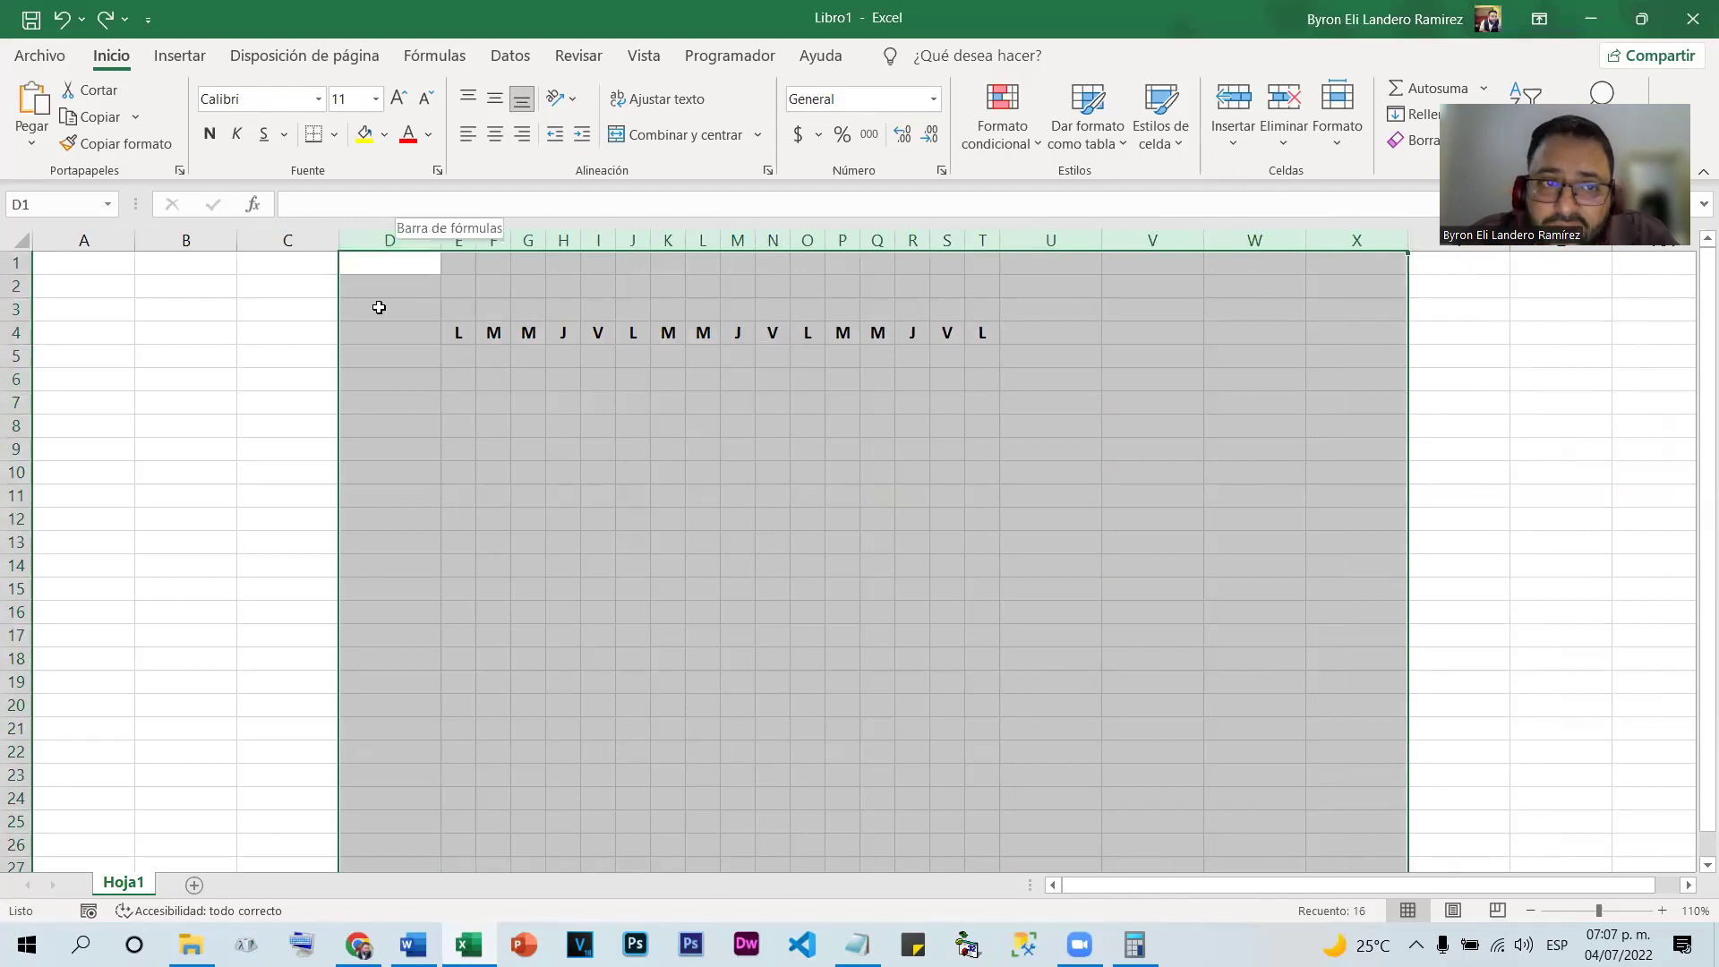
drag(379, 307, 1093, 357)
drag(403, 238, 1325, 223)
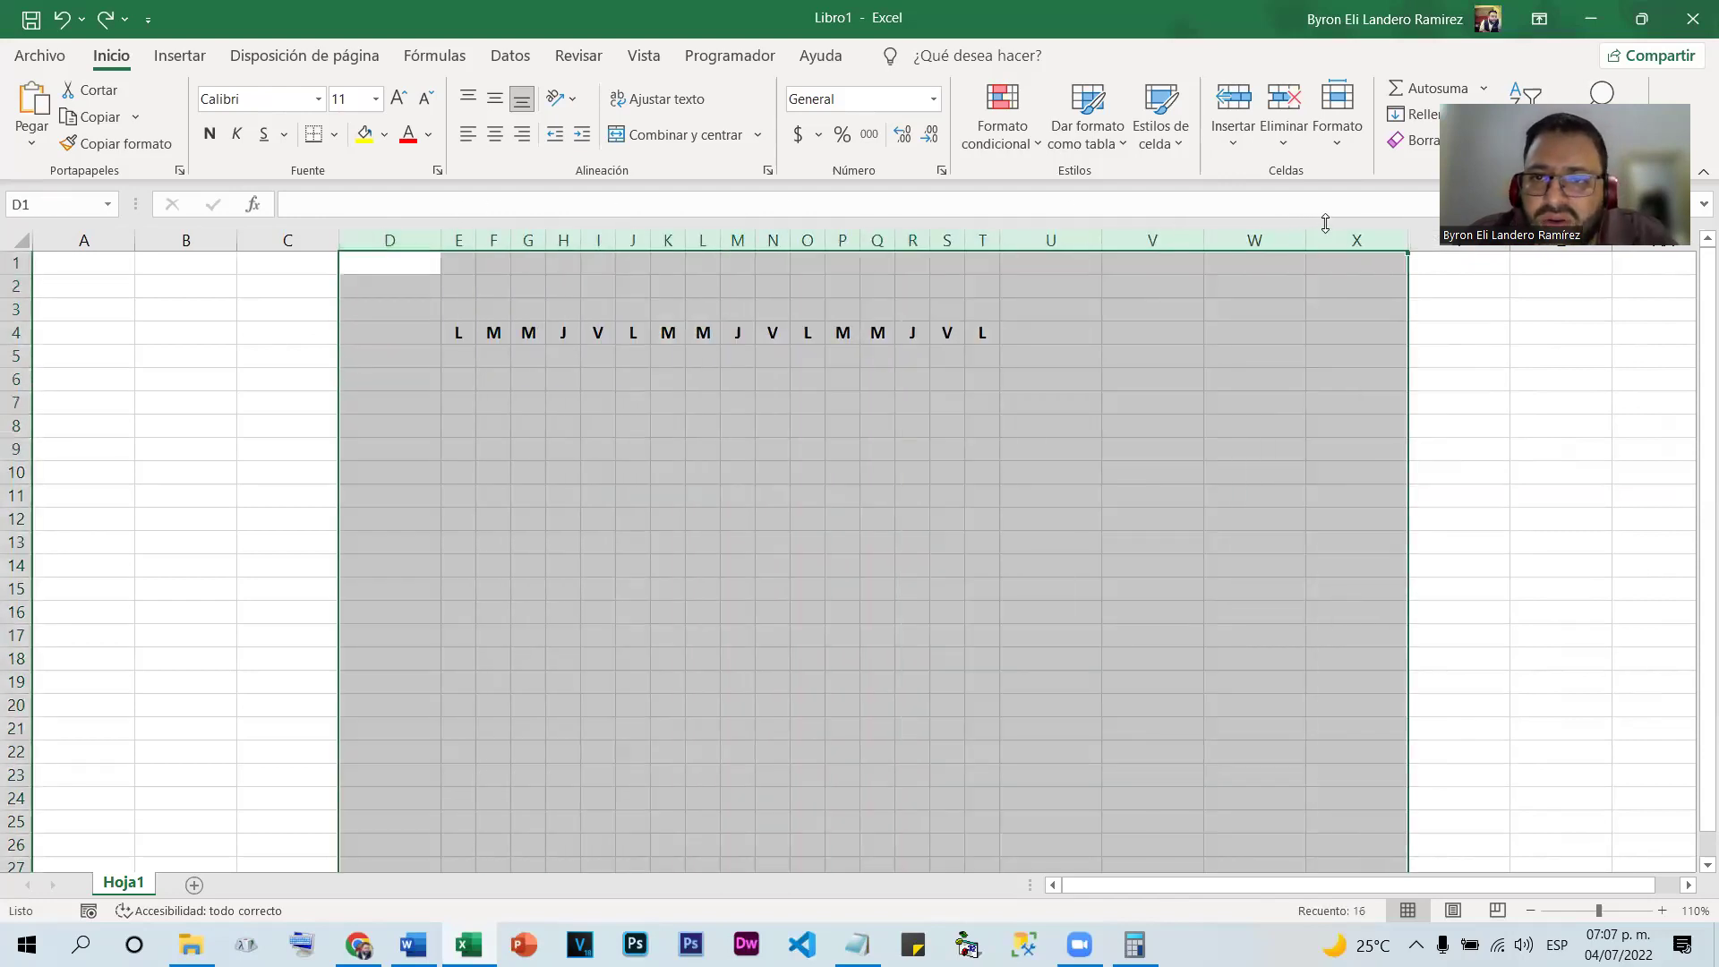
right_click(1082, 233)
click(1147, 454)
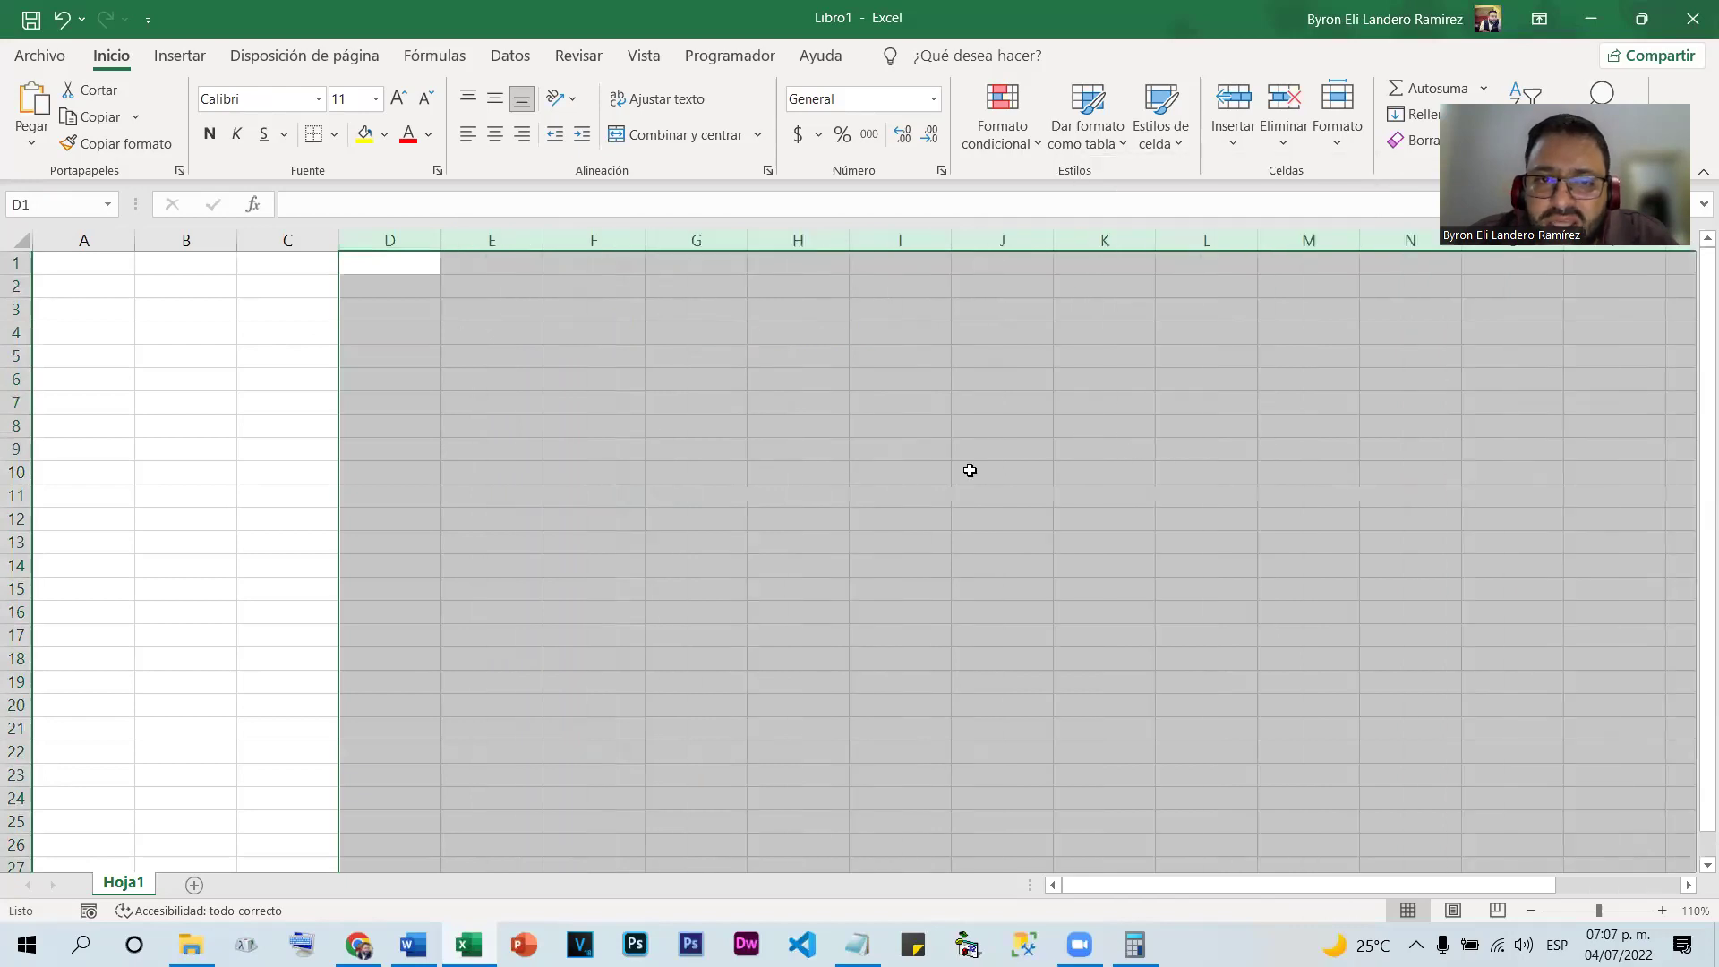
click(584, 472)
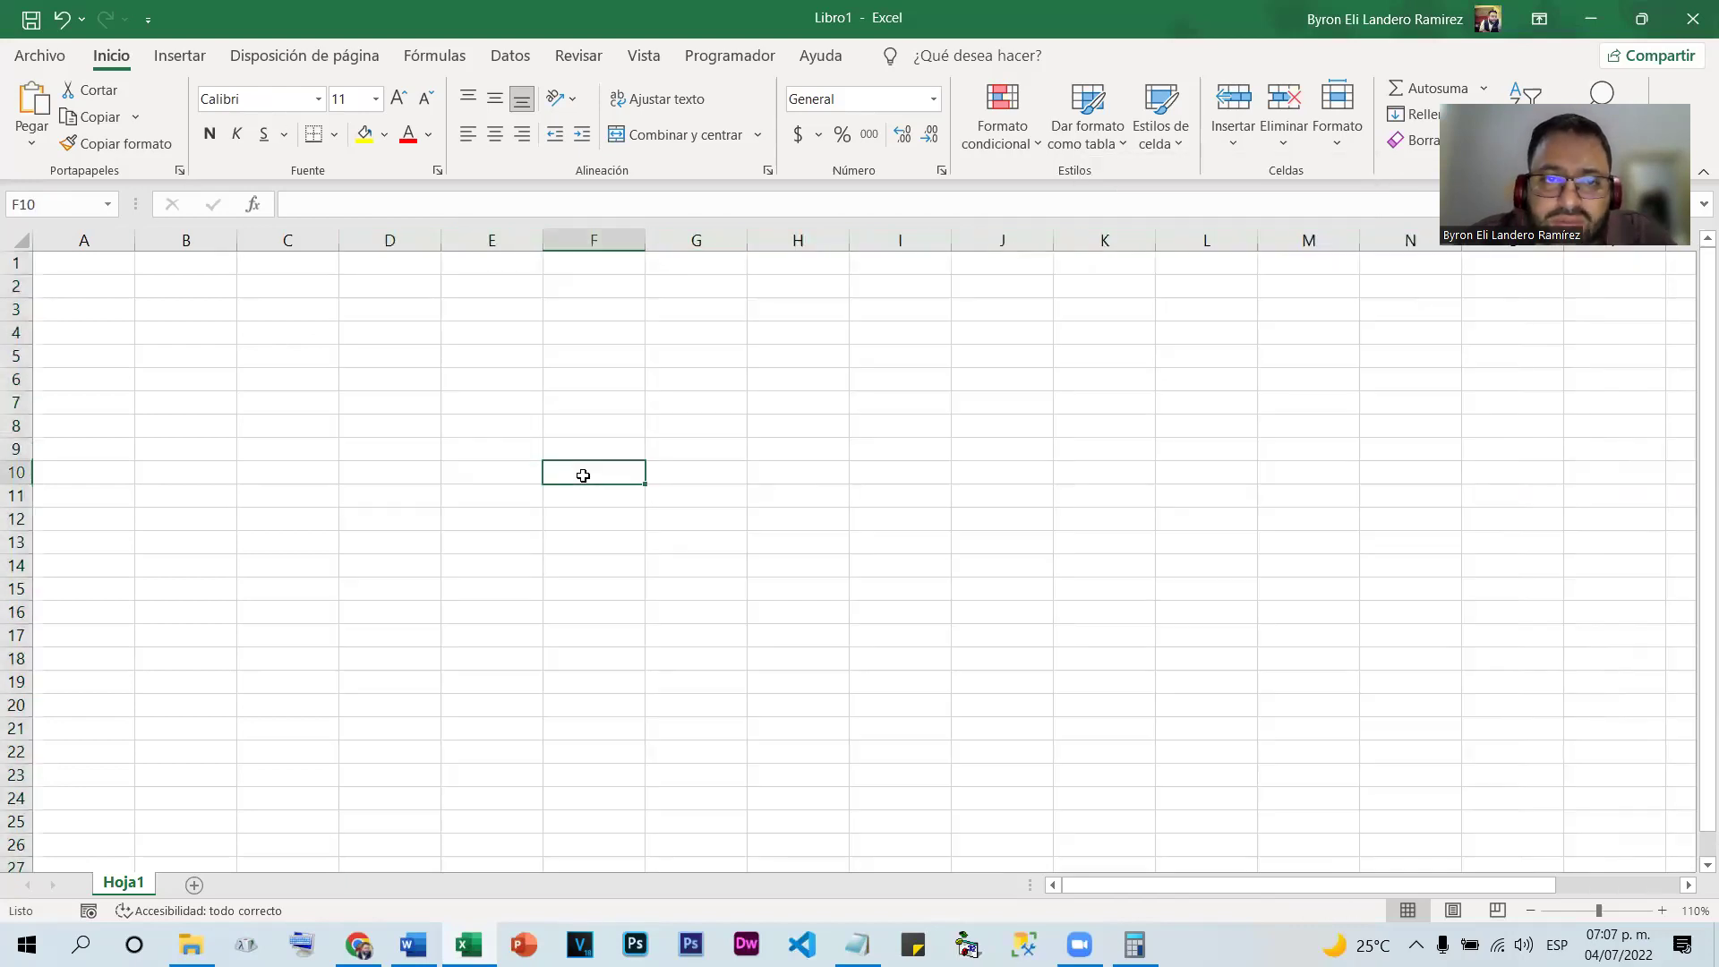
click(1044, 595)
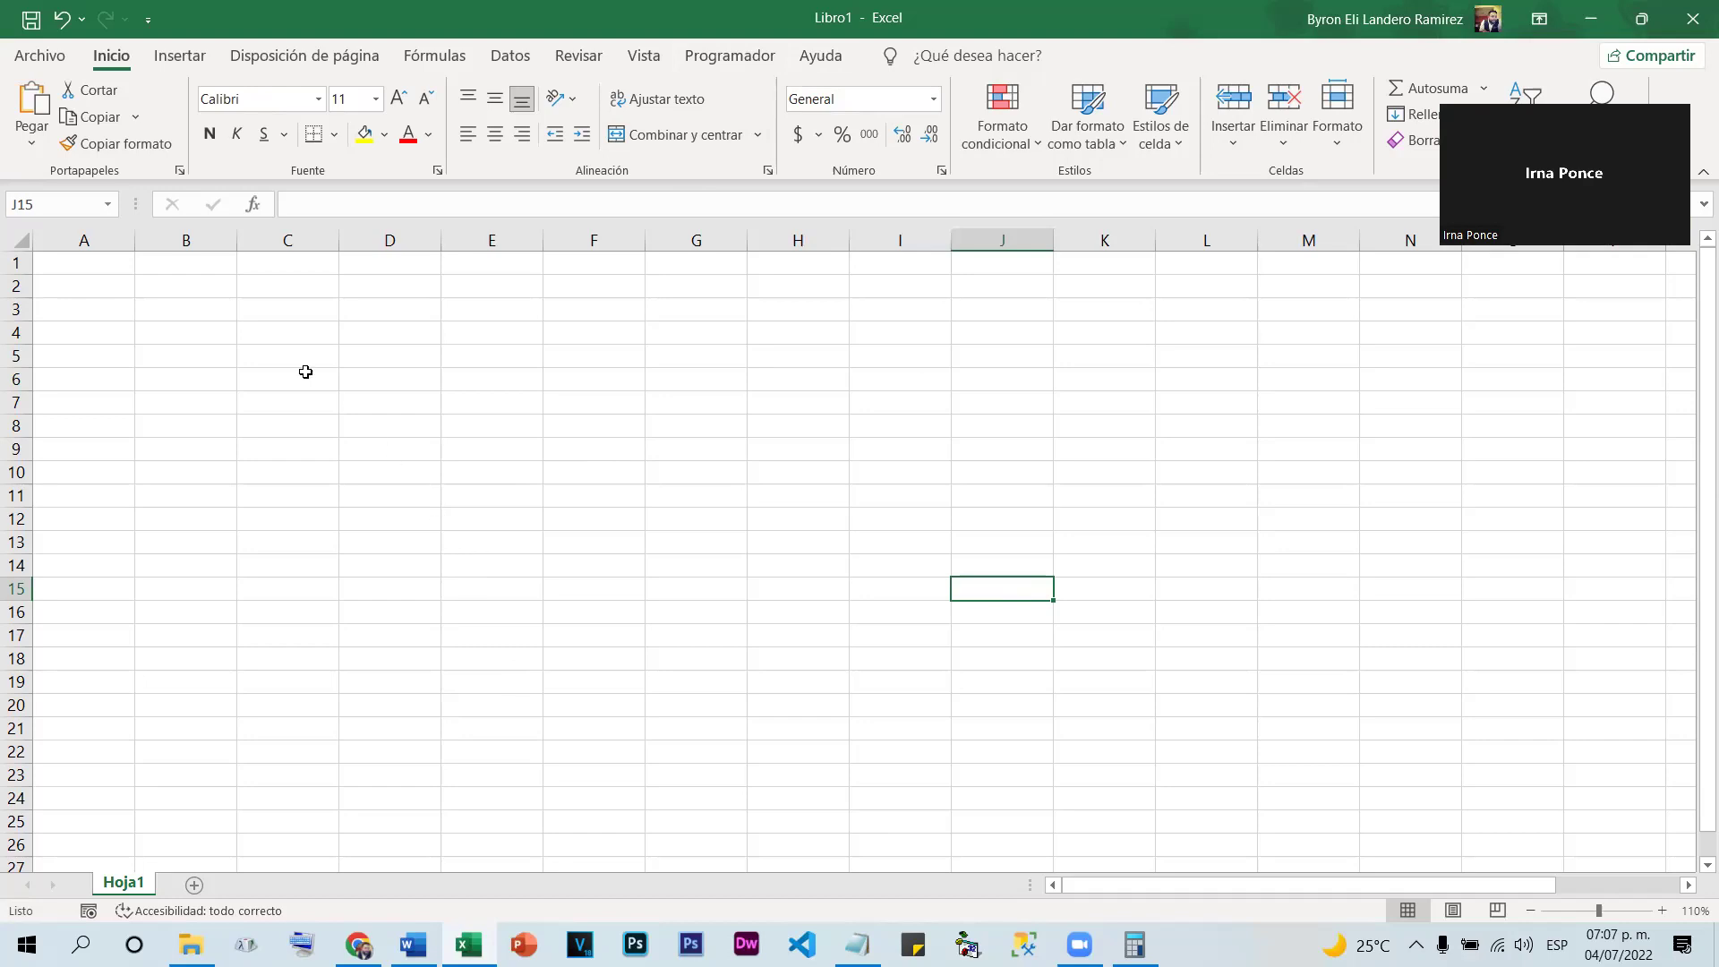
Undo the column deletion and apply Todos los bordes to E4:T26
key(ctrl+z)
drag(448, 334, 973, 839)
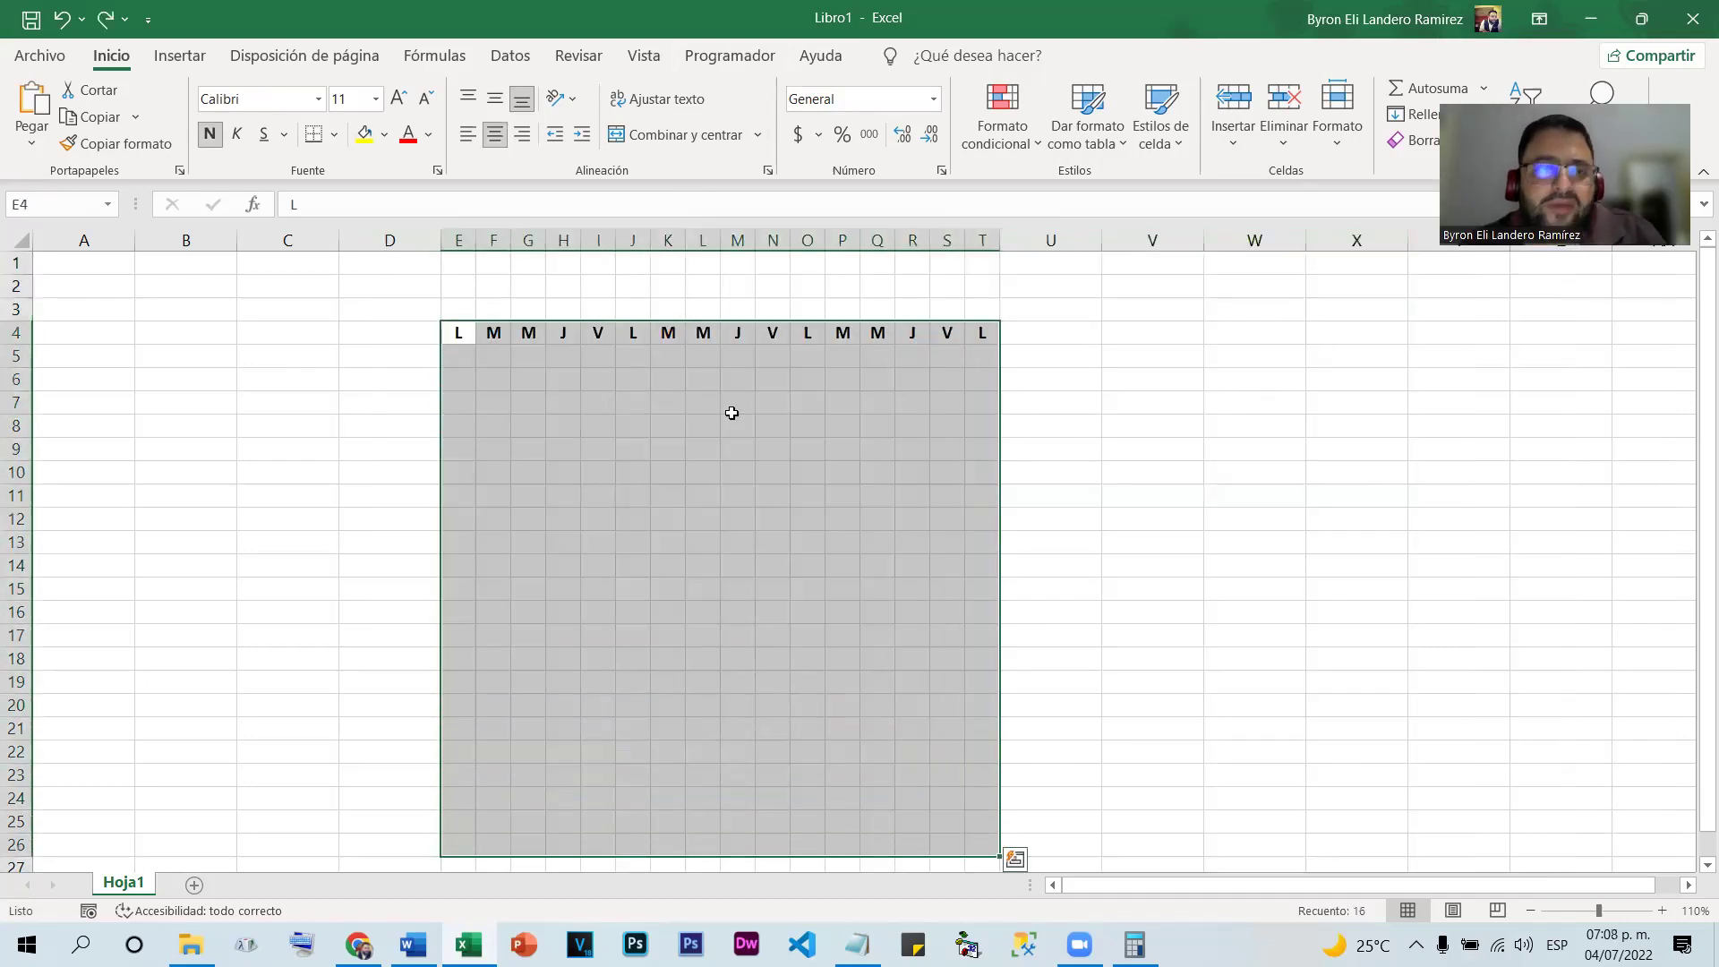
click(338, 136)
click(403, 361)
click(743, 430)
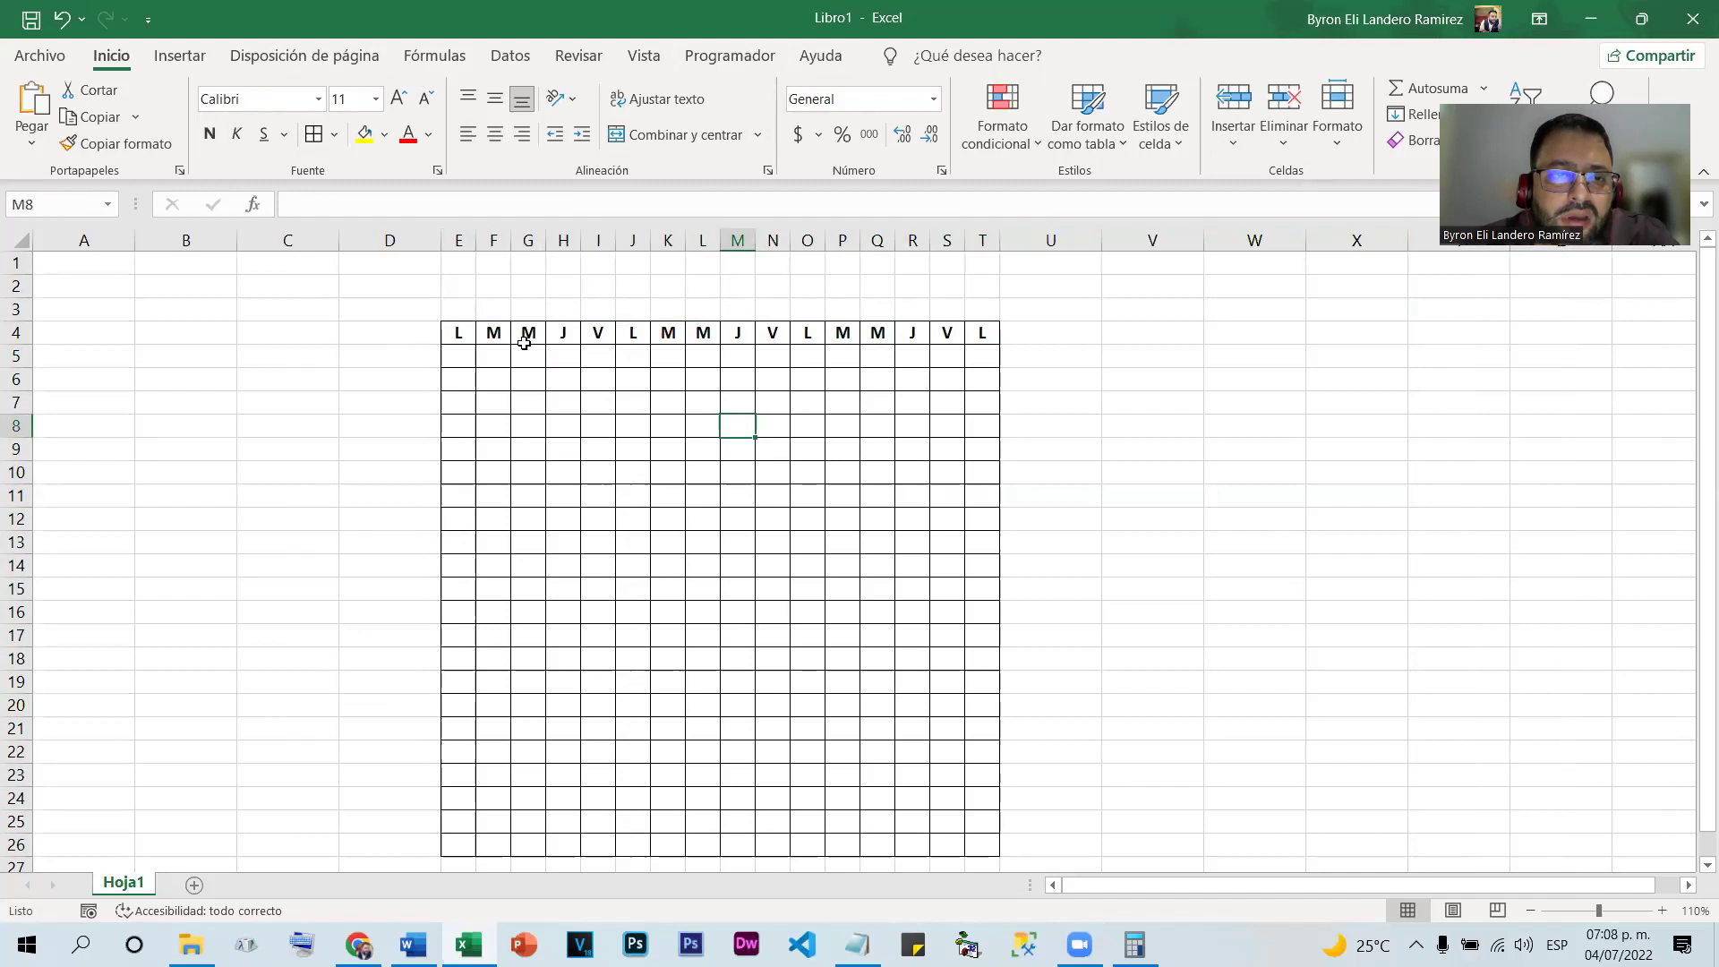
Delete columns E and F, then column K, from the bordered table
click(457, 239)
drag(457, 239, 493, 235)
right_click(493, 234)
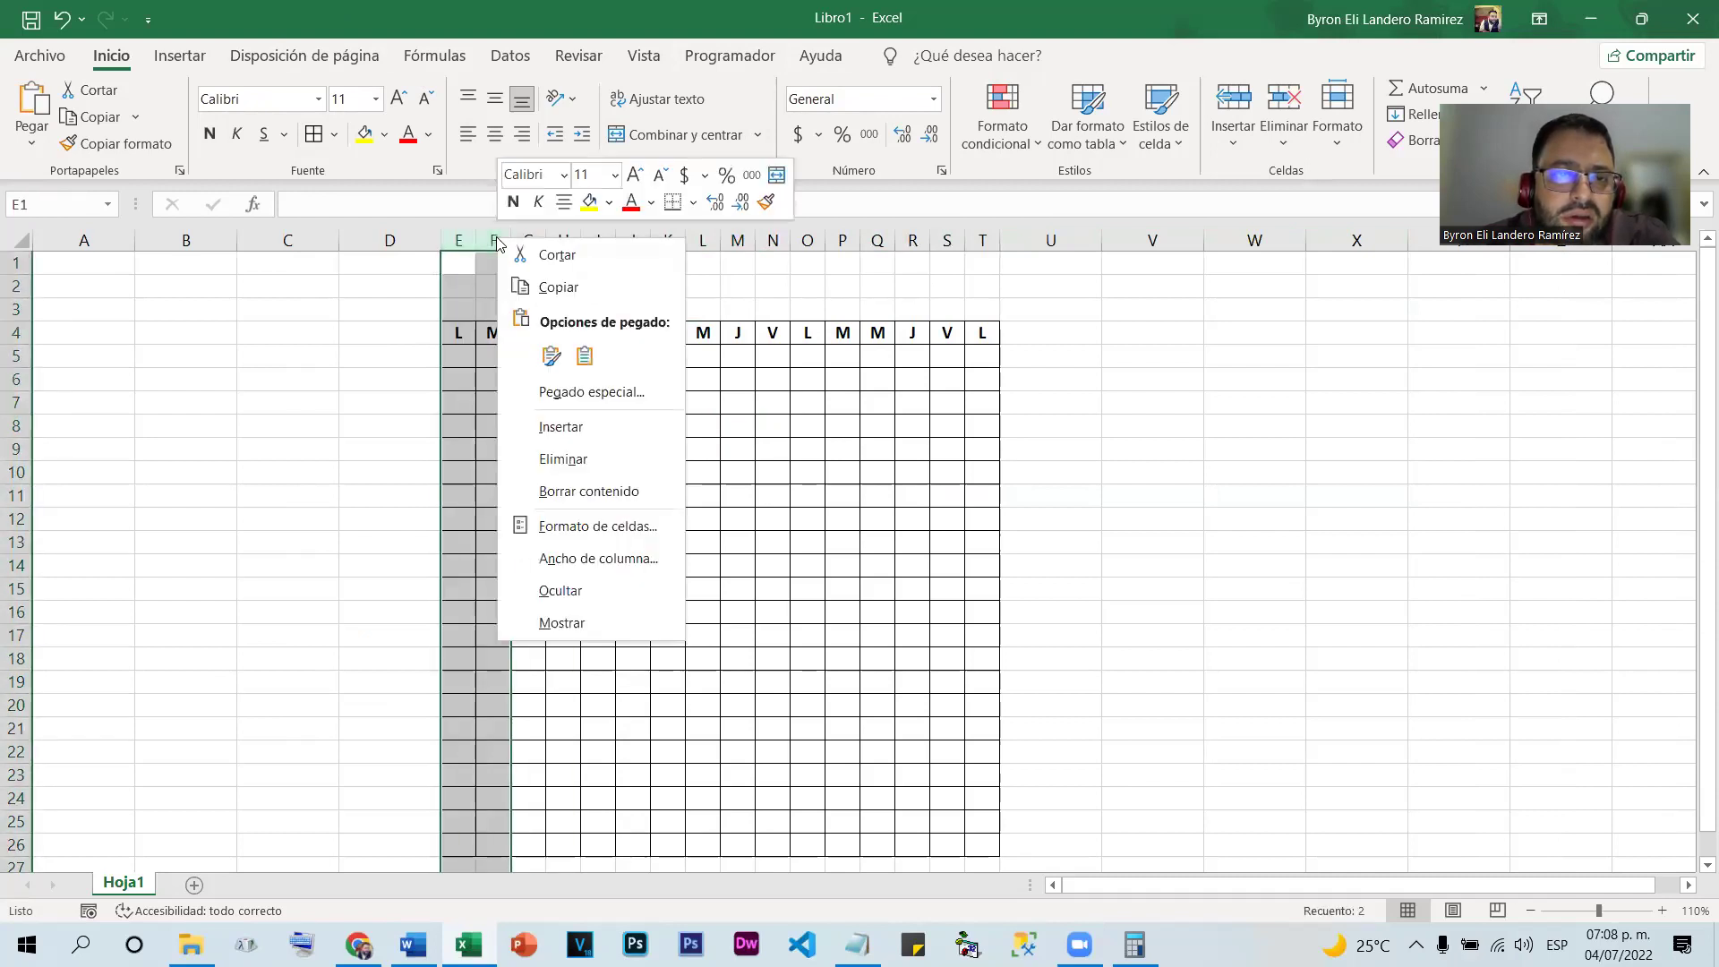
click(589, 458)
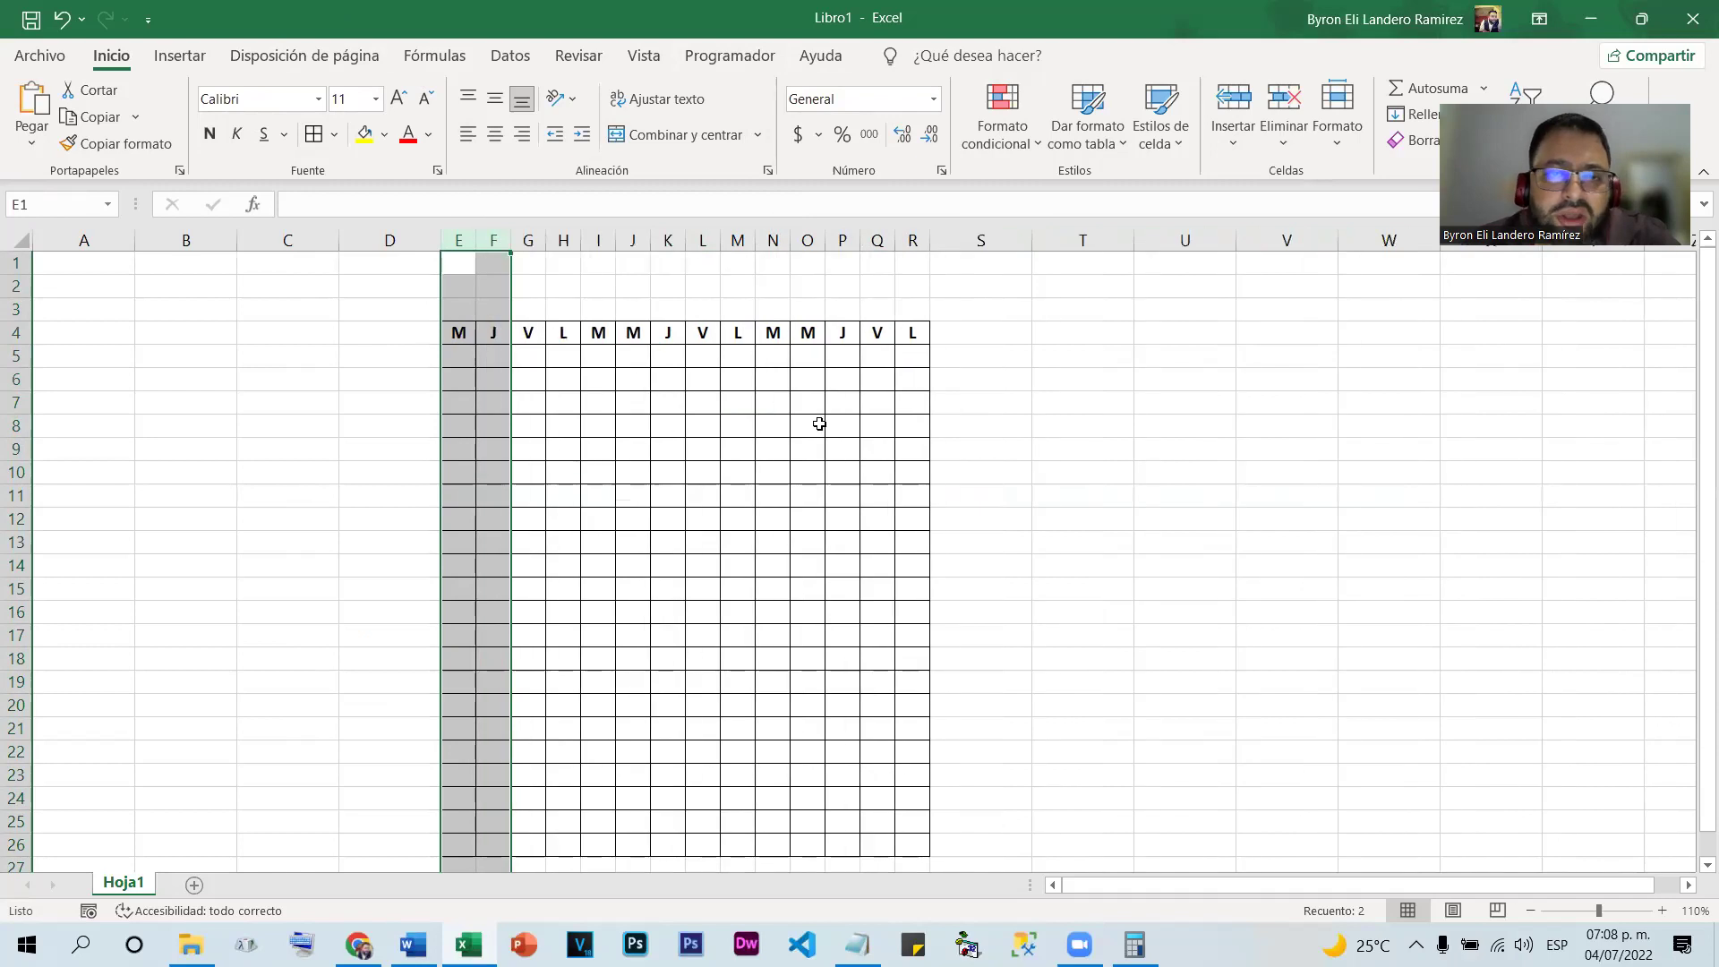
click(812, 562)
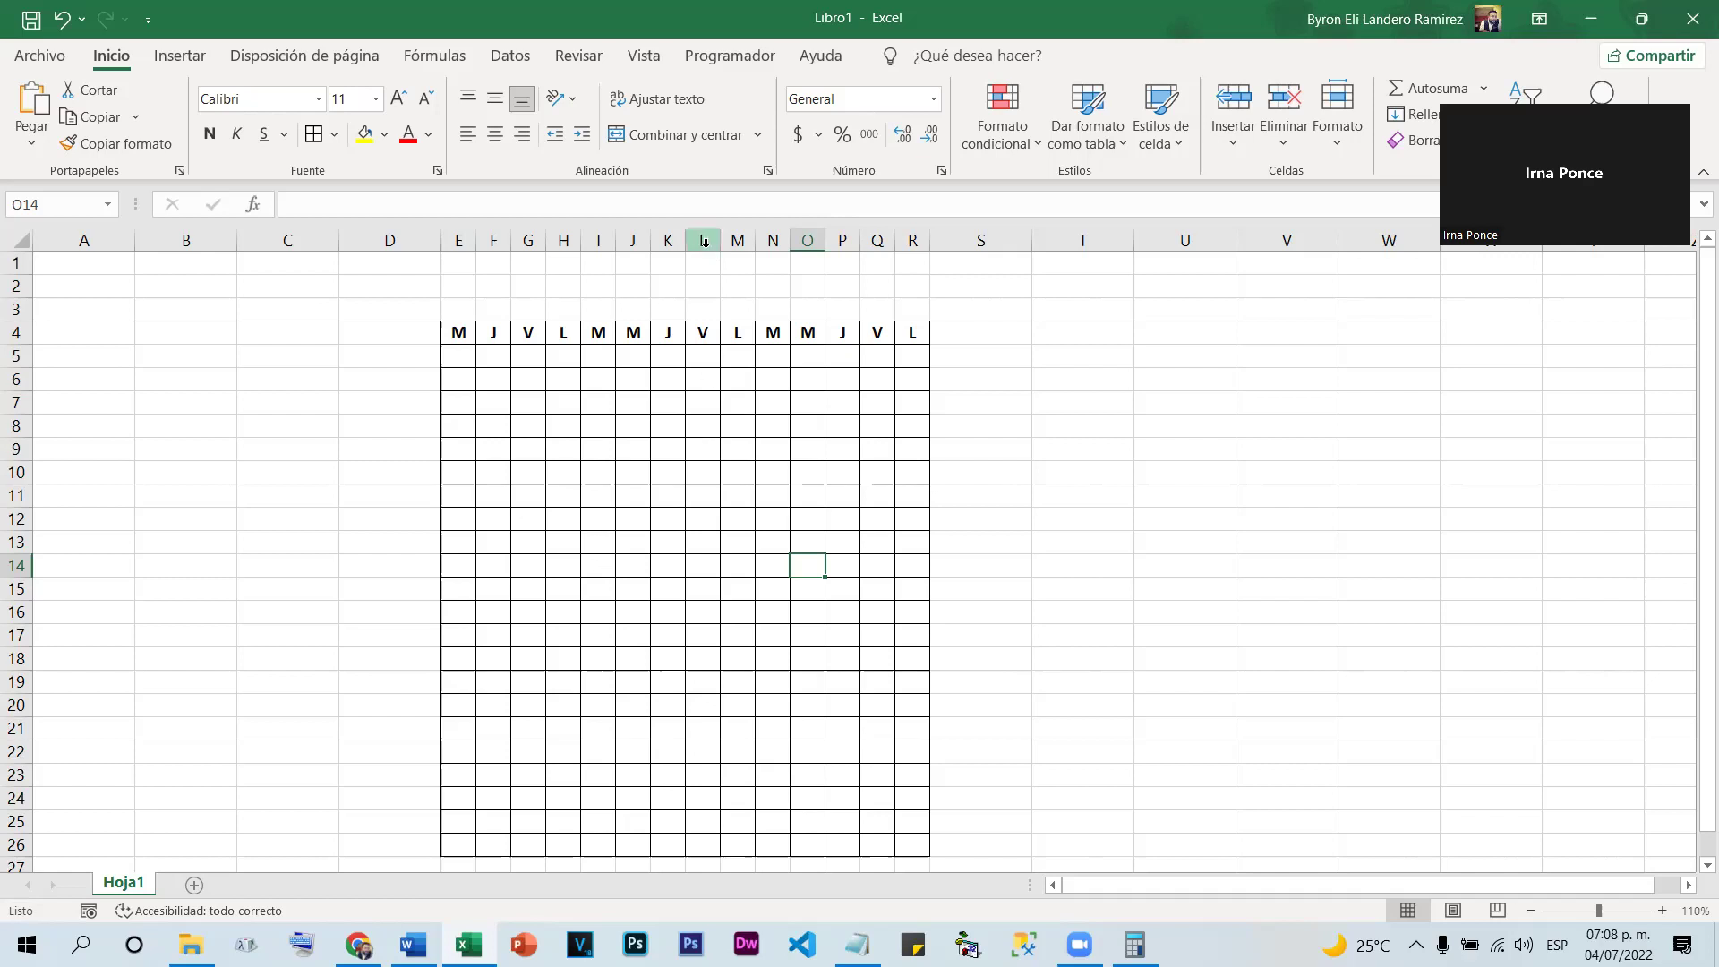
right_click(668, 240)
click(733, 458)
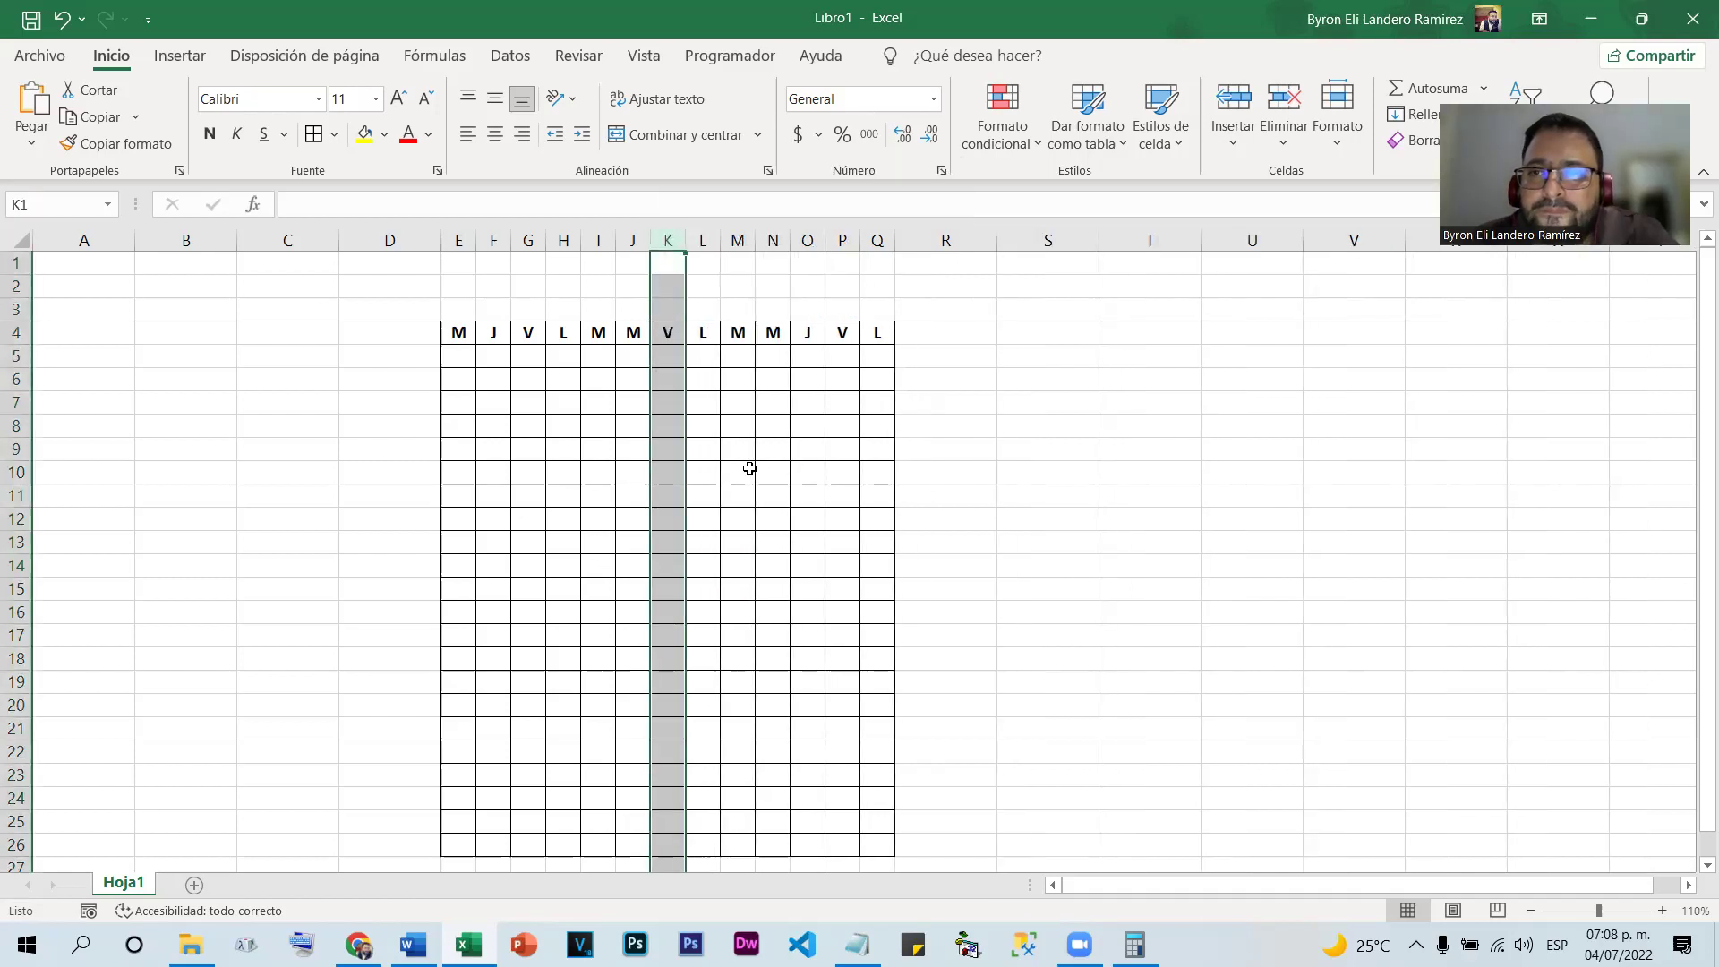
click(741, 470)
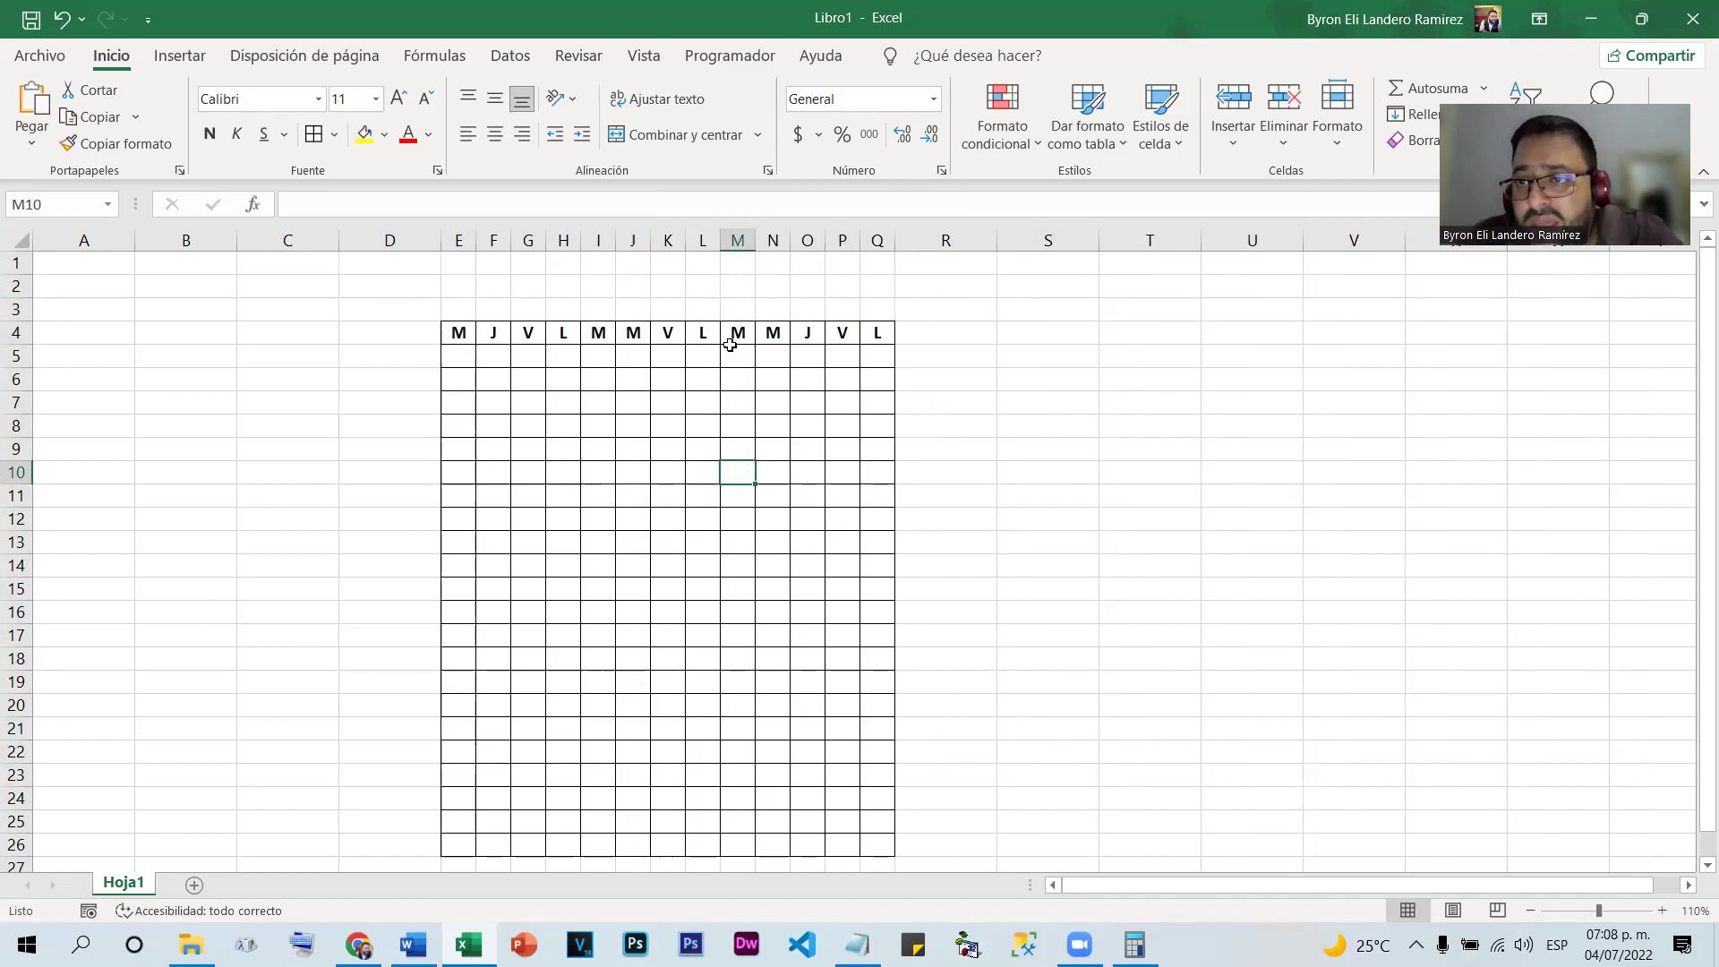
Insert blank columns at M and N
right_click(737, 238)
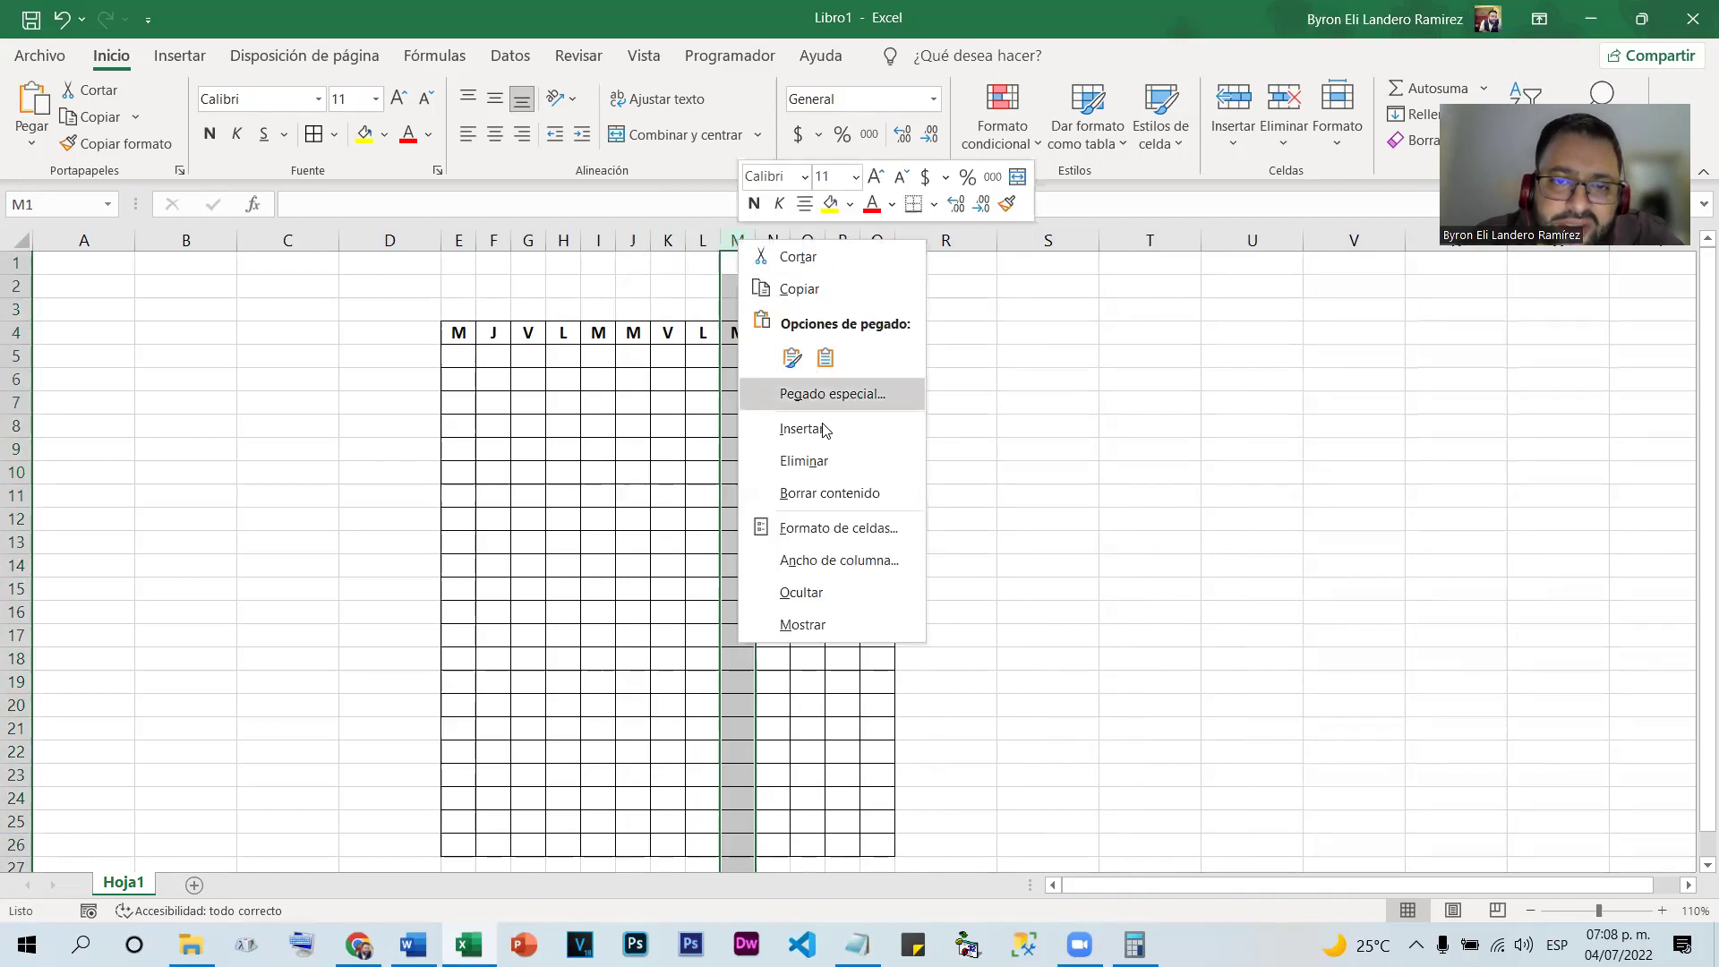
click(802, 428)
click(740, 494)
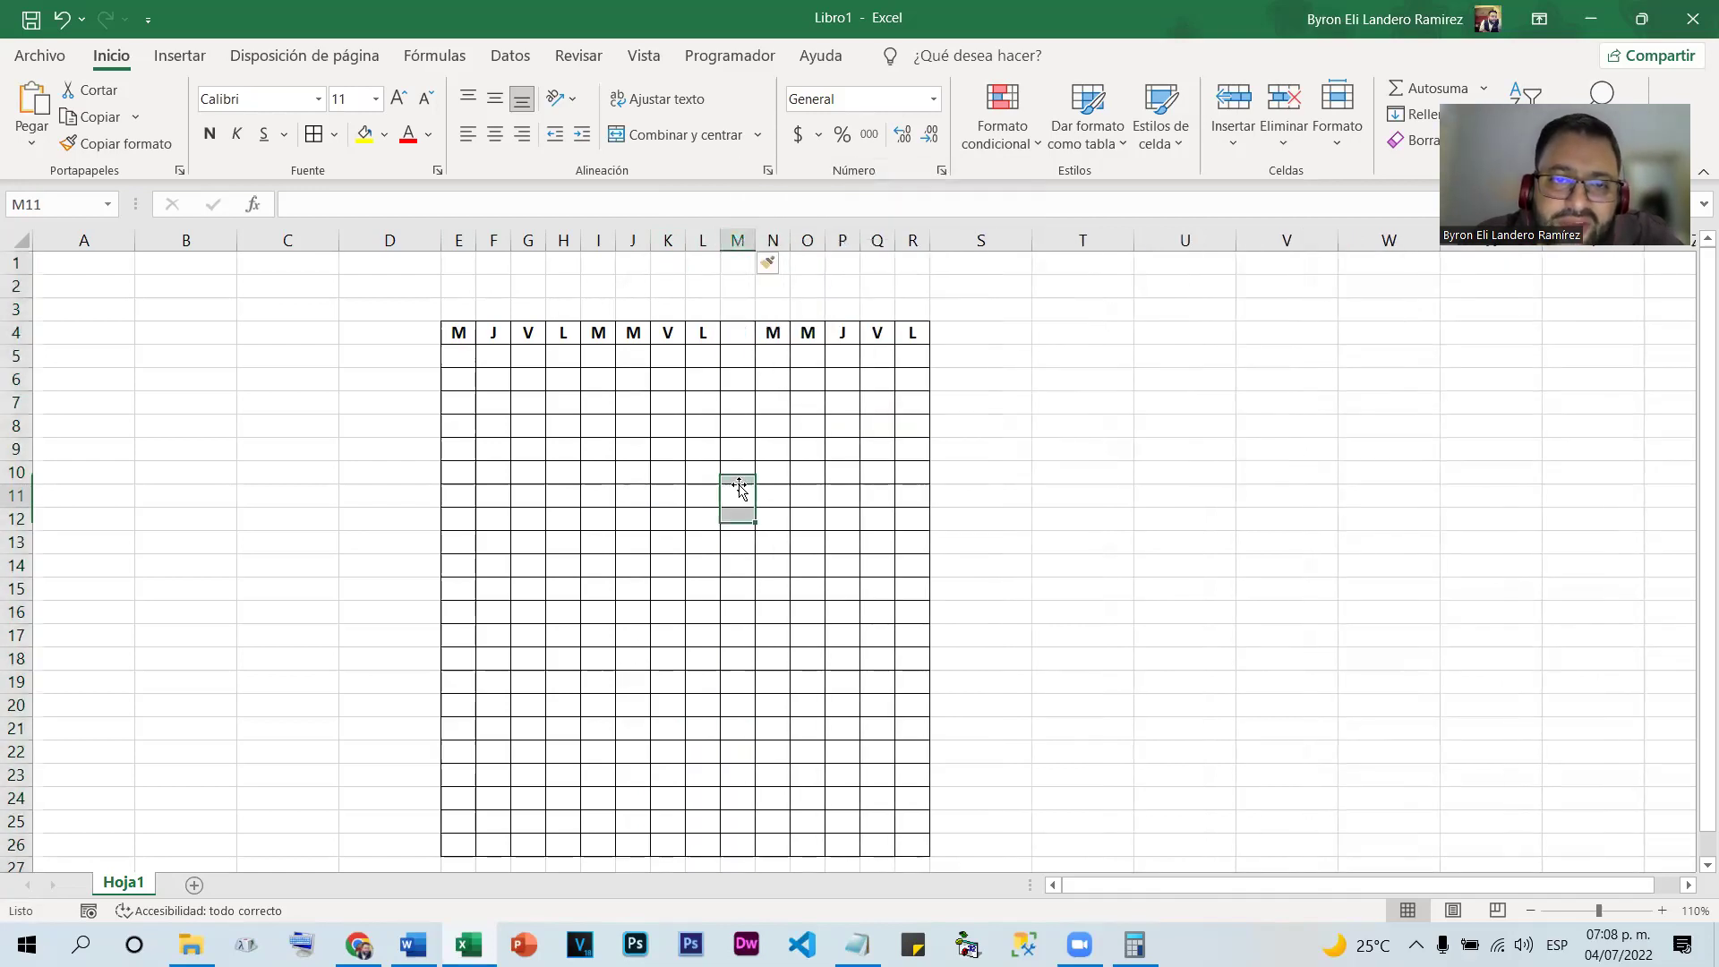
right_click(783, 240)
right_click(771, 235)
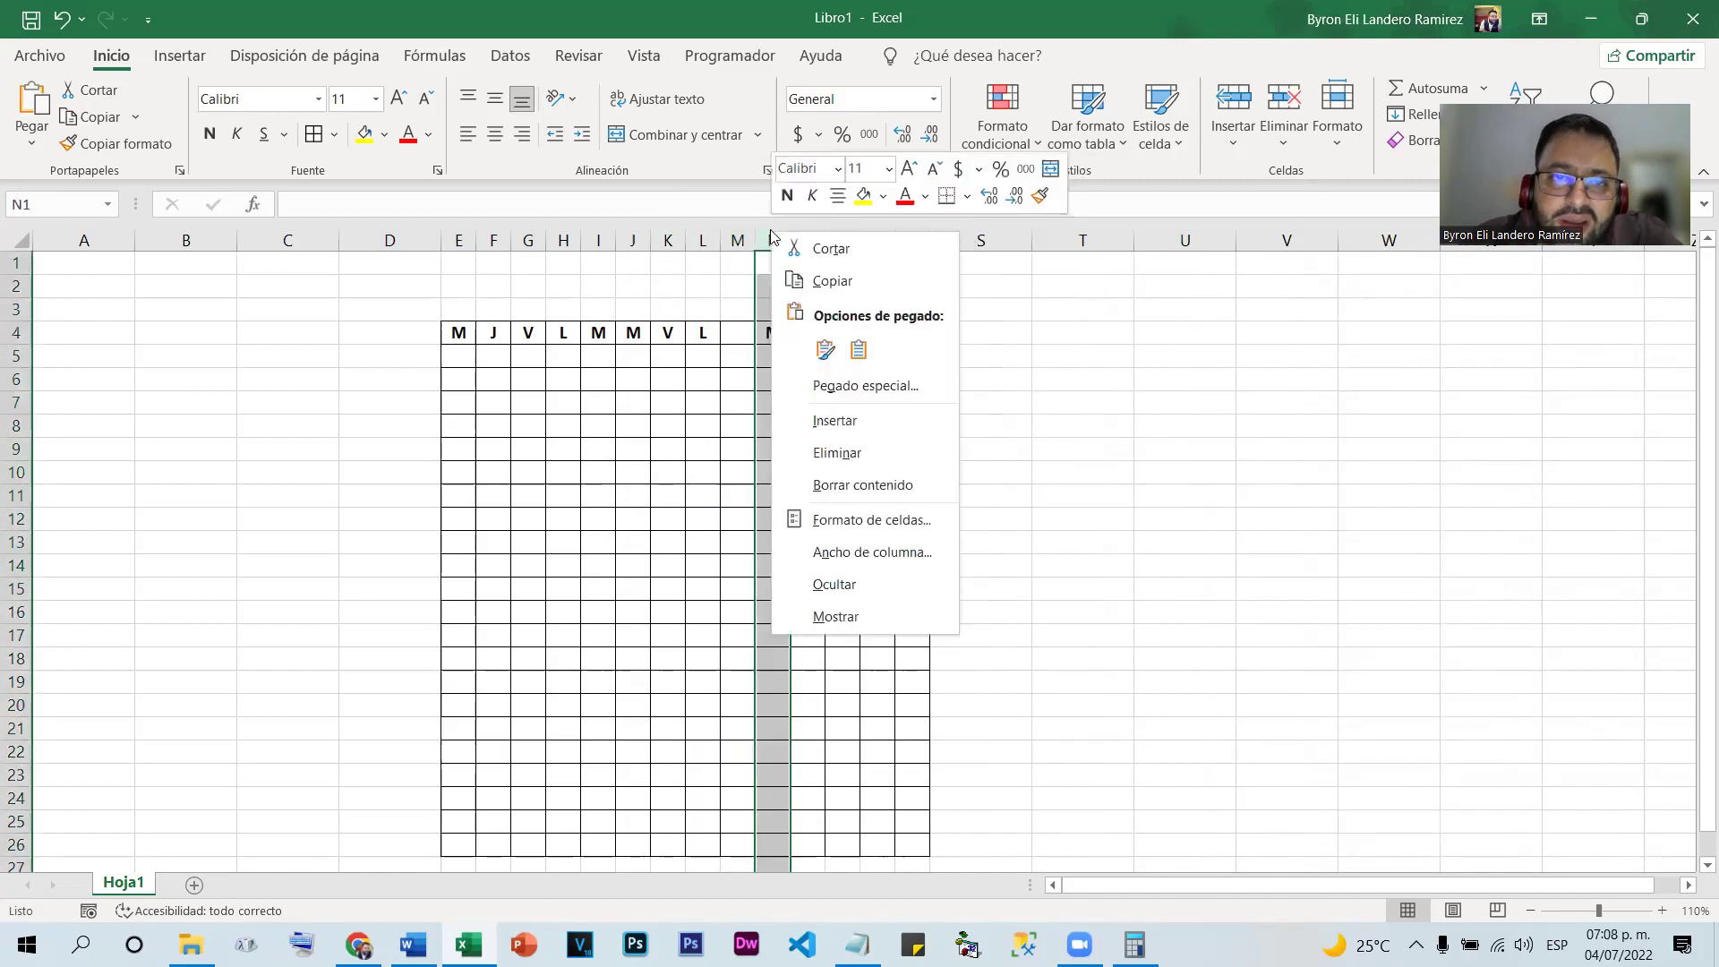
click(866, 438)
click(740, 361)
click(761, 357)
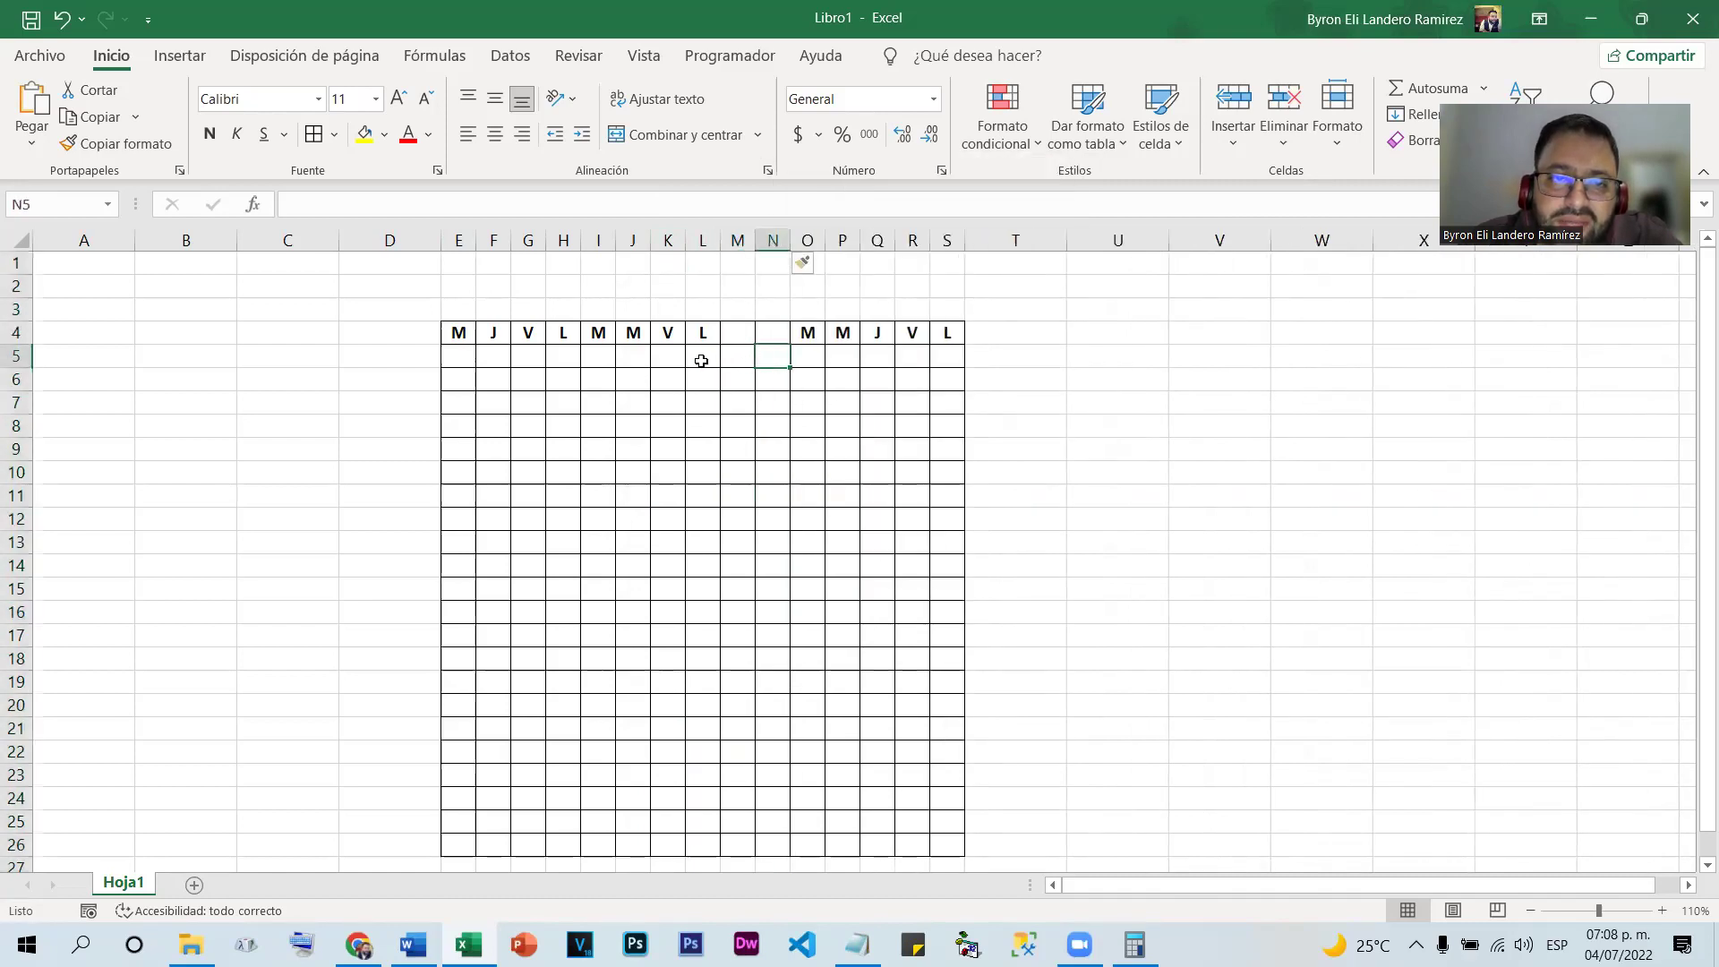
Insert blank rows at rows 5 and 6
right_click(17, 355)
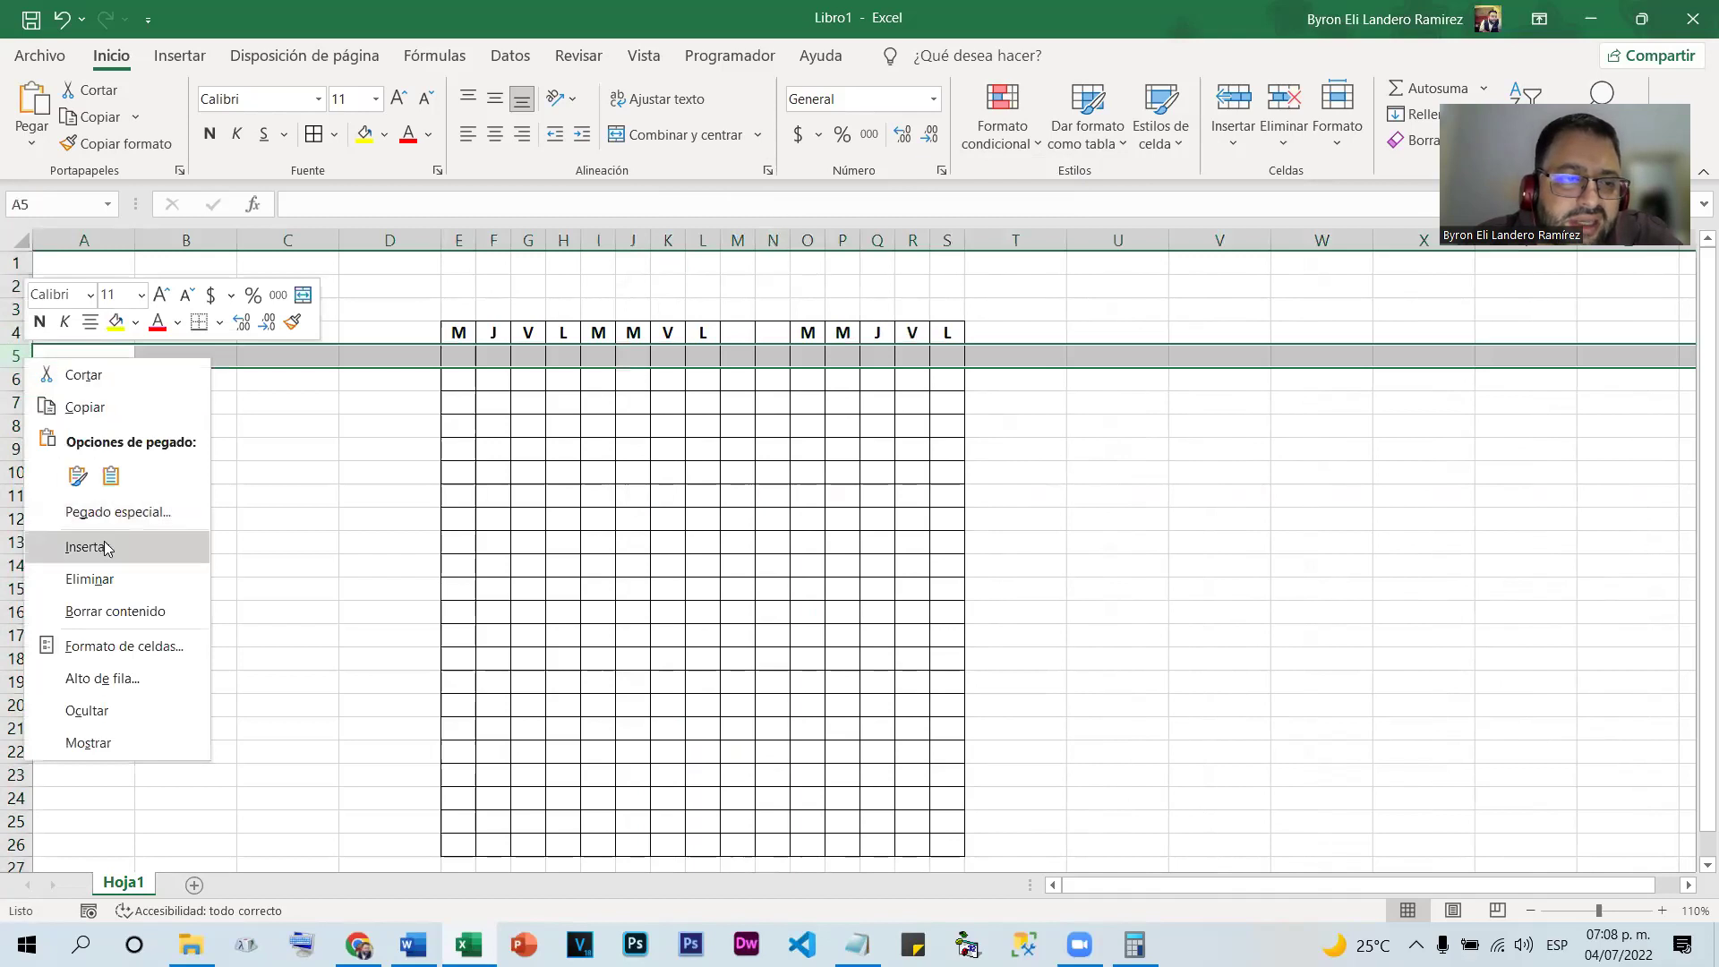
click(103, 548)
right_click(18, 379)
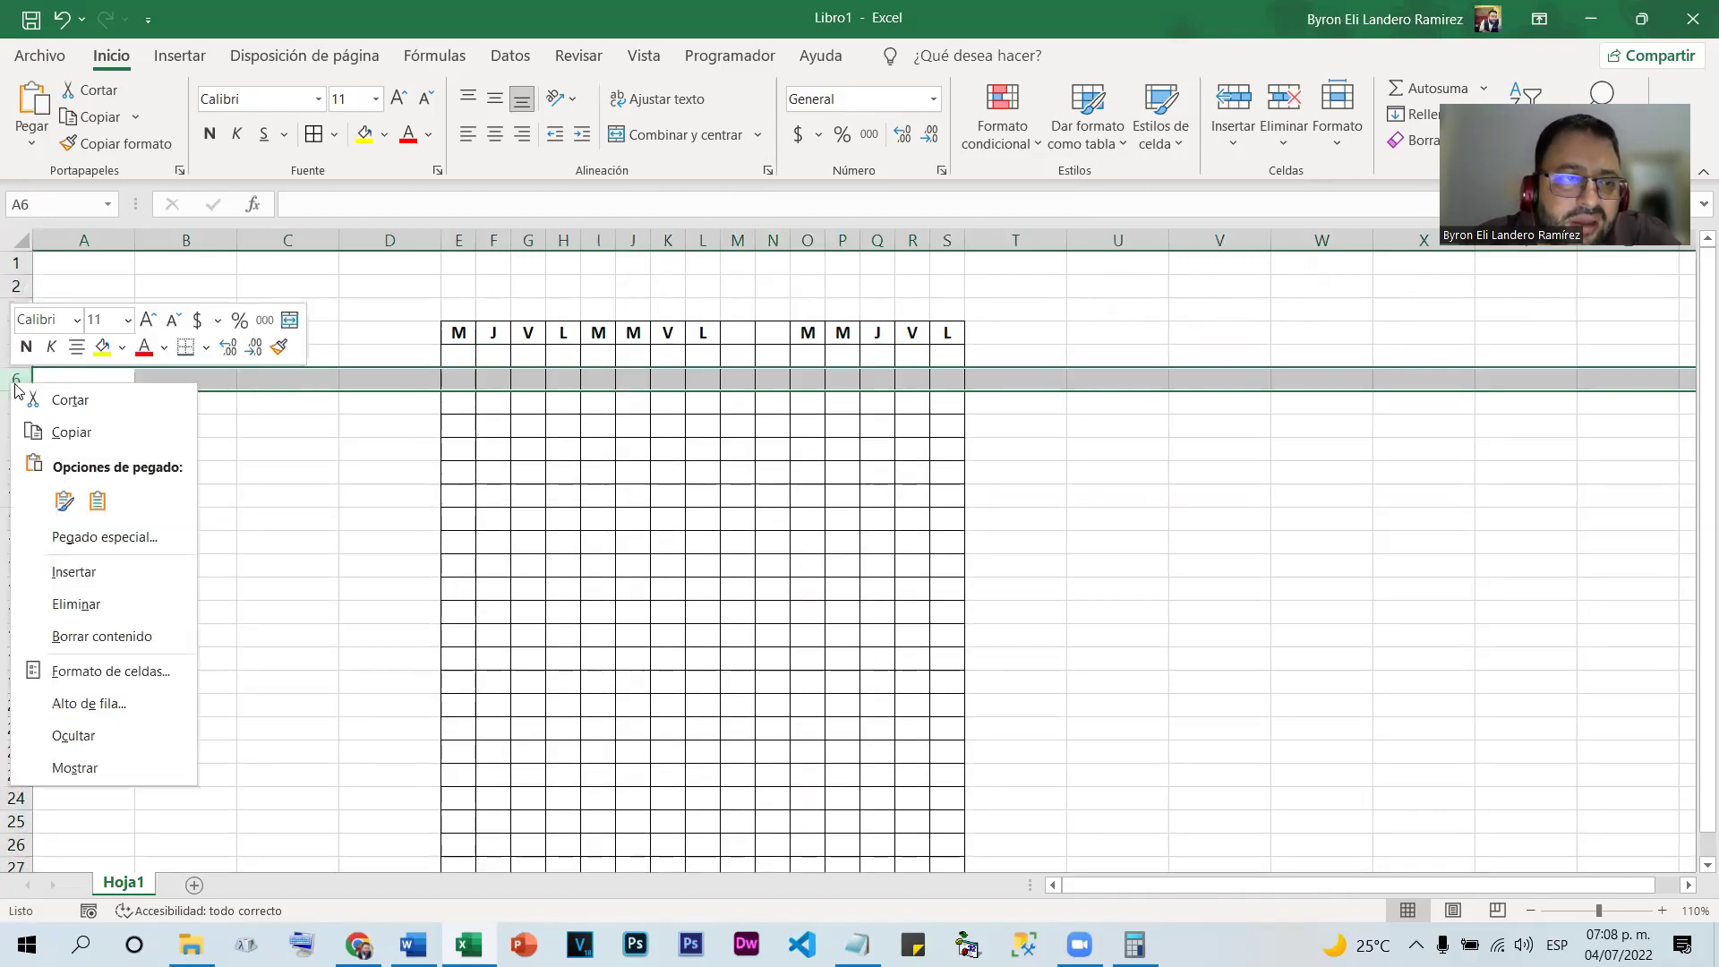
click(90, 569)
click(568, 470)
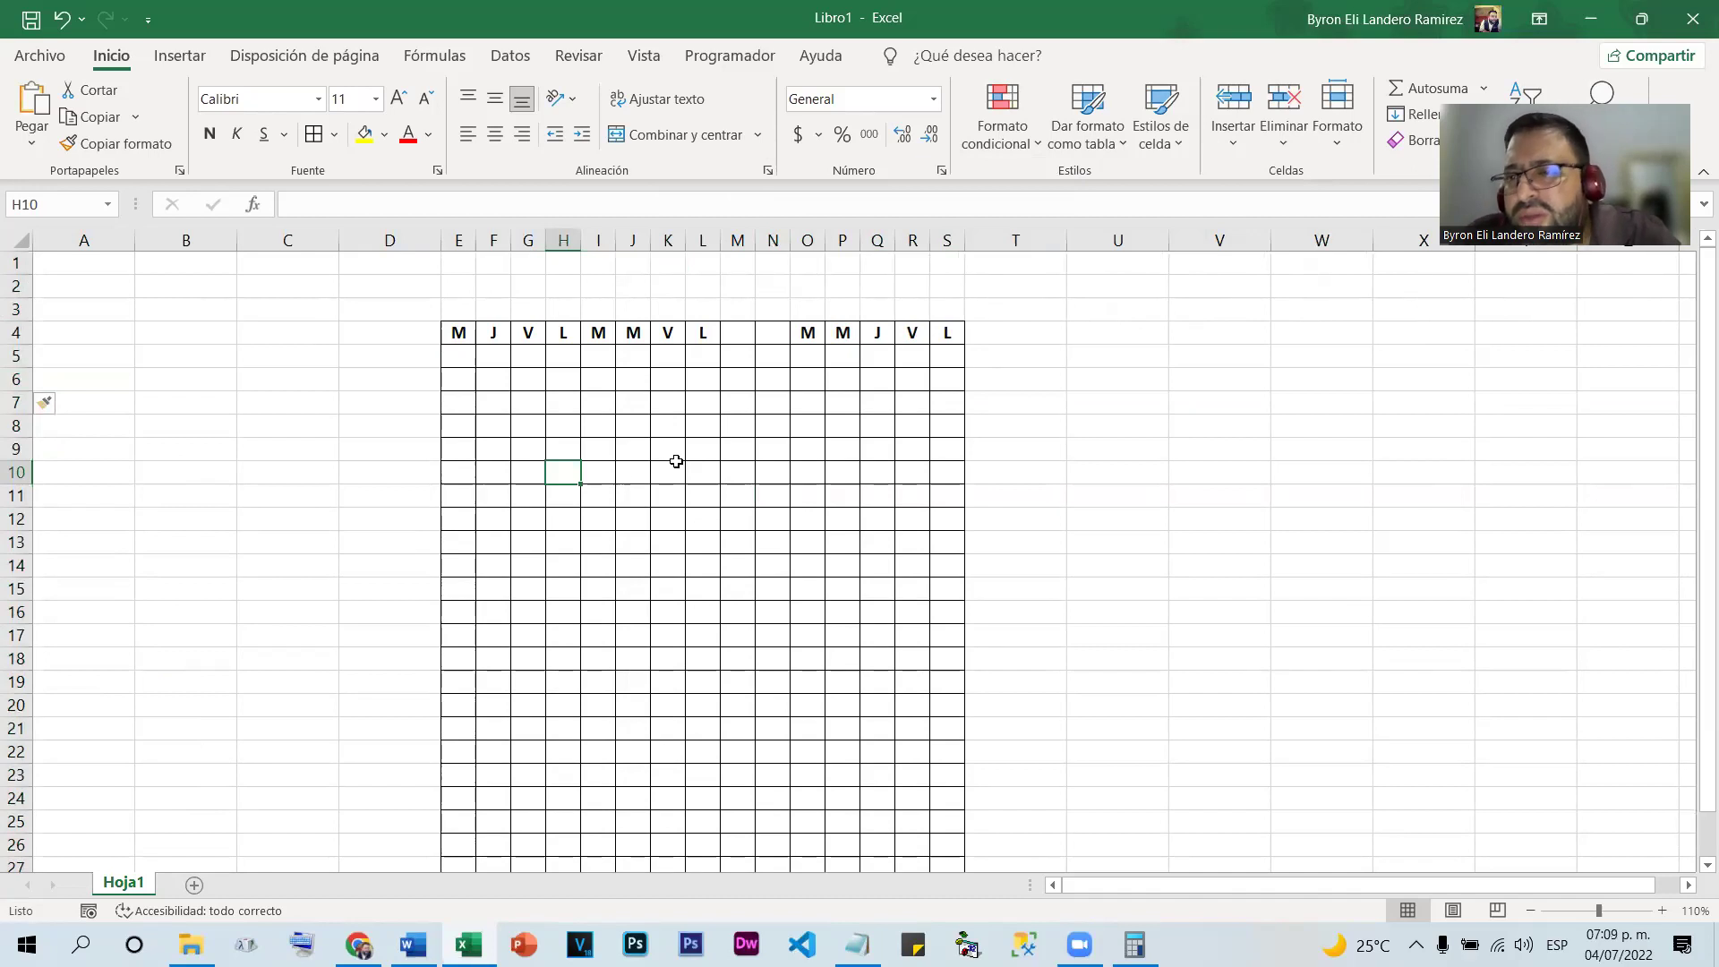
Insert blank columns at O and P, then four more at Q through T
right_click(809, 243)
click(879, 431)
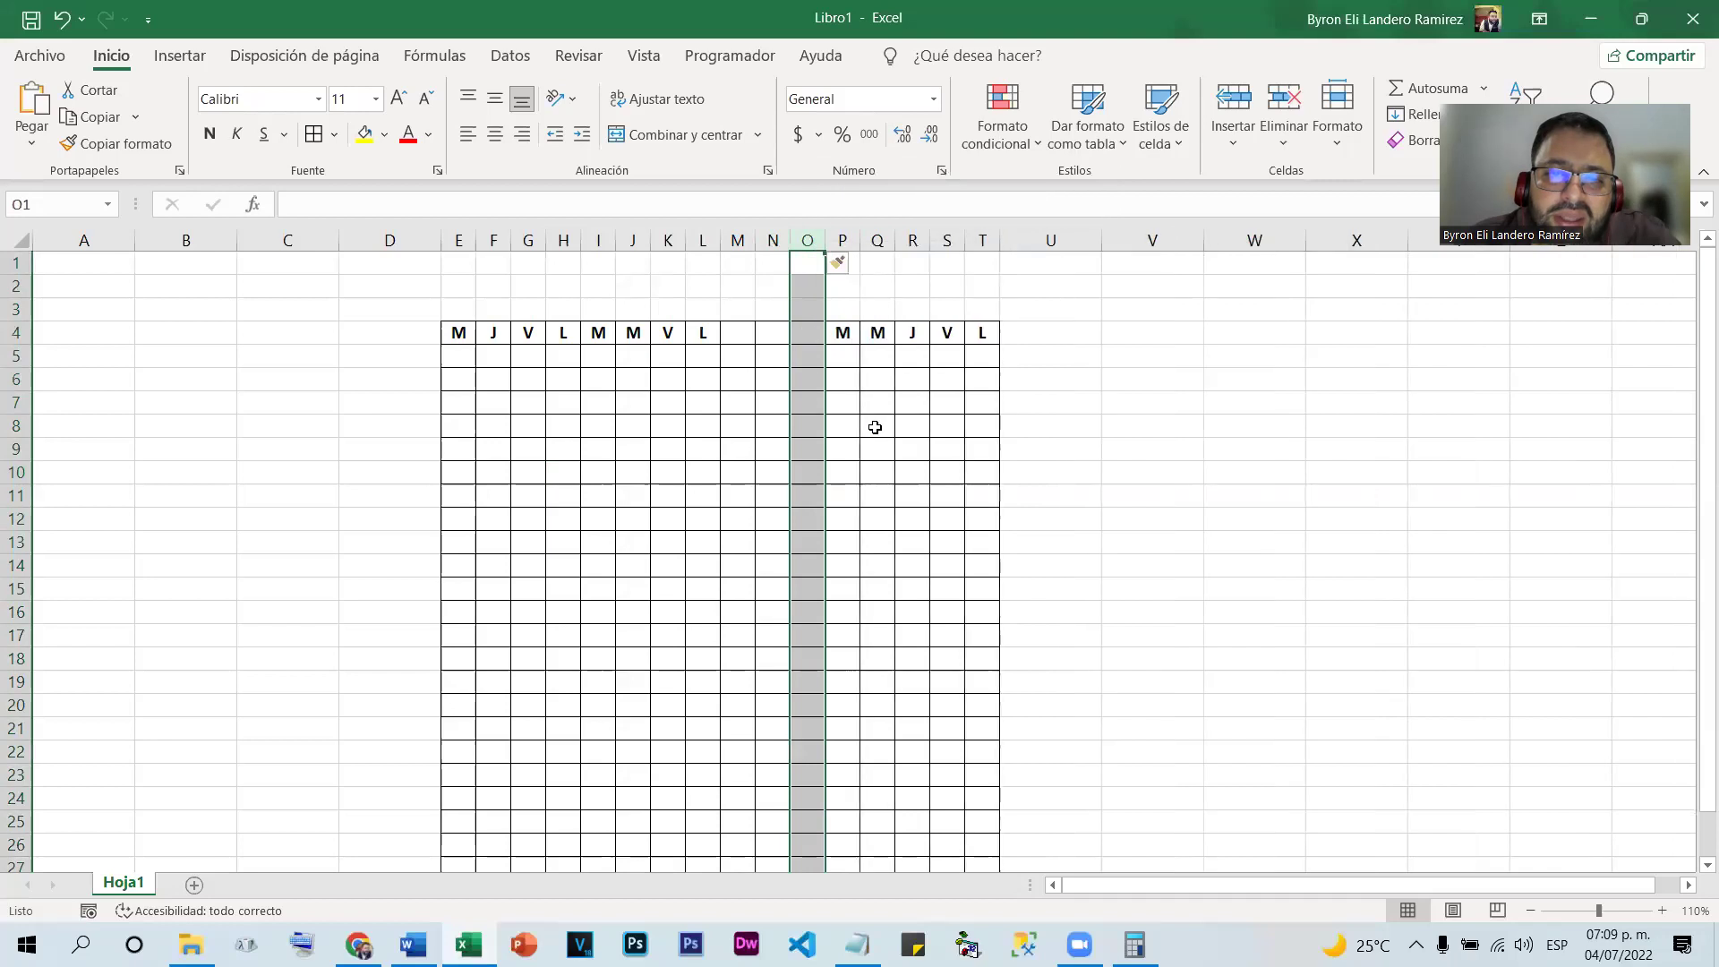
right_click(846, 242)
click(878, 431)
click(832, 447)
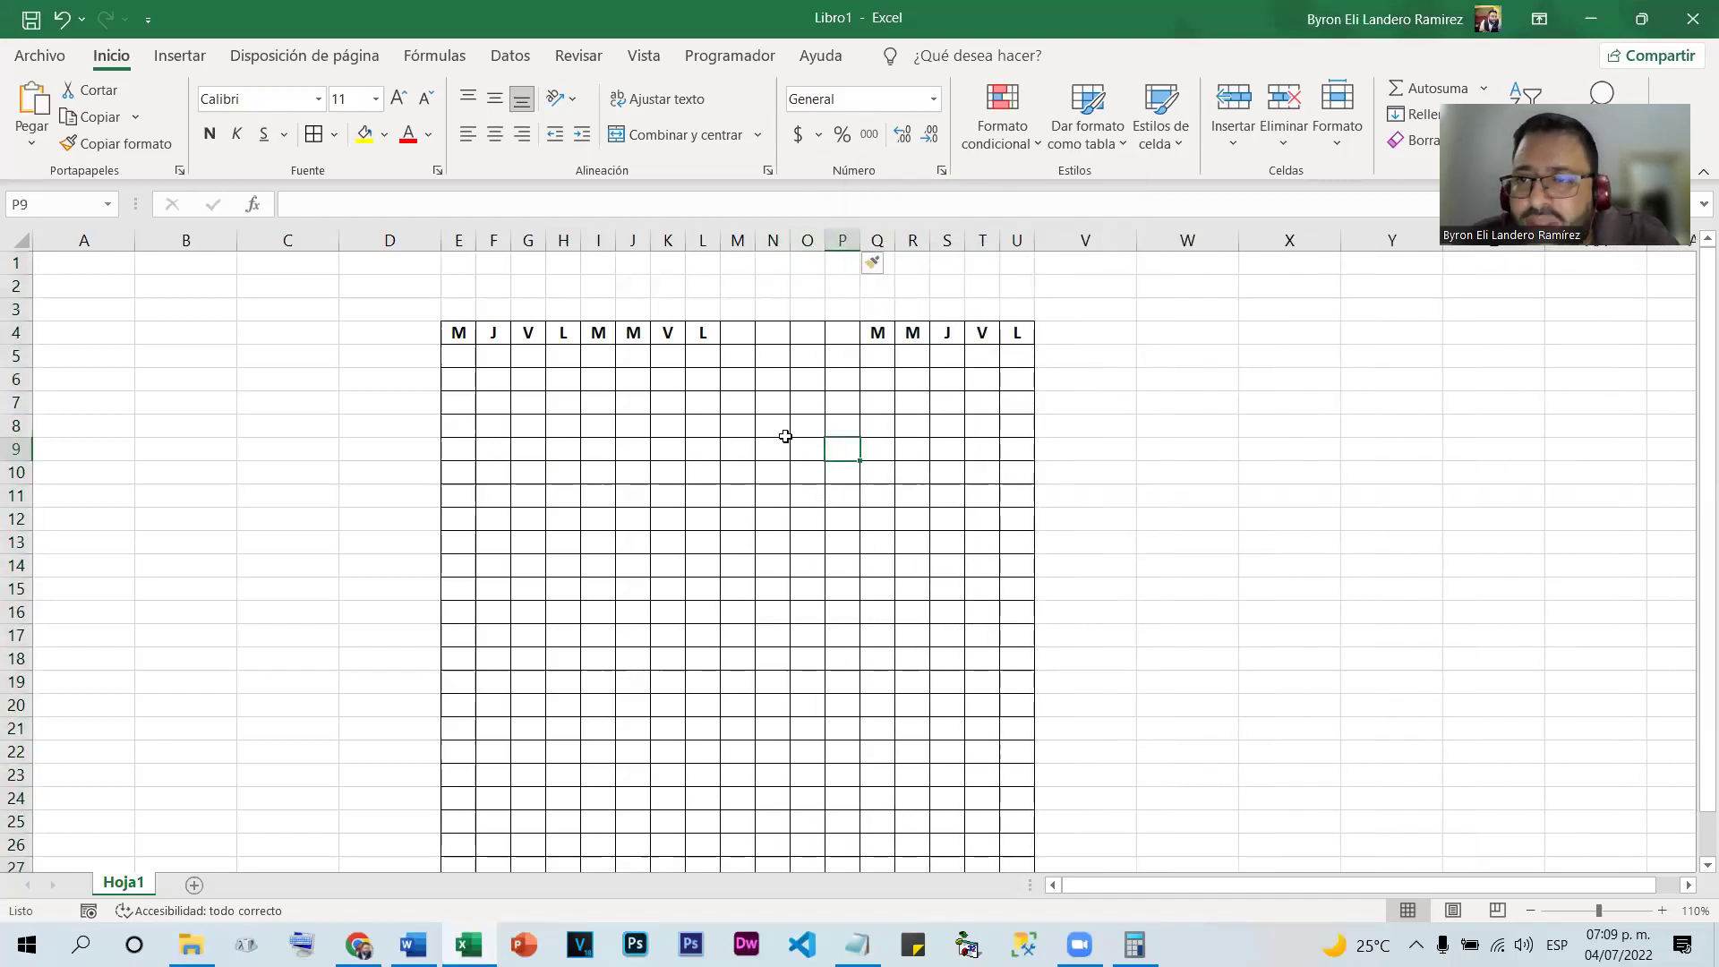
drag(878, 240, 988, 238)
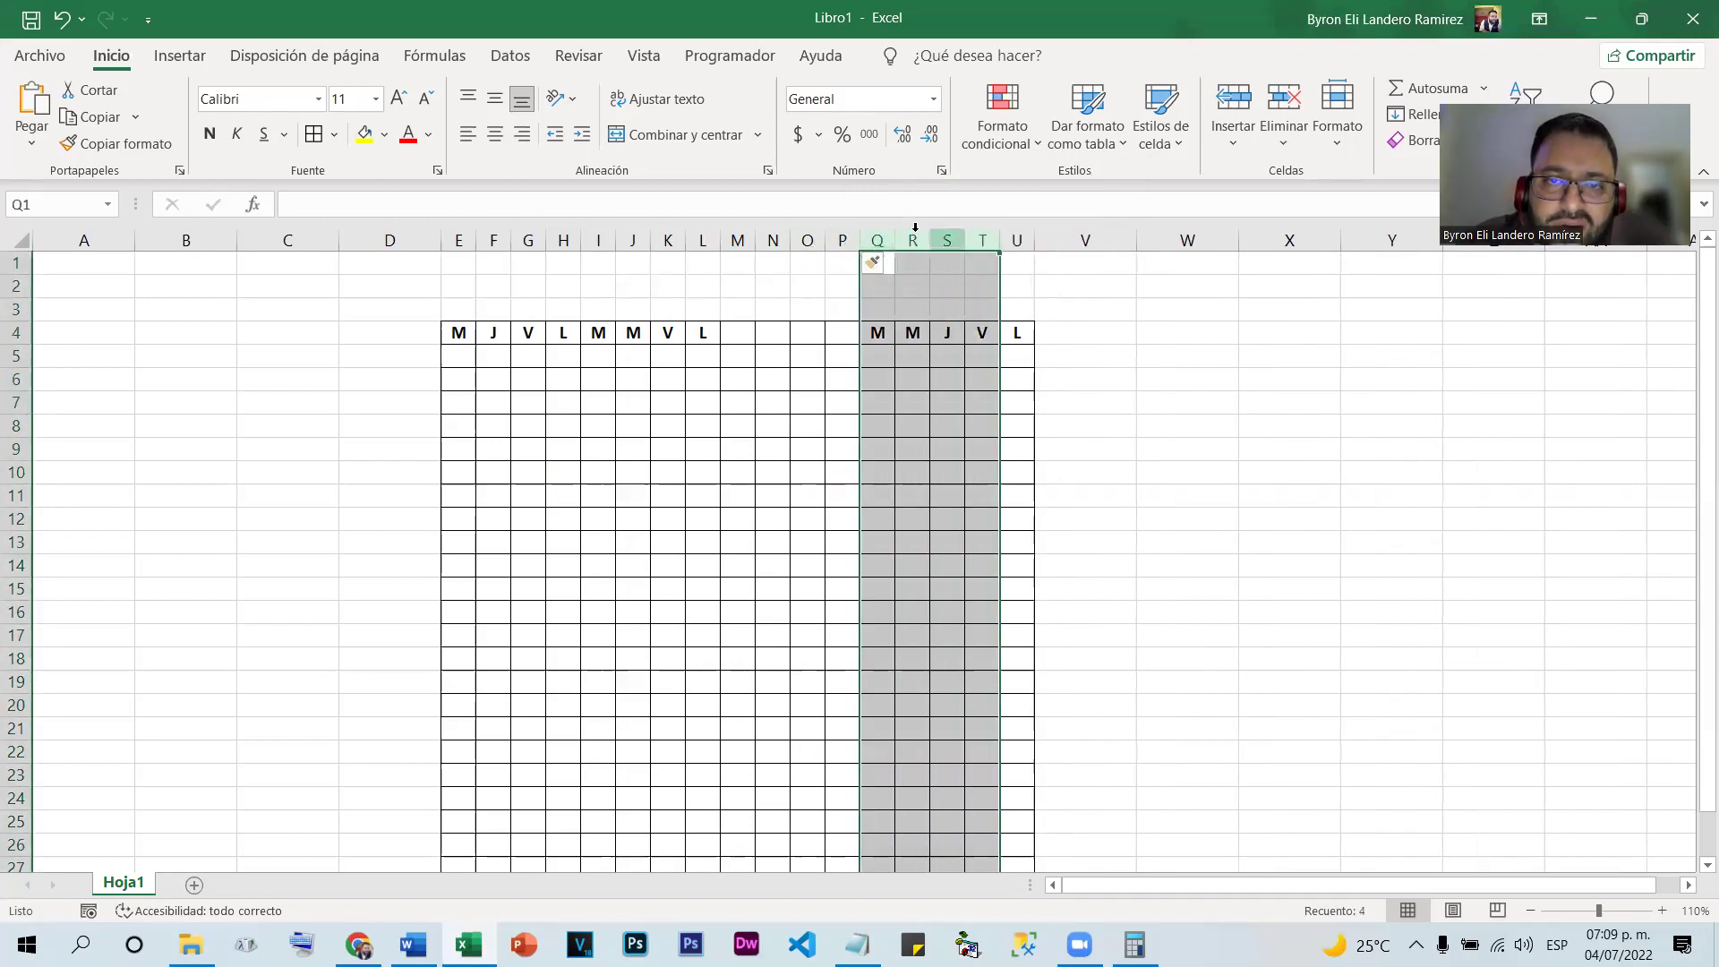
right_click(884, 252)
click(983, 428)
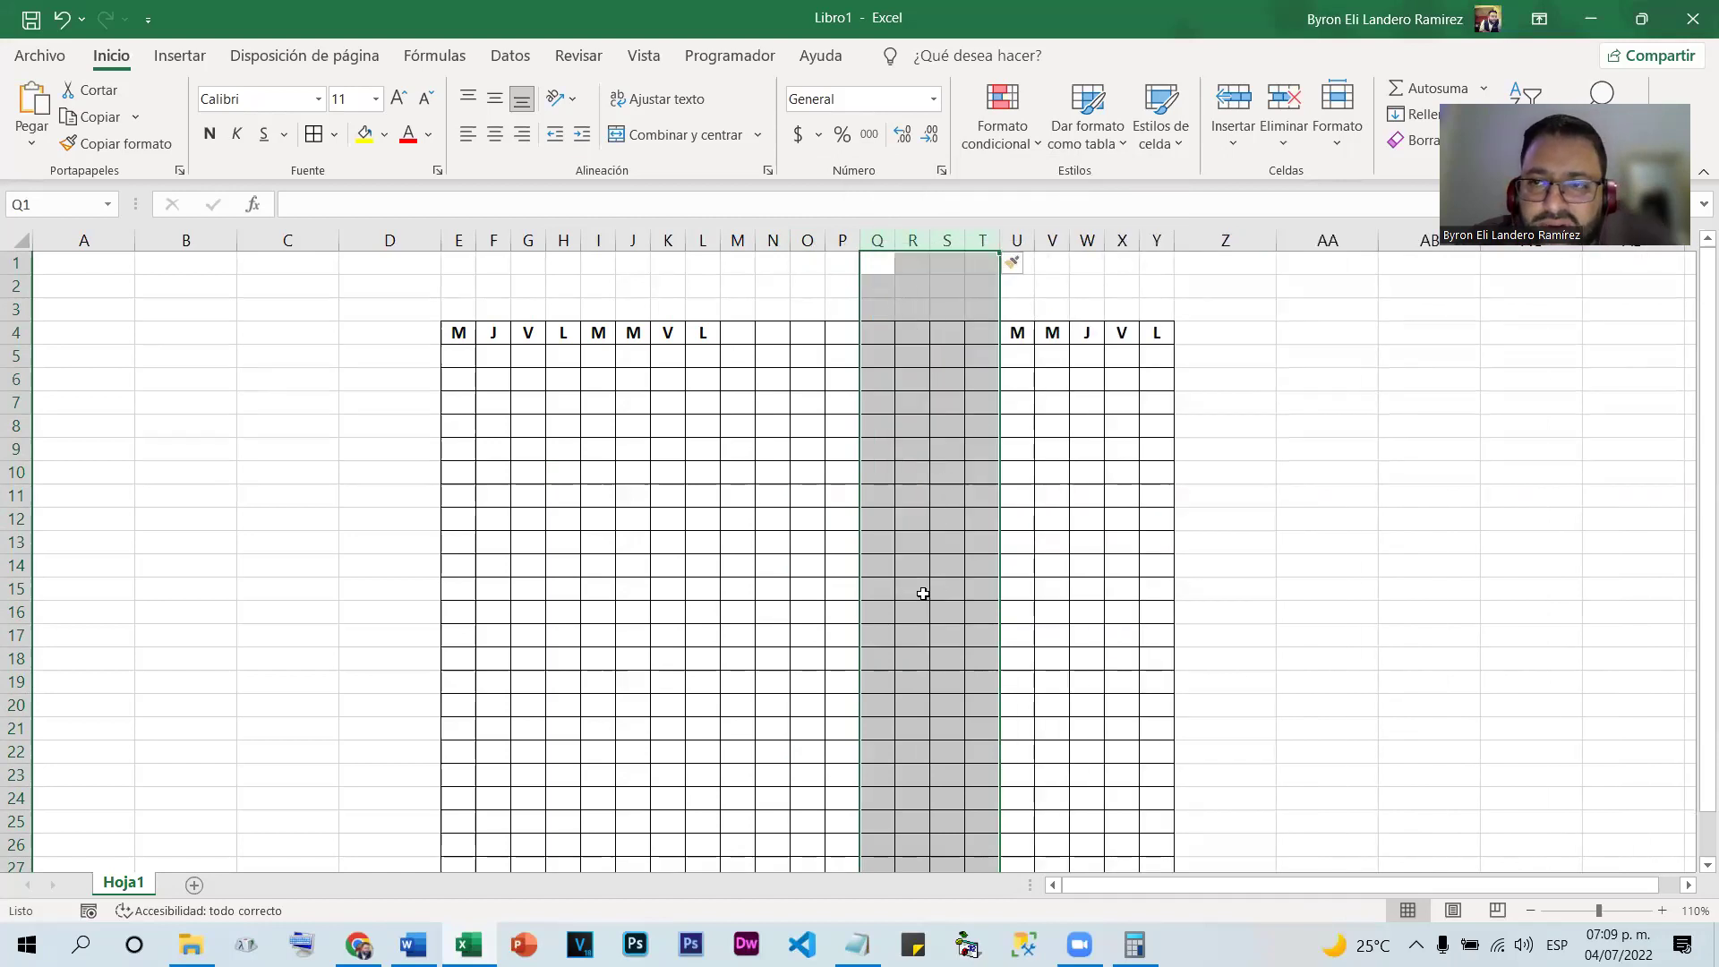
Delete columns D through Z, removing the whole bordered weekday table
click(1041, 498)
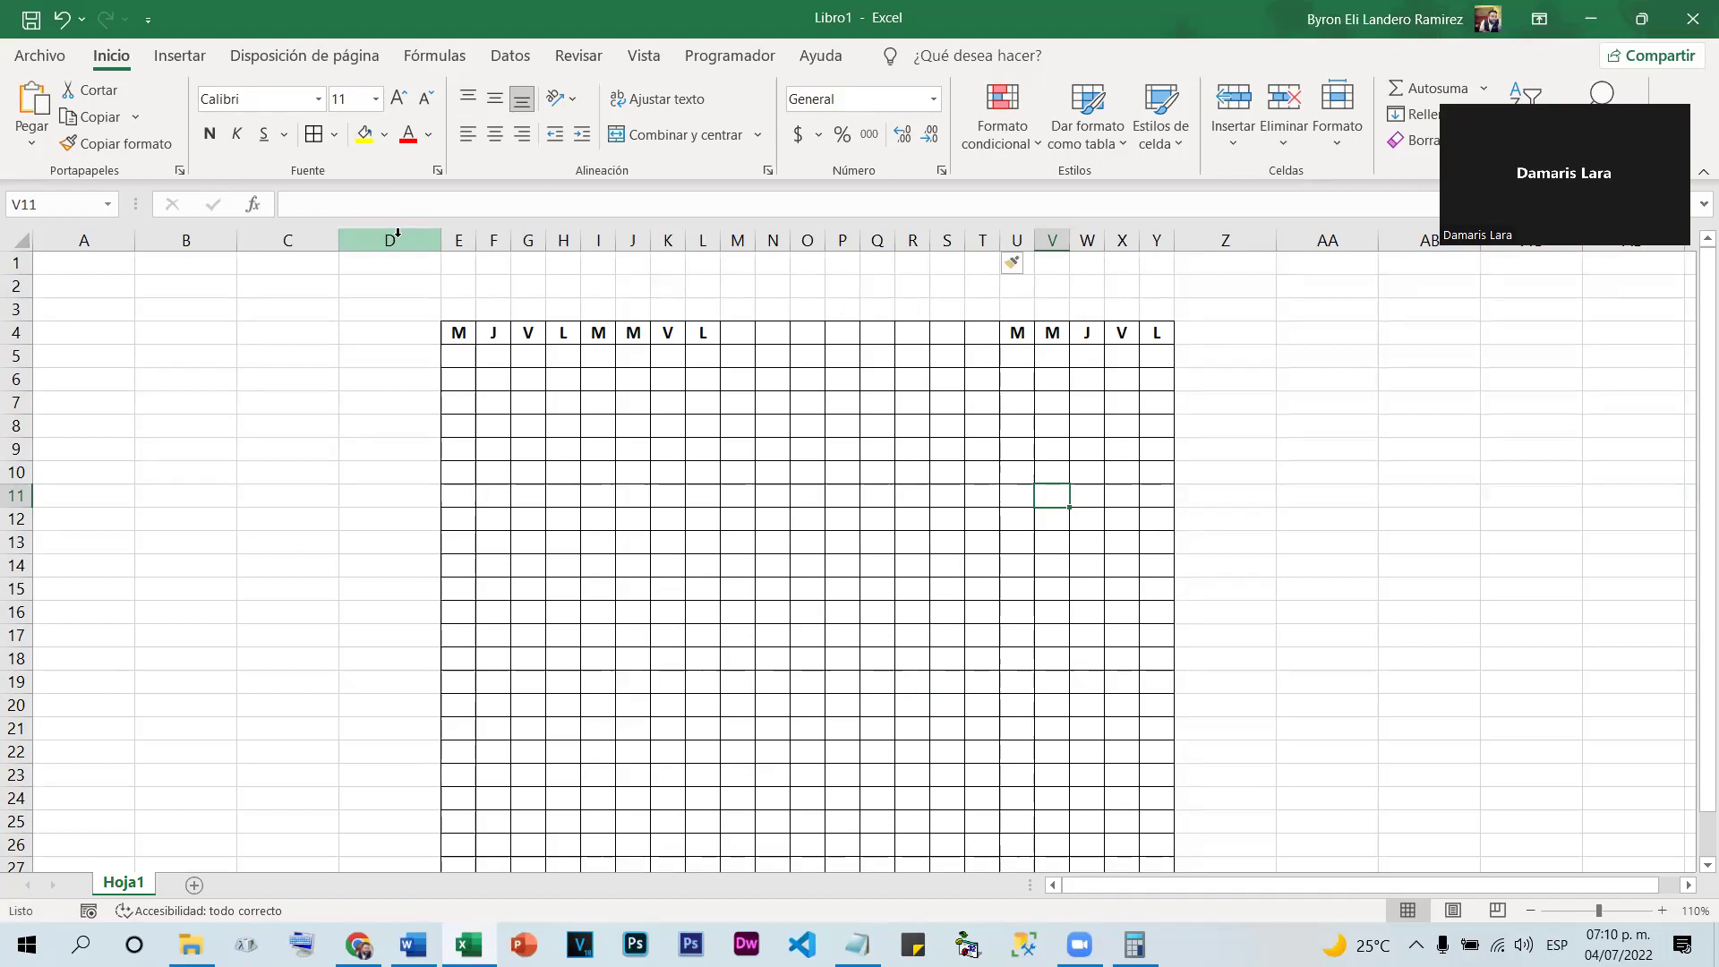
drag(397, 235, 1223, 257)
right_click(1223, 251)
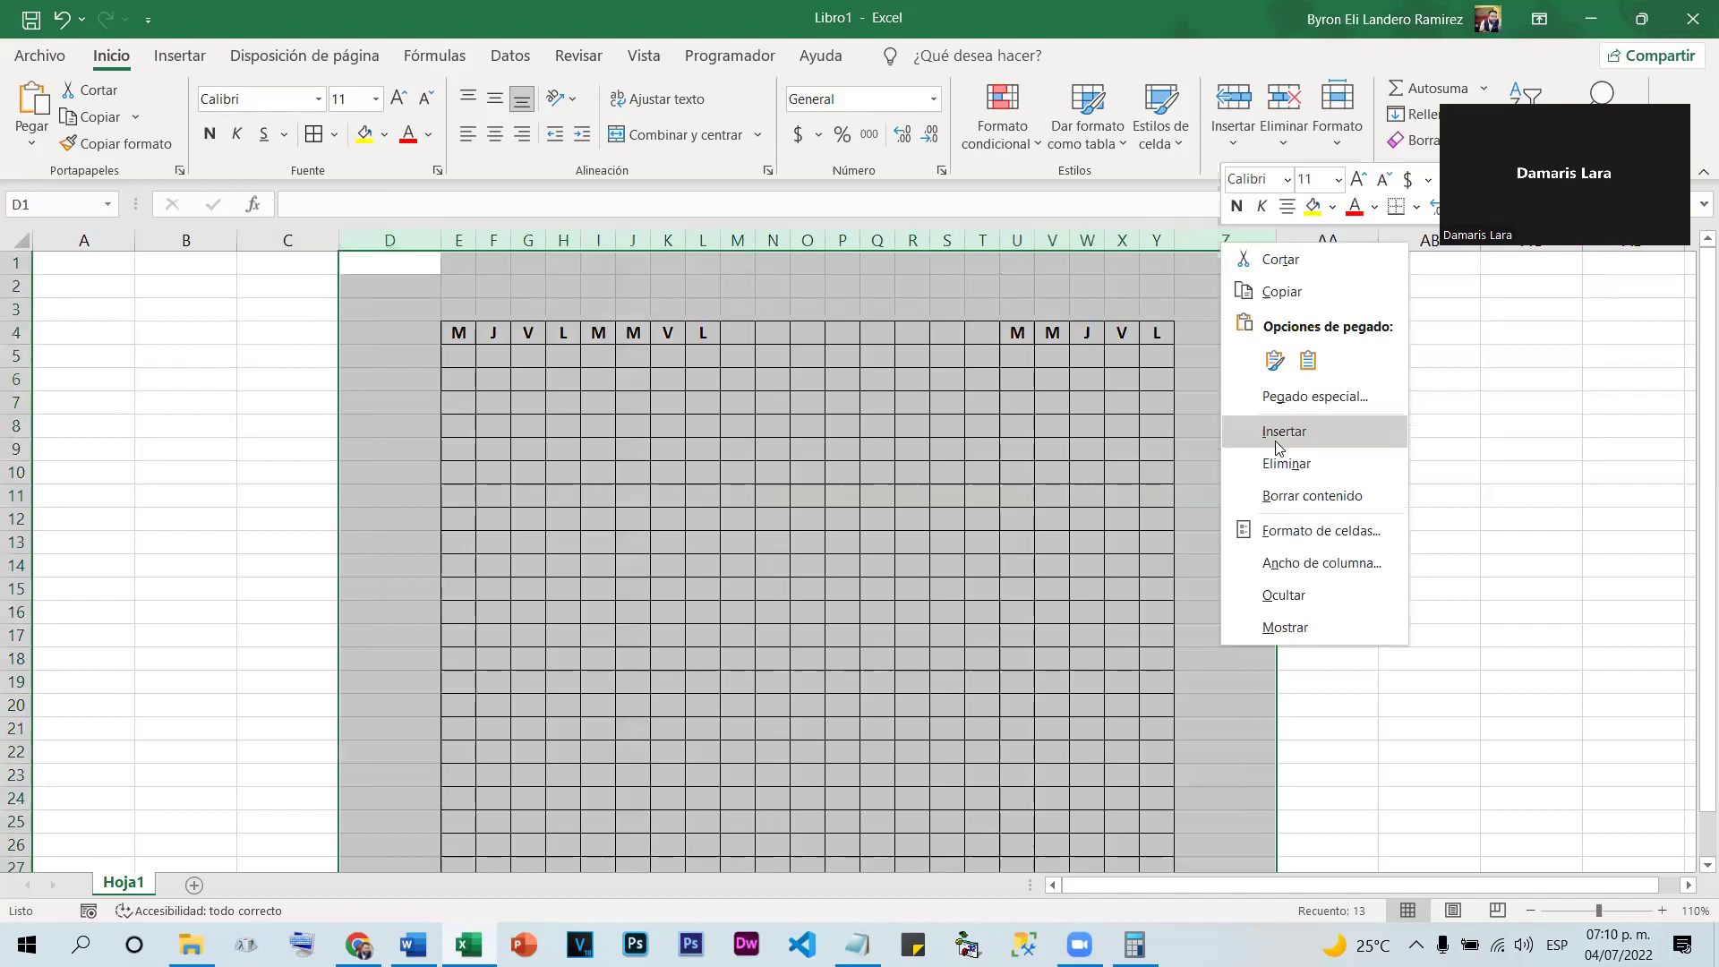
click(1291, 464)
click(690, 445)
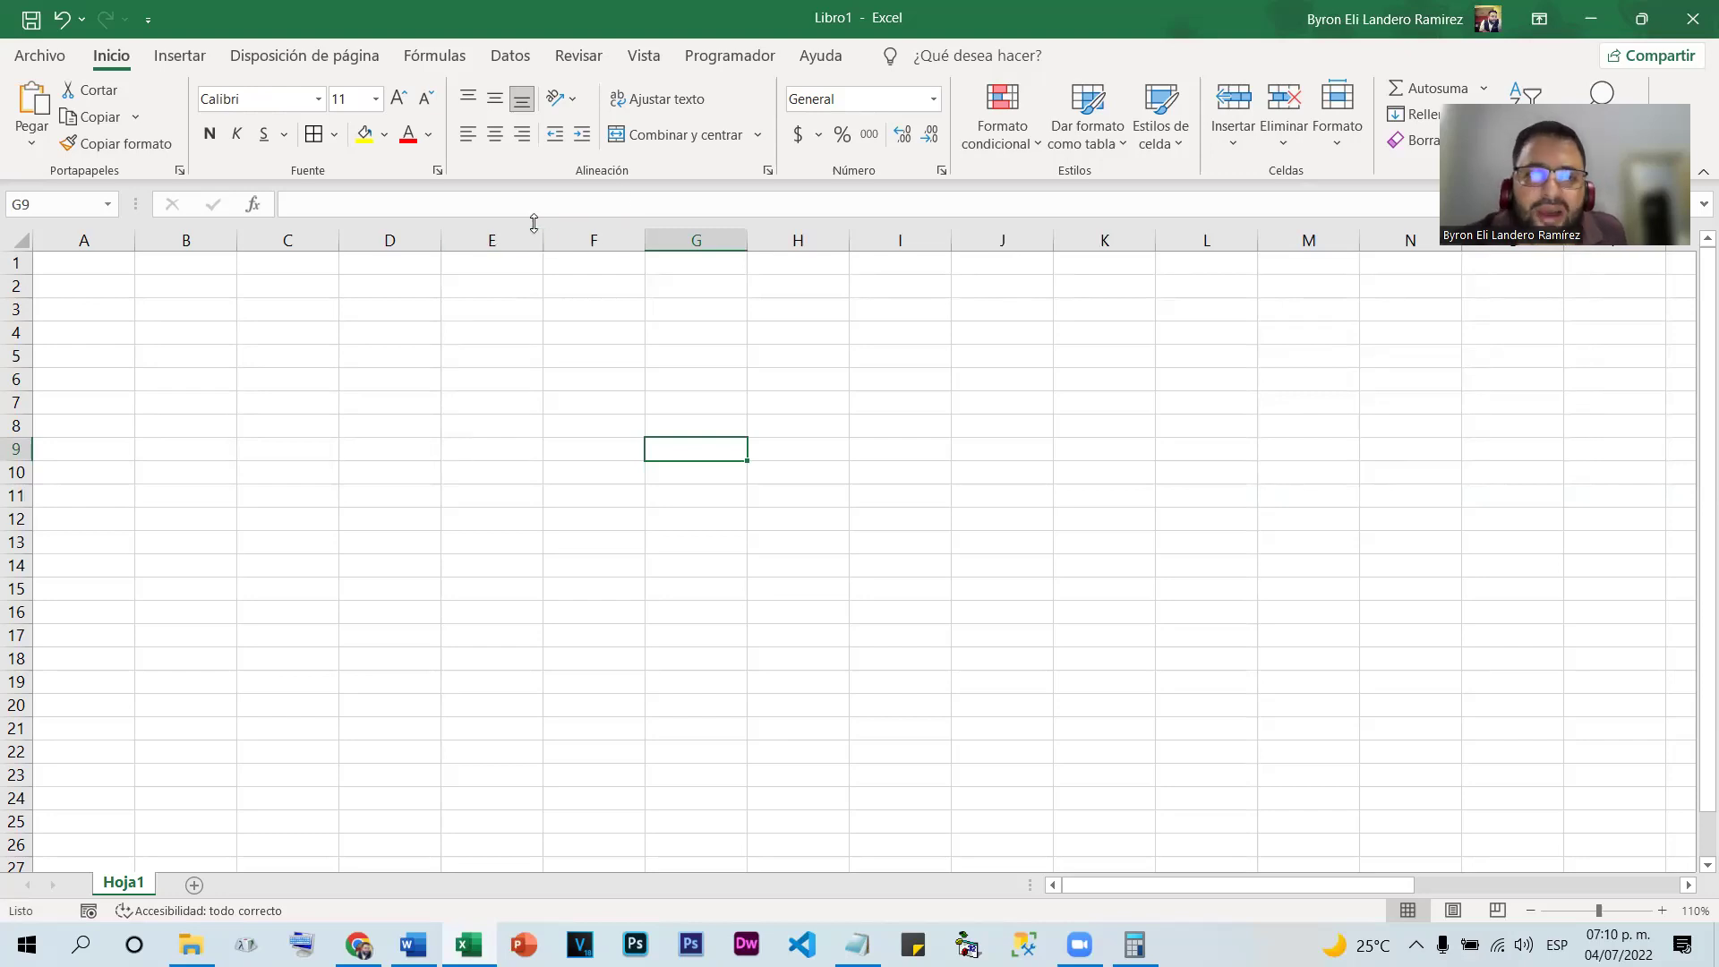
Resize the selected columns F to M together to one wider width
click(588, 238)
drag(663, 241, 1303, 237)
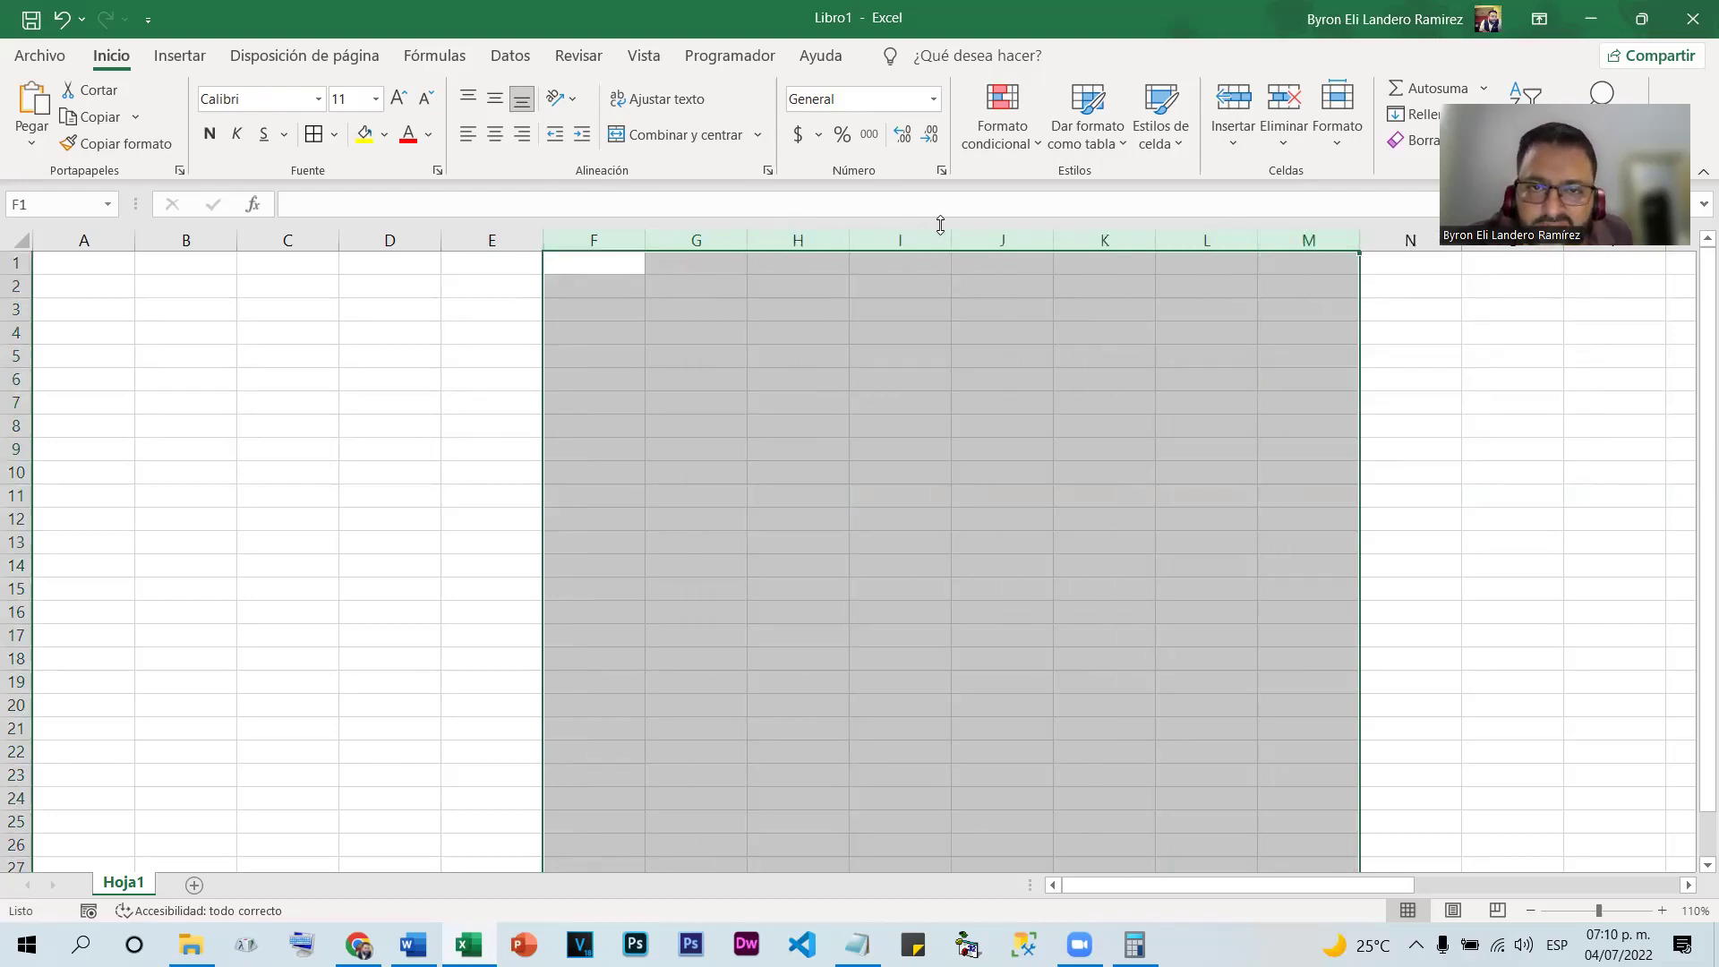
drag(950, 241, 880, 239)
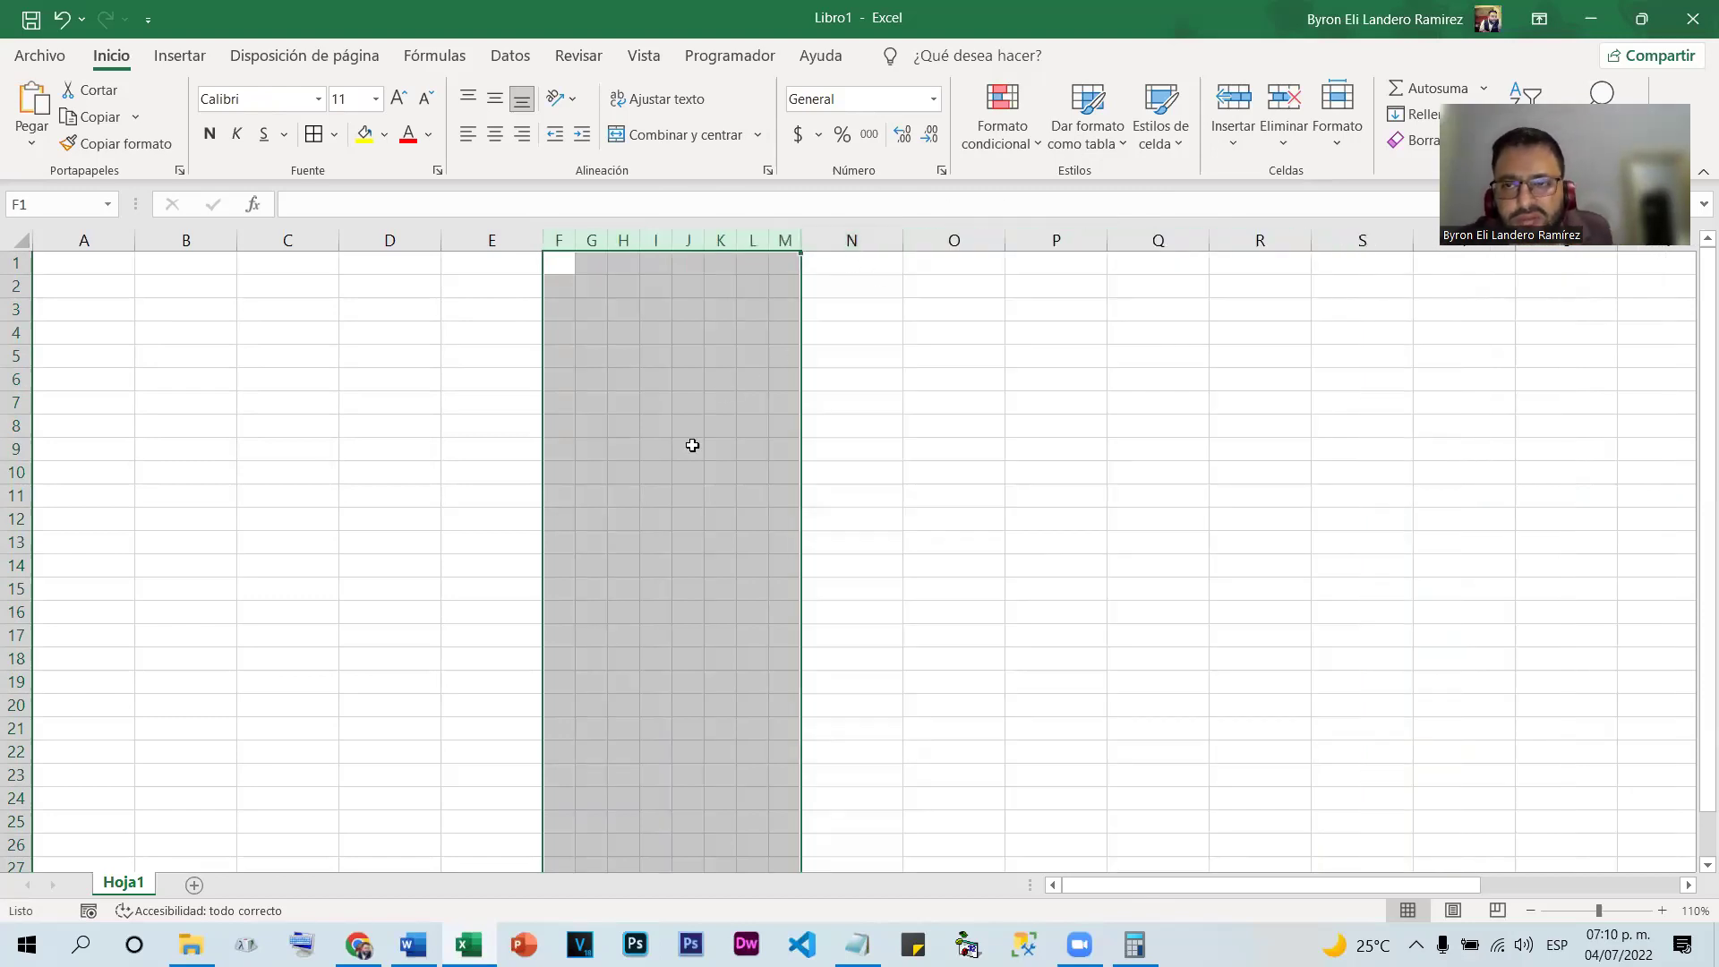
drag(768, 239, 858, 238)
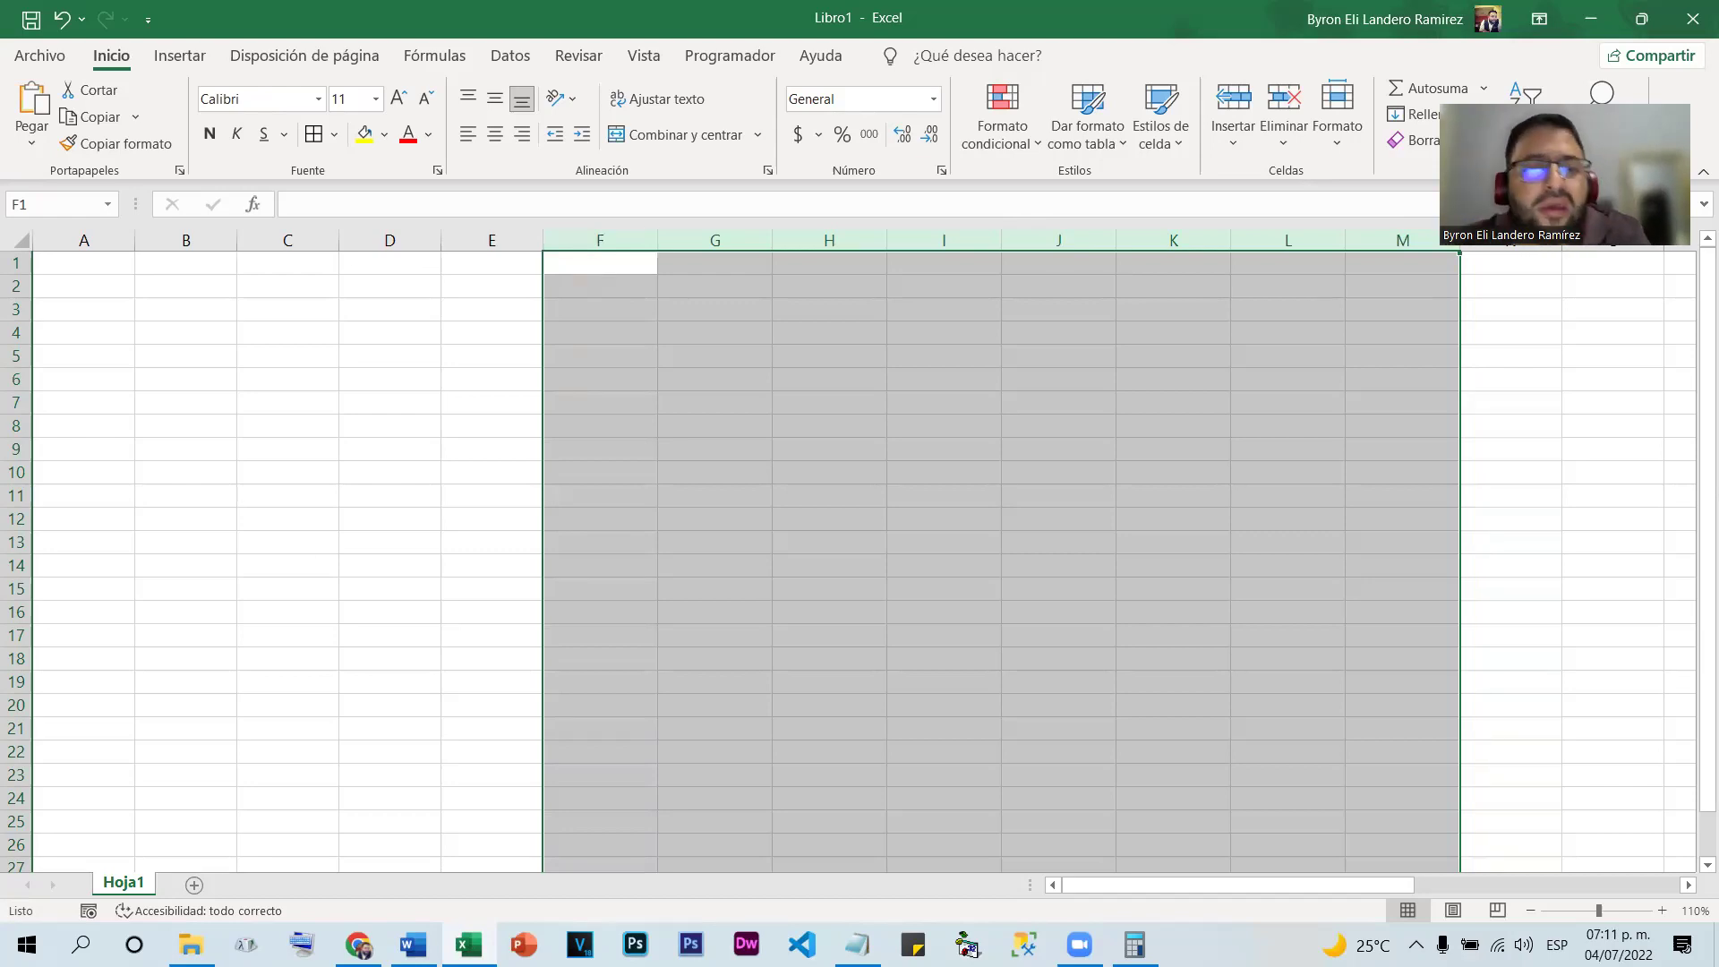
click(517, 260)
key(ctrl+space)
Give E4:K23 borders on every cell and enter Nombre in E5
drag(503, 331, 1182, 777)
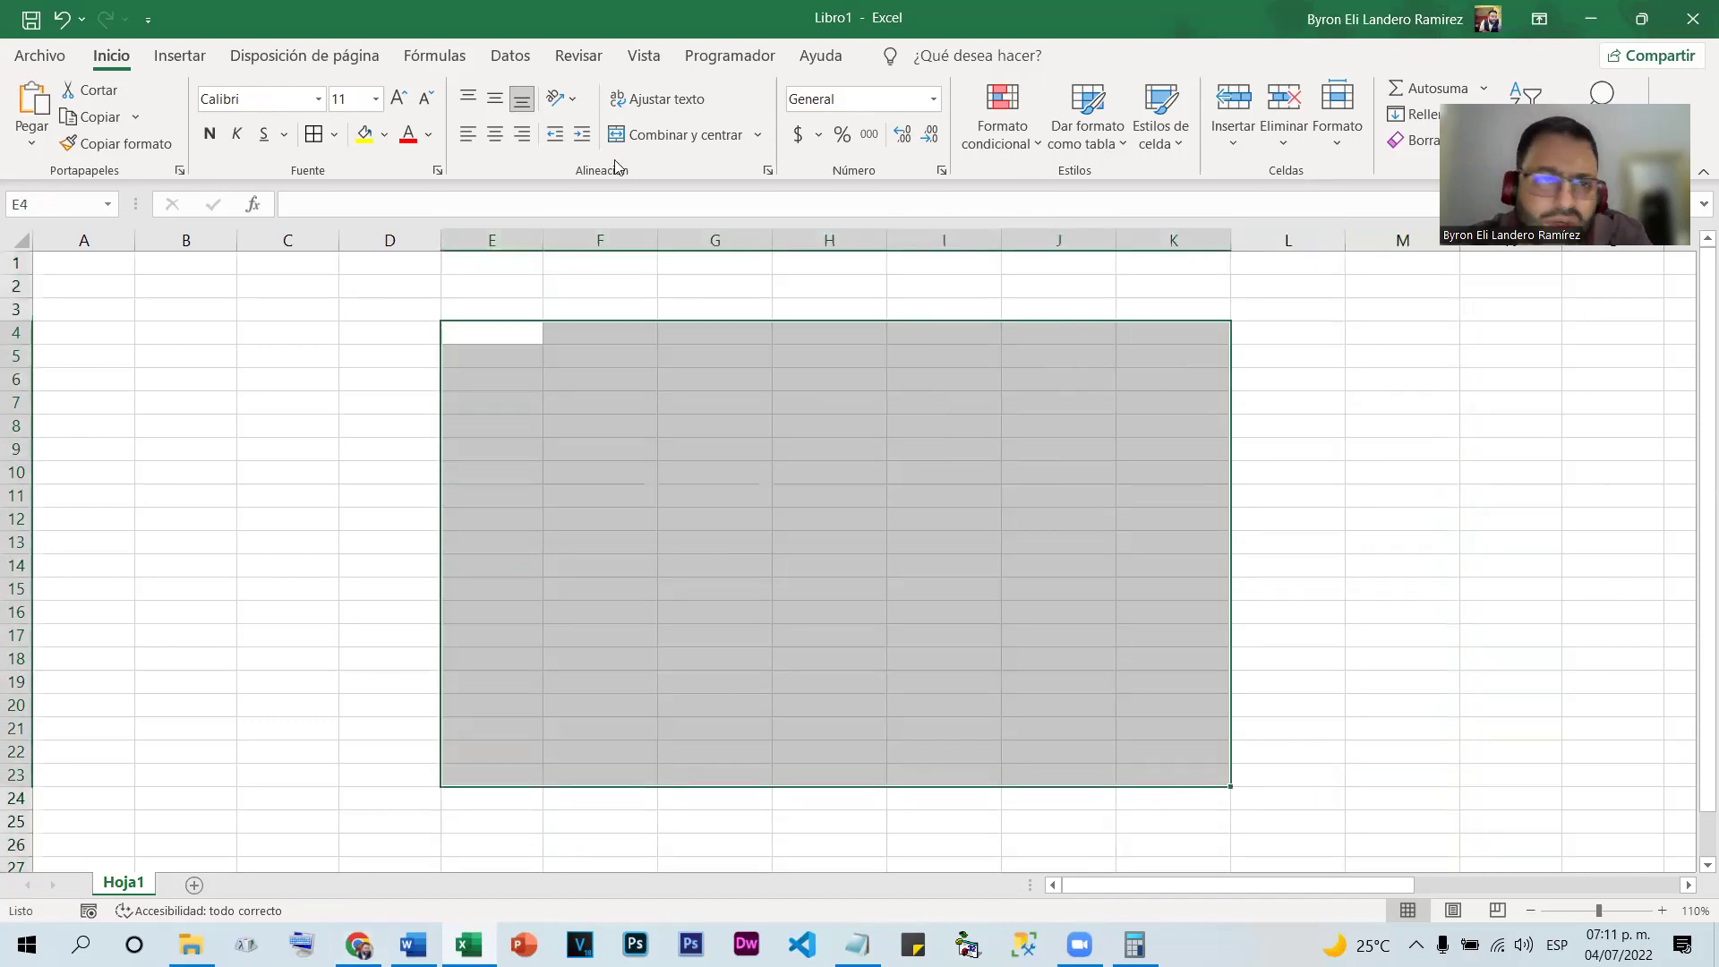
click(312, 135)
click(667, 542)
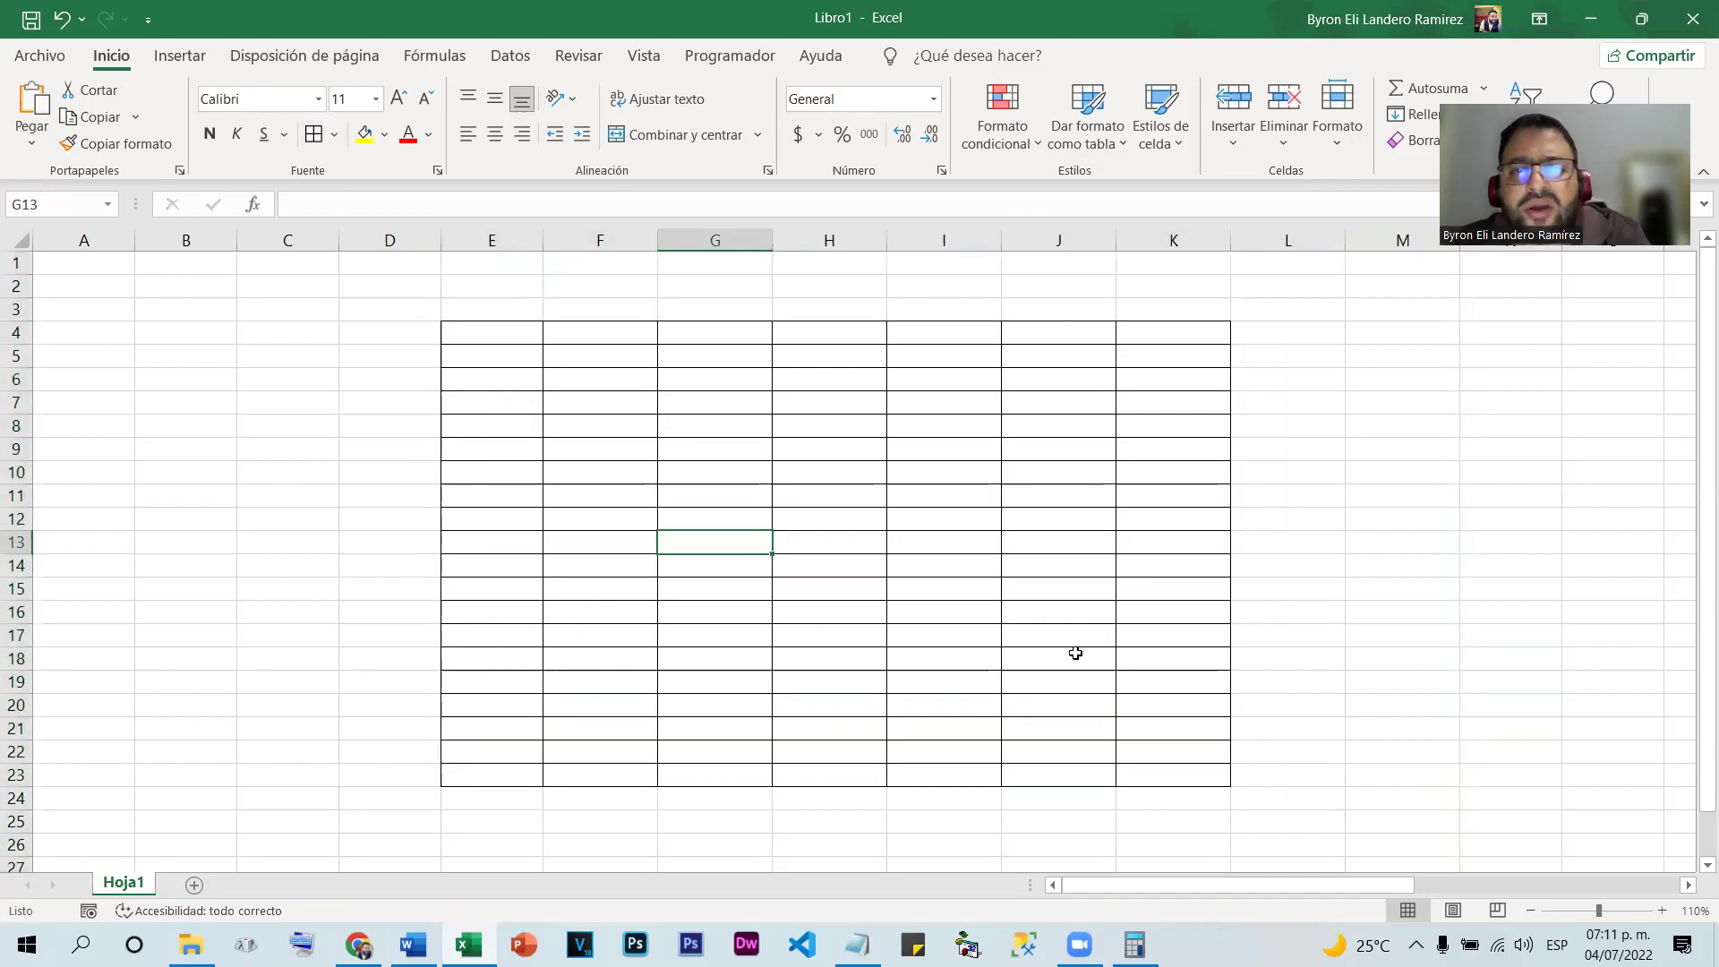
click(532, 357)
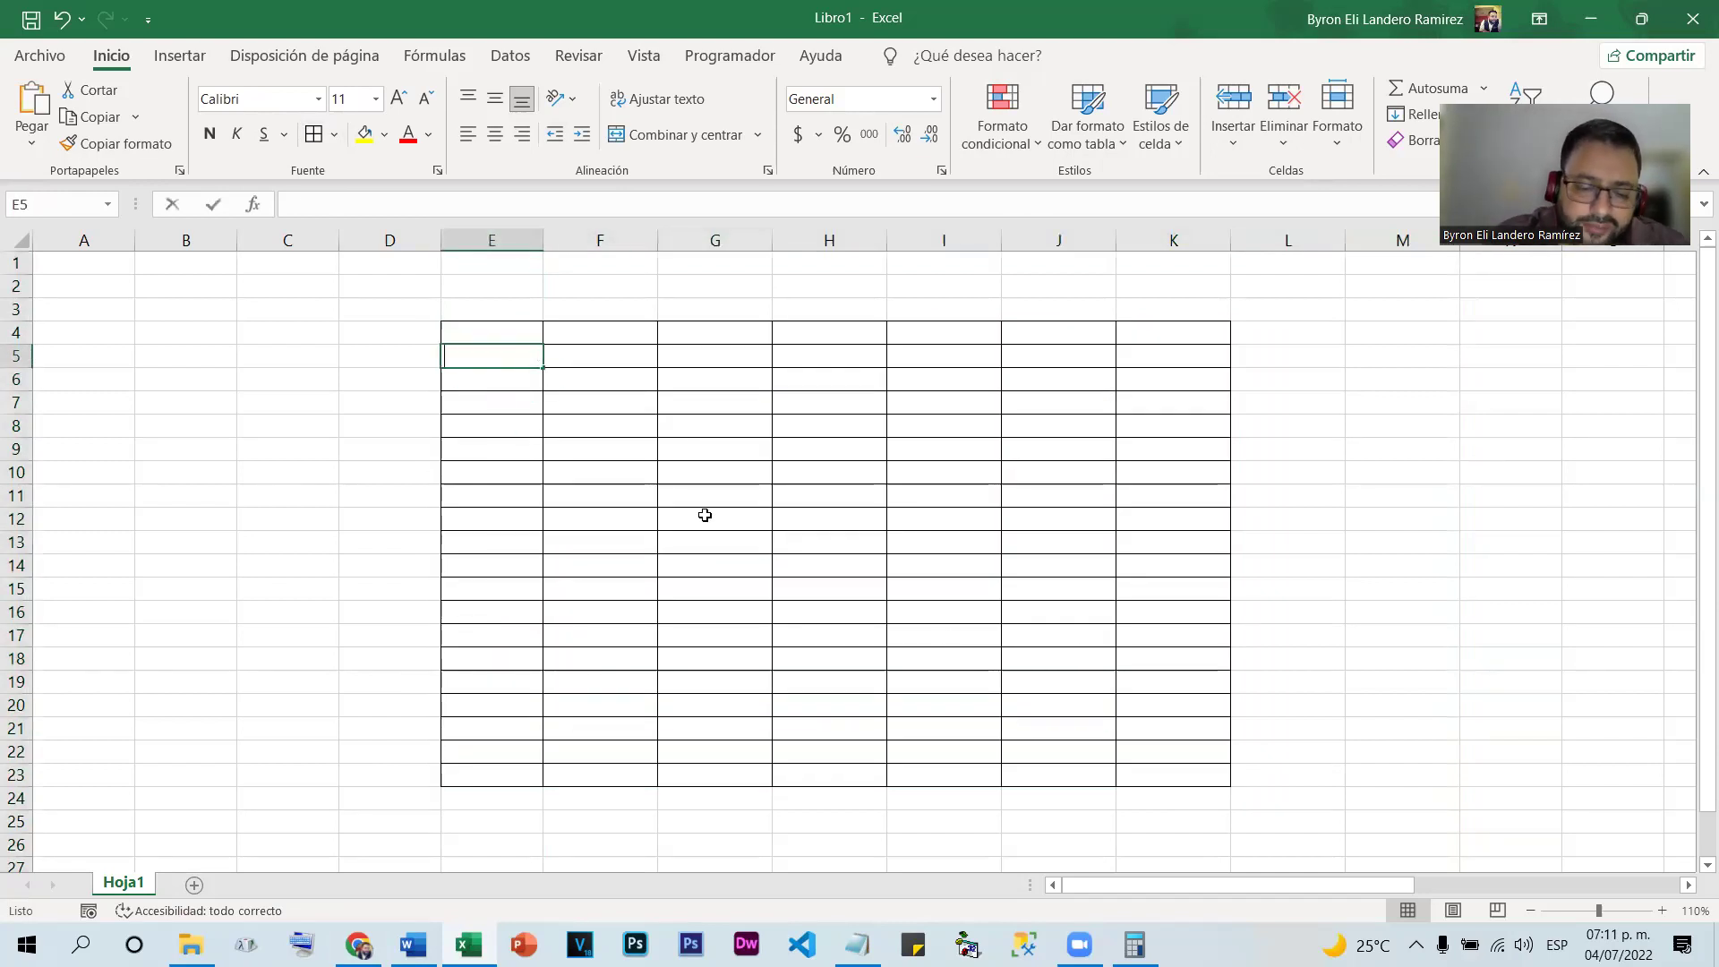
text(Nombre)
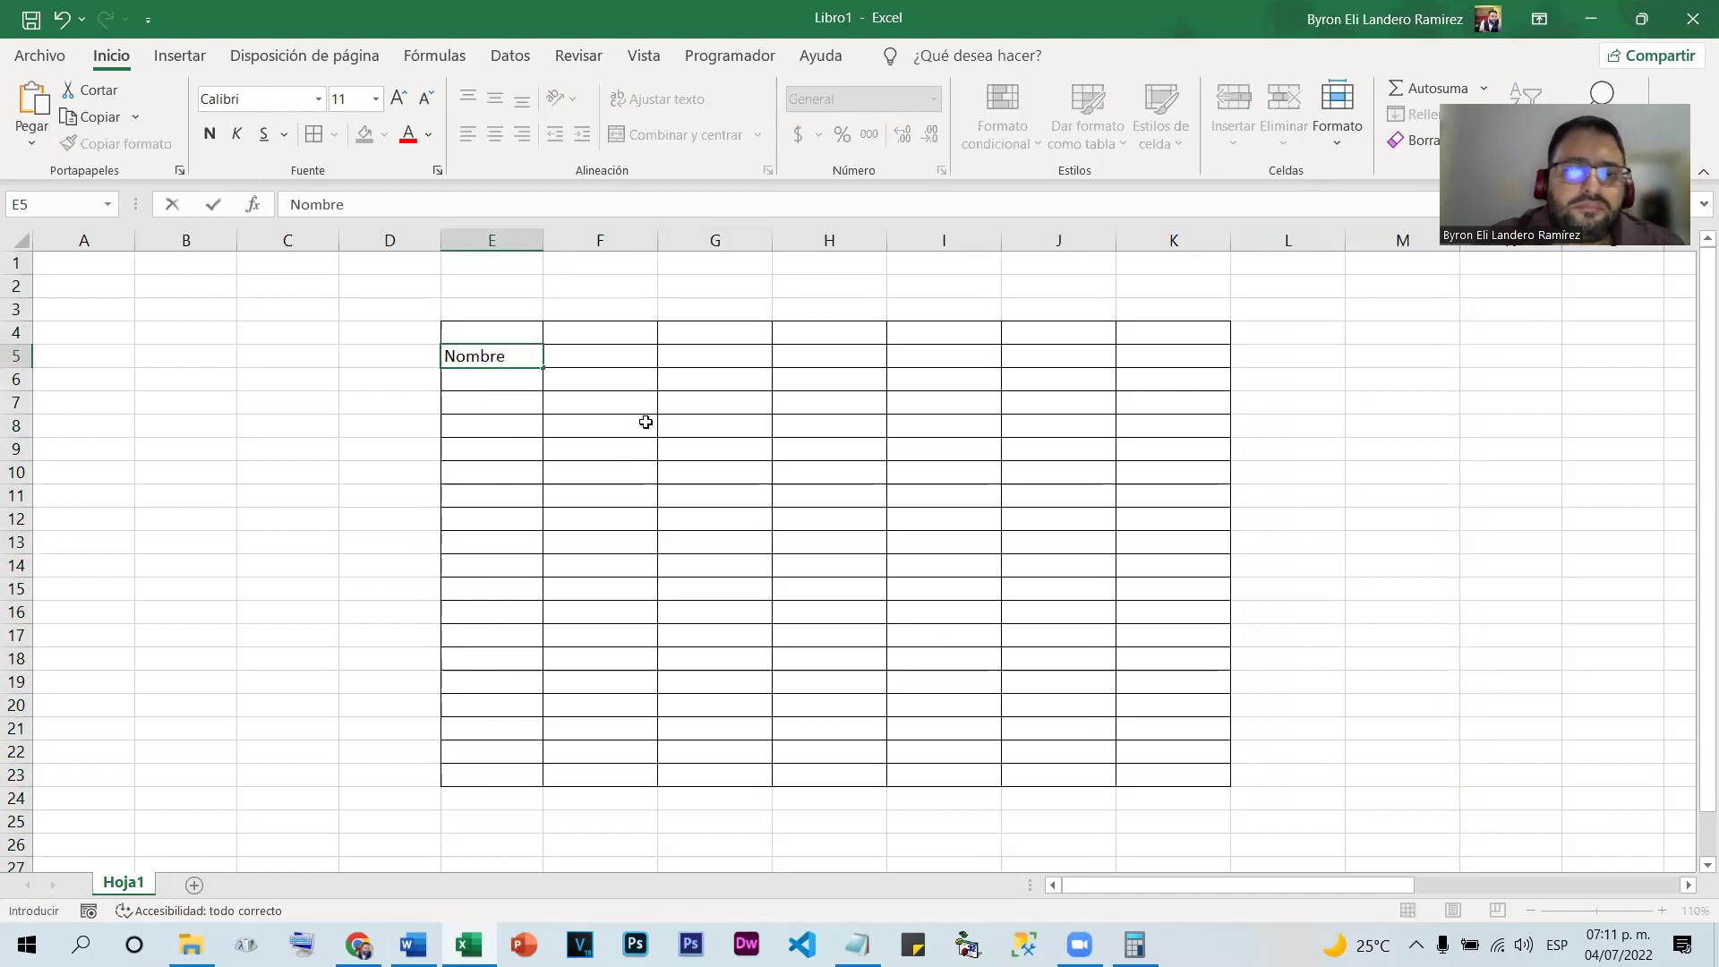
click(623, 452)
Enter I Parcial in F5 and fill the series through IV Parcial in I5
click(602, 357)
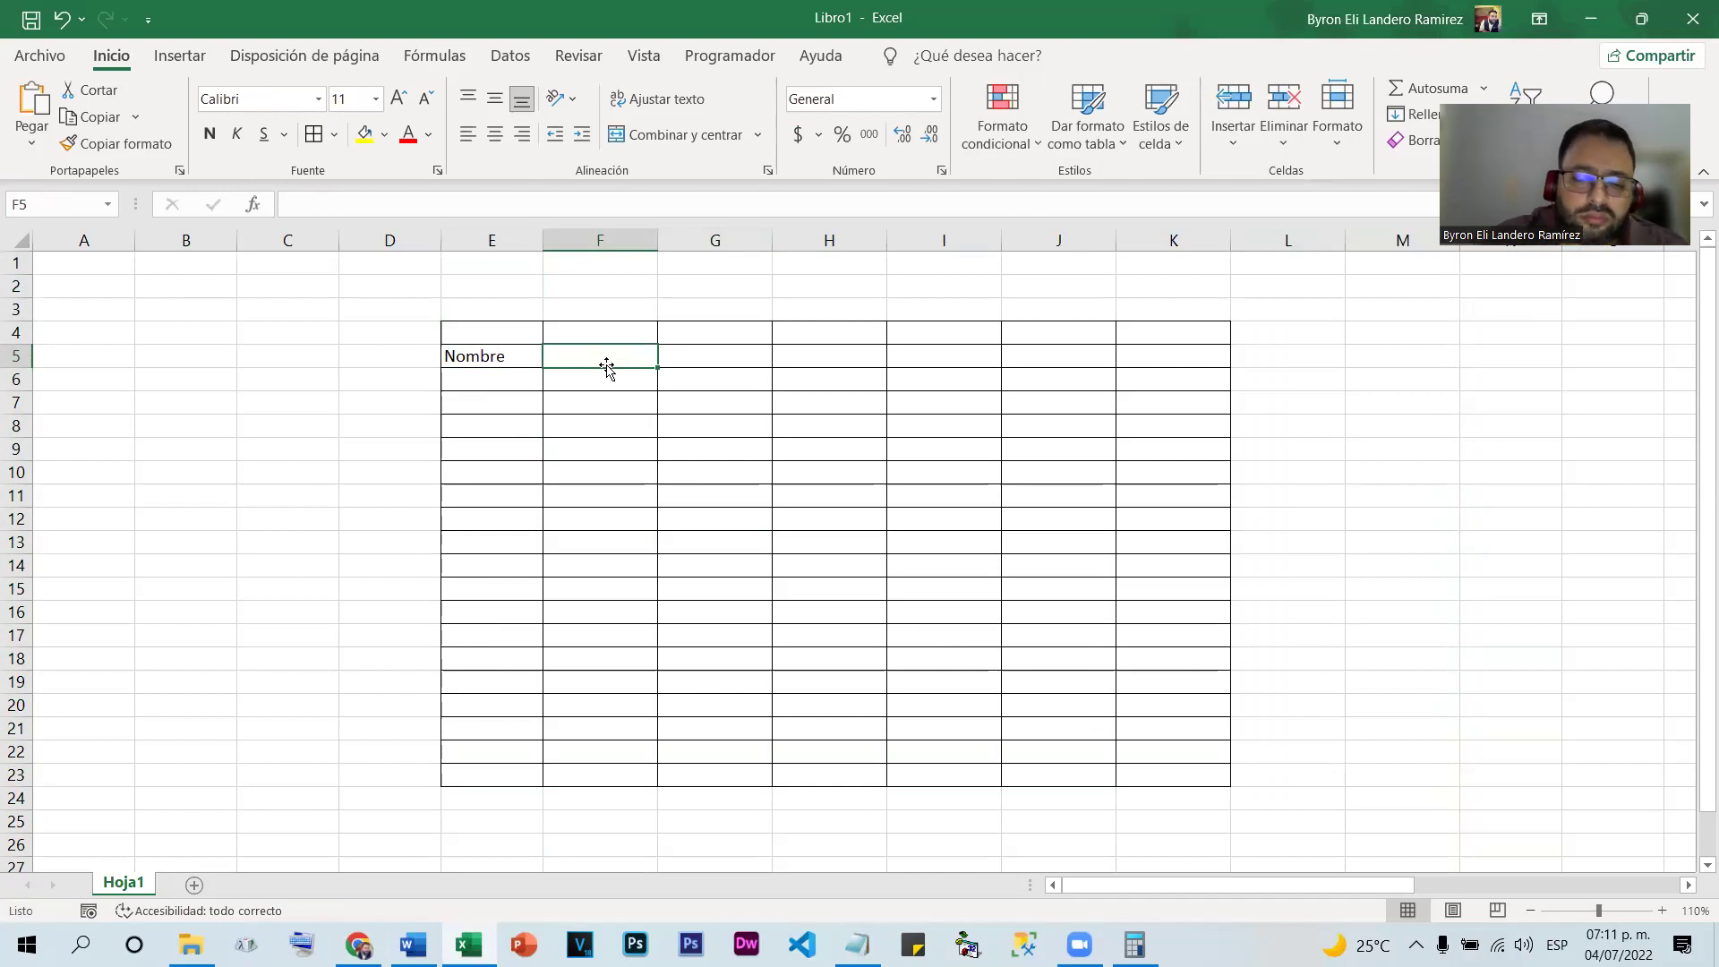
double_click(607, 365)
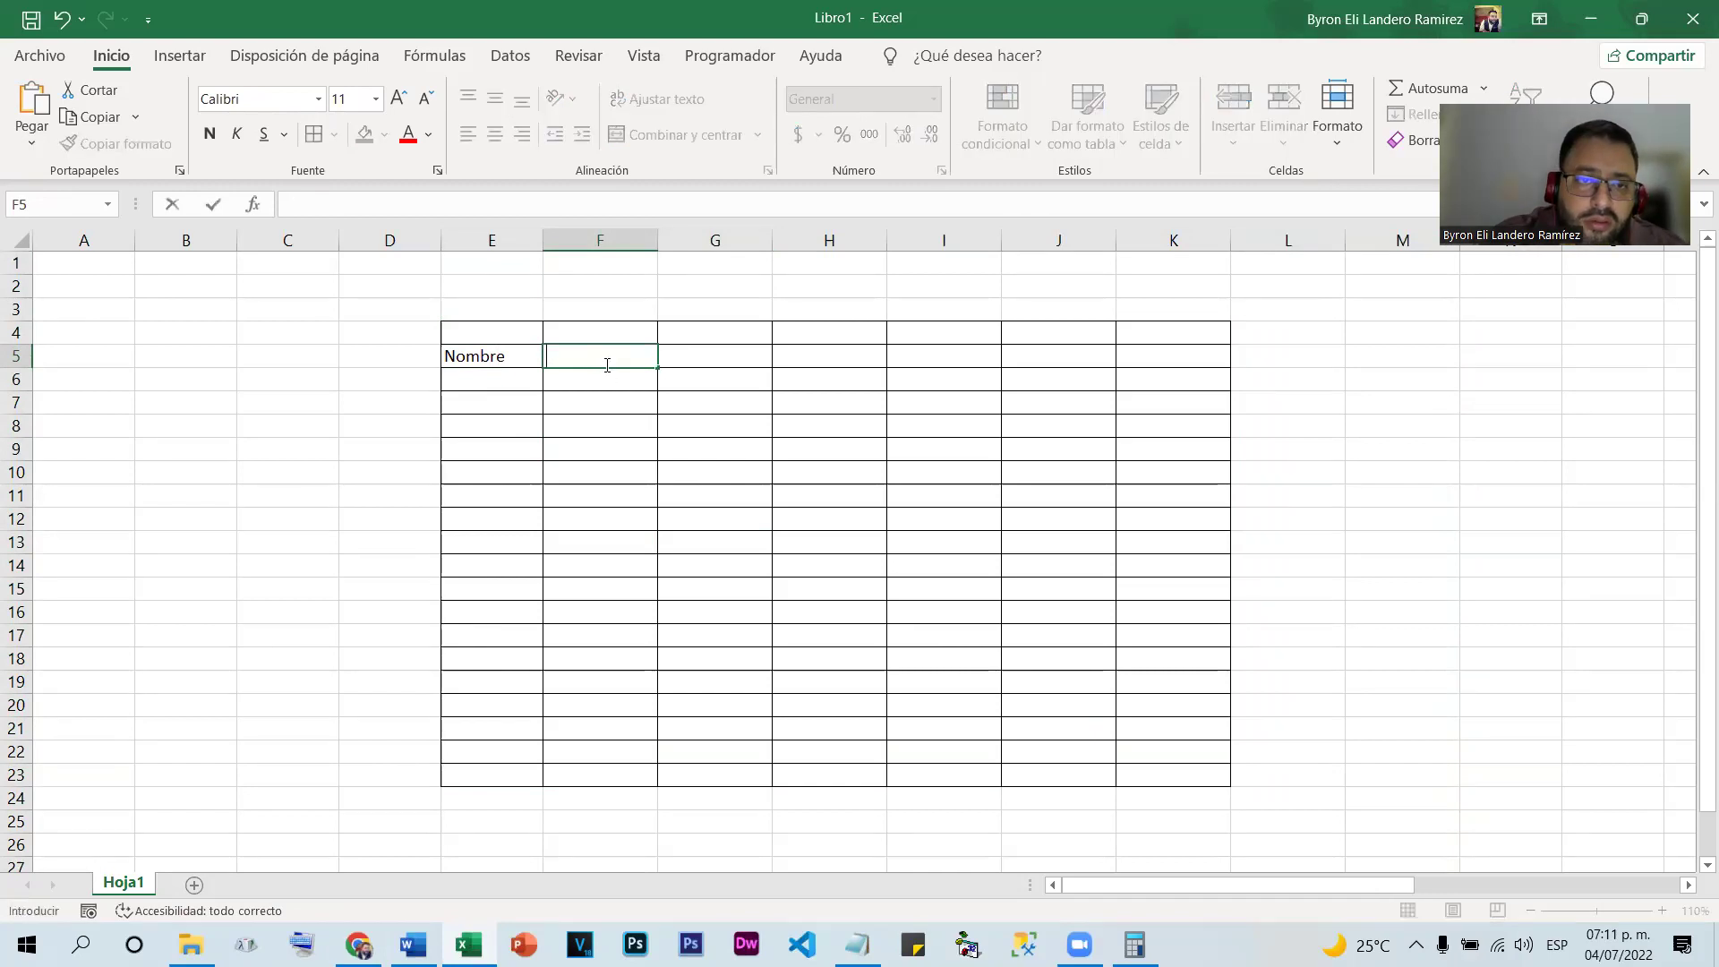
text(I Parcial)
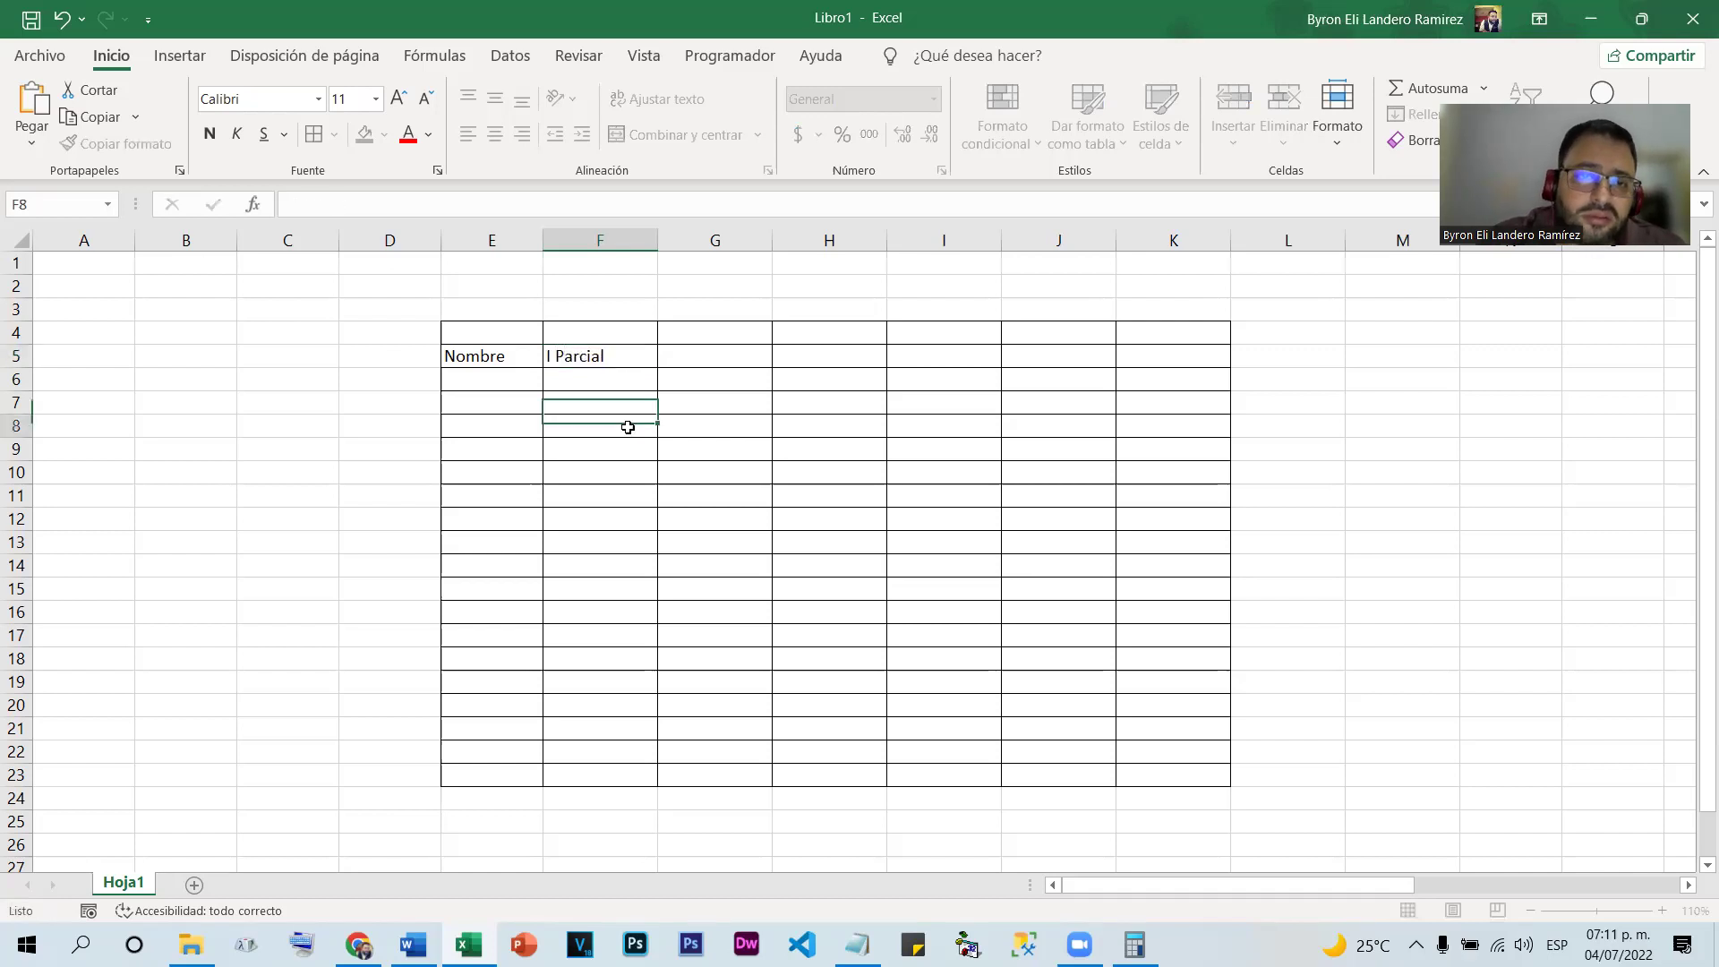
click(618, 430)
click(637, 360)
drag(657, 367, 967, 381)
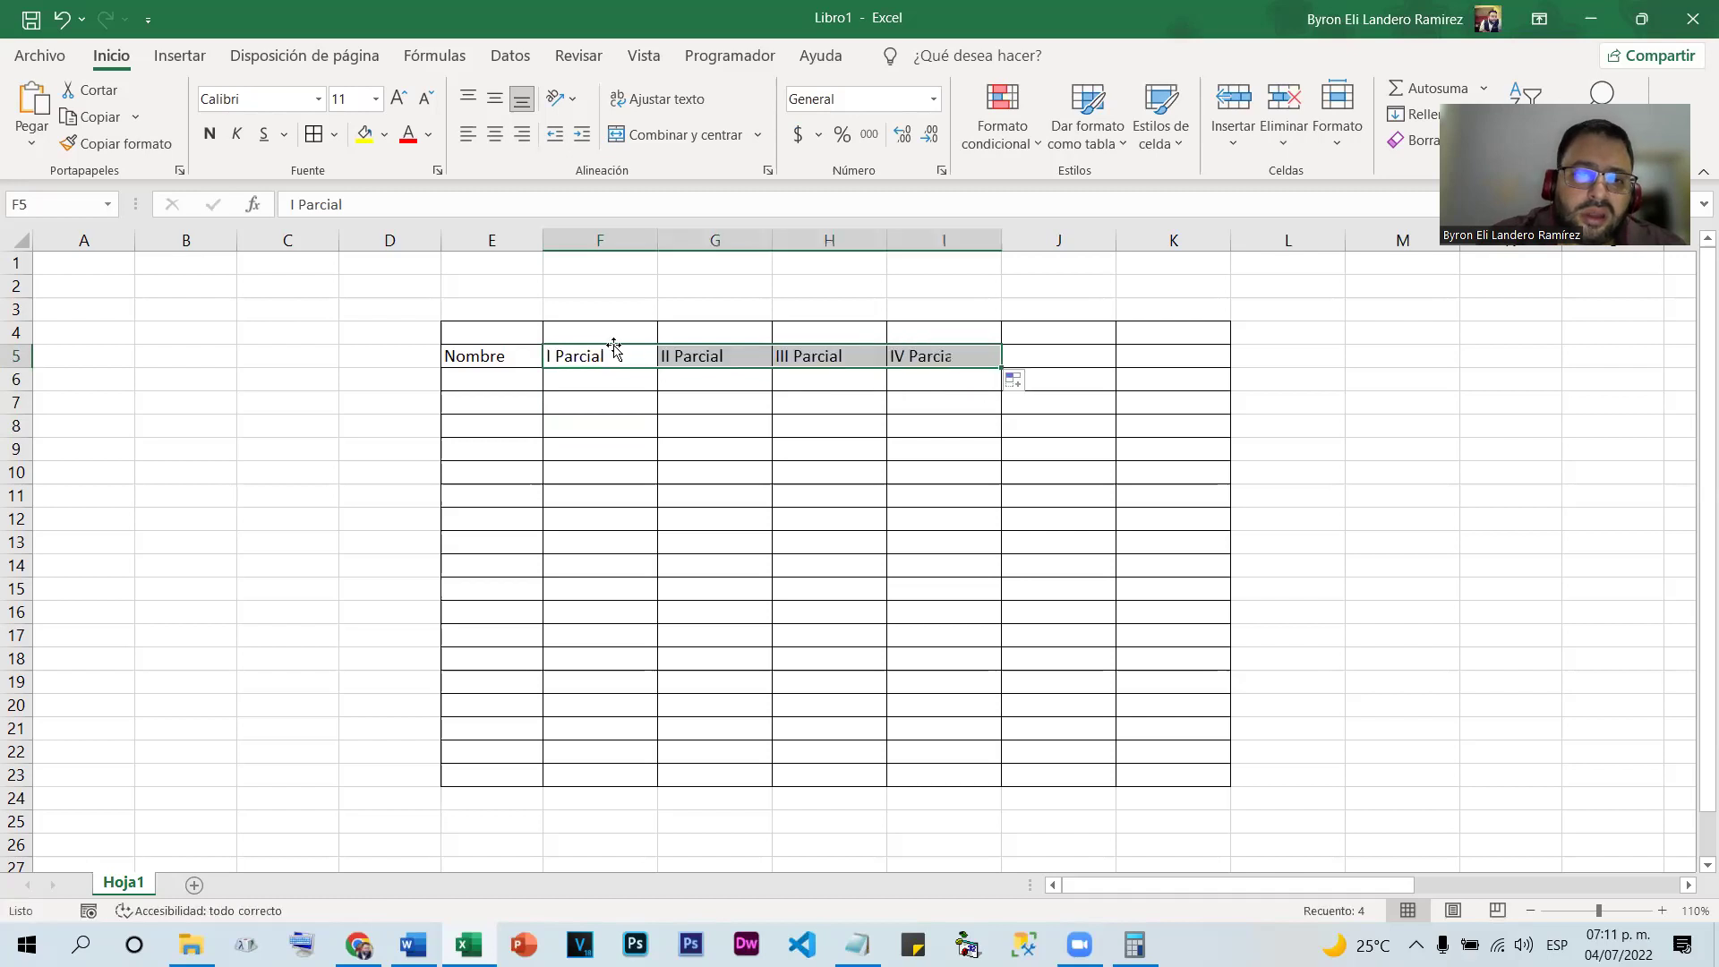
click(919, 419)
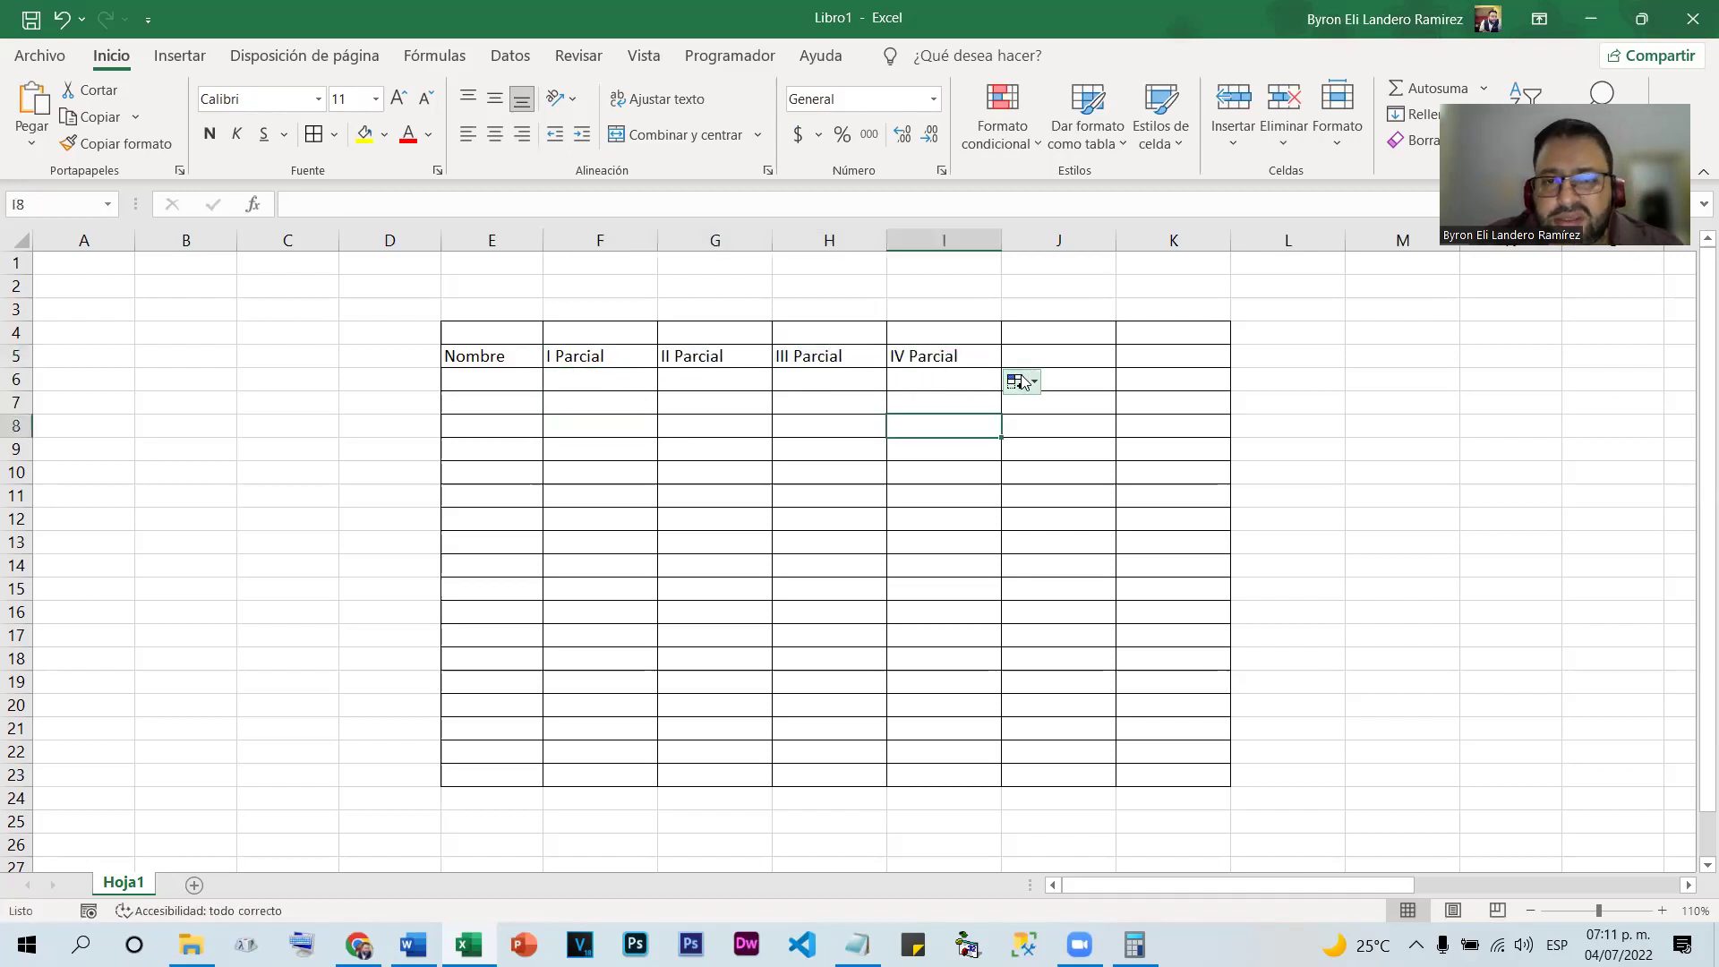
Add the headers Promedio in J5 and Observacion in K5
click(1076, 348)
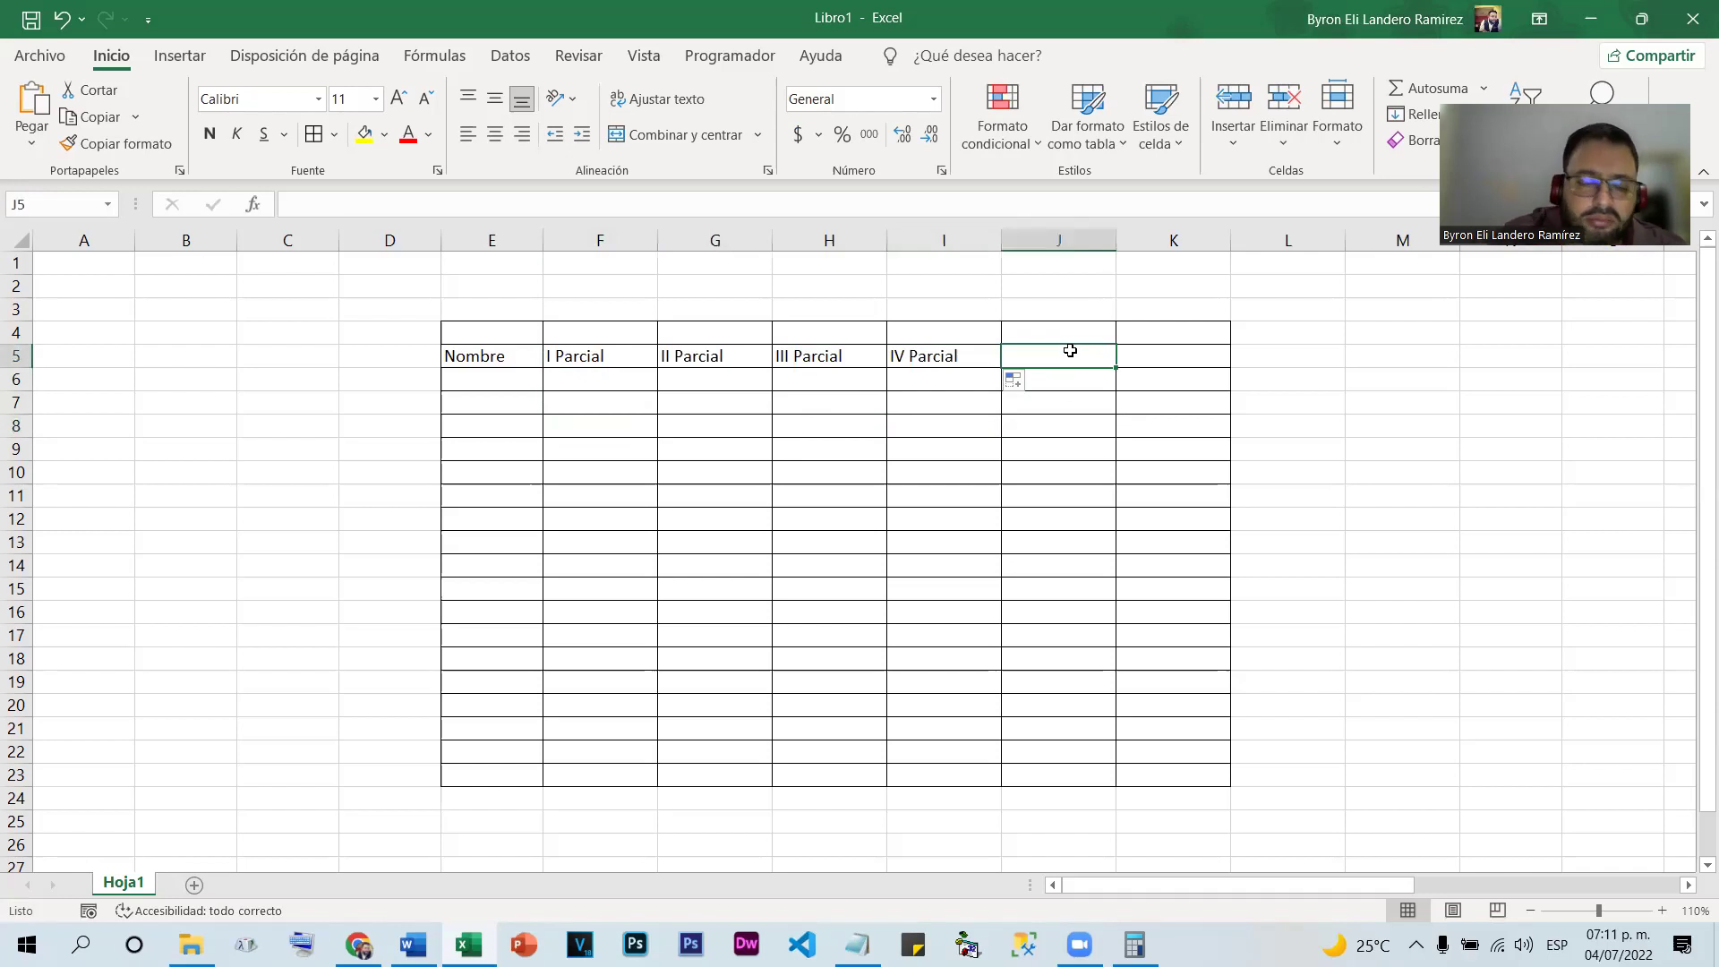
text(Promedio)
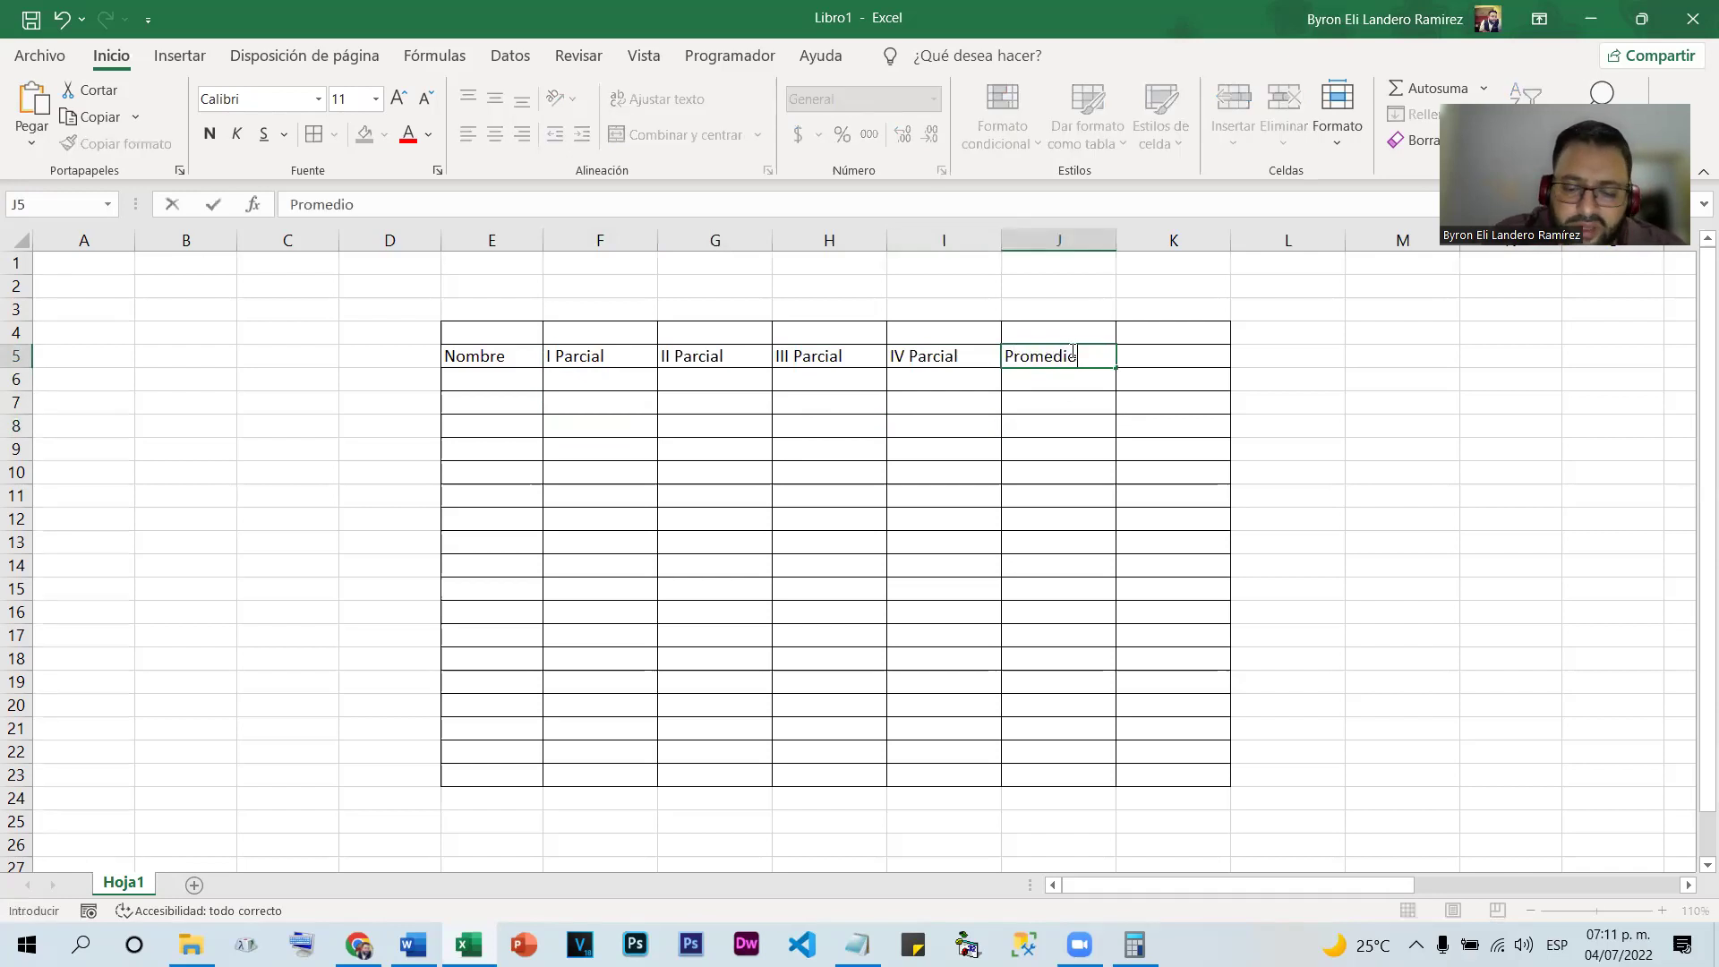
key(Tab)
text(Observac)
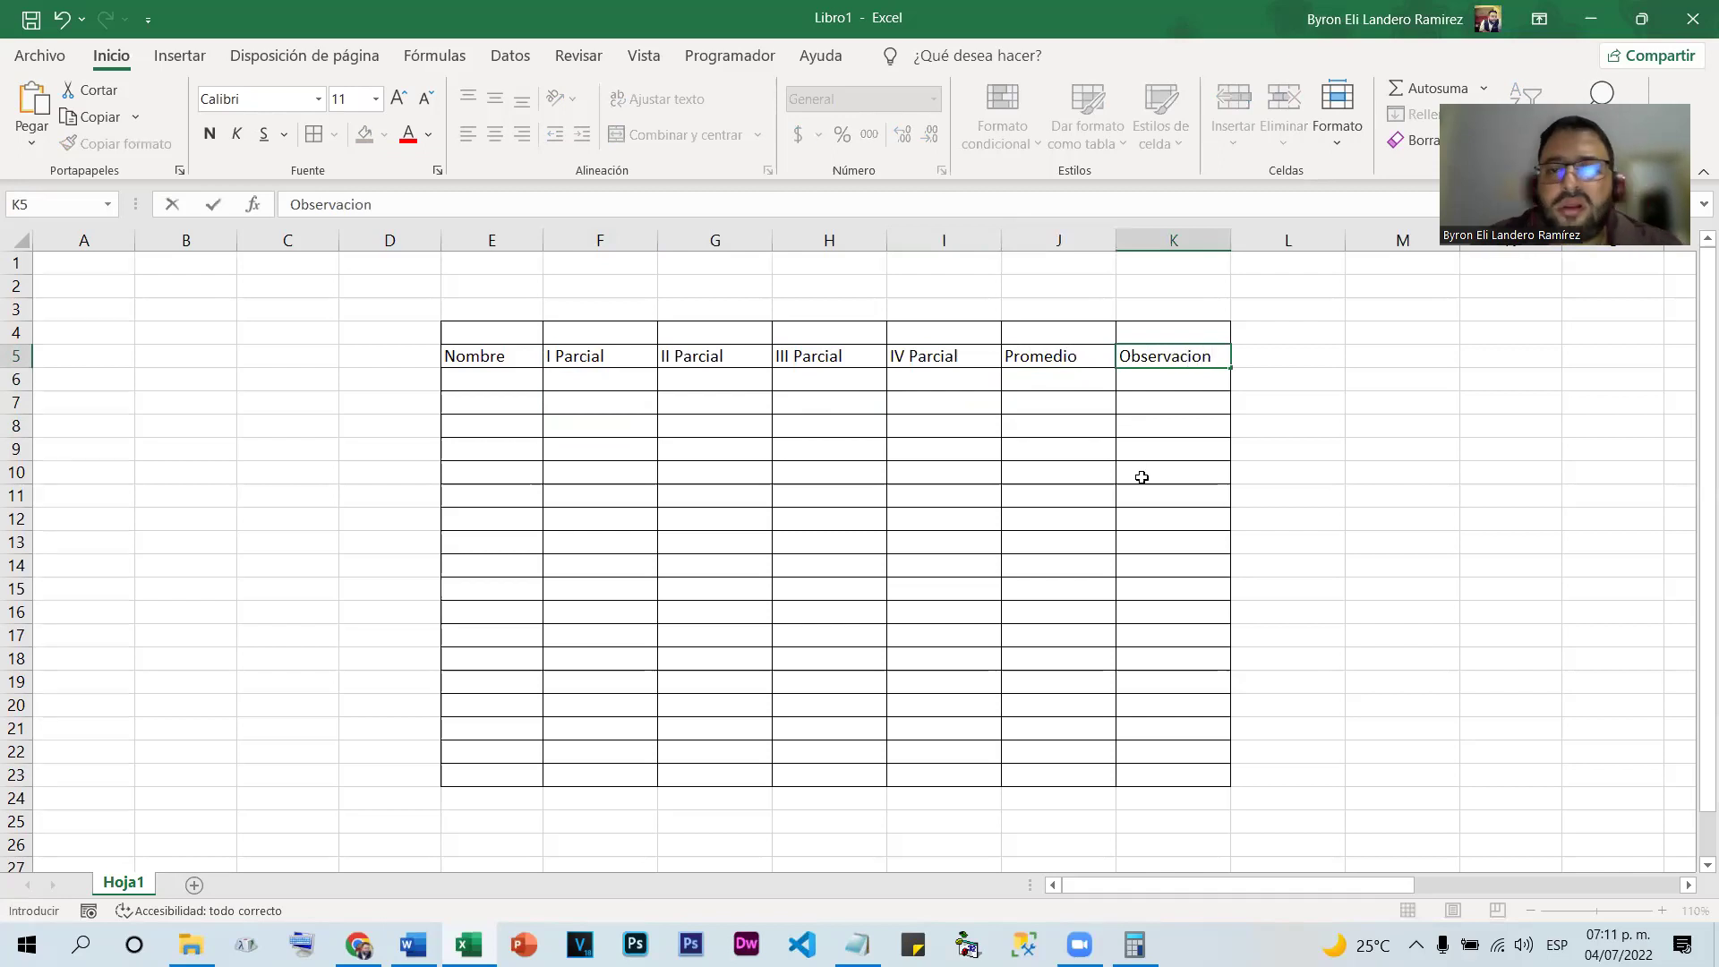
click(1377, 476)
drag(466, 356, 1164, 358)
Make header row E5:K5 yellow, bold and centred, then select F4:I4 above the Parcial headers
click(375, 142)
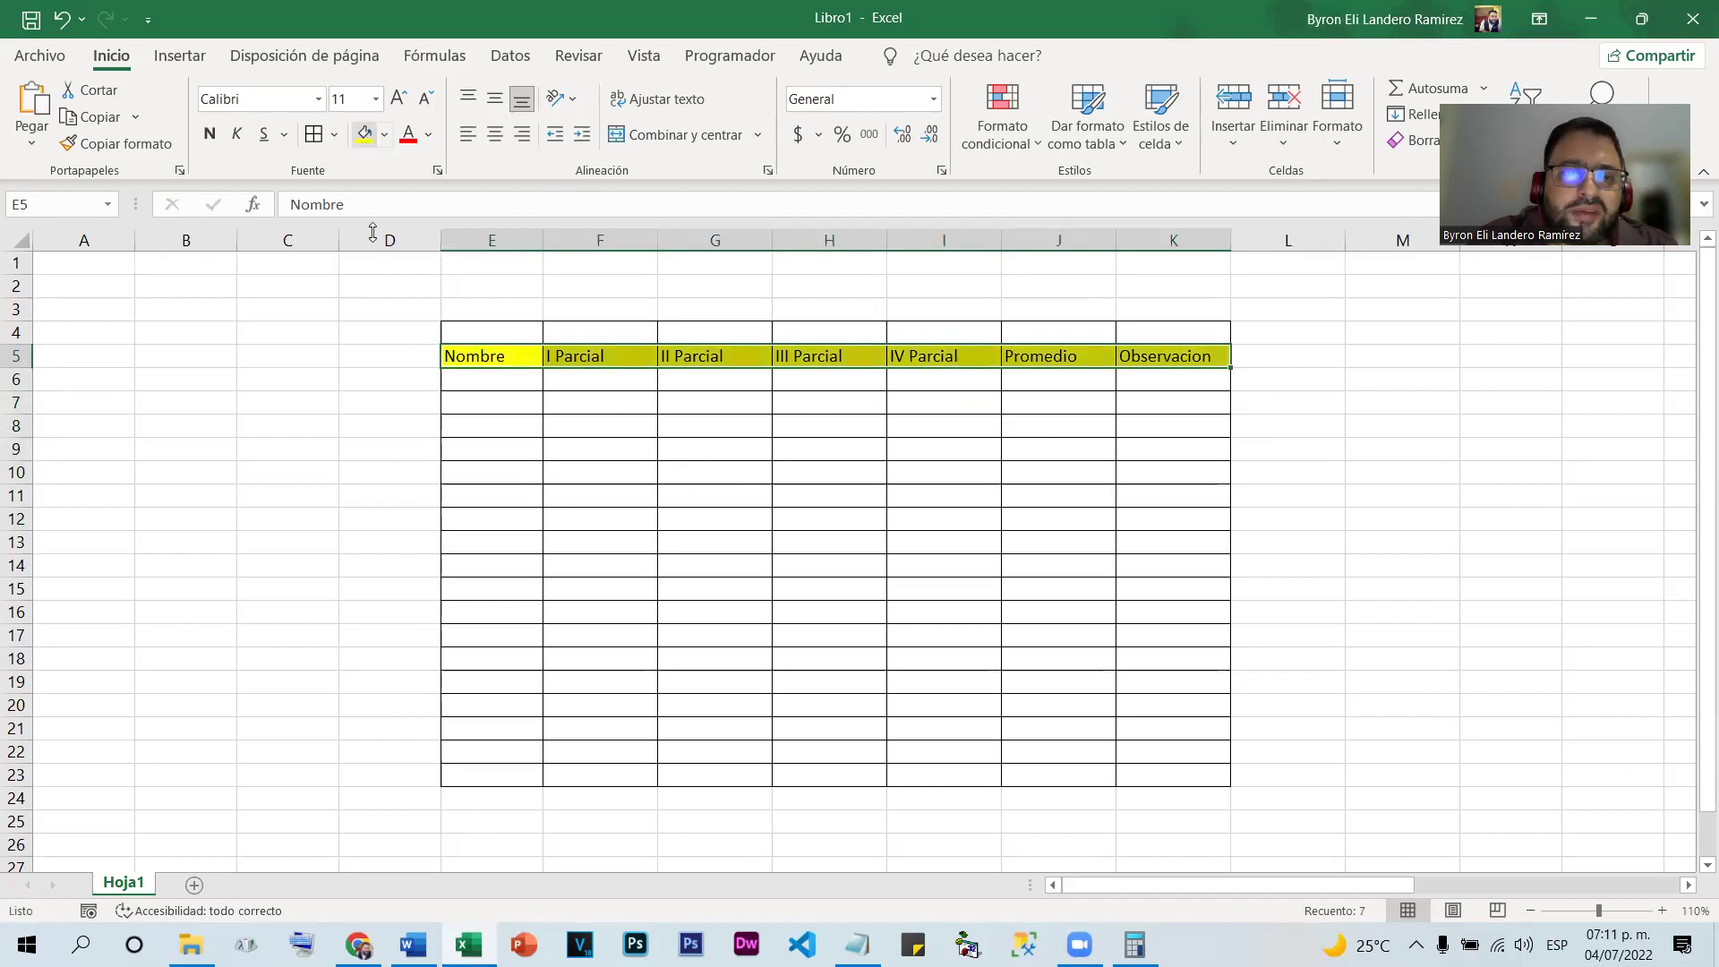
click(211, 136)
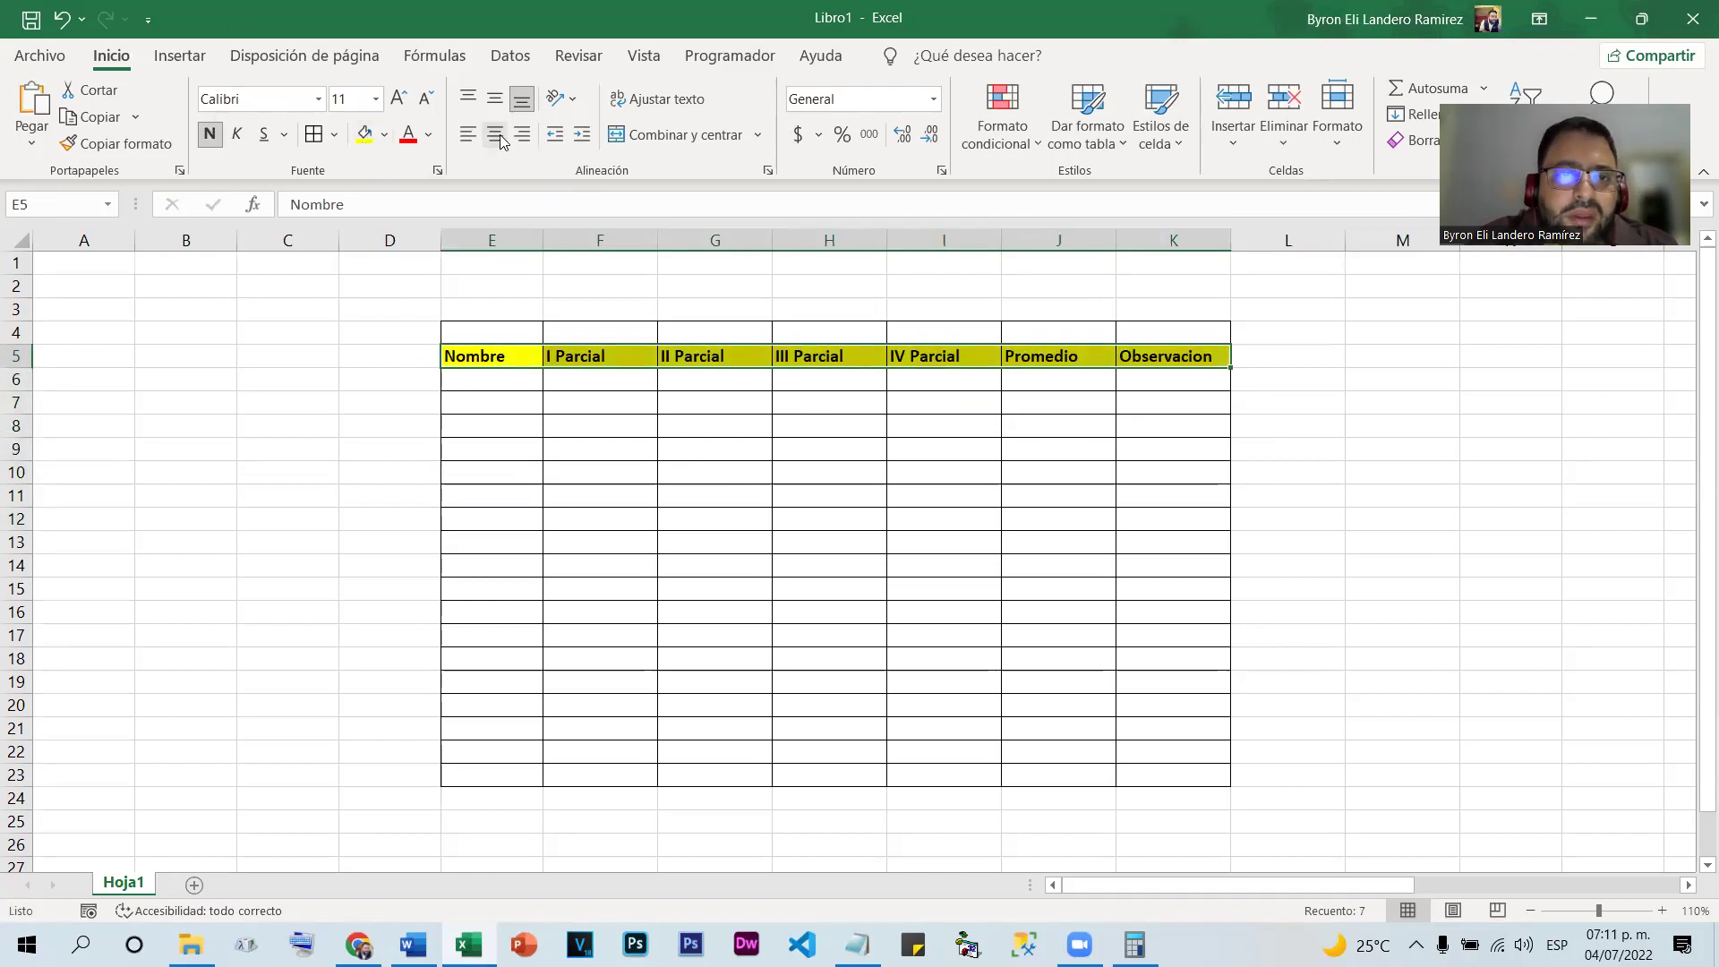
click(494, 135)
click(818, 468)
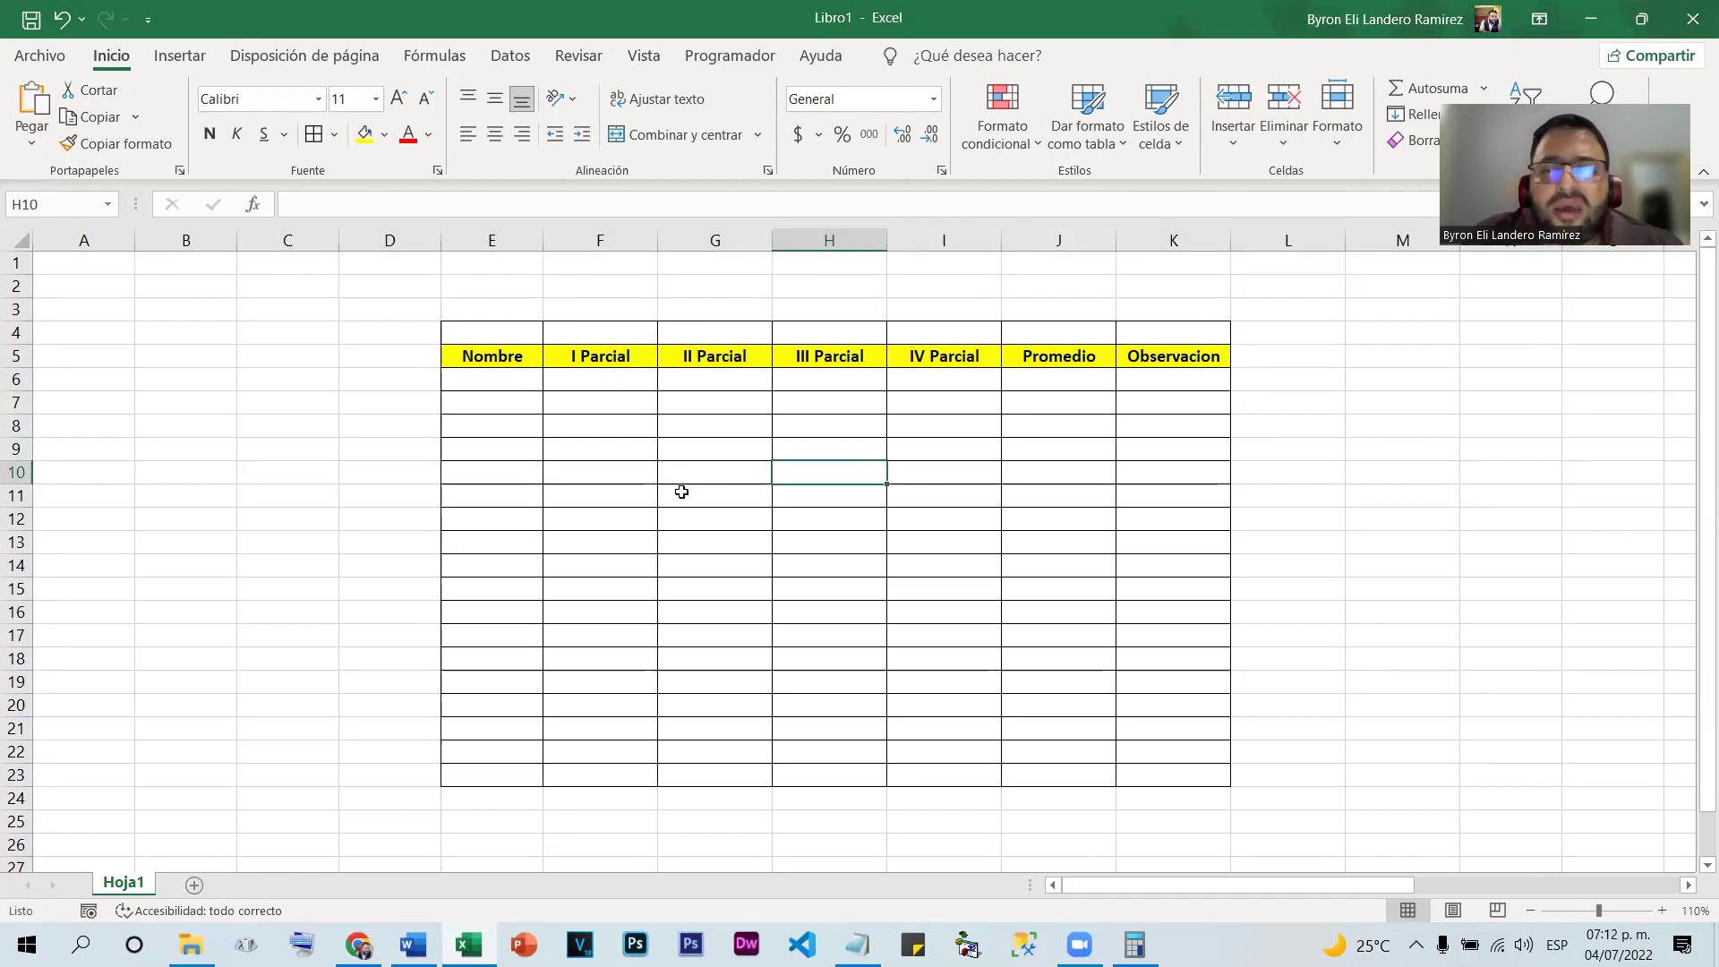
drag(562, 326, 927, 324)
drag(549, 333, 924, 326)
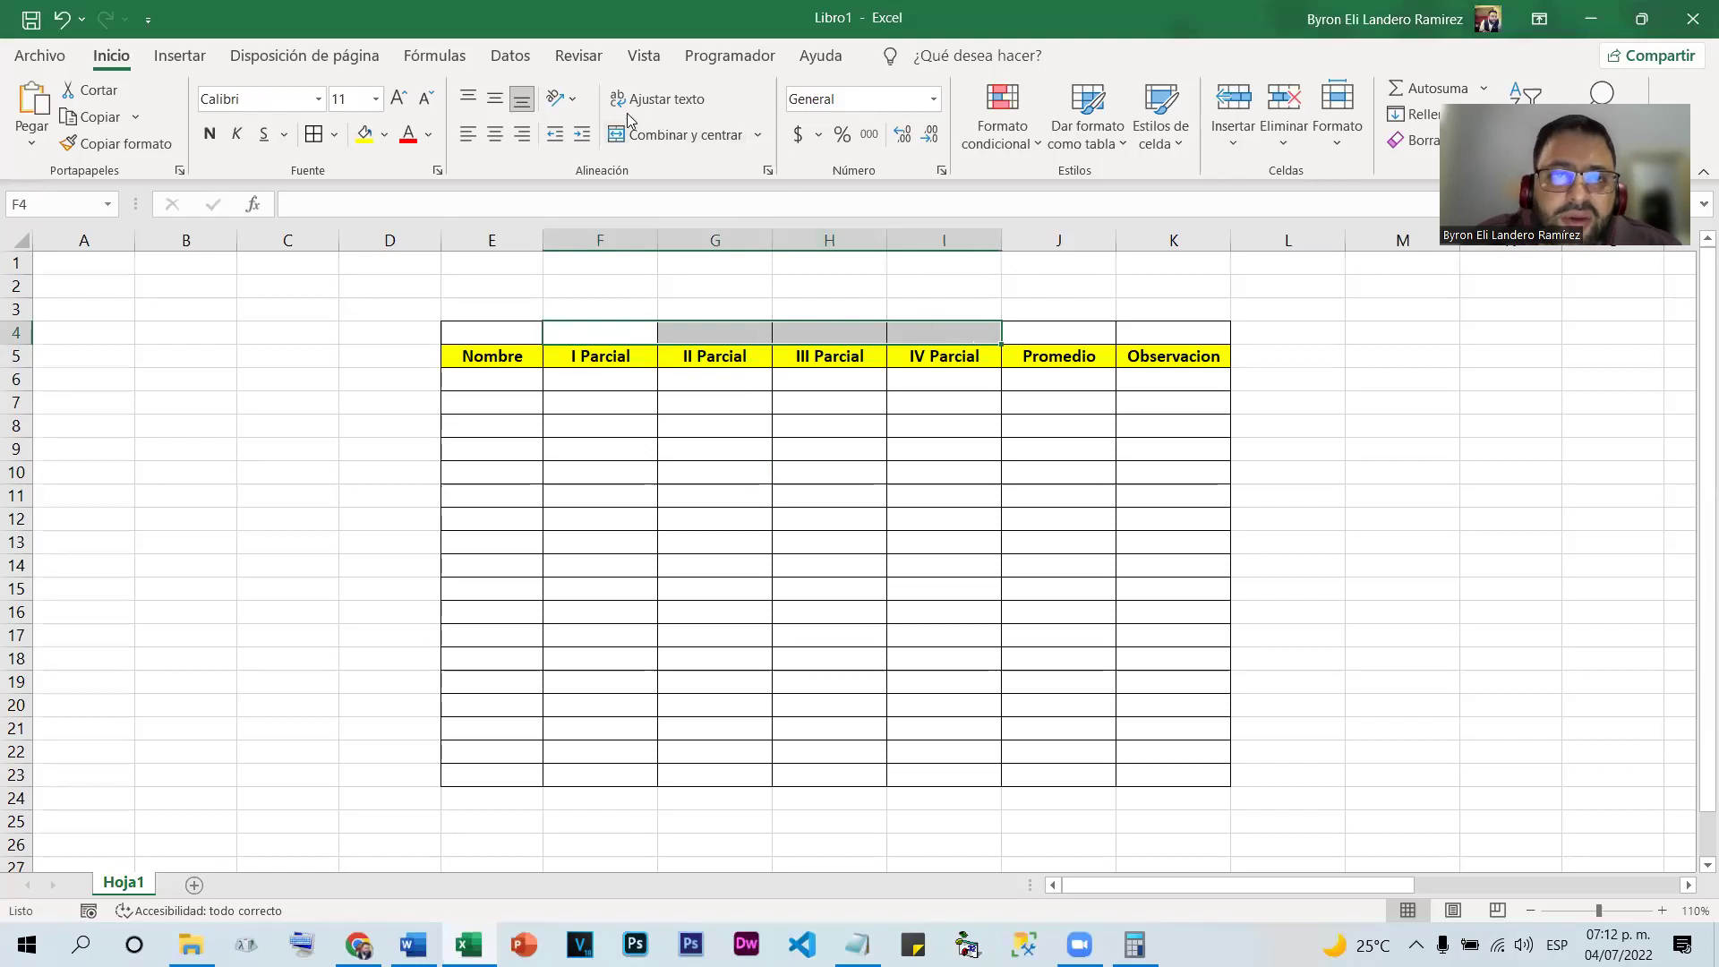
Merge F4:I4 and enter a bold 'Periodo' heading in it
click(668, 136)
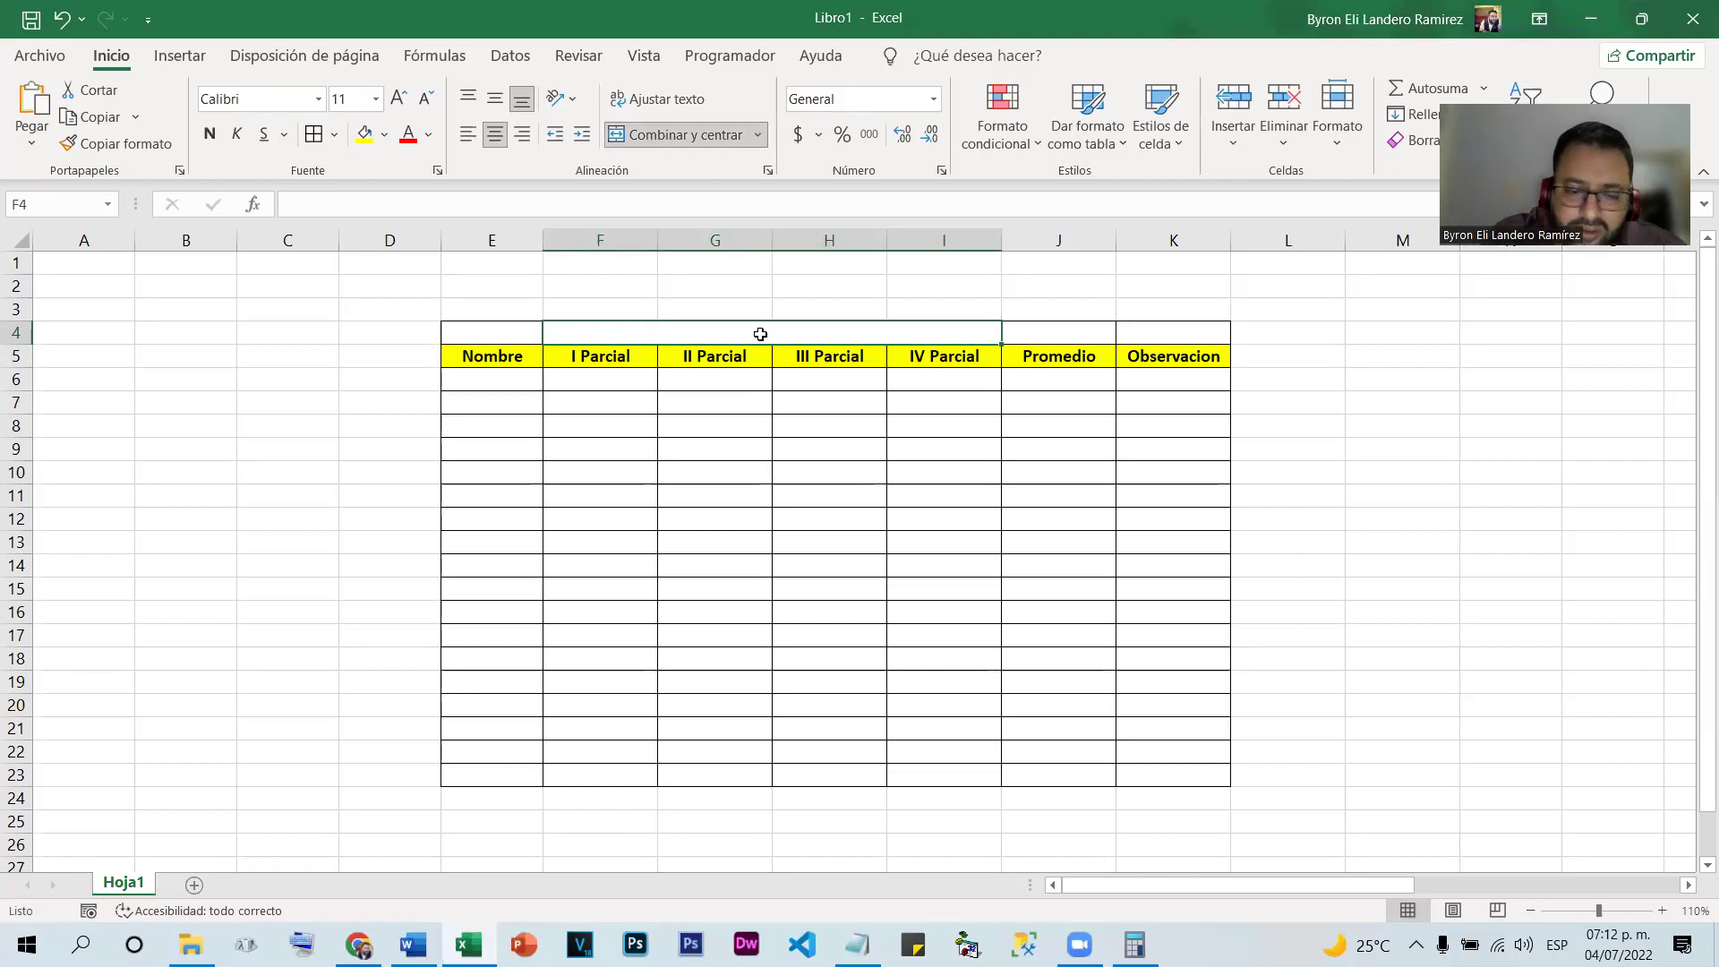
text(Periodo)
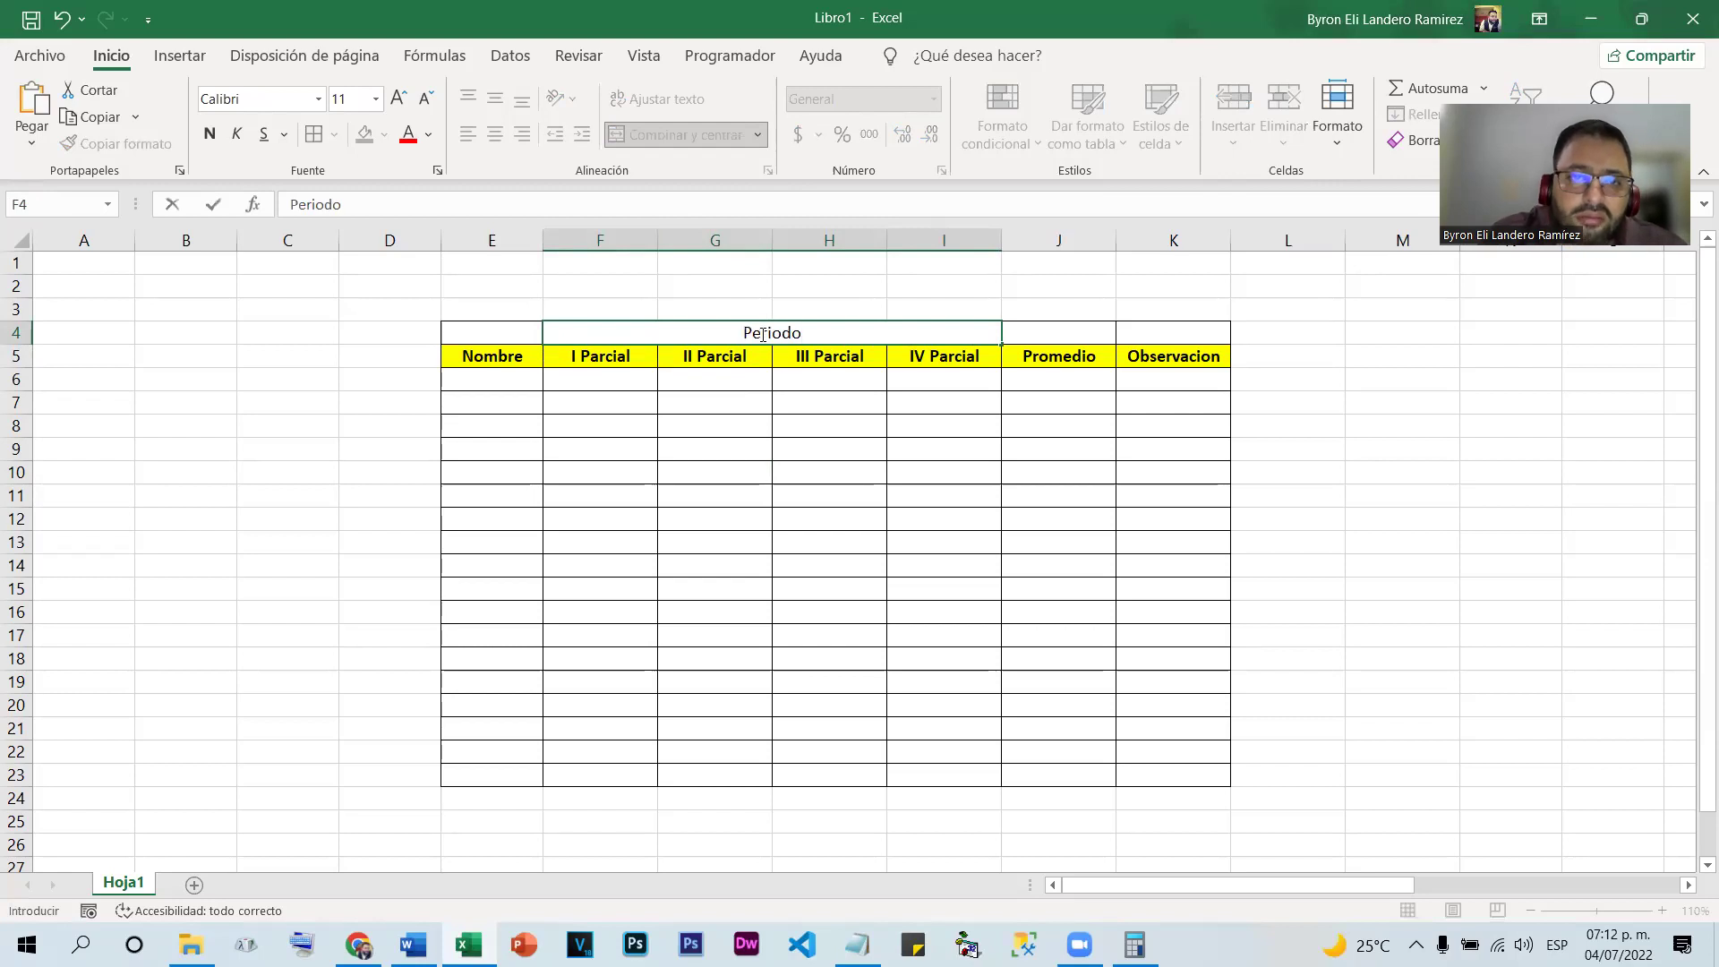
click(779, 313)
click(779, 333)
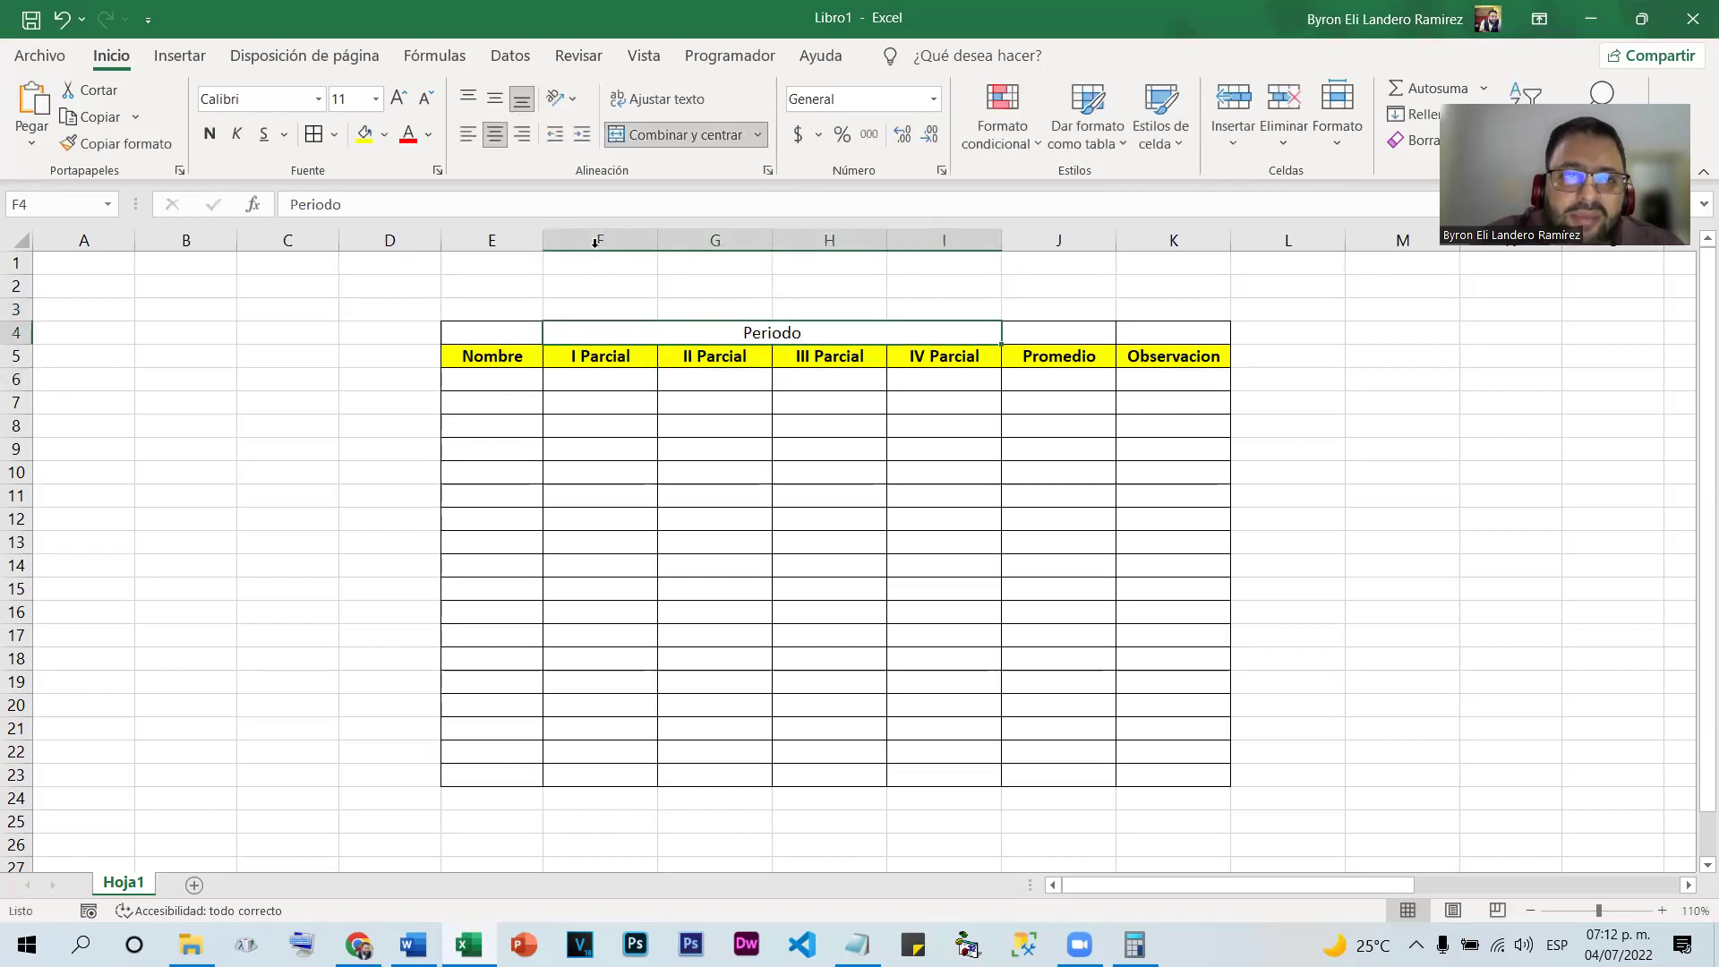
click(210, 133)
click(779, 442)
click(760, 327)
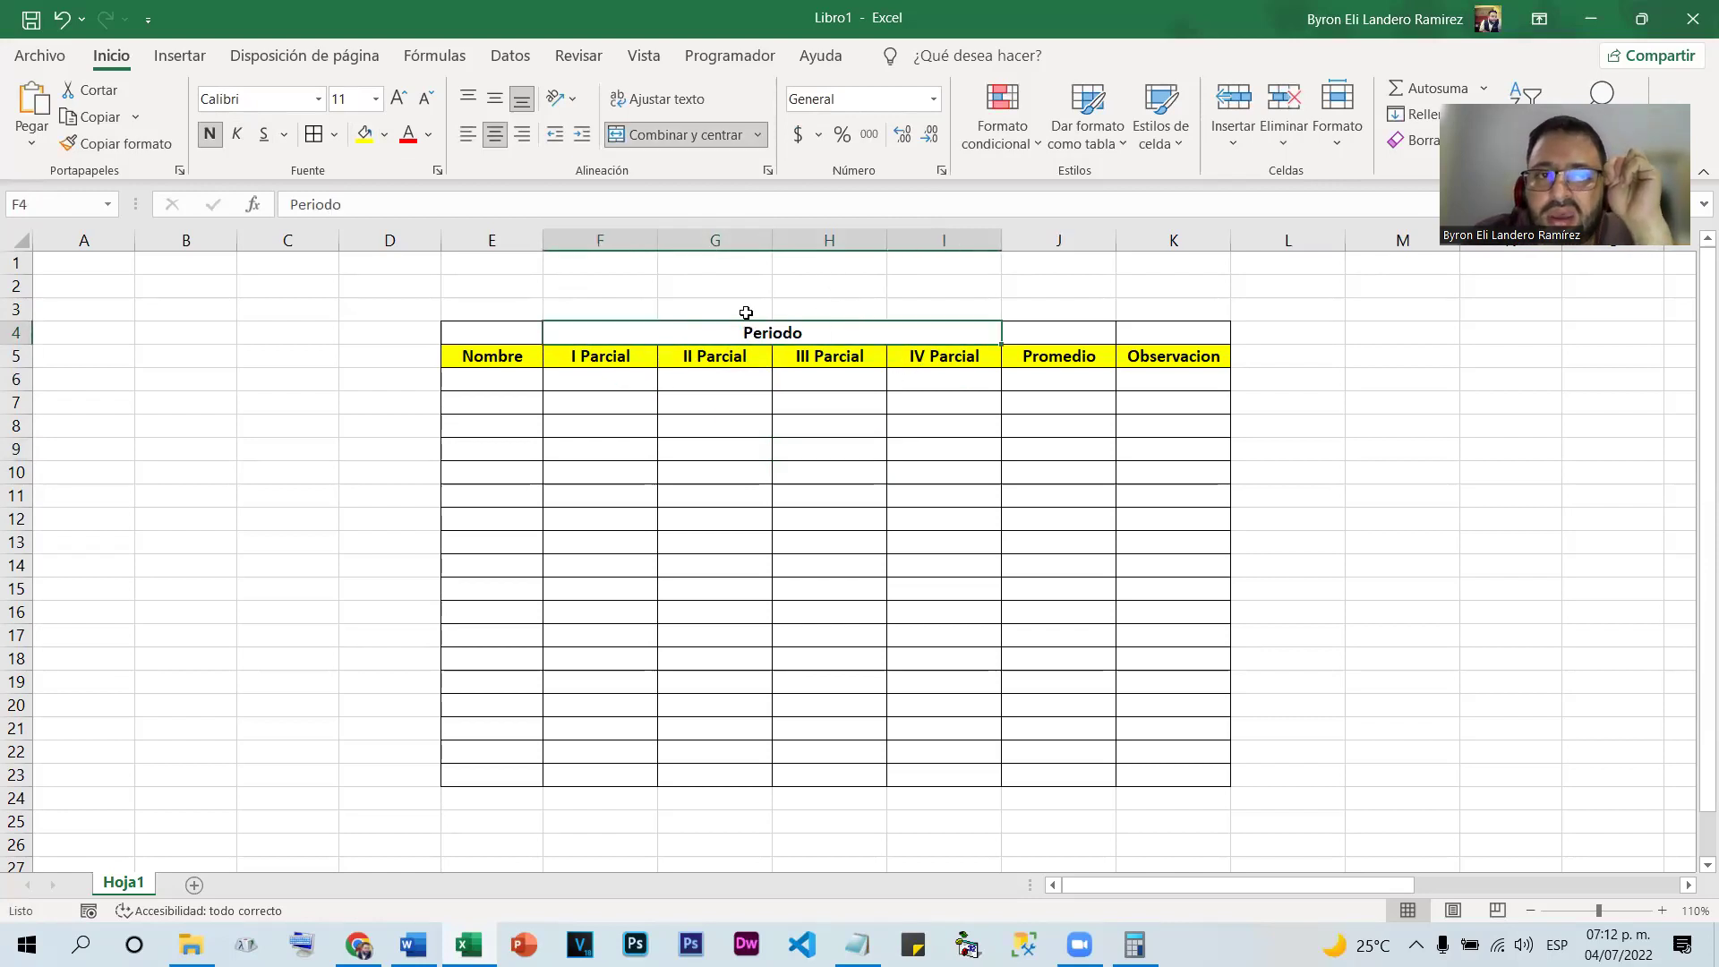
Merge E4:E5 into a single vertically centred Nombre header cell
click(490, 328)
click(488, 349)
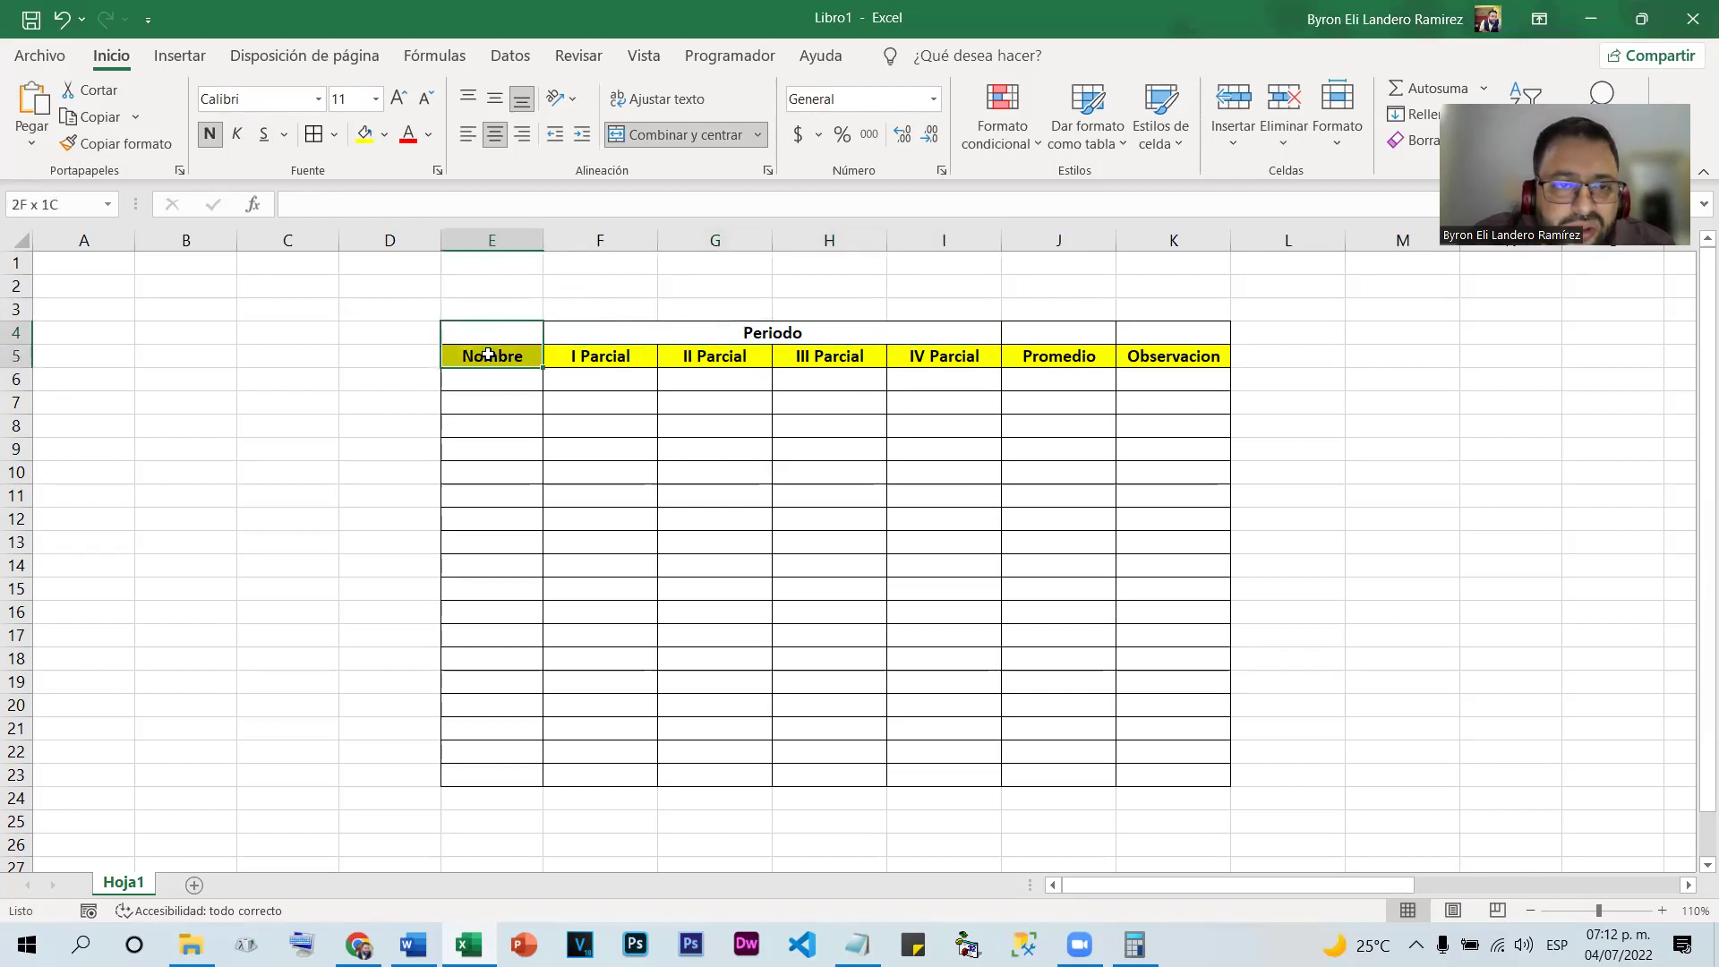
click(589, 374)
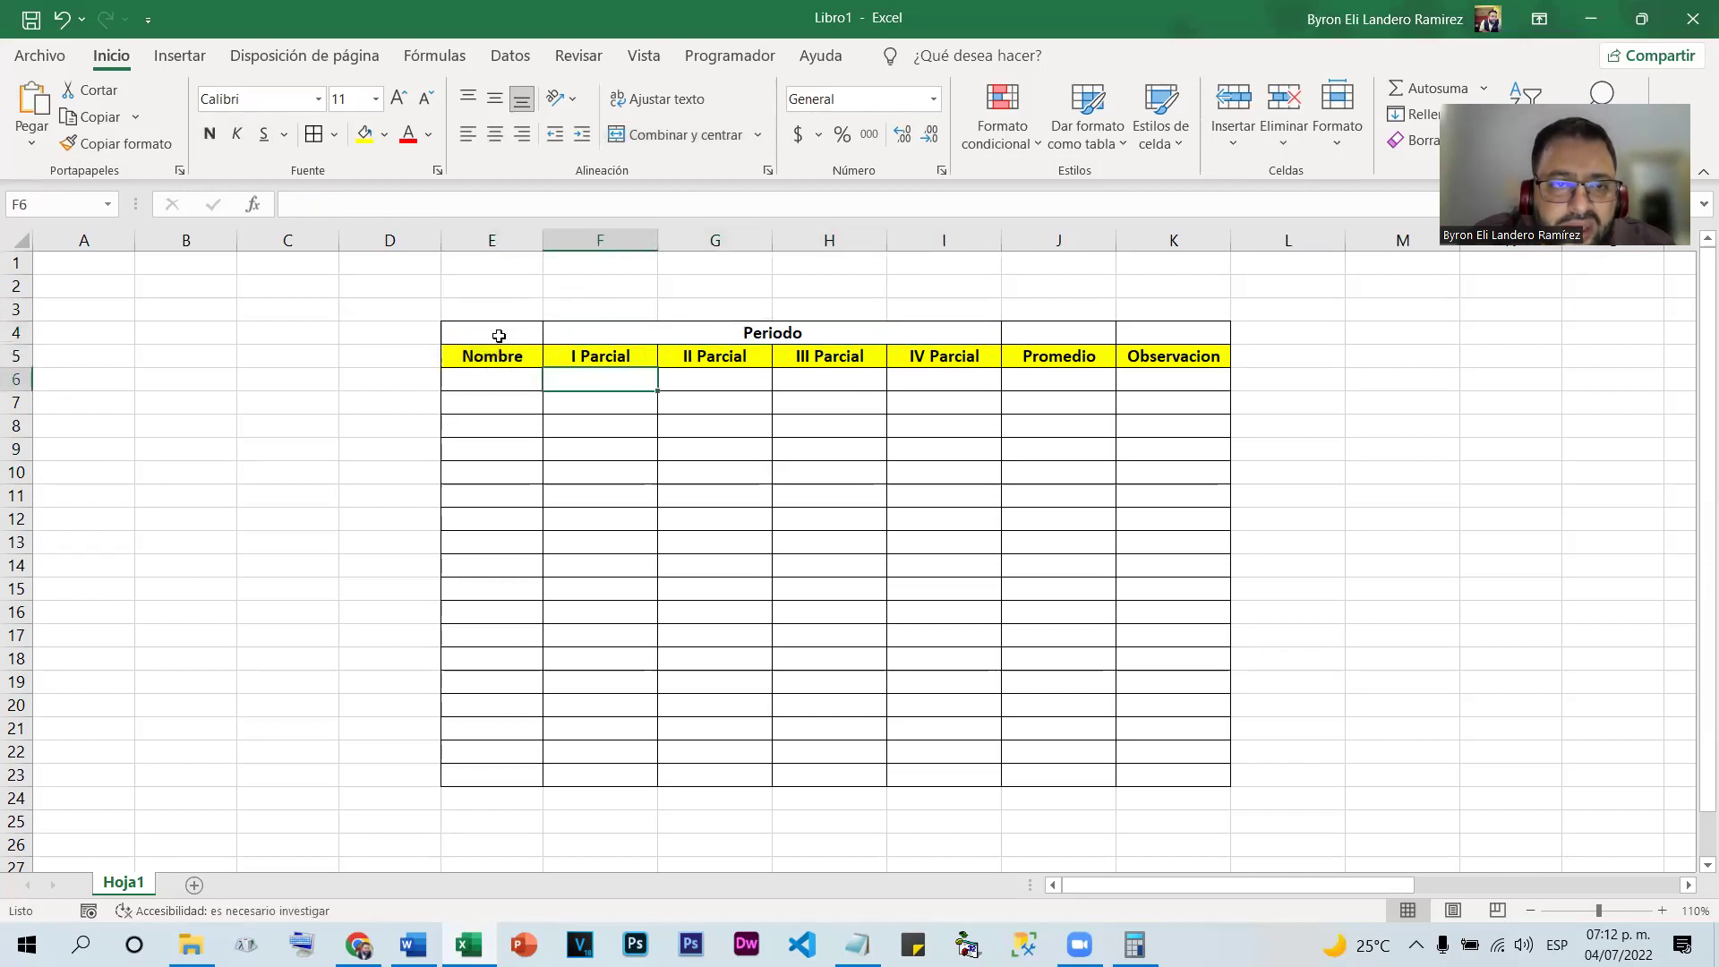
drag(515, 330, 518, 356)
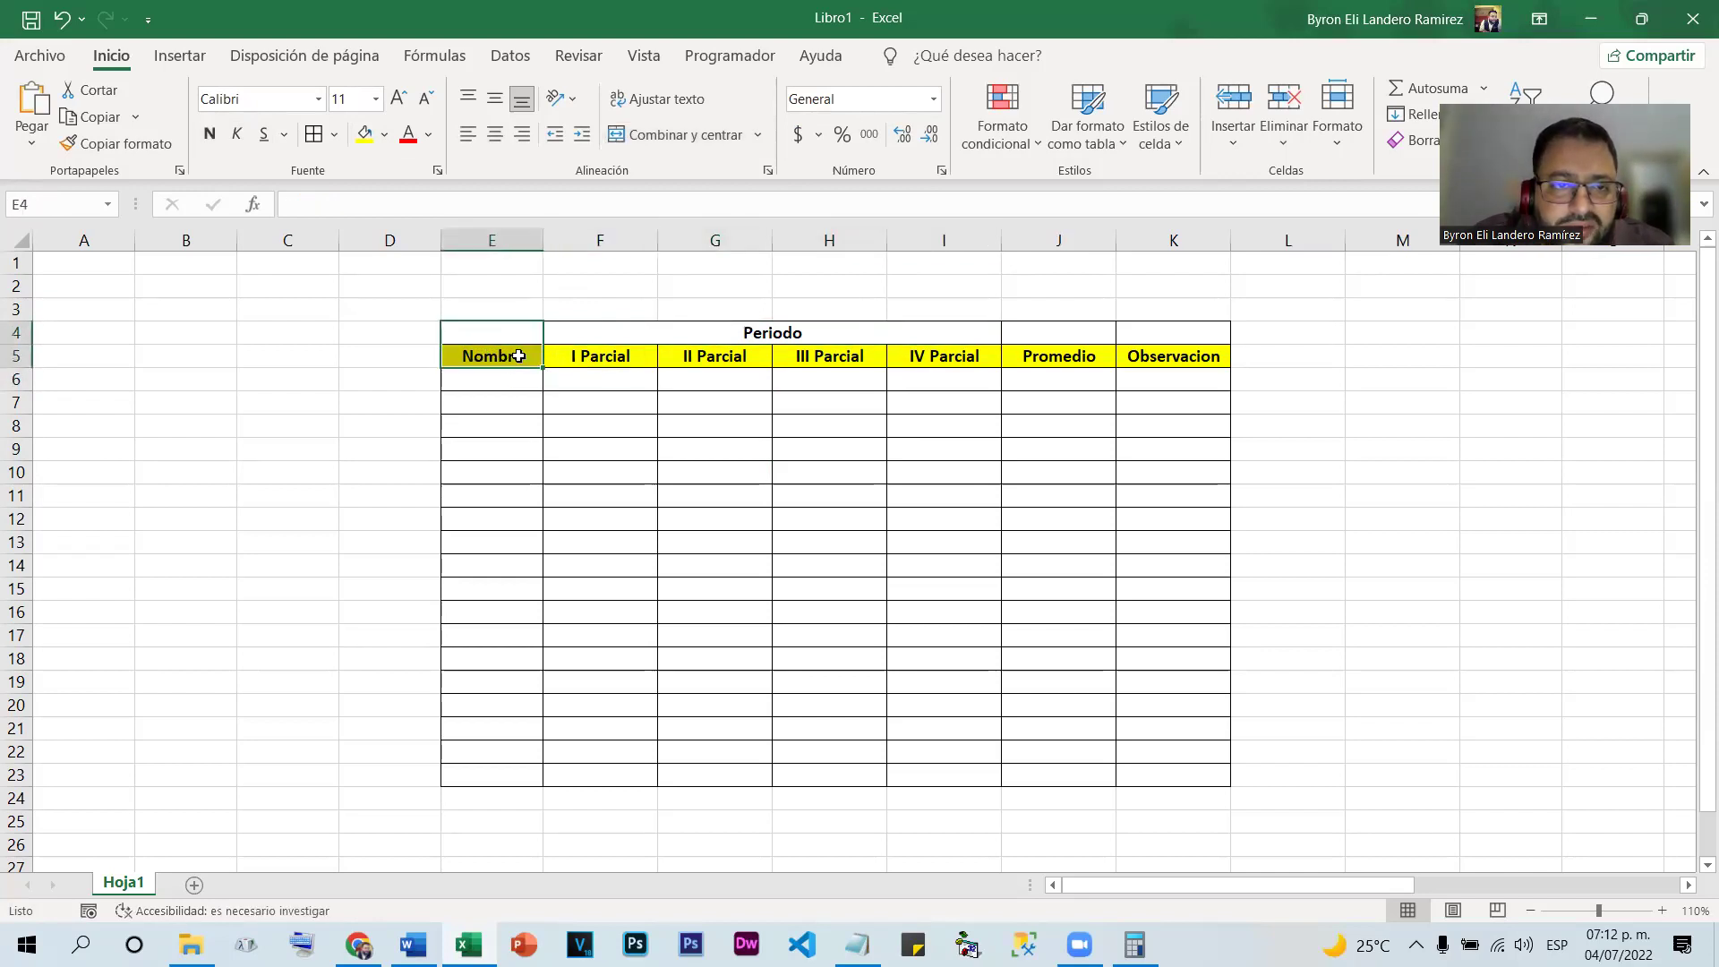
click(684, 130)
click(494, 99)
click(567, 445)
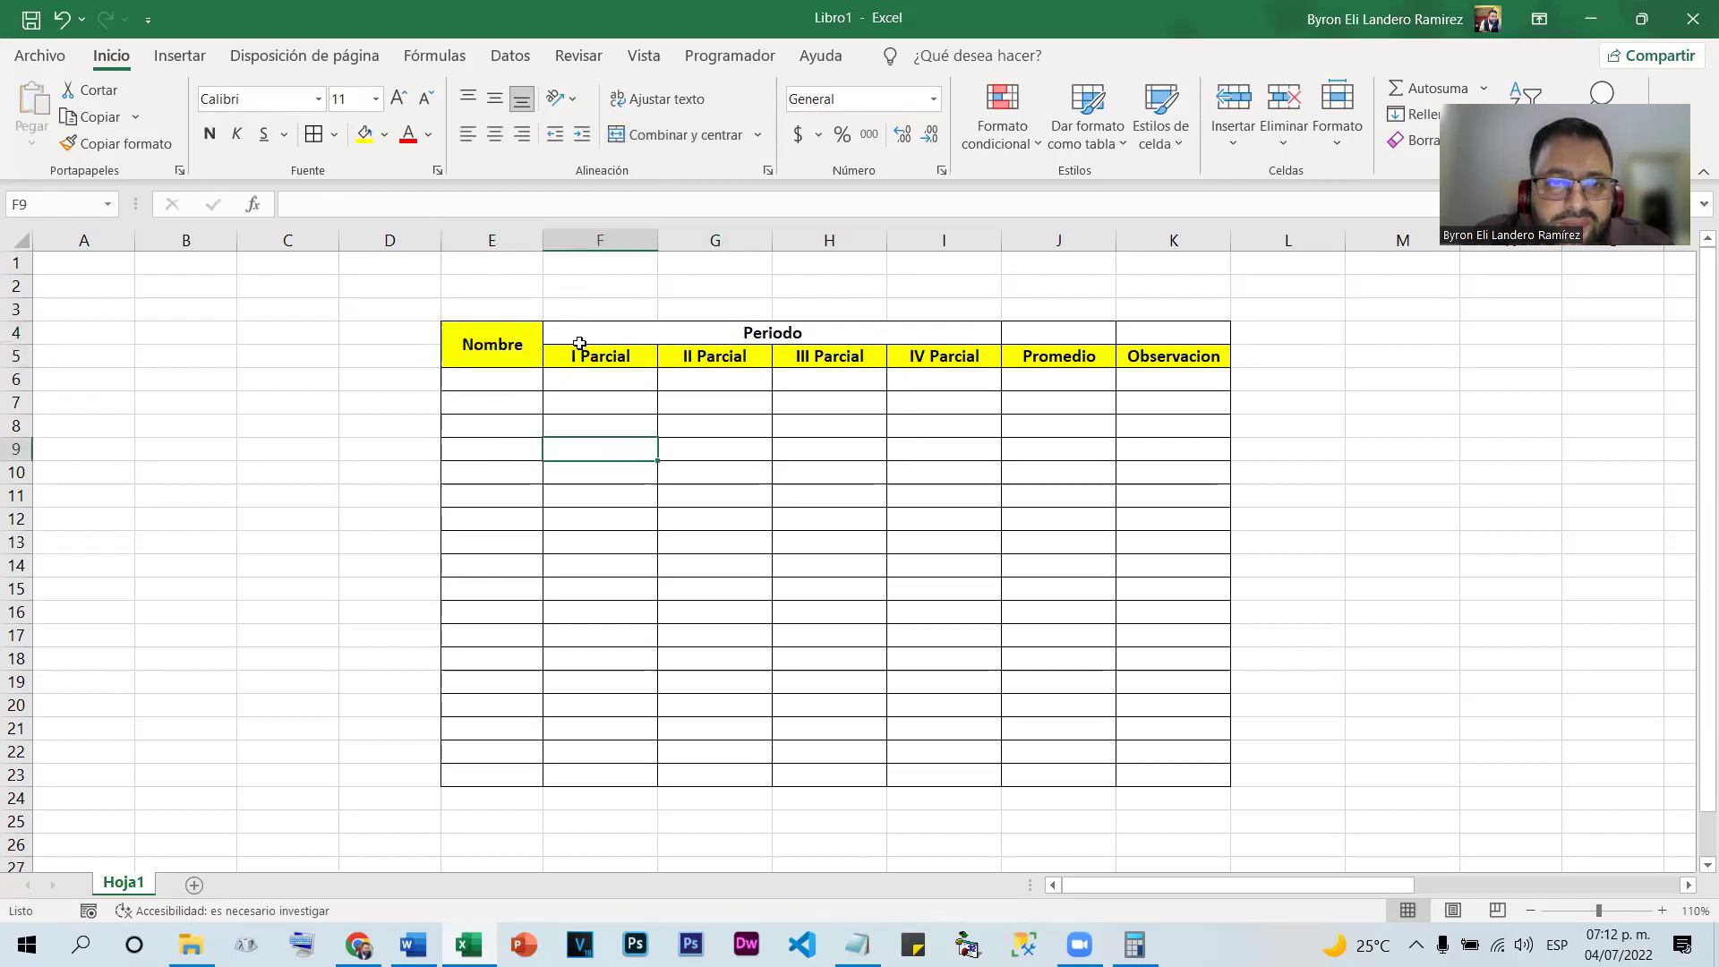
Merge J4:J5 for Promedio and K4:K5 for Observacion, each vertically centred
drag(1087, 324, 1085, 356)
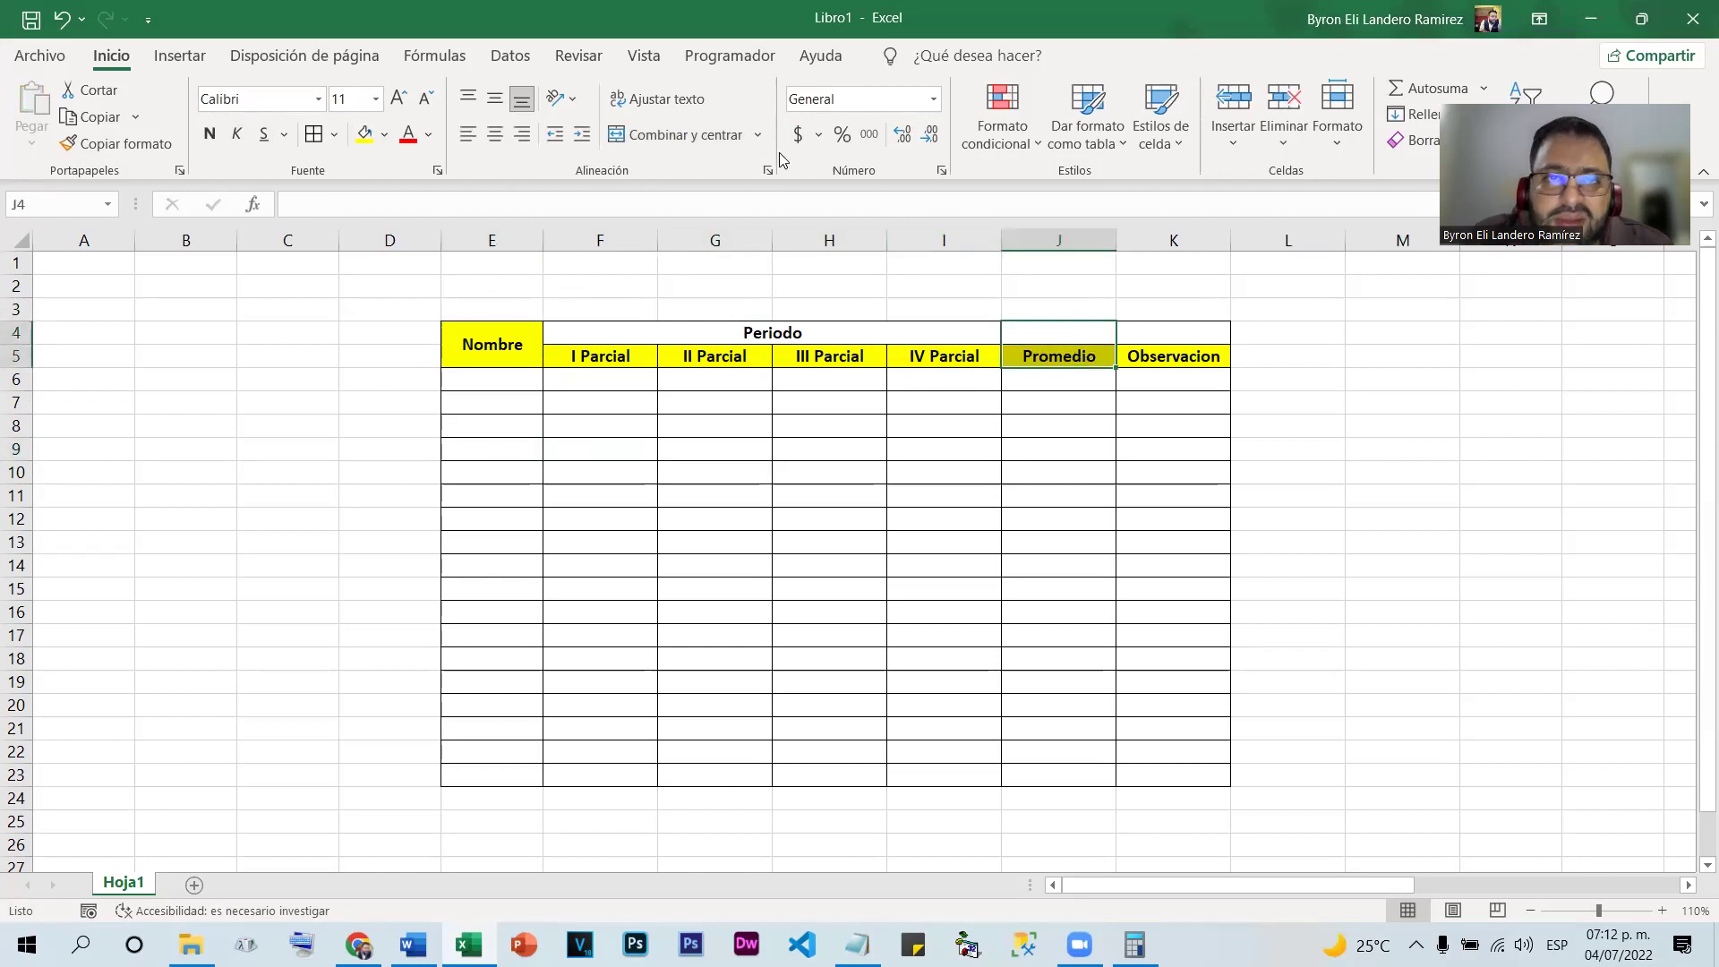
click(684, 134)
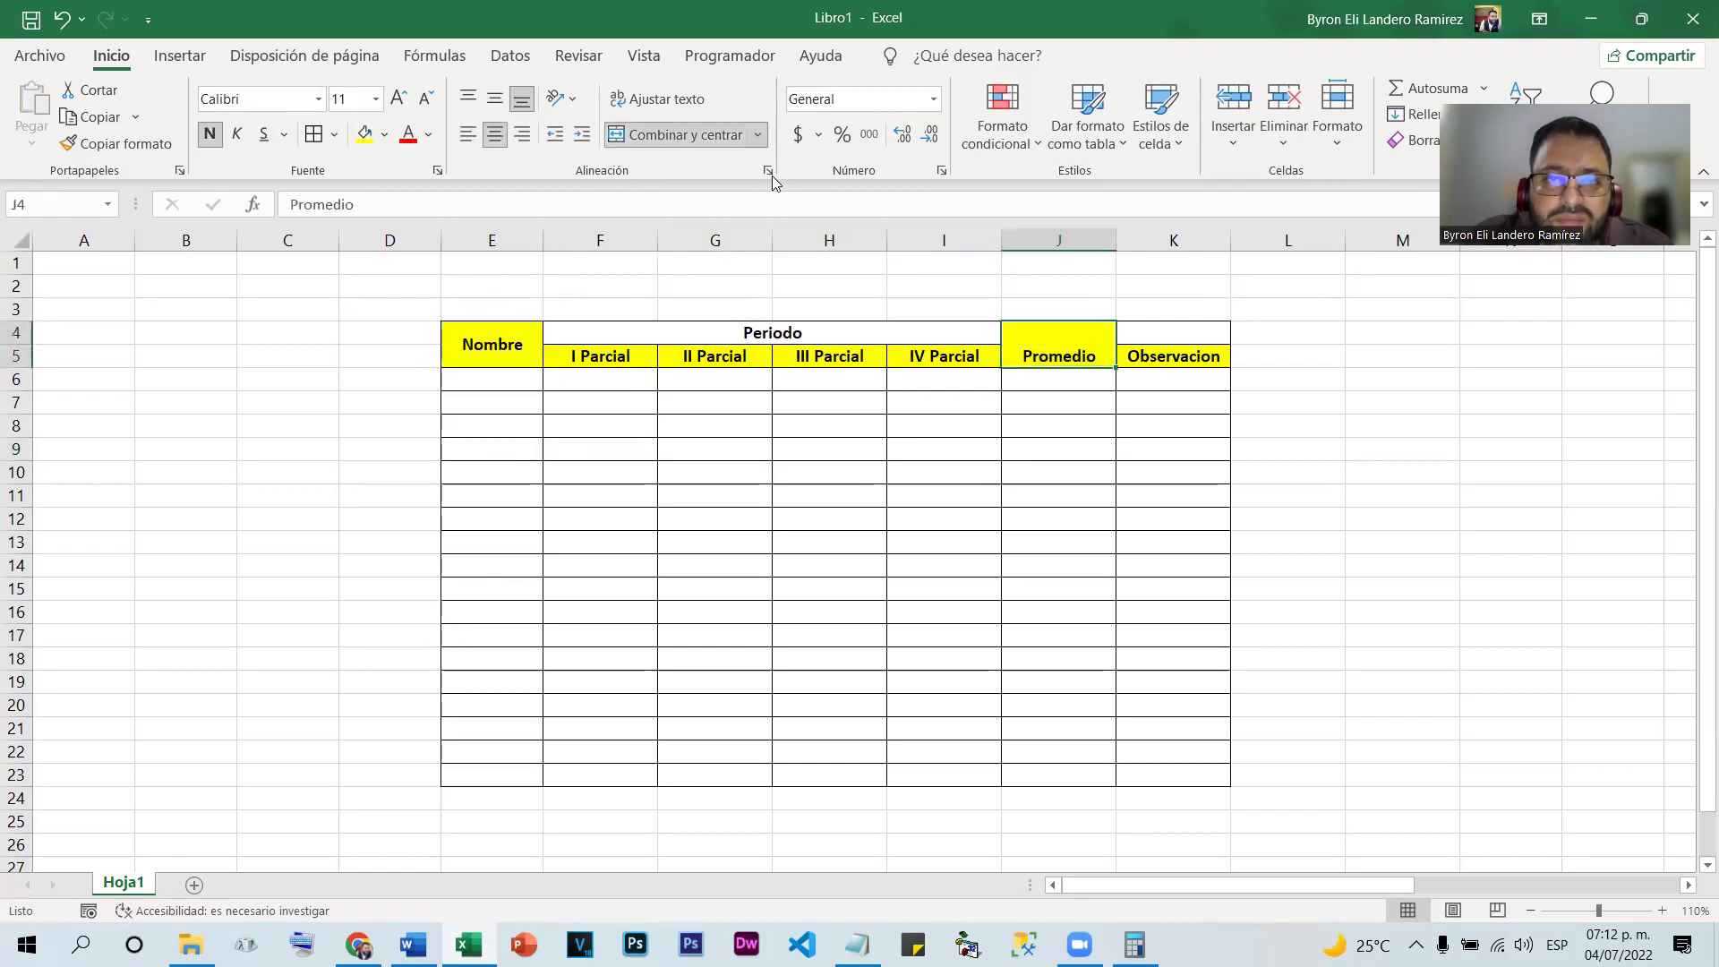
click(494, 98)
drag(1175, 331, 1180, 362)
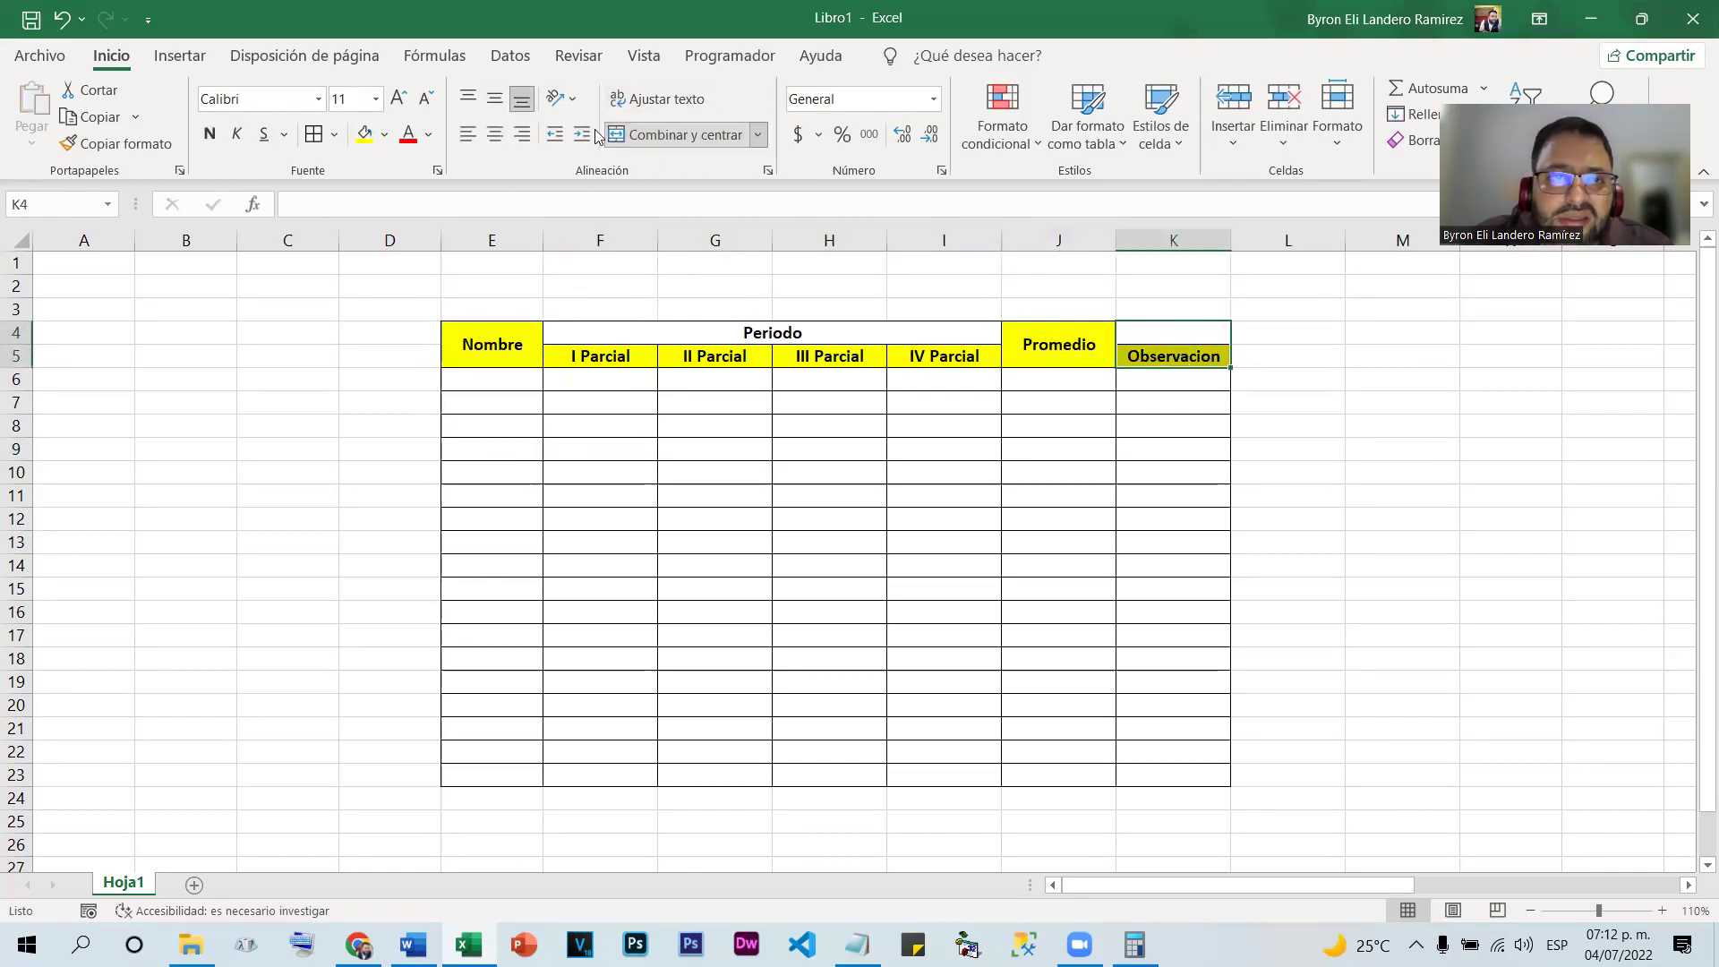
click(684, 134)
click(494, 99)
click(1184, 448)
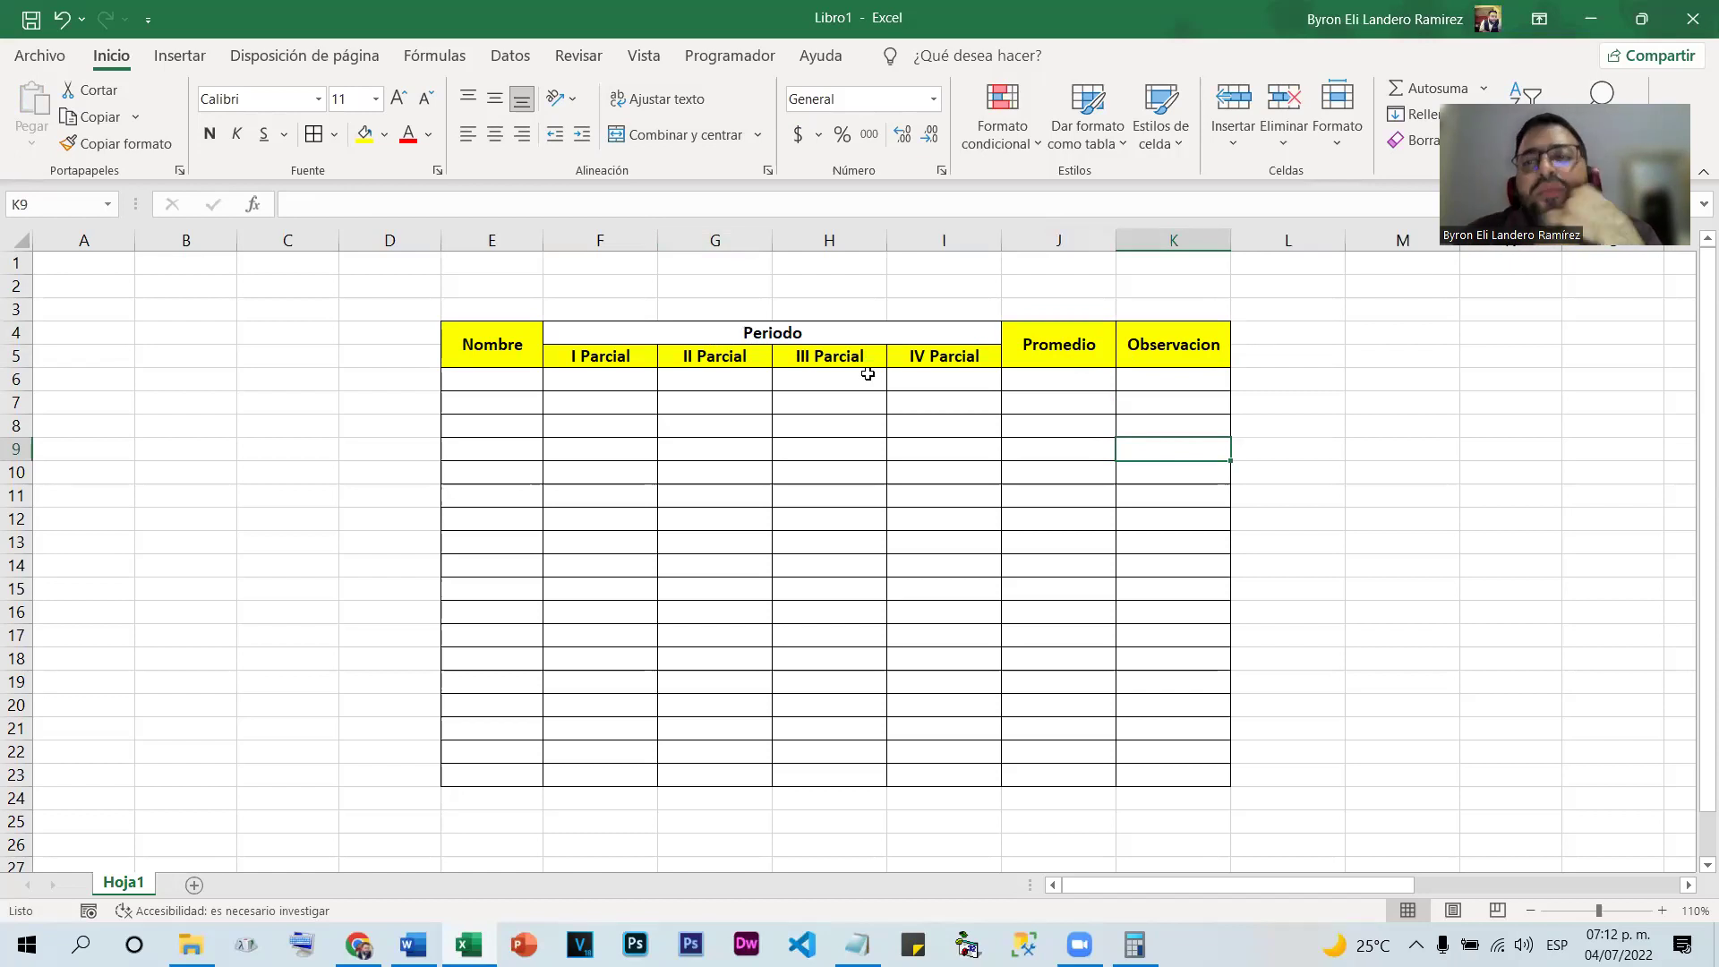
Merge the table body E6:K23 into one cell
drag(469, 381, 1202, 770)
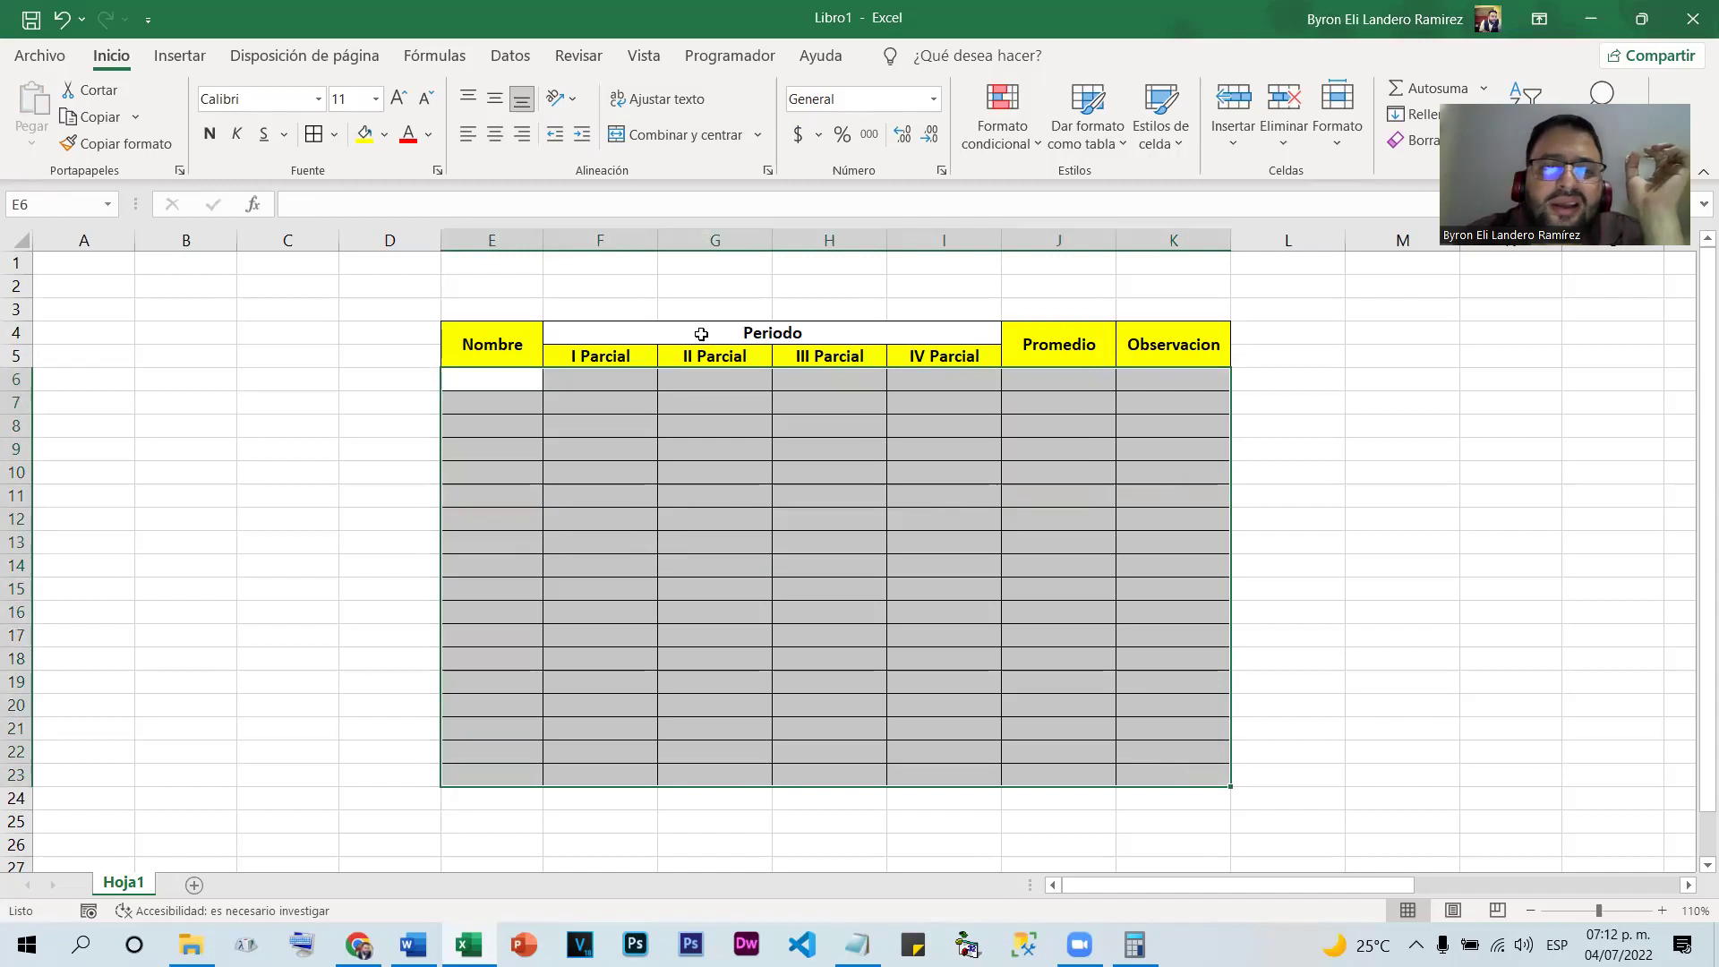
click(663, 139)
click(1350, 491)
click(909, 503)
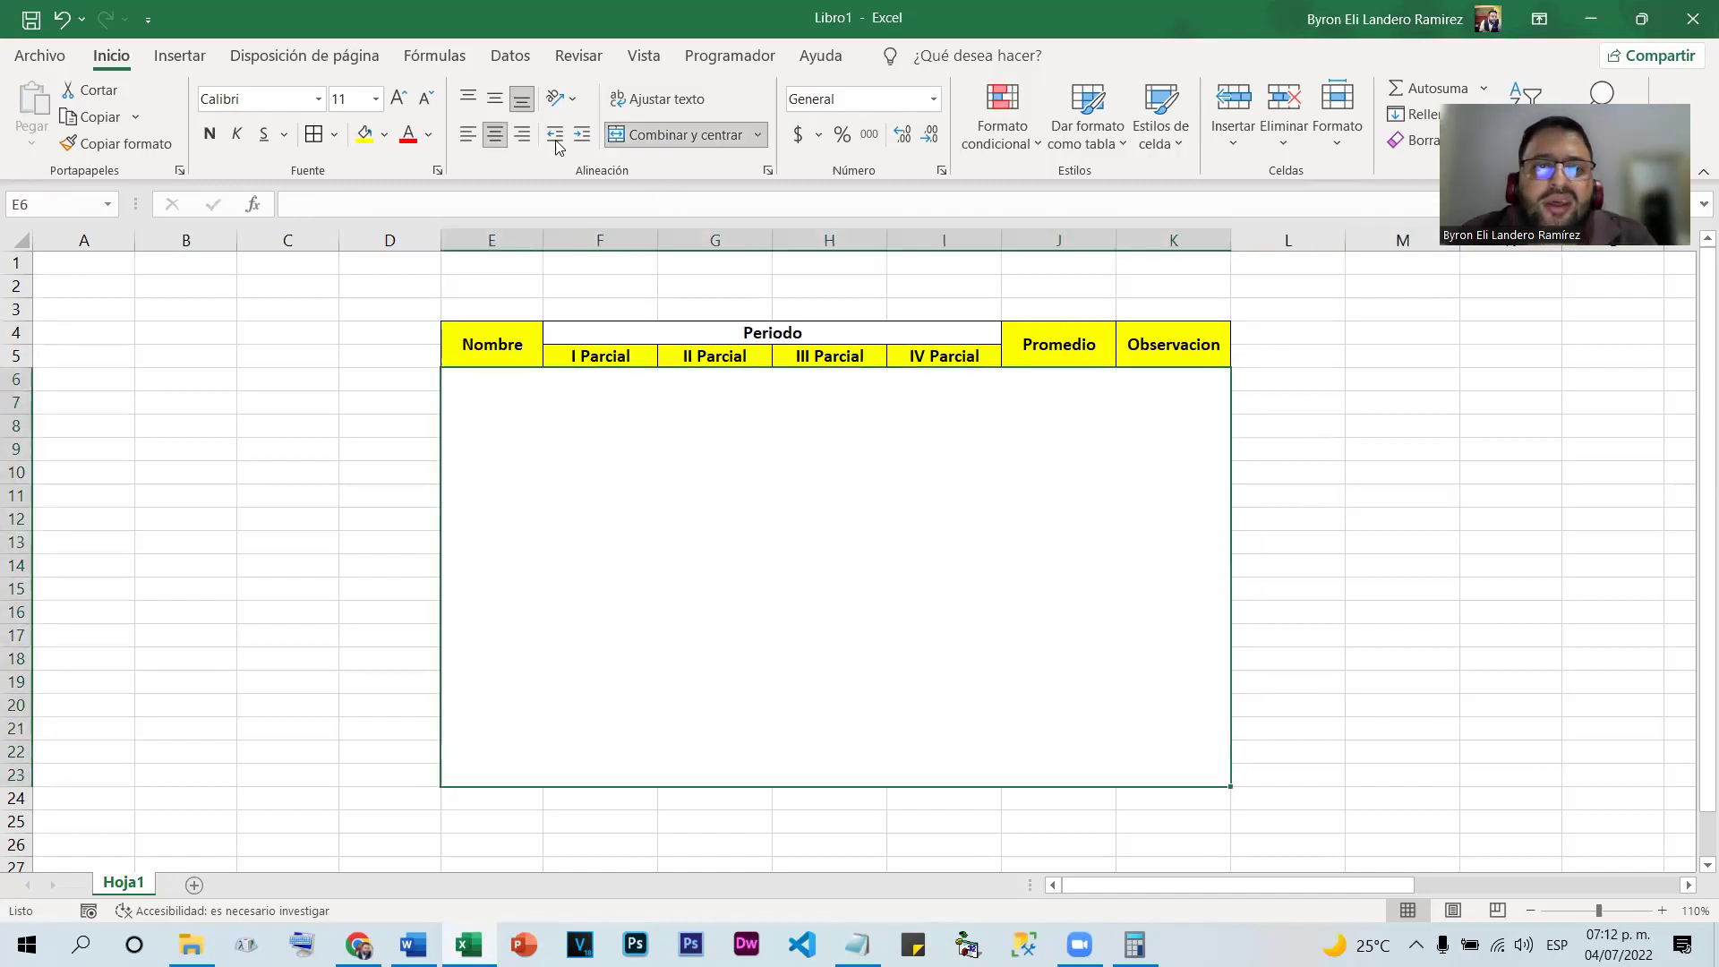
Type repeated 'fghj' test text into the merged body cell, then delete it
text(fghjfghjfghjfghjfghjfg)
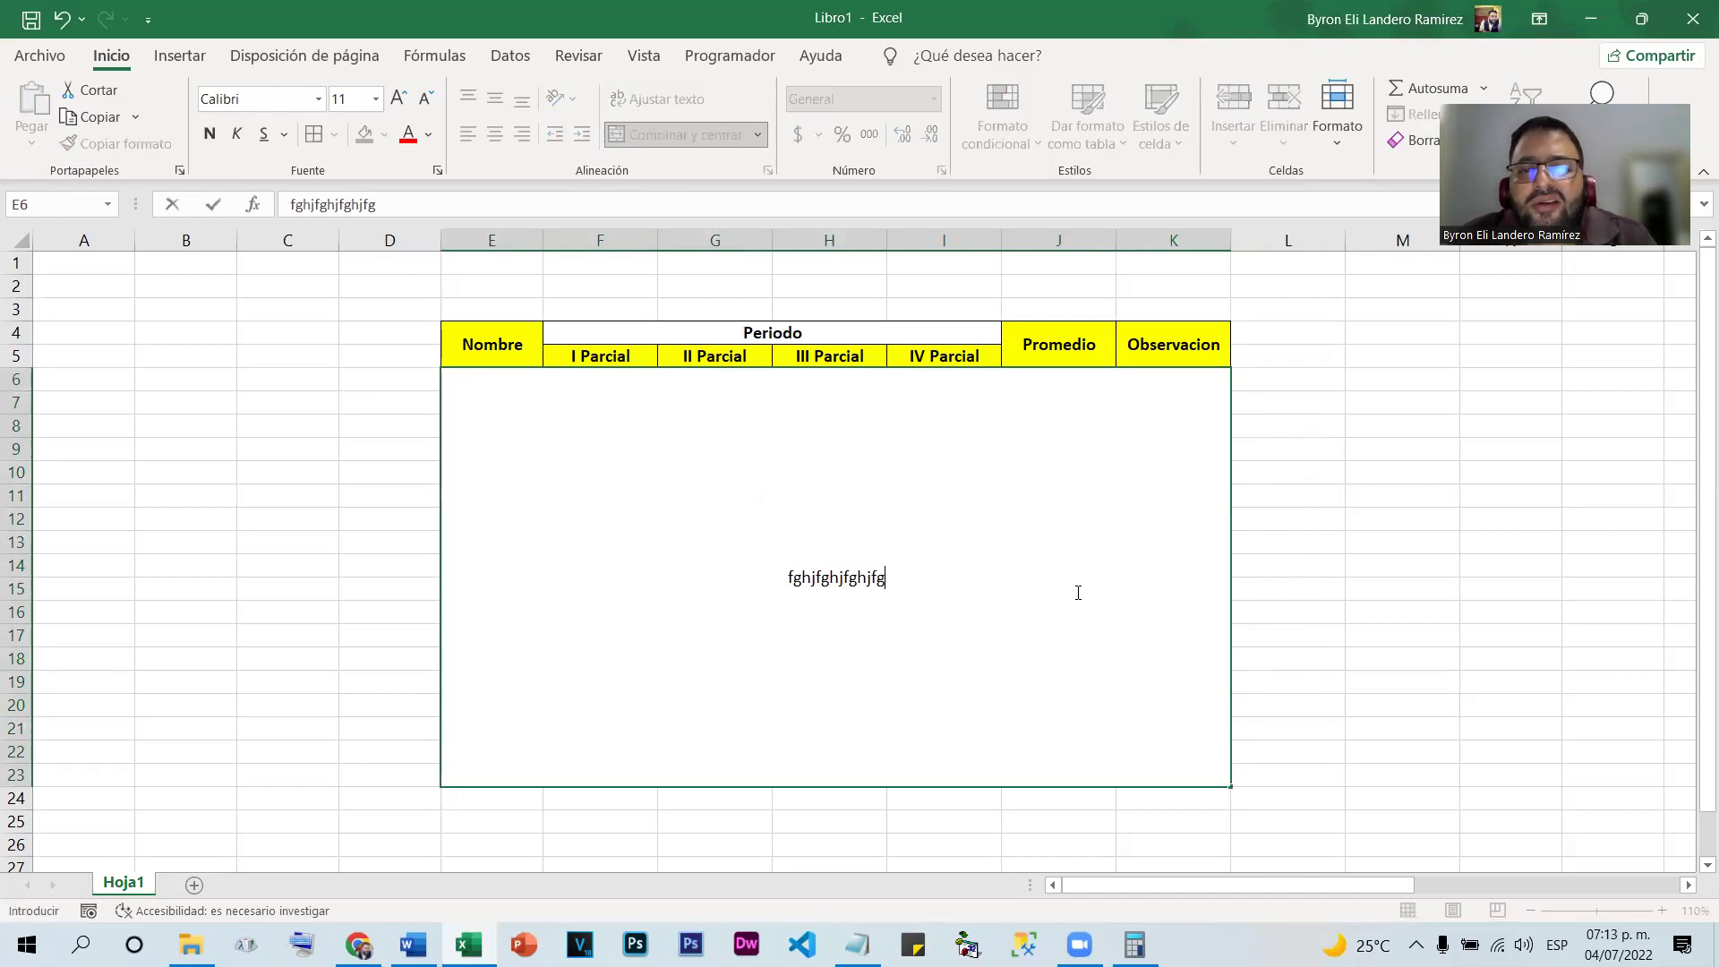
text(hjfghjfghjfghjfghj)
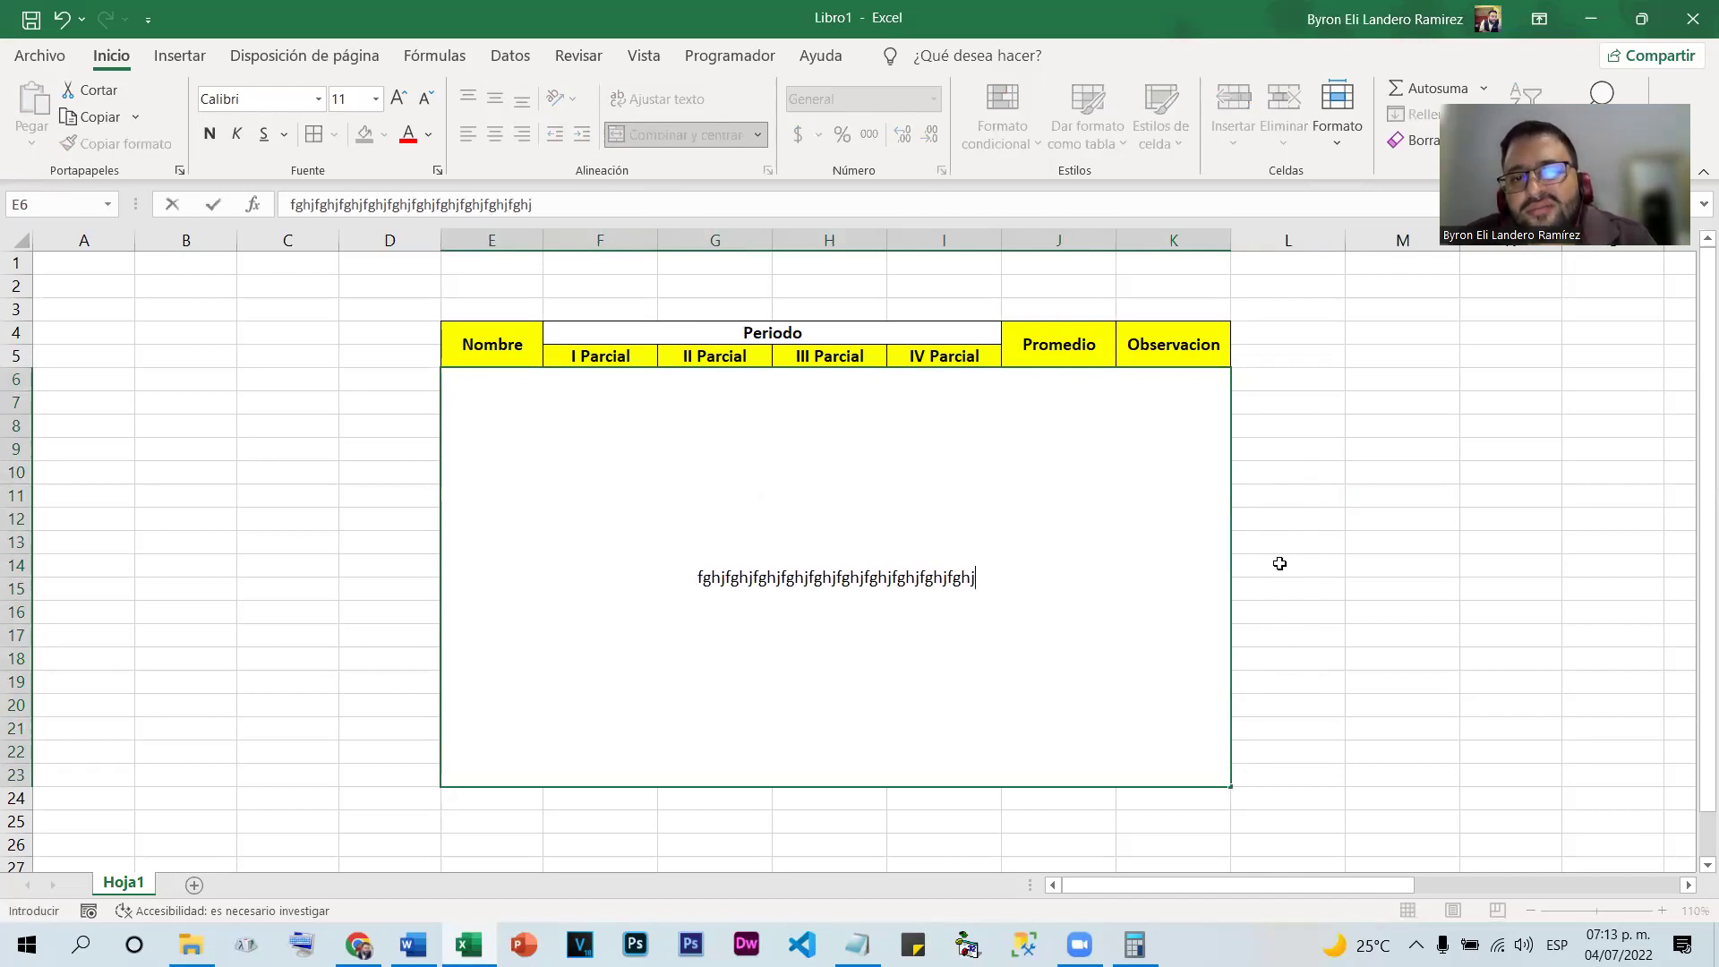
click(1281, 566)
click(978, 575)
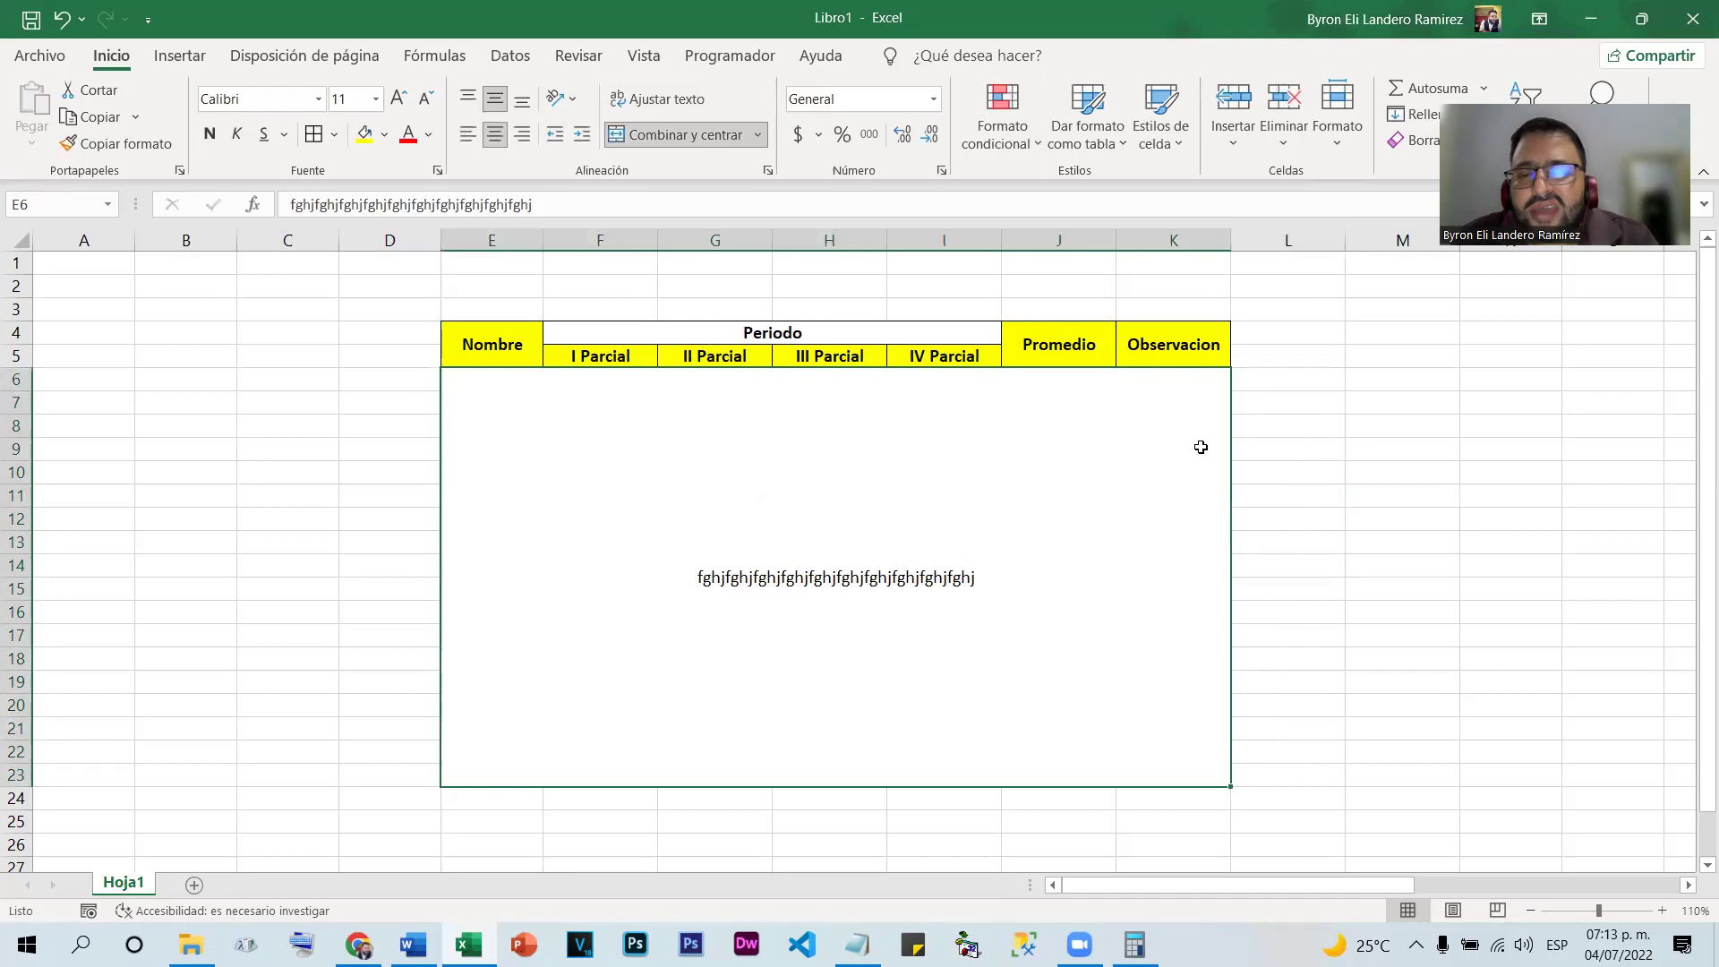
double_click(1007, 583)
drag(1007, 583, 548, 541)
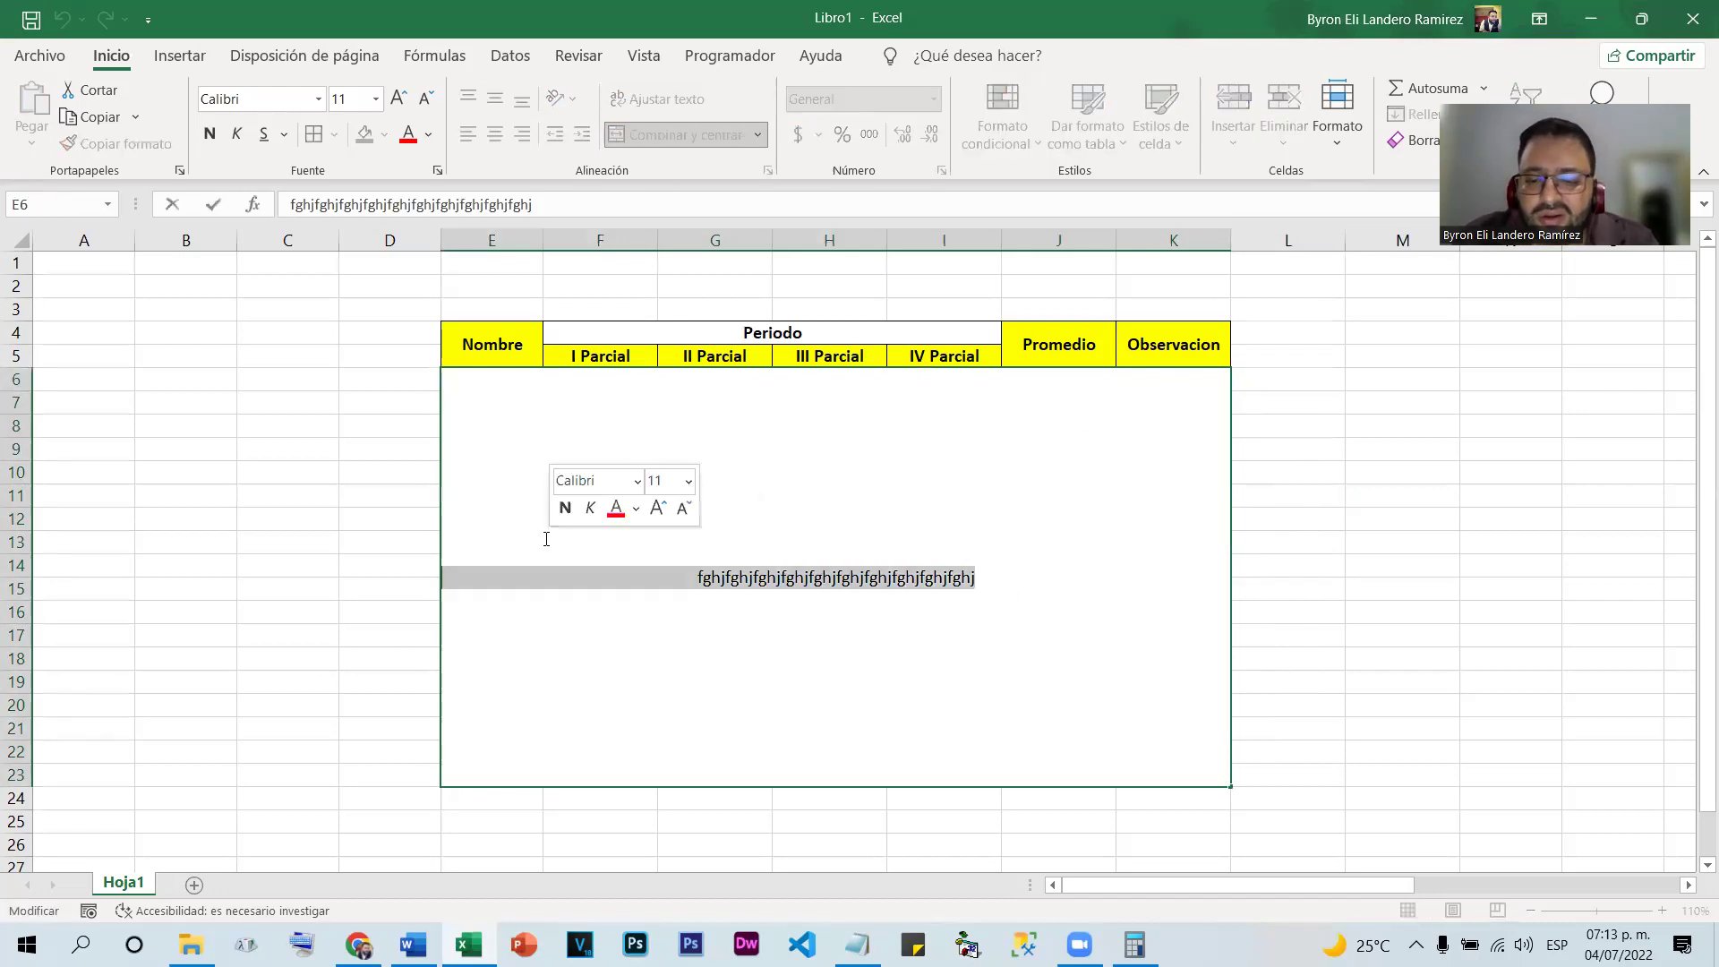
key(BackSpace)
key(Return)
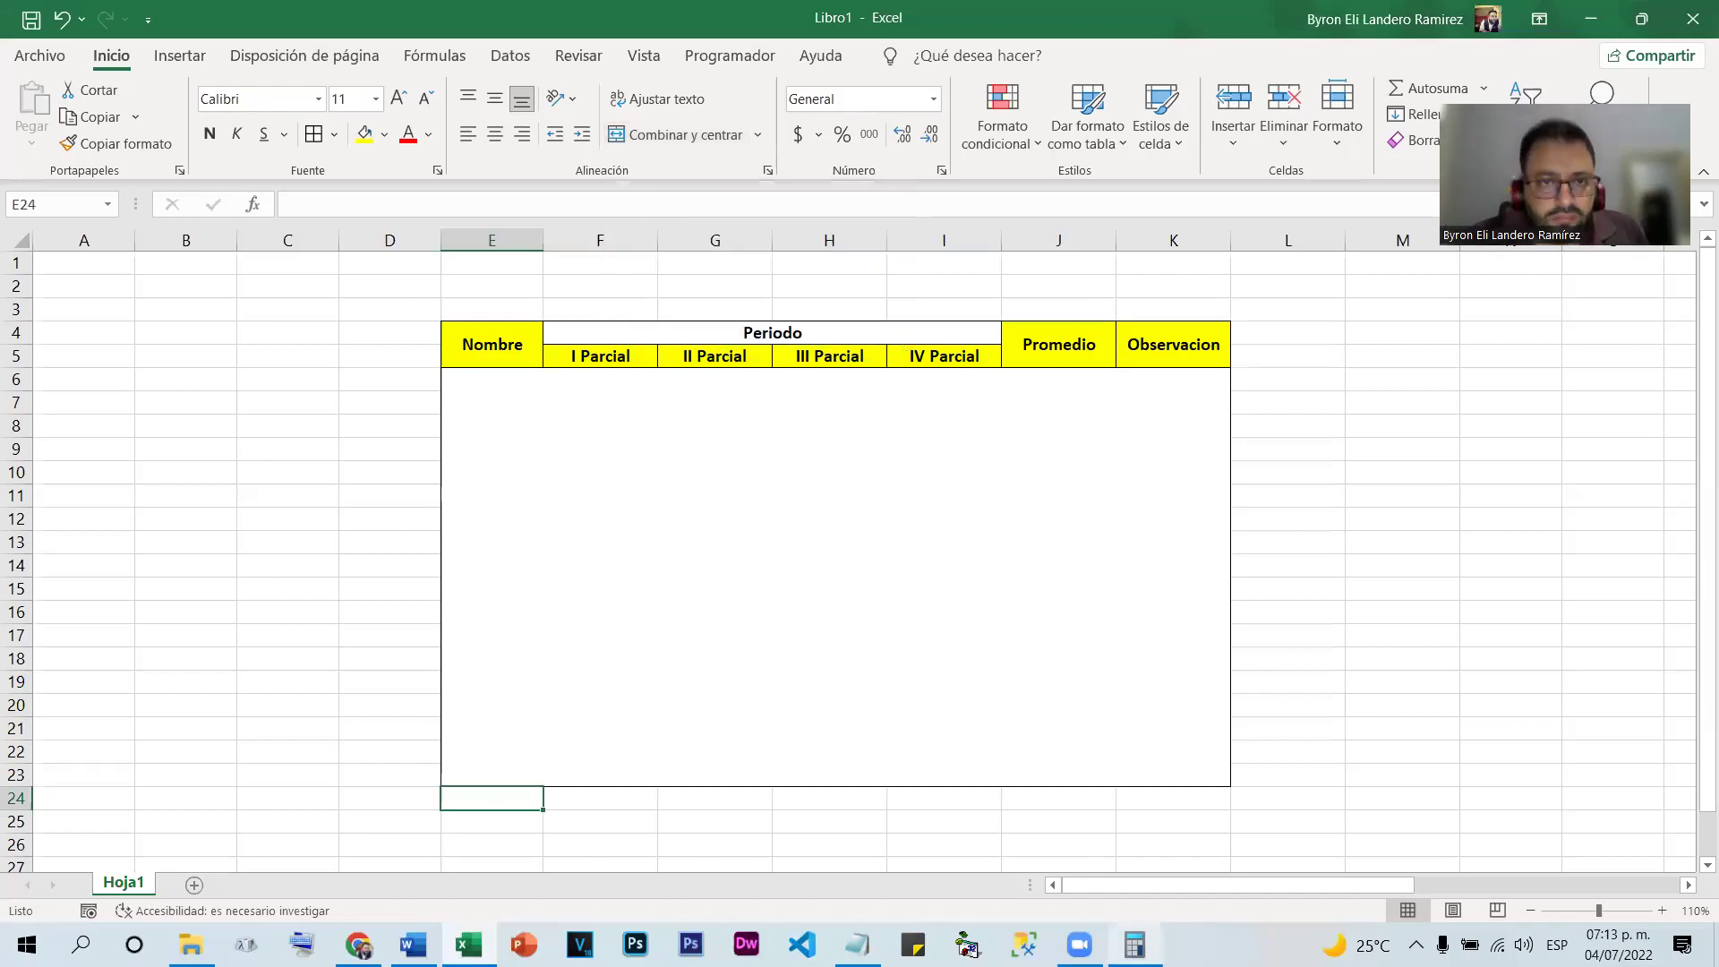
click(316, 493)
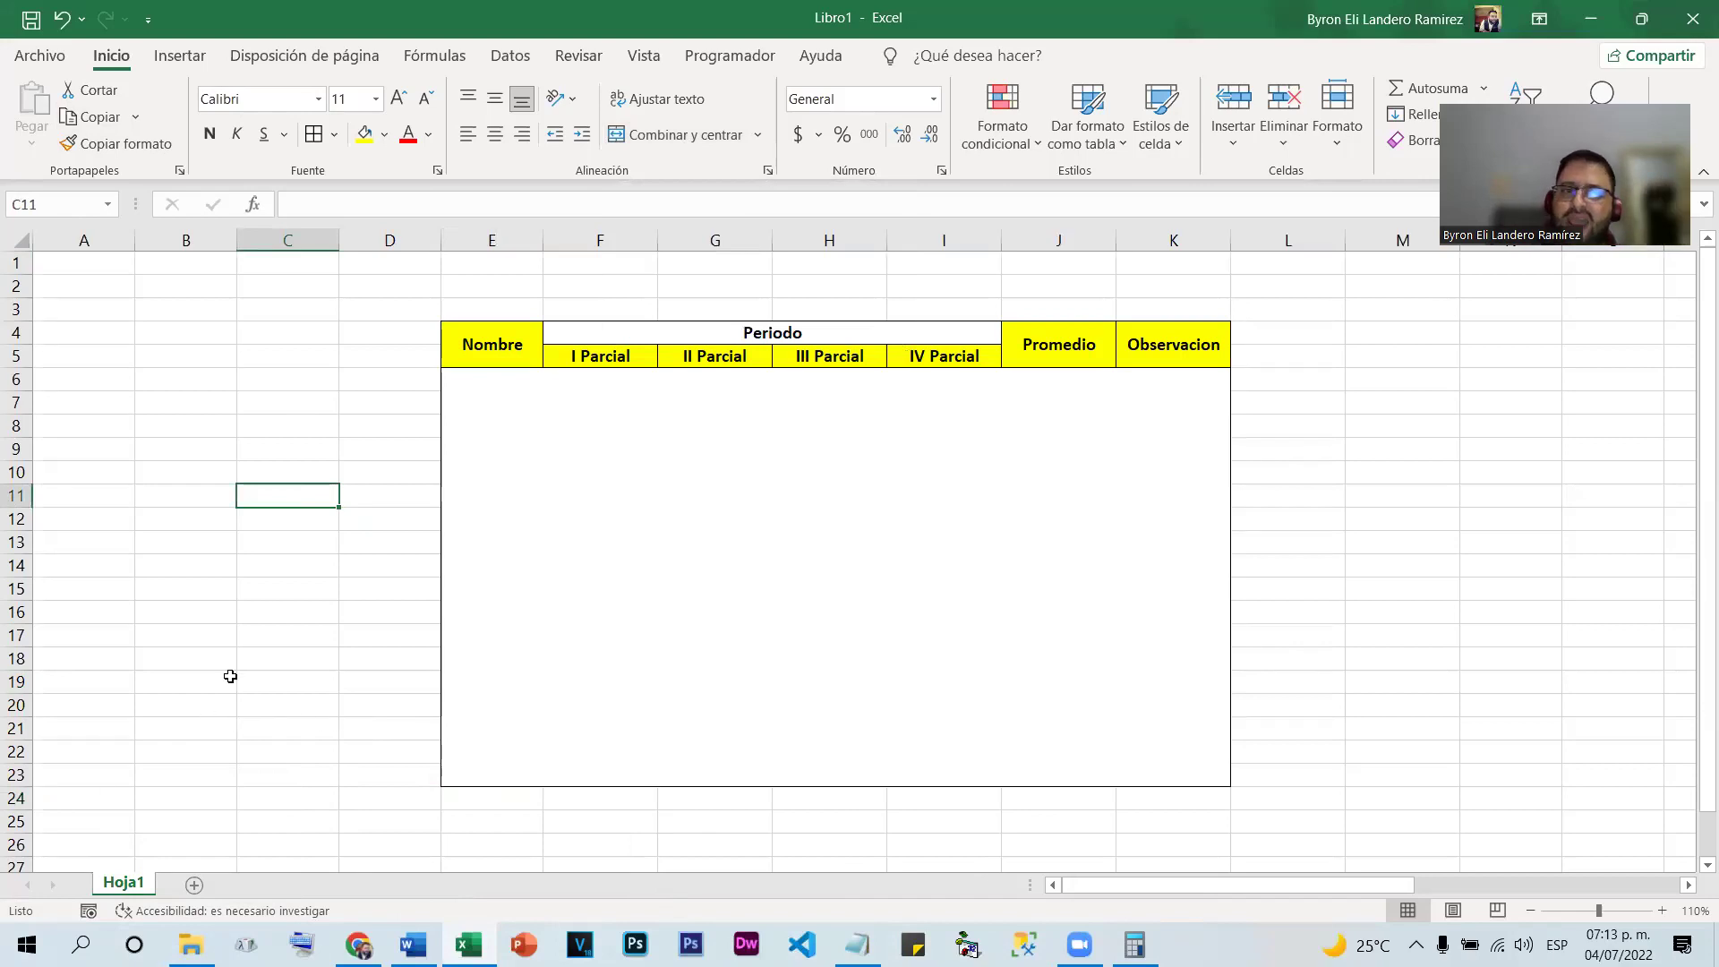
Delete columns C through N with Ctrl+minus, removing the grade table
drag(306, 242, 1322, 237)
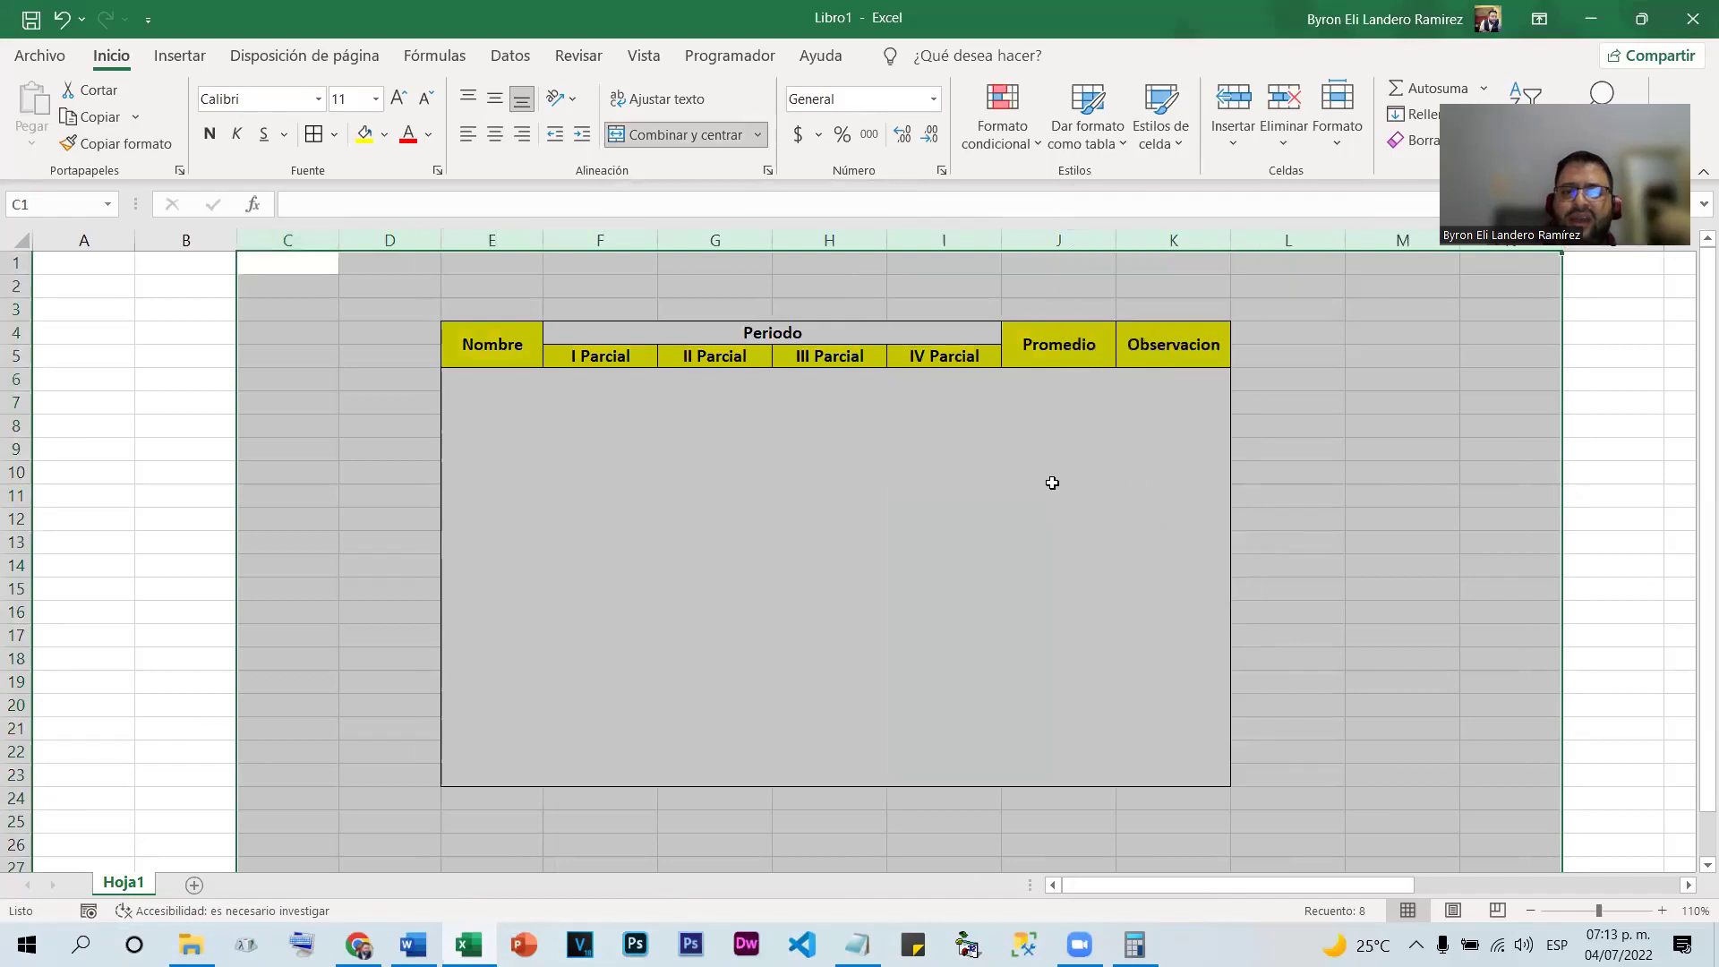
key(ctrl+minus)
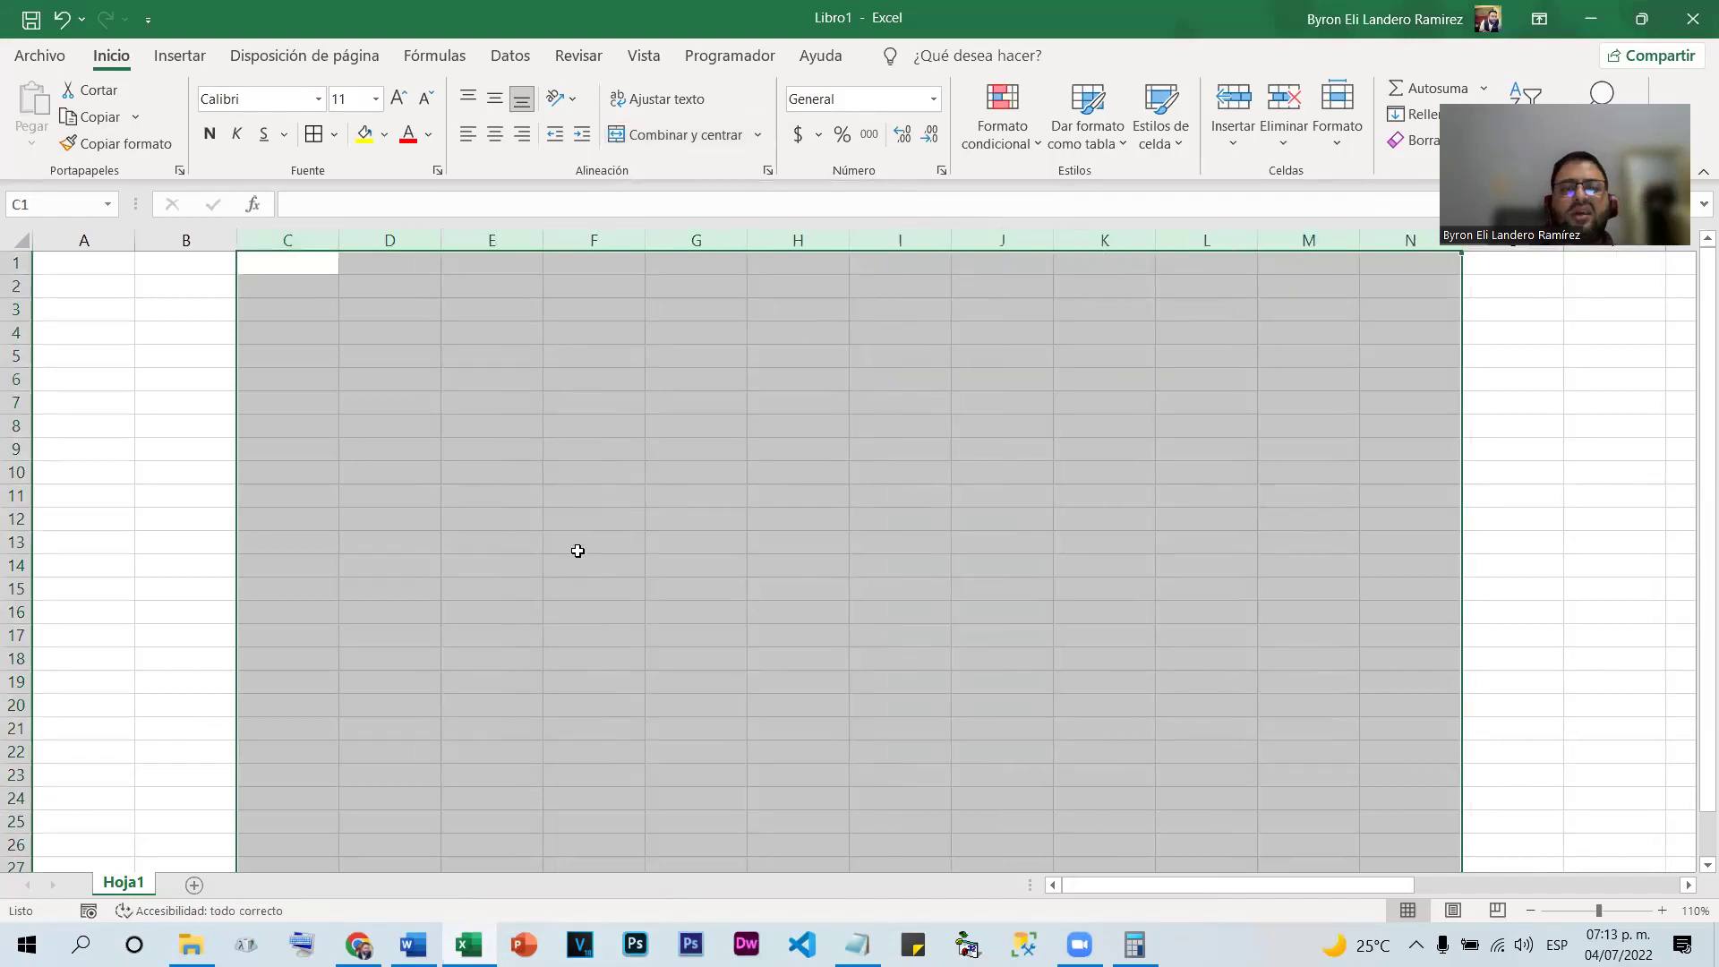
click(700, 520)
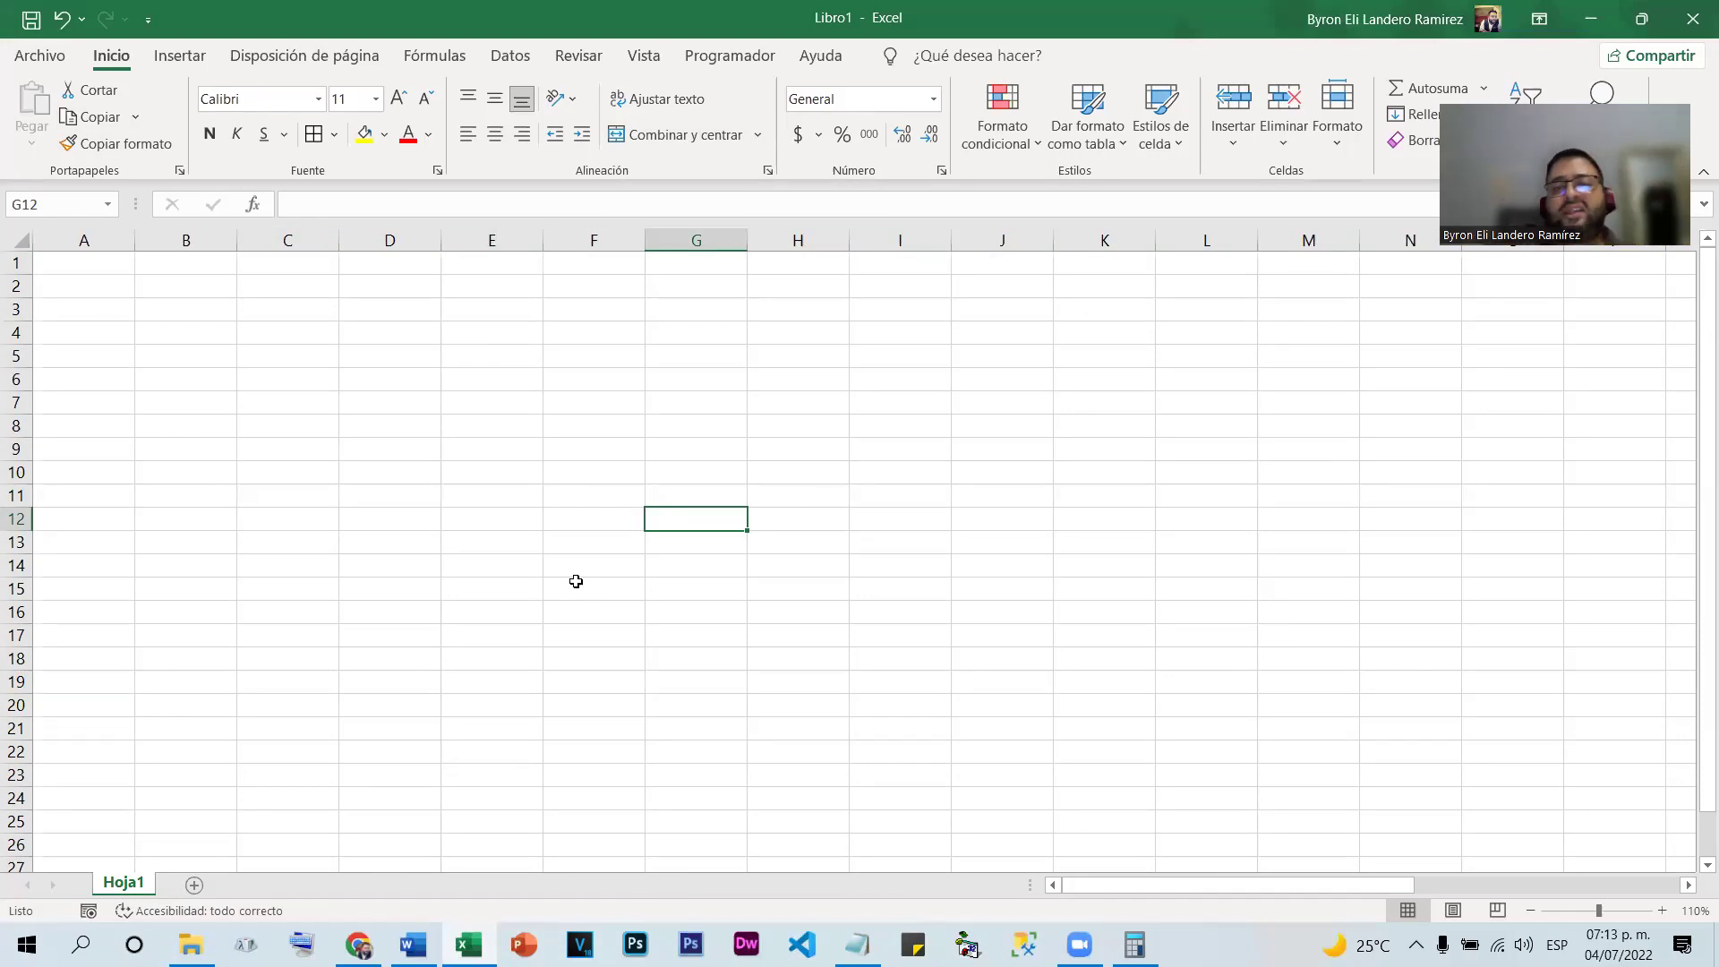
Enter 'Direccion' without its accent in cell F6
click(472, 394)
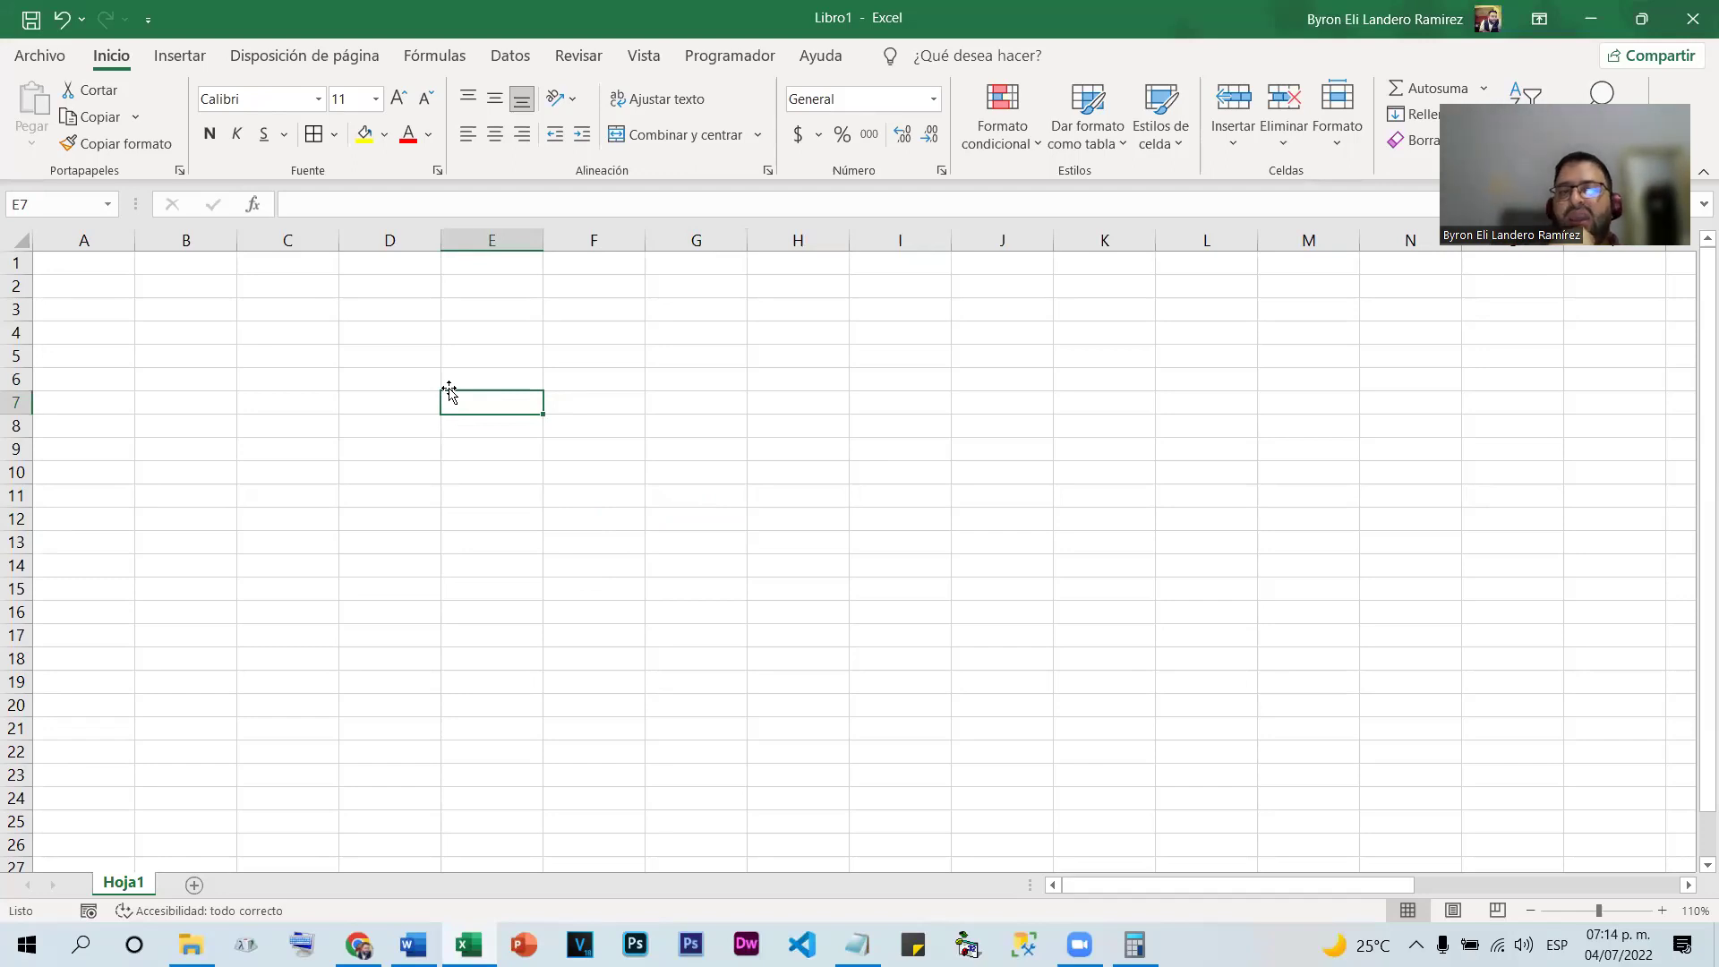
click(590, 373)
text(Dire)
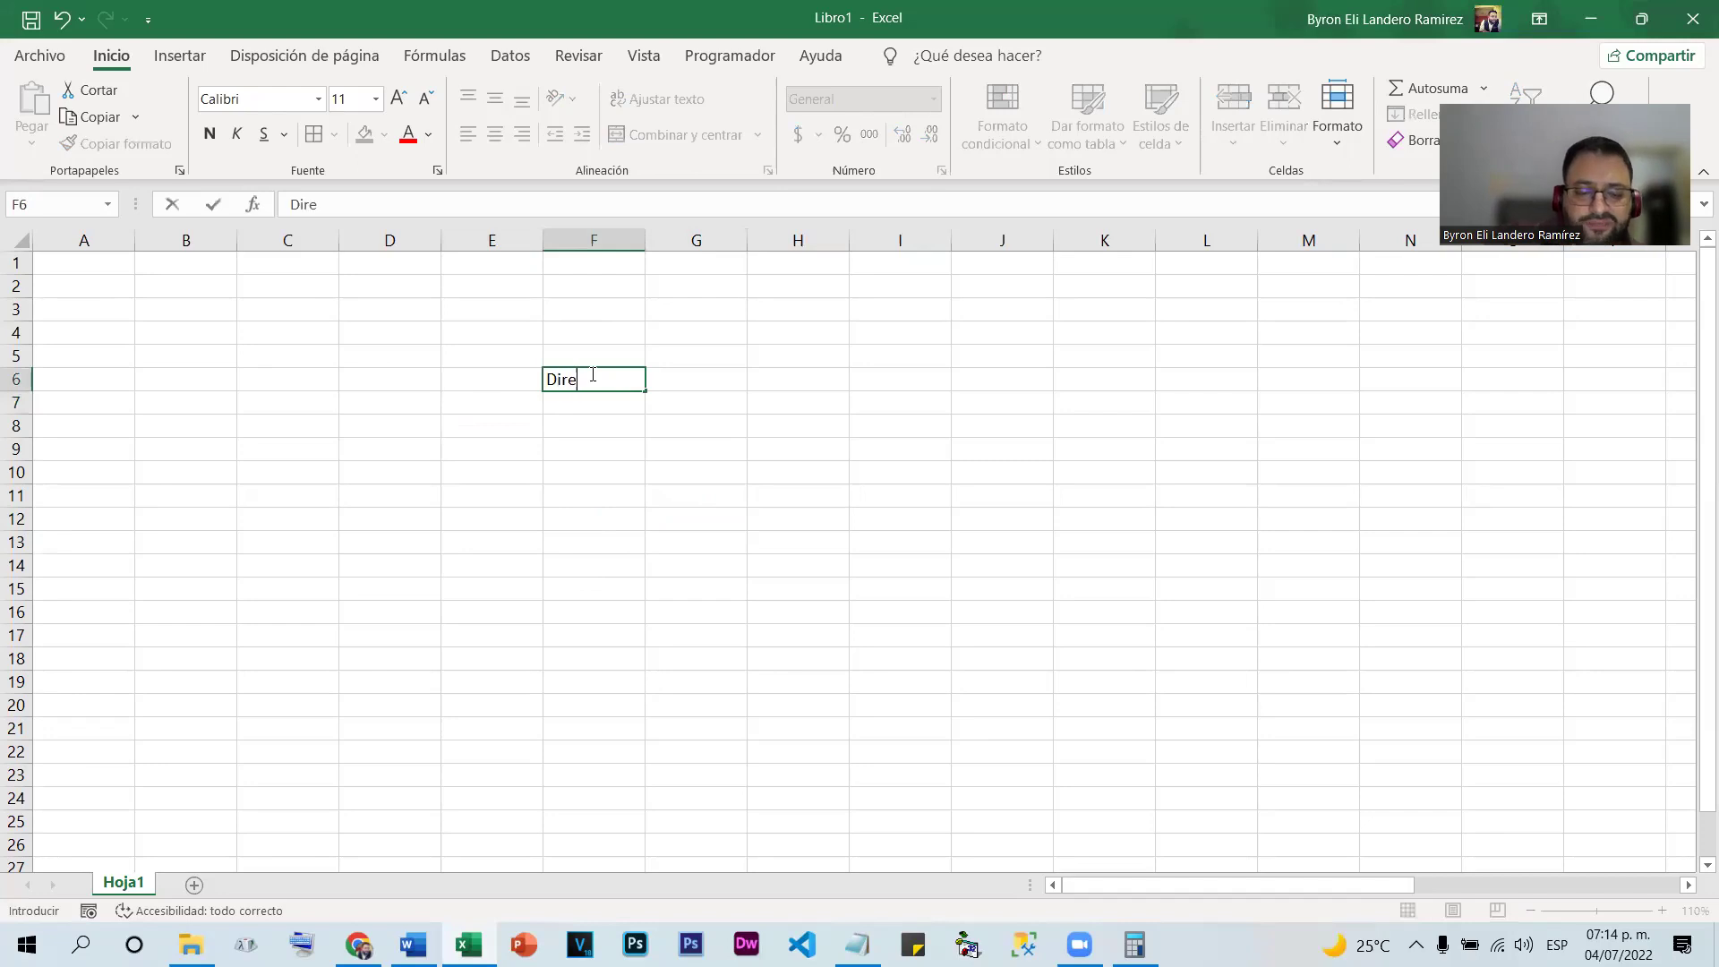
text(ccion)
key(Return)
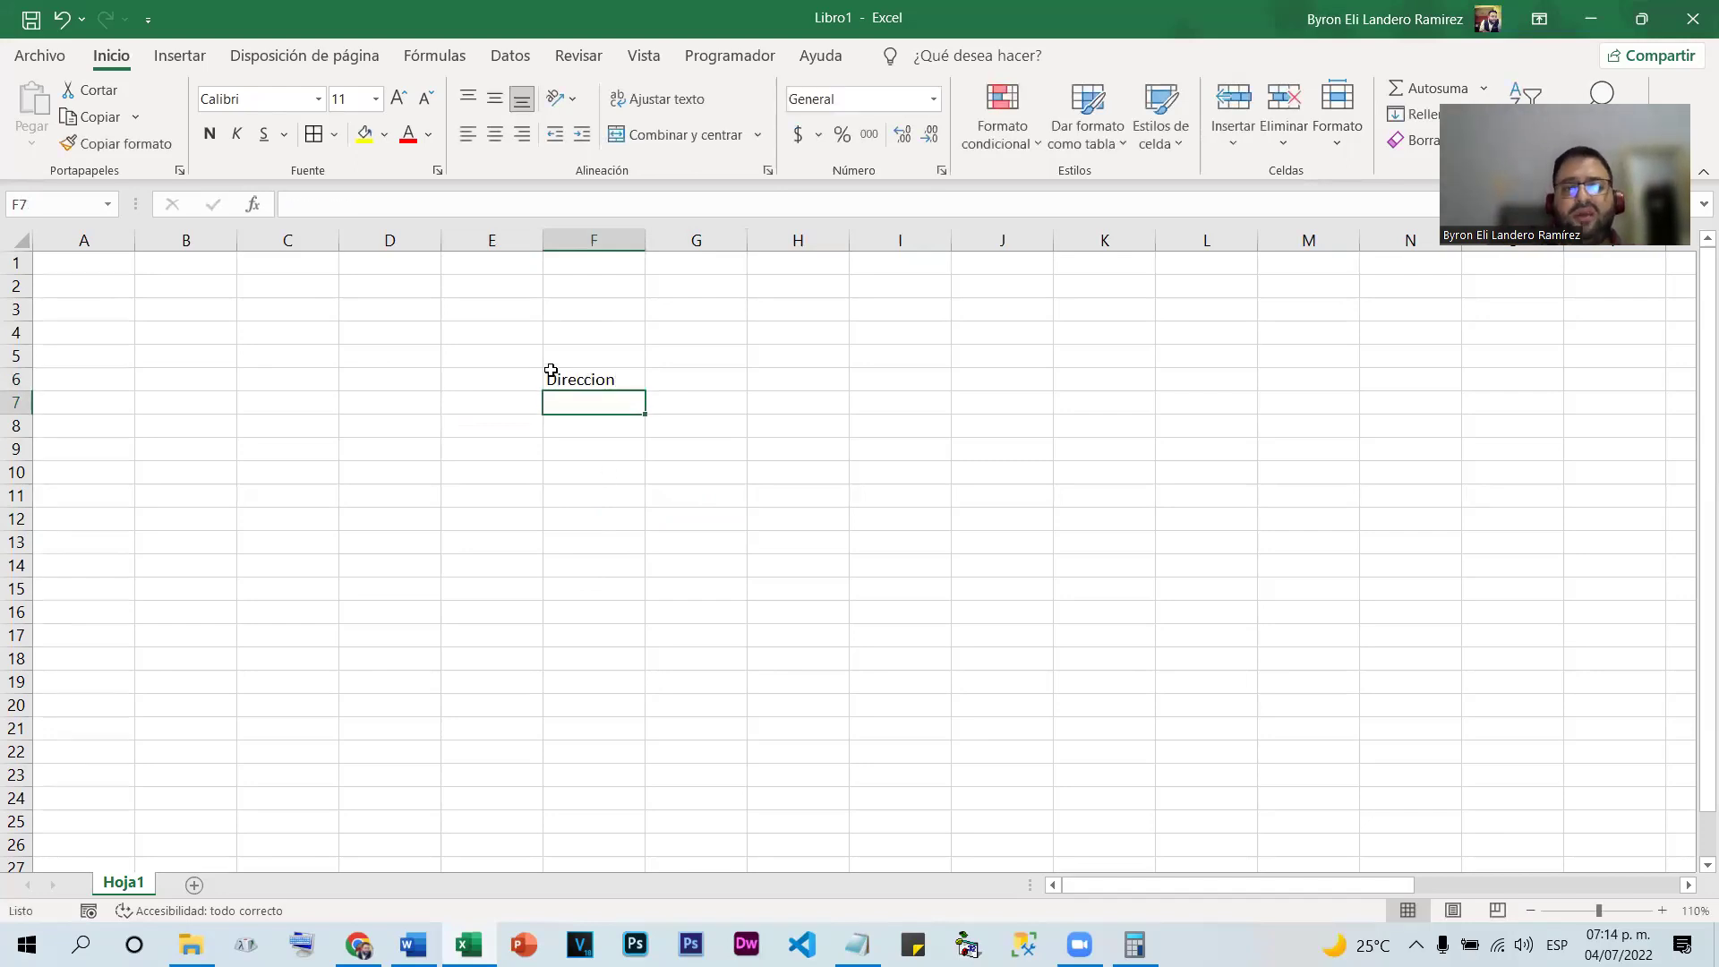
Spell-check the sheet, changing every 'Direccion' to 'Dirección'
click(642, 383)
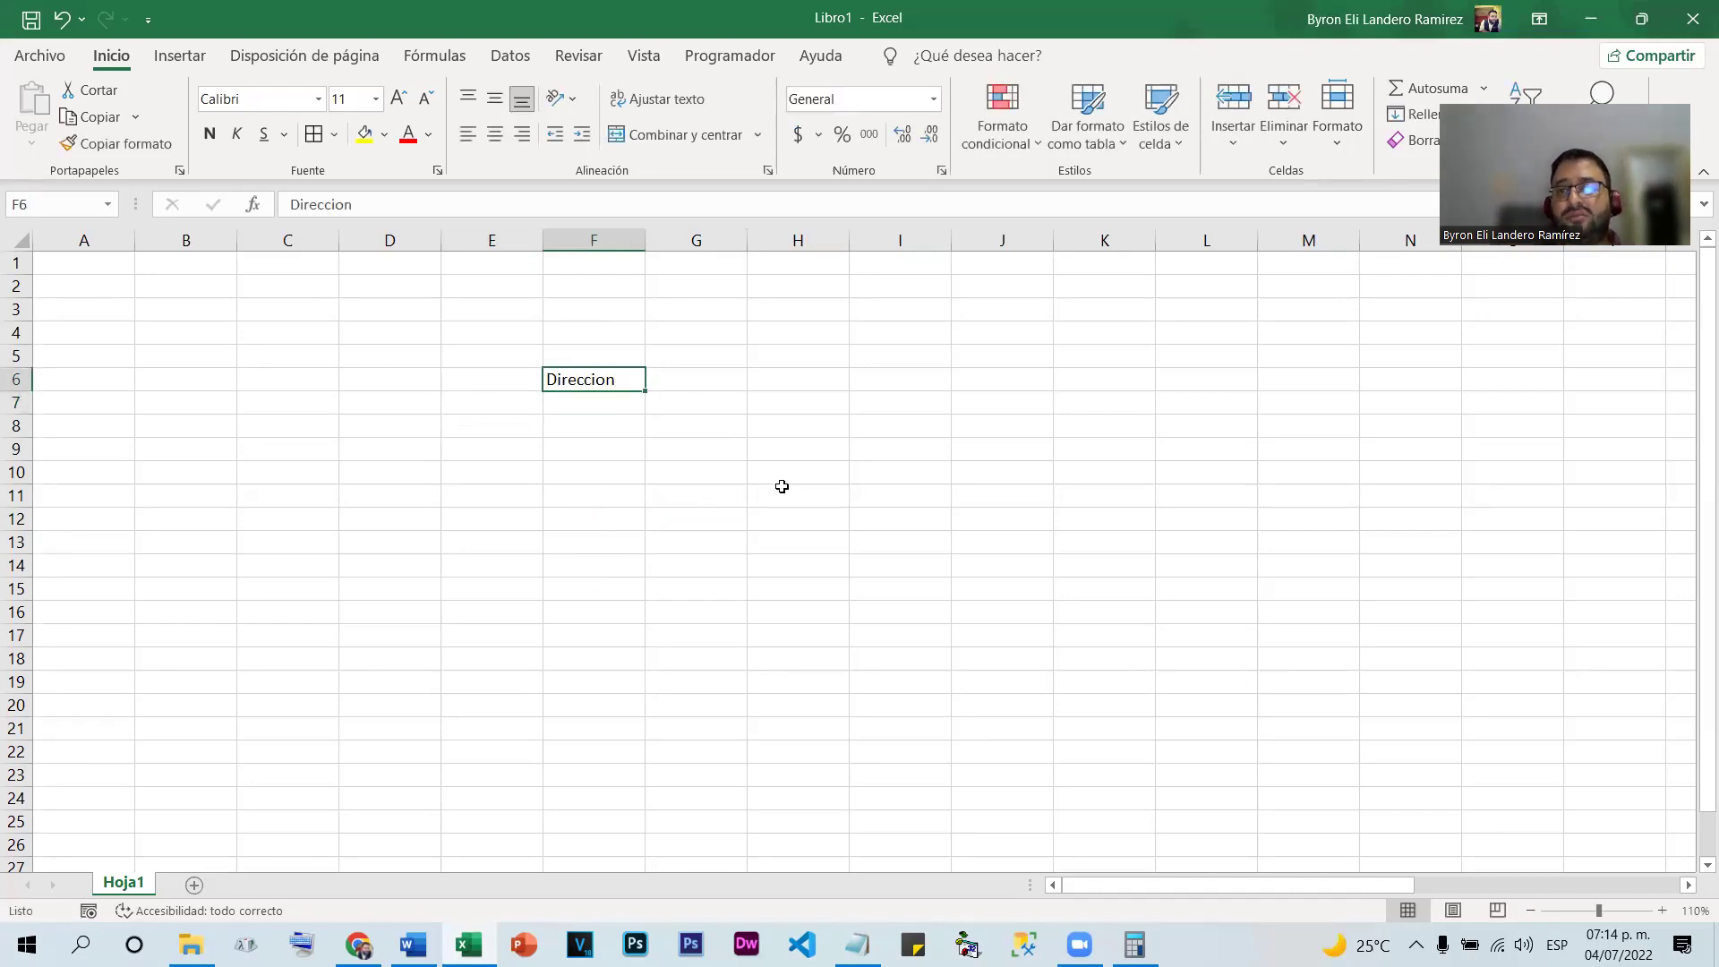
click(578, 56)
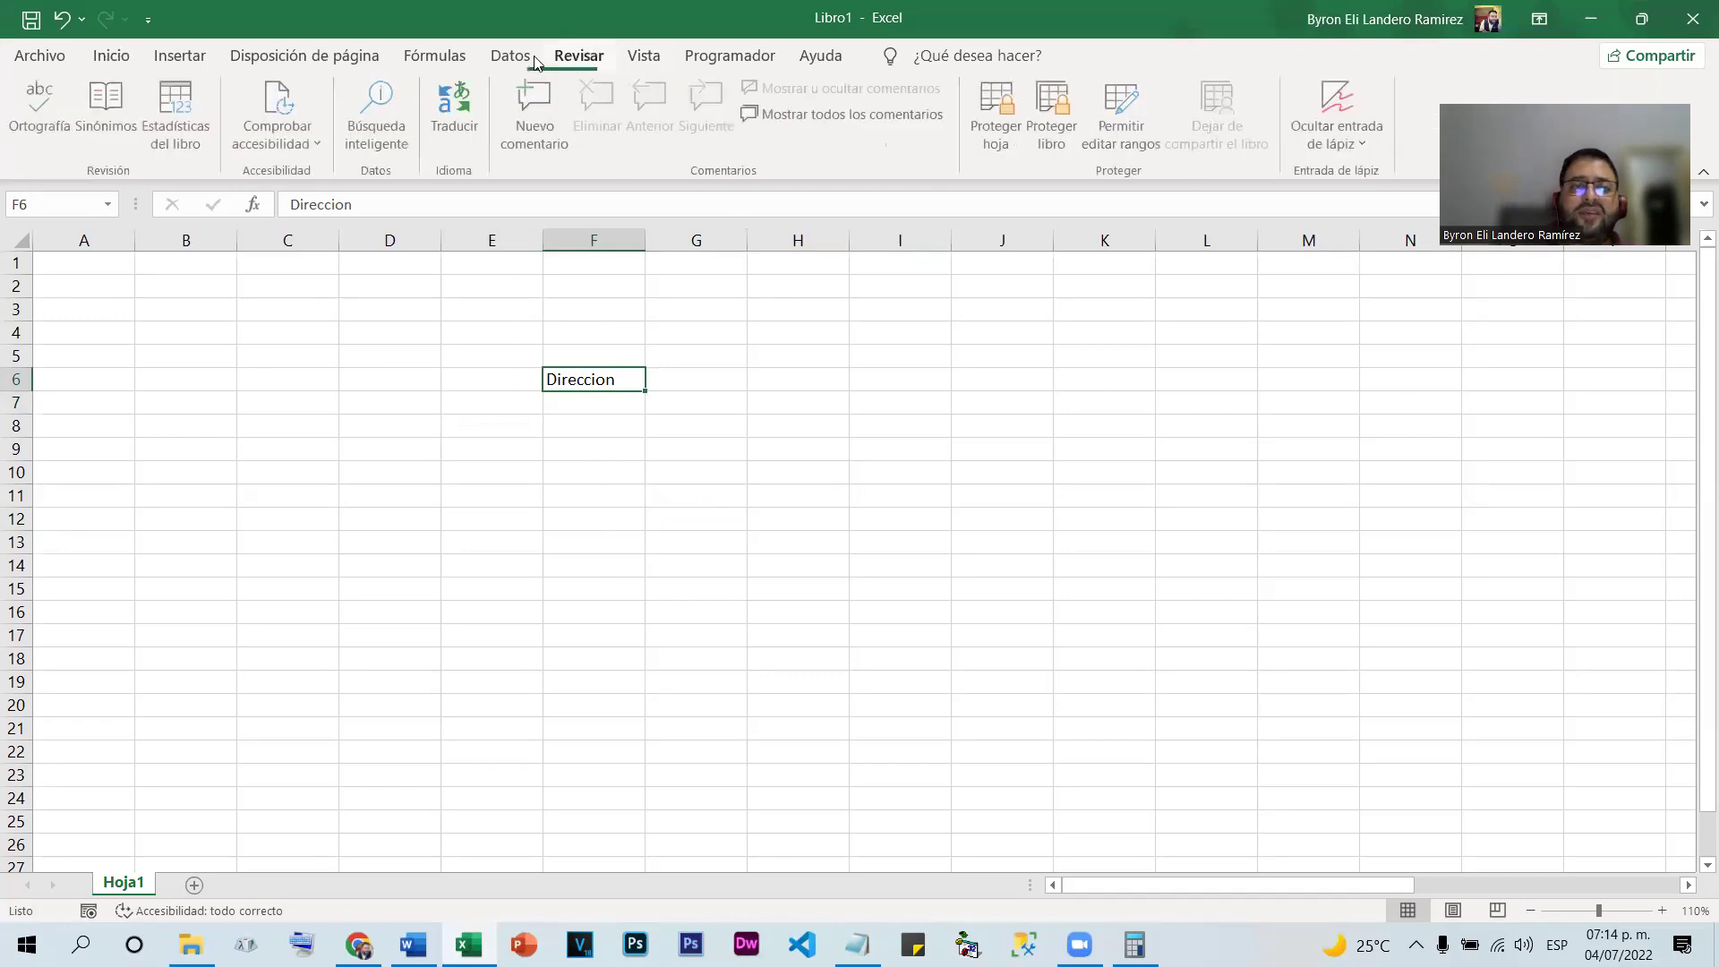
click(45, 107)
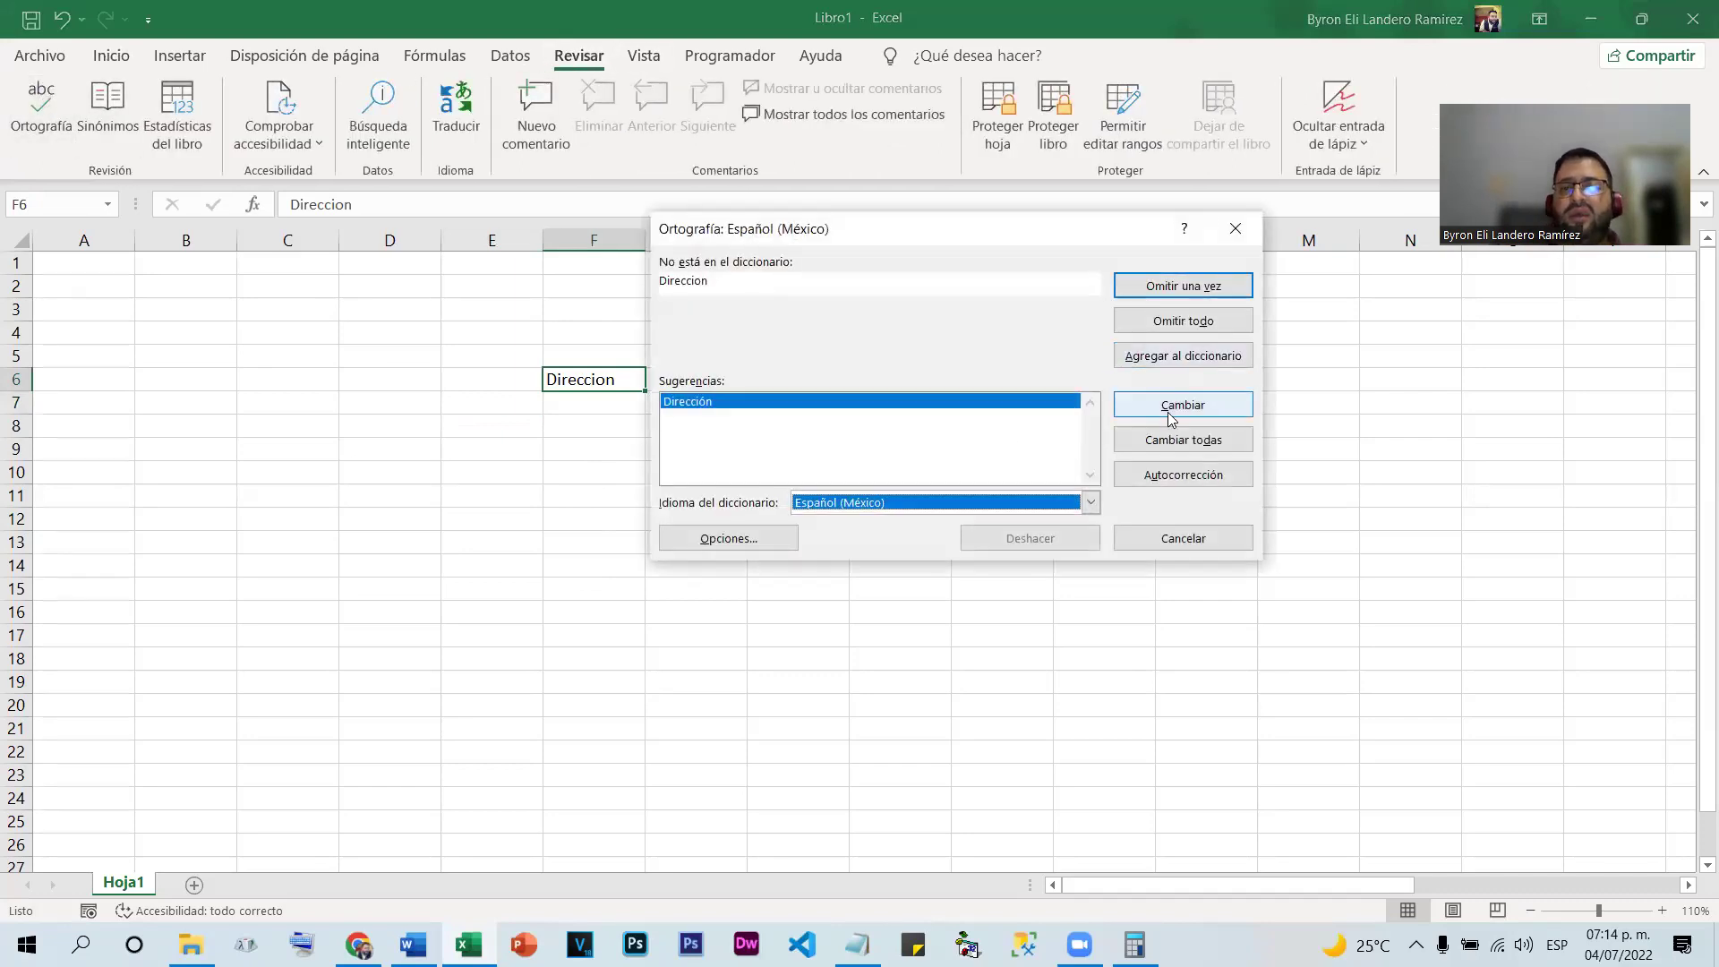
click(1170, 439)
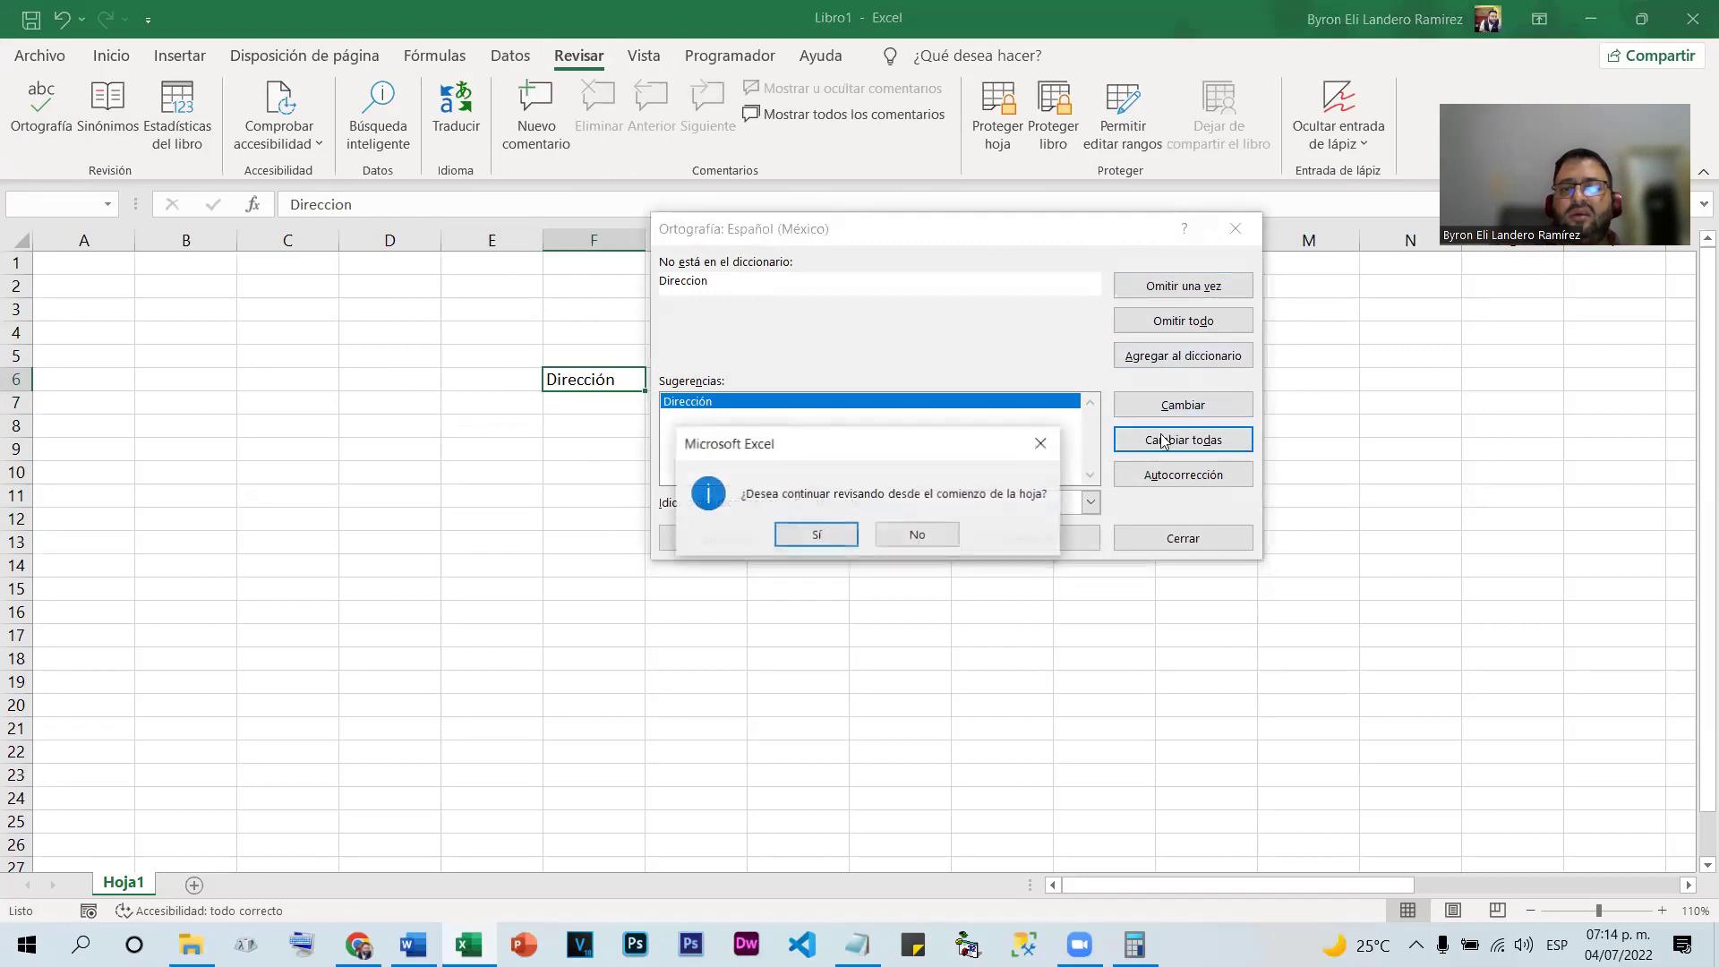
click(816, 536)
click(855, 532)
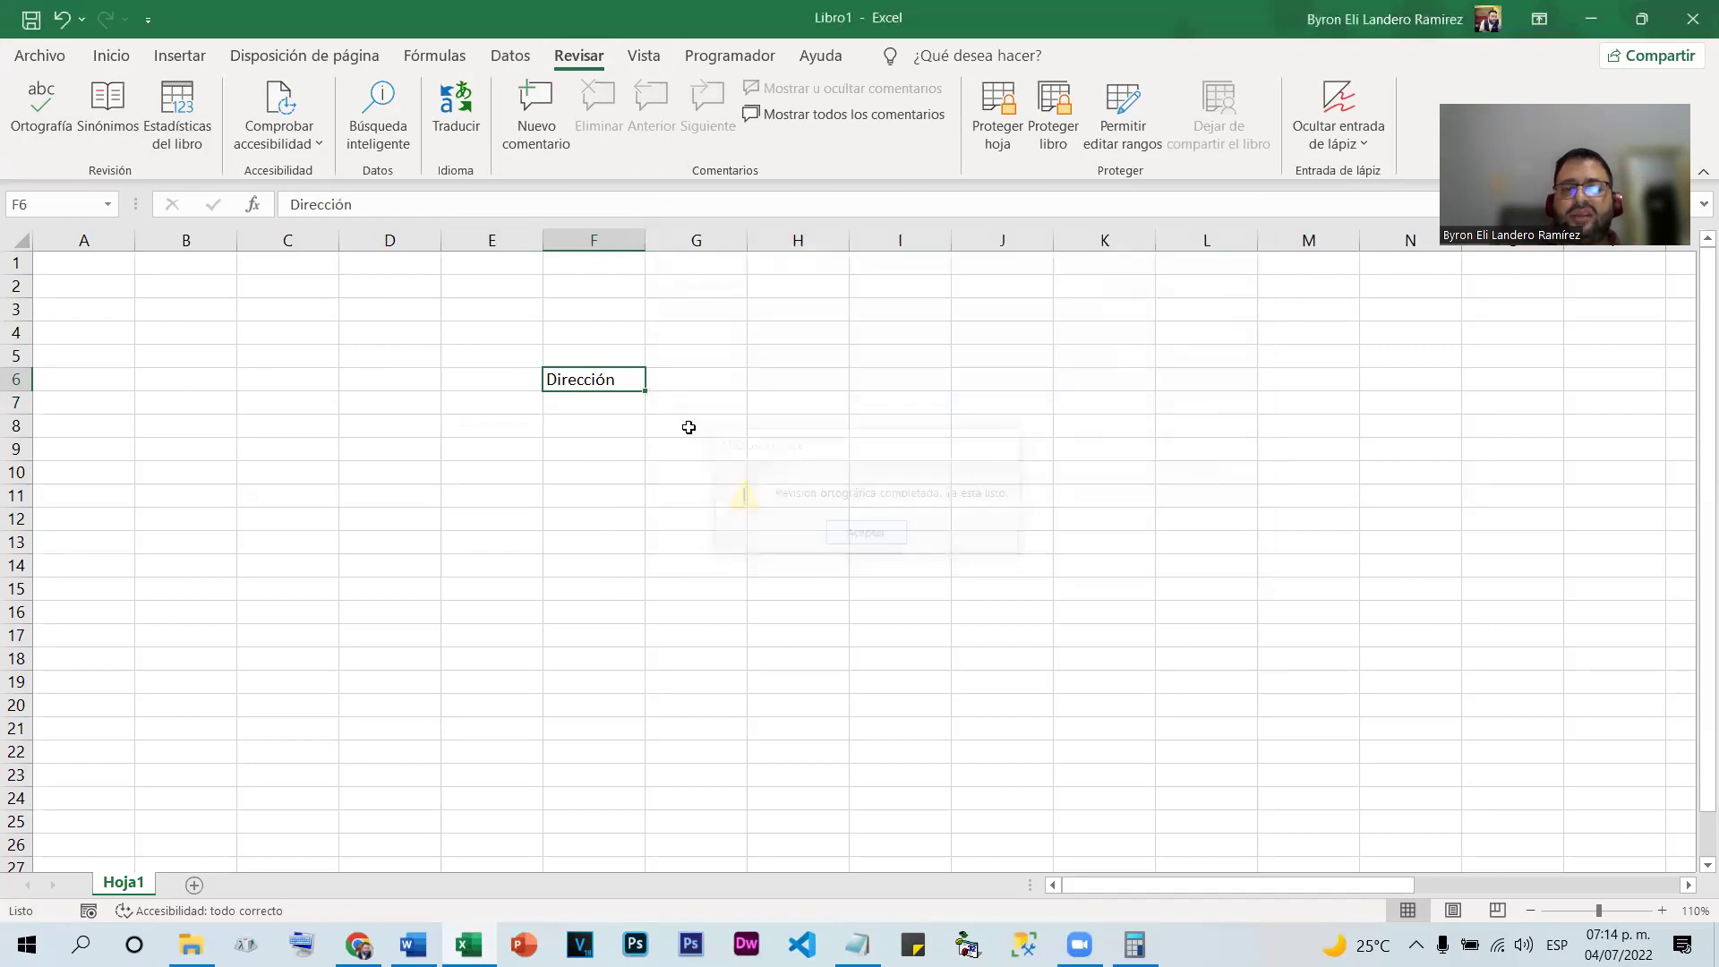
click(637, 399)
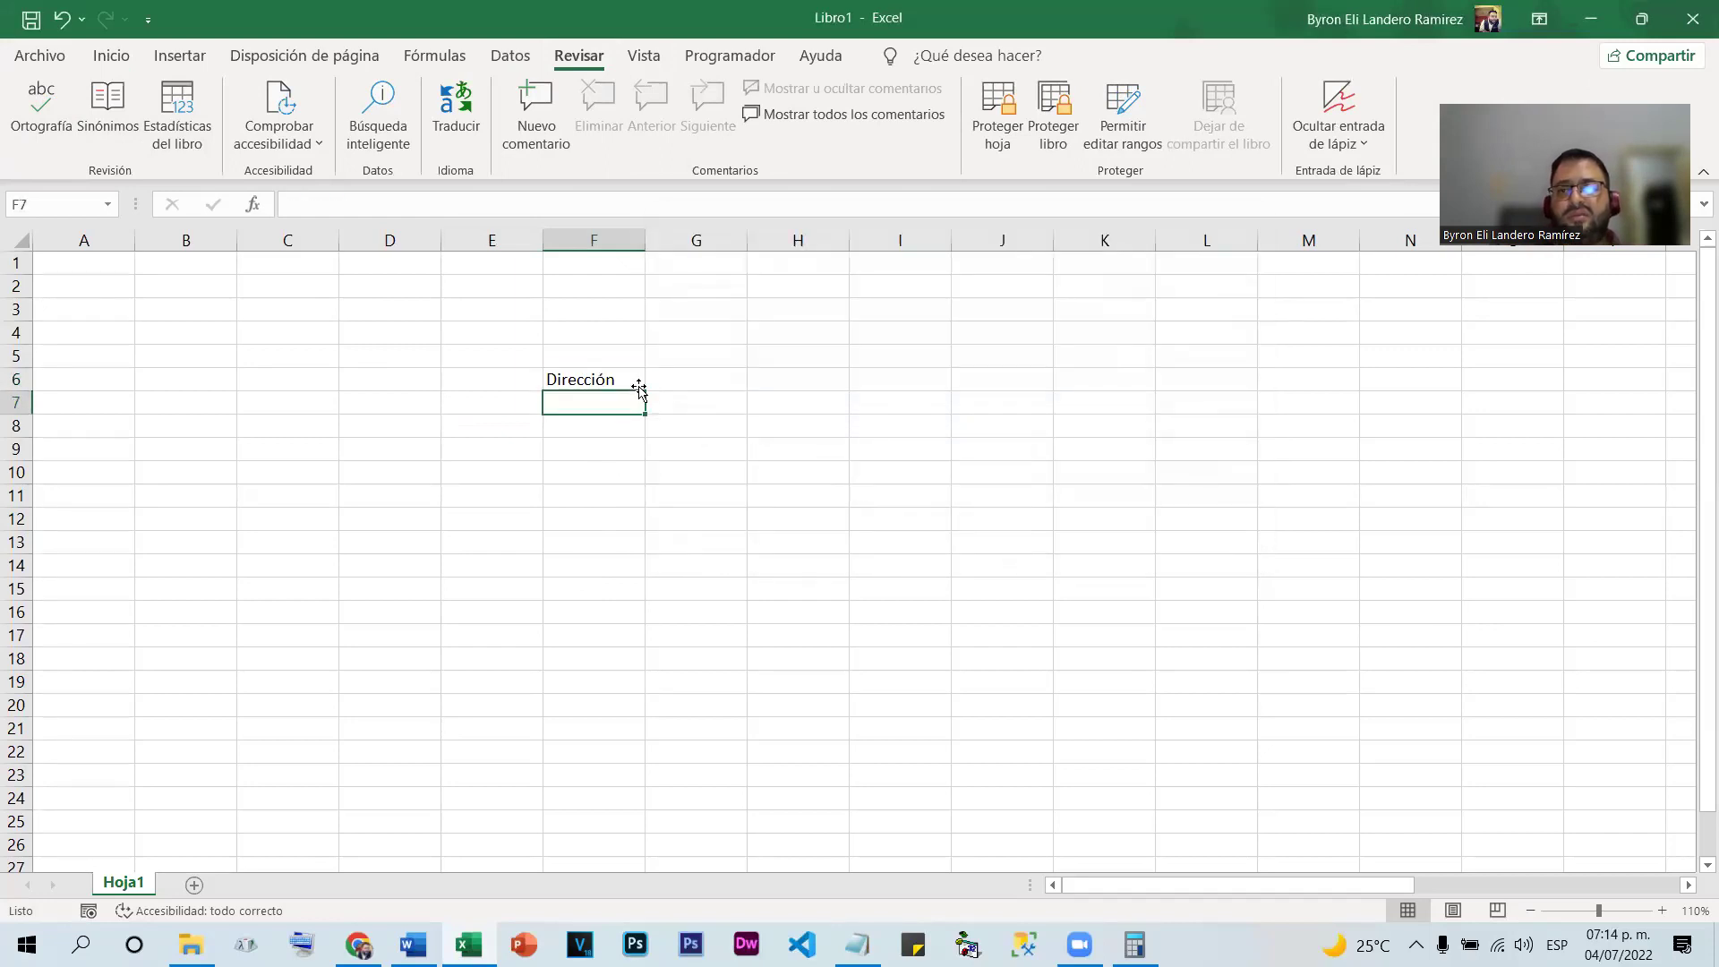
Clear 'Dirección' from cell F6
click(627, 378)
key(Delete)
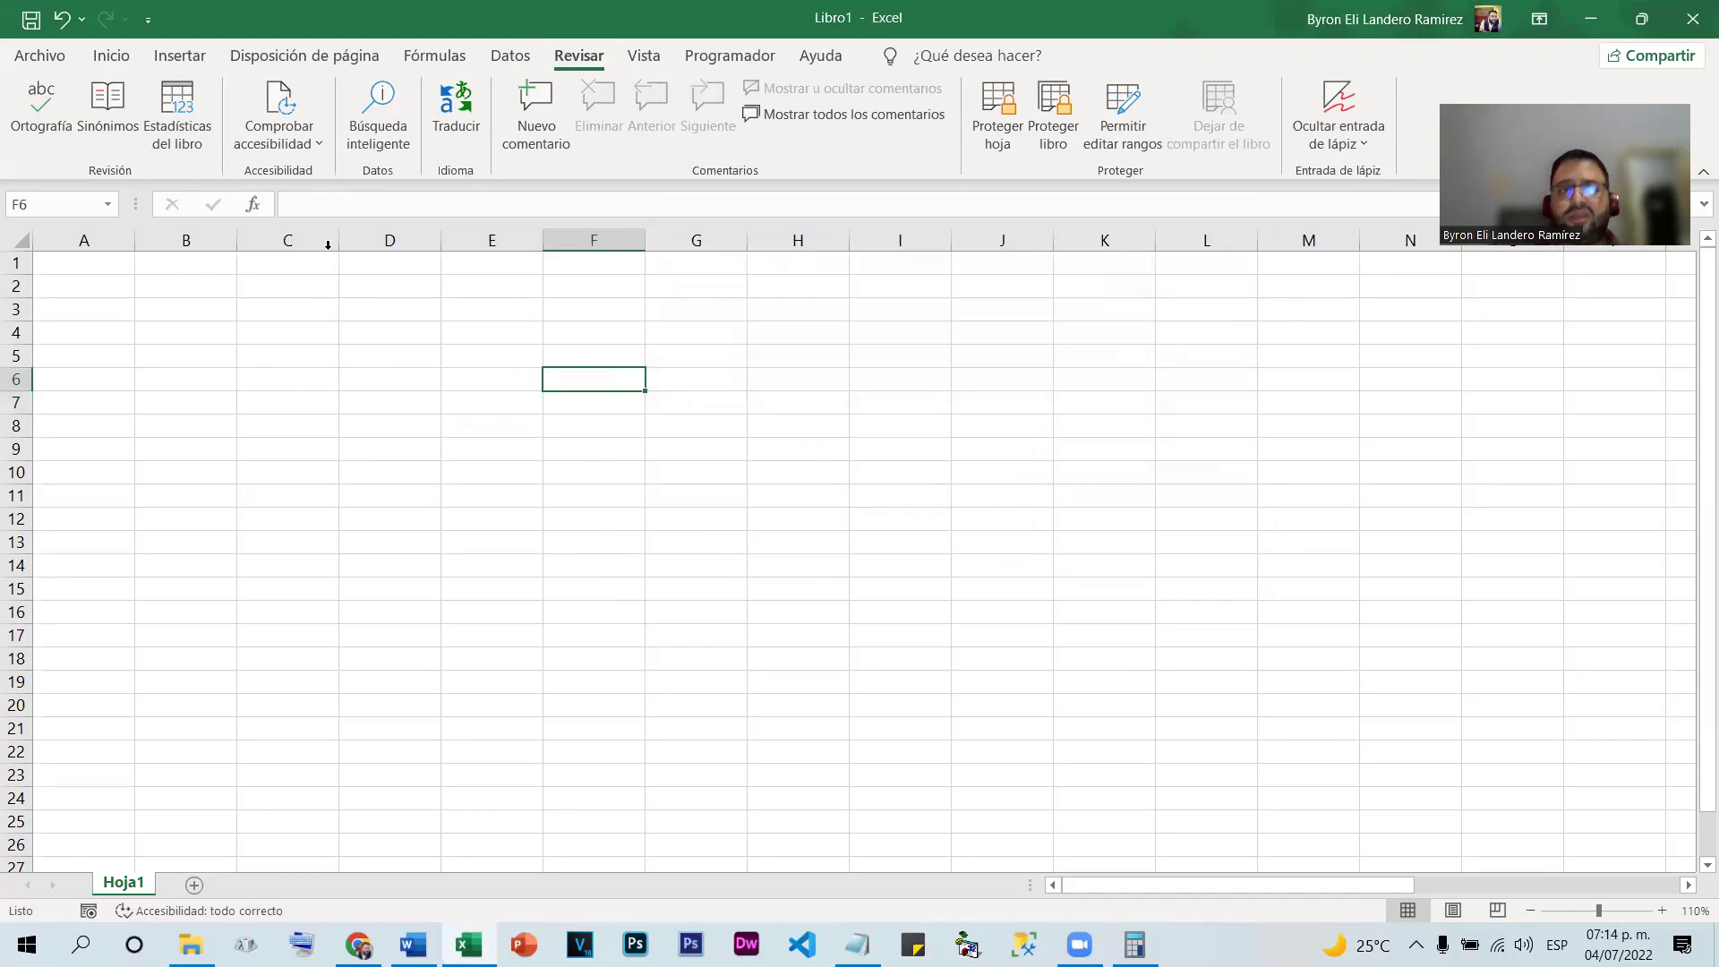
click(58, 55)
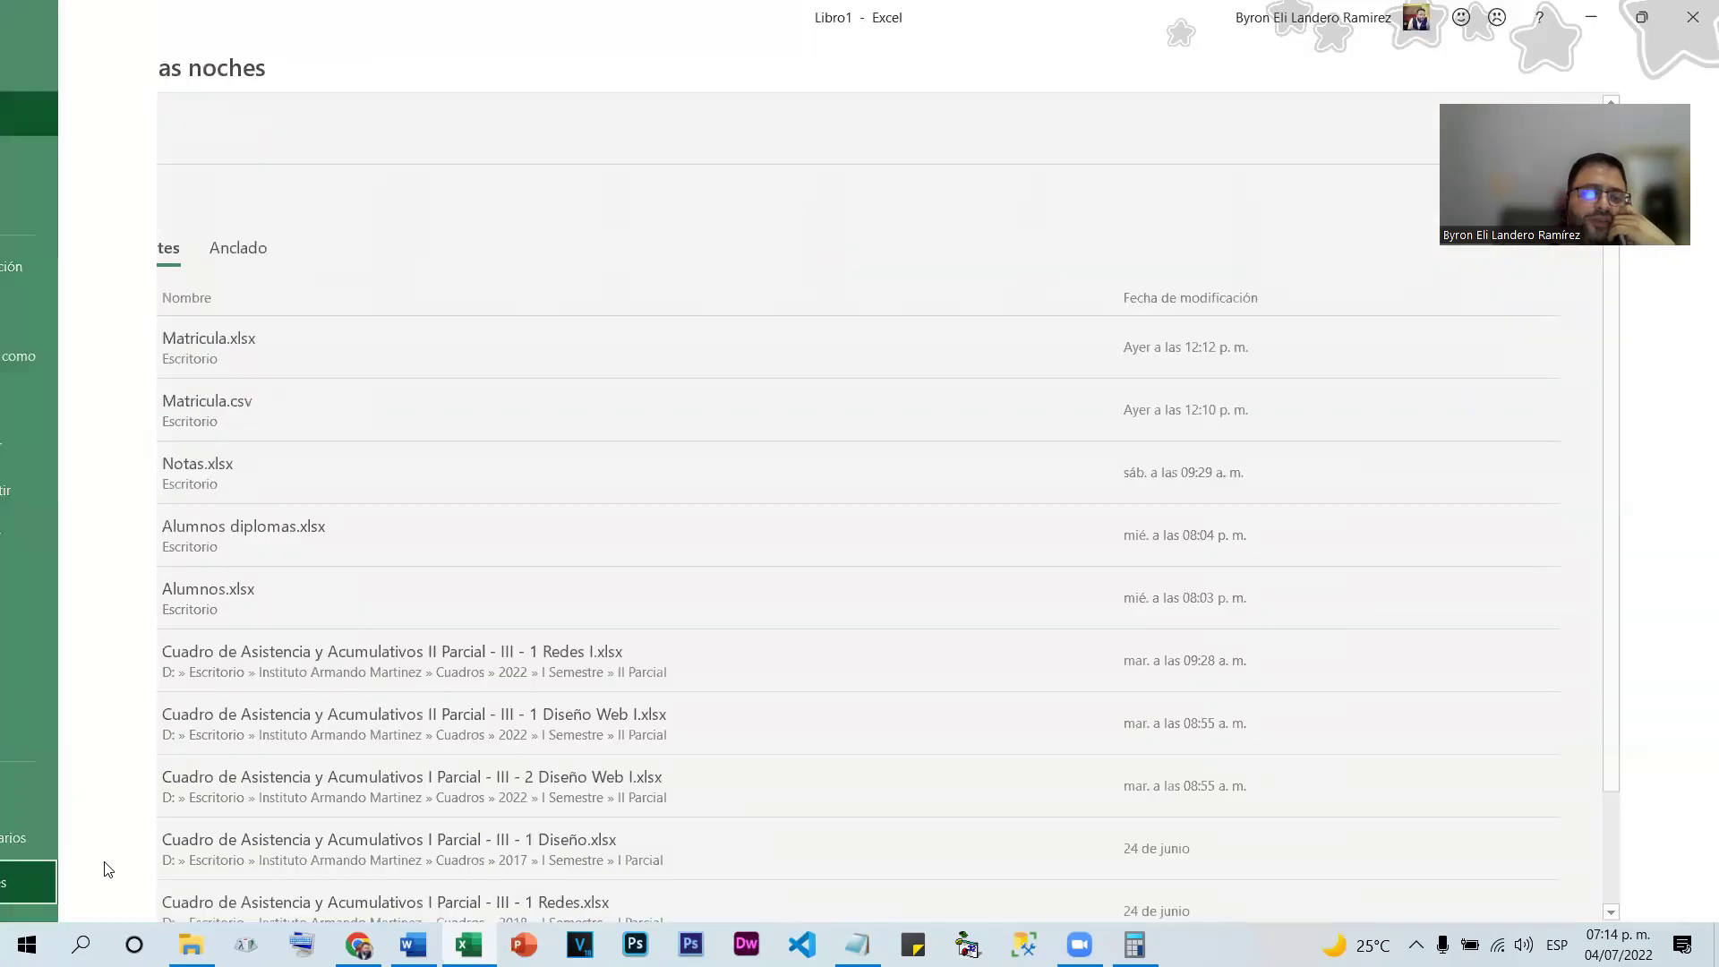
Open AutoCorrect options from Proofing, type 'be' in Replace, then cancel both dialogs
click(106, 868)
click(453, 198)
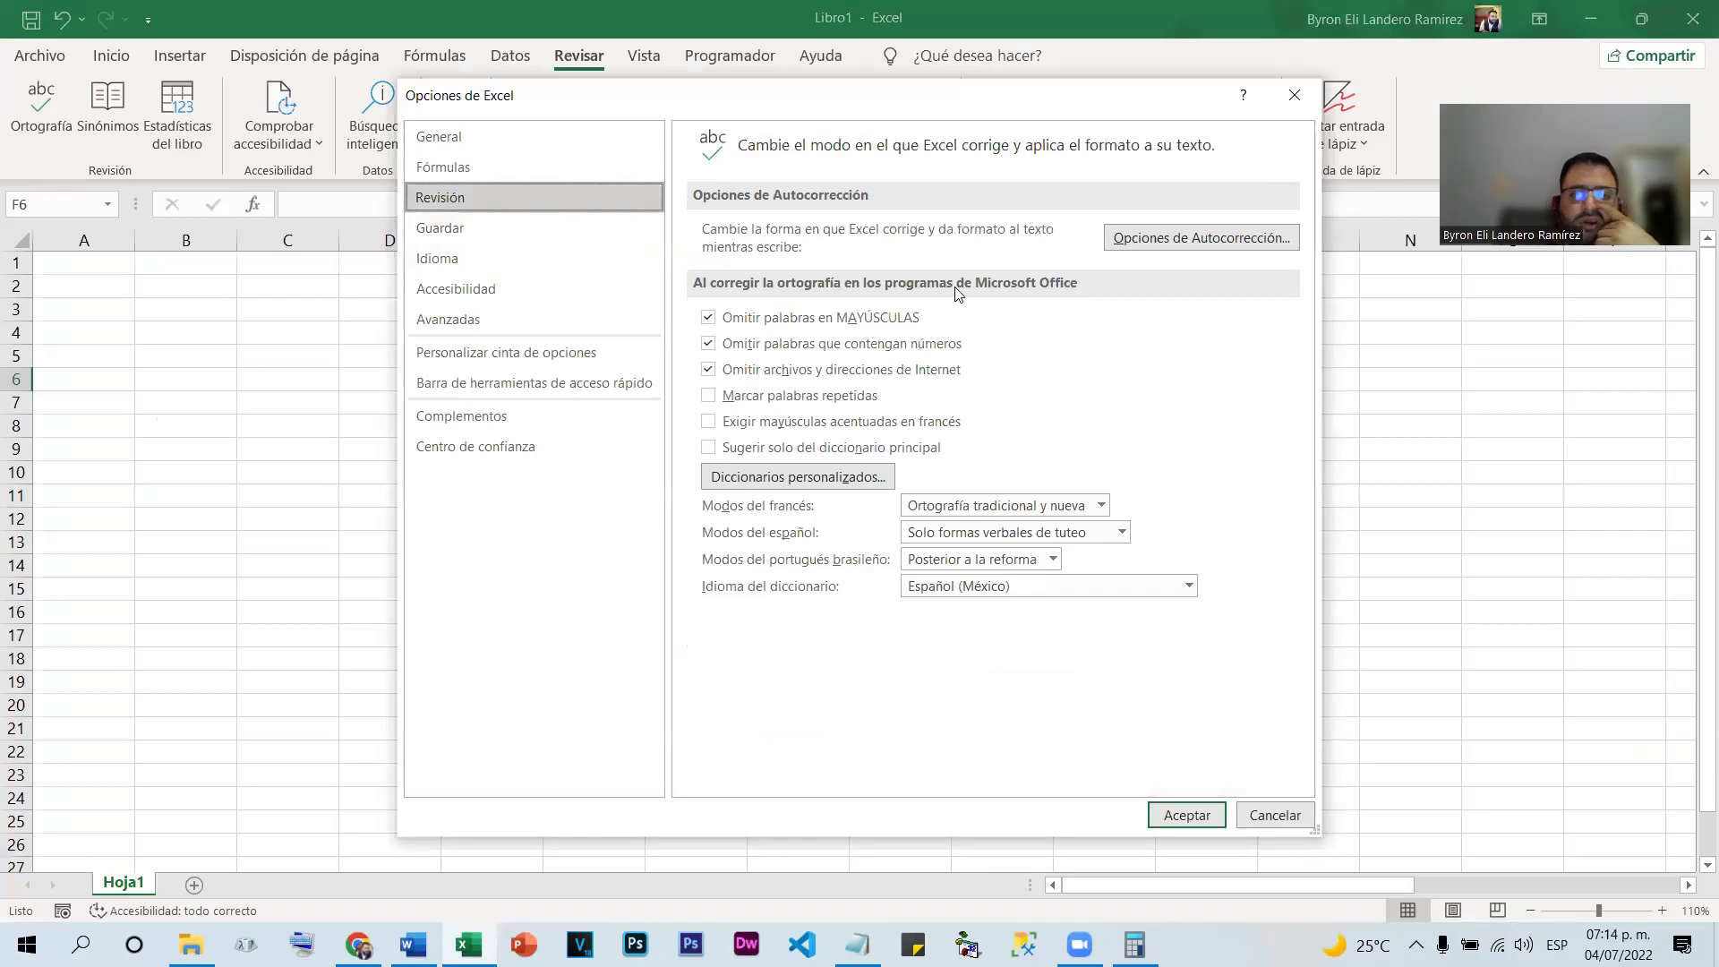
click(1134, 238)
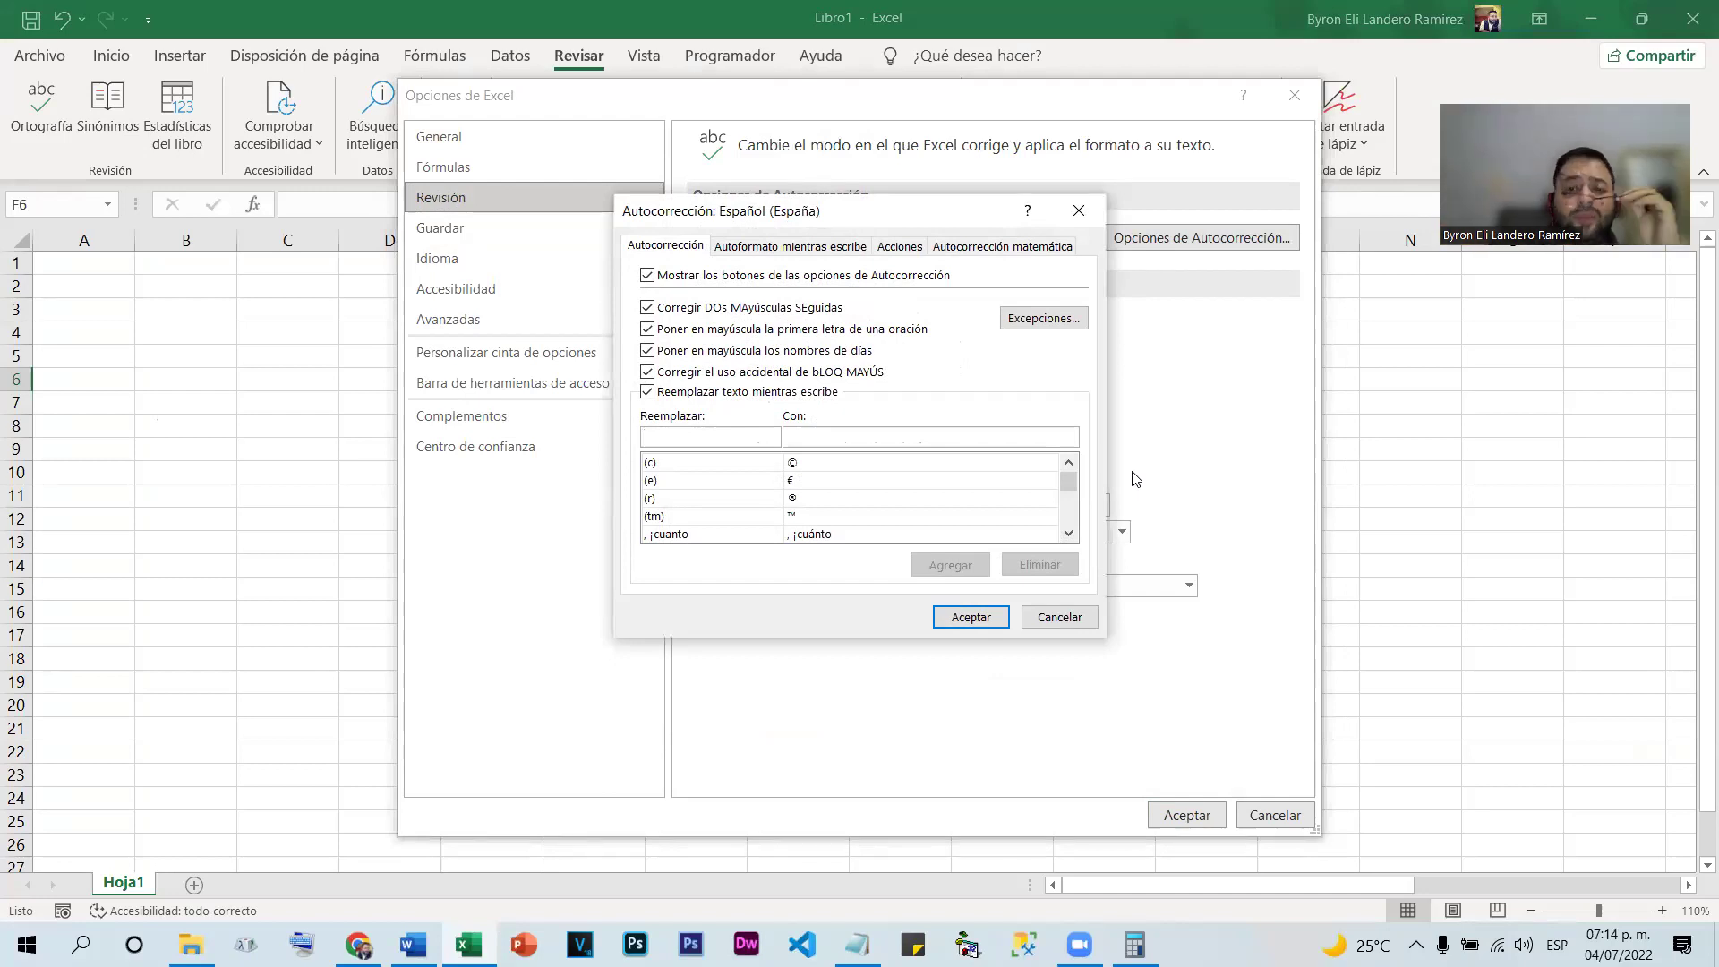
drag(1078, 489, 1077, 493)
text(be)
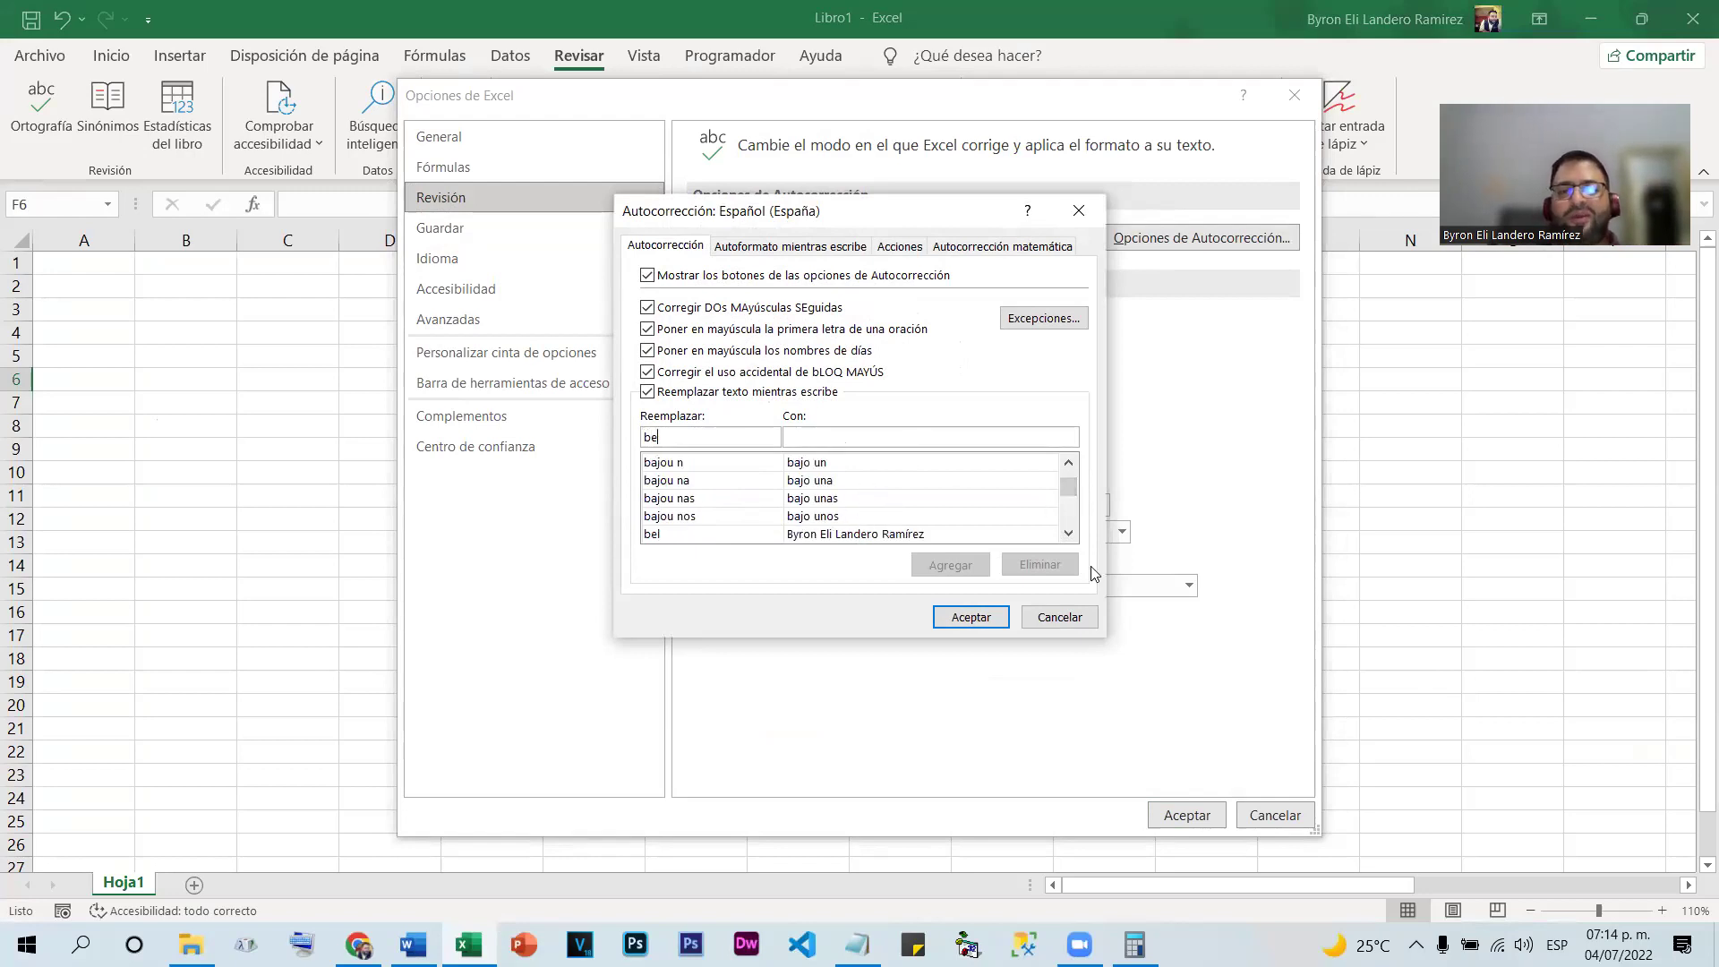
click(1060, 617)
click(1273, 815)
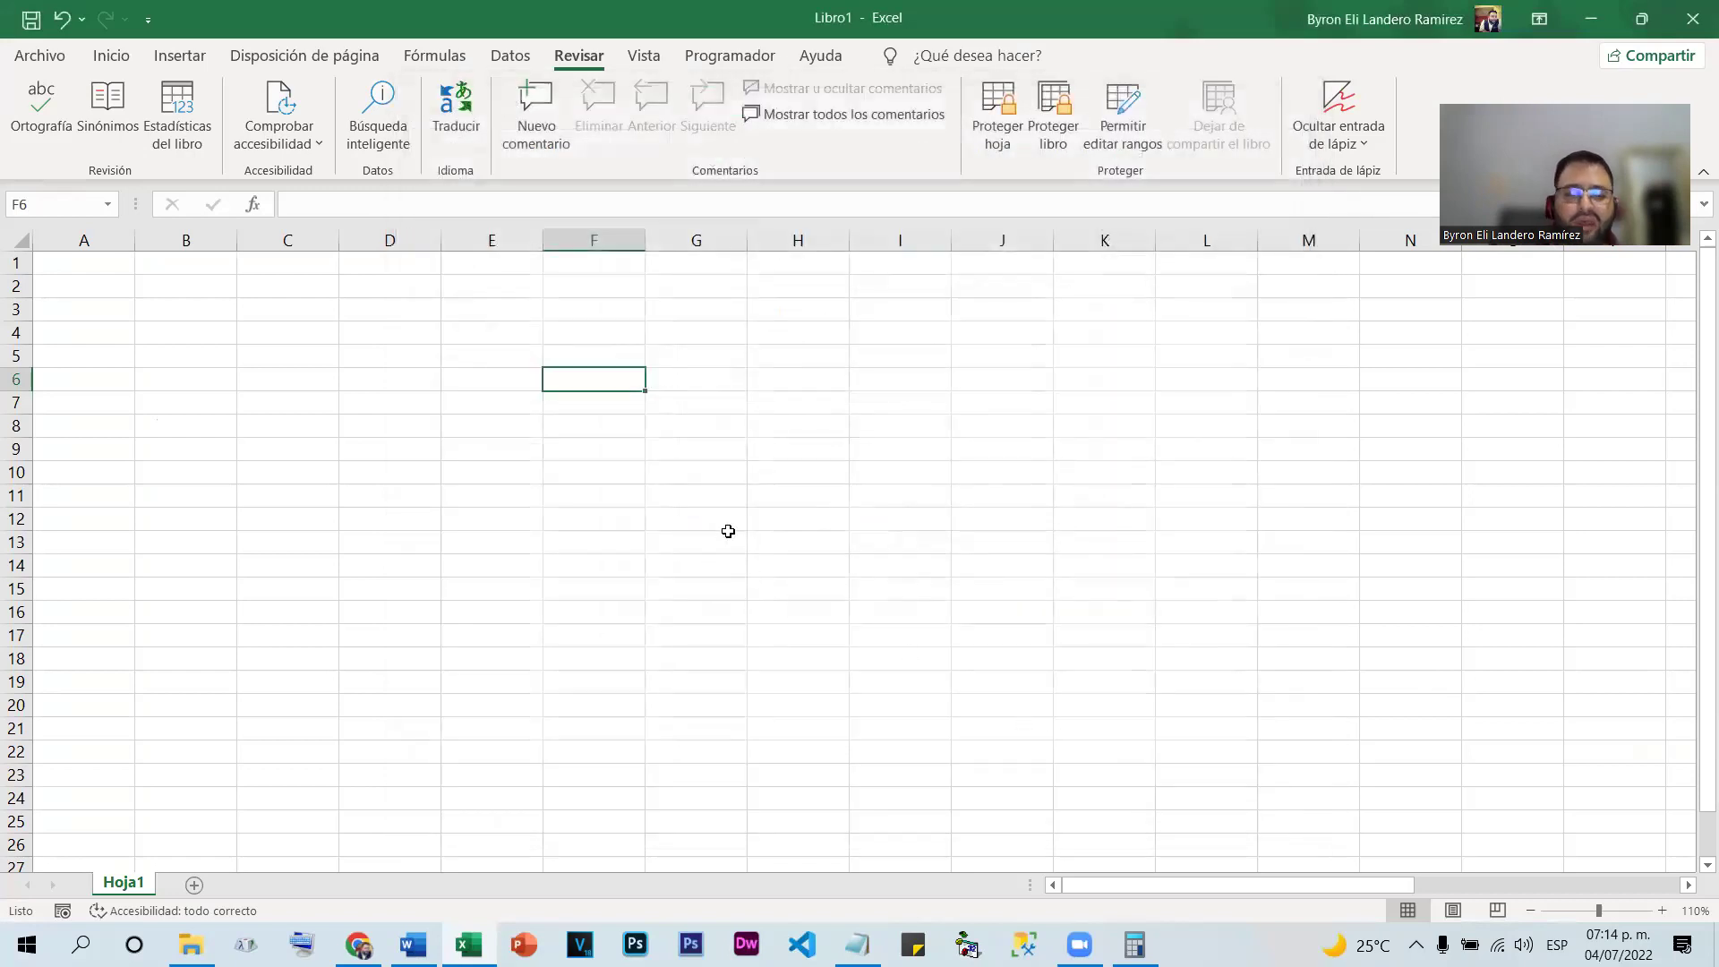
text(upn4)
key(Return)
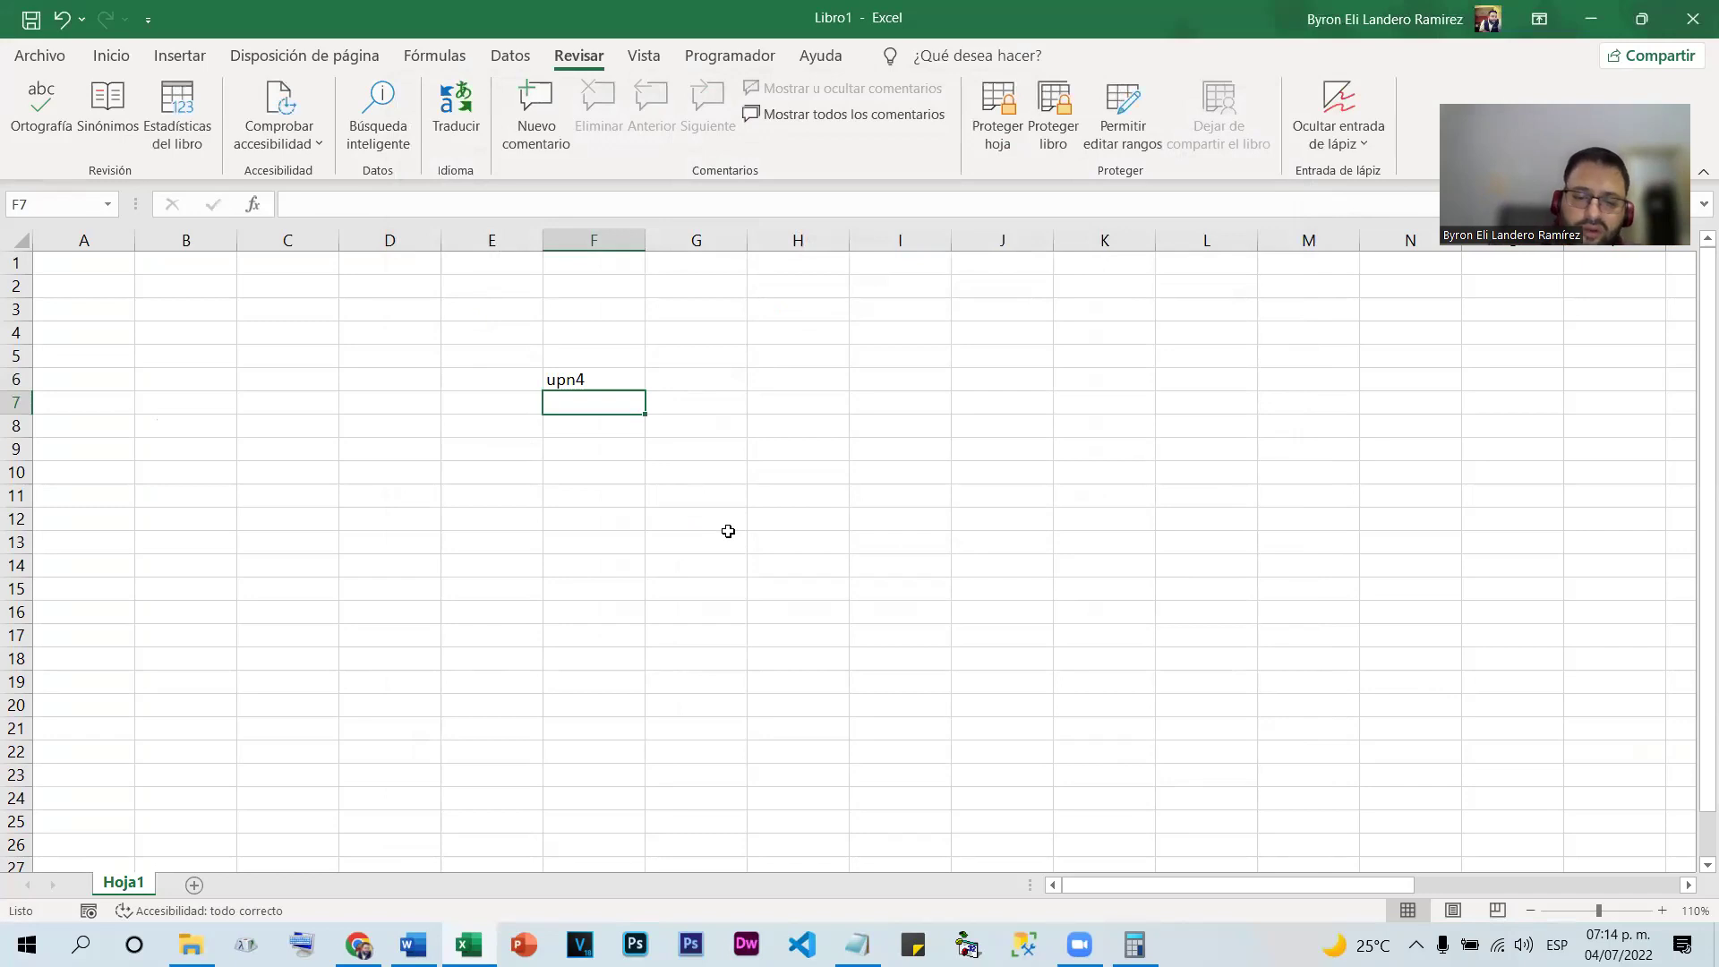
text(upn4)
key(Return)
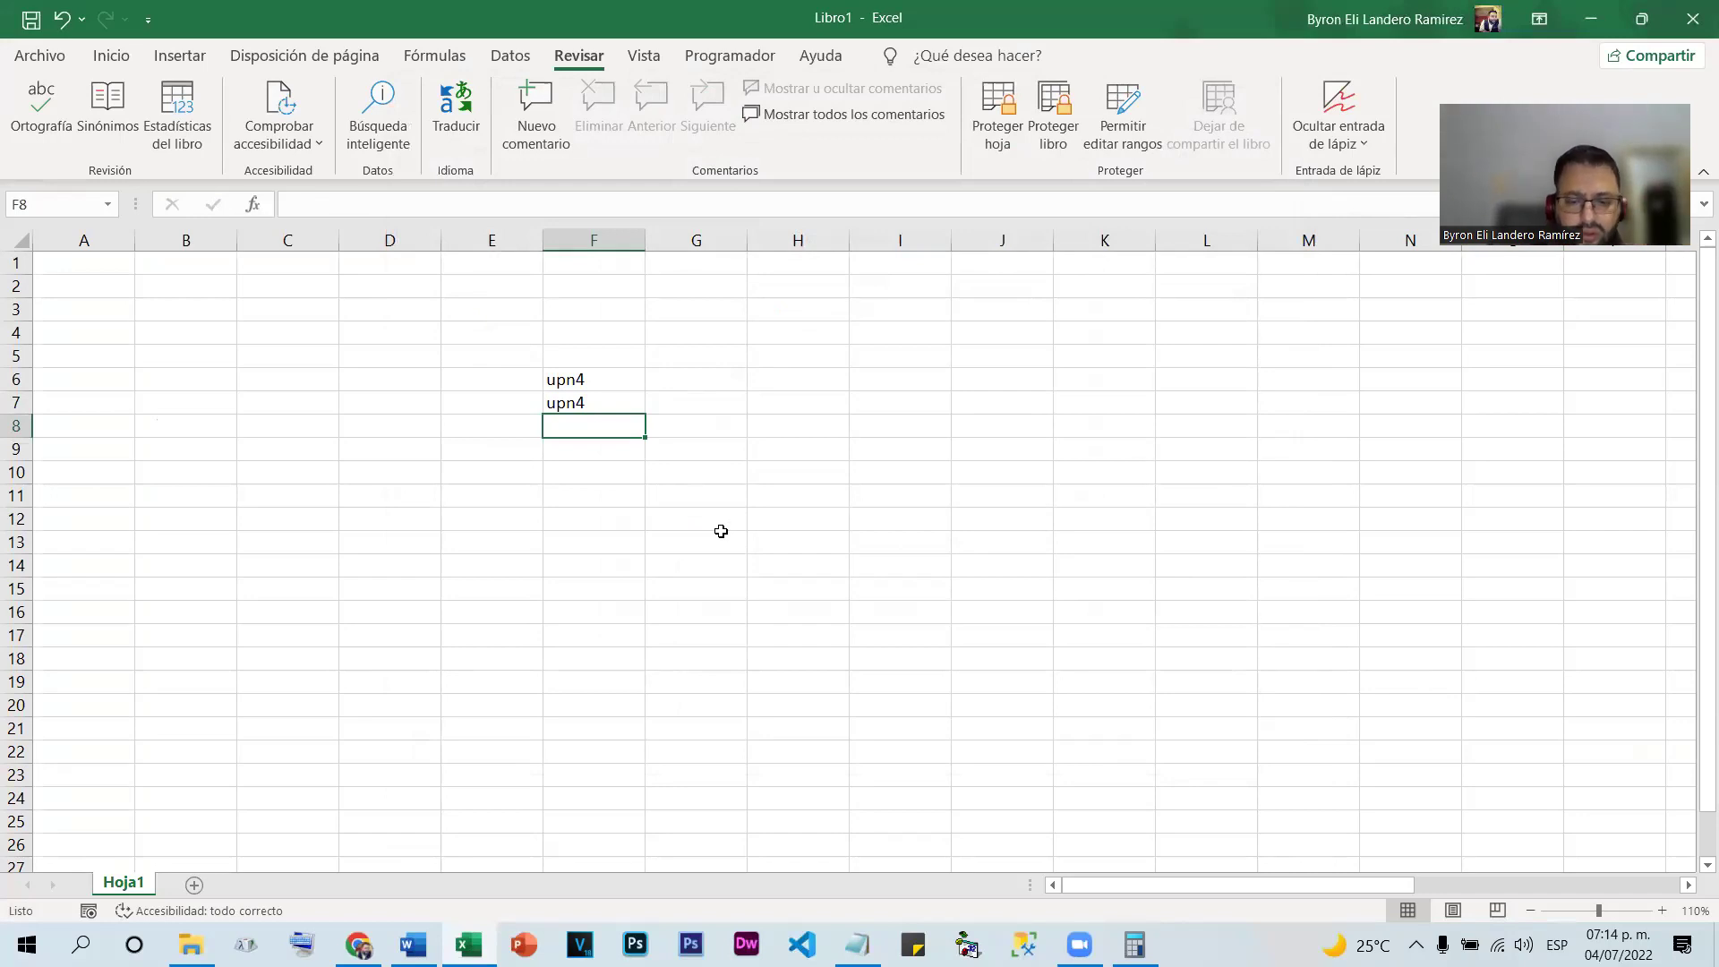
text(upn)
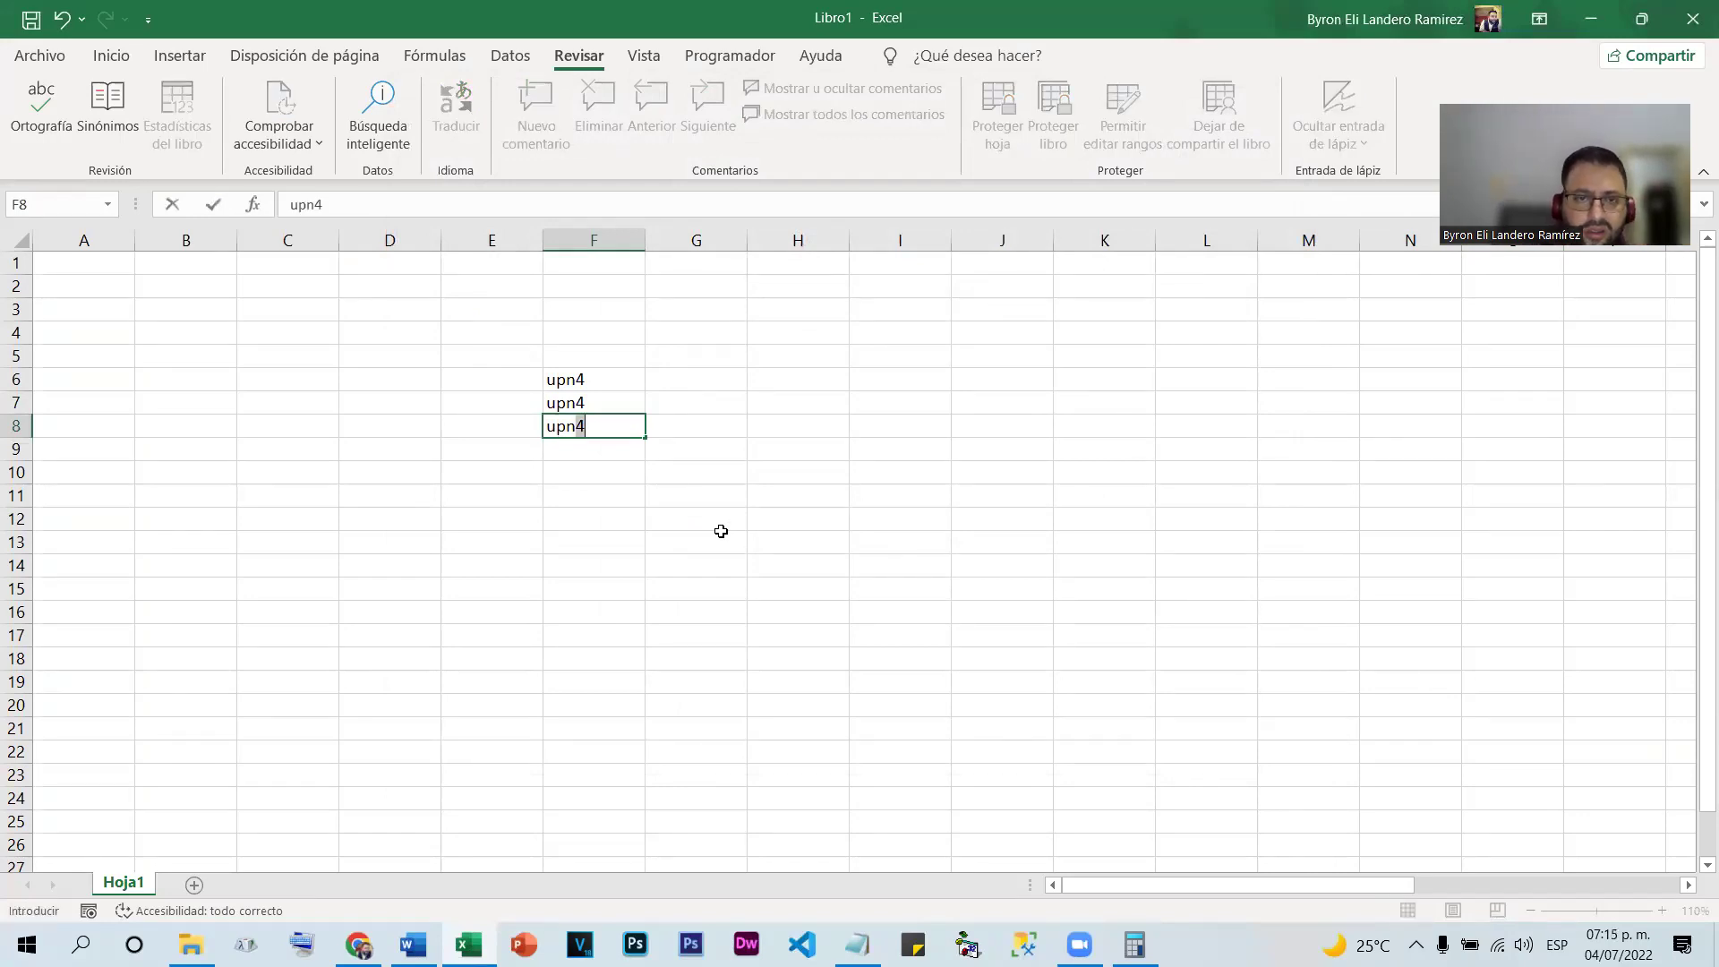
key(Return)
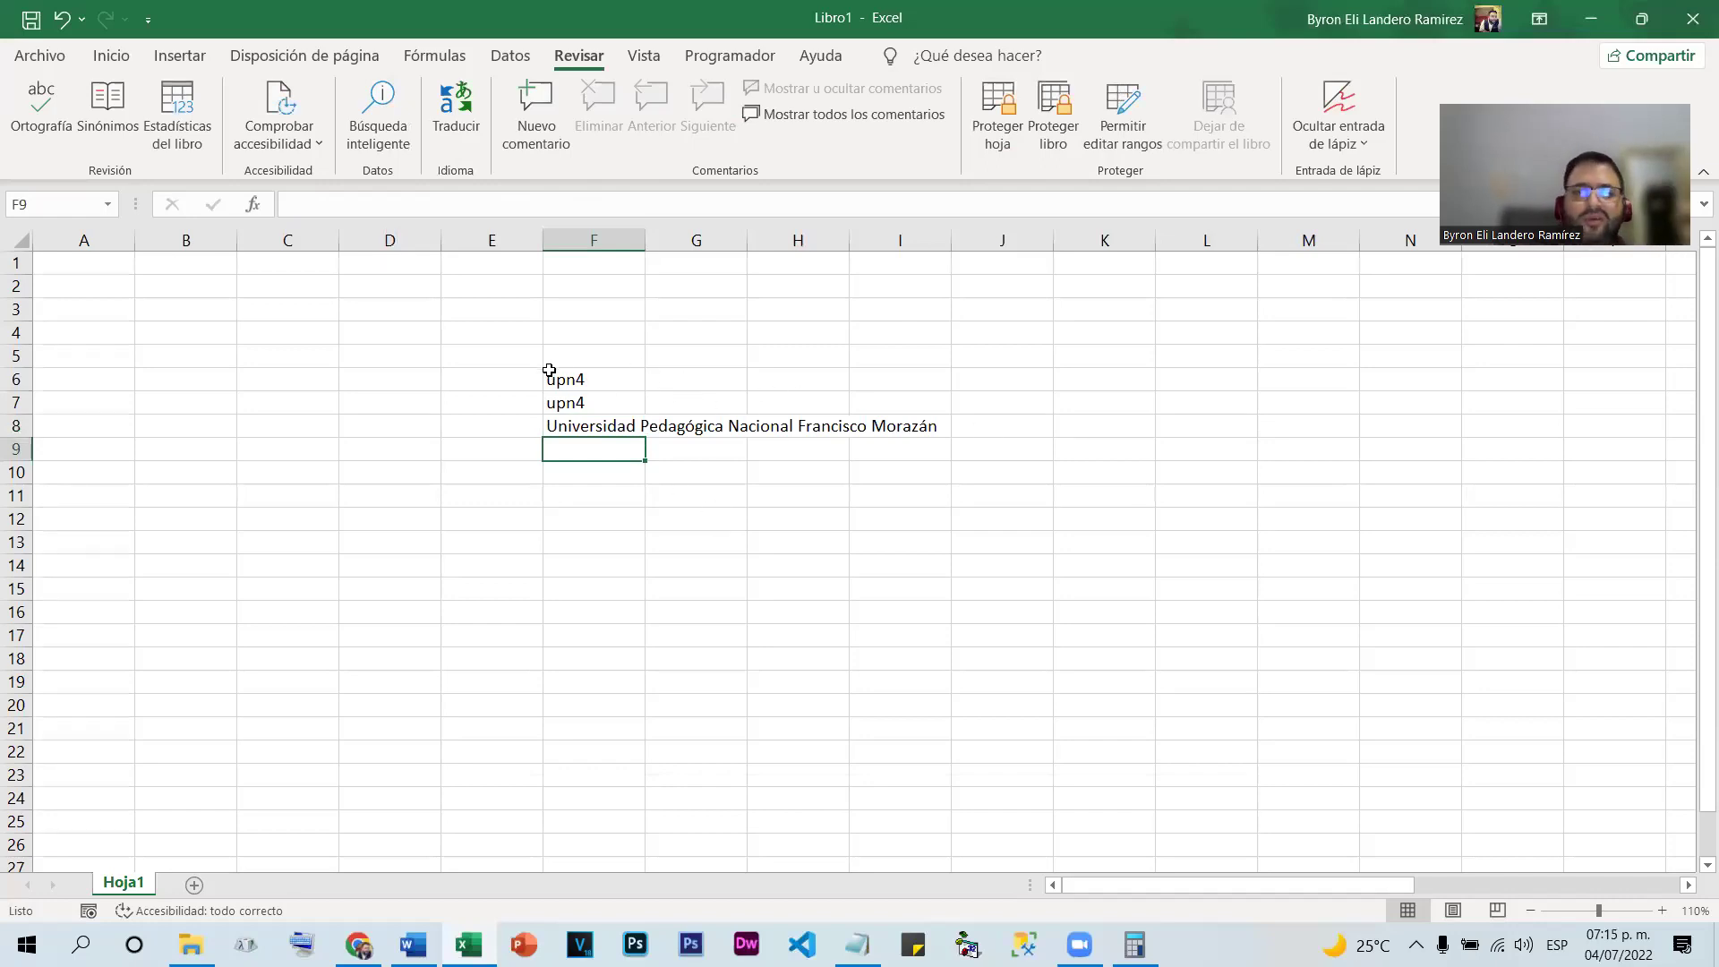
drag(549, 370, 963, 420)
key(Delete)
click(445, 334)
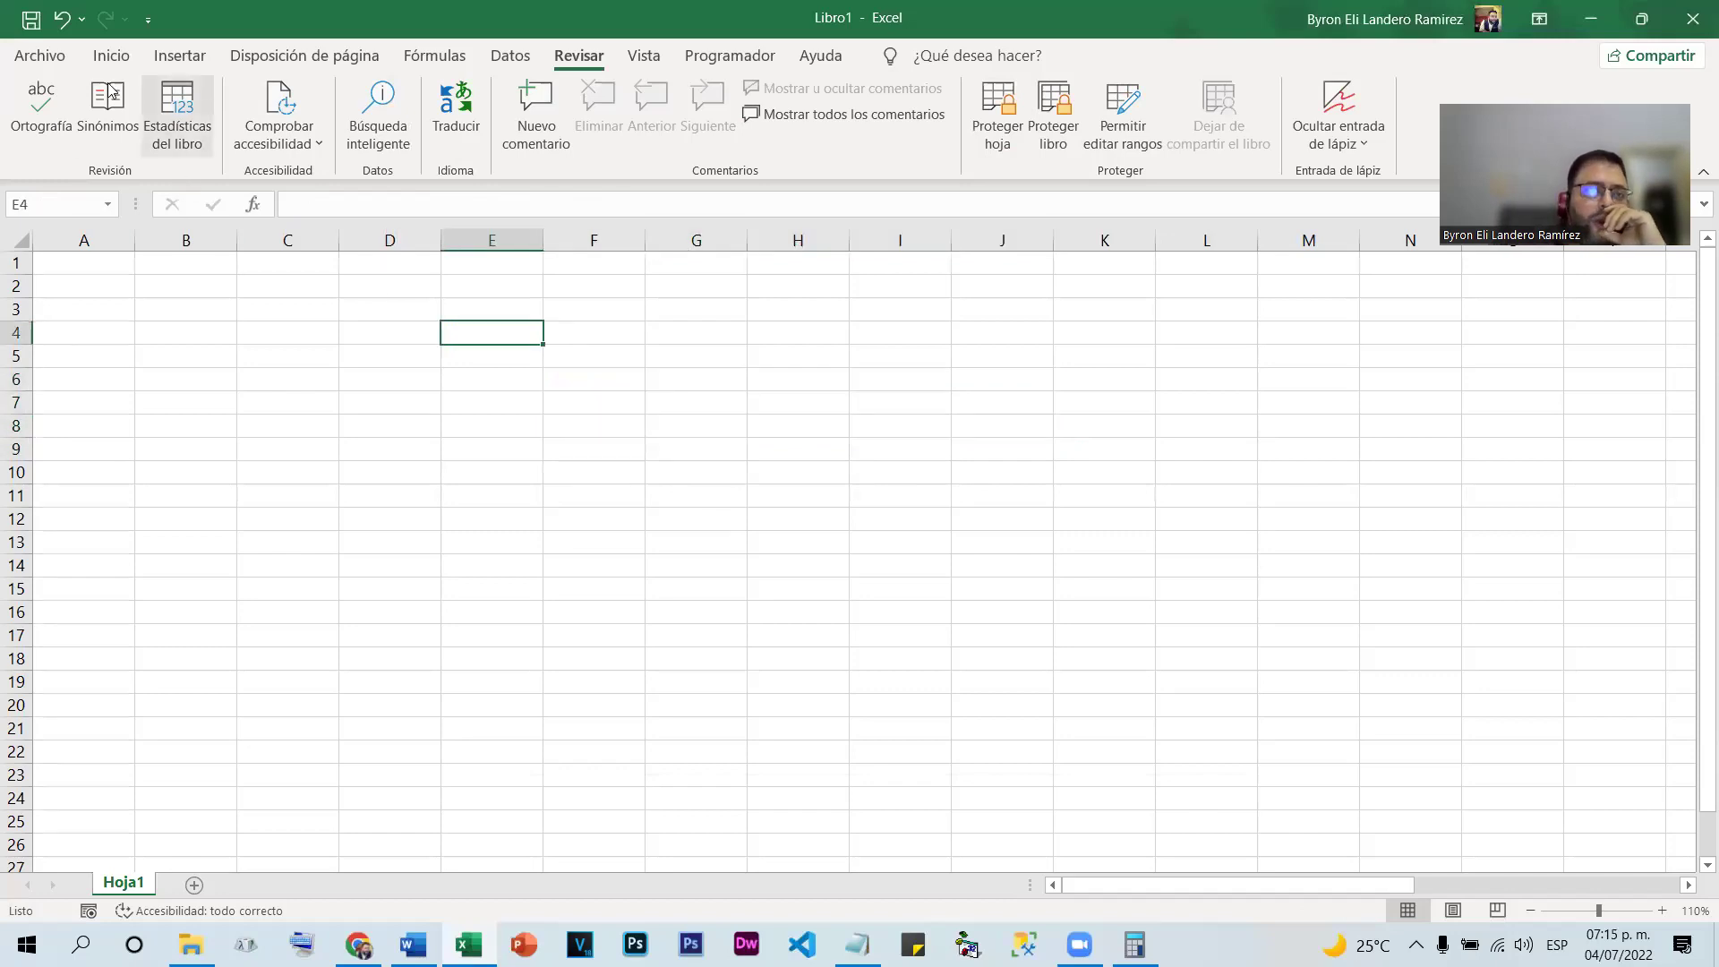
Undo and redo with Ctrl+Z/Ctrl+Y to bring back the grade table
click(111, 56)
click(707, 492)
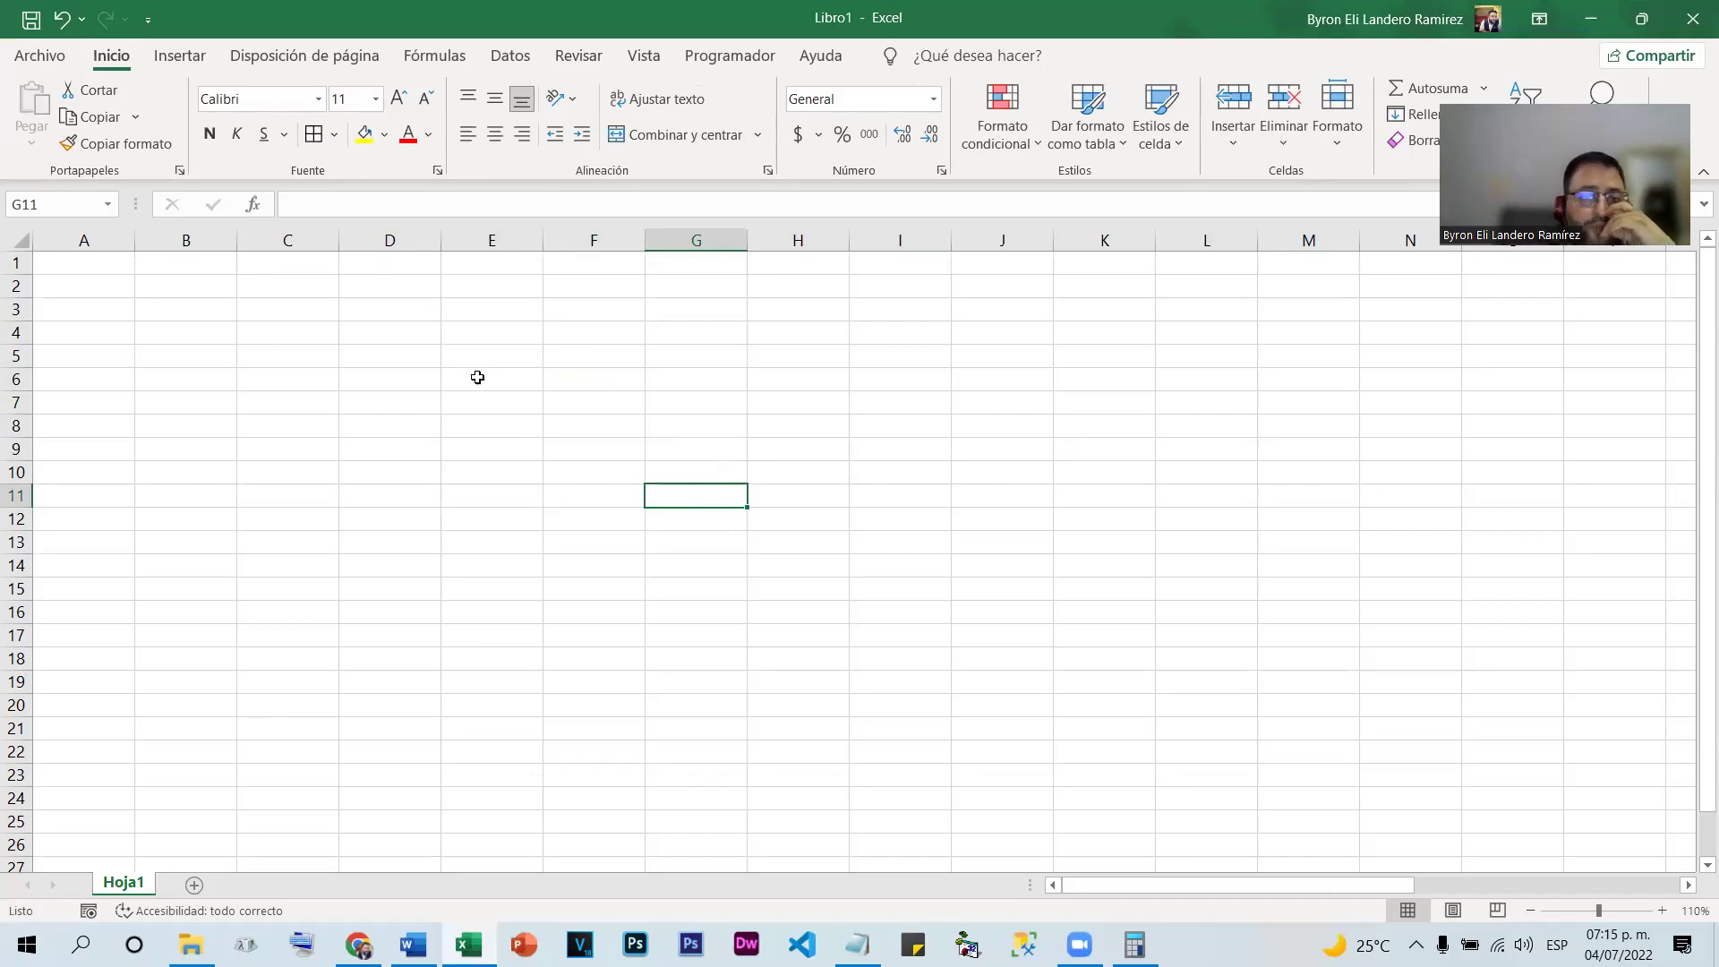
click(489, 361)
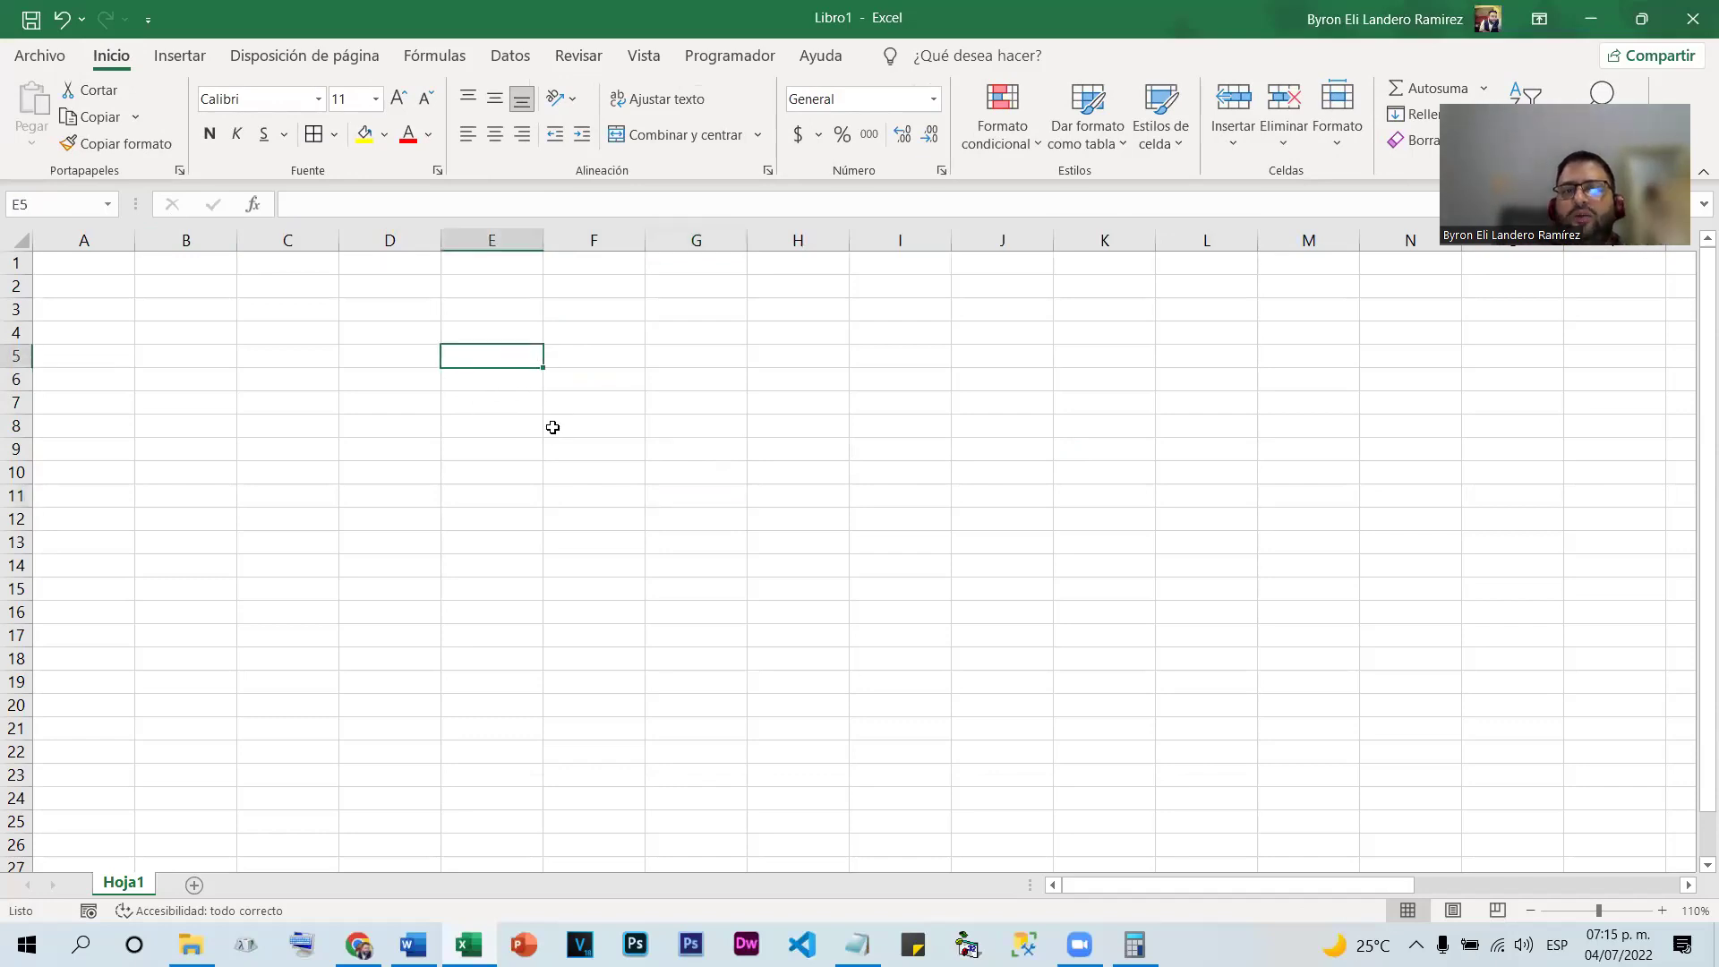
click(552, 425)
click(433, 339)
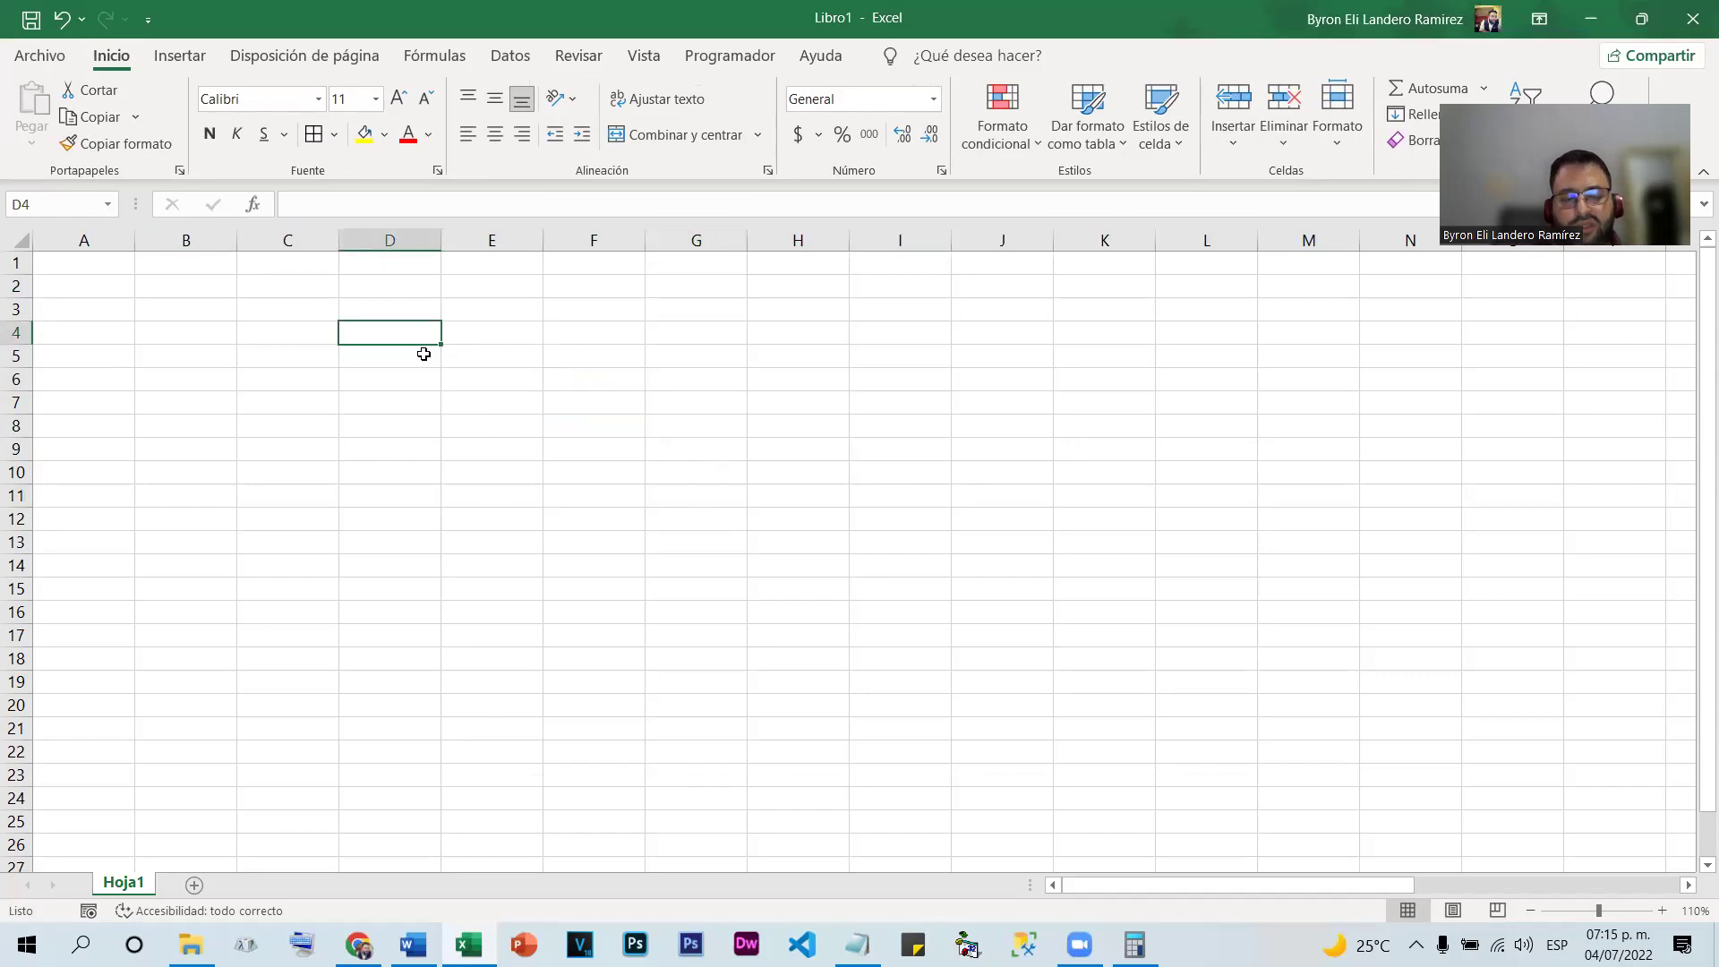
key(ctrl+z)
key(ctrl+z)
key(ctrl+z)
key(ctrl+z)
key(ctrl+z)
key(ctrl+z)
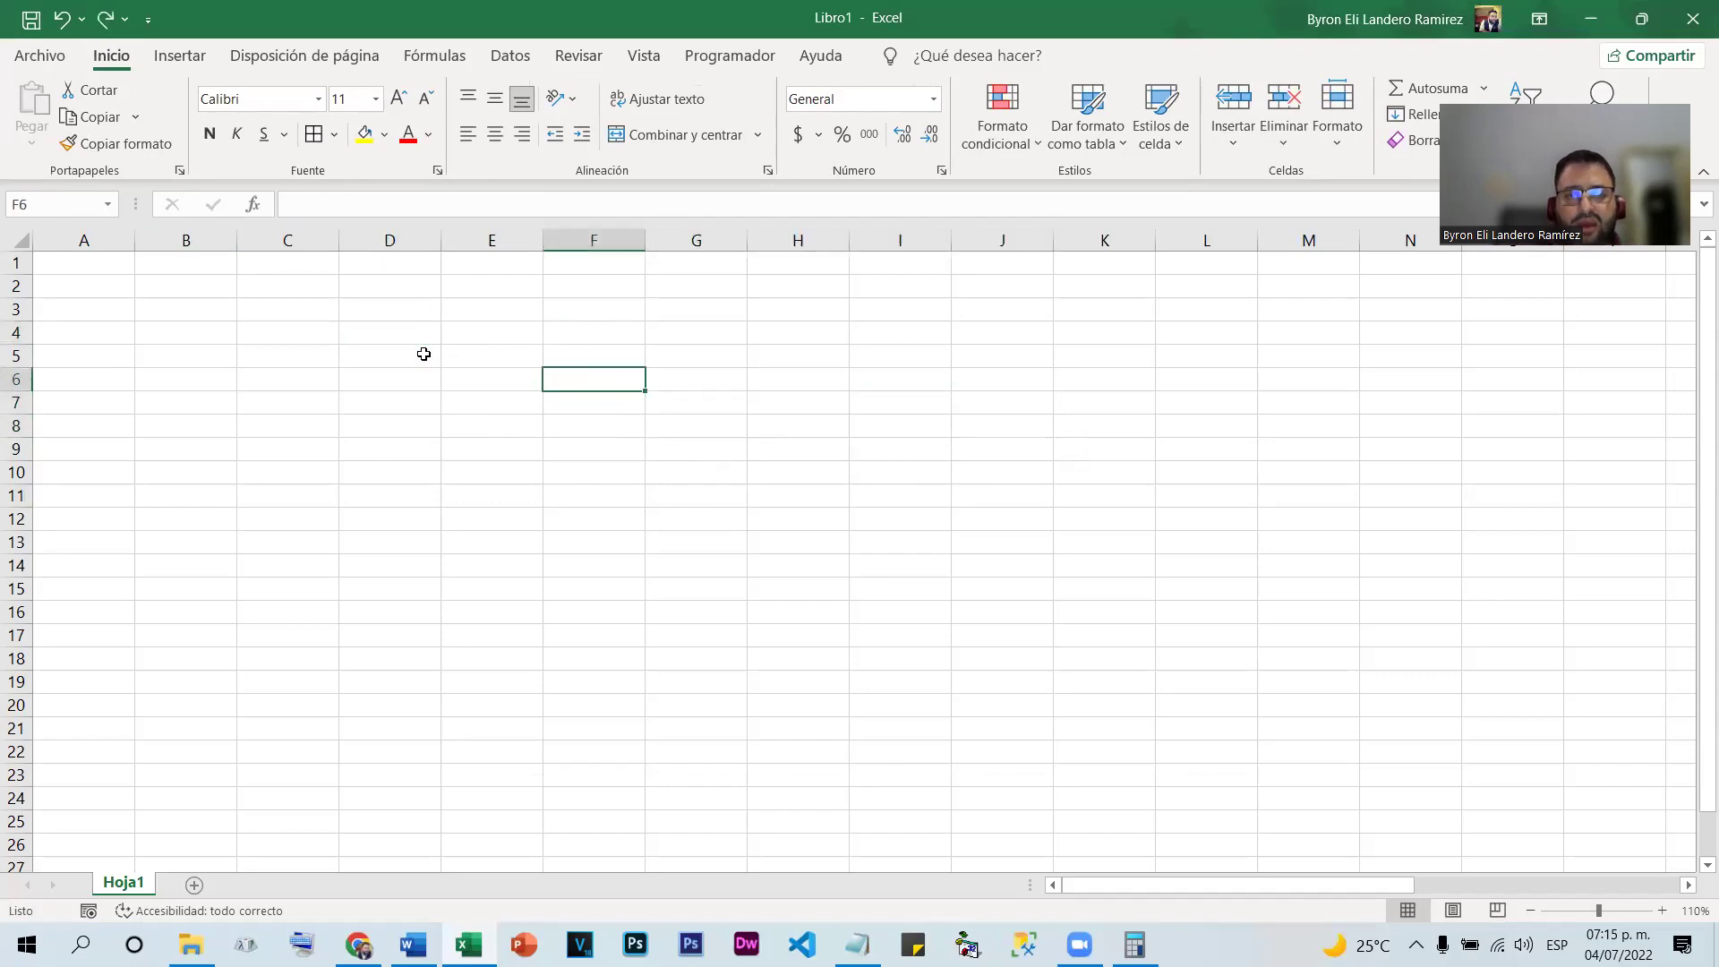
key(ctrl+y)
key(ctrl+y)
key(ctrl+y)
key(ctrl+z)
key(ctrl+z)
key(ctrl+z)
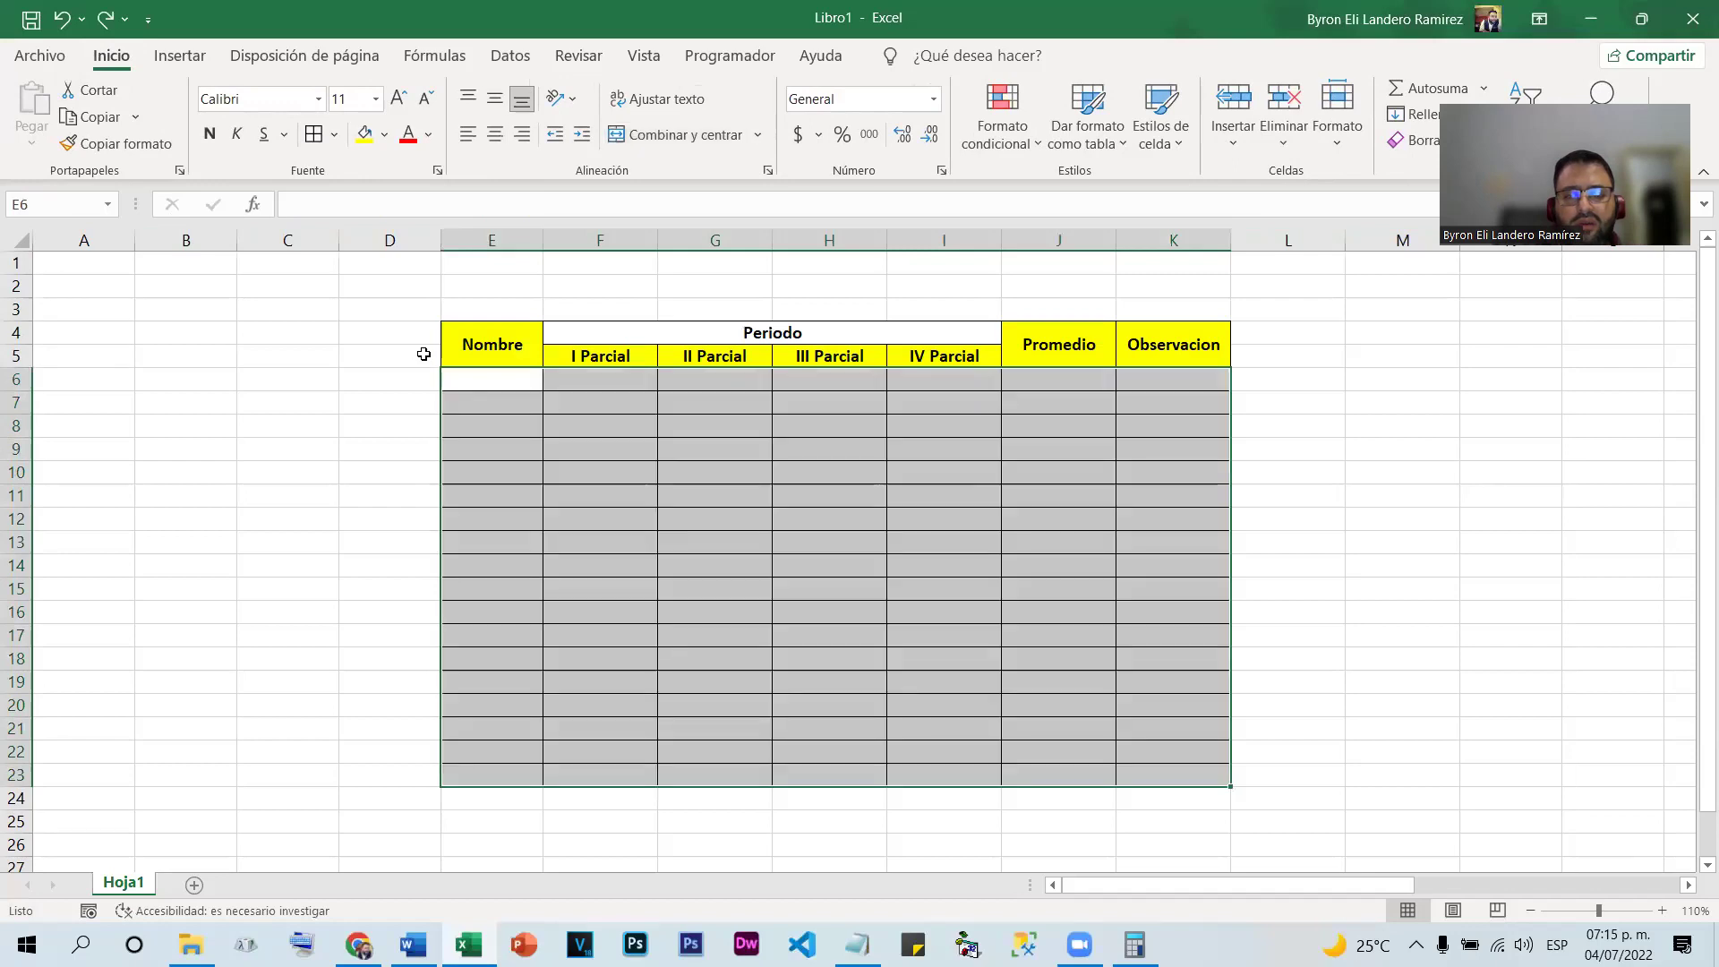
Select several ranges around the table, then open its print preview
click(1344, 439)
drag(387, 333, 1090, 541)
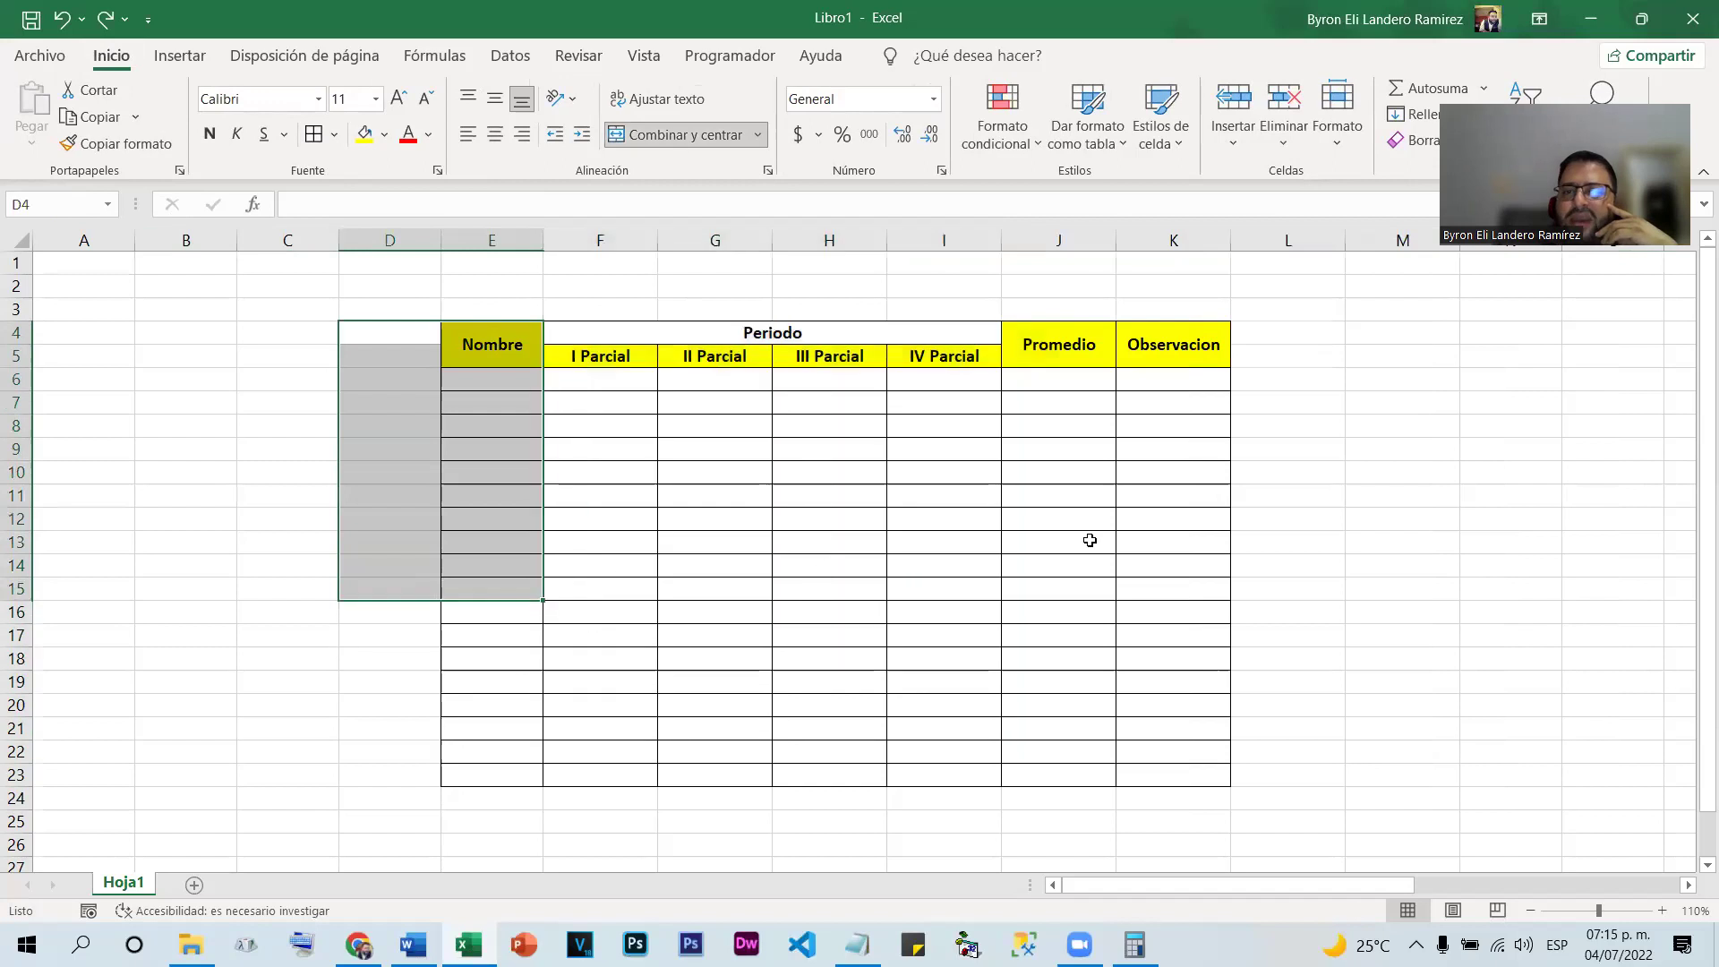
click(1328, 484)
mouse_move(501, 379)
mouse_down()
mouse_move(537, 576)
mouse_move(1061, 803)
mouse_move(1220, 576)
mouse_move(1155, 667)
mouse_up()
drag(1325, 313, 1596, 811)
drag(179, 308, 223, 520)
click(38, 58)
click(104, 453)
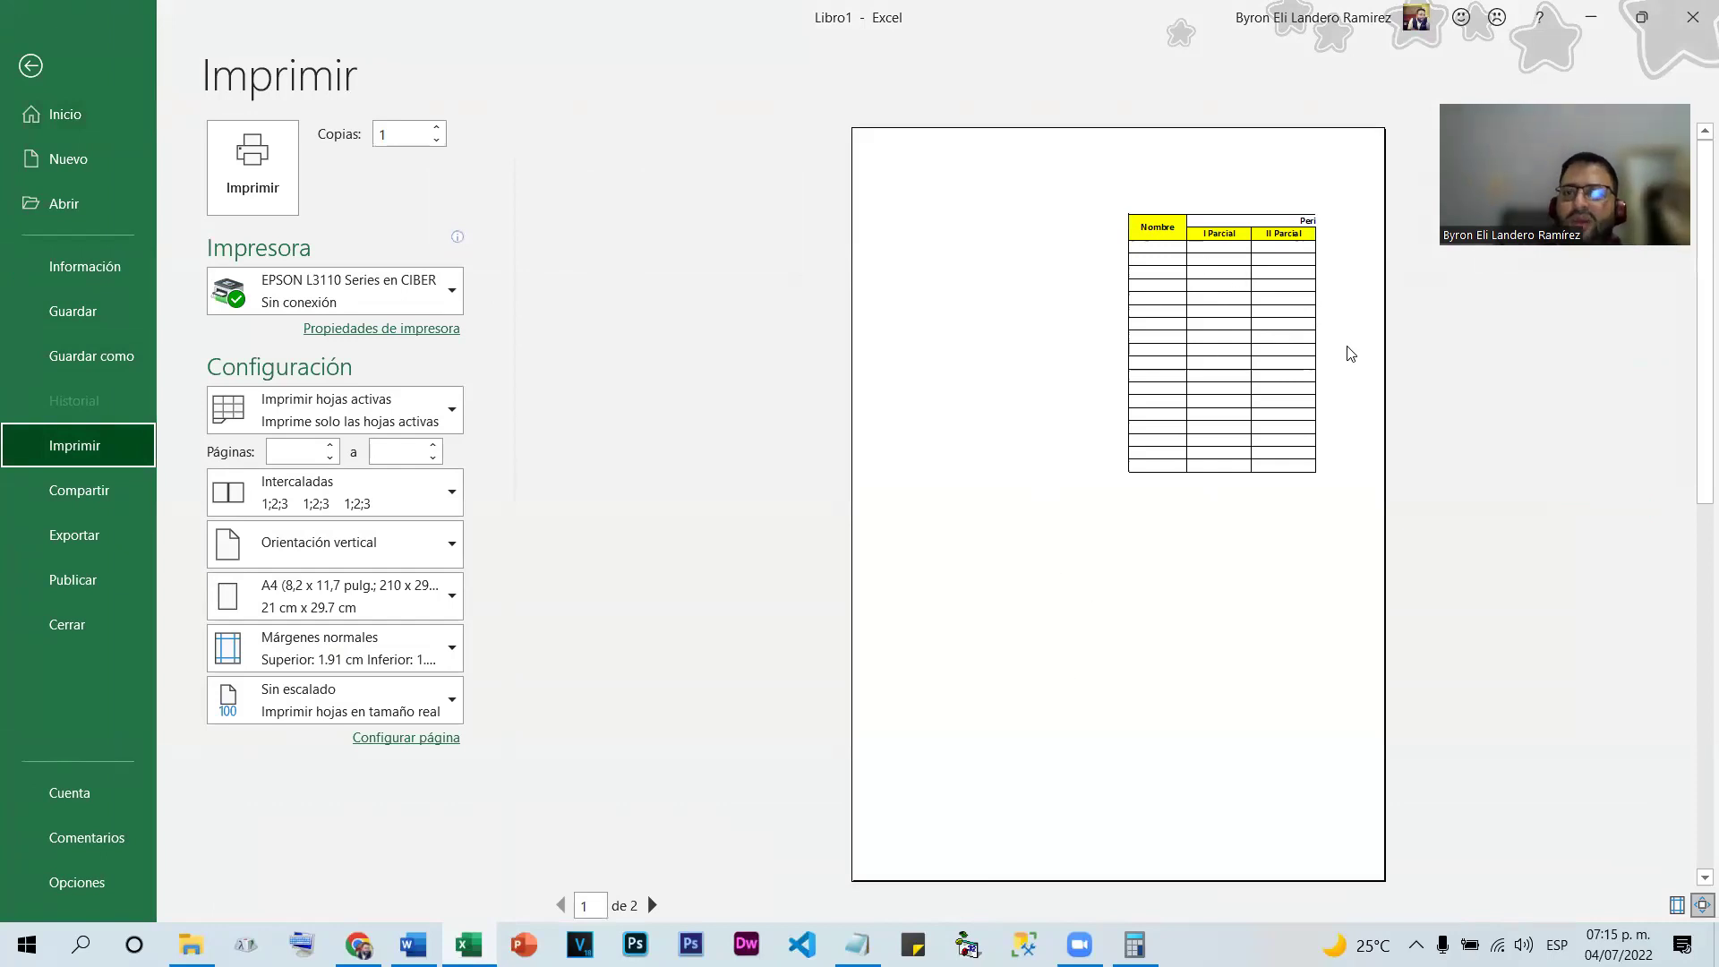
Close Excel choosing No guardar, relaunch it and create blank workbook Libro1
click(20, 65)
click(387, 407)
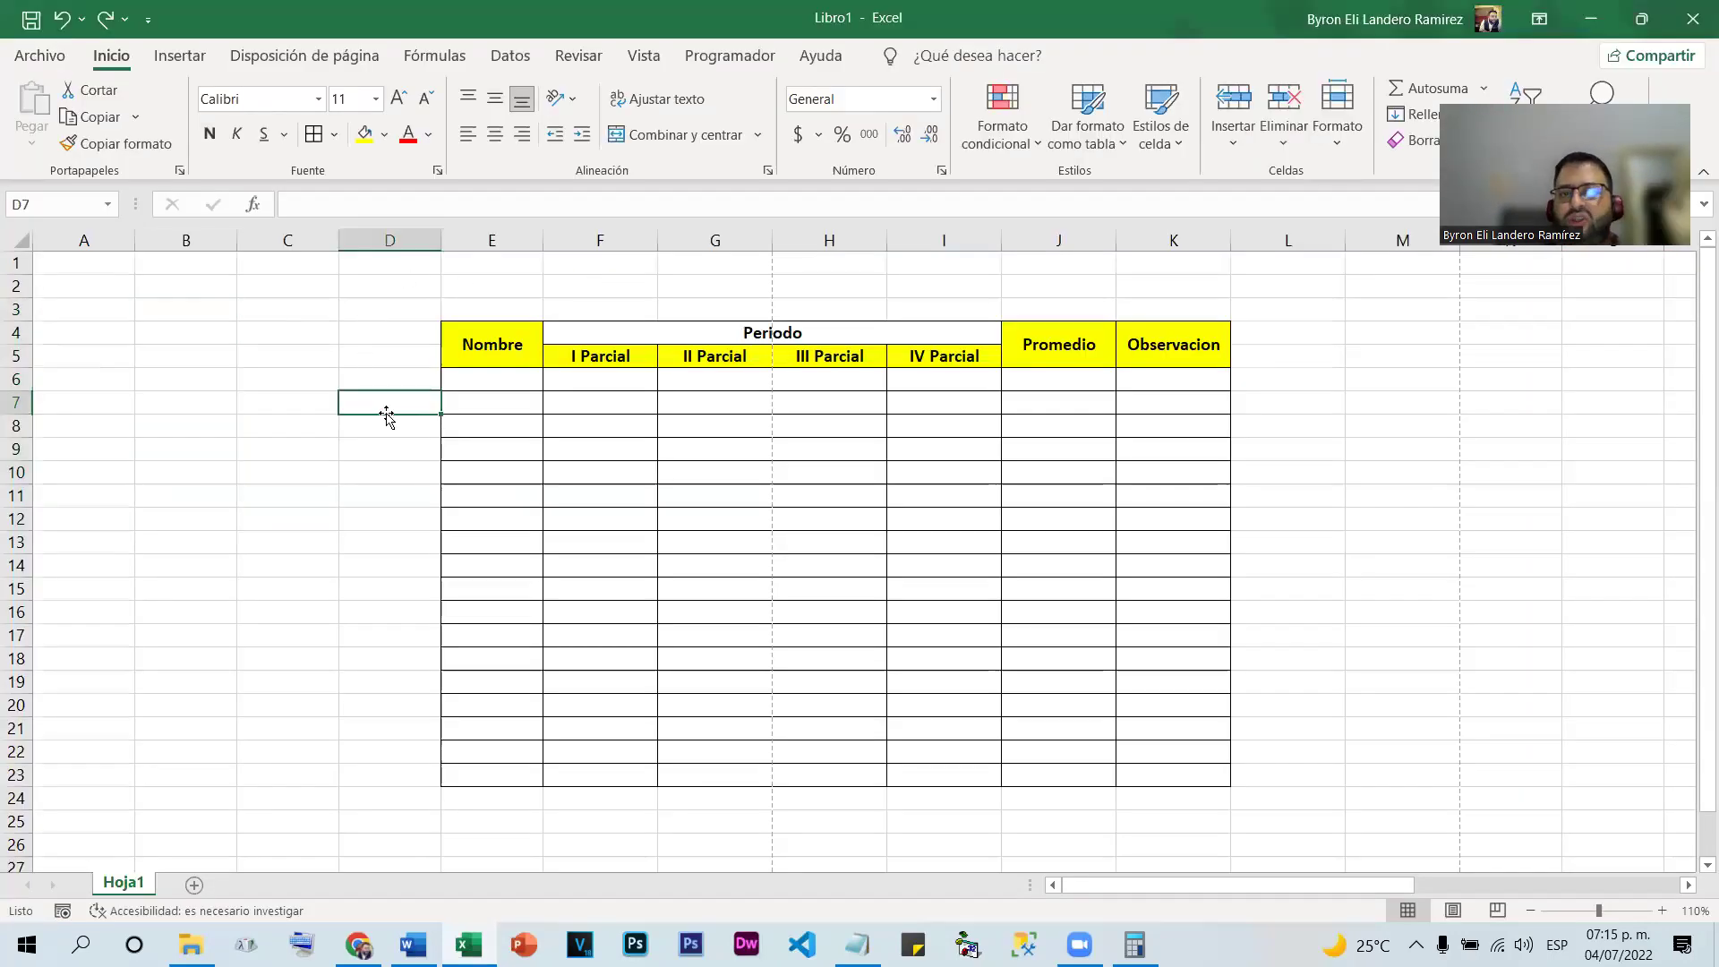
click(1692, 18)
click(940, 594)
click(467, 945)
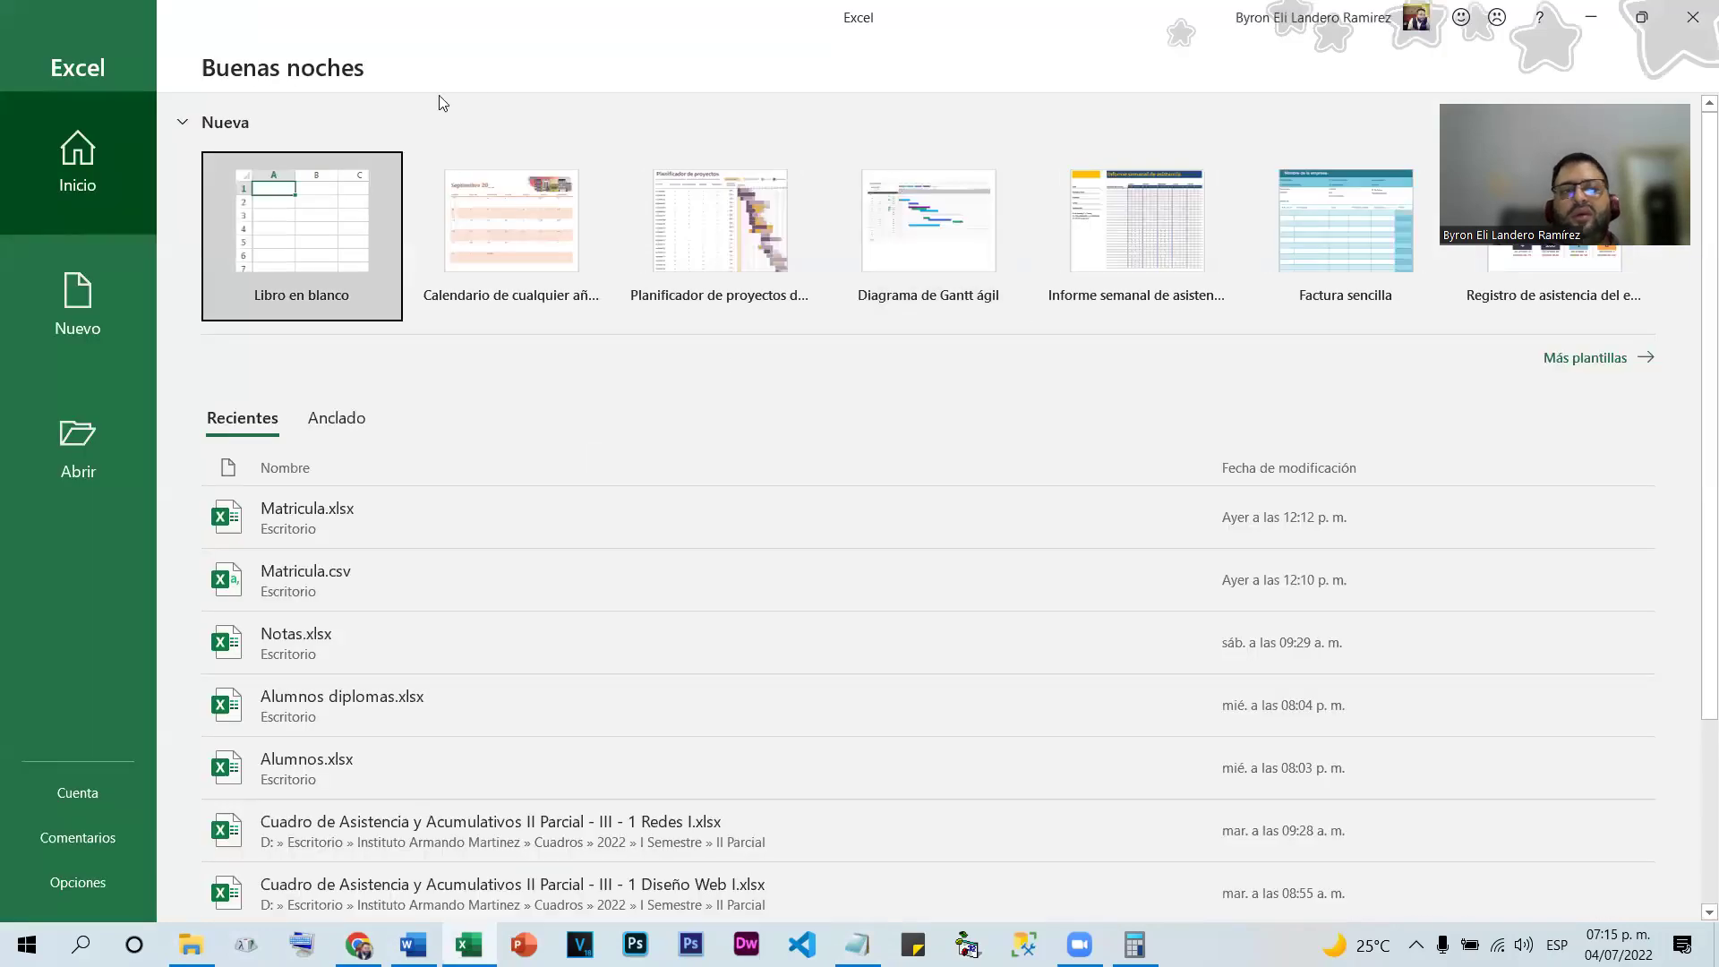
click(367, 202)
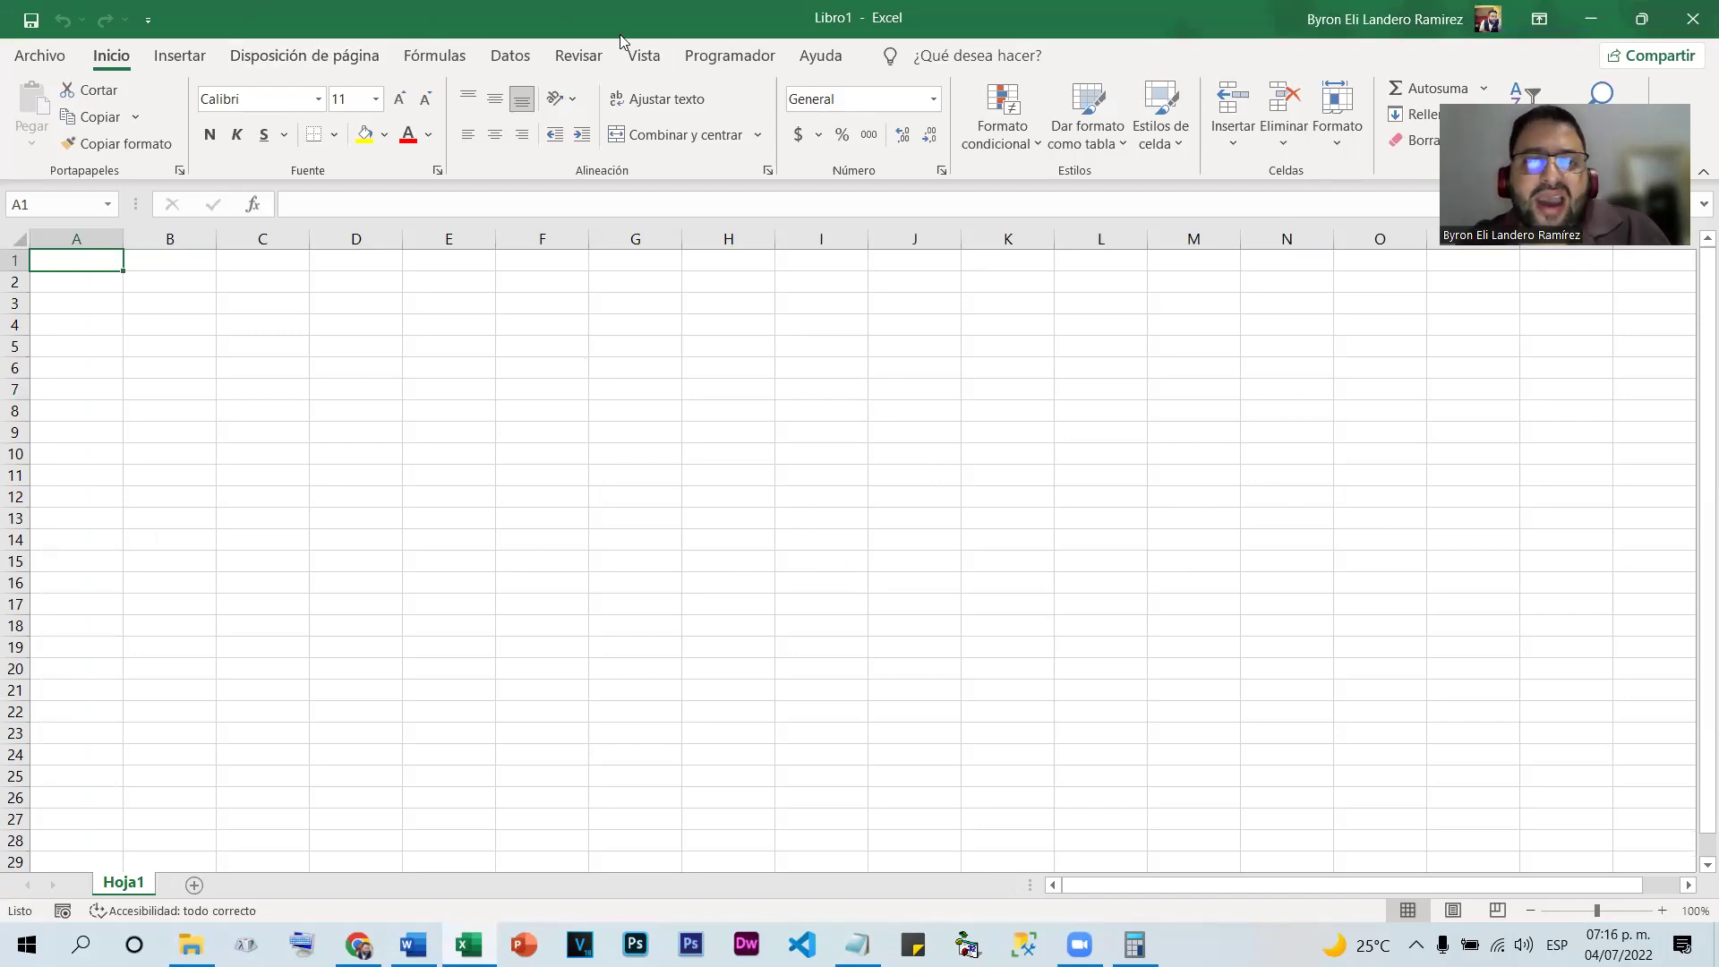
click(643, 57)
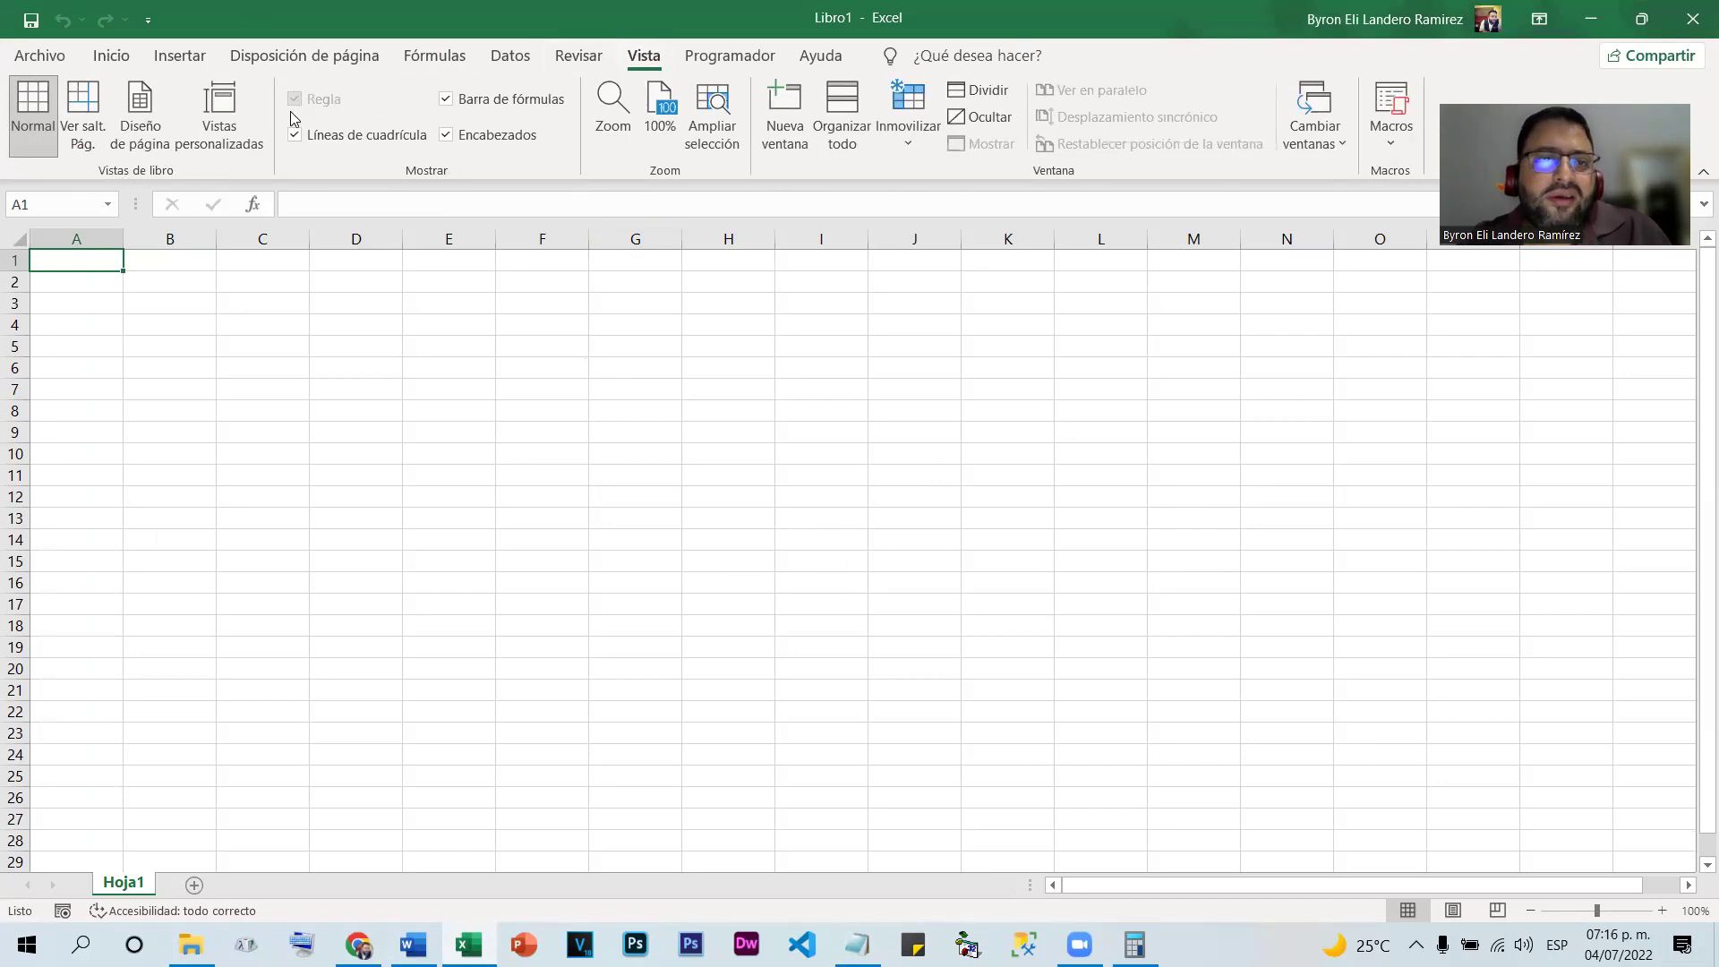
click(295, 134)
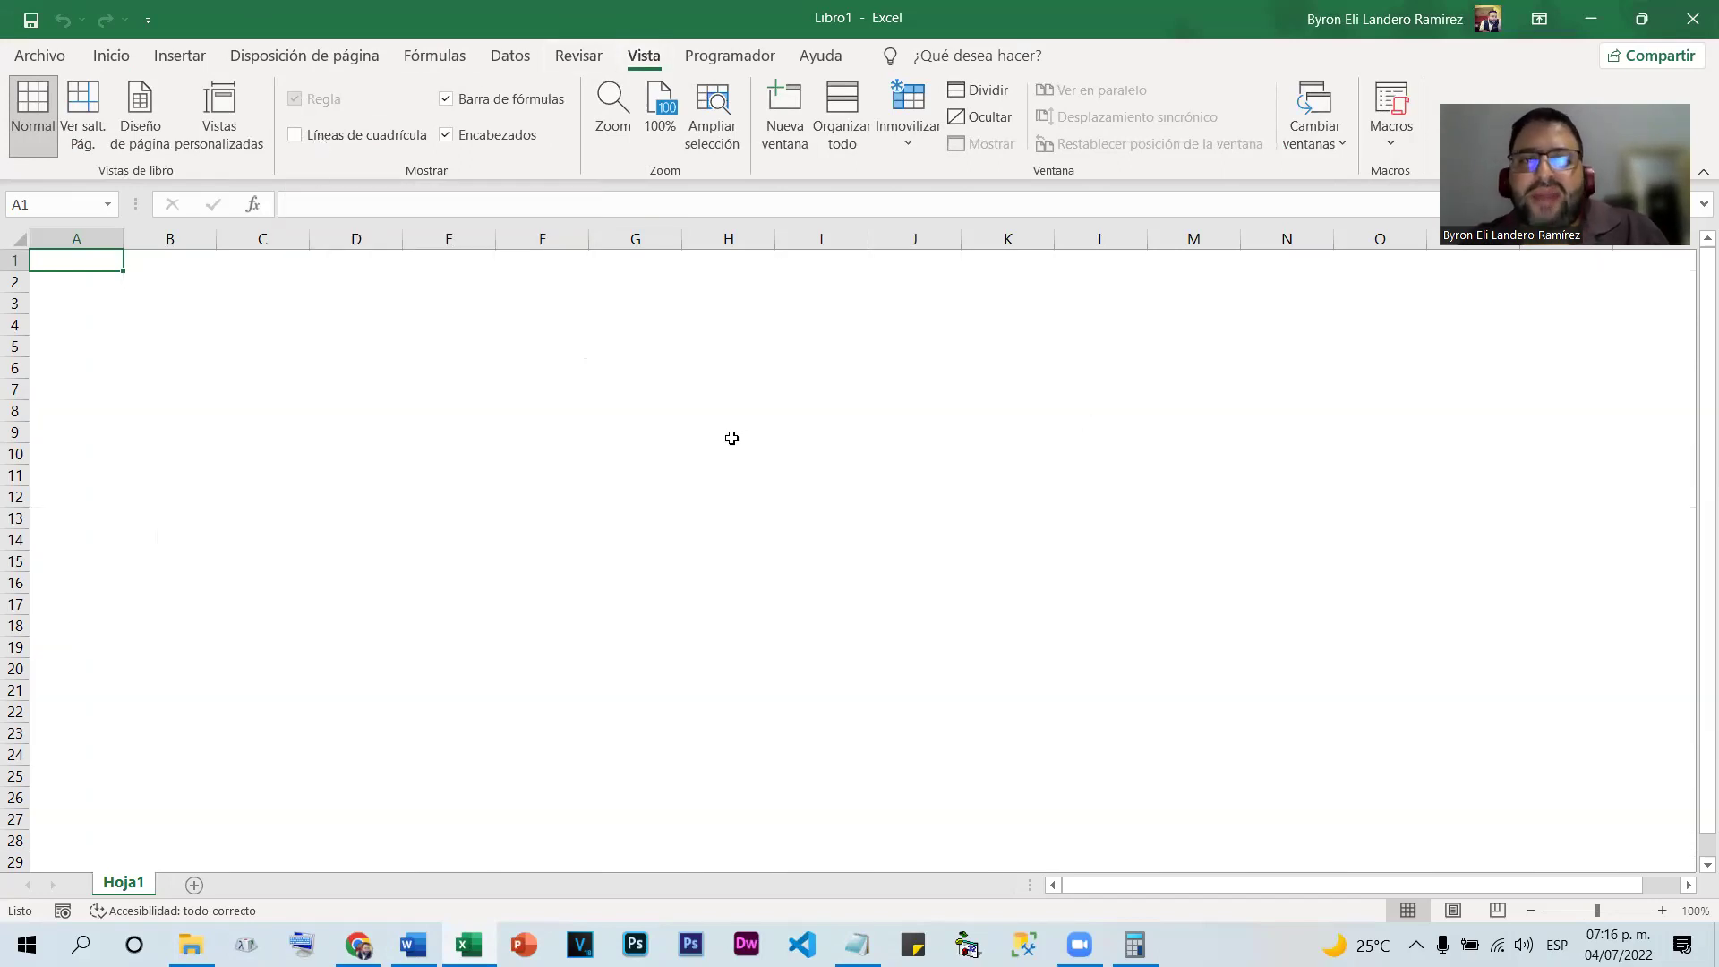
click(542, 454)
click(449, 346)
click(821, 325)
click(914, 497)
click(914, 562)
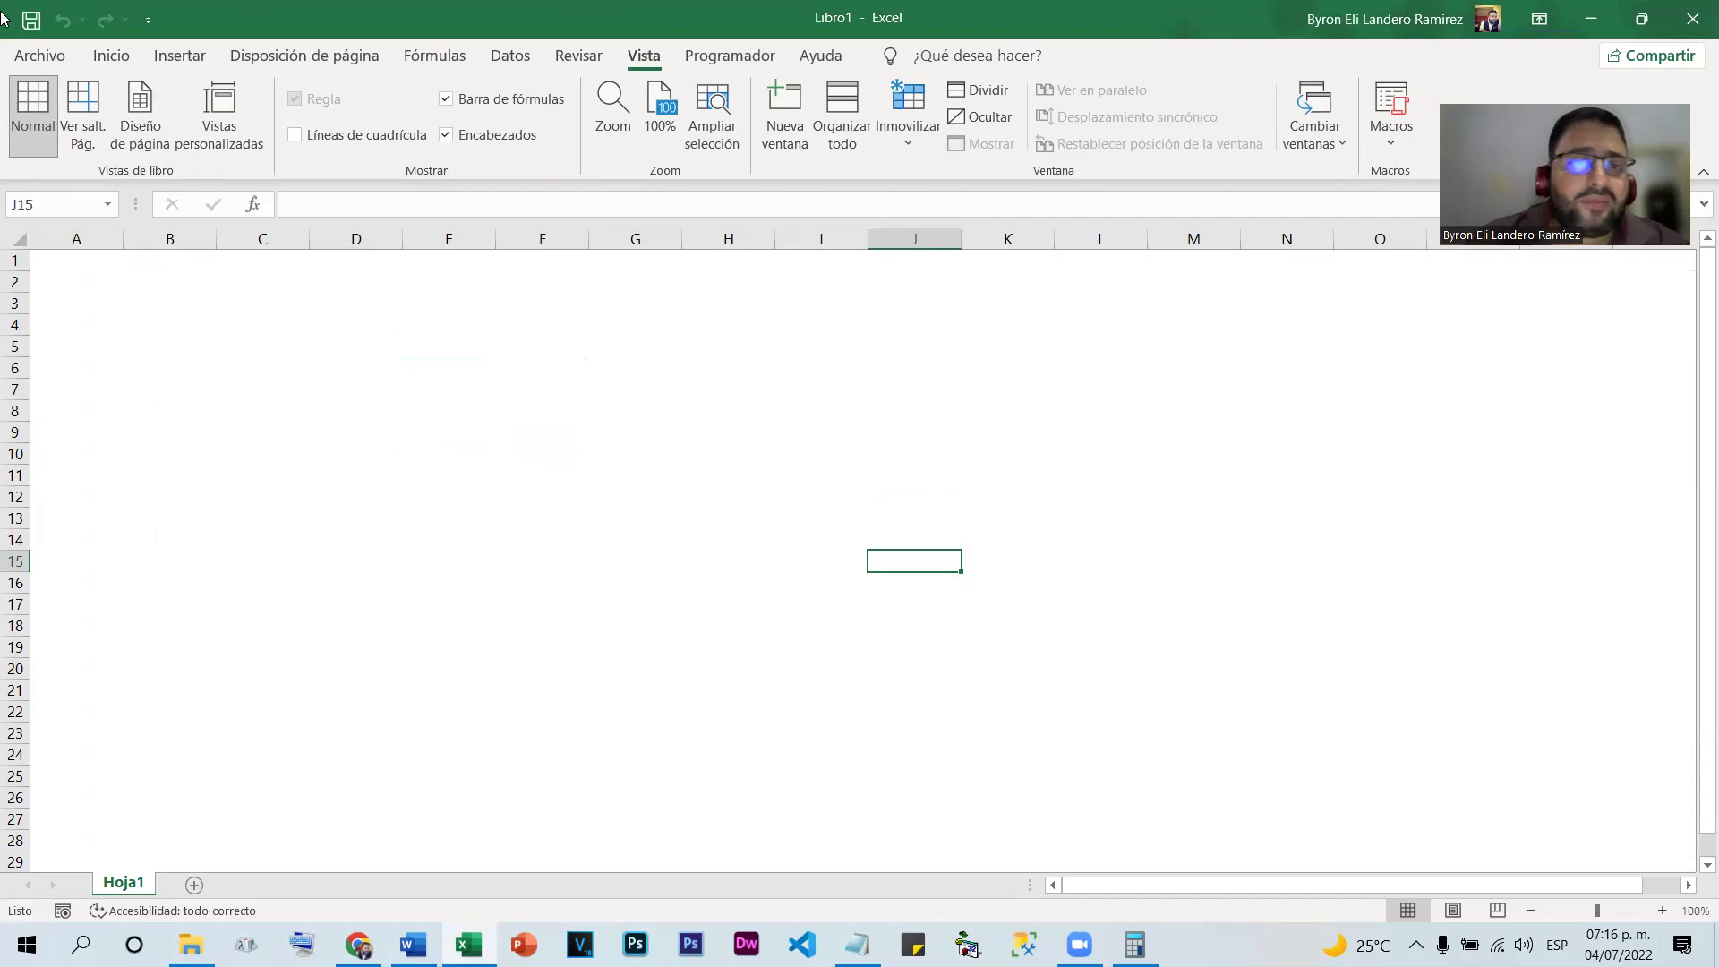
click(294, 134)
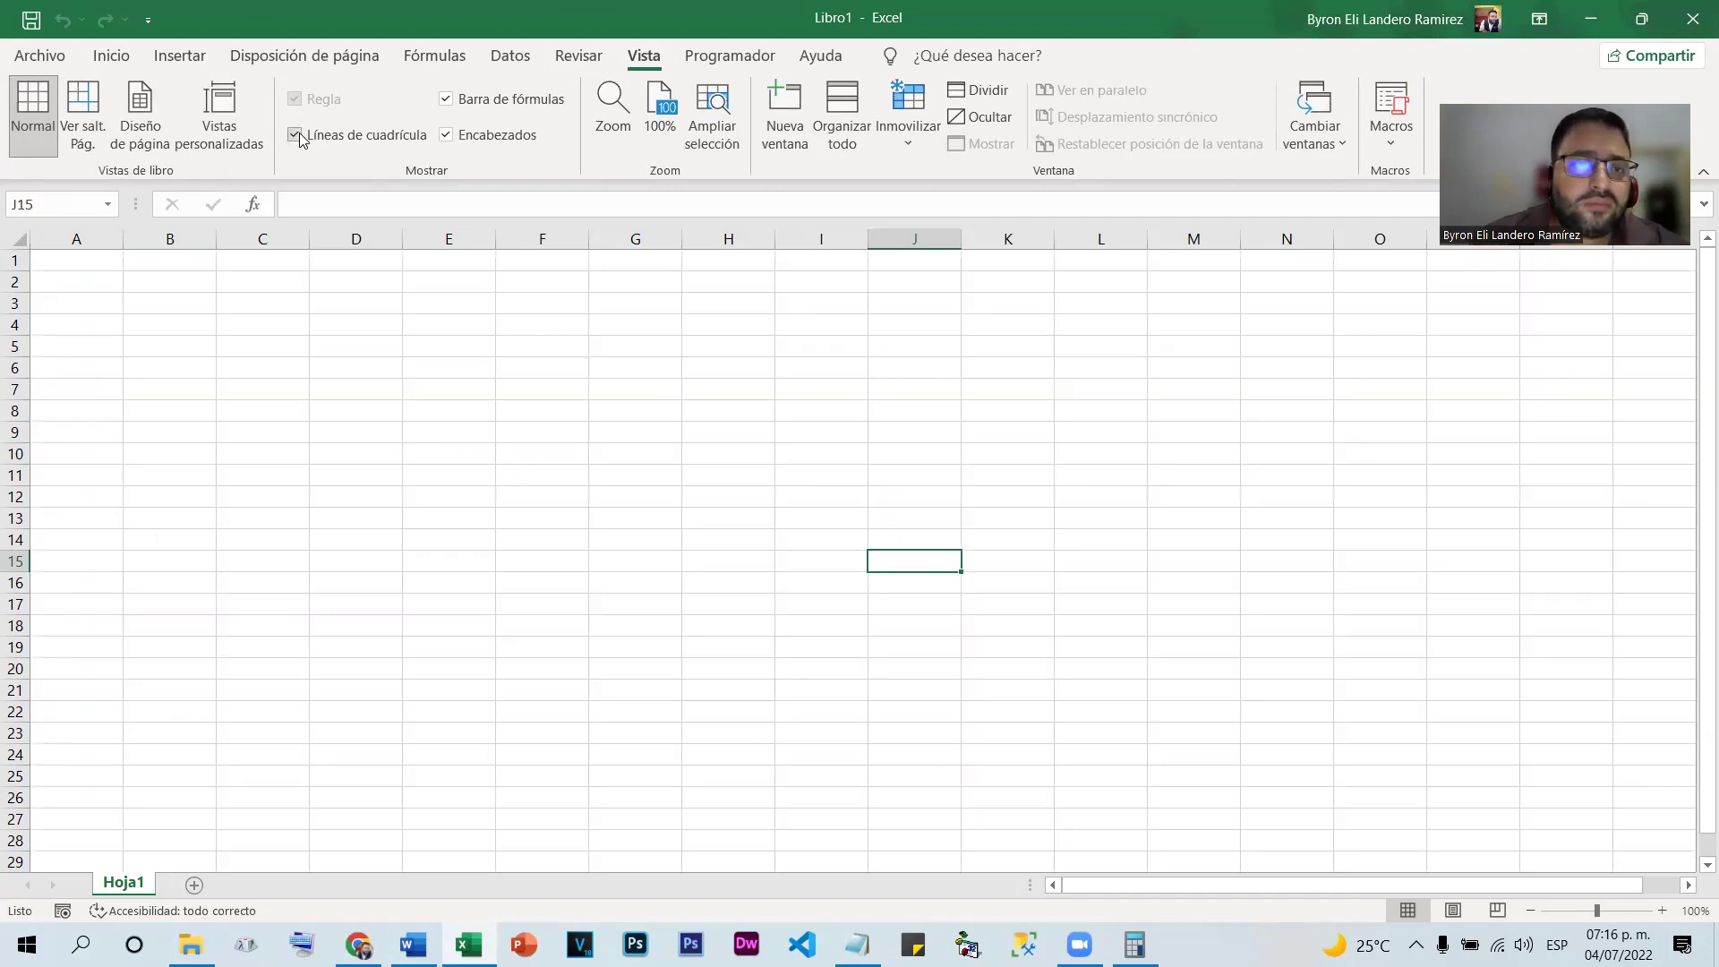
Type 'lunes' in F7 and drag its fill handle to K7, producing lunes–sábado
click(111, 57)
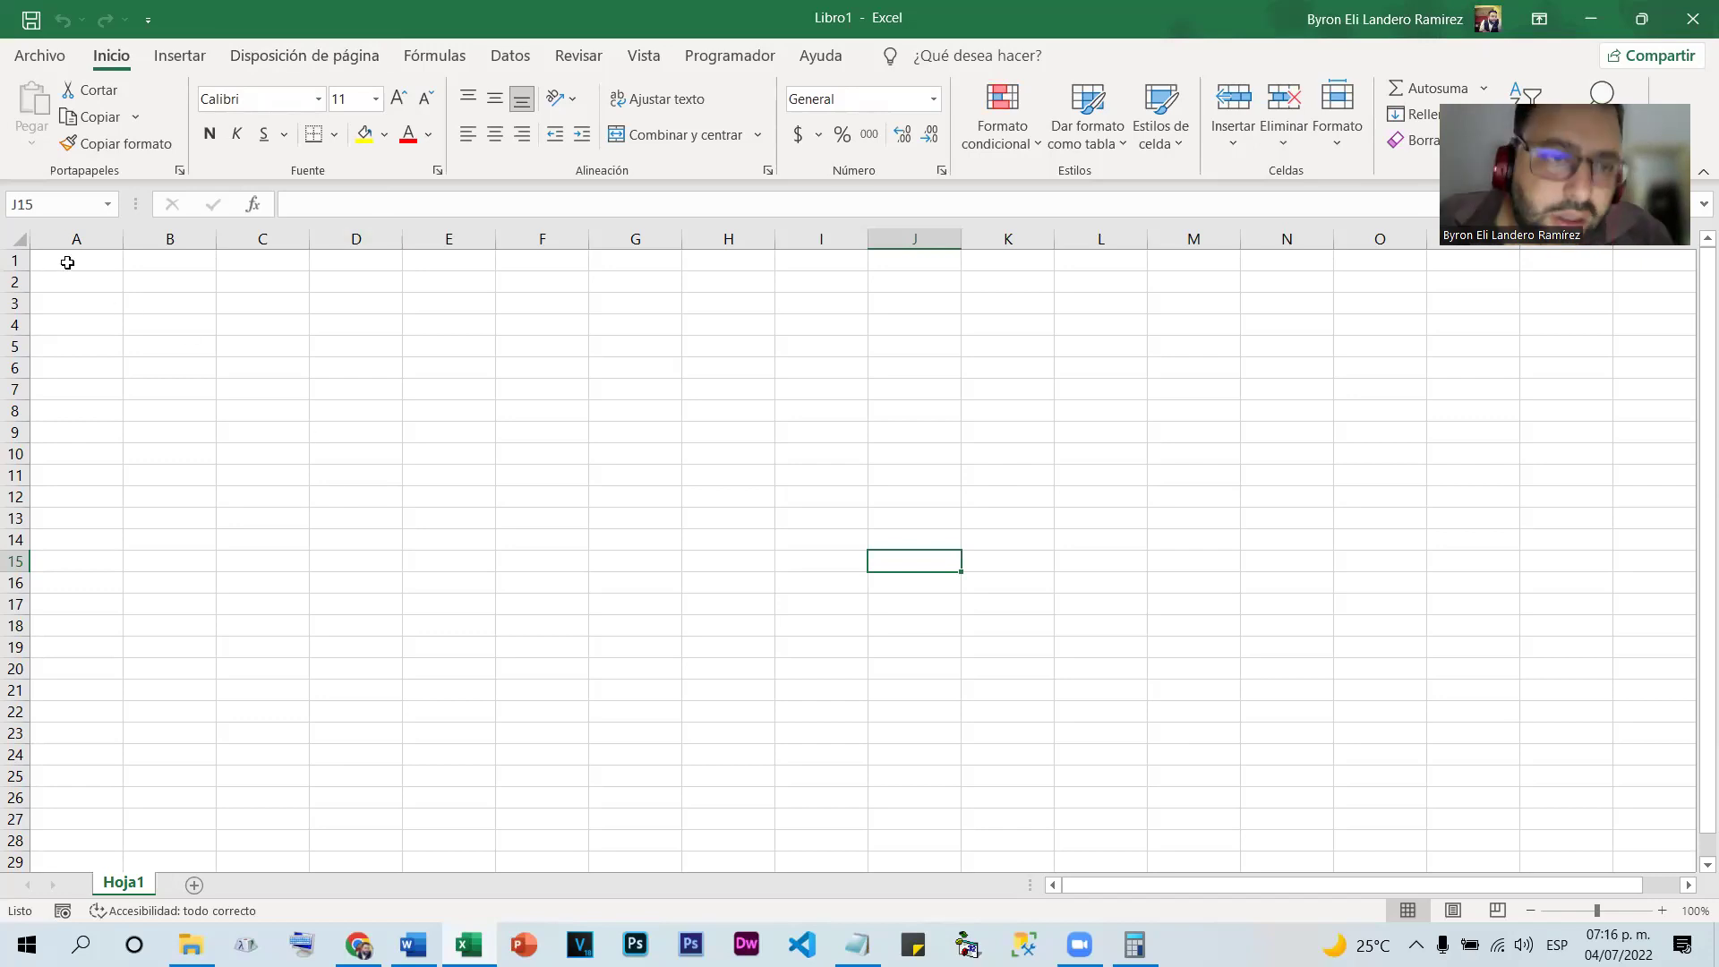
click(578, 386)
text(lunes)
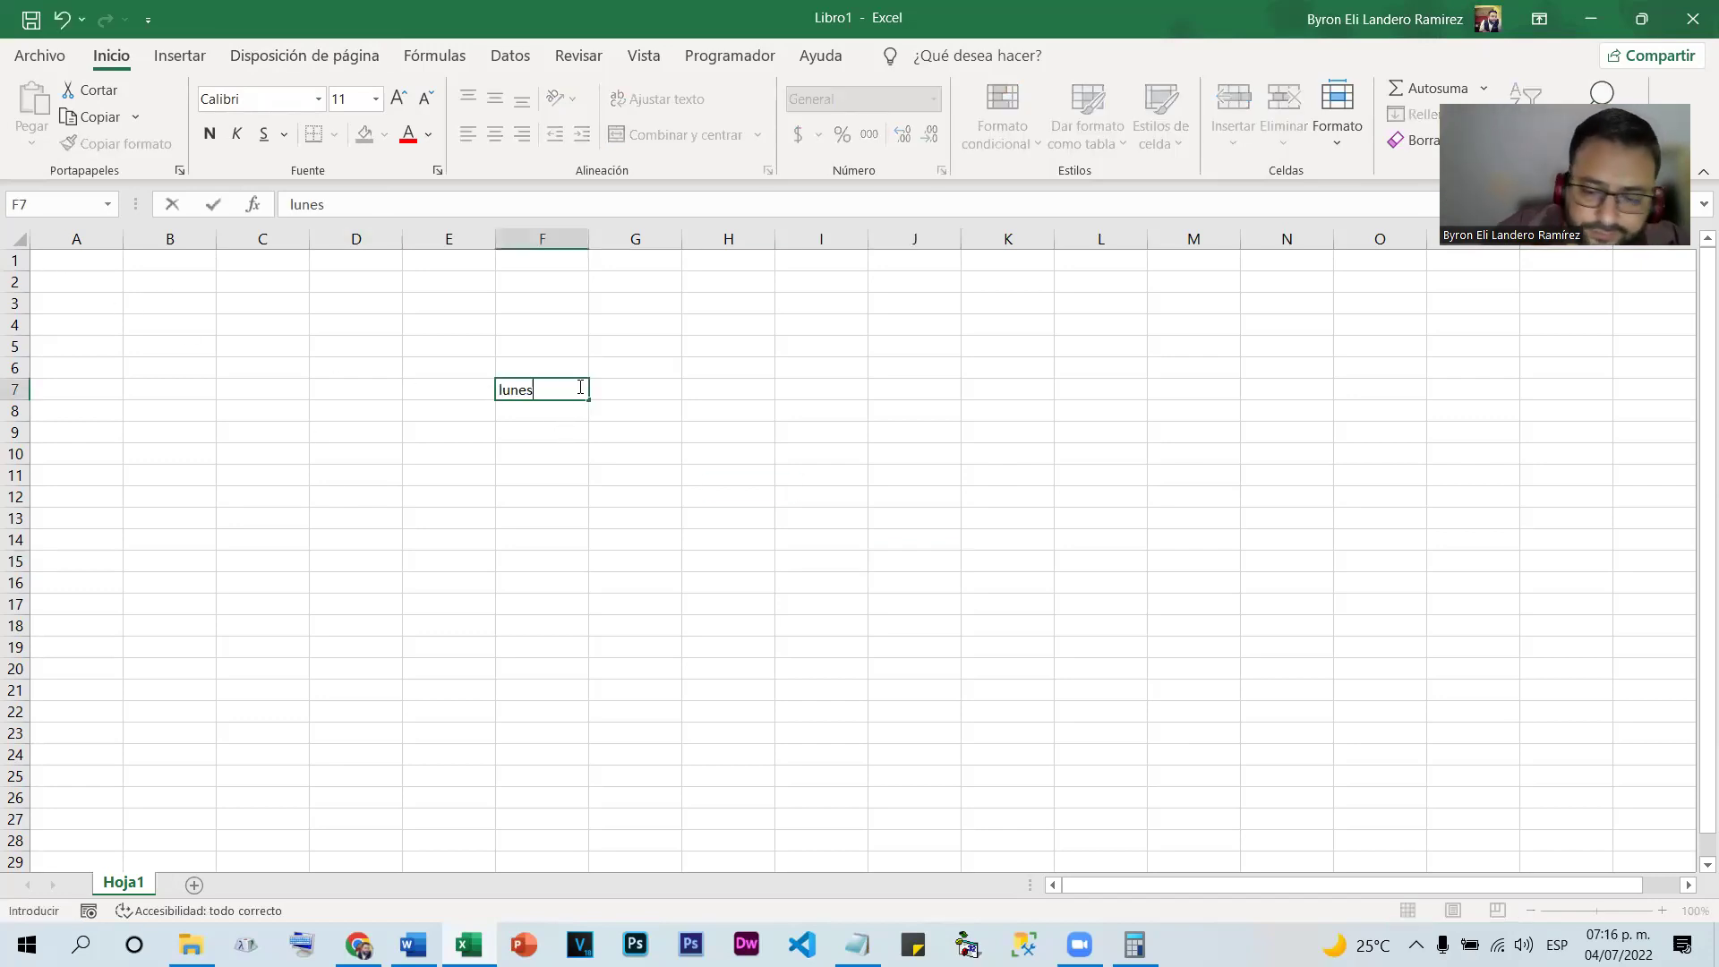
key(Return)
click(533, 387)
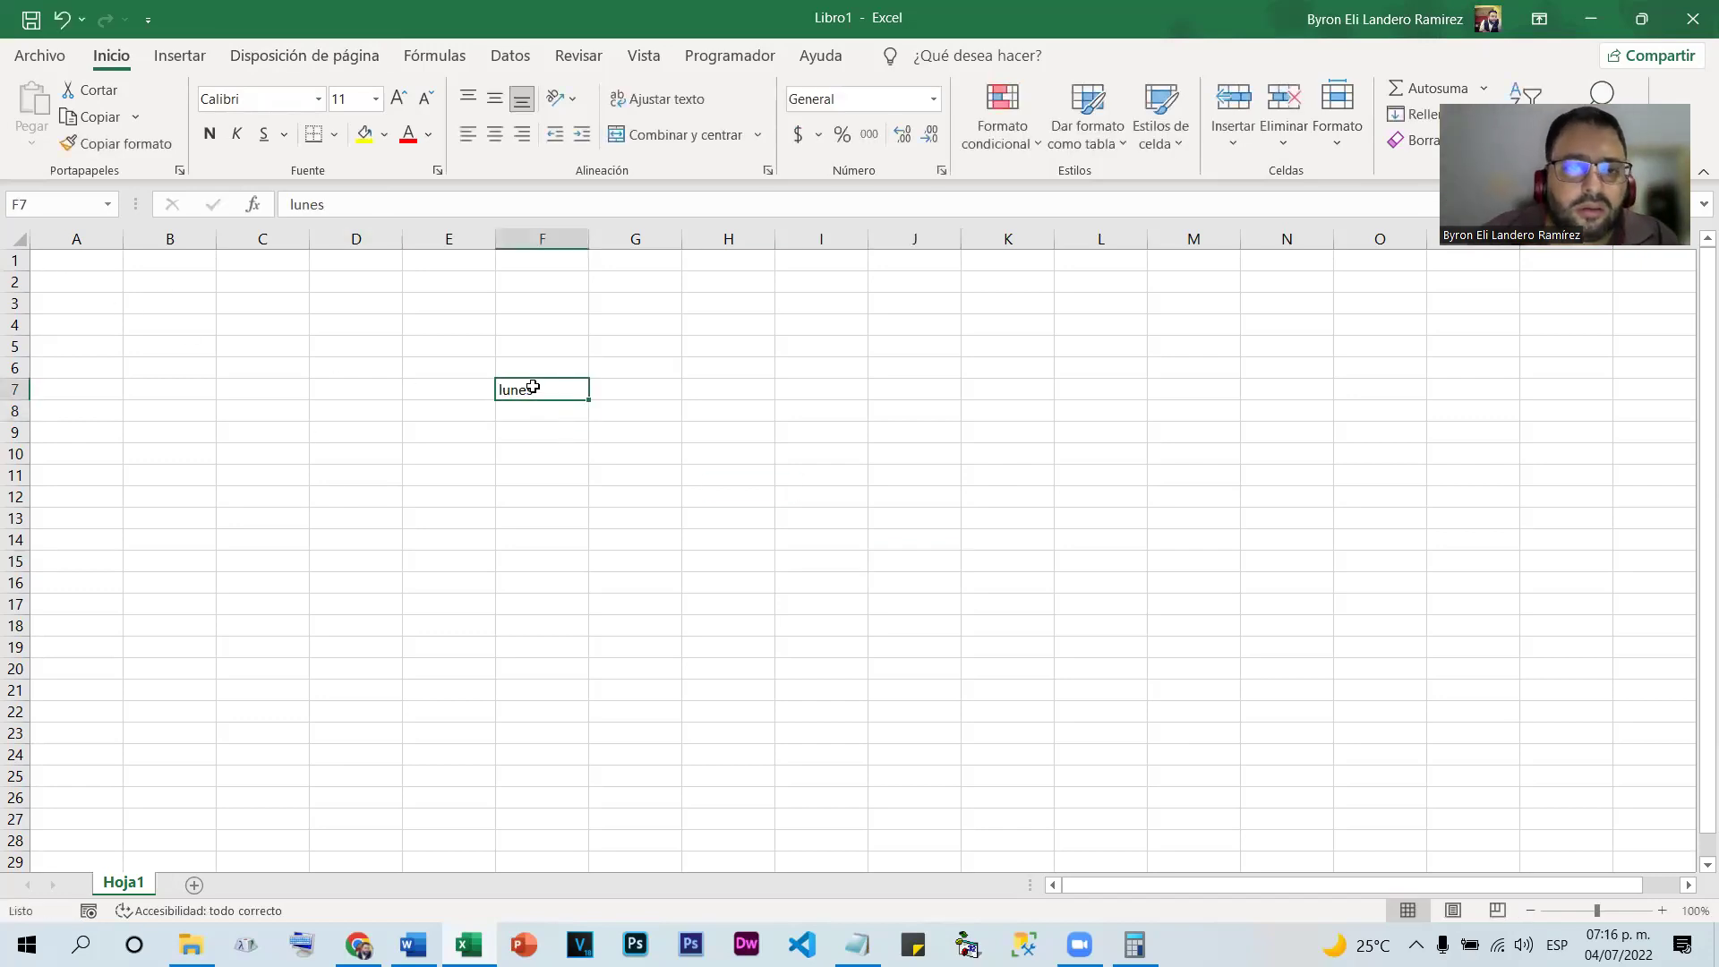
drag(577, 404, 1012, 399)
click(862, 411)
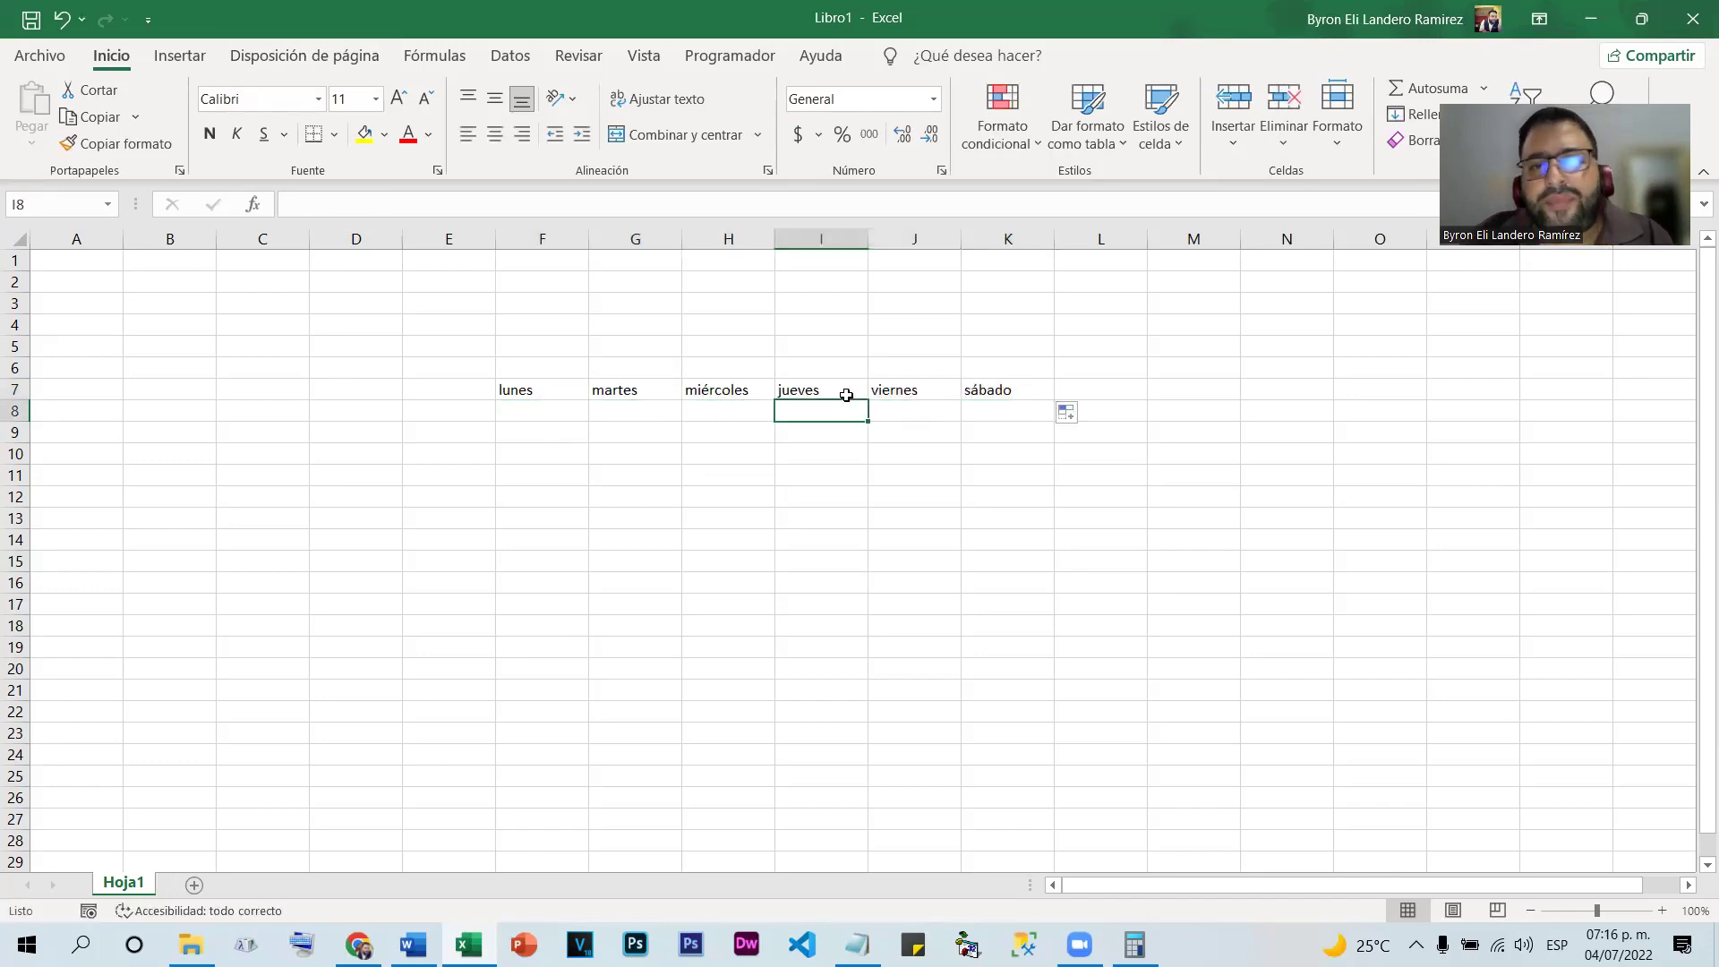
drag(547, 390, 1039, 378)
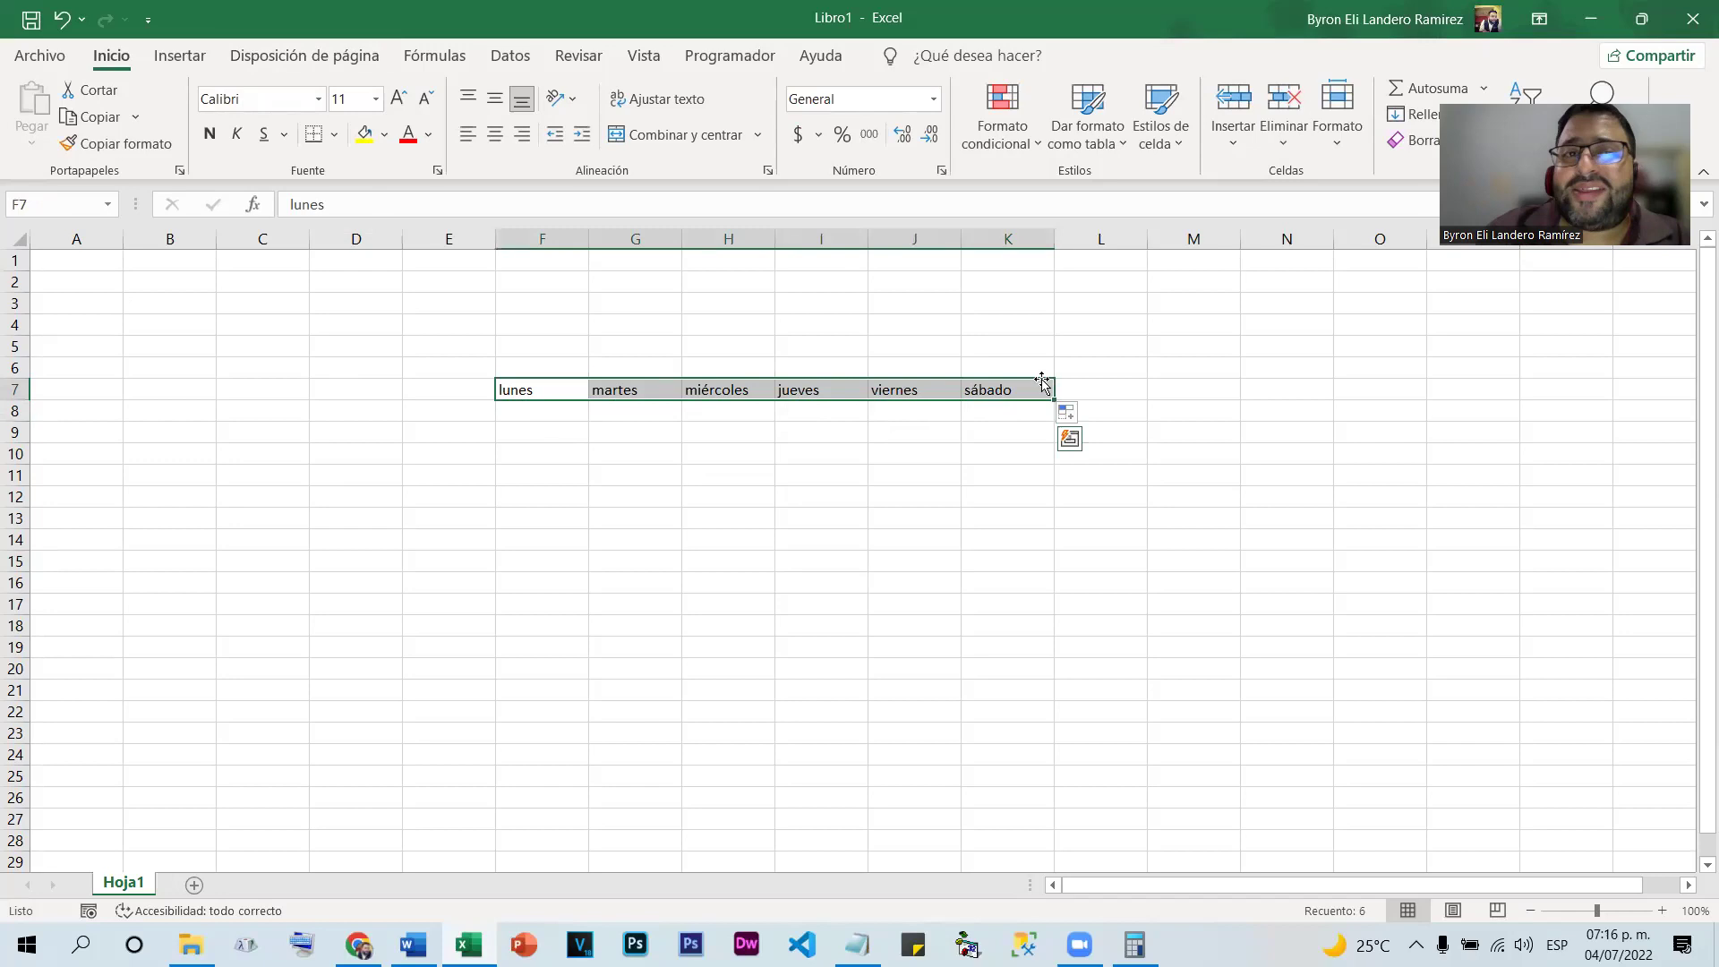
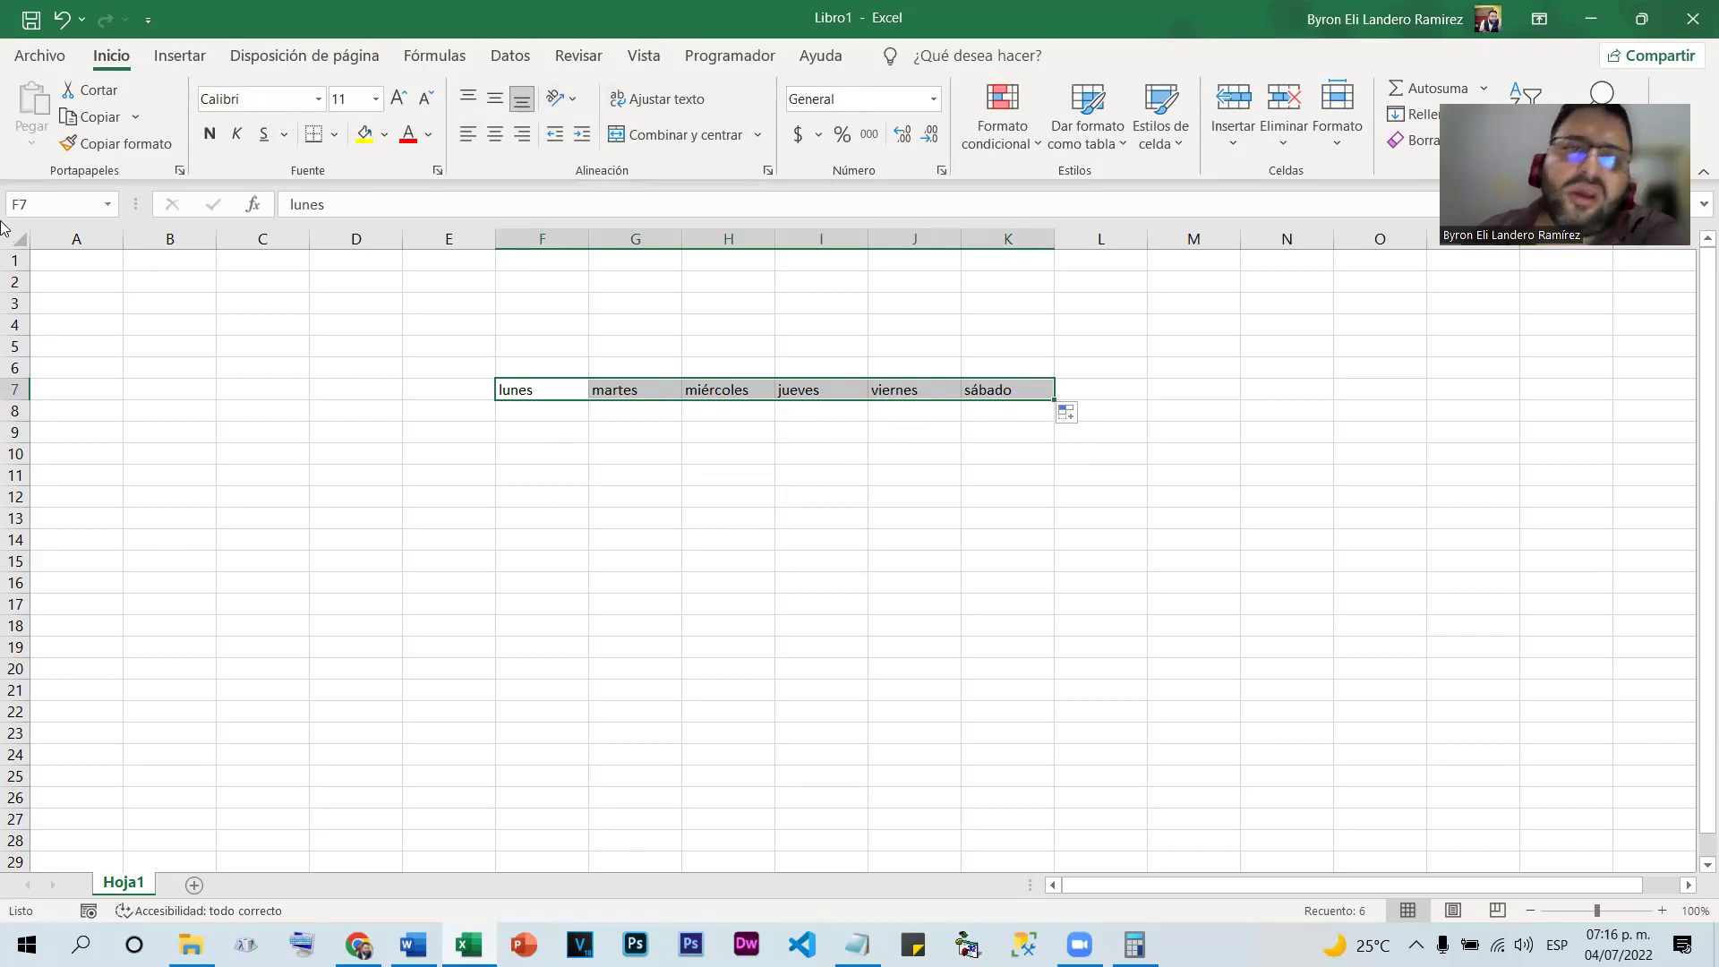
Try wrap text on the F7:K7 weekday labels, then slant them downward (Girar en sentido horario)
click(562, 98)
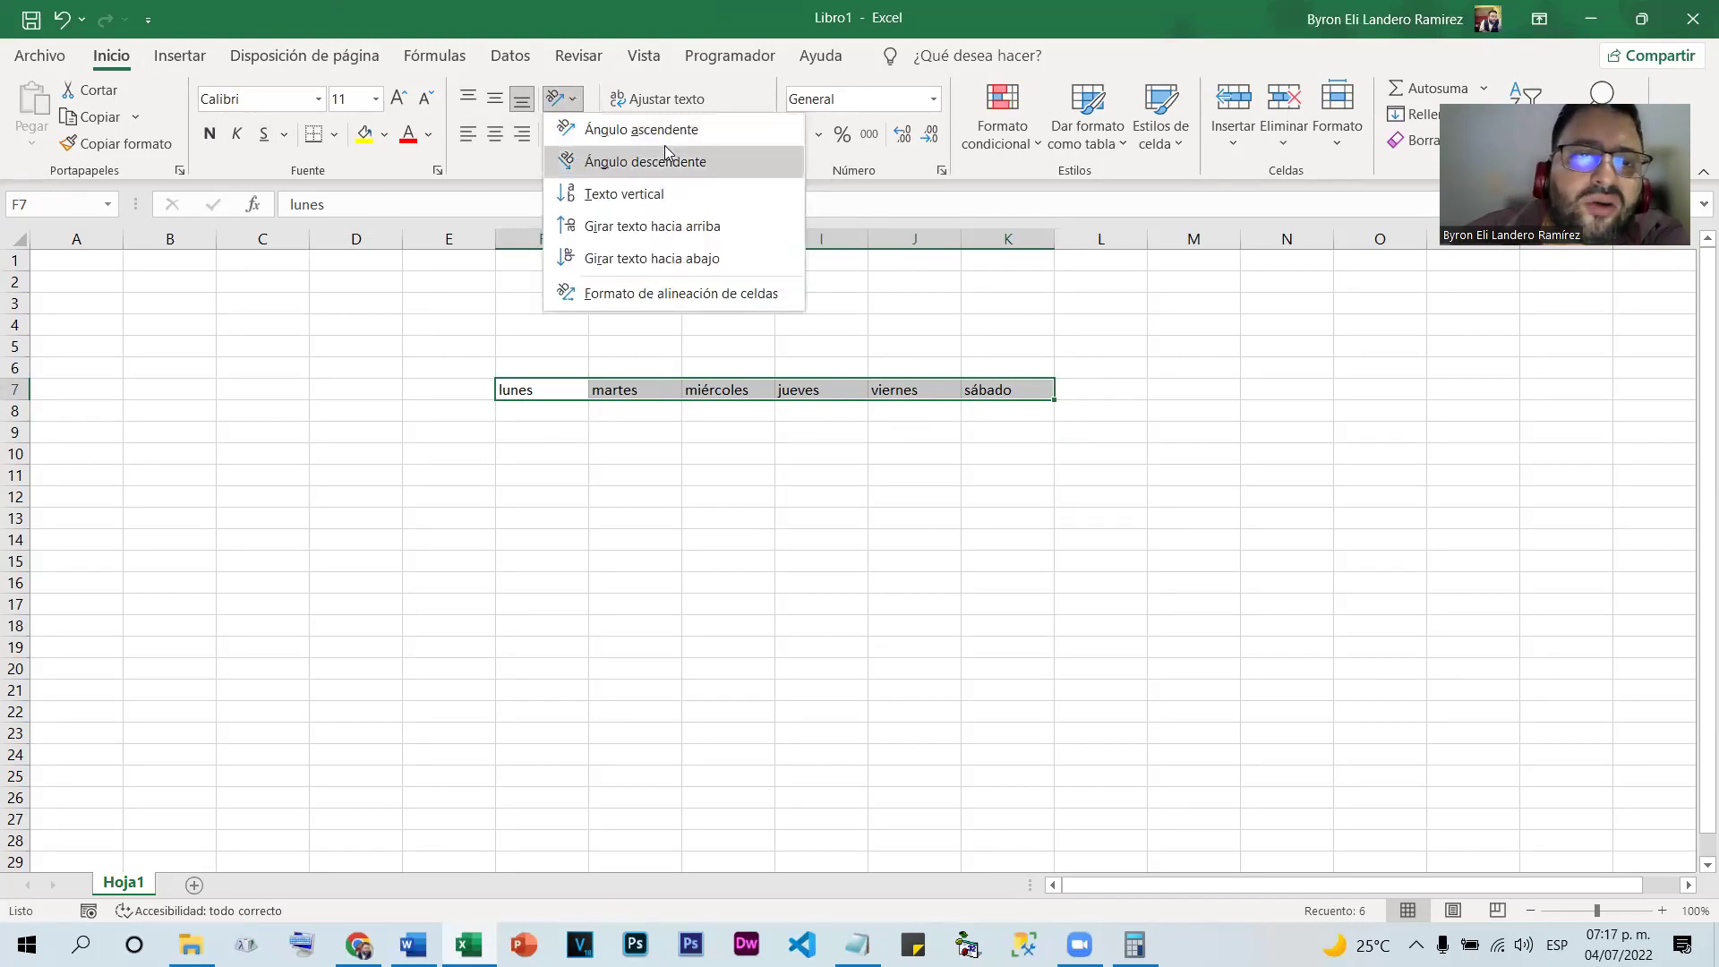
key(Escape)
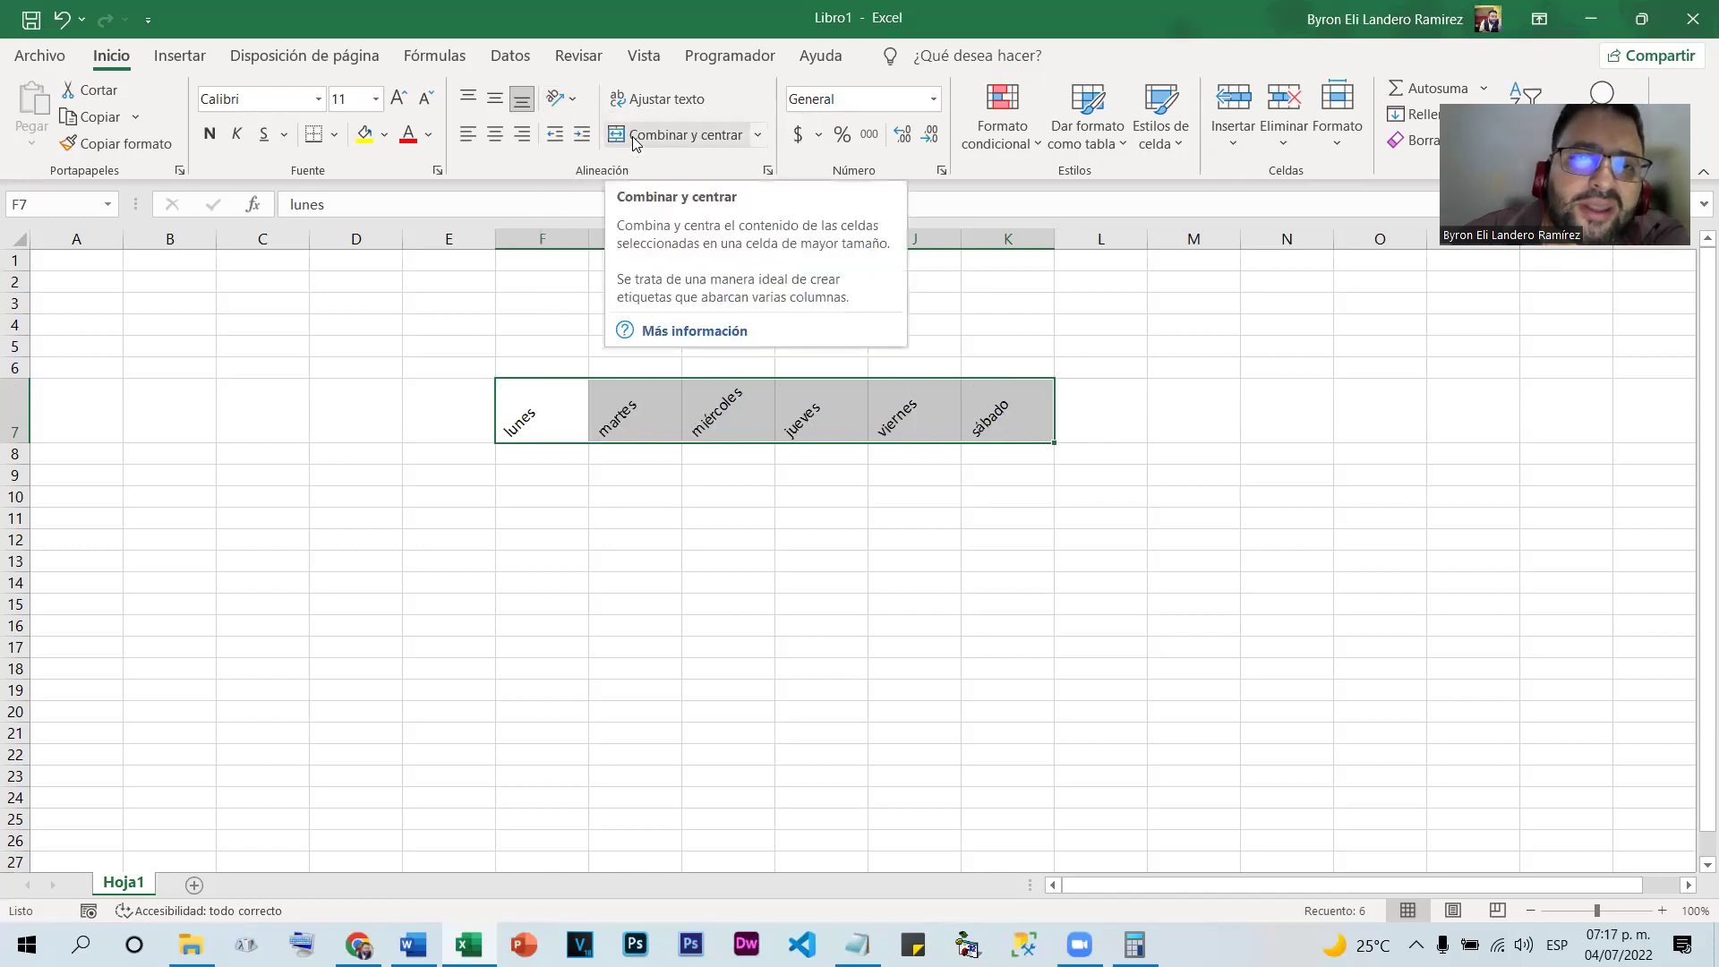
click(618, 101)
click(618, 100)
click(561, 98)
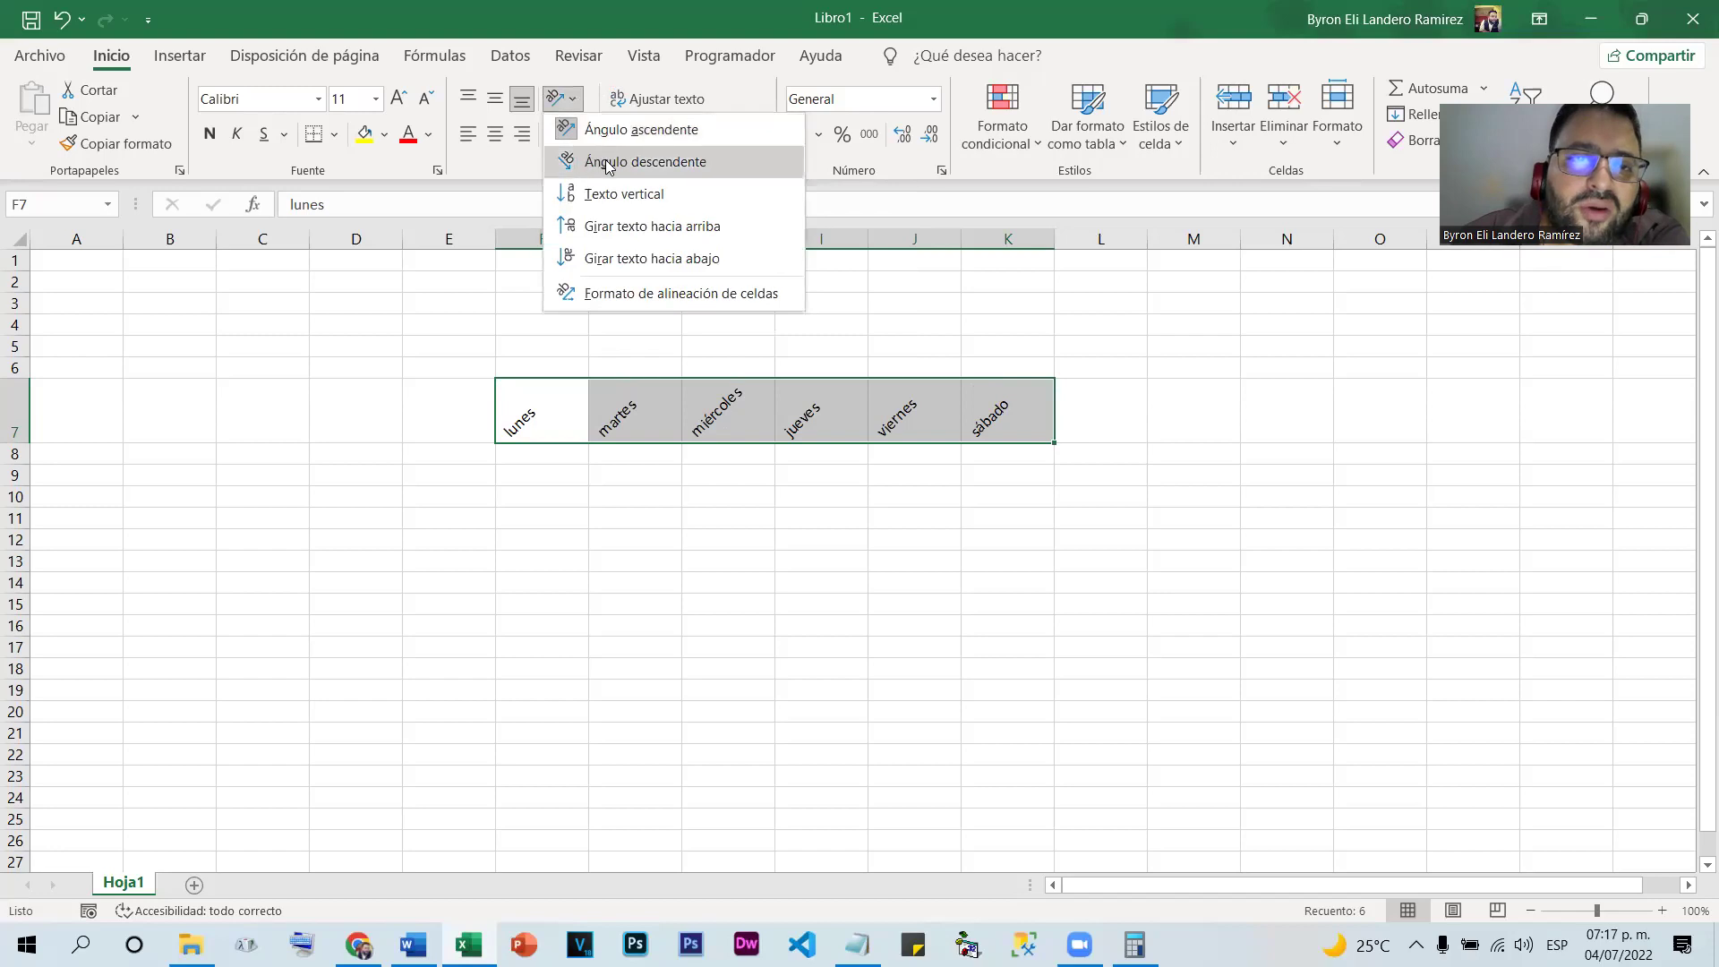
click(606, 163)
Try vertical stacking, rotate up and rotate down on lunes–sábado, then open Formato de alineación de celdas
click(562, 99)
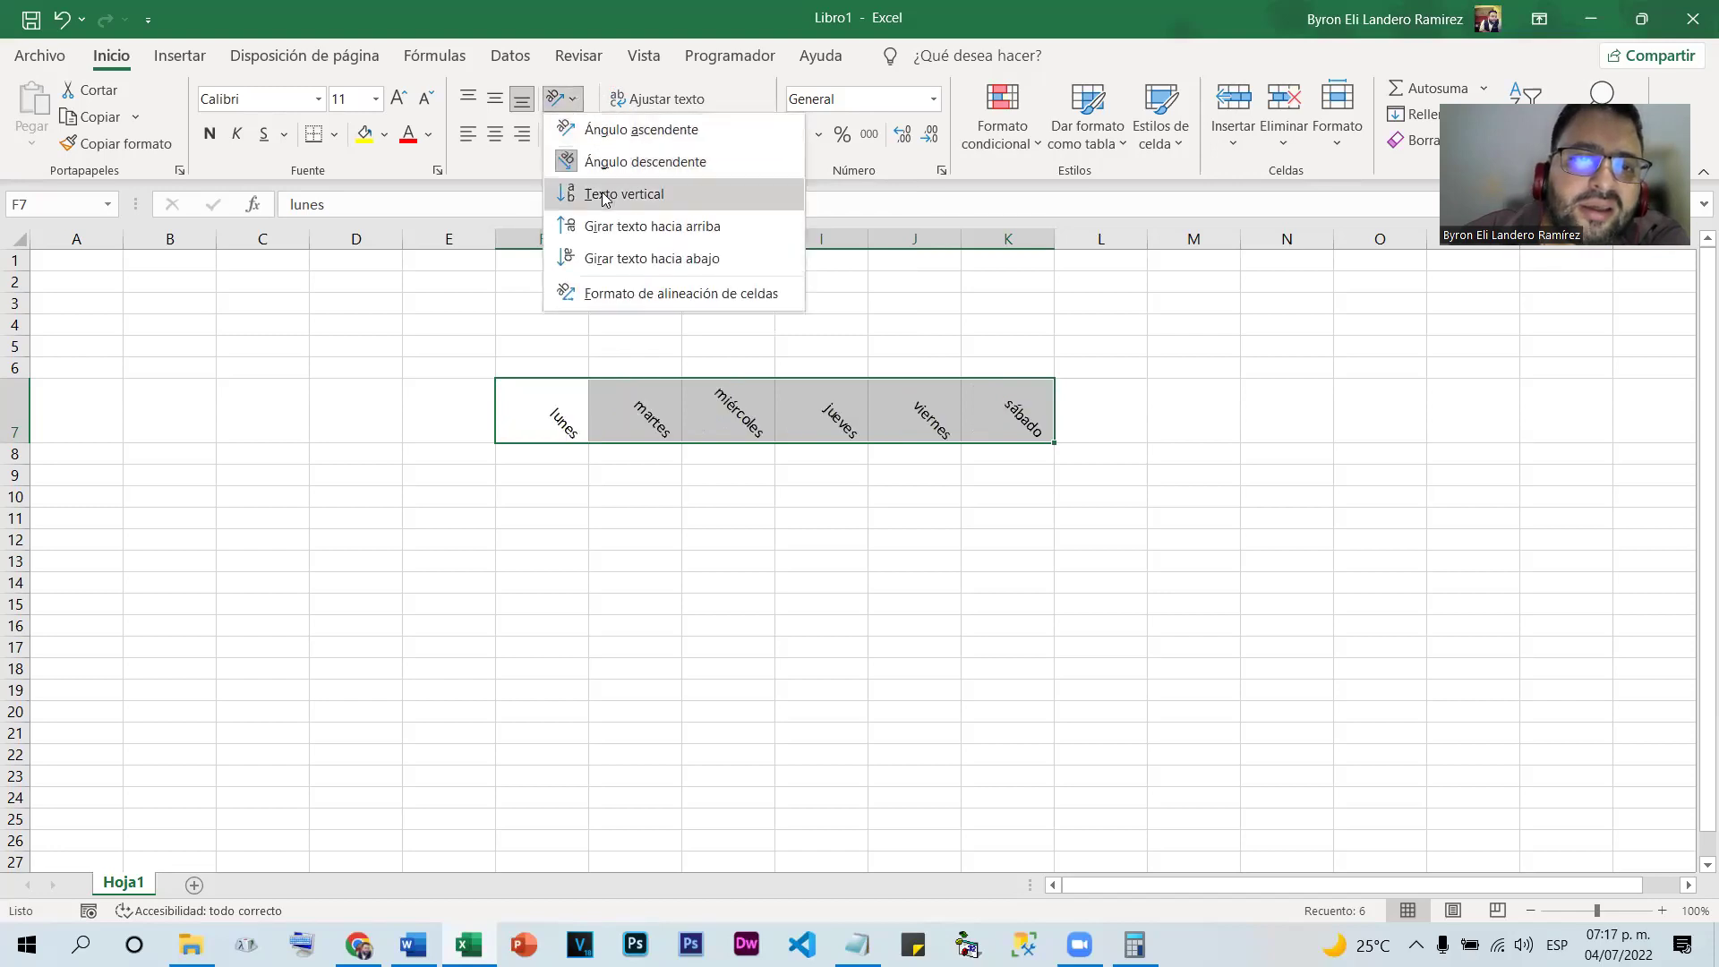
click(604, 195)
click(562, 98)
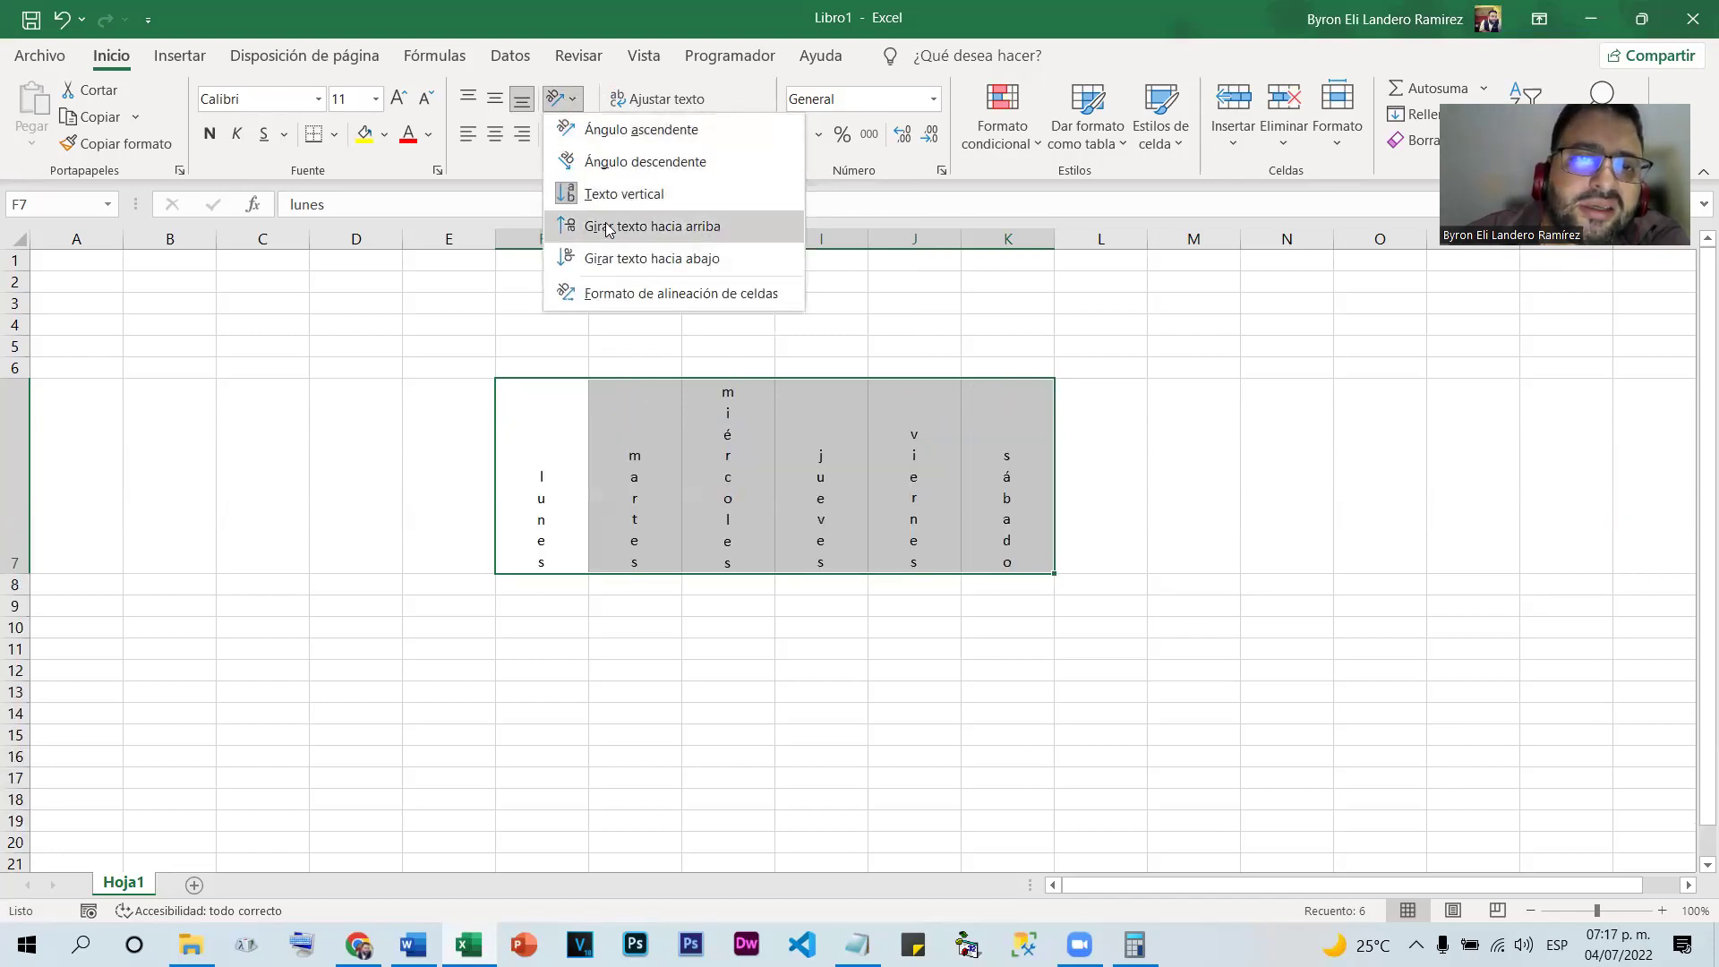
click(606, 225)
click(562, 98)
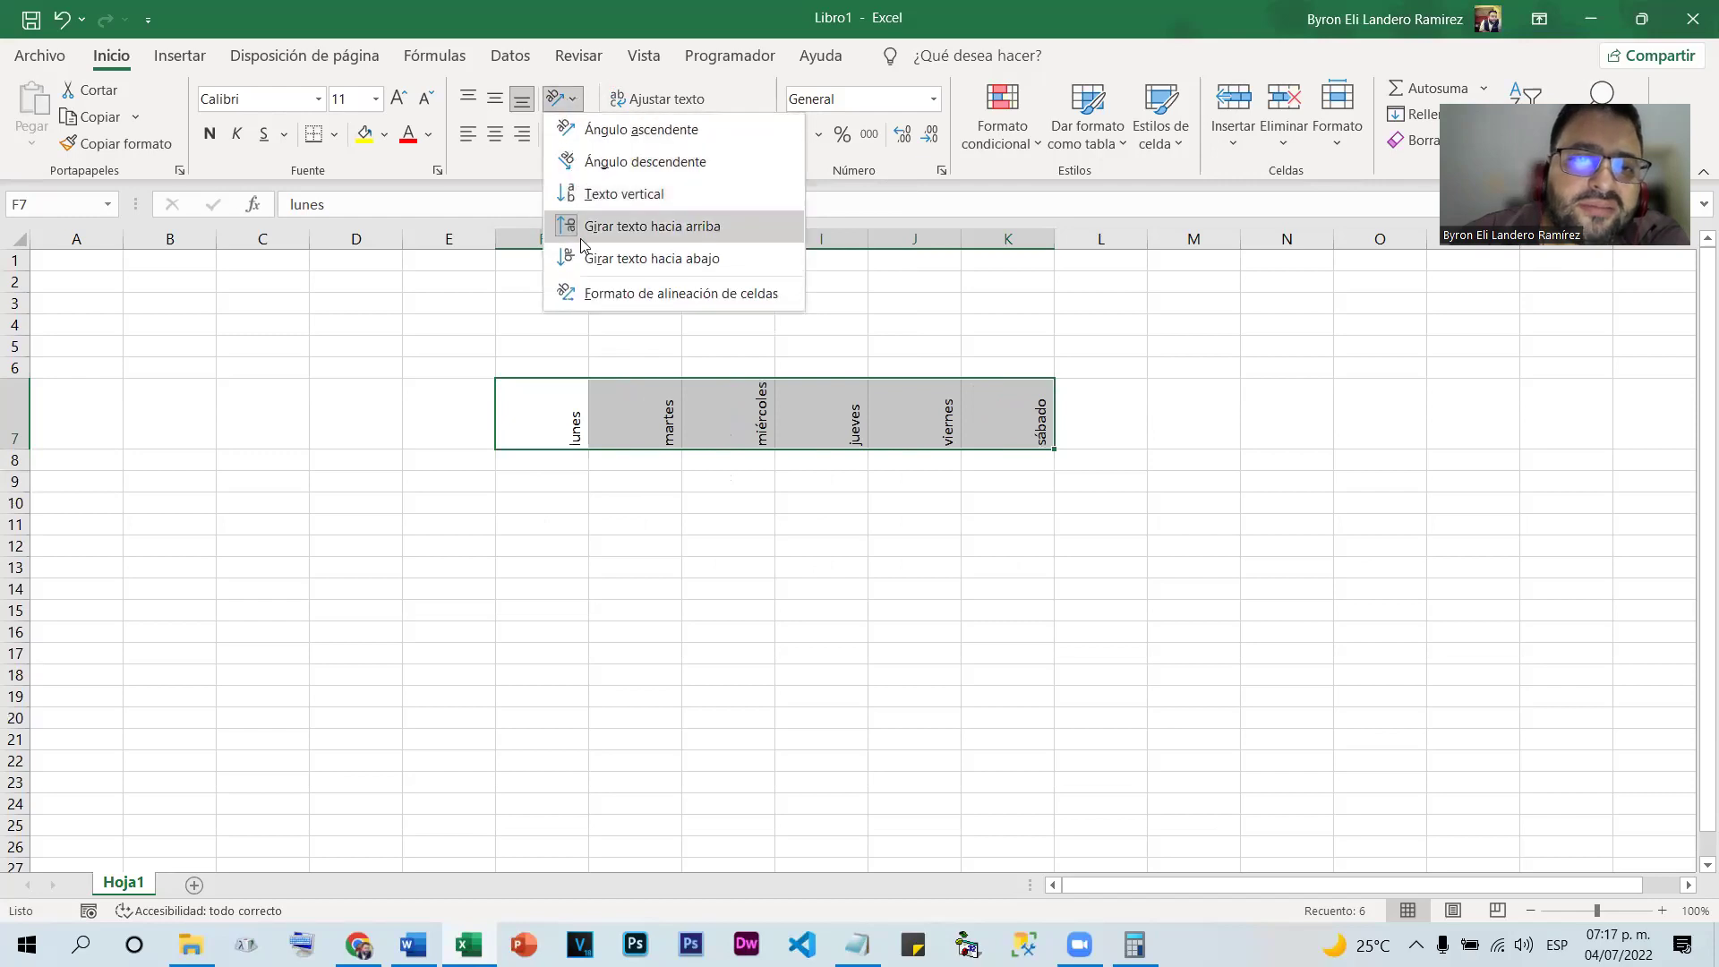
click(618, 259)
click(562, 98)
click(598, 296)
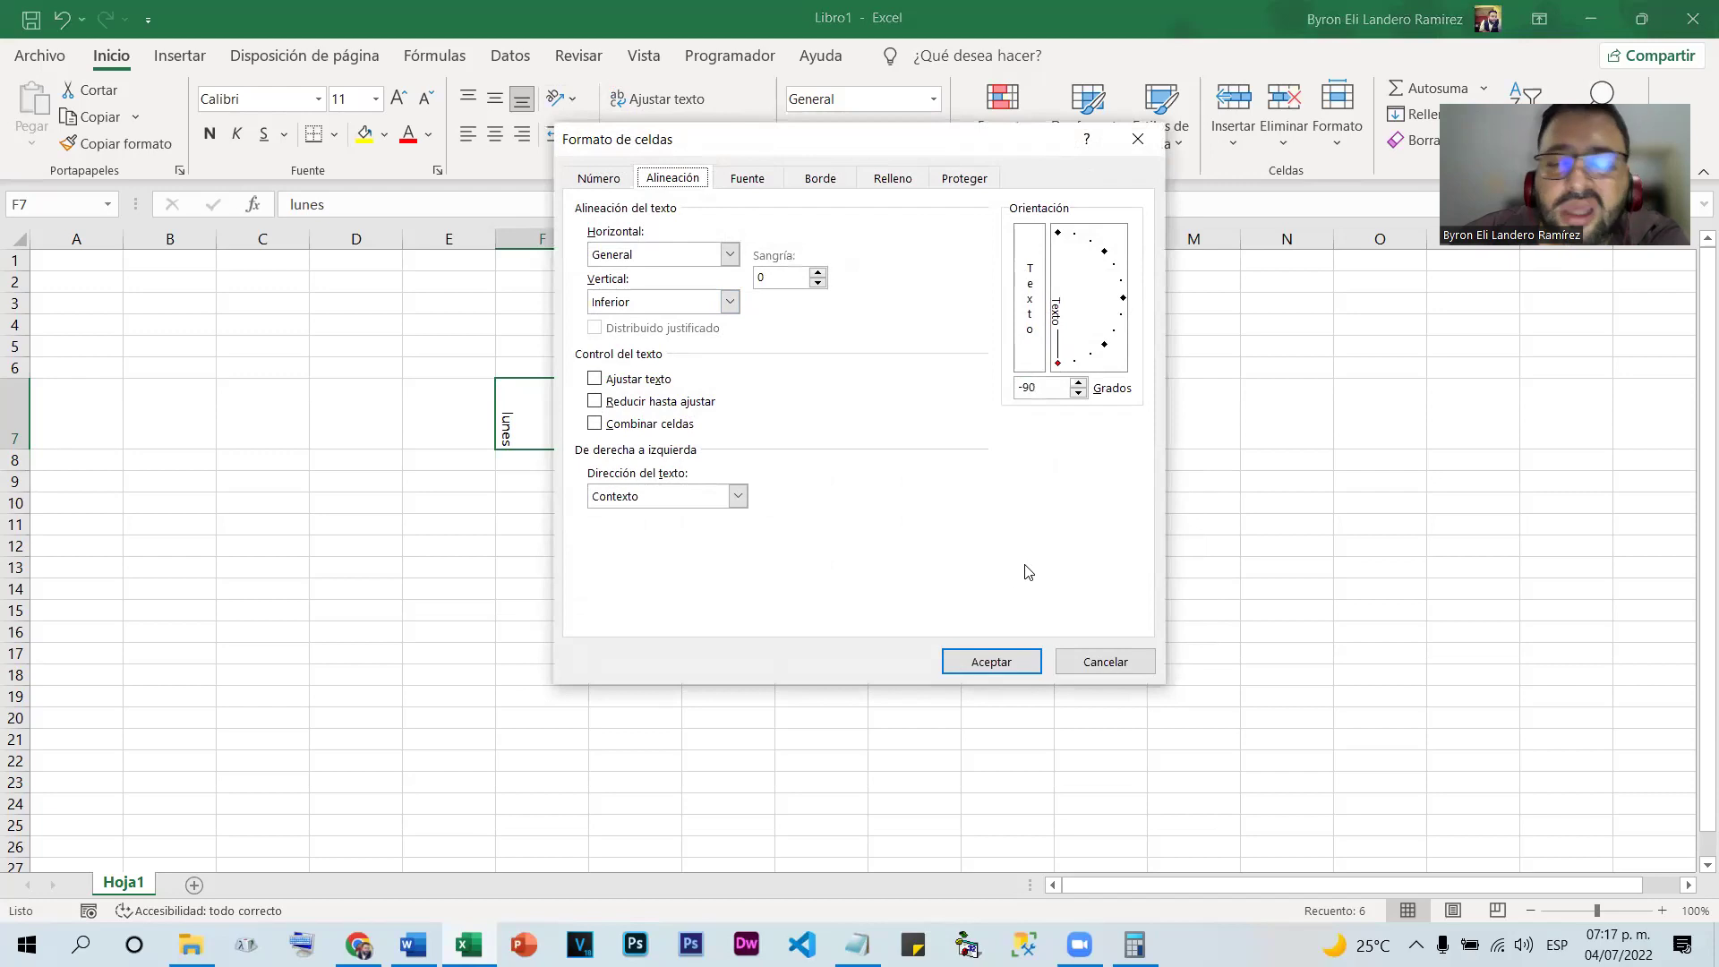
Drag the Orientación dial to a negative angle and apply it to lunes–sábado in F7:K7
drag(1058, 369, 1097, 364)
click(996, 663)
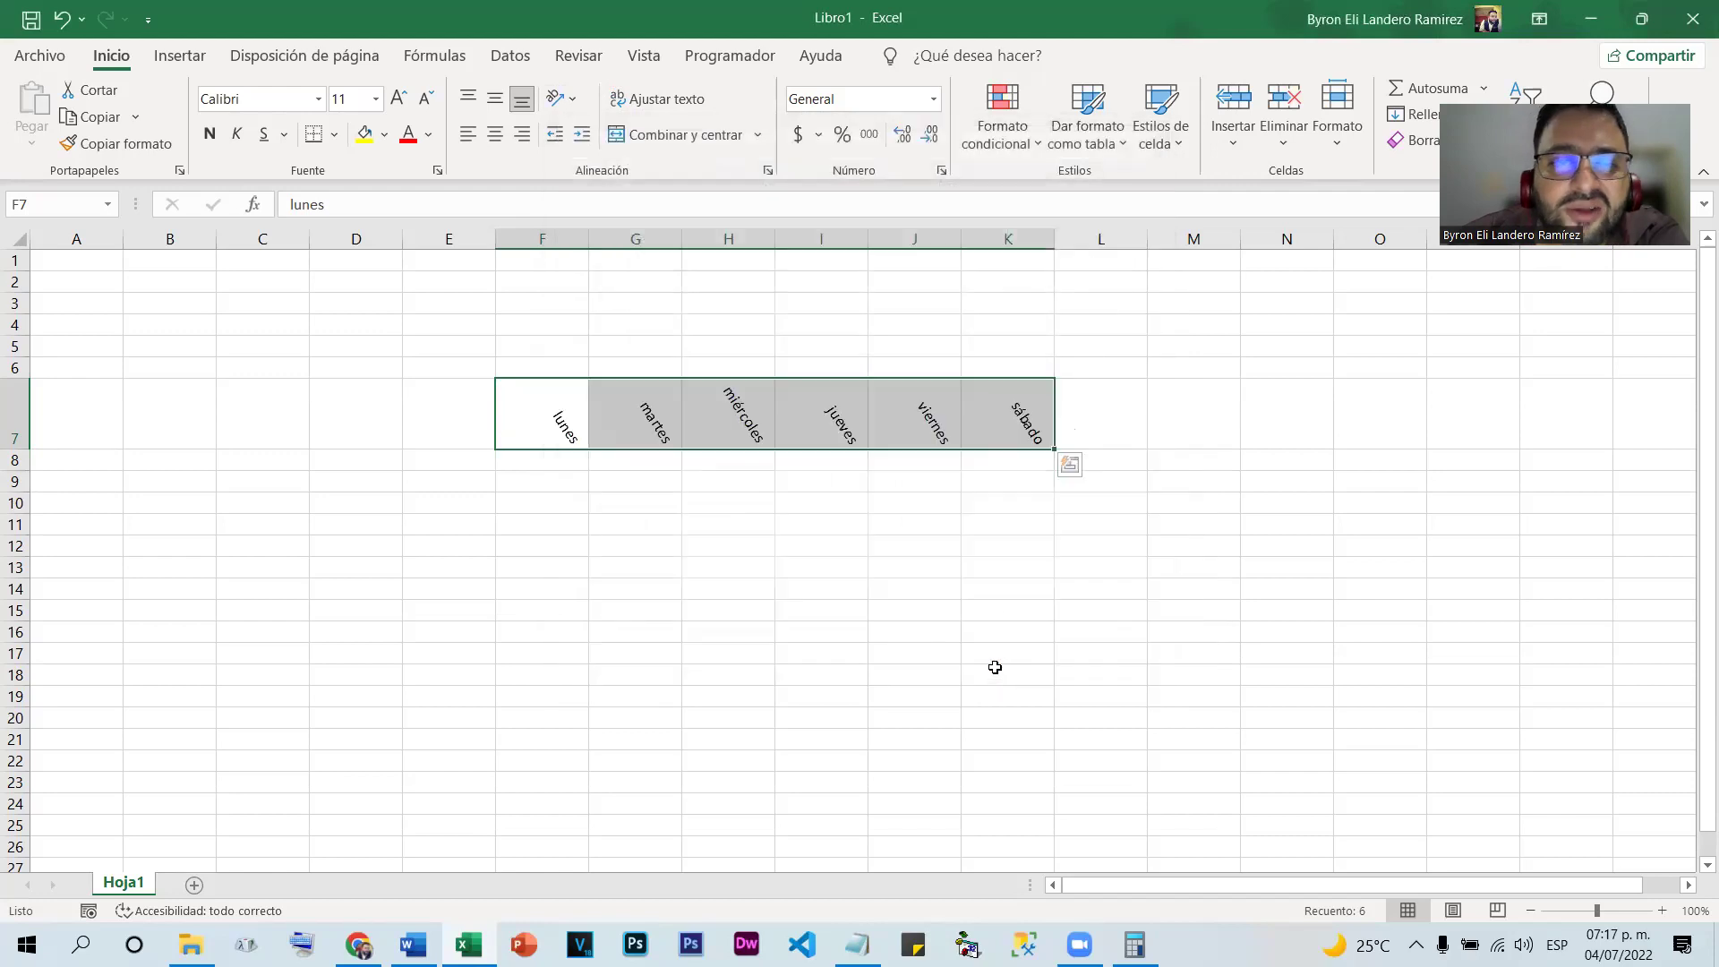
click(1025, 608)
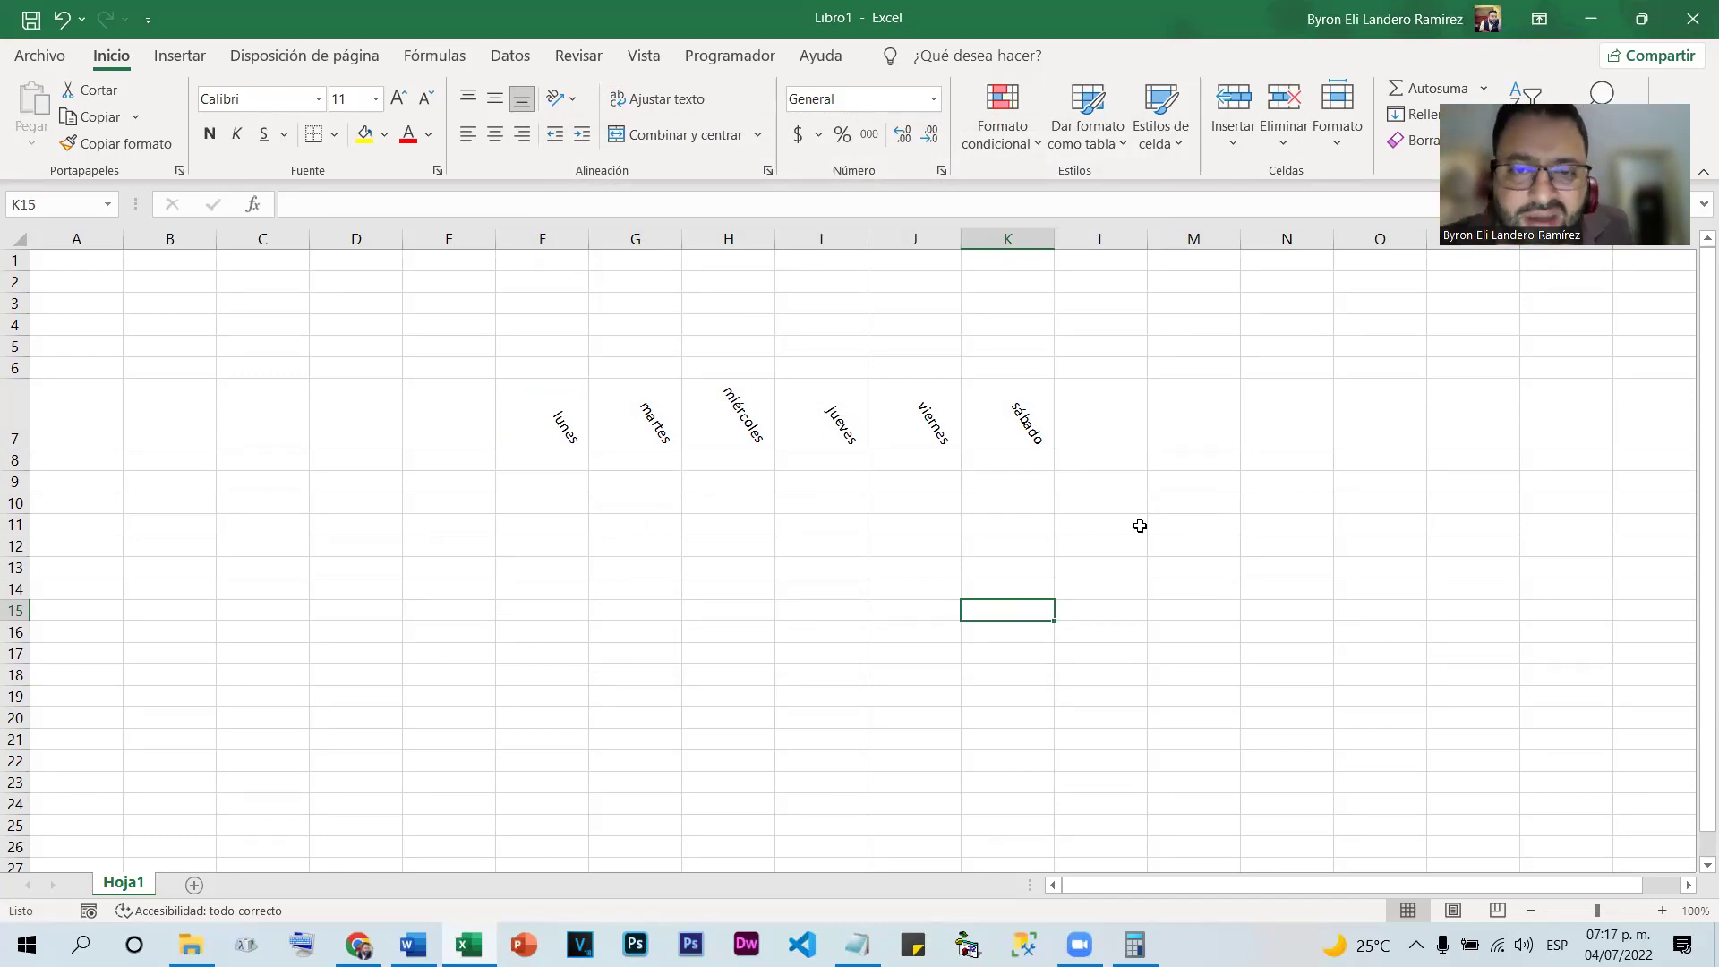
drag(535, 430, 1017, 415)
click(562, 99)
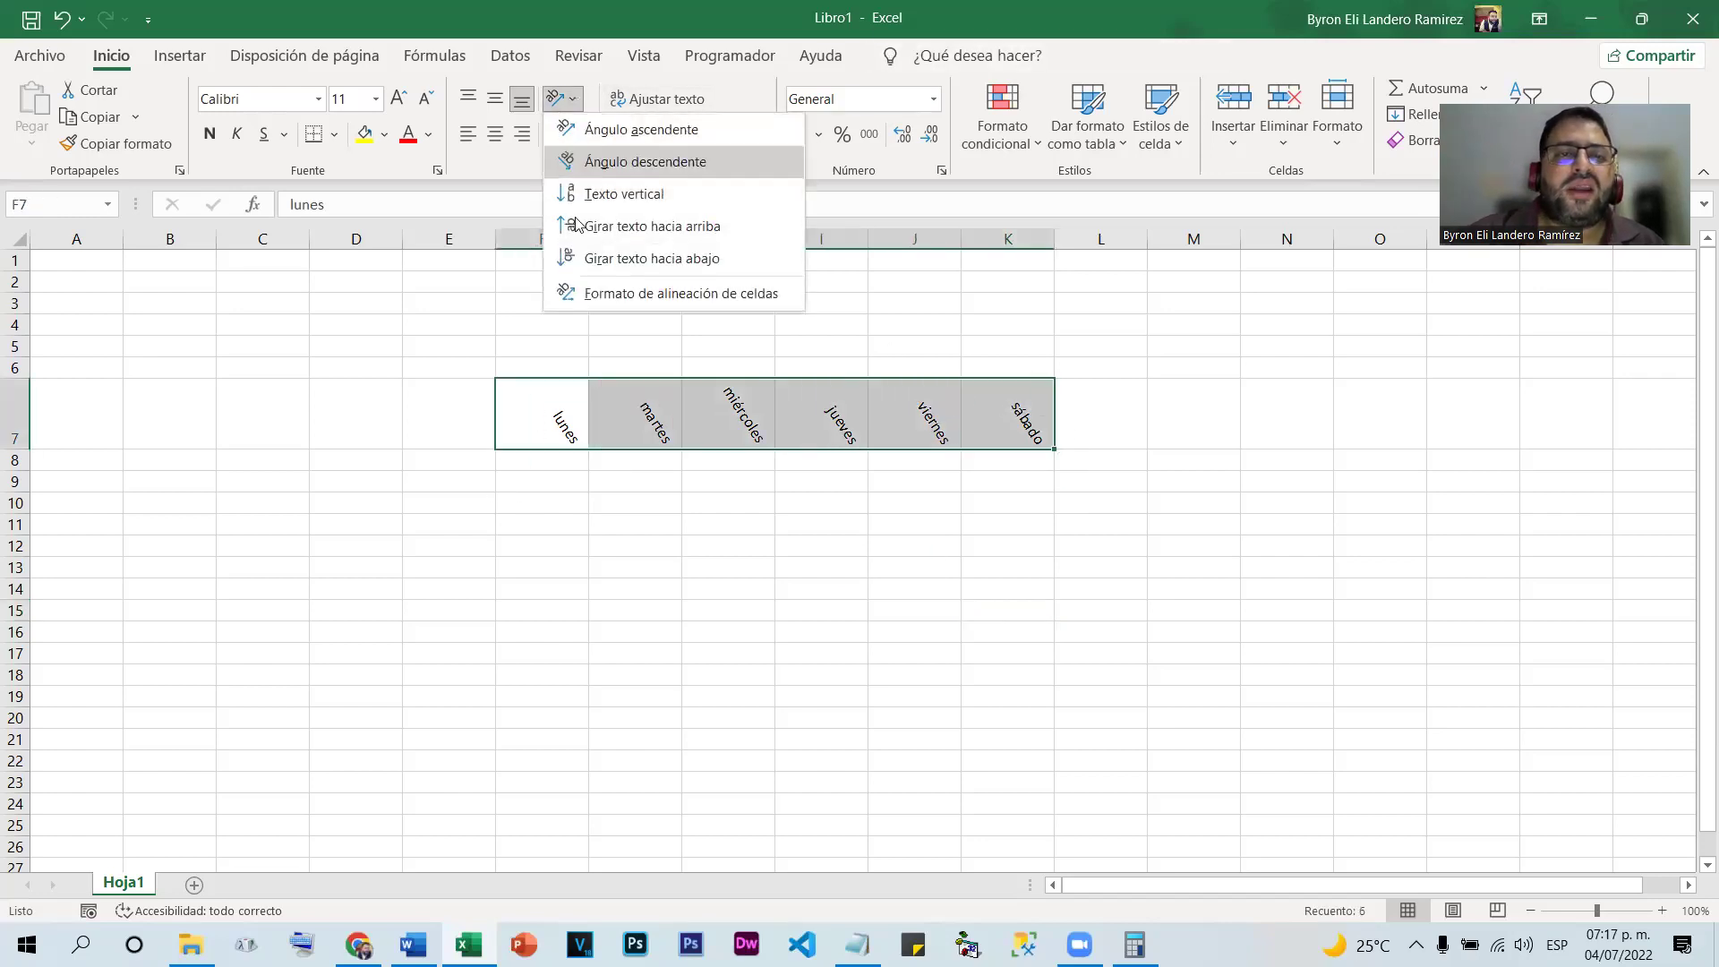
Set the F7:K7 weekday labels to a 17-degree upward angle in Formato de celdas
click(681, 298)
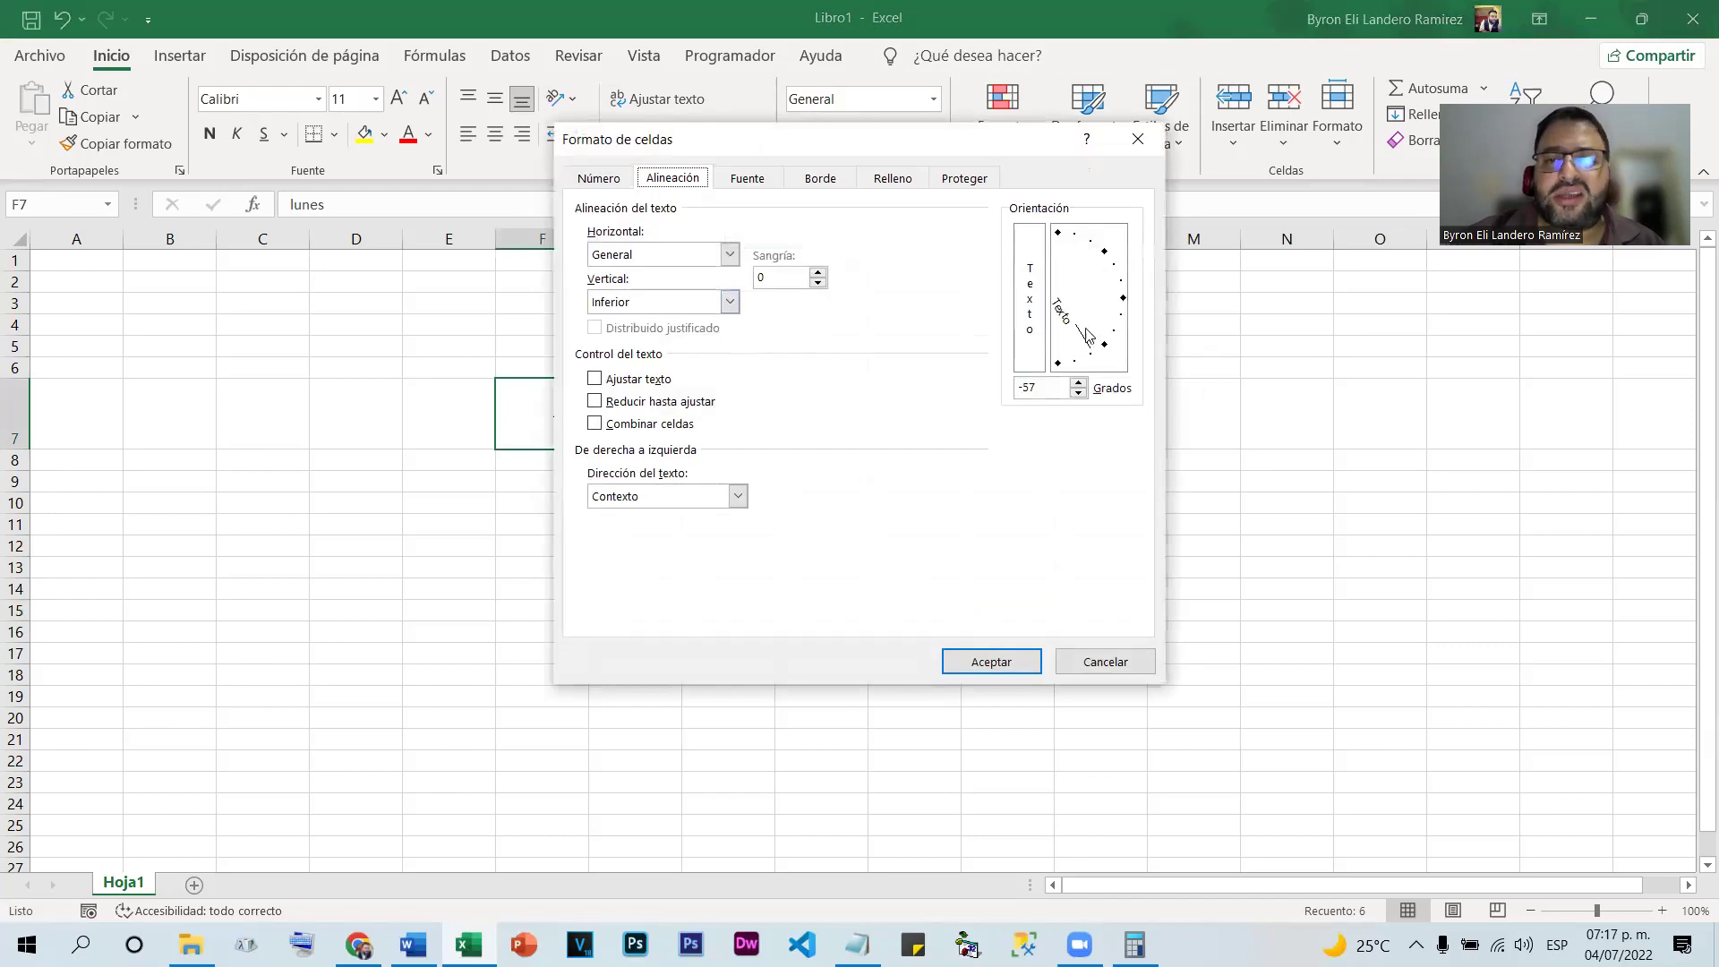
drag(1089, 362, 1119, 285)
click(988, 661)
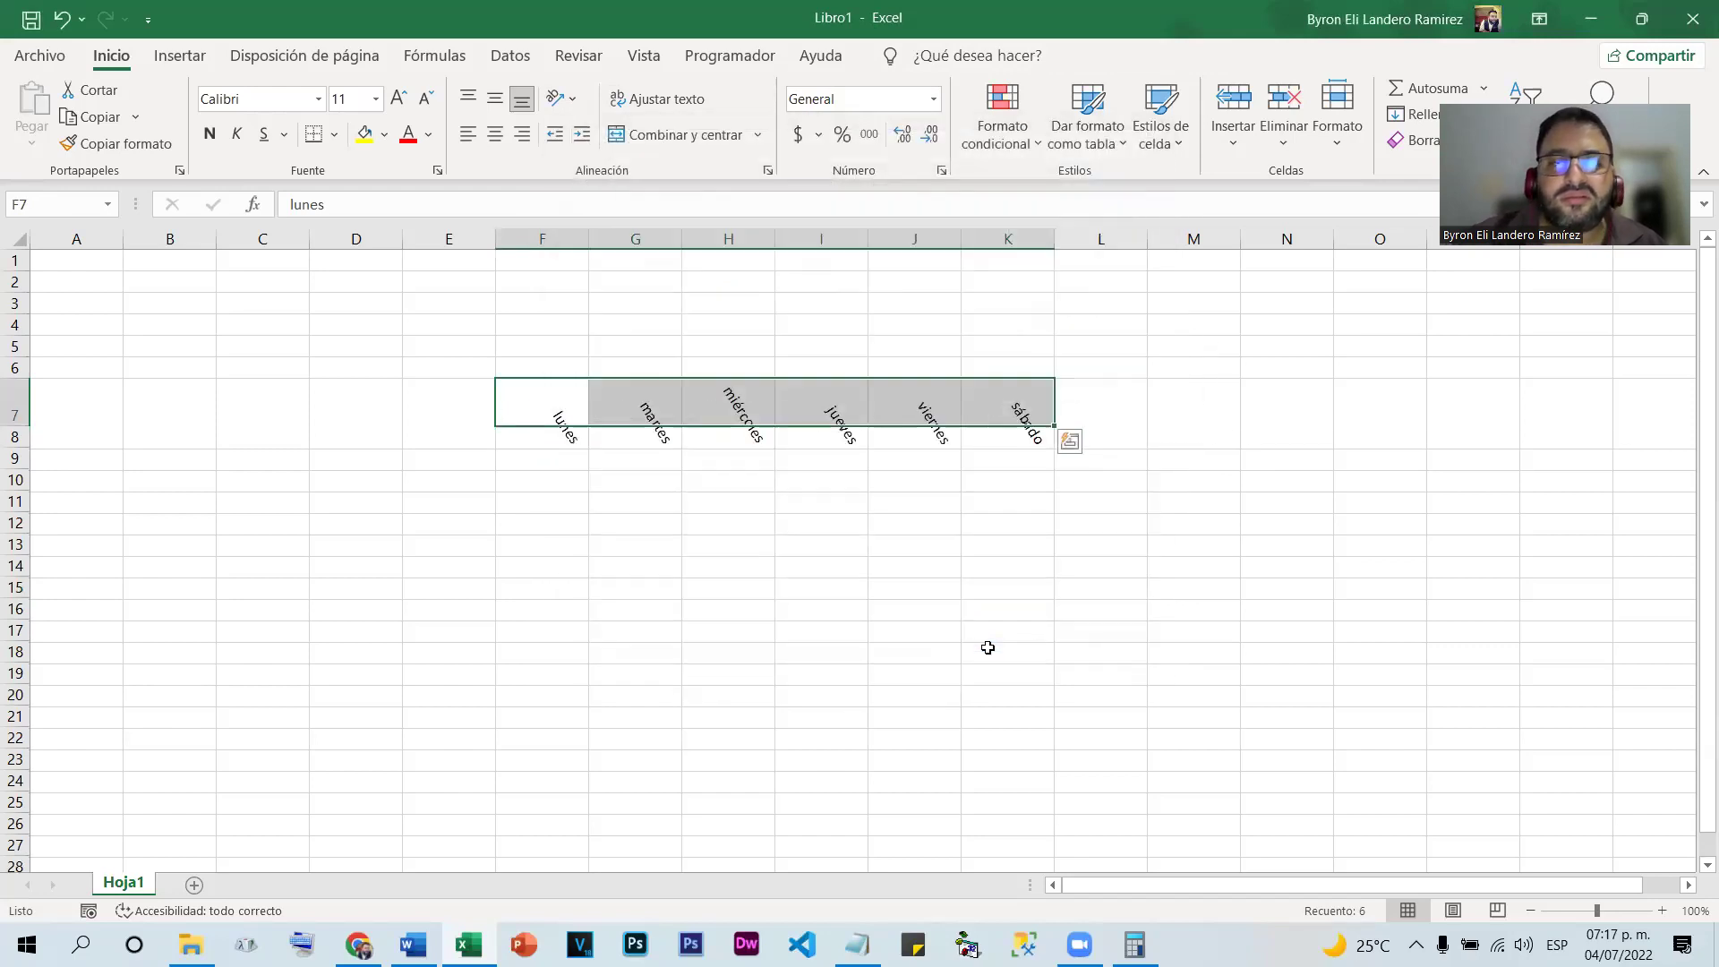
click(989, 649)
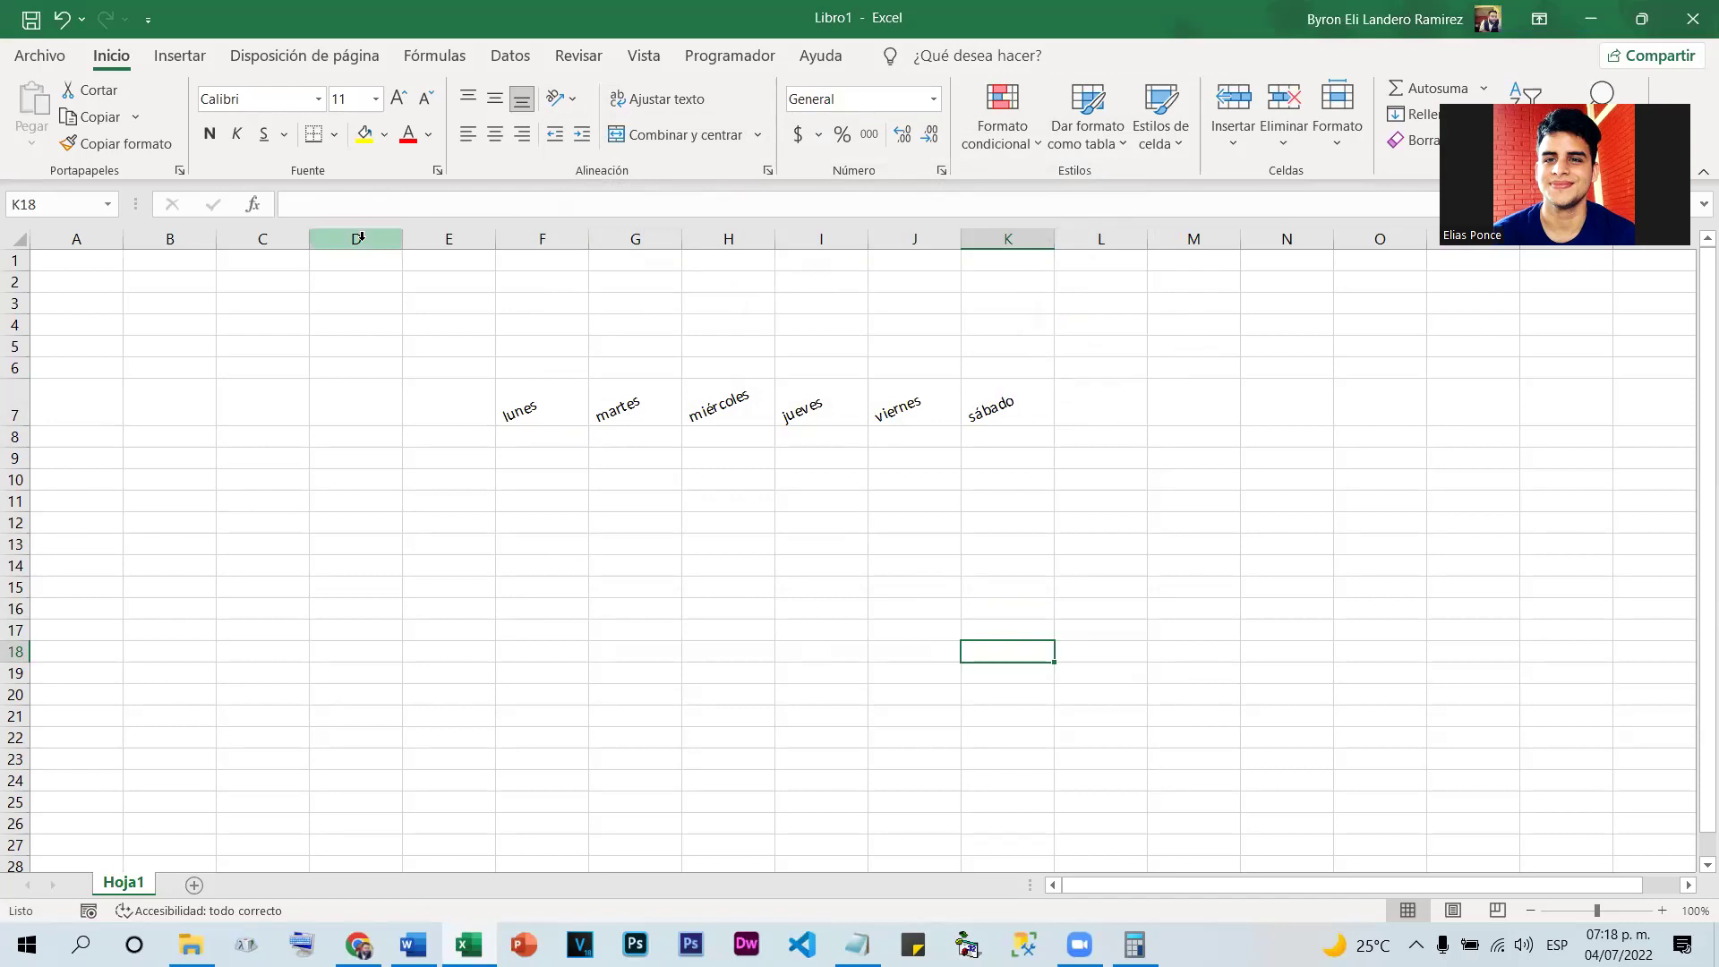
click(8, 231)
Delete all contents of the worksheet, removing the slanted weekday labels
right_click(22, 242)
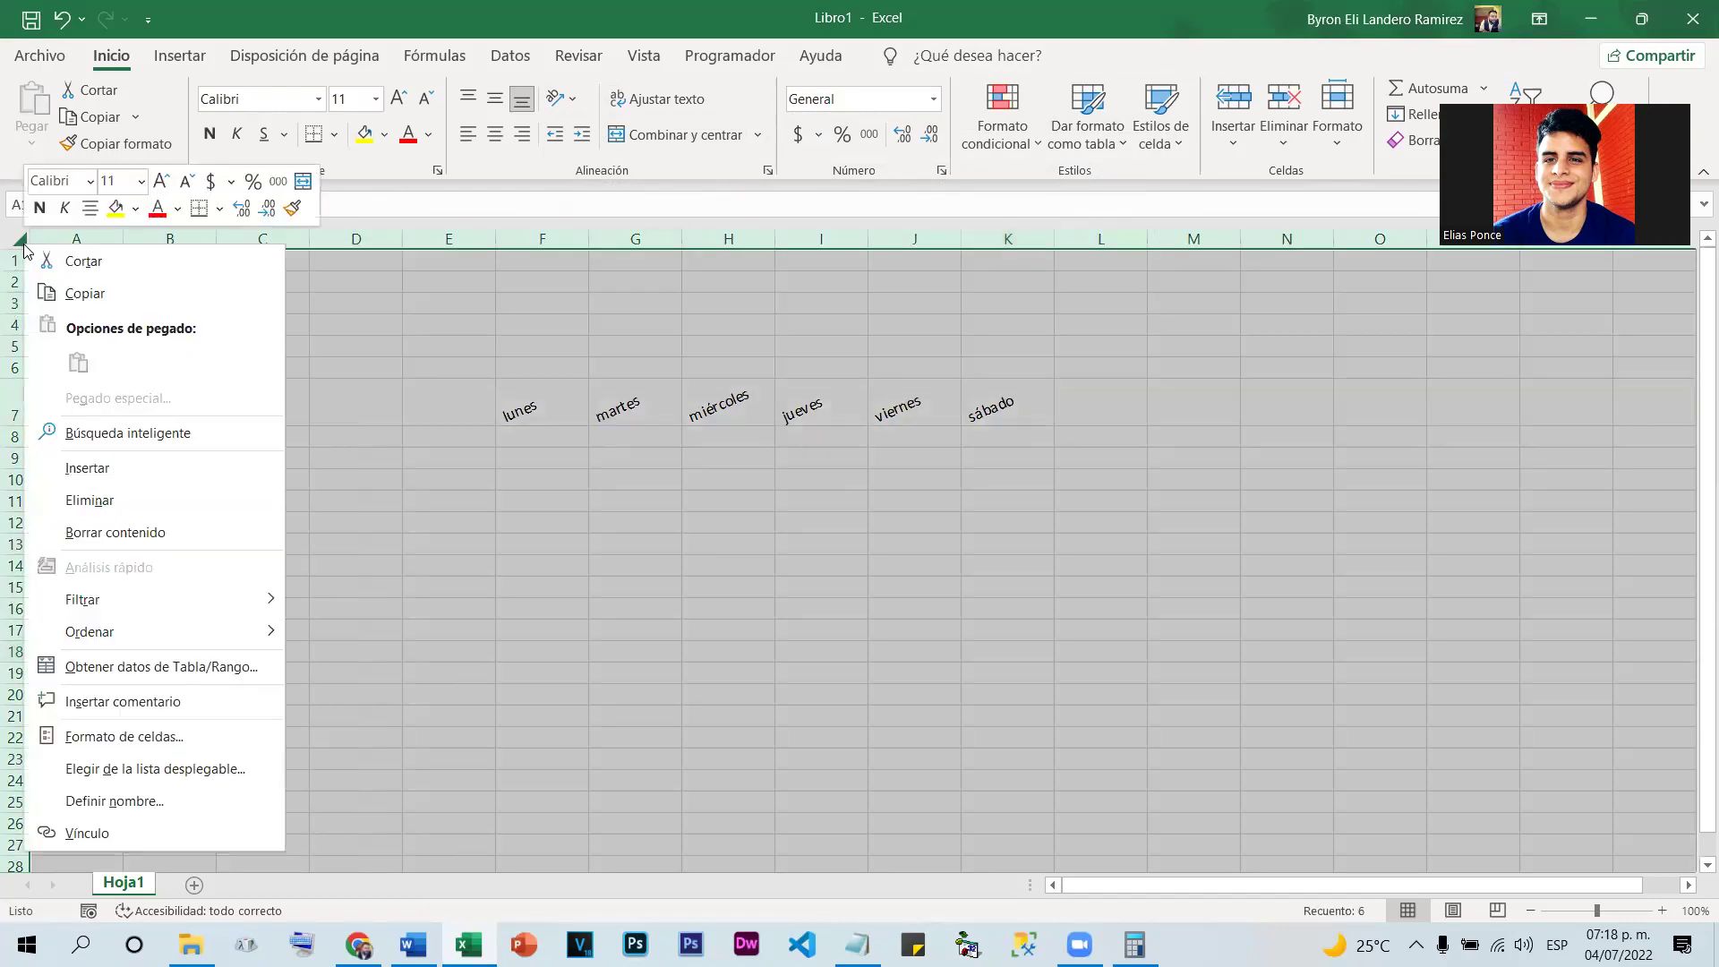
click(179, 501)
key(Delete)
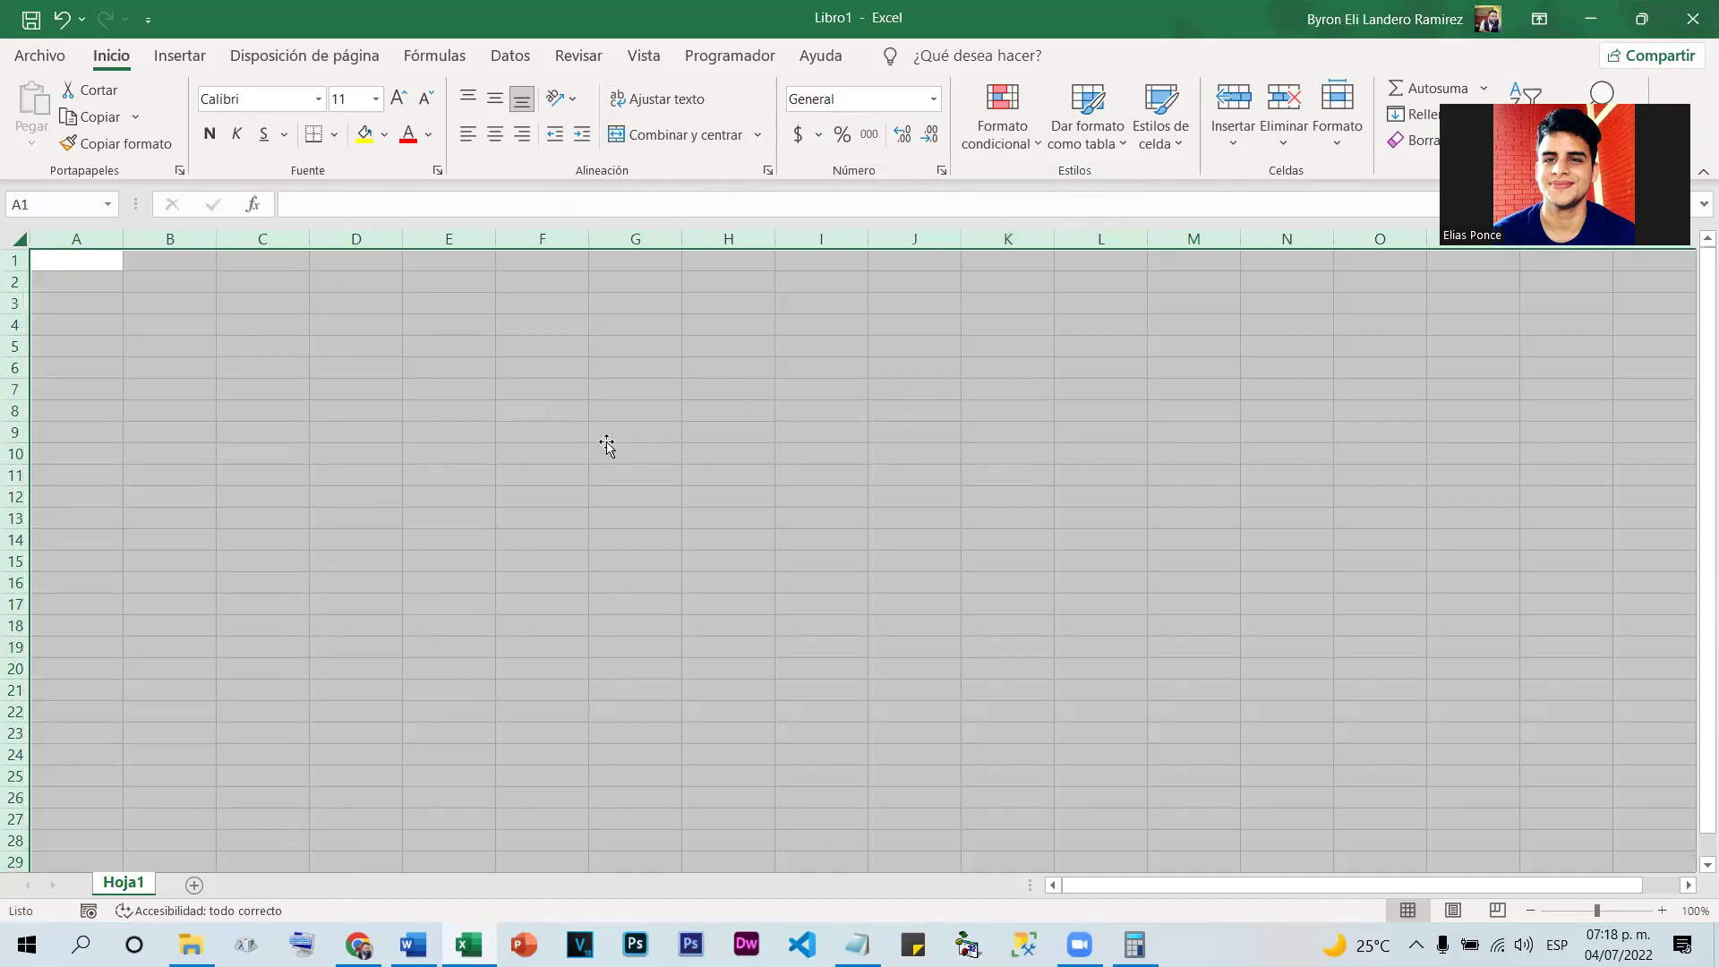
click(594, 437)
click(410, 424)
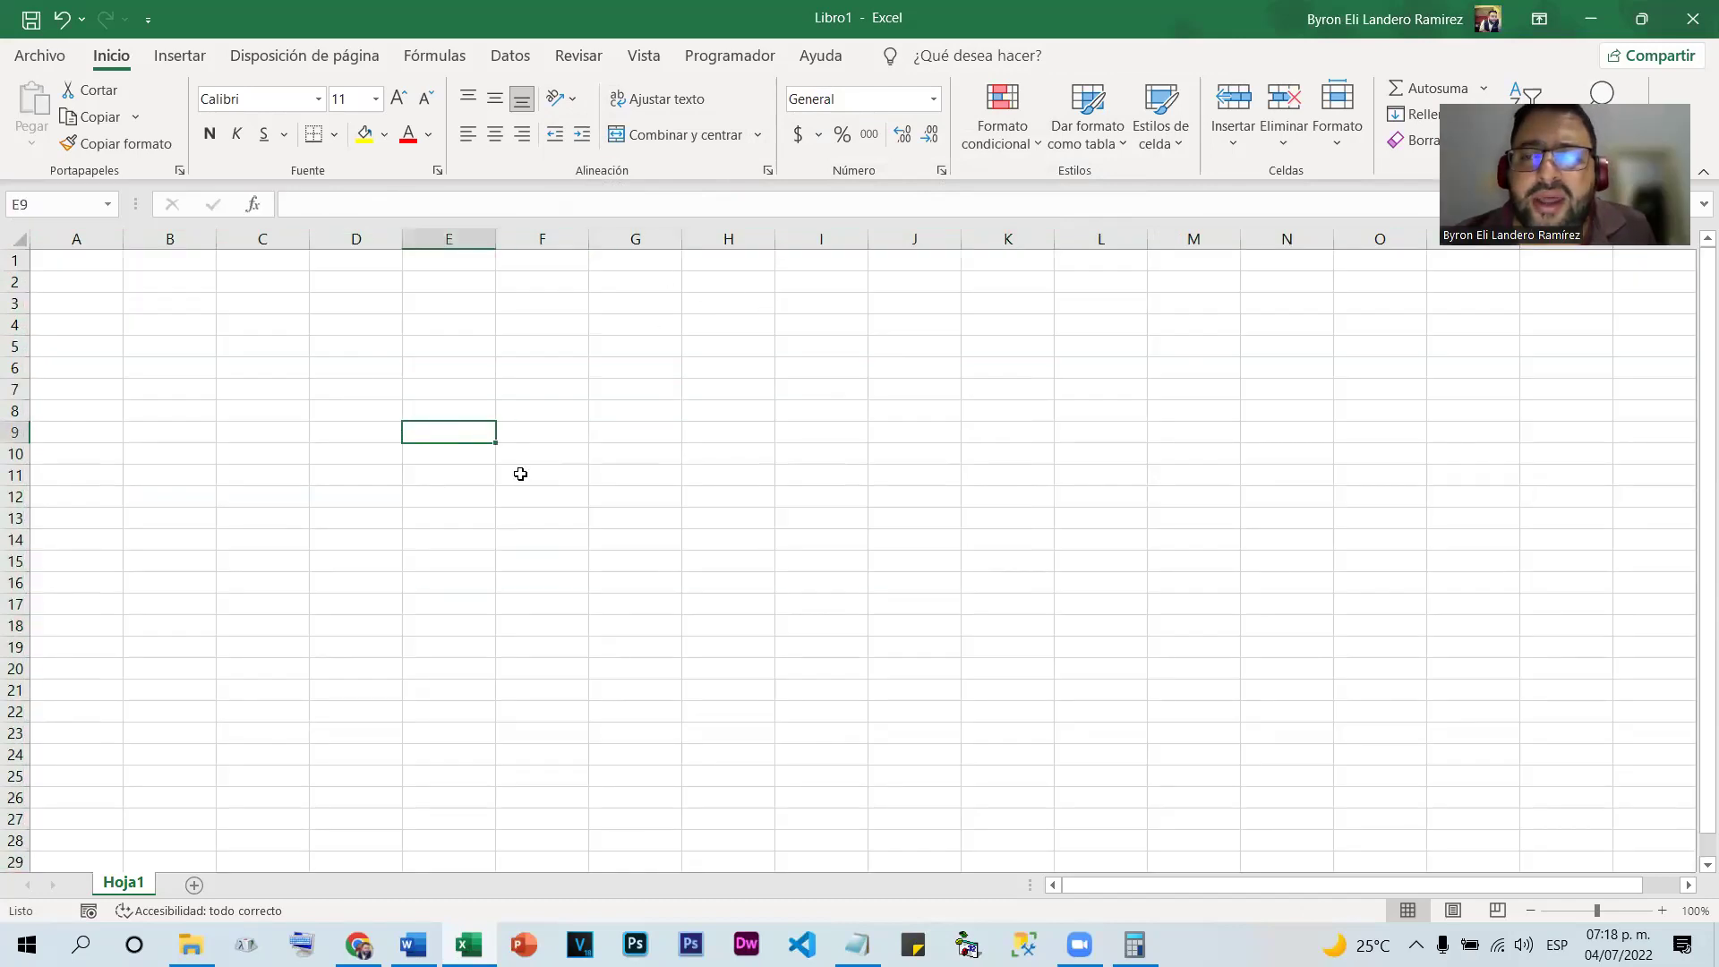
Select the range G8:N23 on the empty sheet for a table
click(688, 527)
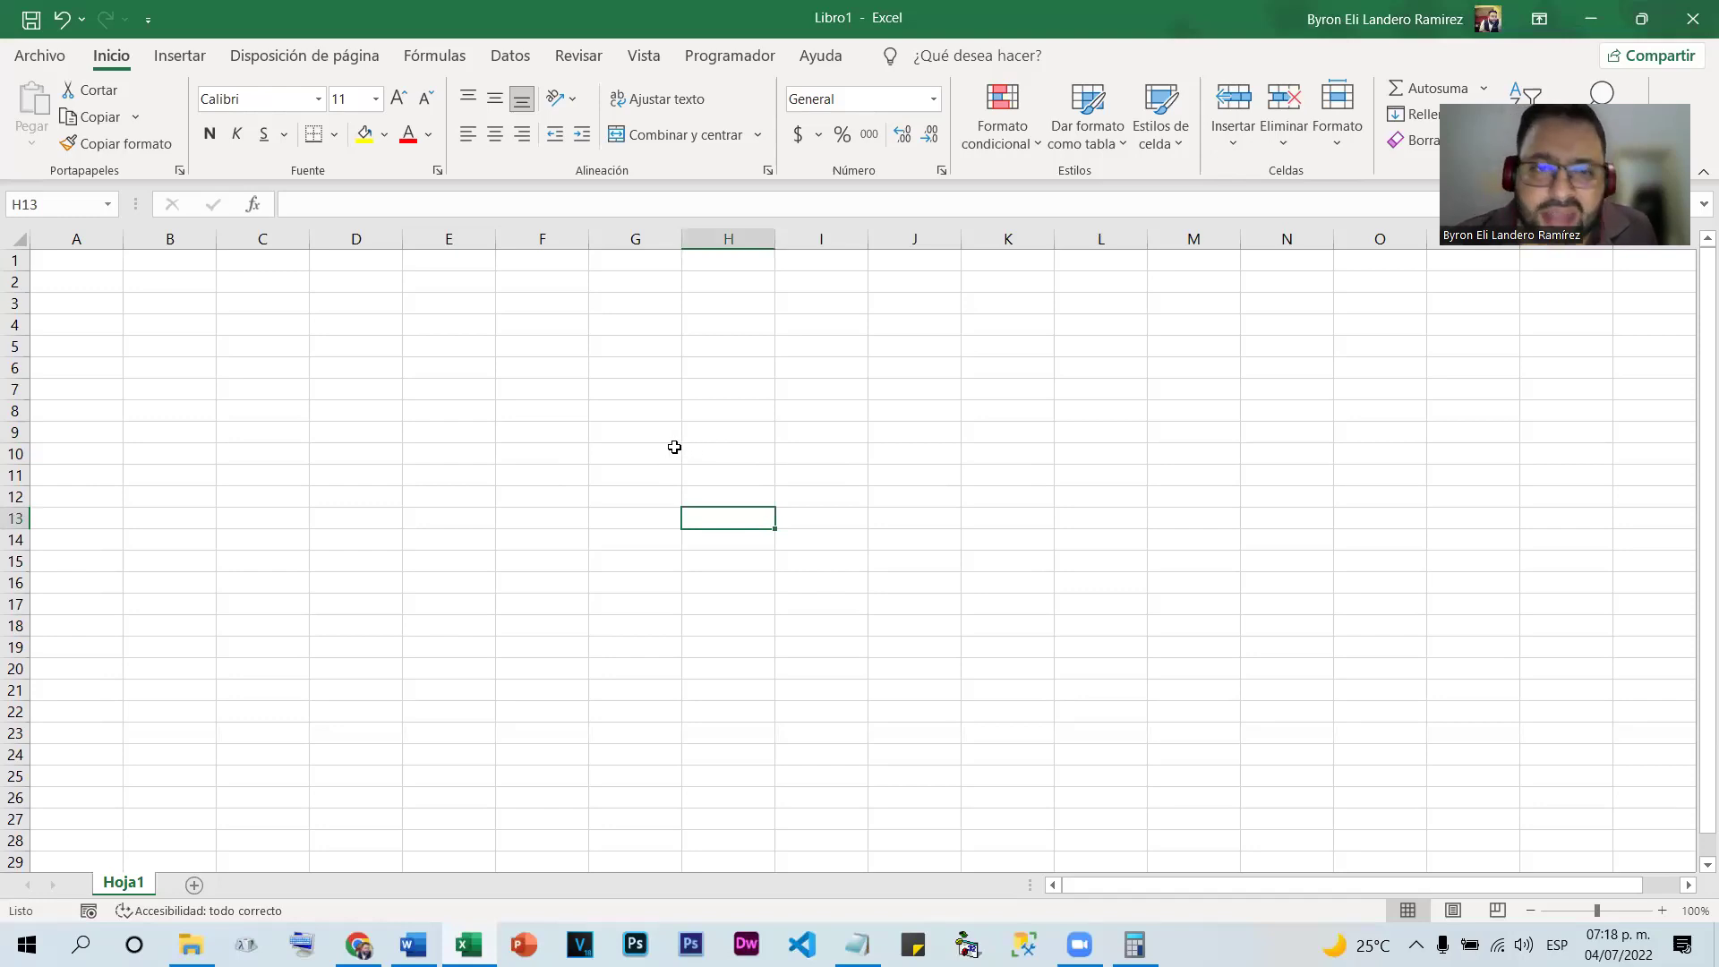
click(686, 412)
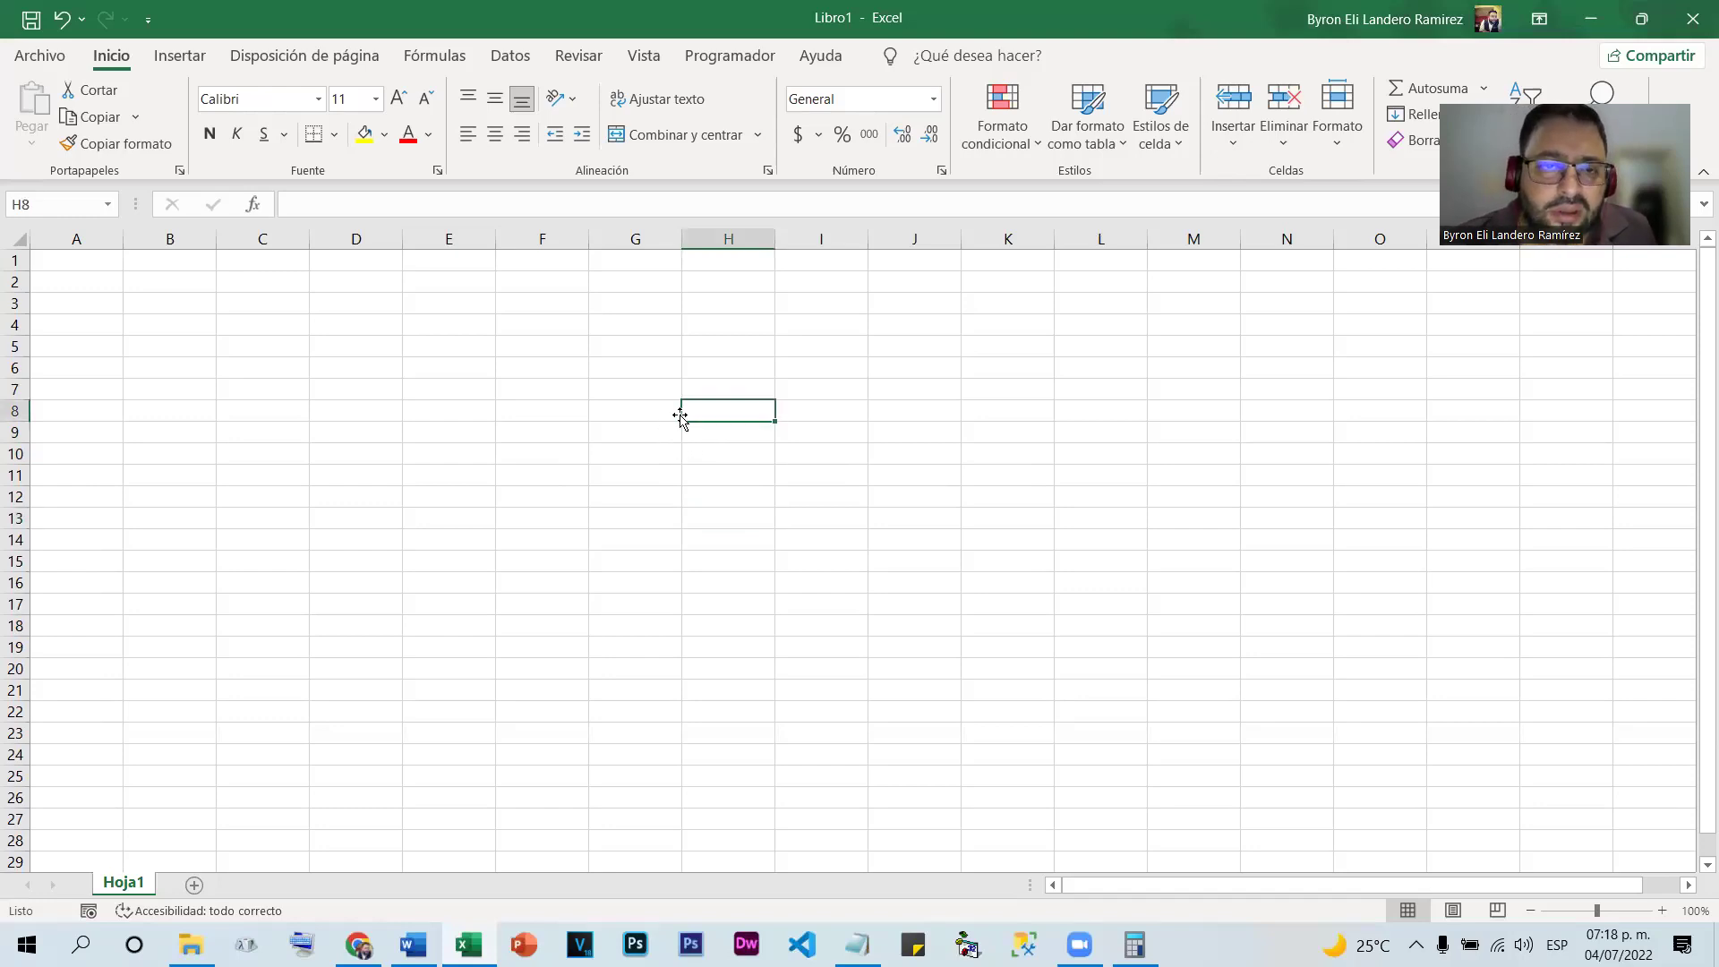
click(633, 418)
drag(757, 490, 1289, 737)
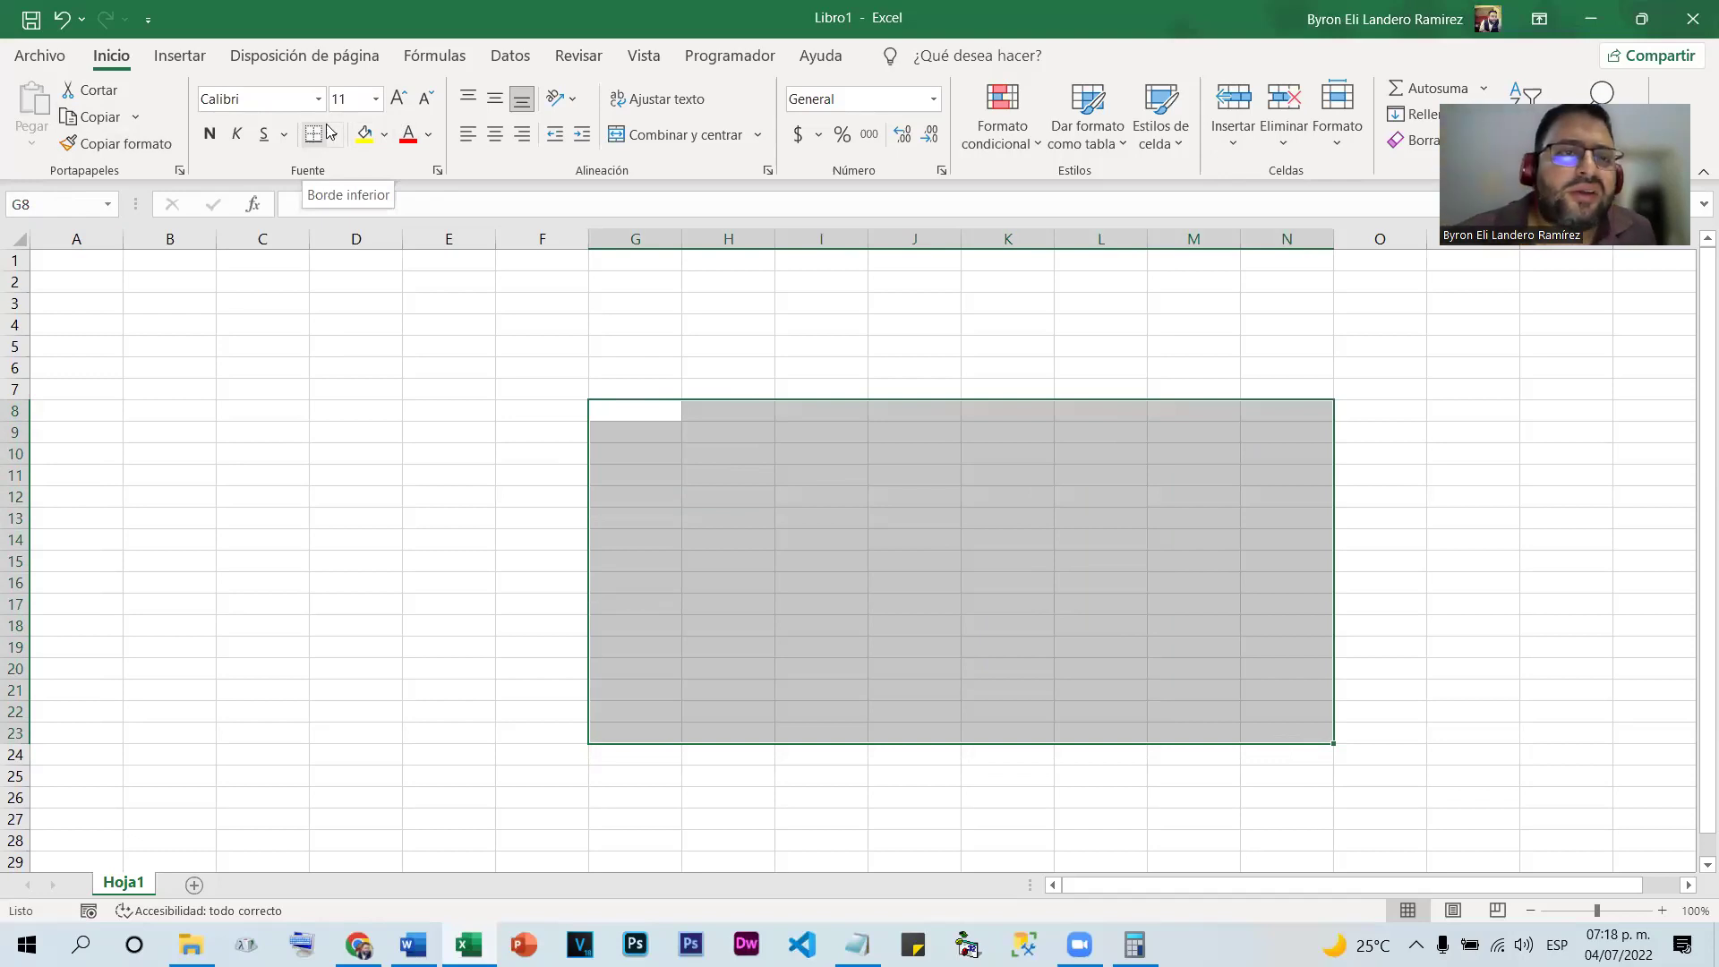
Apply Todos los bordes to G8:M23, making a 7-column by 16-row grid
click(337, 136)
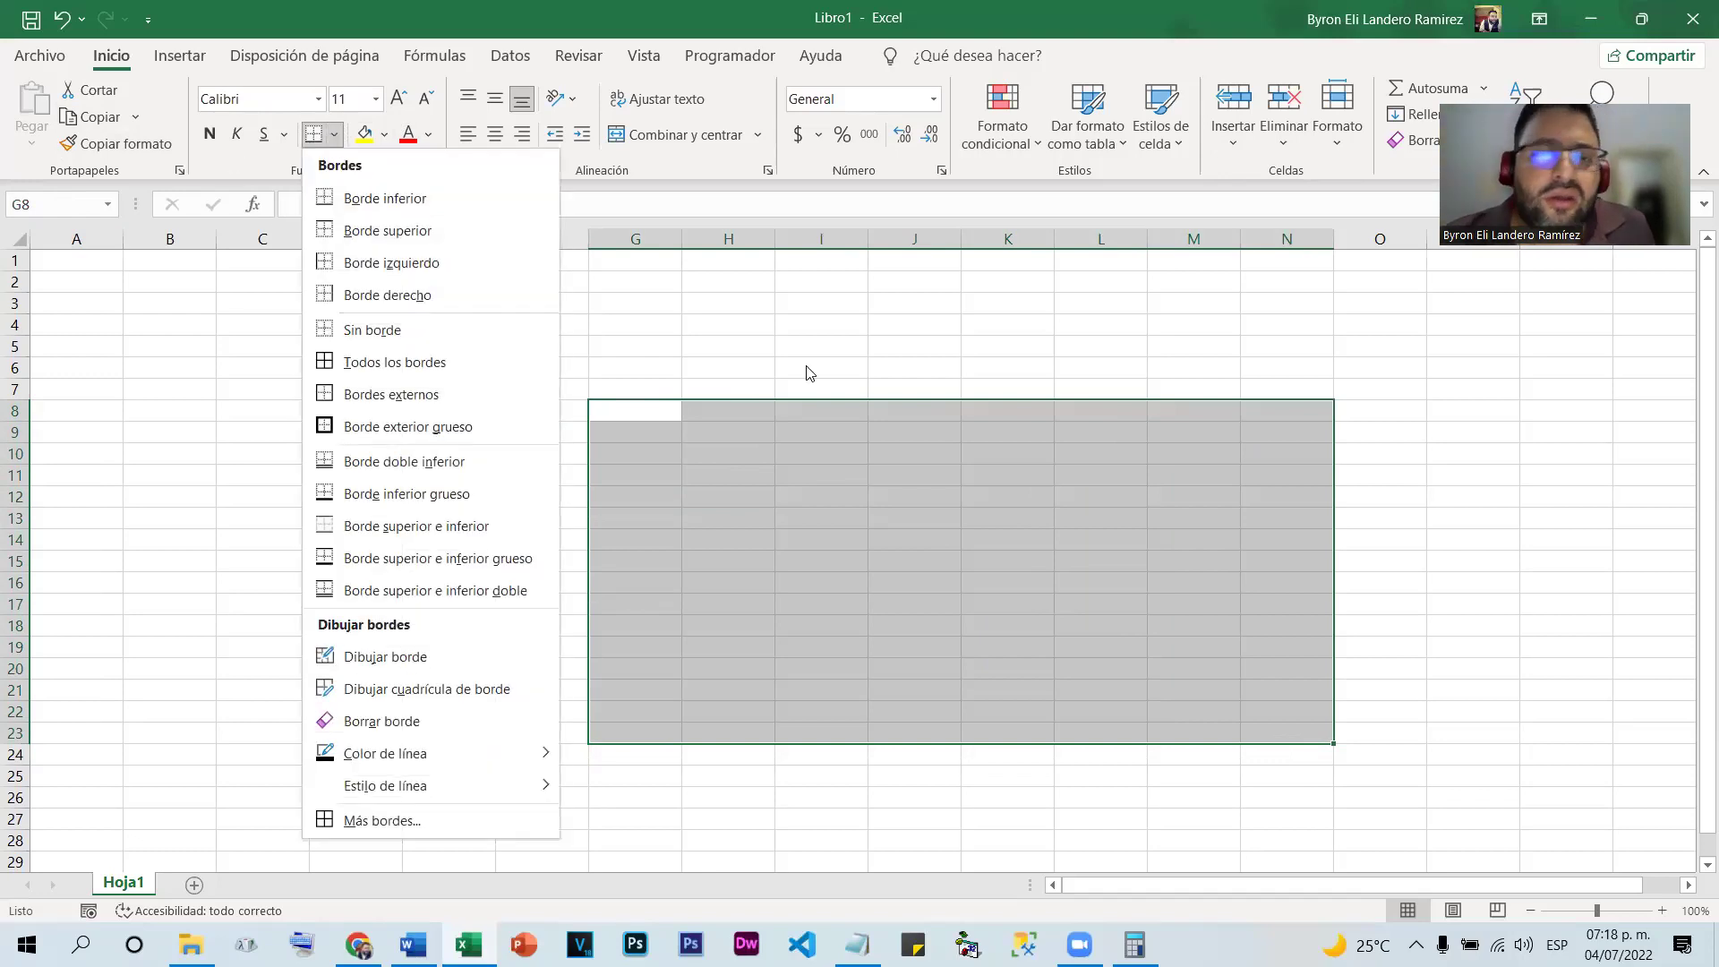
click(767, 410)
drag(656, 408, 1219, 738)
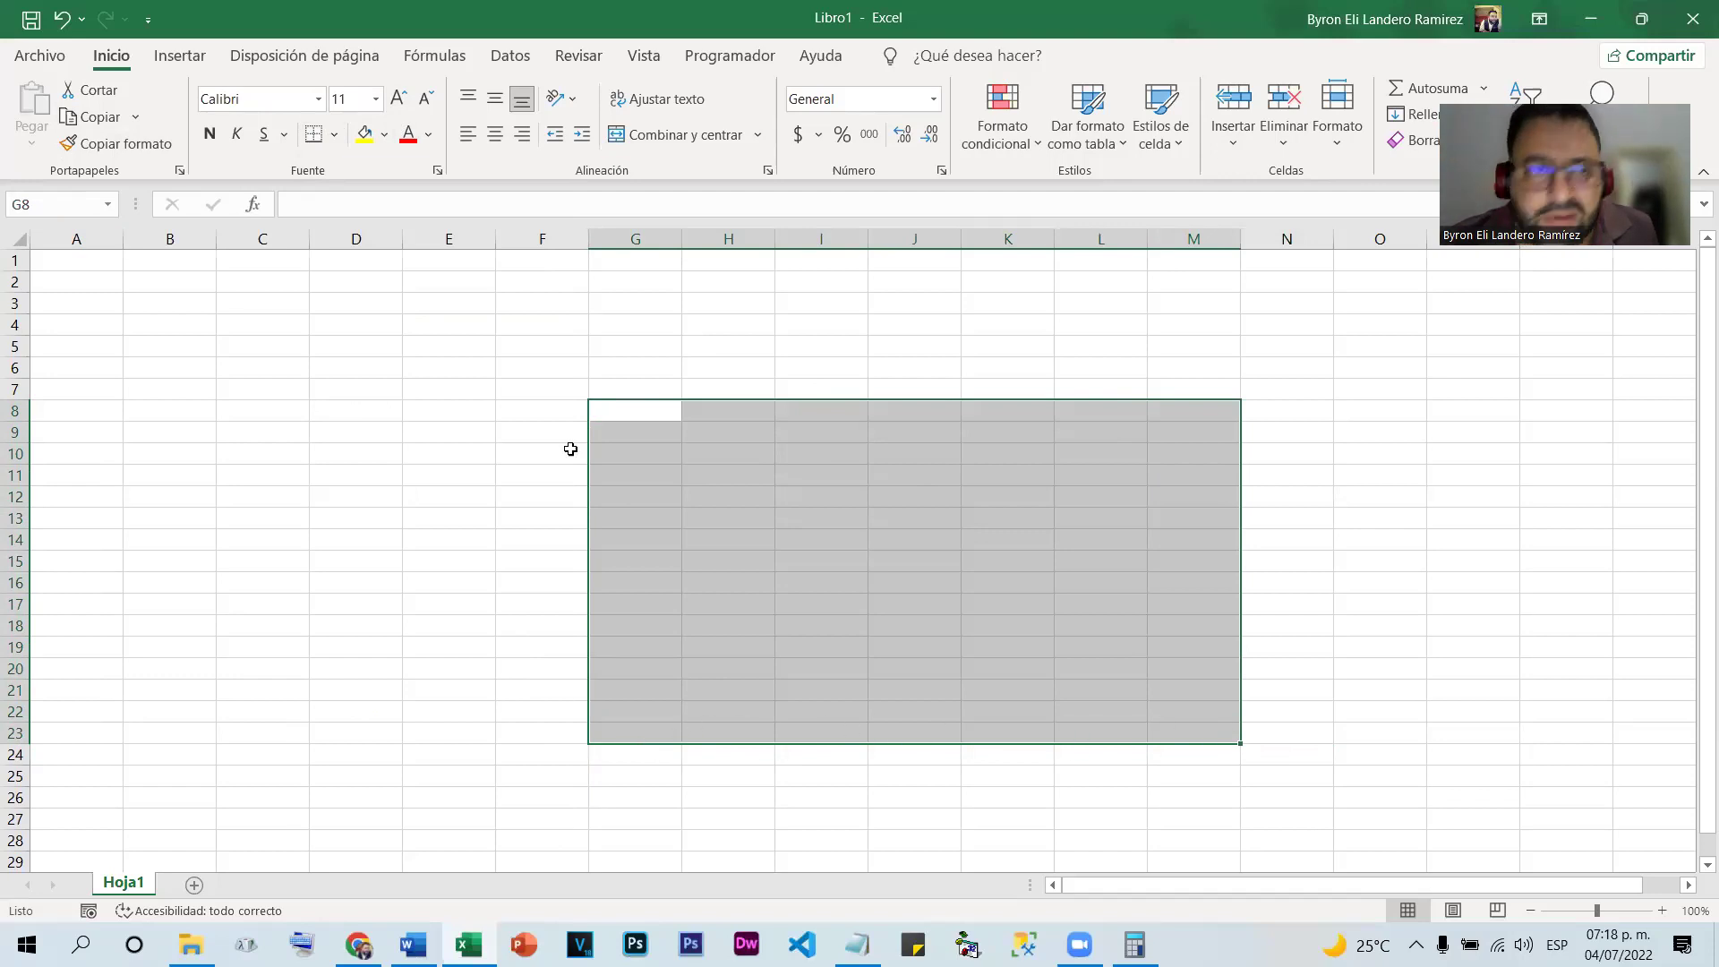
click(334, 135)
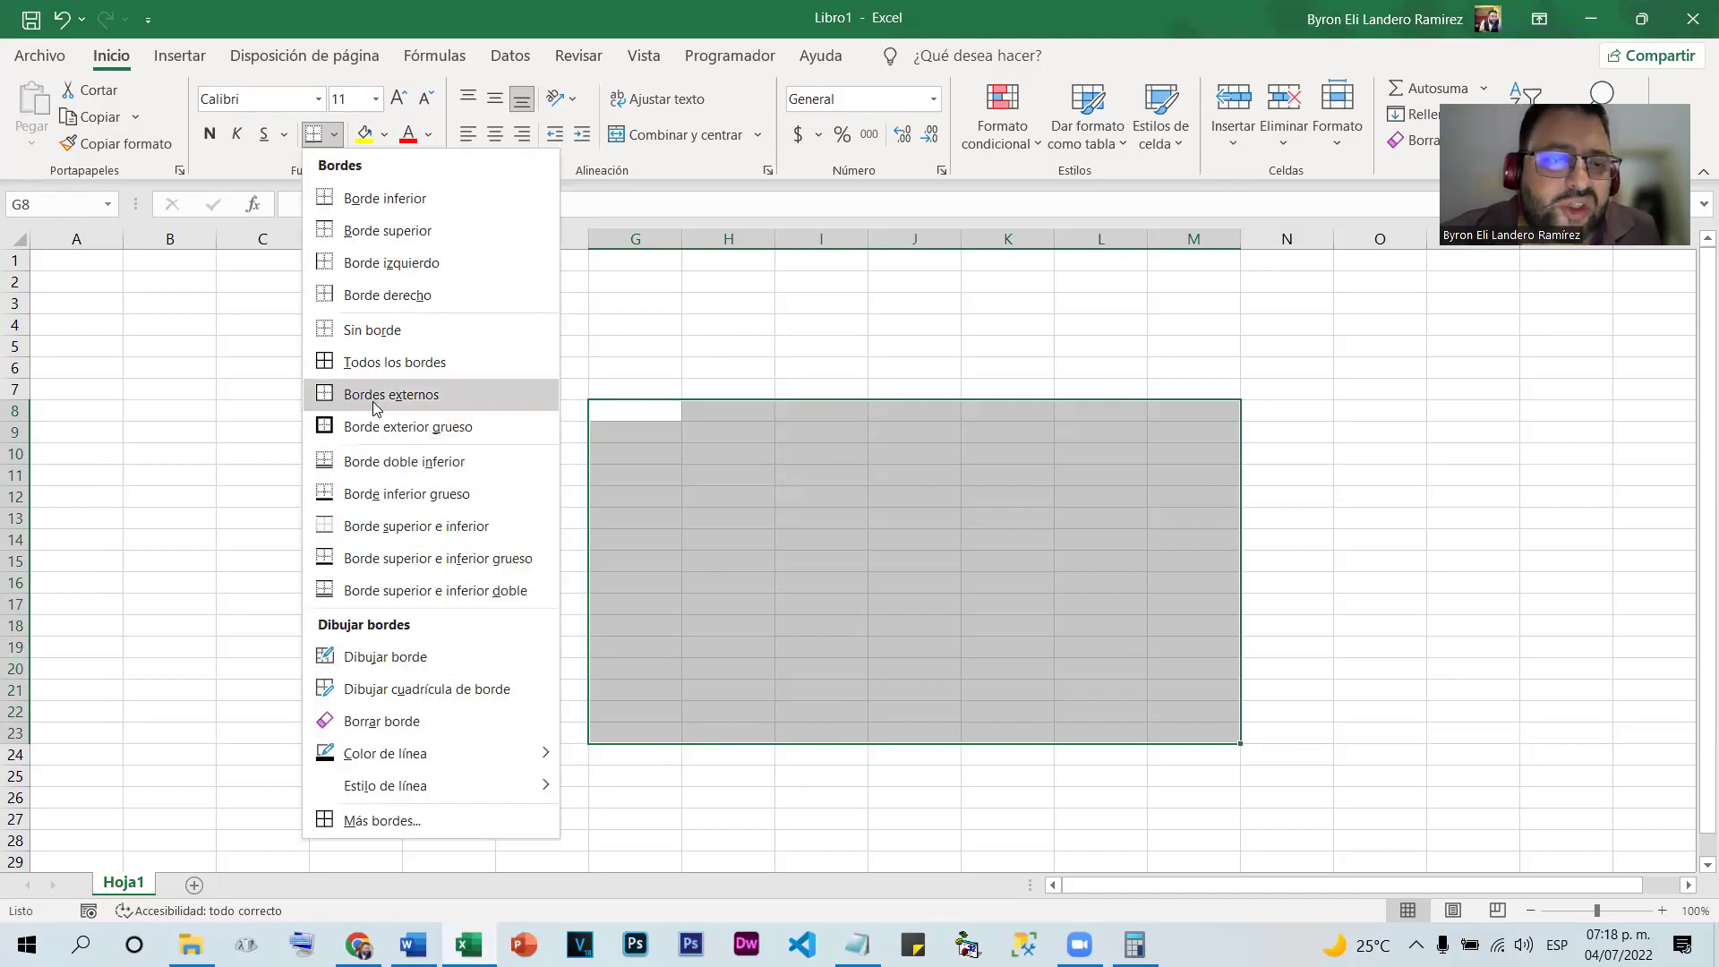
click(383, 363)
click(894, 603)
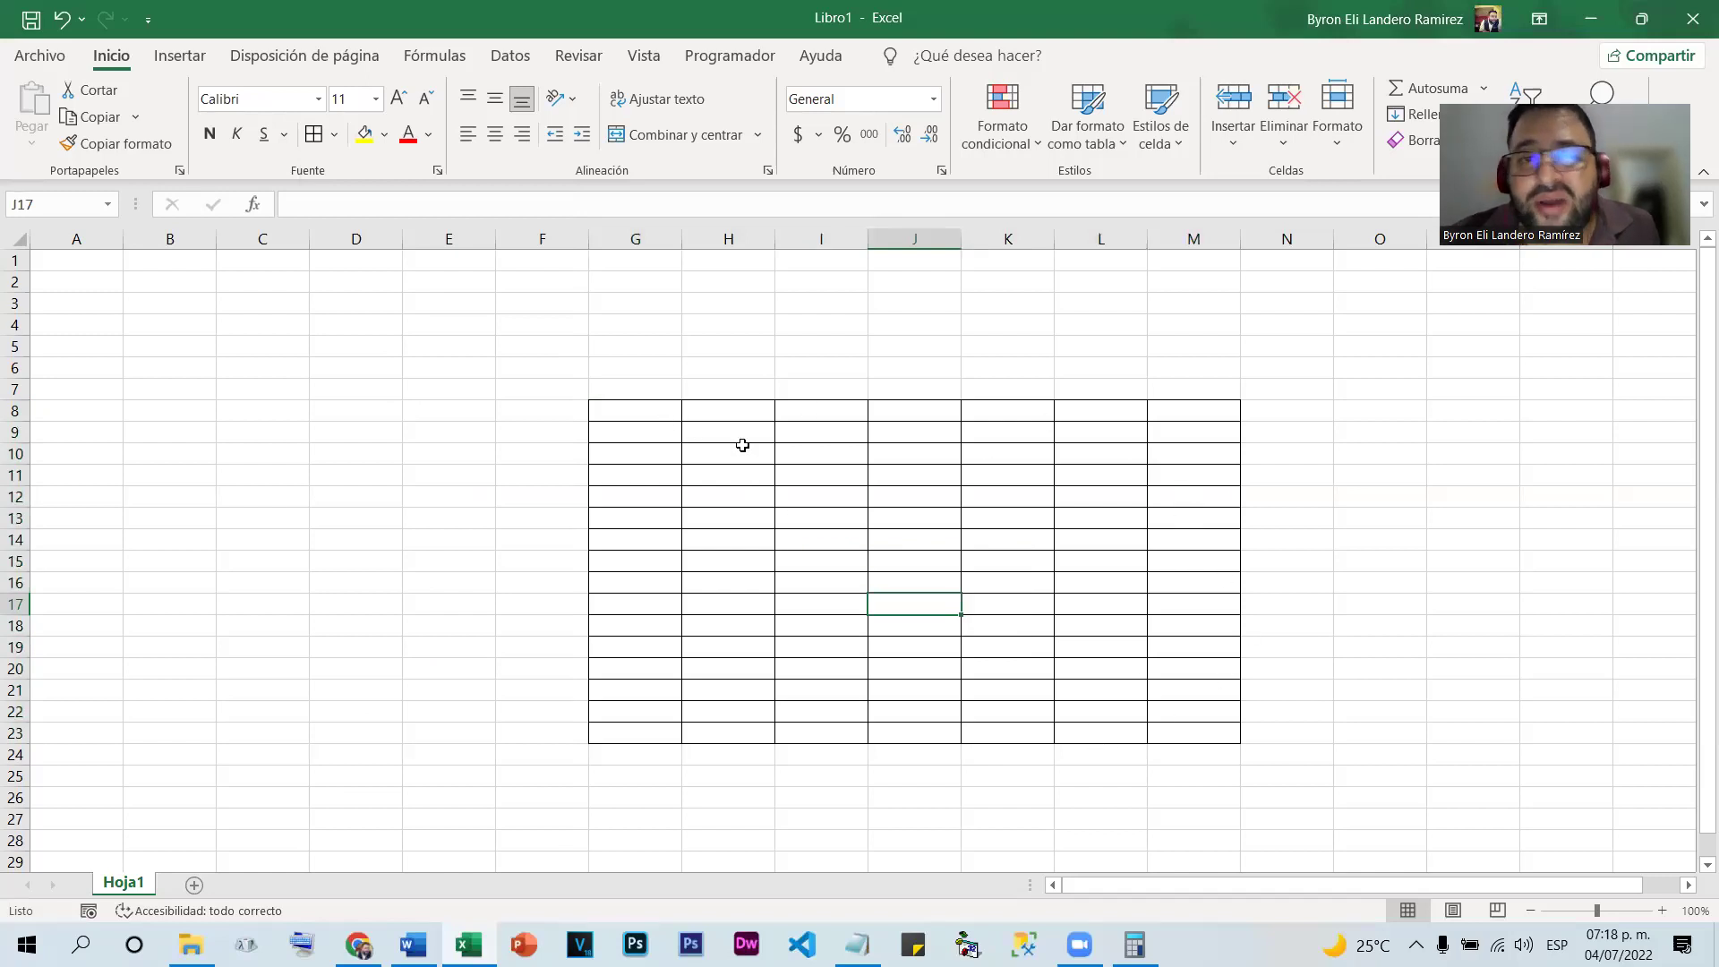
mouse_move(617, 407)
mouse_down()
mouse_move(1170, 464)
mouse_move(1224, 733)
mouse_up()
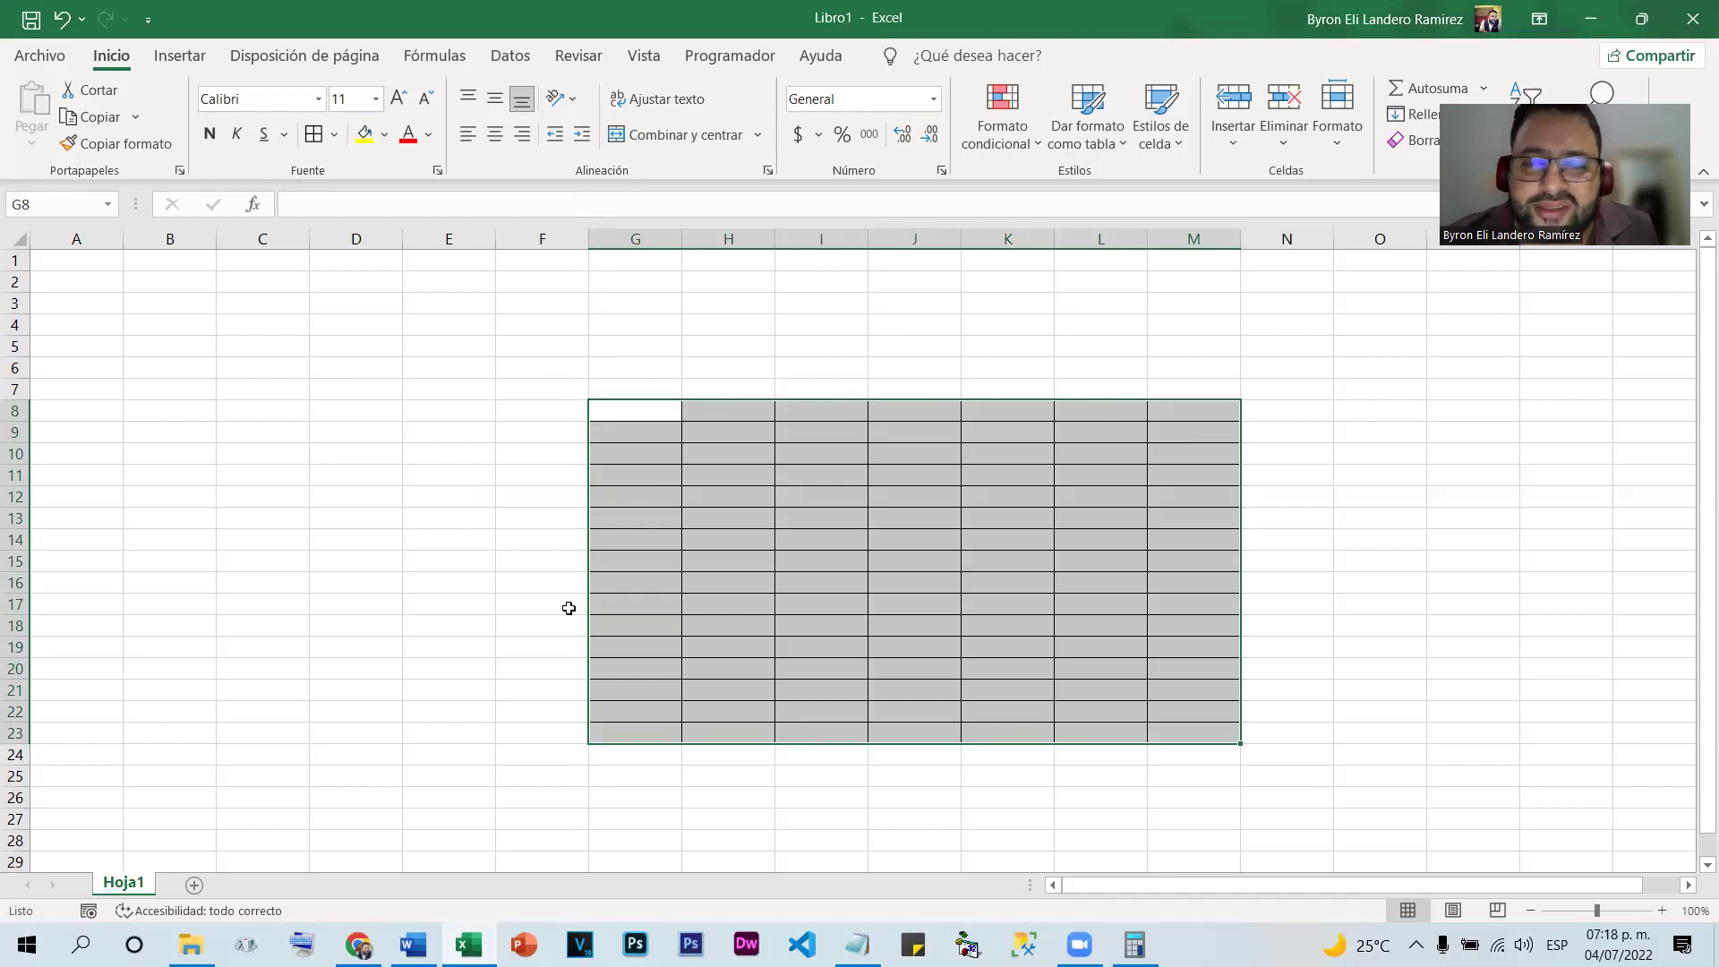
Add a Borde exterior grueso around the whole G8:M23 table
click(331, 137)
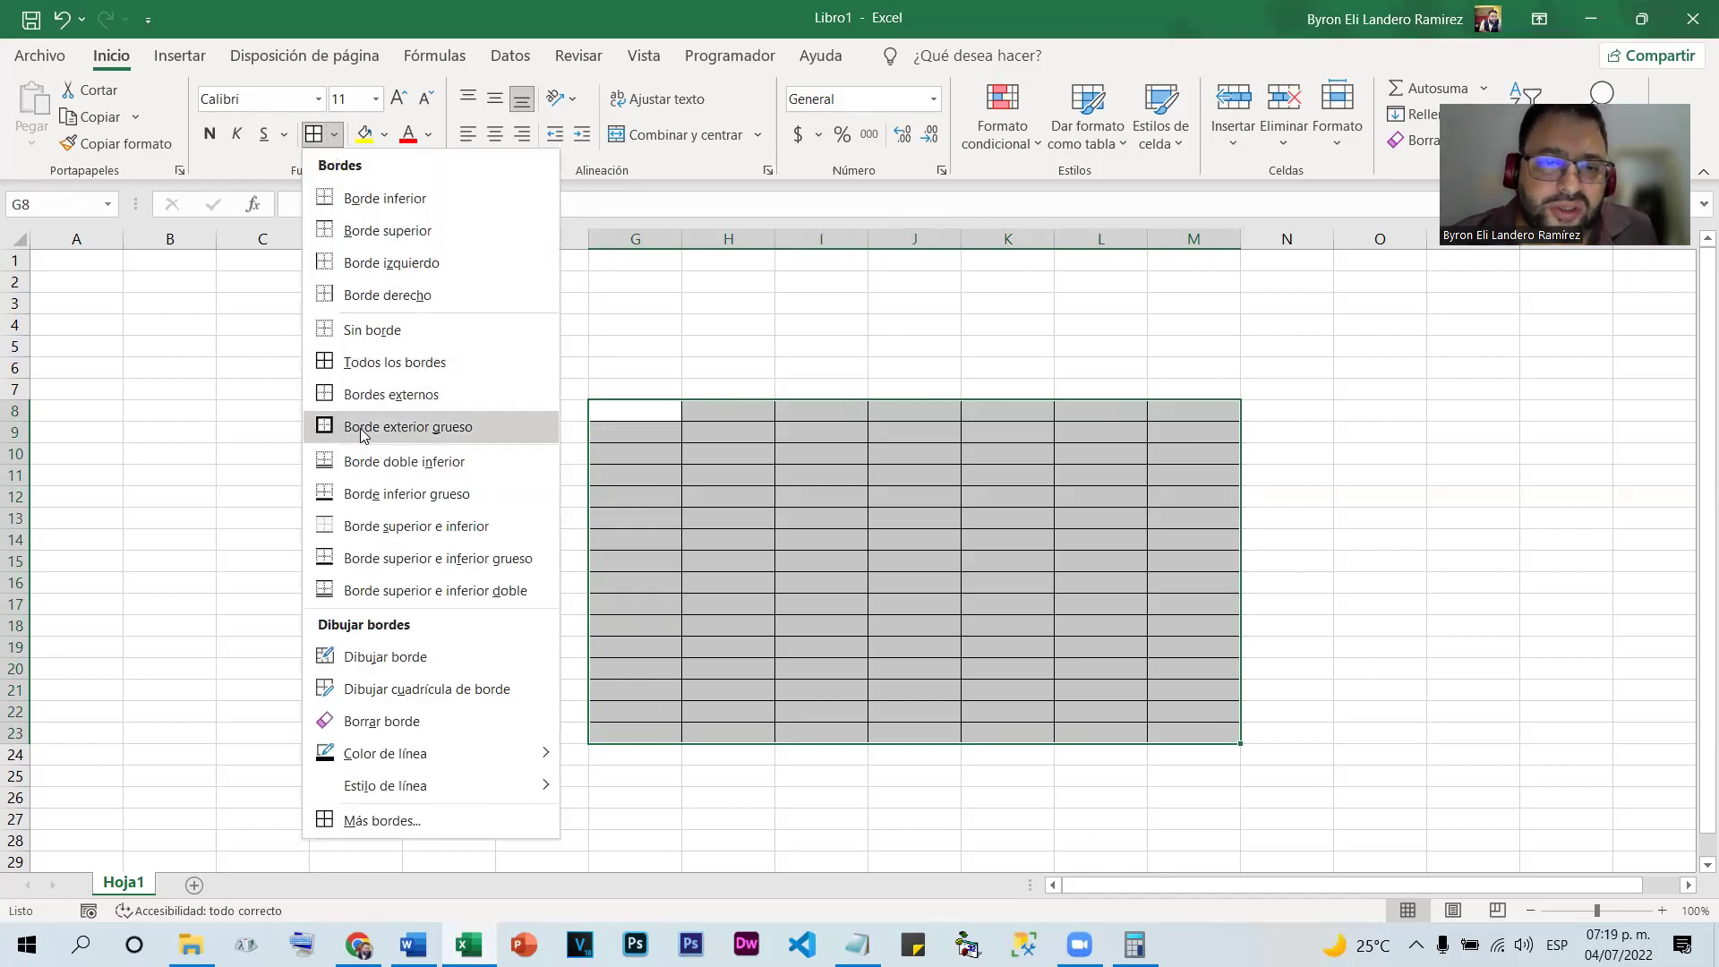
click(362, 428)
click(997, 625)
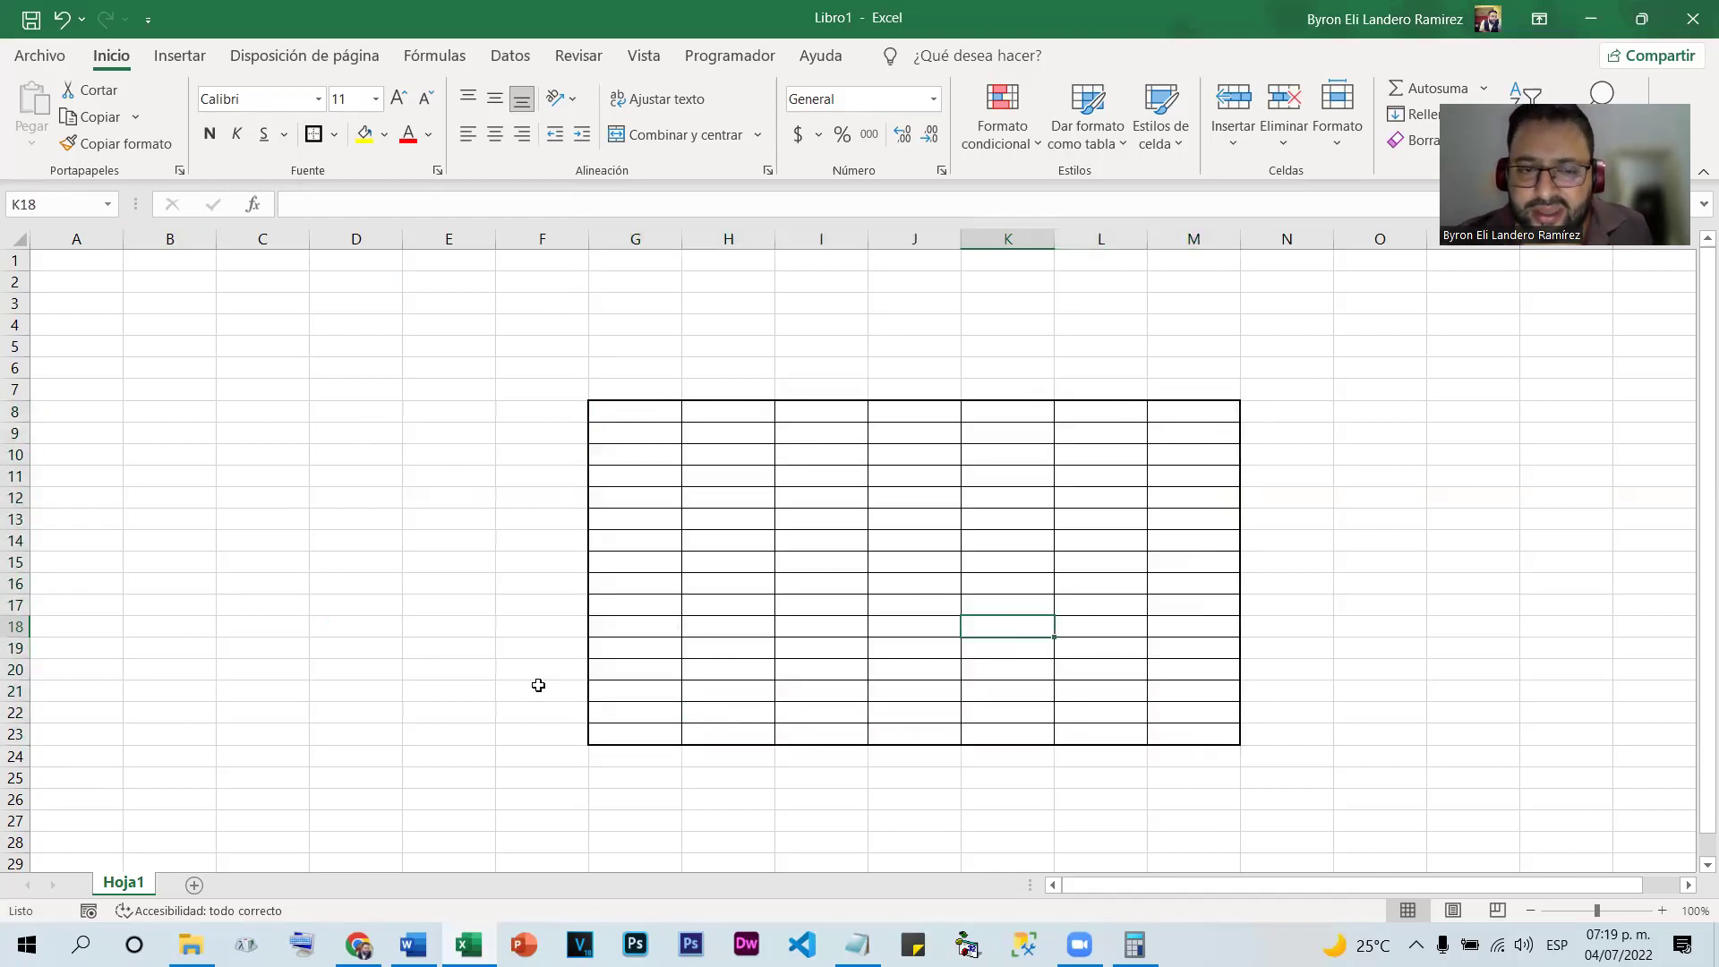
mouse_move(631, 410)
mouse_down()
mouse_move(656, 426)
mouse_move(725, 736)
mouse_up()
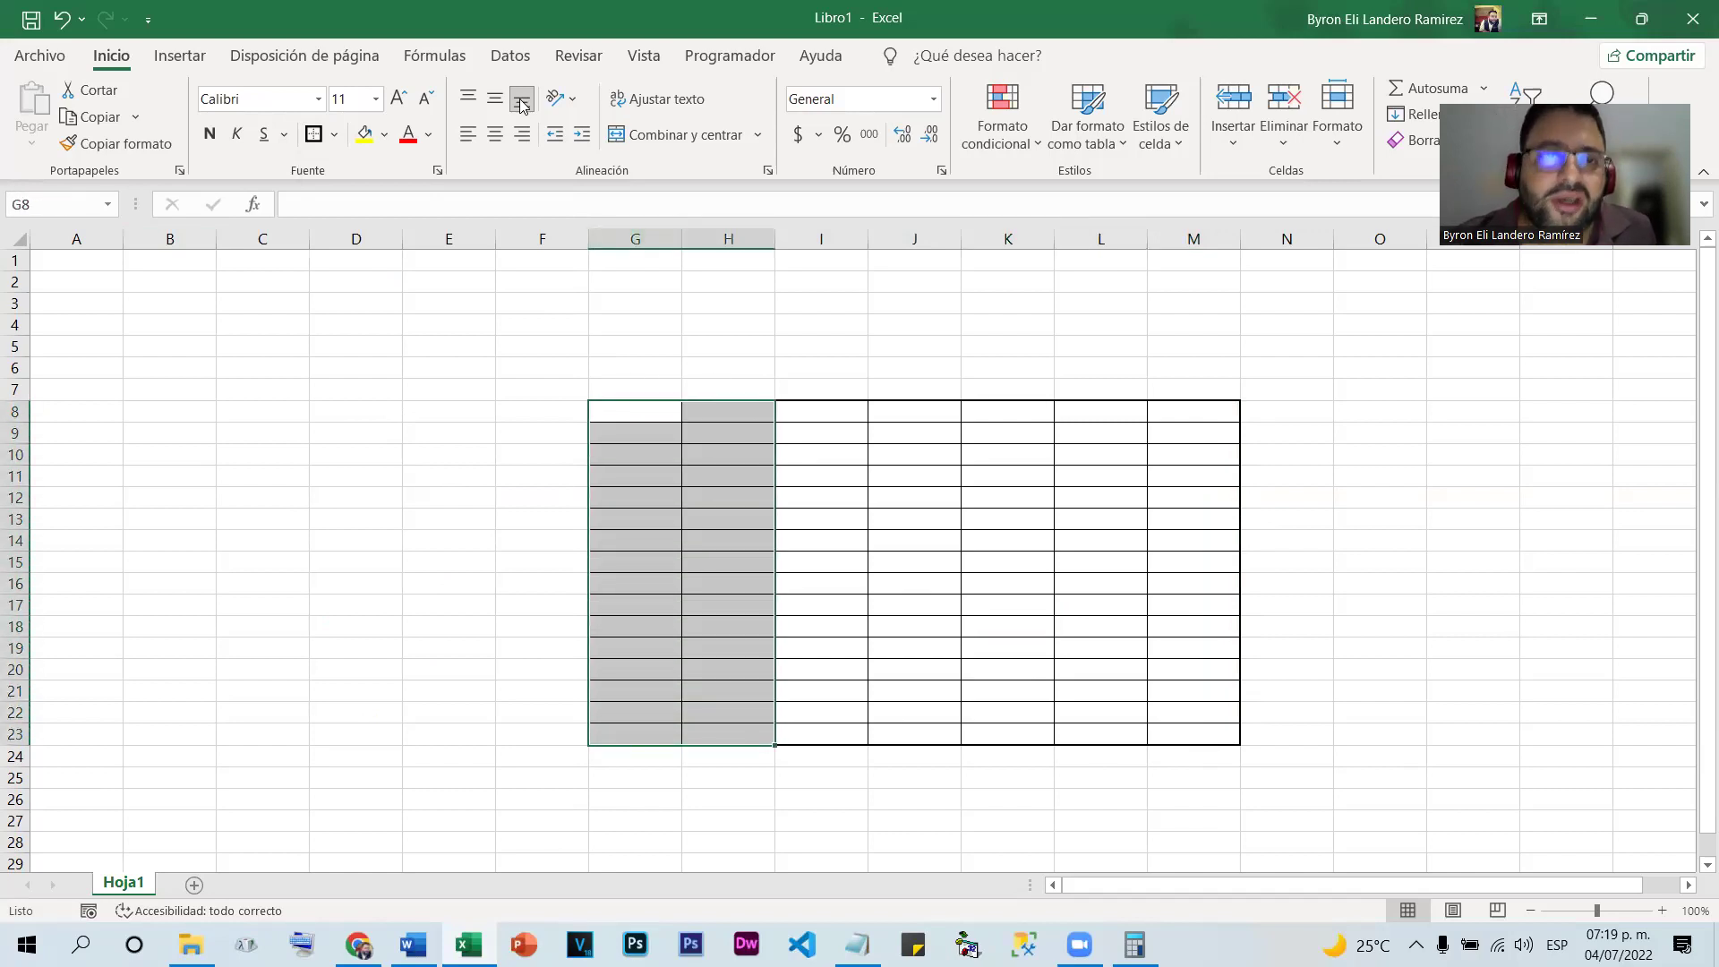
drag(869, 421, 936, 733)
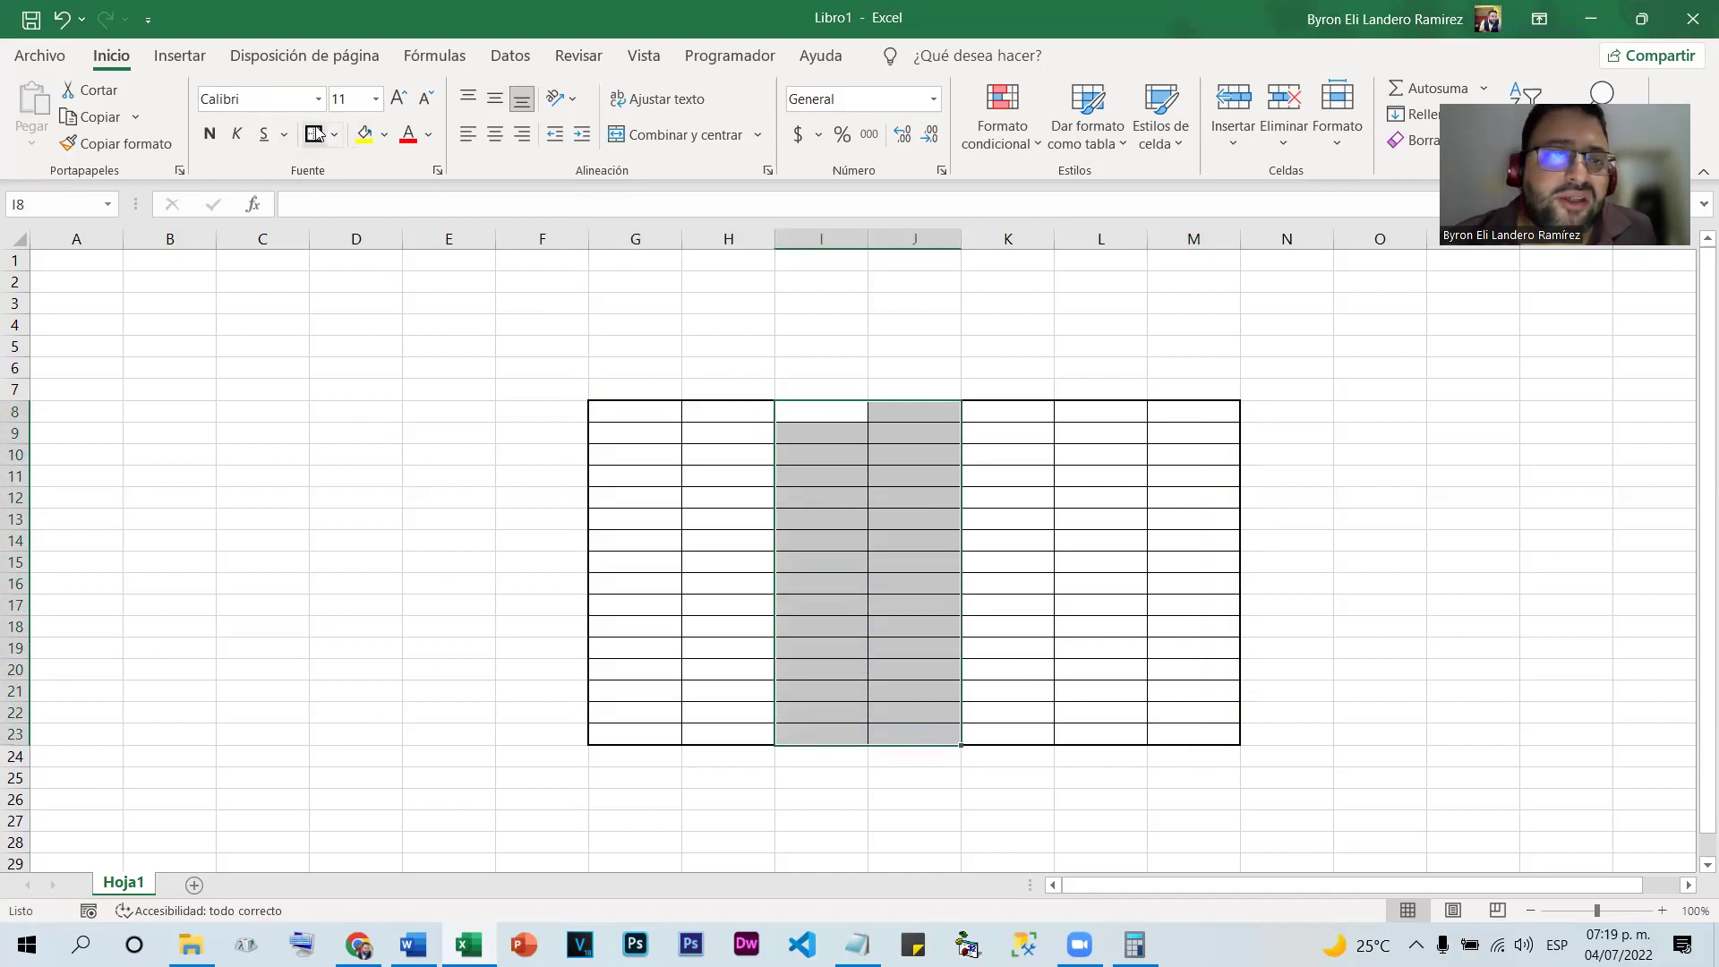
drag(1032, 416, 1128, 727)
Give the column pairs G–H, I–J and K–L thick outer borders
click(314, 134)
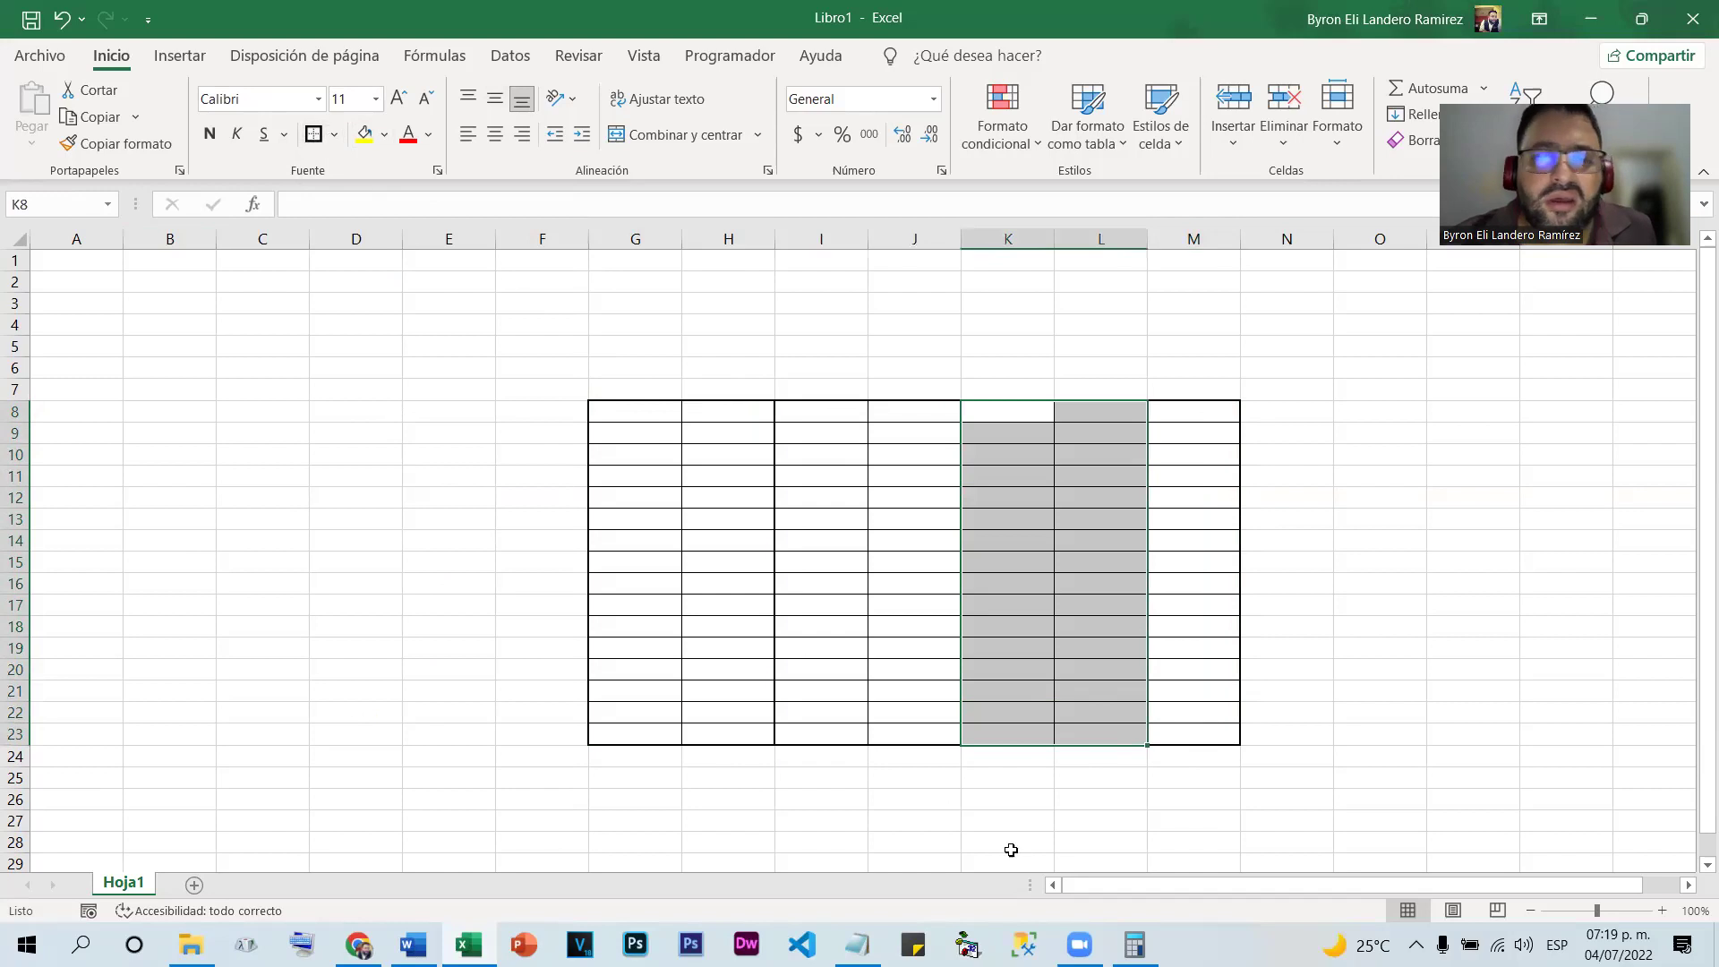
click(989, 832)
click(1043, 548)
drag(628, 411, 753, 735)
drag(803, 414, 949, 736)
drag(992, 417, 1113, 726)
click(1473, 522)
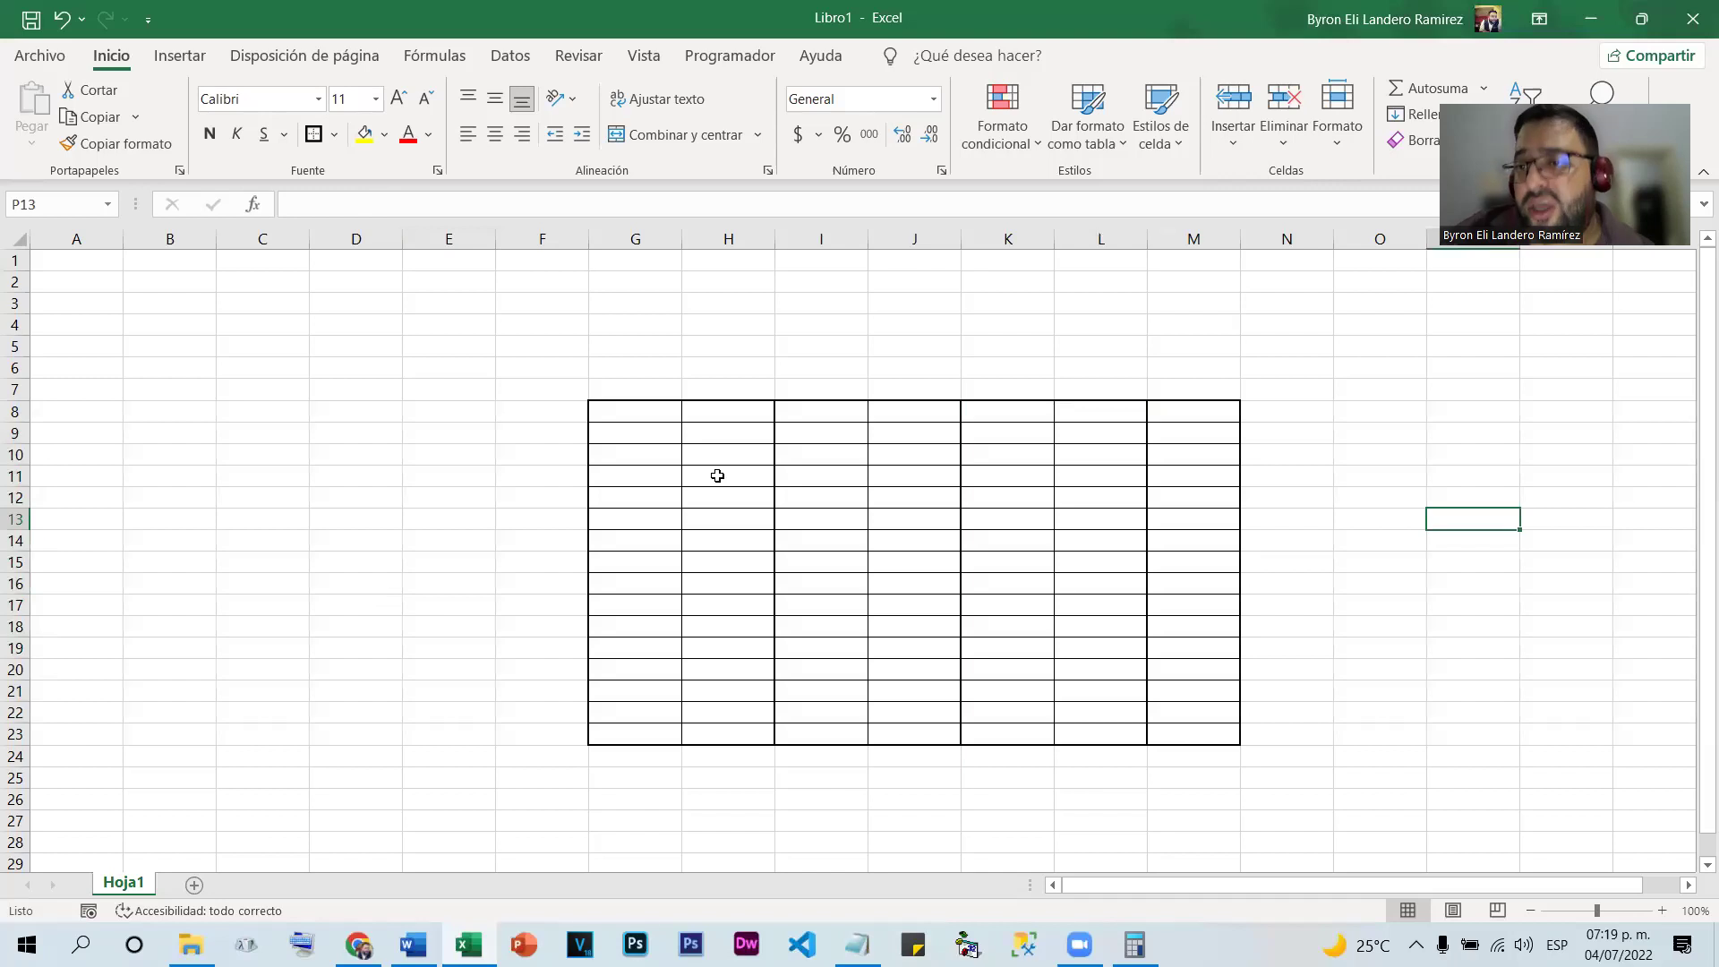
drag(602, 411, 1239, 739)
Remove all borders from G8:M23 with Sin borde
click(334, 134)
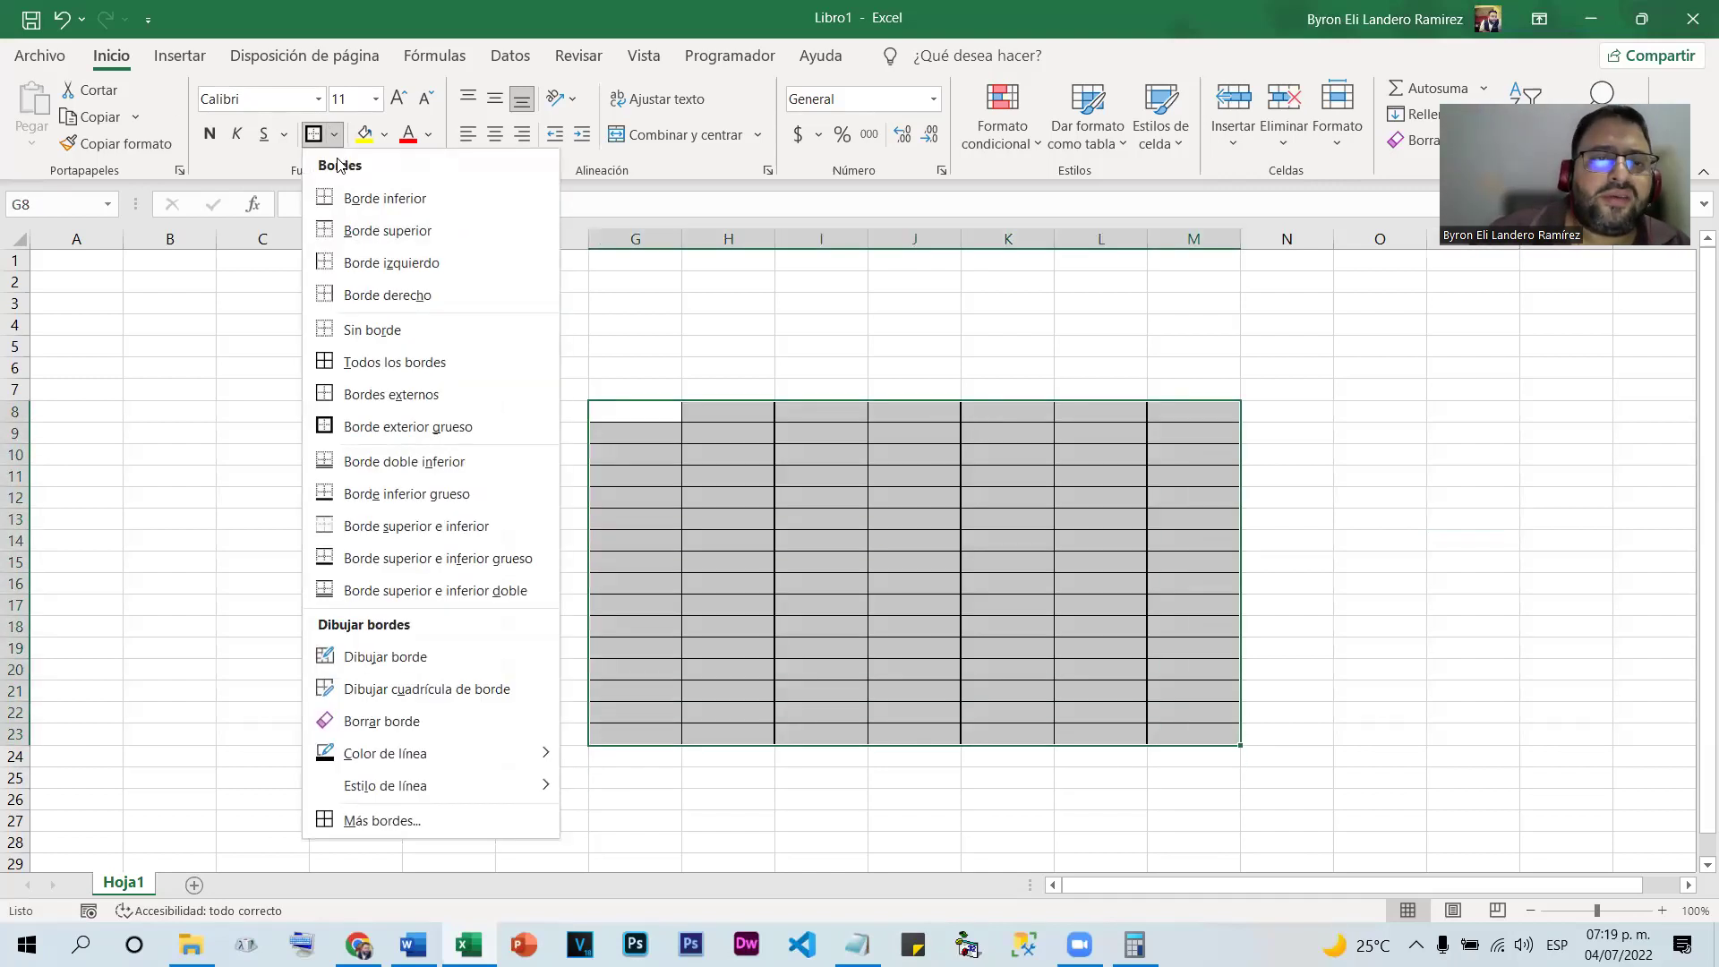
click(399, 330)
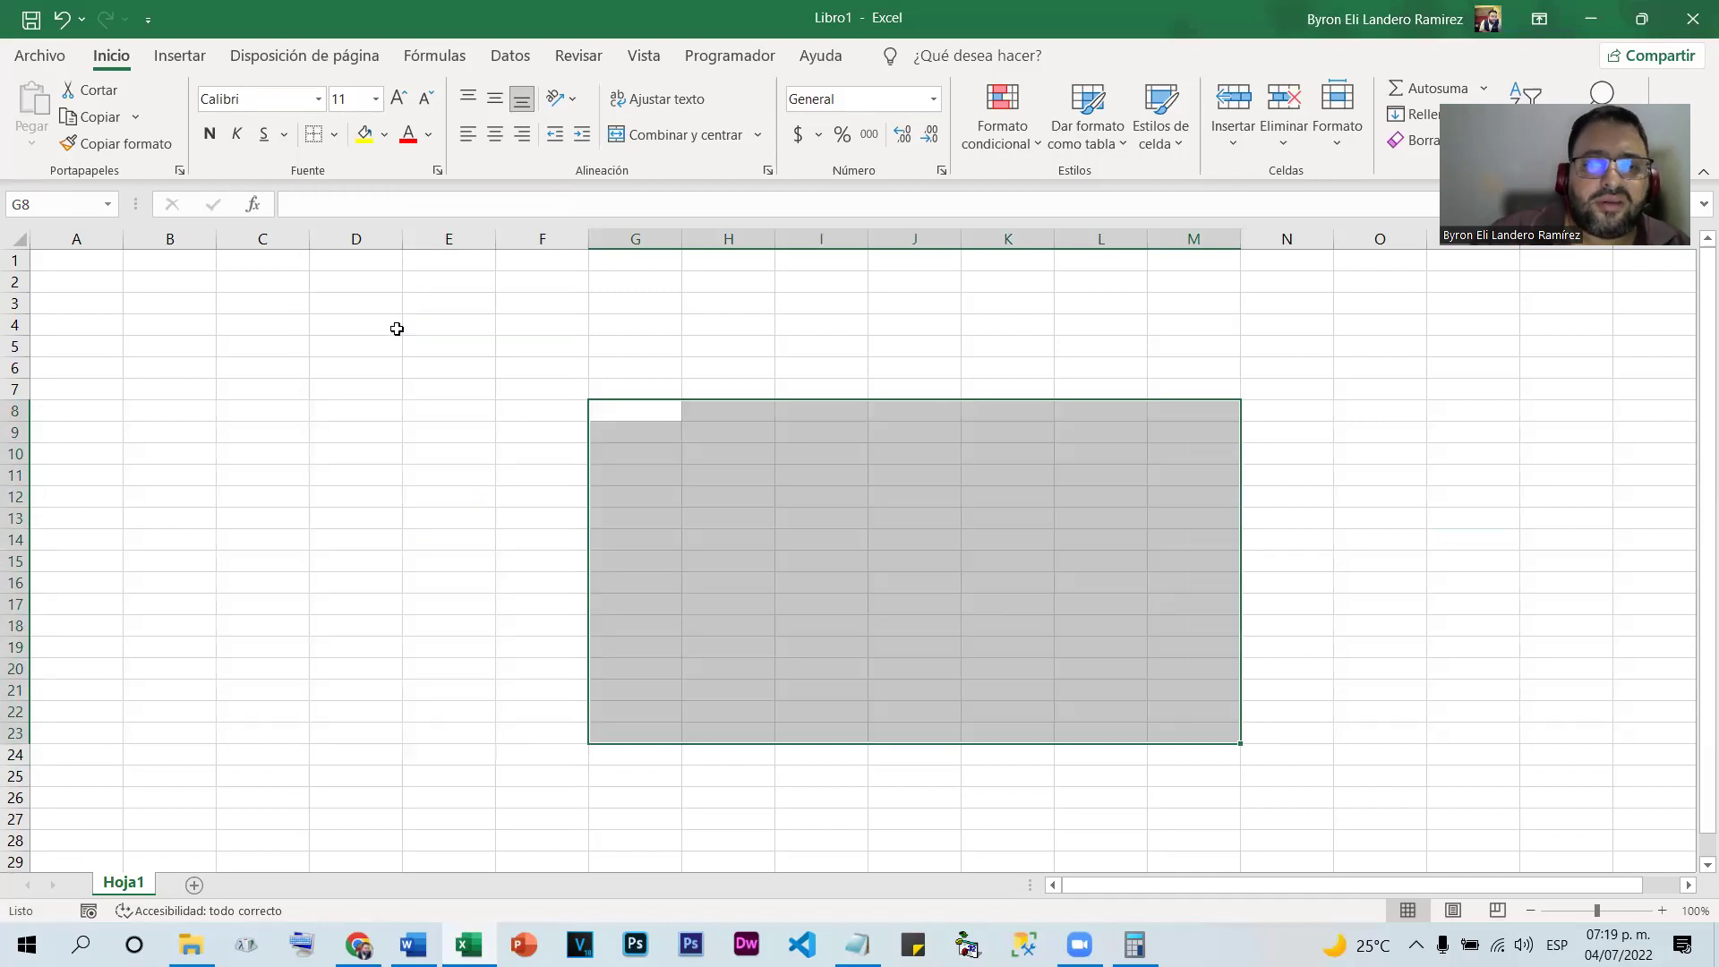
click(1007, 625)
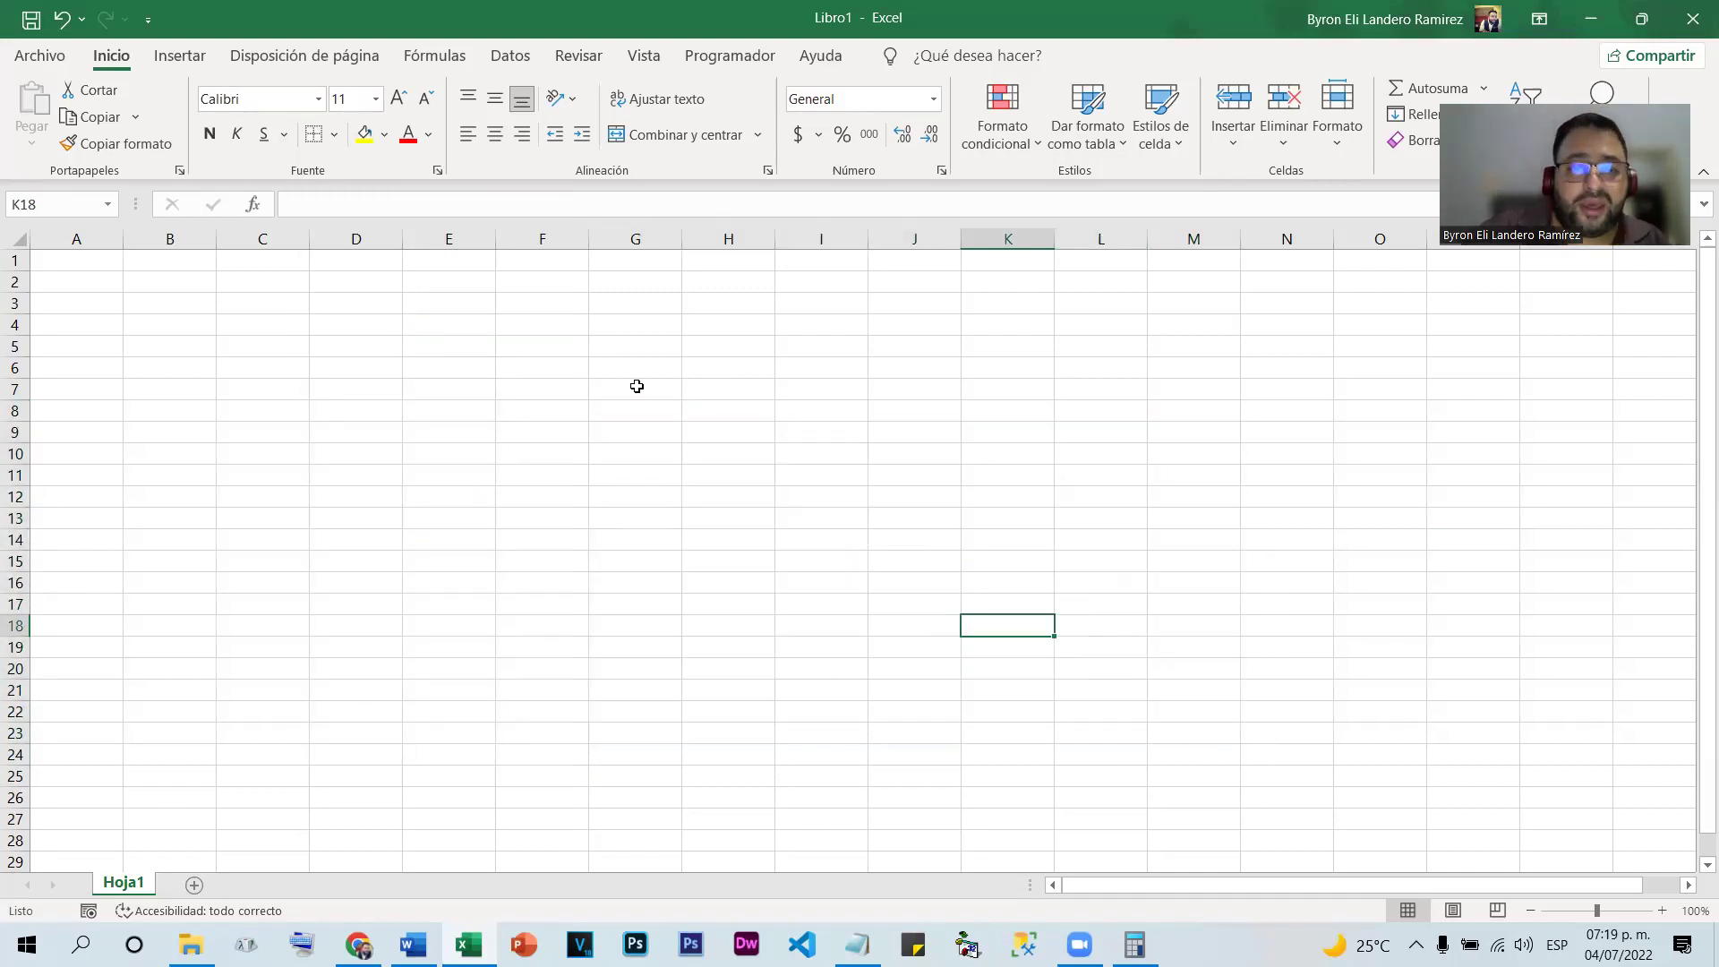
Apply Todos los bordes to the new range G7:M22
drag(637, 386, 1200, 712)
click(334, 135)
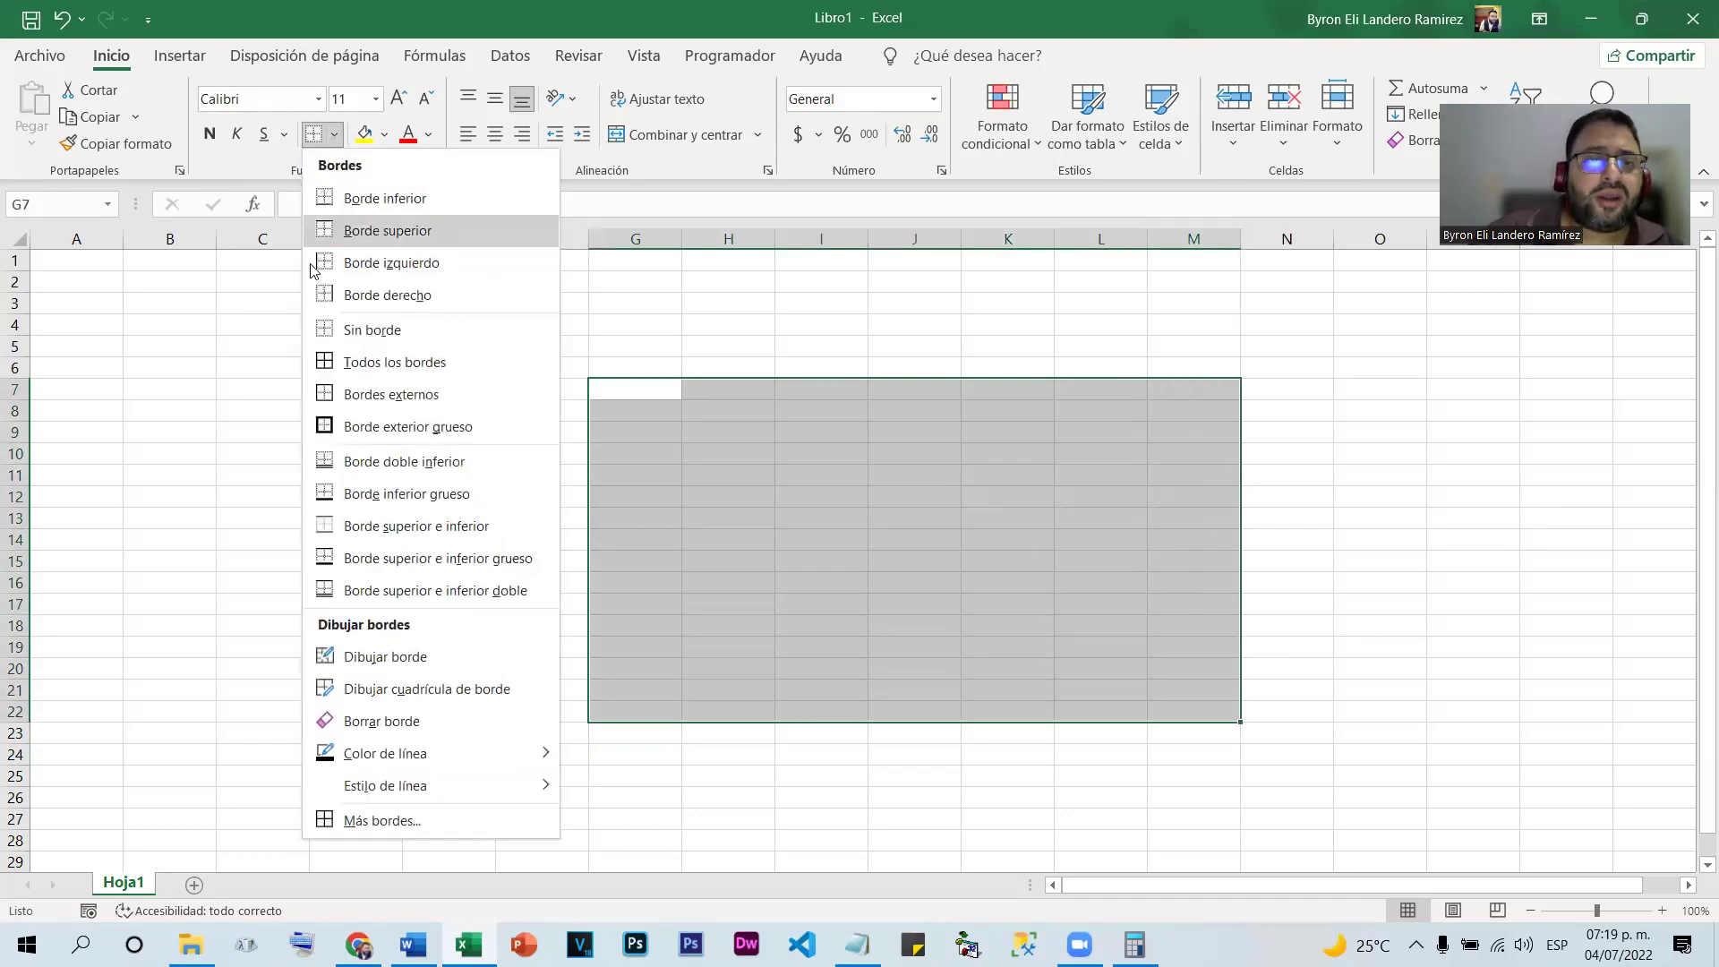
click(400, 352)
click(720, 495)
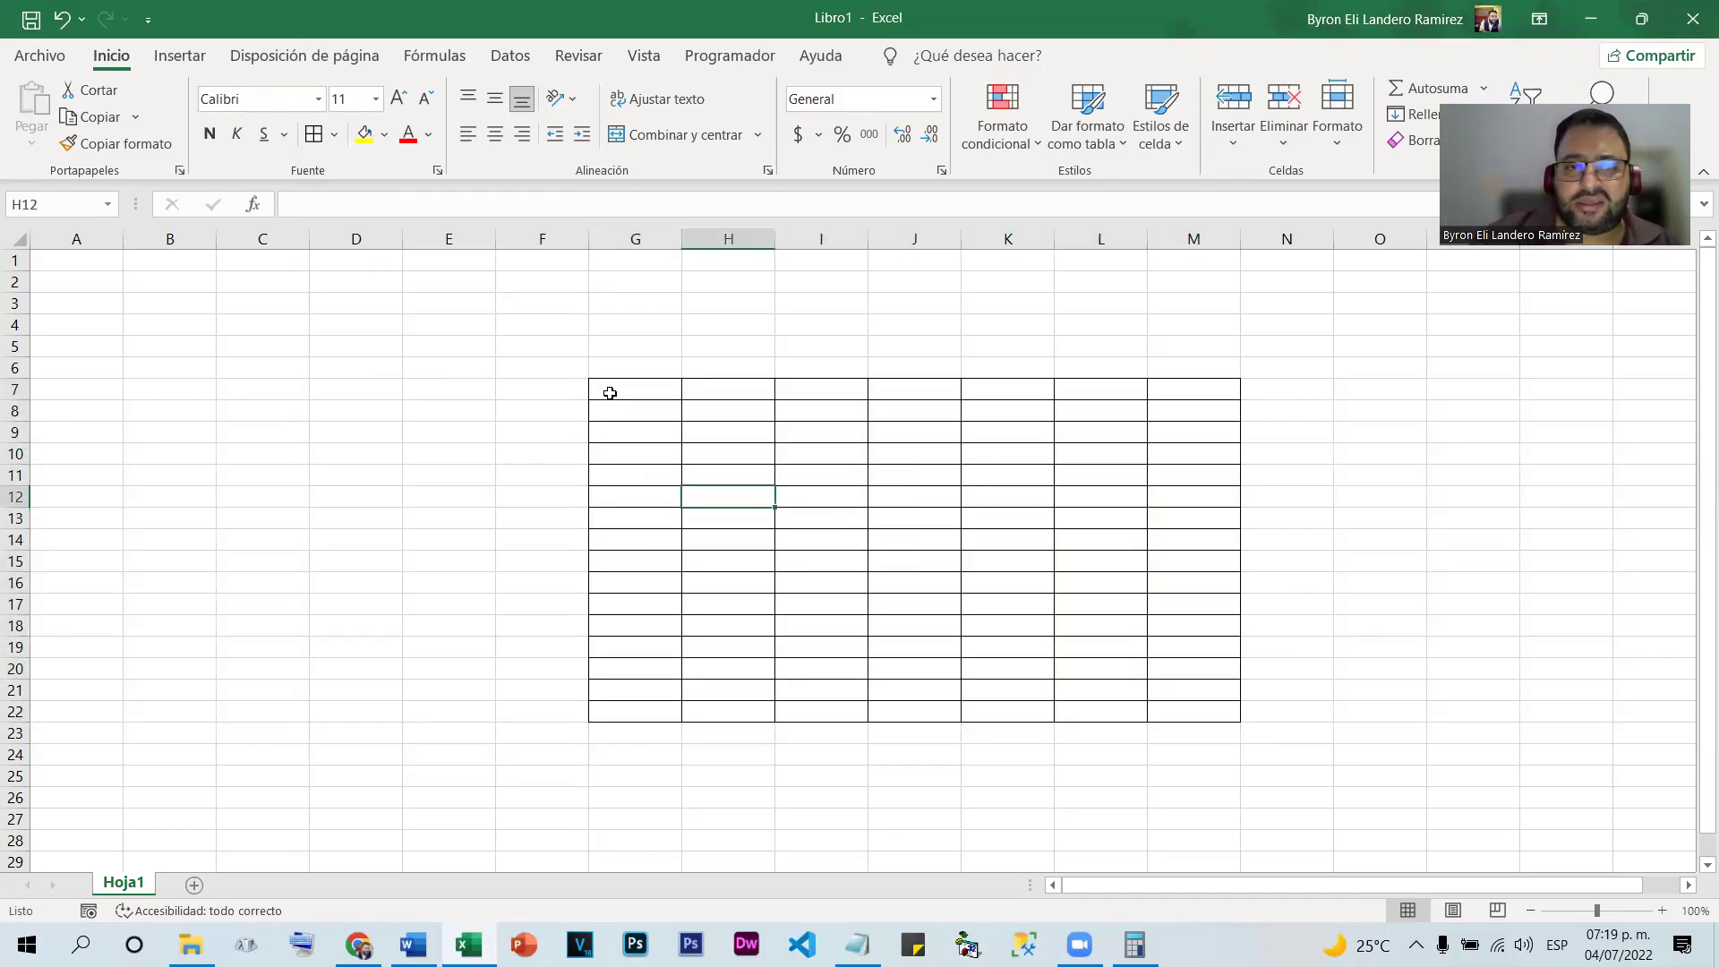
Fill the header row G7:M7 with yellow after previewing the Más colores picker
click(386, 136)
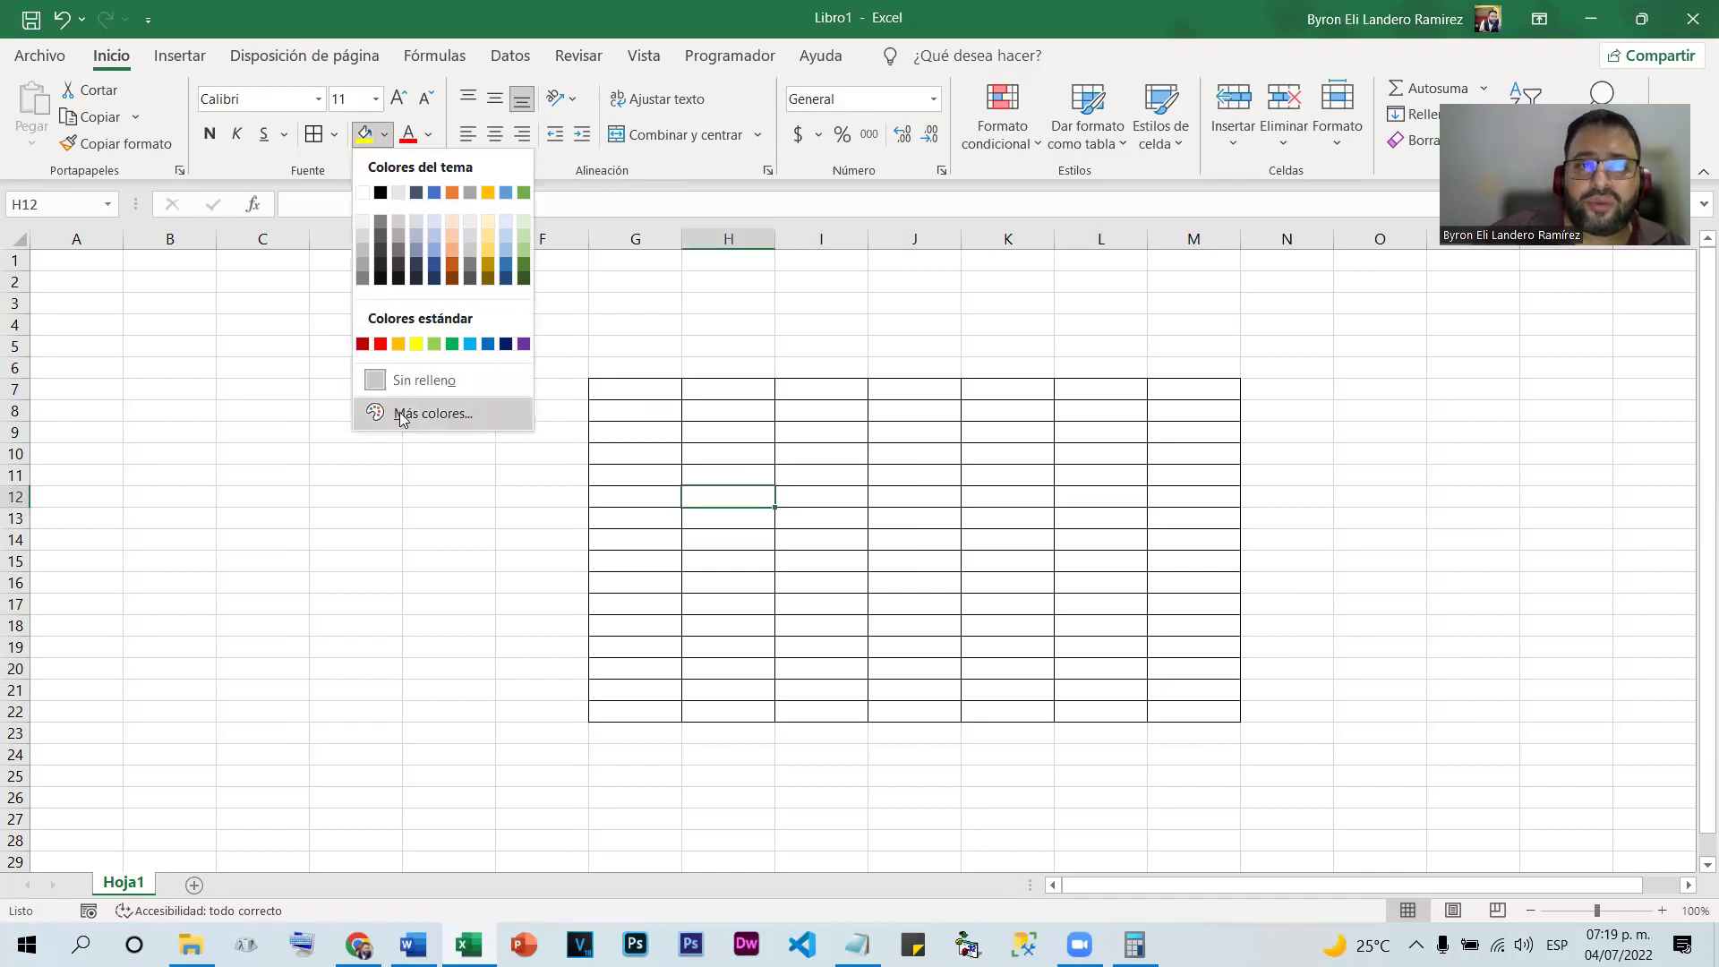
click(431, 414)
click(806, 270)
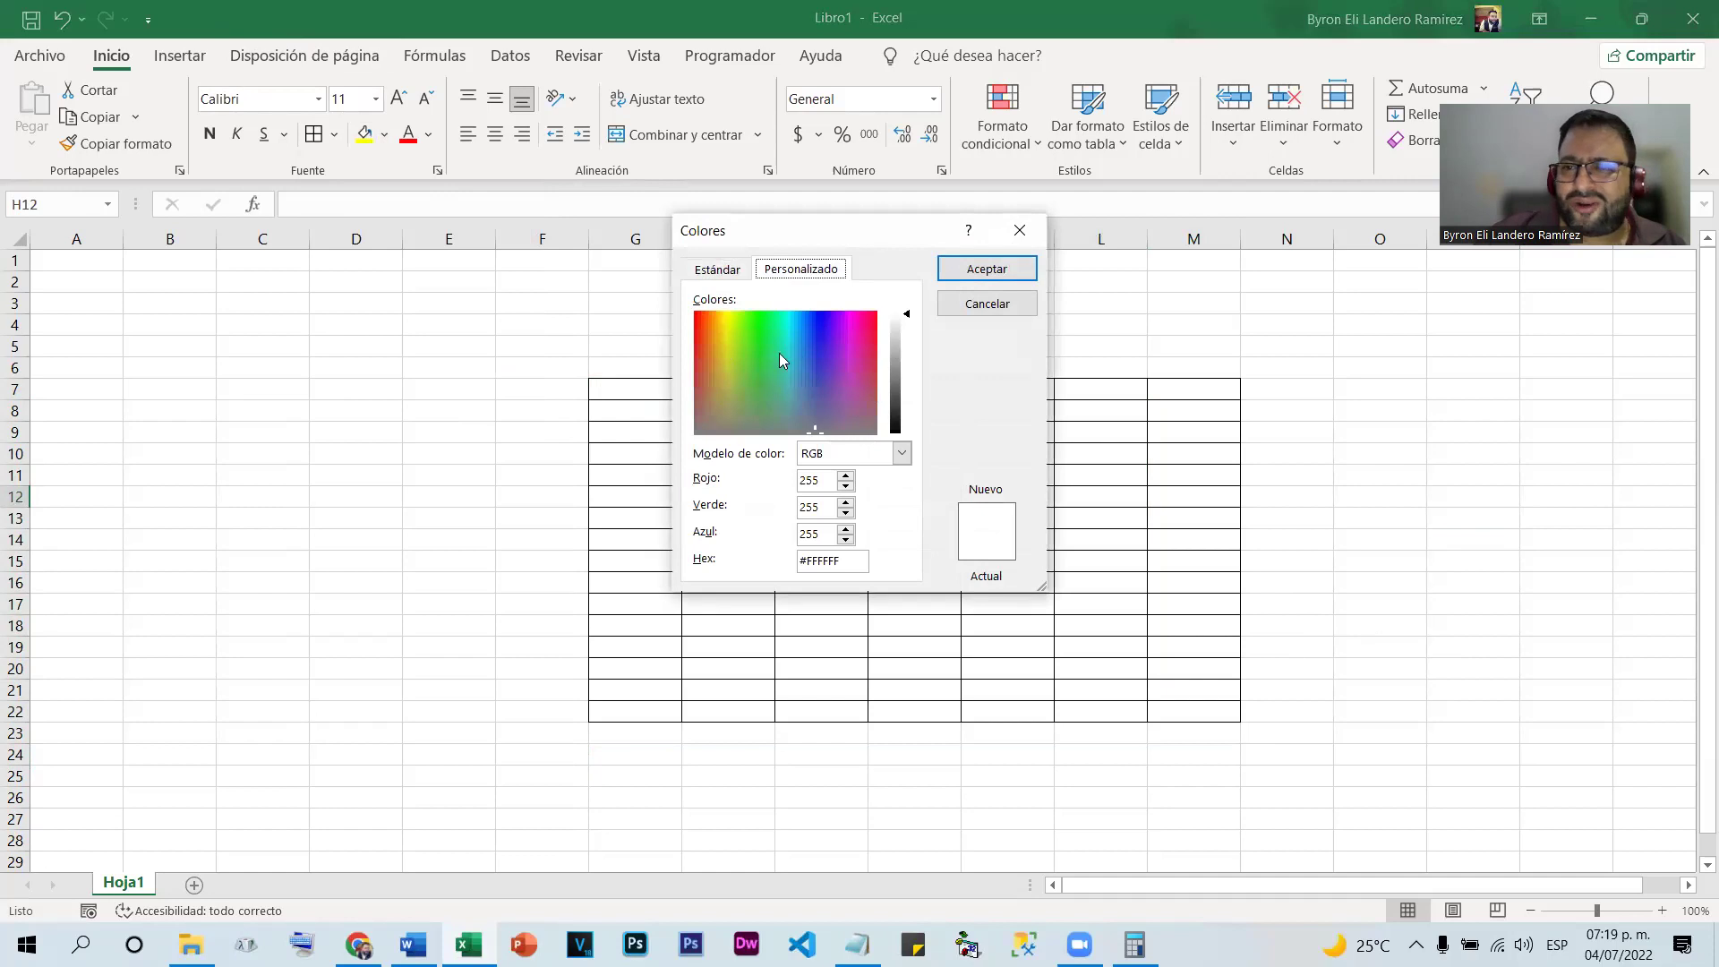
click(988, 303)
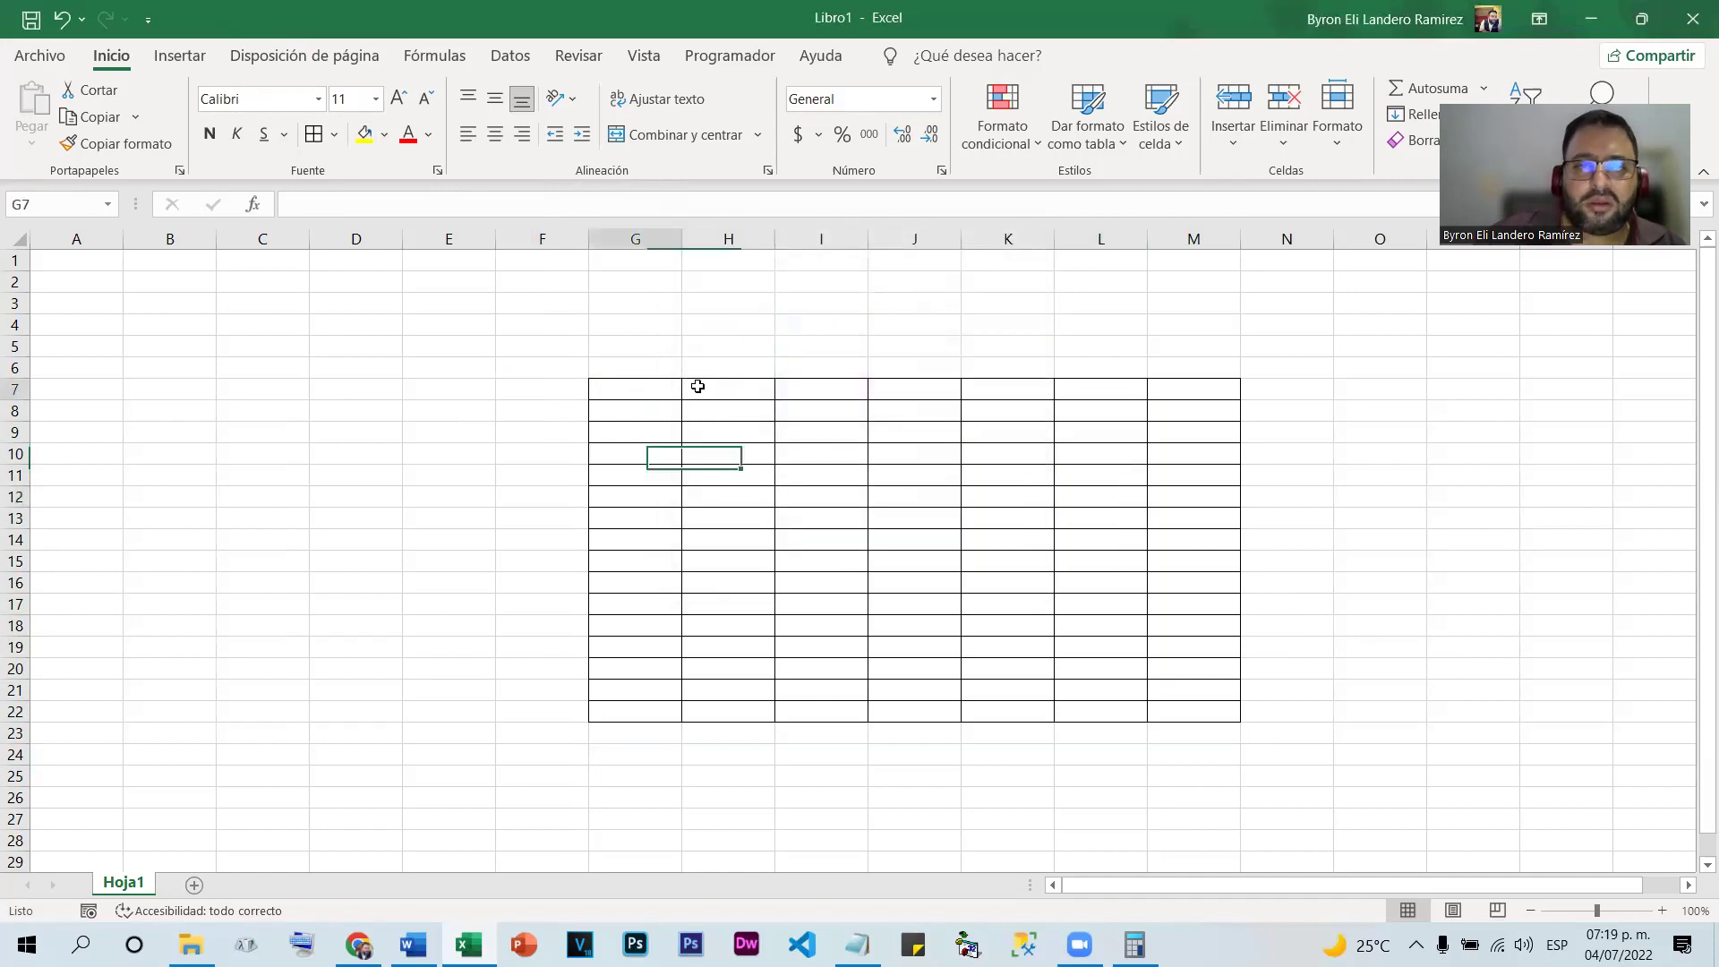
drag(637, 386, 1174, 388)
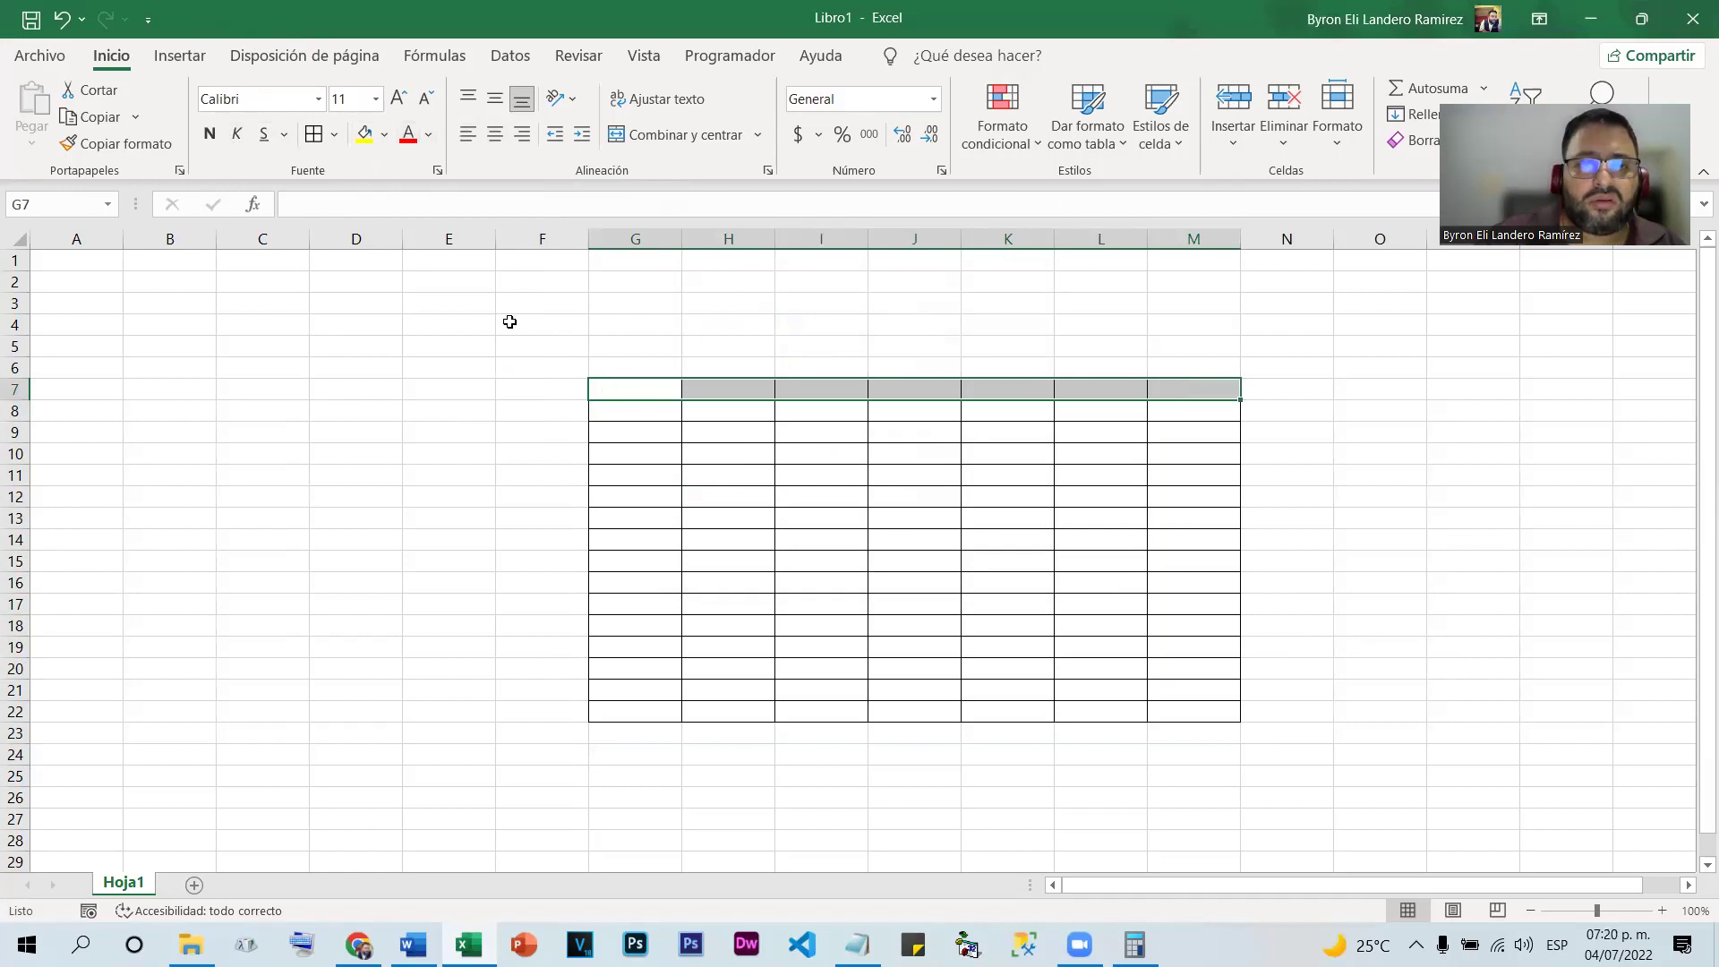
click(367, 146)
Fill the first column G8:G22 with the standard red swatch
drag(643, 412, 649, 712)
click(385, 134)
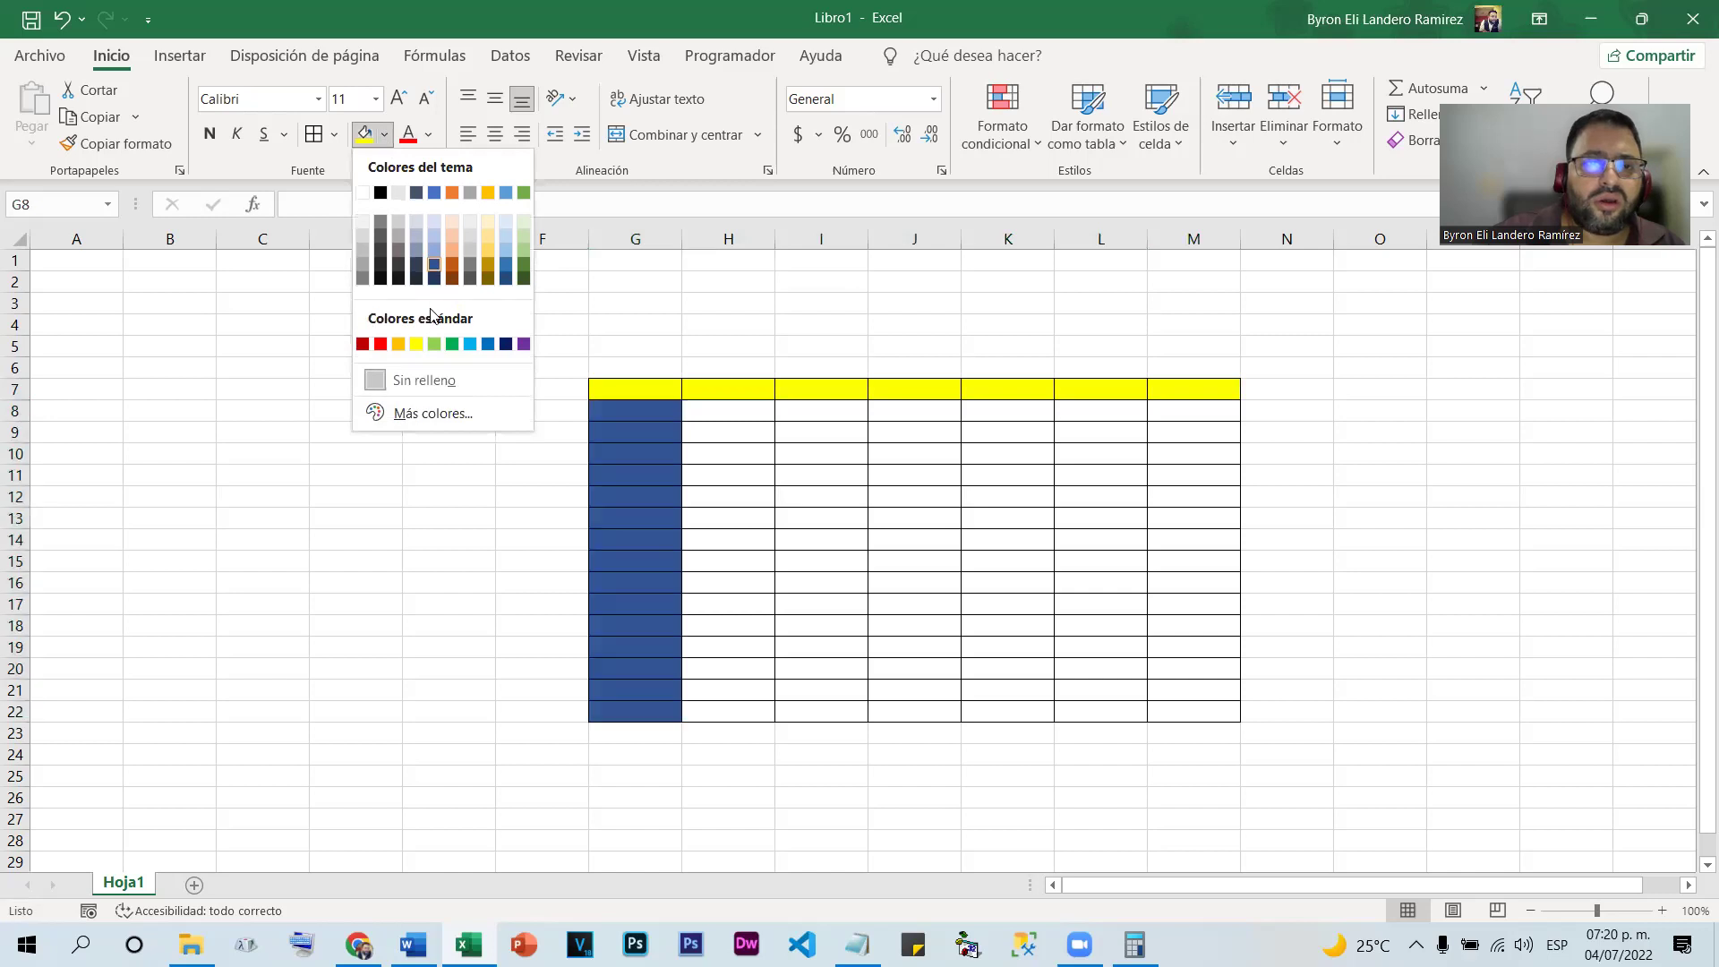
click(380, 344)
click(933, 624)
click(1590, 628)
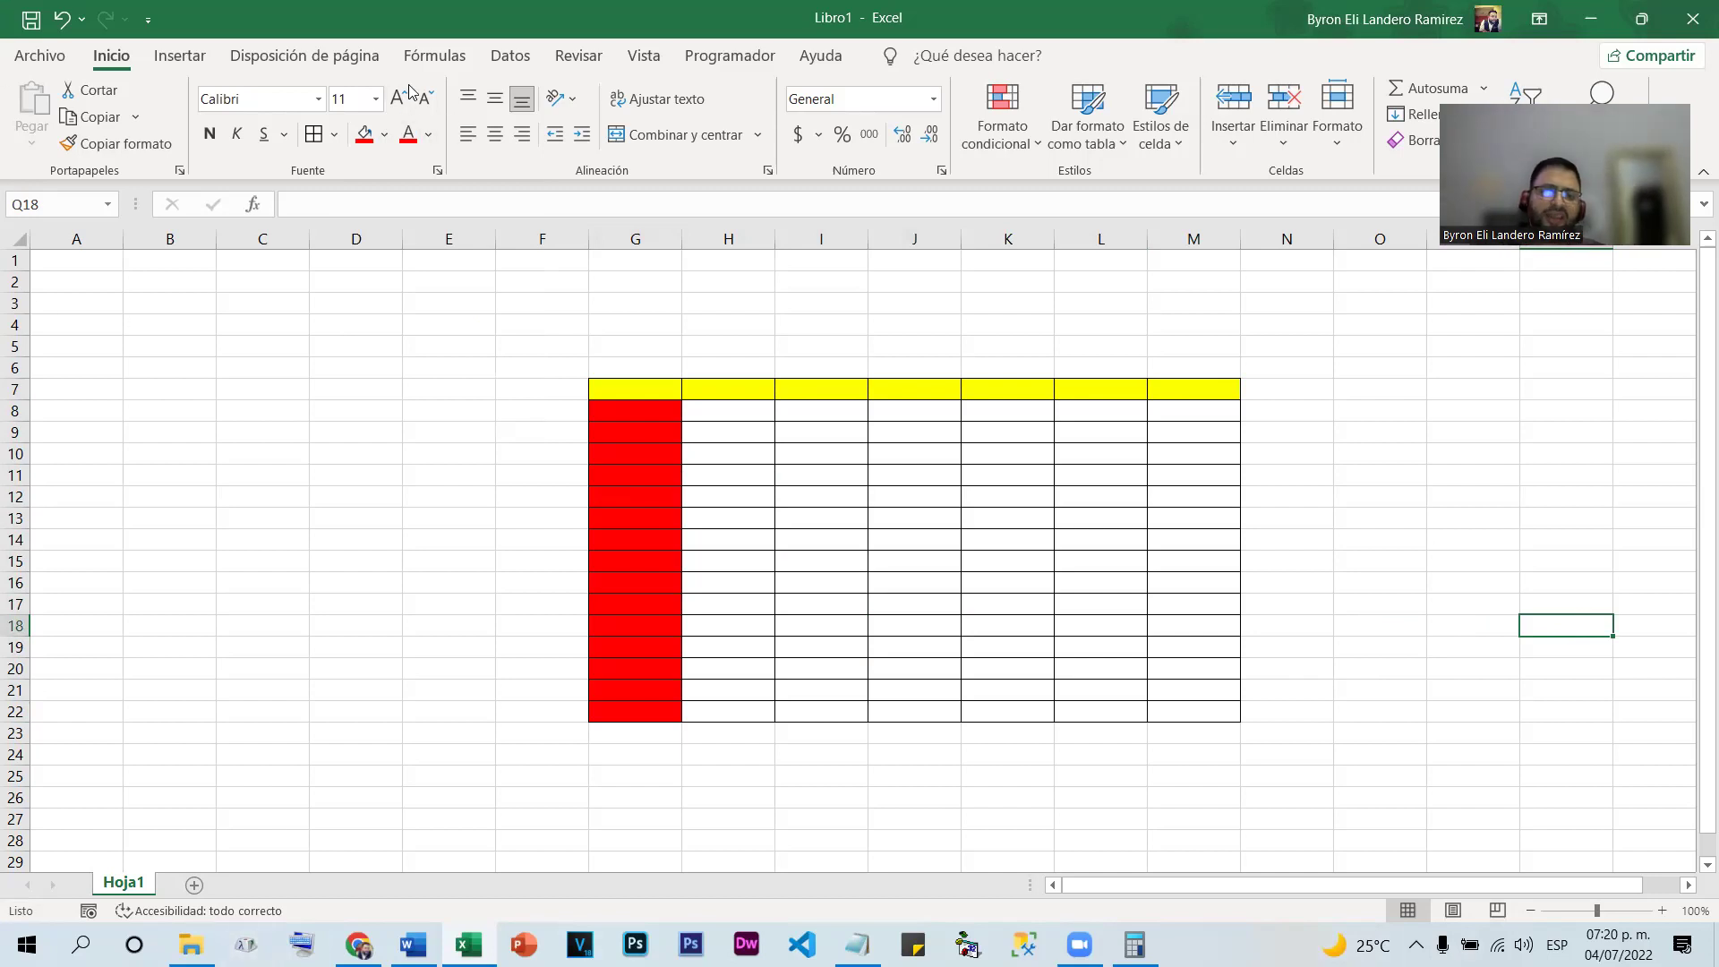
click(316, 98)
click(316, 98)
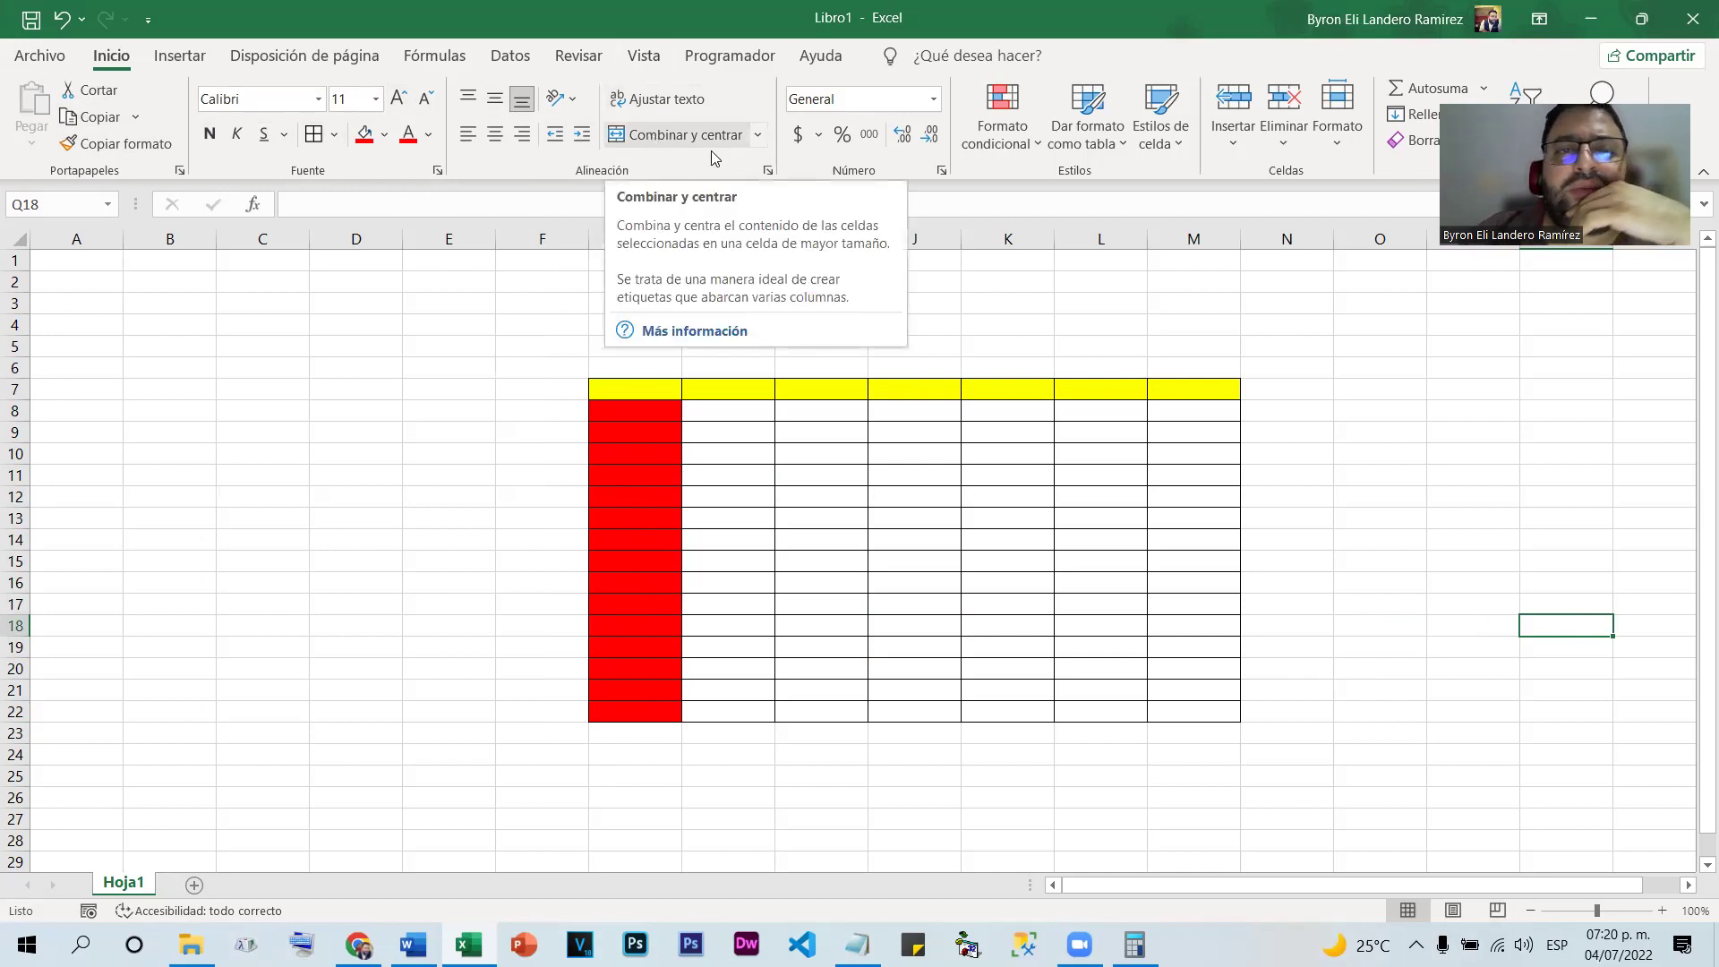
Enter 'Nombre del Alummno' in G7 and wrap it onto two lines with Ajustar texto
click(664, 391)
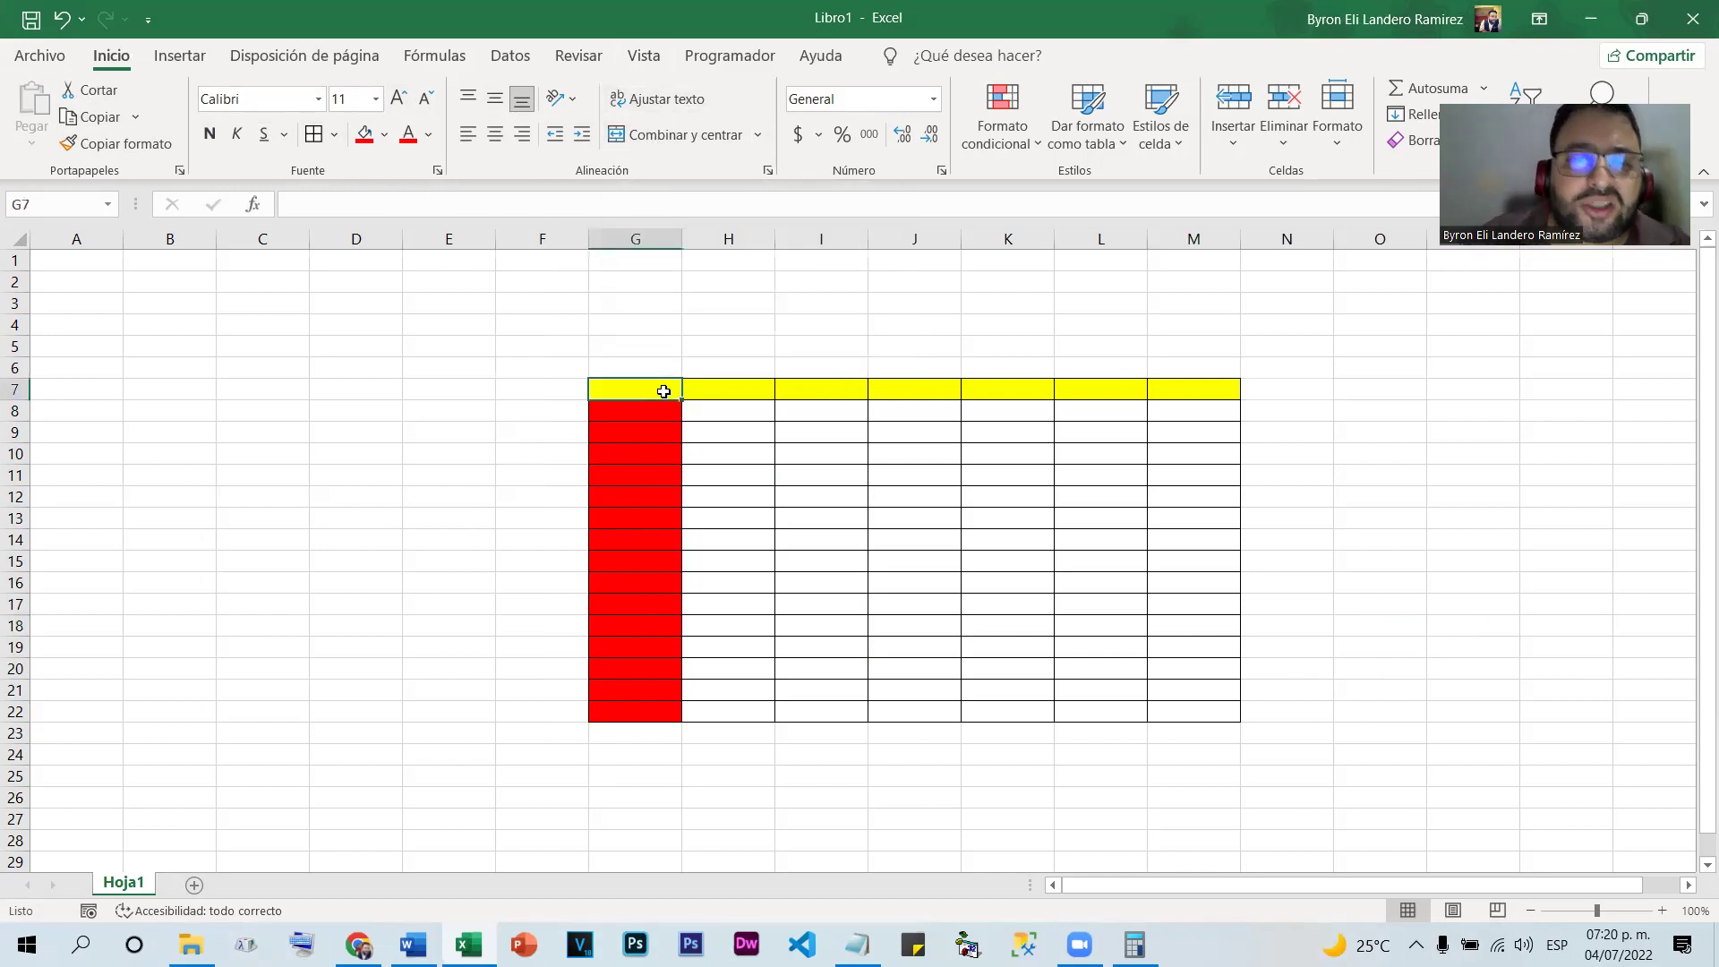
double_click(663, 391)
text(bre)
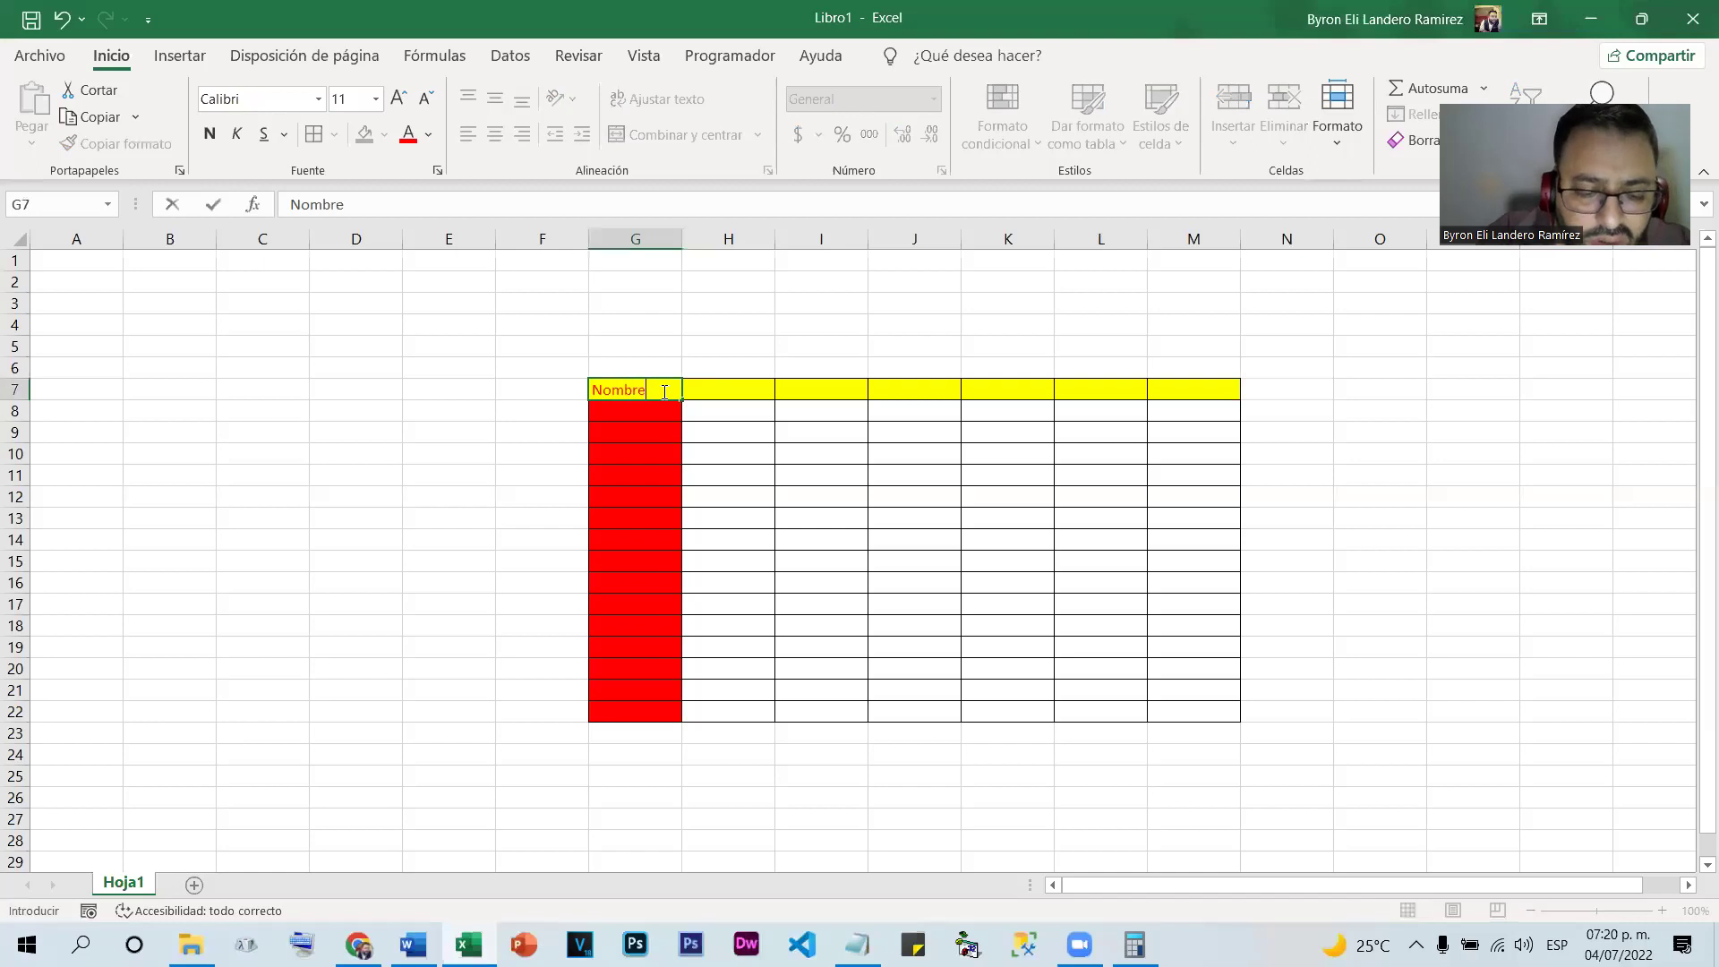
text( del Alummno)
click(832, 649)
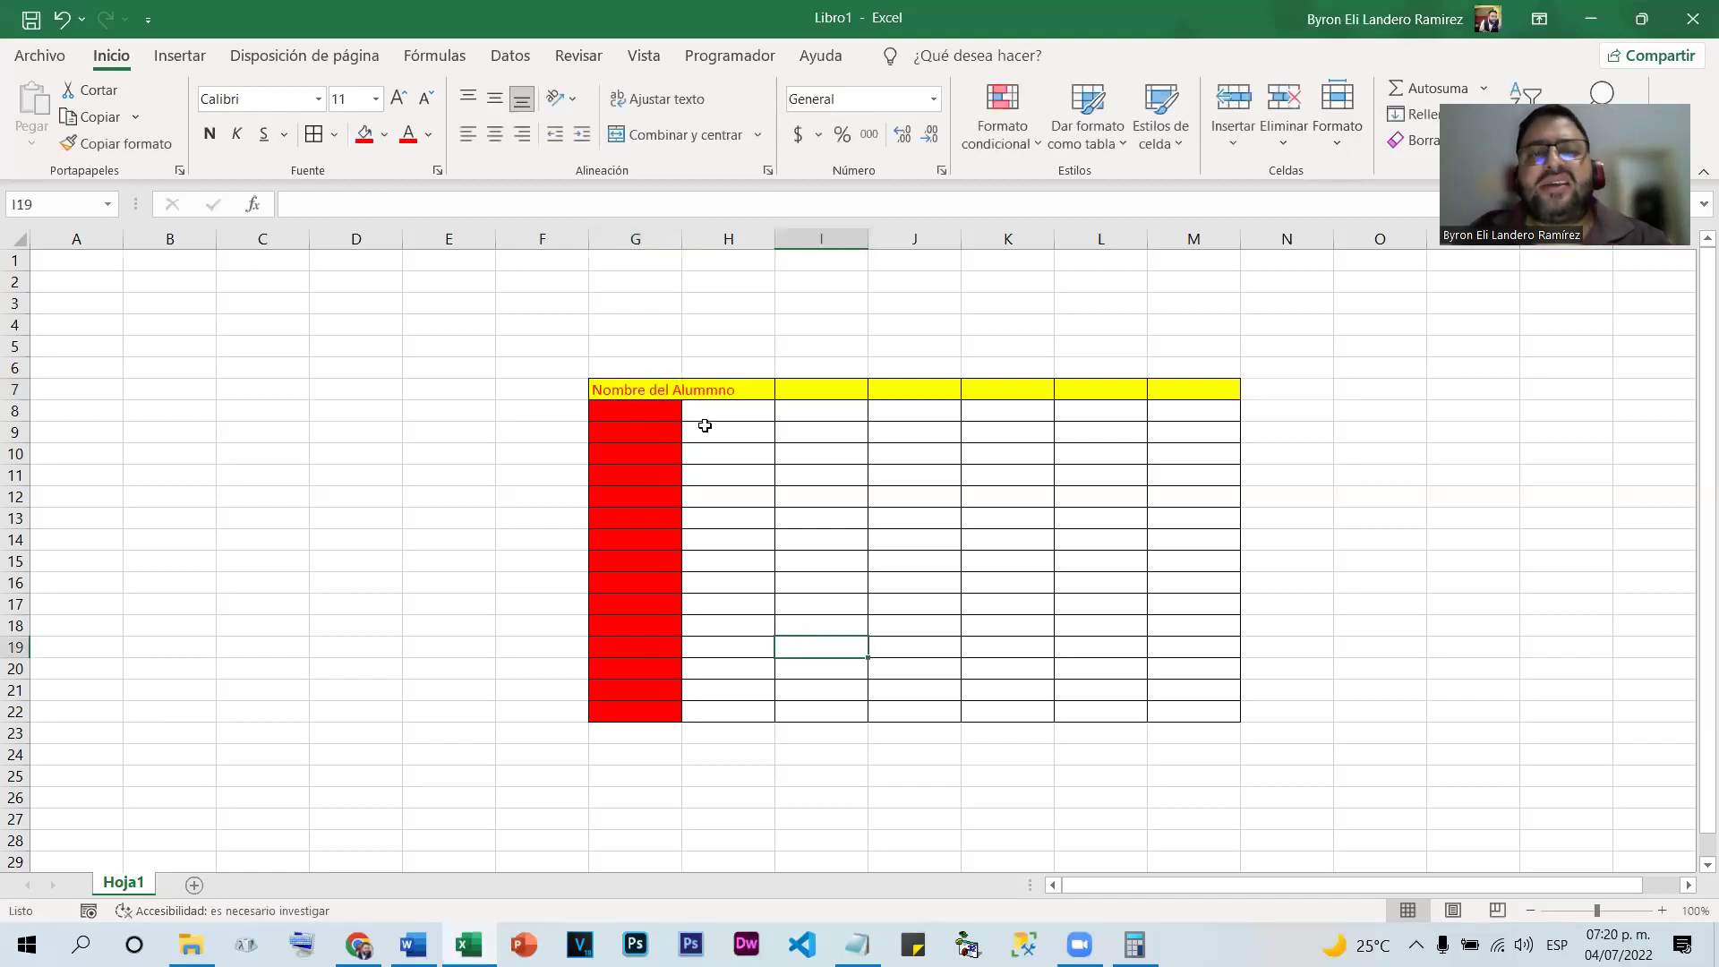
click(663, 387)
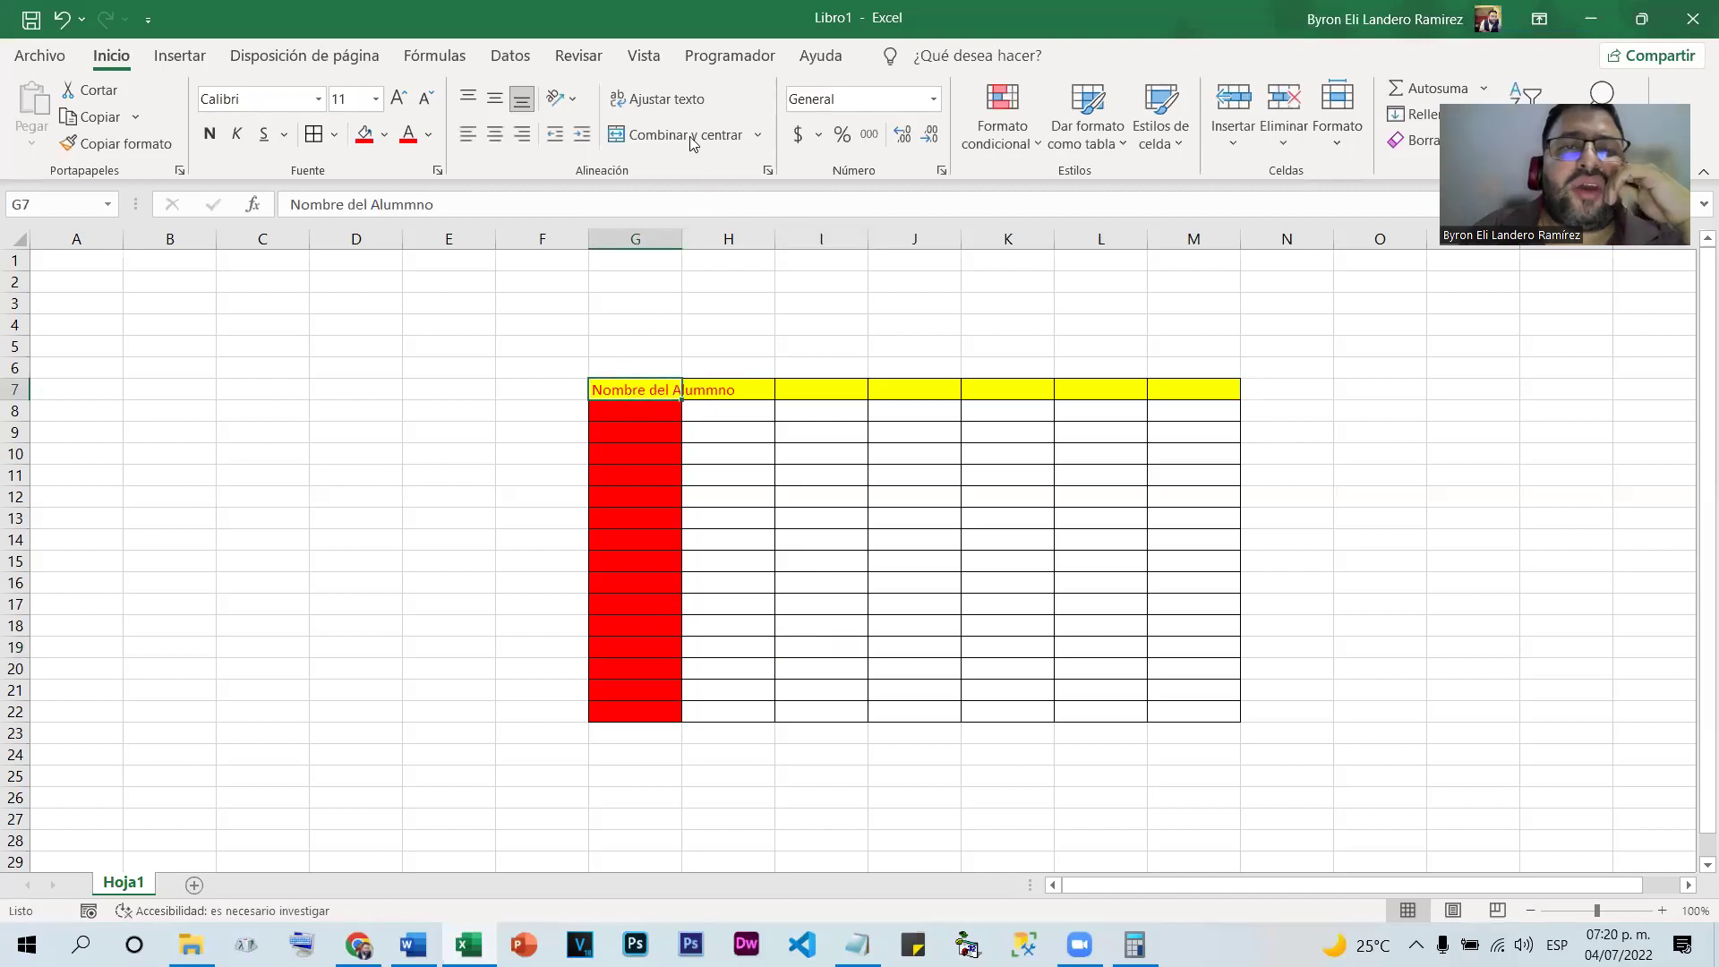
click(689, 101)
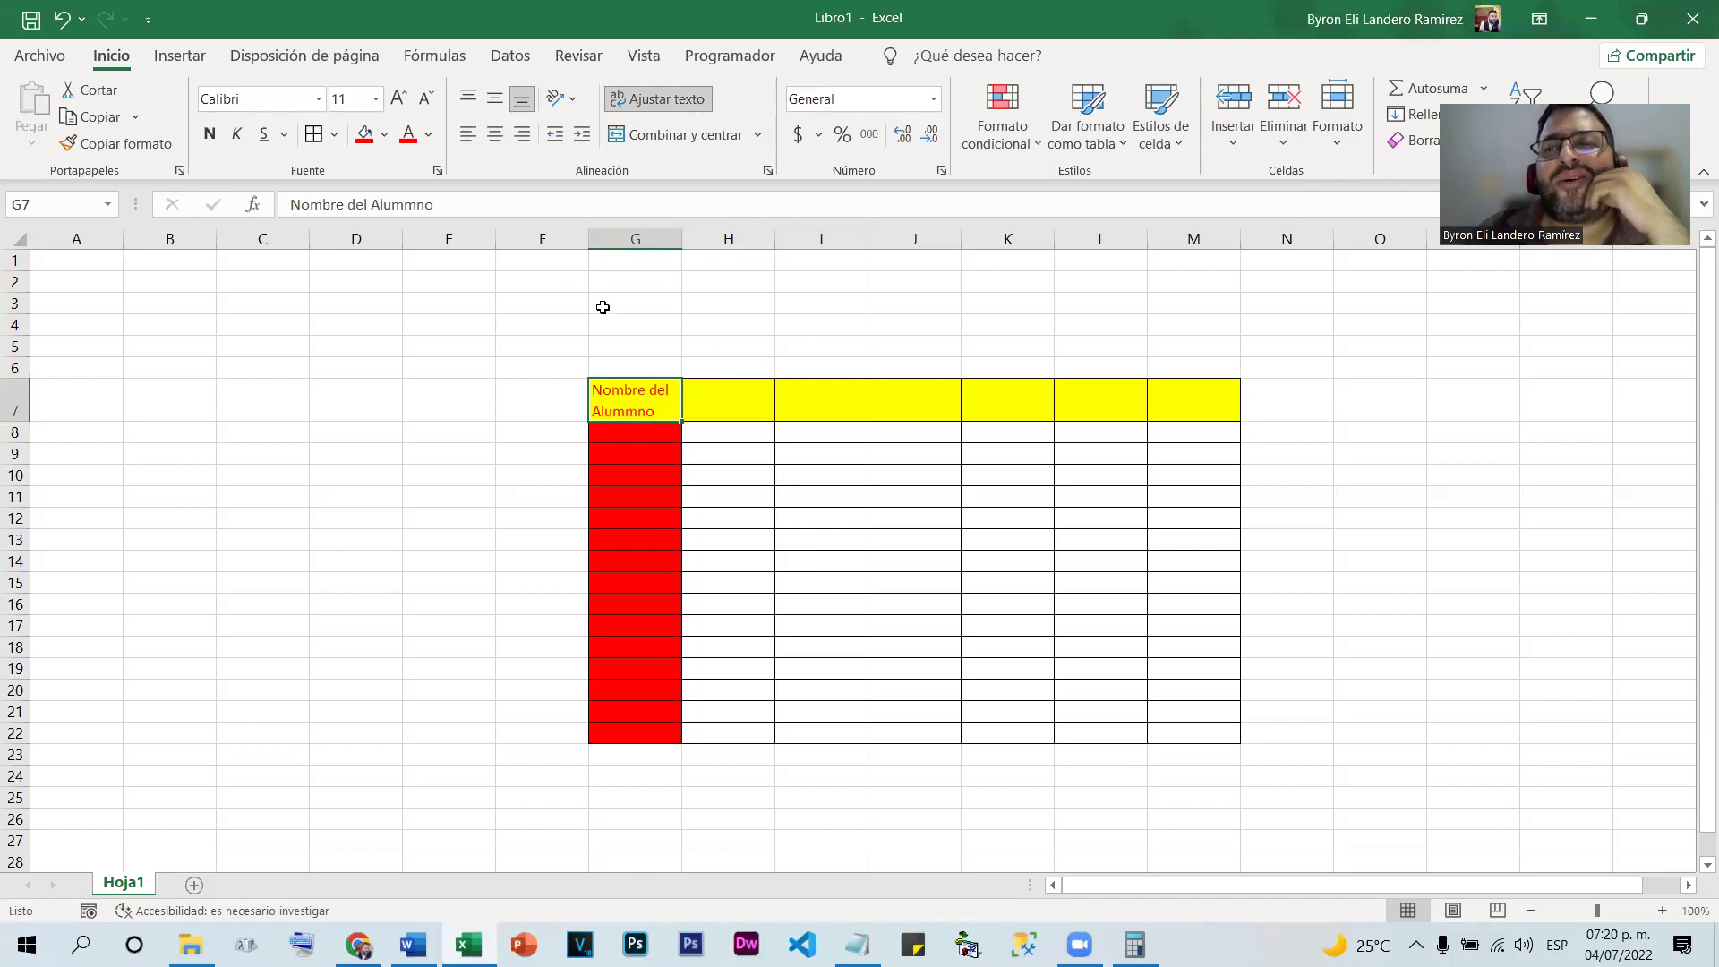
Re-apply the wrap on G7's 'Nombre del Alummno' header and centre it horizontally and vertically
key(ctrl+z)
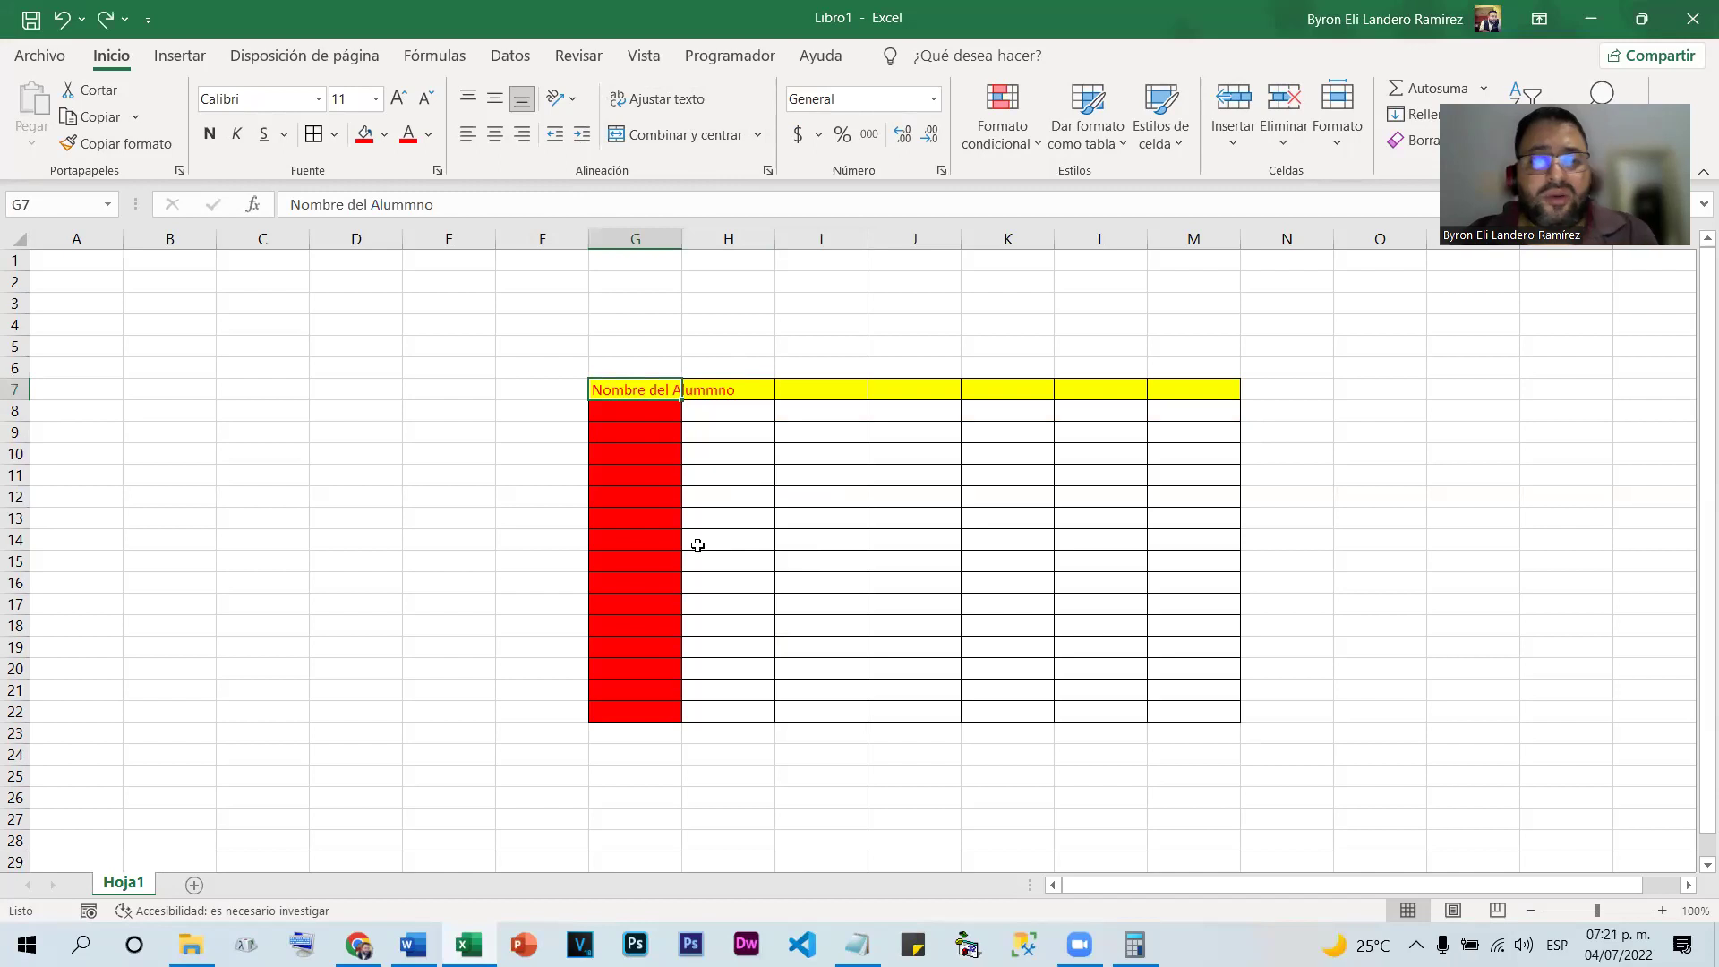
click(653, 99)
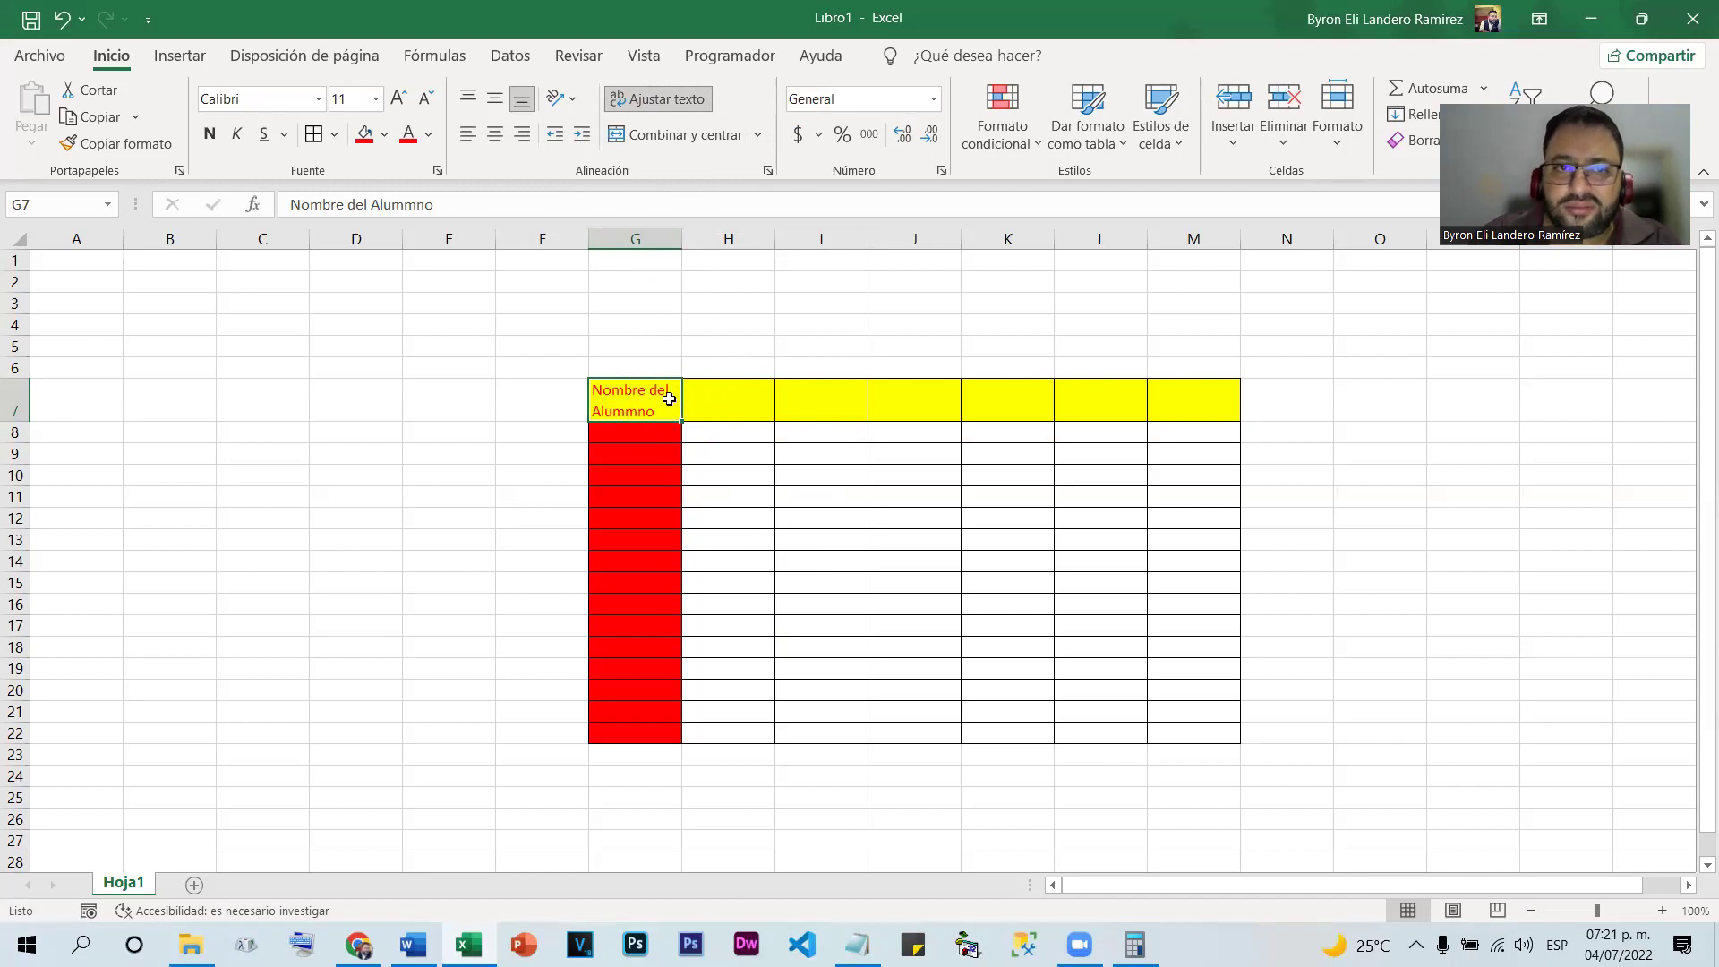
click(494, 134)
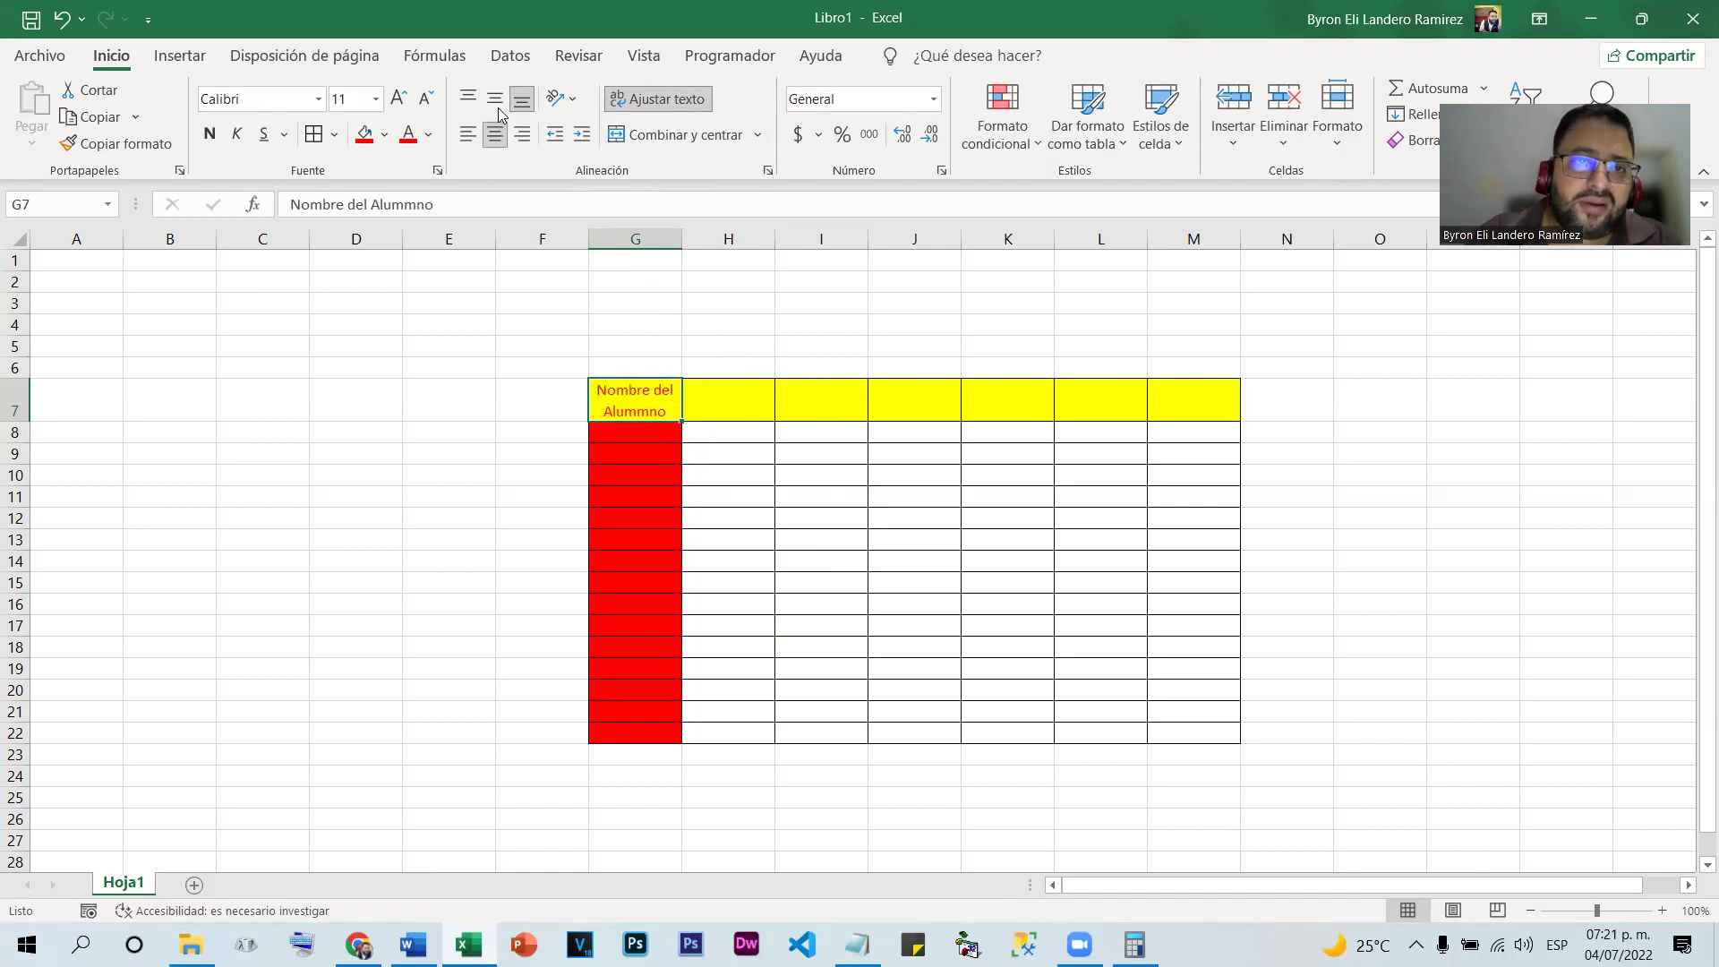
click(494, 99)
click(874, 516)
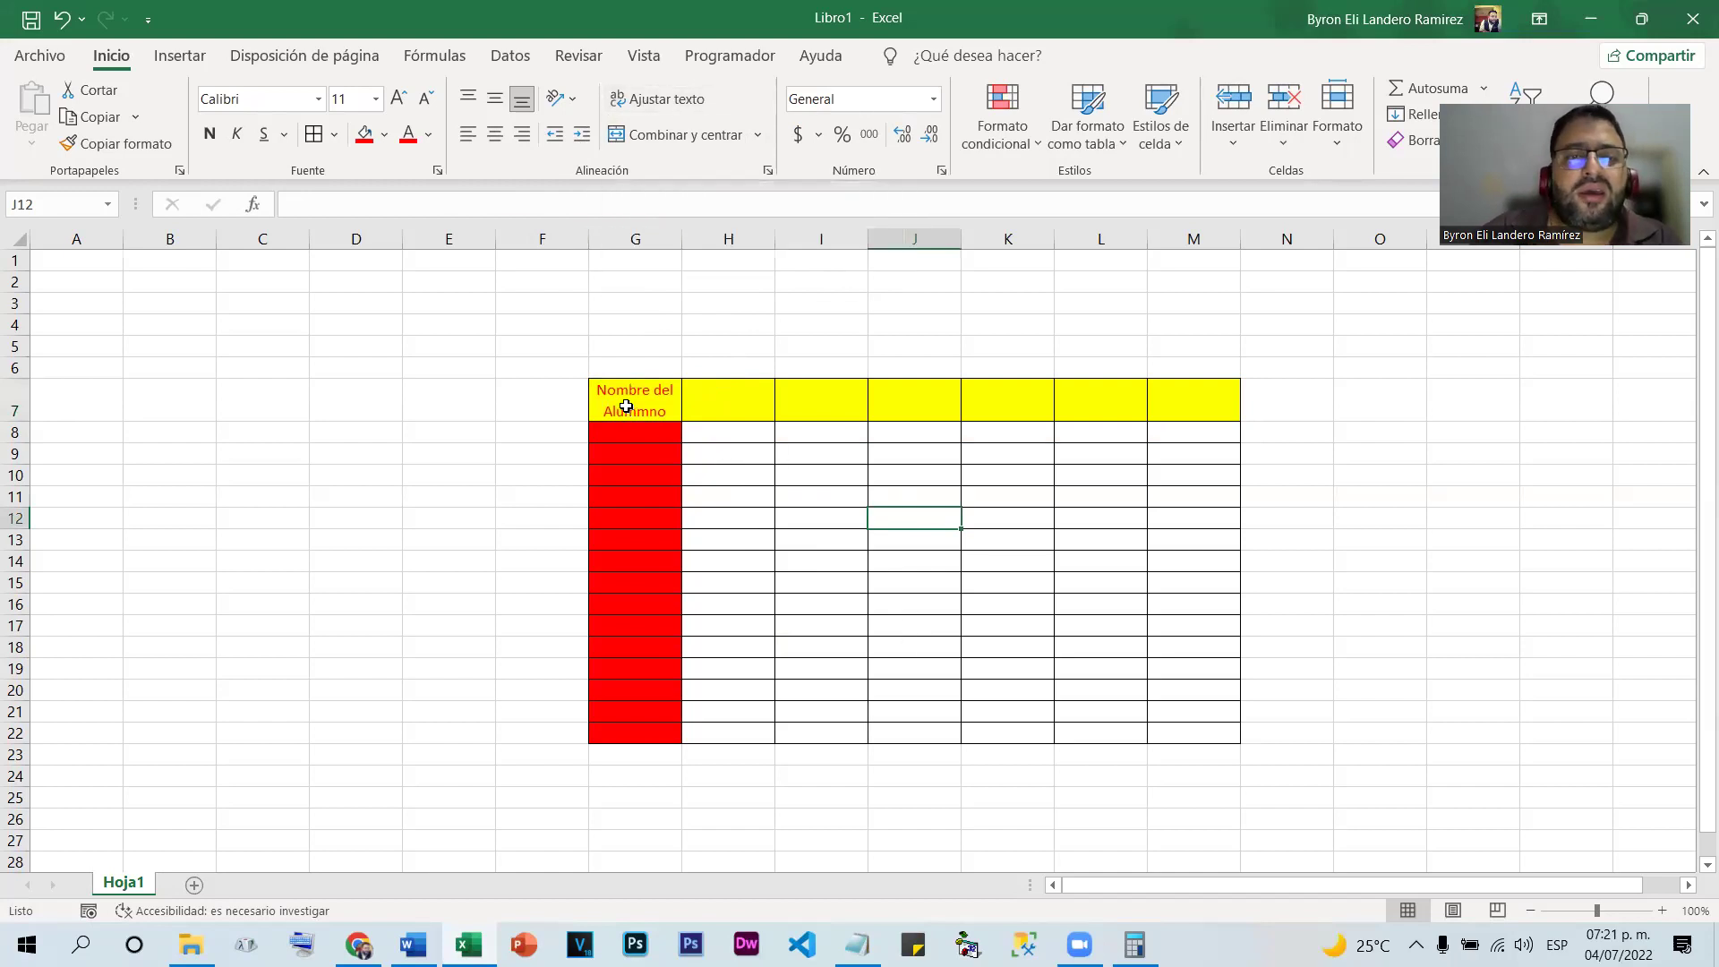
Widen column G so the header fits on one line and make row 7 much taller
drag(682, 237, 836, 238)
drag(15, 421, 9, 749)
click(771, 562)
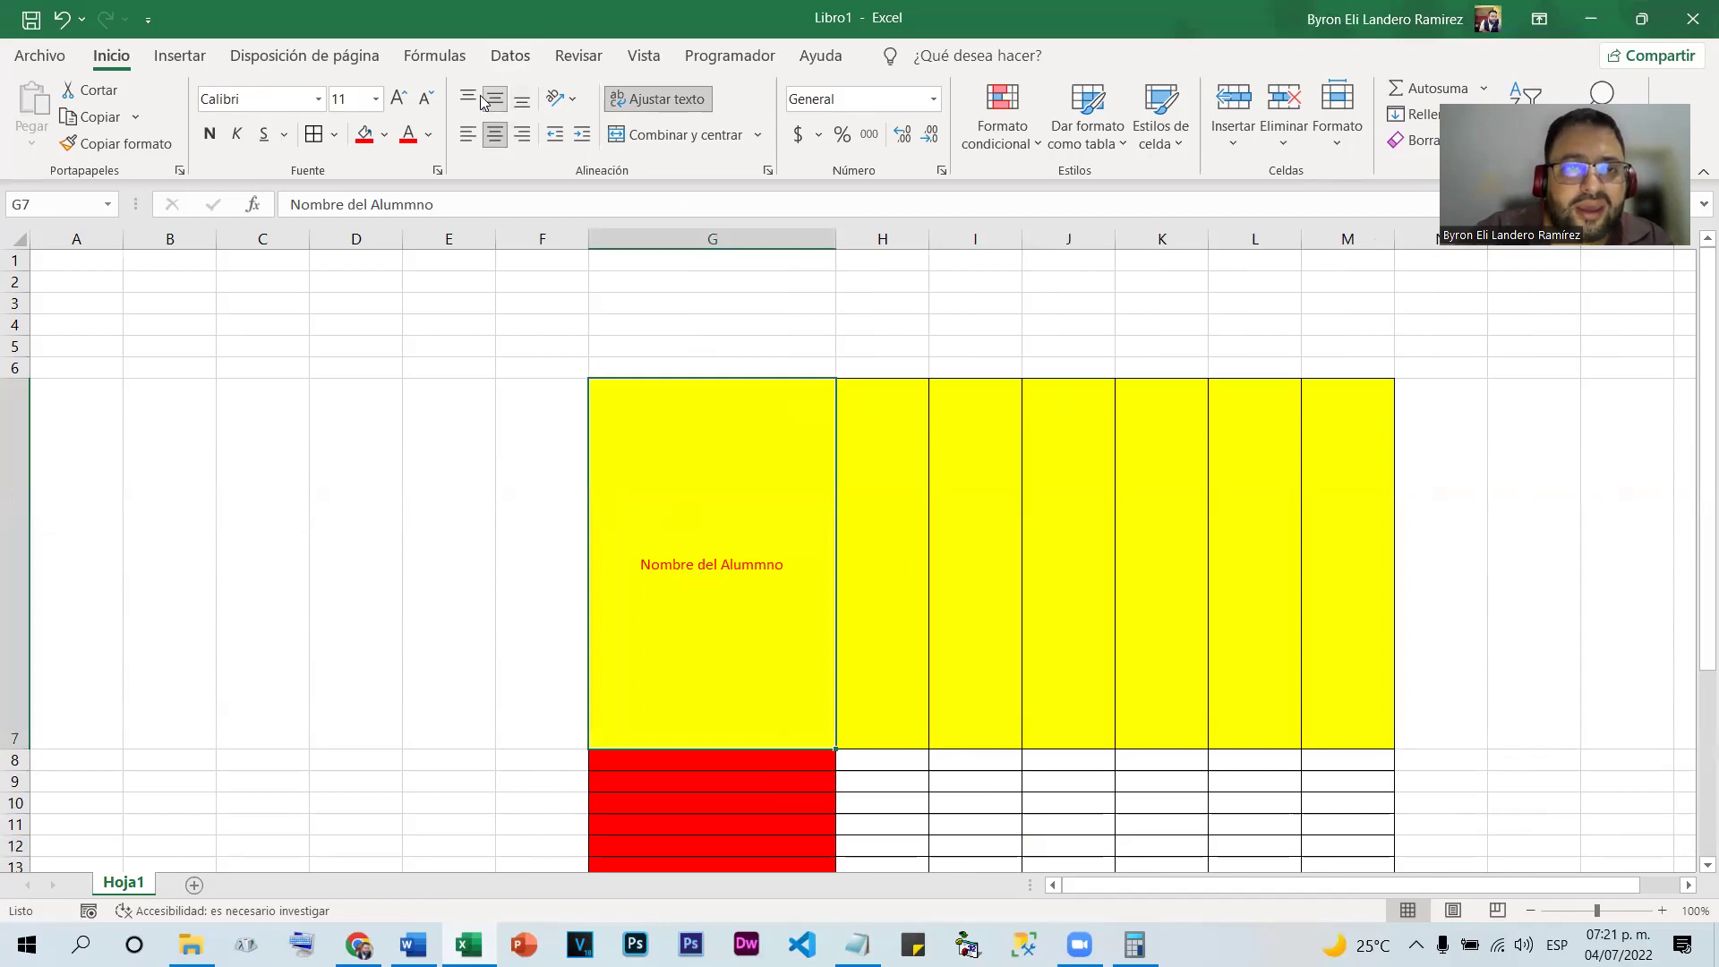
Try left, centre and right alignment, then top, middle and bottom alignment on G7
click(467, 134)
click(495, 134)
click(522, 135)
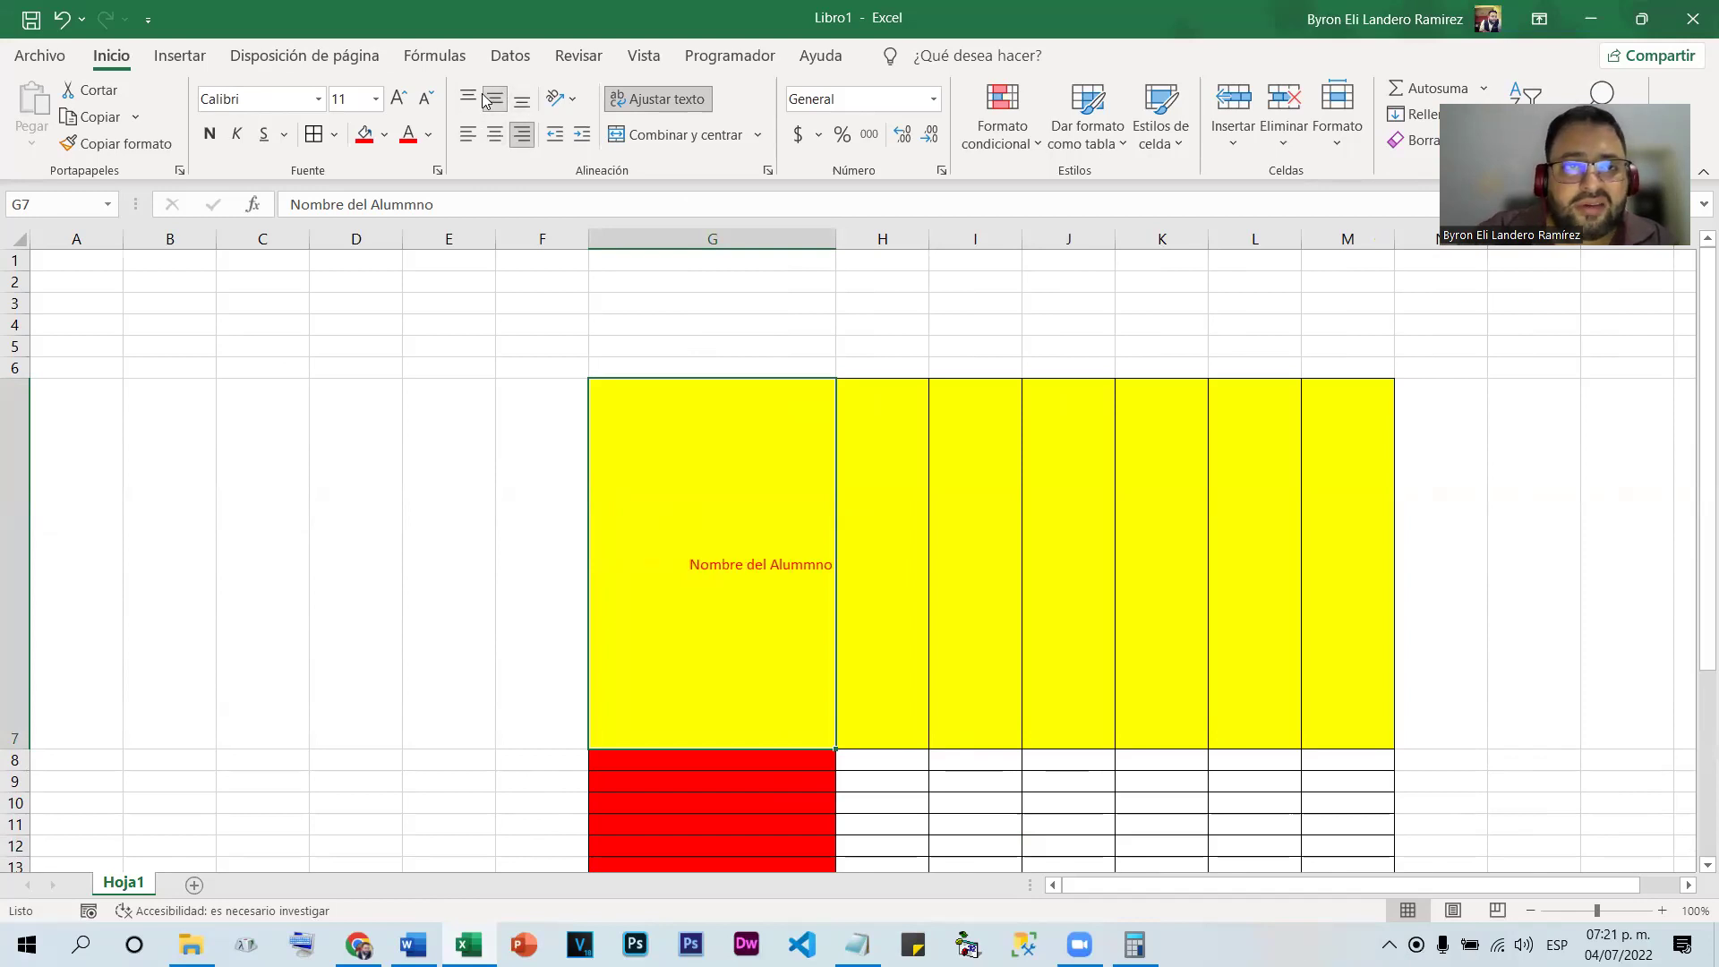
click(468, 97)
click(495, 100)
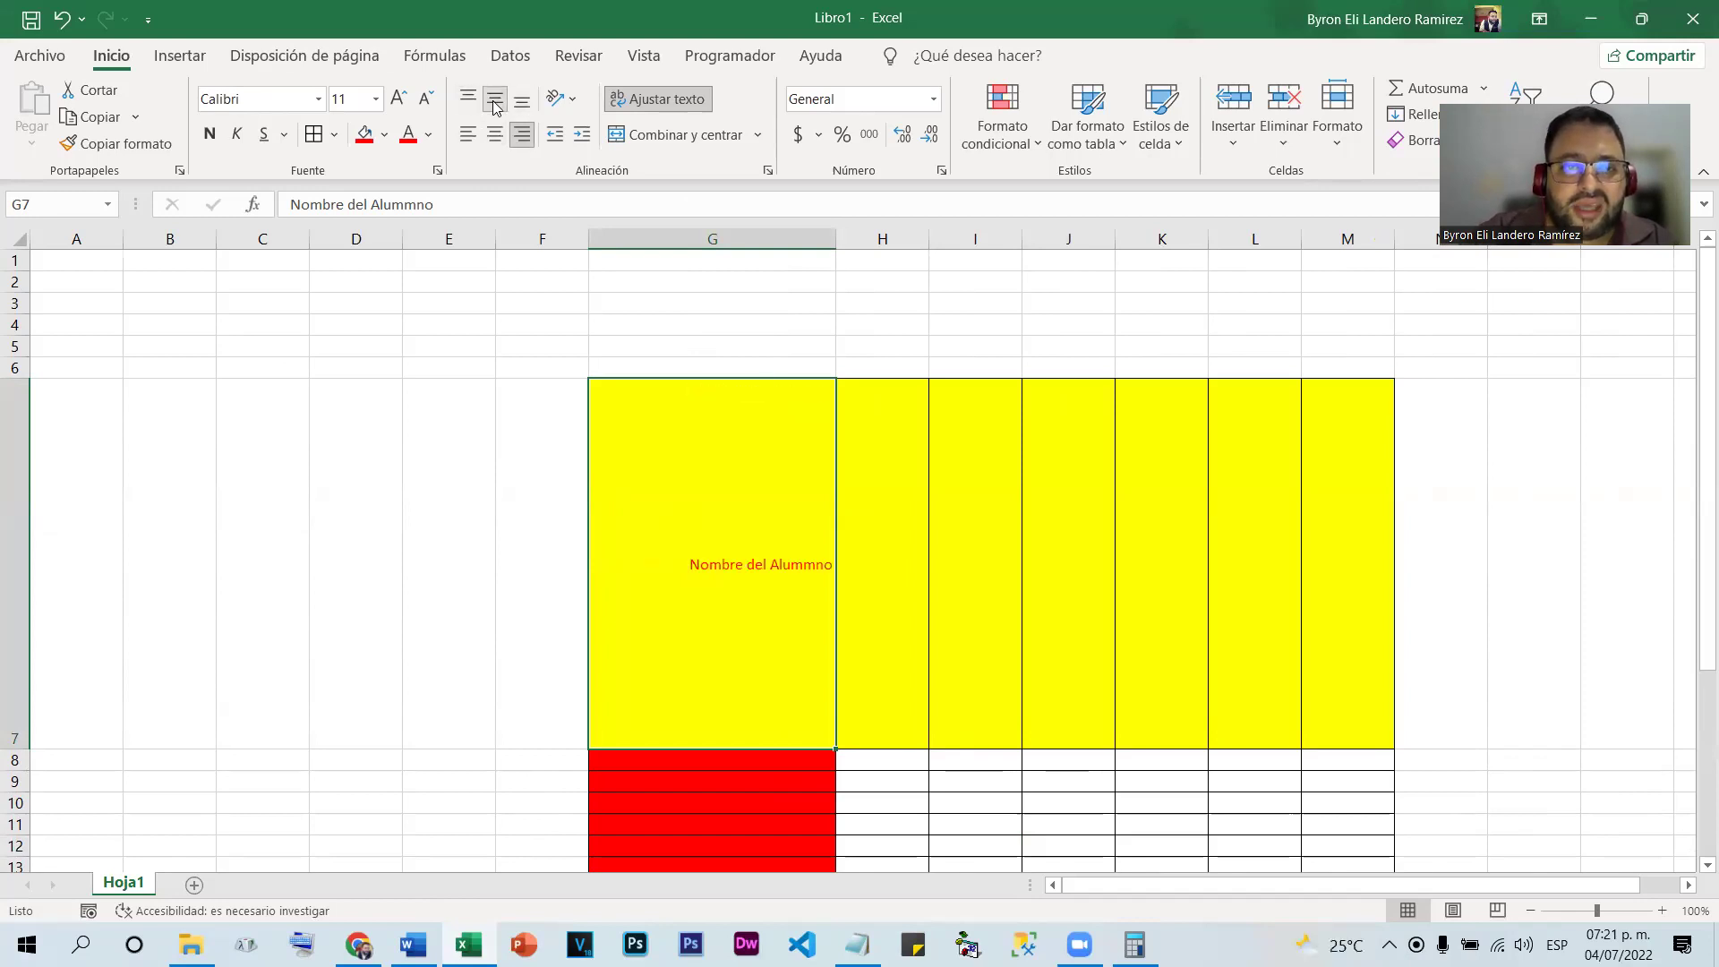
click(519, 101)
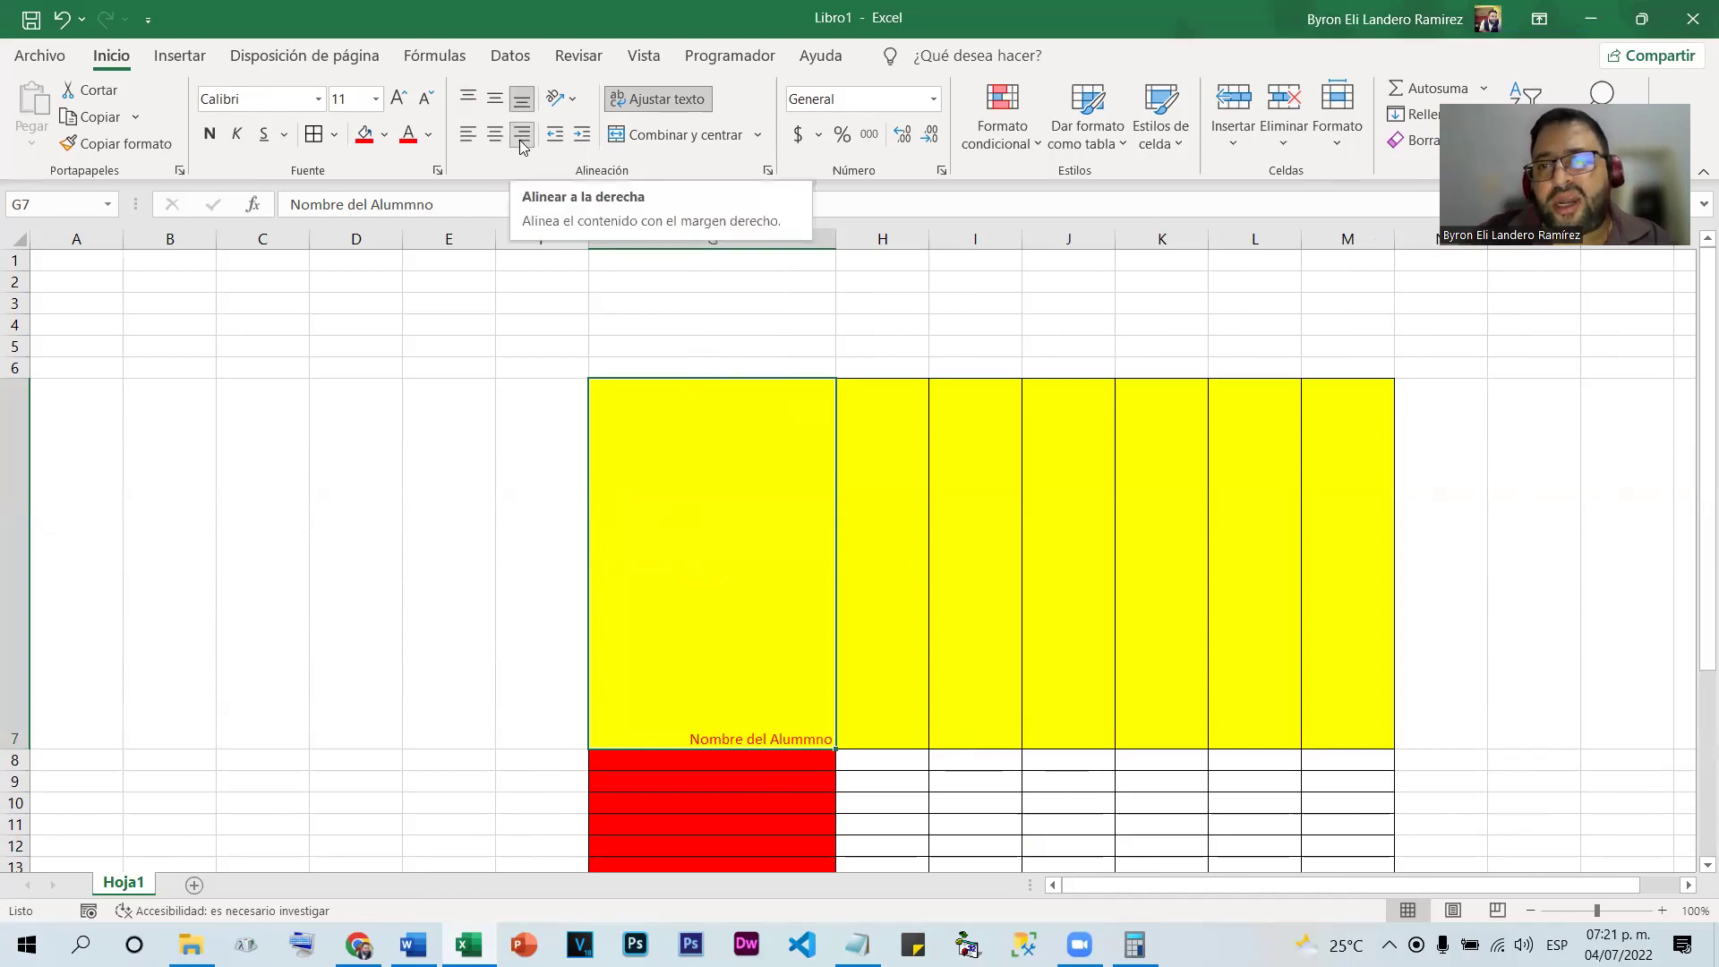
Settle the G7 header on centred horizontal and middle vertical alignment
click(467, 99)
click(467, 133)
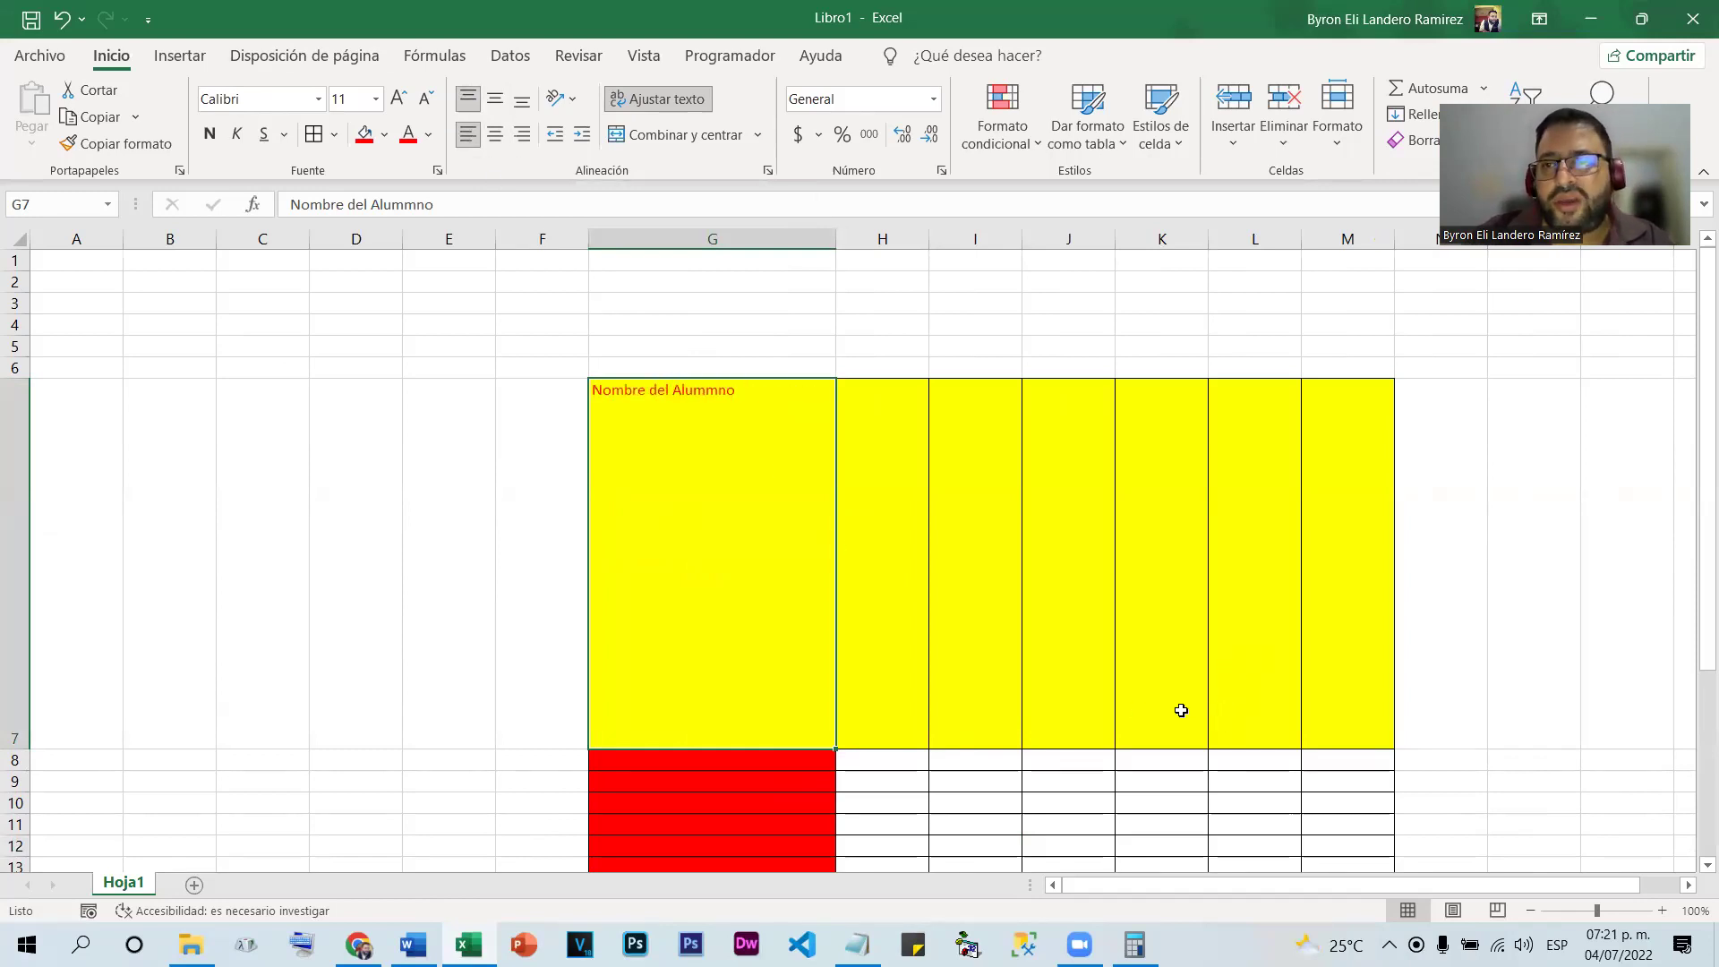
click(495, 133)
click(494, 99)
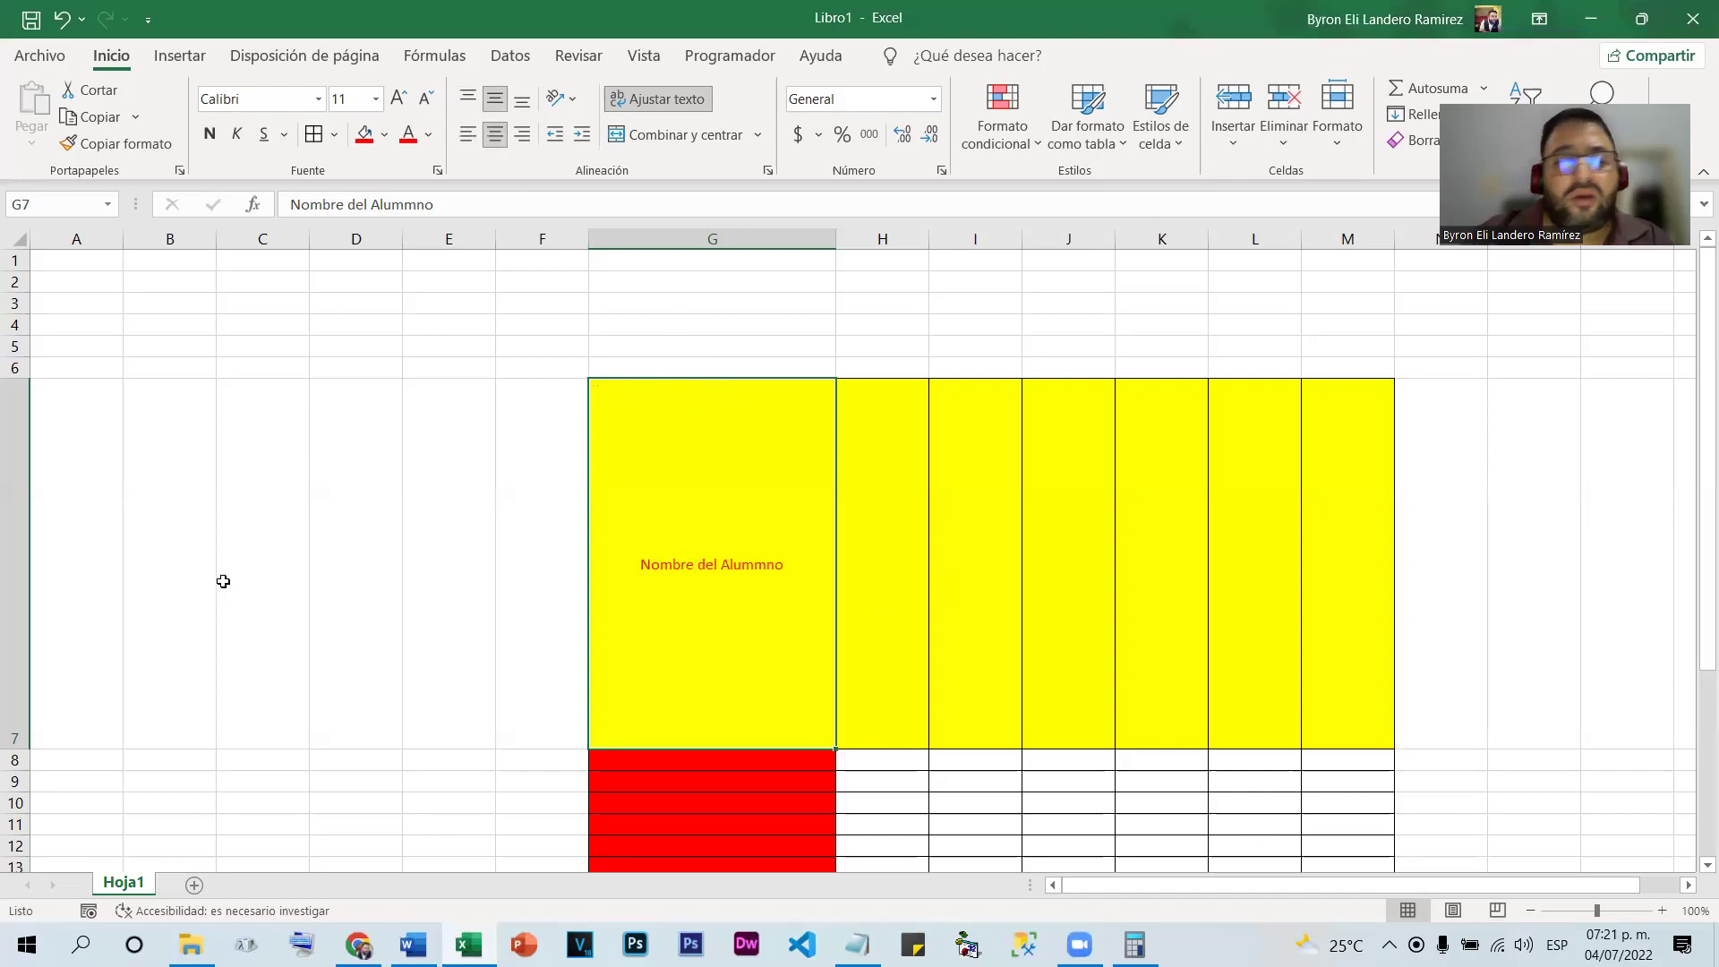
click(14, 368)
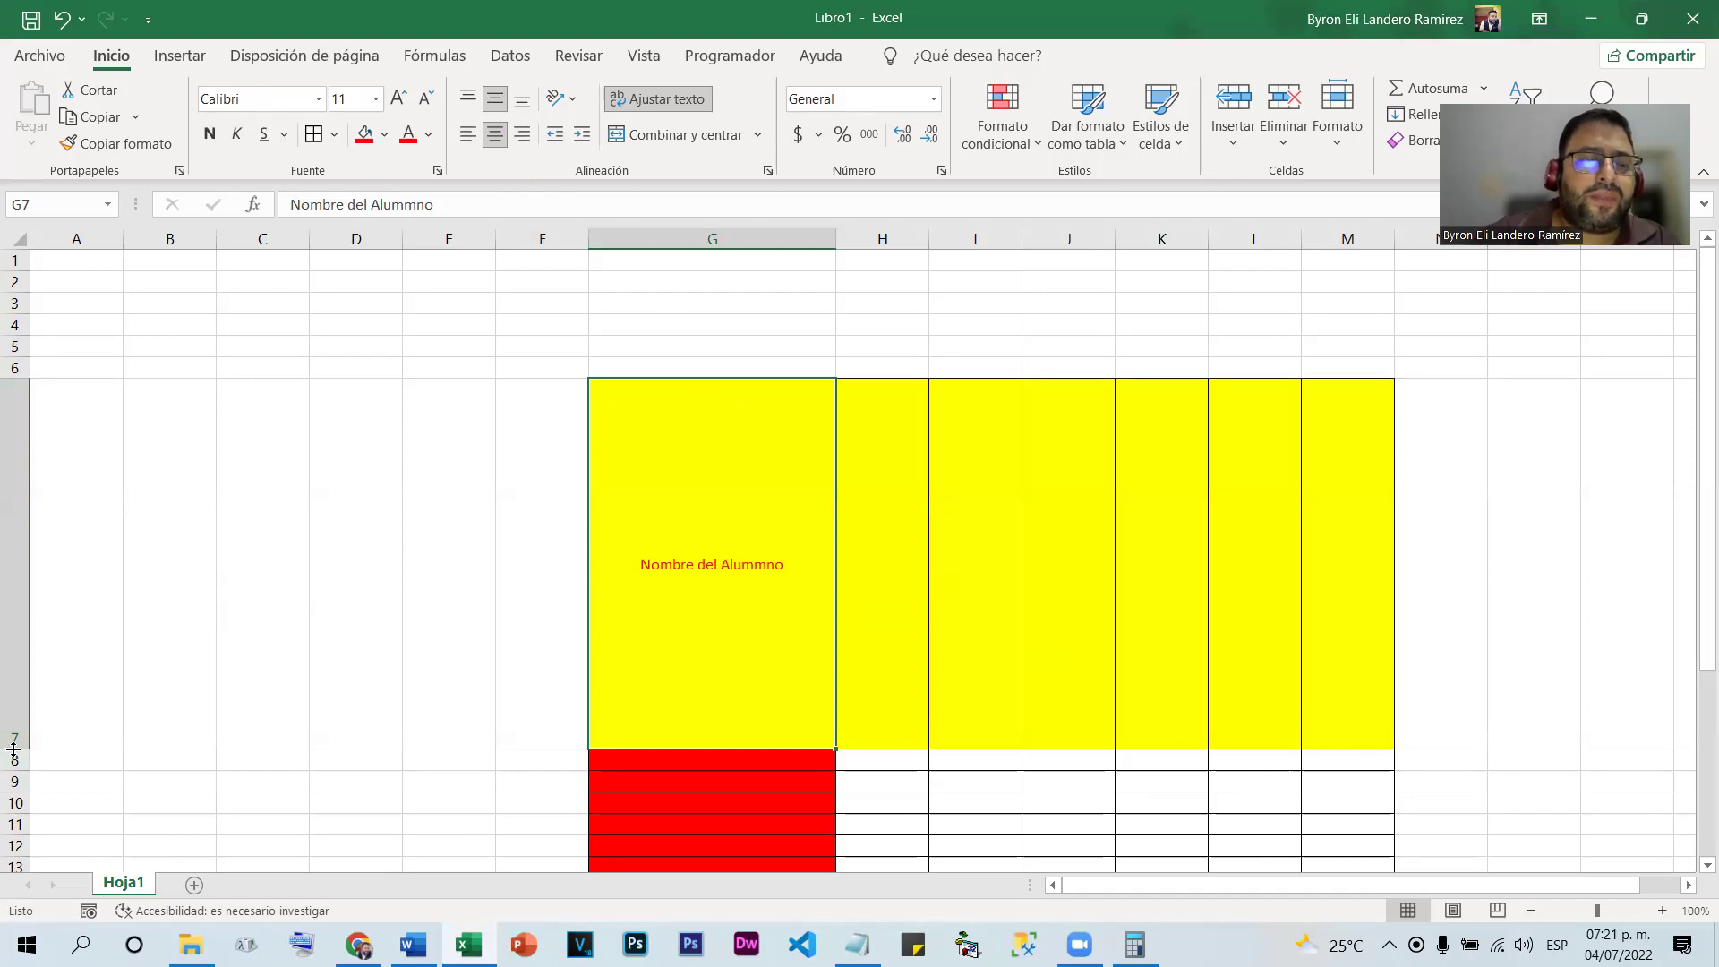
double_click(13, 749)
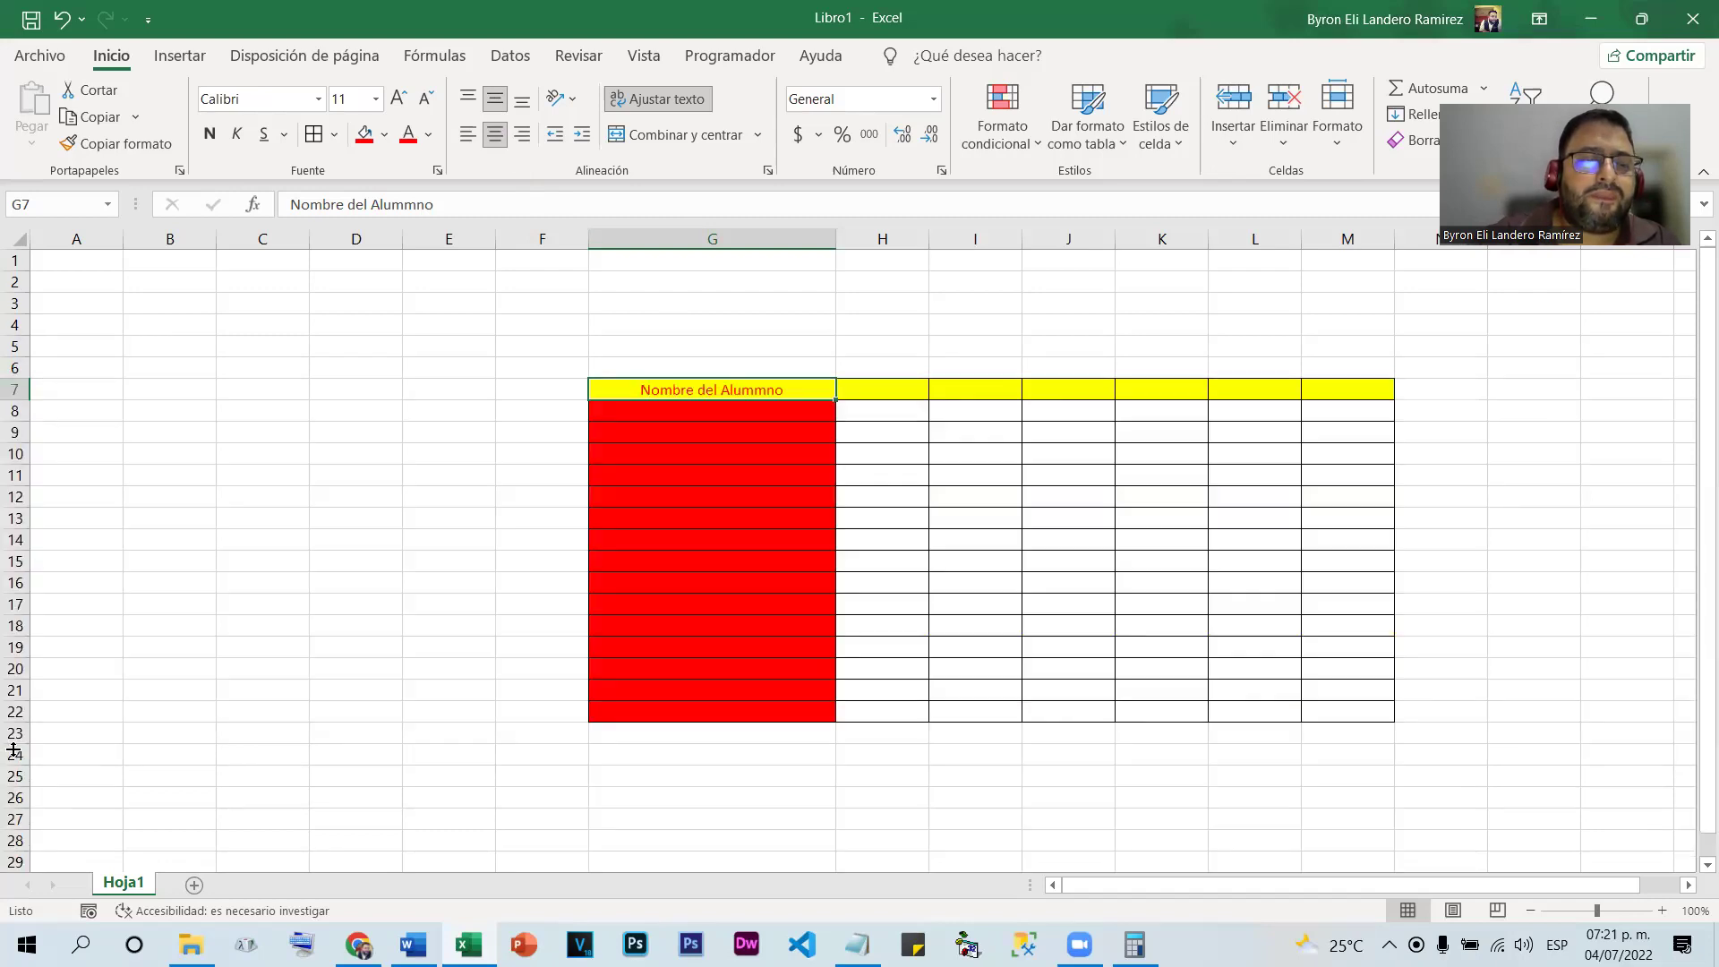
click(748, 562)
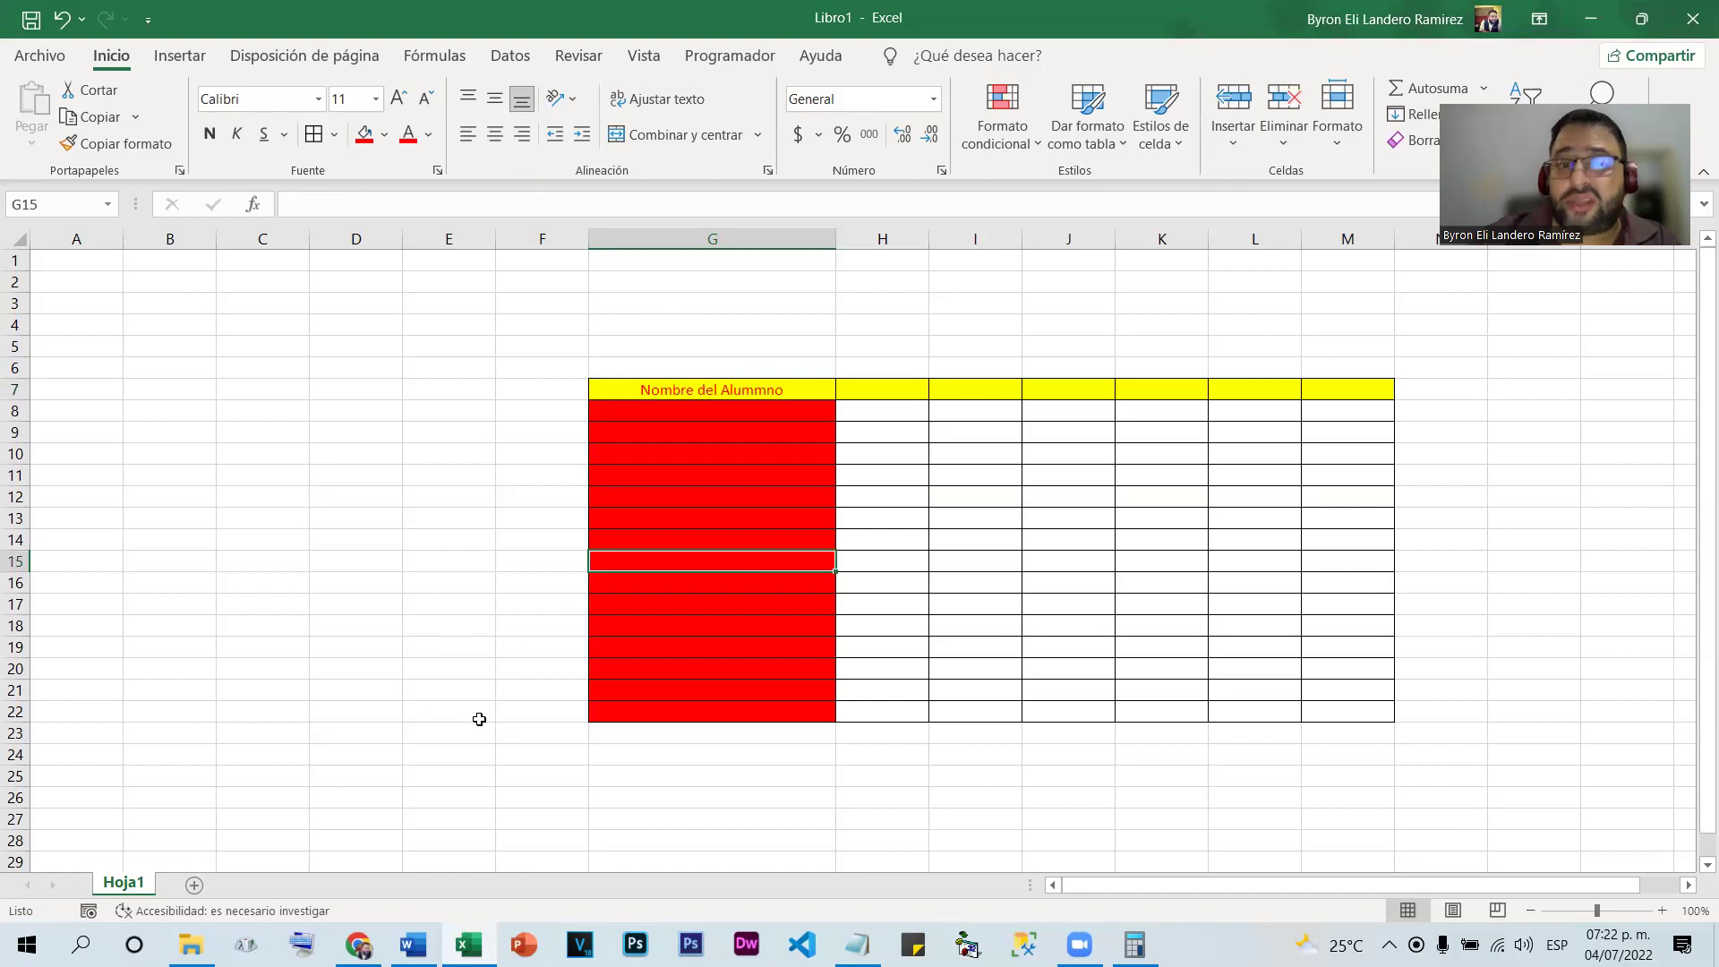
click(527, 667)
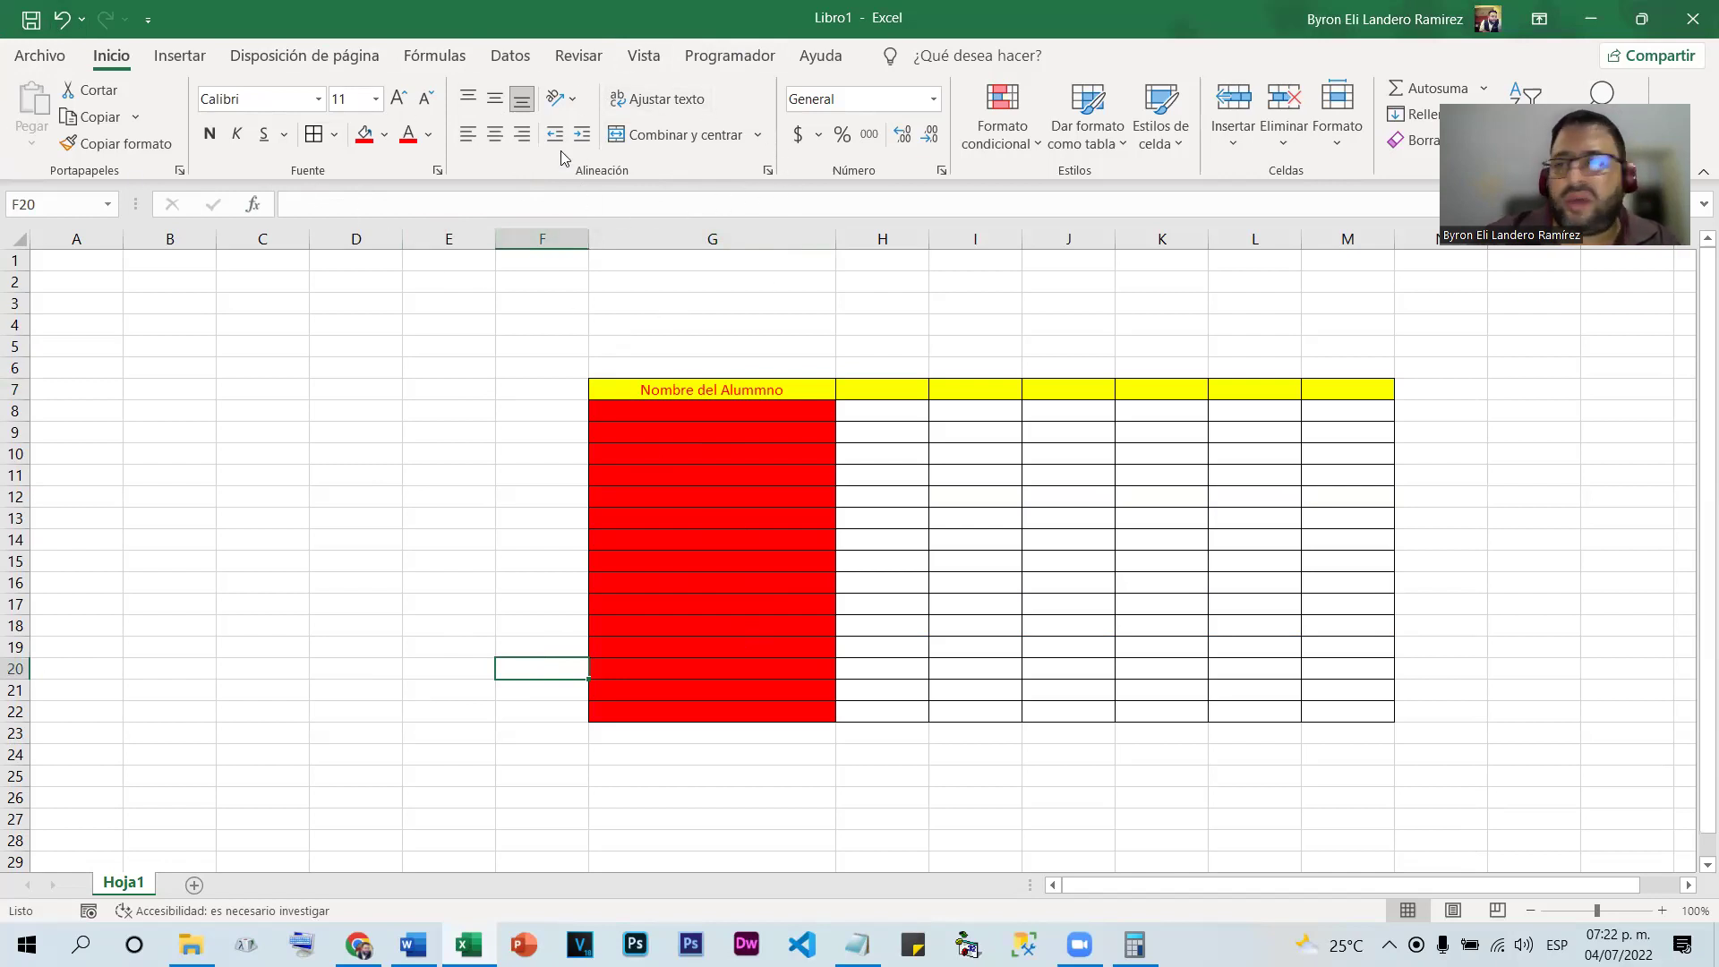
click(1061, 602)
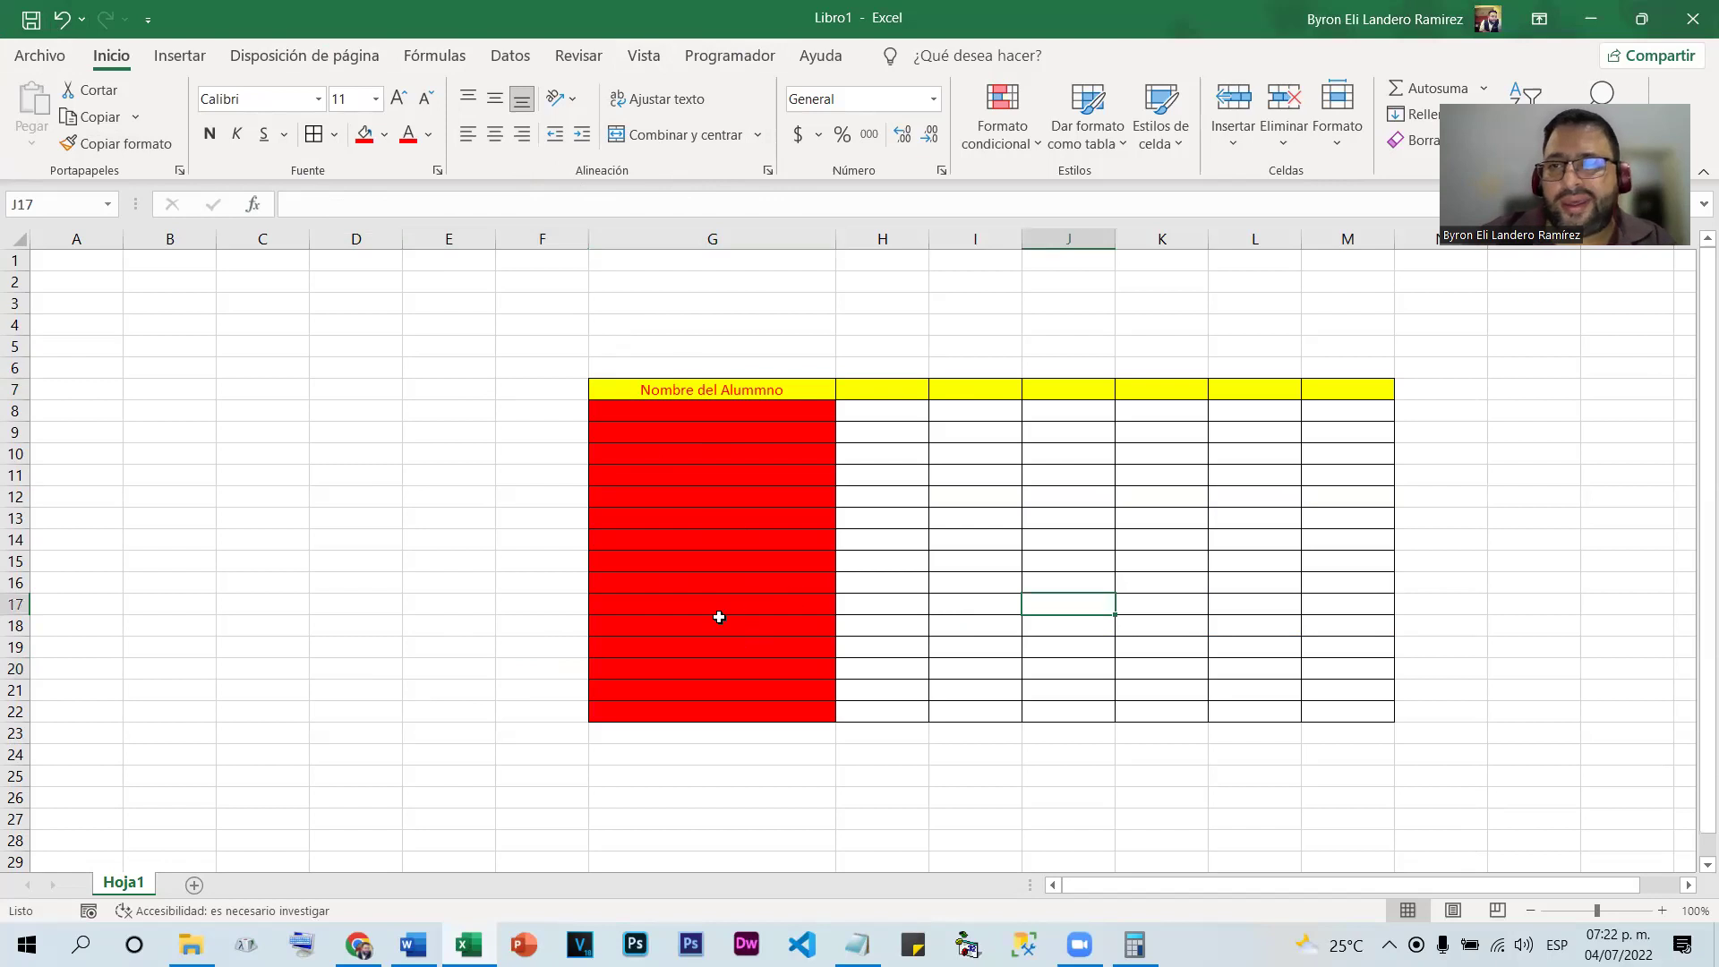
click(520, 370)
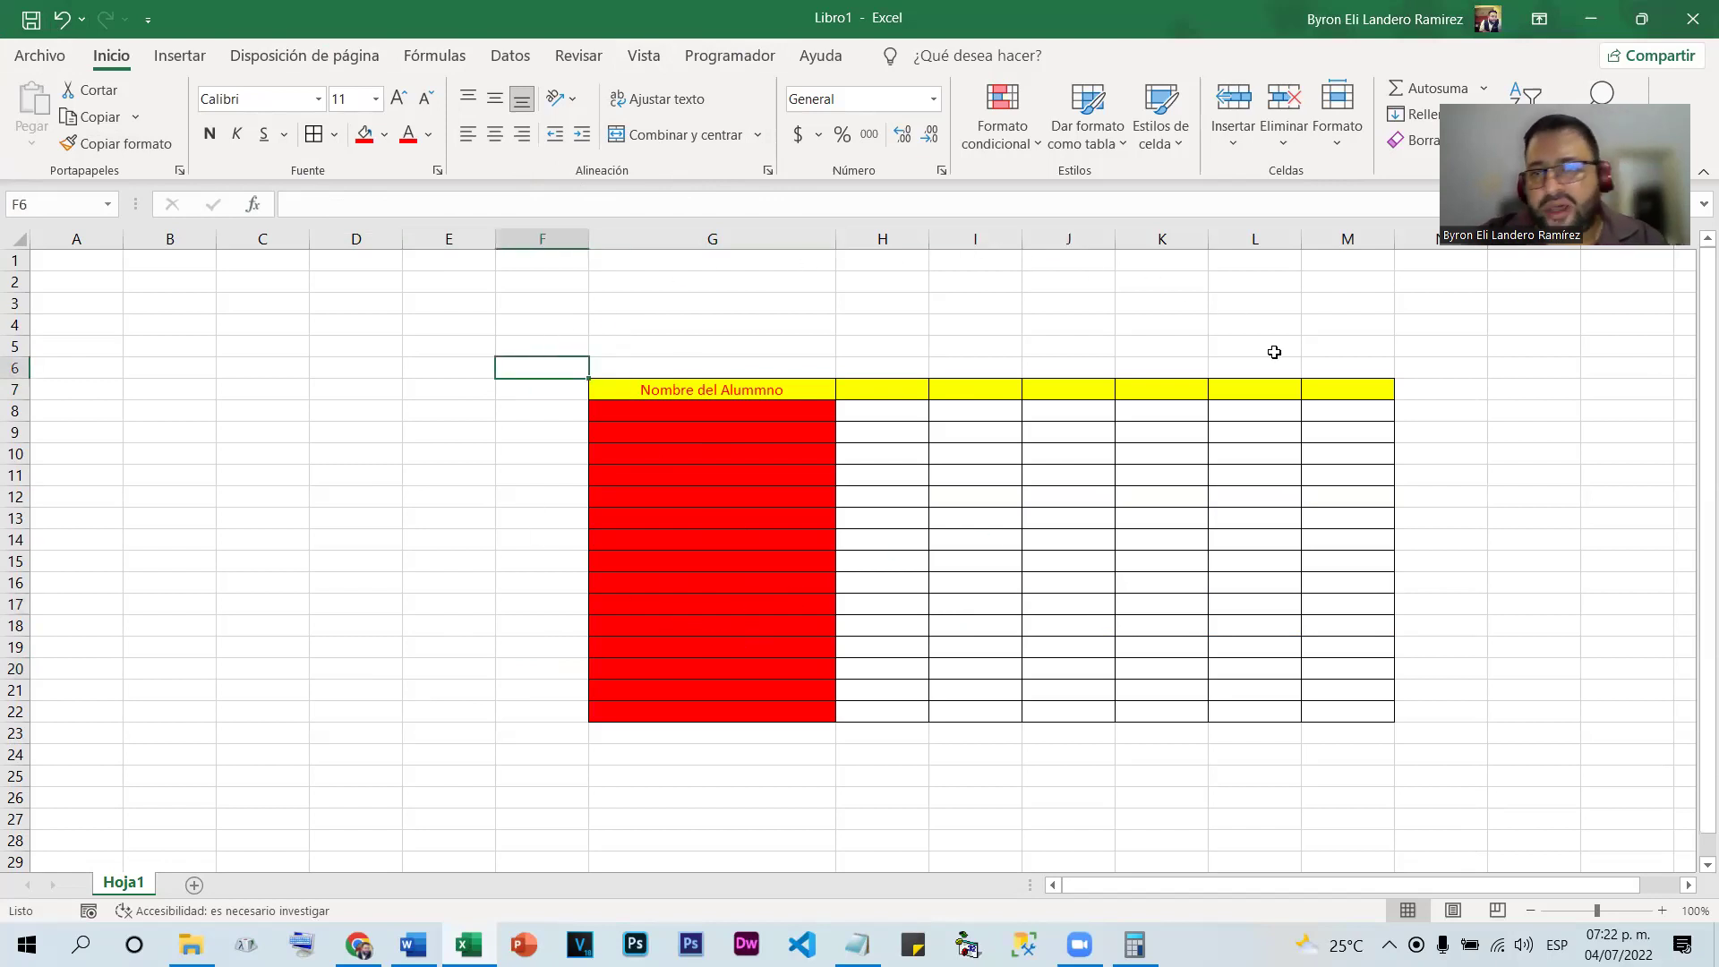
click(99, 407)
click(861, 434)
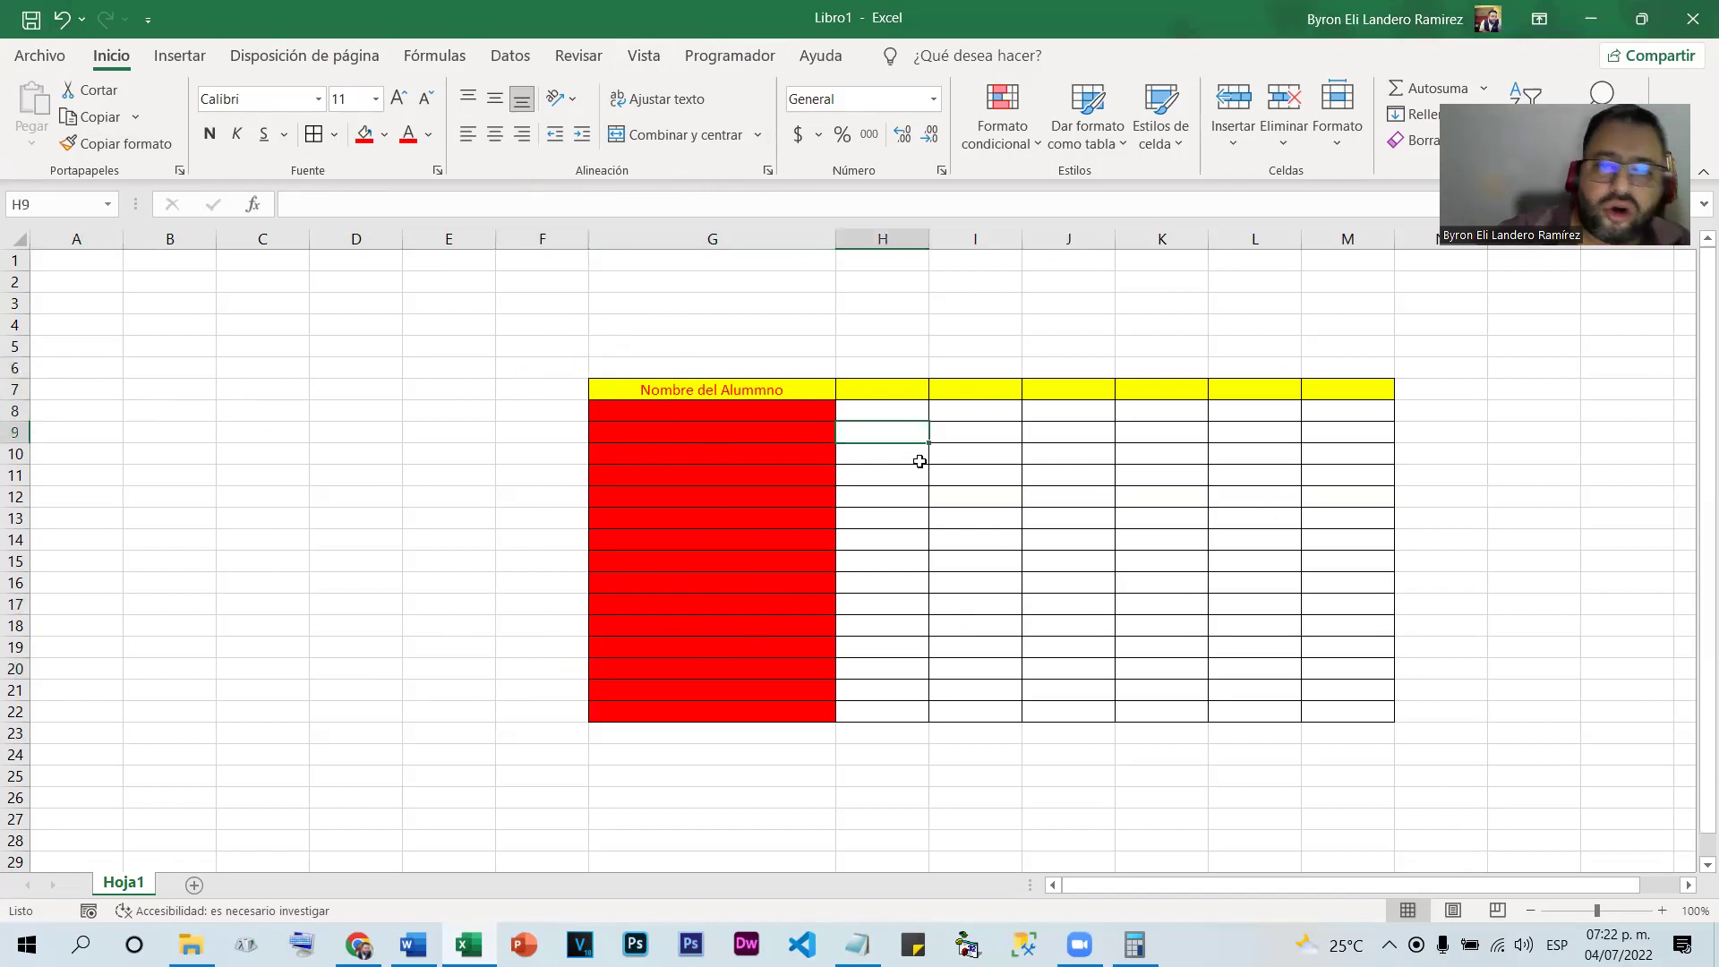
click(1028, 516)
click(270, 535)
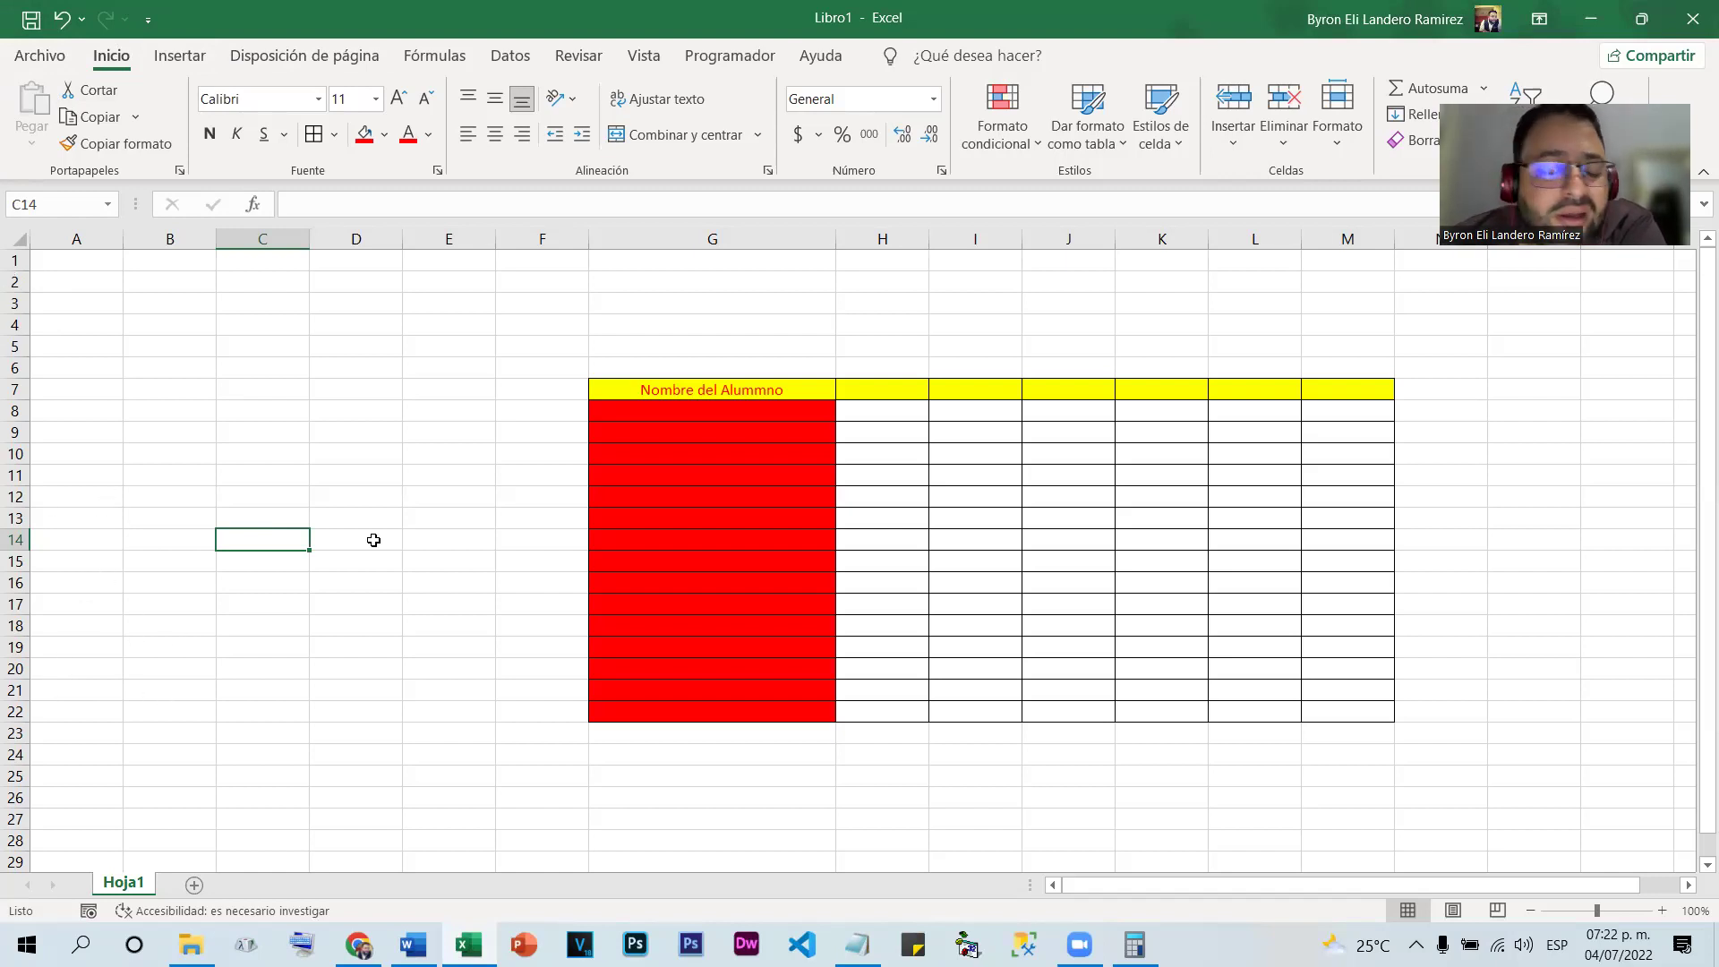
click(668, 452)
click(998, 518)
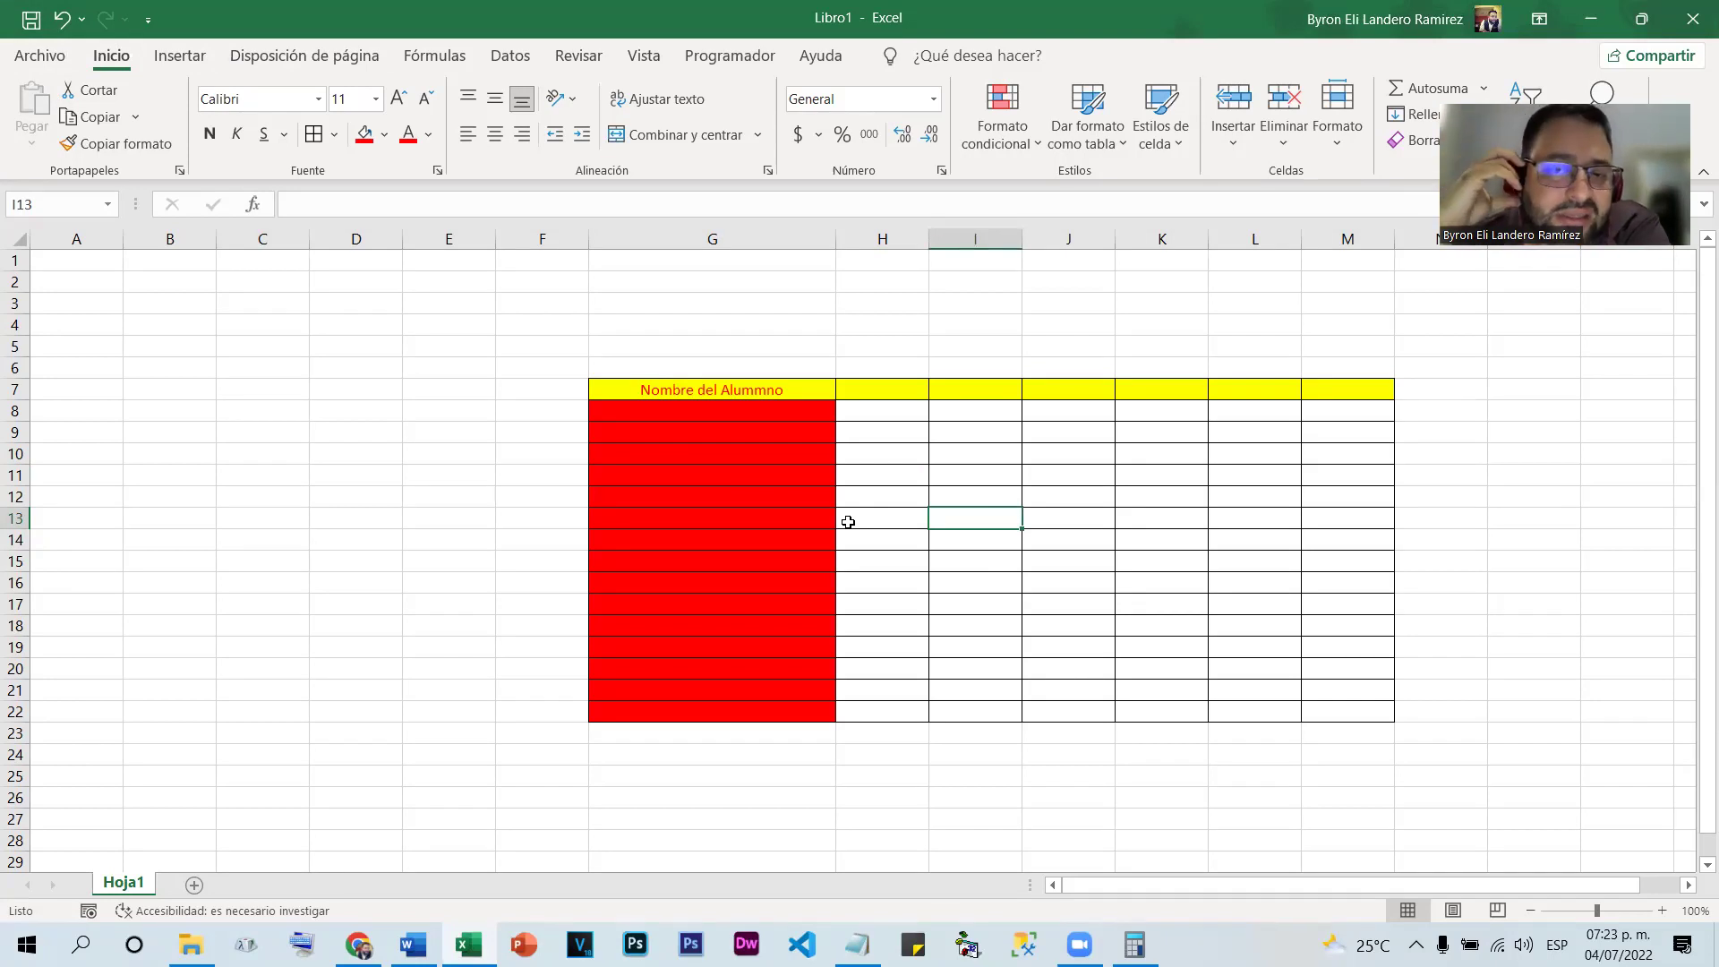
click(858, 461)
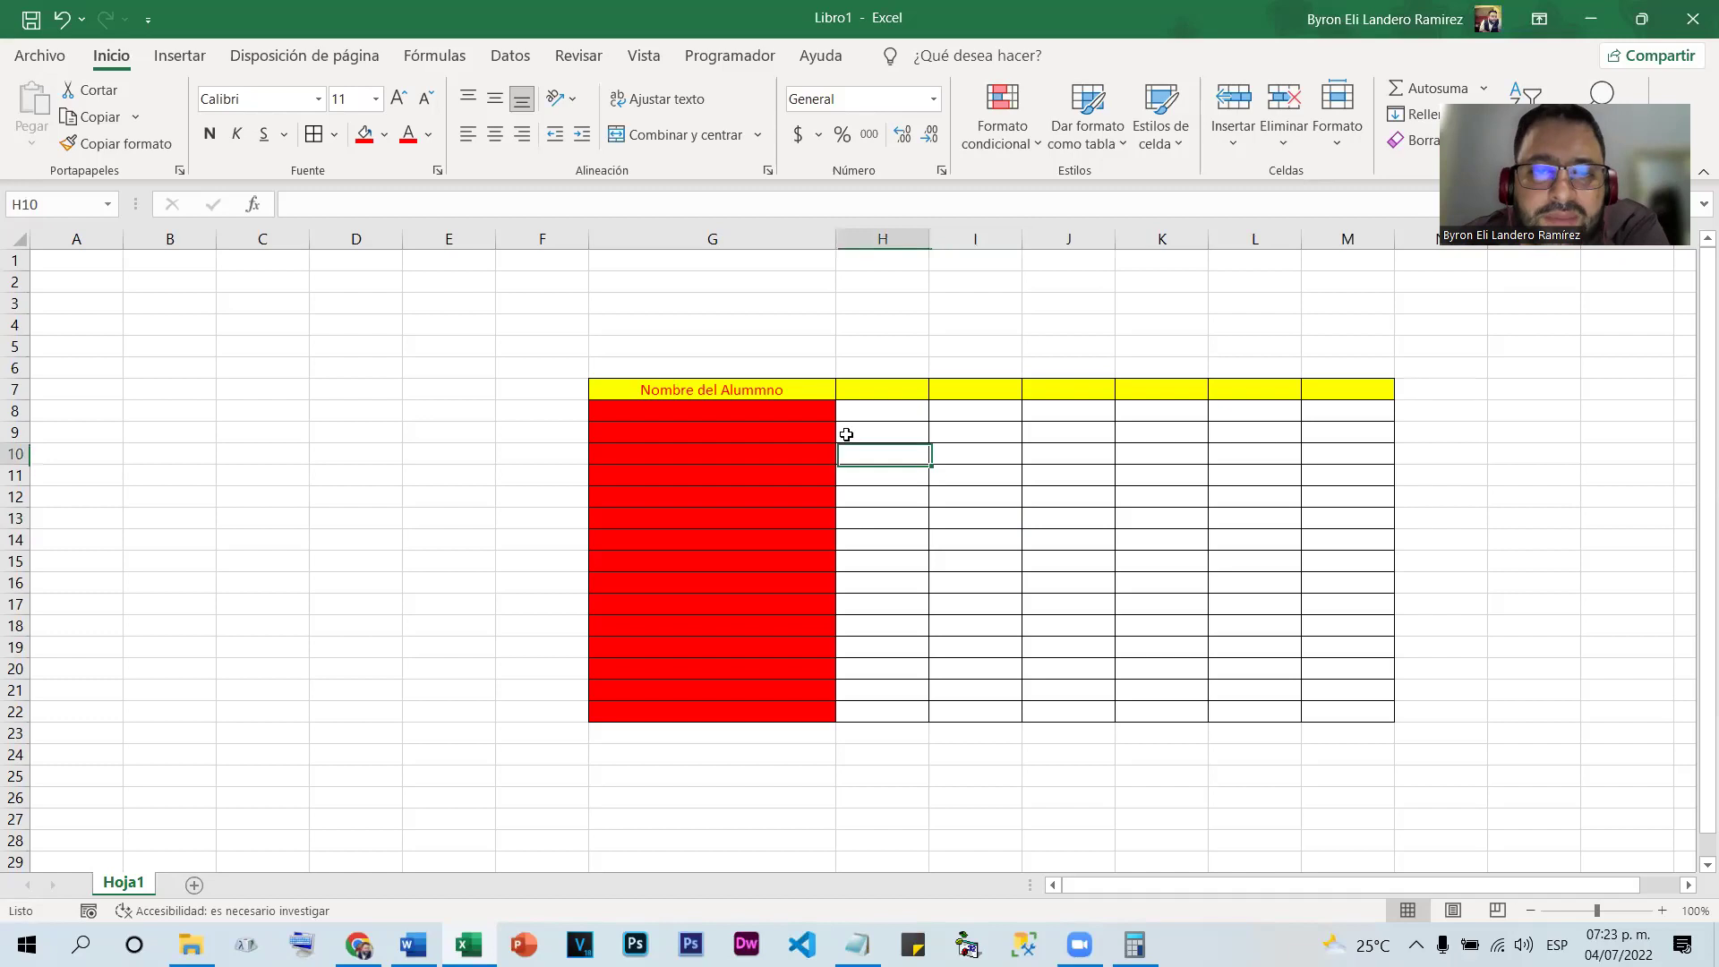
Select the student table range G7:M22
drag(643, 393, 1366, 721)
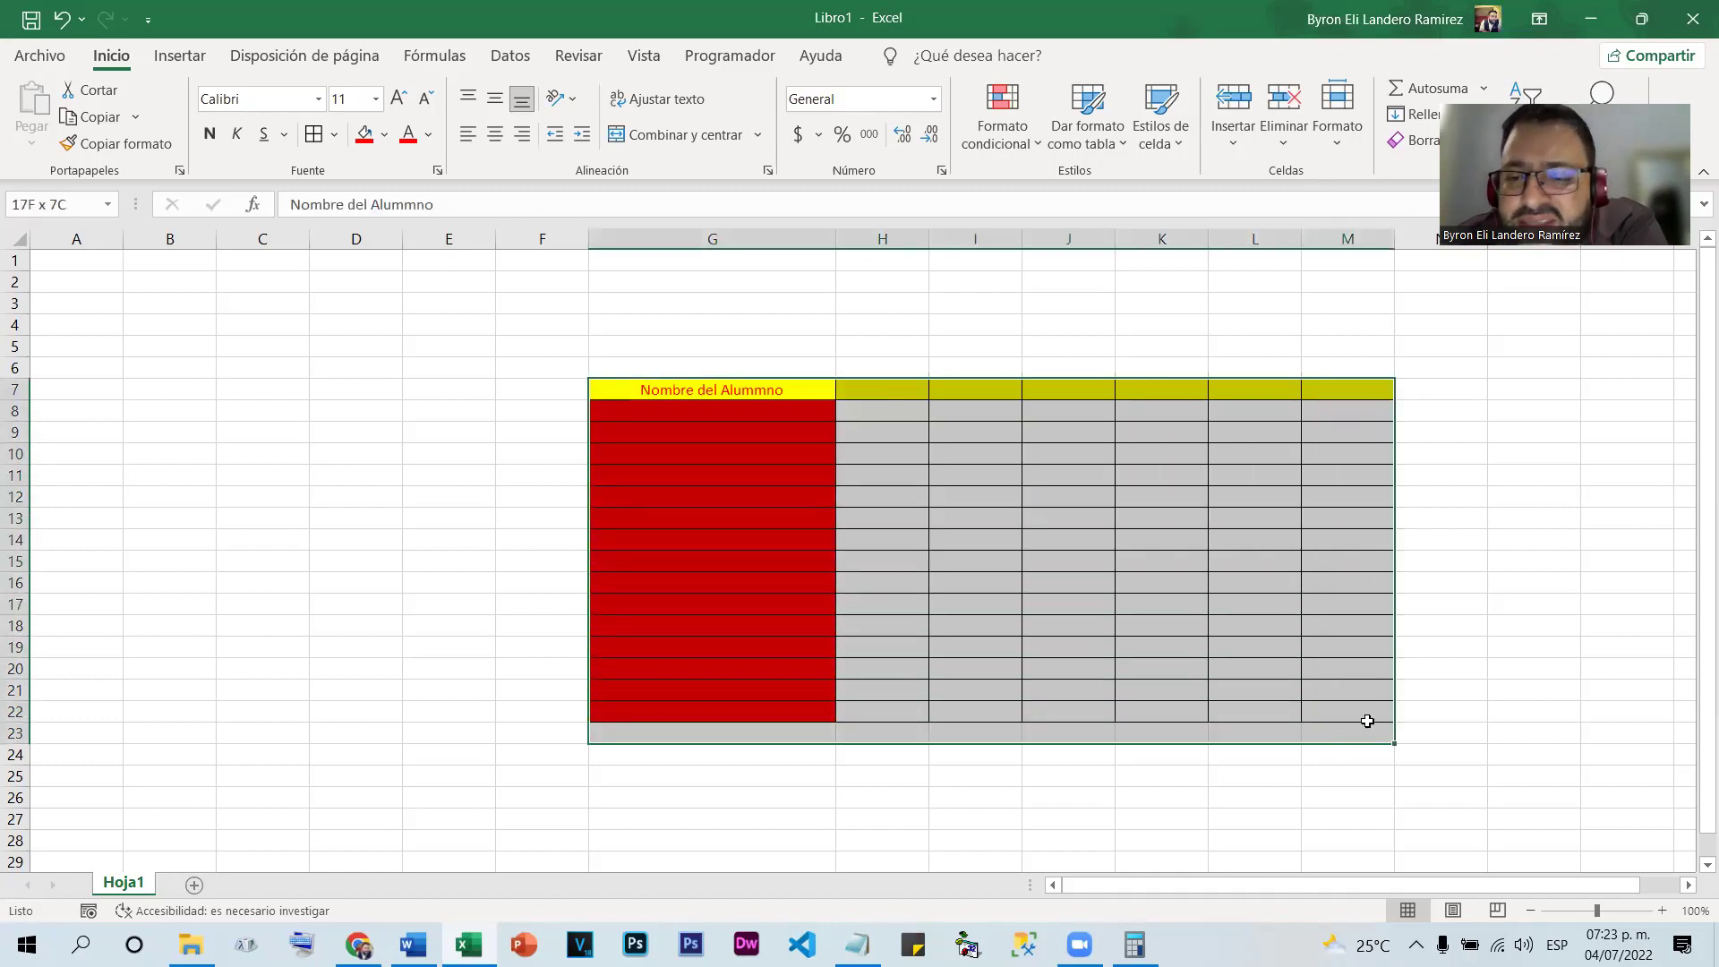
click(439, 452)
click(359, 385)
click(359, 324)
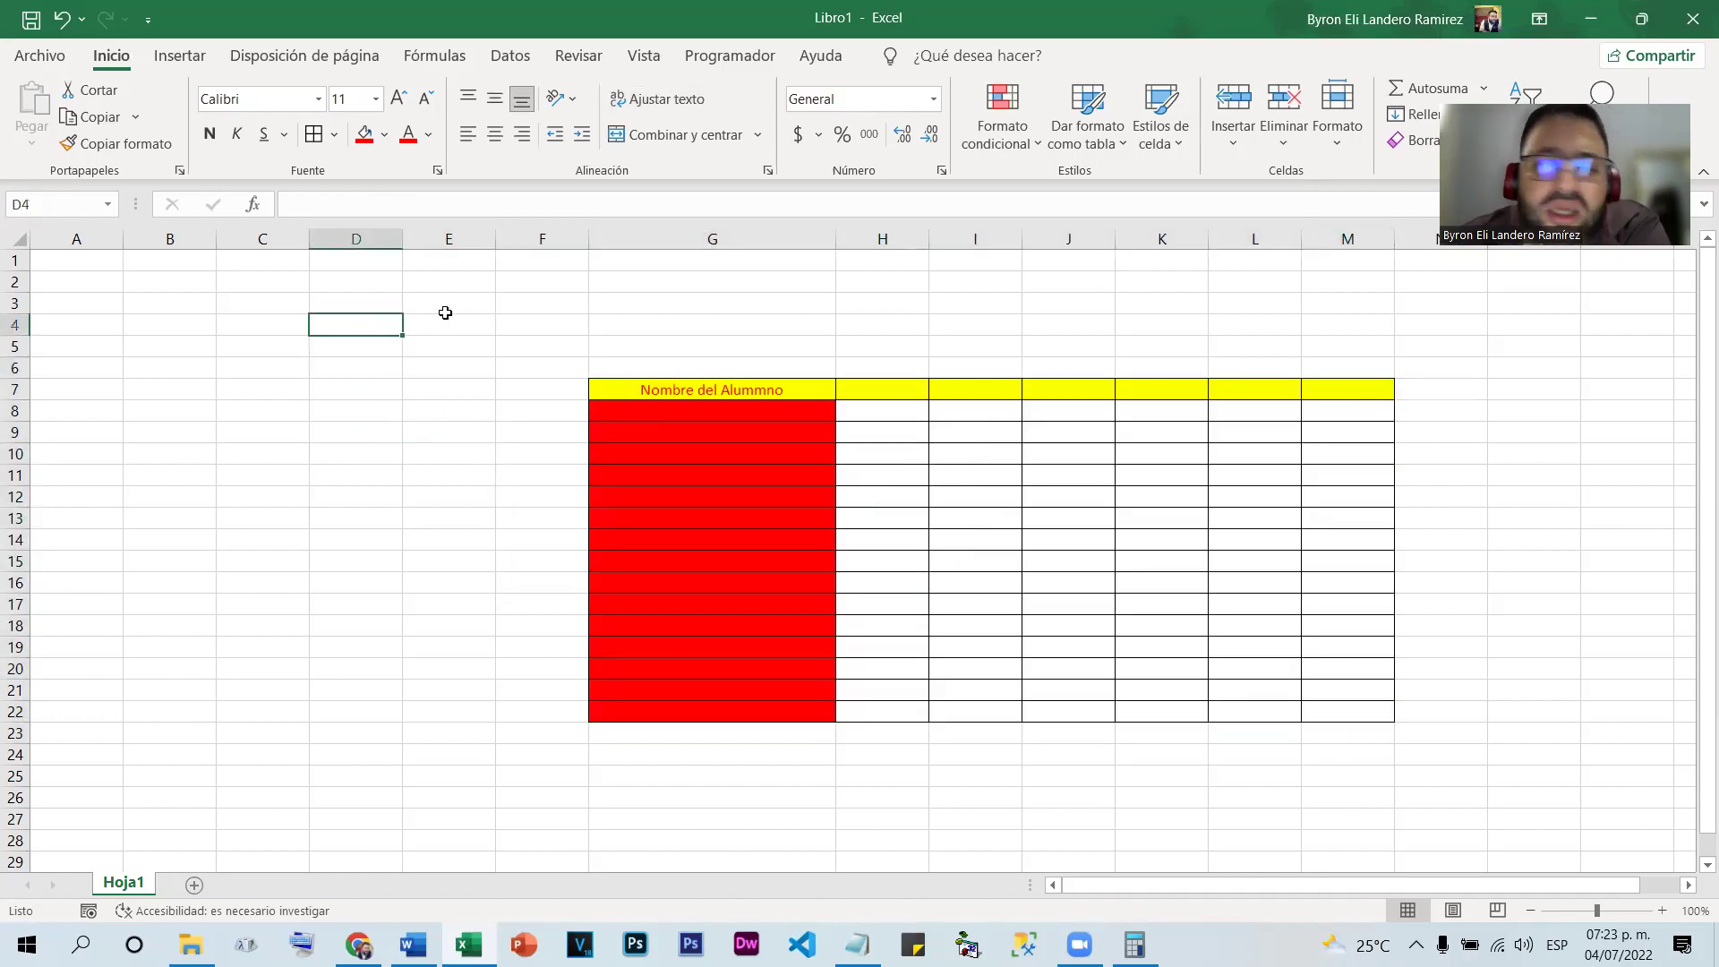
click(445, 305)
drag(595, 384, 1344, 708)
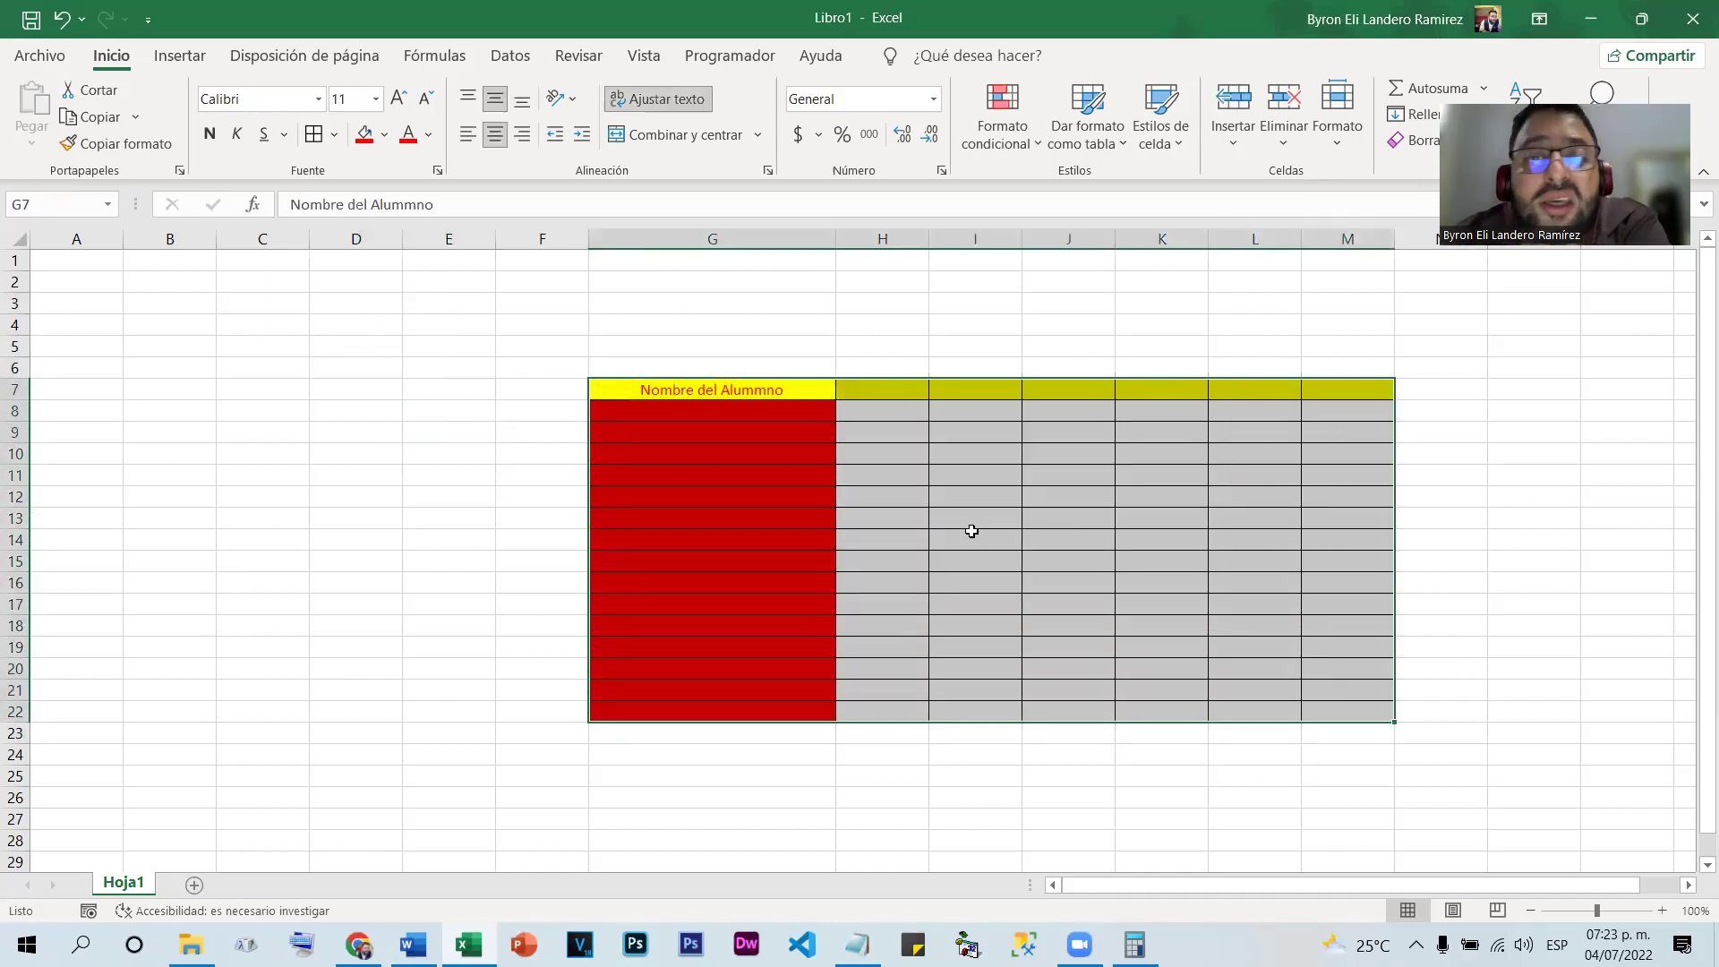
Format G7:M22 text as bold, size 14, blue, in the AR DELANEY font
right_click(812, 506)
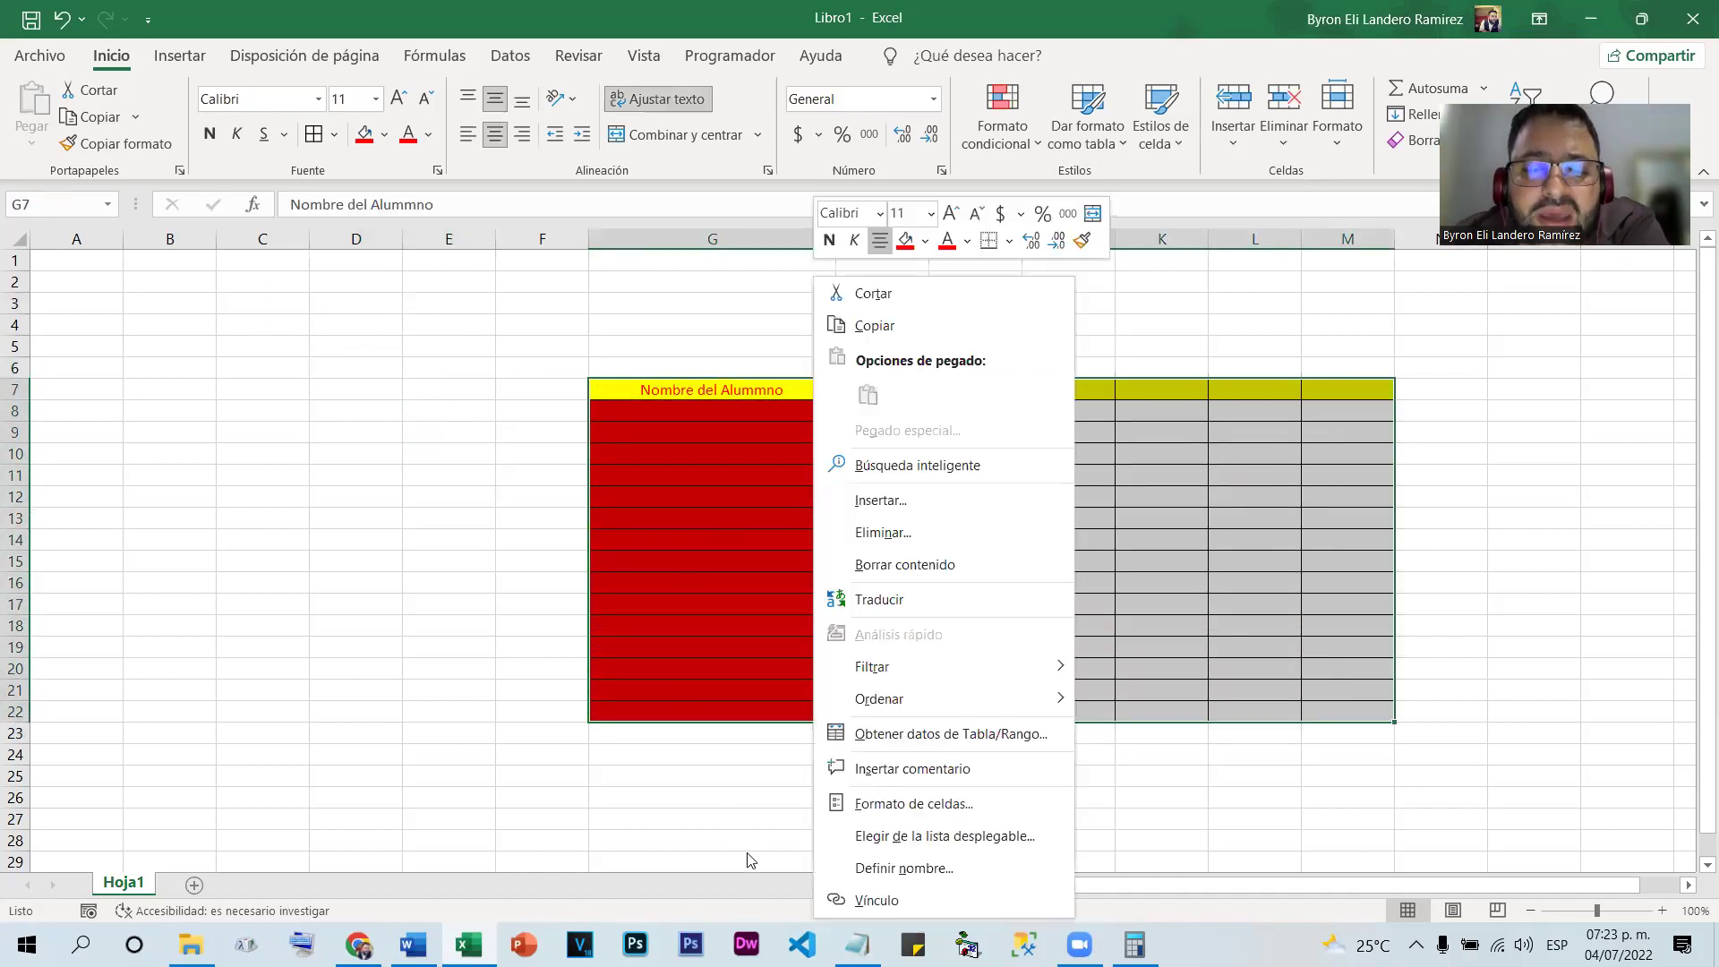
click(880, 809)
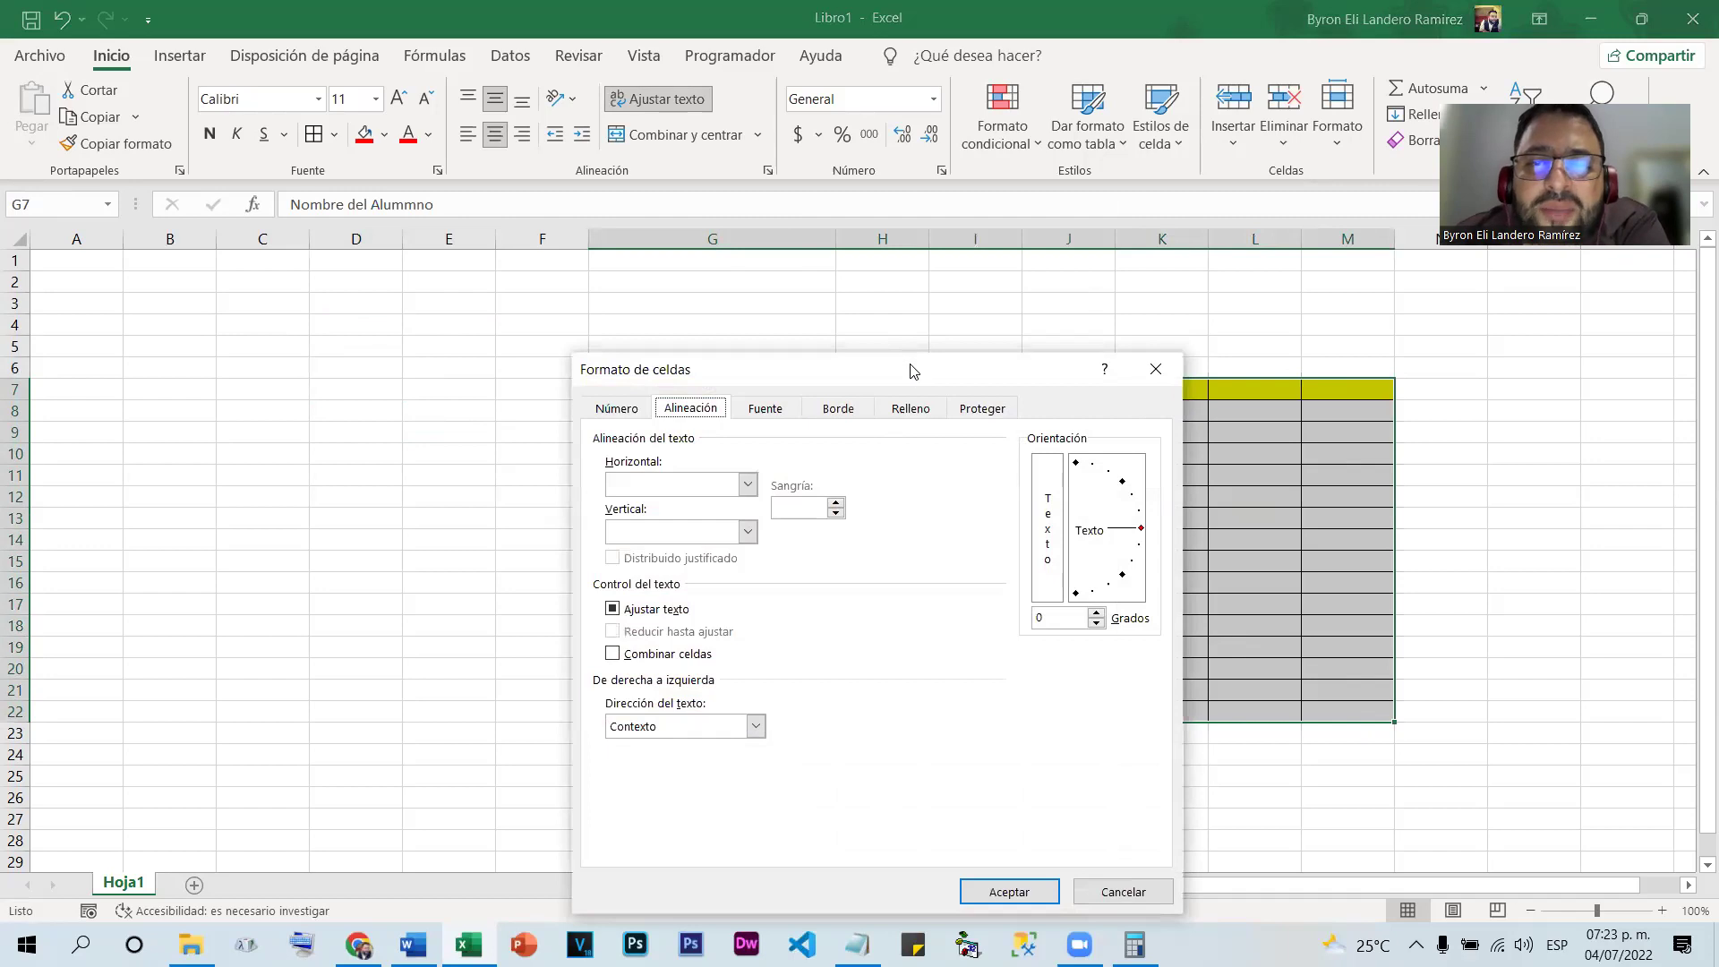
drag(911, 371, 566, 234)
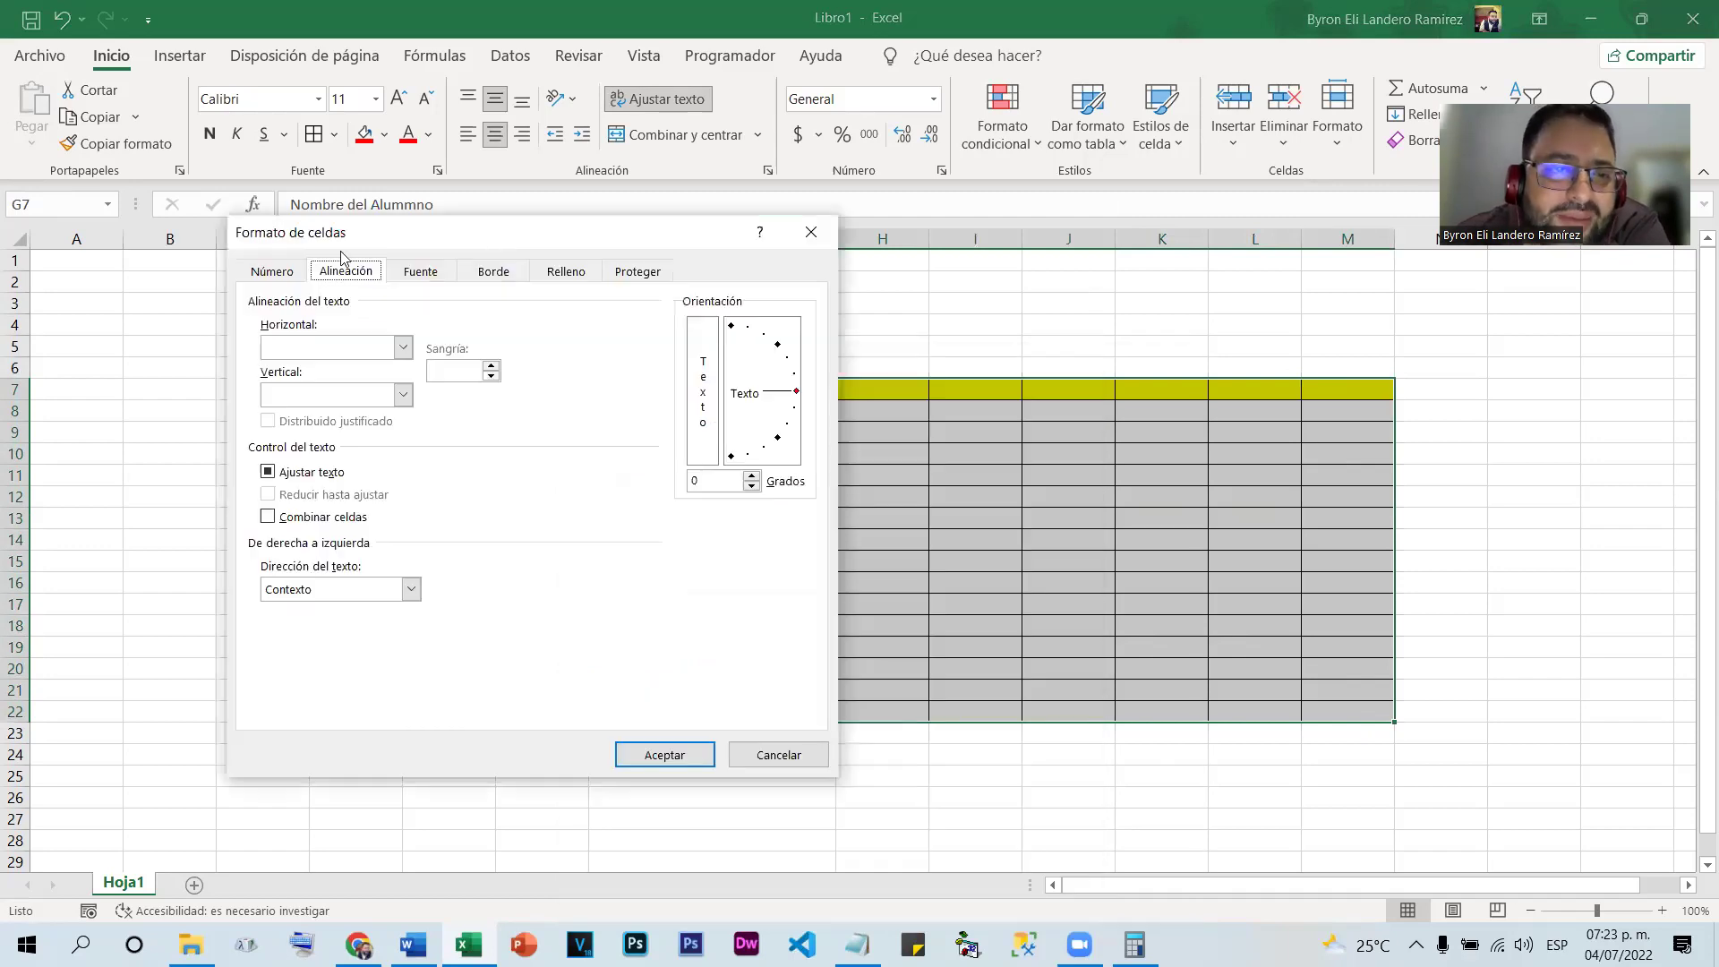
click(276, 273)
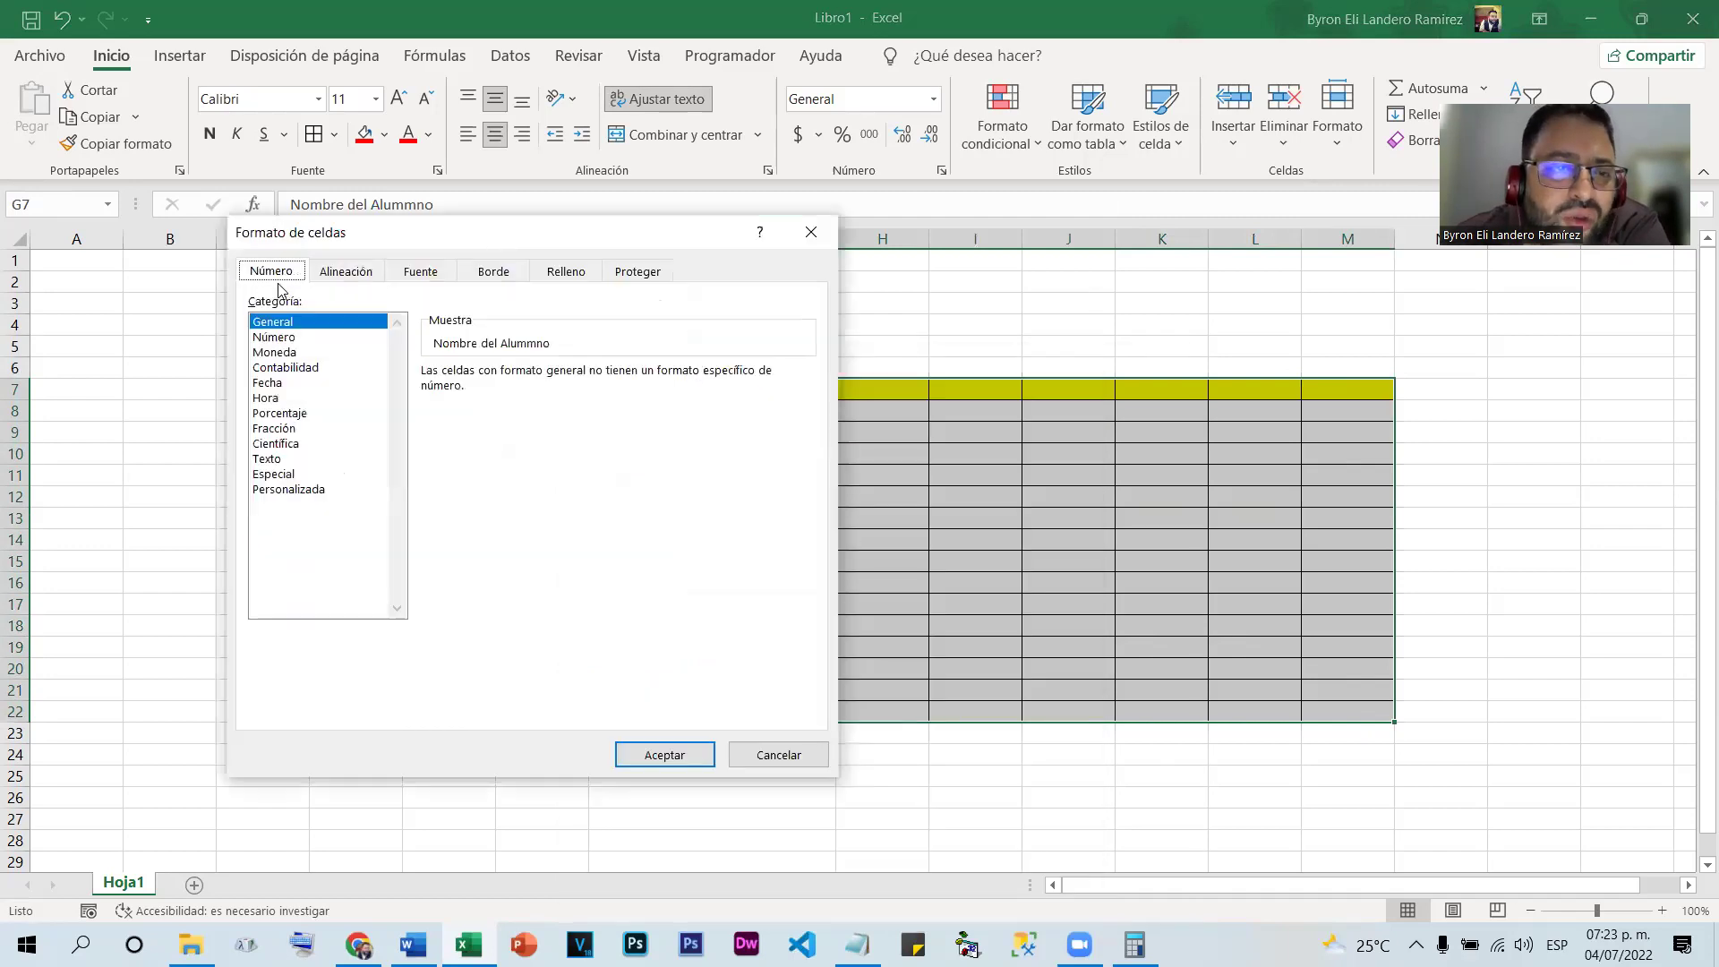
click(344, 272)
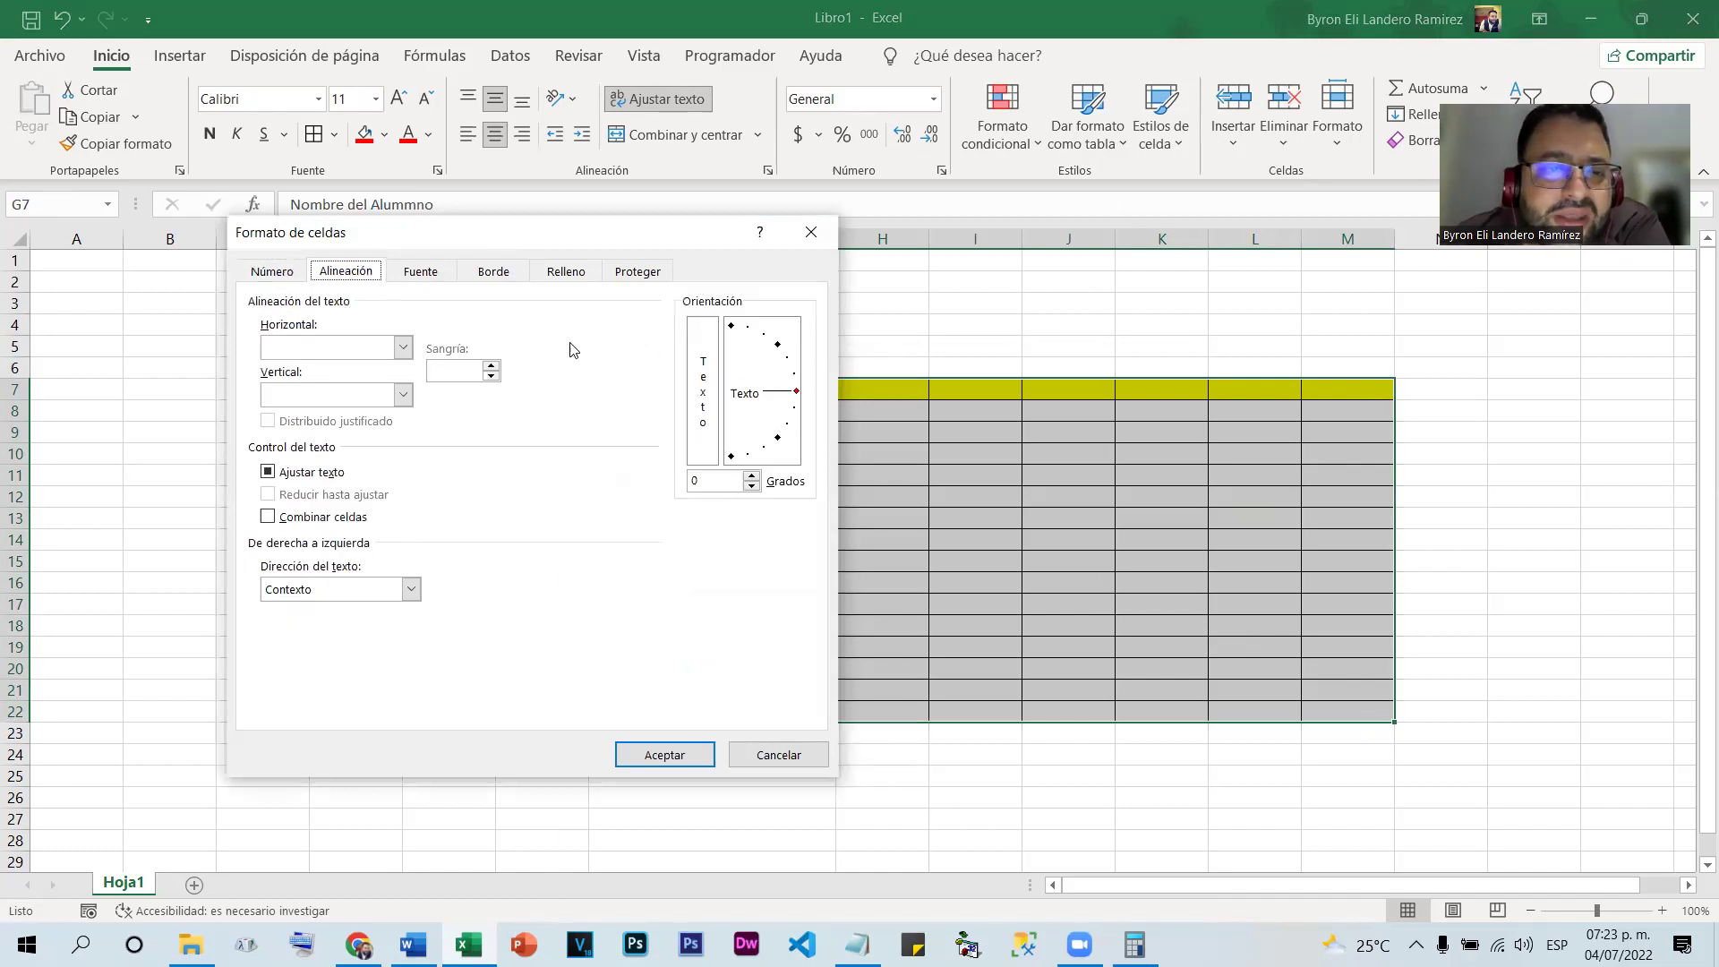
click(420, 273)
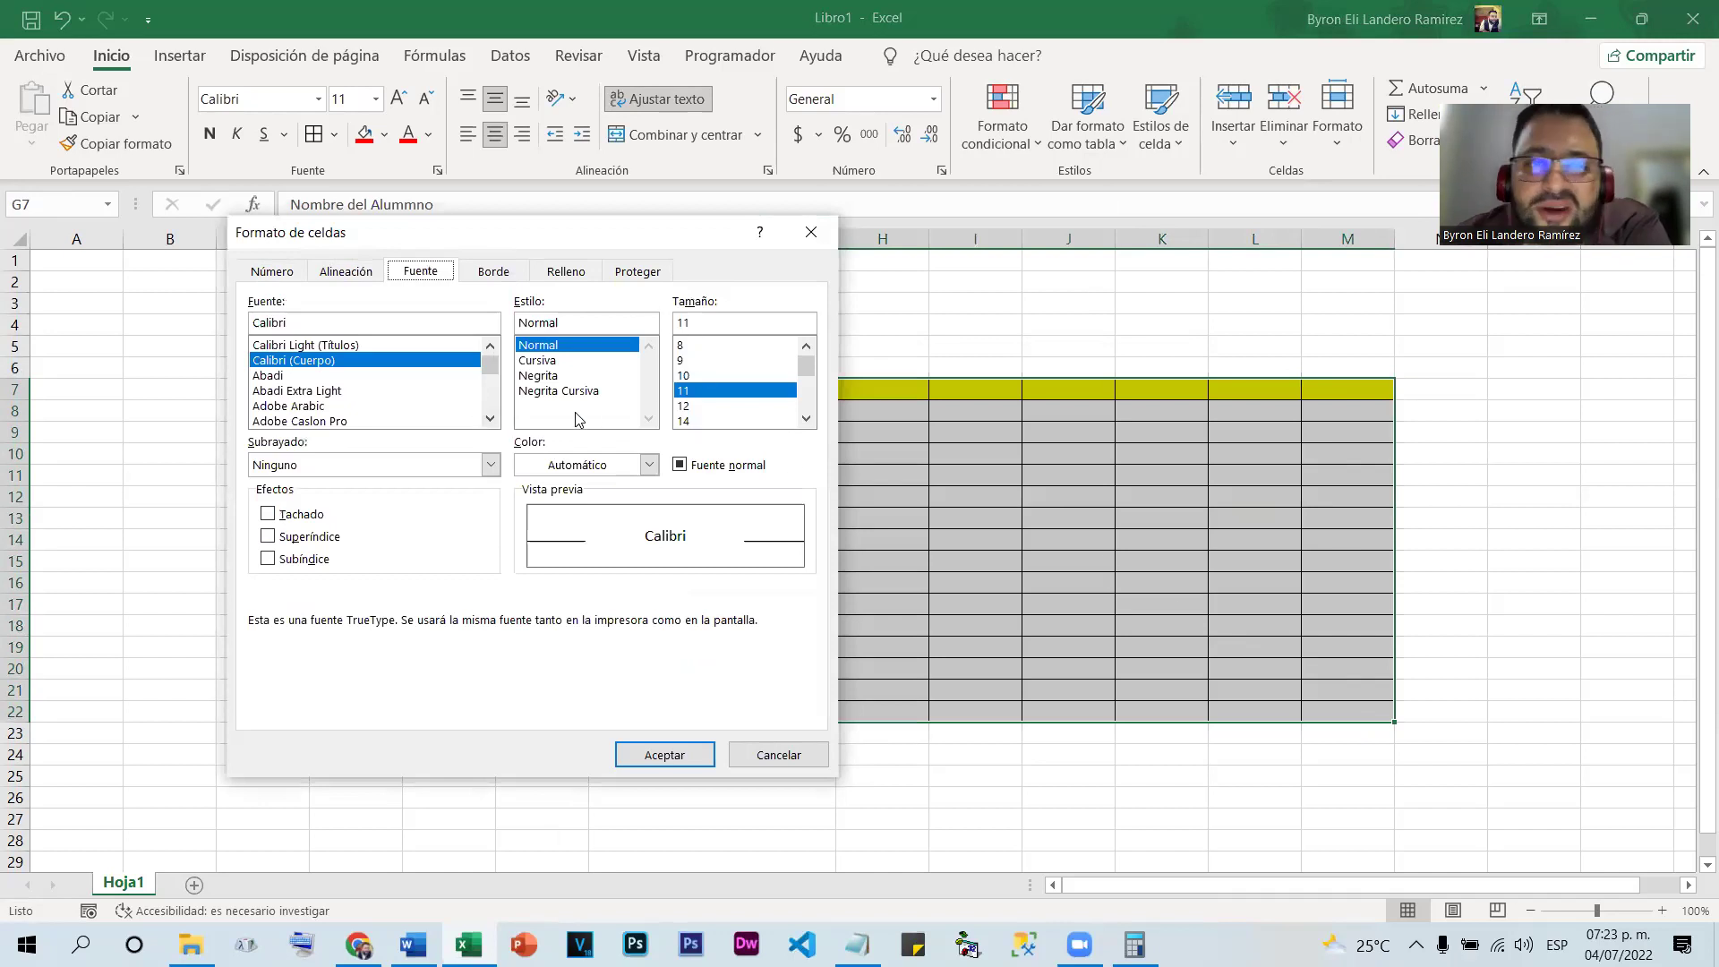
click(542, 376)
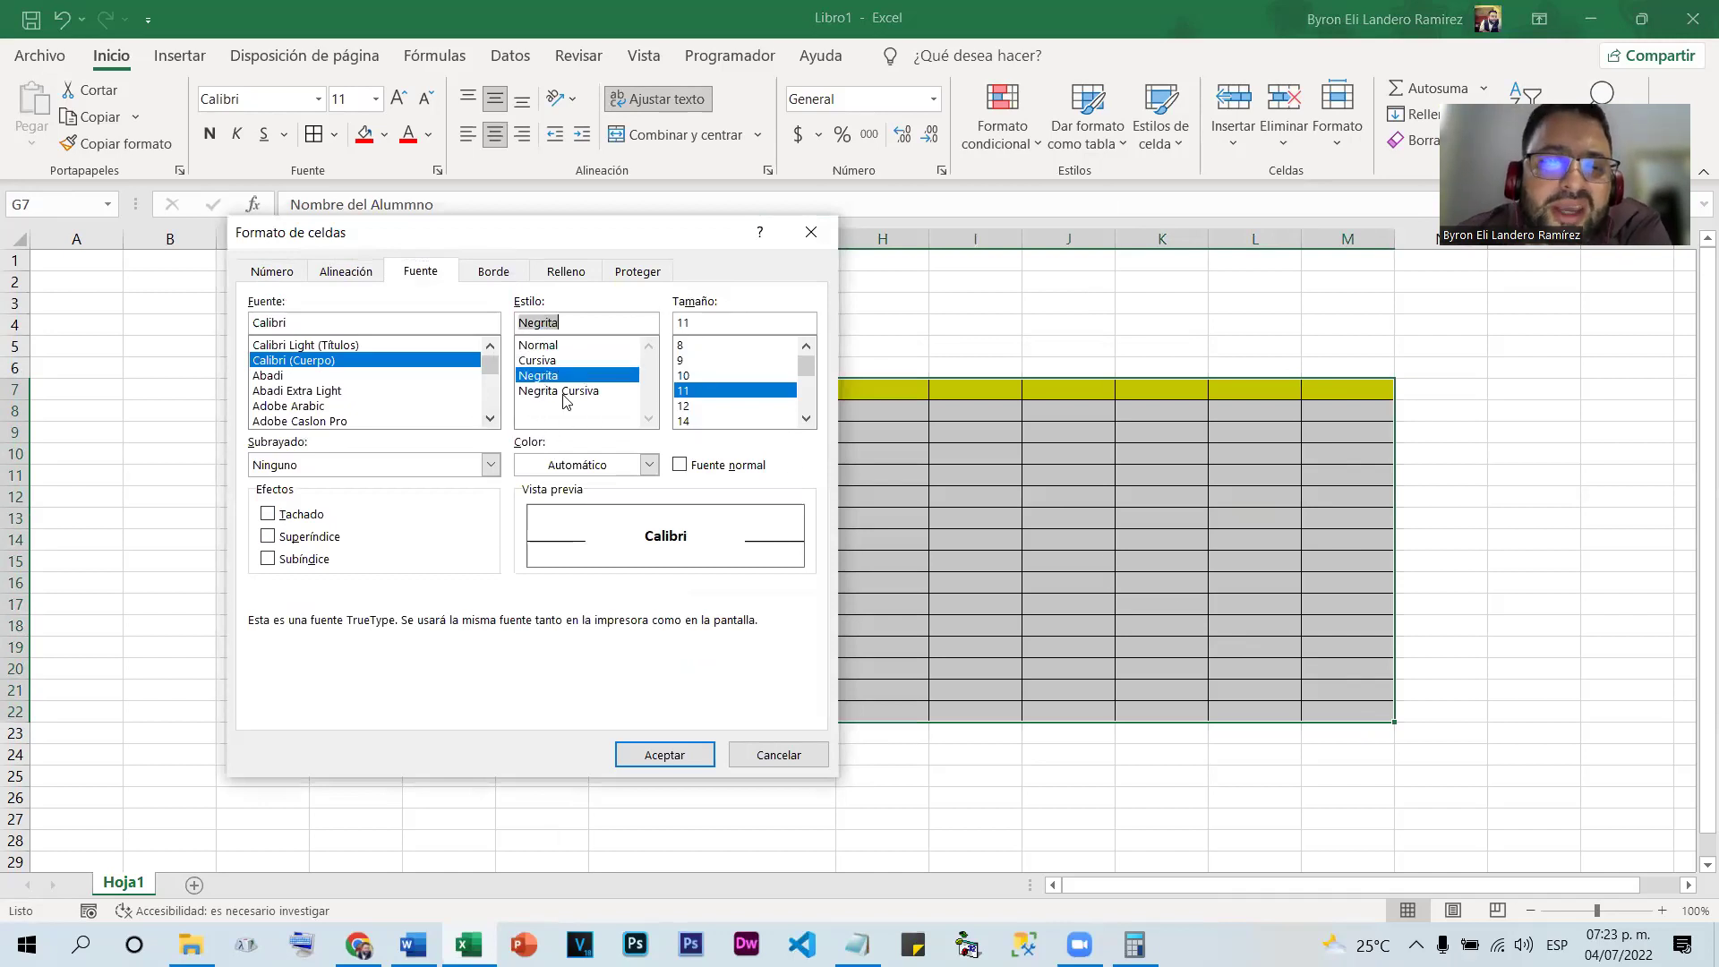
click(683, 423)
click(646, 467)
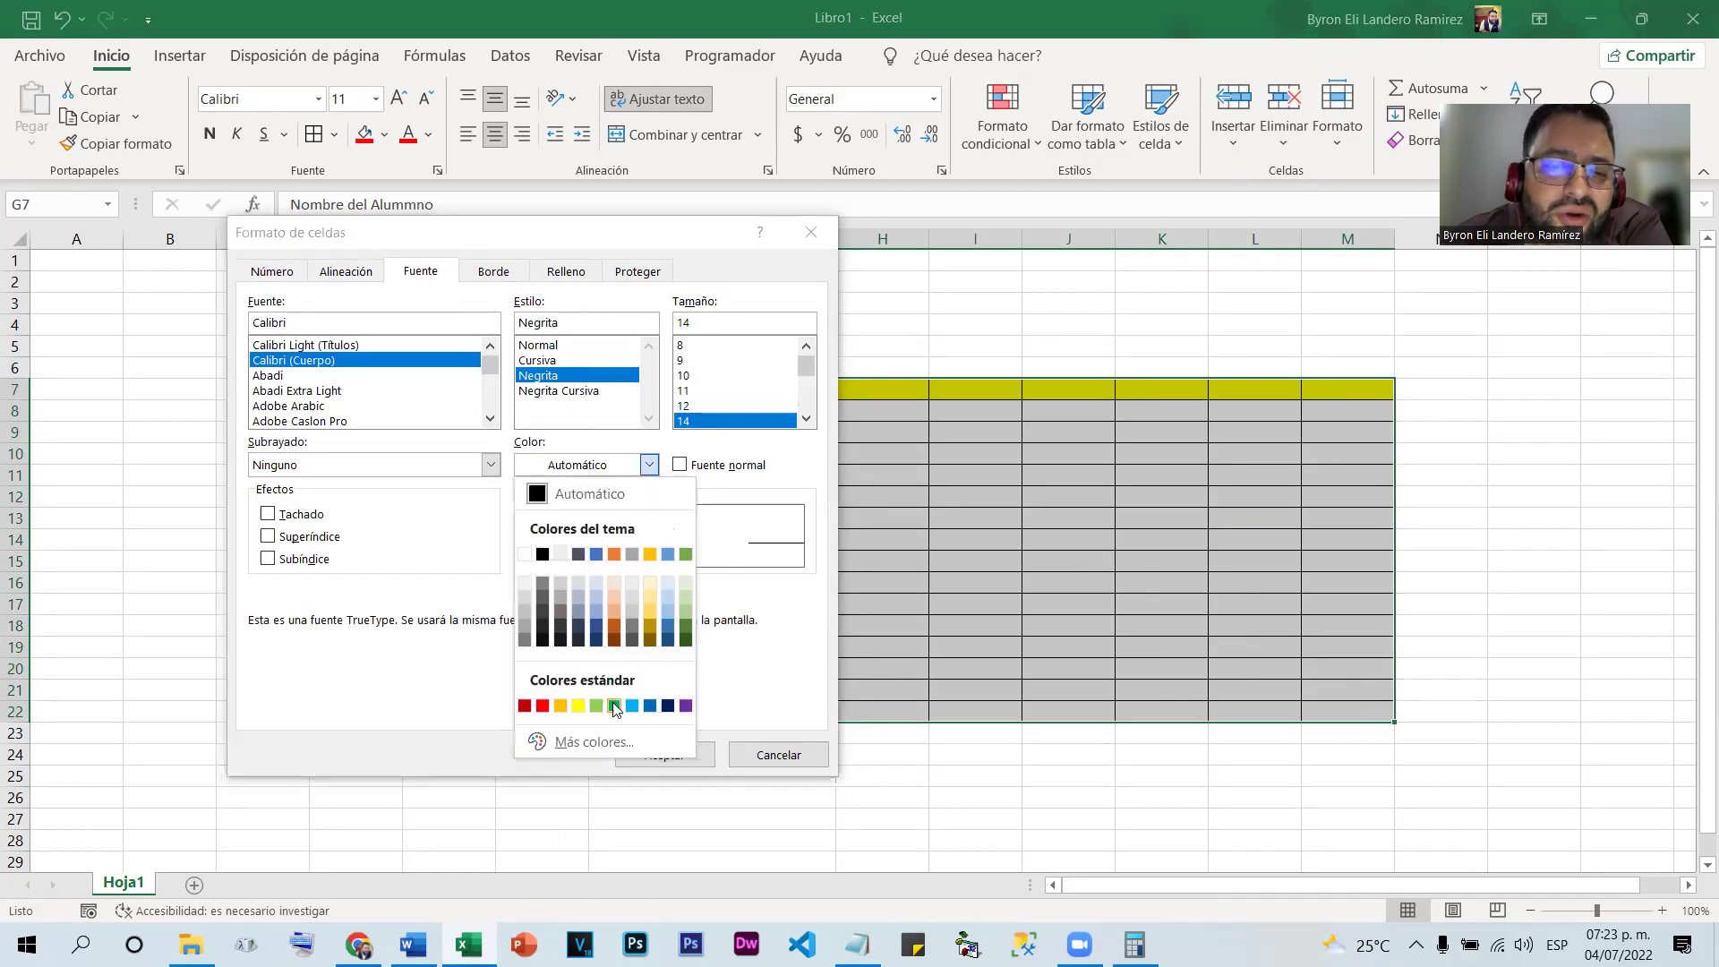
click(650, 705)
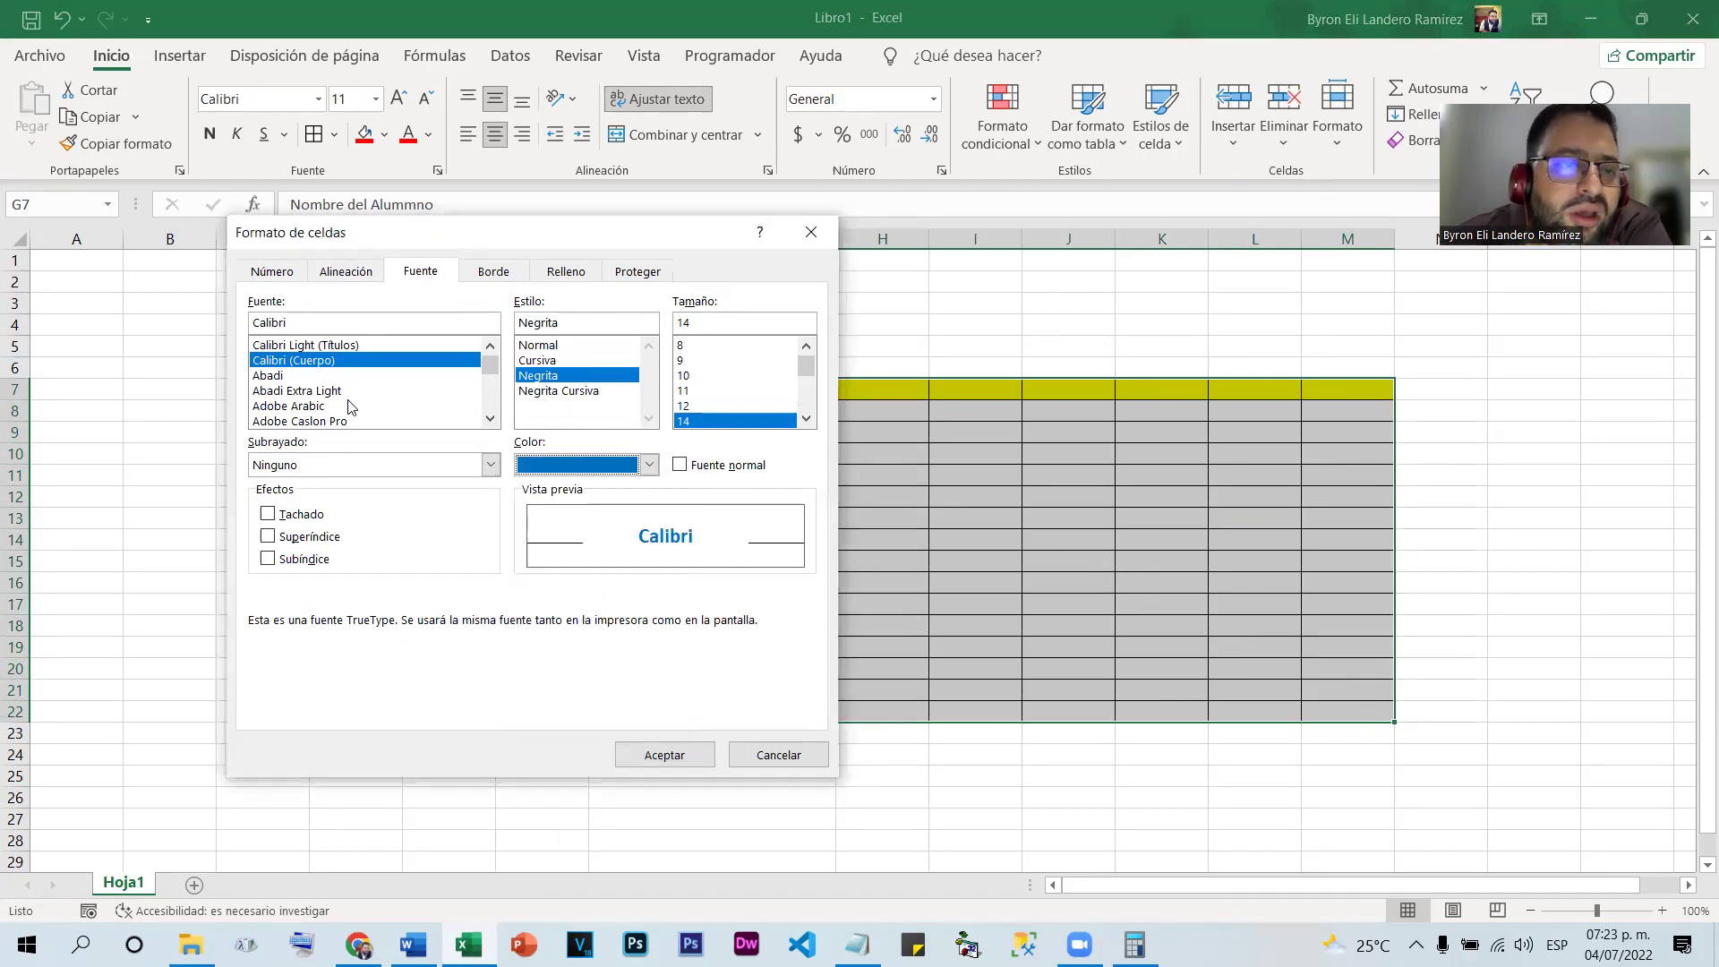
scroll(417, 380, down, 8)
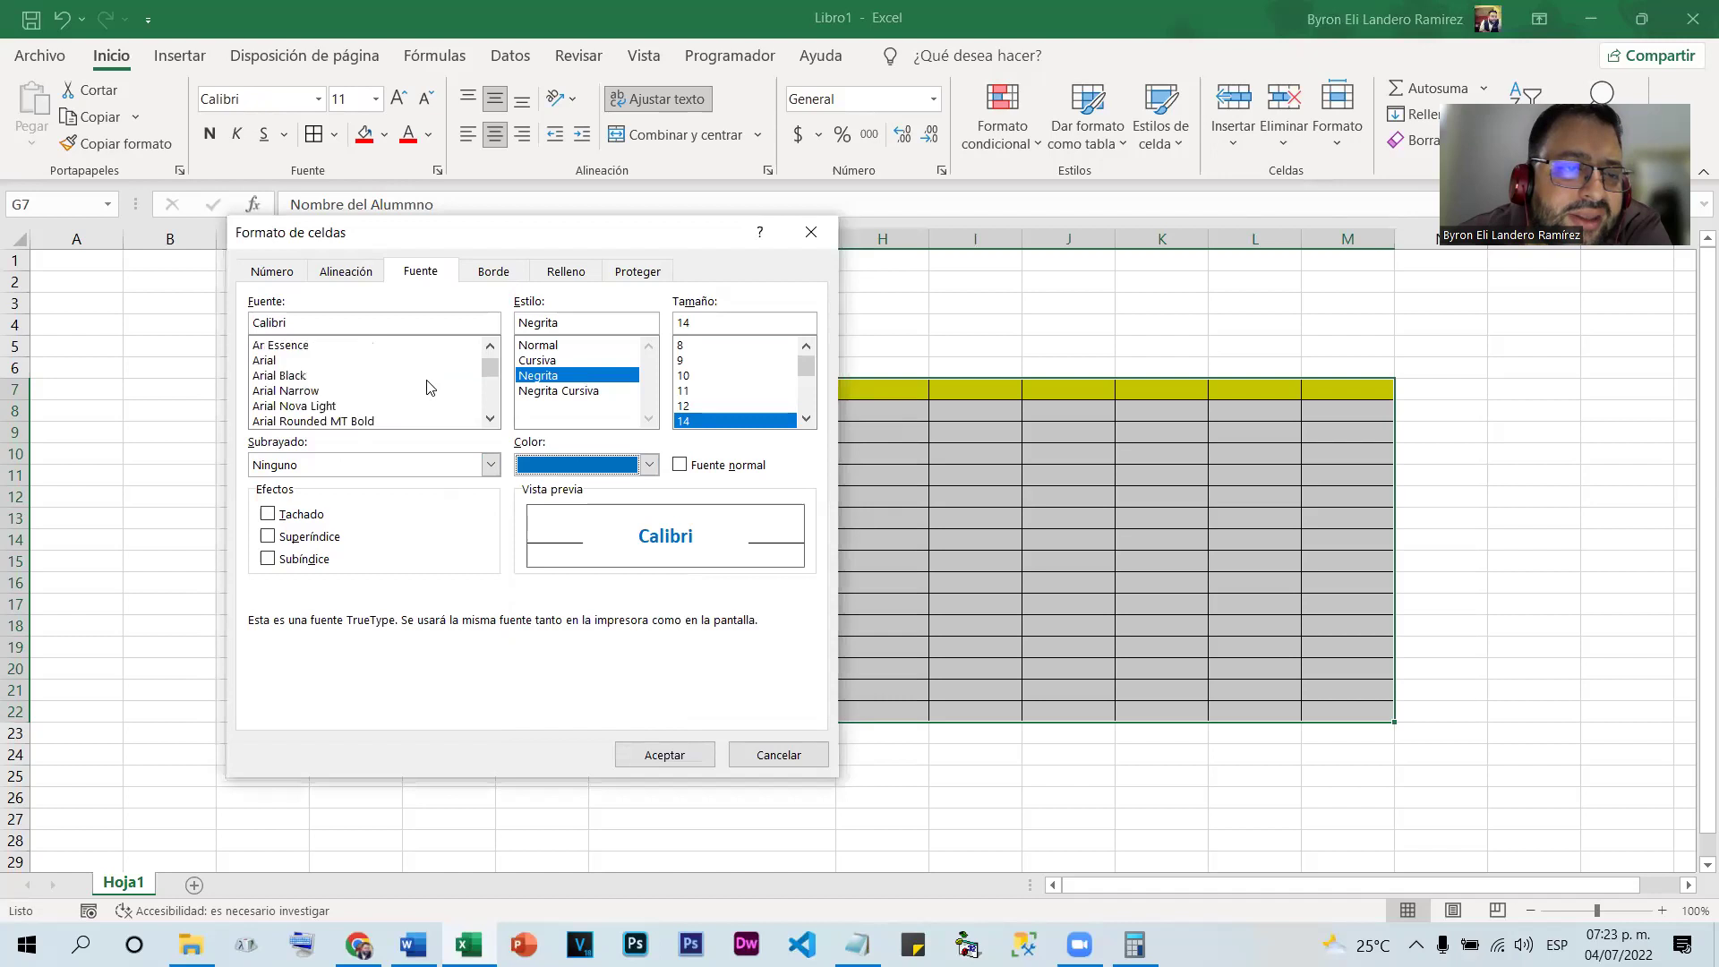
click(280, 377)
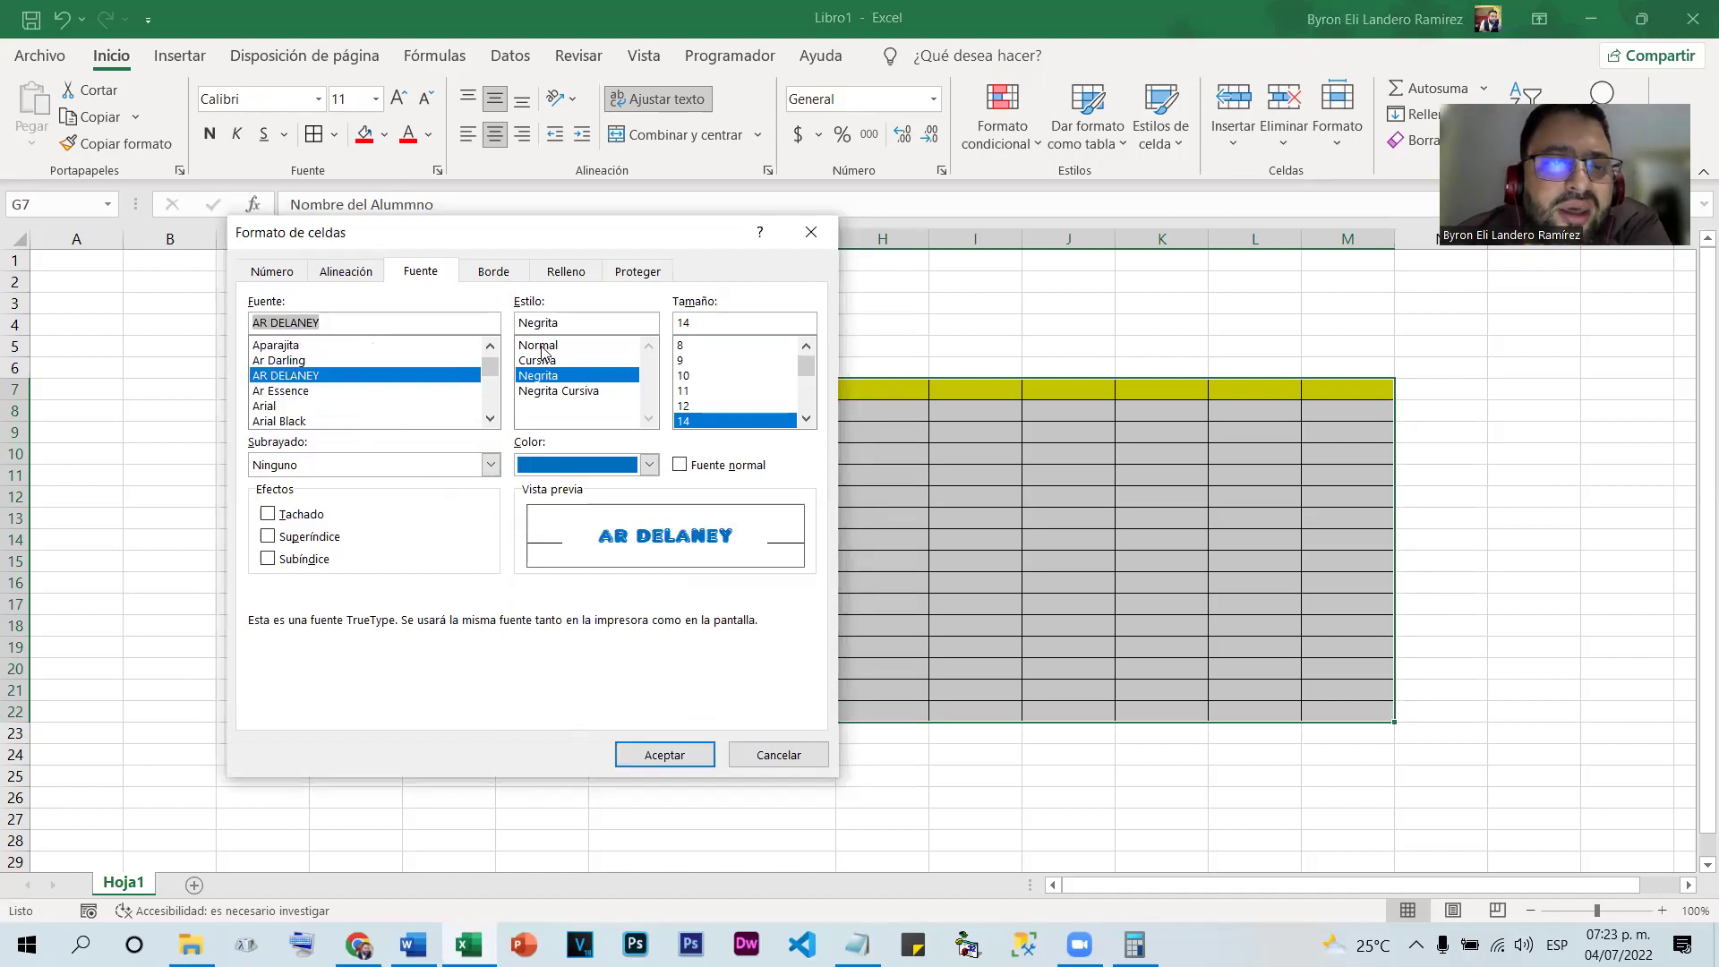
click(644, 760)
click(1022, 560)
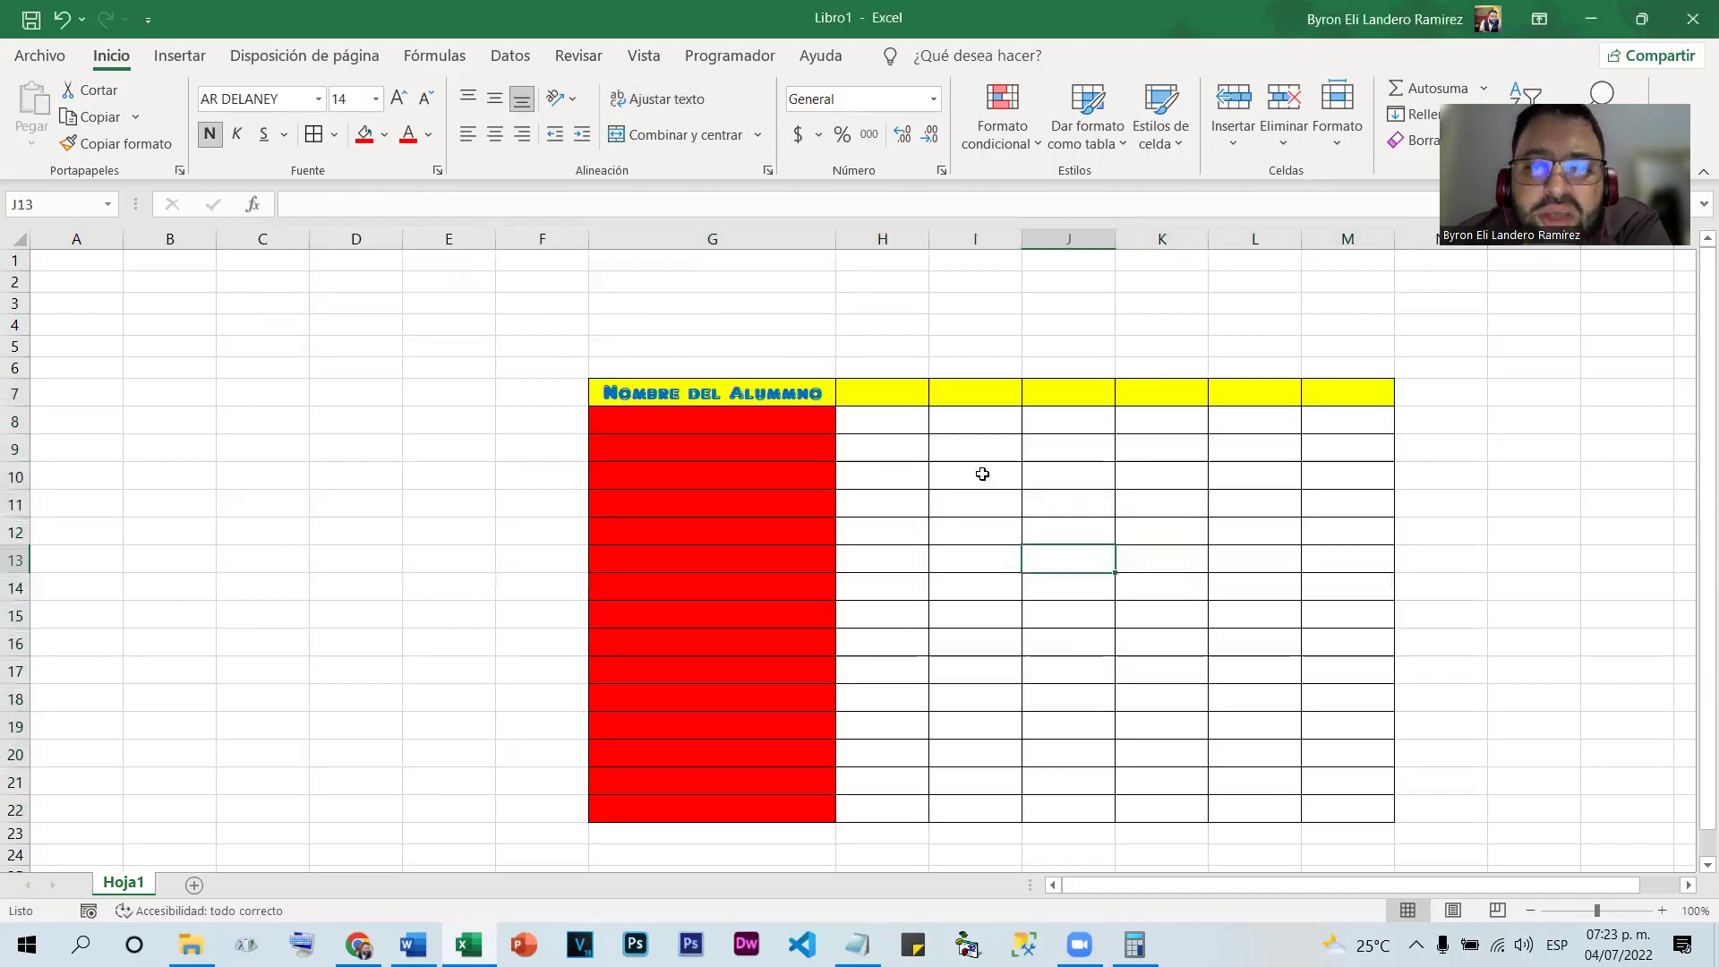
click(999, 452)
text(xcvbxcv)
click(1074, 504)
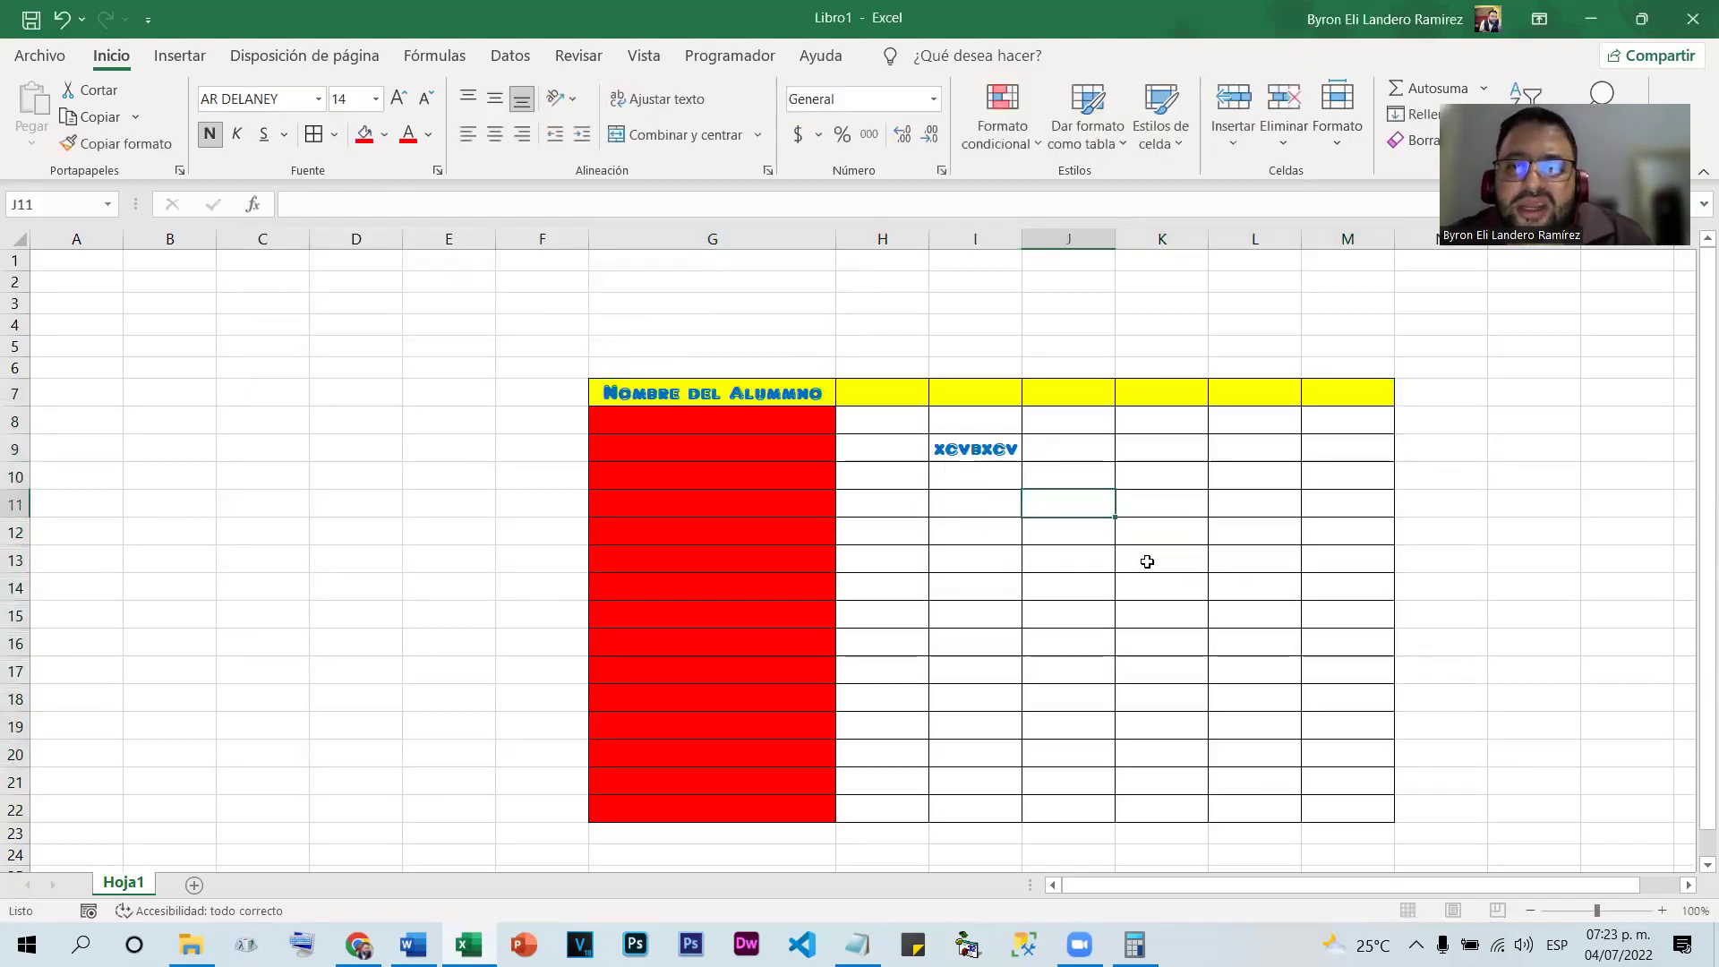
text(cxvbxcvb)
click(1239, 584)
text(xcvbxcvb)
click(1154, 617)
text(xcbcxvb)
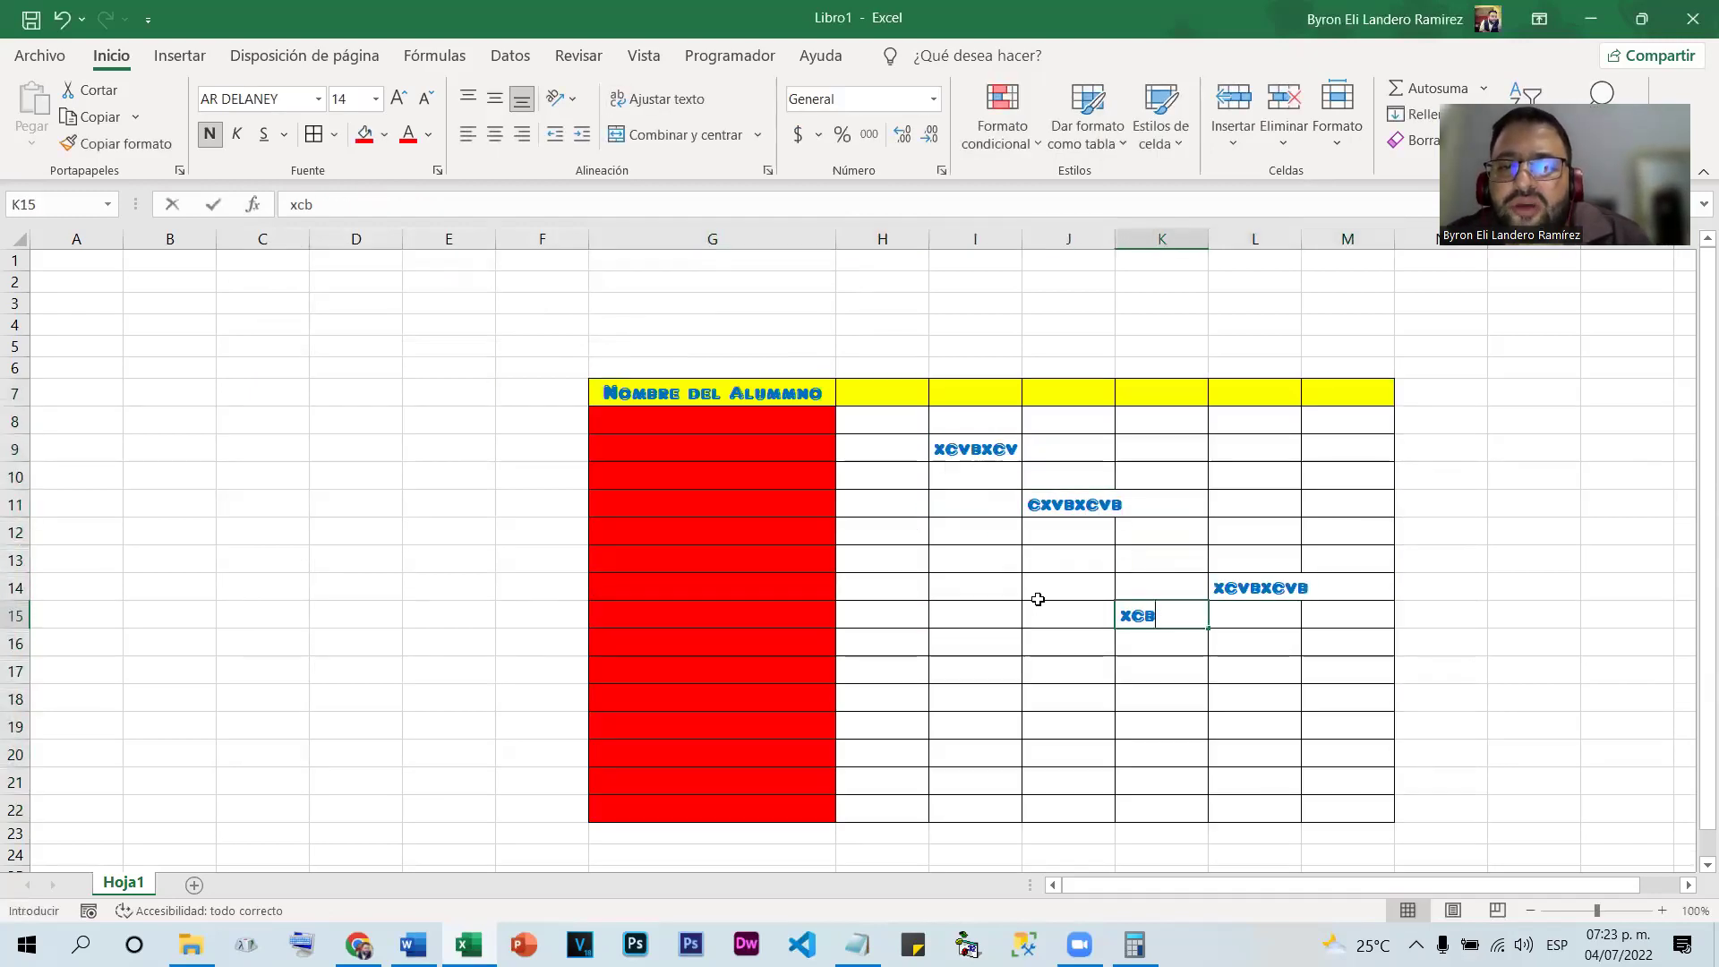
click(959, 582)
text(xcvbxcvb)
click(879, 558)
text(xcvbxcvb)
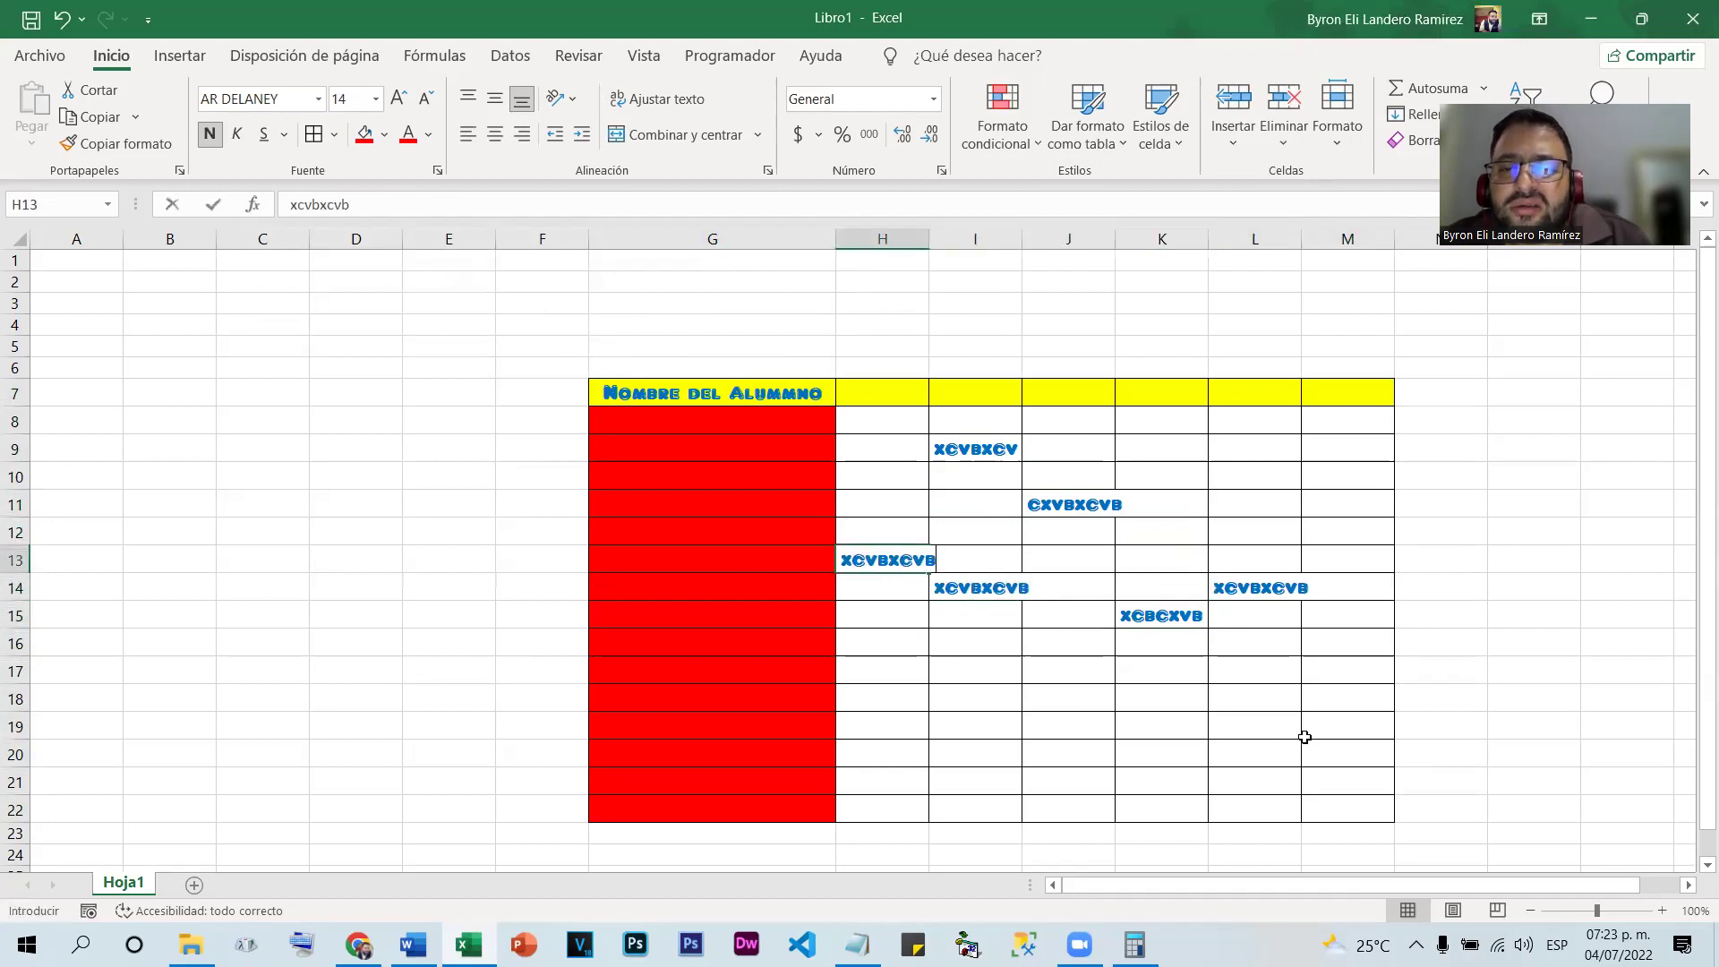
click(1307, 727)
text(xcvbxcvb)
click(1318, 441)
text(xcvbxcvb)
click(255, 367)
text(xcvbxcvb)
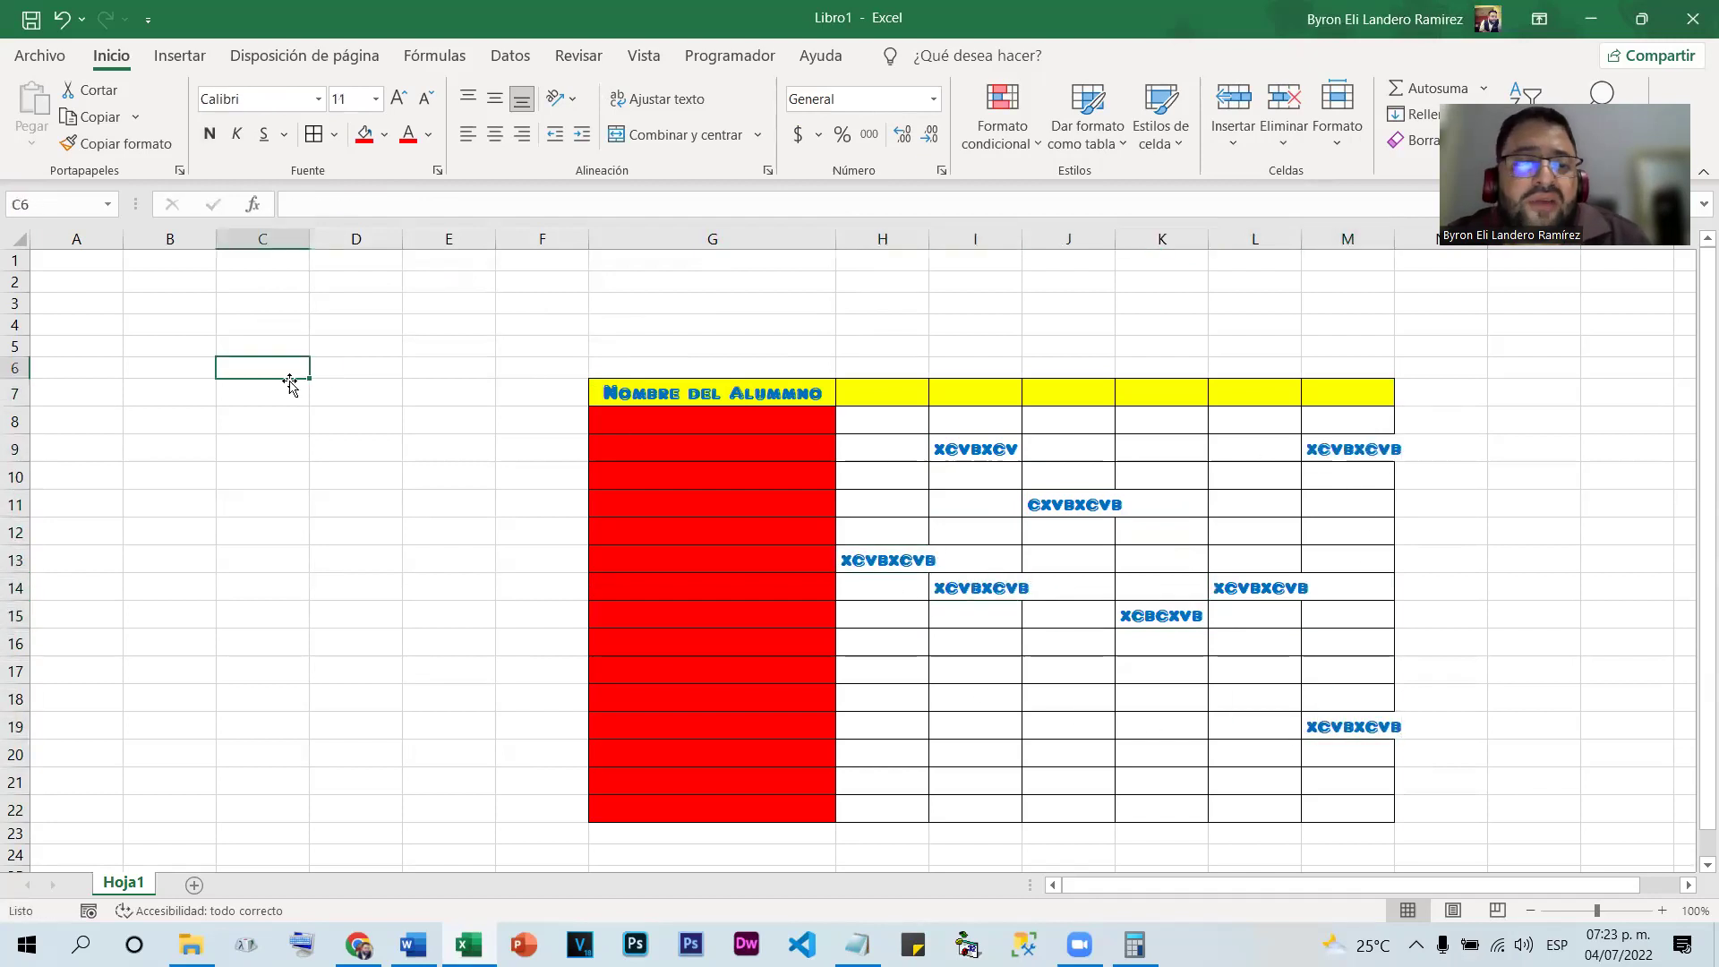
double_click(338, 519)
click(414, 418)
text(xcvbxcv)
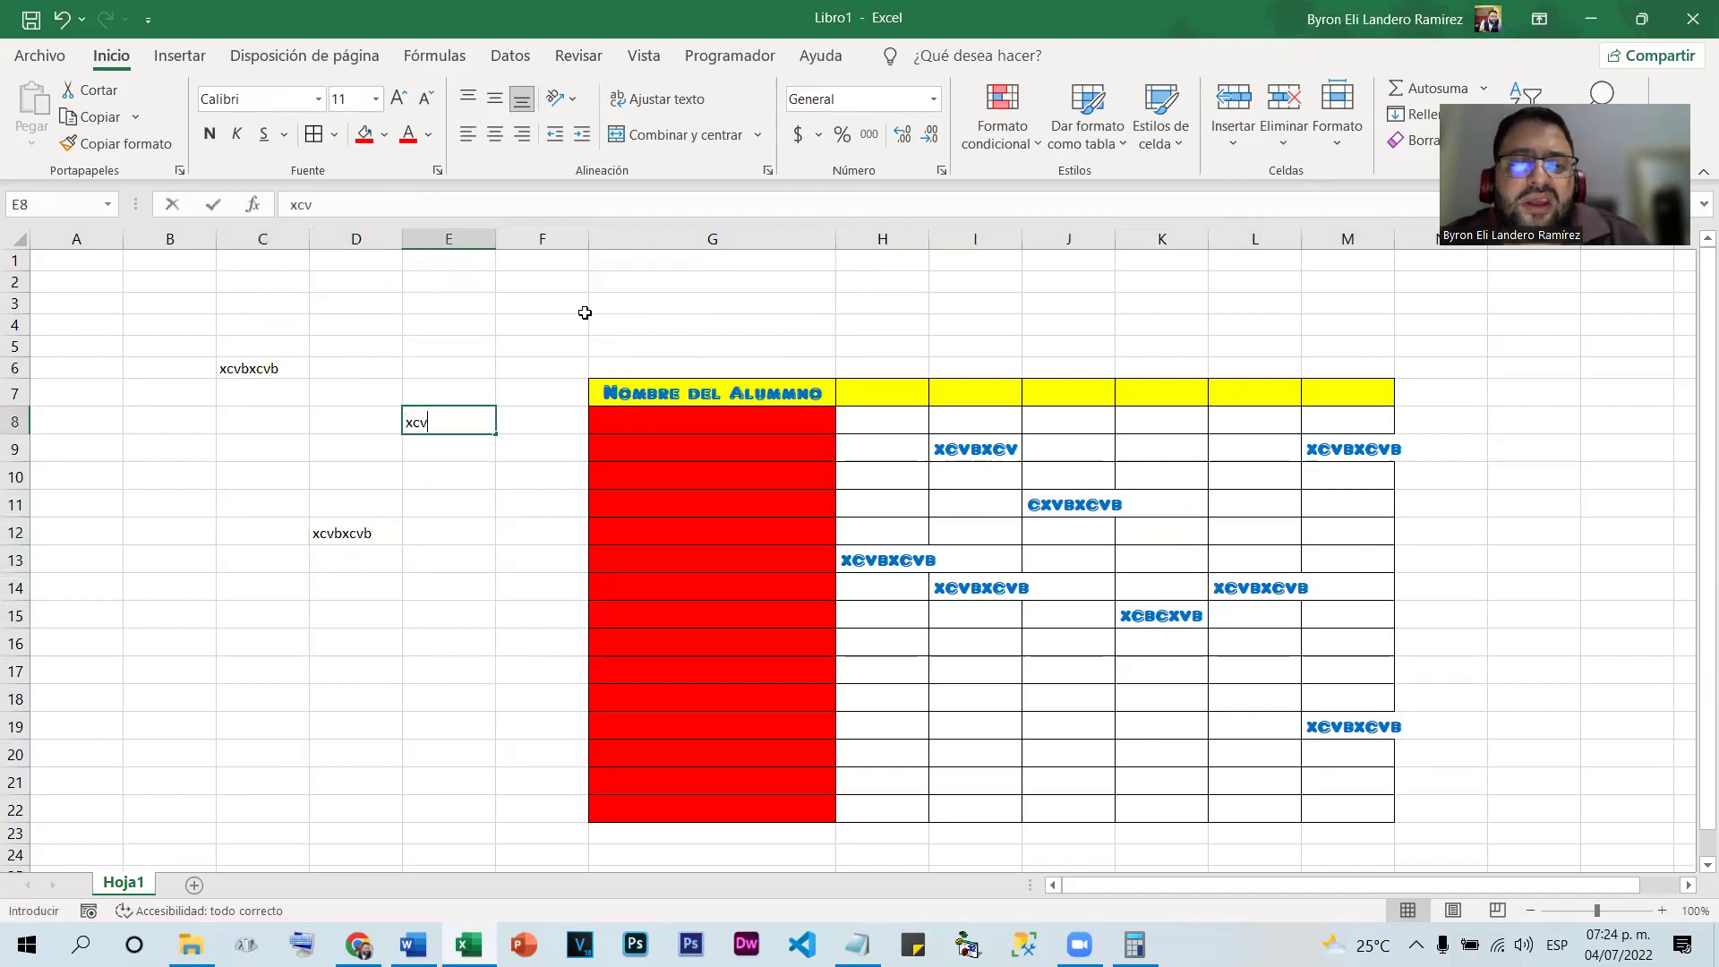
click(774, 326)
text(xcvbxcvb)
click(1180, 345)
text(xcvb)
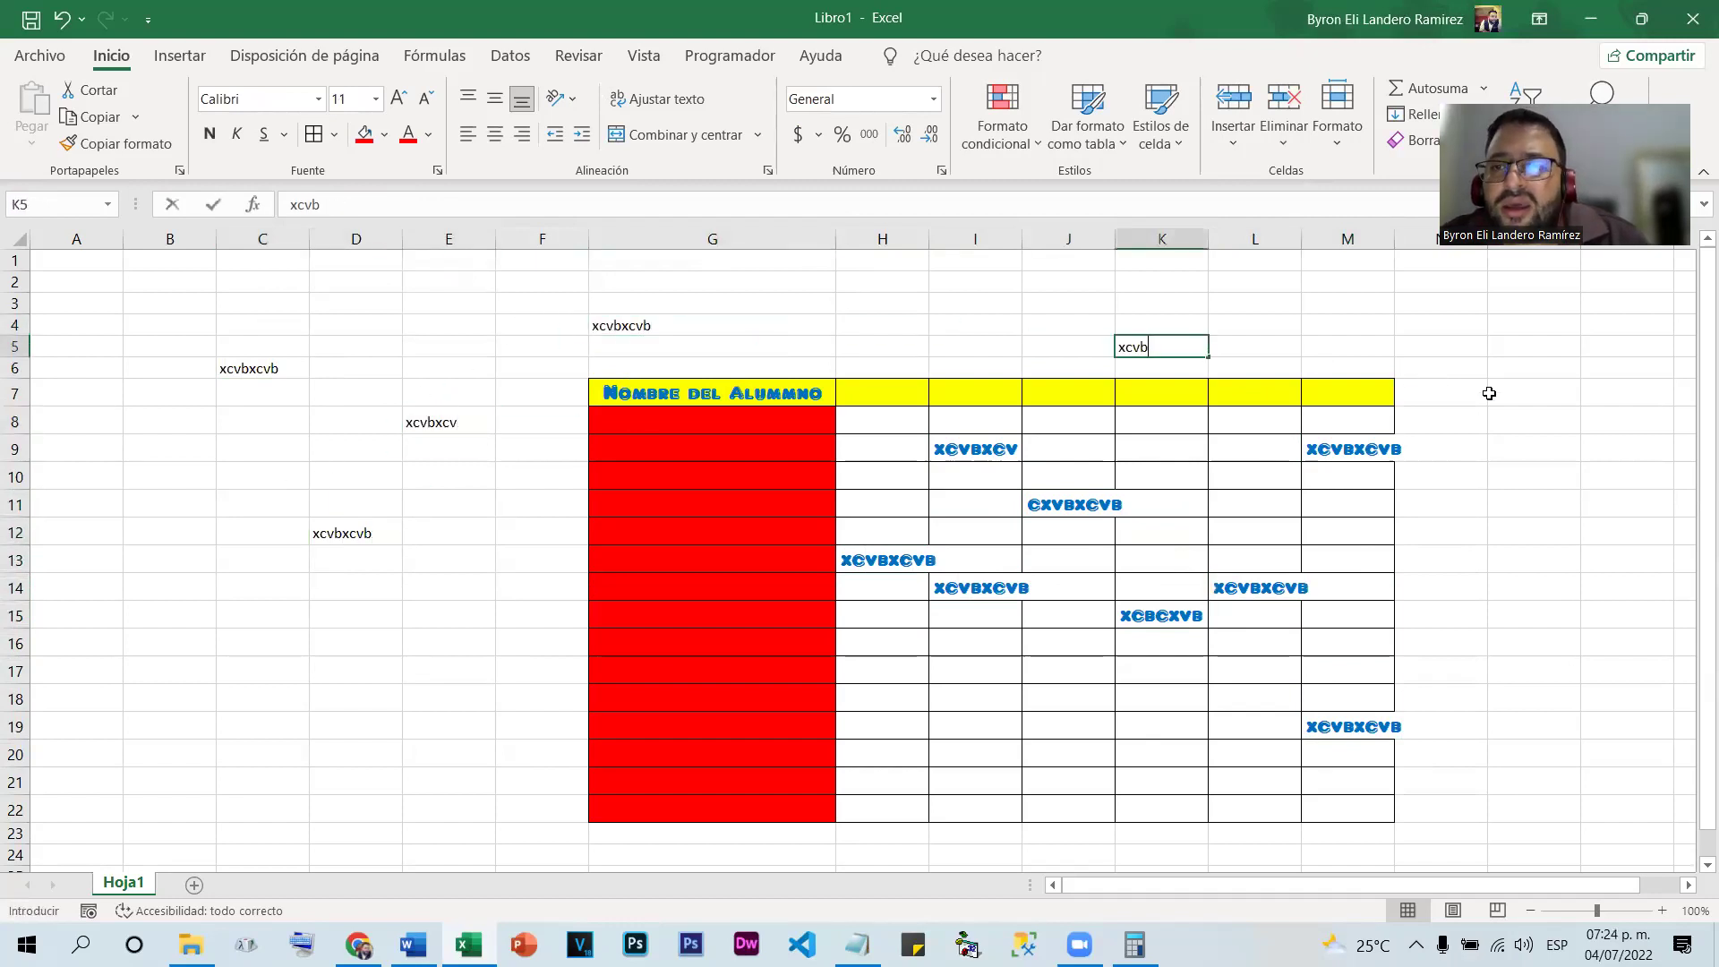
click(1500, 394)
text(xcvbxcvb)
click(1402, 564)
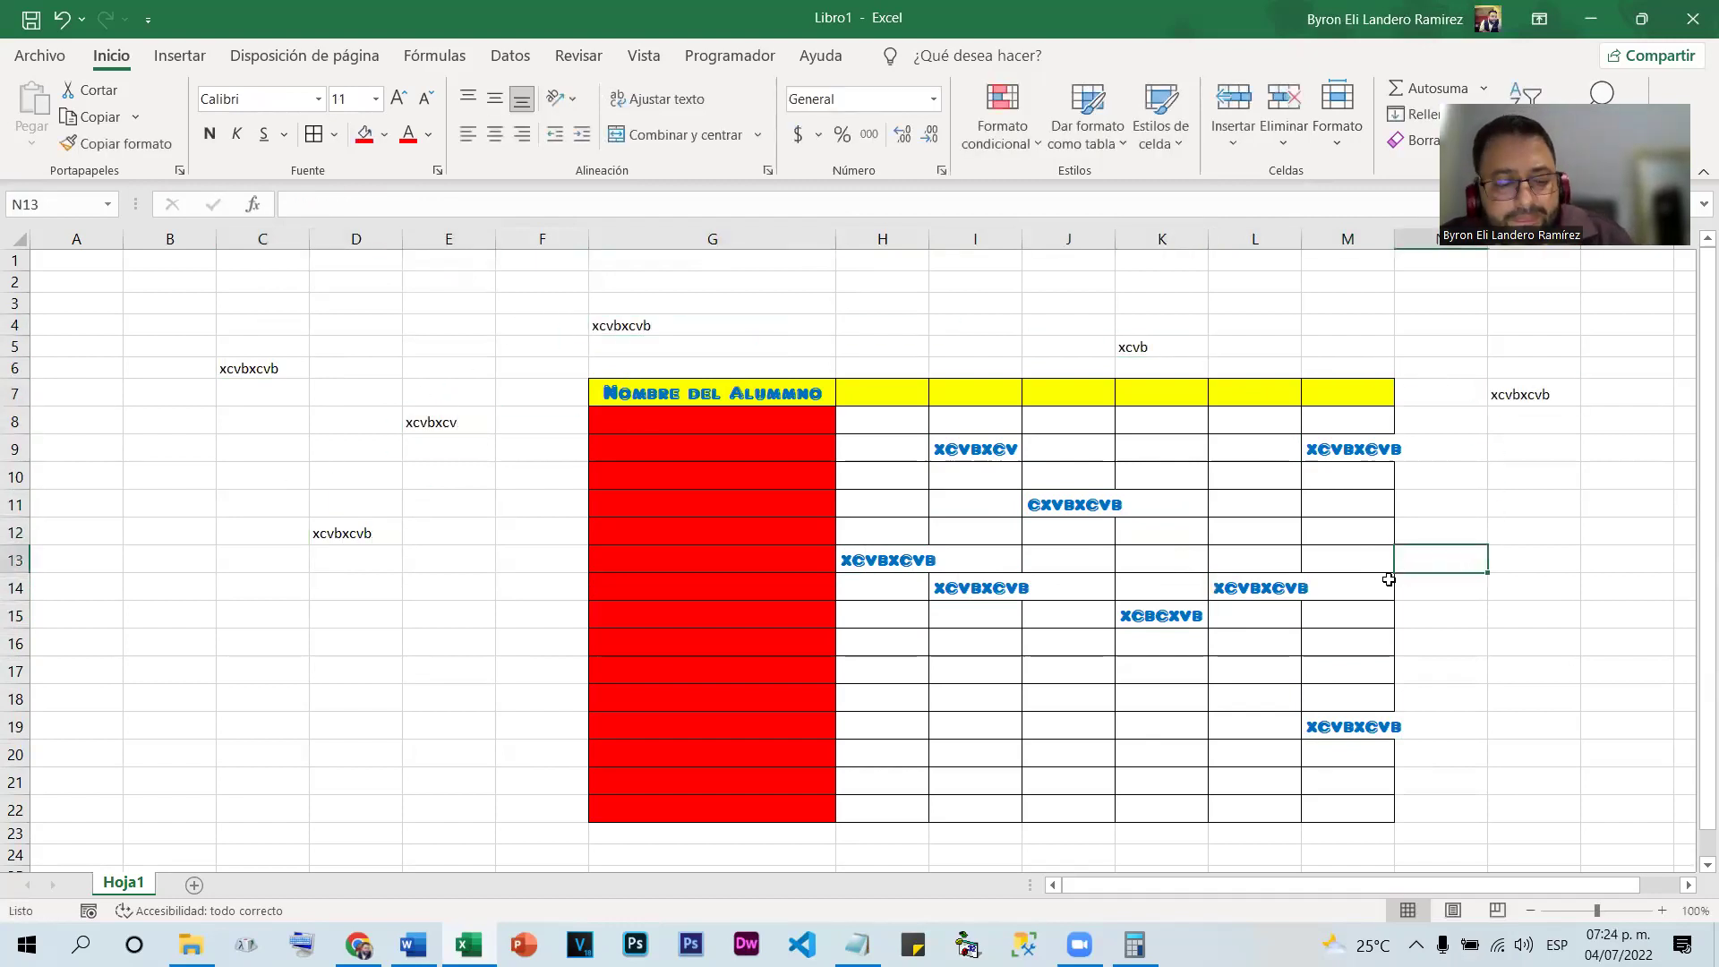
key(ctrl+z)
key(ctrl+z)
key(ctrl+z)
key(ctrl+z)
key(ctrl+z)
key(ctrl+z)
key(ctrl+z)
key(ctrl+z)
key(ctrl+z)
key(ctrl+z)
key(ctrl+z)
key(ctrl+z)
key(ctrl+z)
key(ctrl+z)
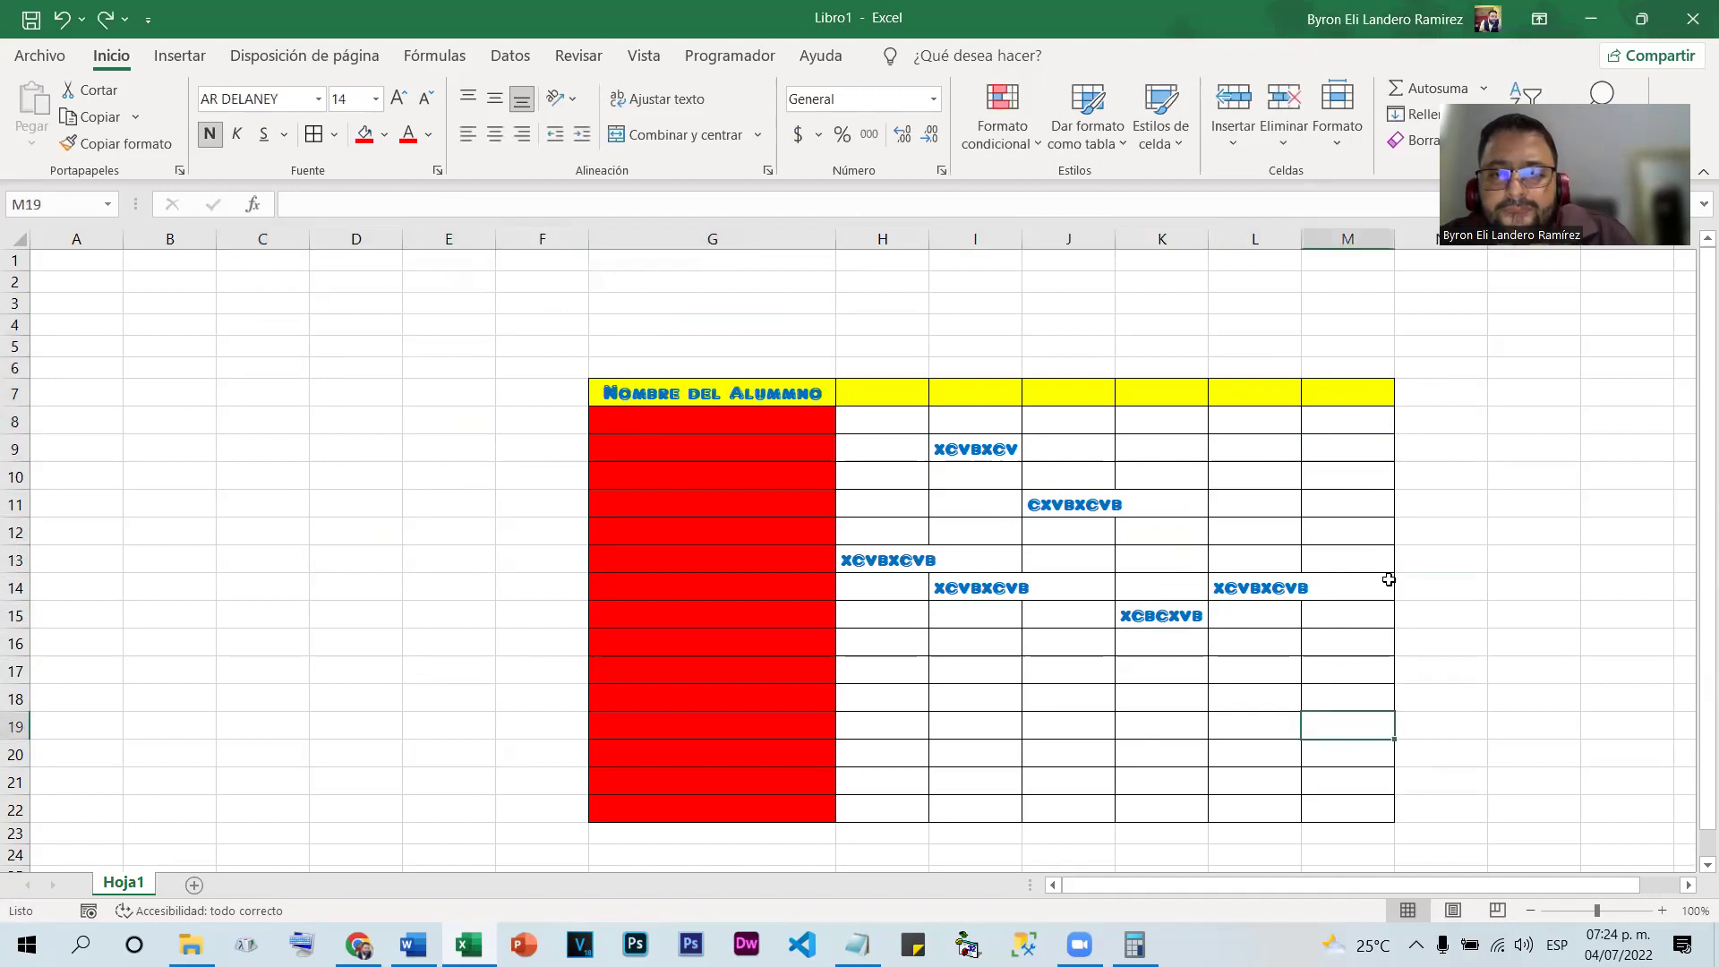
key(ctrl+z)
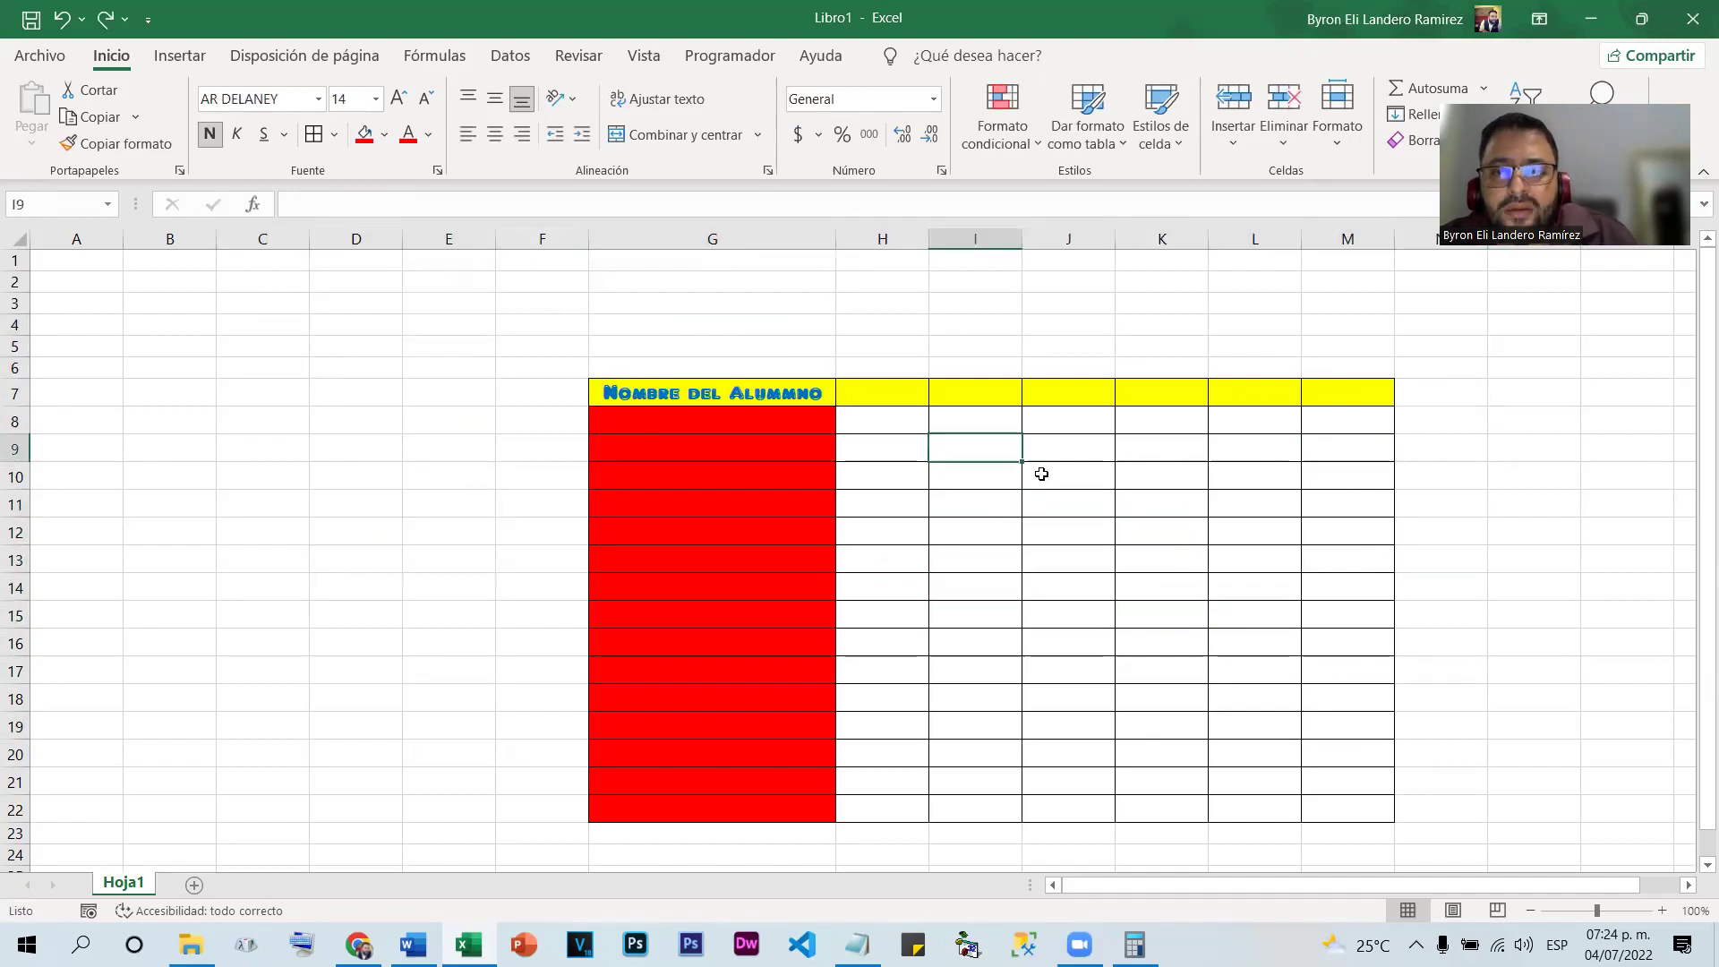
key(ctrl+z)
Review the table's border settings in Formato de celdas and cancel without changes
right_click(867, 452)
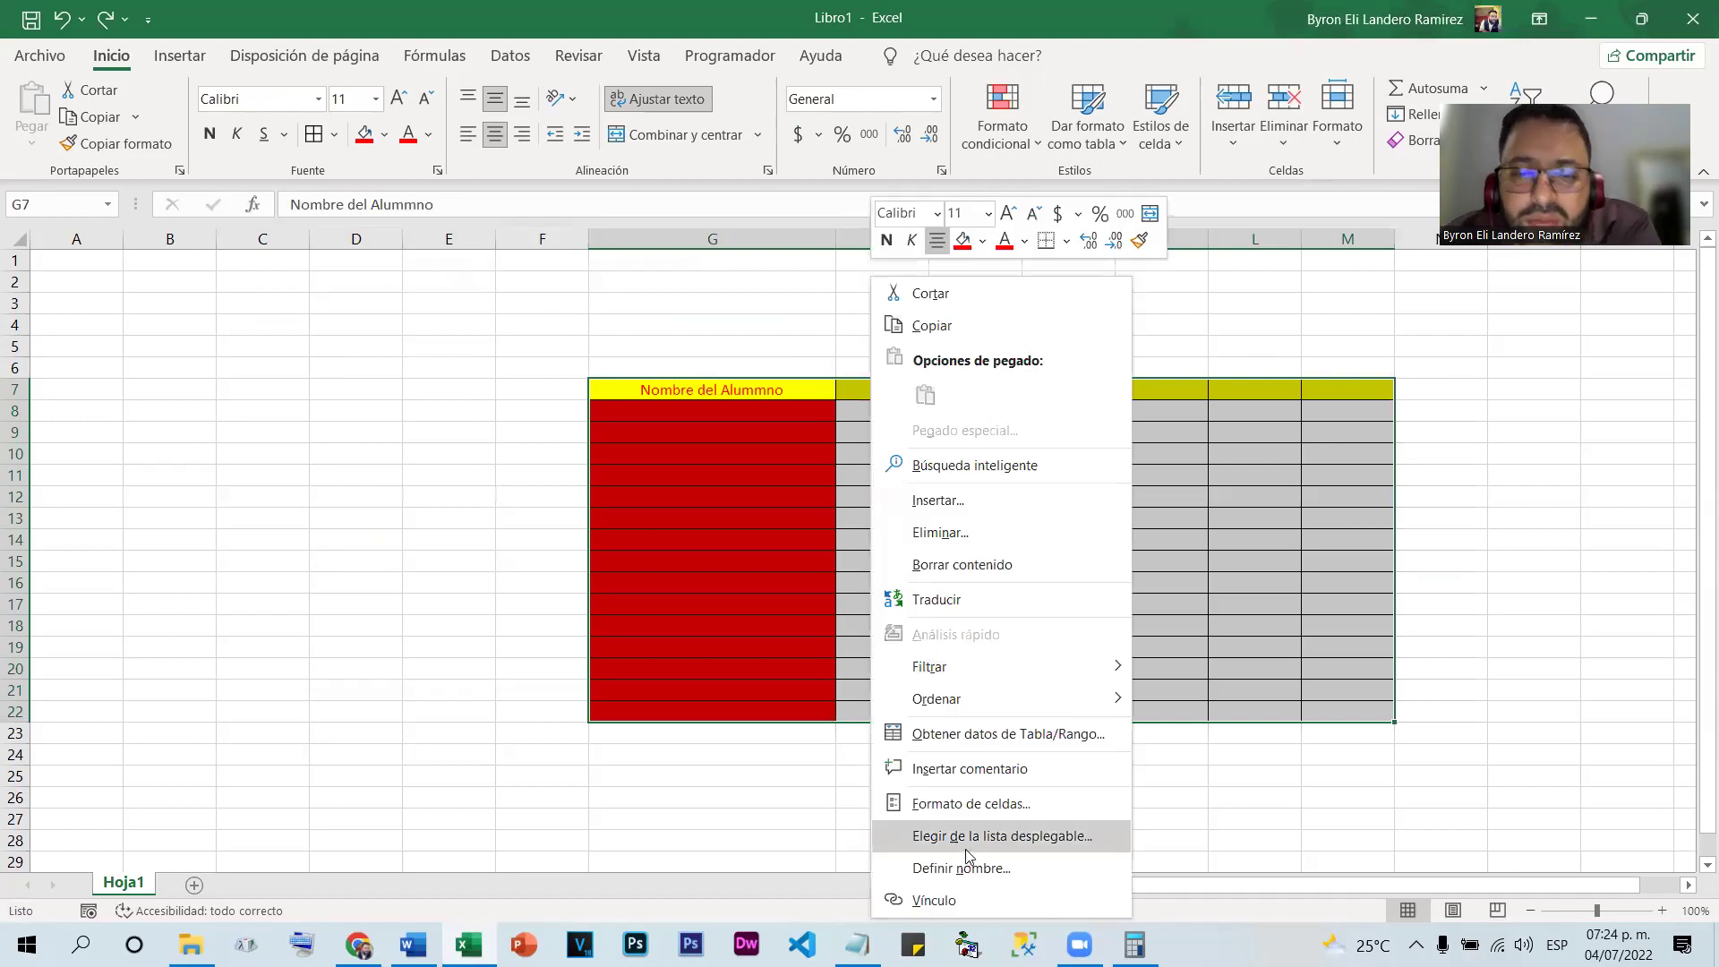
click(969, 804)
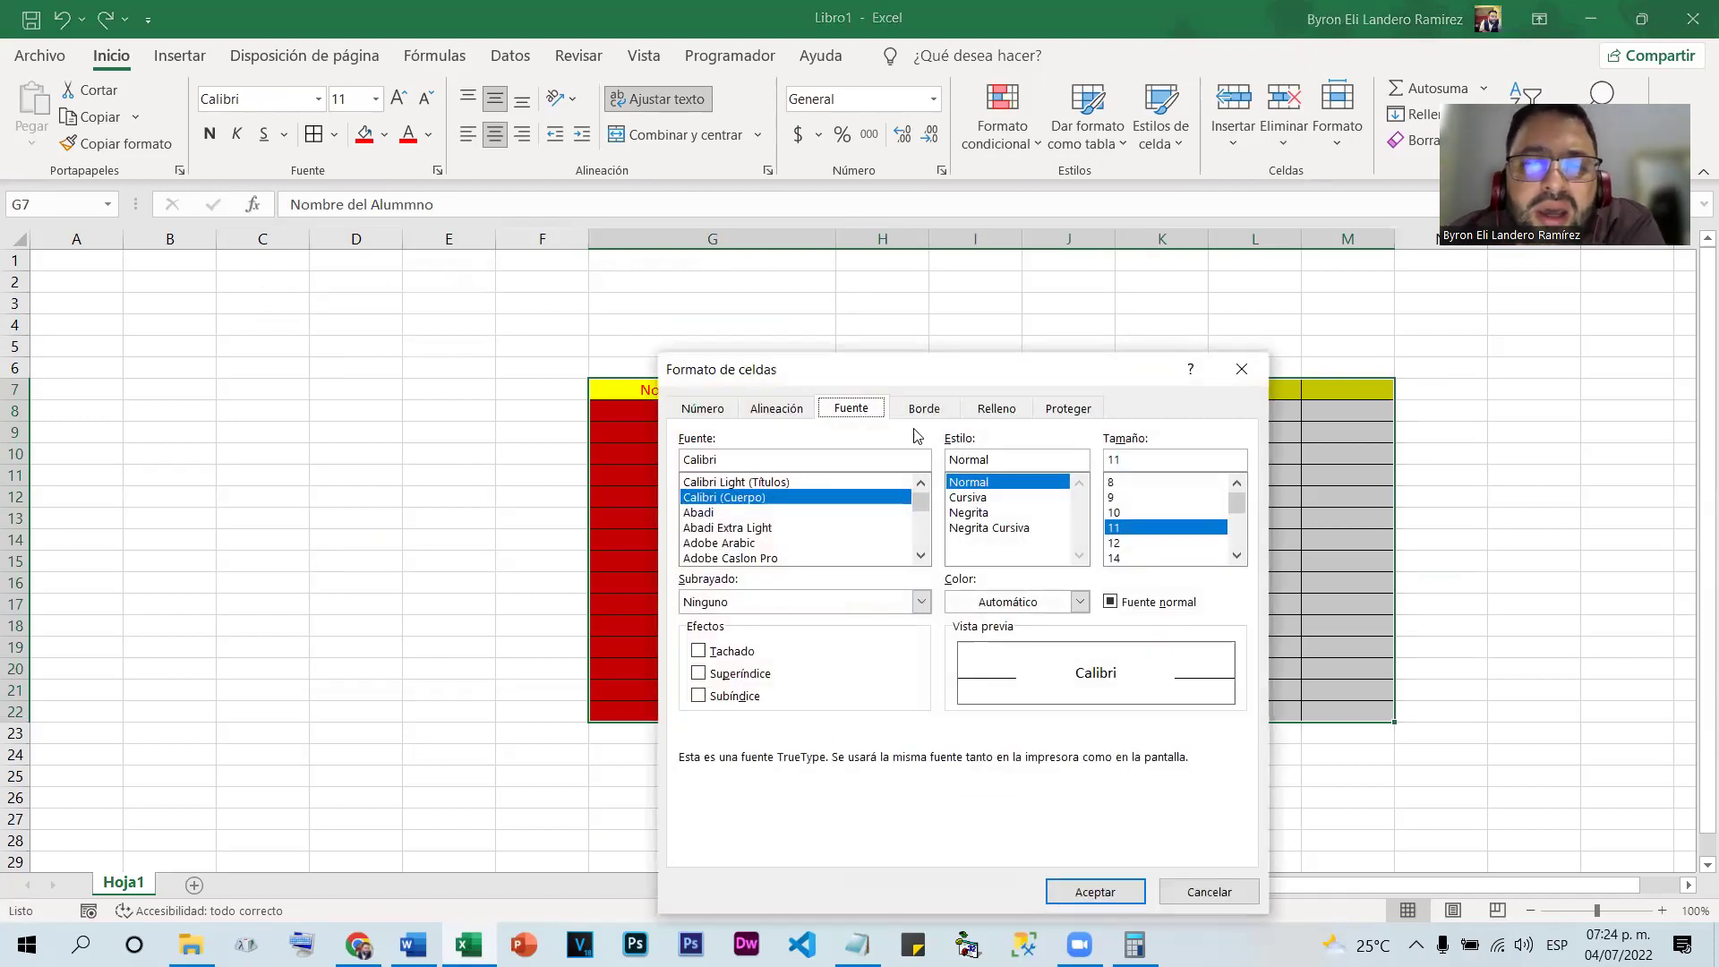
click(913, 412)
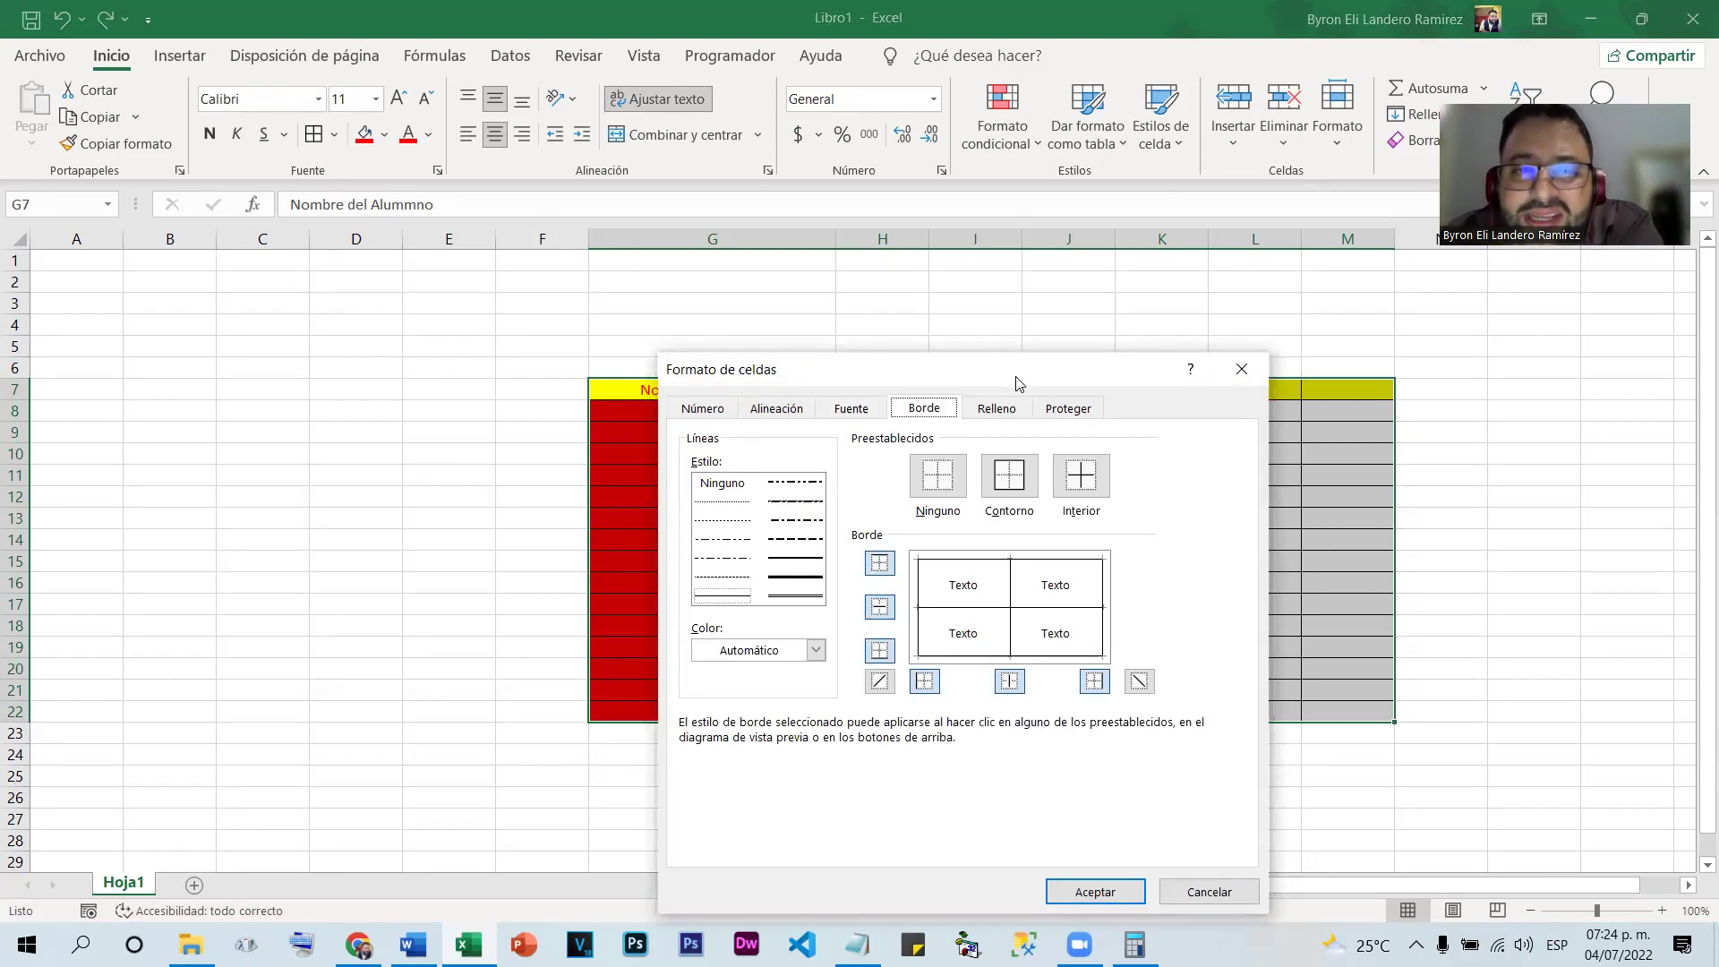
drag(1017, 383, 492, 279)
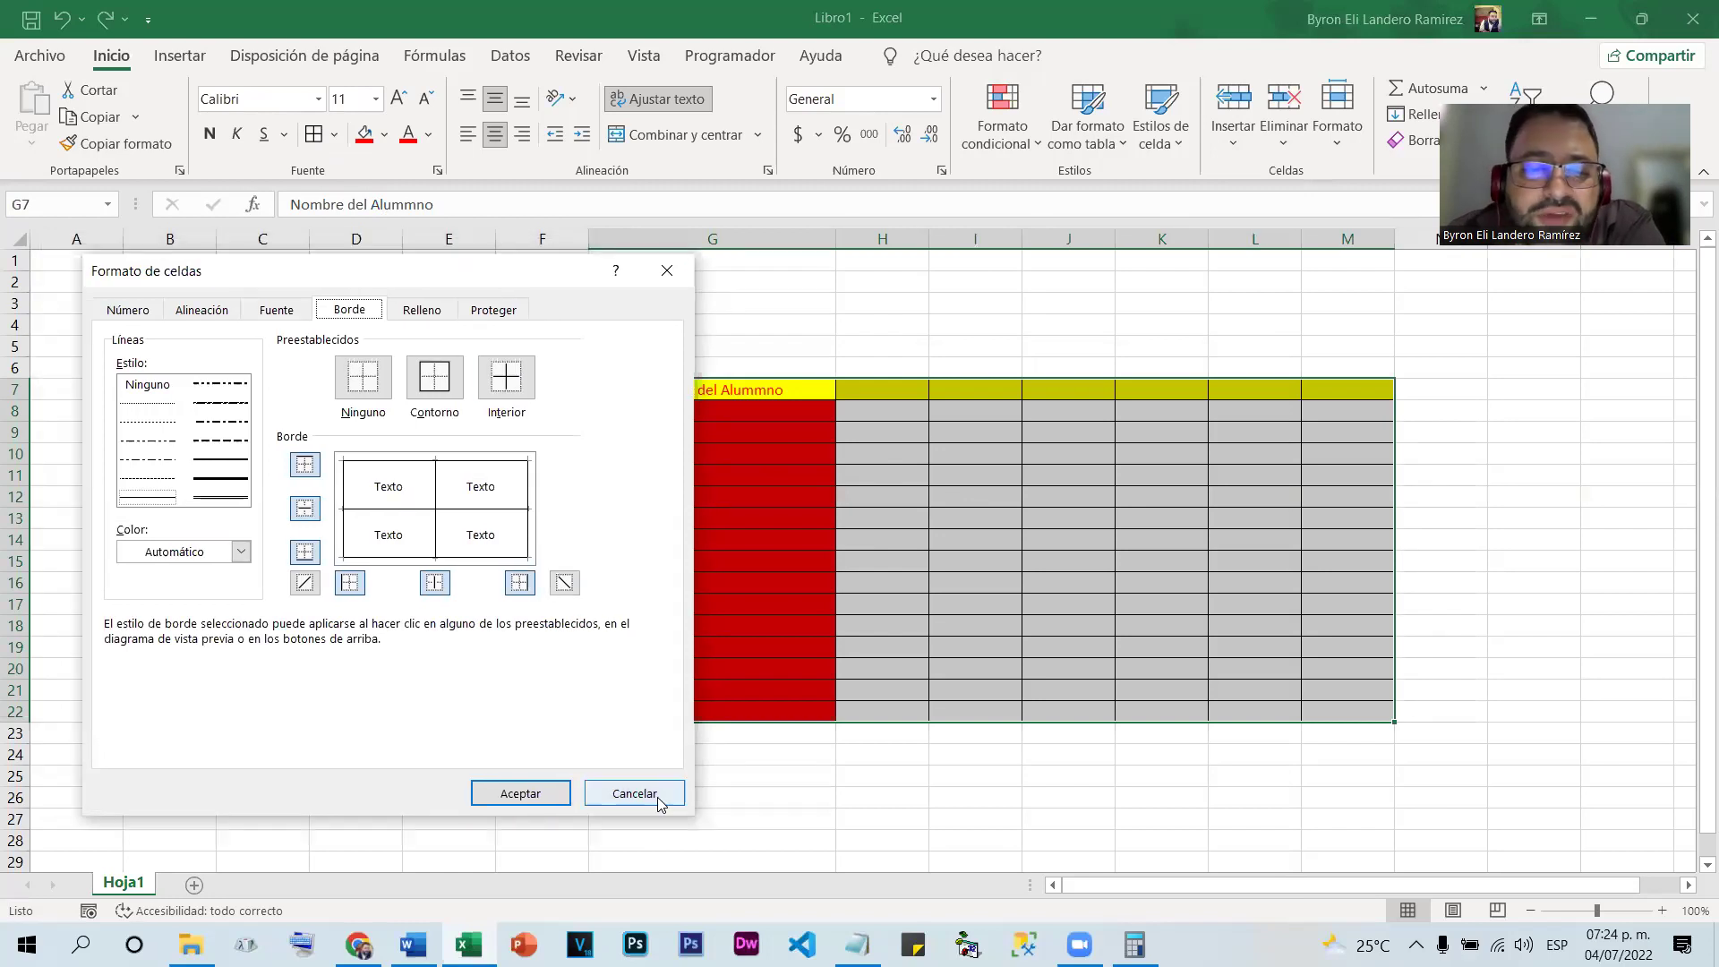
click(635, 792)
click(797, 688)
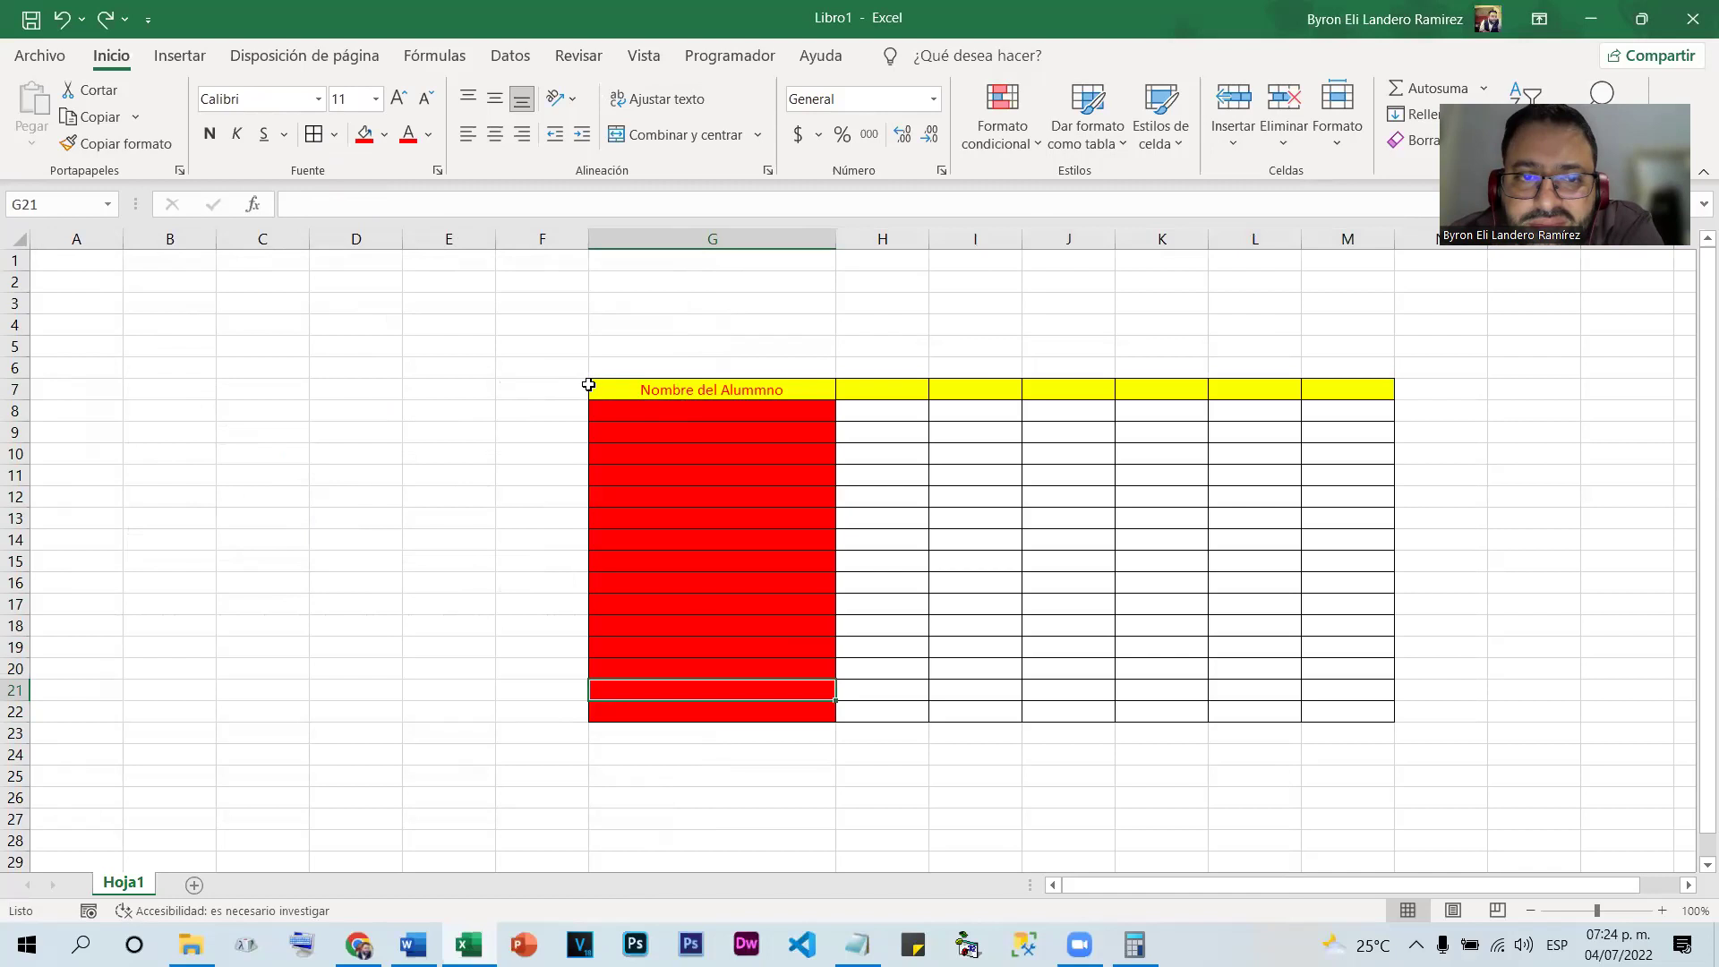
Fill G7:M22 black and turn the header text white
drag(591, 385, 1343, 717)
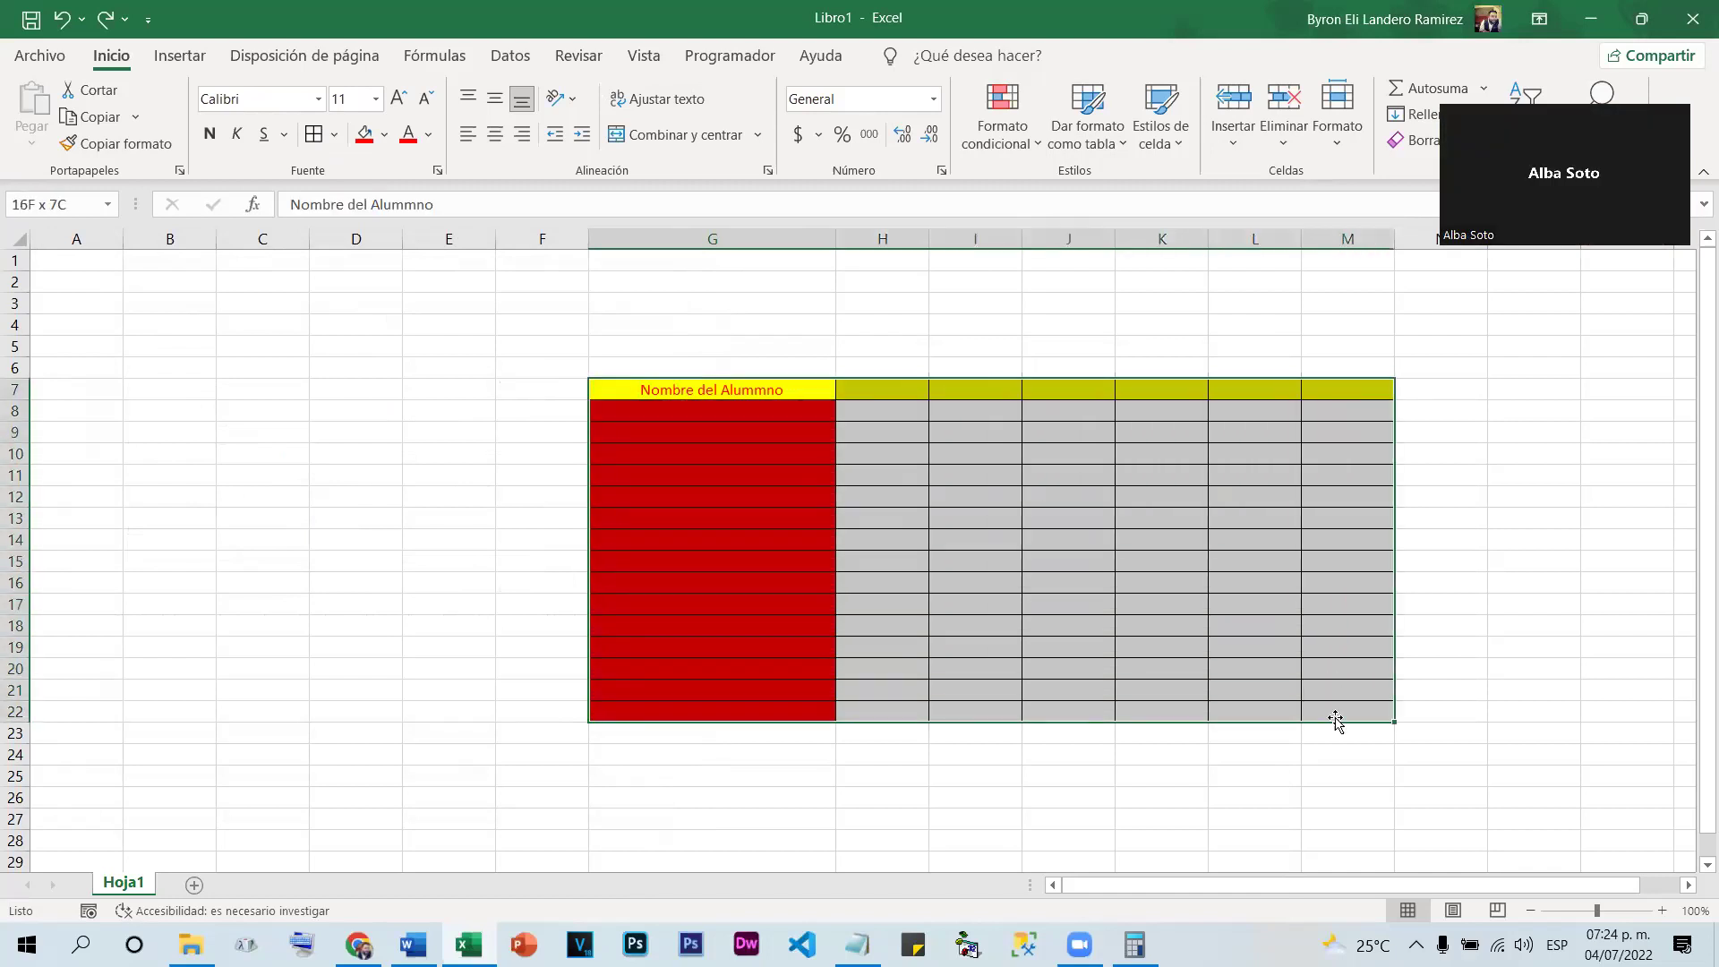
click(384, 134)
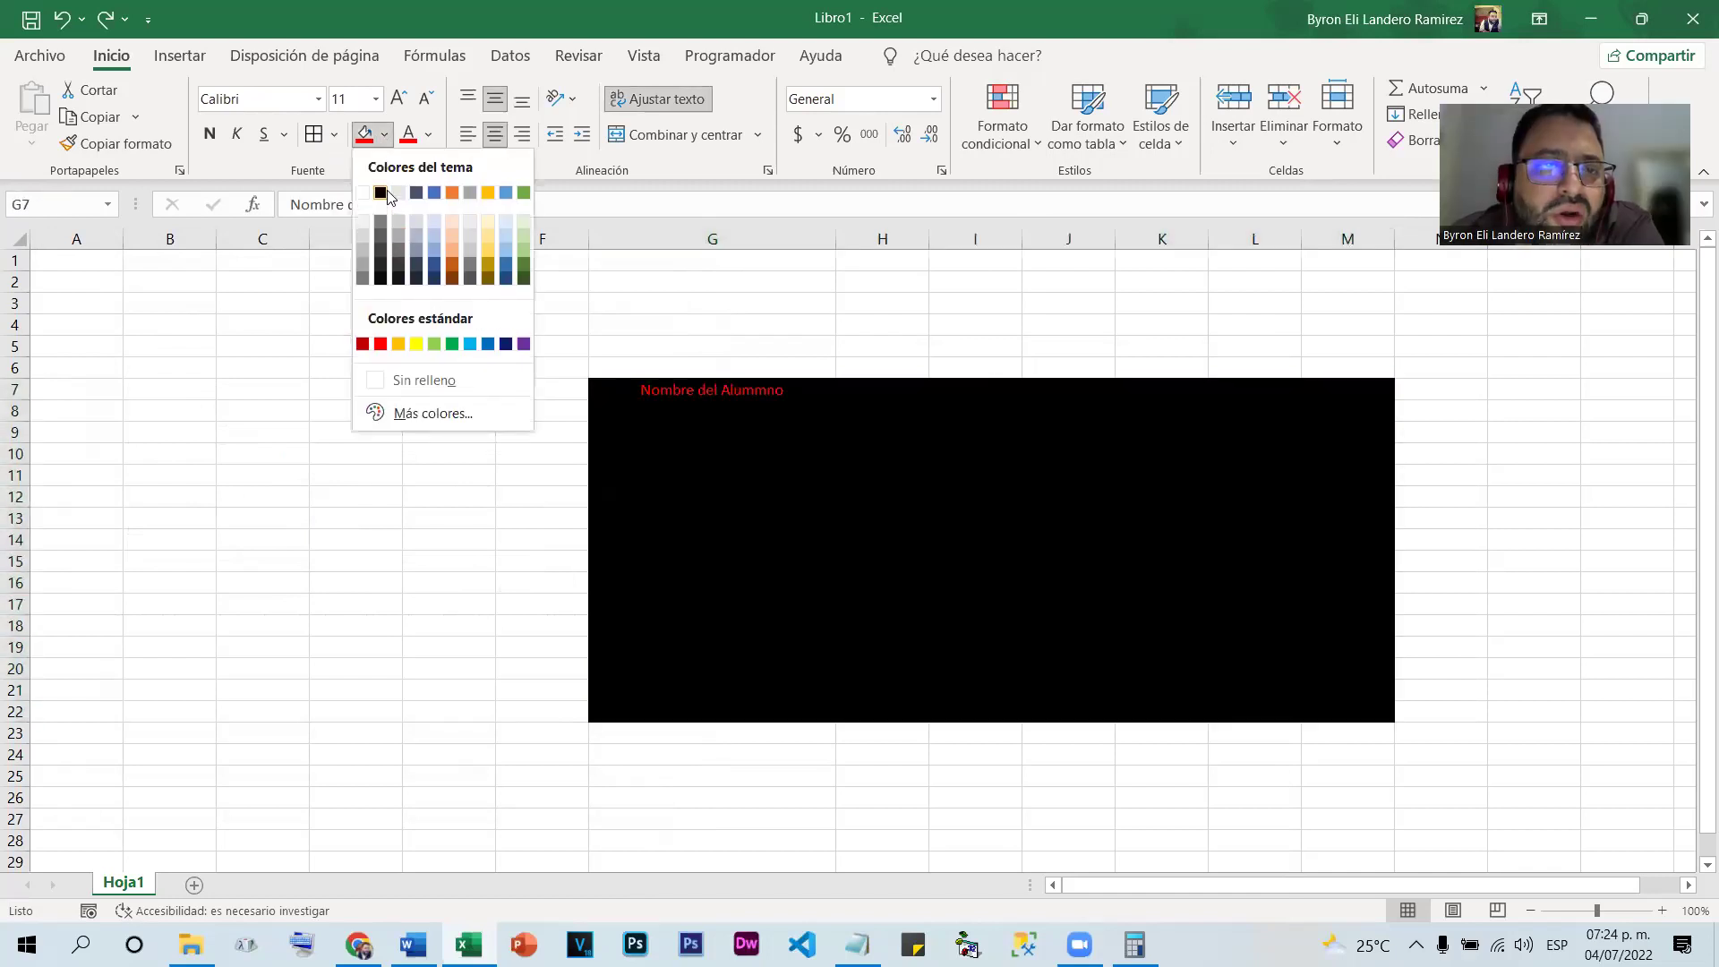
click(381, 193)
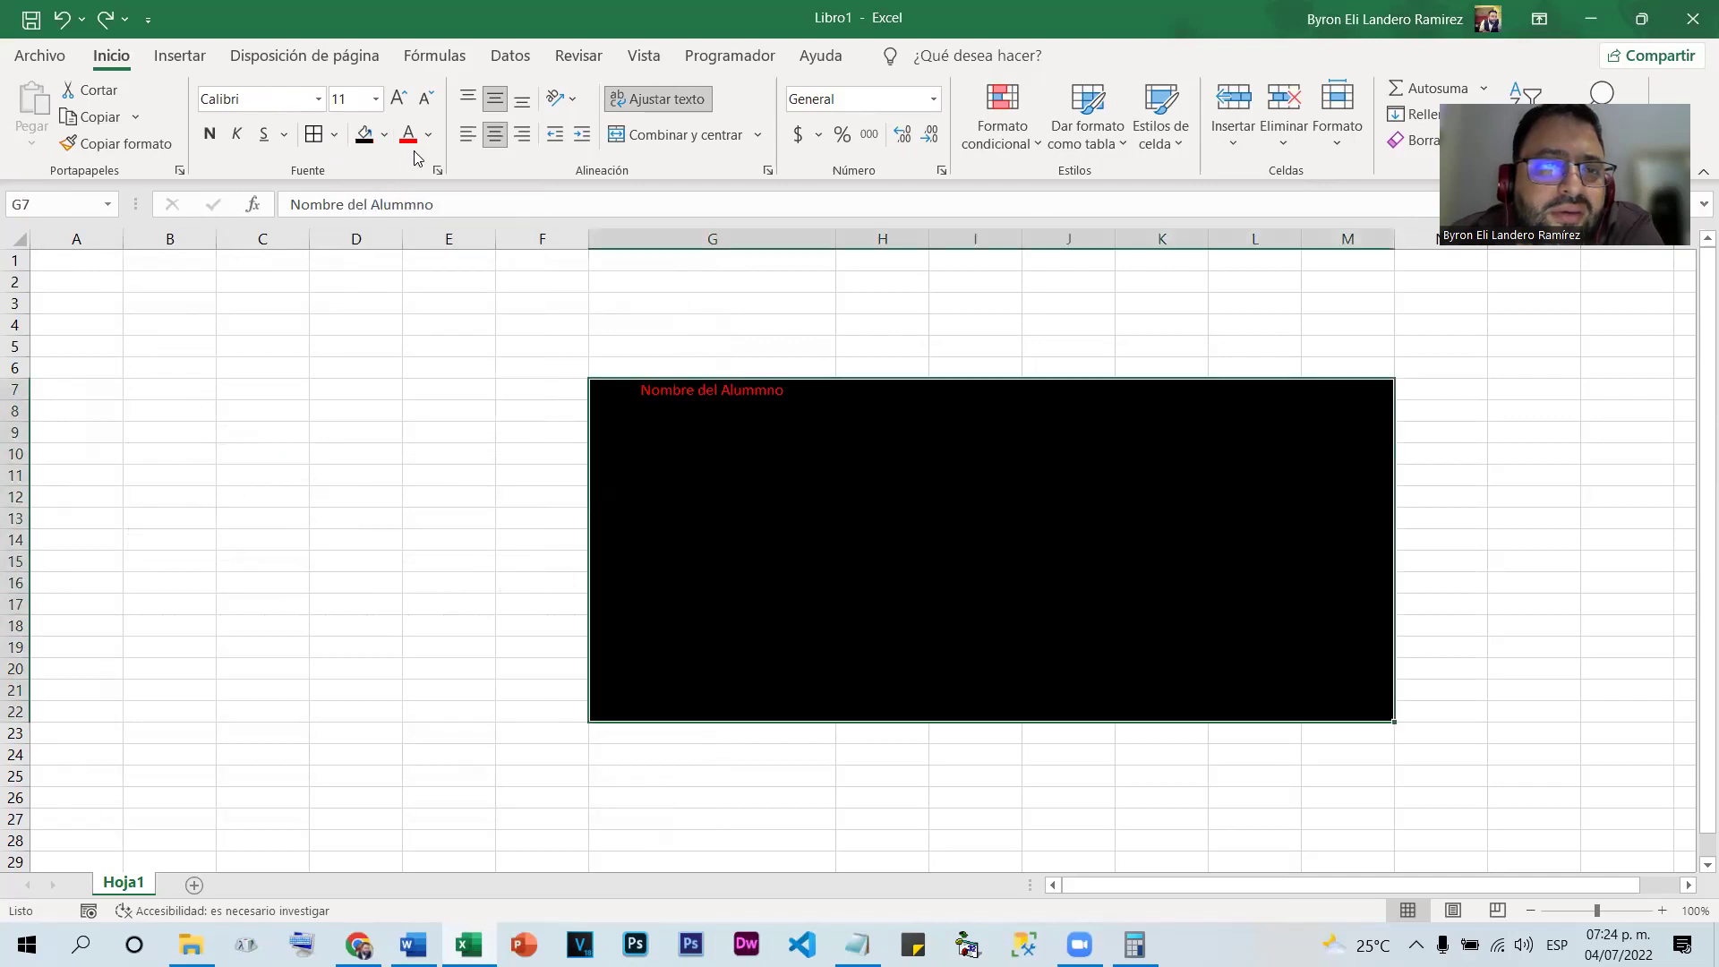
click(431, 135)
click(424, 210)
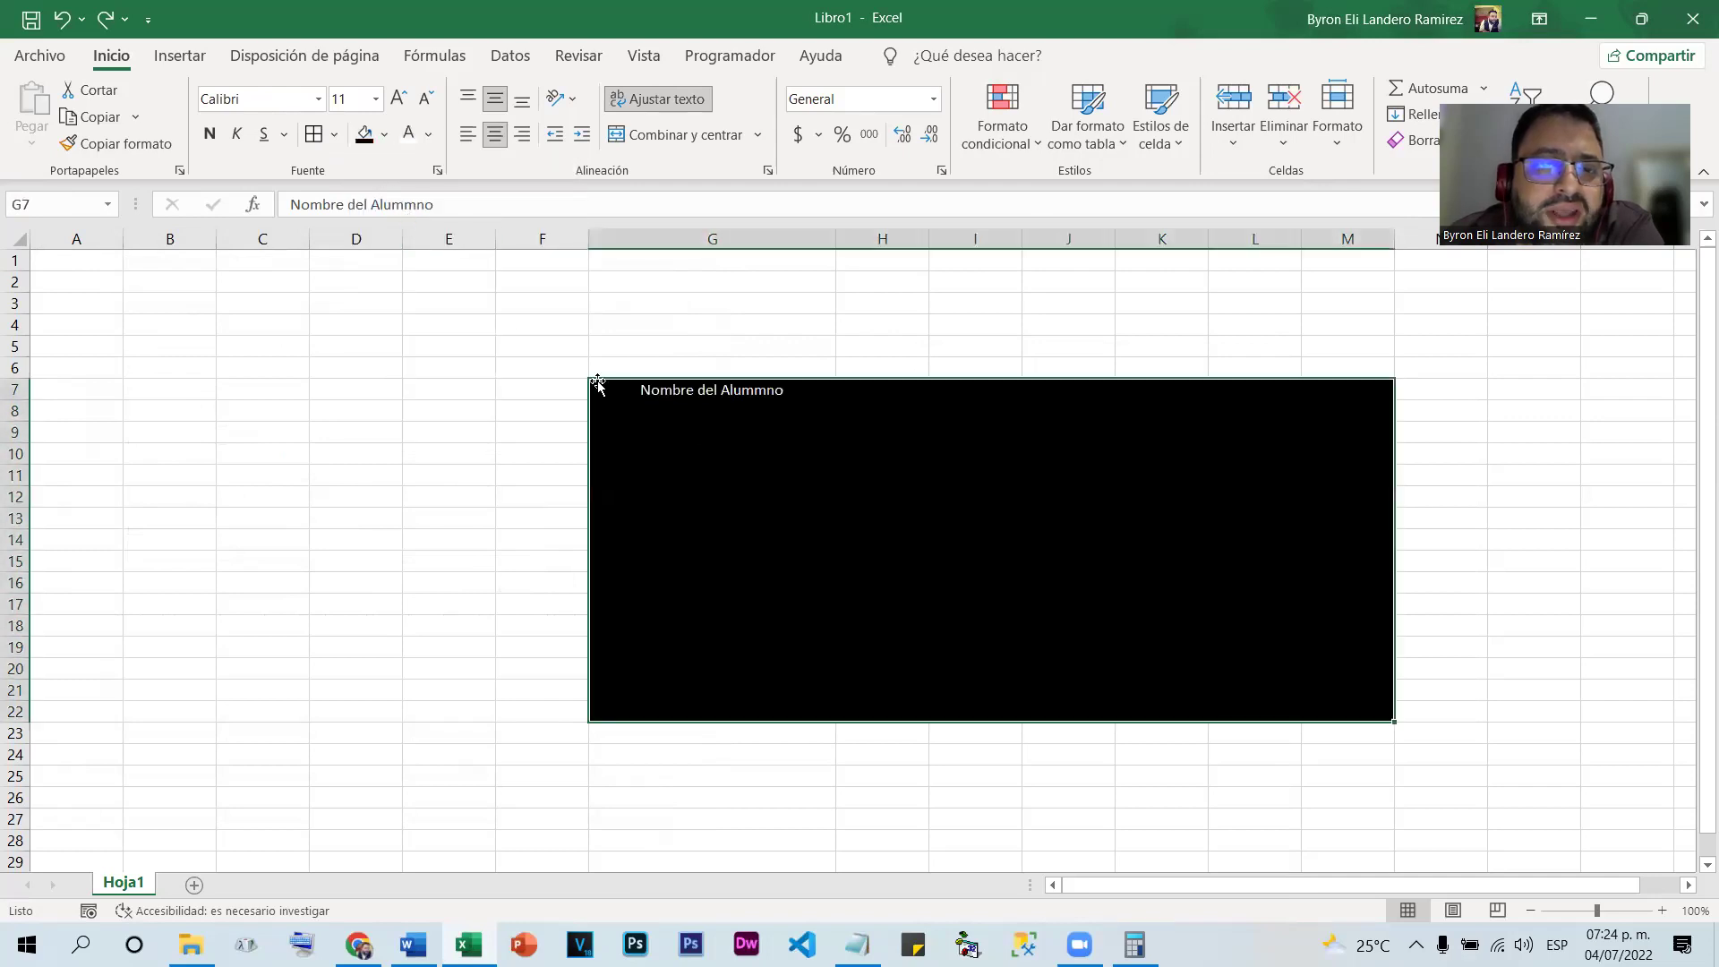
click(976, 561)
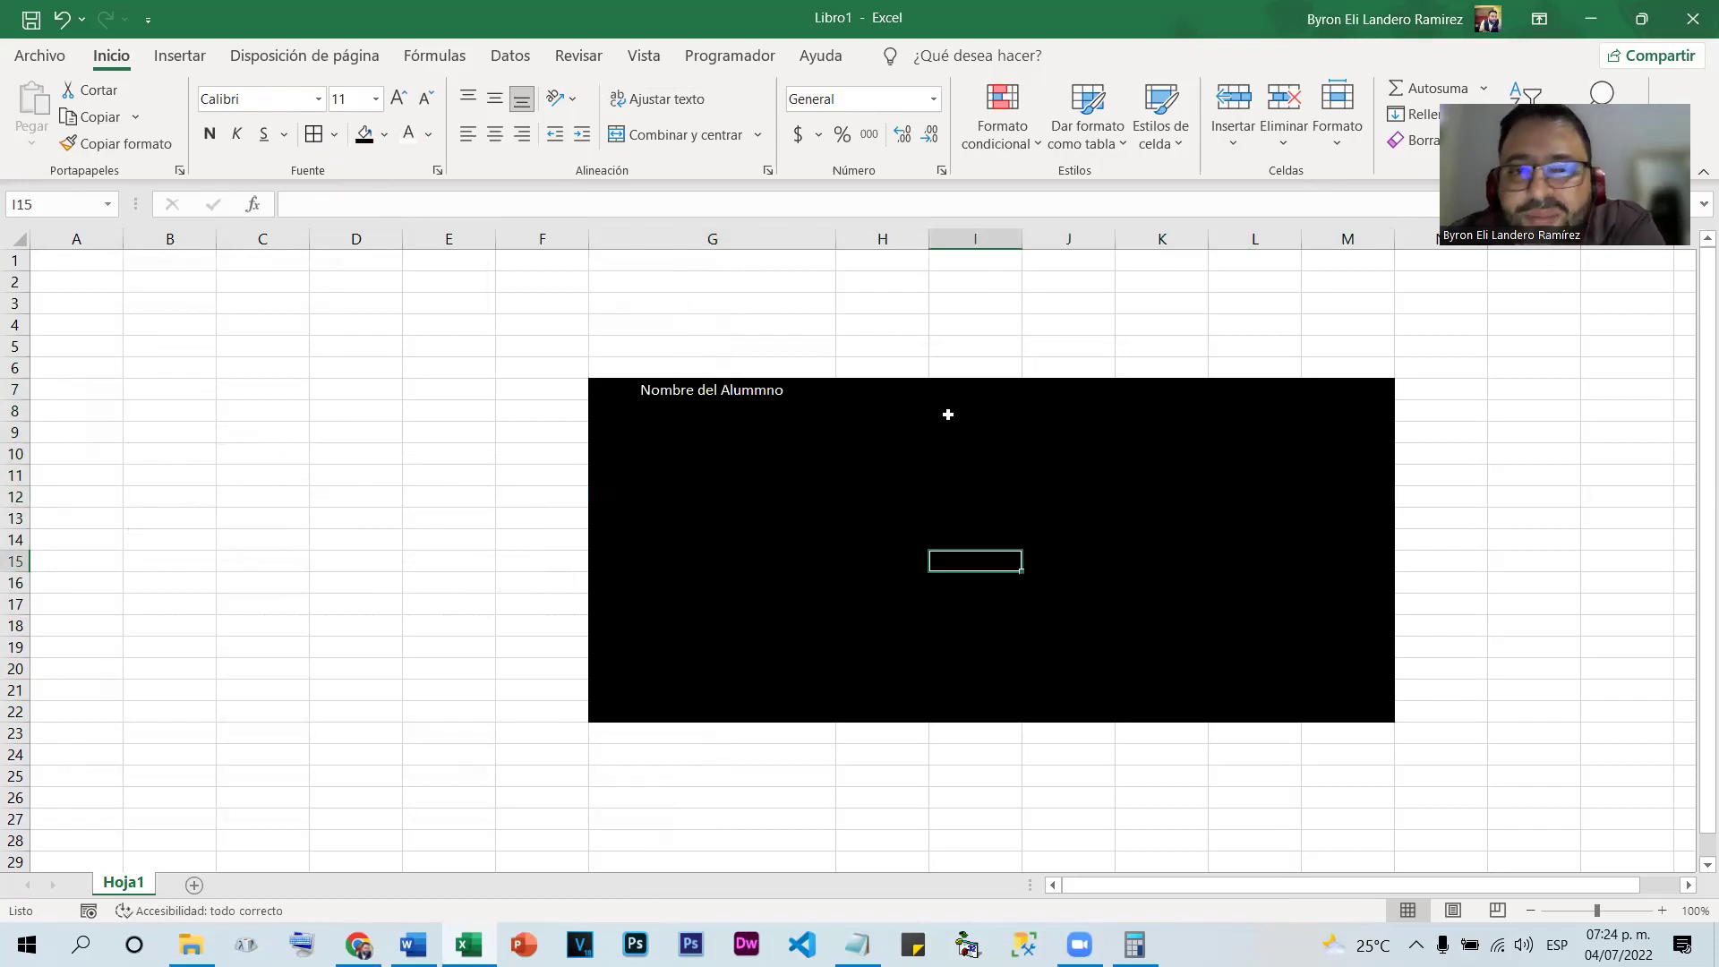
Select the name cells G8:G22, then reselect the whole G7:M22 block
drag(828, 415, 772, 707)
click(882, 497)
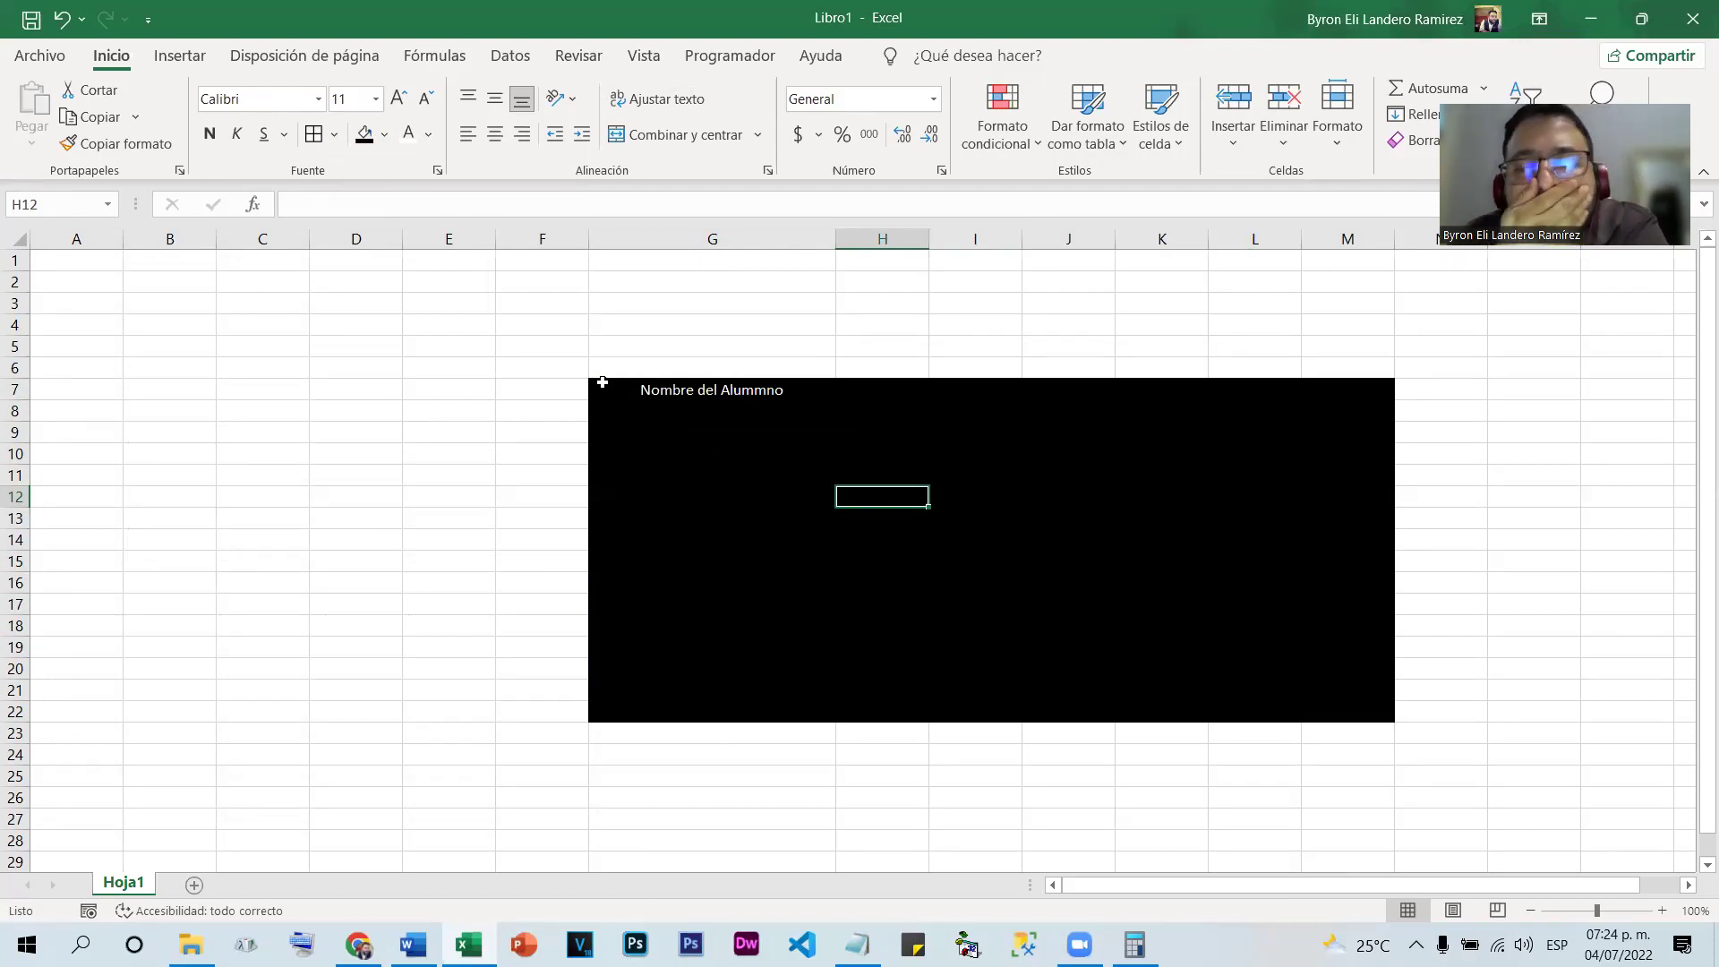
drag(602, 382, 1370, 714)
Set the block's border colour to white in Formato de celdas and apply
right_click(1030, 555)
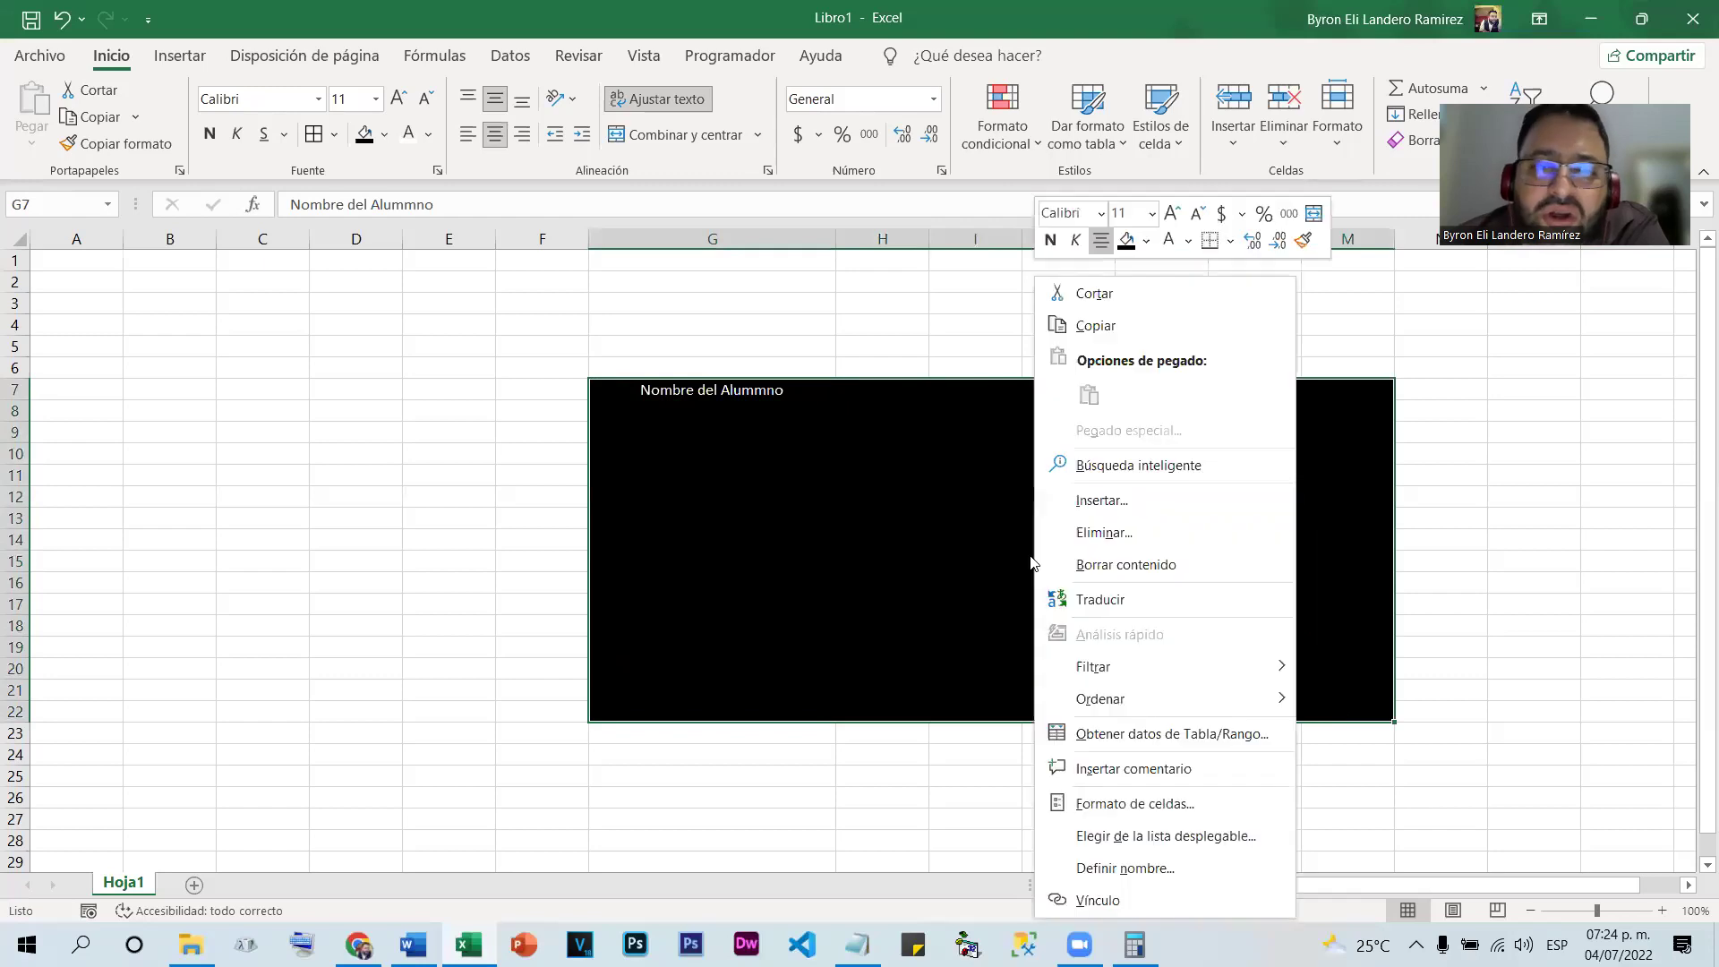
click(1102, 798)
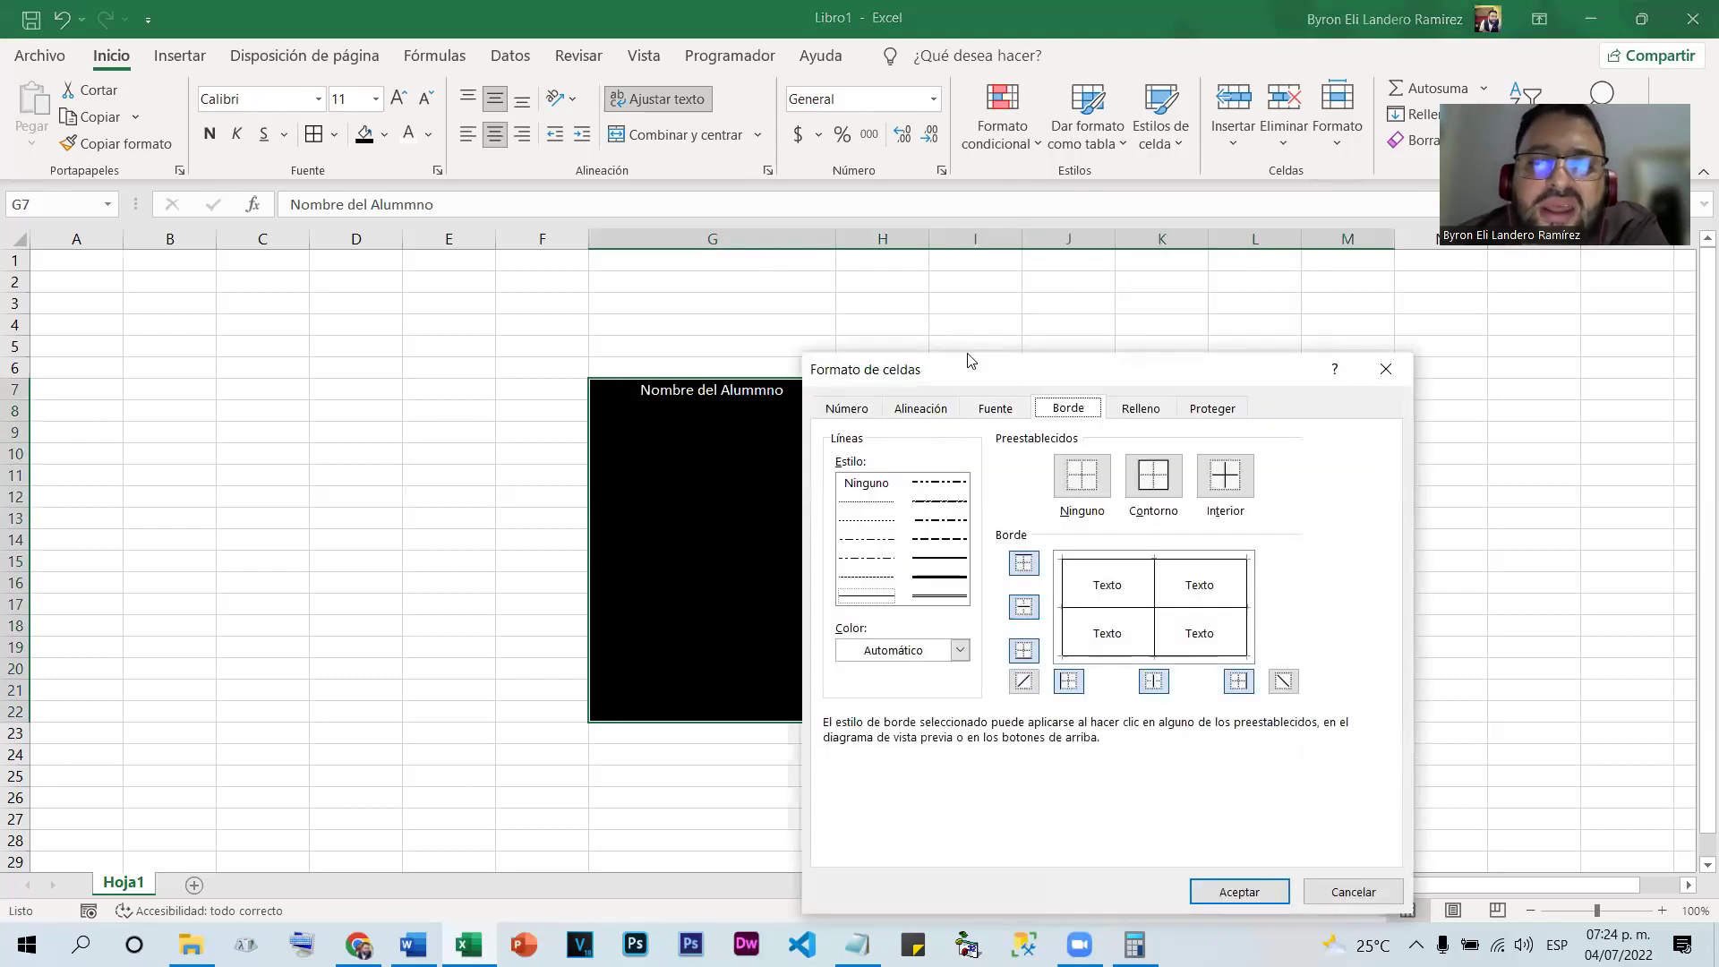
drag(1100, 374, 762, 156)
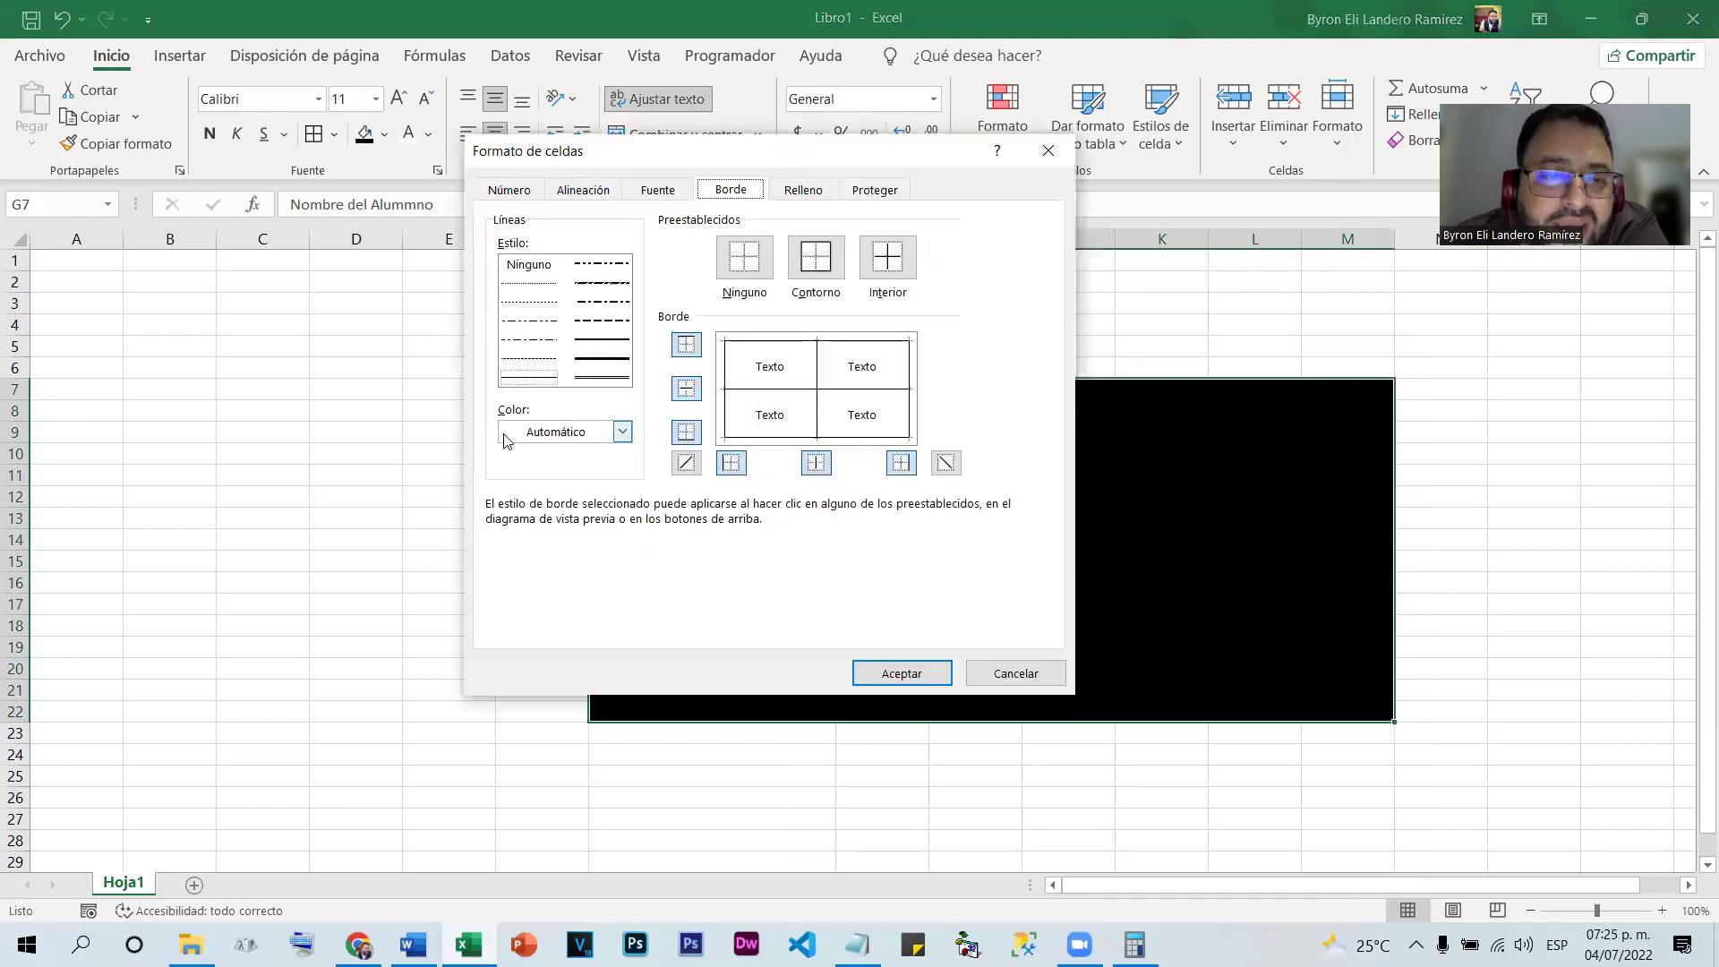
click(565, 434)
click(506, 526)
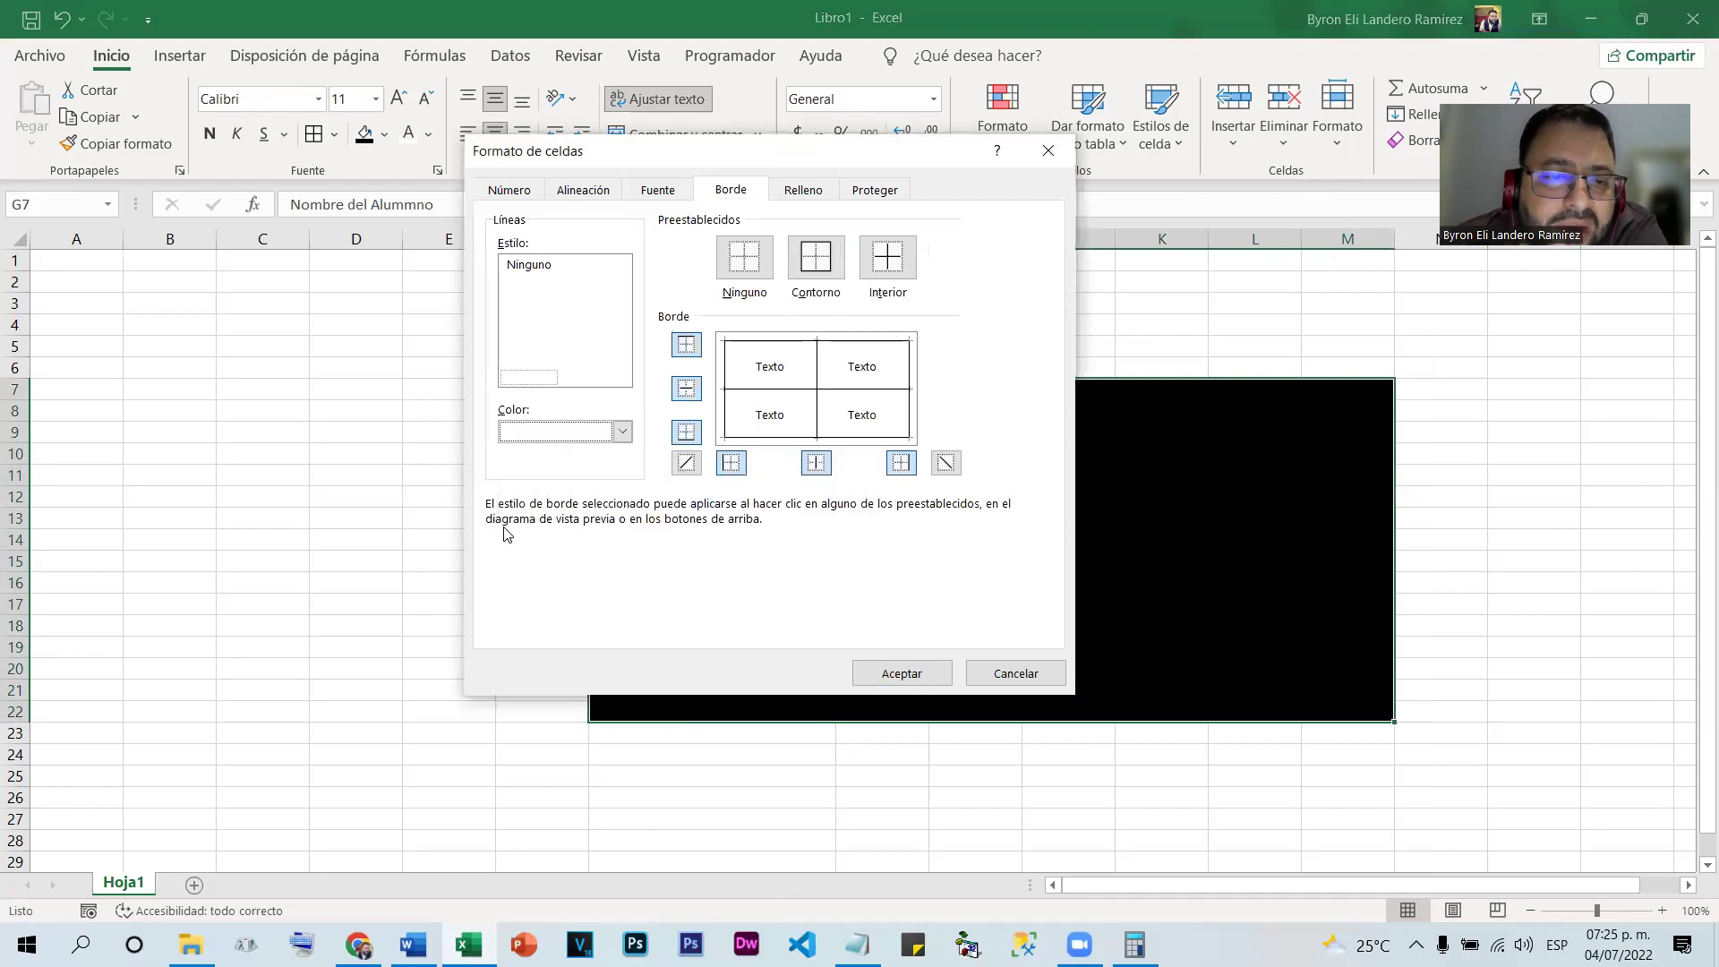
click(900, 672)
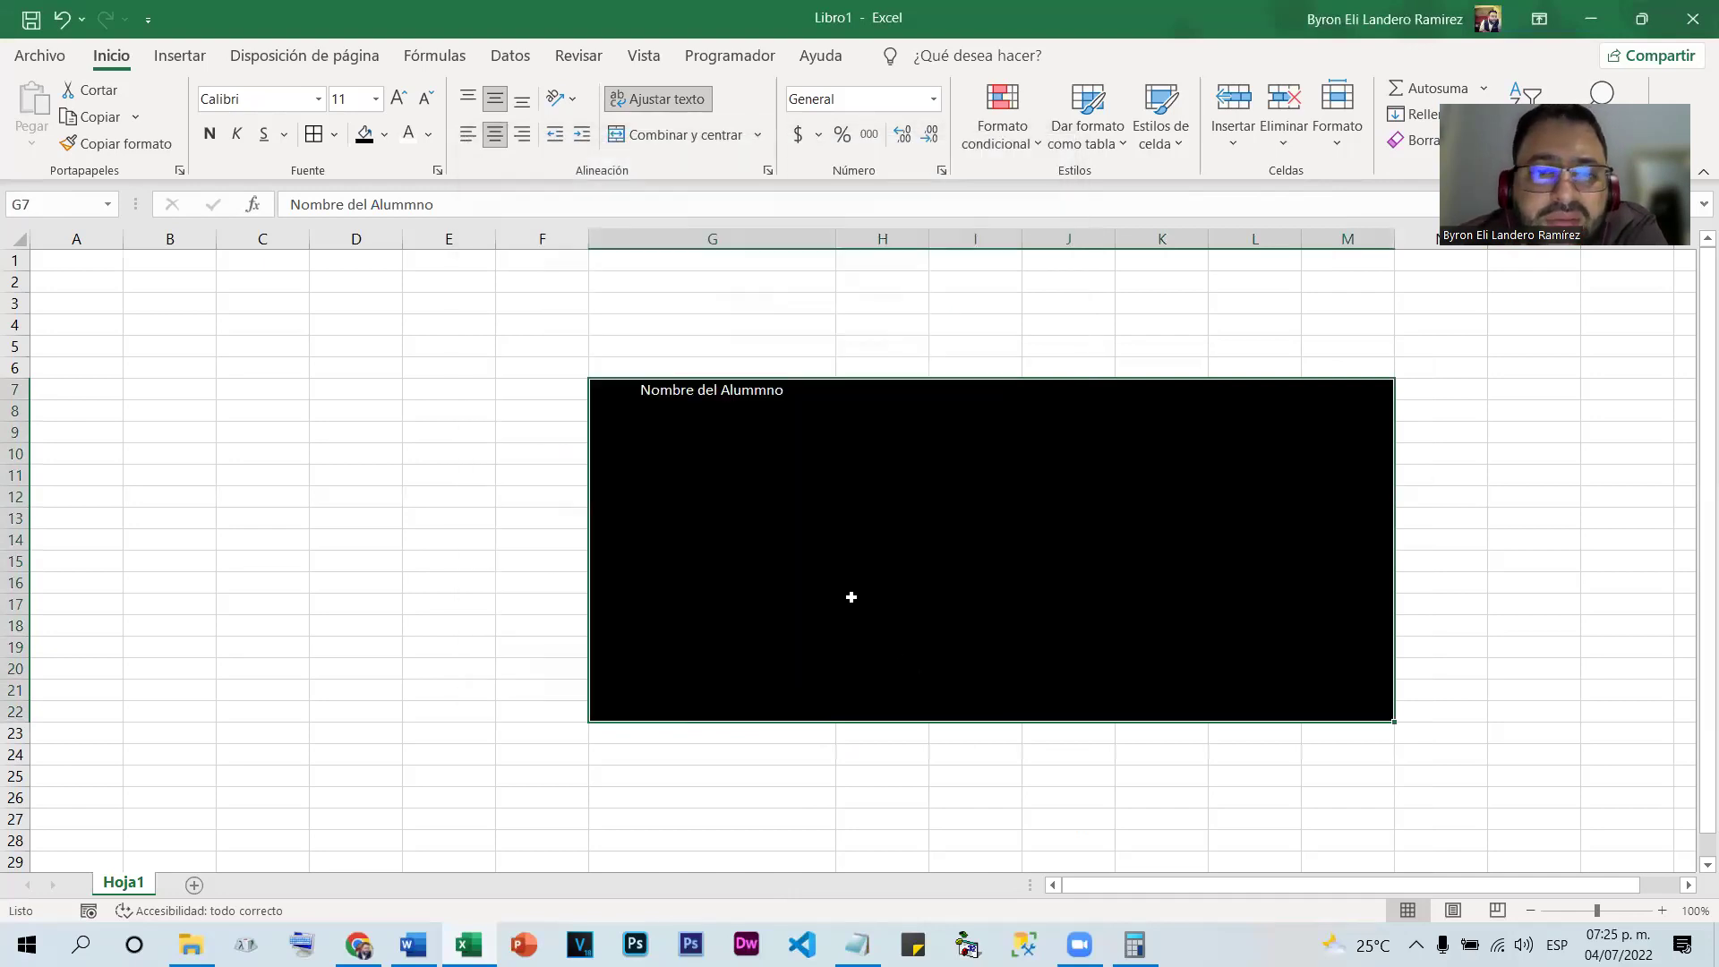
Turn off the top, bottom, left, right and both inside borders of the block
right_click(835, 516)
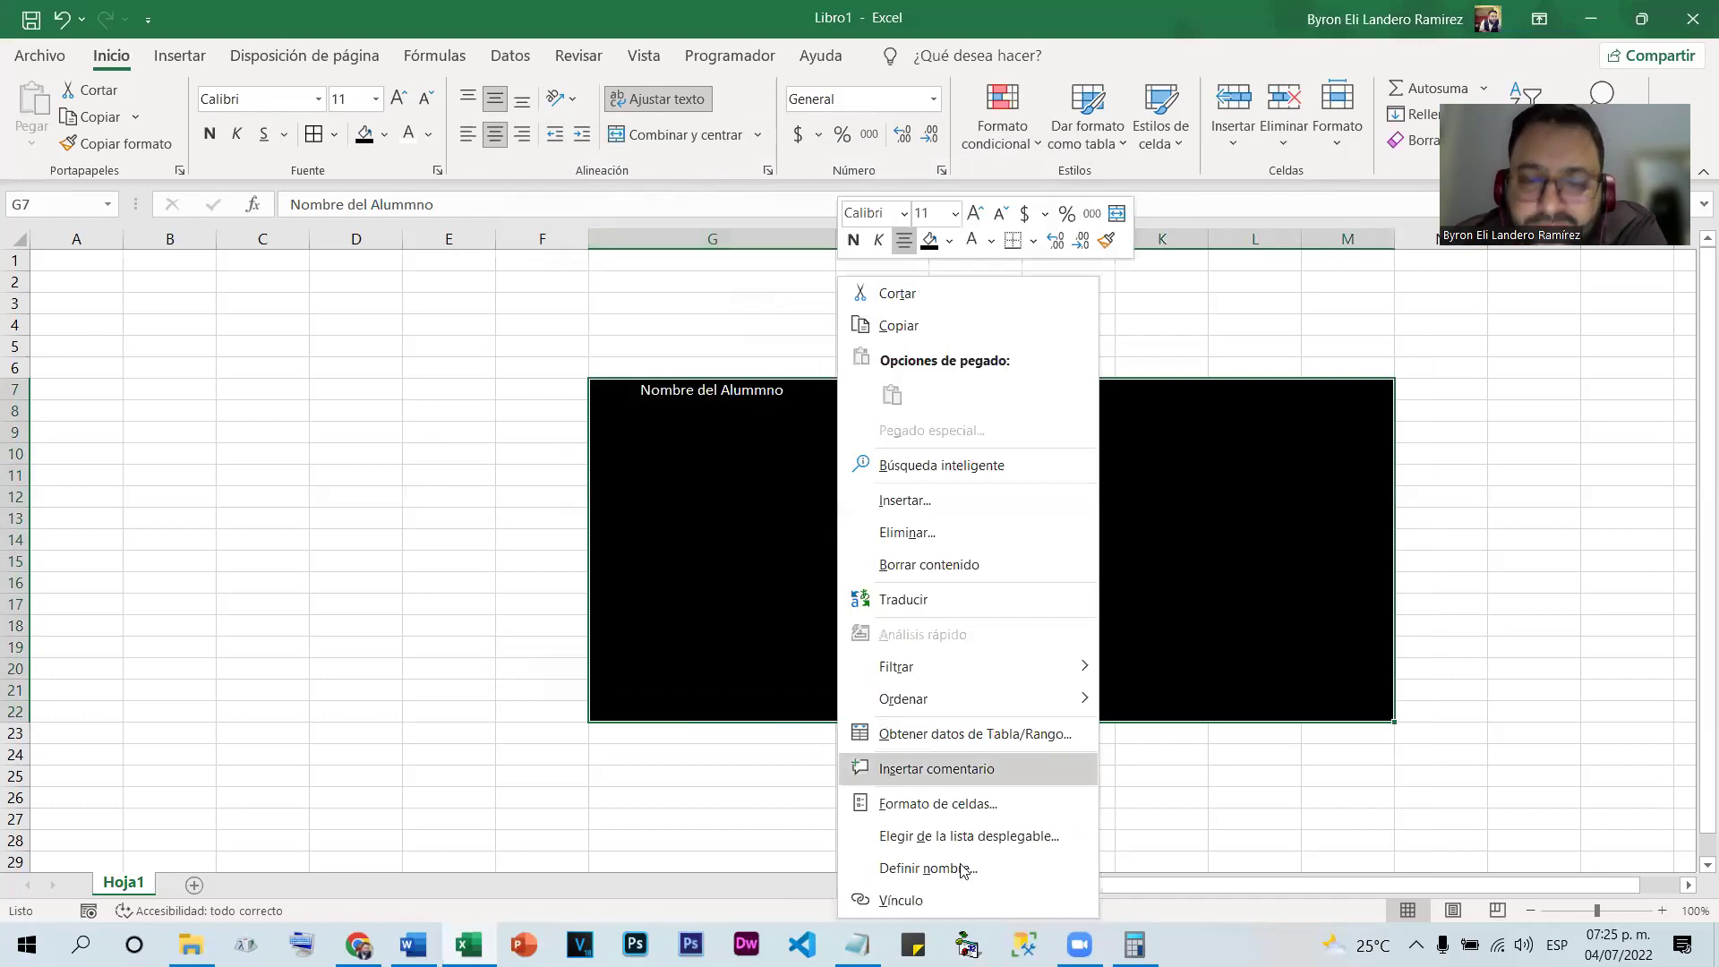
click(931, 799)
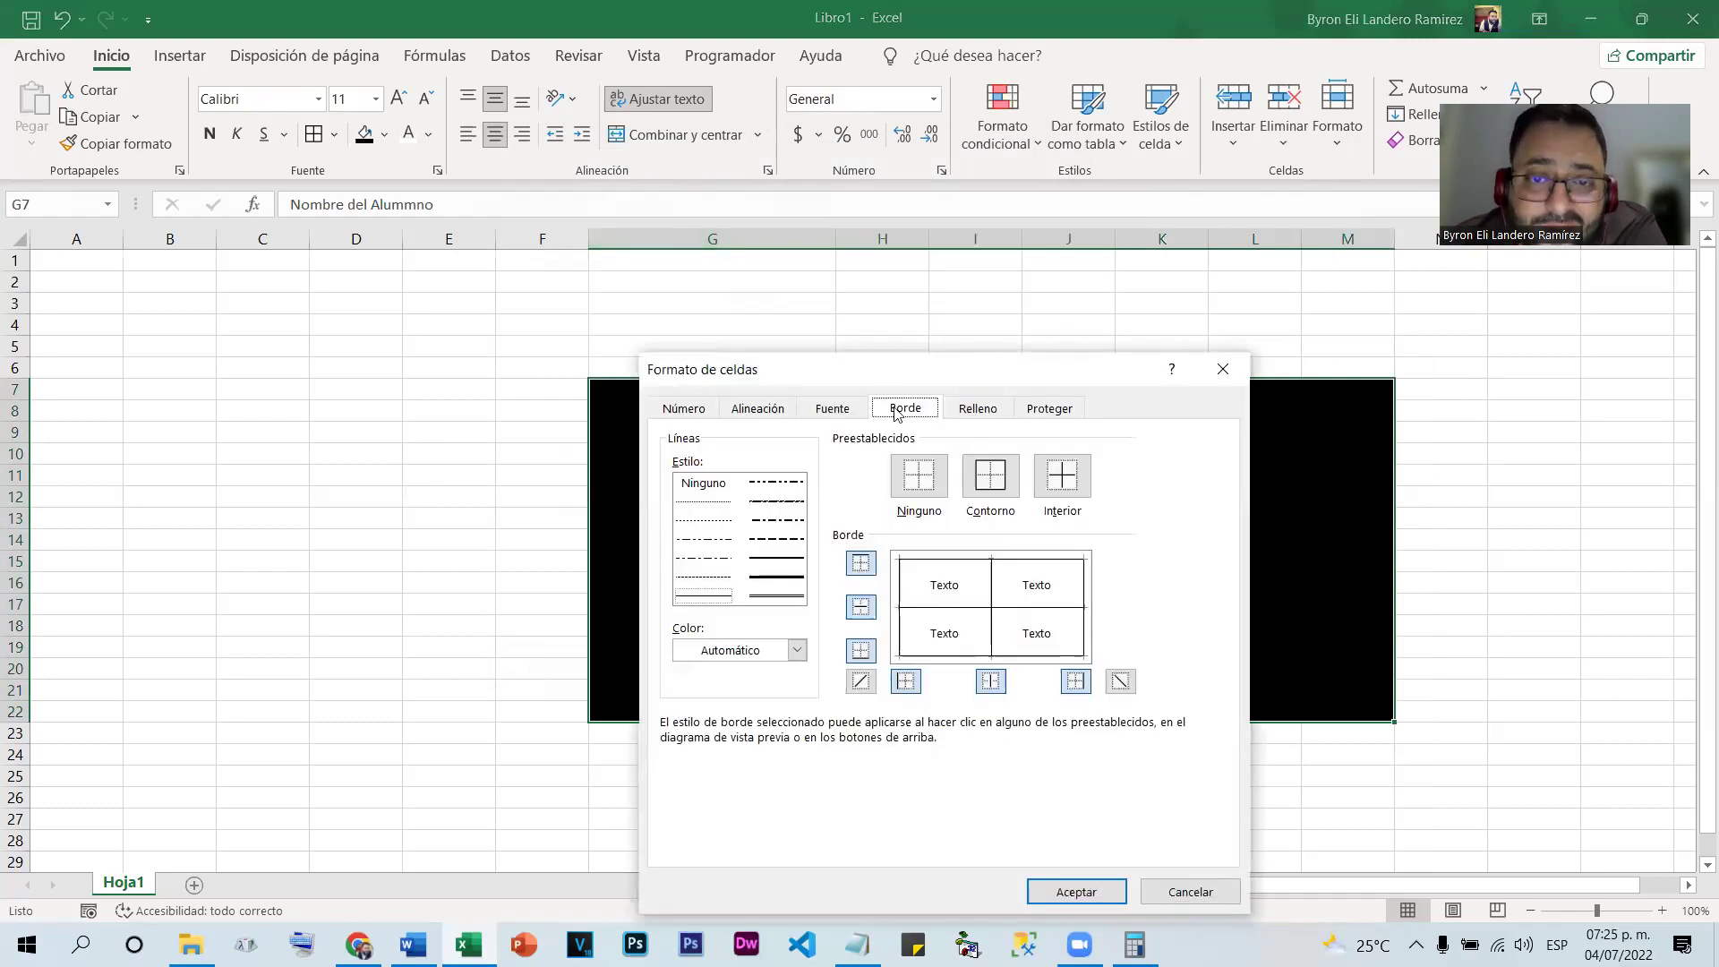
drag(879, 376, 749, 236)
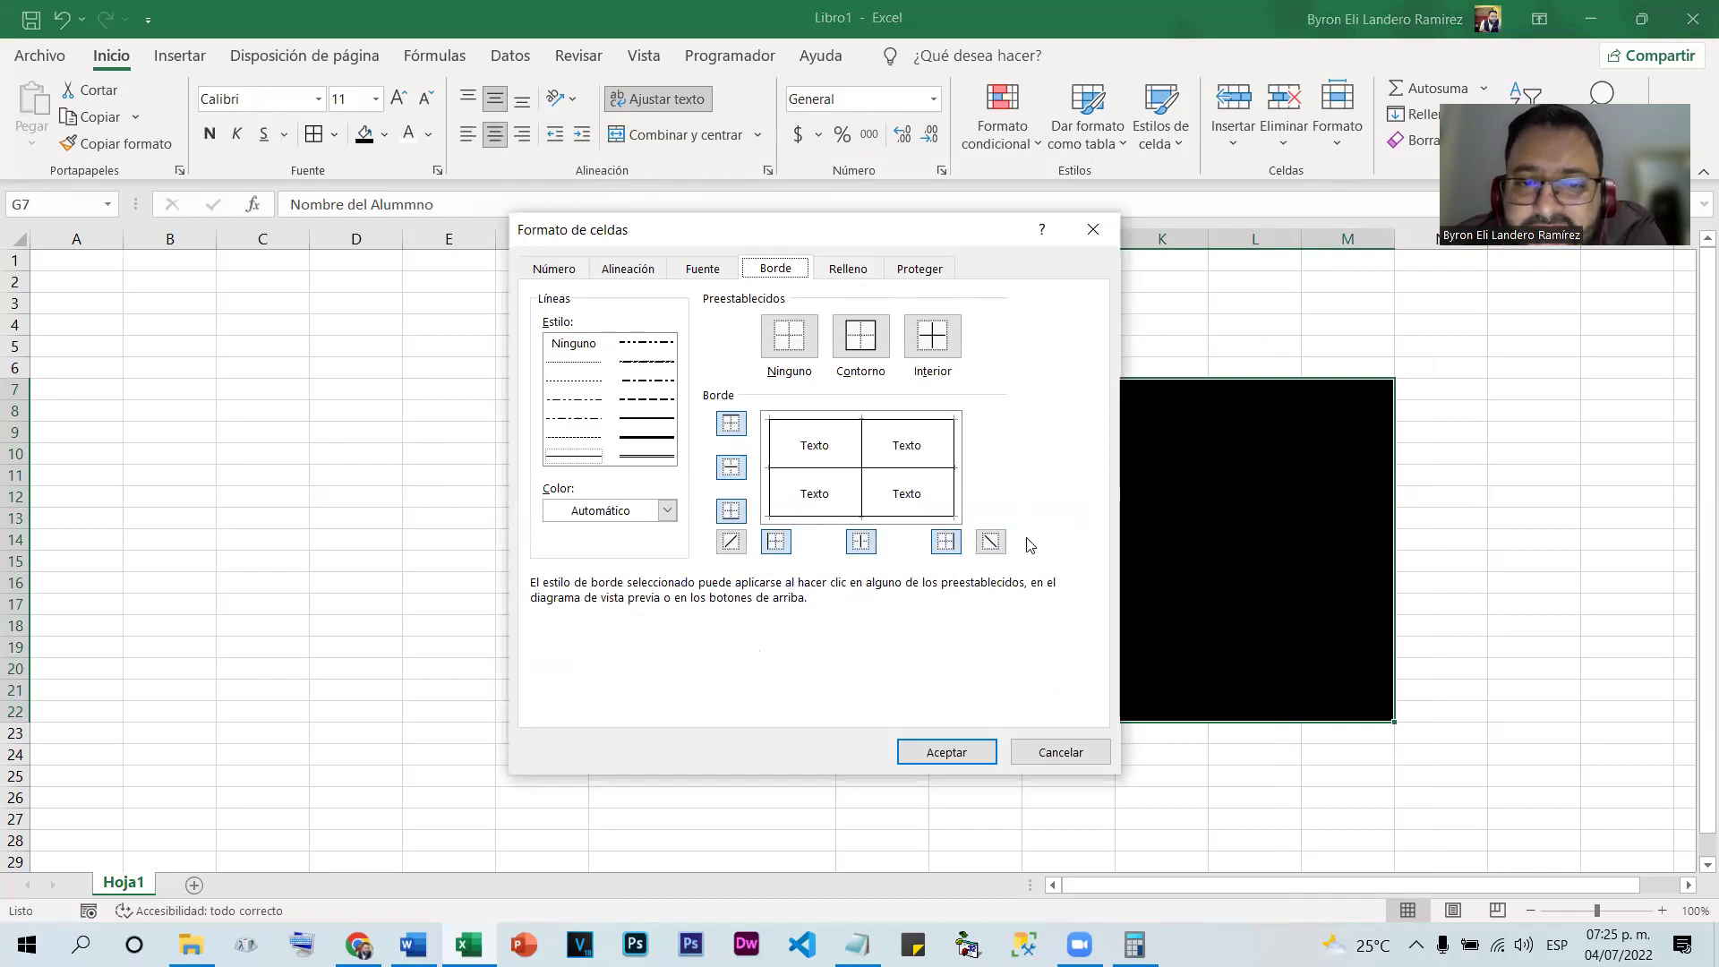
click(732, 425)
click(732, 467)
click(731, 510)
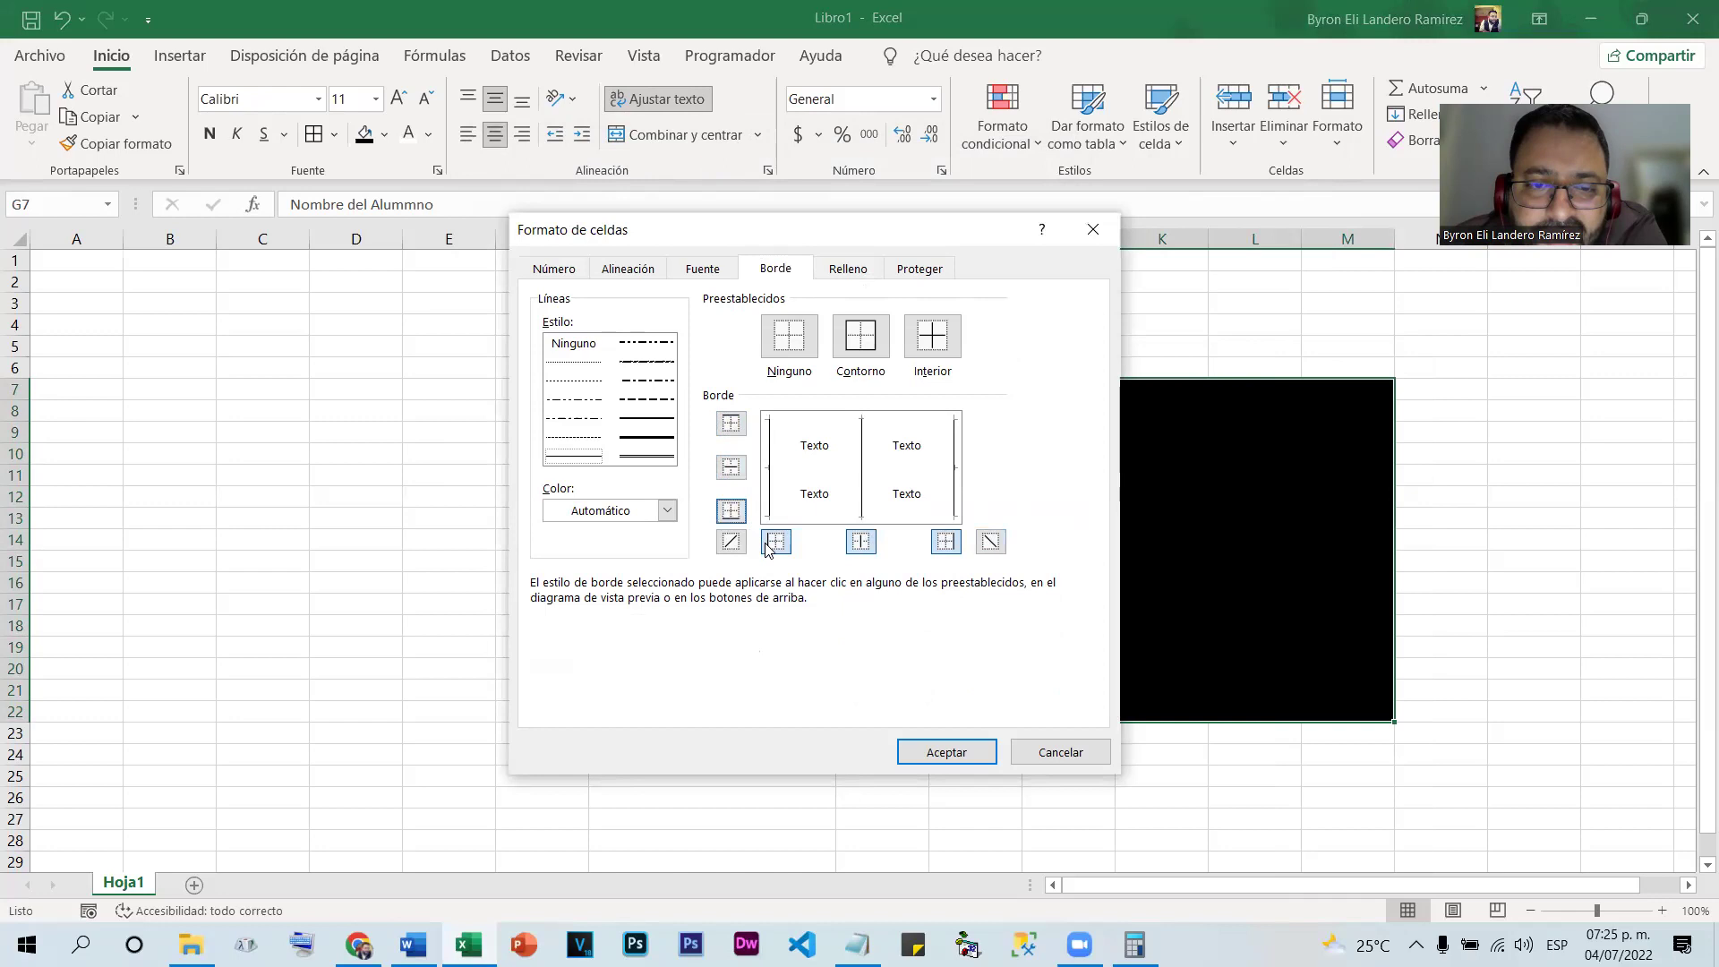
click(775, 541)
click(860, 542)
click(946, 542)
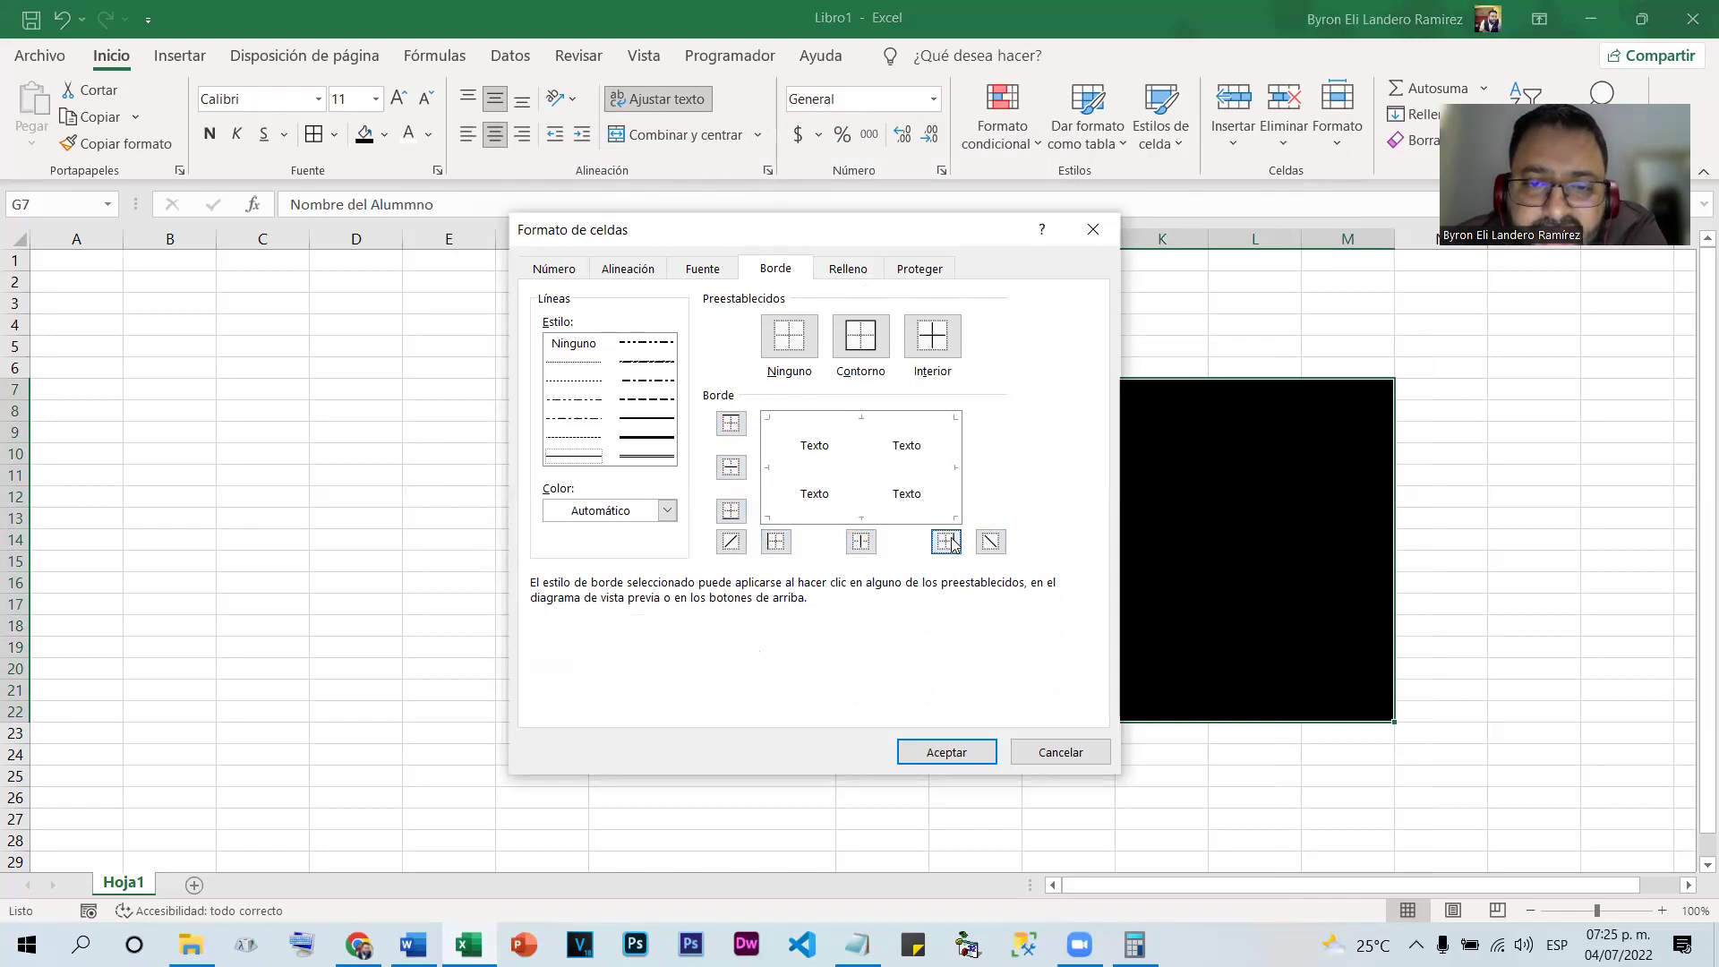
click(981, 751)
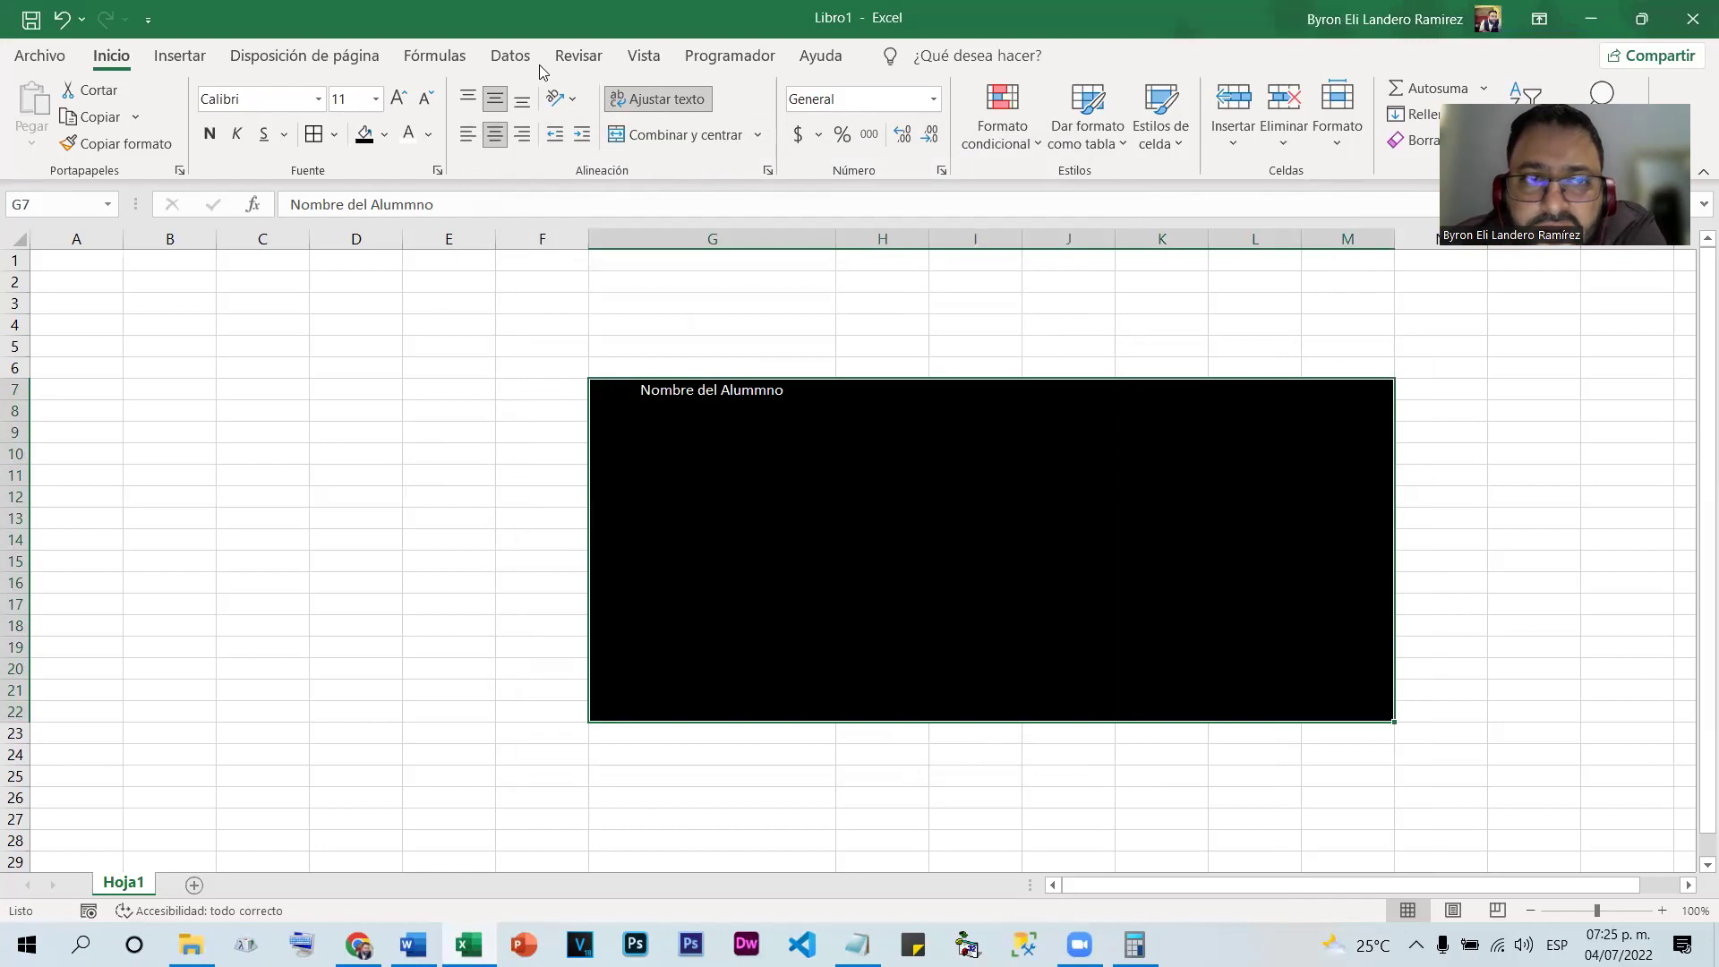
Choose white as the border colour for the black block in Formato de celdas
right_click(811, 442)
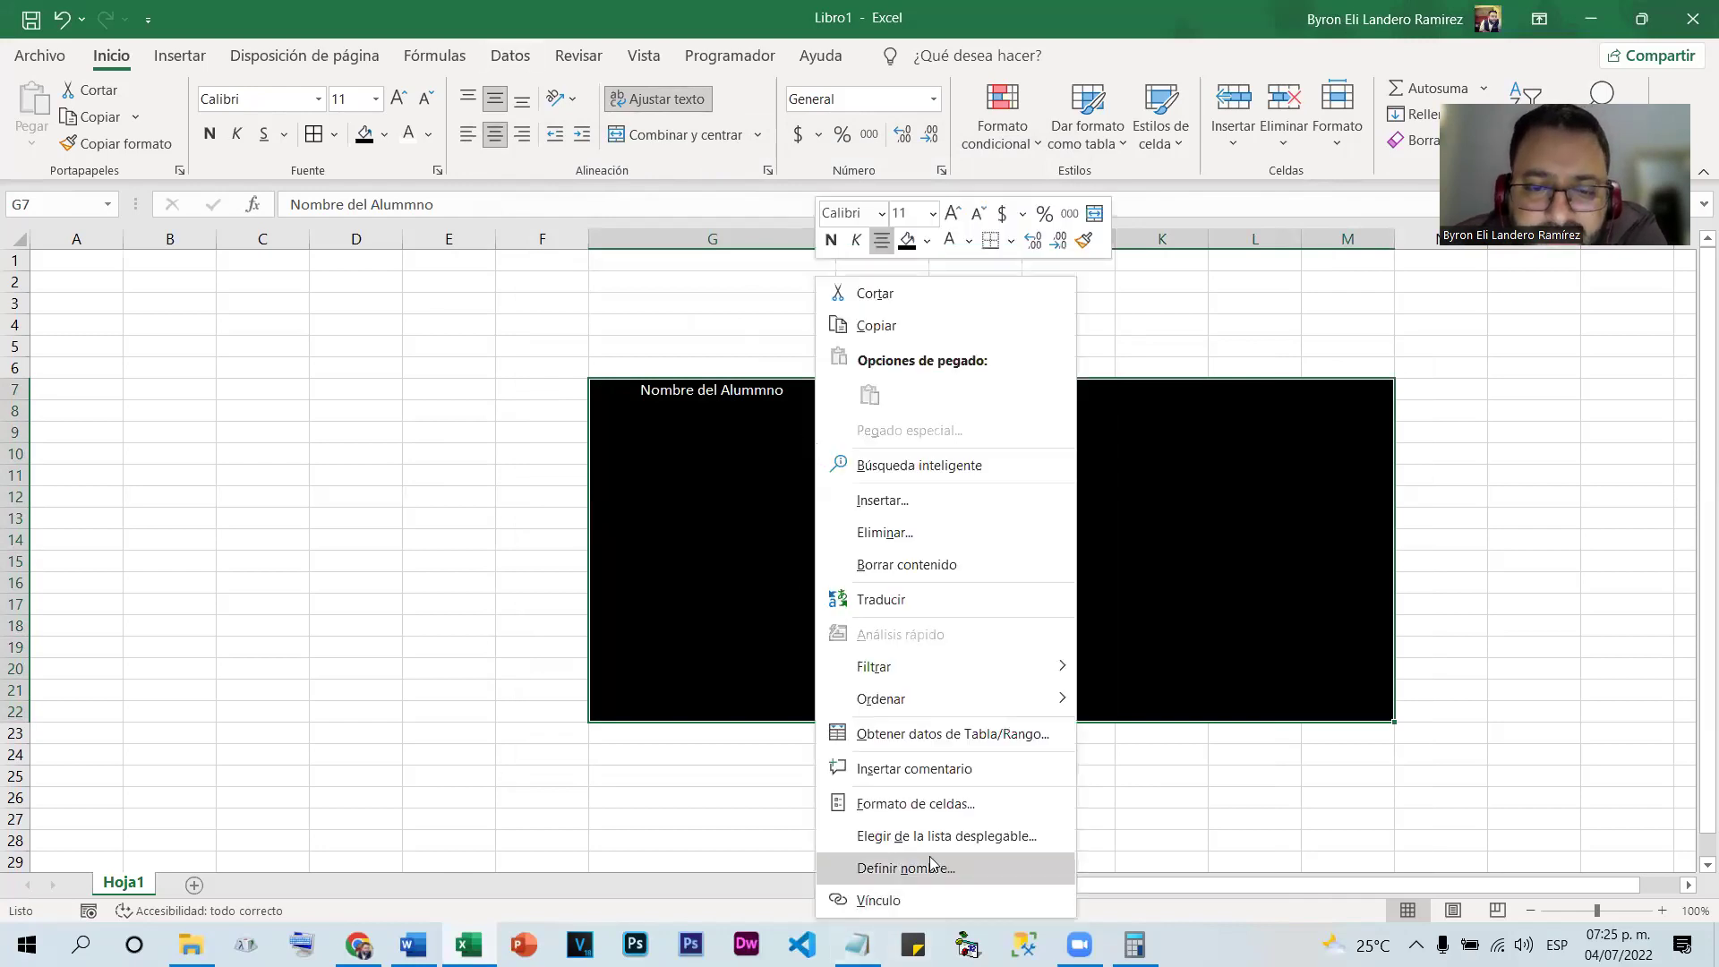
click(942, 805)
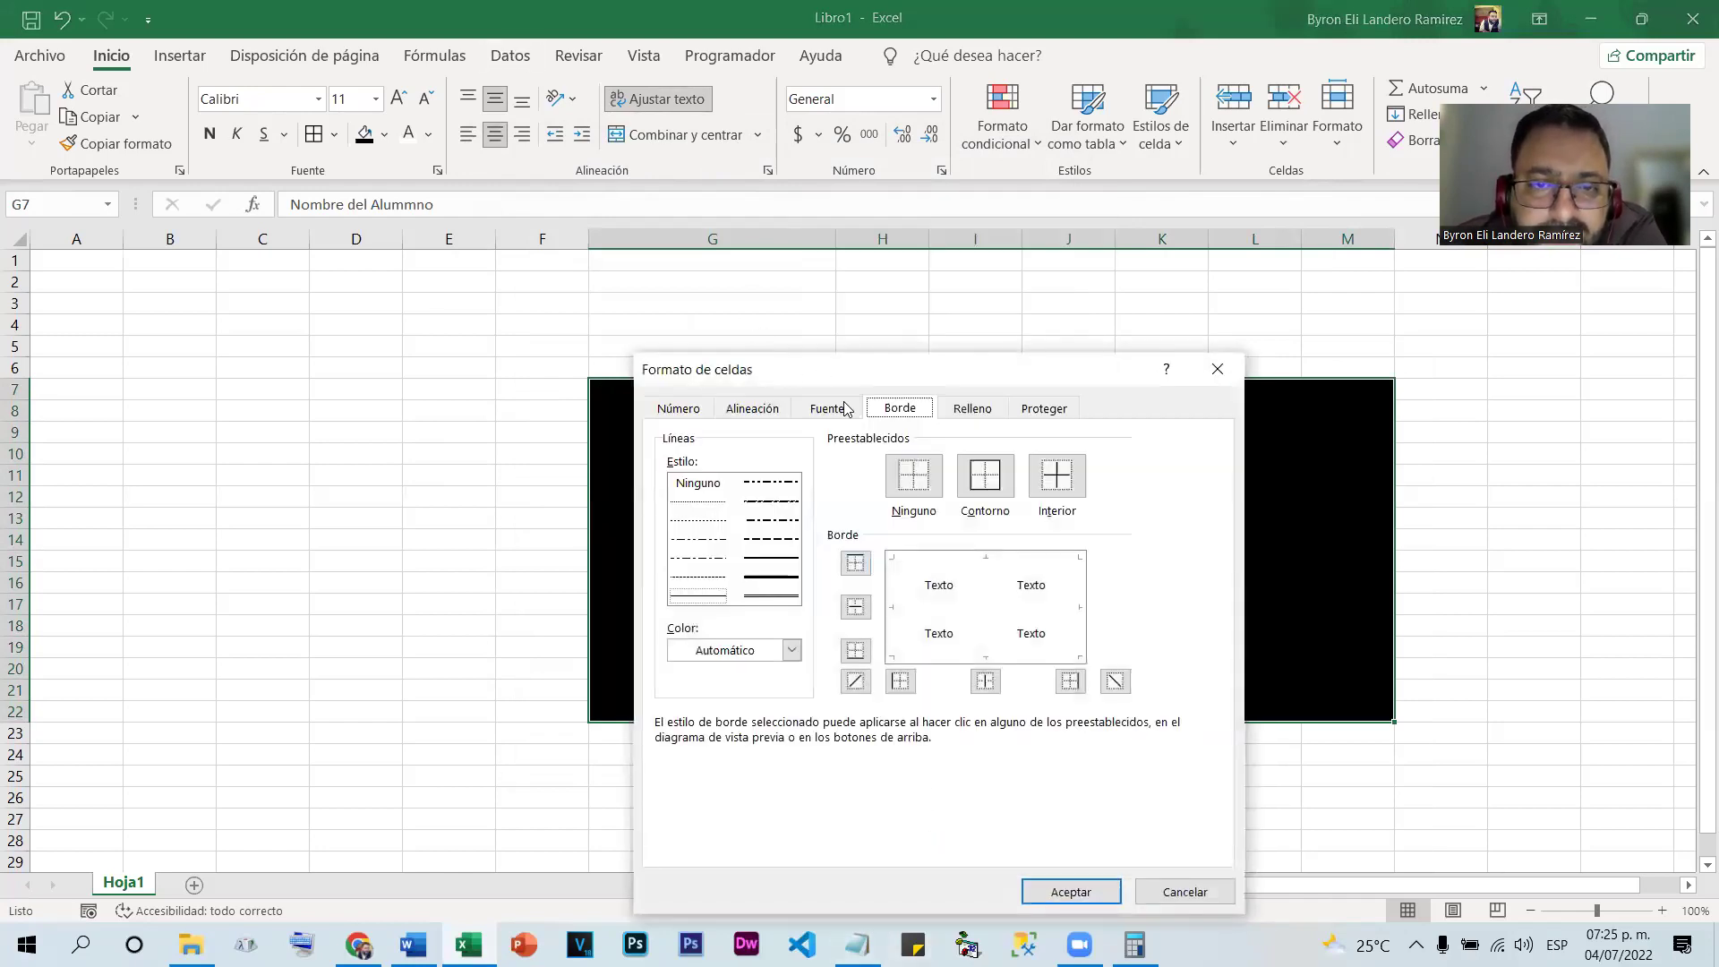
drag(929, 377, 935, 268)
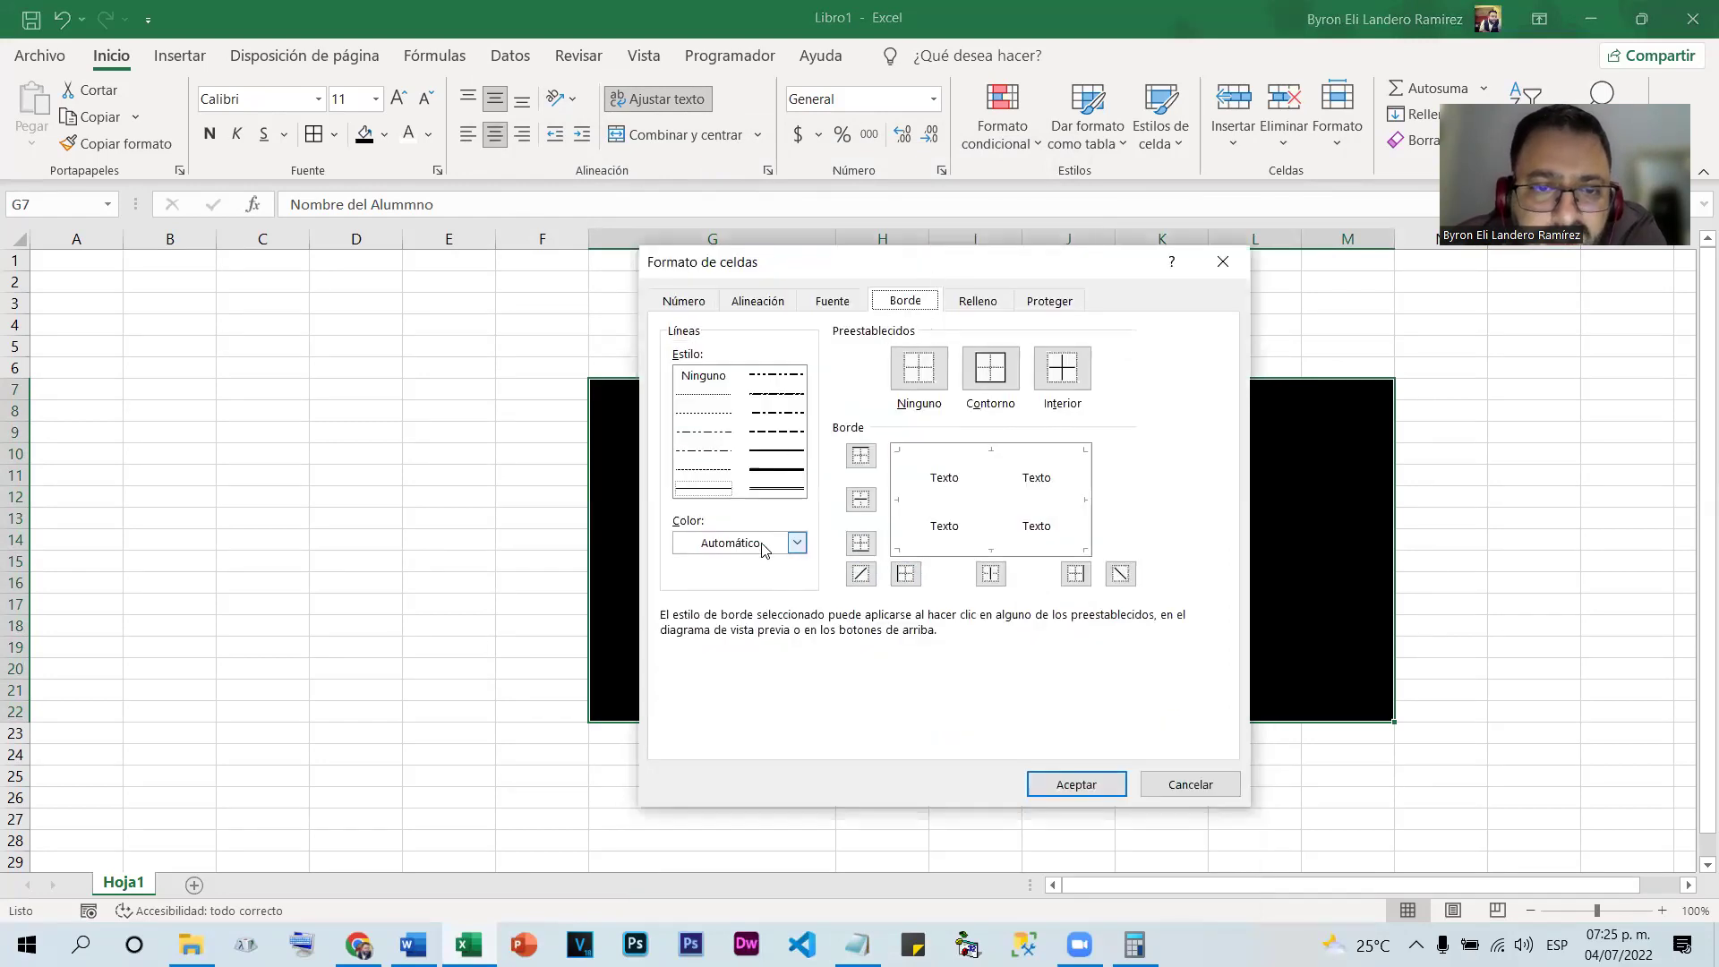
click(796, 543)
click(683, 632)
Add white thin solid outline, inside and both diagonal borders to every cell
click(860, 455)
click(860, 500)
click(860, 543)
click(861, 574)
click(904, 578)
click(990, 574)
click(1076, 574)
click(1121, 574)
click(726, 434)
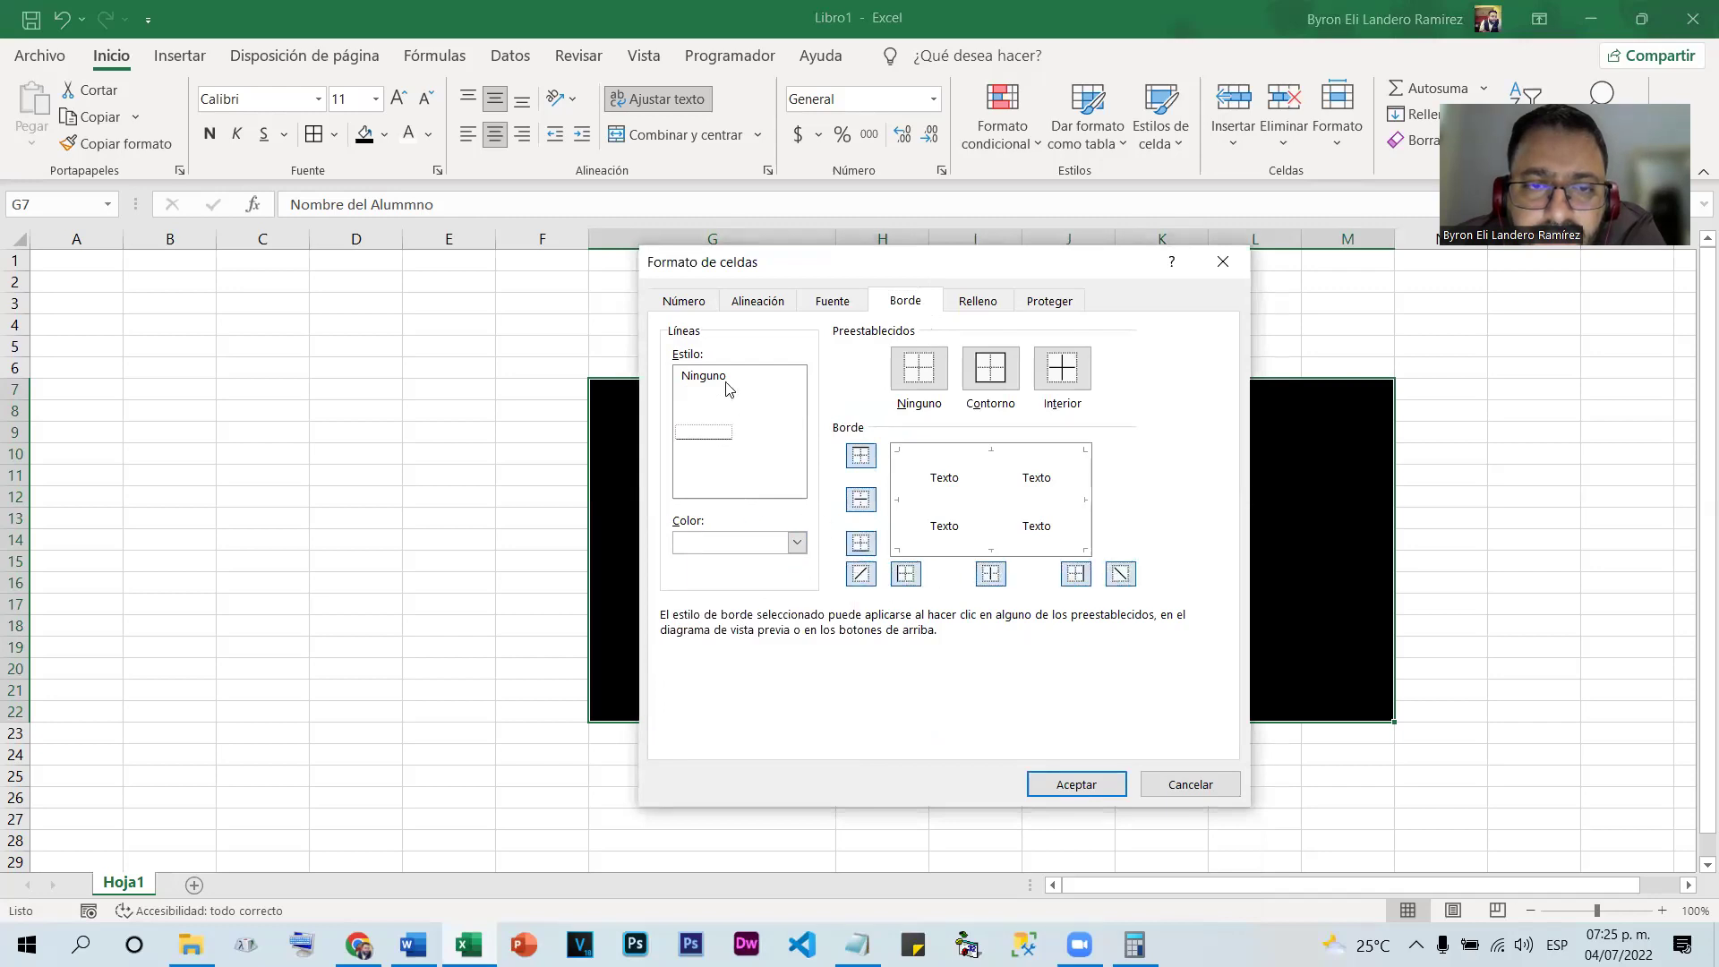
click(722, 472)
click(726, 488)
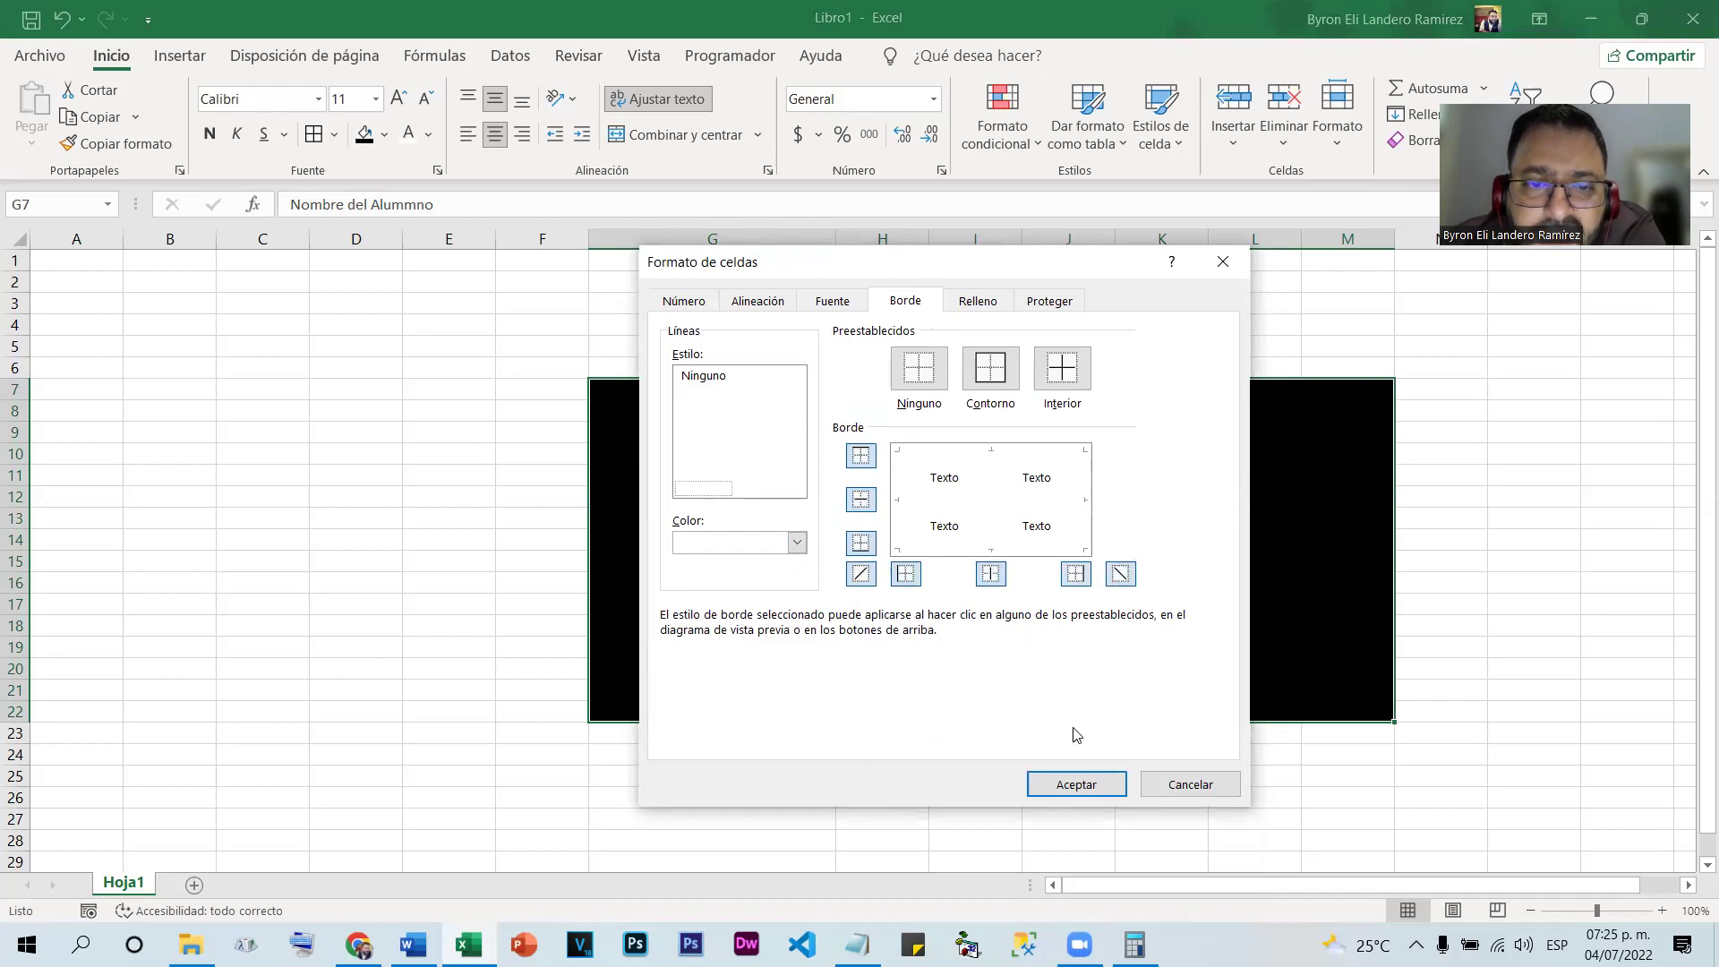
click(1062, 787)
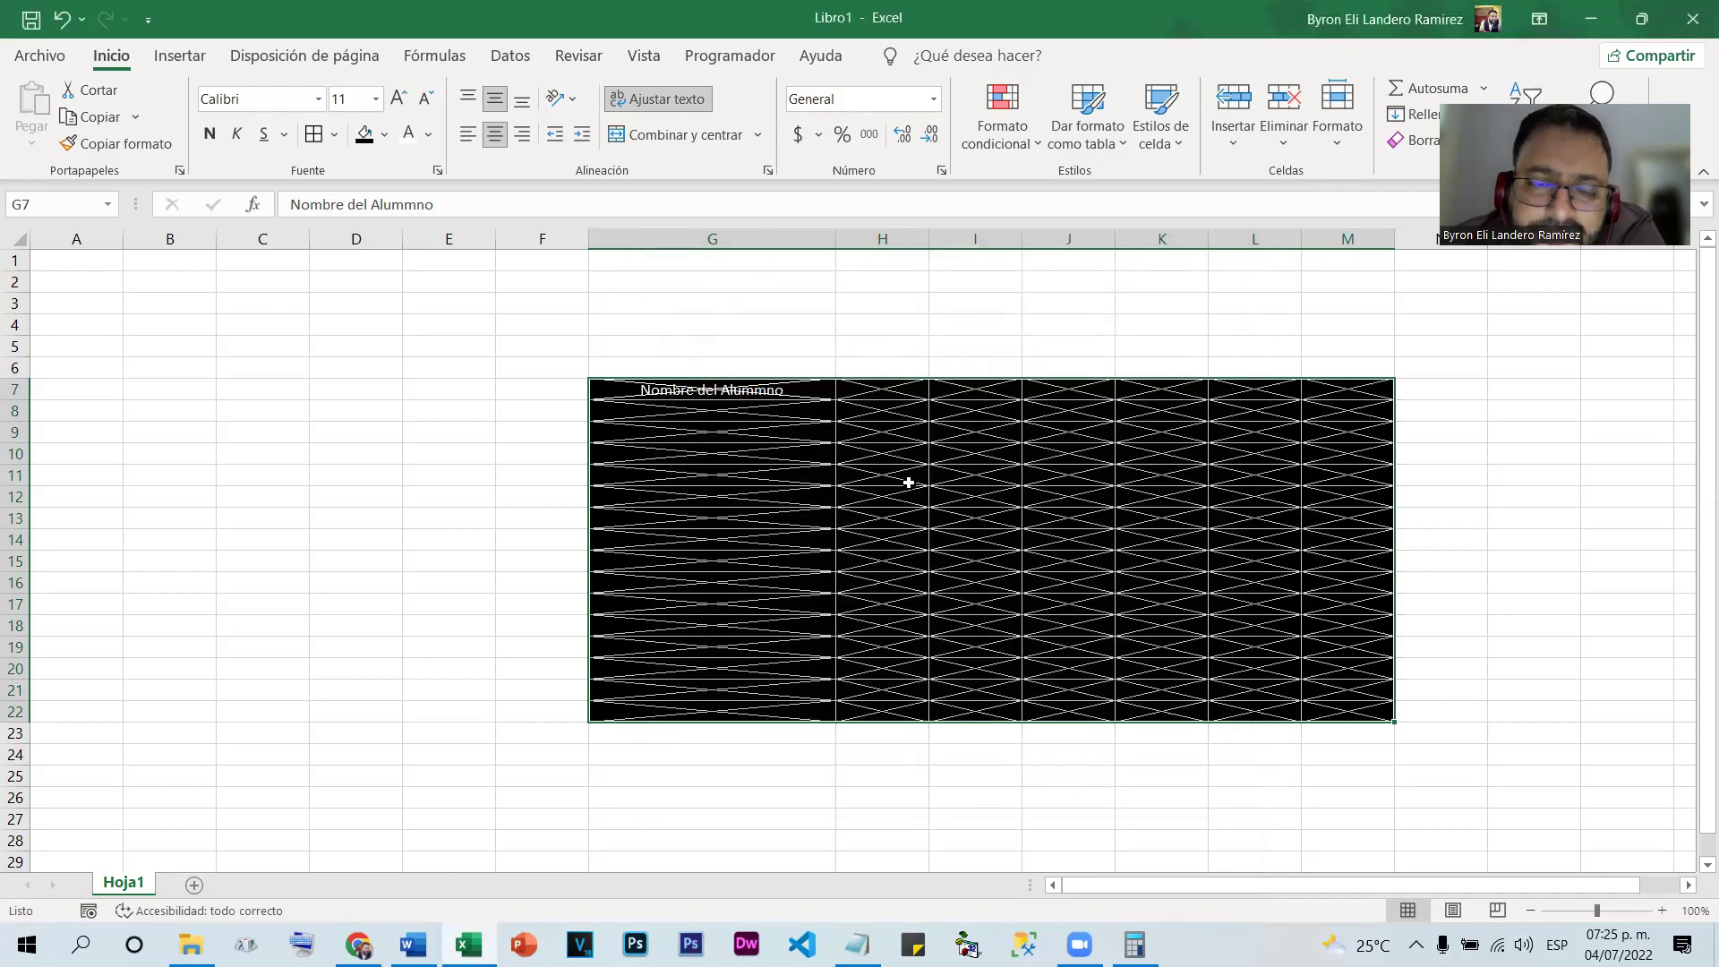
Remove both diagonal borders from the black block, leaving a plain white grid
right_click(912, 518)
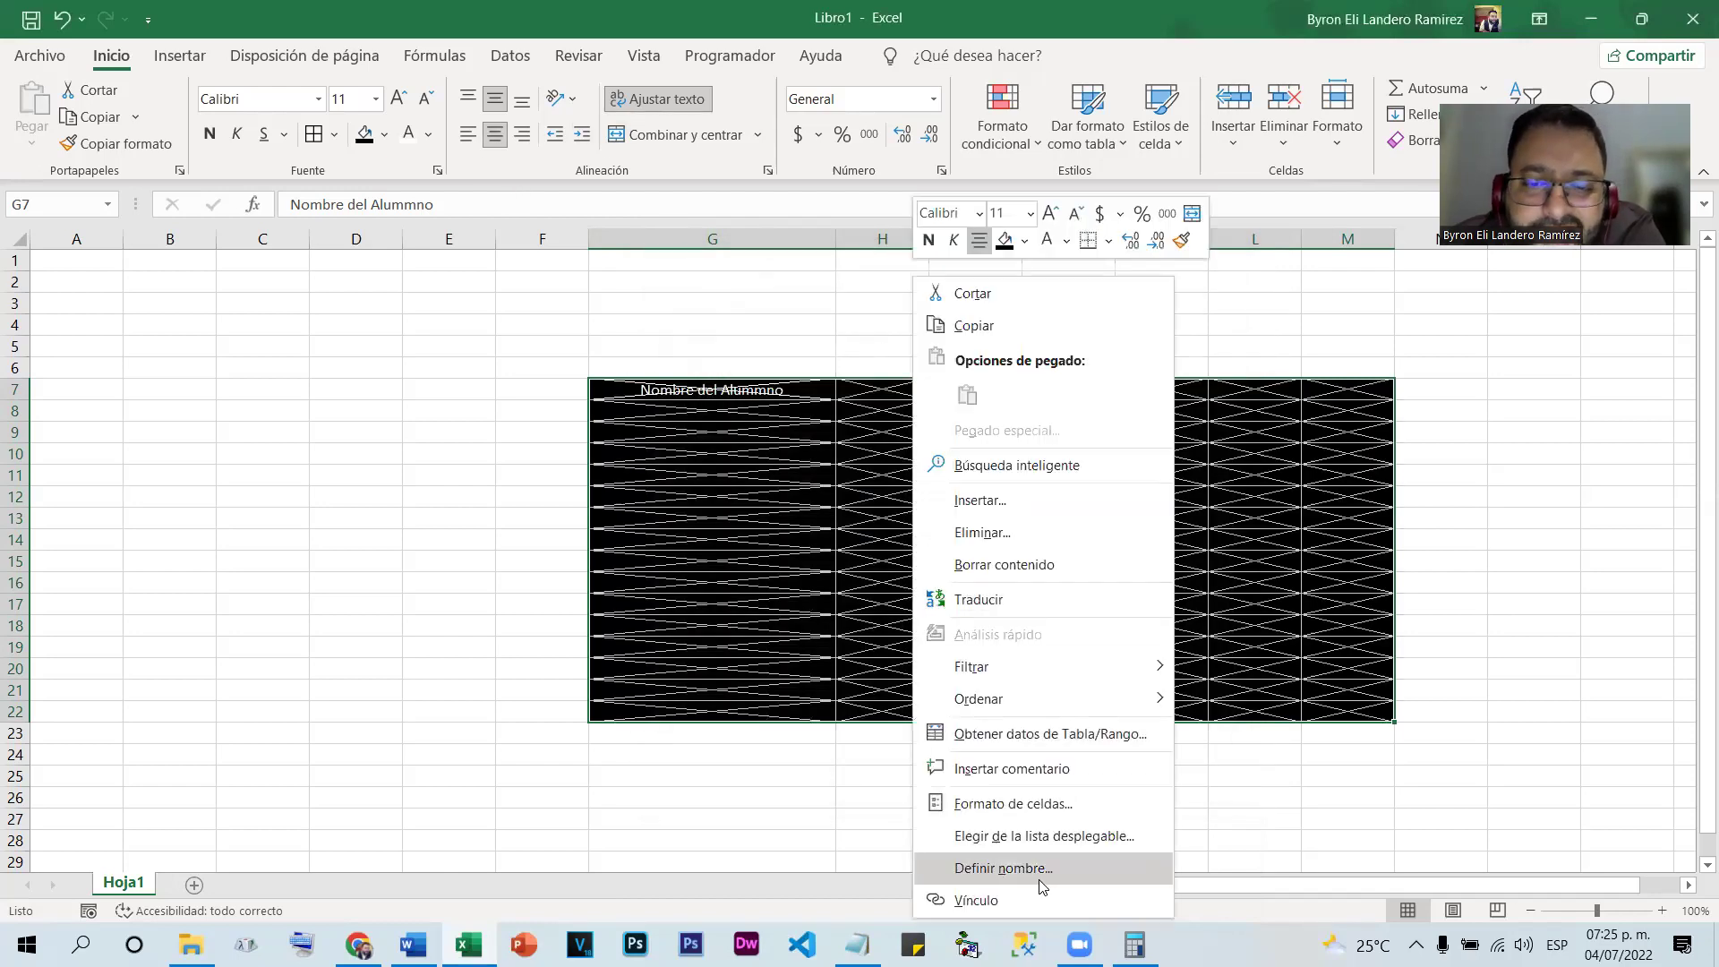
click(1052, 803)
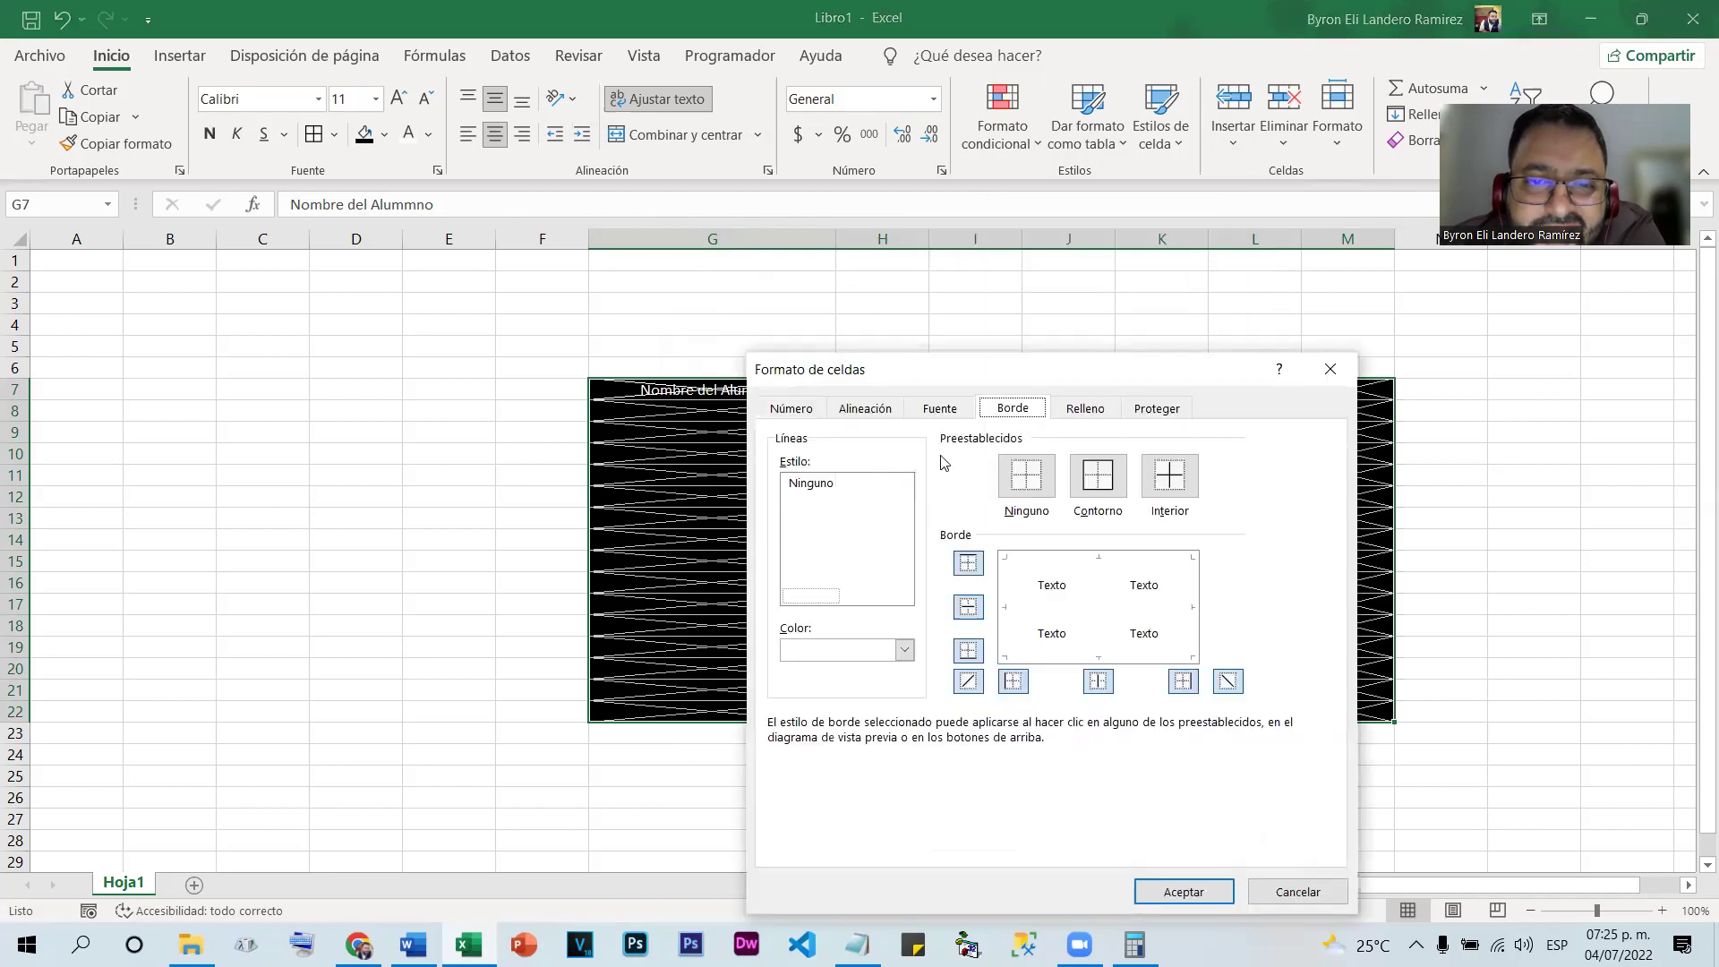
click(969, 681)
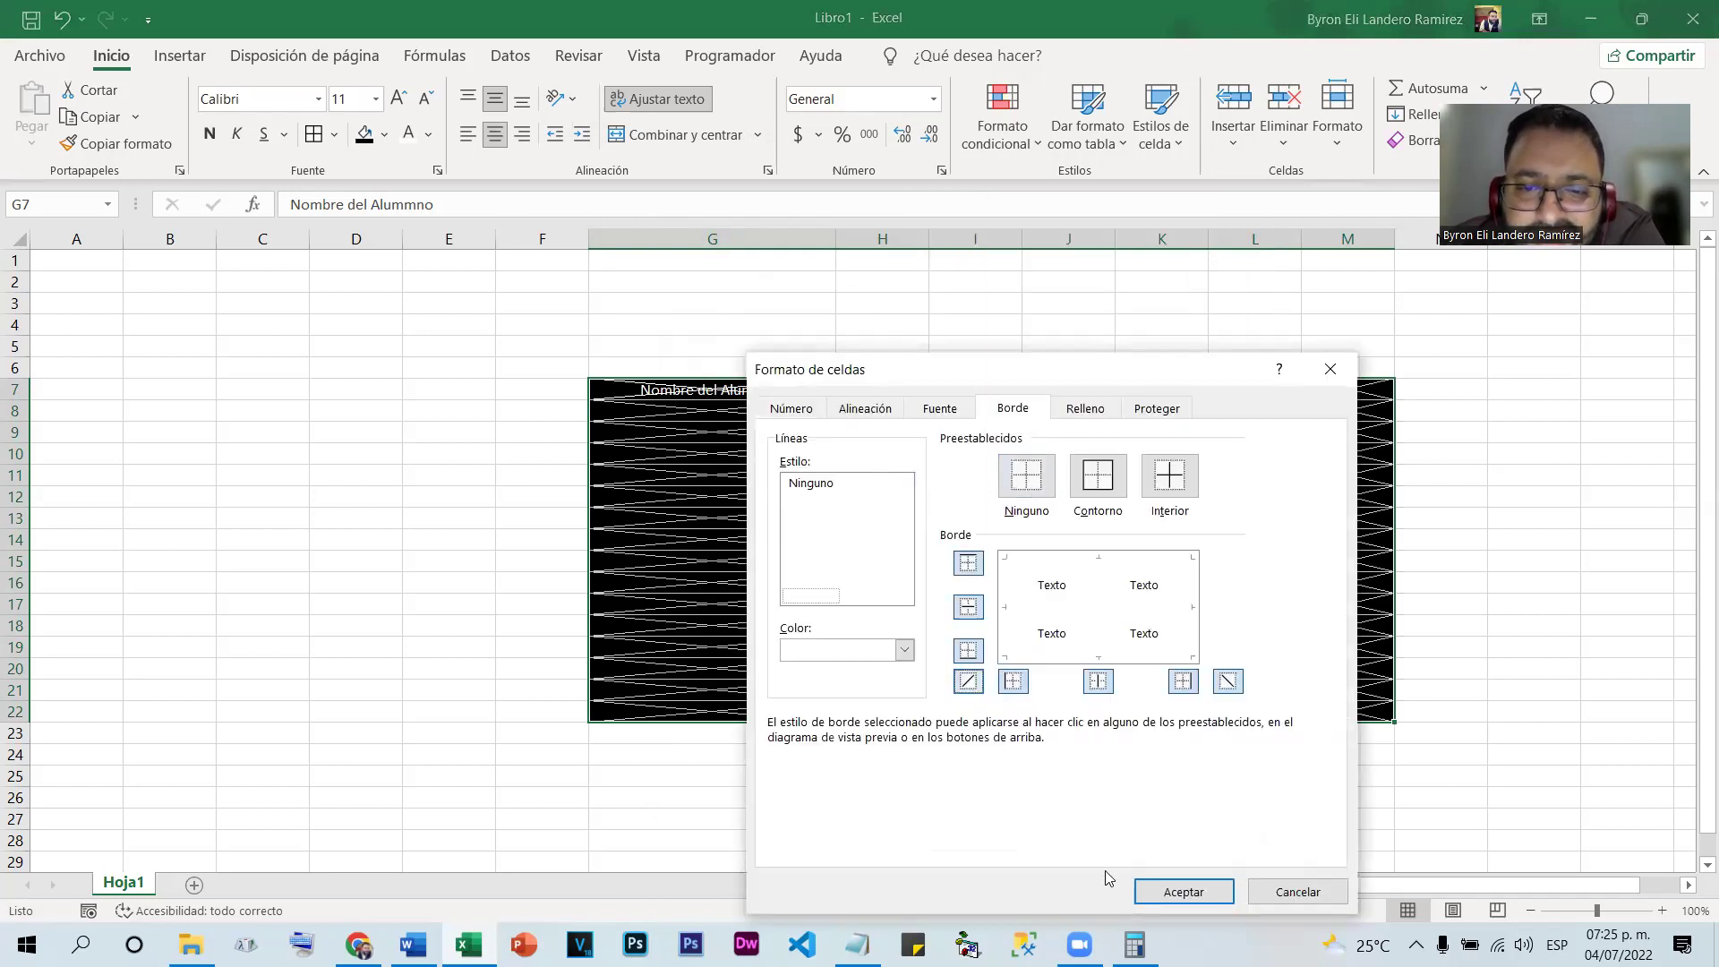
click(1168, 901)
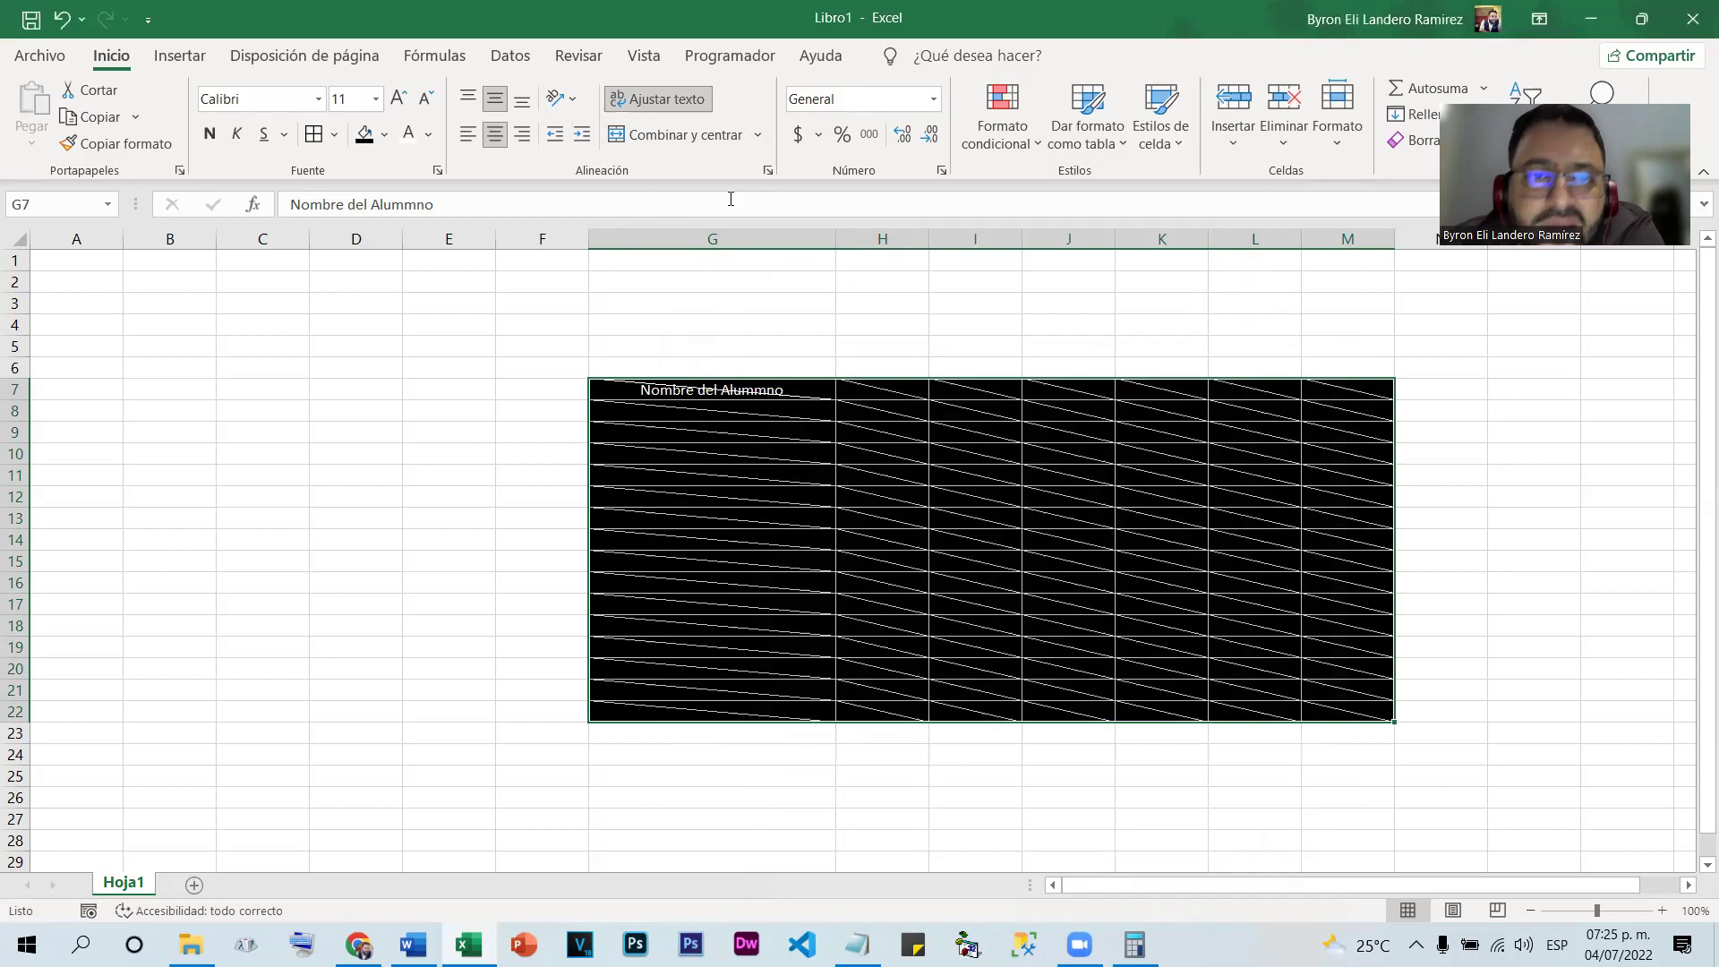
right_click(932, 489)
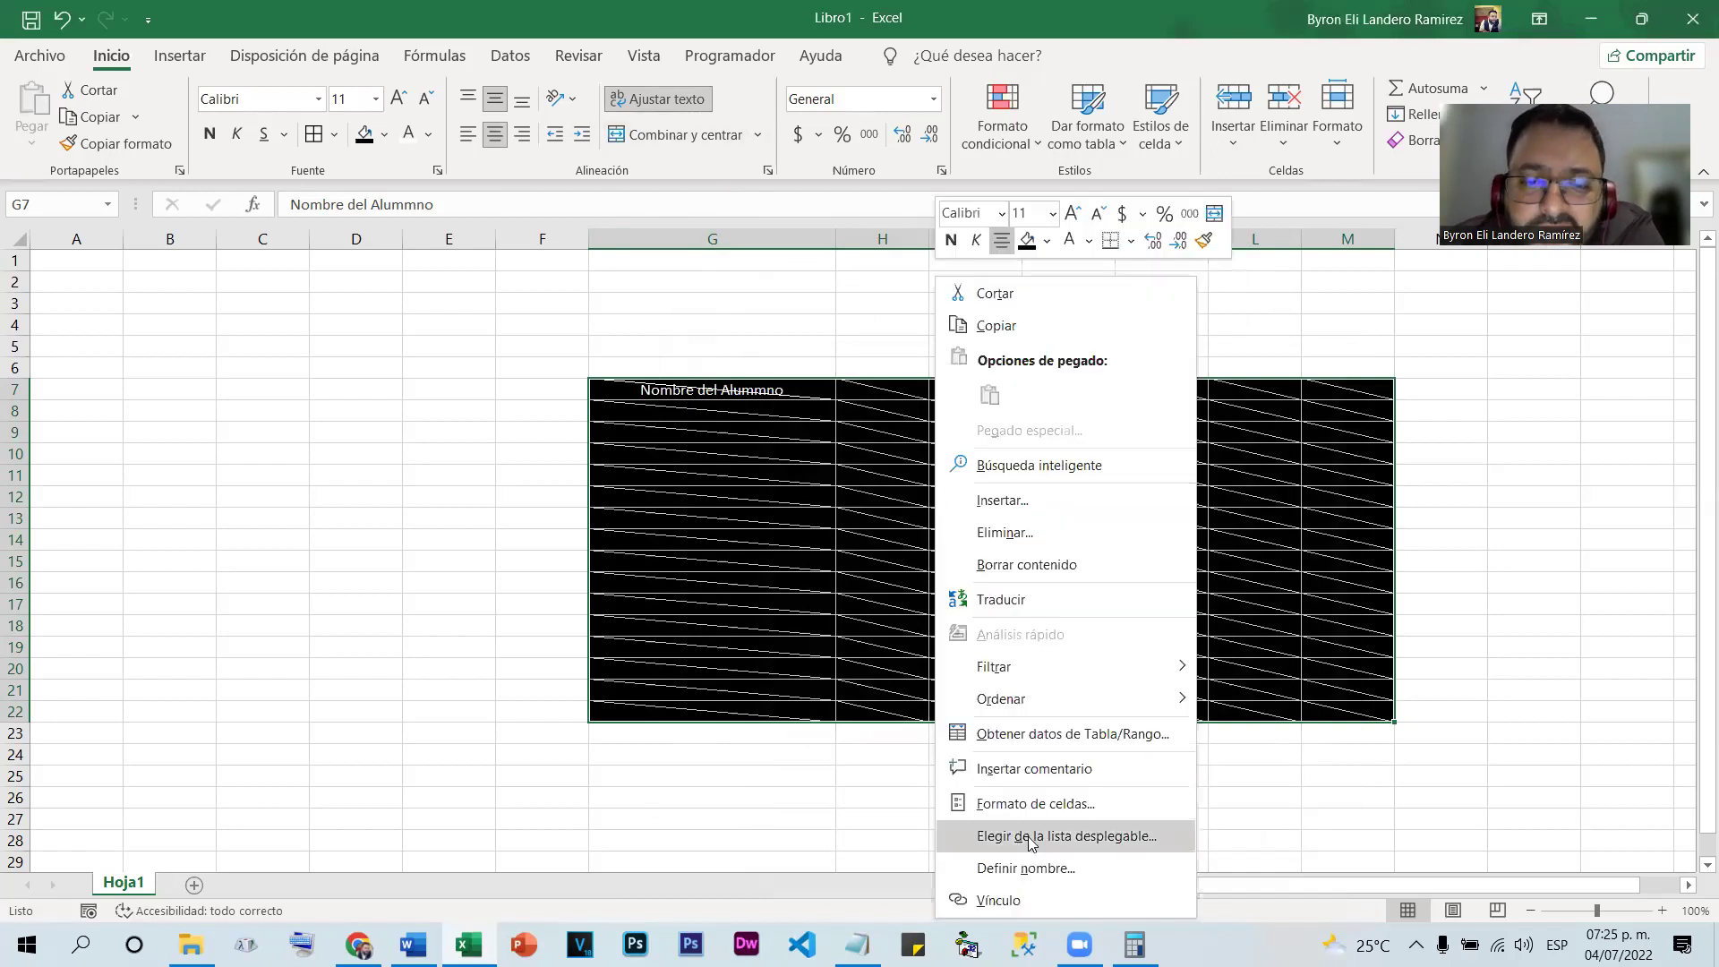
click(1031, 804)
click(1209, 684)
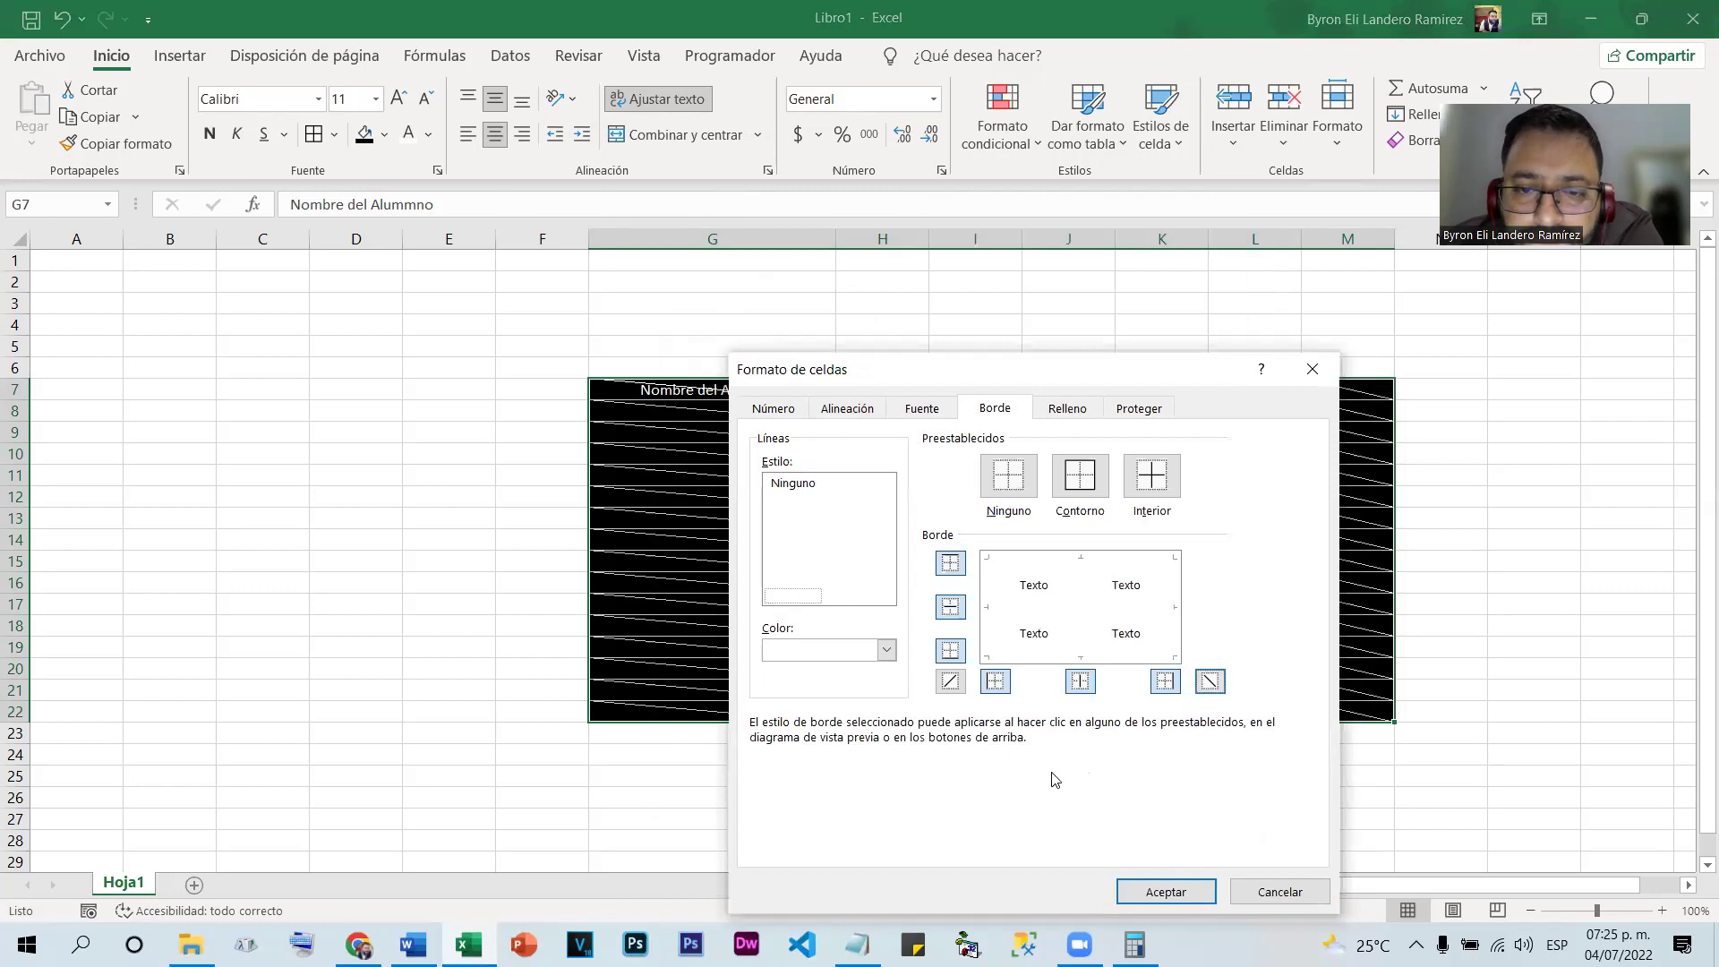
click(1159, 890)
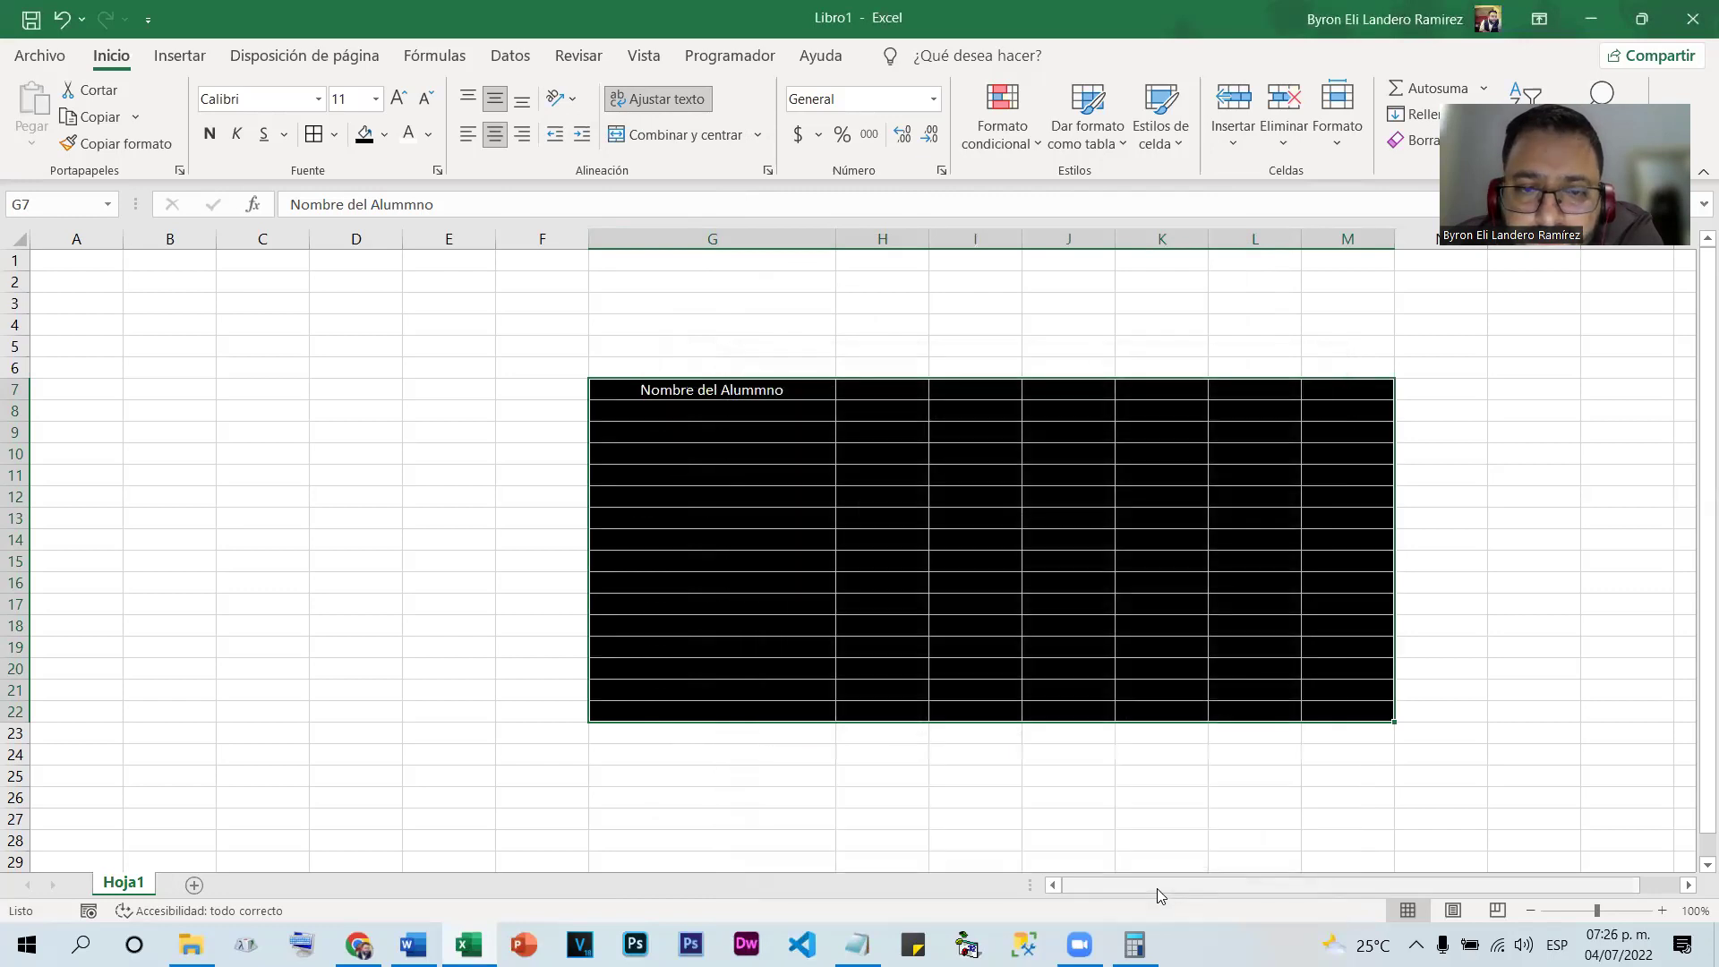
Select the whole table range G7:M22
click(1289, 821)
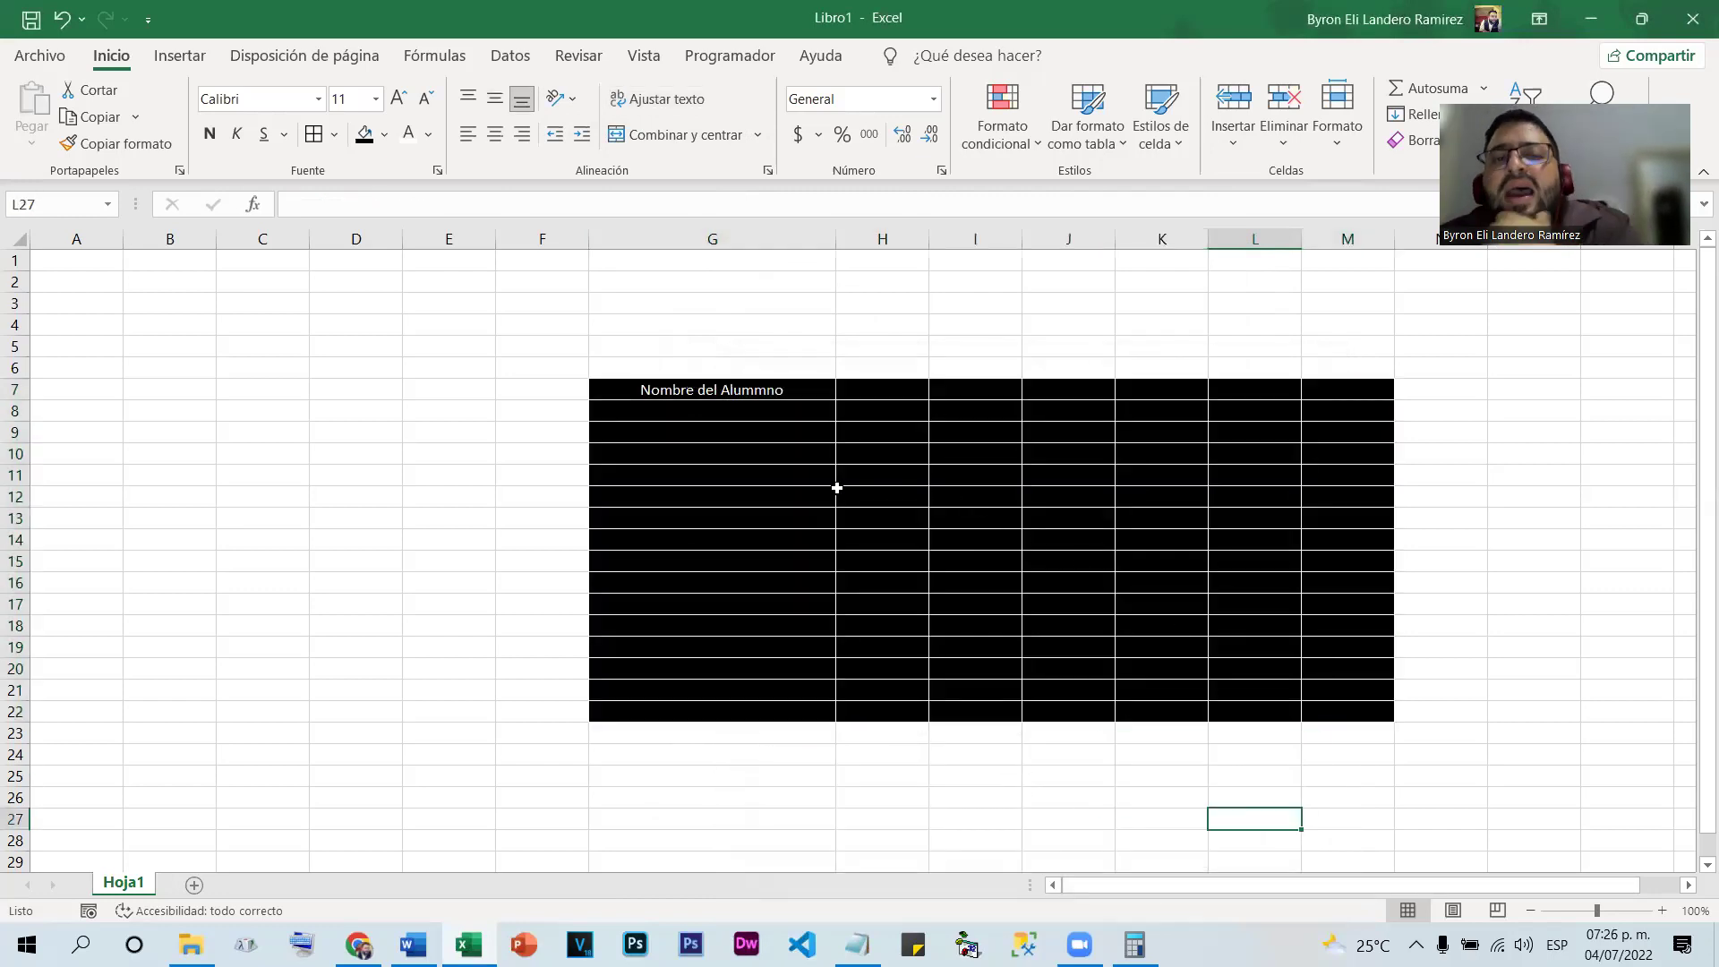
click(788, 490)
click(1162, 563)
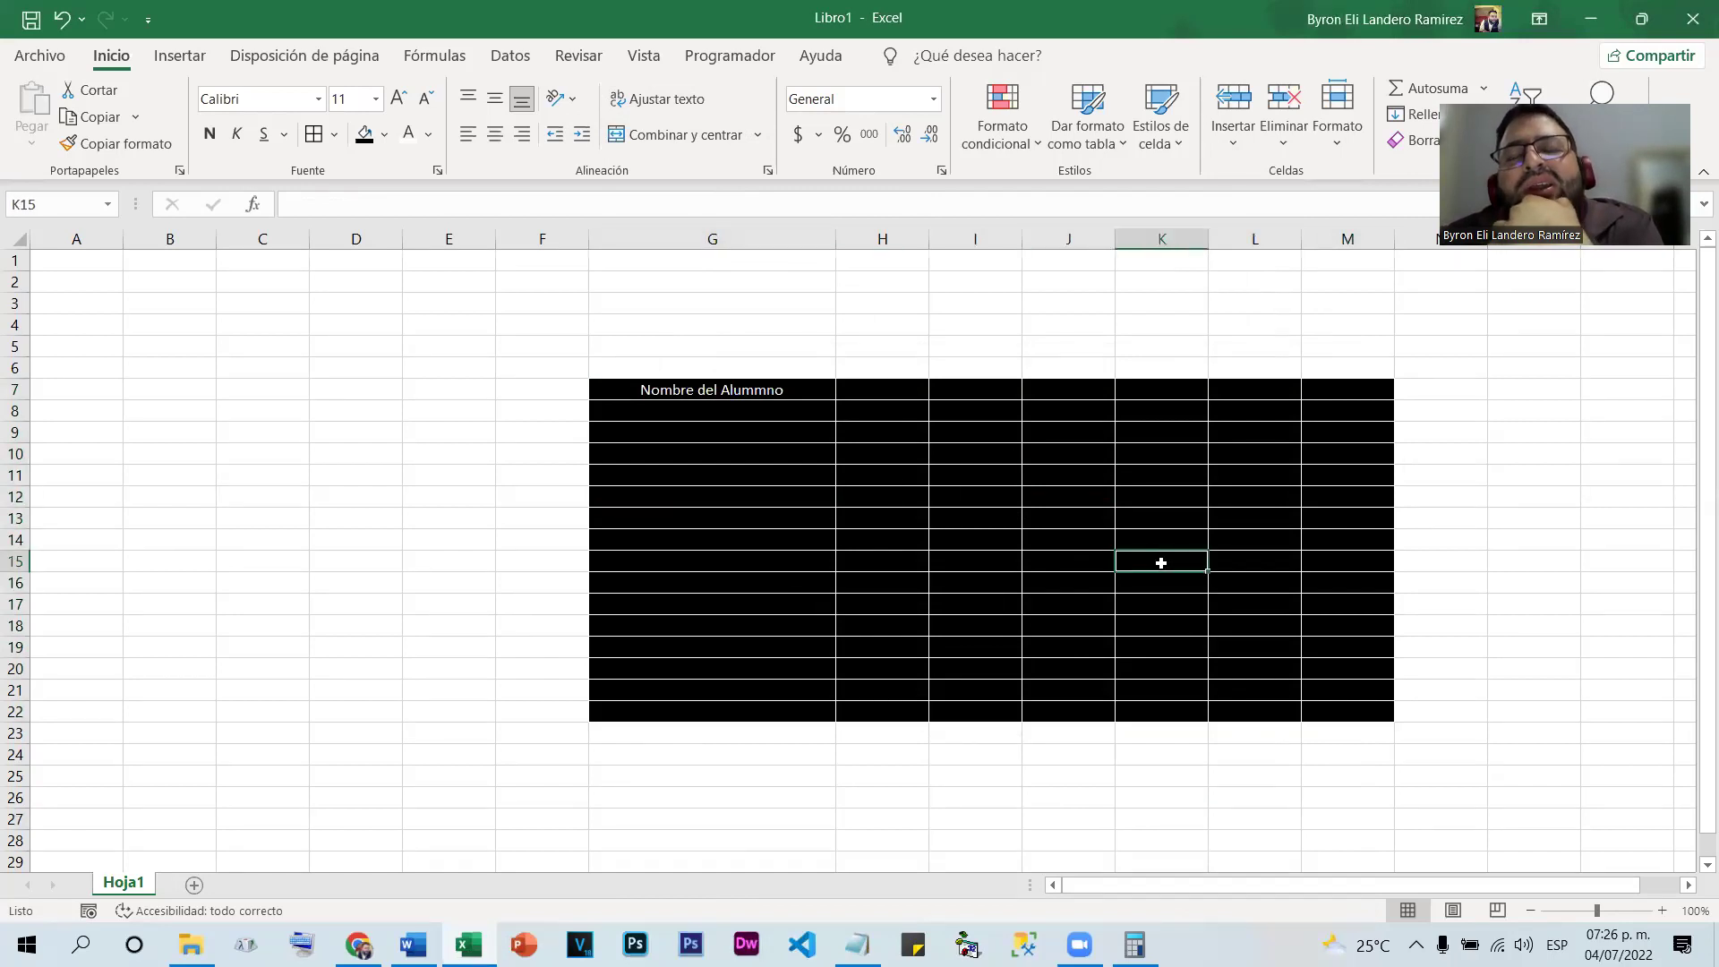
click(911, 476)
drag(780, 391, 1305, 701)
right_click(1102, 576)
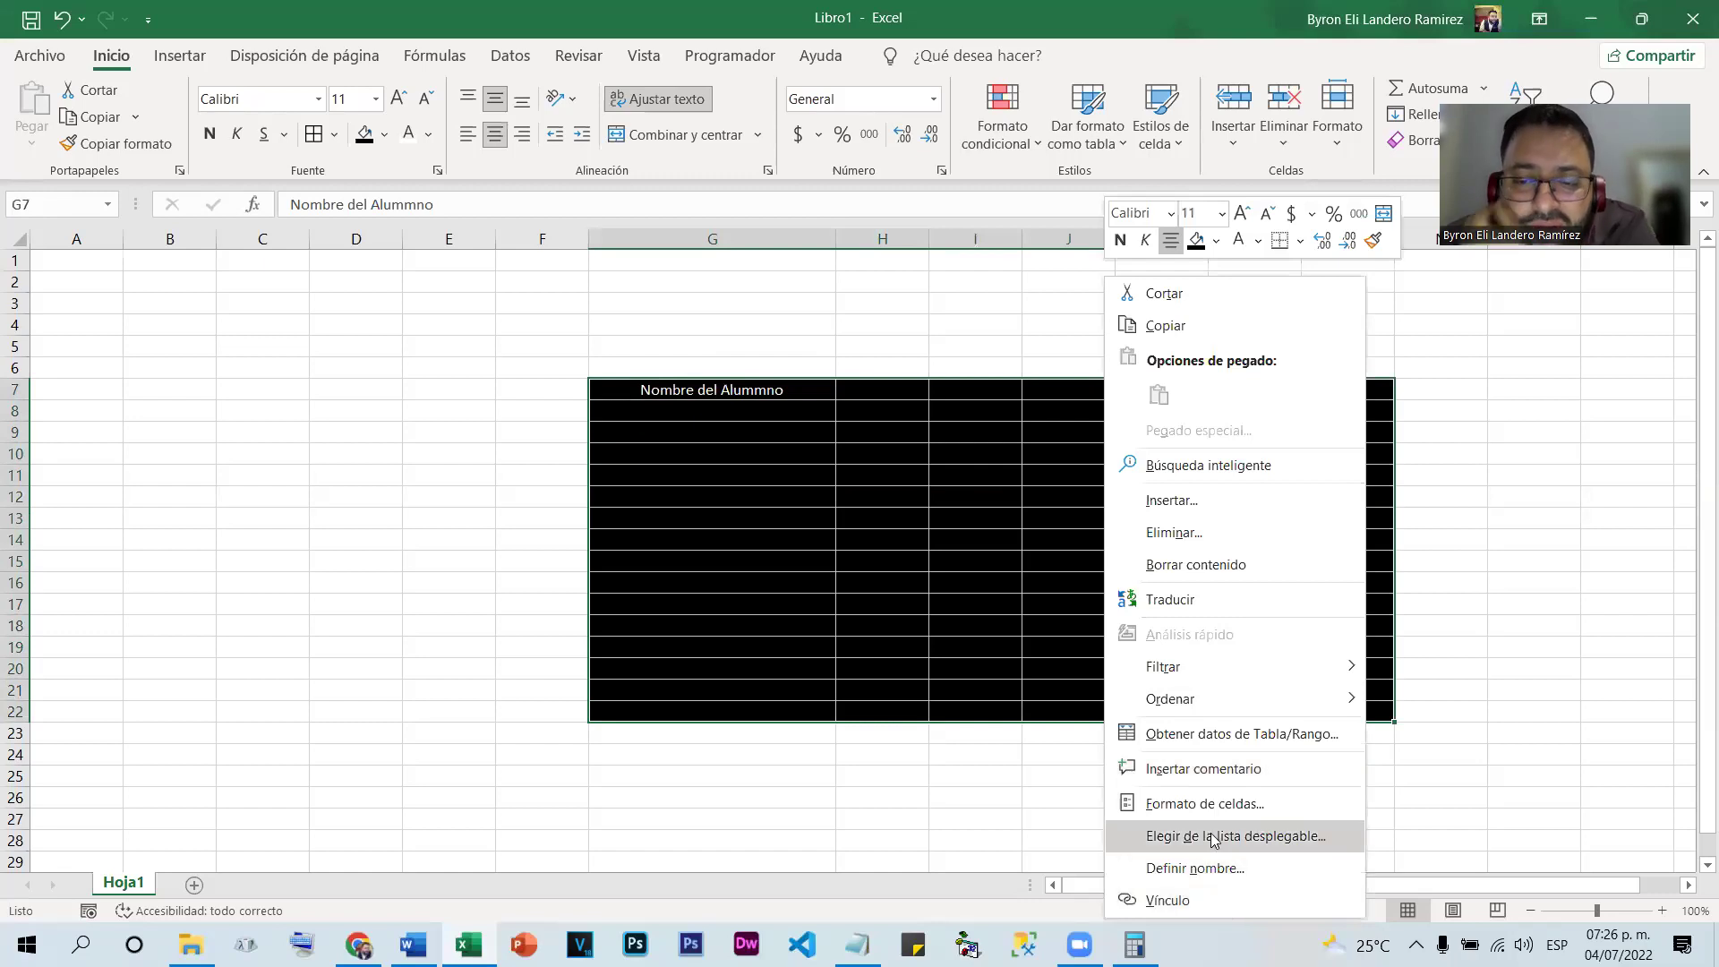
click(1191, 804)
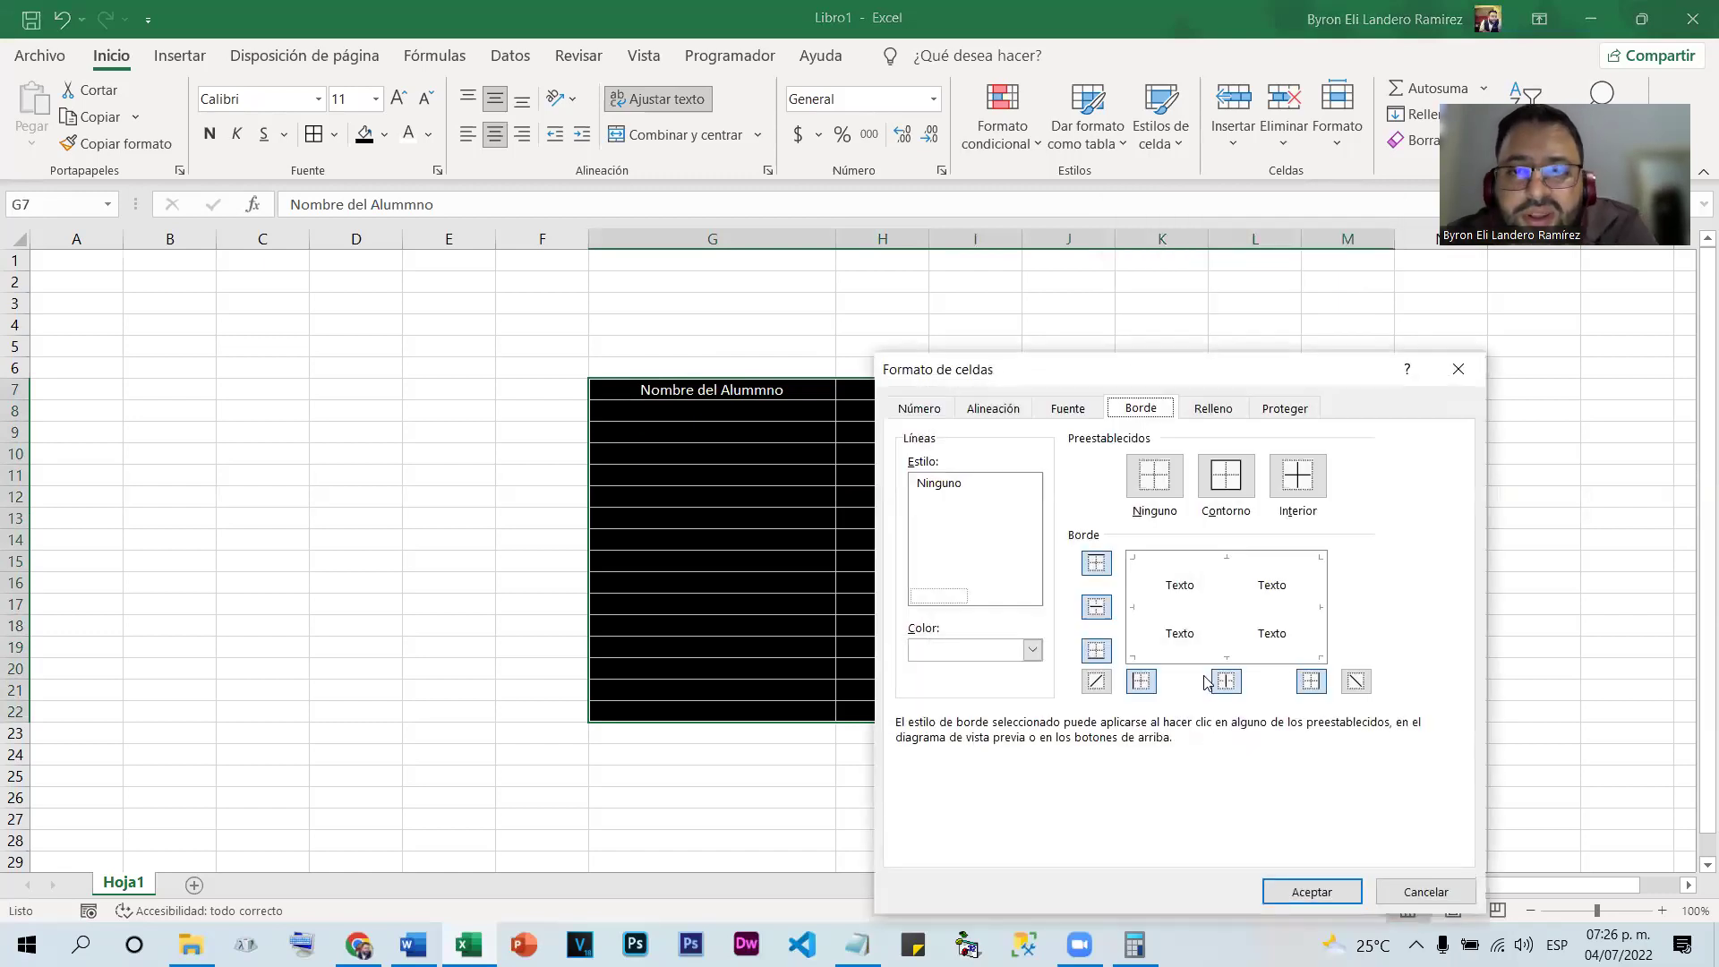
drag(1151, 372, 932, 276)
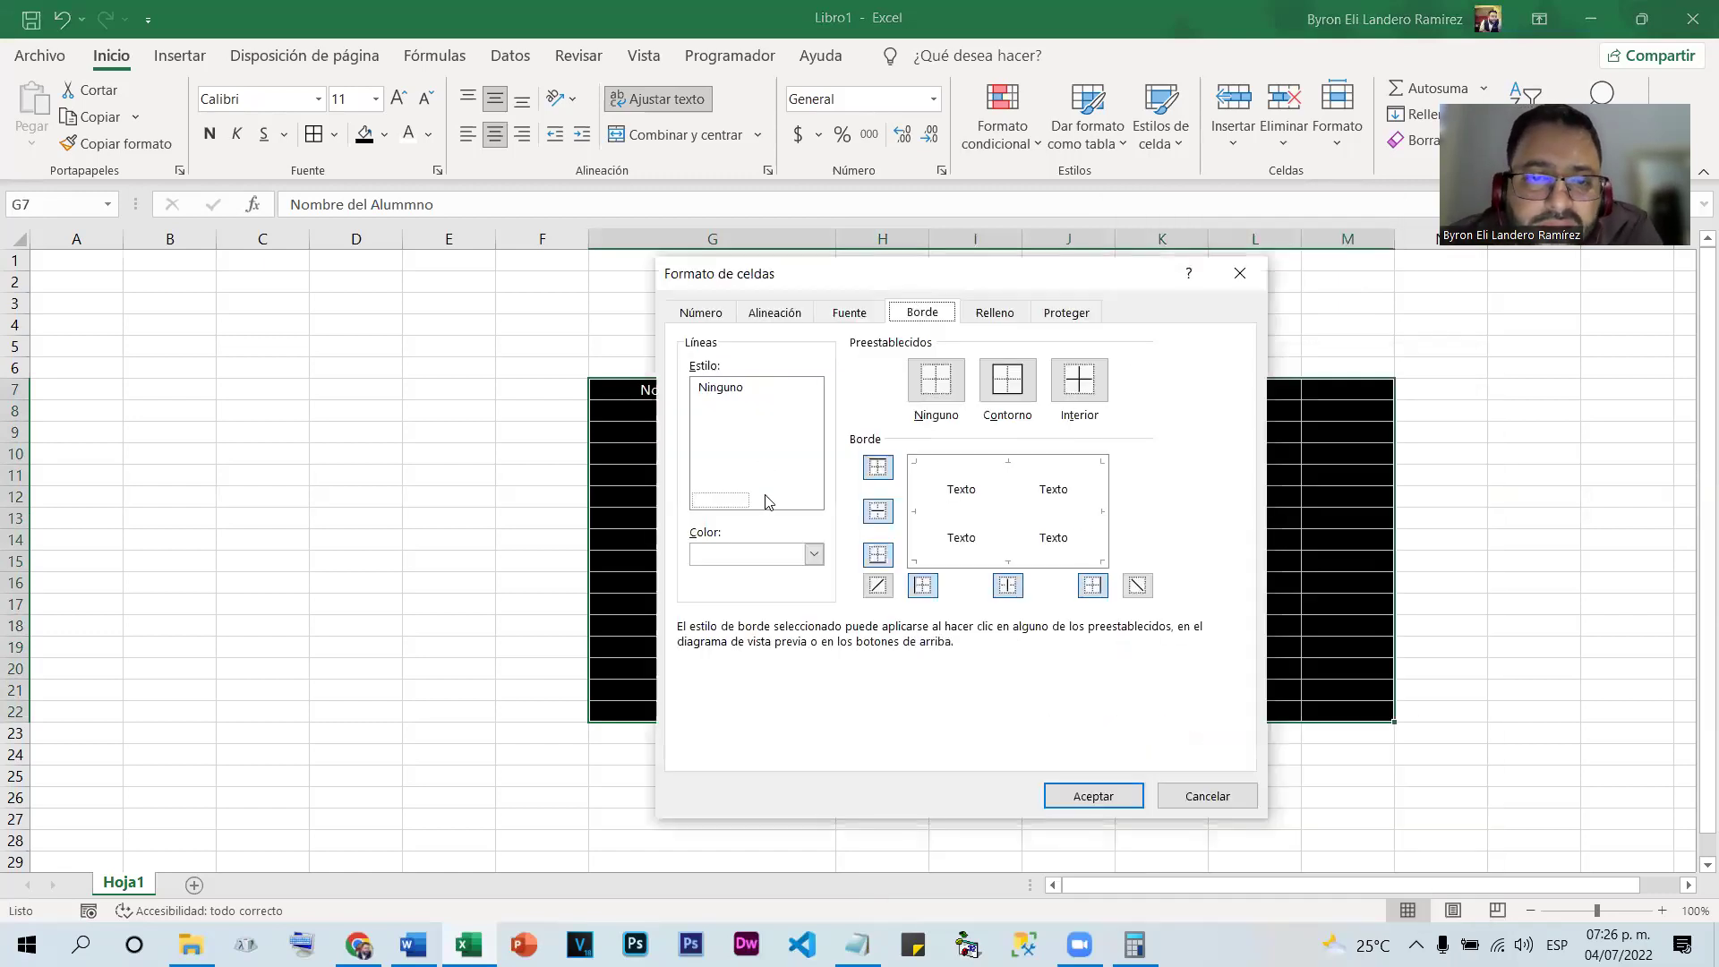
click(813, 554)
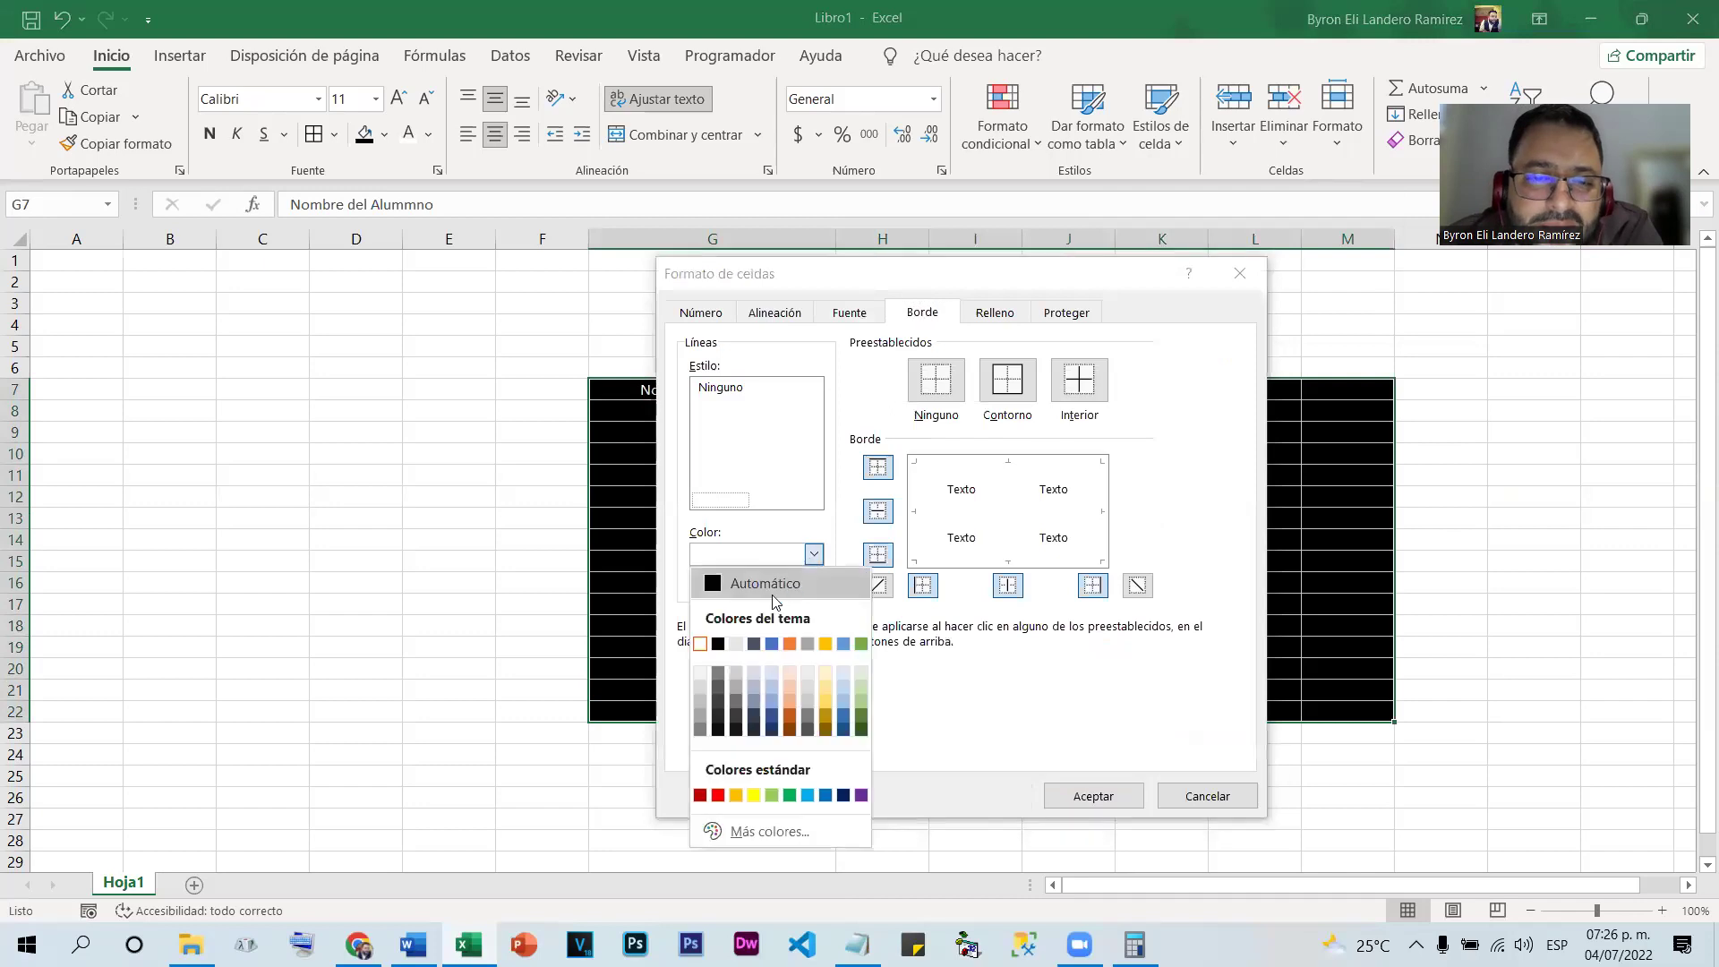
click(718, 643)
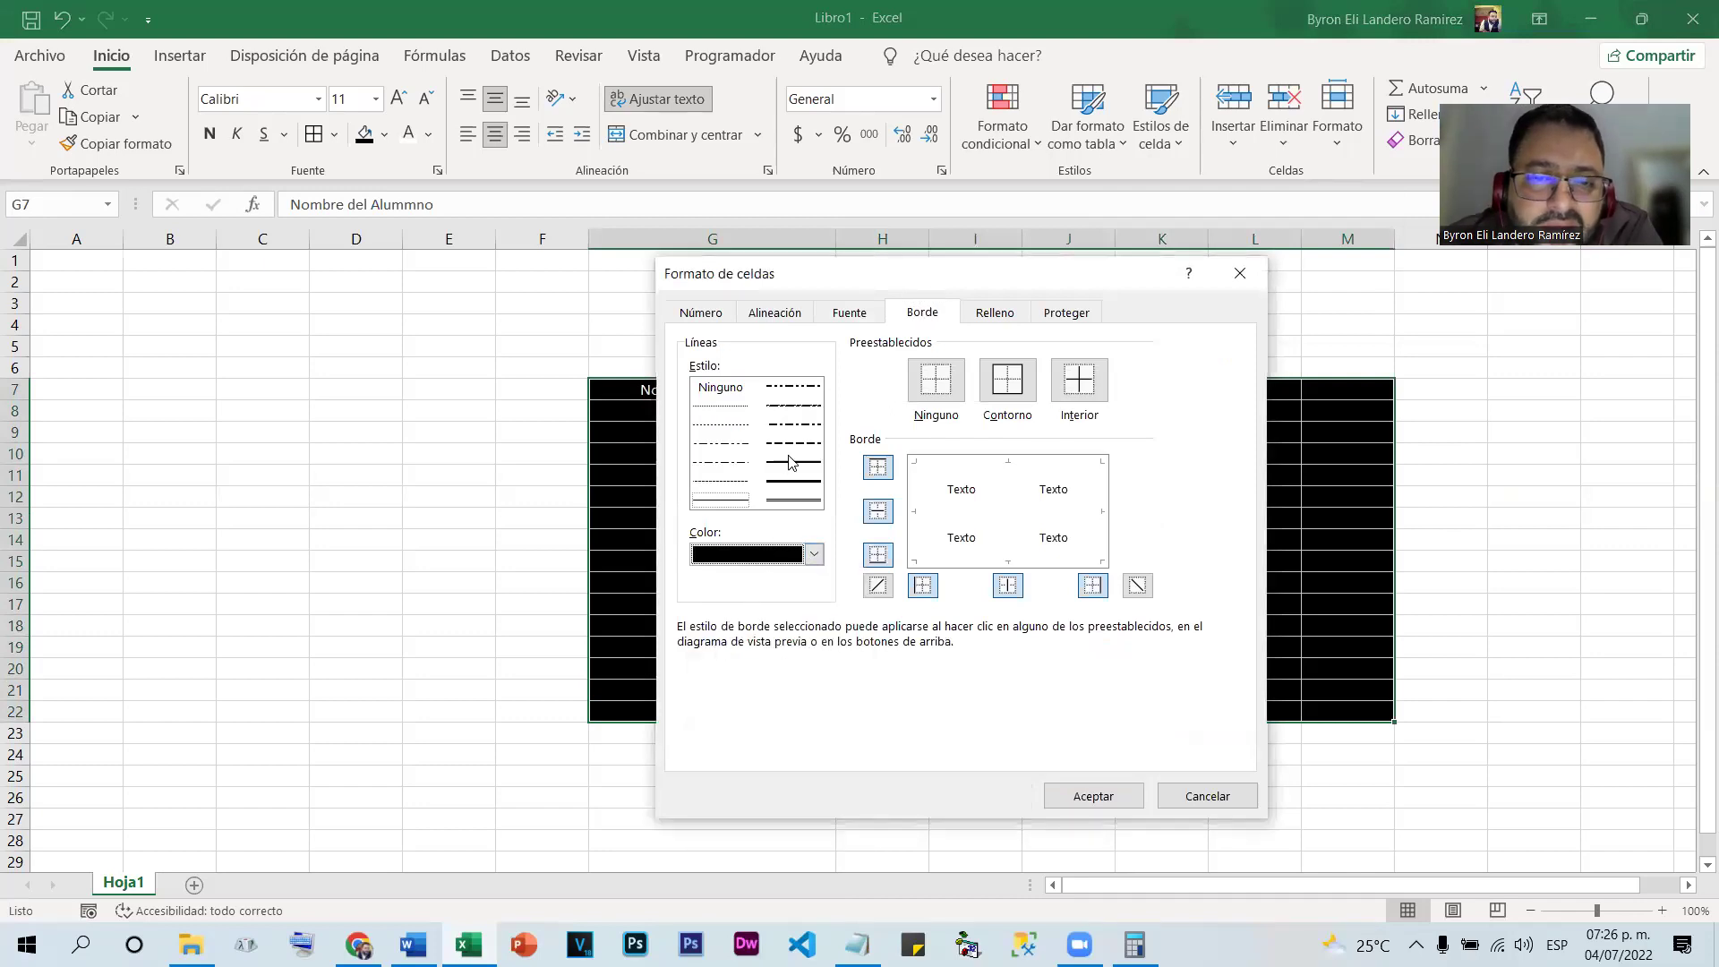
click(794, 501)
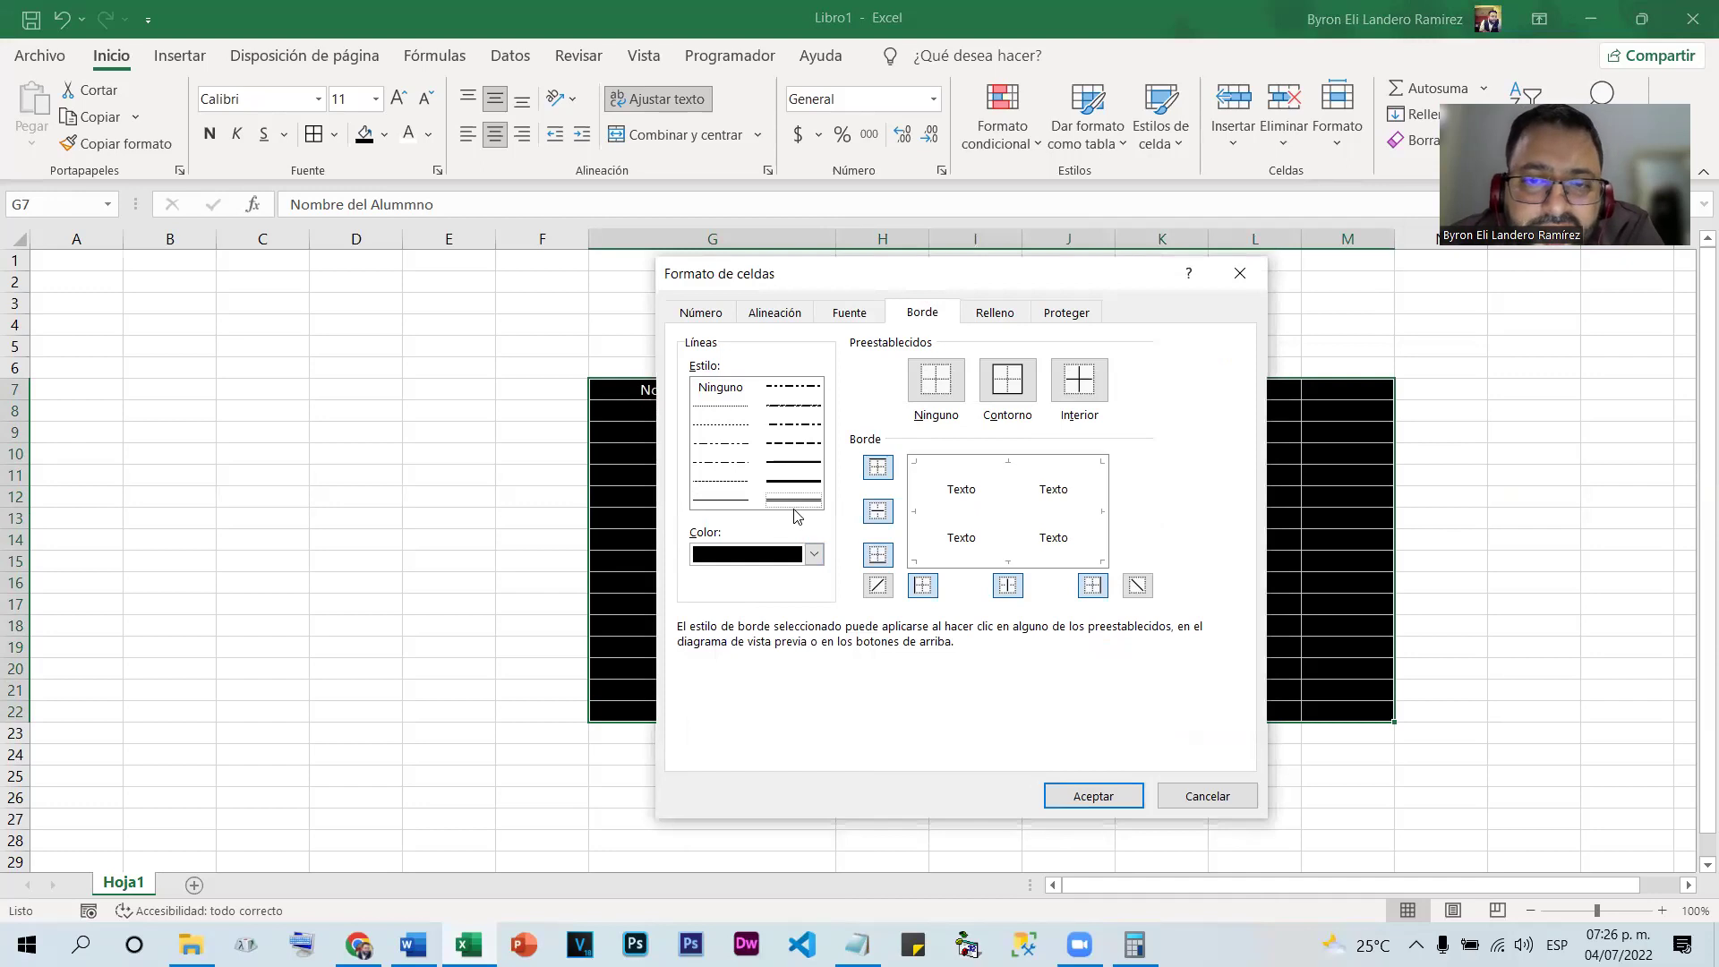
click(1093, 797)
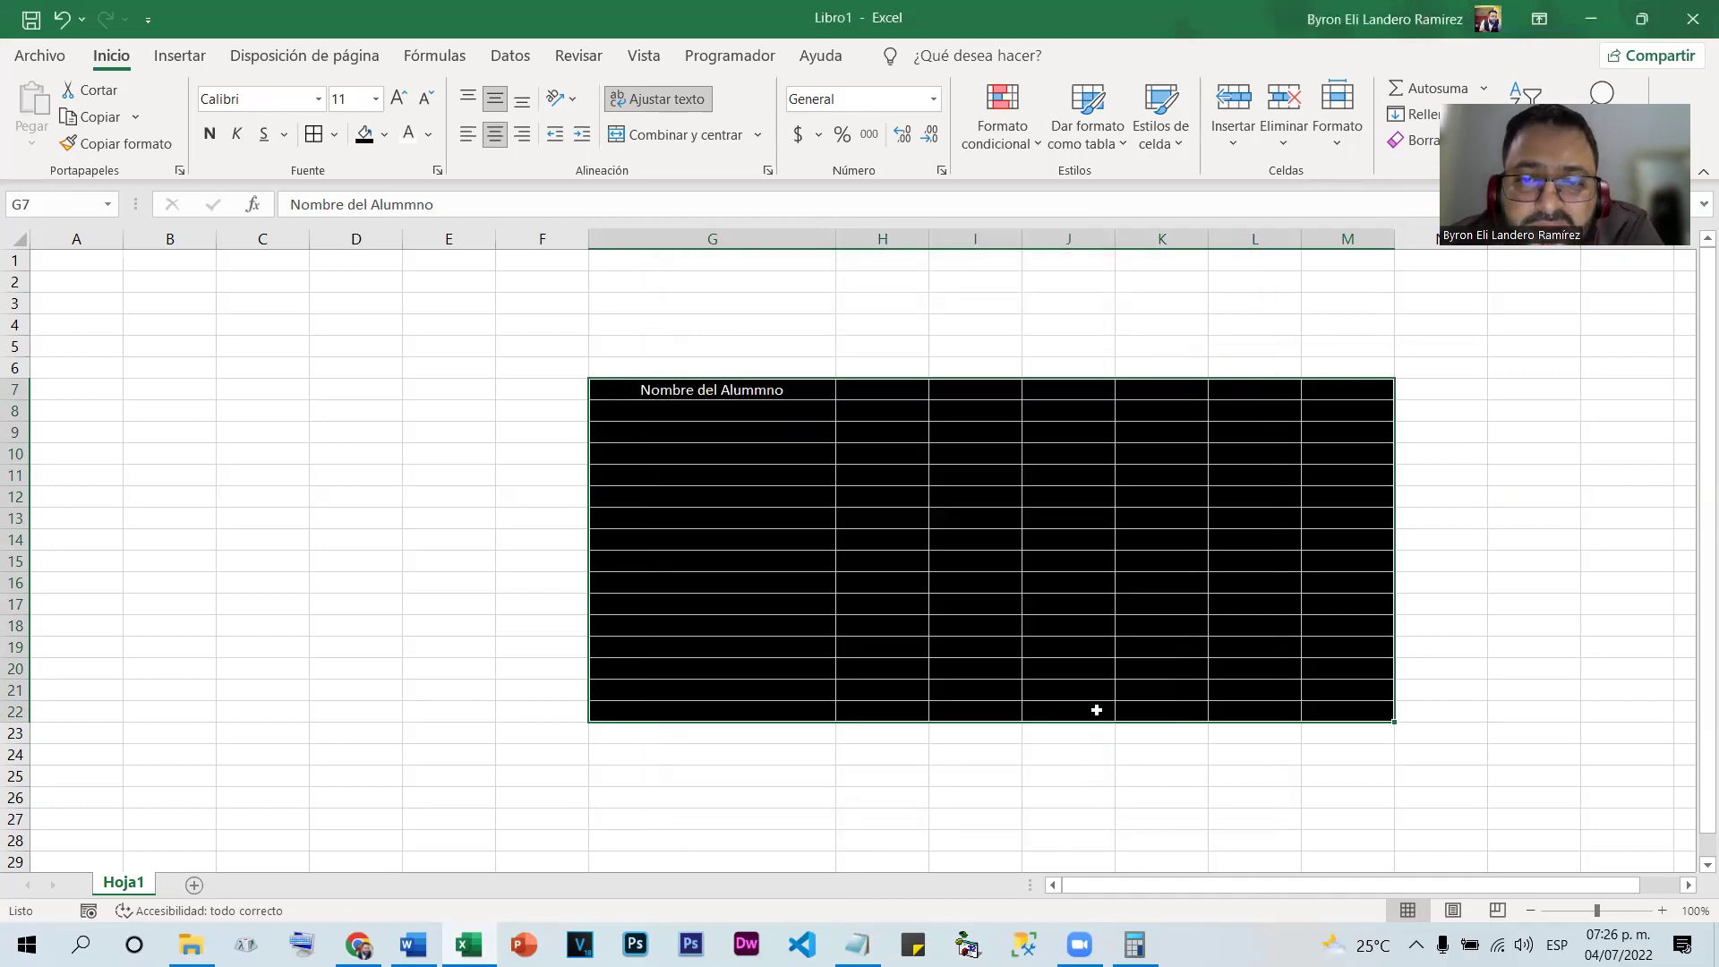
click(1033, 476)
drag(762, 382, 1358, 713)
Apply black double-line top, bottom, left, right and inside borders to G7:M22
right_click(1161, 553)
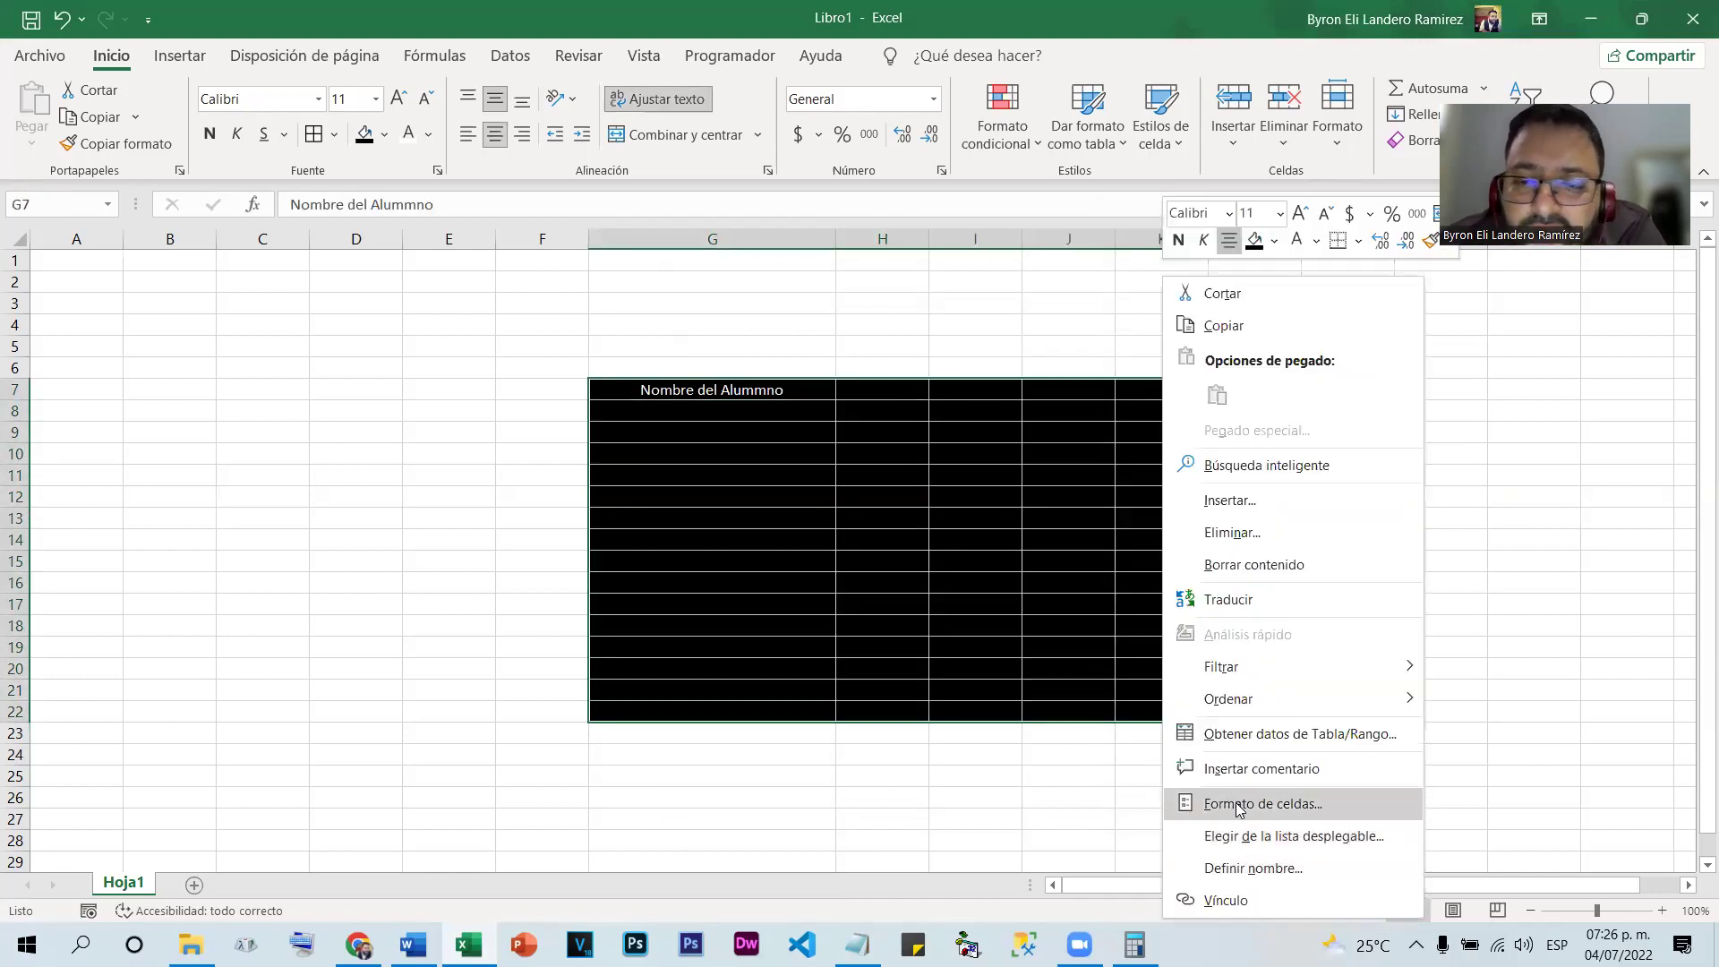
click(1251, 804)
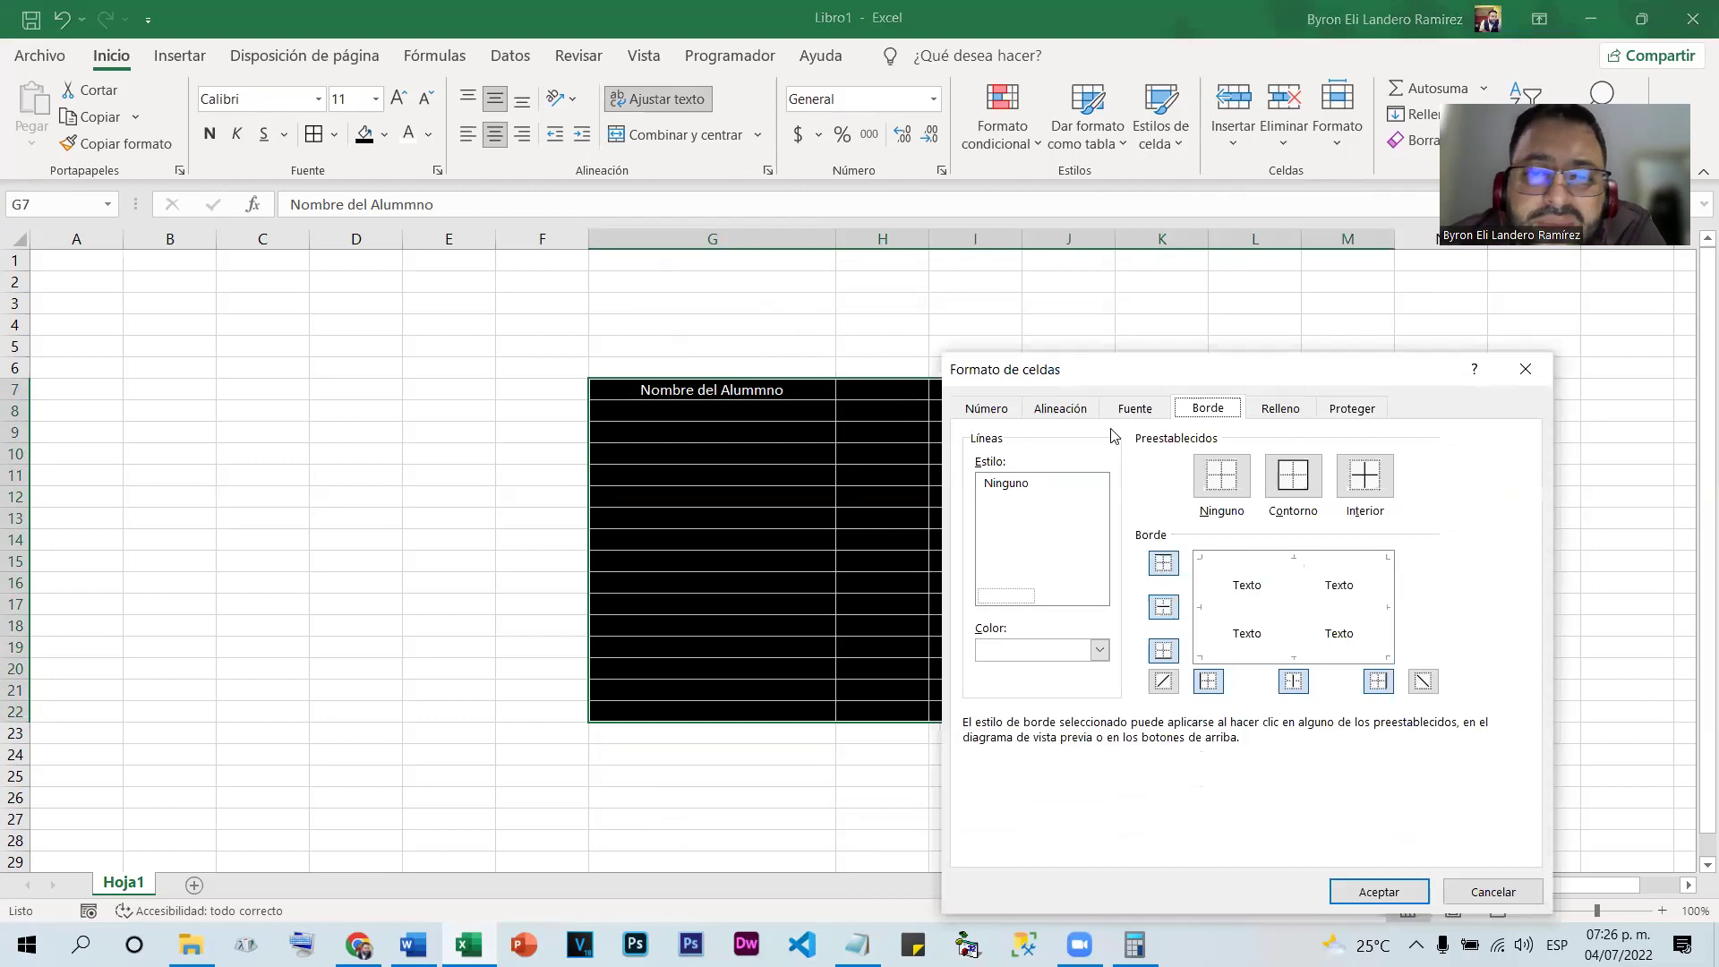
drag(1092, 363, 852, 262)
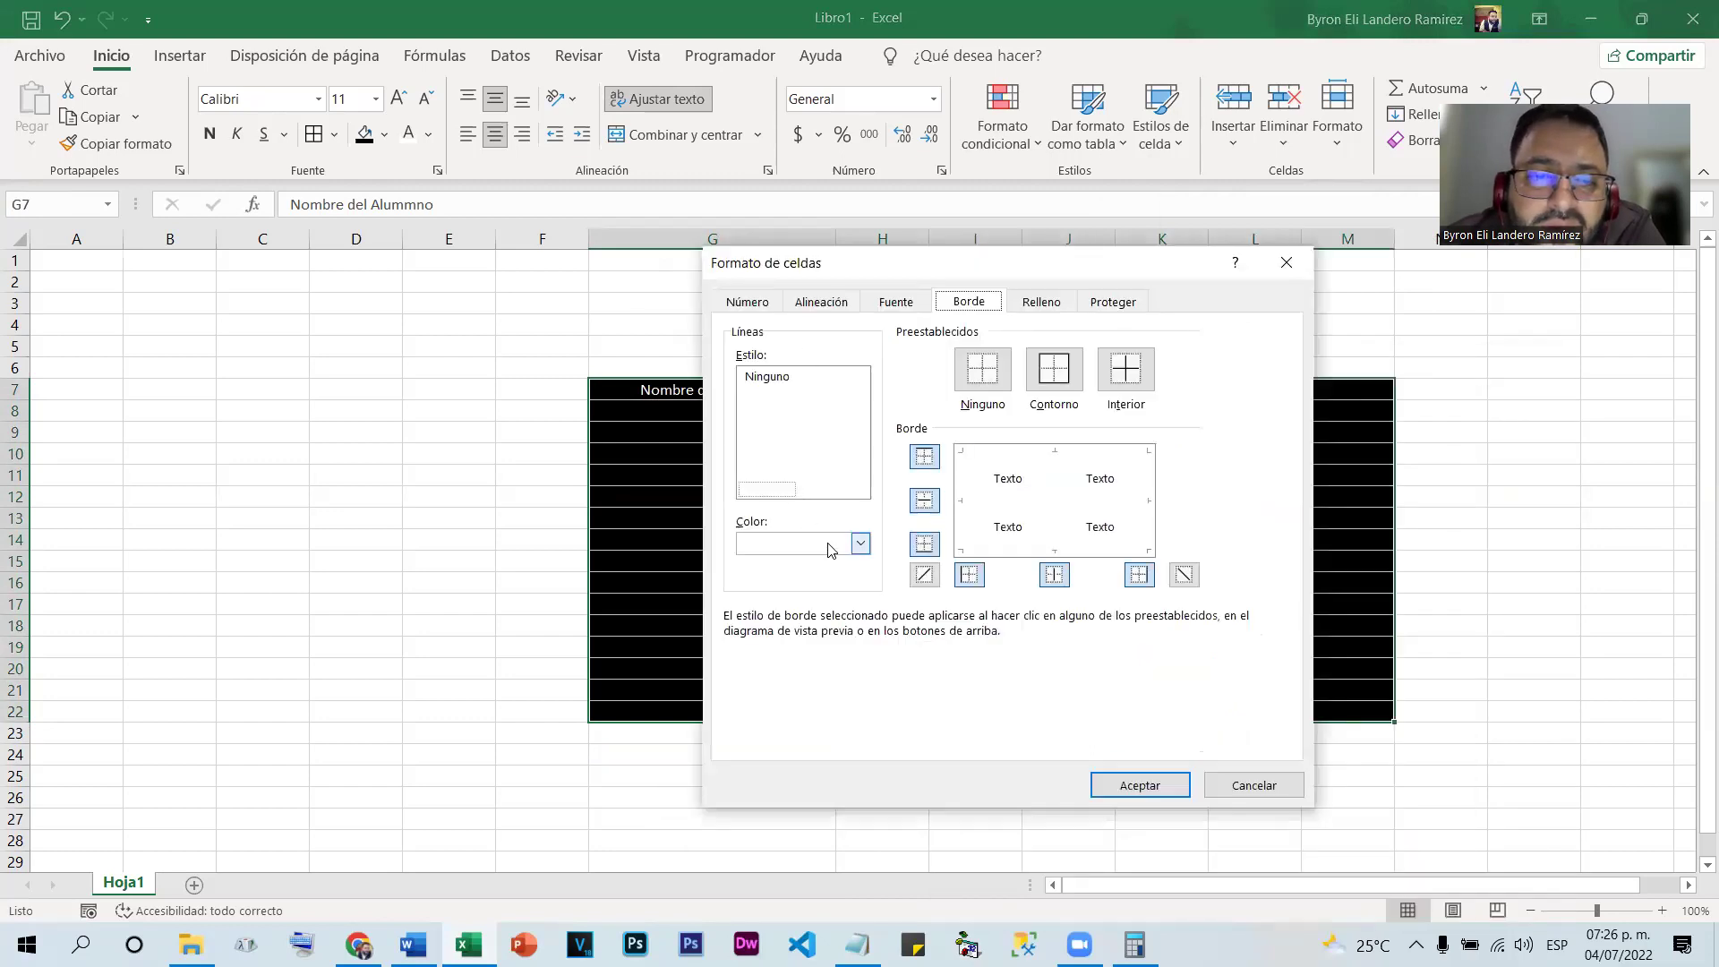
click(860, 544)
click(764, 634)
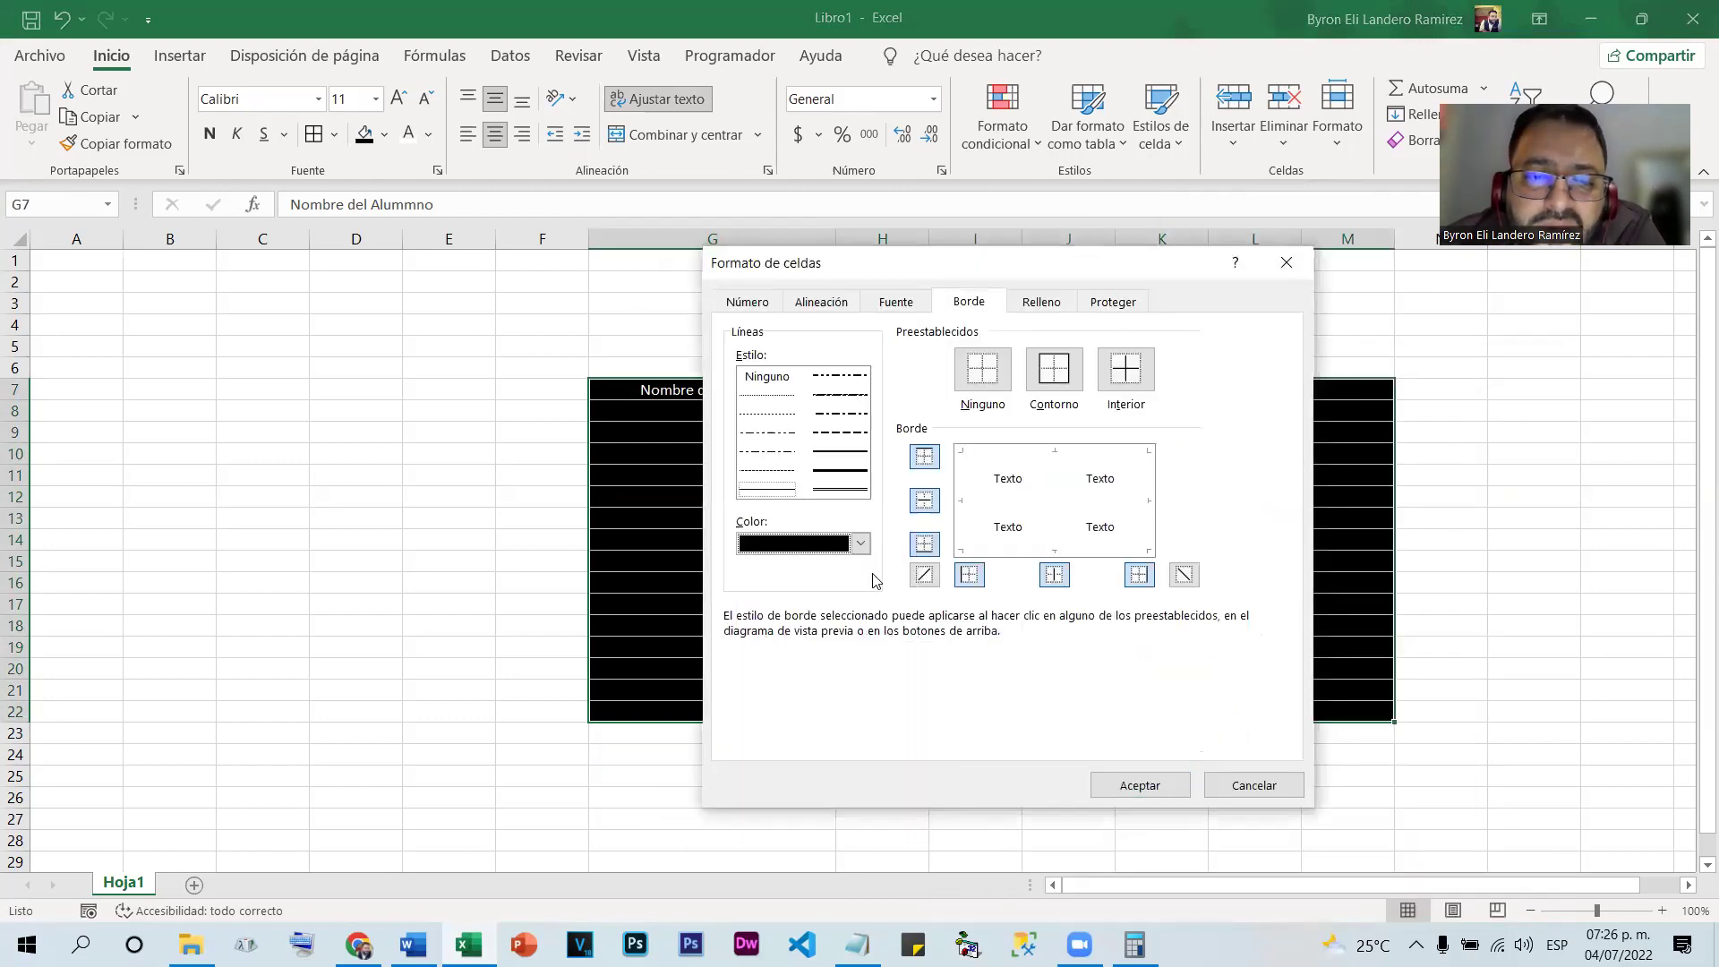
click(841, 491)
click(926, 459)
click(926, 501)
click(930, 546)
click(972, 578)
click(1053, 575)
click(1135, 576)
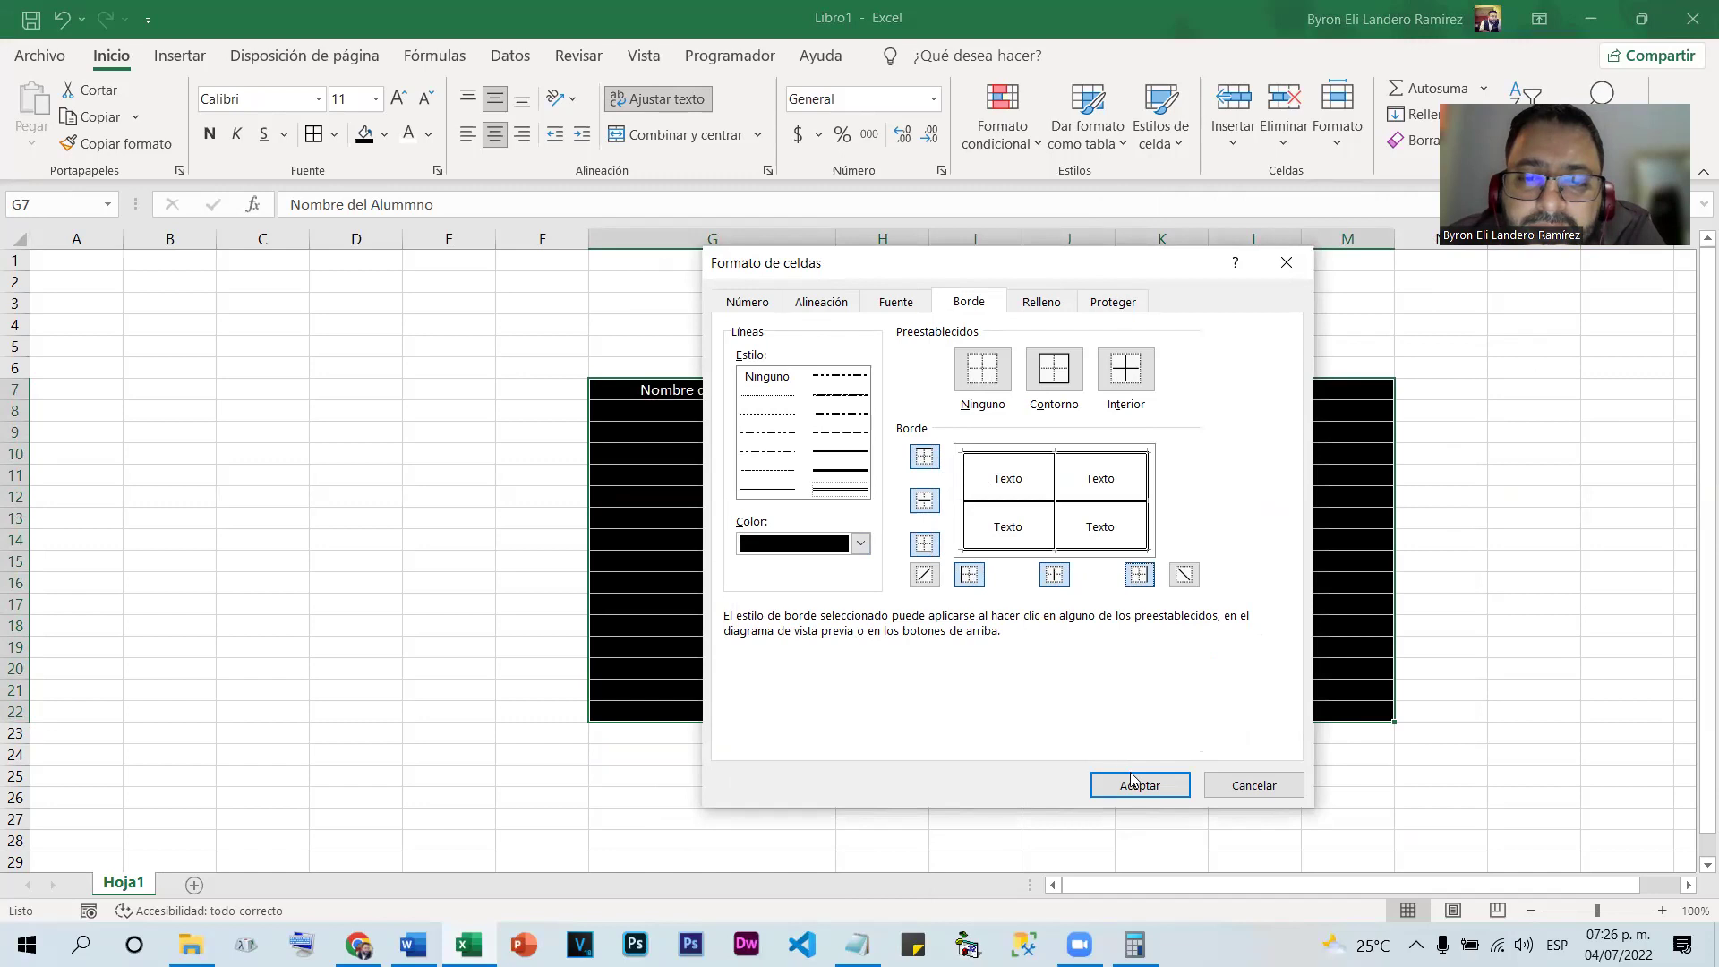
click(1136, 783)
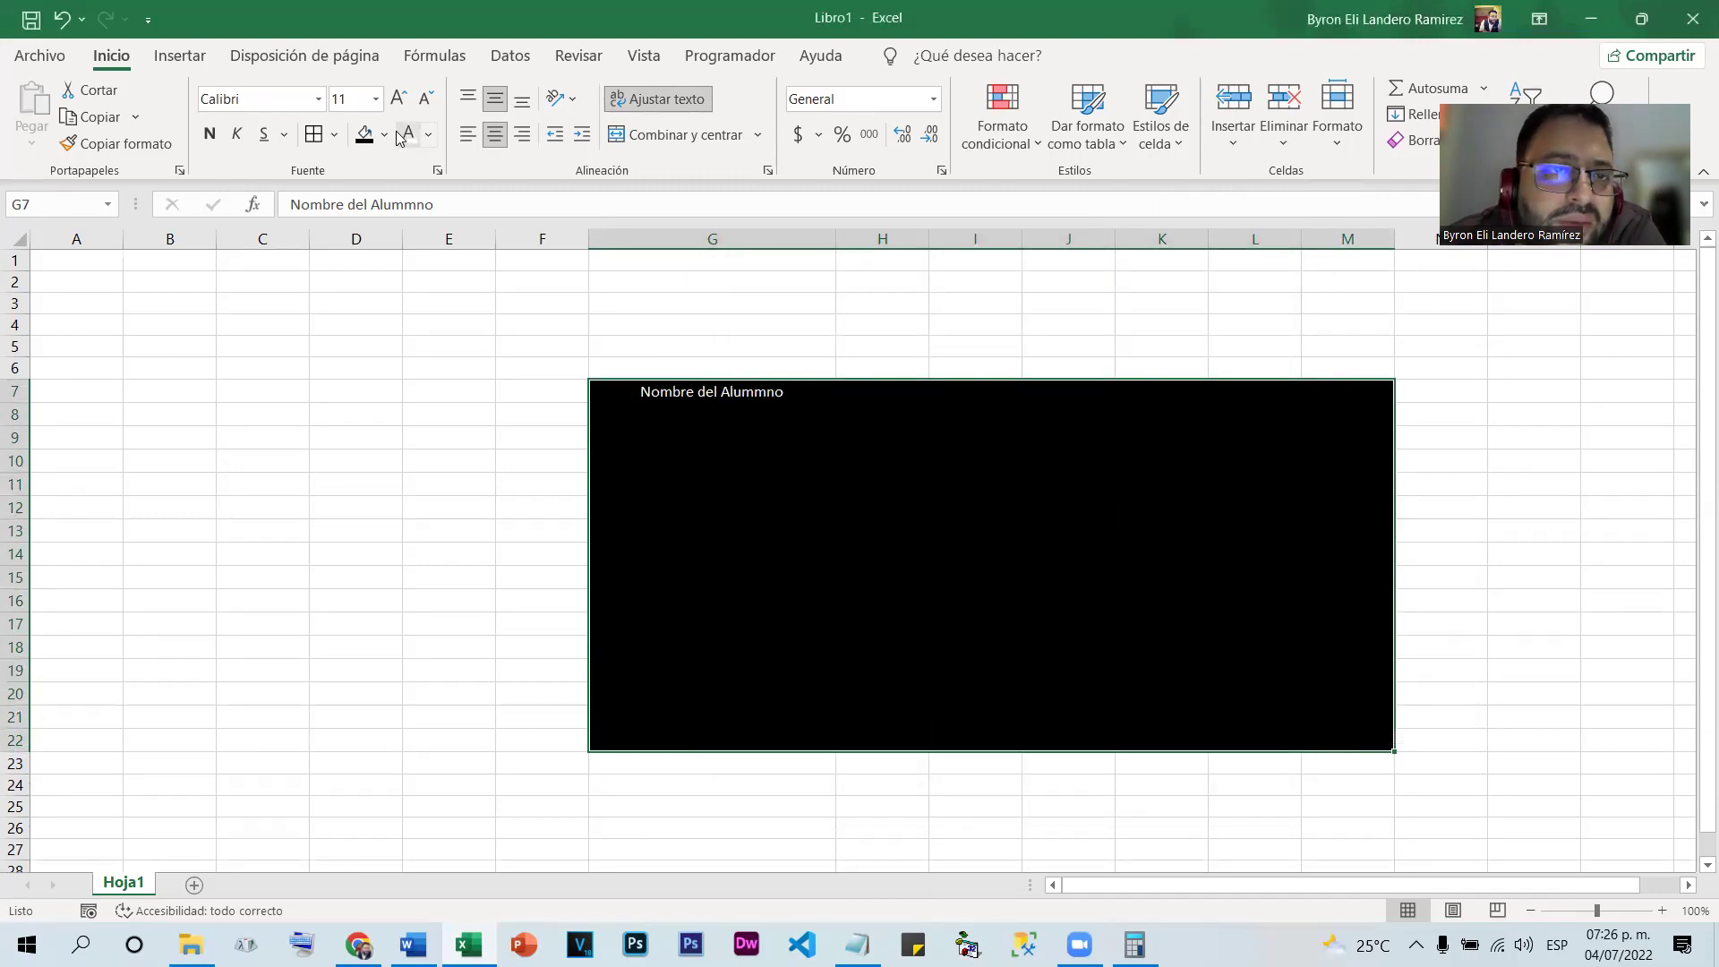
Fill the table orange, then undo twice back to the yellow, red and grey table
click(384, 134)
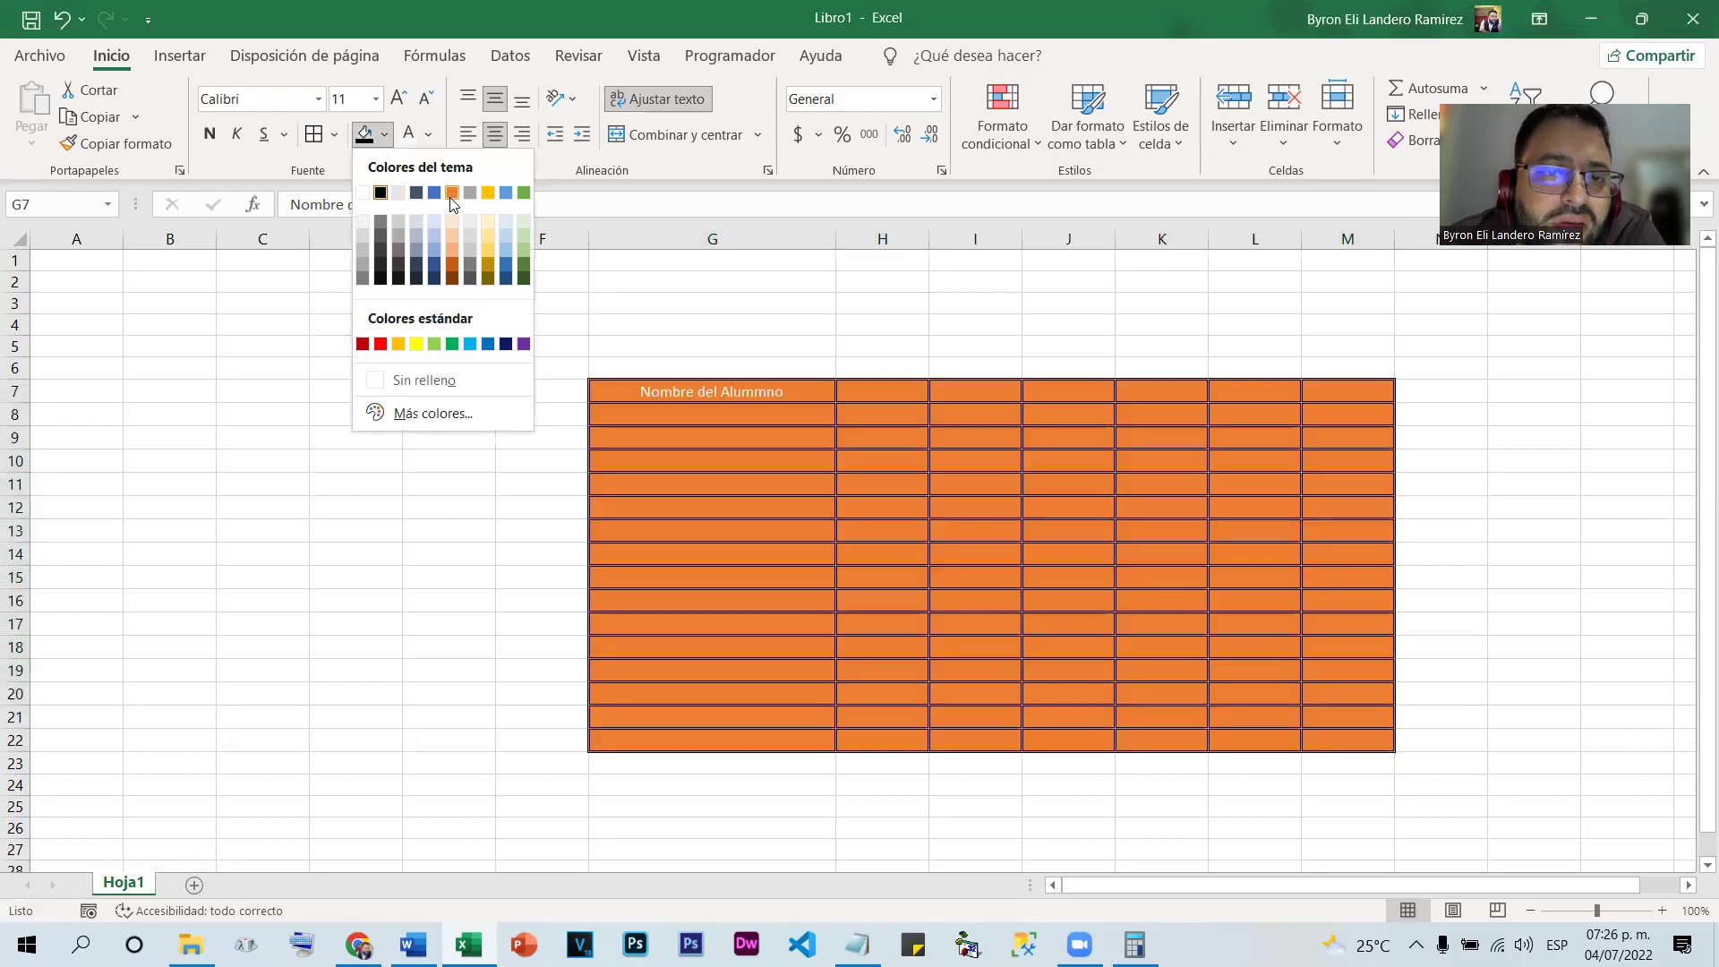
click(452, 194)
click(975, 483)
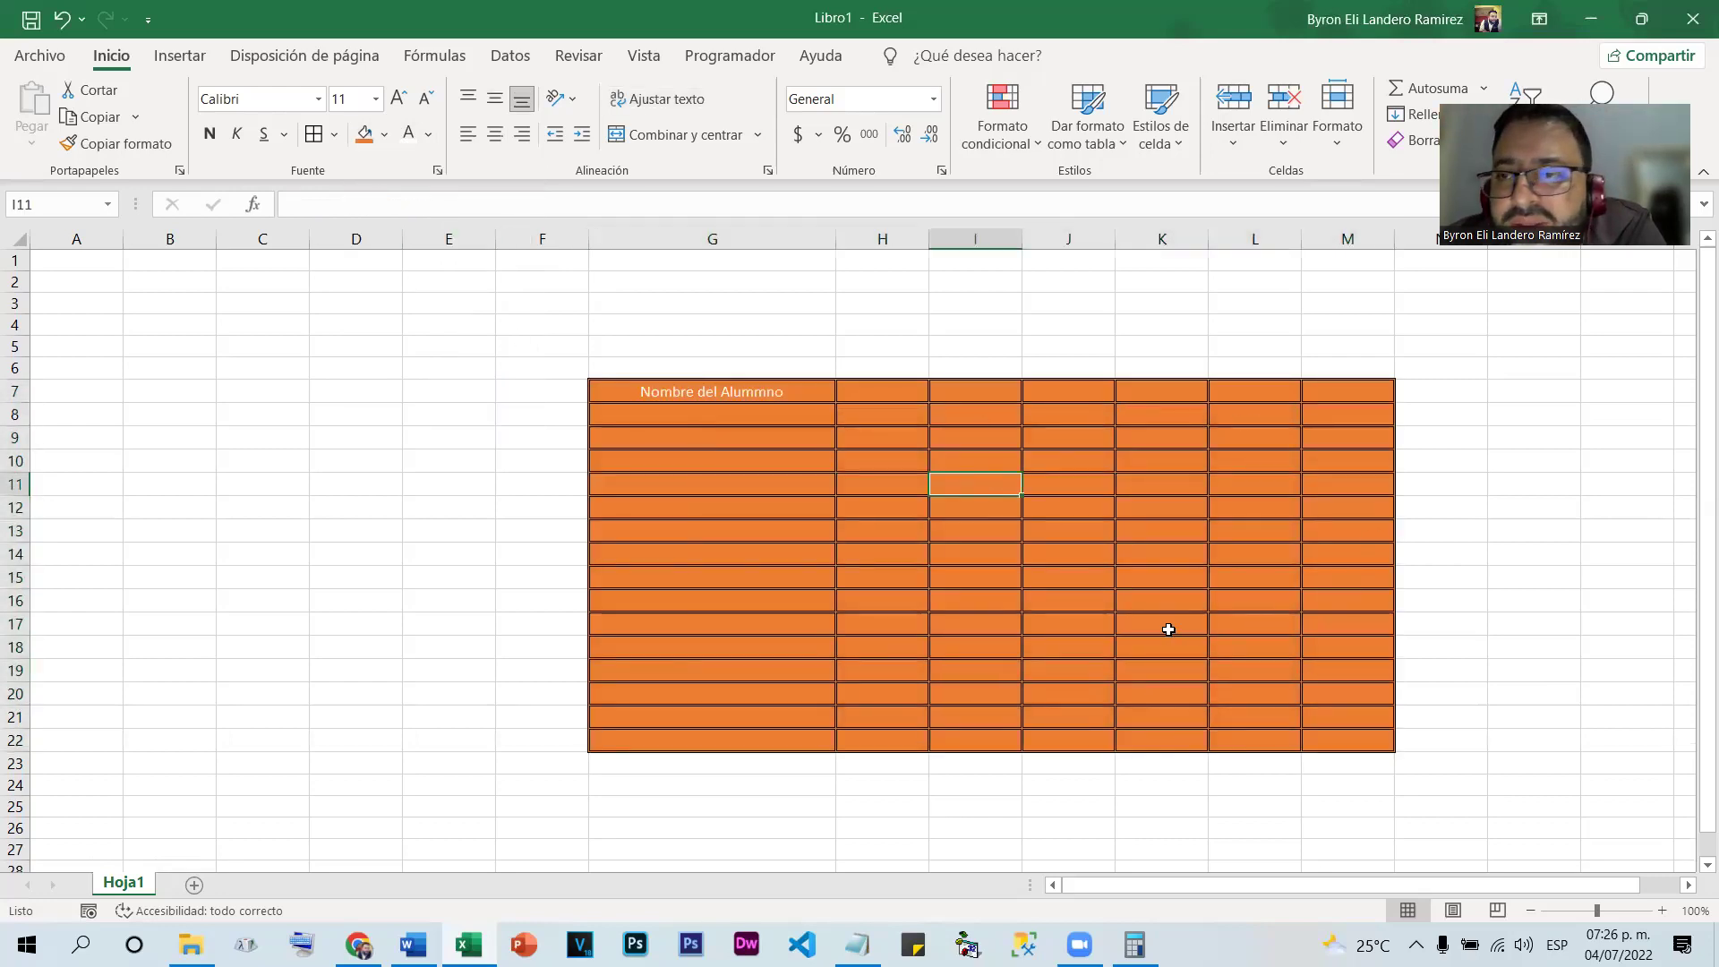
click(1224, 601)
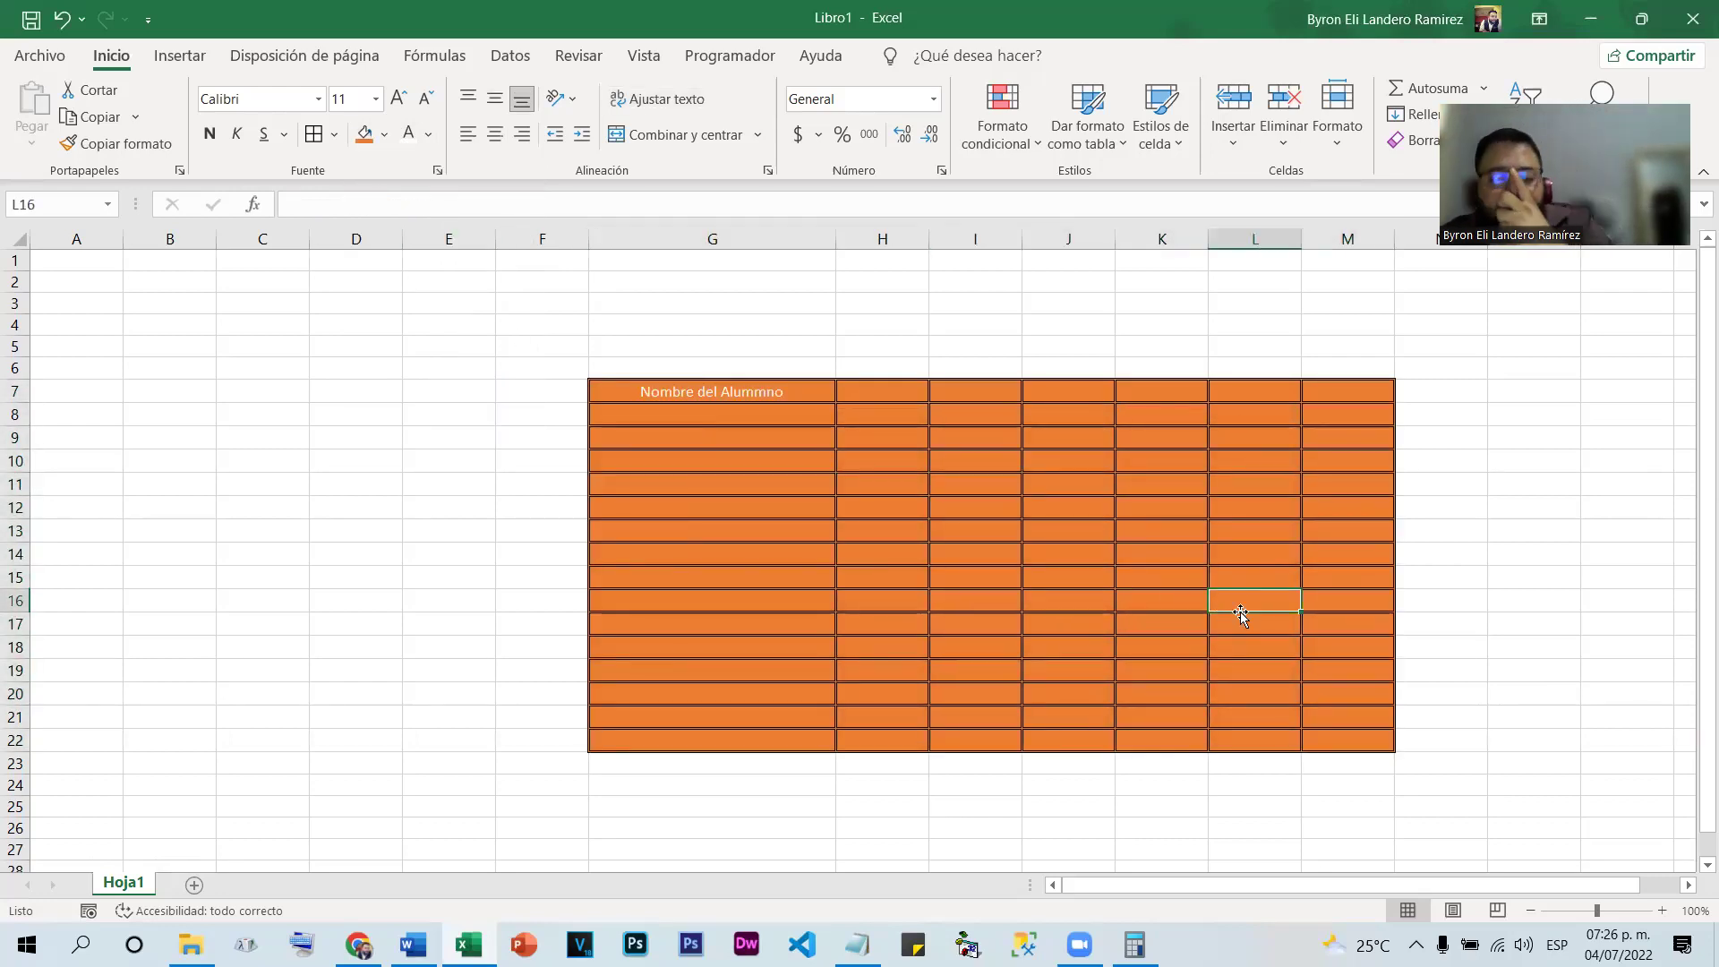
key(ctrl+z)
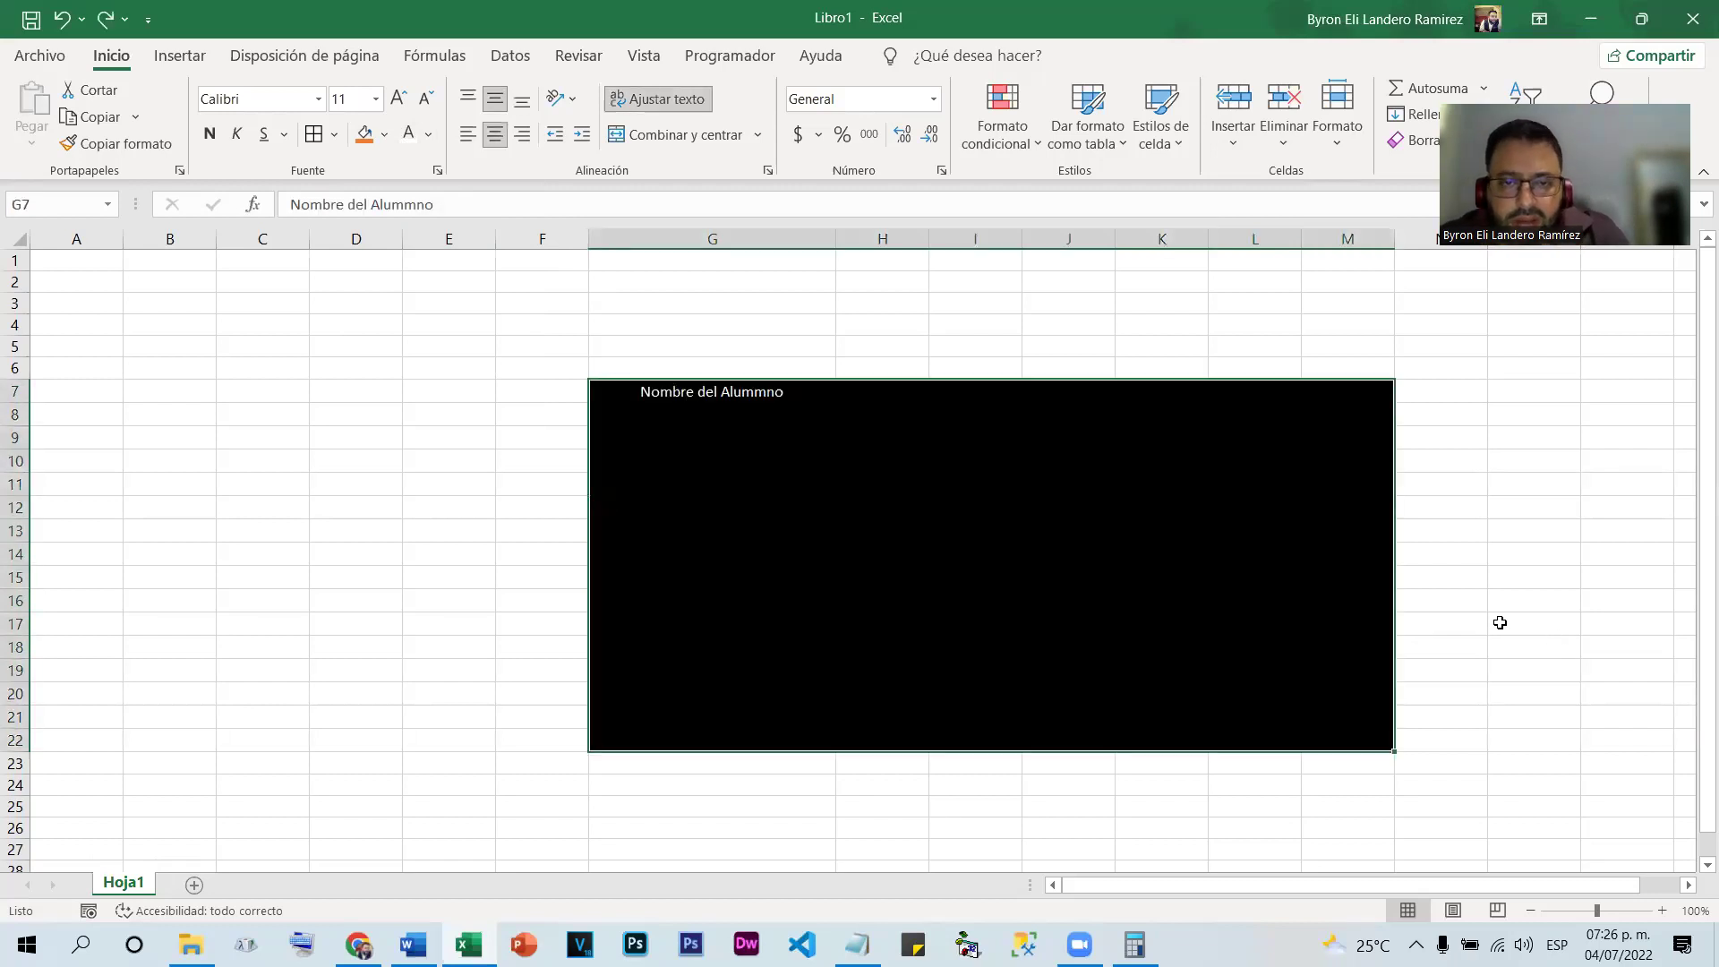
key(ctrl+z)
key(ctrl+z)
key(ctrl+z)
key(ctrl+z)
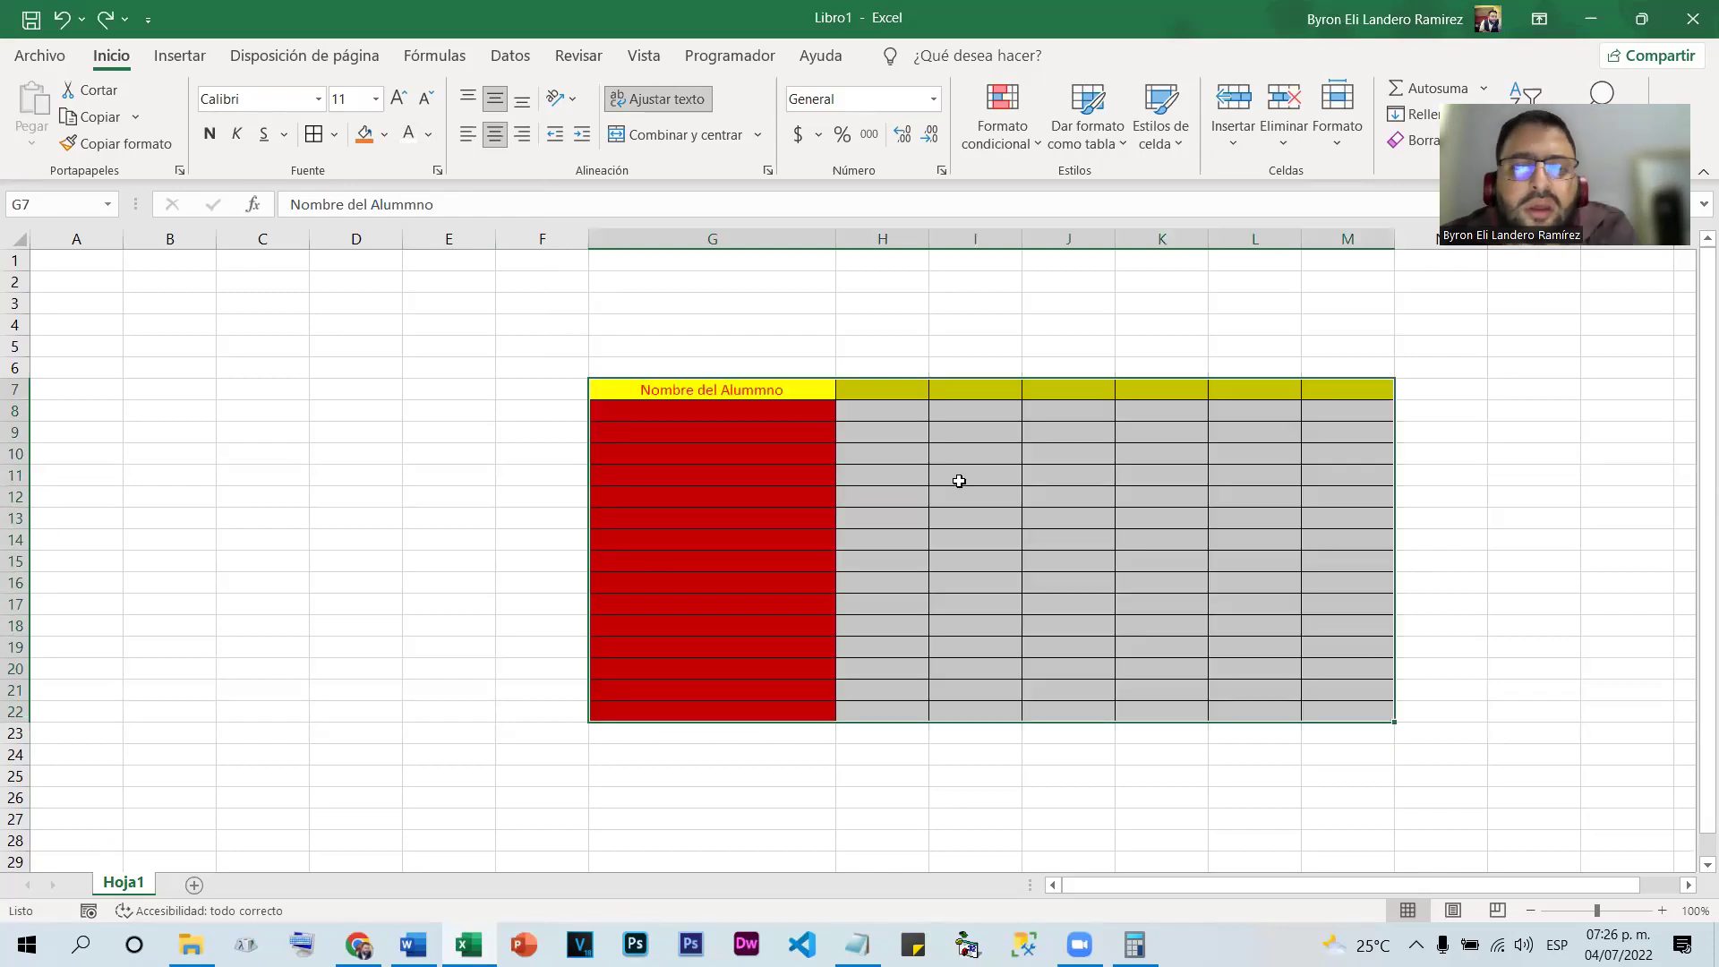
In the Format Cells fill settings, try the default blue gradient, then choose orange as background colour
right_click(959, 481)
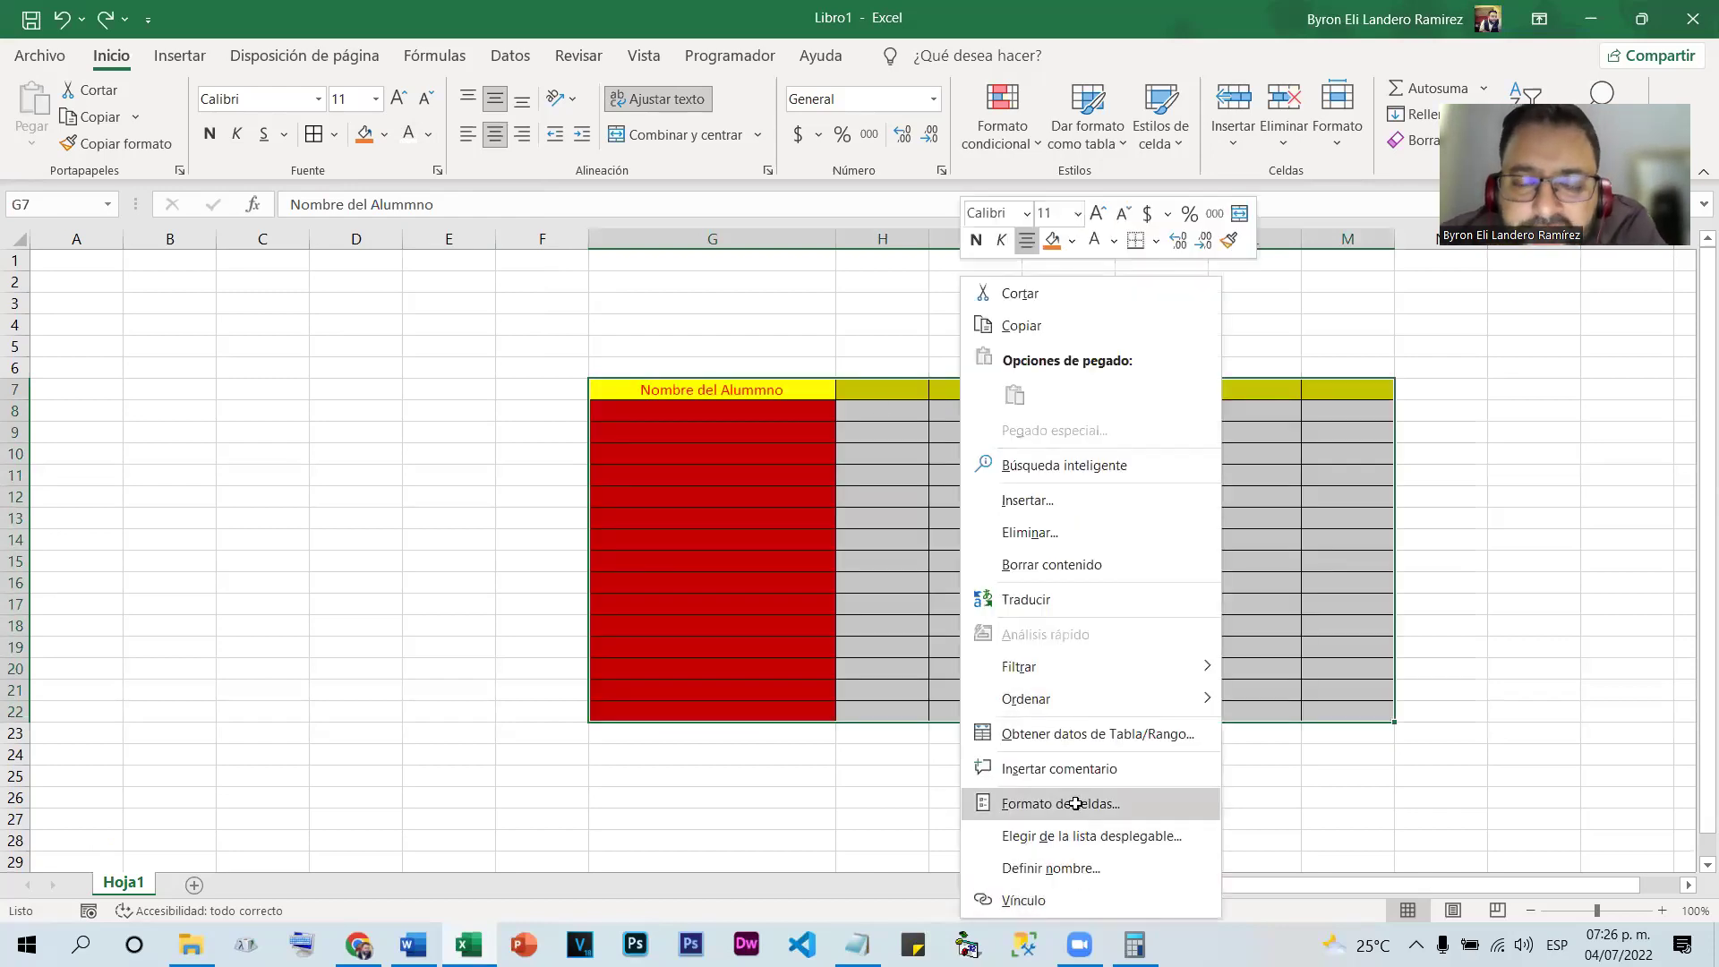
click(1078, 805)
click(1108, 409)
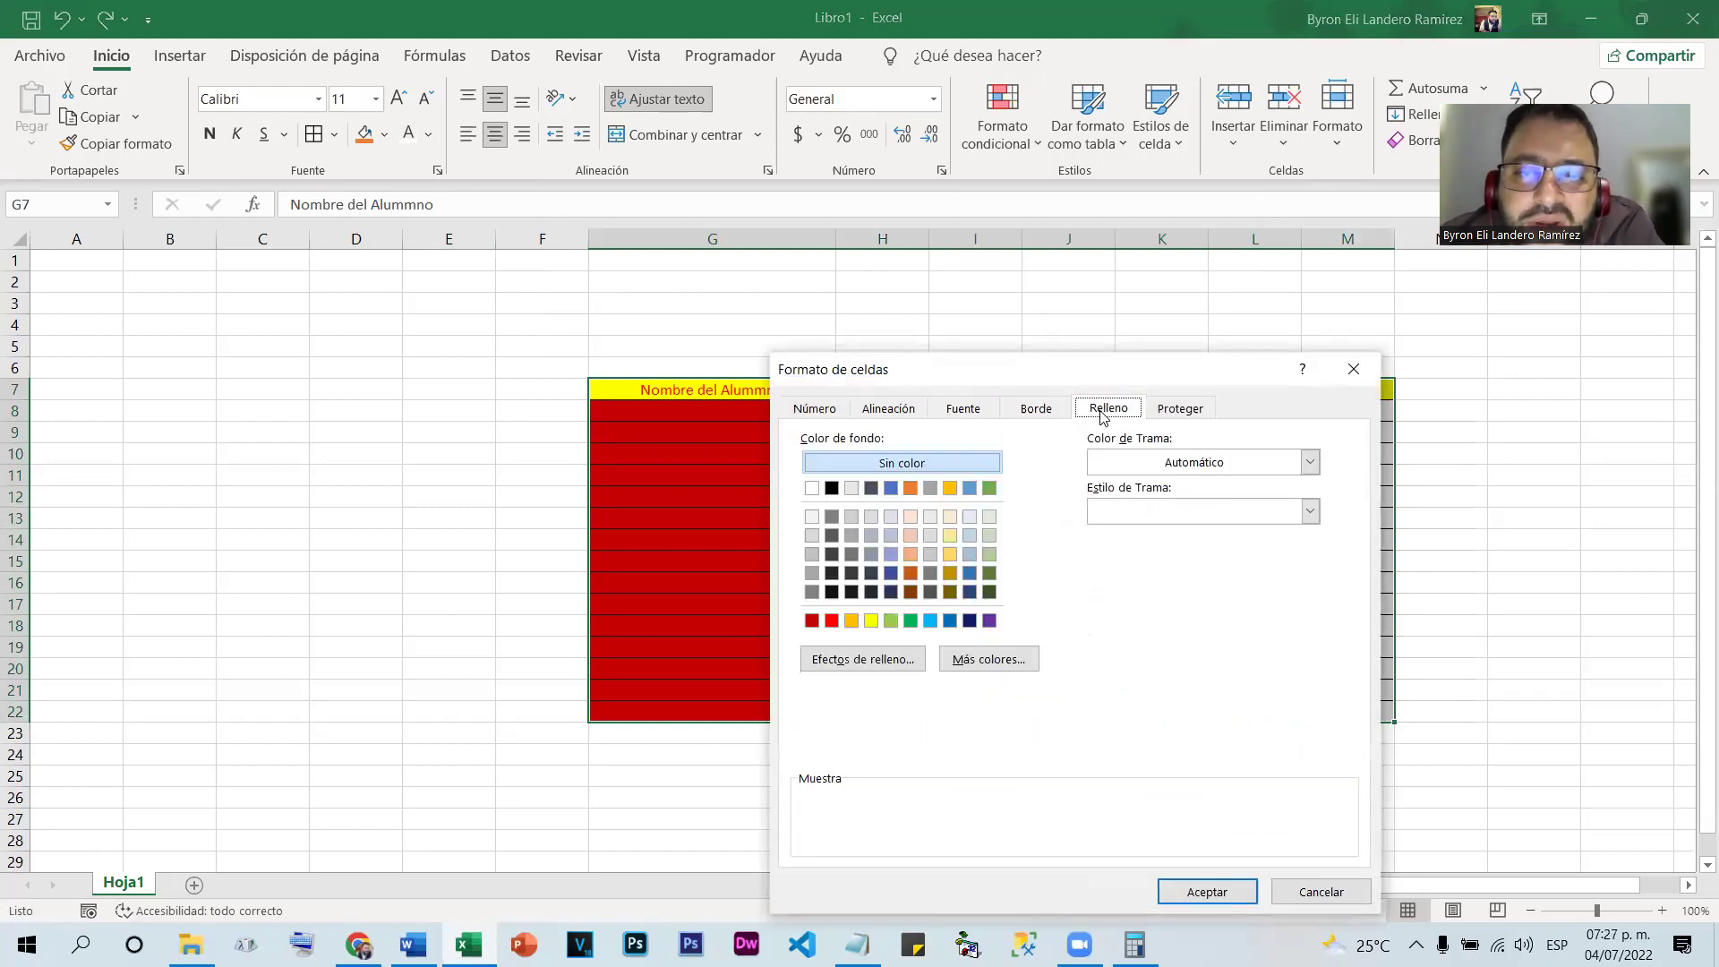
drag(1065, 388, 1447, 361)
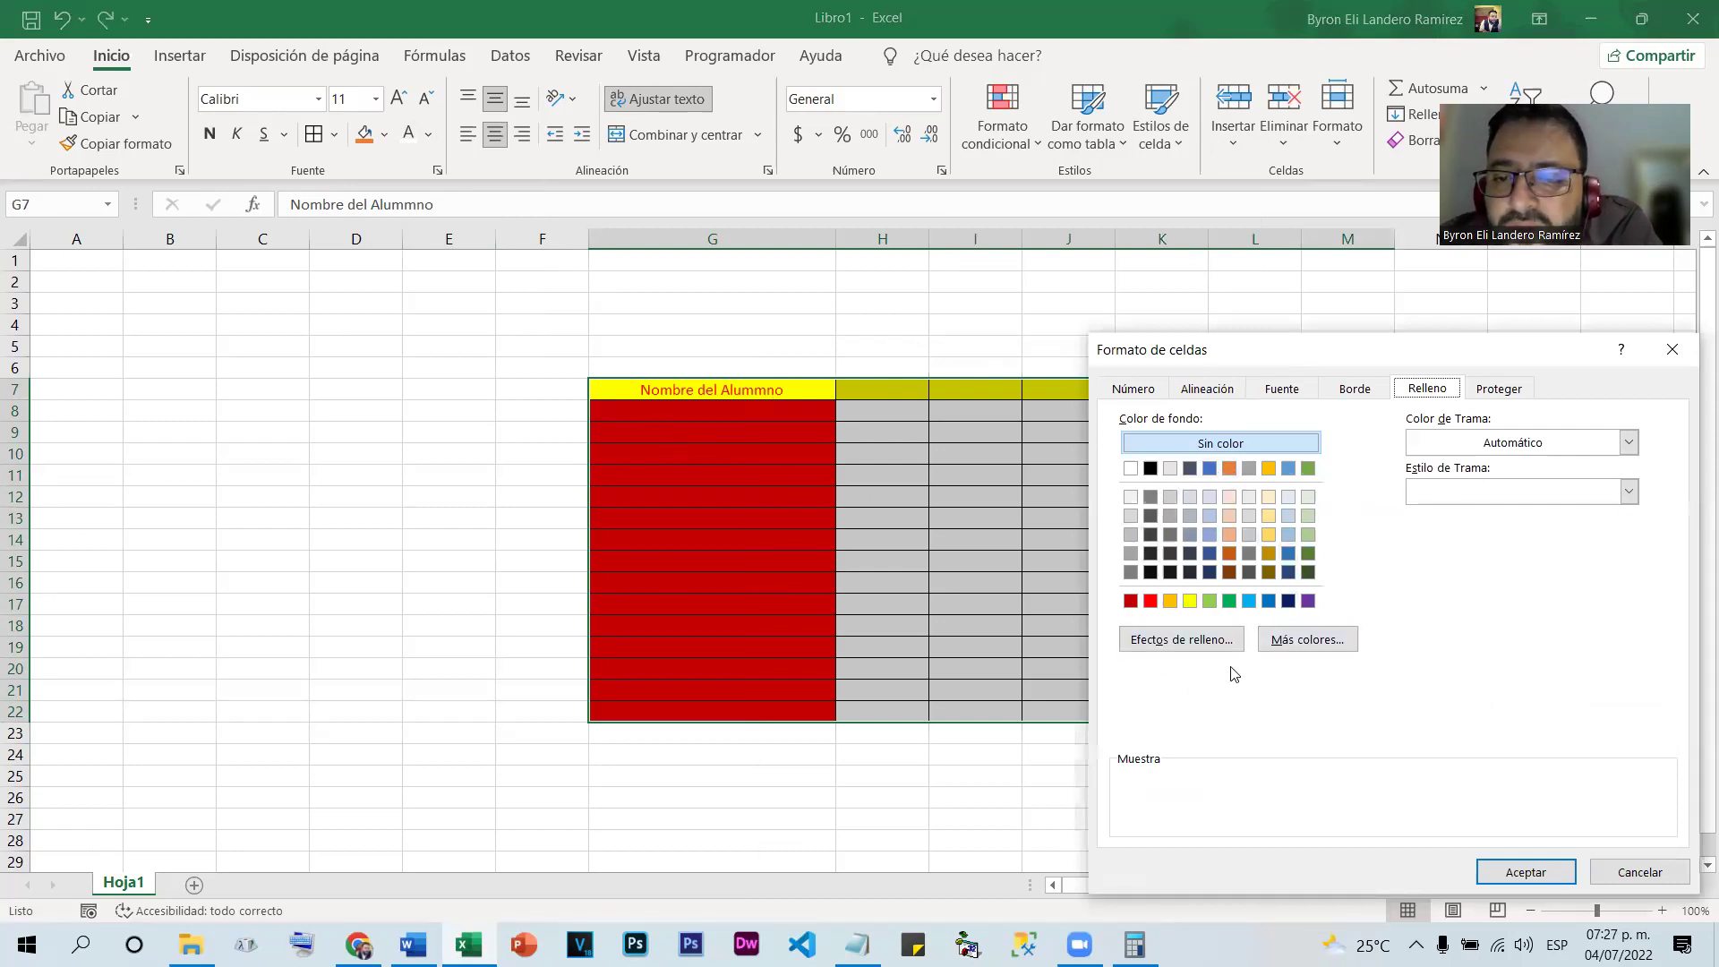
click(1204, 641)
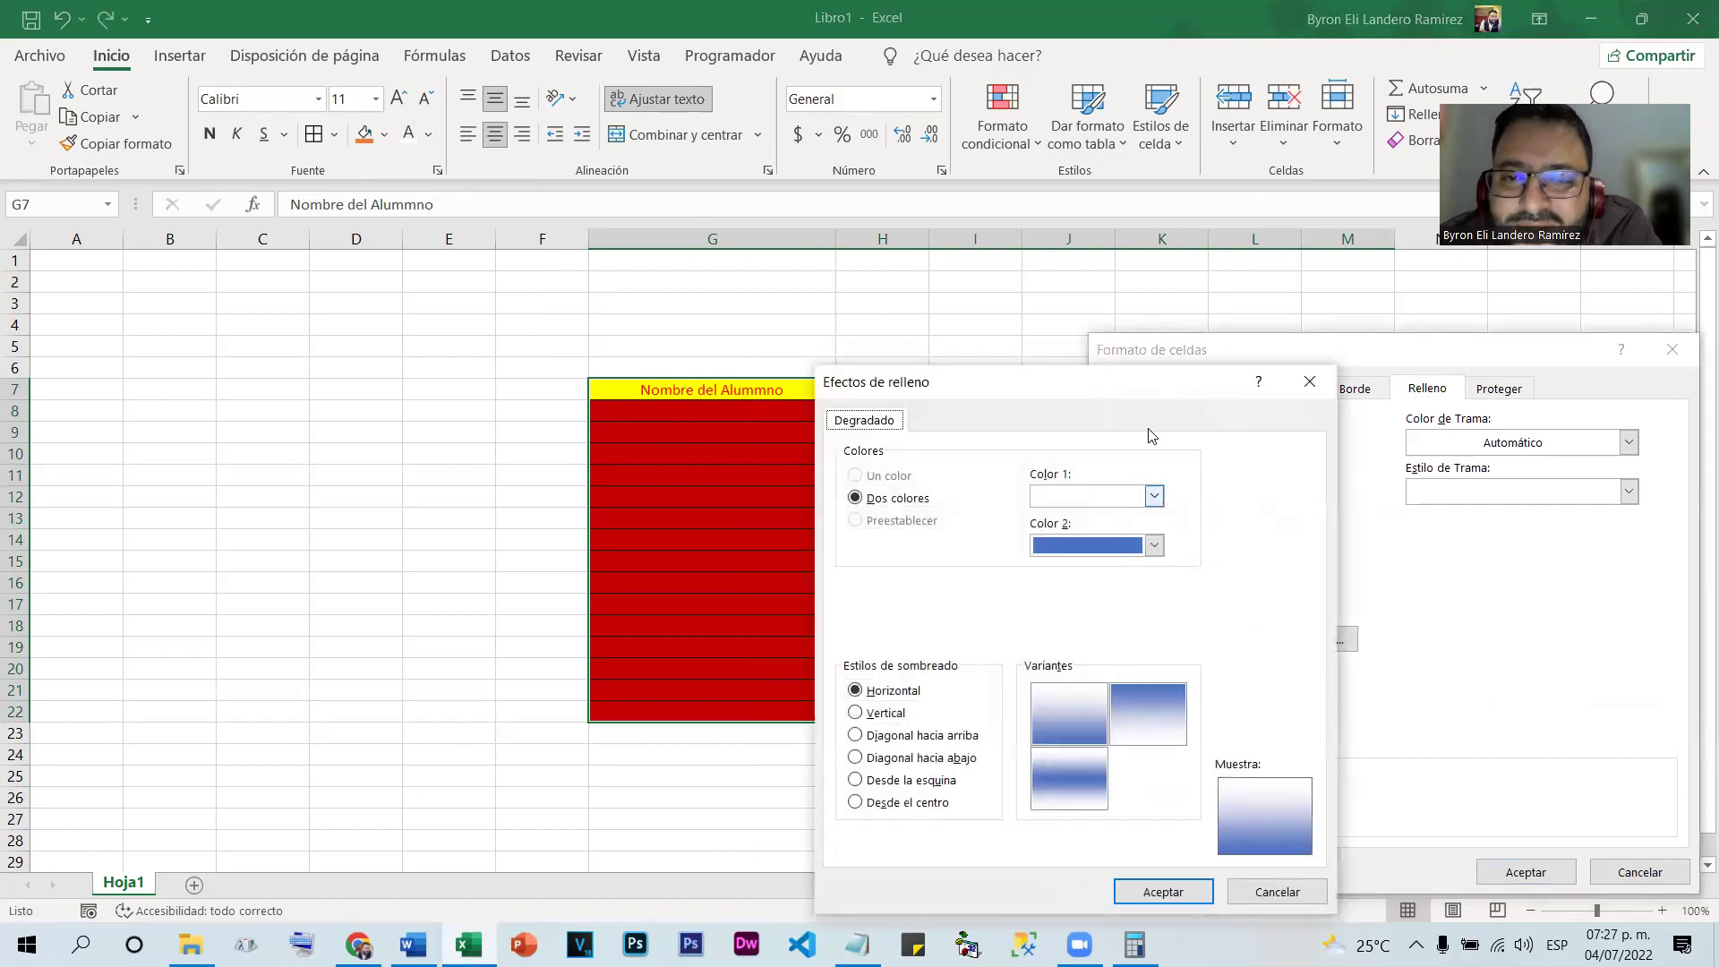
drag(1148, 392, 1293, 391)
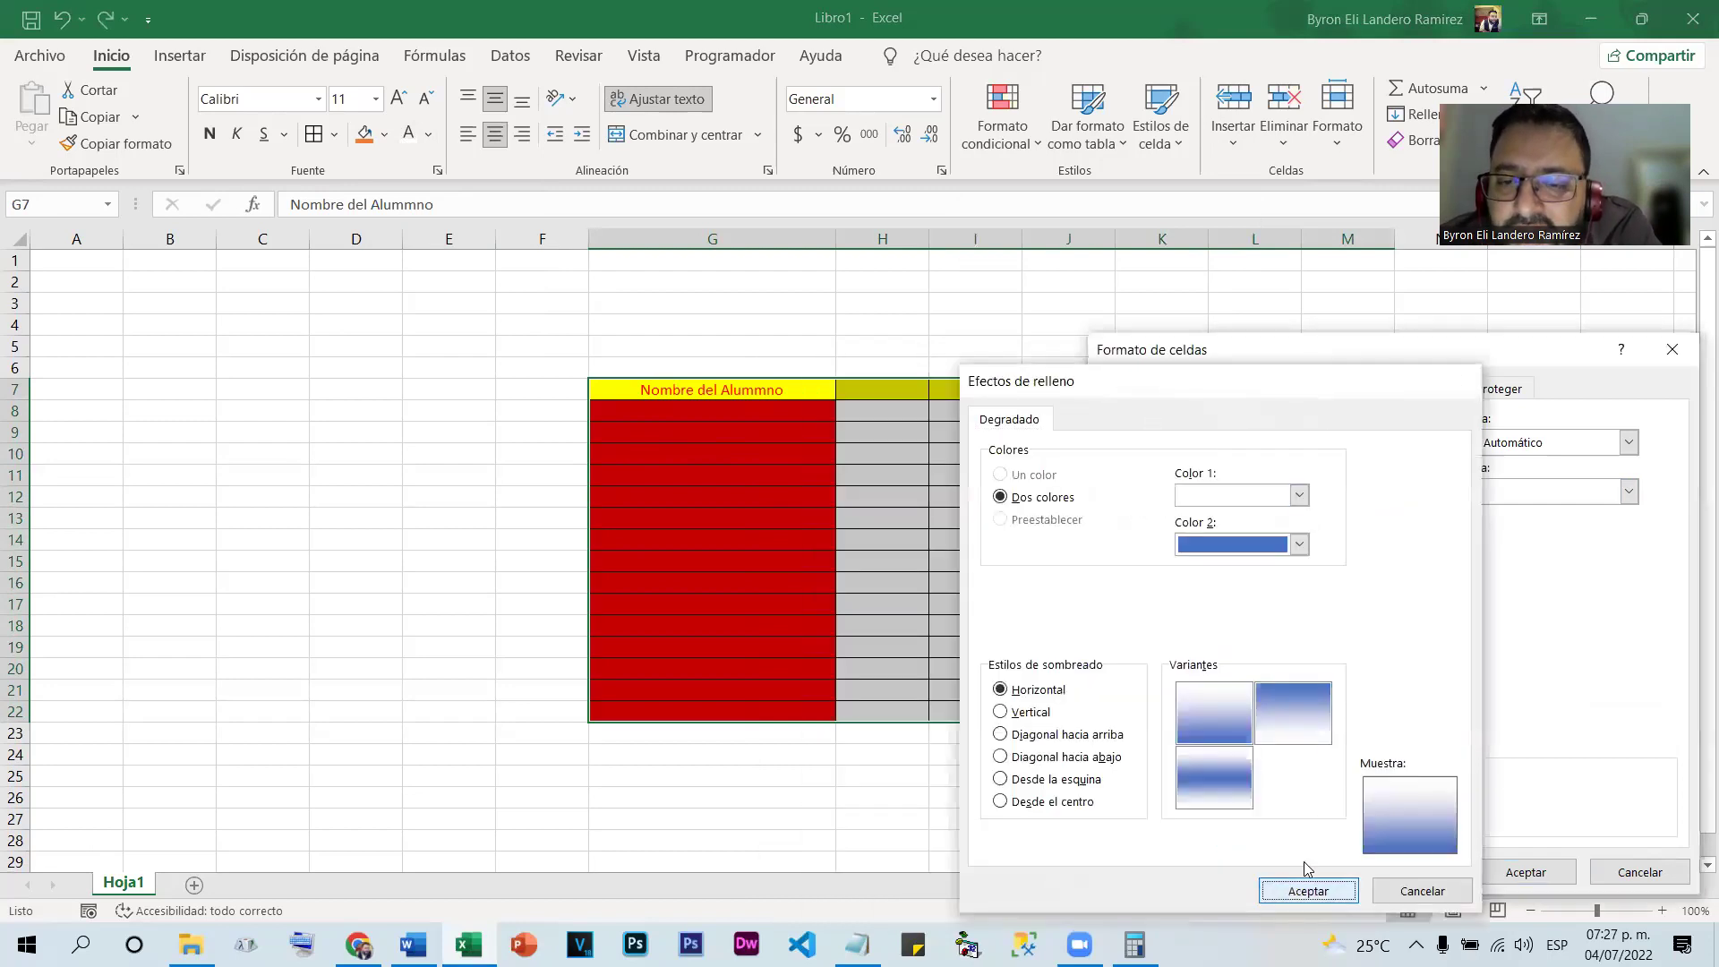
click(1294, 890)
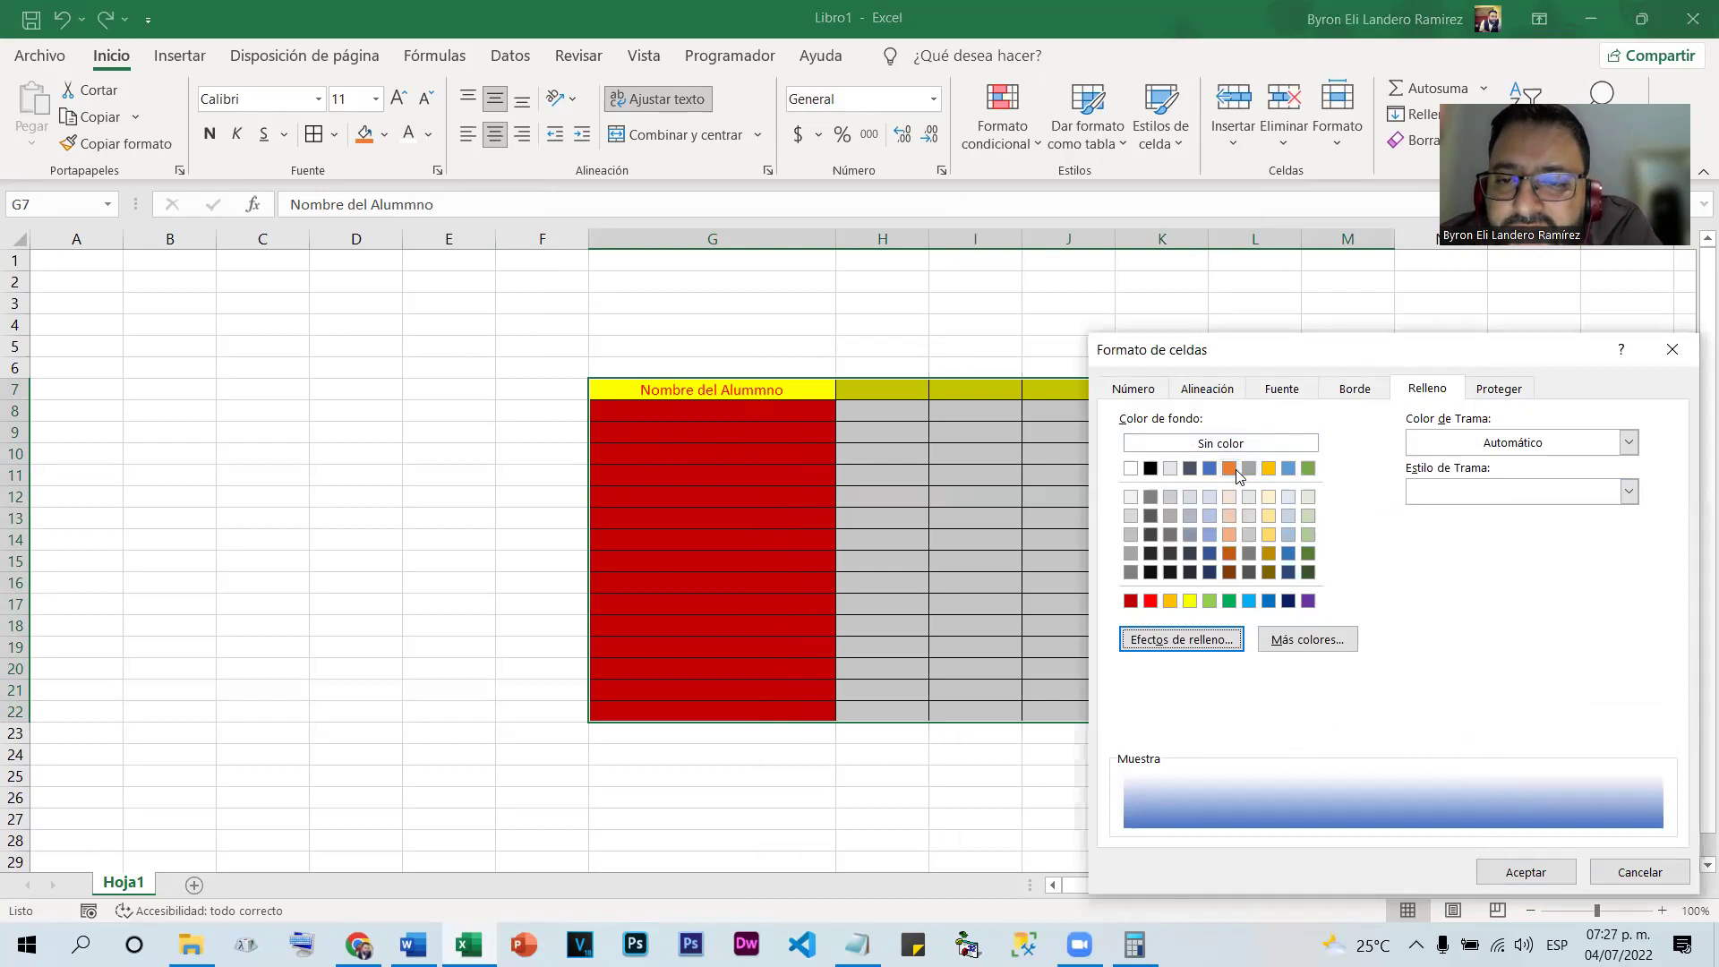
click(1236, 470)
Apply a horizontal white-to-orange gradient, orange as Color 2 and the first variant, to G7:M22
click(1216, 643)
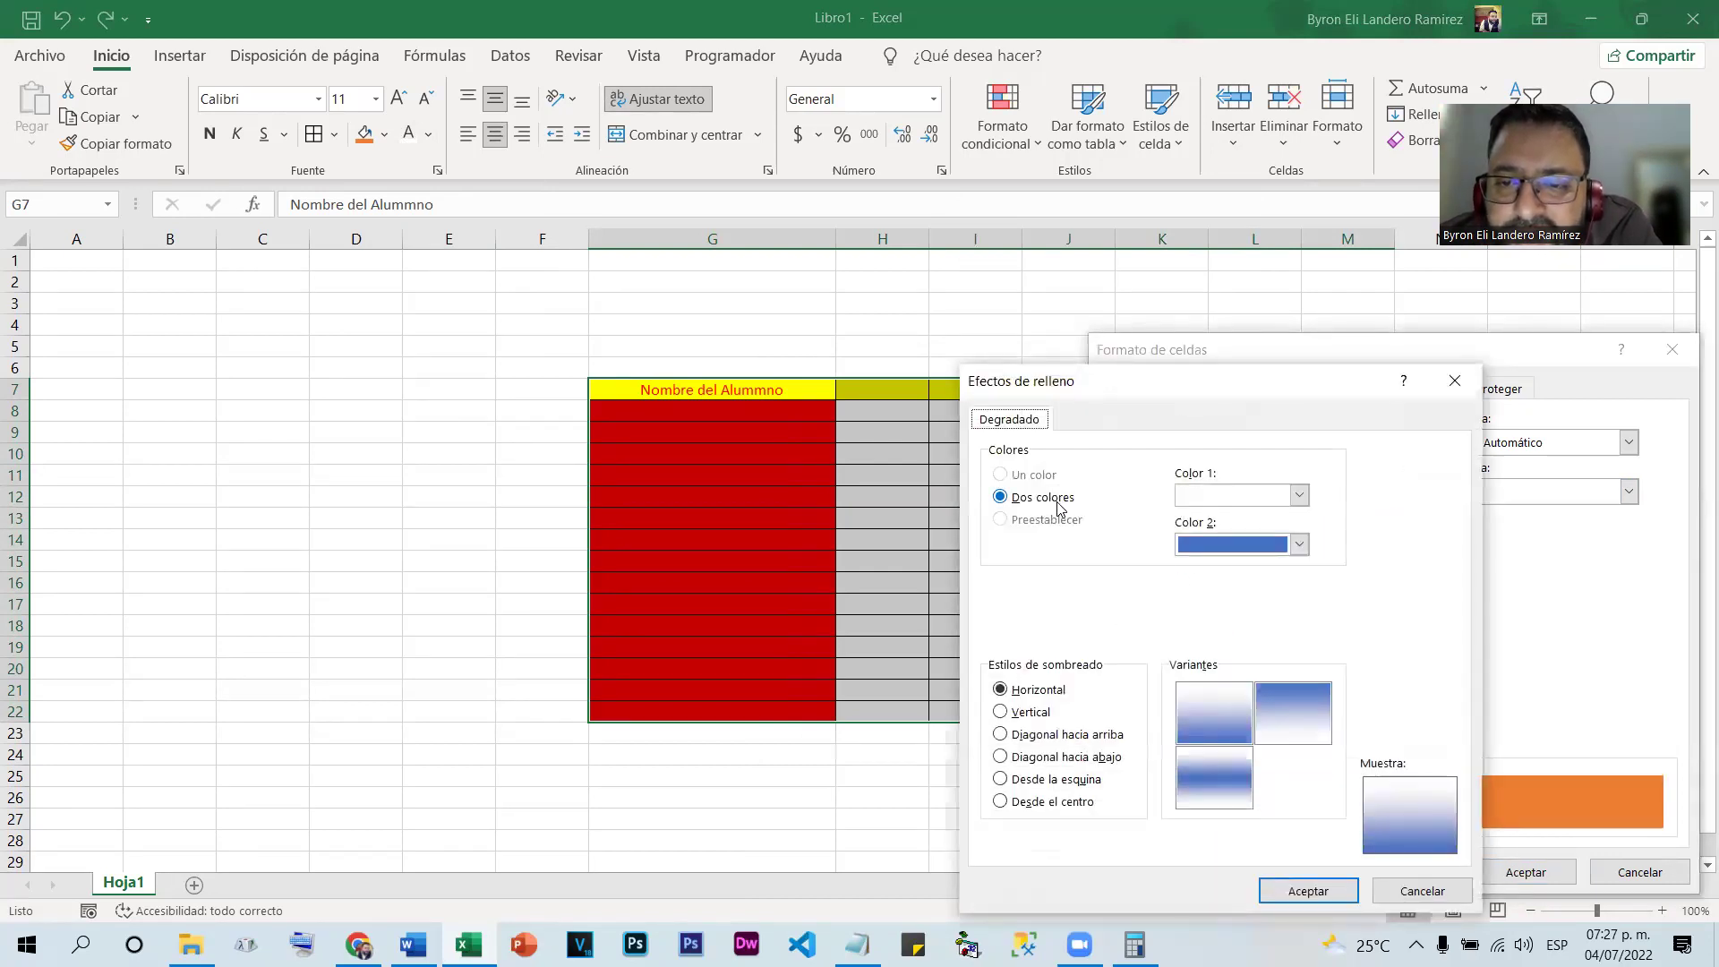
click(1299, 544)
click(1275, 600)
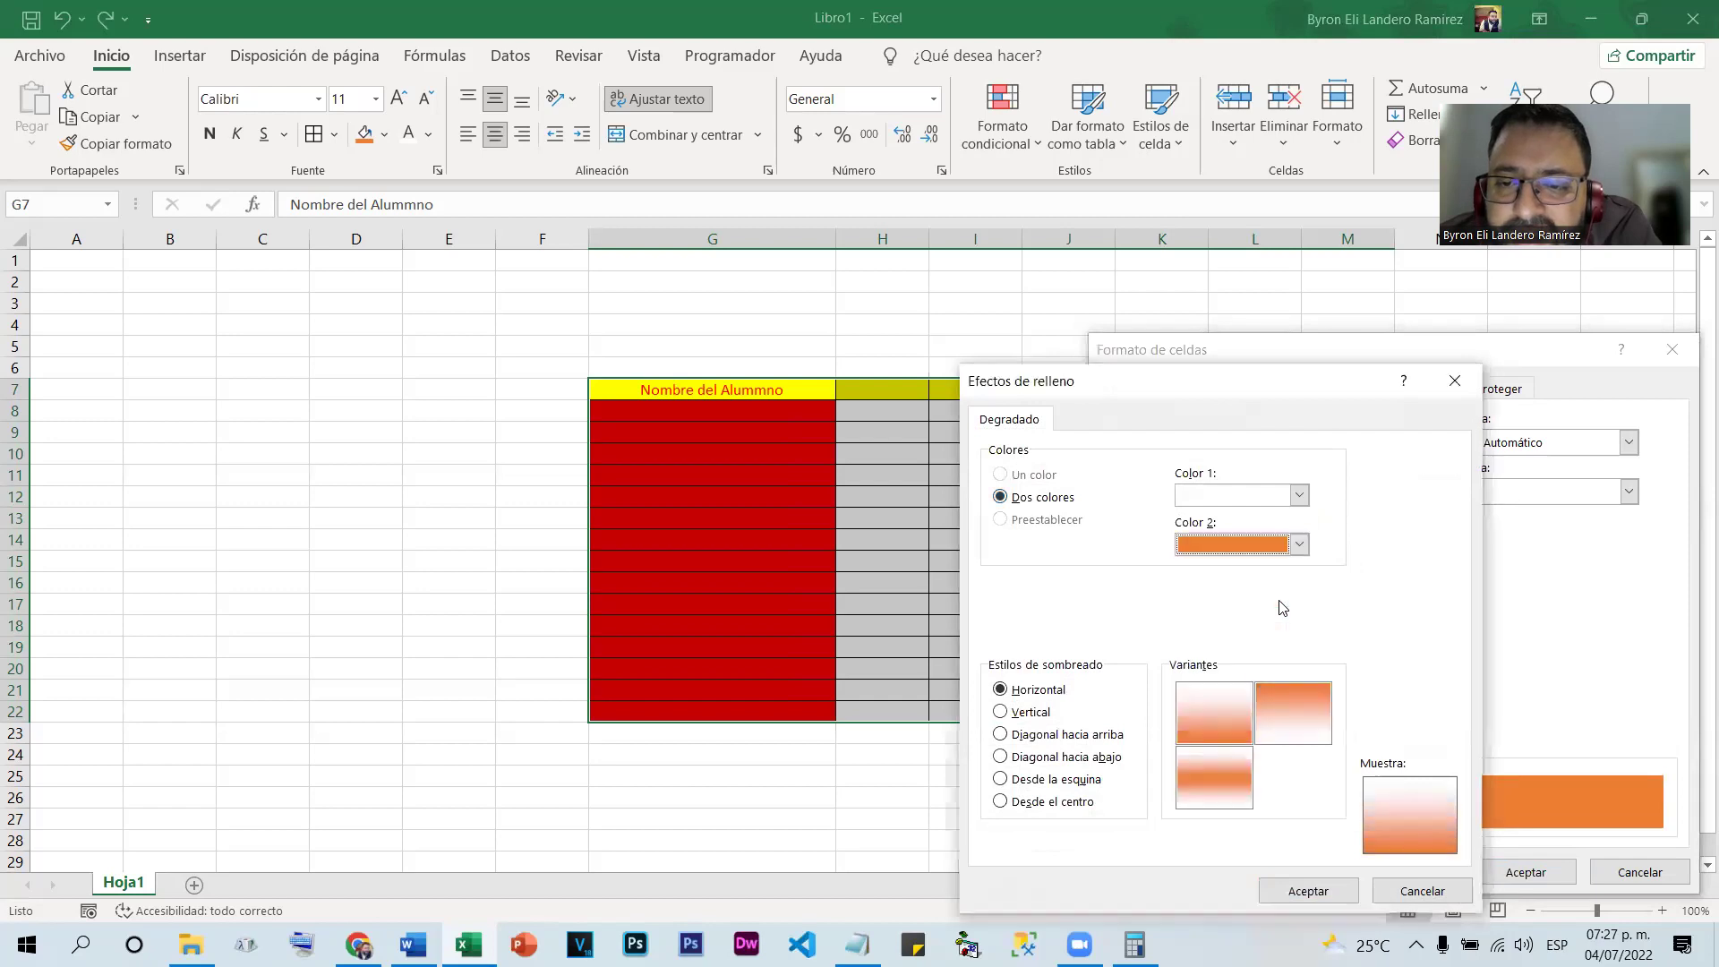
click(1248, 721)
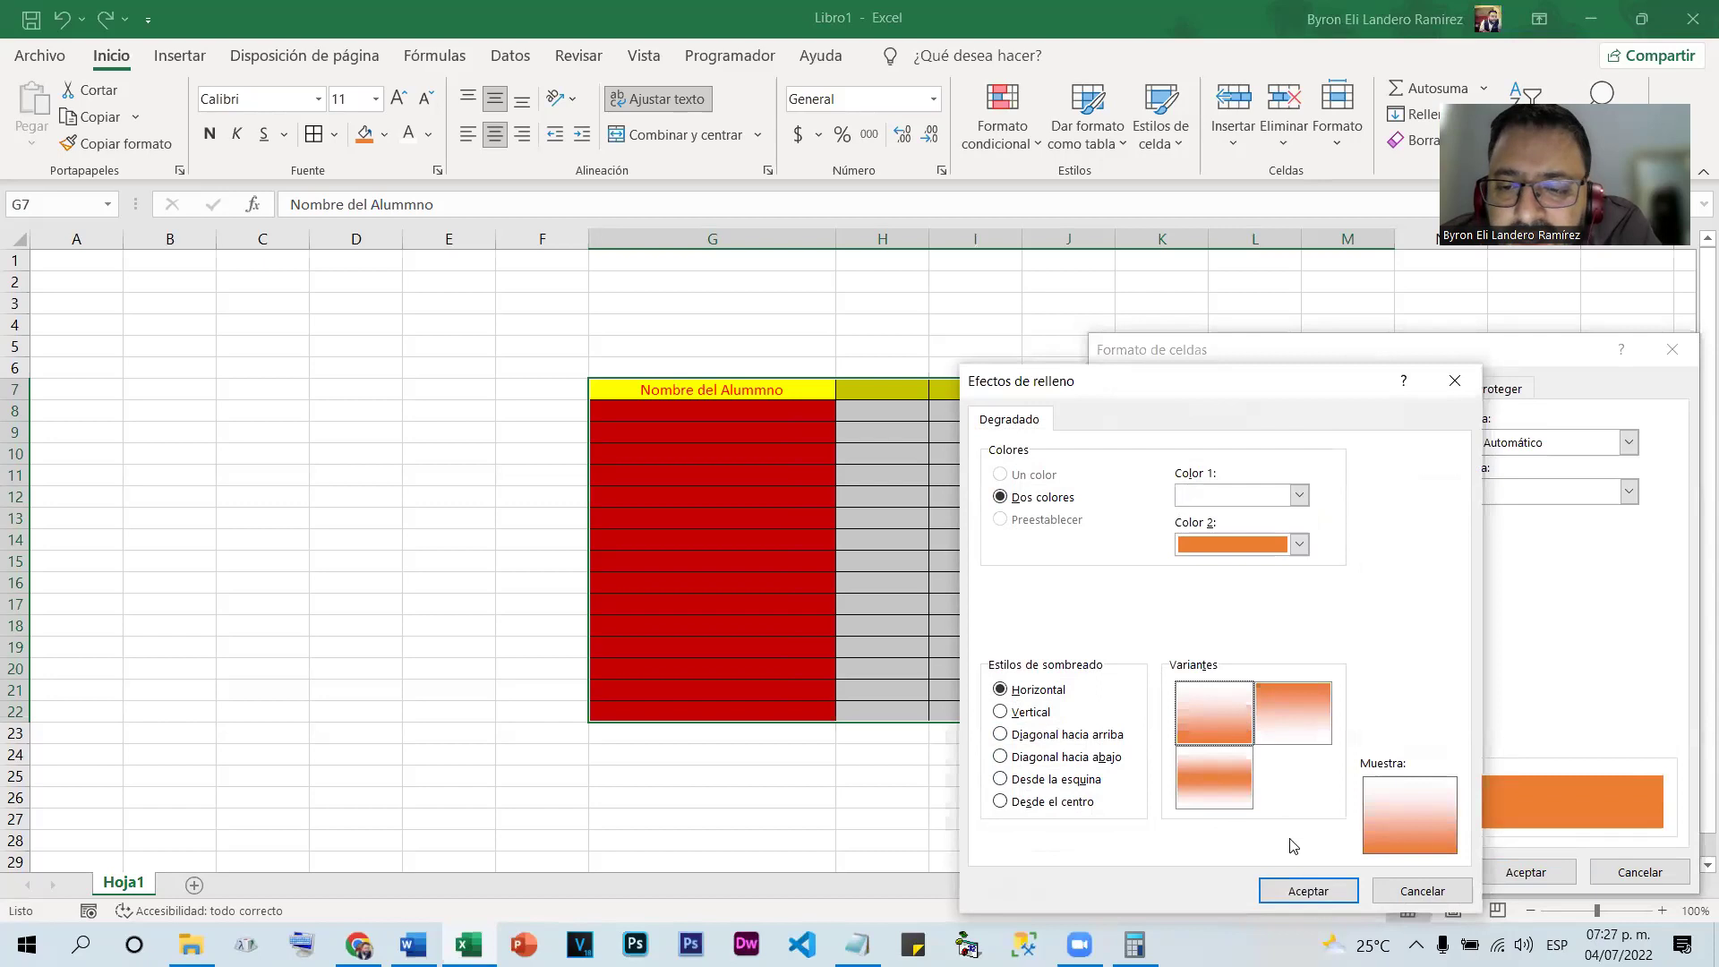
click(1308, 890)
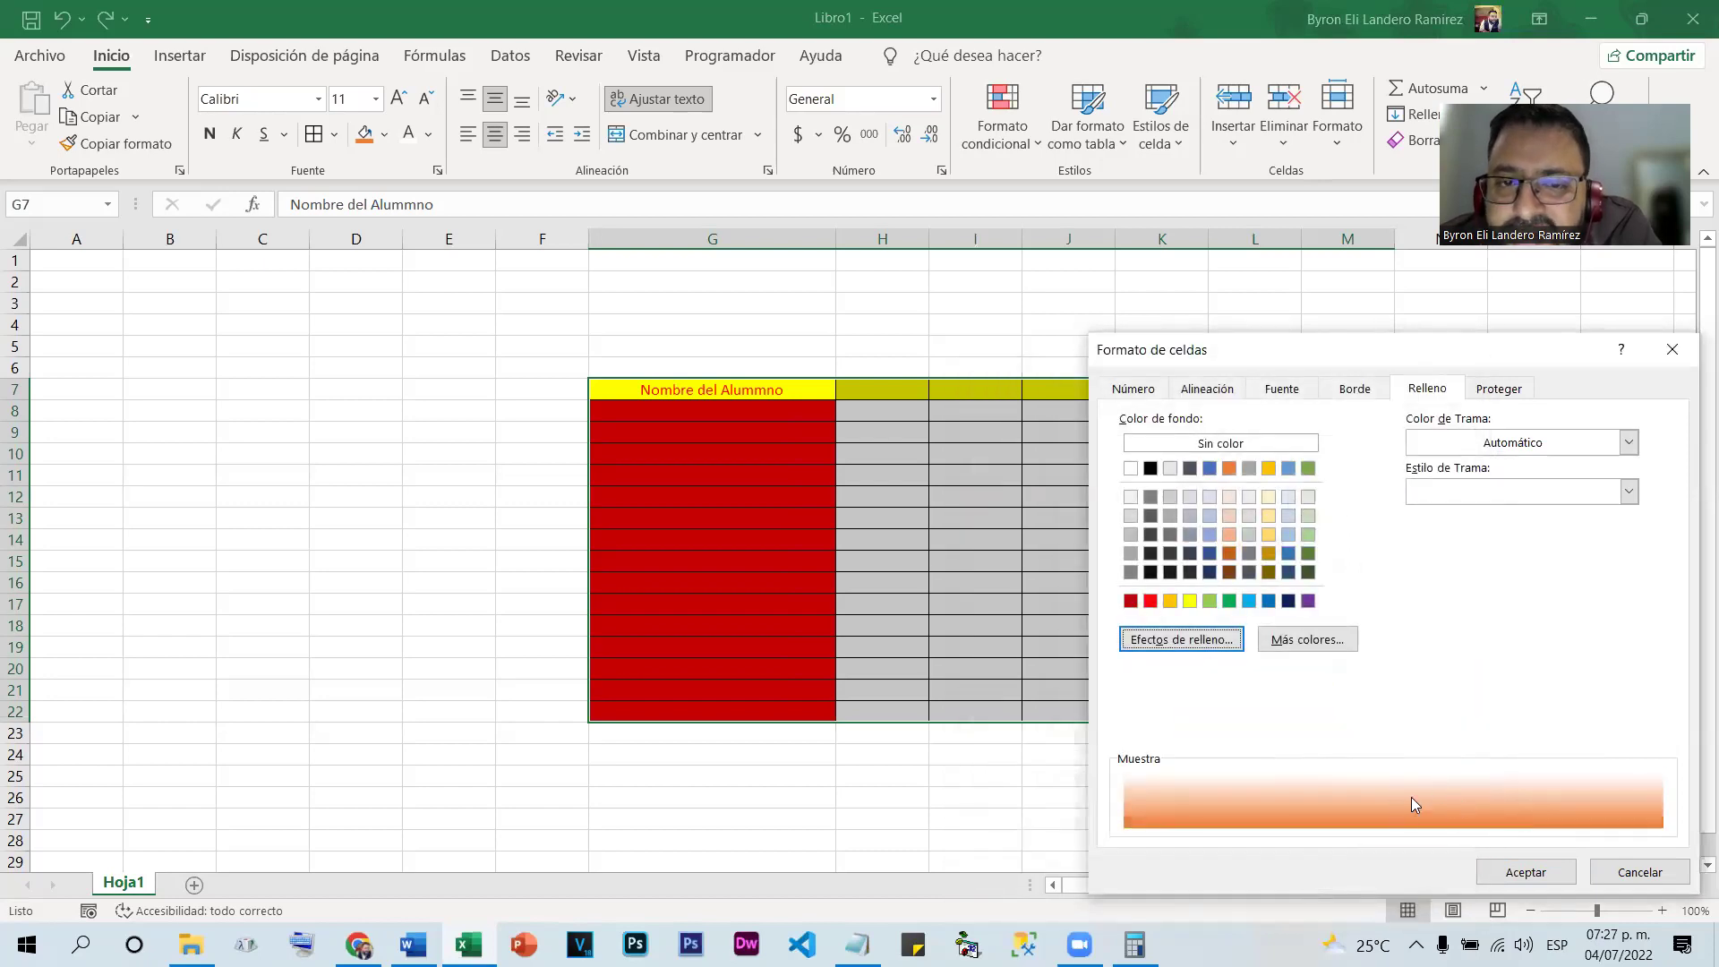
click(1523, 870)
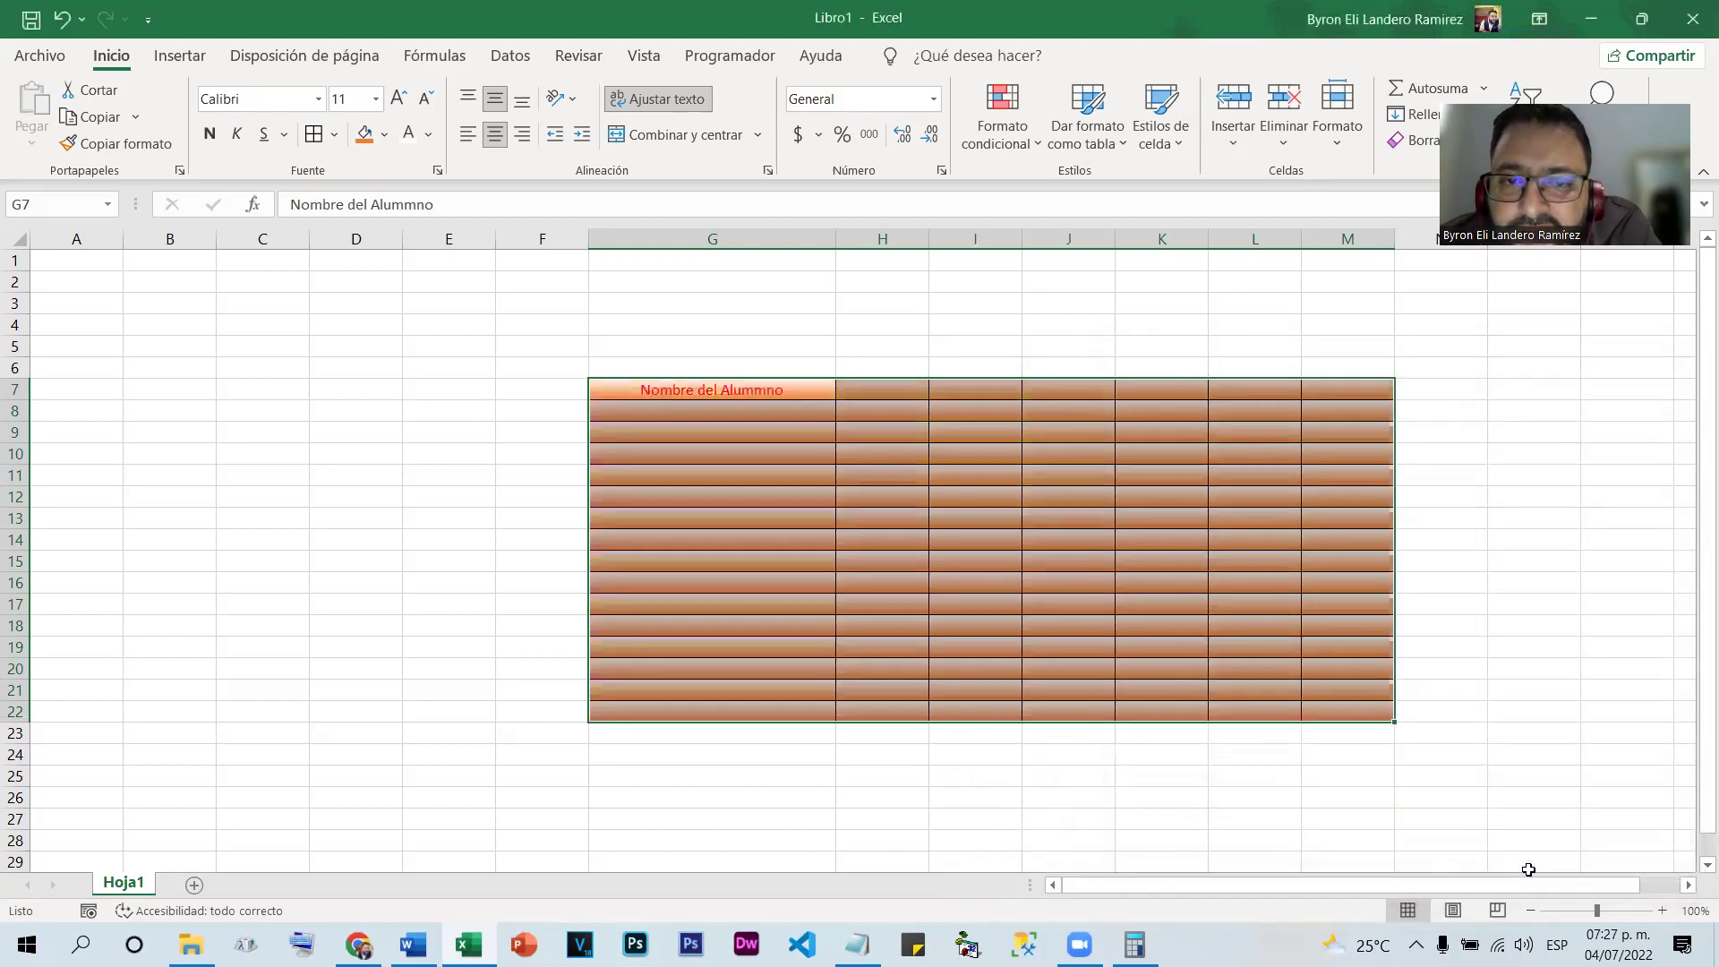
click(1476, 539)
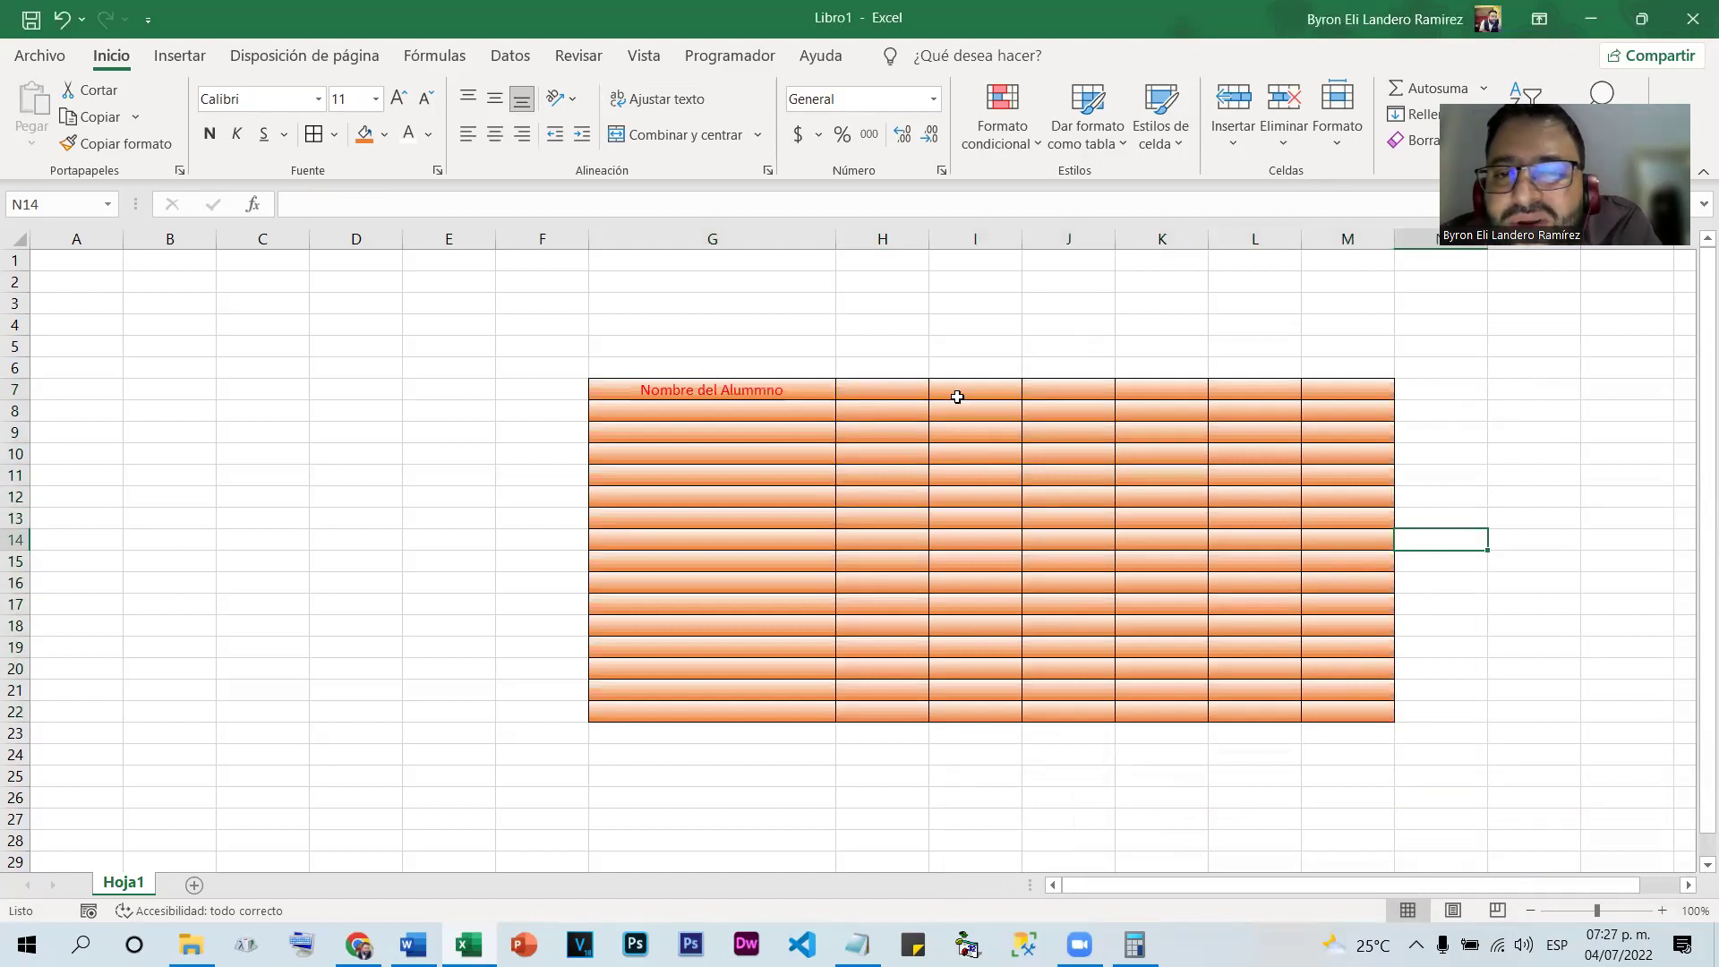
Select the table block G7:M22 and merge it into a single cell
drag(641, 387, 1347, 710)
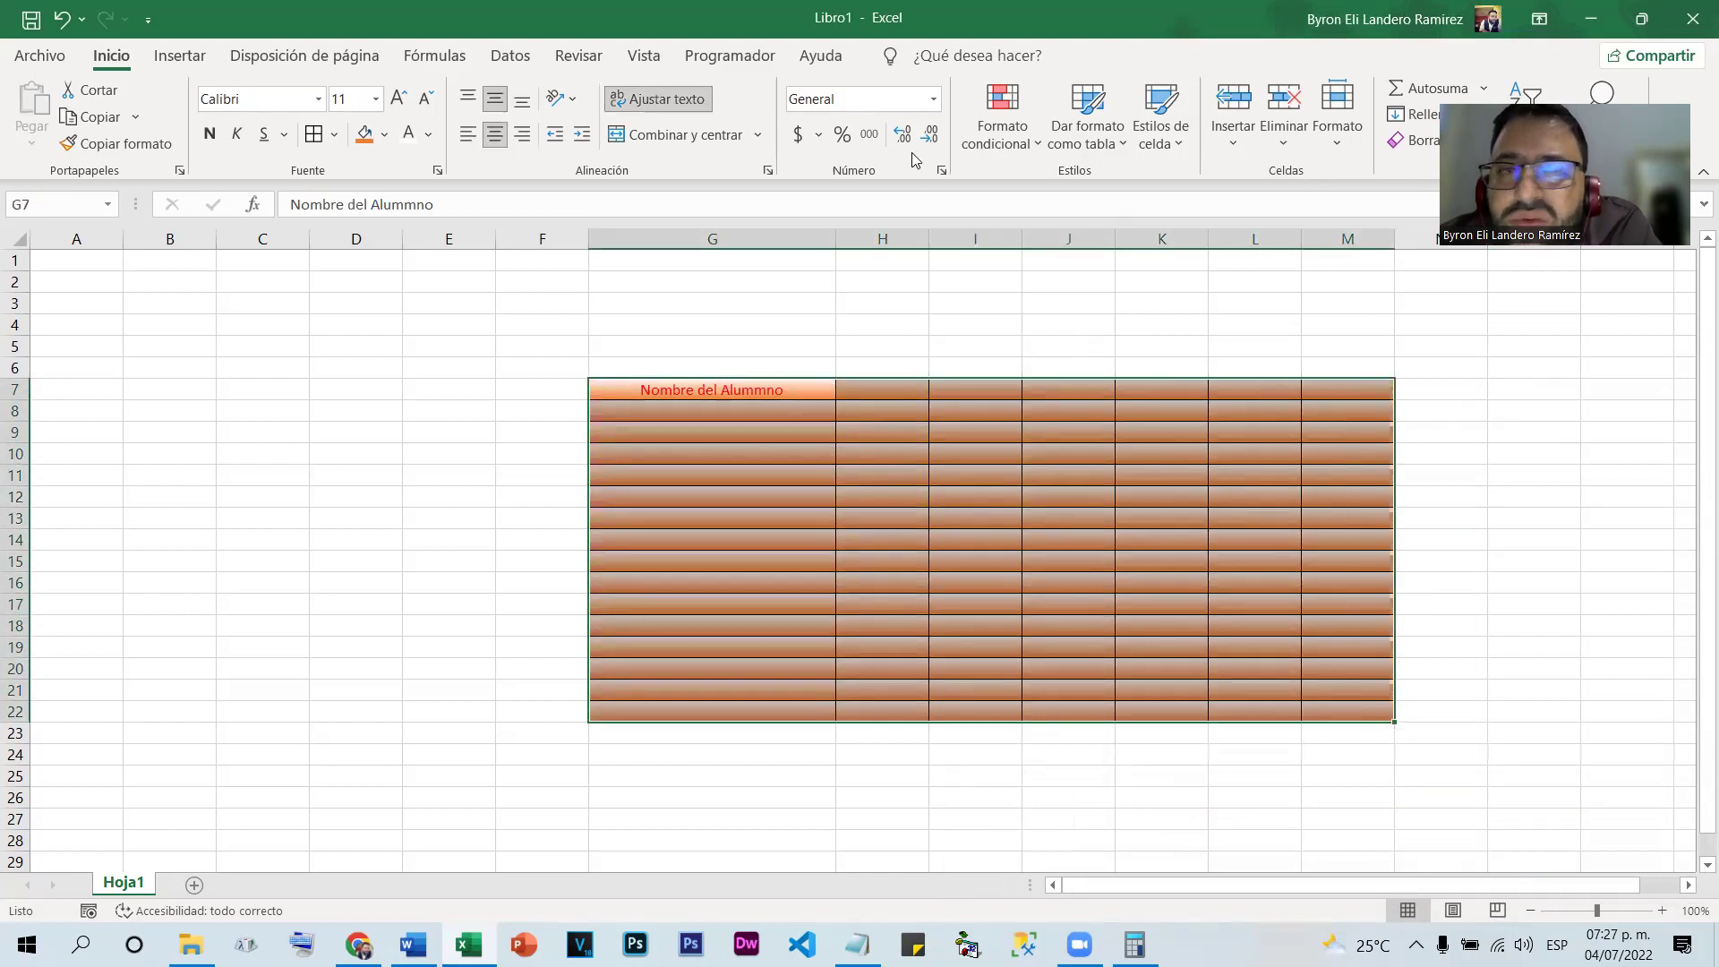
click(641, 133)
click(1518, 476)
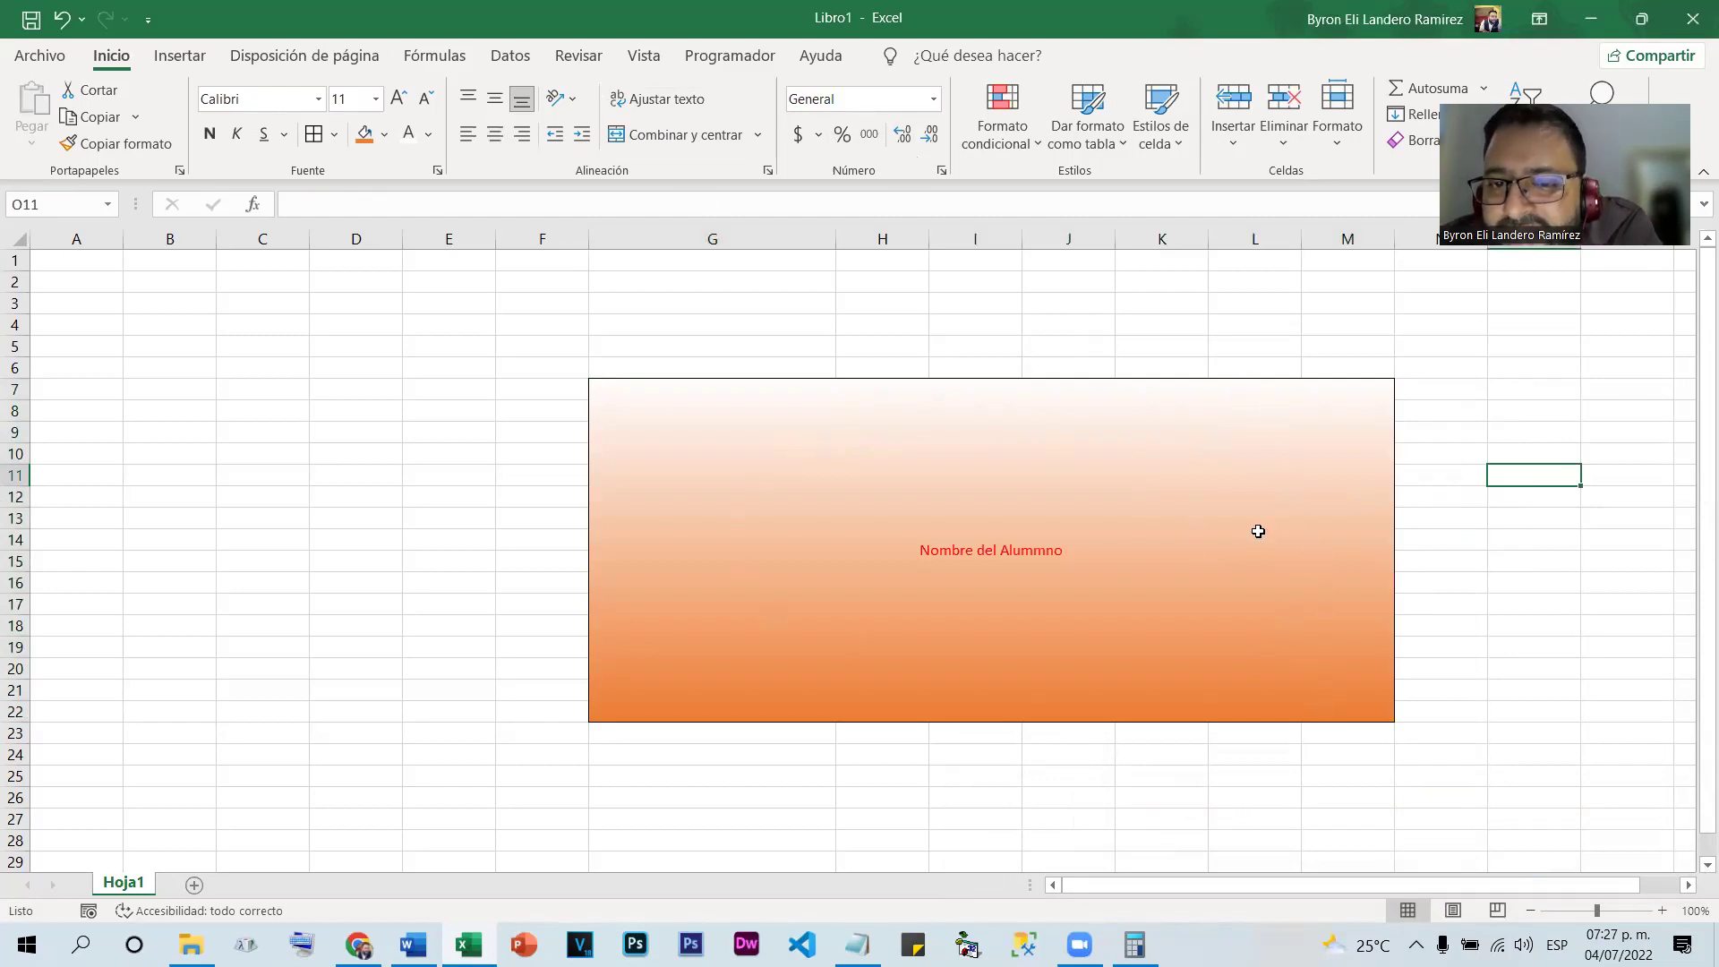
Undo the merge so each cell keeps its own gradient, then reselect G7:M22
key(ctrl+z)
click(1161, 403)
drag(1180, 395, 1249, 417)
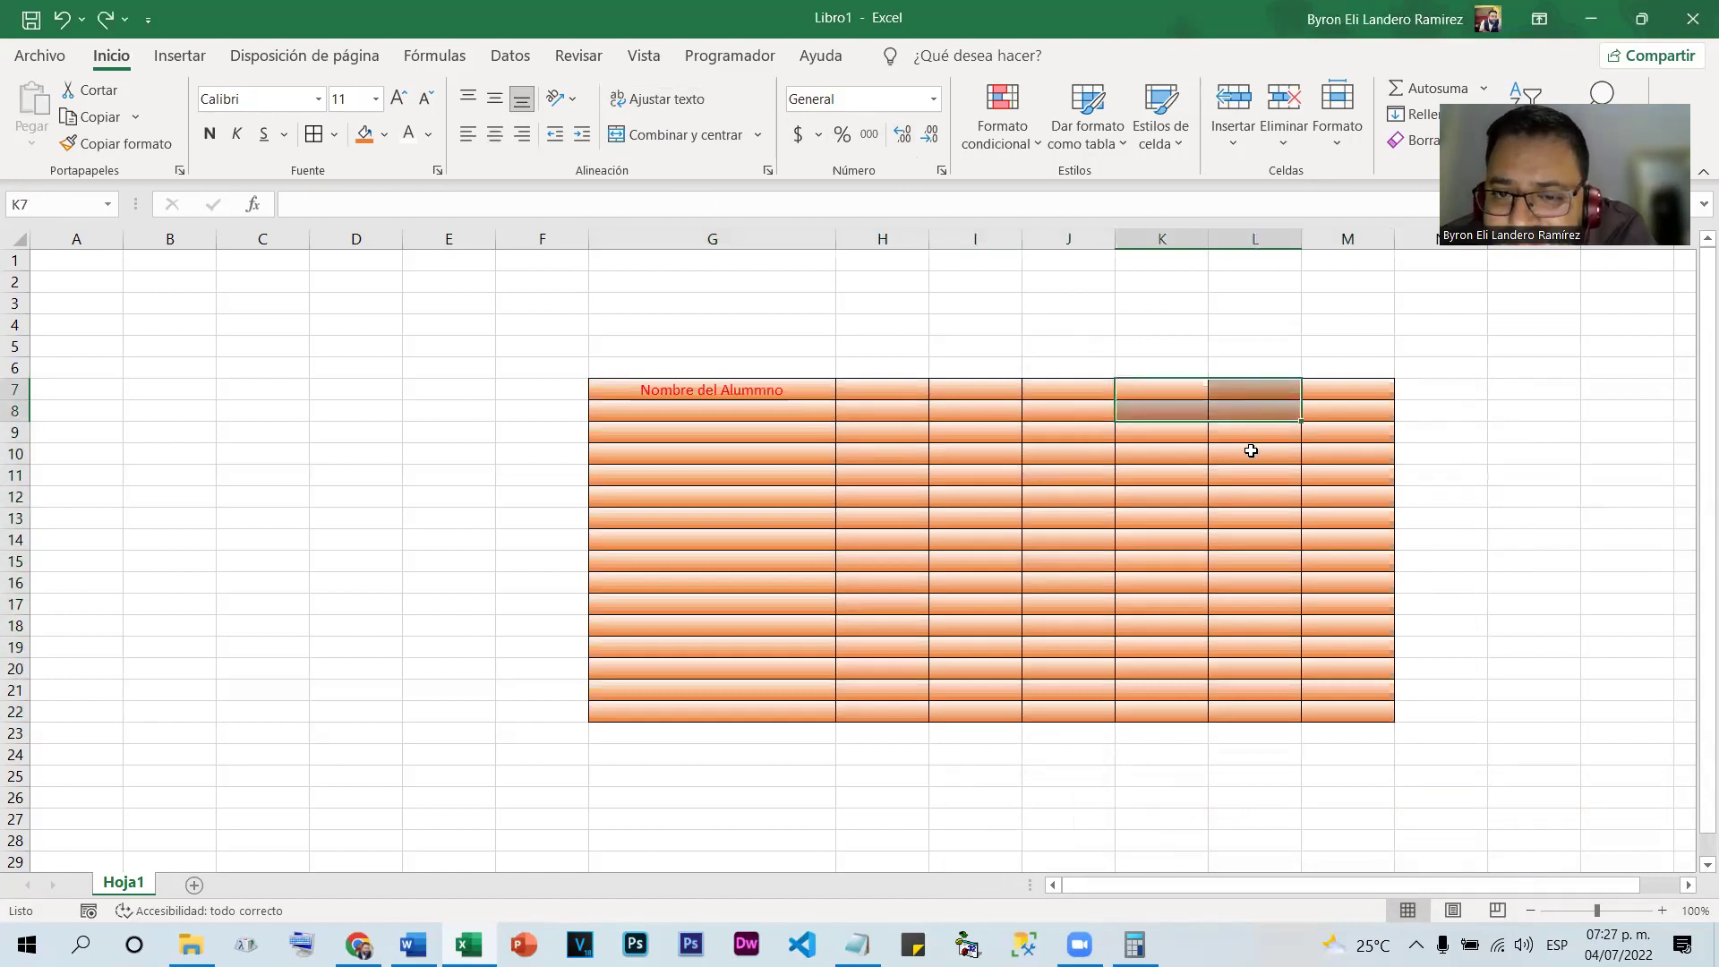
click(1245, 519)
click(1068, 564)
click(950, 515)
click(1160, 475)
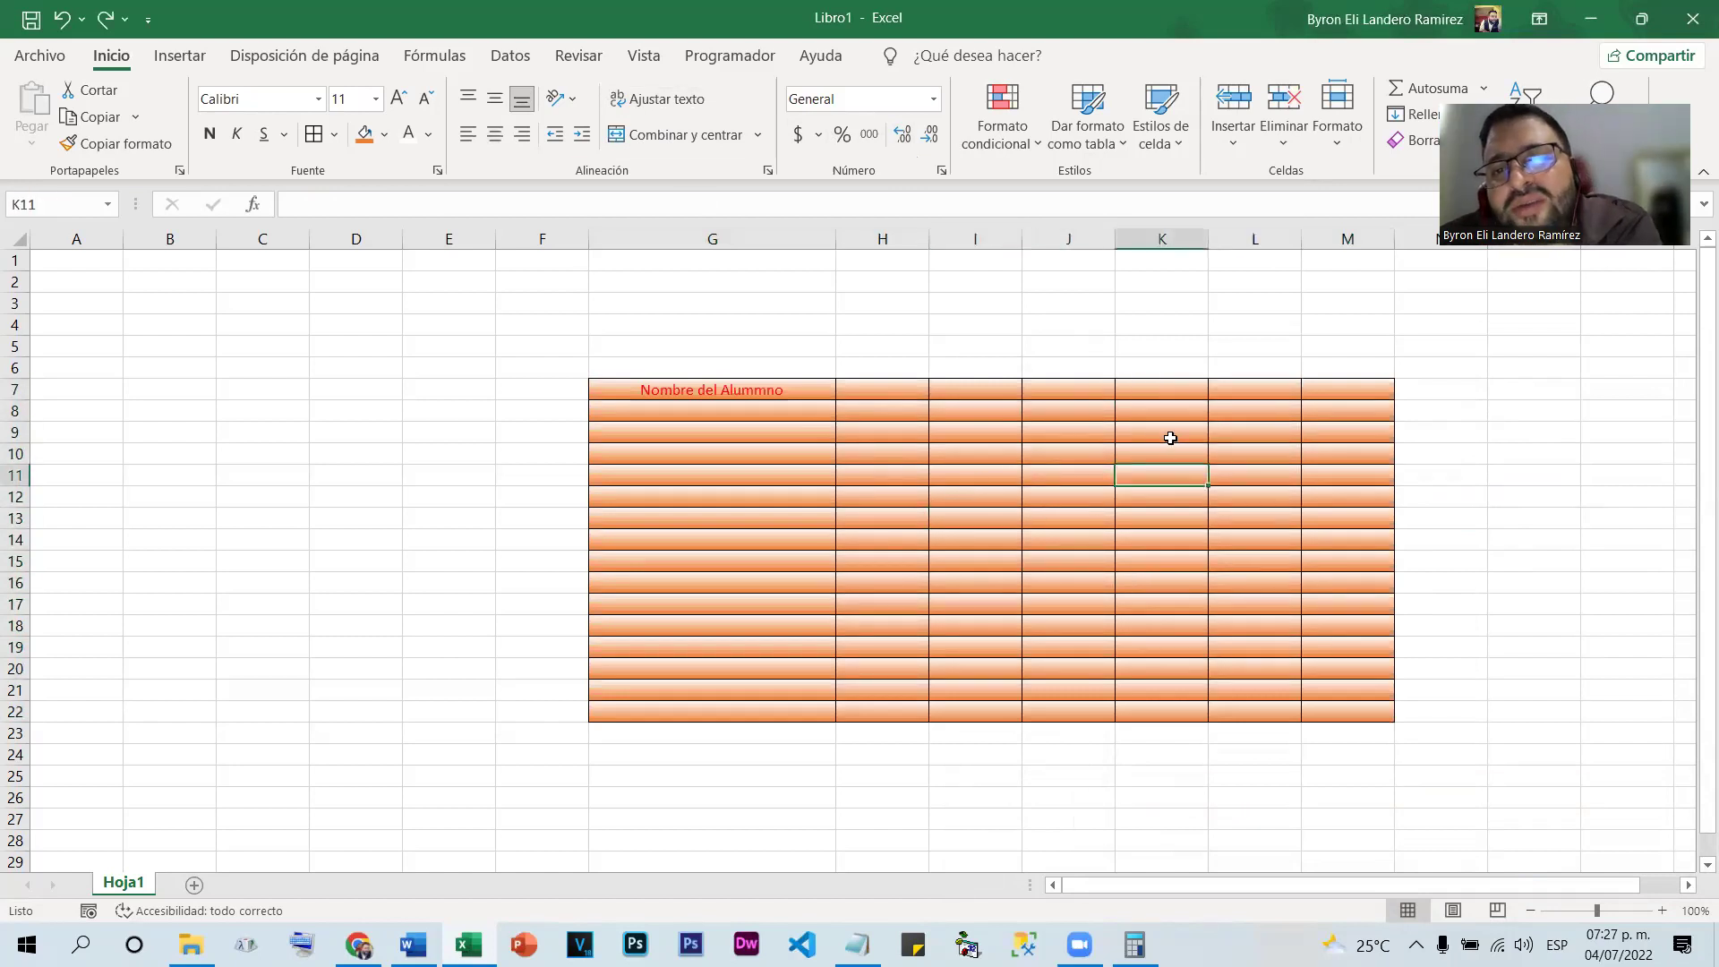
drag(692, 385, 1331, 714)
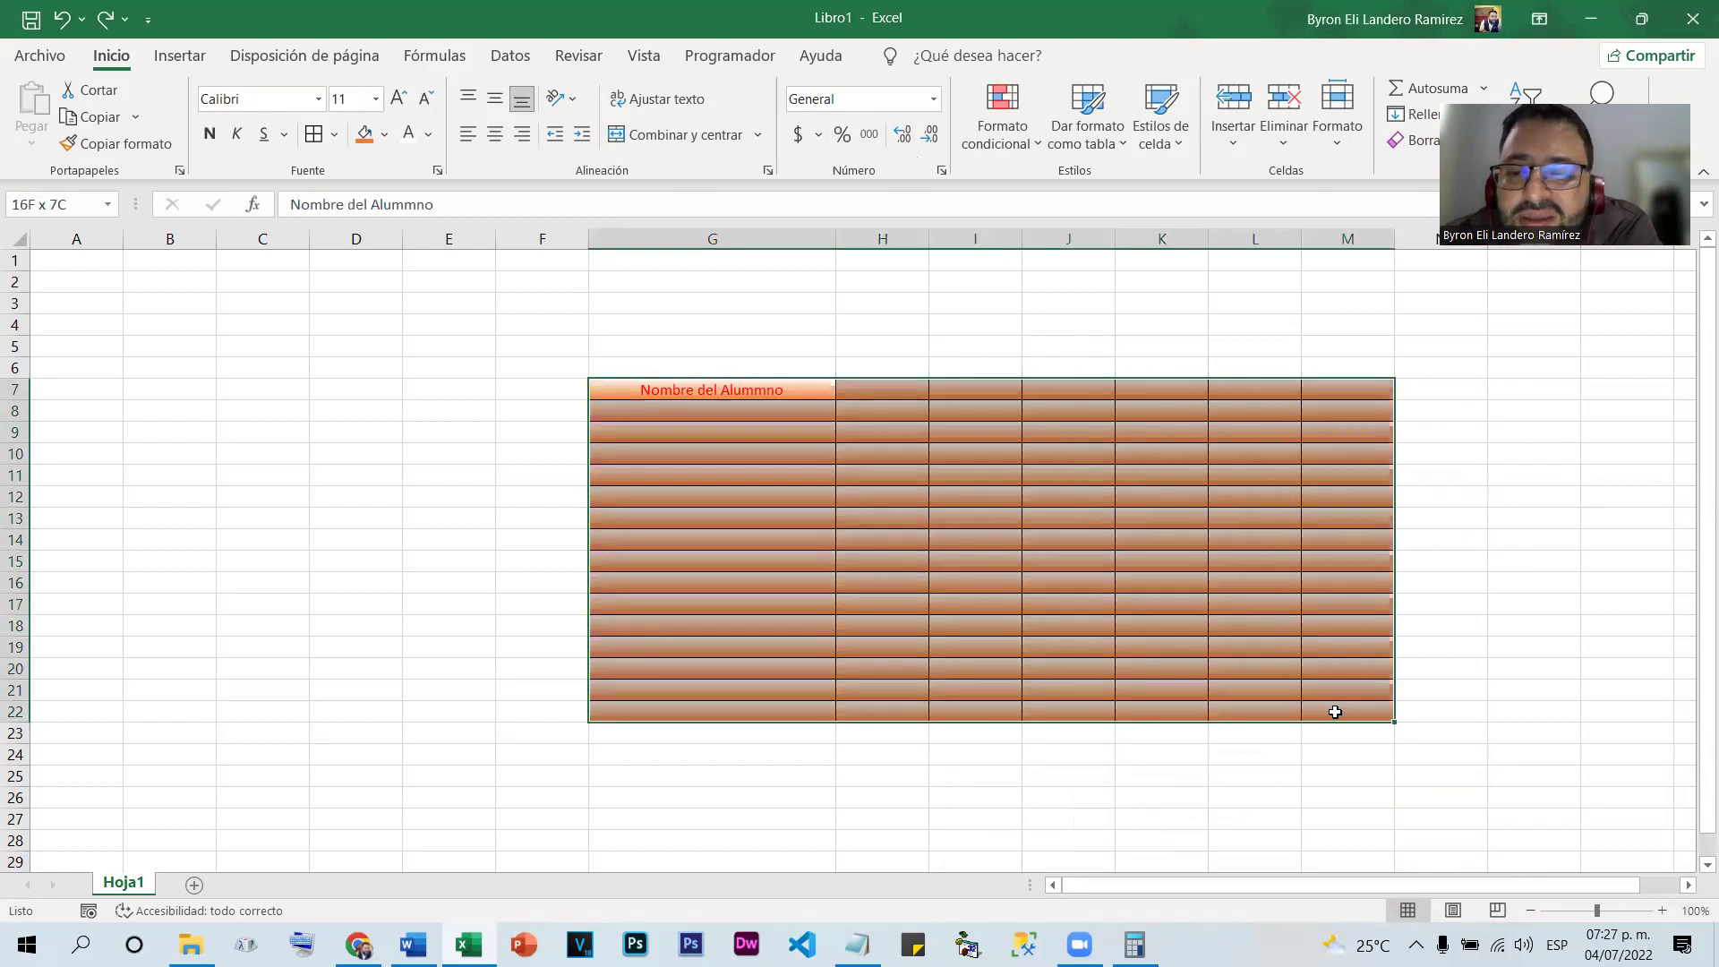
Switch G7:M22 to a diagonal-downward white-to-orange gradient using the corner-start variant
right_click(1142, 513)
click(1237, 804)
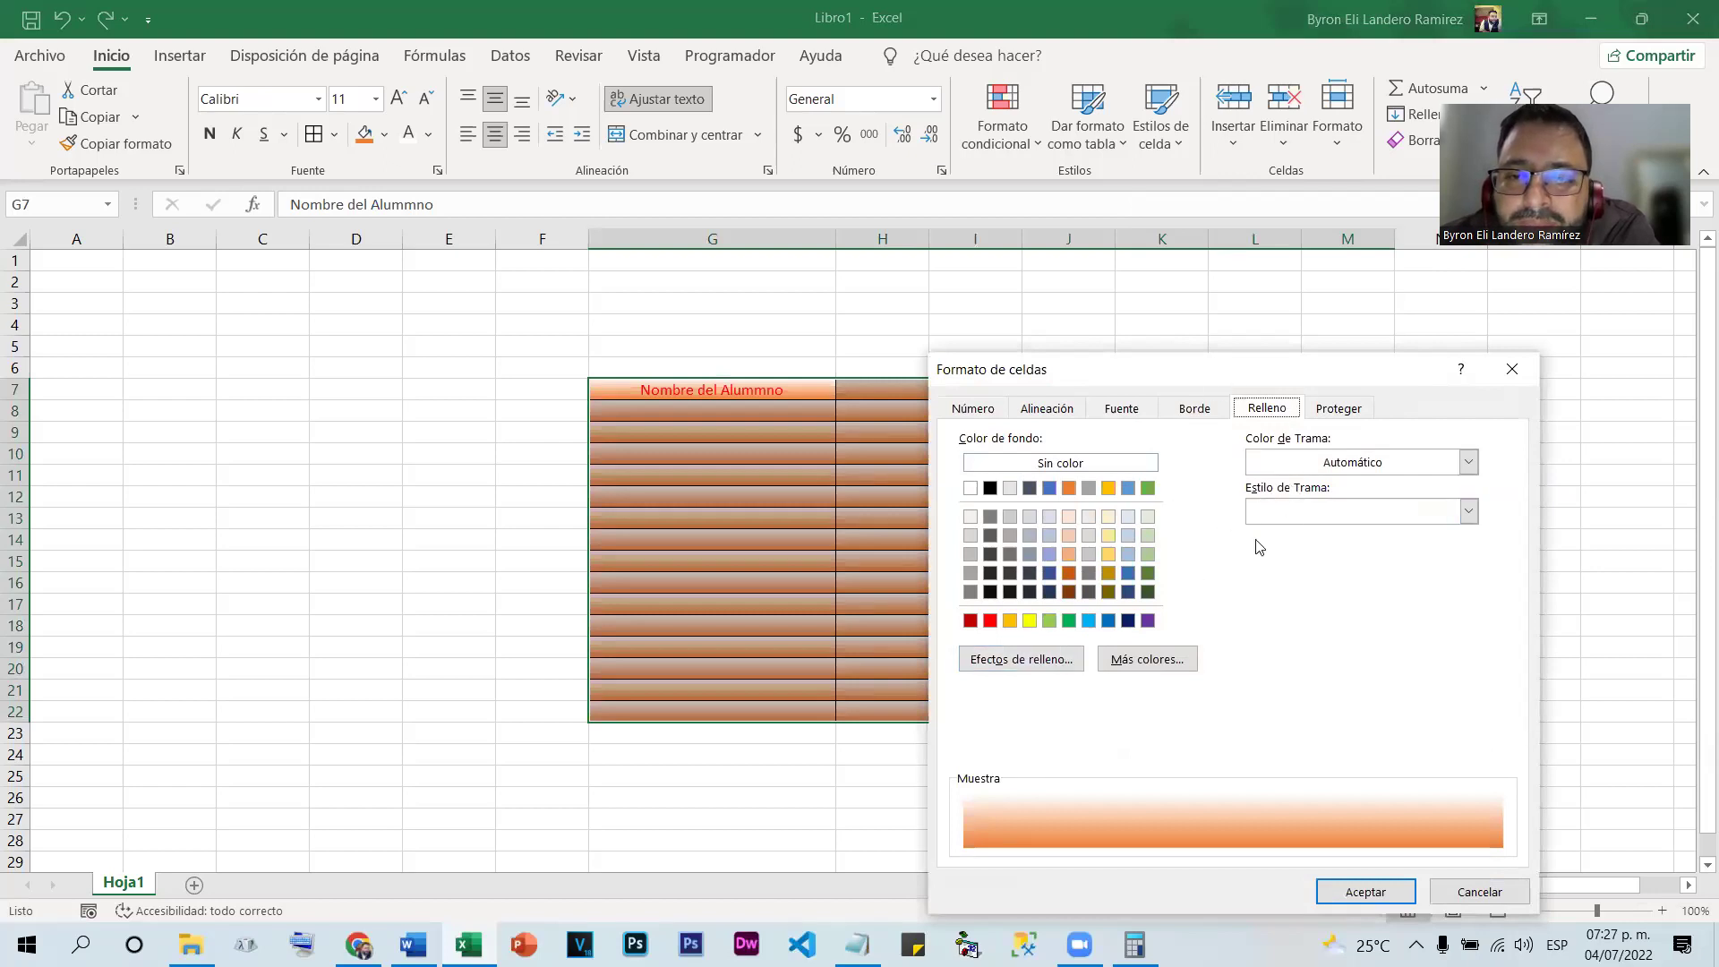
click(1350, 462)
click(1350, 462)
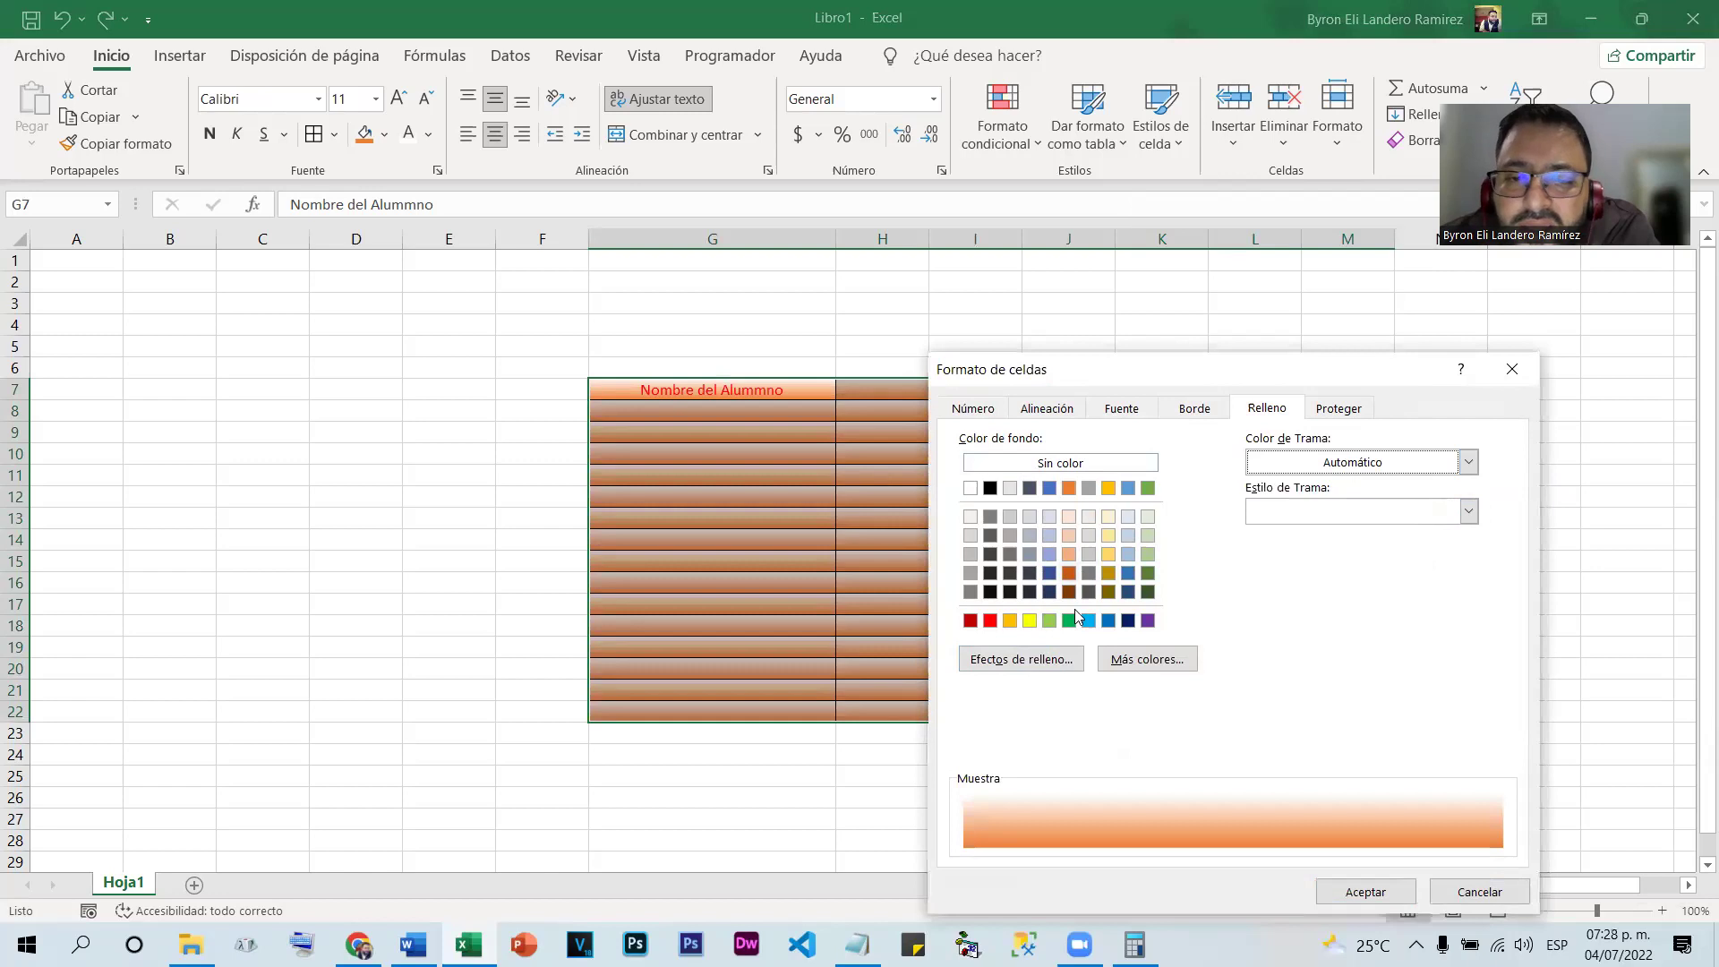
click(1038, 671)
click(1039, 757)
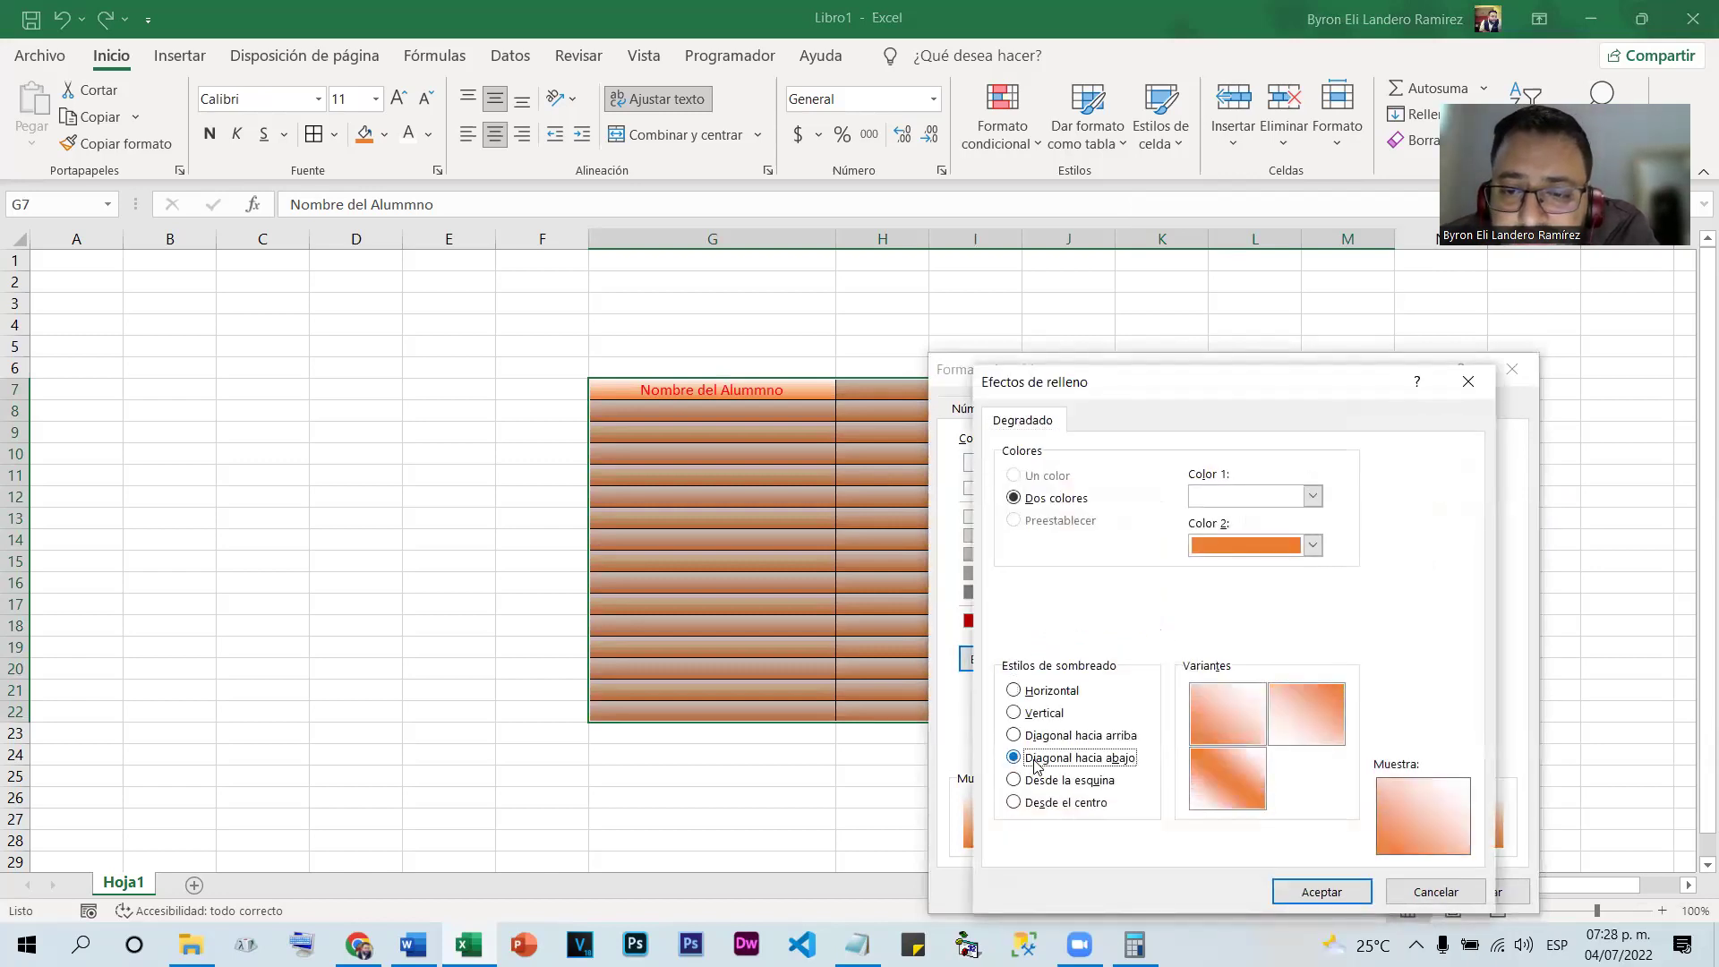
click(1216, 762)
click(1298, 890)
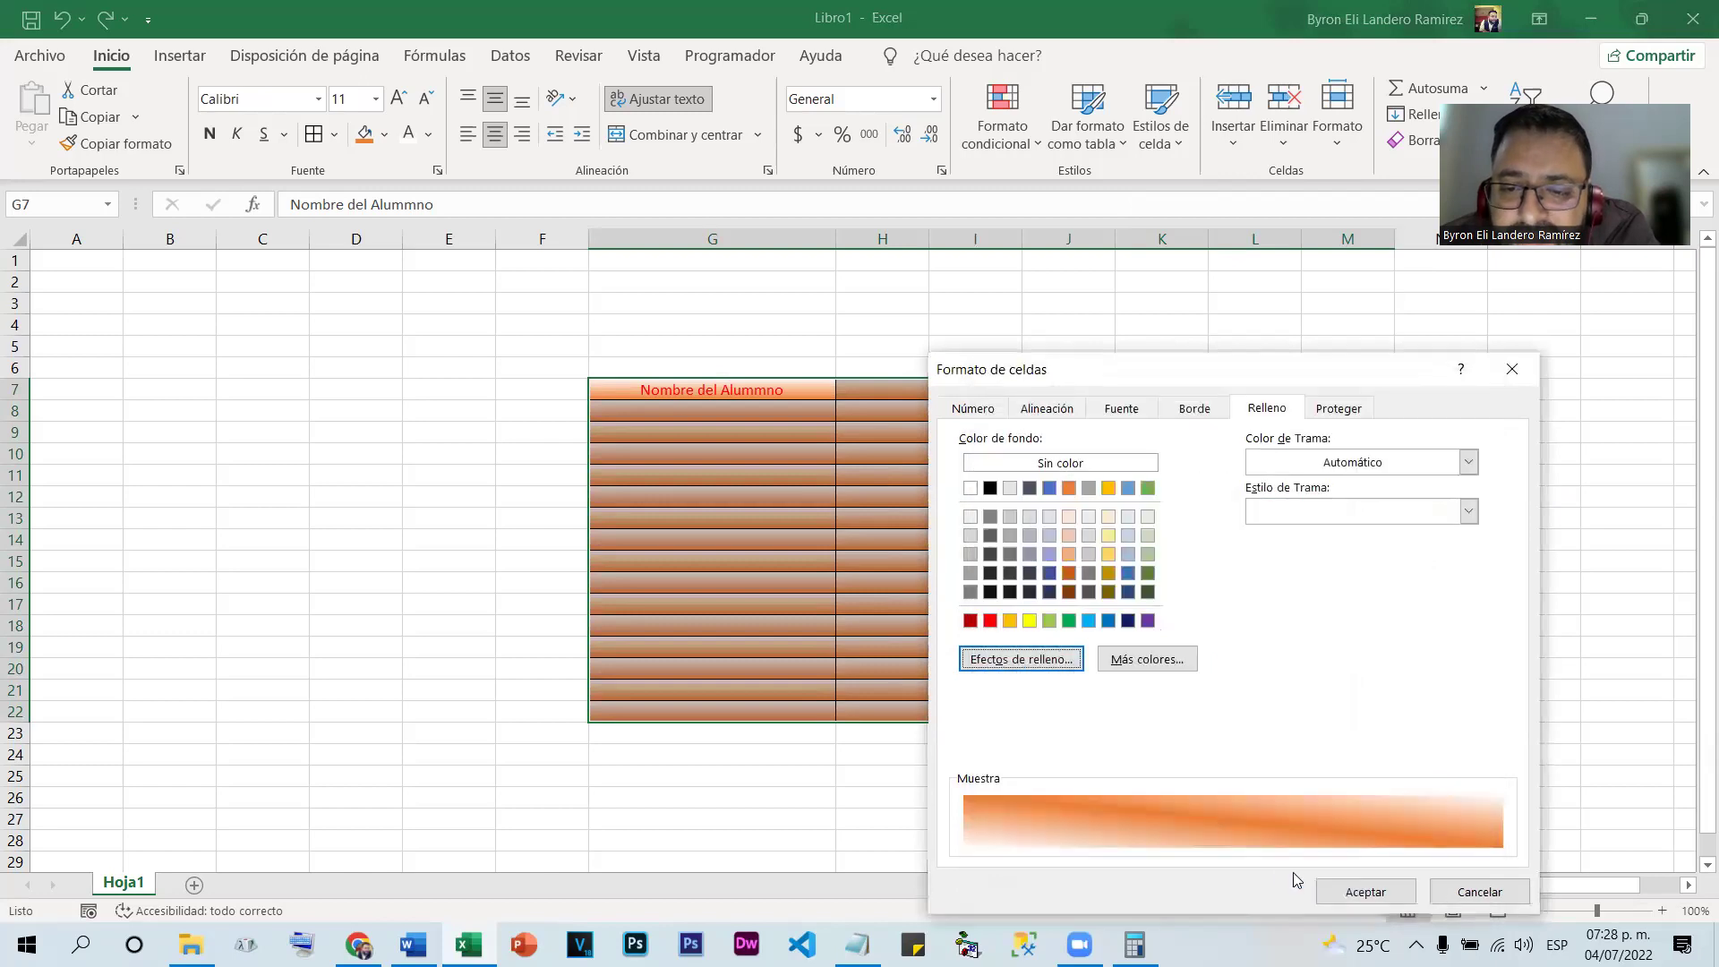
click(1370, 894)
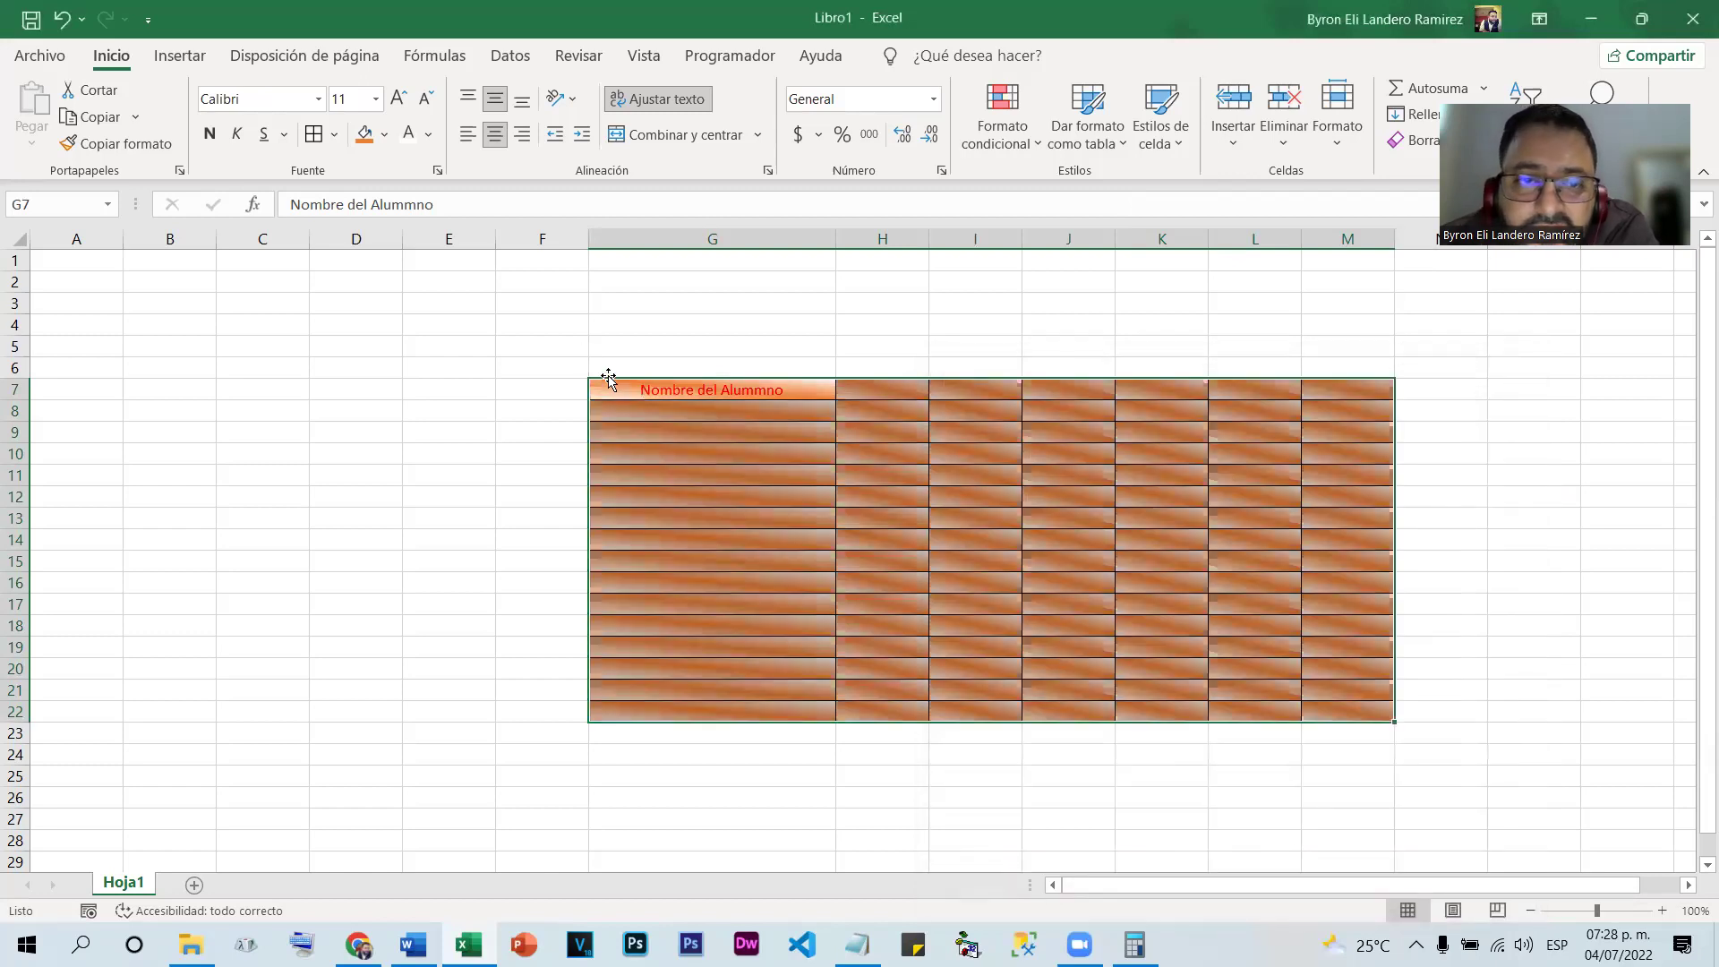
click(626, 389)
drag(759, 399, 1346, 708)
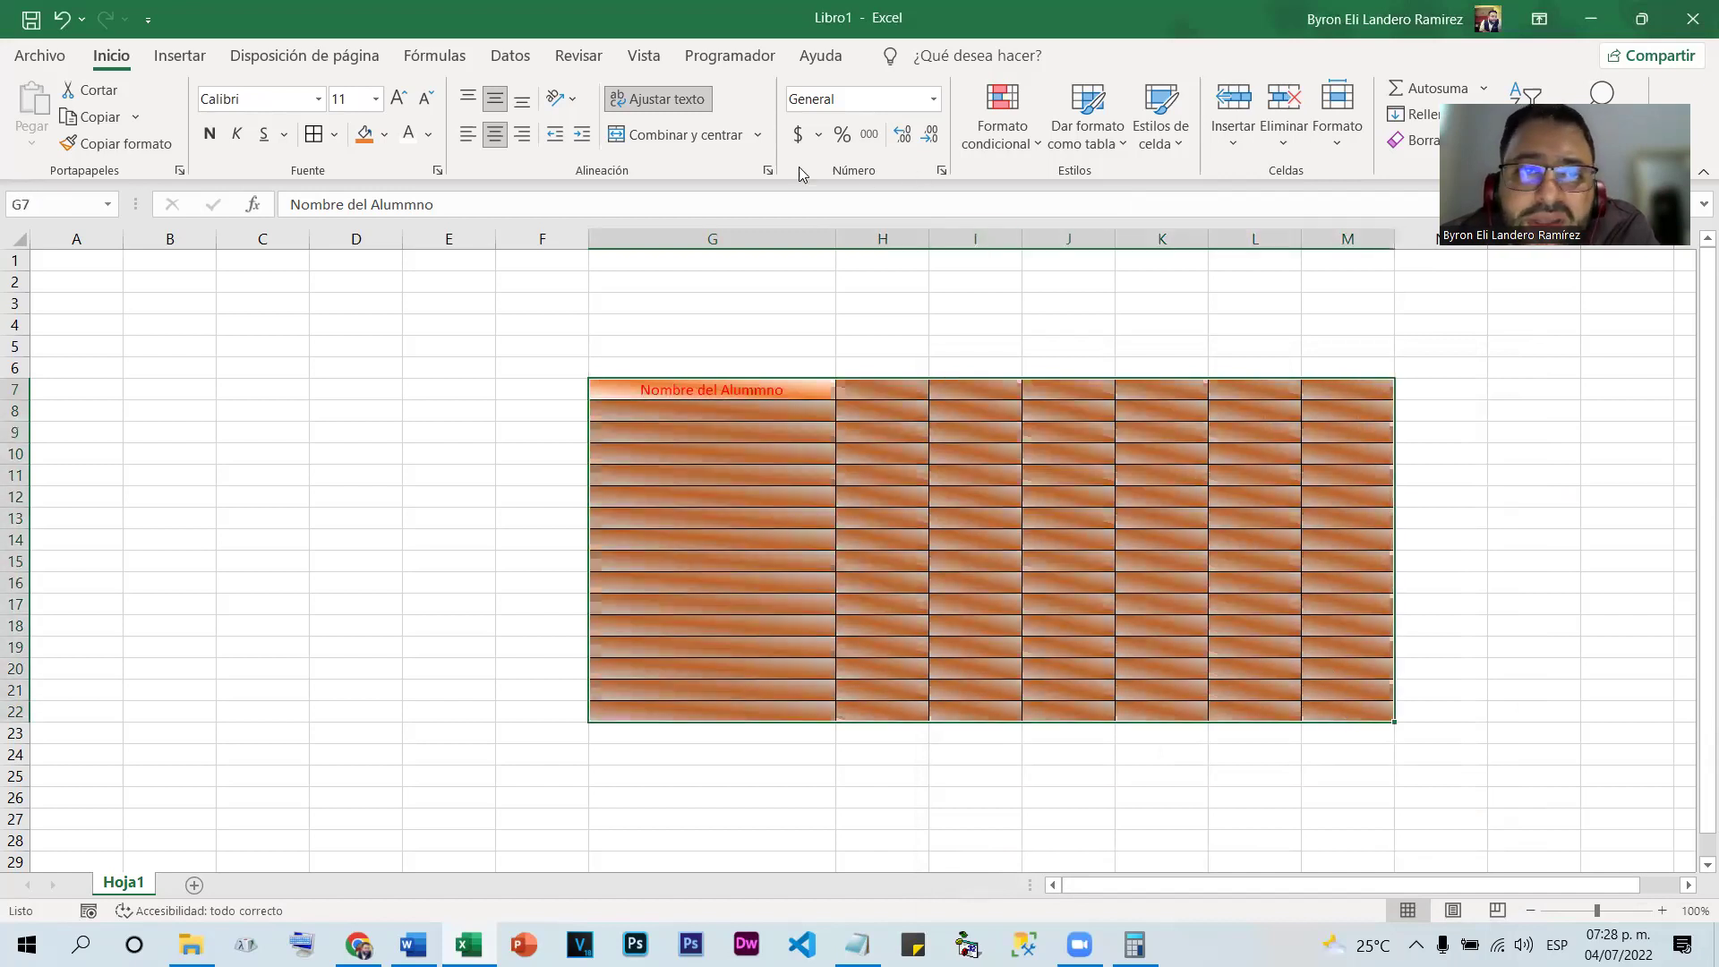
click(668, 136)
click(1534, 453)
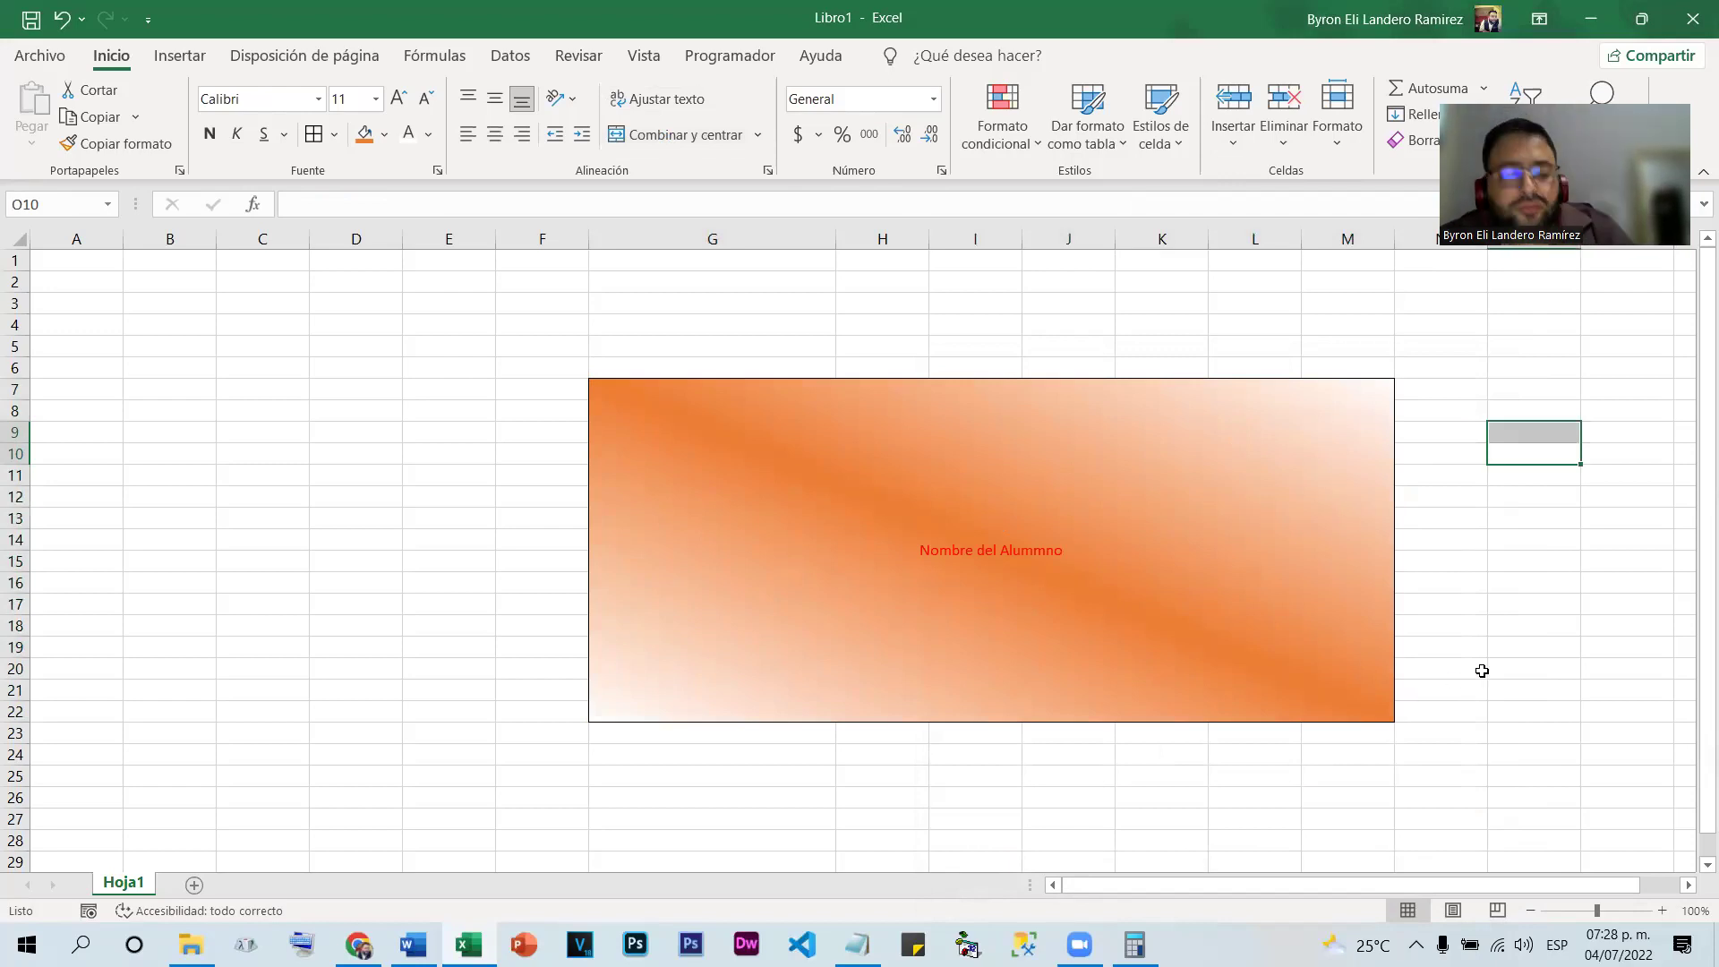
key(ctrl+z)
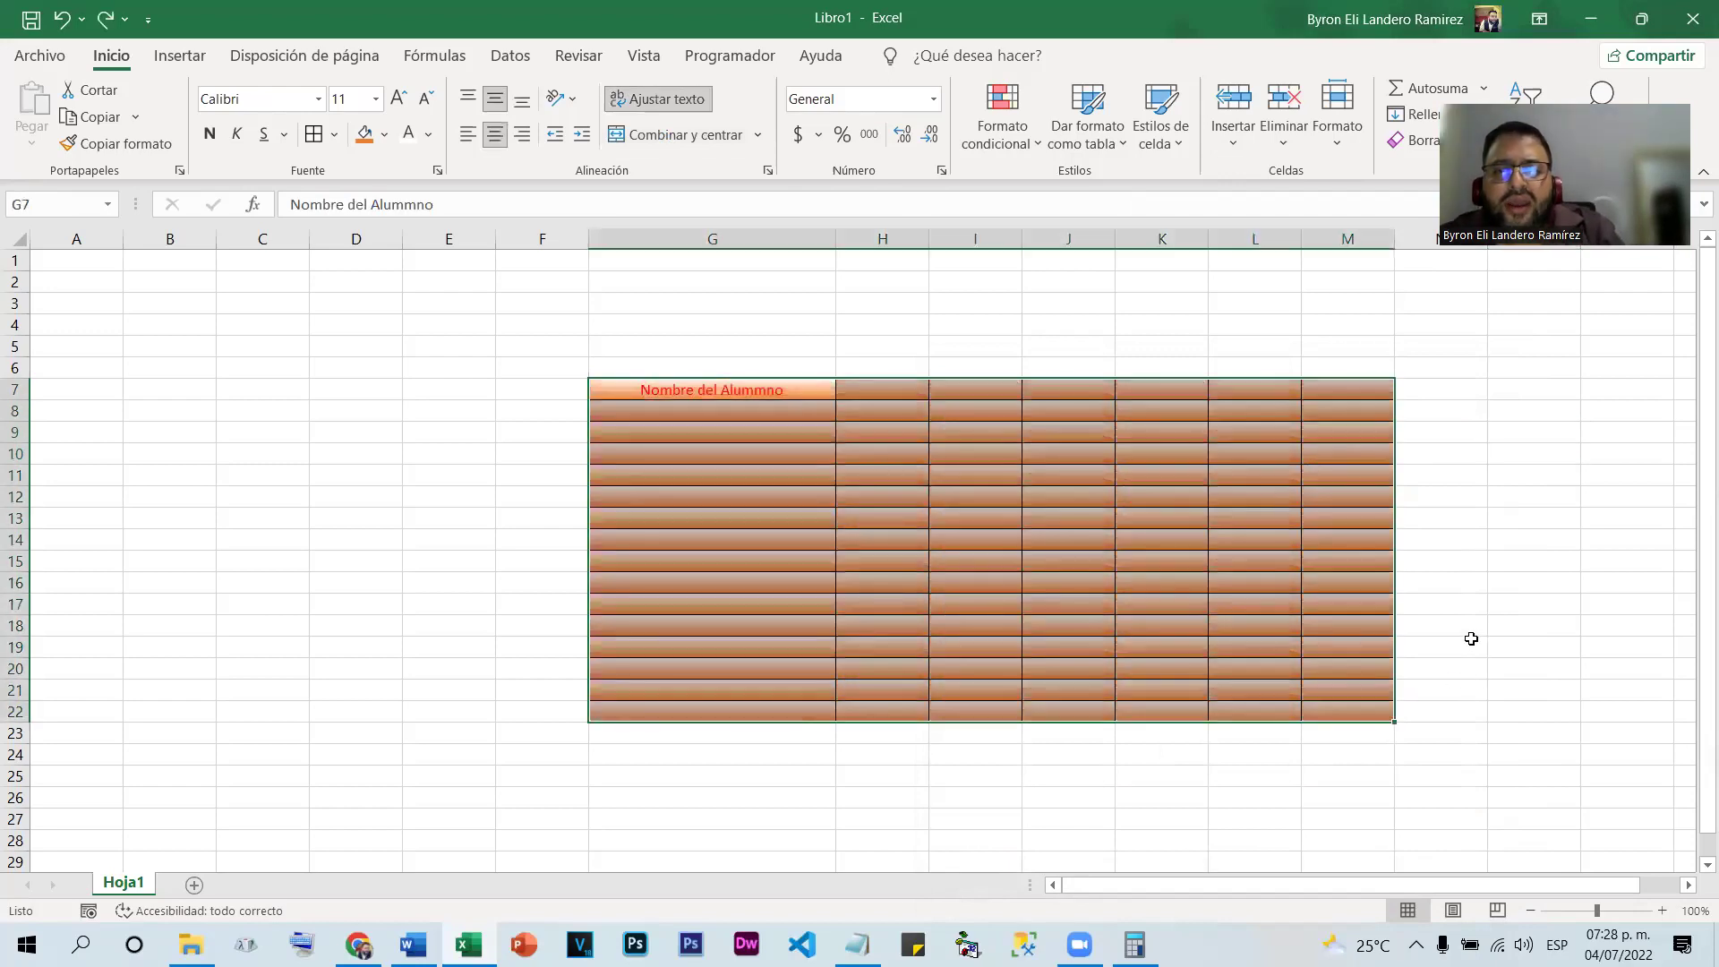
right_click(1278, 530)
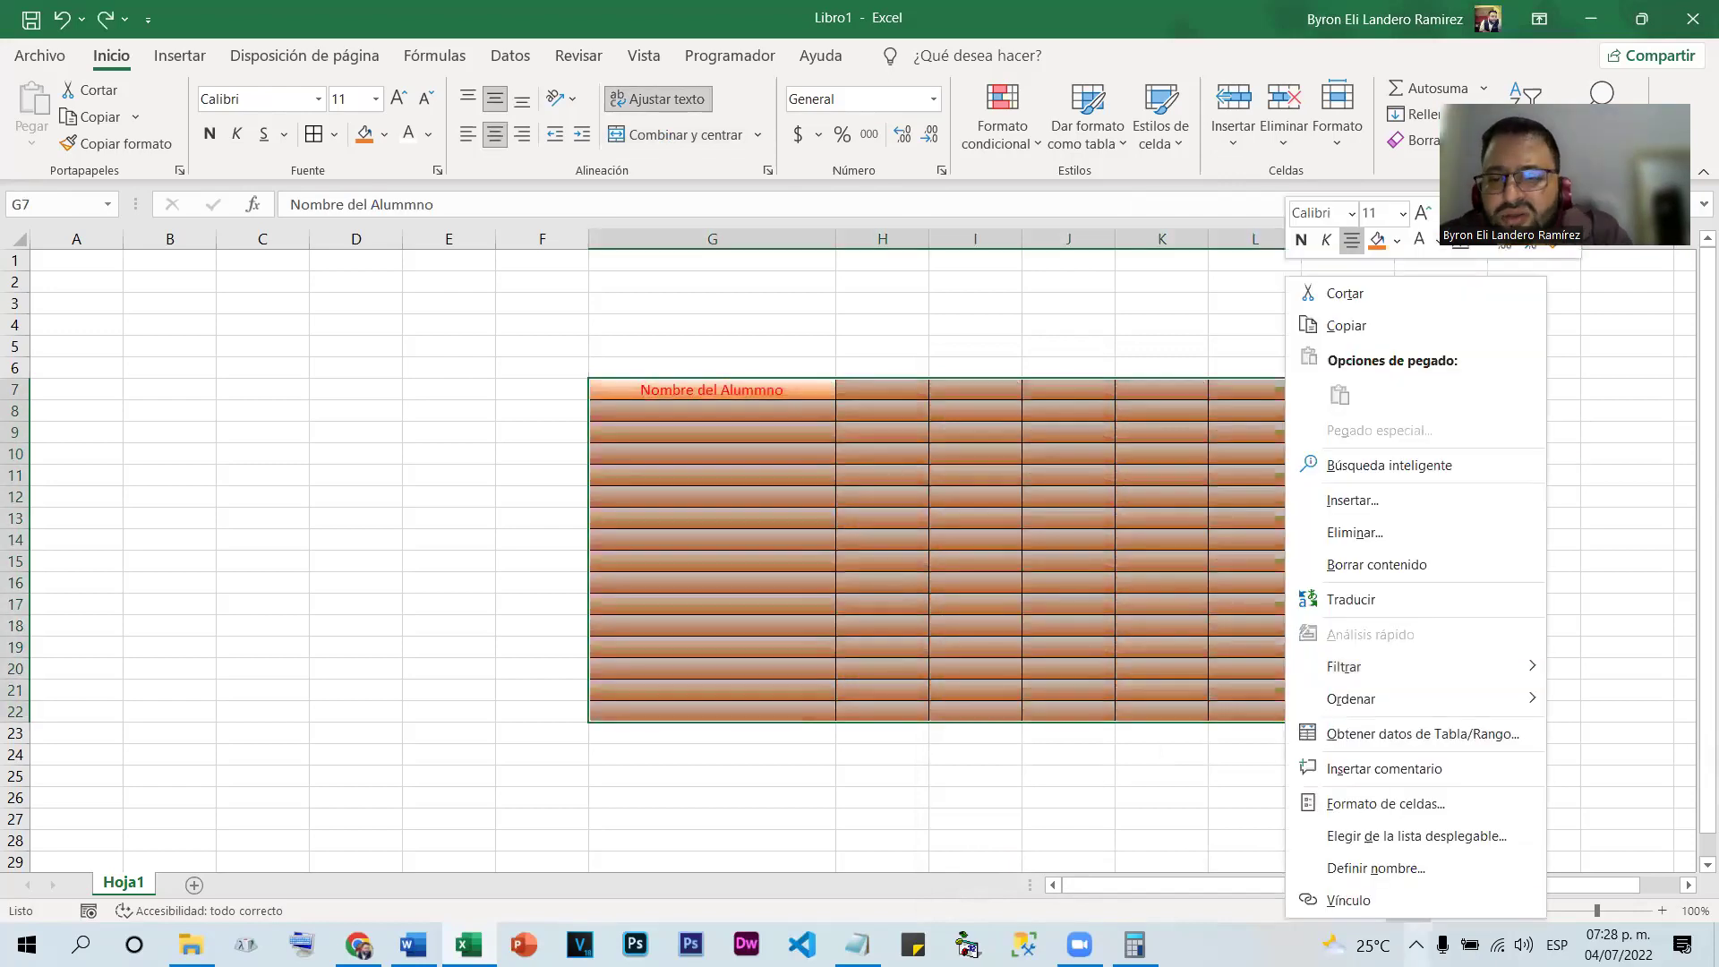
click(1367, 801)
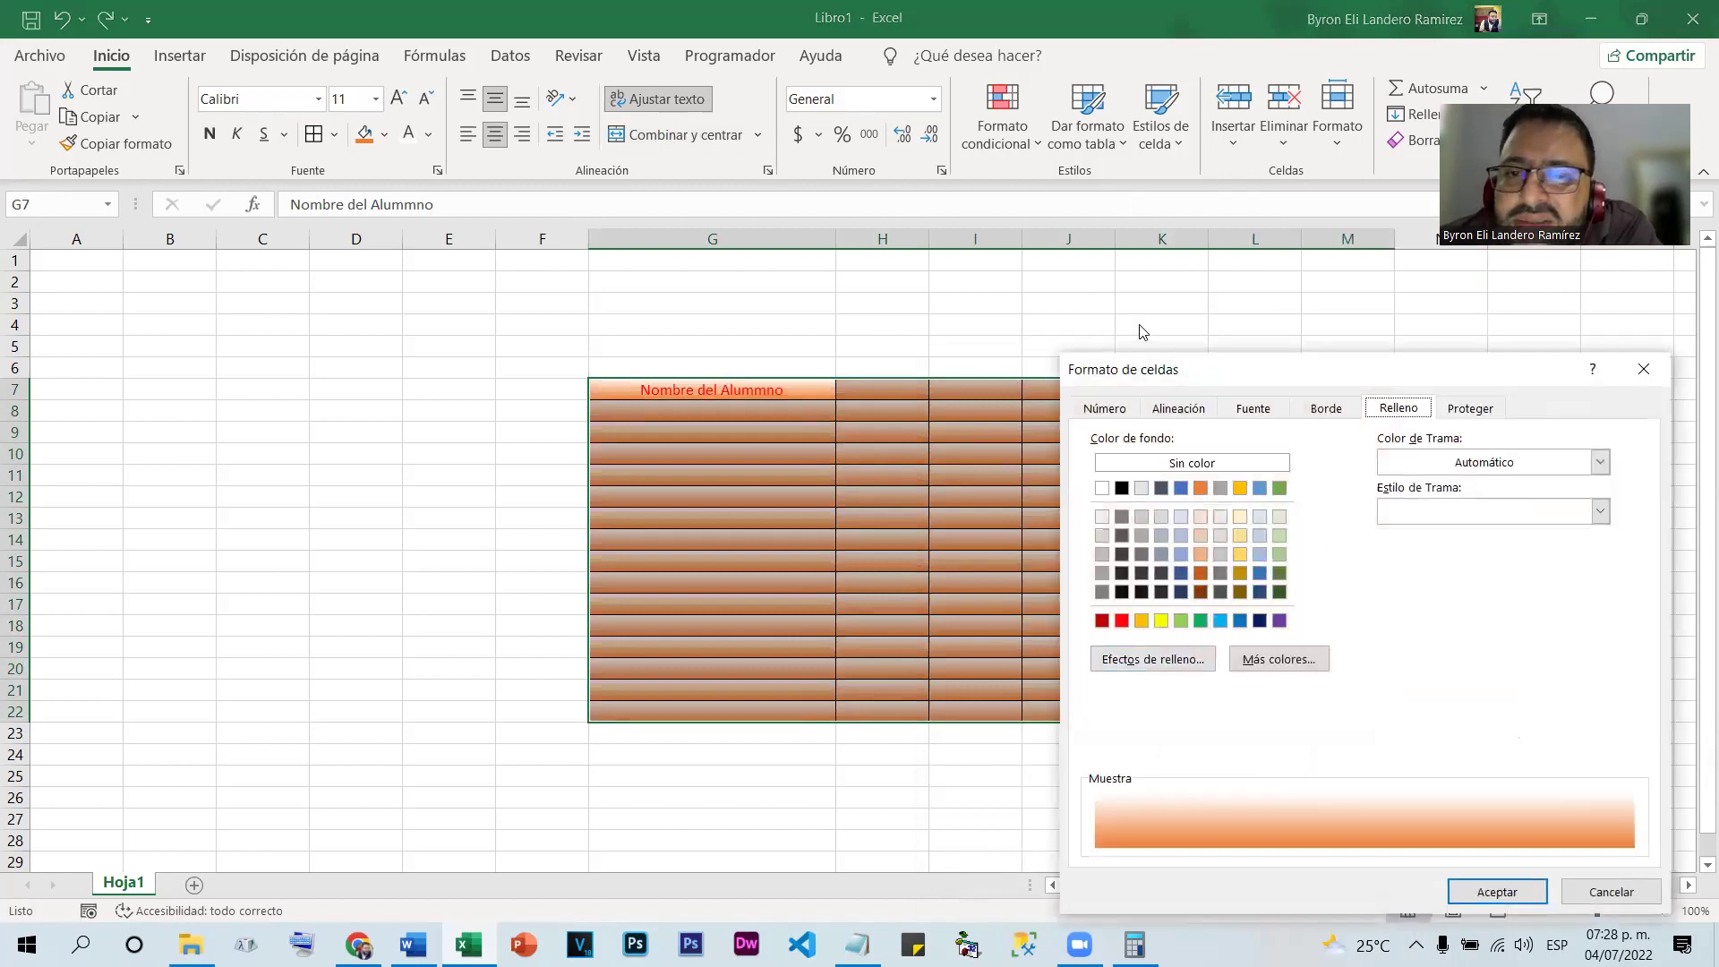
drag(1388, 345, 1030, 257)
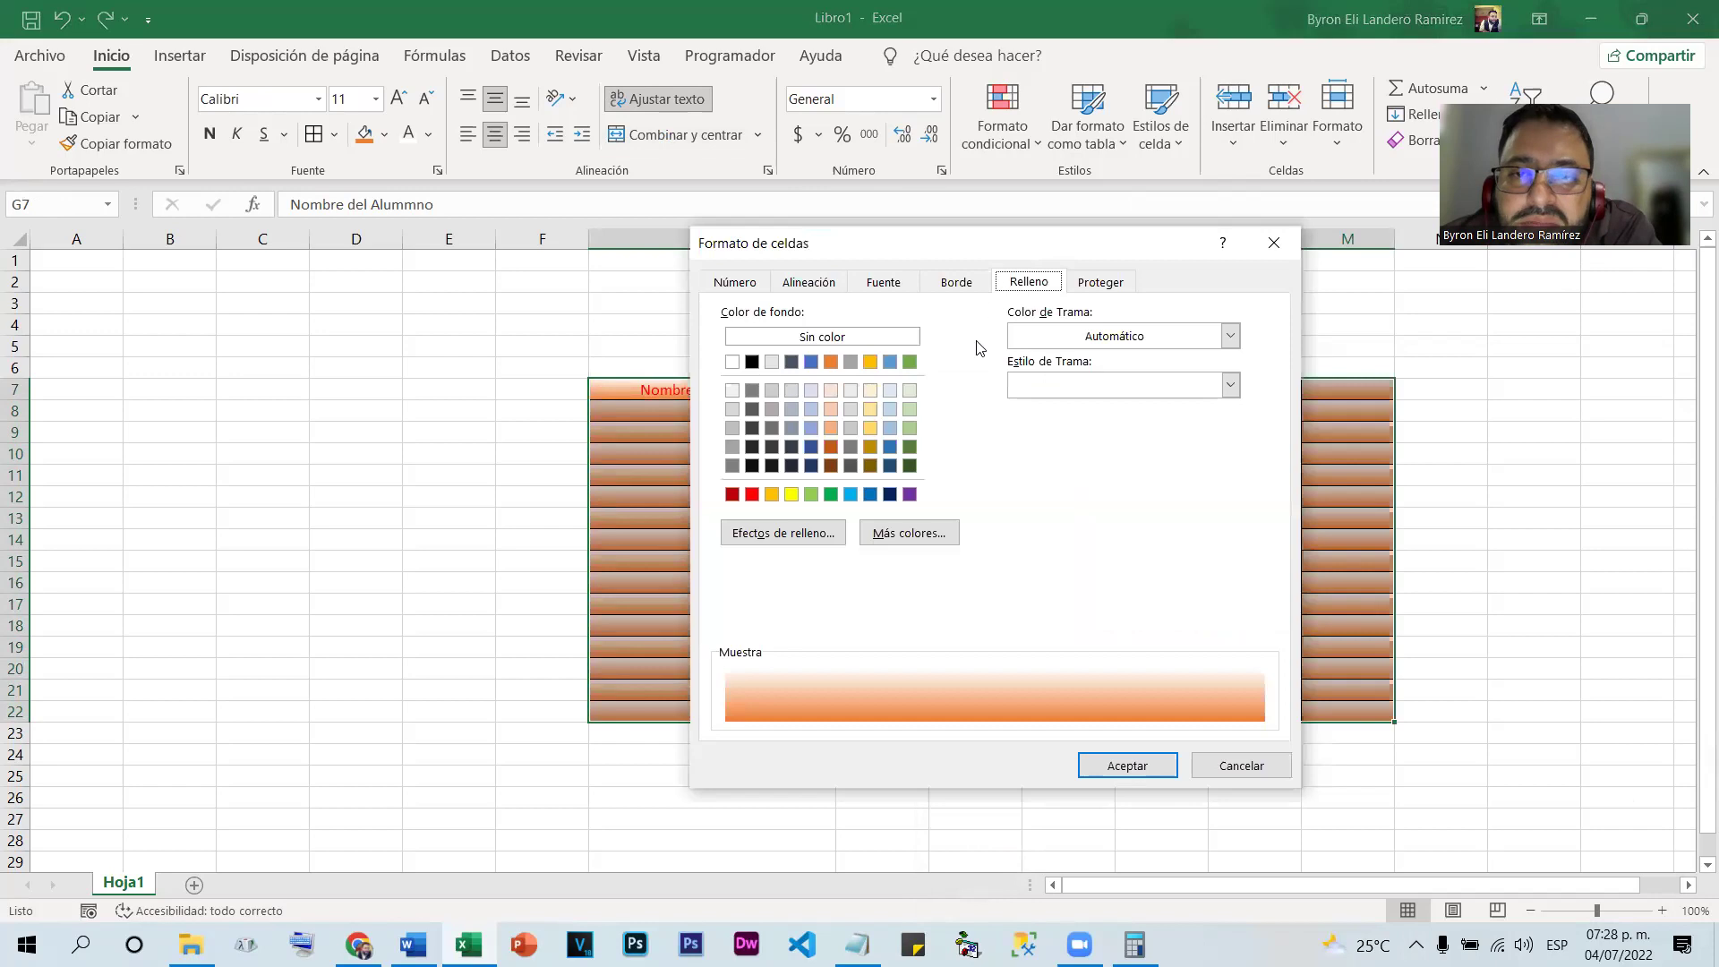
click(1012, 387)
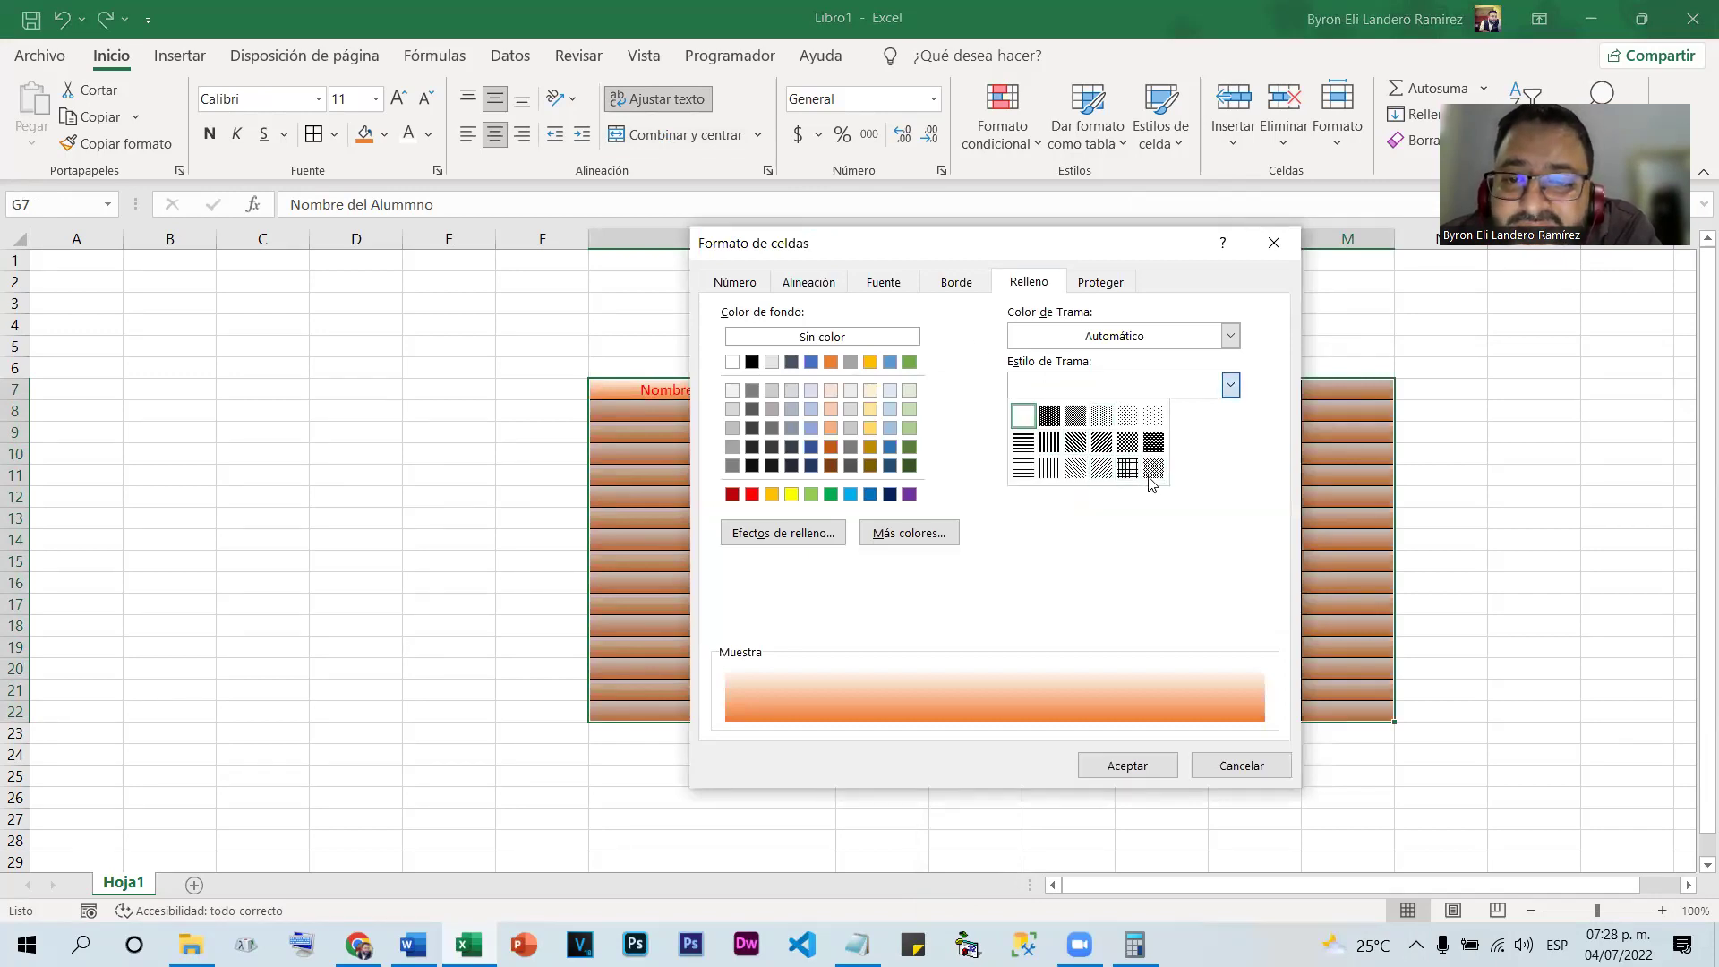
click(1153, 468)
click(1103, 338)
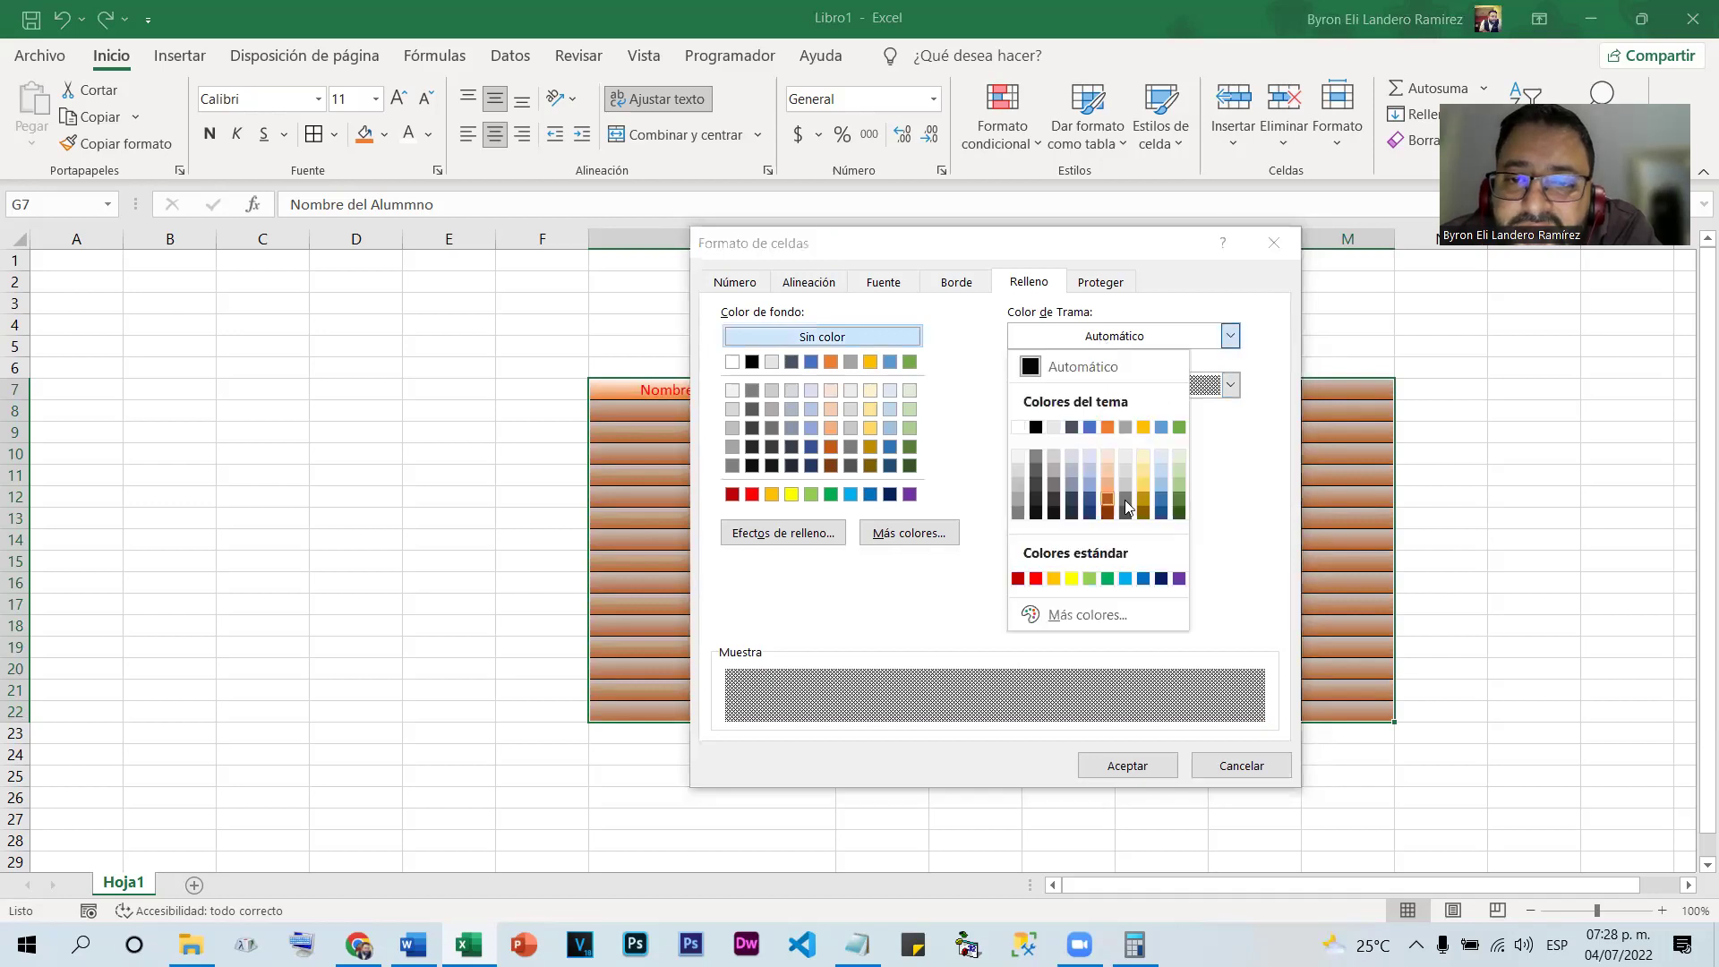
click(1179, 427)
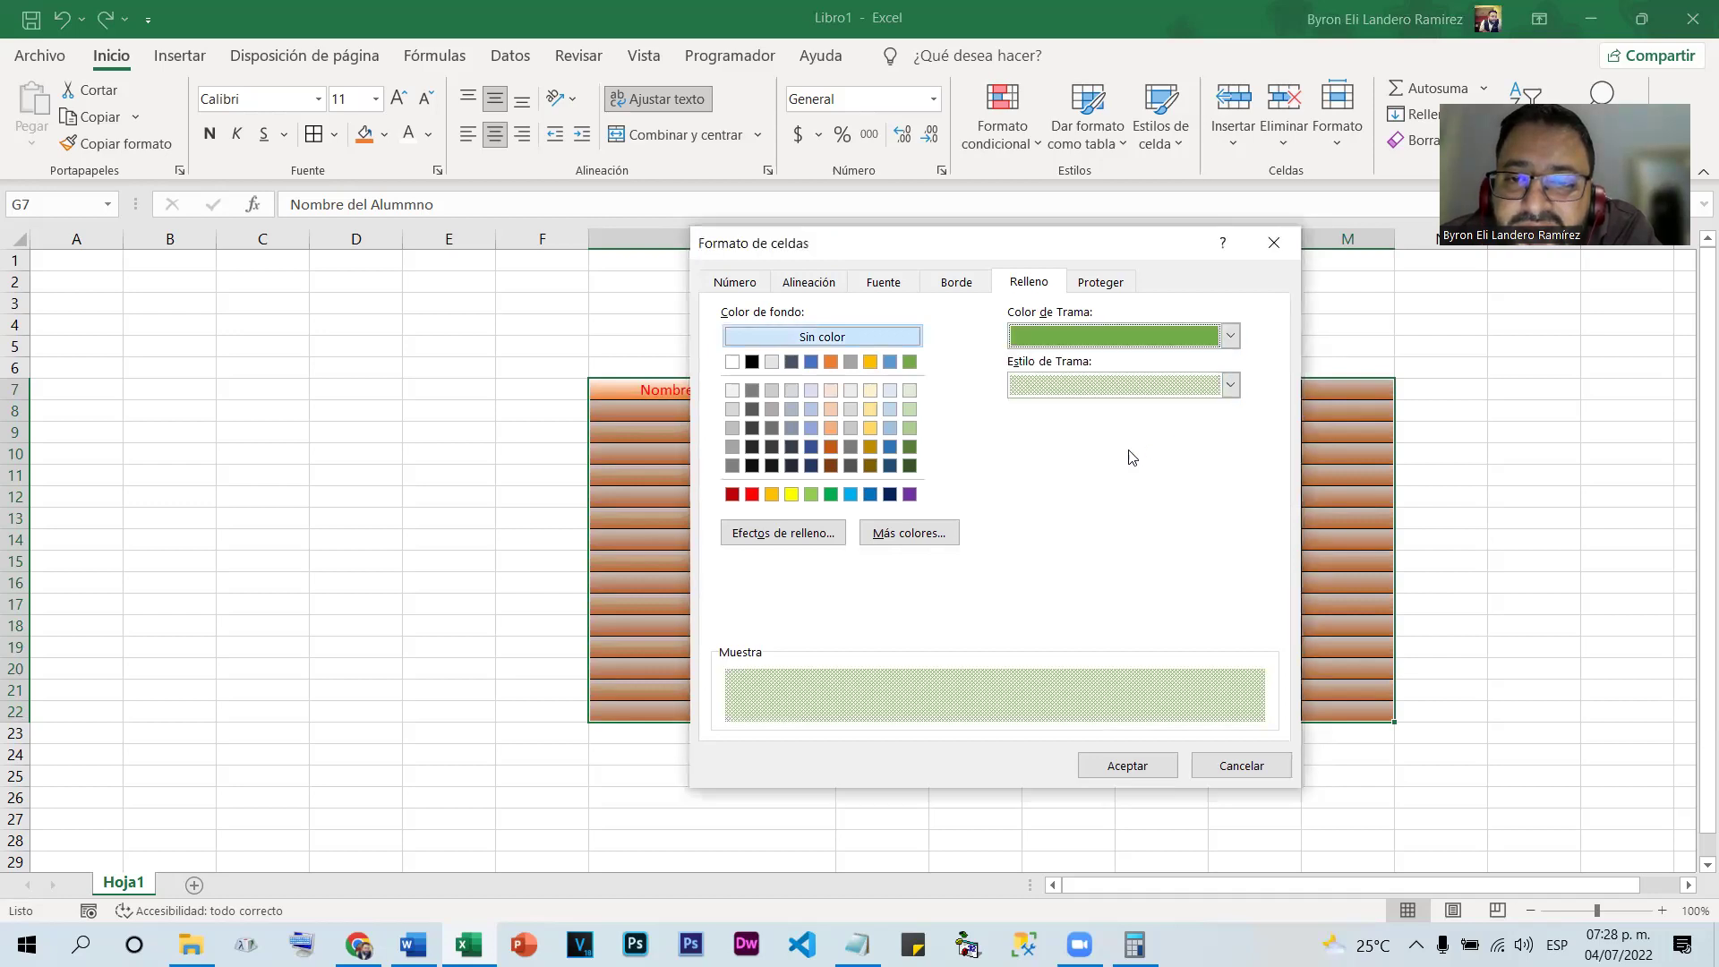
click(1116, 767)
click(851, 430)
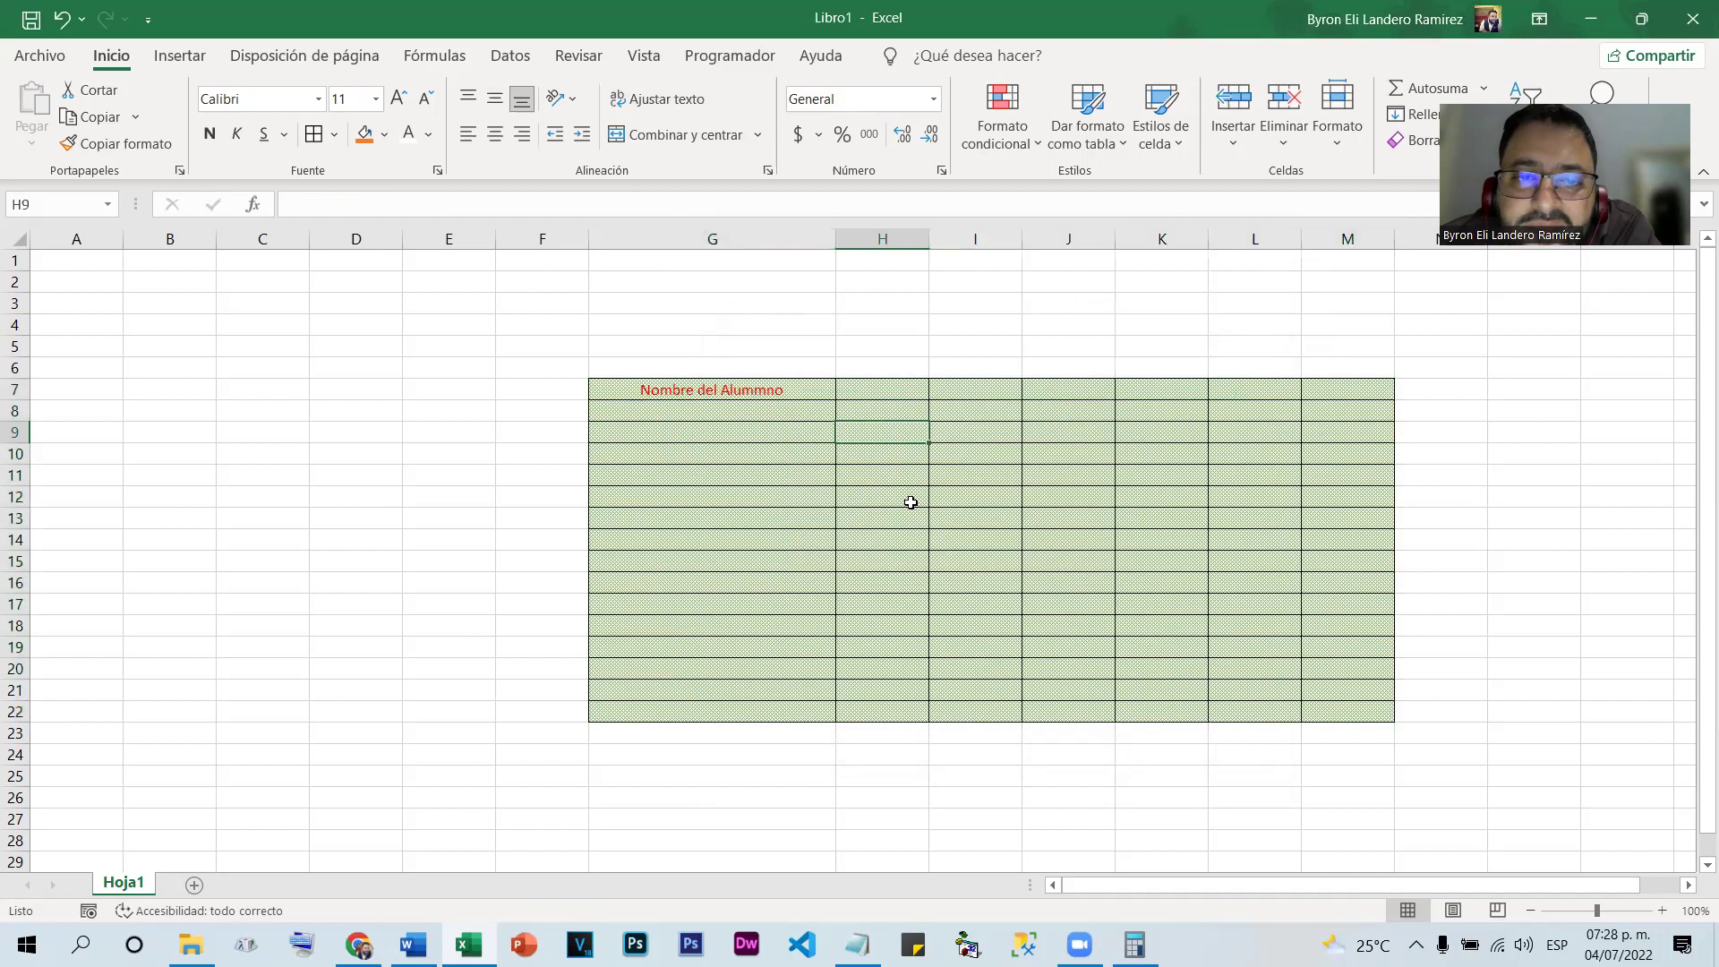
drag(784, 398, 1316, 714)
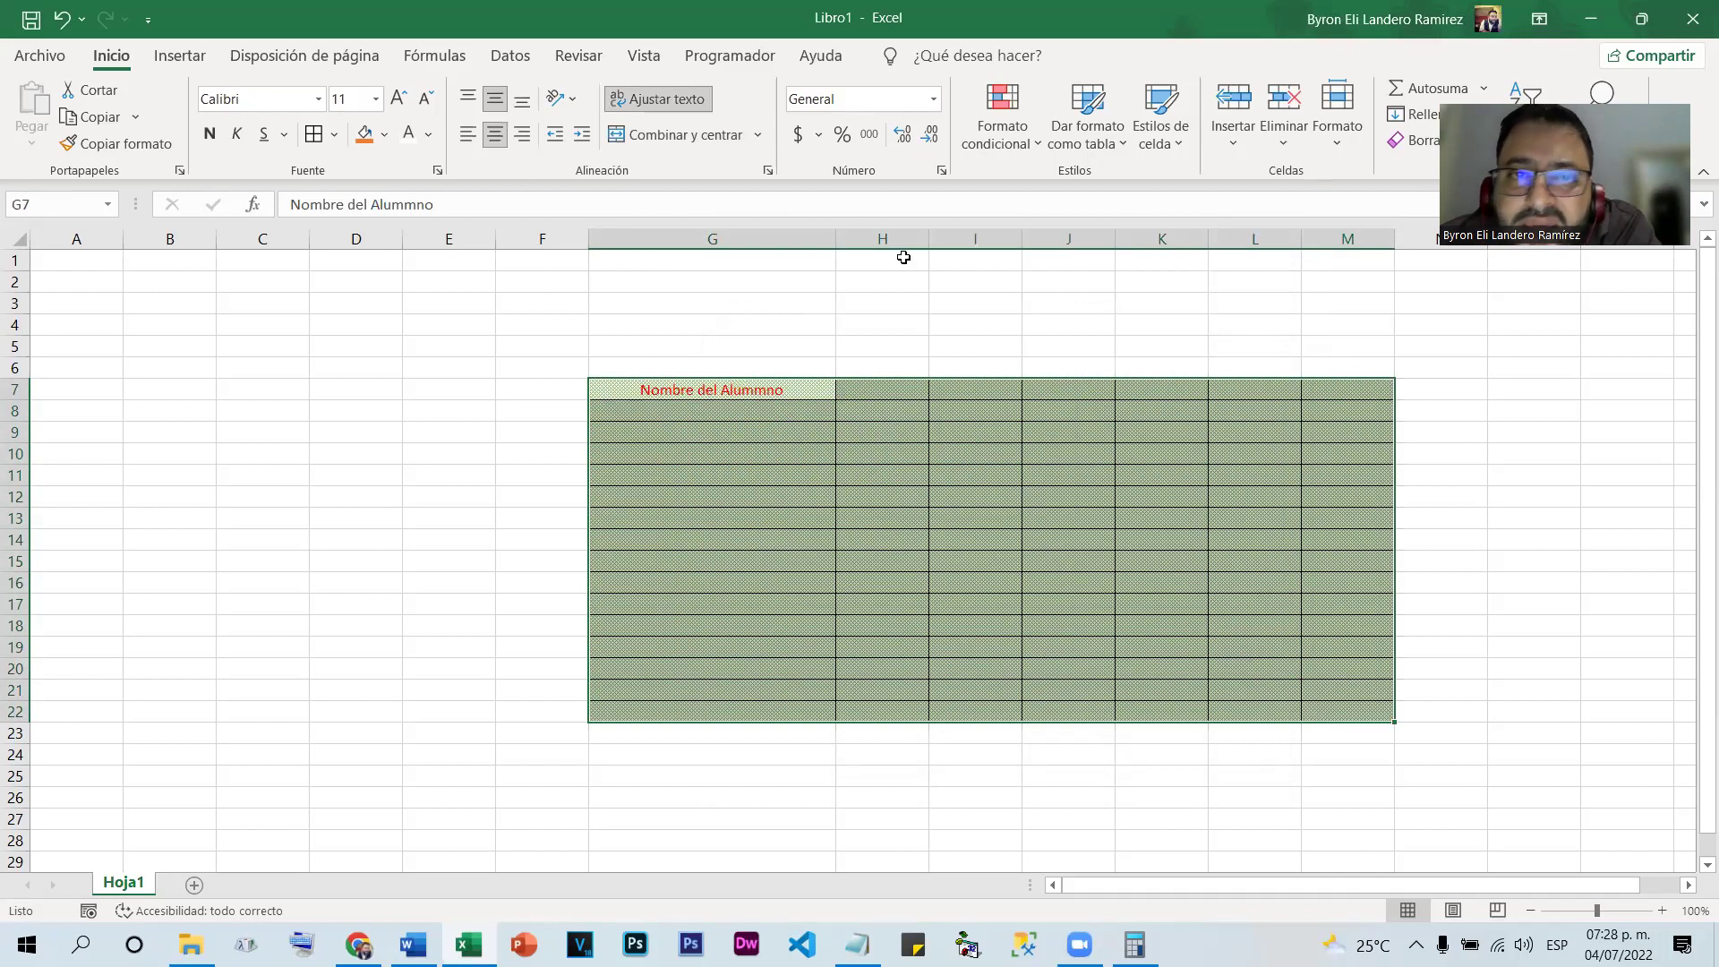
click(634, 143)
click(1443, 484)
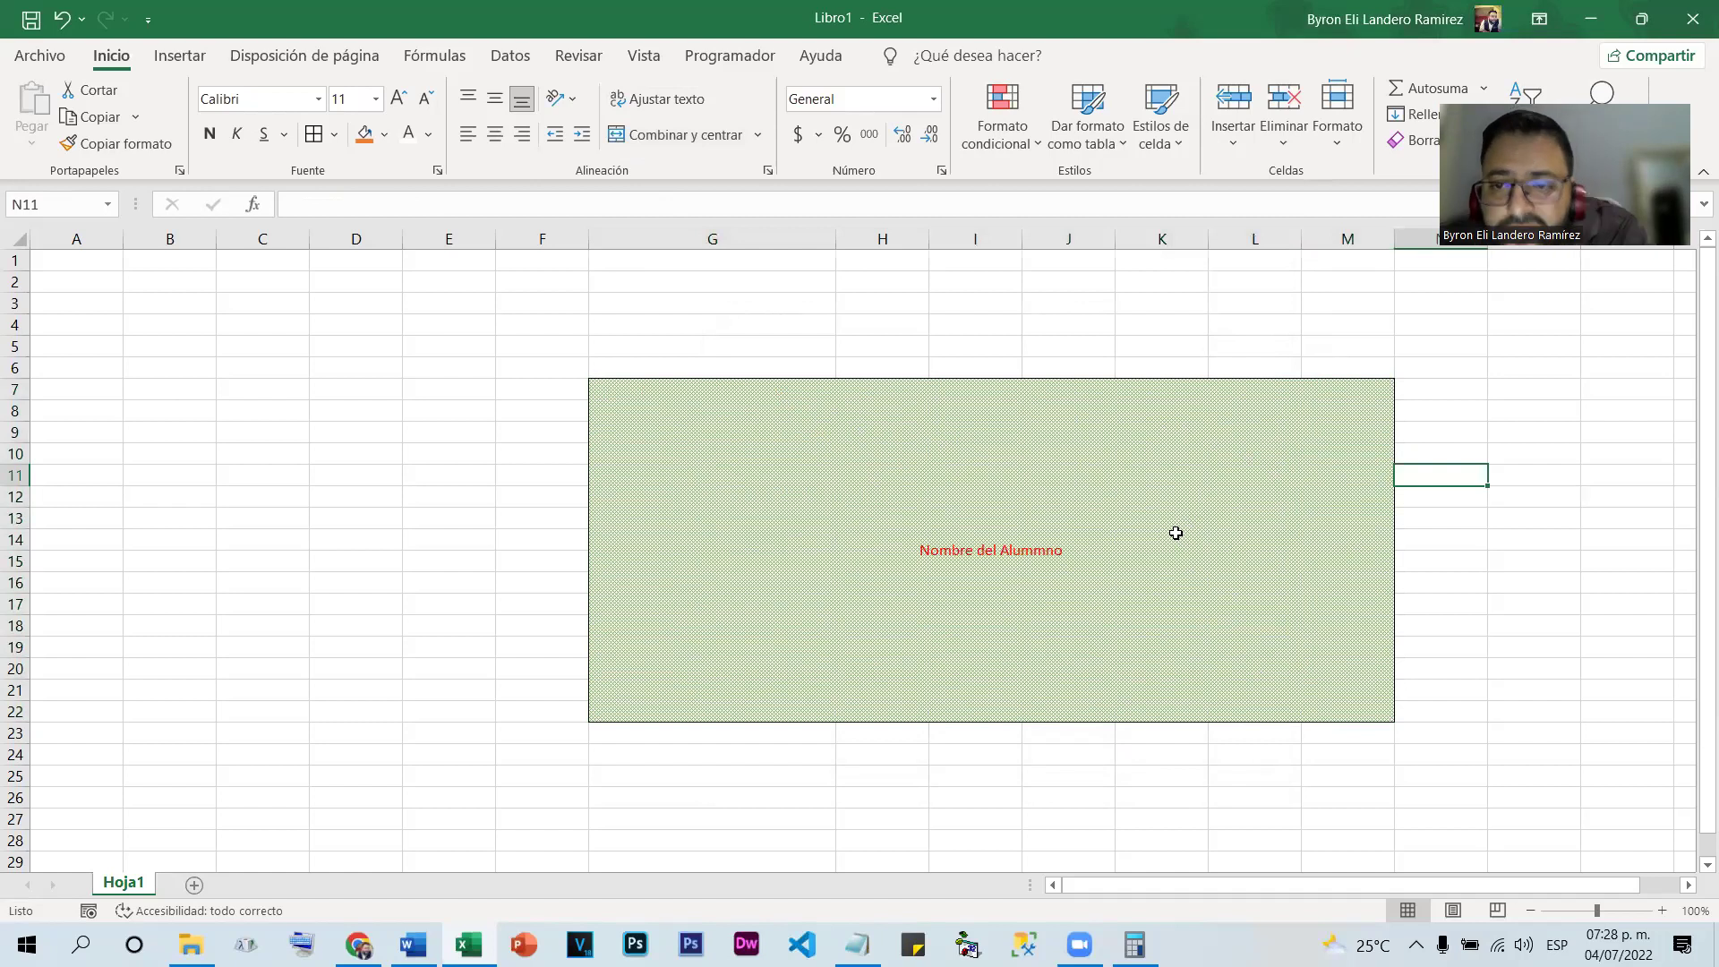
key(ctrl+z)
key(ctrl+z)
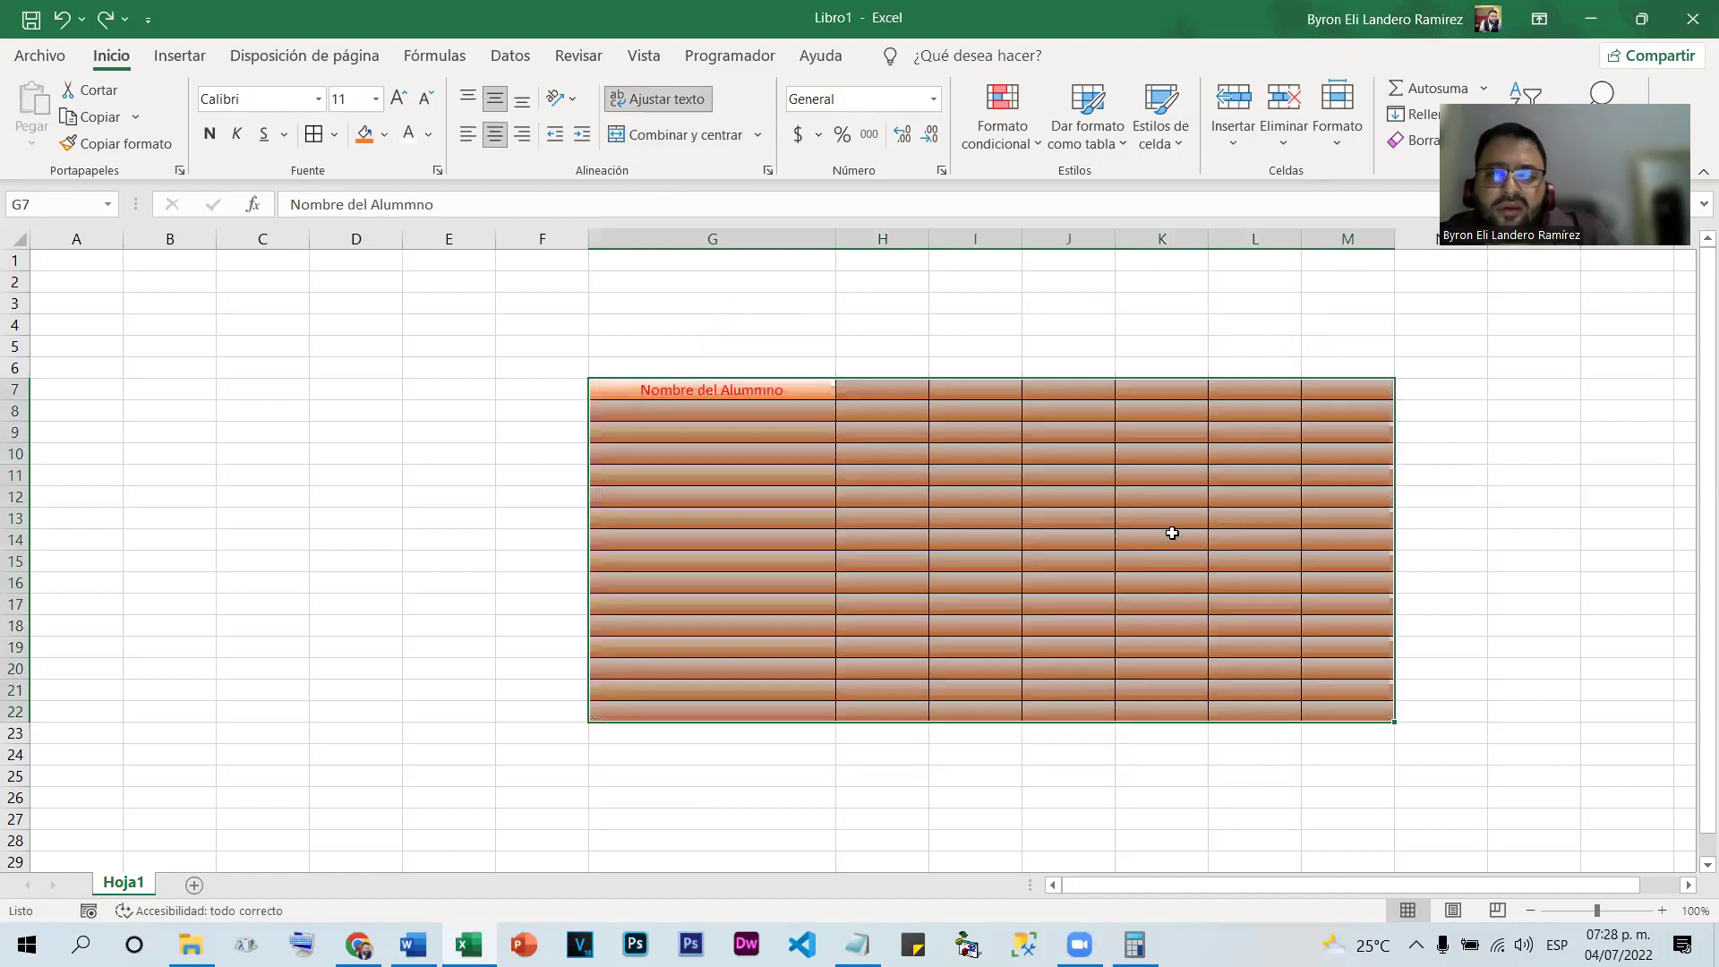
right_click(1172, 533)
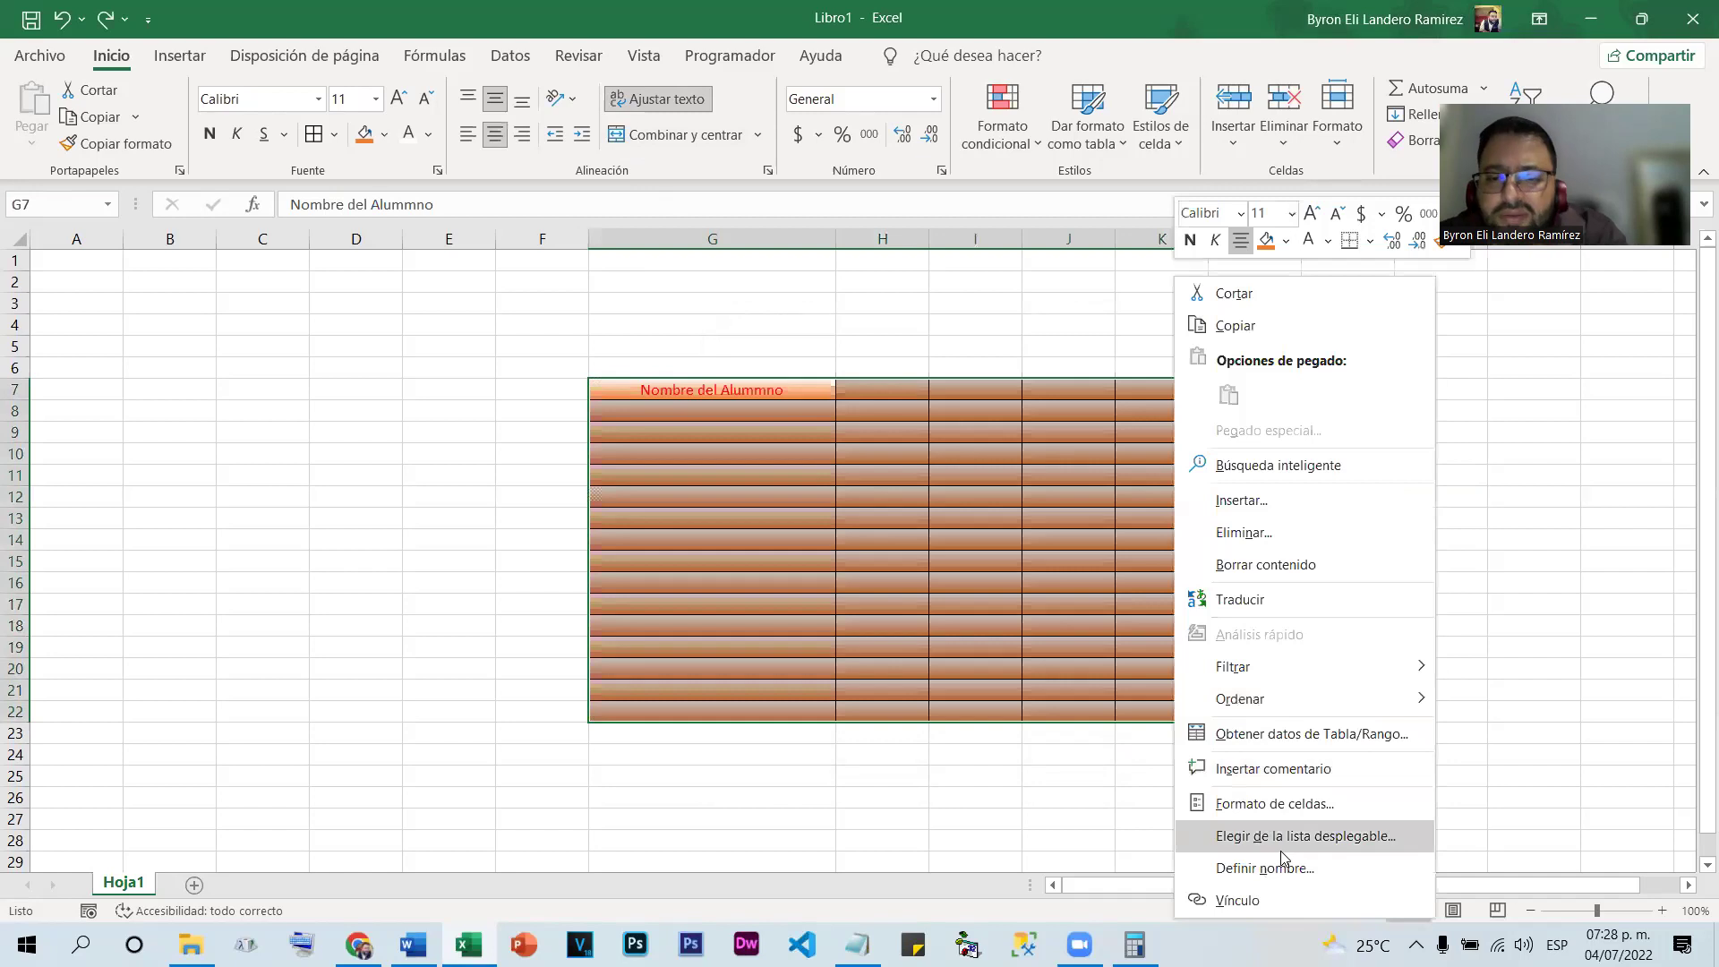
click(1276, 811)
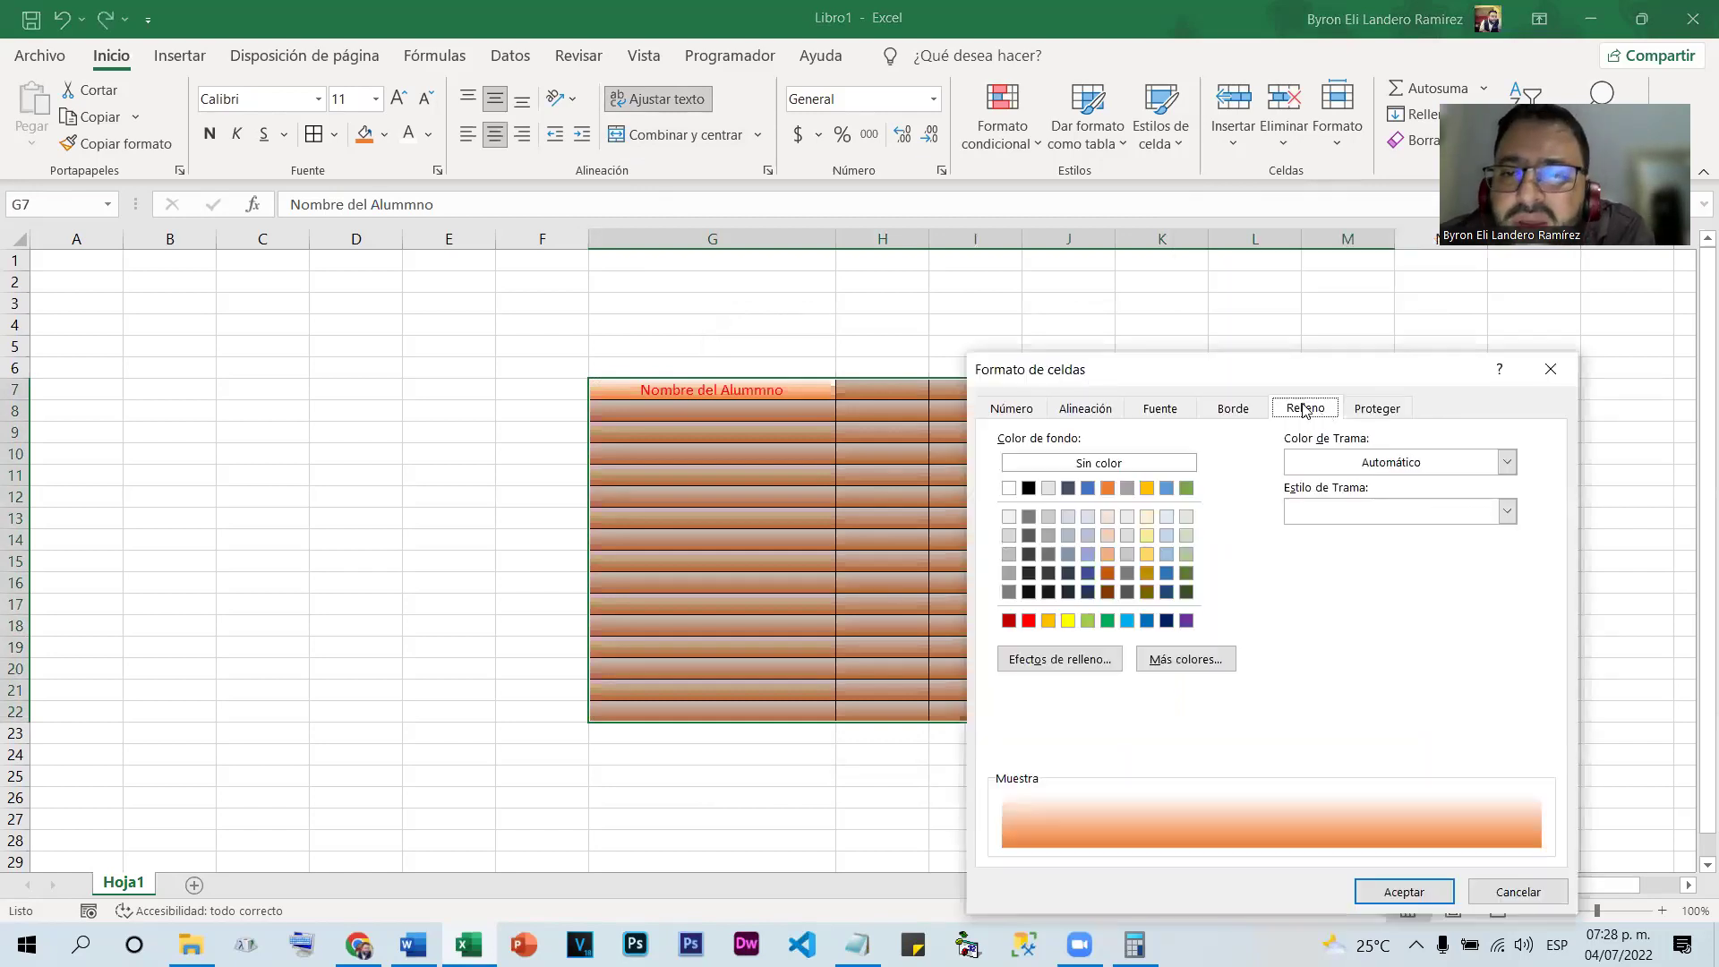
drag(1273, 368, 788, 121)
click(878, 164)
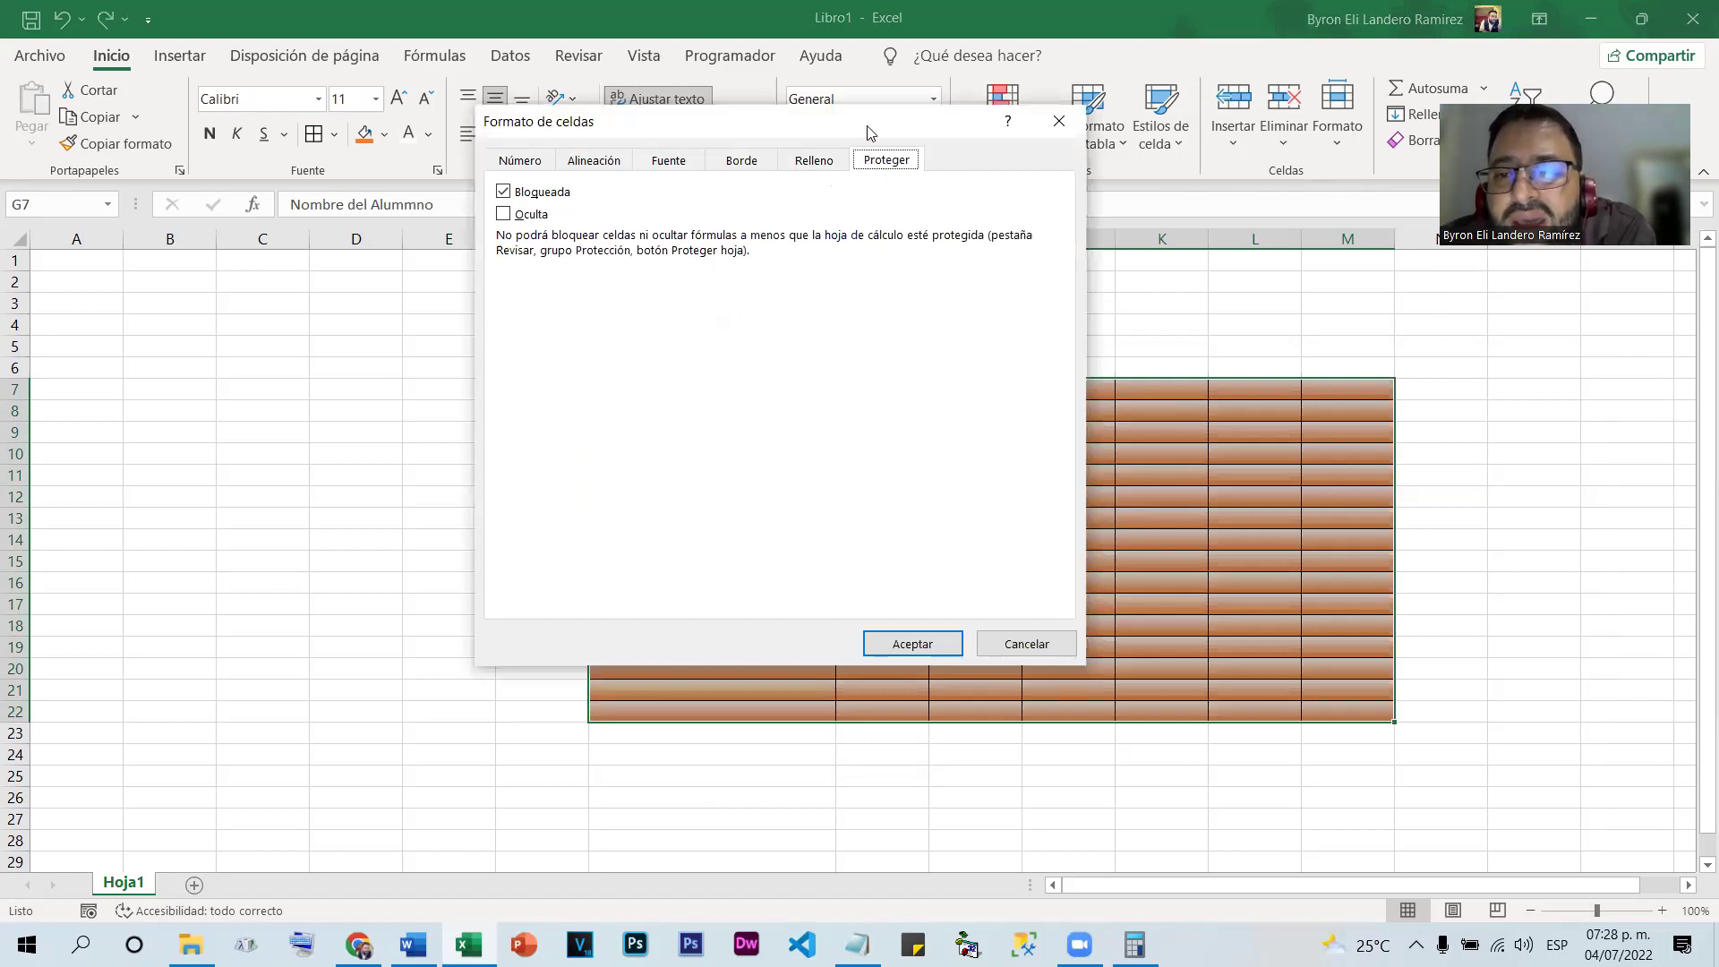
drag(867, 133, 749, 231)
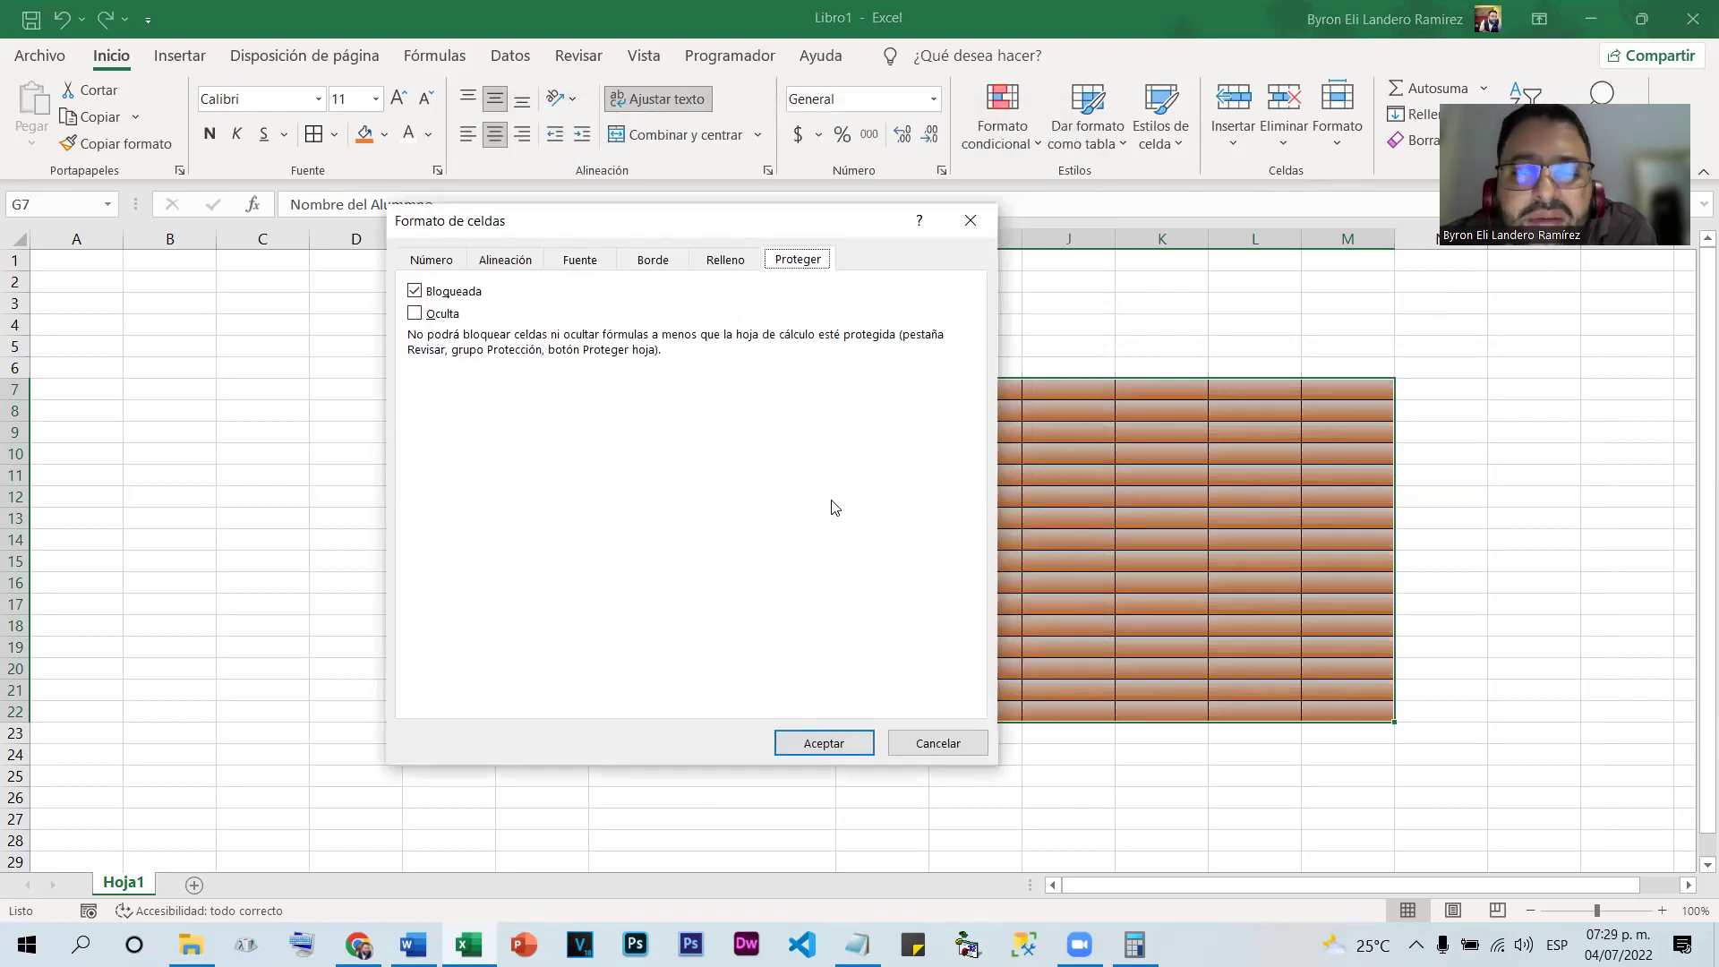
click(909, 755)
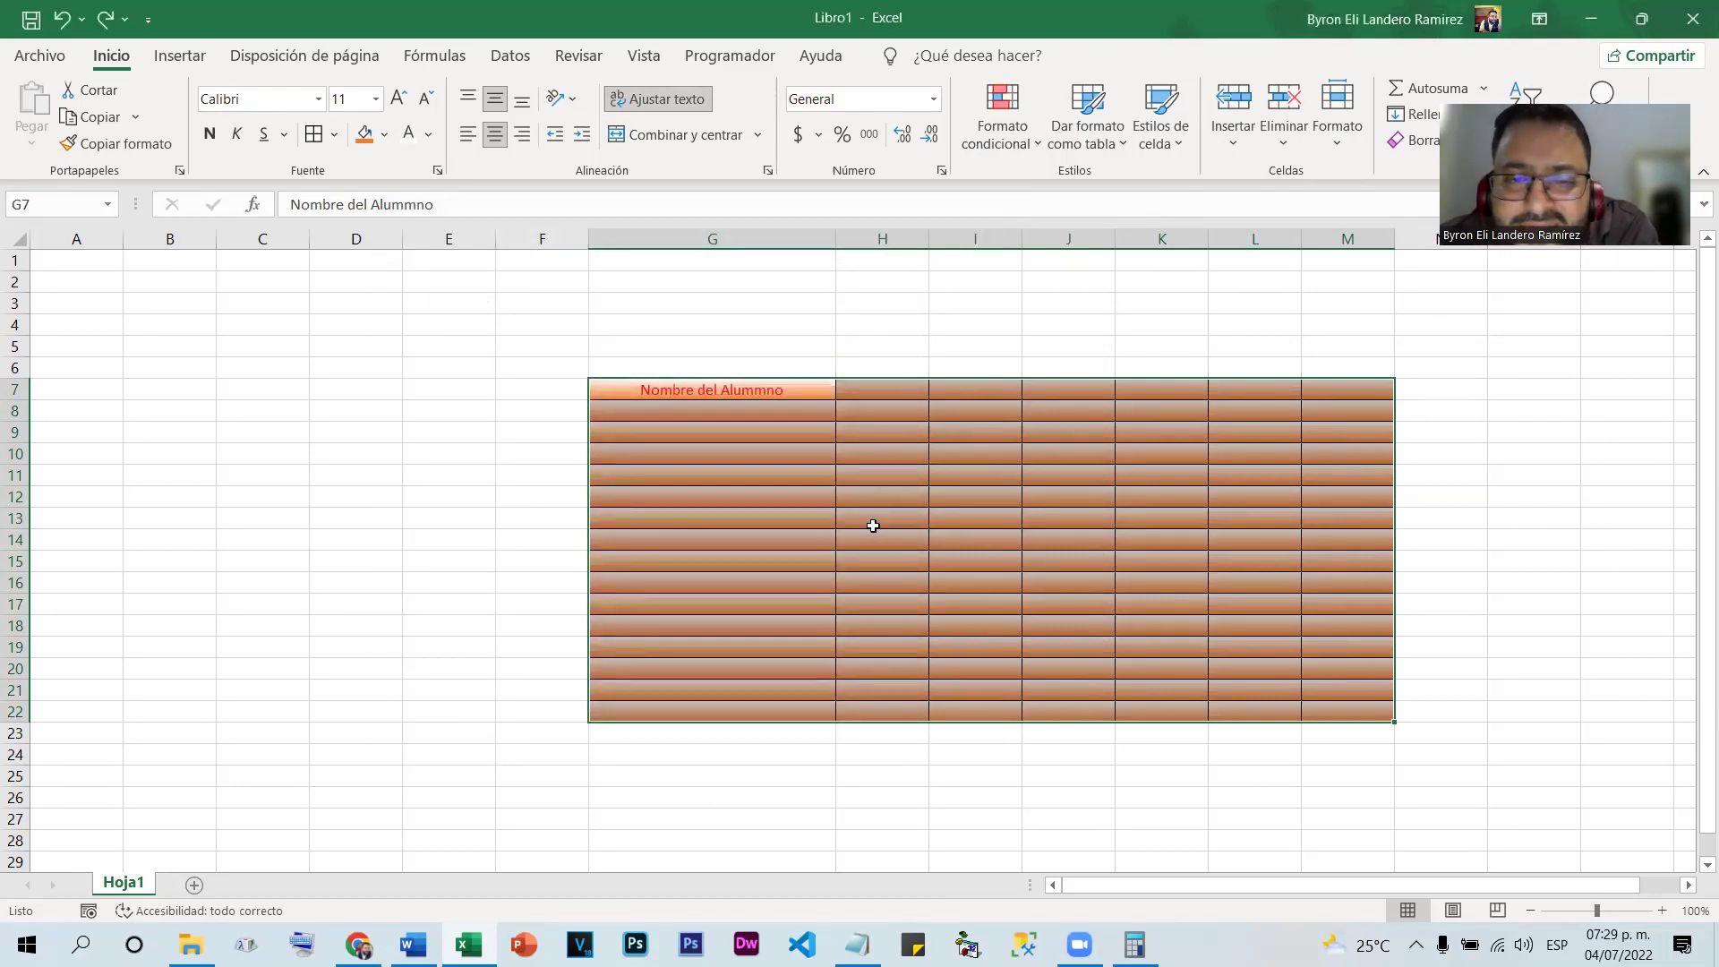
drag(541, 238, 1441, 238)
Delete the selected columns F through N, then select cell I6
right_click(781, 242)
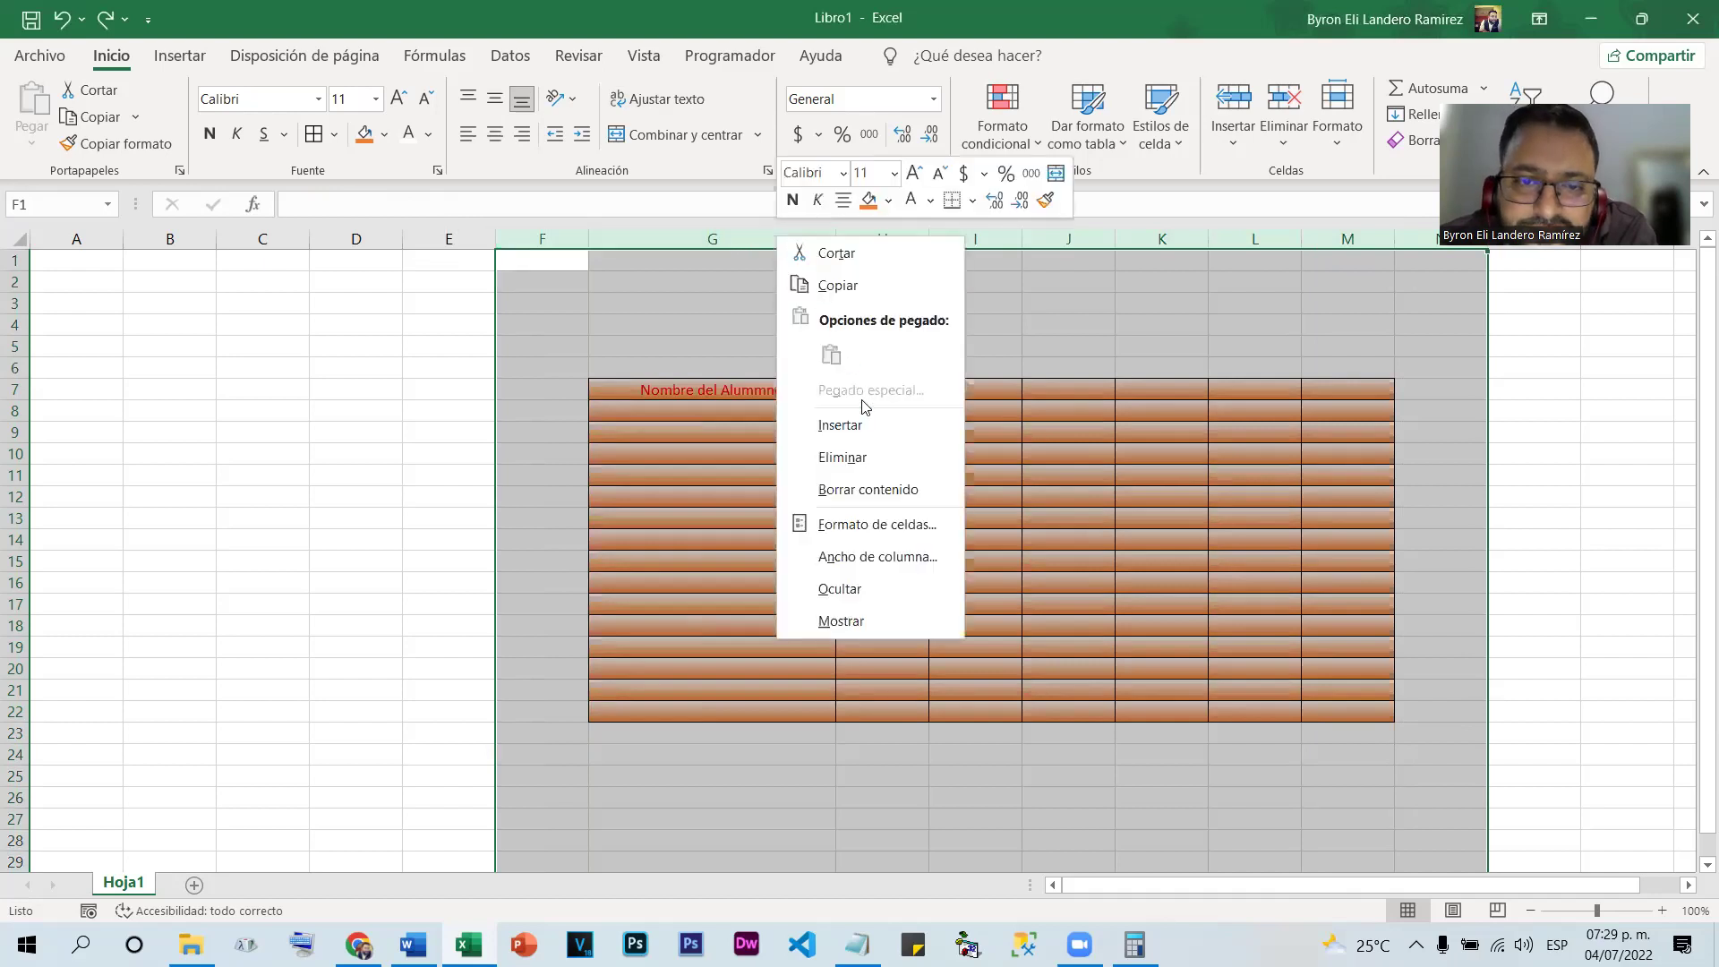
click(851, 458)
click(690, 498)
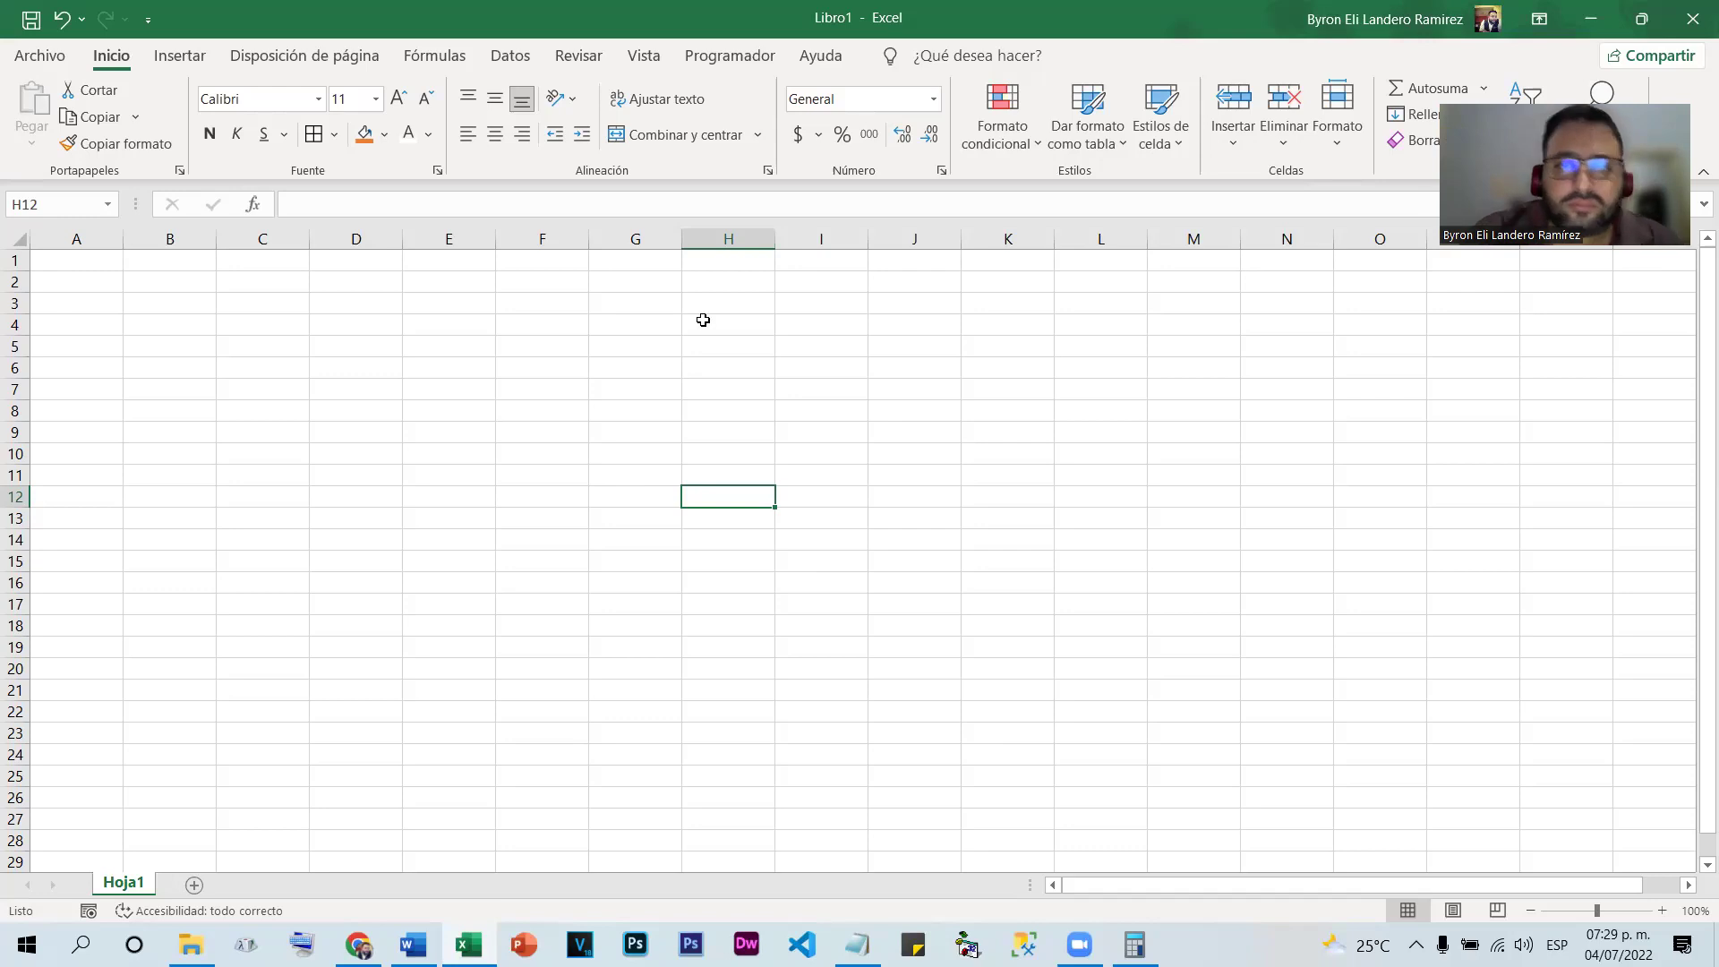
click(816, 361)
Finish entering the person's full name in I6 and autofit column I to fit it
text(be)
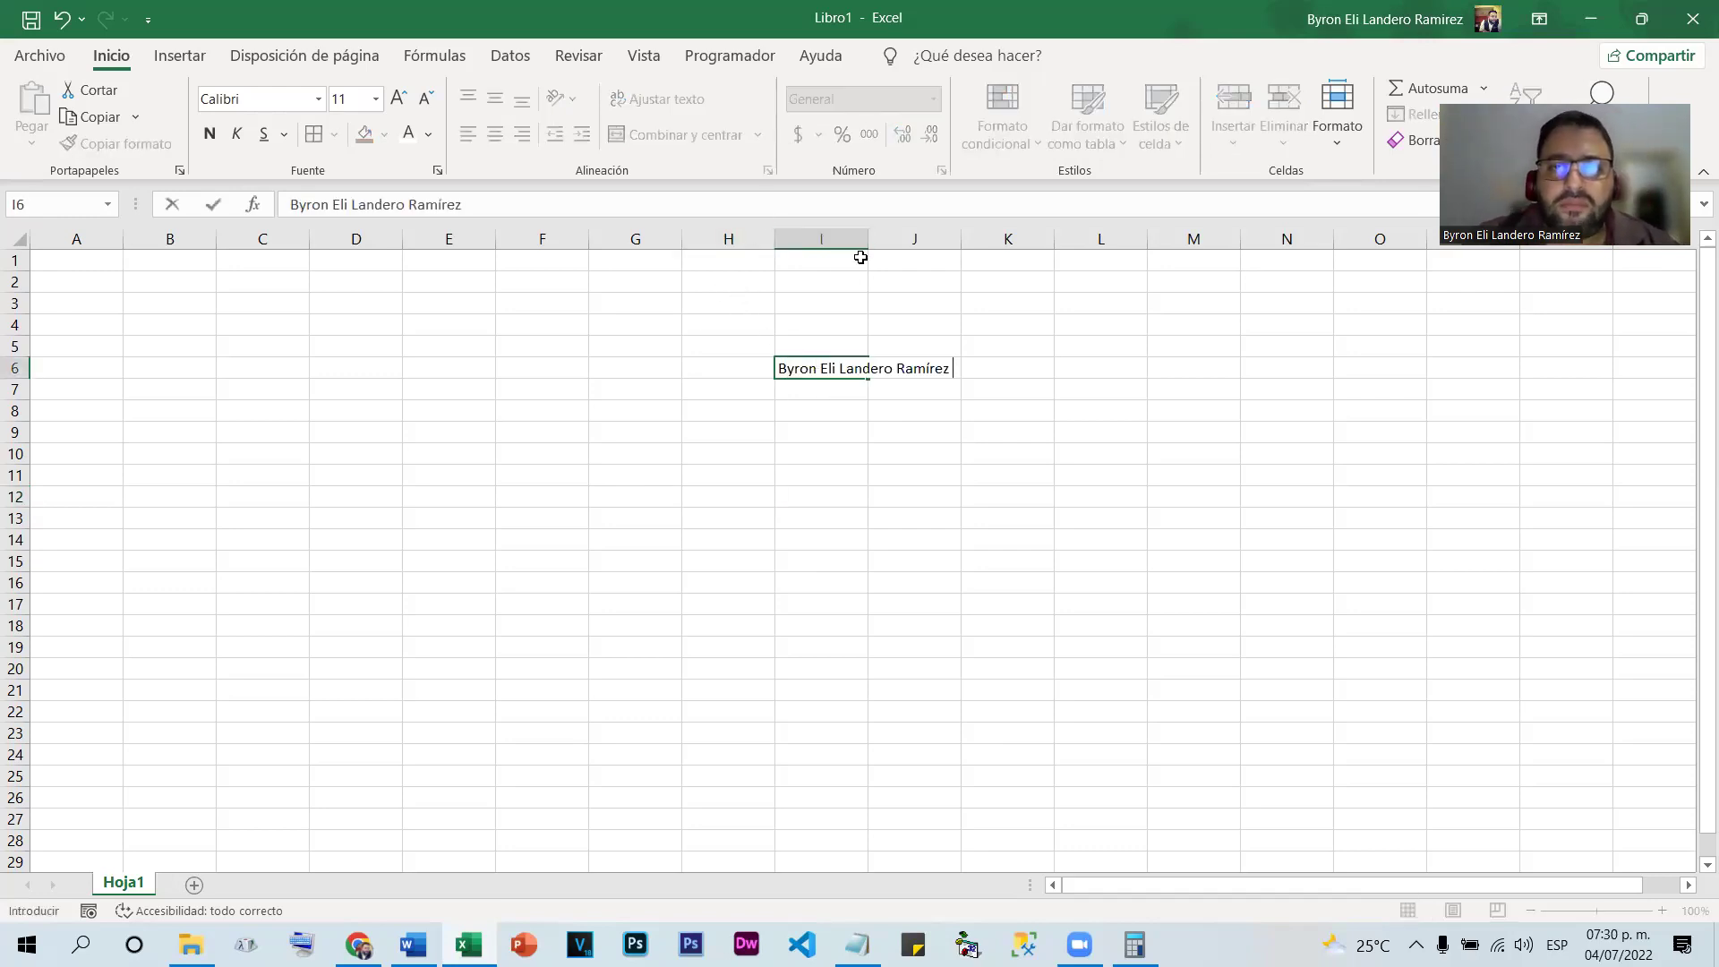
click(846, 279)
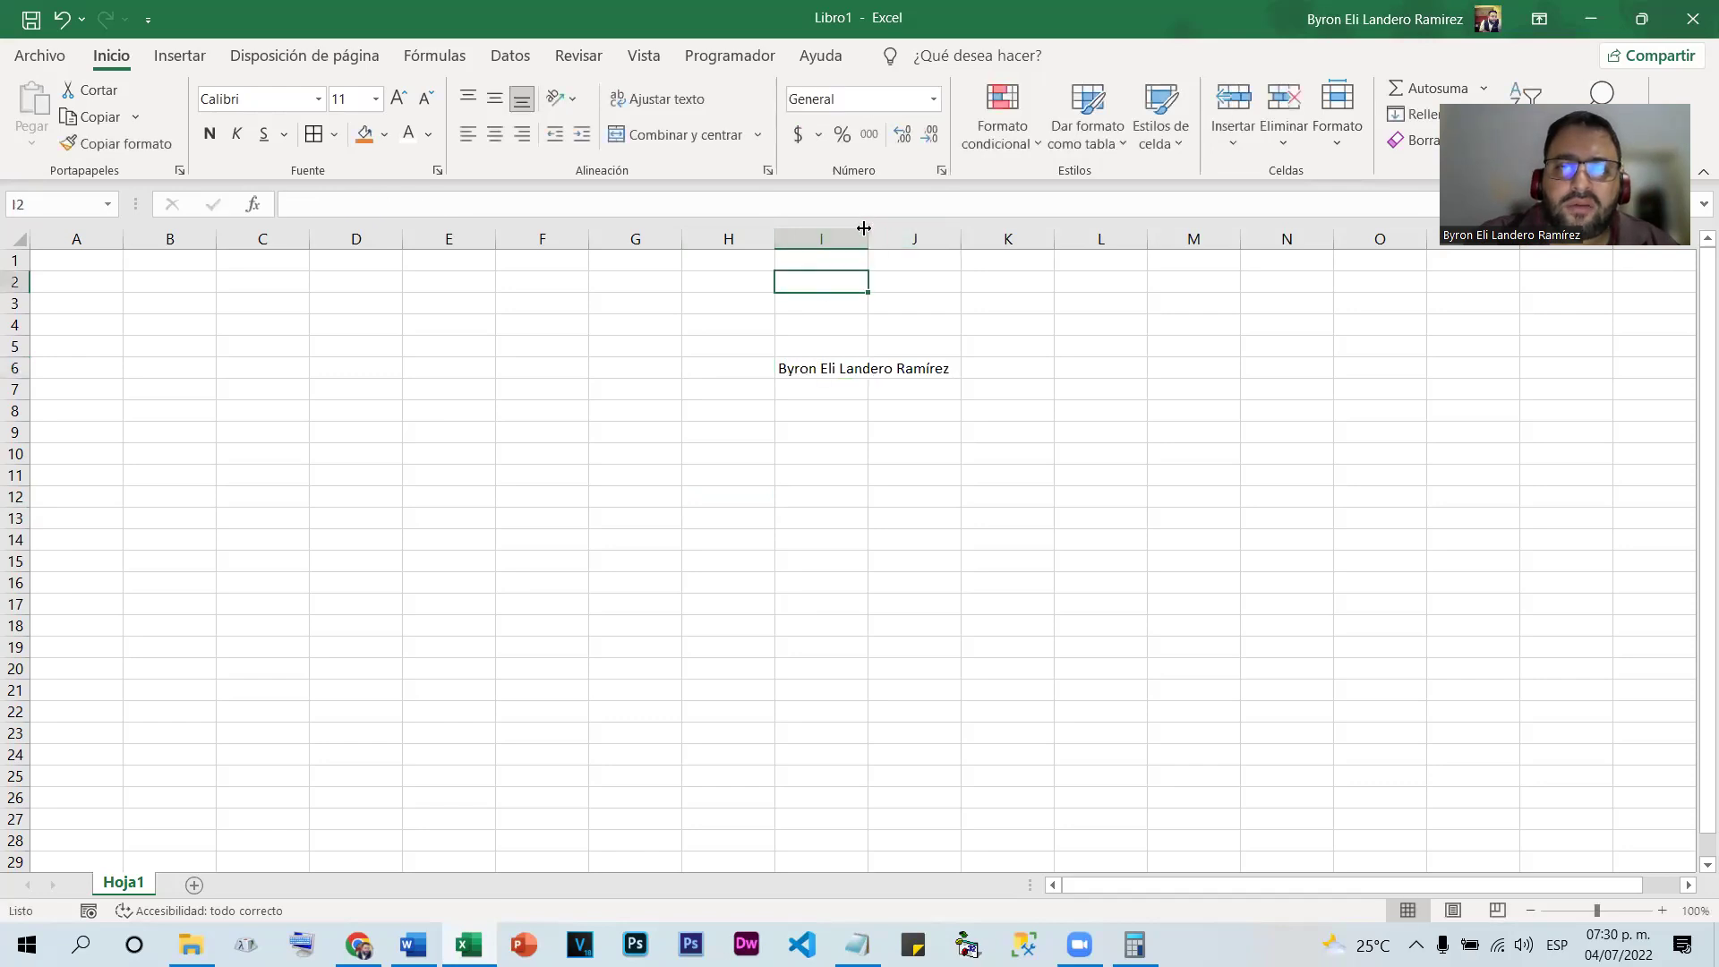
double_click(867, 238)
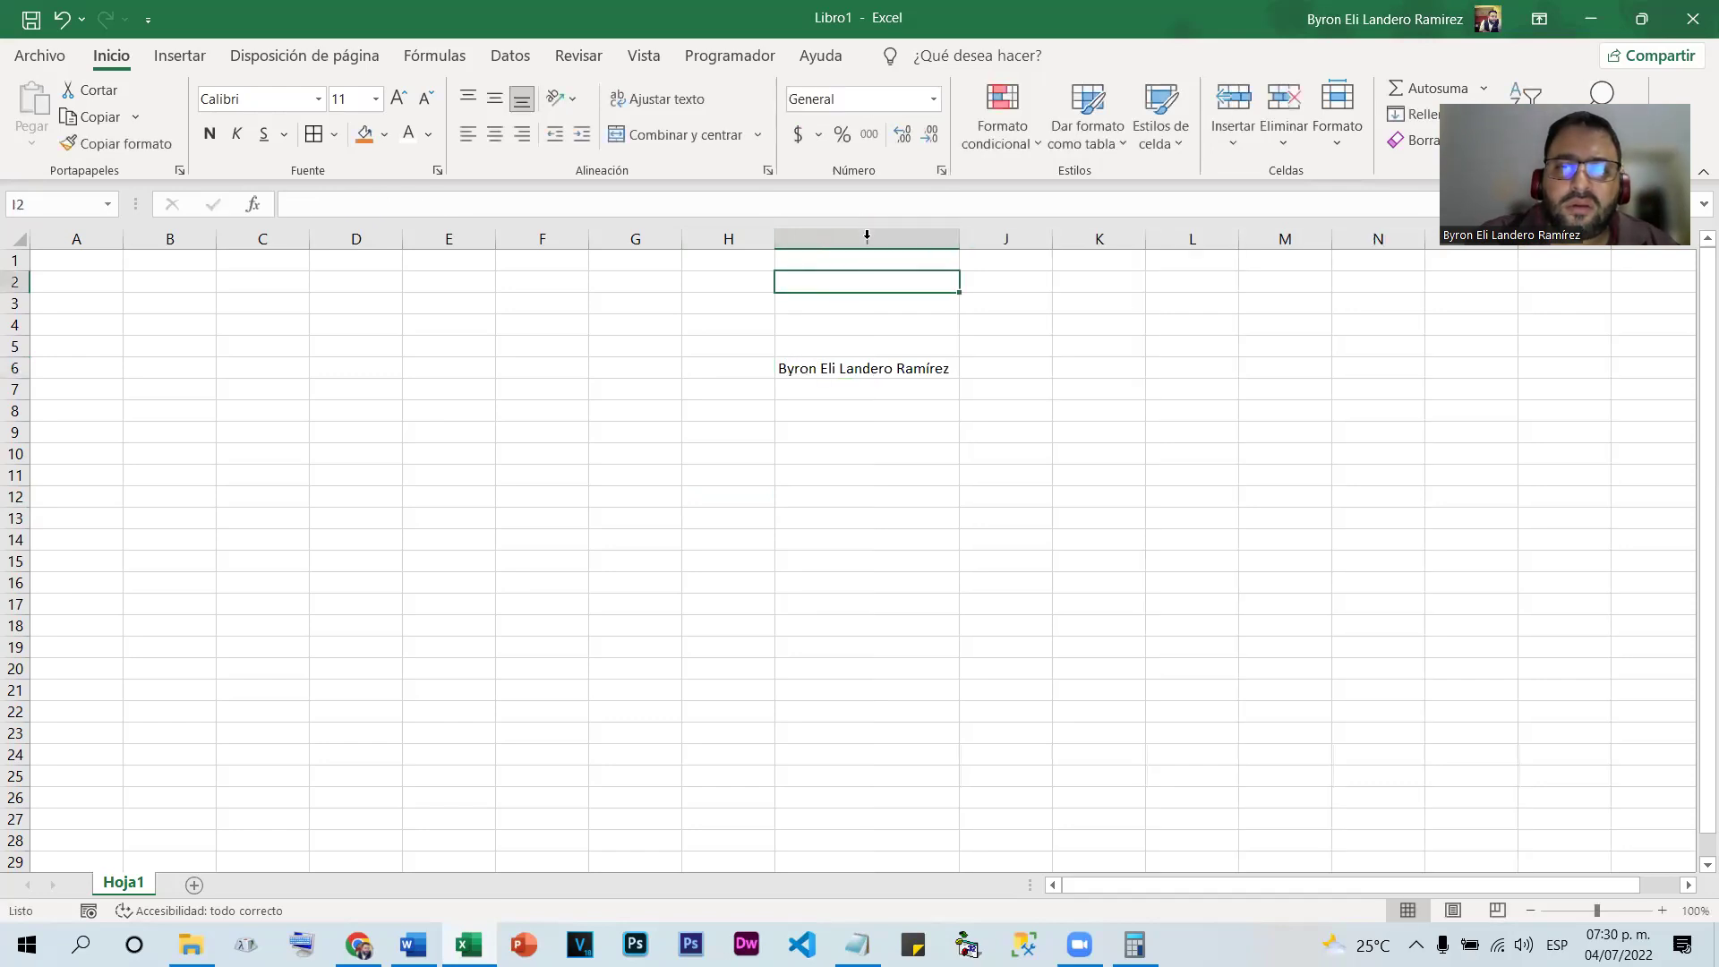
click(914, 453)
click(878, 368)
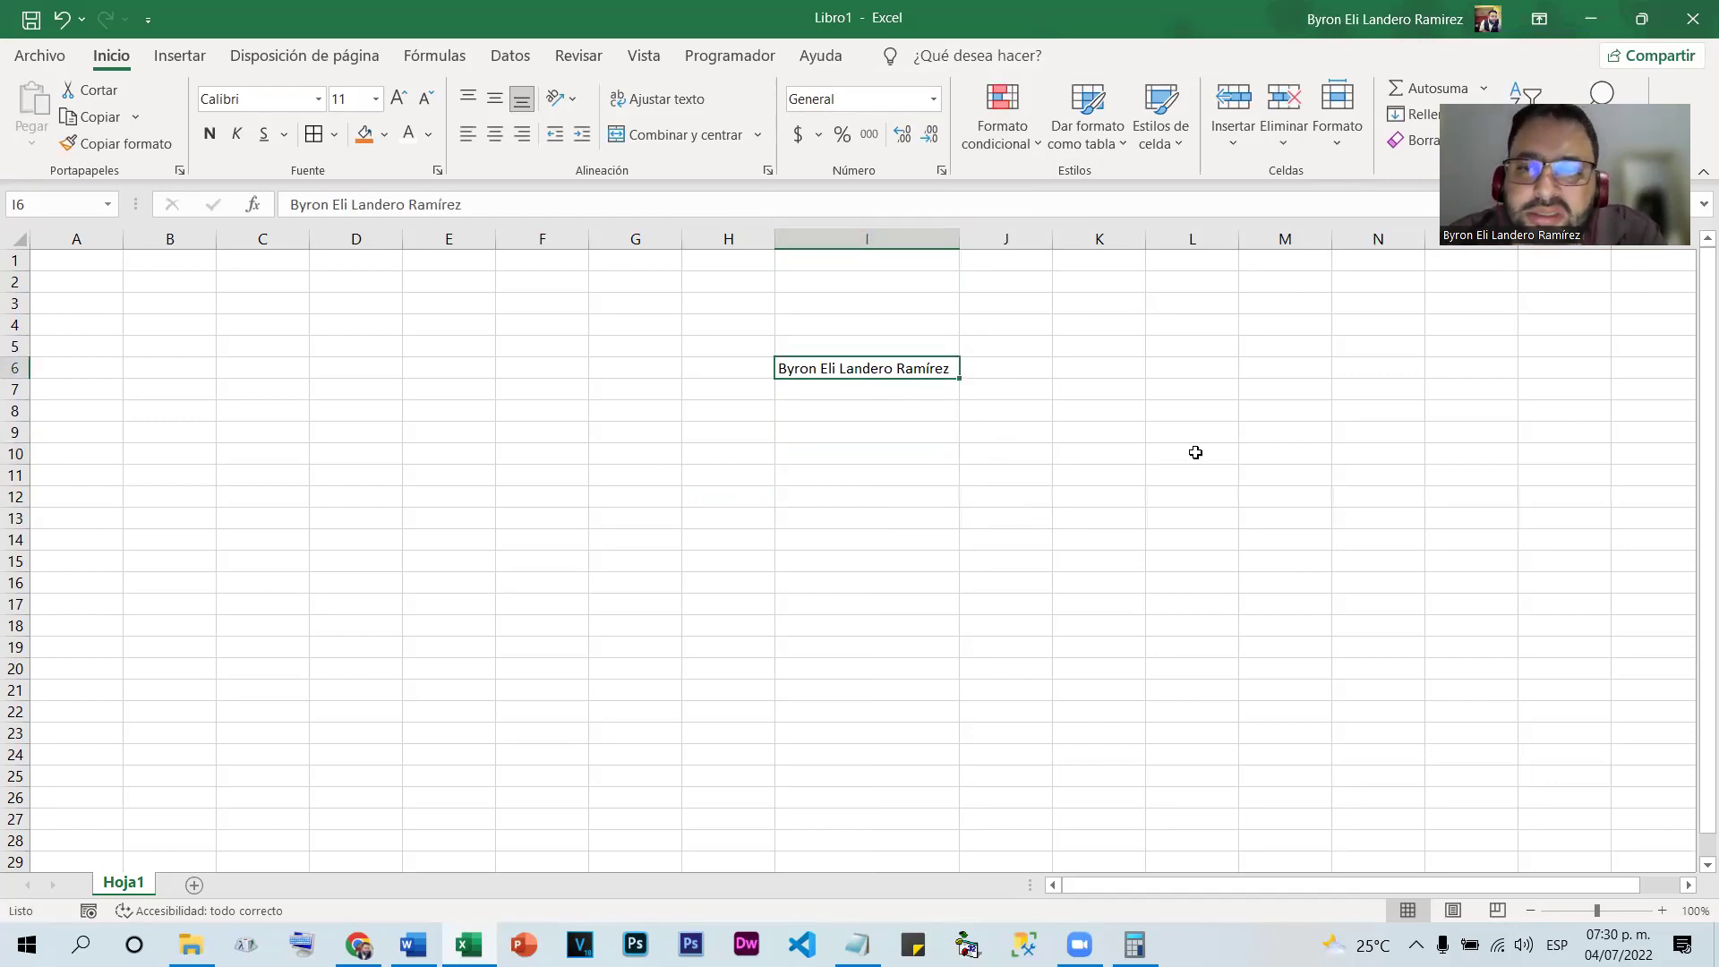
Enter the letter B in L7 and the number 8 in M7
click(1187, 390)
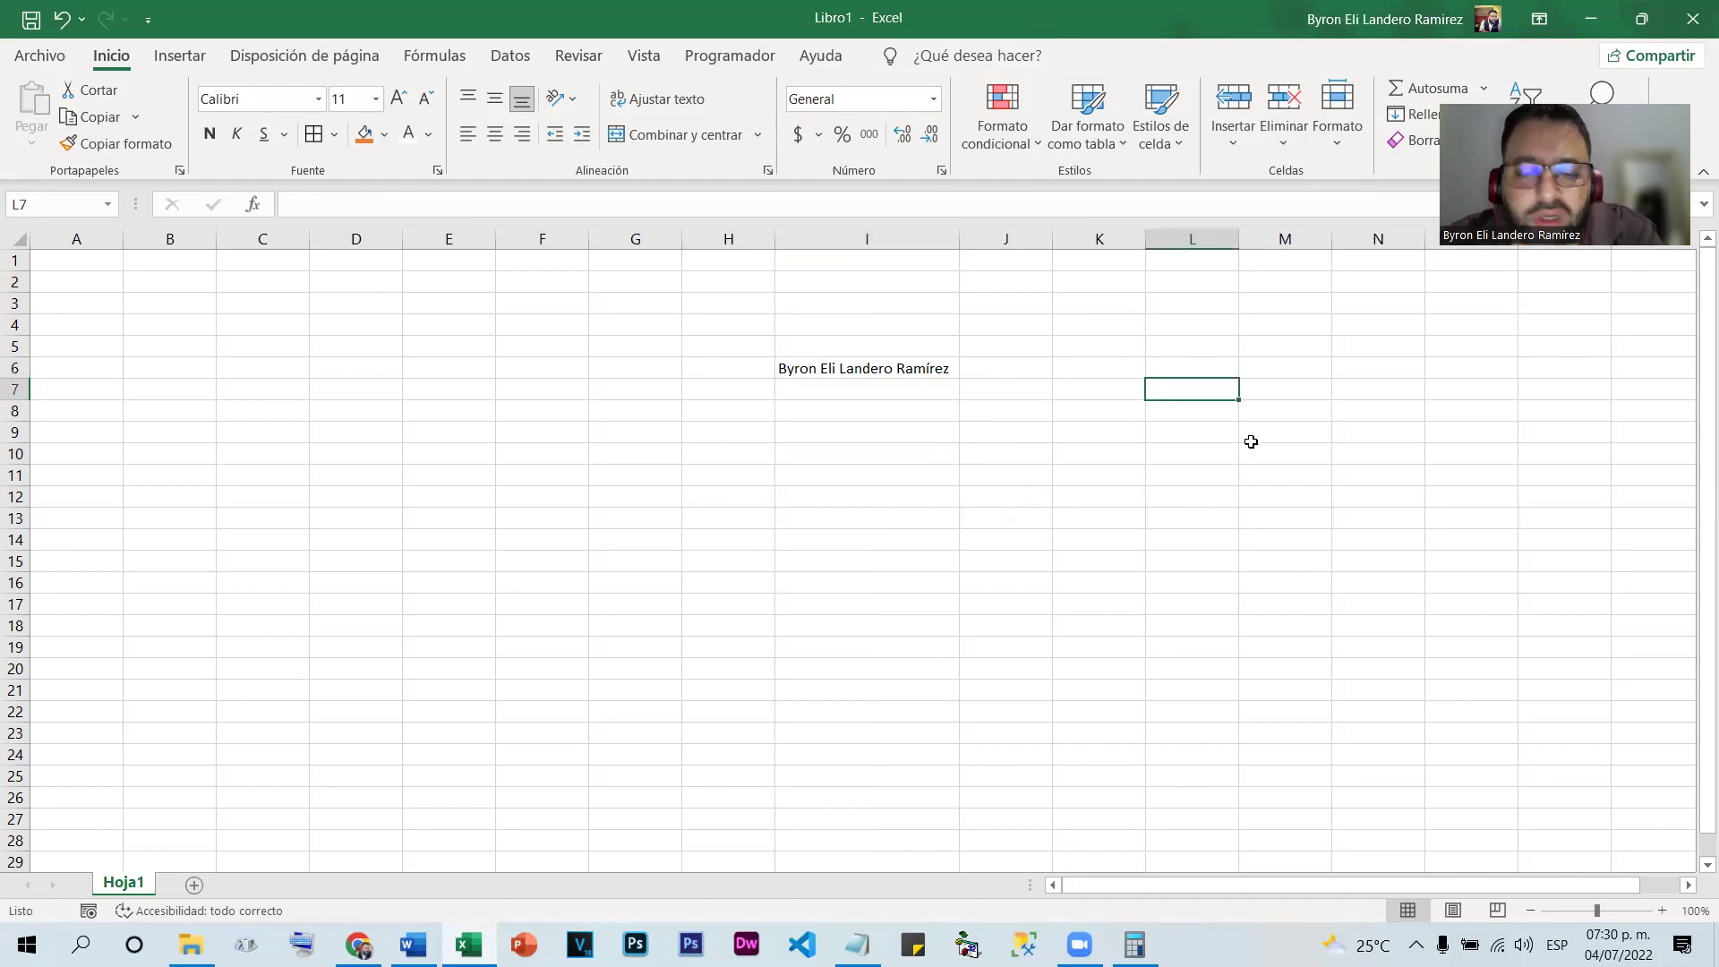
text(B)
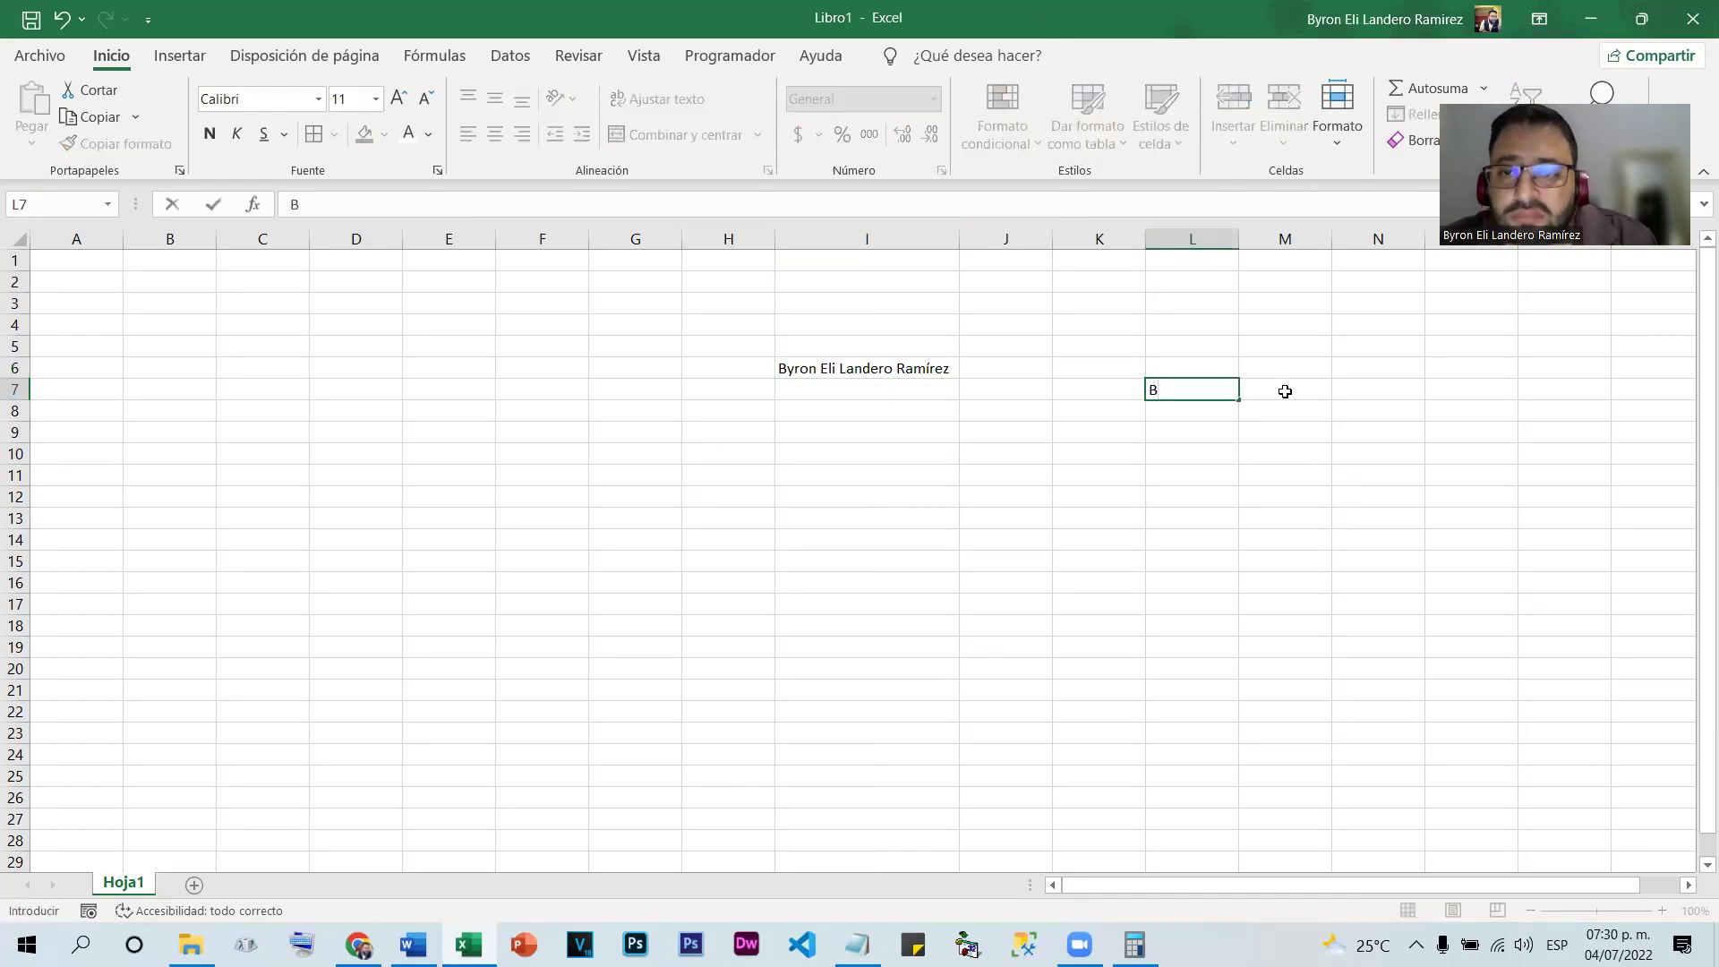
click(1286, 394)
text(8)
key(Return)
click(1550, 491)
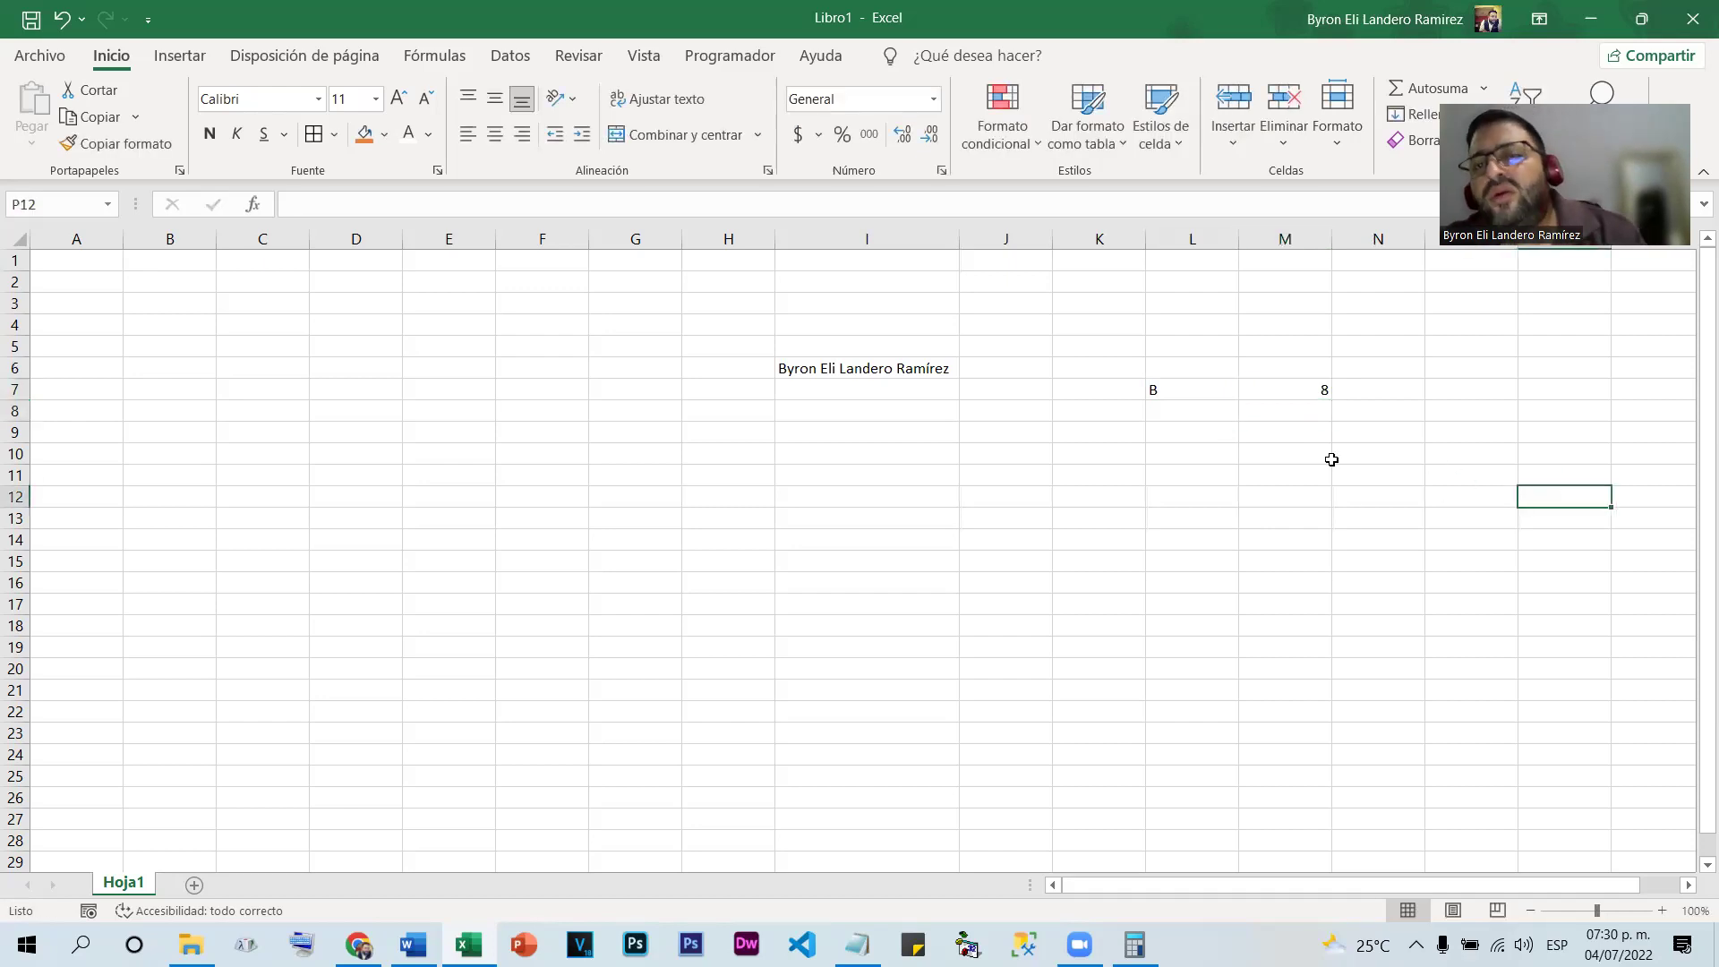
drag(1197, 391, 1408, 388)
click(1285, 432)
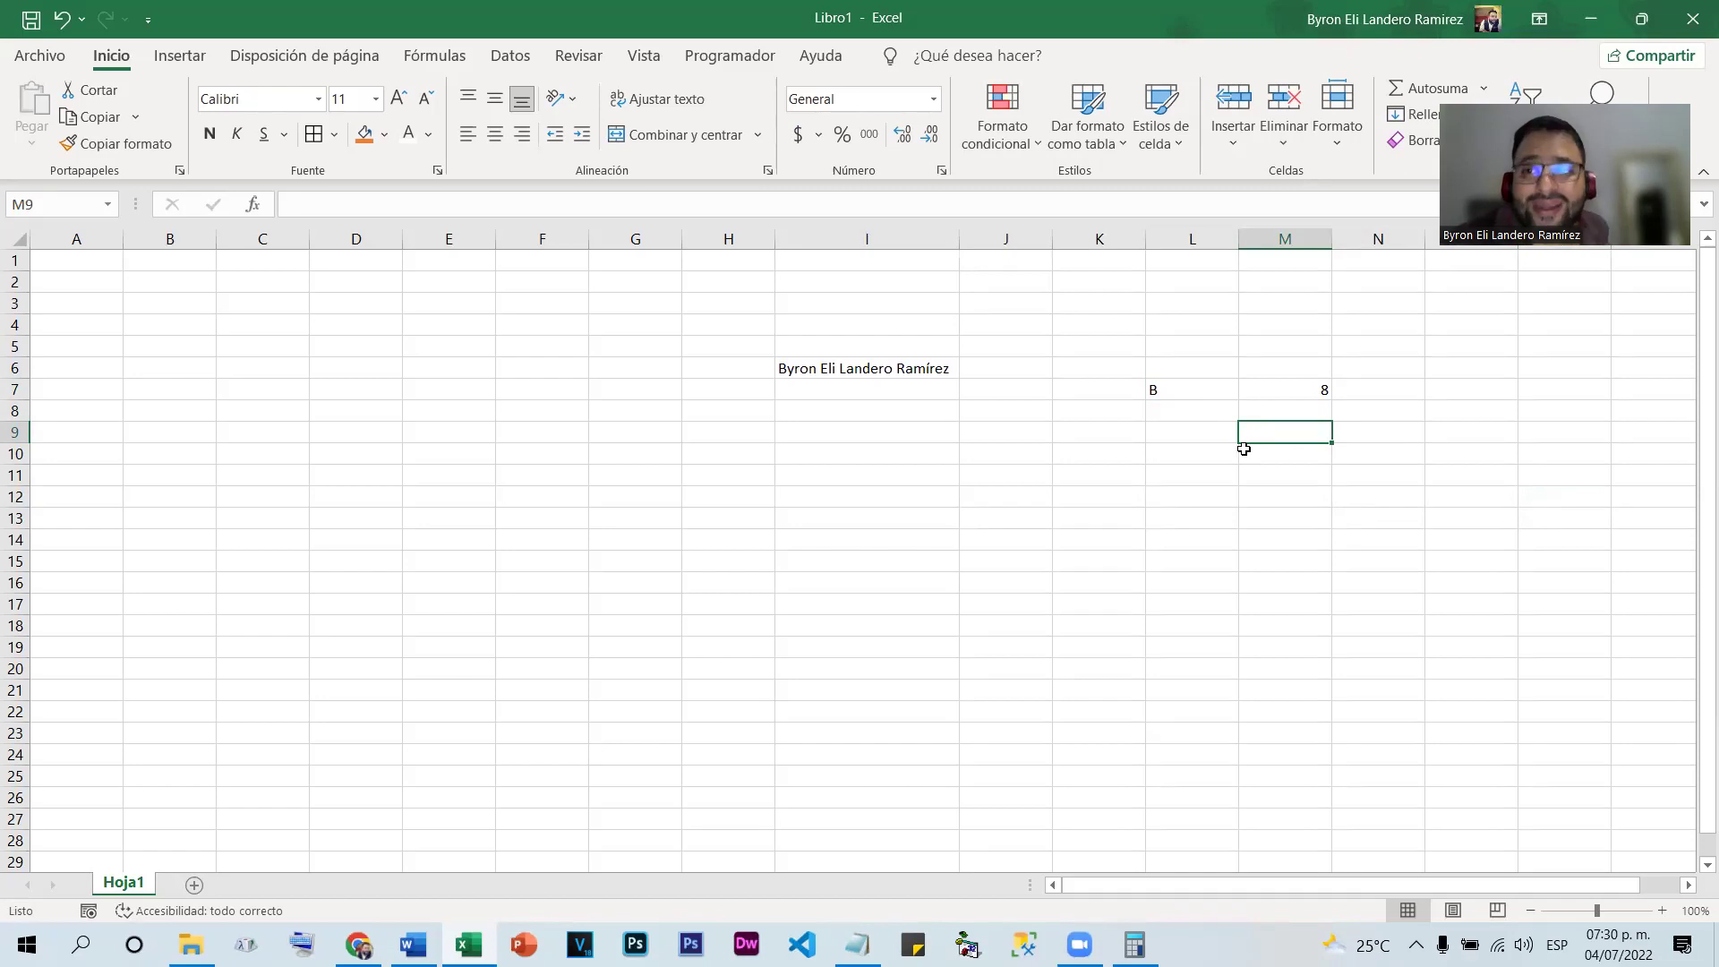
Enter the long ID number in I9 and reopen the cell to see its stored digits
click(807, 429)
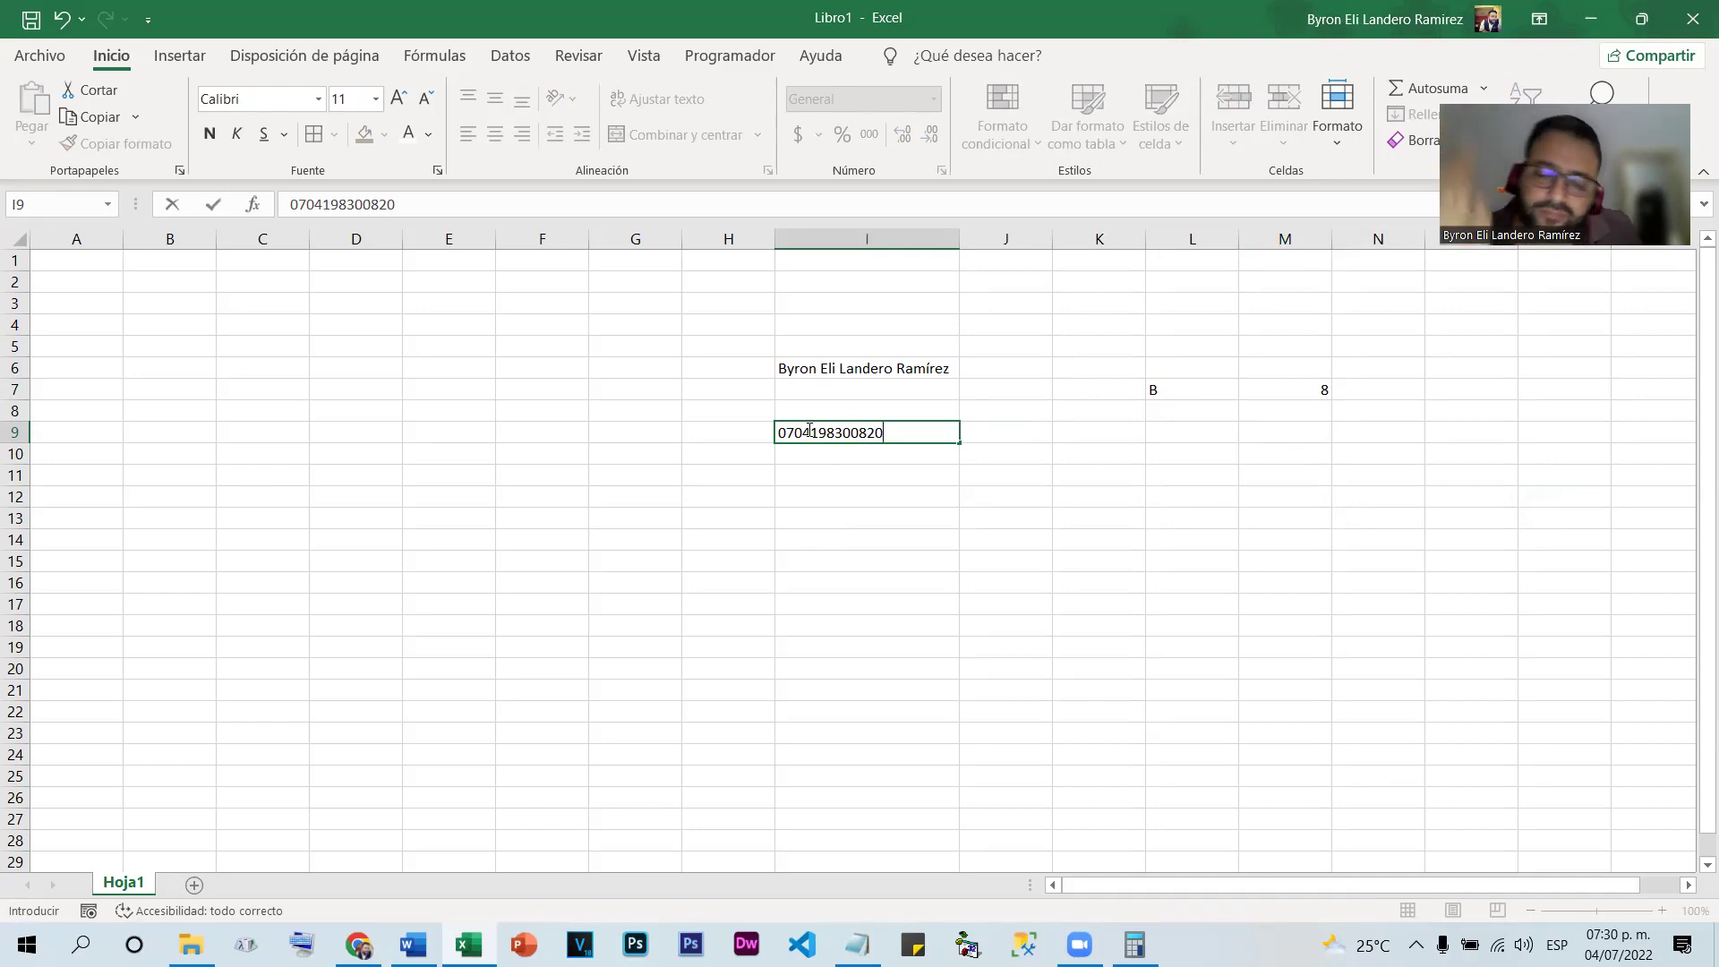
key(Return)
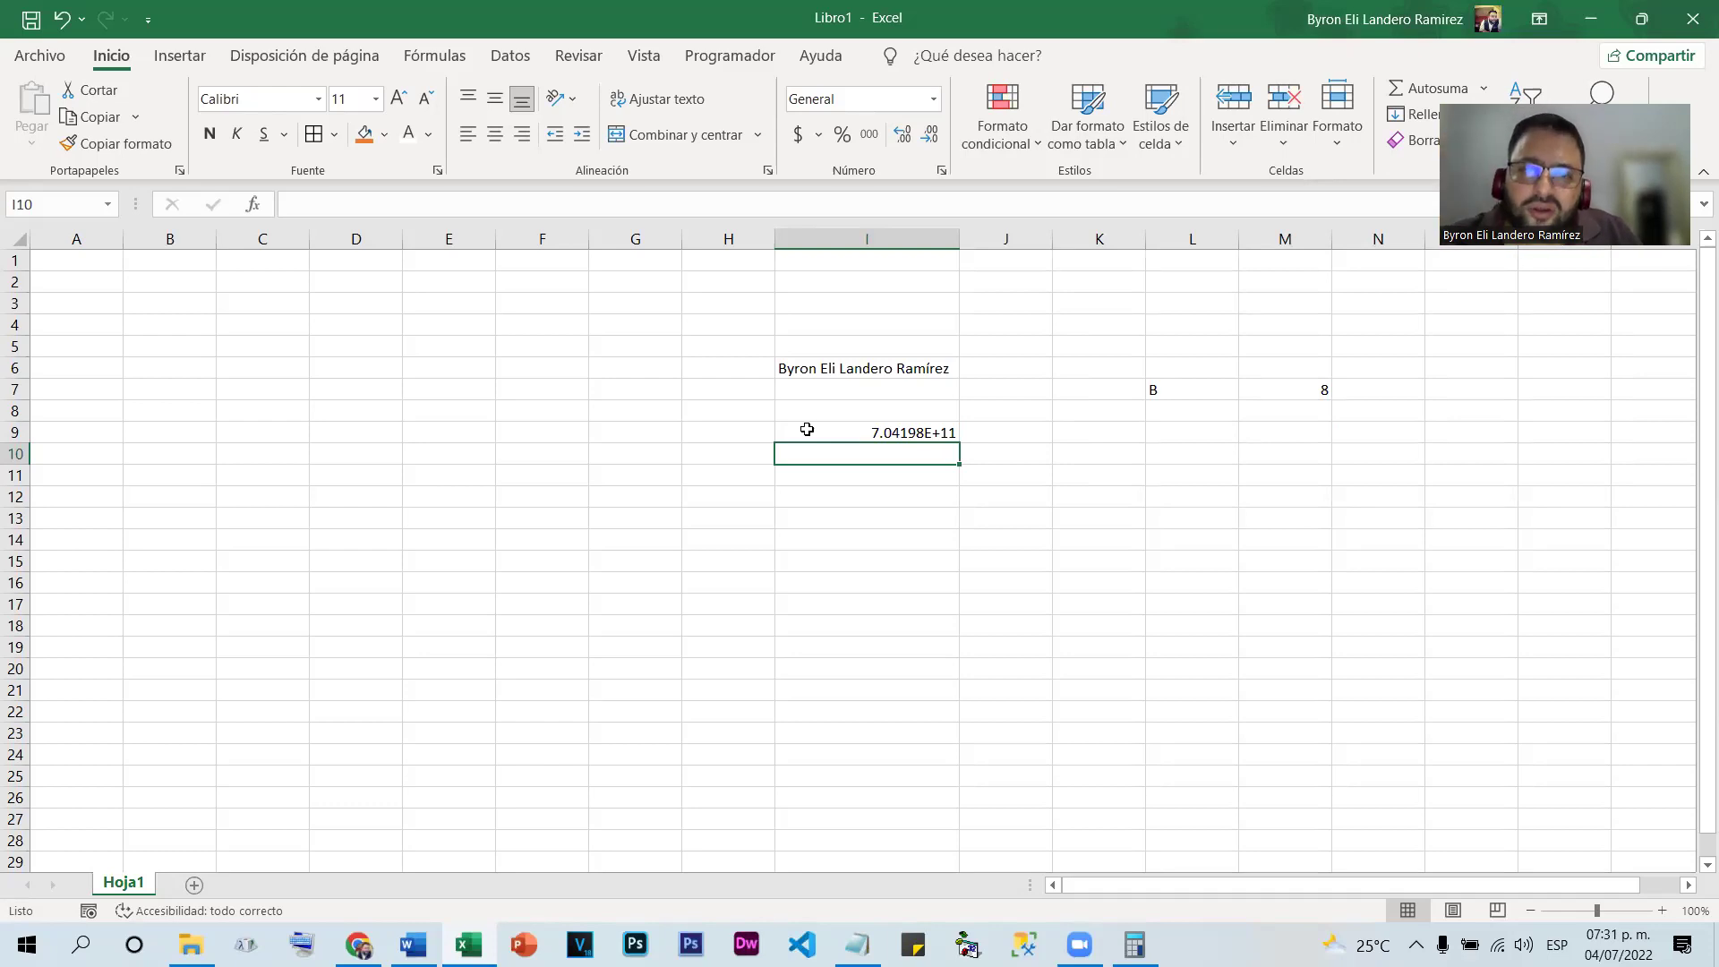
double_click(886, 430)
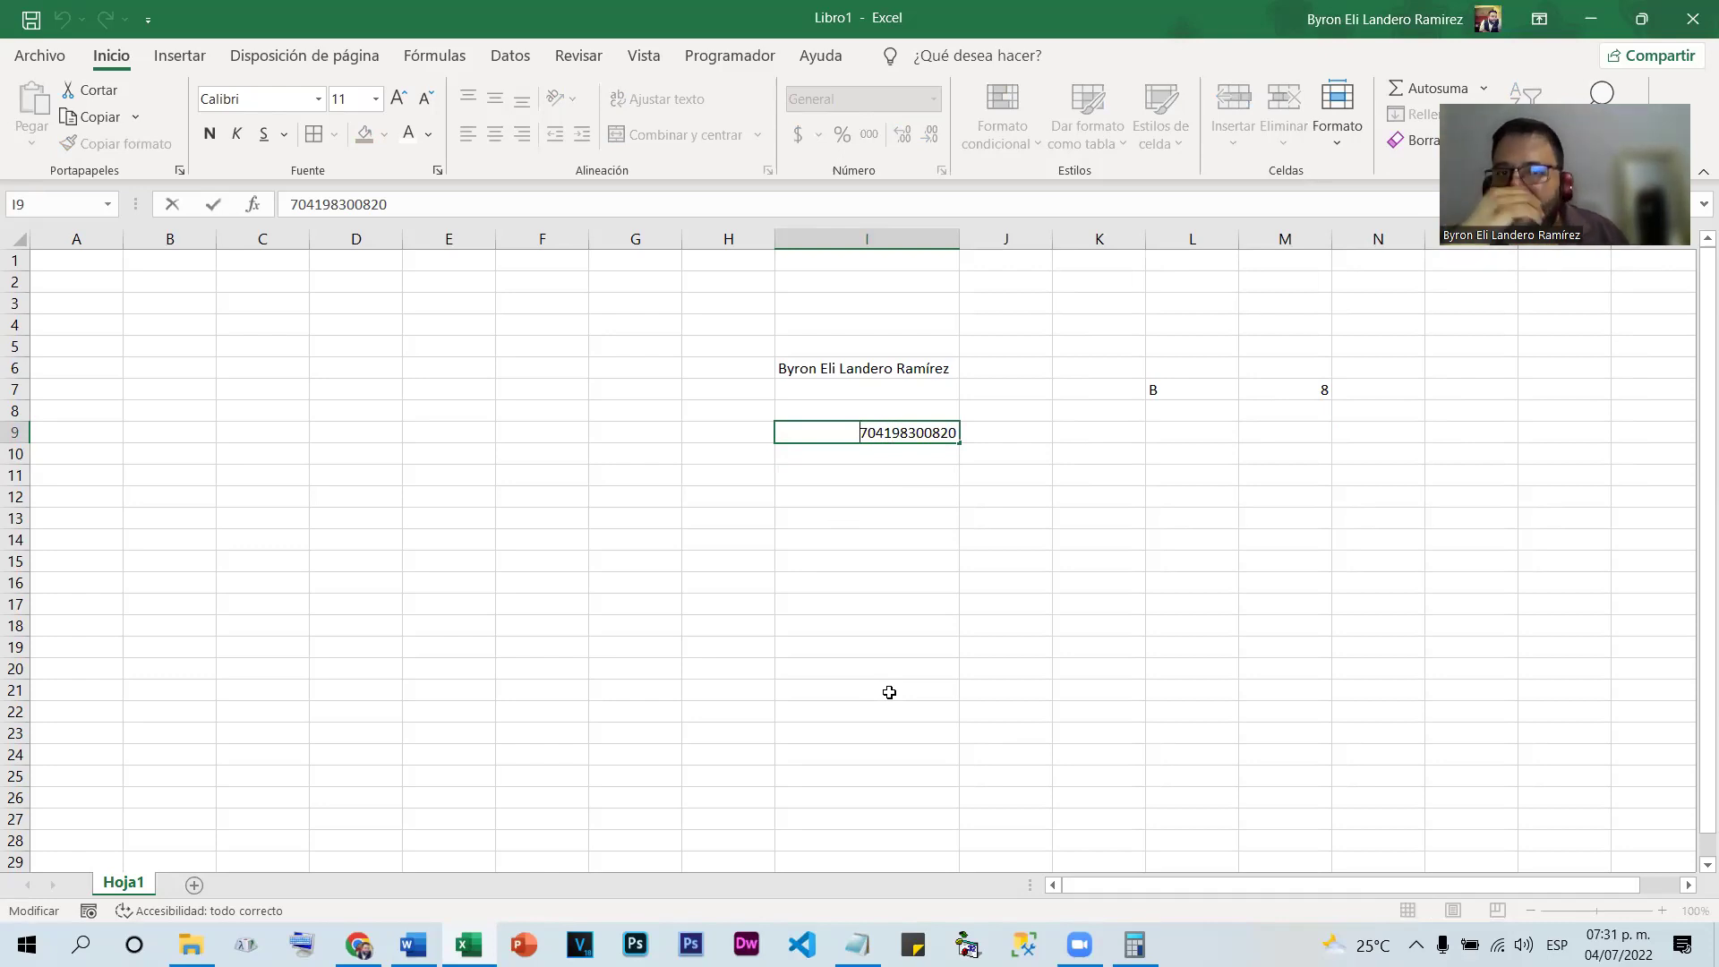
Replace I9's contents with 0704, which Excel stores as 704, and recheck the cell
key(Escape)
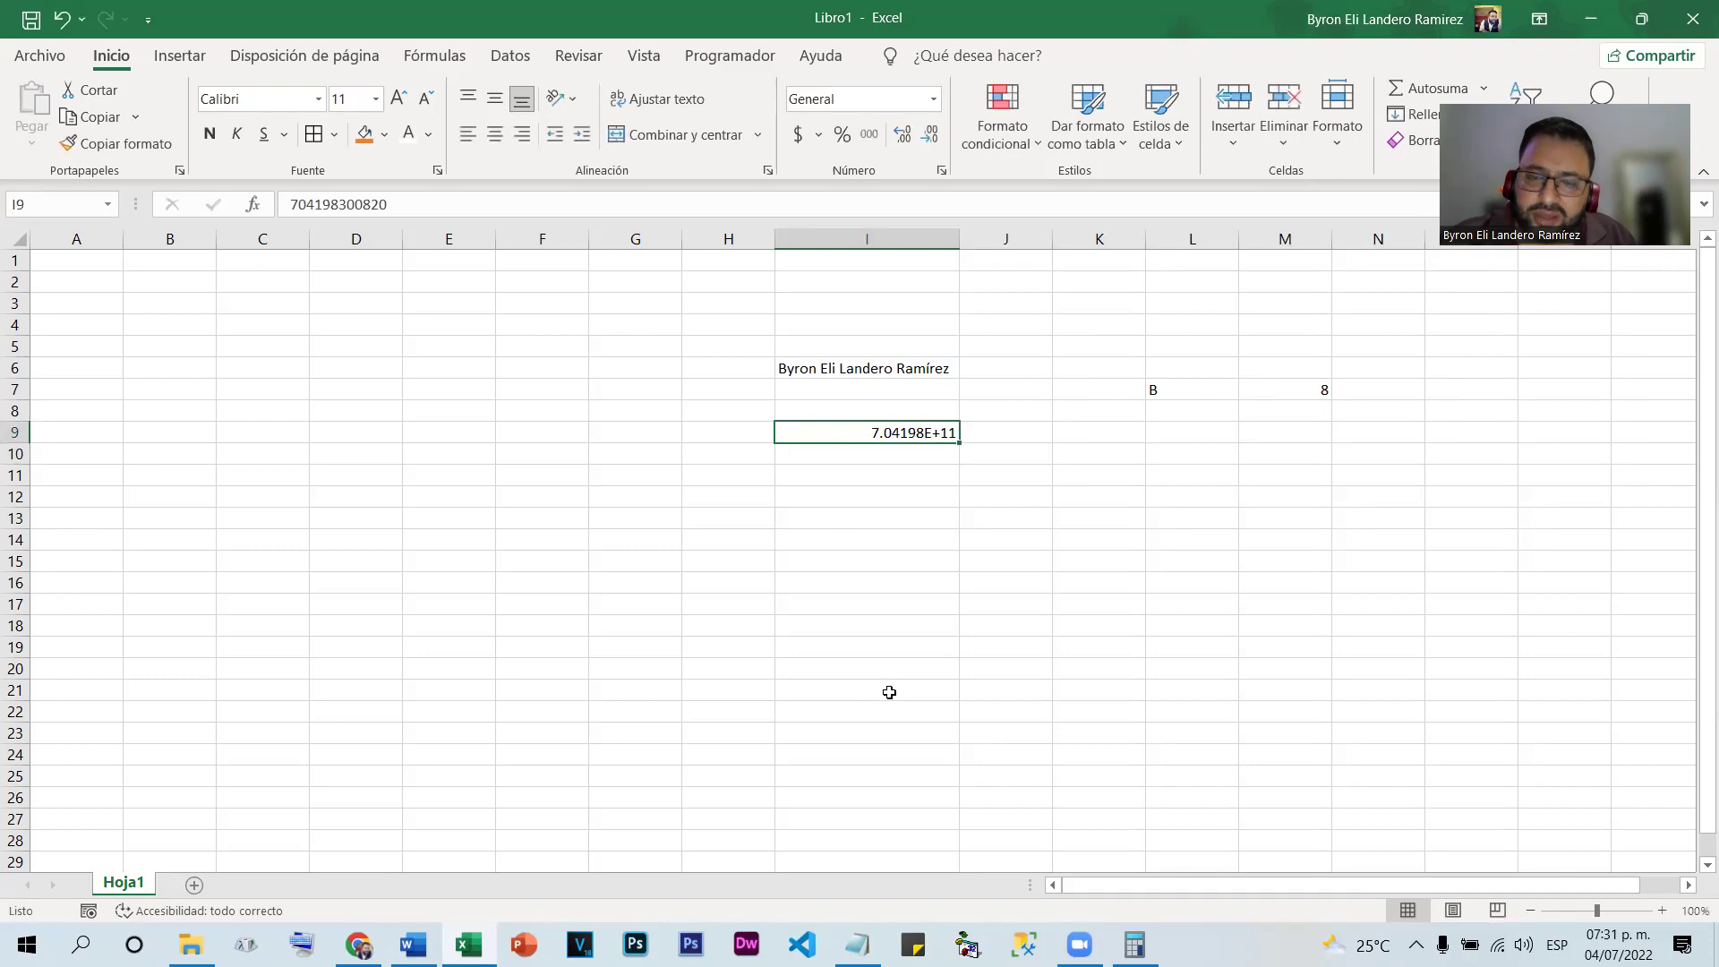
key(Delete)
text(0704)
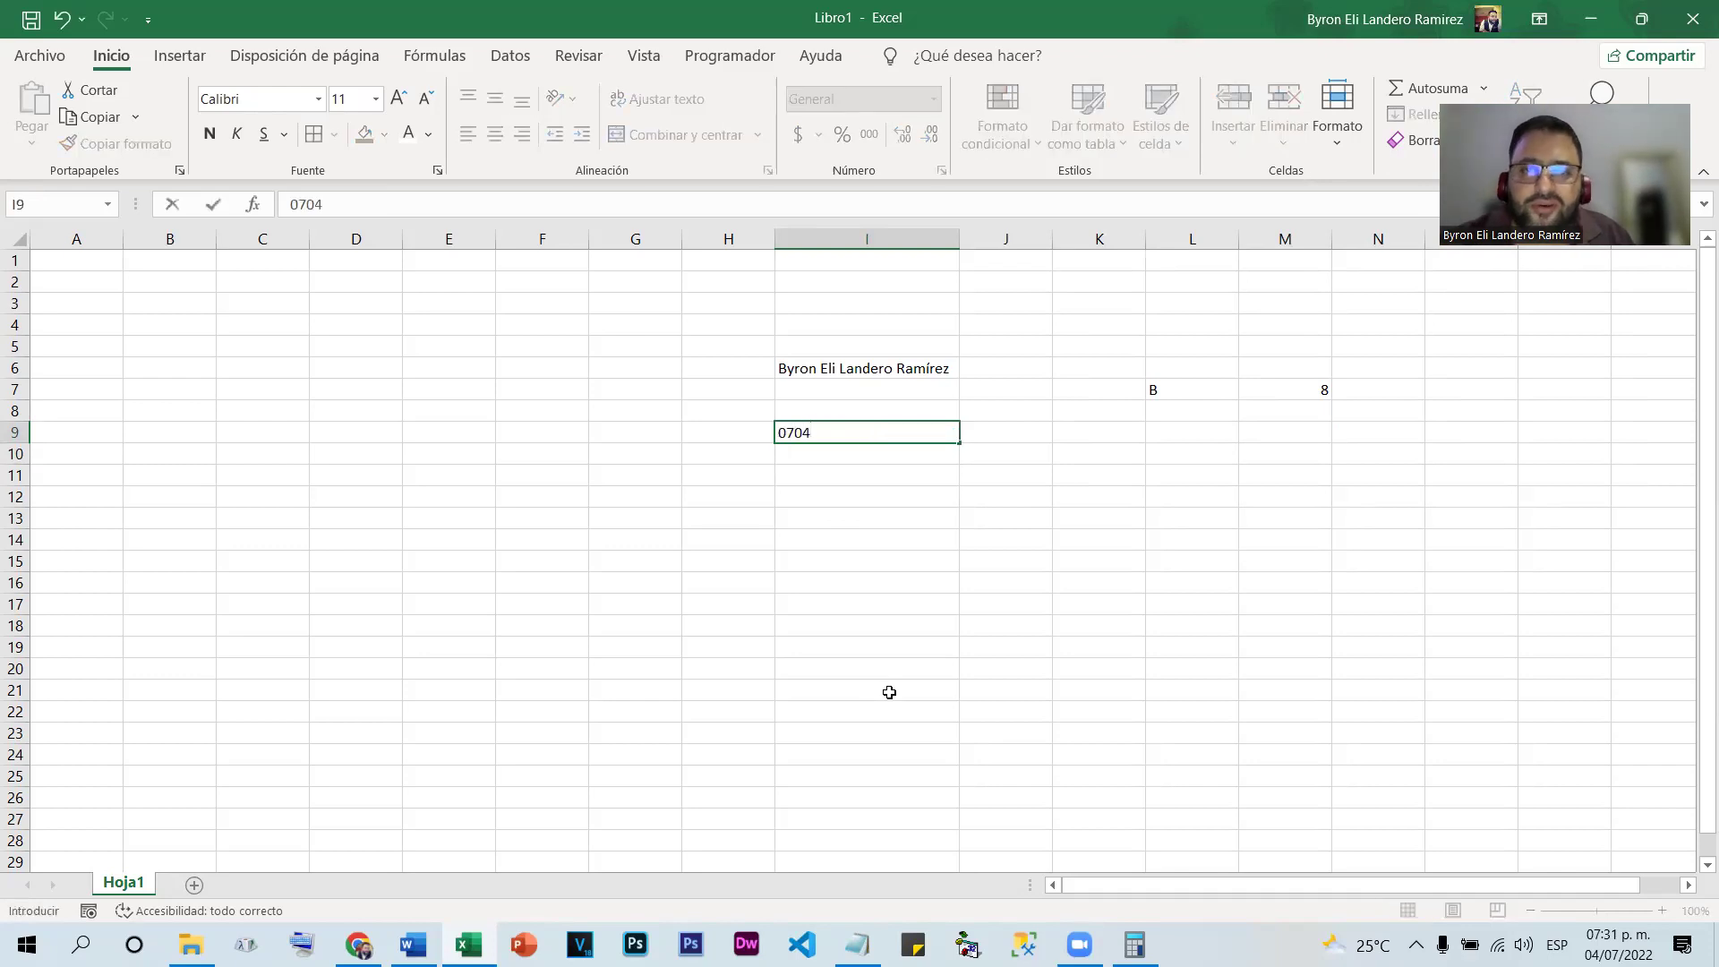
key(Return)
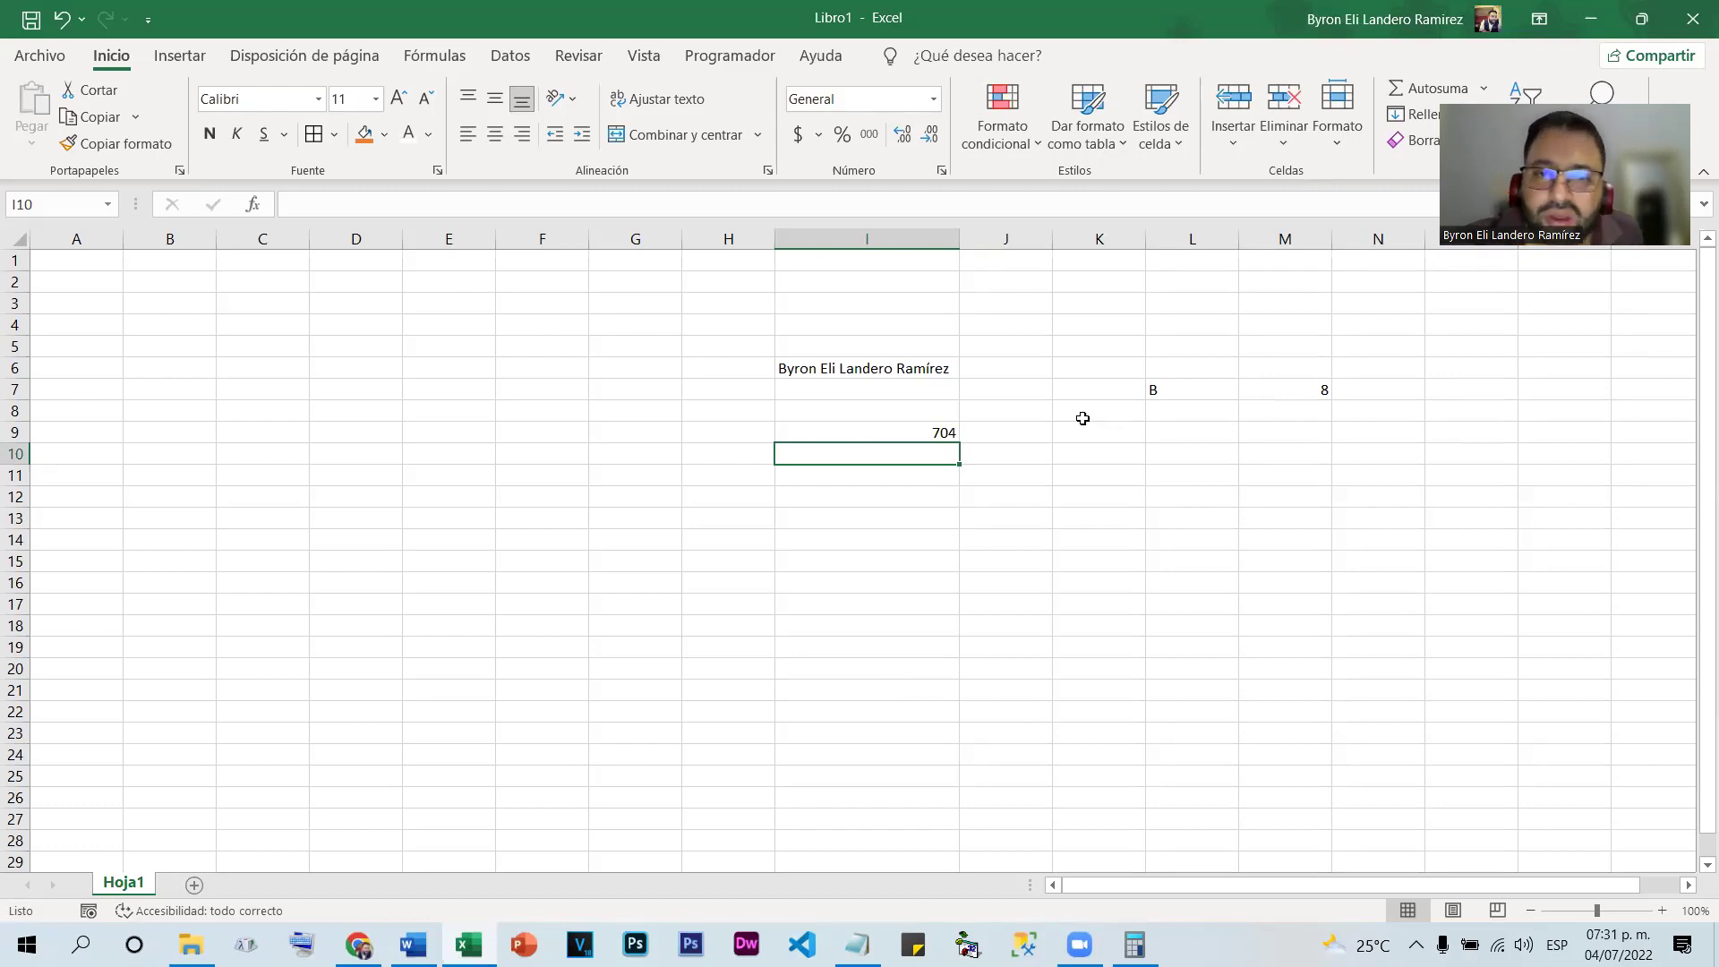
click(945, 430)
double_click(945, 429)
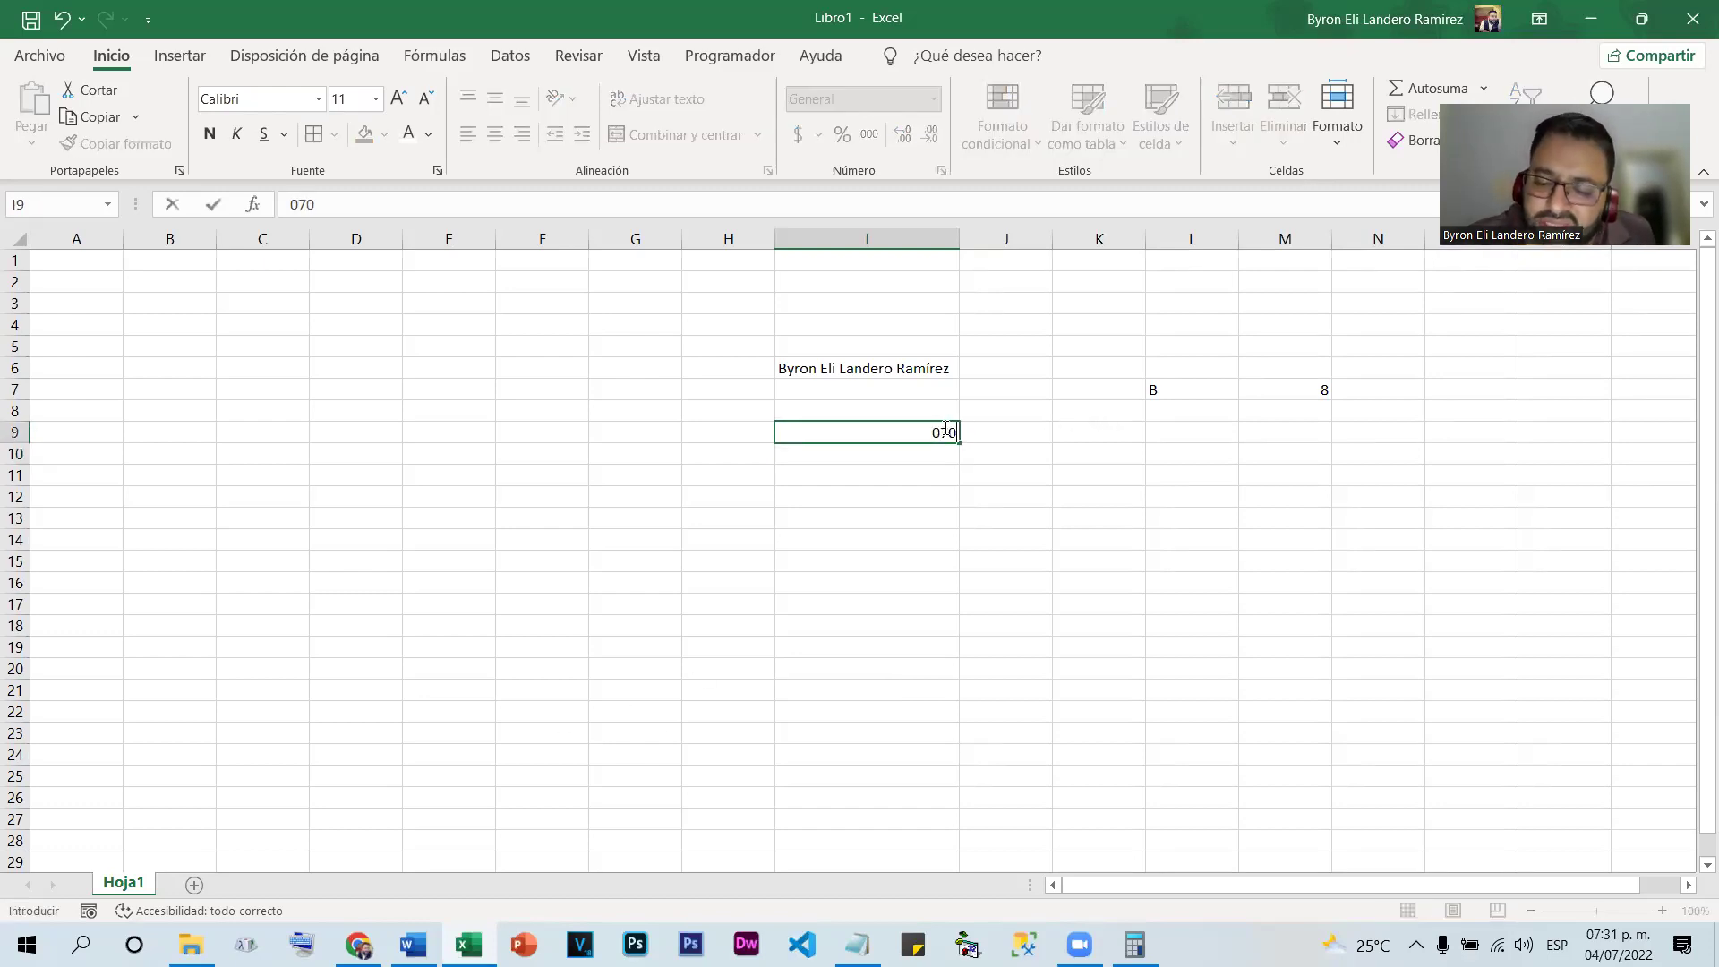
key(Return)
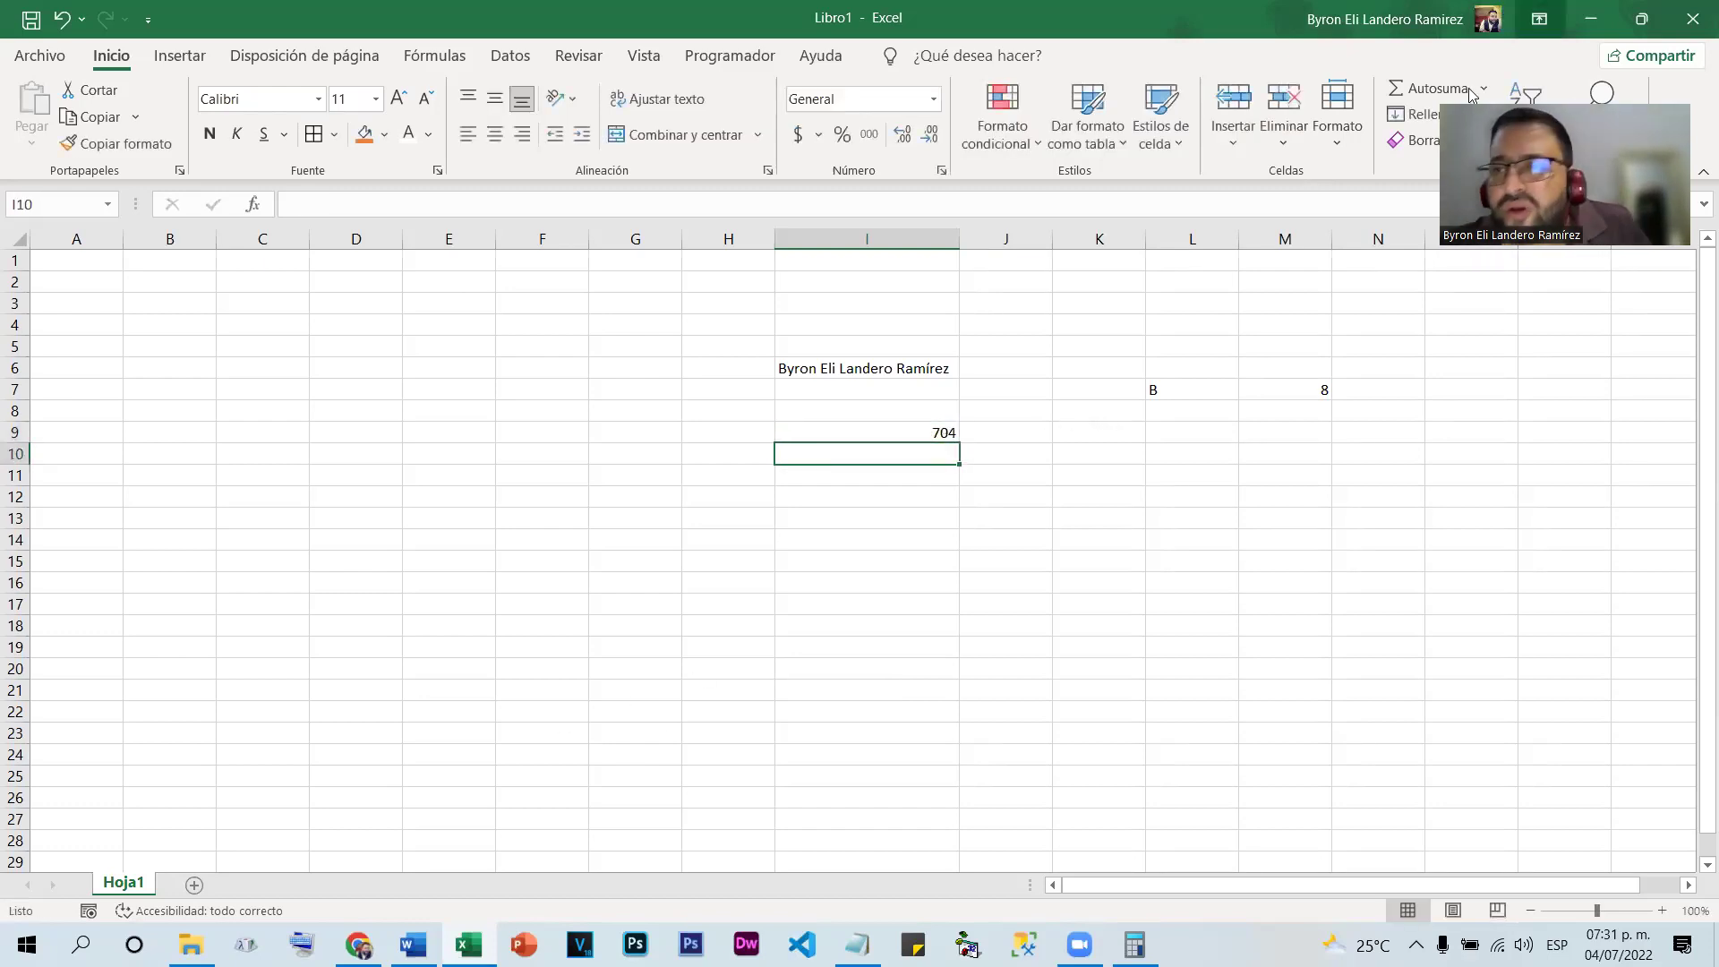
click(914, 541)
click(1144, 511)
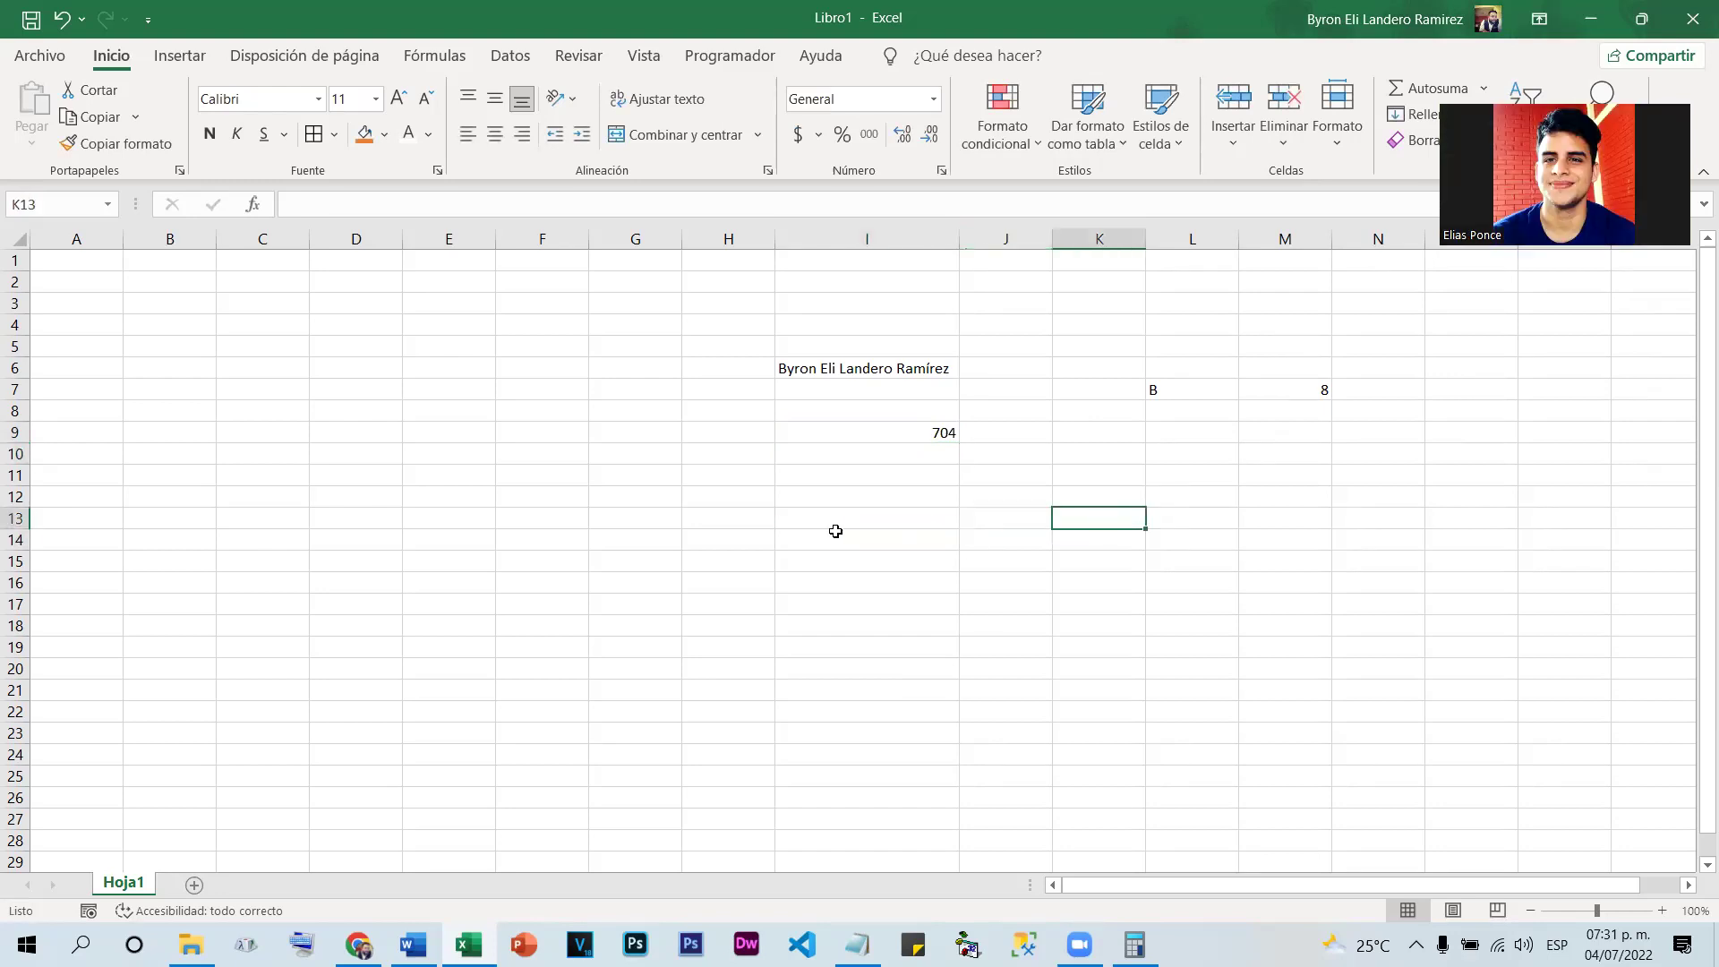
Apply All Borders to columns D and E, then select column D
click(645, 557)
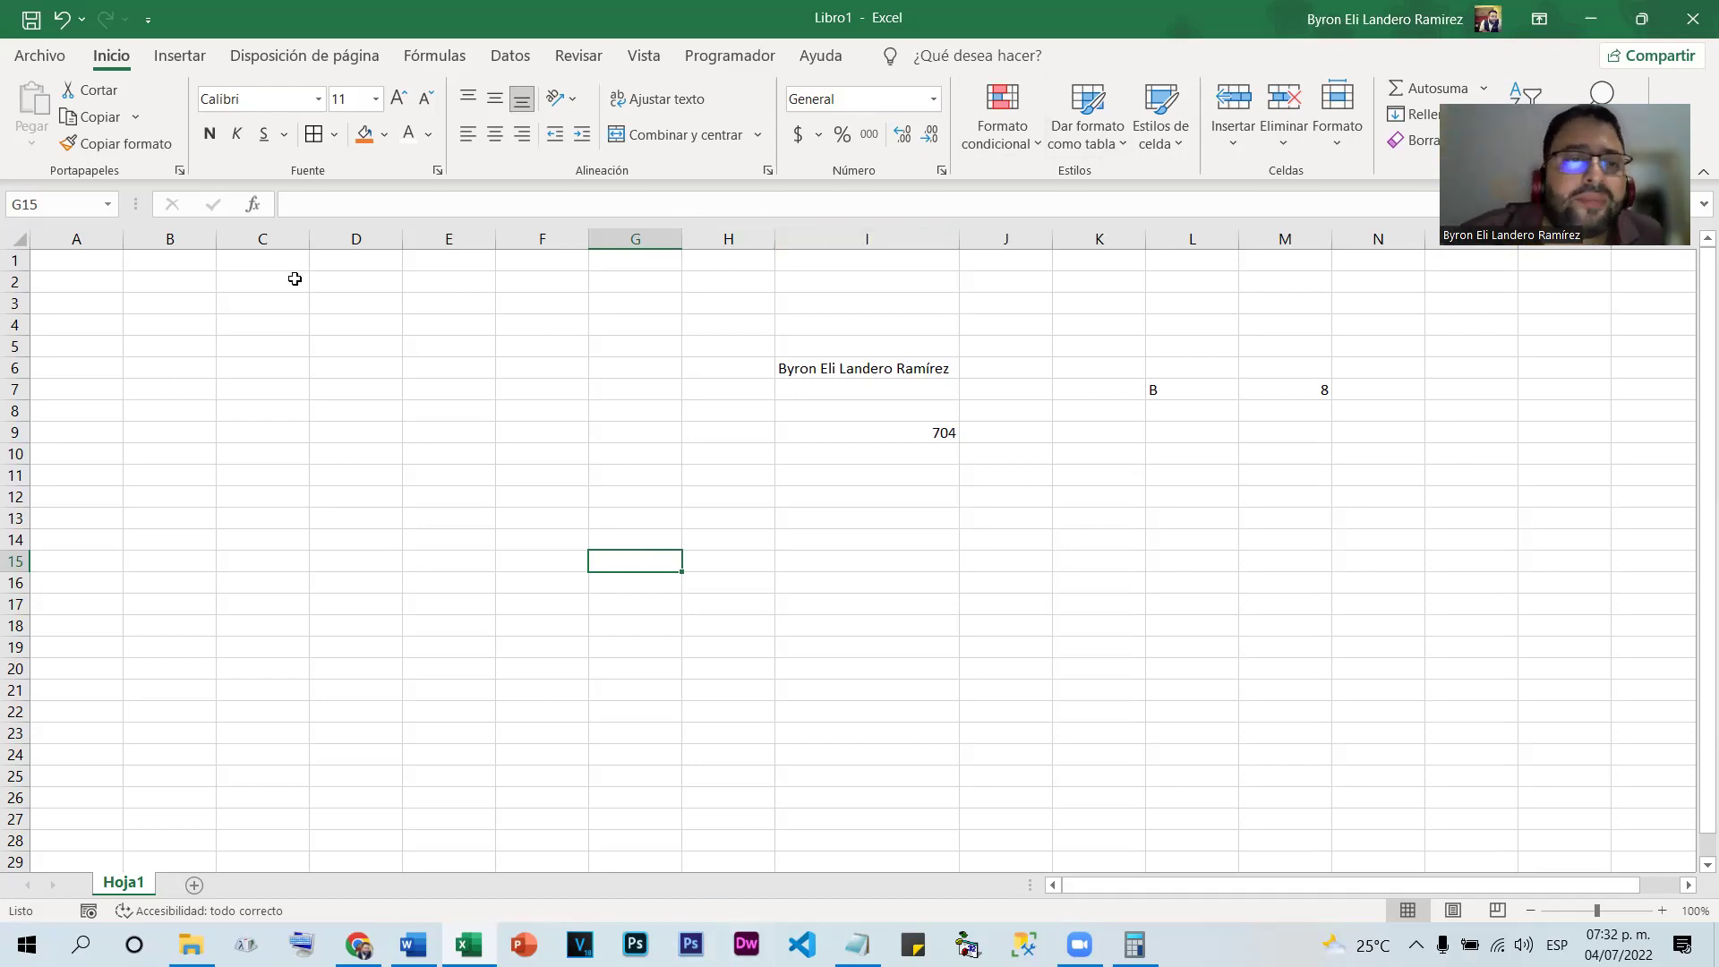
click(368, 258)
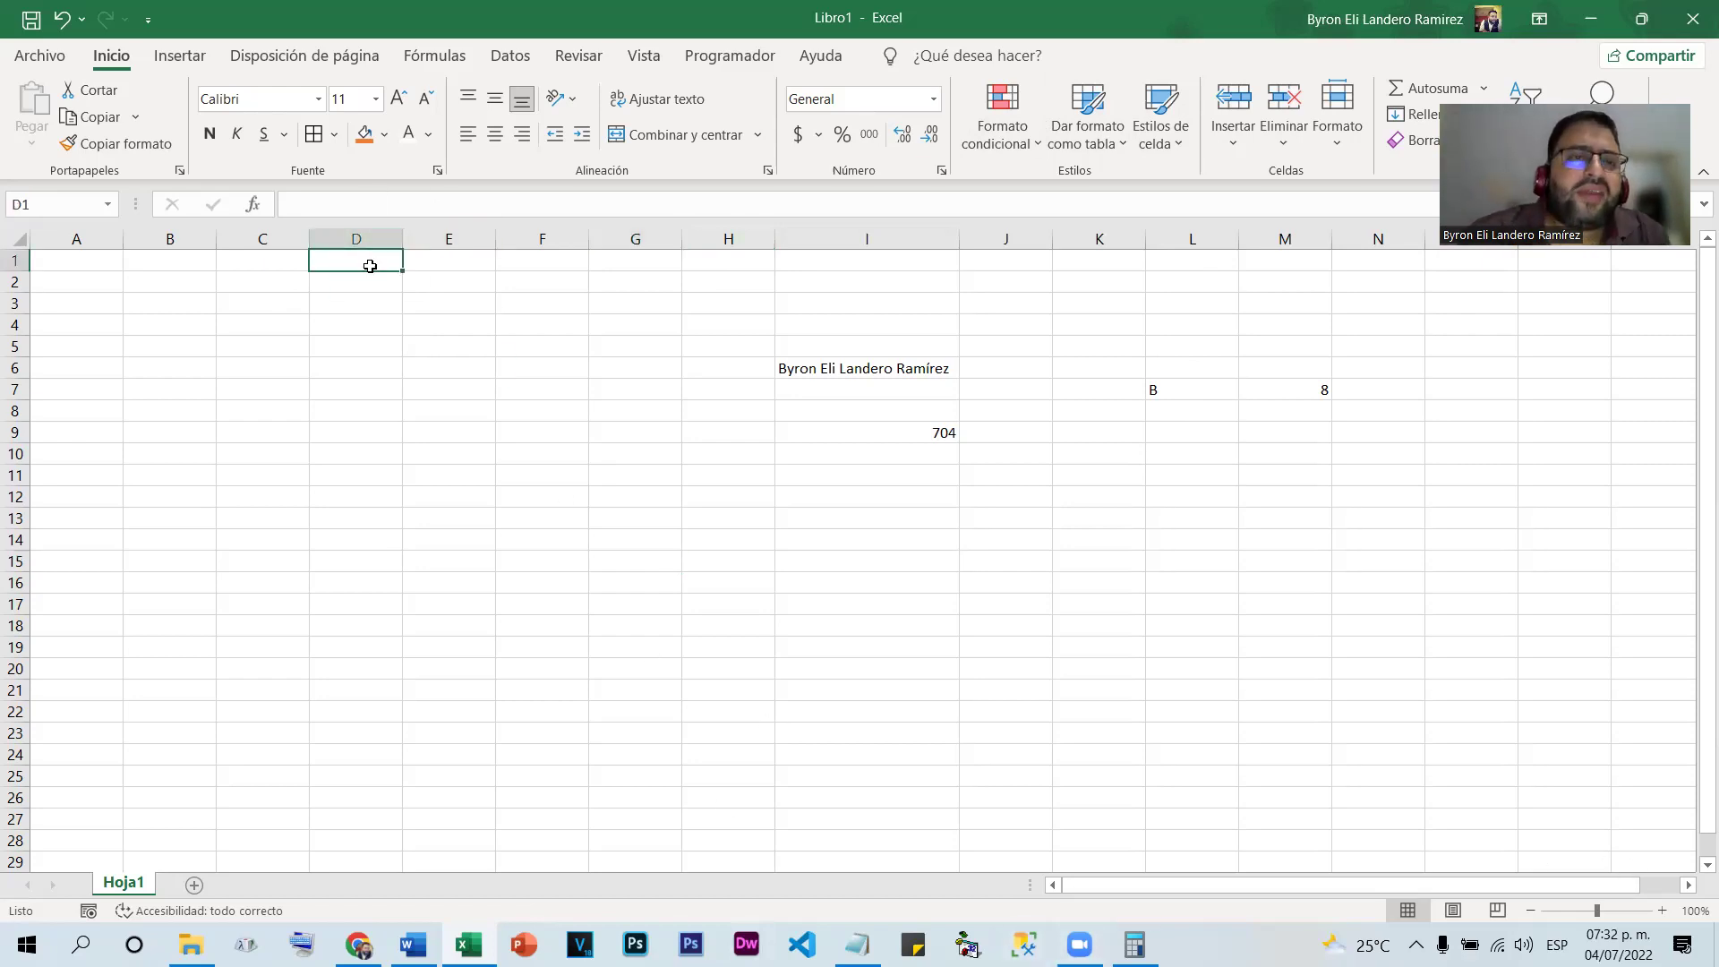
drag(358, 239, 461, 251)
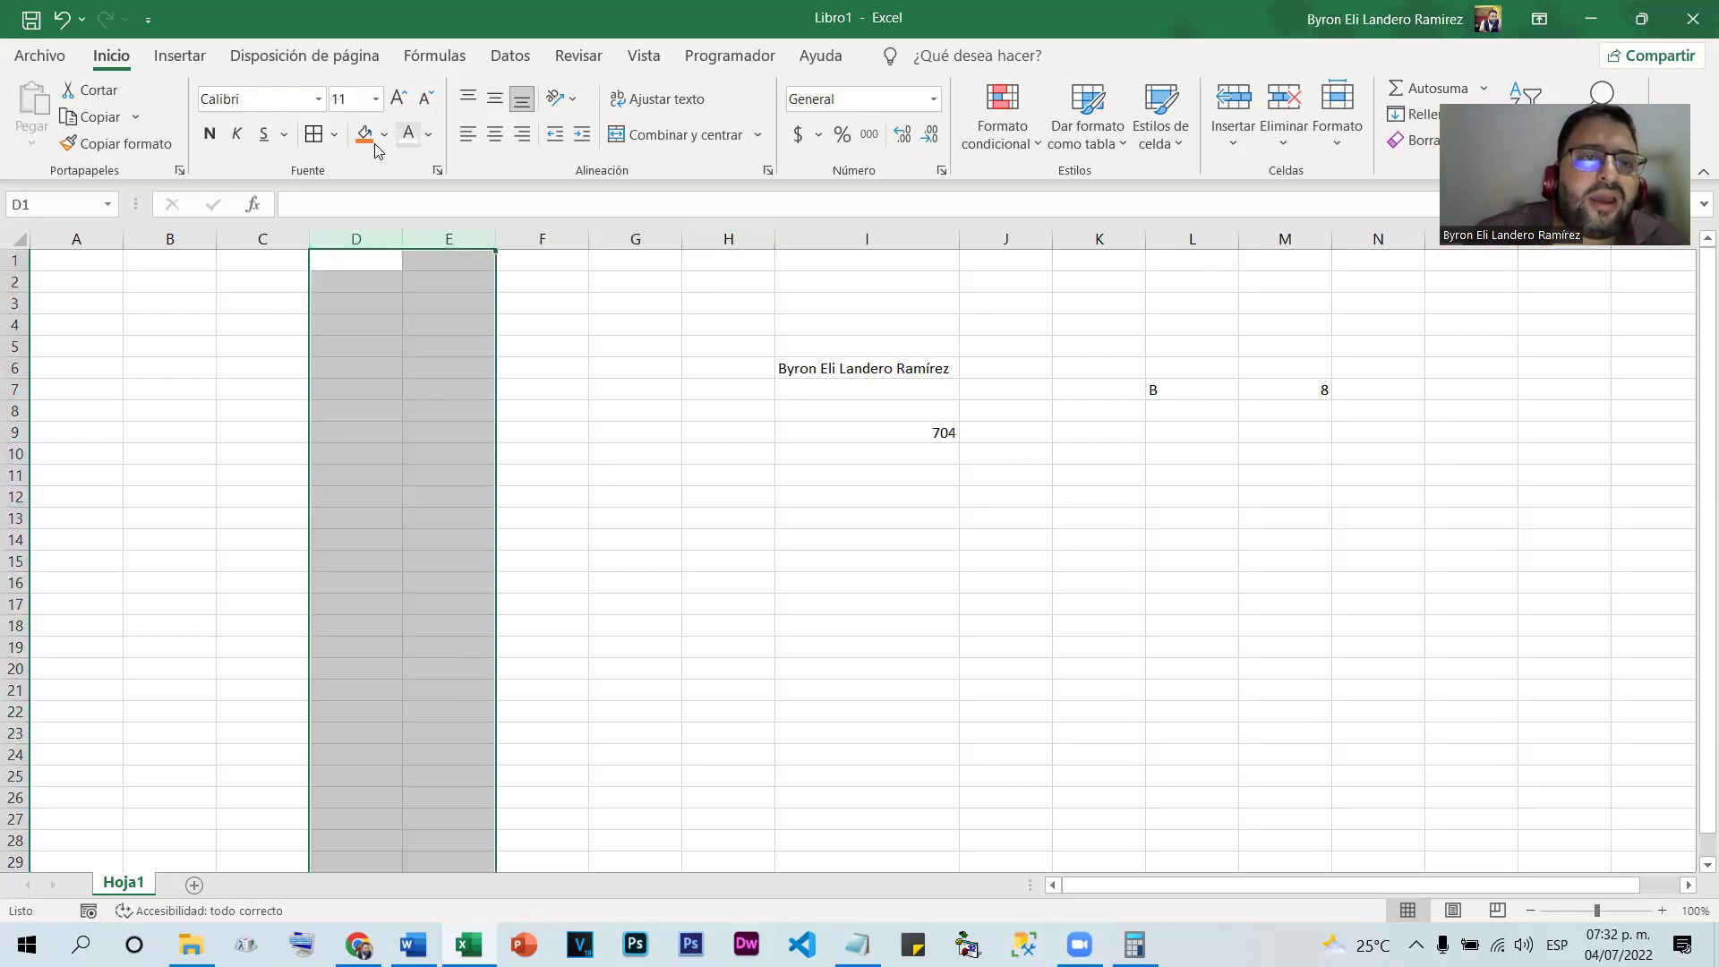
click(314, 134)
click(635, 560)
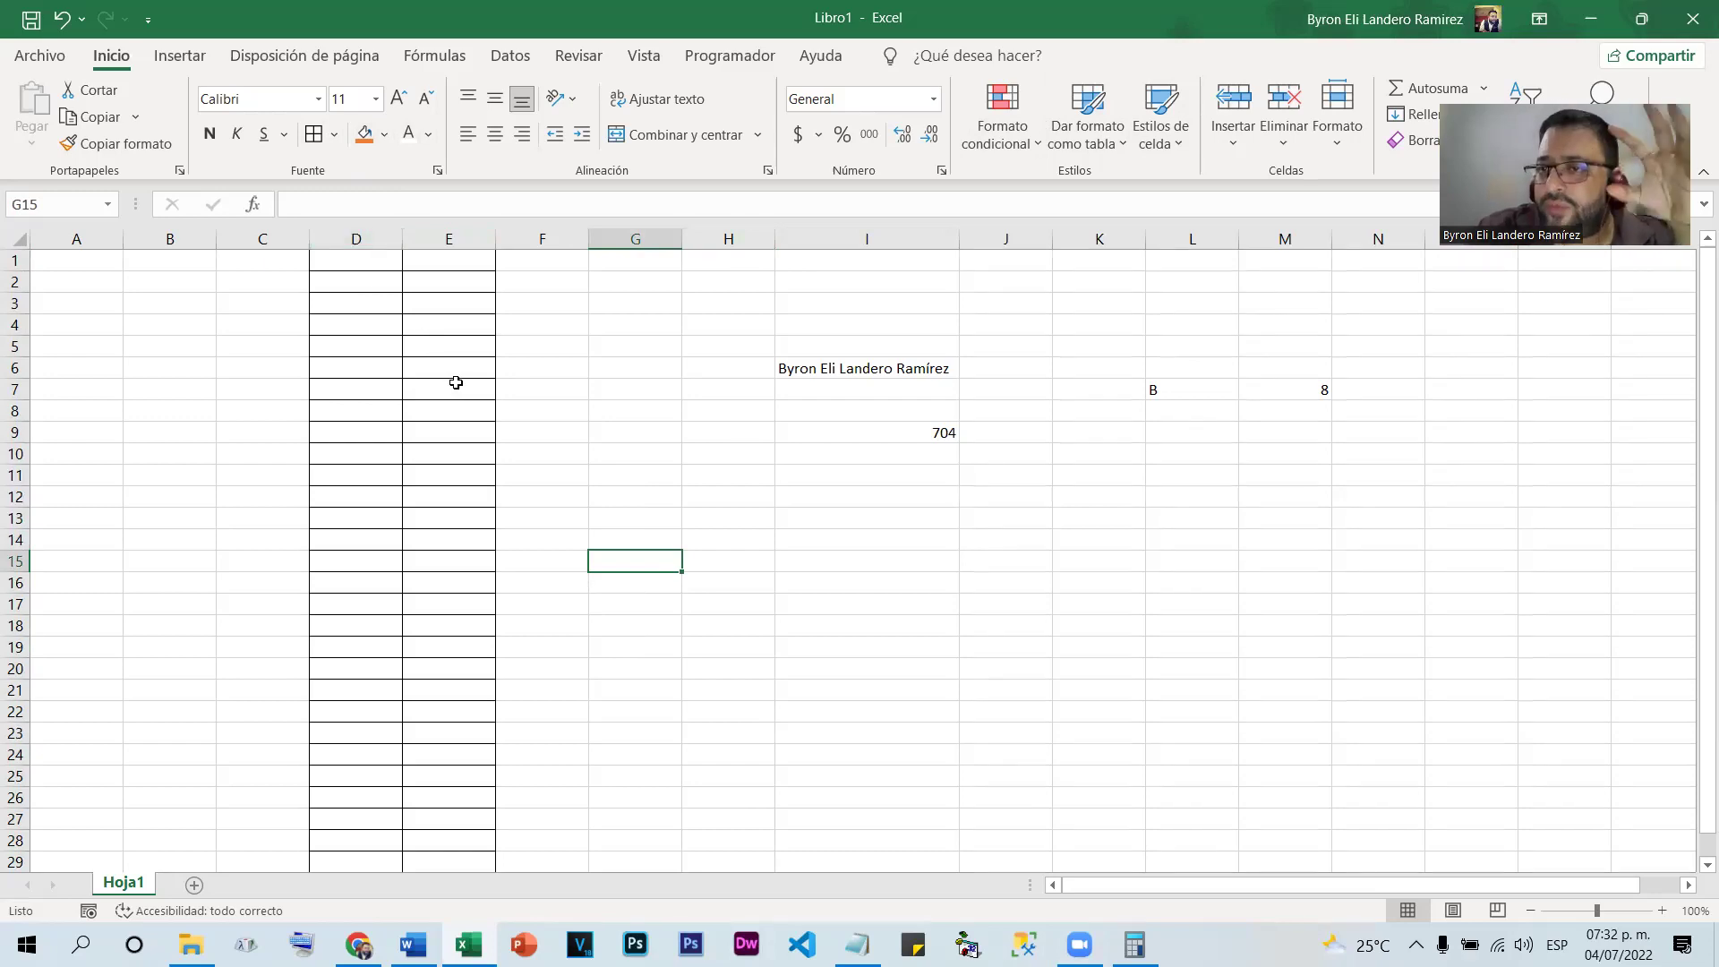
click(359, 241)
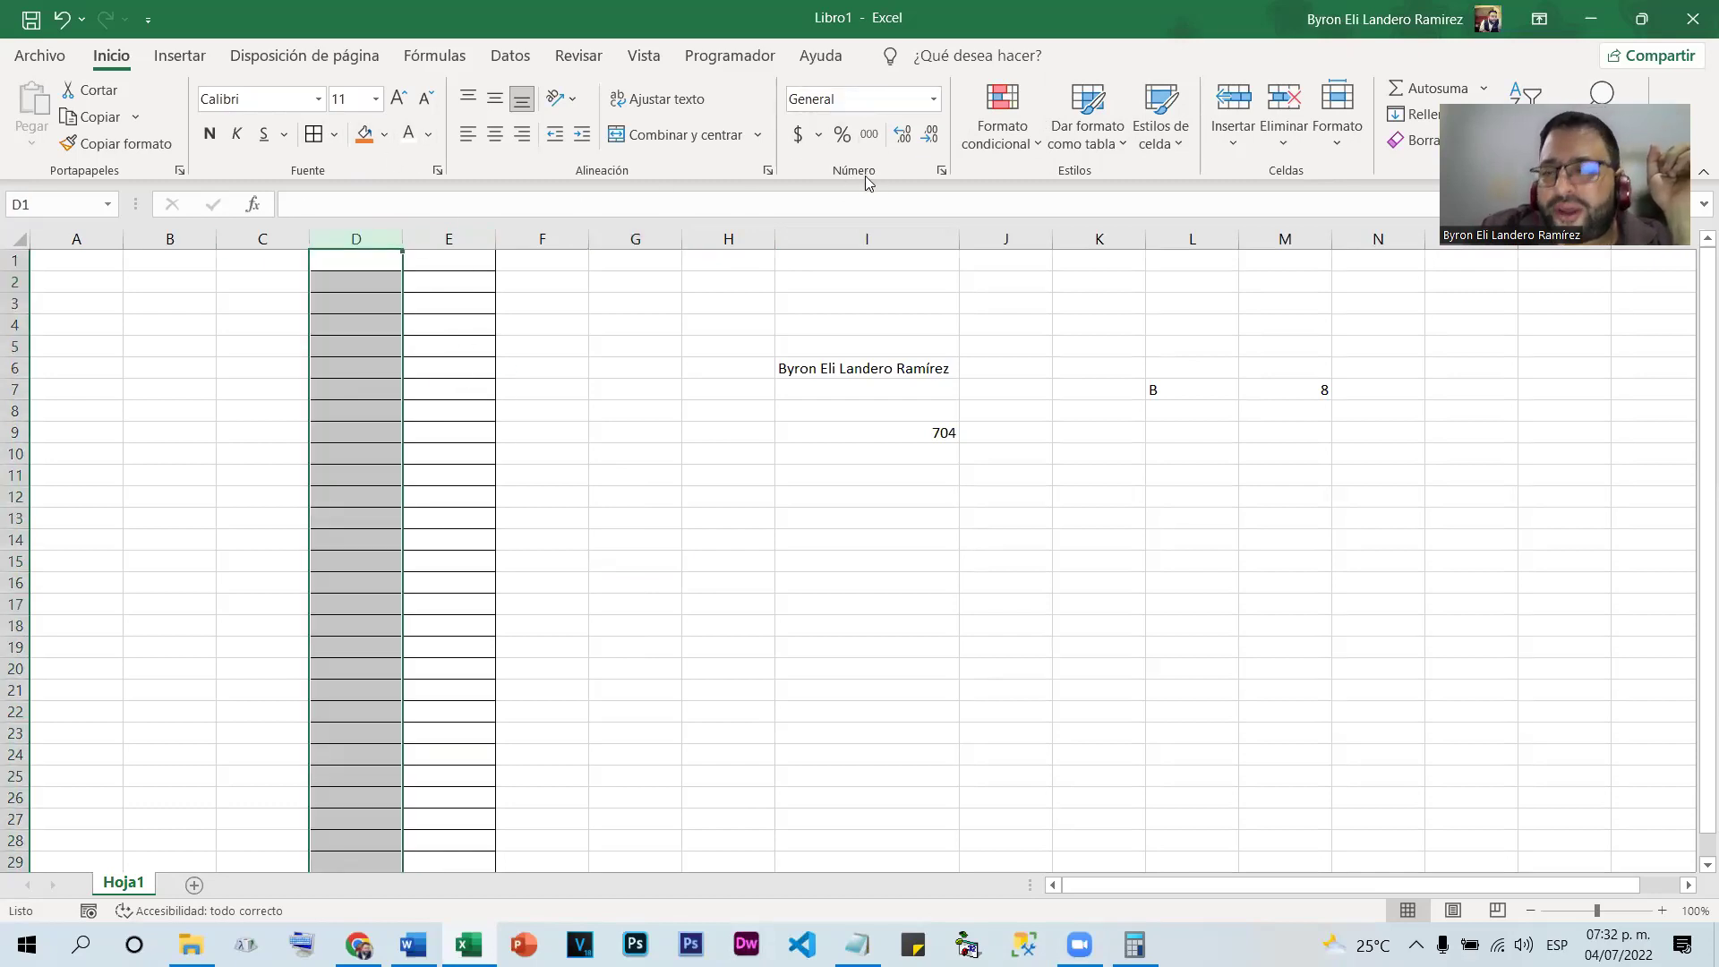
Format column D as Texto and enter 0704 in D3, keeping its leading zero
click(934, 100)
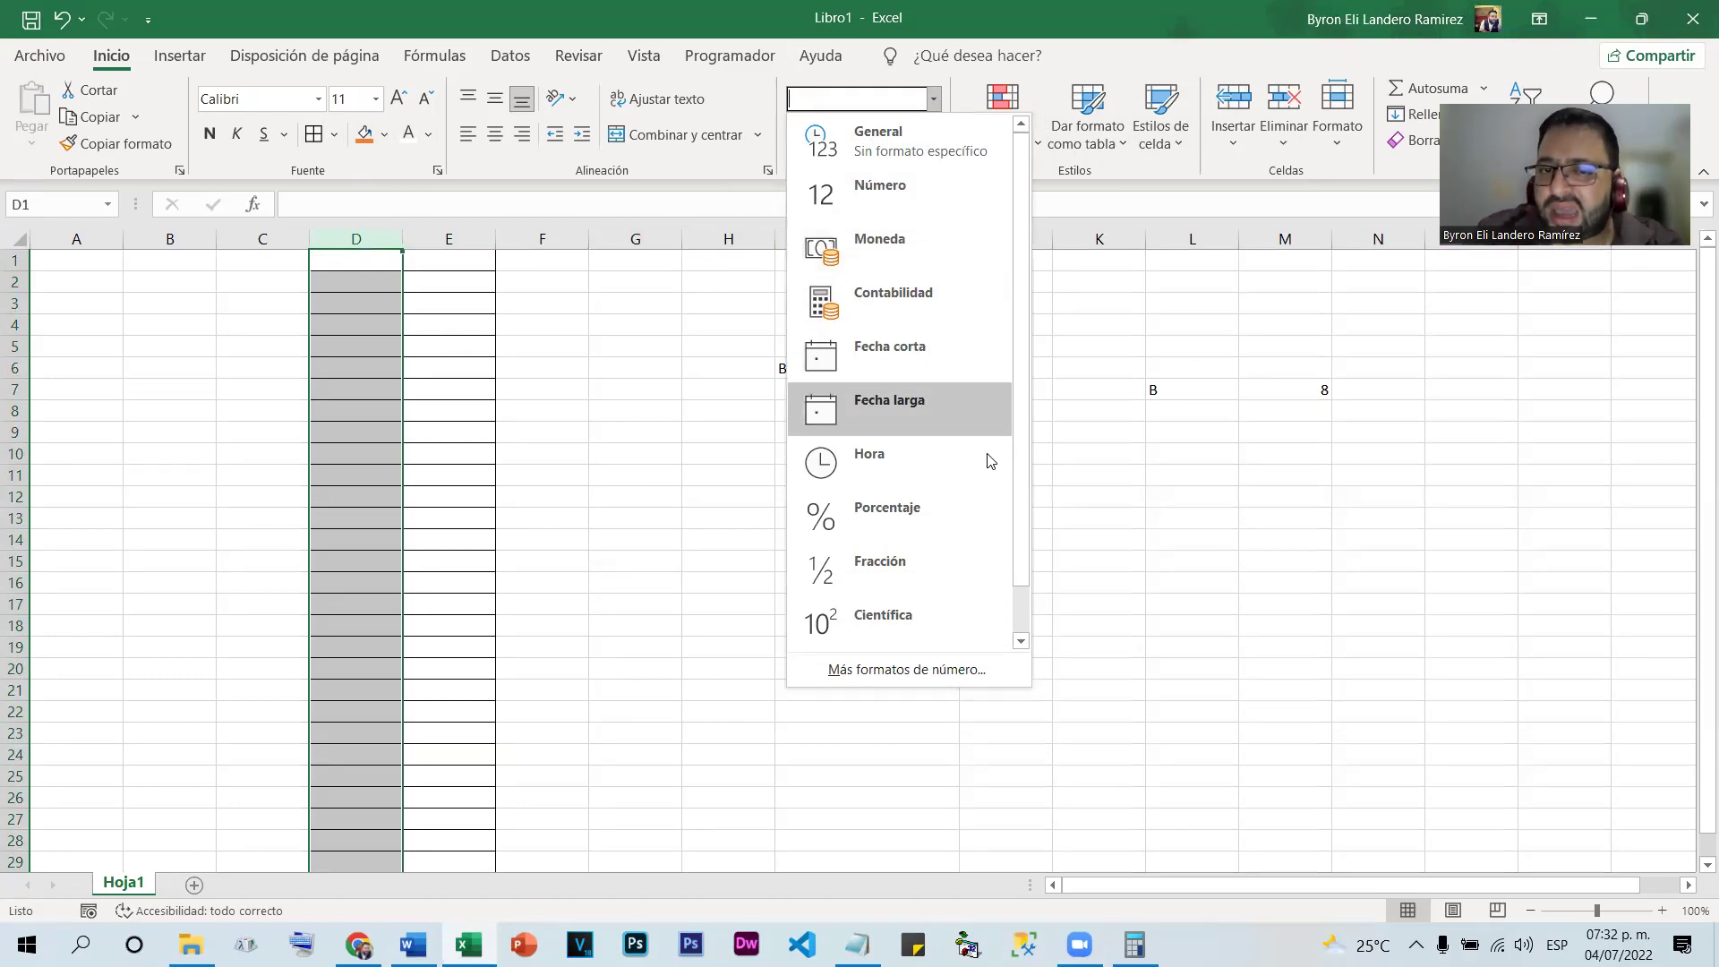
scroll(992, 498, down, 1)
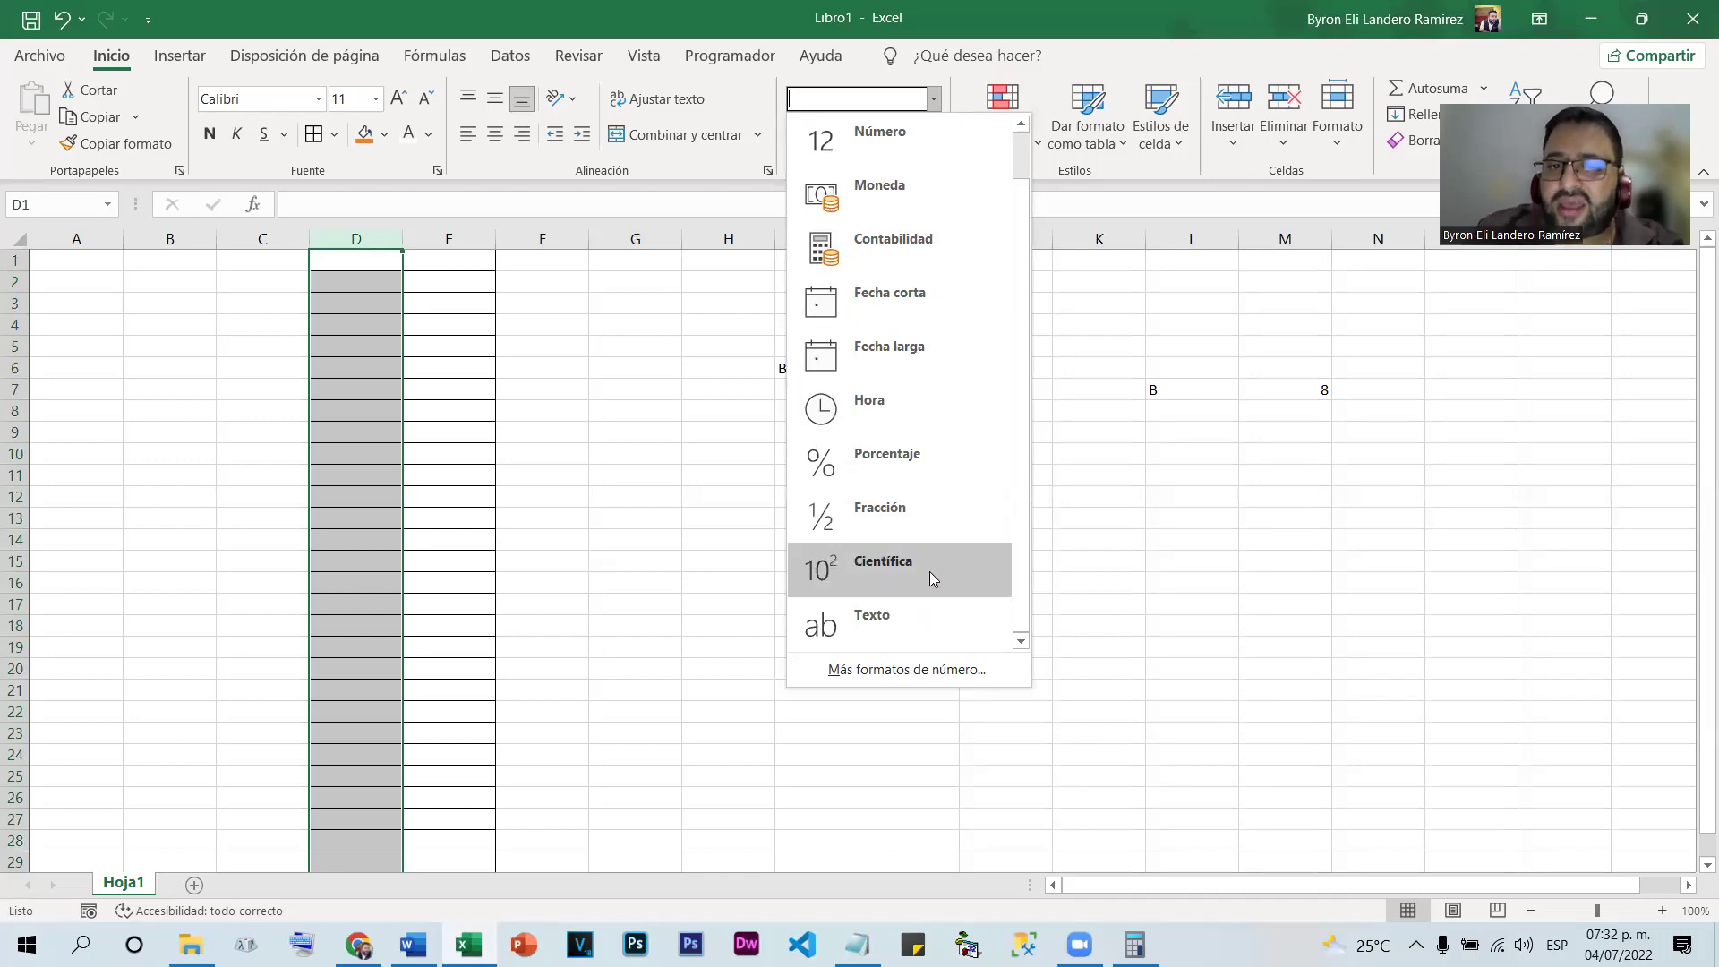
click(903, 623)
click(374, 307)
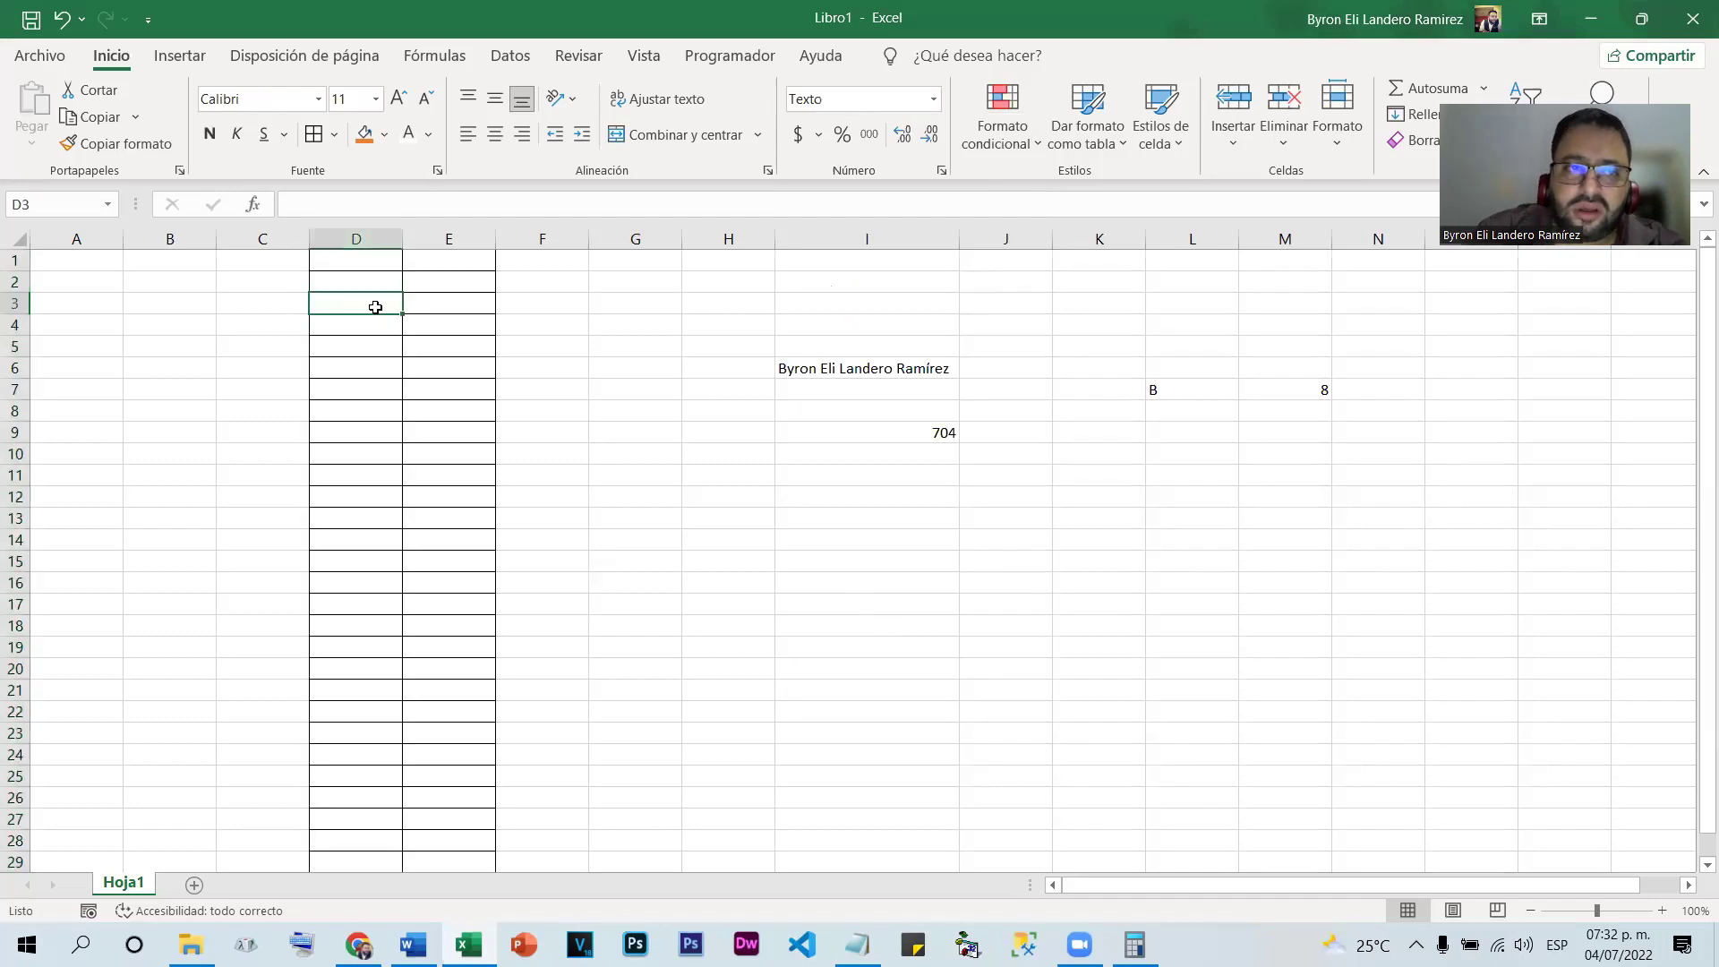
text(0704)
key(Return)
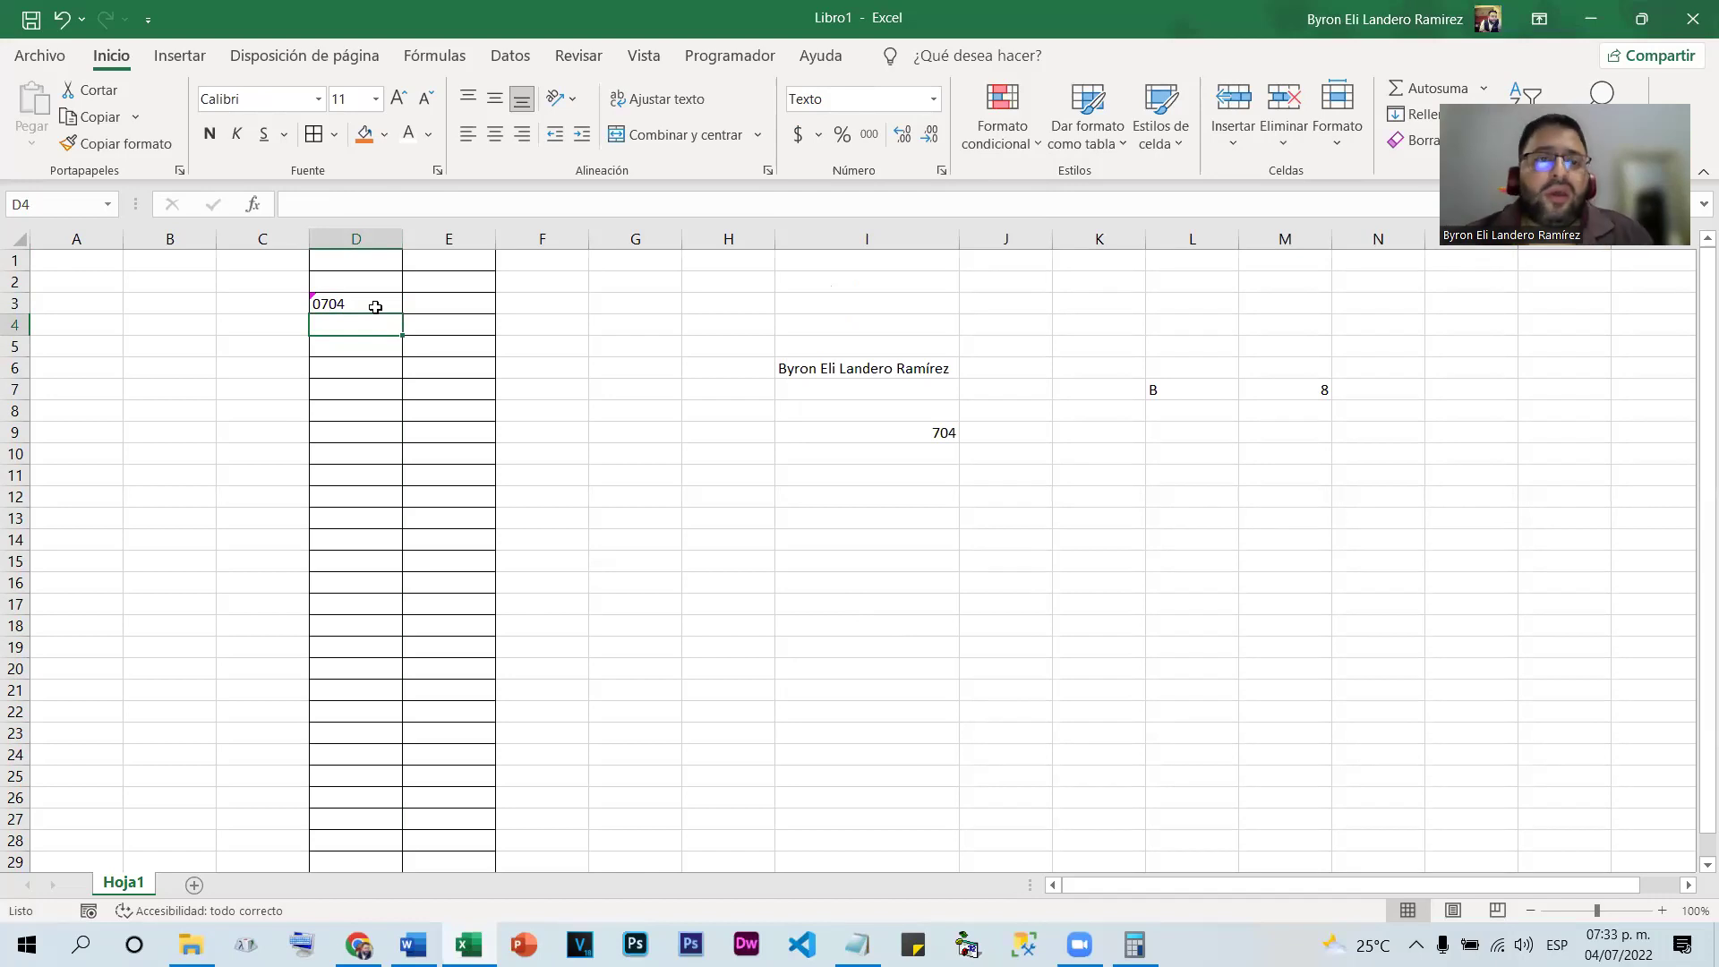
Format column E as Porcentaje and enter 0704 in E3, displayed as 704.00%
click(449, 238)
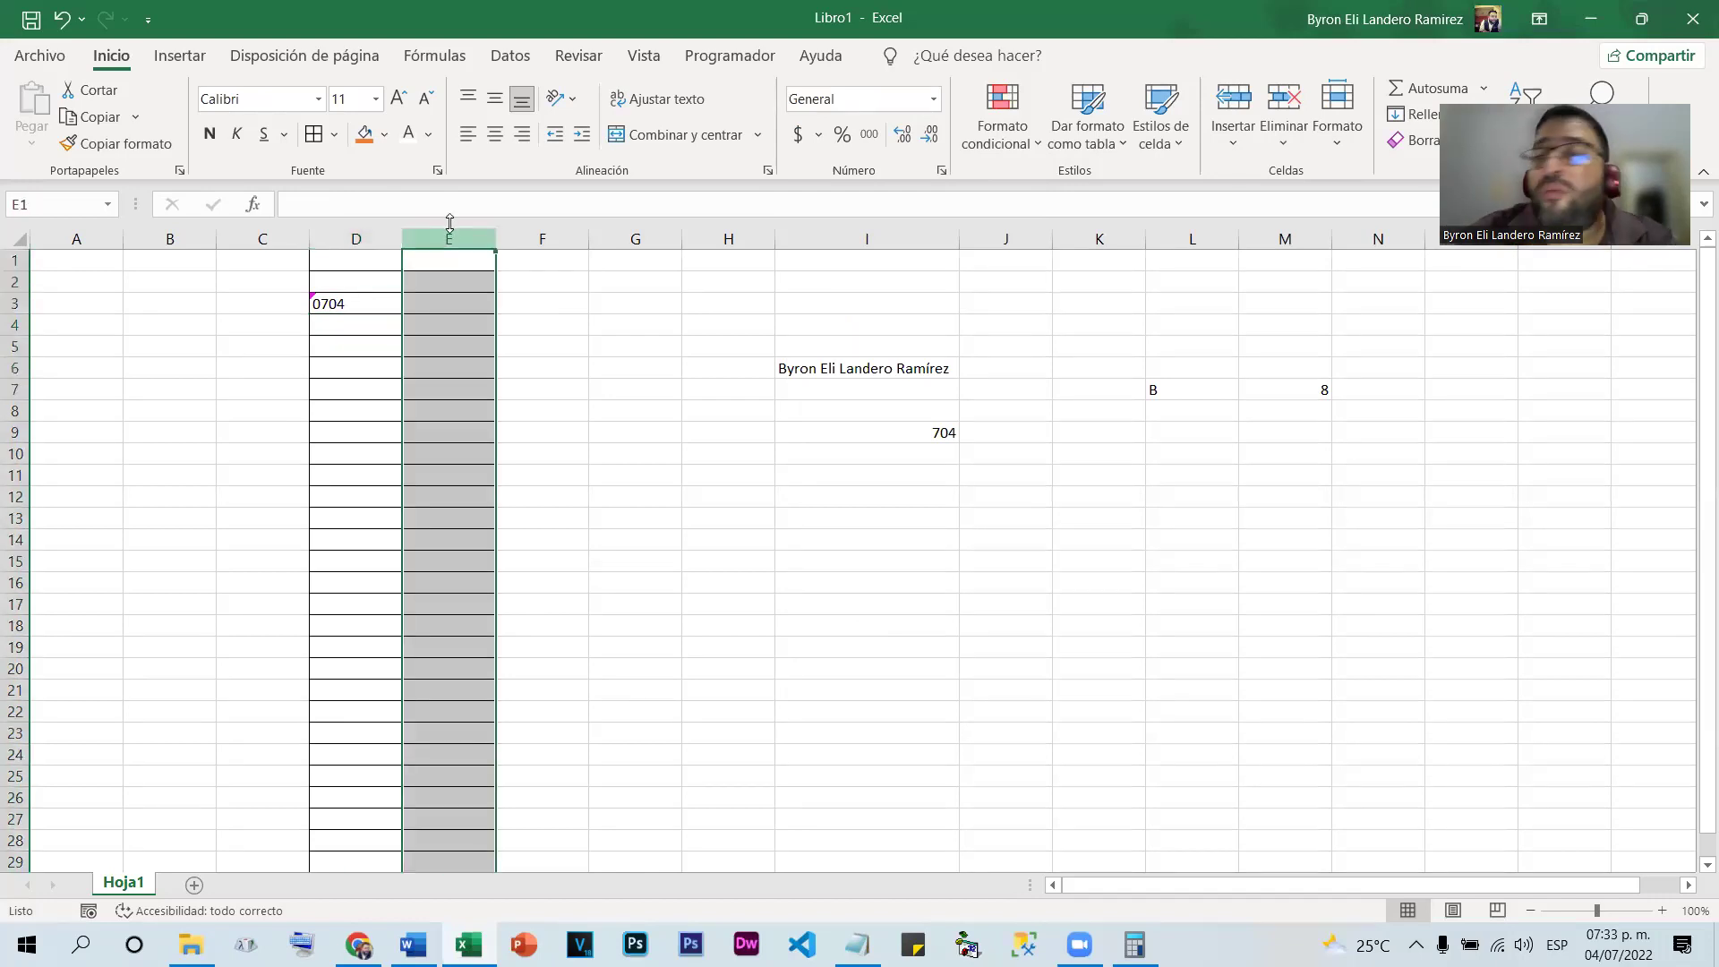
click(933, 98)
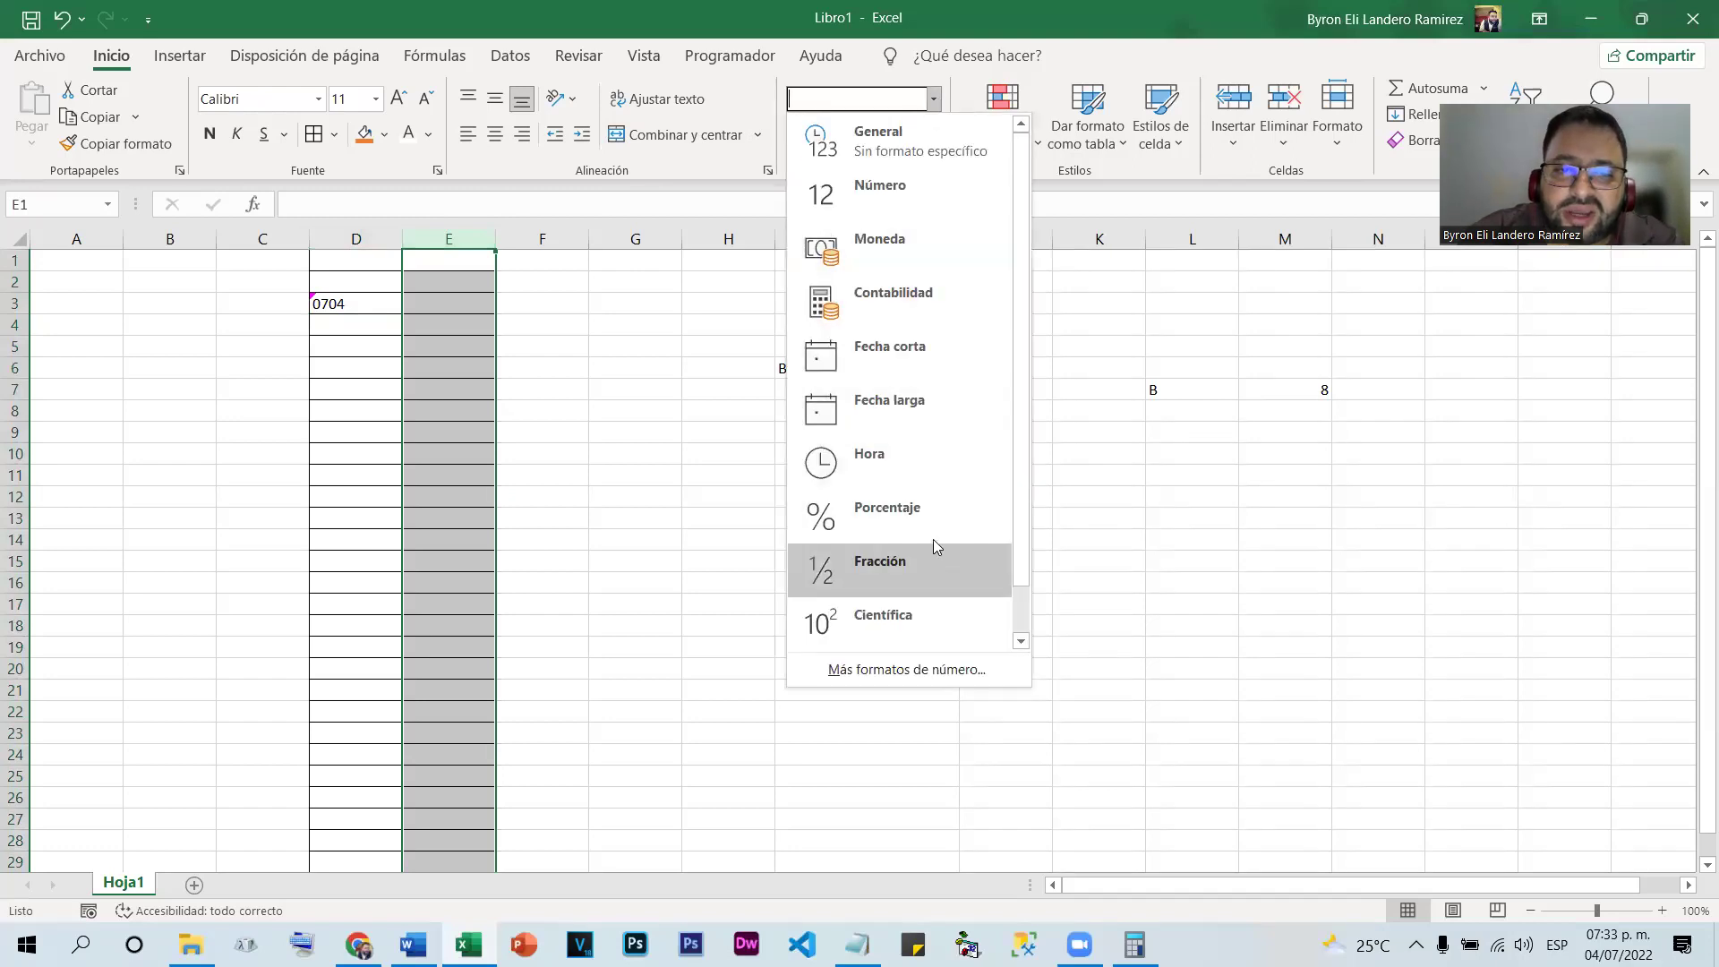
click(921, 515)
click(435, 303)
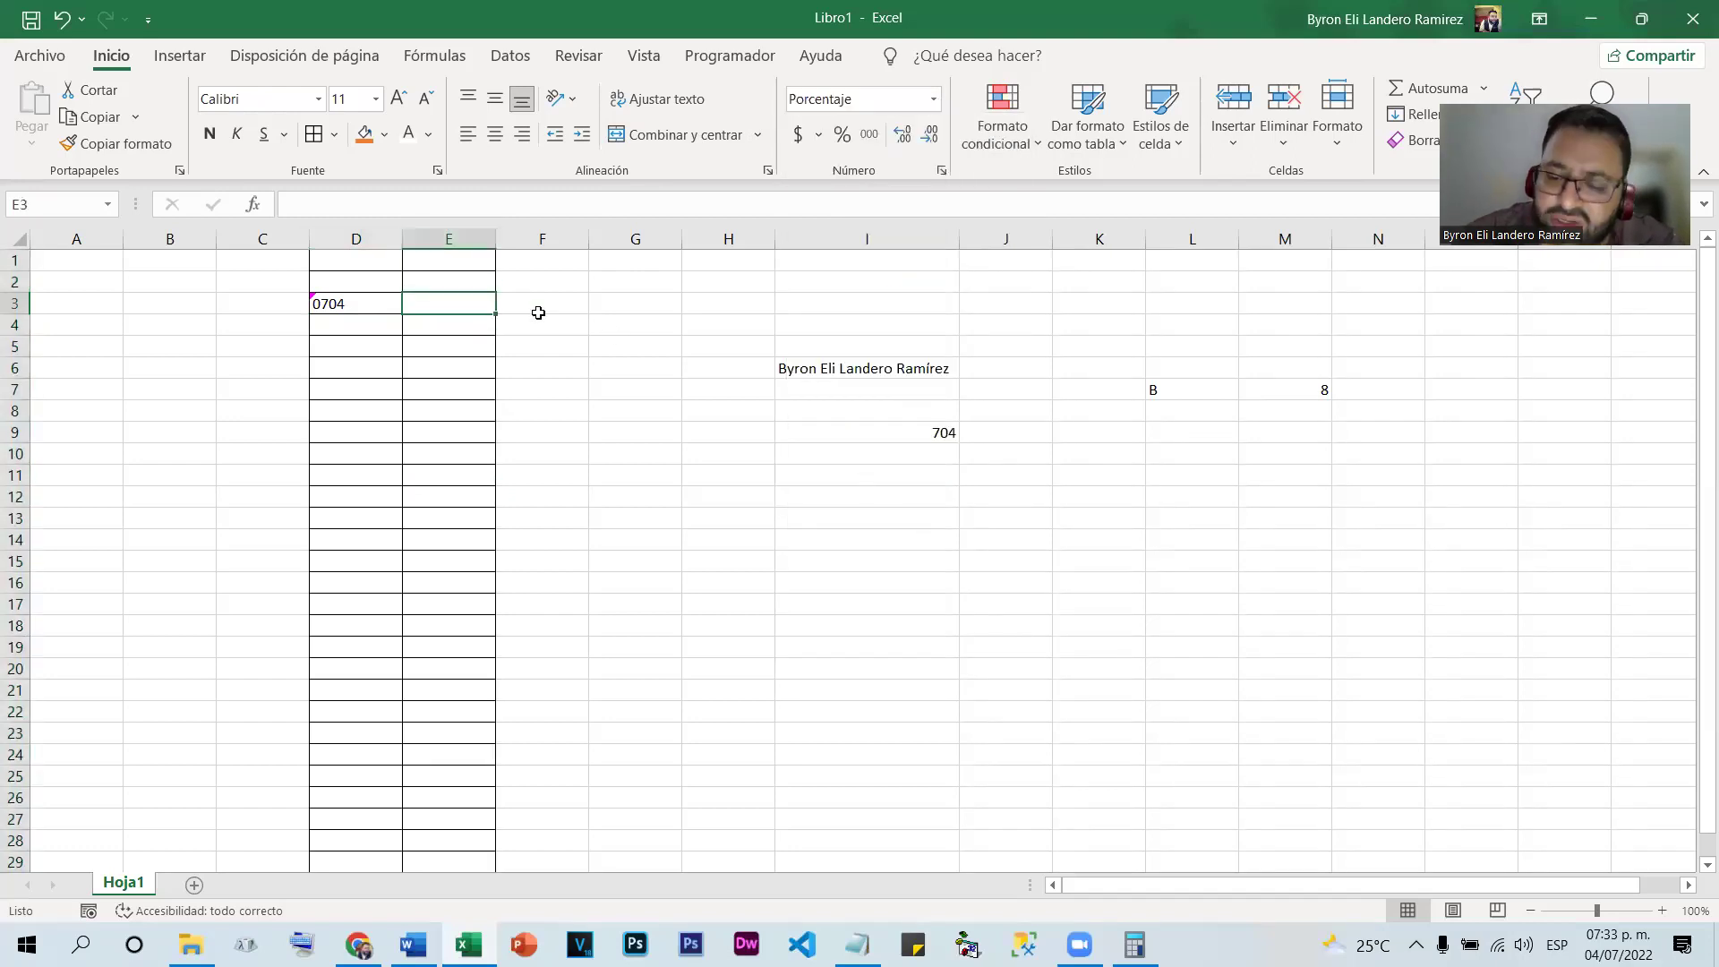
text(0704)
key(Return)
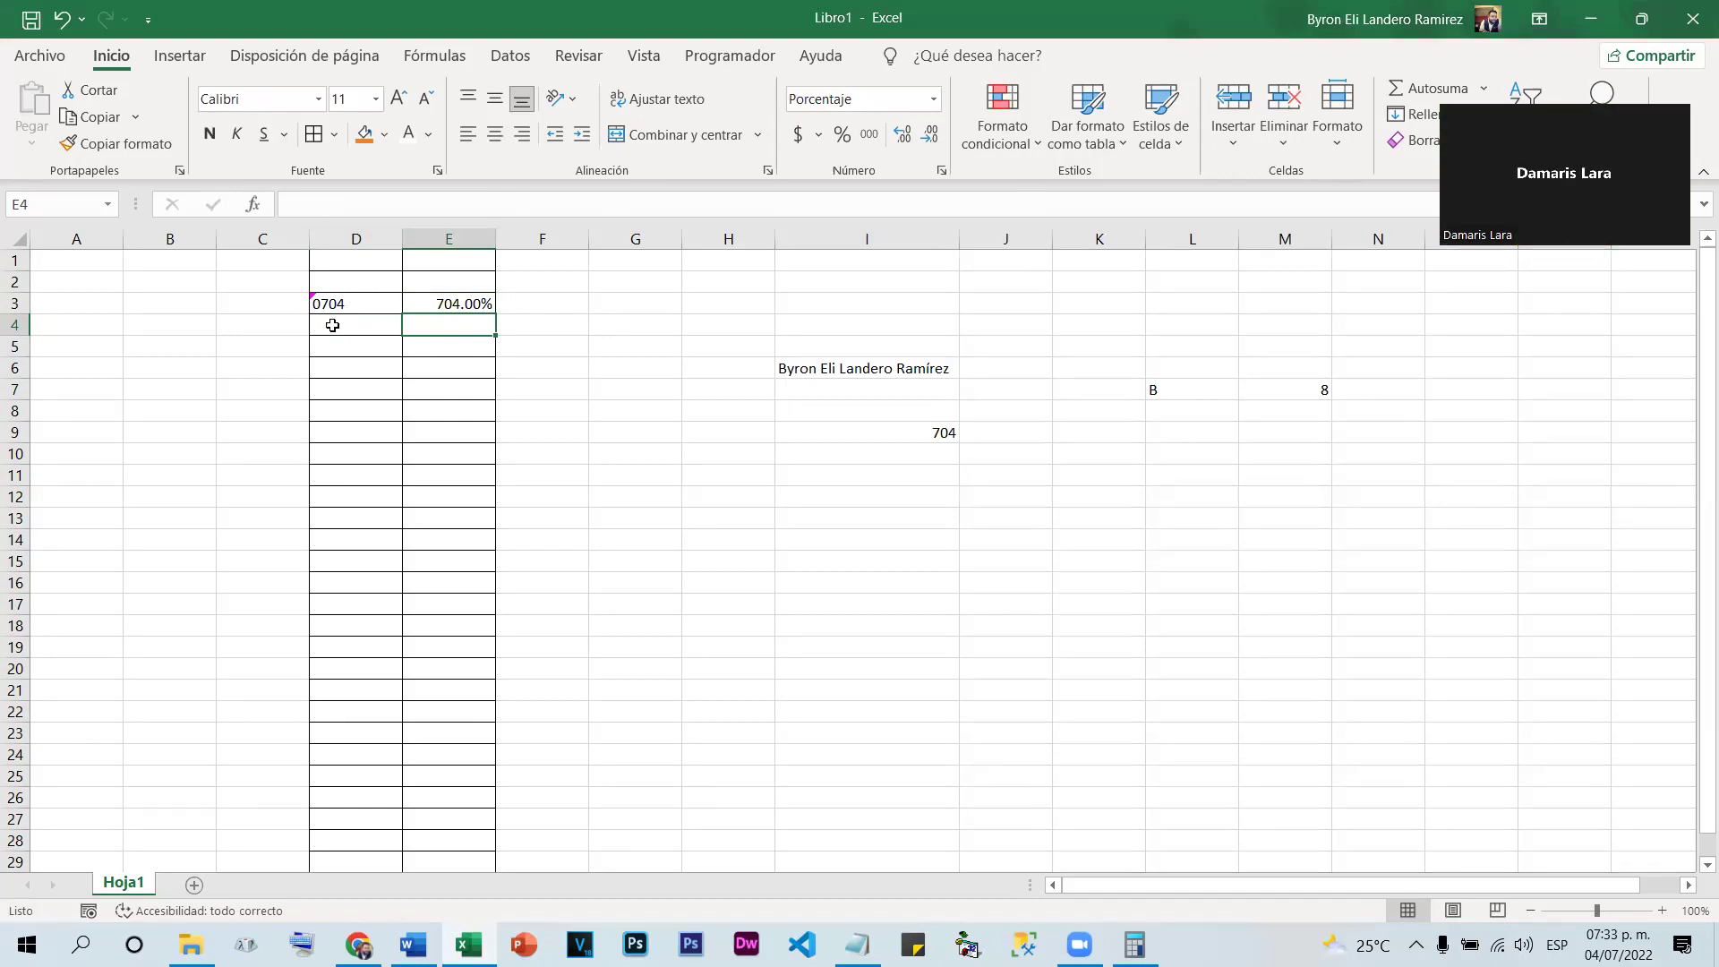
click(354, 540)
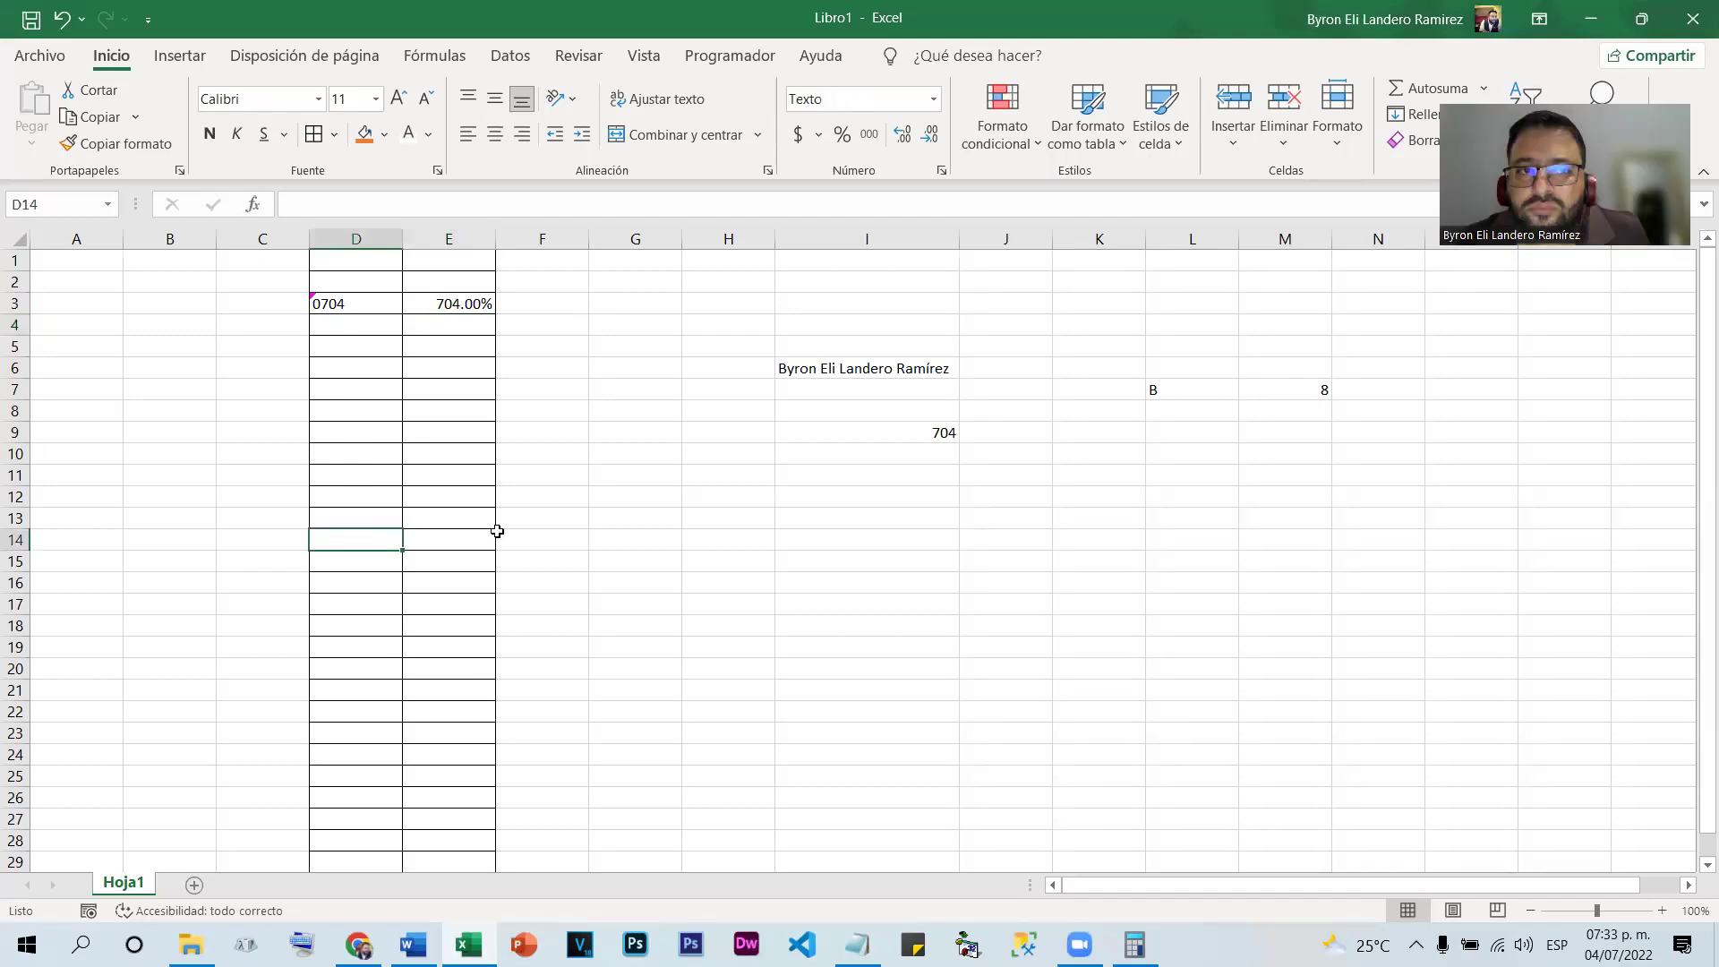
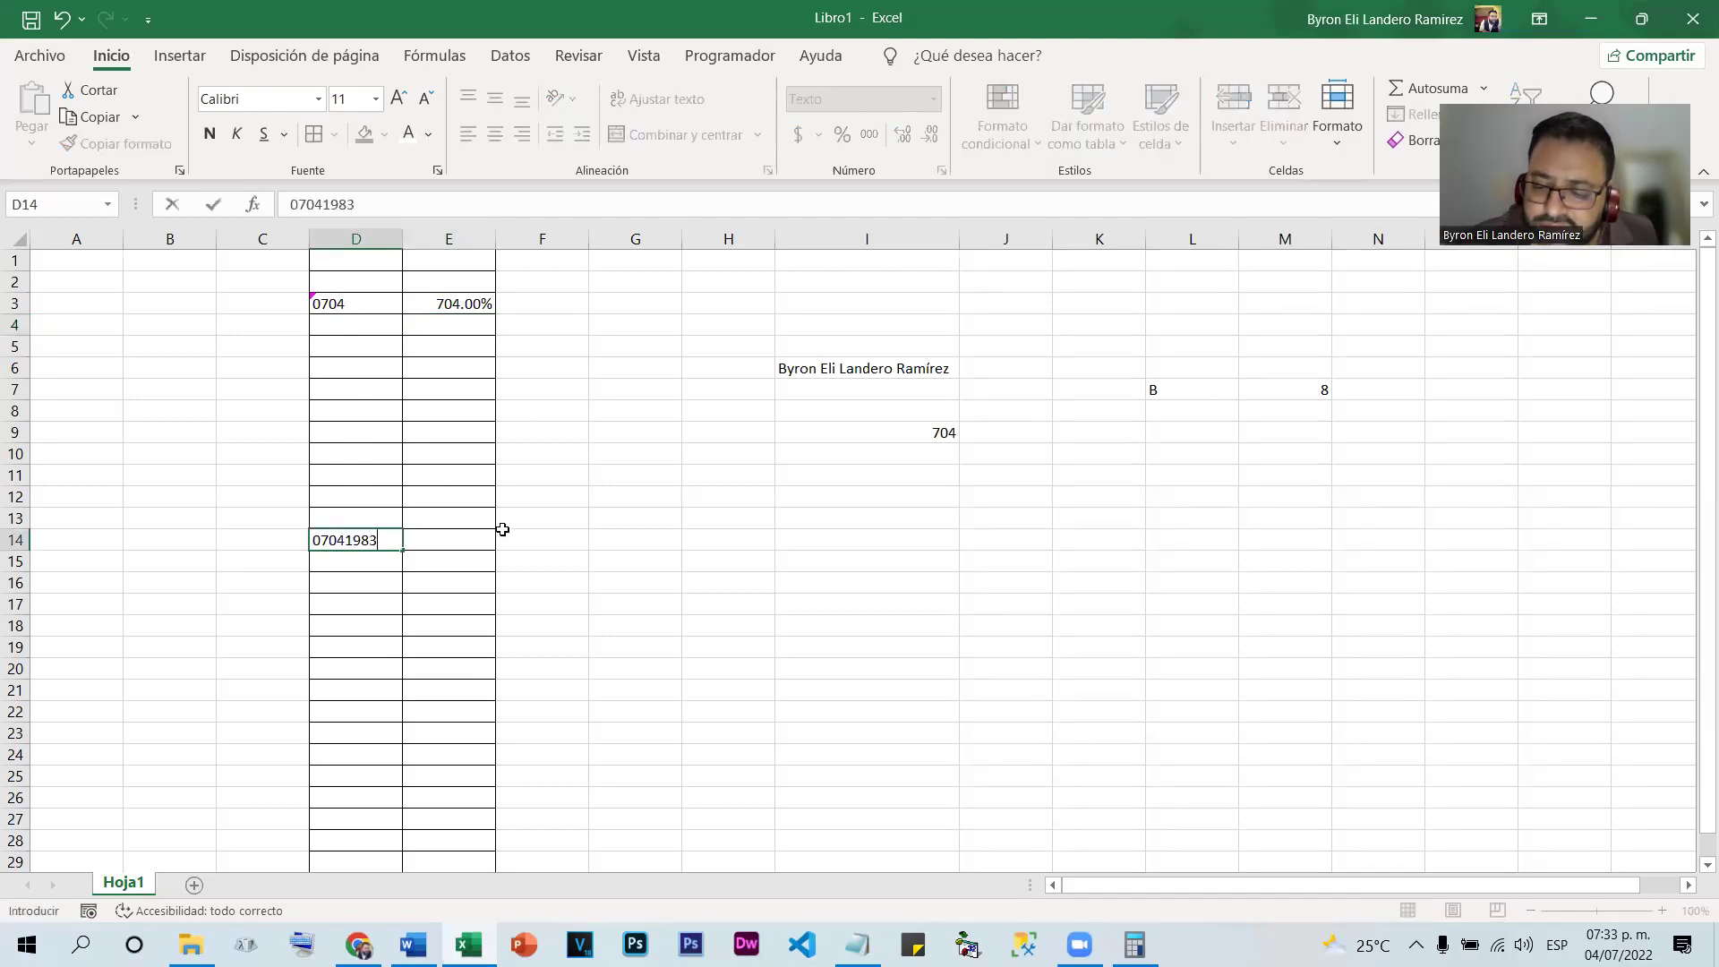
key(Return)
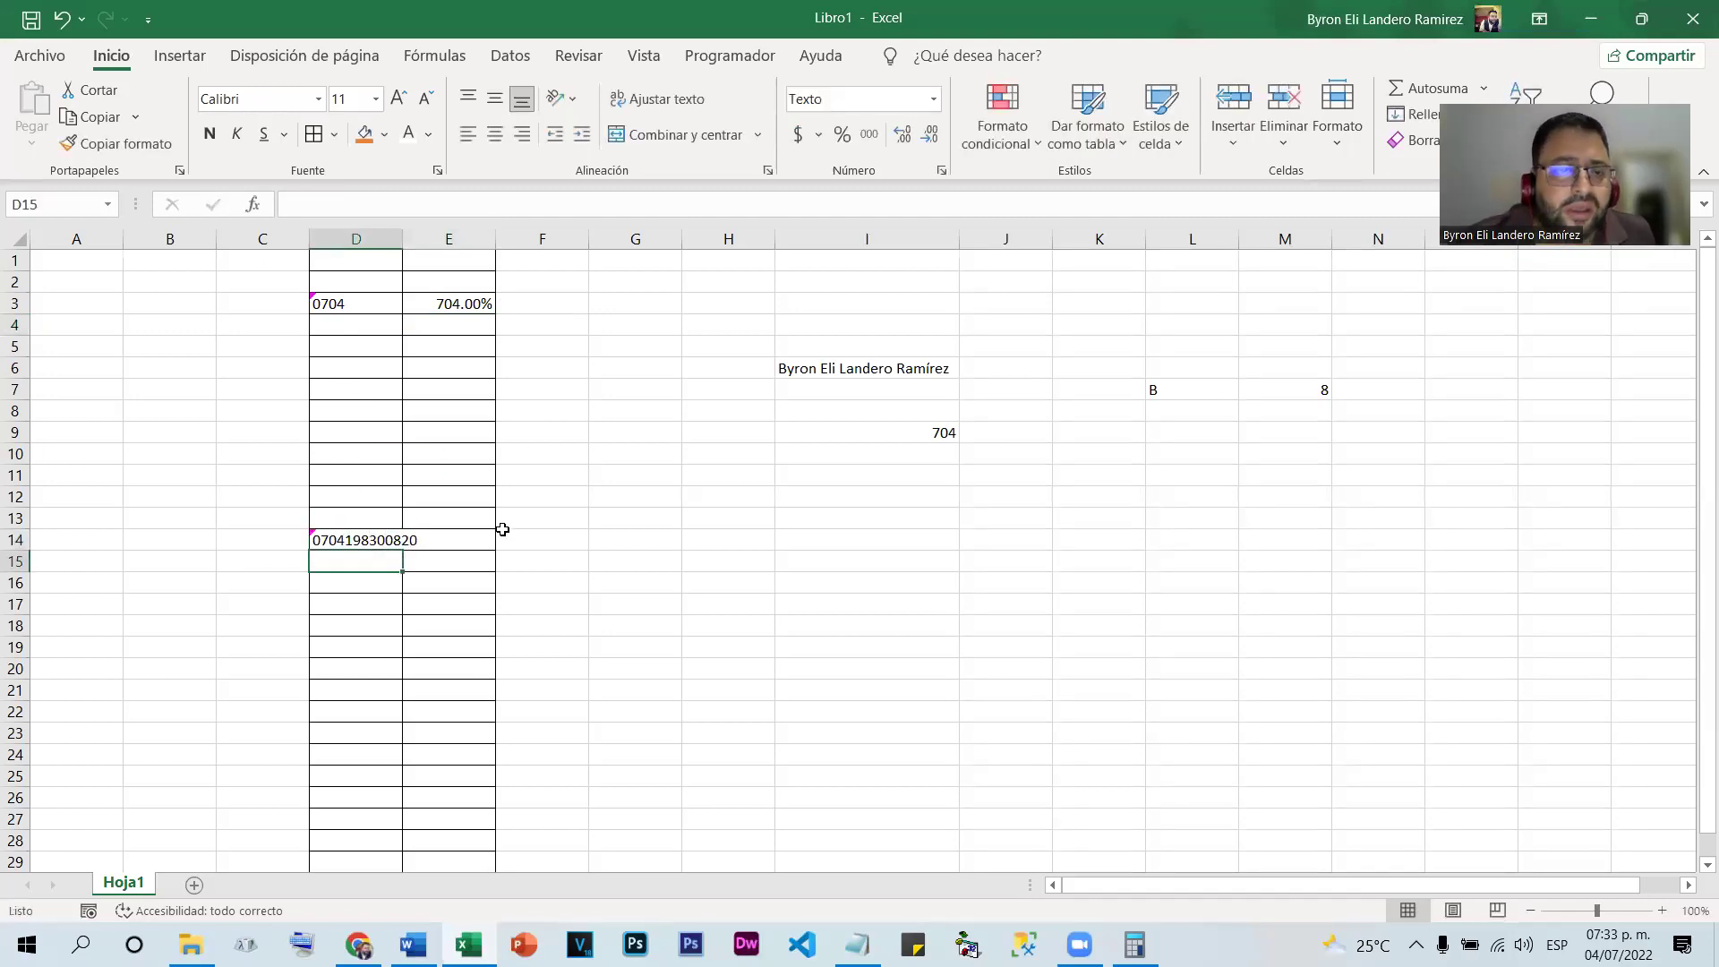
drag(402, 238, 422, 238)
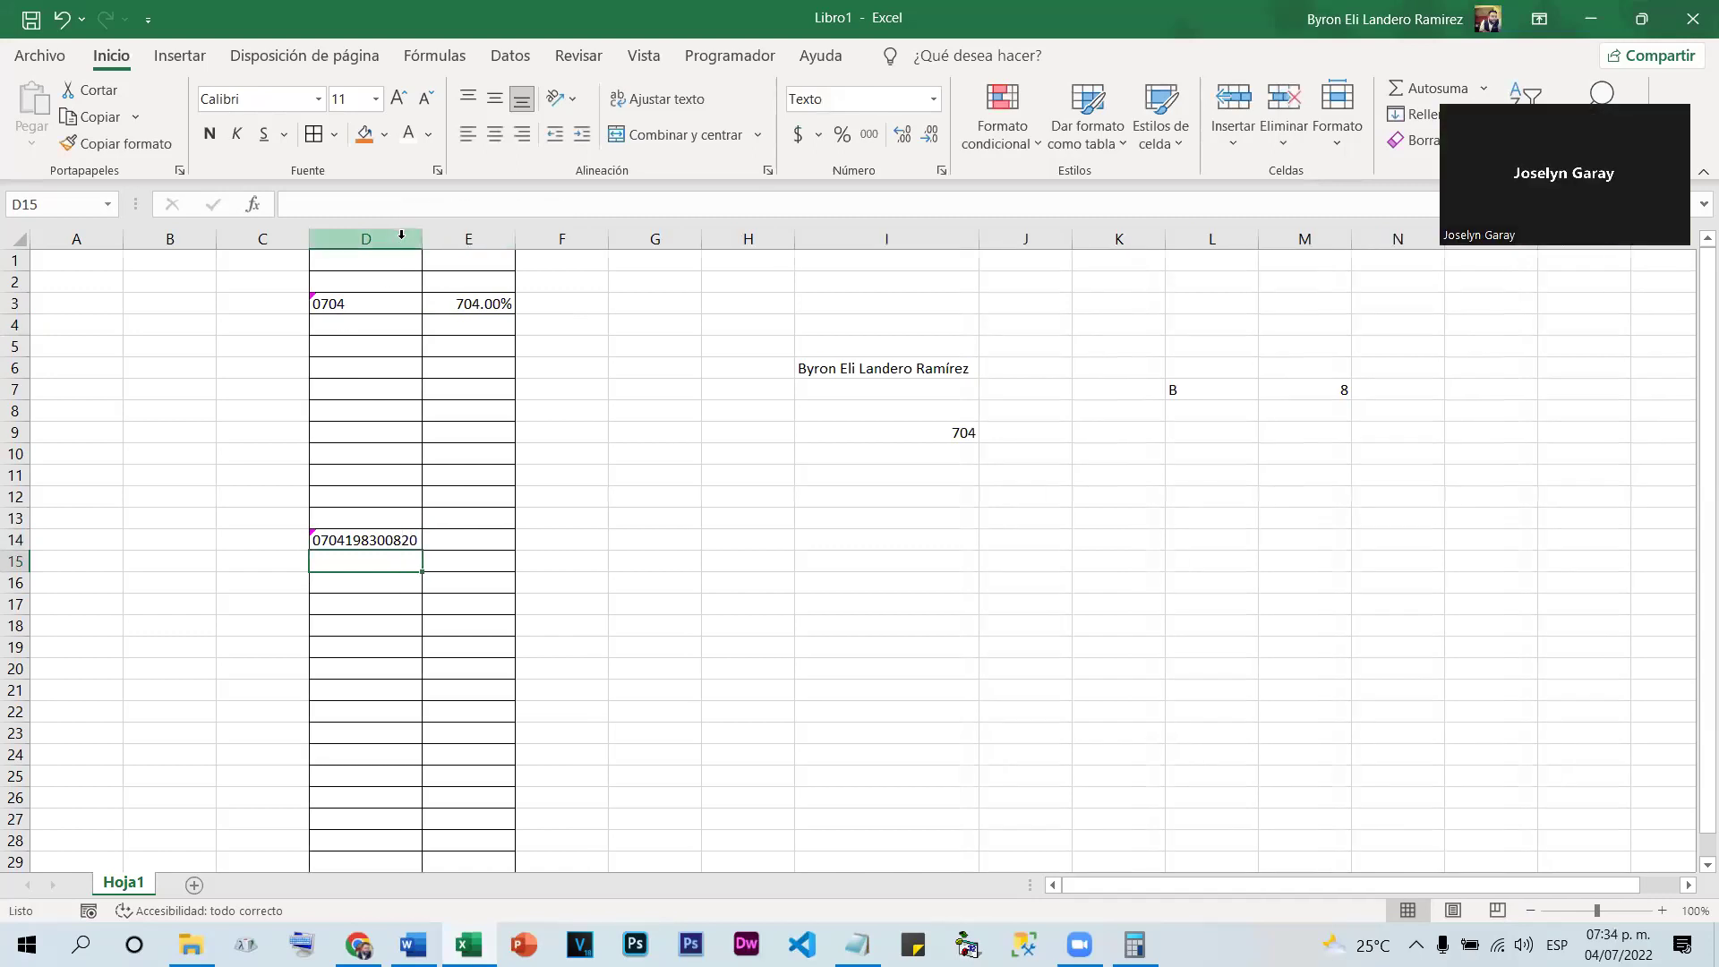
click(362, 545)
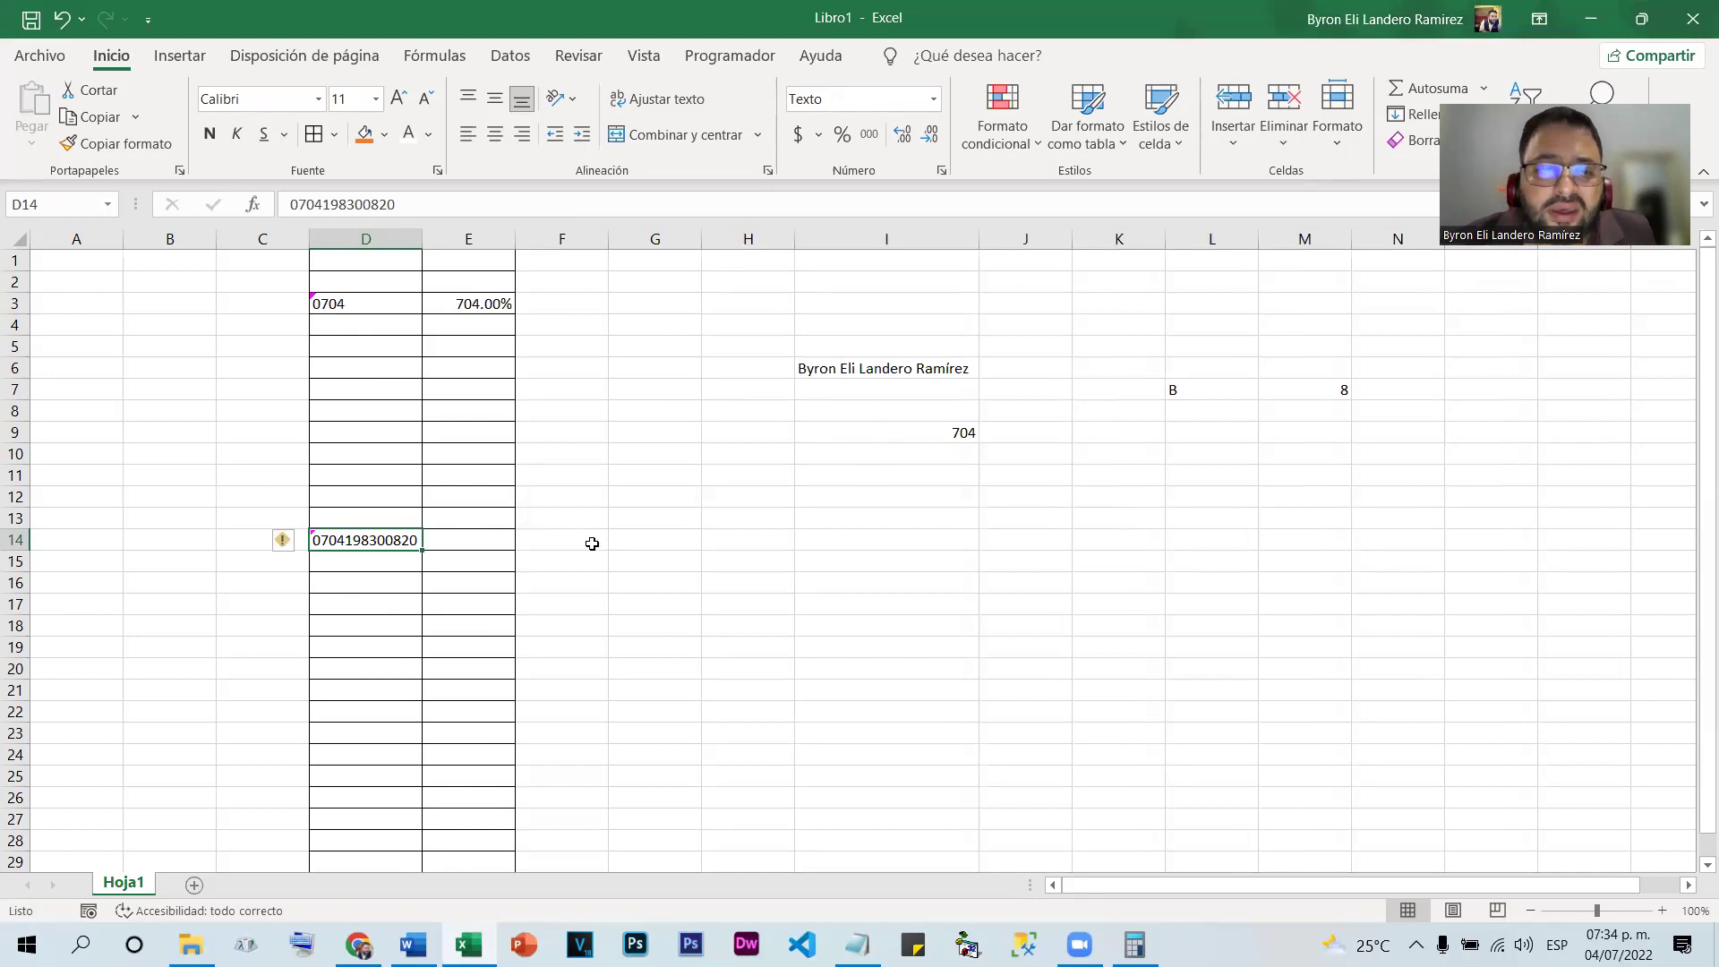
click(914, 542)
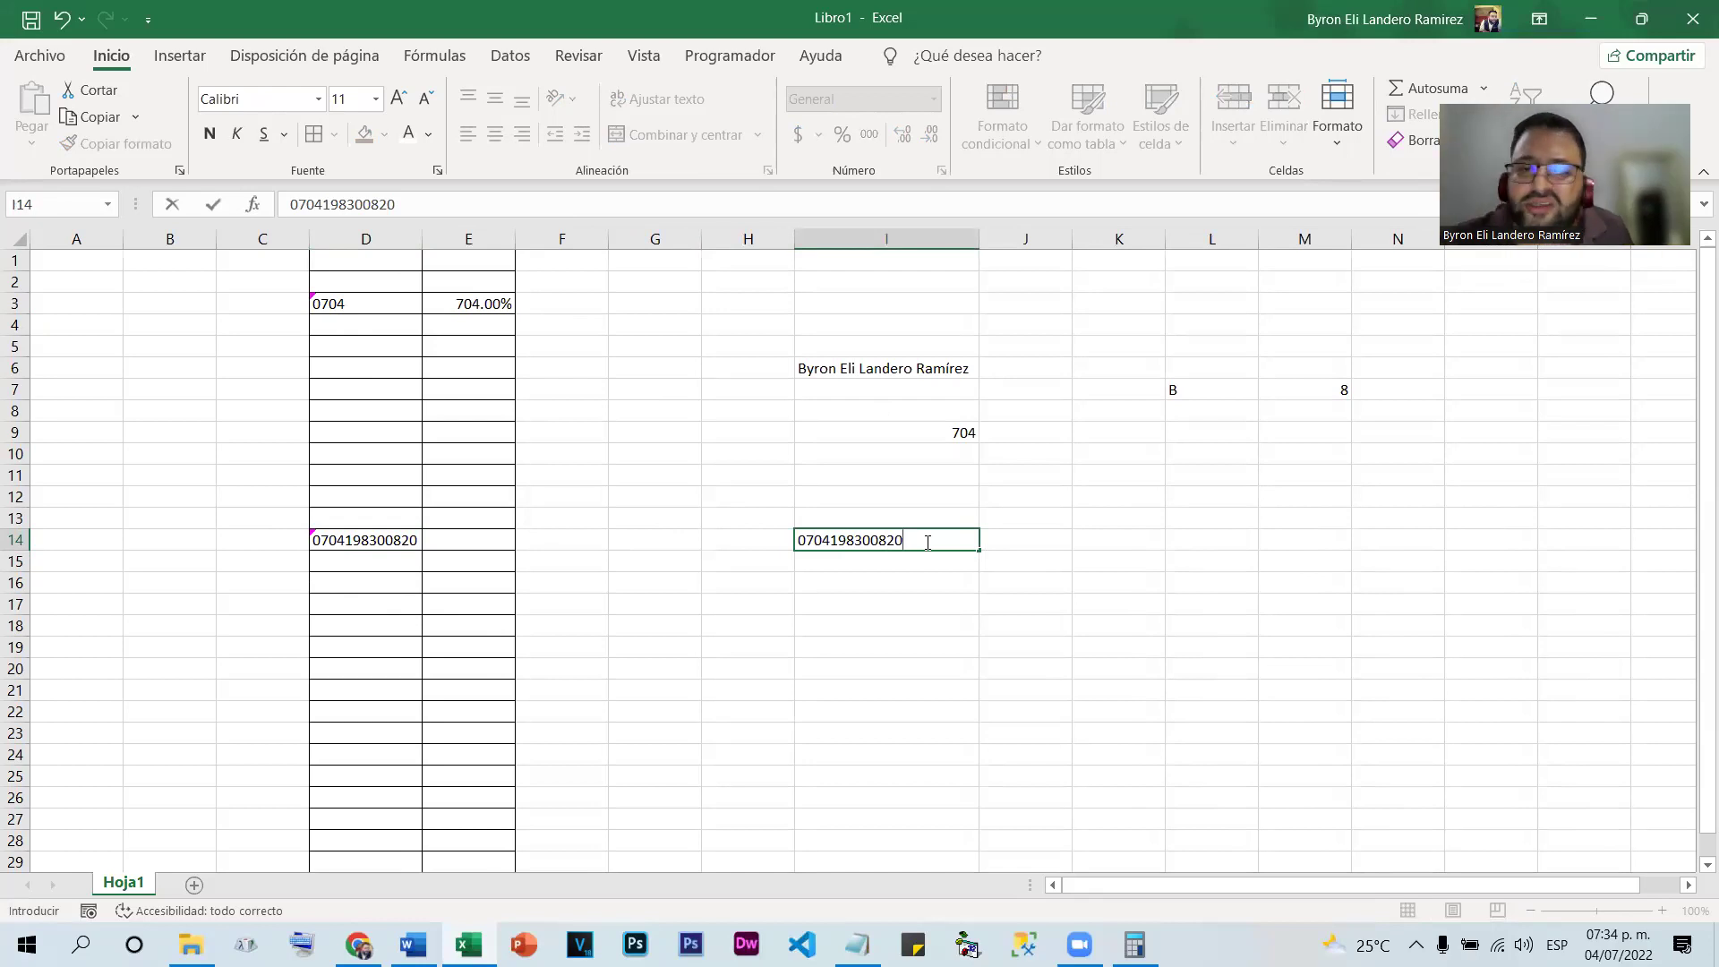
Commit the long number in I14 and inspect its stored value
key(Return)
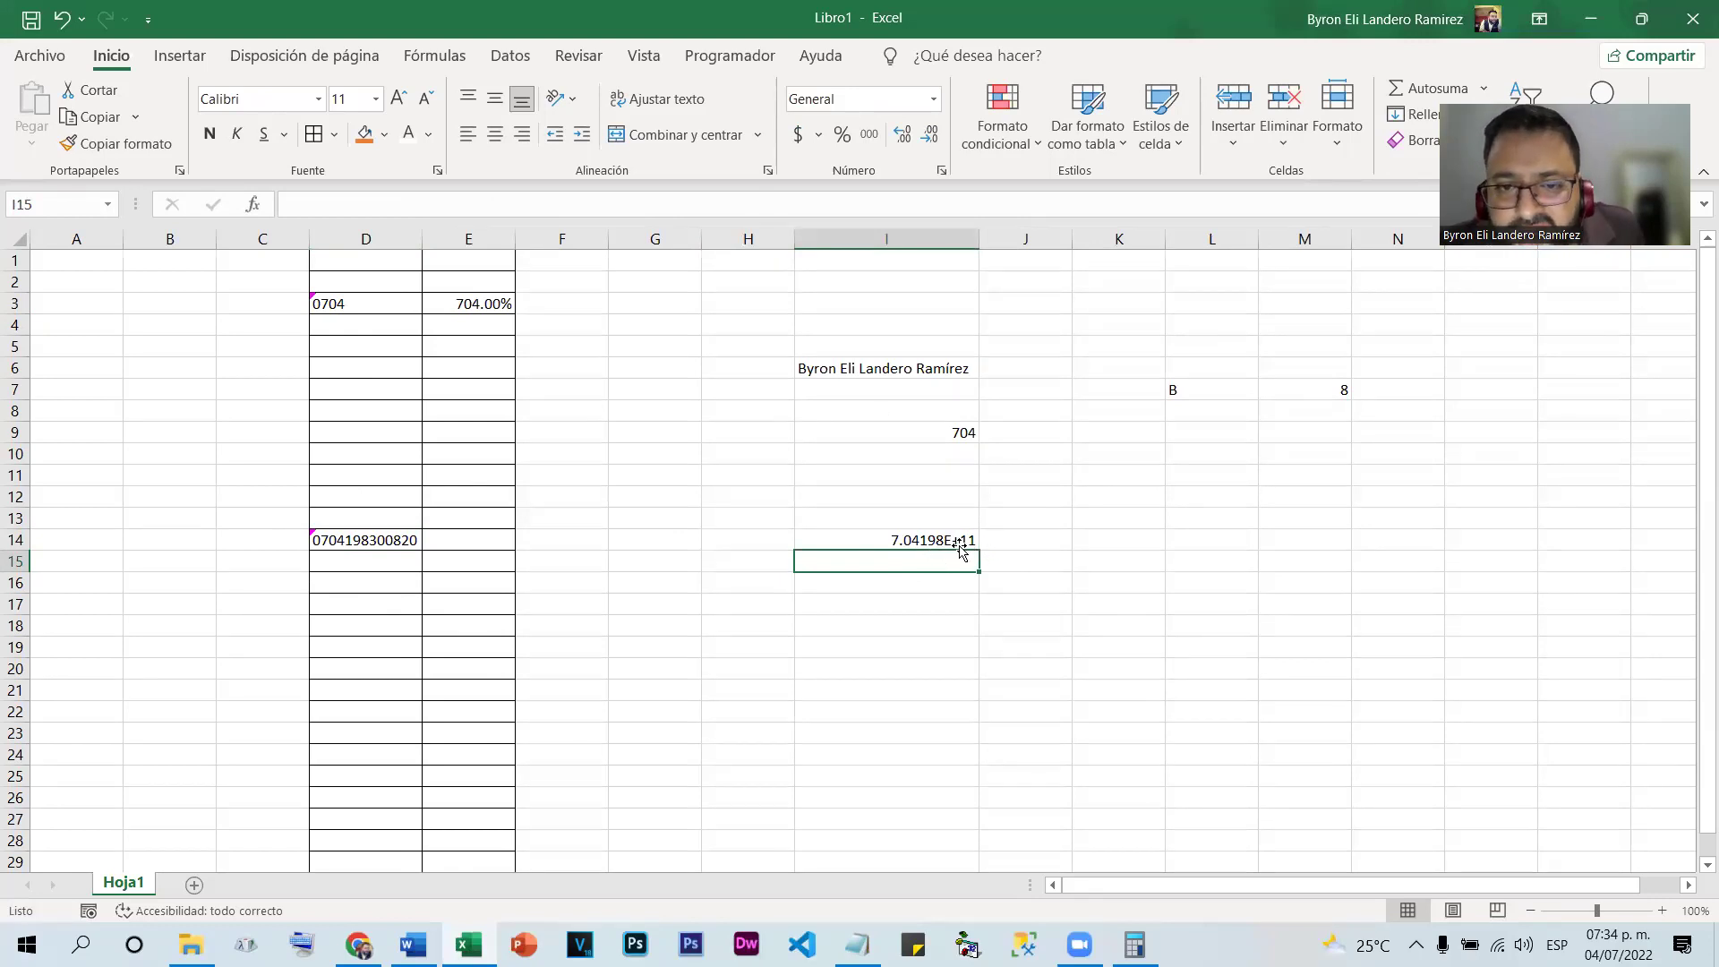
click(956, 542)
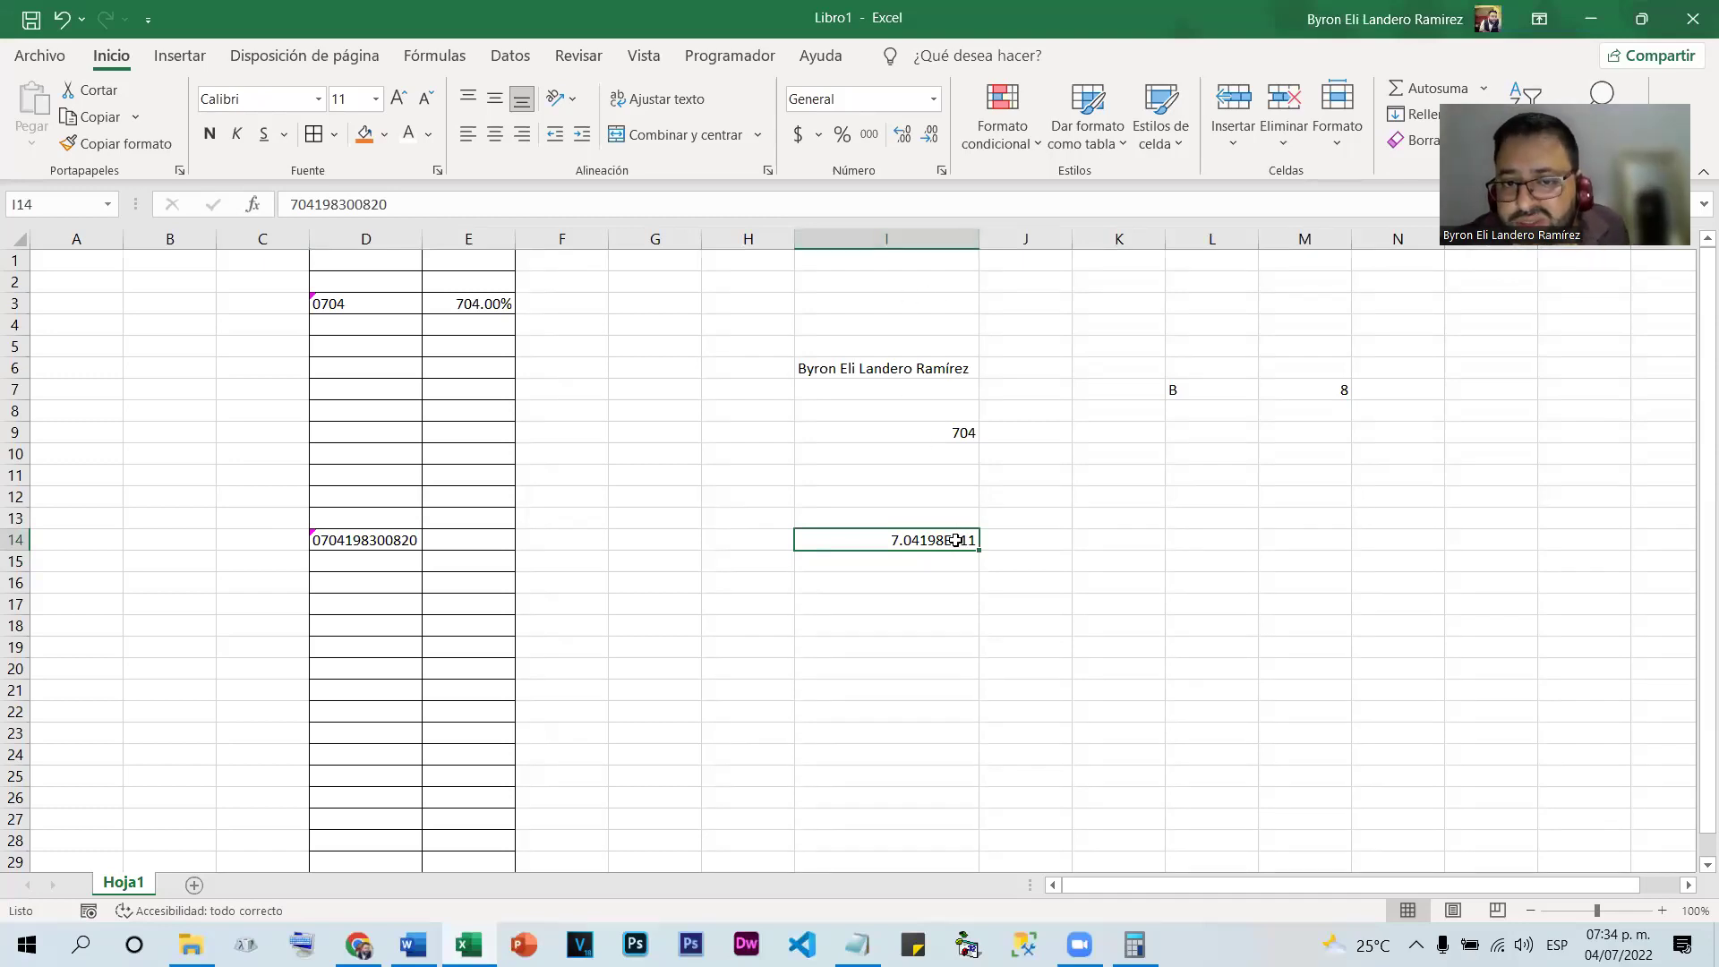
click(916, 568)
Apply the Científica number format to column I
click(919, 538)
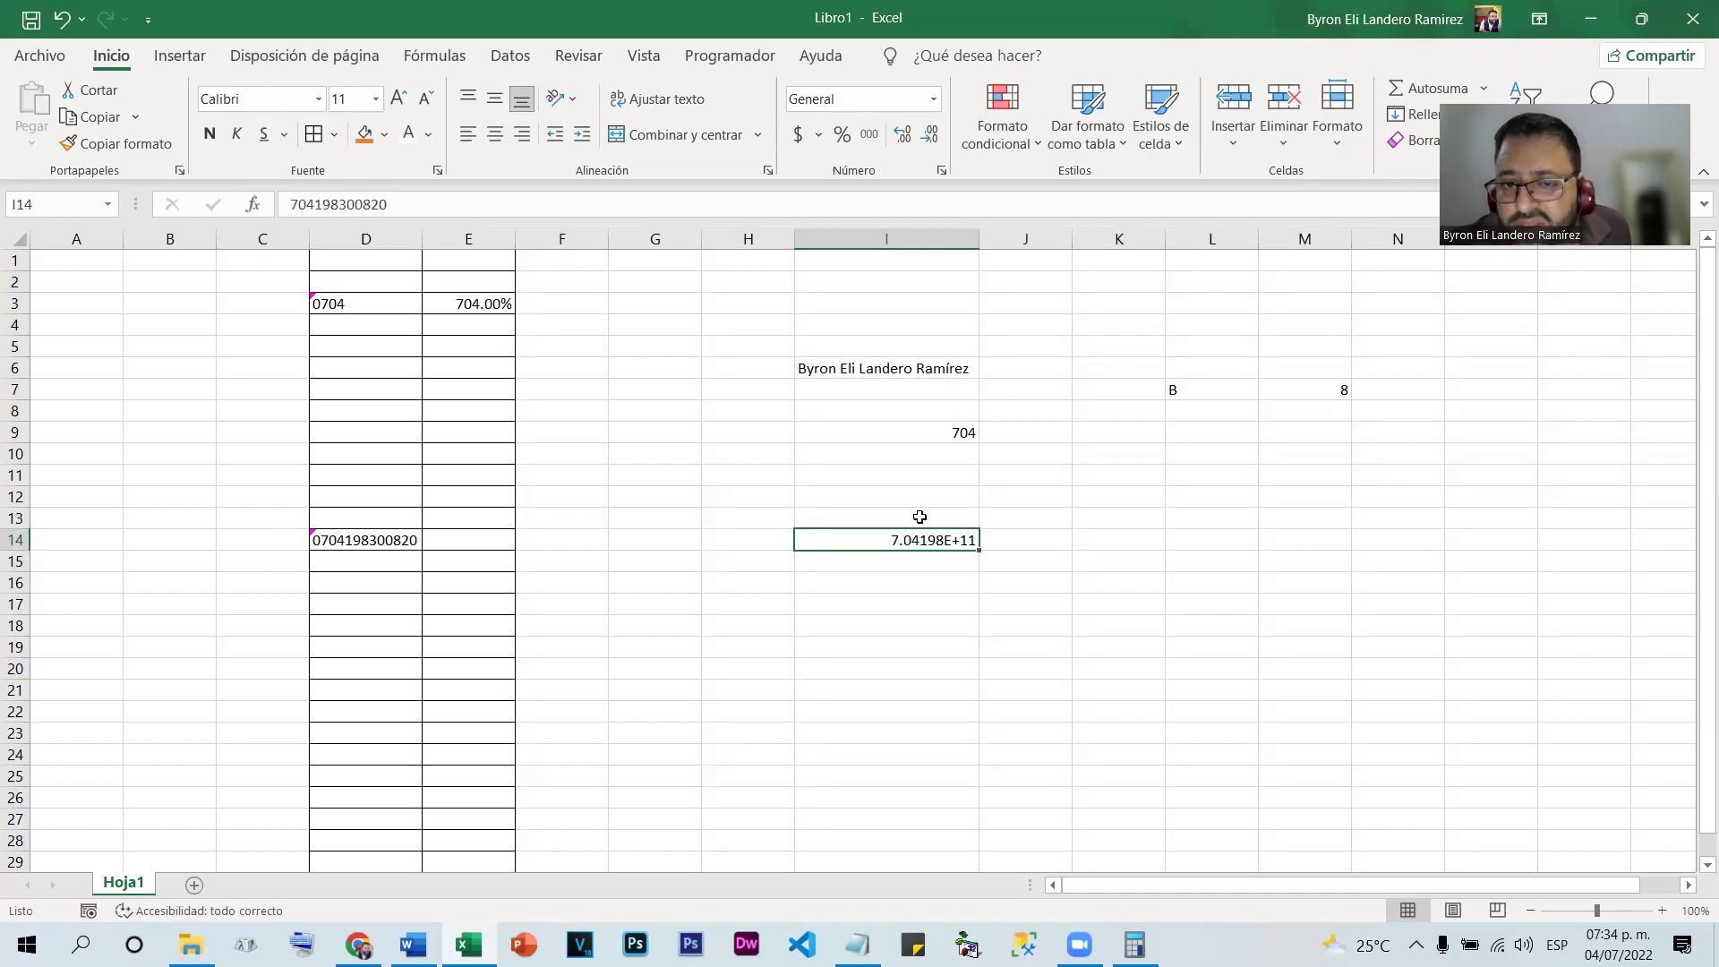
click(878, 238)
click(933, 98)
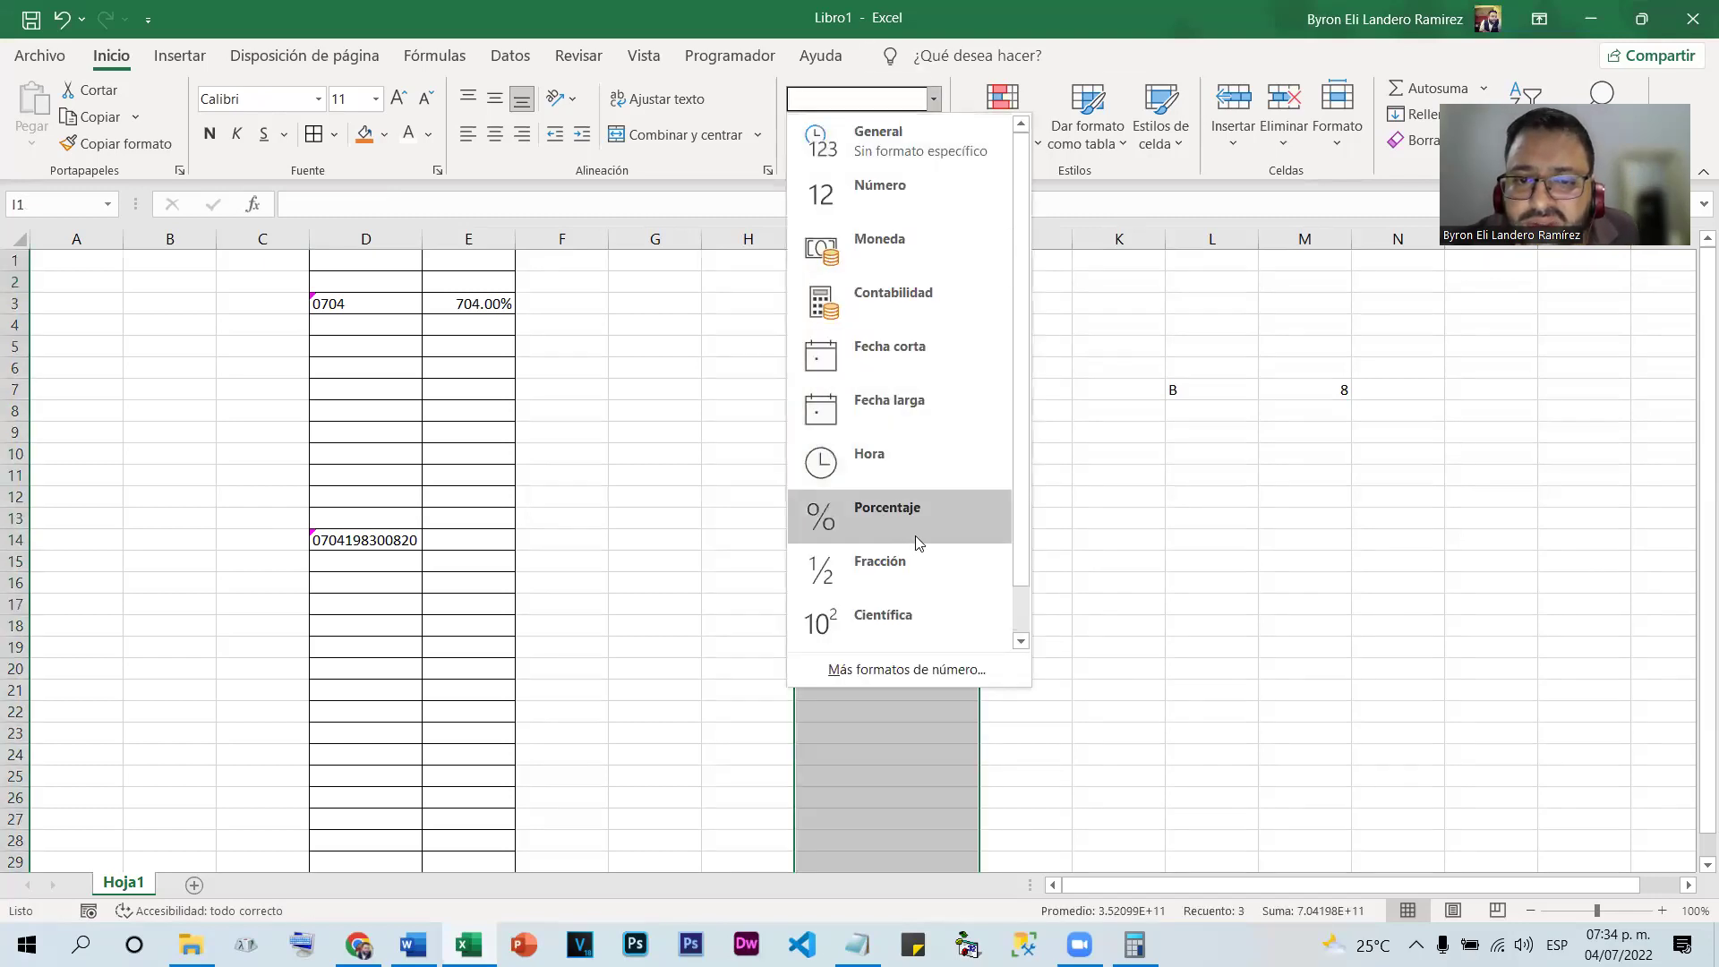
scroll(915, 538, down, 1)
click(891, 575)
click(1139, 603)
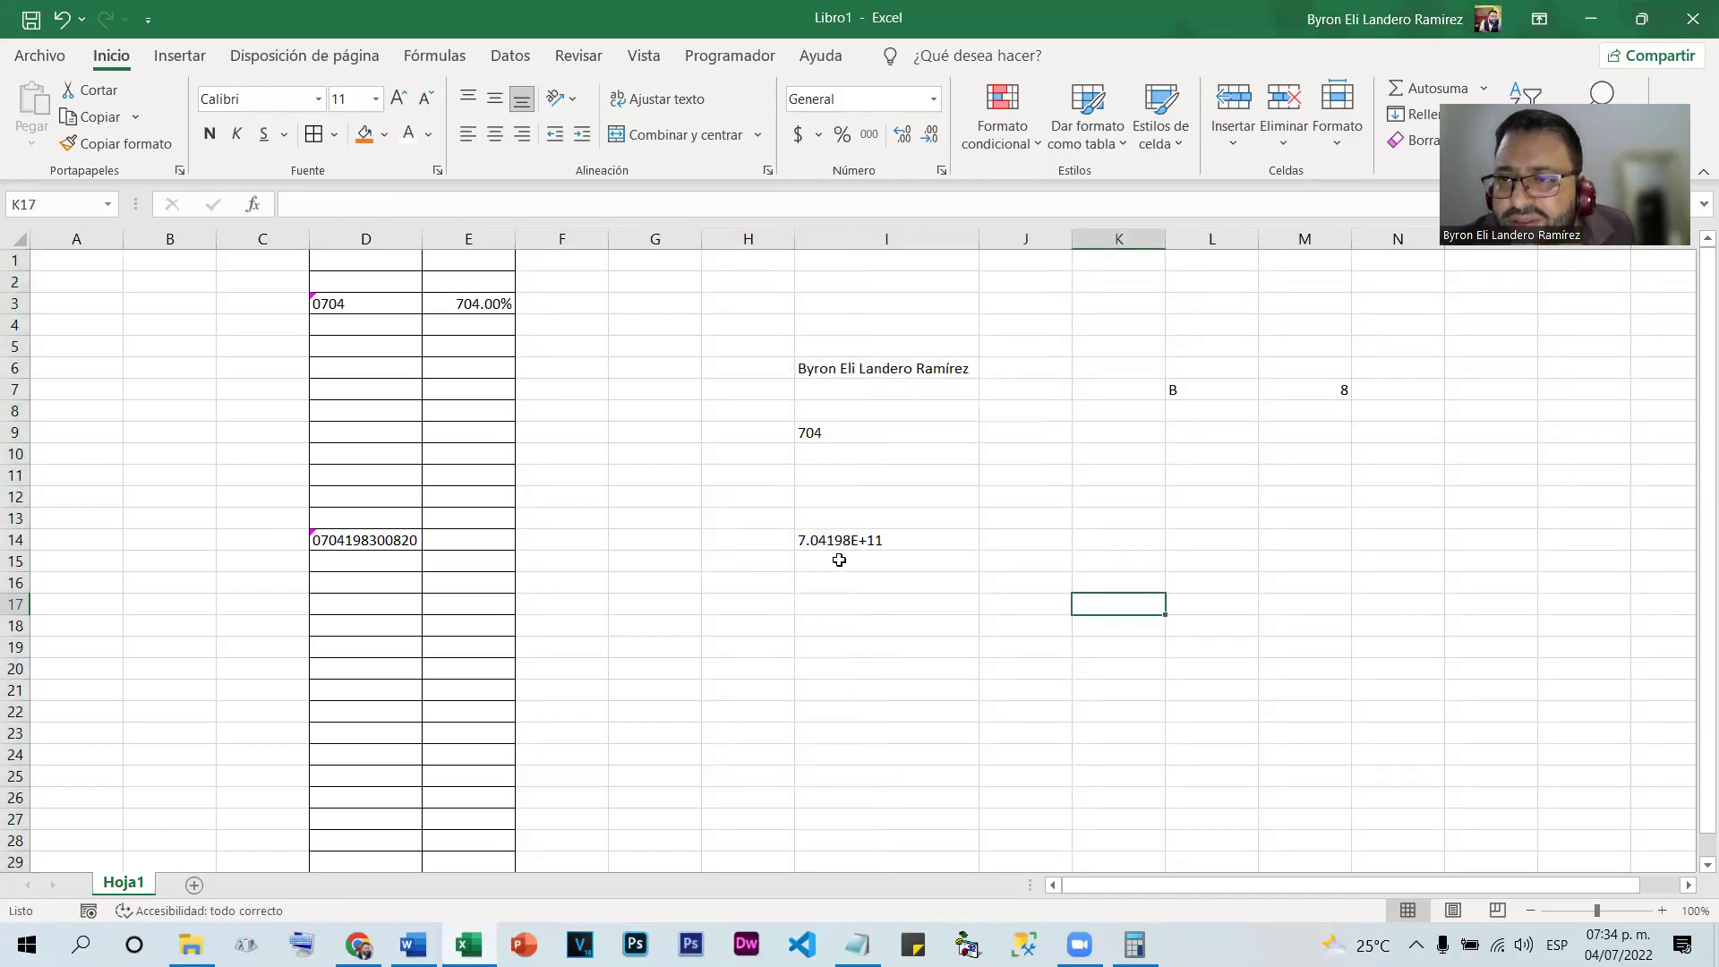
double_click(896, 541)
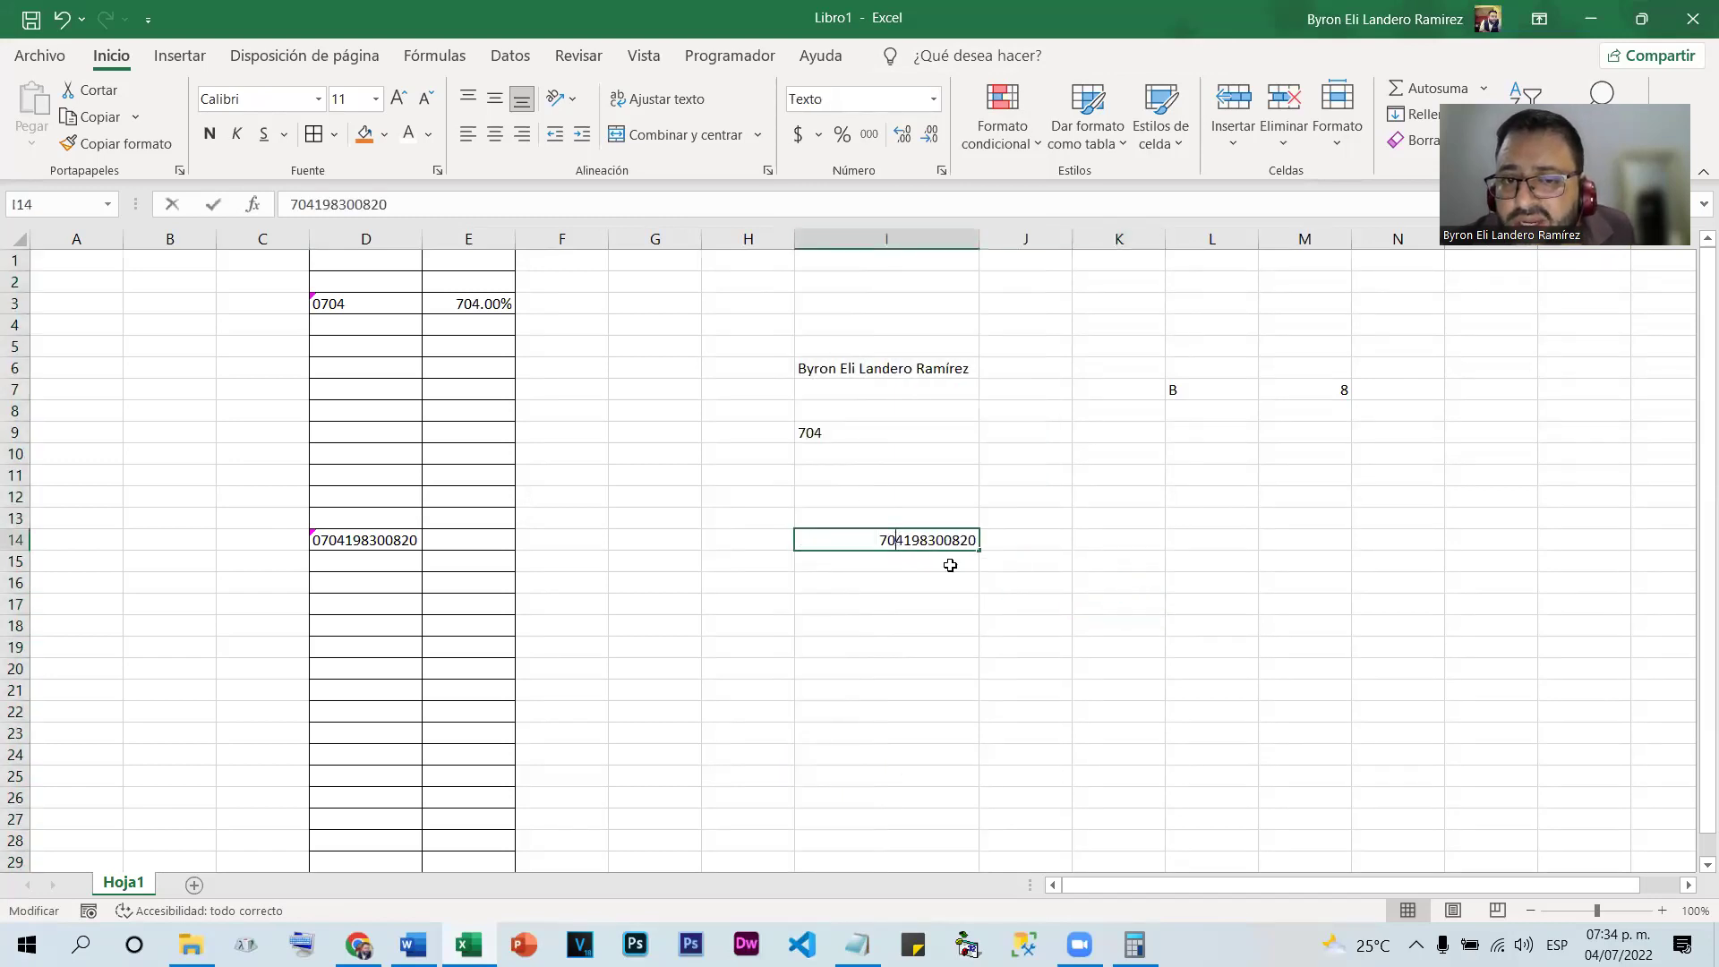
key(Return)
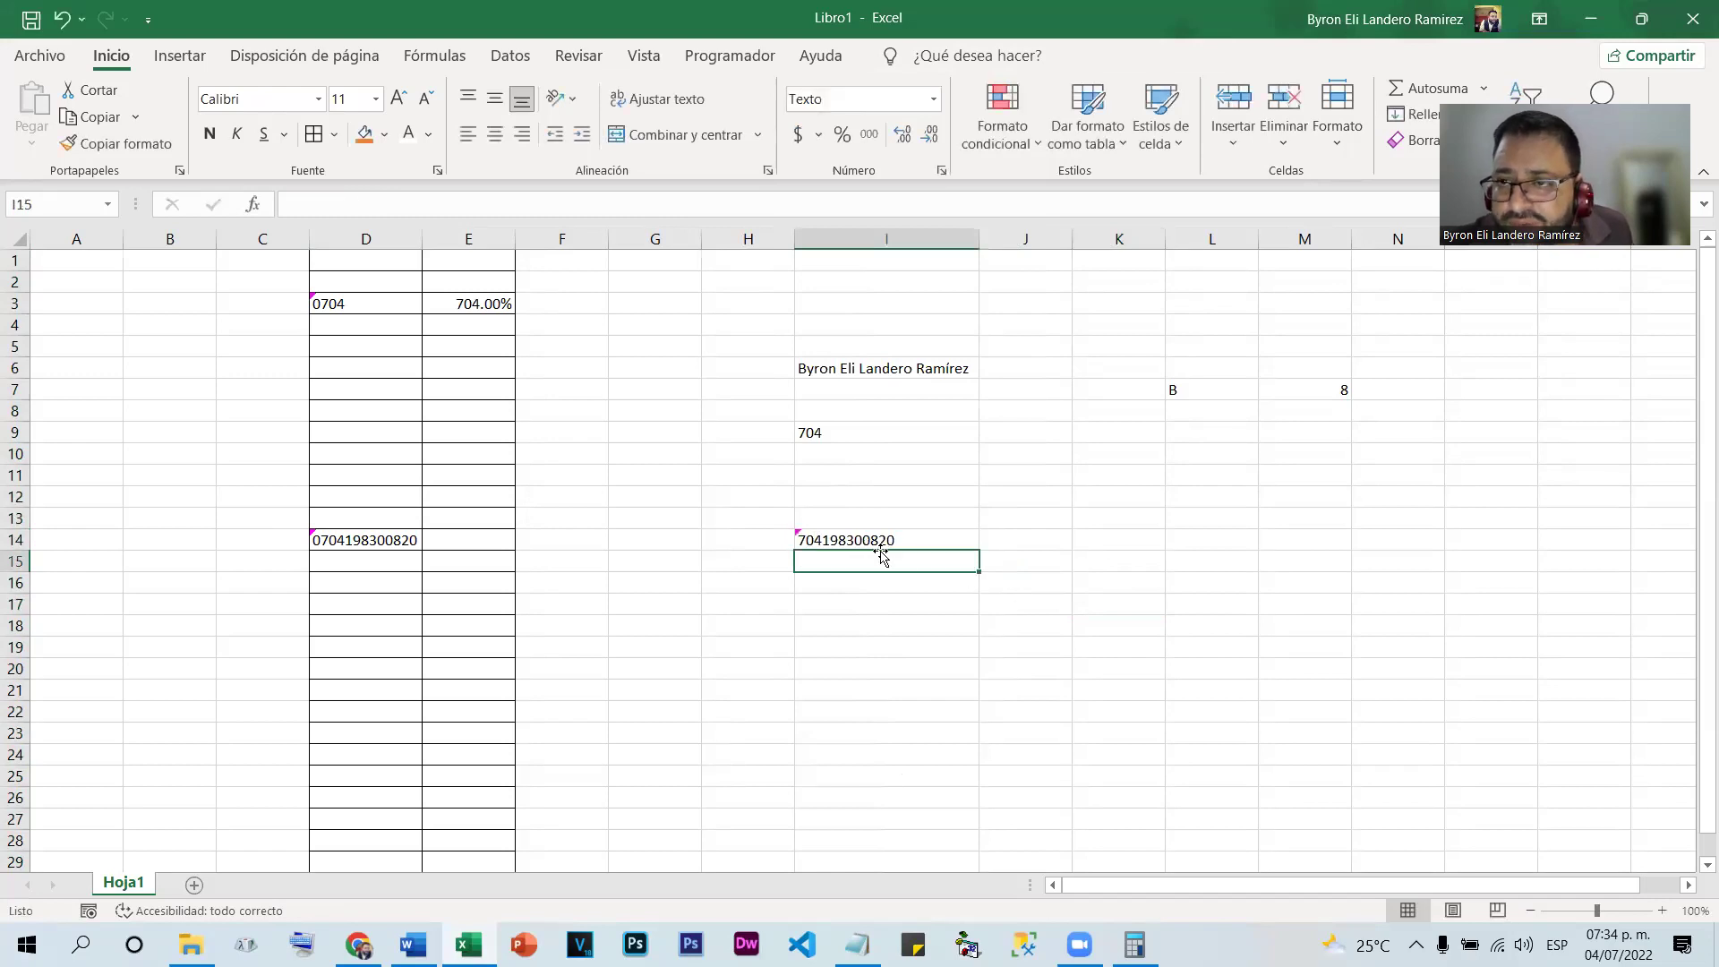
double_click(809, 540)
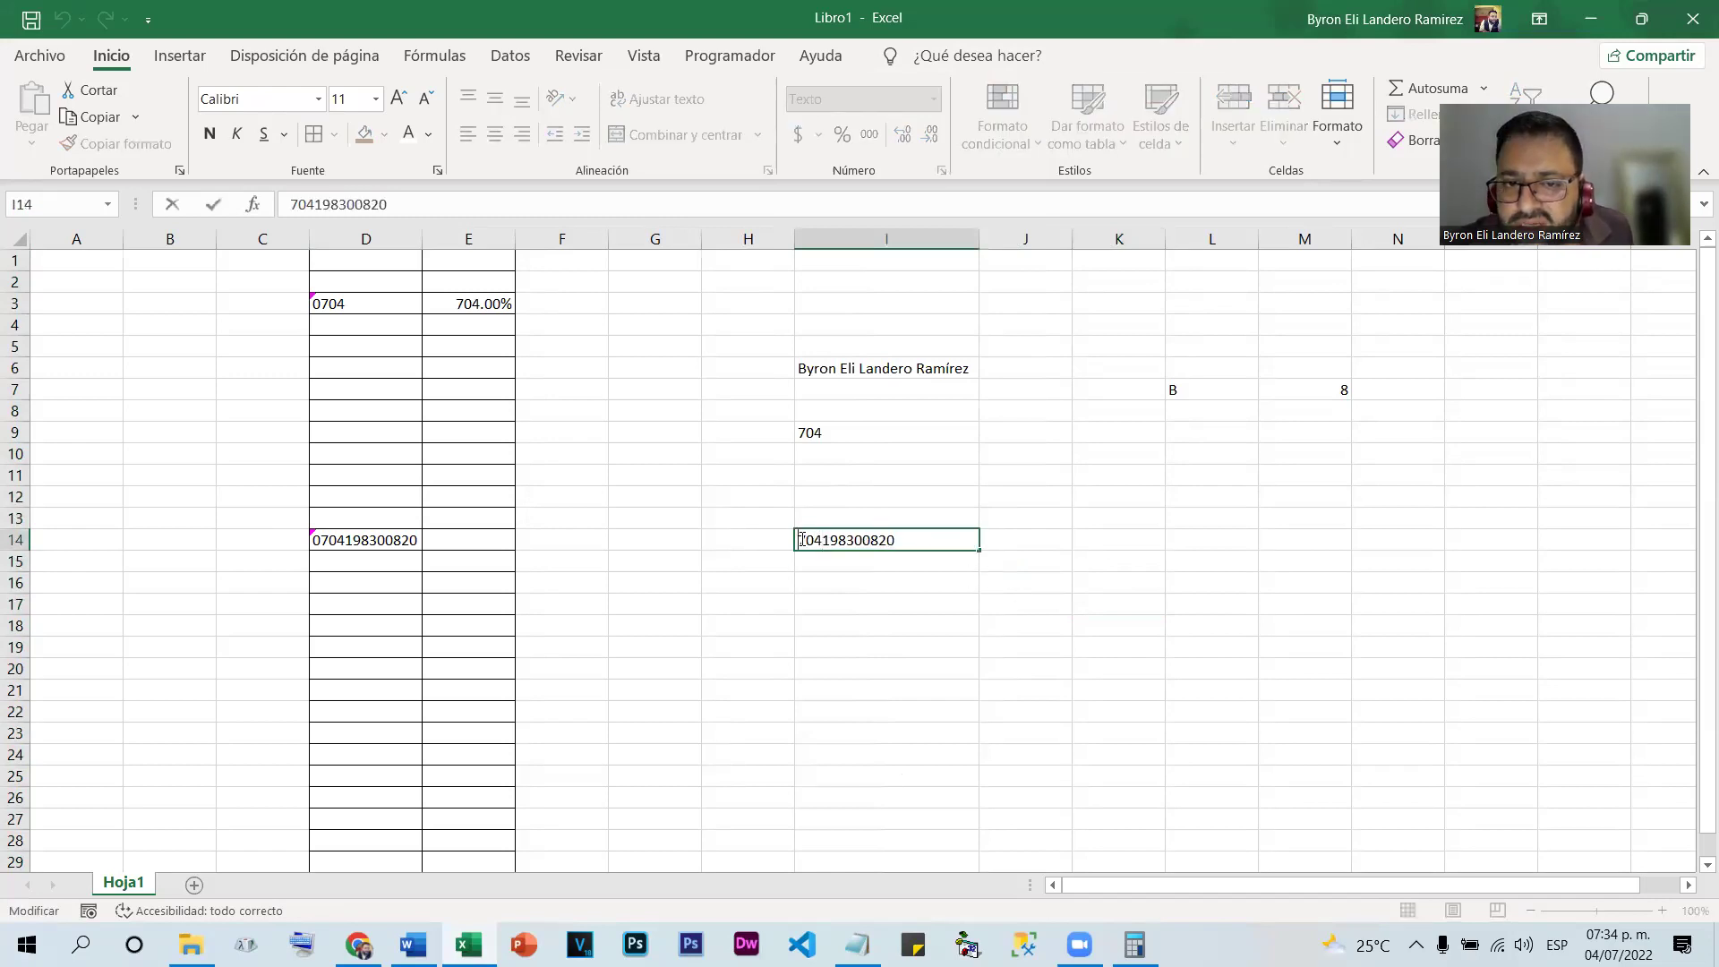
text(0)
key(Return)
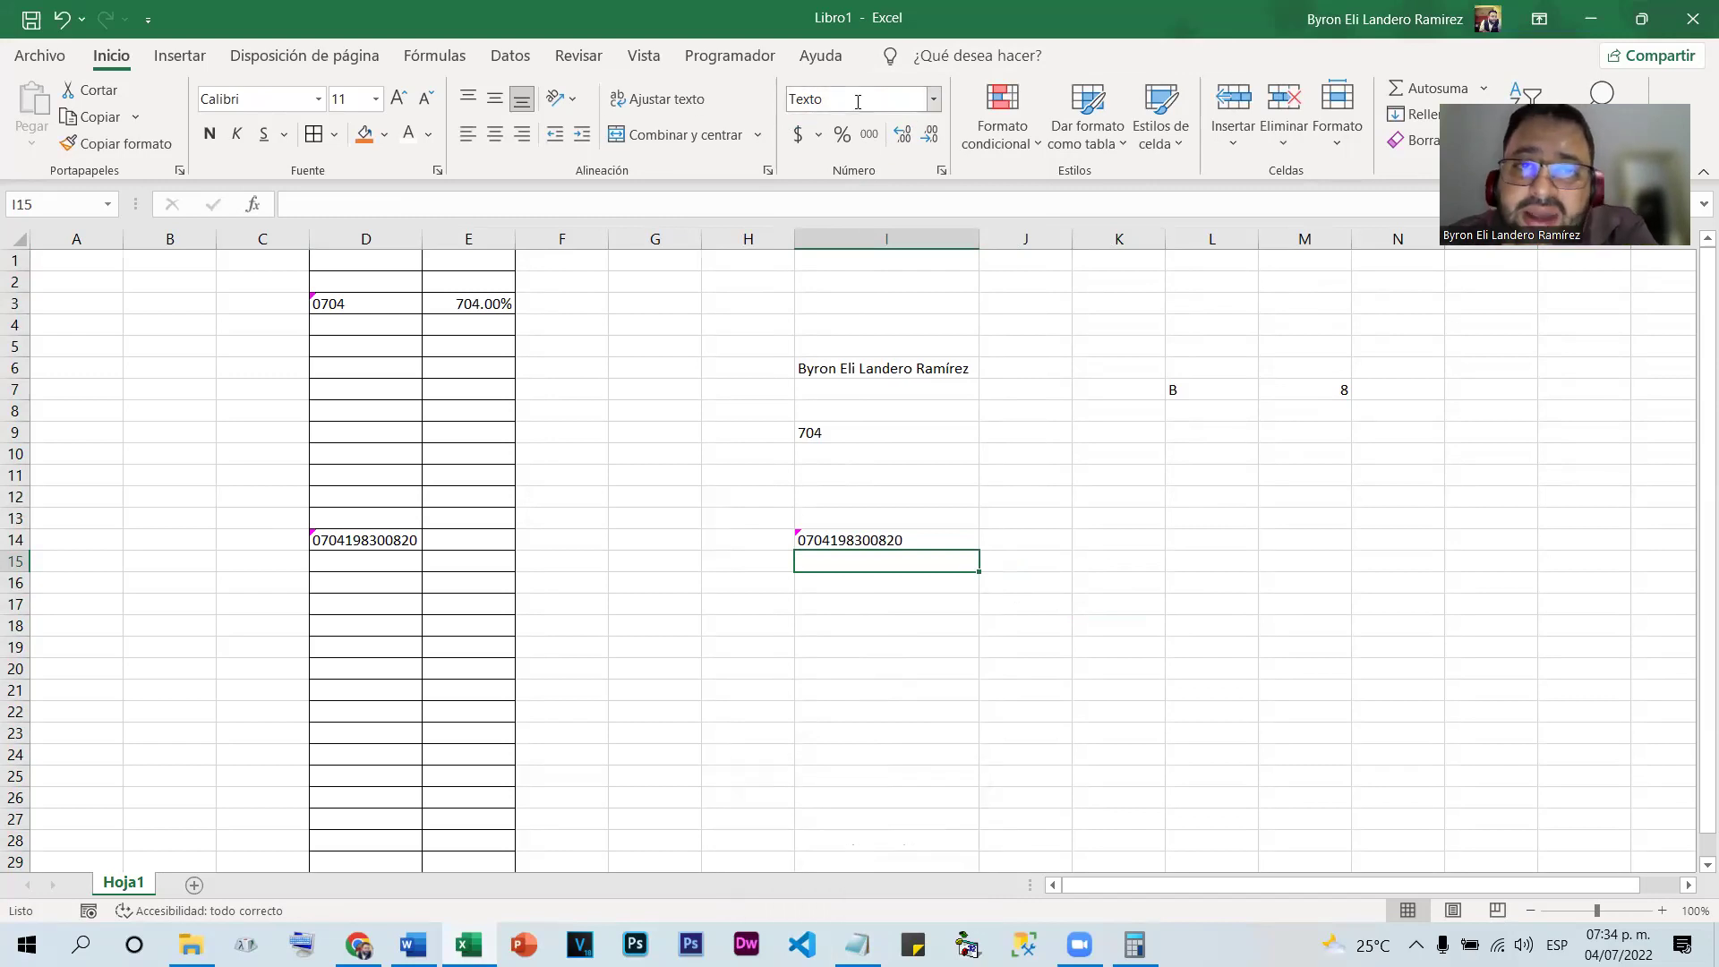
Clear cells E3:E28, removing the 704.00% value from E3
click(1059, 676)
click(1018, 546)
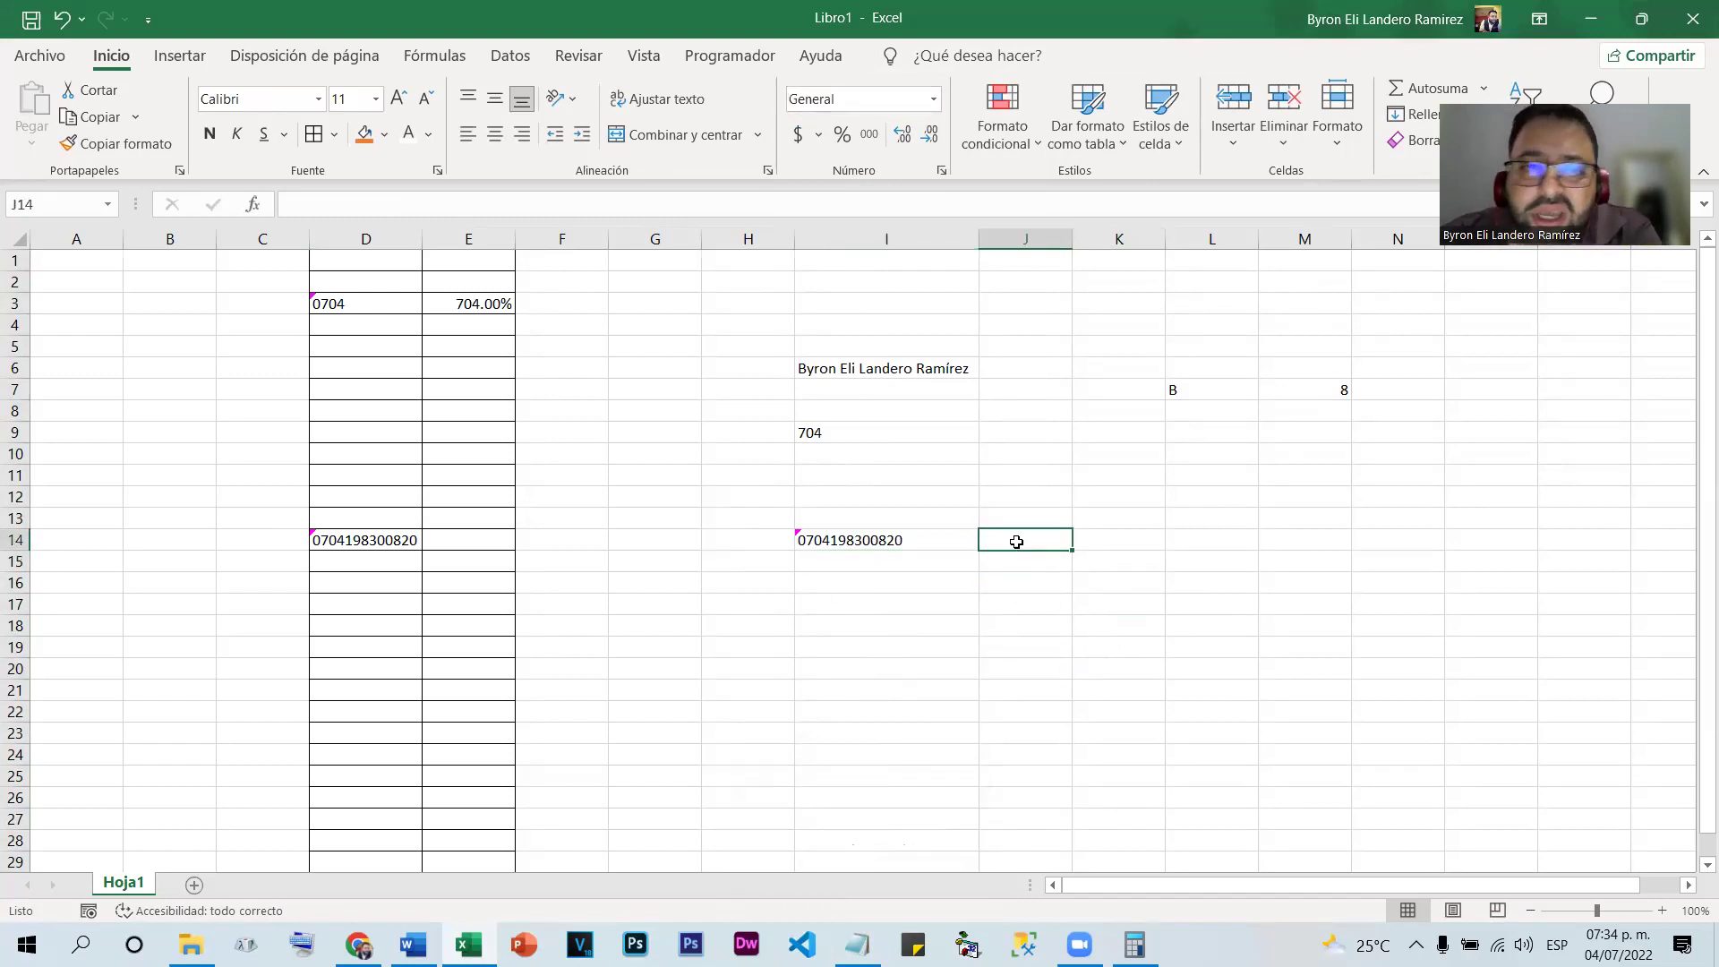
drag(482, 308, 459, 837)
key(Delete)
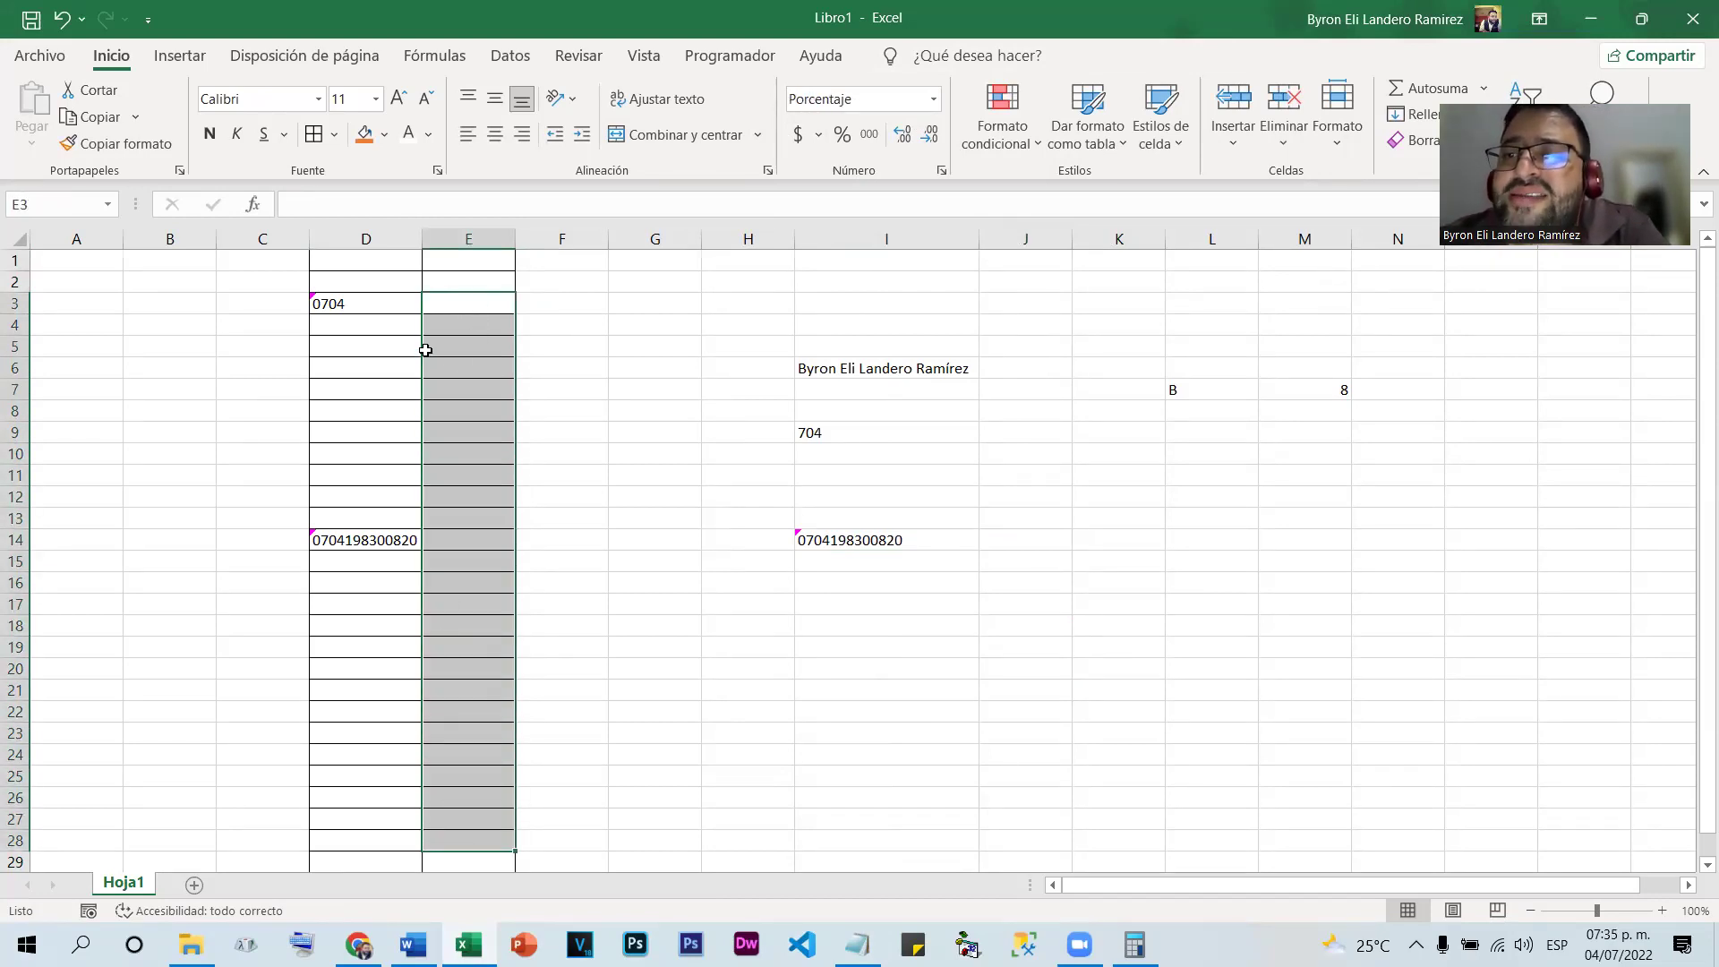
Apply the currency number format to column E
click(468, 234)
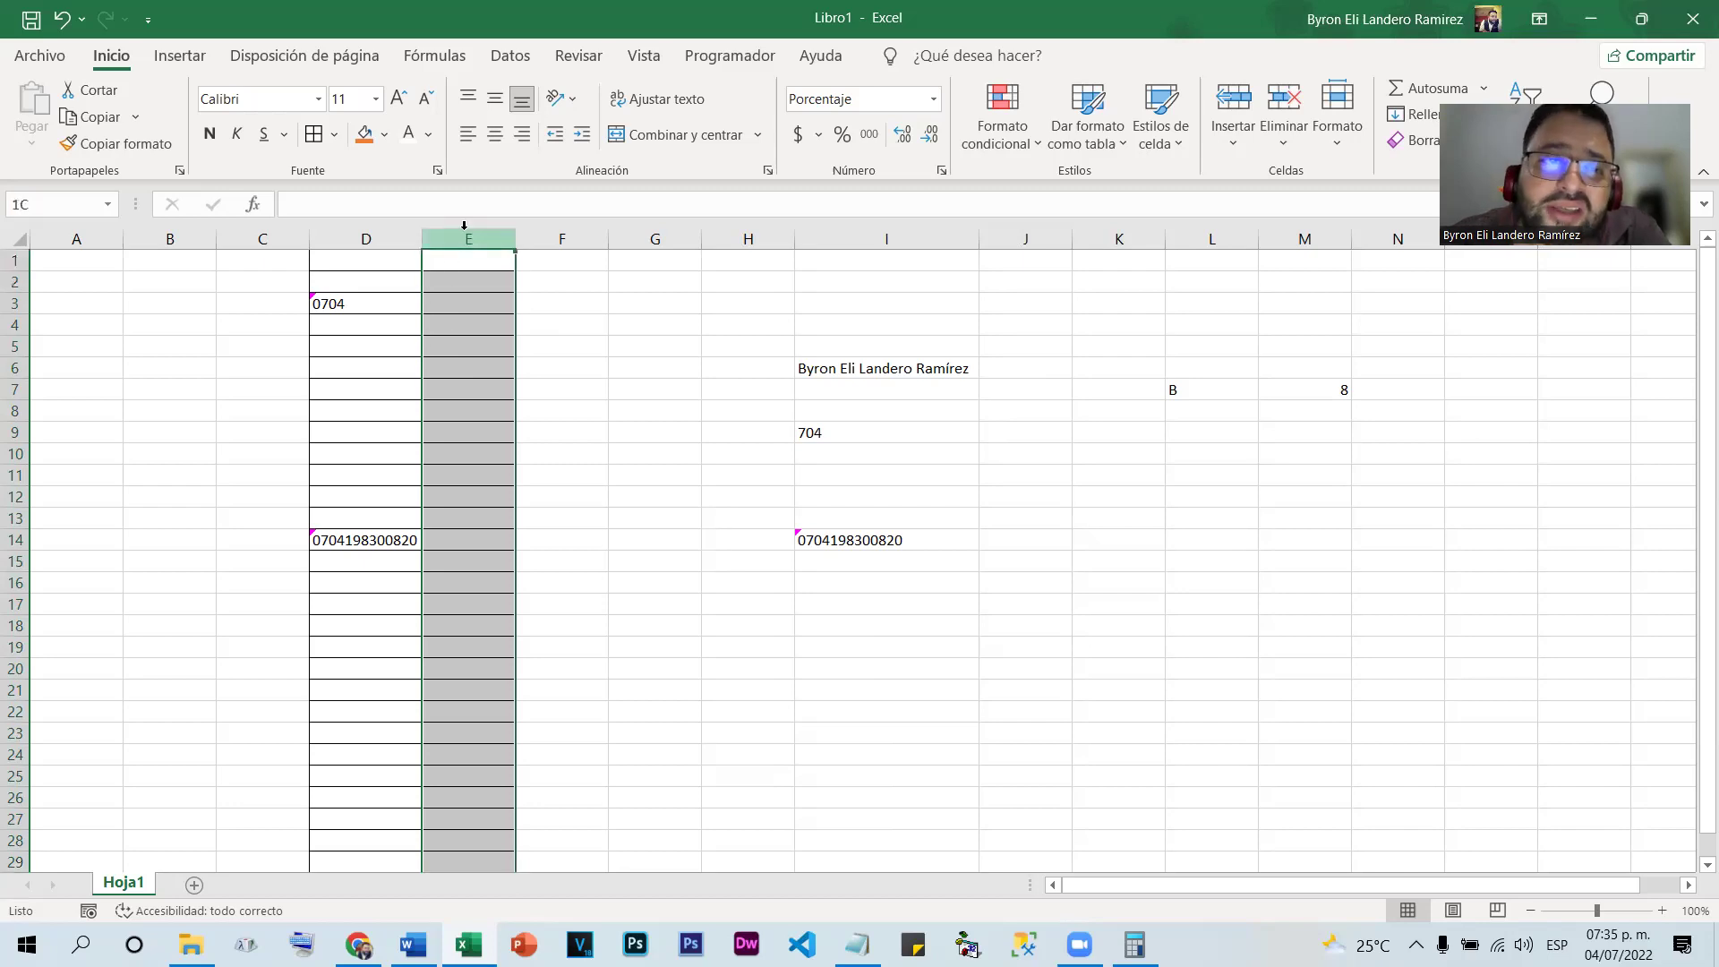
click(929, 100)
click(926, 251)
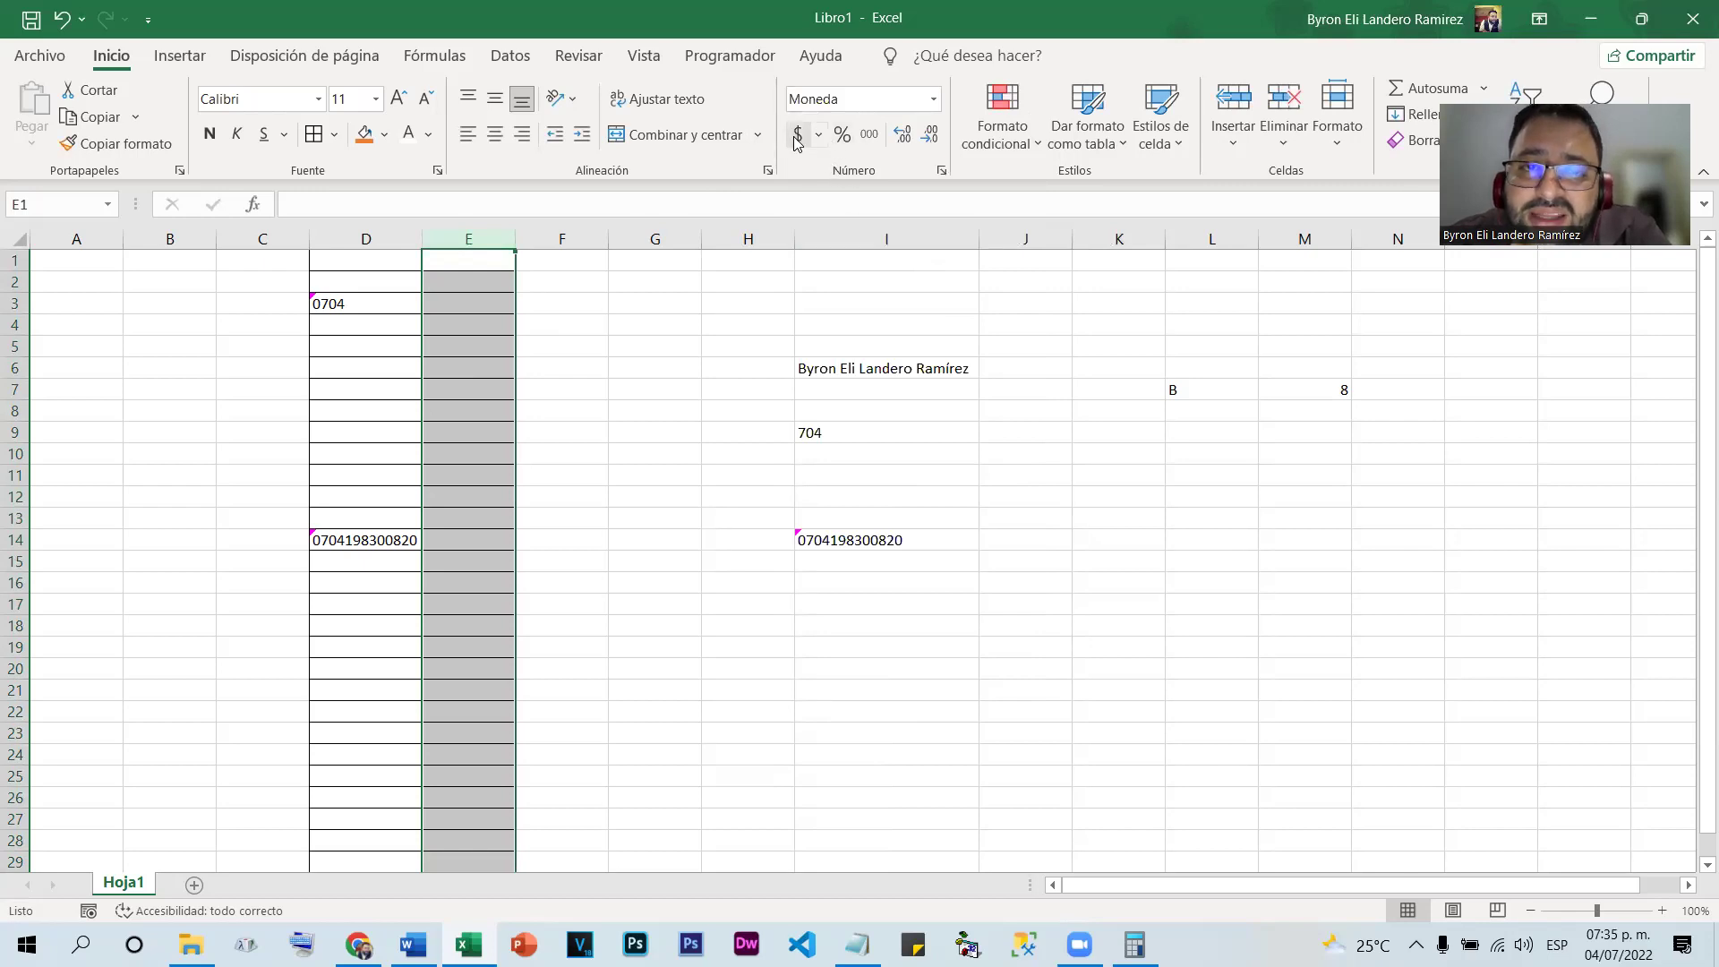
Set column E's accounting format symbol to L Español (Honduras) with 2 decimals
click(819, 146)
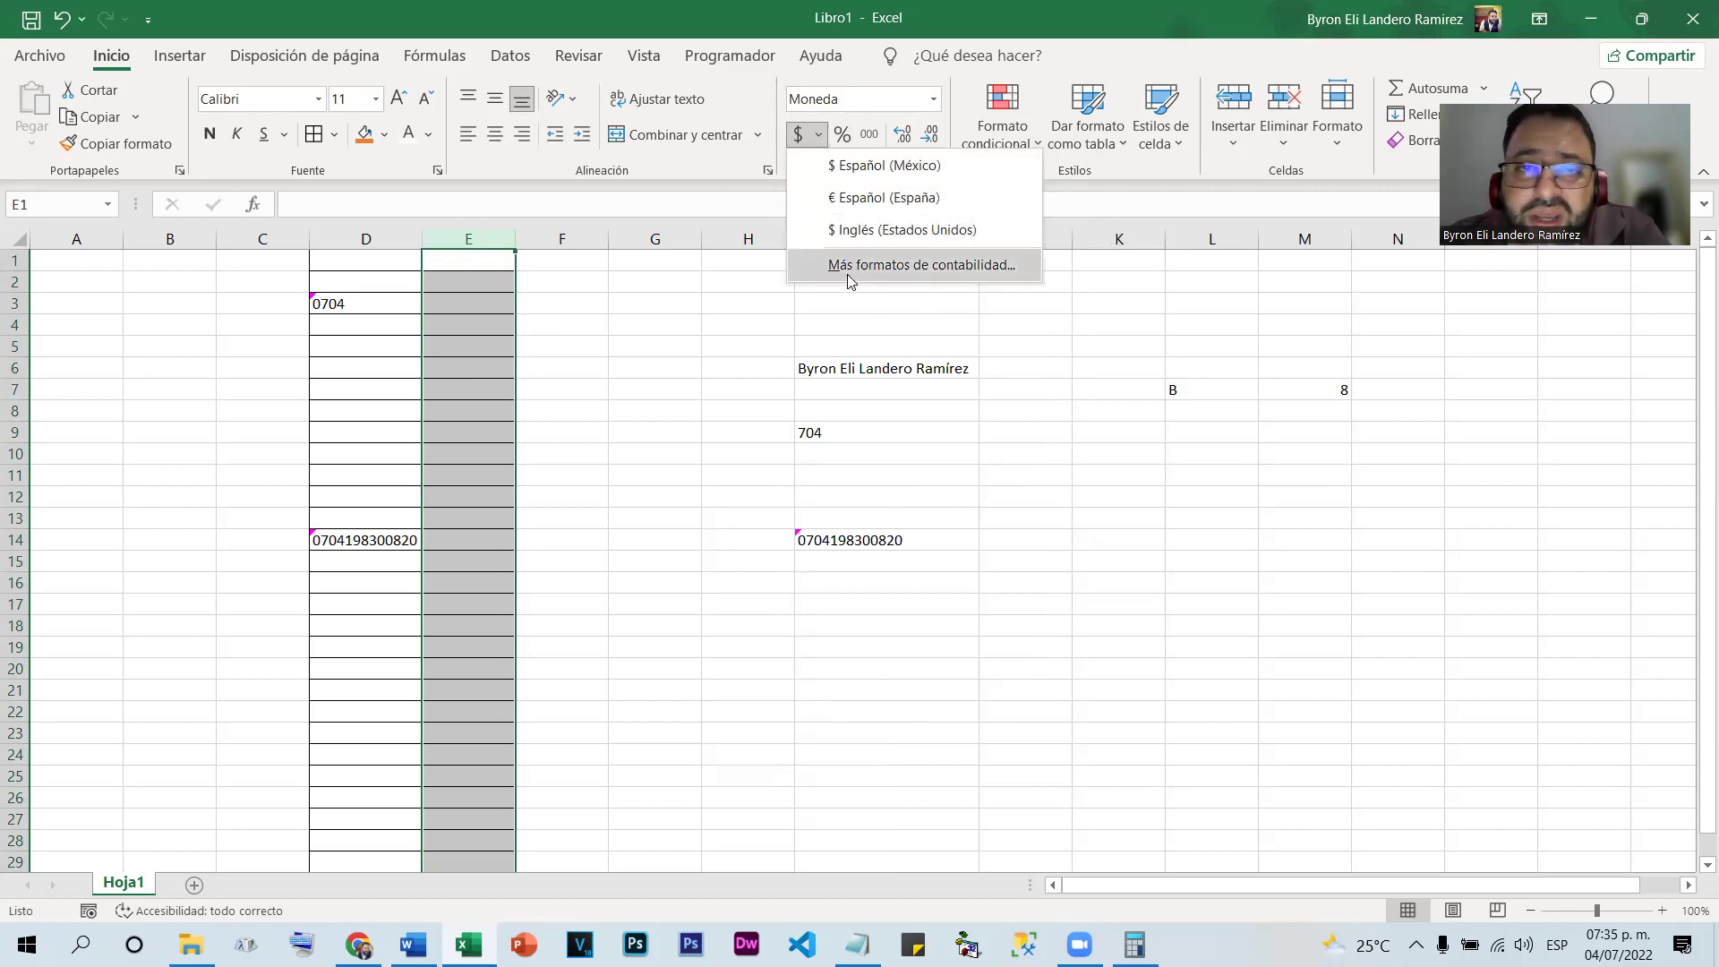
click(931, 268)
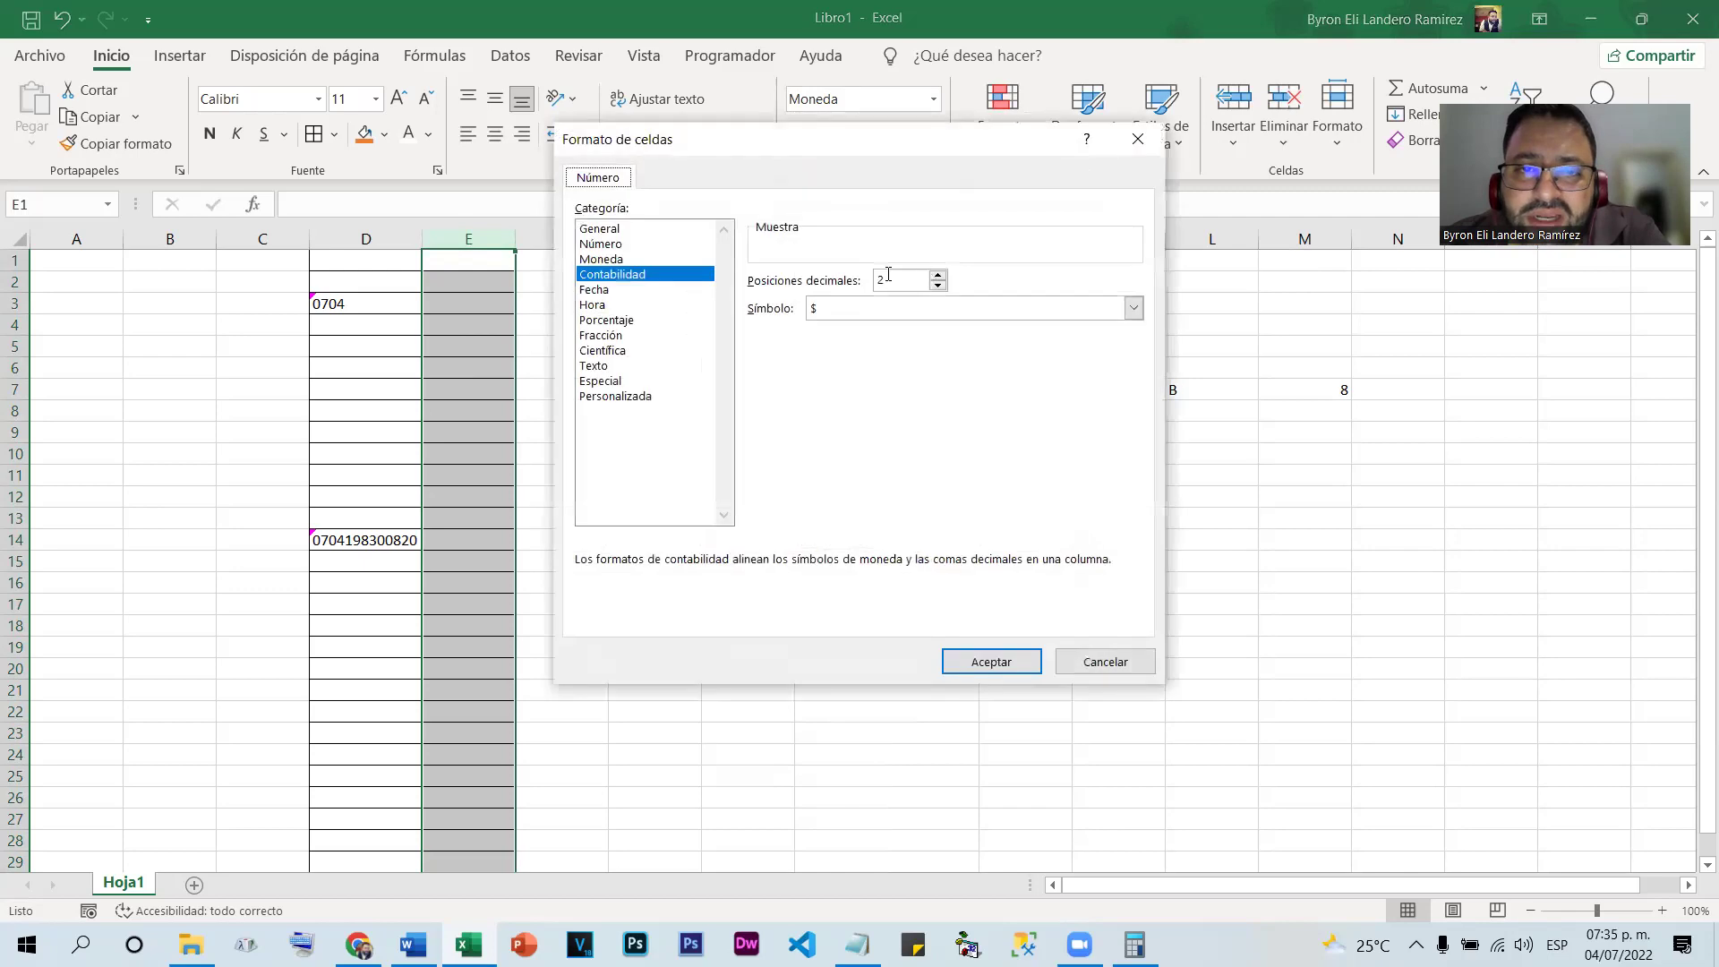
click(1132, 308)
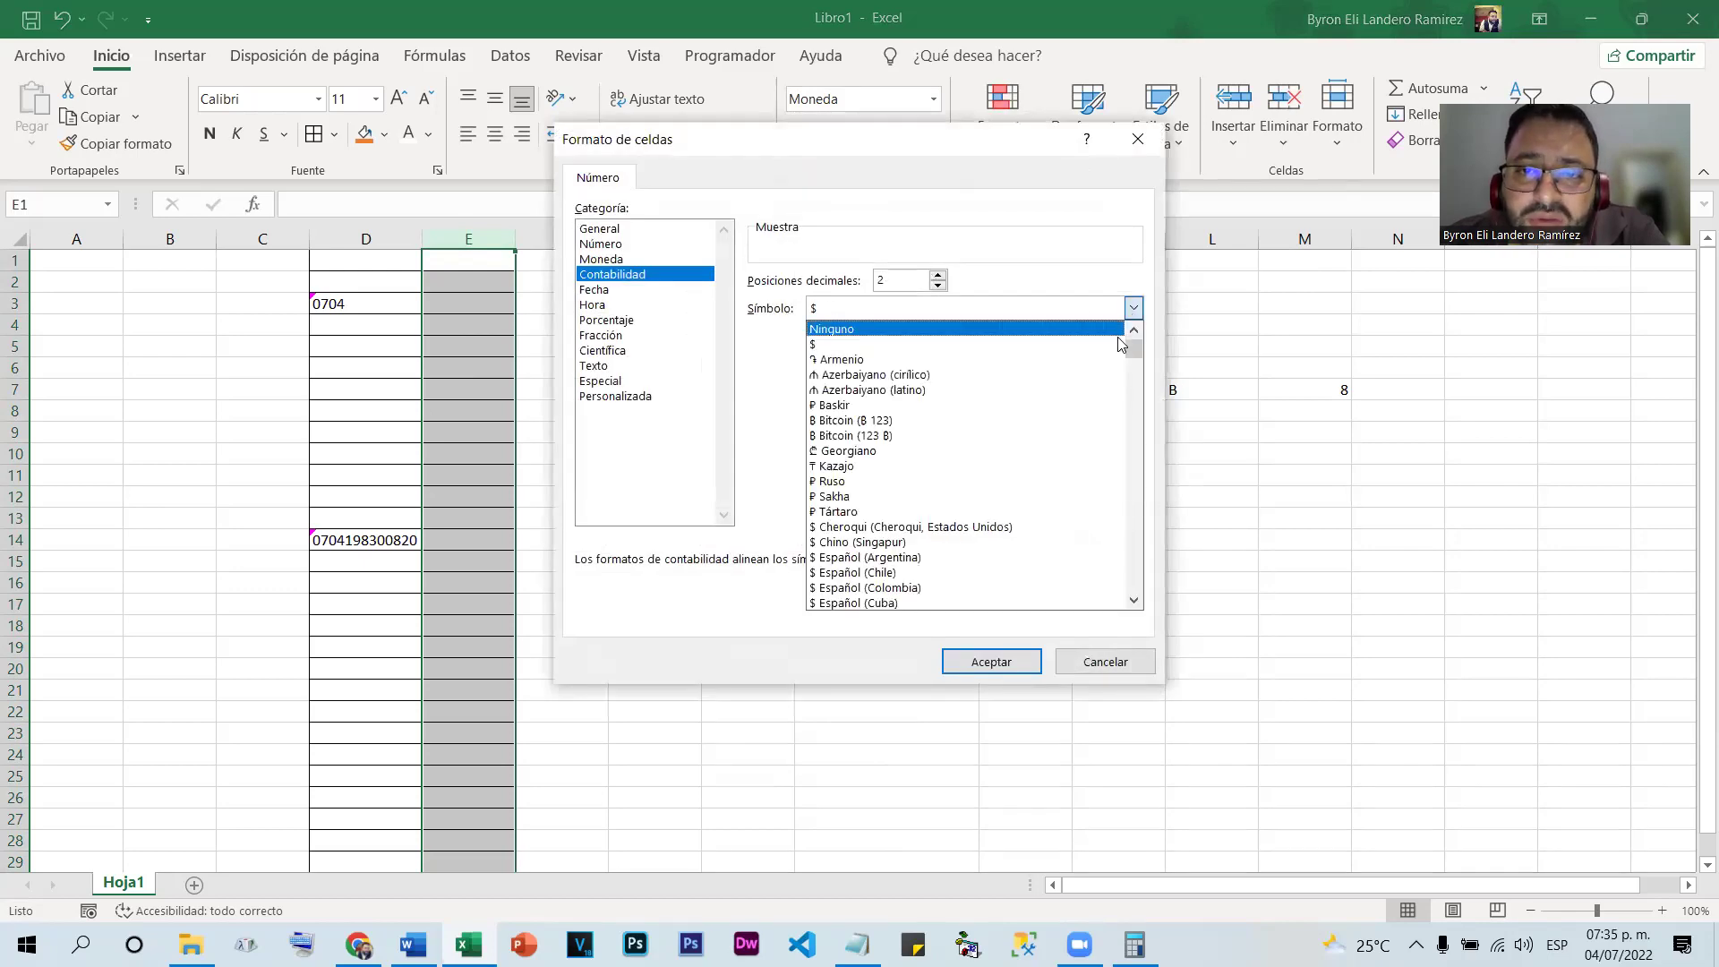
drag(1134, 338, 1160, 436)
scroll(1118, 415, down, 2)
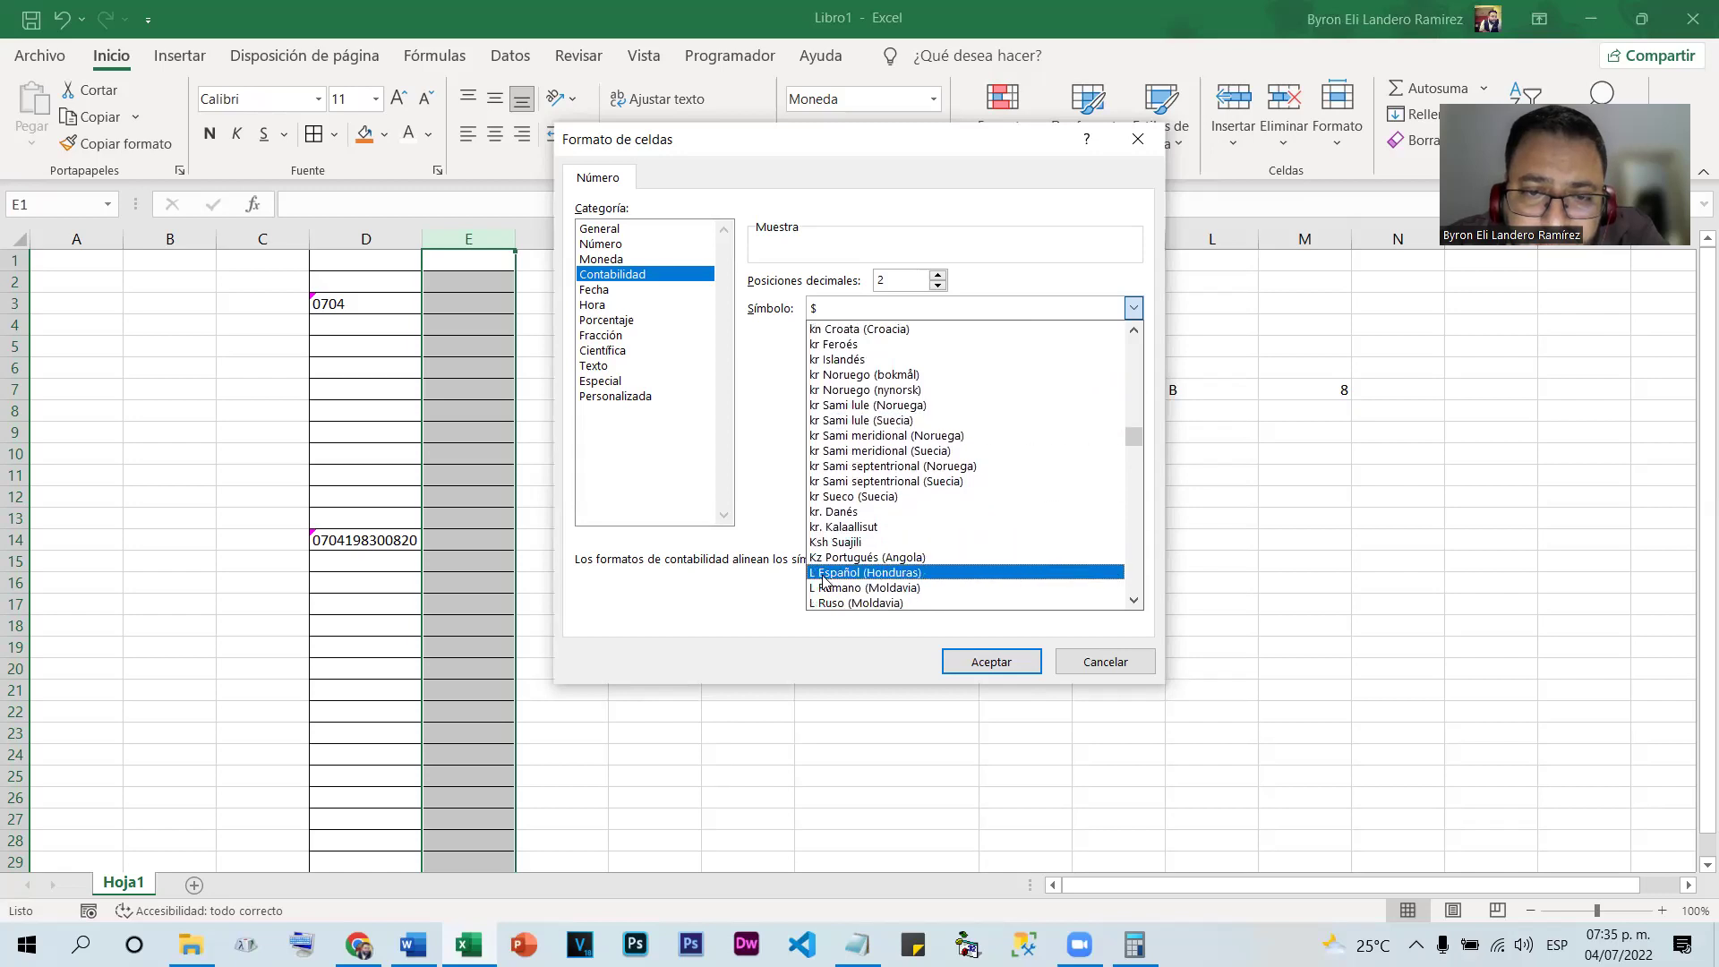
click(850, 574)
click(992, 658)
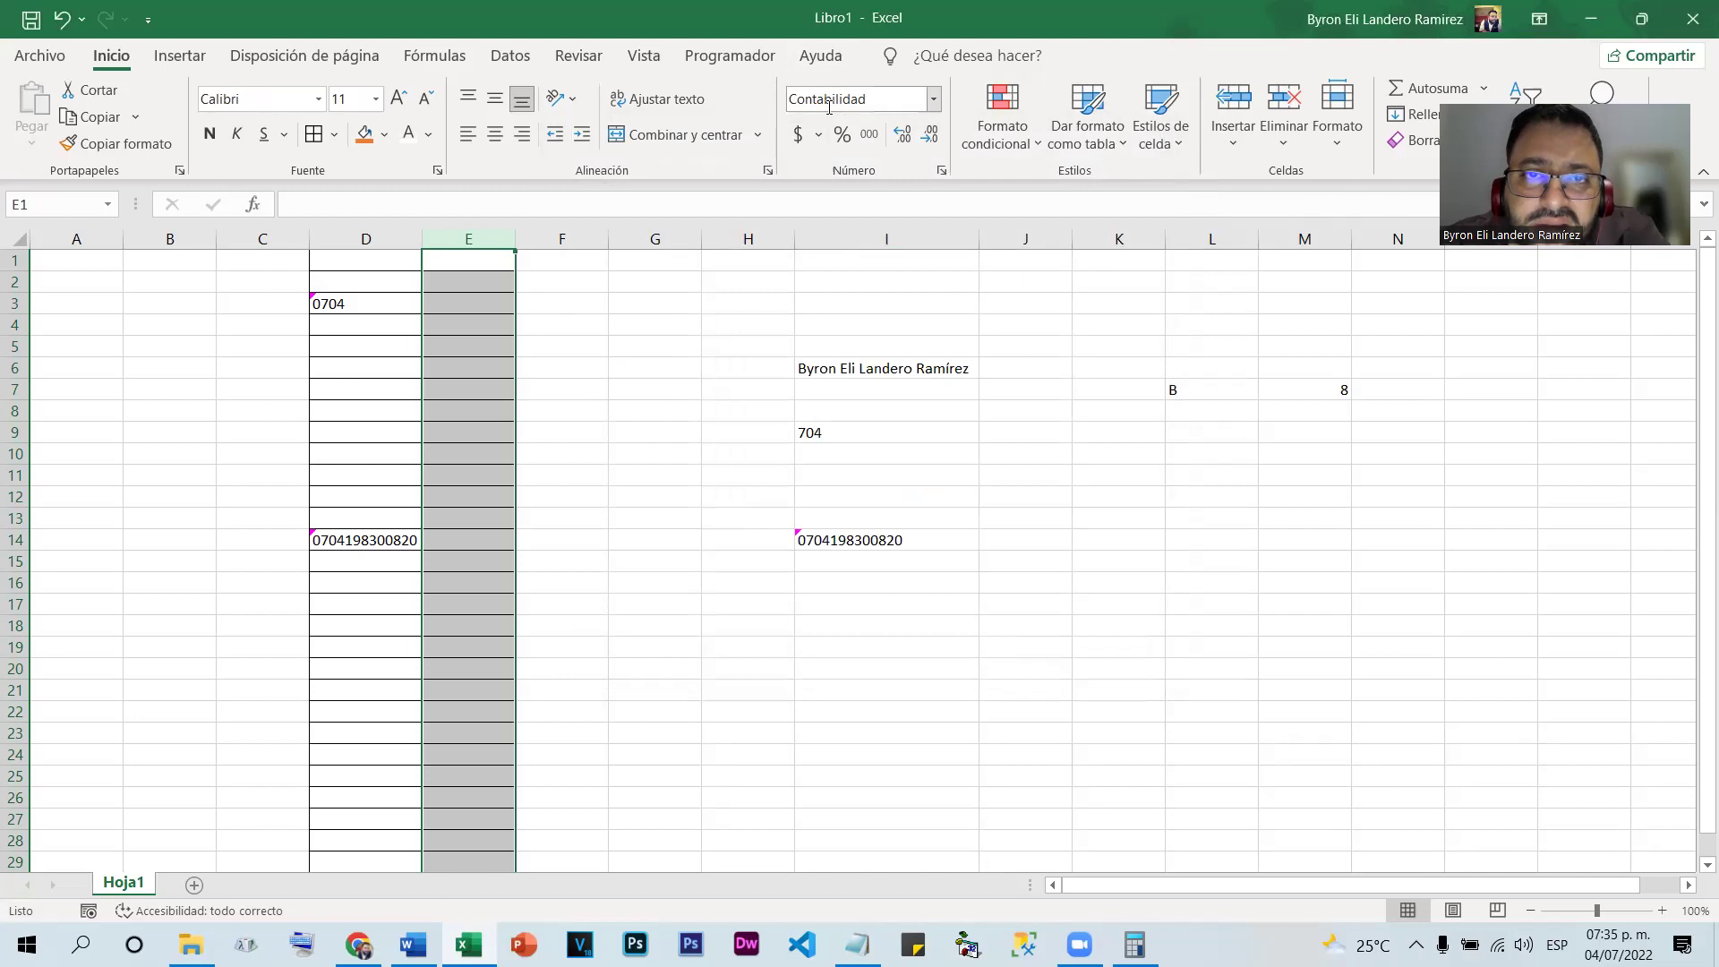
Enter 500 in E3 and check its accounting display
click(466, 296)
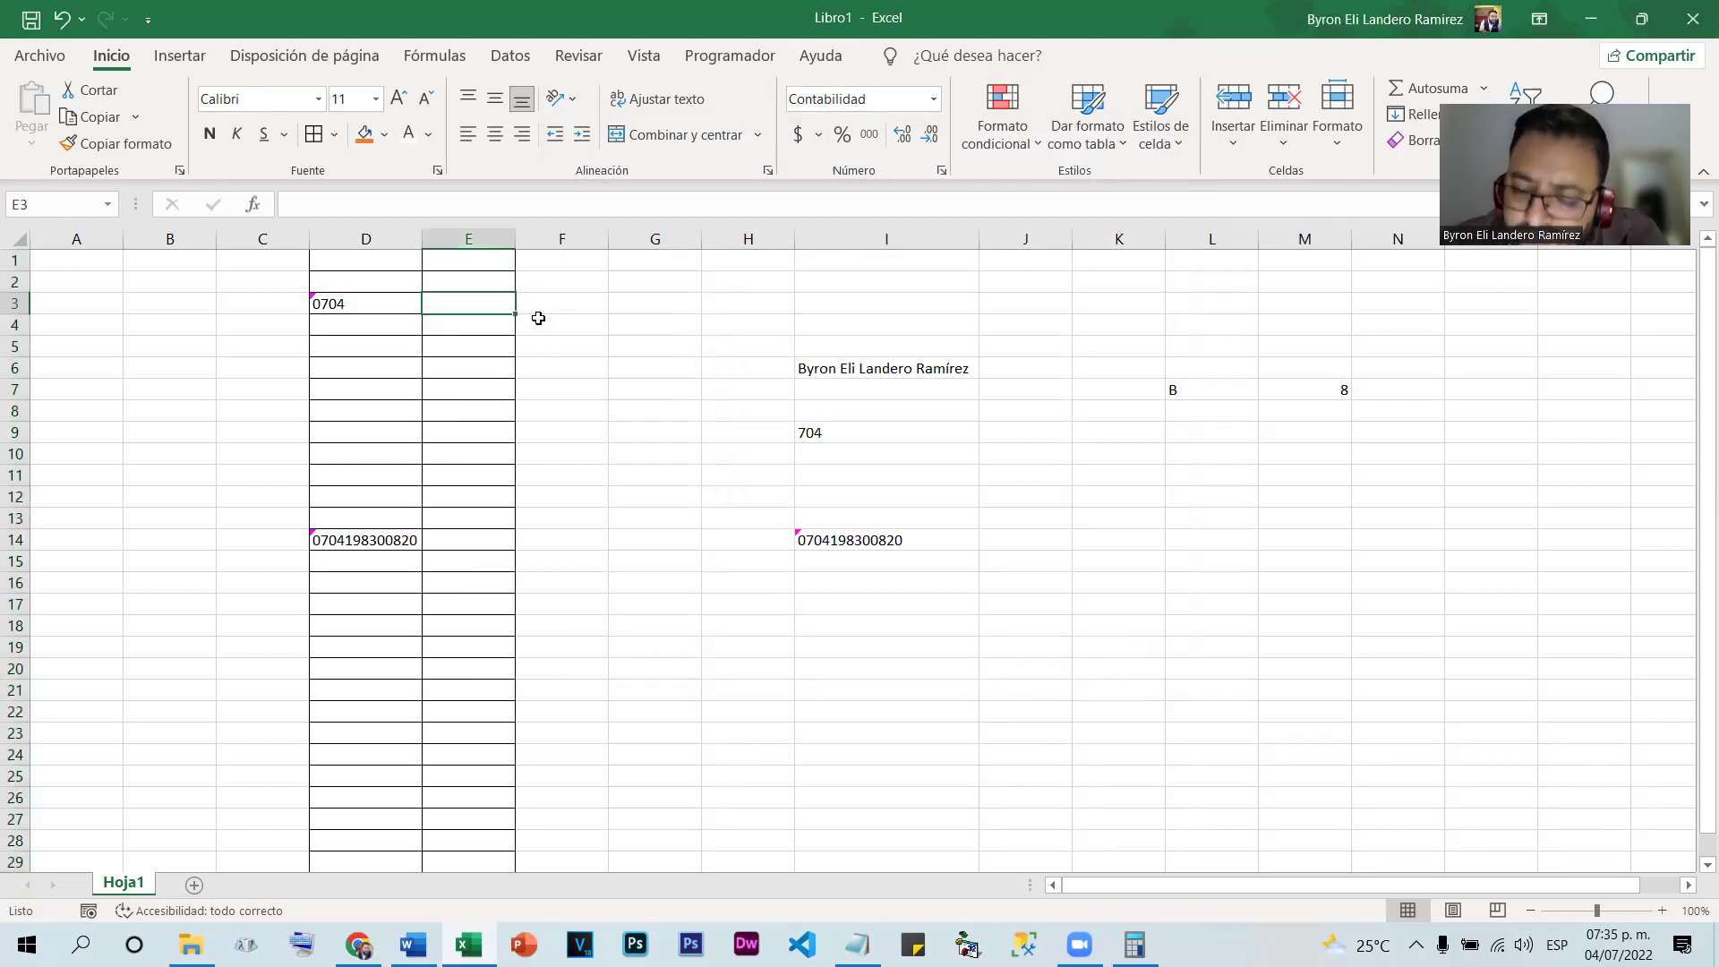
text(500)
key(Return)
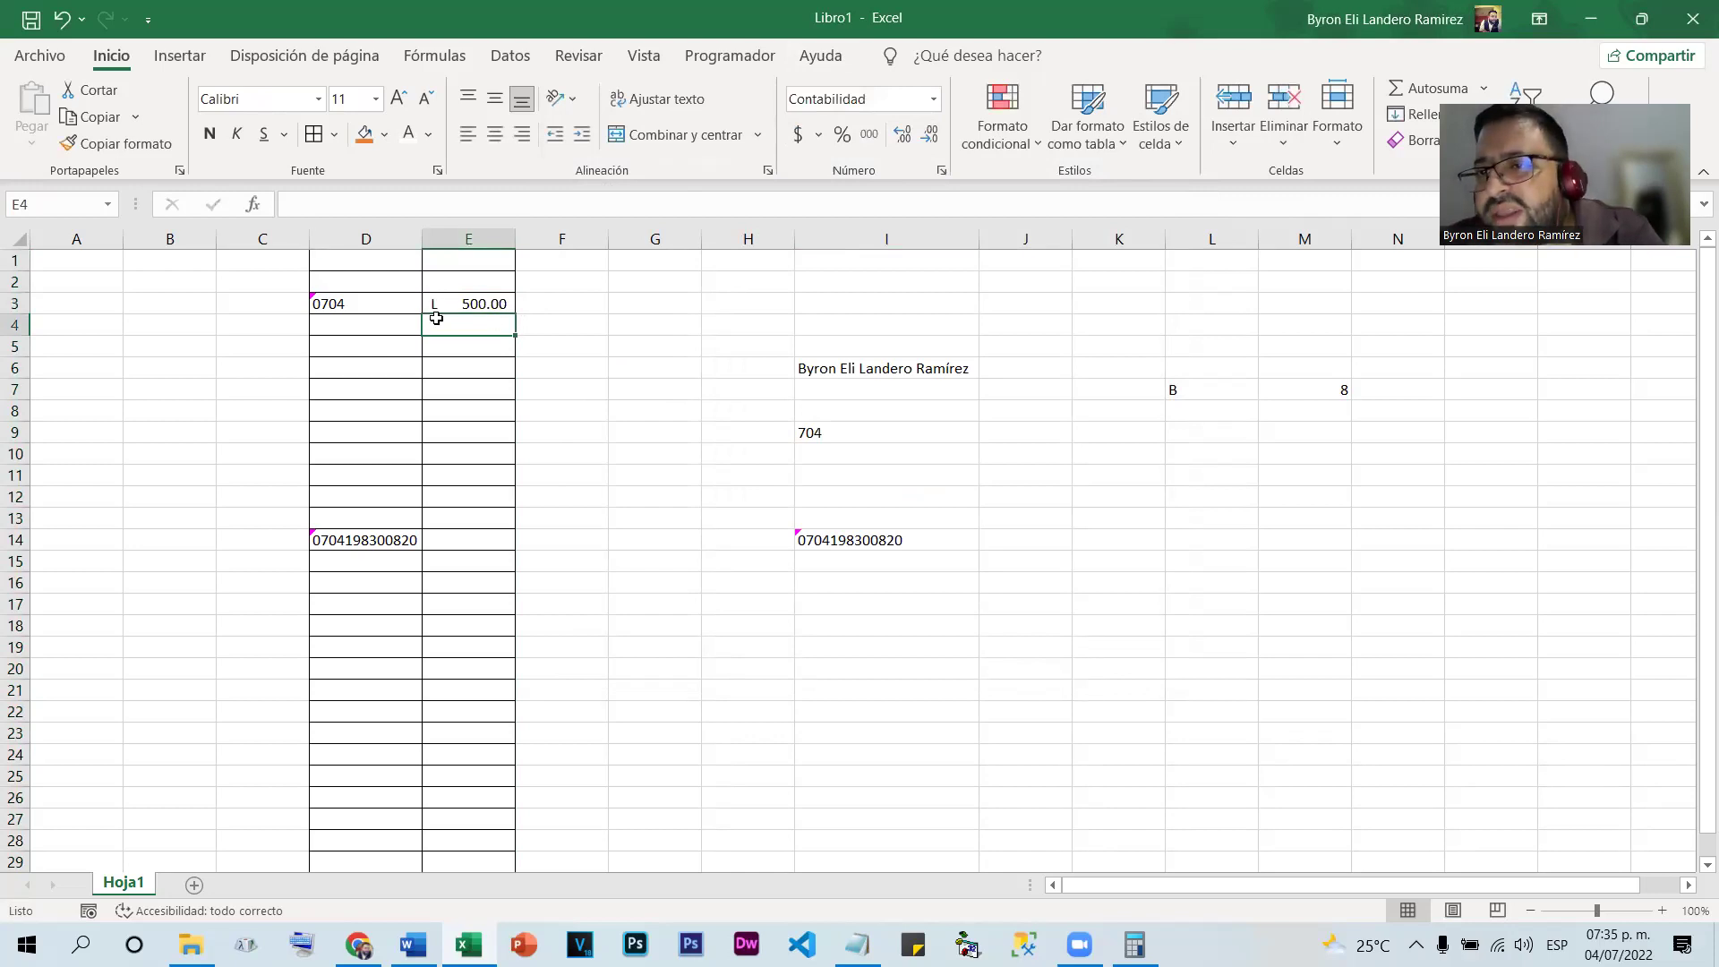
click(445, 302)
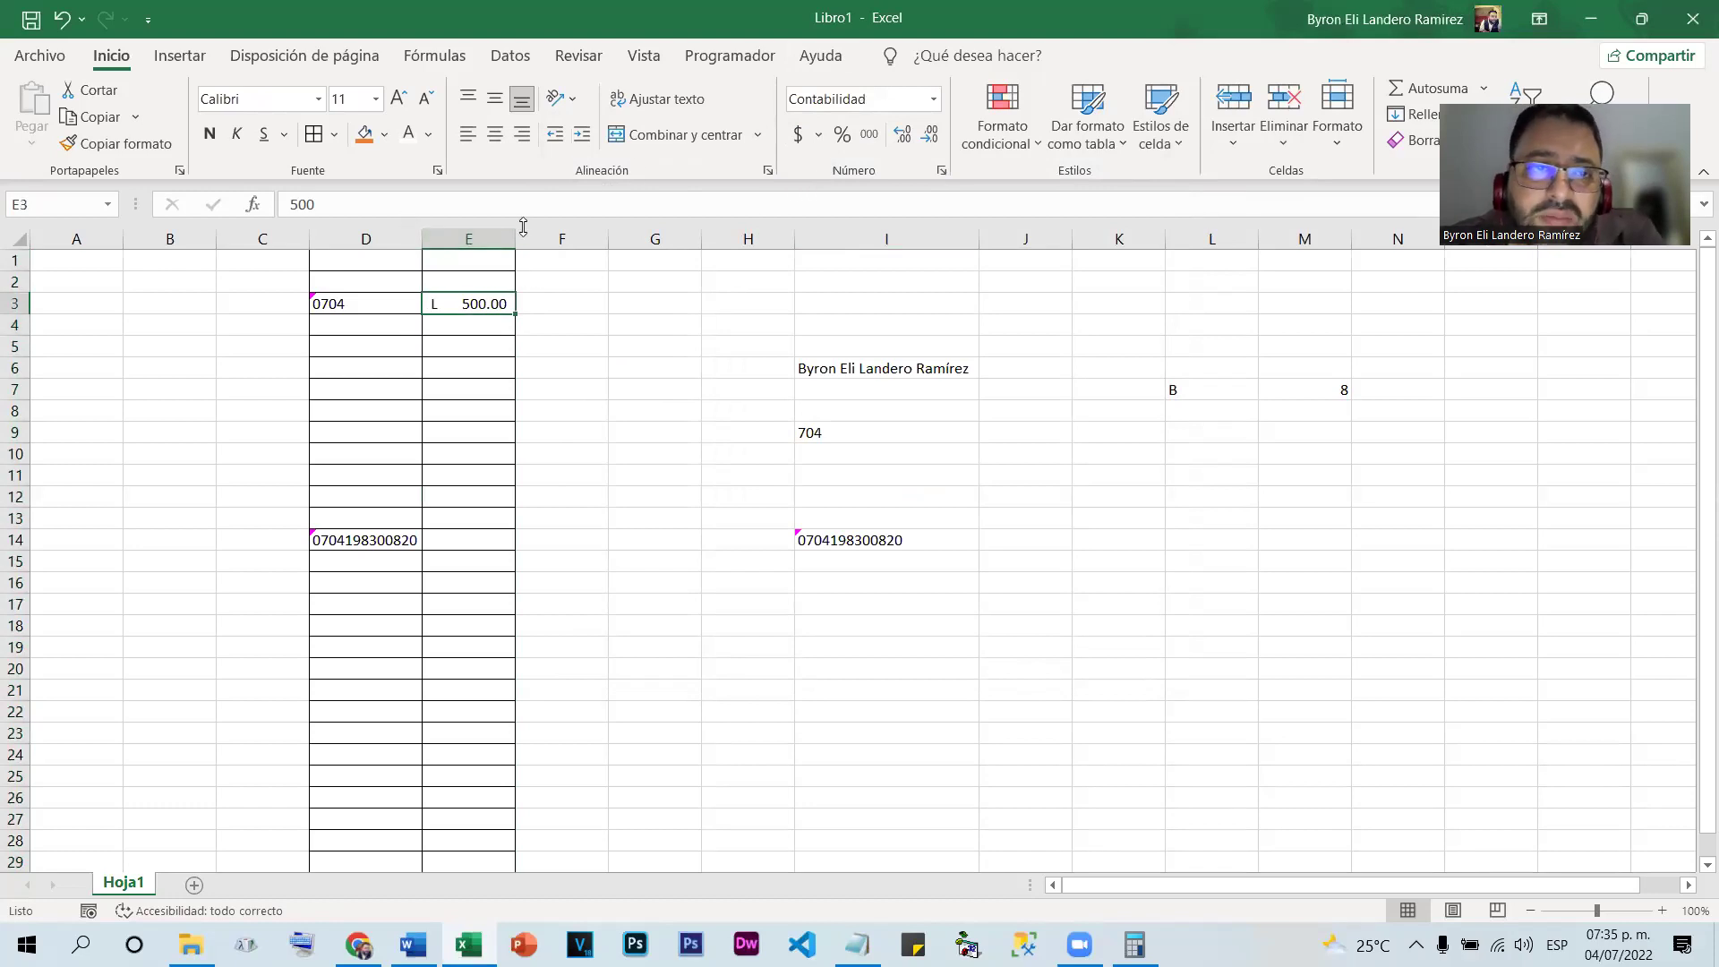
Switch column E's accounting symbol to $ Inglés (Estados Unidos), showing $ 500.00
click(468, 238)
click(819, 134)
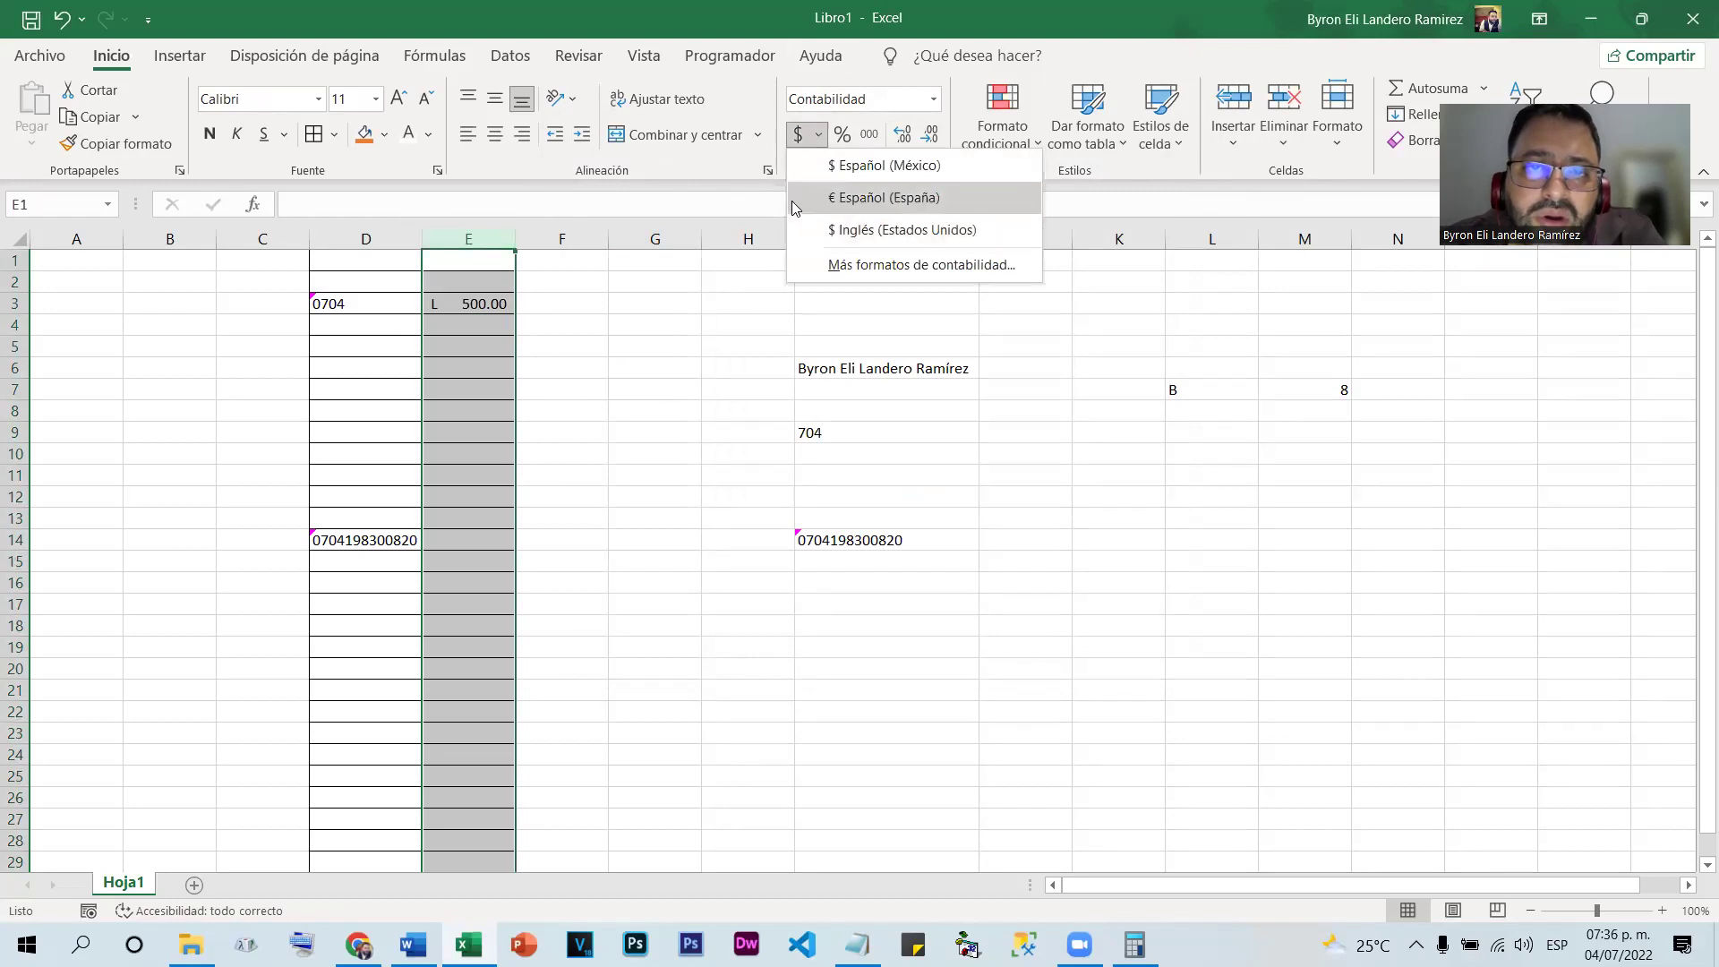
click(861, 229)
click(449, 391)
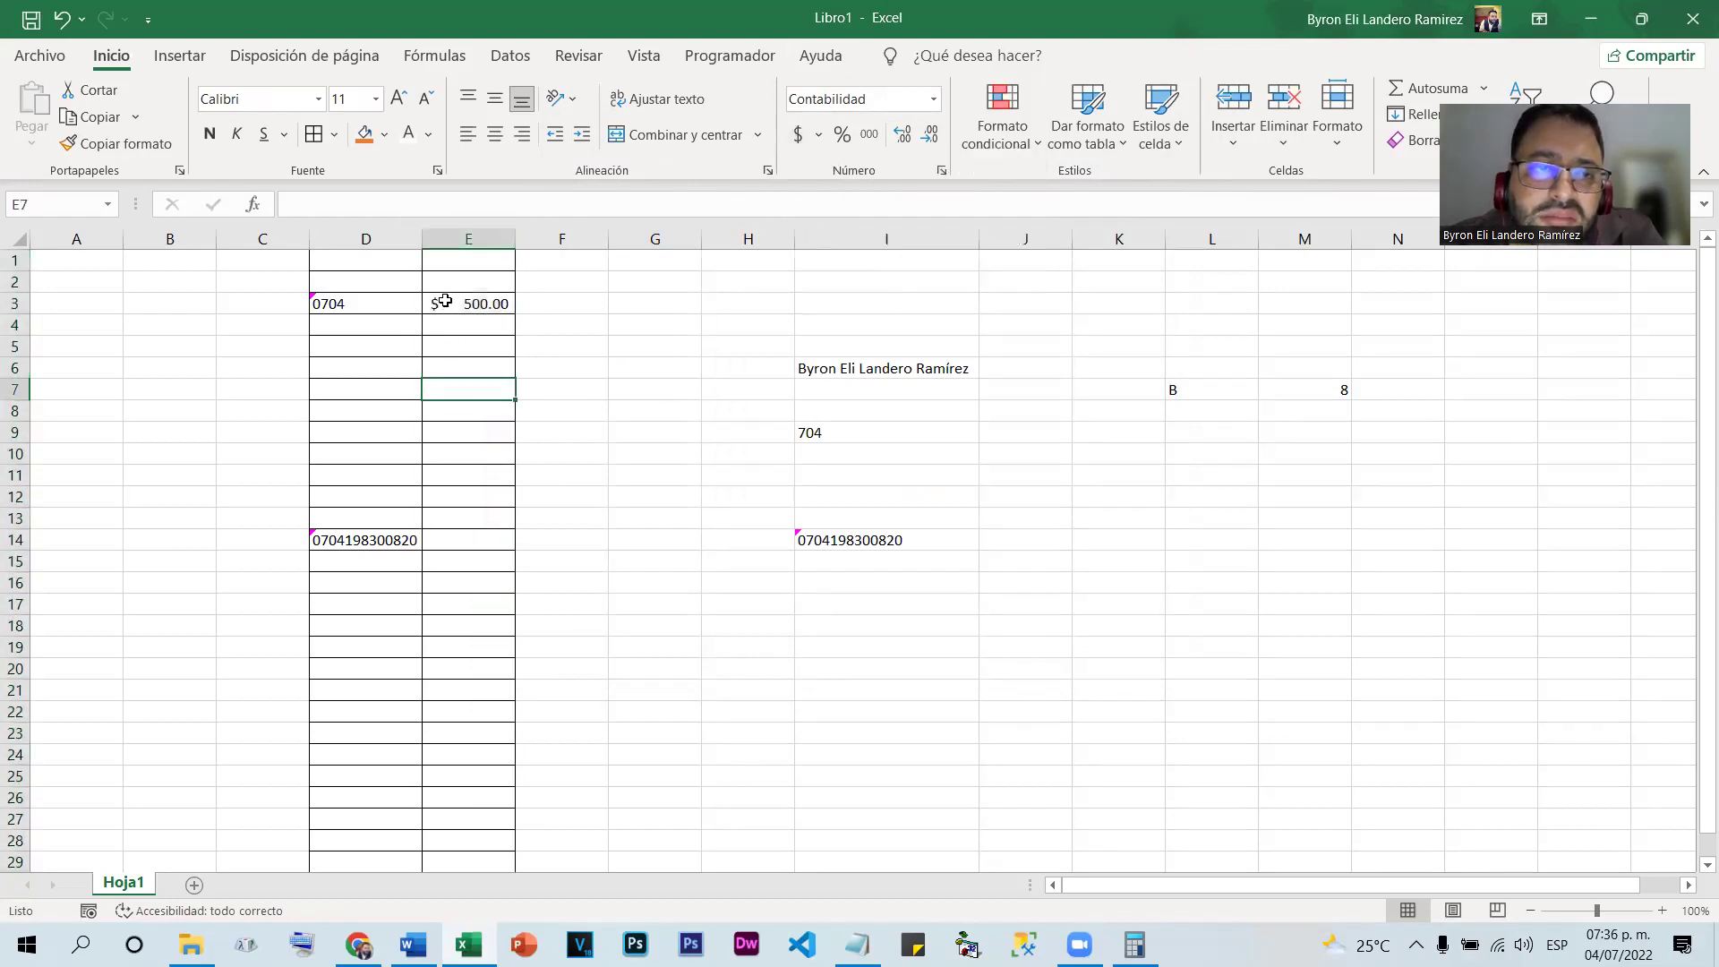
click(551, 453)
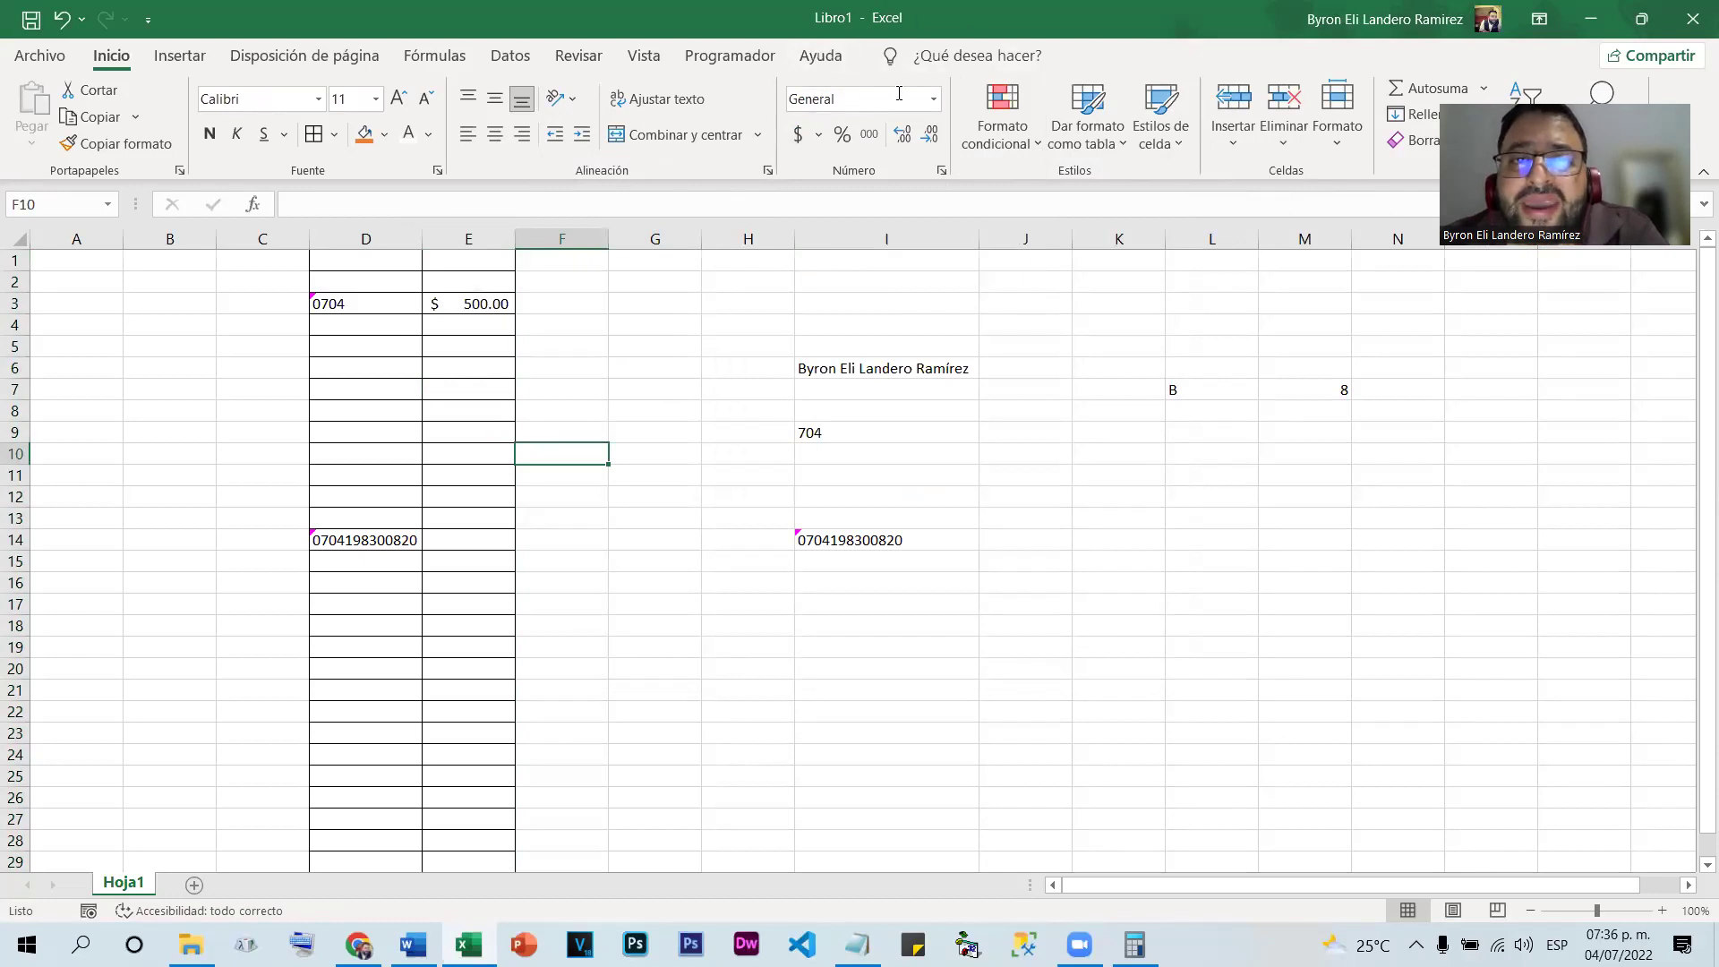
Browse the number format list and close it without changing anything
click(936, 100)
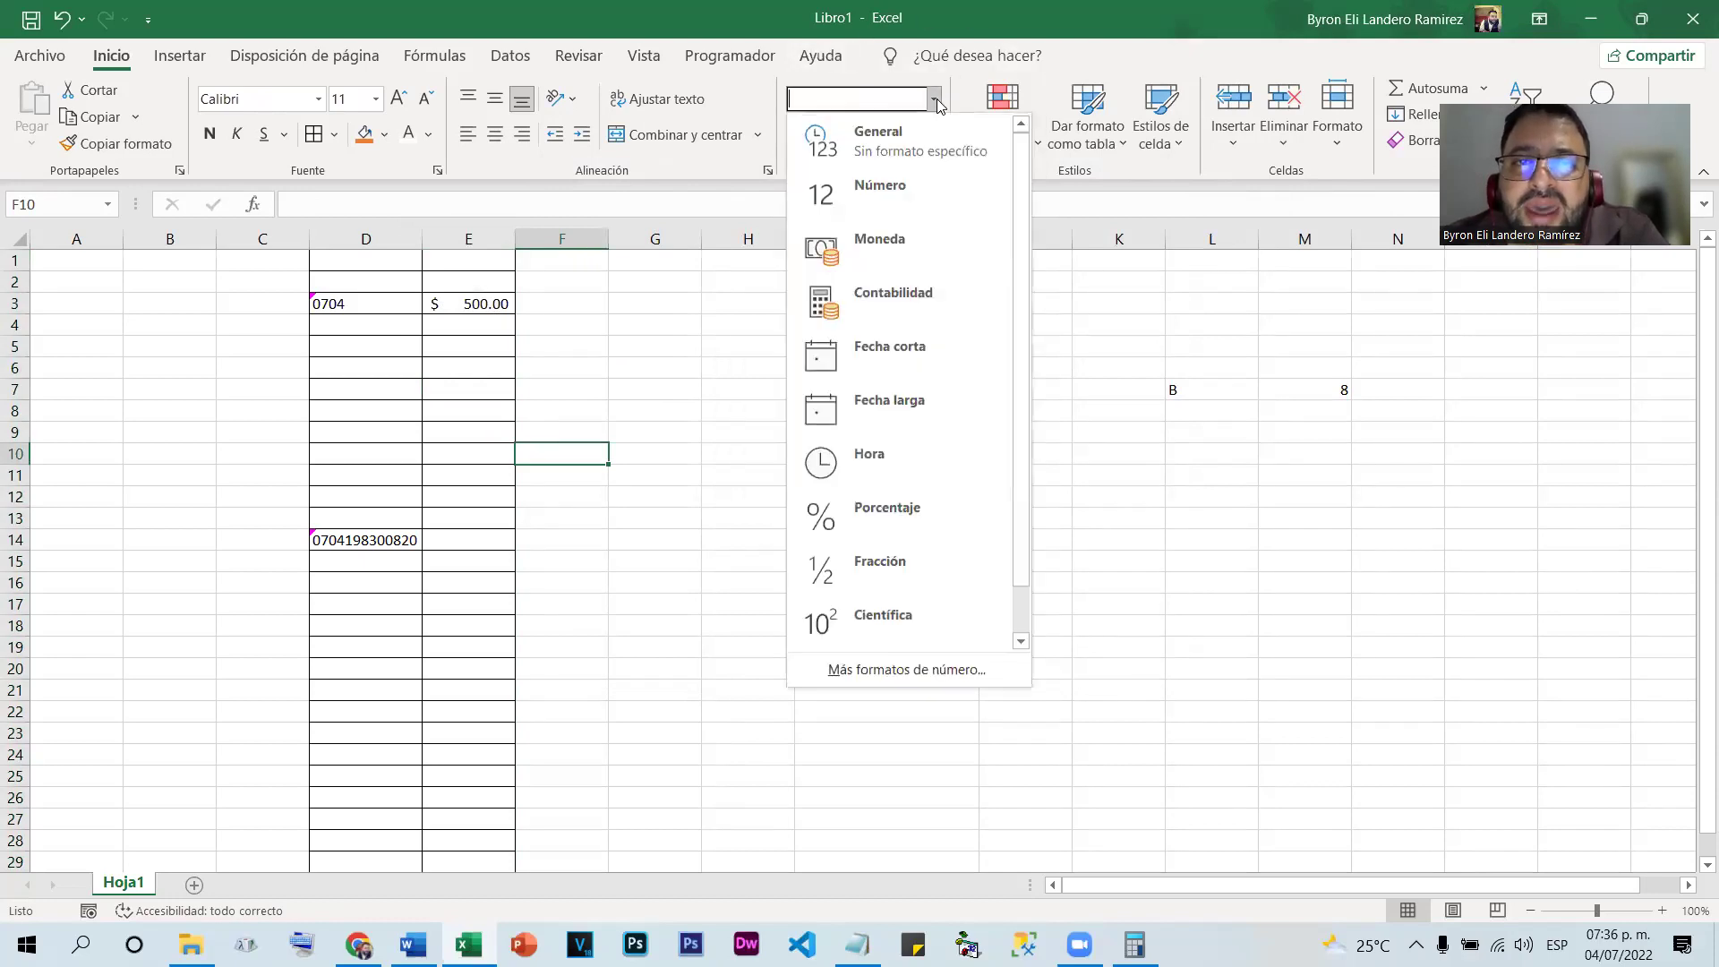
scroll(990, 403, down, 1)
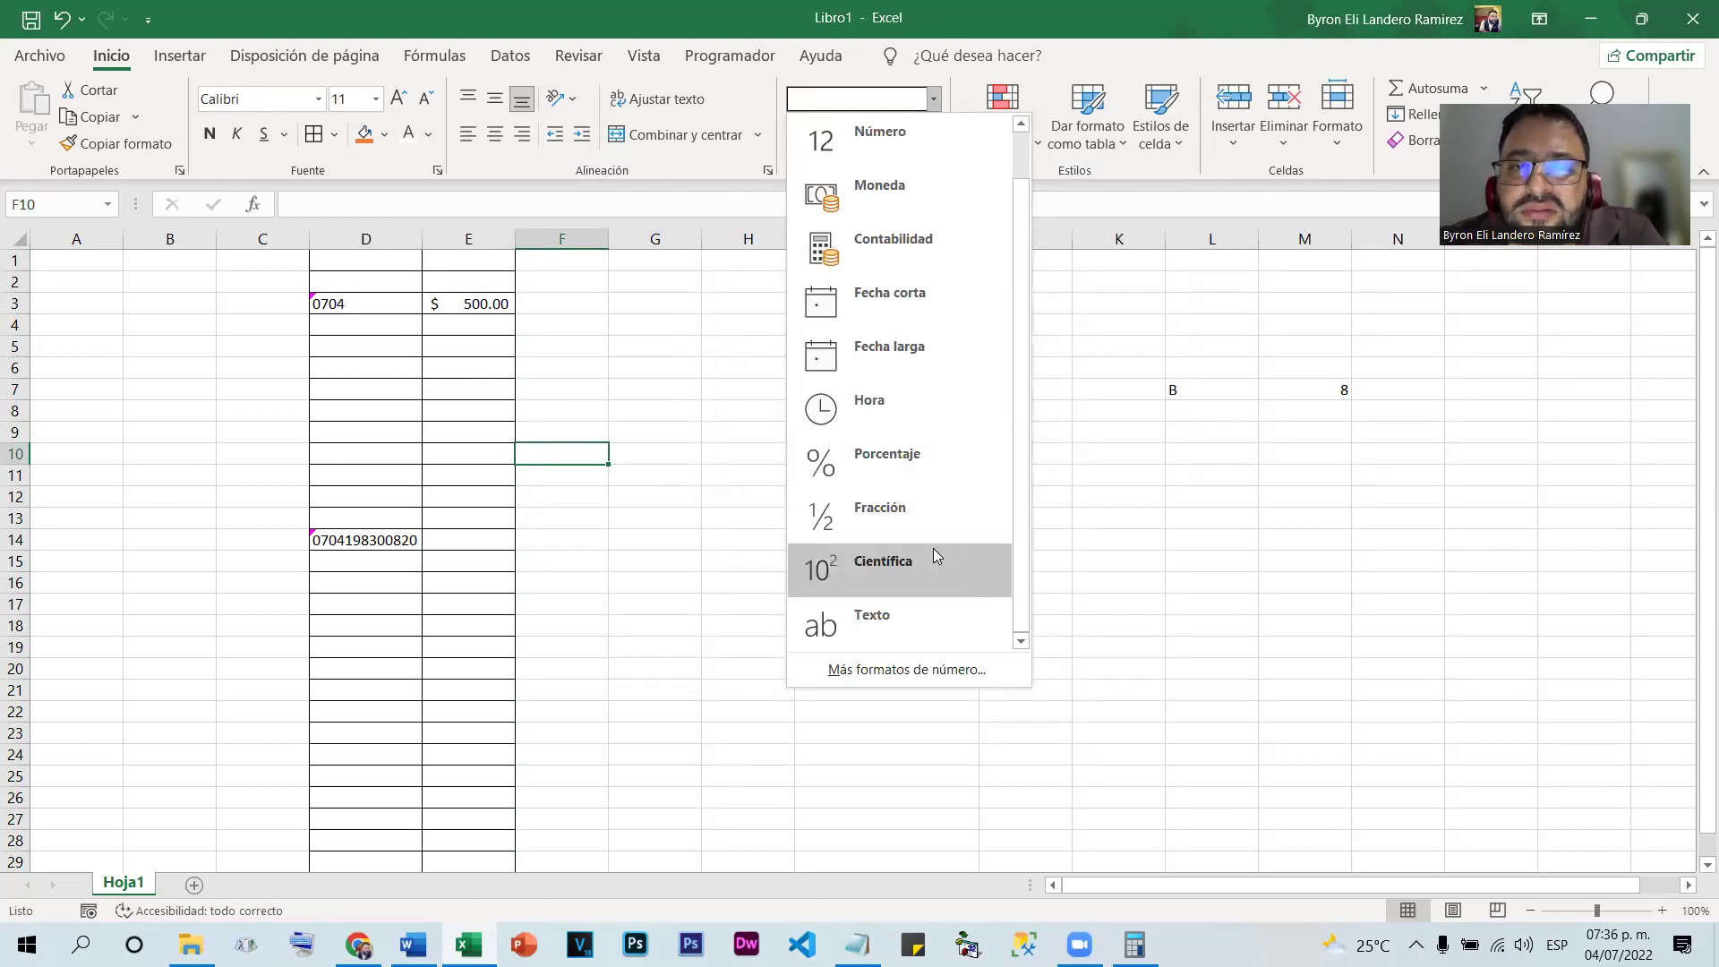
scroll(922, 386, up, 1)
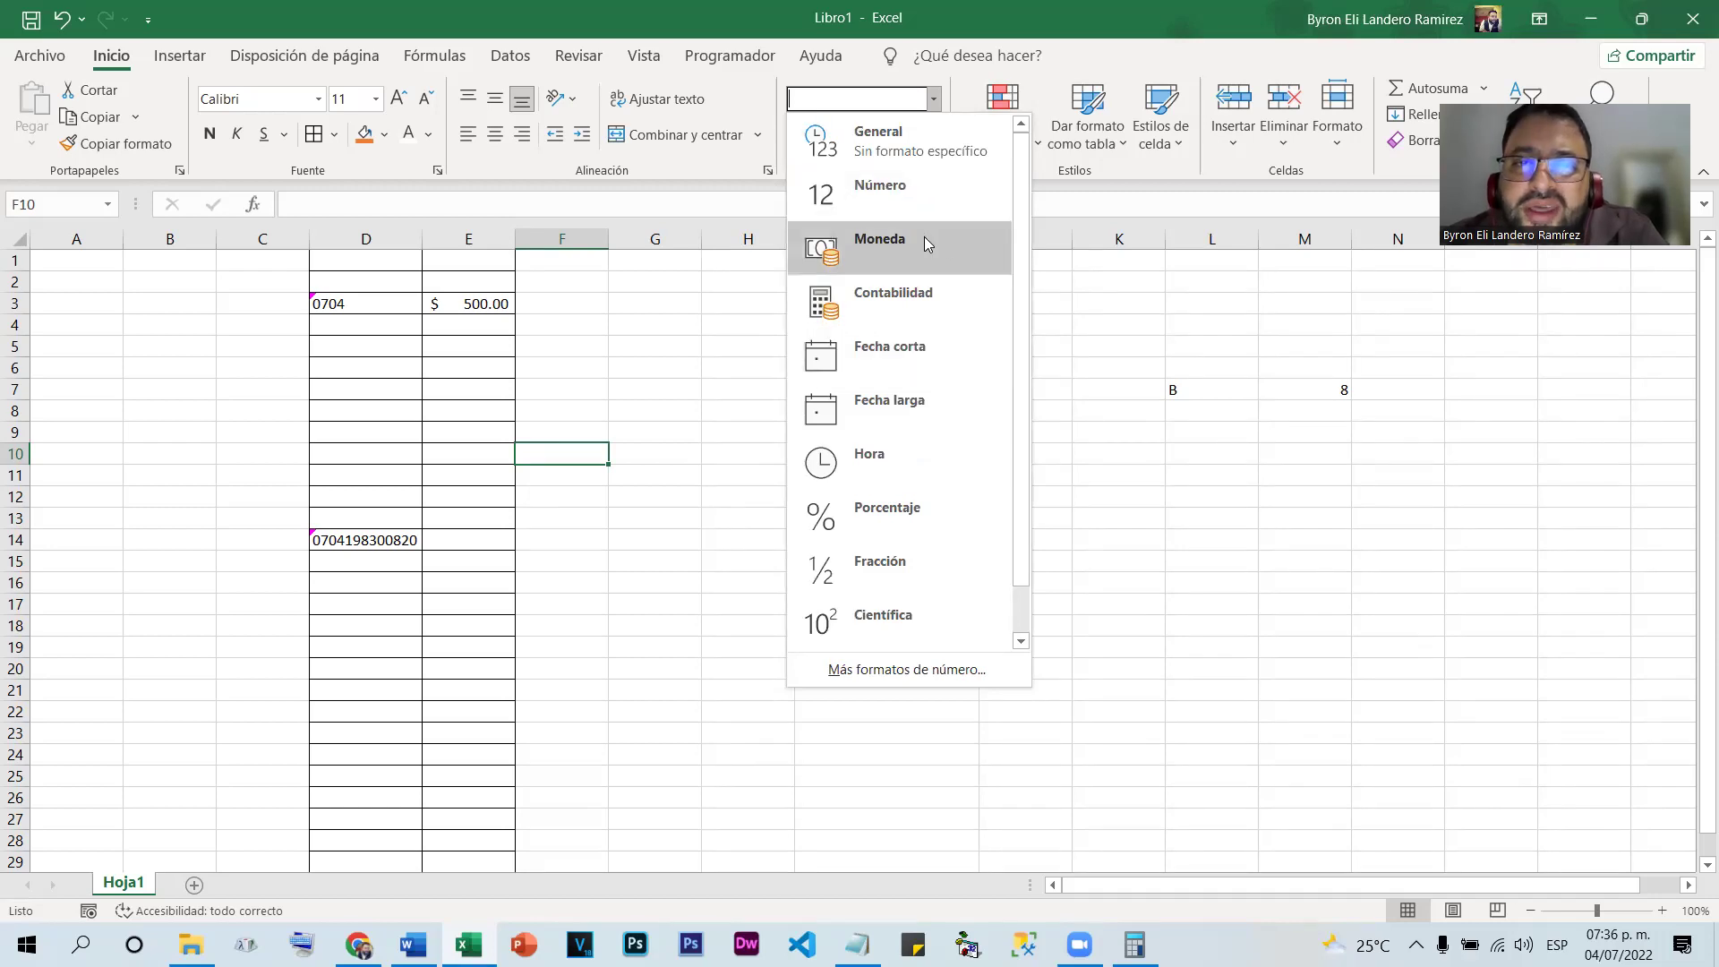
scroll(919, 258, down, 1)
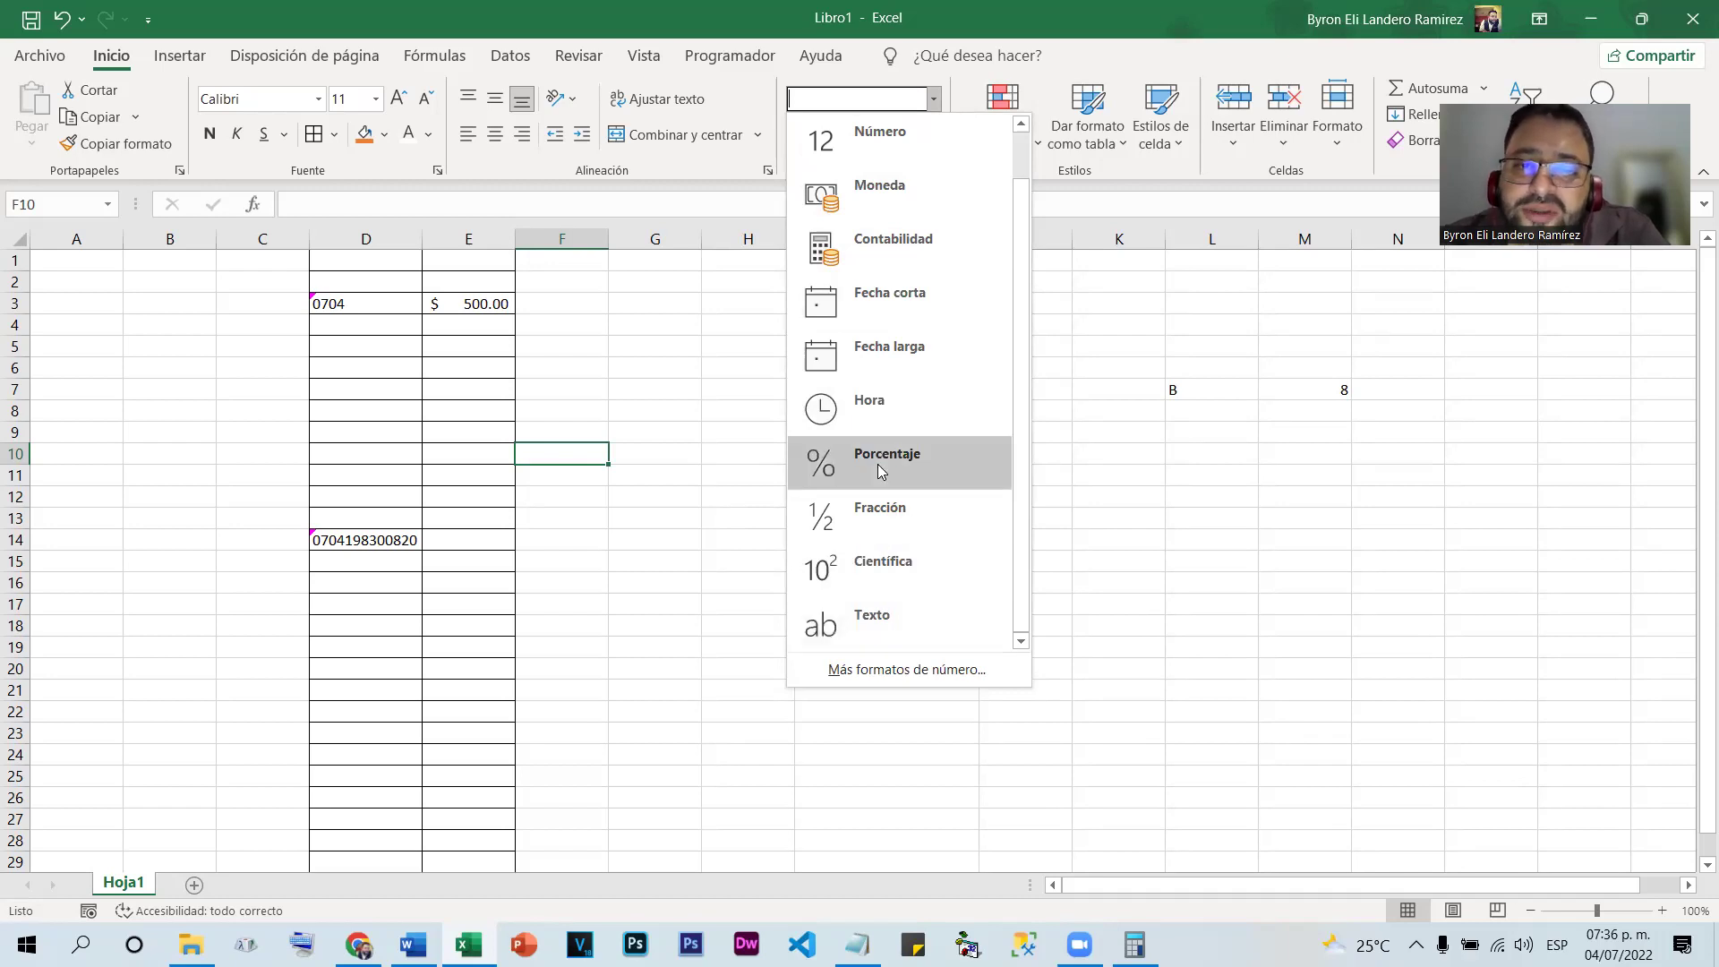
click(1377, 570)
click(902, 470)
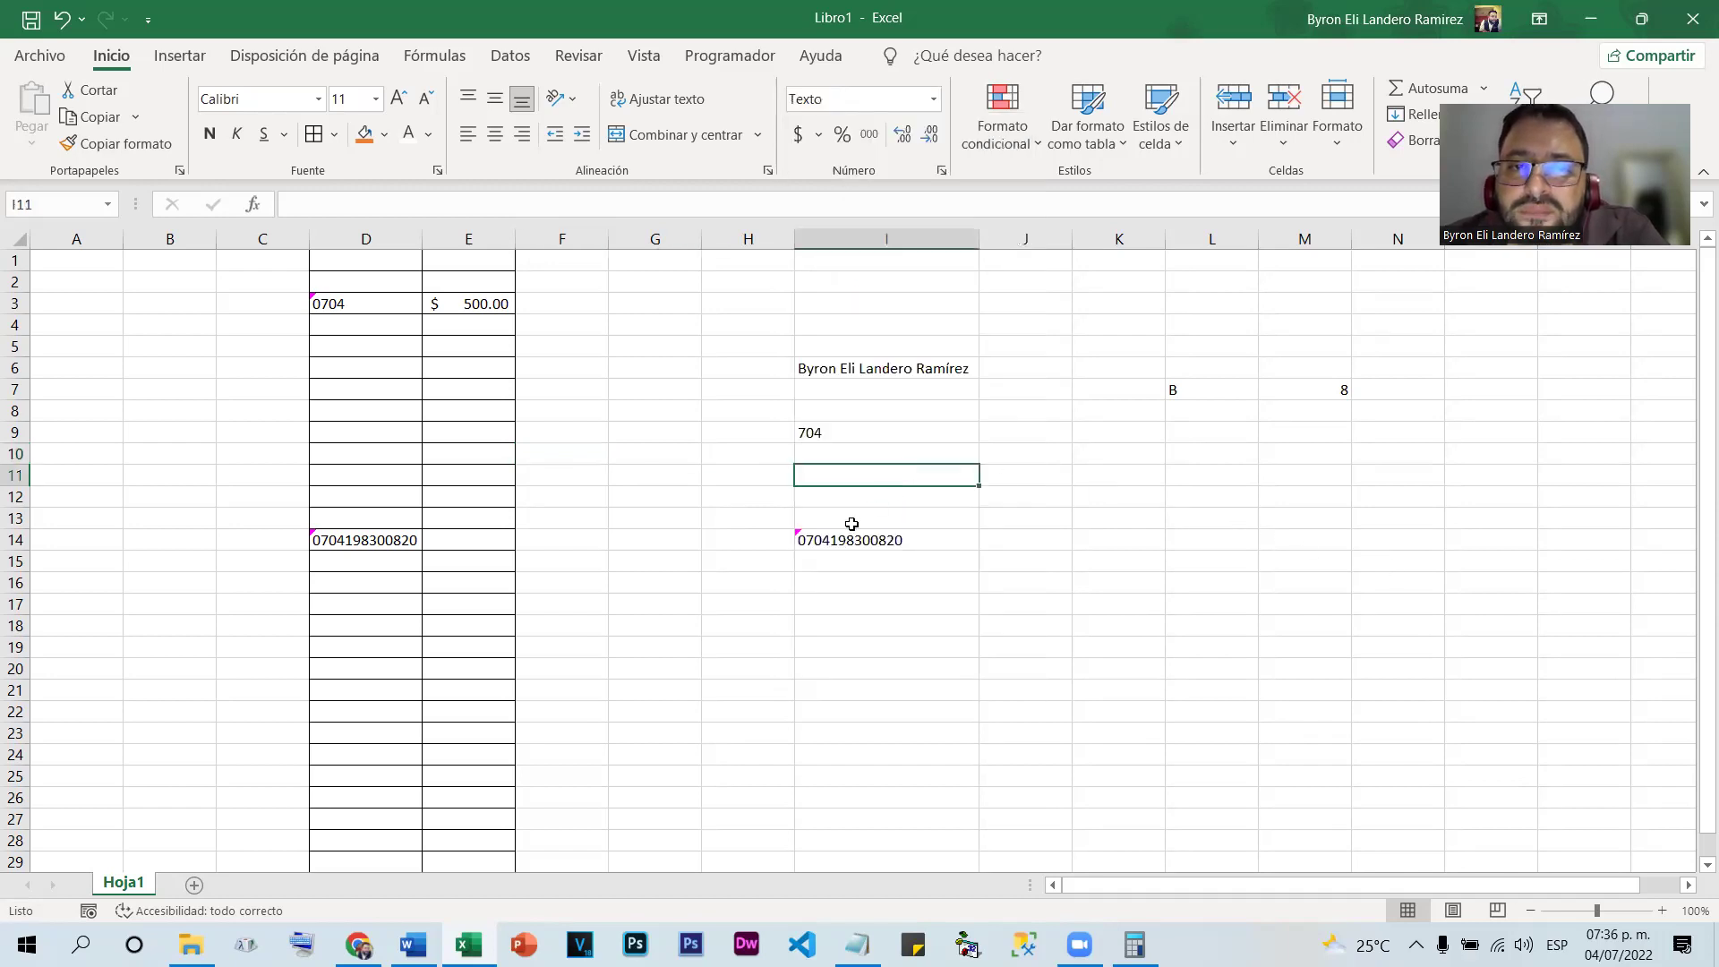
Delete columns C through N, leaving the sheet blank
drag(258, 236, 1406, 238)
right_click(1272, 254)
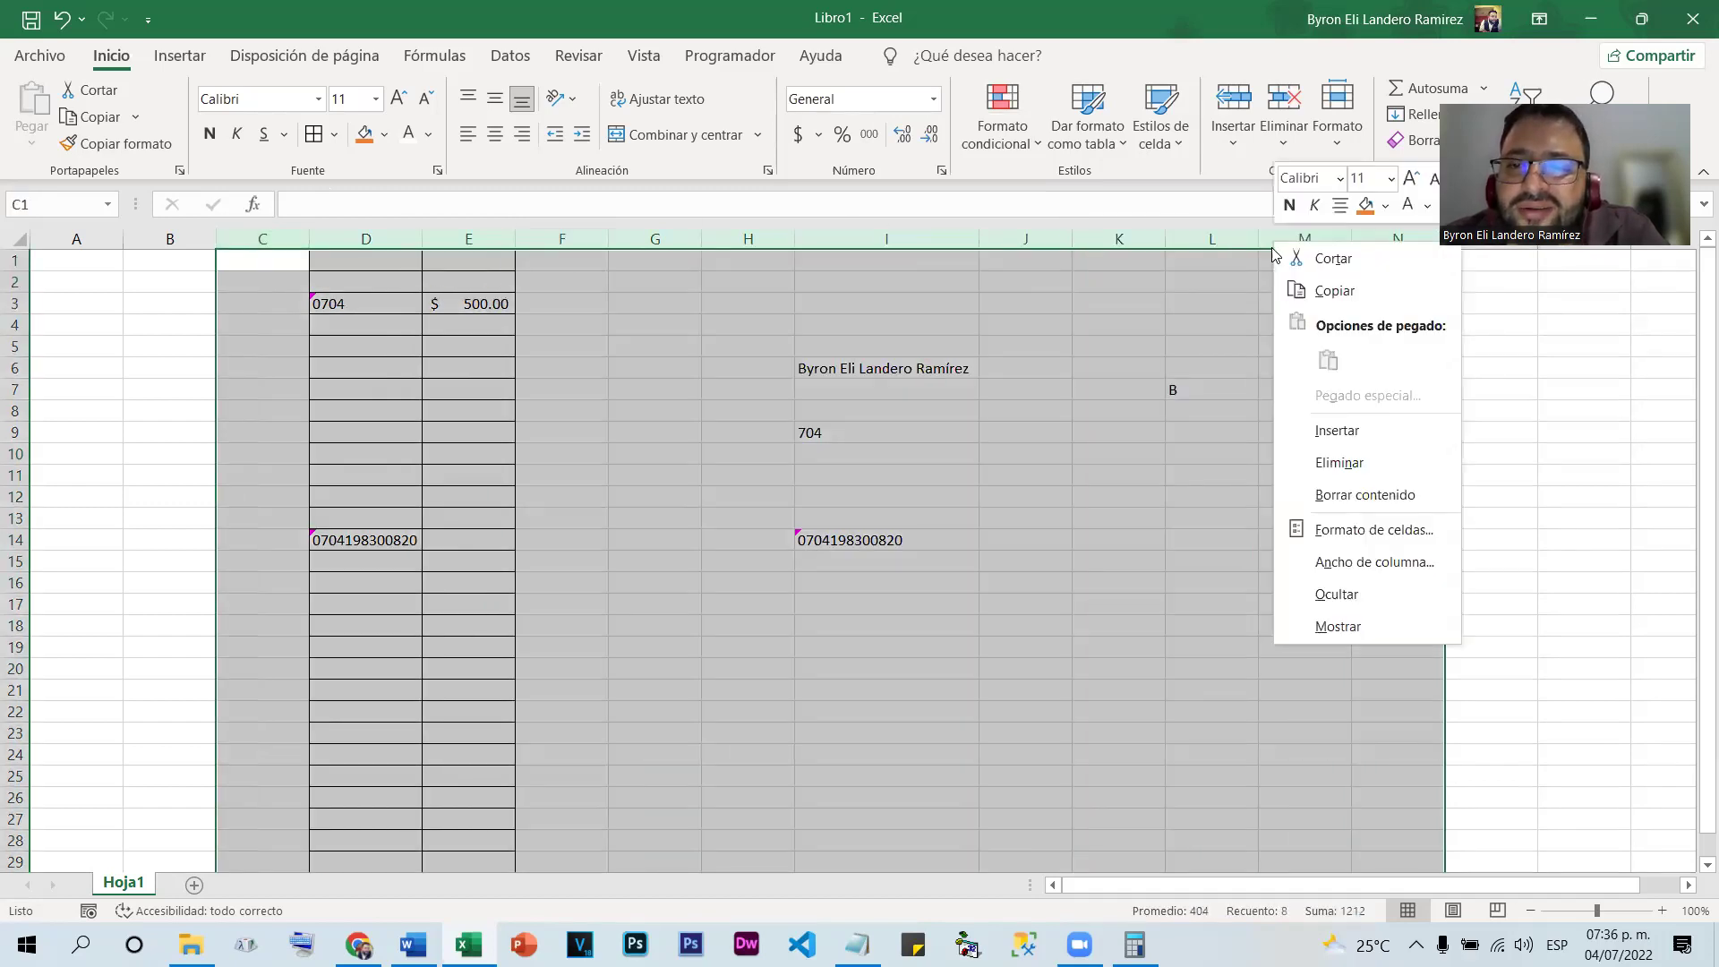
click(1368, 463)
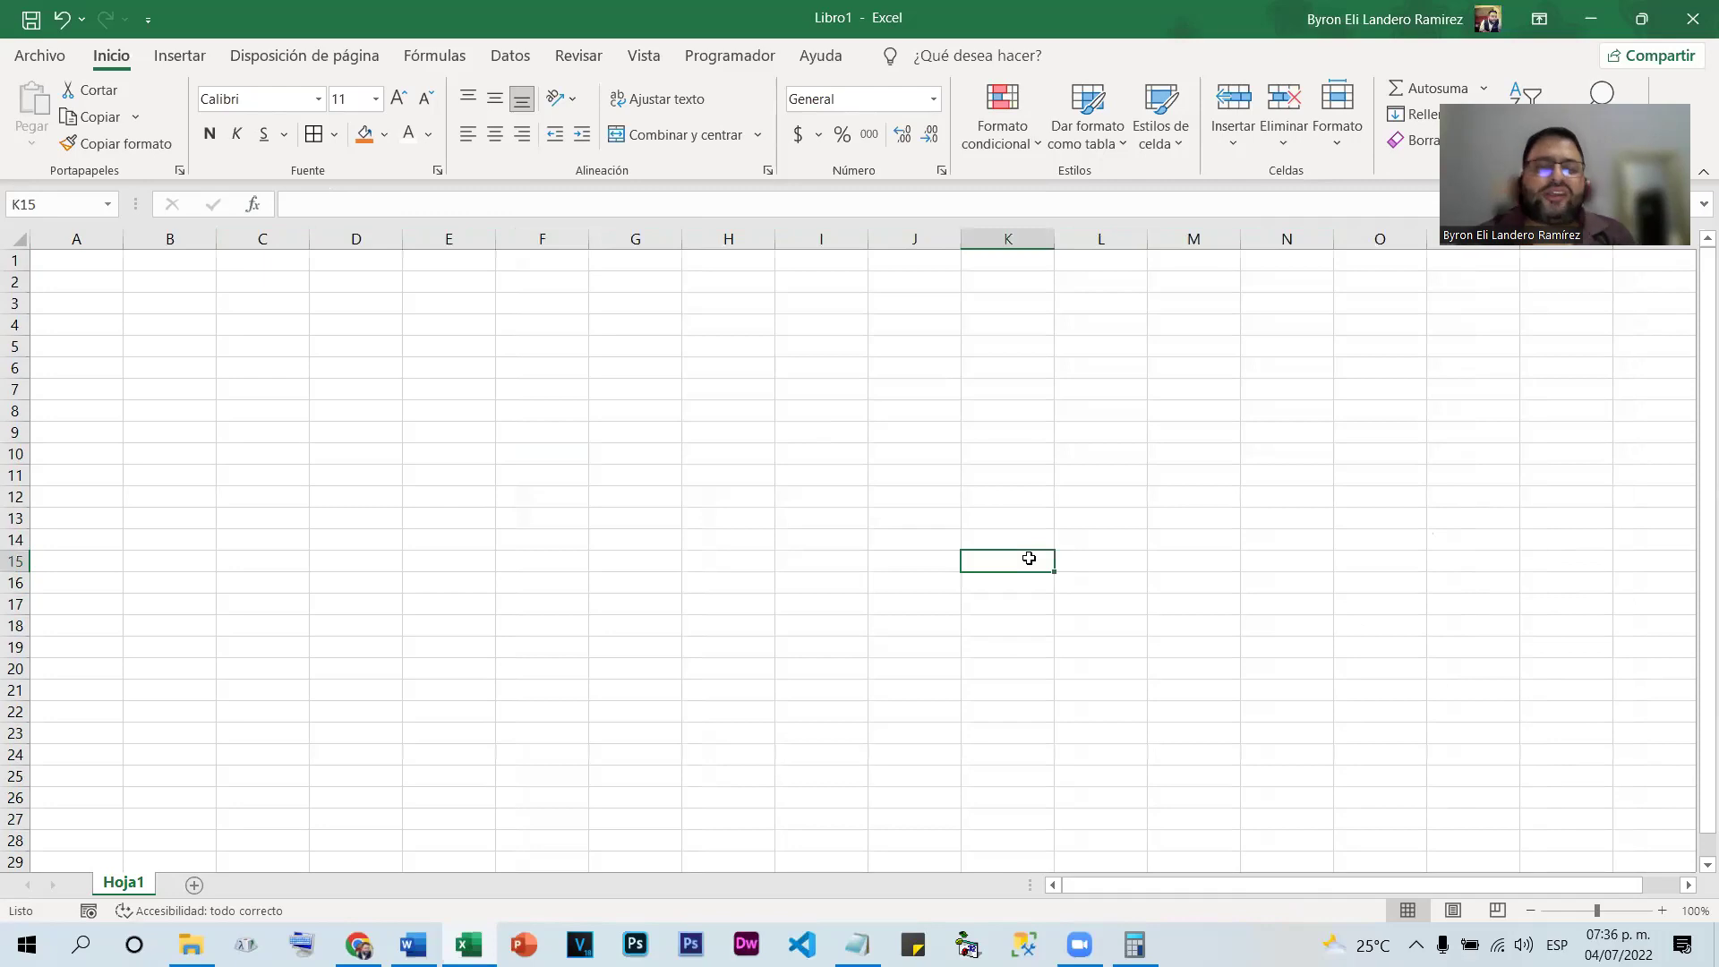
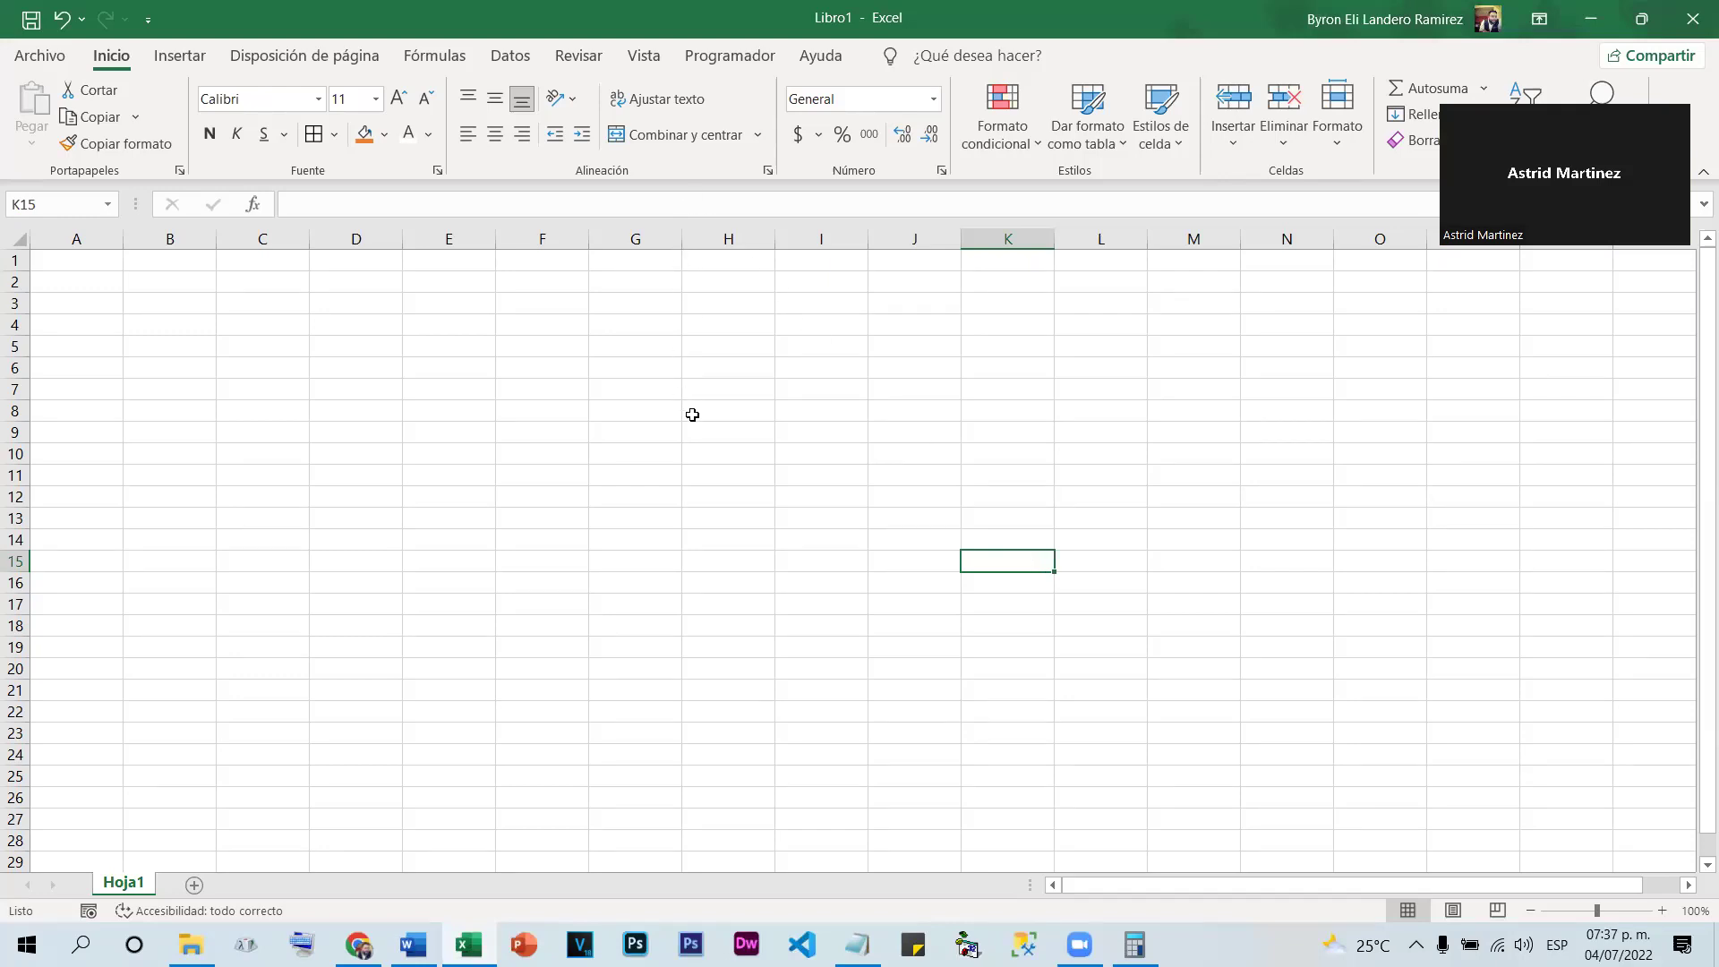
Apply the Número format to column H
click(729, 238)
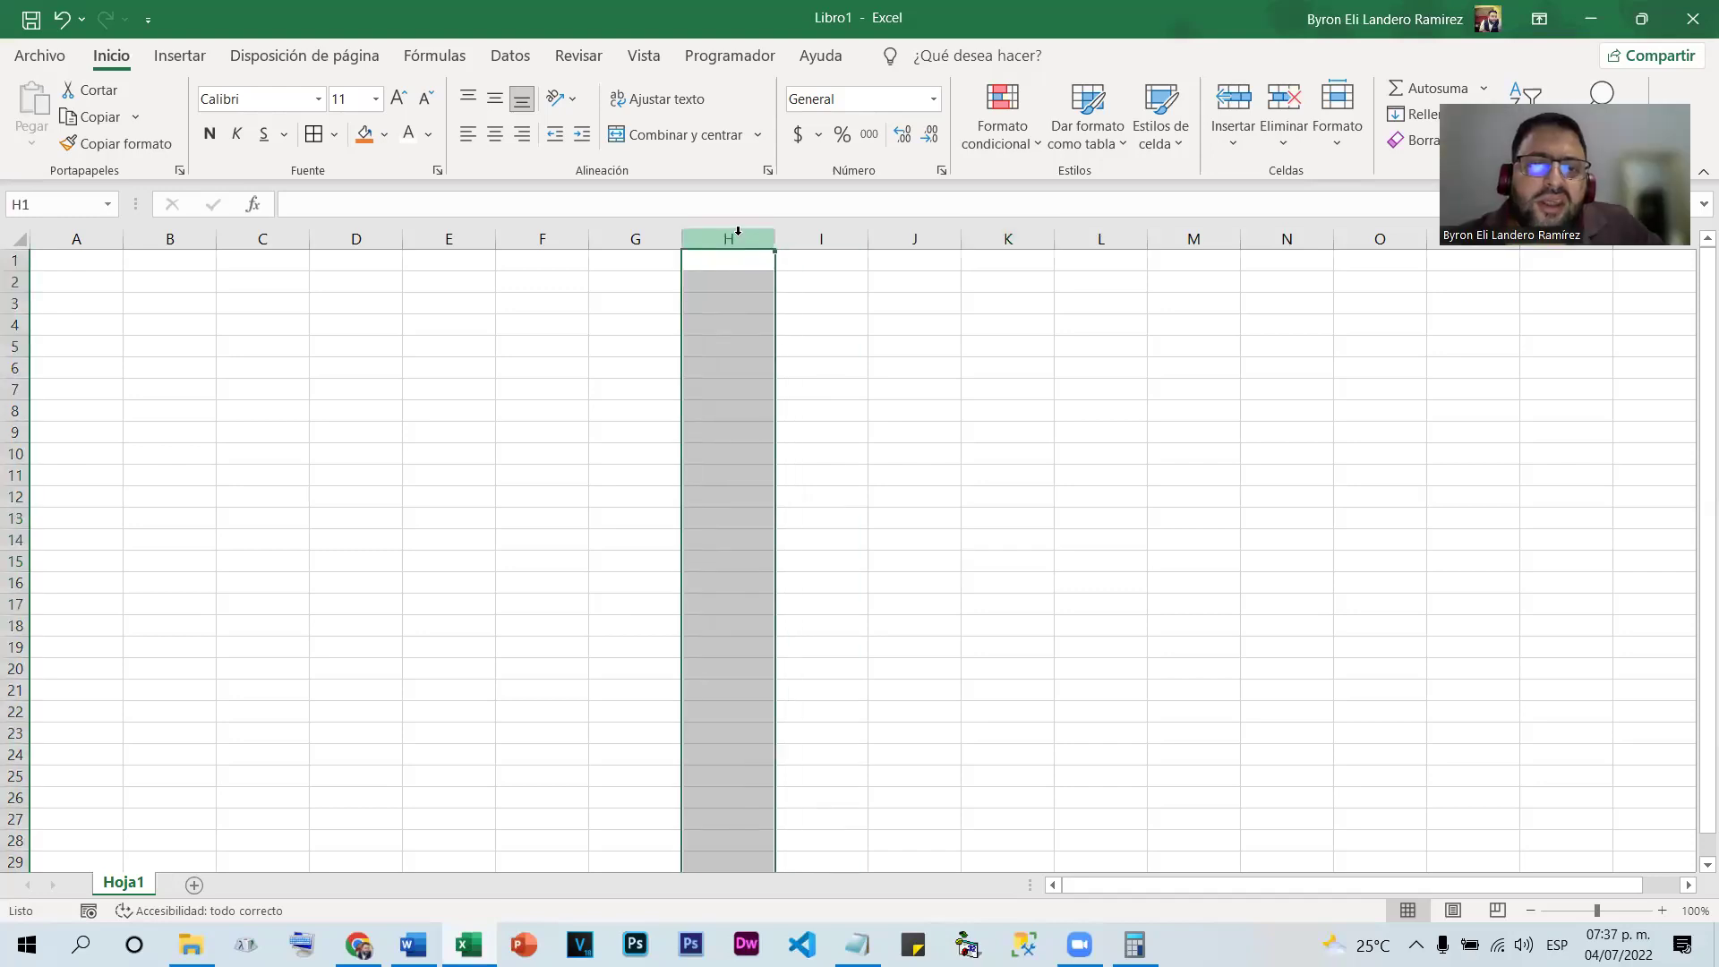
click(933, 98)
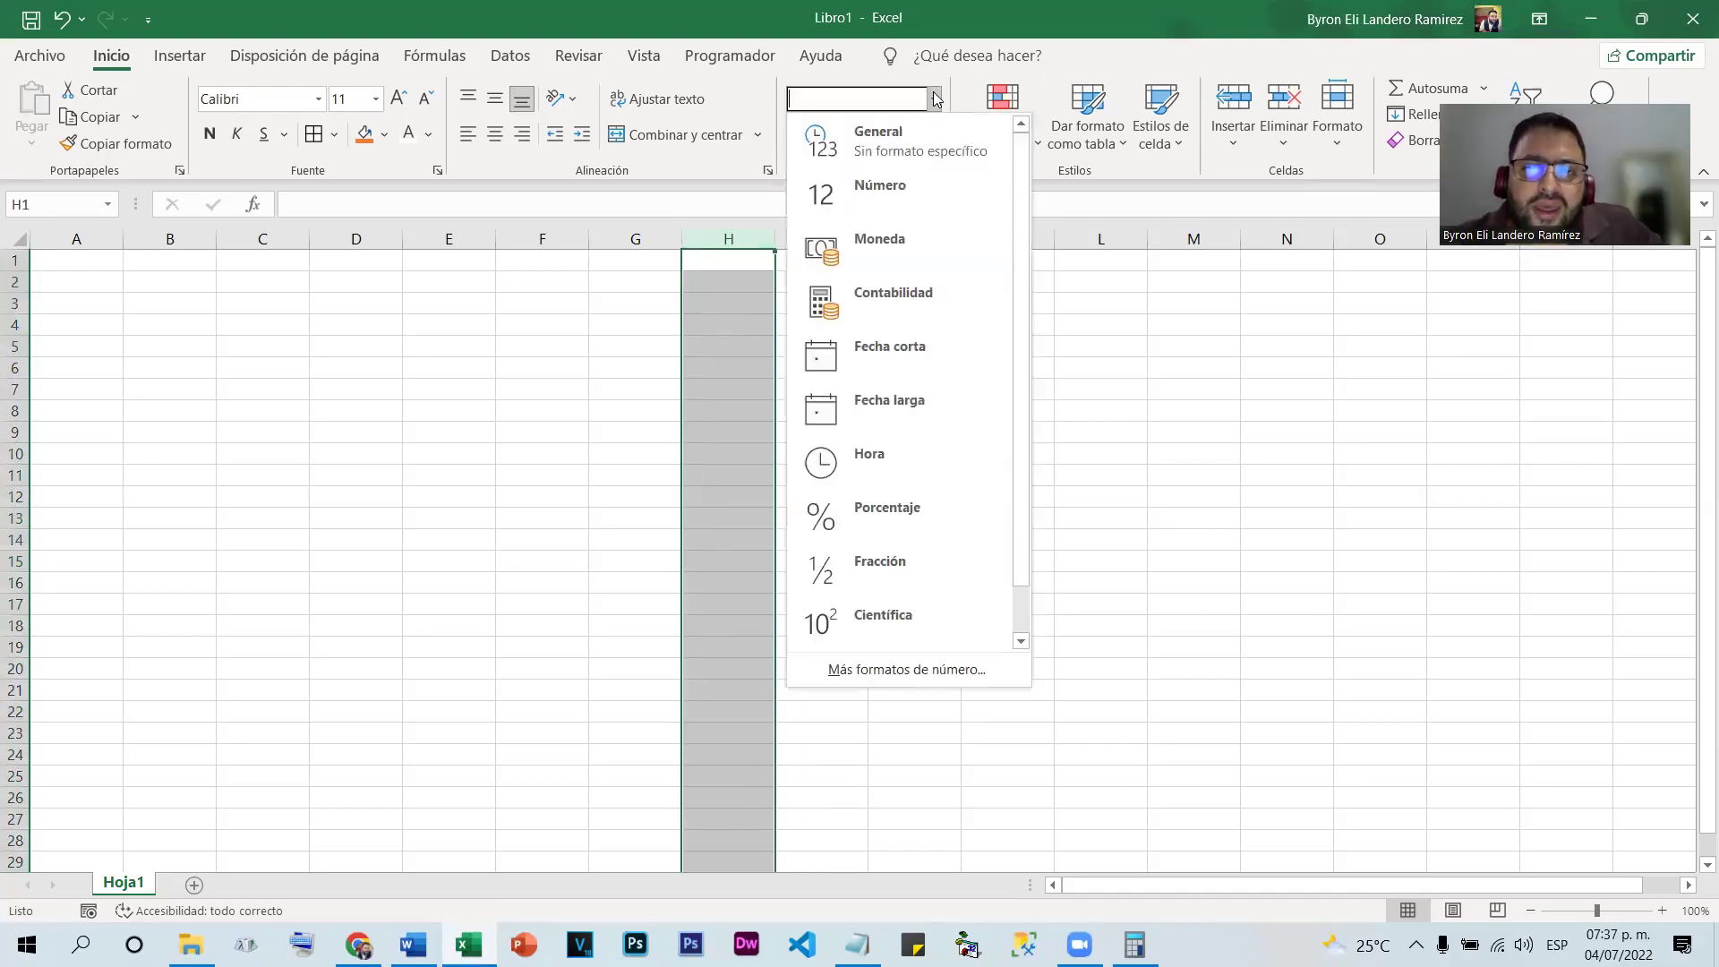
click(889, 184)
click(726, 361)
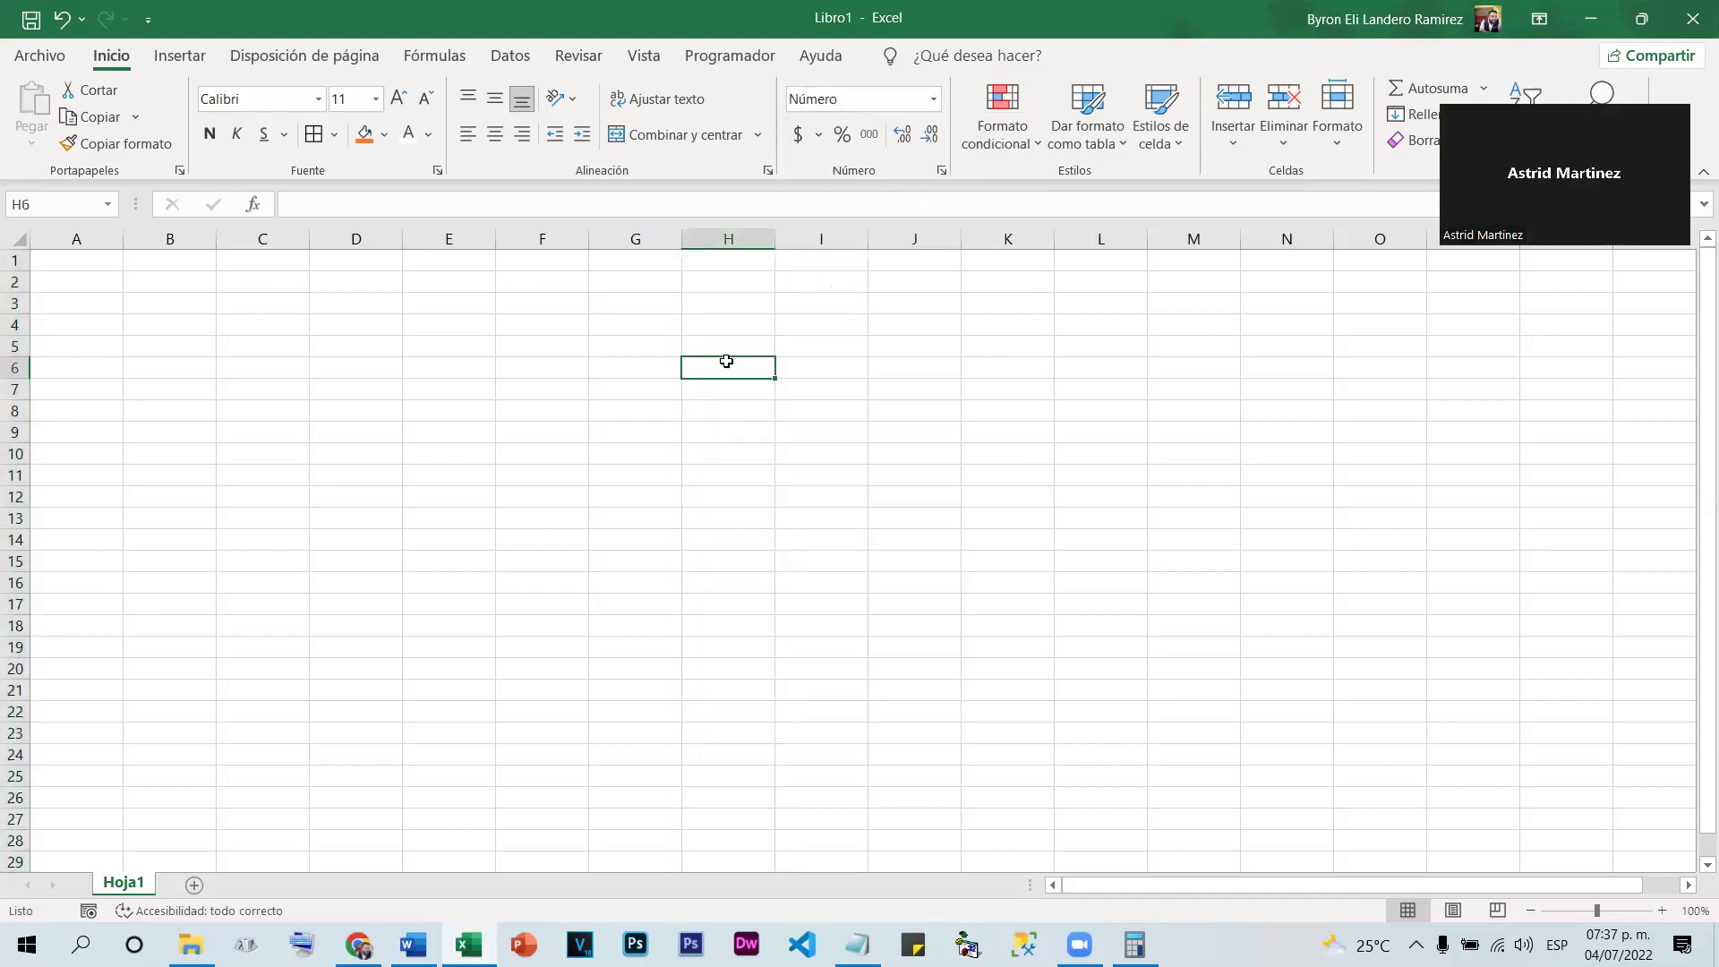
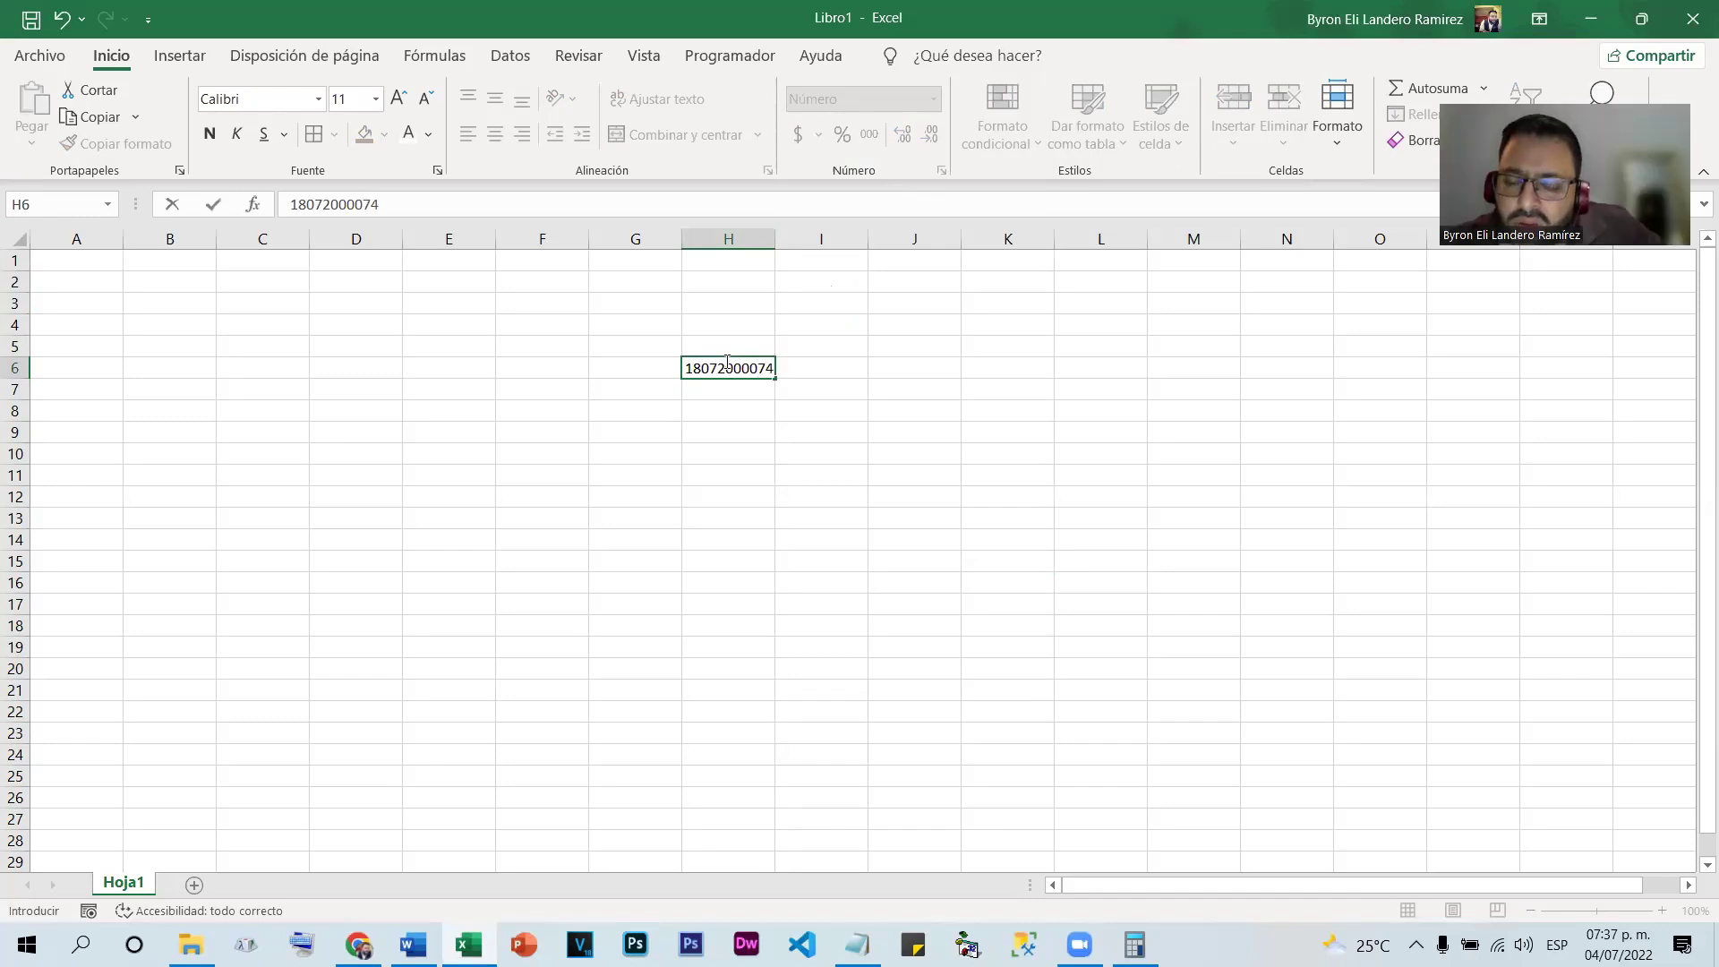
key(Return)
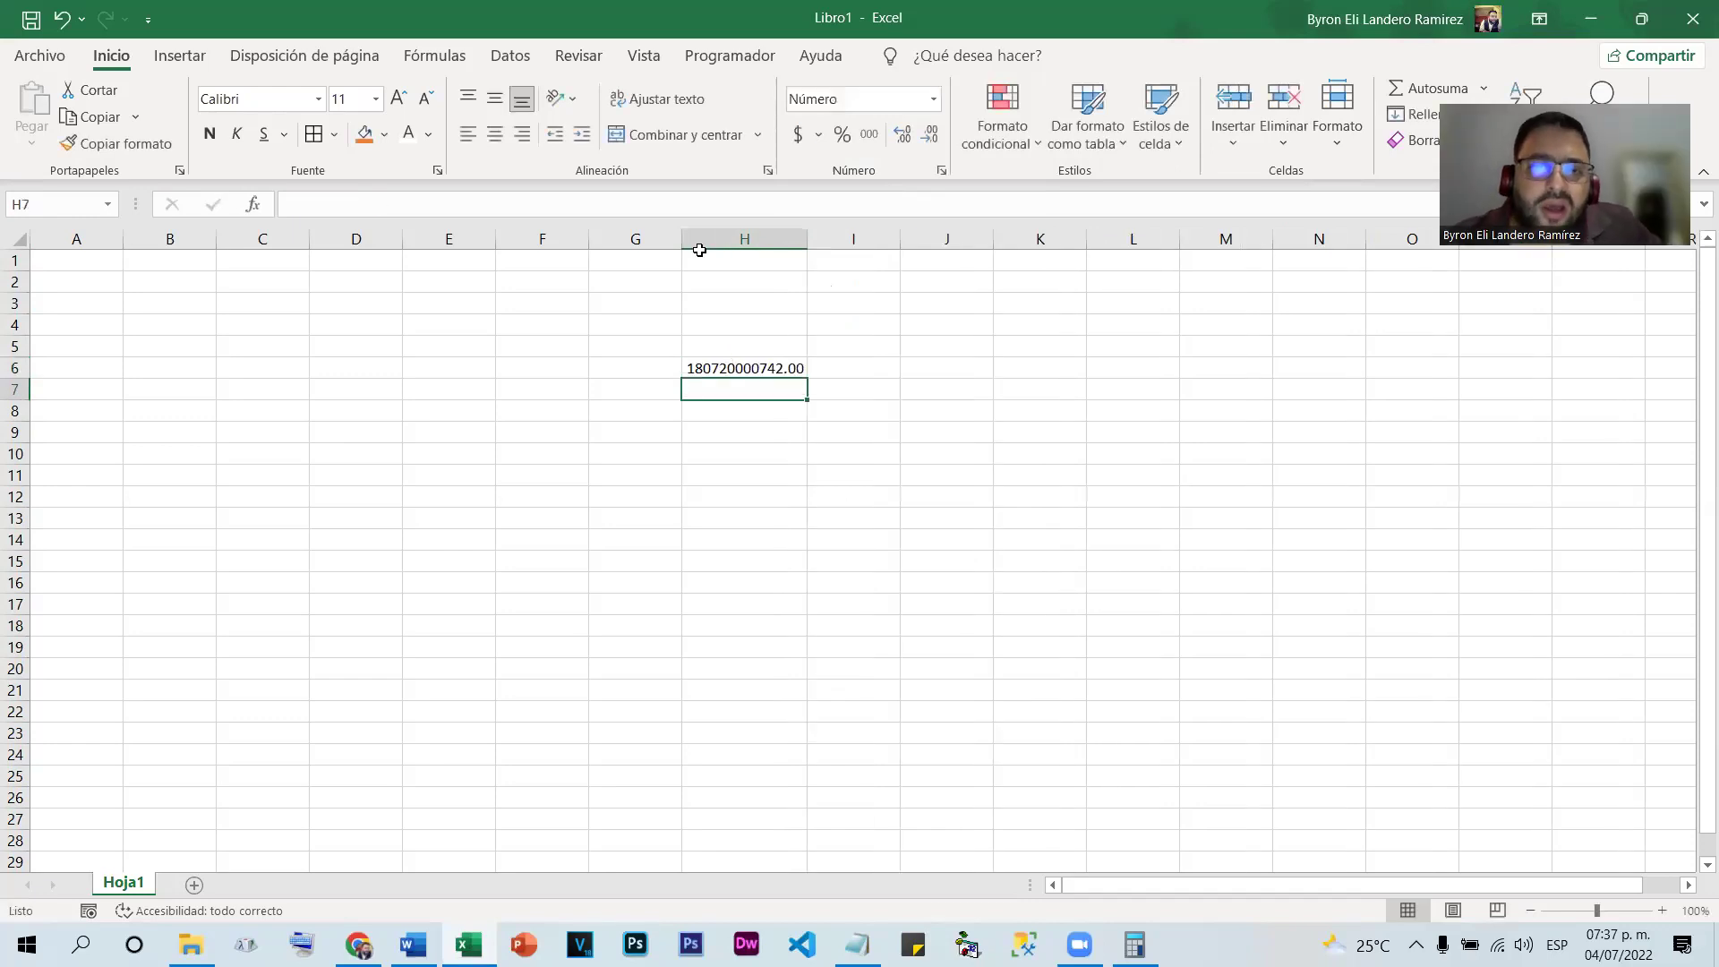
drag(807, 238, 769, 242)
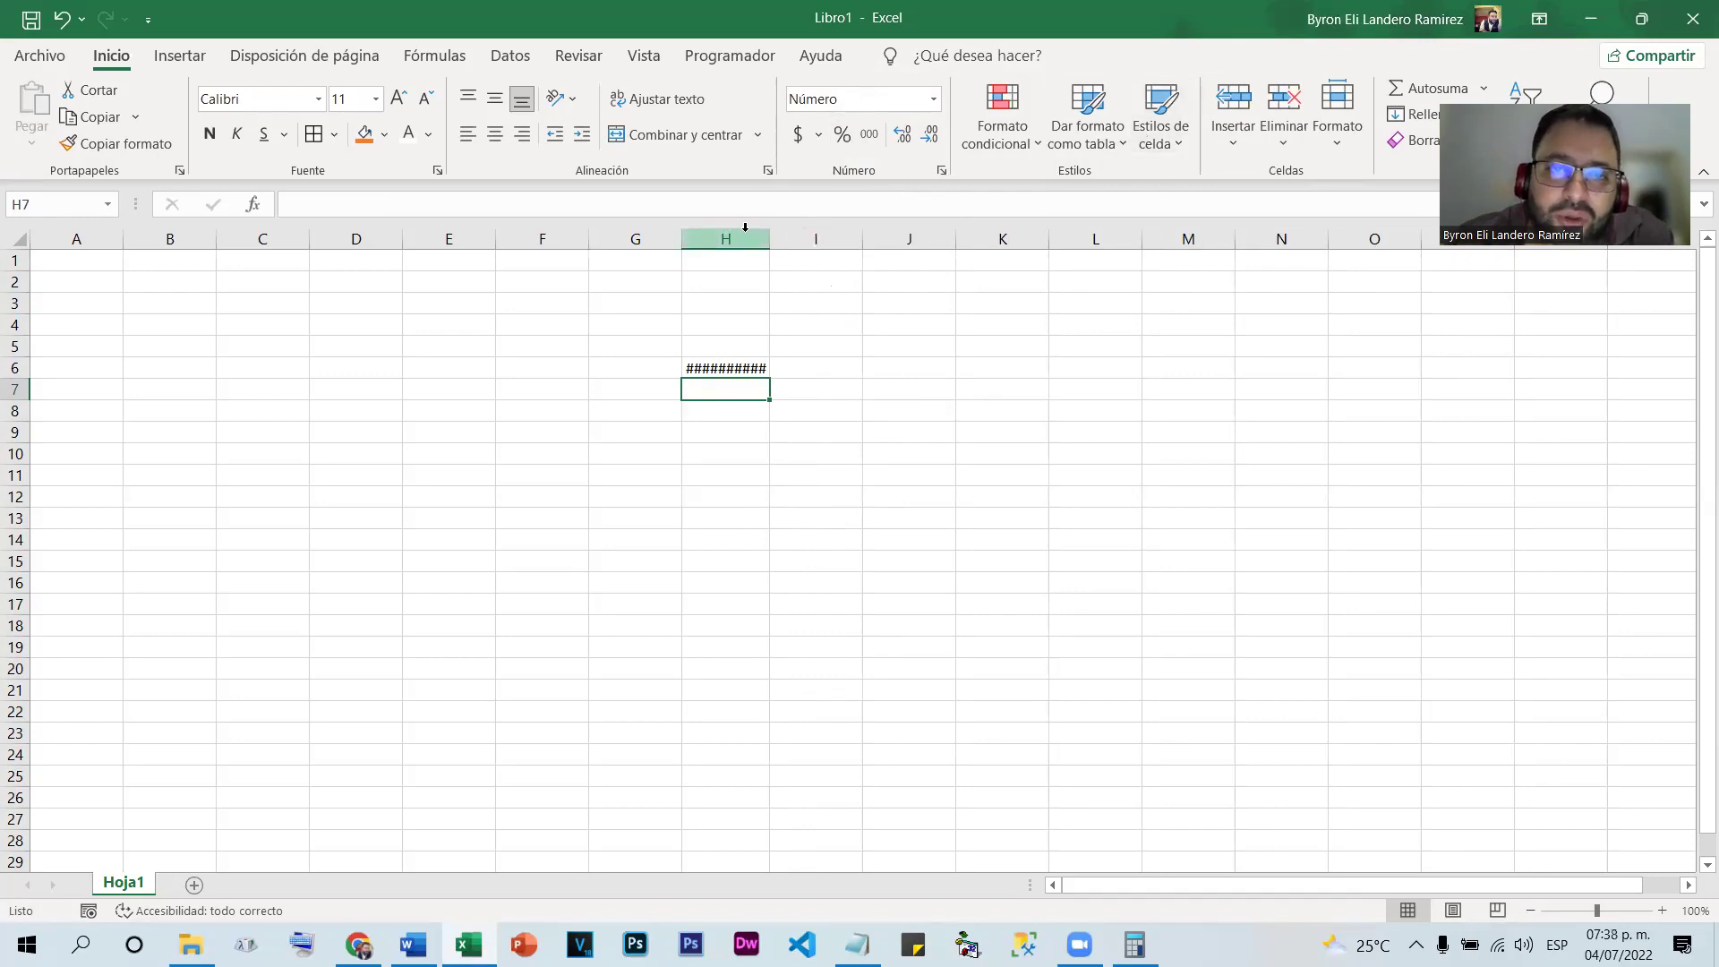
drag(769, 237, 810, 239)
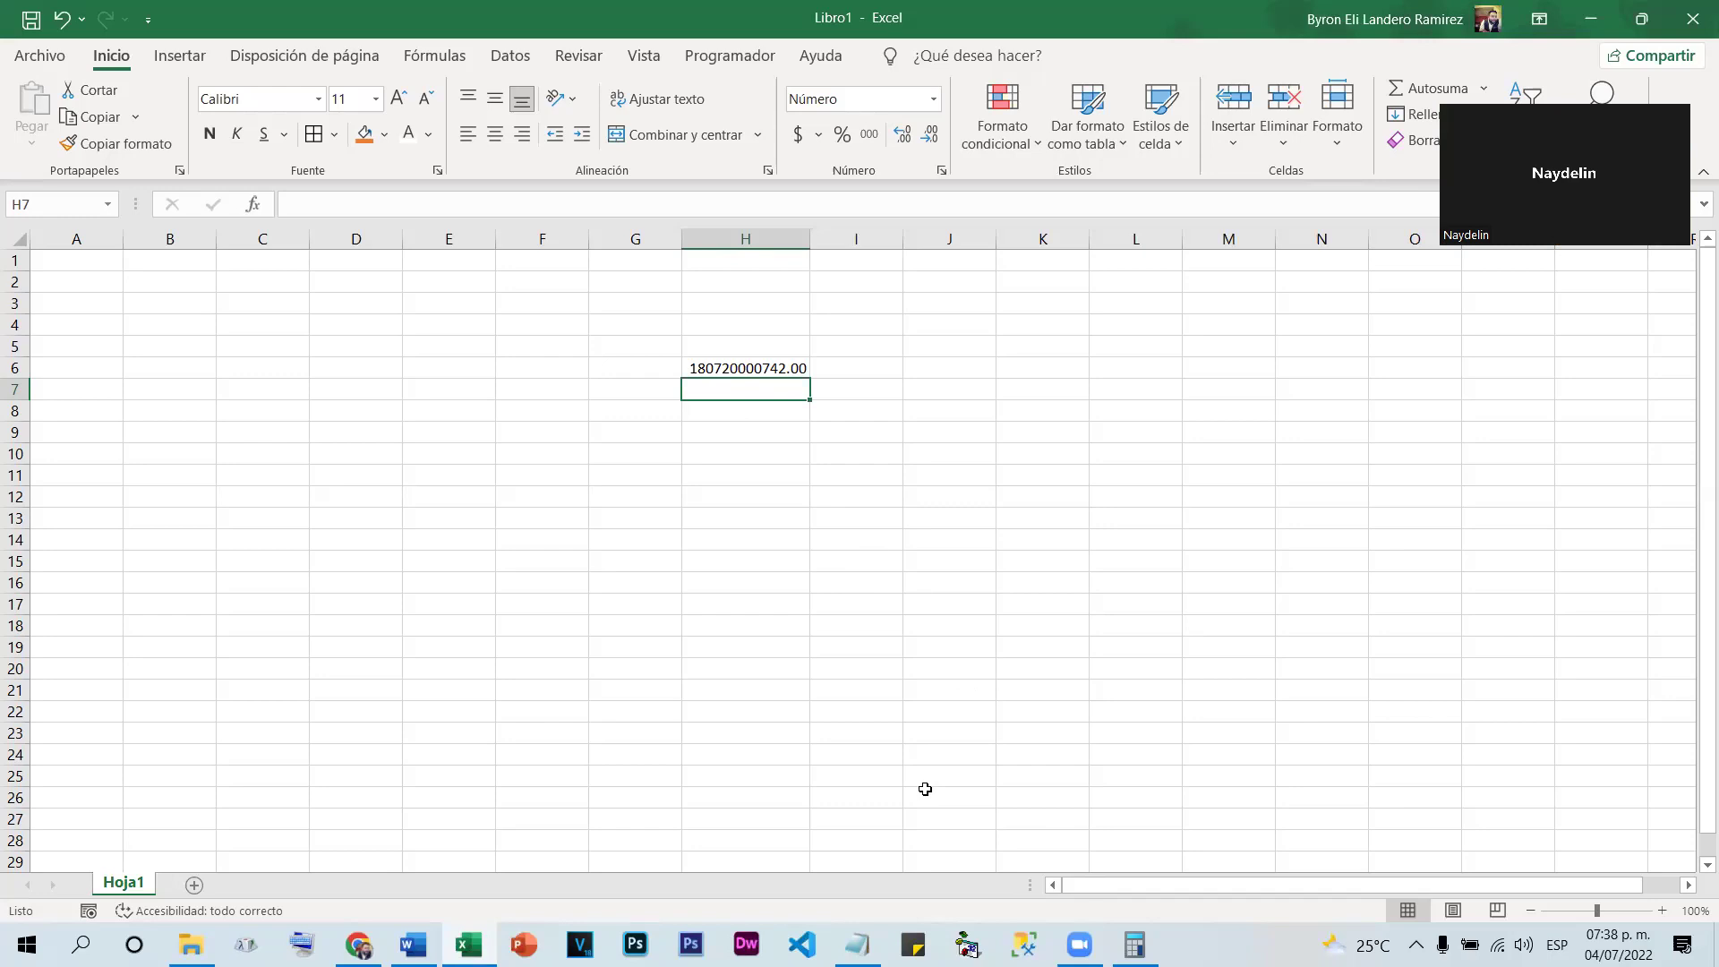
Delete column H
right_click(753, 235)
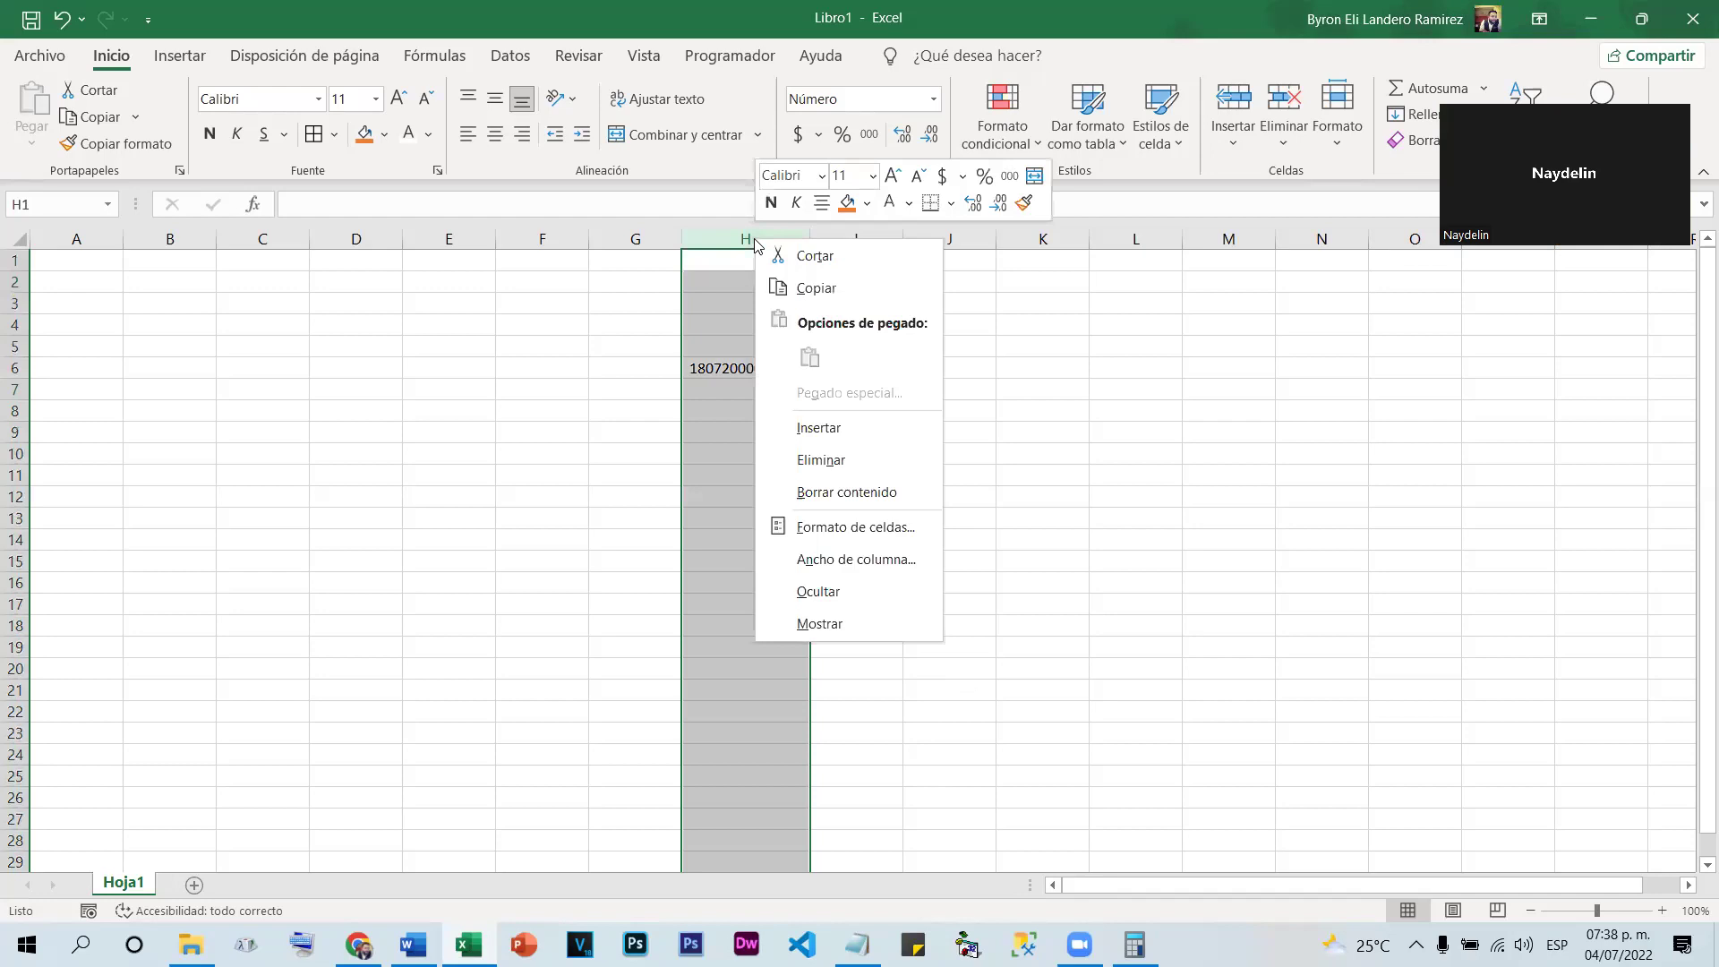
click(869, 461)
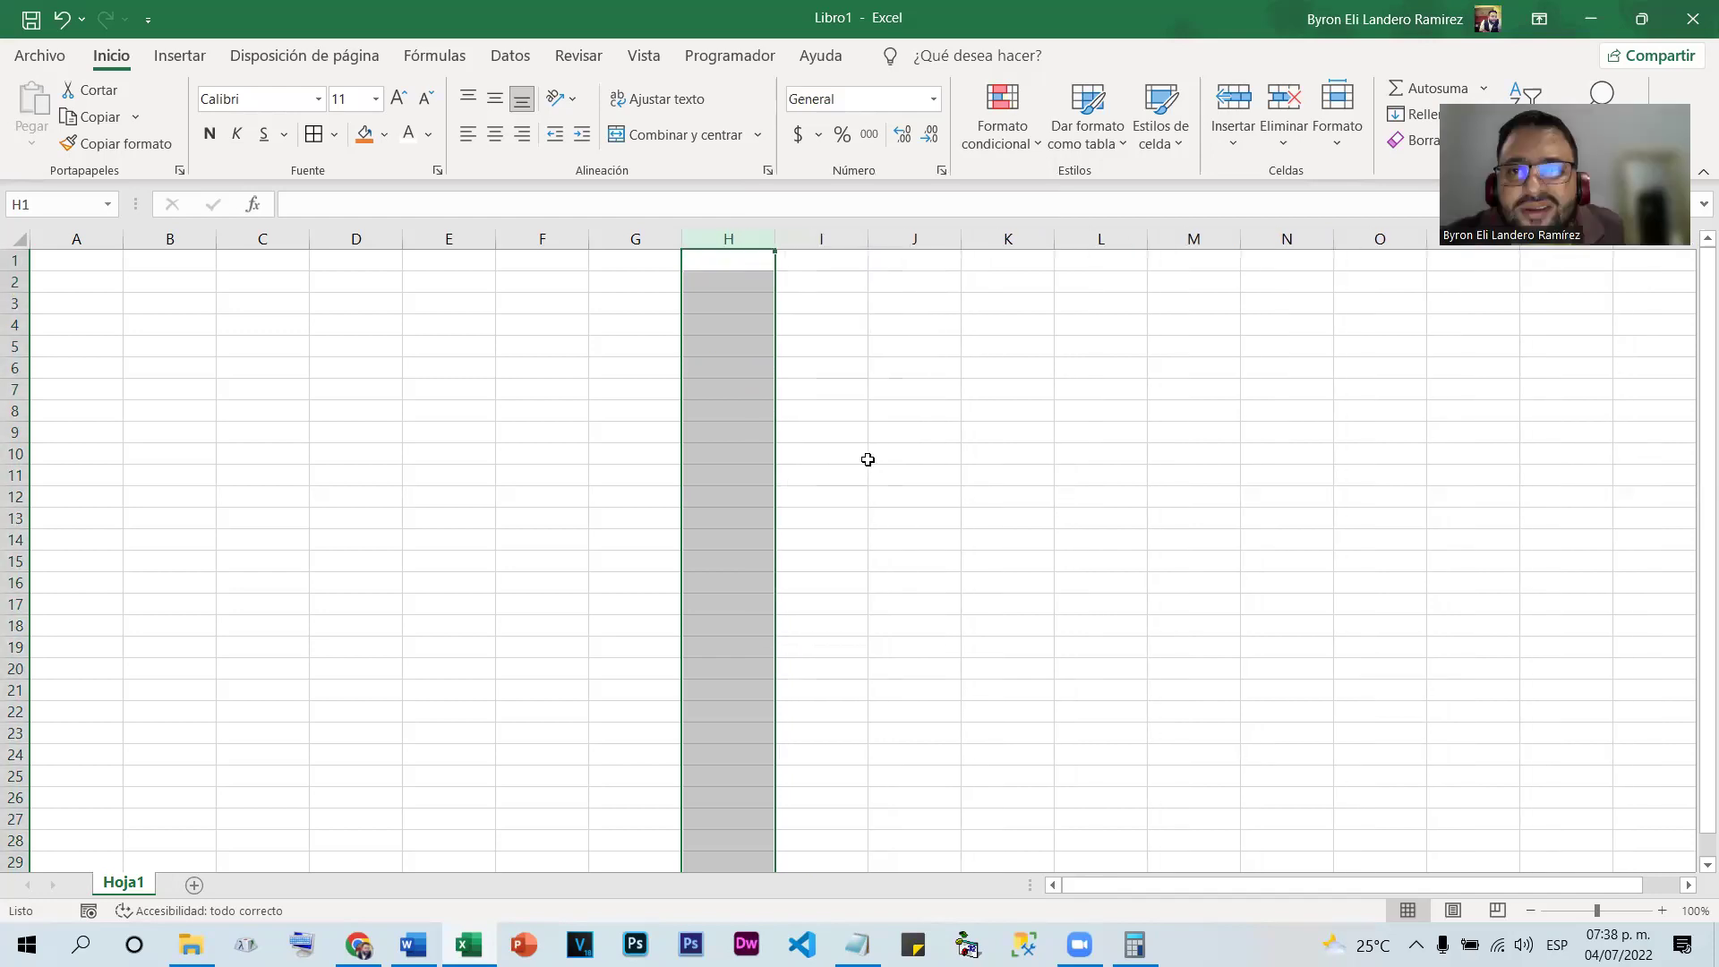
click(635, 348)
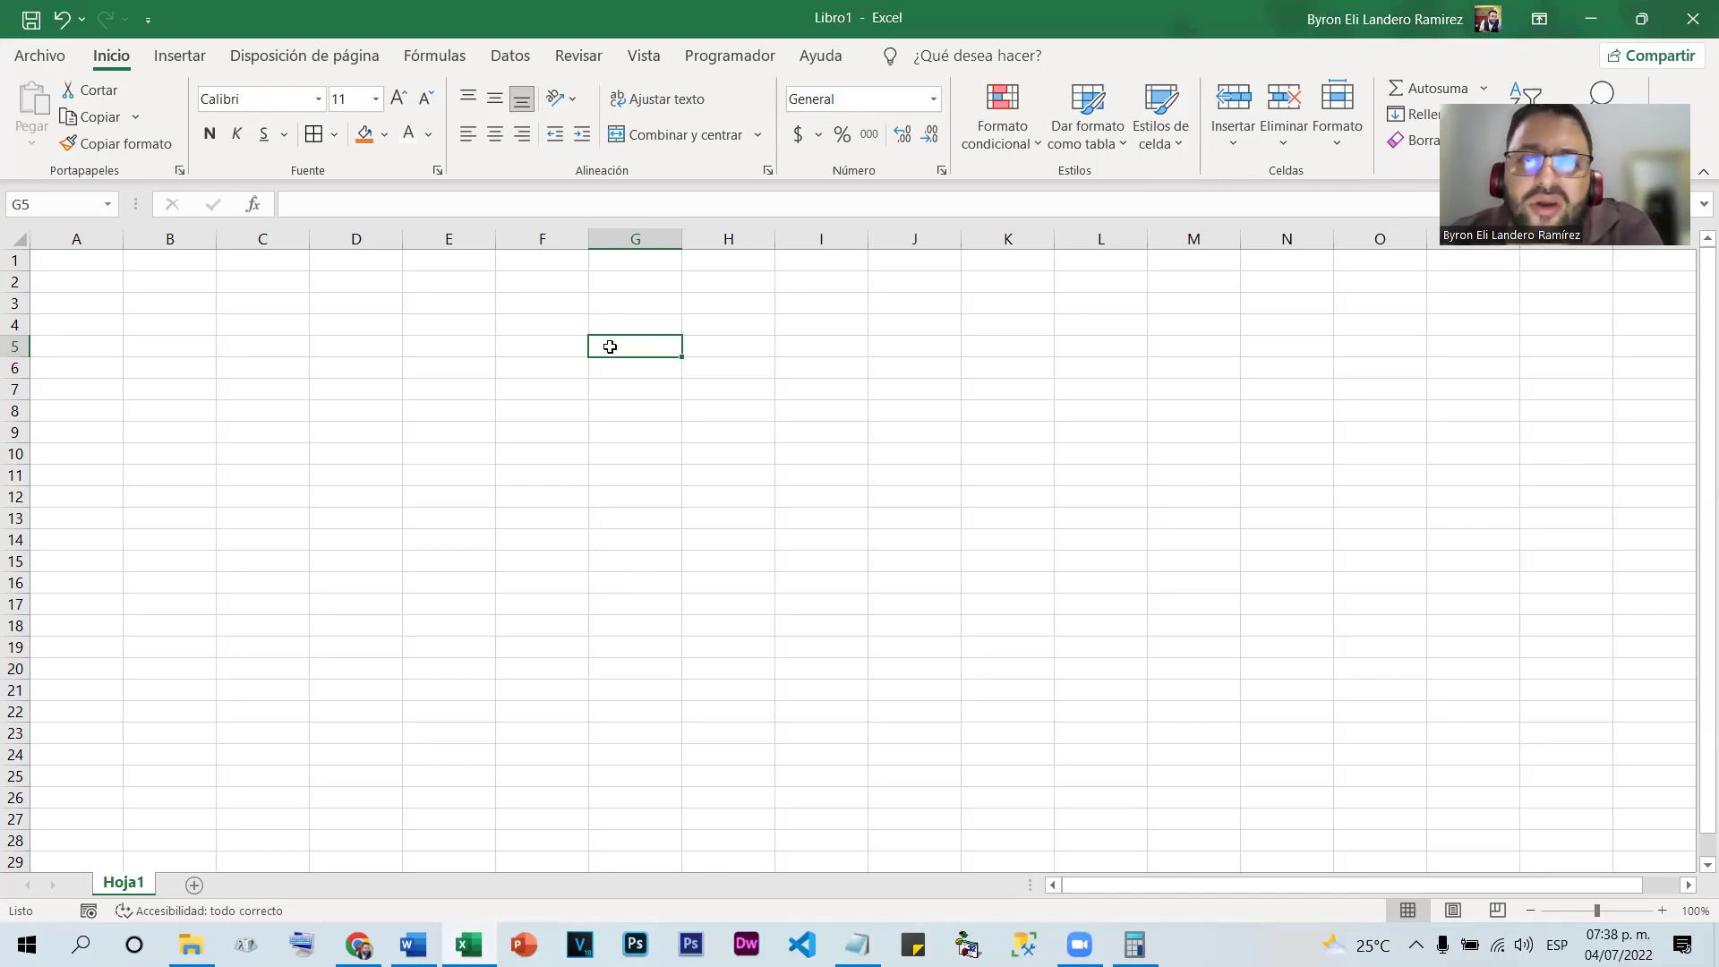
click(784, 441)
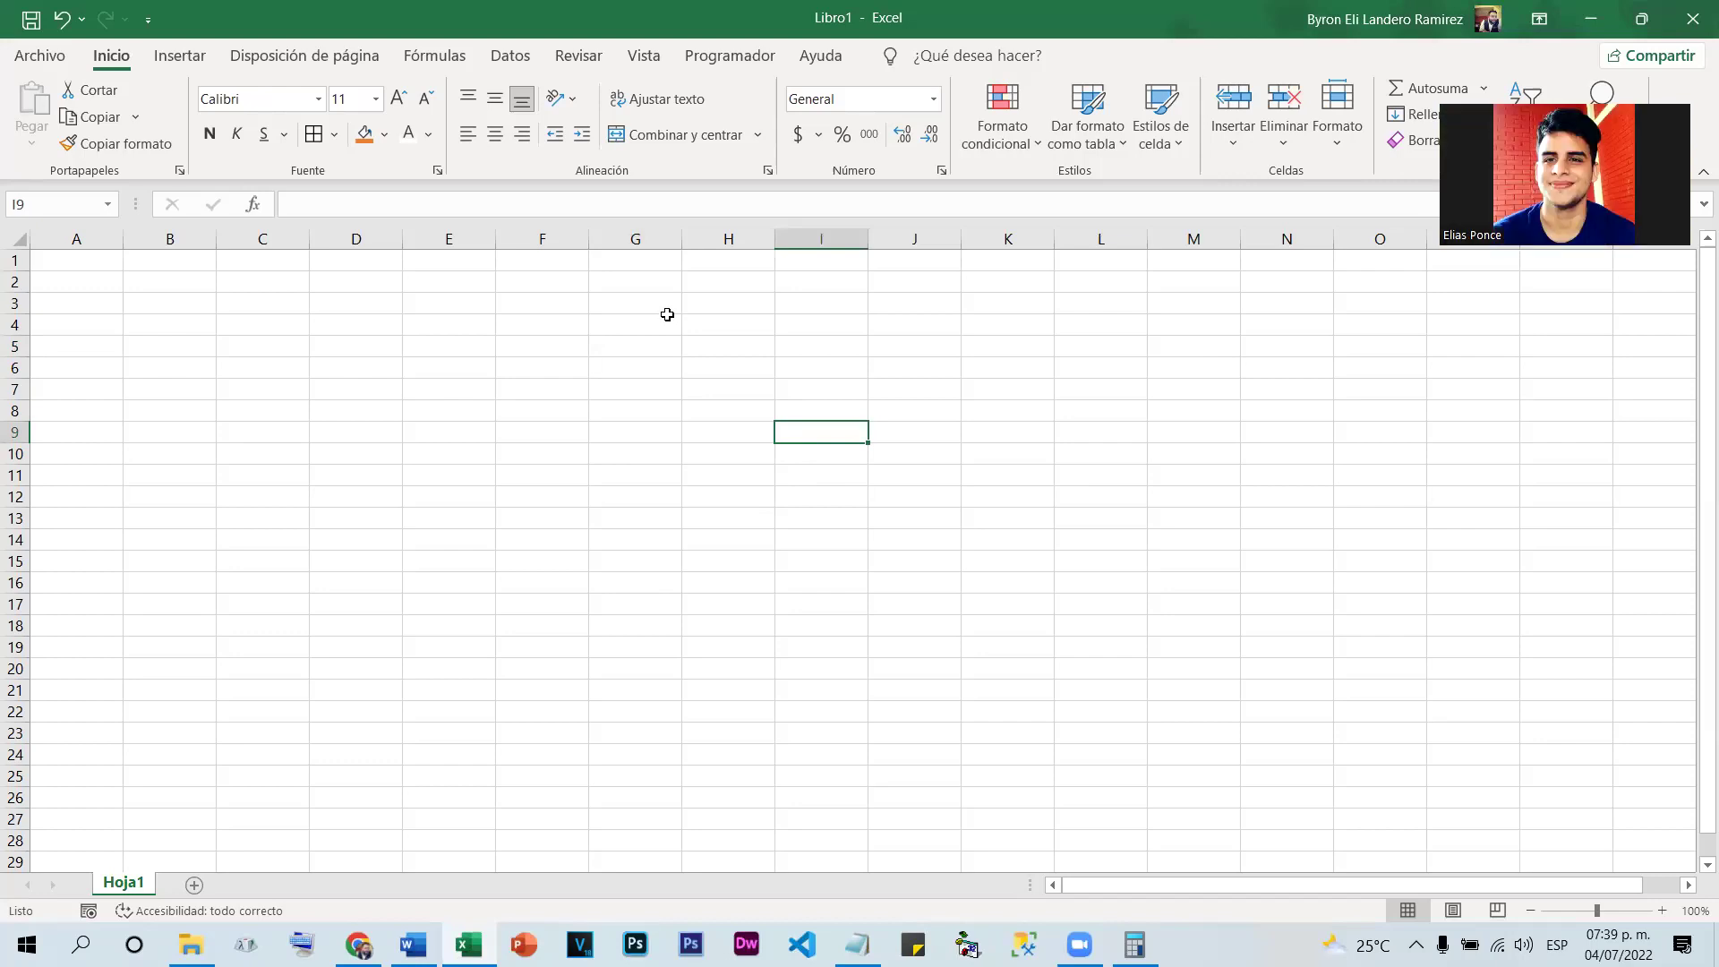
Enter -704 in cell K7
click(1014, 391)
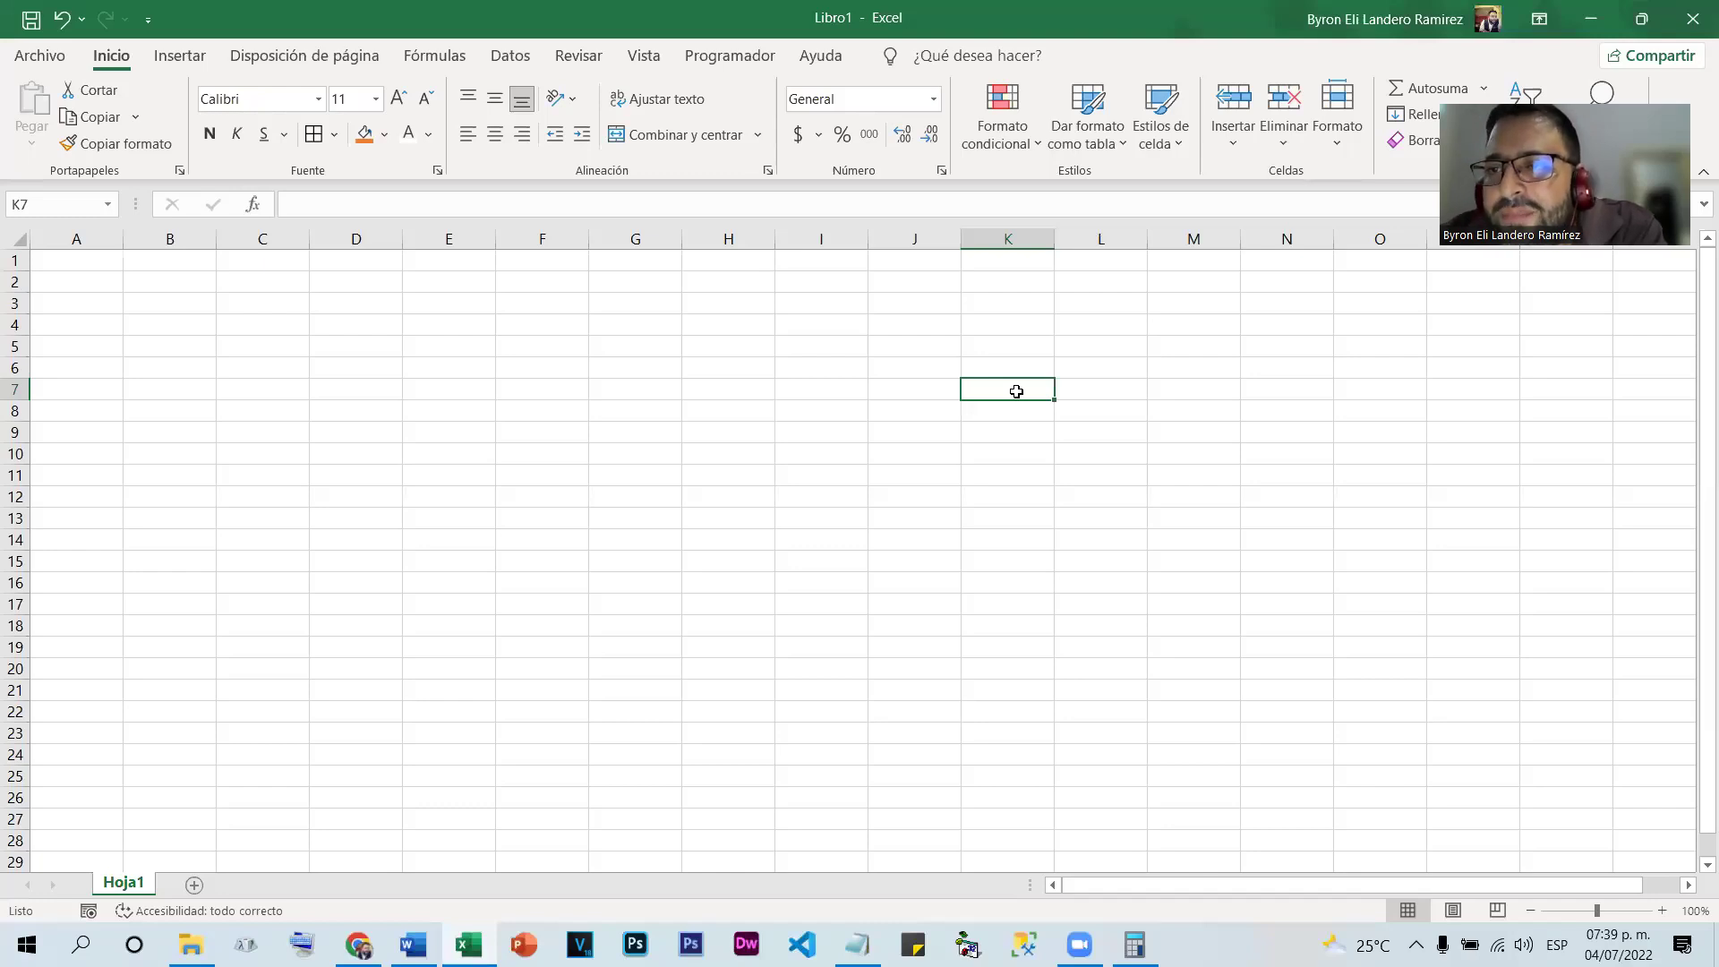
click(999, 432)
click(998, 390)
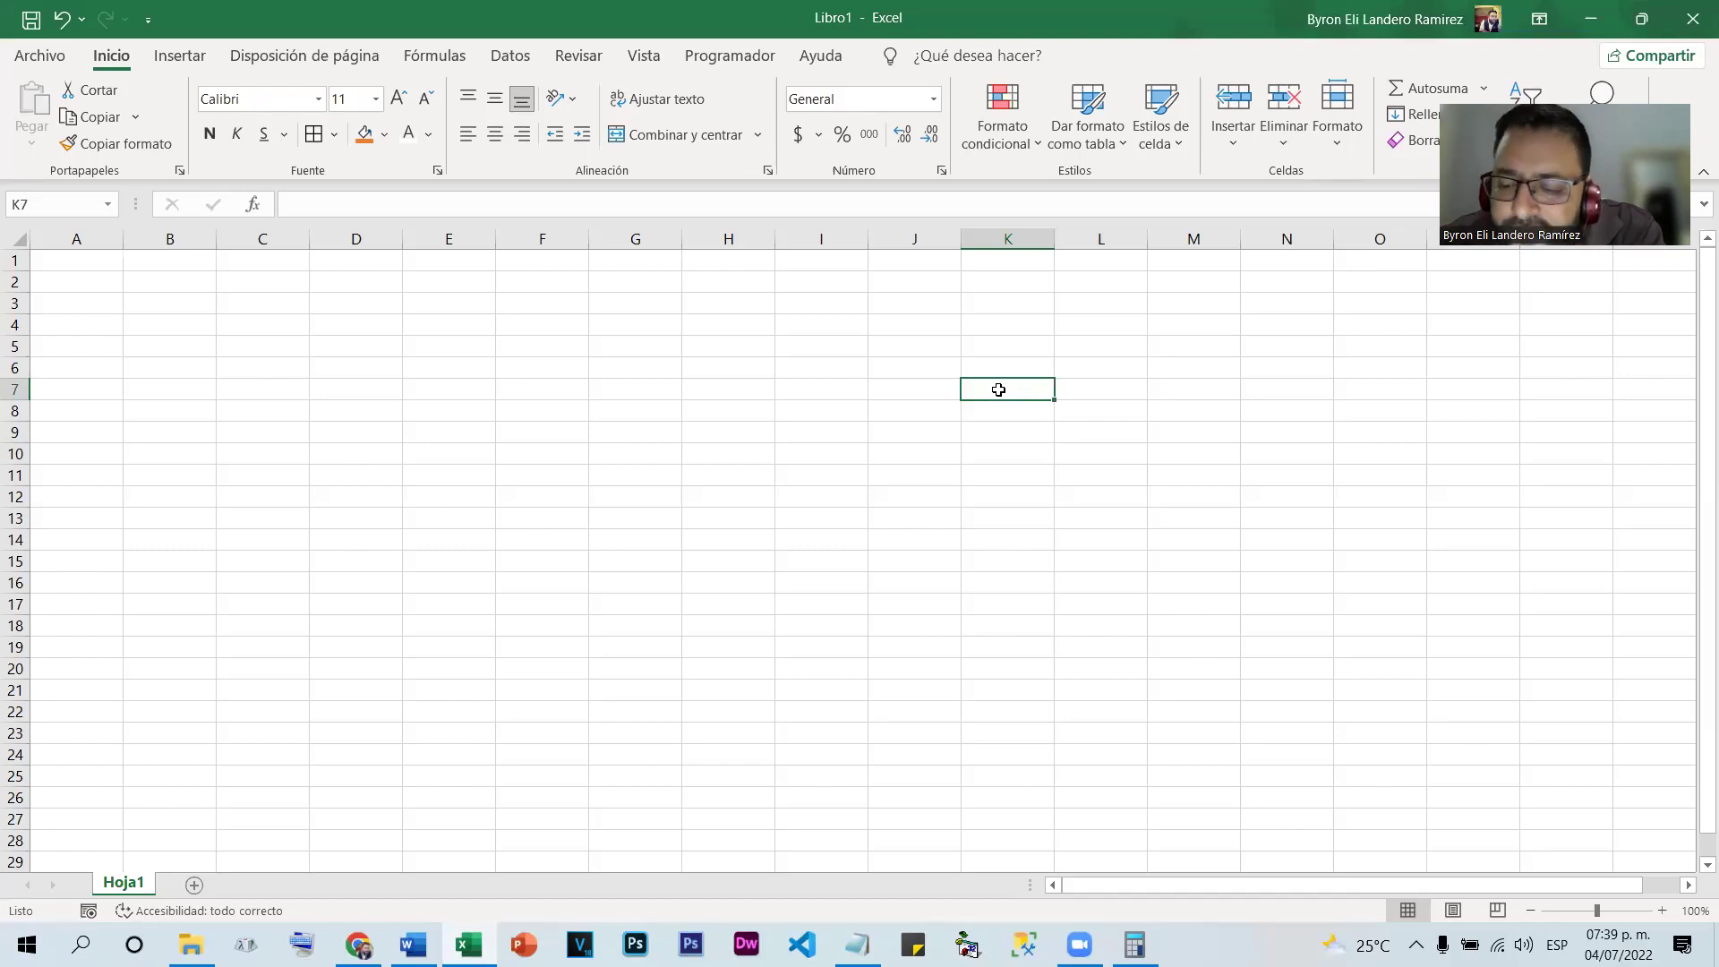
text(-)
key(Return)
click(997, 389)
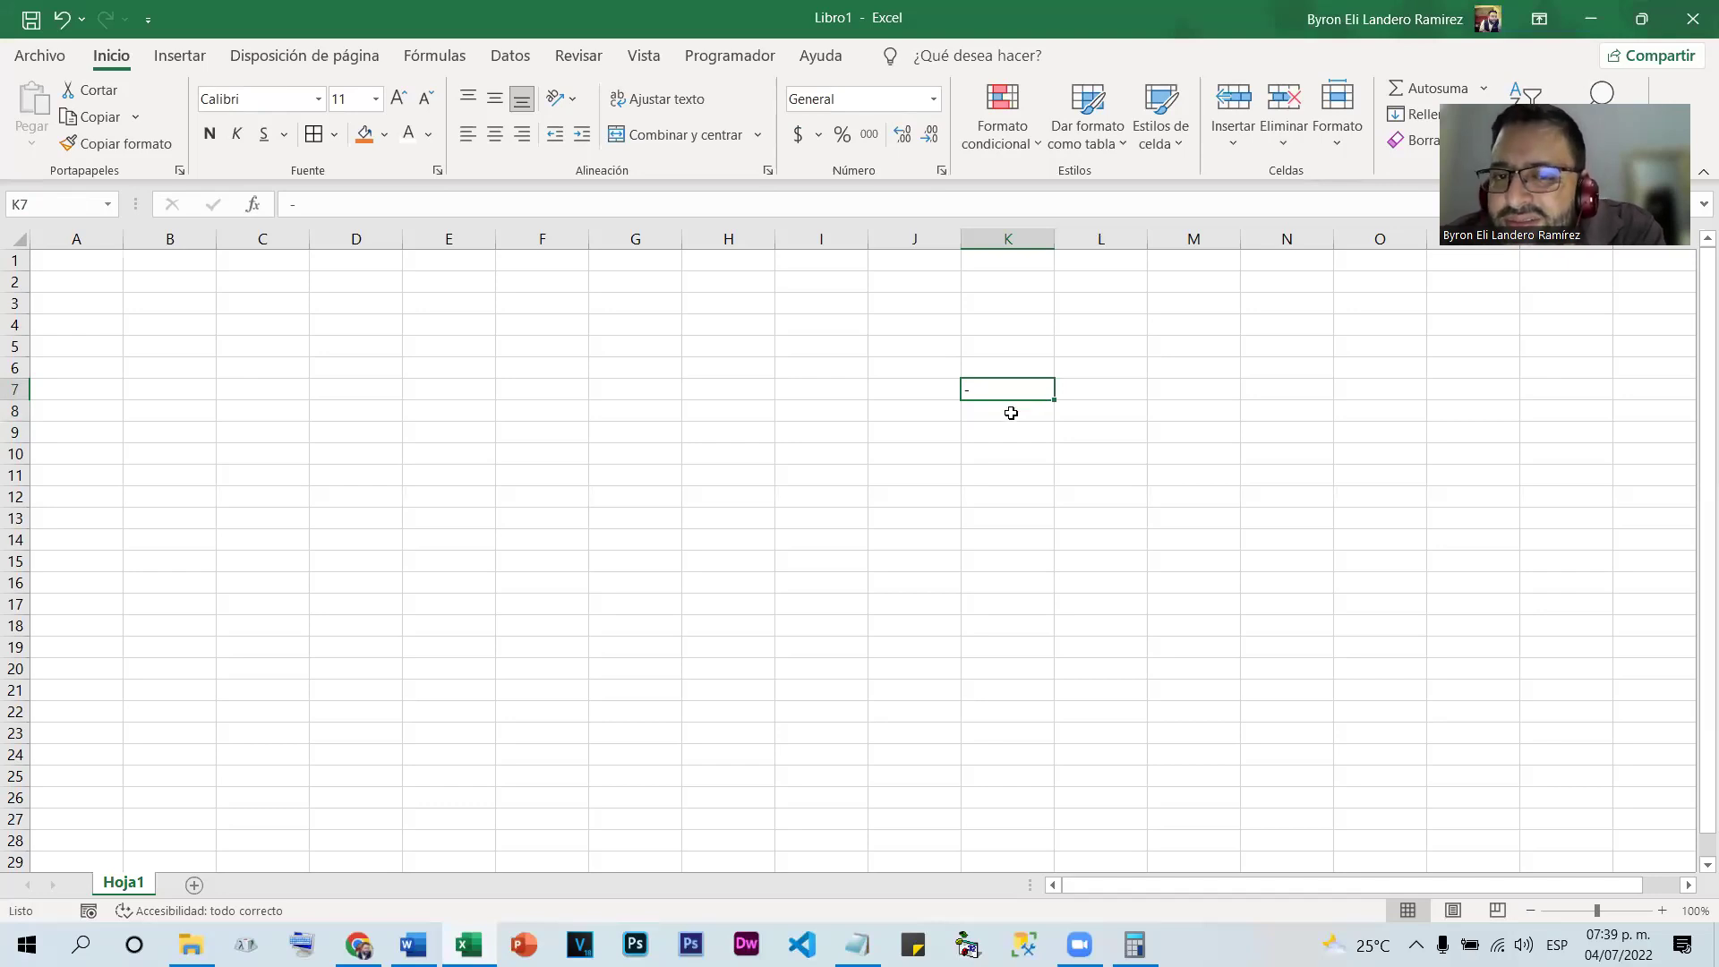
double_click(1005, 389)
text(704)
key(Return)
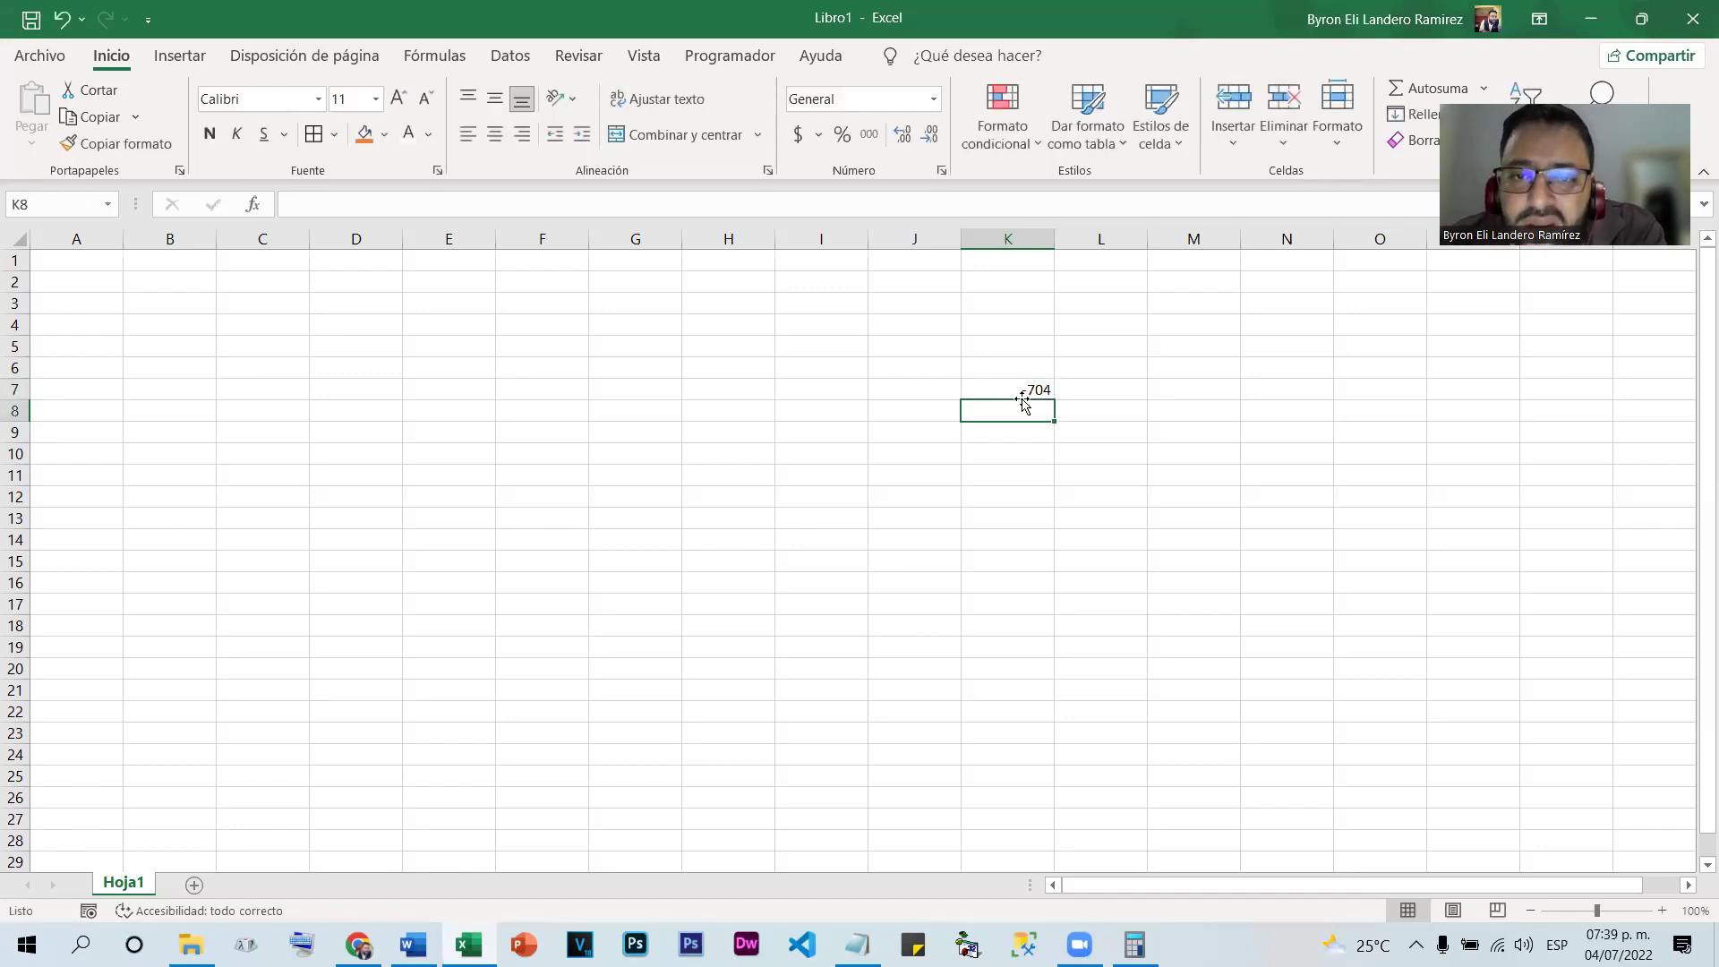
double_click(1043, 390)
drag(1053, 398, 1036, 388)
double_click(1036, 389)
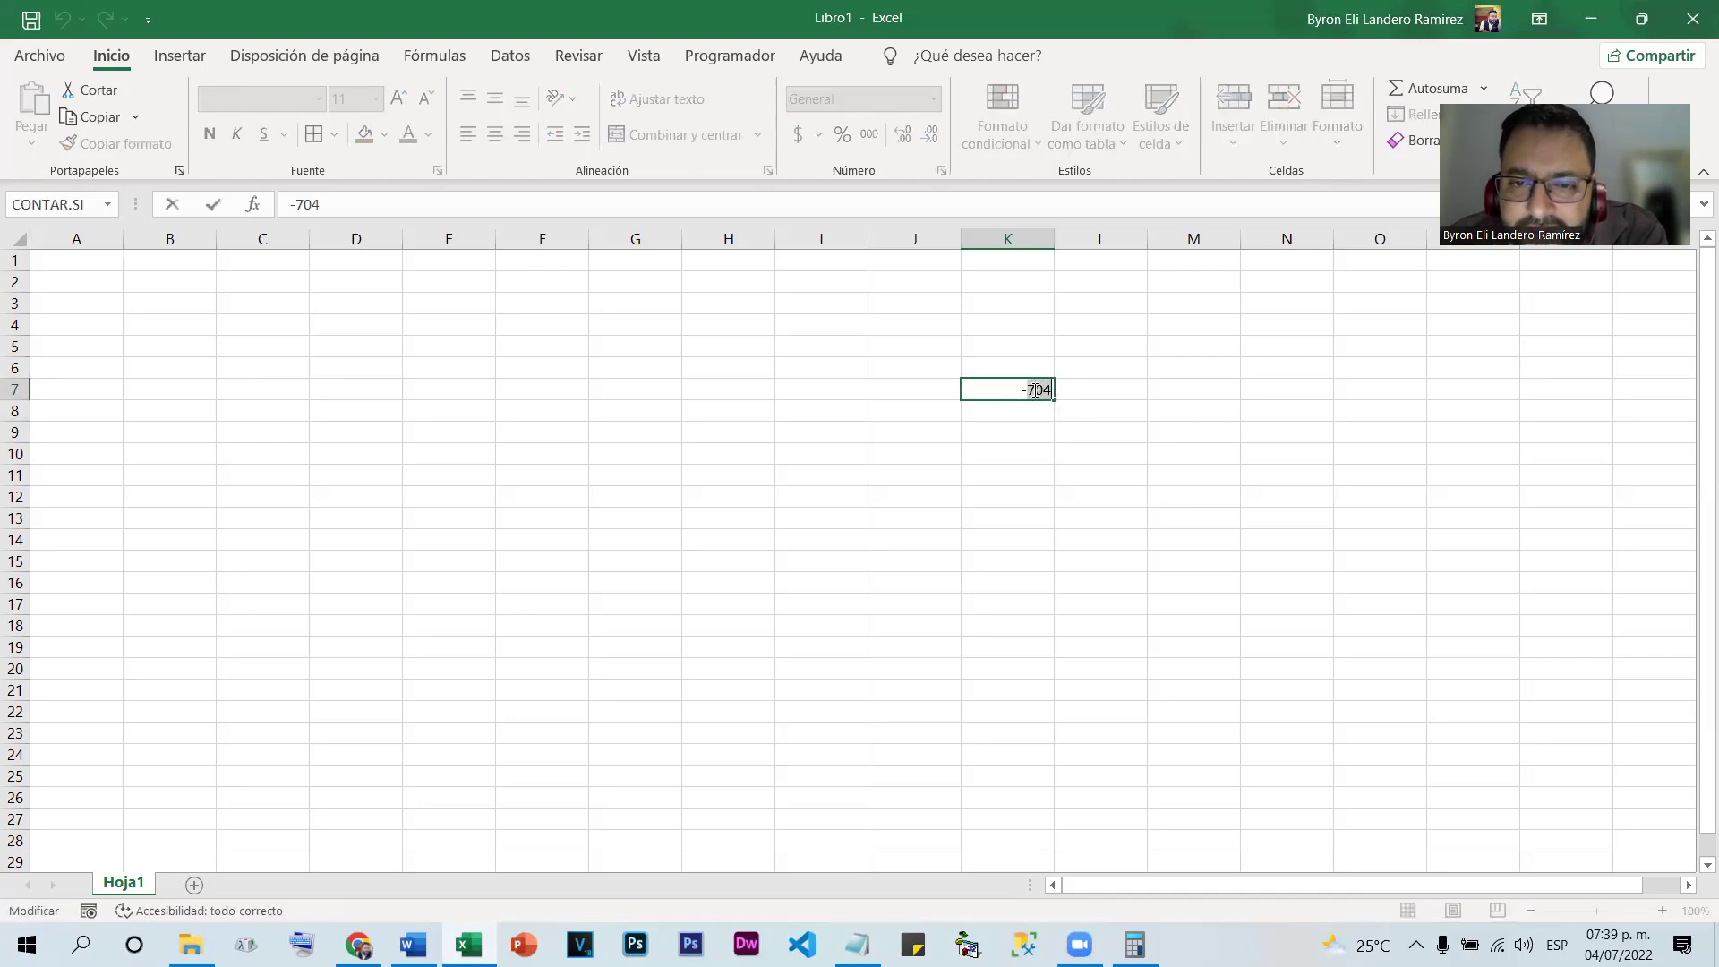
key(BackSpace)
key(BackSpace)
key(BackSpace)
key(BackSpace)
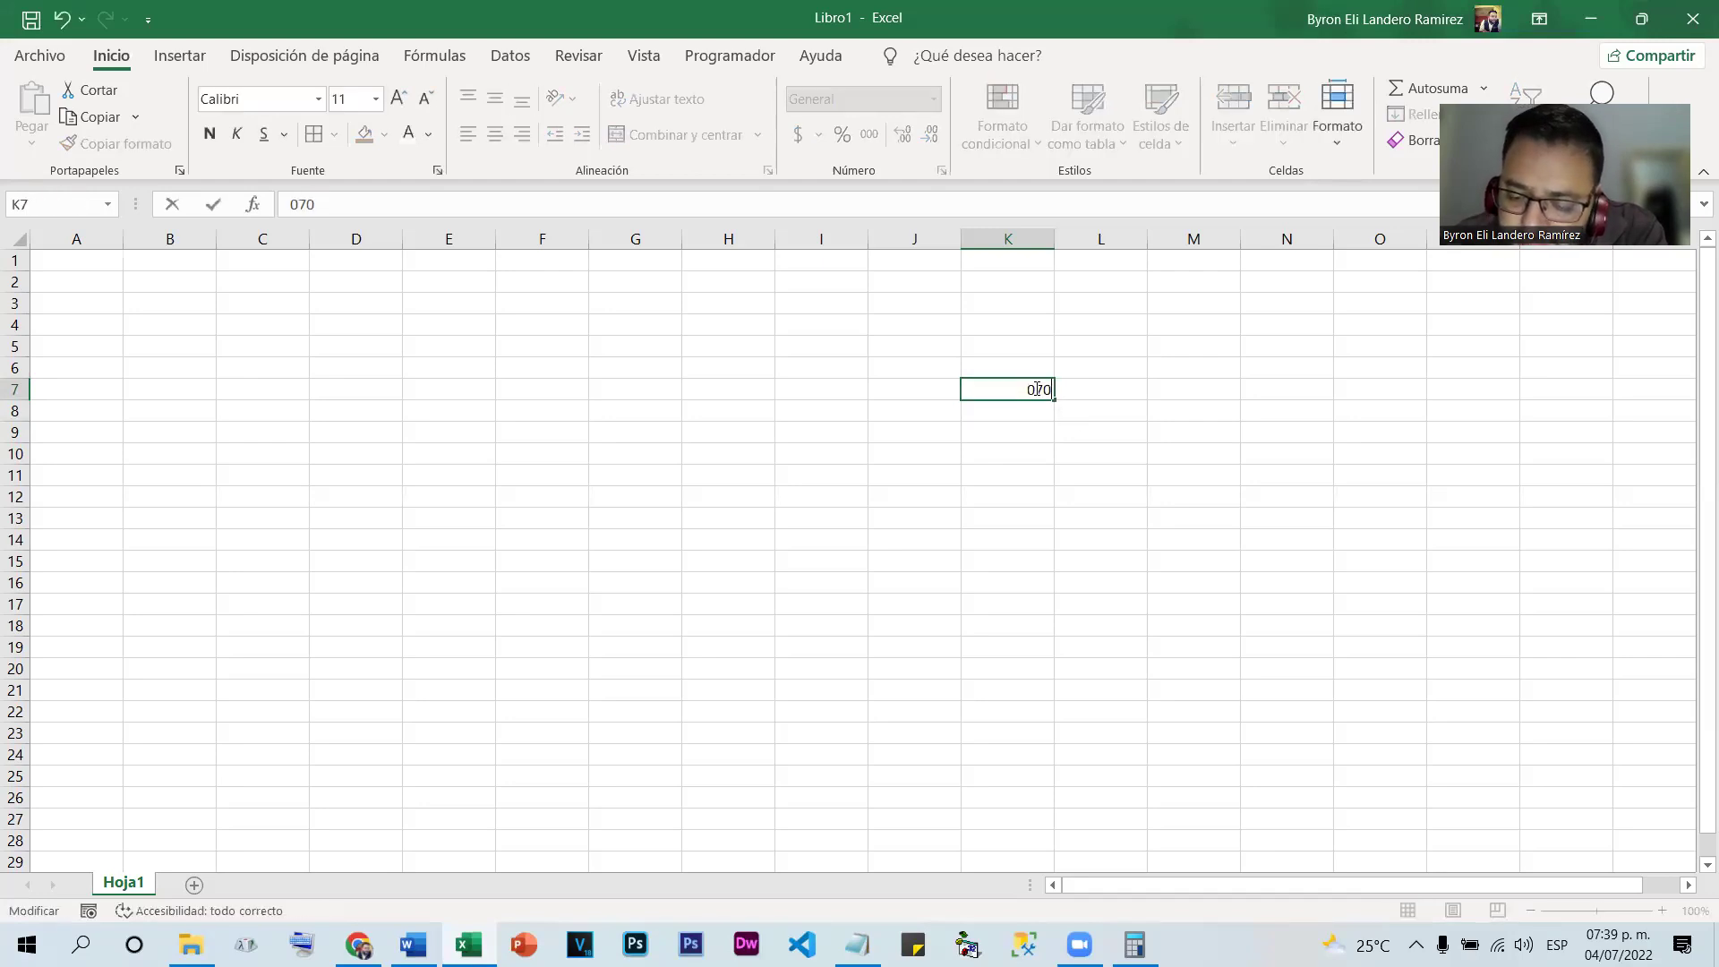
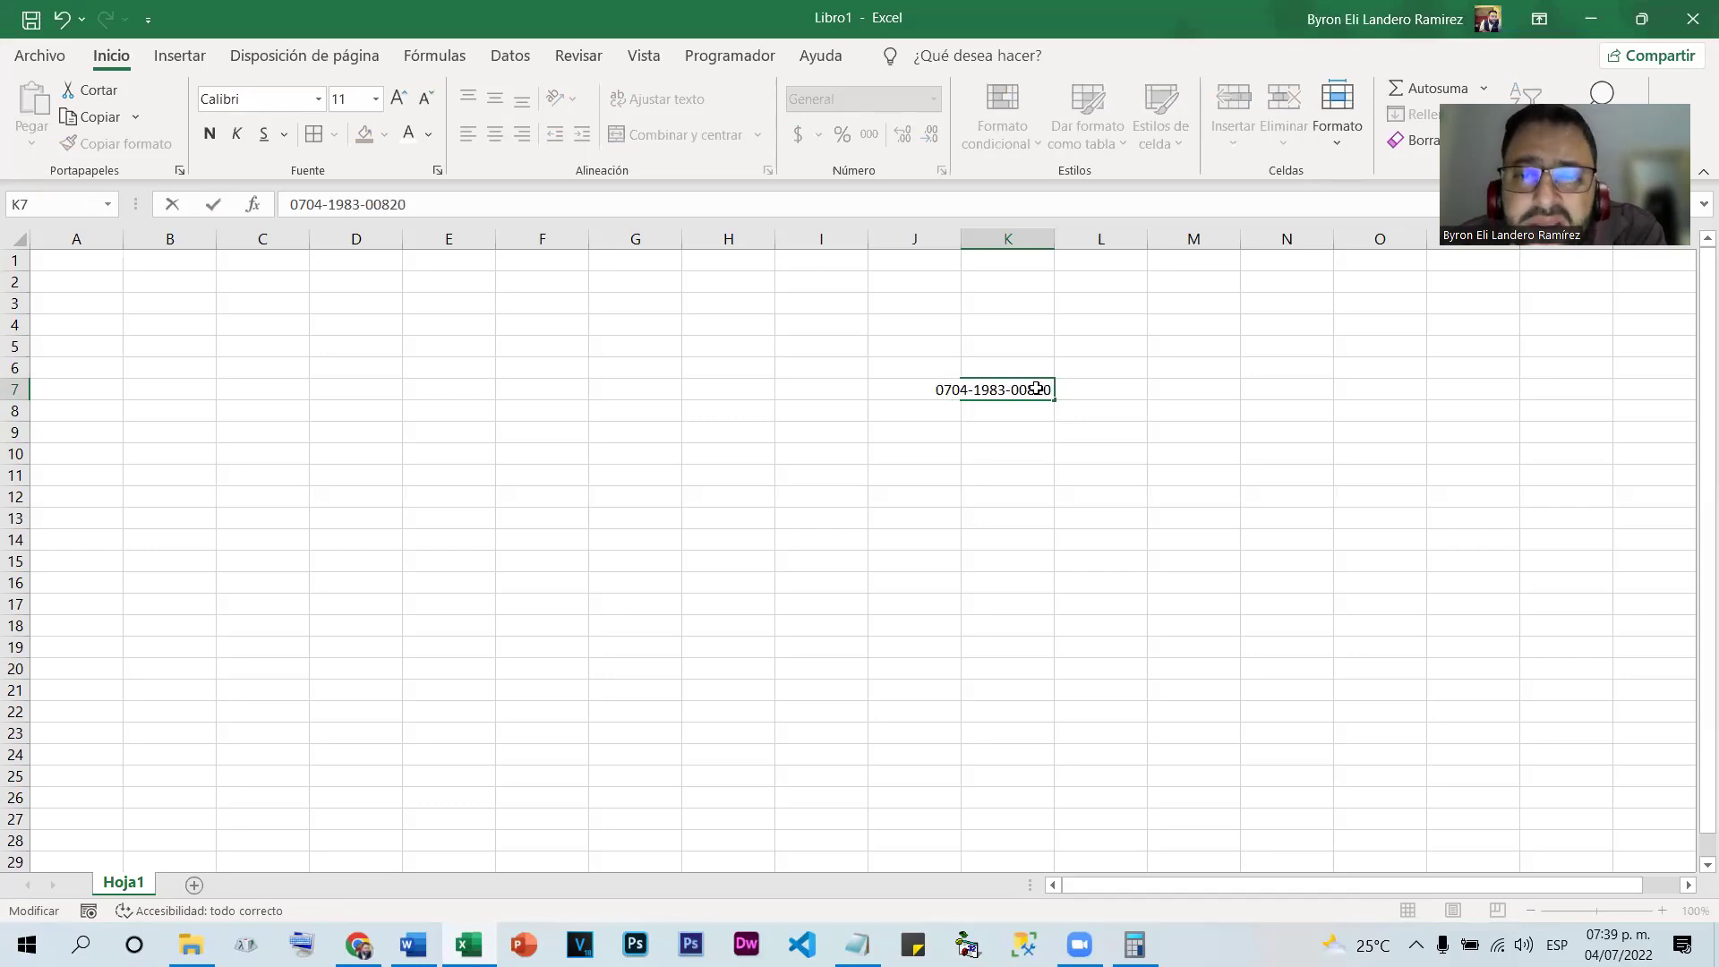
key(Return)
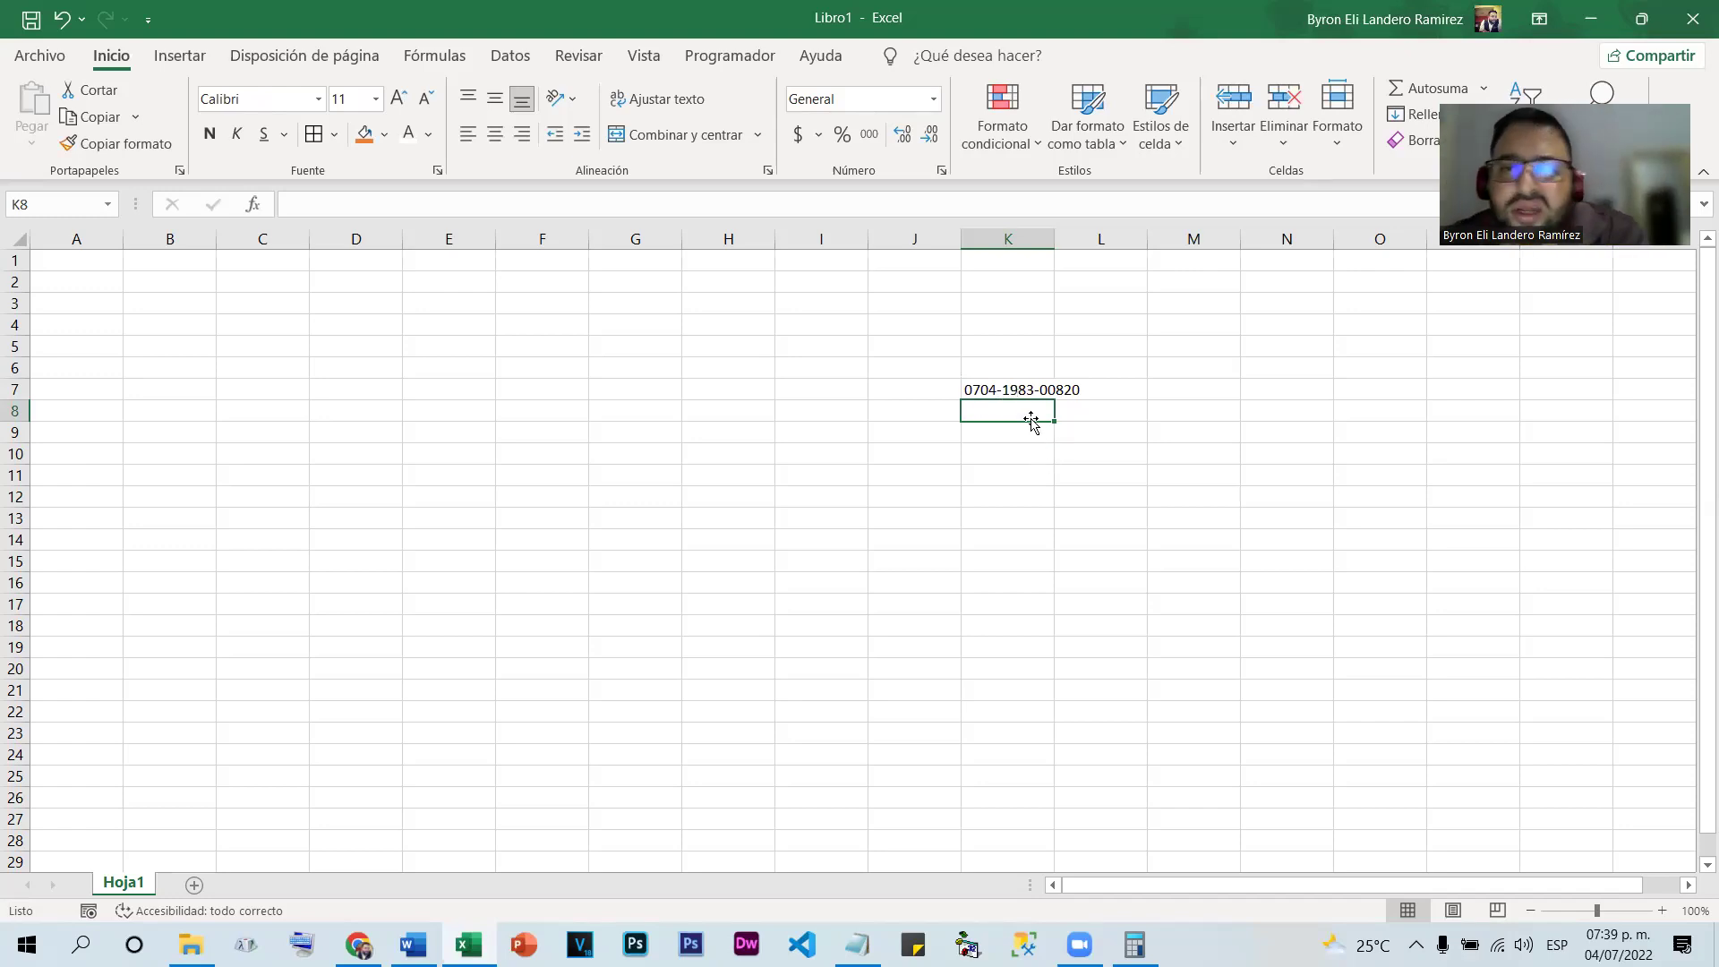
Autofit column K to the ID number, then clear K7
click(1020, 394)
click(1016, 433)
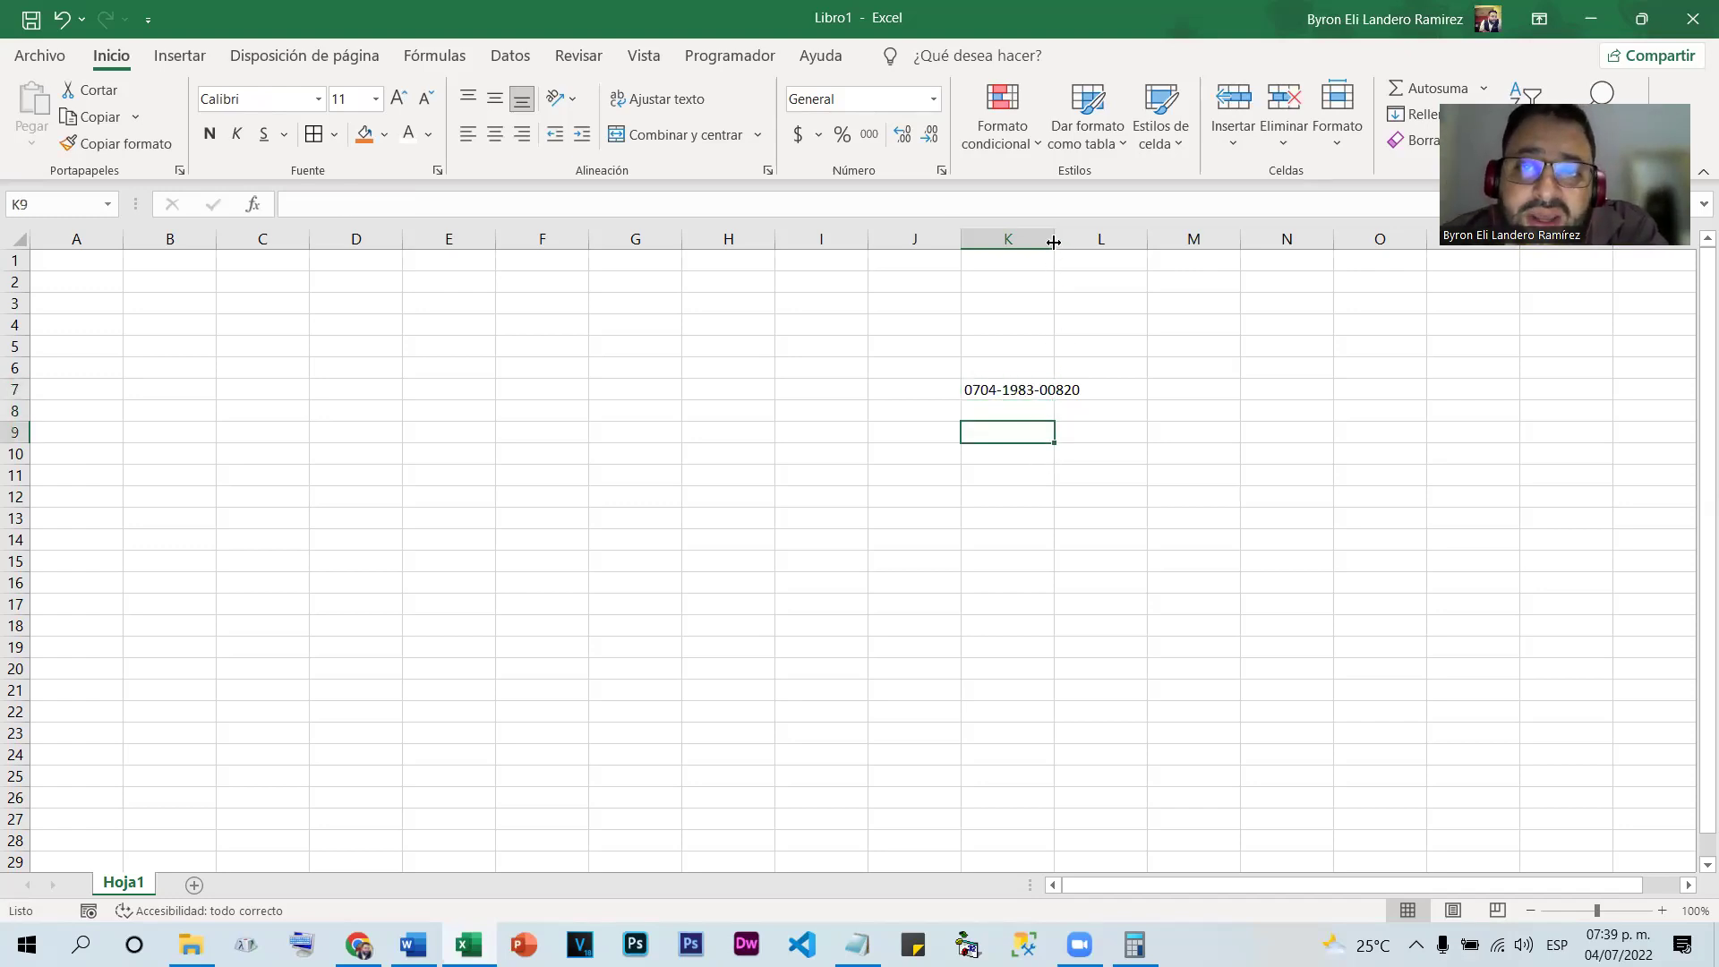
double_click(1054, 241)
click(1025, 389)
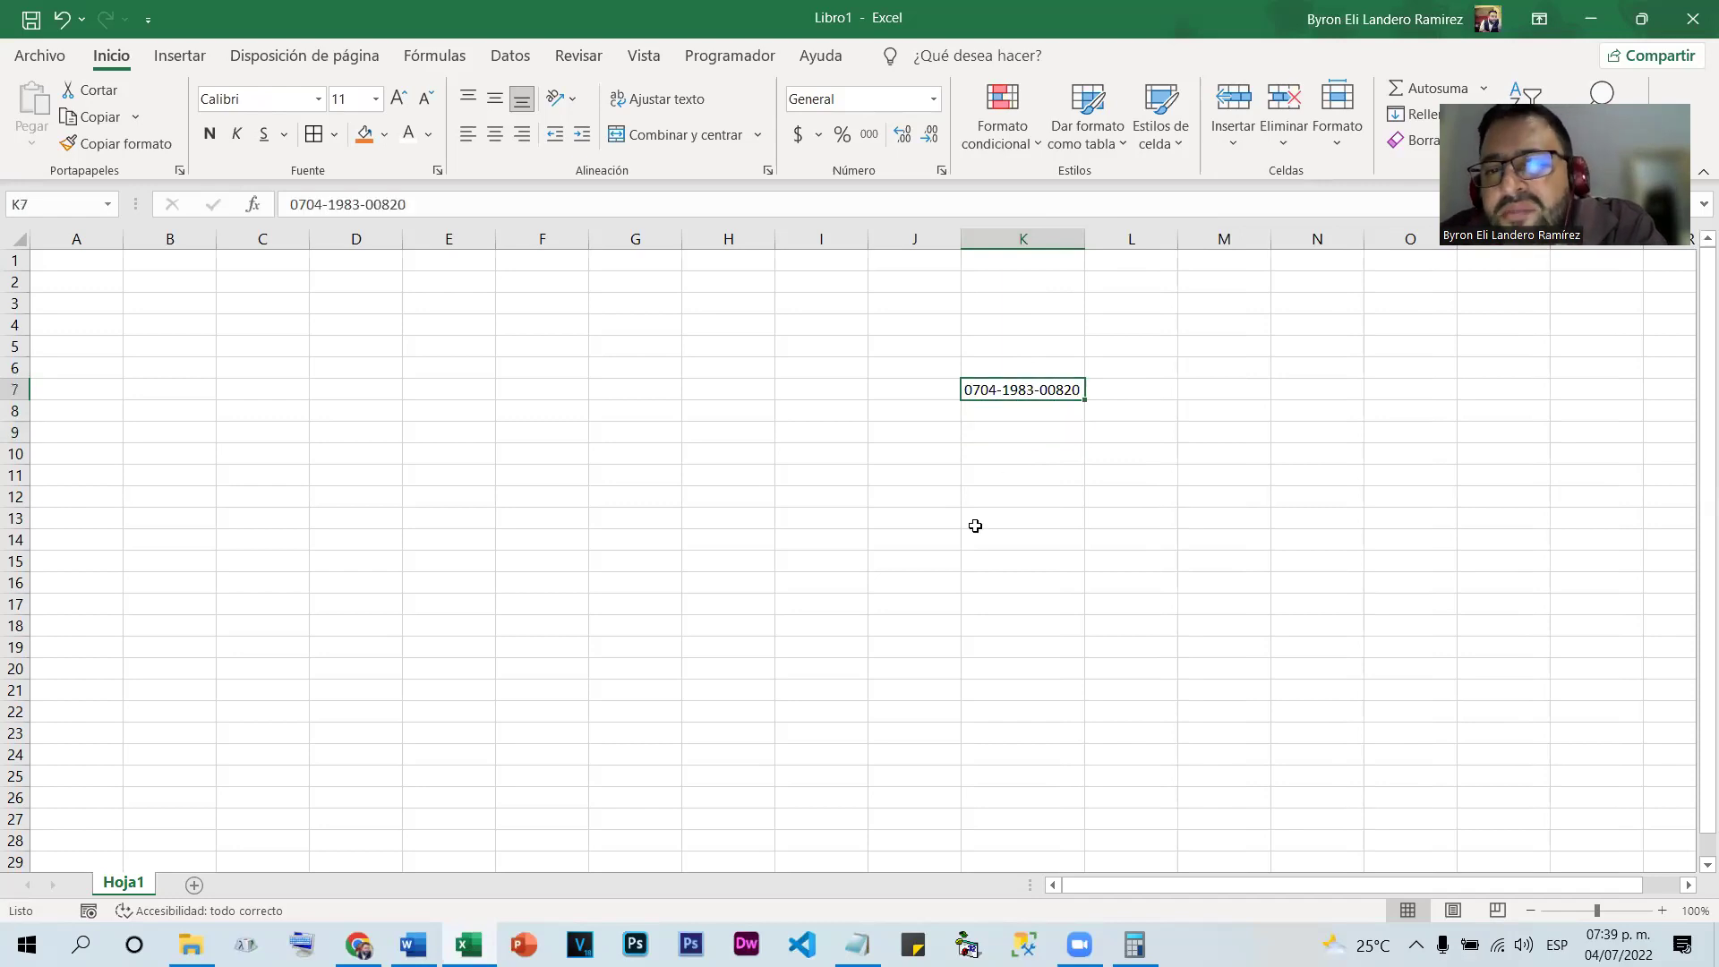
click(1021, 428)
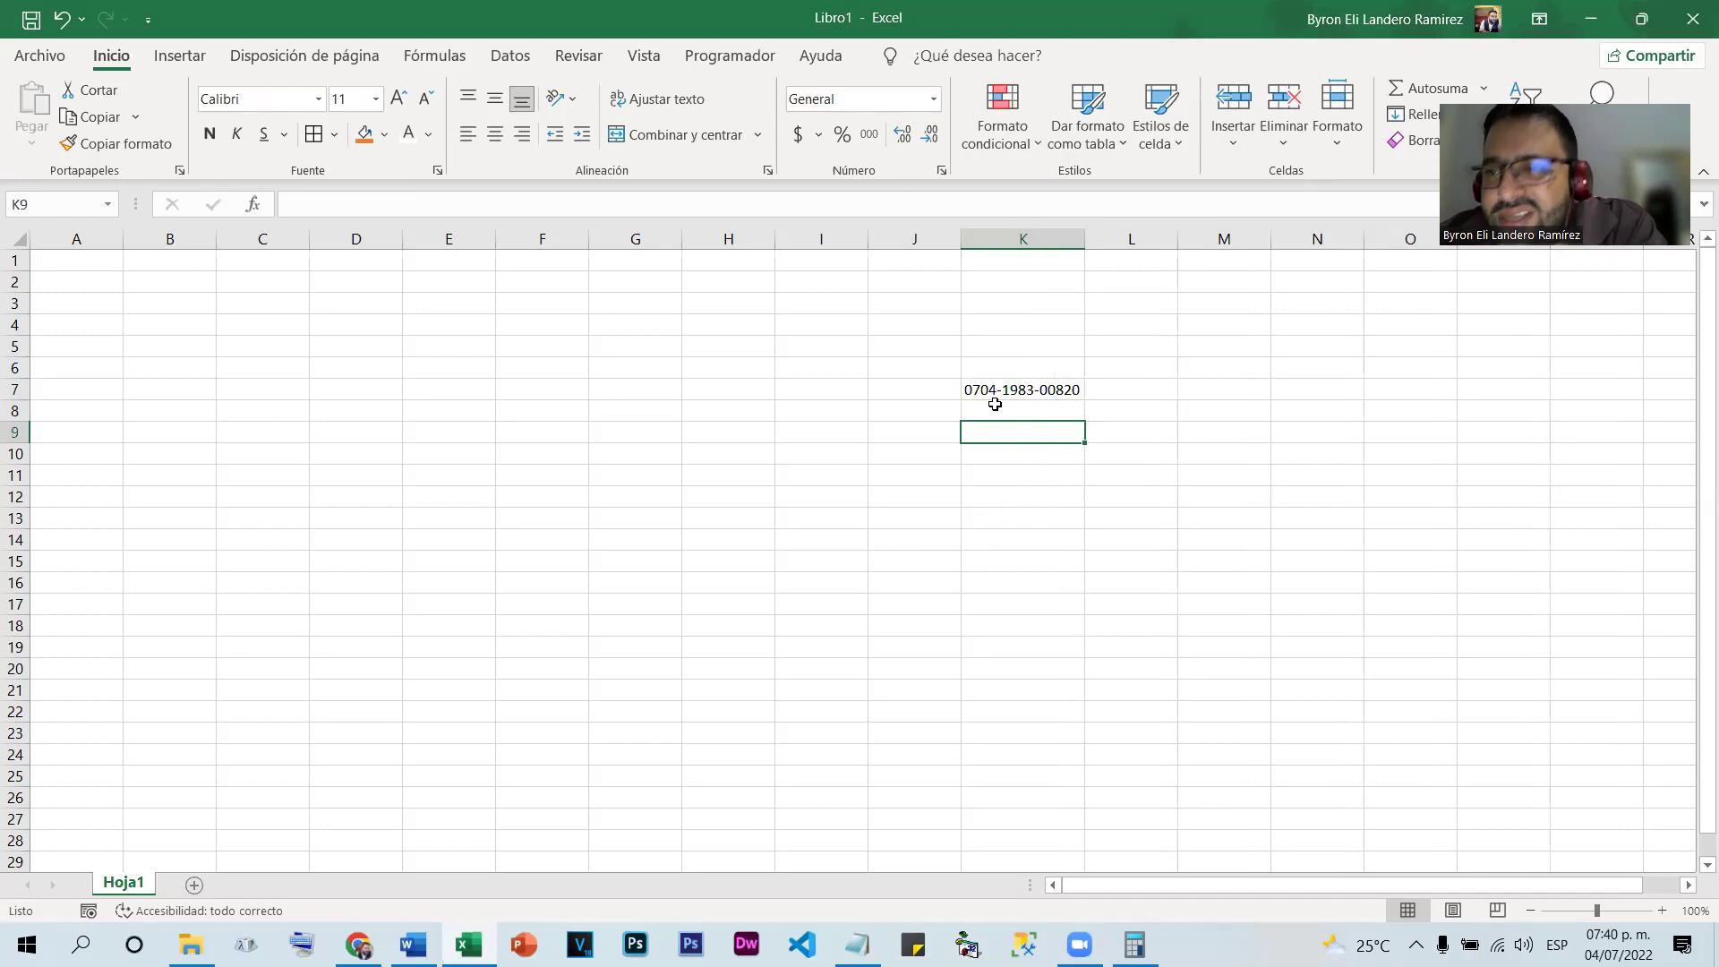
click(1019, 392)
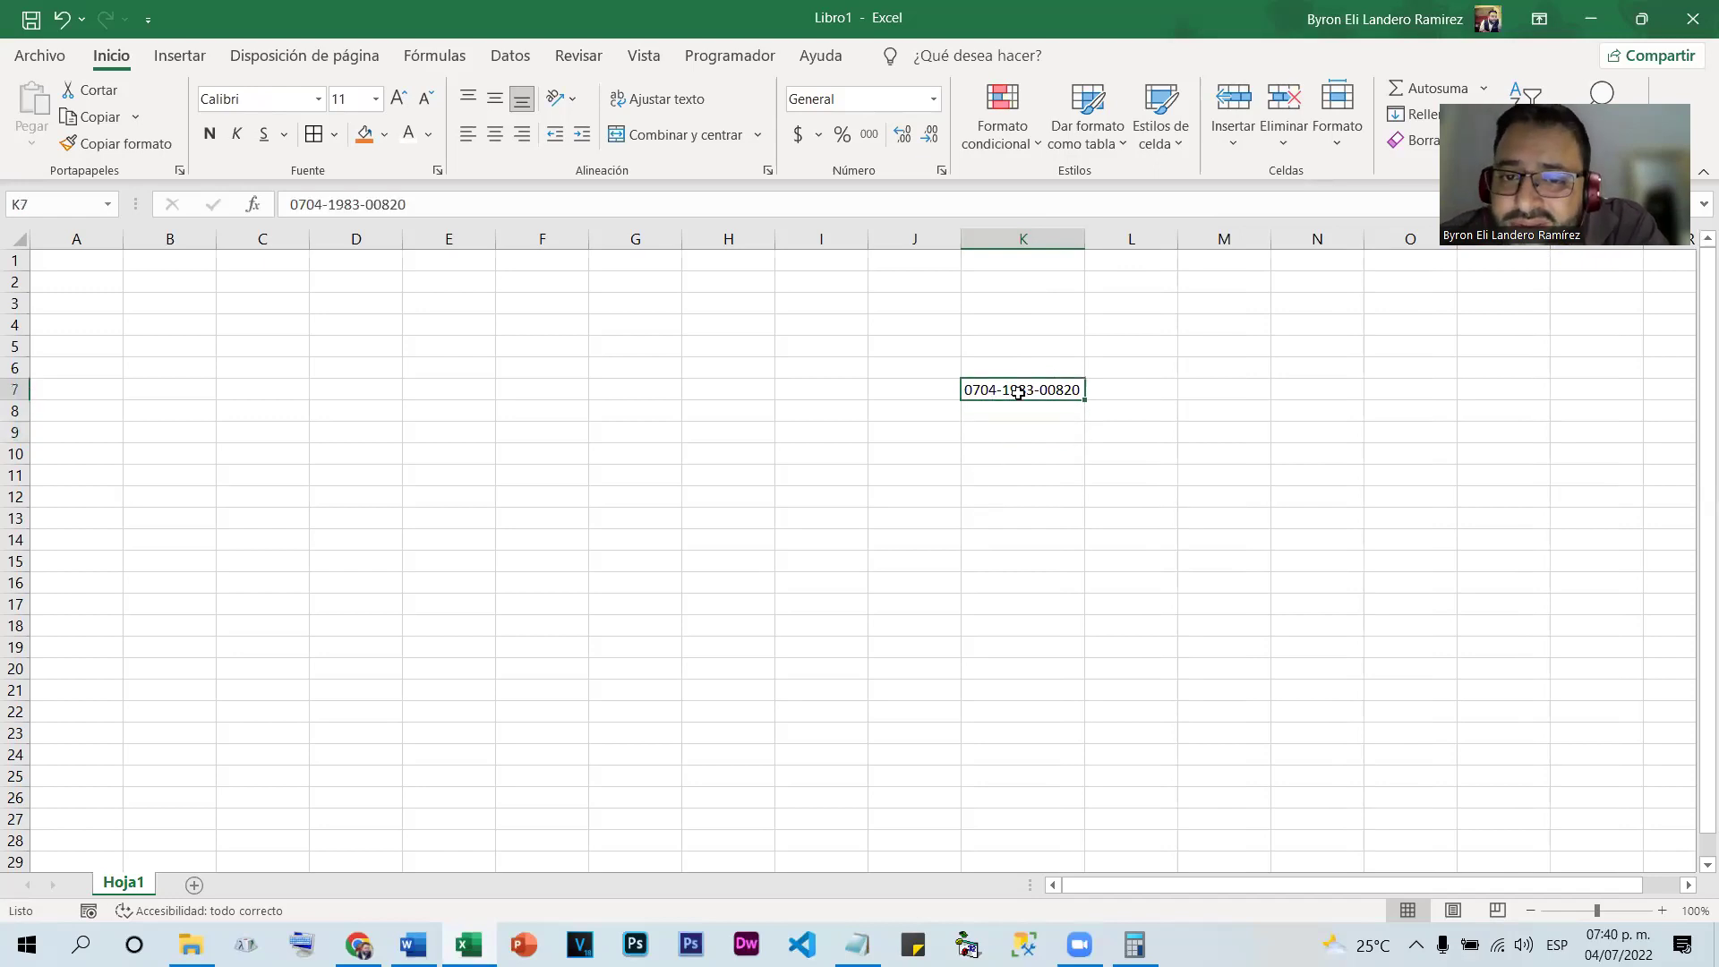
key(Delete)
Format column K as Texto and enter 0704 in K6
click(984, 231)
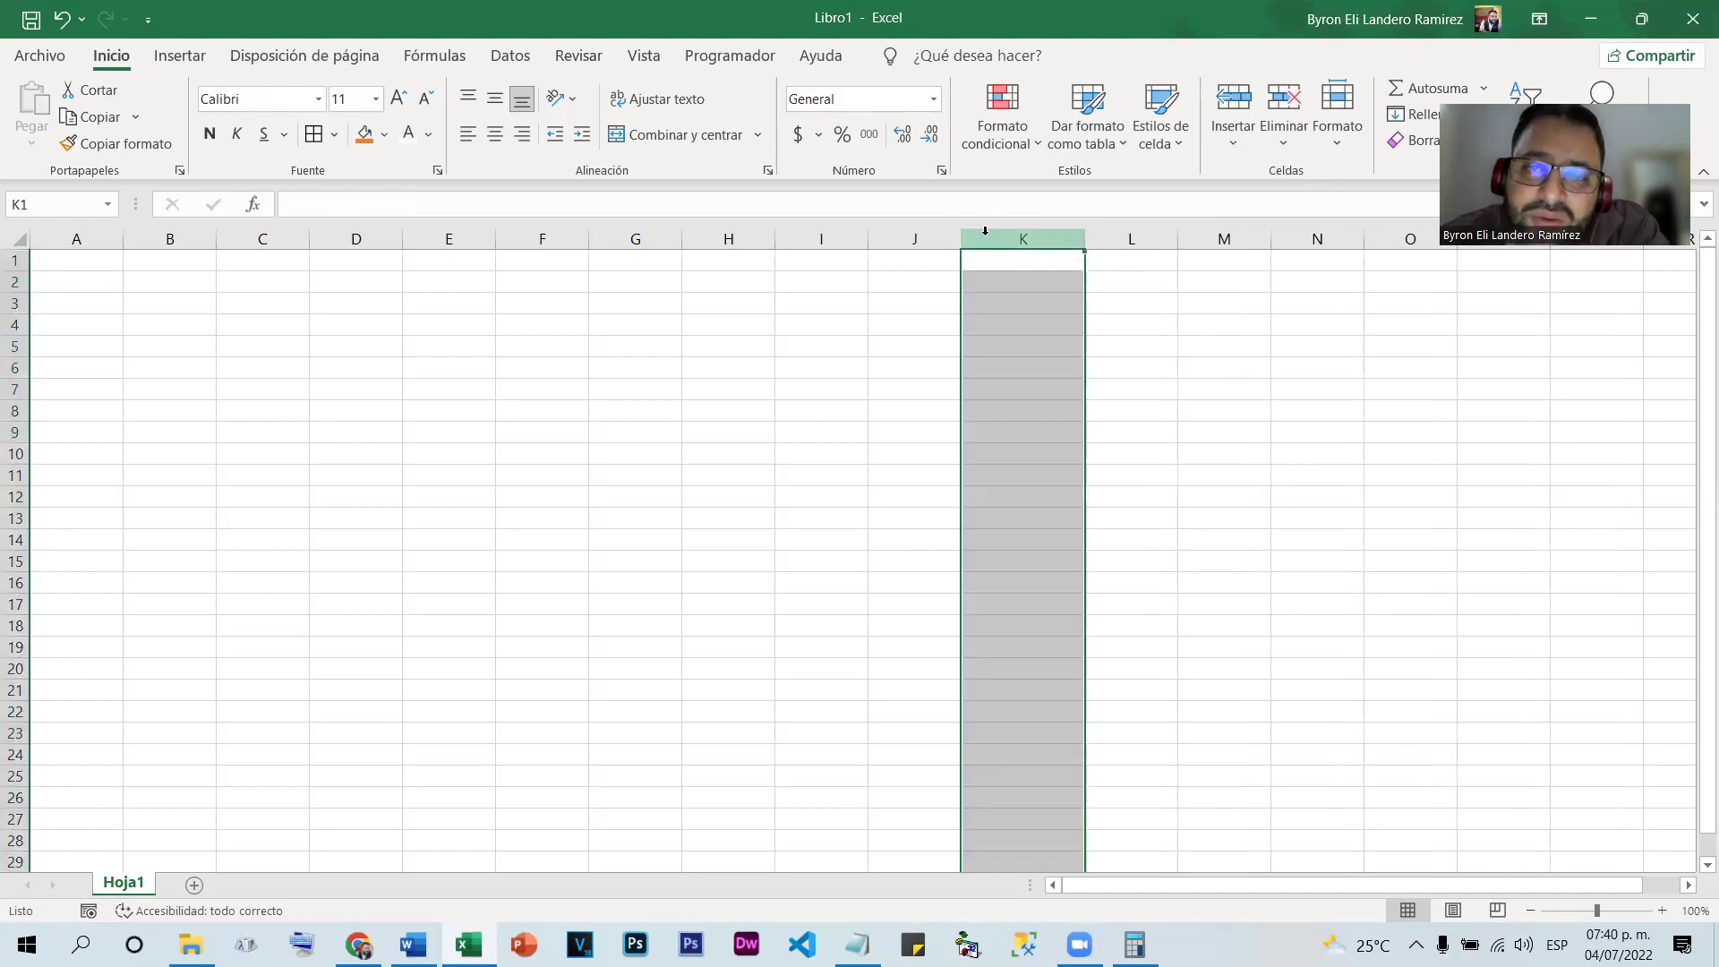
click(934, 99)
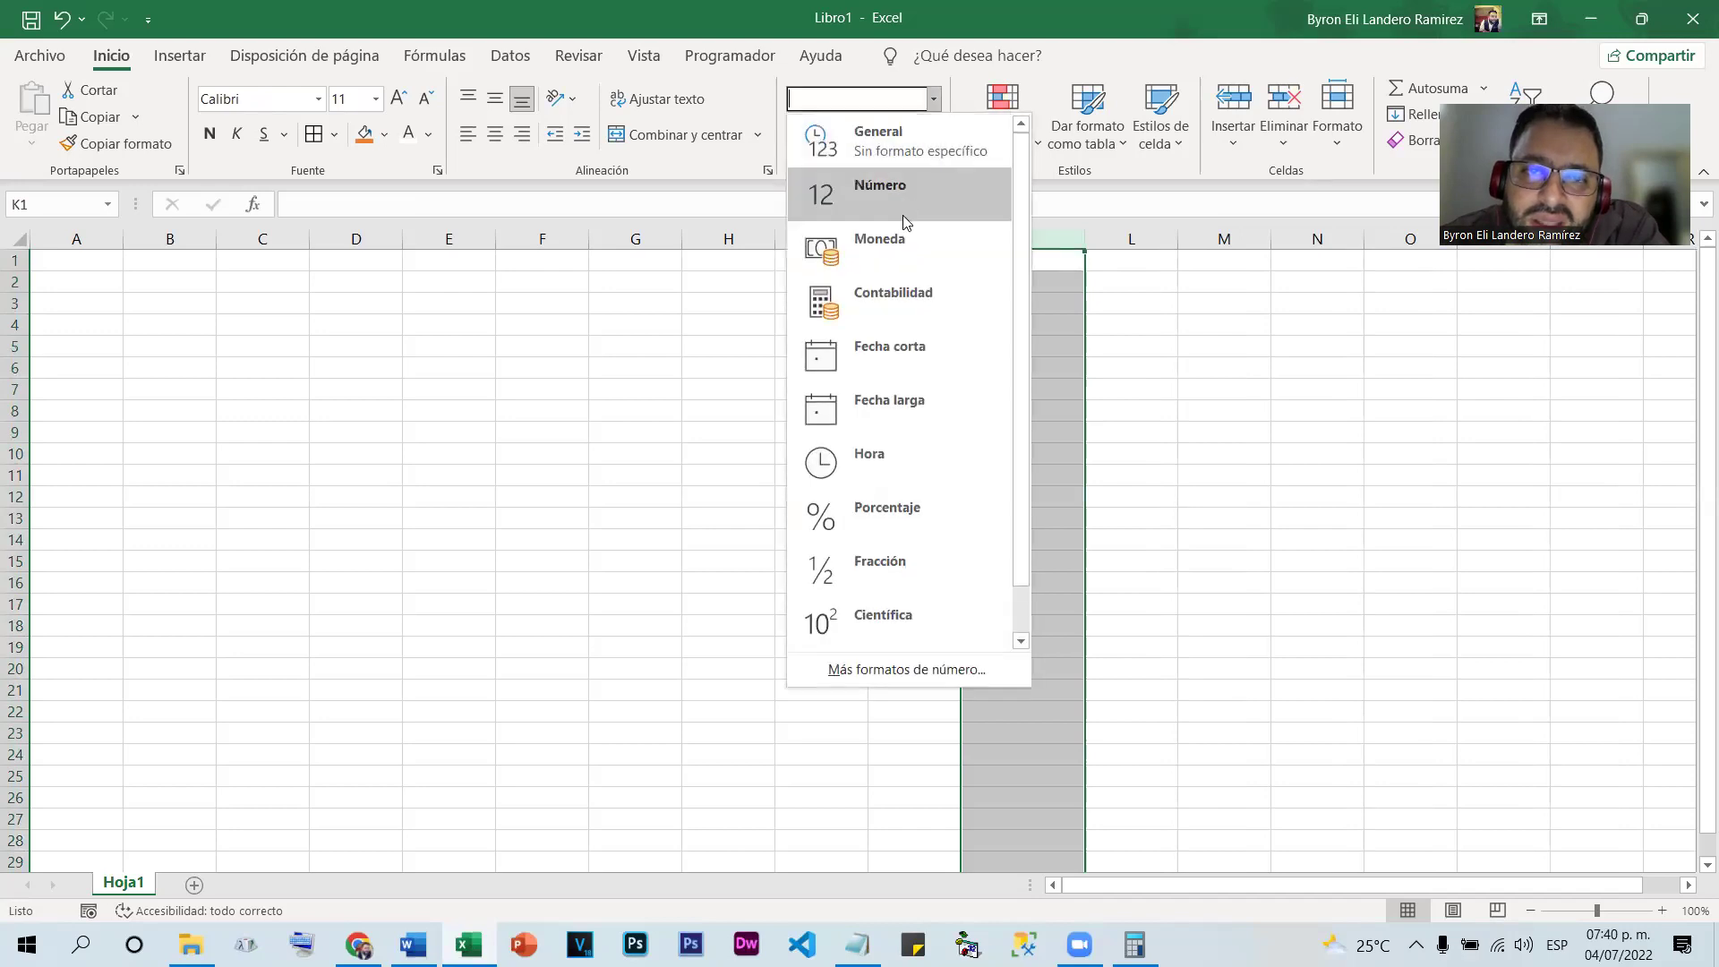
scroll(909, 361, down, 1)
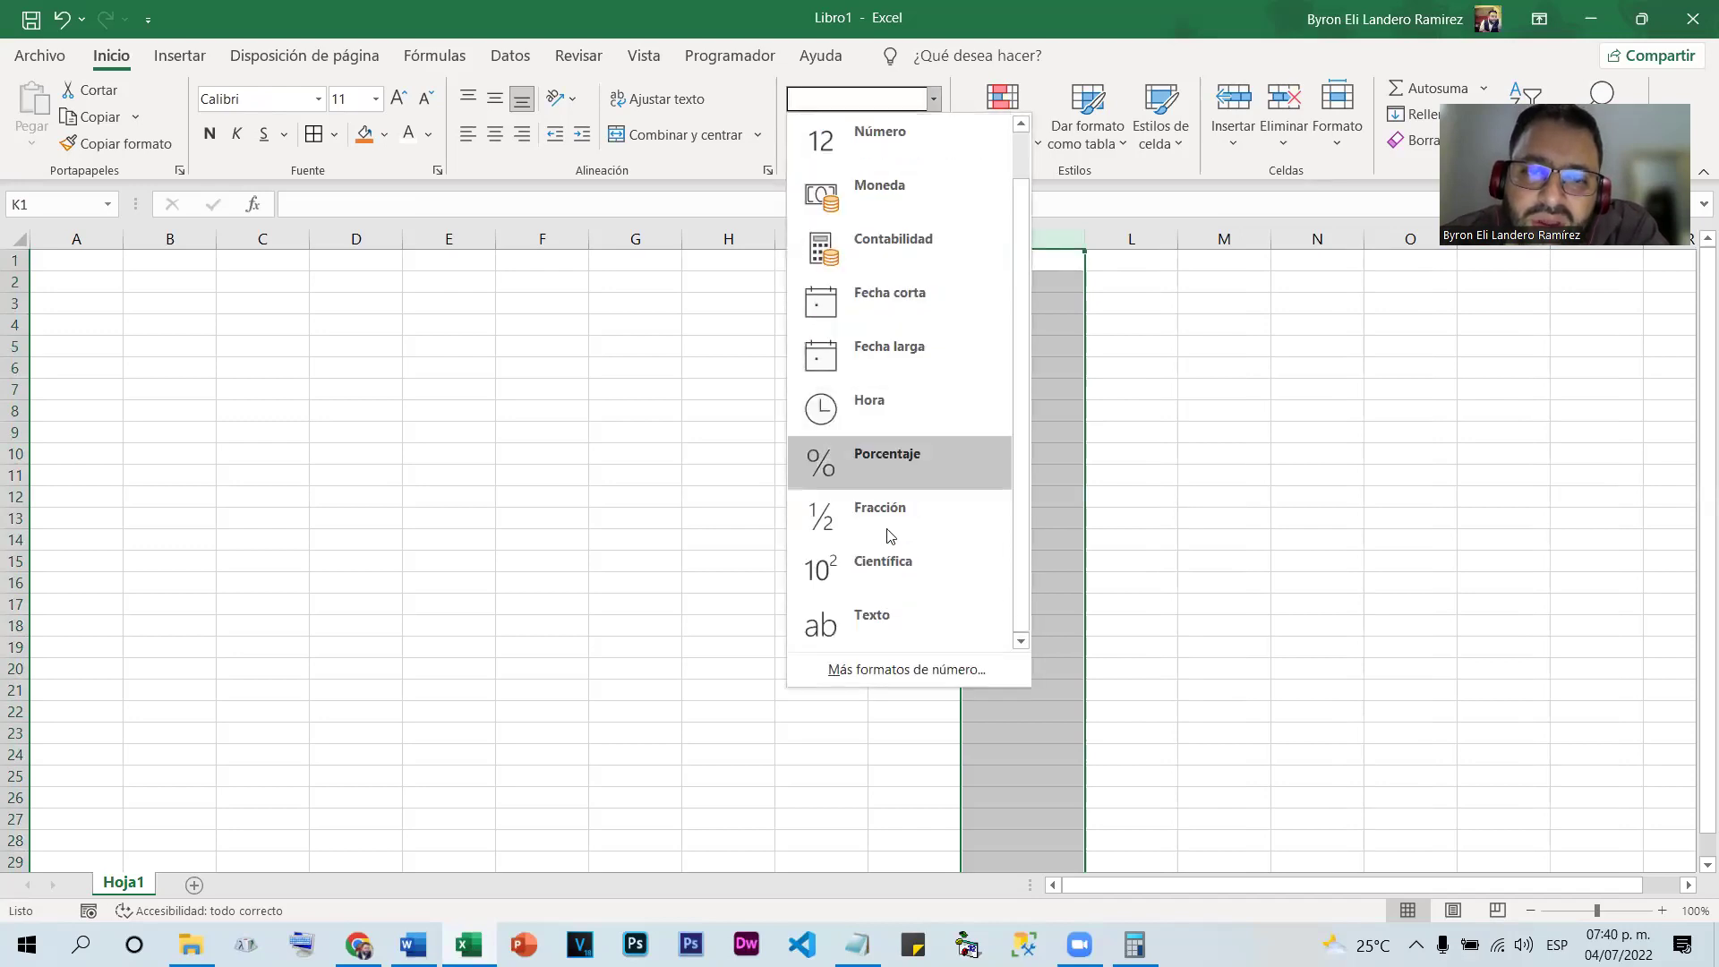
click(876, 632)
click(978, 363)
text(070)
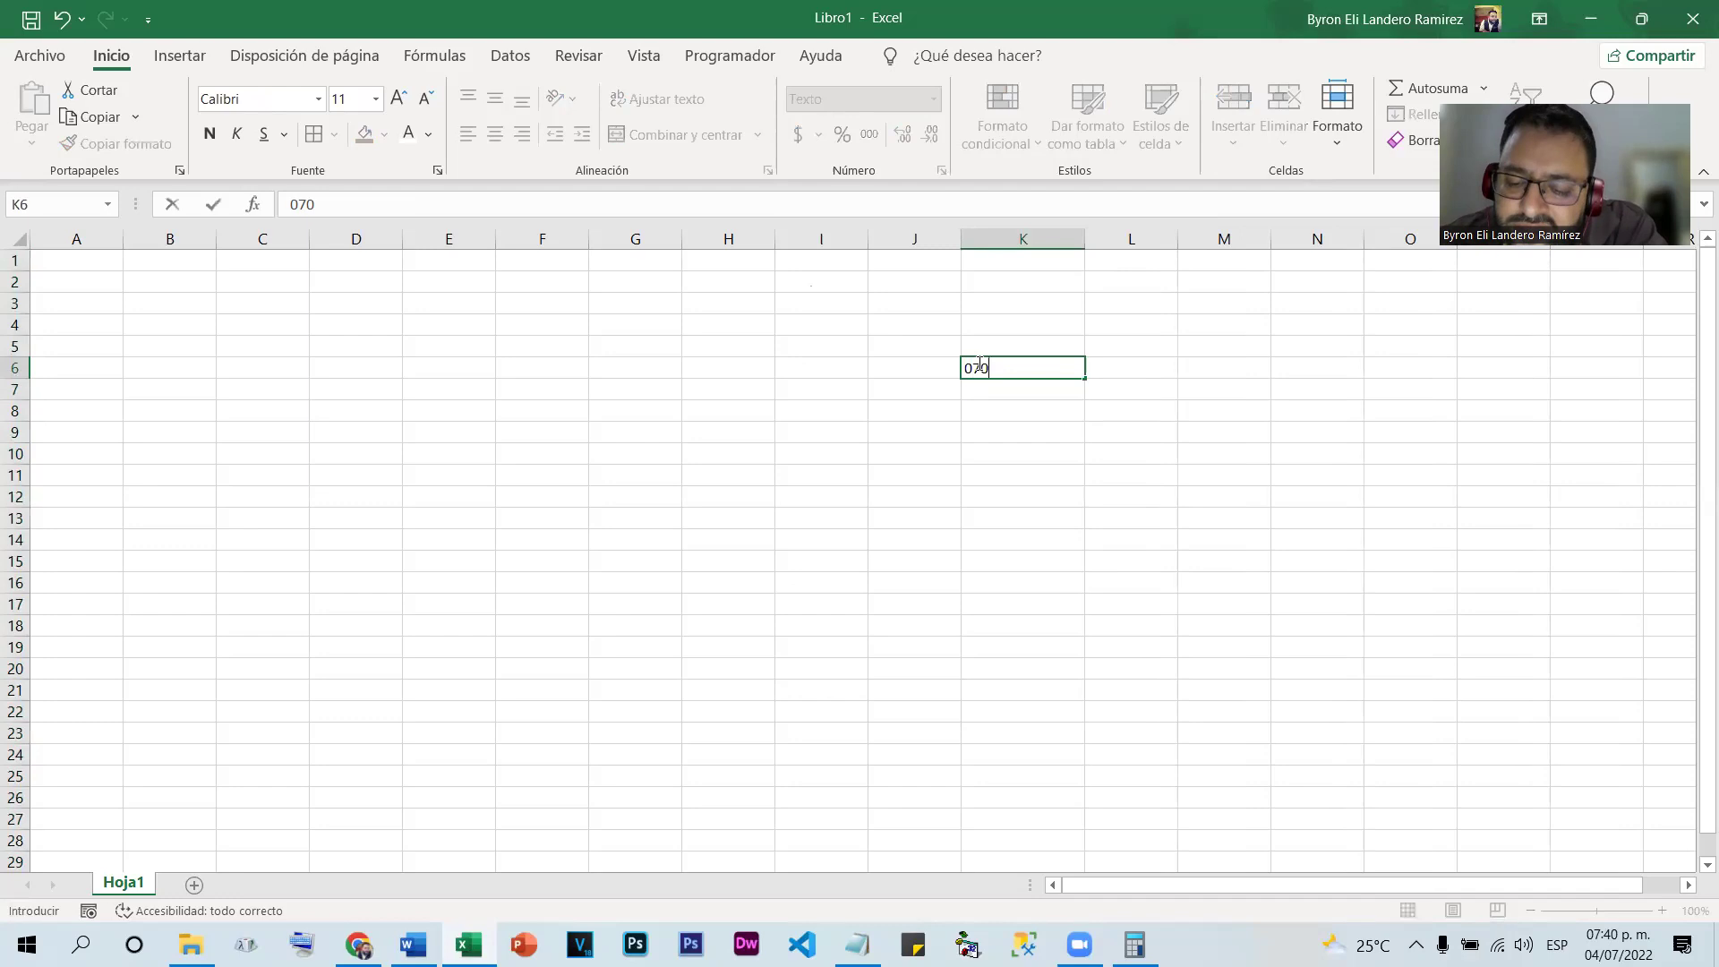
text(4)
key(Return)
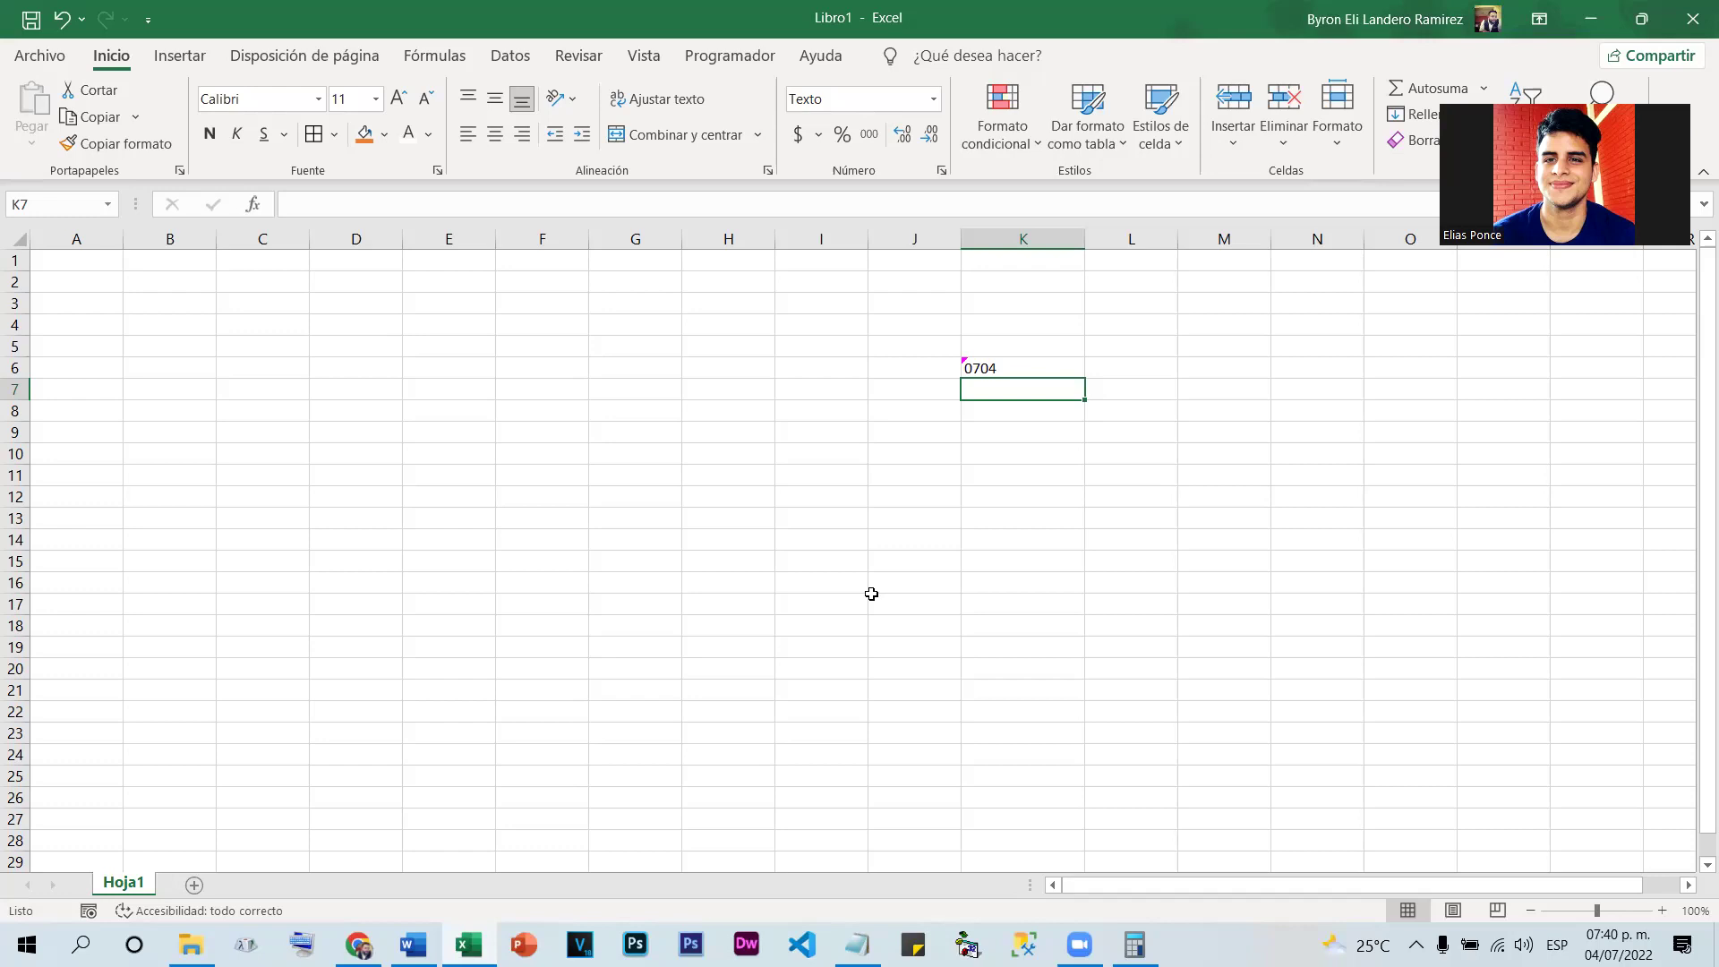
Delete the 0704 entry from K6
click(1008, 361)
key(Delete)
click(548, 499)
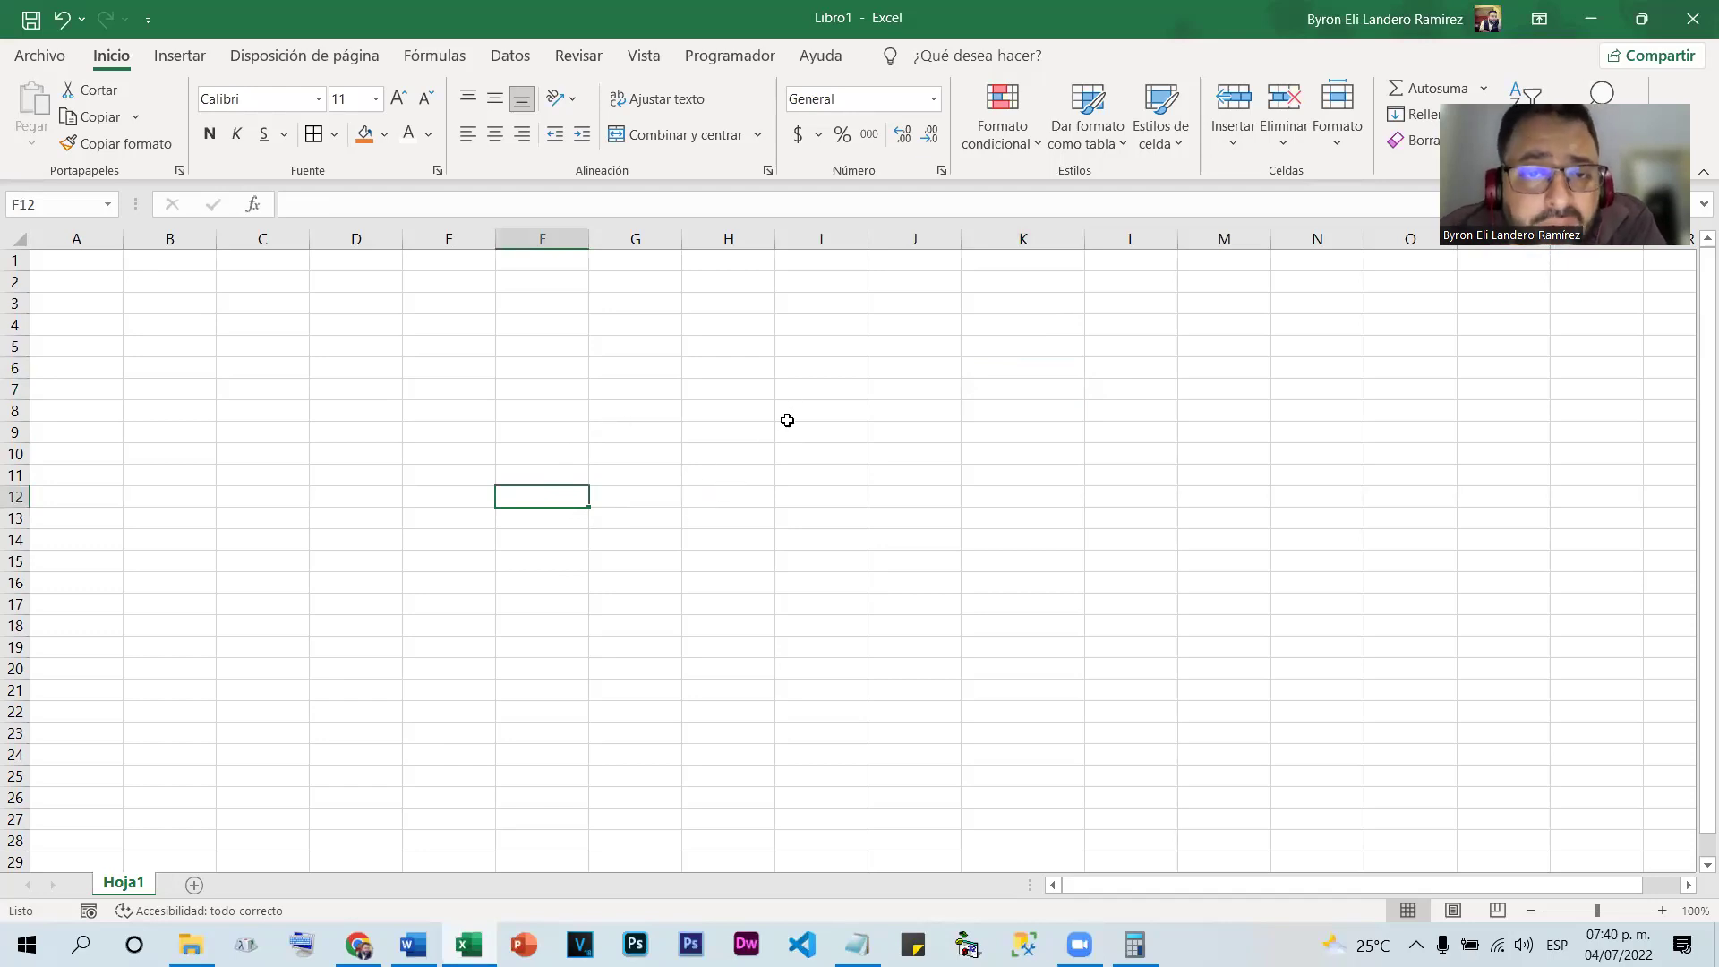
Enter 98.4 in cell I6, correcting the mistyped 984
click(794, 370)
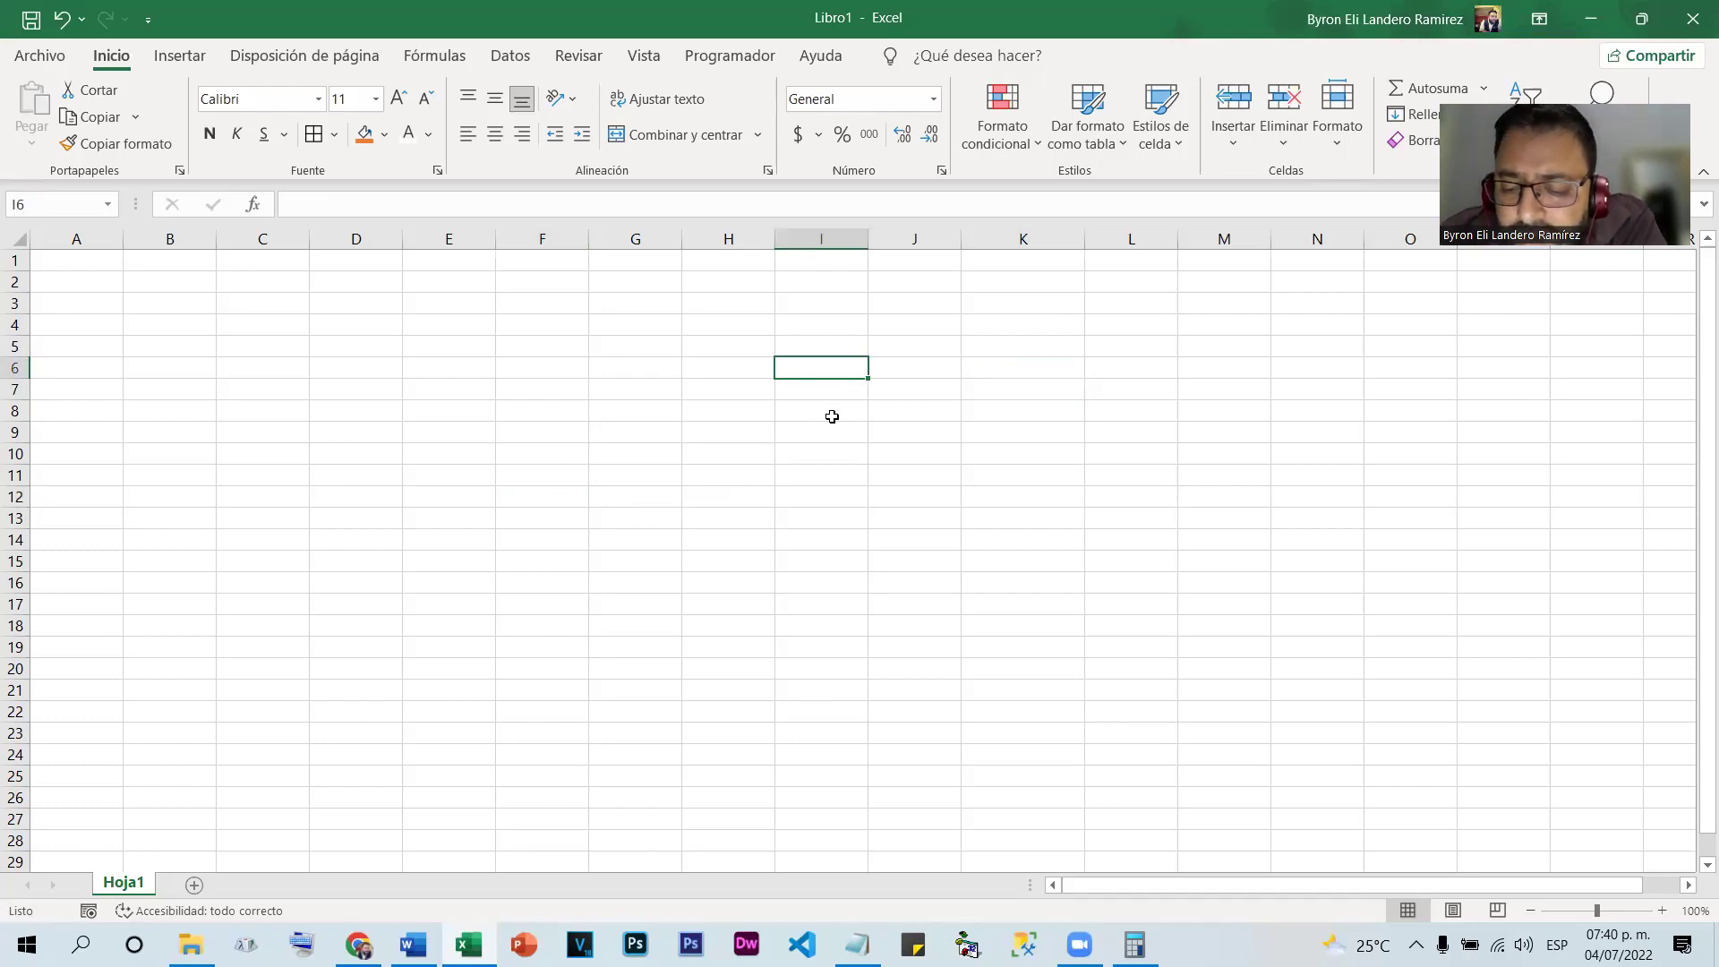
text(984)
key(Return)
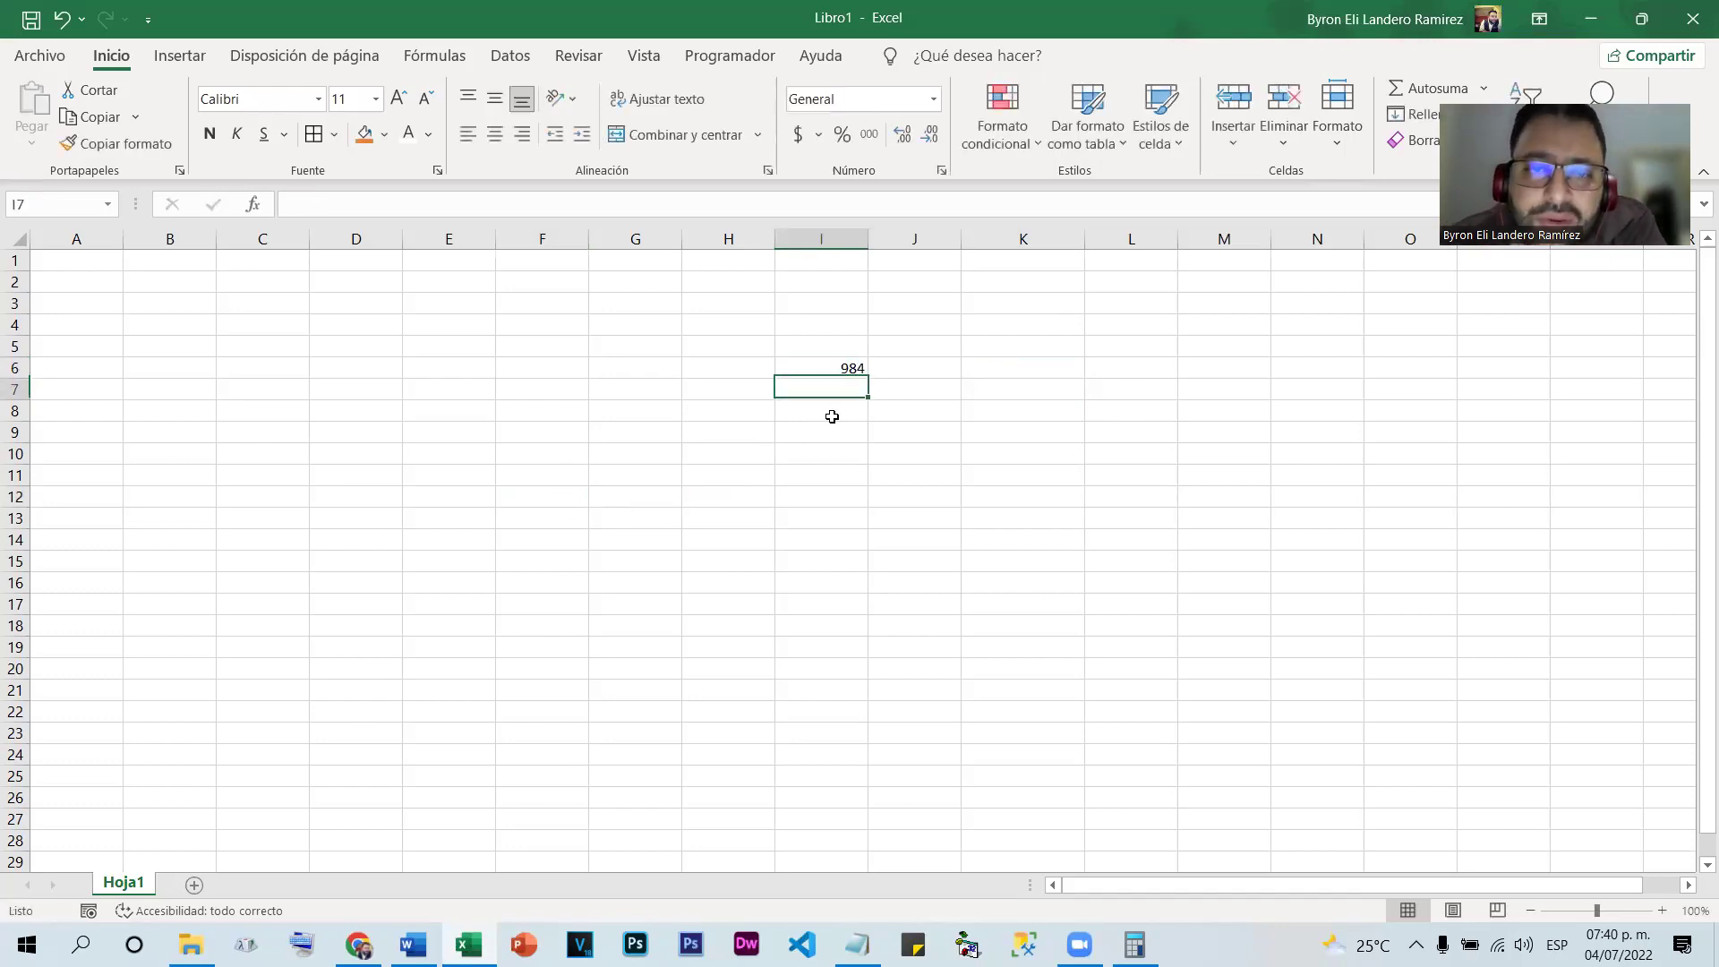
key(Up)
key(Up)
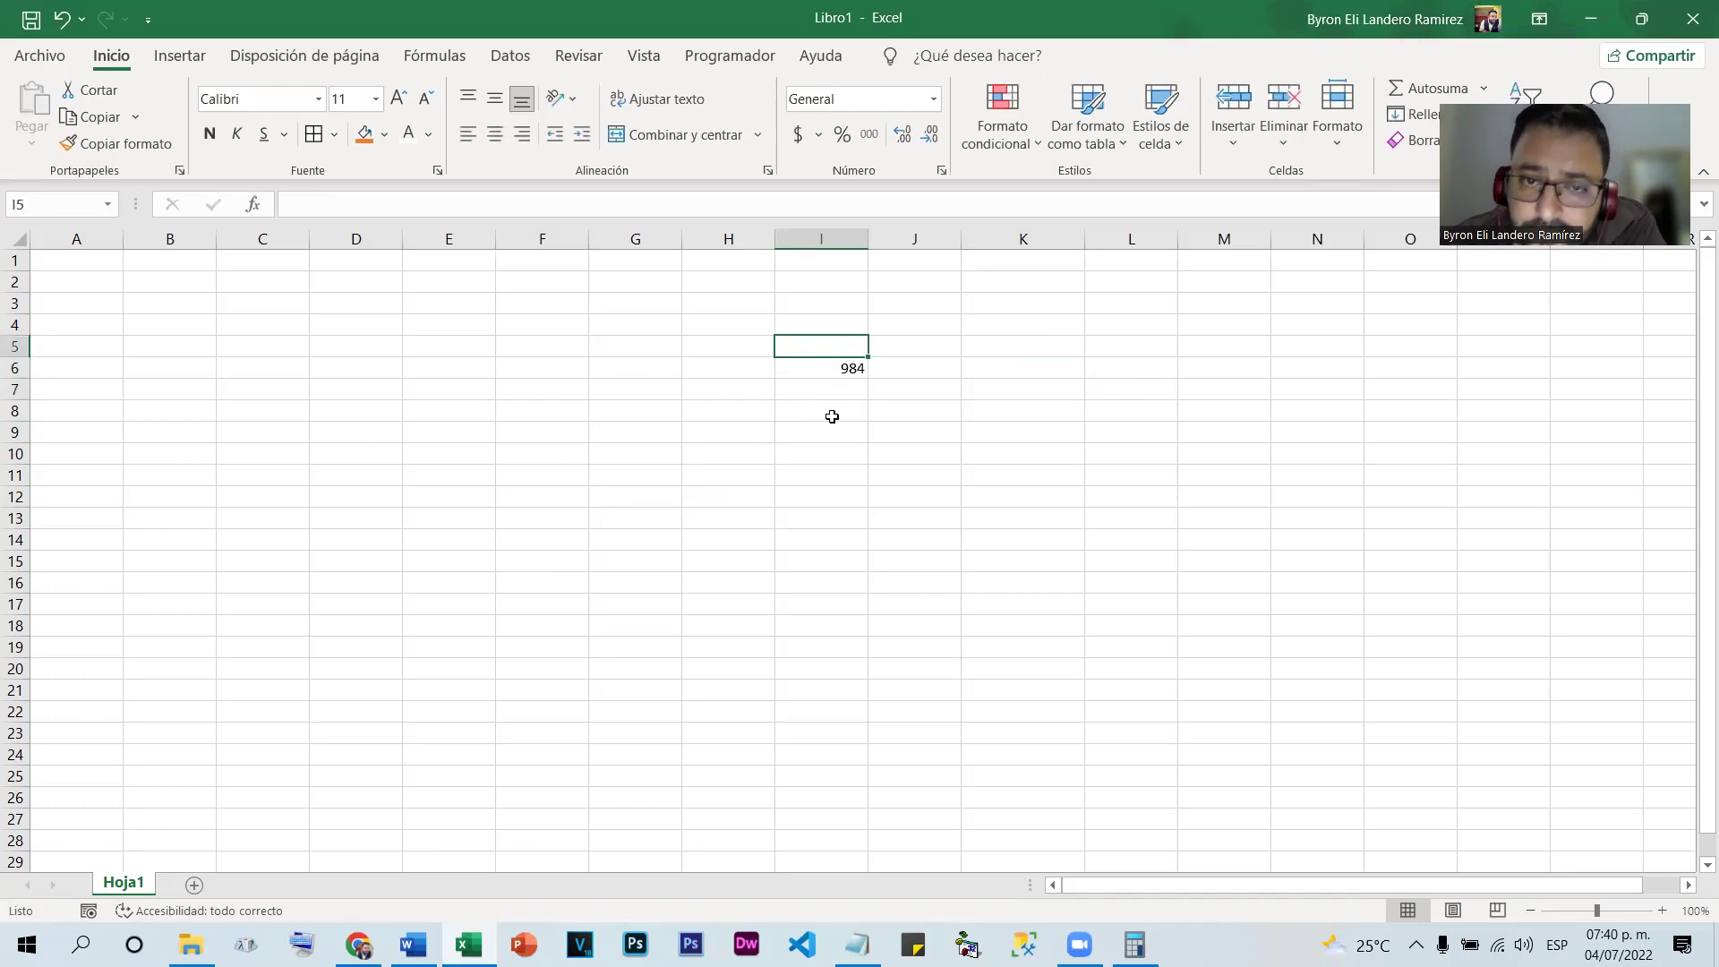
key(Down)
text(98.)
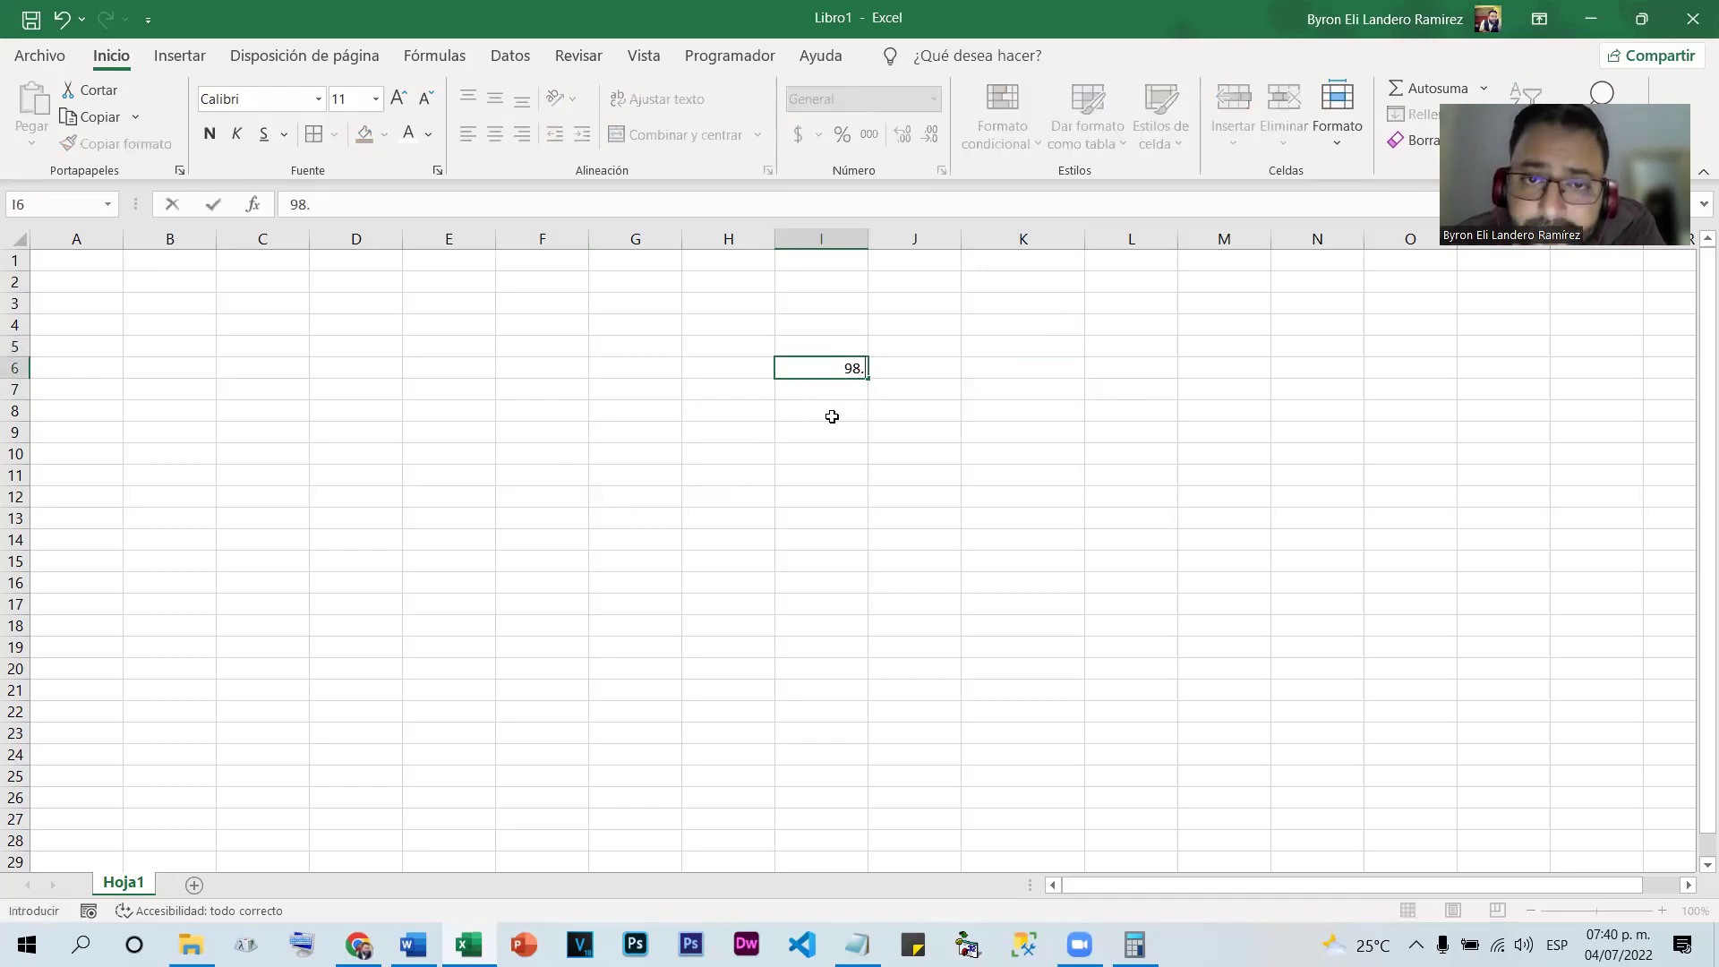
text(4)
key(Return)
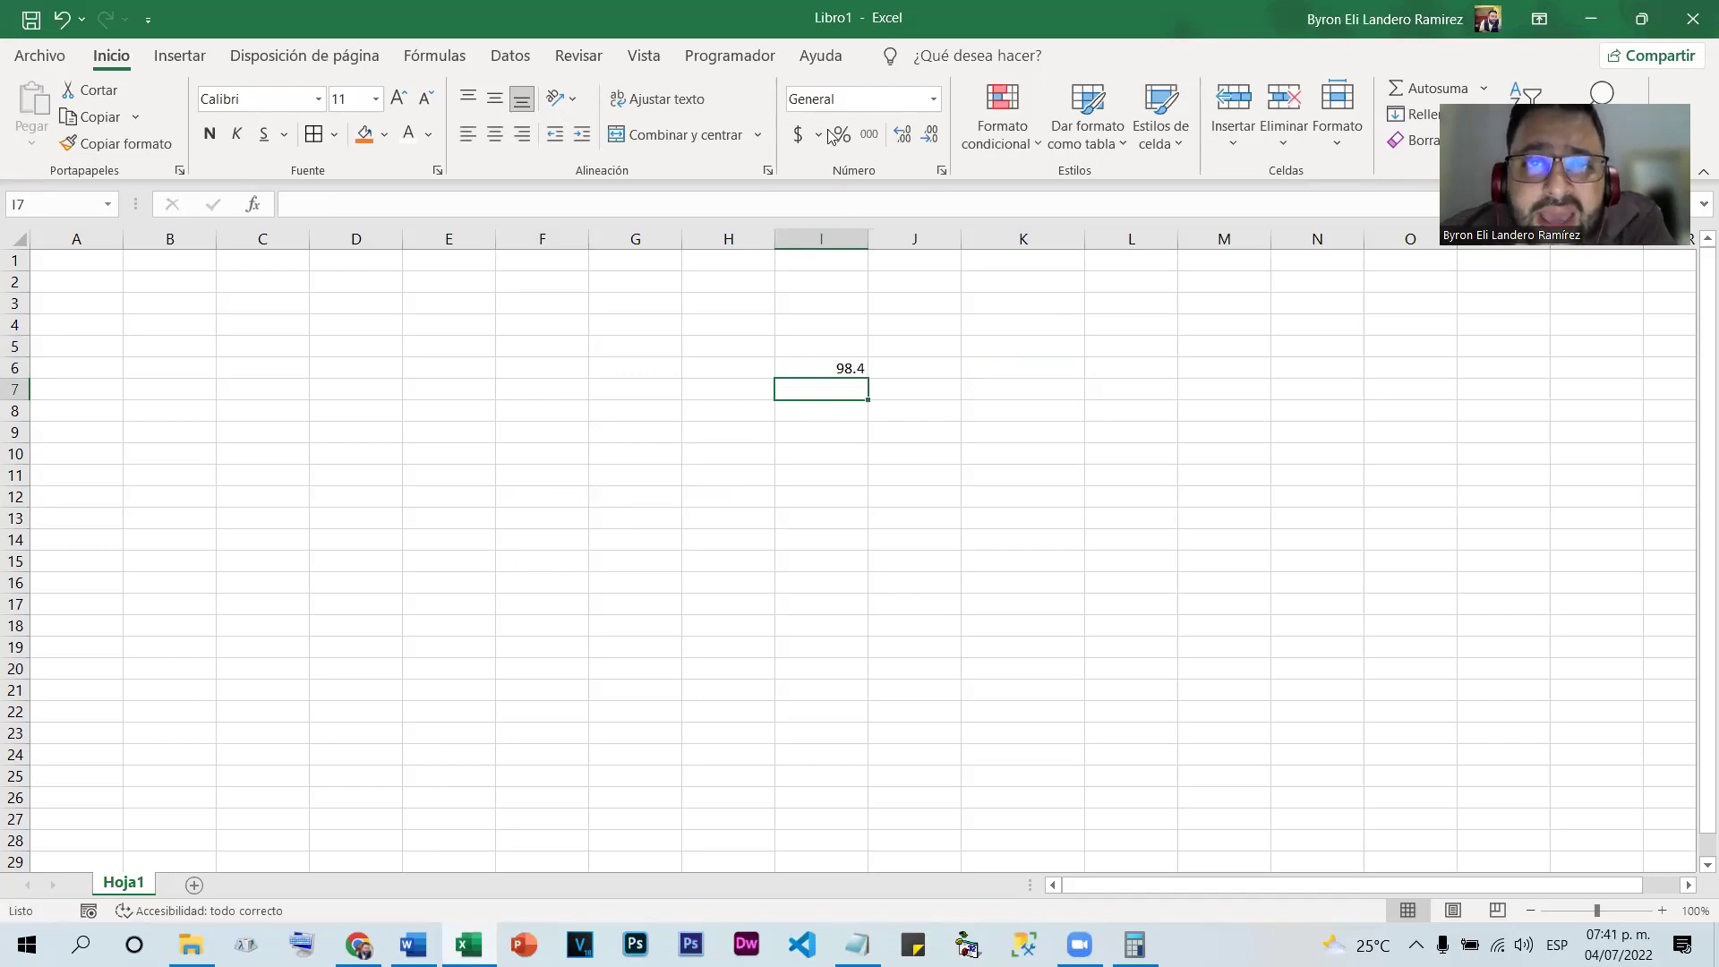
Try percentage and accounting formats on I6, undoing each to keep General
click(934, 99)
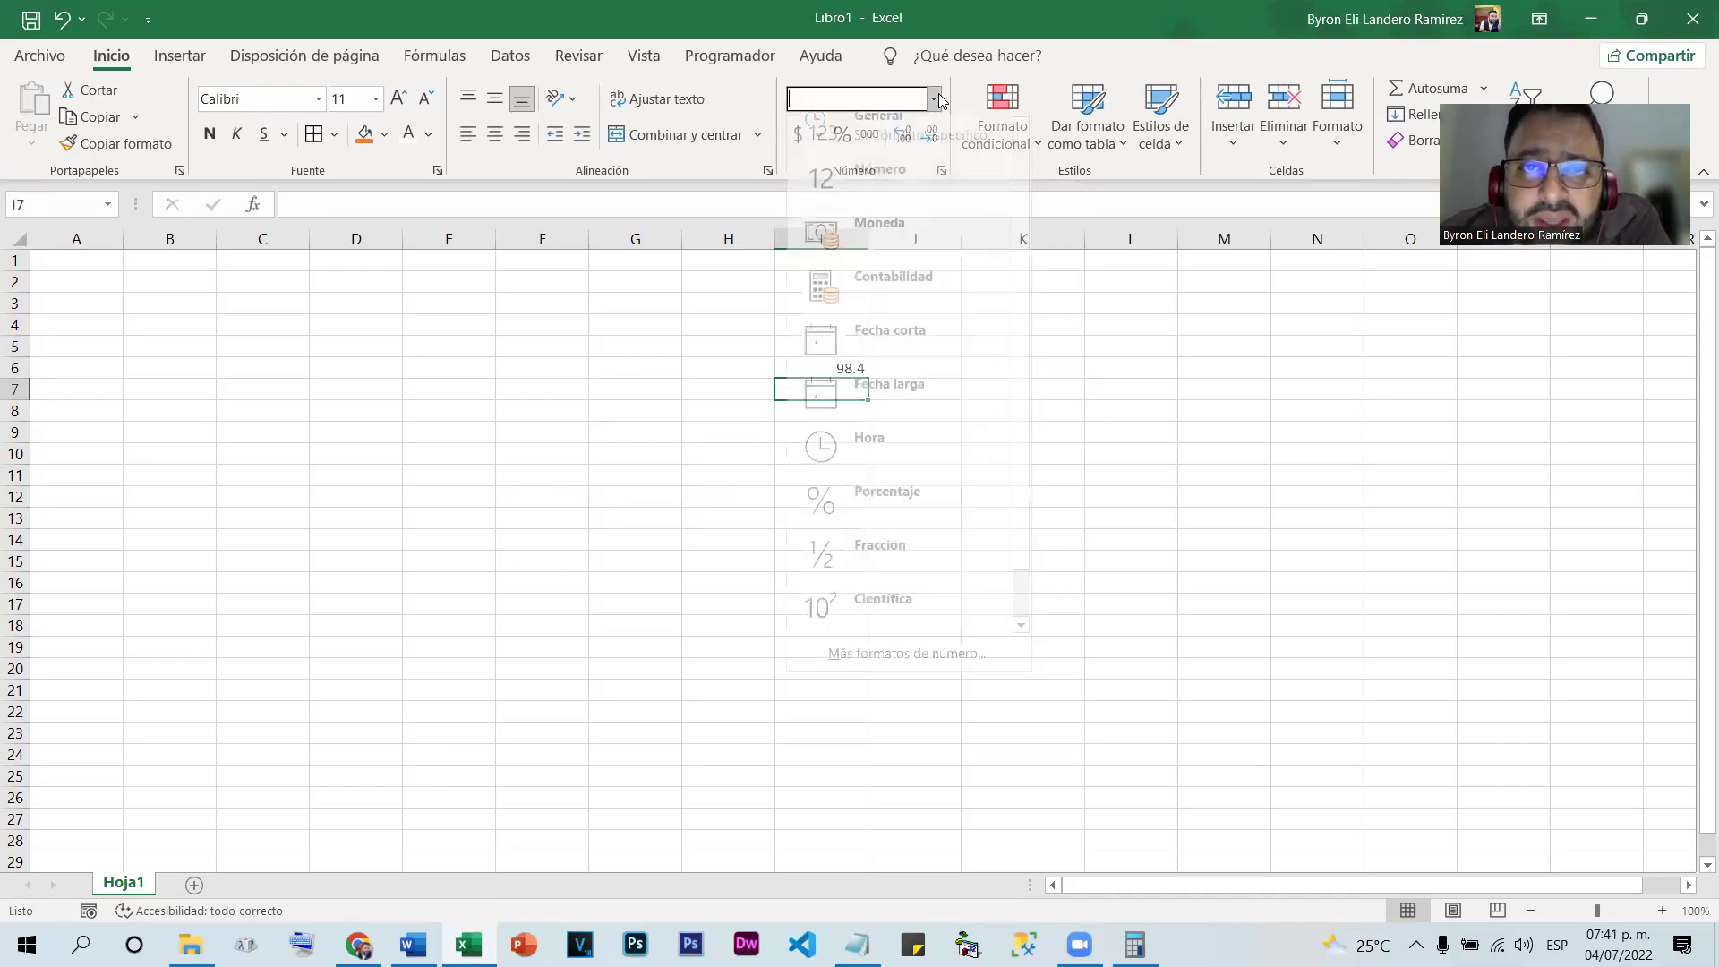
click(938, 93)
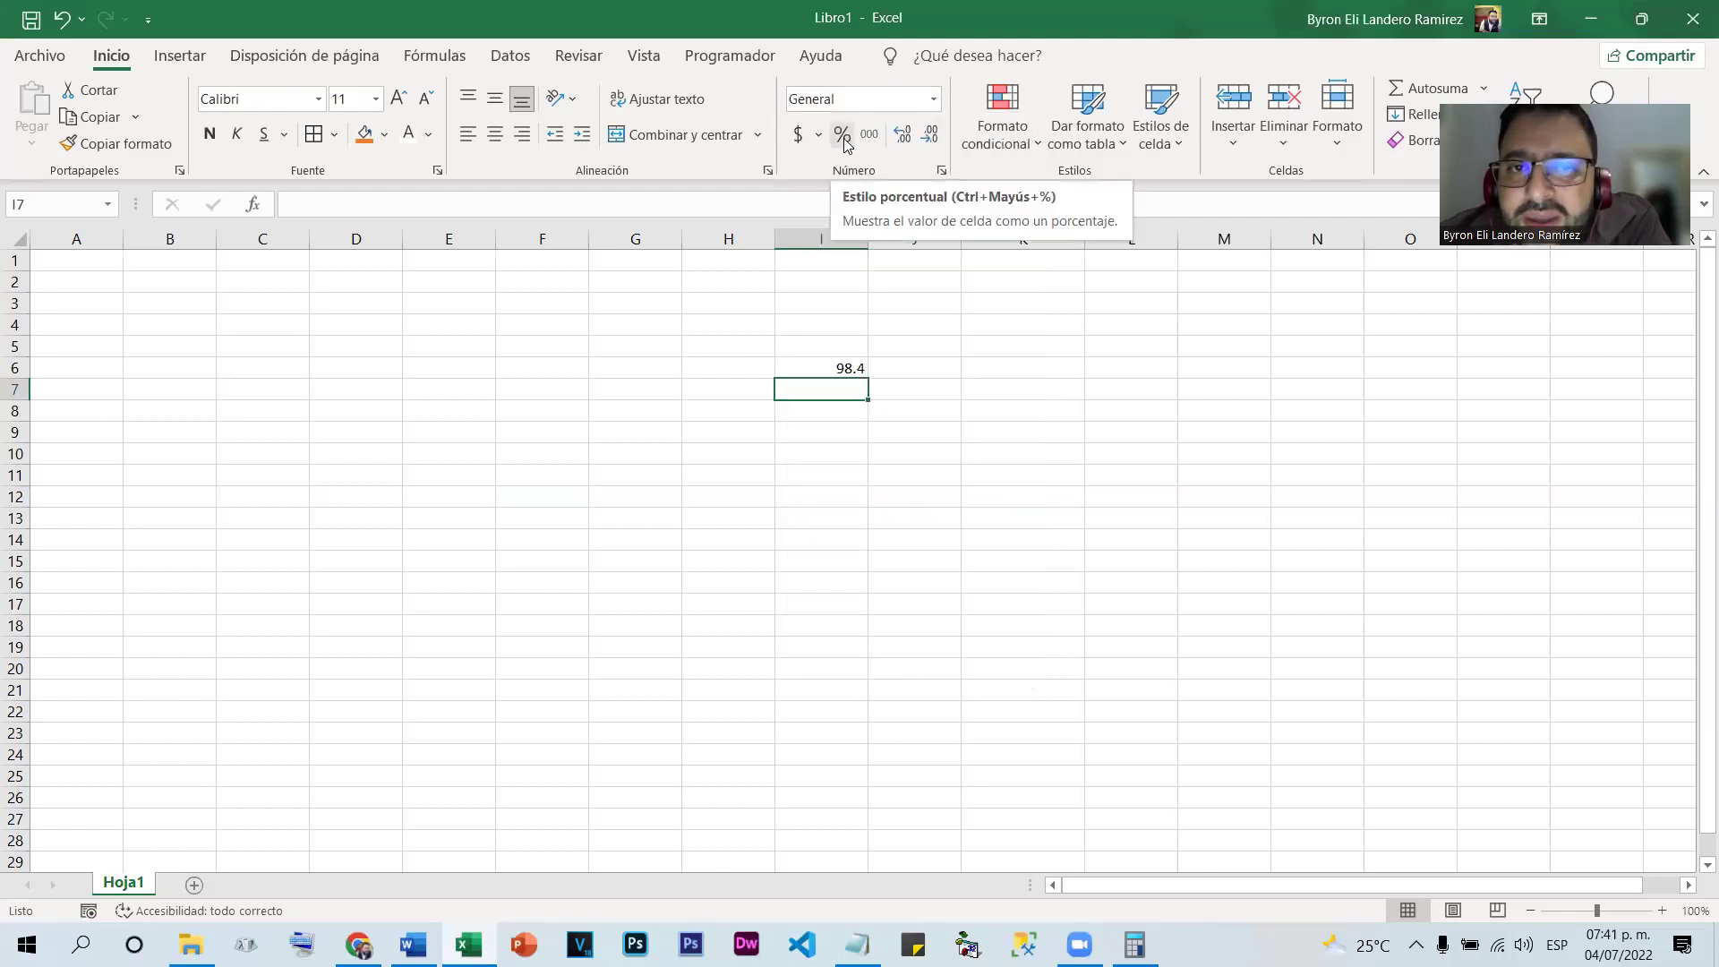
key(Up)
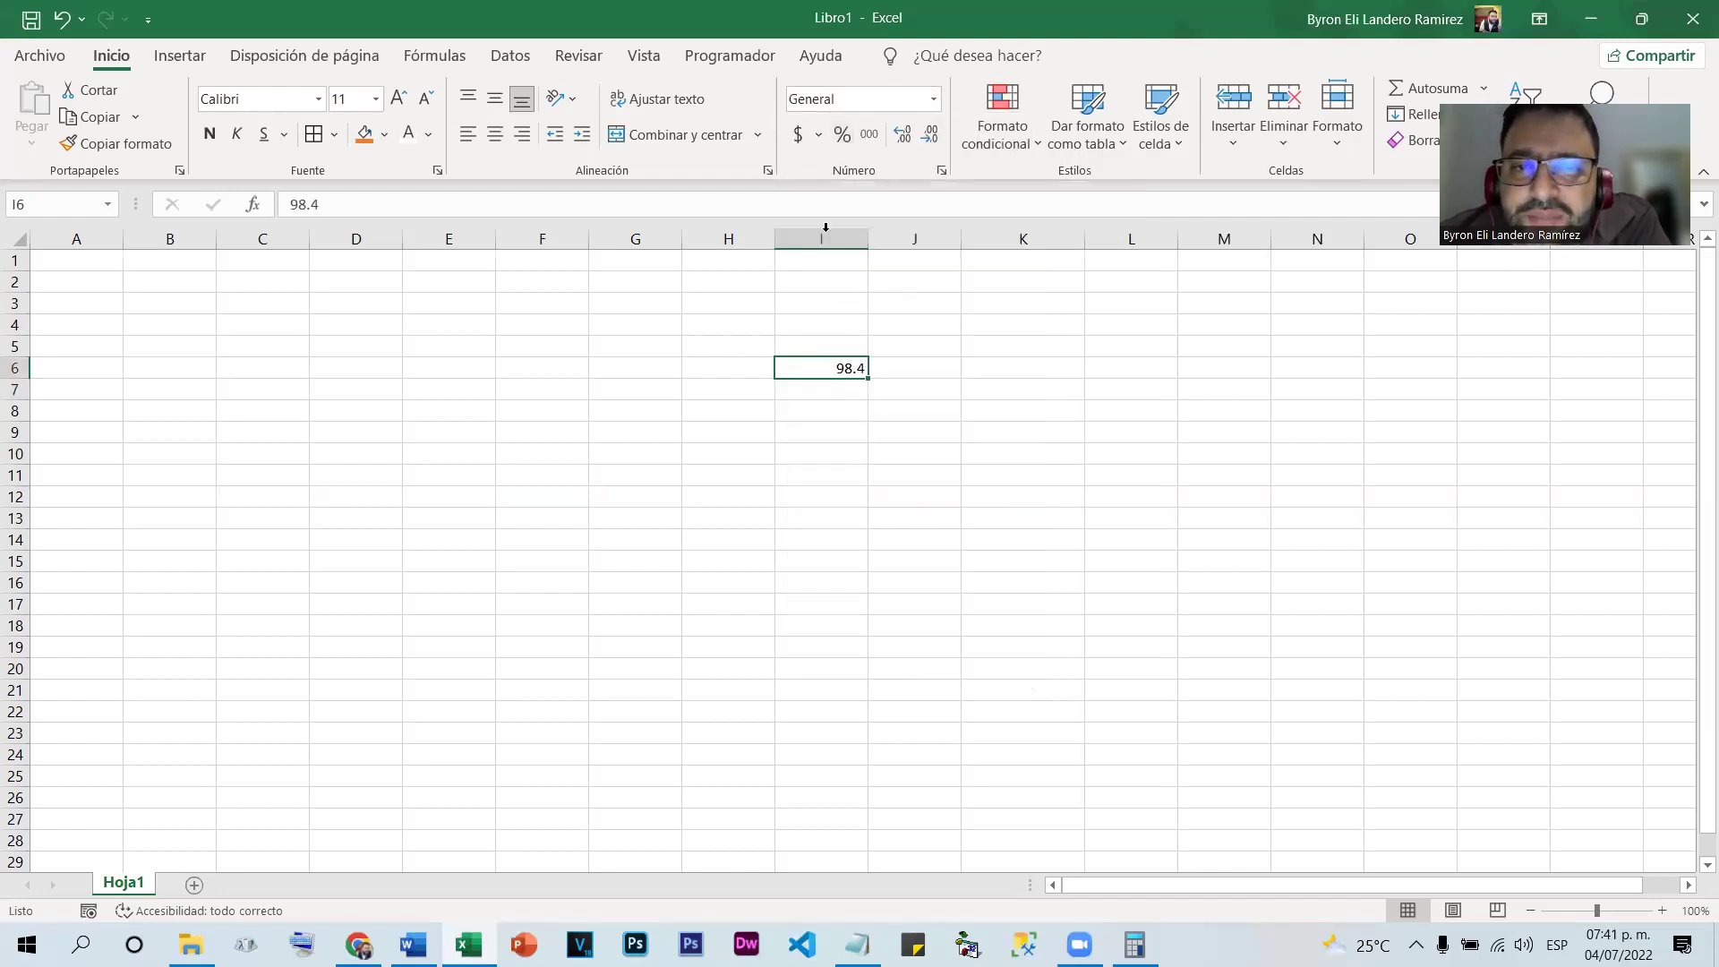
click(843, 136)
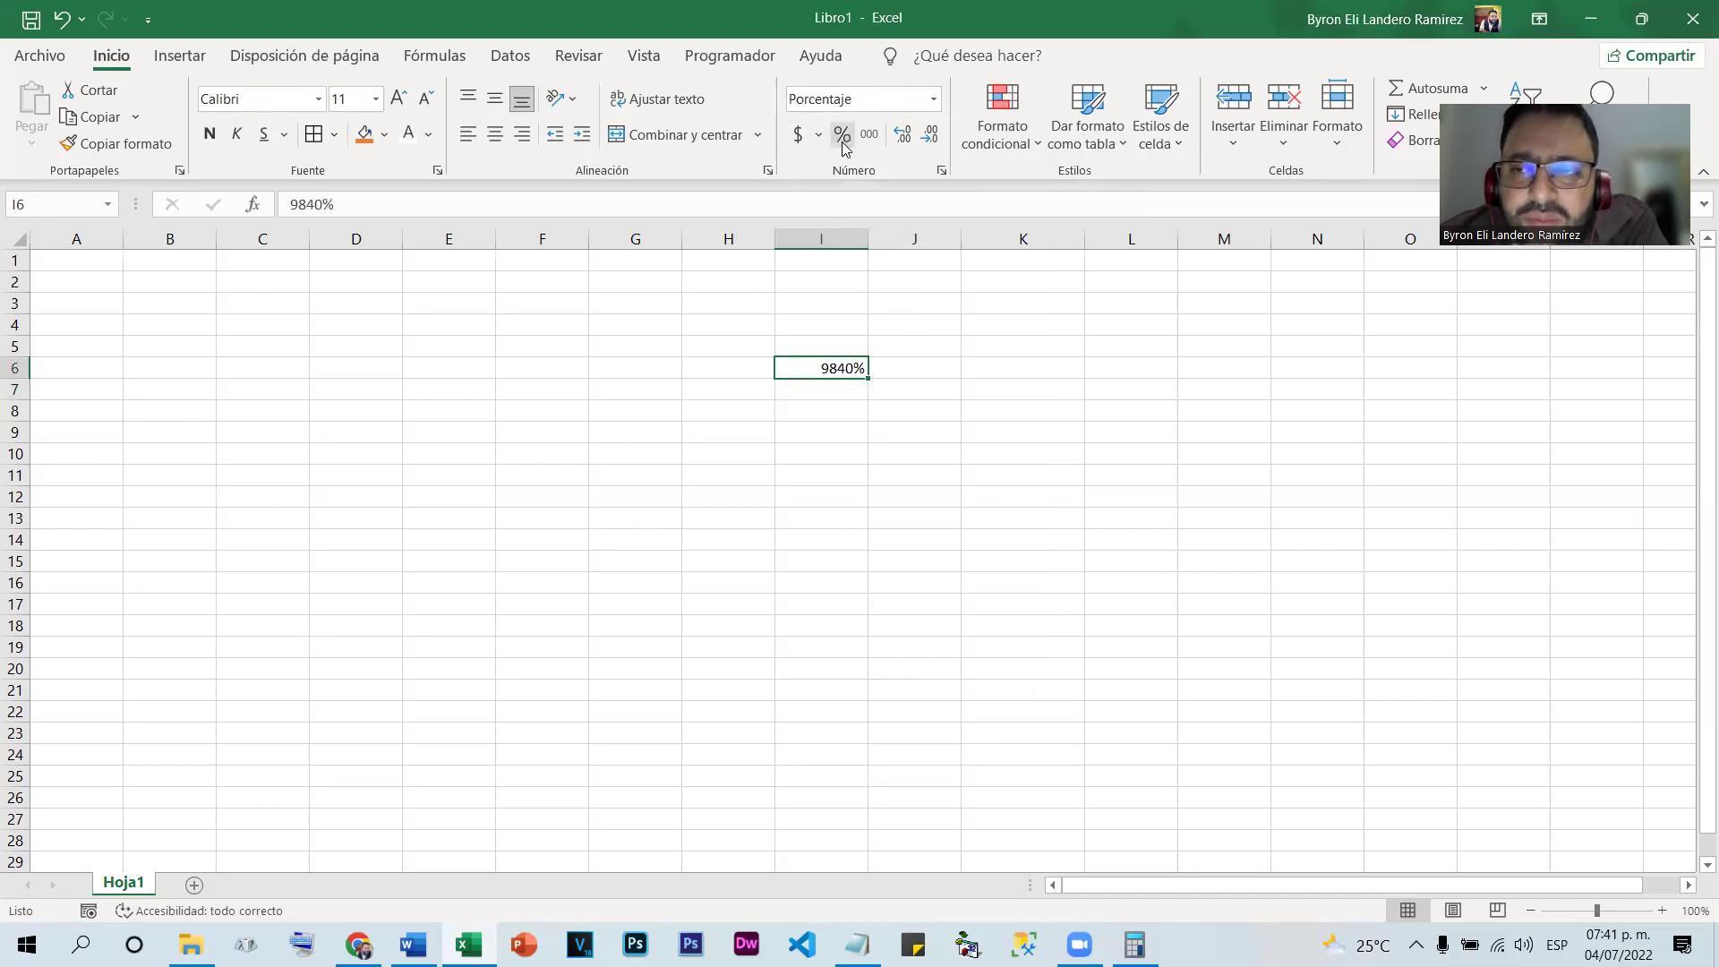
key(ctrl+z)
click(936, 105)
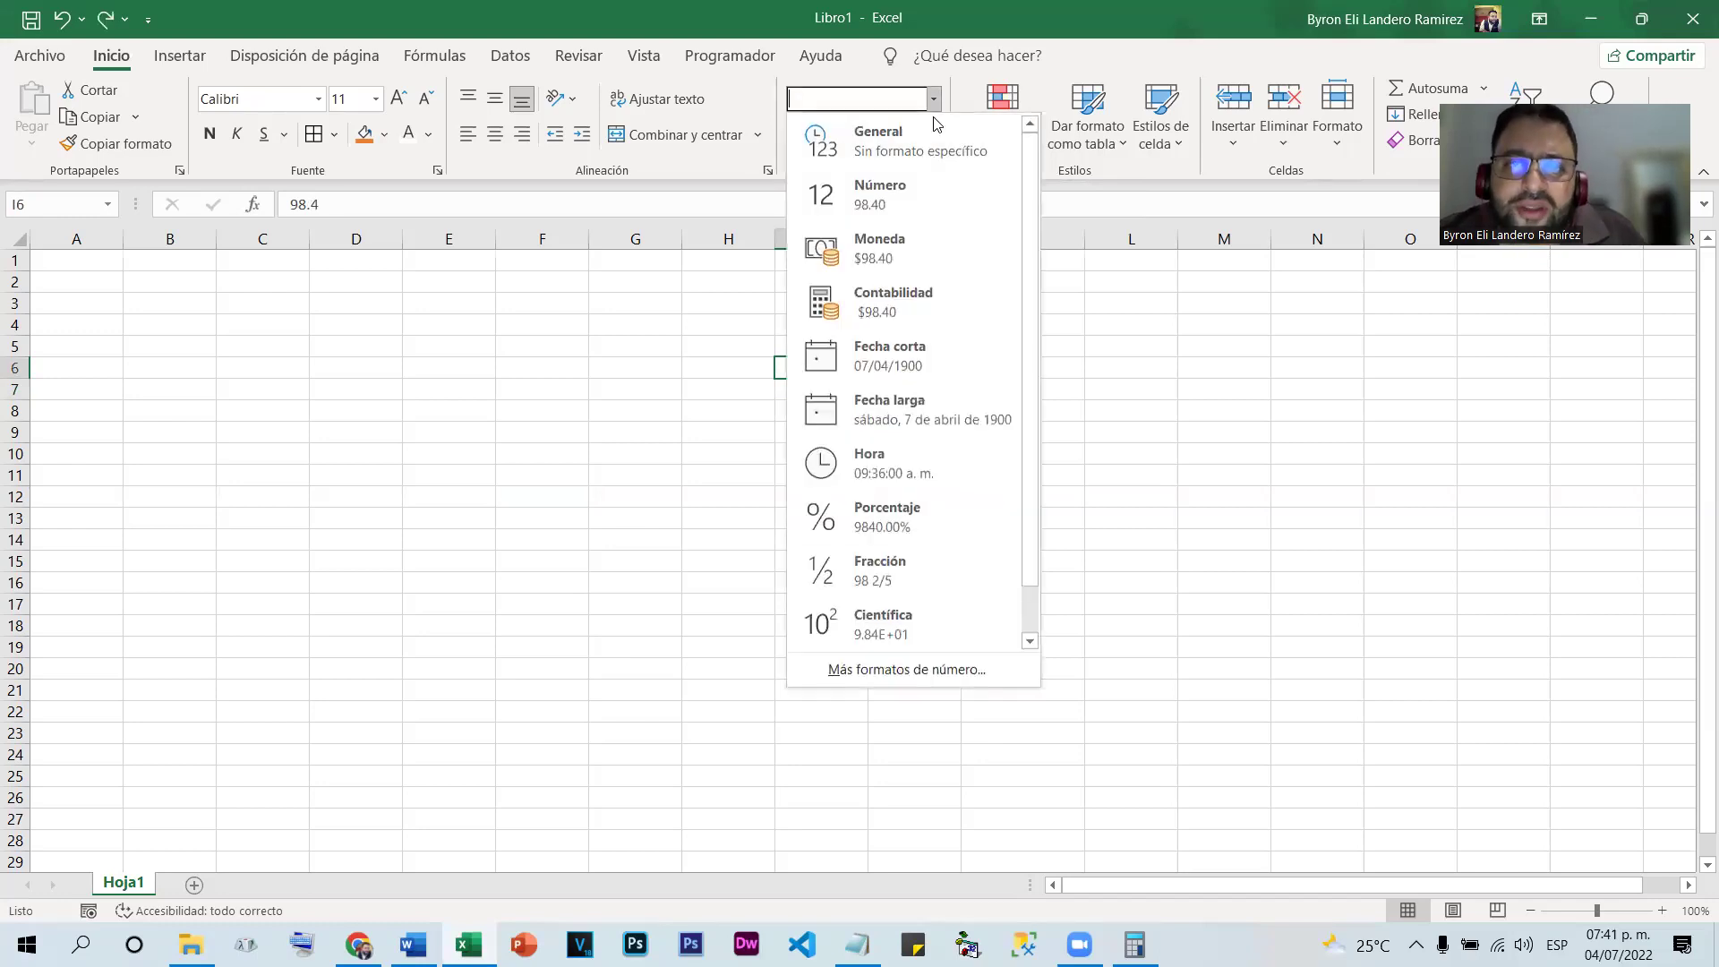
click(825, 152)
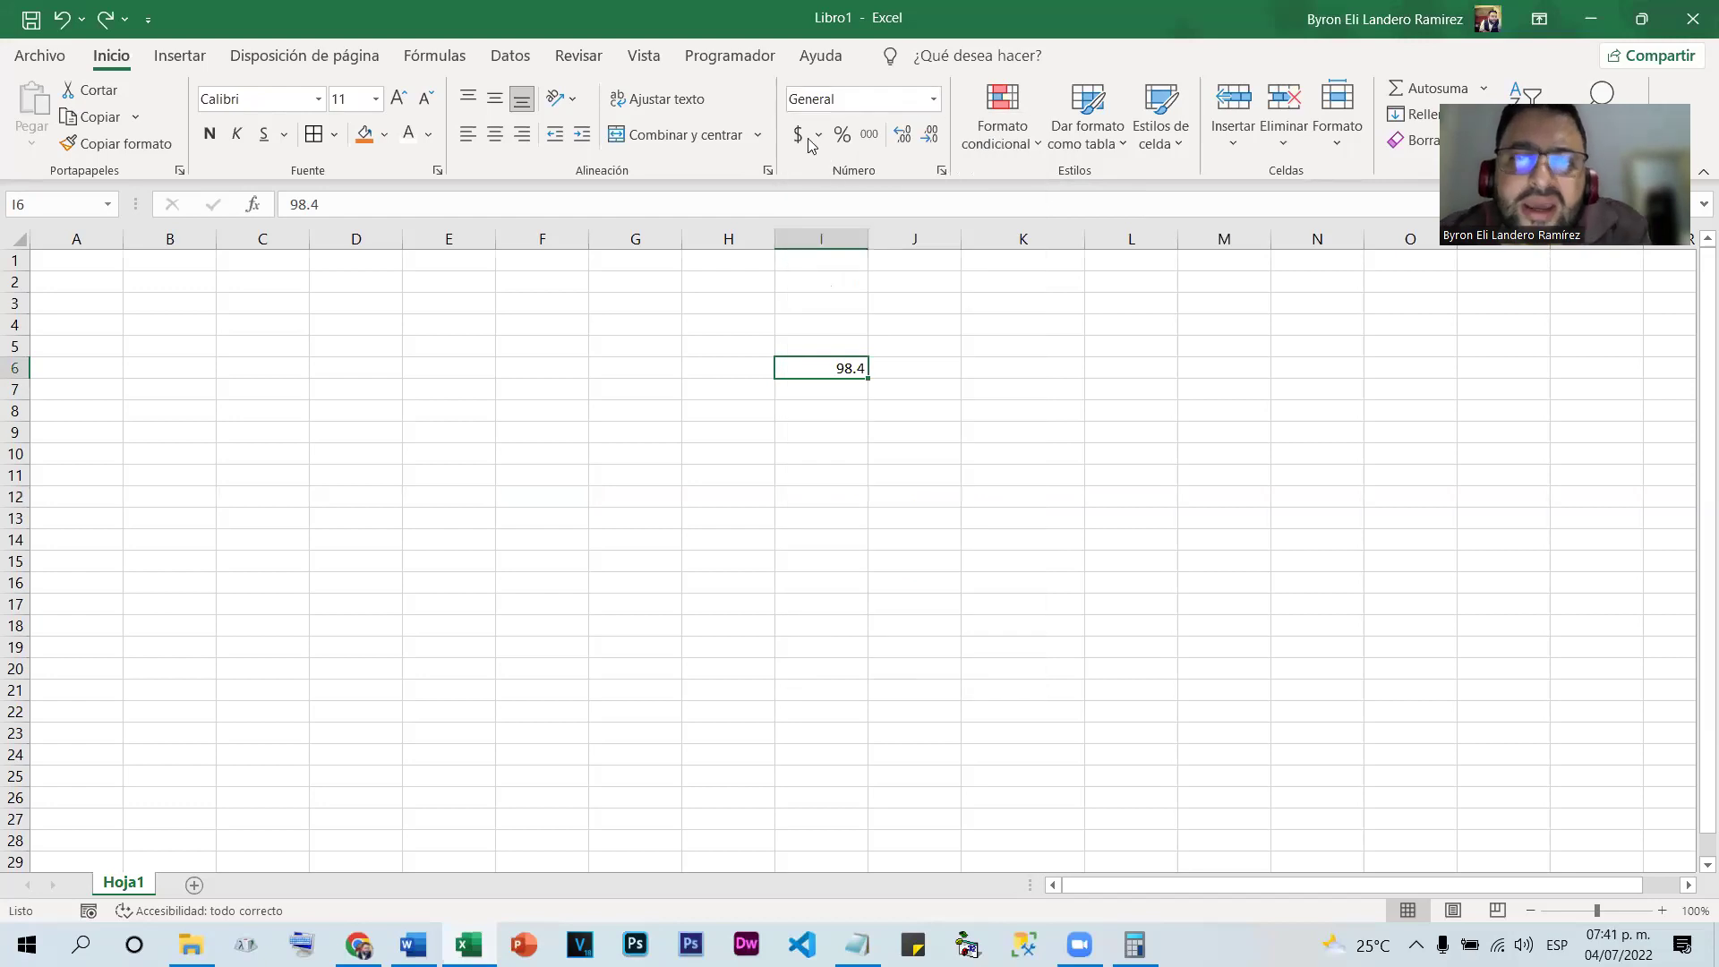
click(797, 134)
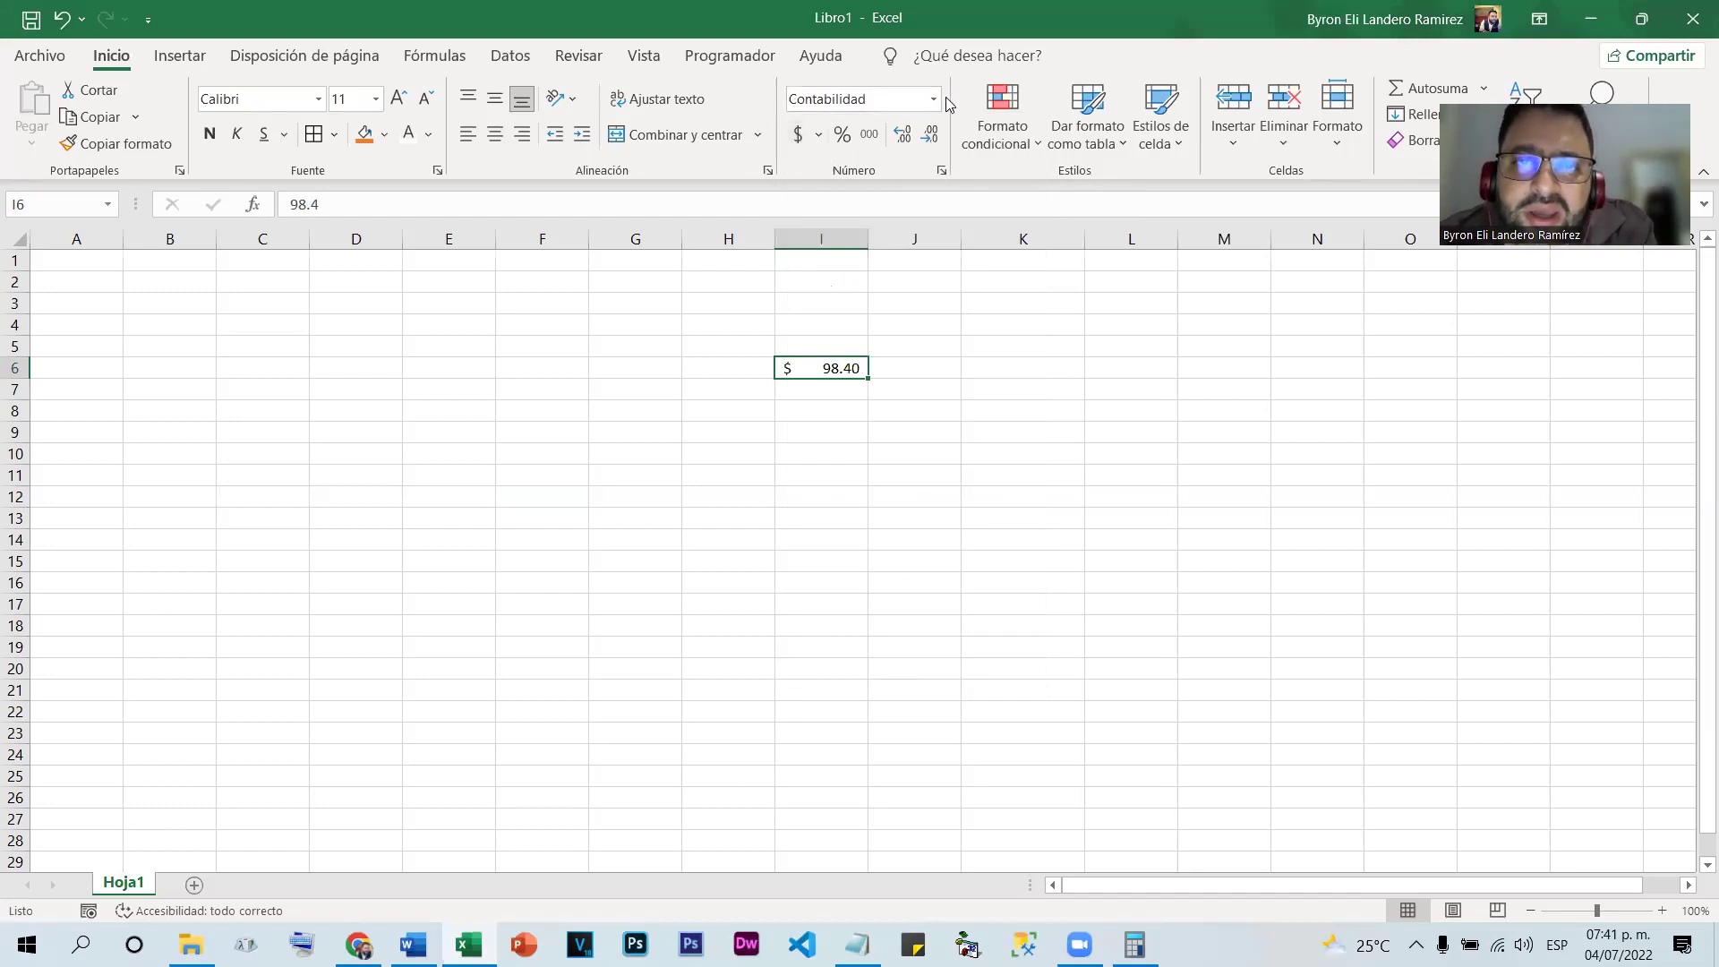
key(ctrl+z)
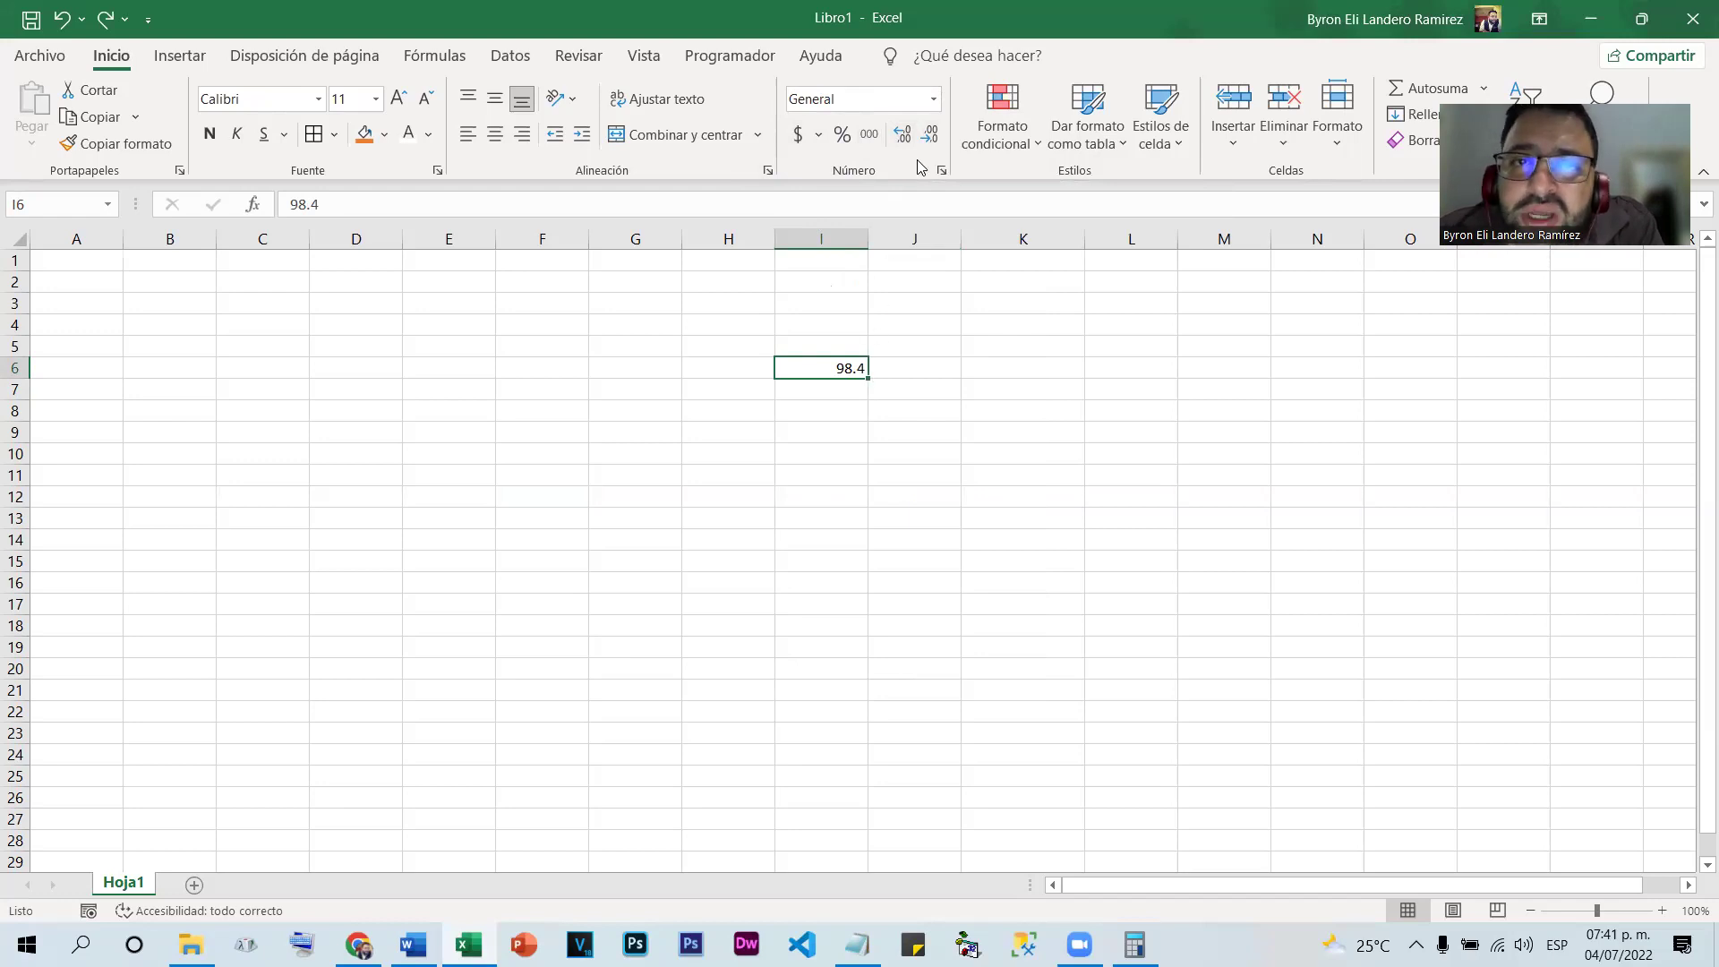
Give I6 Número format, add decimals, then reduce them until 98.4 shows as 98
click(905, 135)
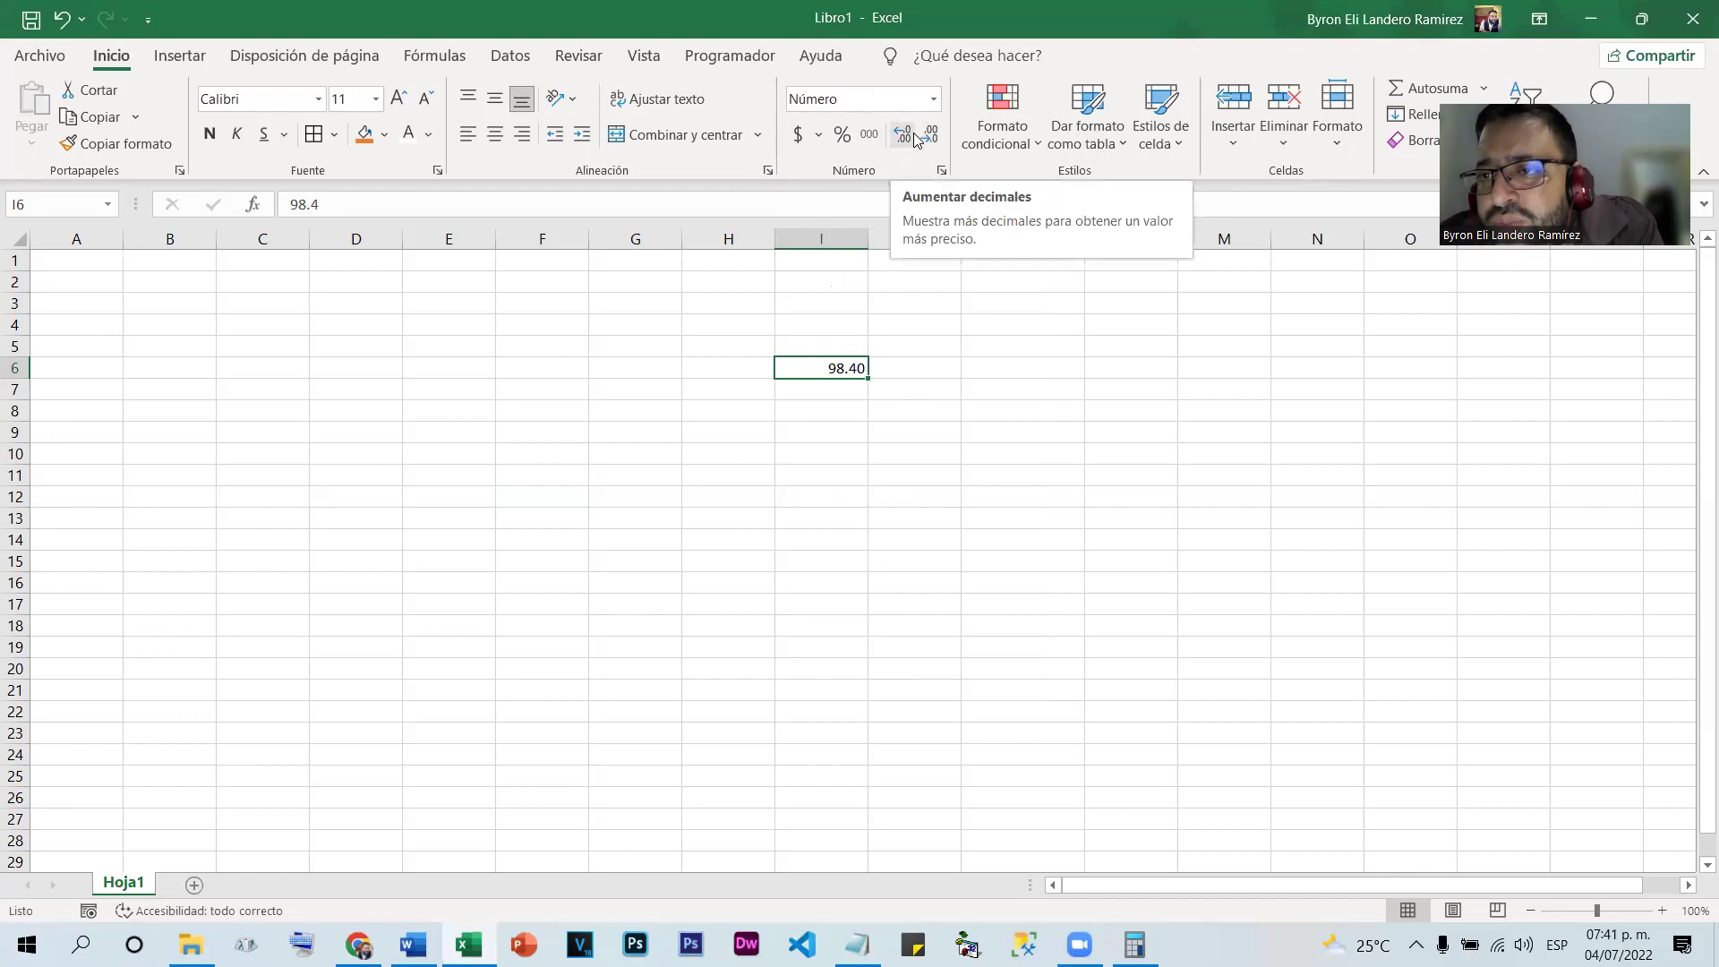
click(915, 137)
click(915, 137)
click(915, 137)
click(915, 137)
click(916, 137)
click(916, 137)
click(915, 137)
click(916, 137)
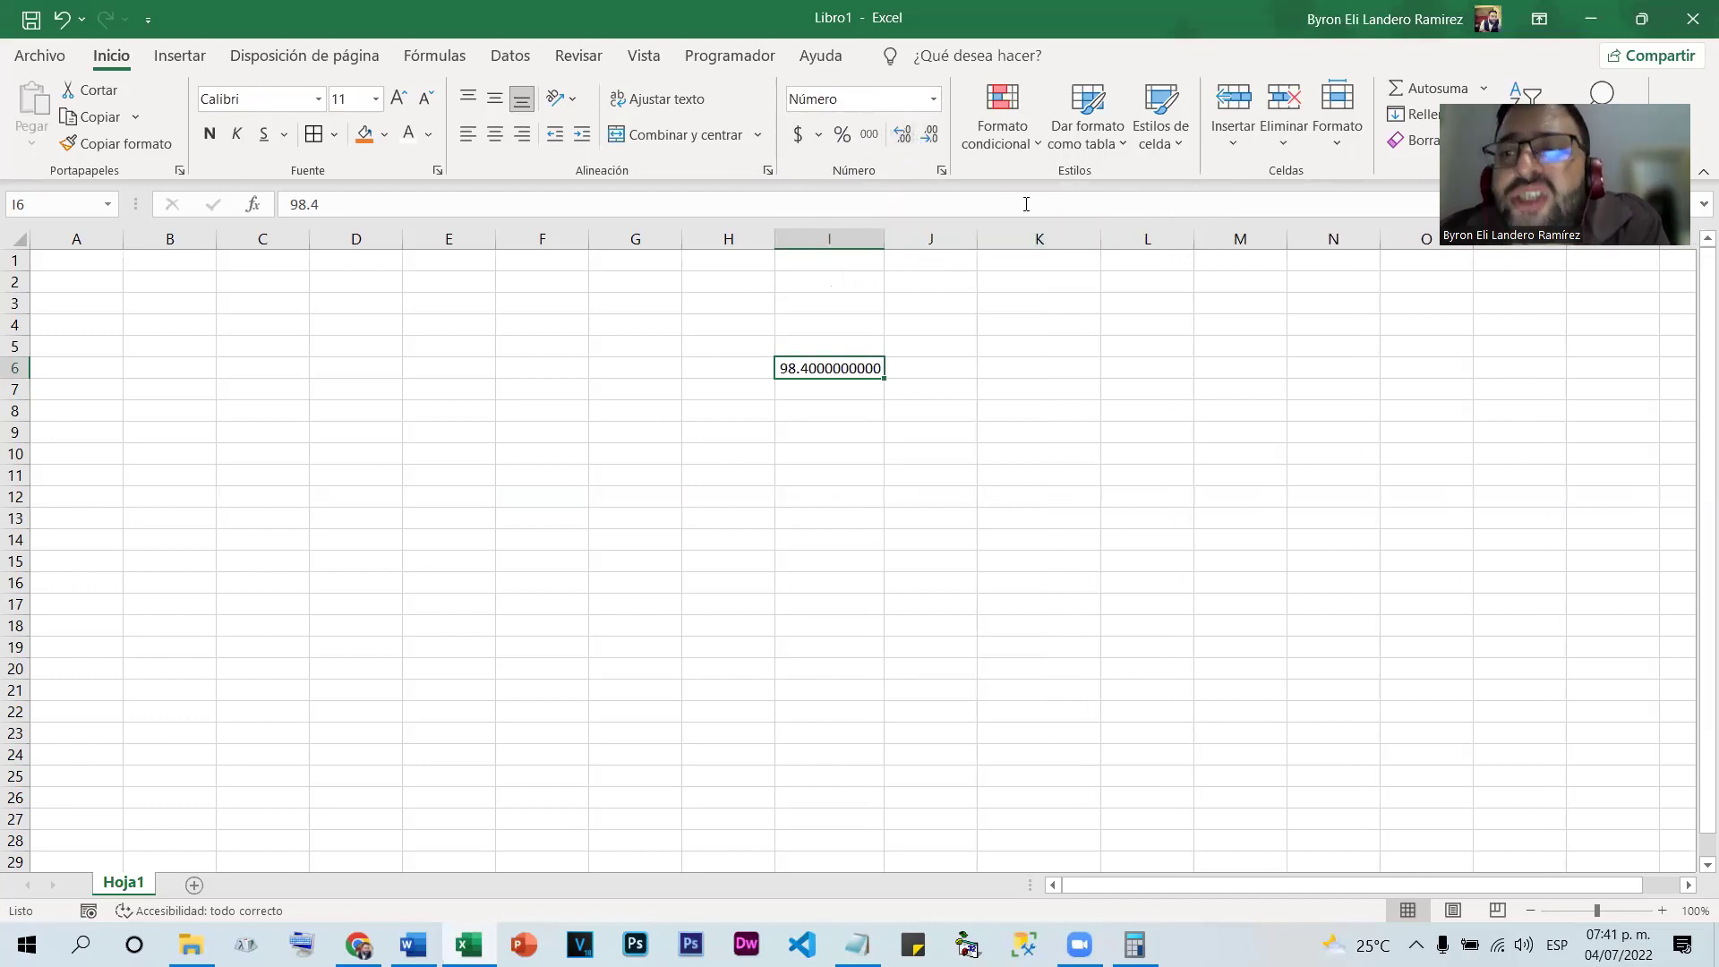
click(931, 136)
click(930, 136)
click(931, 136)
click(930, 136)
click(930, 136)
click(930, 136)
click(932, 137)
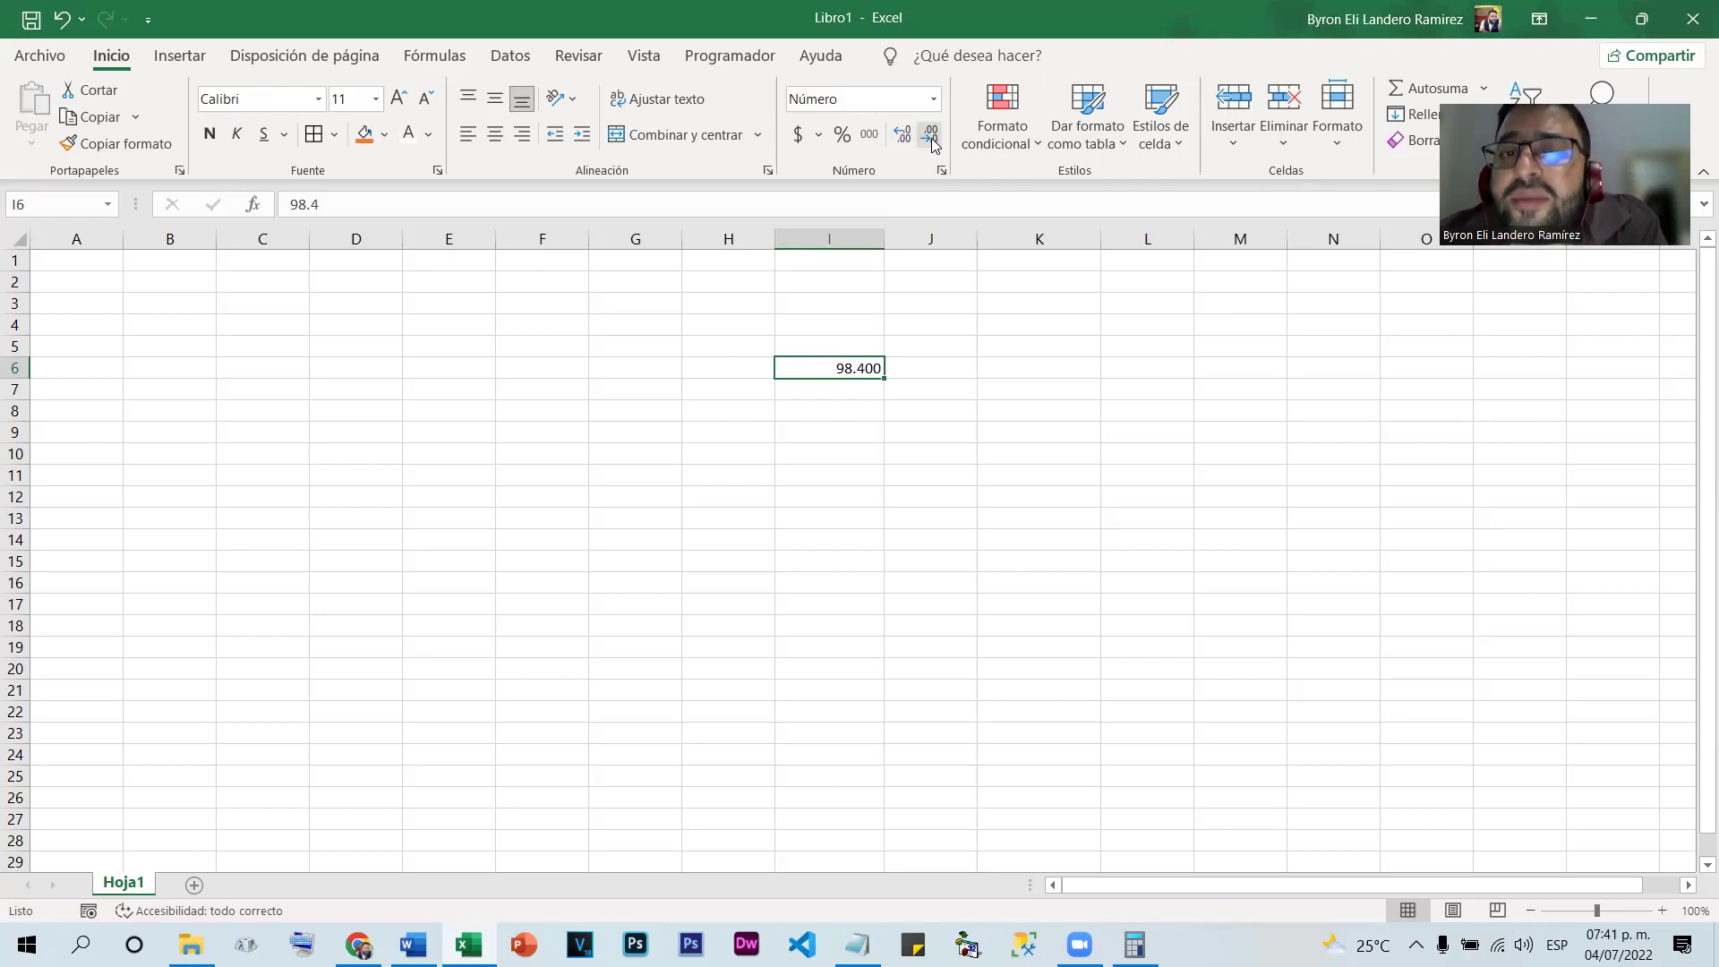
click(931, 137)
click(931, 137)
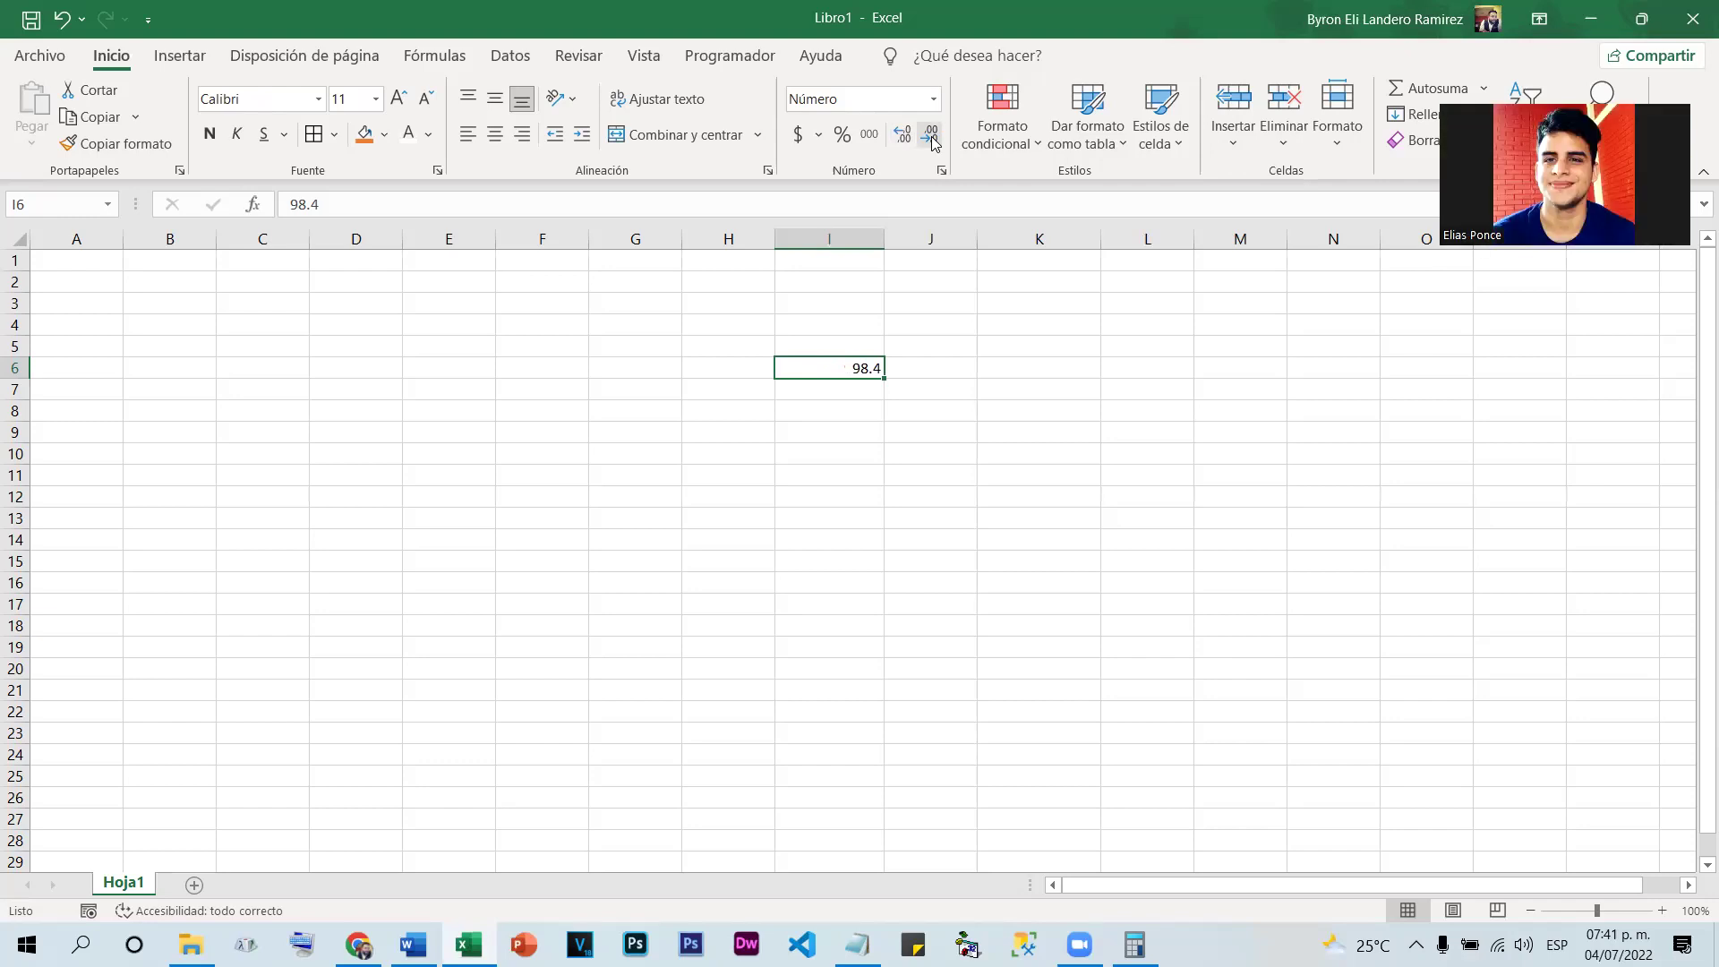
click(932, 138)
Enter 98.7 in J6 and reduce its decimals so it displays 99
click(837, 436)
click(928, 366)
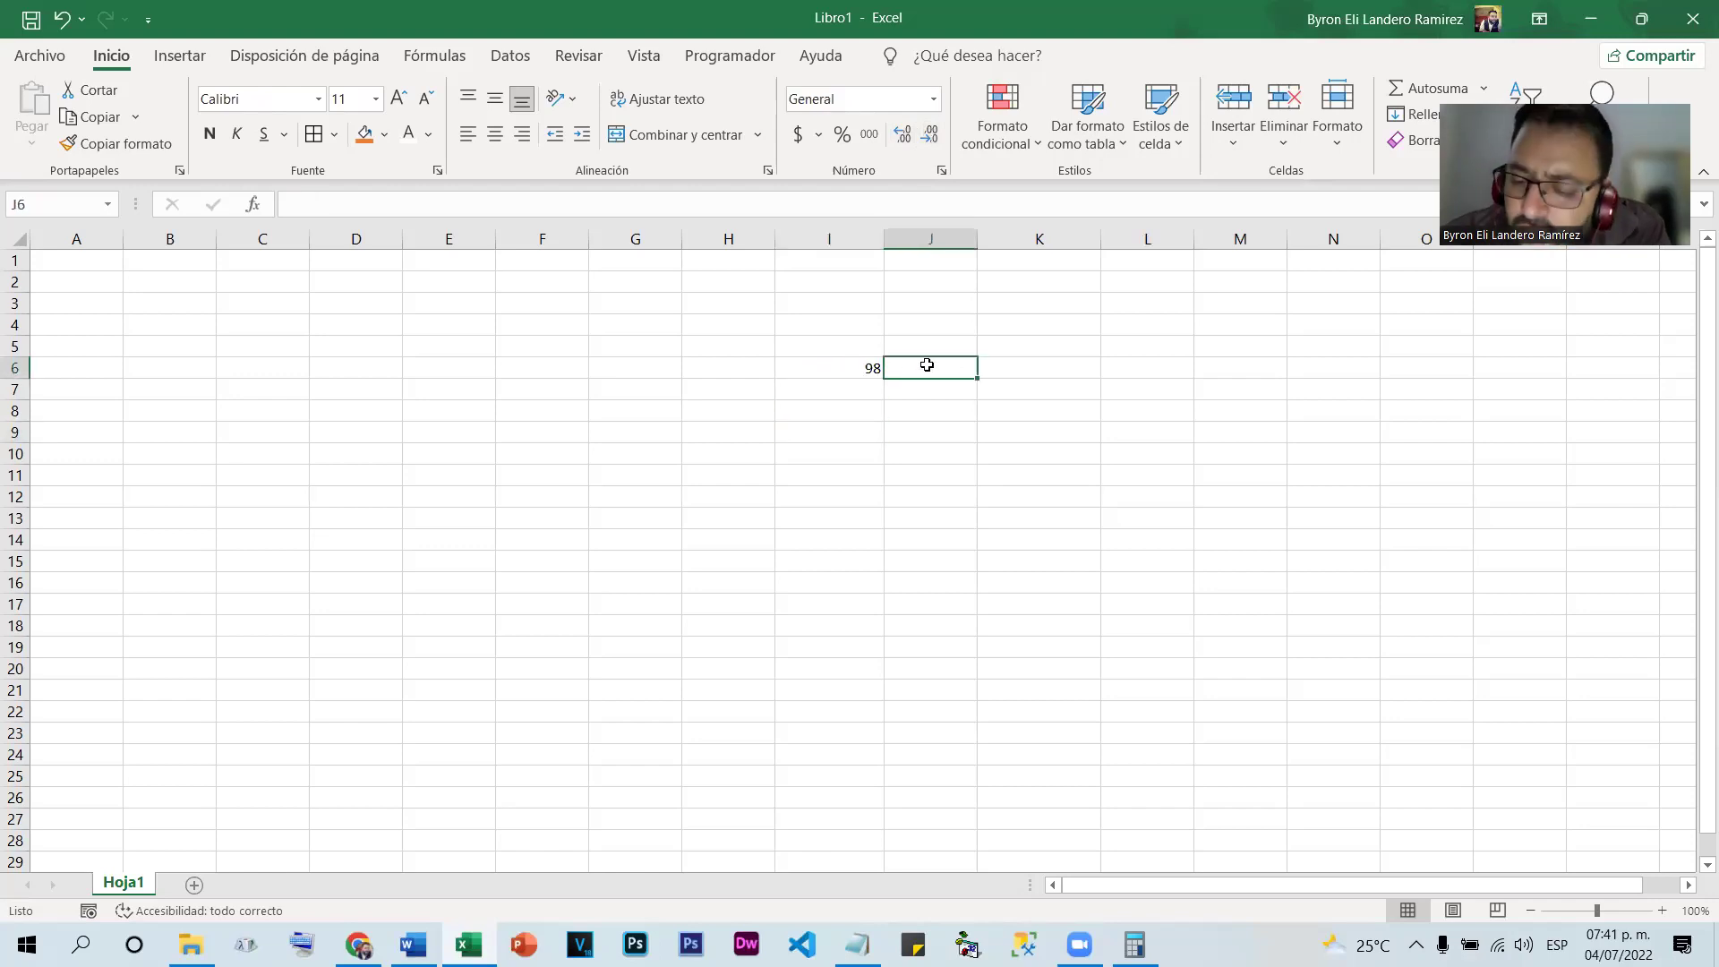
text(98.7)
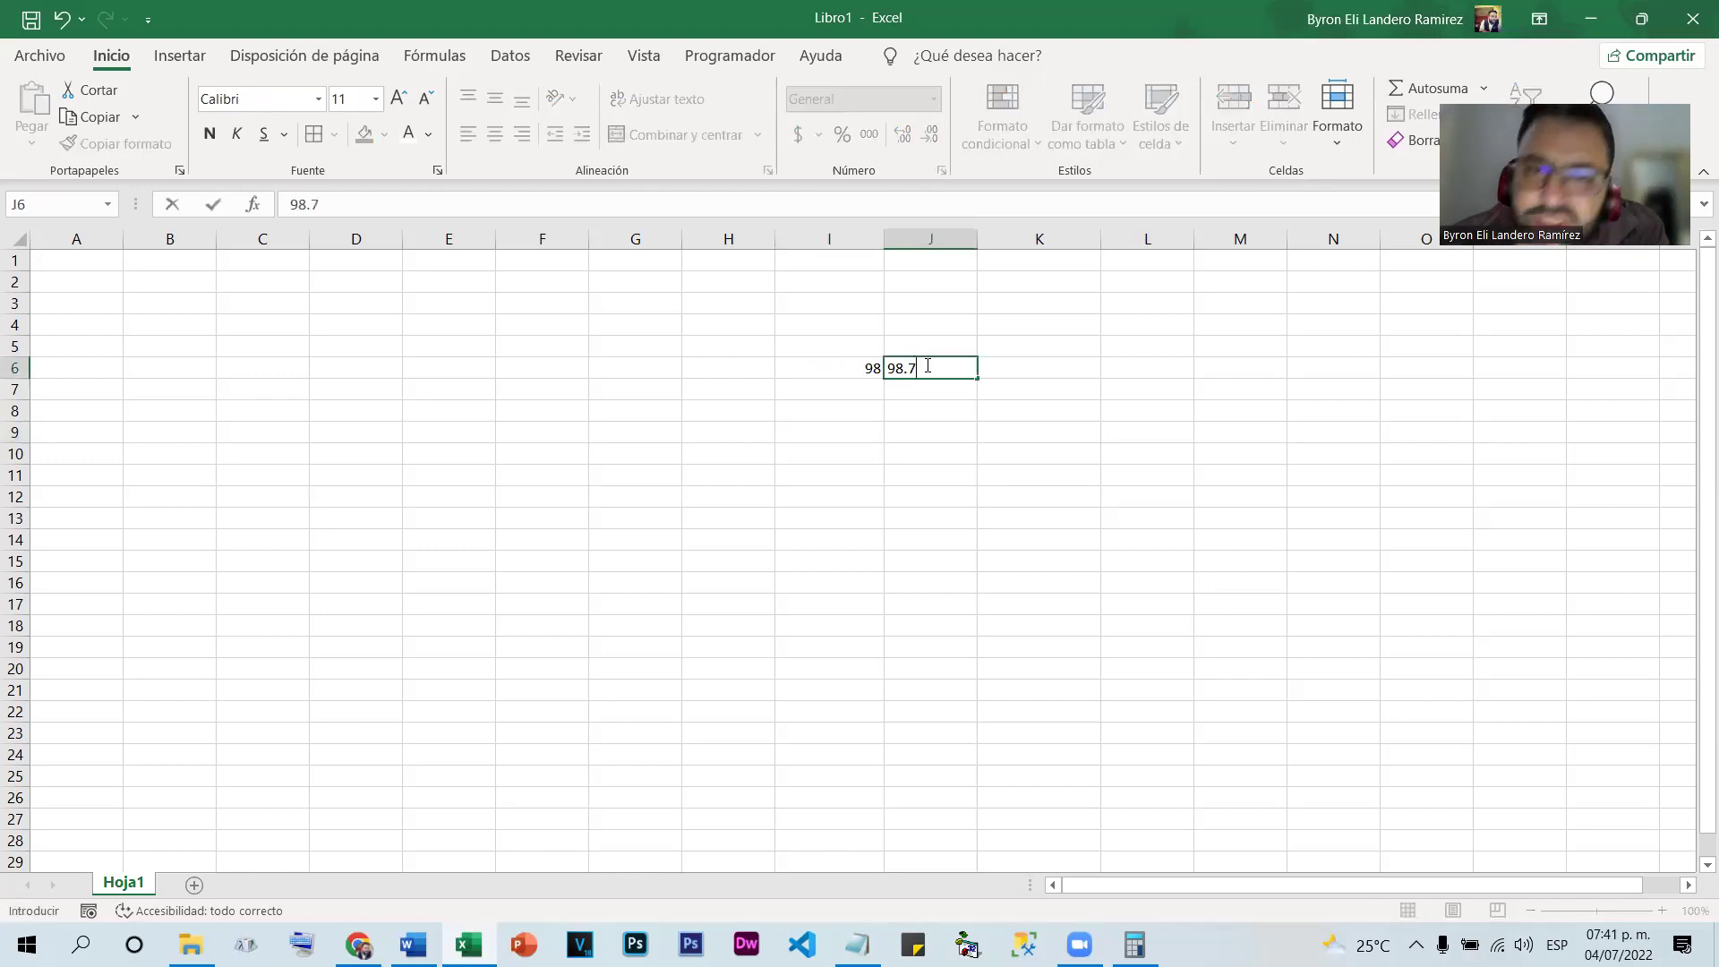
click(940, 430)
click(943, 368)
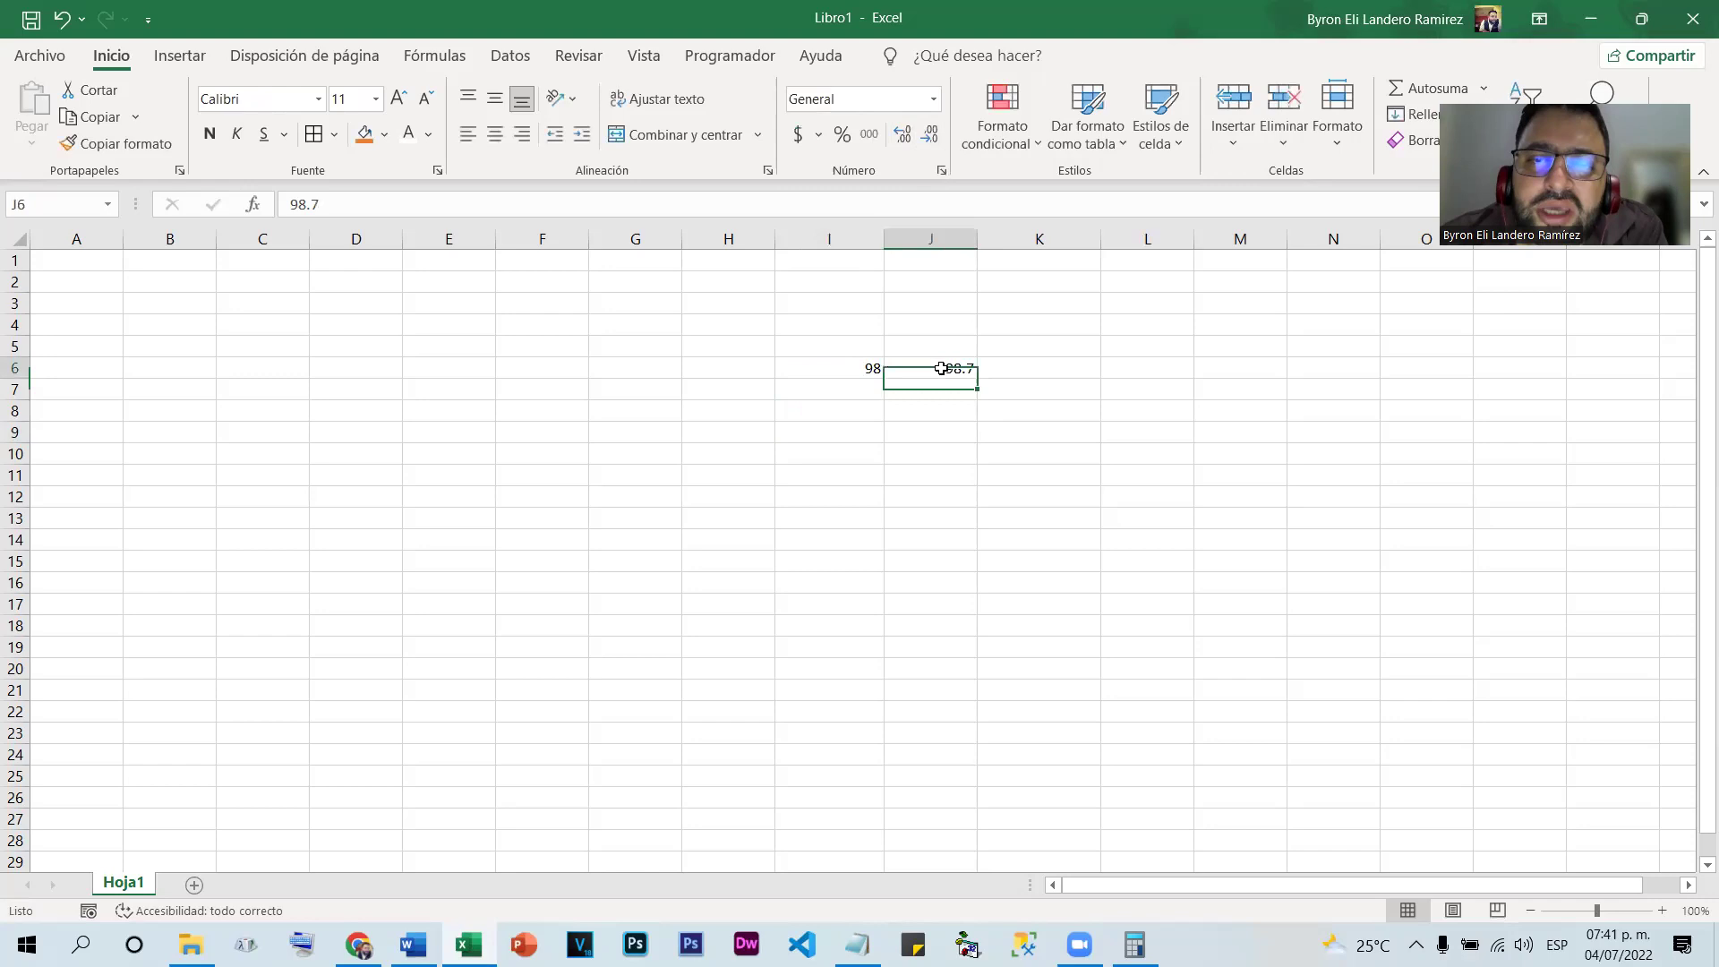
click(931, 134)
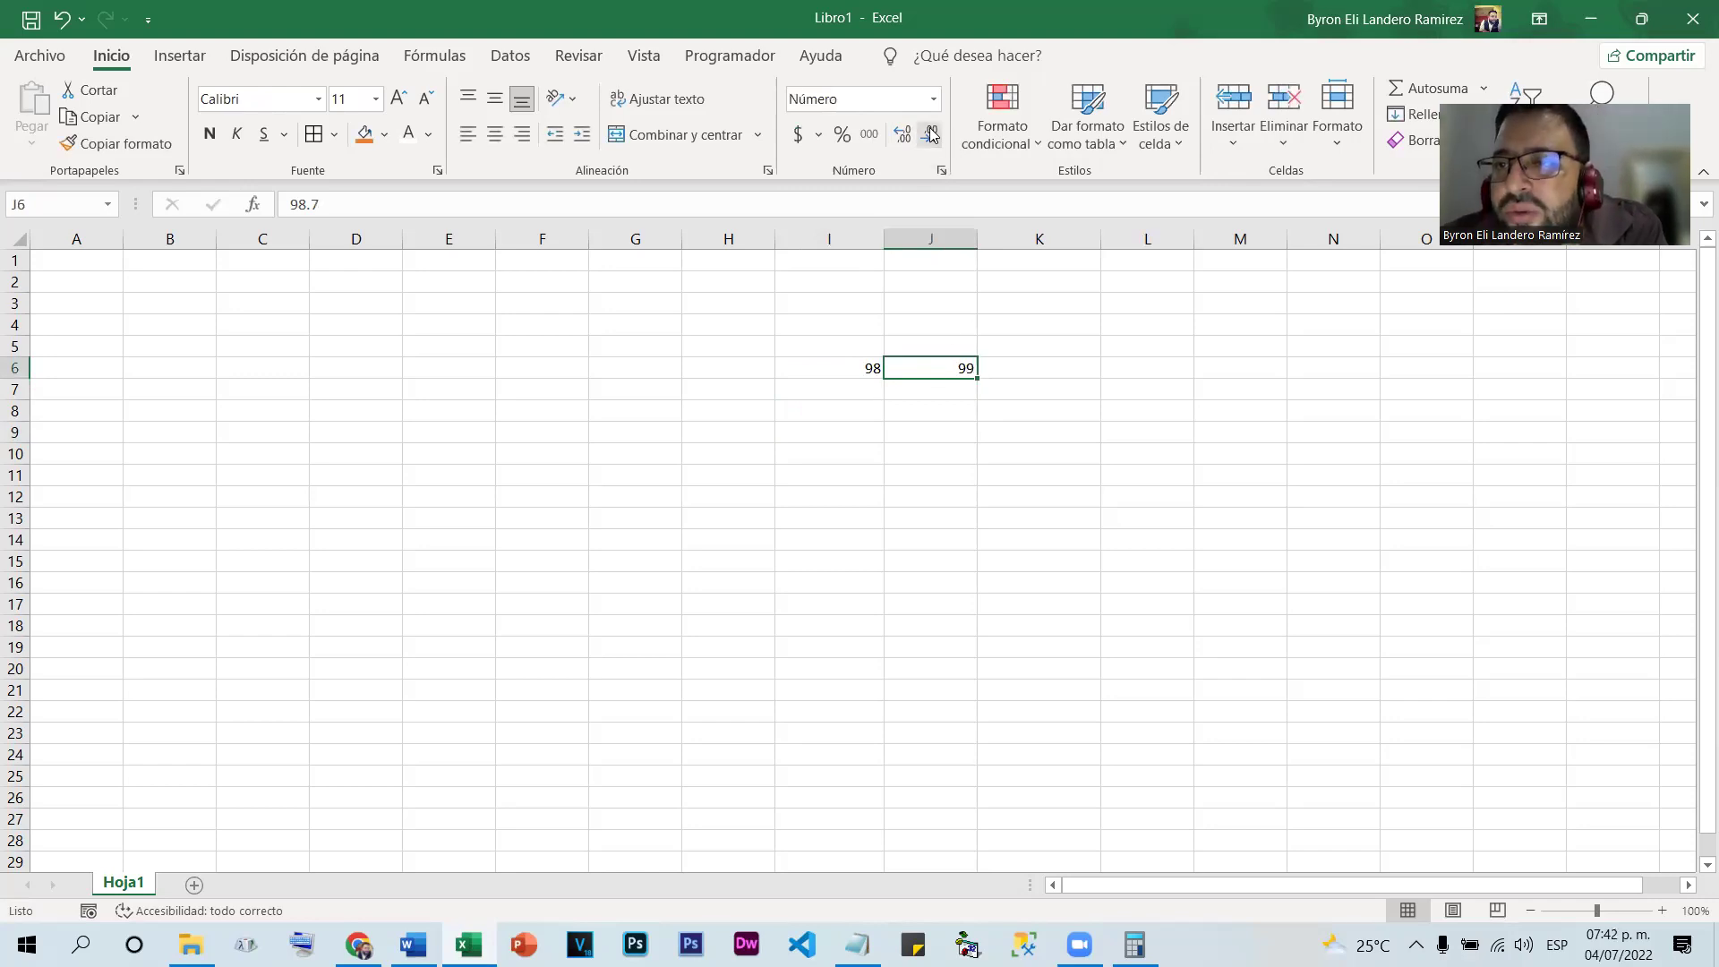
Enter 98.5 in cell H6
click(705, 361)
text(98.5)
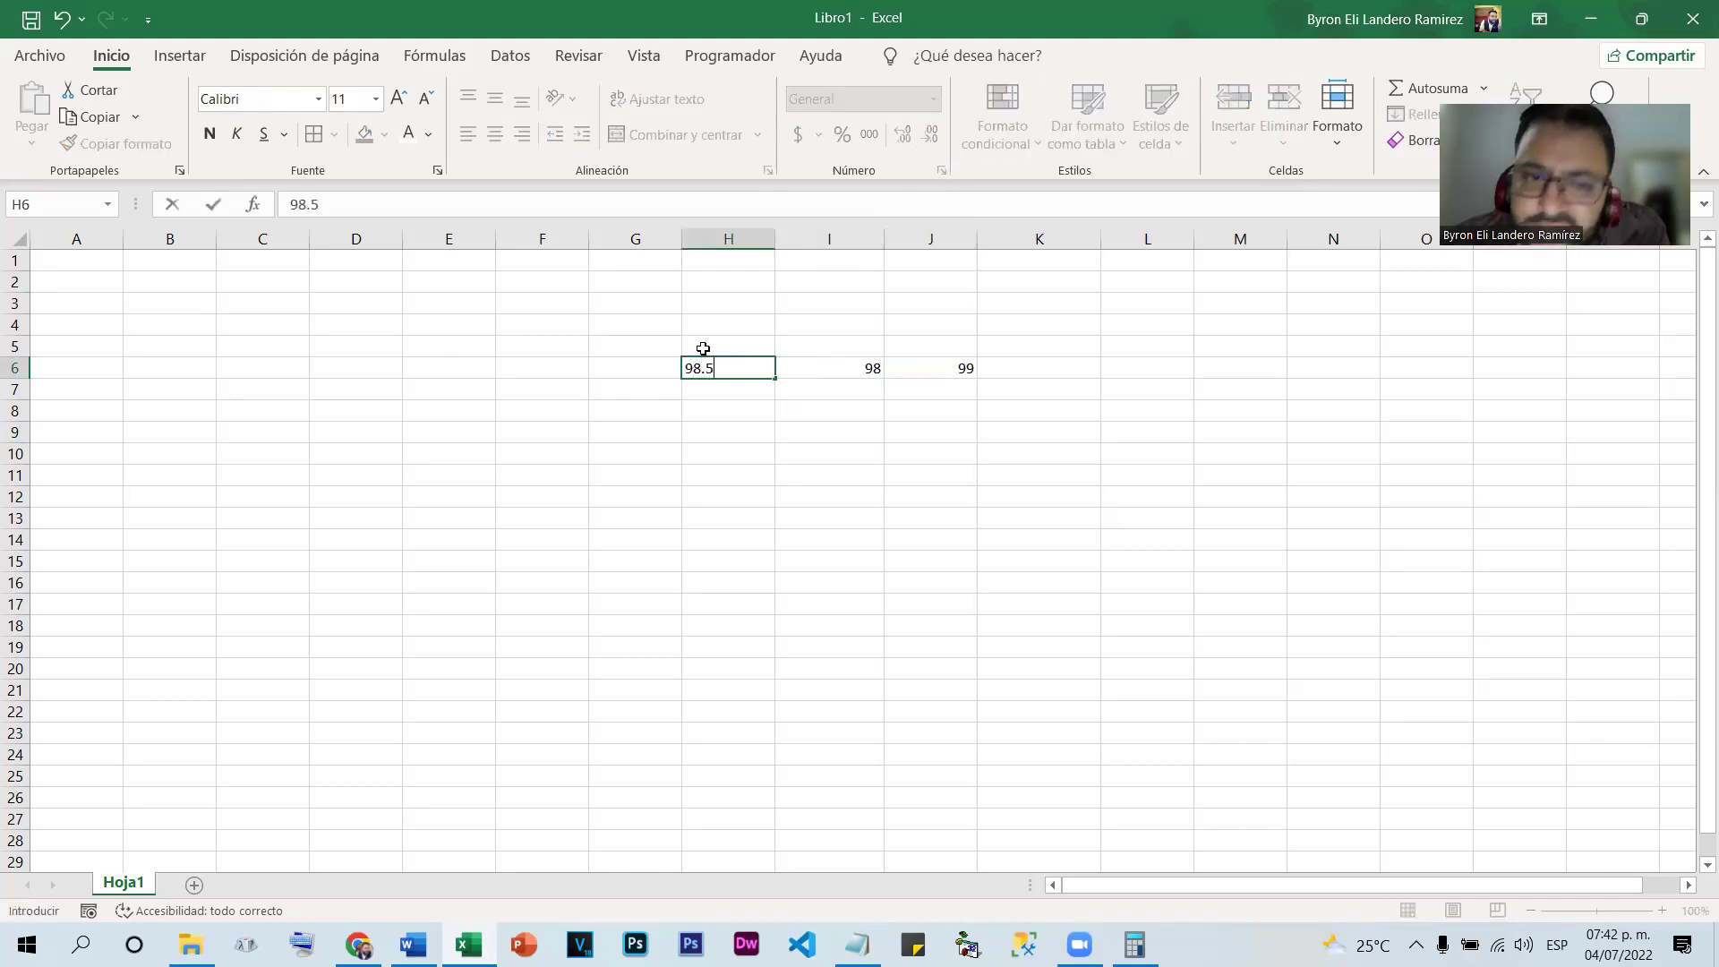
key(Return)
click(730, 369)
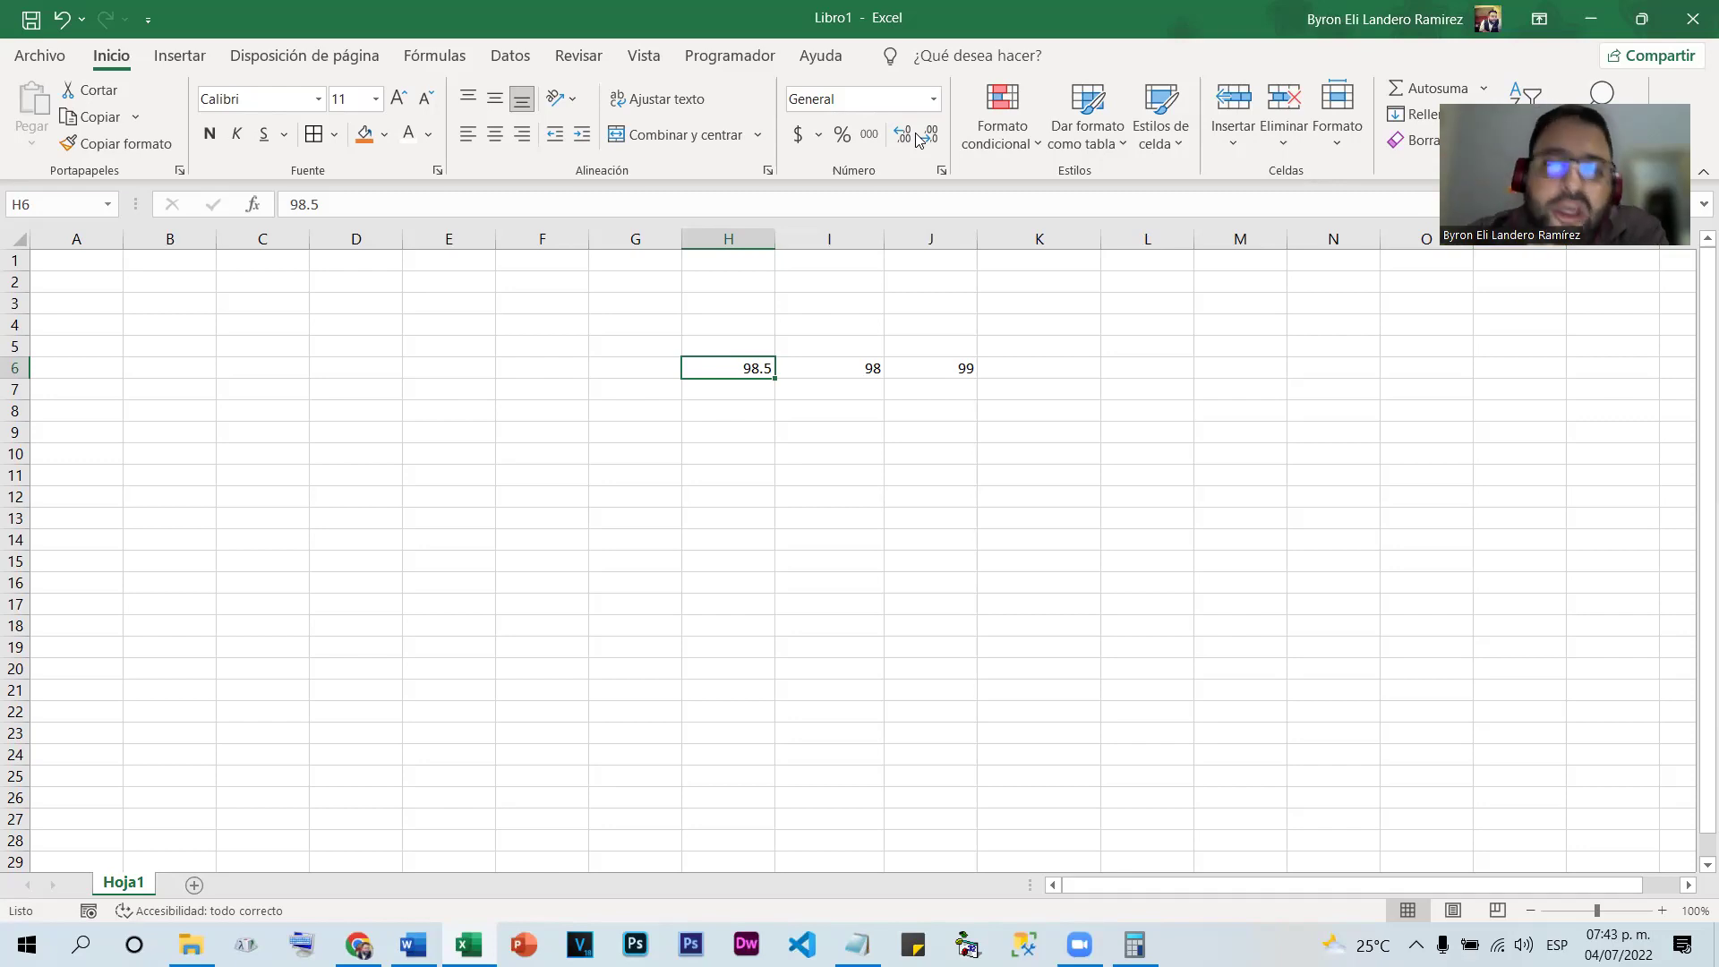
Enter 98.56 in H10 and 98.57 in H11
click(755, 456)
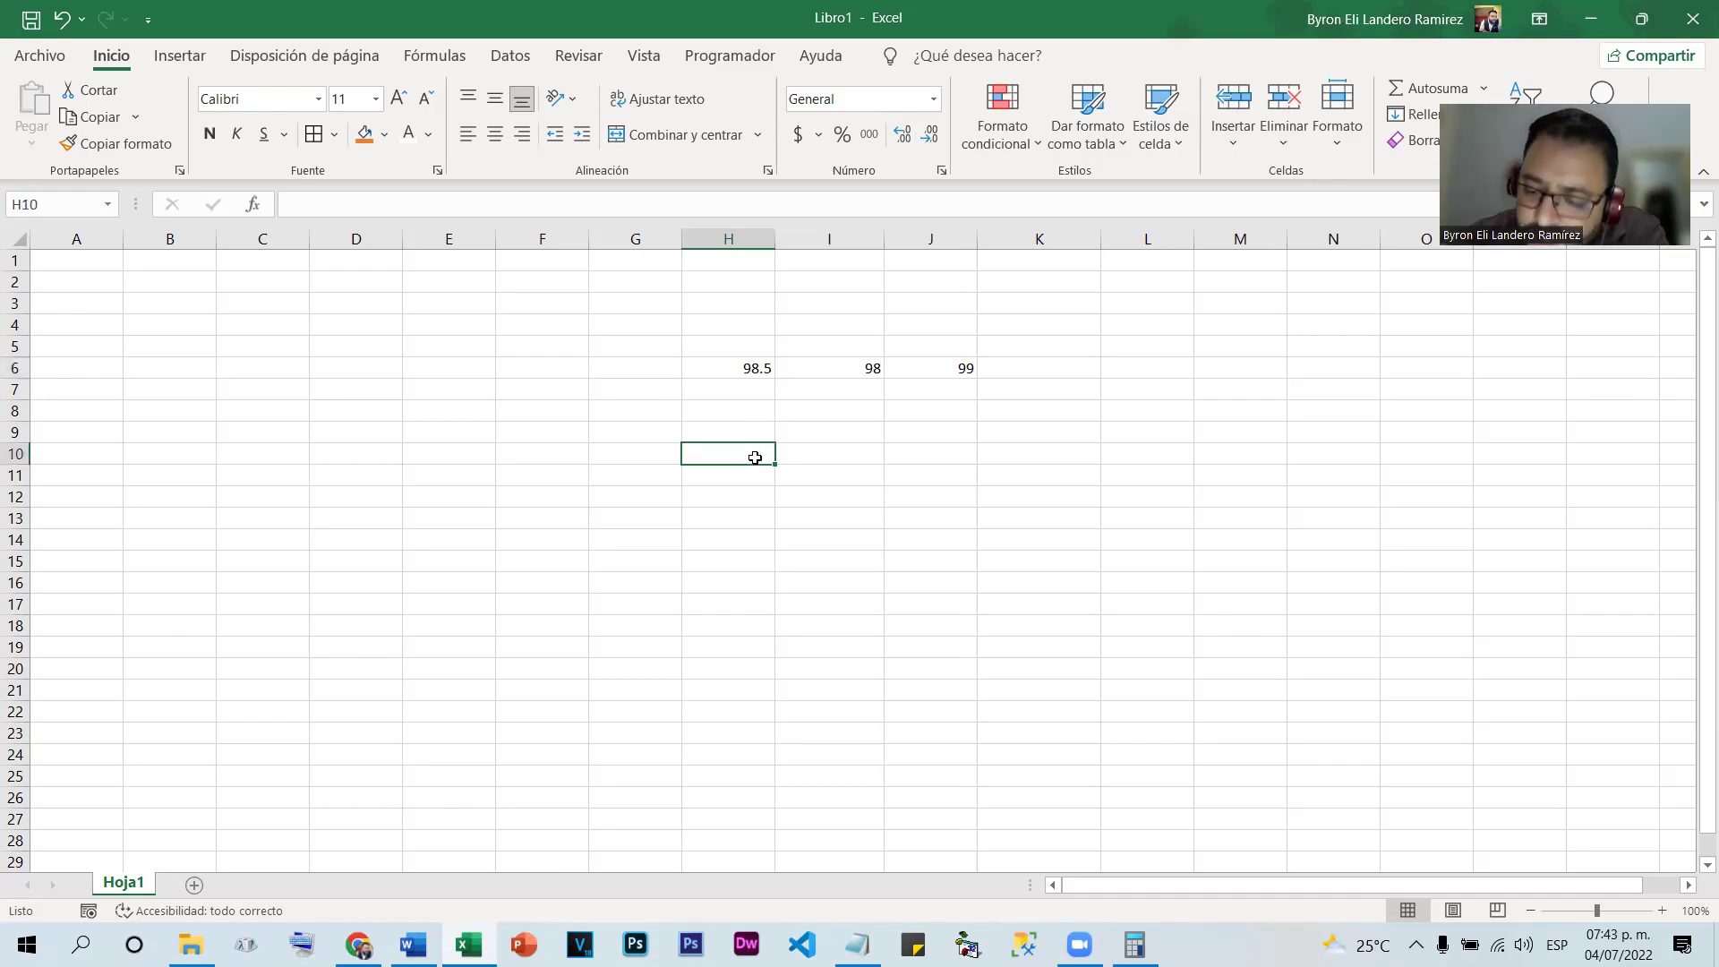
text(98.56)
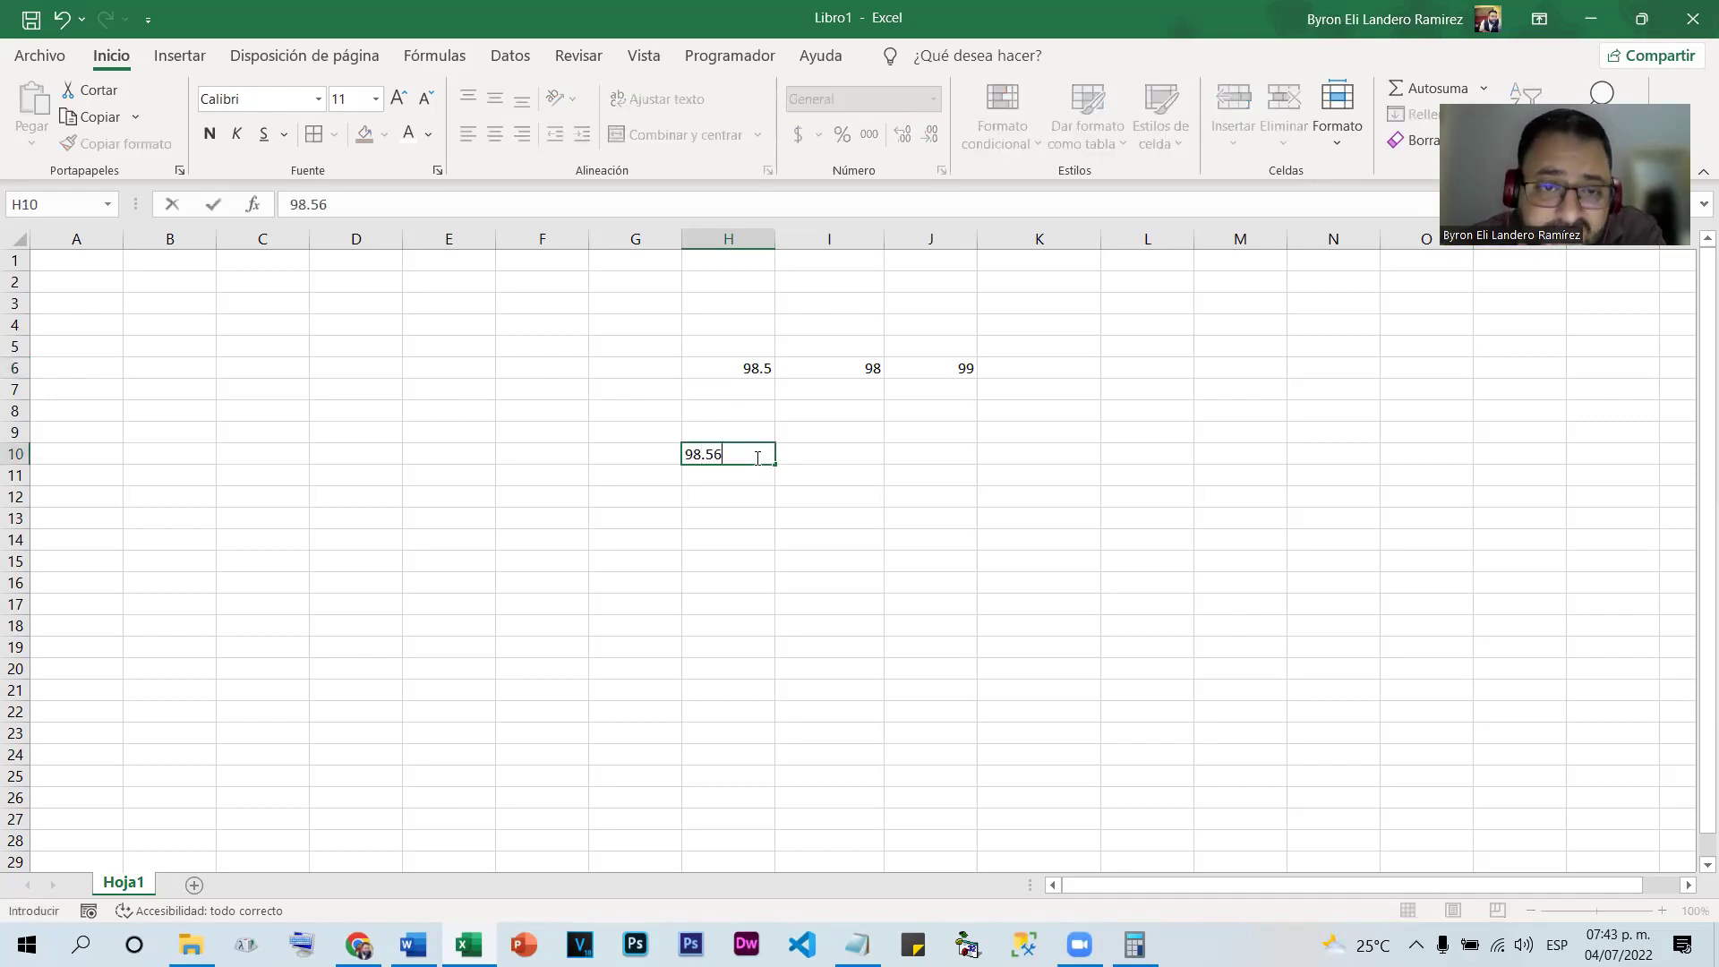
key(Return)
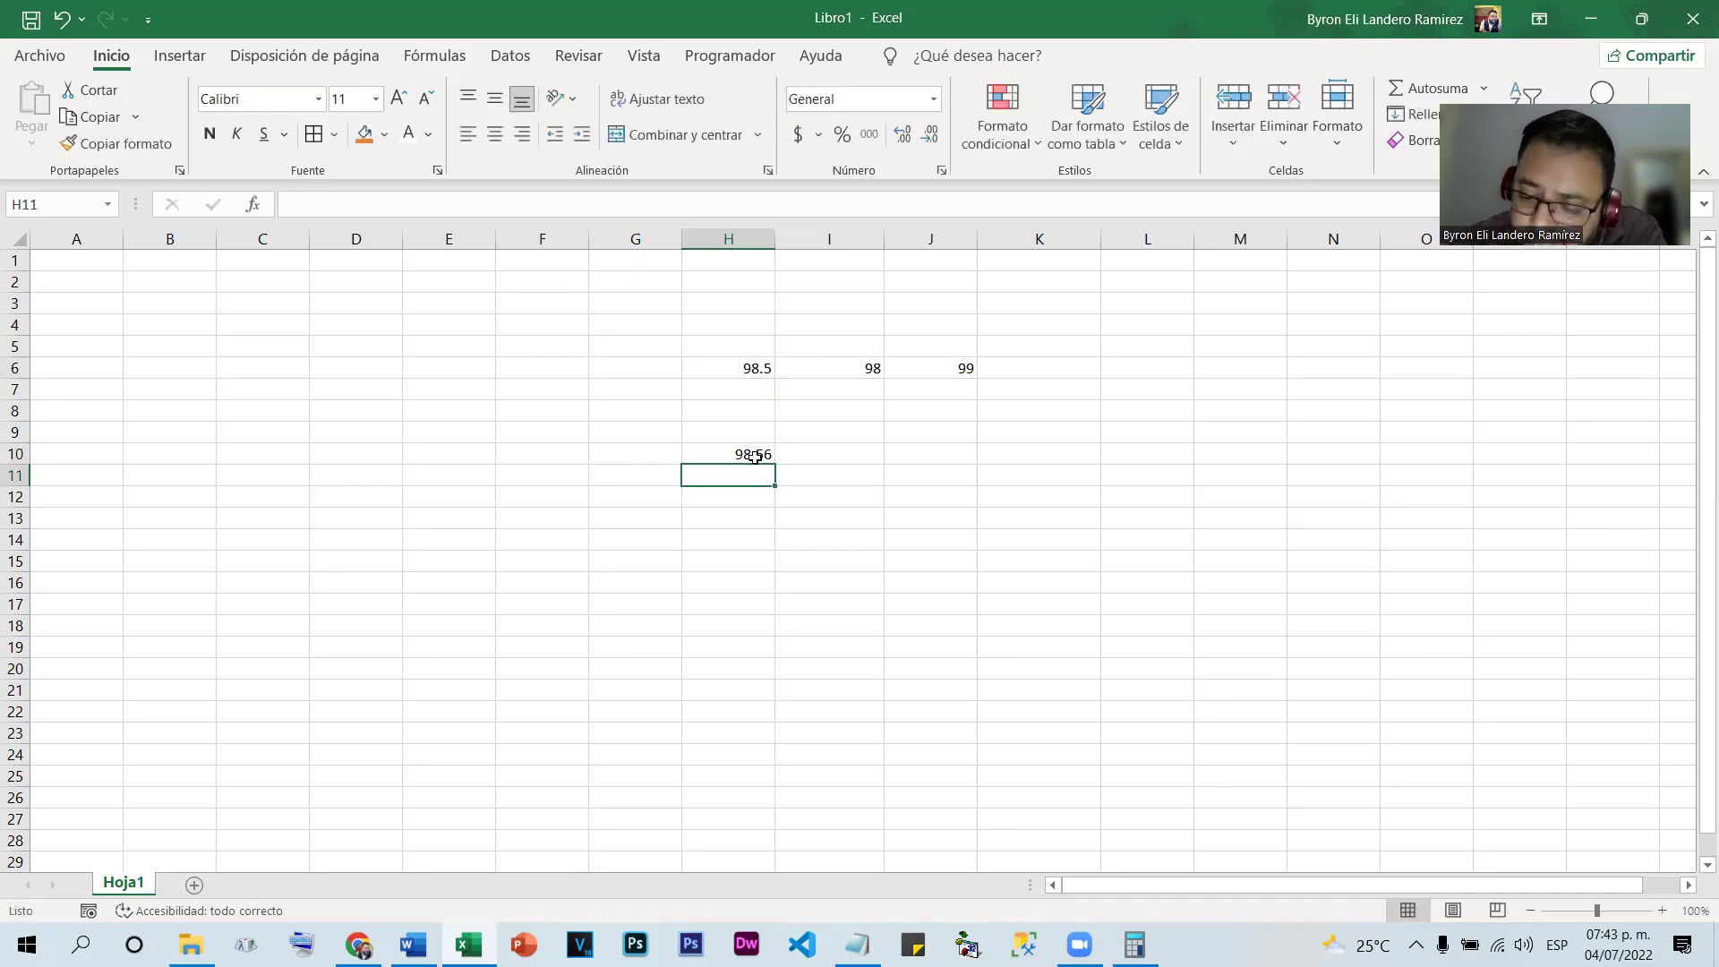
text(98.57)
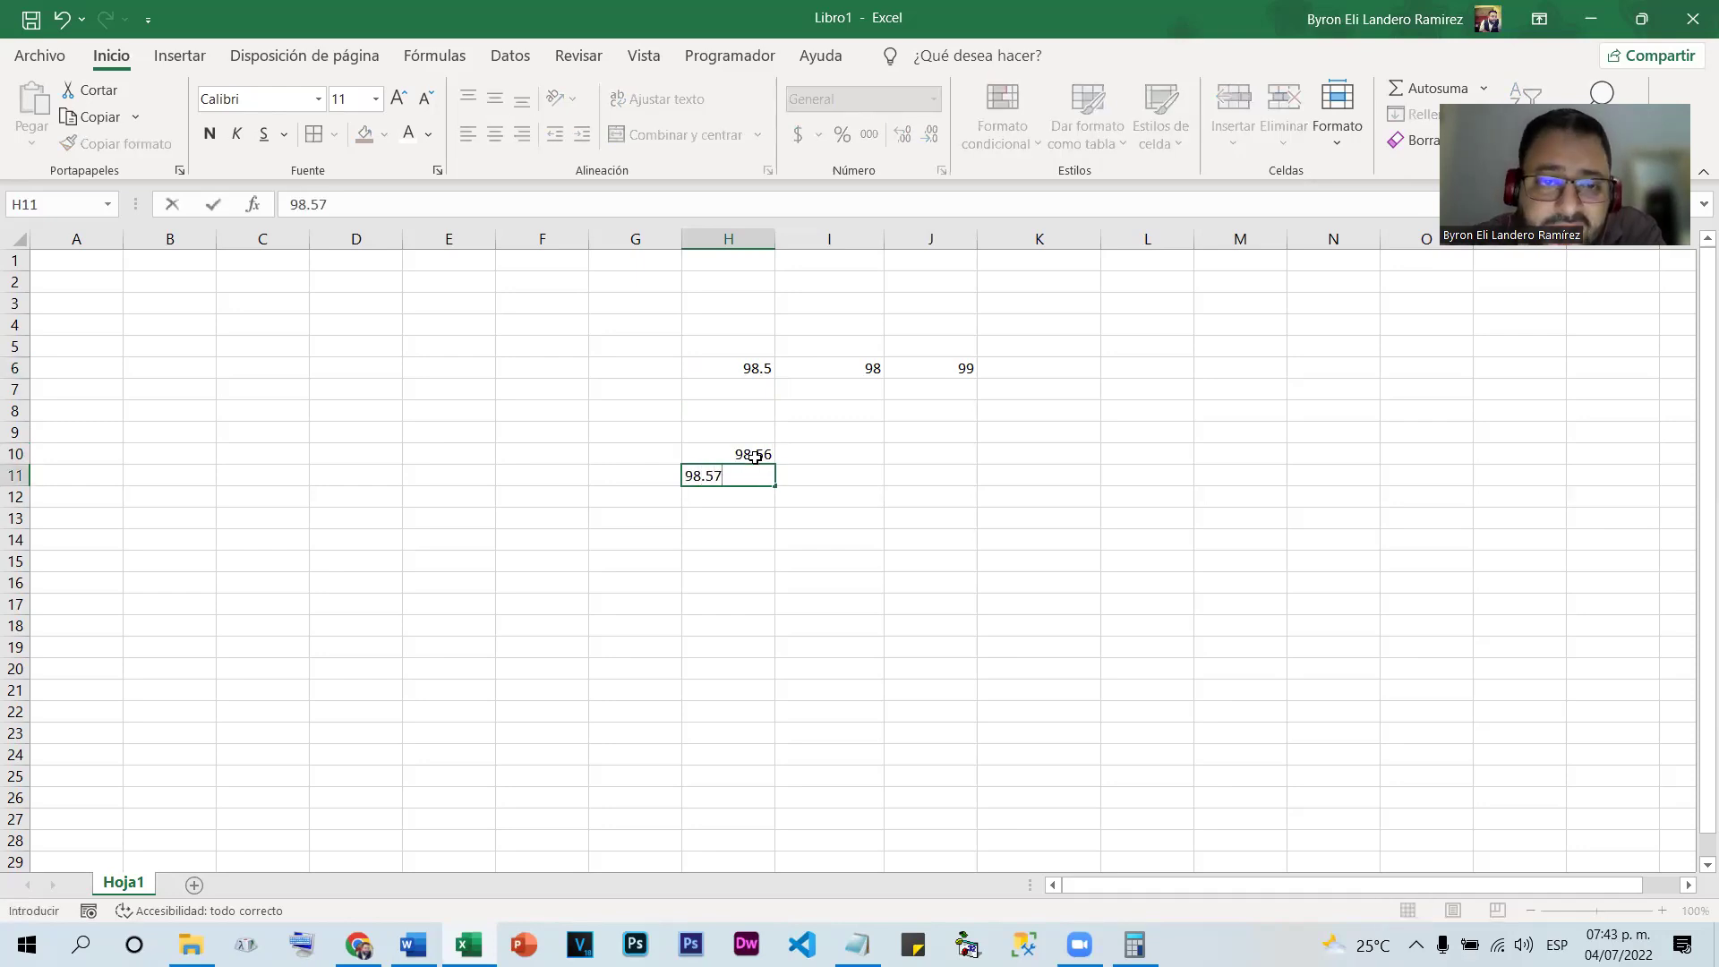
key(Return)
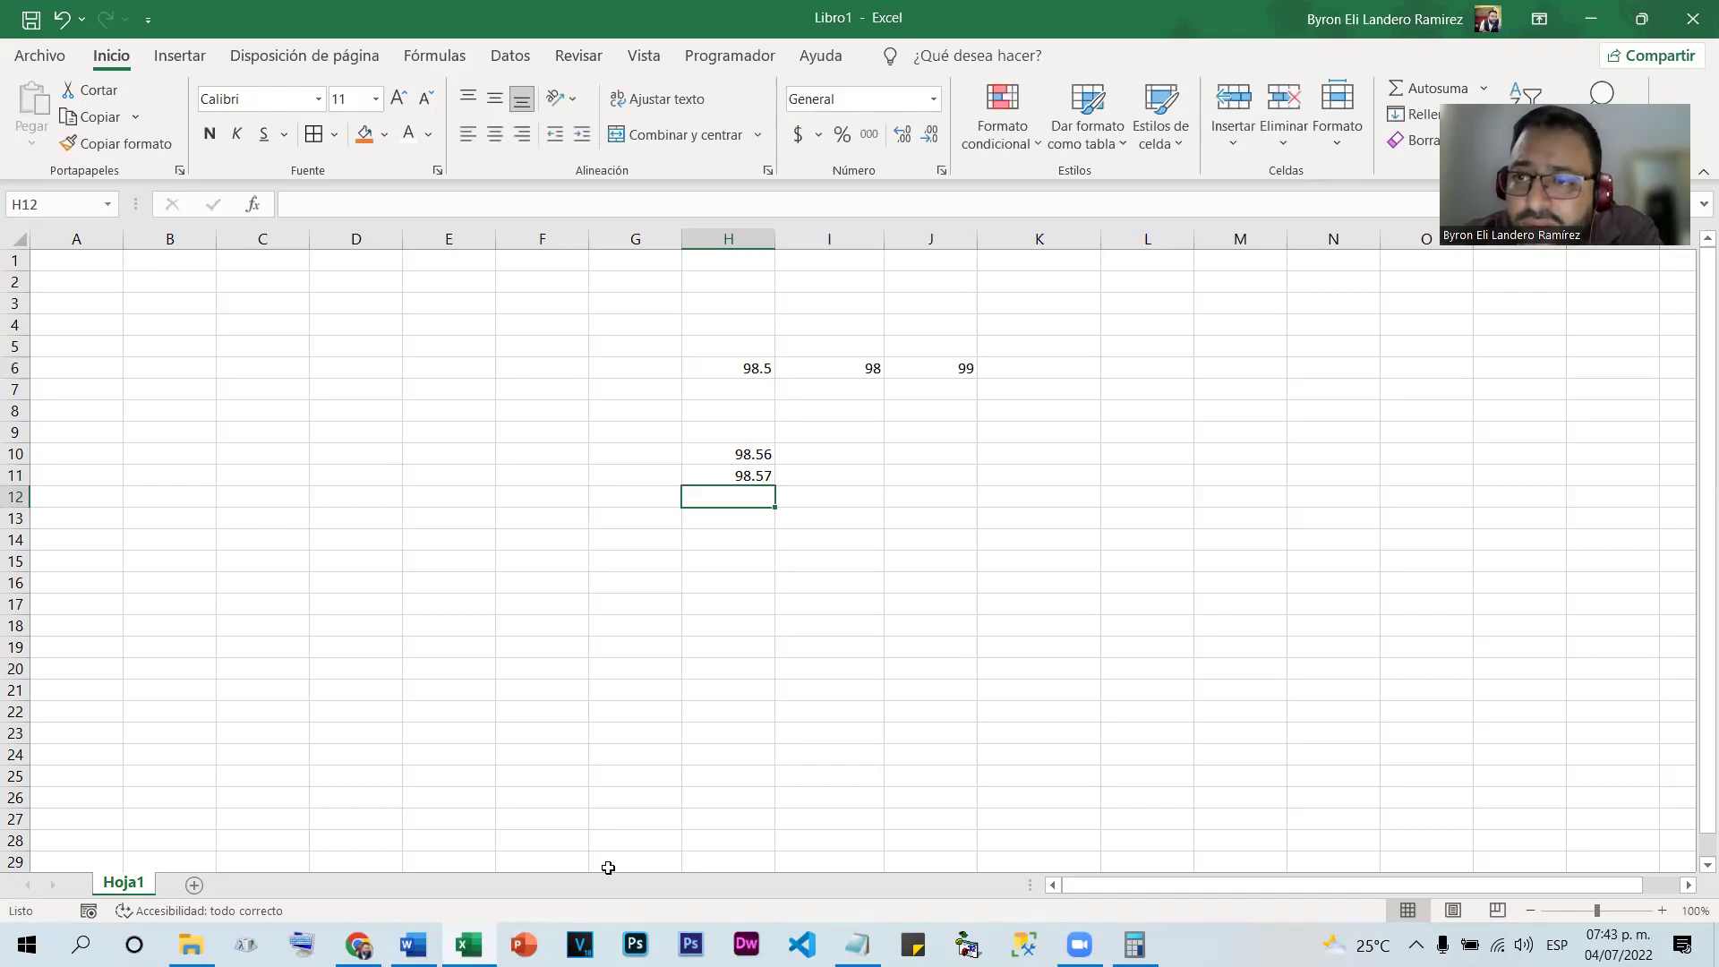
Enter 99 in I10 and 98 in I11
click(789, 454)
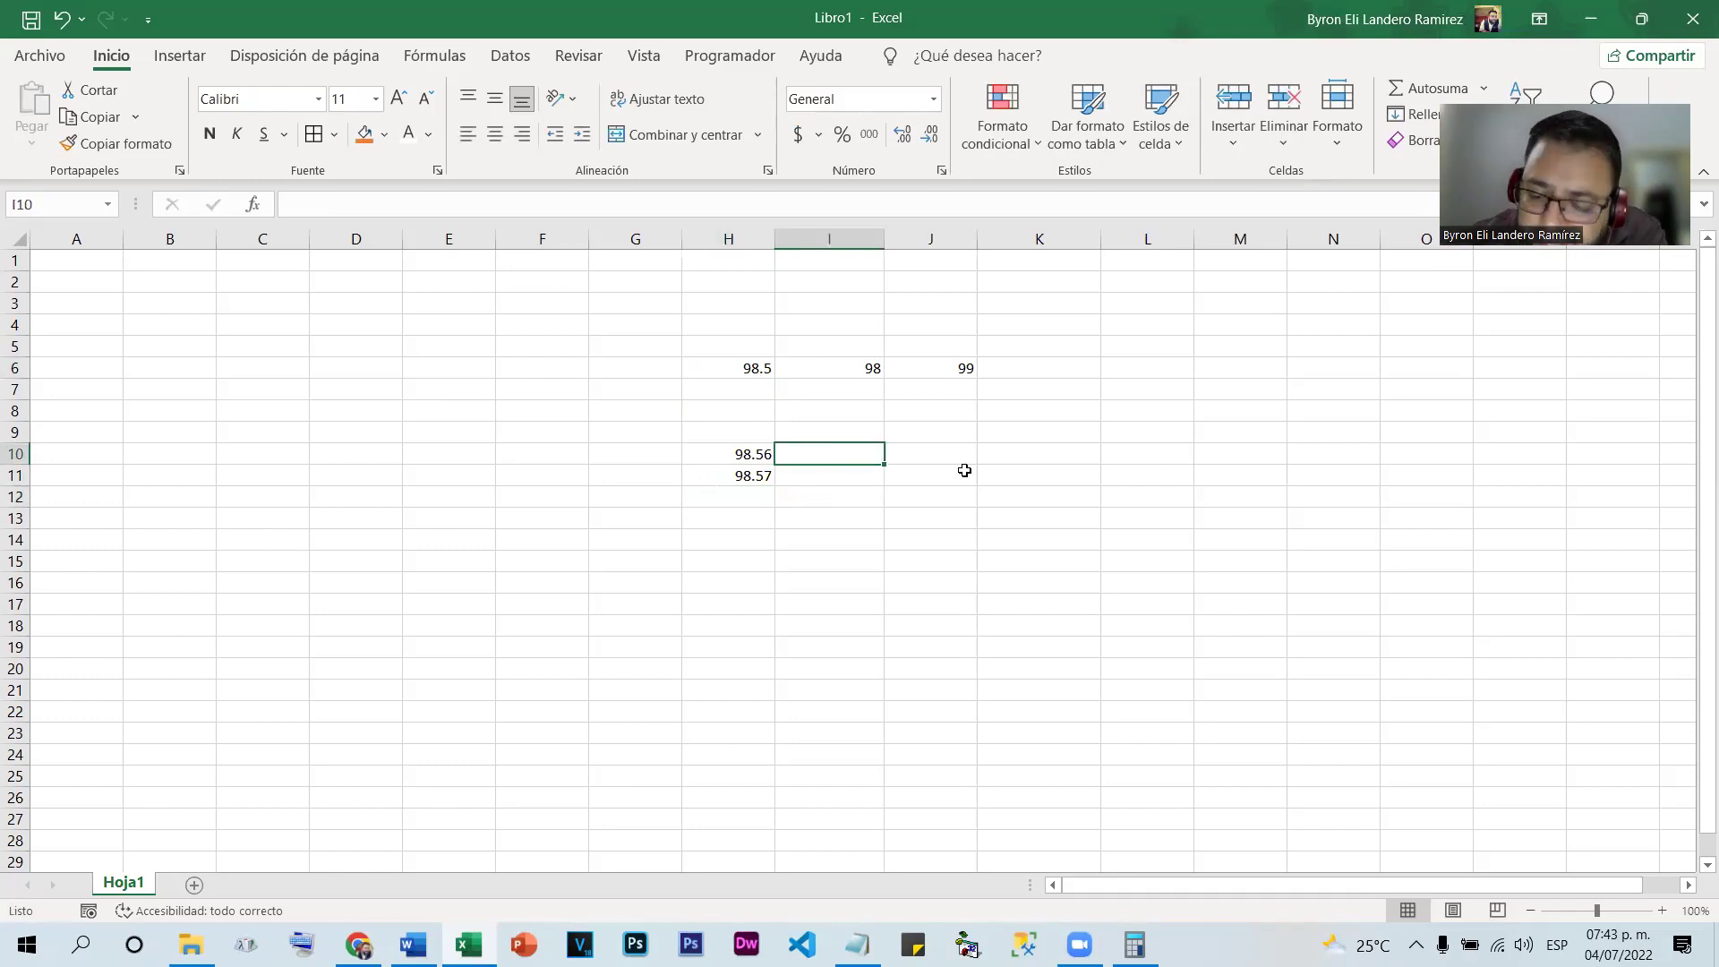
text(99)
key(Return)
text(98)
key(Return)
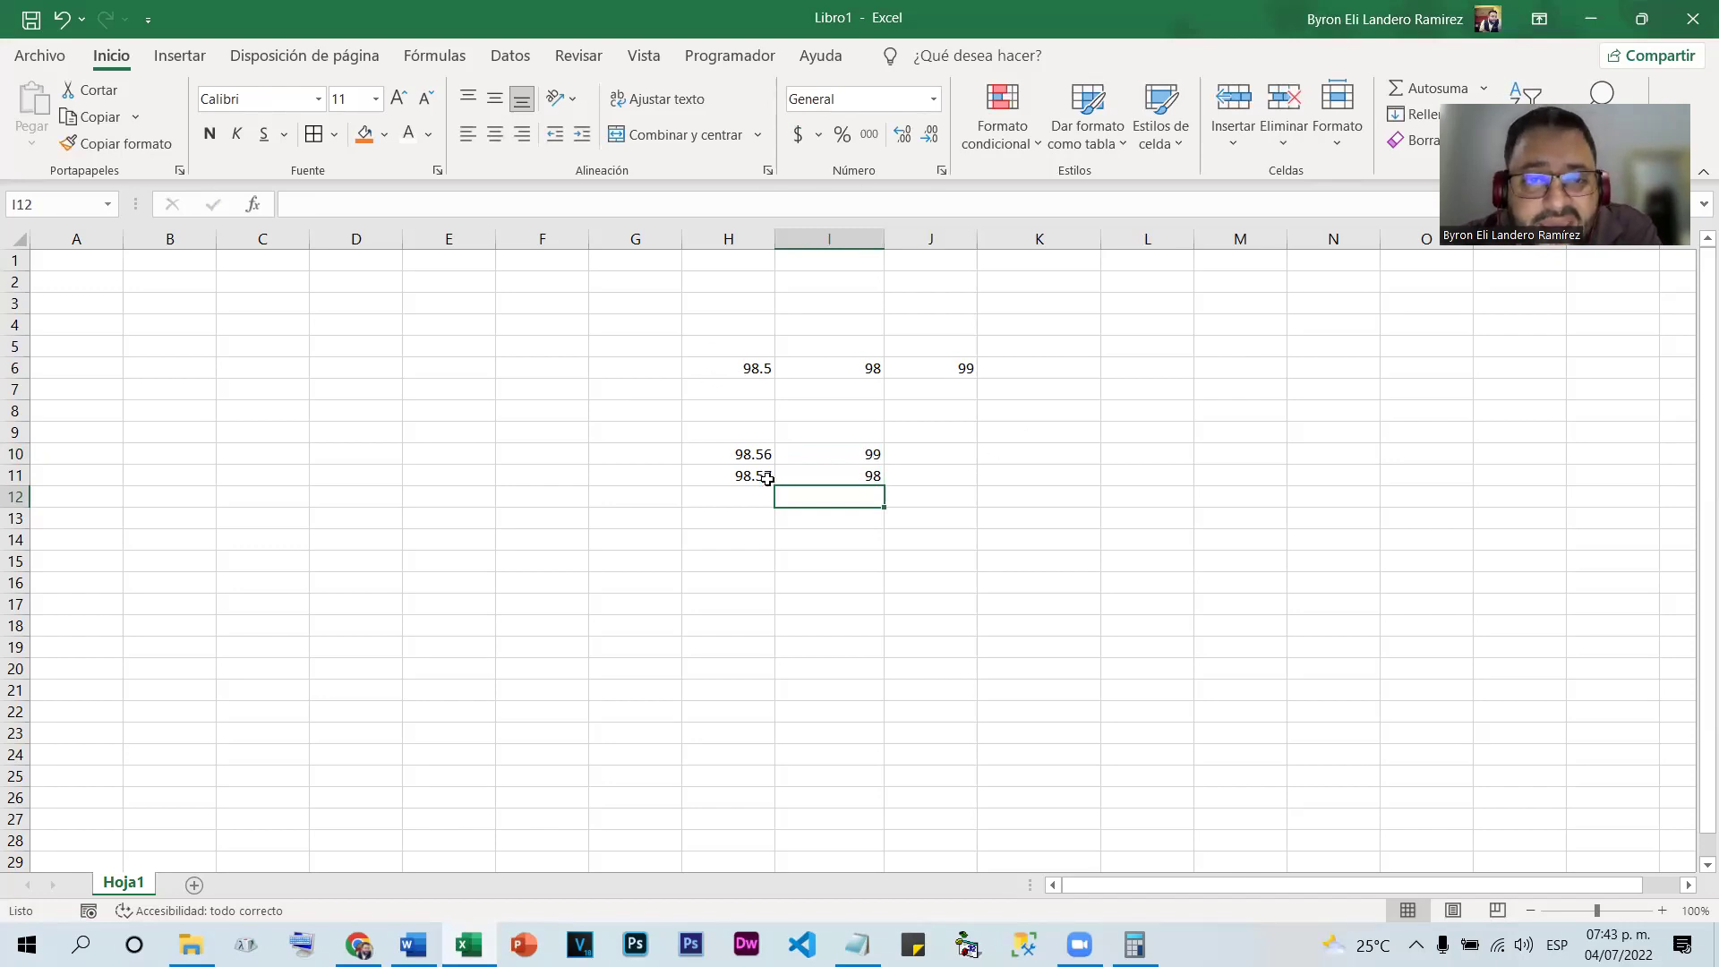
Inspect the values in H10 and H11 without changing them
click(746, 452)
double_click(752, 455)
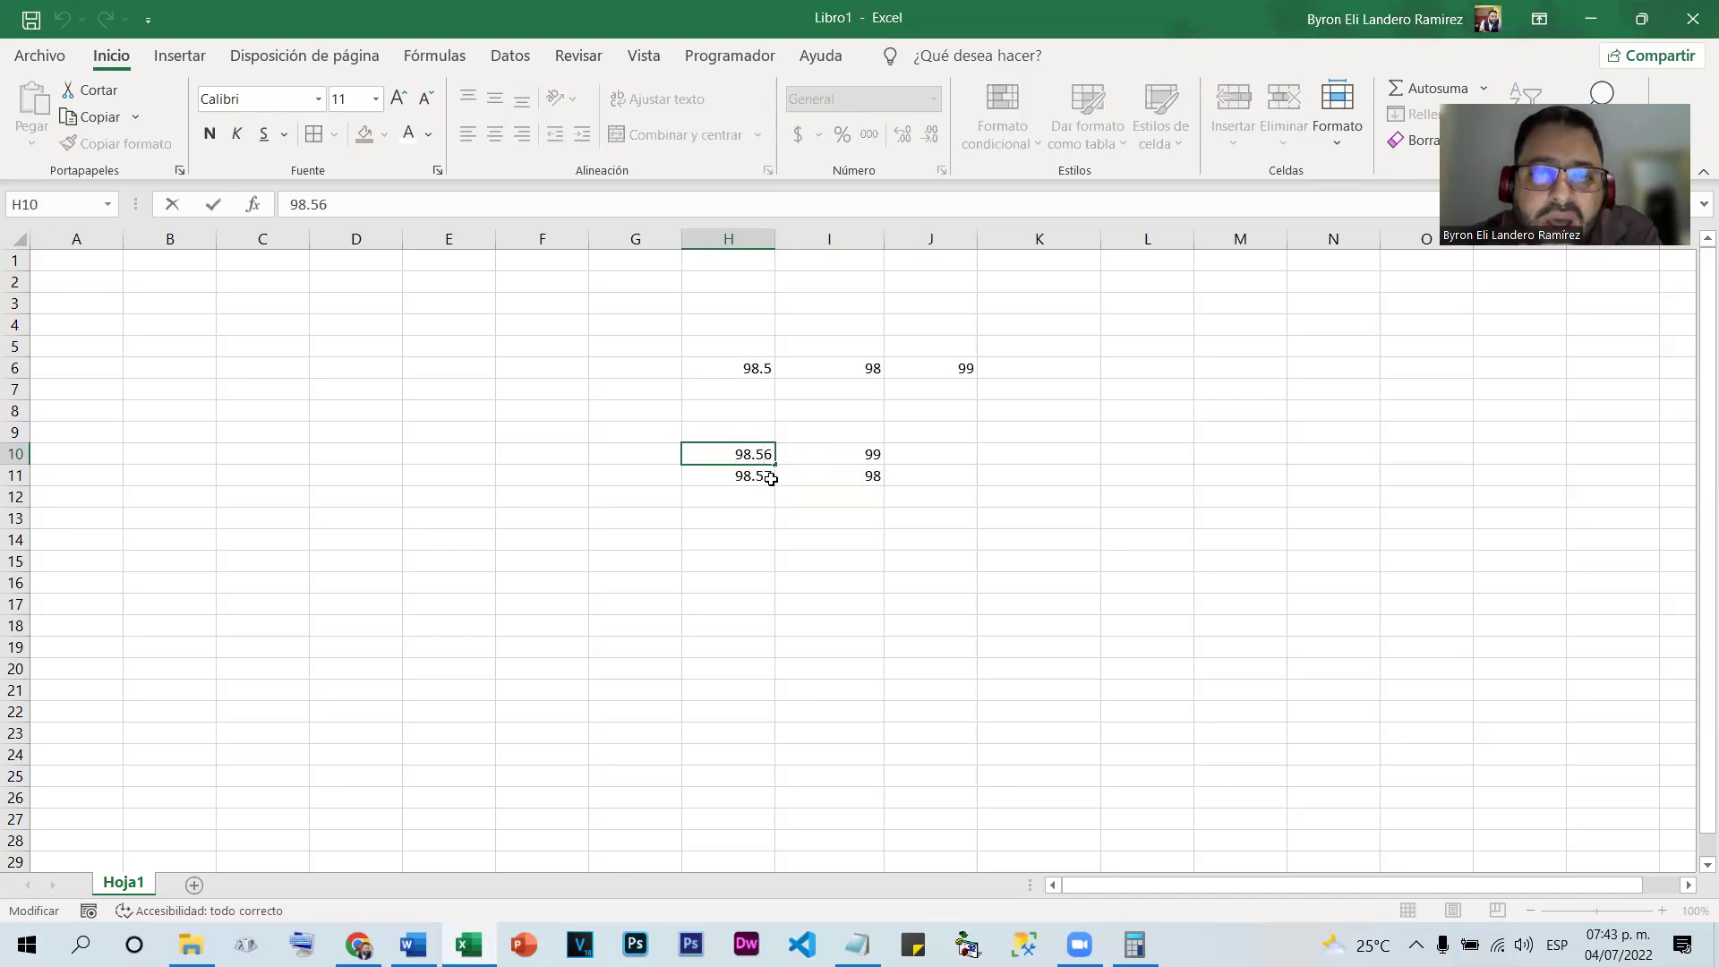
click(767, 472)
double_click(767, 473)
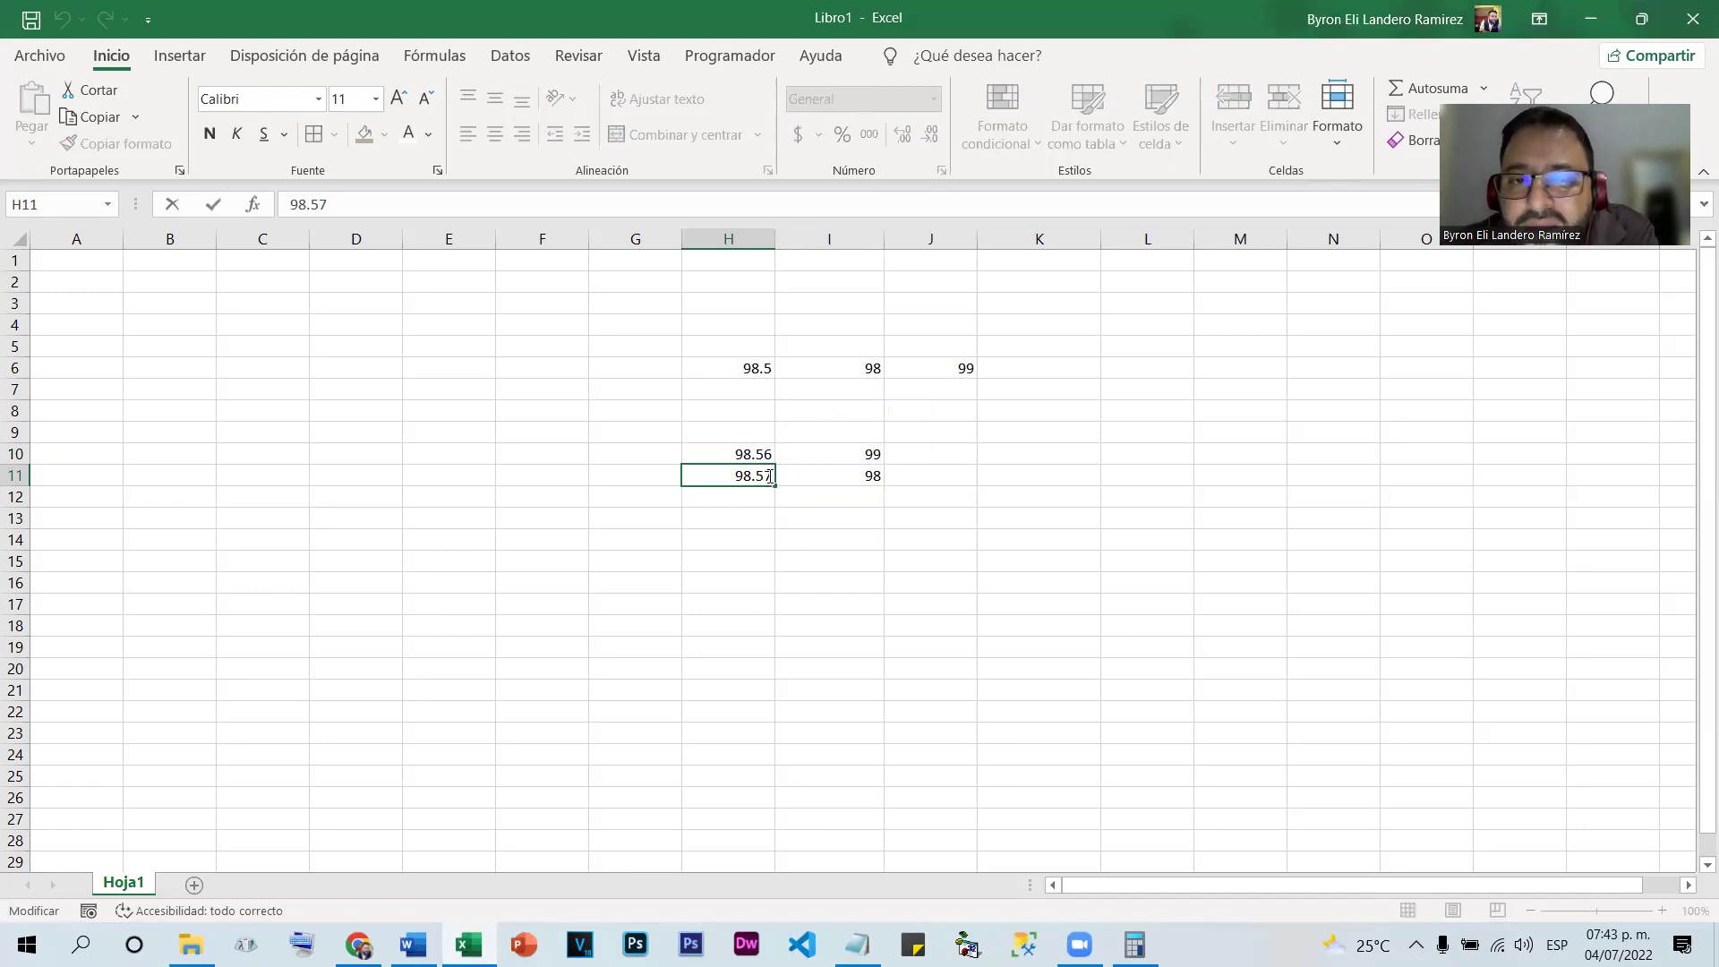
click(753, 542)
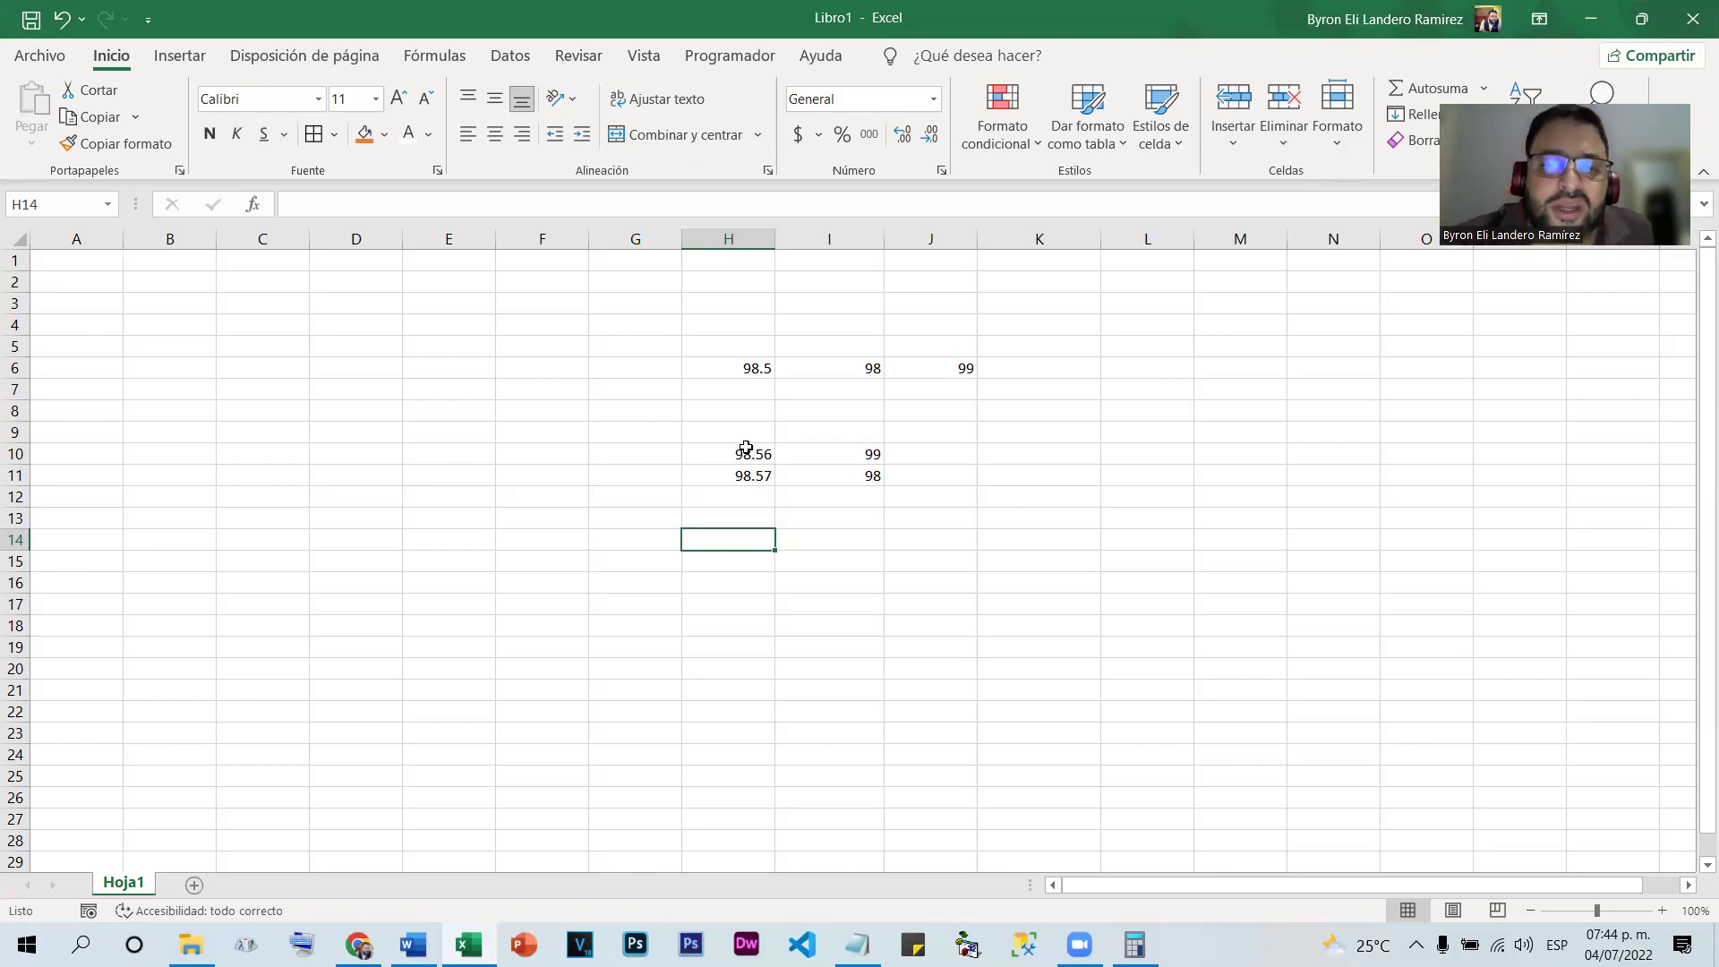
Reduce decimals on H10:H11 twice to show whole numbers
drag(744, 451, 741, 472)
click(928, 134)
click(927, 134)
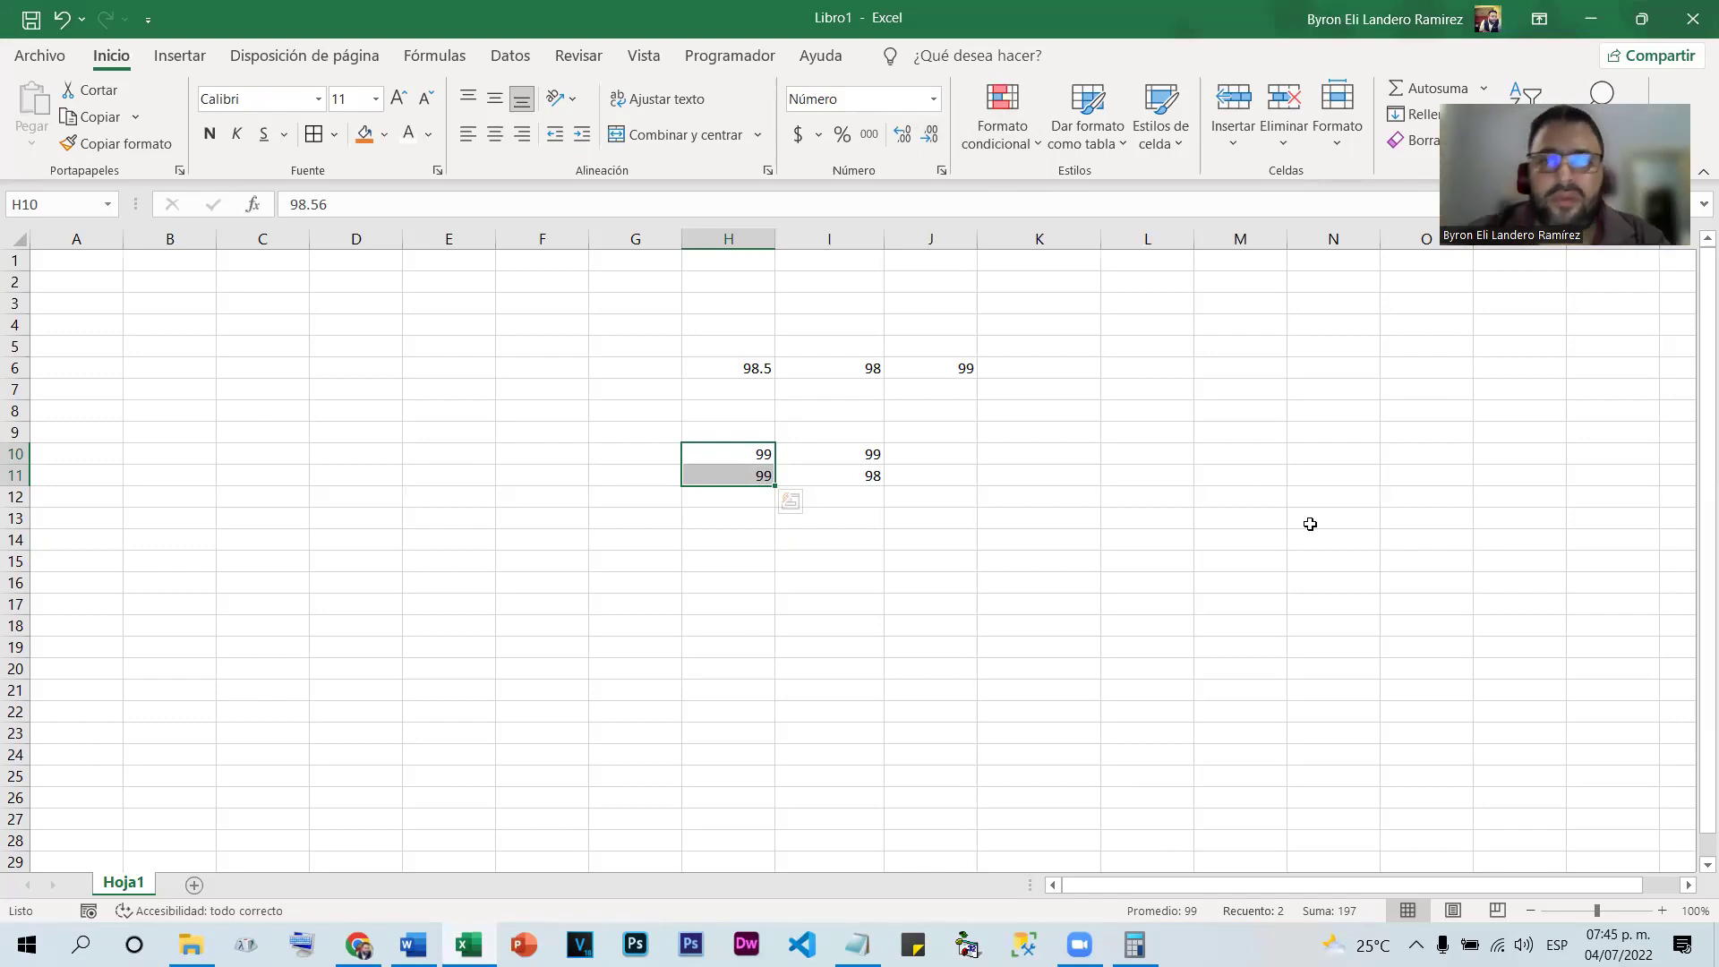
Clear all values from H6:K27 and select cell E7
drag(722, 368, 1040, 820)
key(Delete)
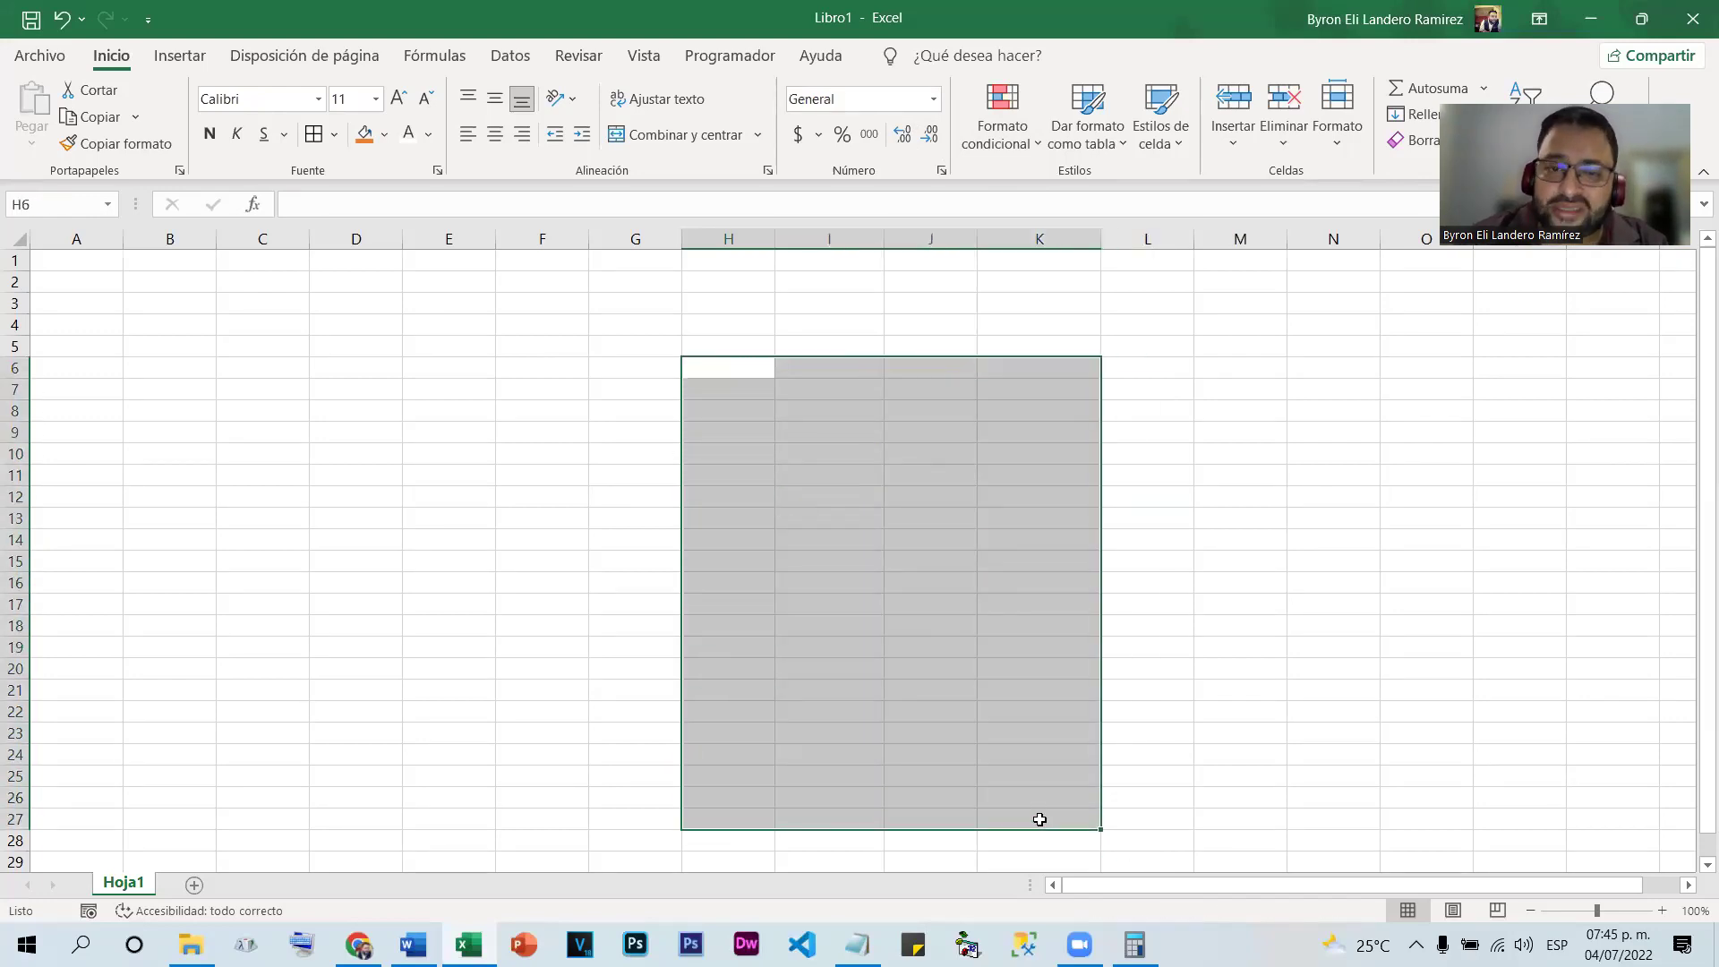
click(427, 401)
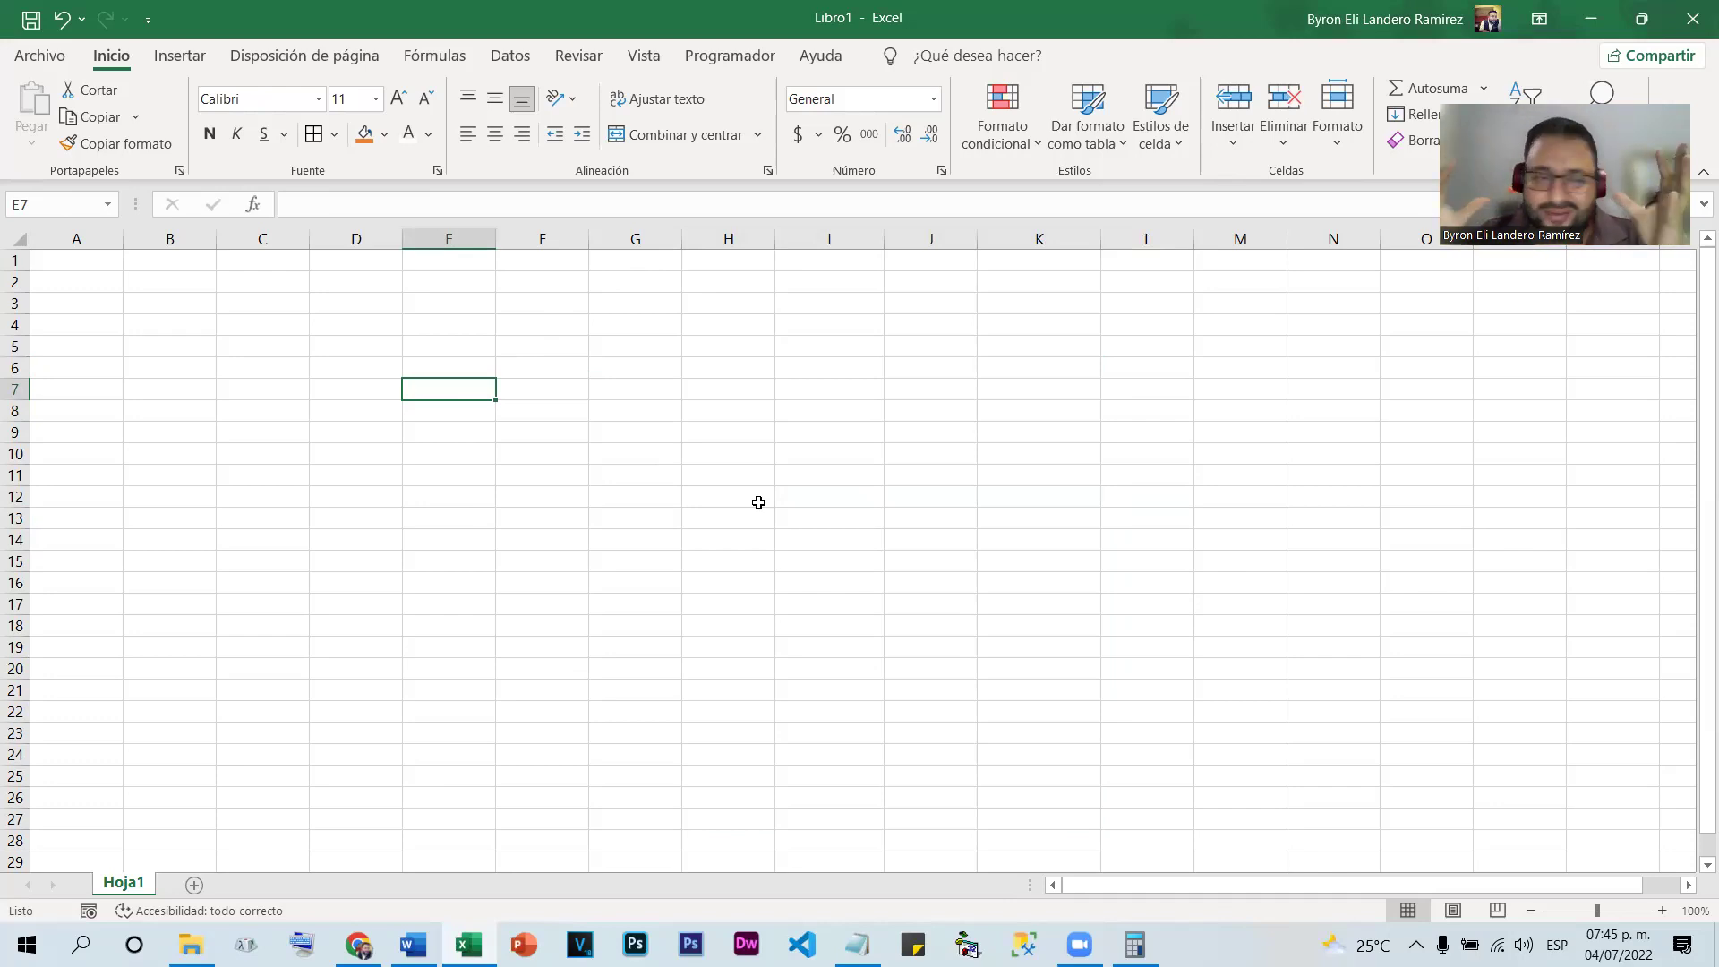
Start a new conditional formatting rule for cell values less than 70
click(1002, 115)
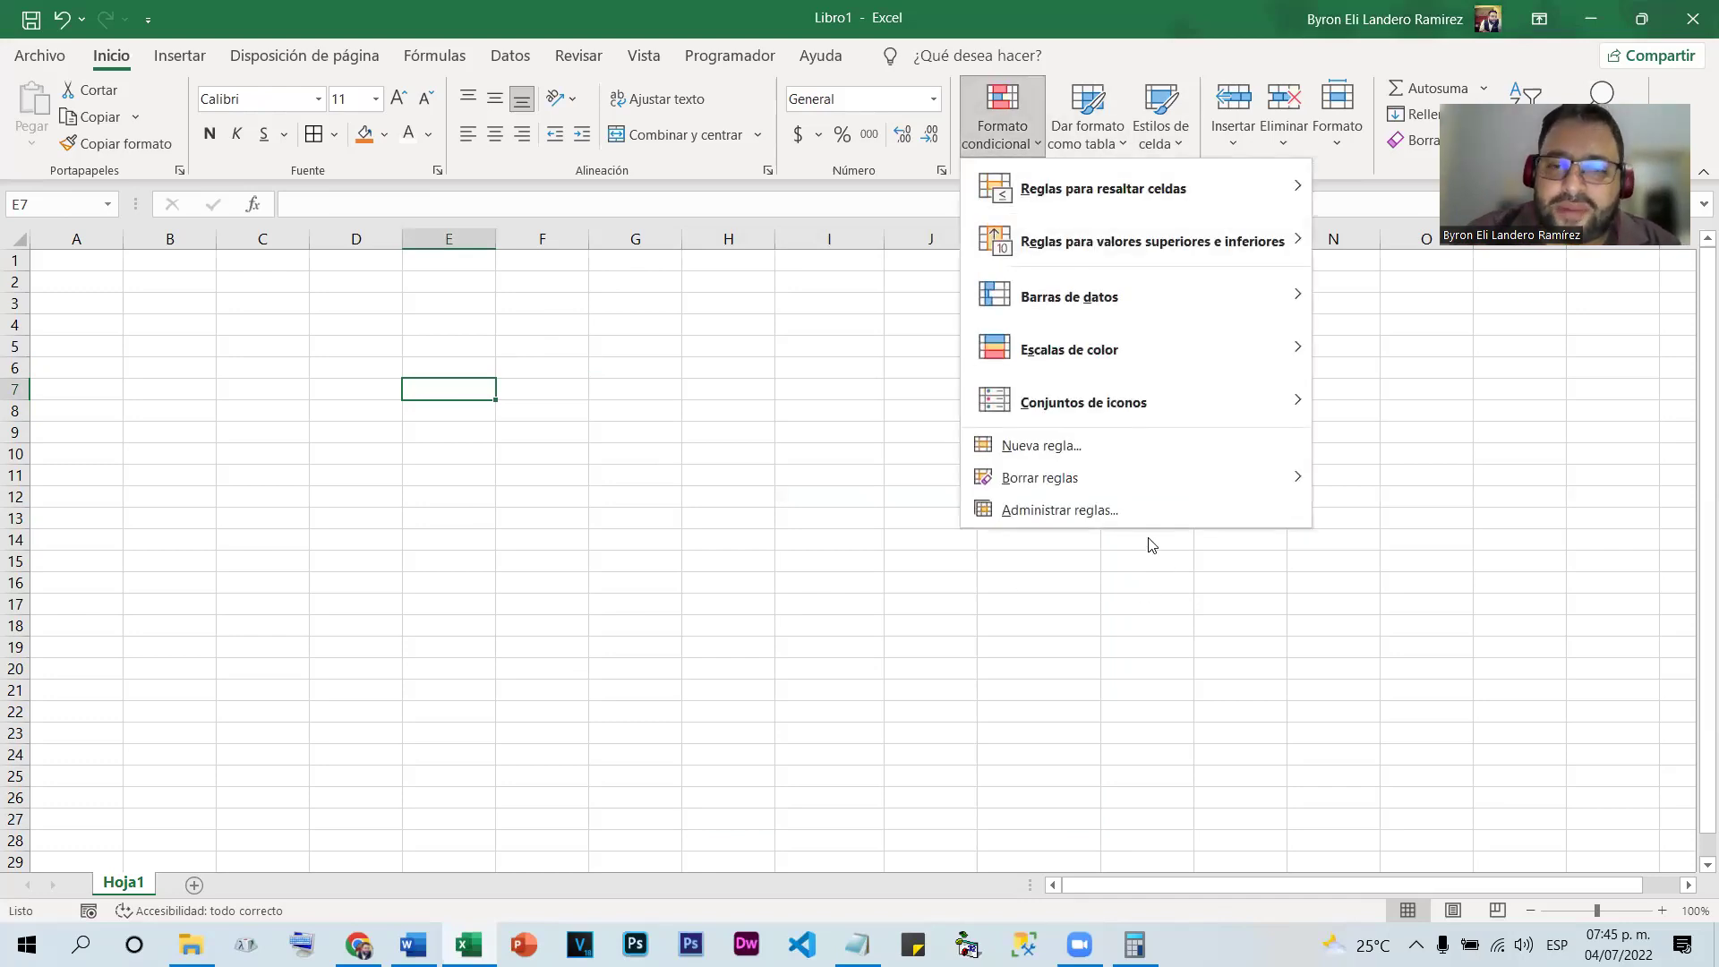
click(1151, 542)
click(1226, 292)
click(991, 134)
click(1042, 445)
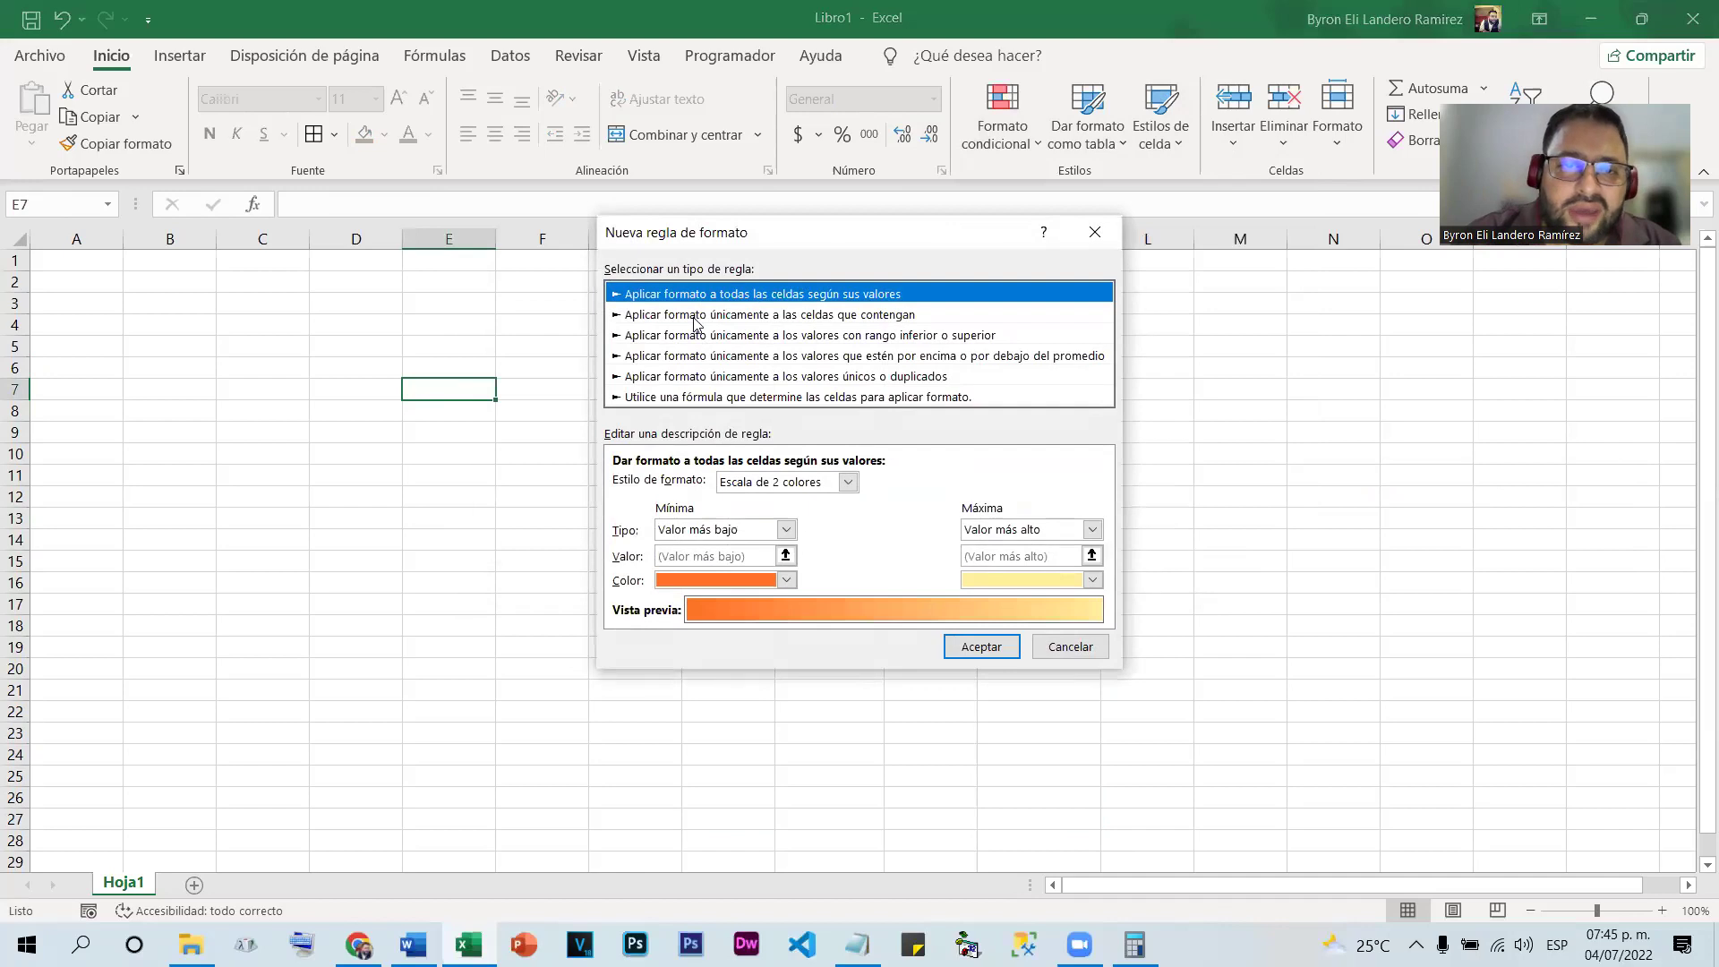
click(695, 318)
click(895, 484)
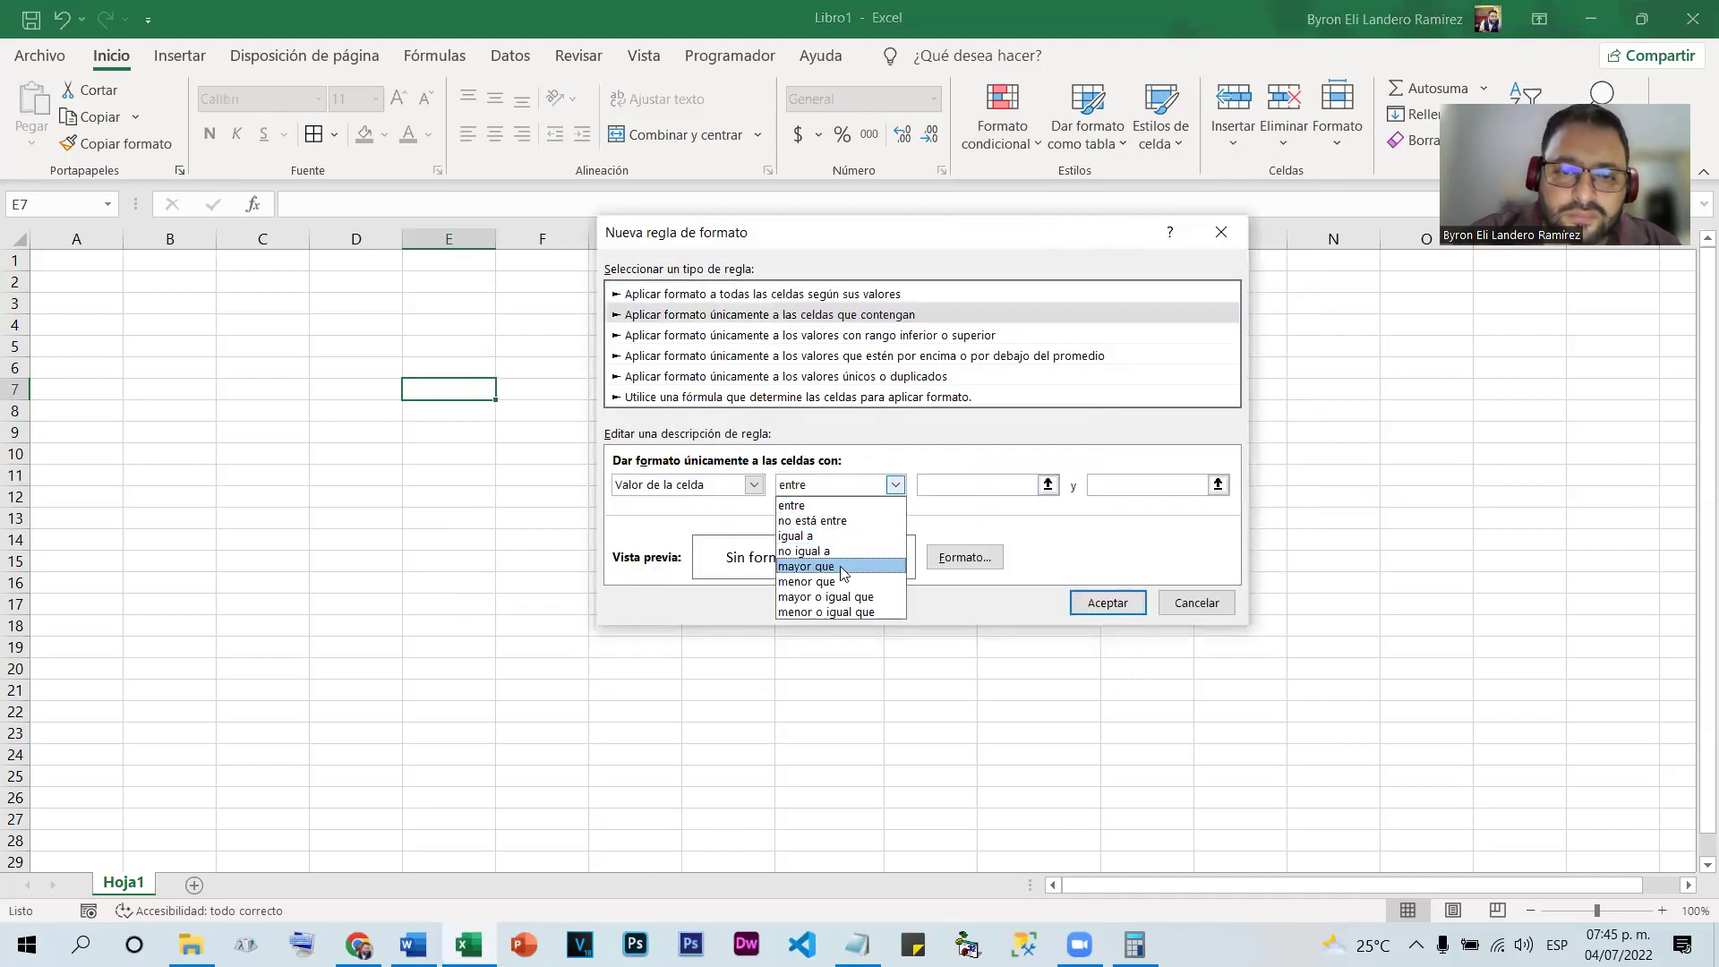
click(840, 581)
click(960, 483)
text(70)
Set the rule's format to bold red font and save it
click(979, 553)
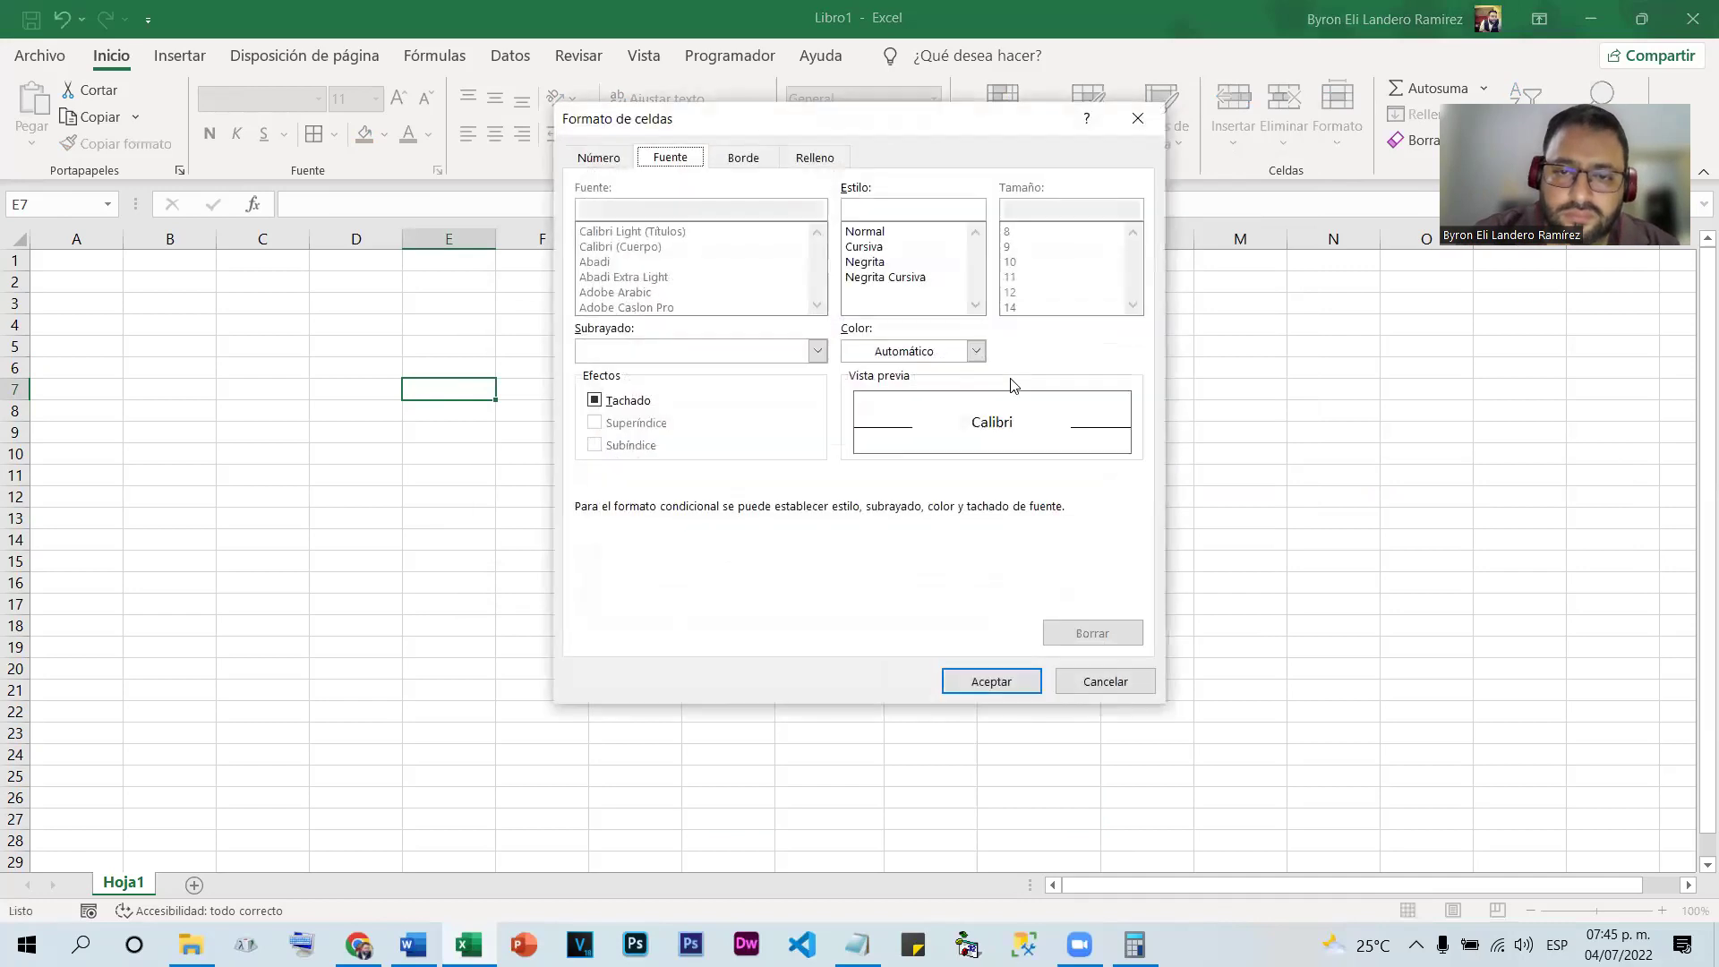
click(976, 351)
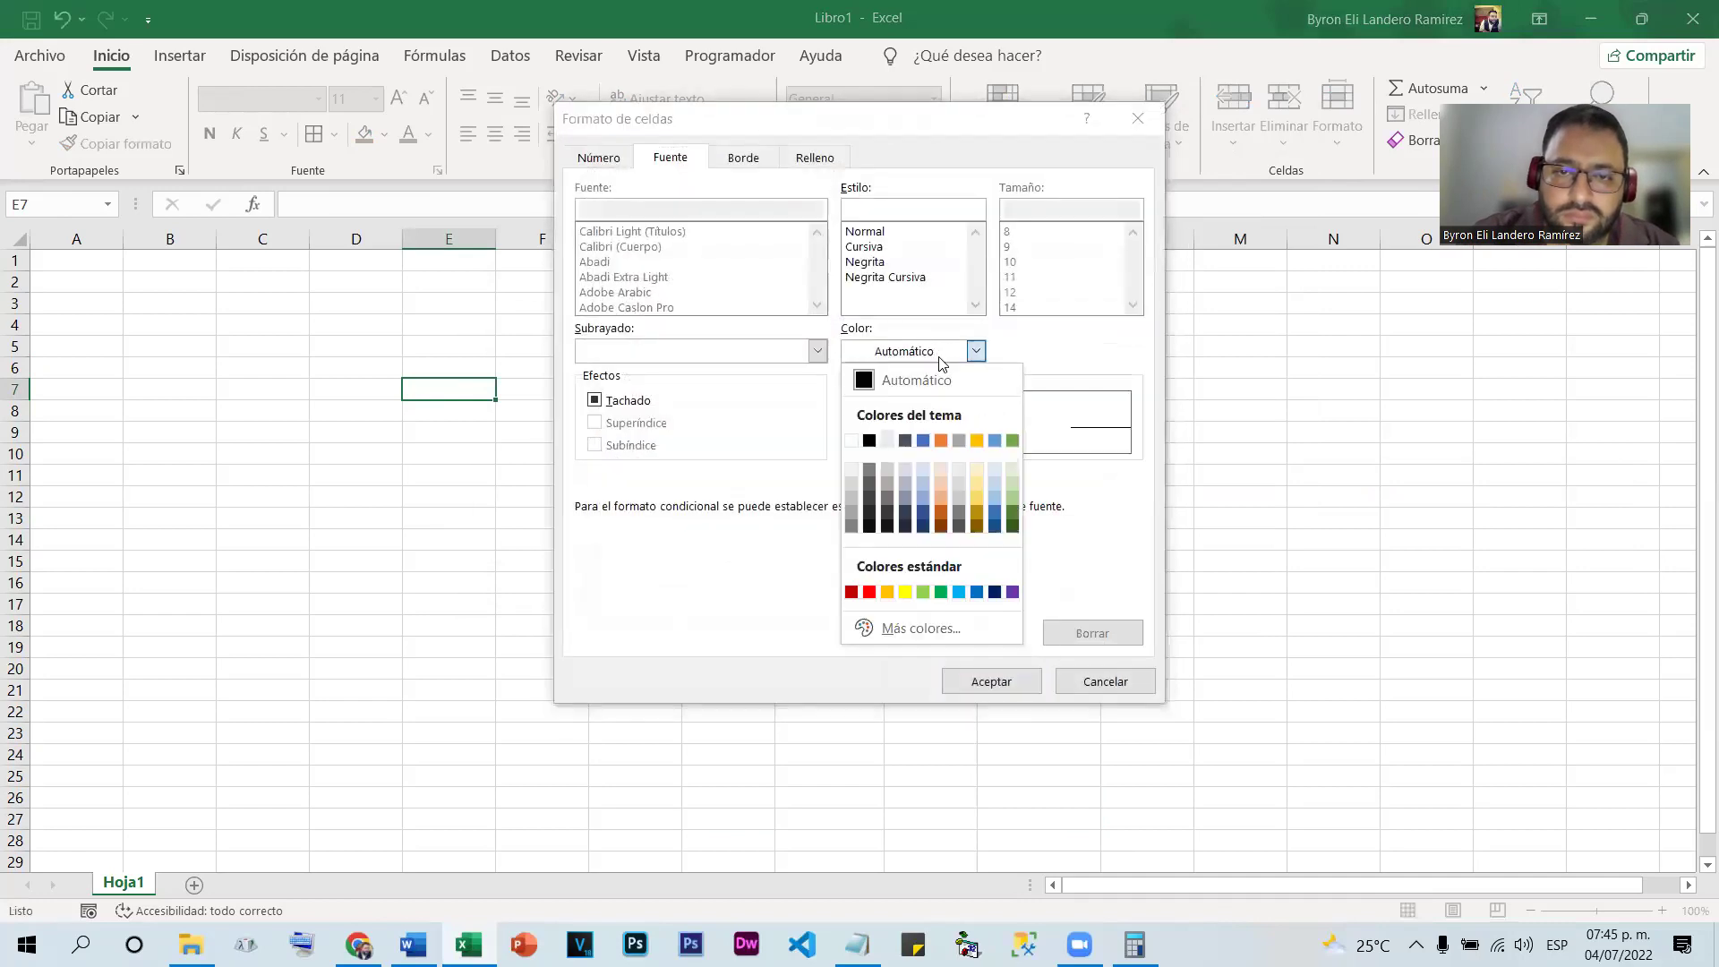
click(870, 596)
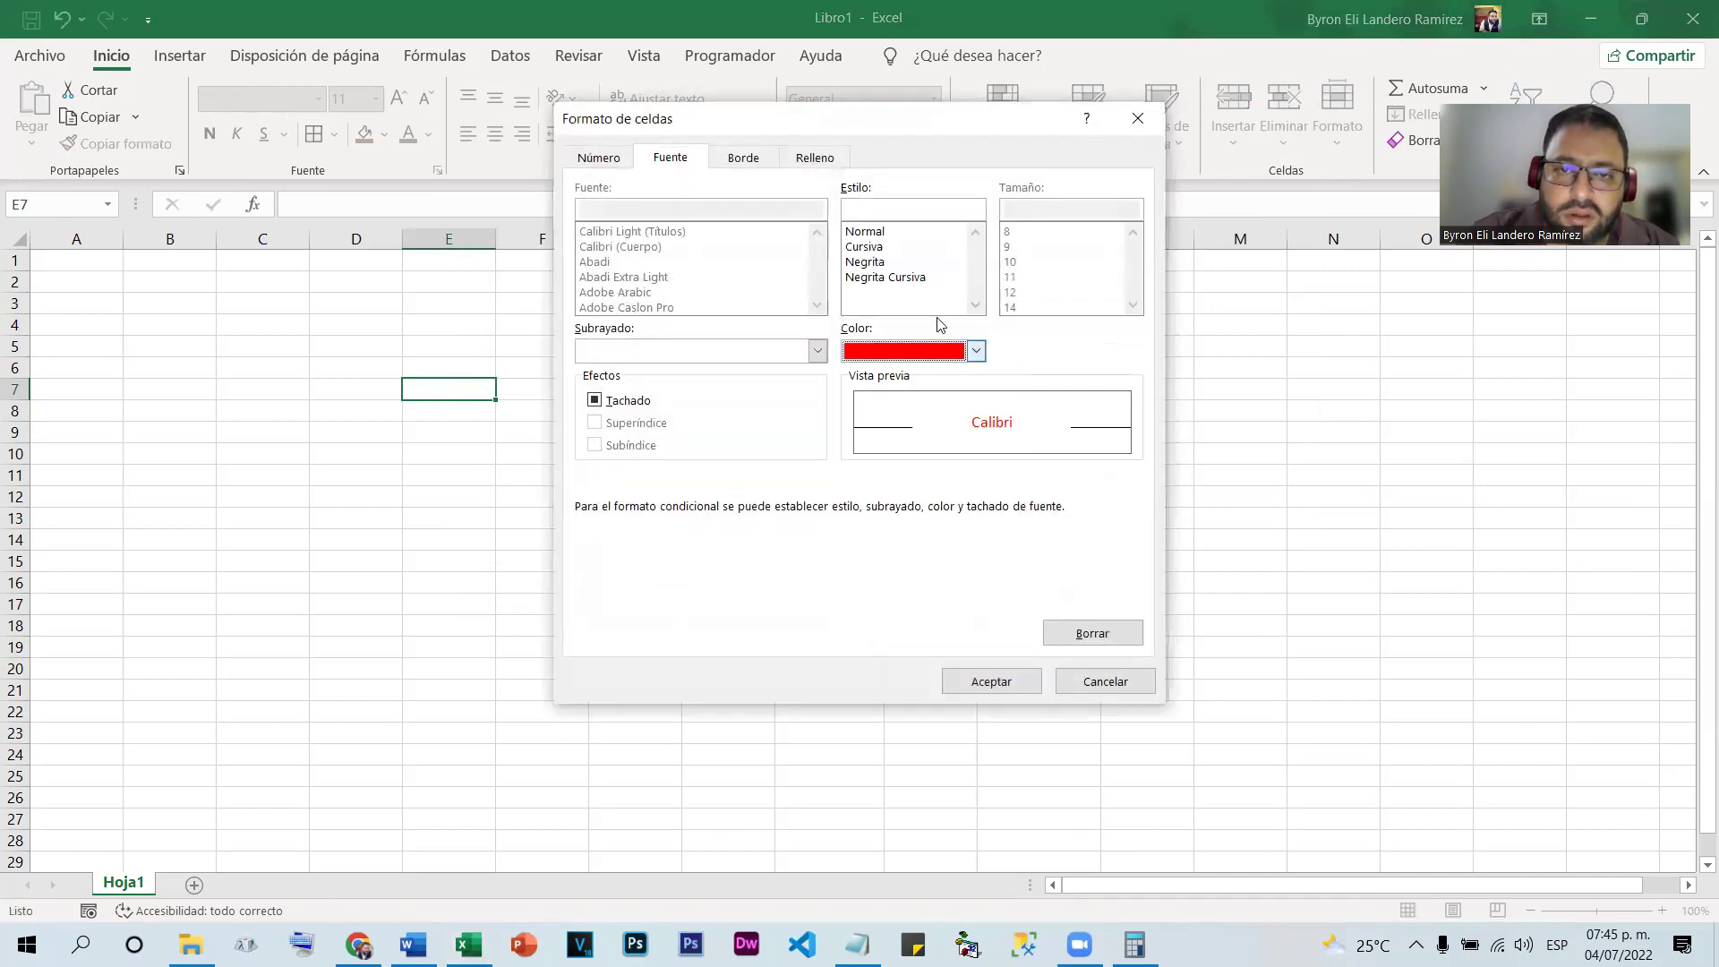
click(868, 261)
click(991, 681)
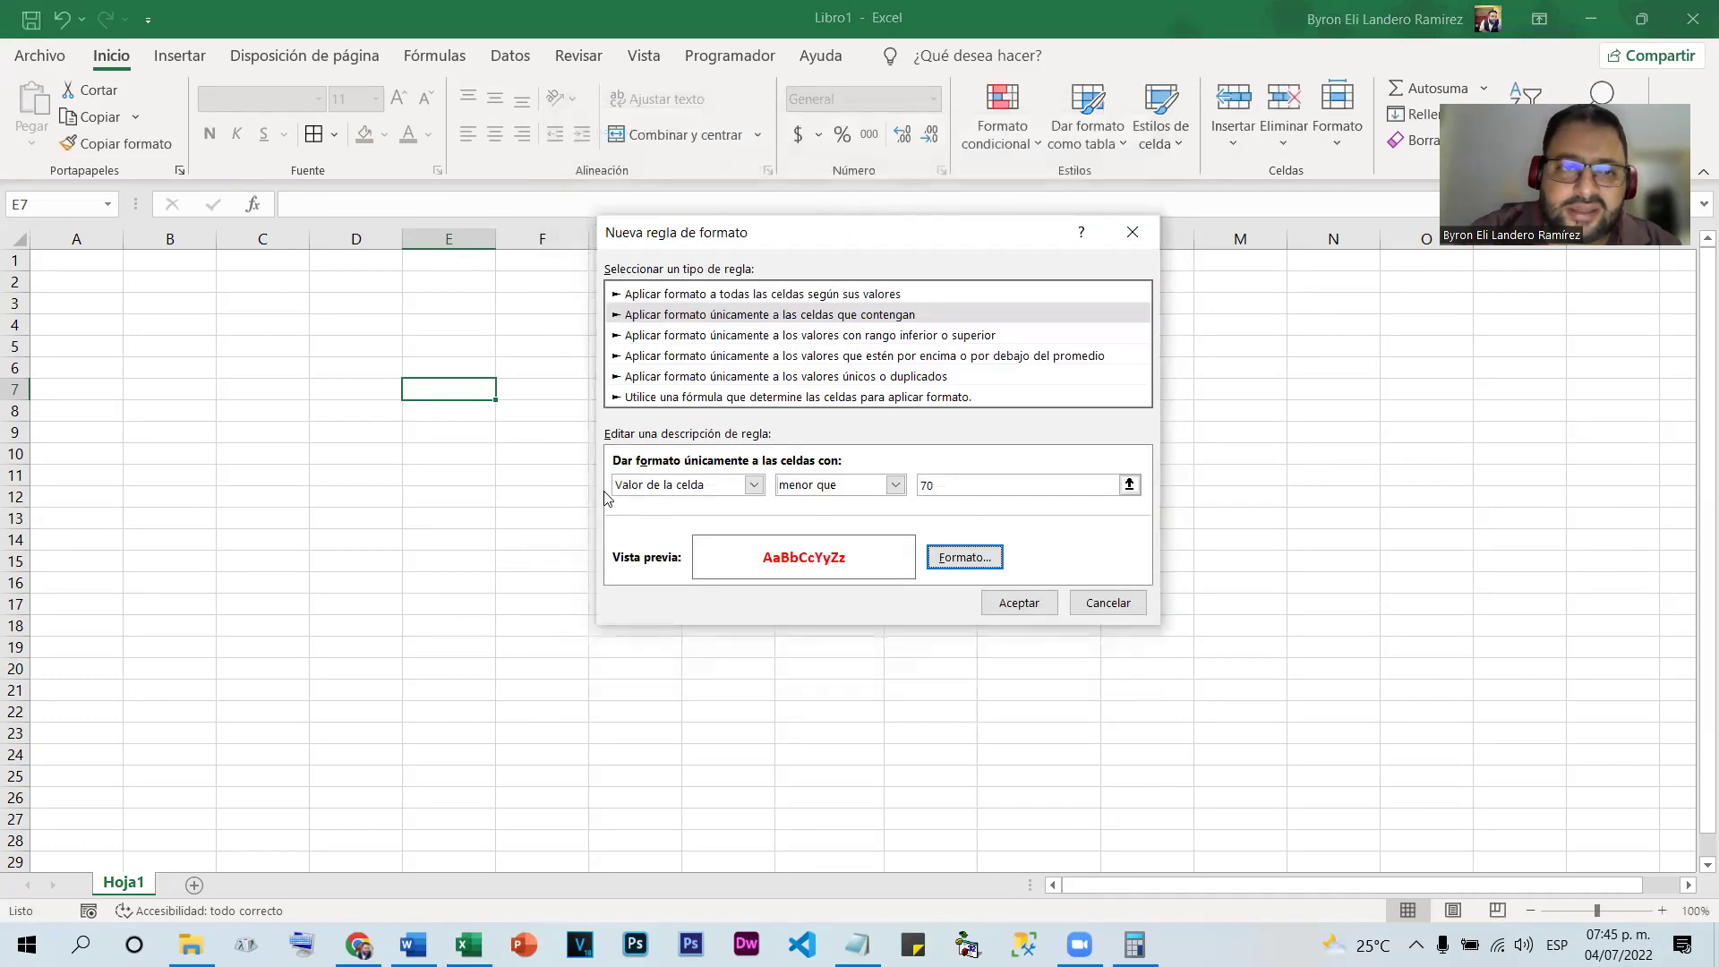
click(1017, 602)
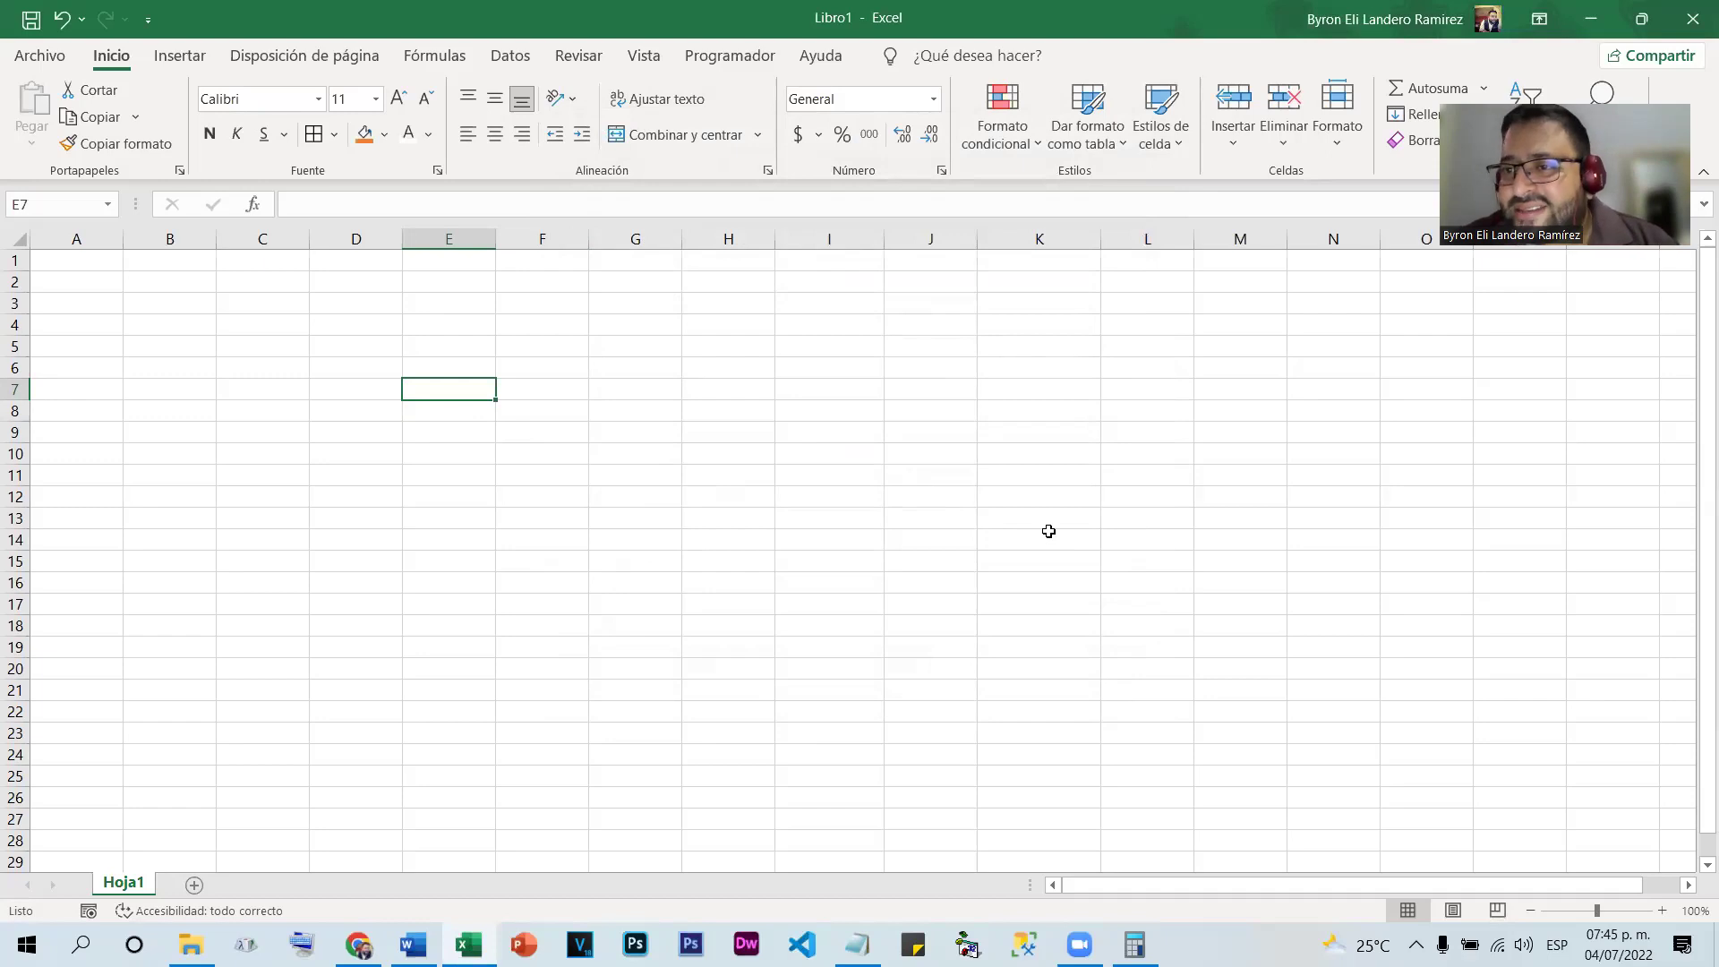
Enter 80, then 50, in E7 to test the below-70 red rule
text(80)
key(Return)
key(Up)
text(50)
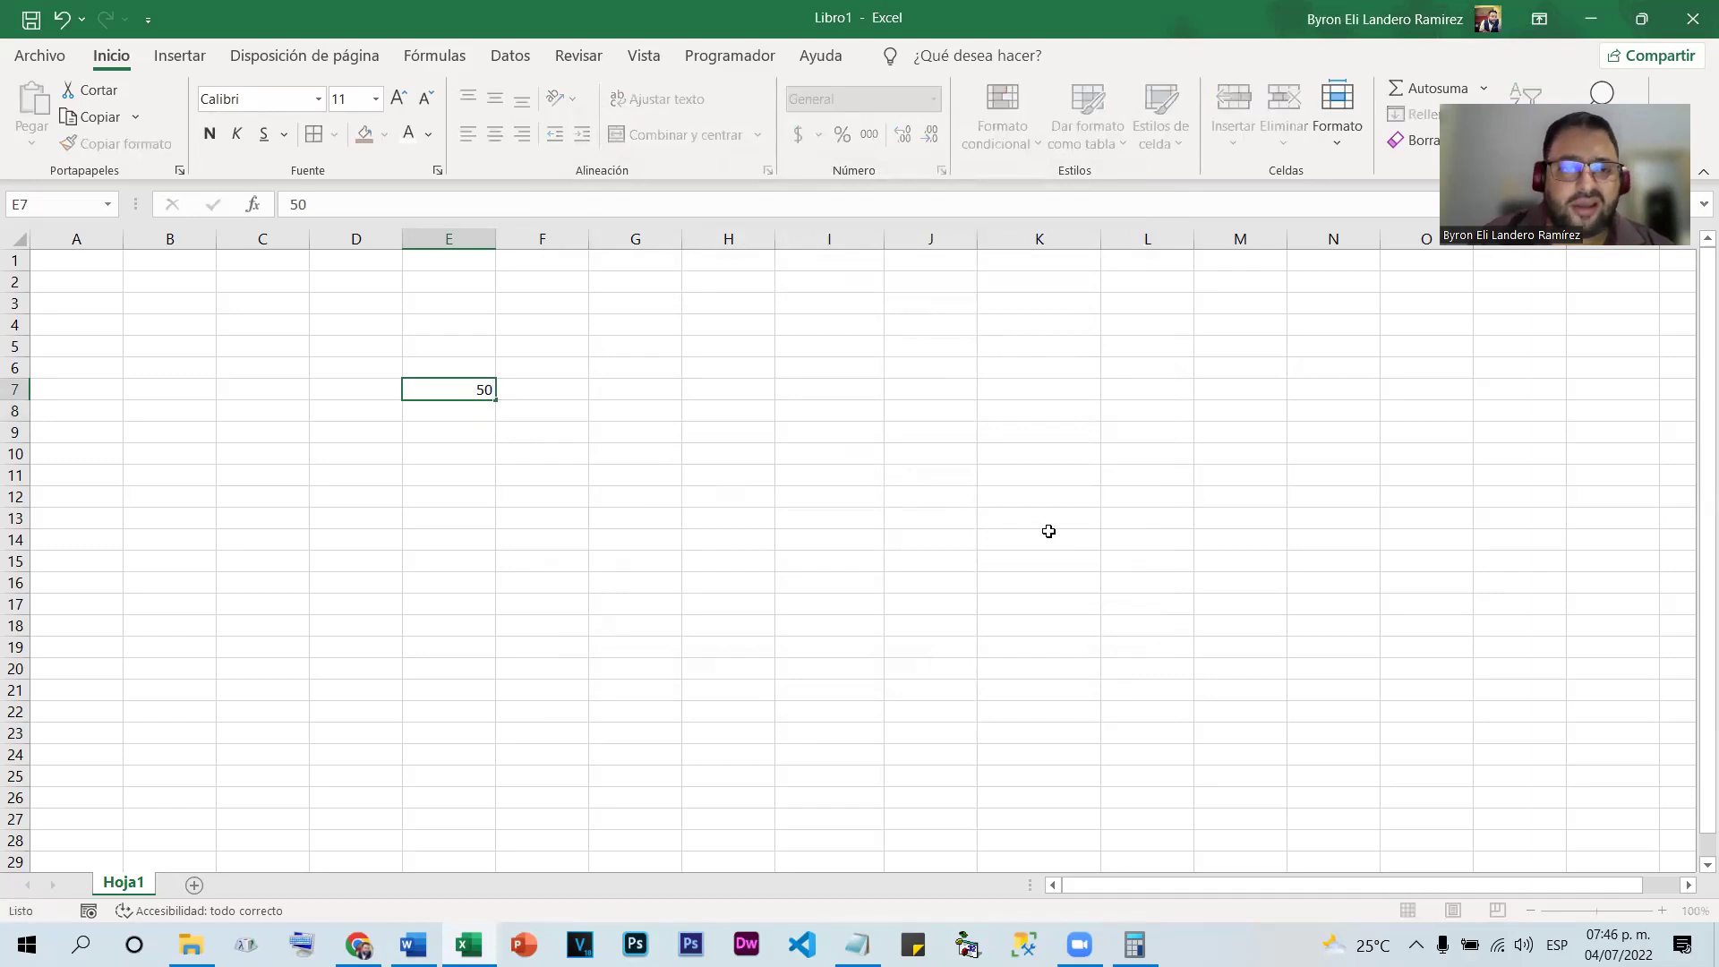
key(Return)
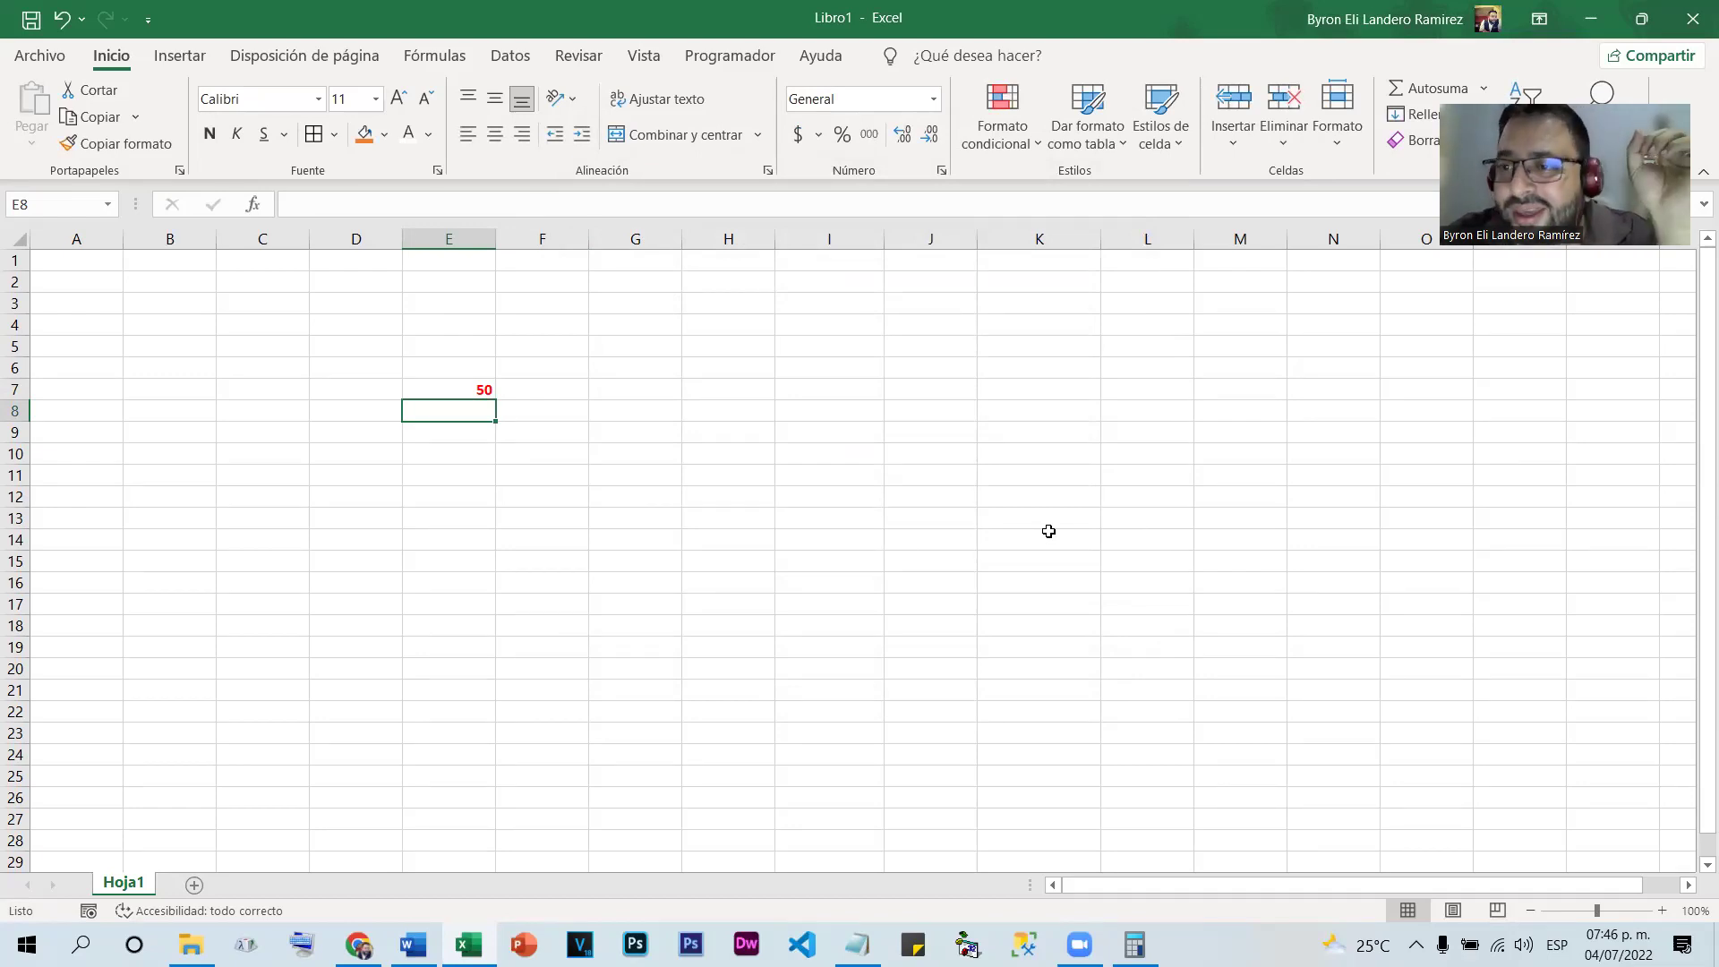
Enter 69.6 in both G7 and E7
key(Right)
key(Up)
key(Right)
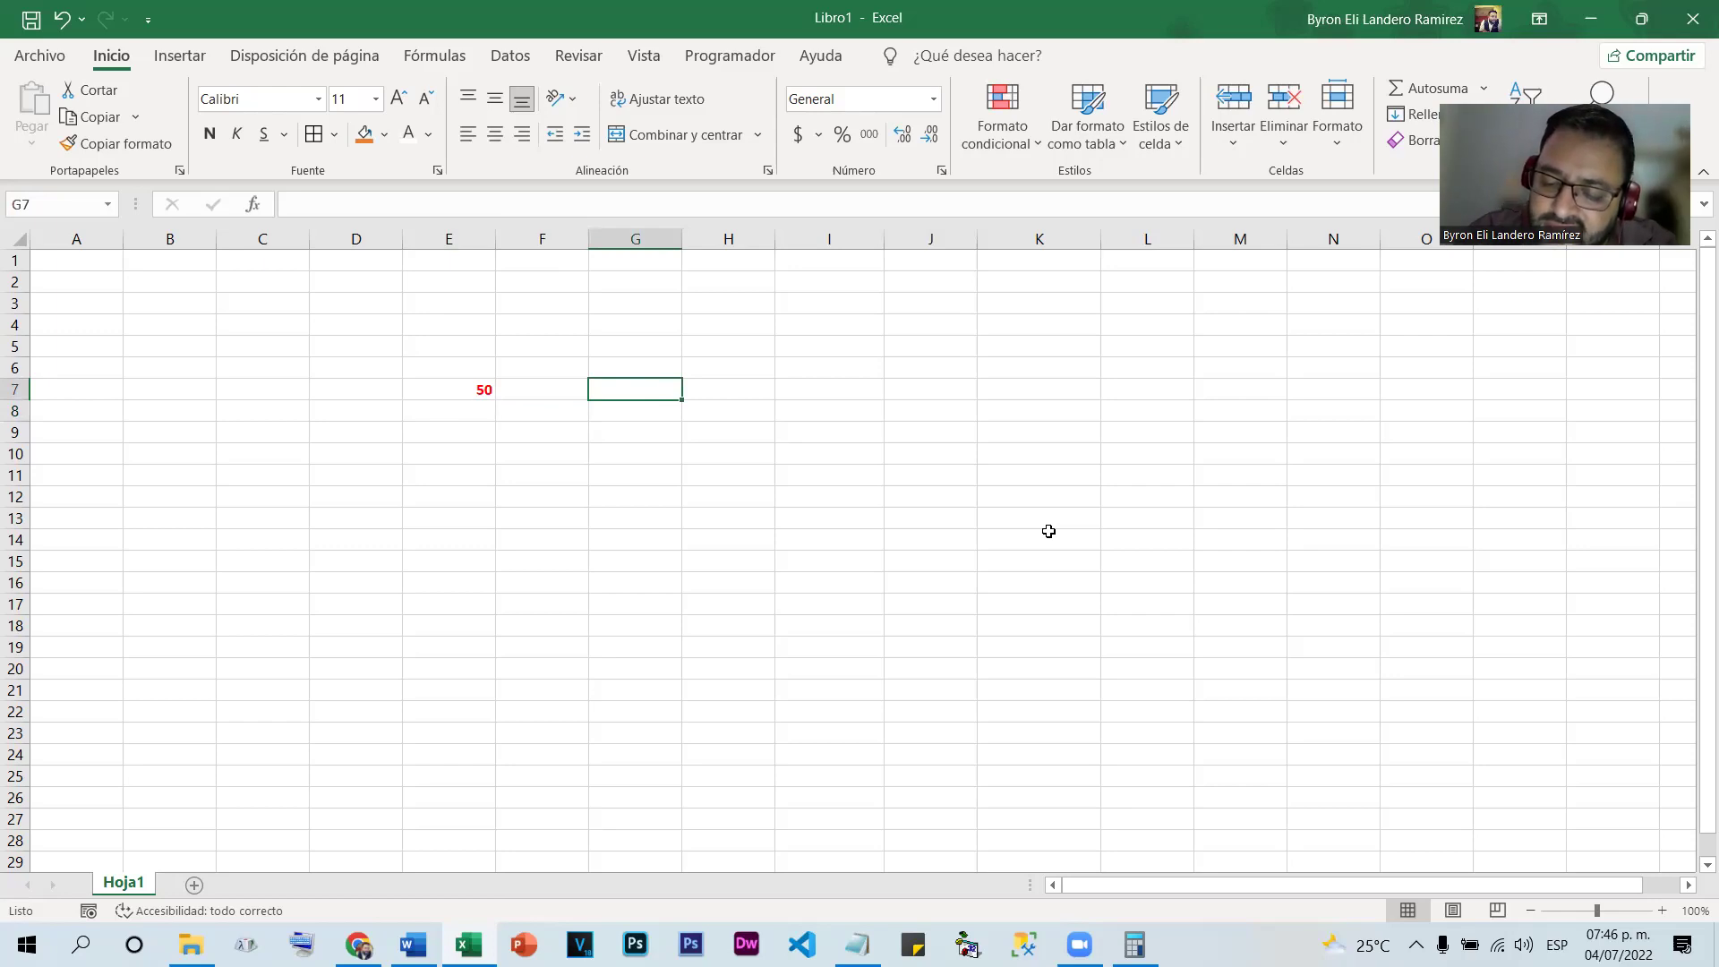
text(69.6)
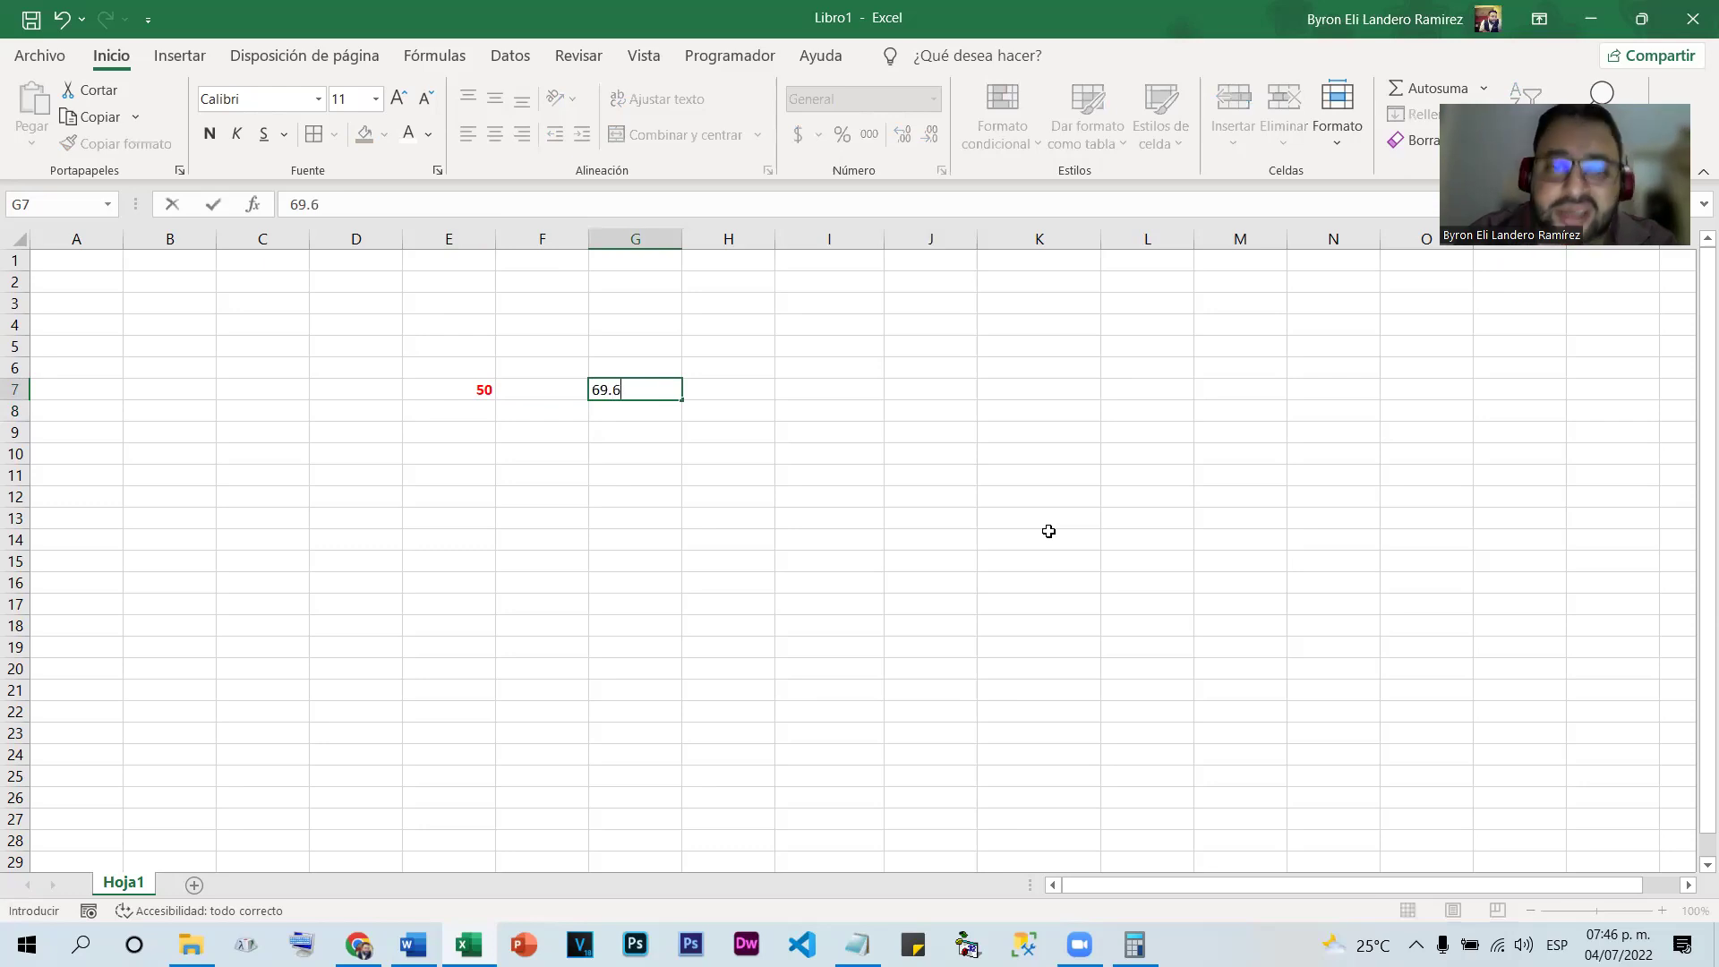
key(Return)
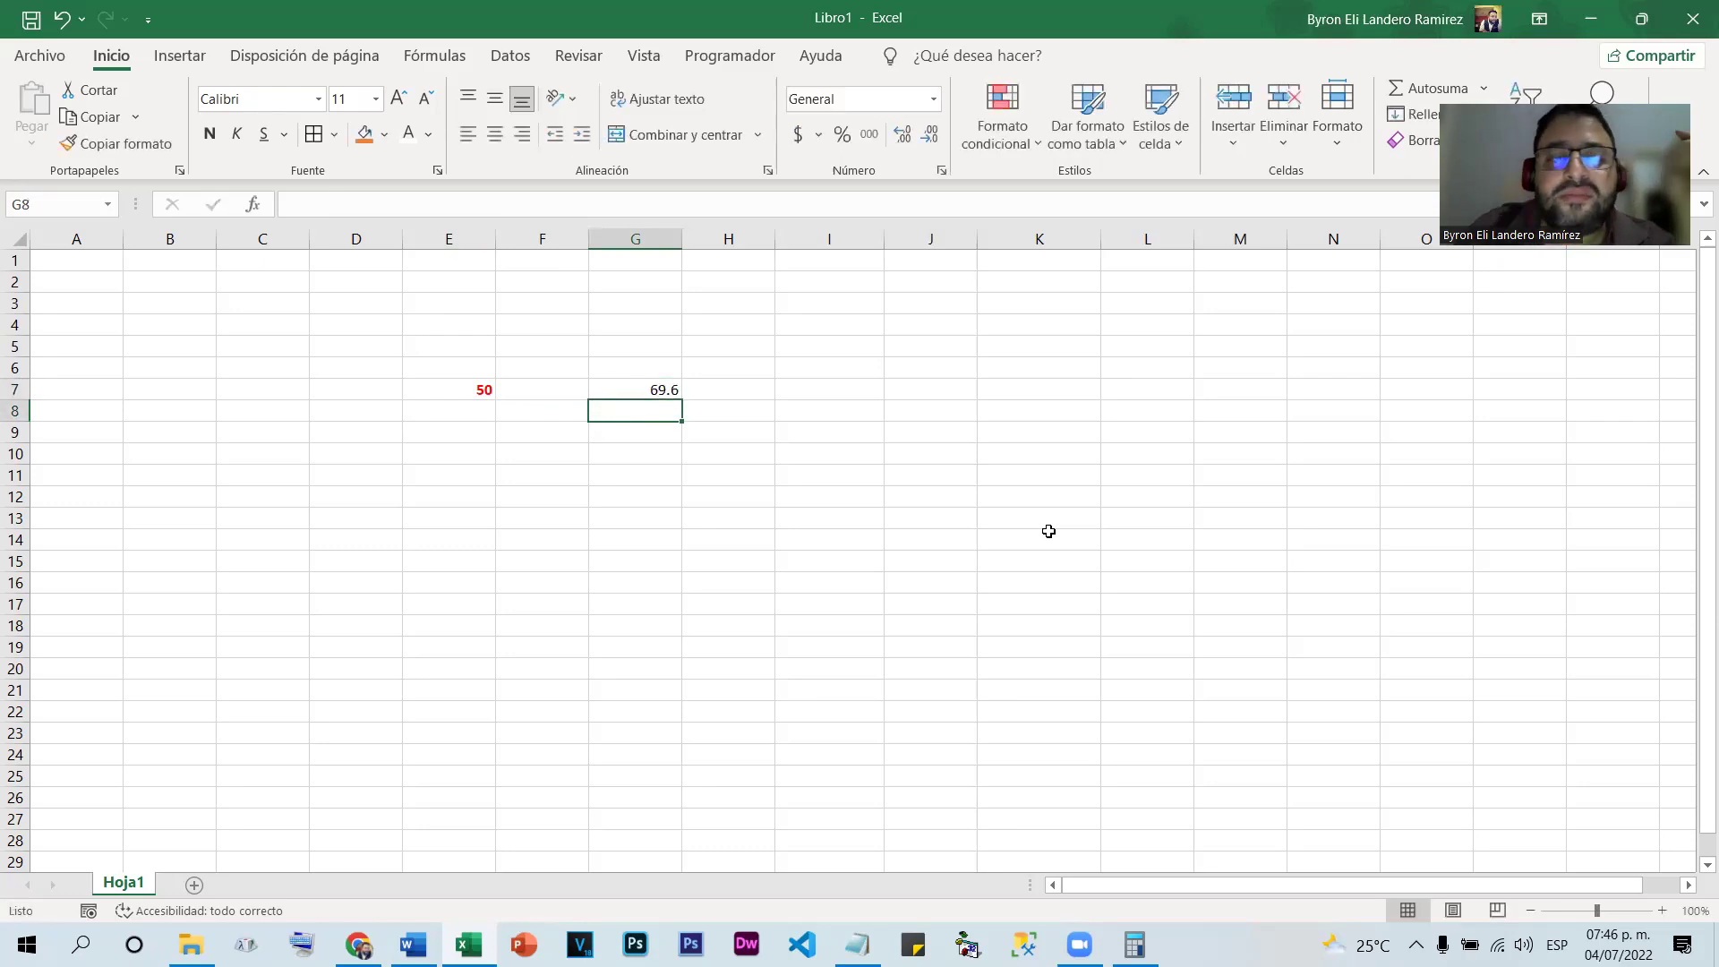
click(427, 387)
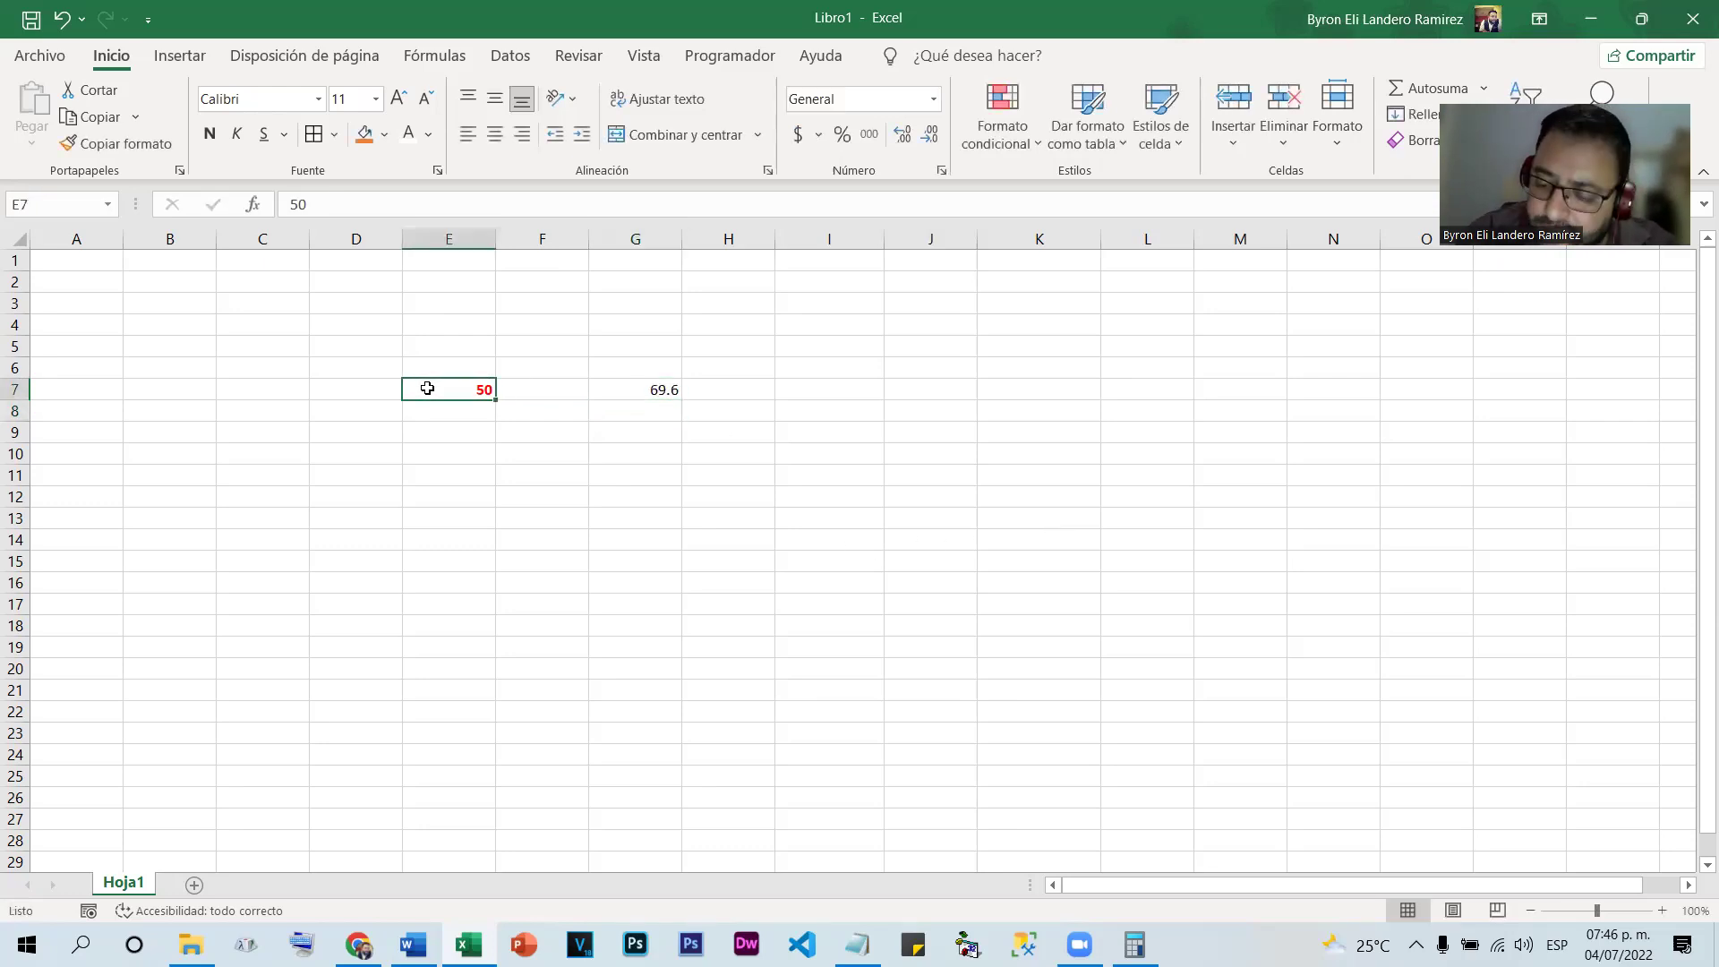
text(69.6)
key(Return)
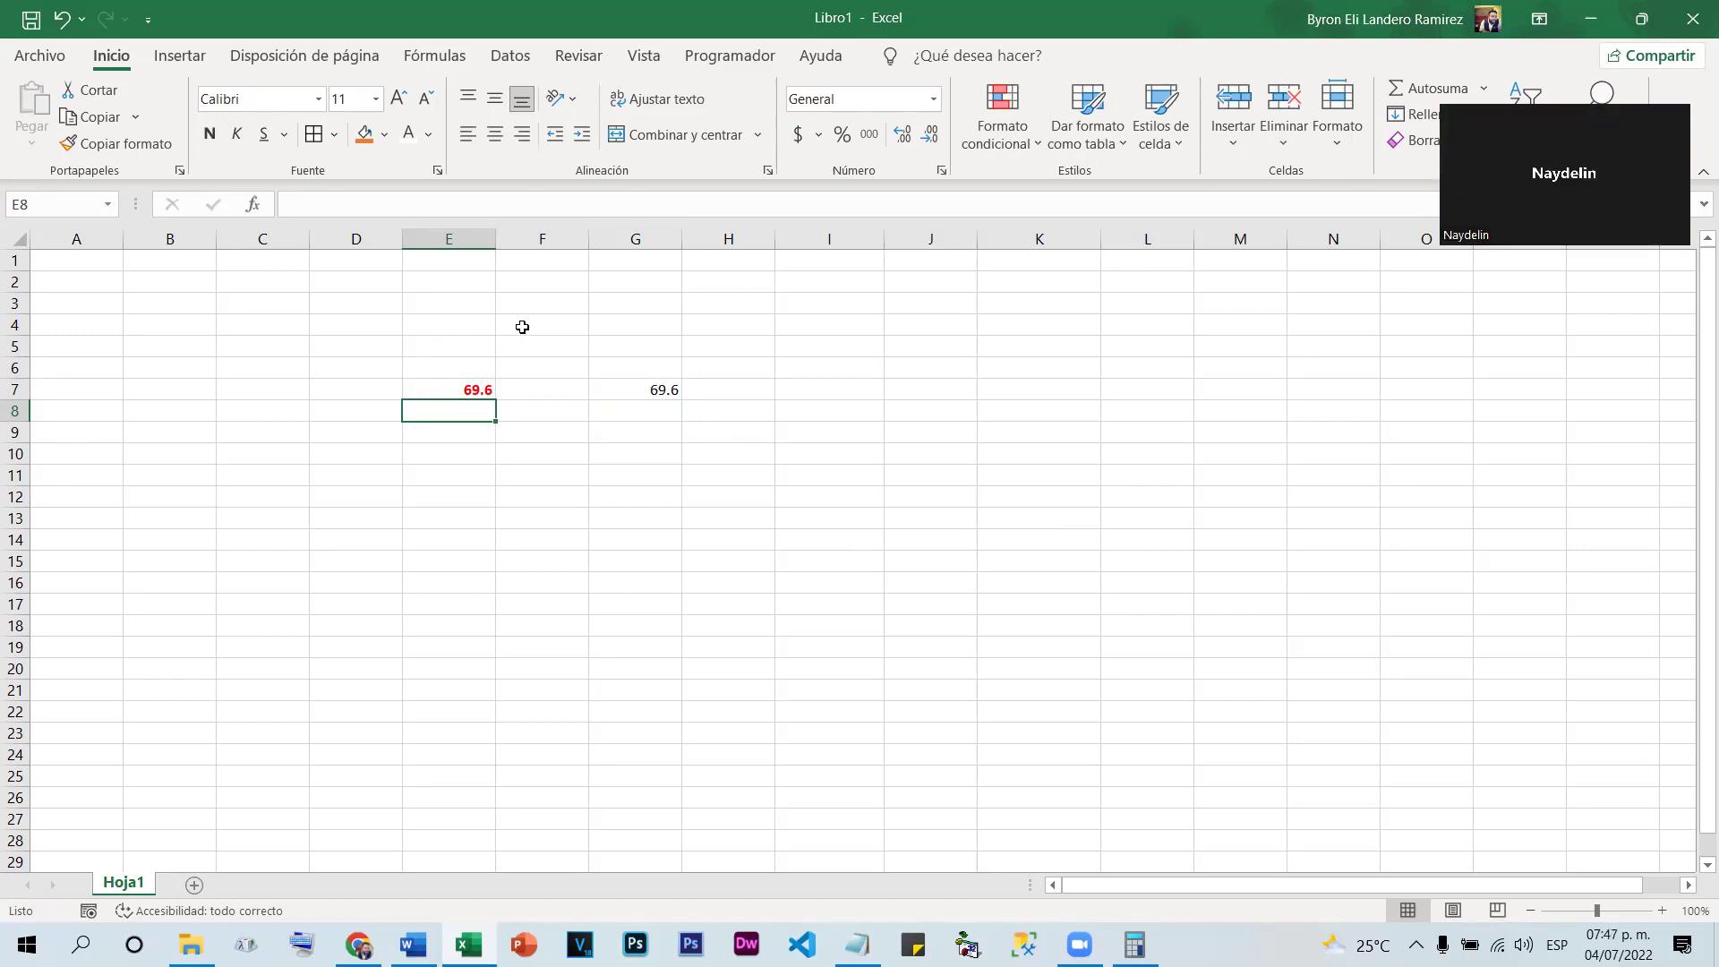
Hide E7's decimals, review its conditional formatting rules, then show one decimal again
click(447, 384)
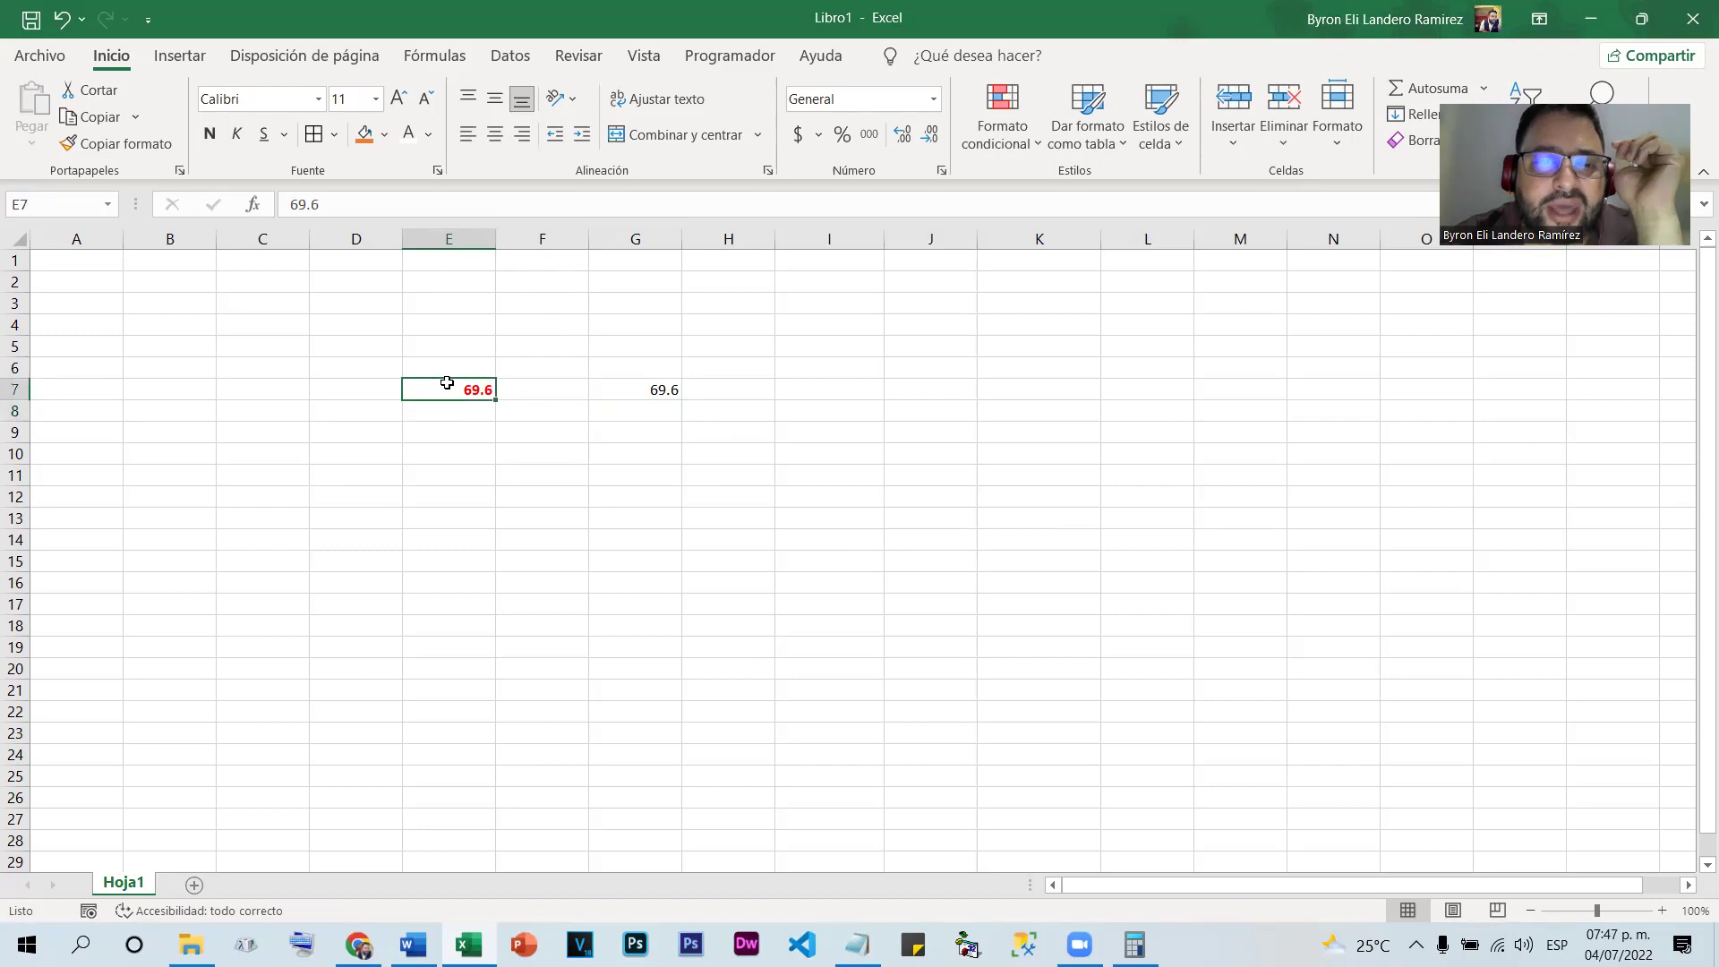
click(929, 134)
click(910, 607)
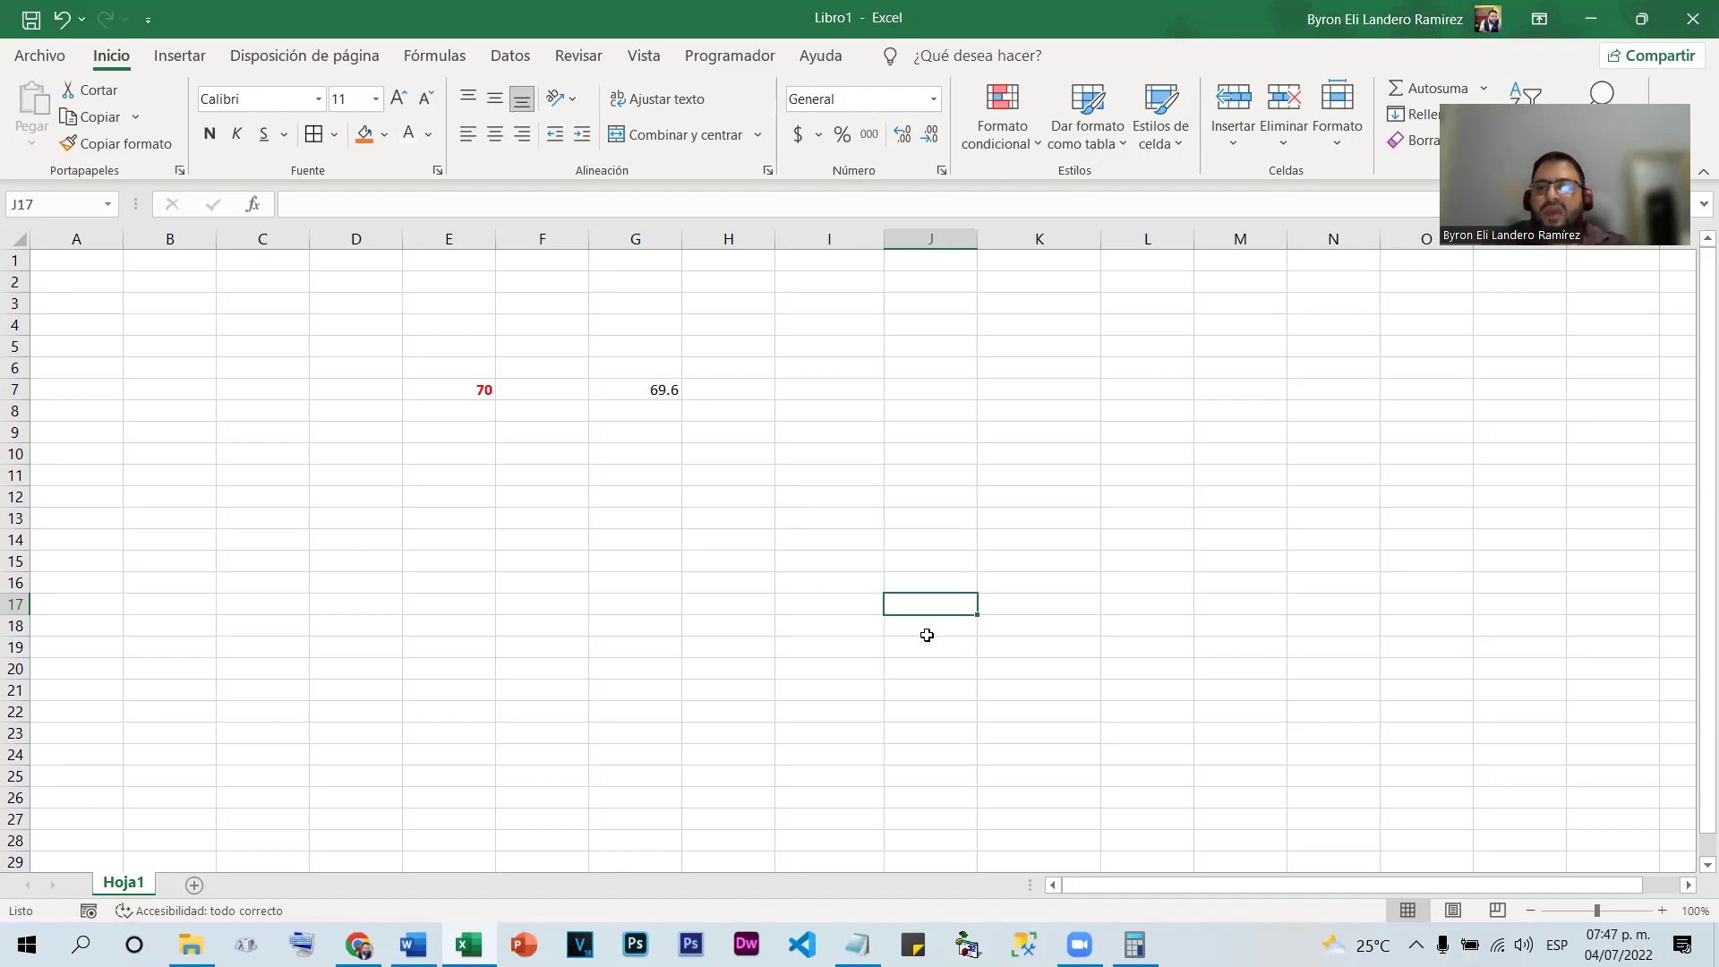
click(449, 389)
click(1002, 117)
click(1010, 516)
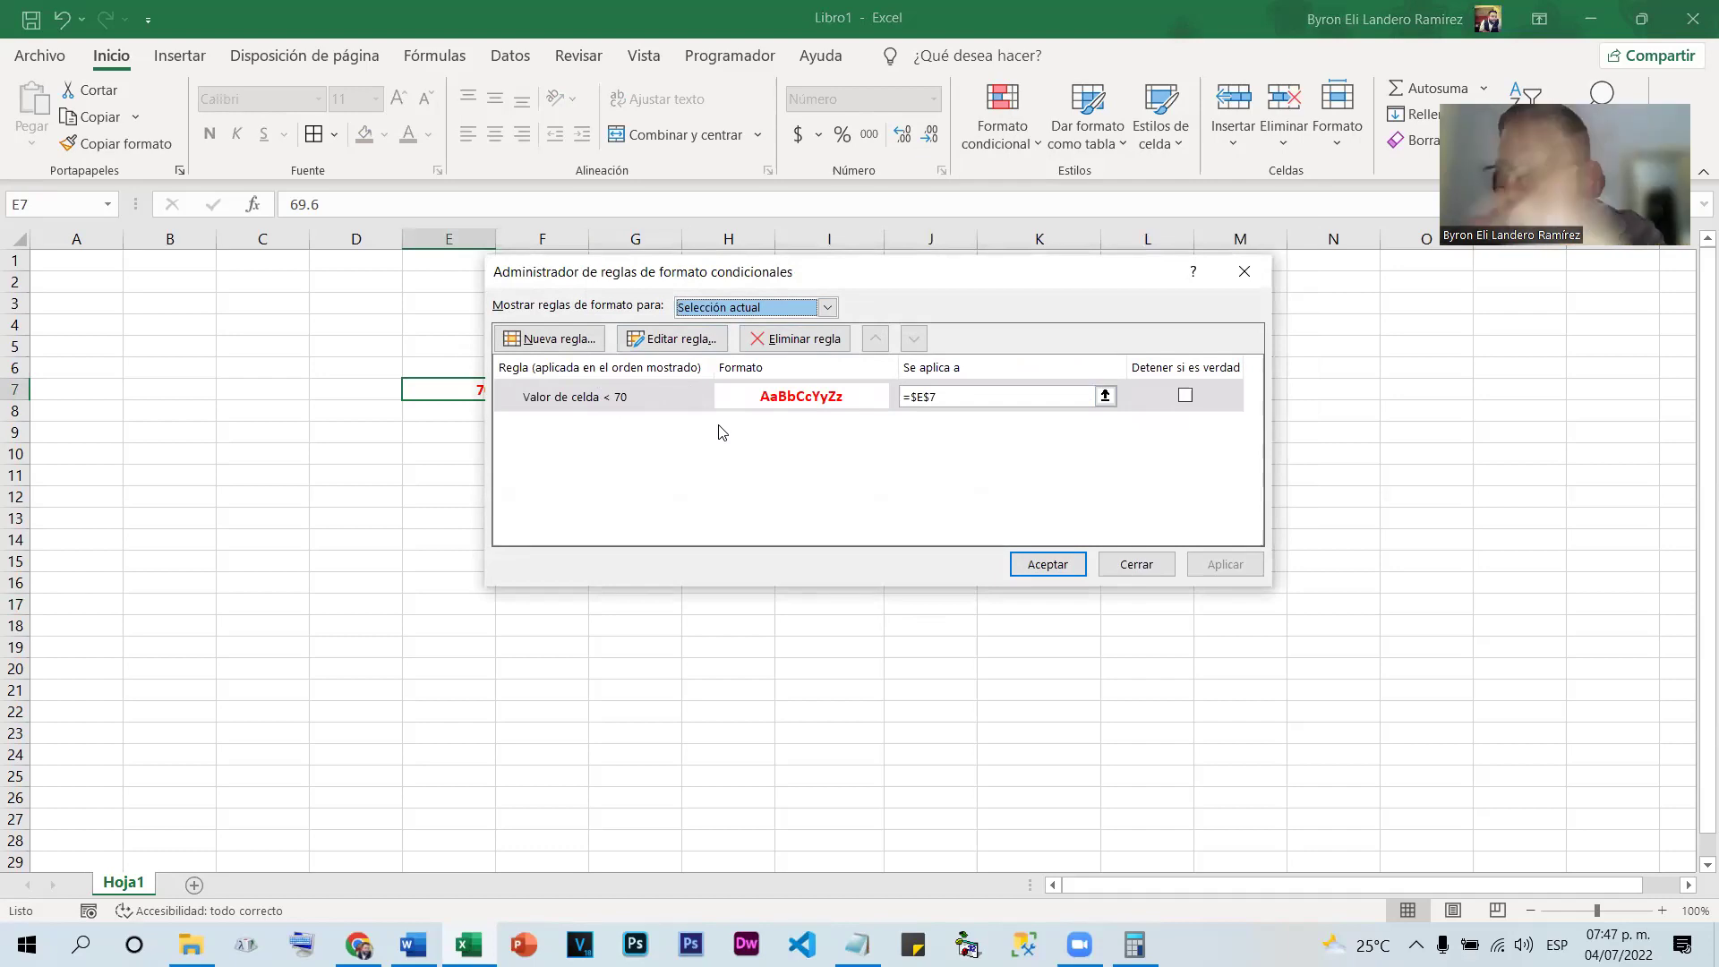
click(1137, 564)
click(454, 411)
key(Up)
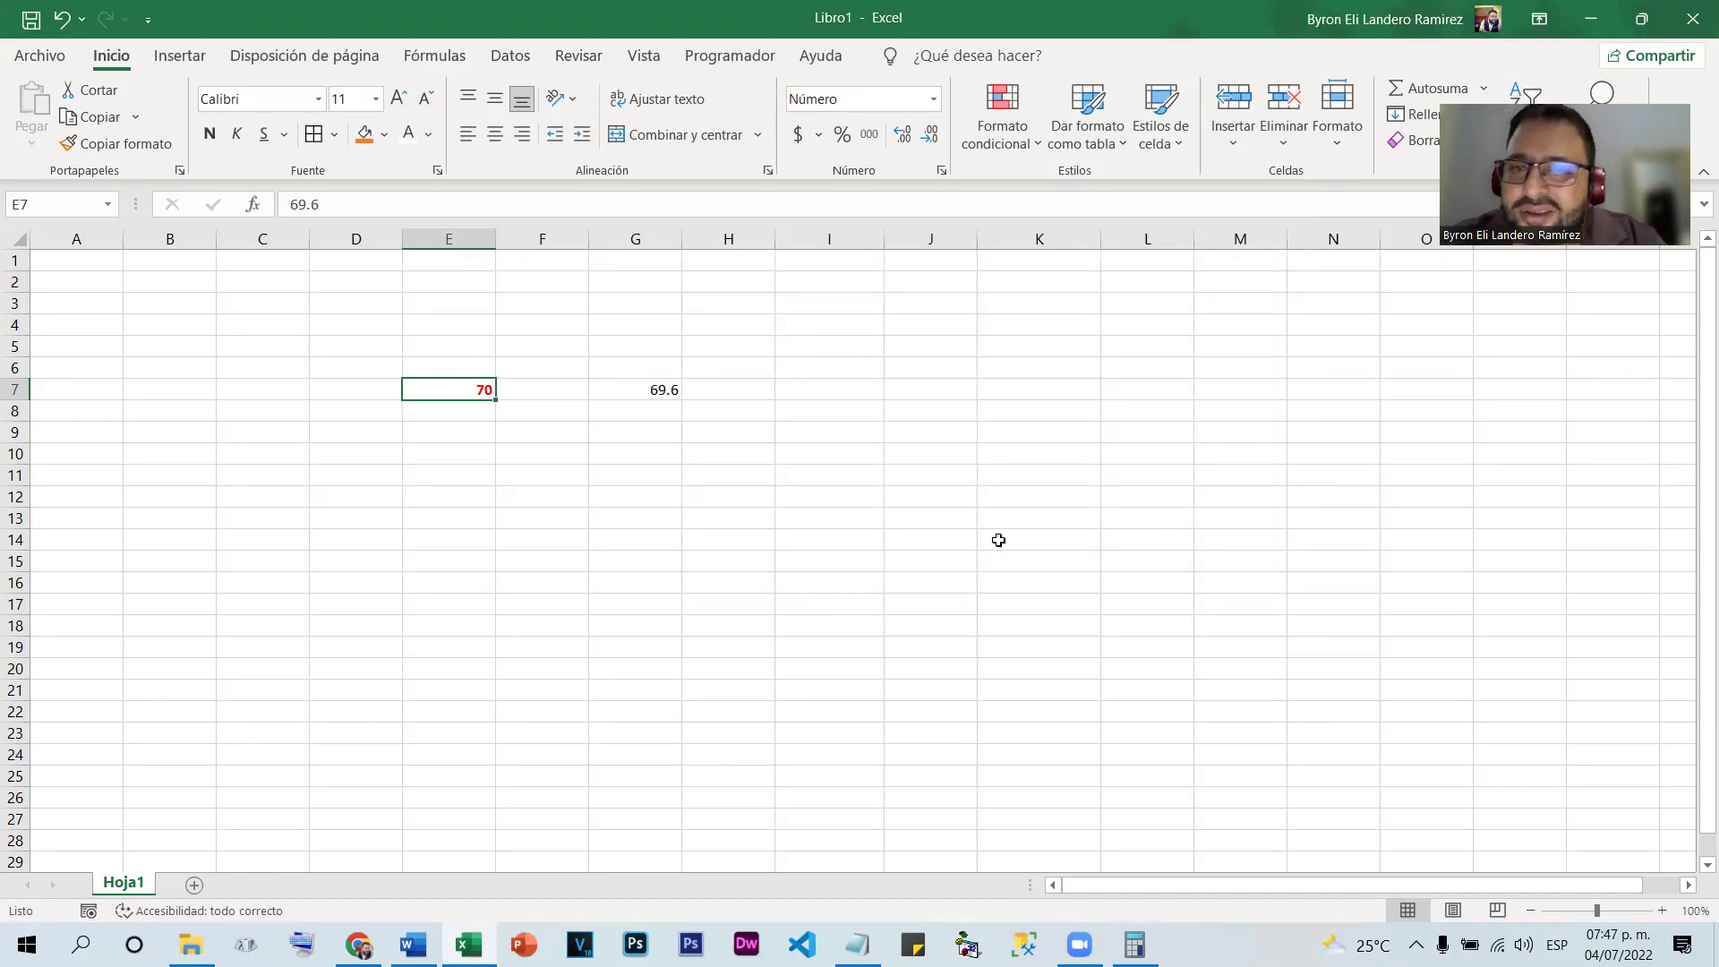
click(902, 135)
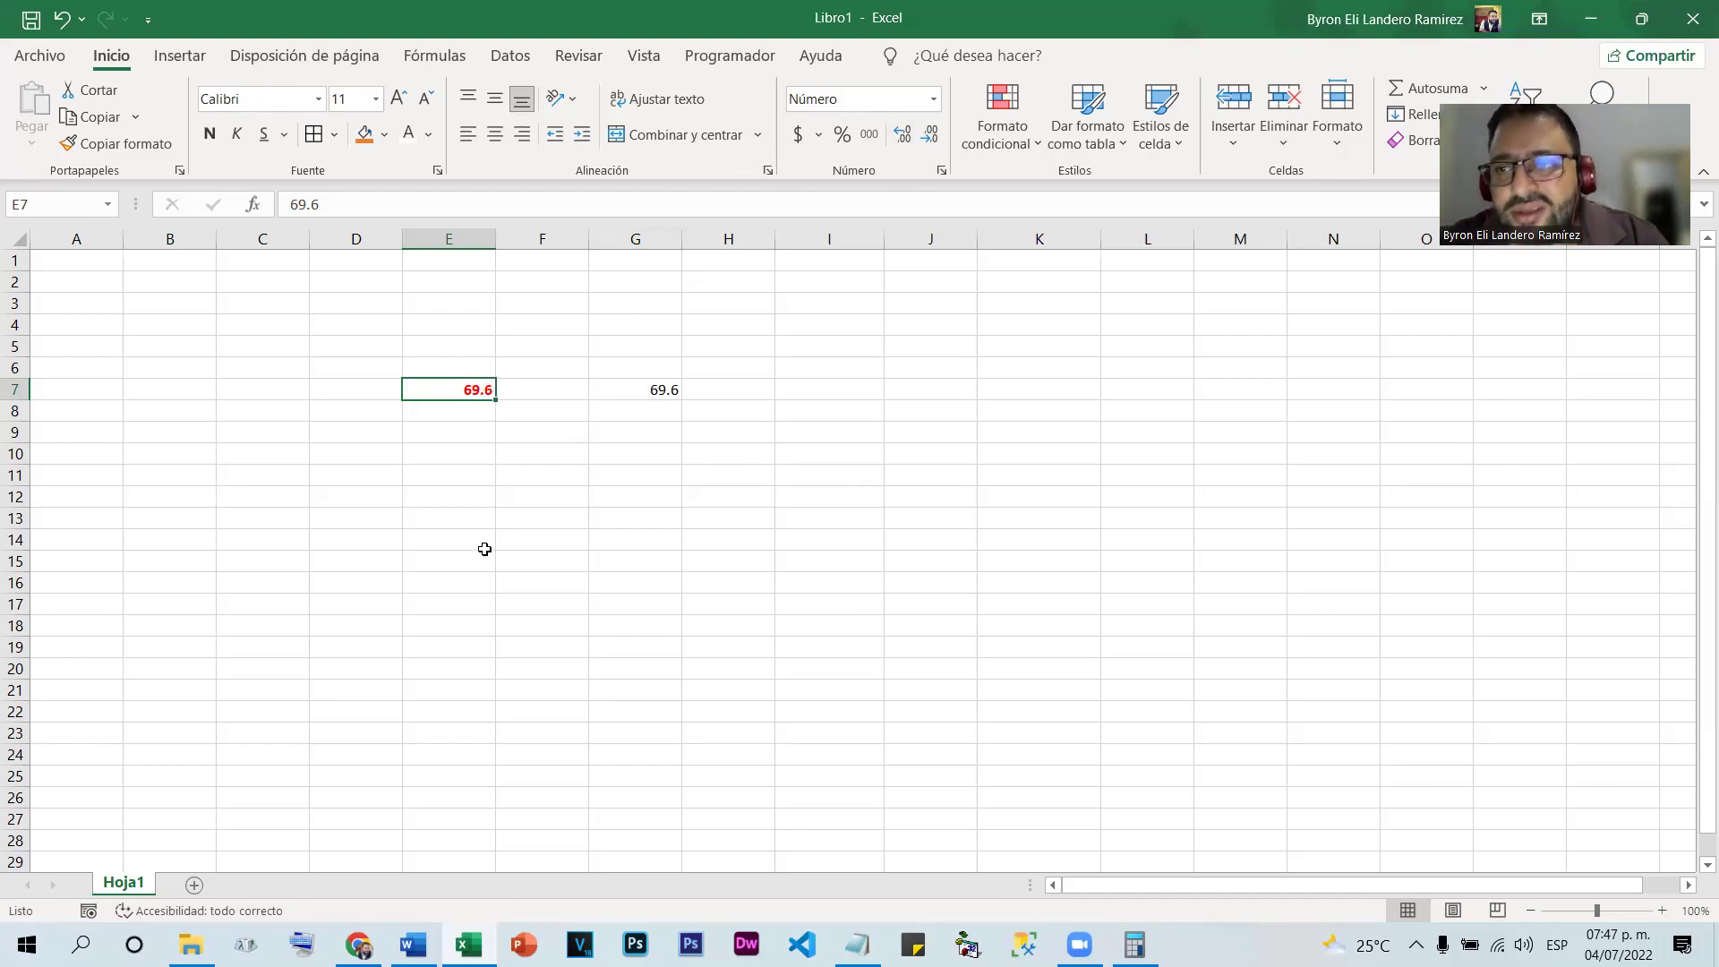
Change the 'Valor de celda < 70' rule's threshold from 70 to 69.5 and apply it
click(1002, 130)
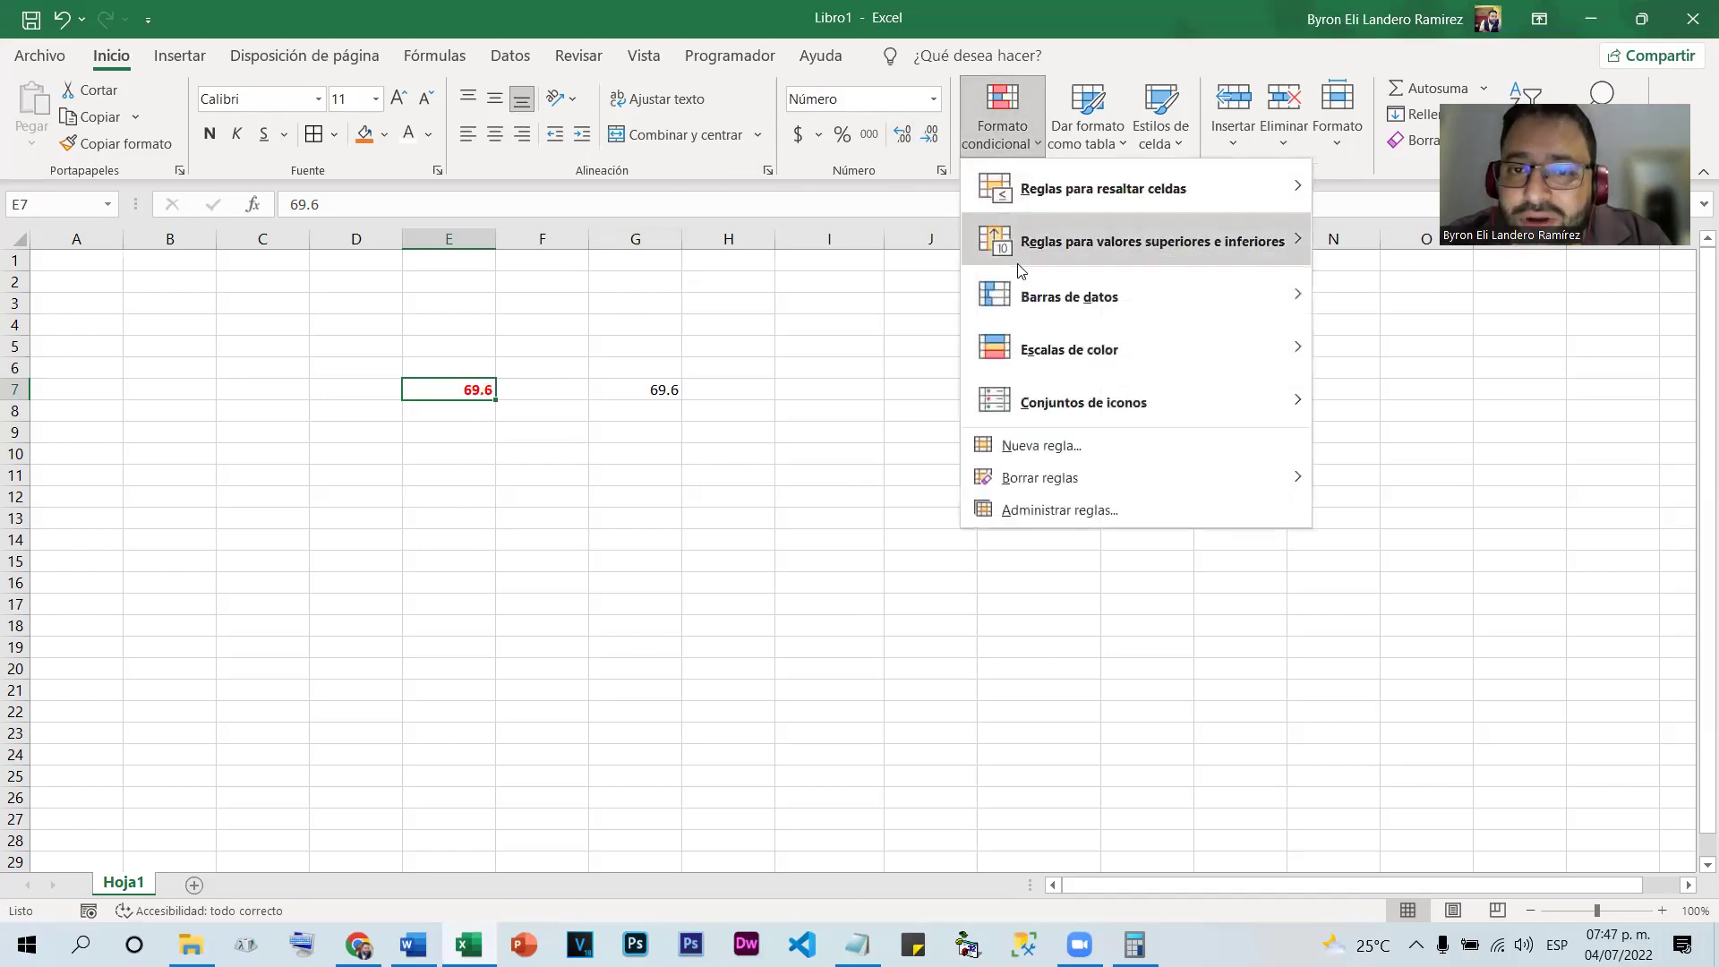
click(1056, 509)
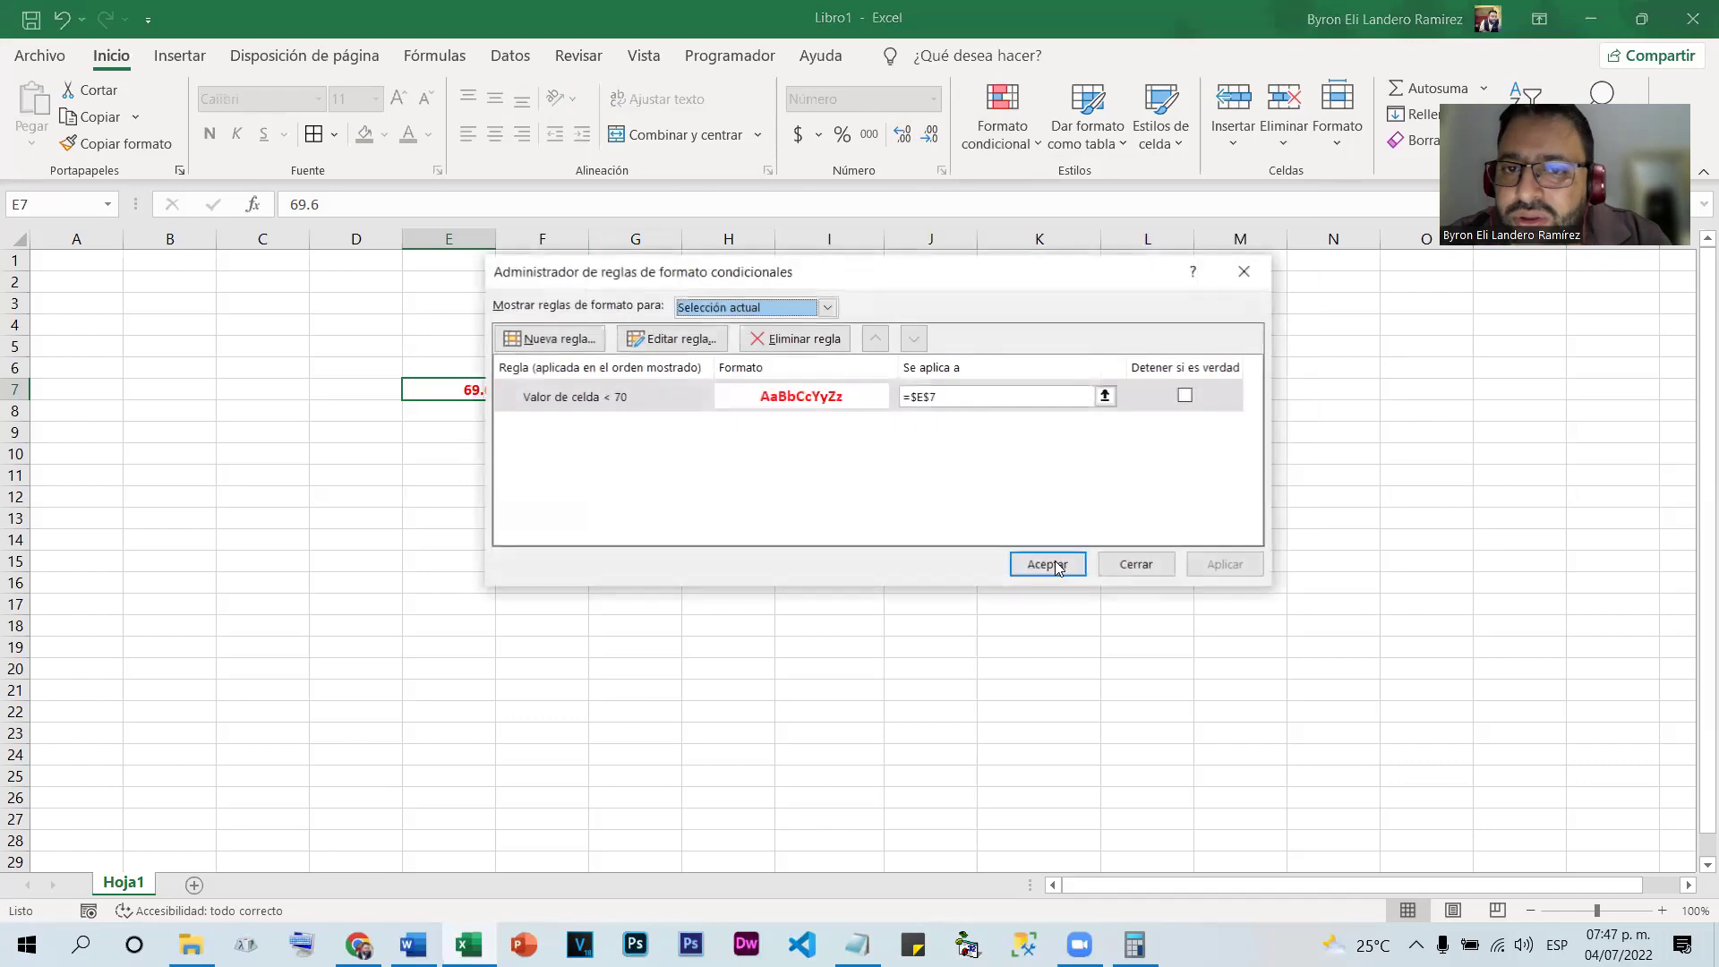
click(622, 398)
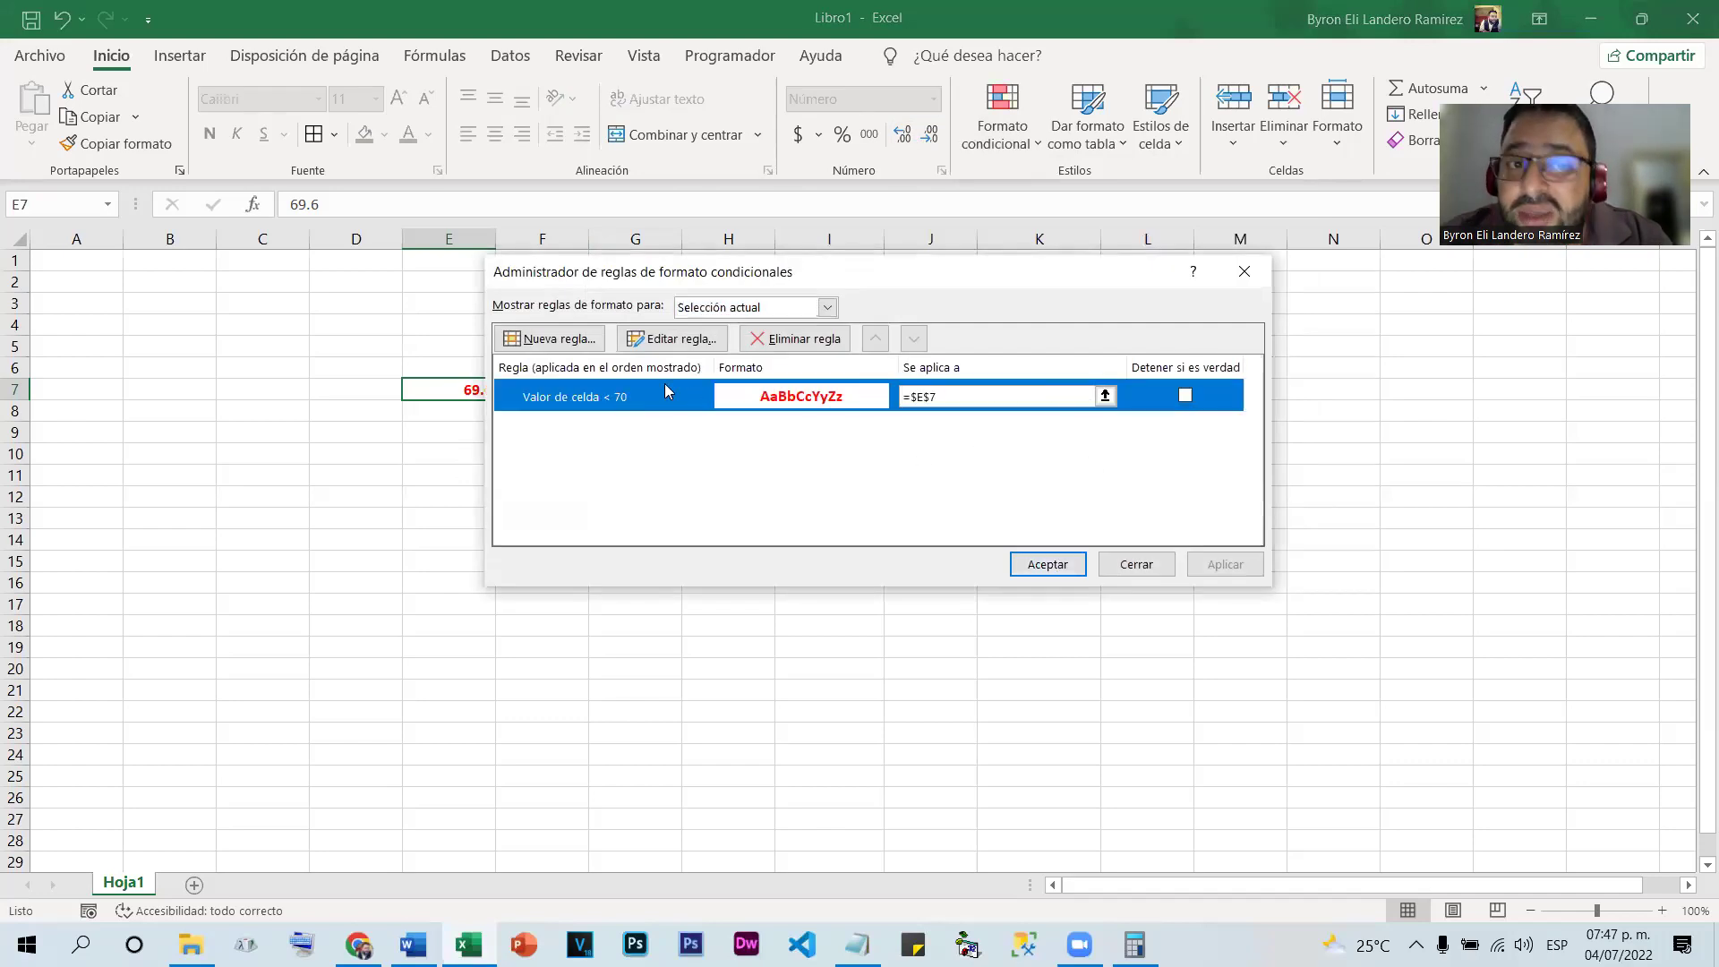
click(670, 339)
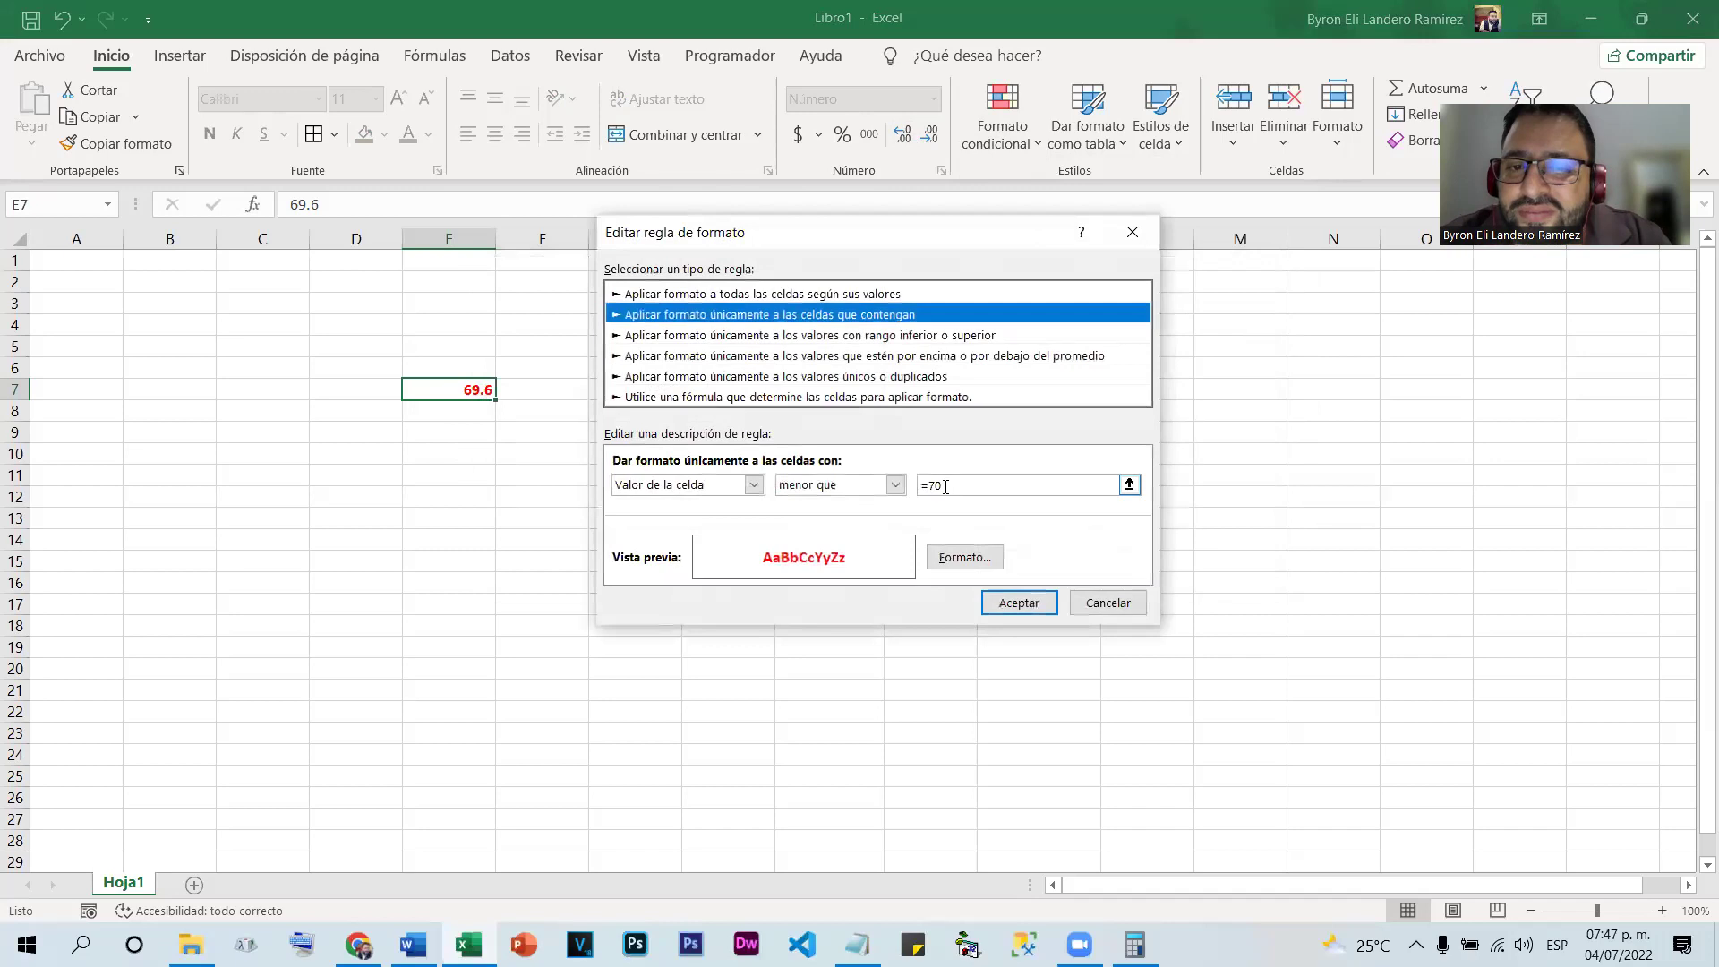
click(943, 488)
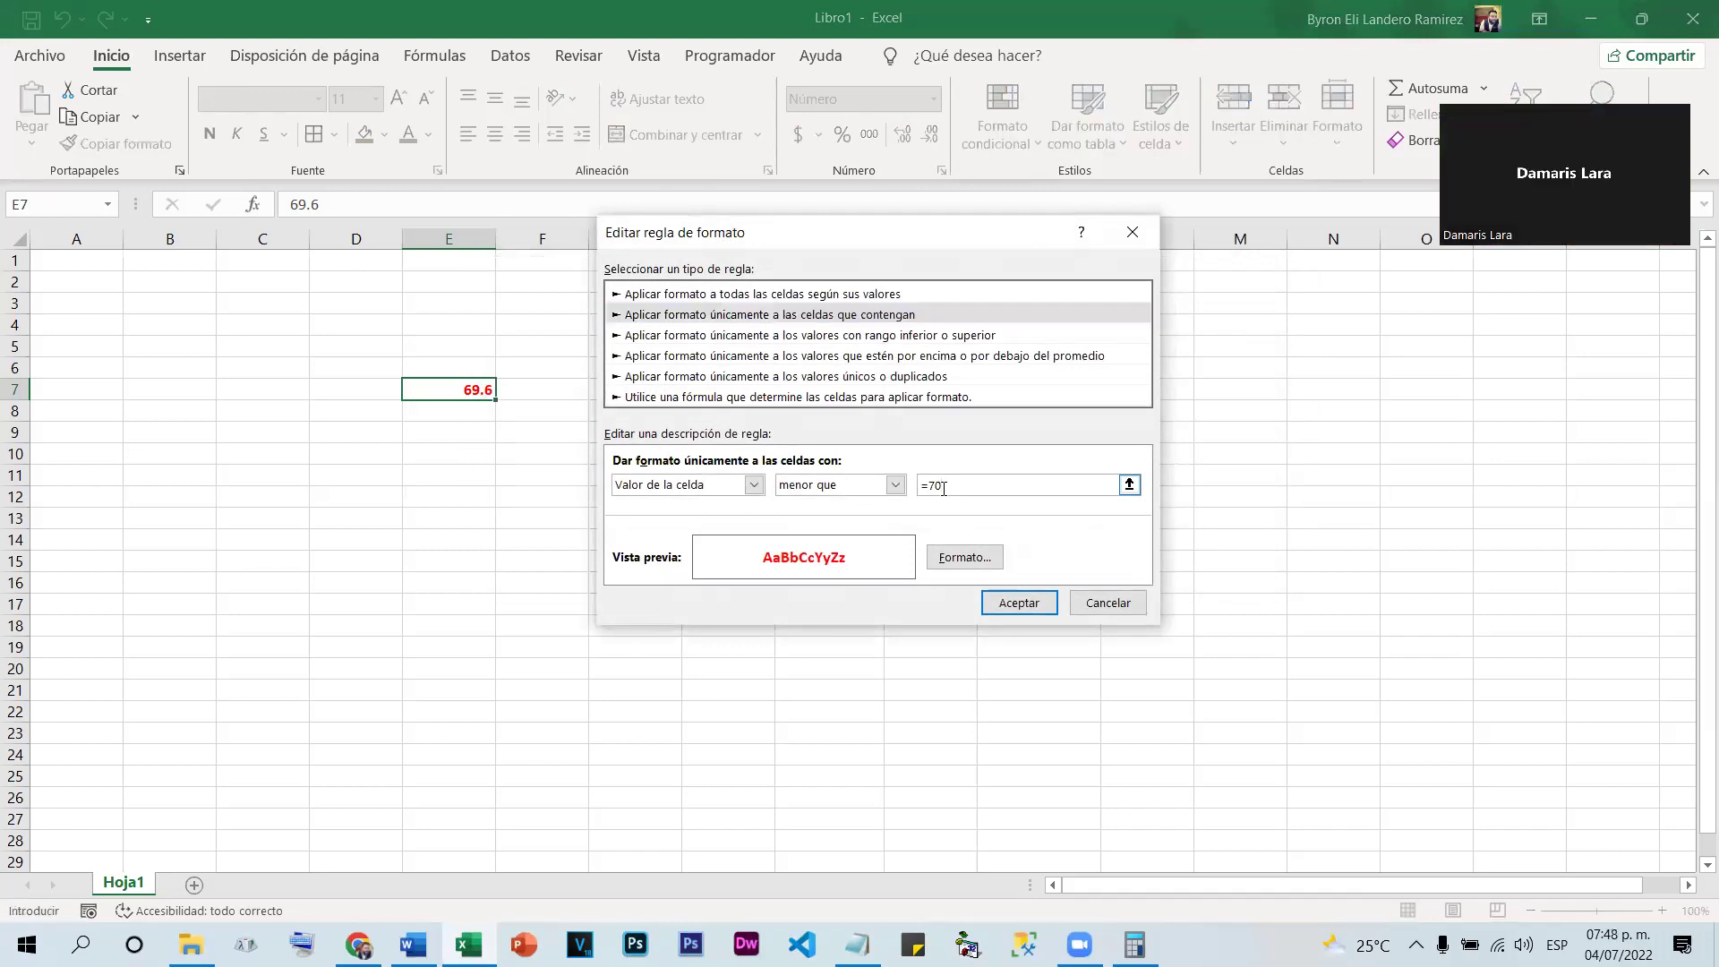
drag(942, 488, 931, 486)
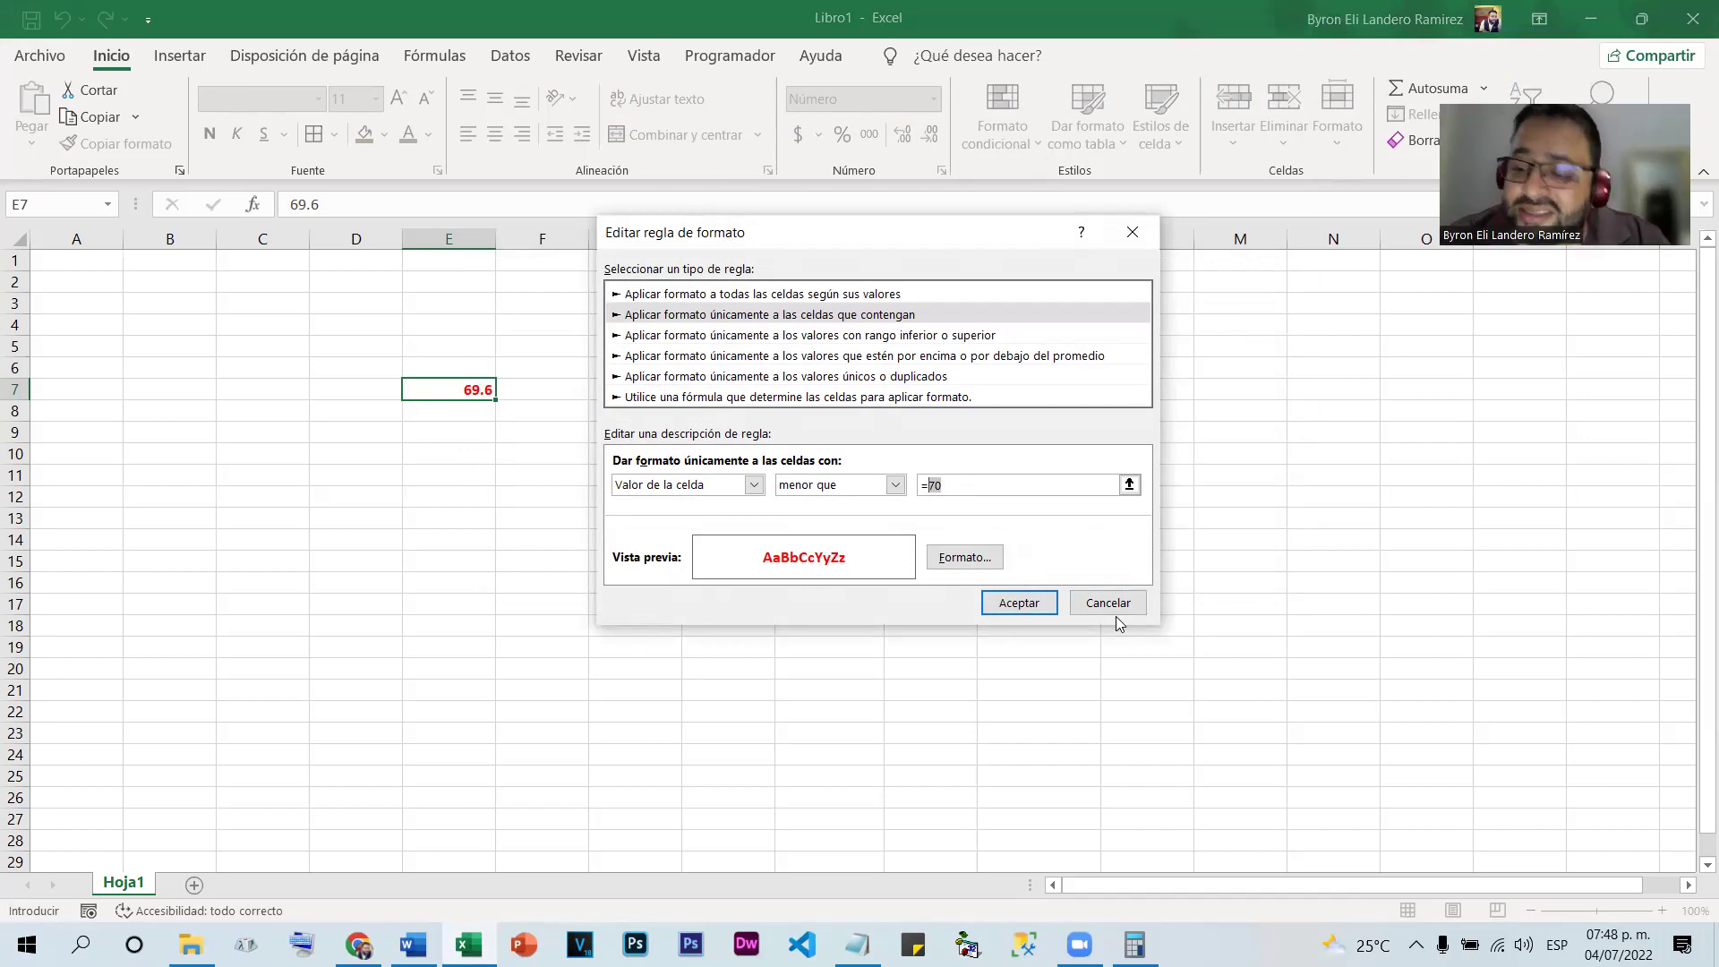
text(6)
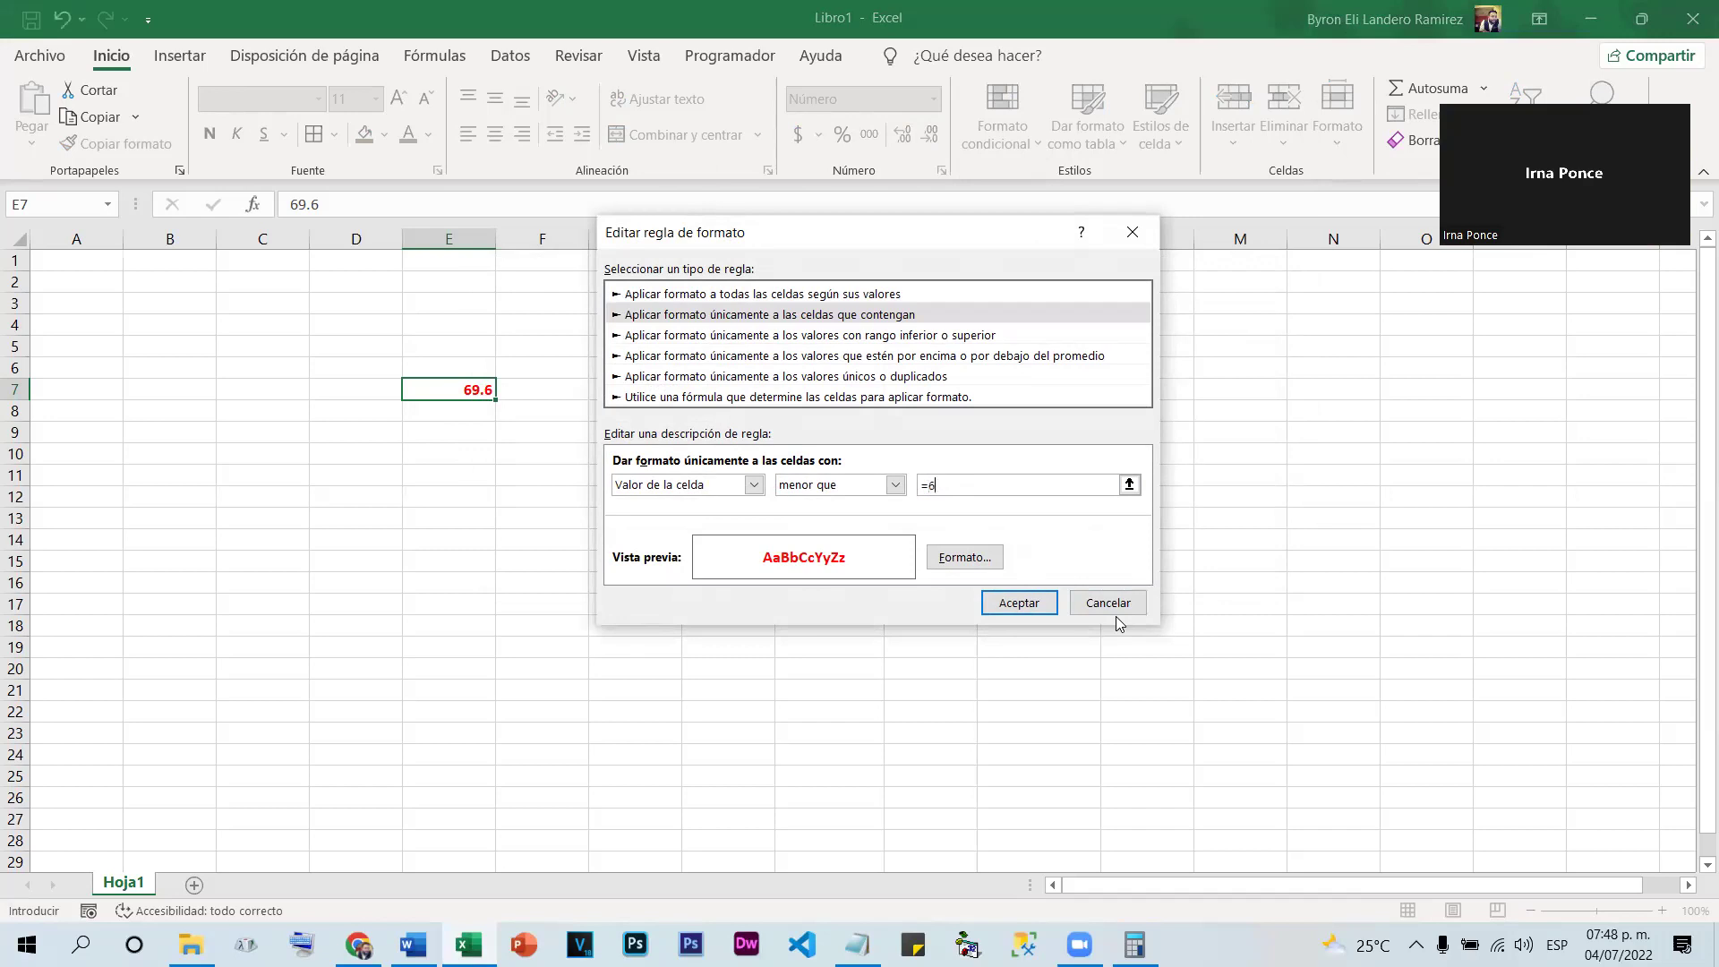
text(9.5)
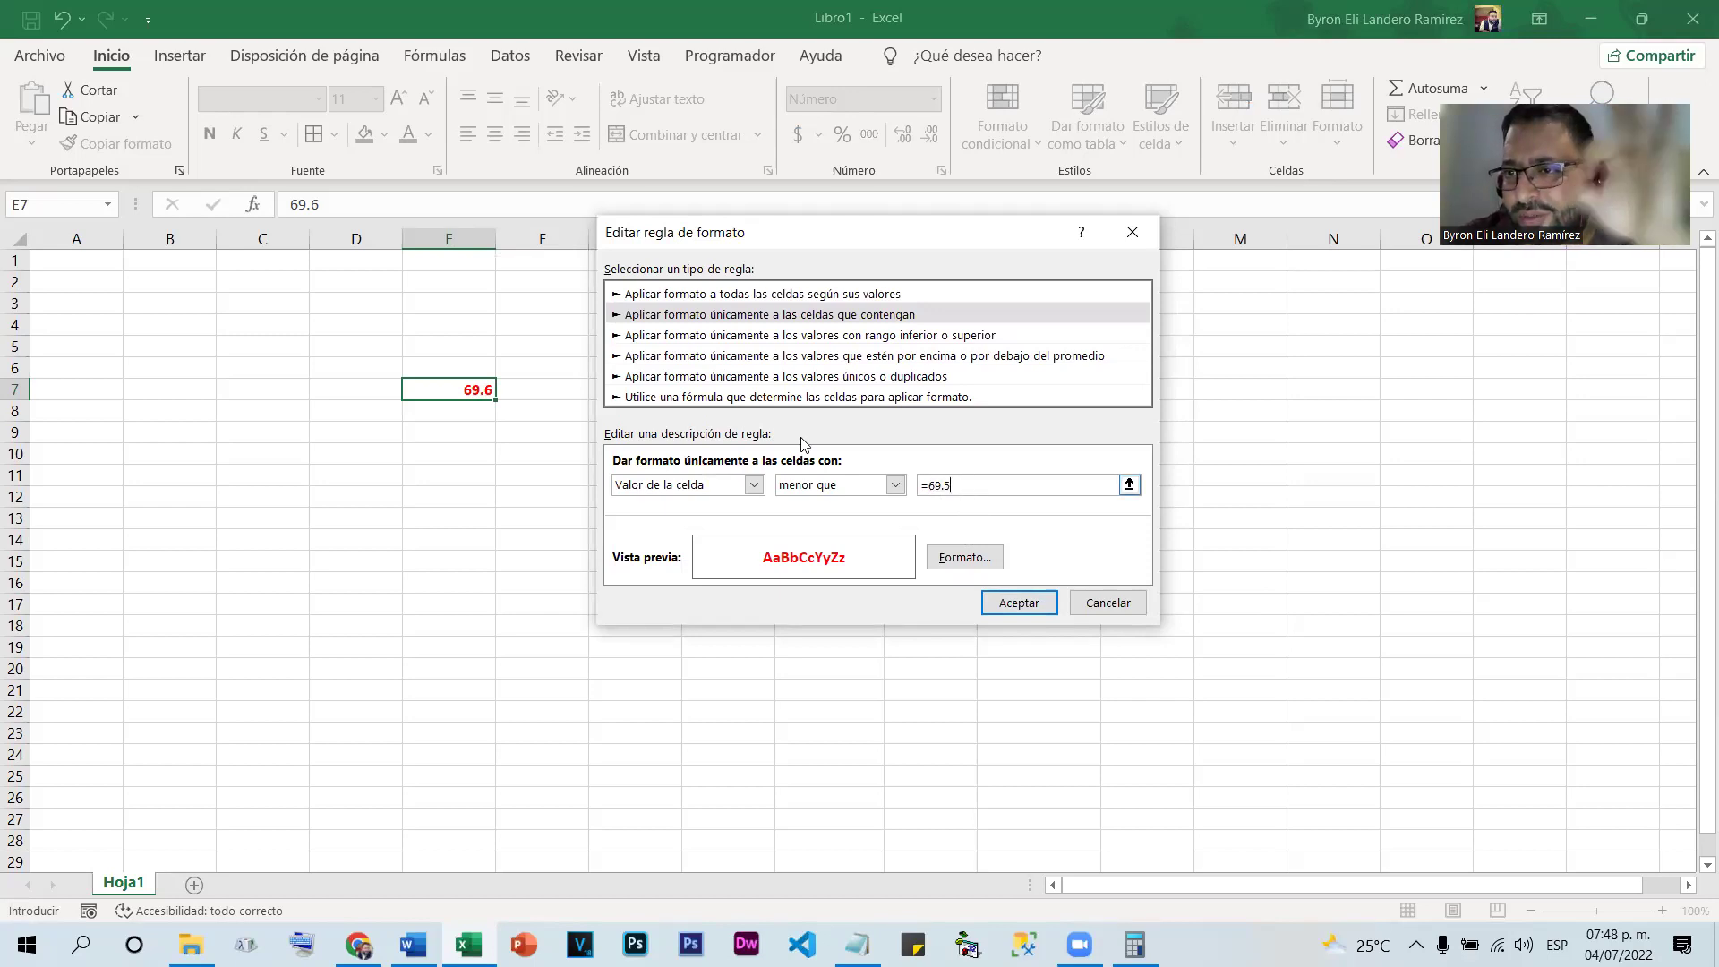
click(1019, 602)
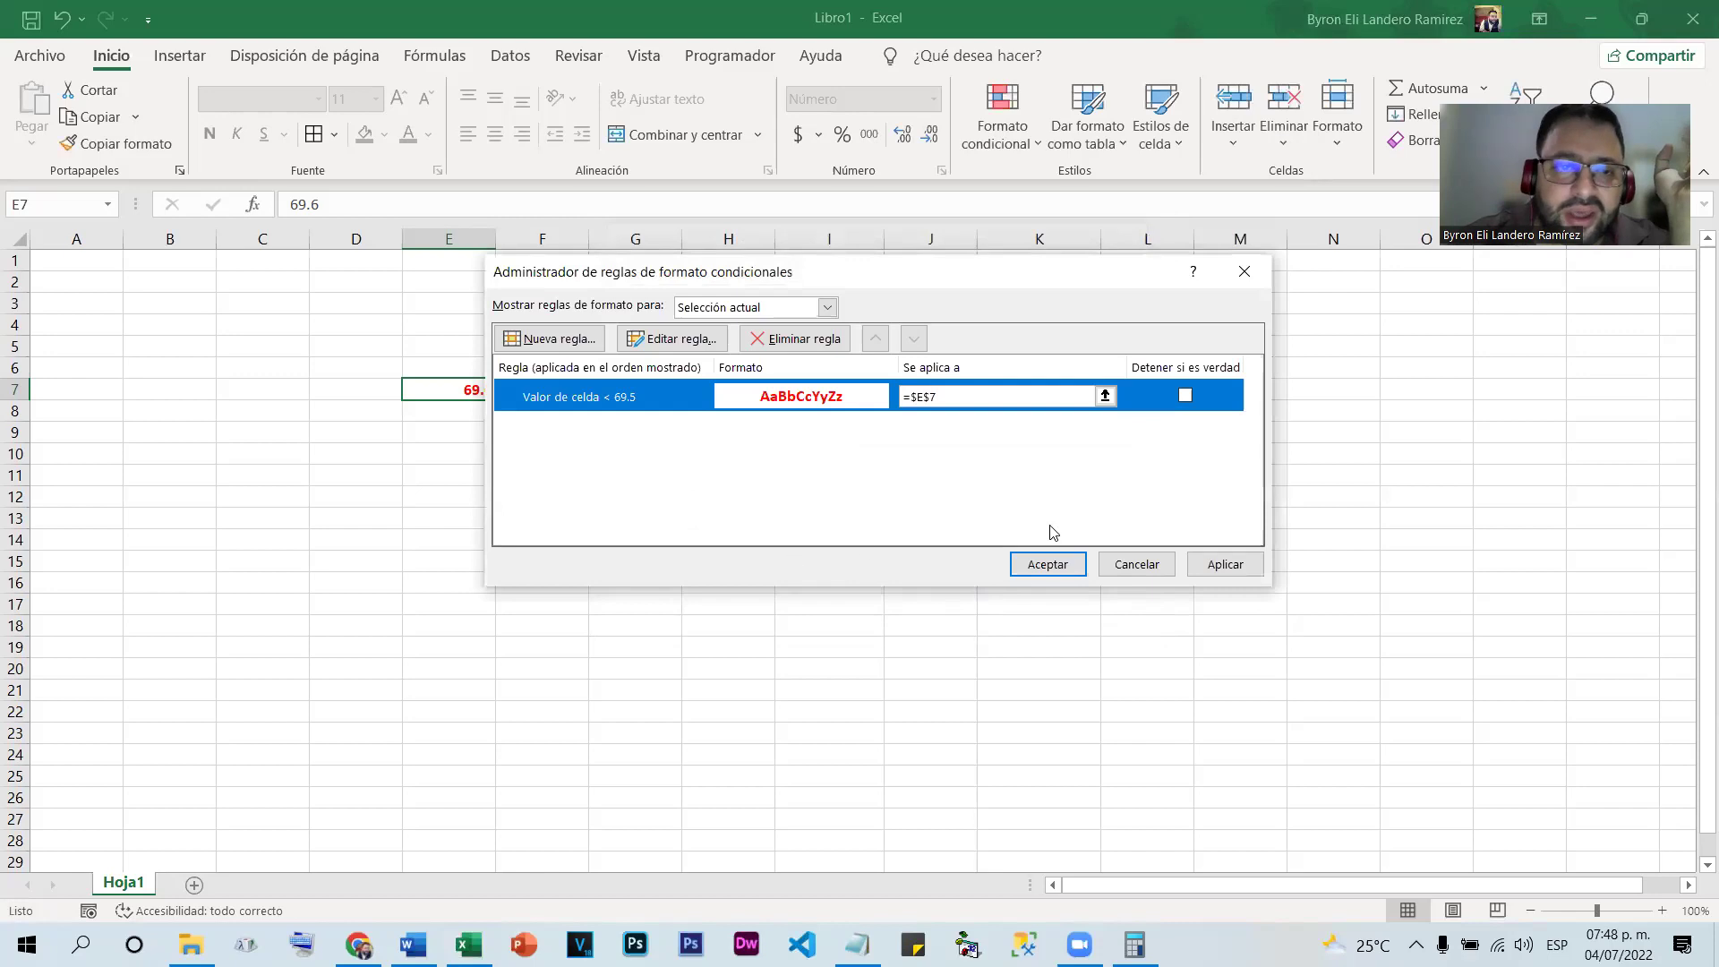
click(1048, 564)
click(572, 468)
click(468, 388)
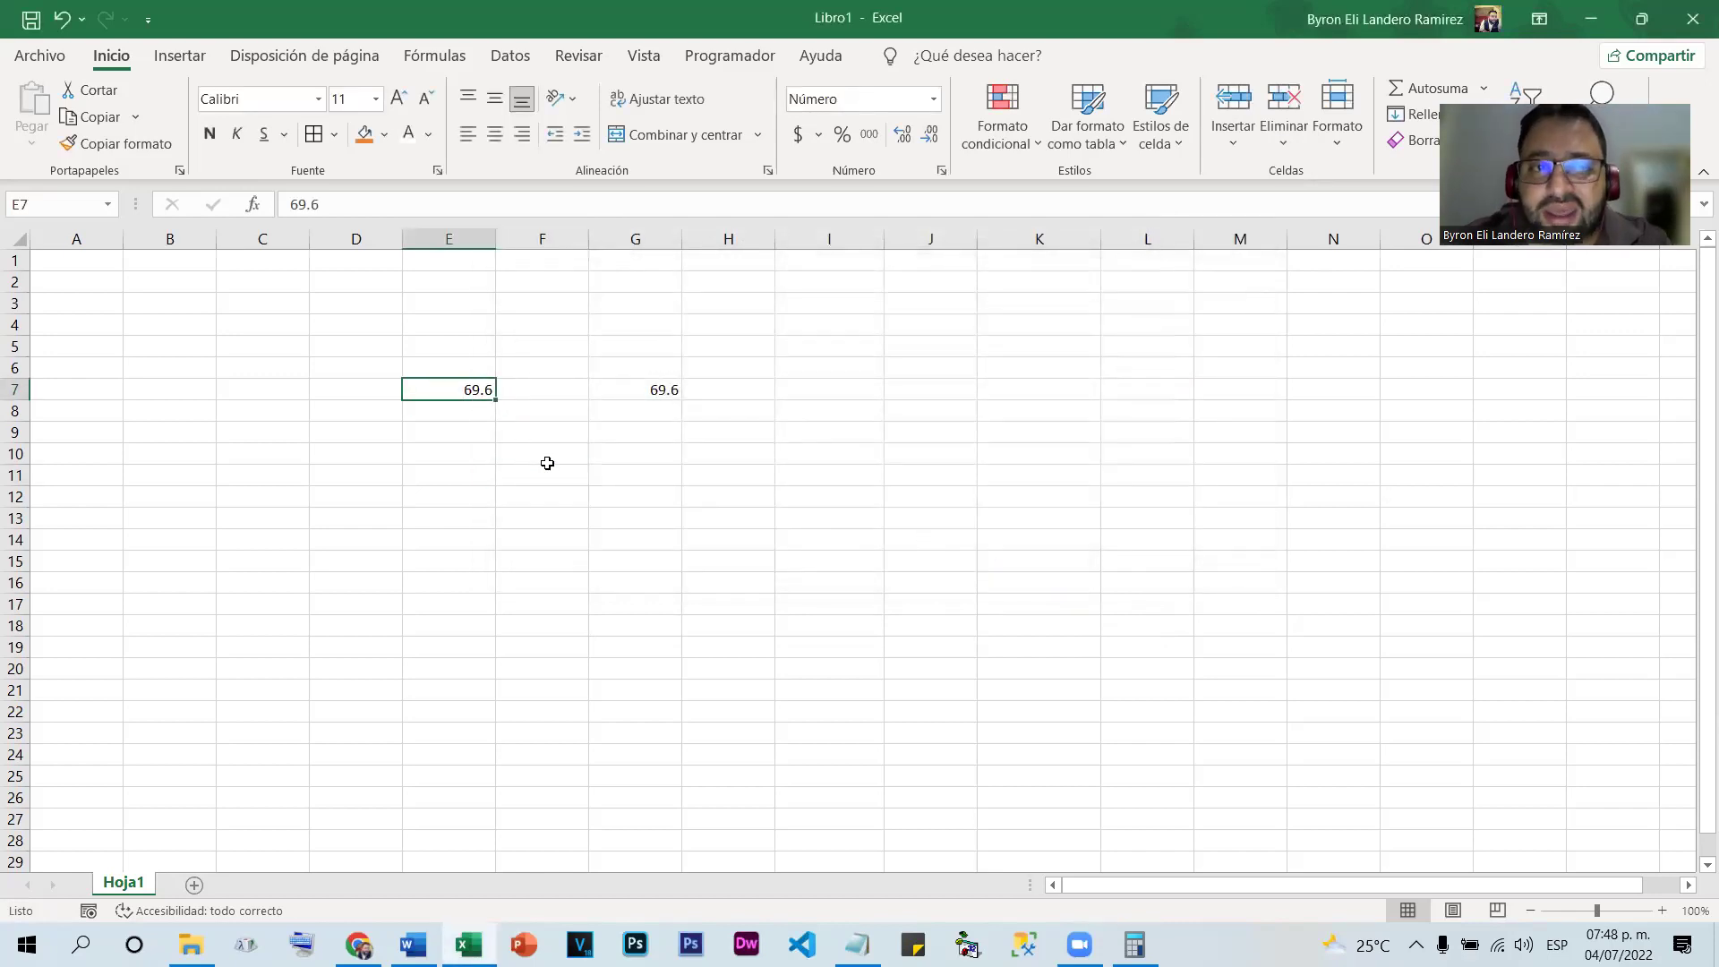
Enter 69.4, then 69.5, in E7 to test the new threshold
text(69.4)
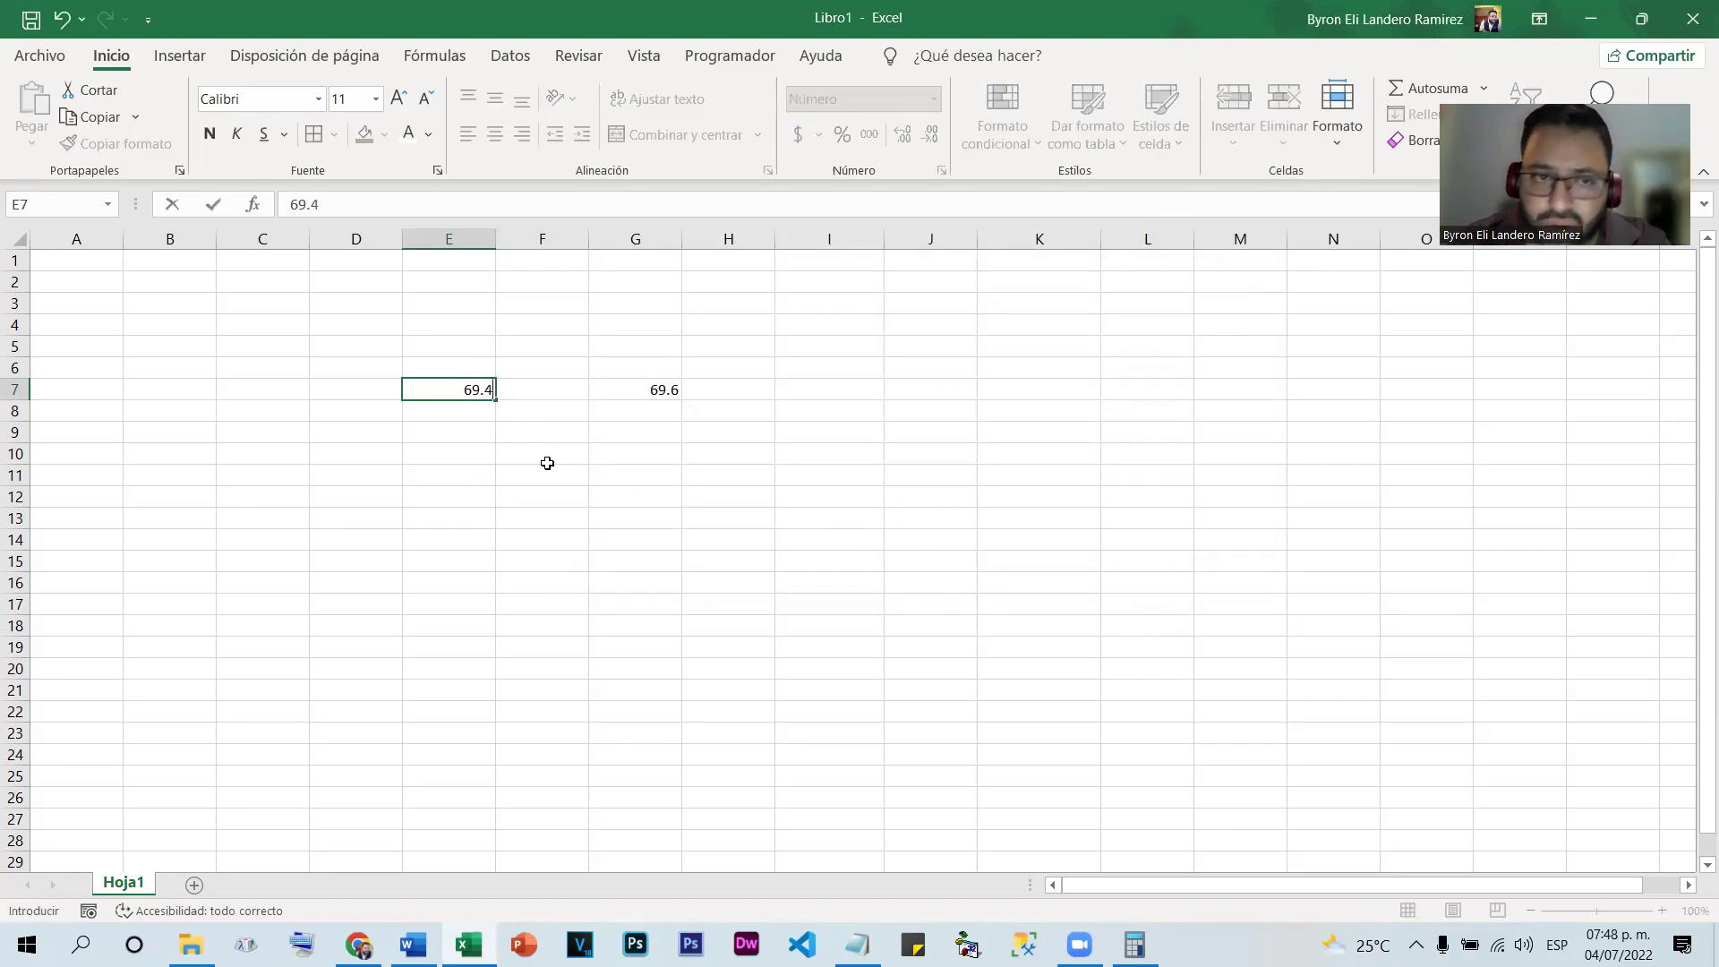
key(Return)
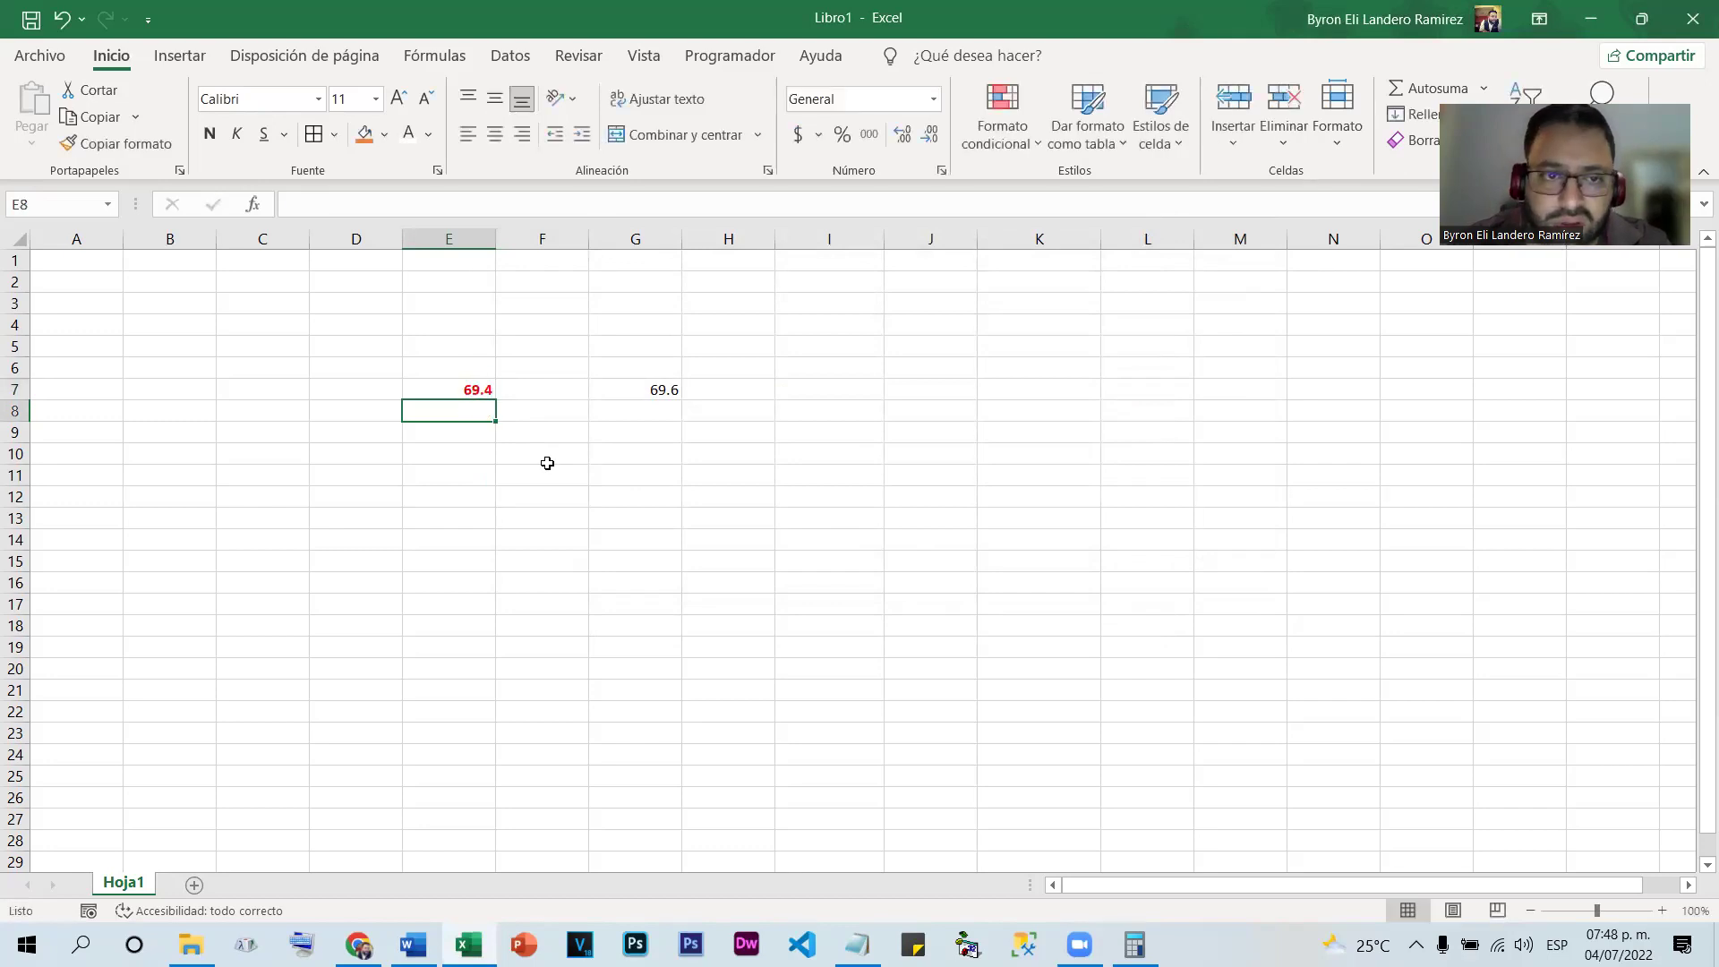
key(Up)
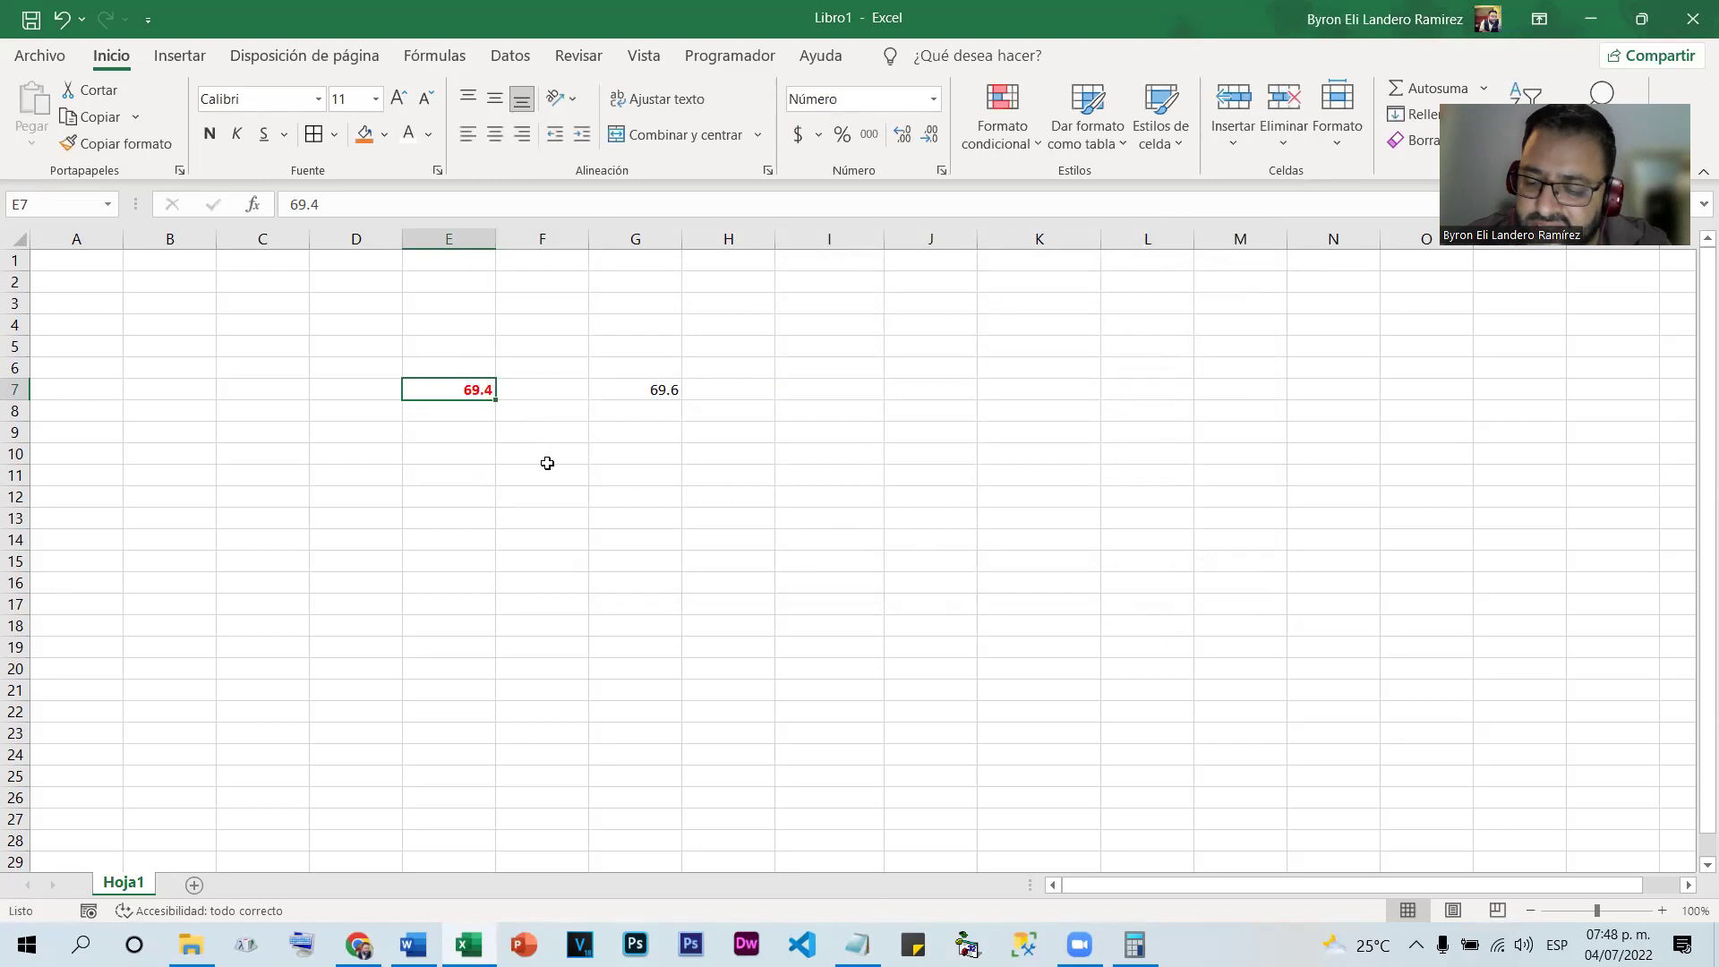
text(69.5)
key(Return)
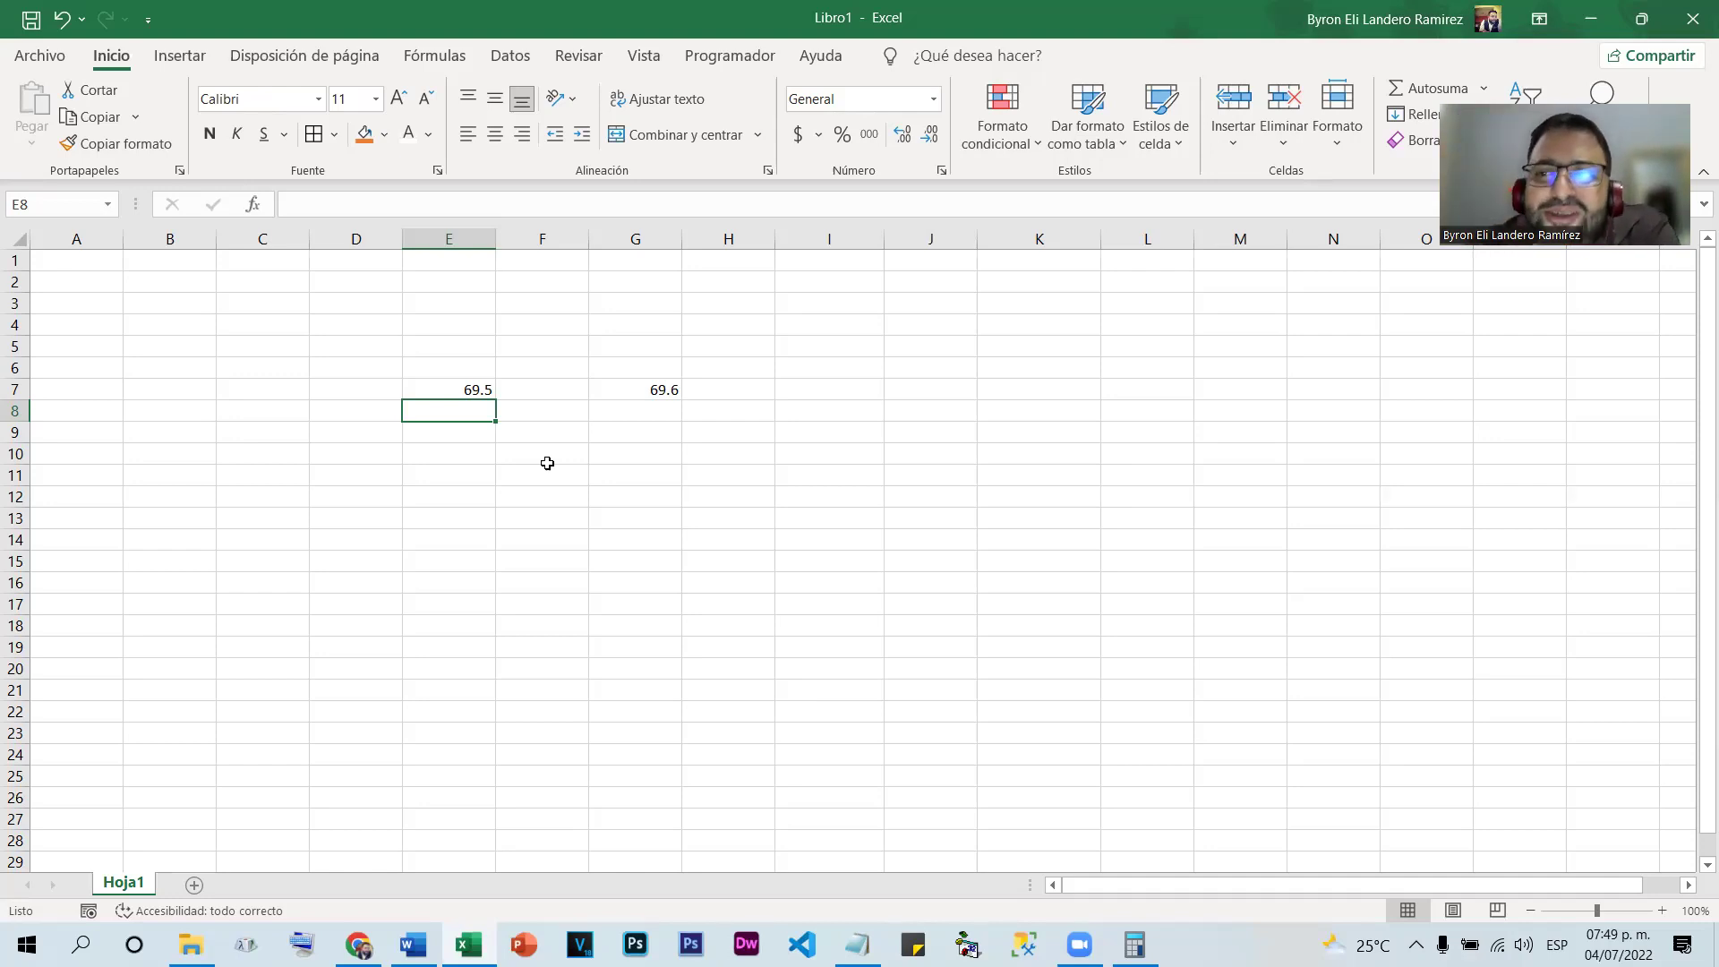
Clear the test values by deleting the range D7:I10
click(956, 395)
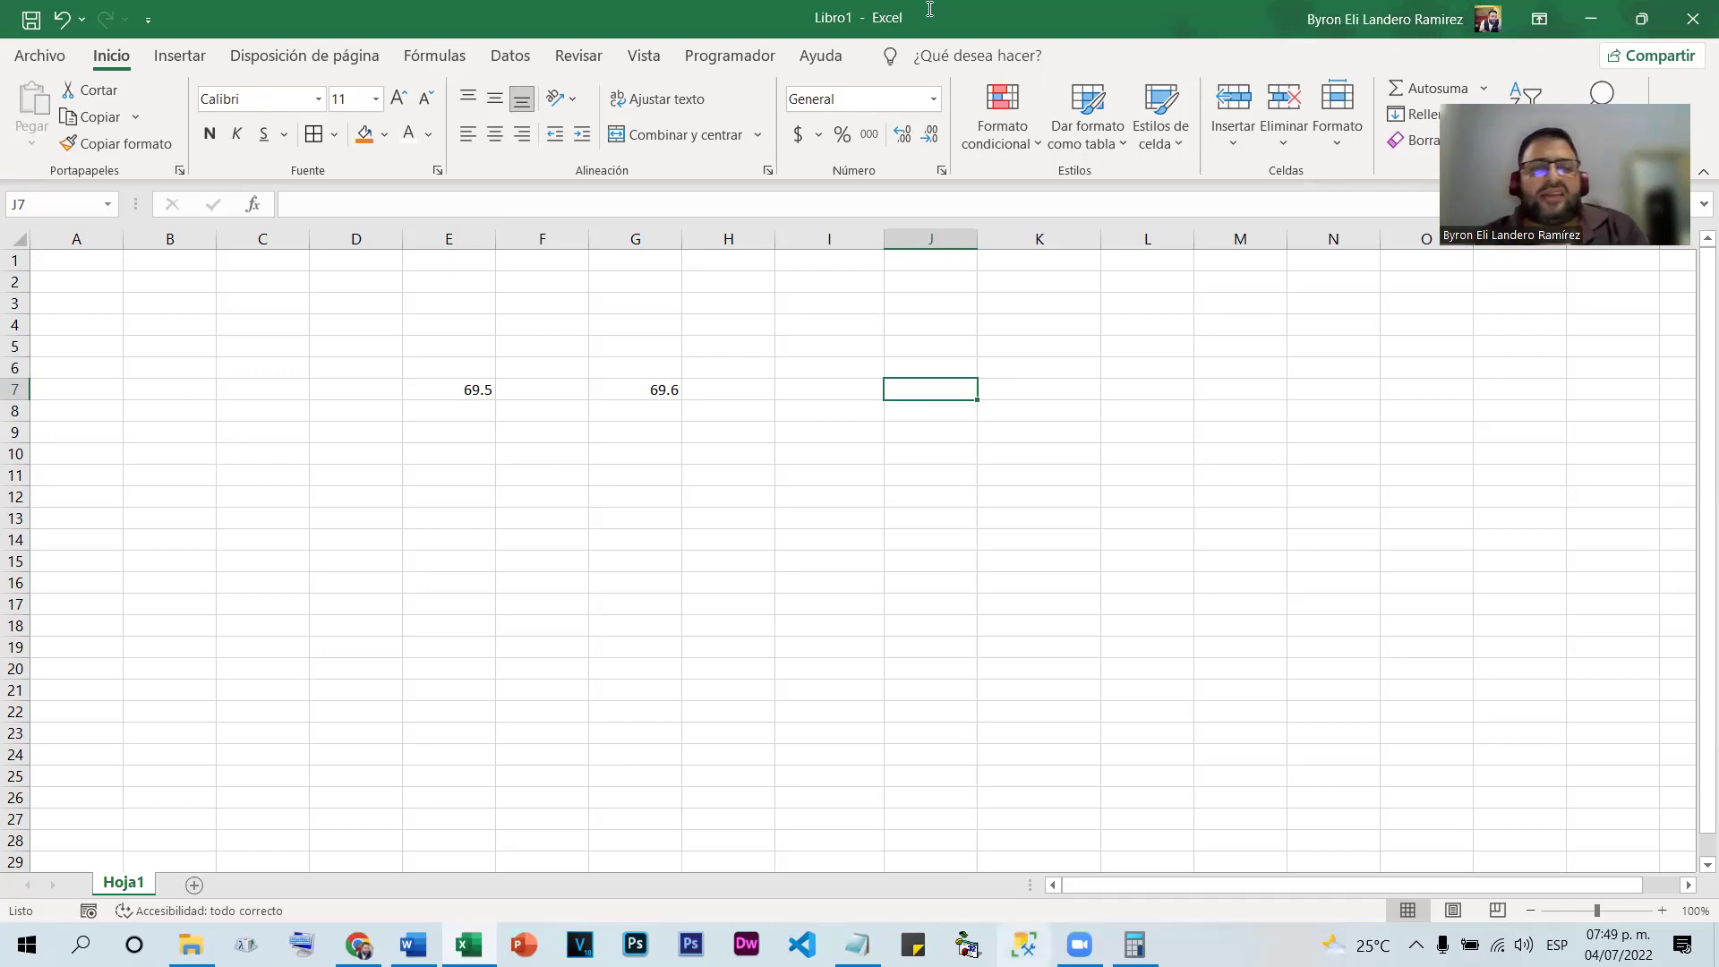
click(352, 388)
drag(694, 448, 779, 438)
key(Delete)
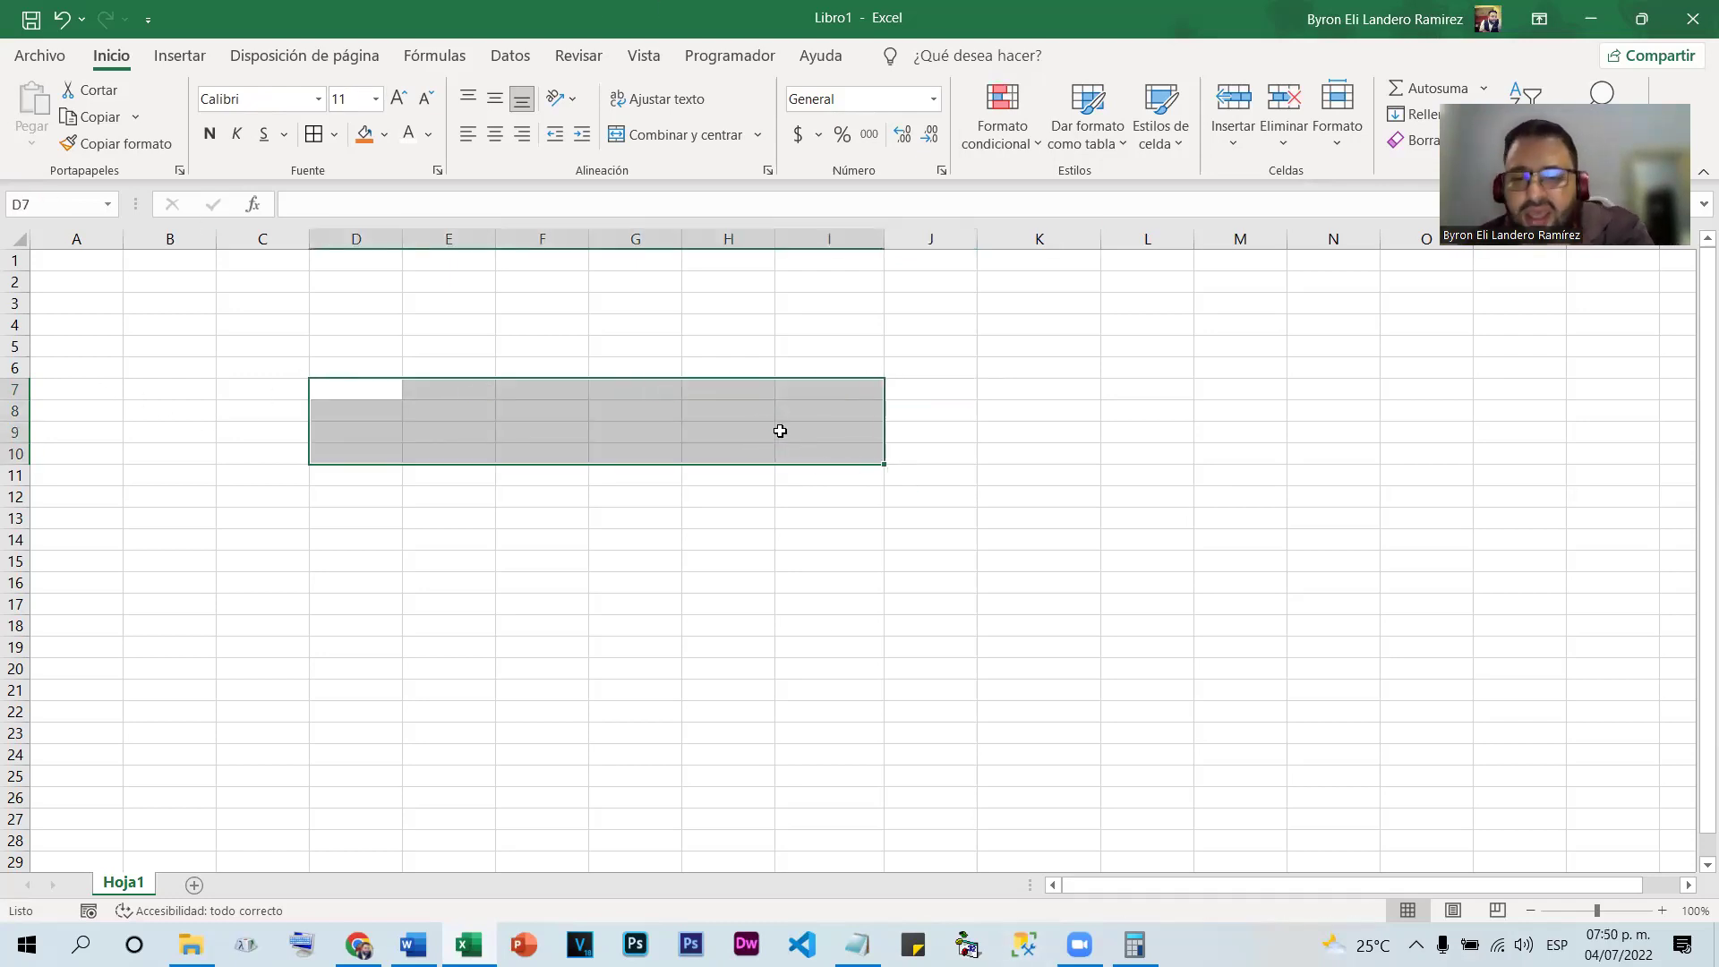
click(689, 814)
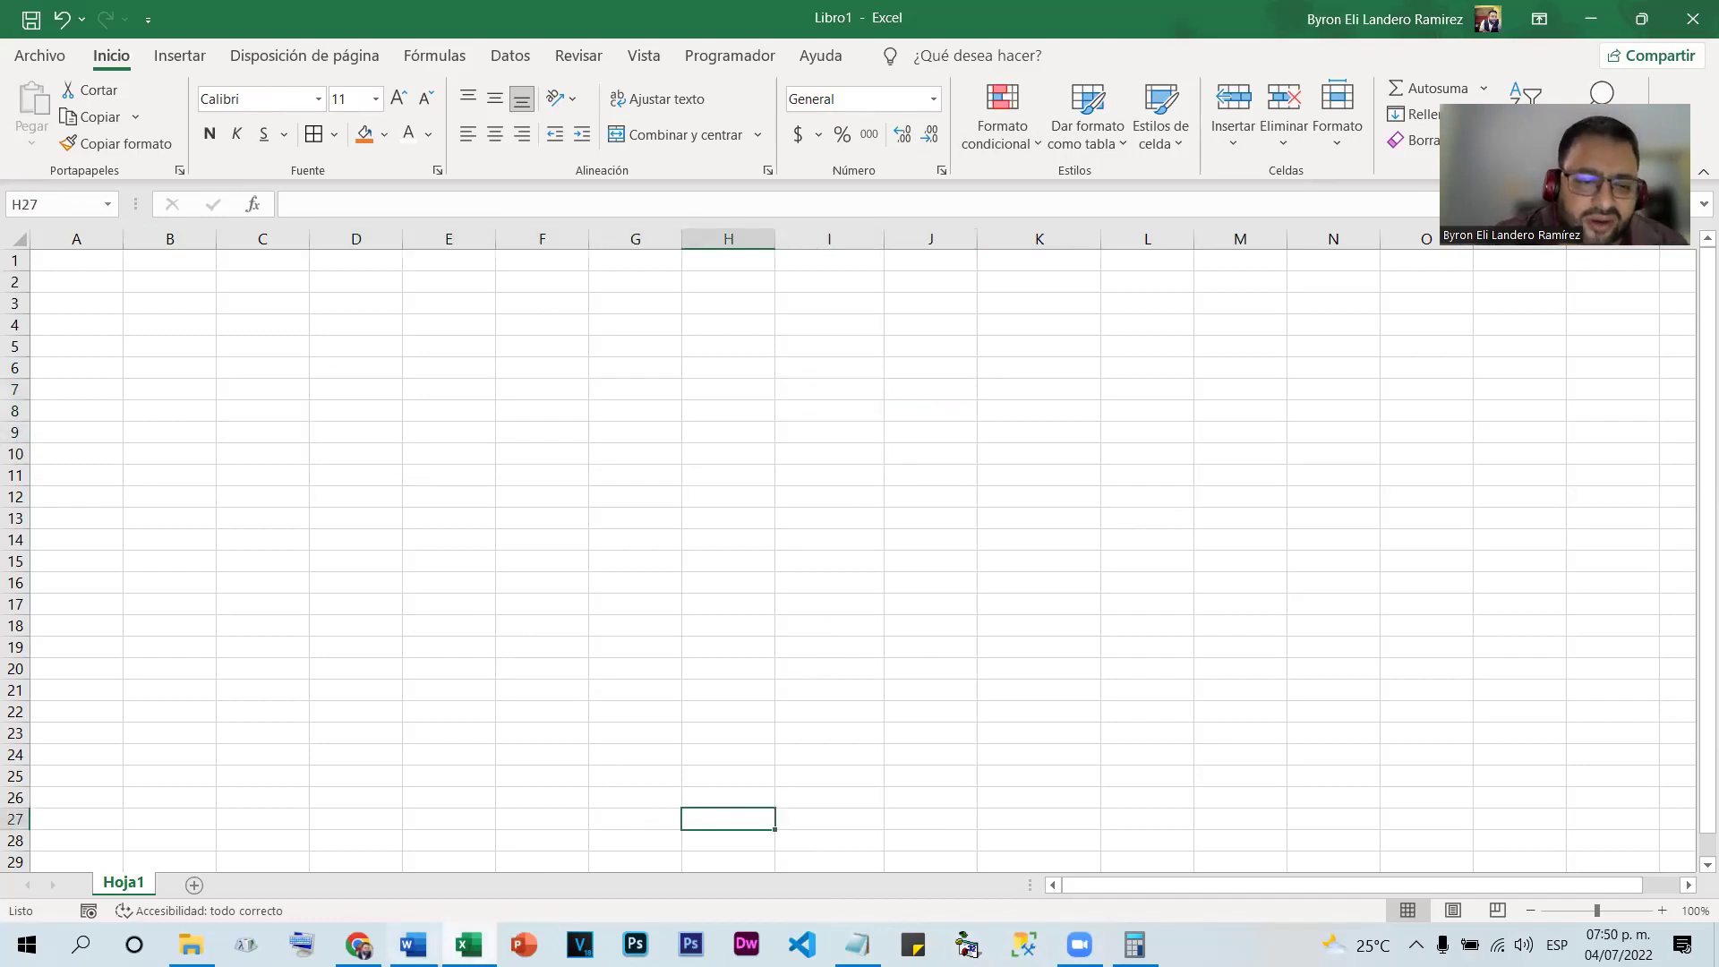
Add the heading 'Autocompletacion' to the Notepad notes and minimize Notepad
key(alt+Tab)
click(147, 571)
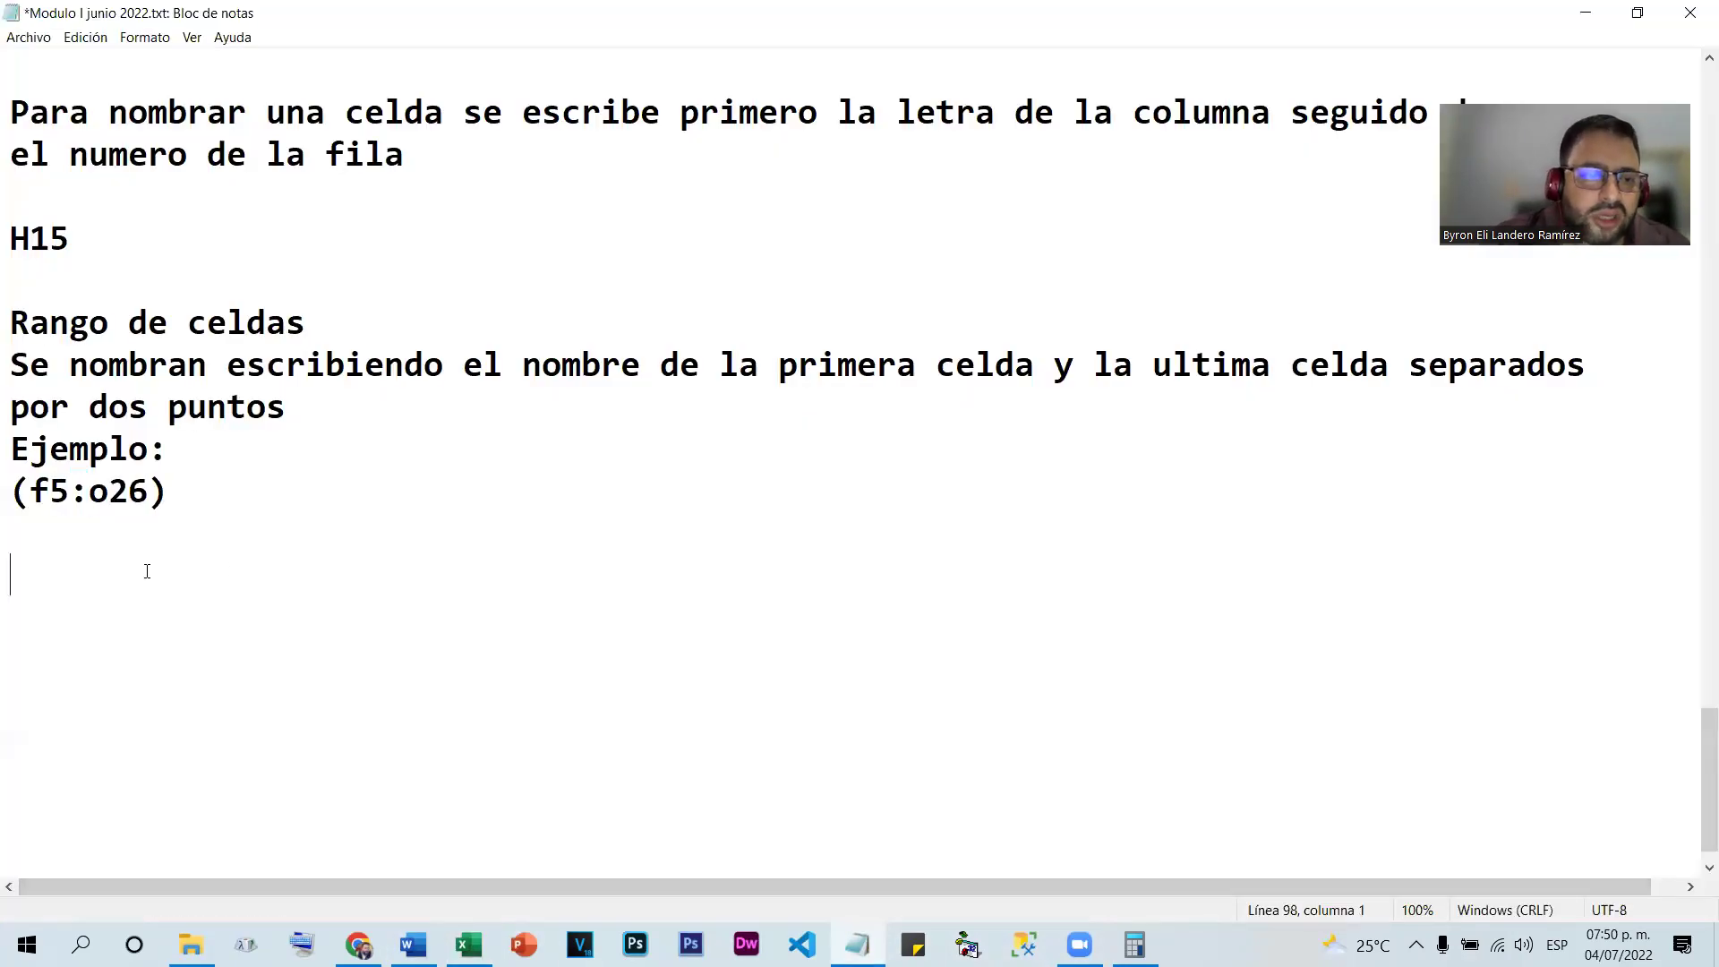
text(A)
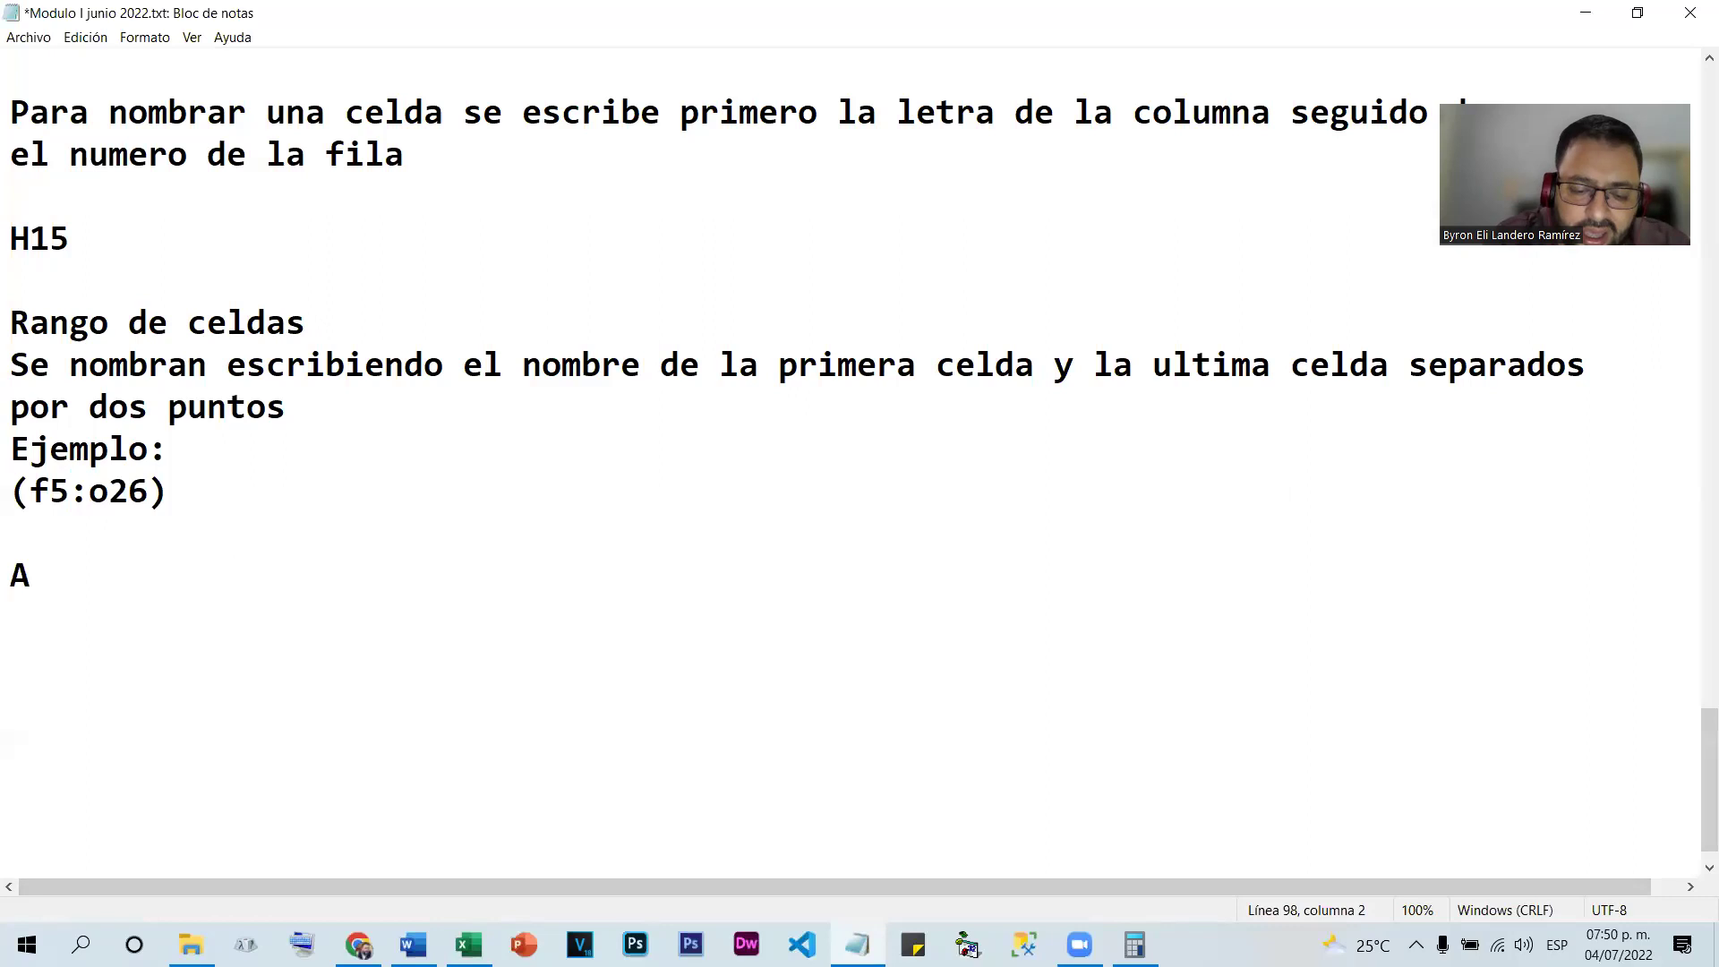
text(utocomp)
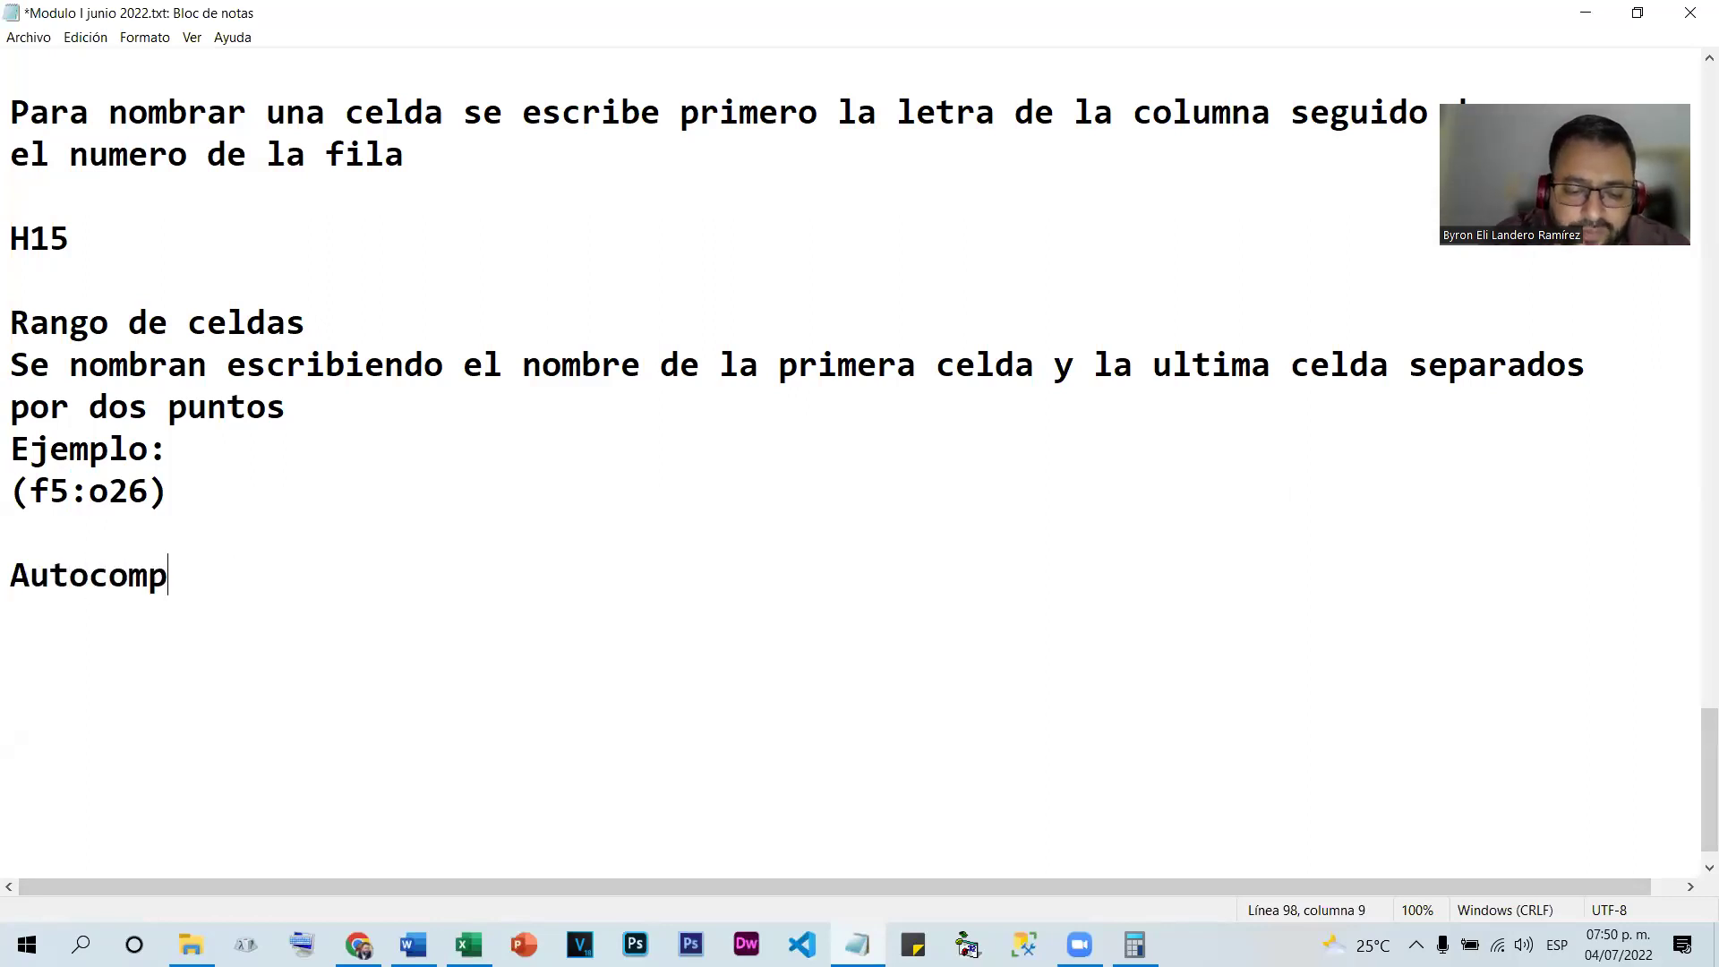
text(letacion)
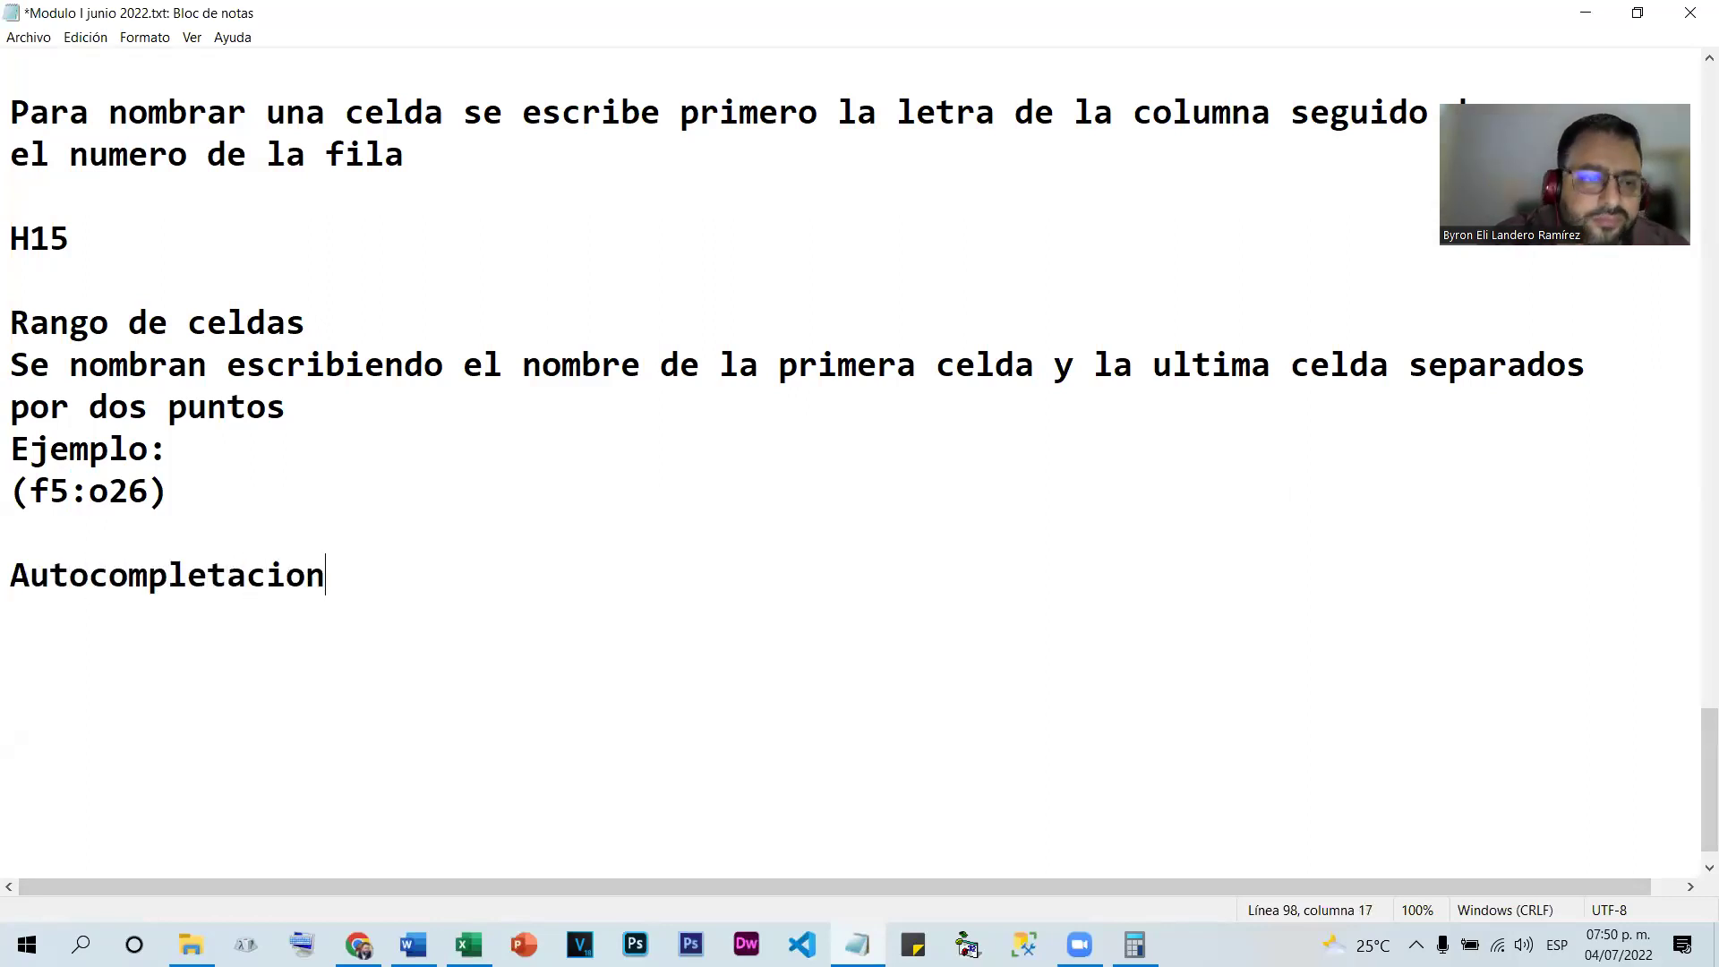
key(Return)
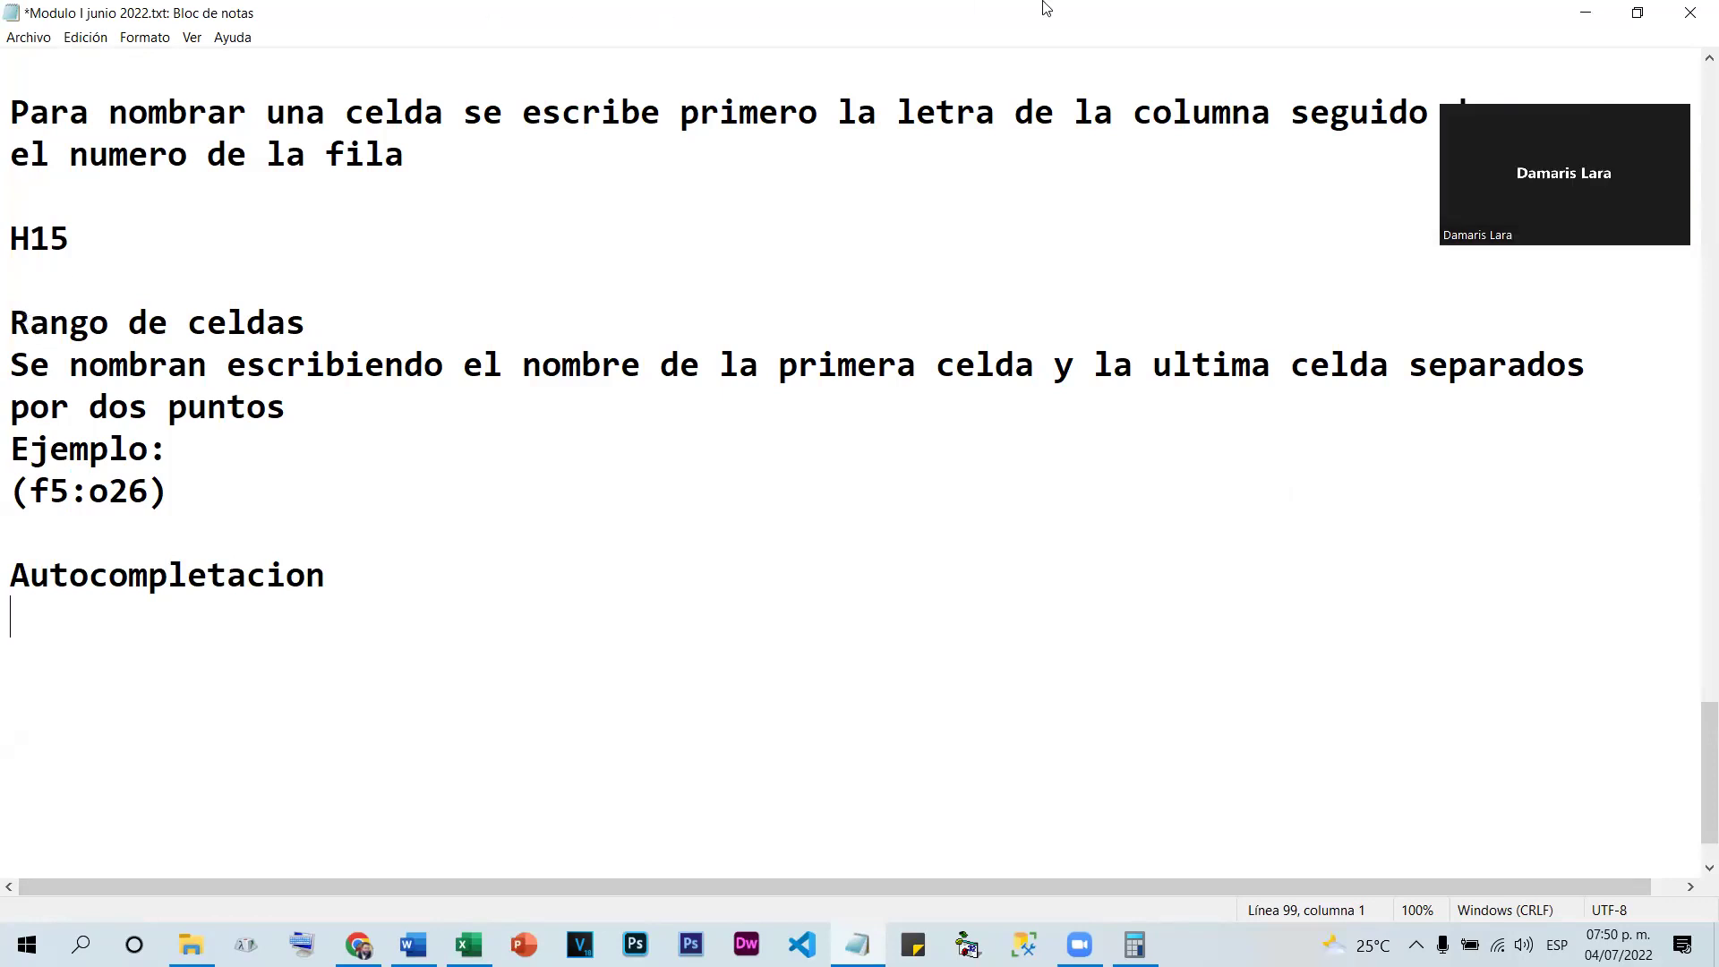
click(1583, 11)
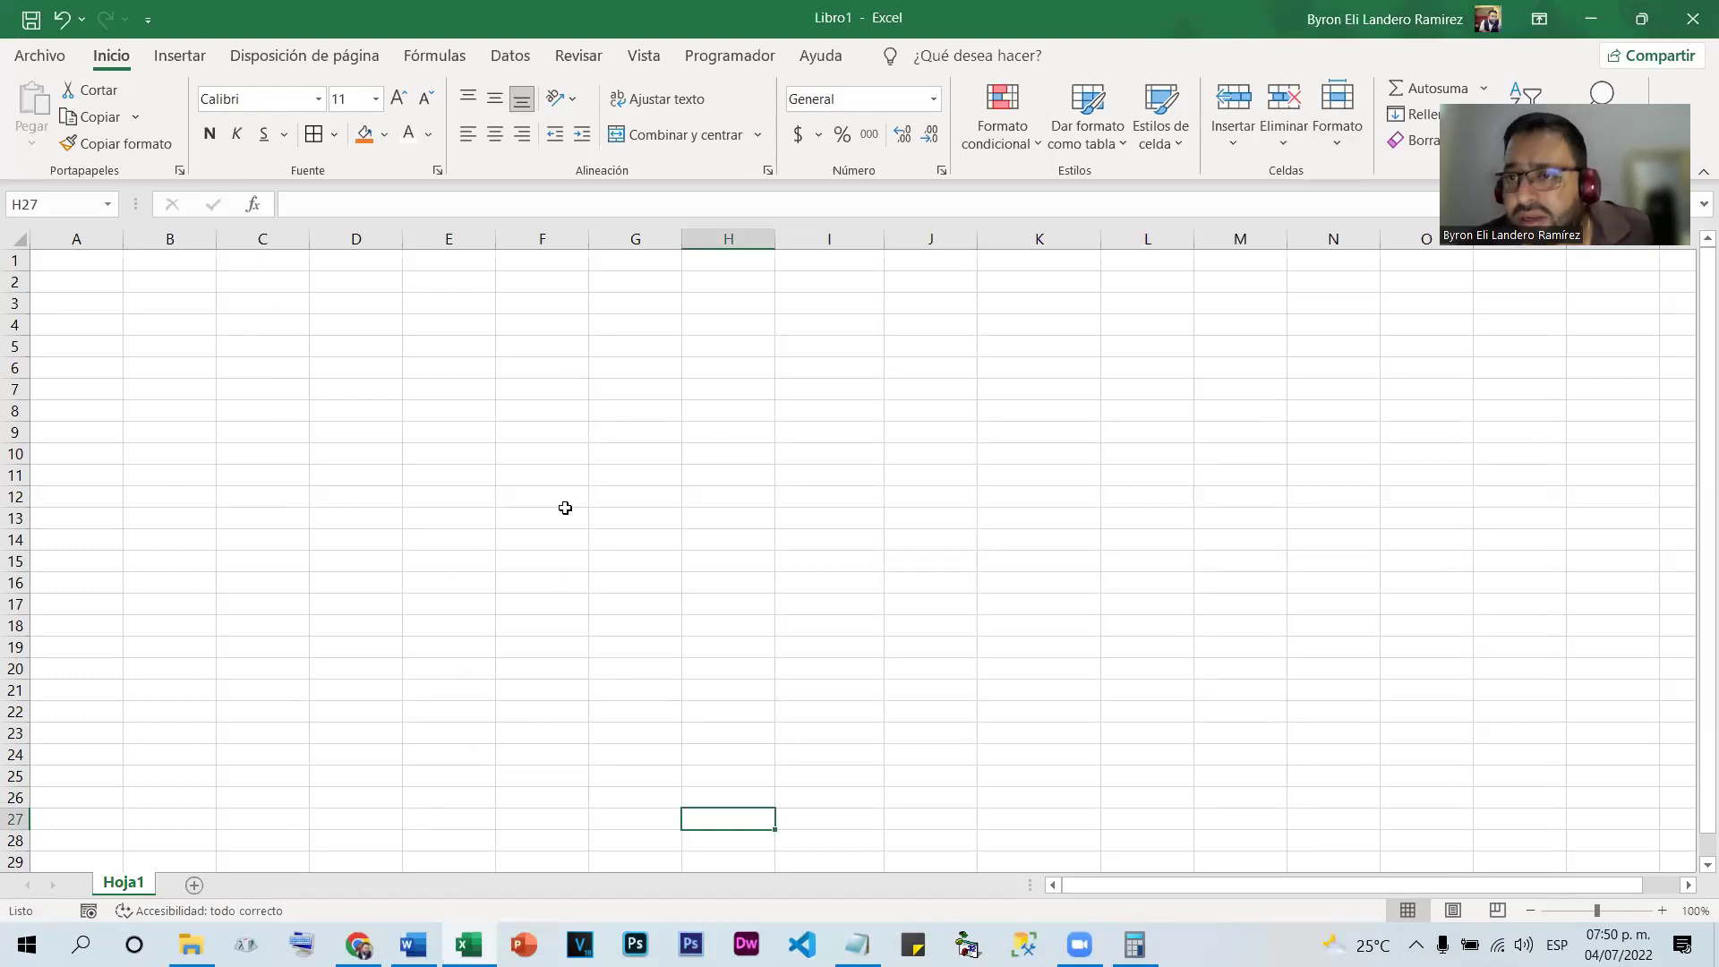
Enter Enero in H5 and drag it down to H23, filling months through Julio
click(739, 350)
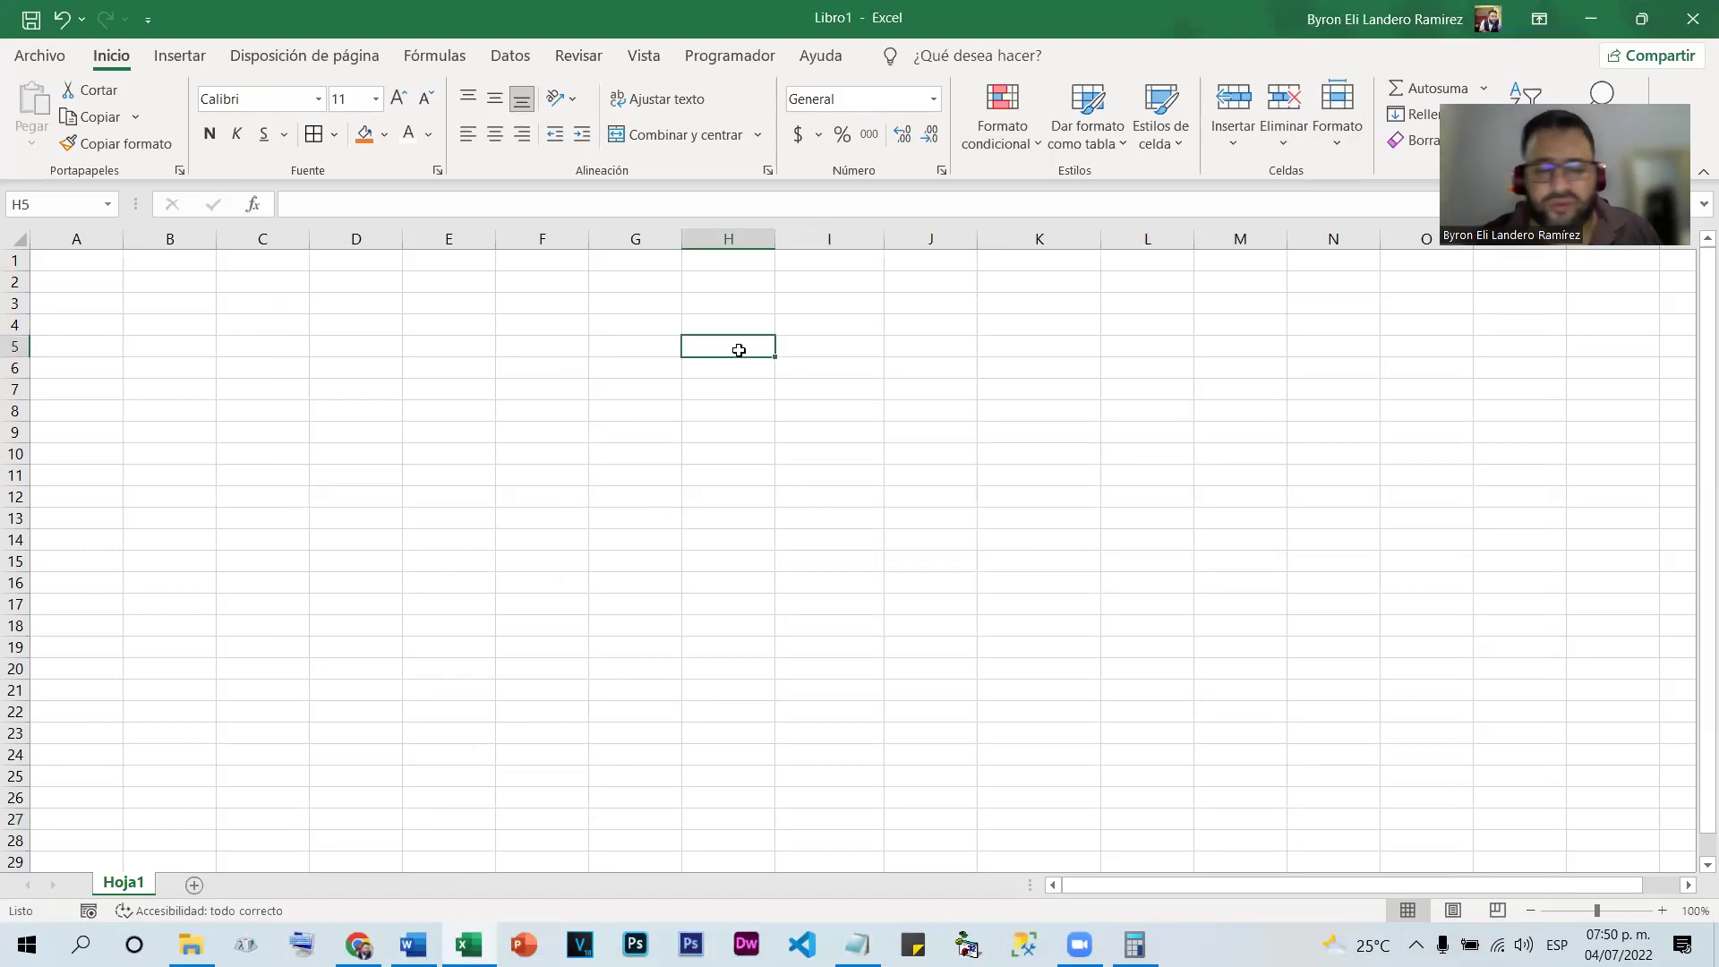
text(Enero)
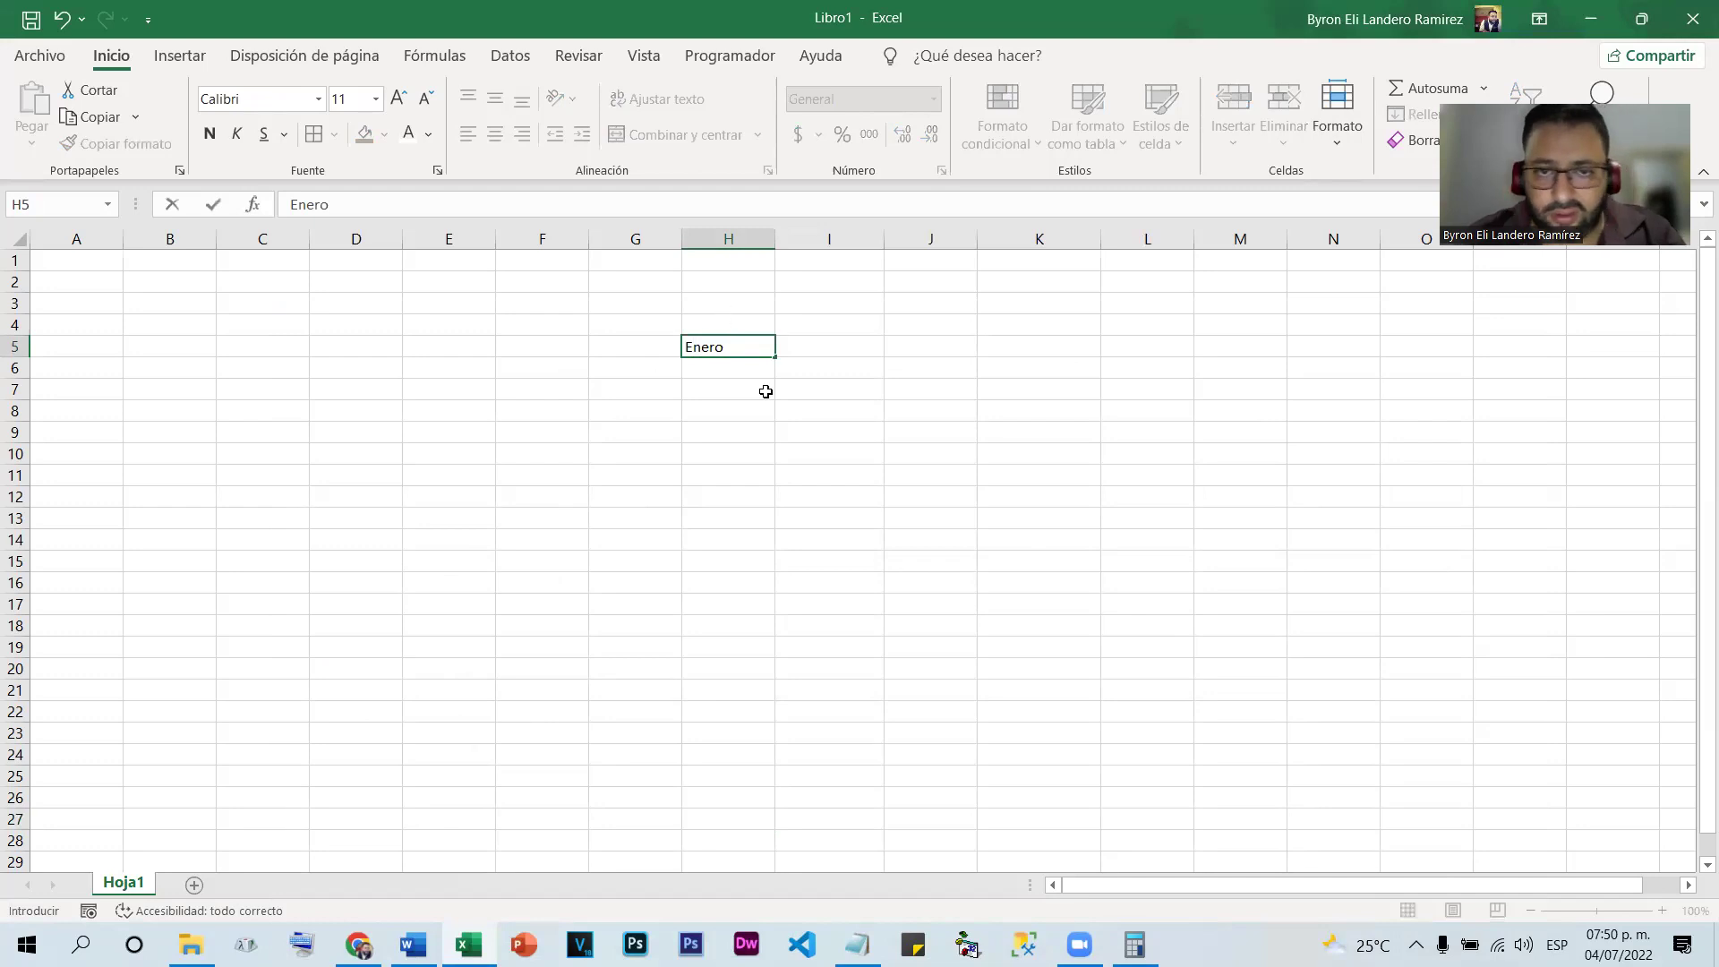
click(763, 388)
click(727, 348)
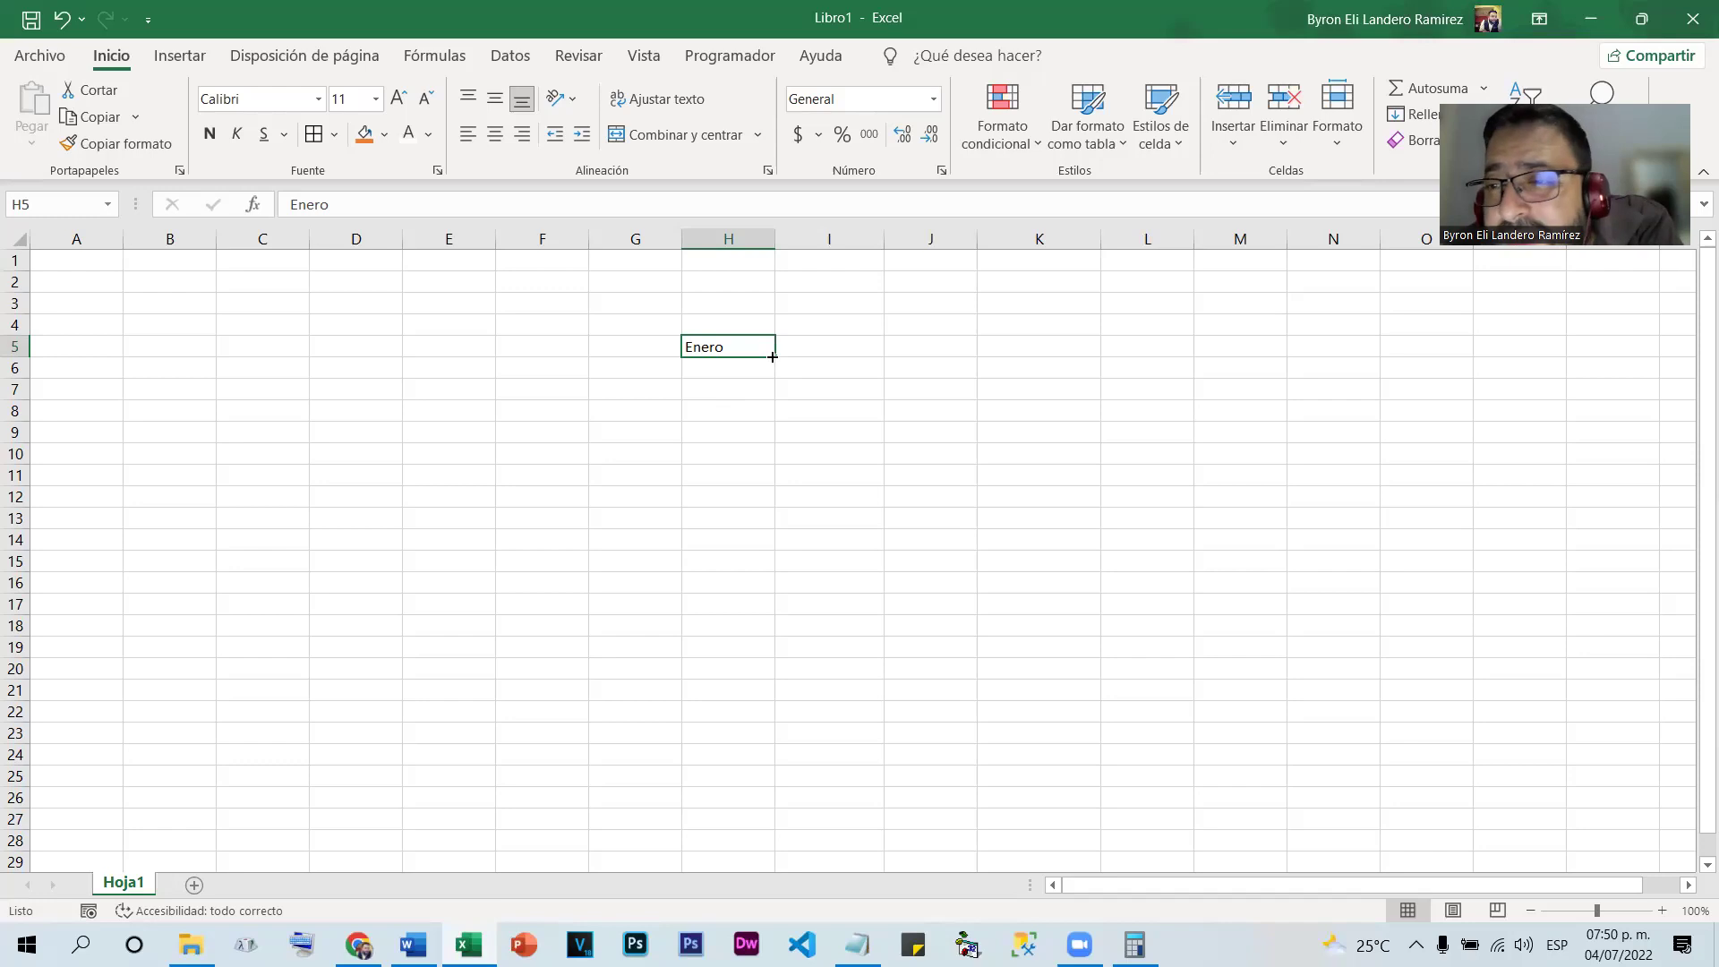
drag(772, 357, 775, 739)
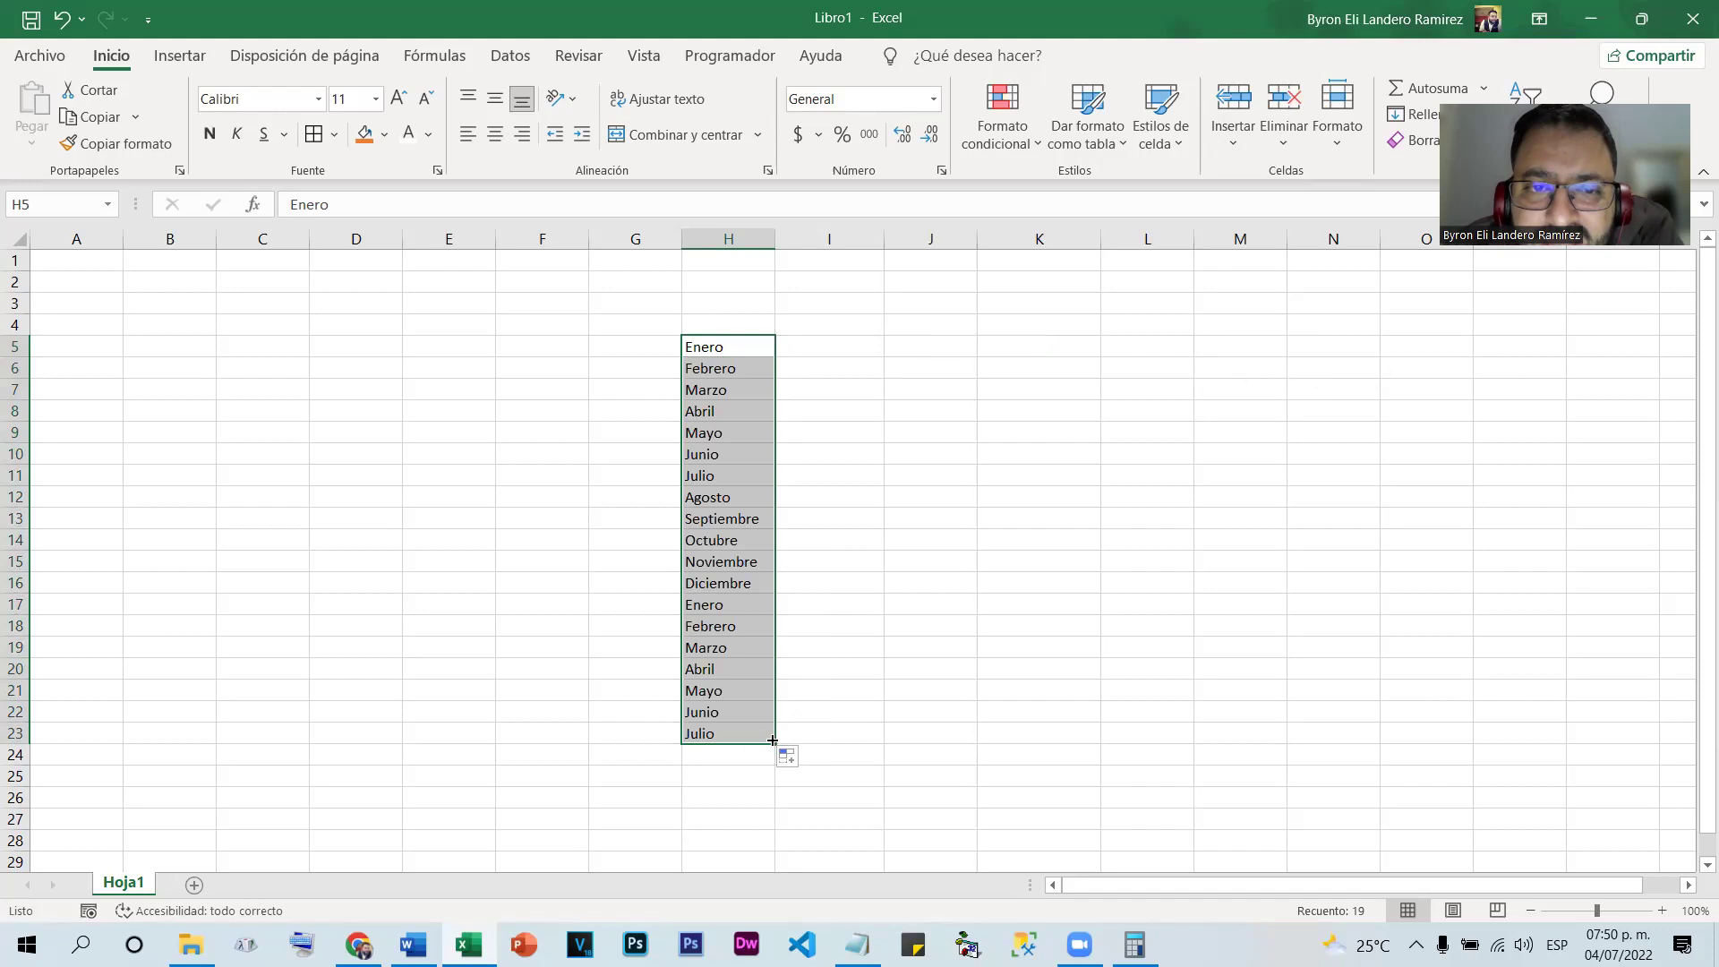
click(830, 346)
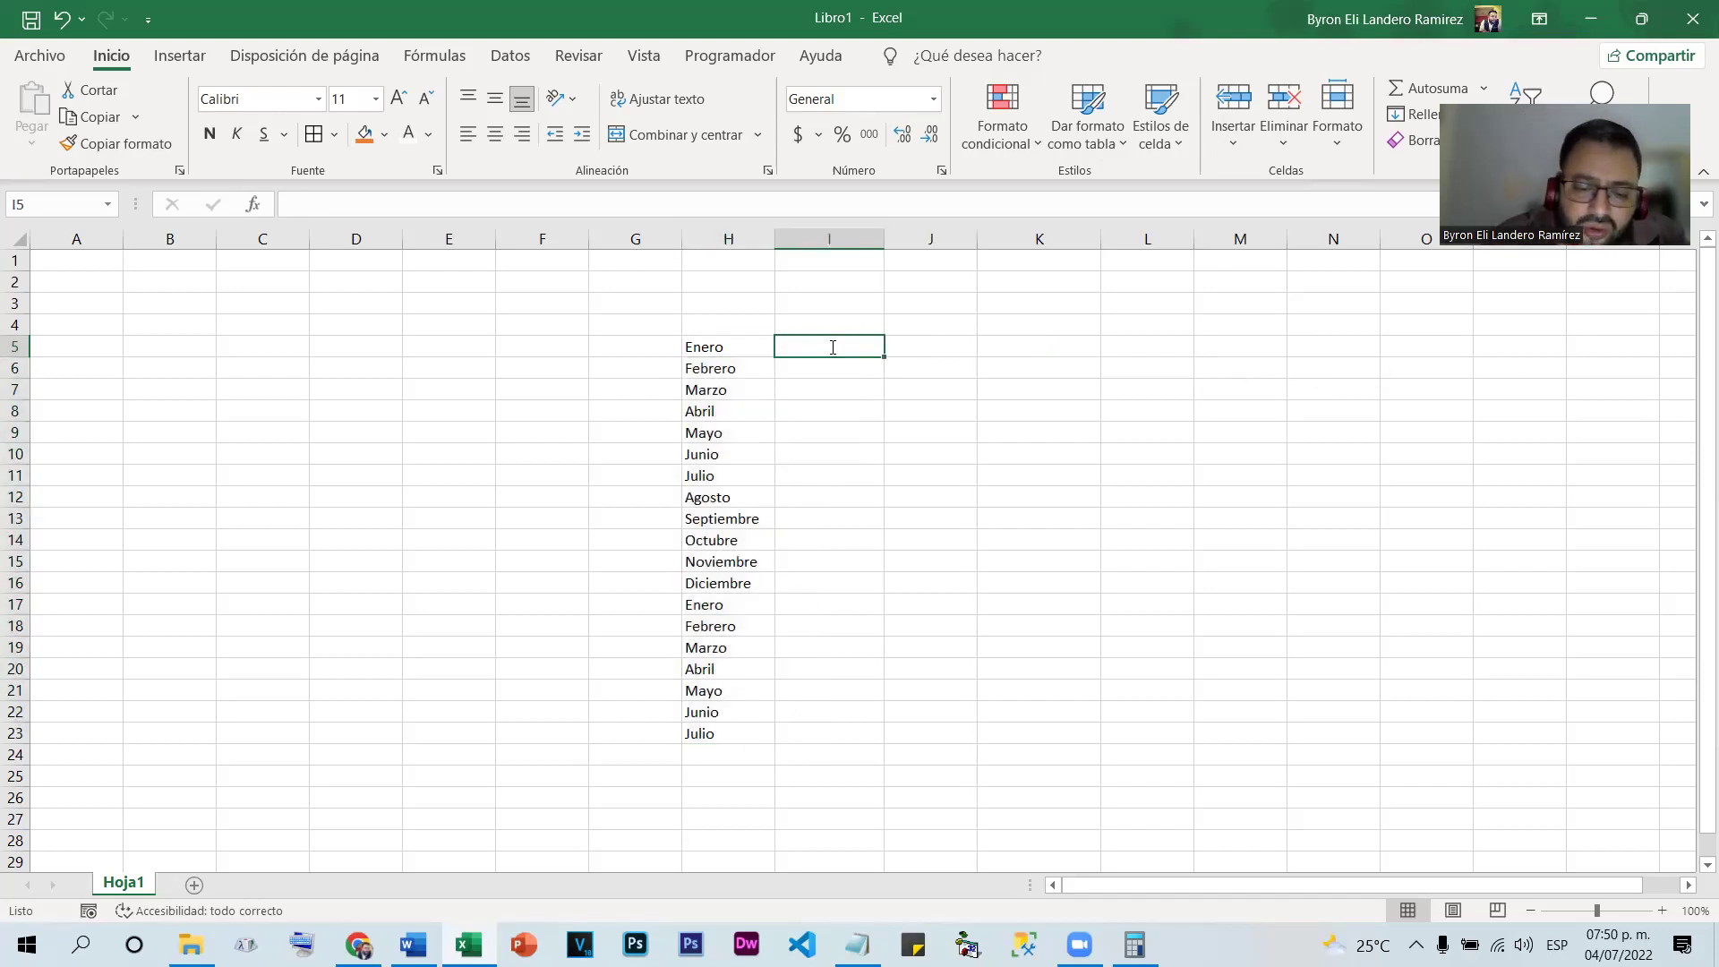
Enter Lunes in I5, fill weekdays down, across, up and left, then undo everything
text(Lunes)
key(Return)
click(855, 344)
drag(883, 359, 836, 743)
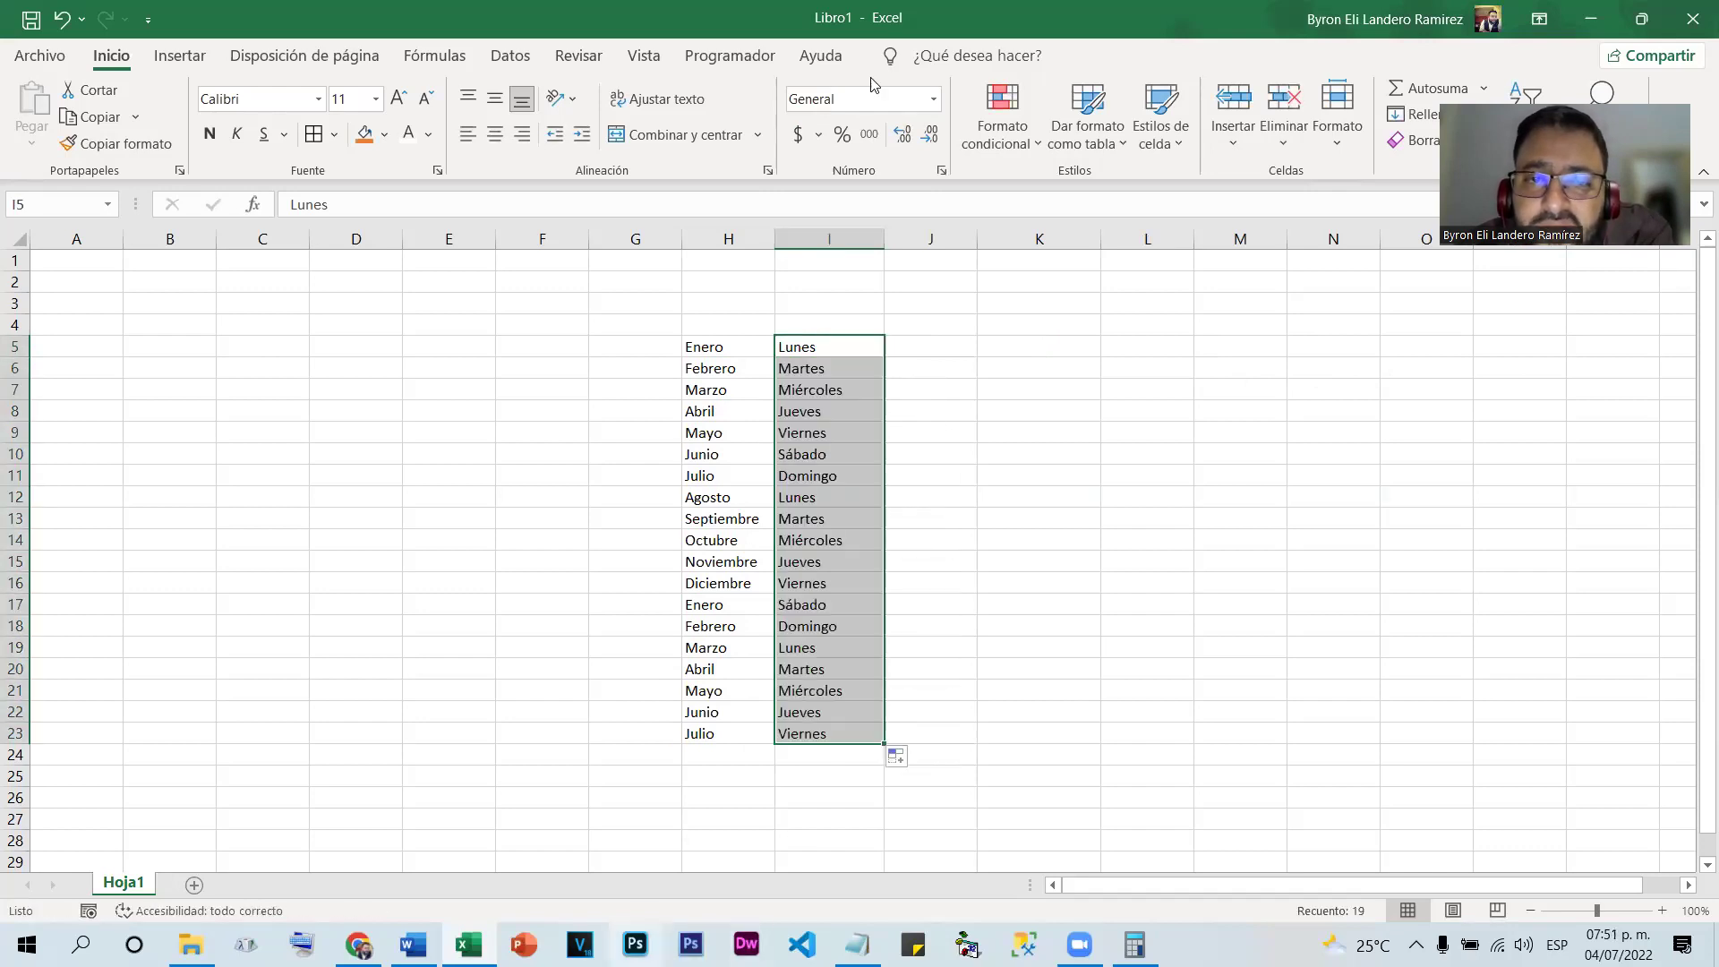
click(832, 351)
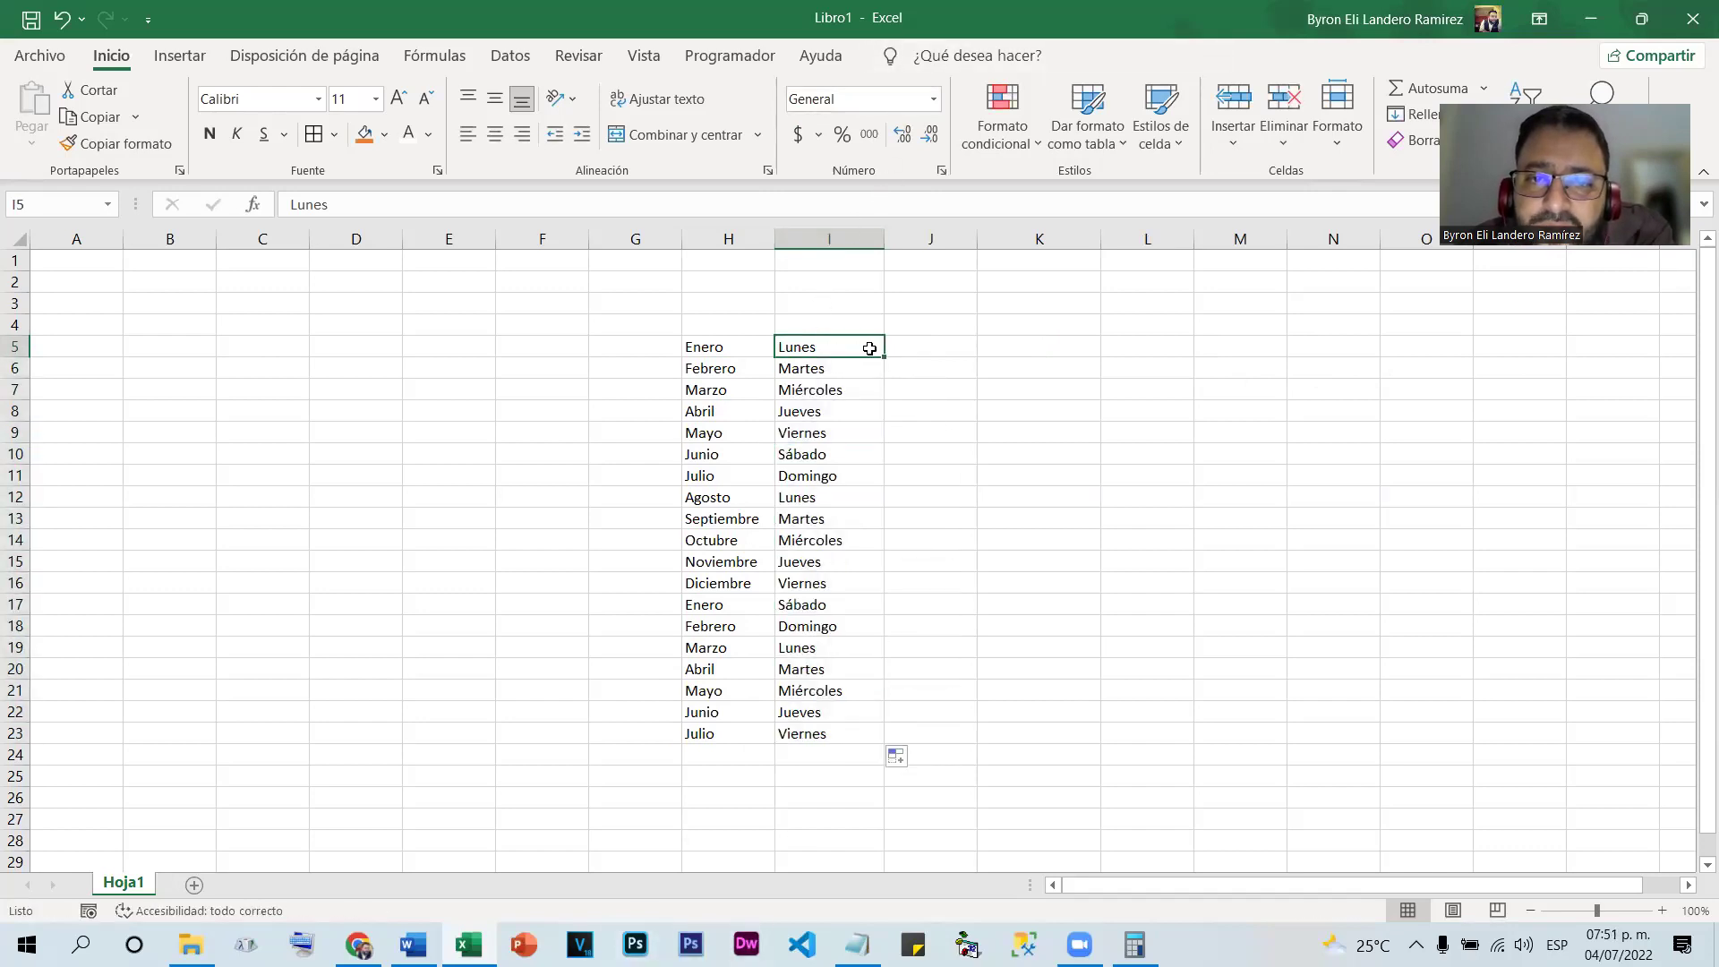
drag(885, 360, 1585, 385)
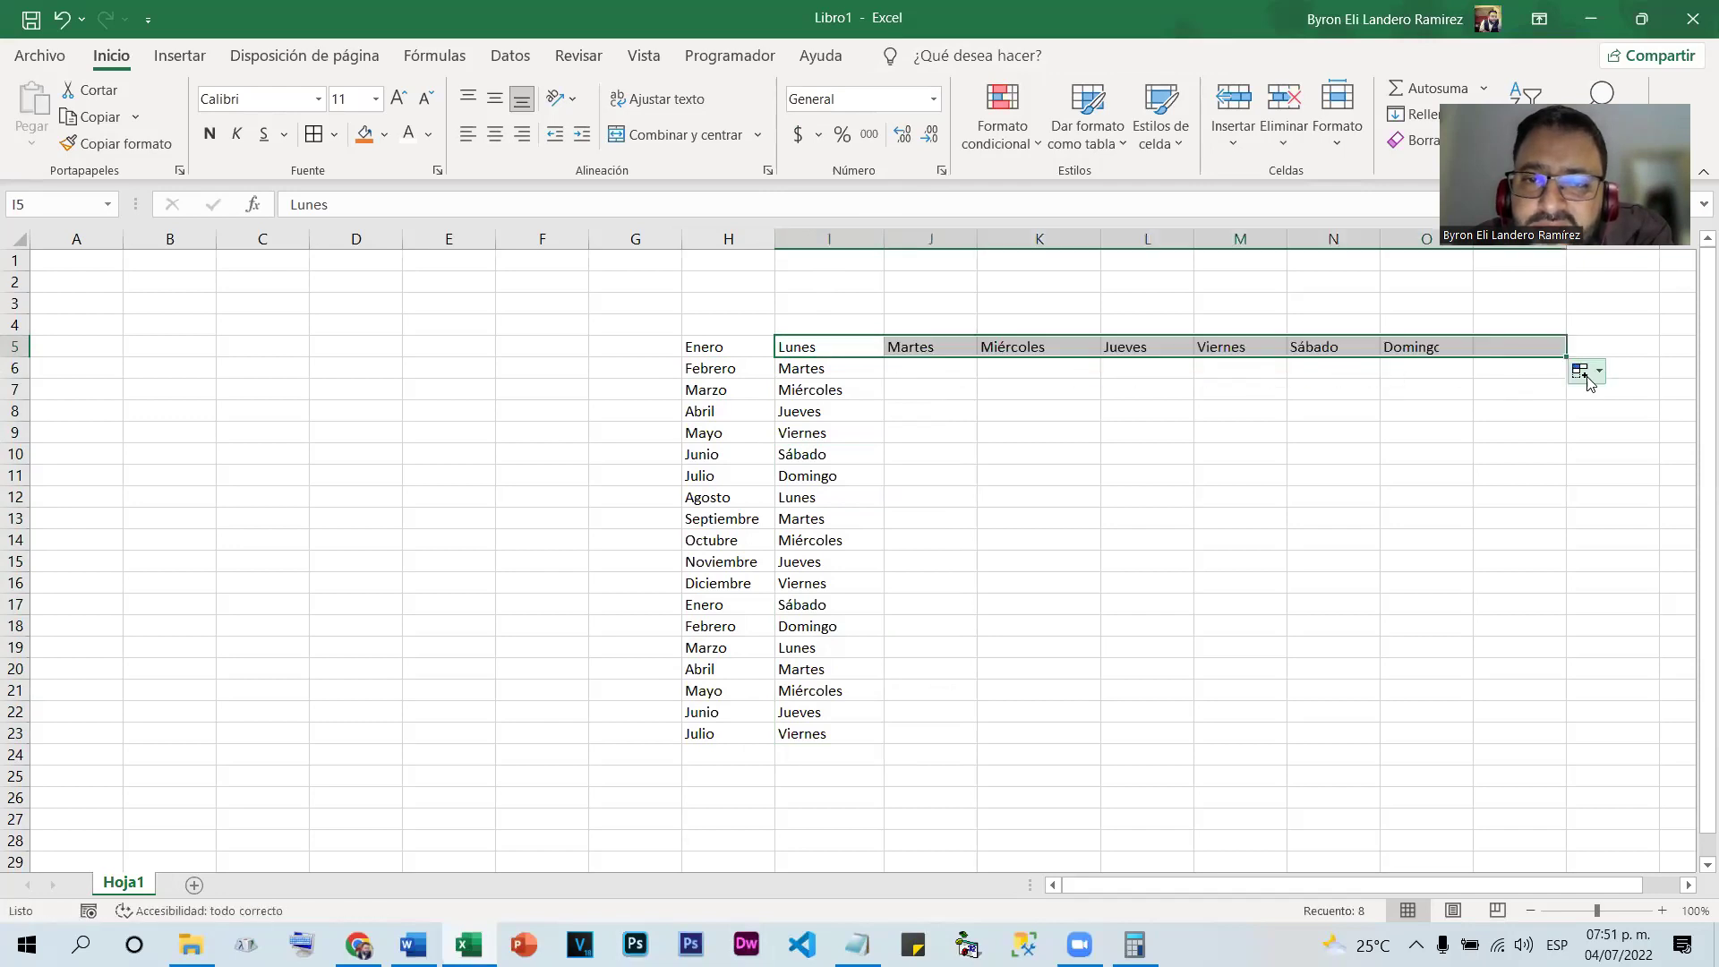
click(862, 345)
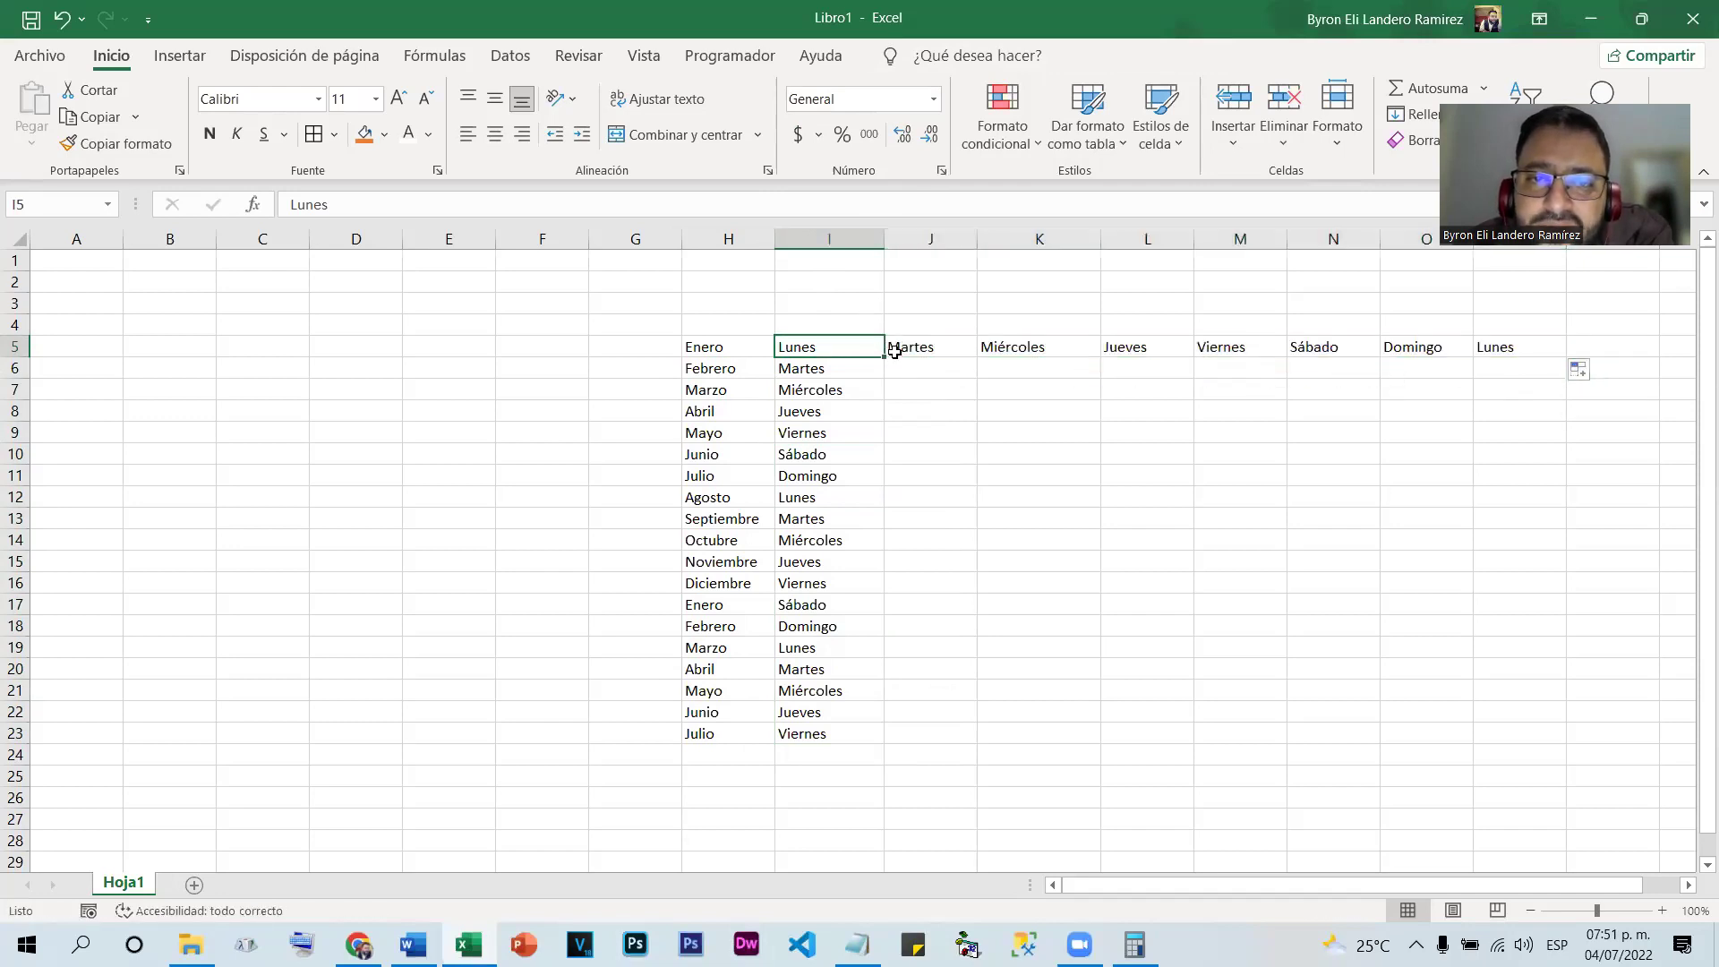
drag(882, 353, 882, 257)
click(789, 356)
drag(883, 357, 239, 322)
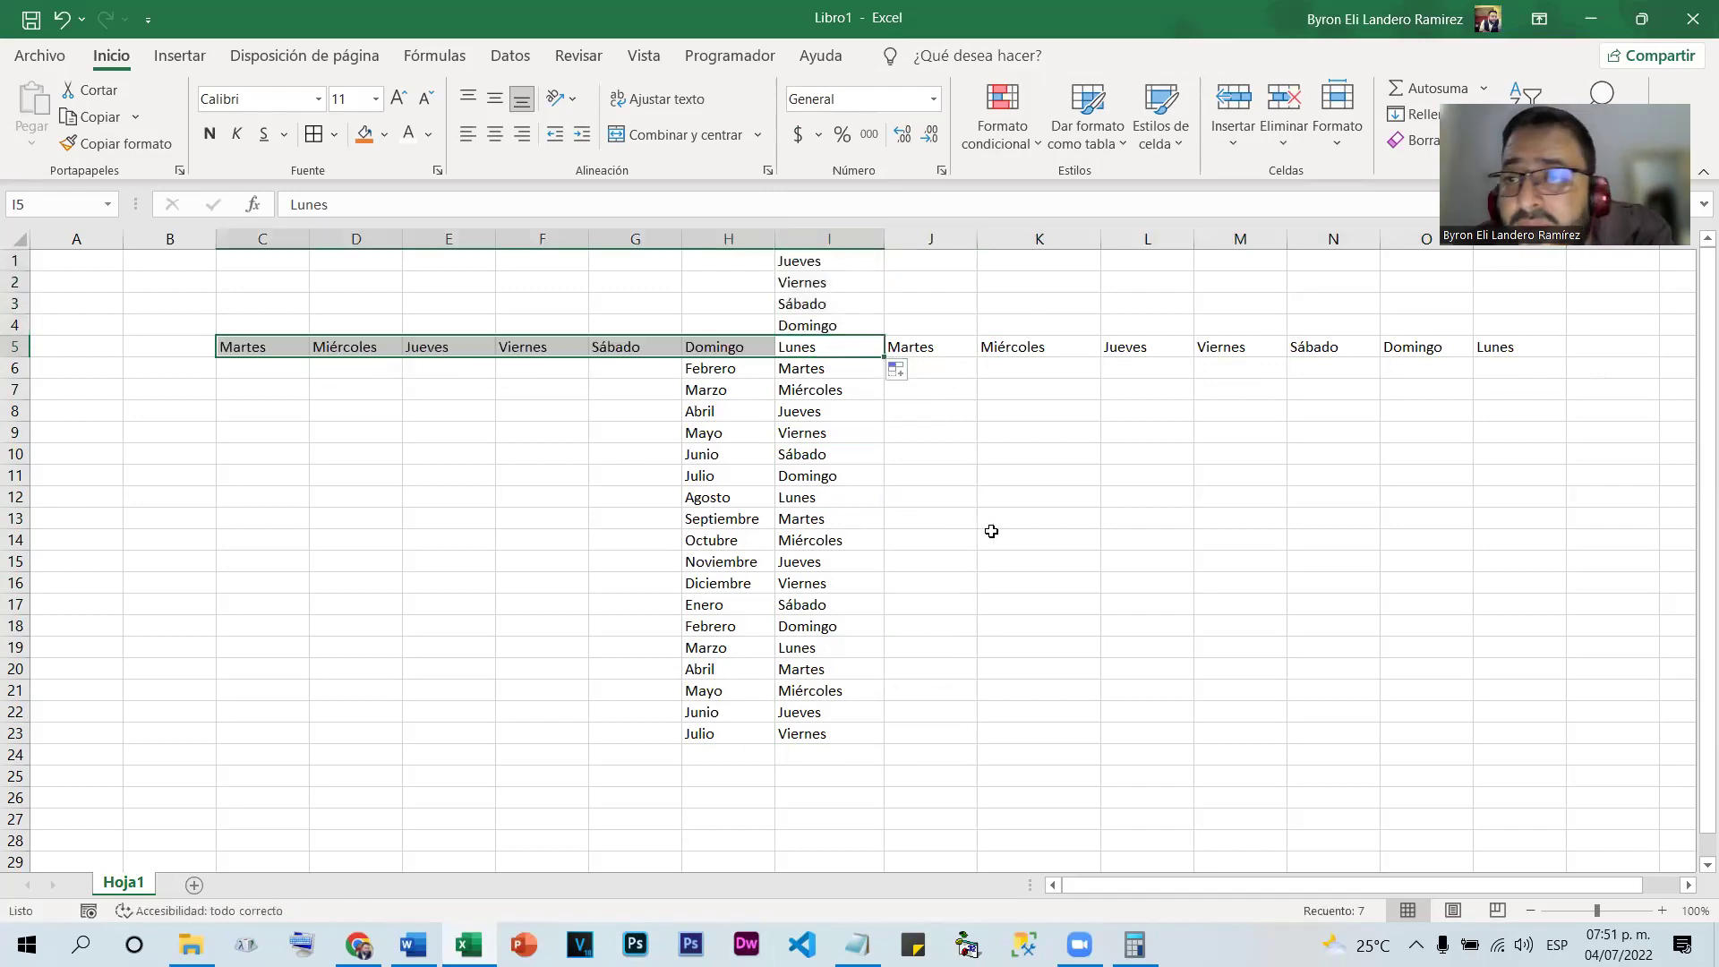
key(ctrl+z)
key(ctrl+z)
key(ctrl+z)
key(ctrl+z)
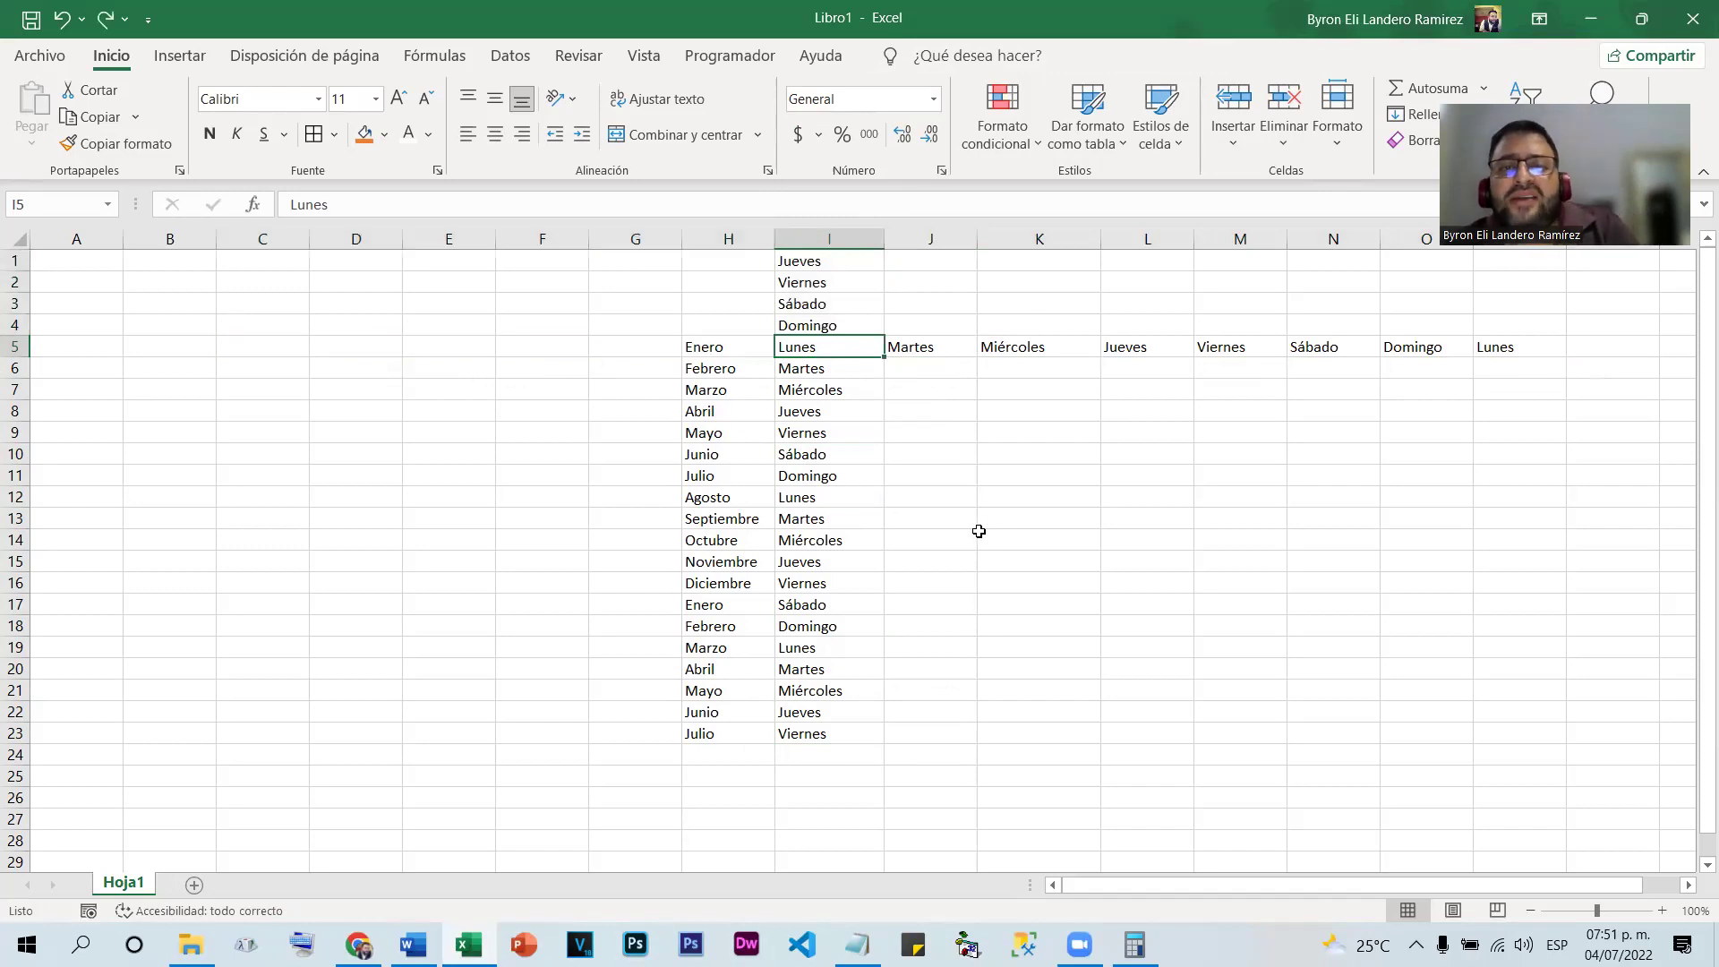
key(ctrl+z)
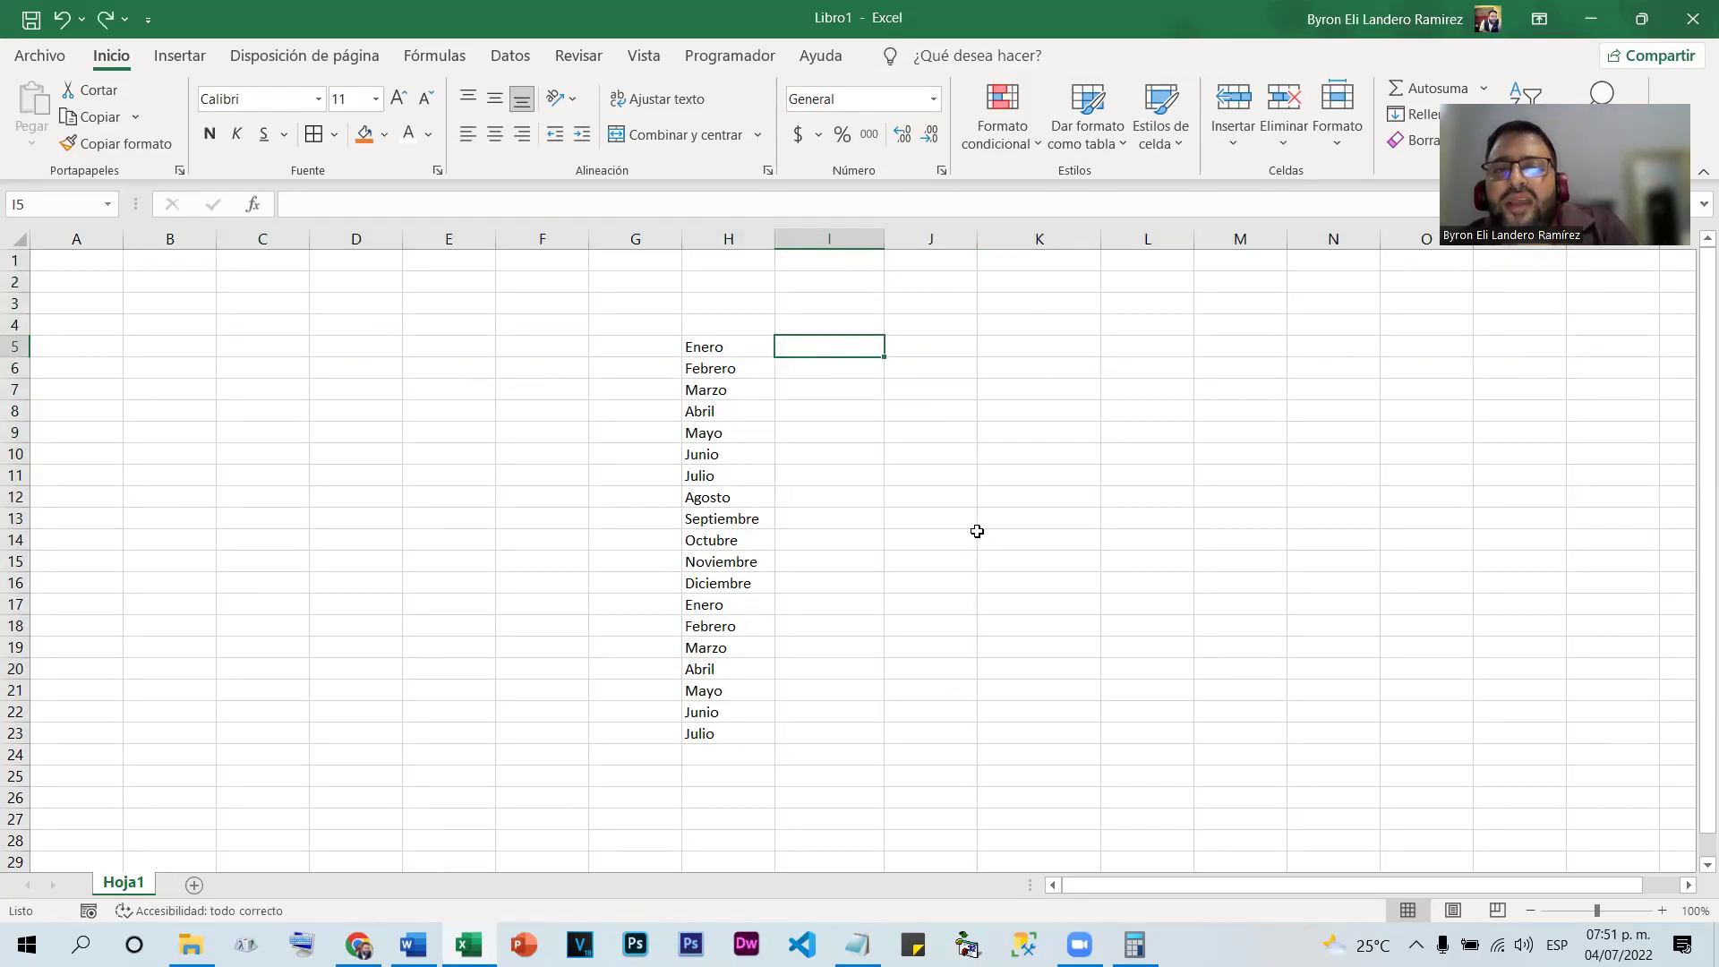
key(ctrl+z)
key(ctrl+z)
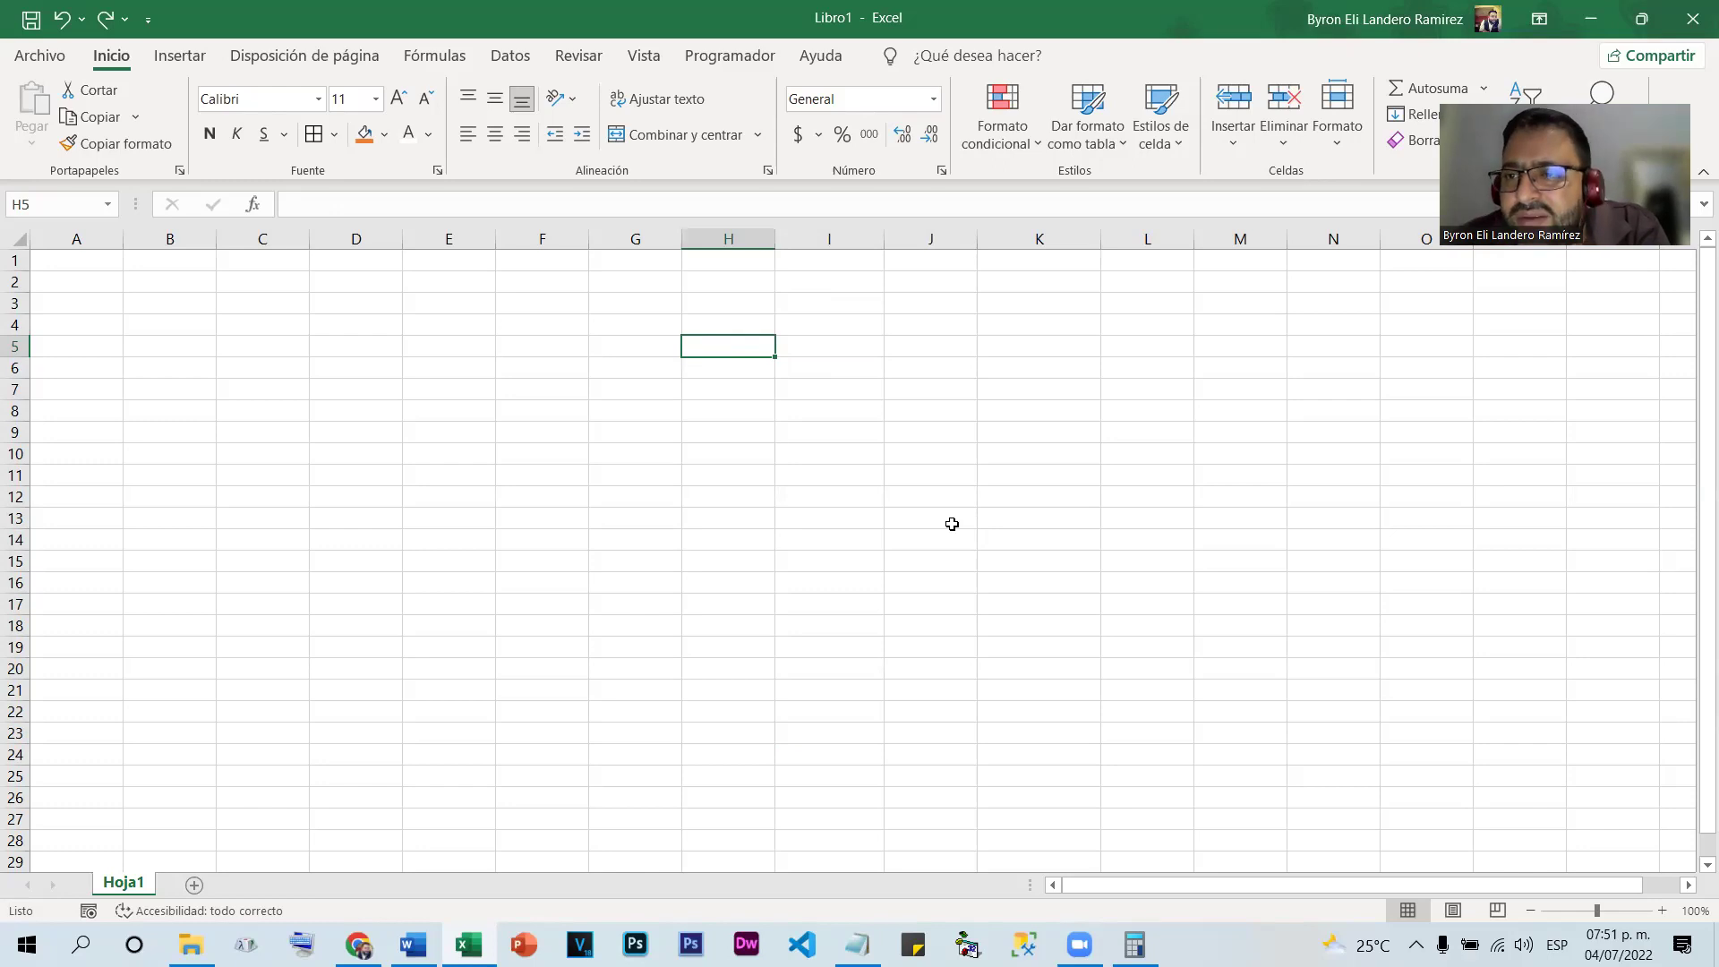
Fill abbreviated days lun to sáb across I5:N5, then delete them
click(832, 346)
text(lun)
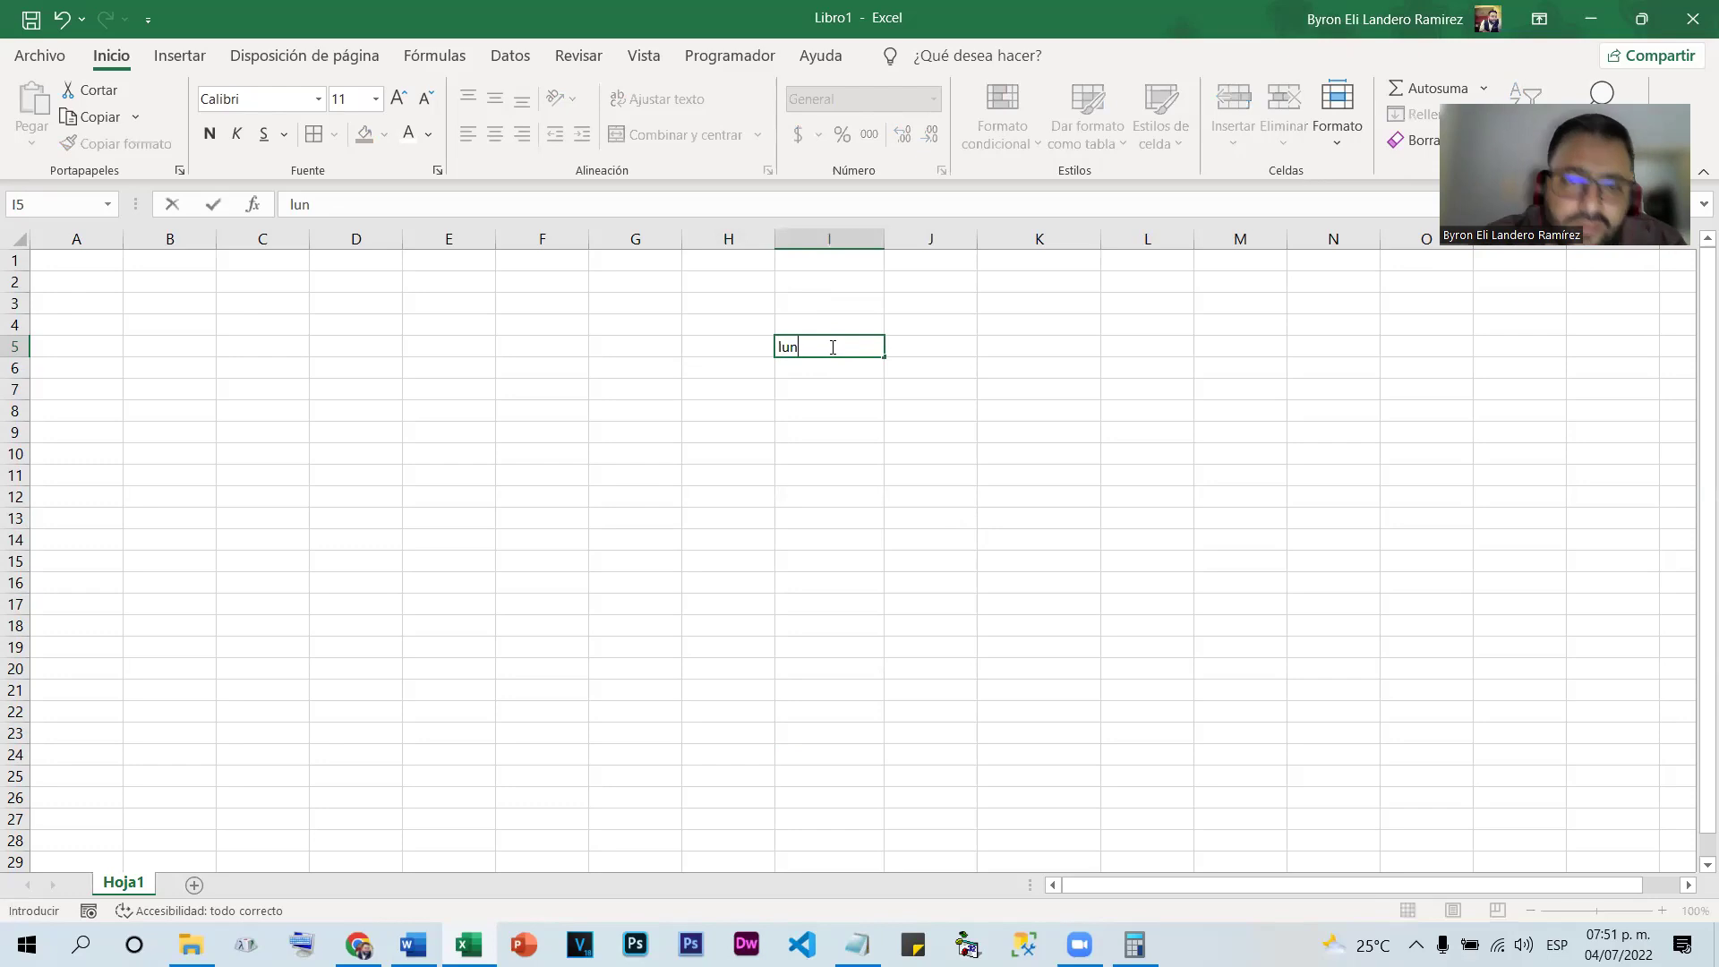
click(898, 359)
key(Left)
drag(880, 357, 1348, 358)
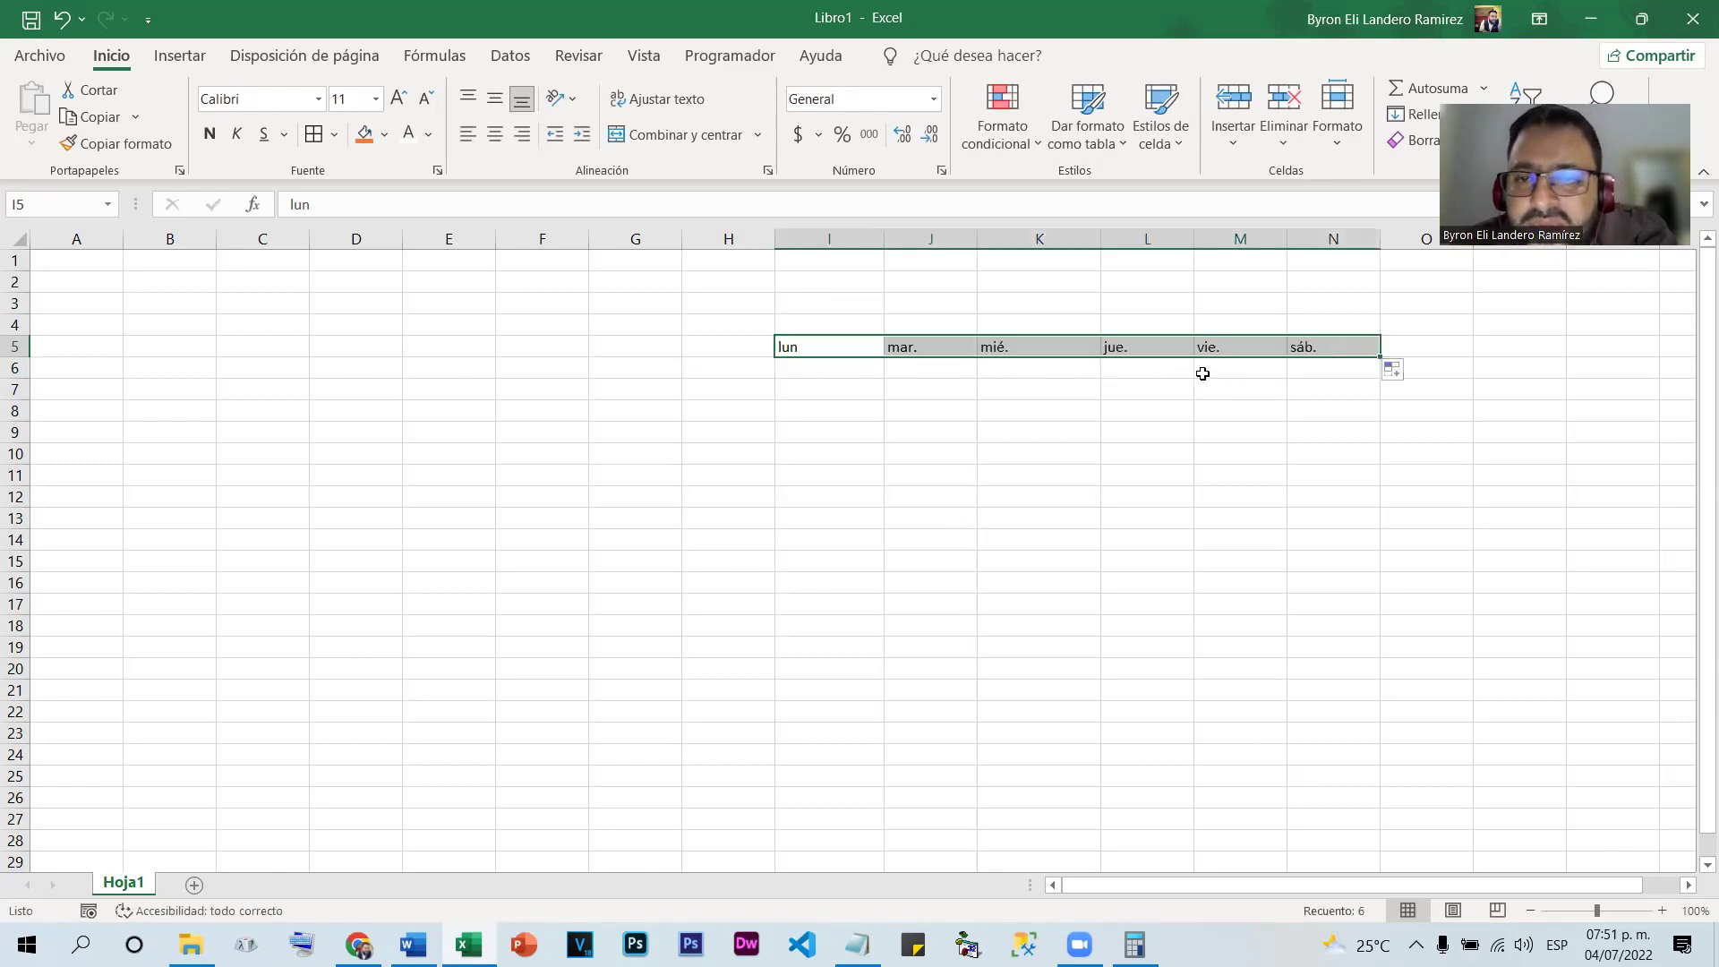
drag(1362, 347, 862, 341)
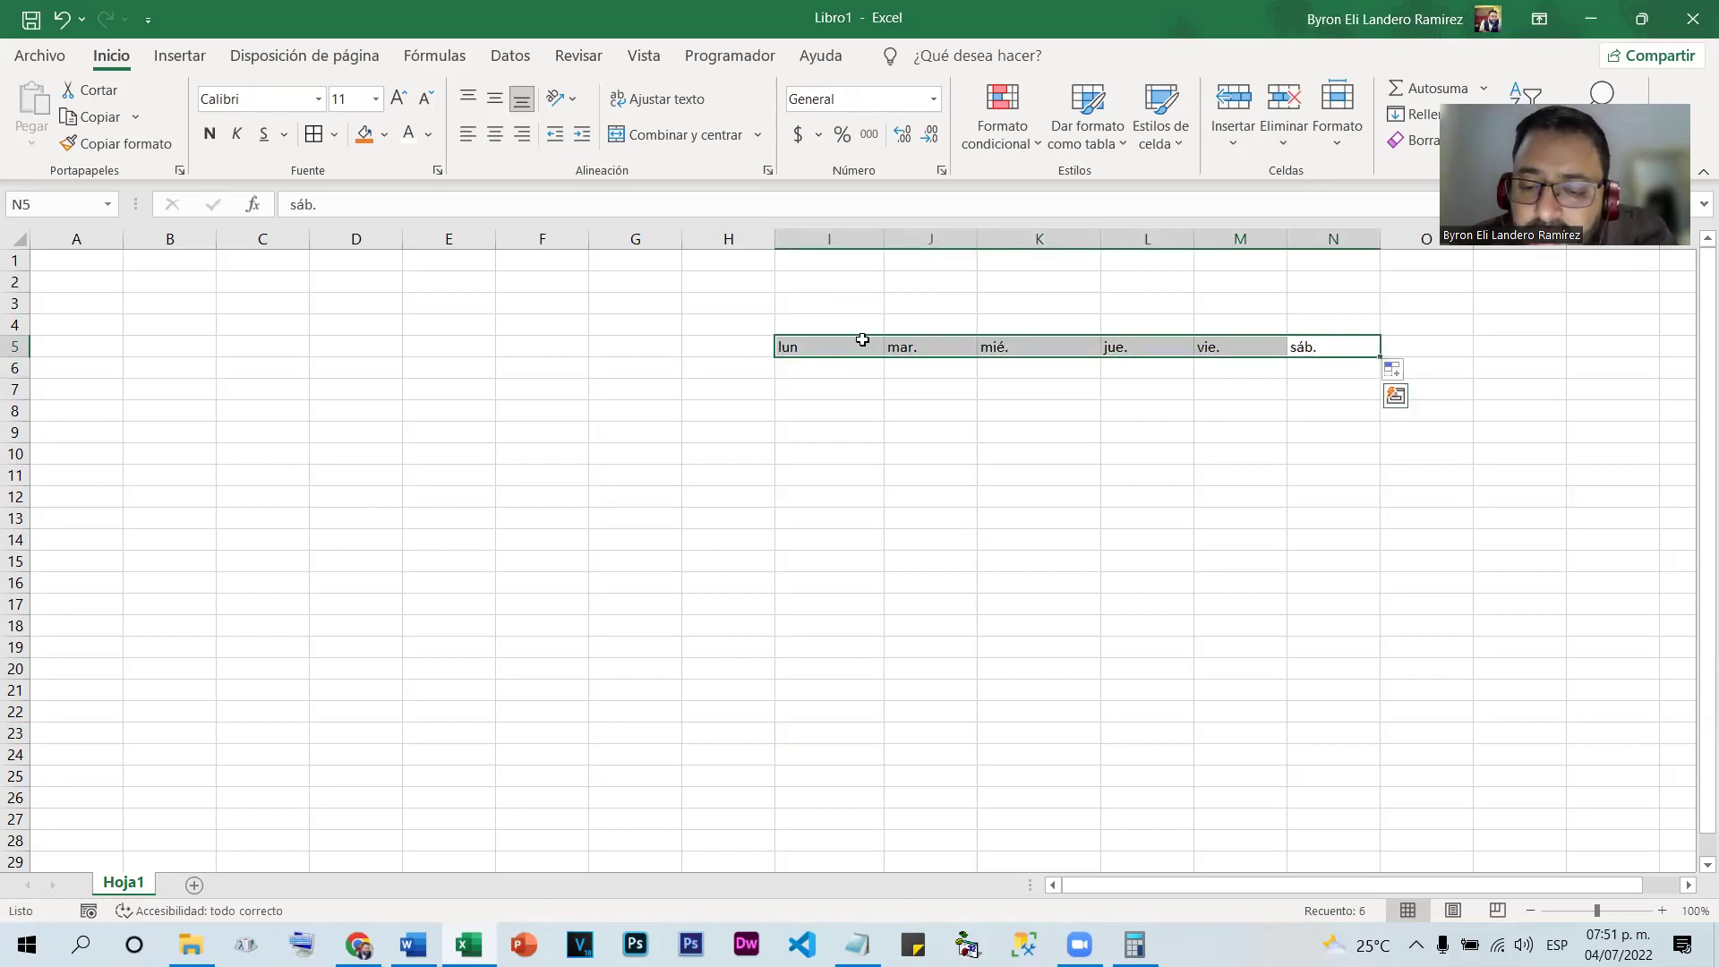
key(Delete)
click(717, 347)
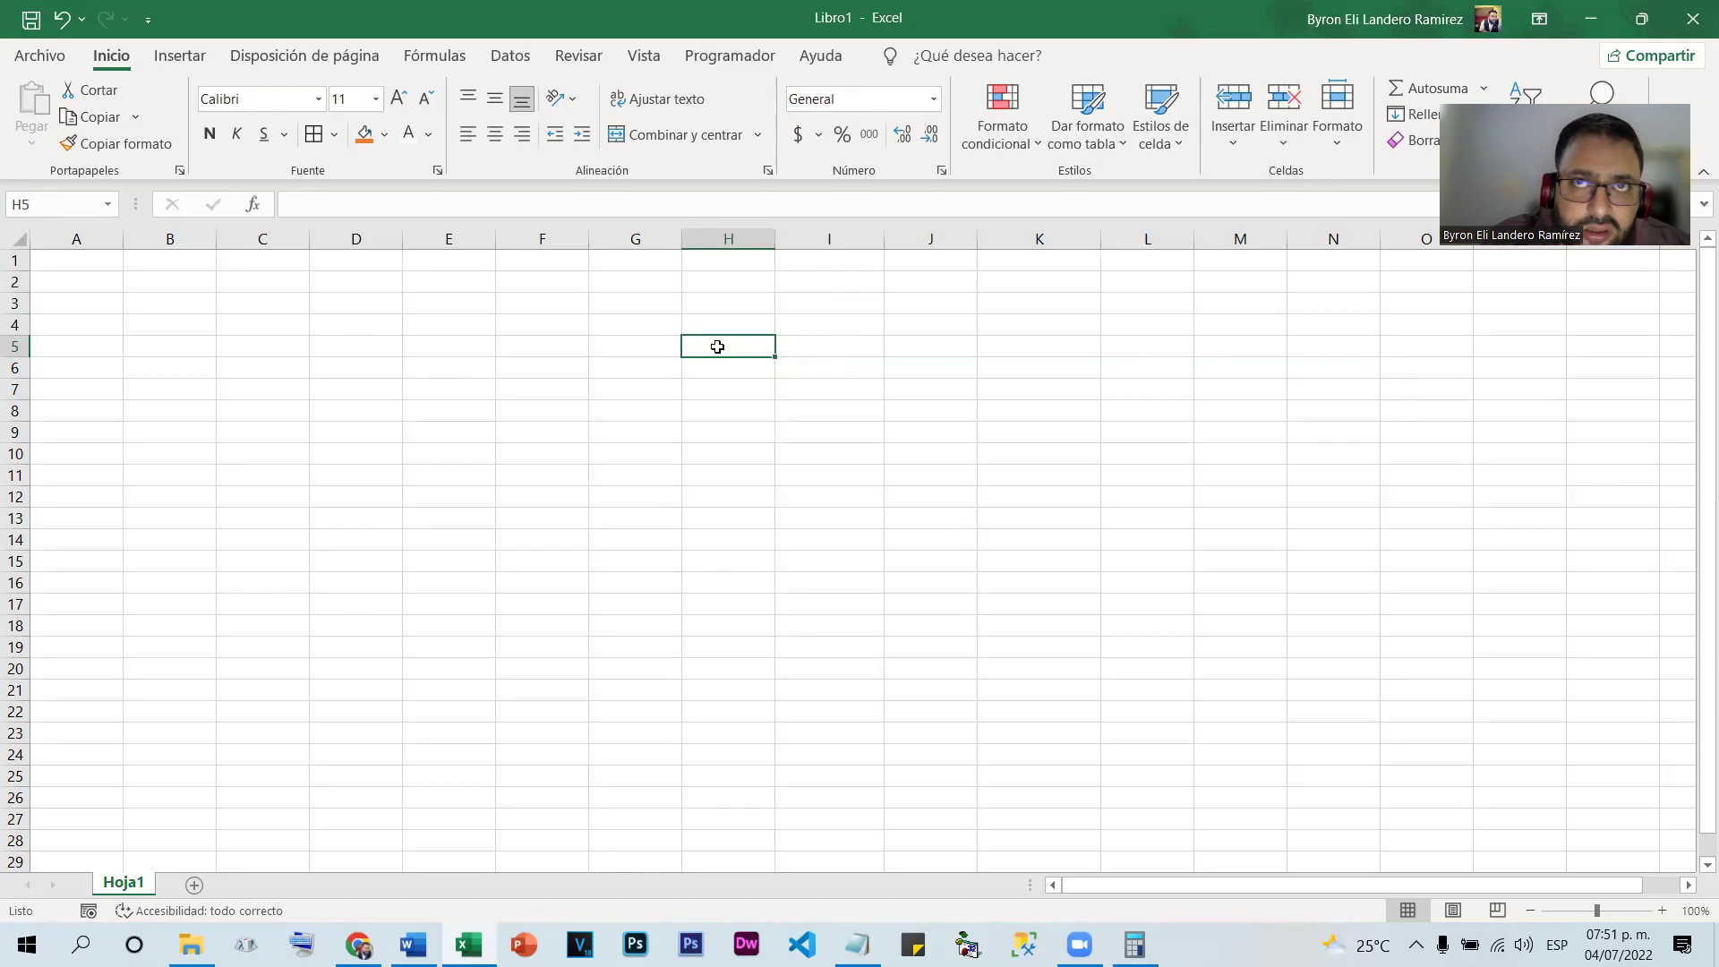
text(janu)
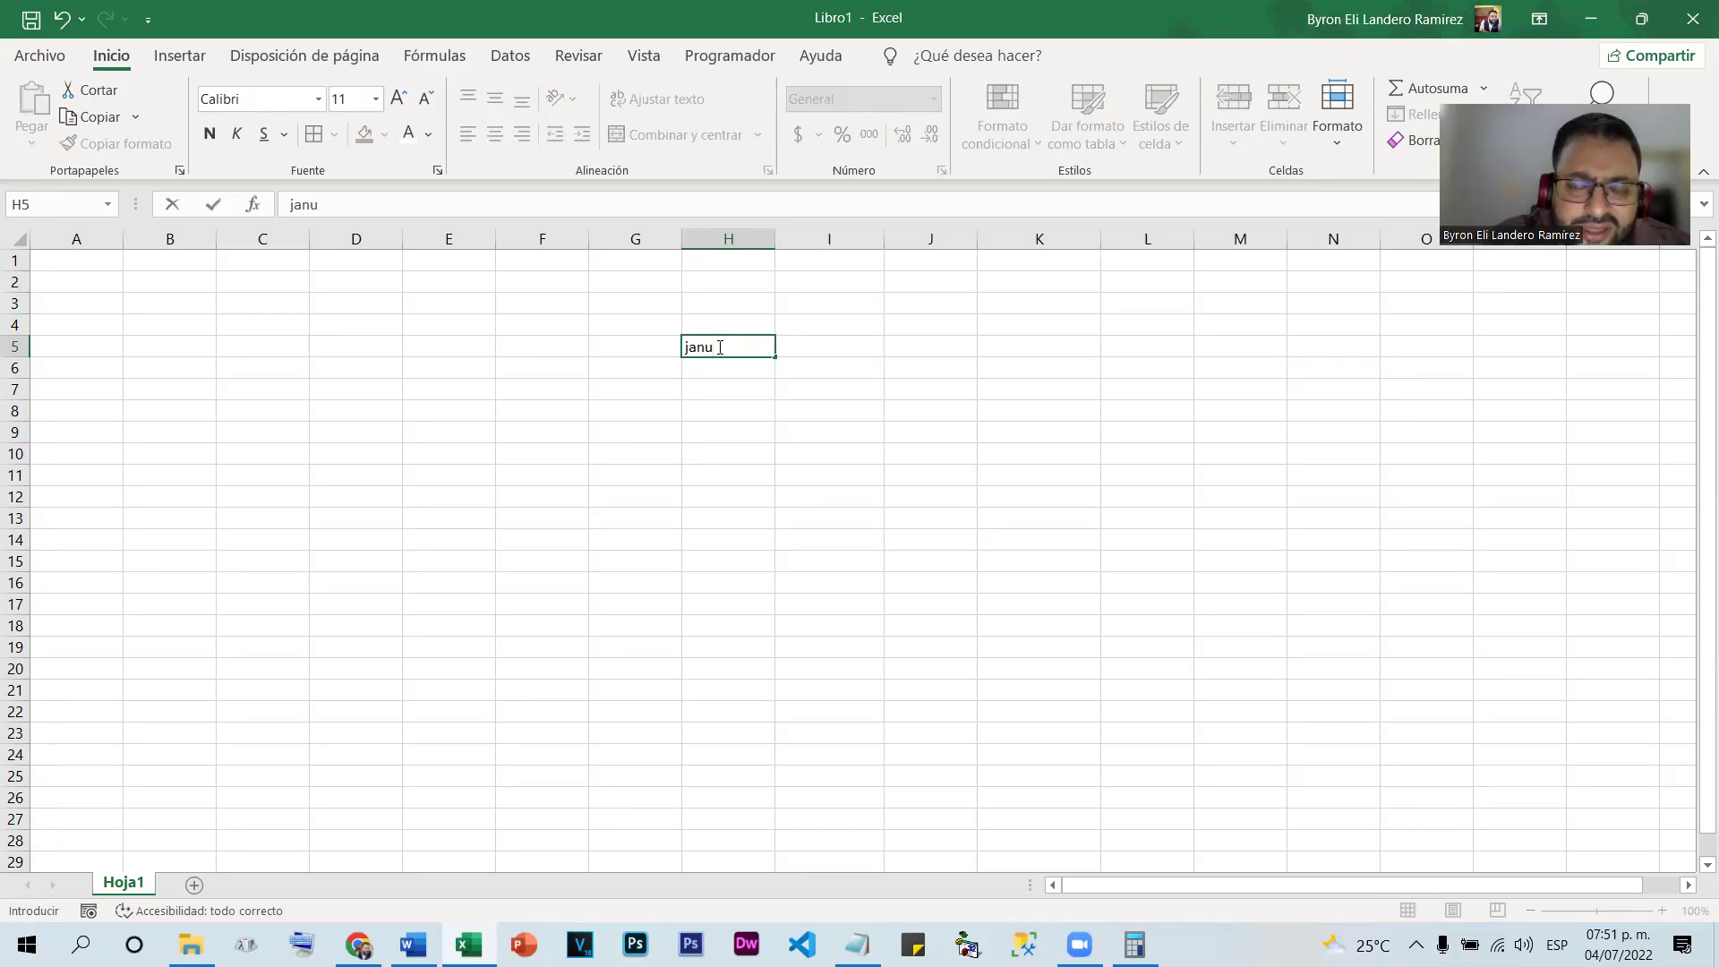
text(ry)
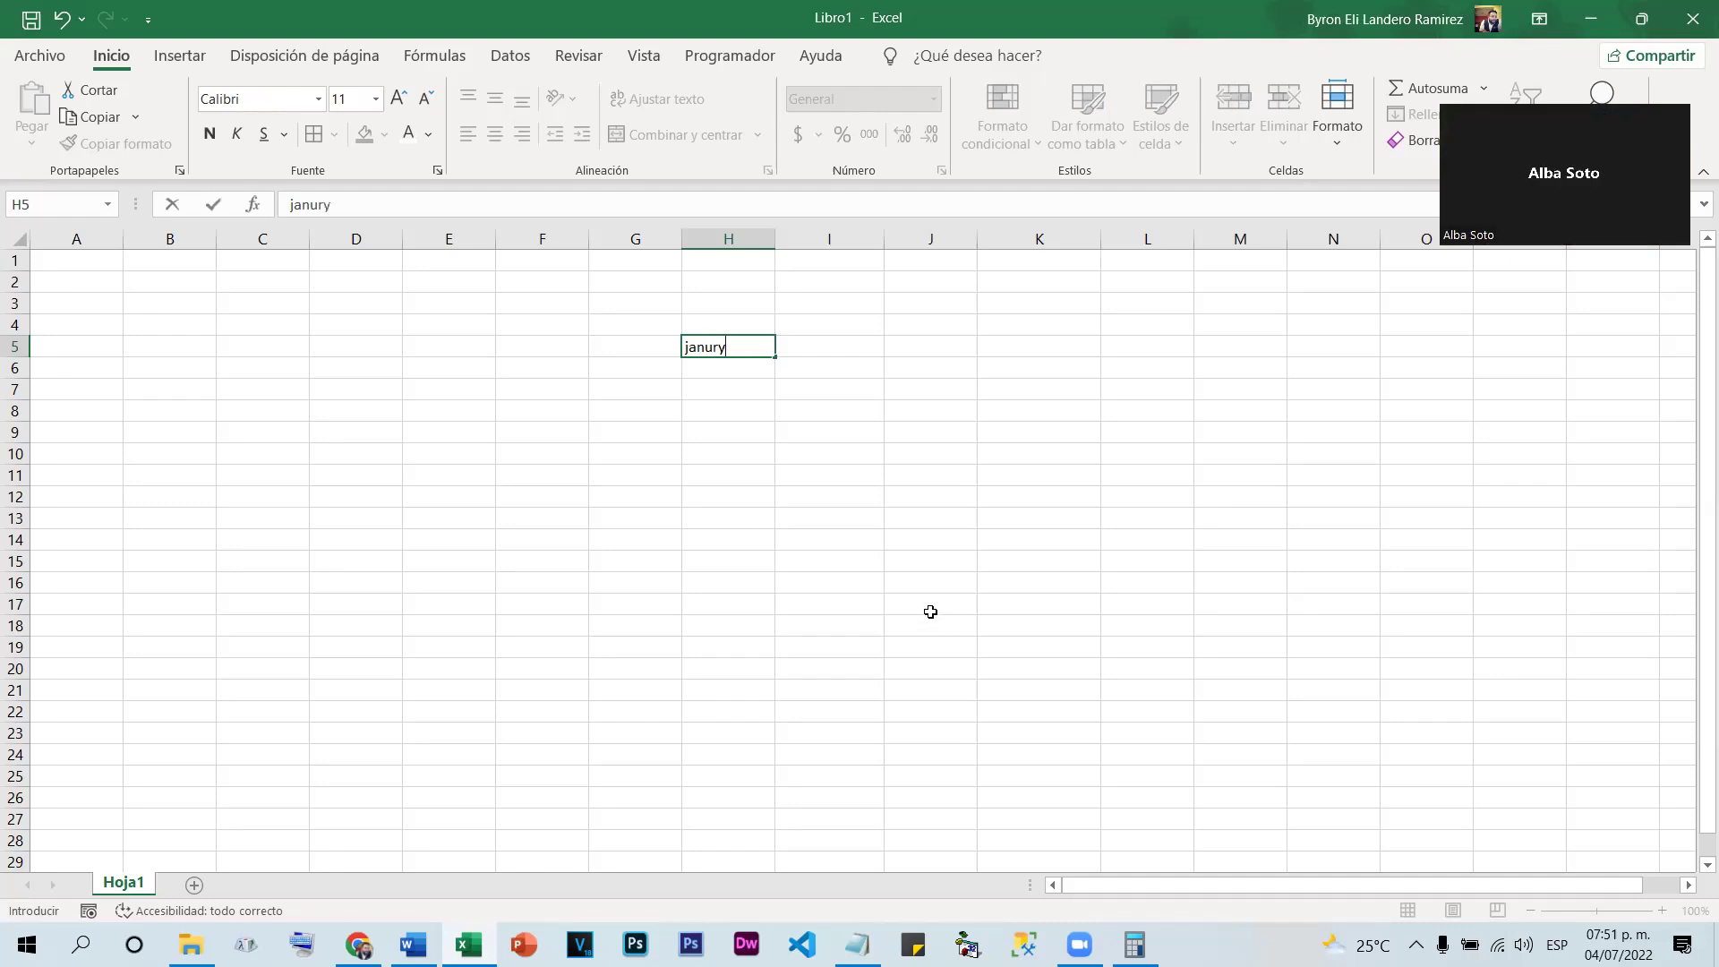
key(ctrl+Return)
drag(776, 369, 728, 356)
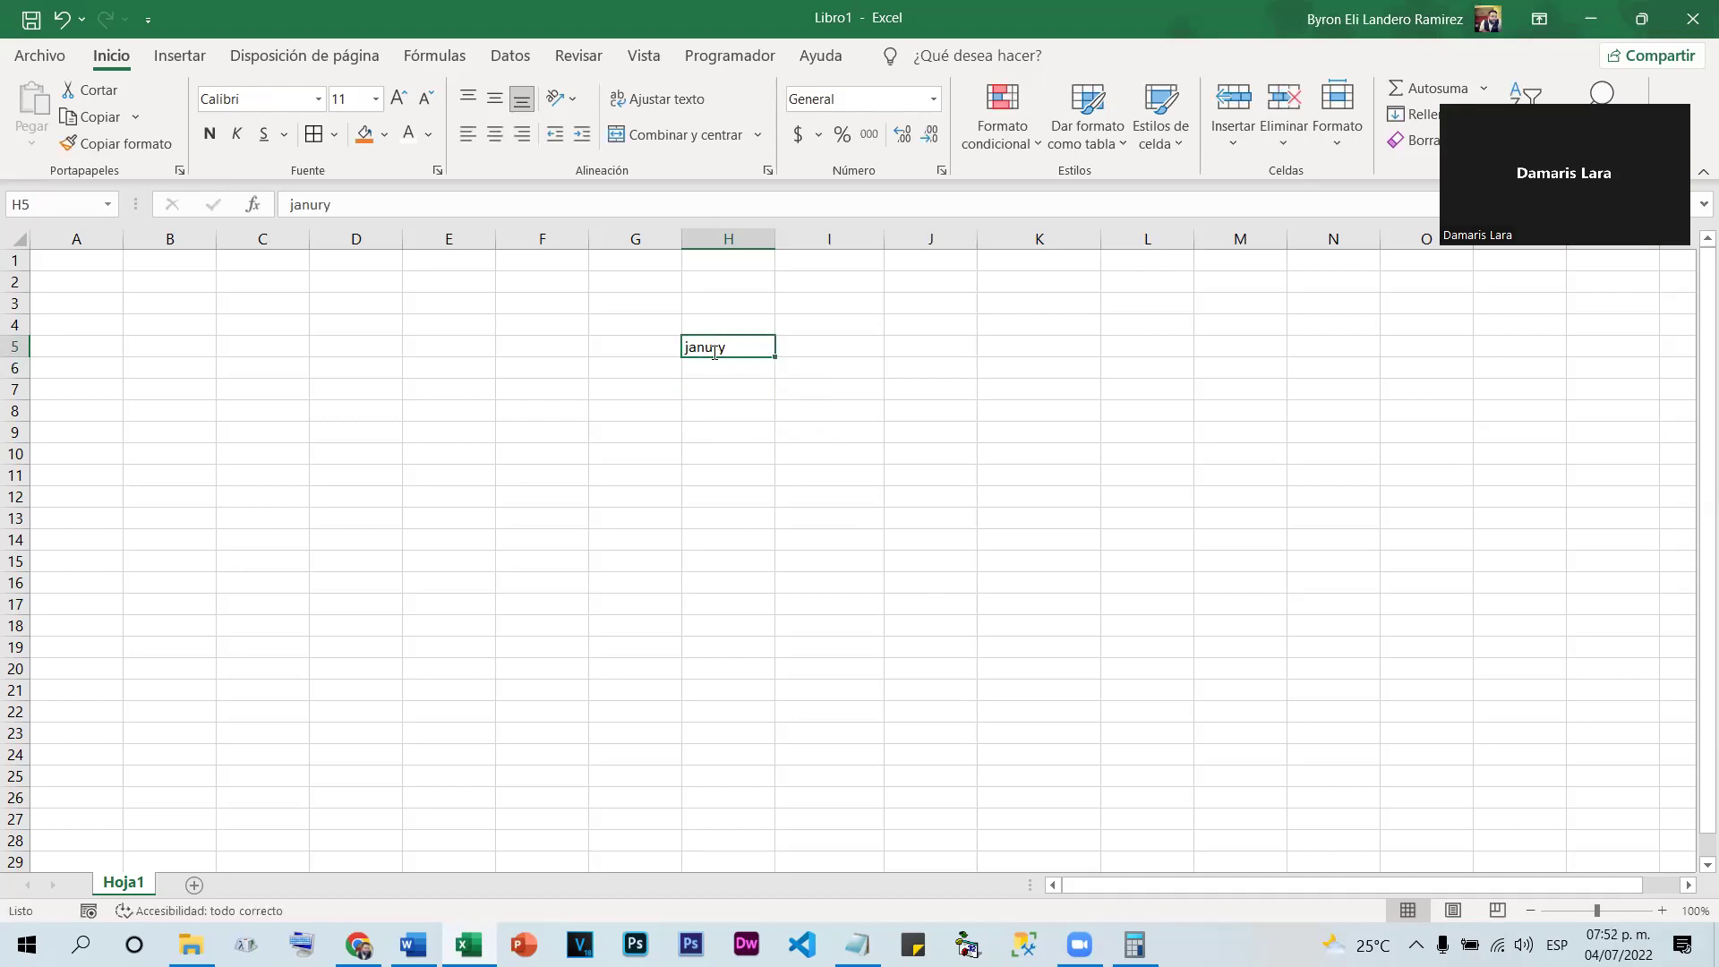
double_click(714, 352)
text(a)
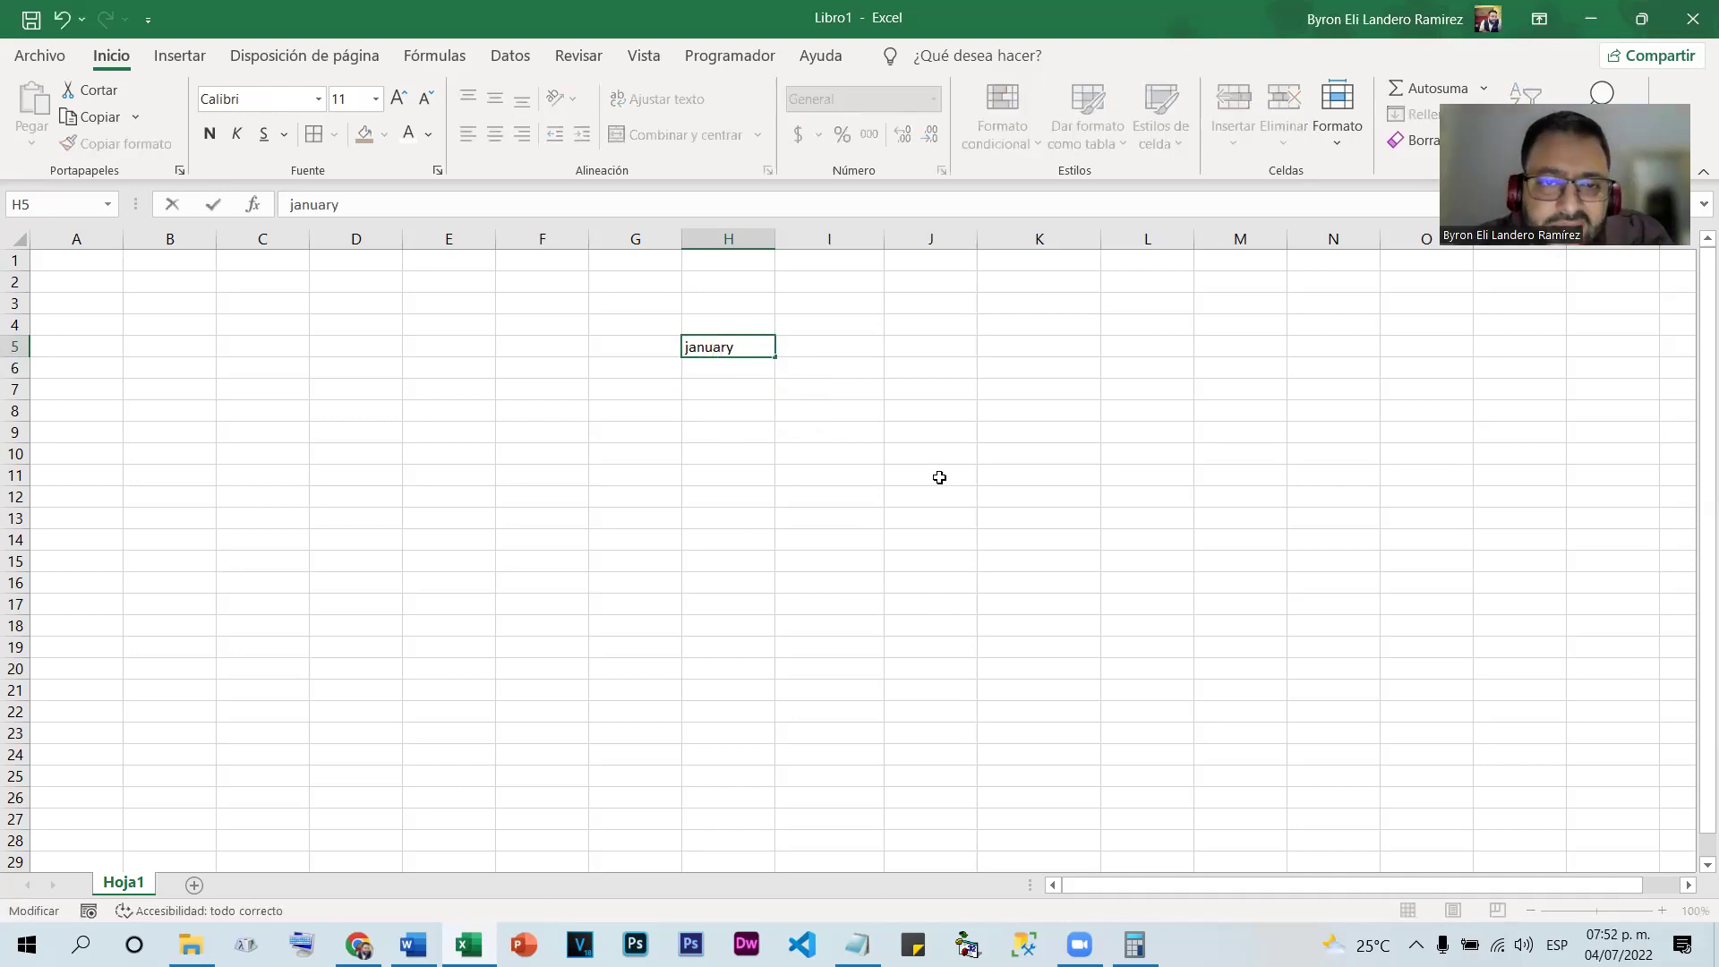
key(ctrl+Return)
drag(776, 356, 777, 786)
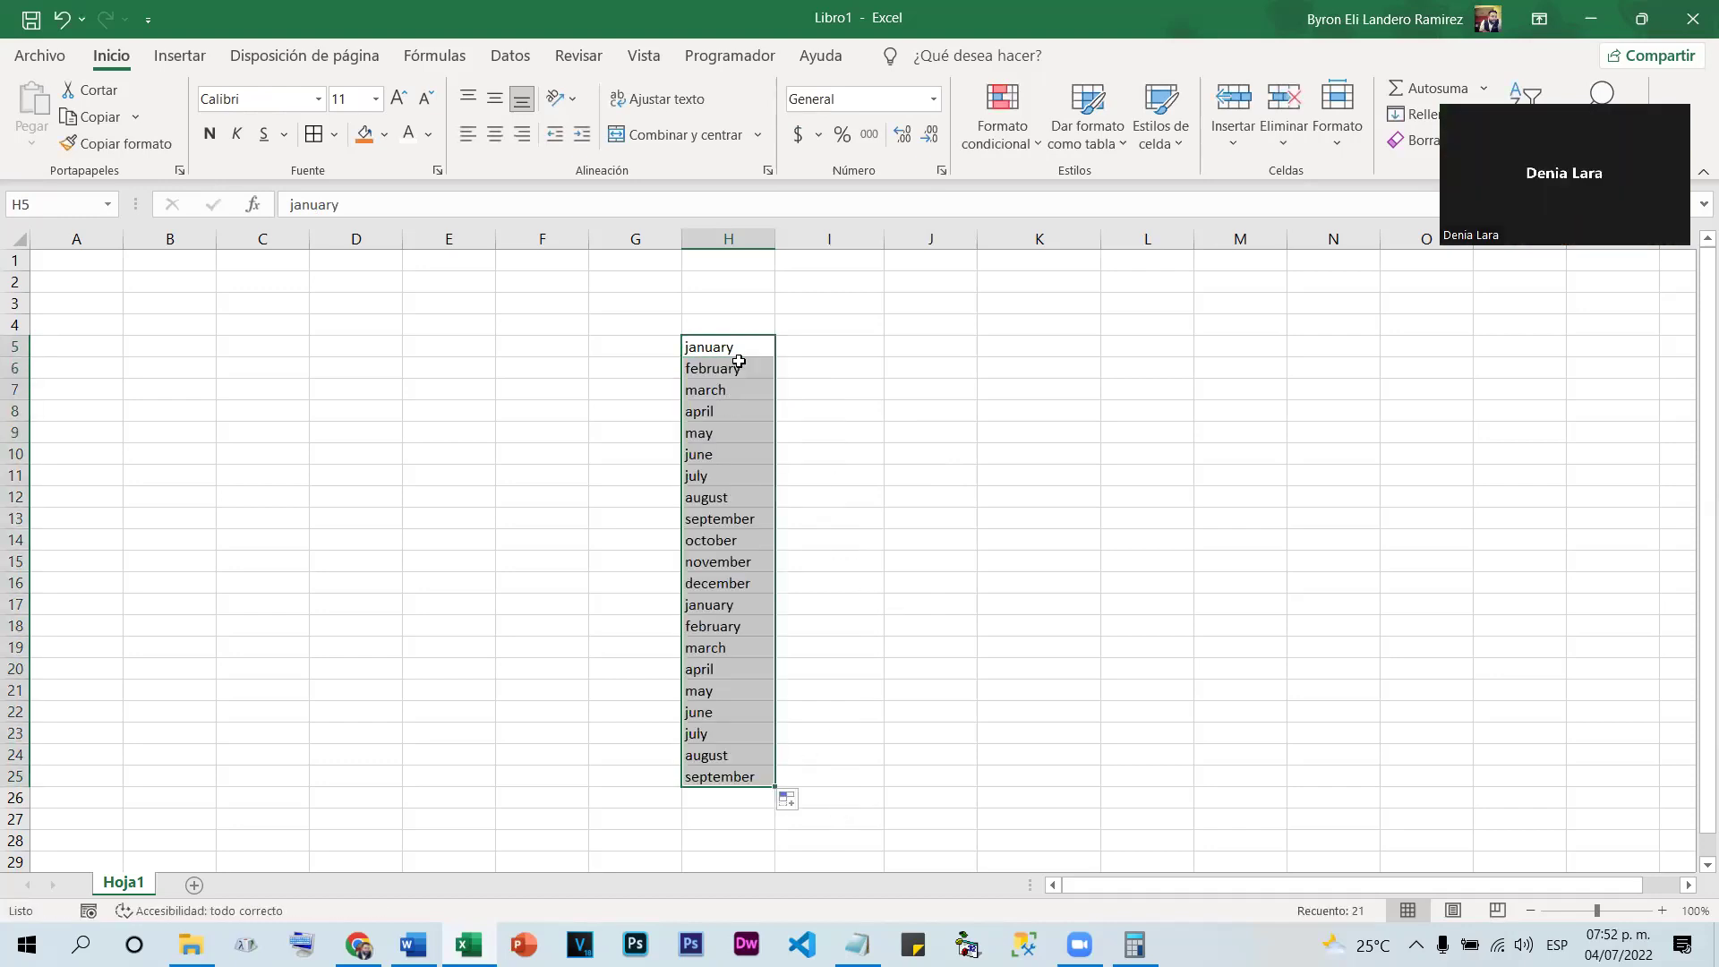
click(764, 346)
drag(775, 358, 1357, 787)
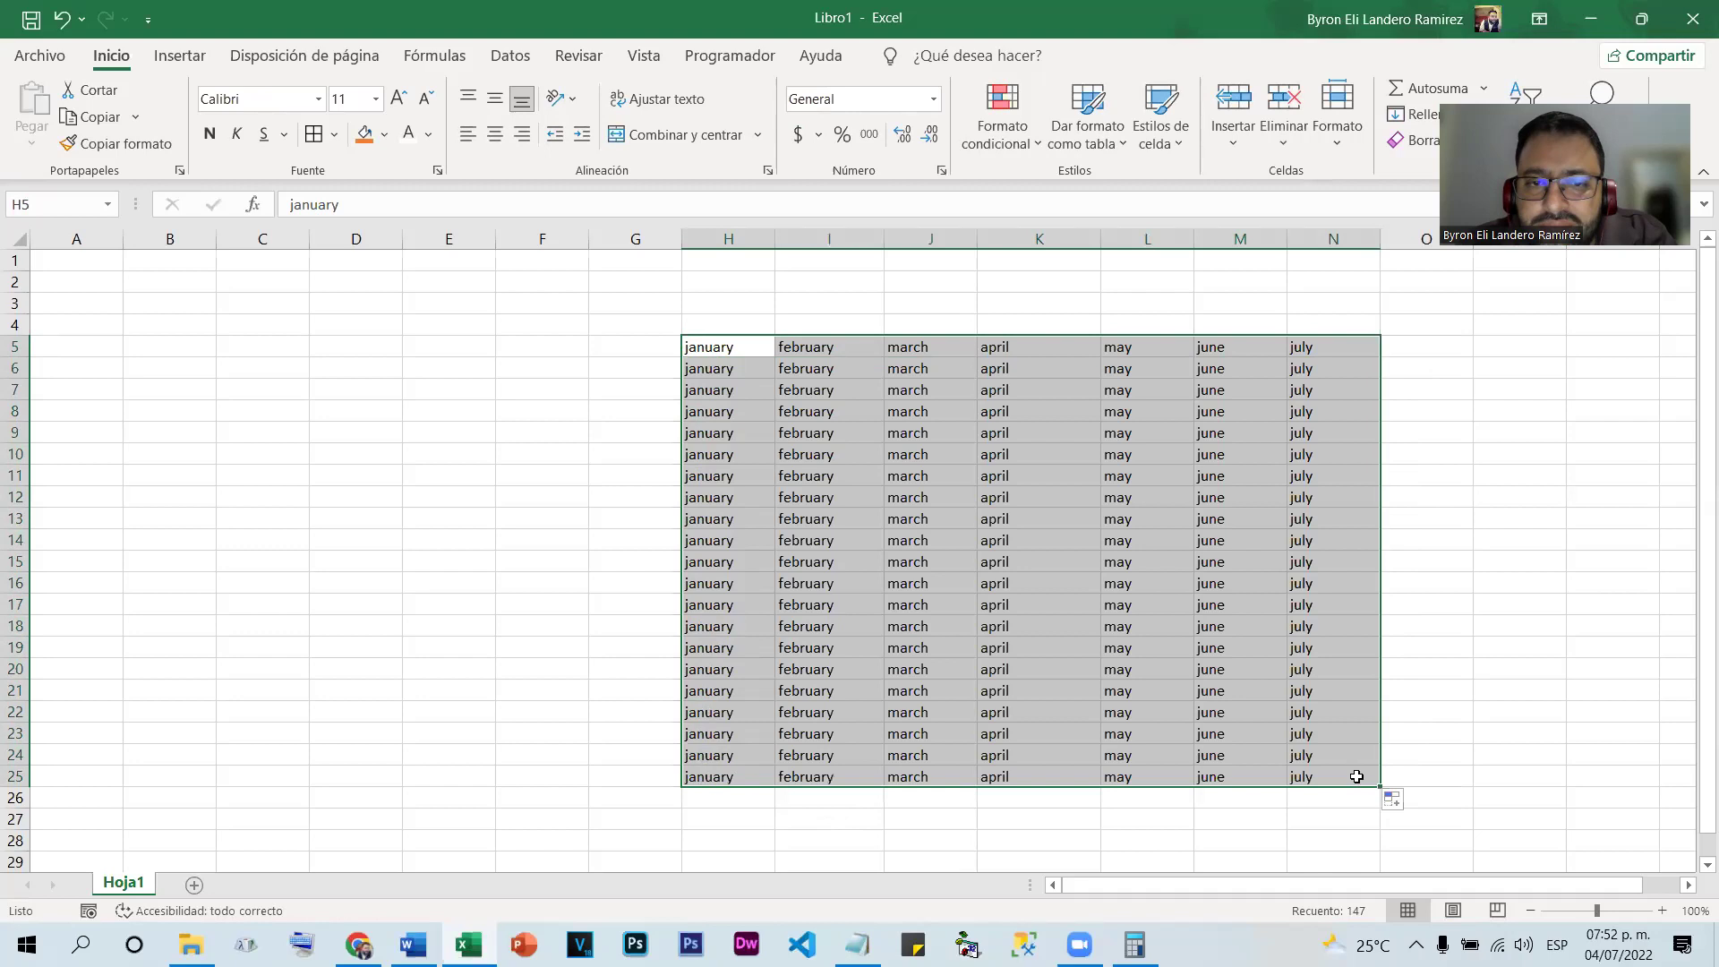
key(ctrl+z)
key(ctrl+z)
key(ctrl+z)
key(ctrl+z)
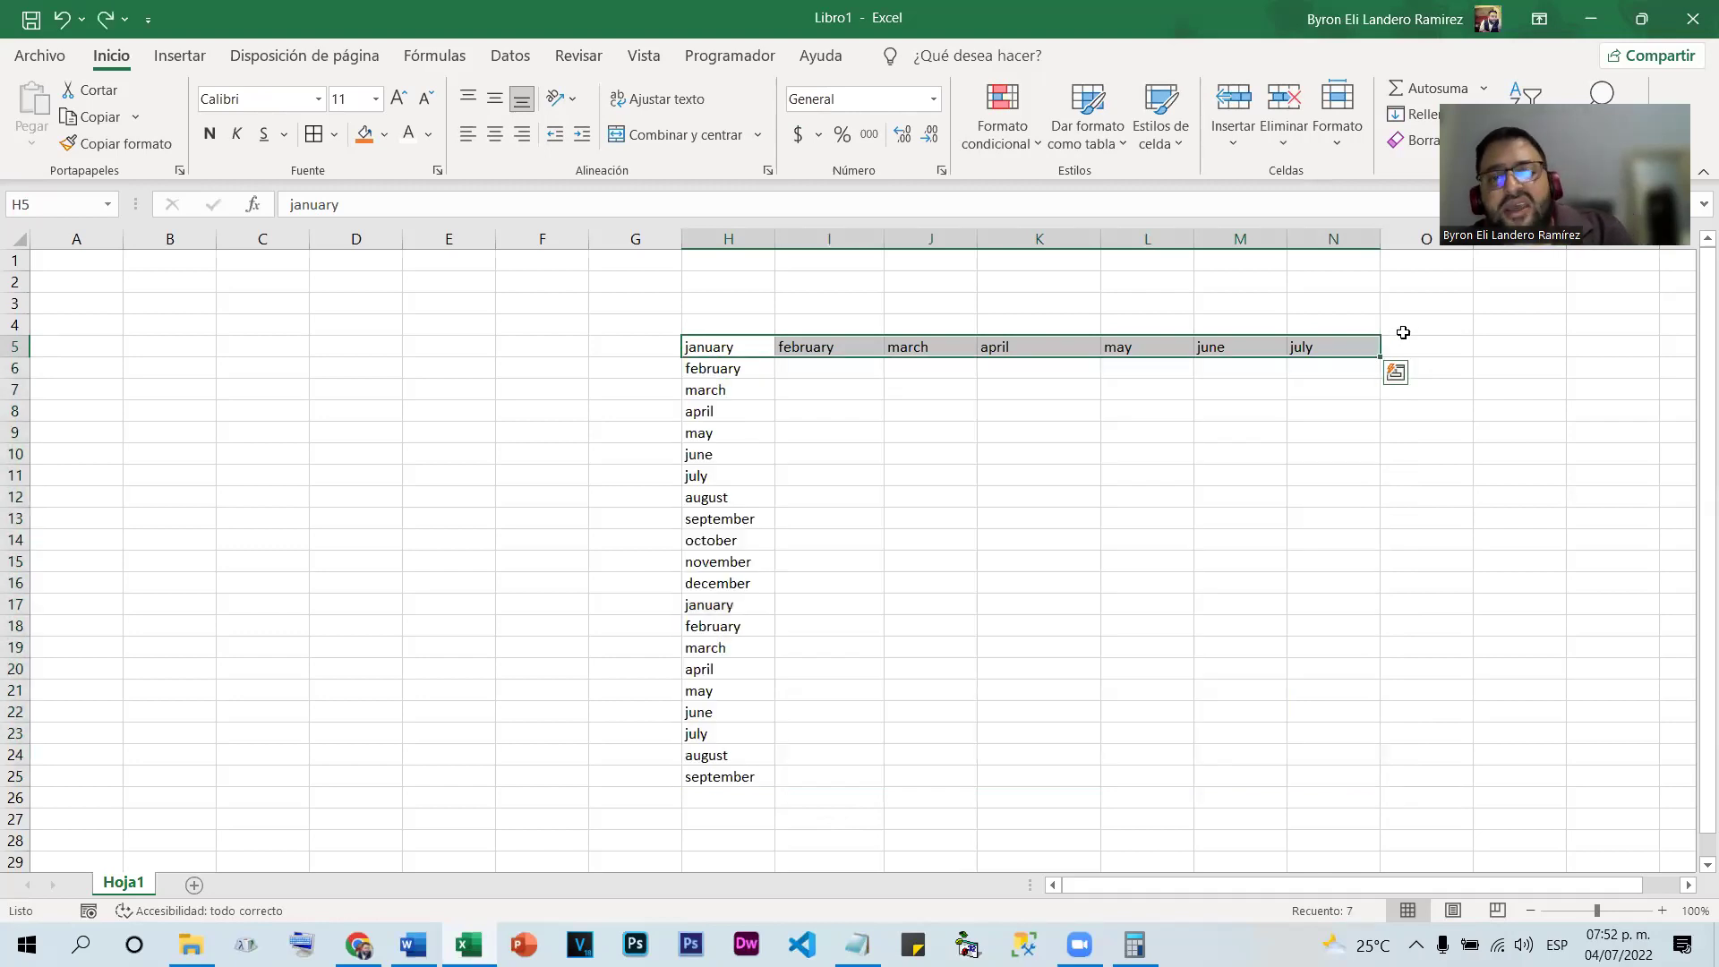
key(ctrl+z)
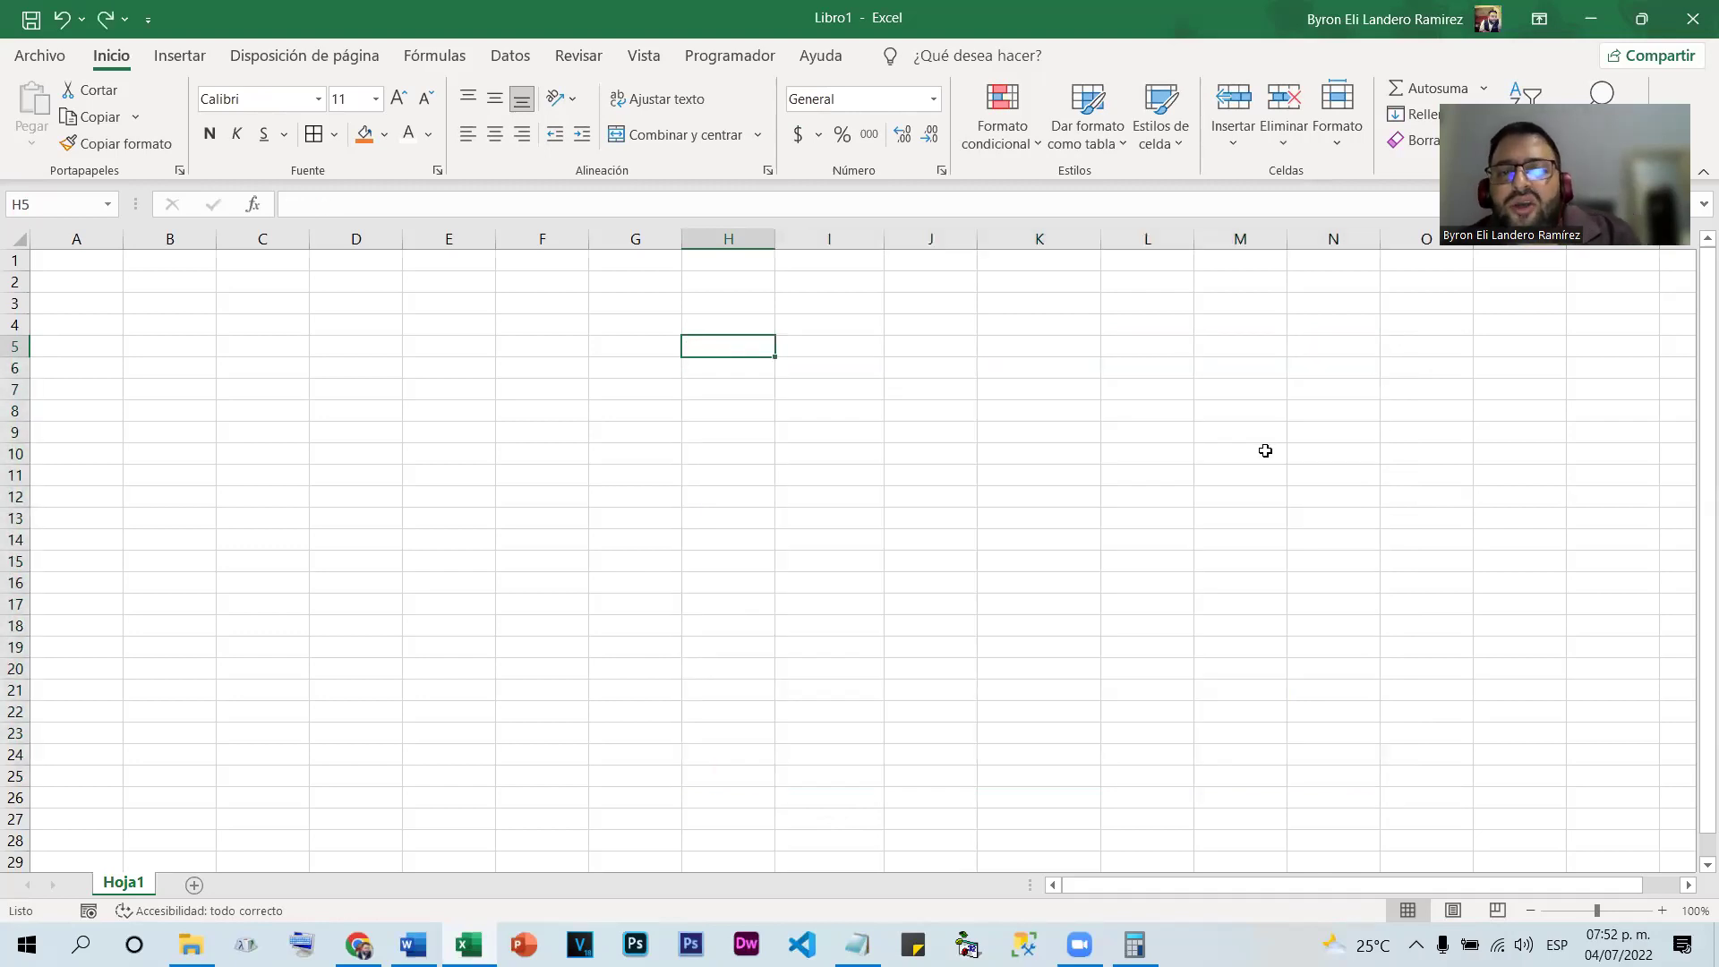
click(823, 348)
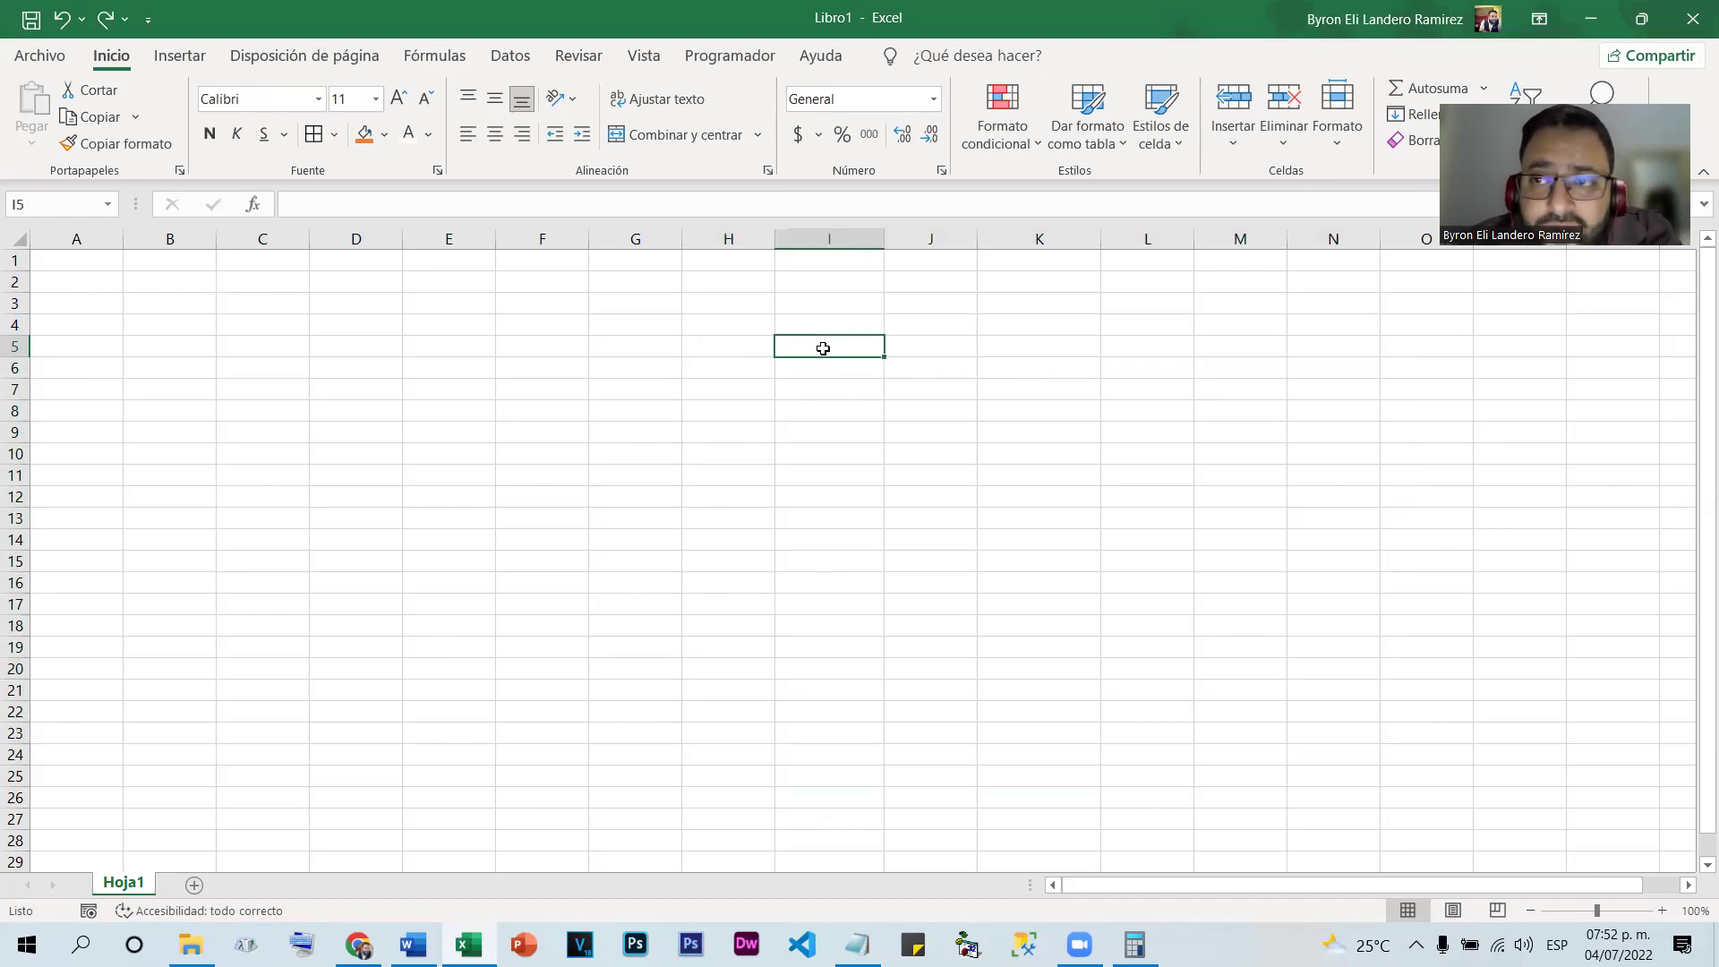
Enter 1 in I5, copy it down to I27, then delete the repeated 1s
text(1)
key(Return)
click(875, 345)
drag(875, 345, 848, 821)
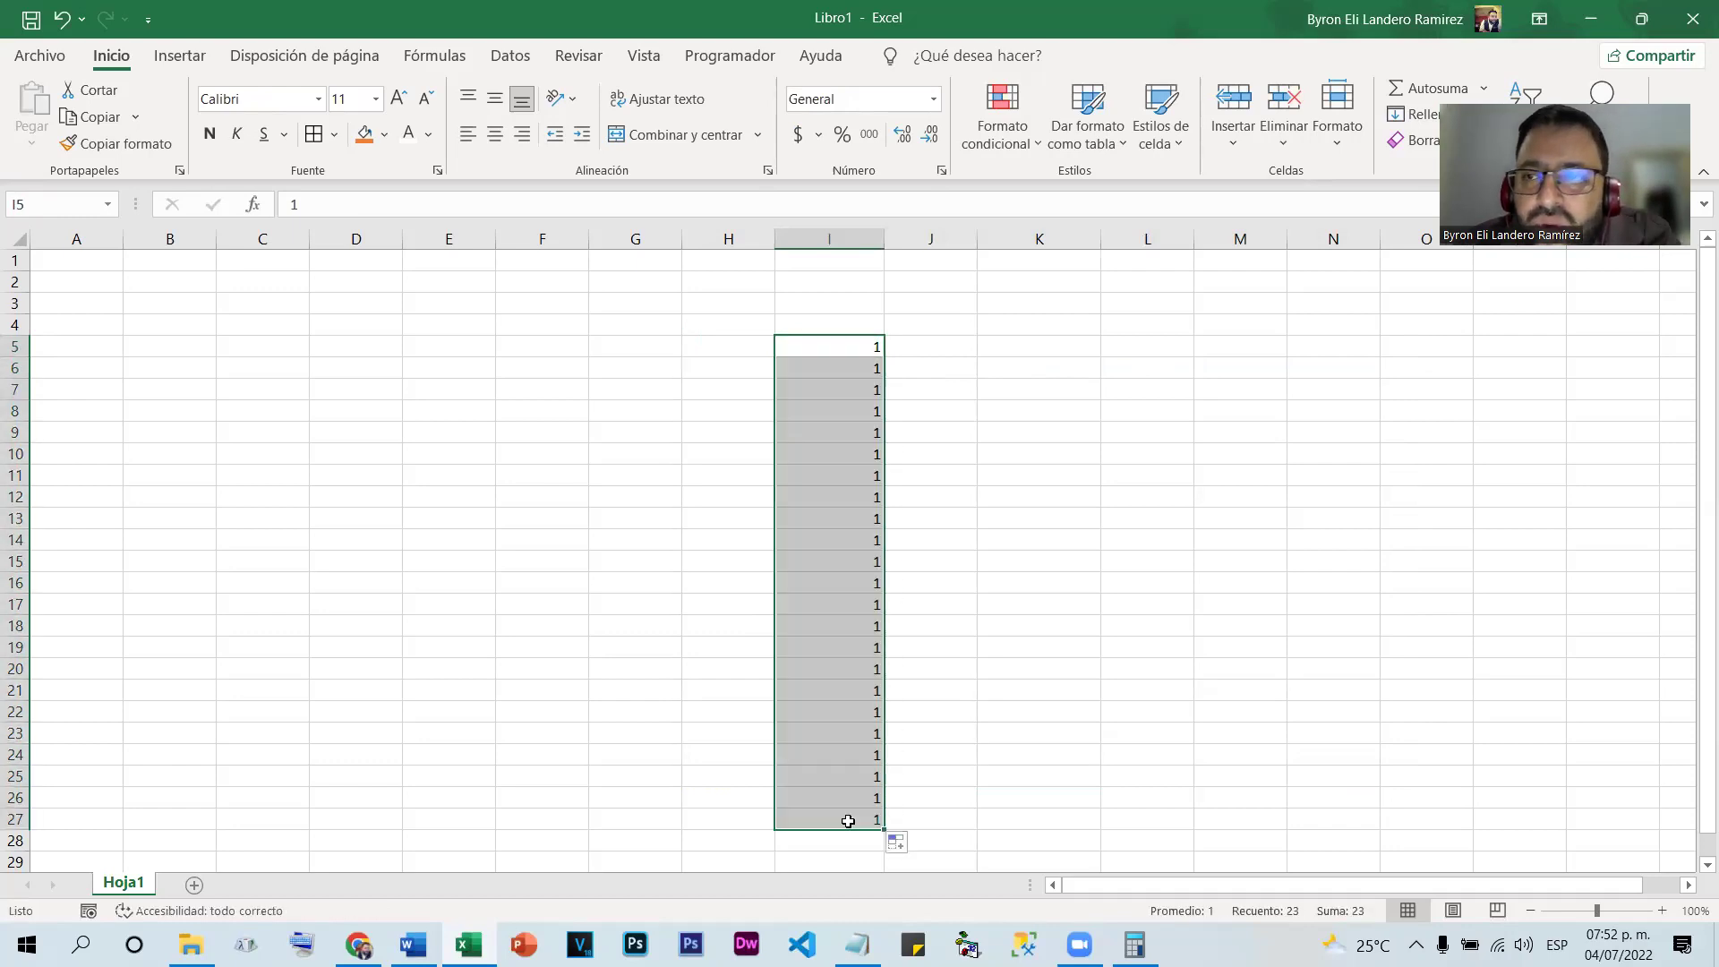
key(Delete)
Enter 1 and 2 in I5:I6 and fill the series 1 to 23 down to I27
click(828, 340)
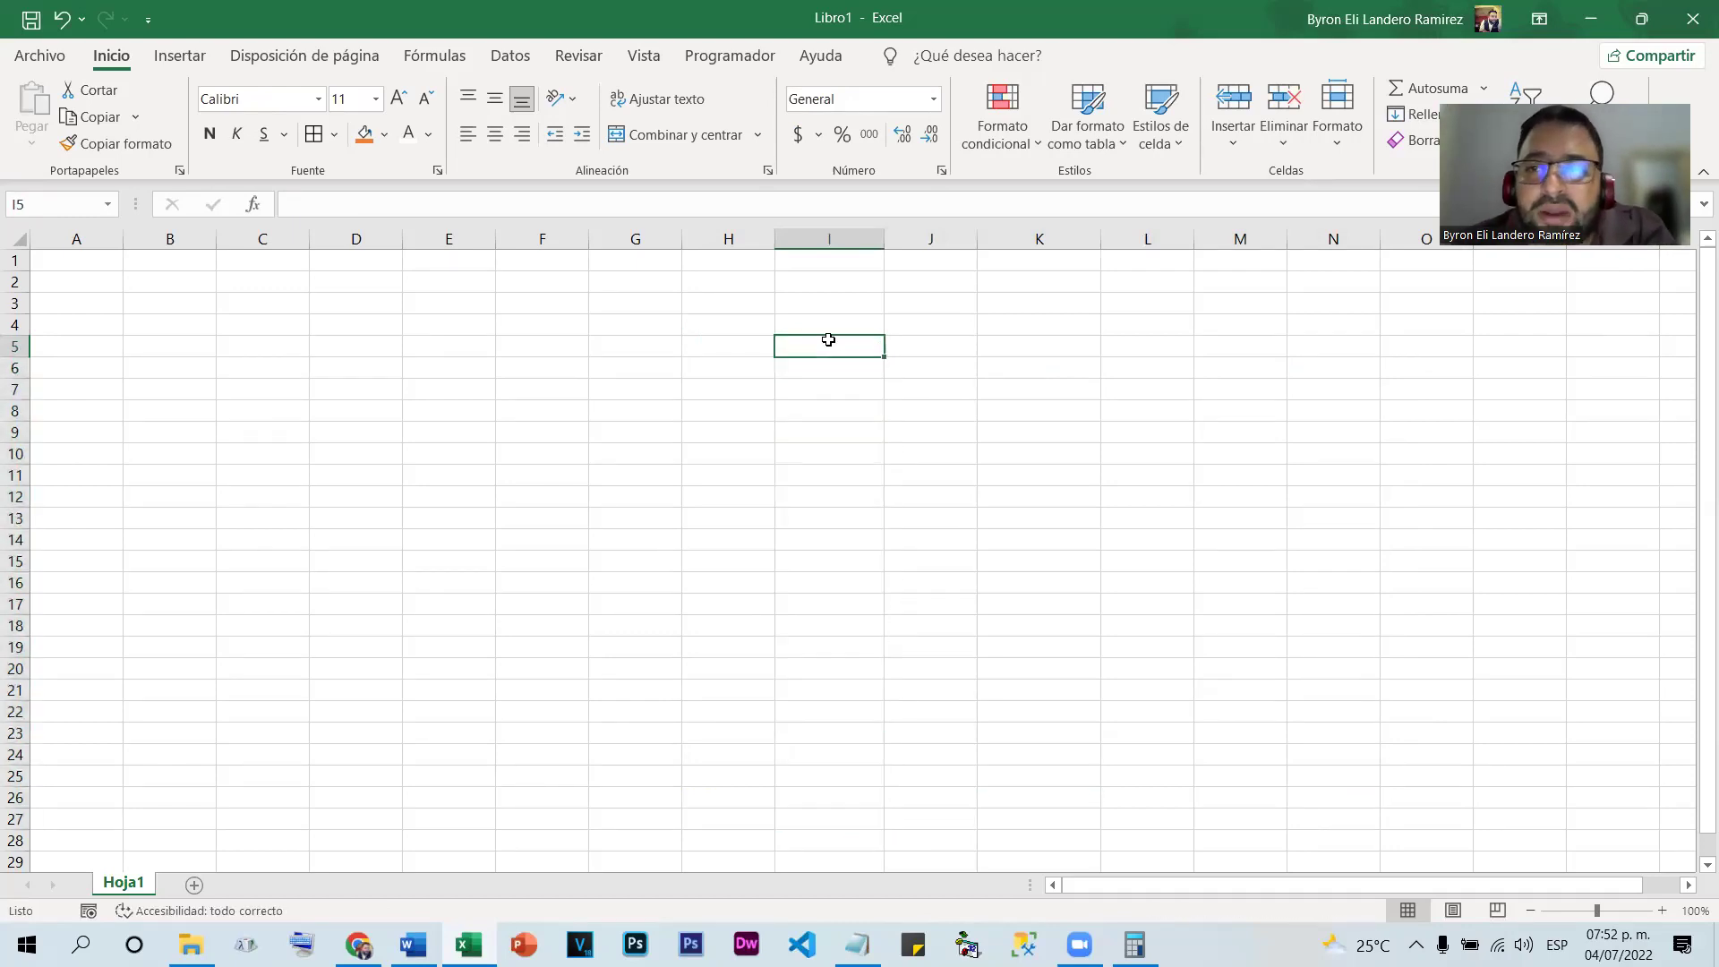
text(1)
key(Return)
text(2)
key(Return)
drag(848, 345, 868, 820)
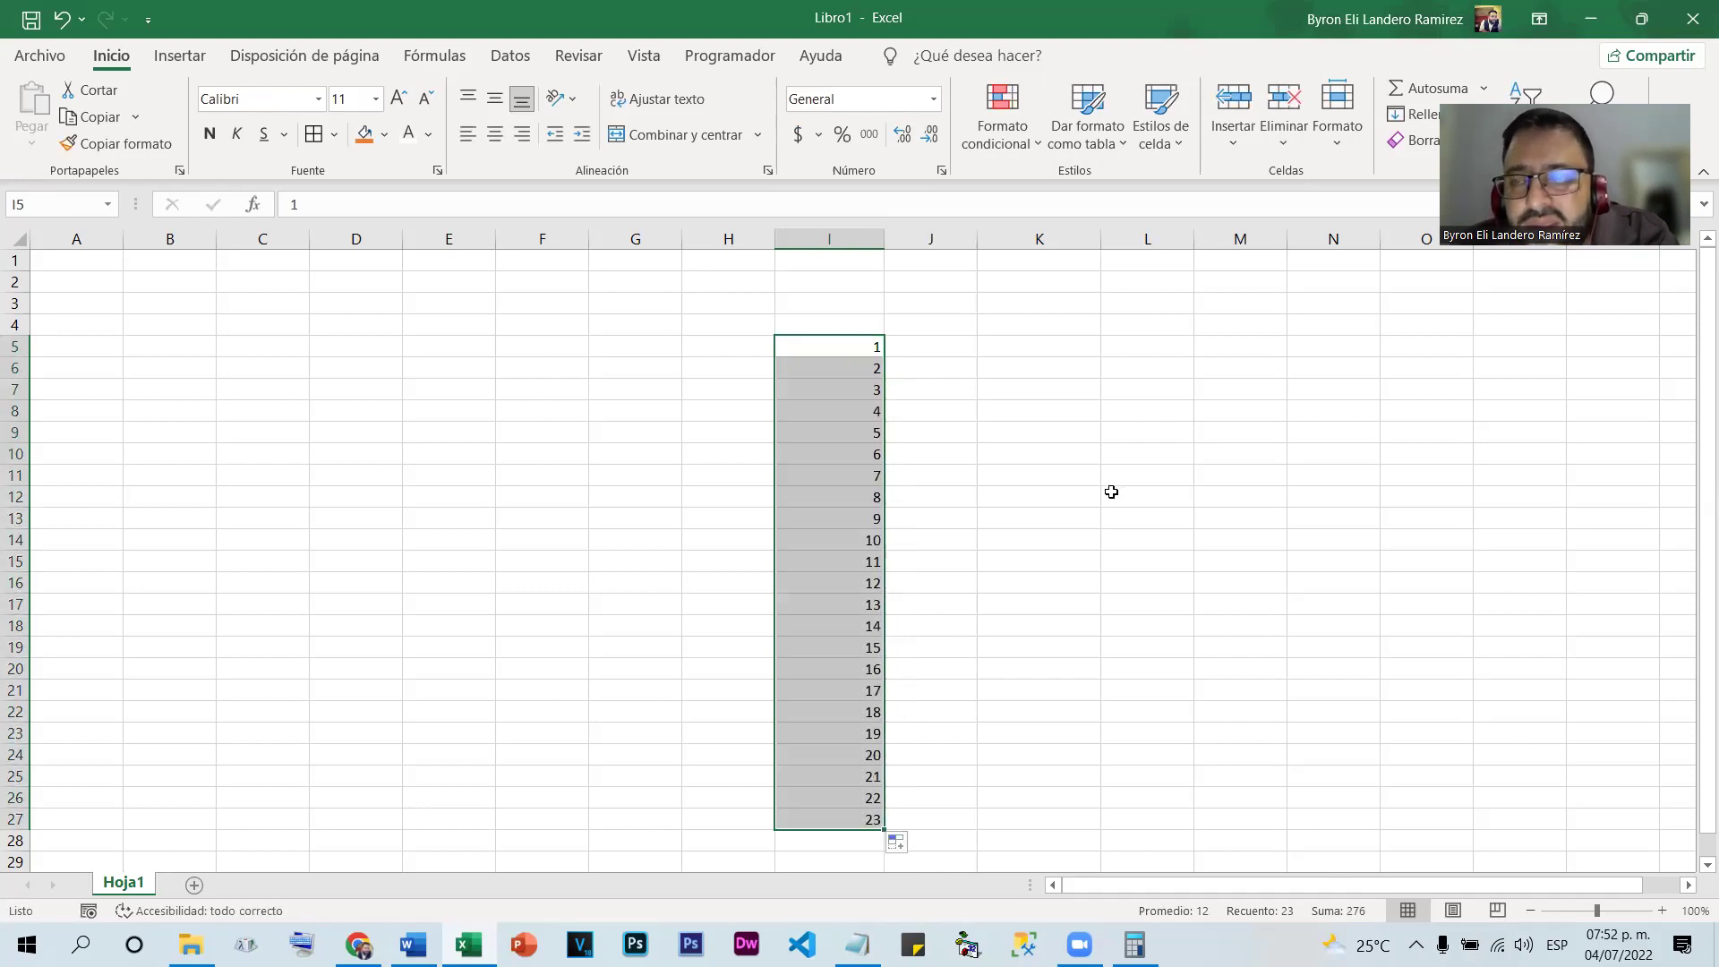
click(1079, 497)
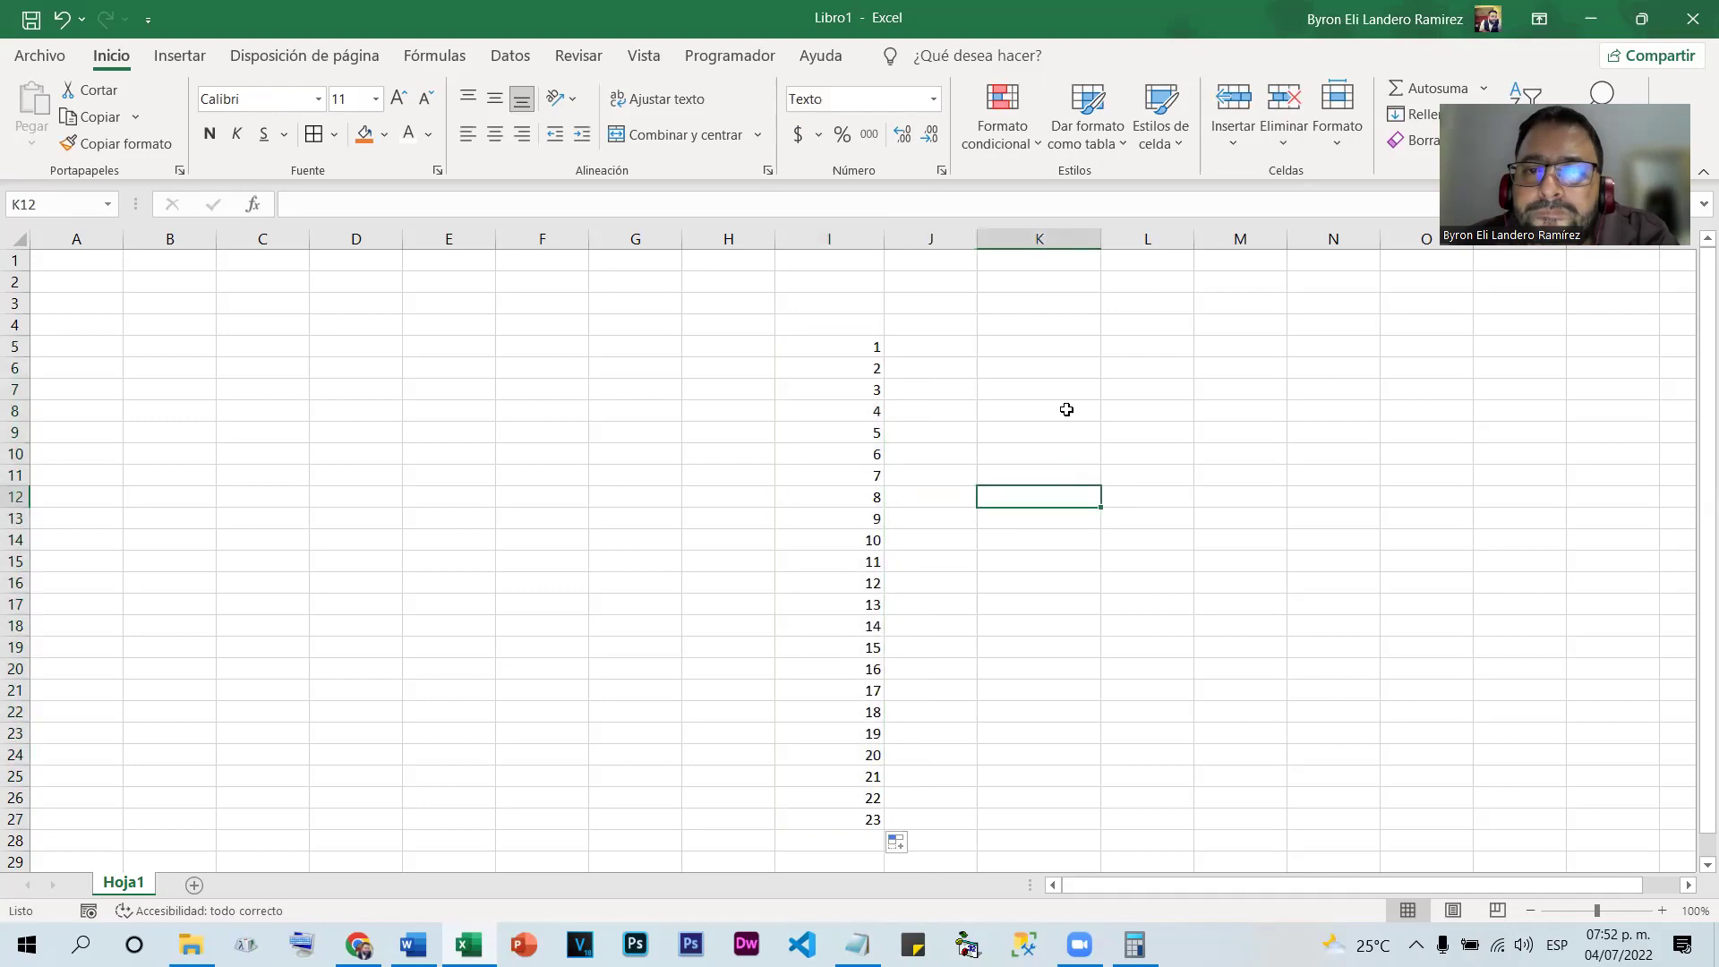
Enter a sample first name in K5
click(1074, 347)
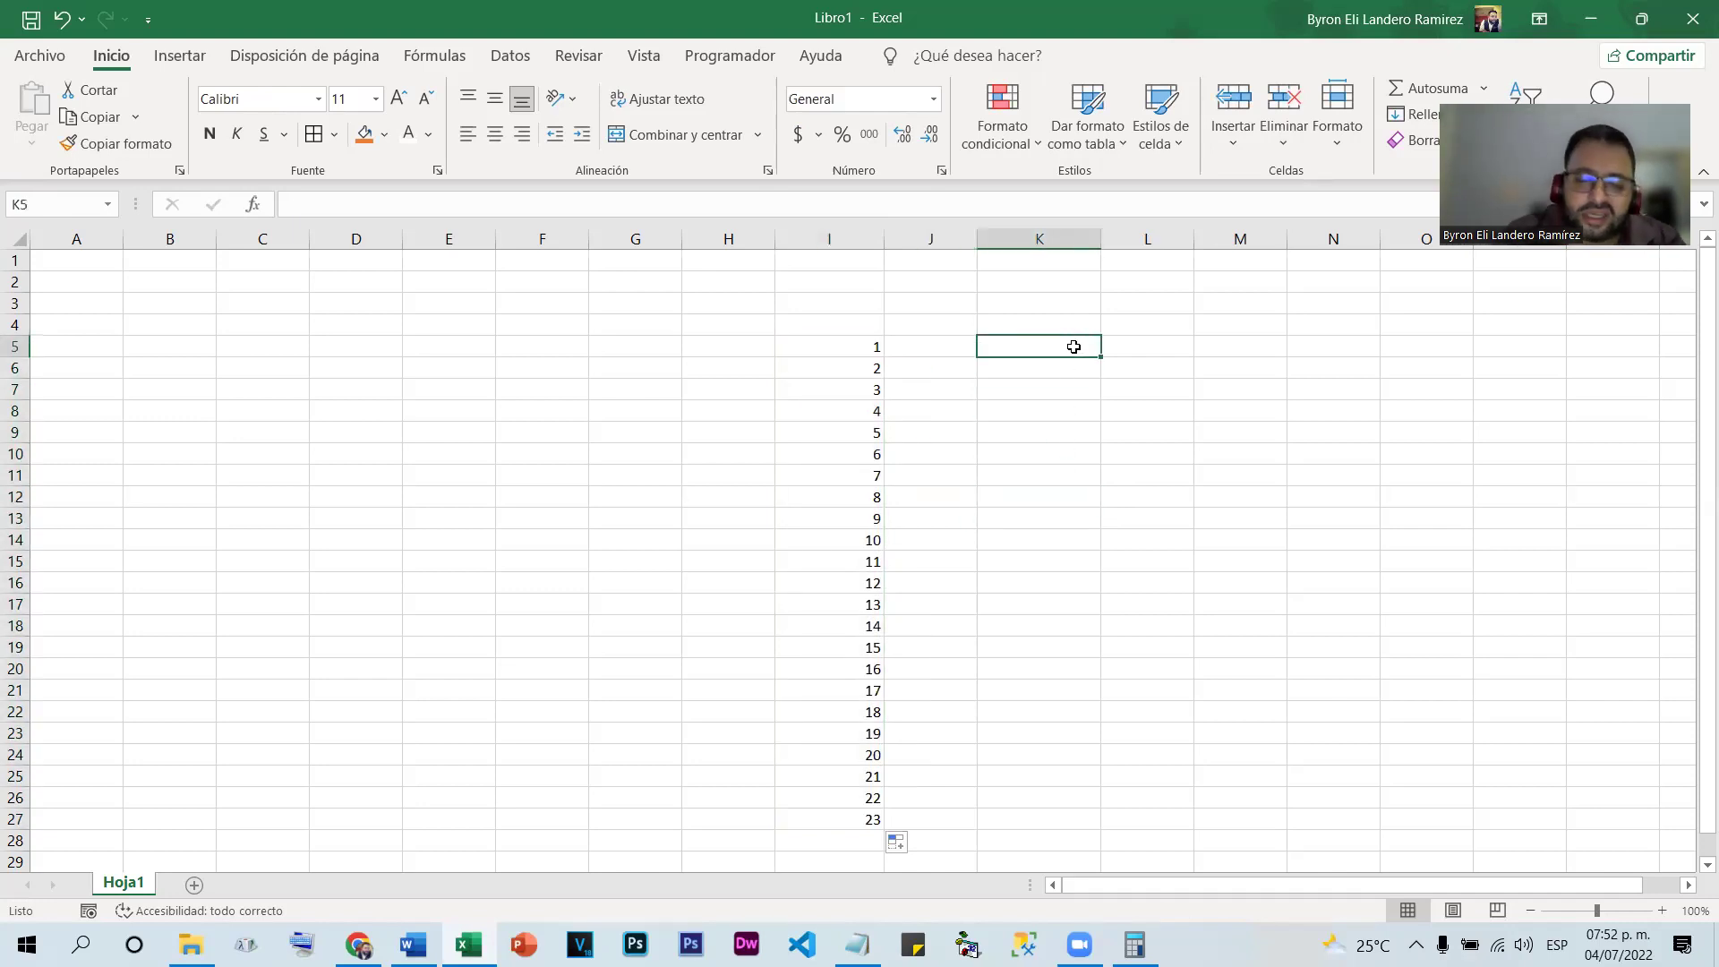
text(Pablo)
key(Return)
Copy the sample name down column K, then append 'I' to K5 and refill
click(1077, 347)
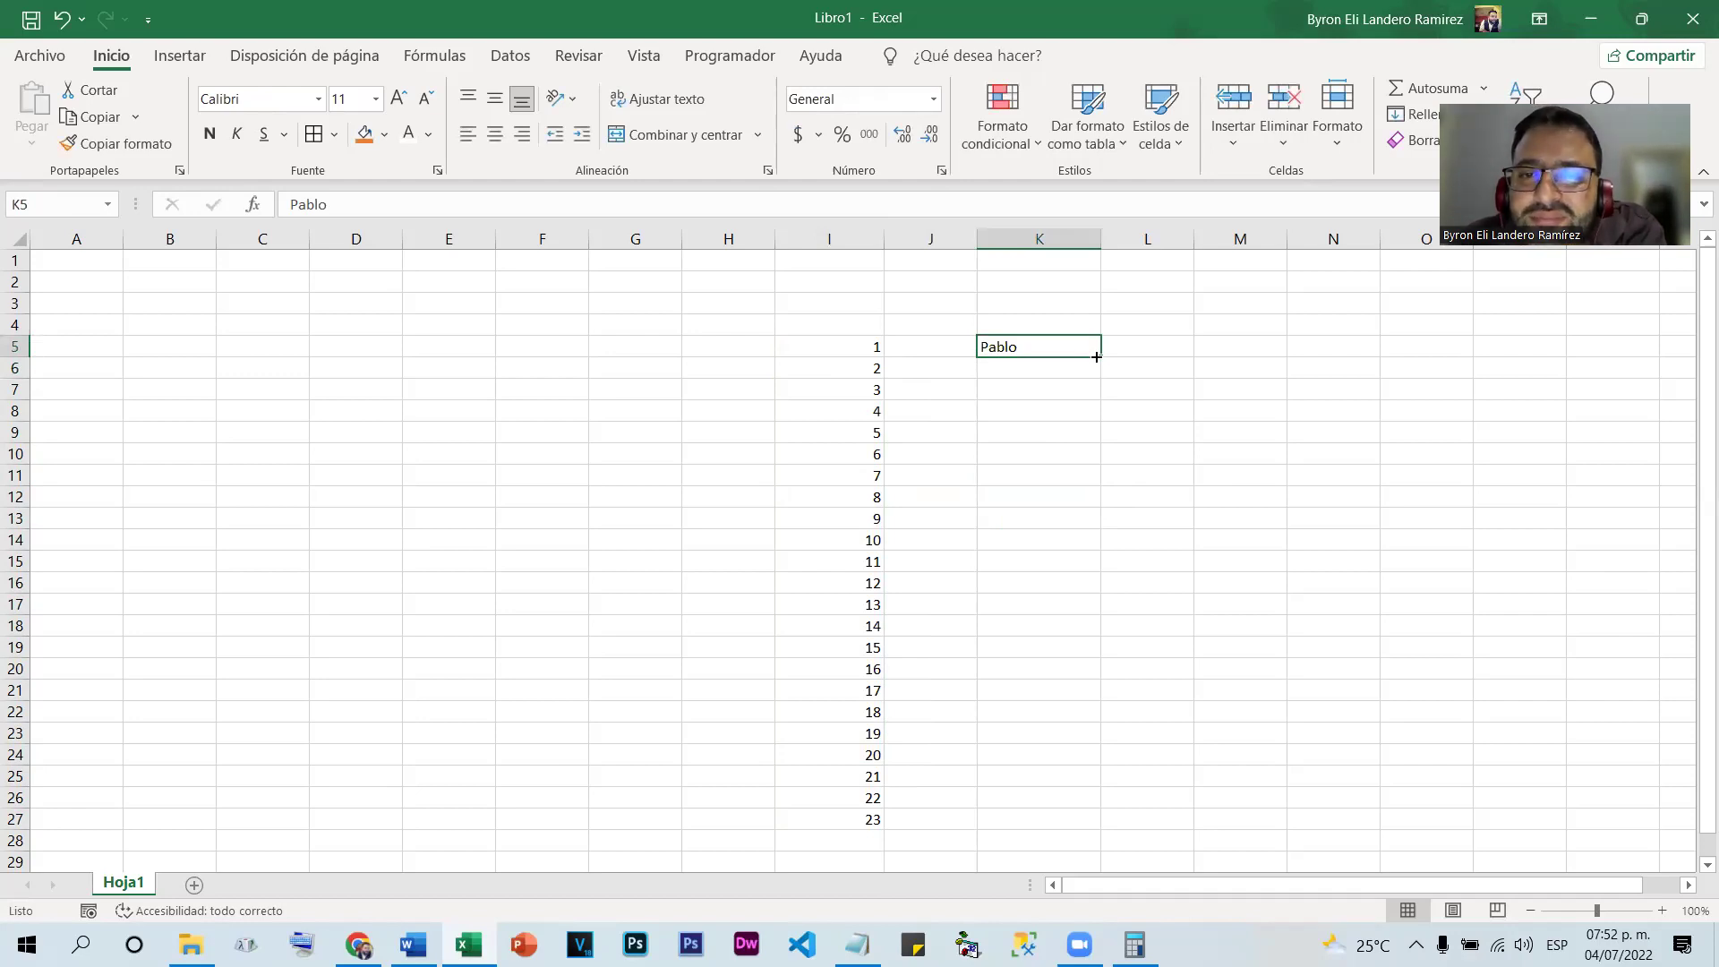
drag(1100, 357, 1061, 812)
double_click(1078, 346)
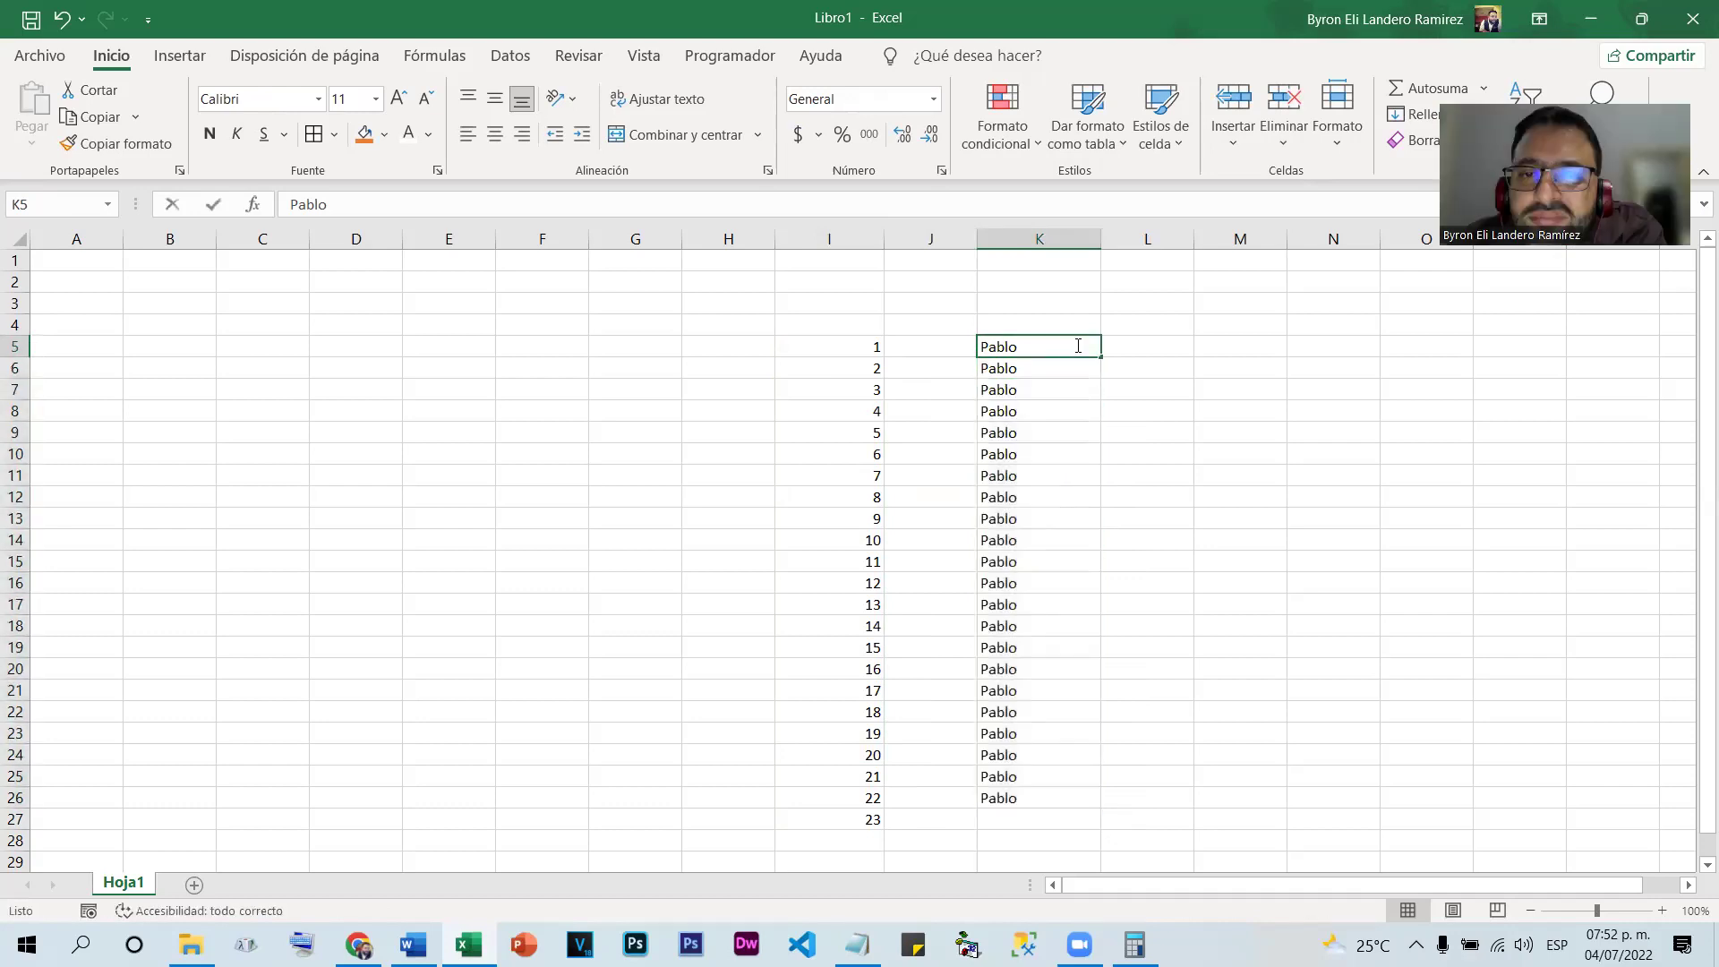
text(I)
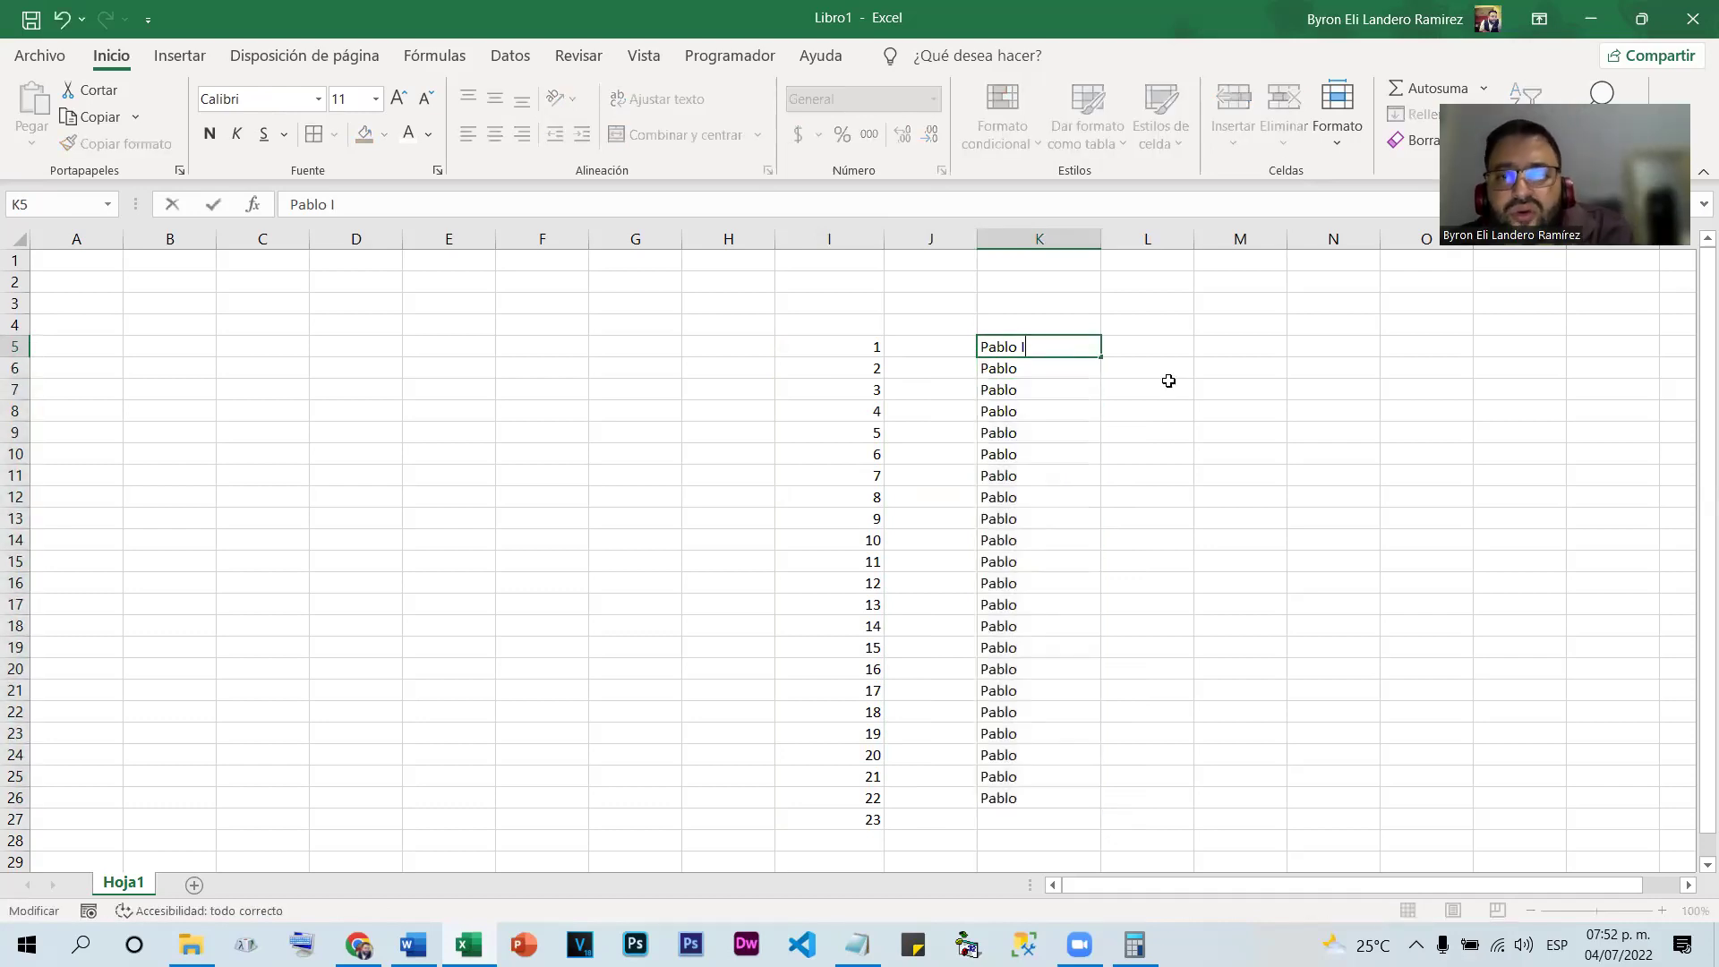
click(1162, 377)
click(1077, 349)
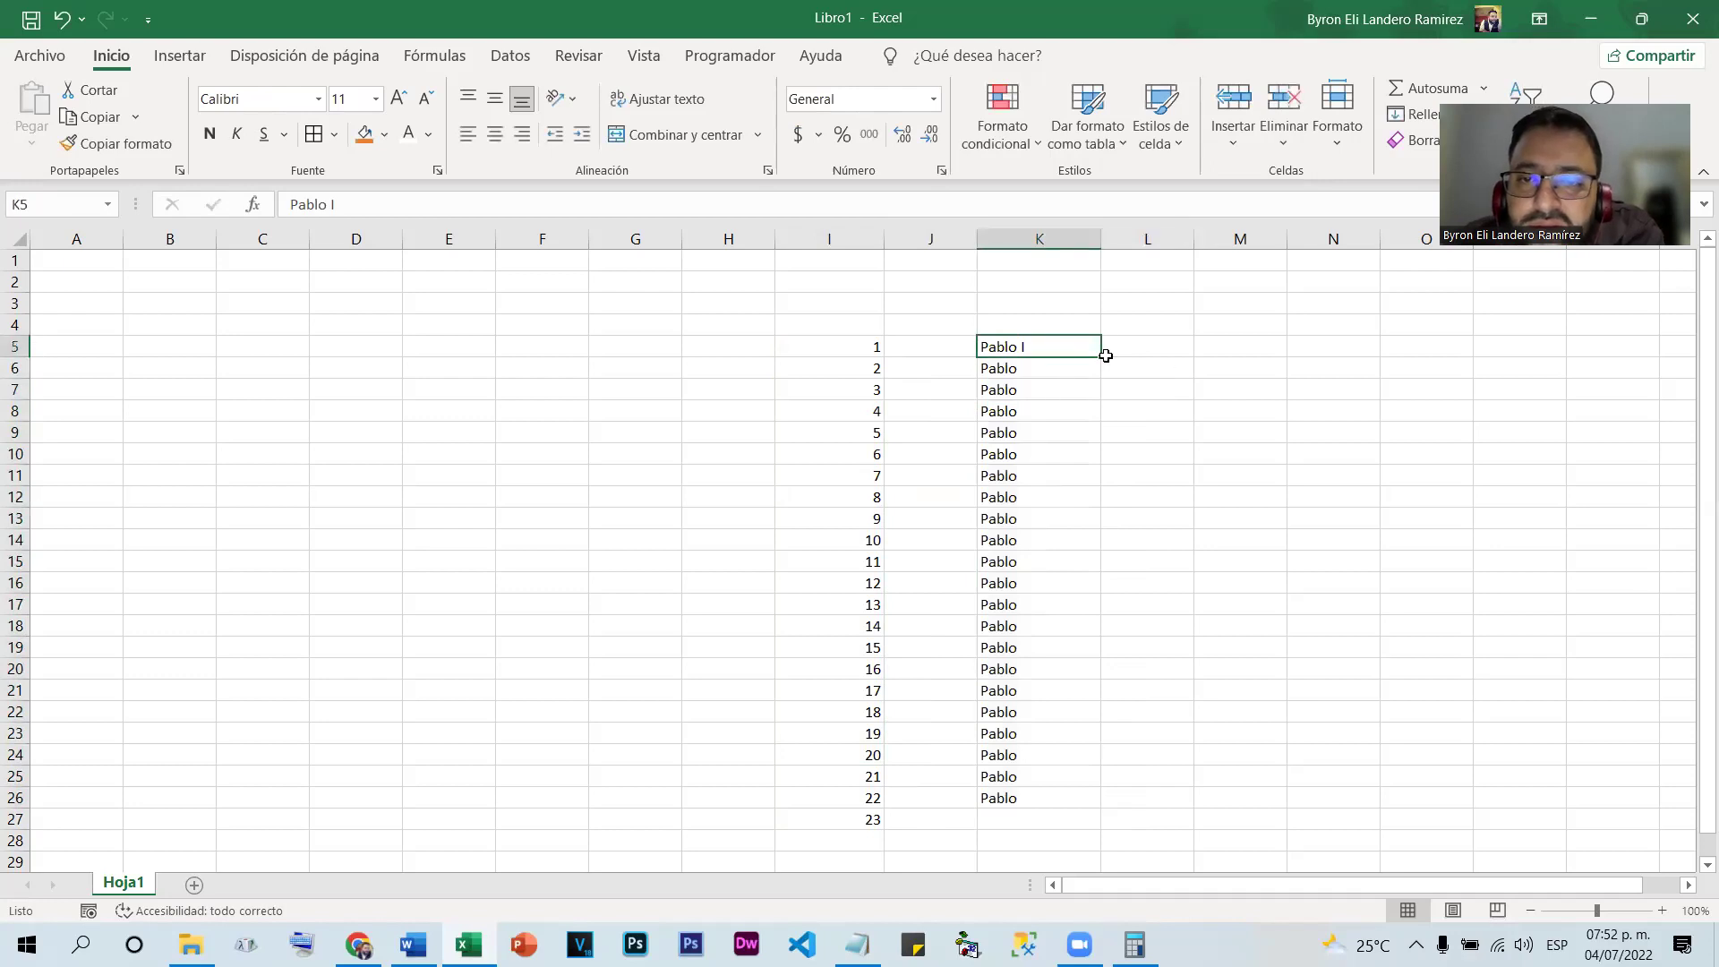
double_click(1102, 357)
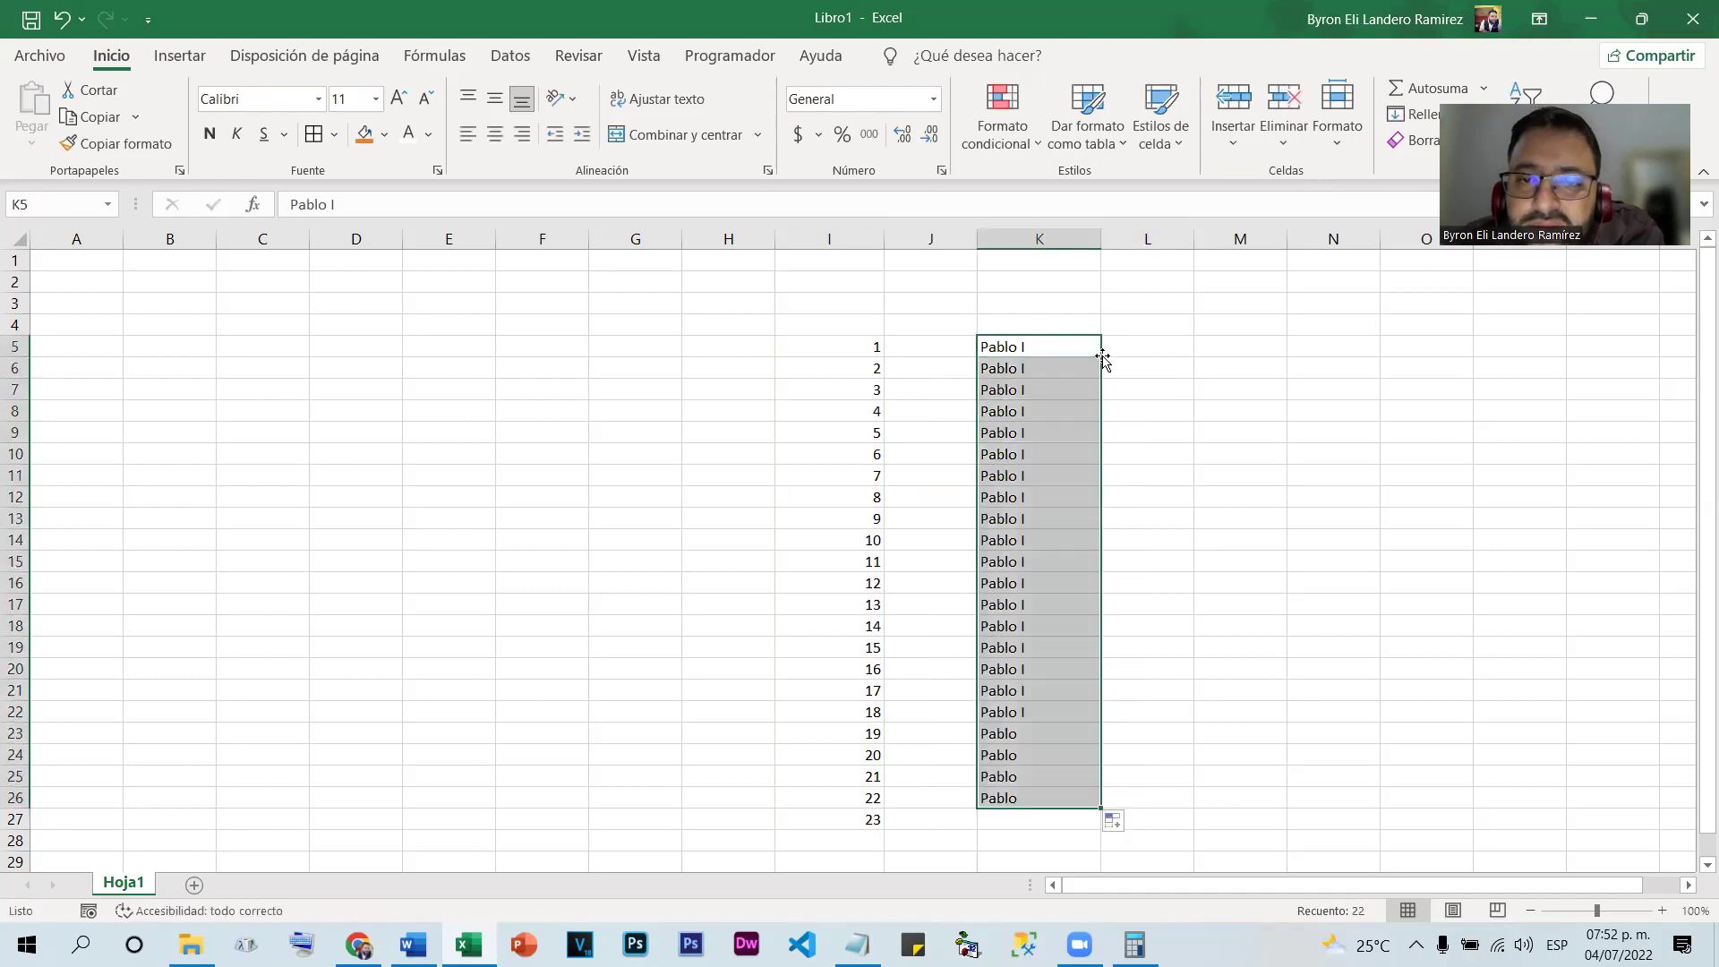
Change K5 to the name followed by 1 and fill numbered names 1–22 down to K26
click(1037, 346)
double_click(1038, 346)
key(Return)
double_click(1037, 348)
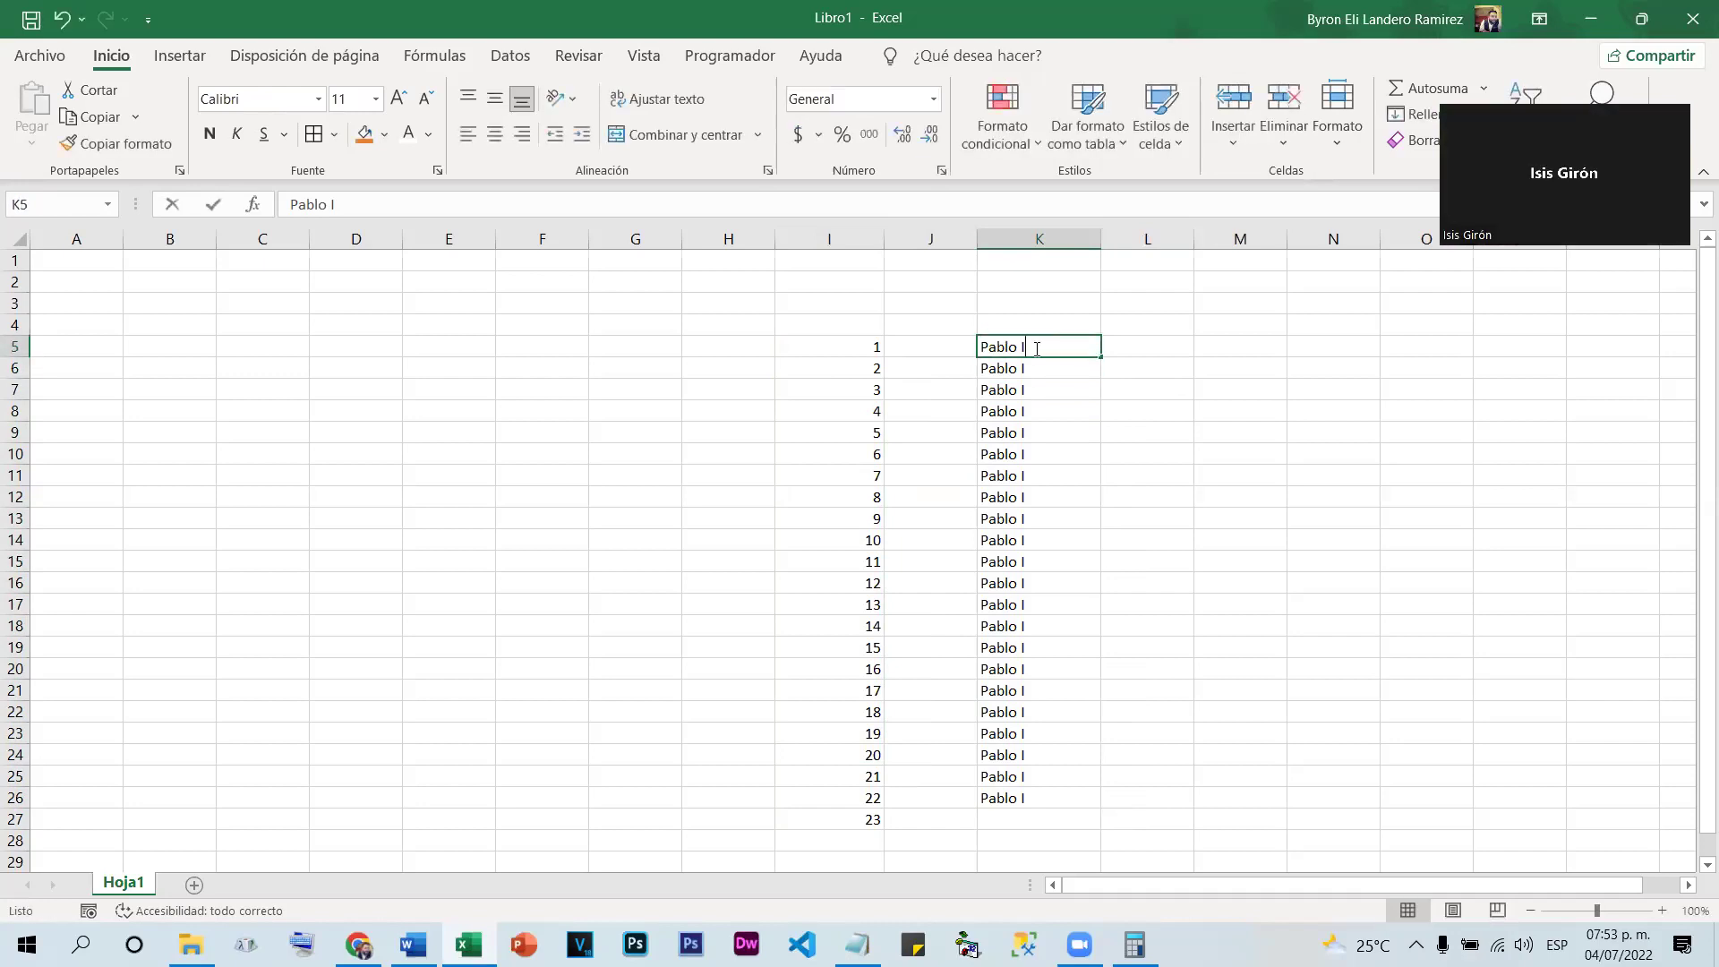
key(BackSpace)
text(1)
key(Return)
click(1042, 348)
double_click(1100, 359)
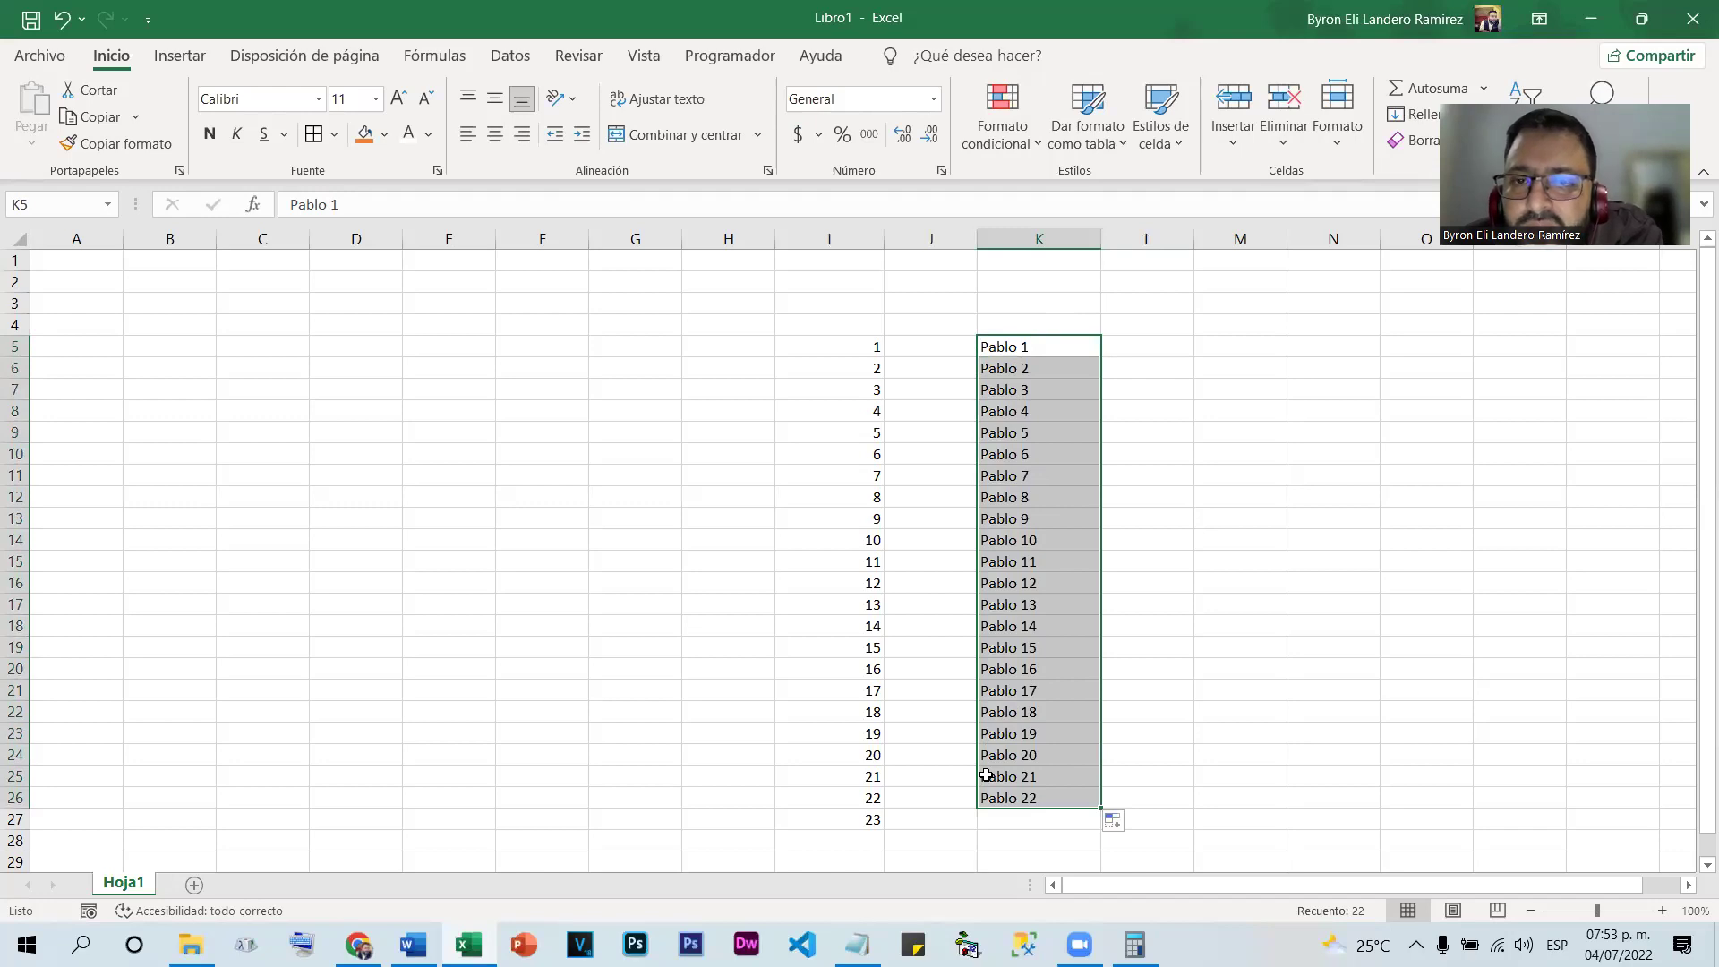
click(1174, 465)
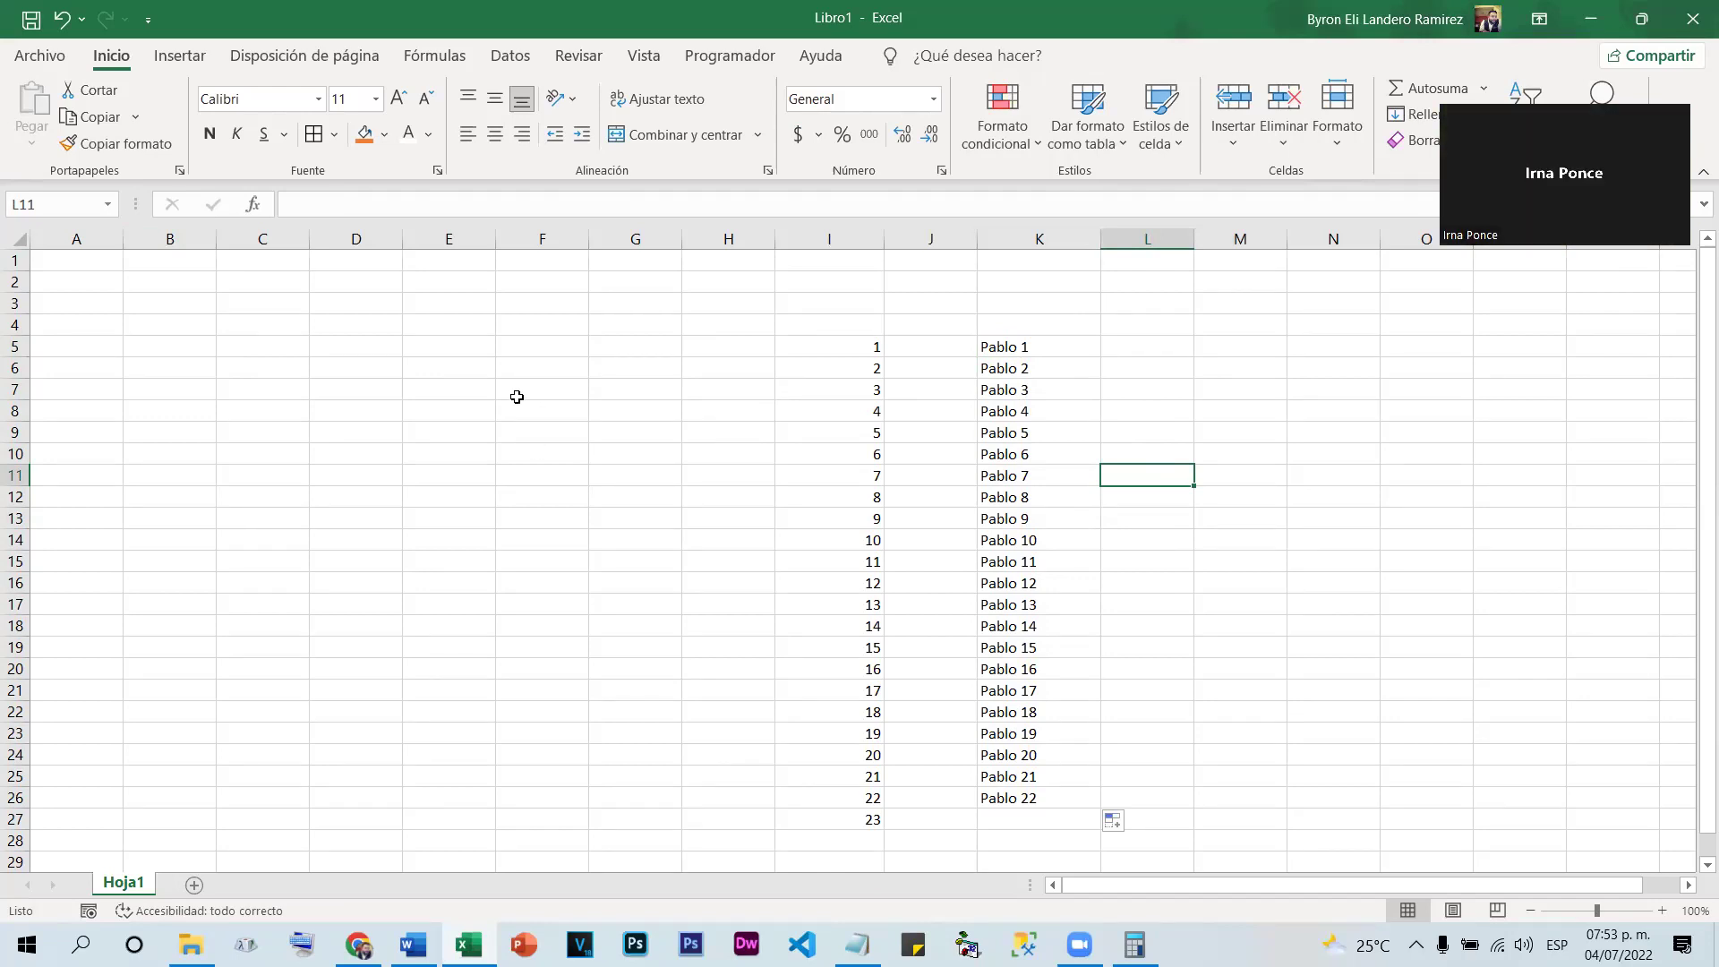
click(440, 351)
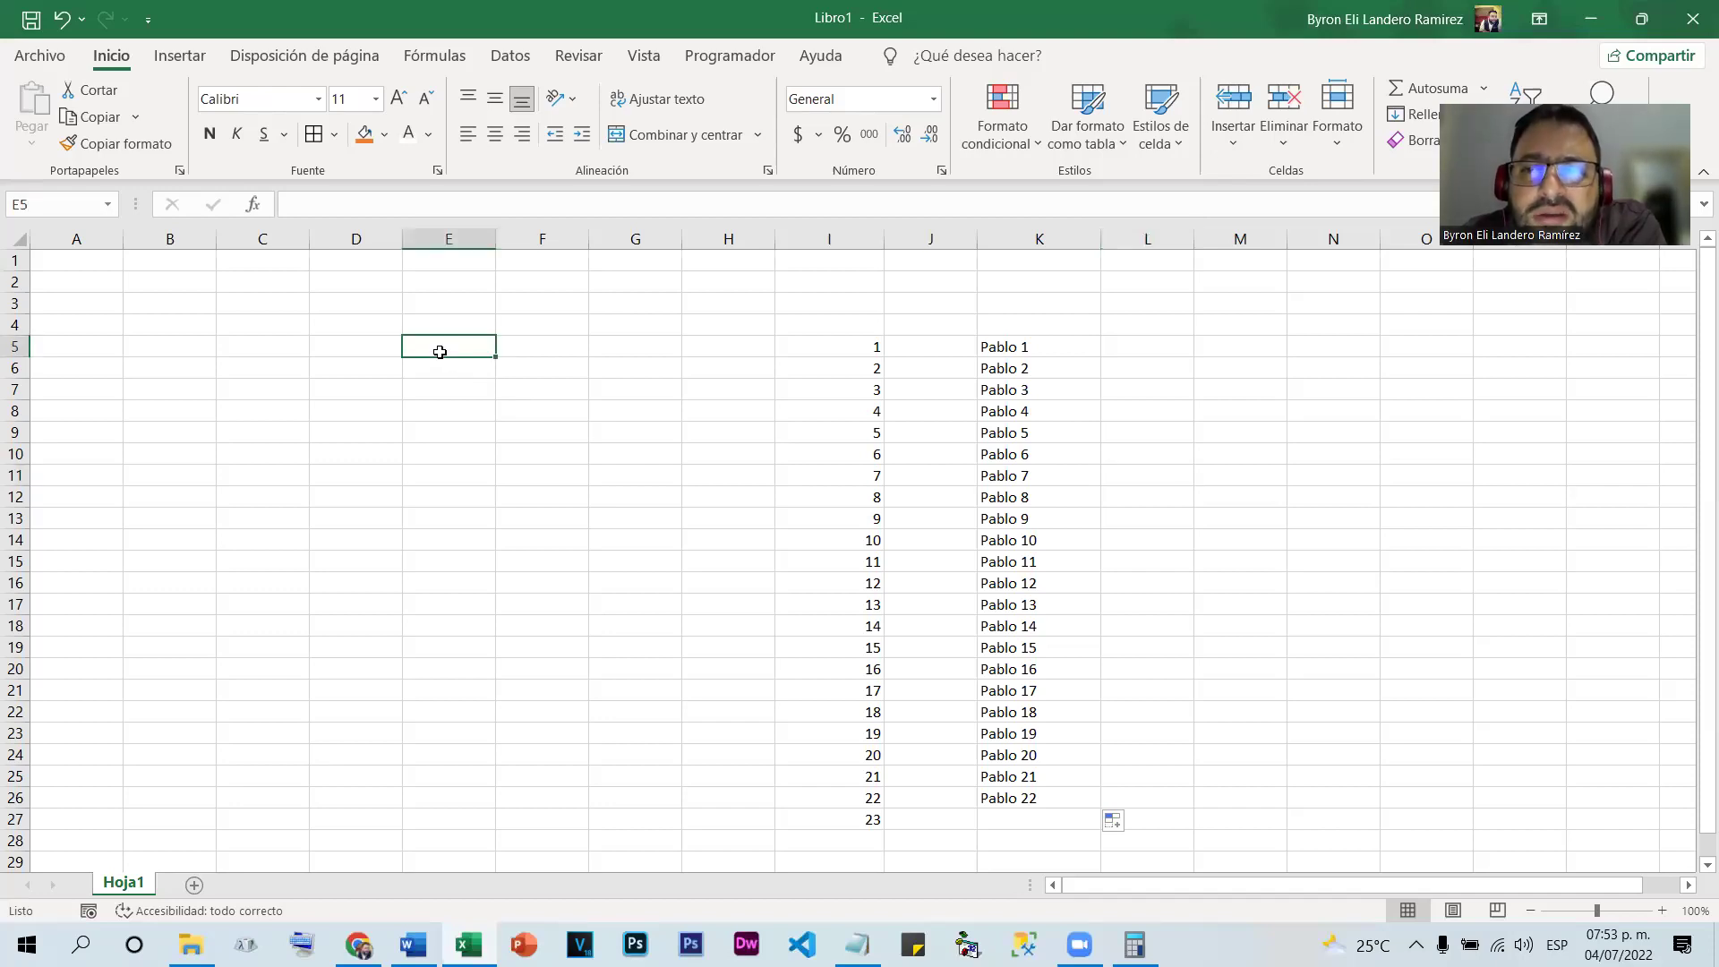
Enter 3/7/2022 in E5 and fill daily dates down to 20/07/2022 in E22
text(3/)
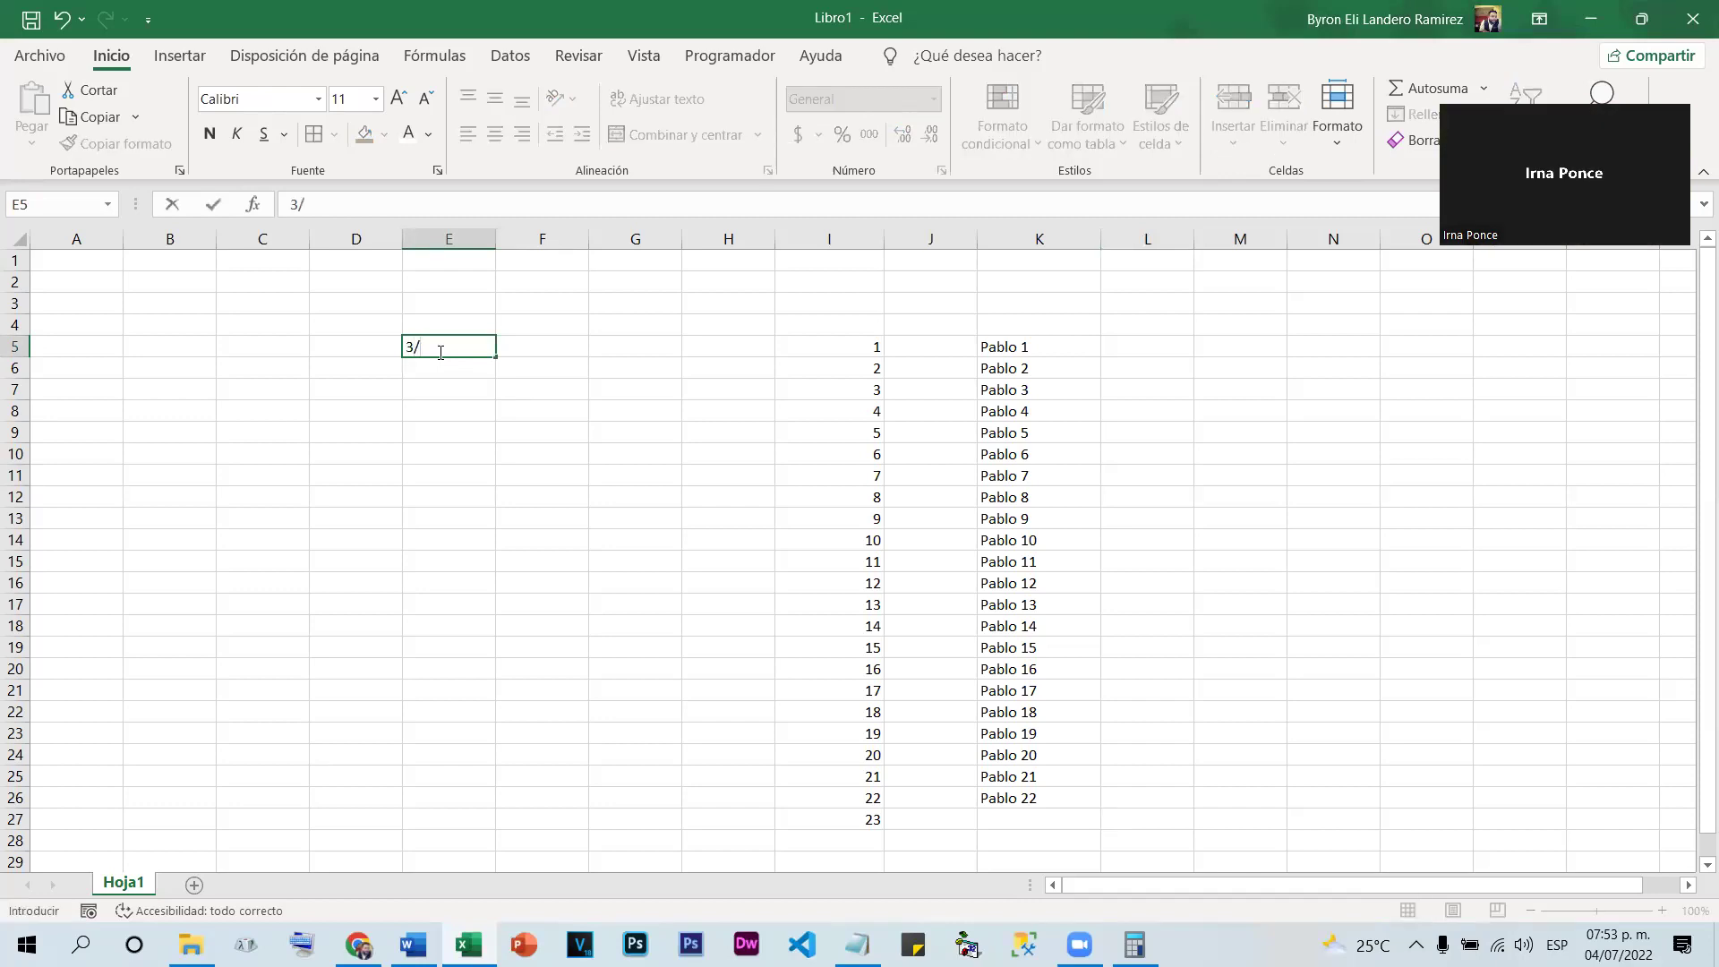
text(7/2022)
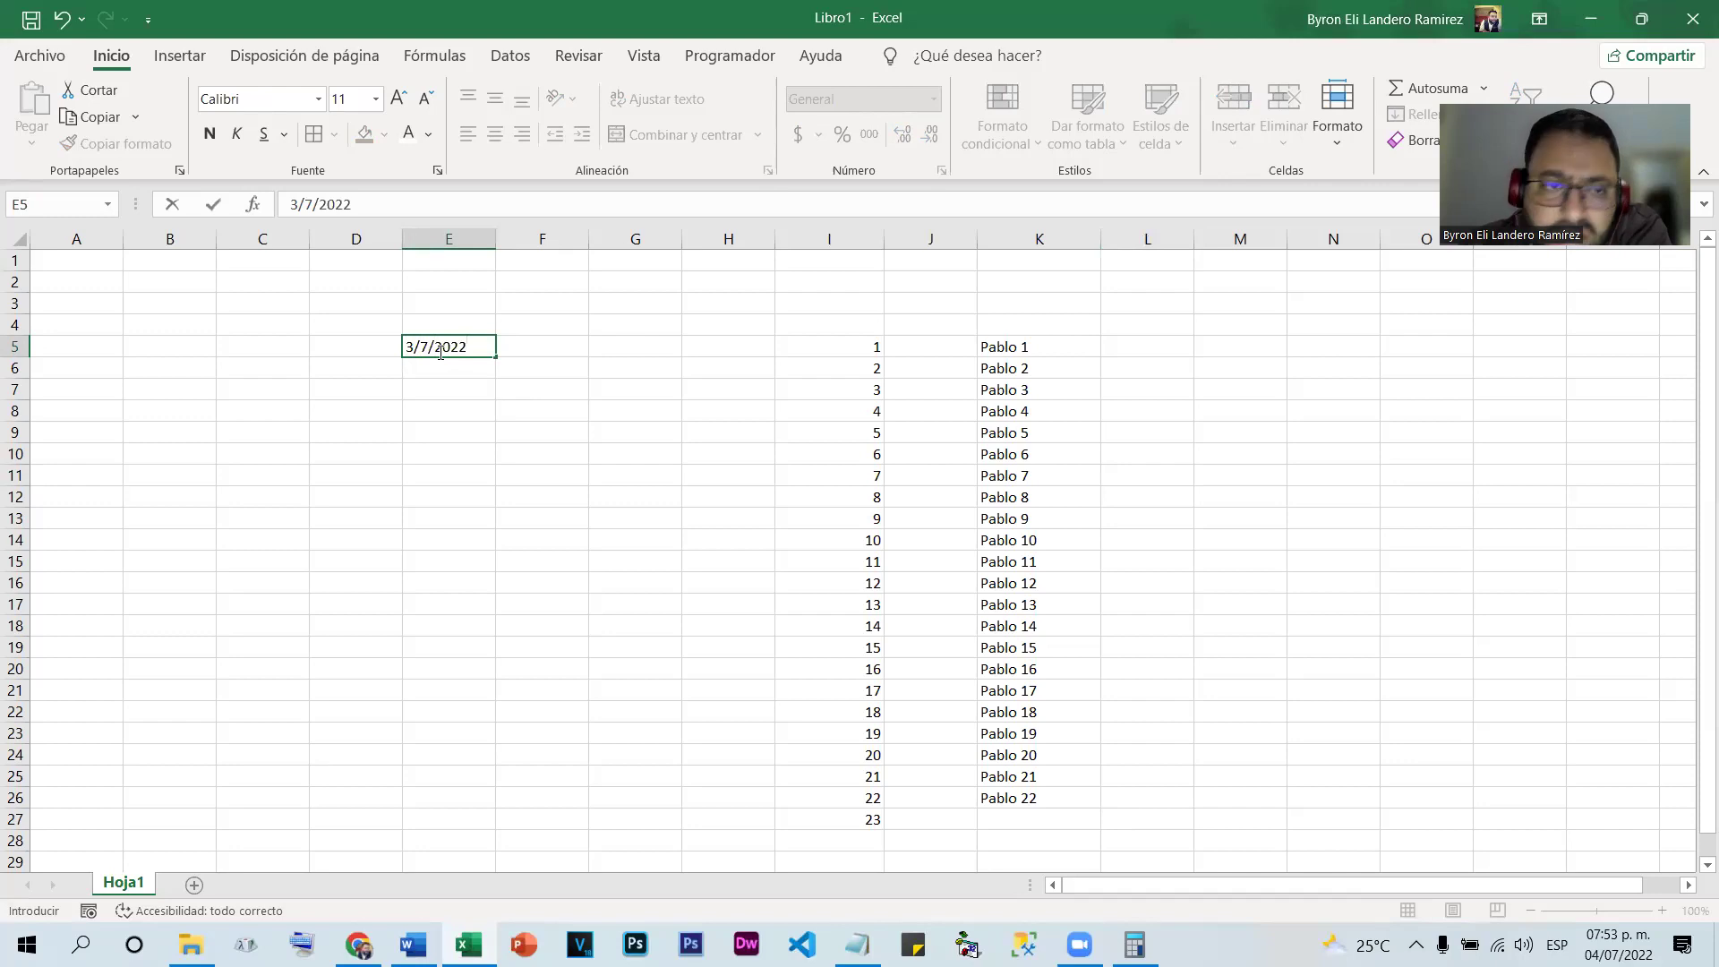
key(Return)
click(452, 342)
drag(494, 356, 433, 717)
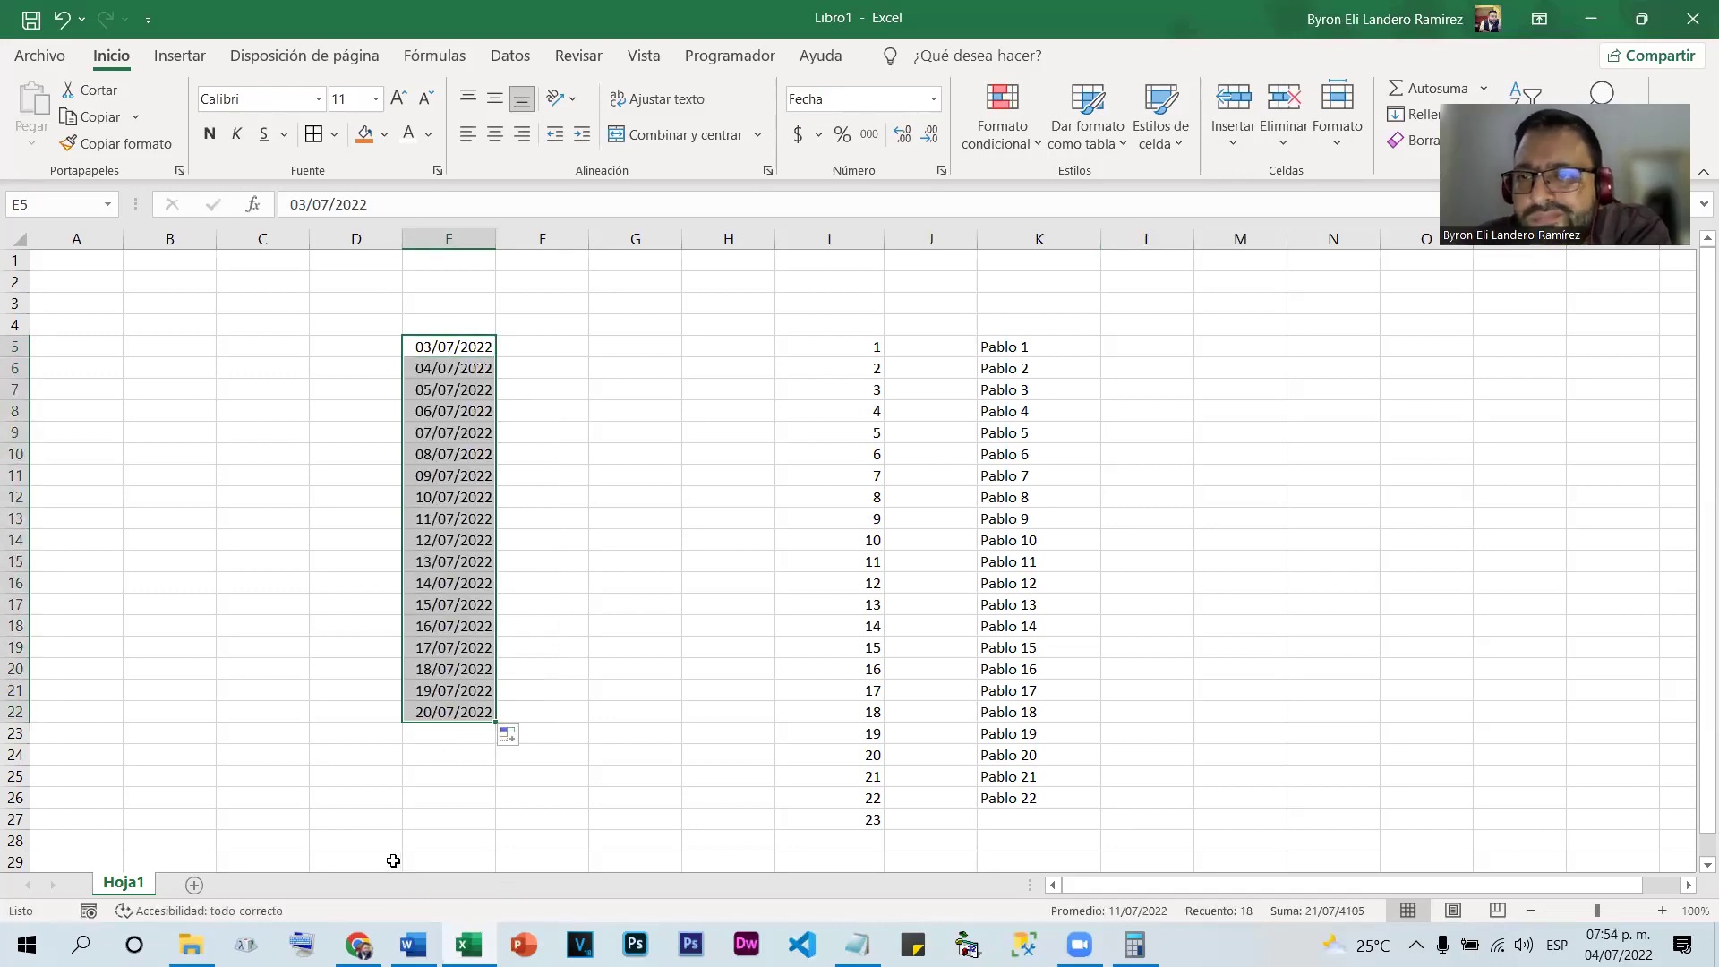
Open the Archivo backstage view
click(455, 392)
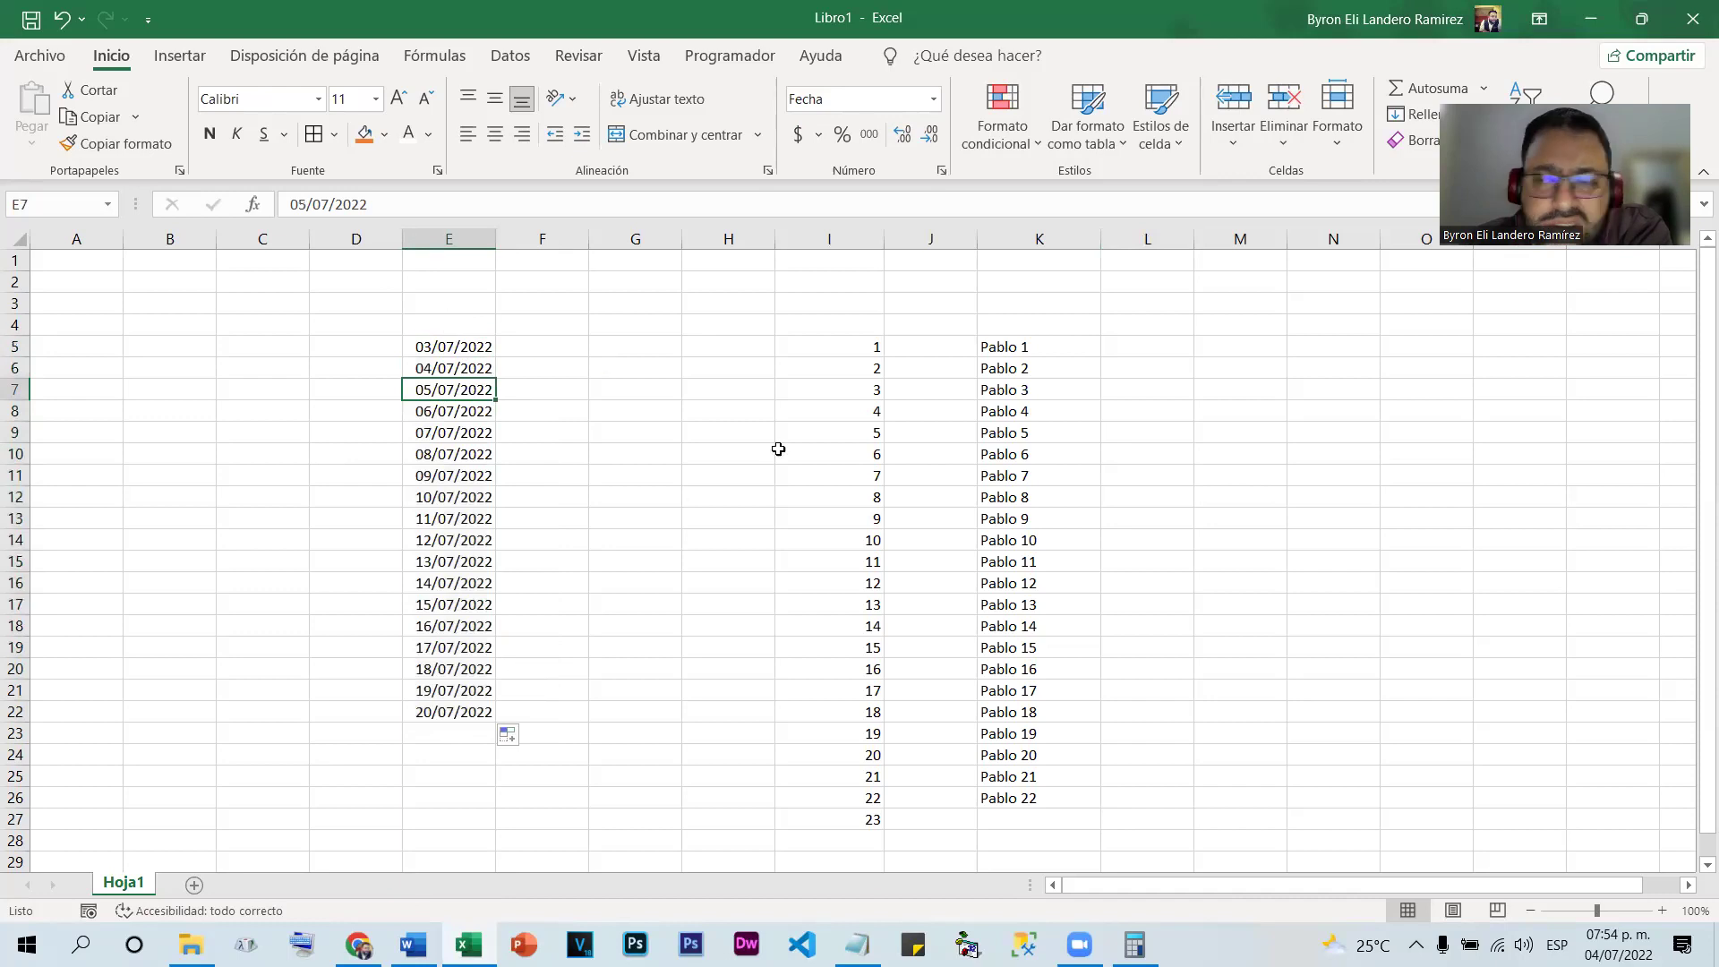
click(631, 344)
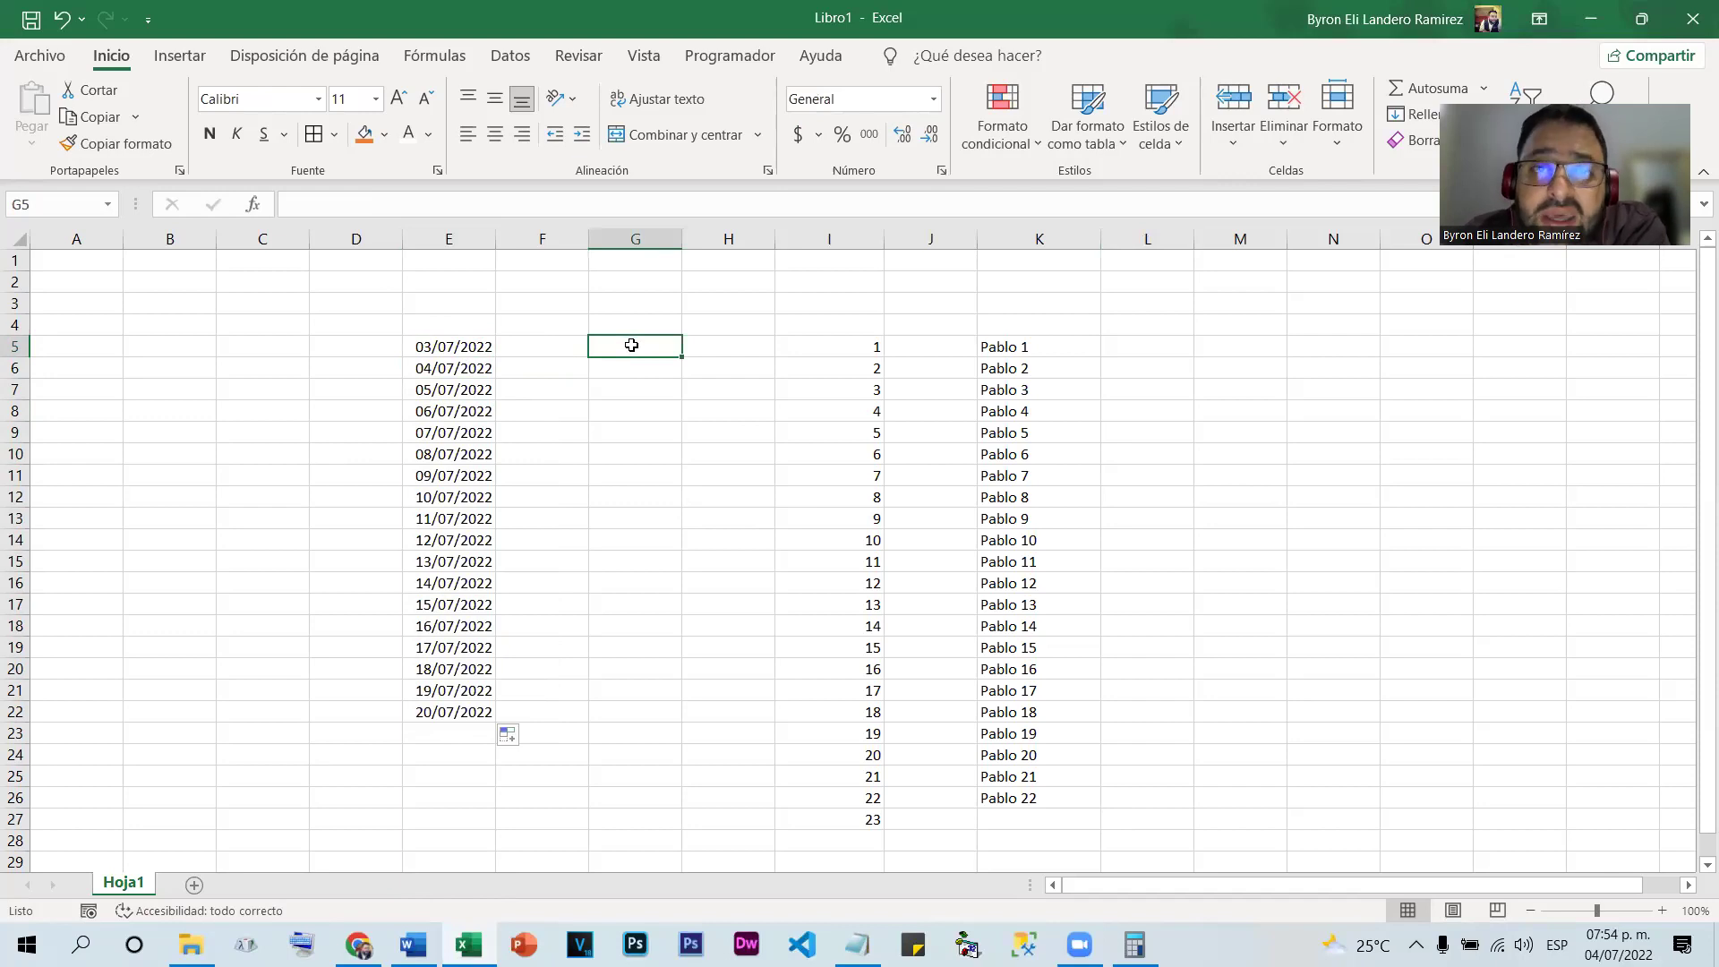
click(55, 60)
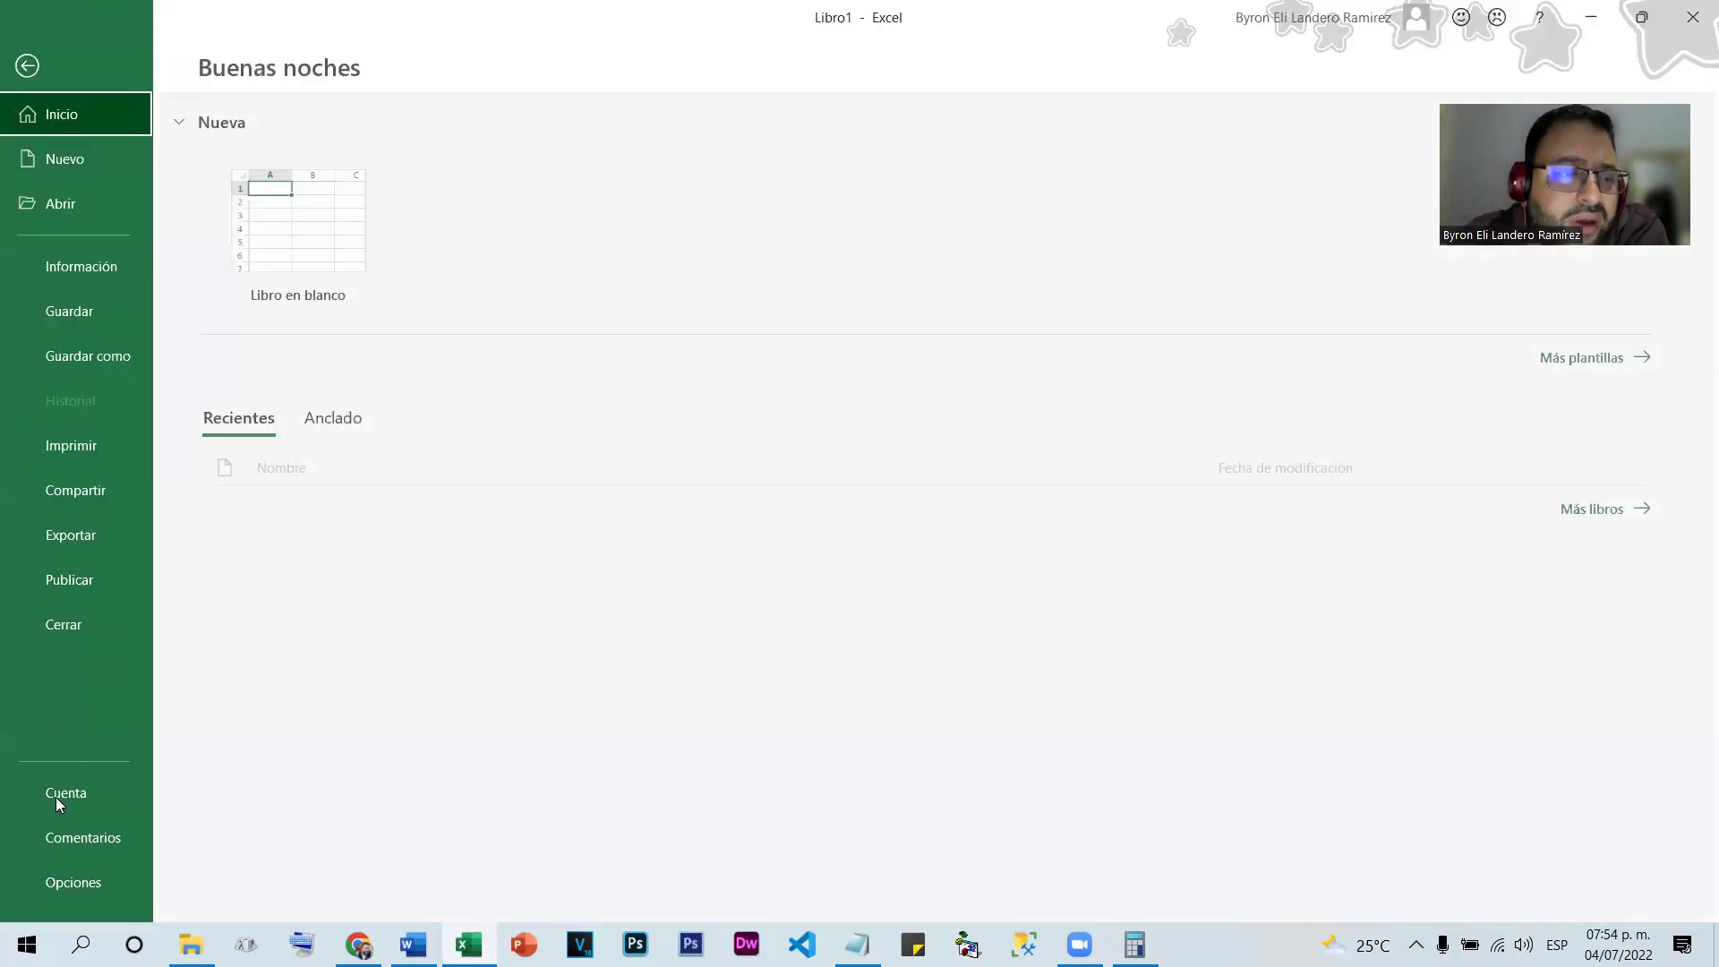
Open the custom lists editor from Excel Options' Advanced settings
click(54, 885)
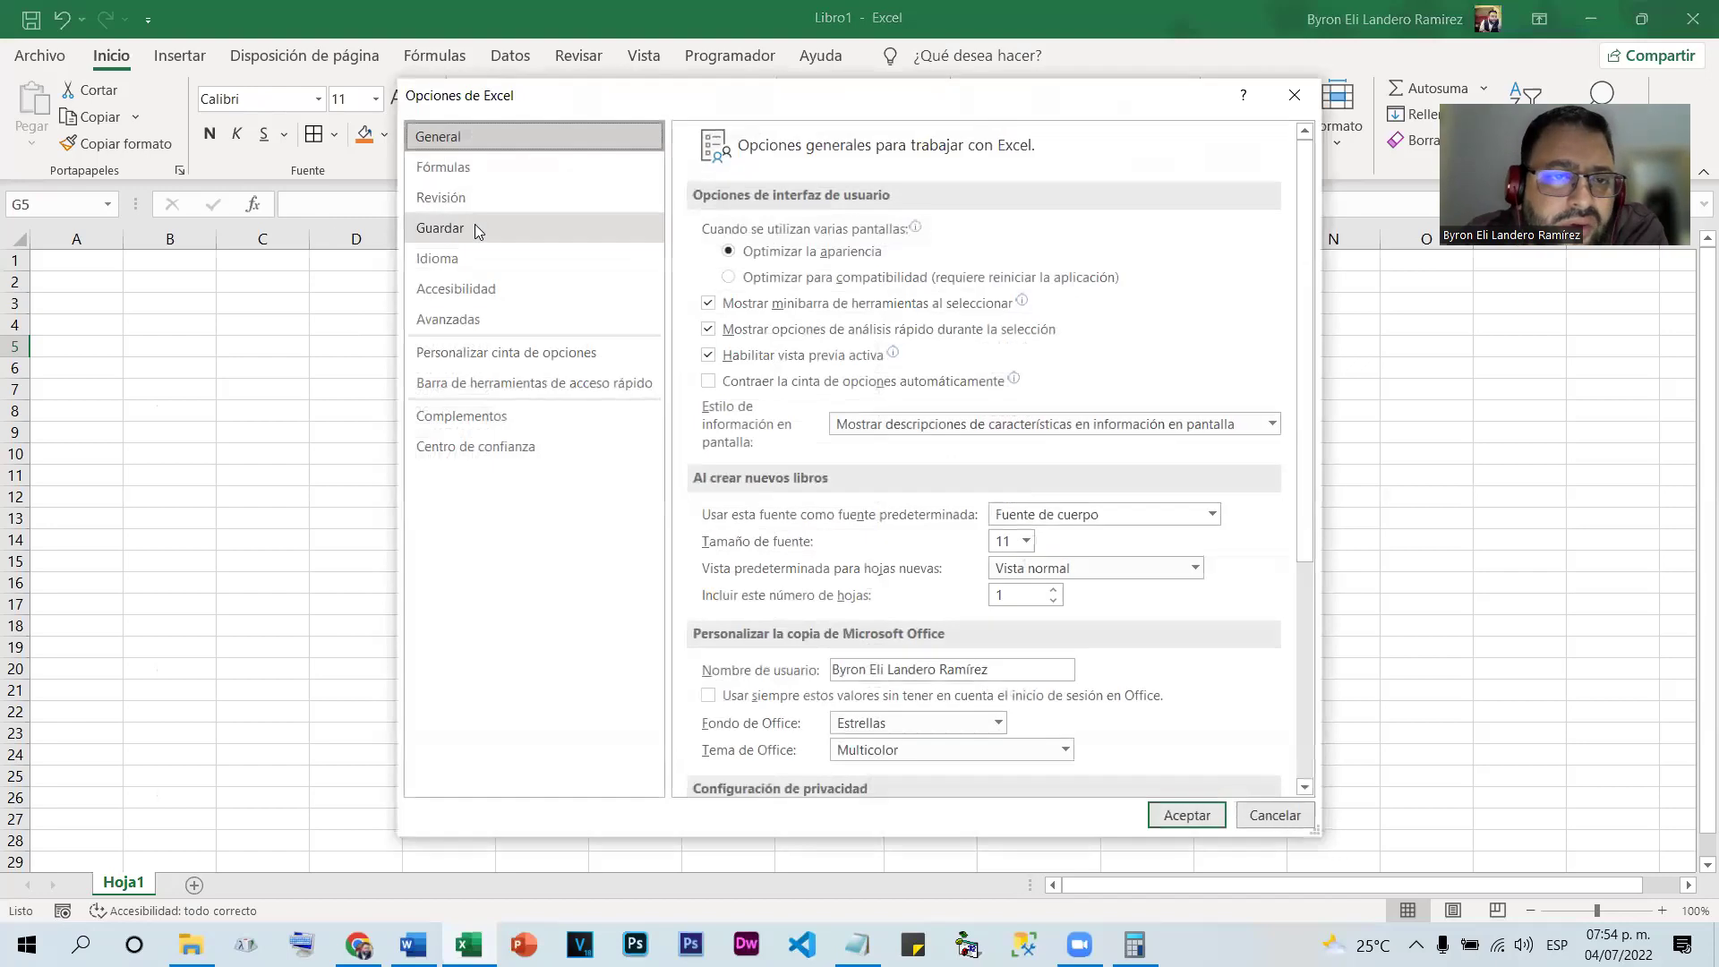
click(496, 319)
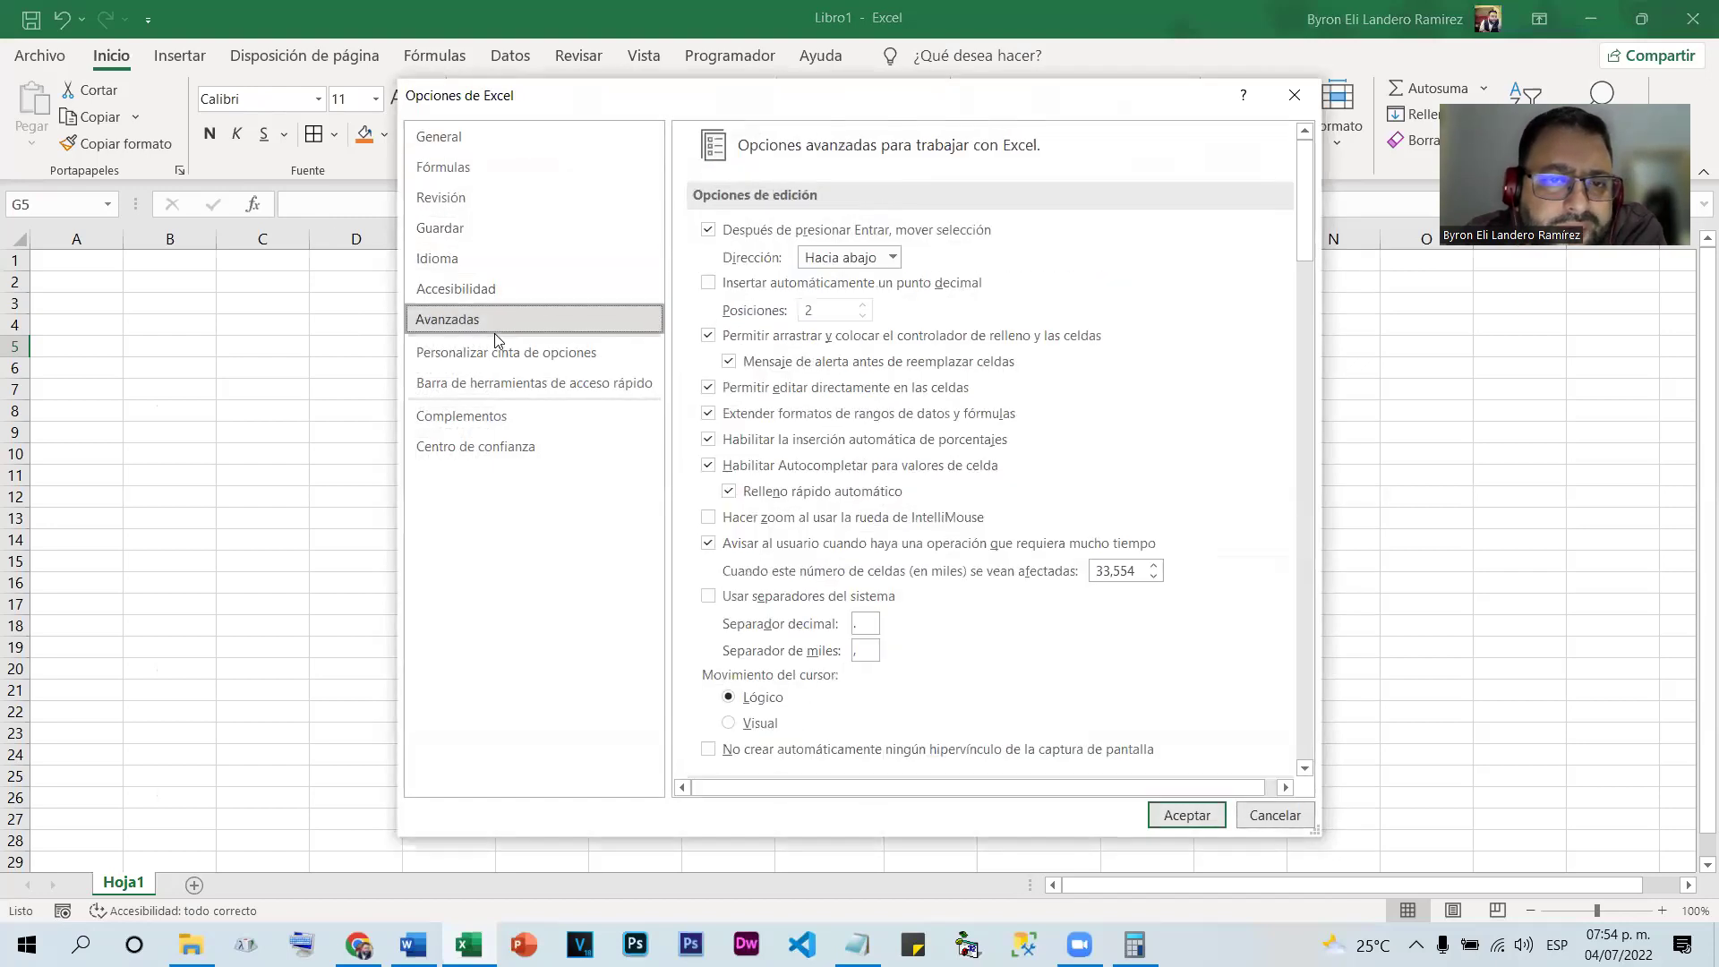
scroll(1048, 501, down, 5)
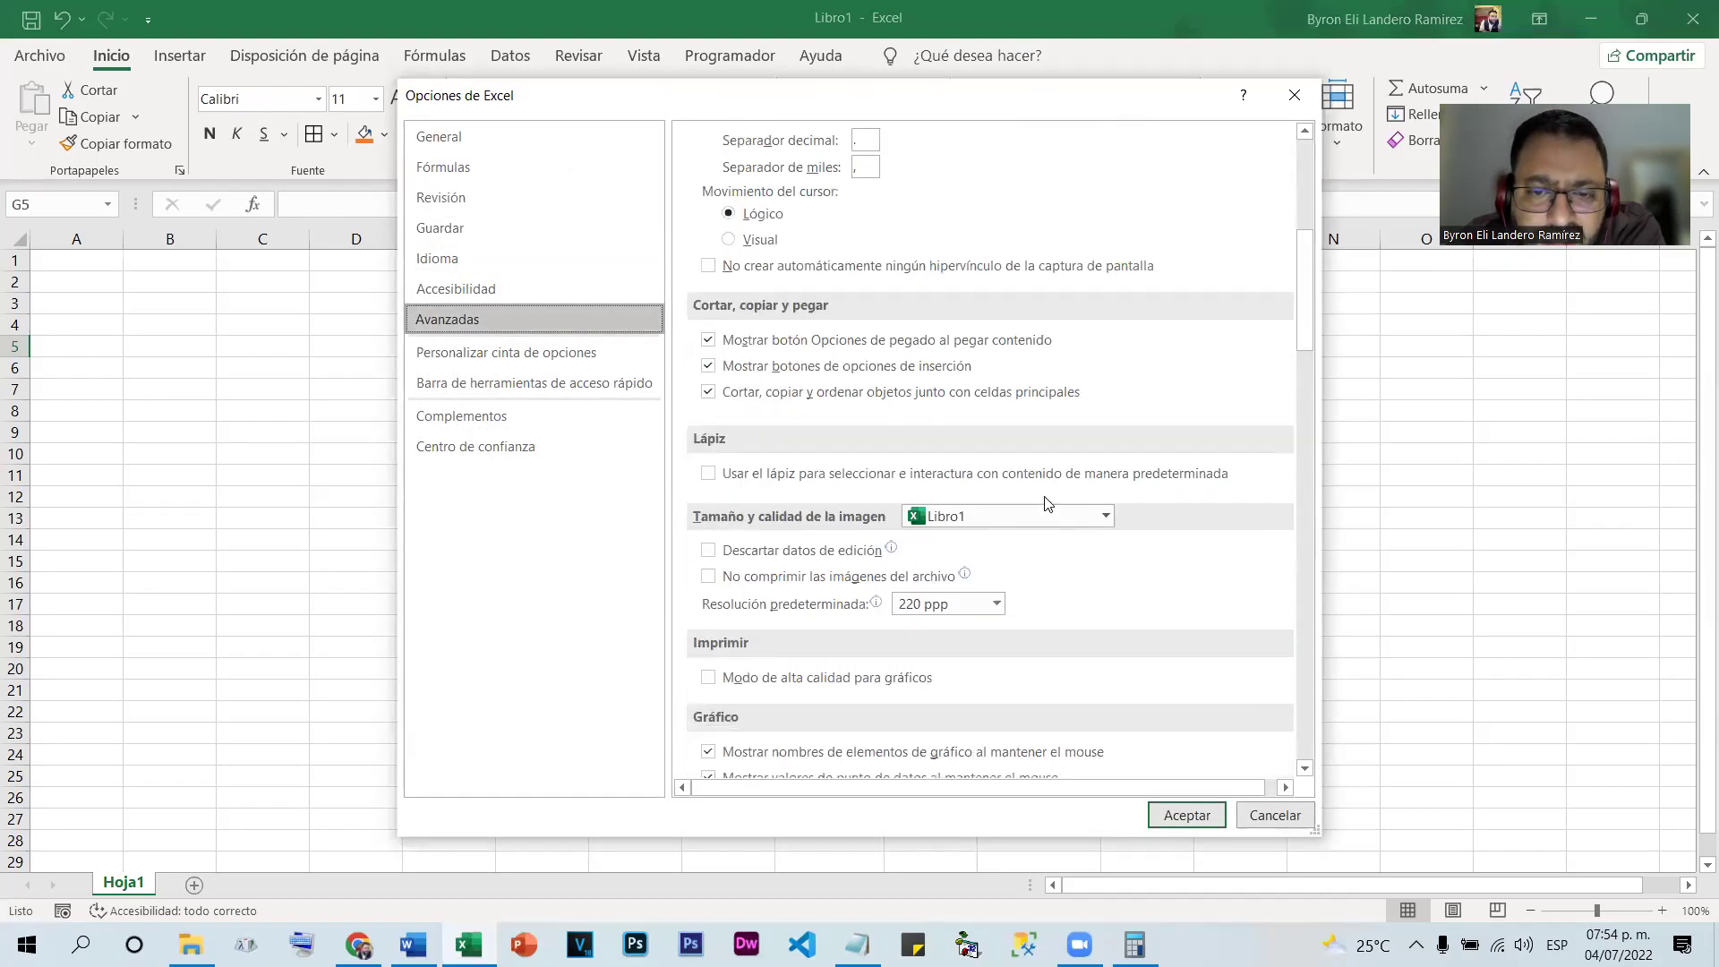
scroll(1074, 493, down, 9)
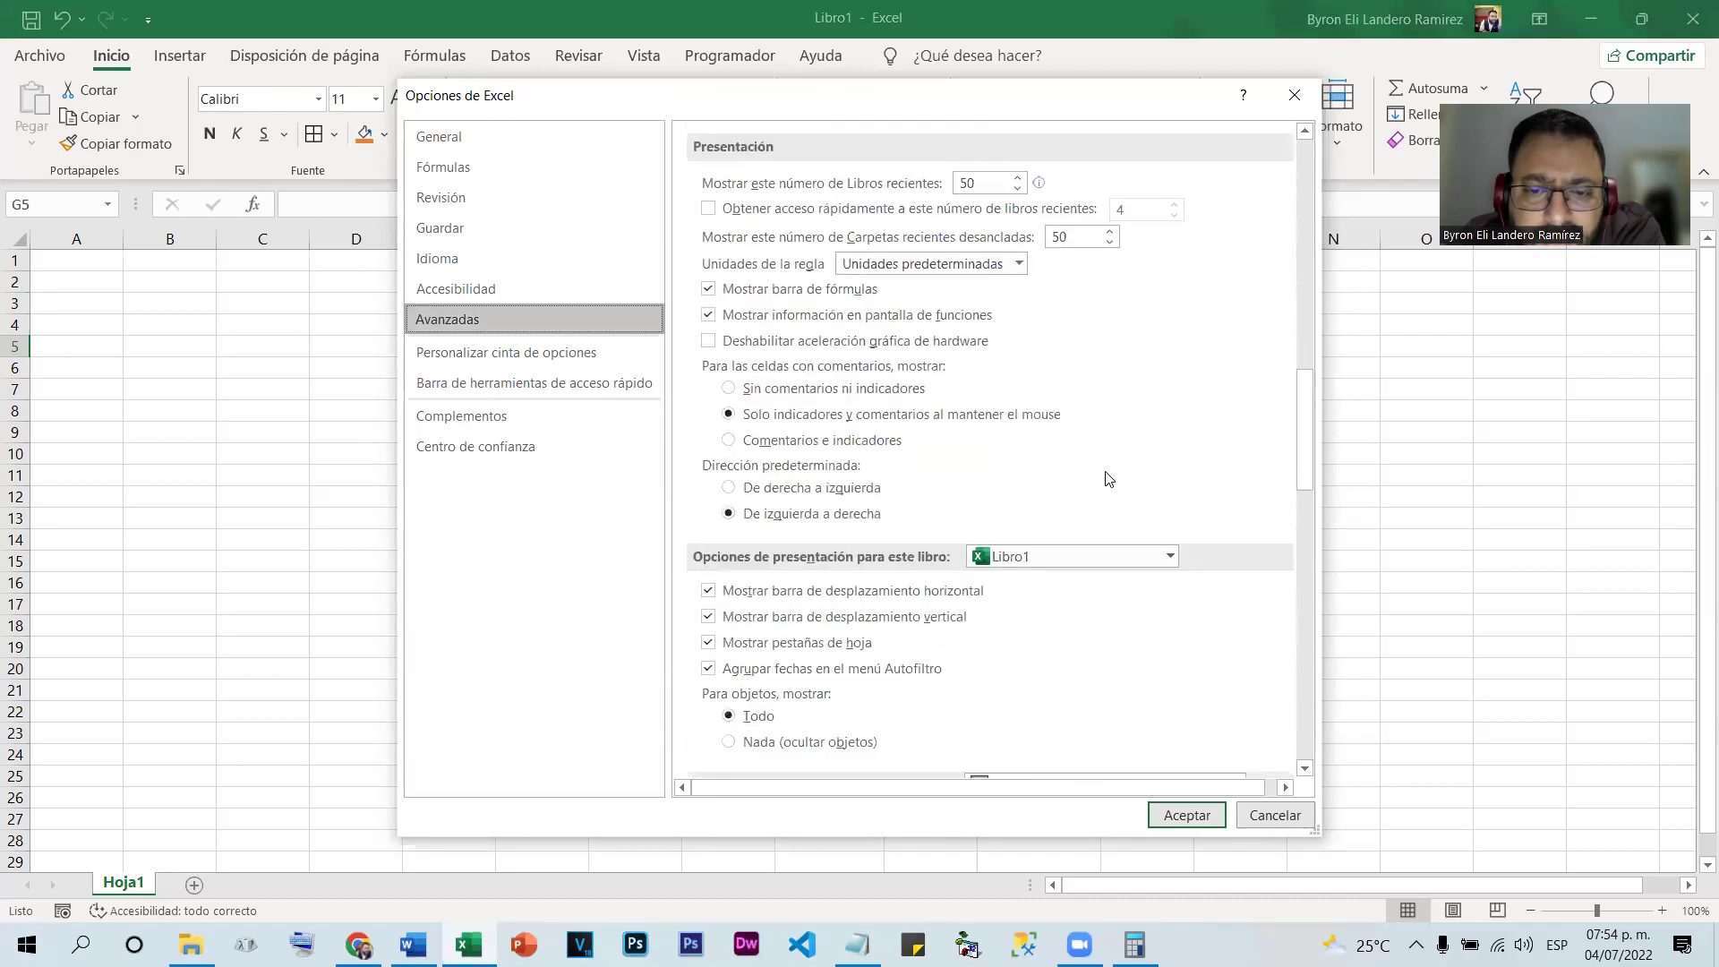
scroll(1108, 479, down, 6)
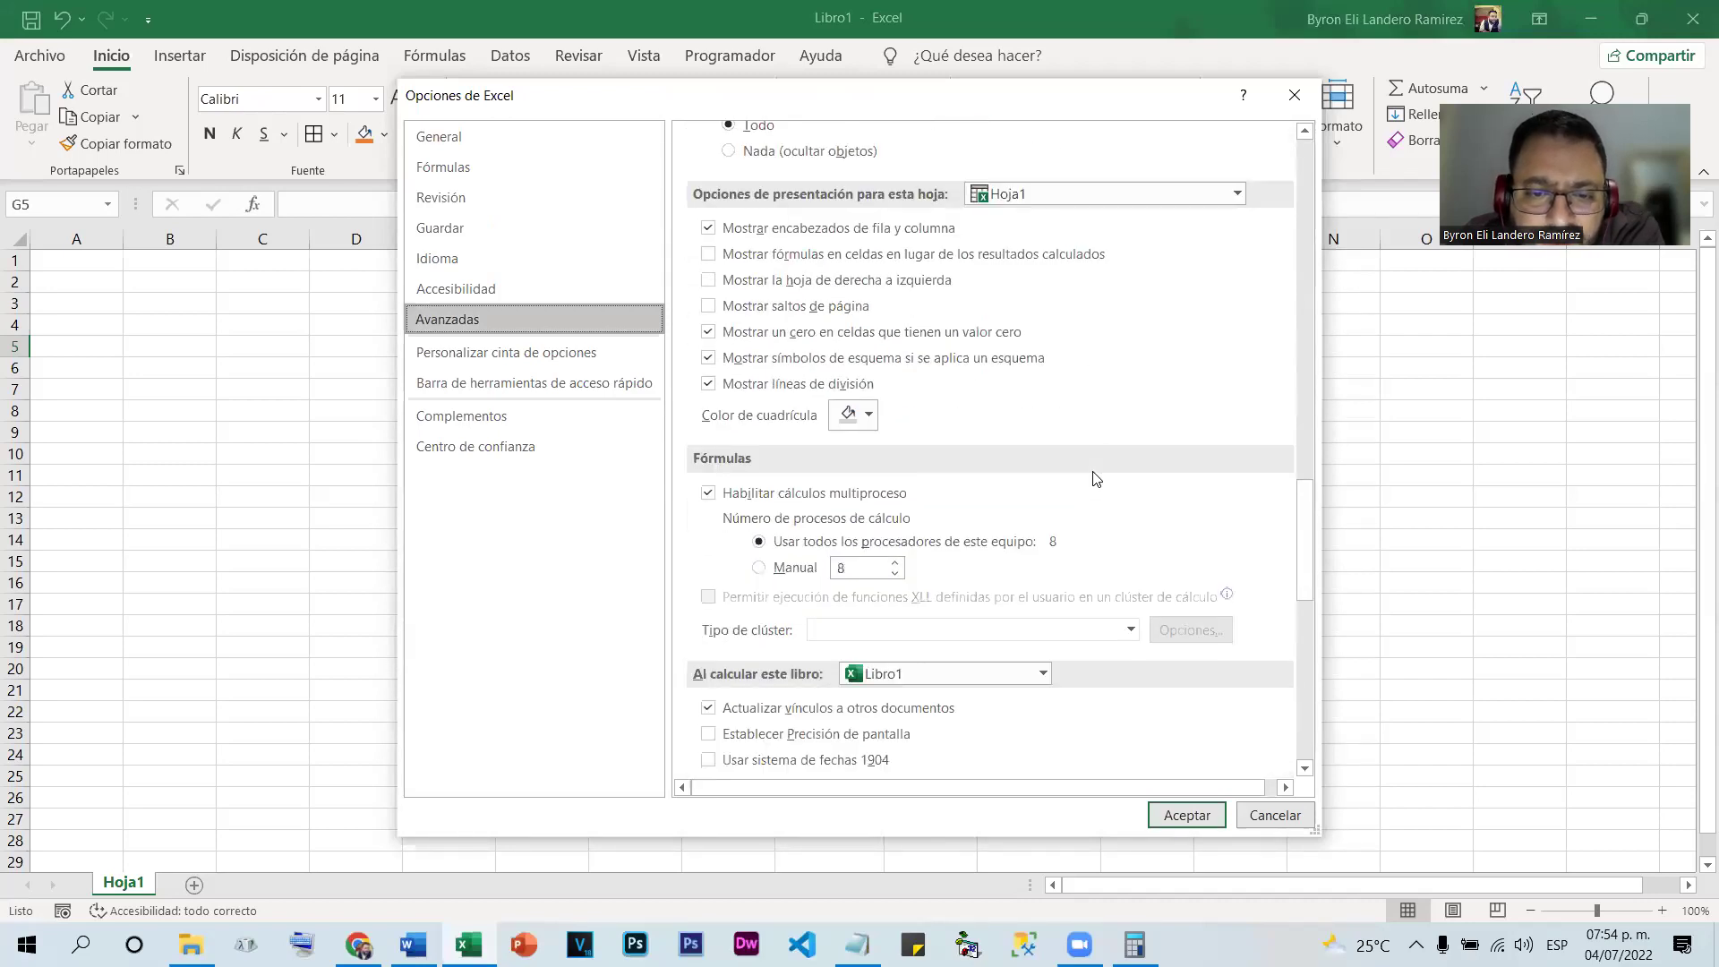
scroll(1093, 478, down, 5)
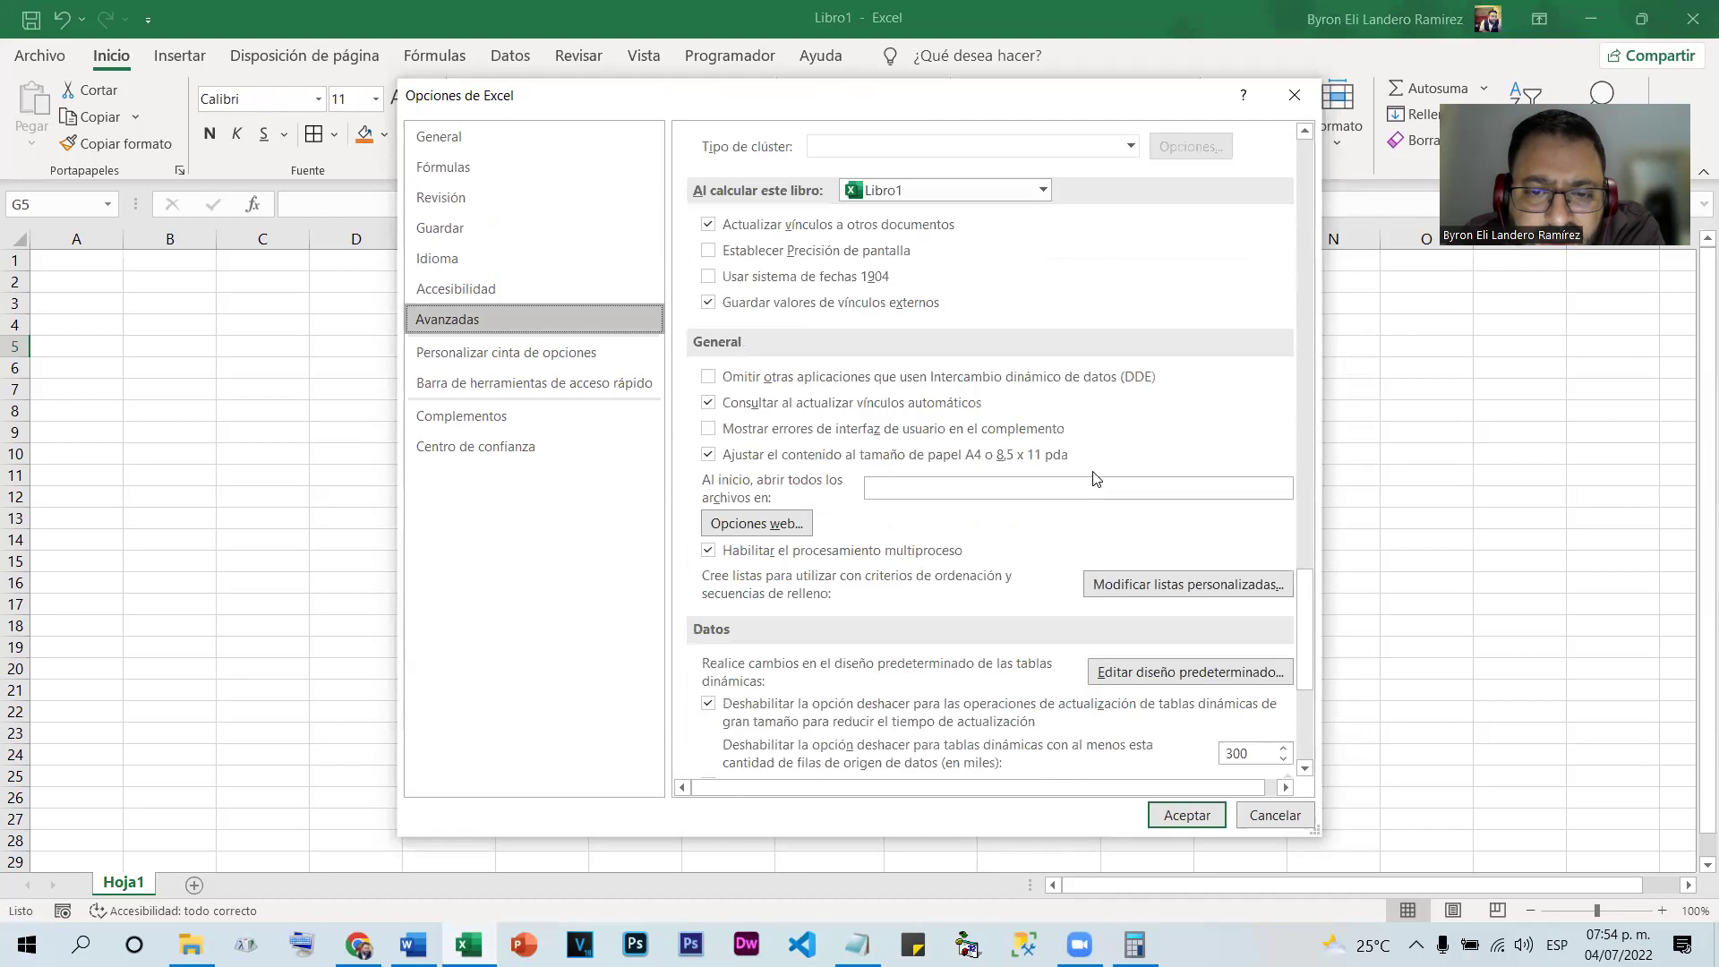
scroll(1094, 479, down, 2)
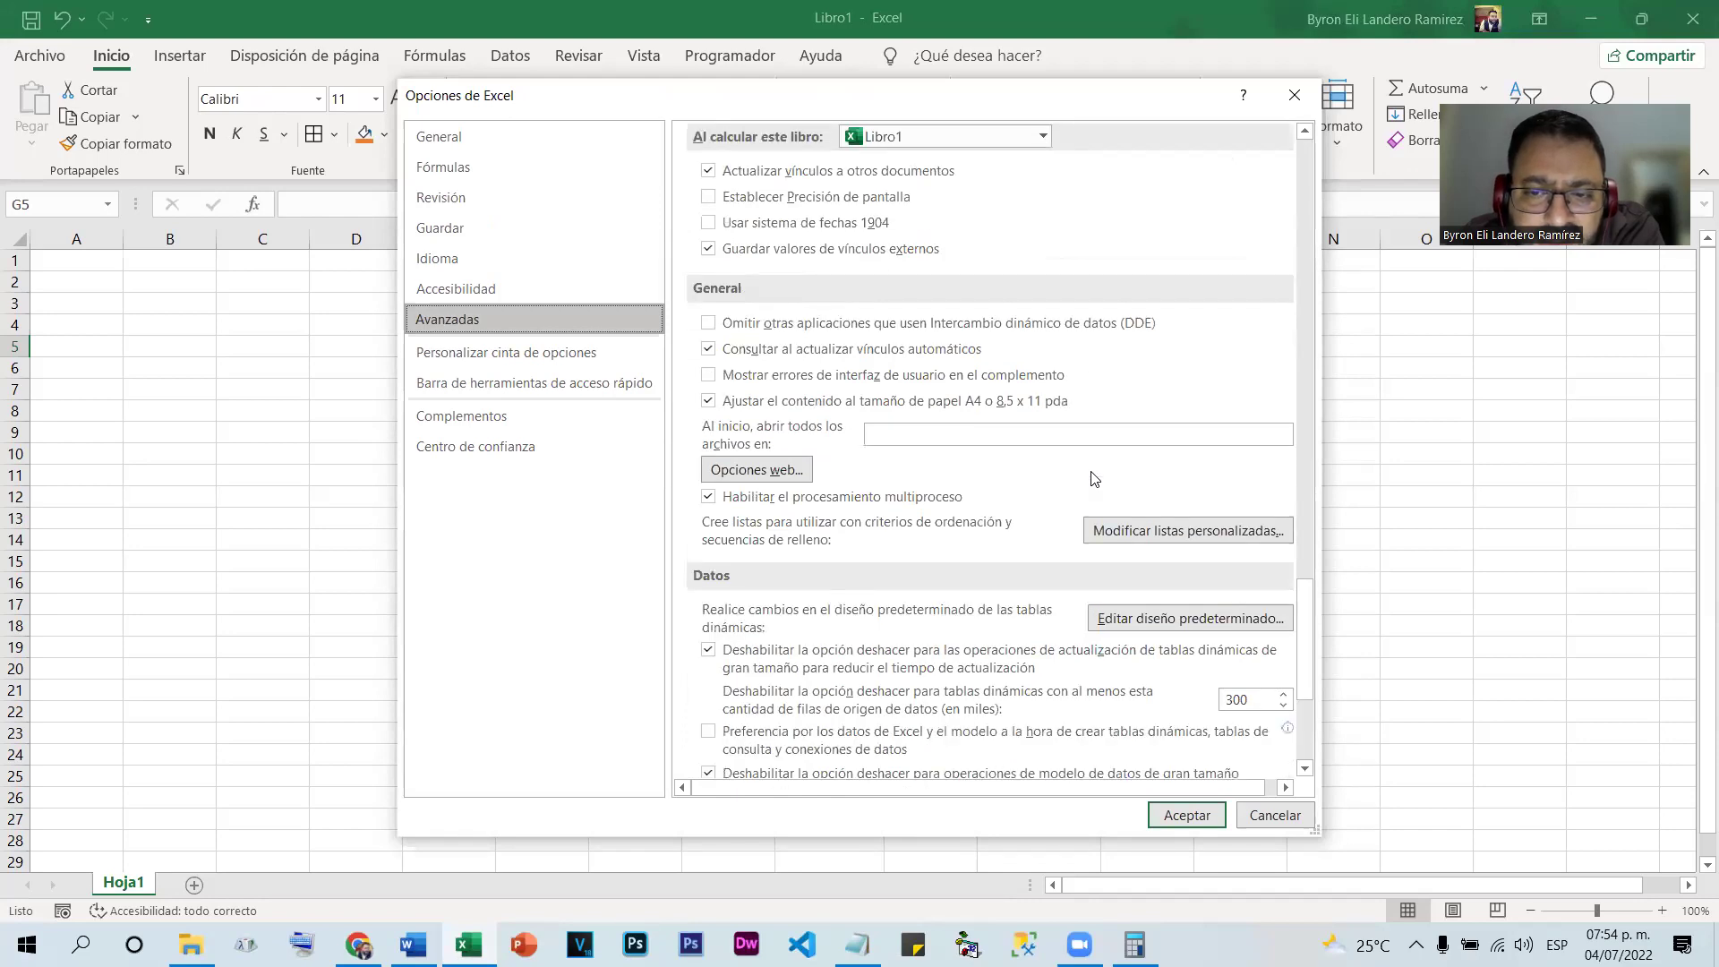
click(1146, 530)
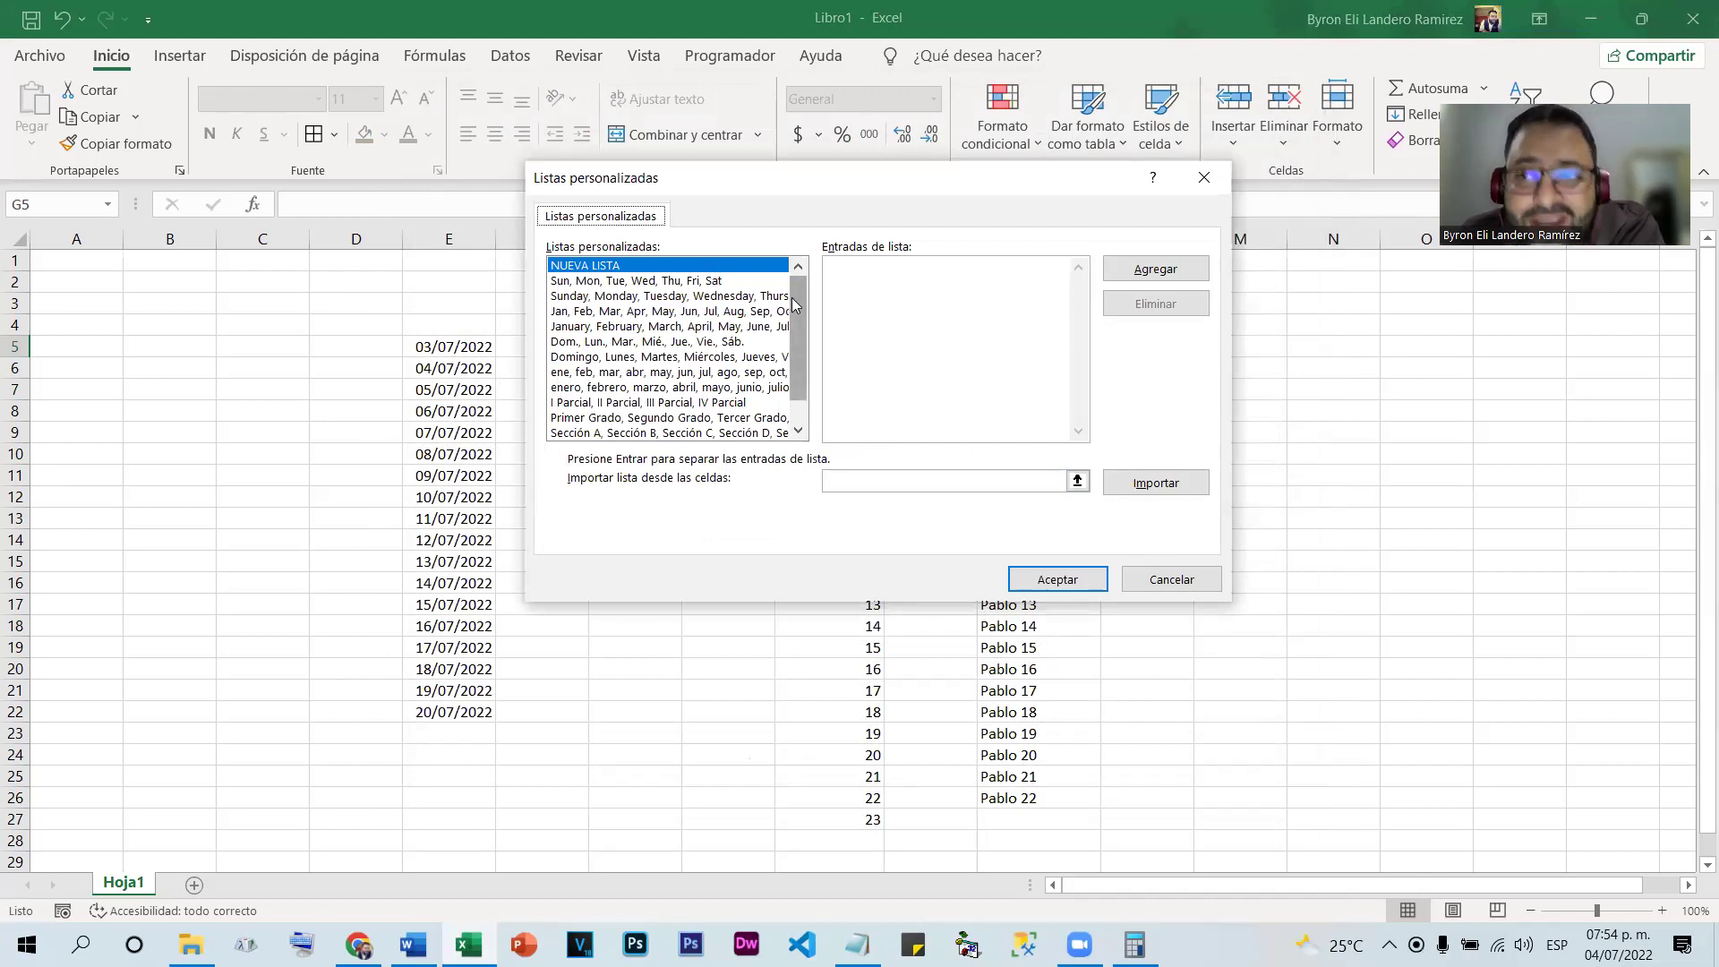
Browse the I Parcial, Módulo and Nivel lists, then close the editor and Options unchanged
drag(797, 297, 804, 273)
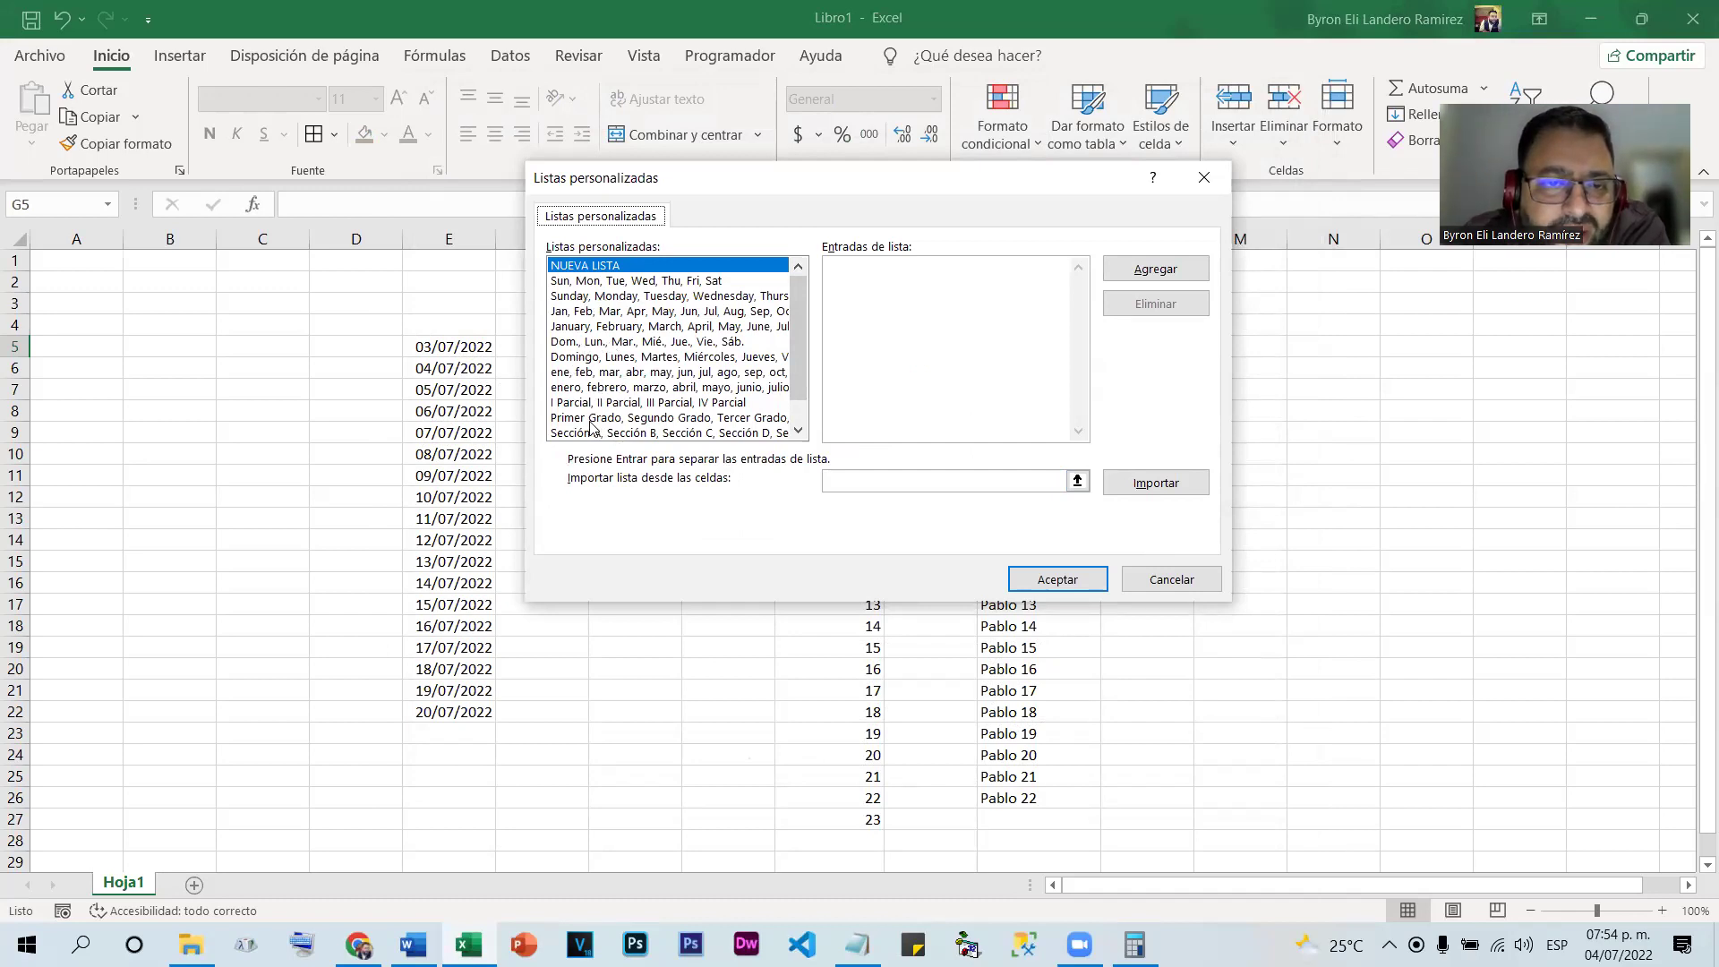
click(670, 405)
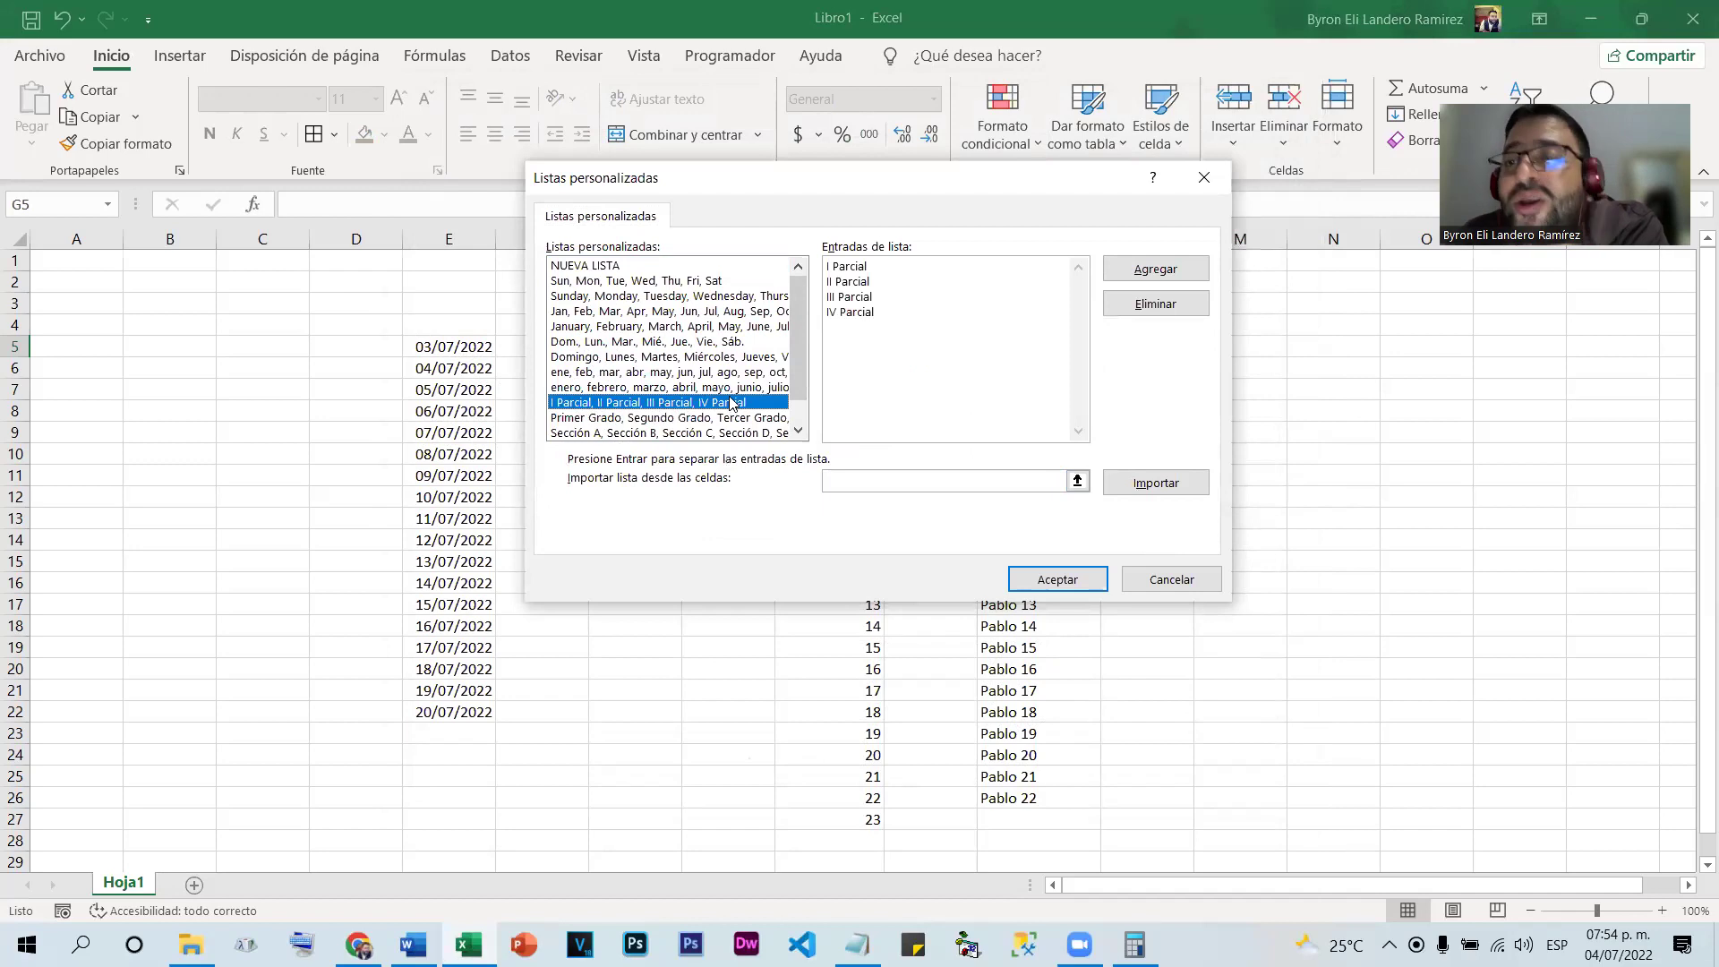
scroll(797, 358, down, 2)
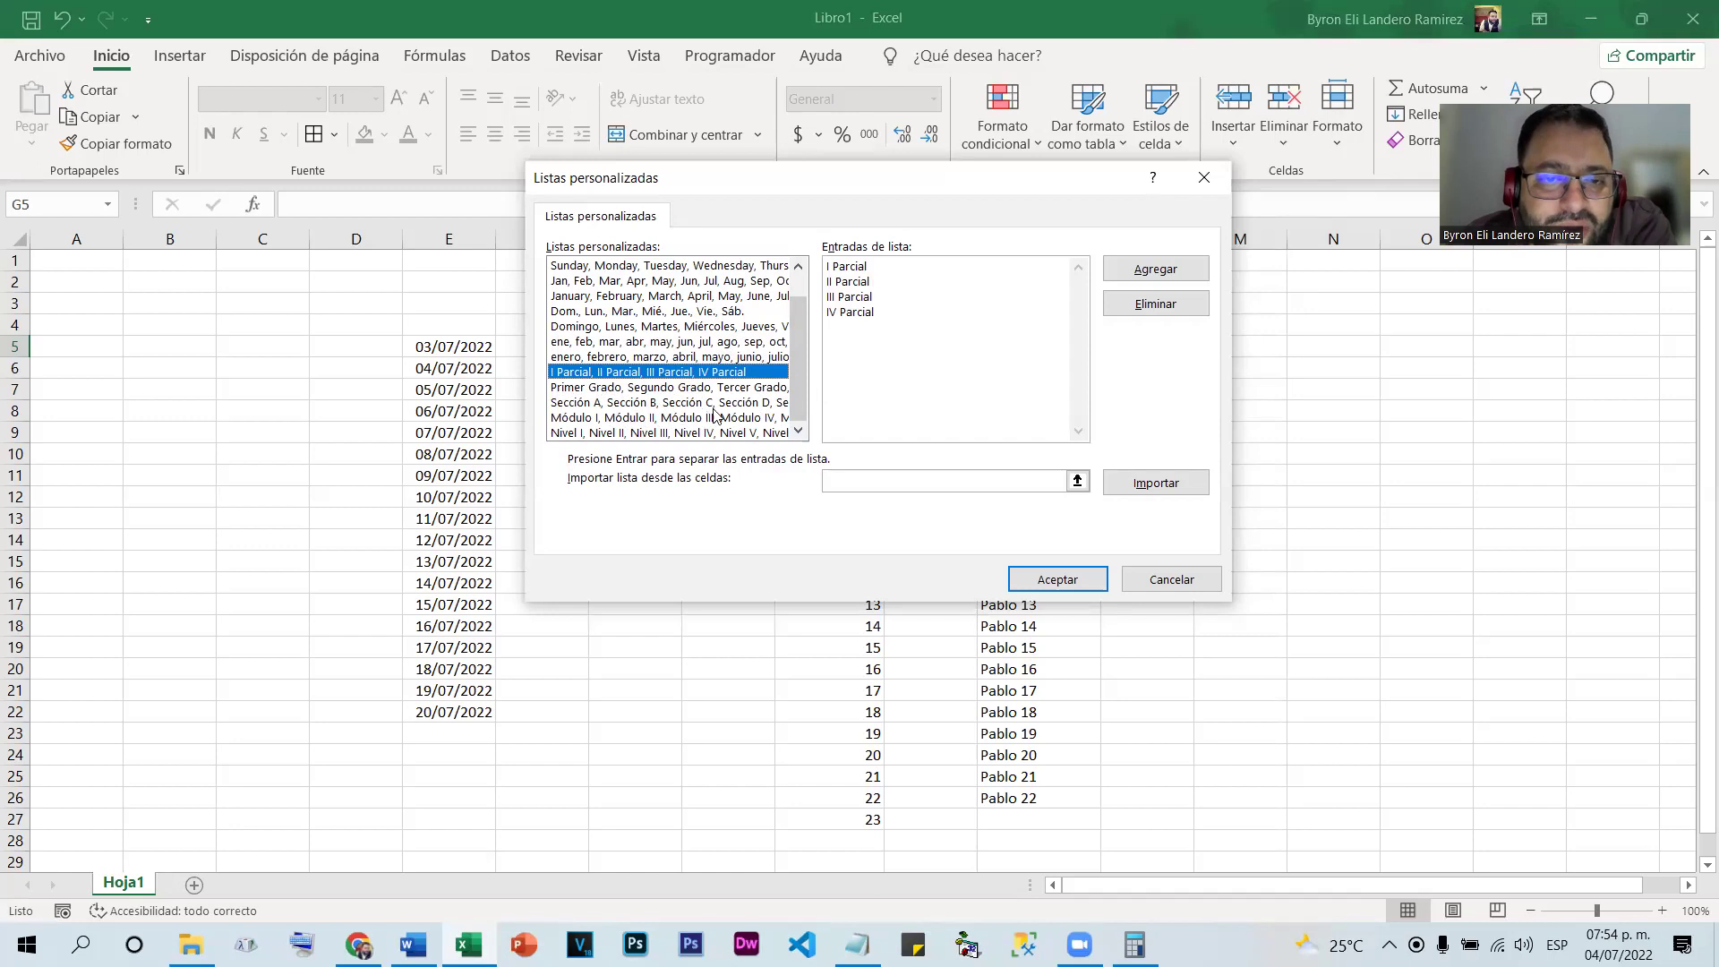
click(645, 417)
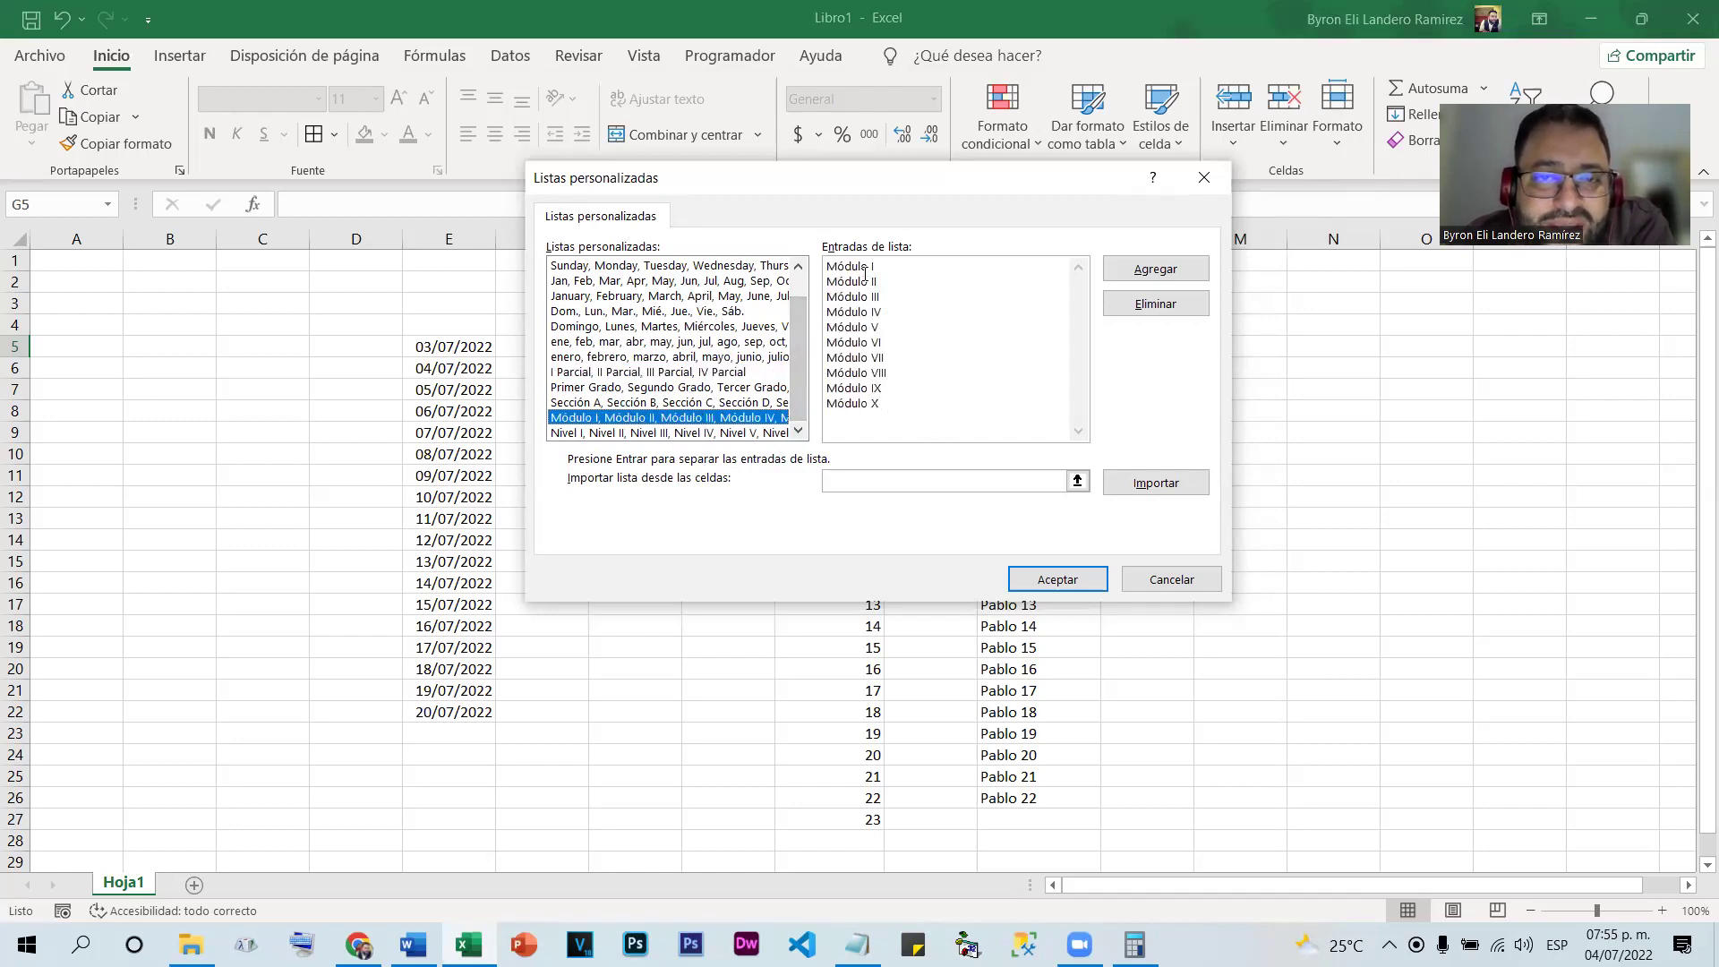
click(618, 434)
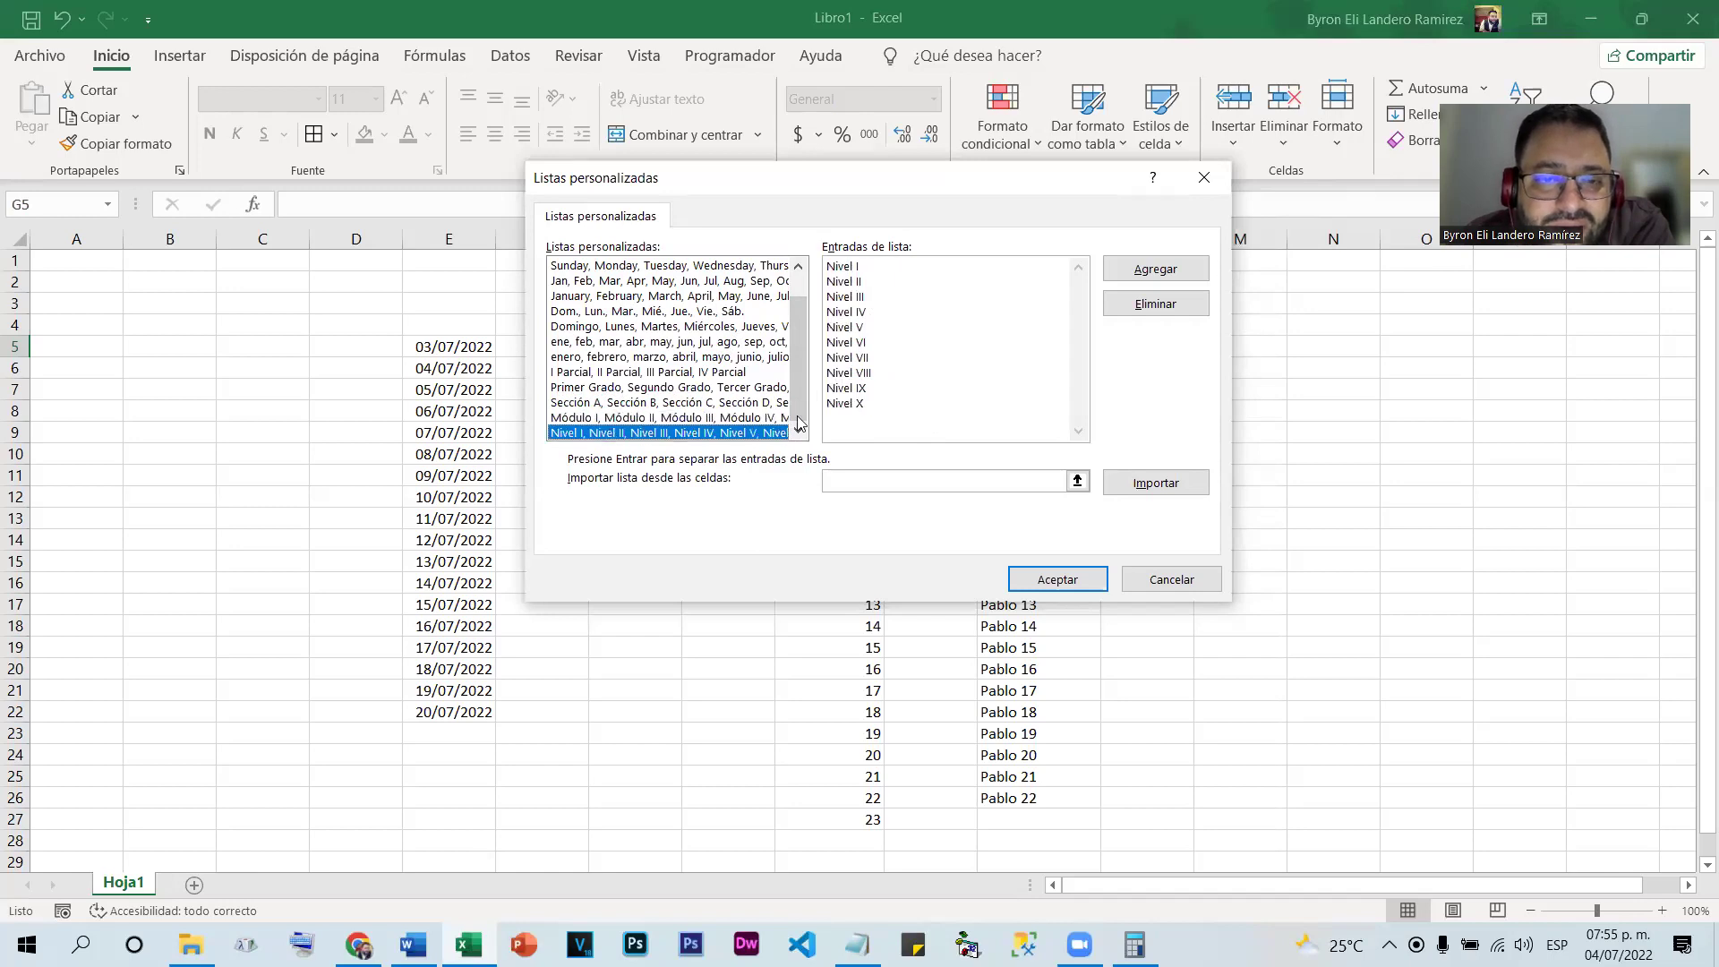
scroll(685, 376, up, 1)
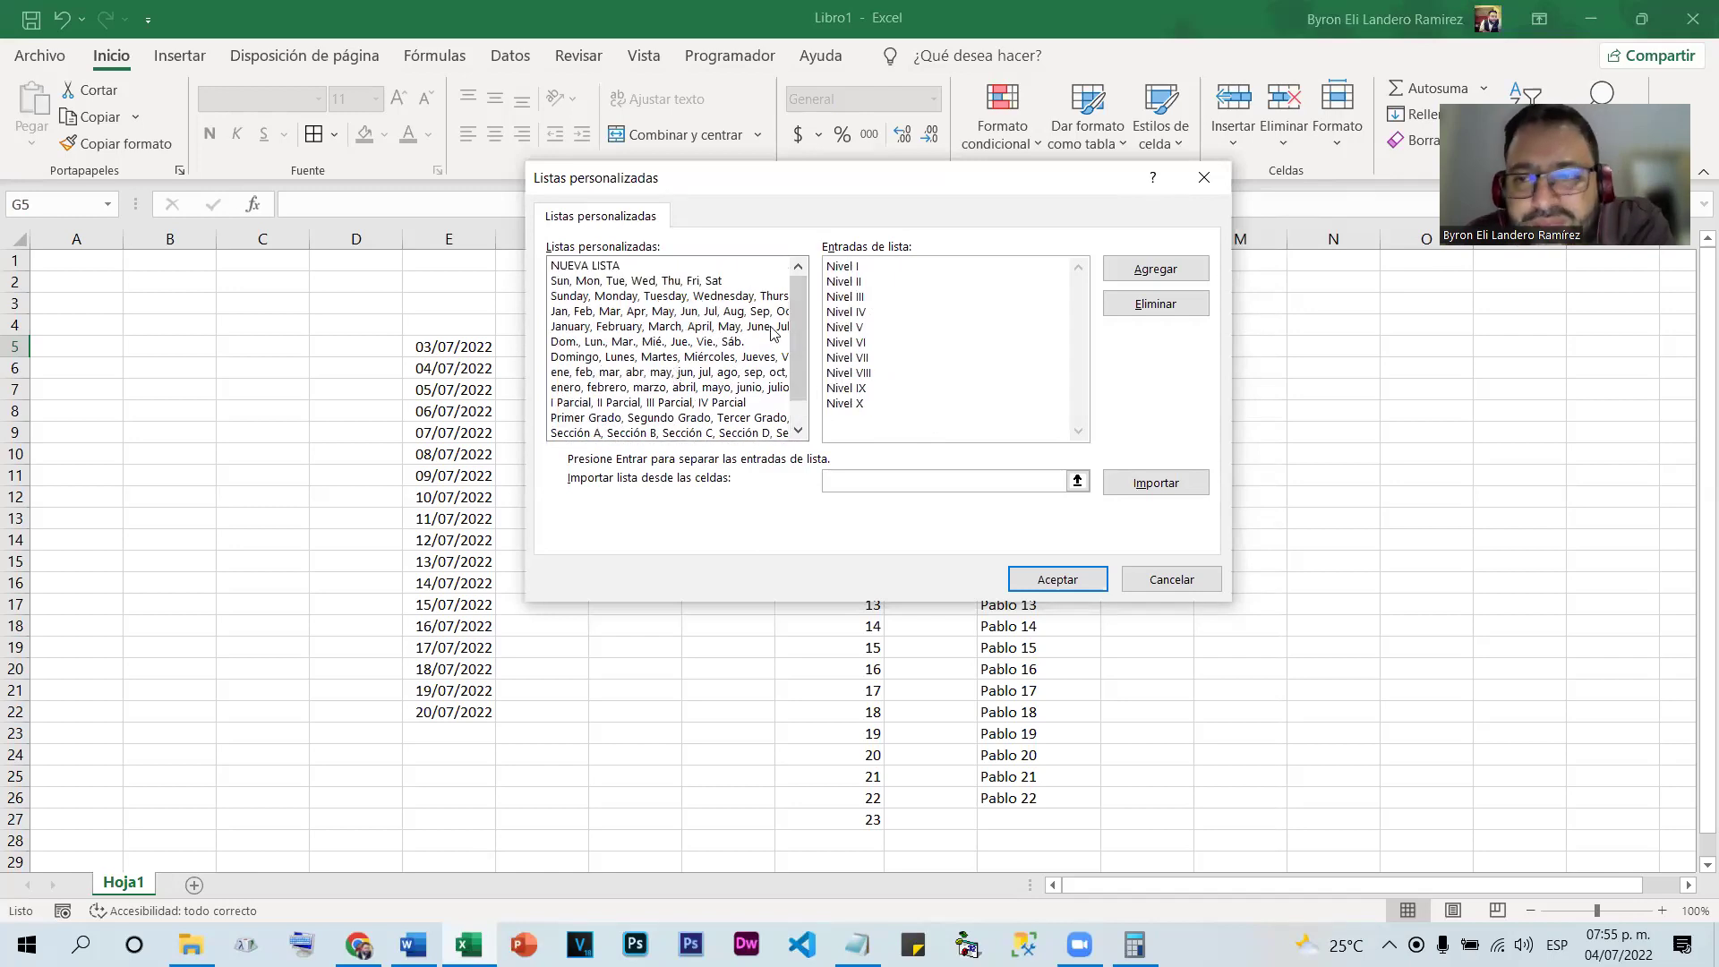
click(1152, 582)
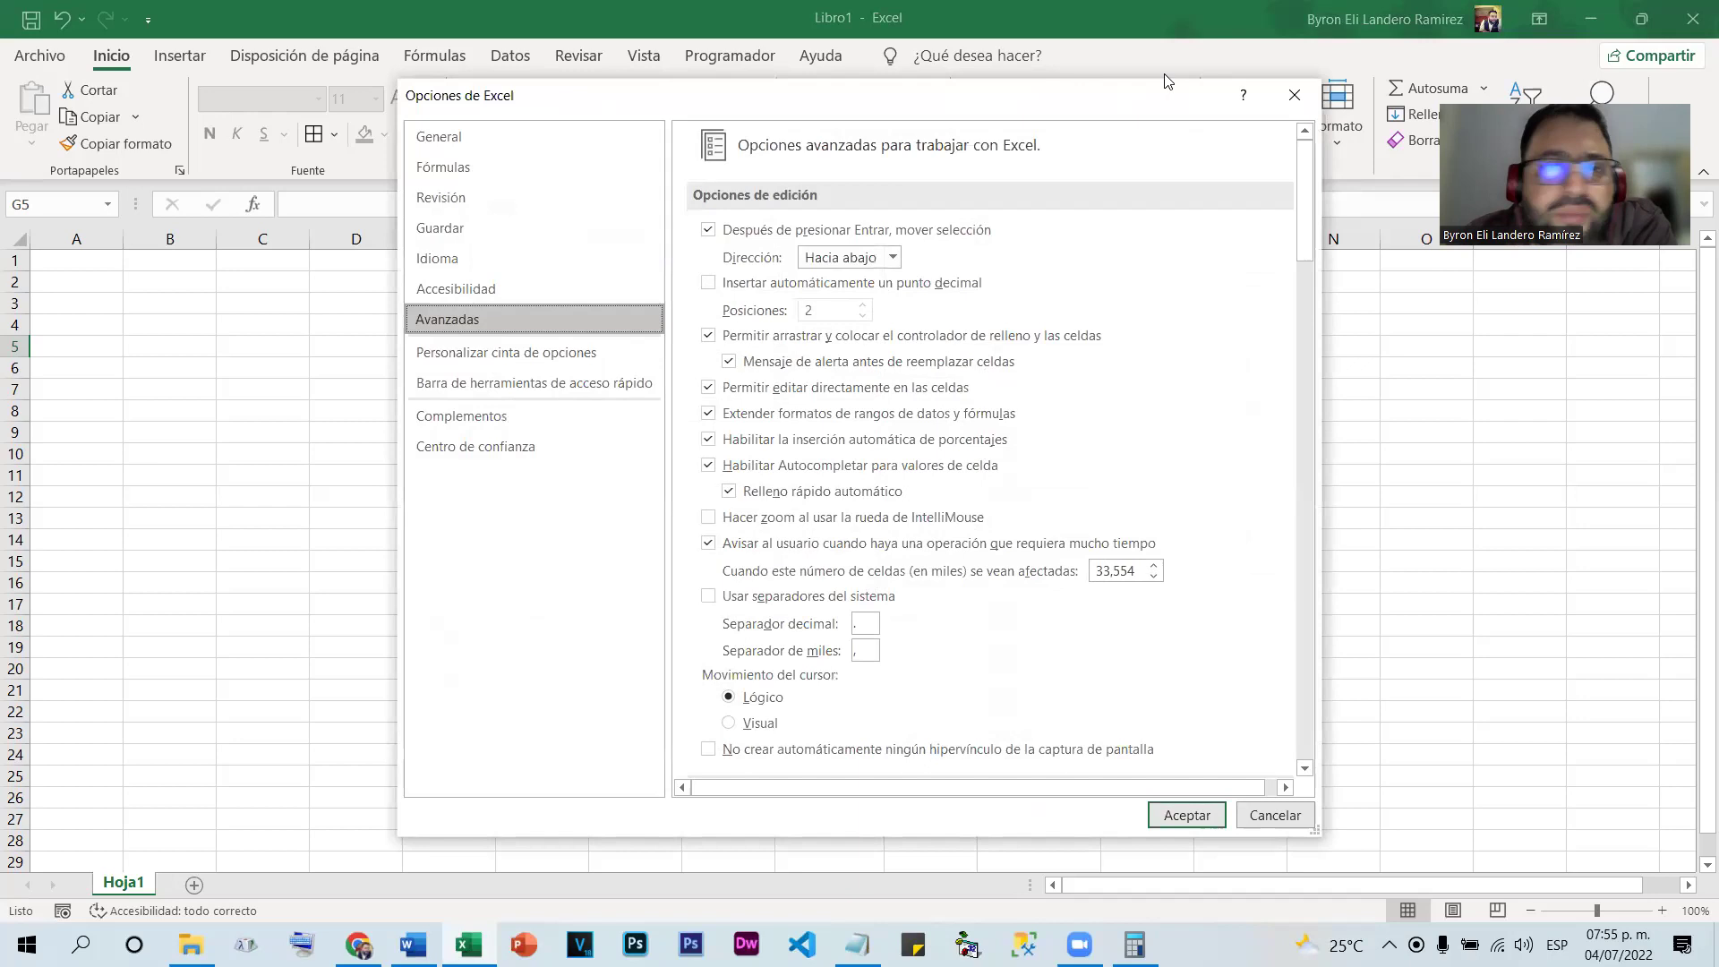
click(1277, 98)
Reopen the custom lists editor from Options > Advanced and select NUEVA LISTA
click(39, 56)
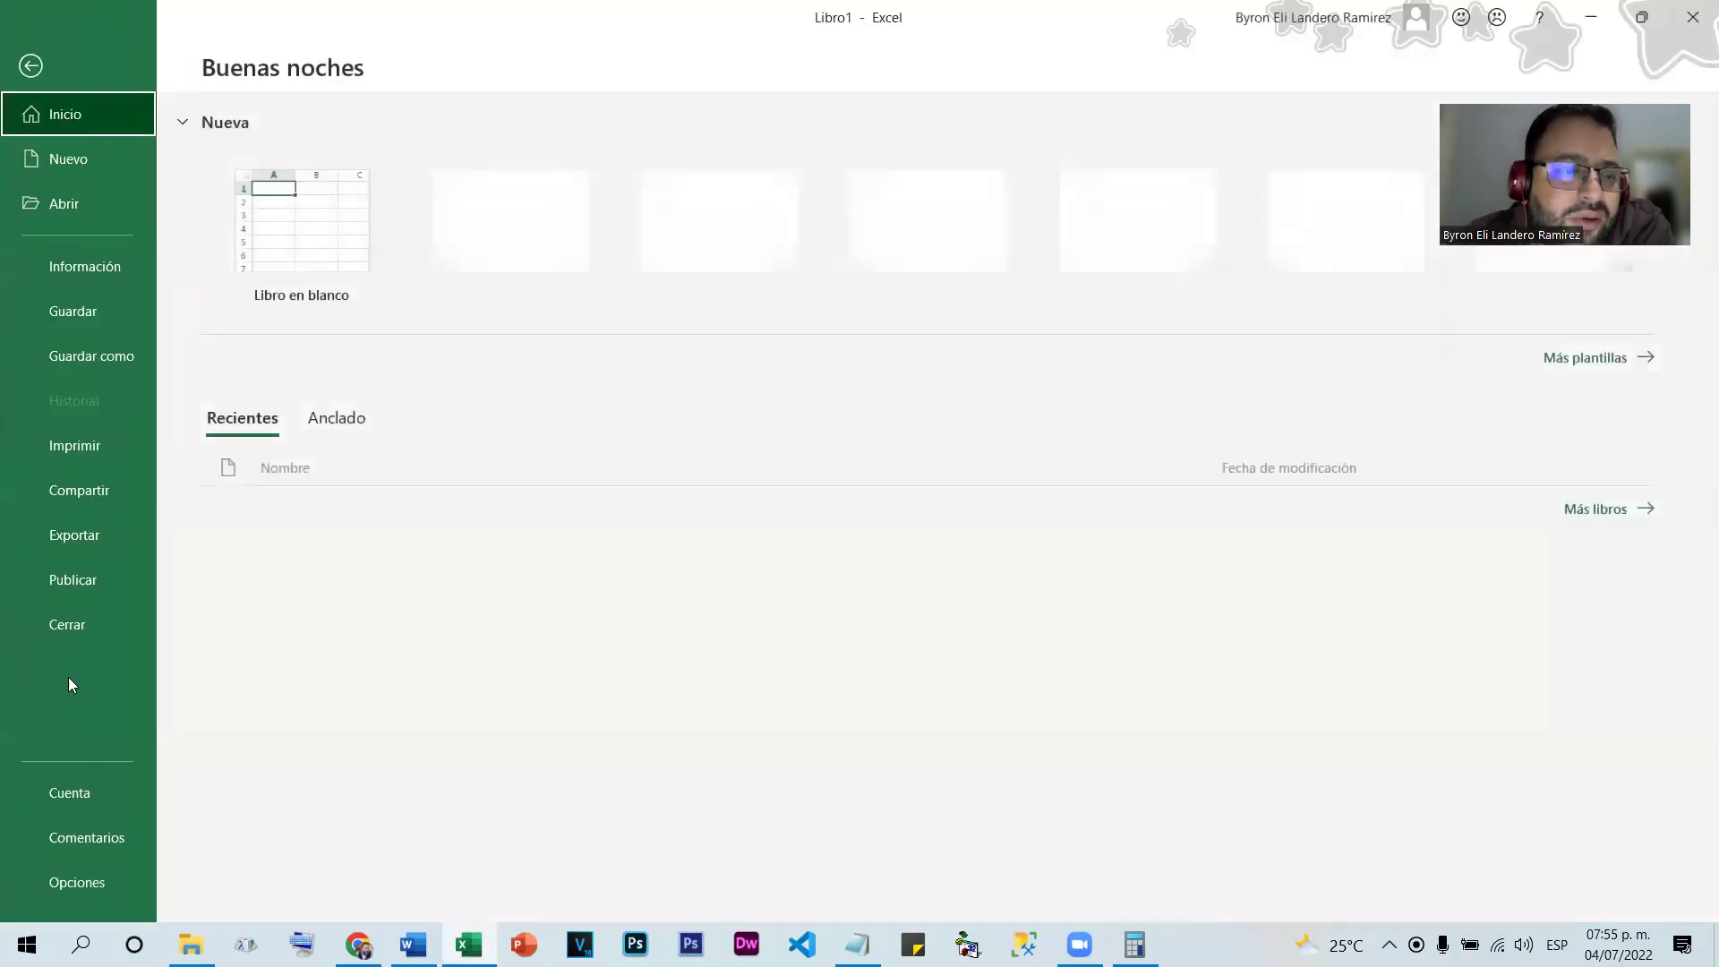
click(79, 885)
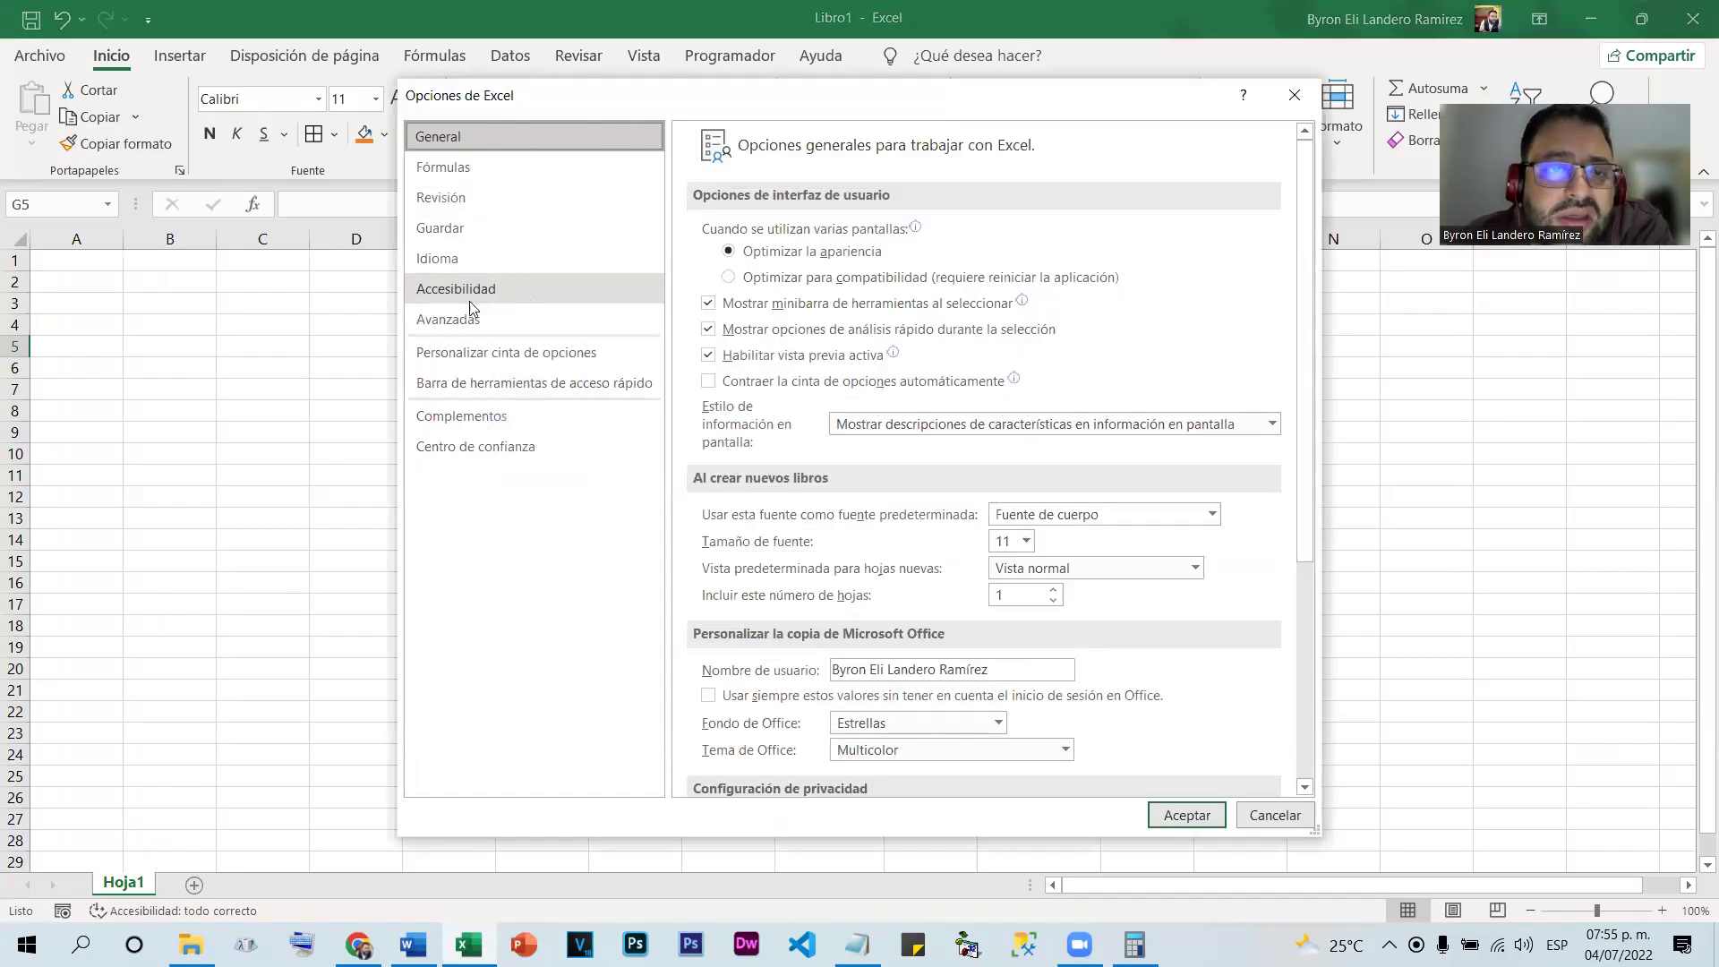
click(454, 320)
scroll(1159, 565, down, 10)
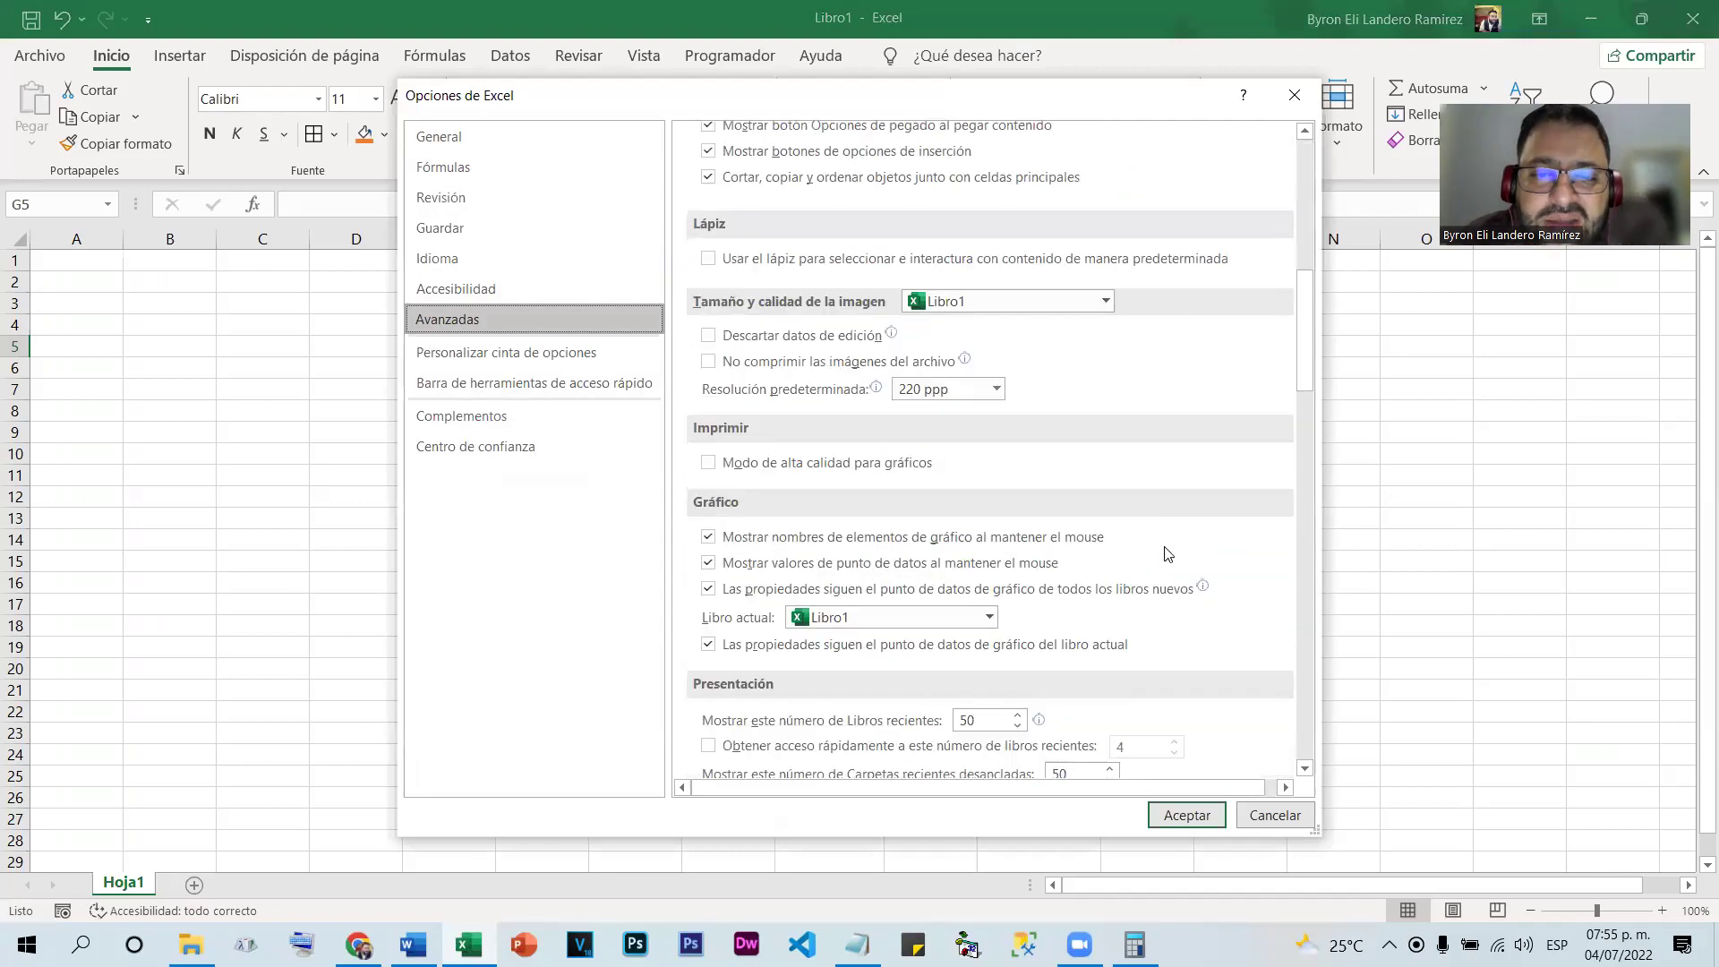
scroll(1167, 552, down, 12)
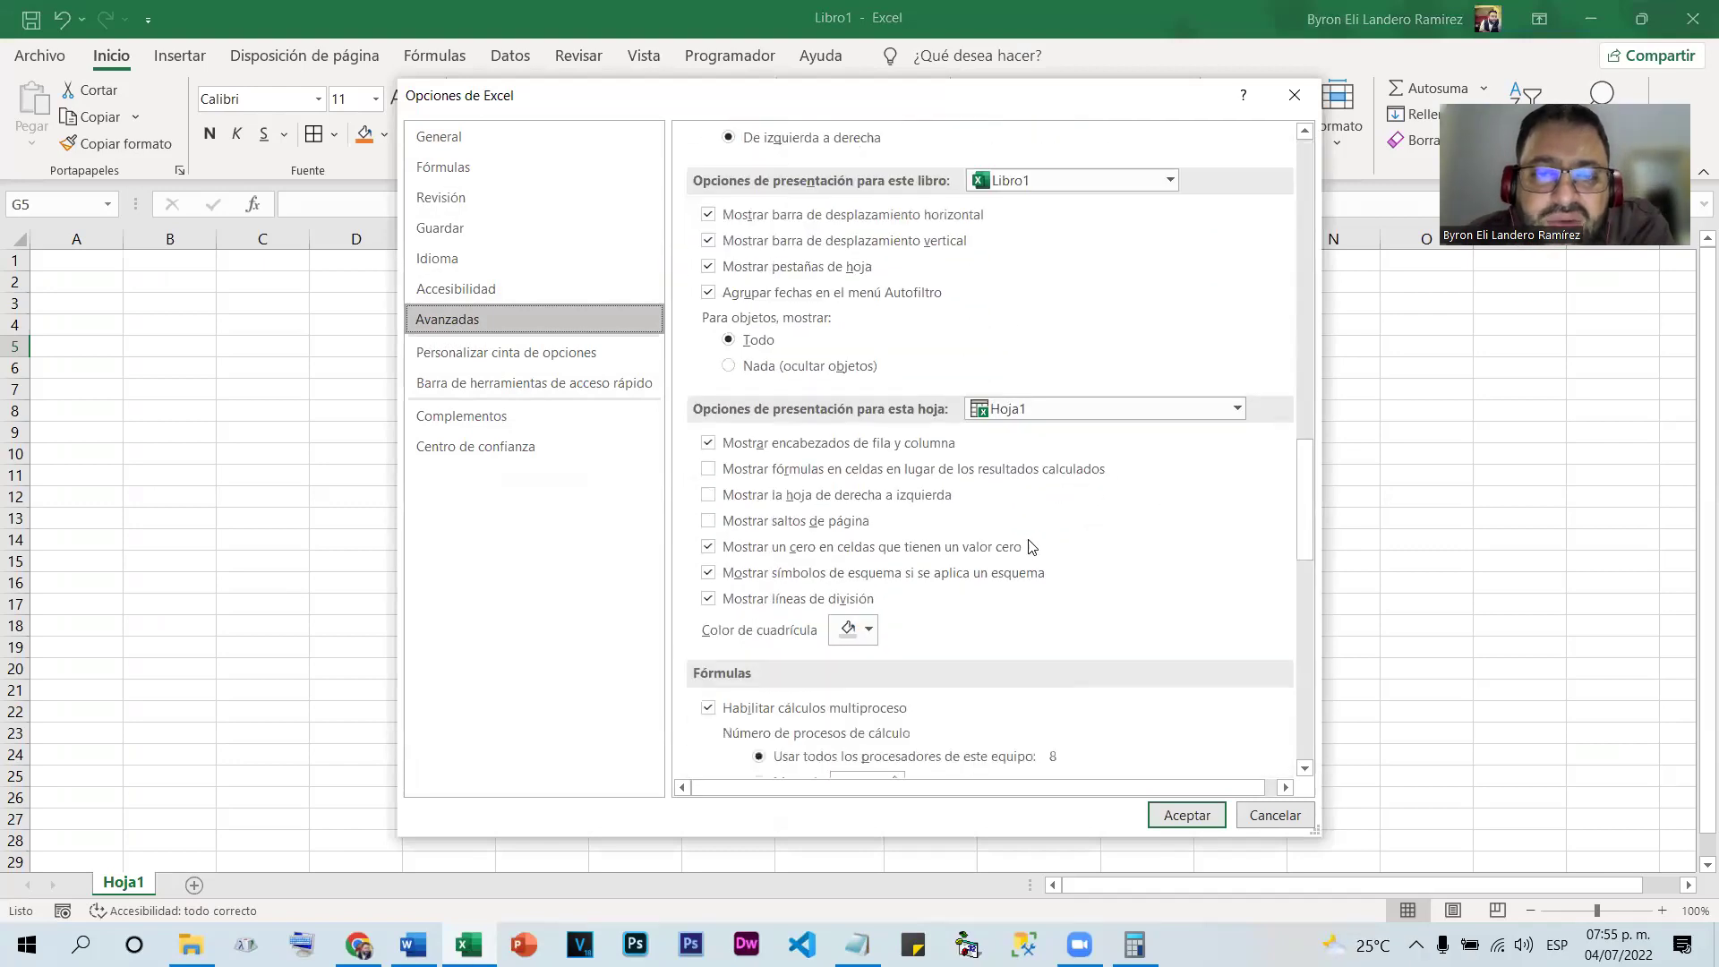
scroll(1017, 538, down, 10)
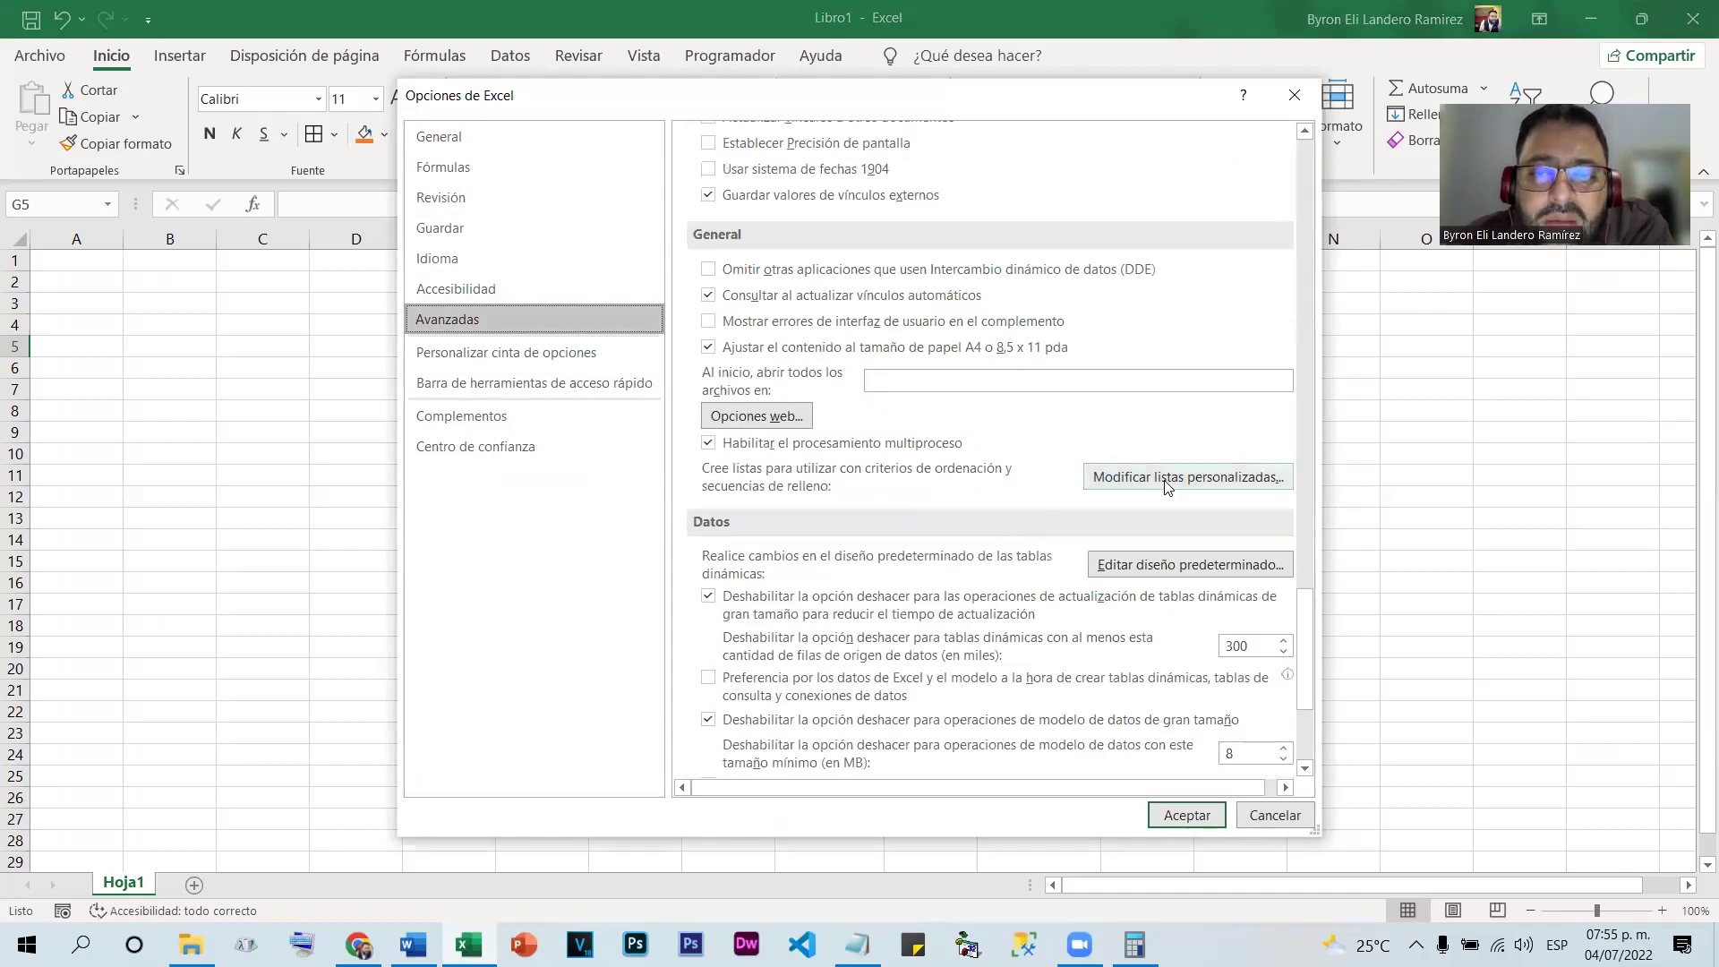
click(1213, 477)
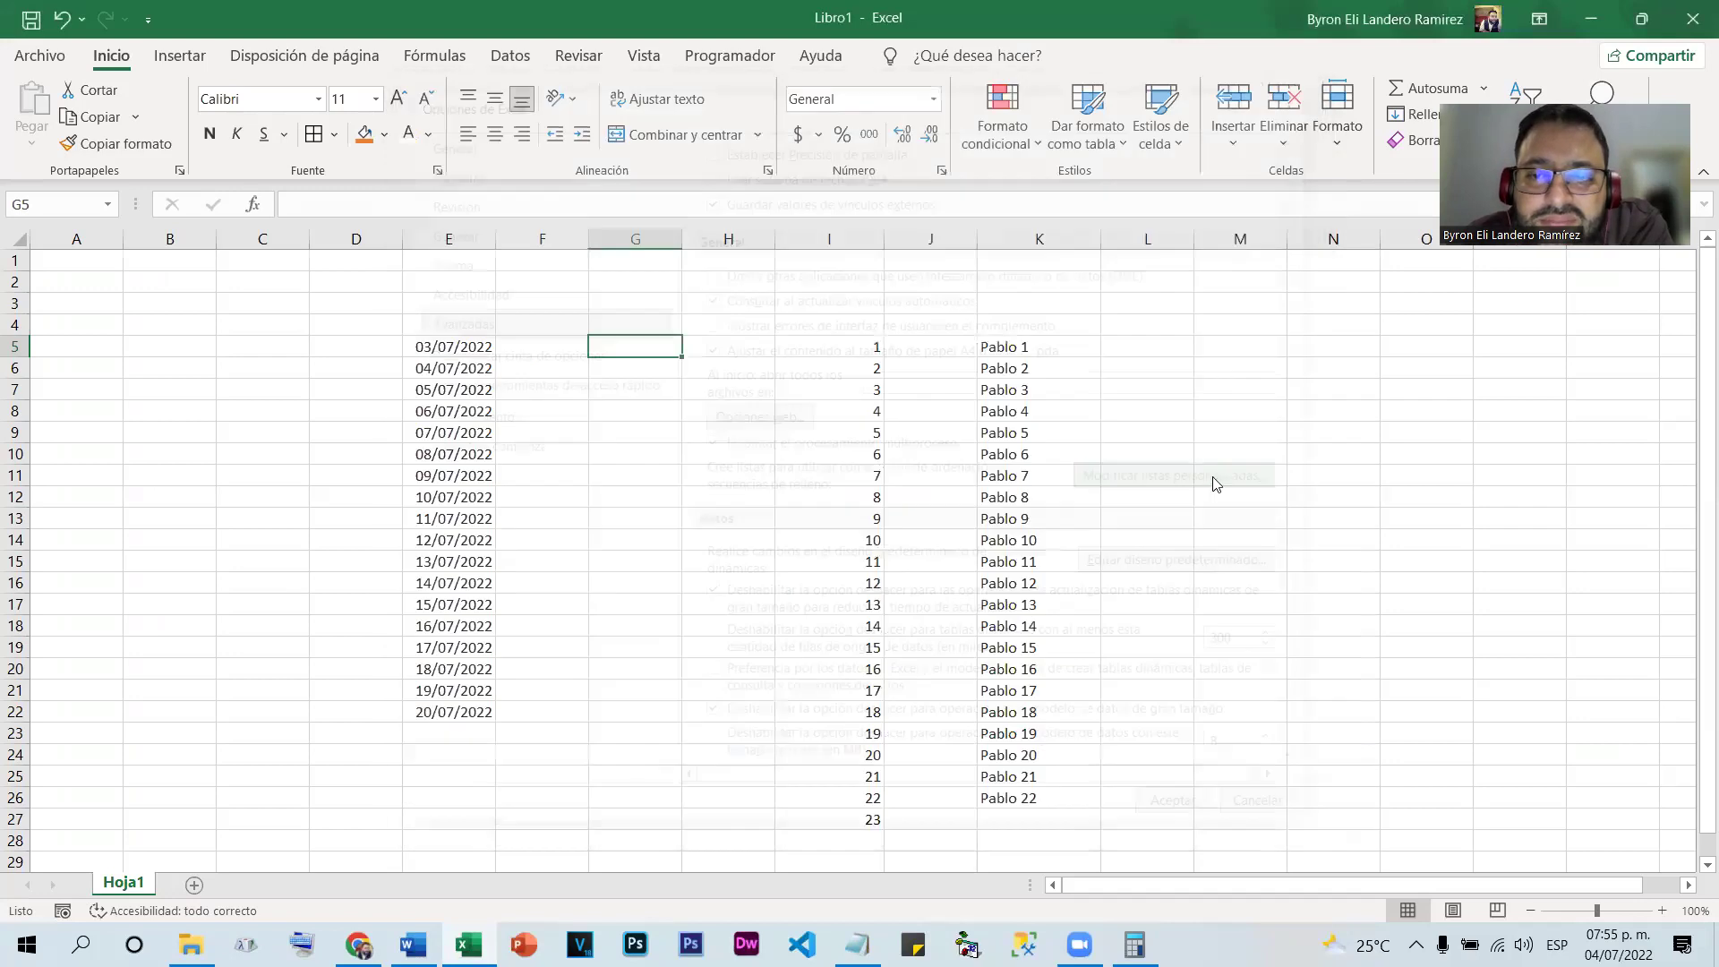
drag(754, 282, 641, 403)
click(582, 295)
click(601, 265)
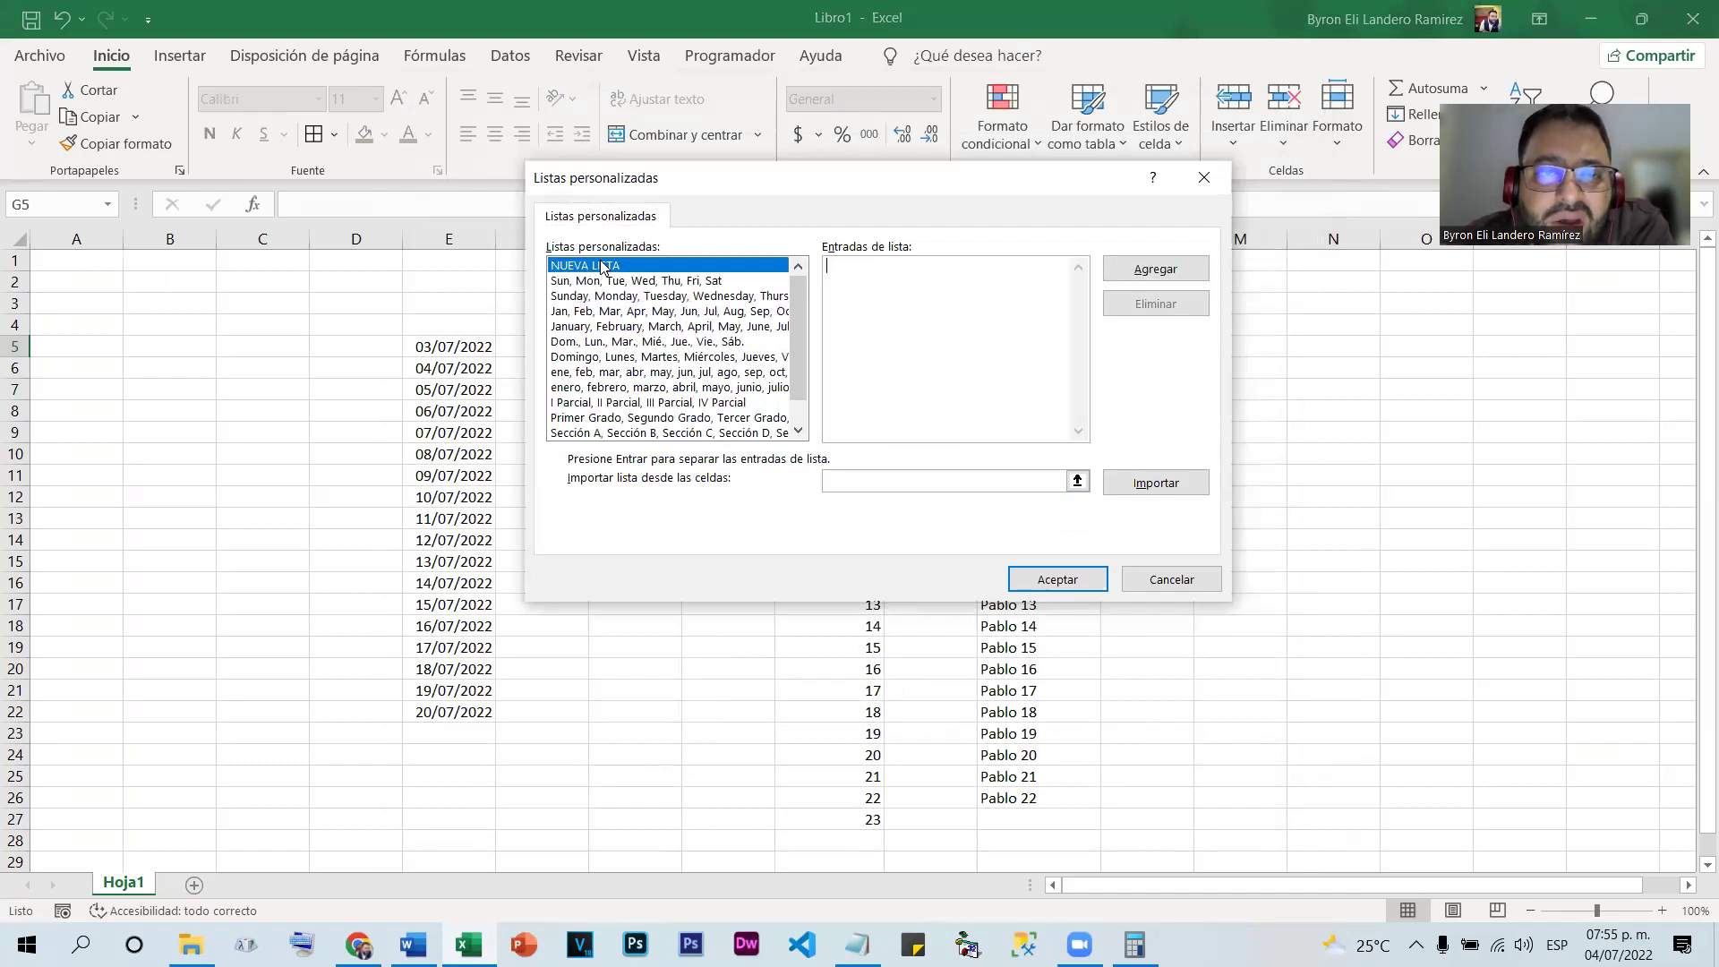
Review the Sección A–L and Primer Grado lists, ending with NUEVA LISTA selected
click(719, 433)
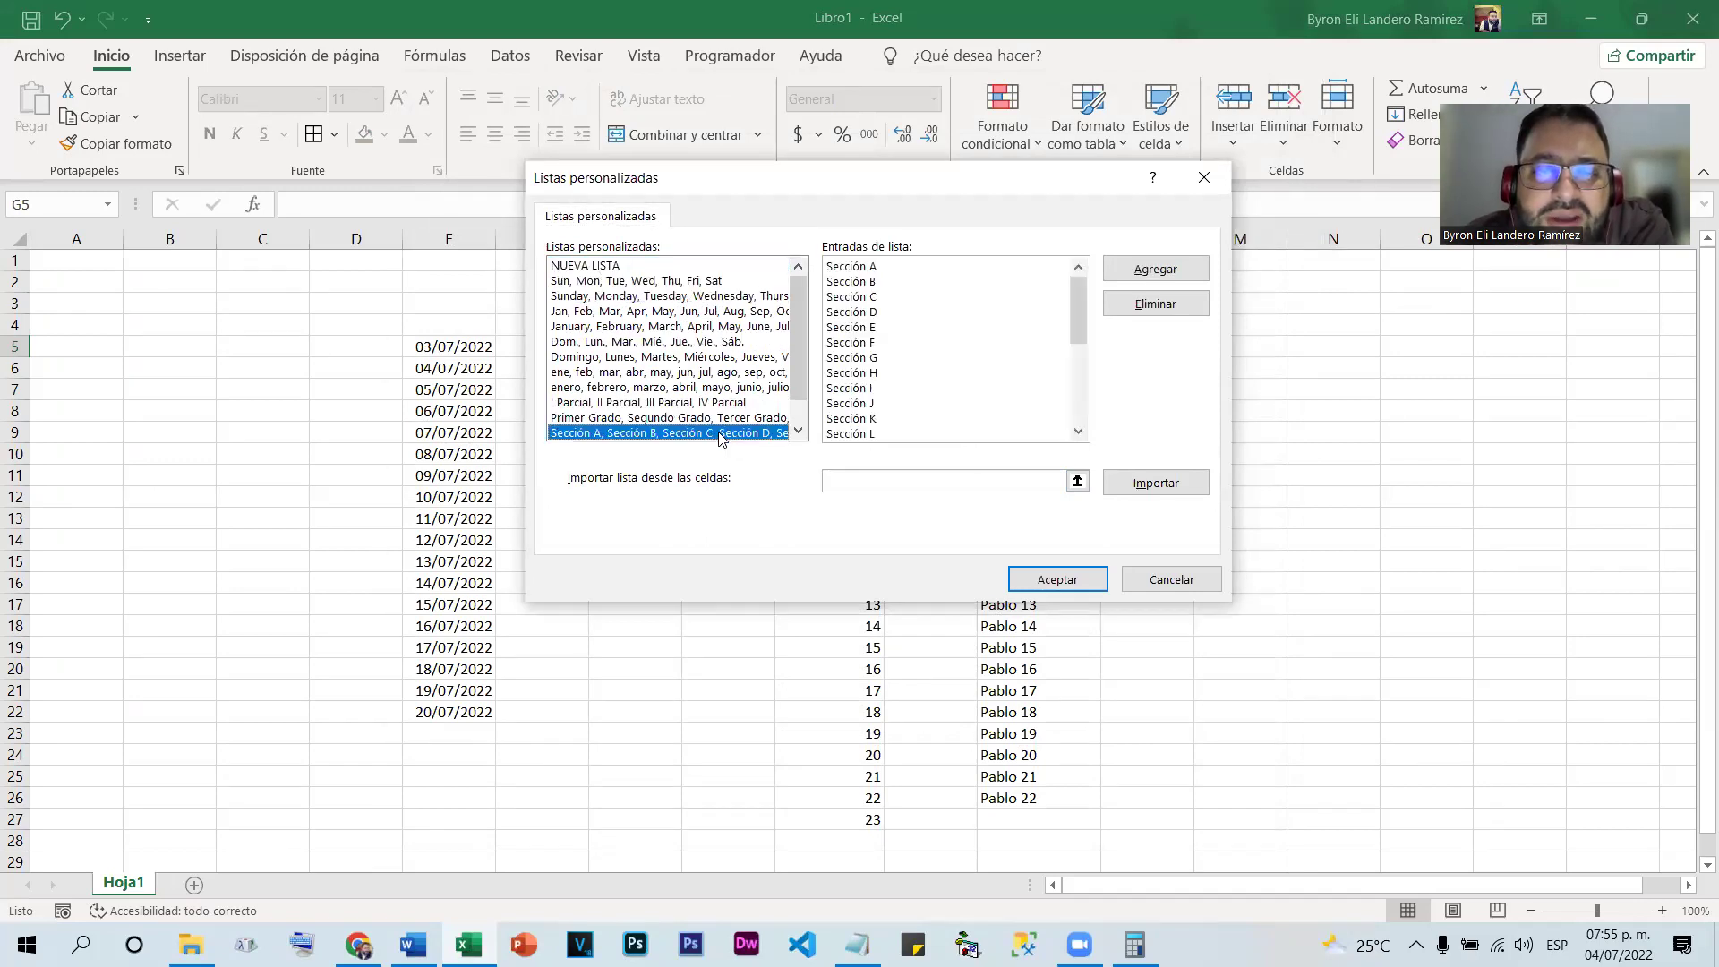
click(573, 265)
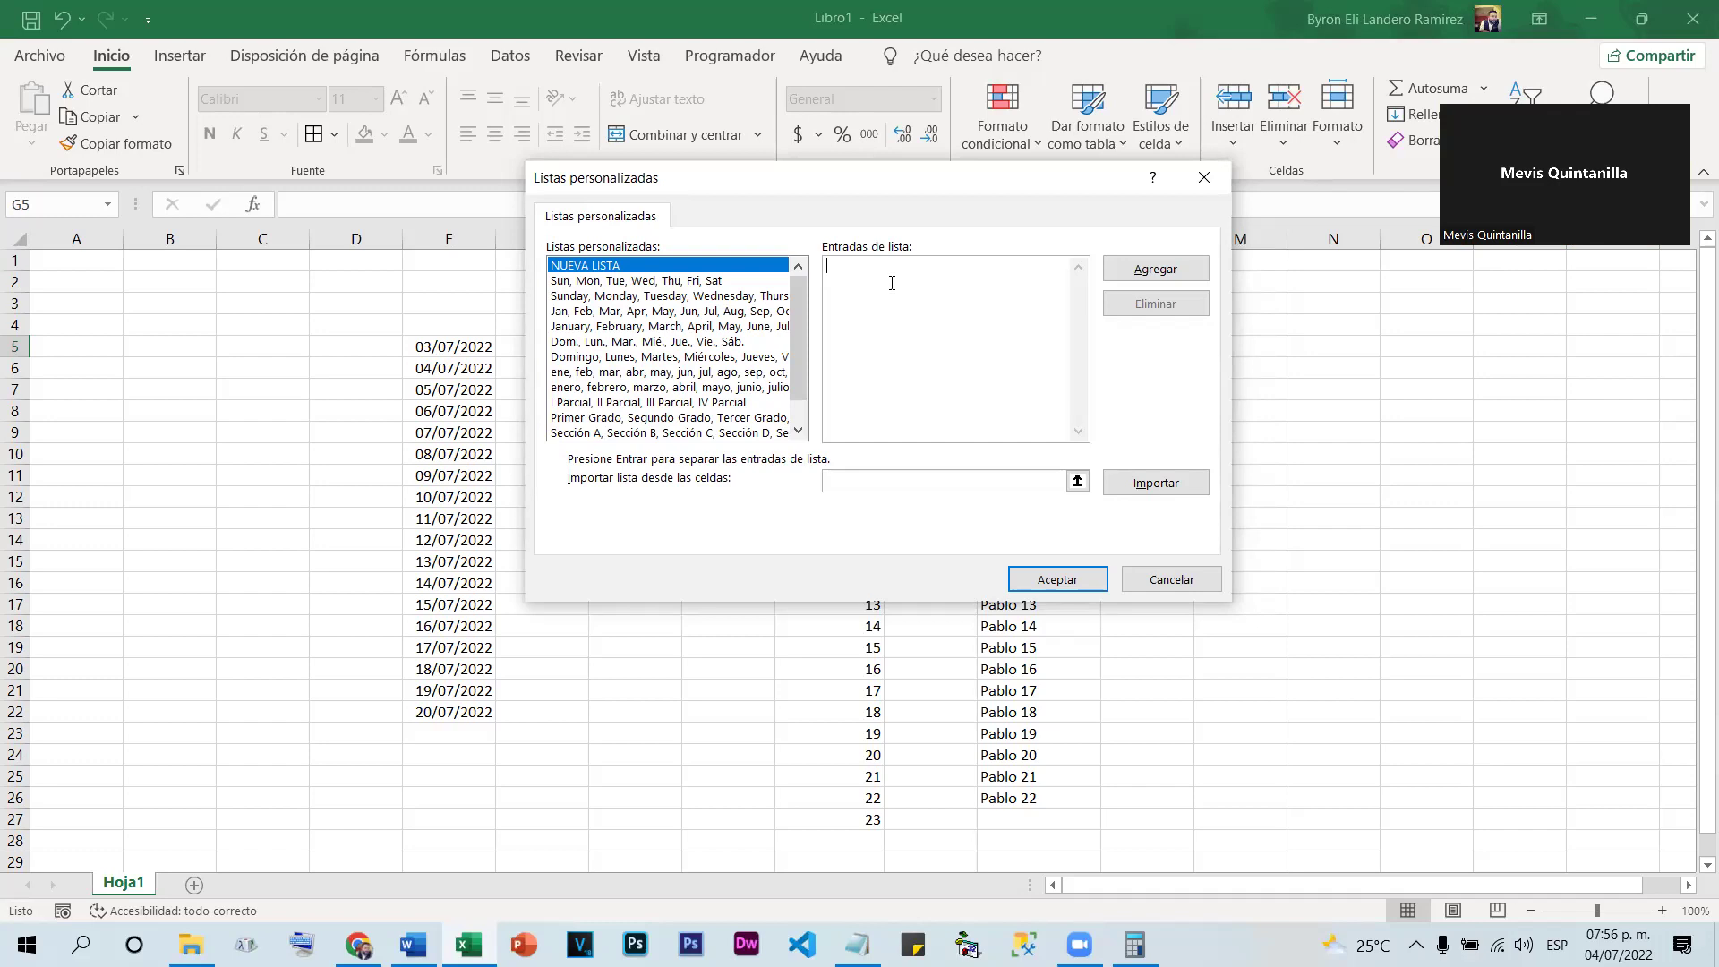
scroll(616, 403, down, 1)
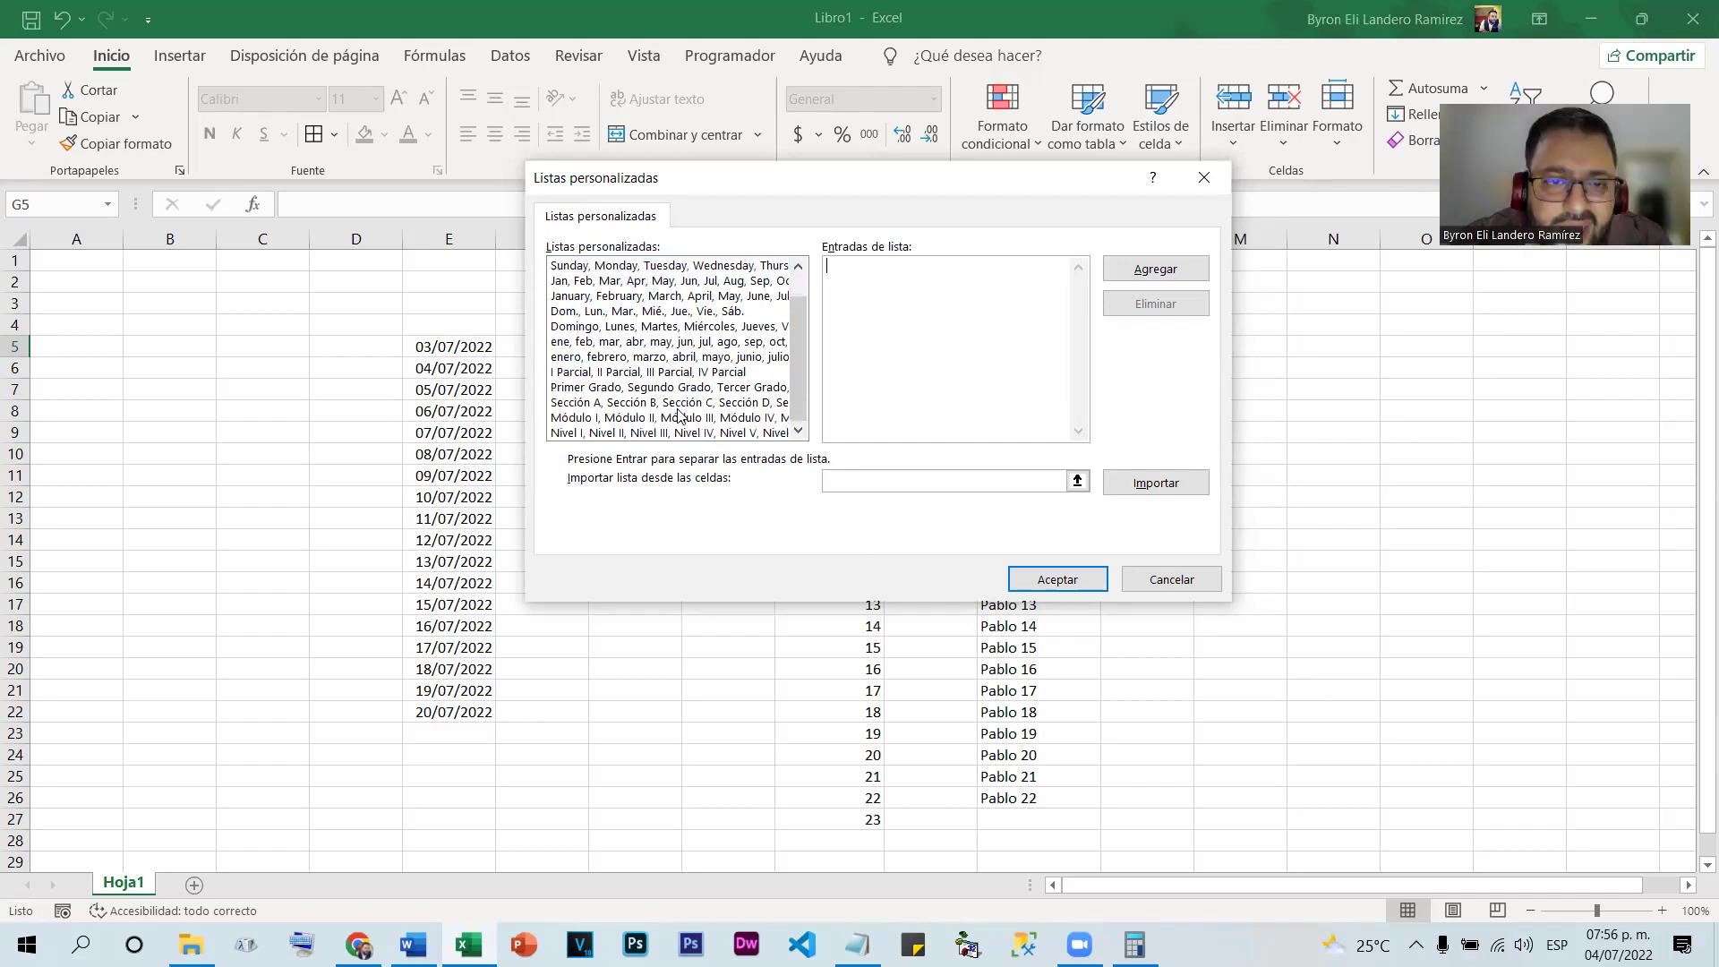
click(593, 392)
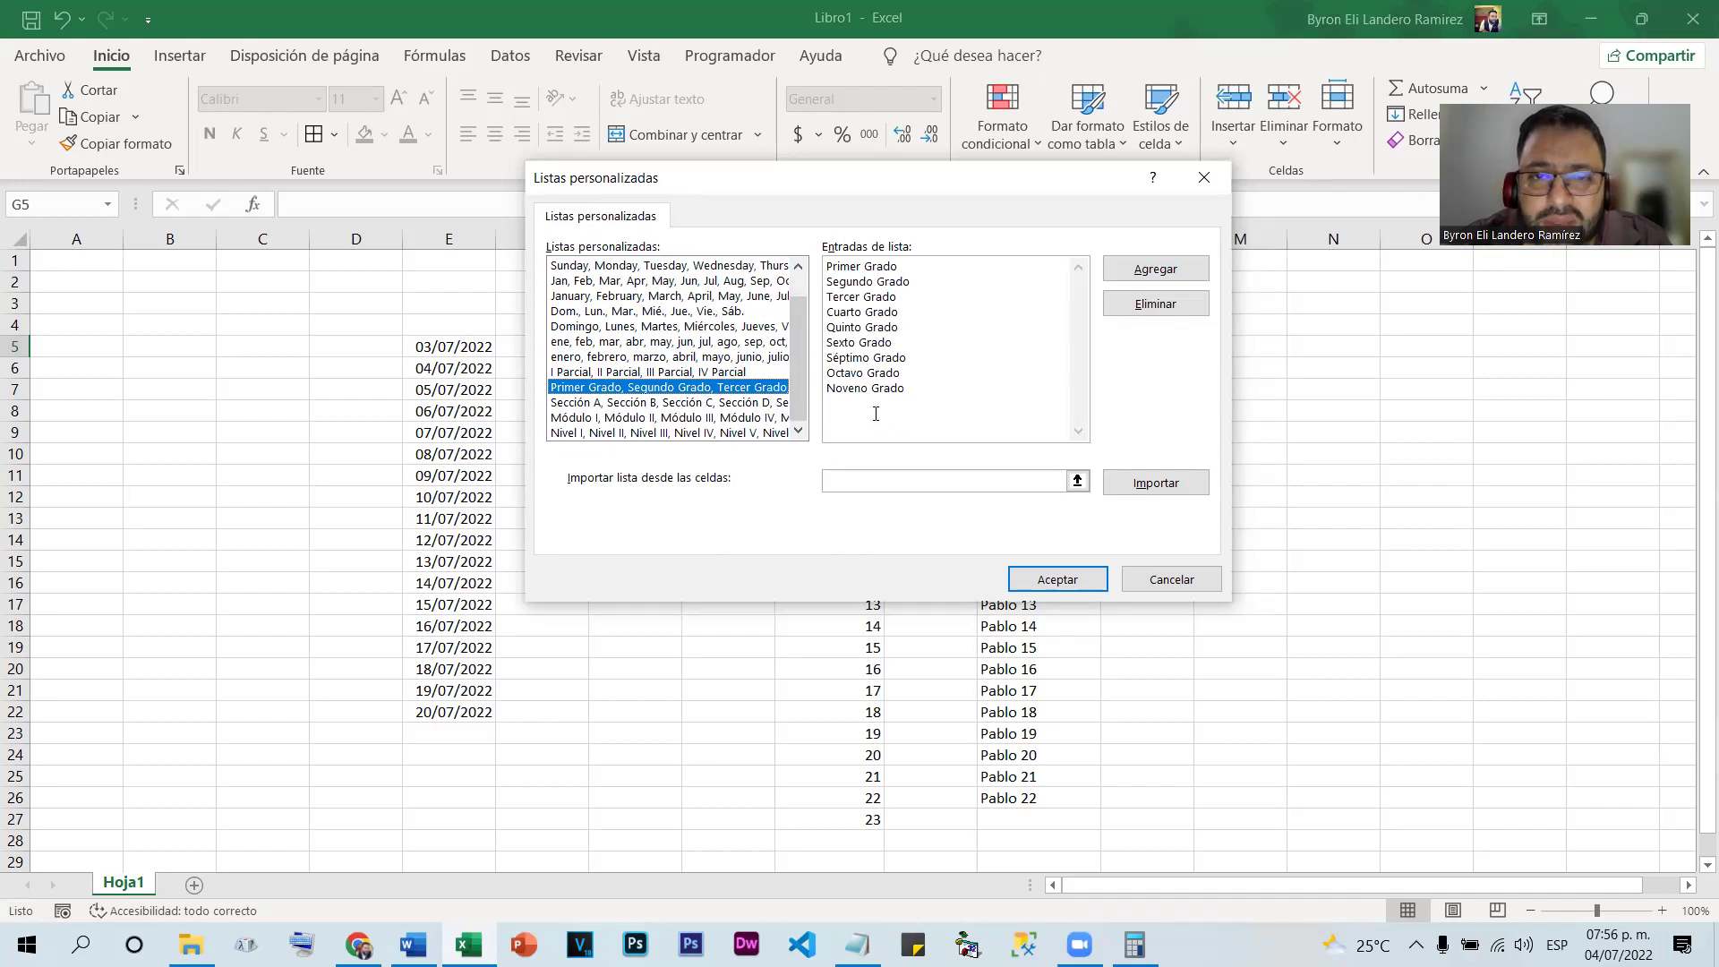
scroll(644, 340, up, 1)
click(579, 267)
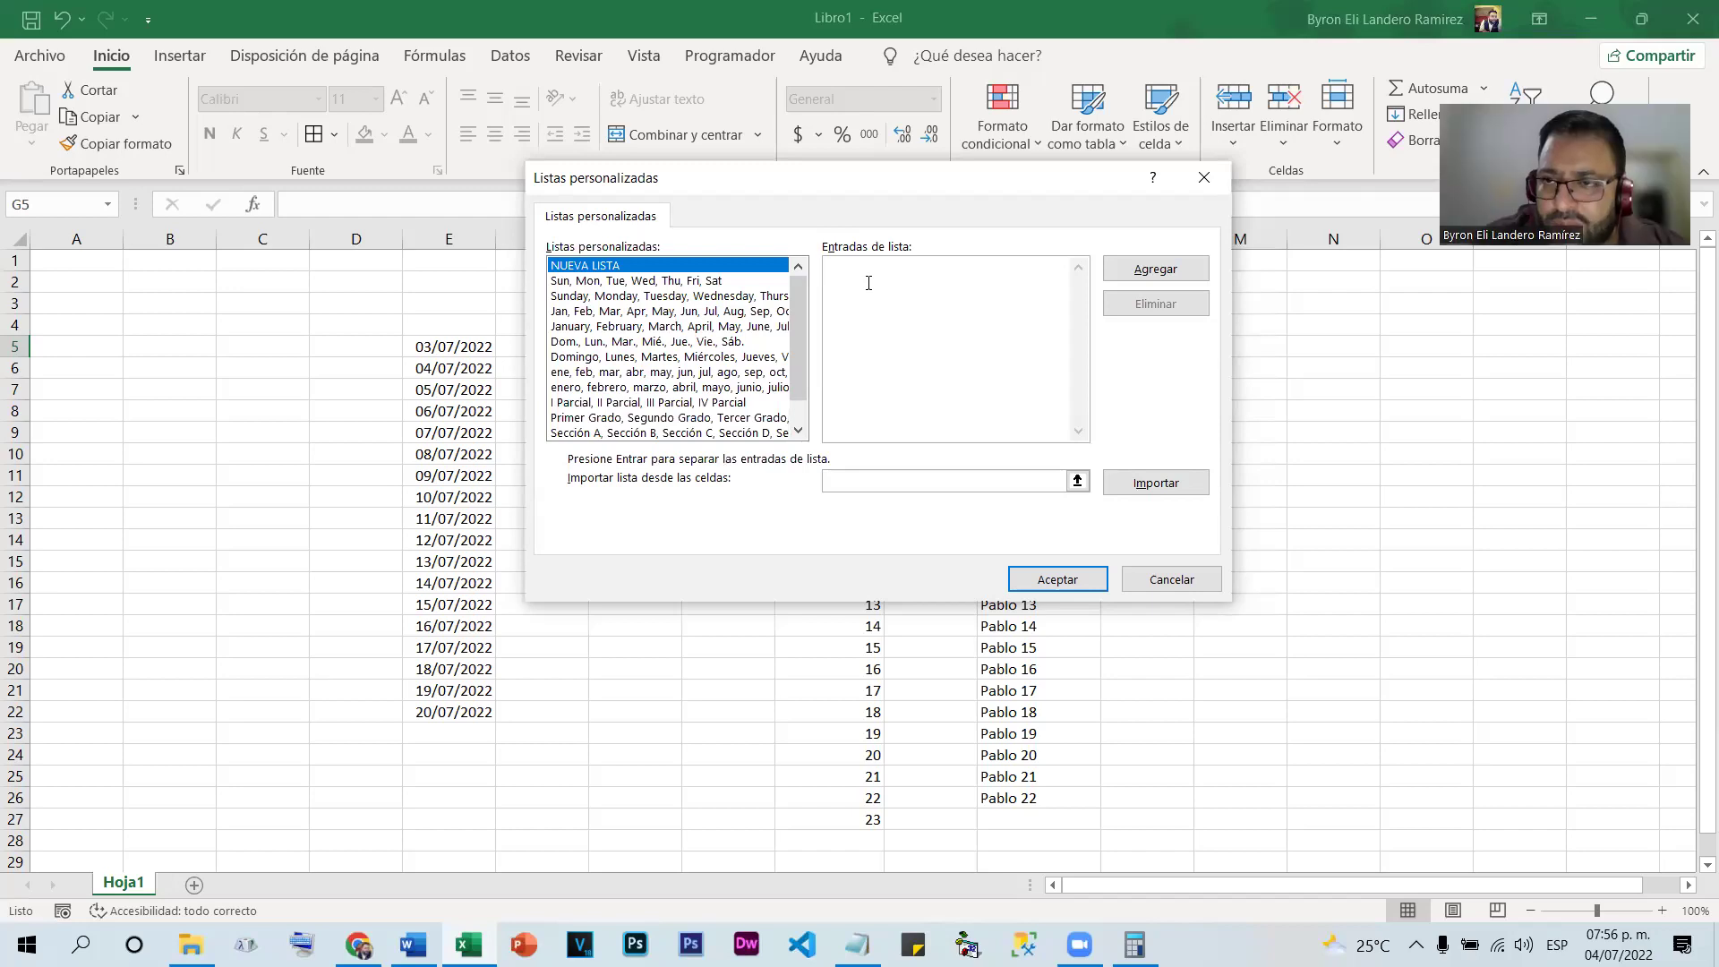
Enter the list entries 1ero through 6to, one per line
text(1ERO)
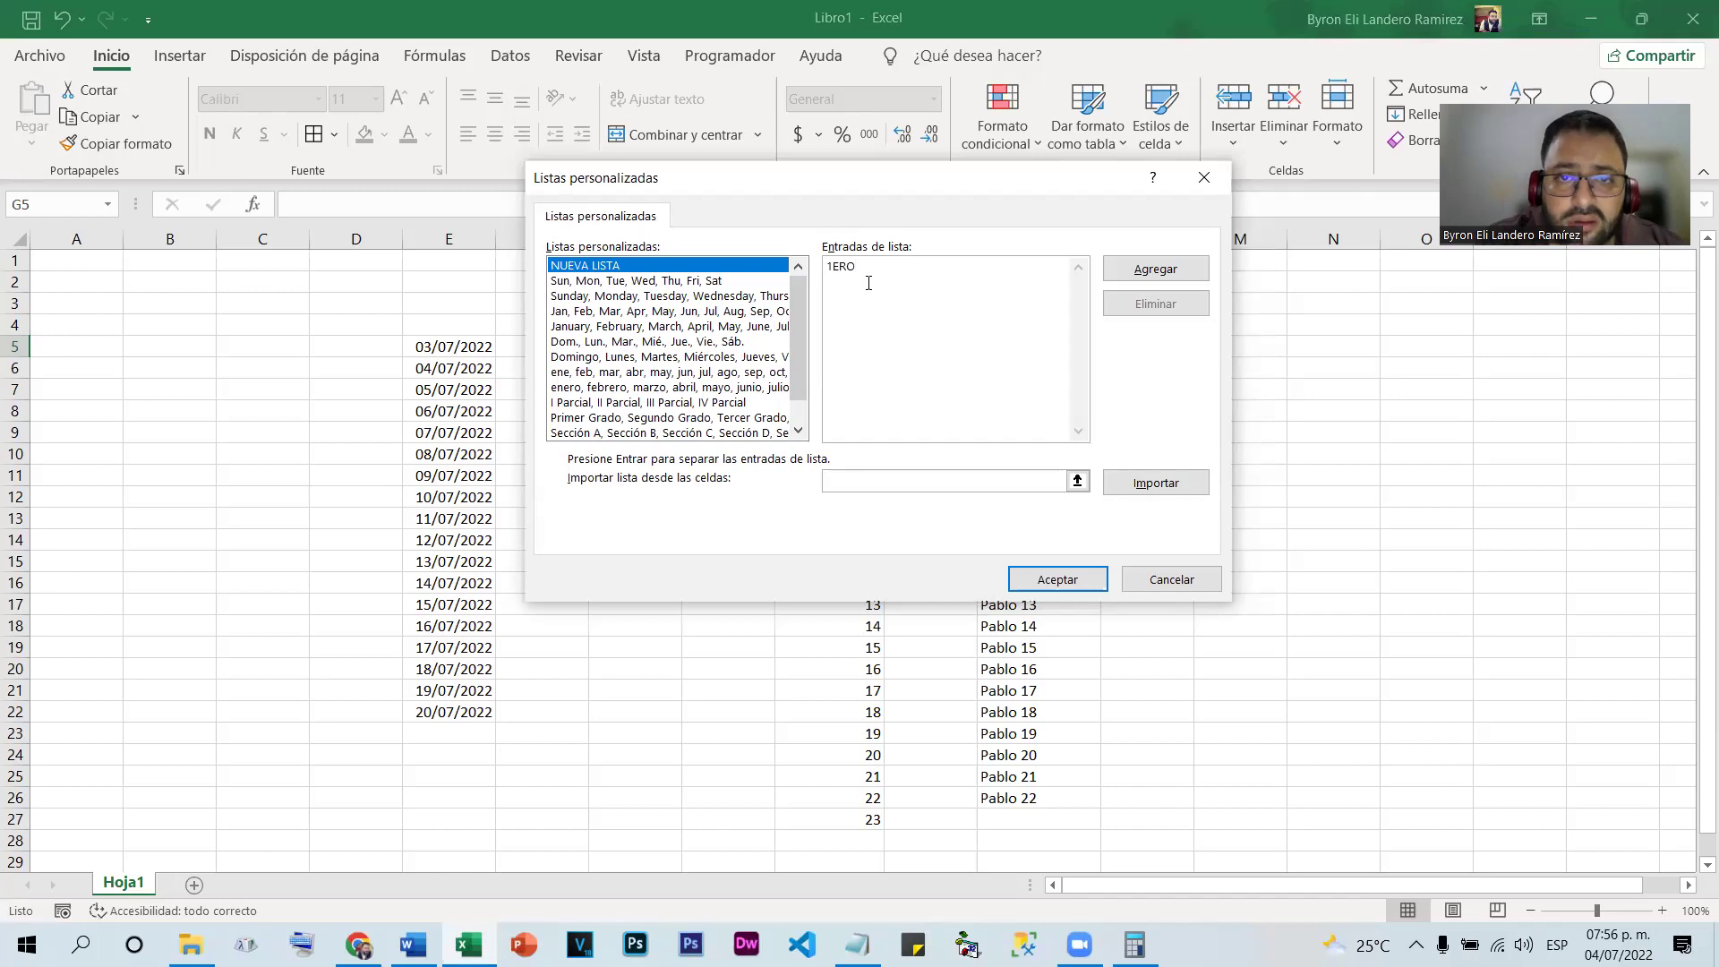
key(BackSpace)
key(BackSpace)
key(BackSpace)
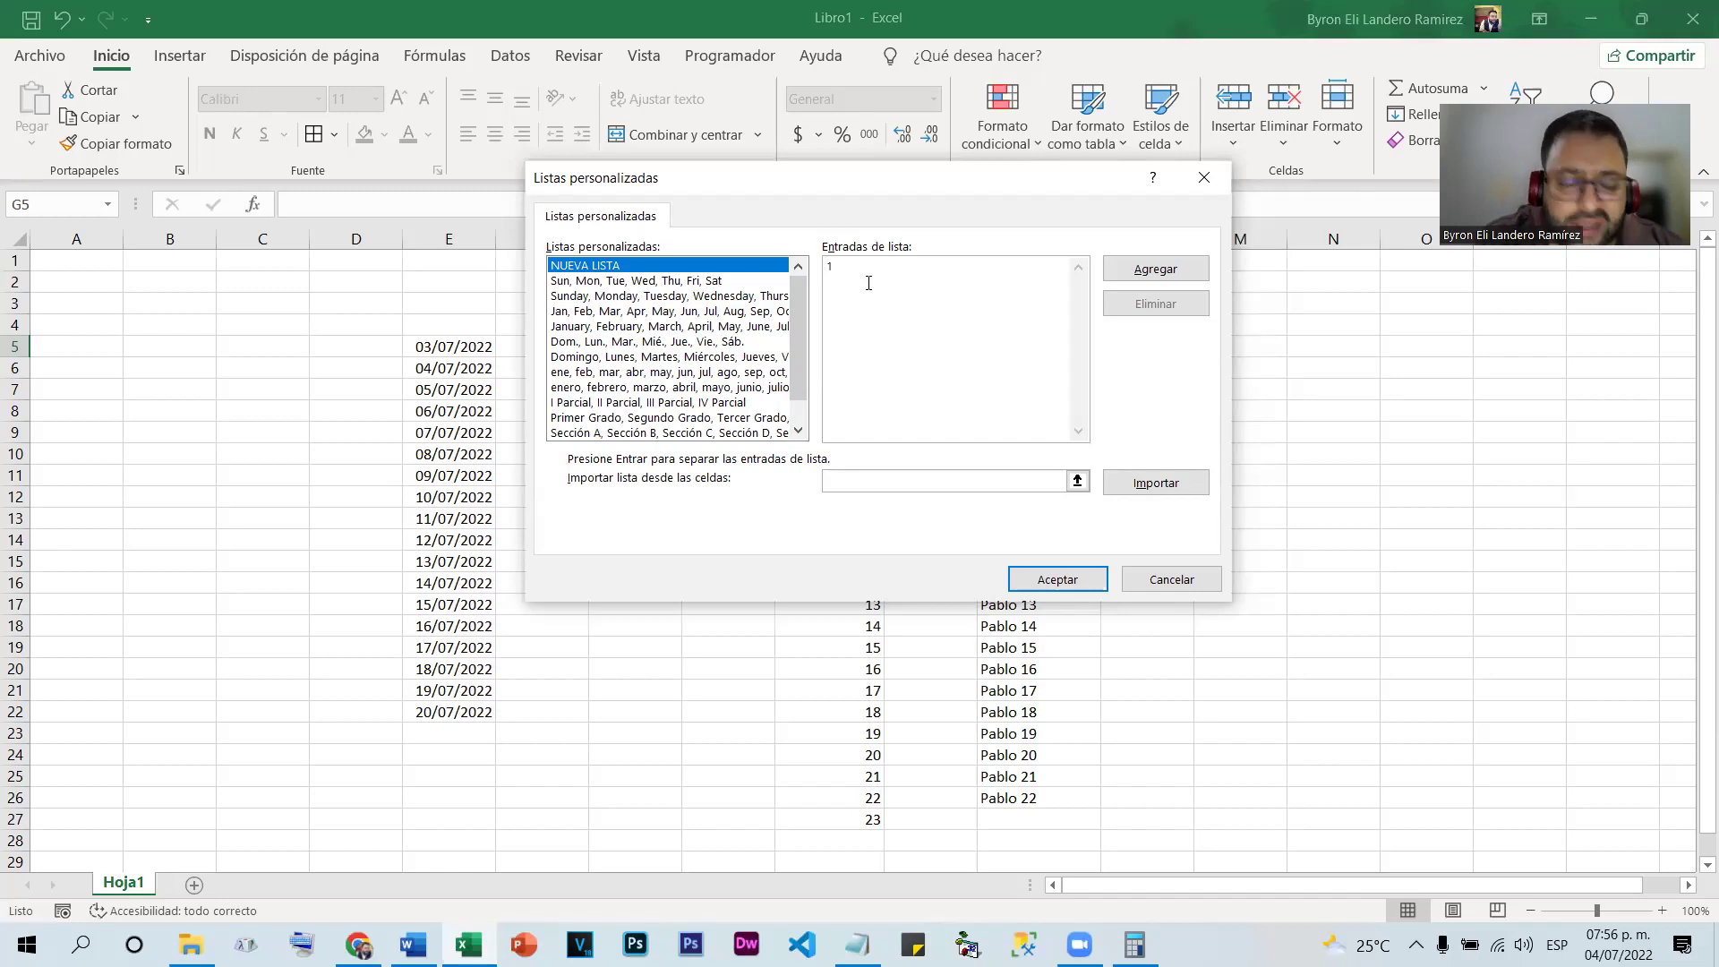
text(ero)
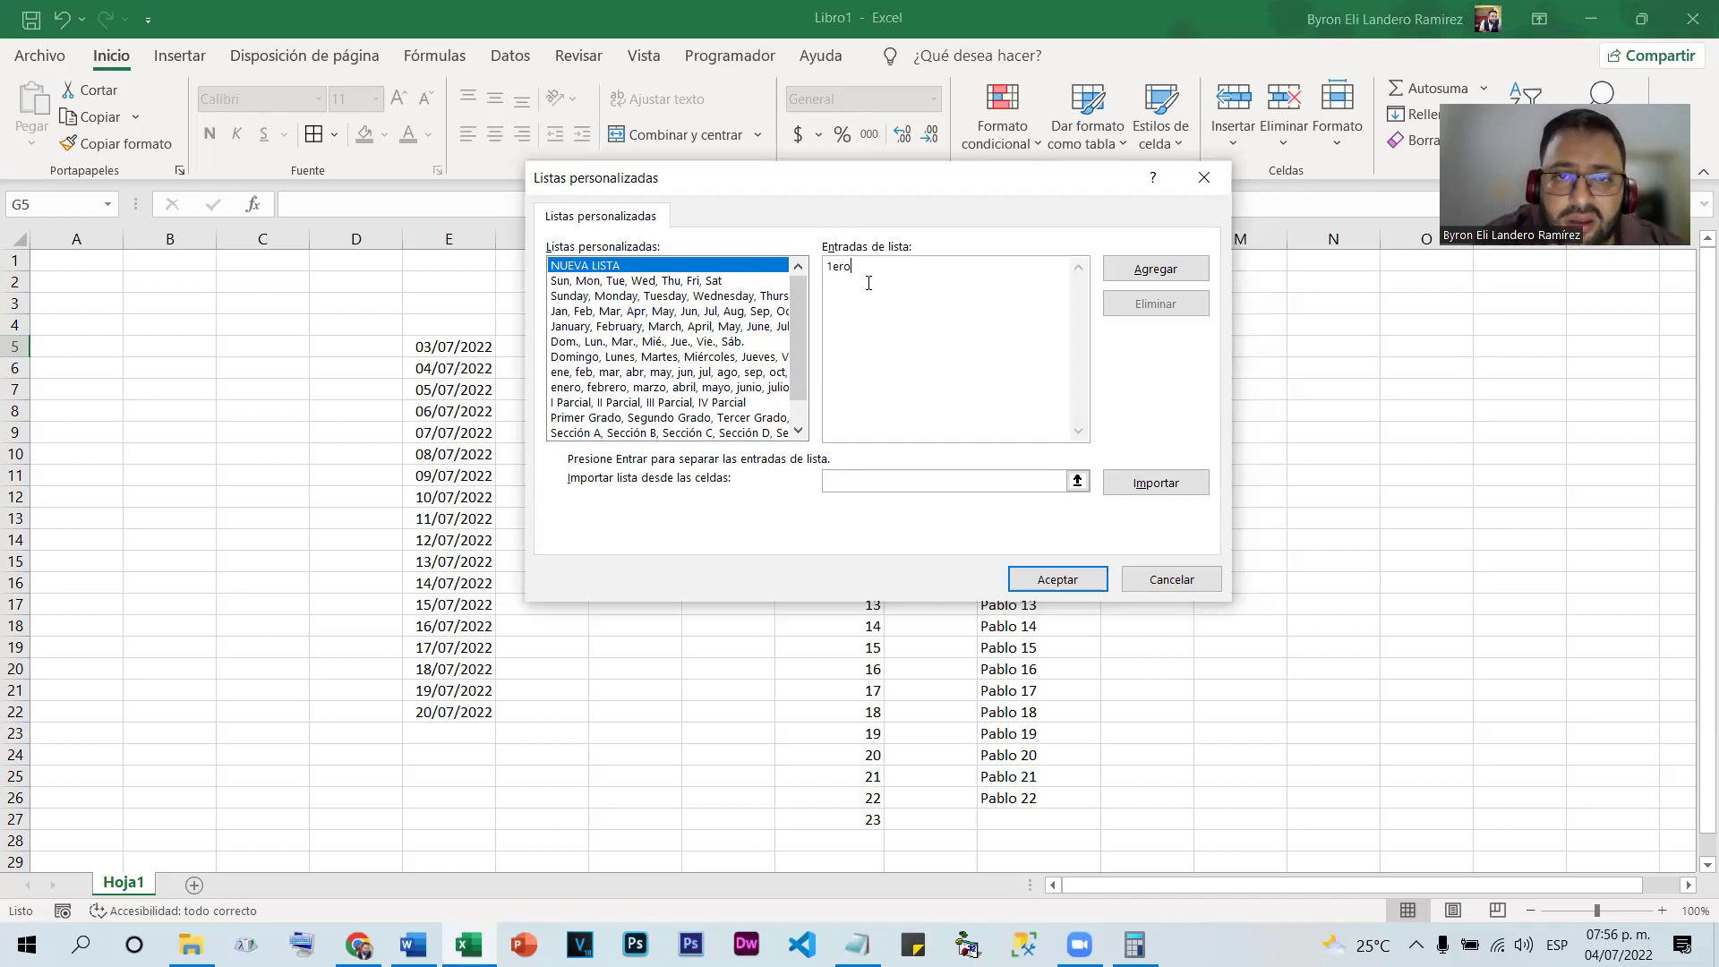
key(Return)
text(2do)
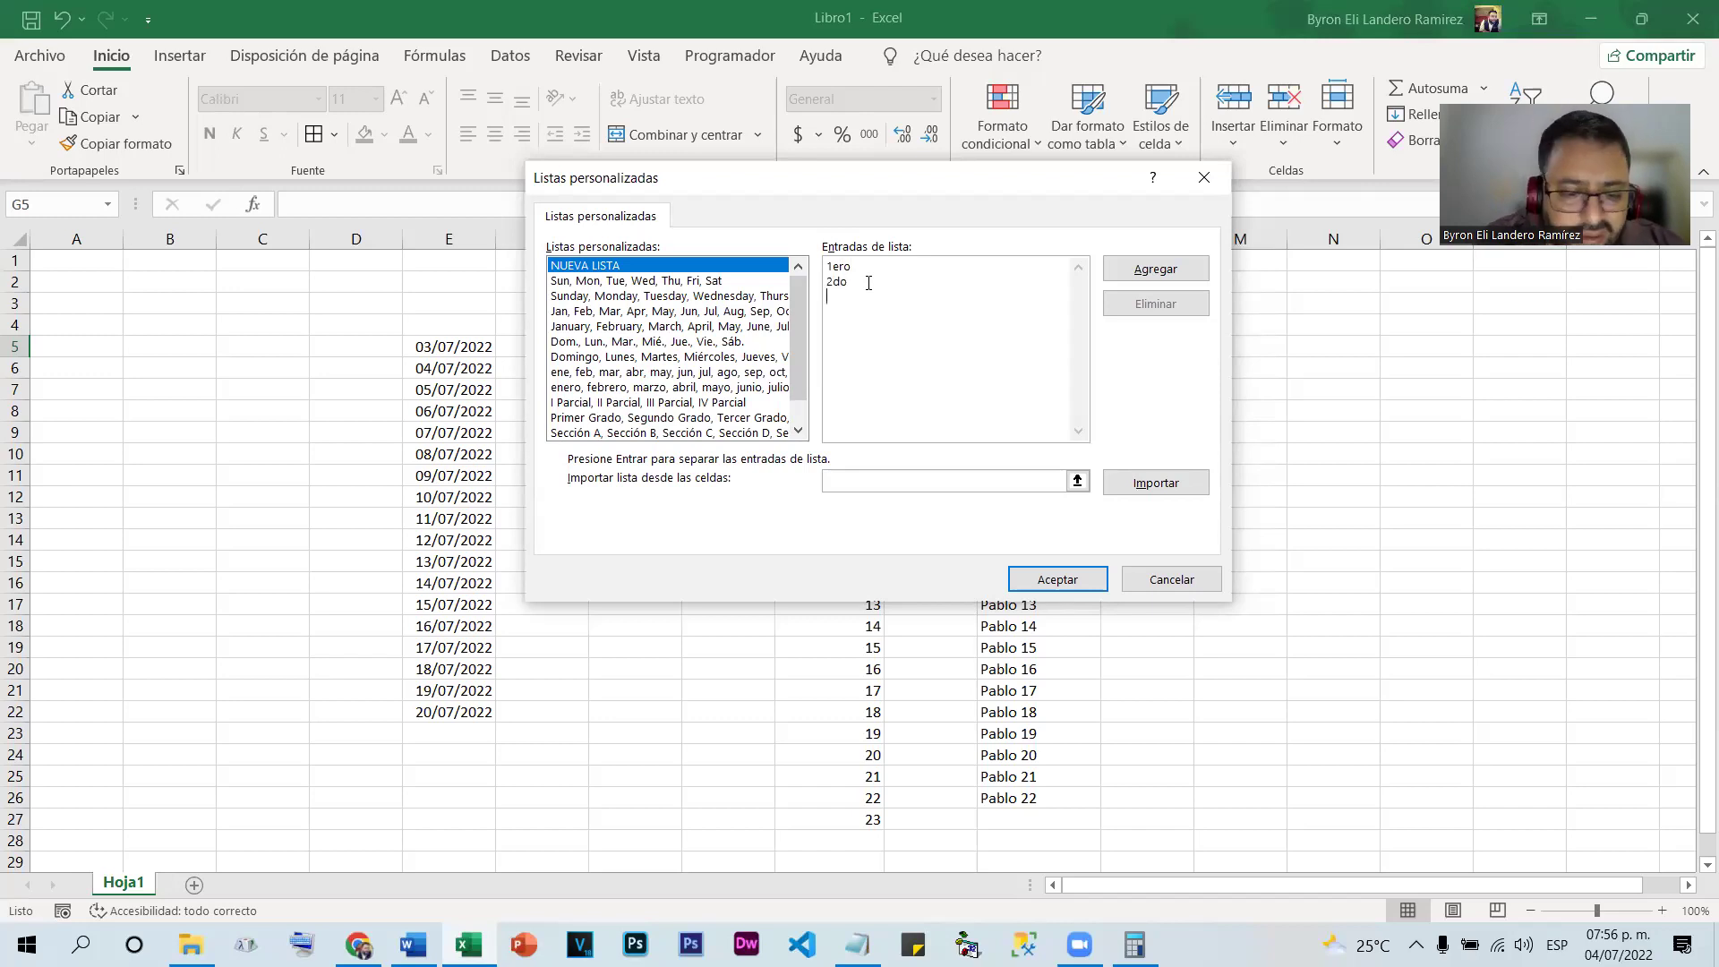
key(Return)
text(3r)
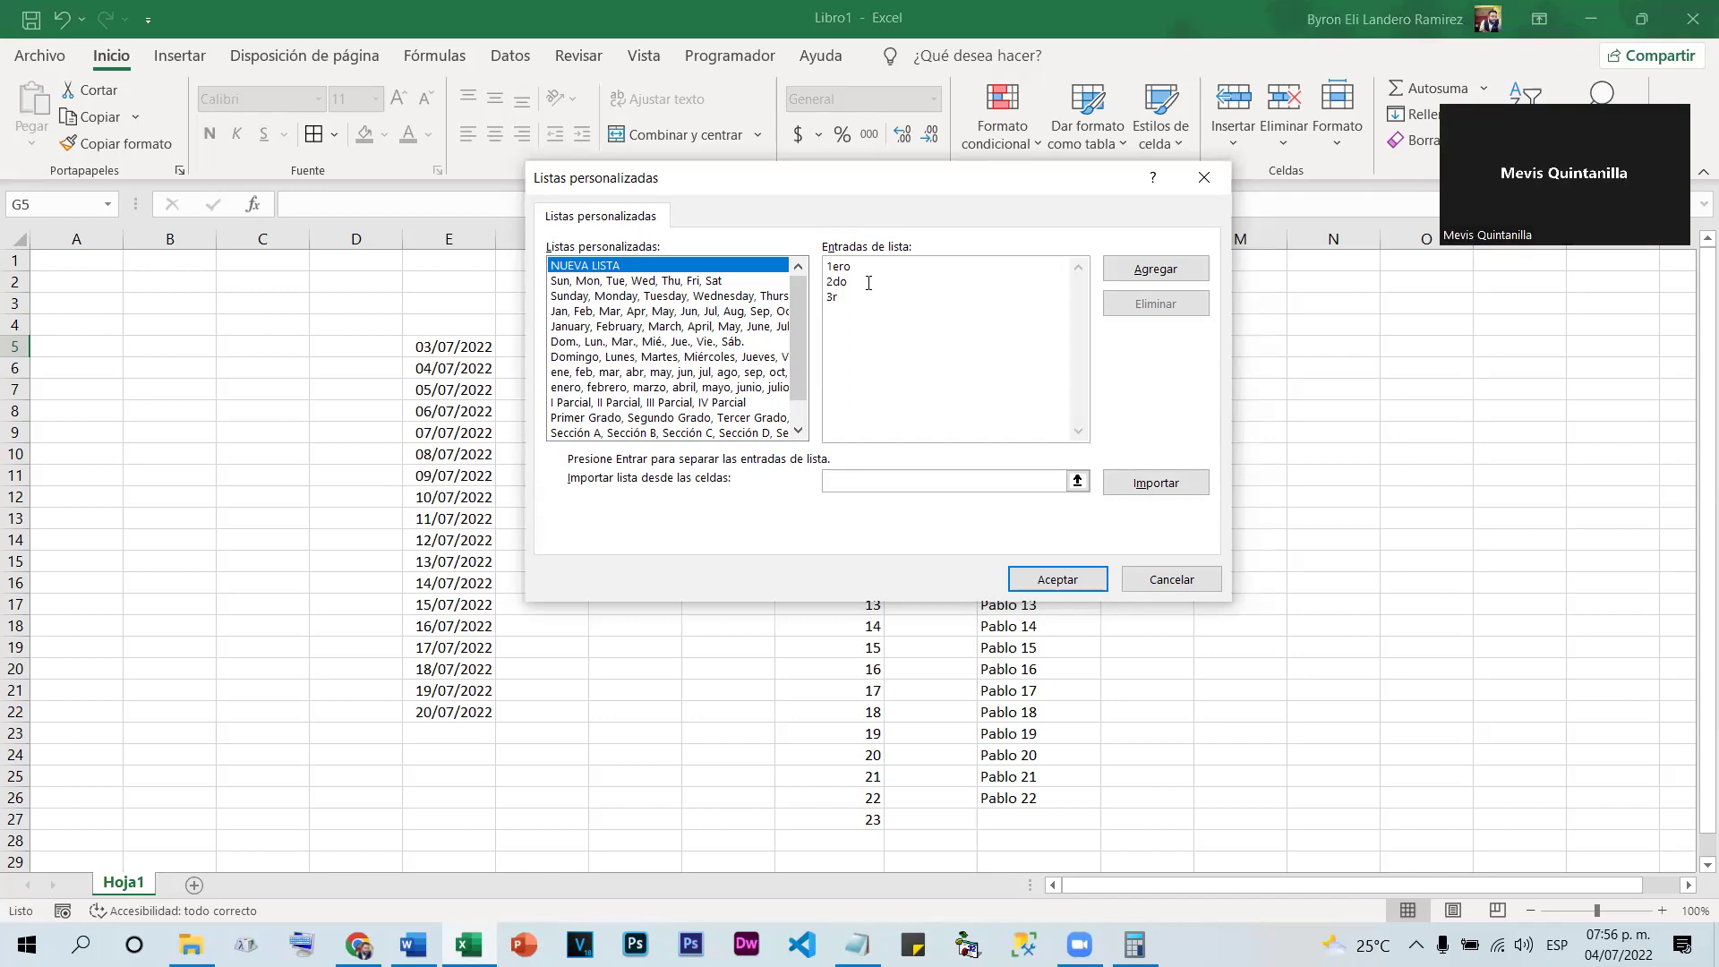
text(o)
key(Return)
text(4to )
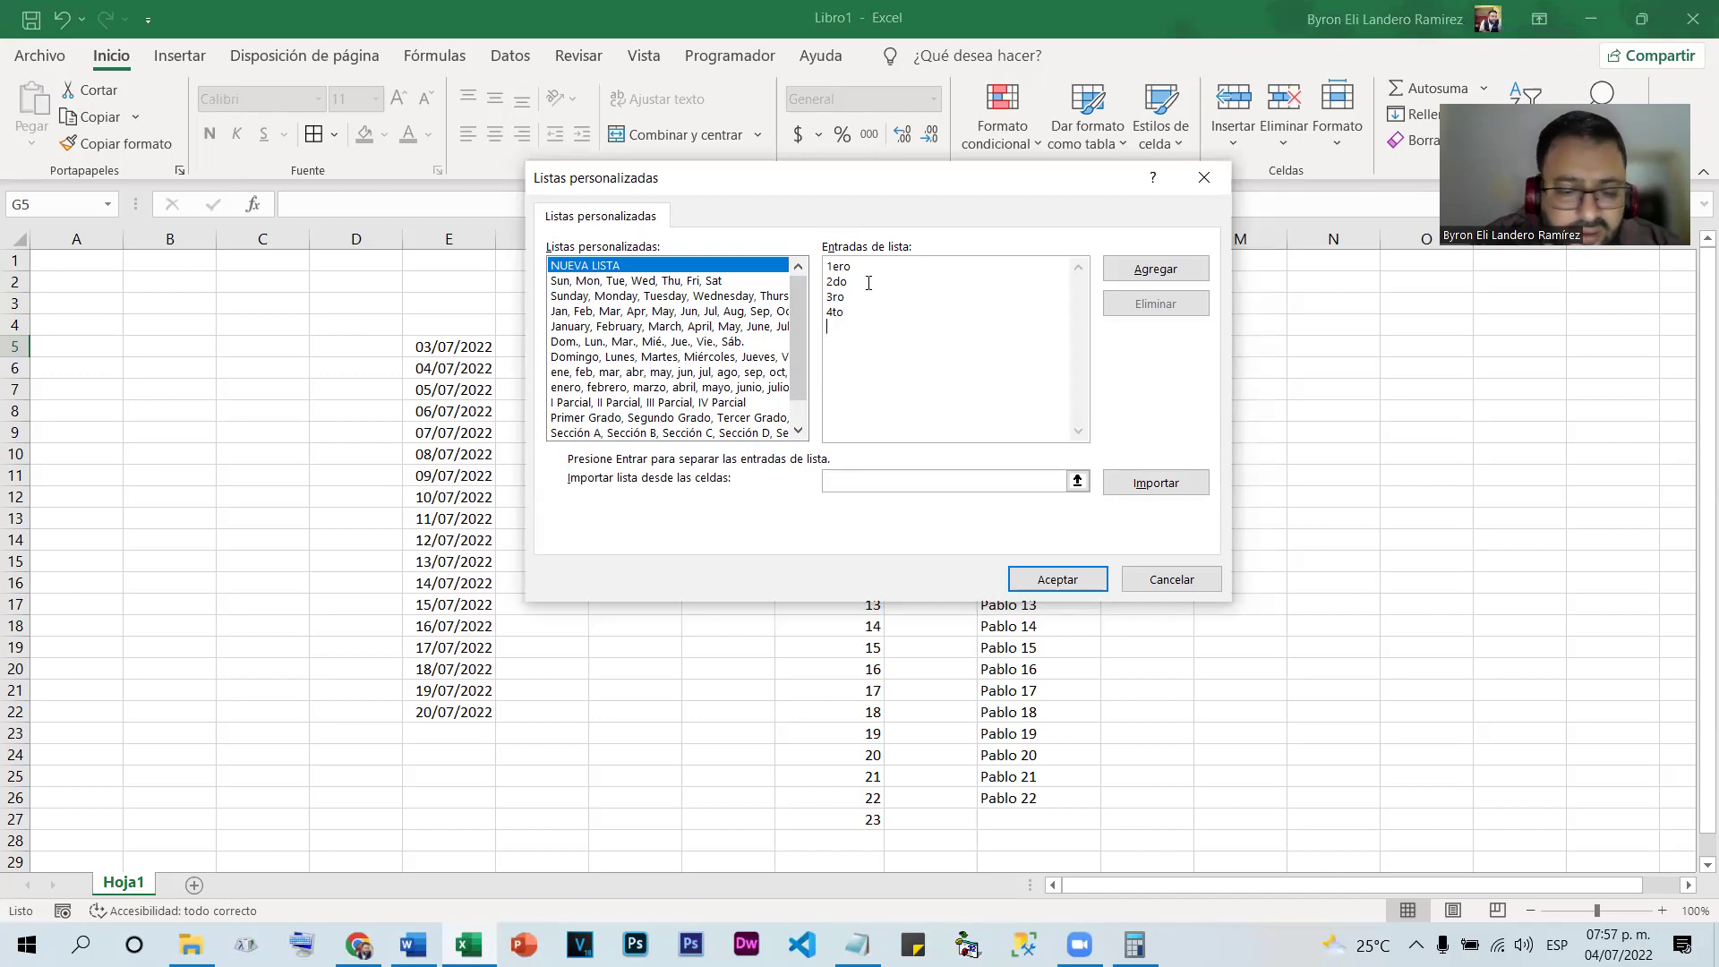
text(5to )
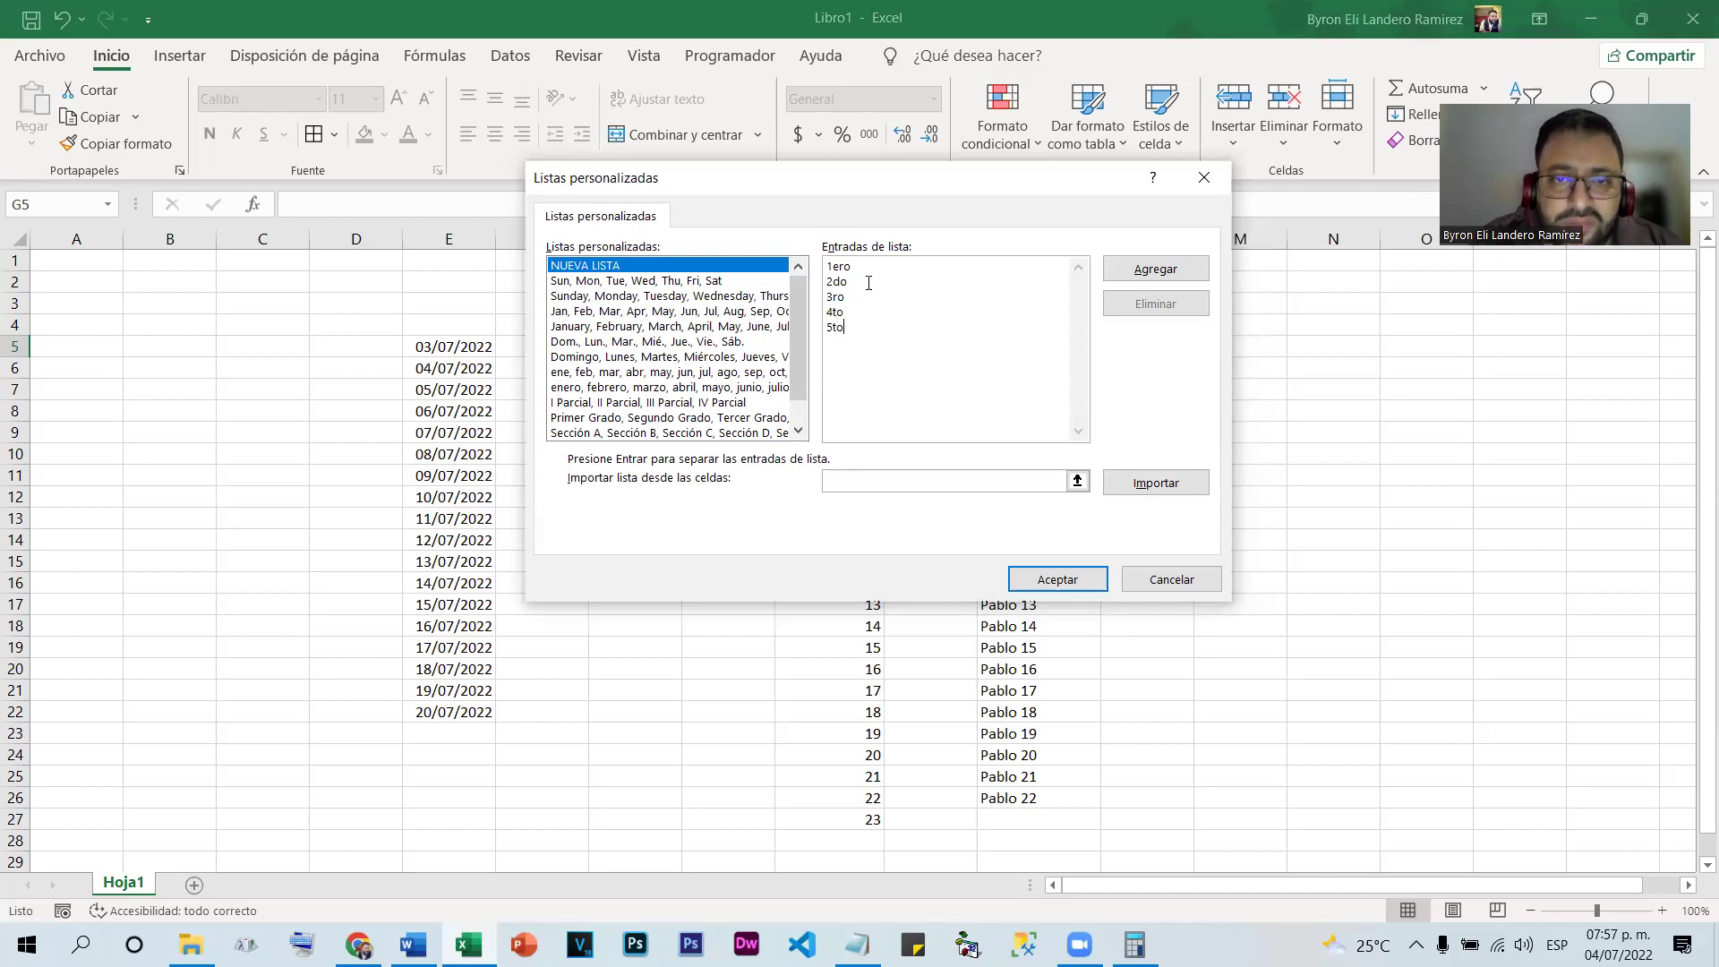
text(6to)
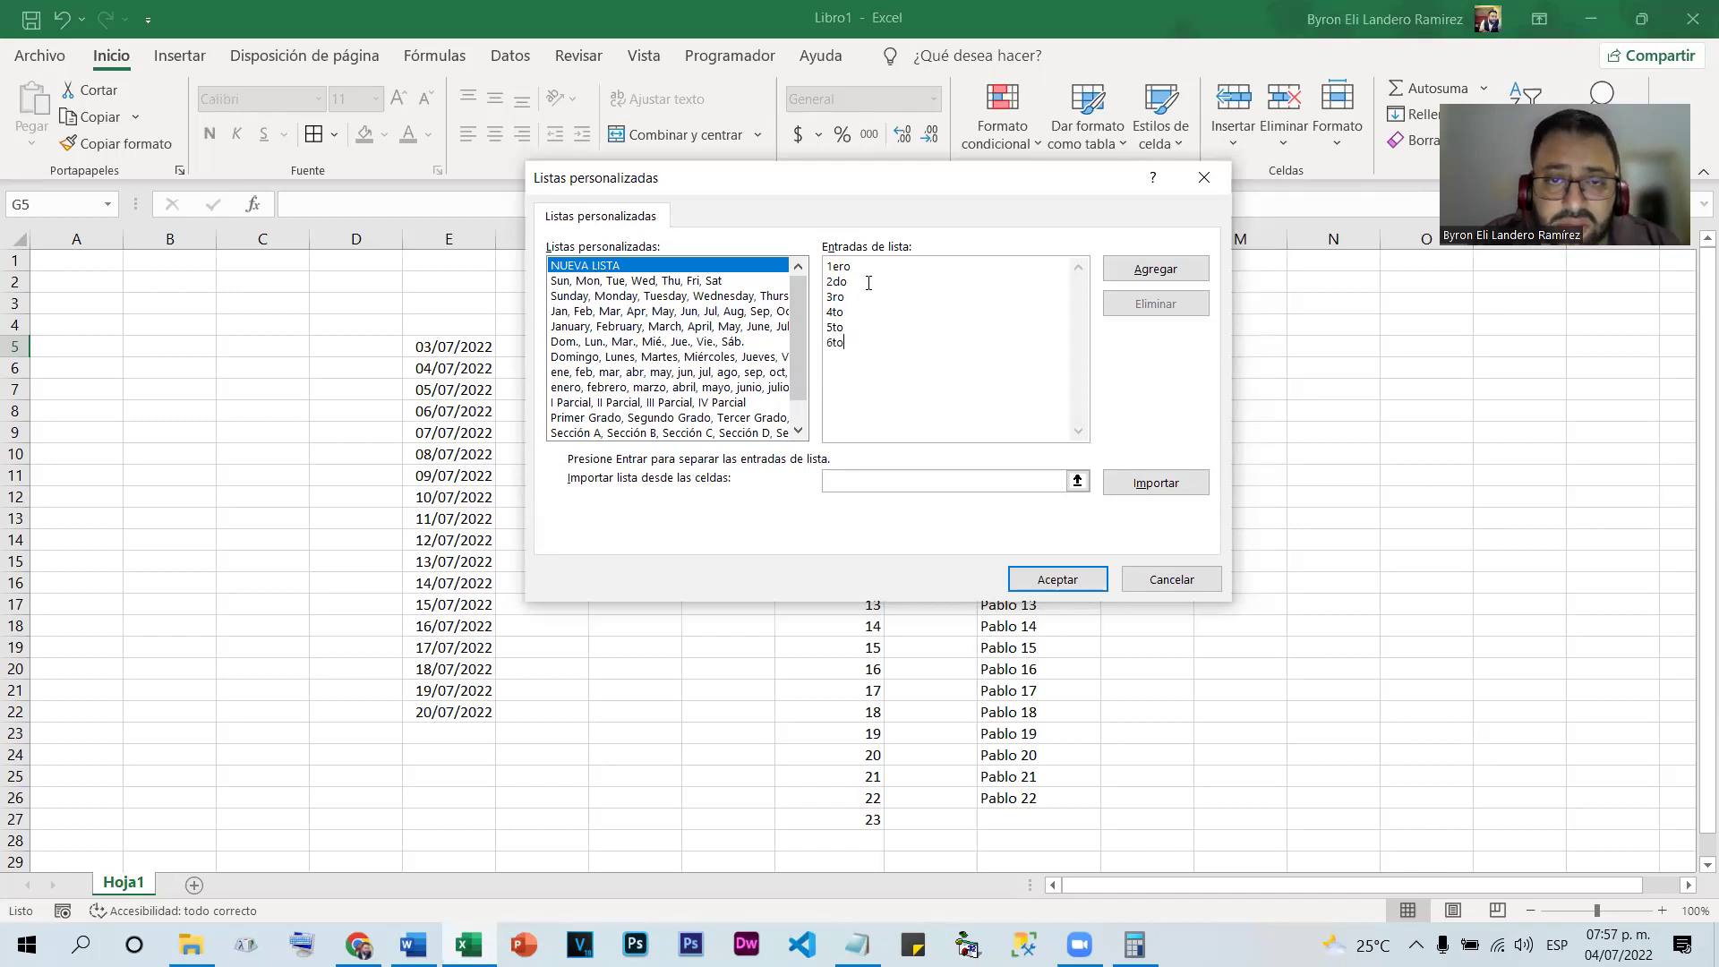
Add entries 7mo, 8vo, 9no and 10mo, then save the list with Agregar
key(Return)
text(7)
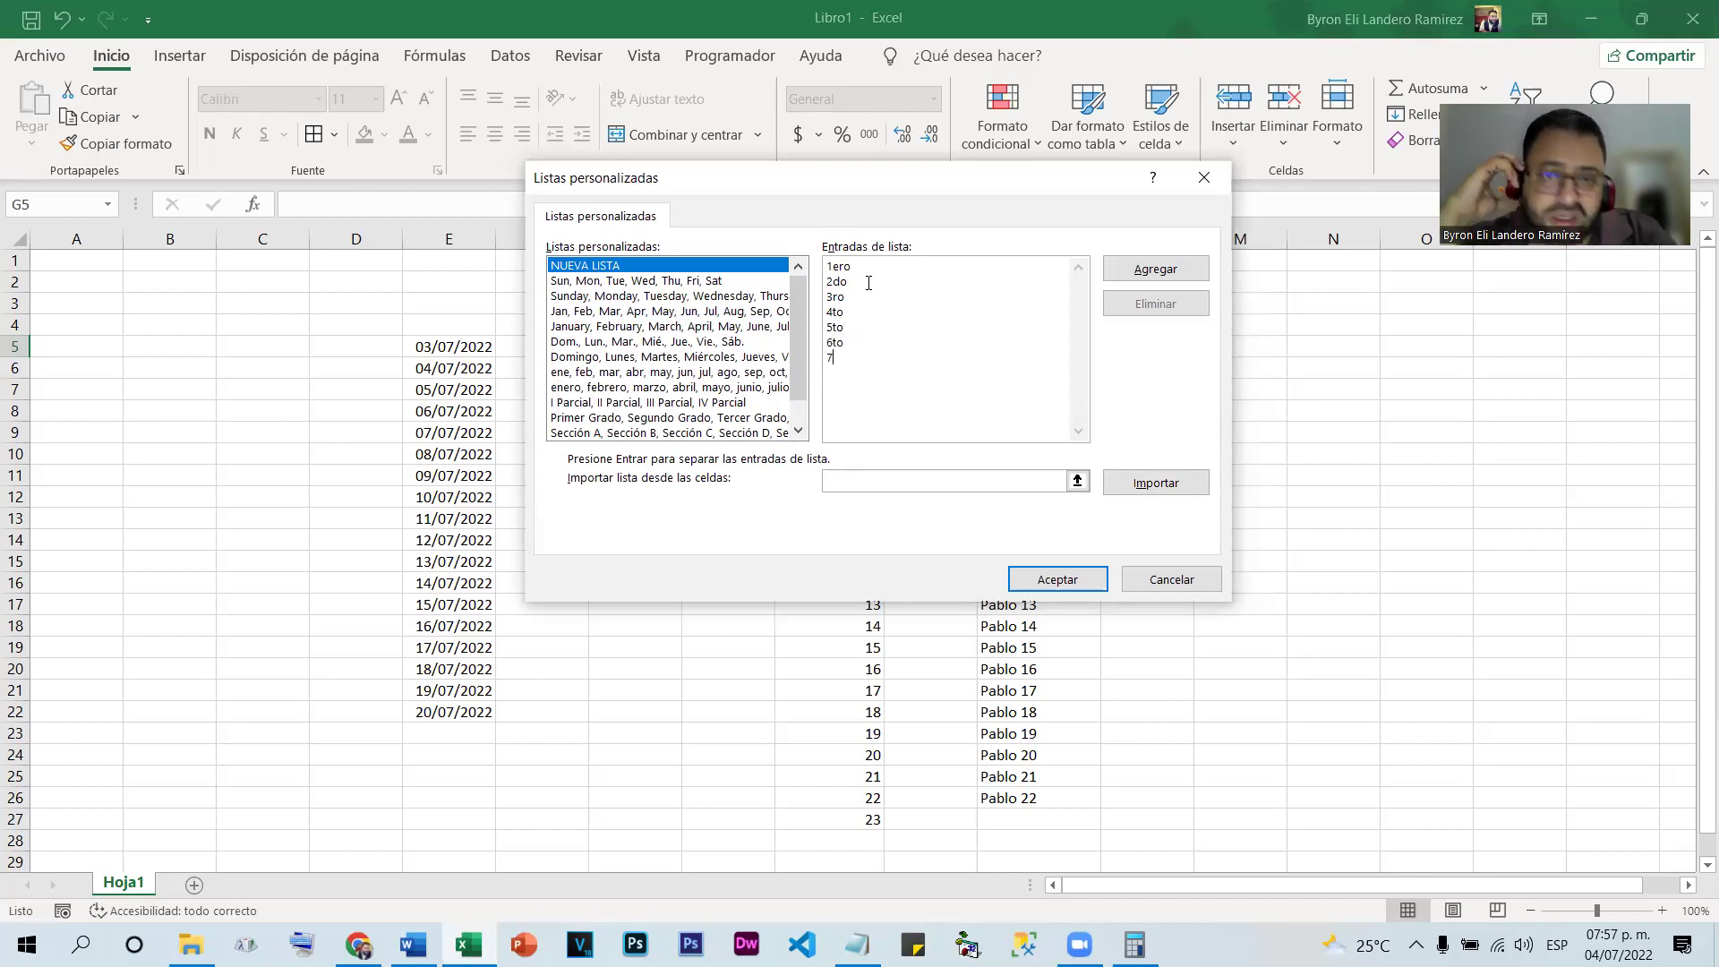
text(mo)
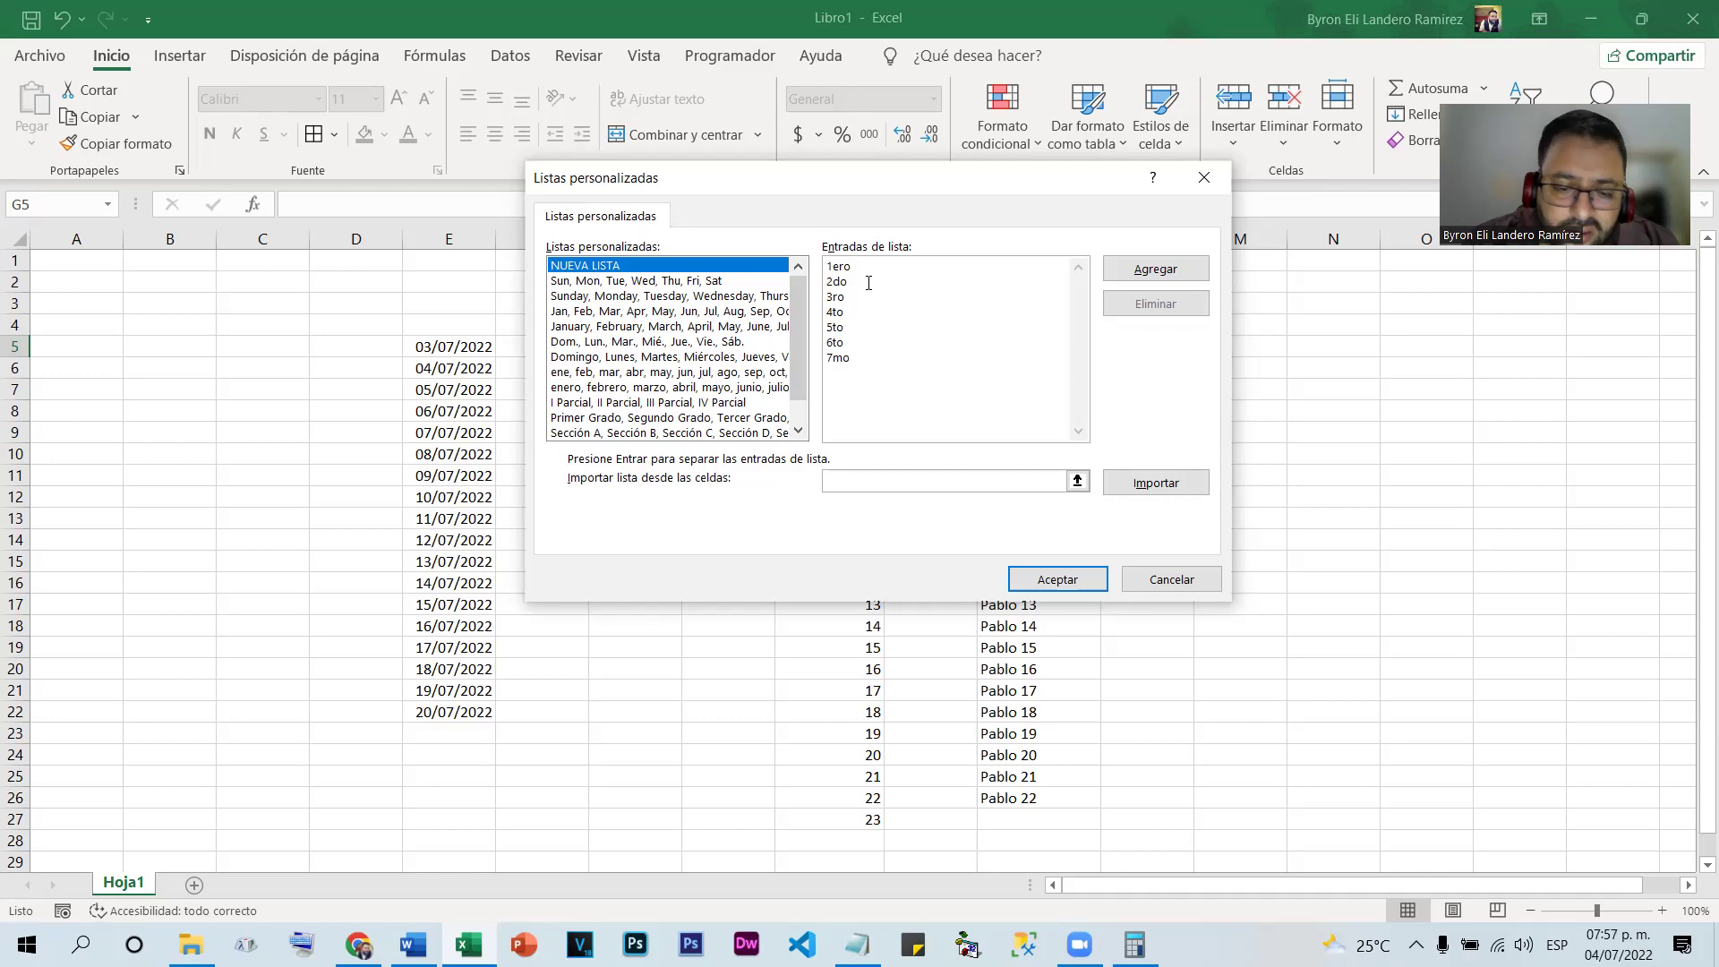
key(Return)
text(8vo )
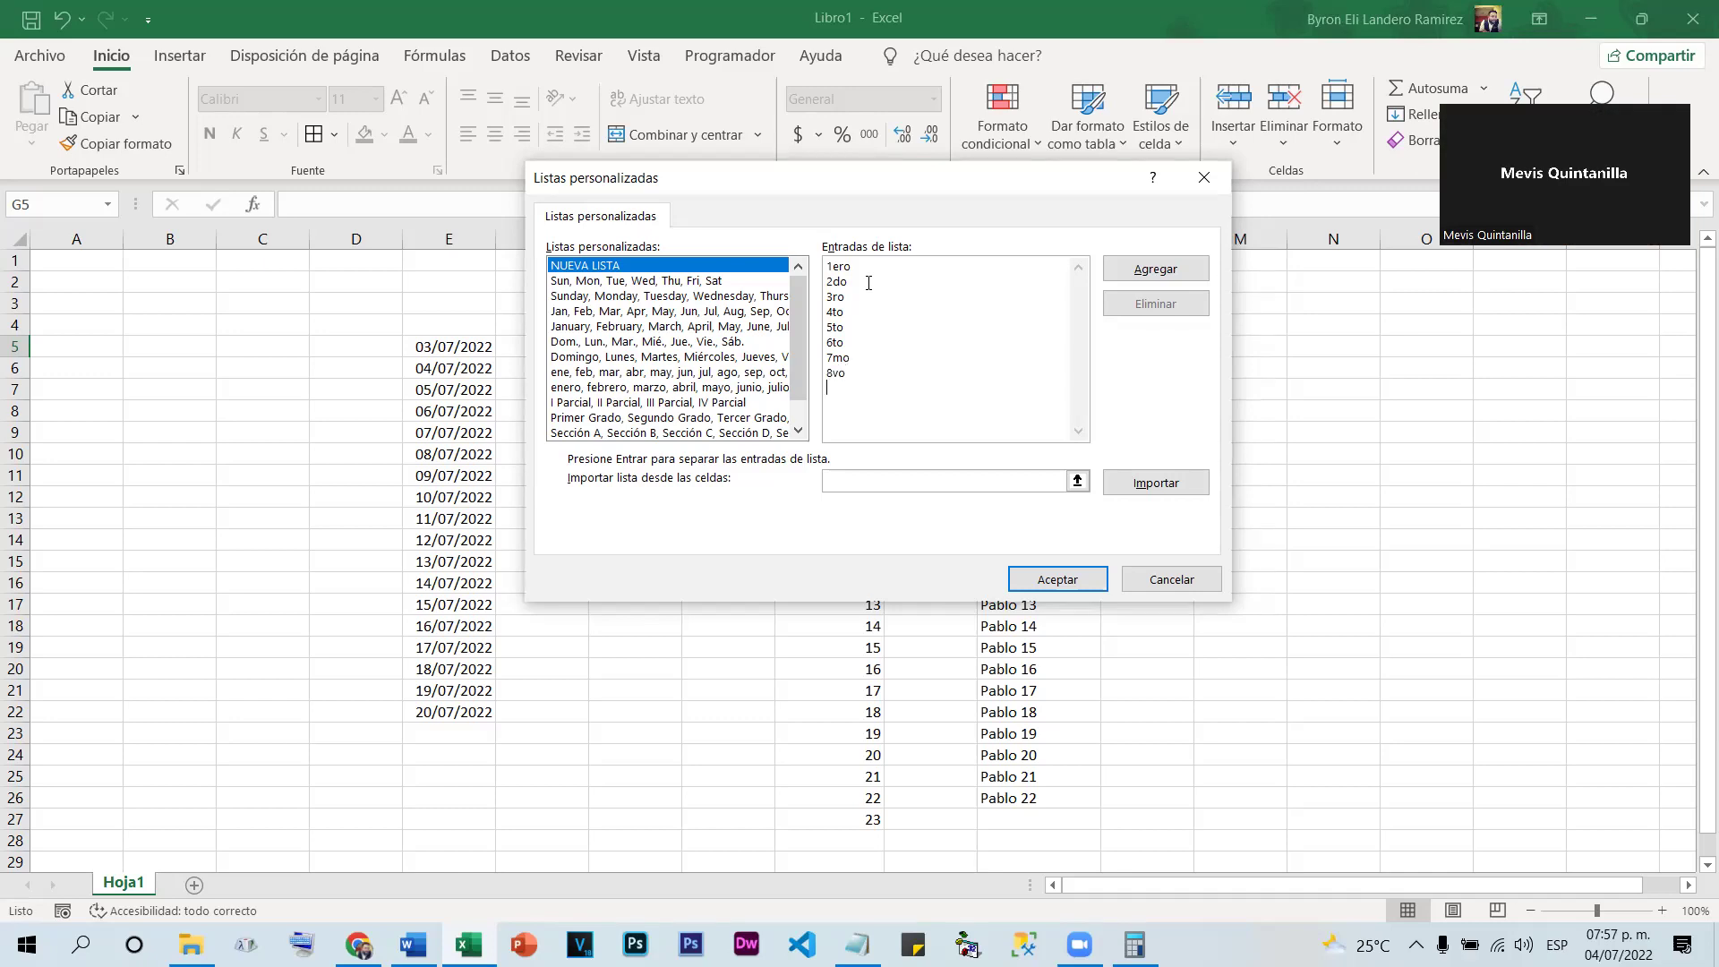
text(9)
text(no)
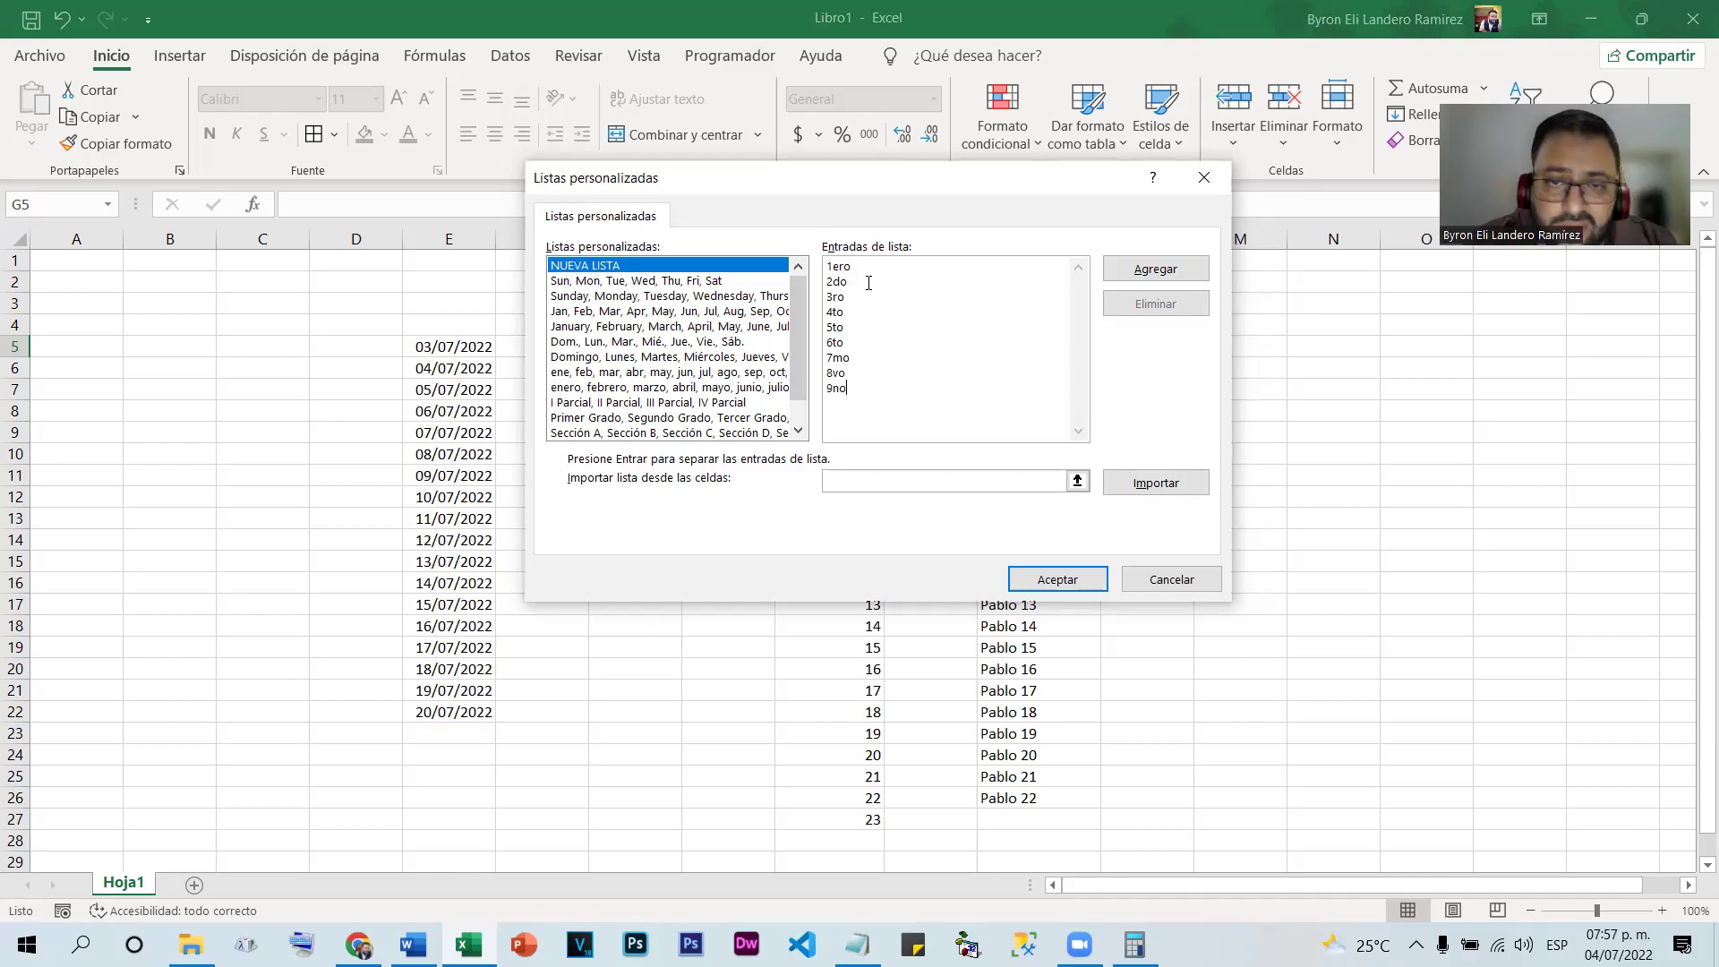
key(Return)
text(10)
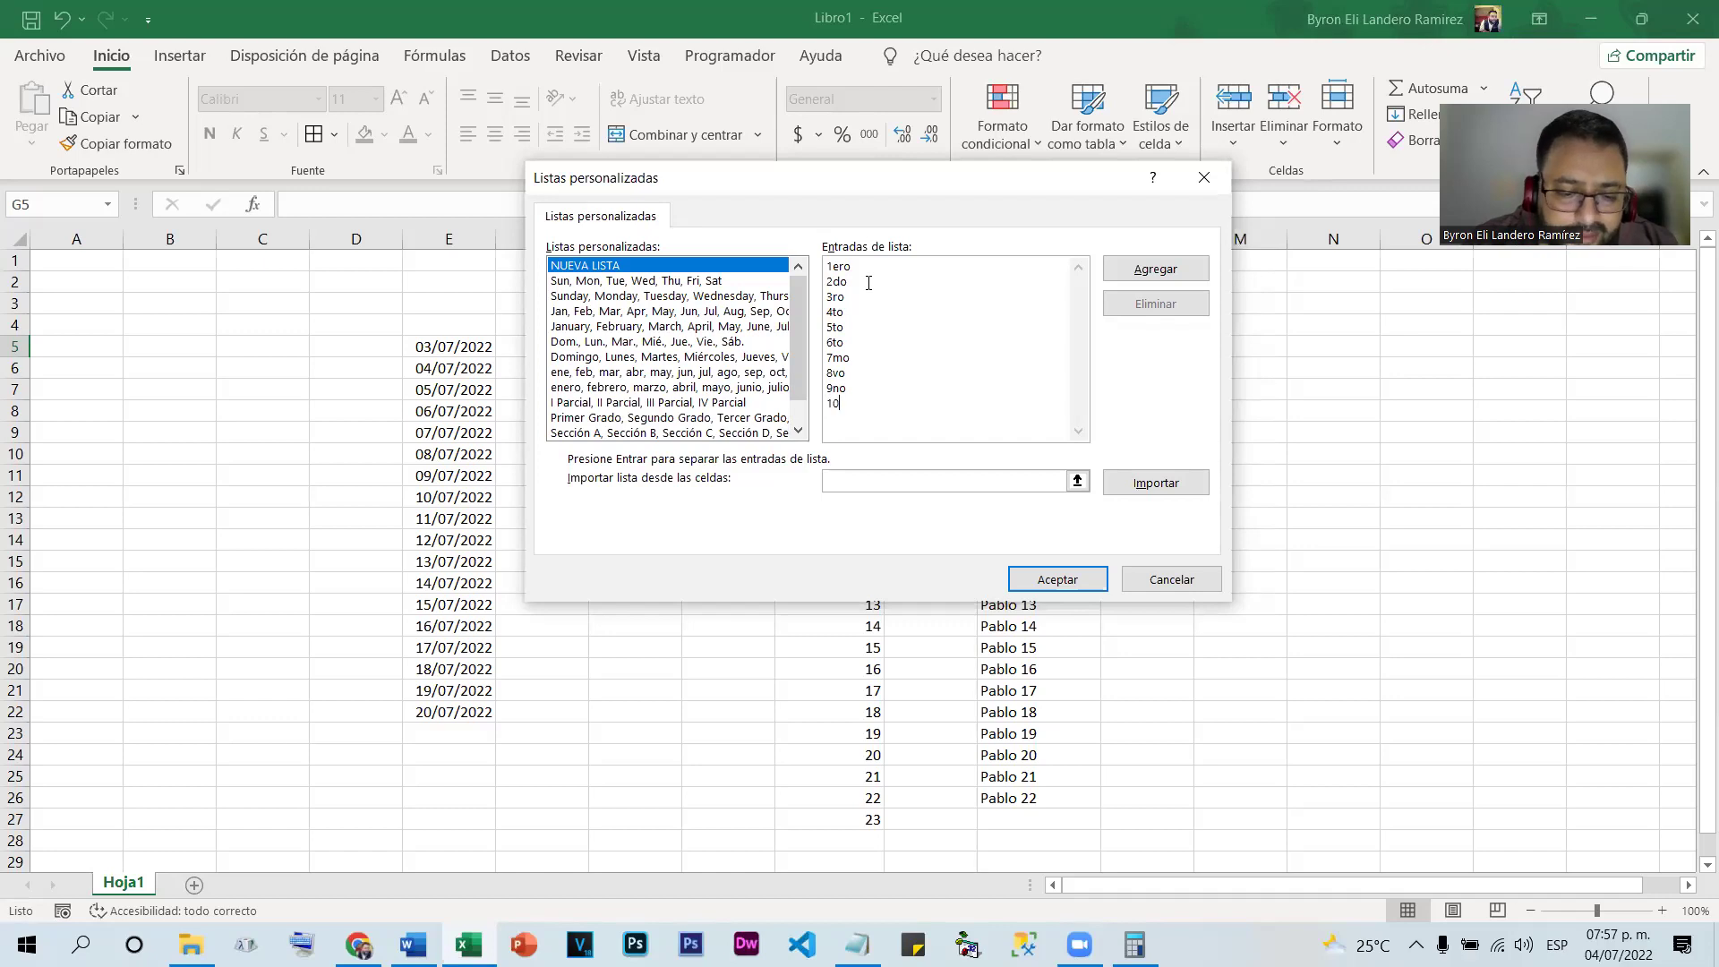
text(mo)
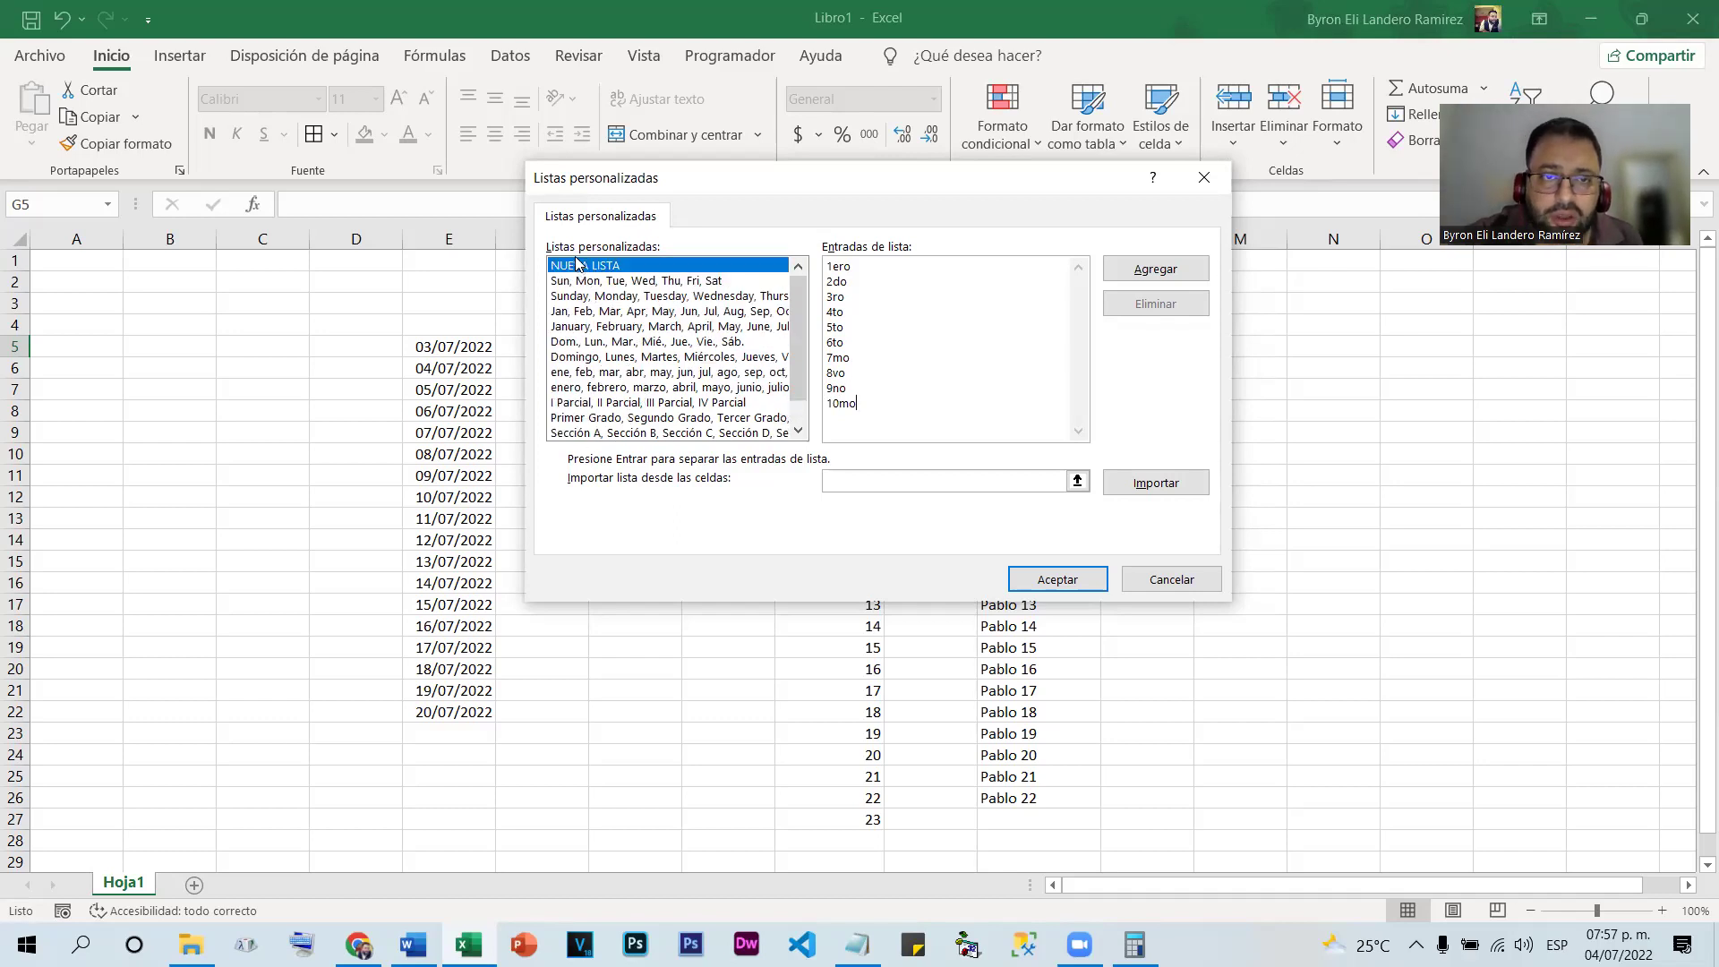
click(1173, 270)
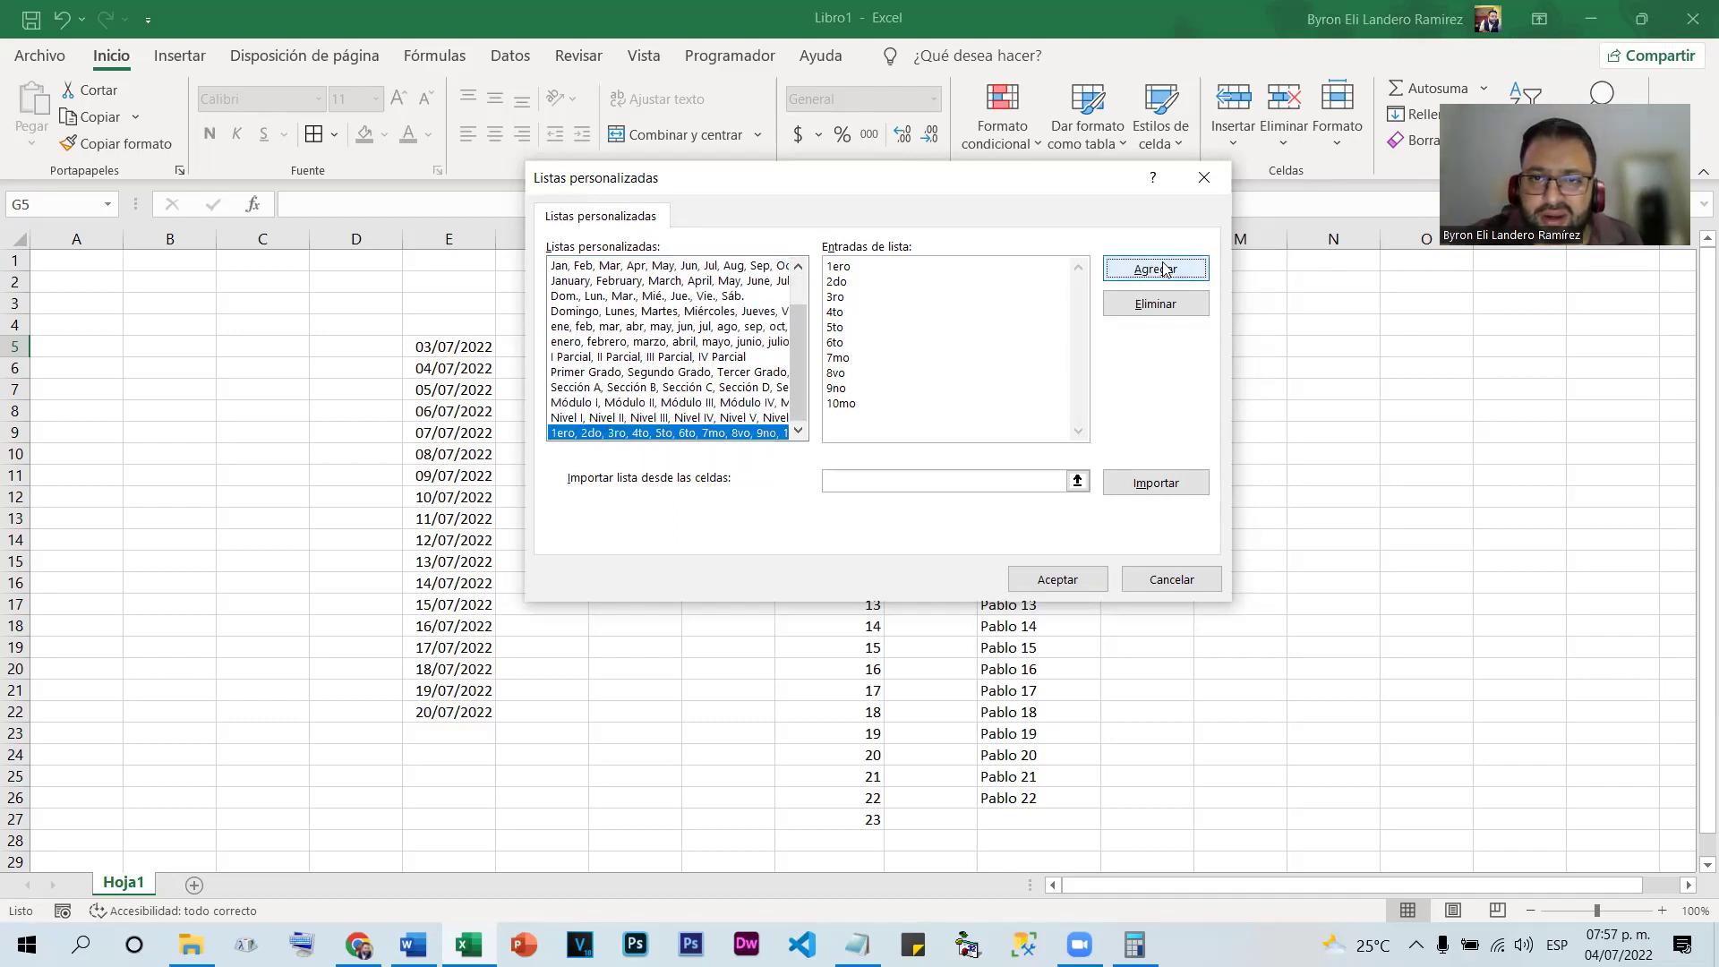
Confirm both dialogs, enter 1ero in M5 and fill it down to M24
click(1080, 580)
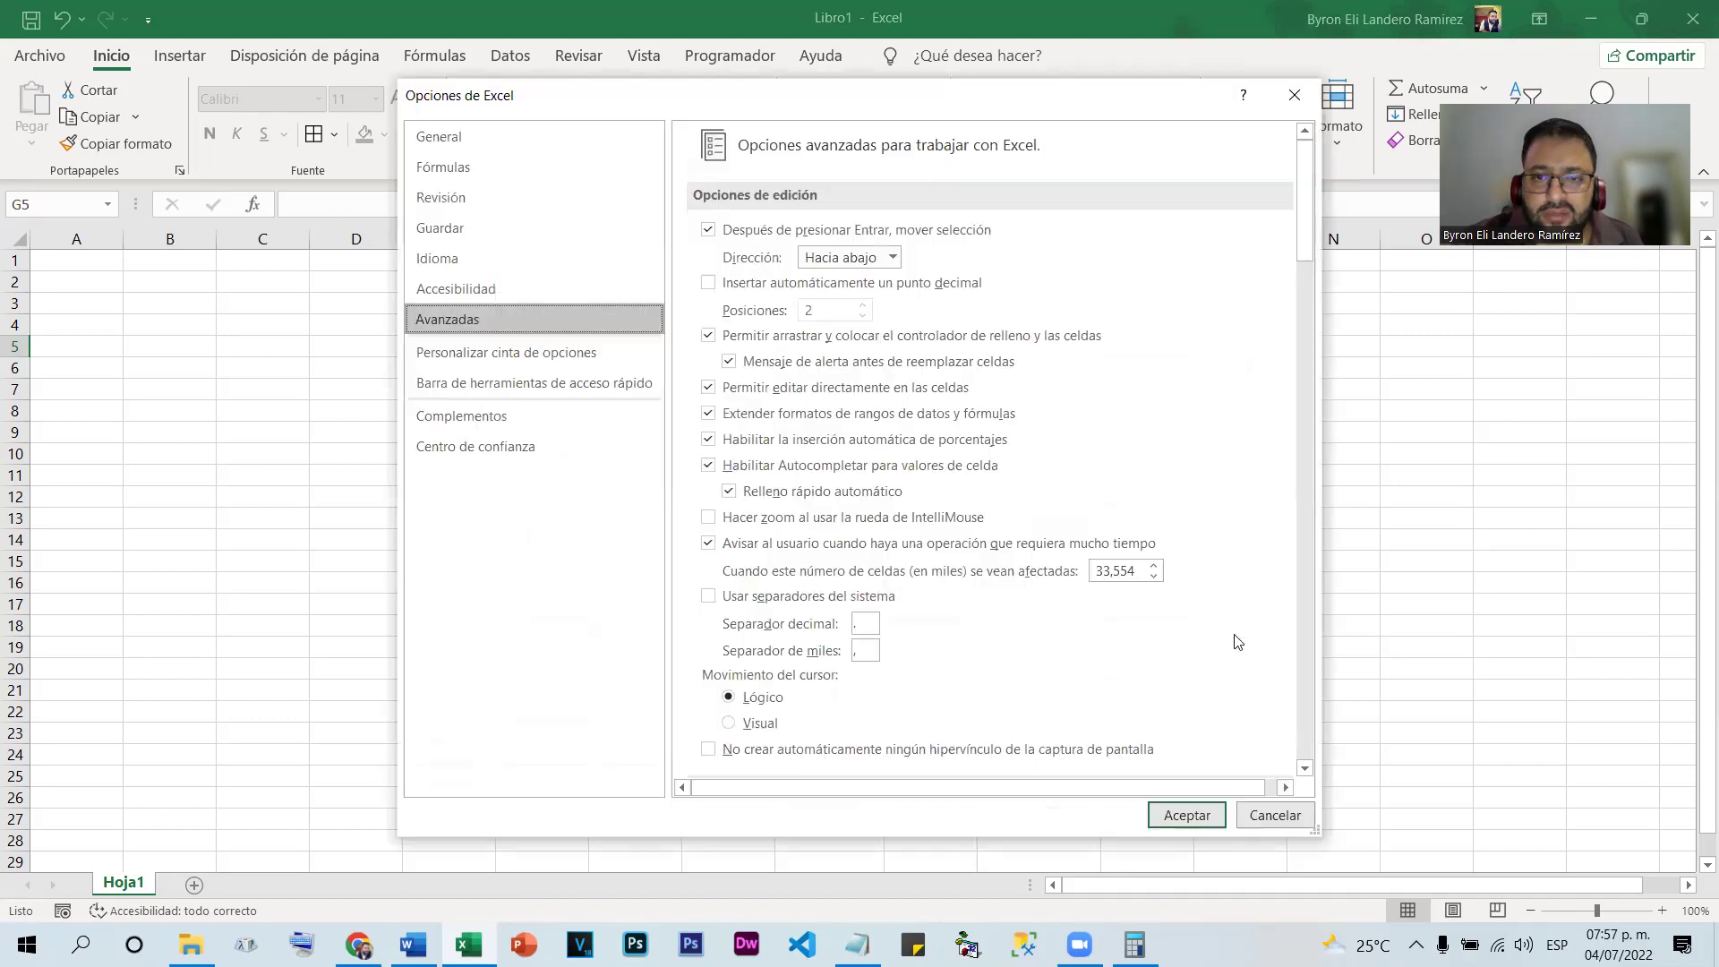
click(1187, 816)
click(1217, 350)
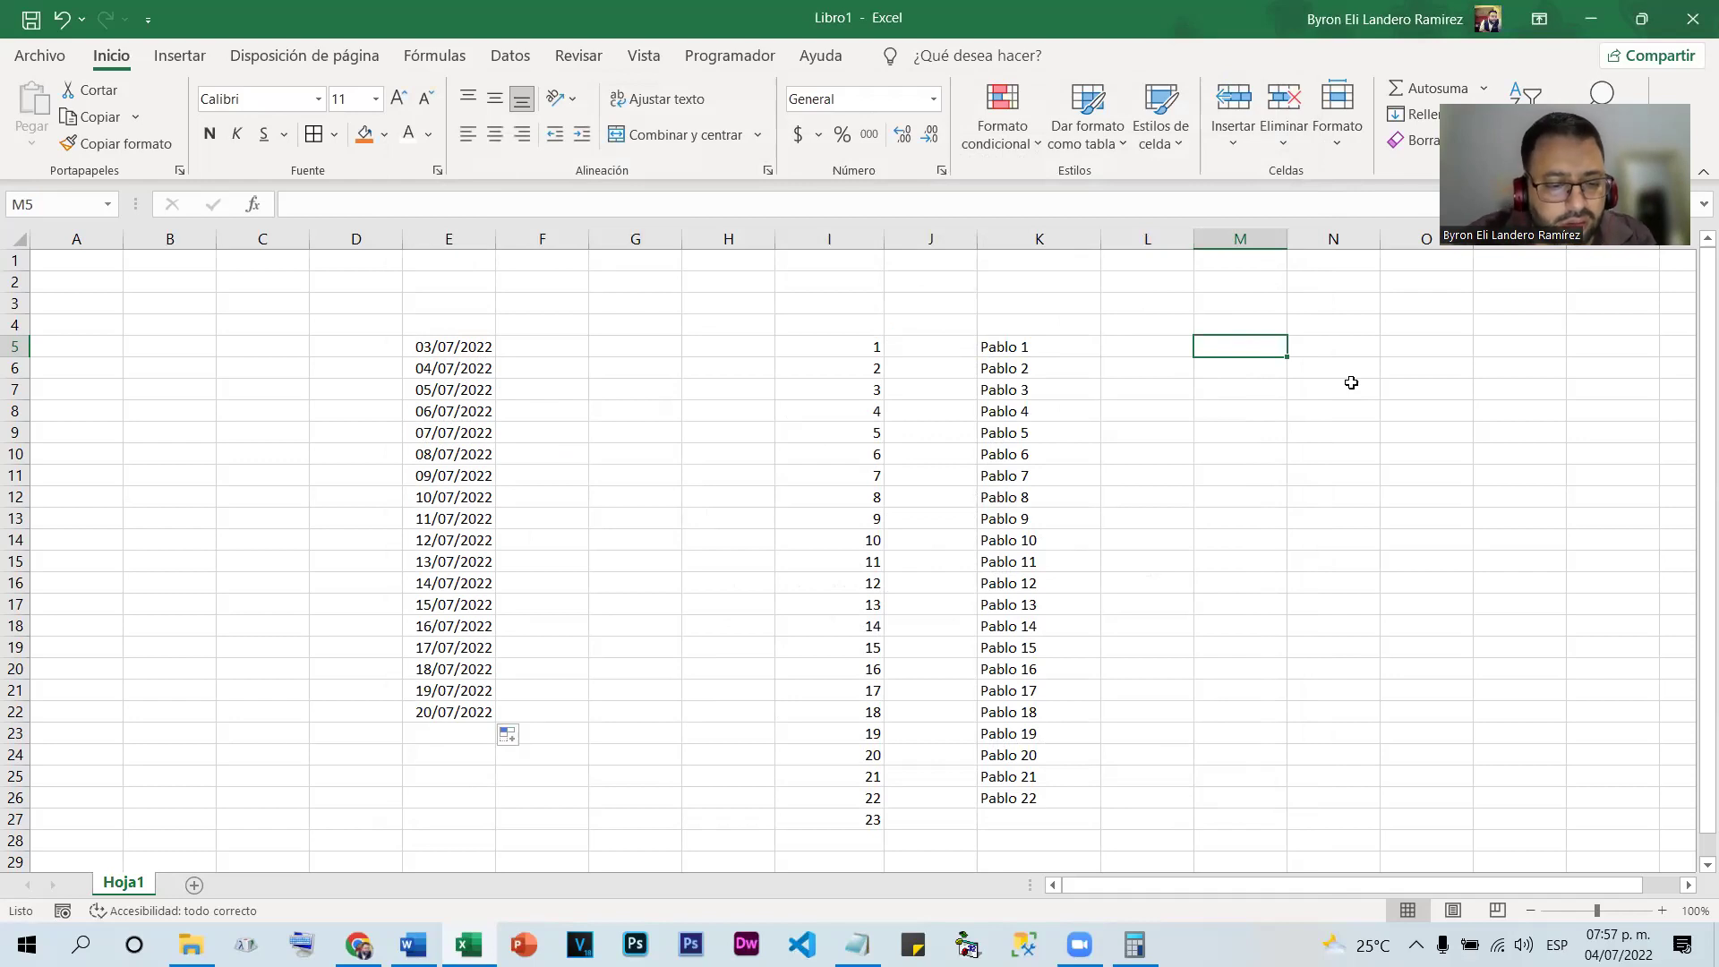
text(1ero)
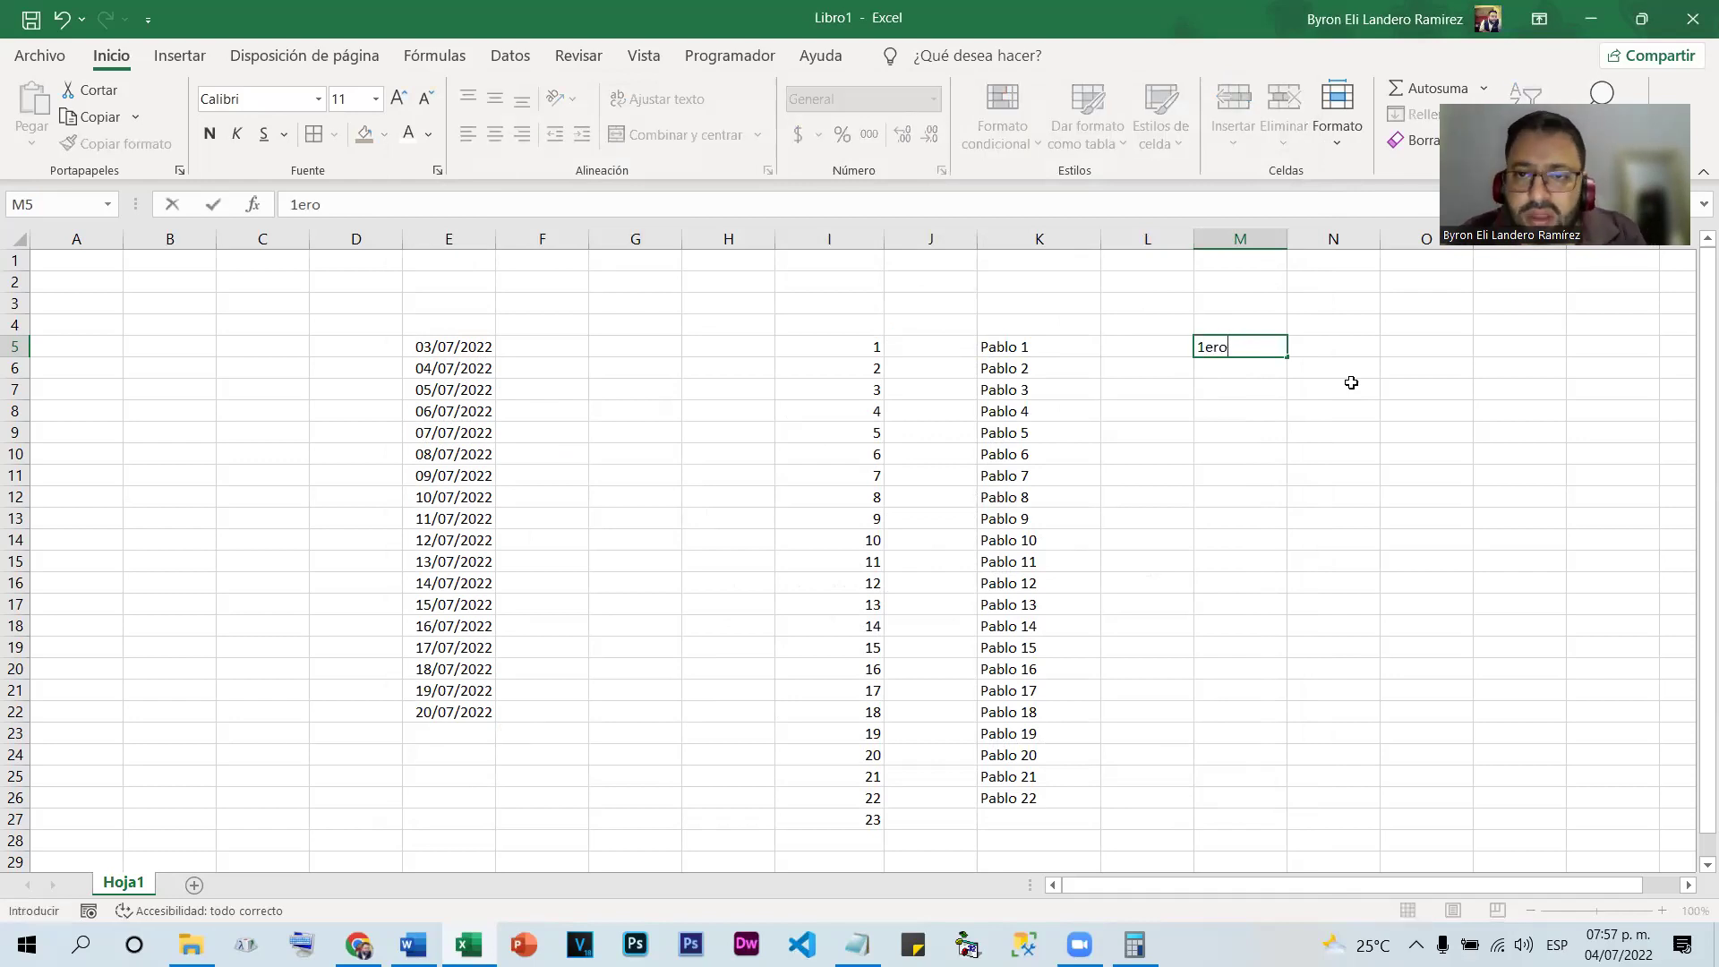
key(Return)
click(1243, 340)
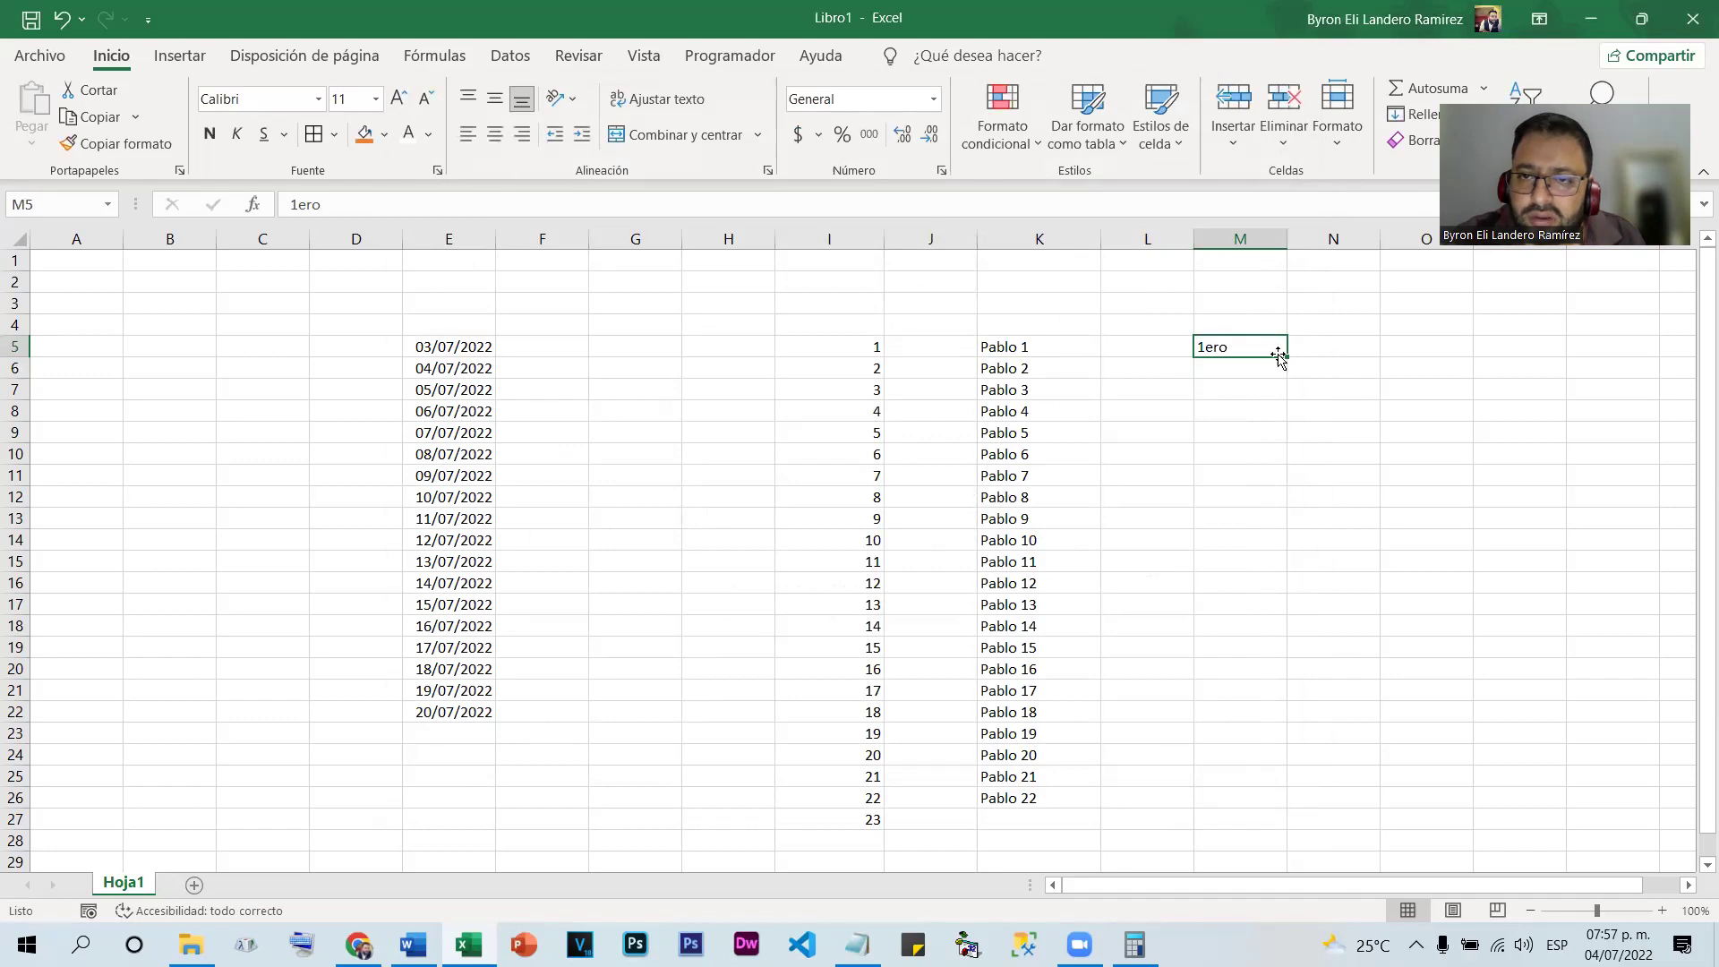
drag(1289, 358, 1301, 761)
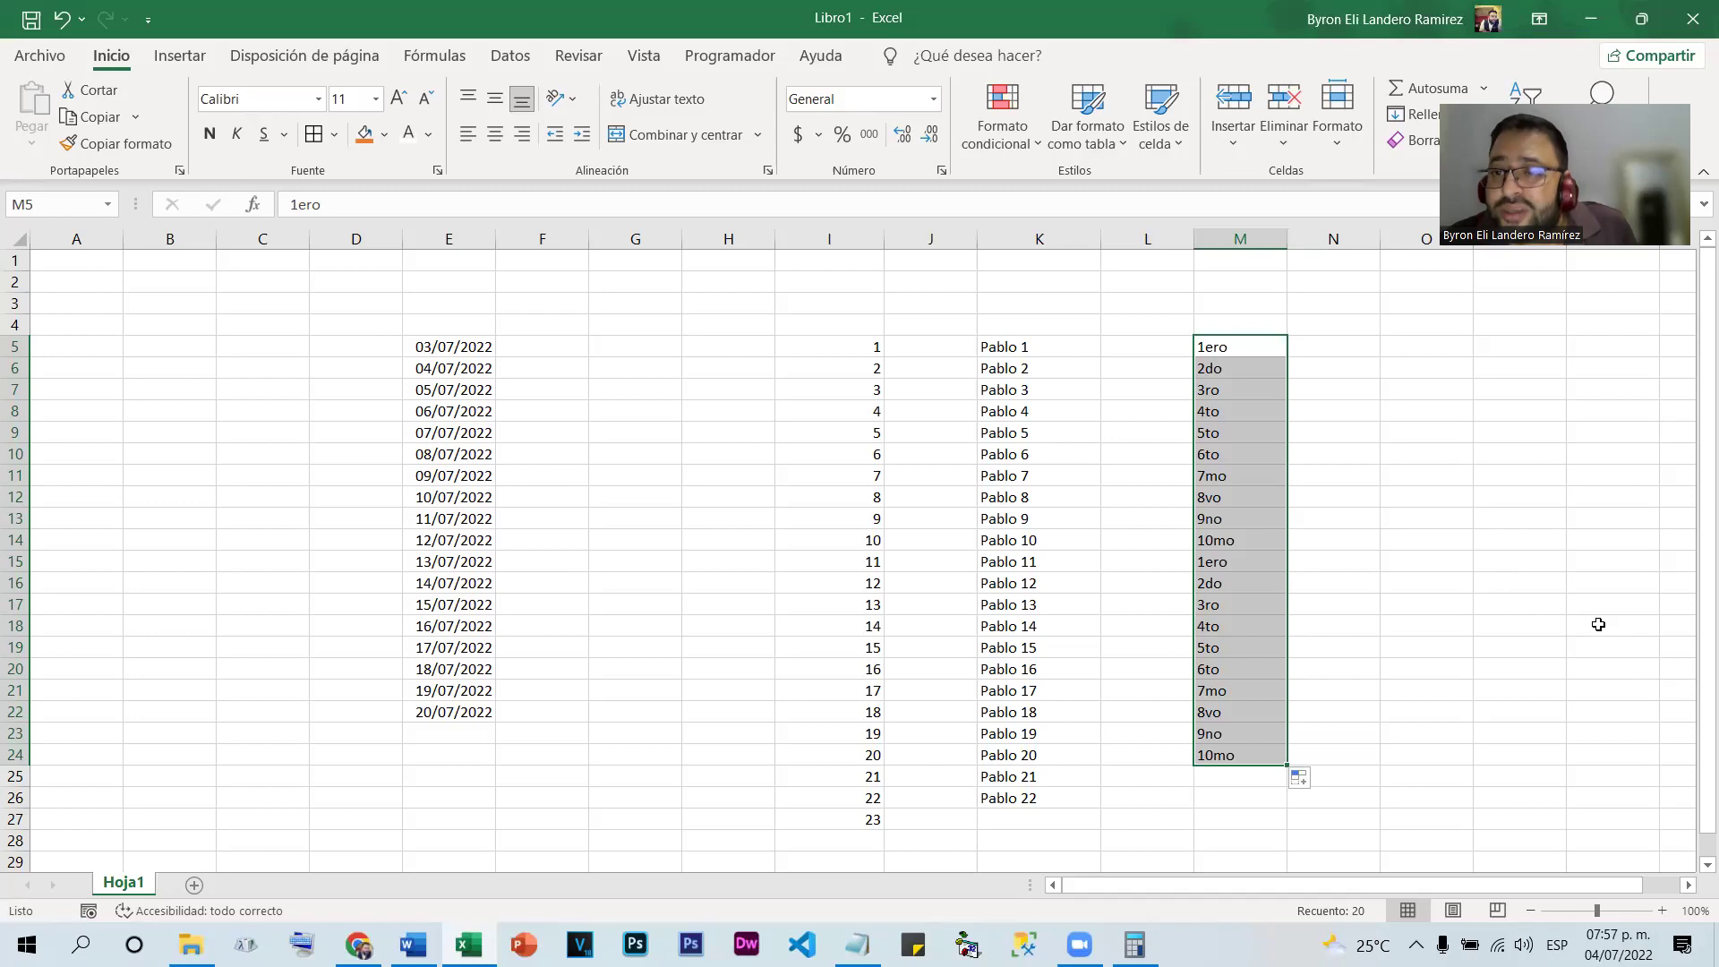
click(1522, 603)
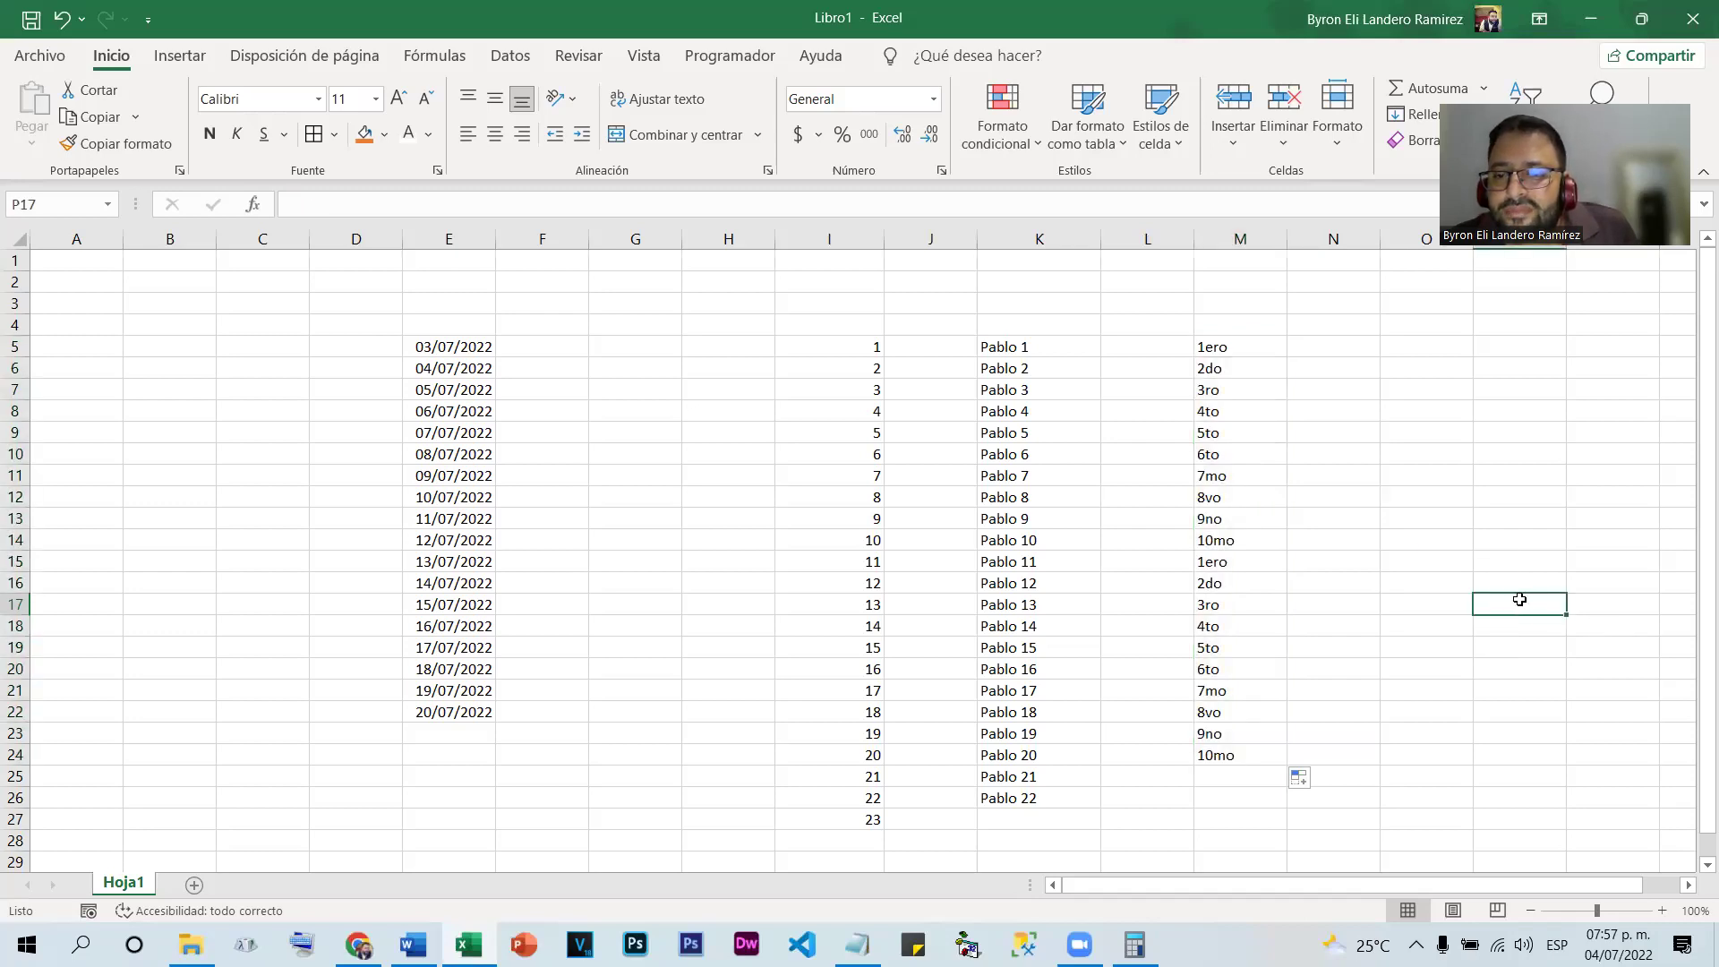